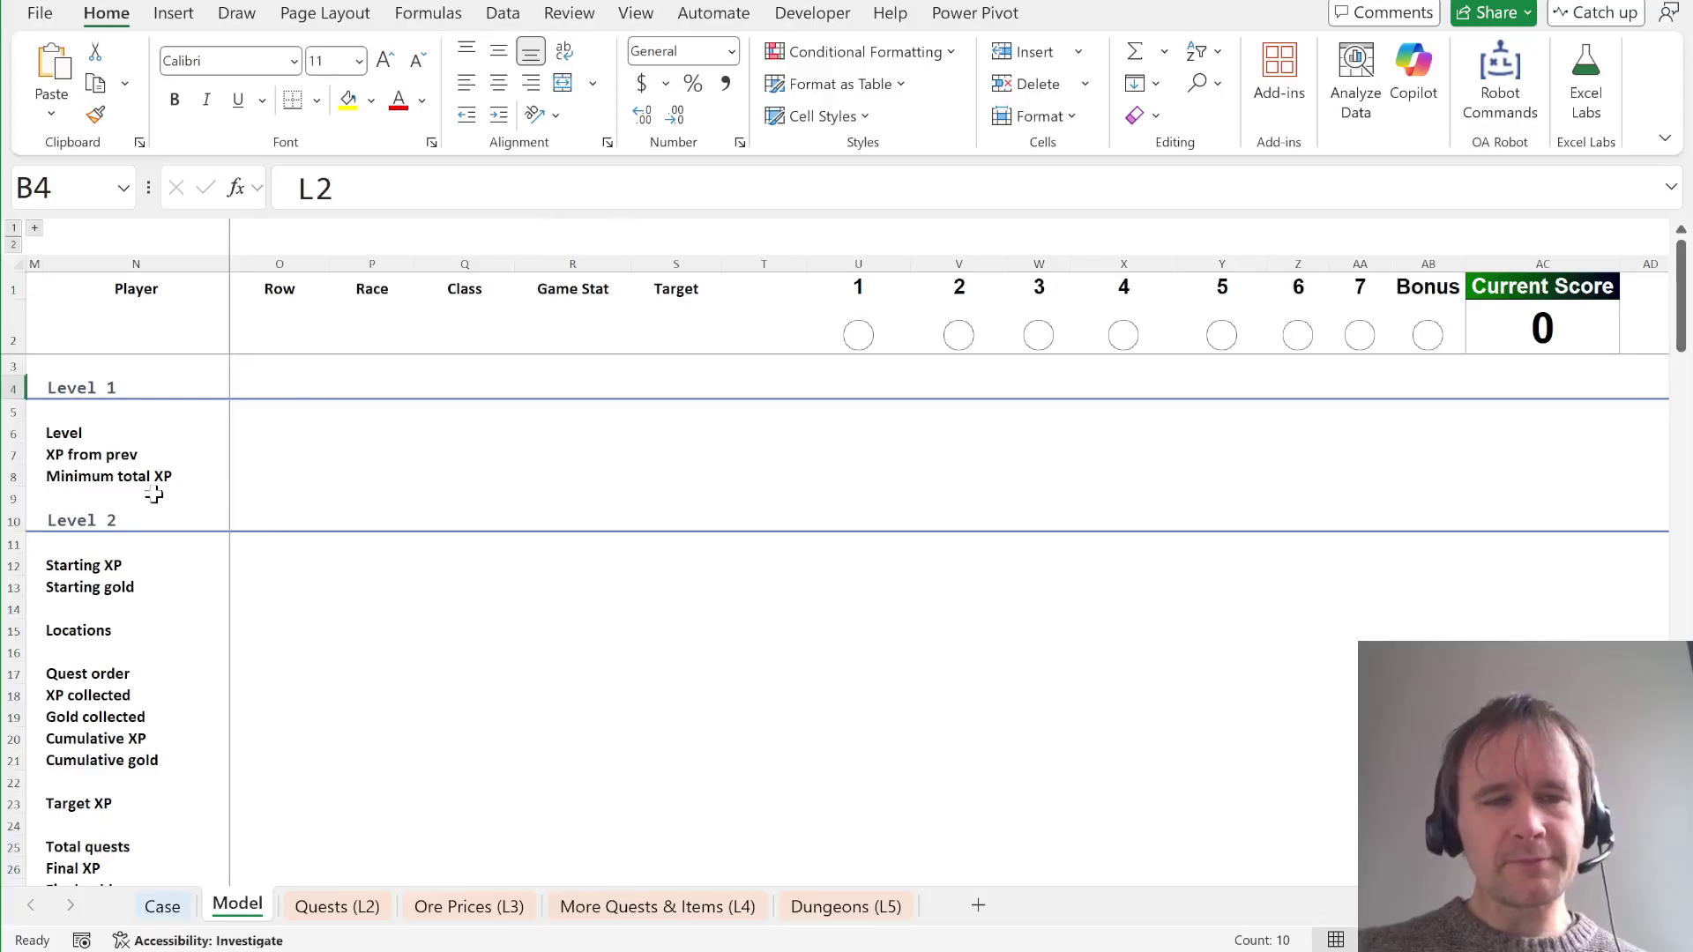
Step: Expand the grouped helper columns A to L on the Model sheet, examine the per-level summary table, and collapse the group again
click(35, 227)
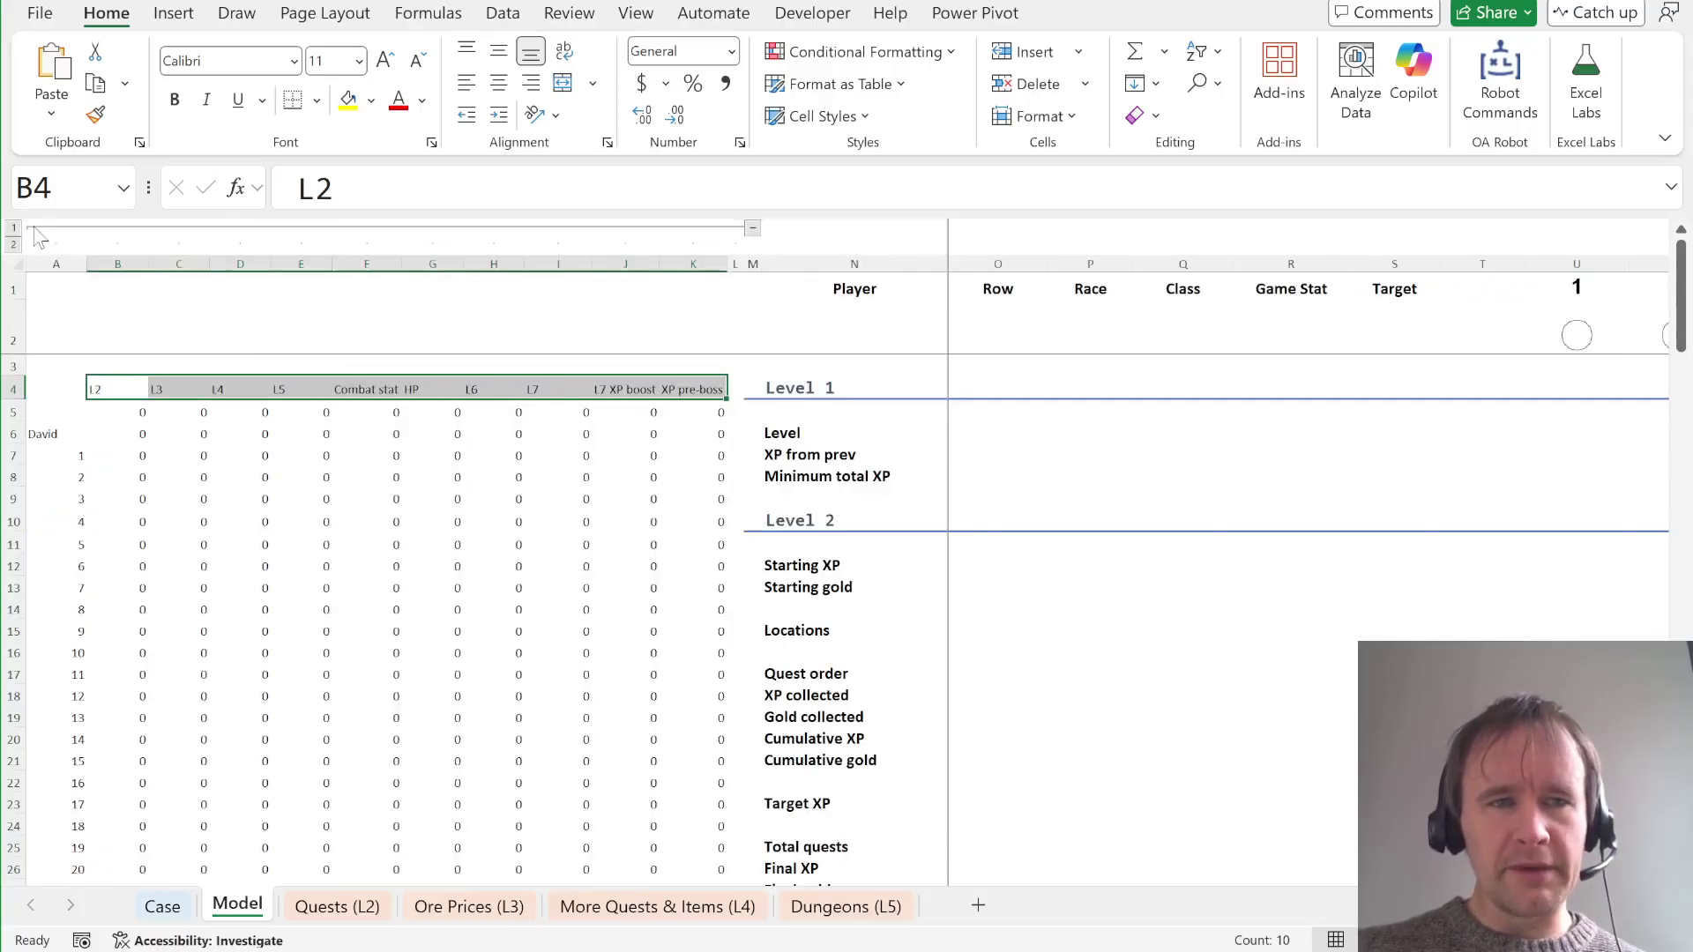
scroll(1020, 688, down, 3)
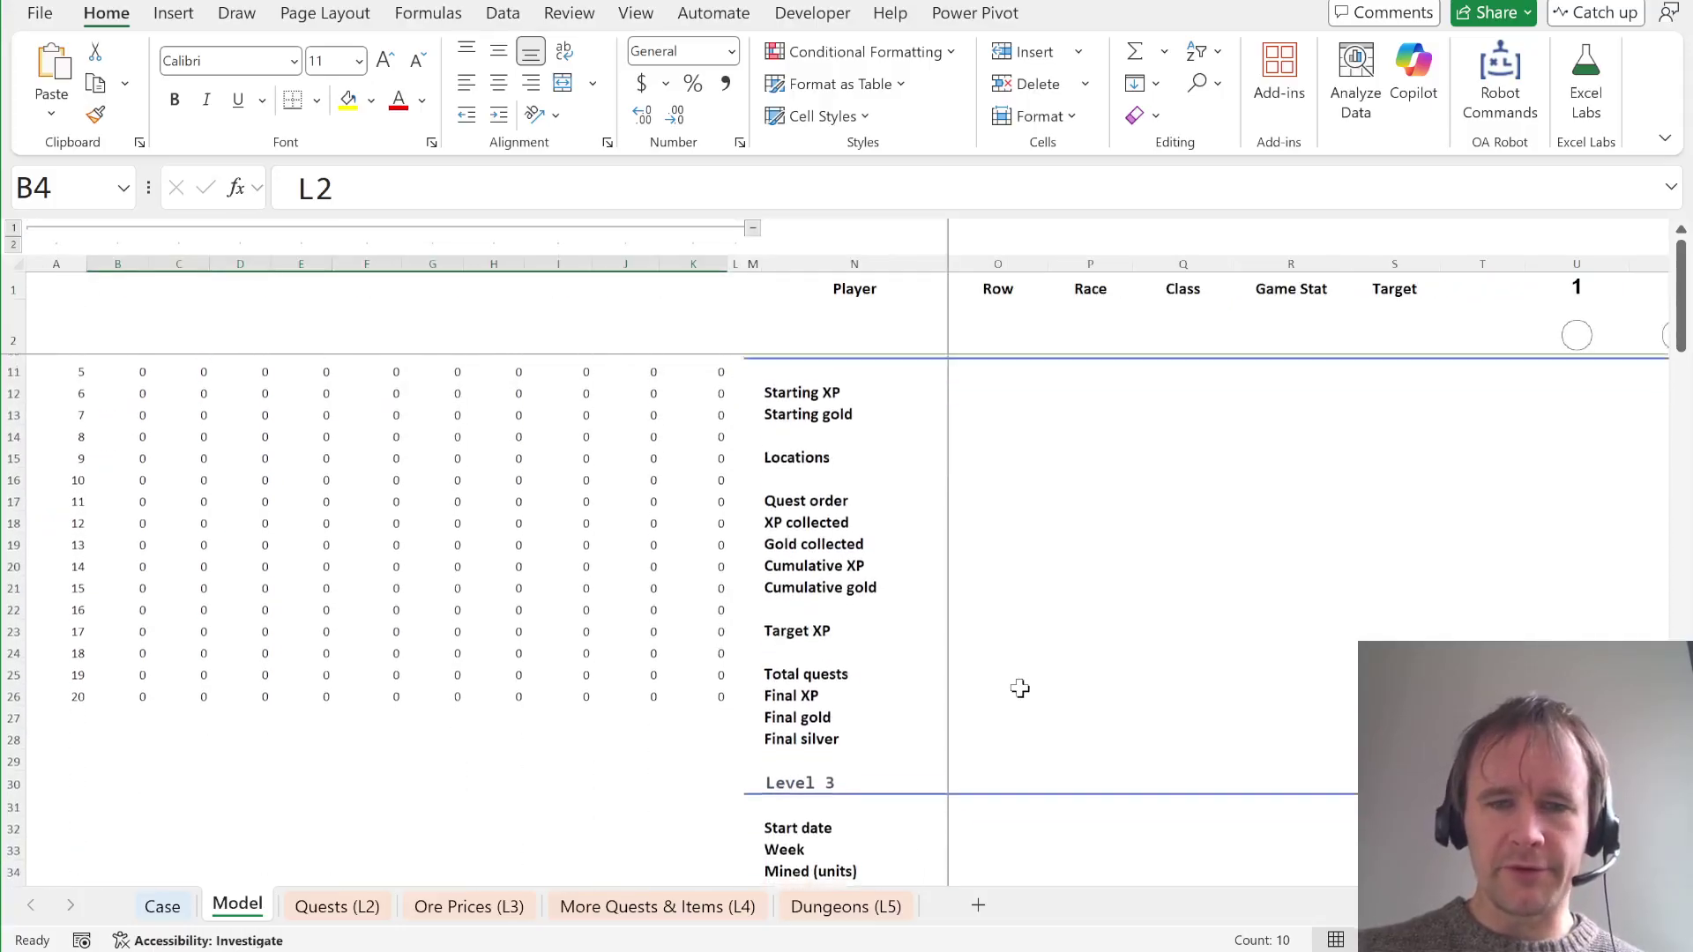
click(971, 696)
scroll(900, 661, up, 3)
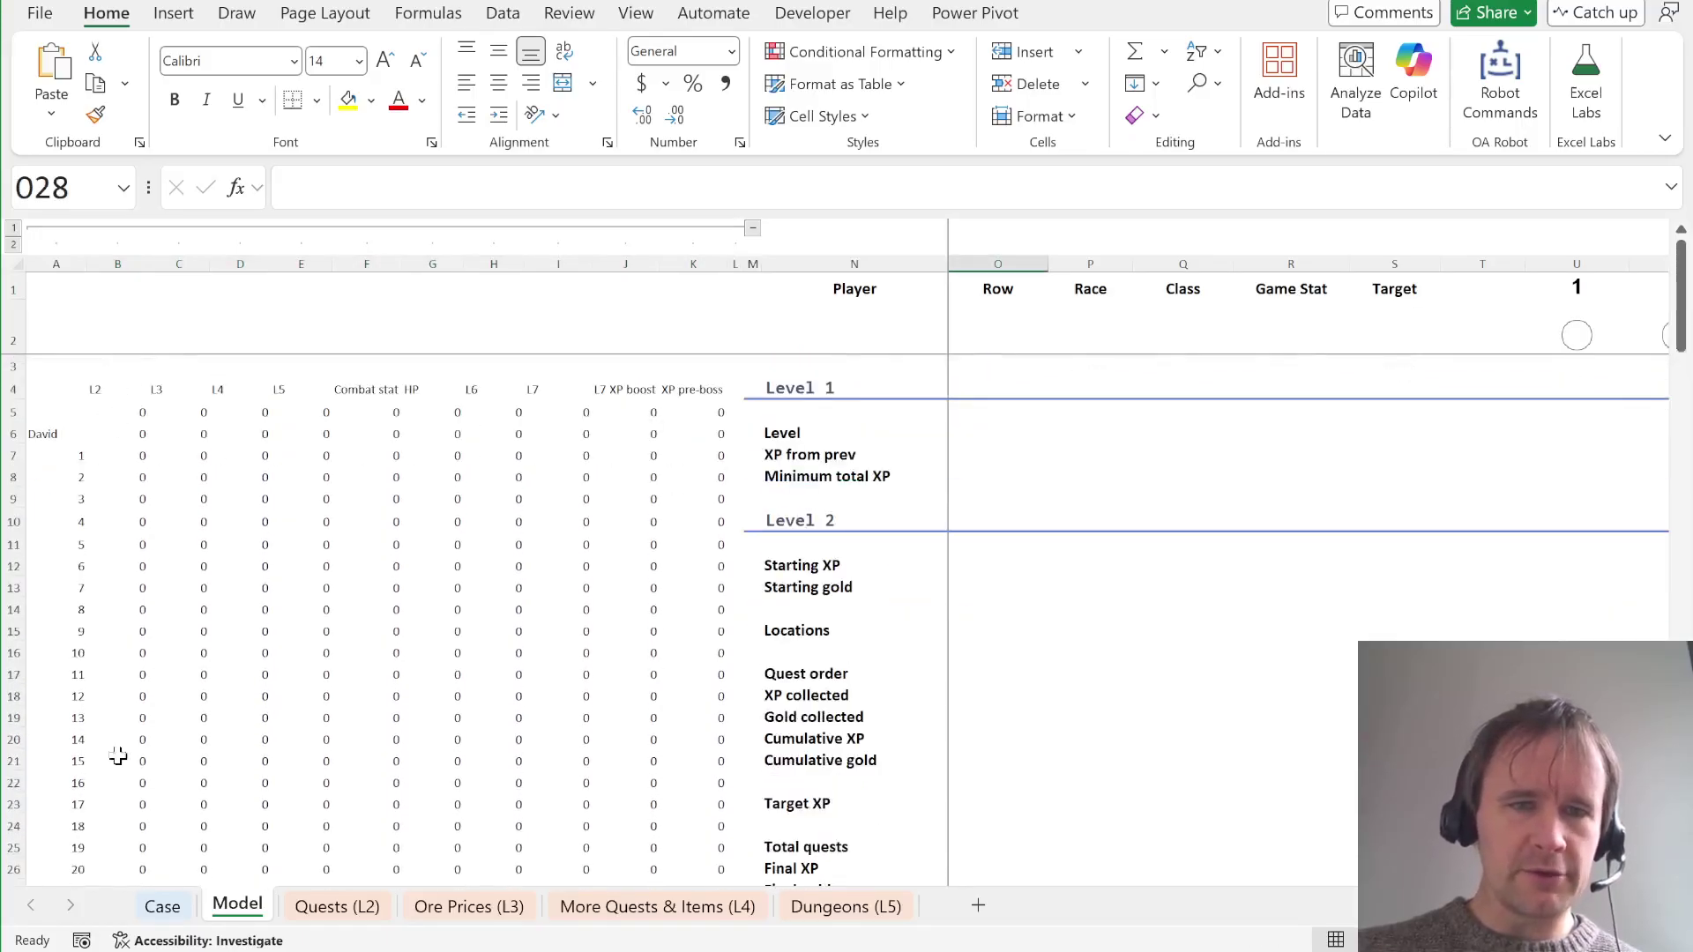
click(752, 230)
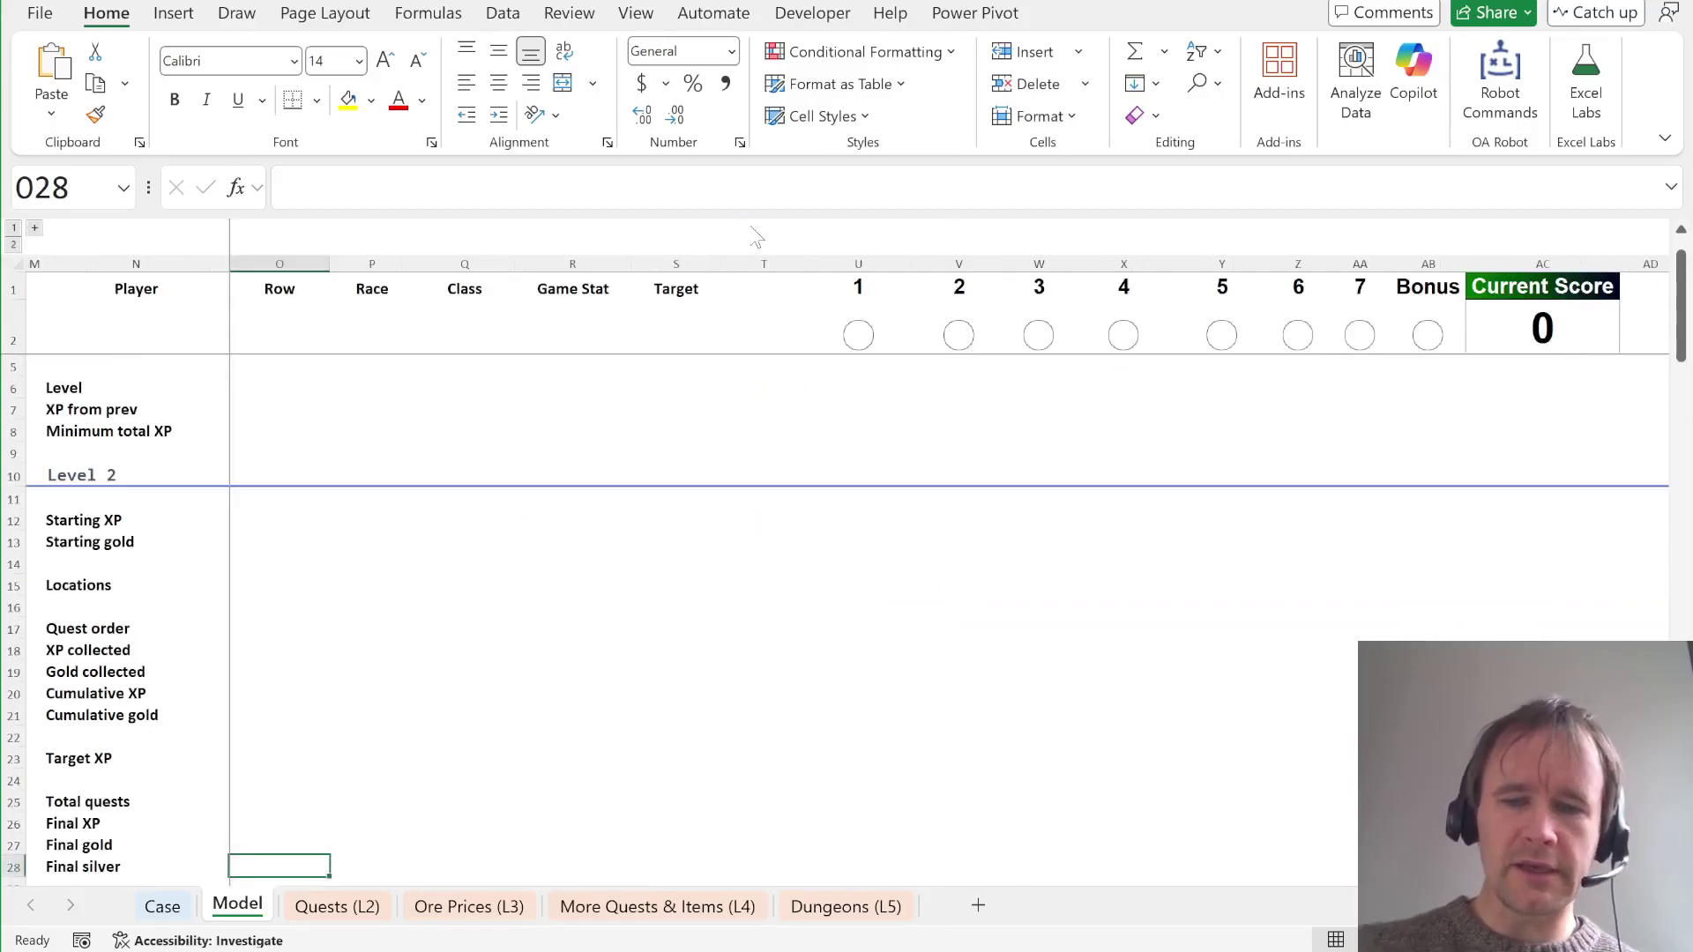
Step: Examine the Level 1 question table on the Case sheet, selecting the Player #, Race and Class entries for the 20 players
key(ctrl+Home)
key(ctrl+Page_Up)
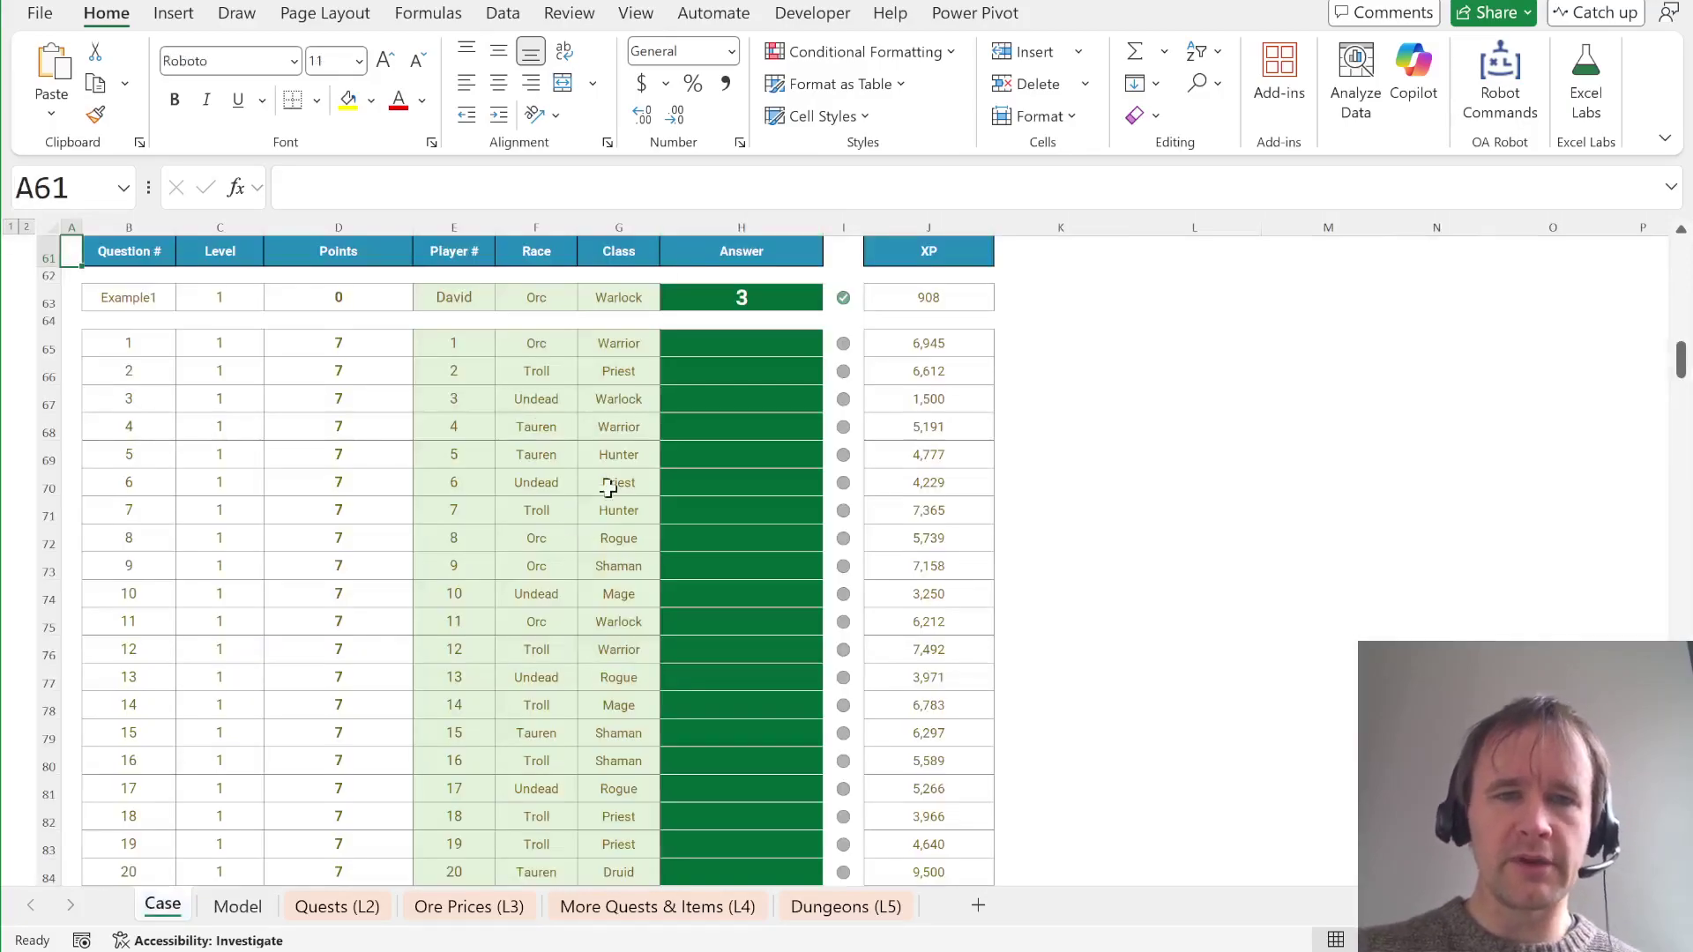
scroll(484, 465, down, 6)
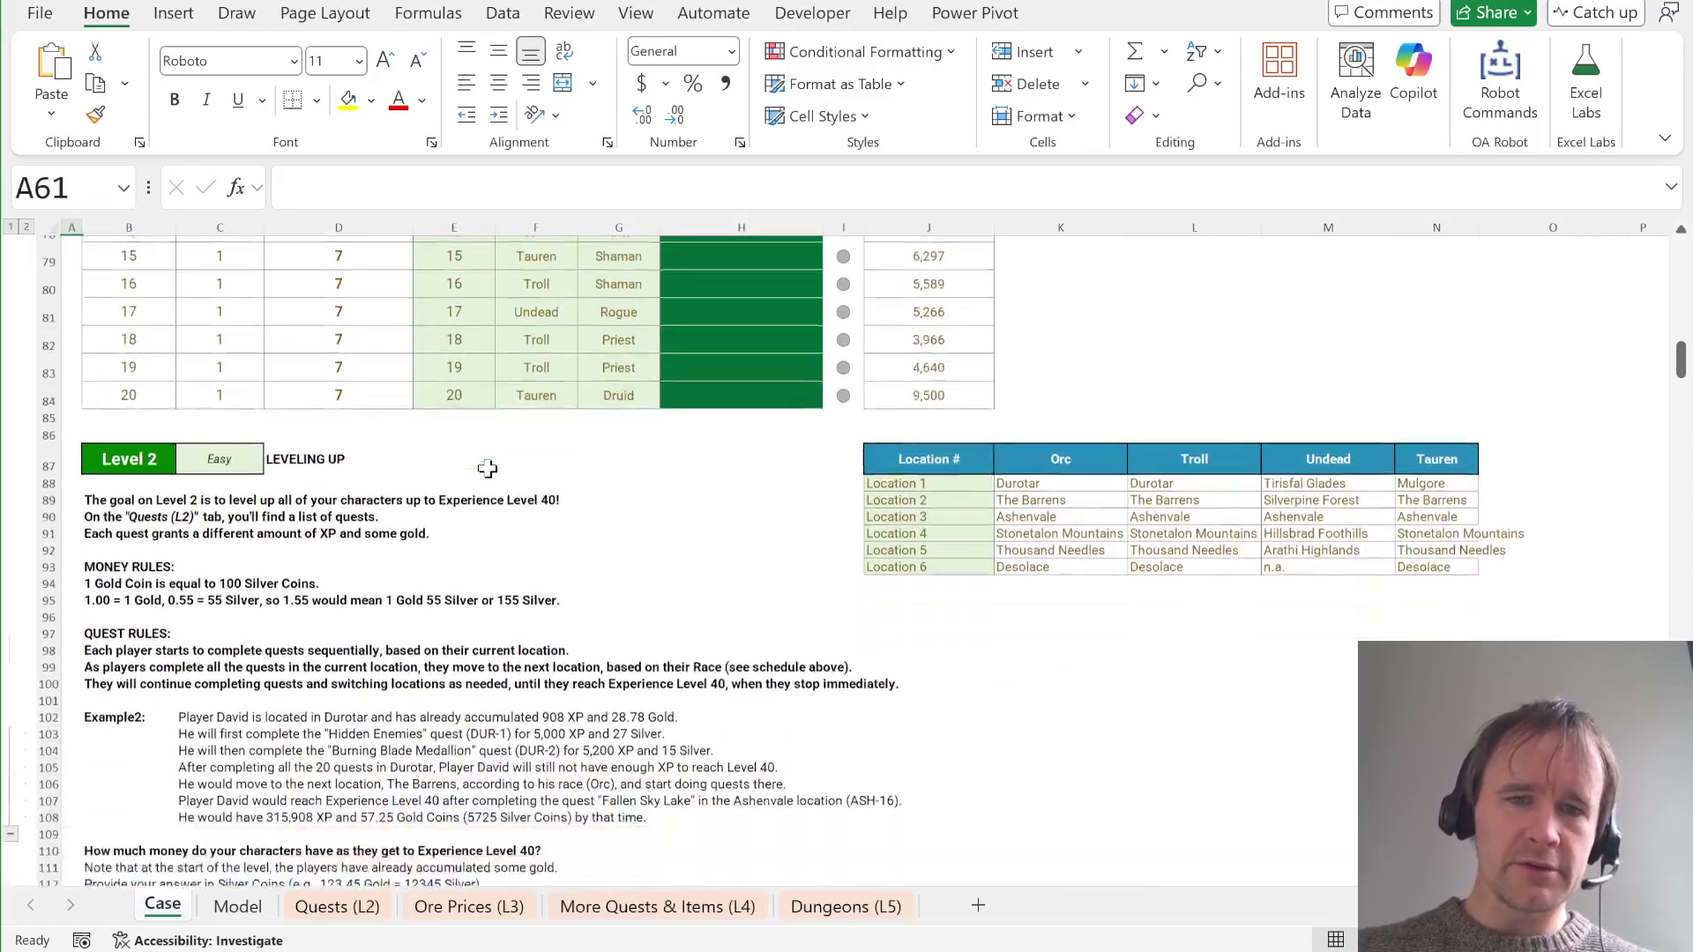
scroll(488, 469, up, 6)
drag(446, 315, 687, 301)
key(Down)
key(Down)
key(ctrl+shift+Down)
key(shift+Right)
key(shift+Right)
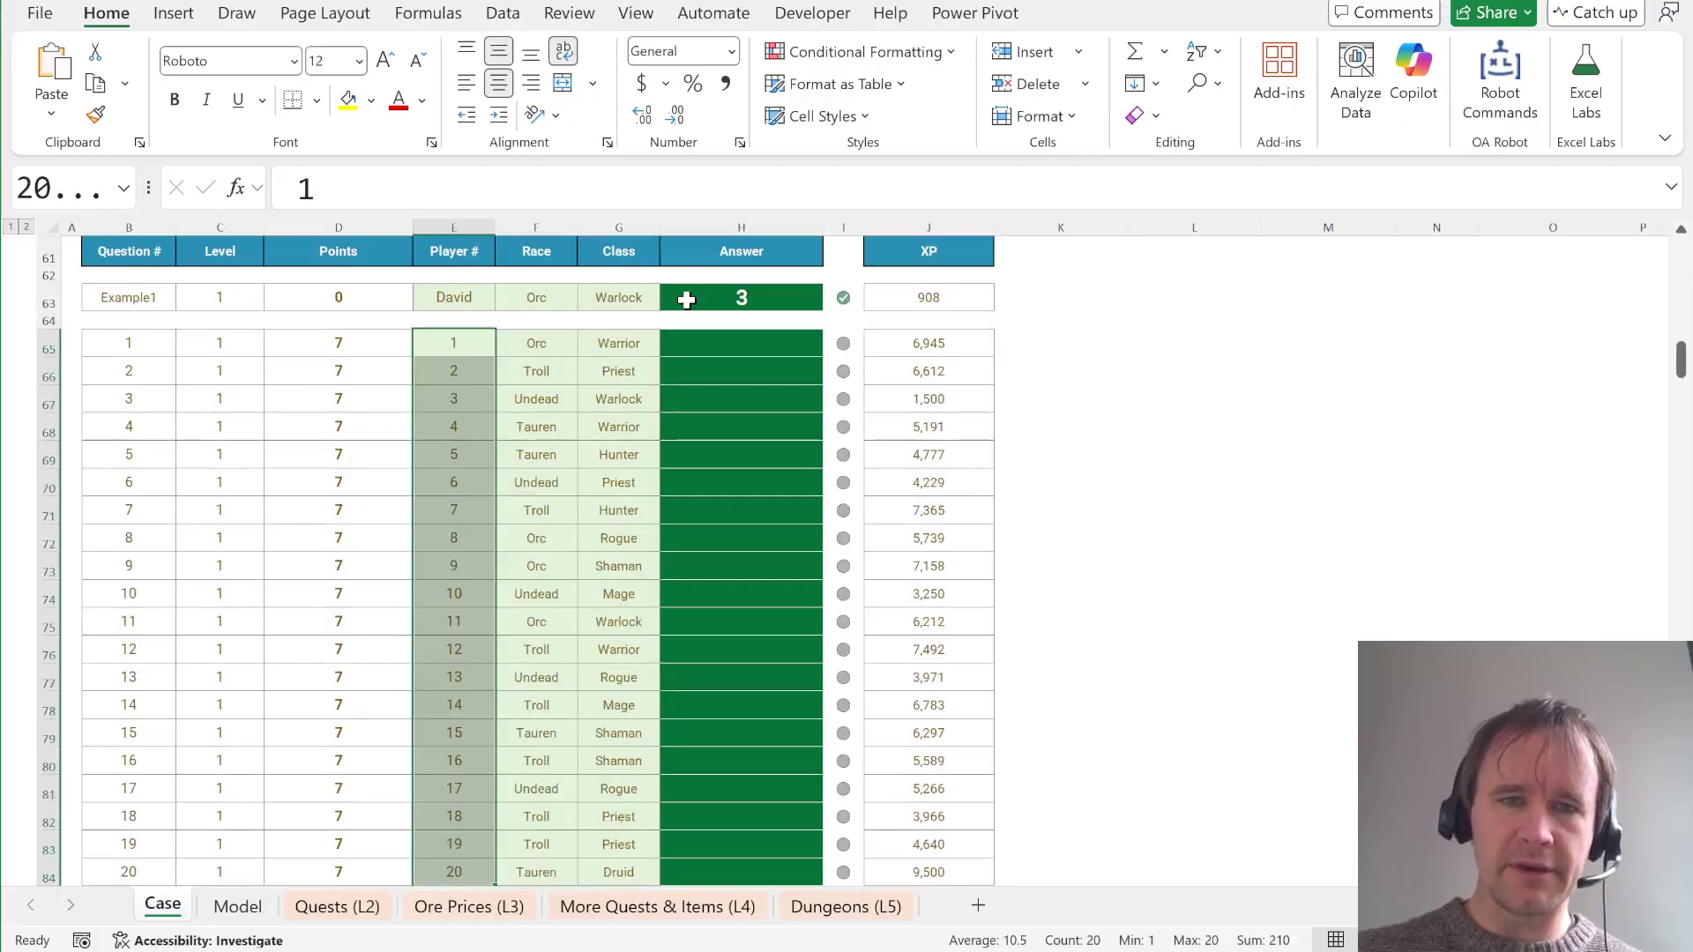
Step: Compare the player, race and class layout of the Level 2 to Level 7 tables on the Case sheet, and return to the Model sheet
scroll(543, 616, down, 20)
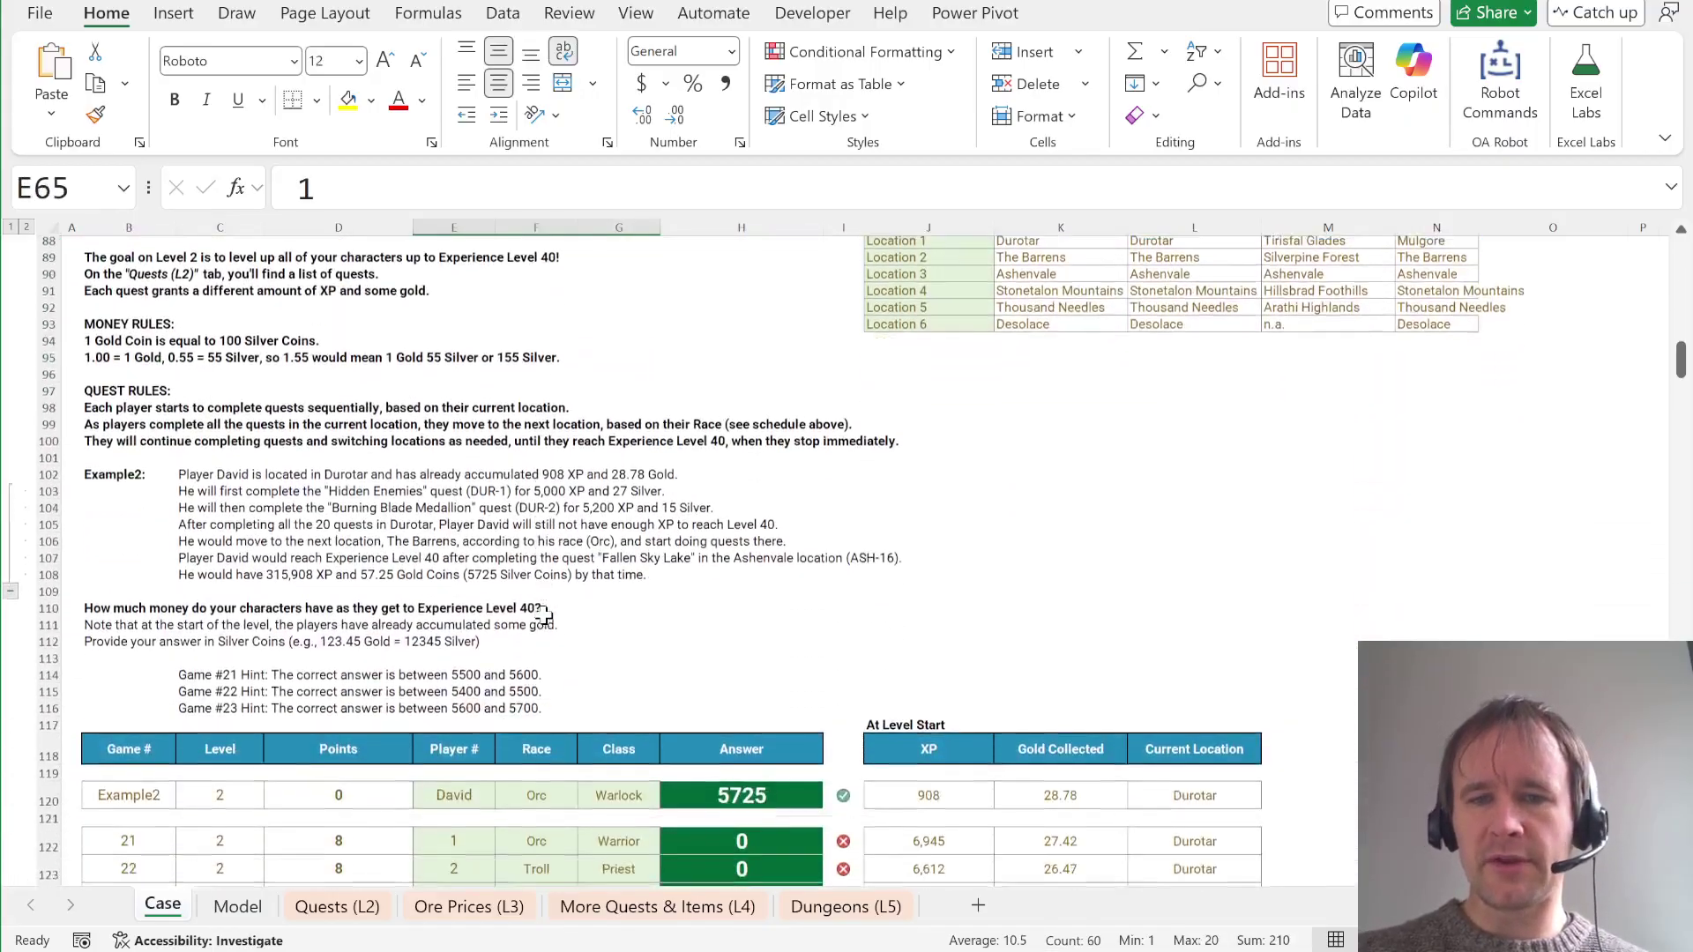
scroll(453, 616, up, 1)
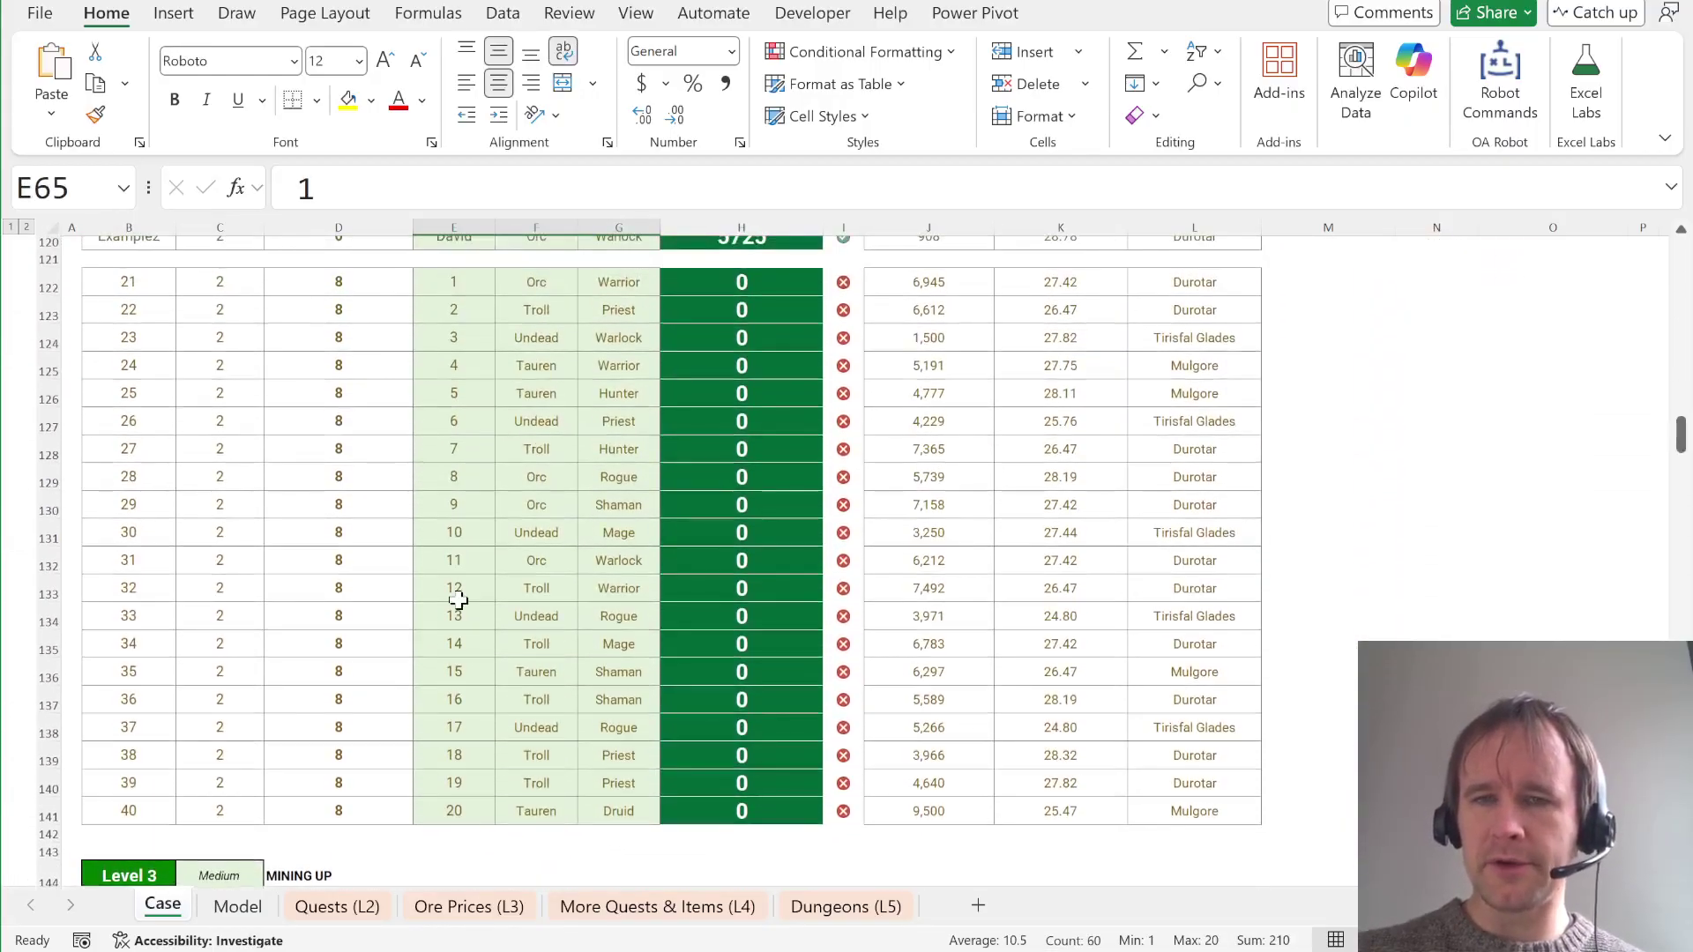
scroll(458, 600, down, 4)
scroll(458, 600, down, 20)
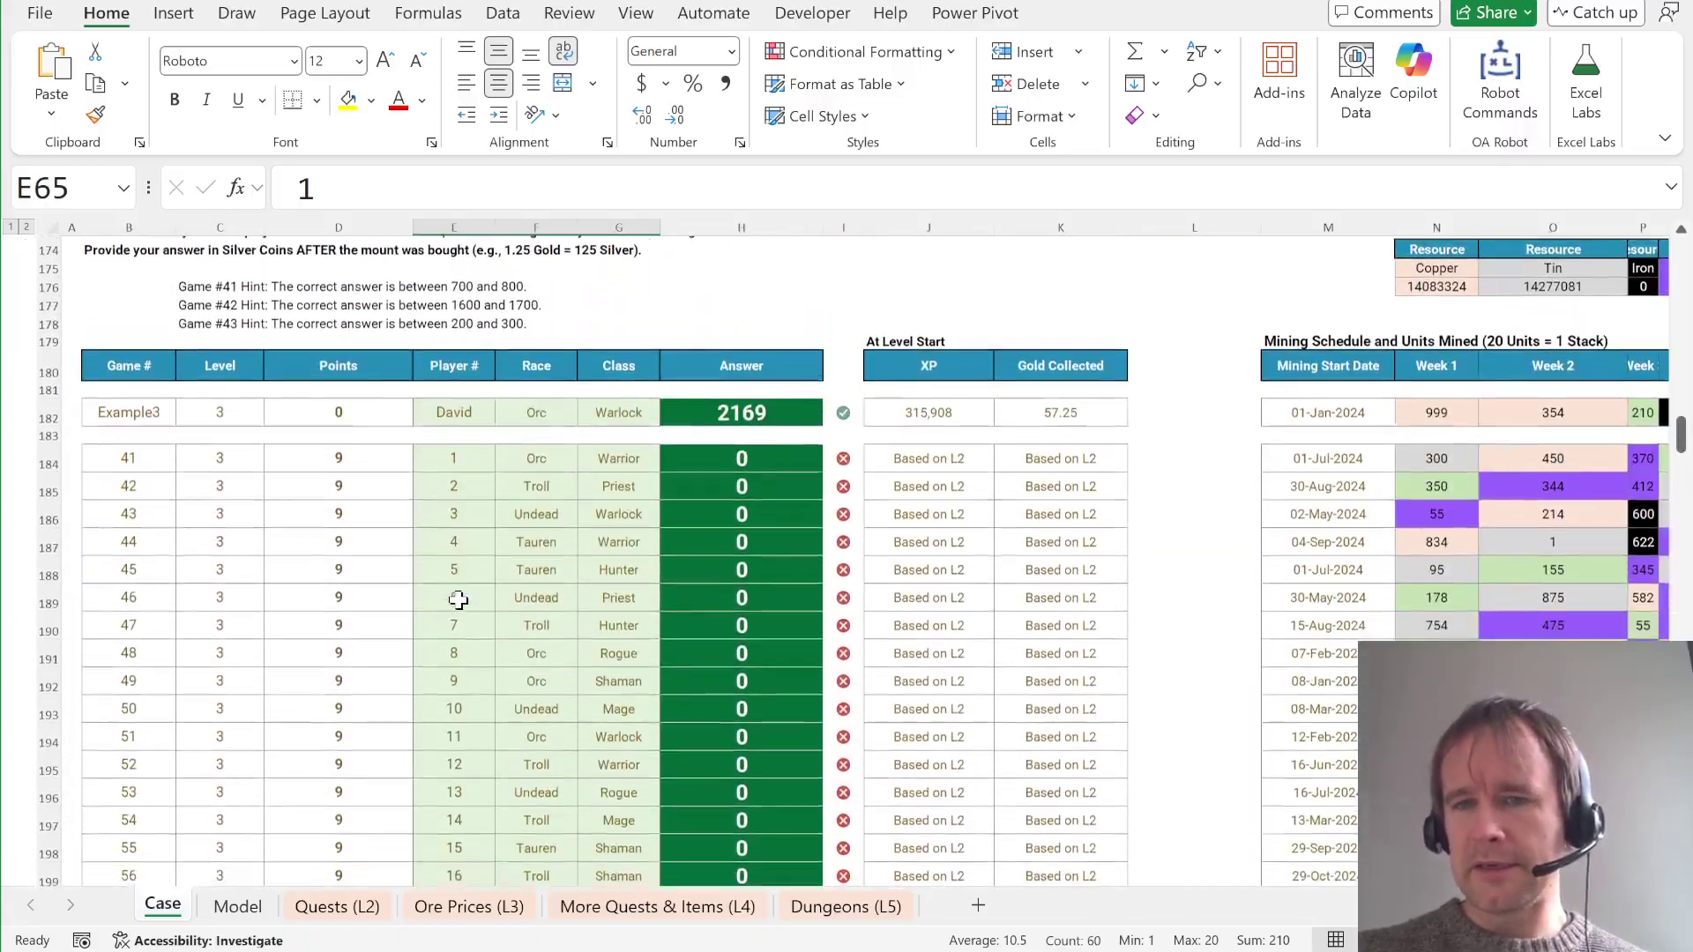
scroll(458, 599, down, 20)
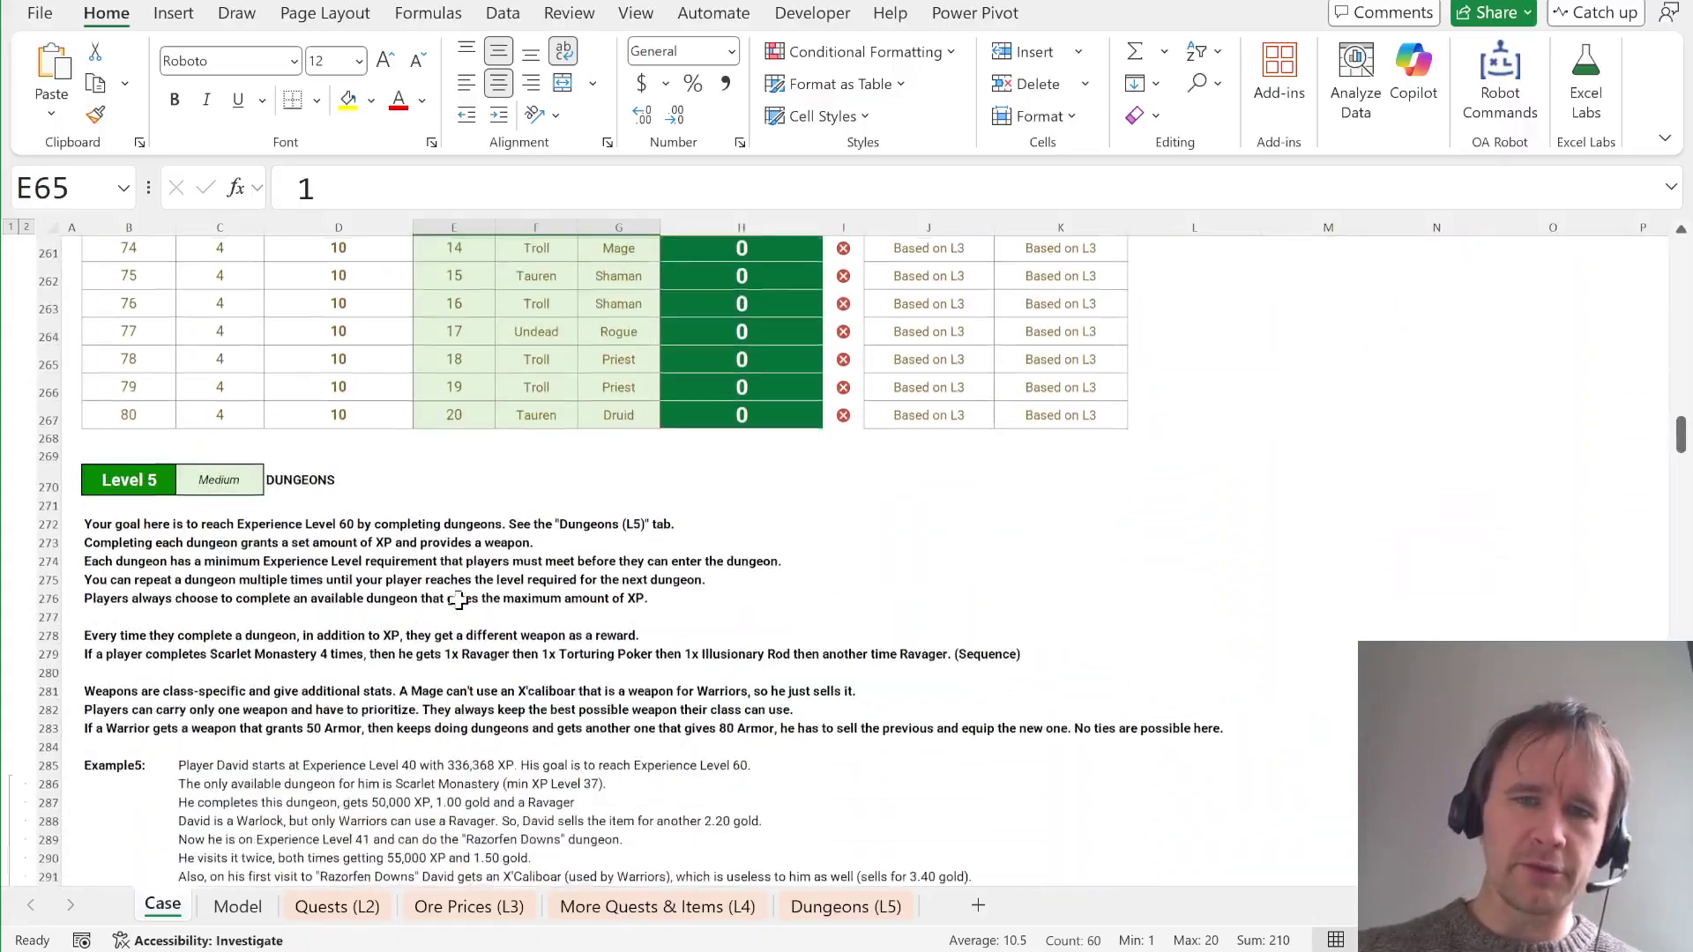
scroll(457, 600, down, 12)
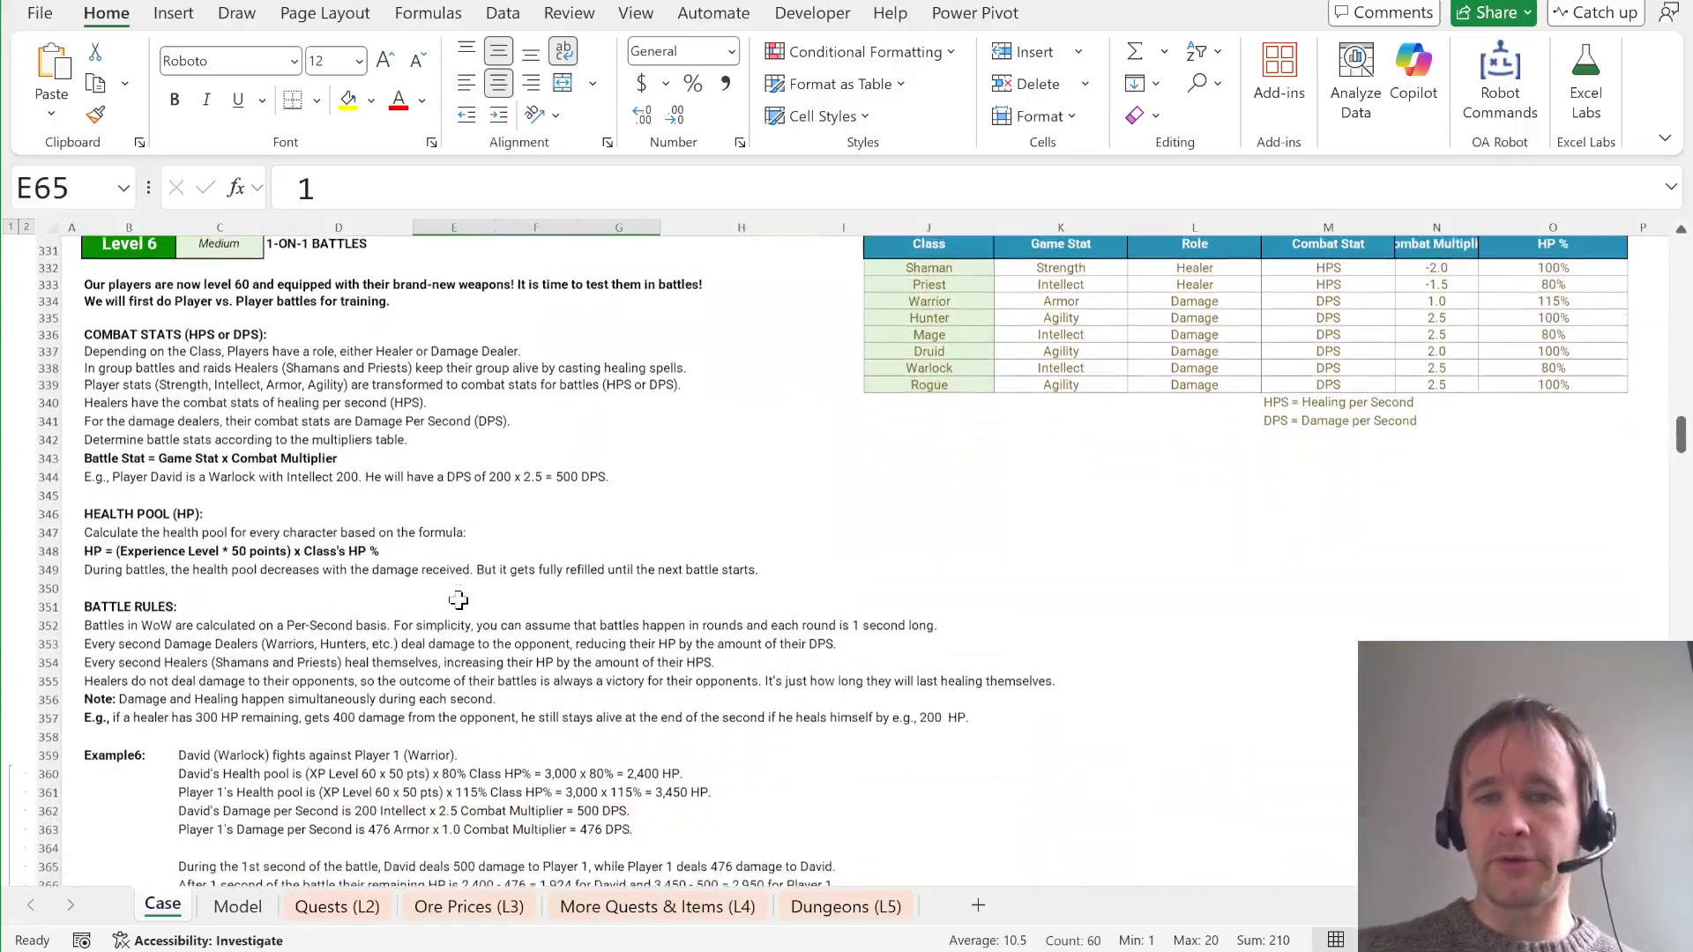
scroll(457, 599, down, 10)
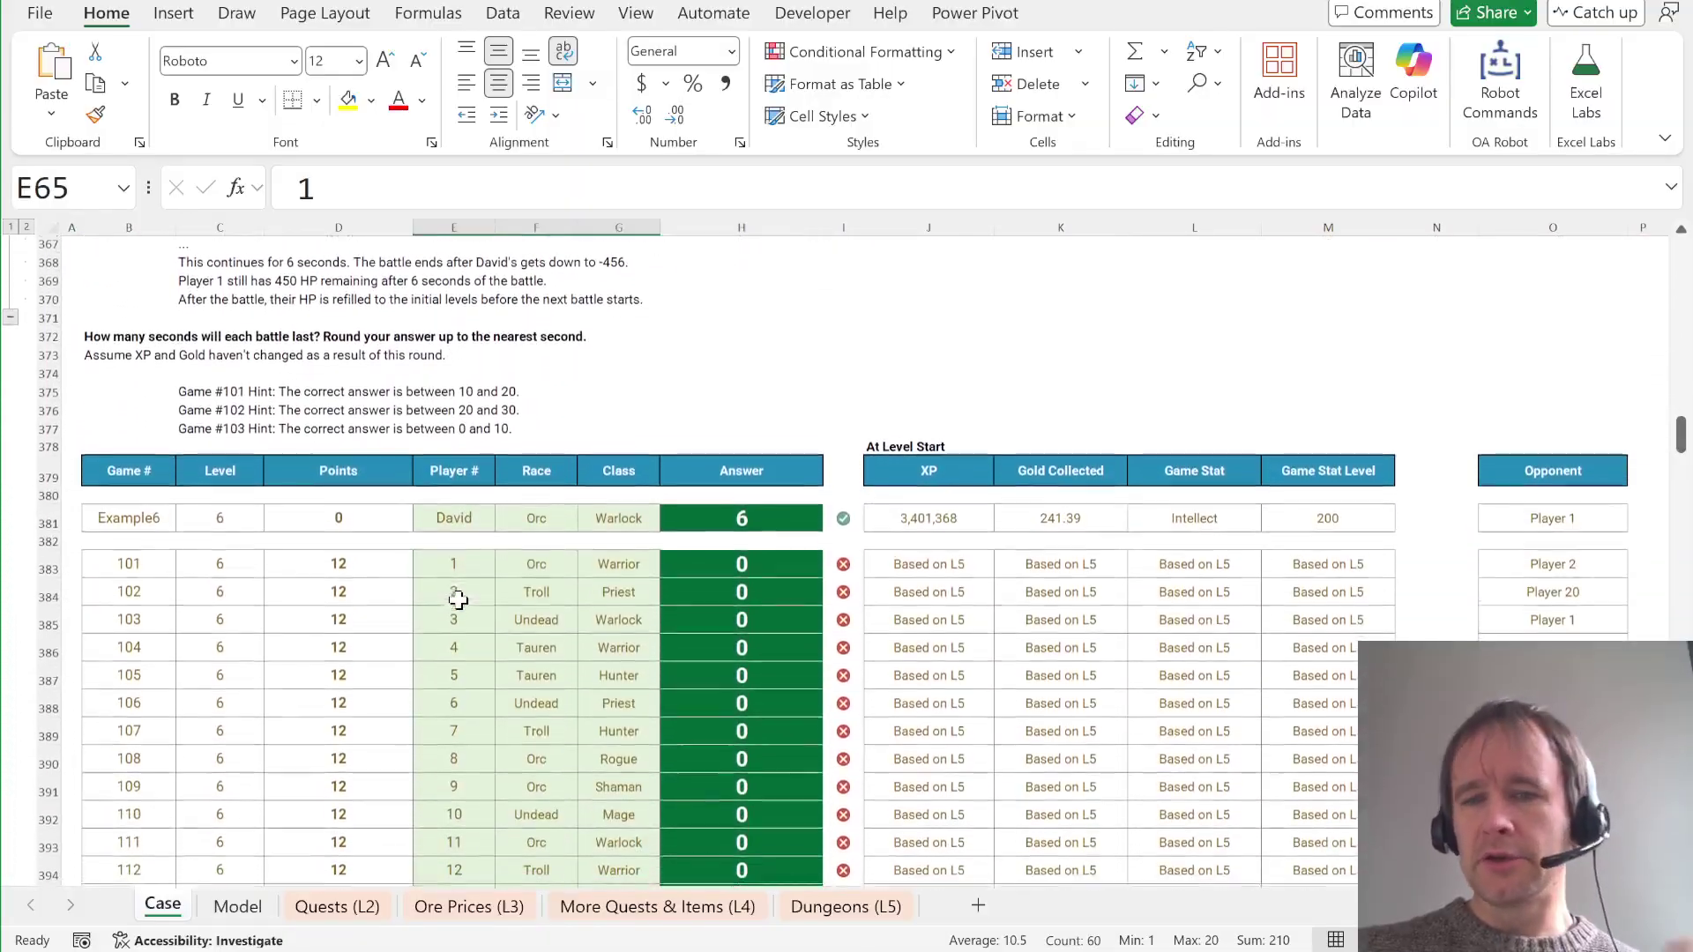
scroll(457, 599, down, 15)
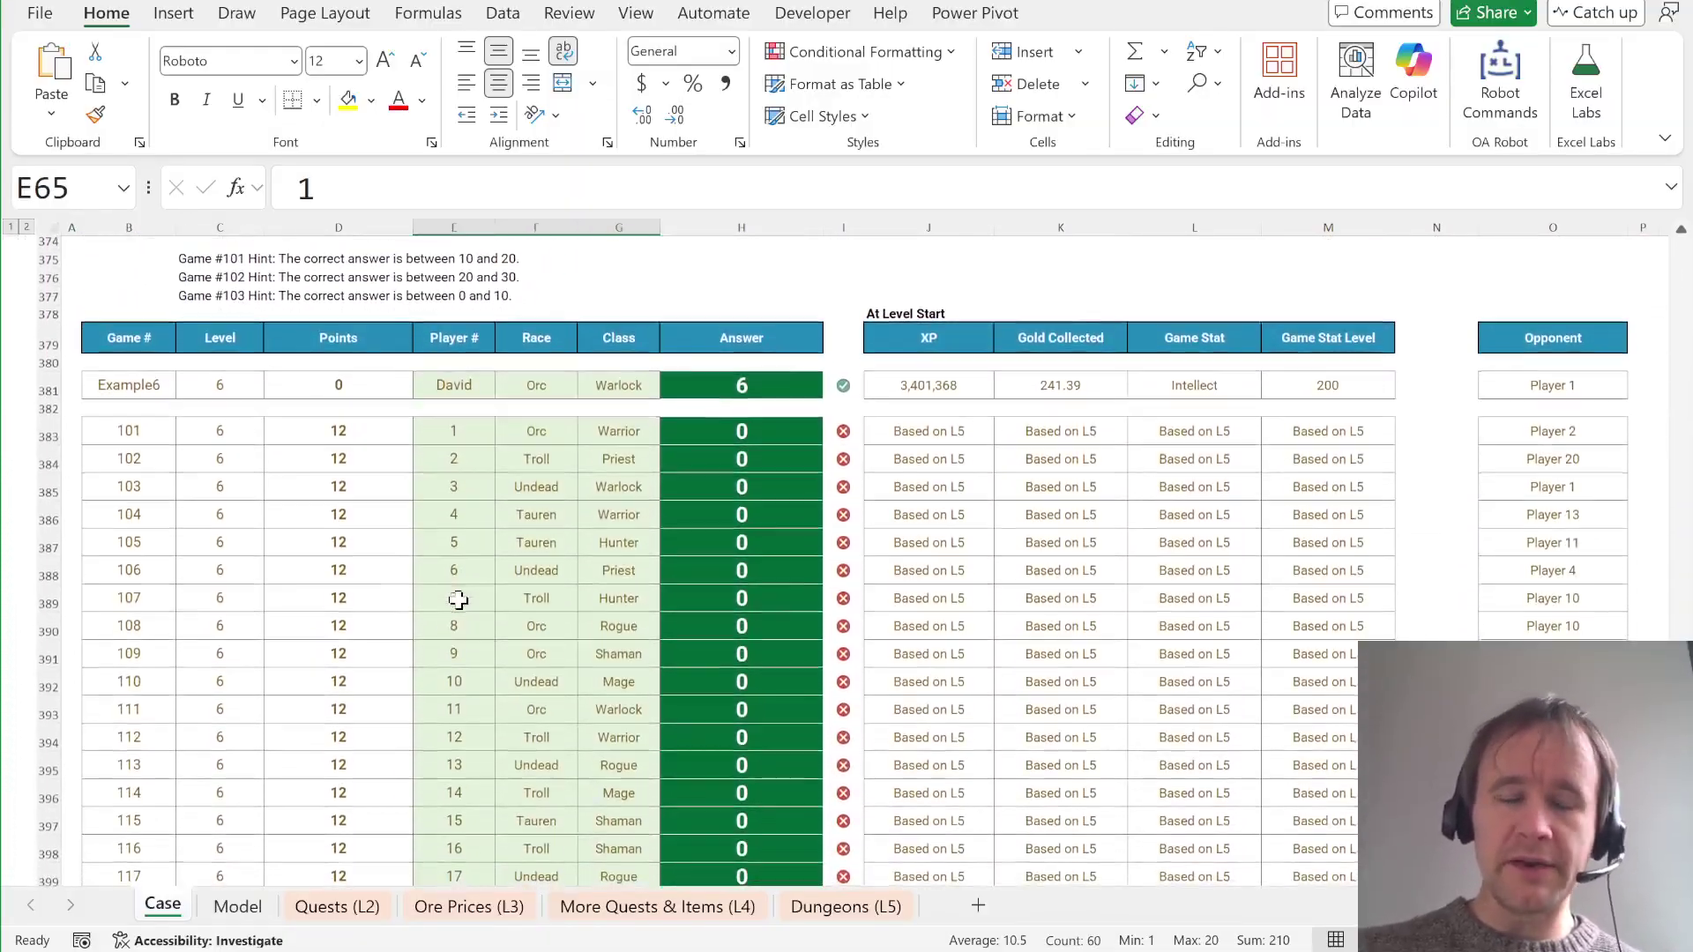
scroll(457, 600, down, 8)
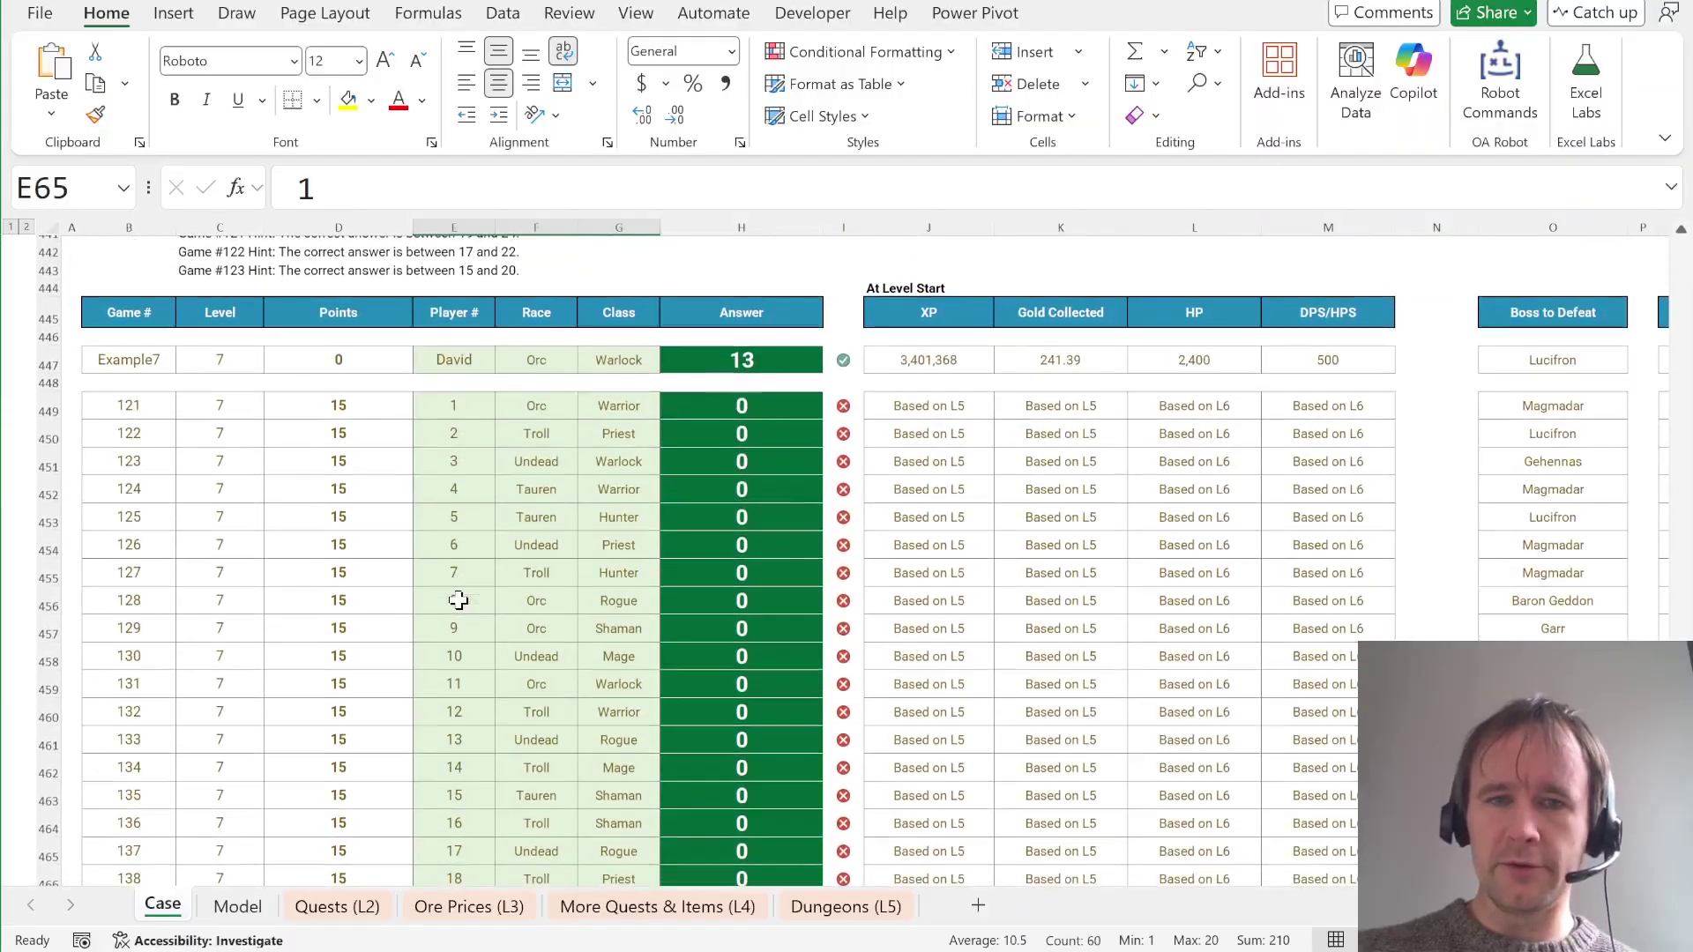
scroll(458, 600, up, 1)
key(ctrl+Home)
key(ctrl+Page_Down)
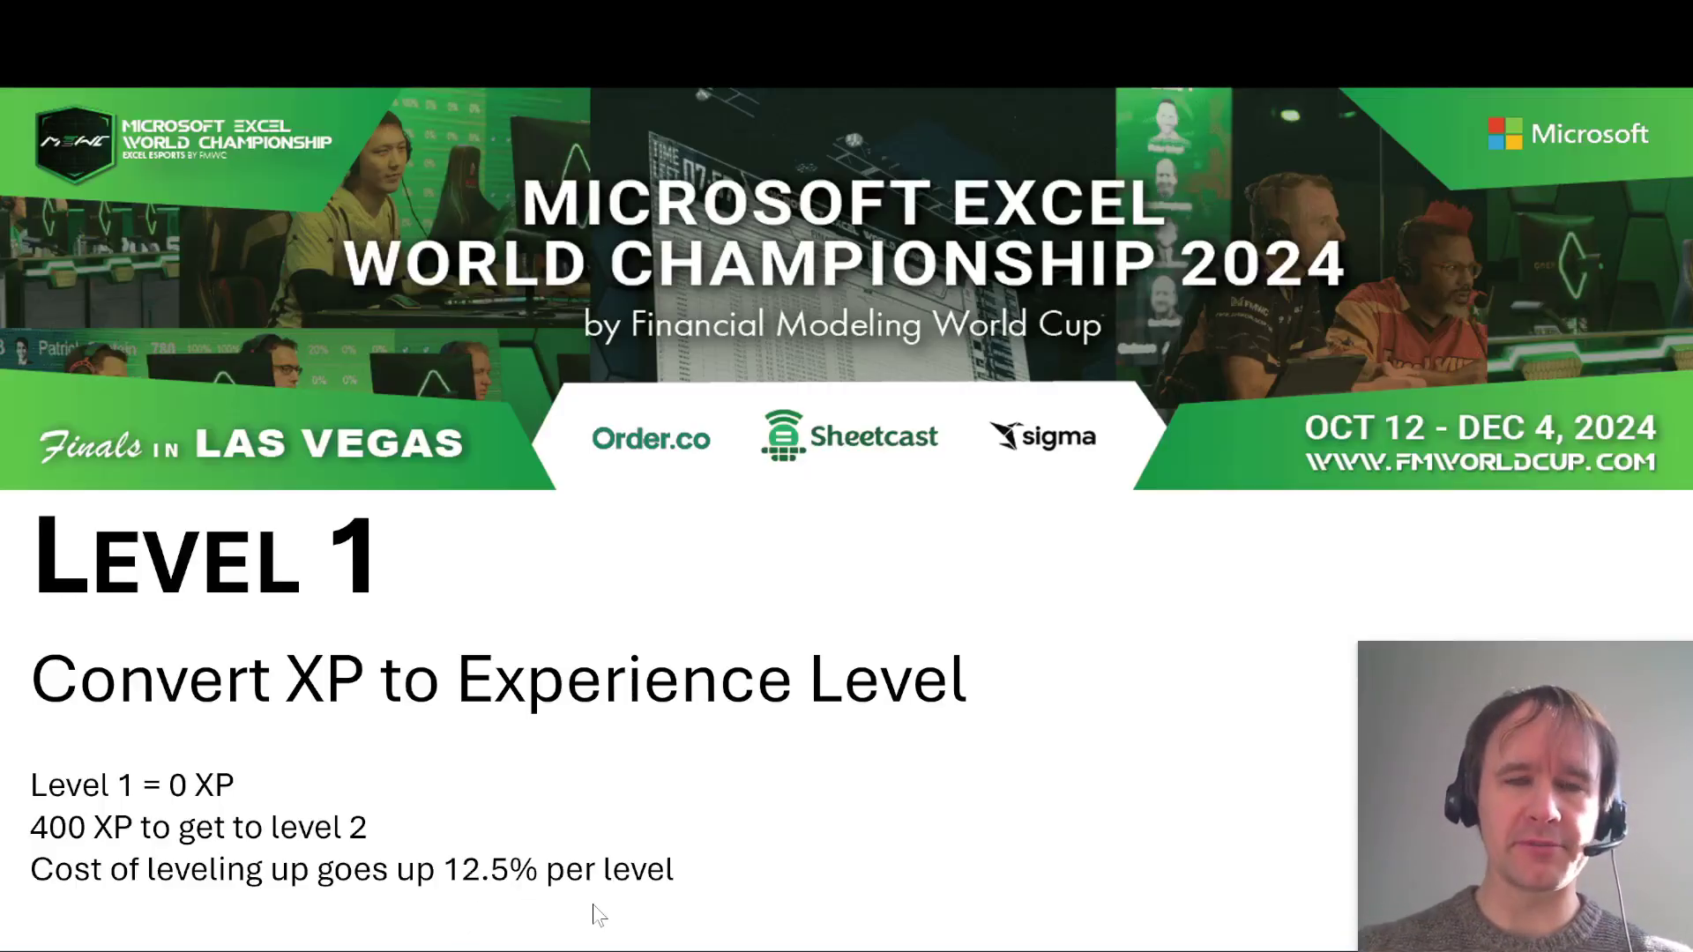
Step: Switch from the slide to the Excel workbook and review the Level 1 rules, hints and example row on the Case sheet
key(alt+Tab)
scroll(970, 565, down, 1)
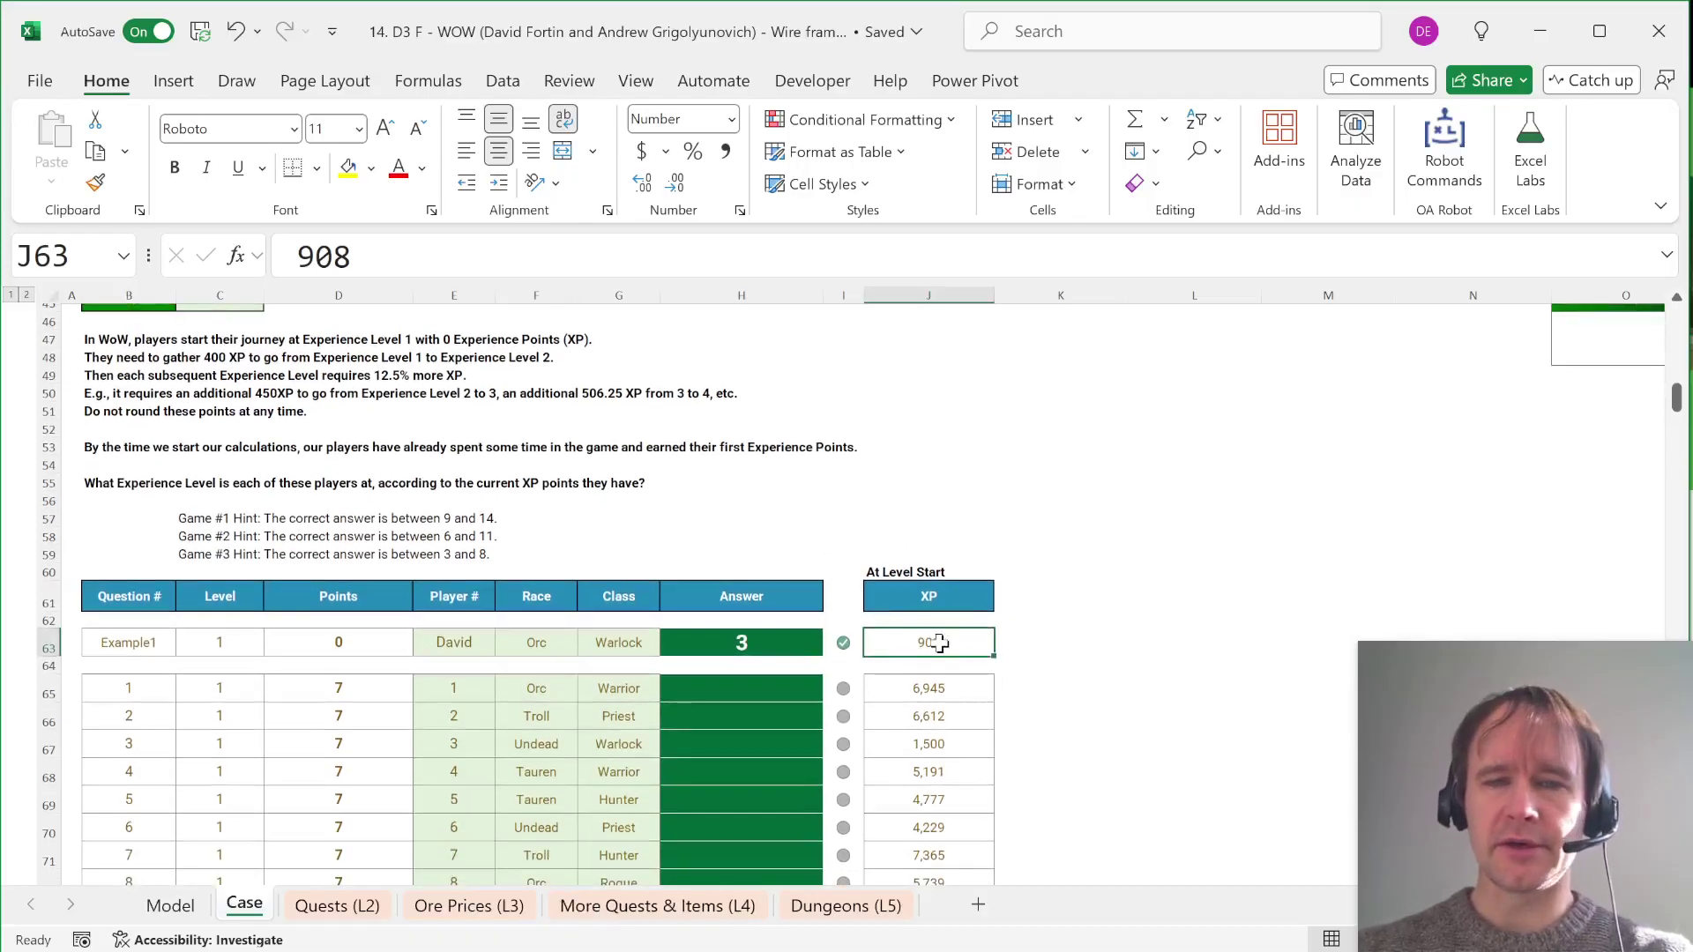
scroll(966, 716, down, 1)
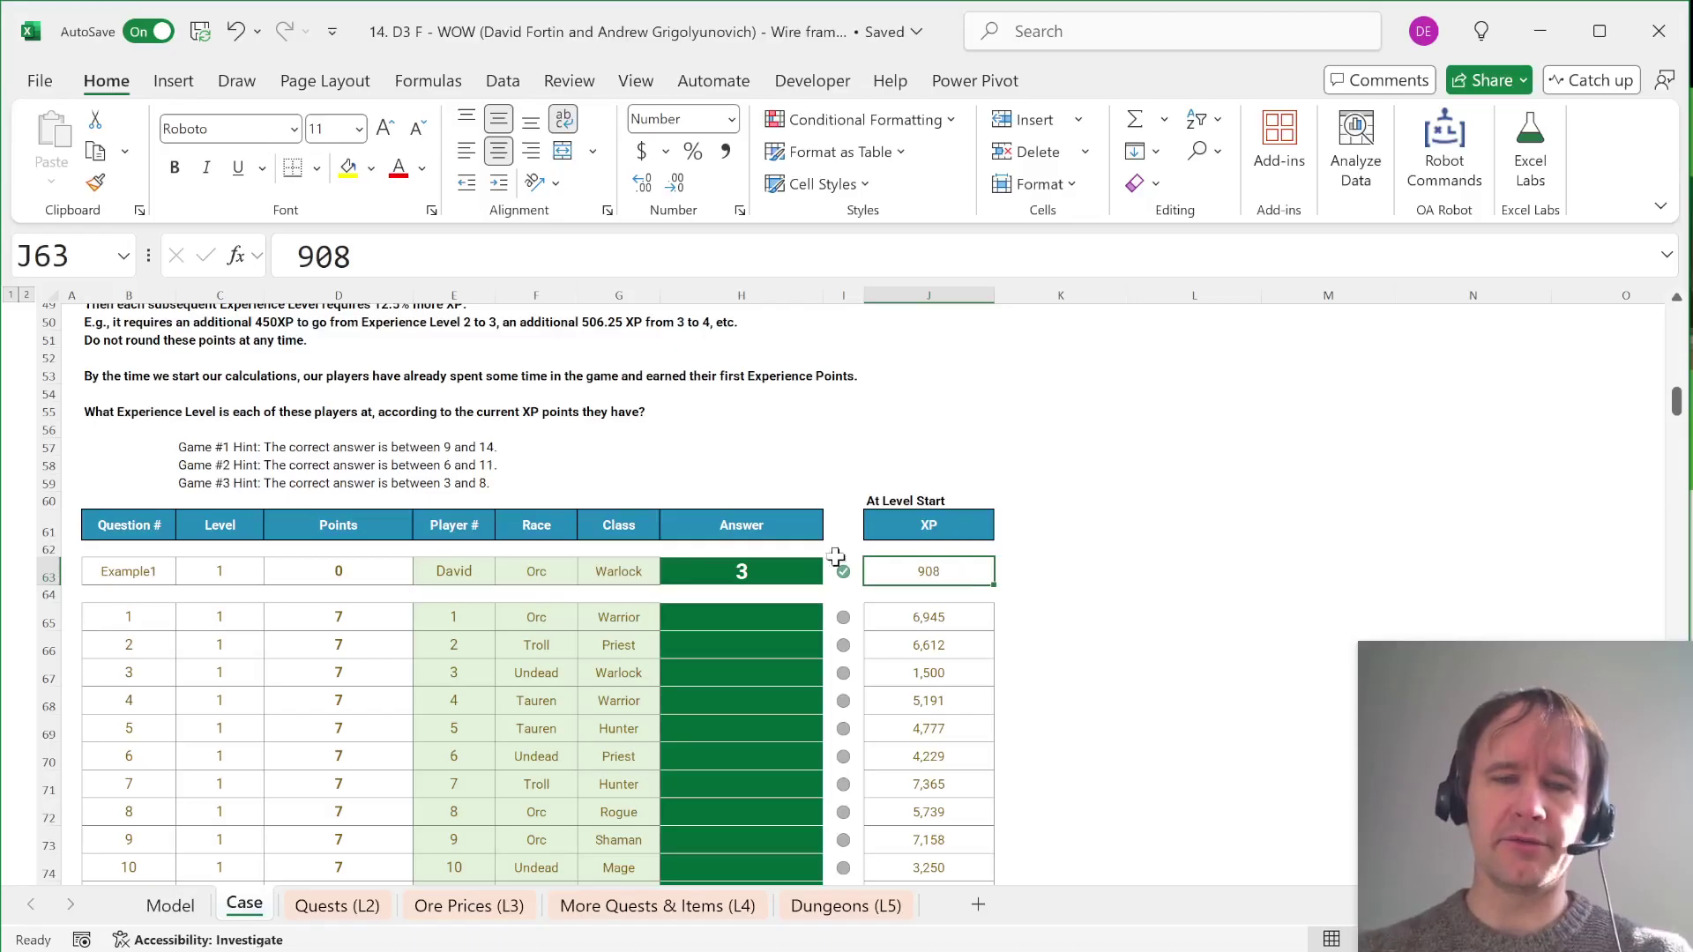
click(761, 574)
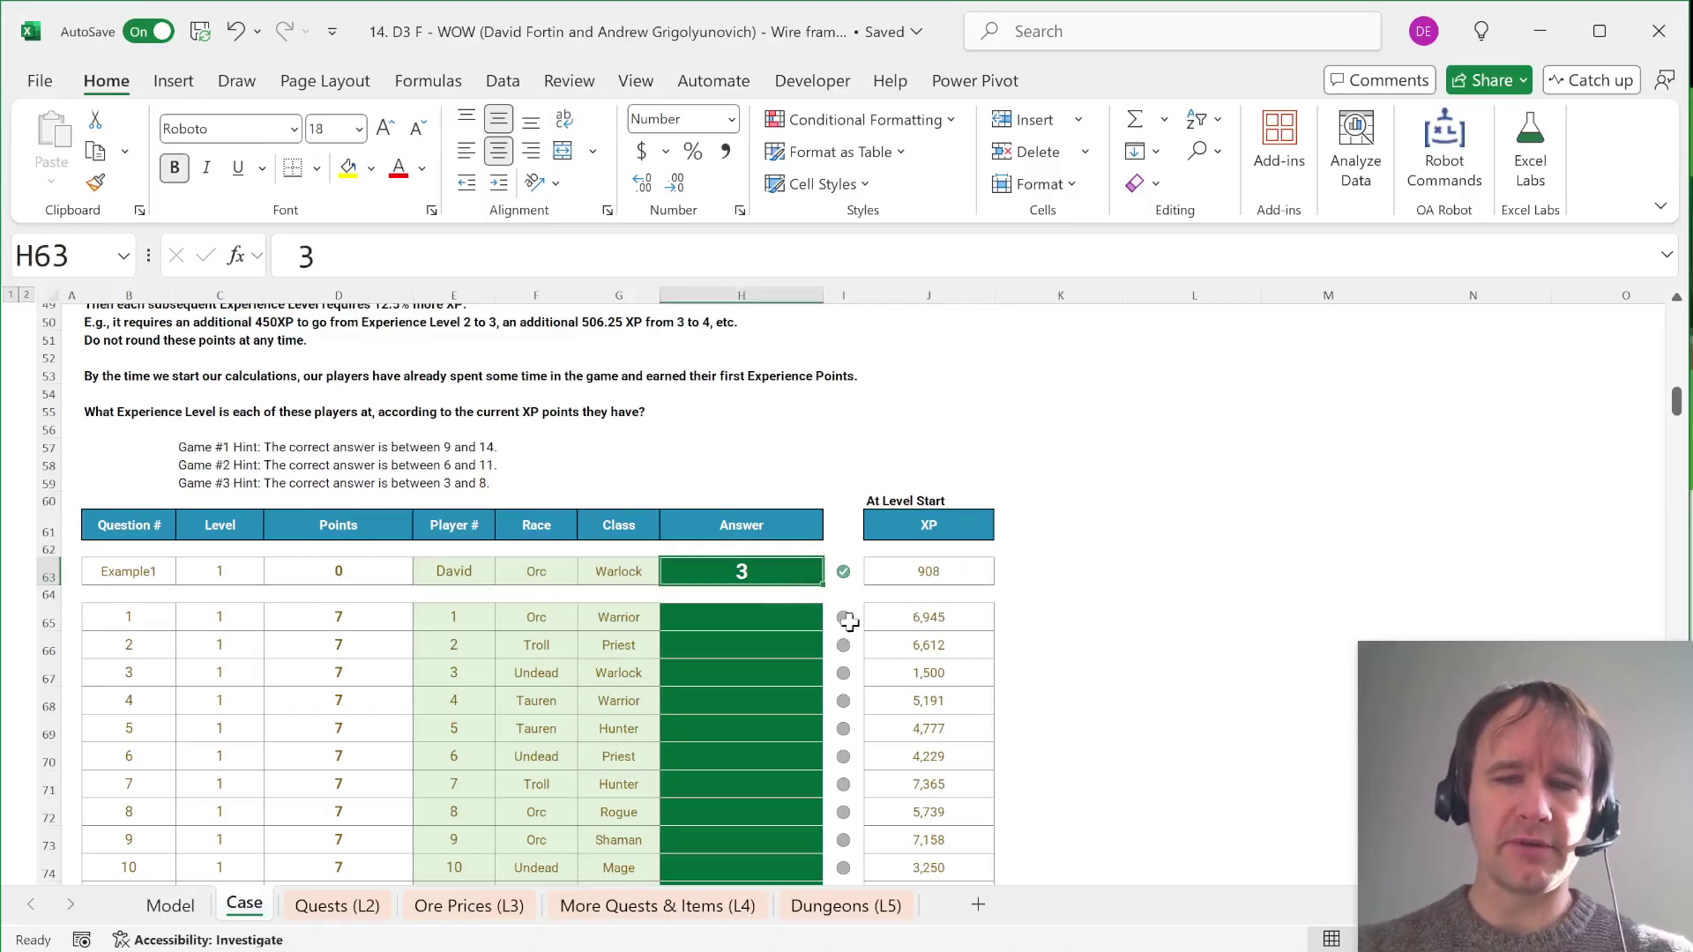
Step: Fill the Level row on the Model sheet from O6 with =SEQUENCE(,75)
key(ctrl+Page_Up)
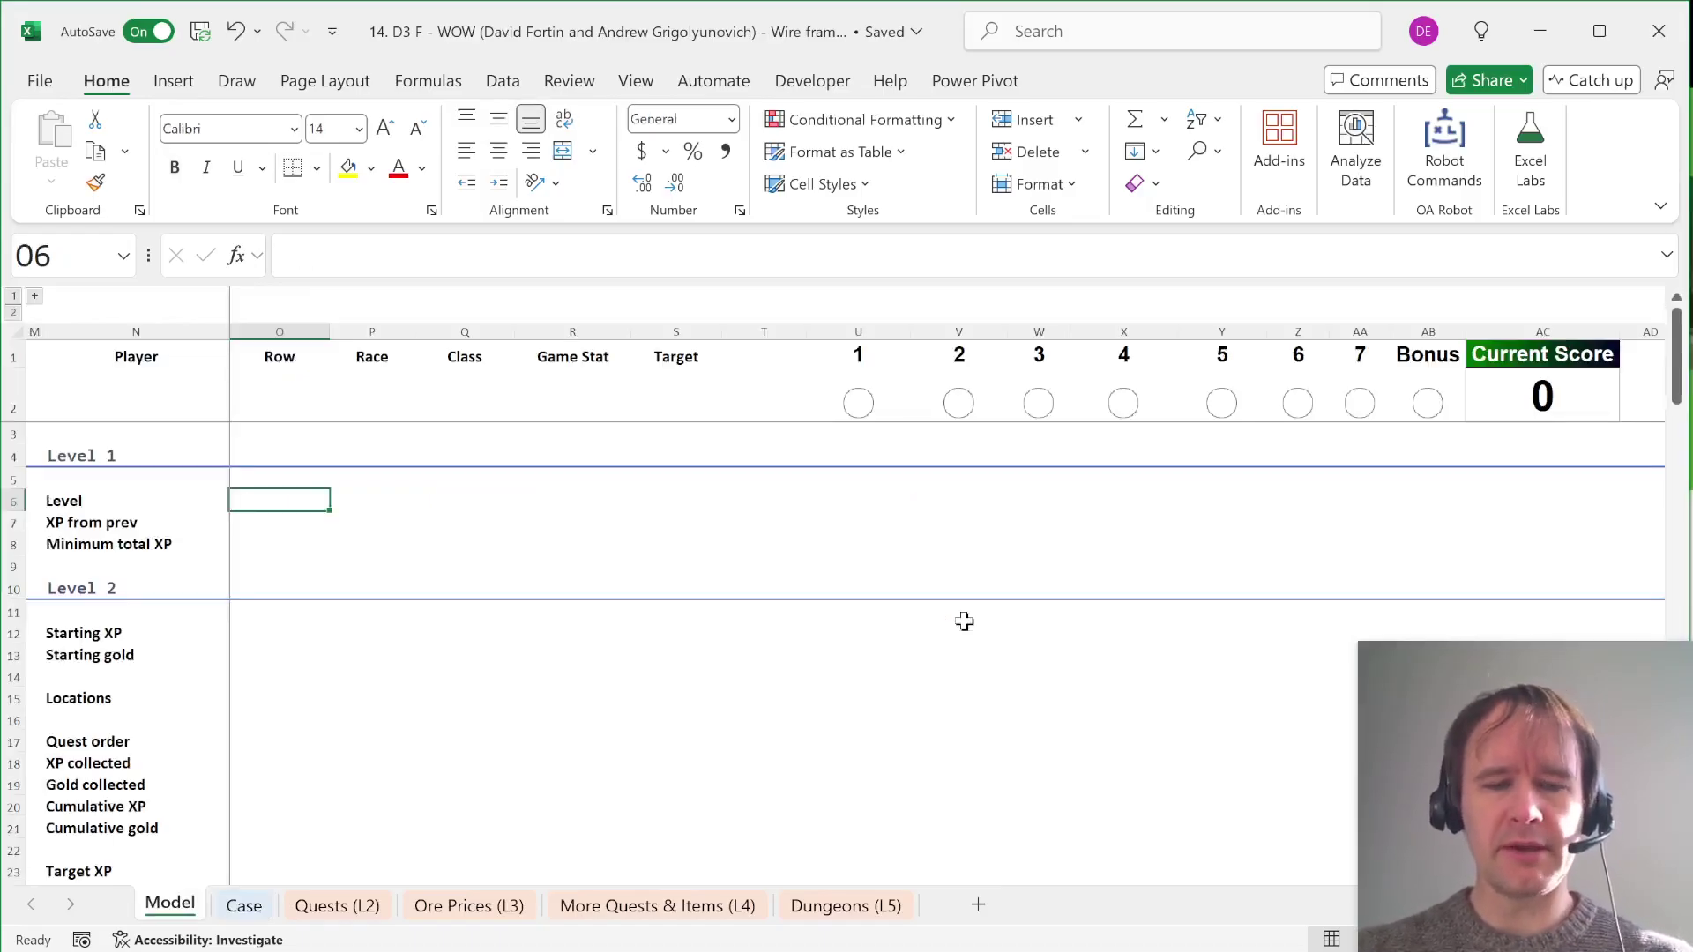
text(=seq)
key(Tab)
text(,7)
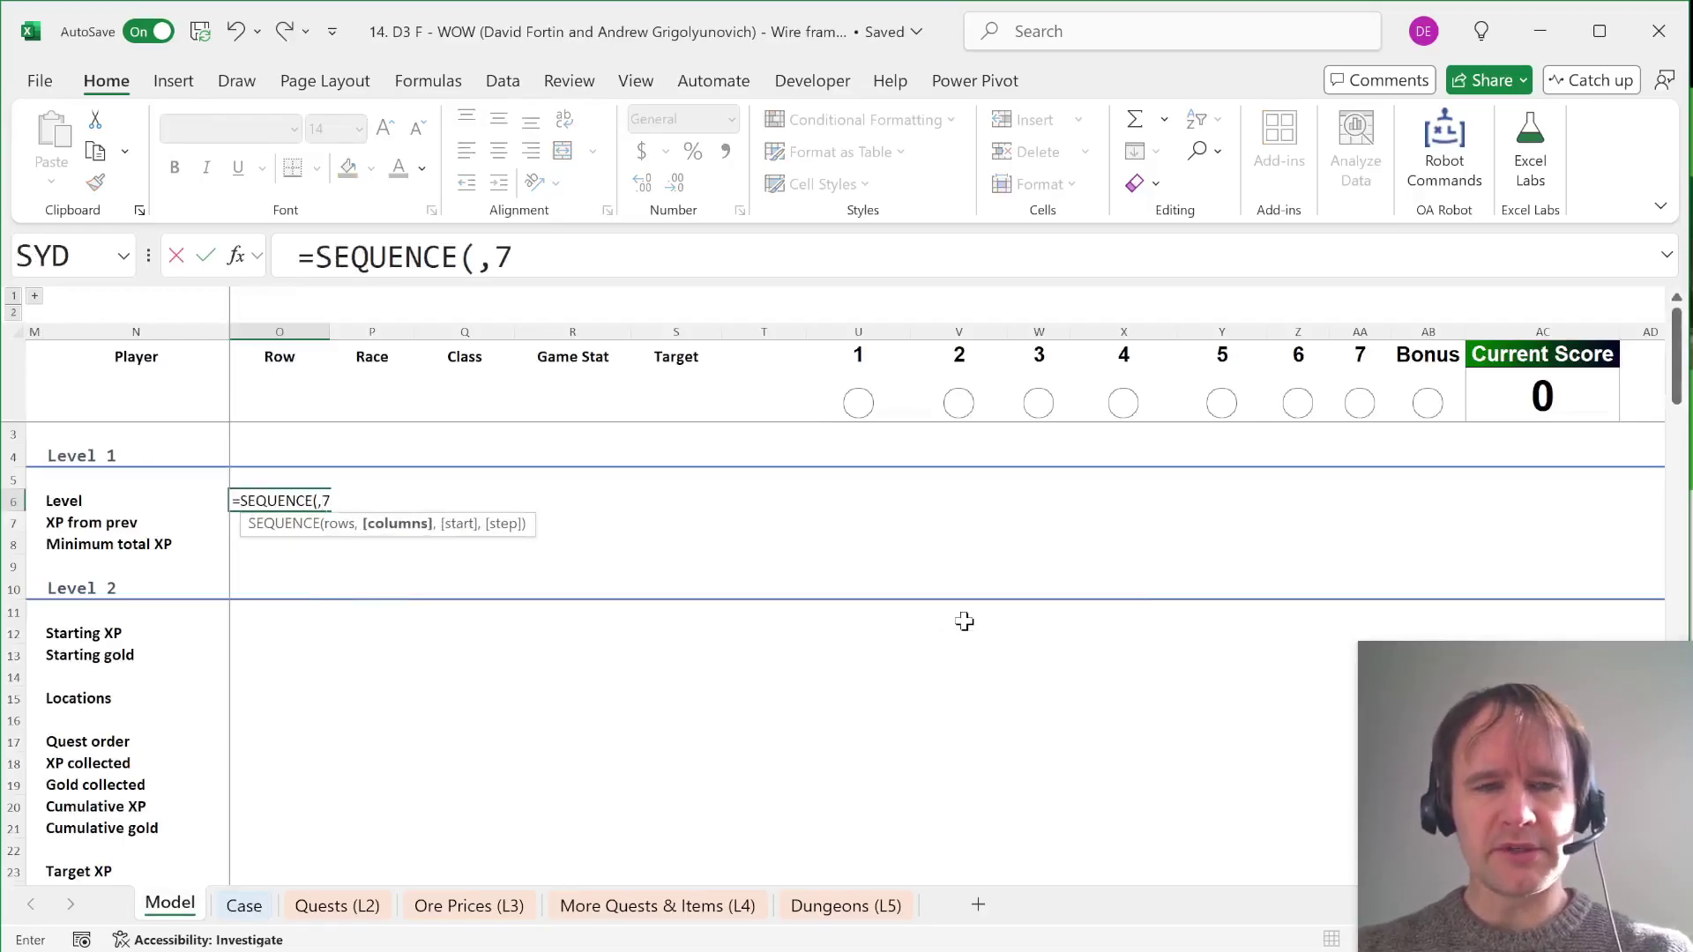
text(5))
key(Return)
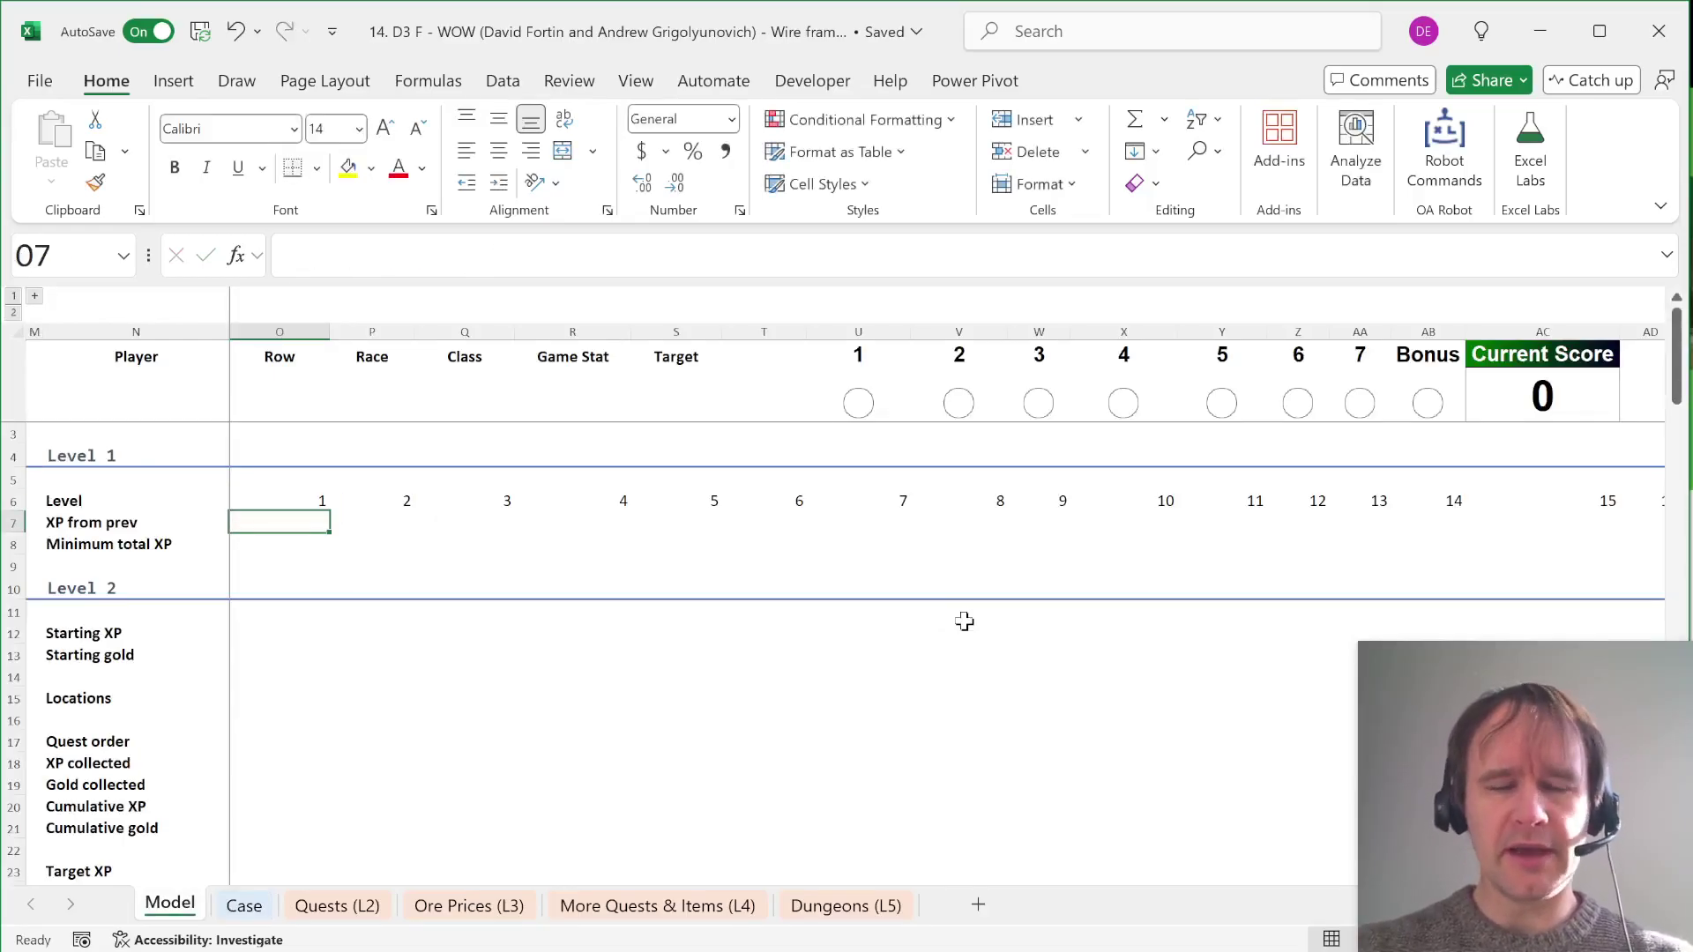
Step: Fill the XP from prev row with 0 in O7 and =400*1.125^SEQUENCE(,74,0) in P7
text(0)
key(Tab)
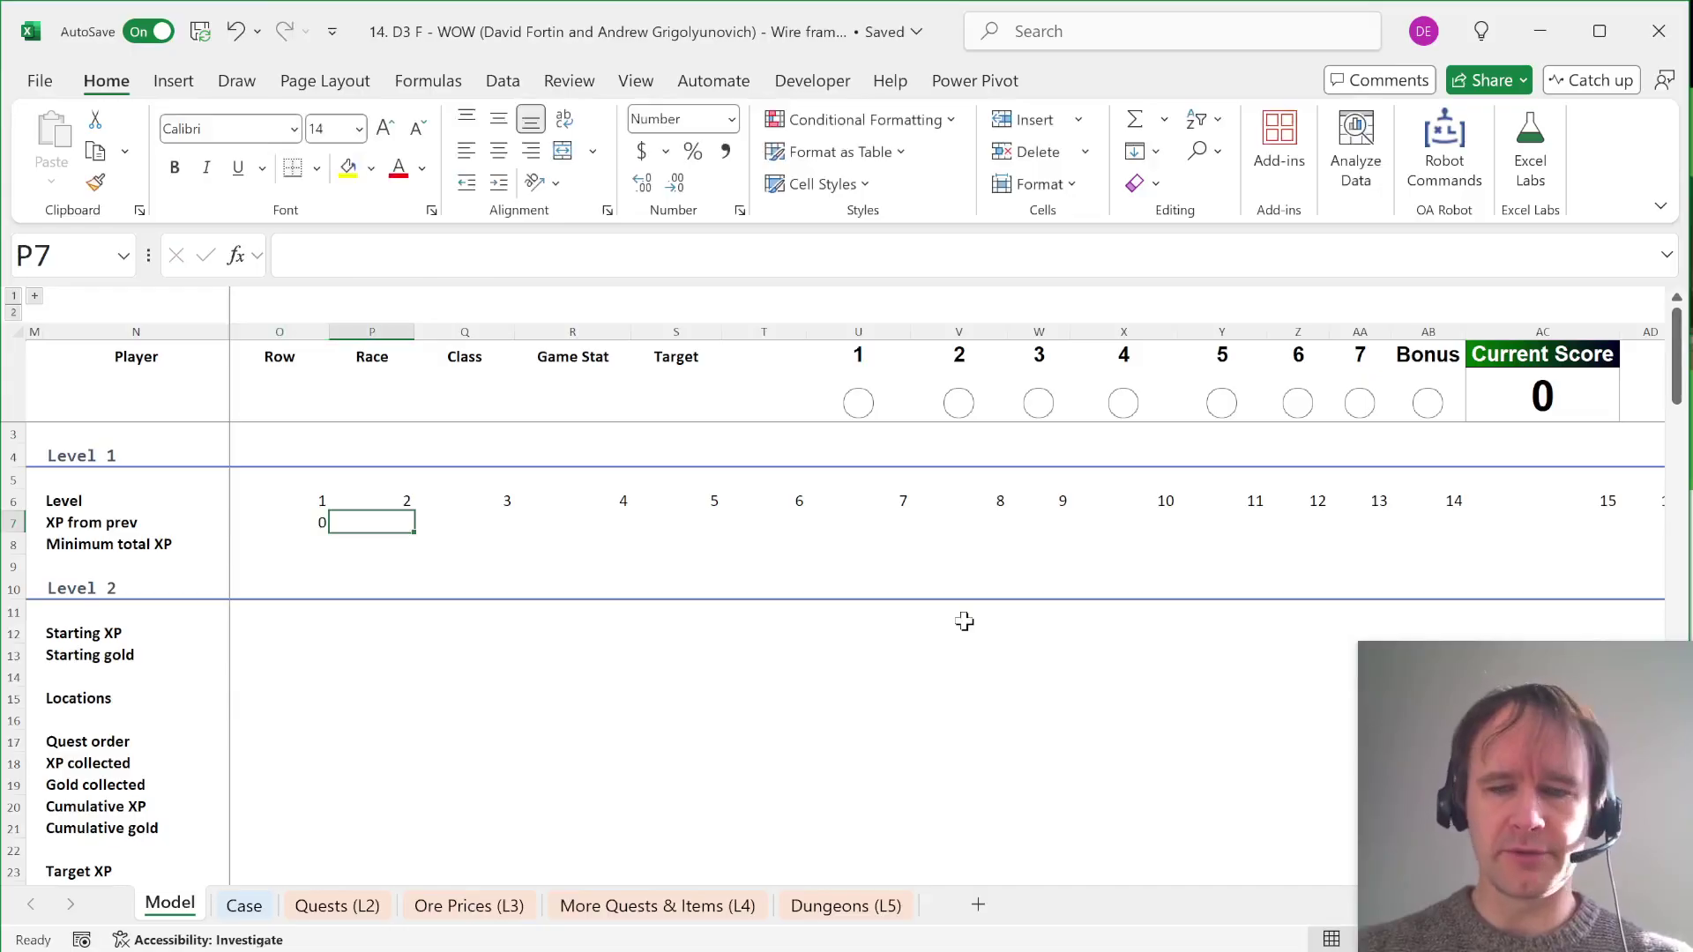
text(=)
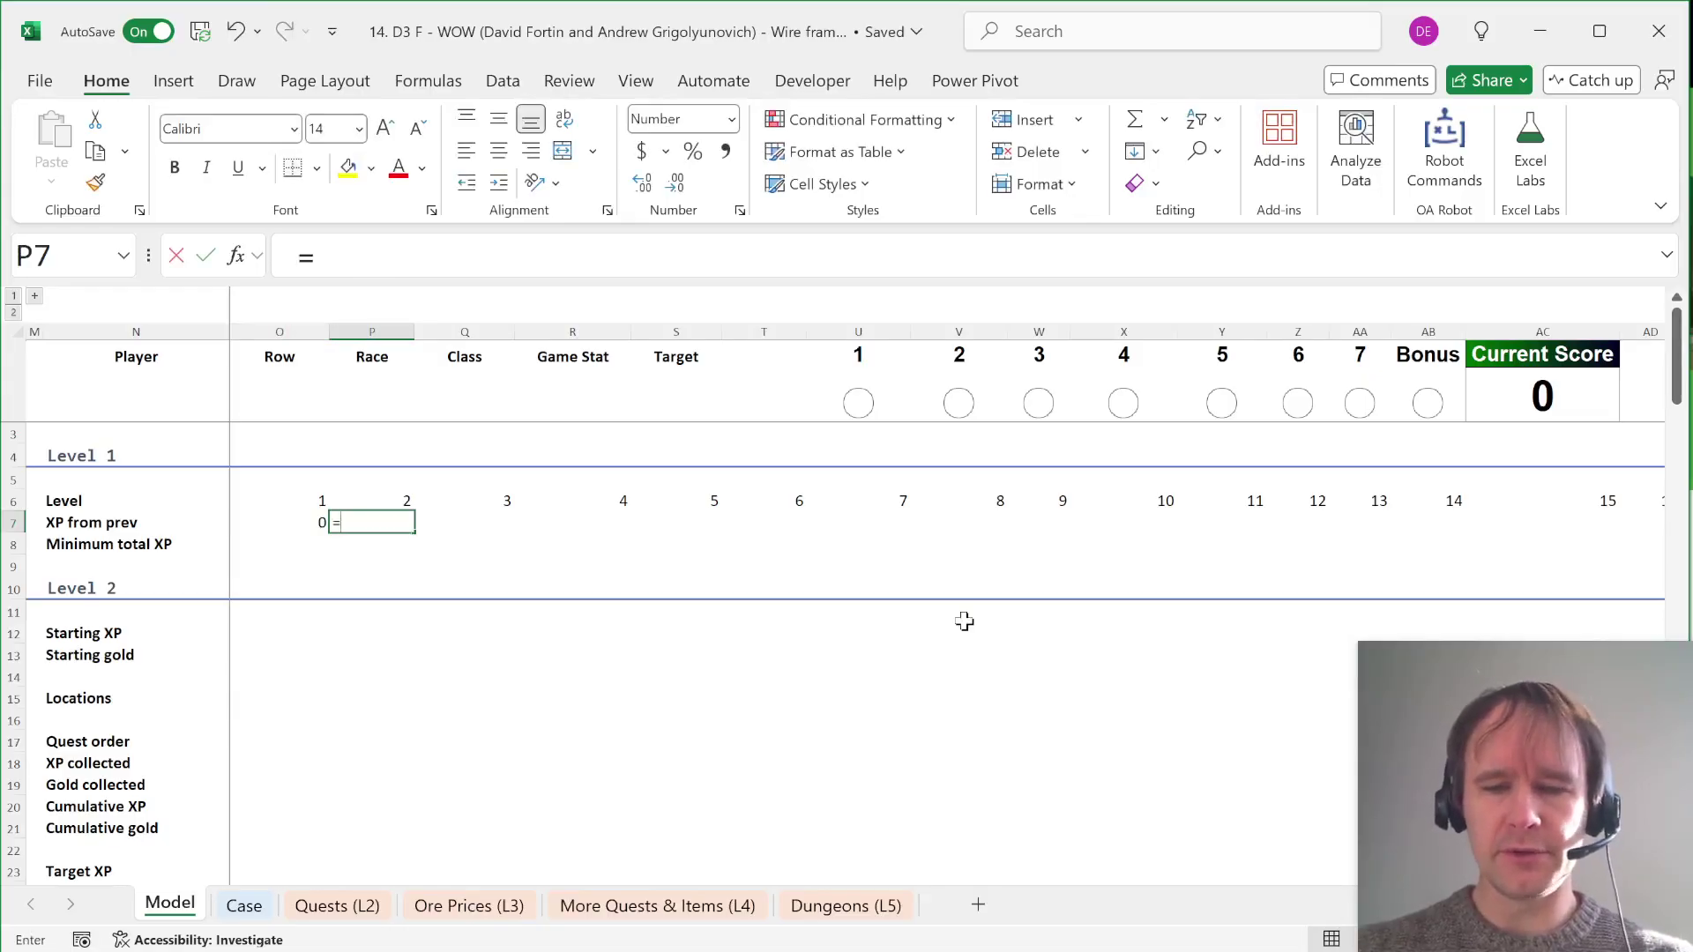
text(400*1.125^SEQUENCE(,74,0)
key(Return)
key(Up)
key(Right)
key(Right)
key(Right)
Step: Calculate the Minimum total XP row as a running total by entering =SCAN(0,O7:CK7,SUM) in O8
key(Down)
key(Left)
key(Left)
key(Left)
text(=SCAN()
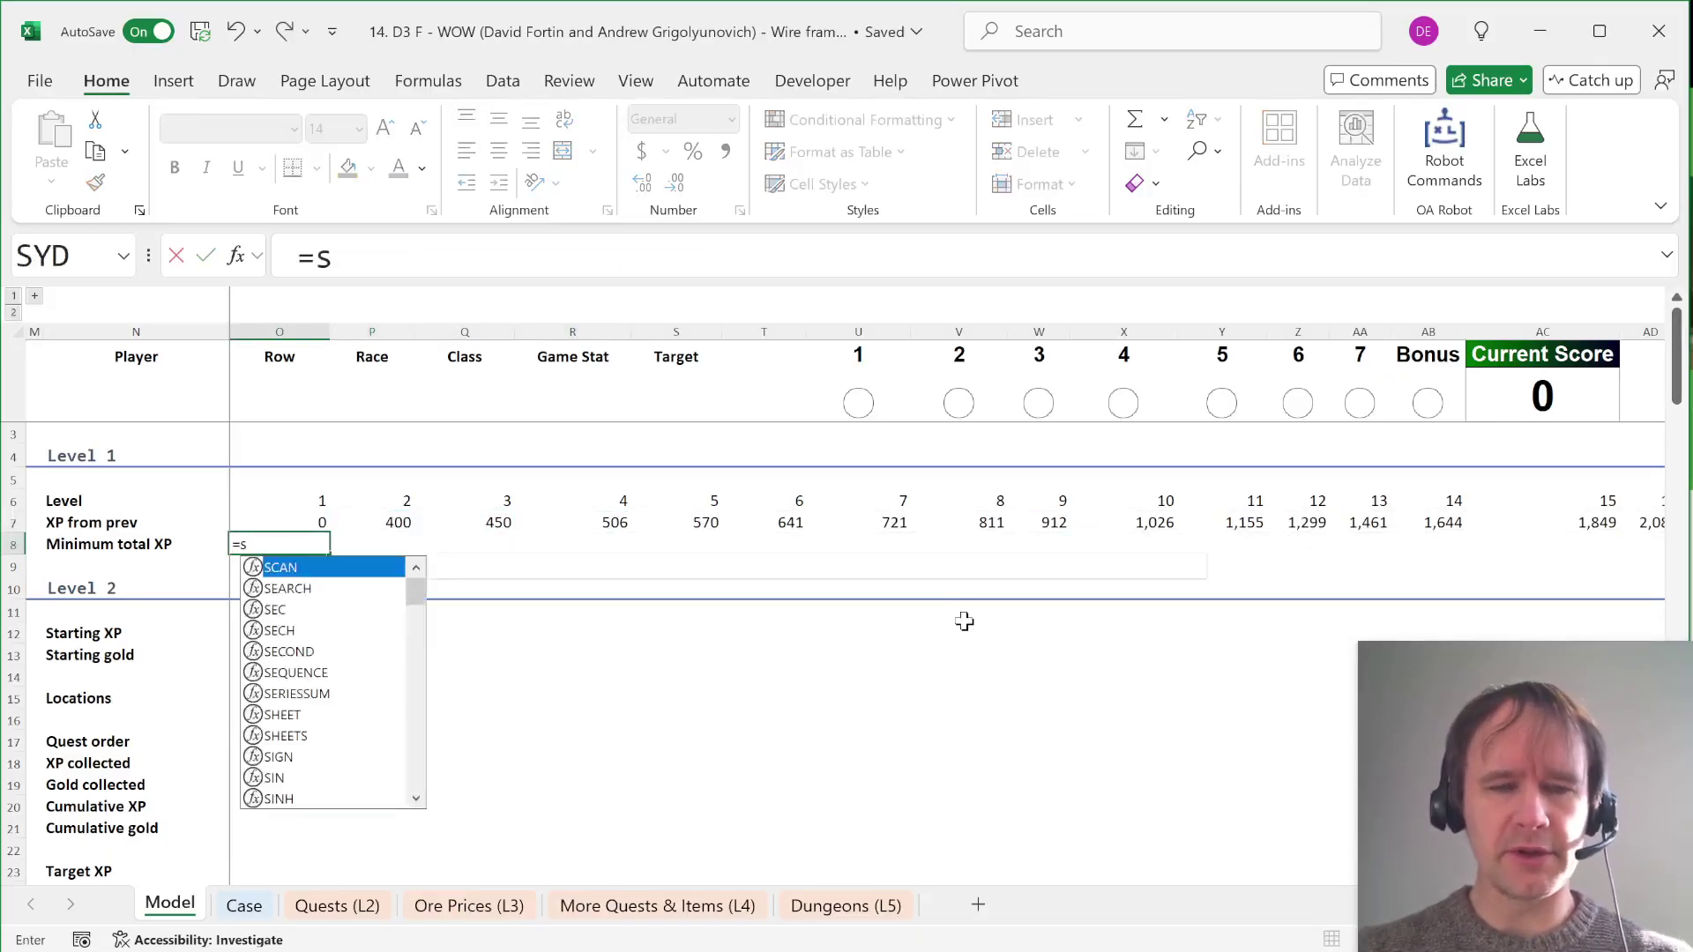
text(0,)
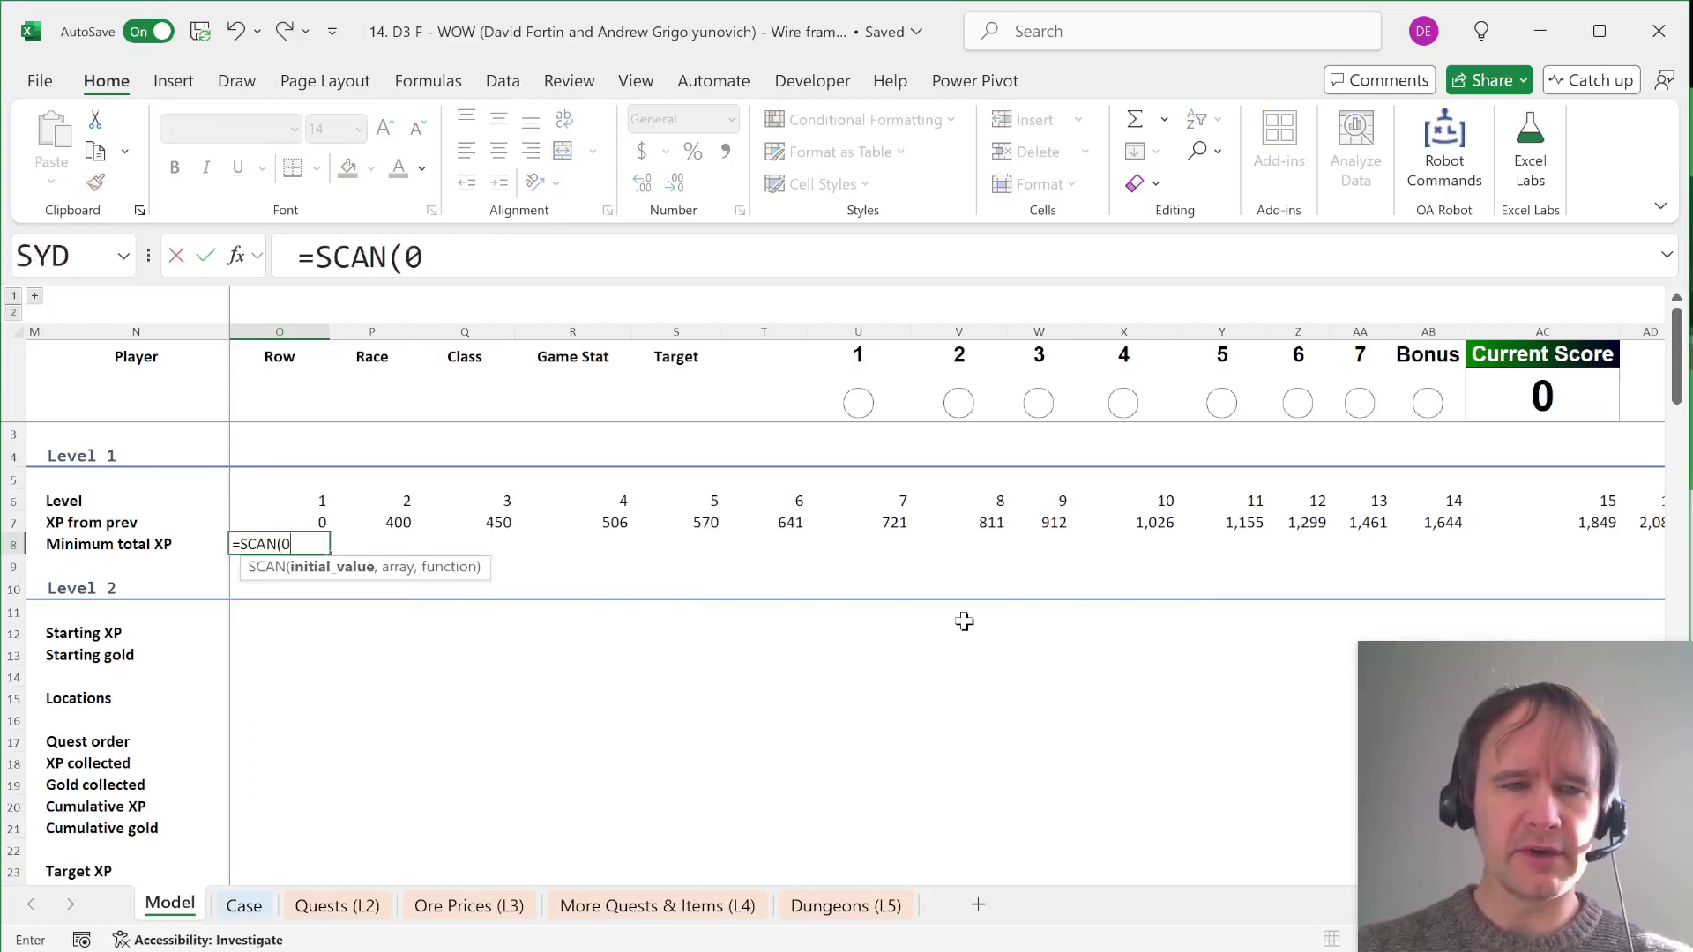
key(Up)
key(ctrl+shift+Right)
text(,sum)
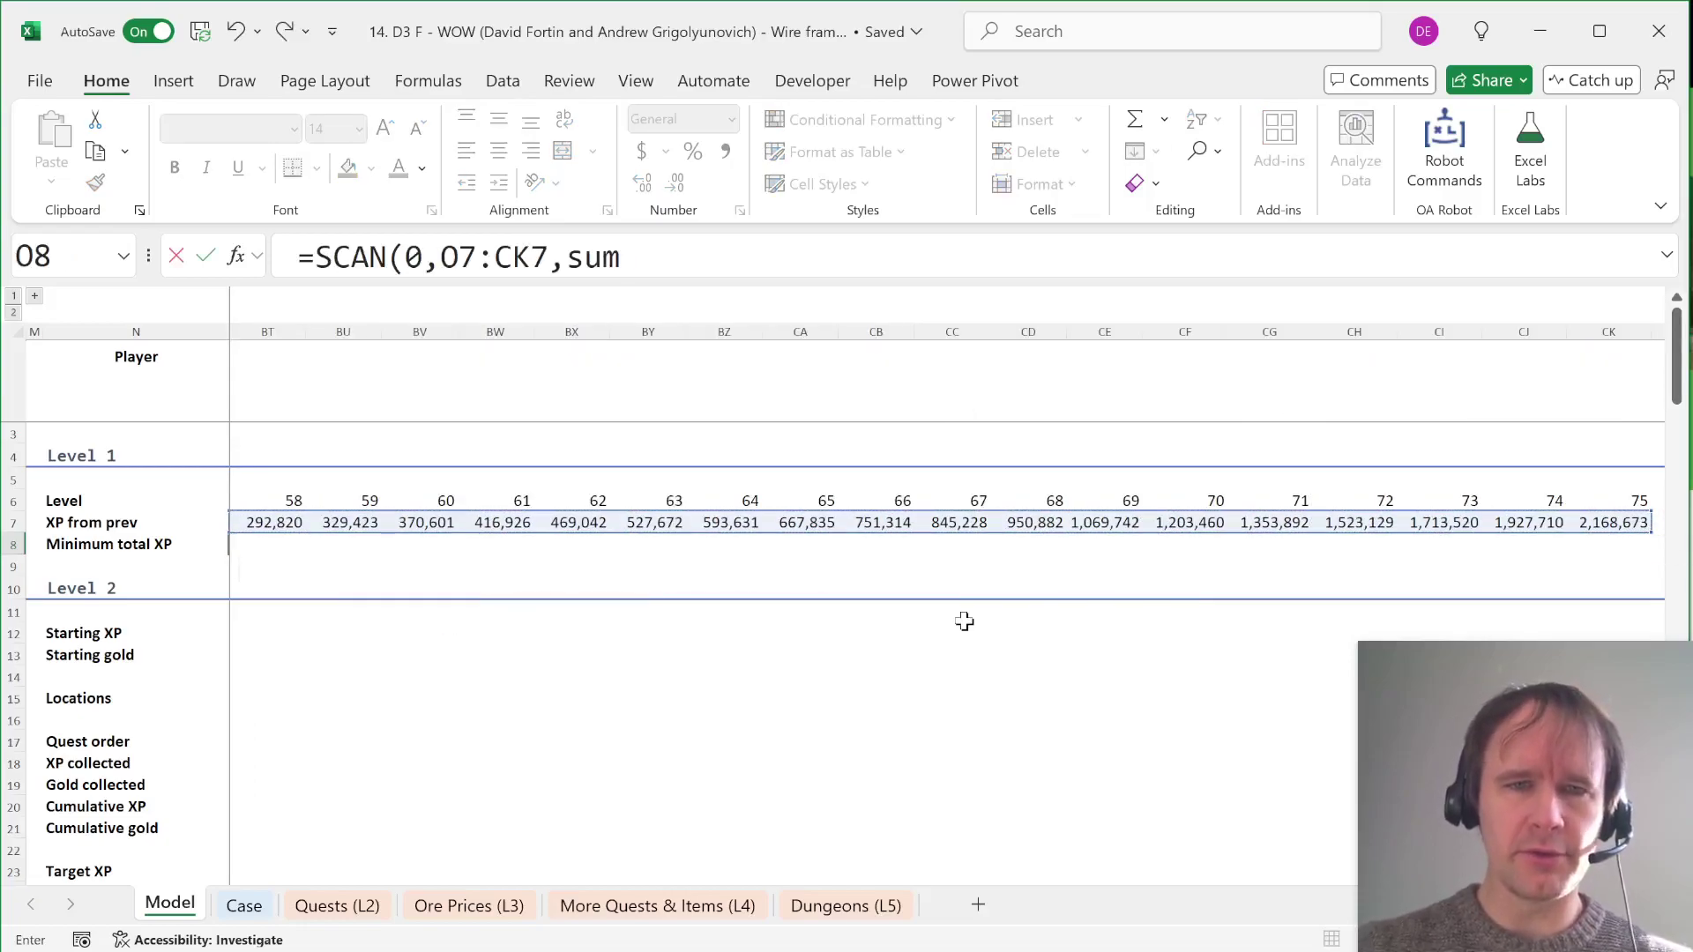
key(Return)
Step: Select the whole Minimum total XP row, O8:CK8, and name the range xp
key(Up)
key(Right)
key(Right)
key(Left)
key(Left)
key(ctrl+shift+Right)
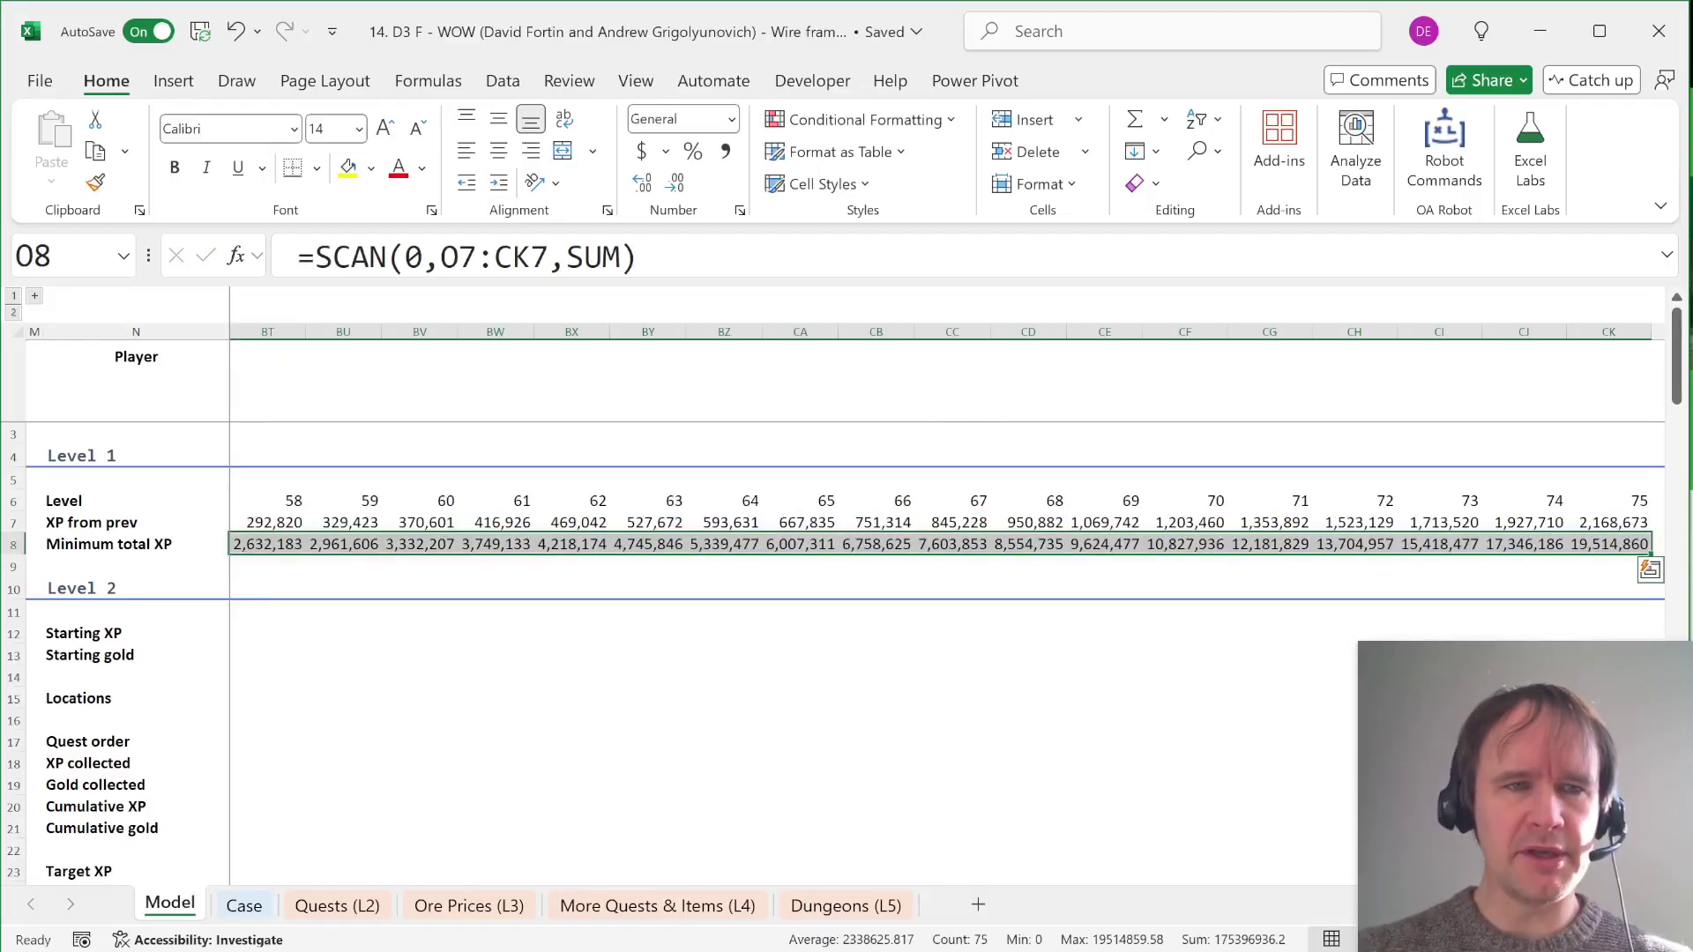
key(Left)
key(Right)
Step: Answer the 20 Level 1 questions on the Case sheet by entering =XMATCH(J65:J84,xp,-1) in H65
key(ctrl+Page_Down)
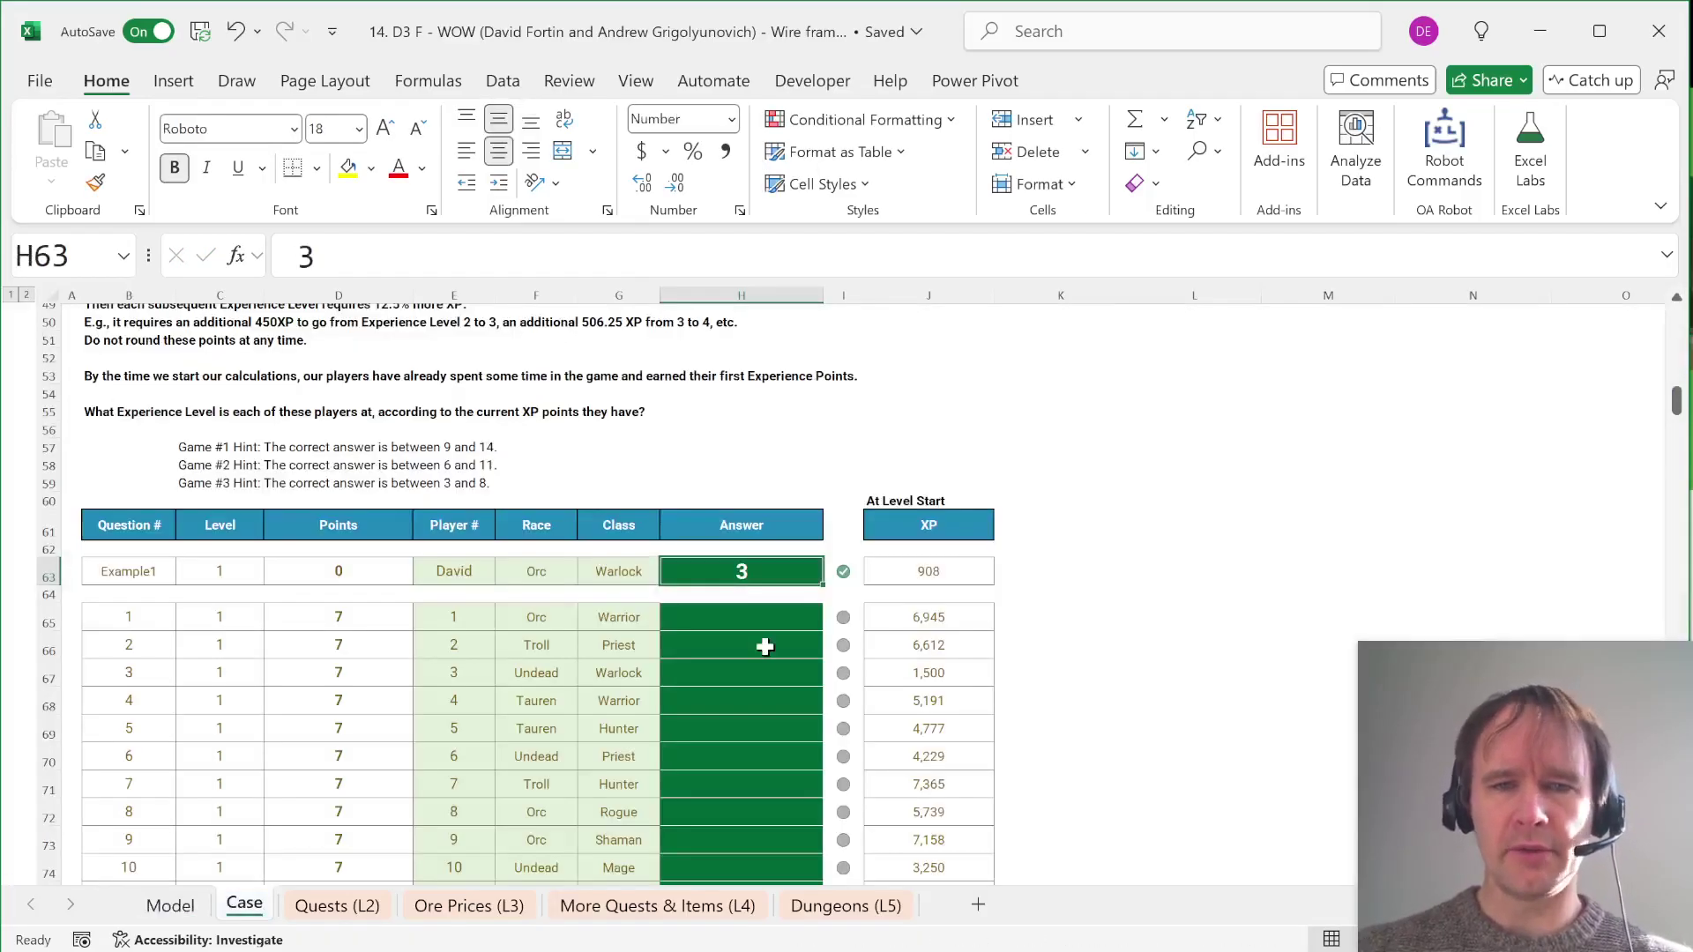
click(753, 620)
text(=XMATCH()
key(Right)
key(Right)
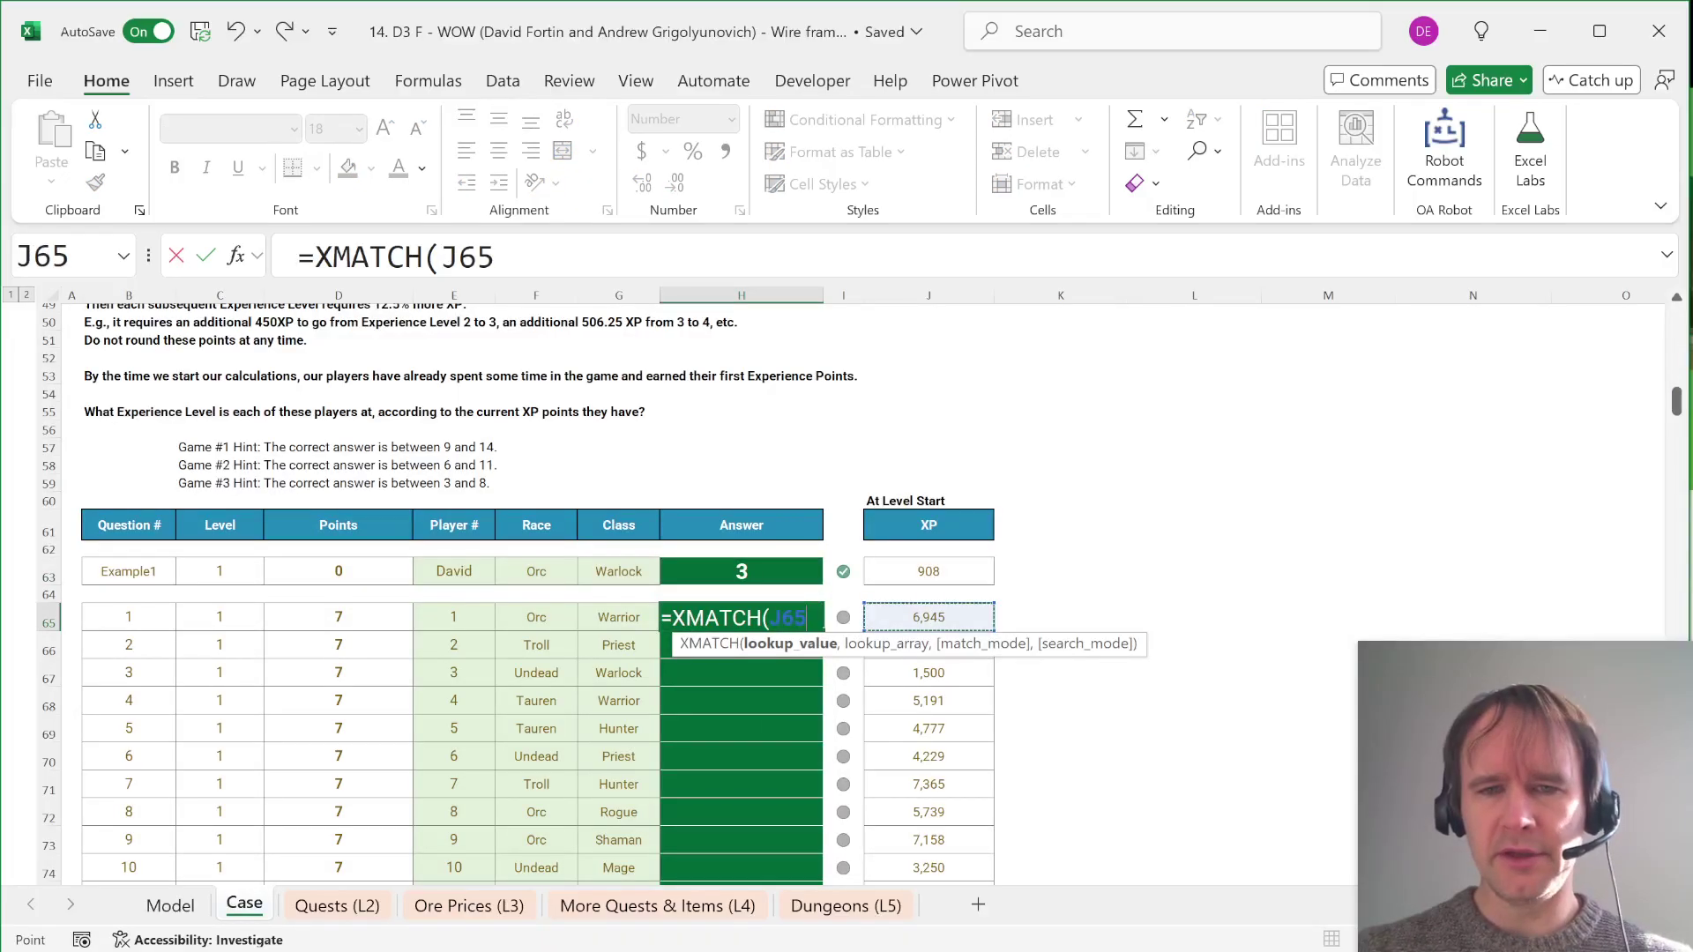
key(ctrl+shift+Down)
text(,xp,-1))
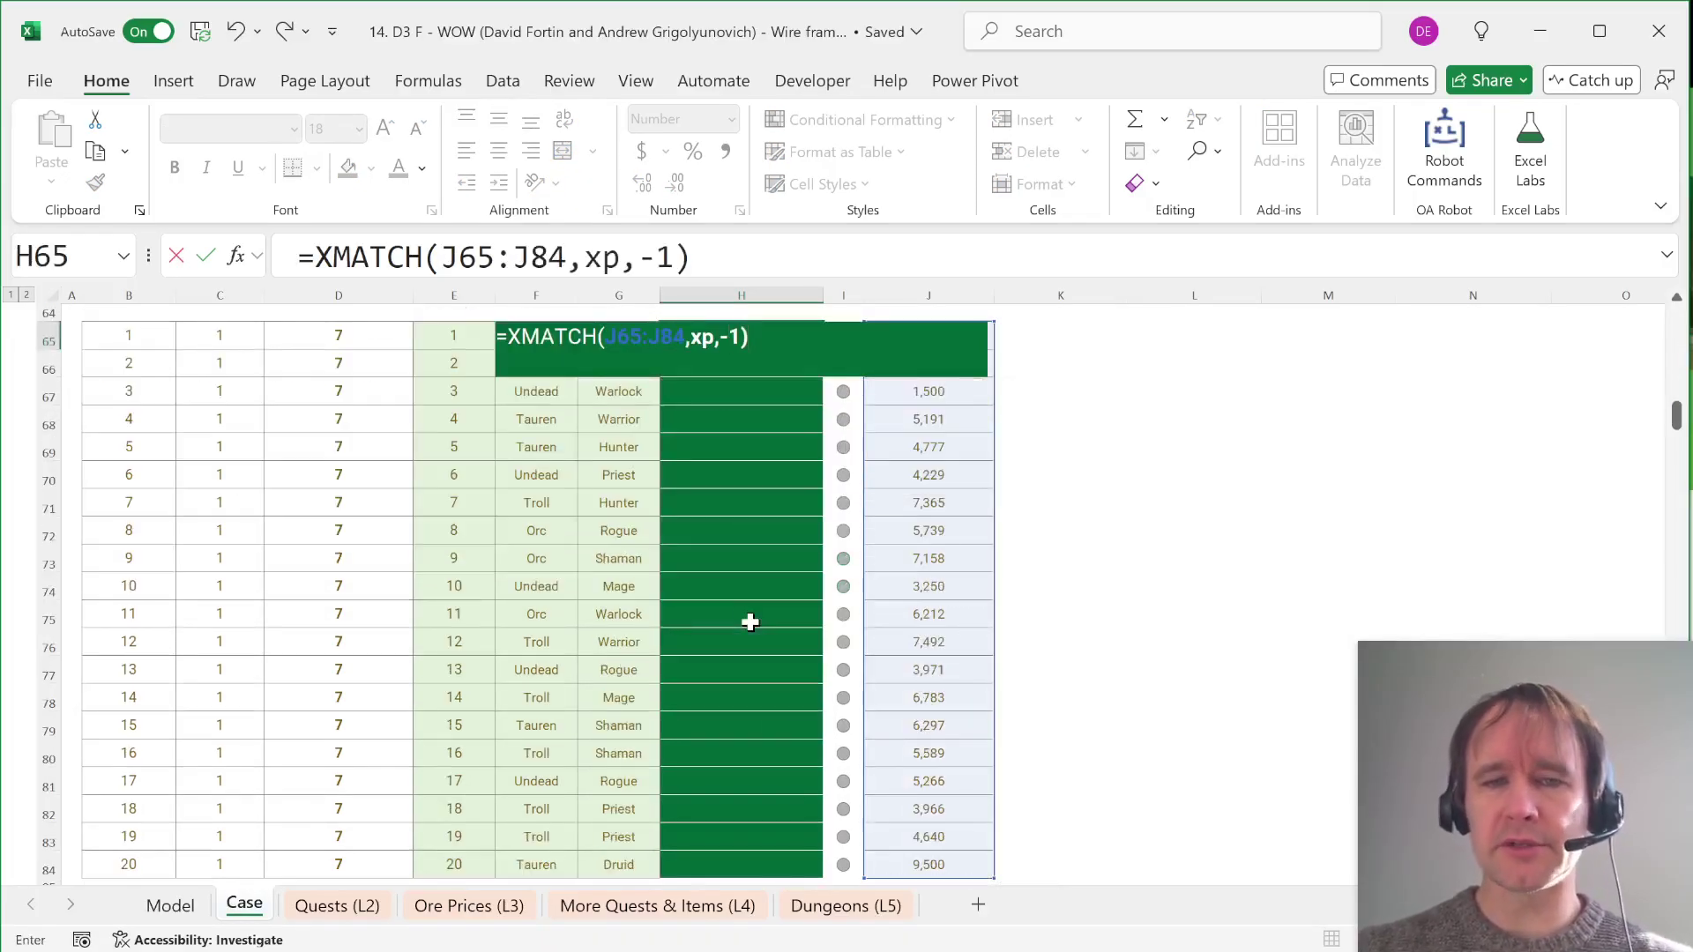
key(Return)
key(Up)
Step: Answer Bonus 1 in H37 of the Case sheet by entering =ROUNDUP(INDEX(xp,40),0), and return to the Model sheet
scroll(778, 377, up, 8)
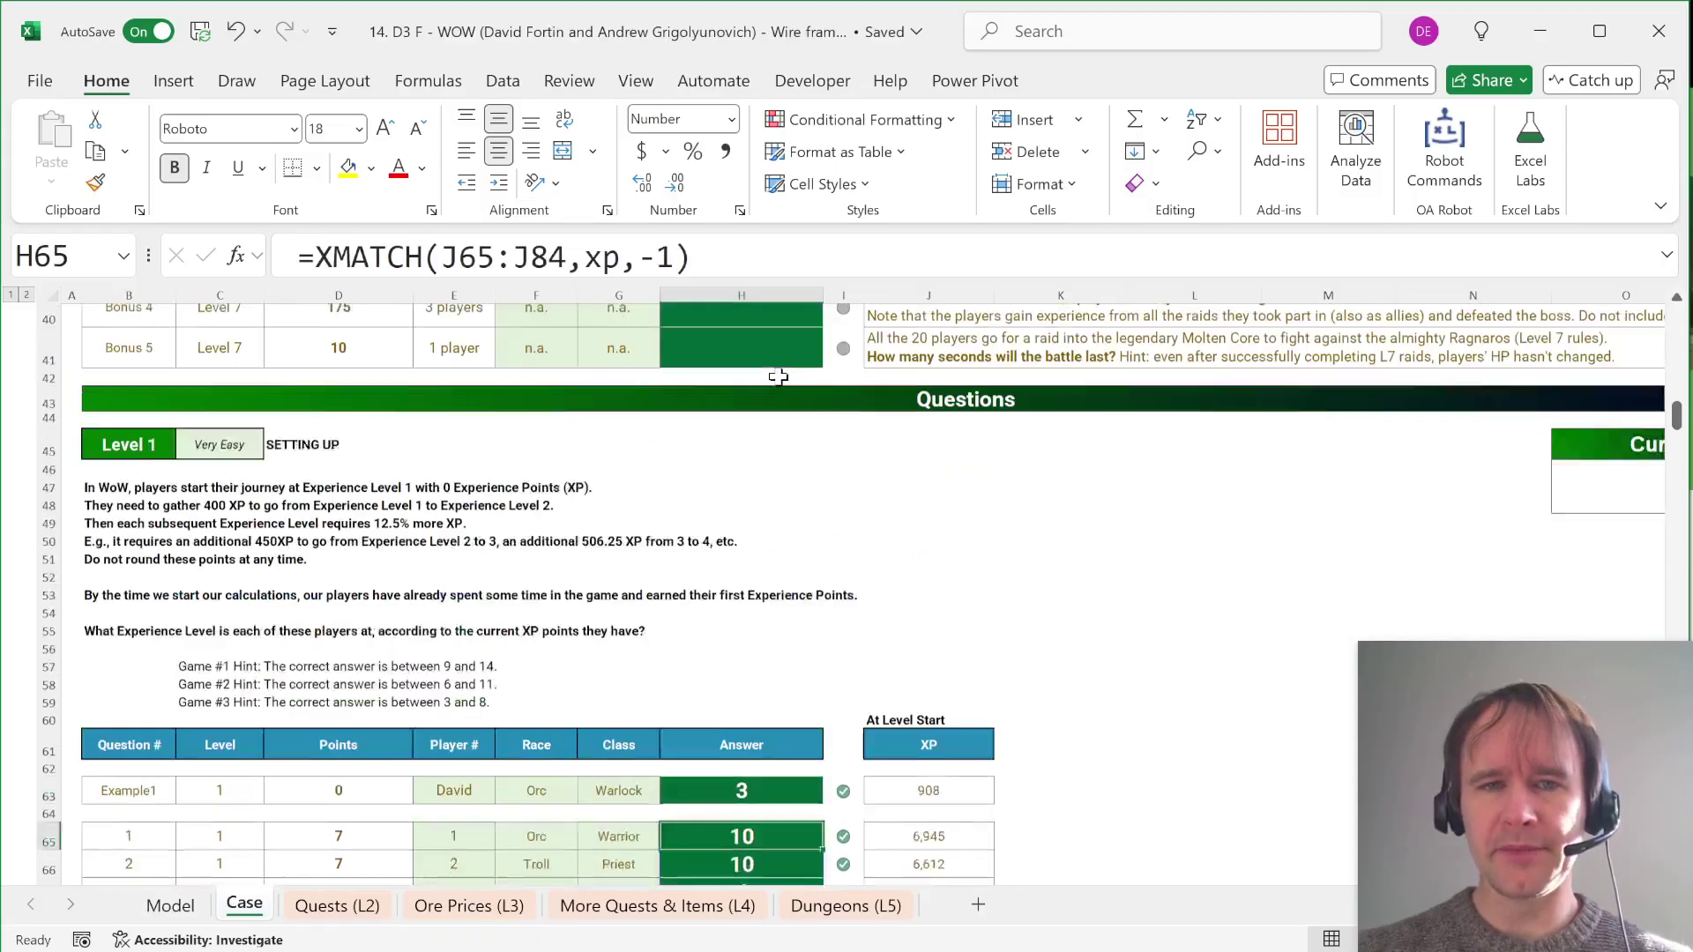
scroll(777, 377, up, 4)
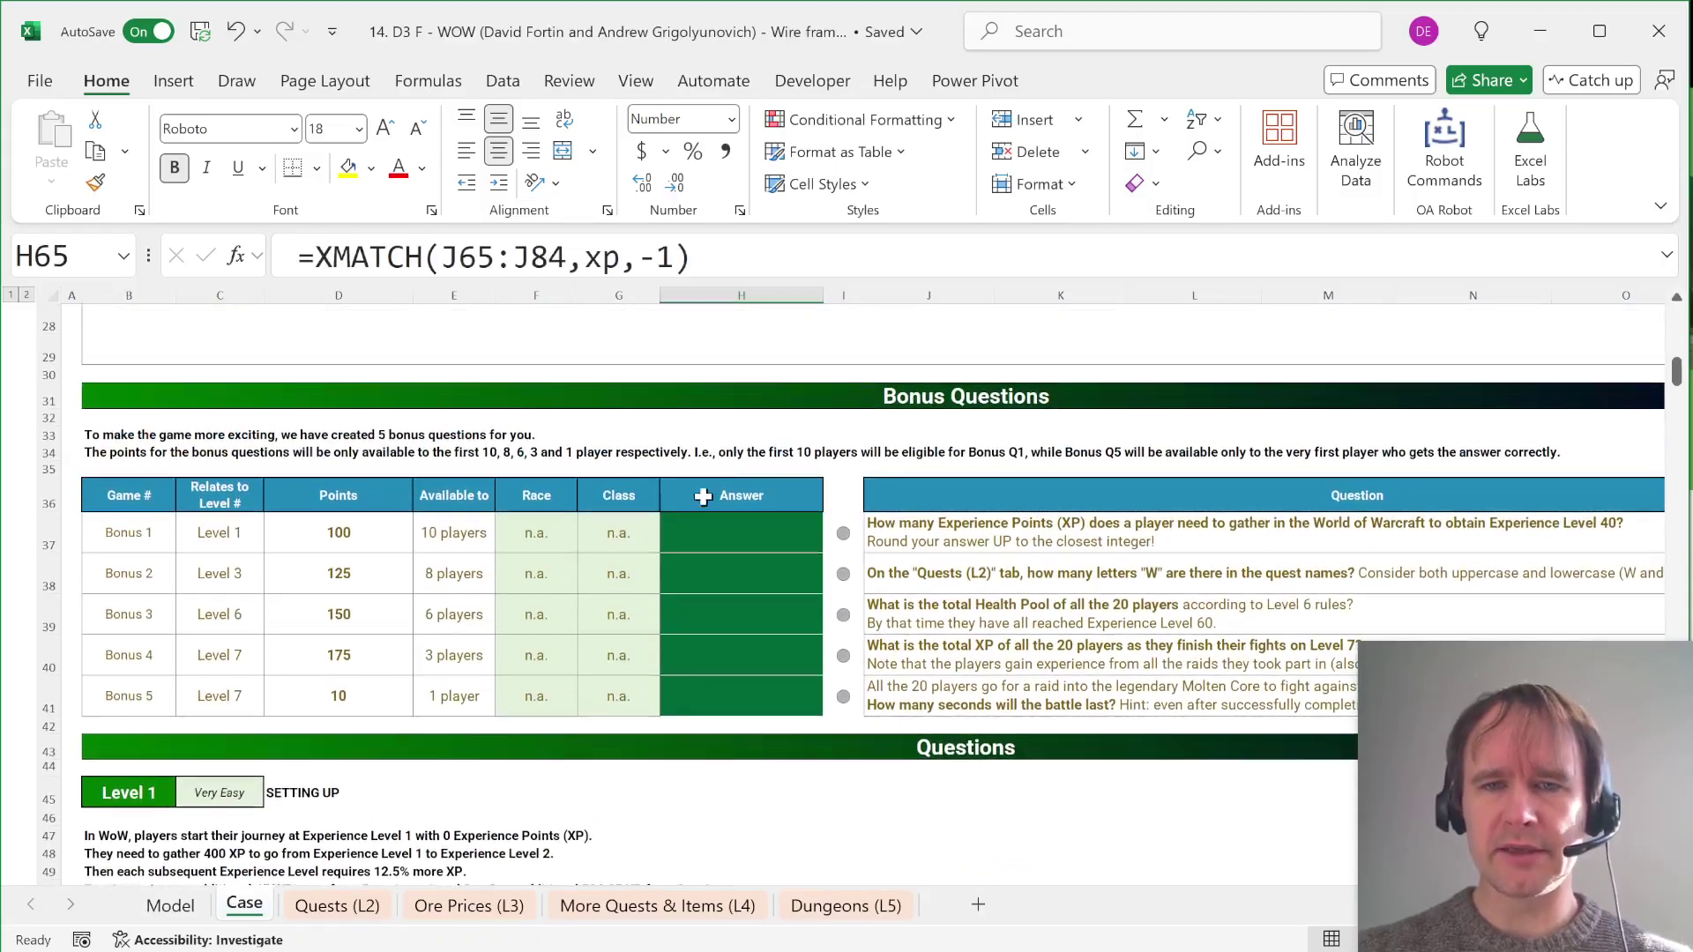
click(725, 532)
text(=roundu)
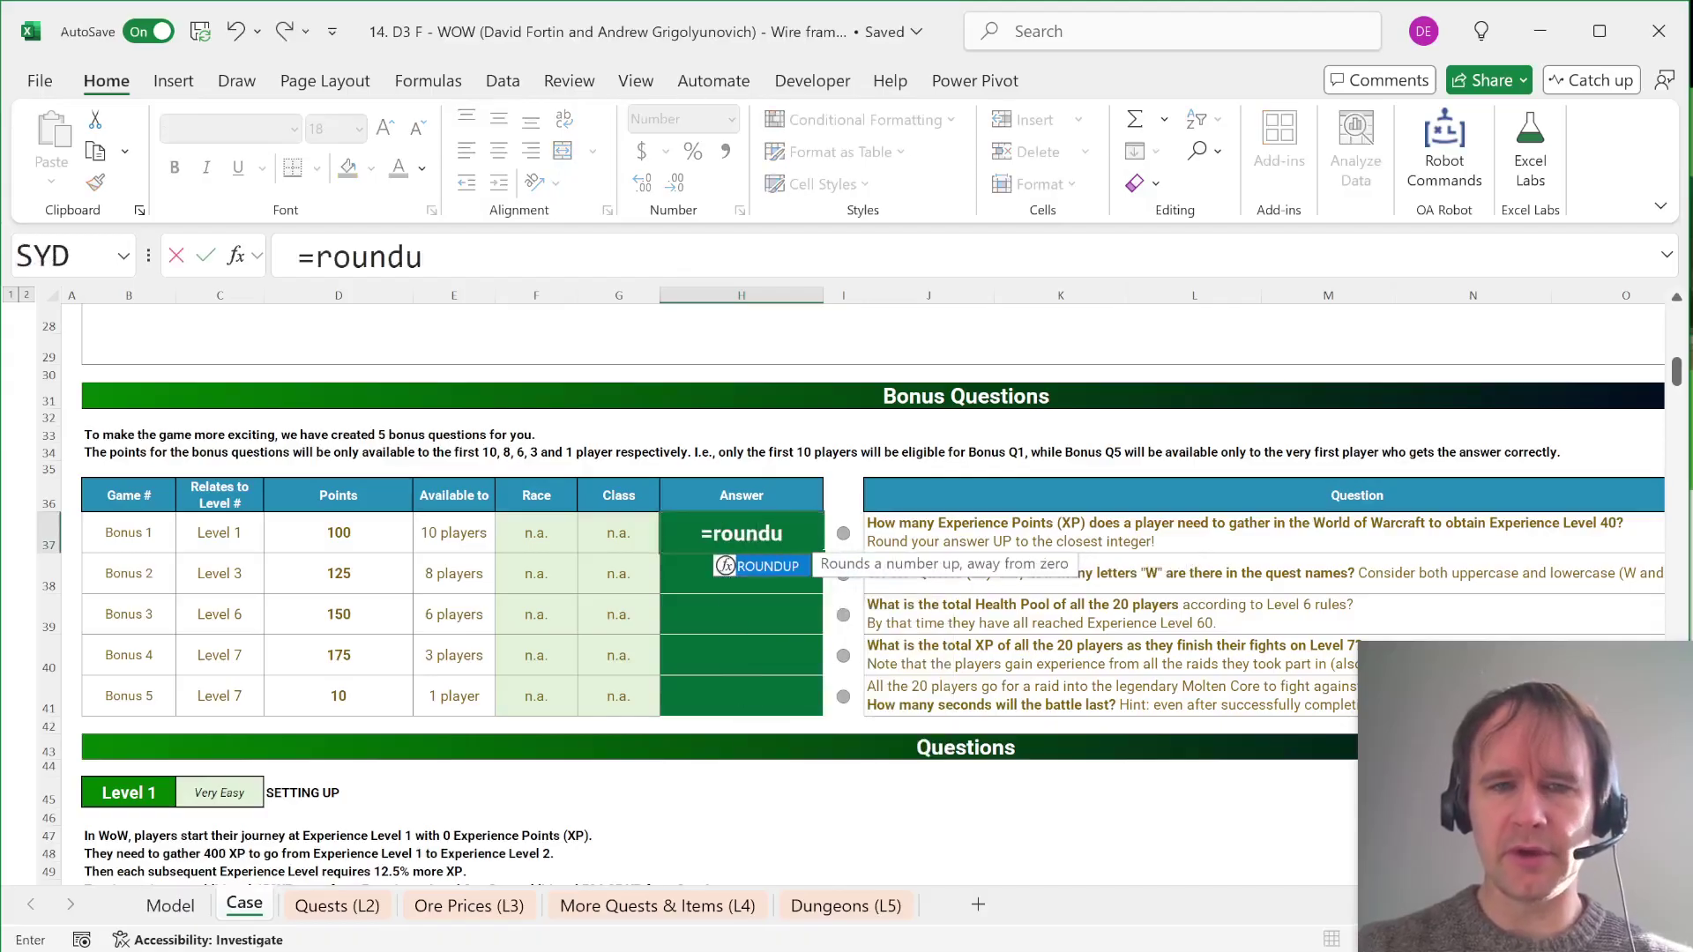
key(Tab)
text(index()
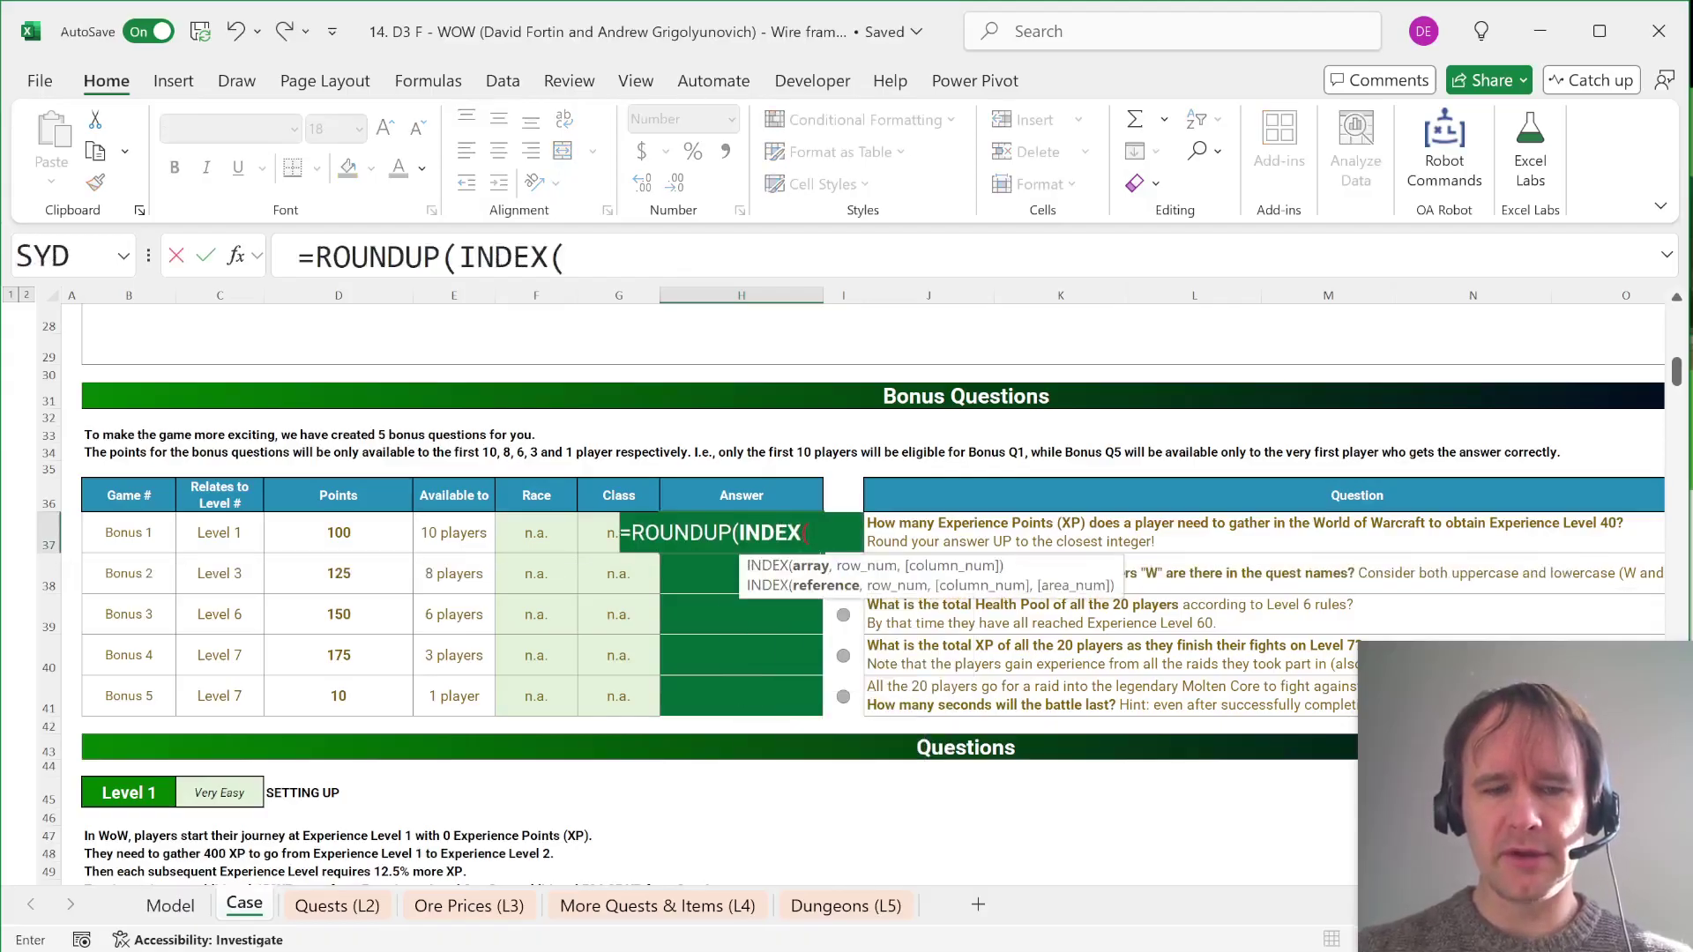
text(xp,40),0))
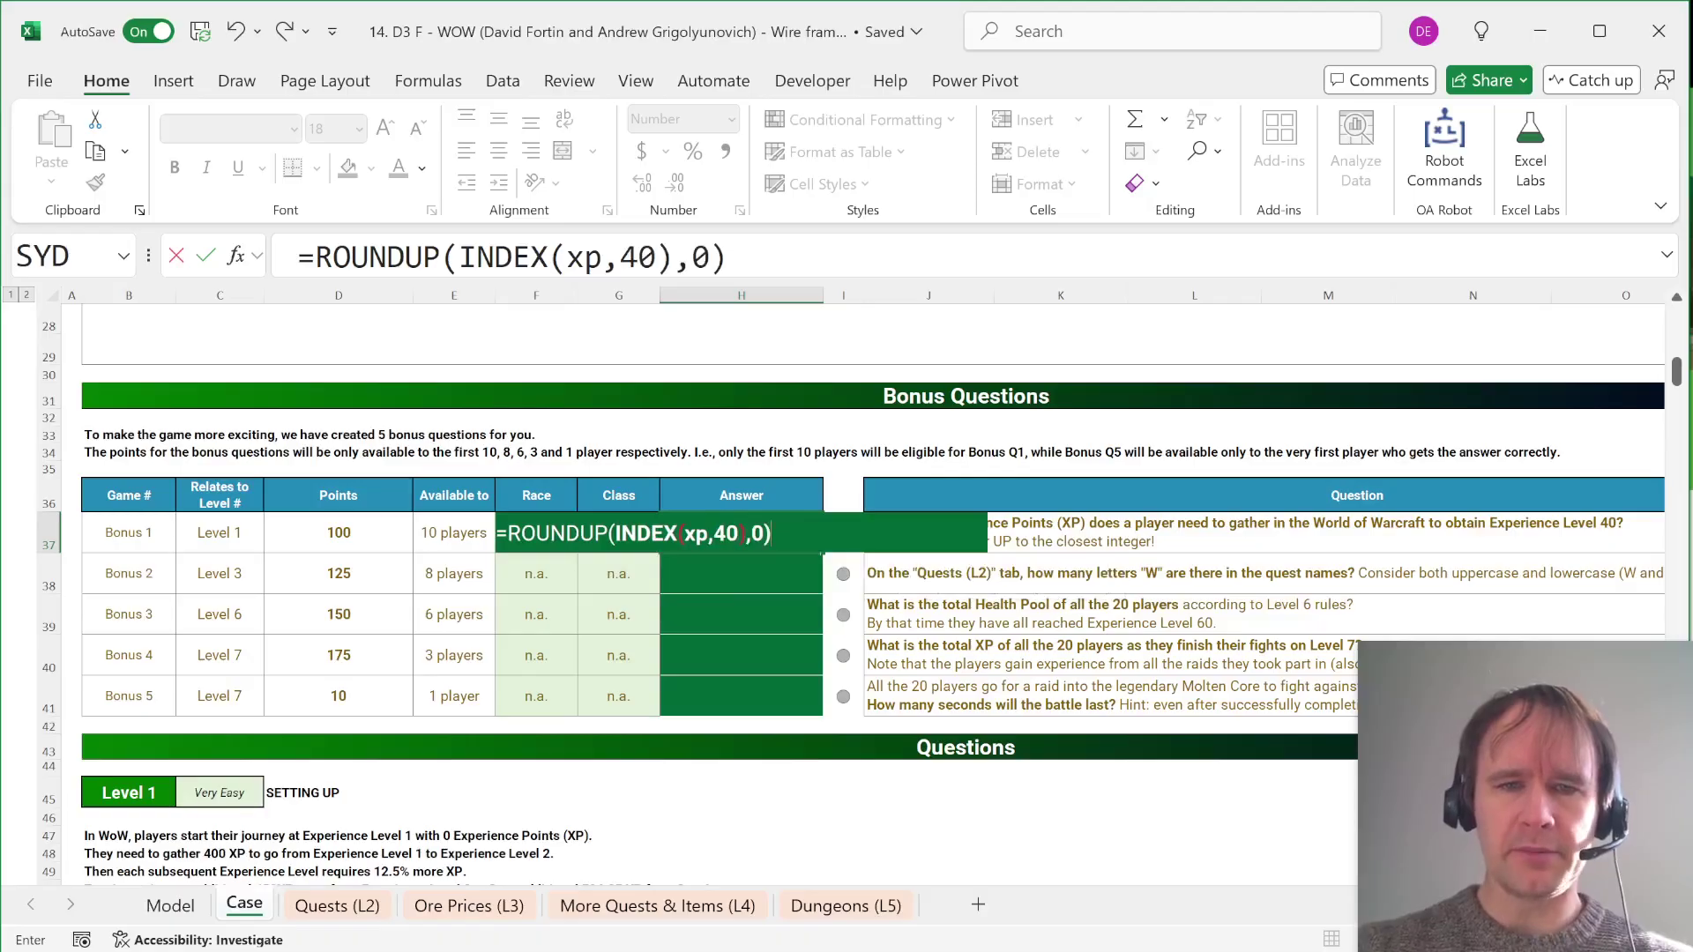
key(ctrl+Return)
key(ctrl+Page_Up)
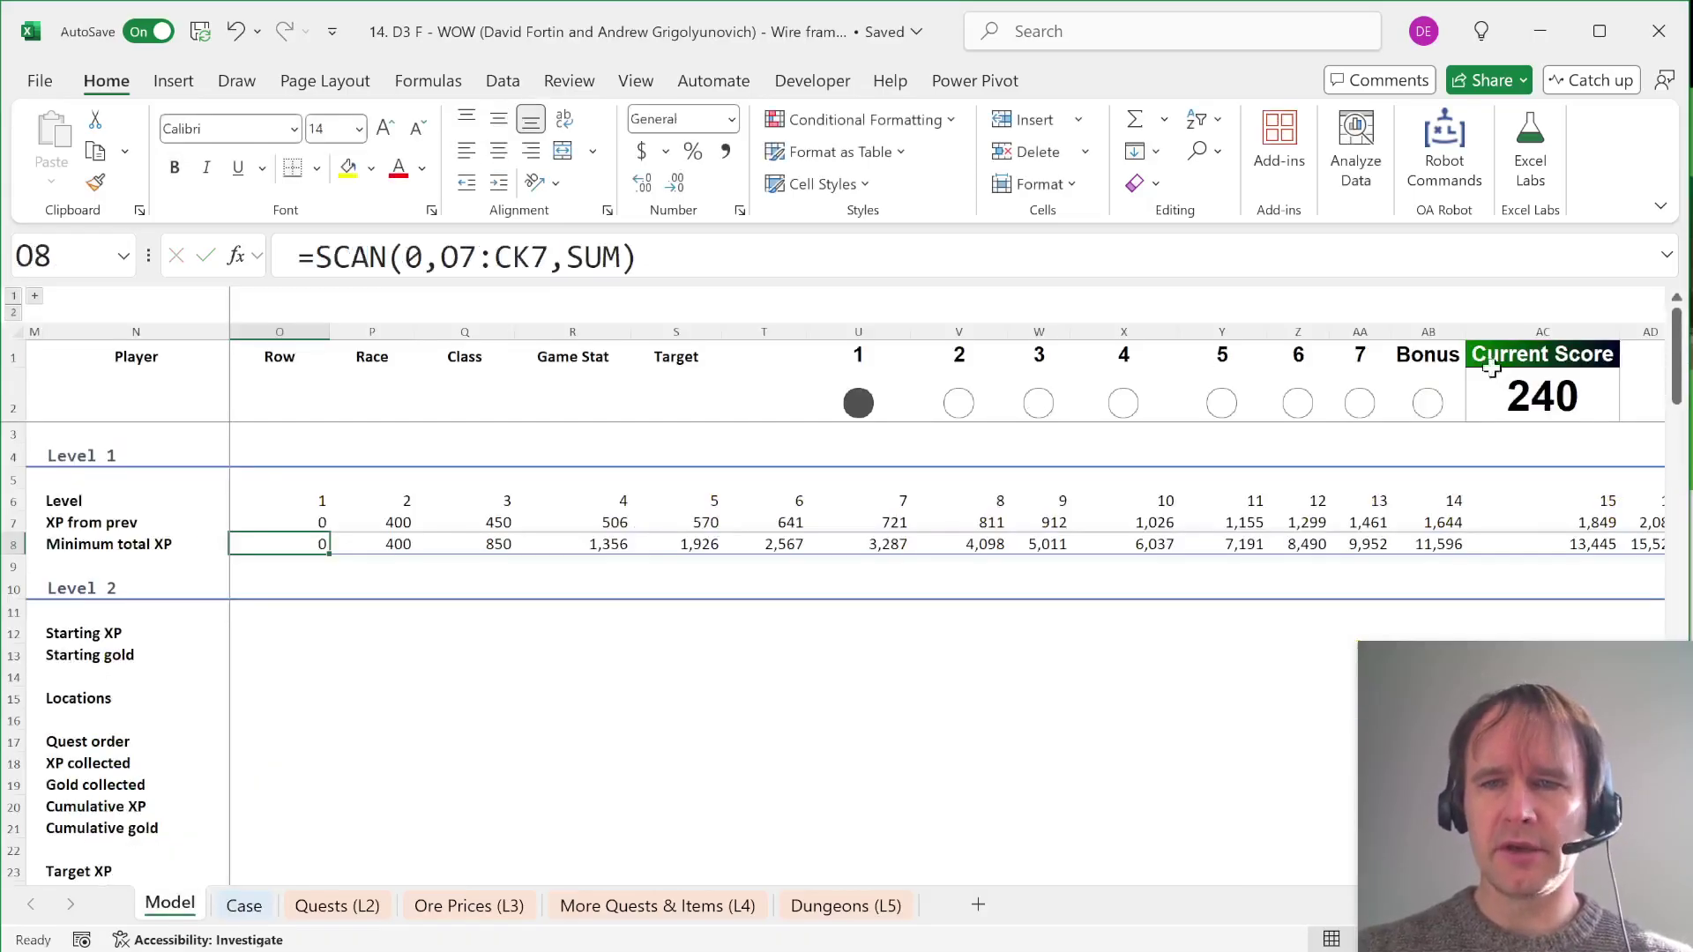
Step: Review the Level 2 overview slide, and examine the Arathi Highlands quest IDs and locations on the Quests (L2) sheet
key(alt+Tab)
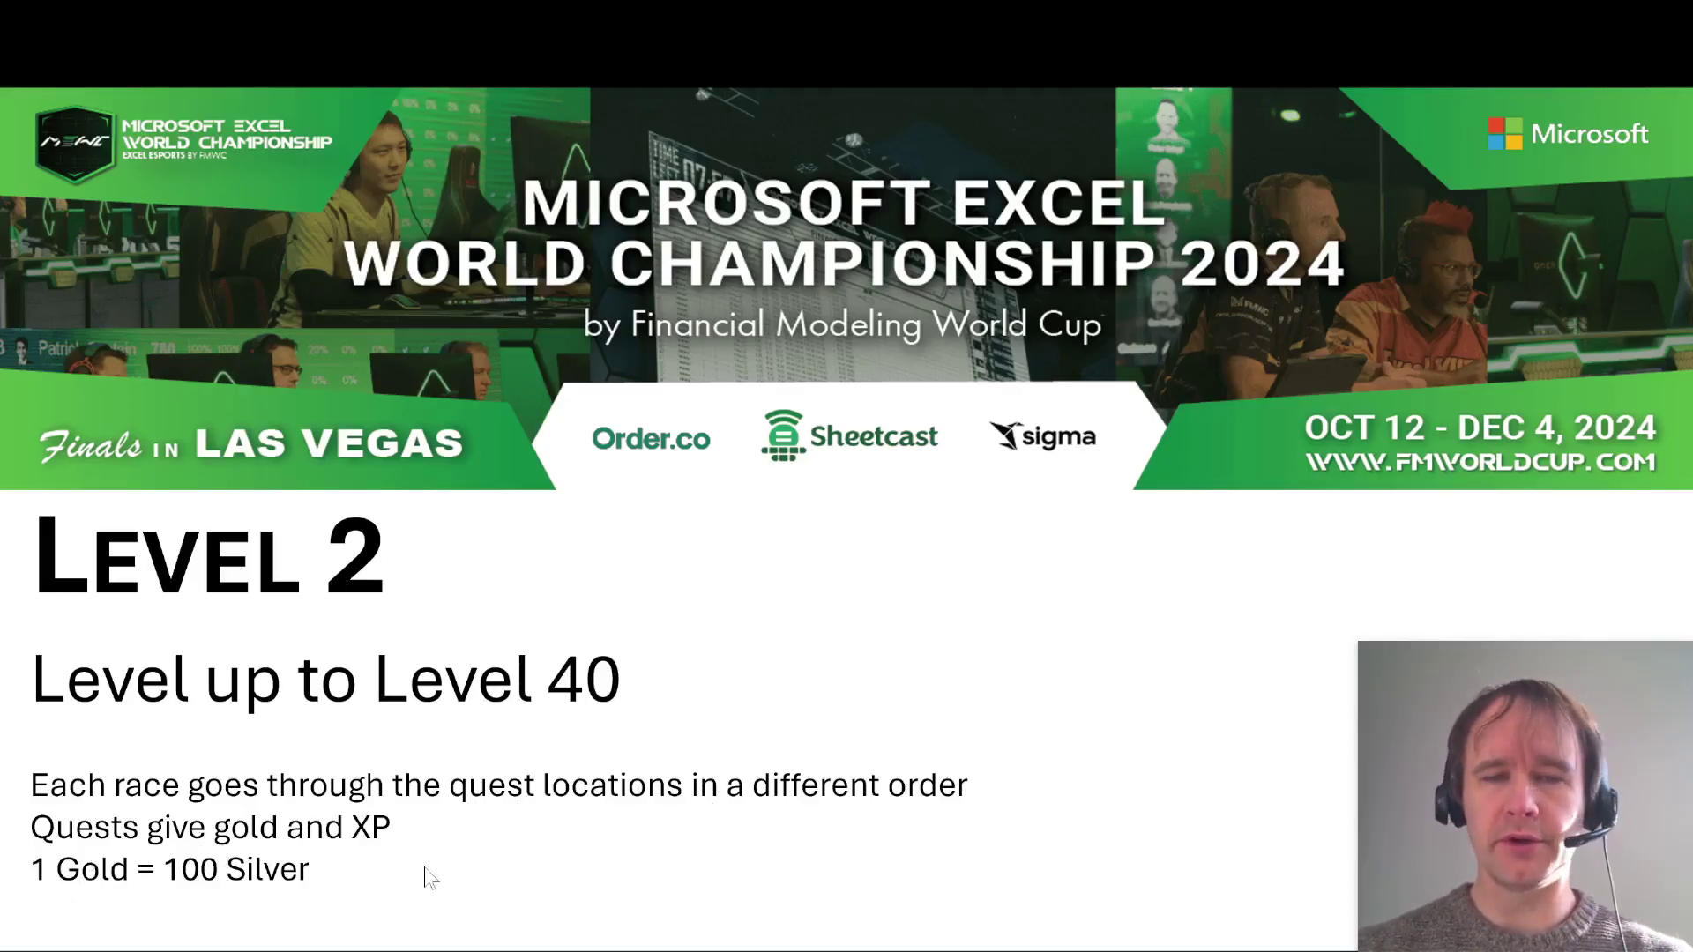
key(alt+Tab)
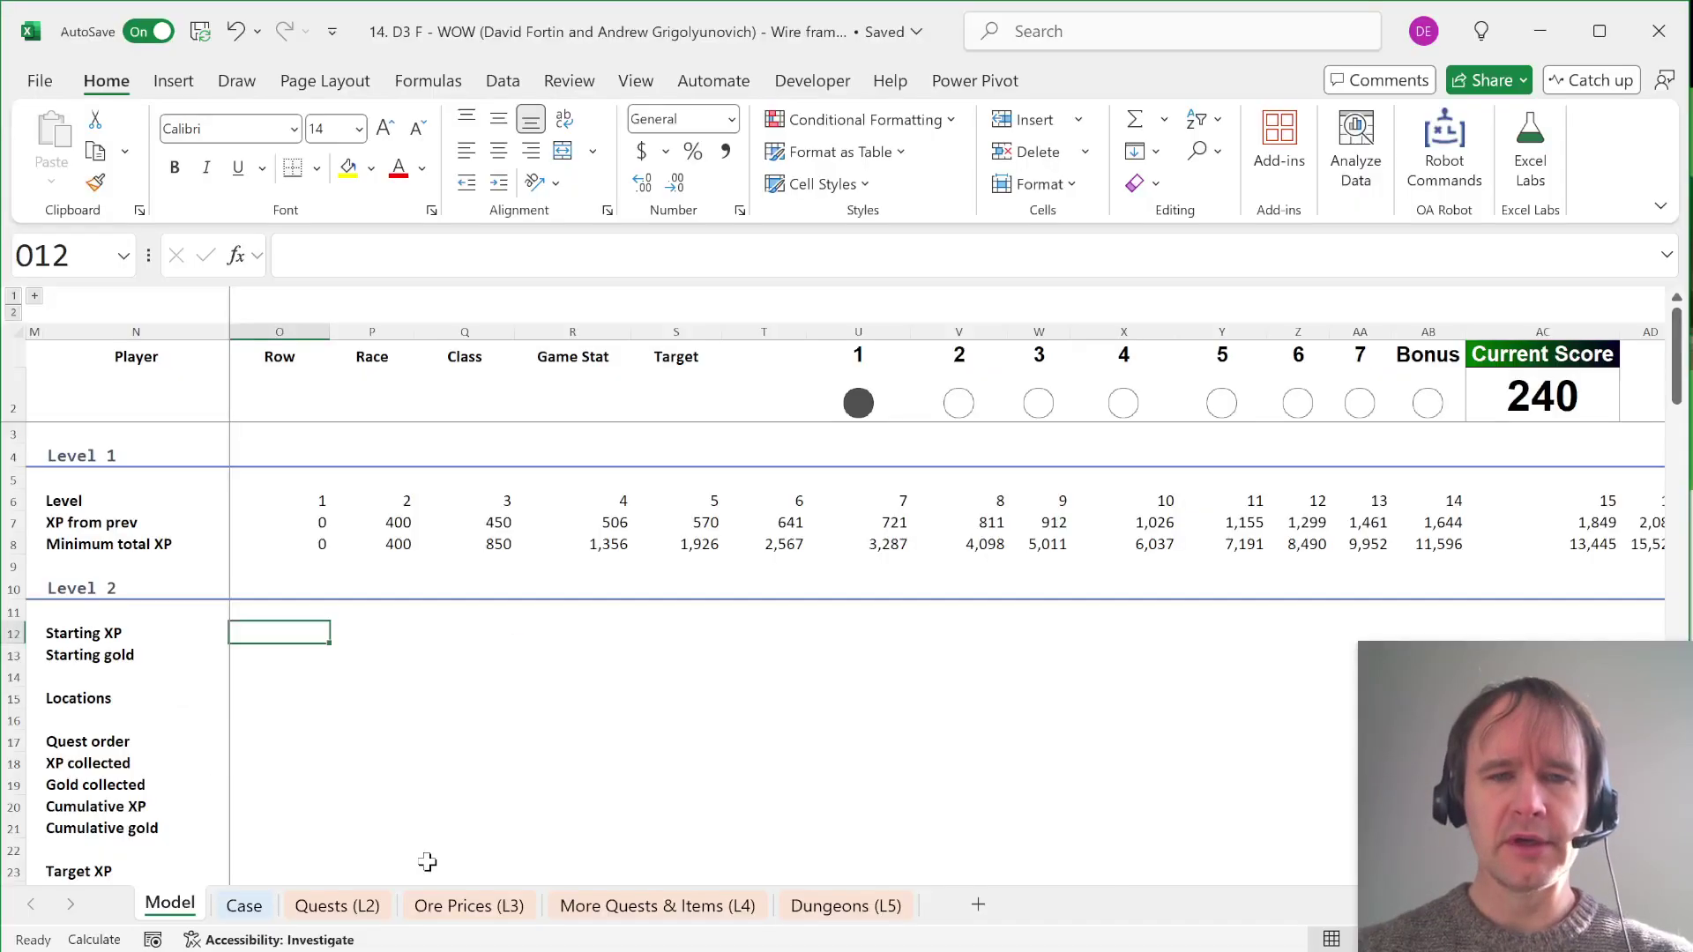
key(ctrl+Page_Down)
key(ctrl+Page_Down)
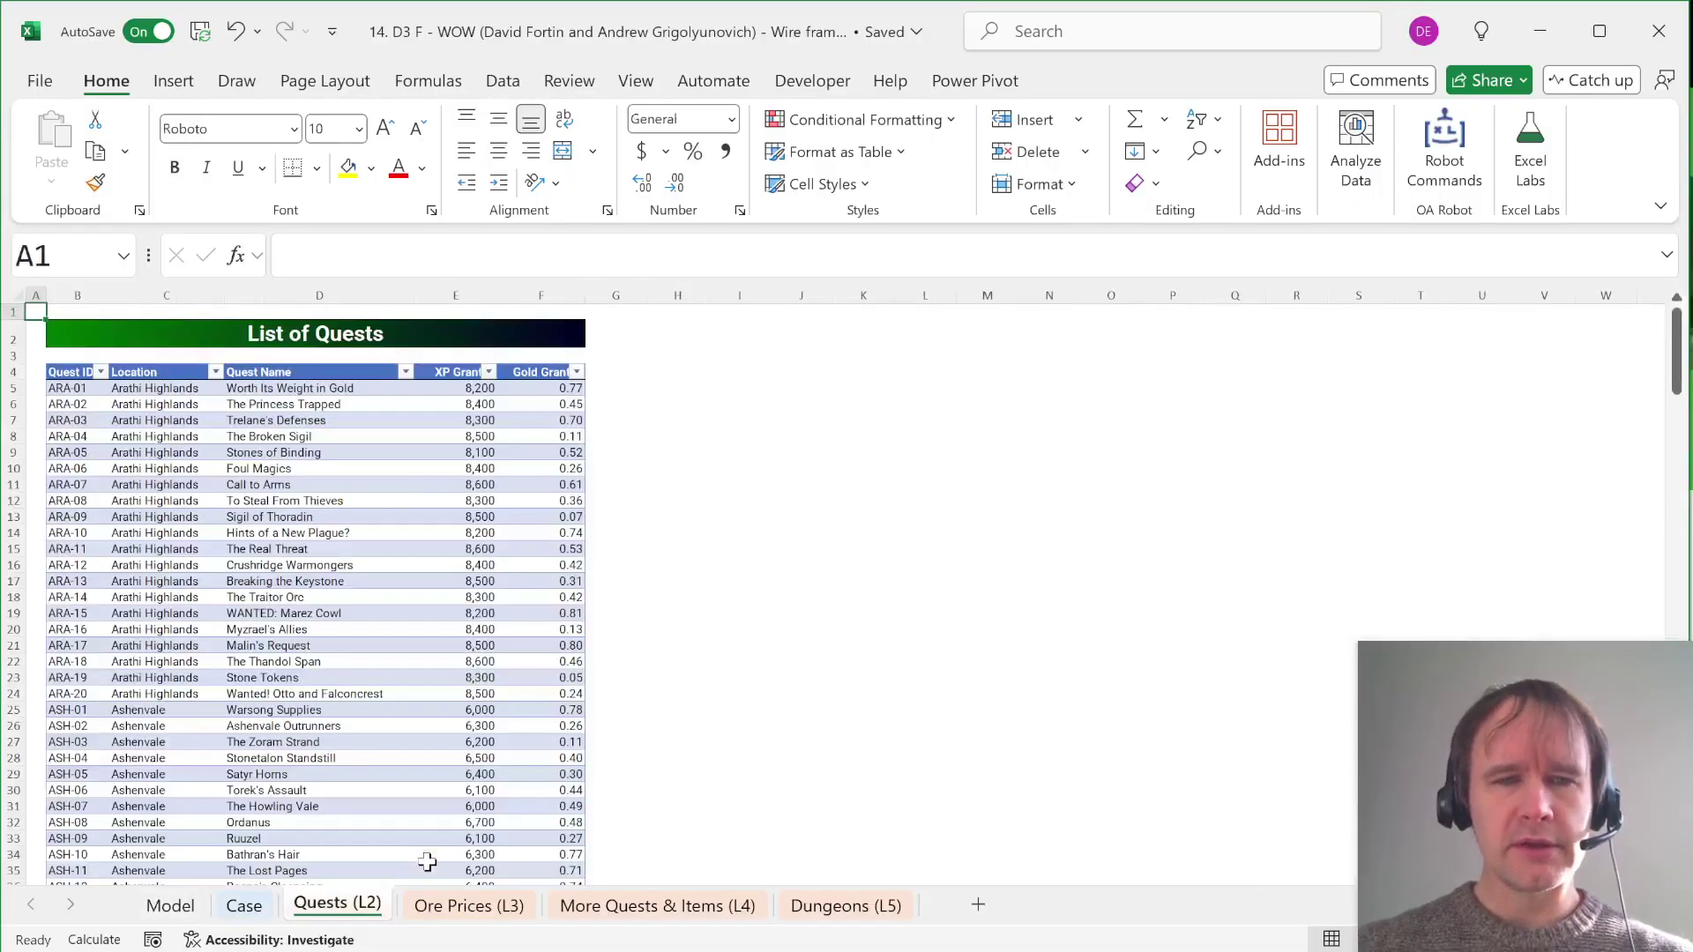
click(141, 389)
click(156, 402)
key(Down)
key(Down)
key(Down)
key(Down)
key(Down)
key(Down)
key(Down)
key(Down)
key(Down)
key(Down)
key(Down)
key(Down)
key(Down)
key(Down)
key(Down)
key(Left)
key(Down)
key(Down)
key(Down)
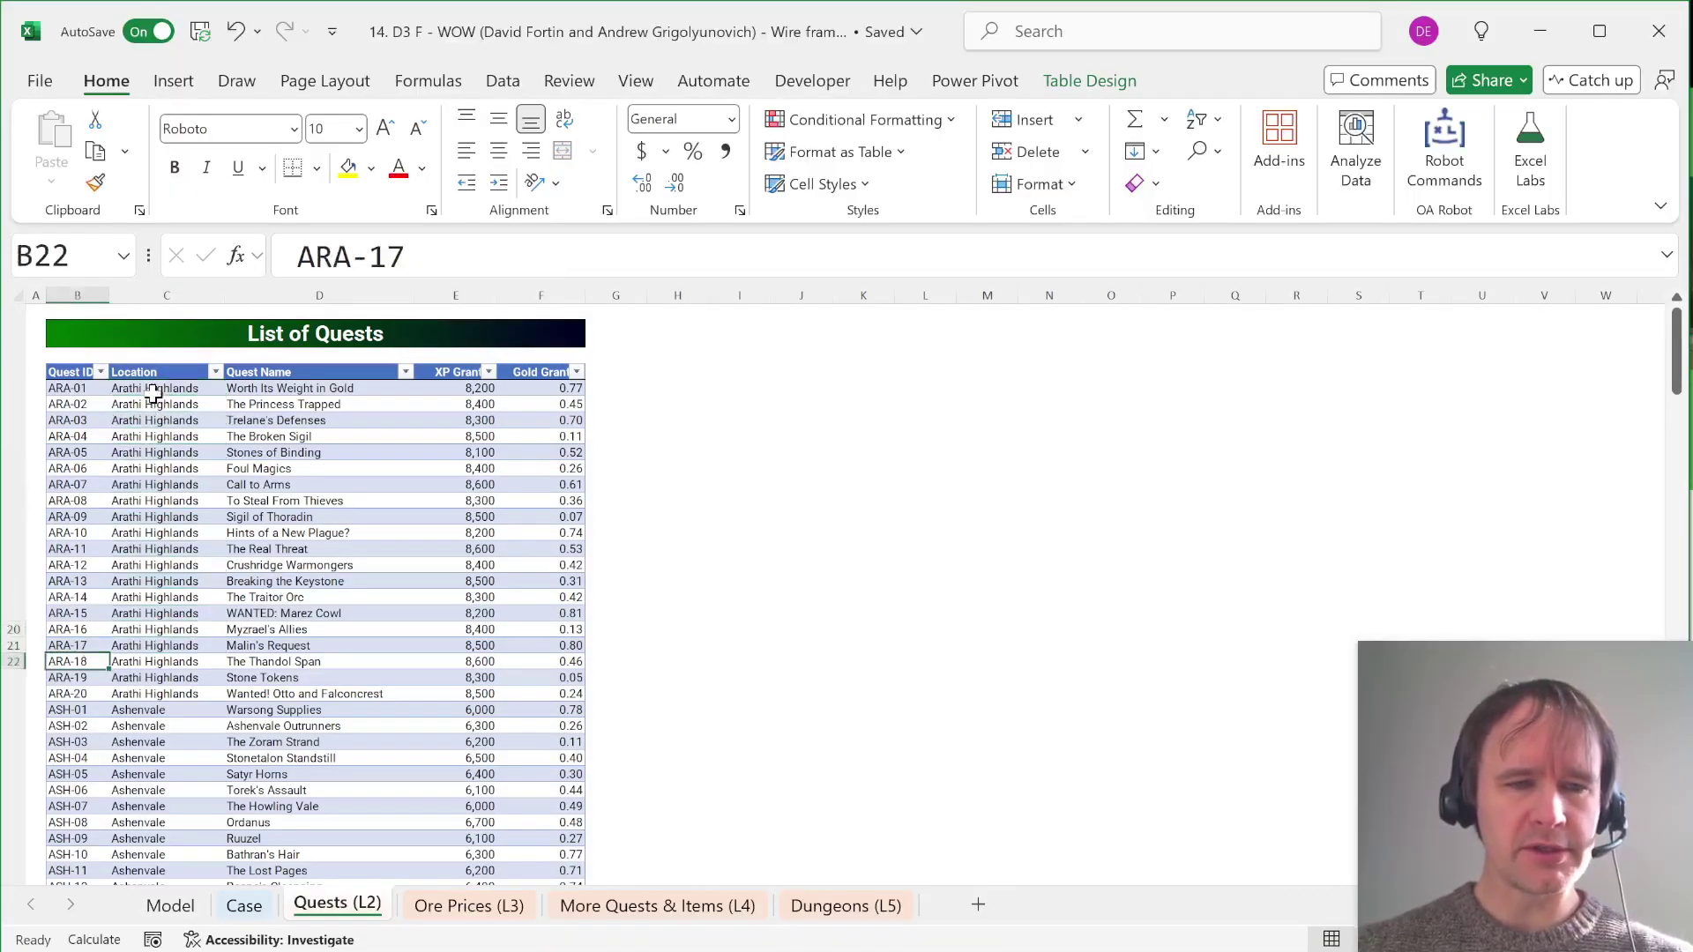
Step: Examine the Location, Quest Name, XP and Gold columns of the quest list and check the table's name
key(ctrl+shift+Up)
key(Right)
key(ctrl+shift+Up)
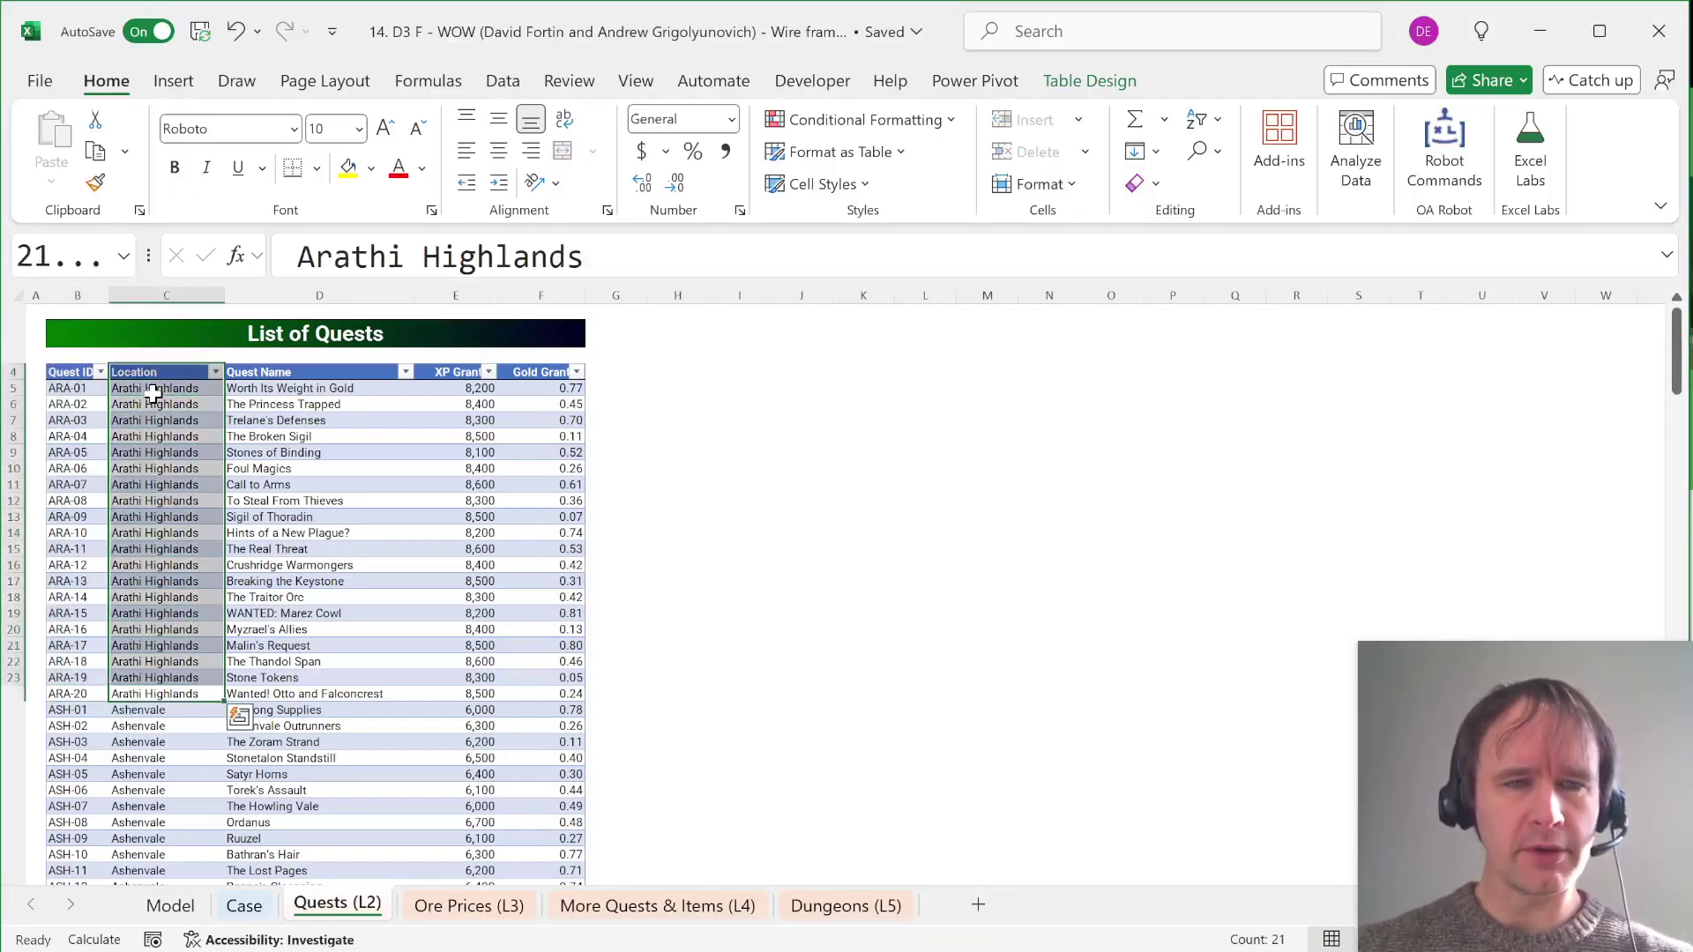
key(Right)
key(ctrl+shift+Up)
key(Right)
key(ctrl+shift+Up)
key(Right)
key(ctrl+shift+Up)
key(ctrl+Up)
key(ctrl+Left)
key(Down)
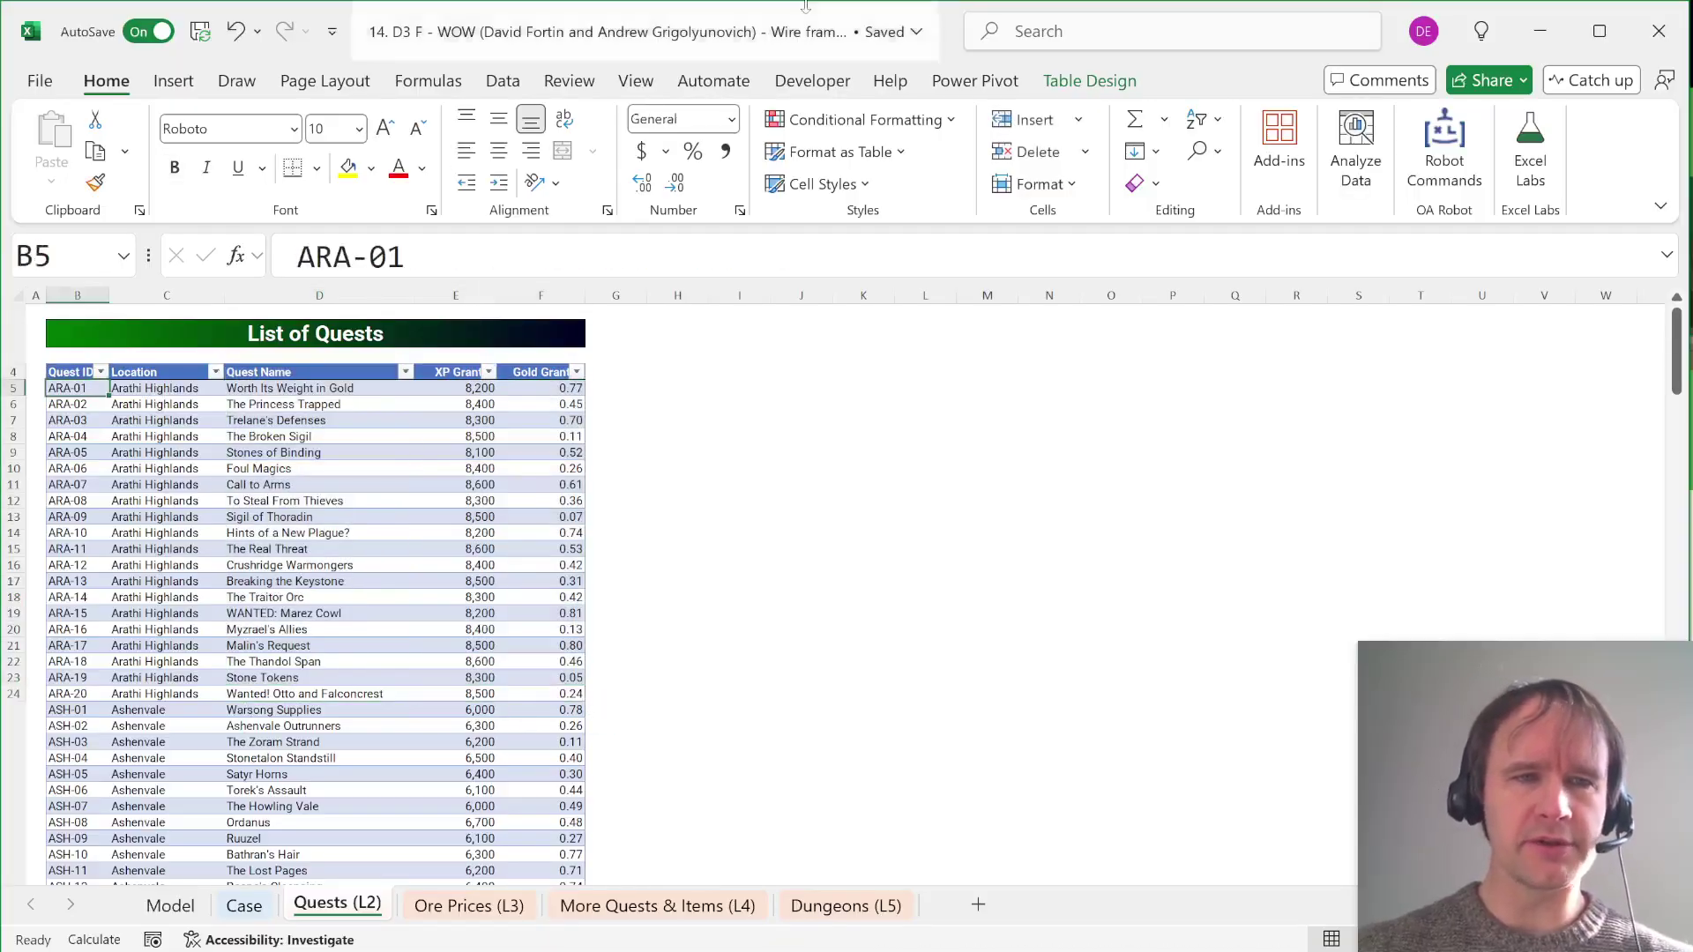
click(1105, 80)
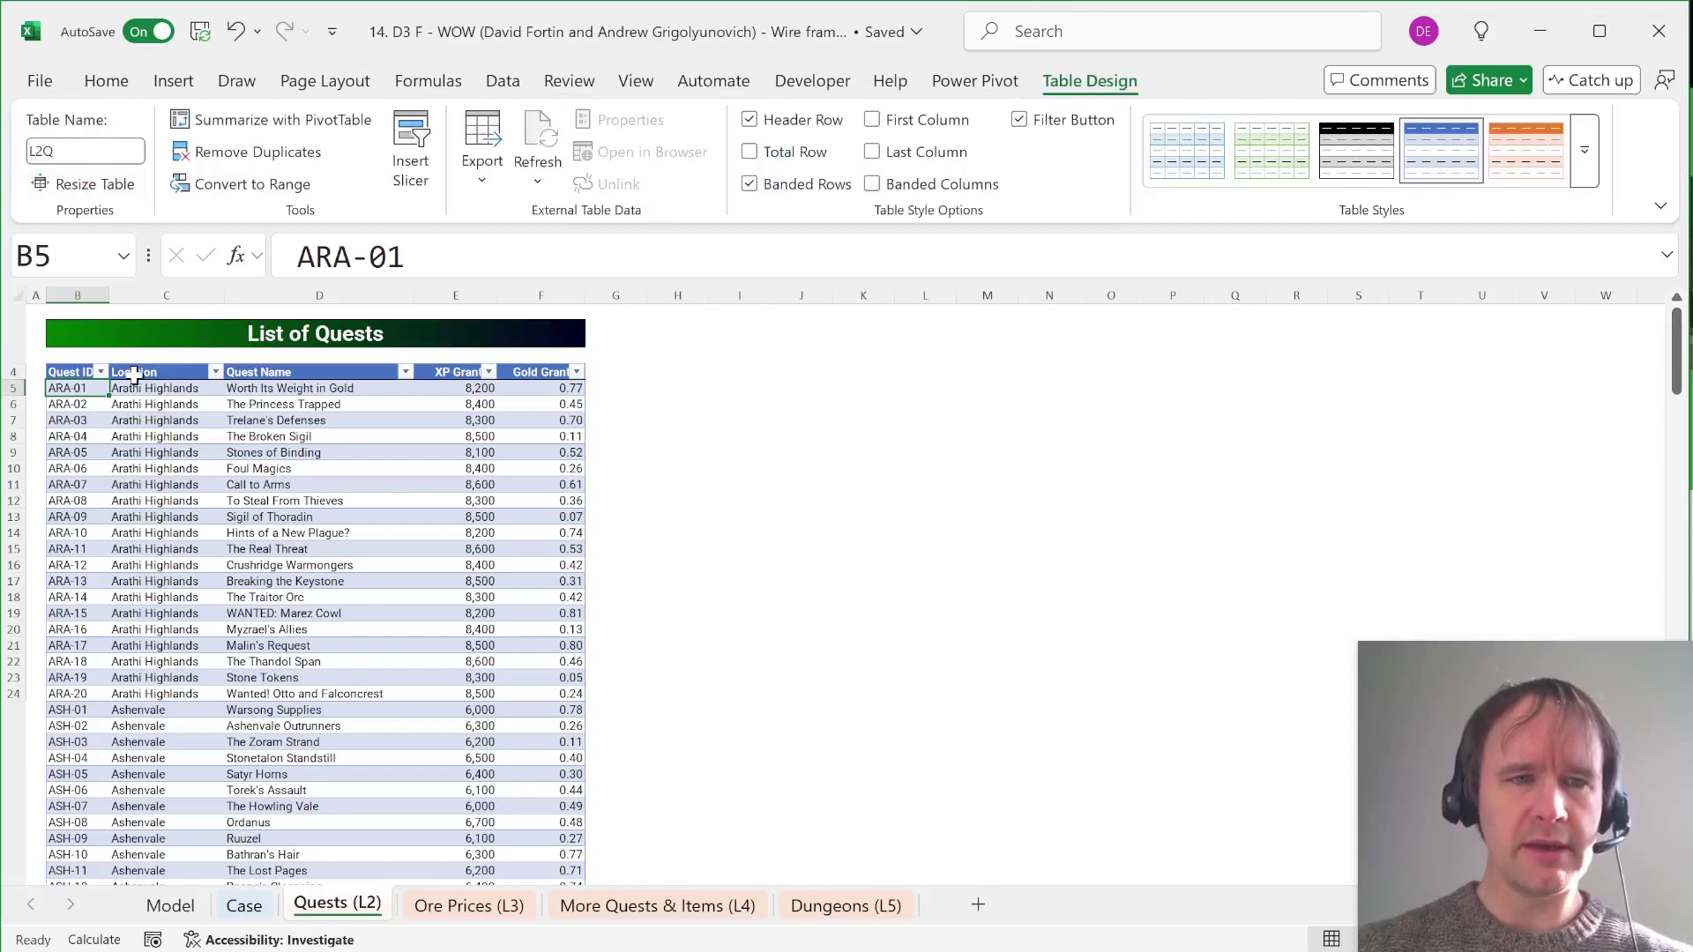
Step: Enter the example player's name in the Player cell N2 on the Model sheet
key(ctrl+Page_Up)
key(ctrl+Page_Up)
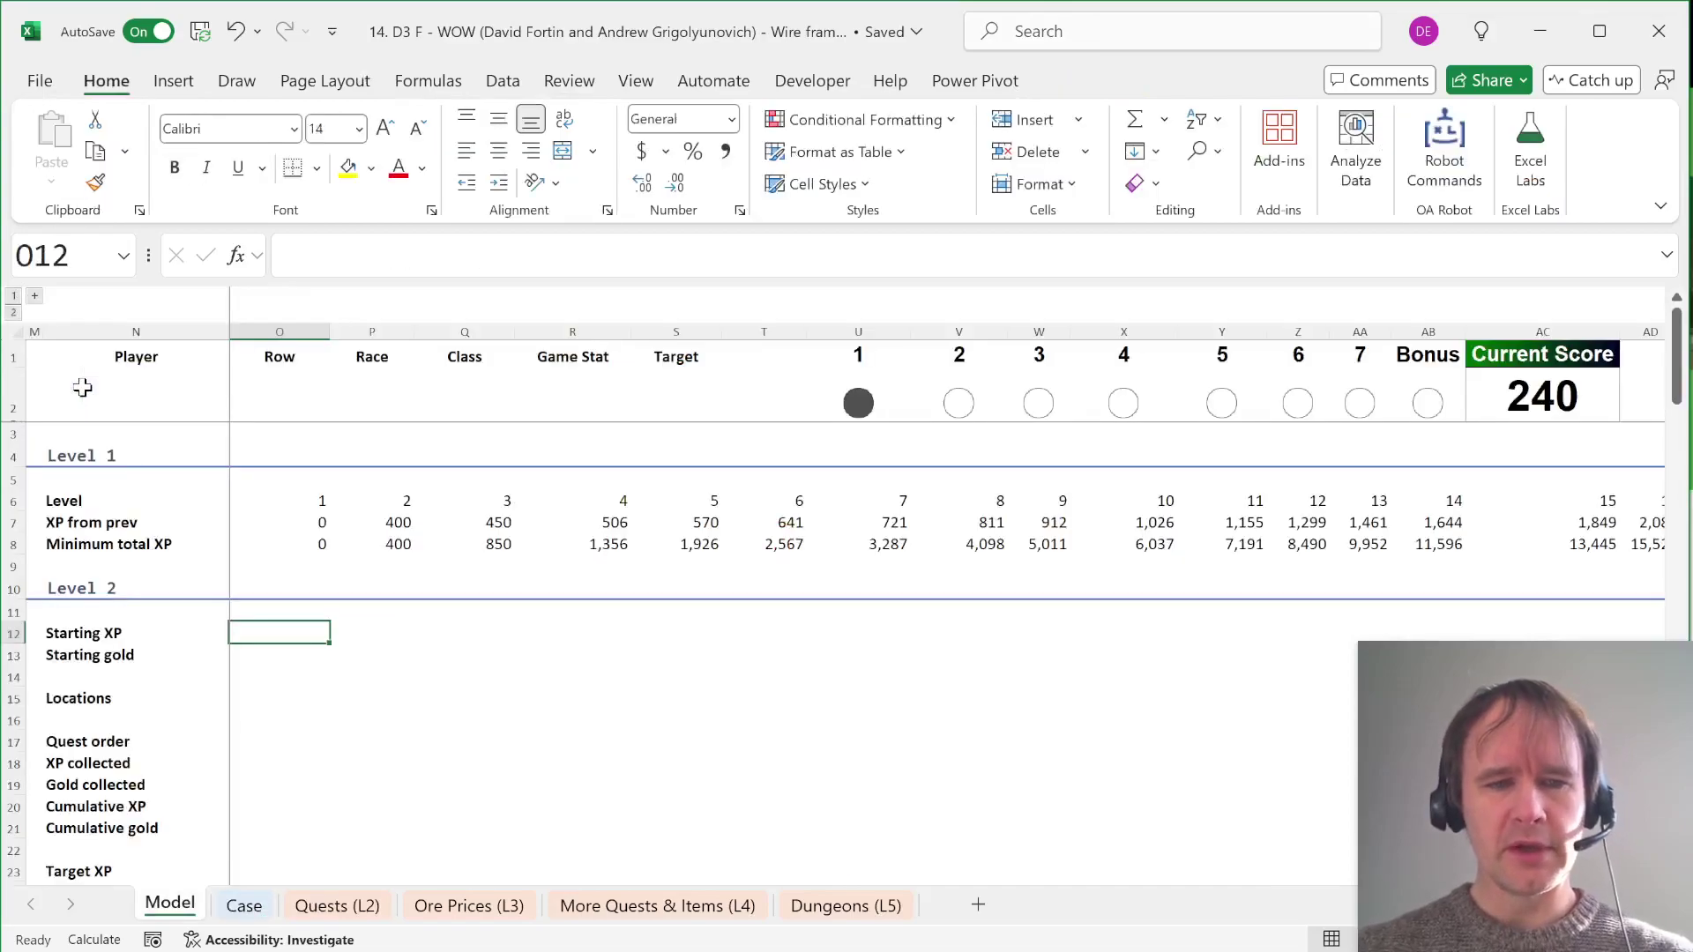
click(82, 388)
text(David)
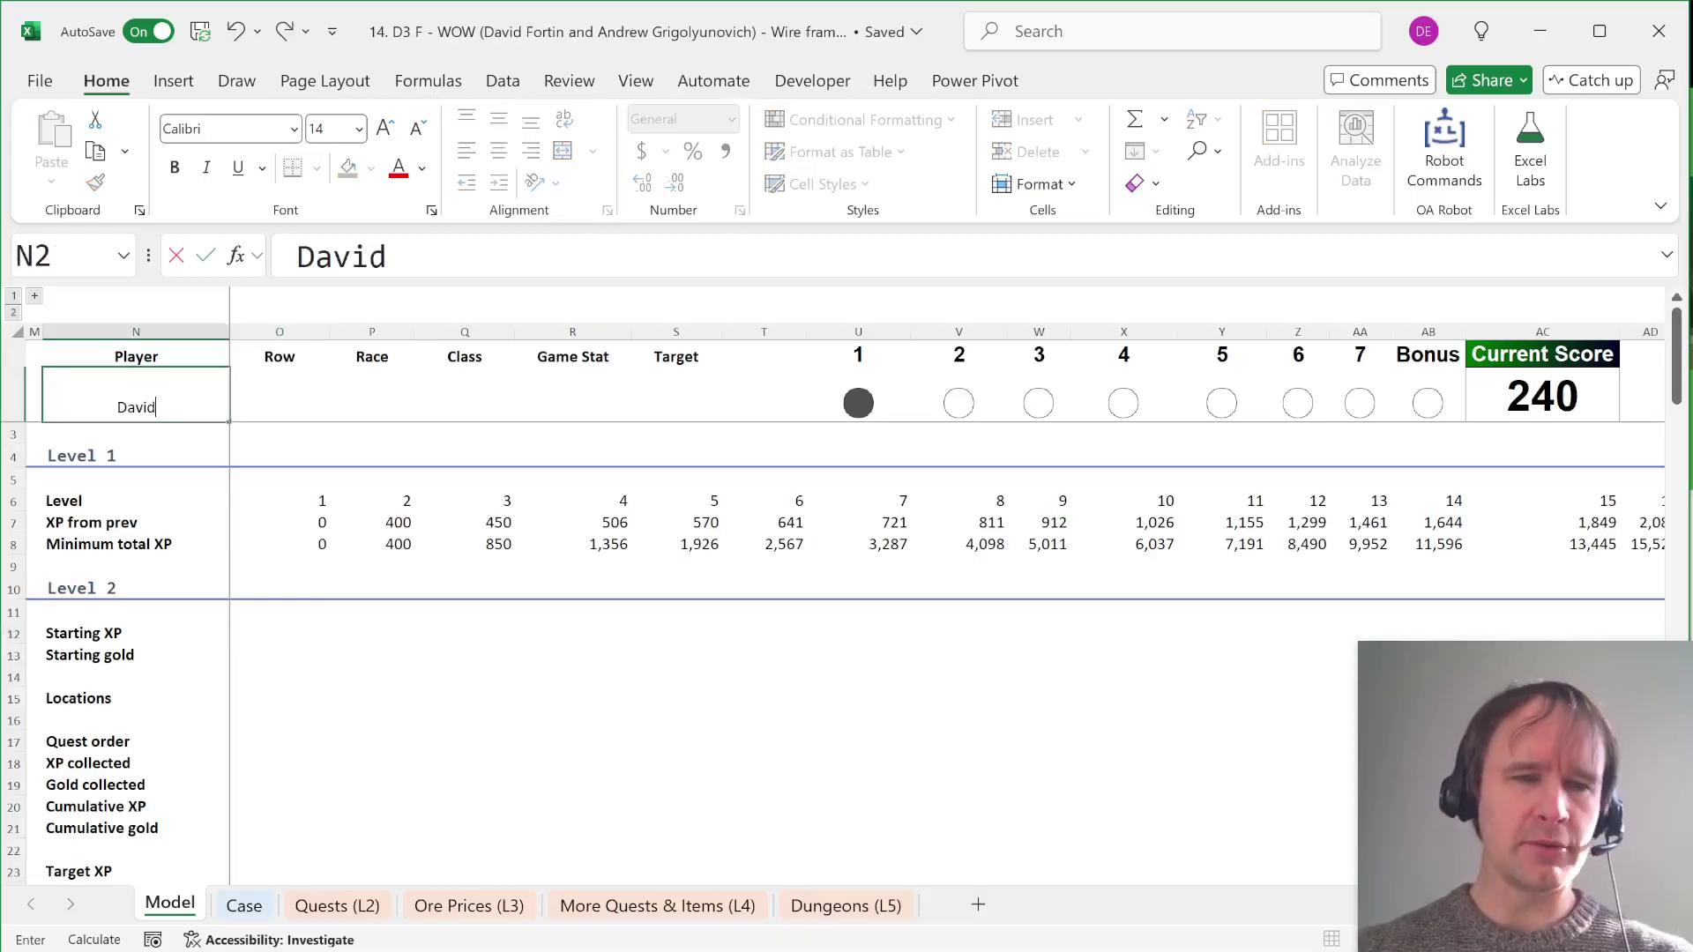
key(Tab)
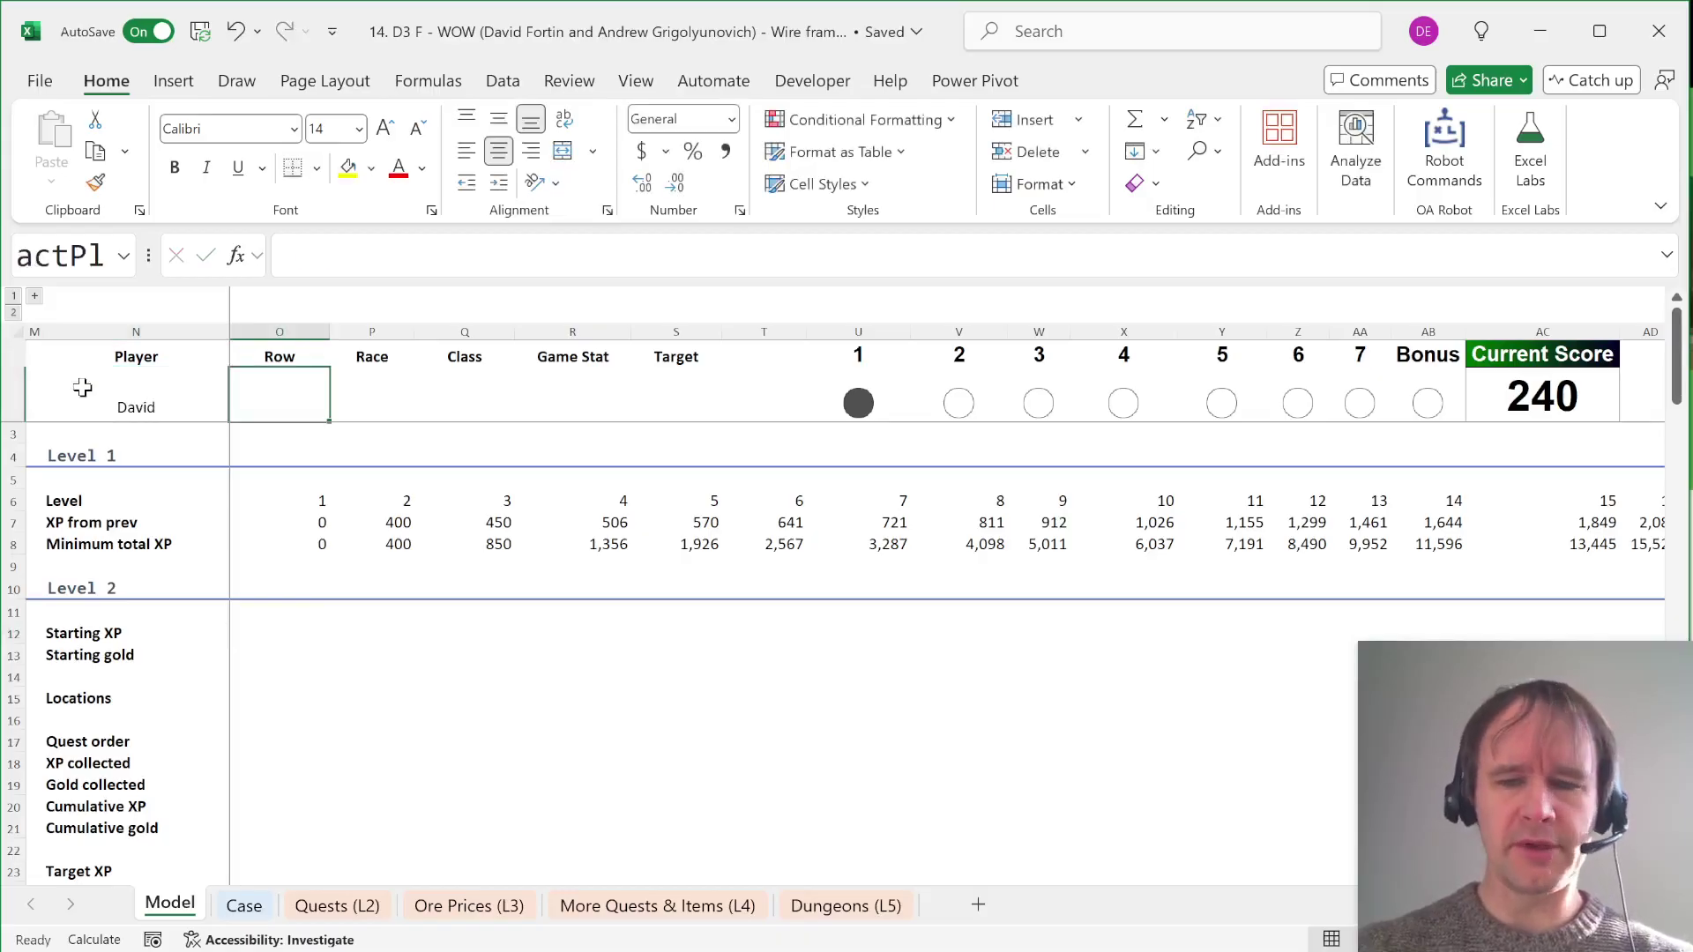
Step: Find the player's row in O2 by entering =XMATCH(N2,Case!E120:E141)
text(=XMATCH()
key(Up)
key(Left)
key(Down)
text(,)
key(ctrl+Page_Down)
click(423, 351)
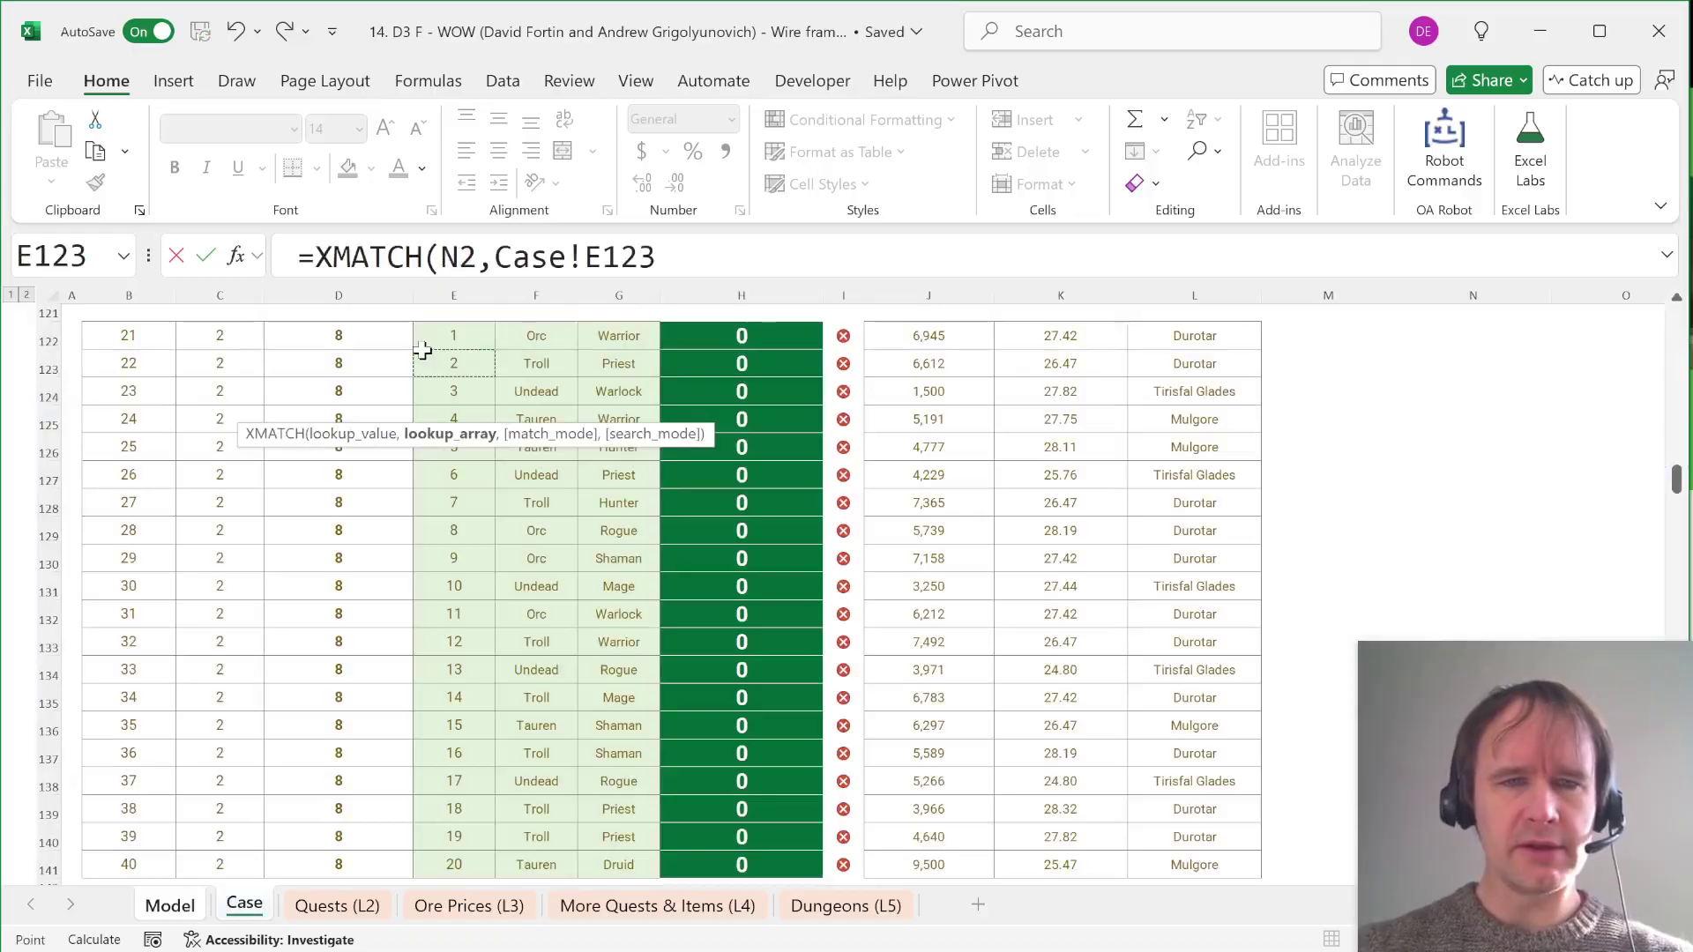
key(ctrl+Up)
key(ctrl+Up)
key(ctrl+shift+Down)
key(ctrl+shift+Down)
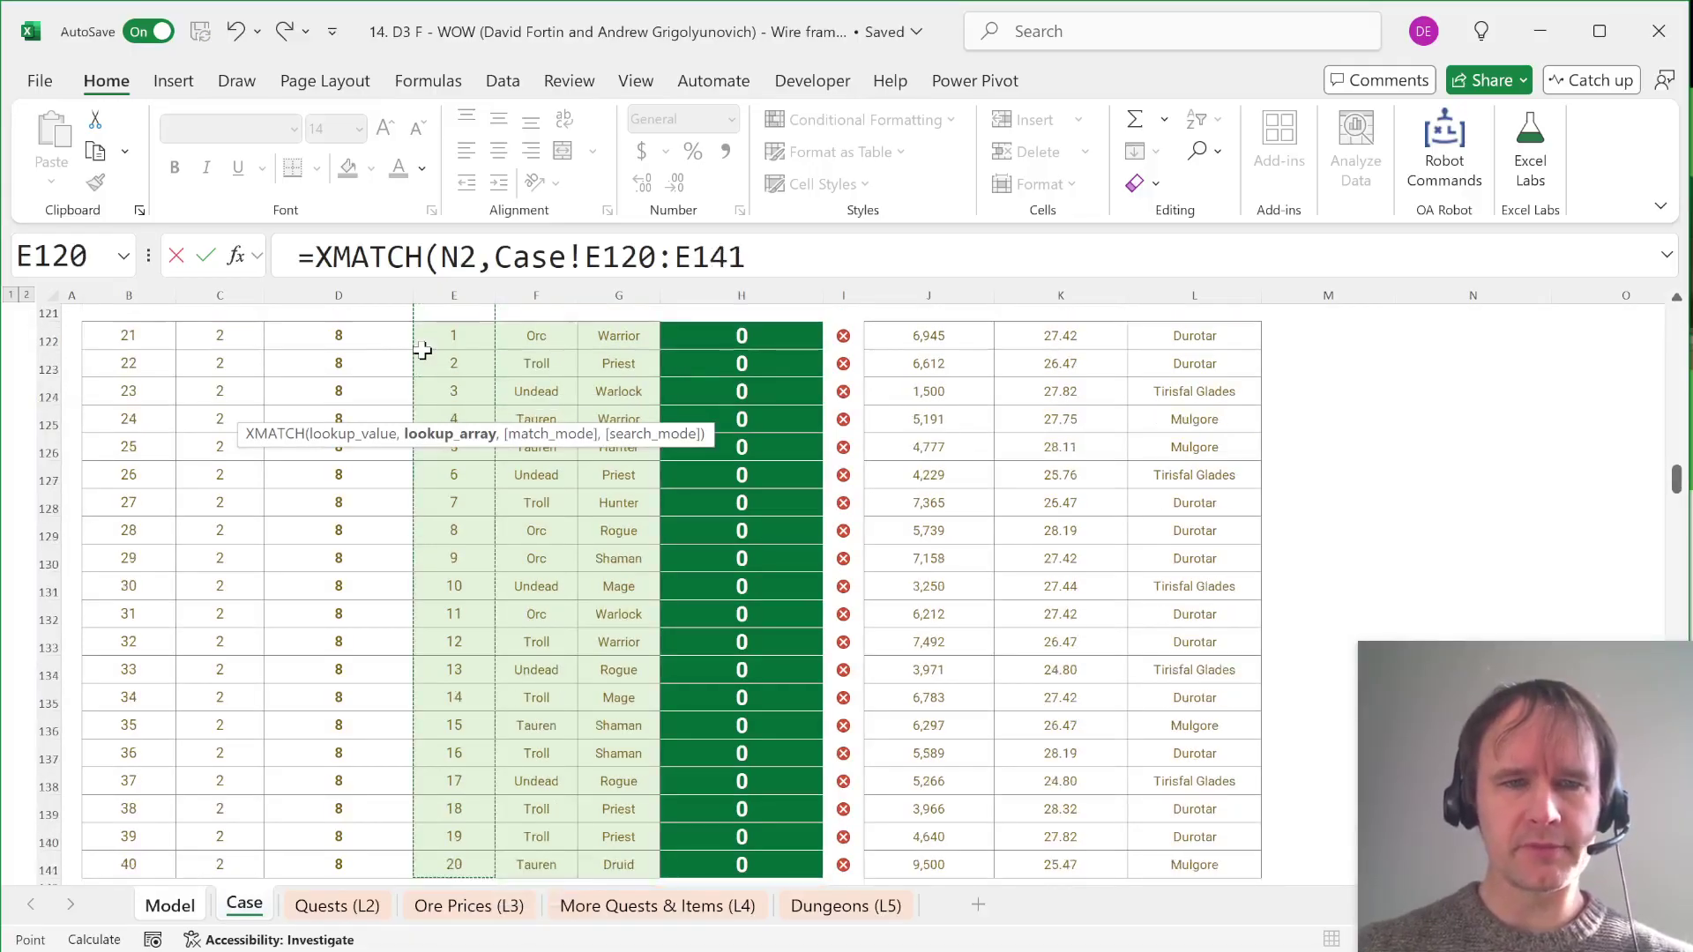
text())
key(Return)
key(Down)
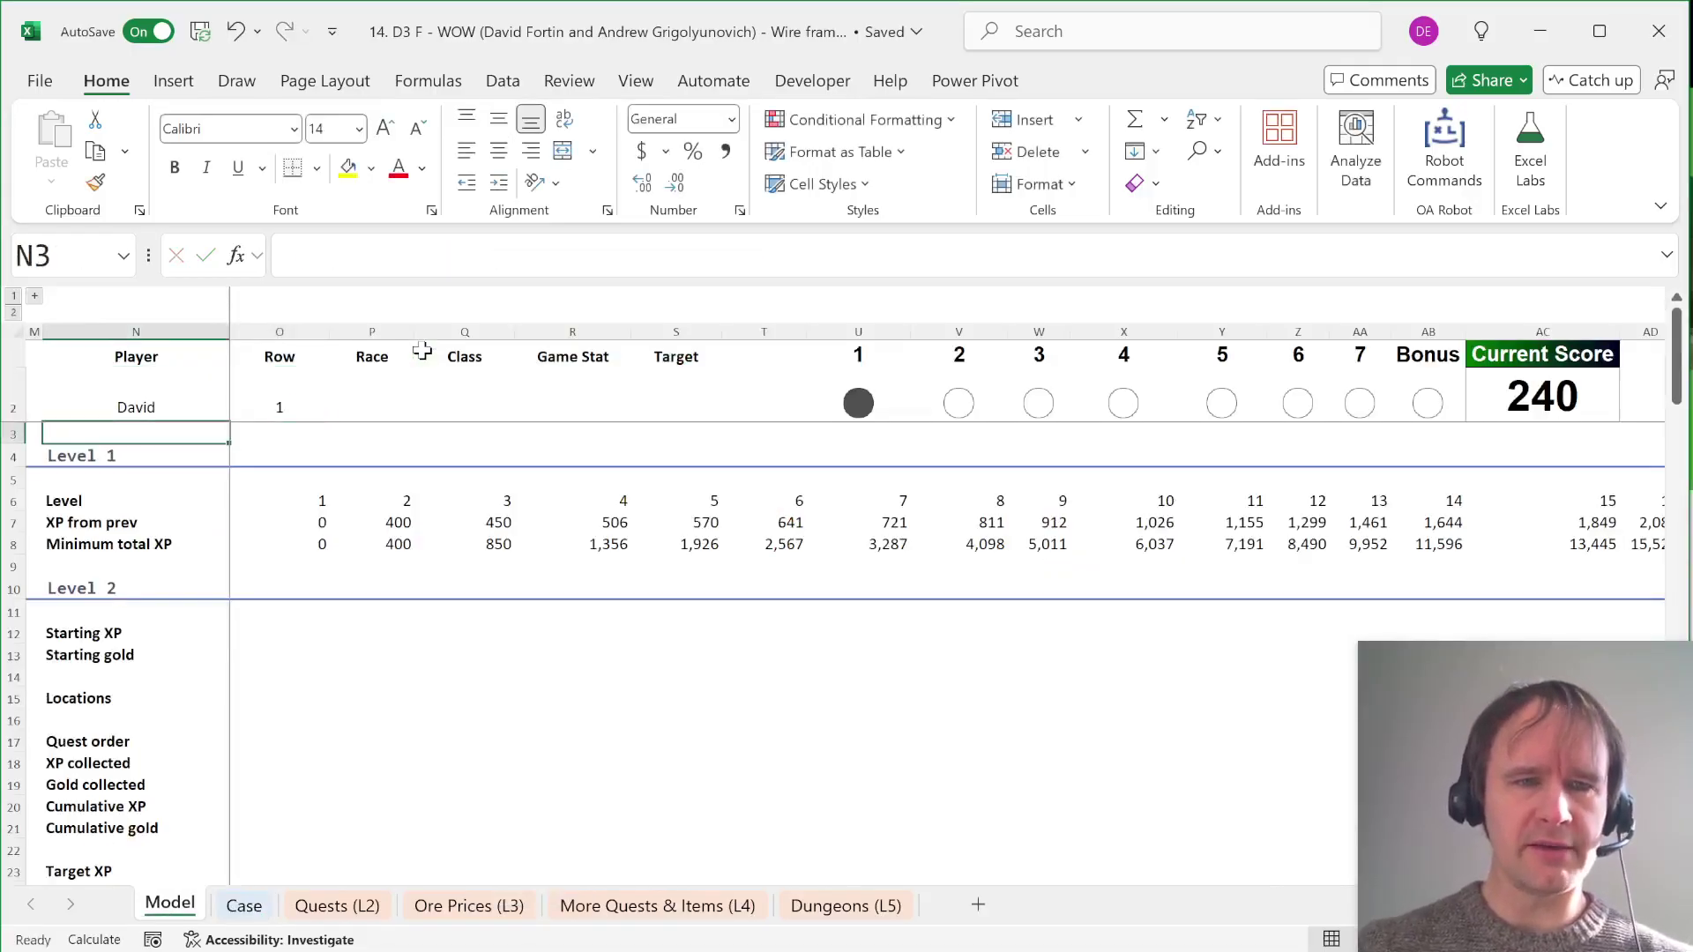
Step: Look up the player's race in P2 with =INDEX(Case!F120:F141,actPl) and fill the formula across to Class in Q2
key(Up)
key(Right)
key(Right)
key(Left)
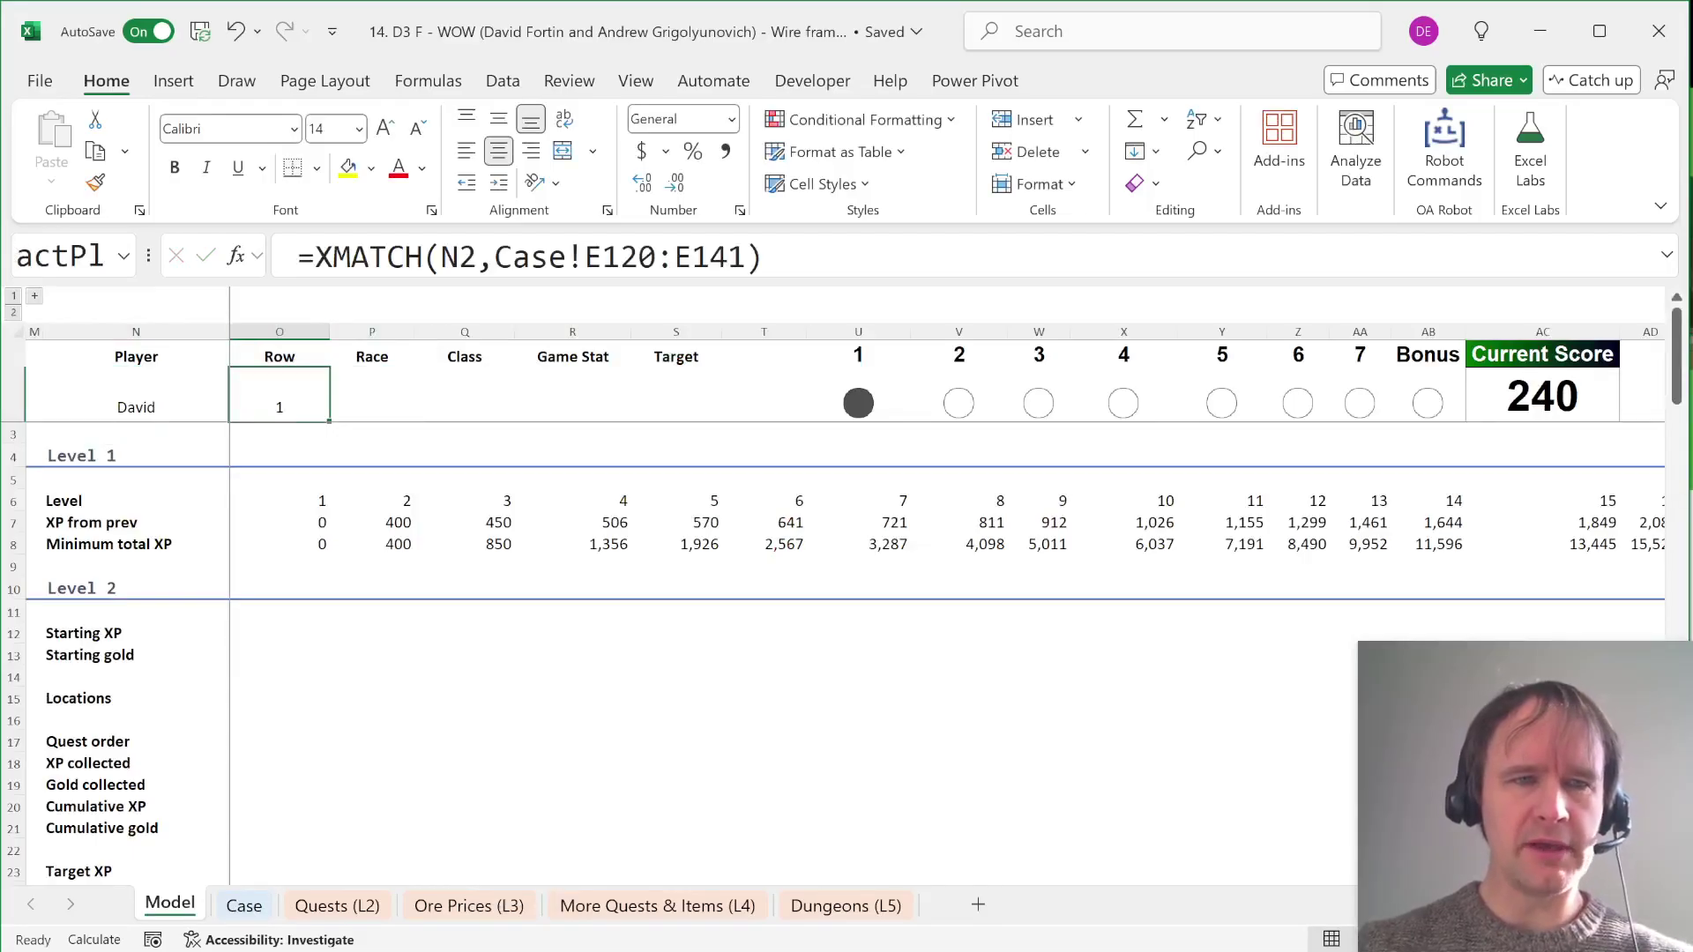
key(Right)
text(=ind)
key(Tab)
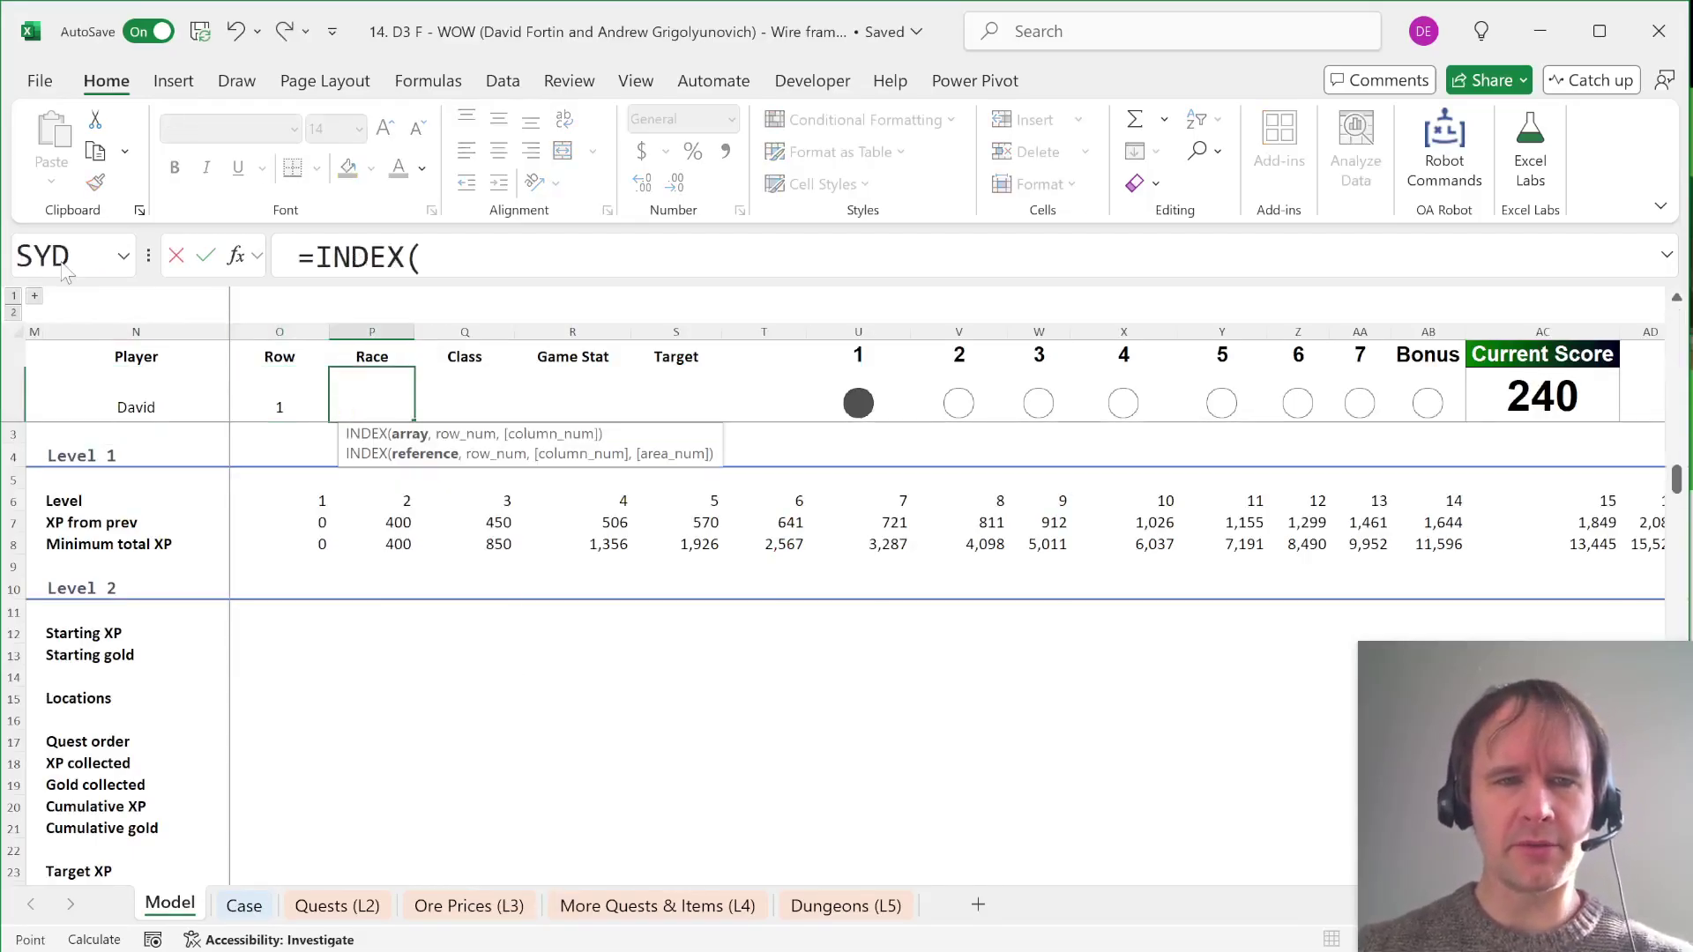
key(ctrl+Page_Down)
click(539, 378)
key(ctrl+Up)
key(ctrl+shift+Down)
text(,act)
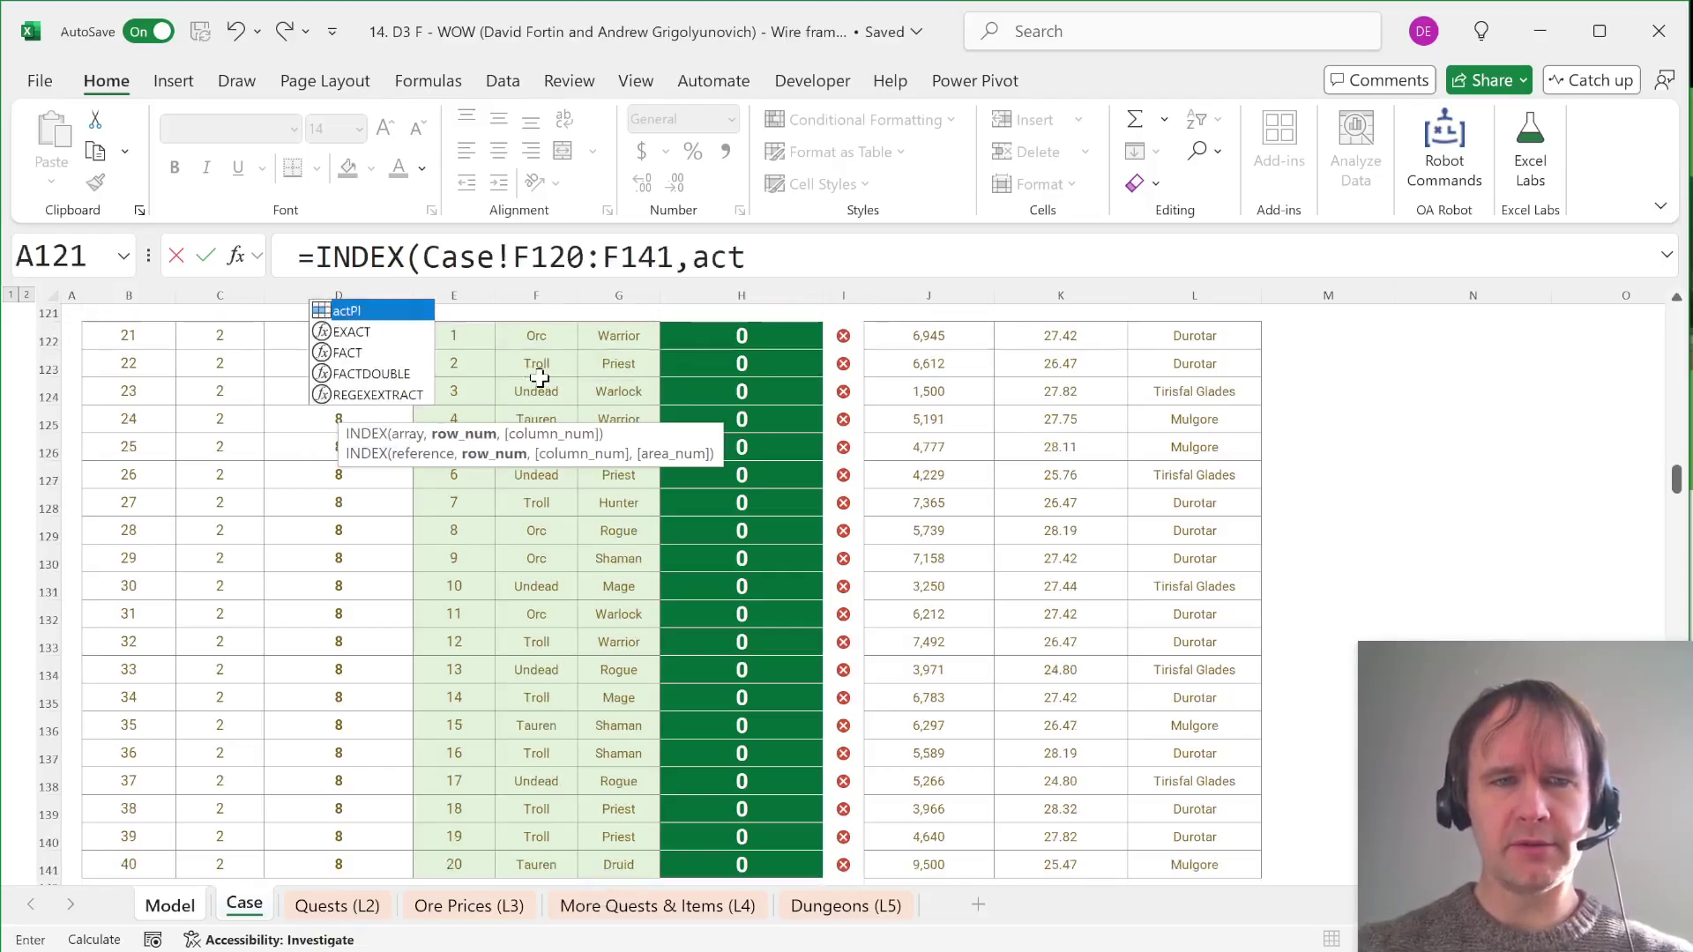
key(Tab)
text())
key(Tab)
key(ctrl+r)
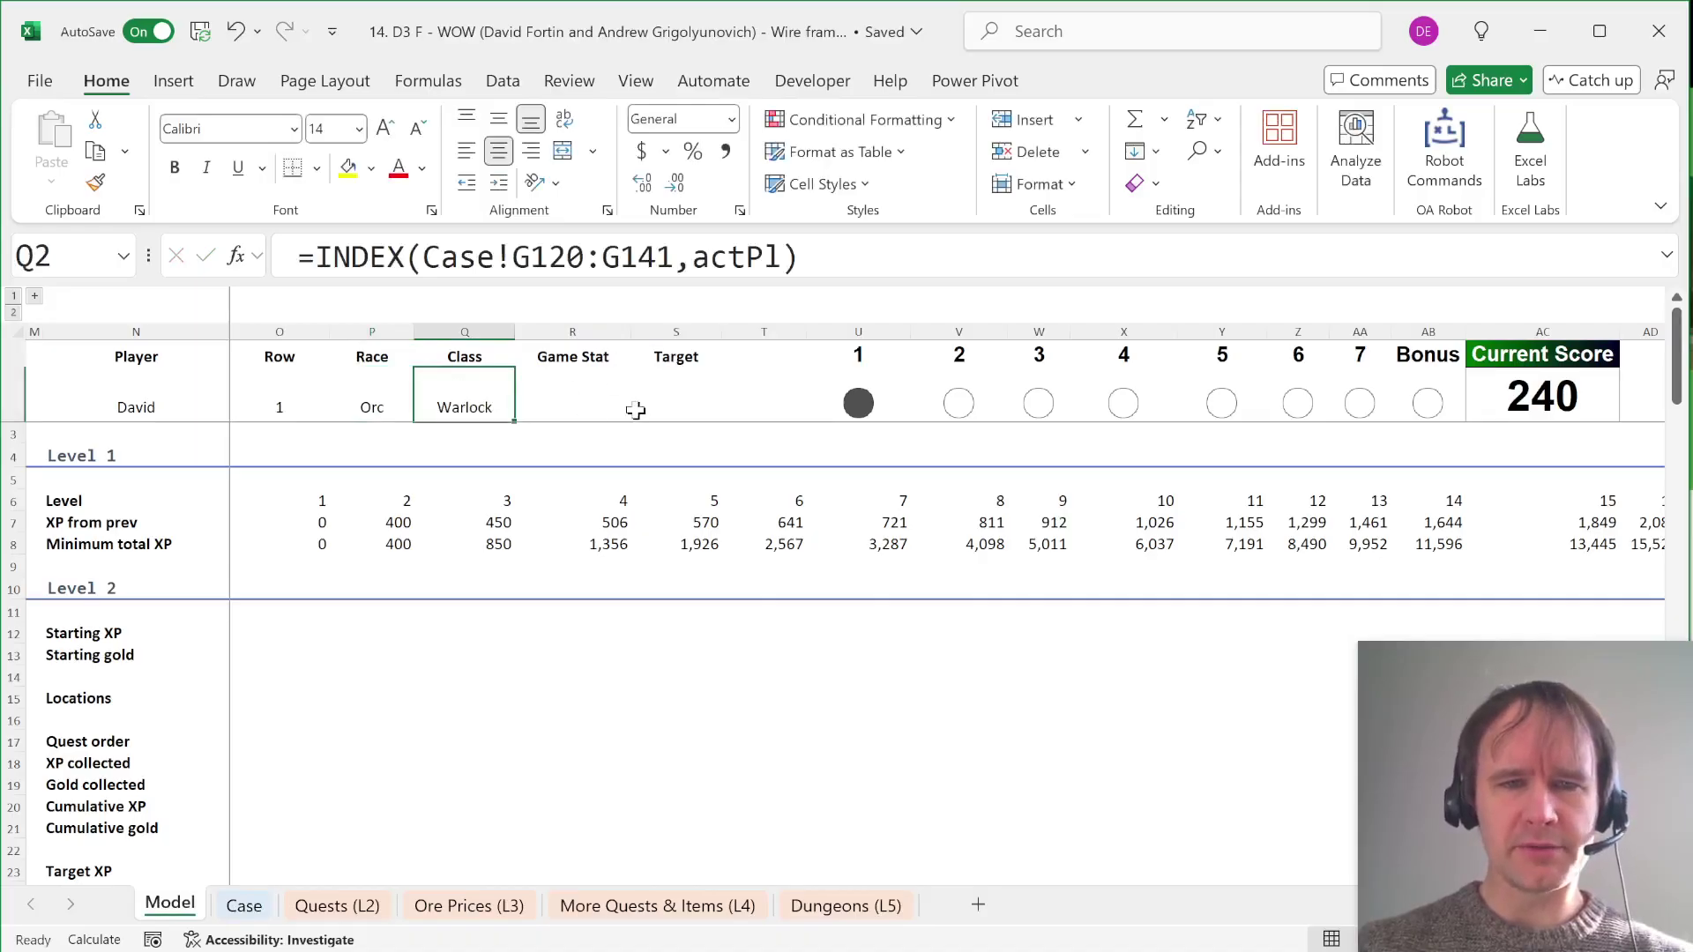
Step: Retrieve the player's Starting XP in O12 by entering =INDEX(Case!J120:J141,actPl)
text(=in)
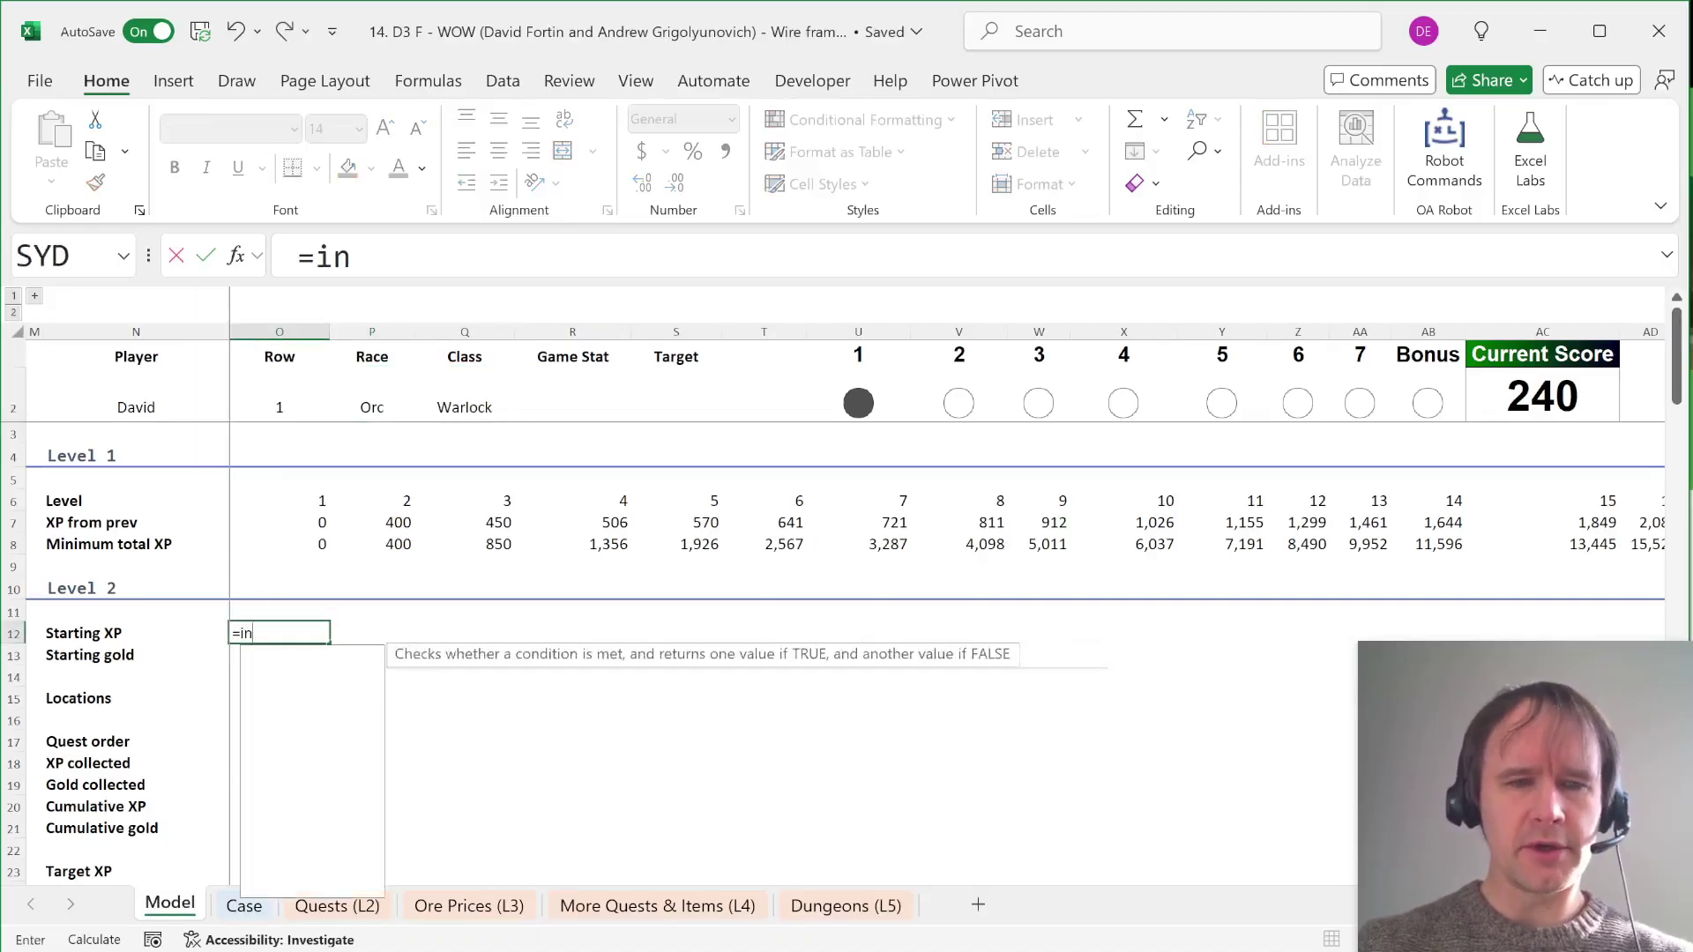
key(Tab)
key(ctrl+Page_Down)
click(942, 416)
key(Up)
key(Up)
key(Up)
key(Up)
key(Up)
key(ctrl+shift+Down)
text(,actp)
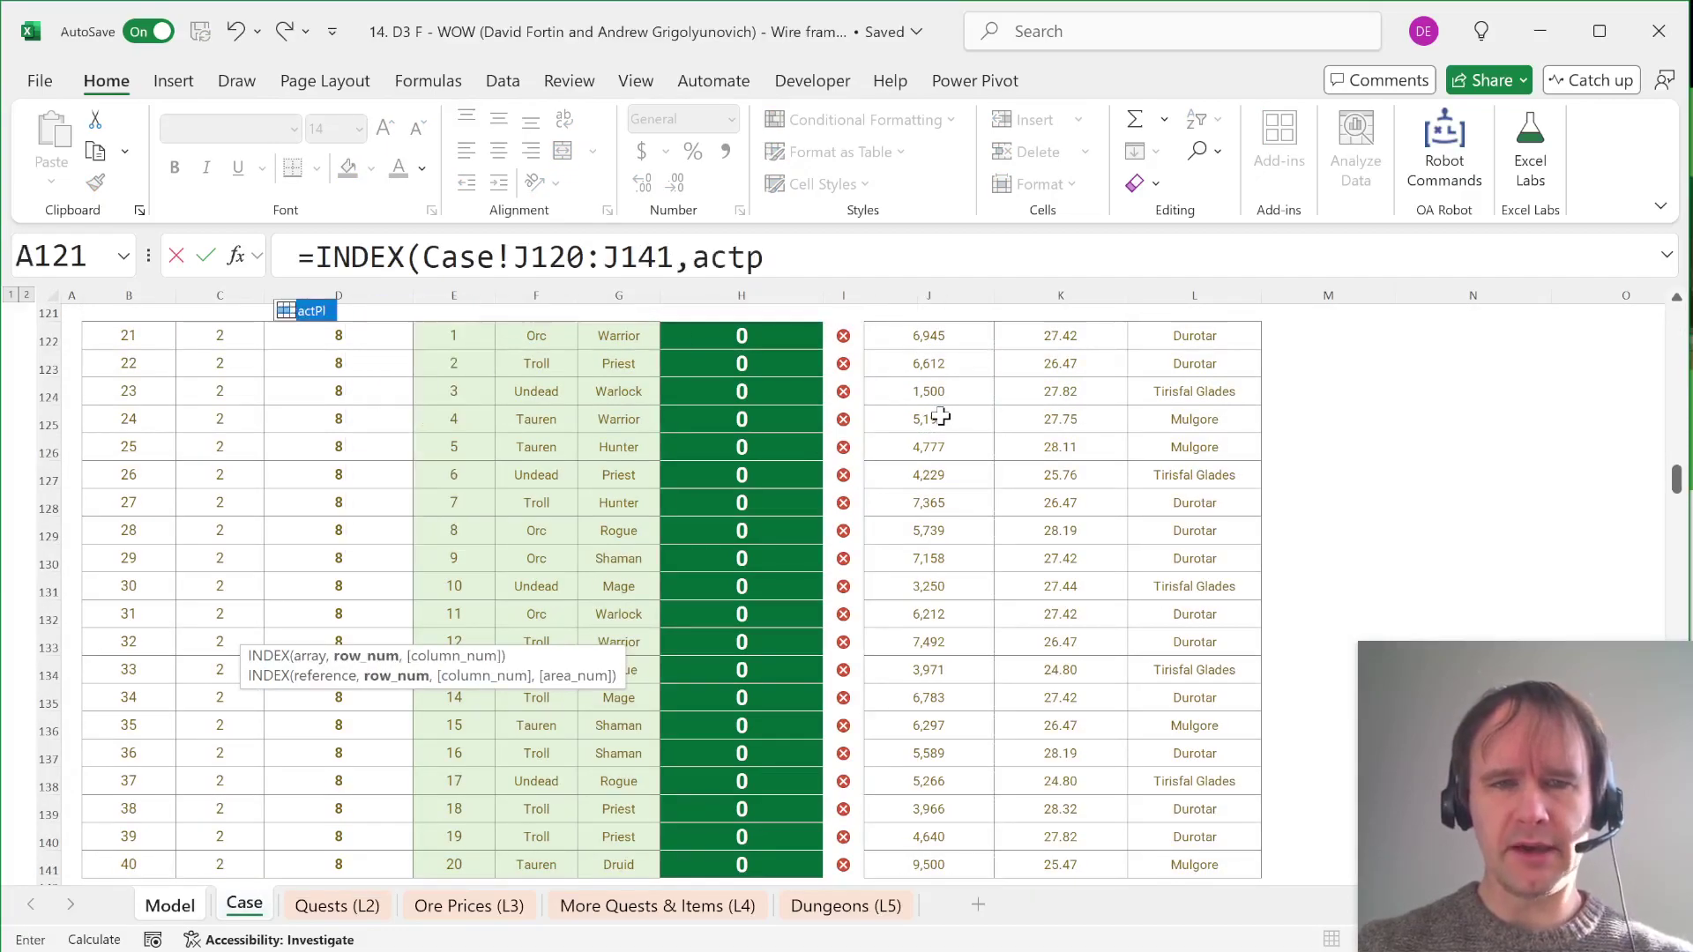
key(Tab)
text())
key(Return)
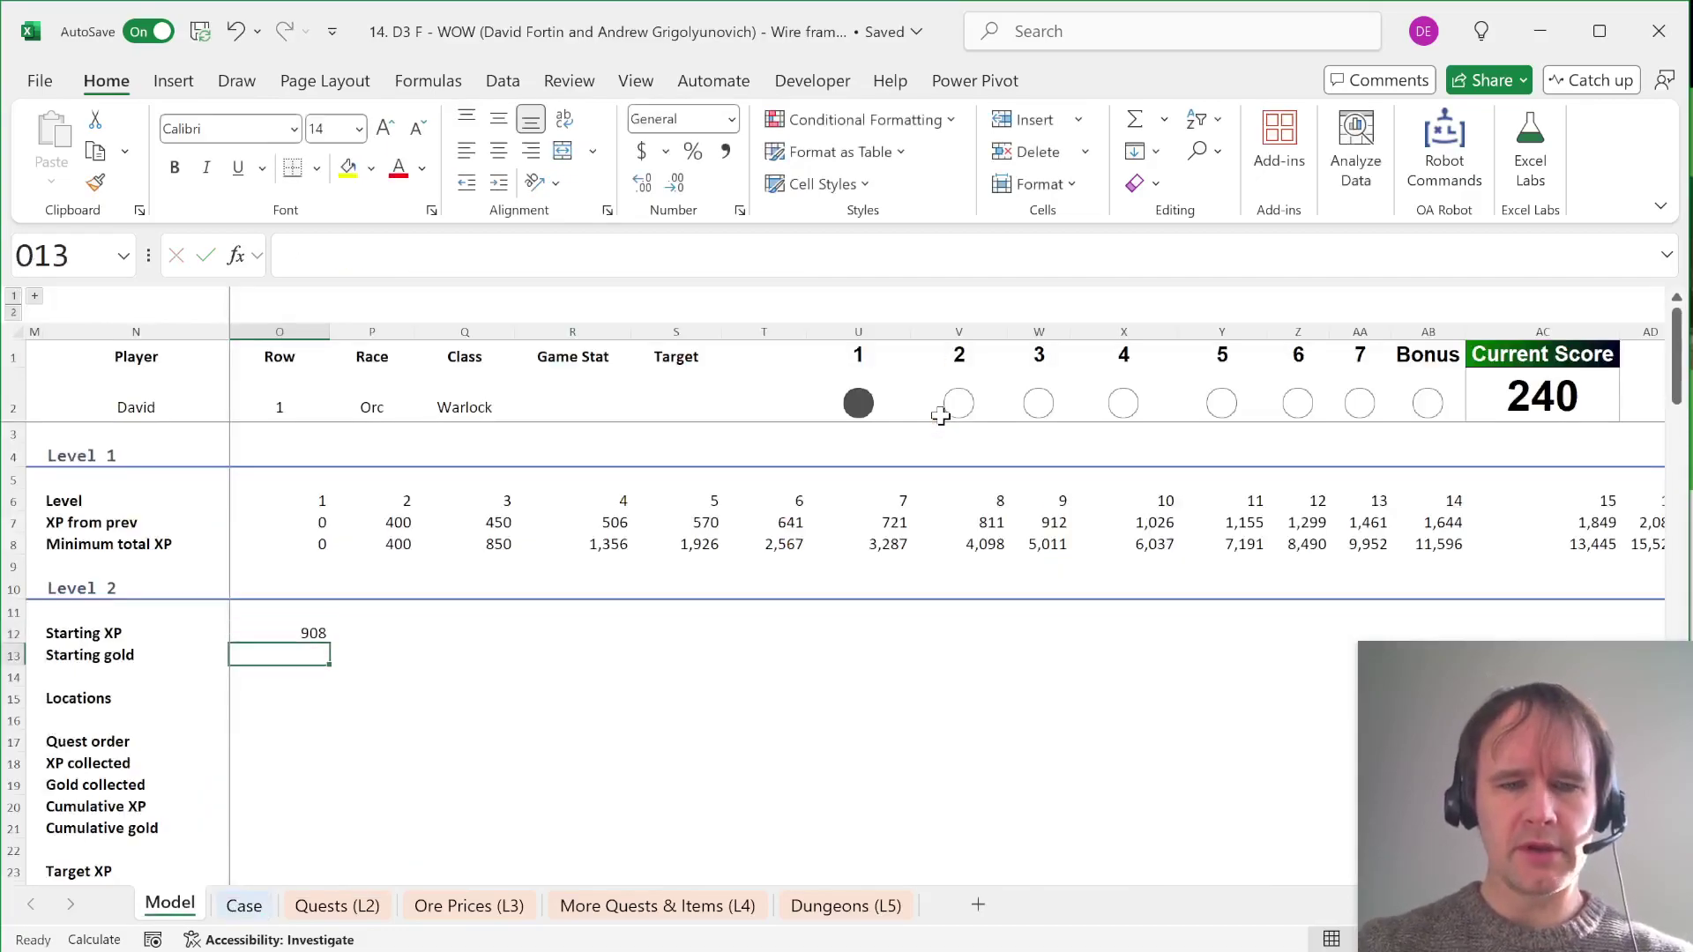
Step: Retrieve the player's Starting gold in O13 with INDEX on the Case sheet's Gold Collected column, rows 120 to 141, using actPl
text(=ind)
key(Tab)
key(ctrl+Page_Down)
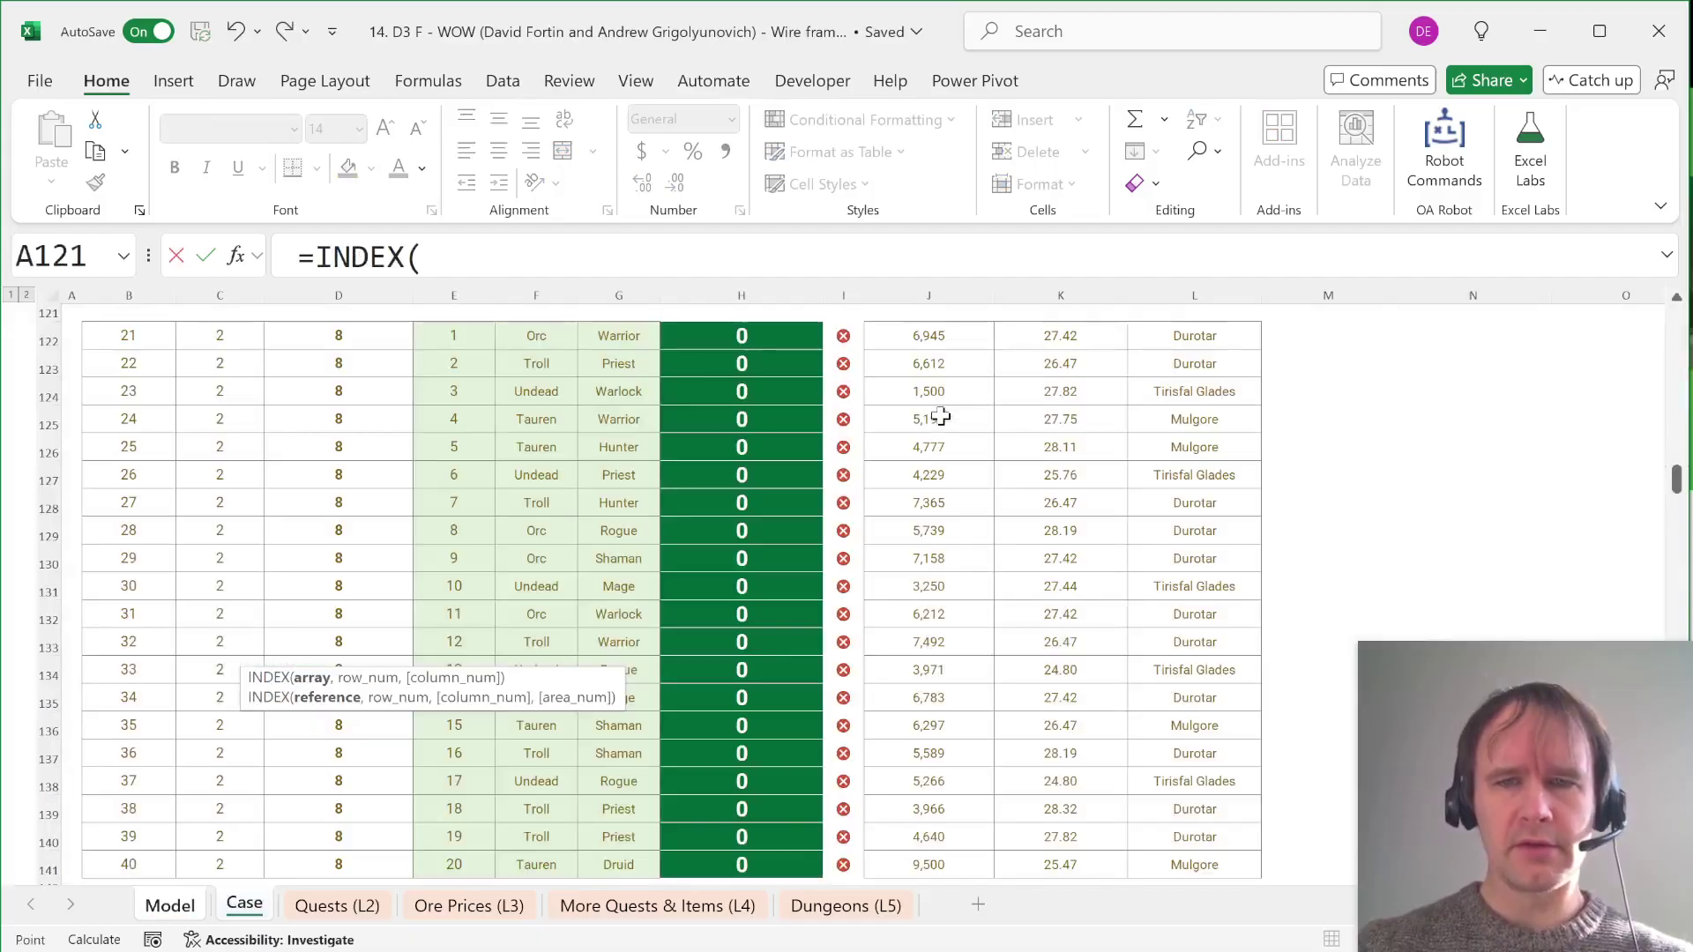
click(1070, 456)
key(Up)
key(Up)
key(Up)
key(Up)
key(Up)
key(Up)
key(ctrl+shift+Down)
text(,act)
key(Tab)
text())
key(Return)
key(Return)
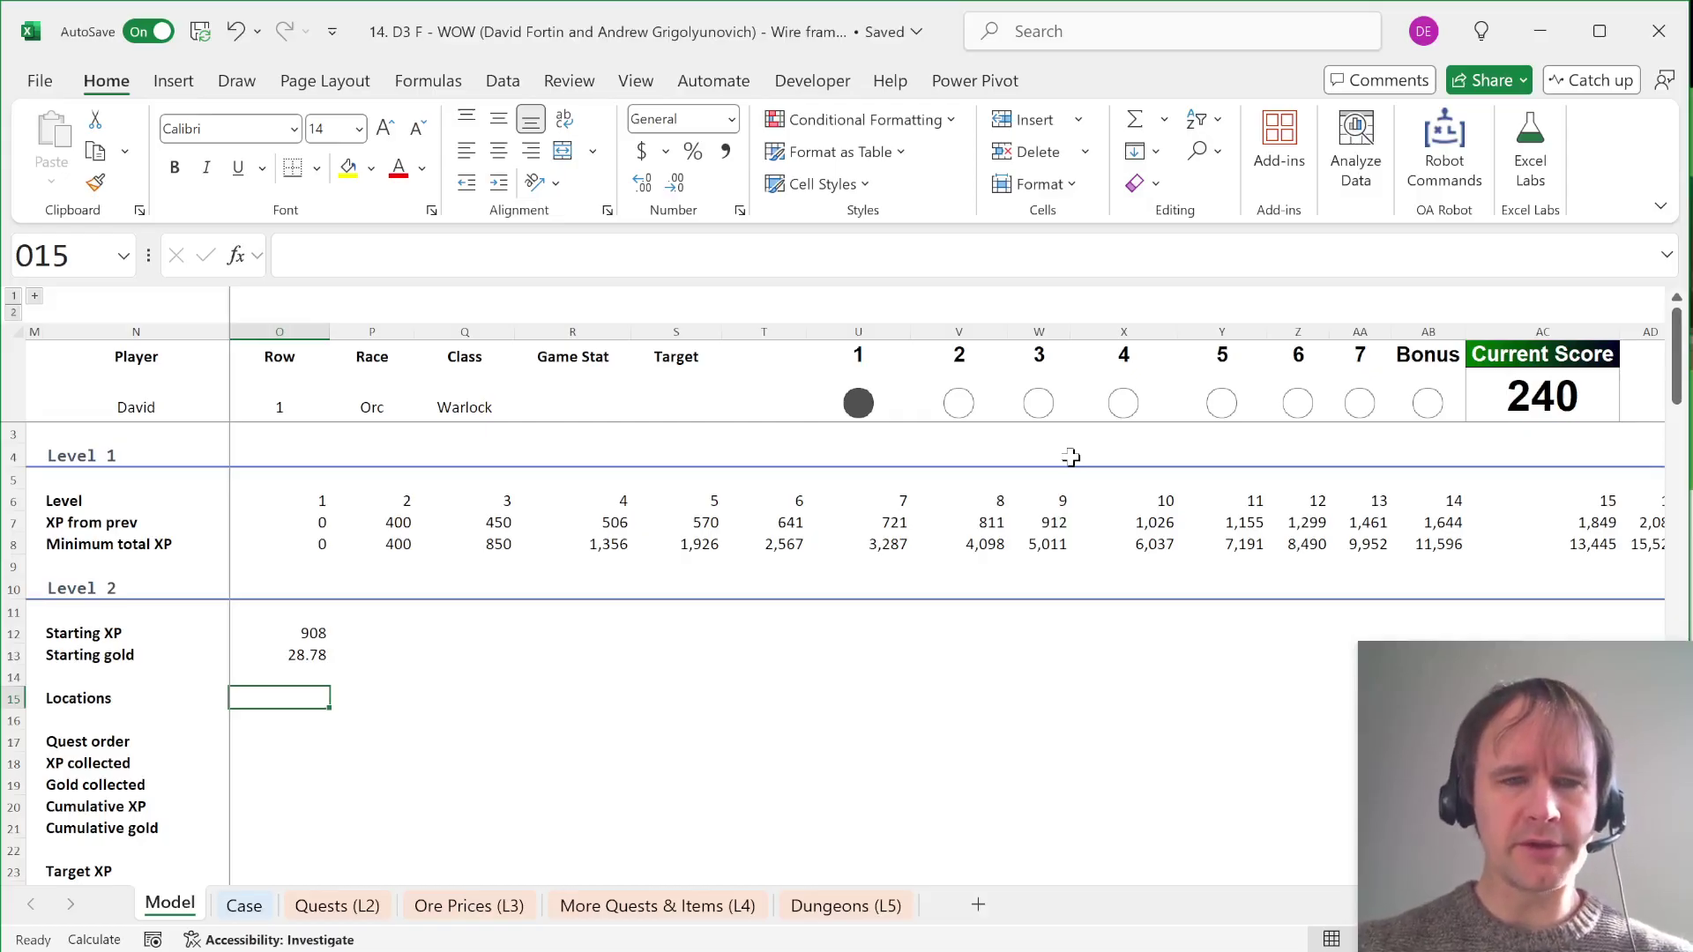
text(=xl)
key(Tab)
key(Escape)
Step: Examine the Level 2 location schedule by race on the Case sheet, from Location 1 to Location 6
key(ctrl+Page_Down)
scroll(1092, 485, up, 13)
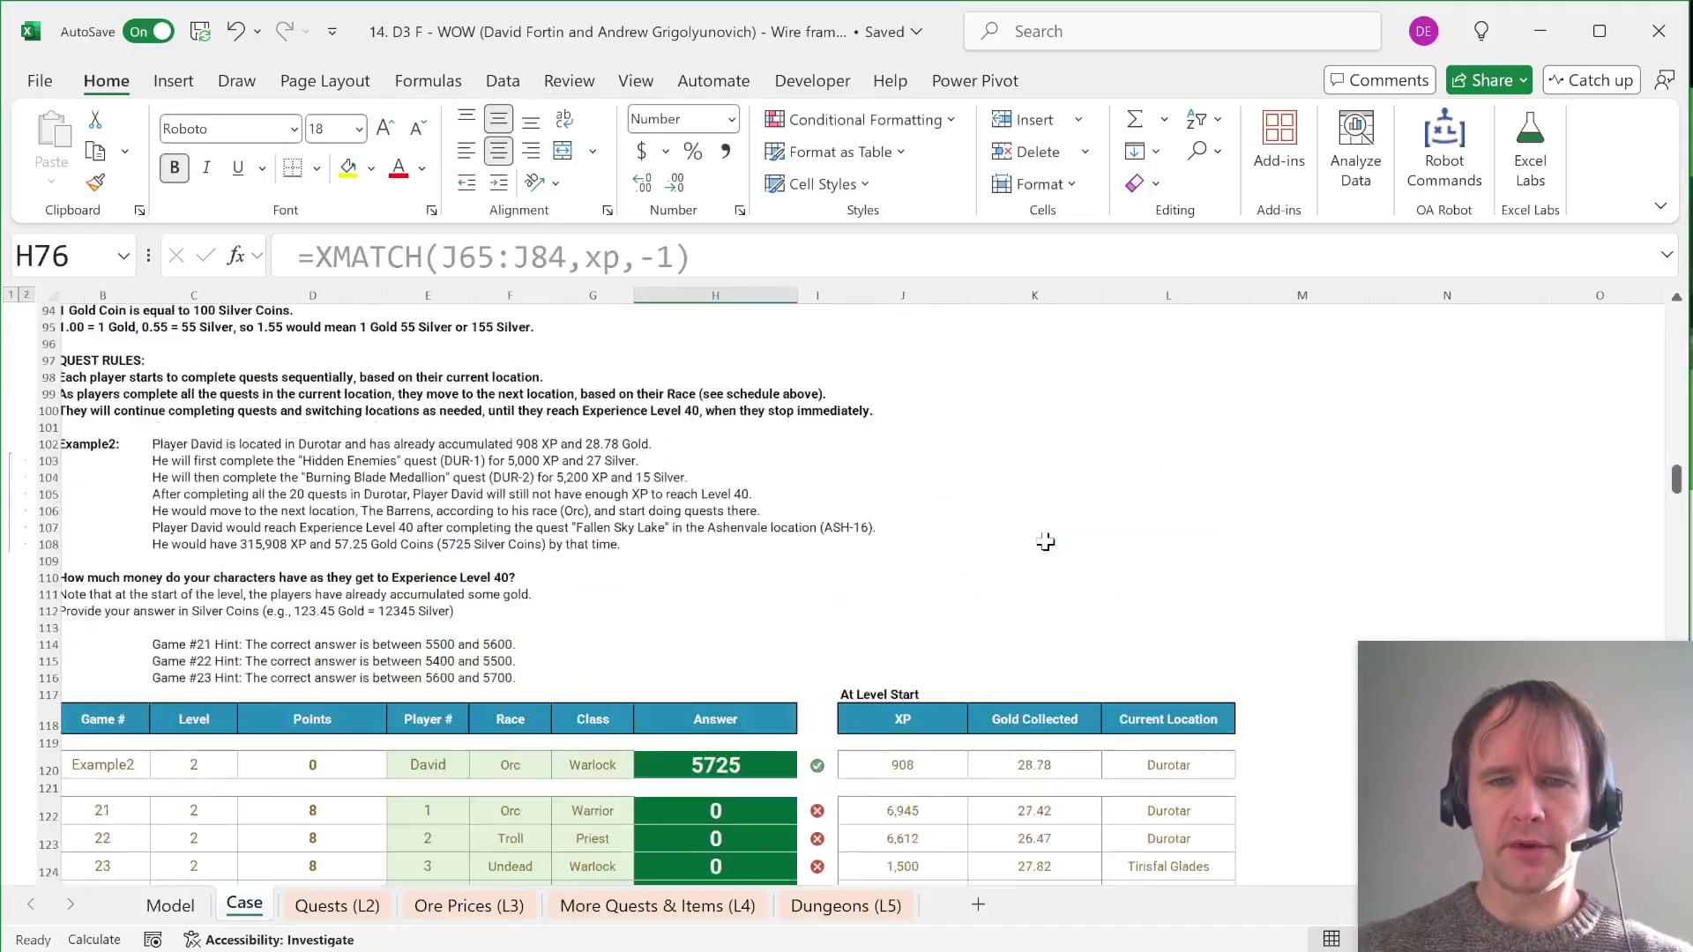
click(1010, 405)
key(ctrl+shift+Right)
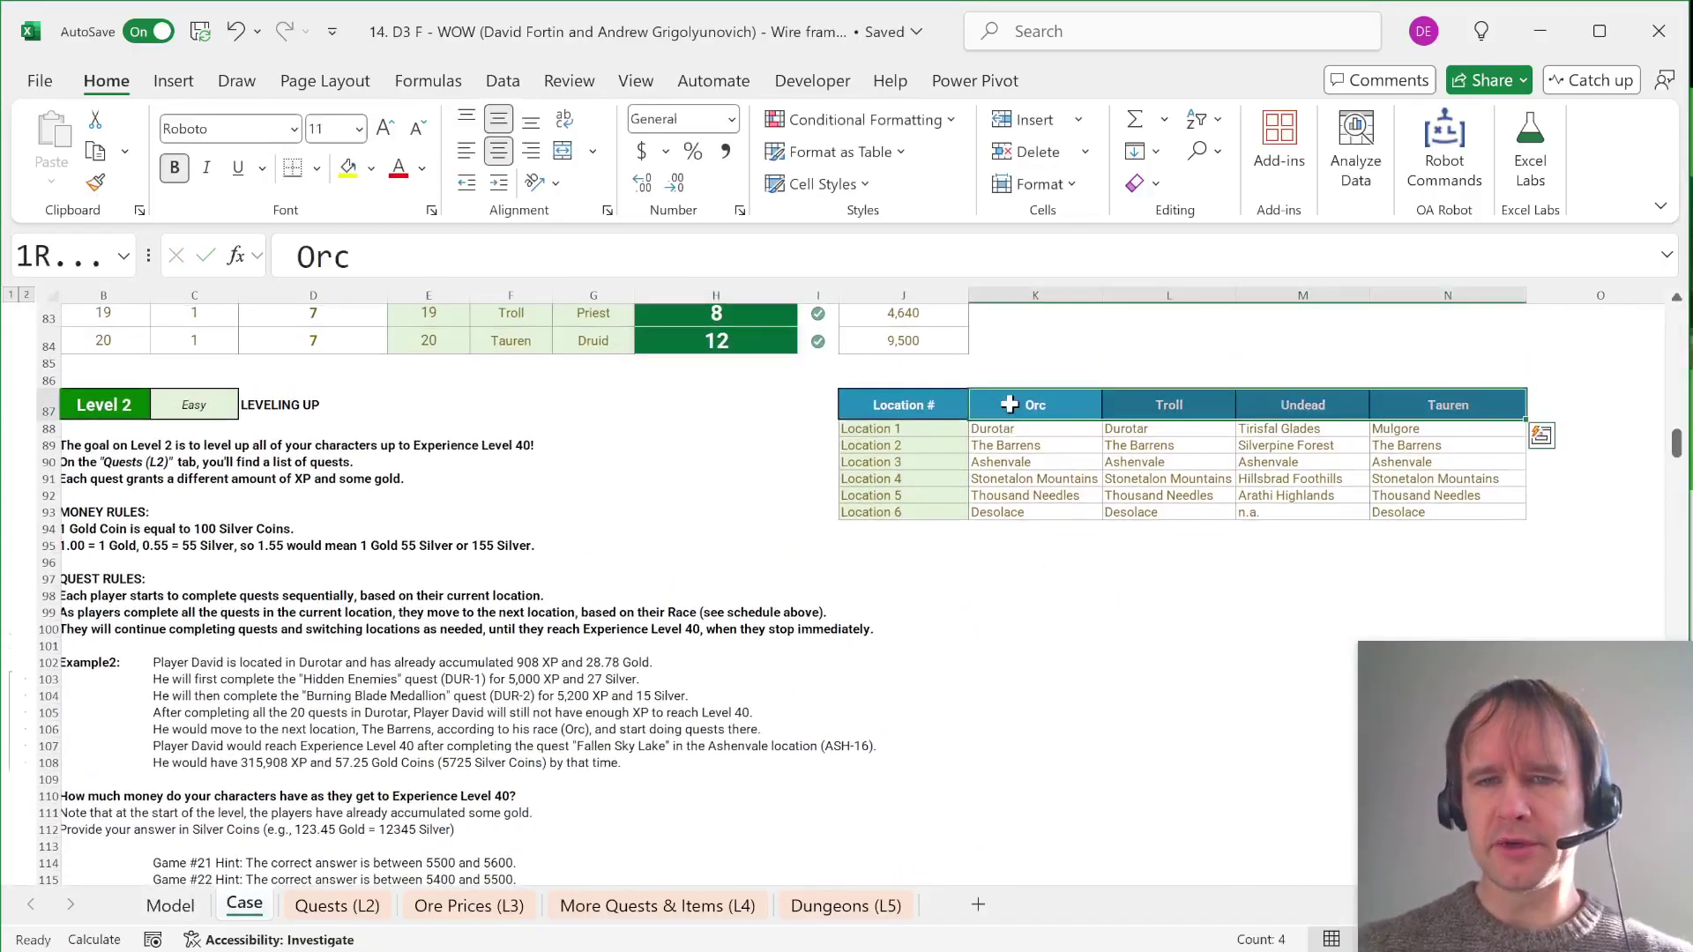
key(Down)
key(ctrl+shift+Right)
key(Down)
key(ctrl+shift+Right)
key(Down)
key(ctrl+shift+Right)
key(Down)
key(Down)
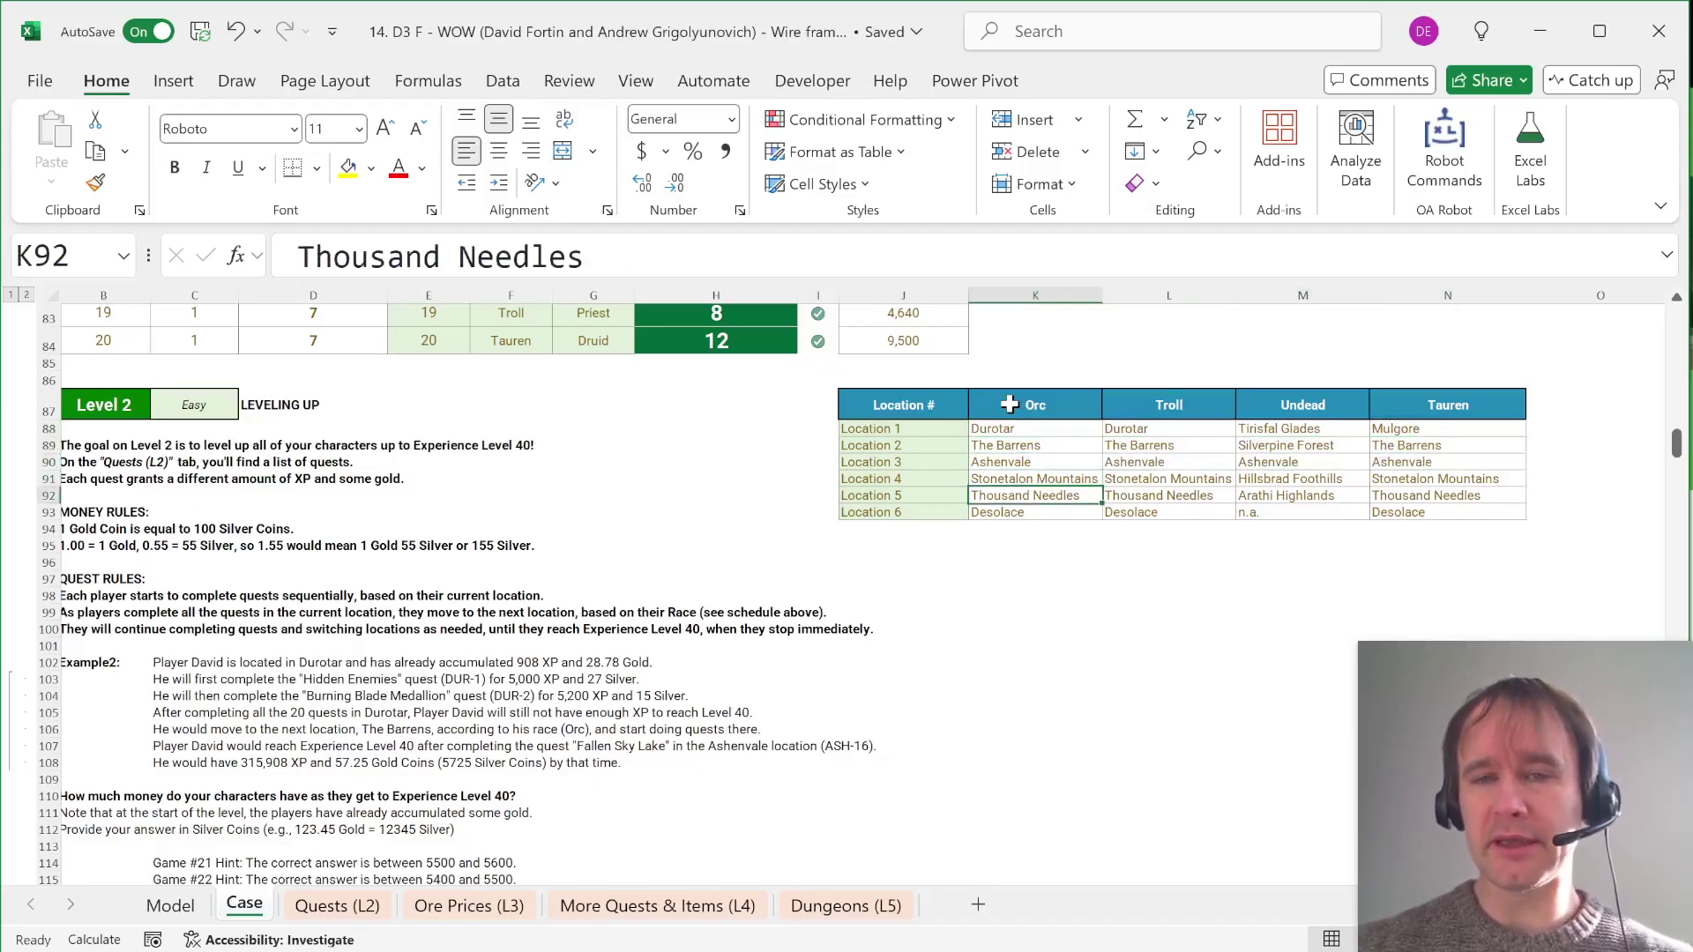
key(Down)
key(Right)
key(Right)
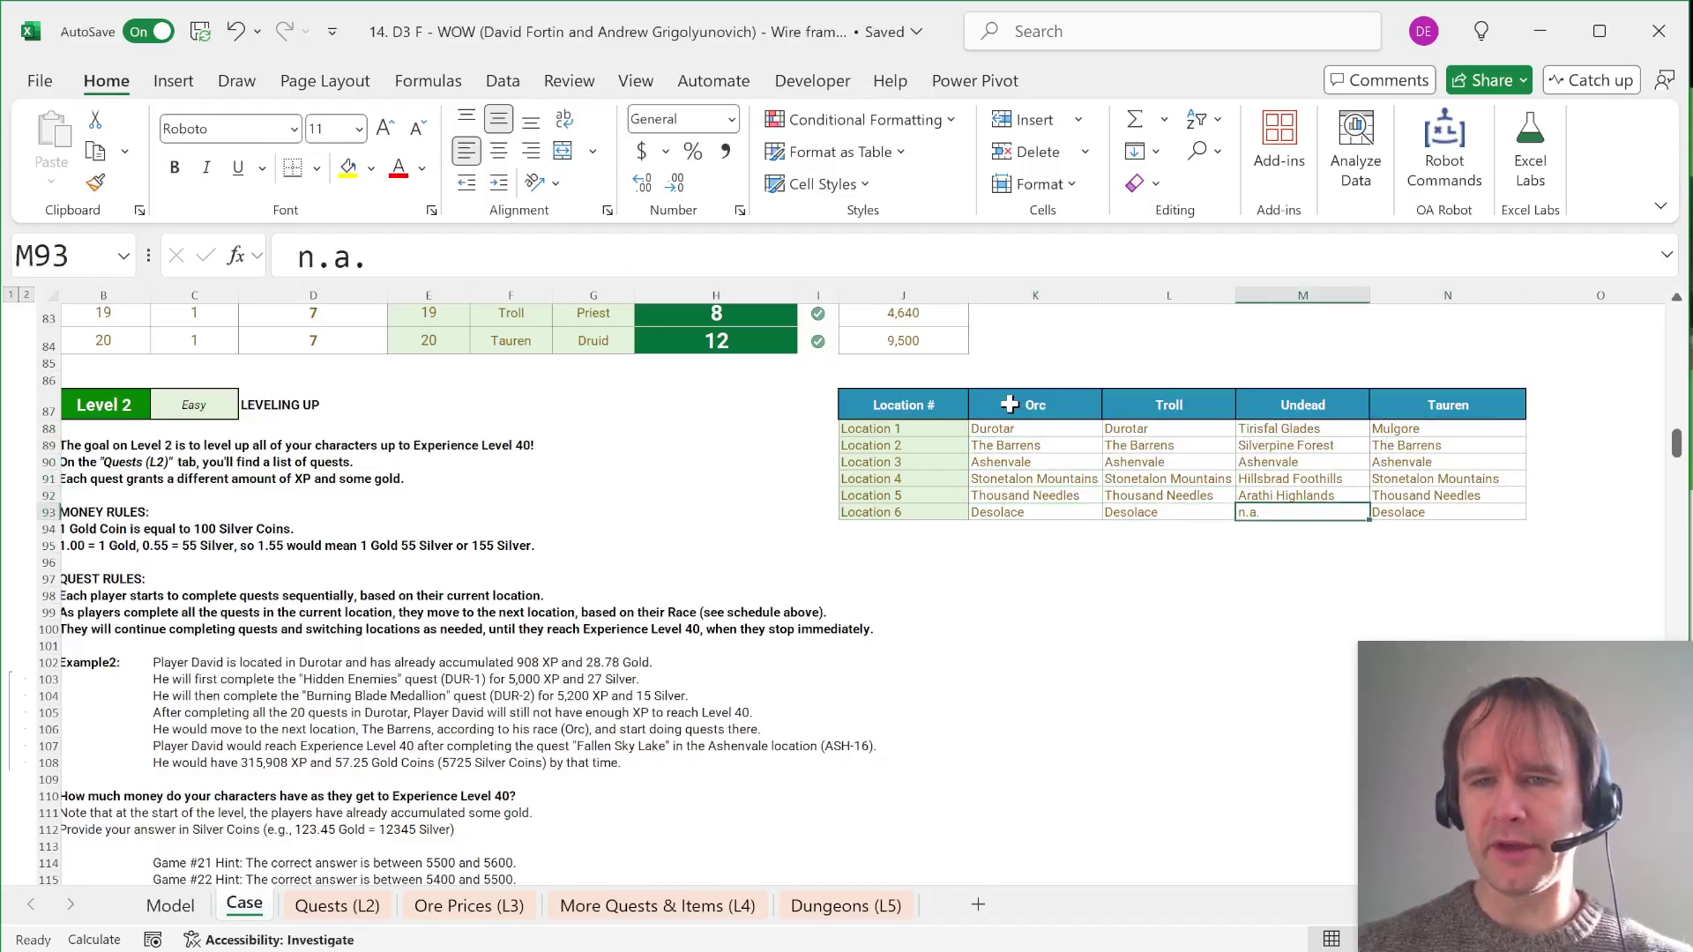
key(Left)
key(Left)
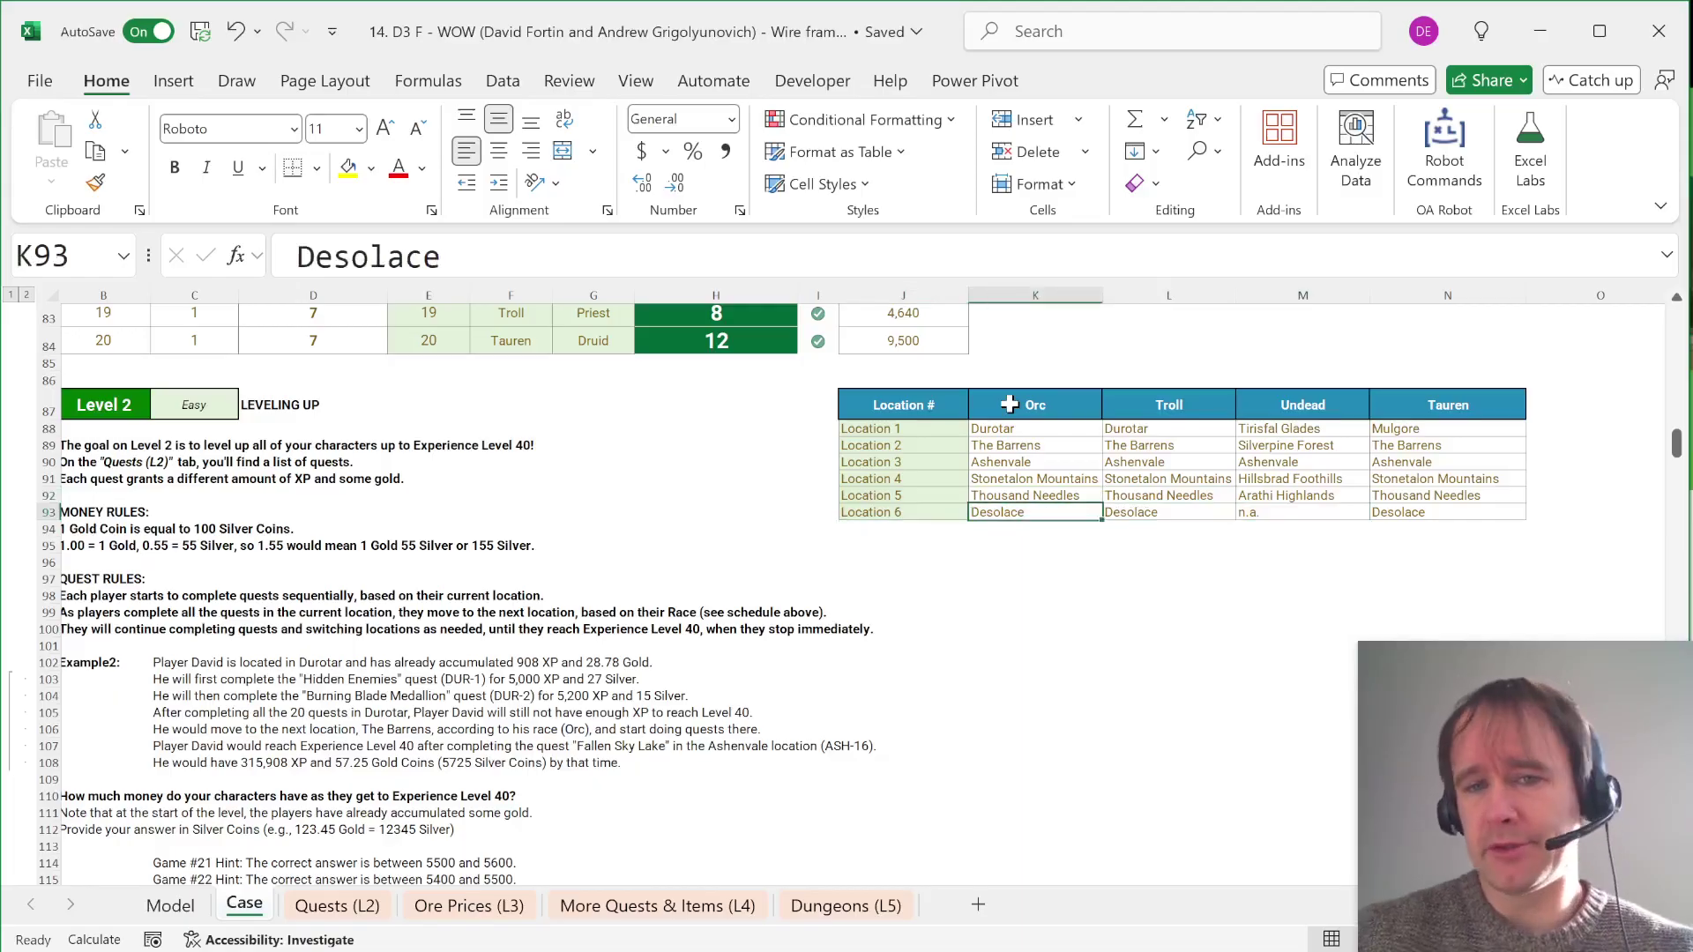
Step: Build an XLOOKUP in Model O15 that finds race P2 in Case!$K$87:$N$87 and returns from Case!$K$88:$N$93
key(ctrl+Page_Up)
text(=)
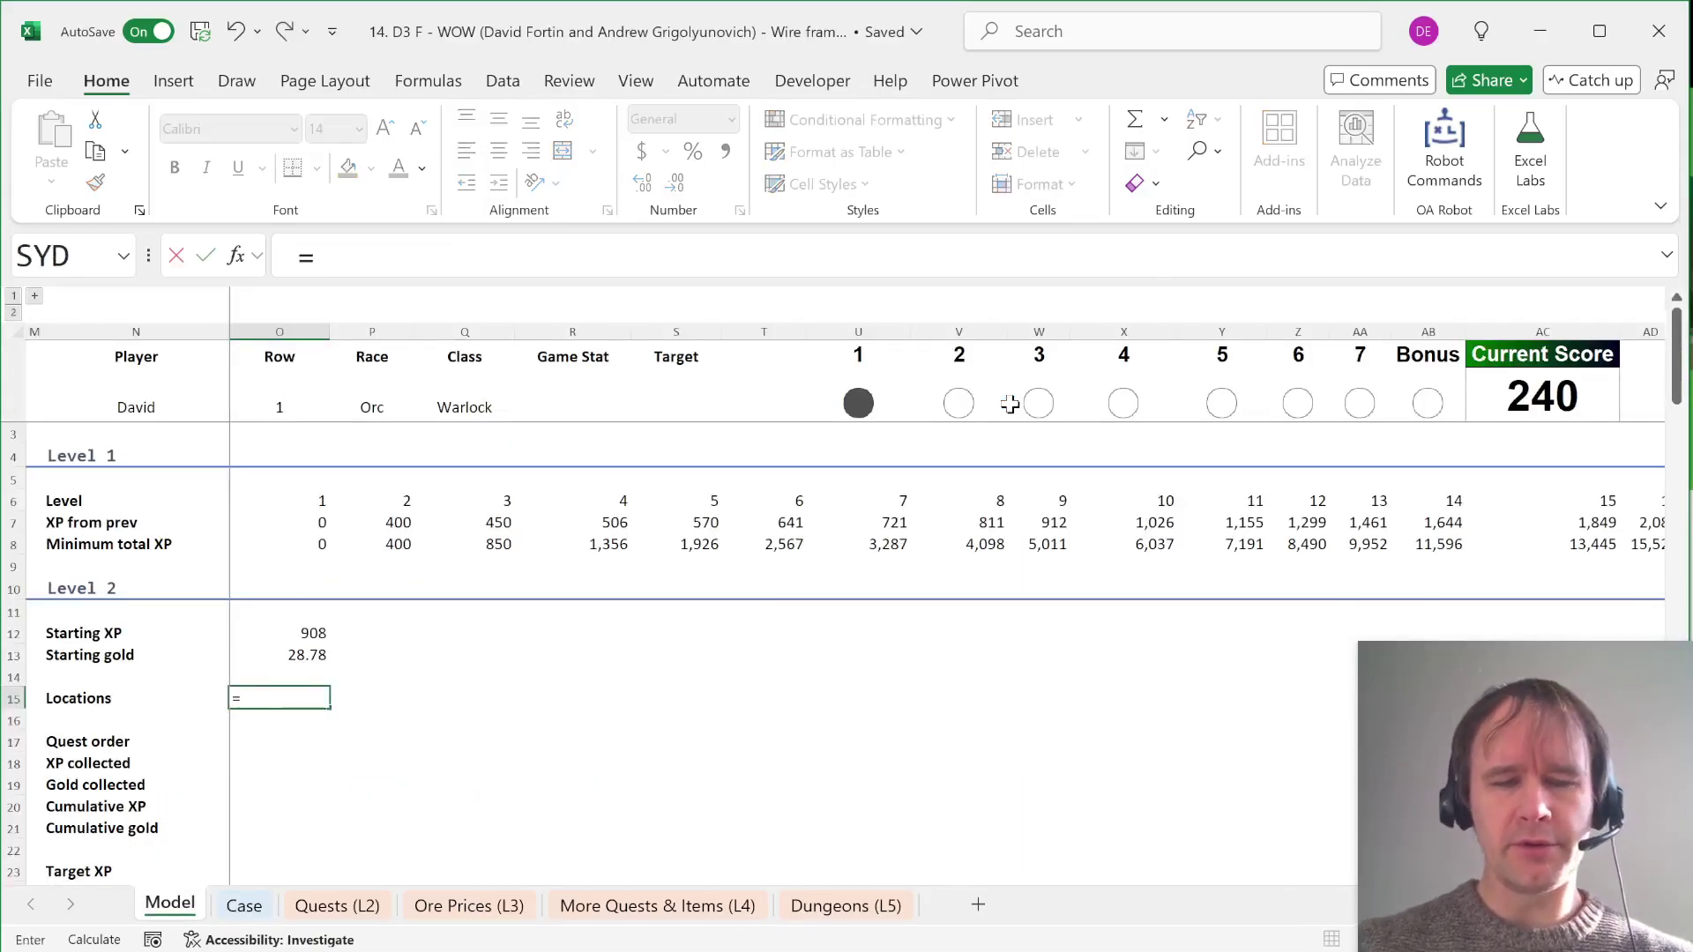
text(xl)
key(Tab)
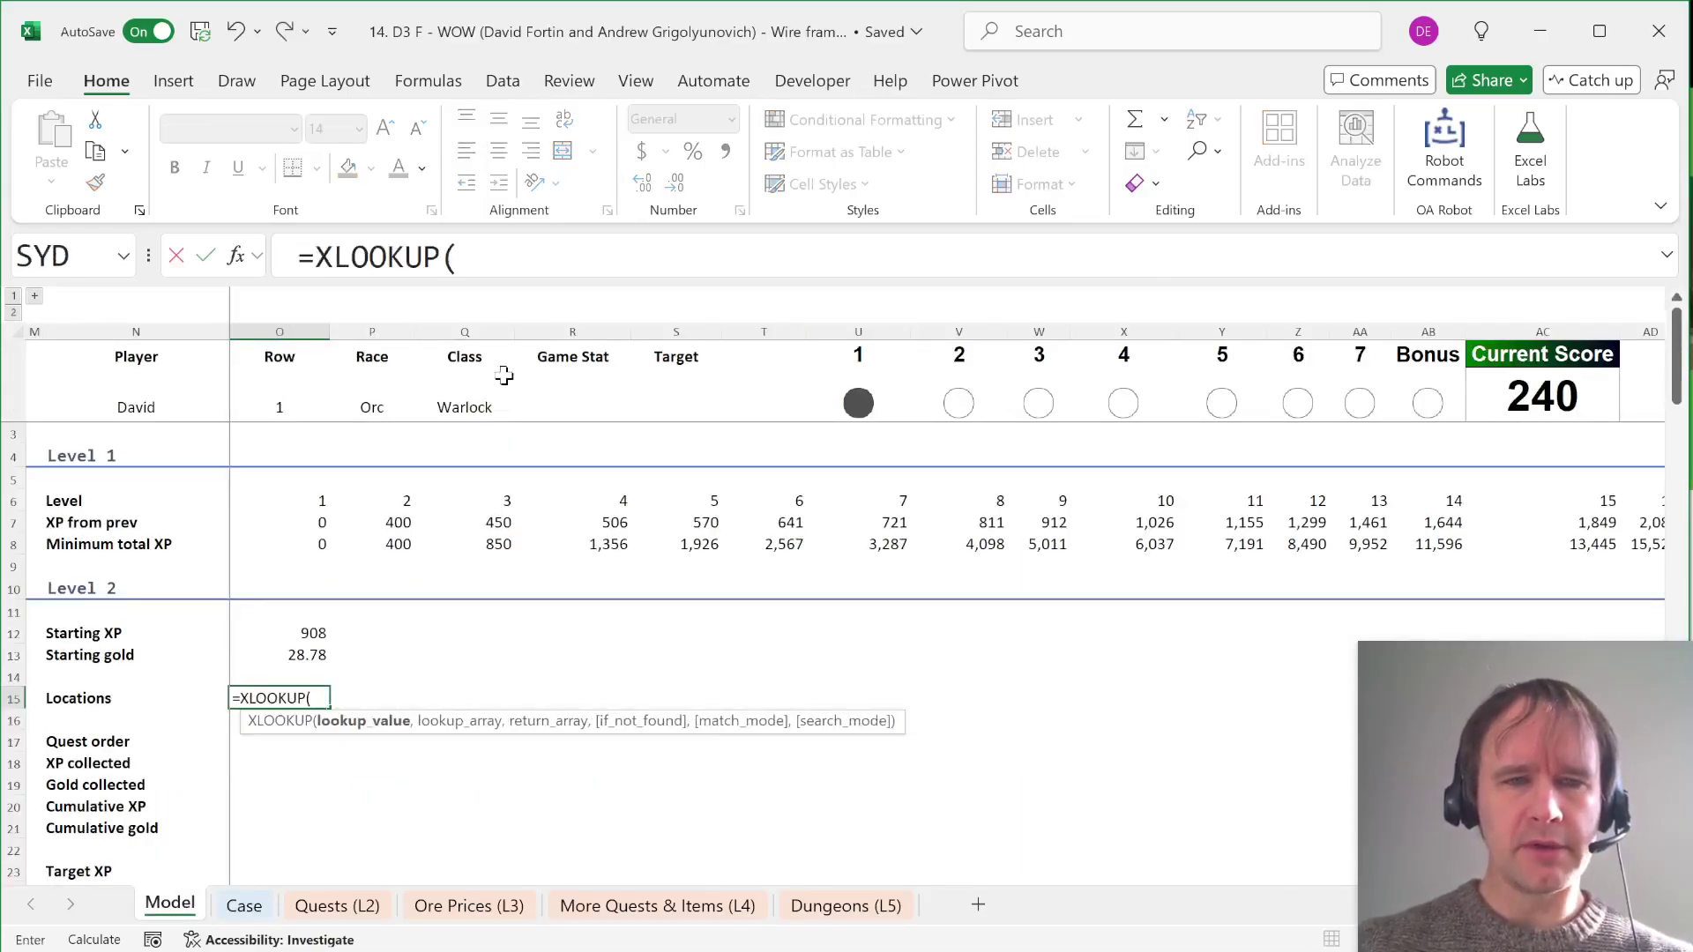
click(371, 407)
text(,)
key(ctrl+Page_Down)
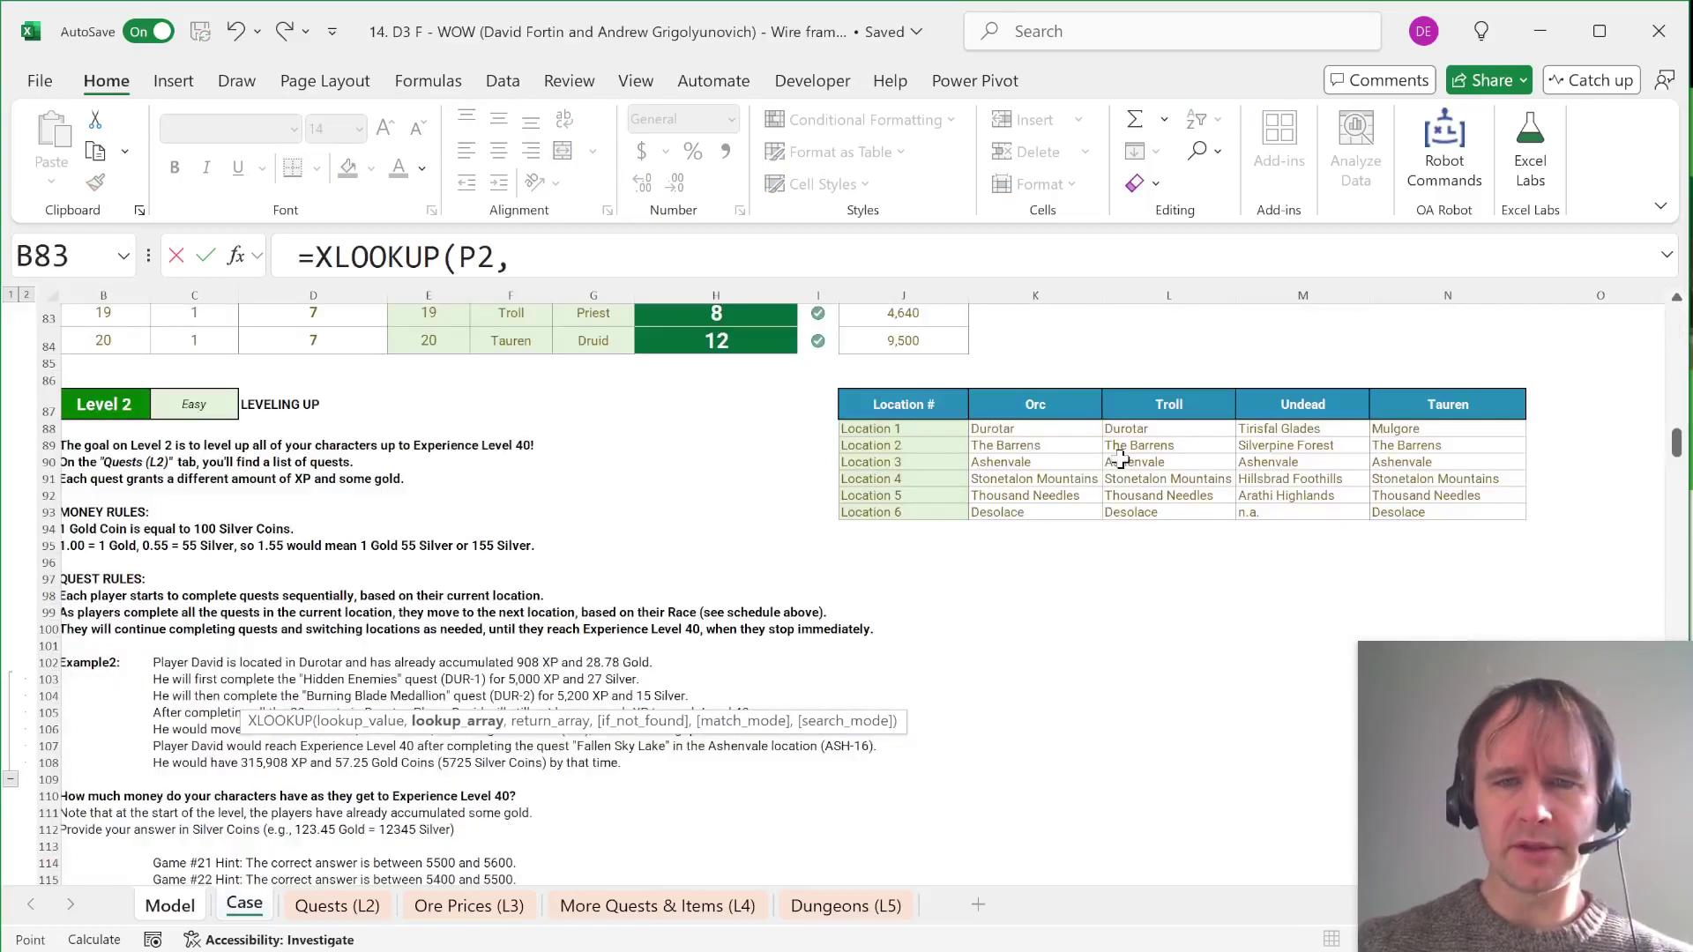
click(1011, 390)
key(ctrl+shift+Right)
key(F4)
text(,)
click(1024, 431)
key(ctrl+shift+Down)
key(ctrl+shift+Right)
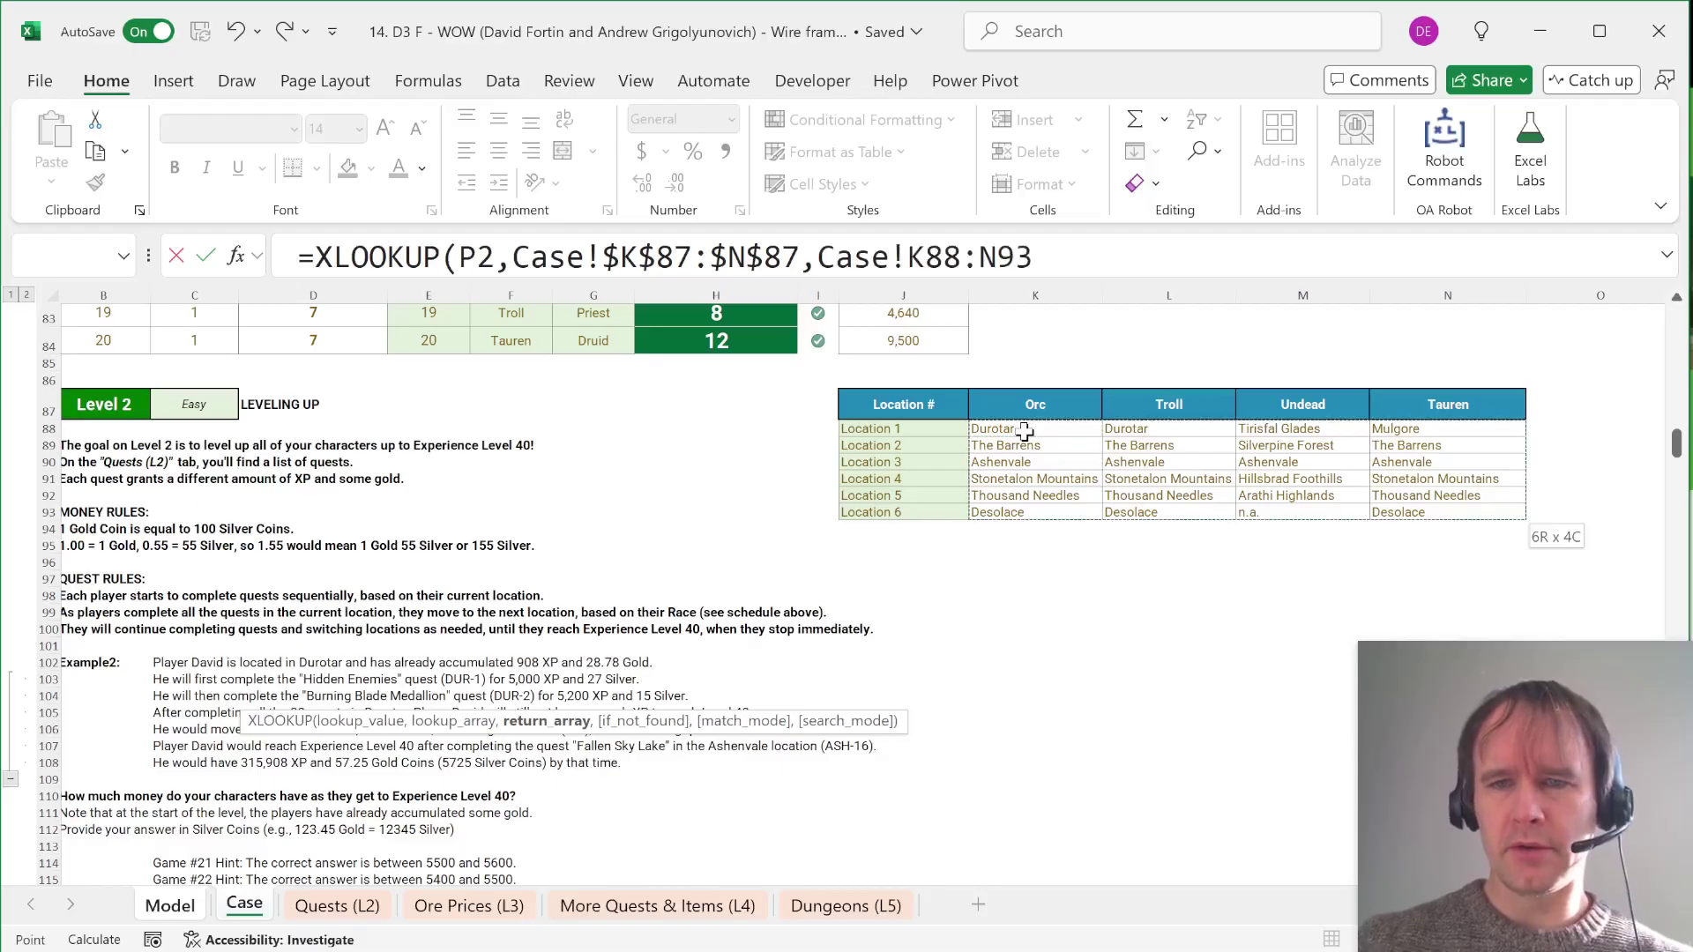
key(F4)
text())
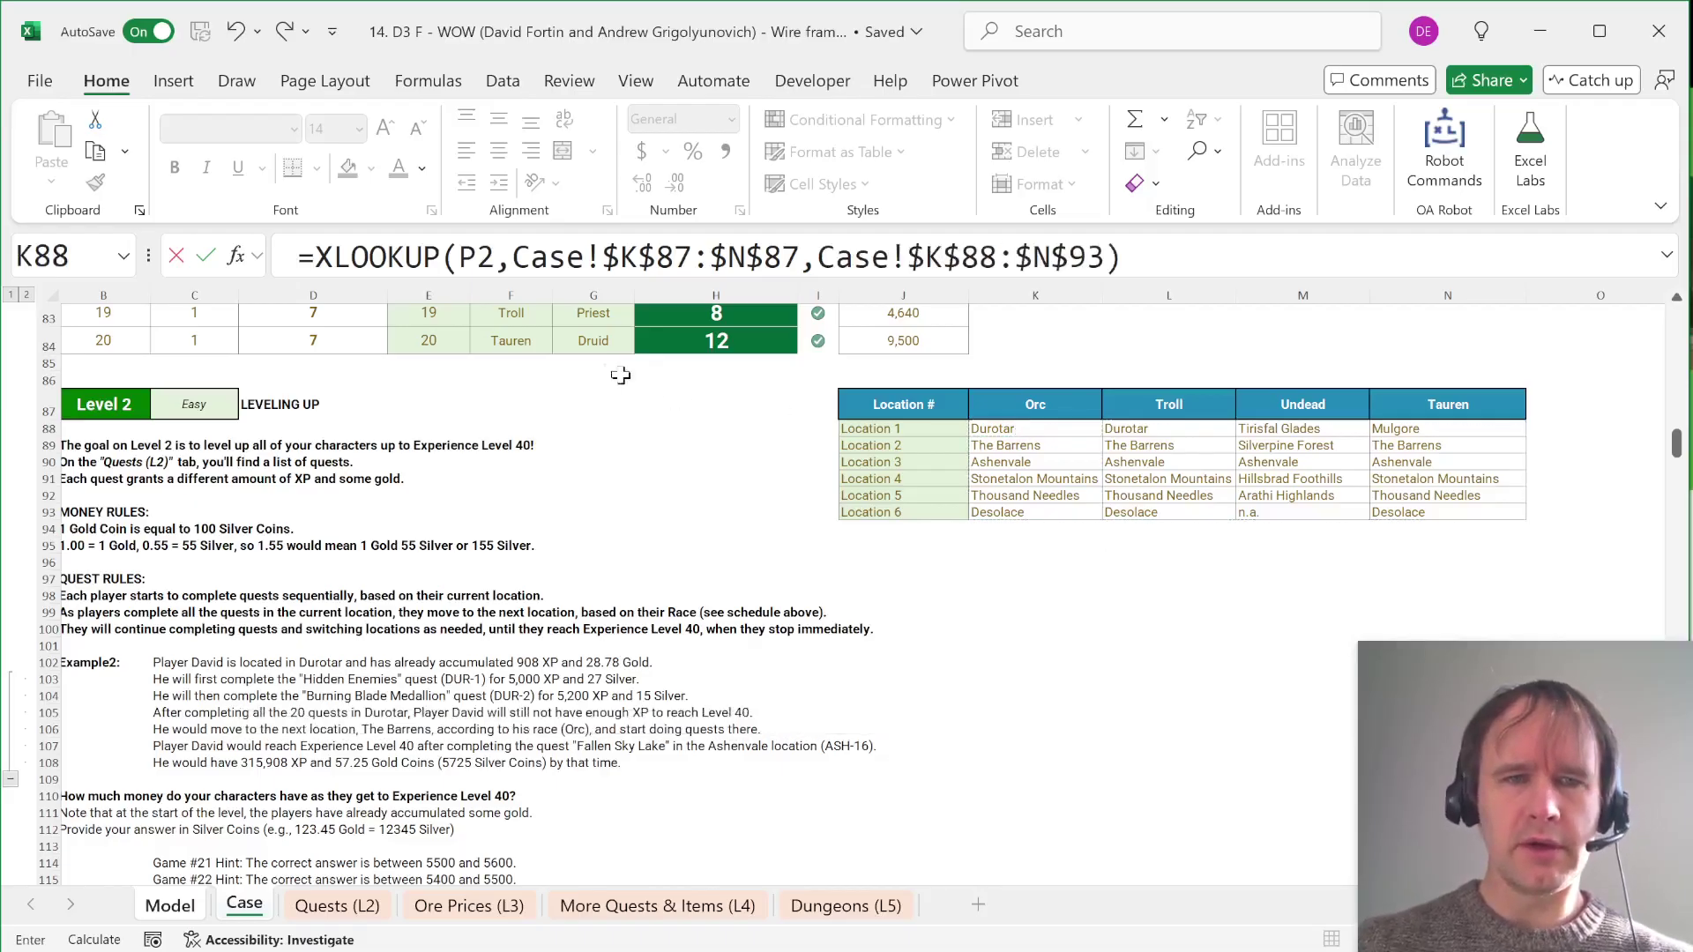
Step: Wrap the Locations XLOOKUP in O15 with TOROW so the player's locations run across the row
click(315, 257)
text(tor)
key(Tab)
key(Return)
key(Up)
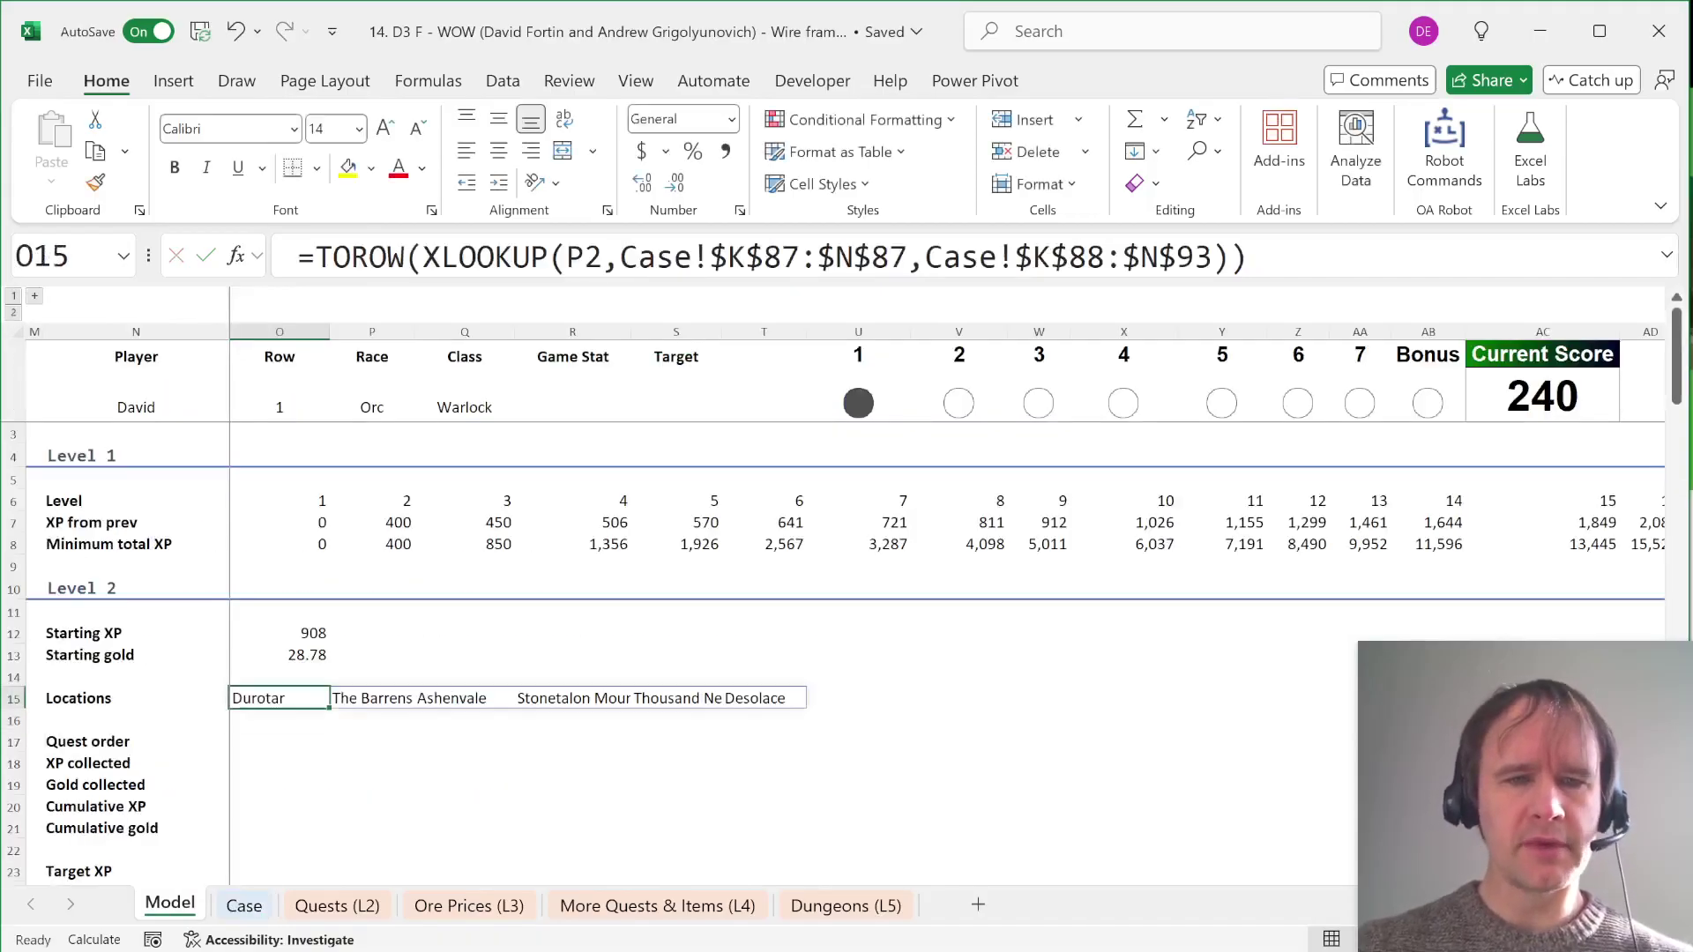
Step: Check the quest list's layout, then enter =XMATCH(O15#,L2Q[Location]) in the Quest order cell O17 on the Model sheet
click(261, 744)
key(ctrl+Page_Down)
key(ctrl+Page_Down)
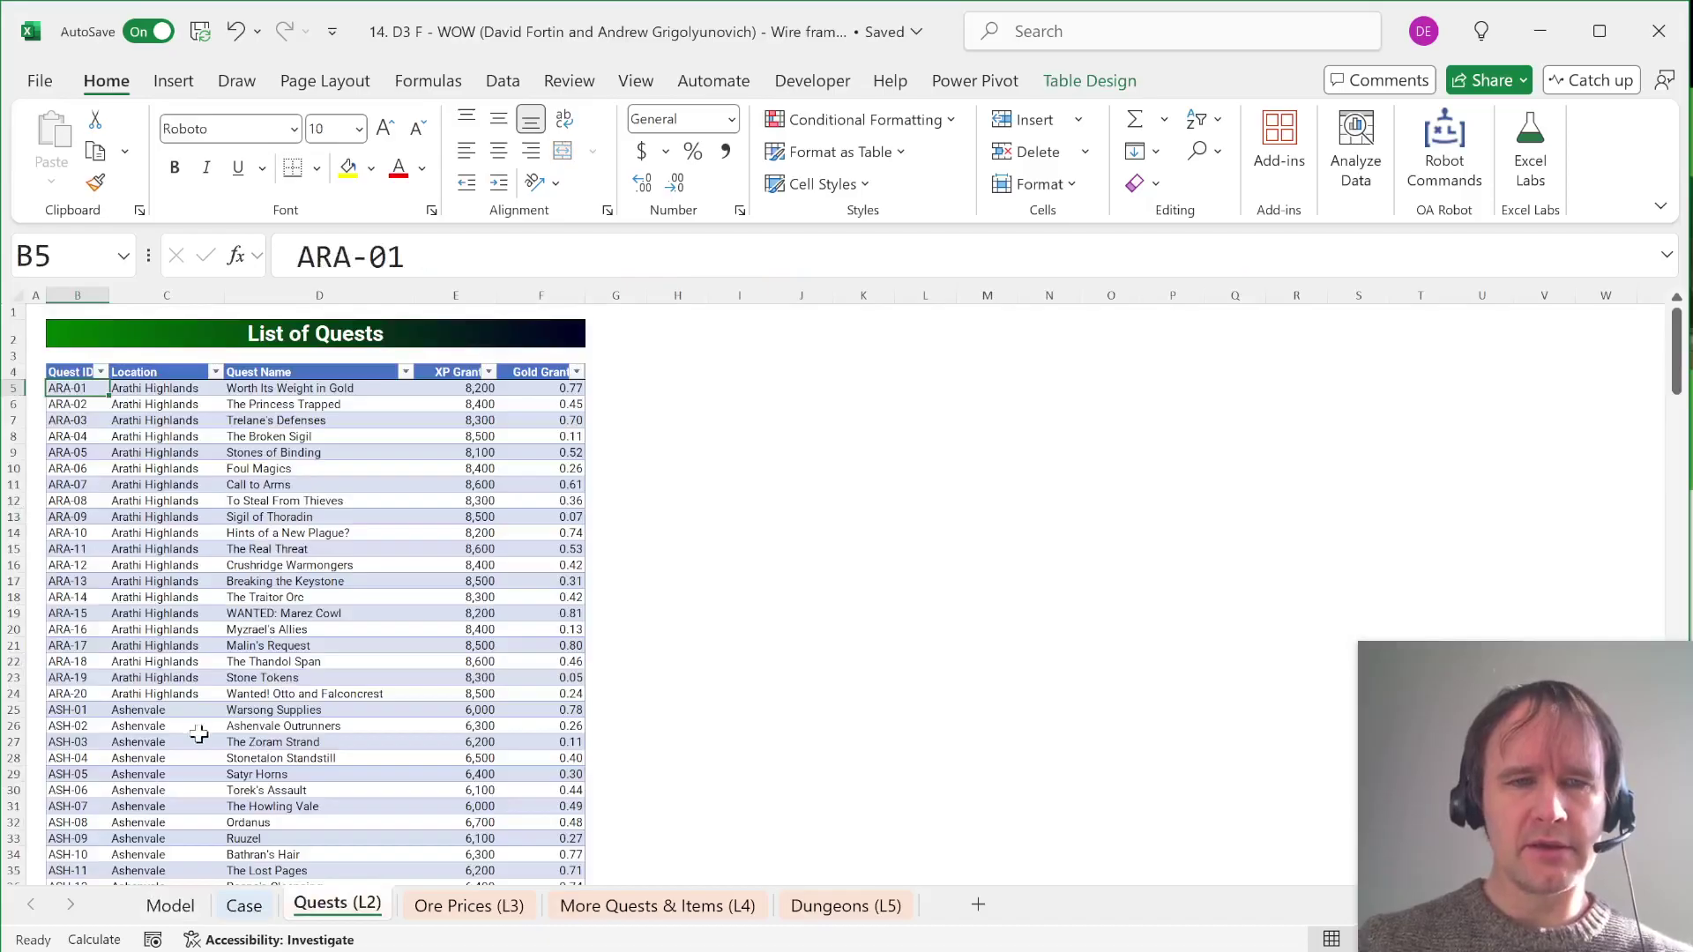
key(ctrl+Page_Up)
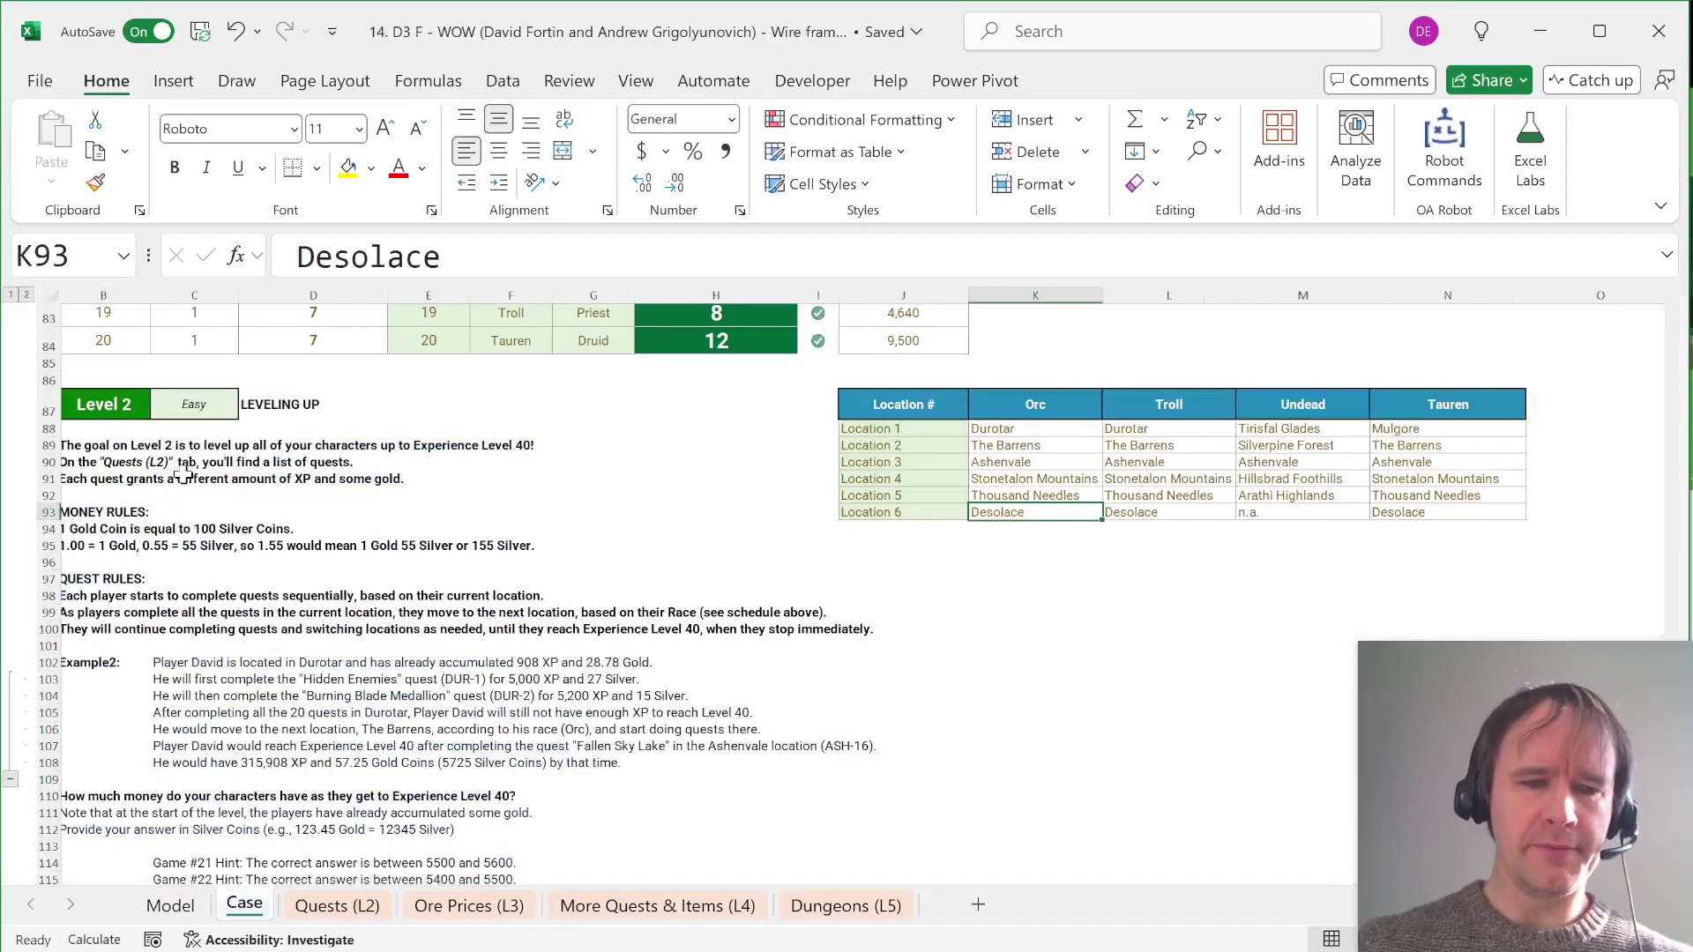
key(ctrl+Page_Up)
text(=xm)
key(Tab)
key(Up)
key(Up)
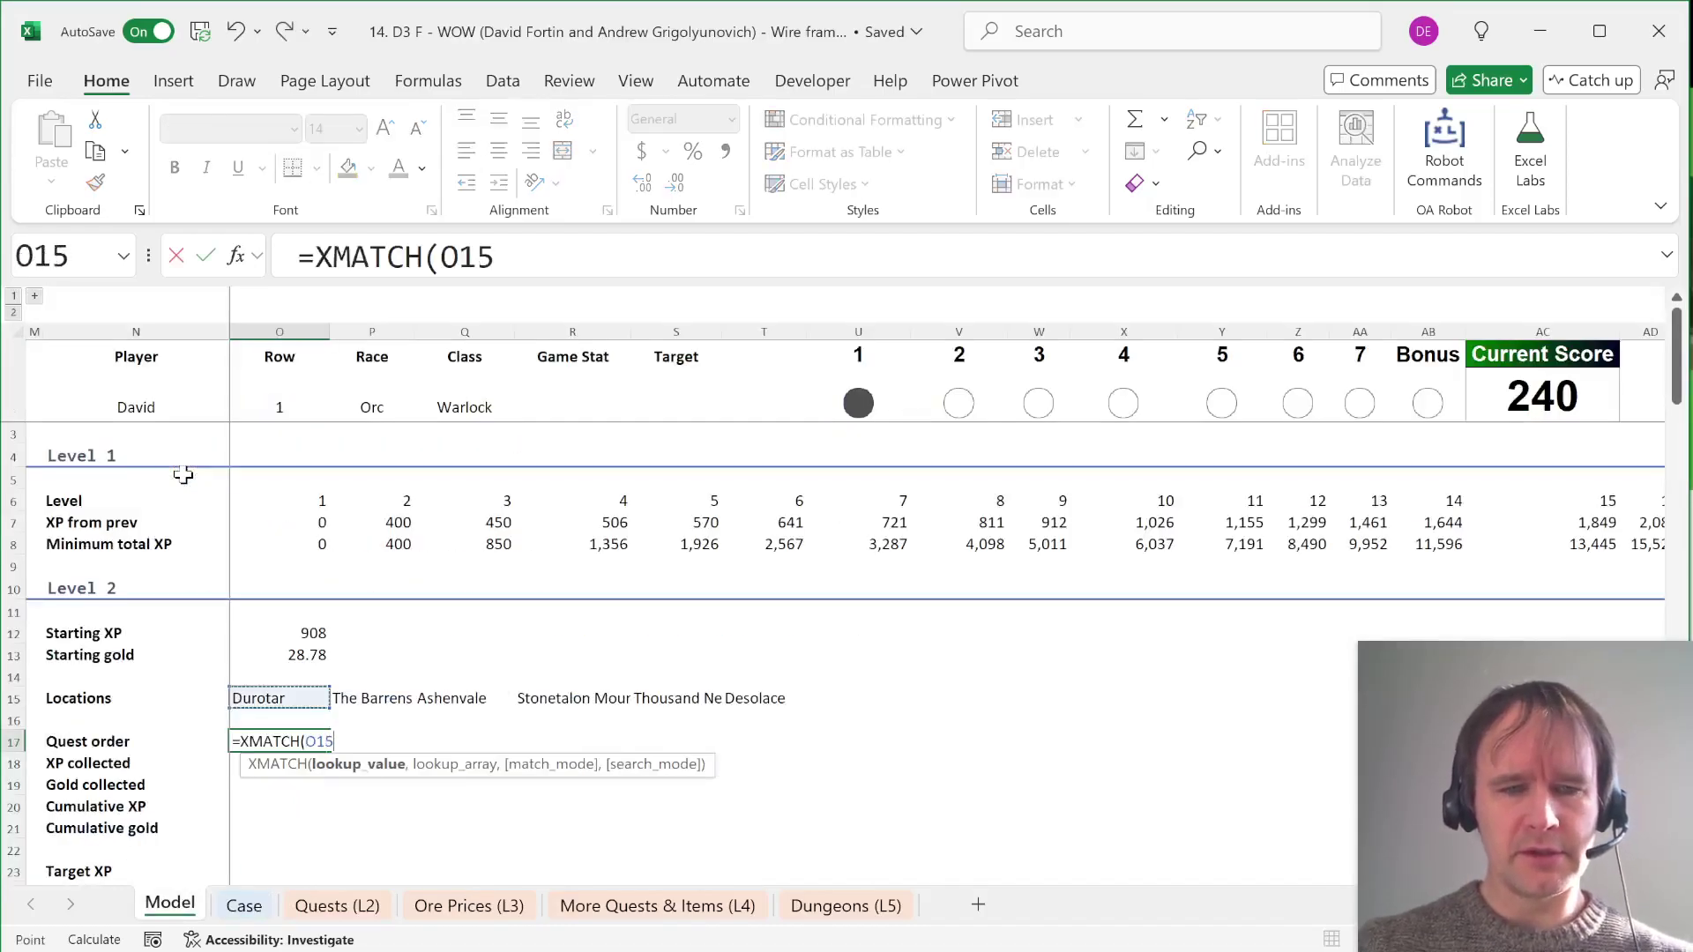
text(#,l)
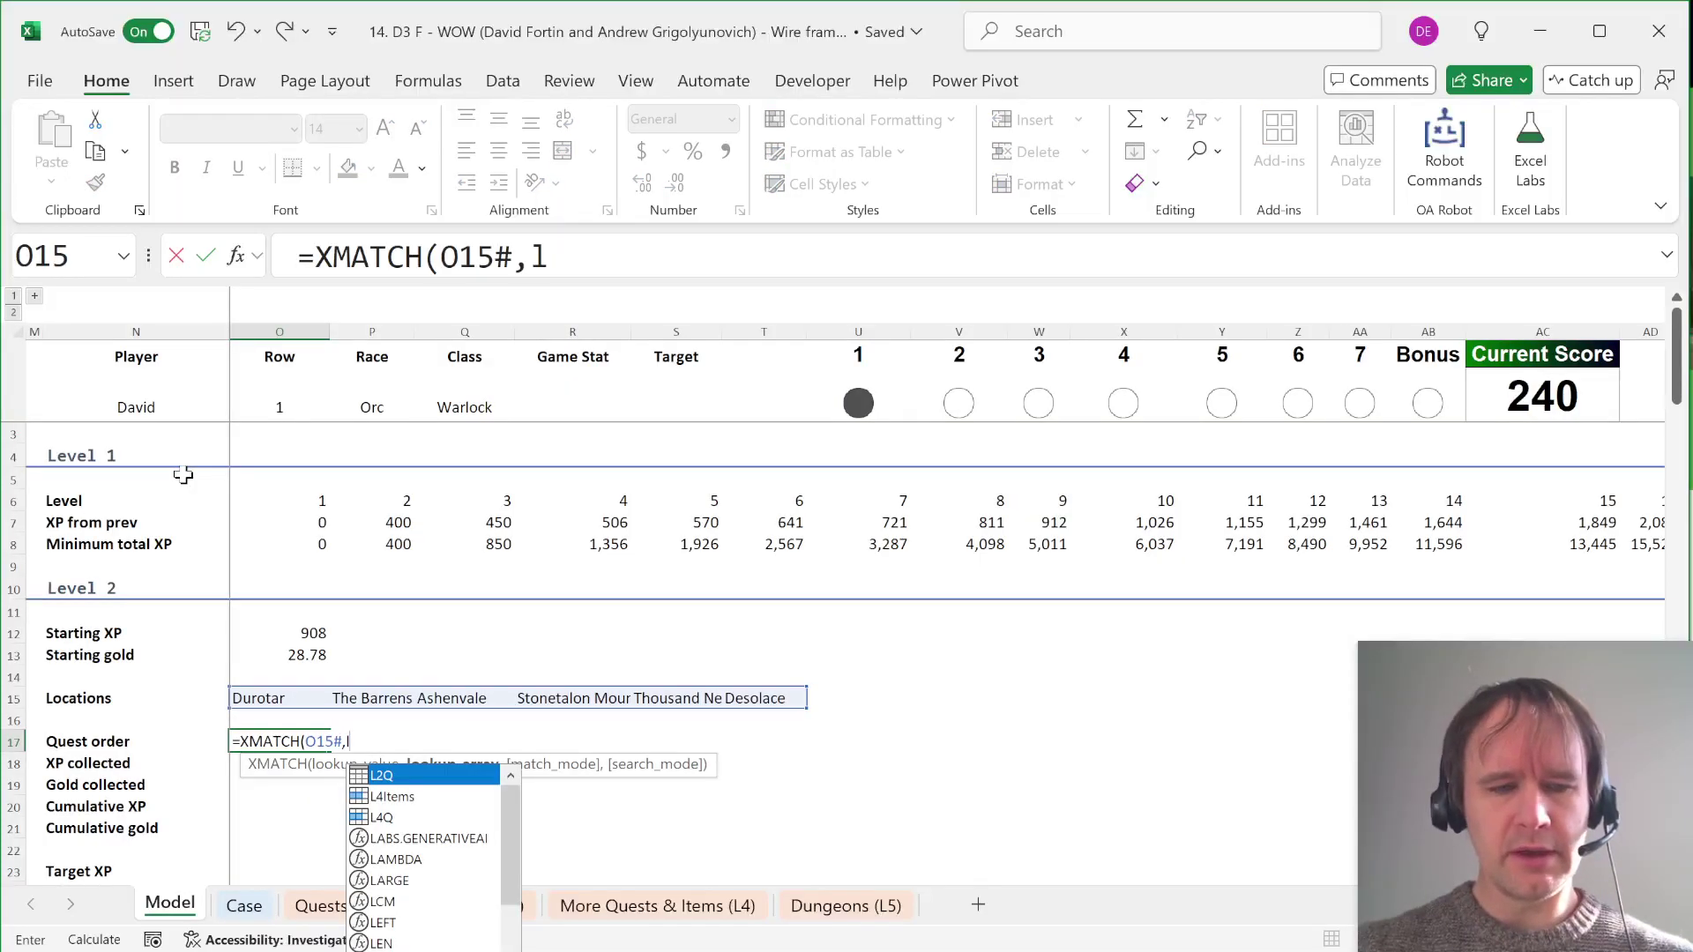
text(2q[)
key(Down)
key(Down)
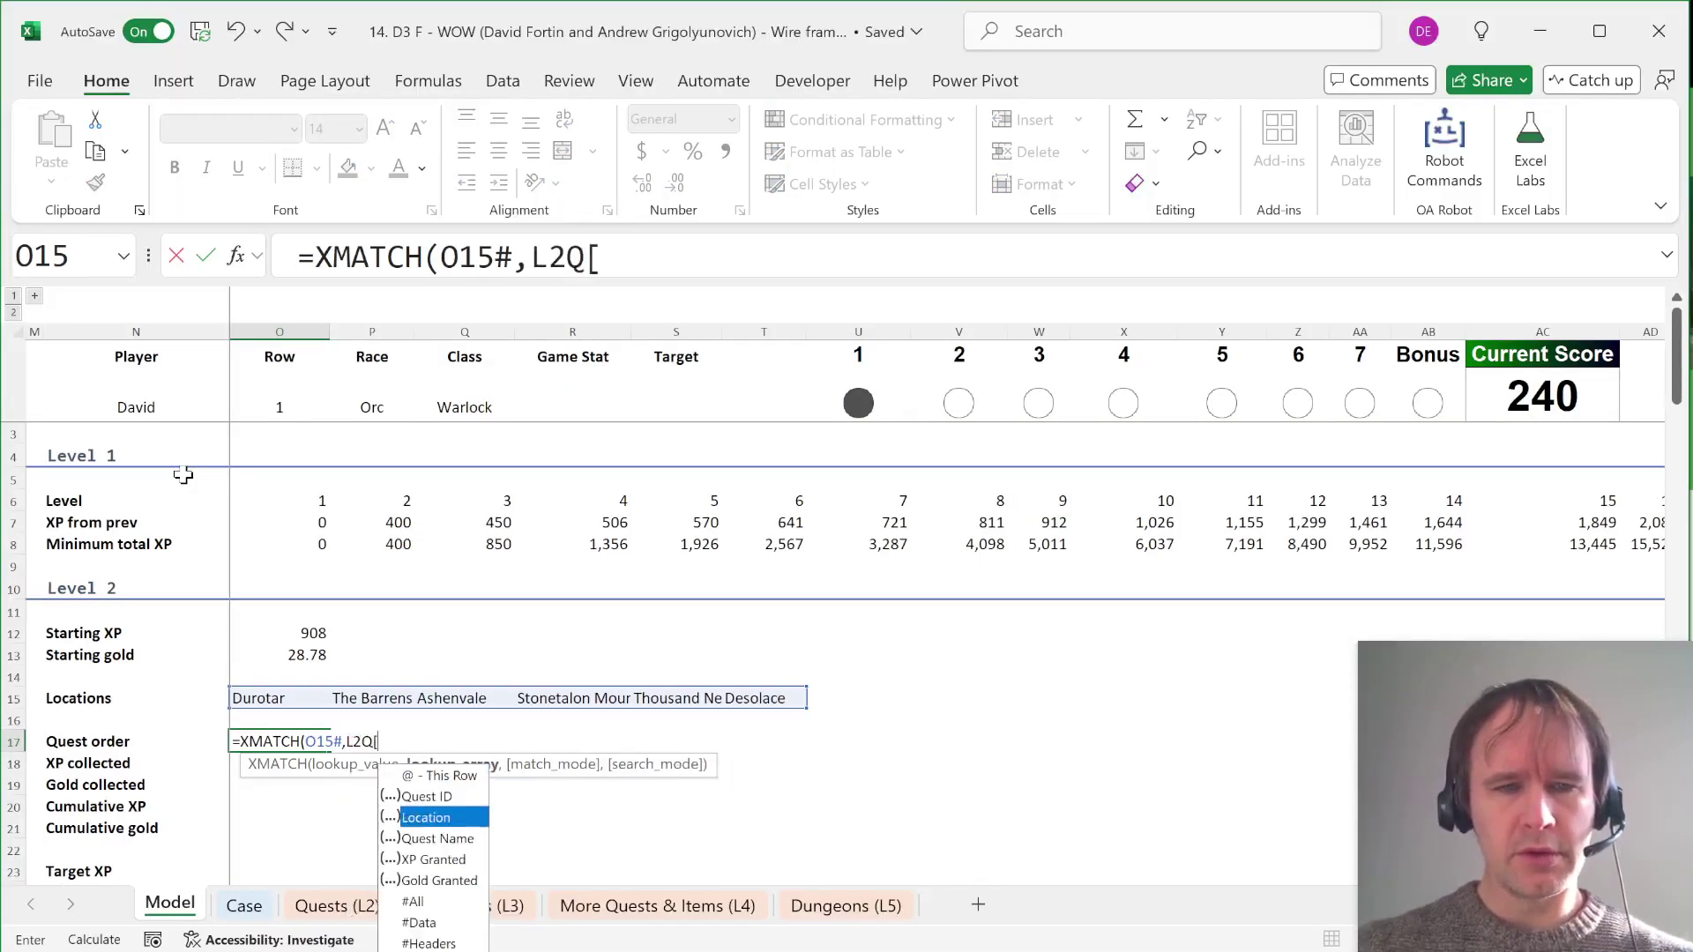
key(Tab)
text(])
key(Return)
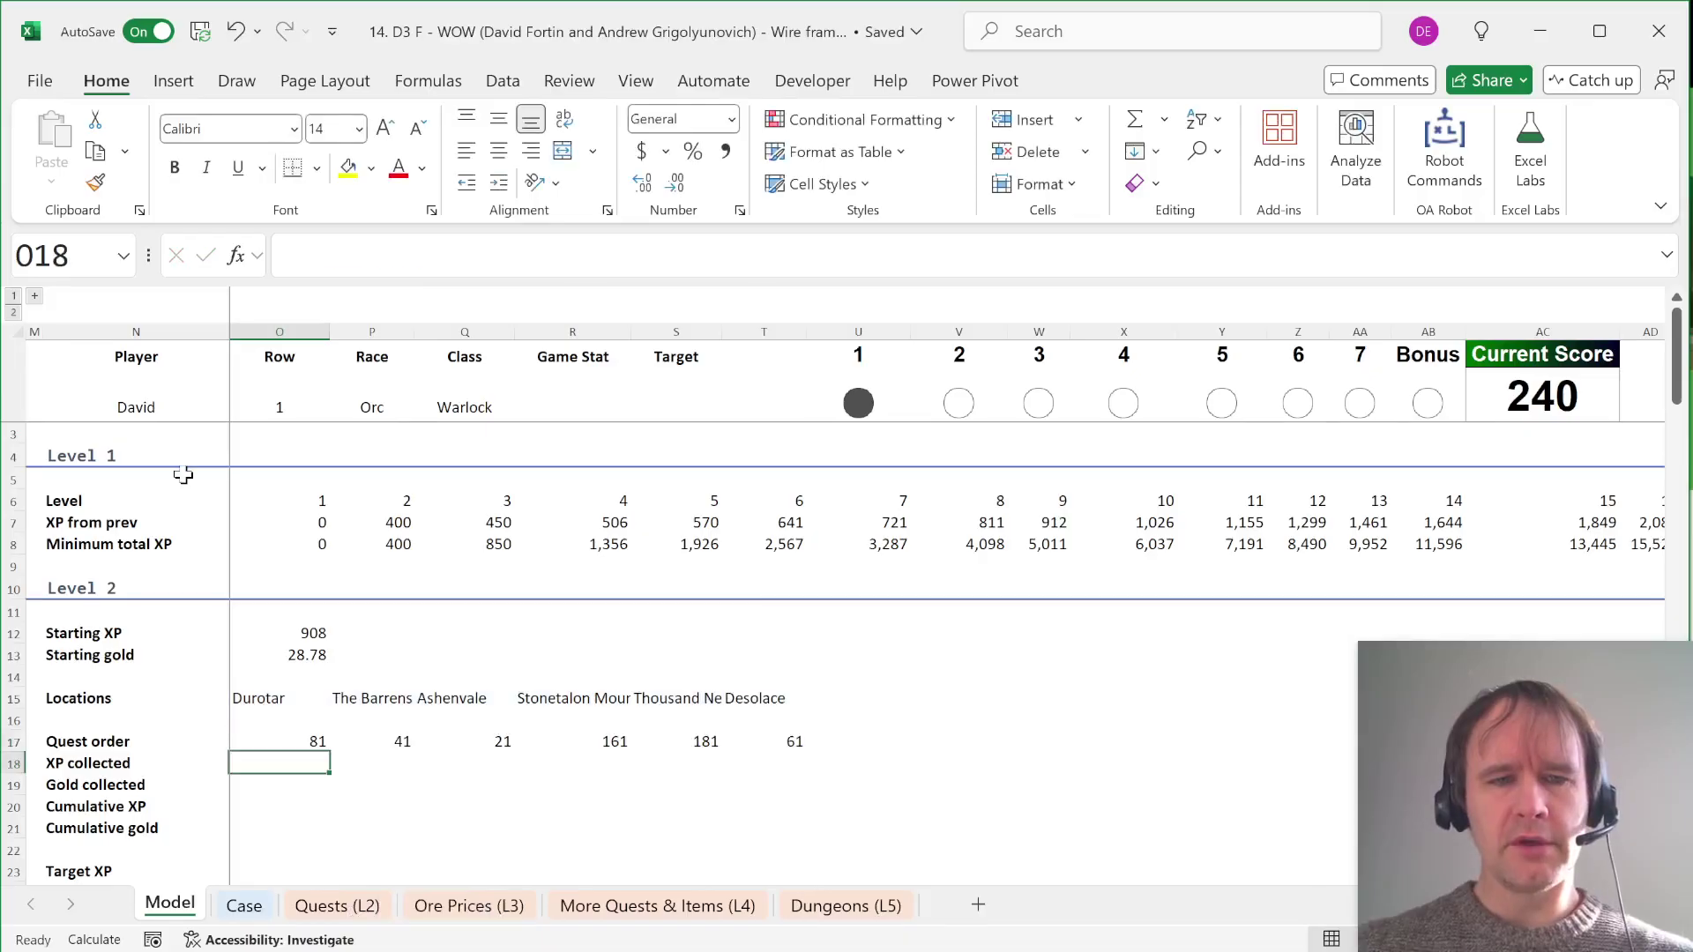
Step: Append +SEQUENCE(20,,0) to the Quest order formula in O17 and check the spilled columns for each location
key(Up)
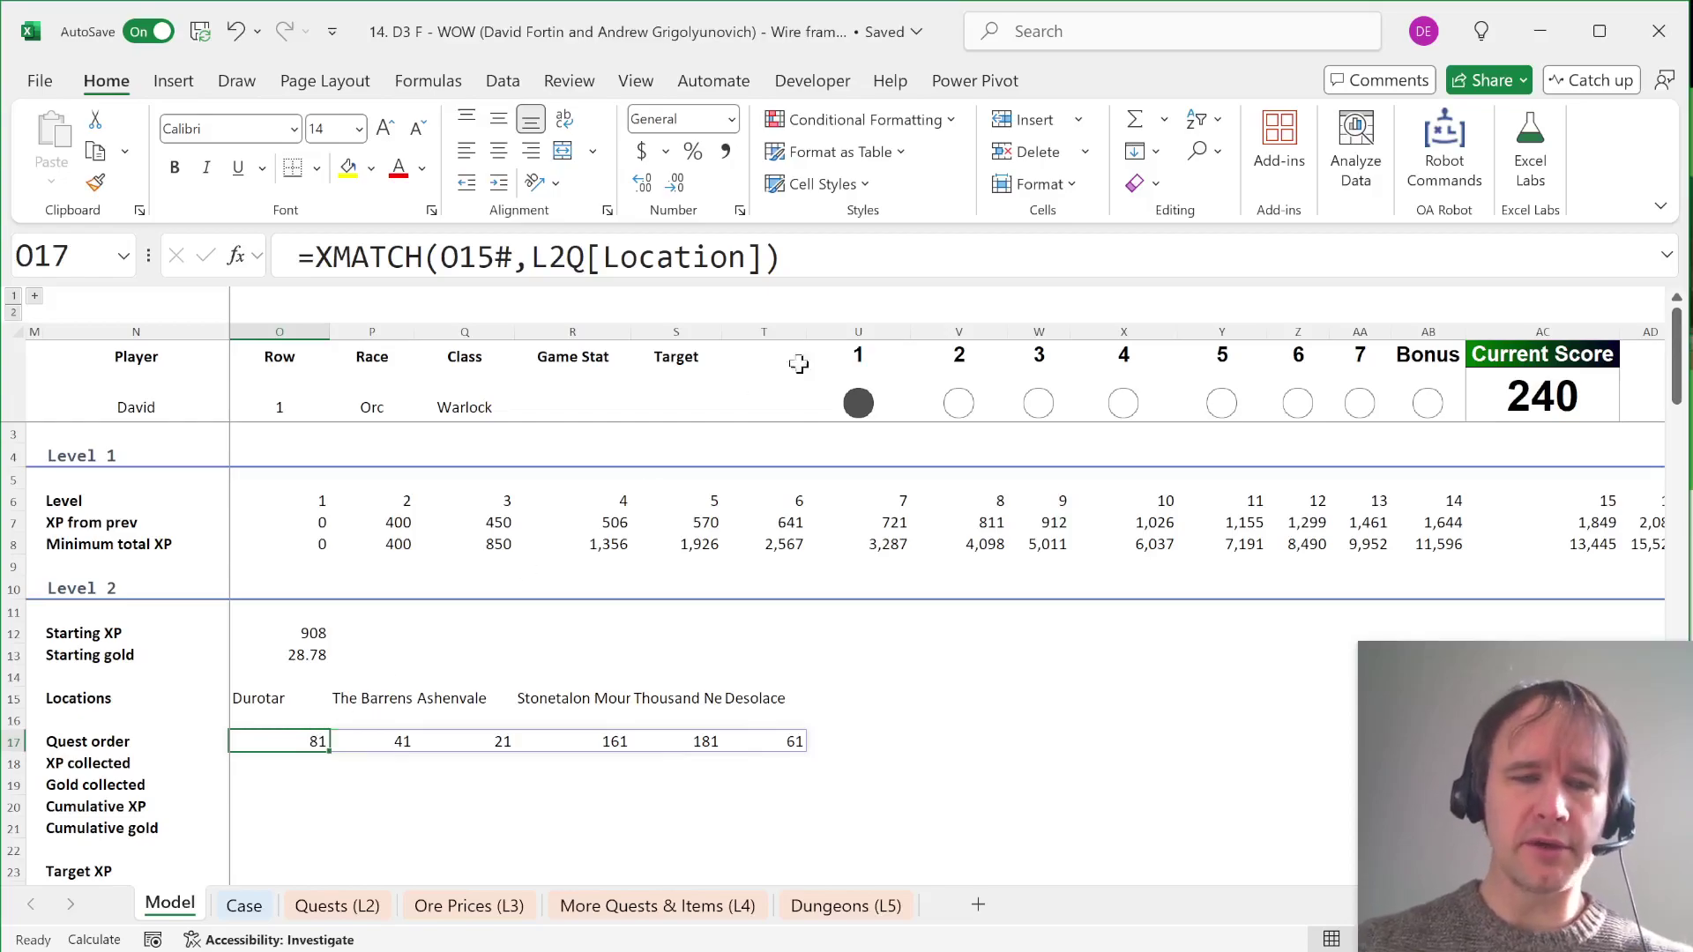
key(F2)
text(+SEQUENCE()
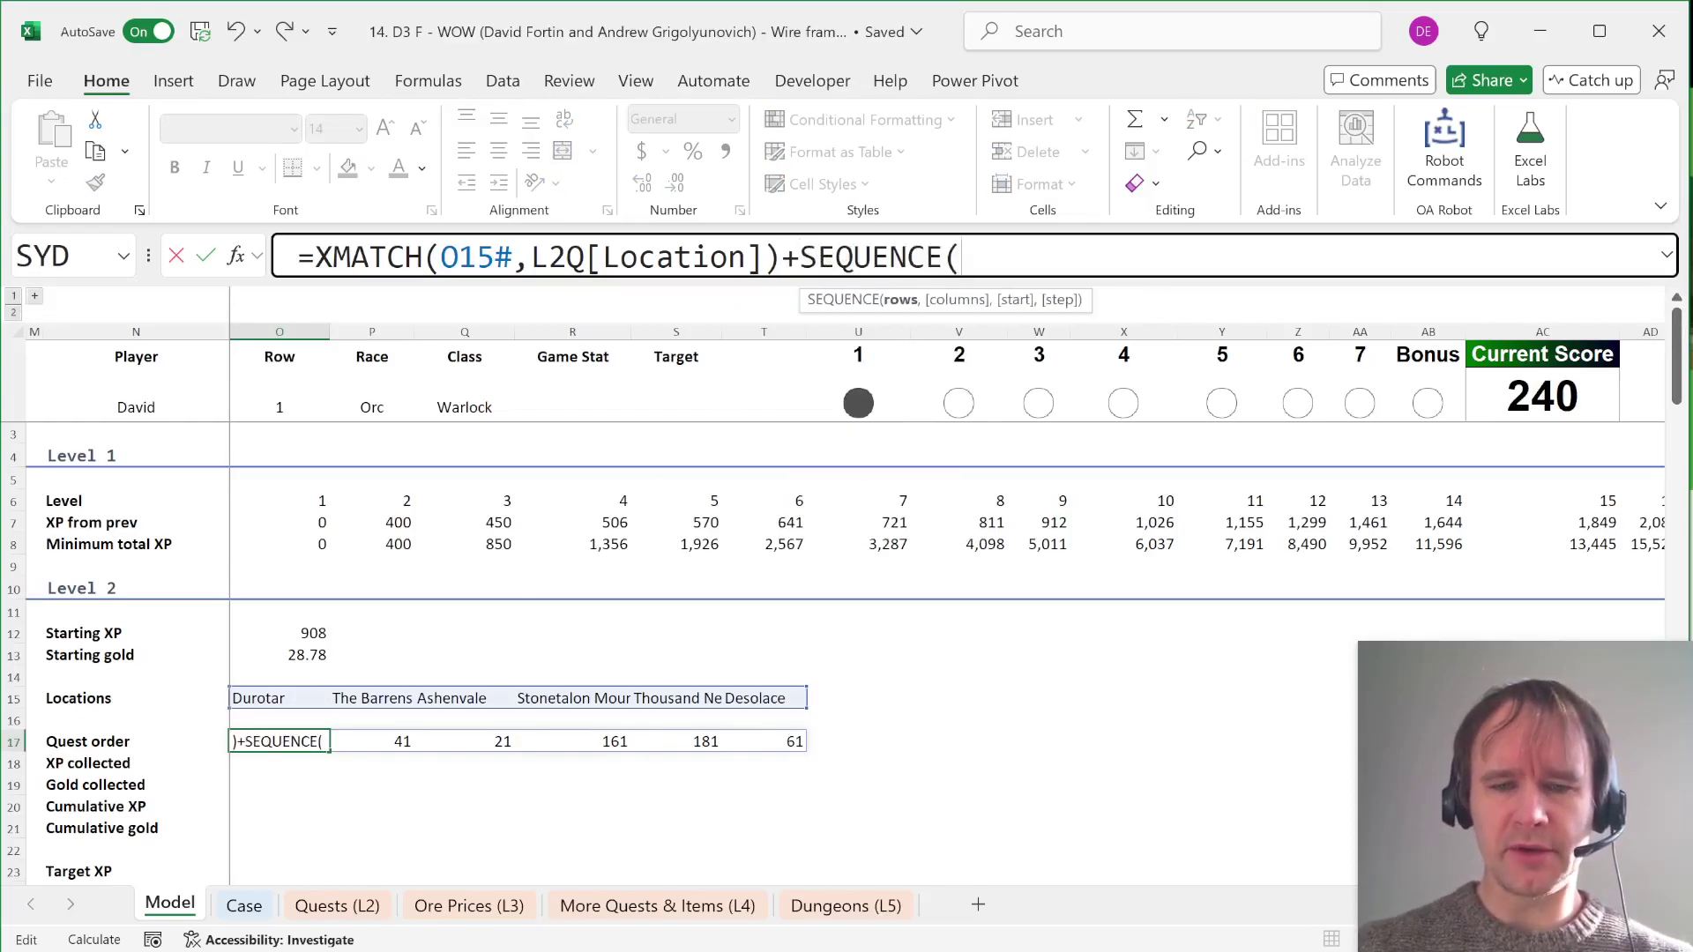
text(20,,0))
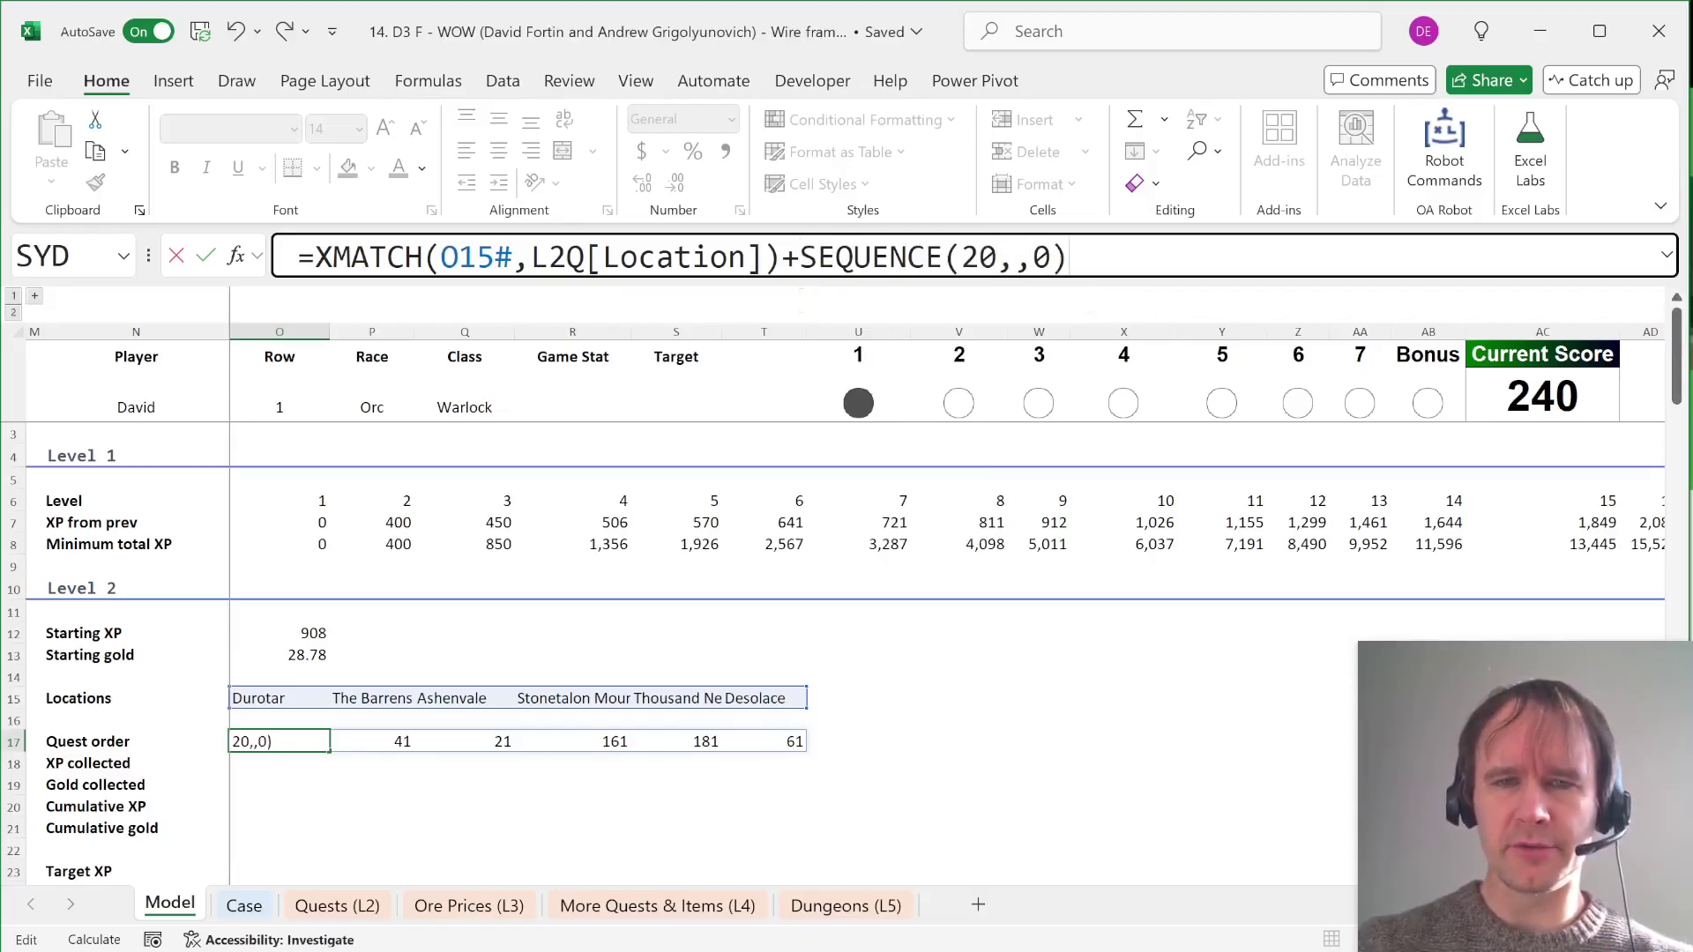
key(Return)
key(Up)
key(Right)
key(ctrl+shift+Down)
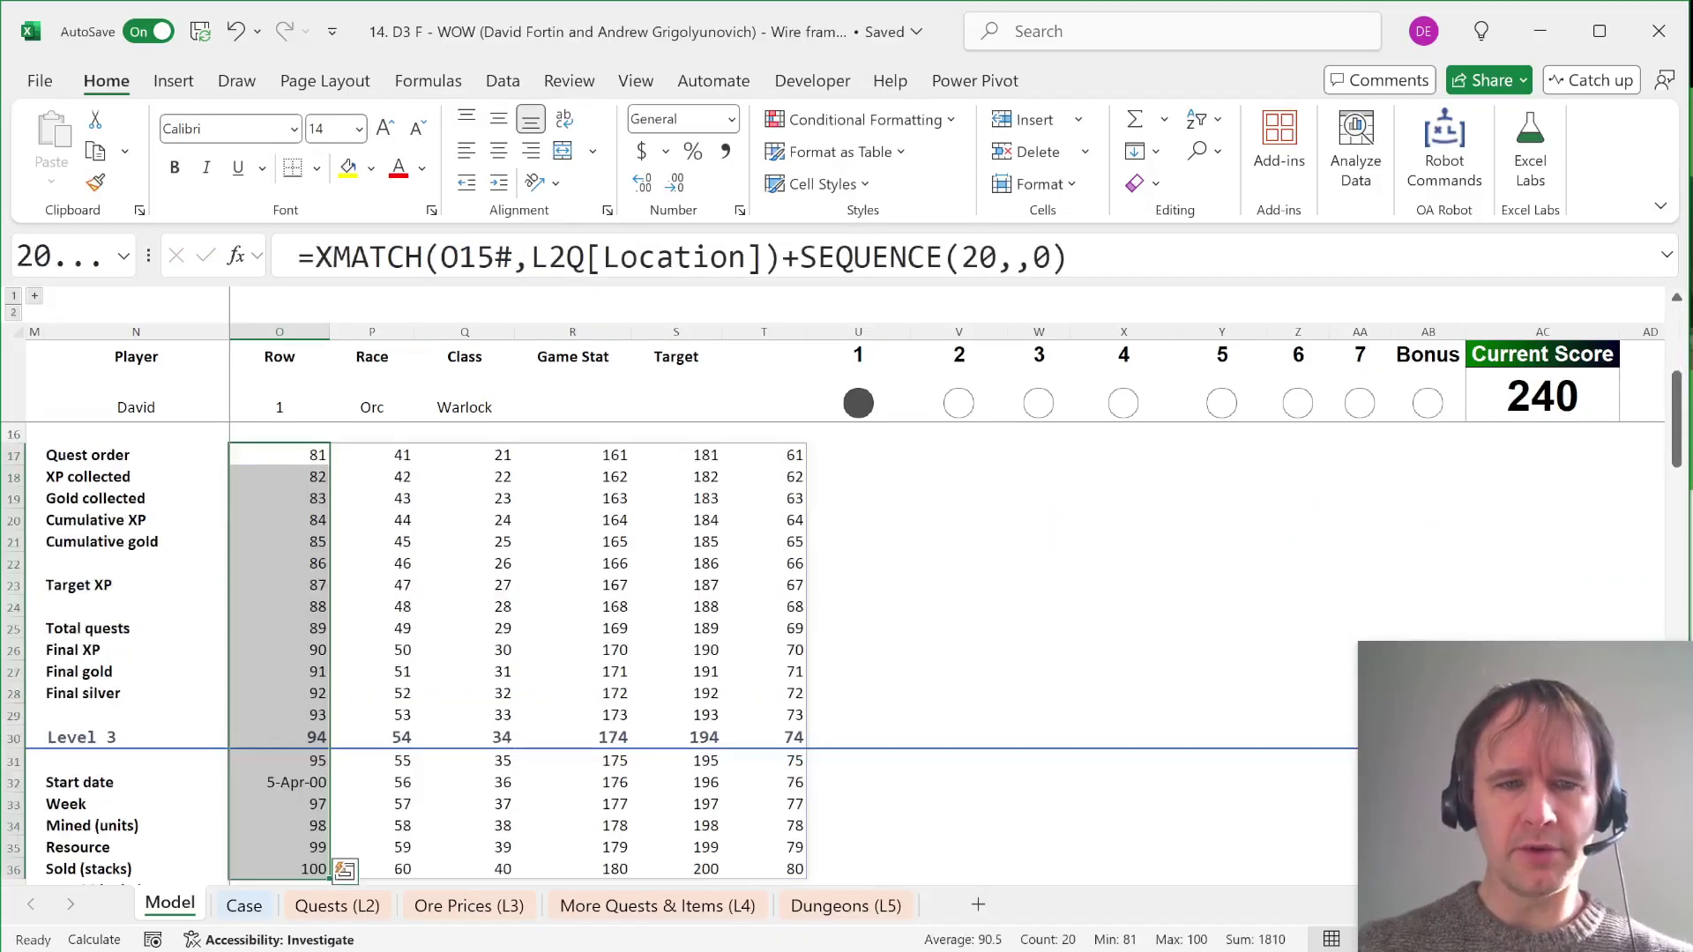
key(Right)
key(ctrl+shift+Down)
key(Left)
key(Left)
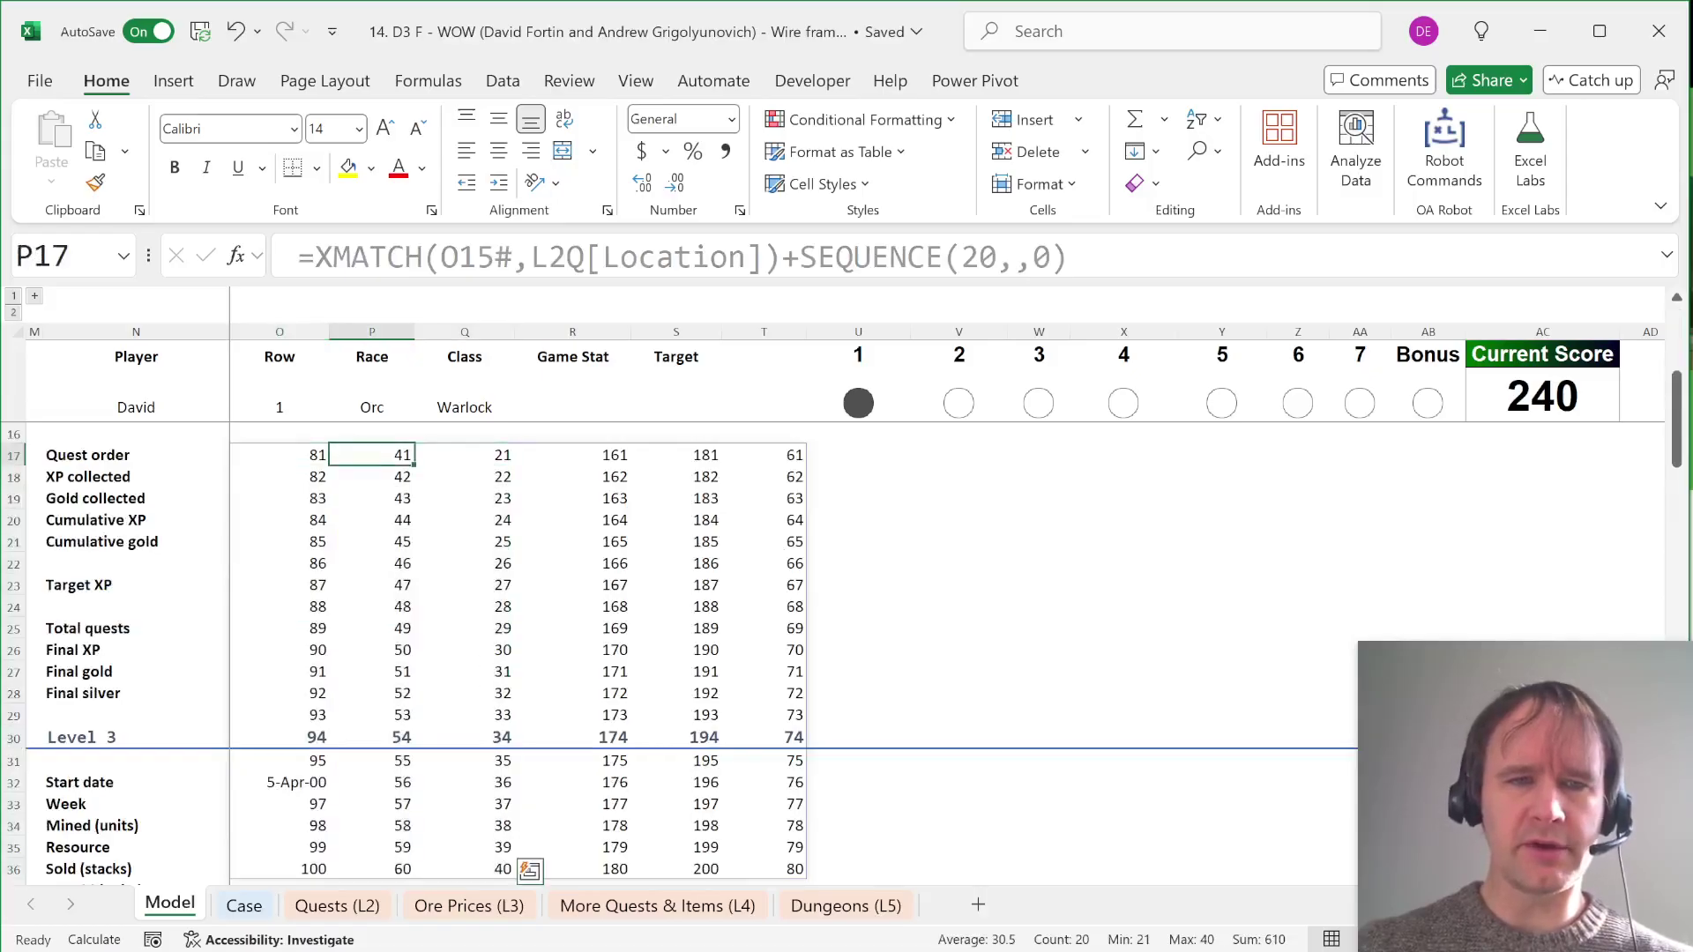
Step: Flatten the Quest order array in O17 into one row, column by column, using TOROW with 1 as the scan argument
click(315, 257)
text(tor)
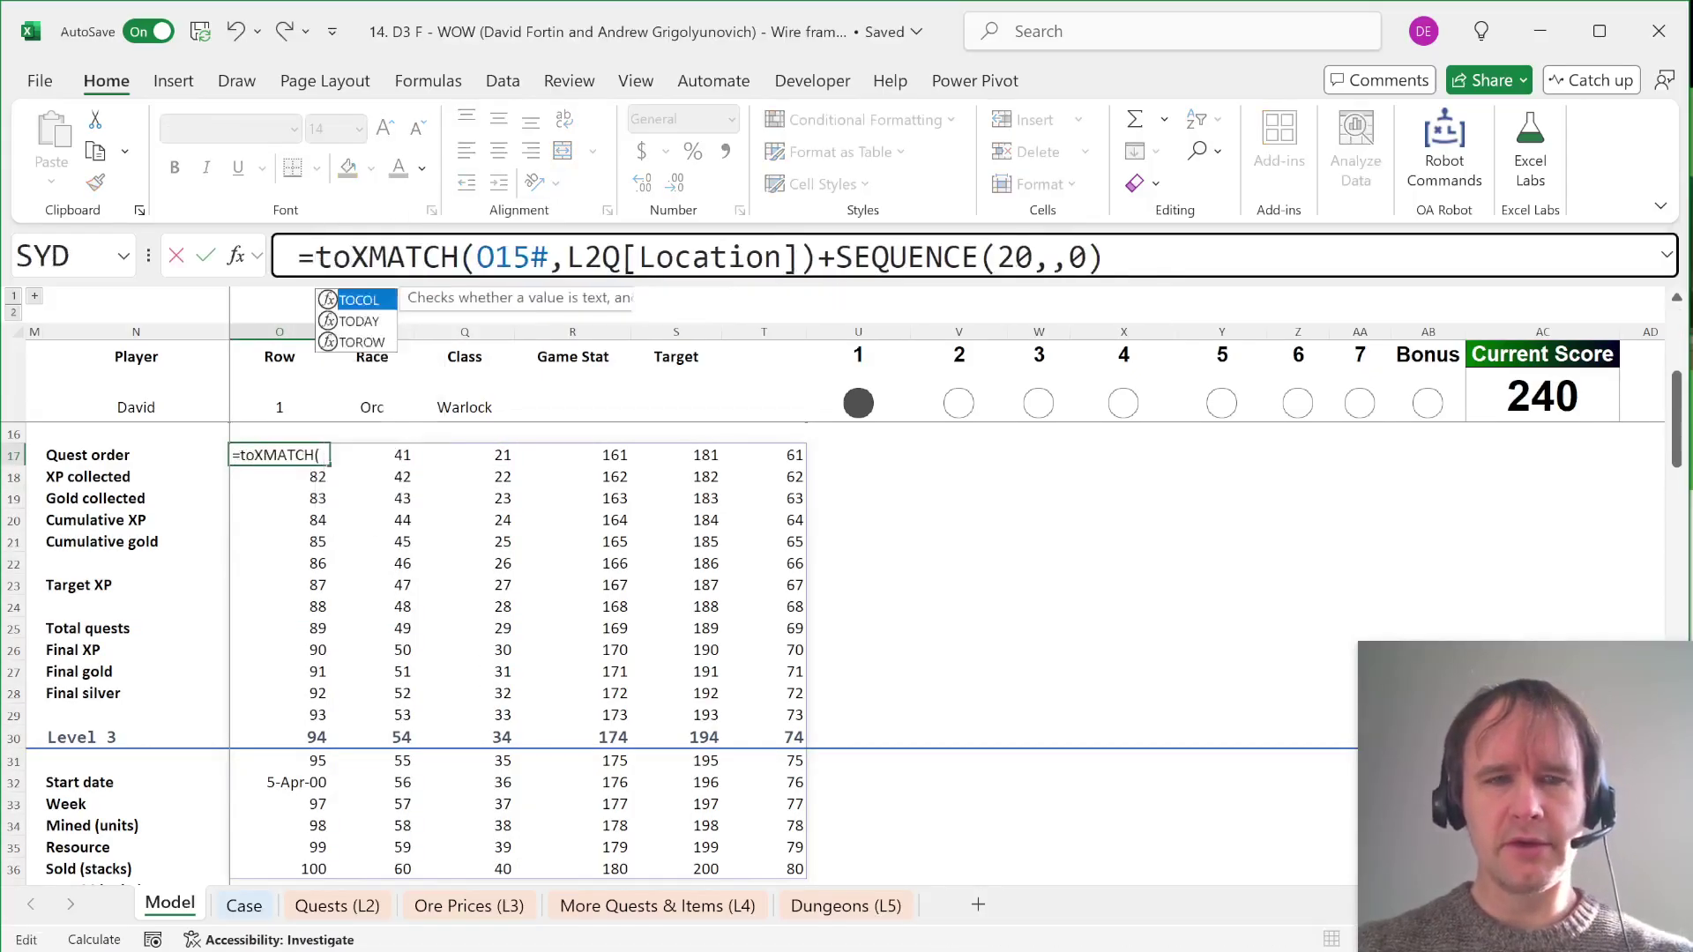
key(Tab)
key(End)
text(,,1))
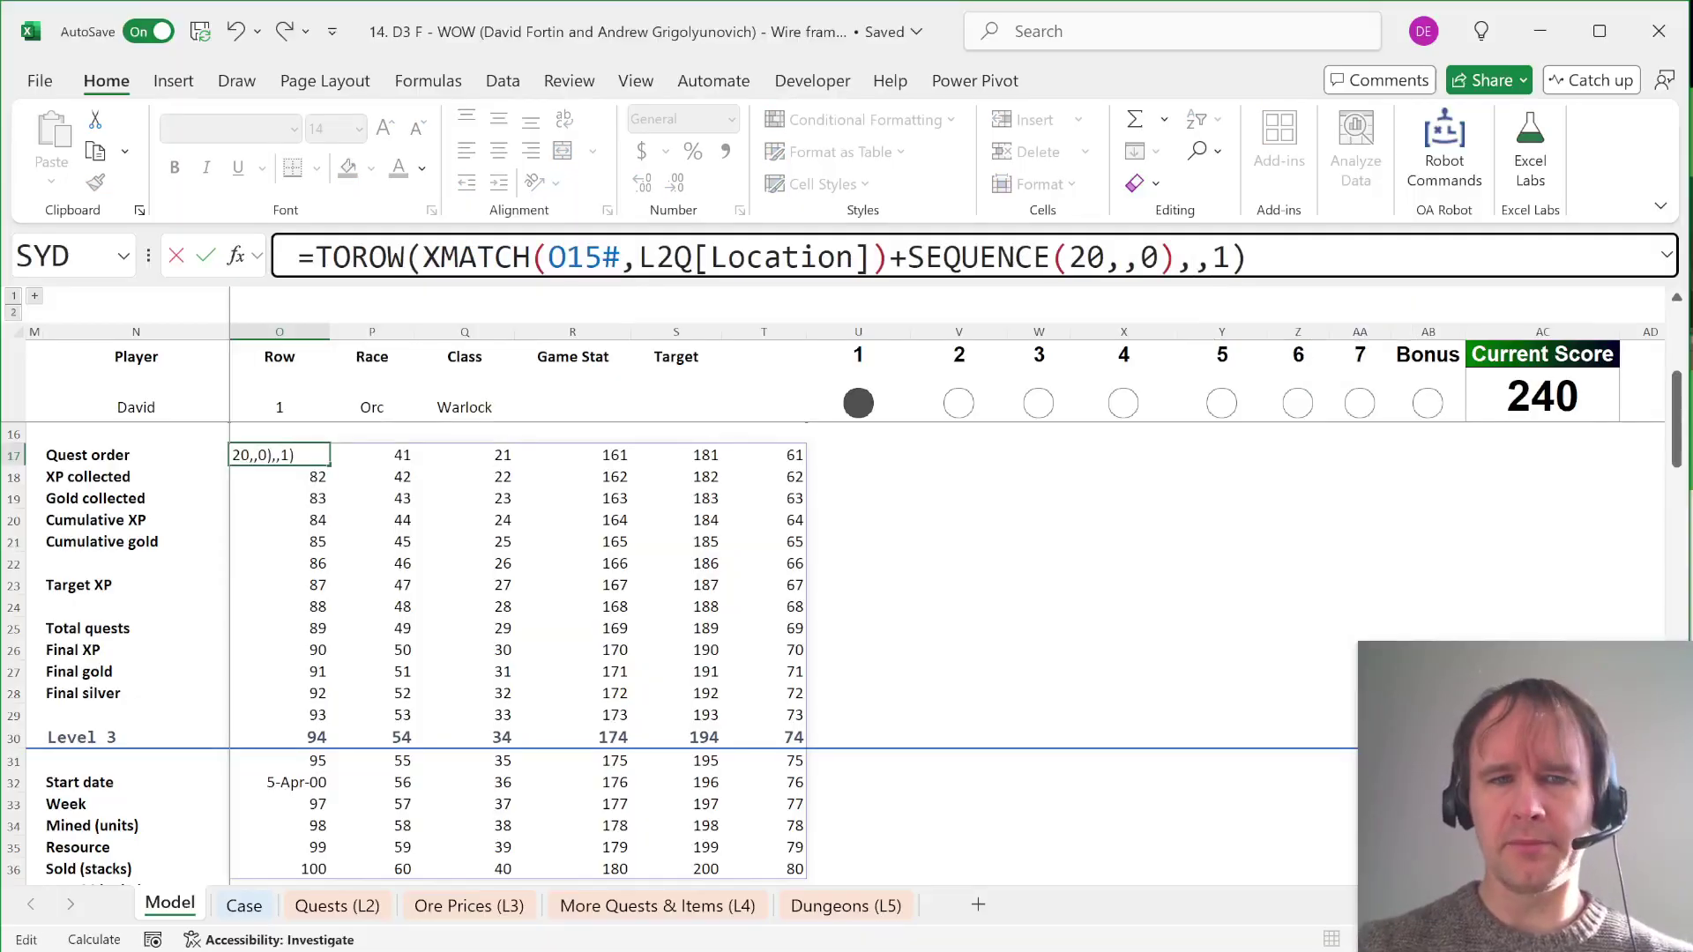
key(Return)
key(Up)
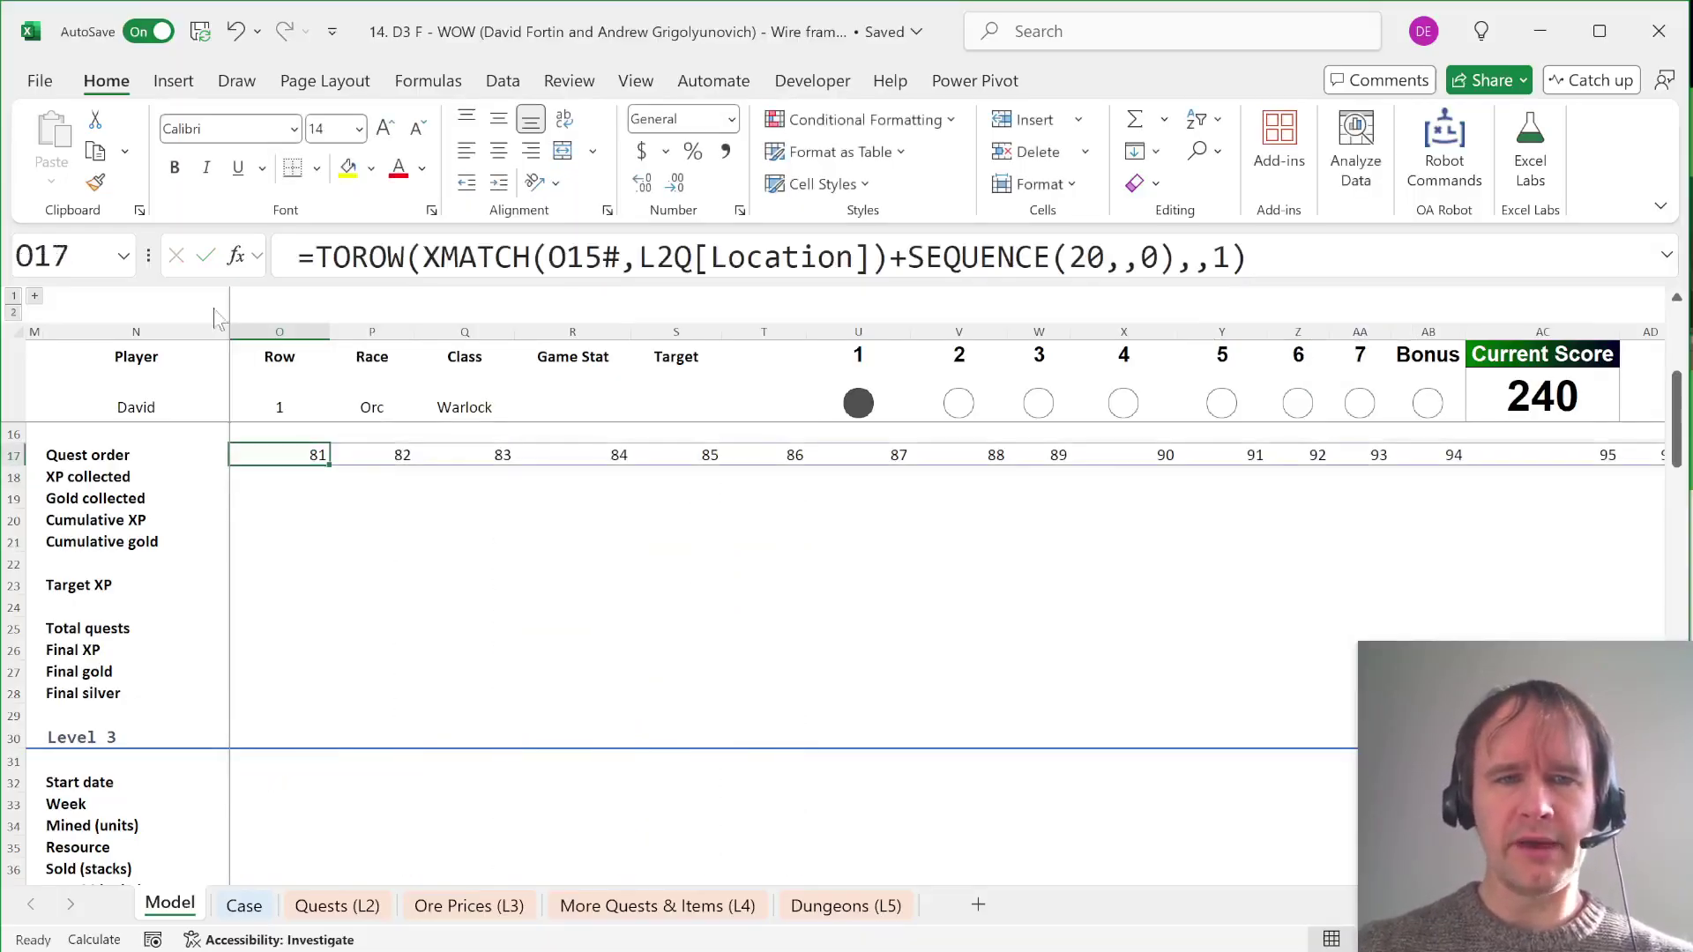
Step: Examine the Quest order row across its columns to check the sequence of quest positions
key(Right)
key(Right)
key(Right)
key(Right)
key(Right)
key(Right)
key(Right)
key(Right)
key(Right)
key(Right)
key(Right)
key(Right)
key(Right)
key(Right)
key(Right)
key(Right)
key(Right)
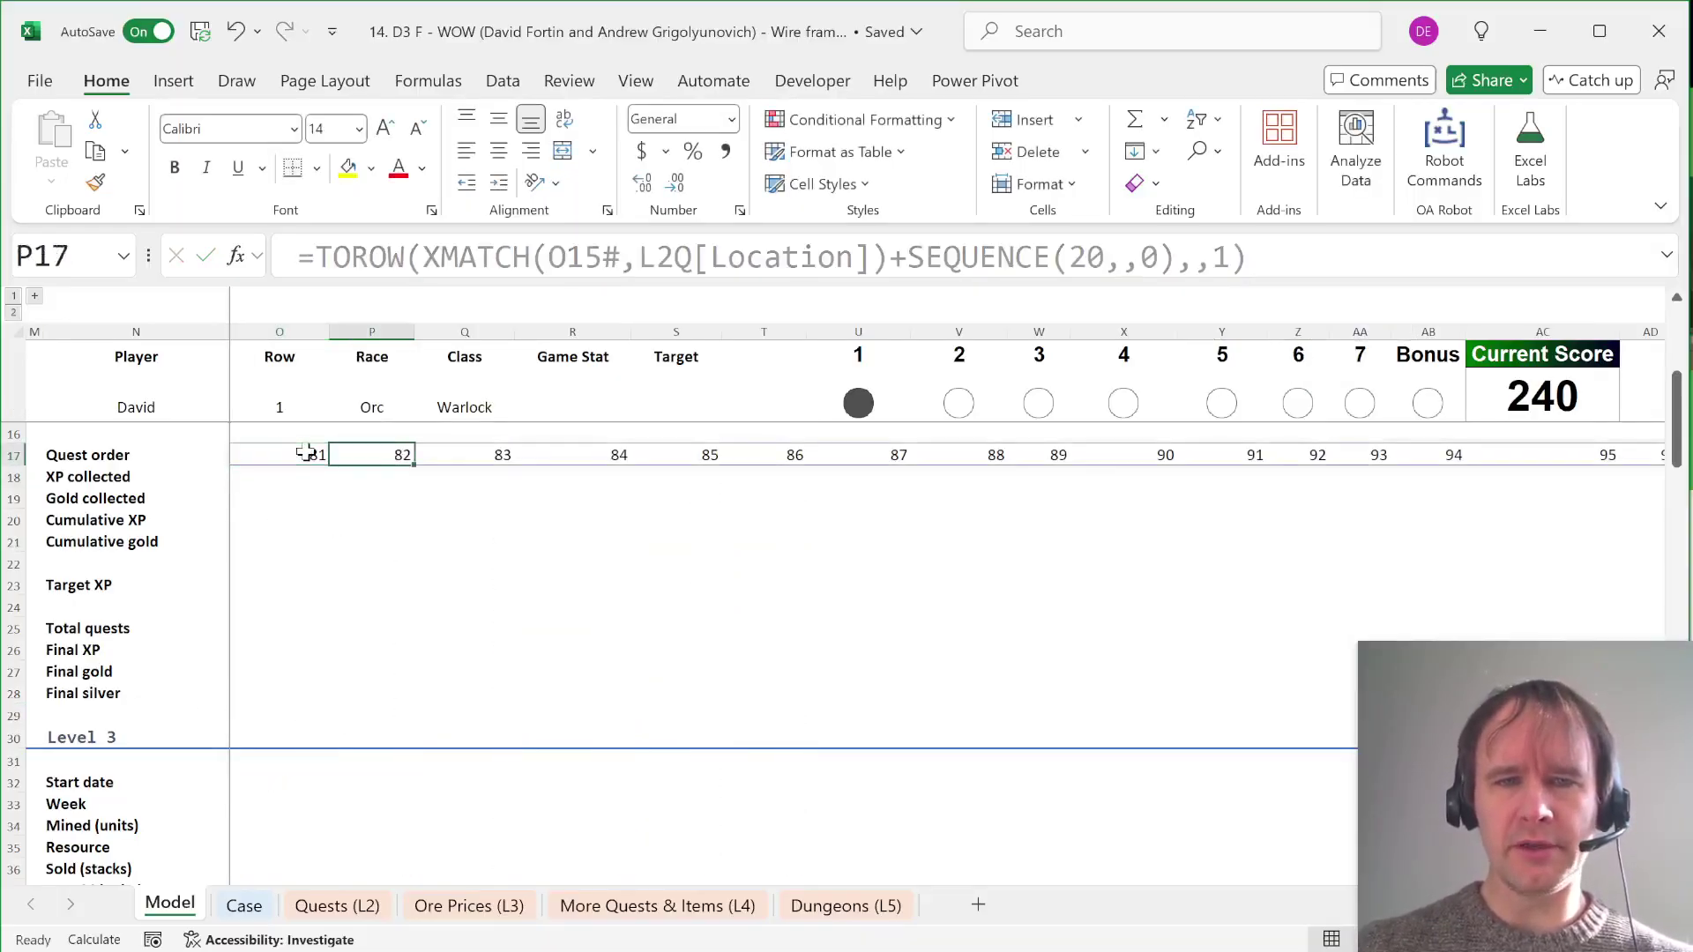
key(Right)
key(Right)
key(Right)
key(Right)
key(Right)
key(Right)
key(Right)
key(Right)
key(Right)
key(Left)
key(Right)
key(Home)
key(Right)
key(Right)
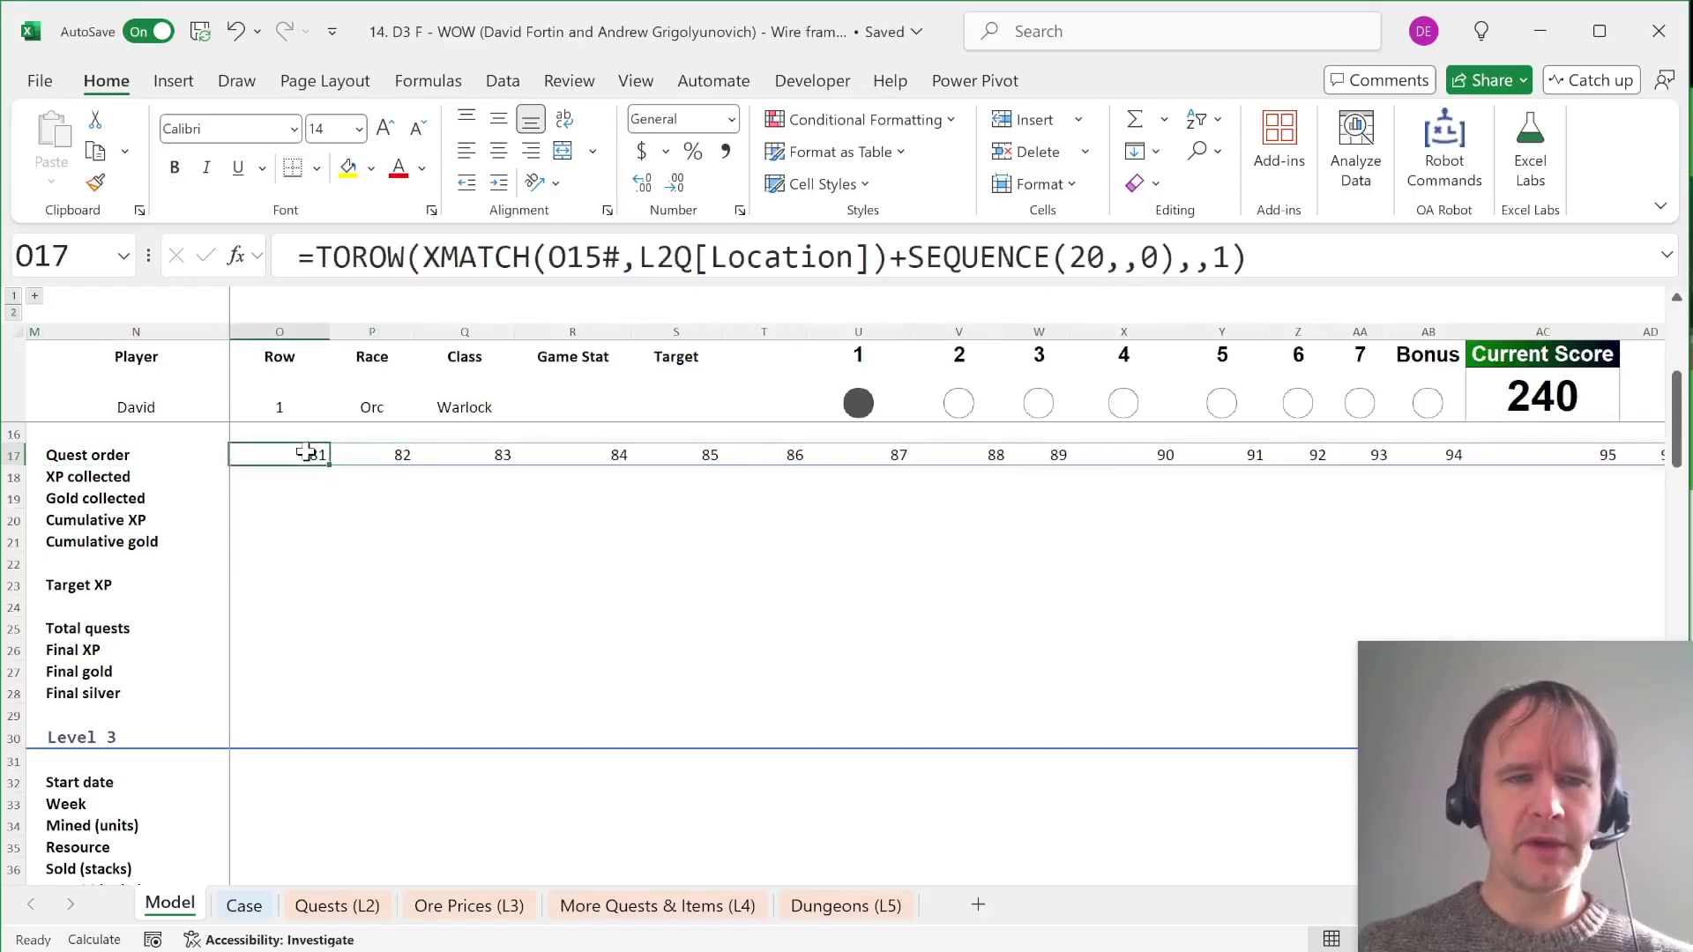
Step: Retrieve the XP collected per quest in O18 by entering =INDEX(L2Q[XP Granted],O17#)
key(Down)
text(=ind)
key(Tab)
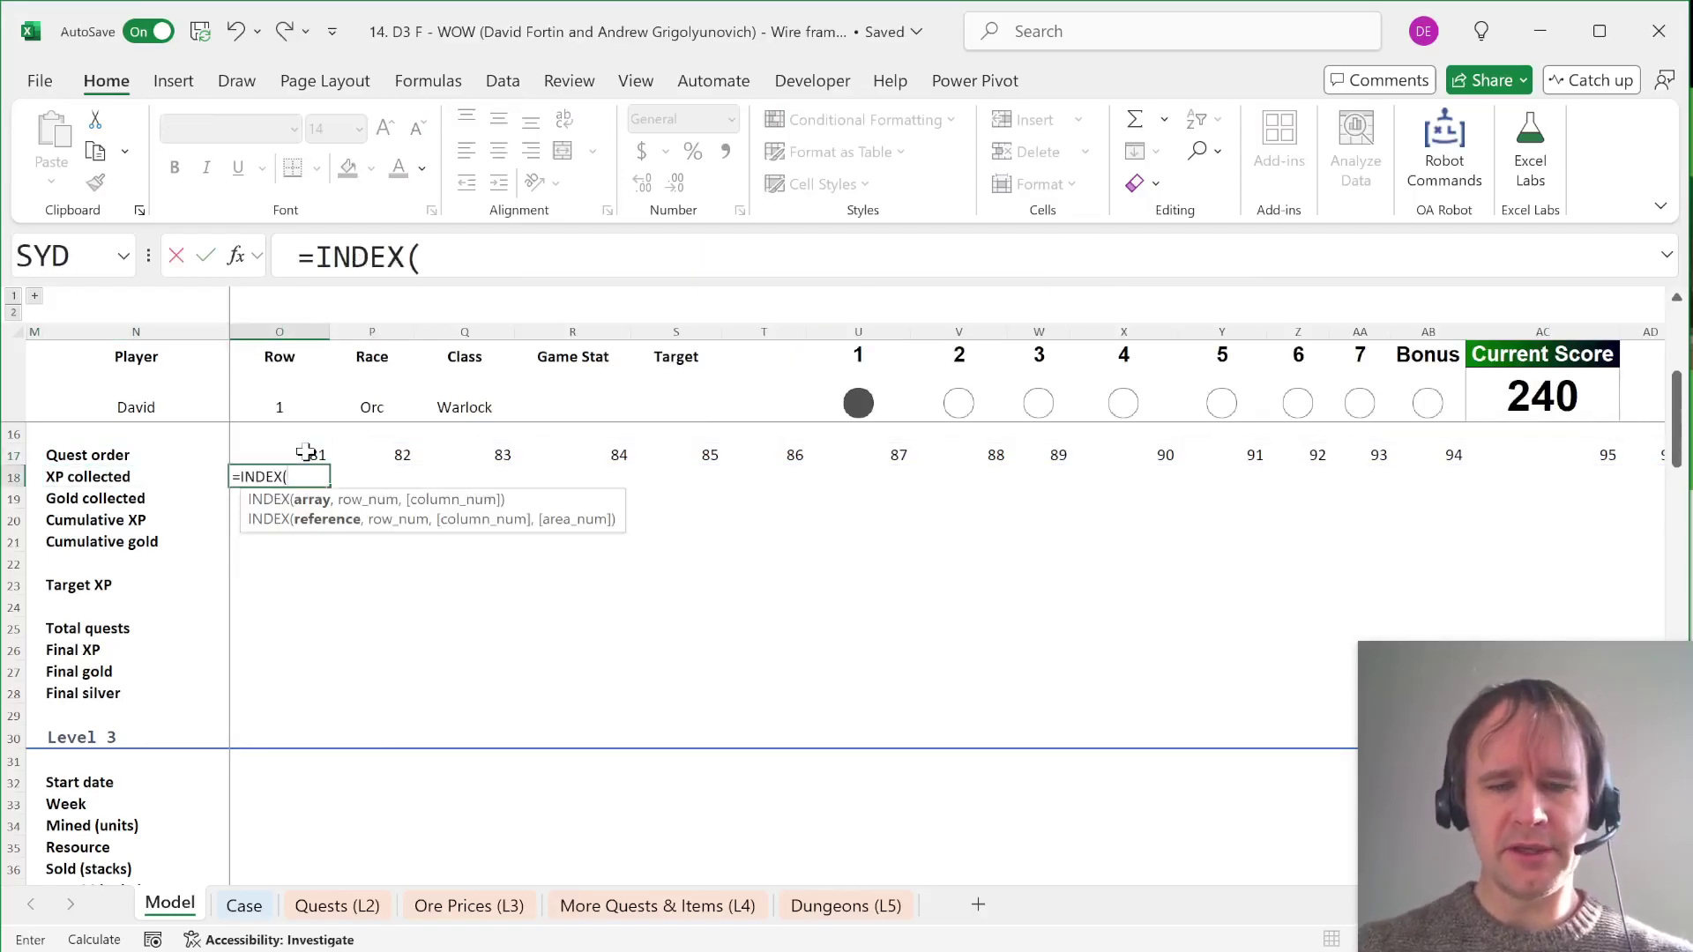
text(l2q[)
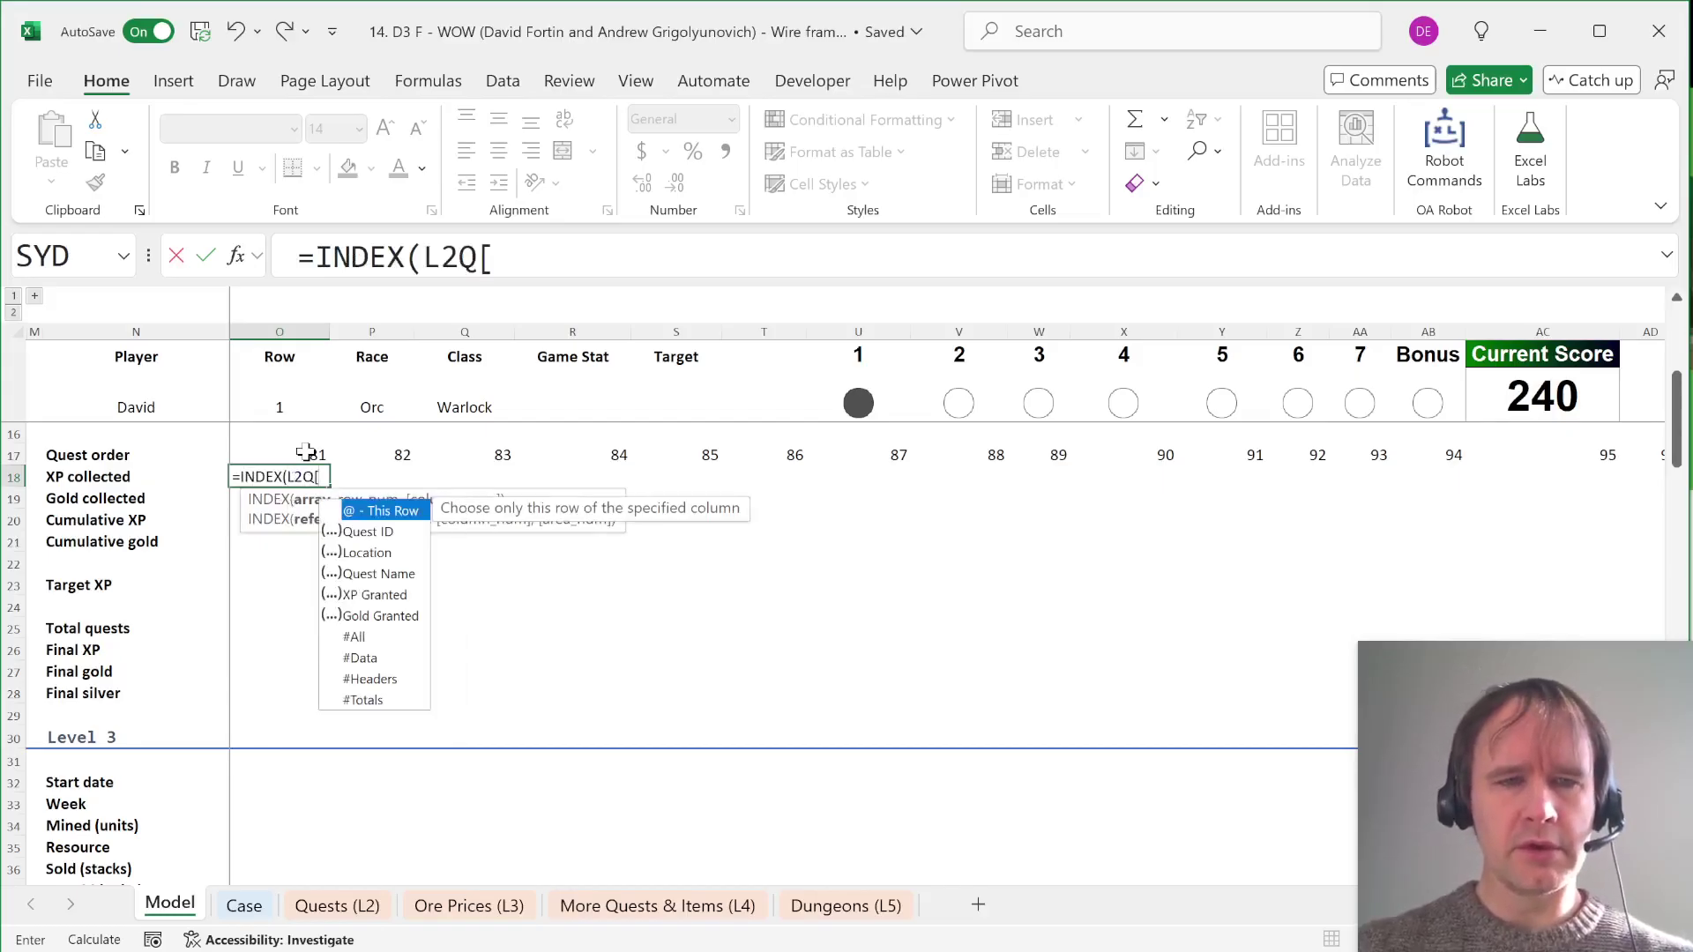
text(x)
key(Tab)
text(],)
key(Up)
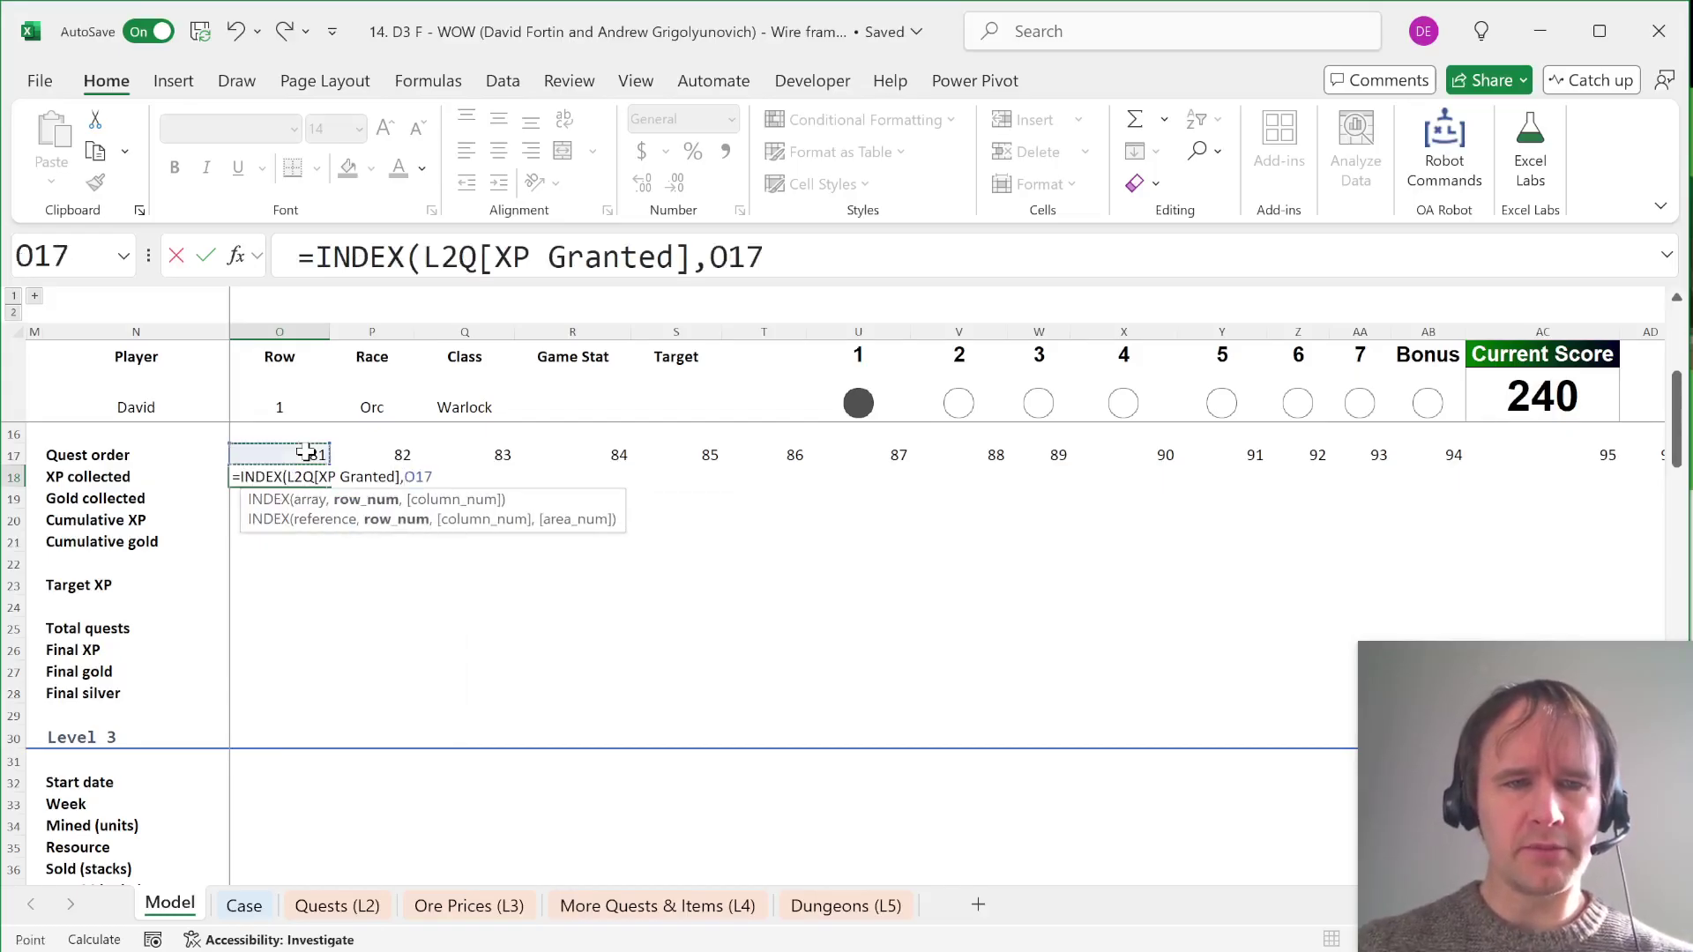
text(#))
key(Return)
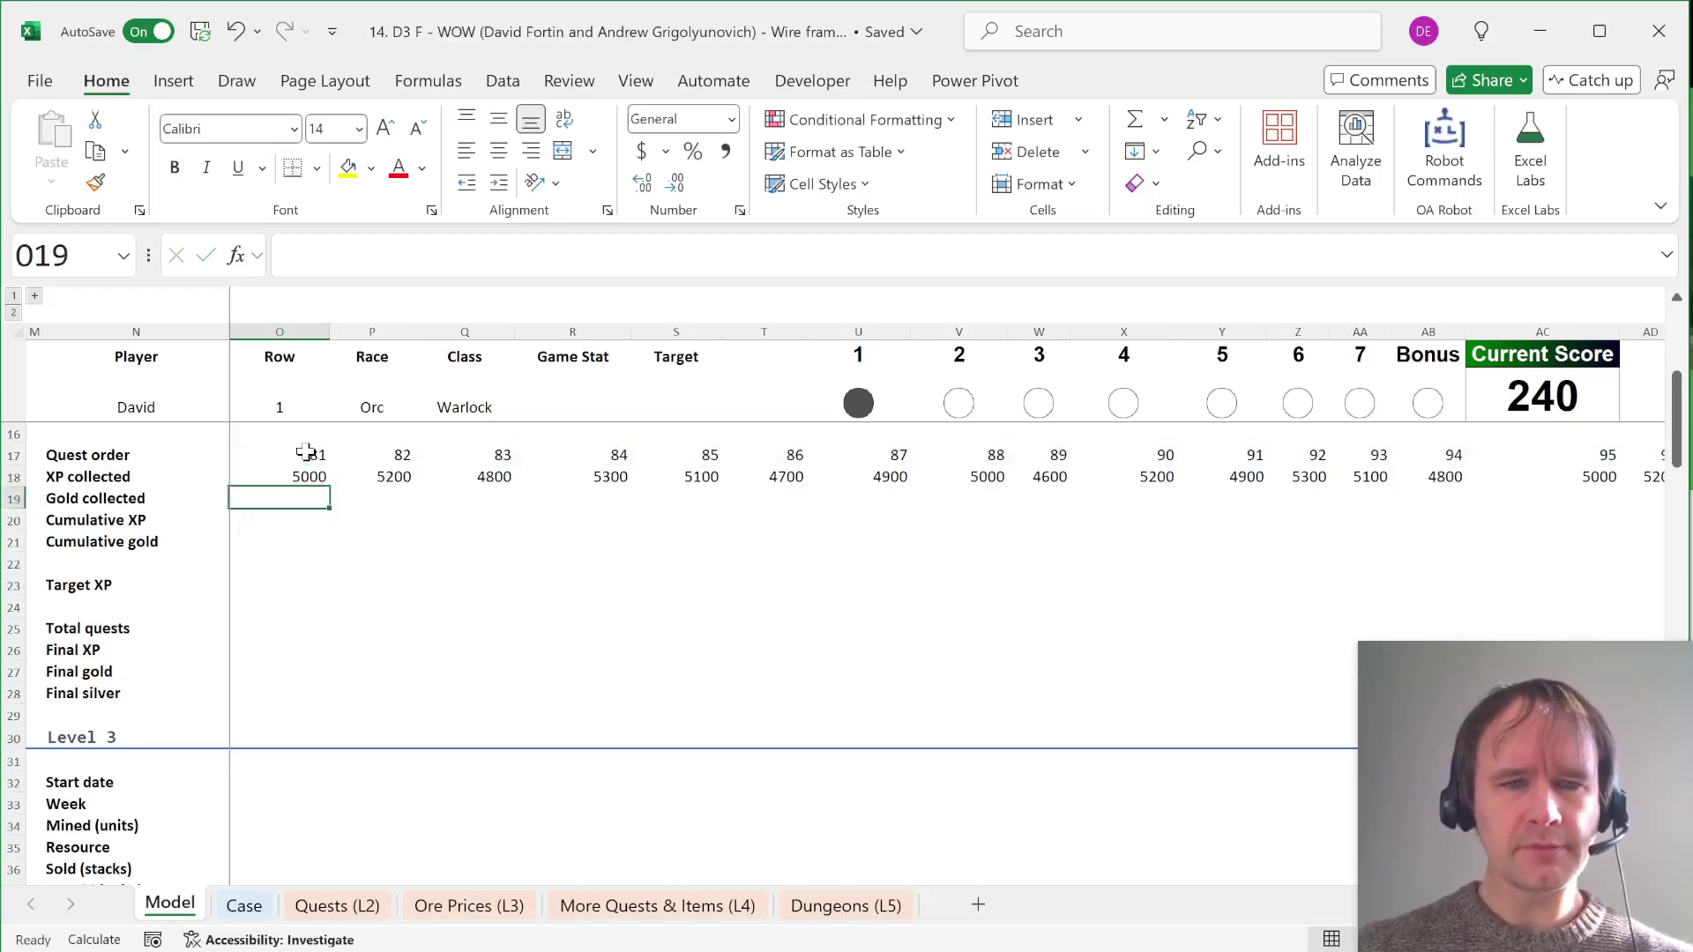
Step: Copy the XP collected formula down to O19 and change it to =INDEX(L2Q[Gold Granted],O17#) for Gold collected
key(ctrl+d)
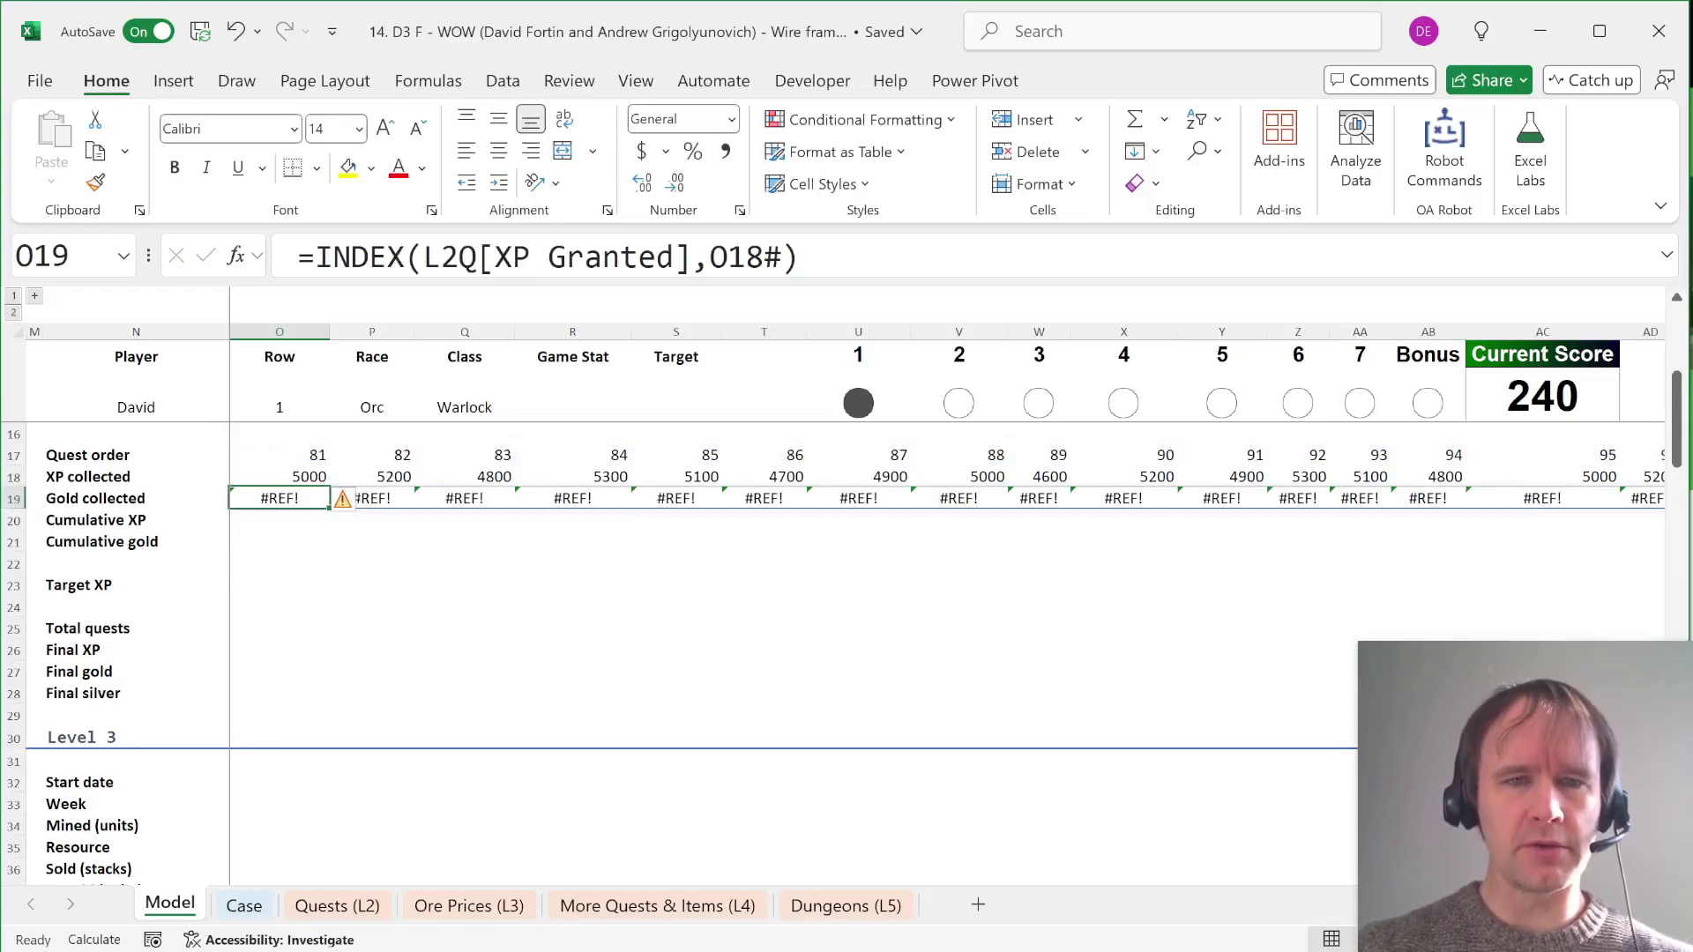
double_click(520, 257)
text(gold)
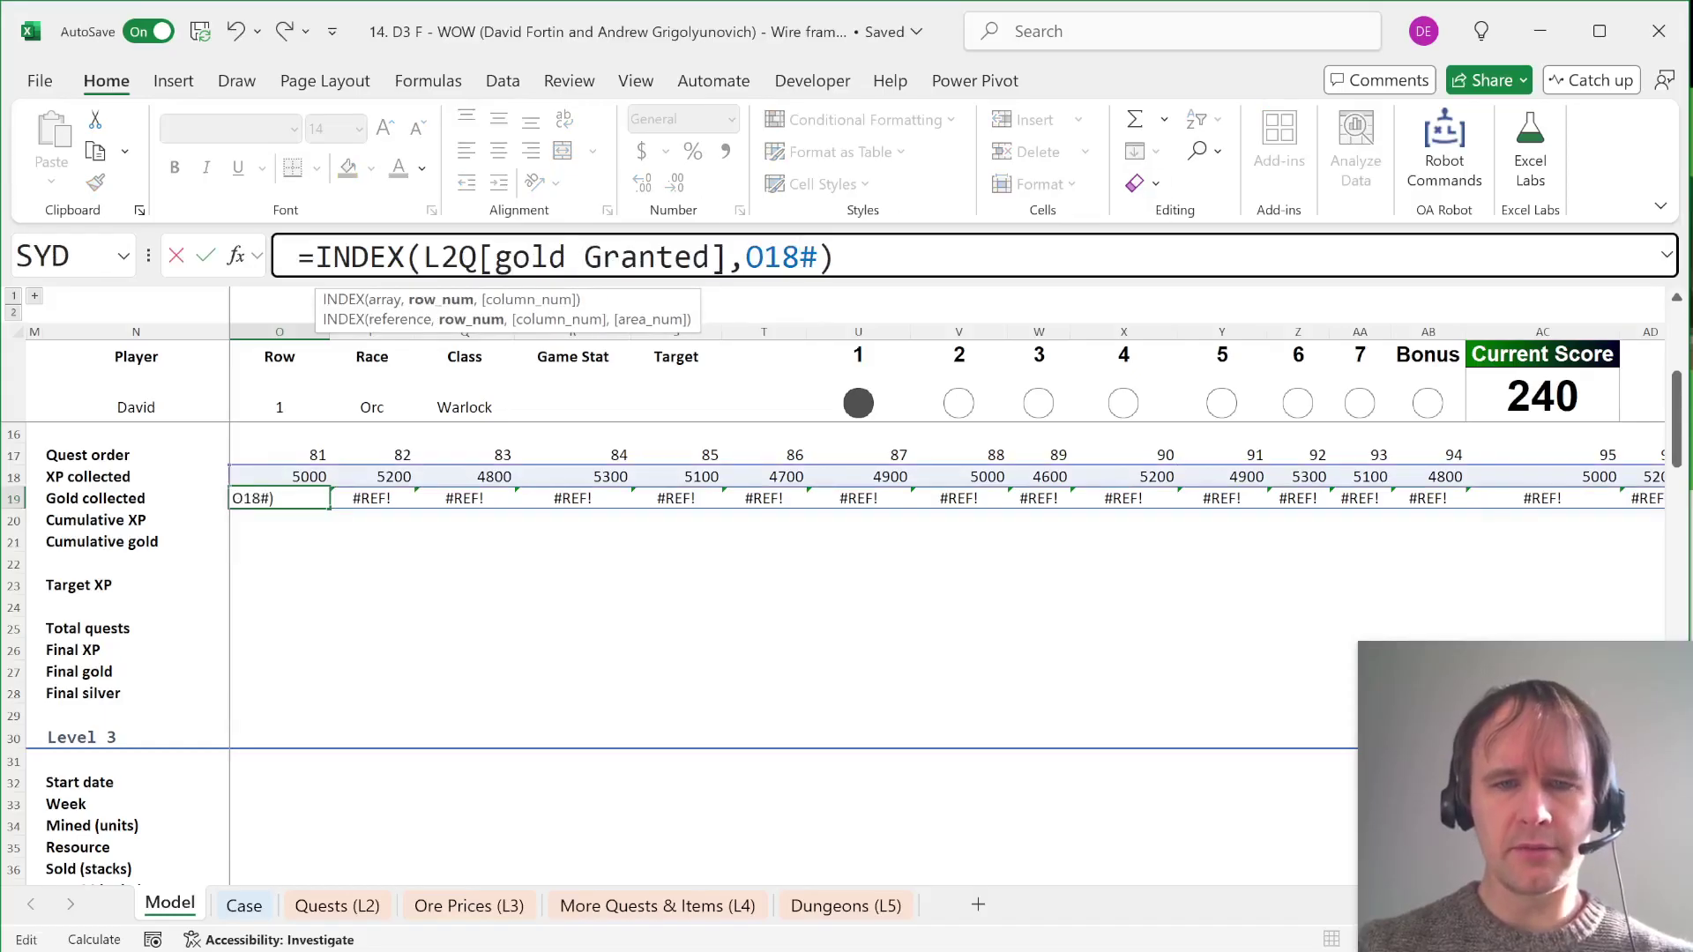
key(BackSpace)
text(7)
key(Return)
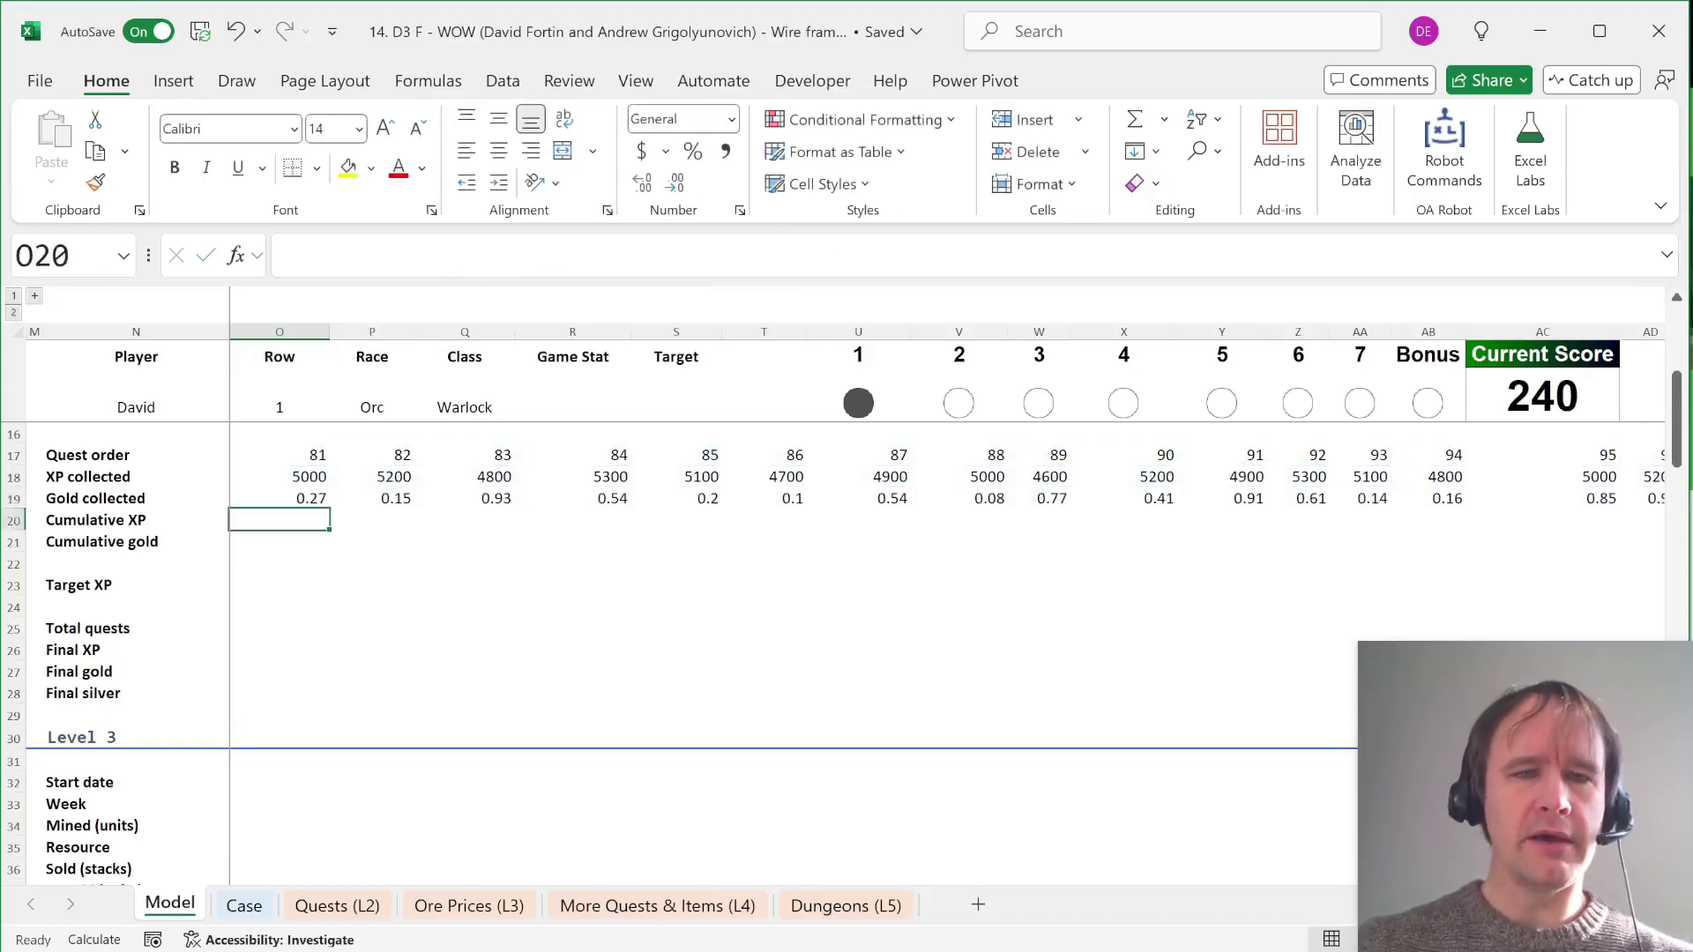
Step: Calculate Cumulative XP in O20 with =SCAN(O12,O18#,SUM) and copy the formula down to Cumulative gold in O21
scroll(377, 594, up, 4)
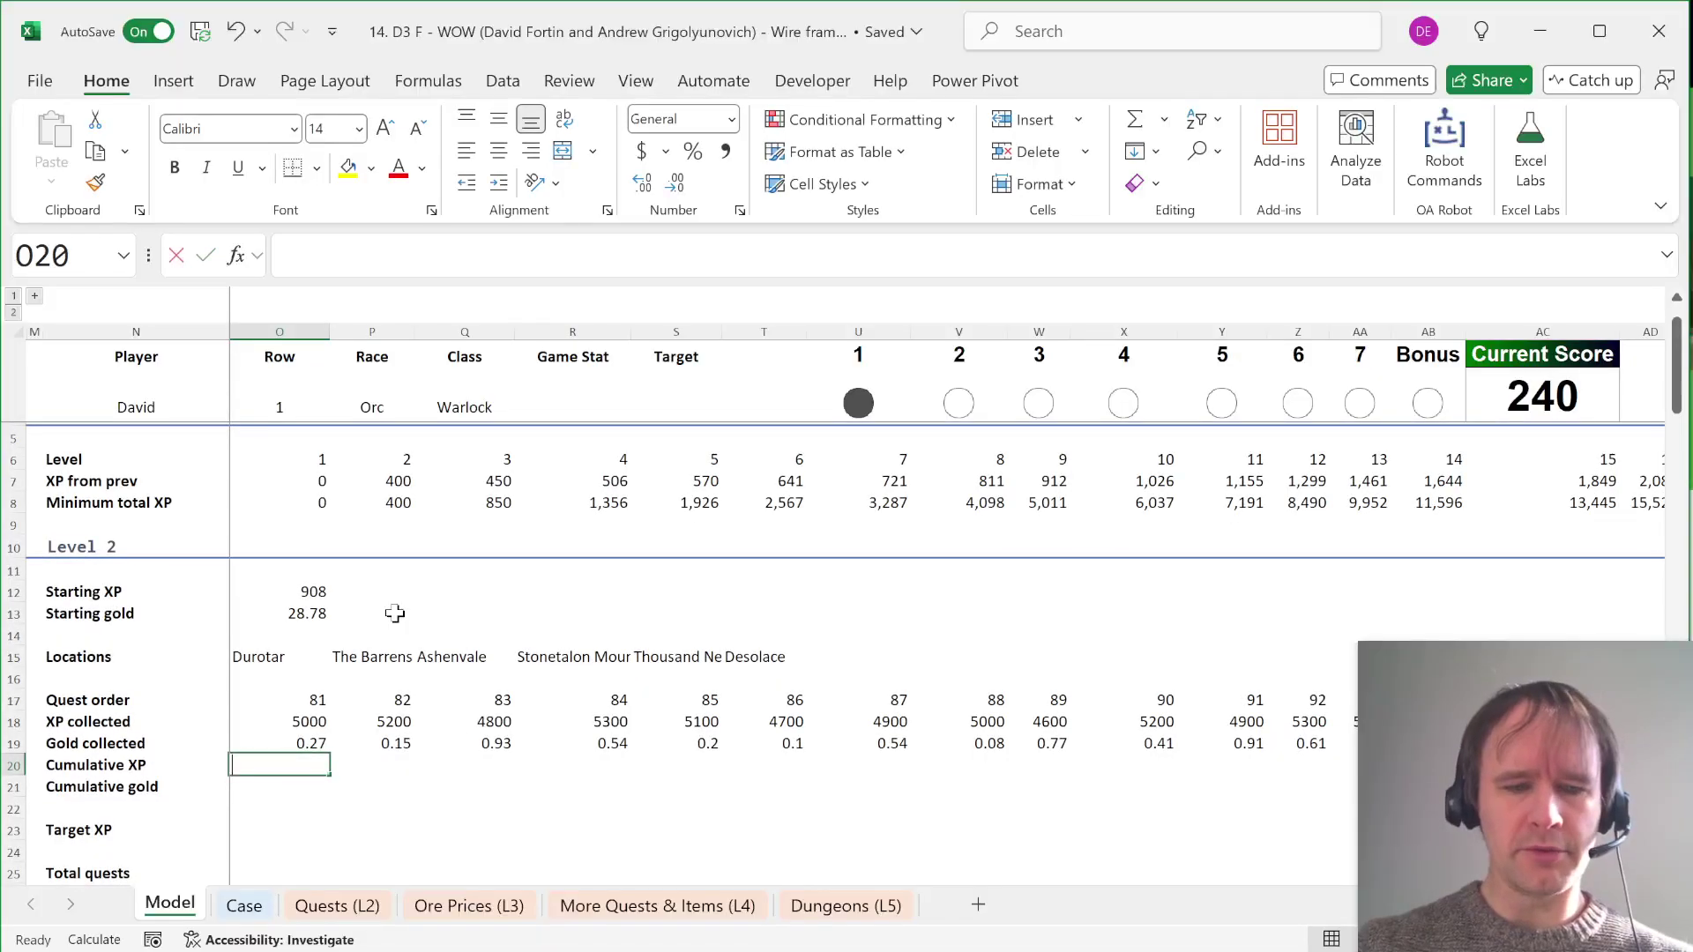
text(=sca)
key(Tab)
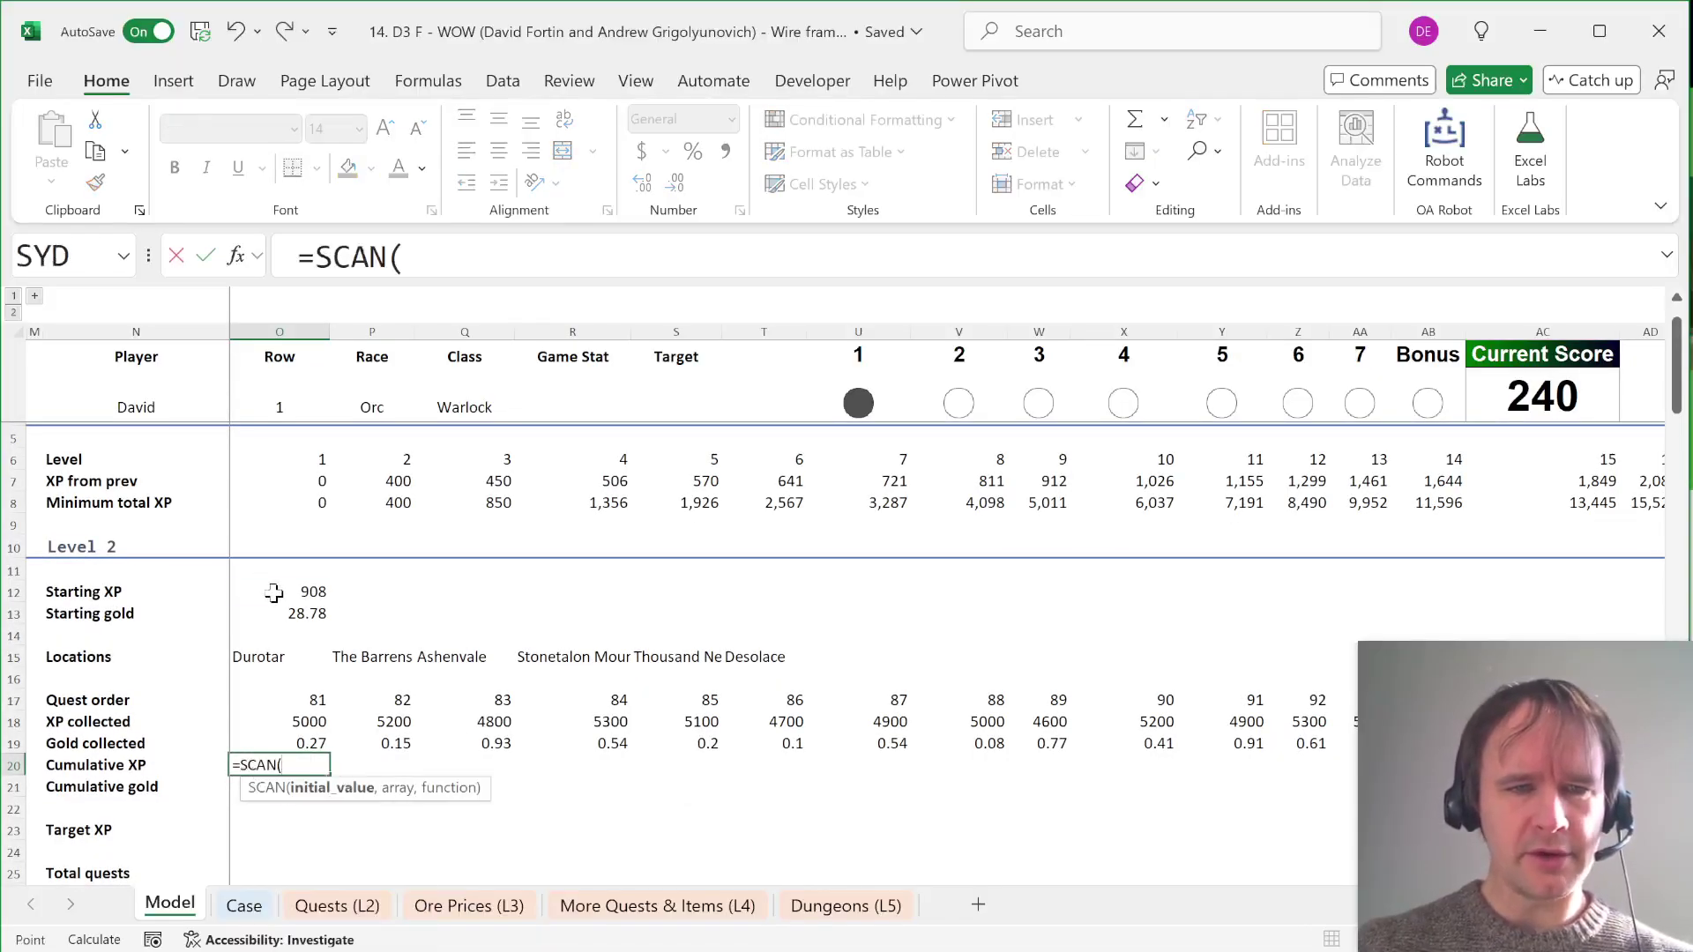
click(276, 592)
text(,)
key(Up)
key(Up)
text(#,sum))
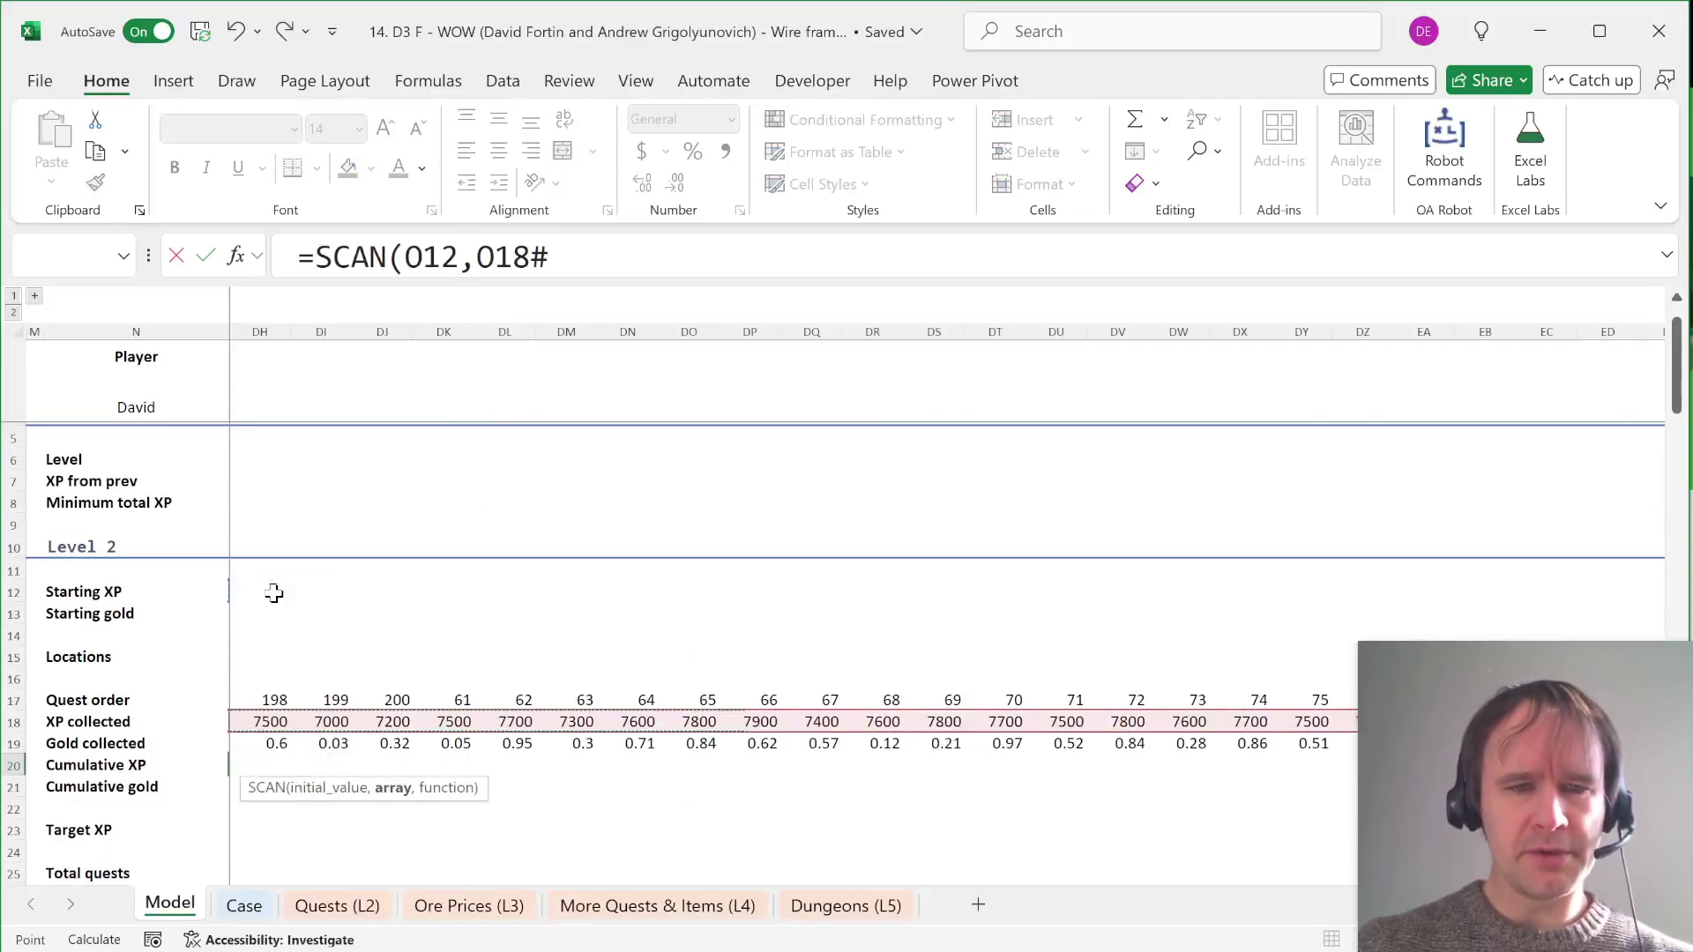
key(Return)
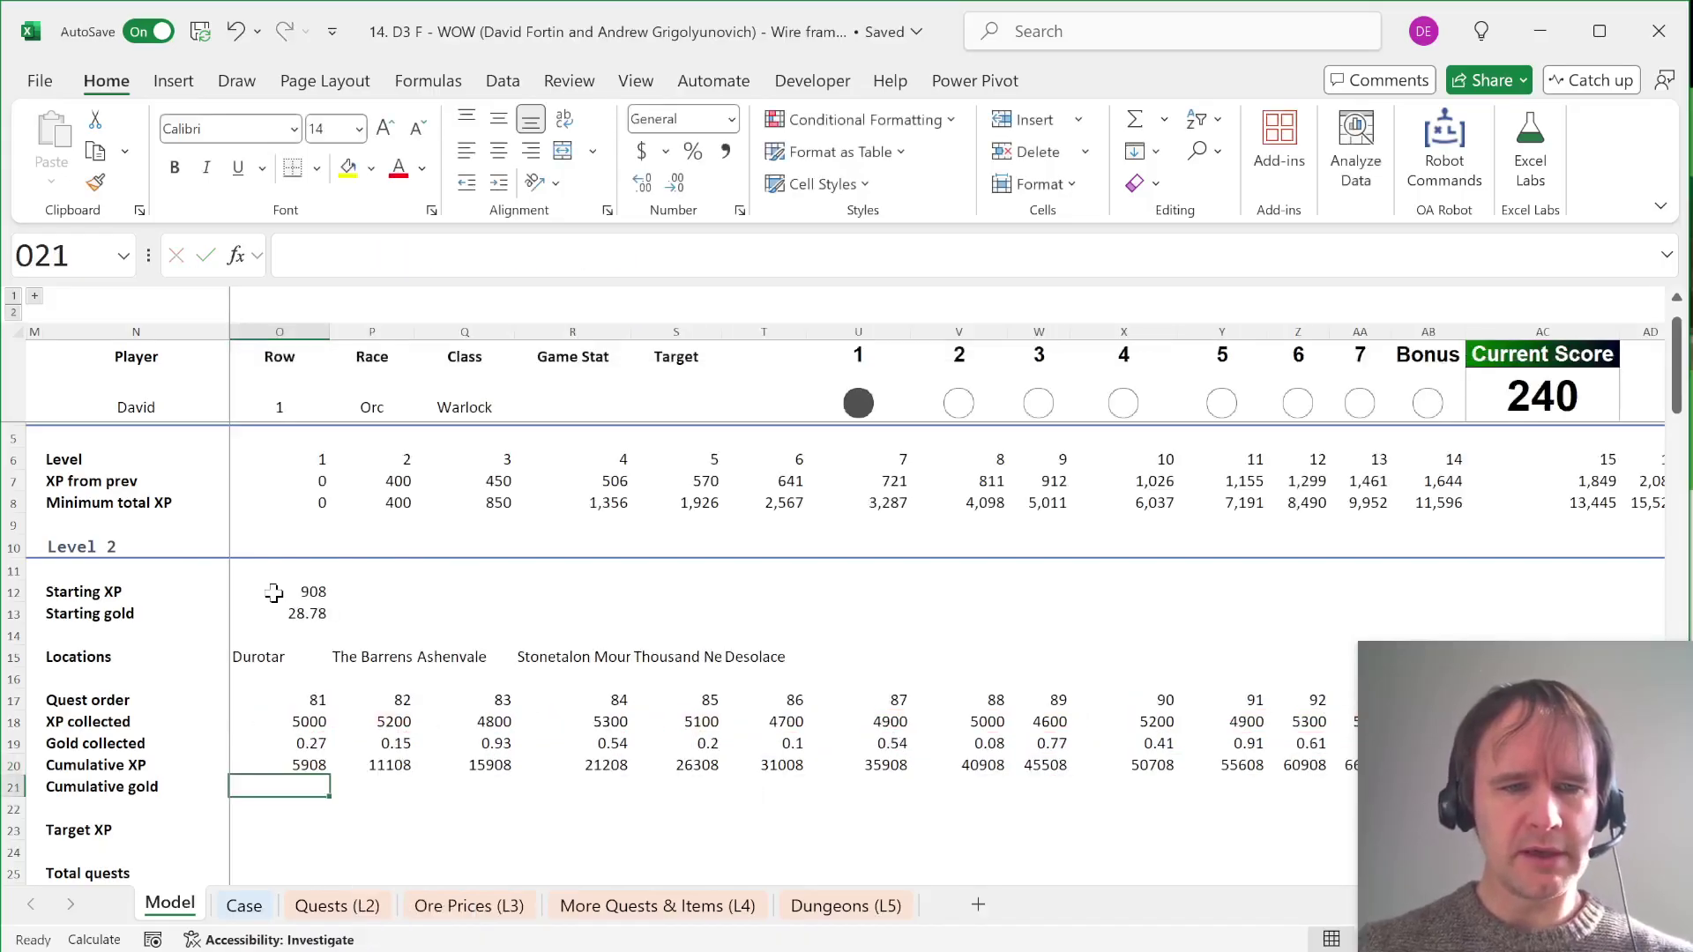
key(ctrl+d)
Step: Retrieve the Level 40 Target XP in O23 by entering =INDEX(xp,40)
key(Down)
key(Down)
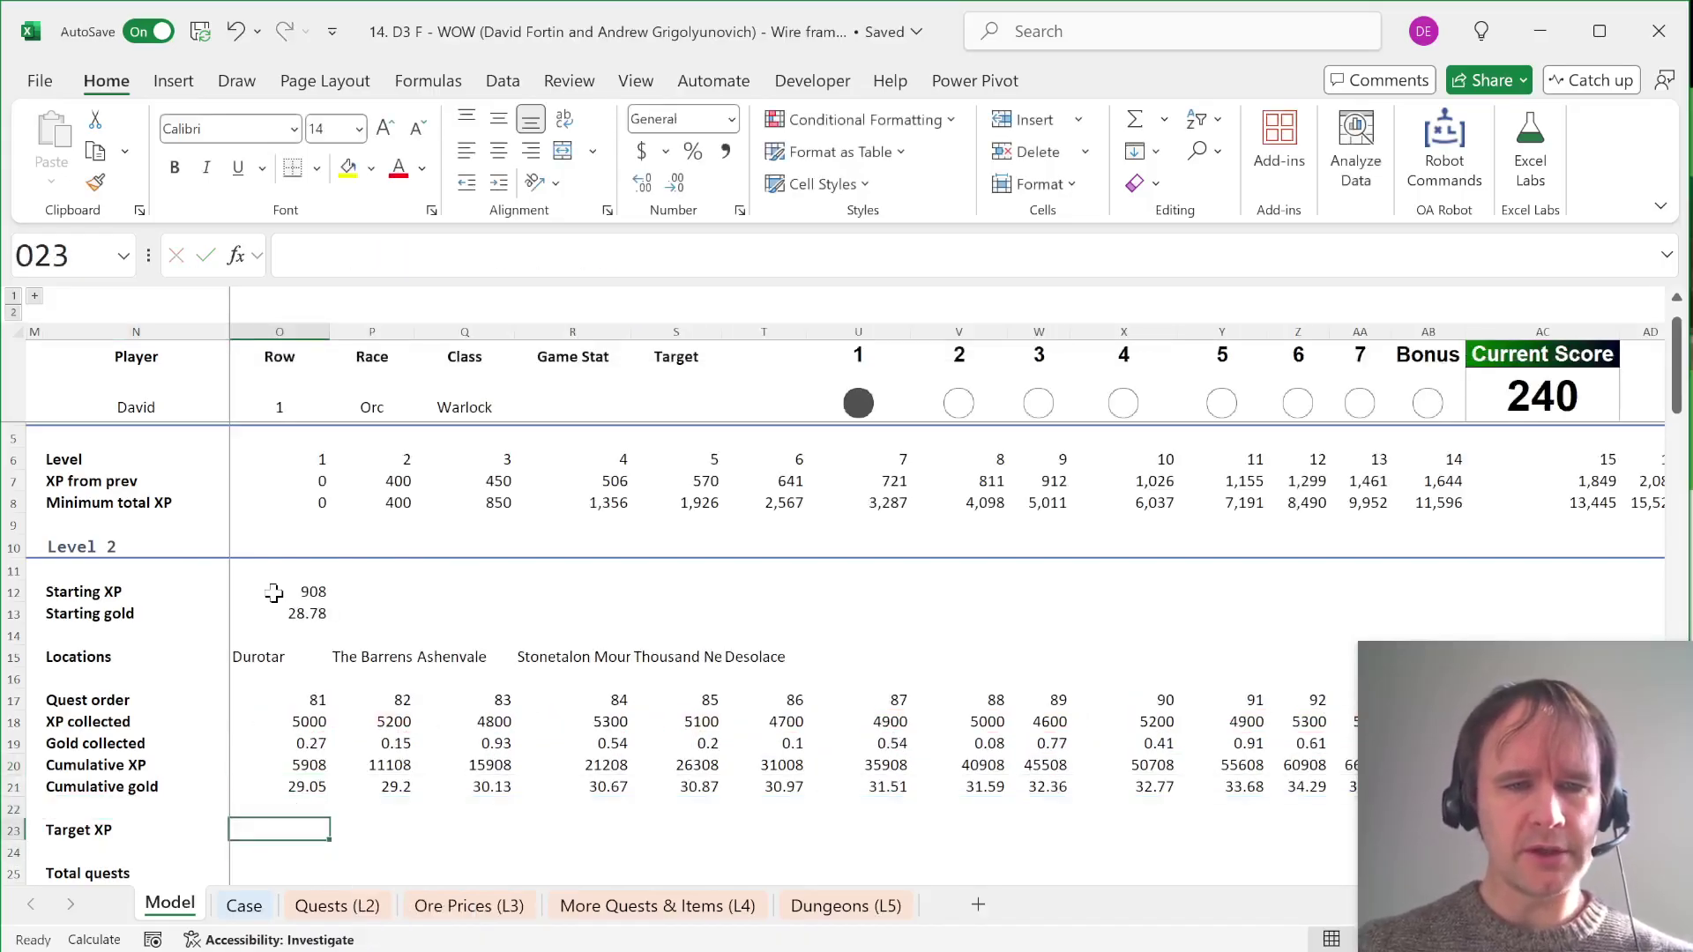
text(=ind)
key(Tab)
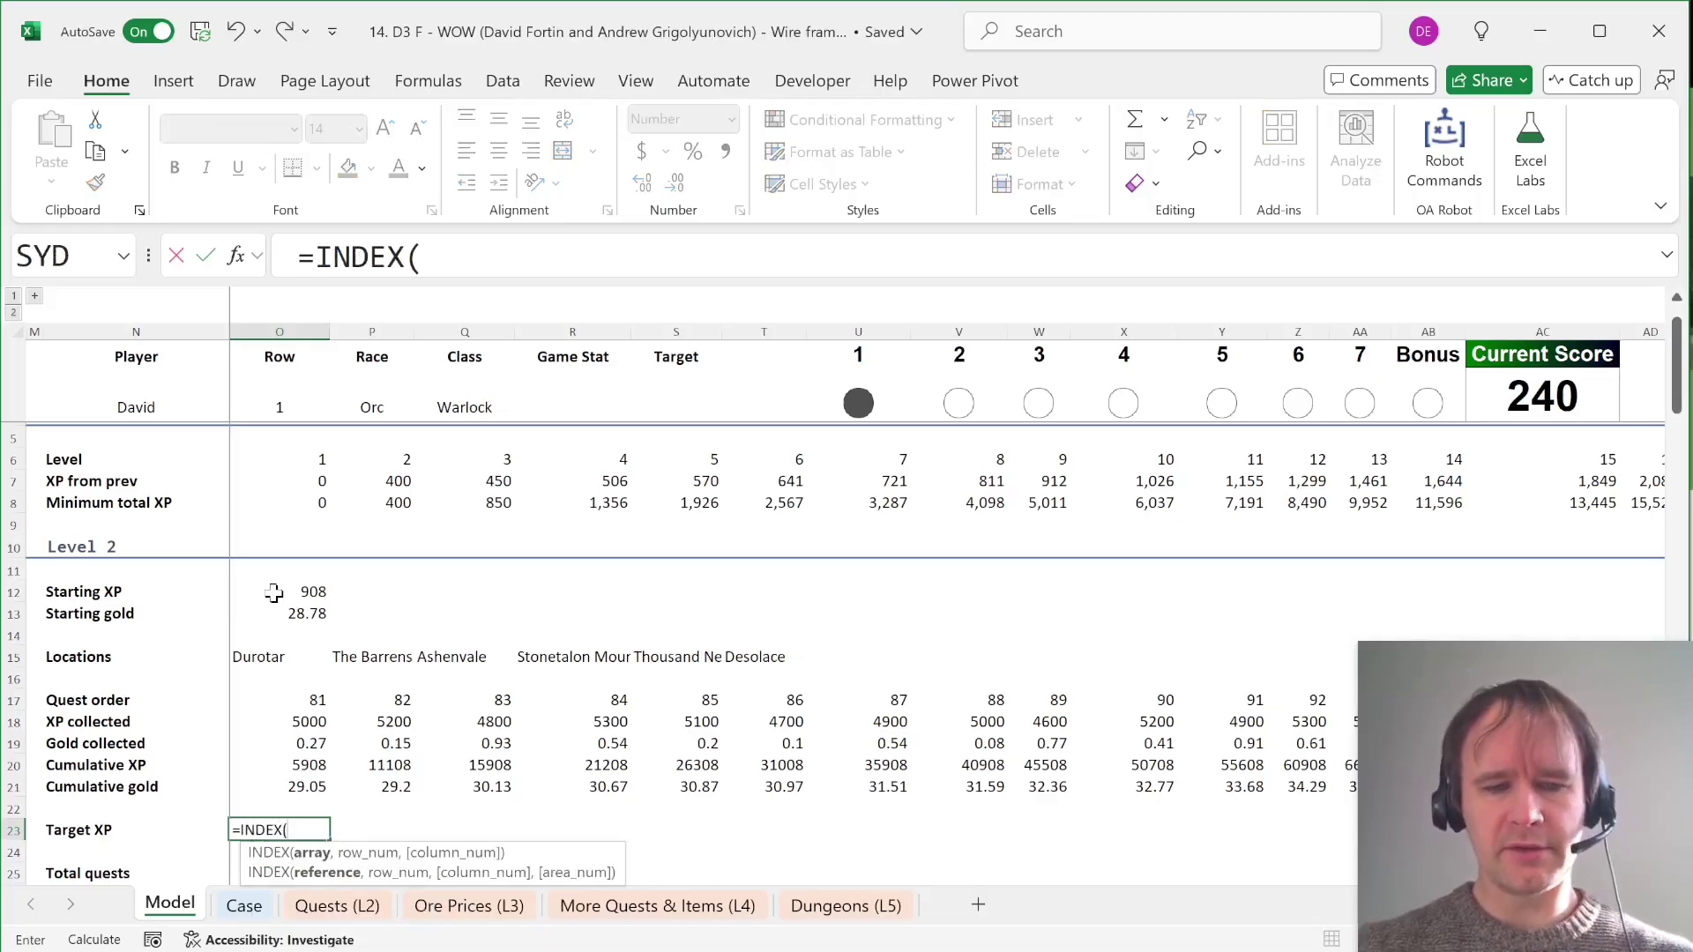
text(xp,40)
key(Return)
key(Up)
scroll(518, 705, down, 3)
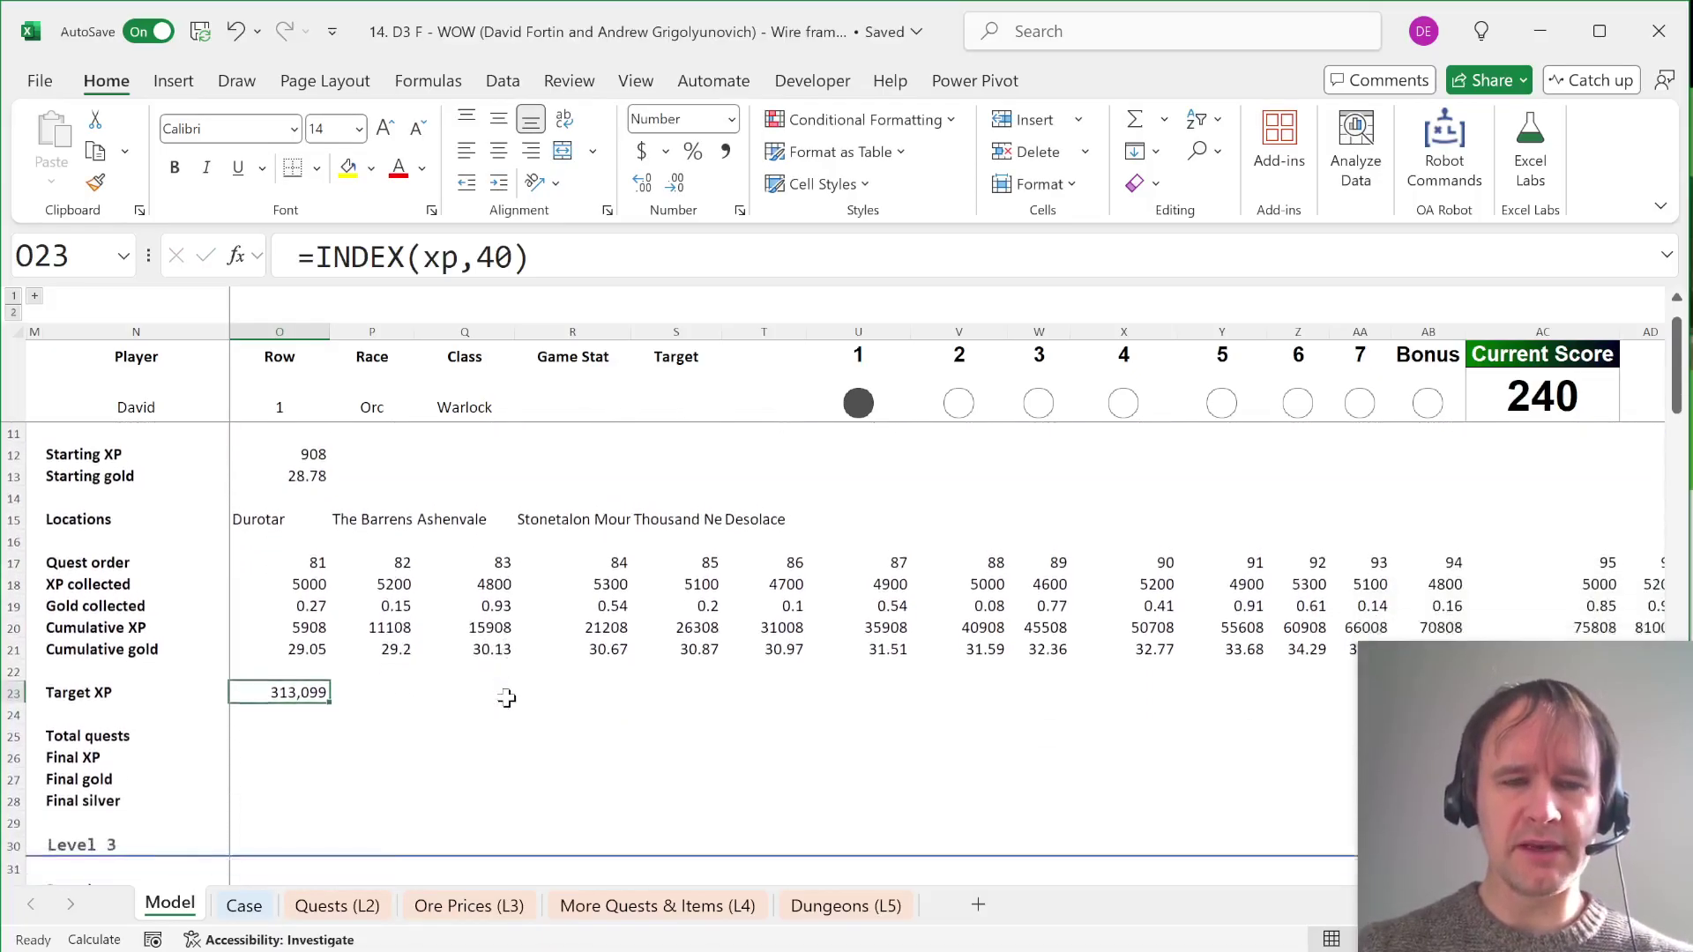
Step: Calculate Total quests in O25 with =XMATCH(O23,O20#,1), matching the target XP exactly or to the next larger cumulative XP
key(Down)
key(Down)
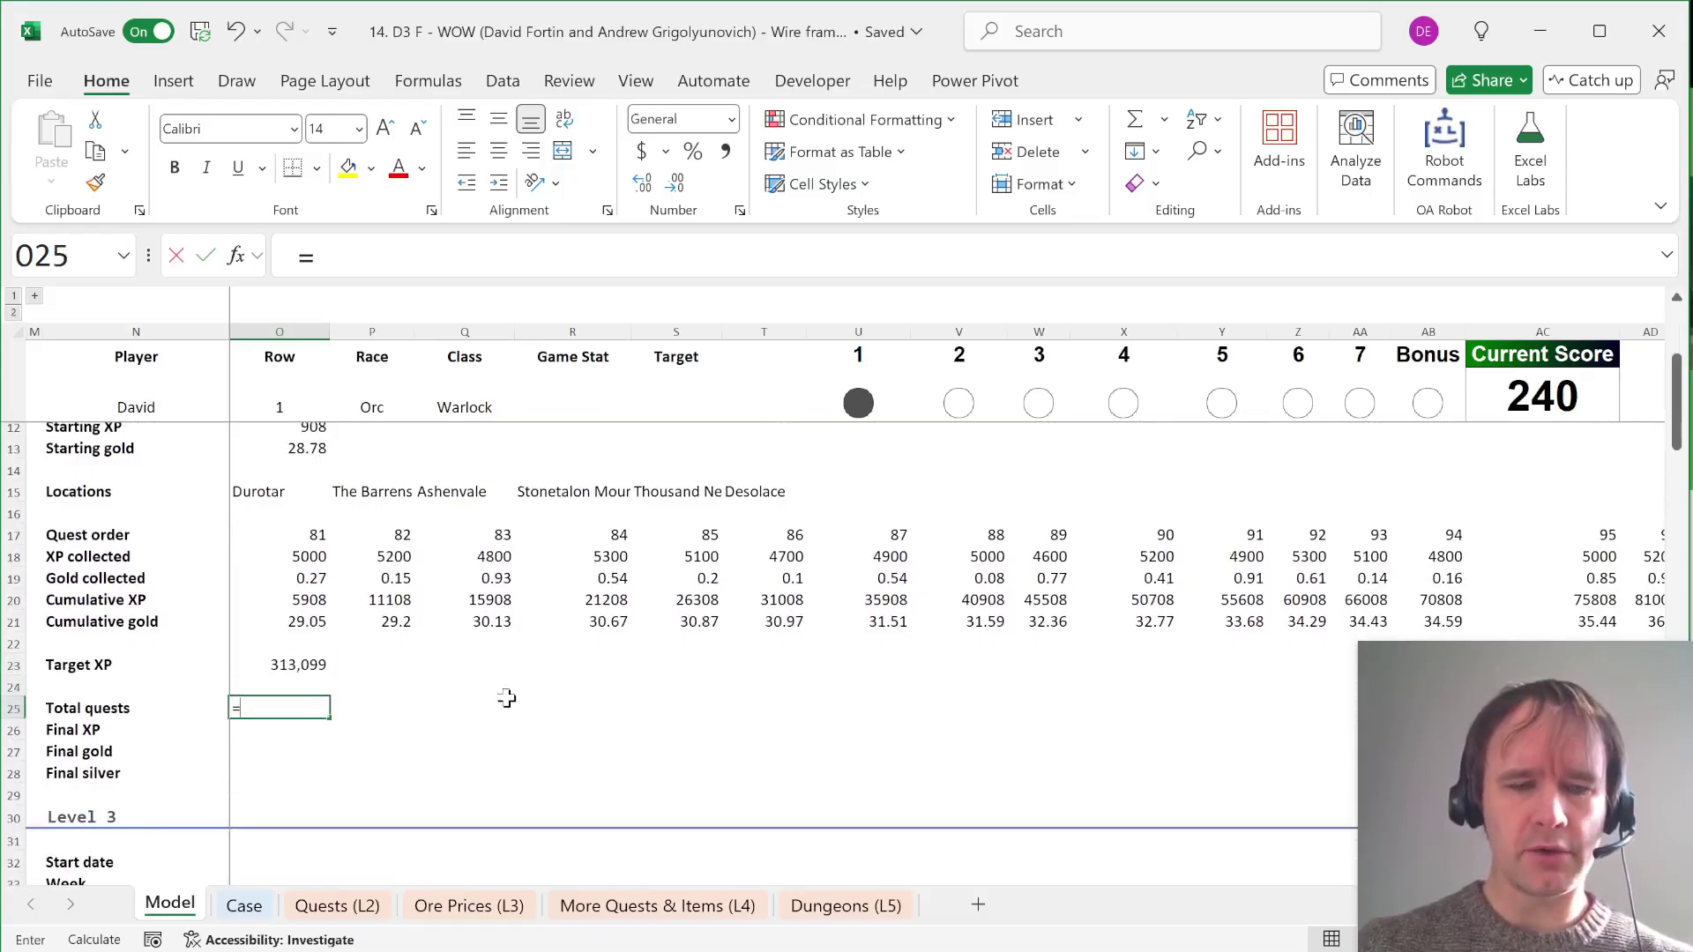
text(=xm)
key(Tab)
key(Up)
key(Up)
text(,)
key(Up)
key(Up)
key(Up)
key(Up)
key(Up)
key(ctrl+shift+Right)
text(,)
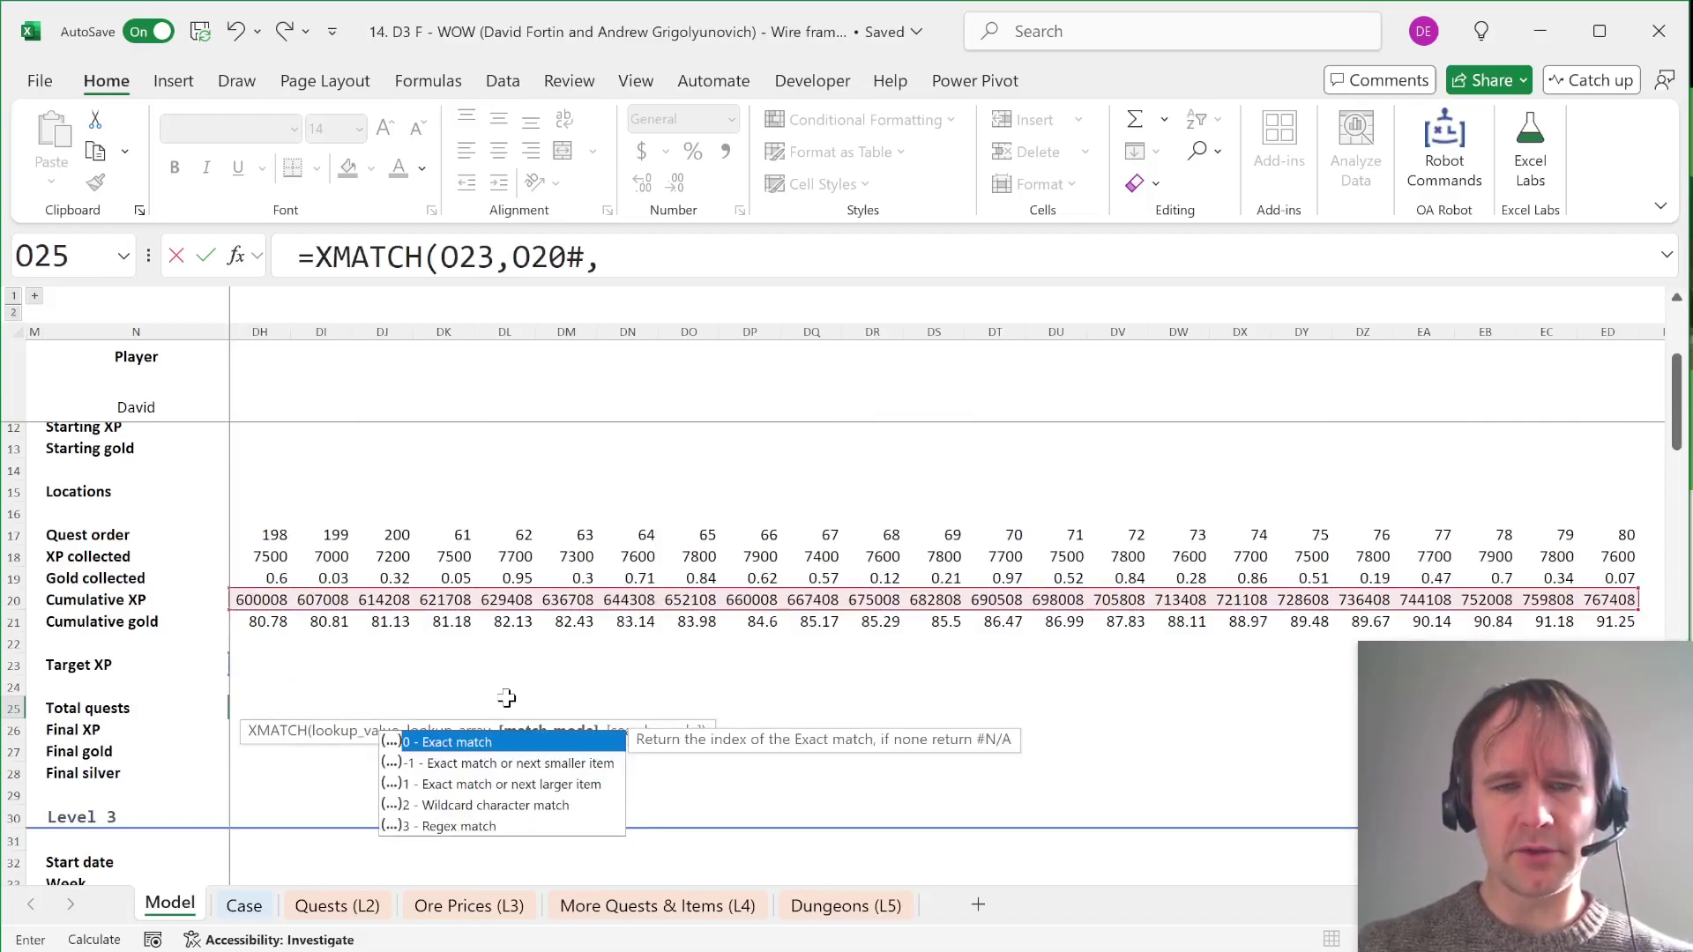
text(1)
key(Return)
key(Up)
key(Left)
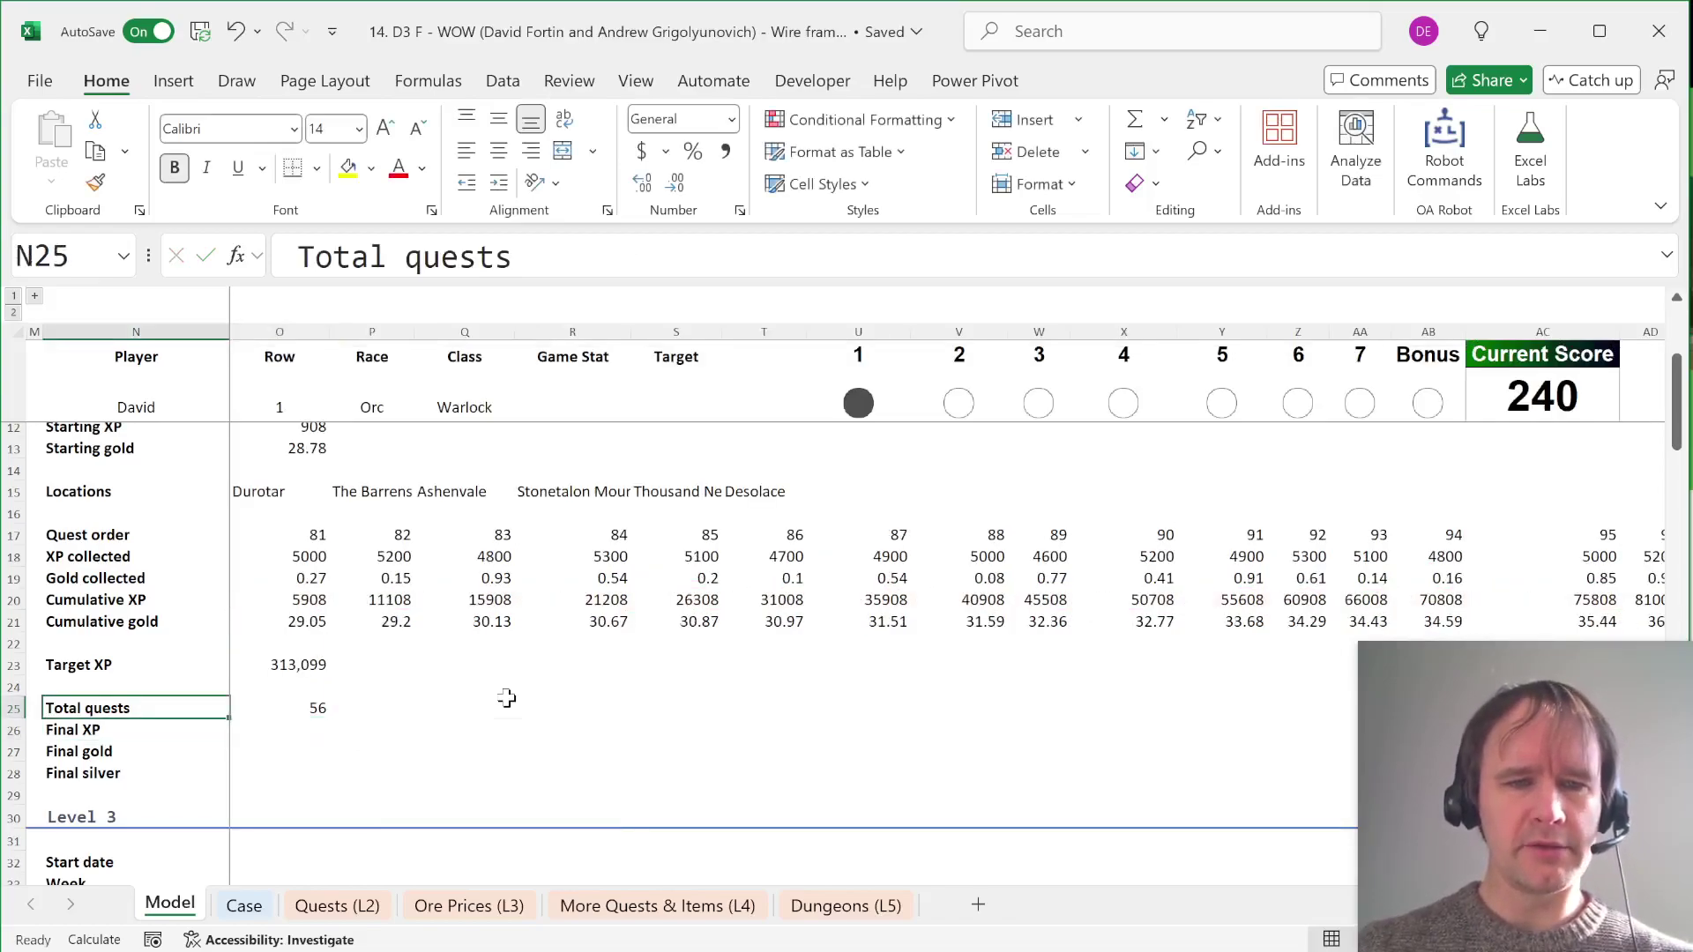
Step: Retrieve Final XP in O26 with =INDEX(O20#,O$25) and copy the formula down to Final gold in O27
key(Right)
key(Down)
text(=ind)
key(Tab)
key(Up)
key(Up)
key(Up)
key(Up)
key(Up)
key(Up)
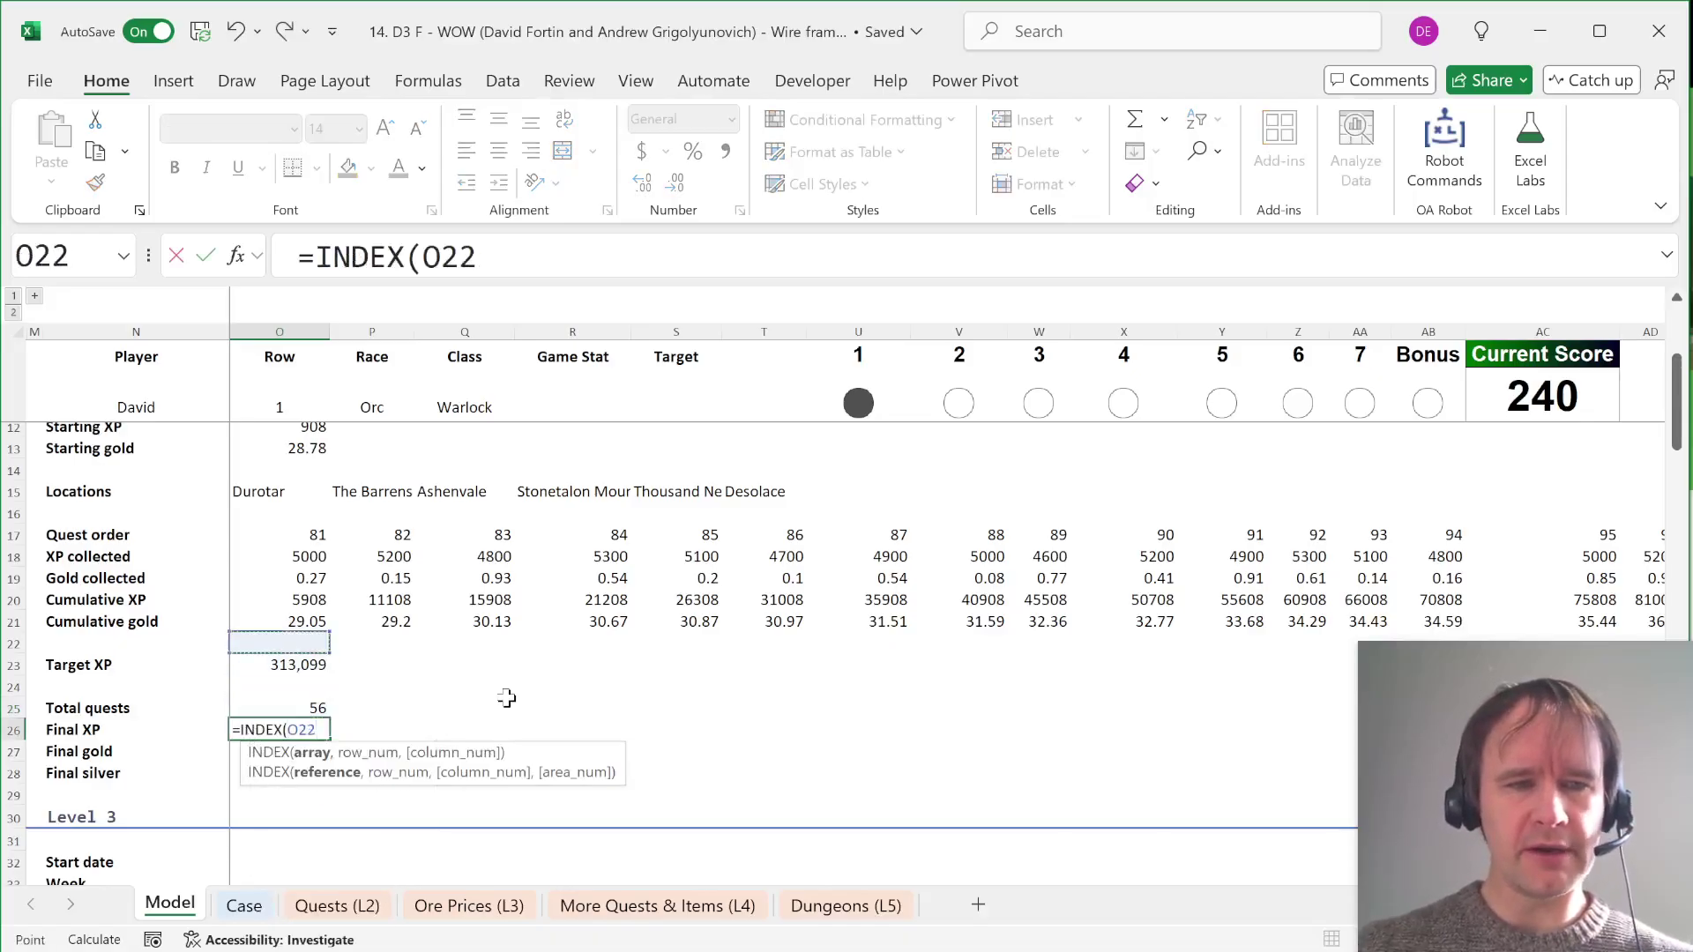
key(ctrl+shift+Right)
text(,)
key(Up)
key(Up)
key(Up)
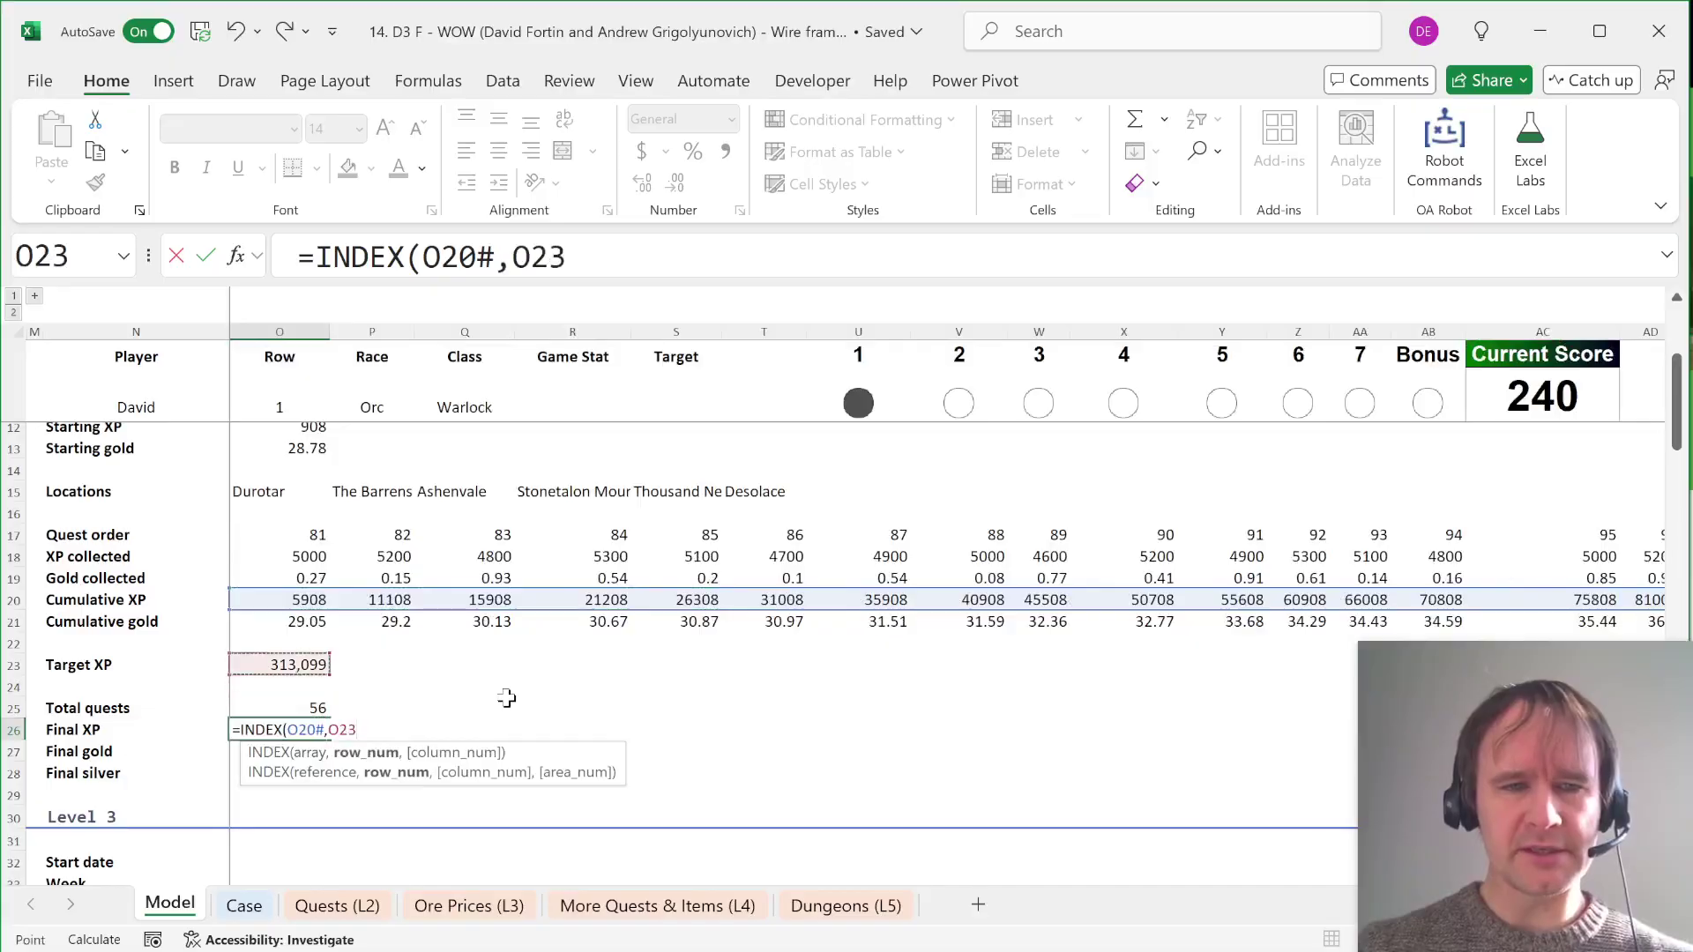
key(Down)
key(Down)
key(F4)
key(F4)
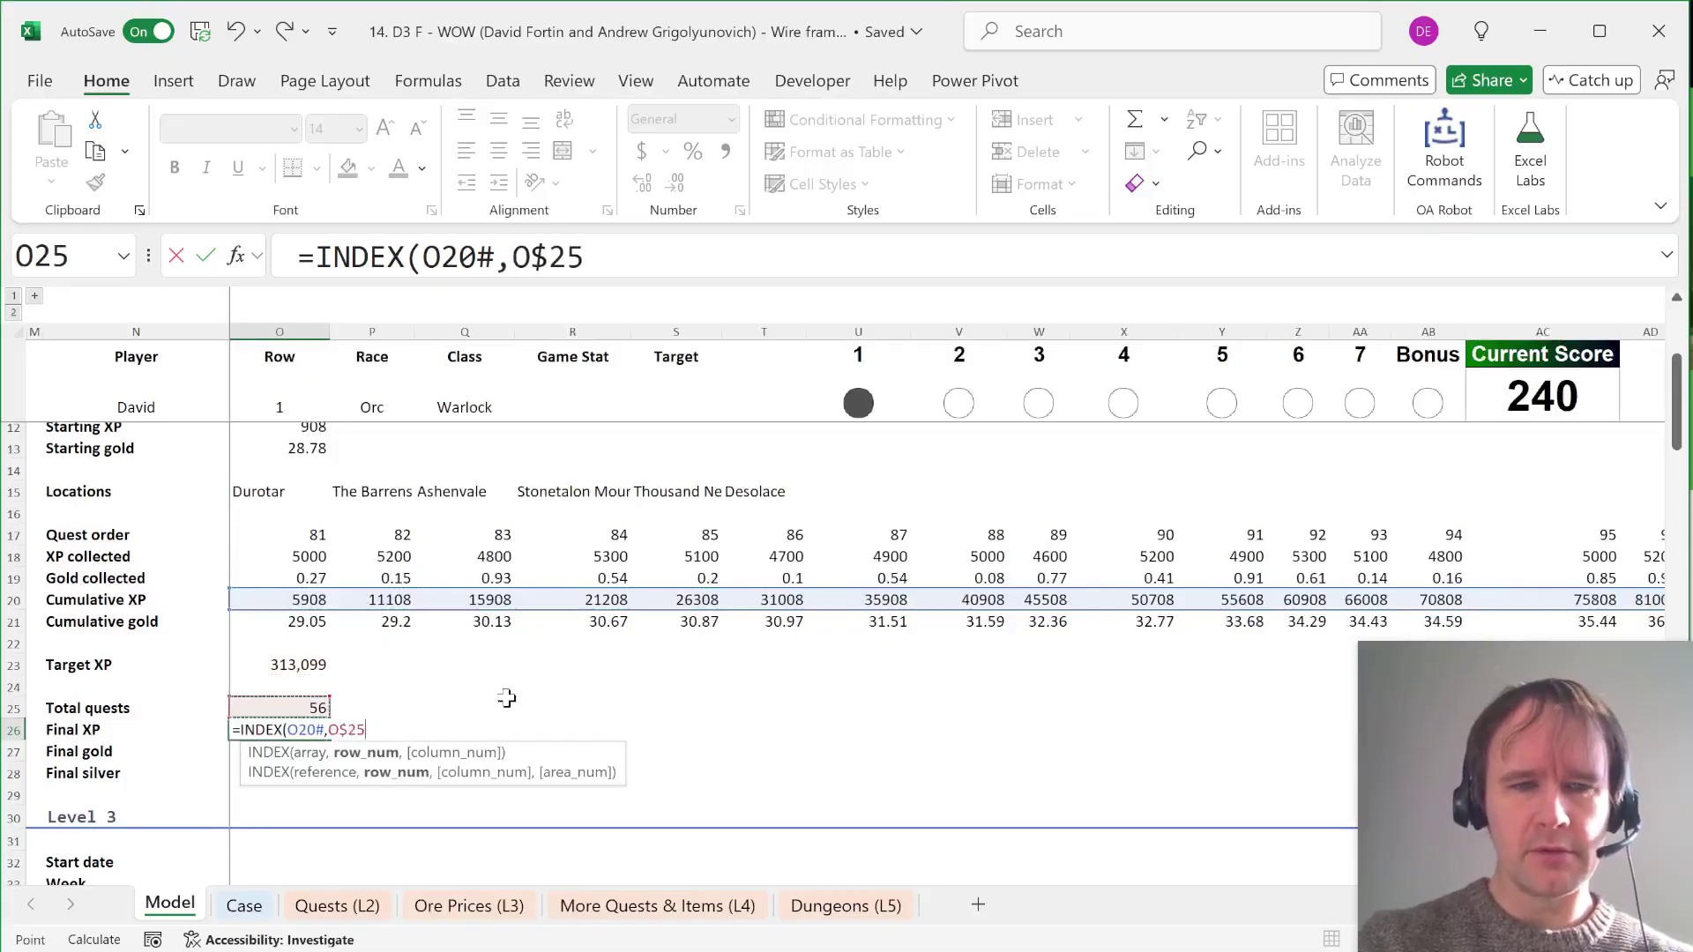
key(Return)
key(ctrl+d)
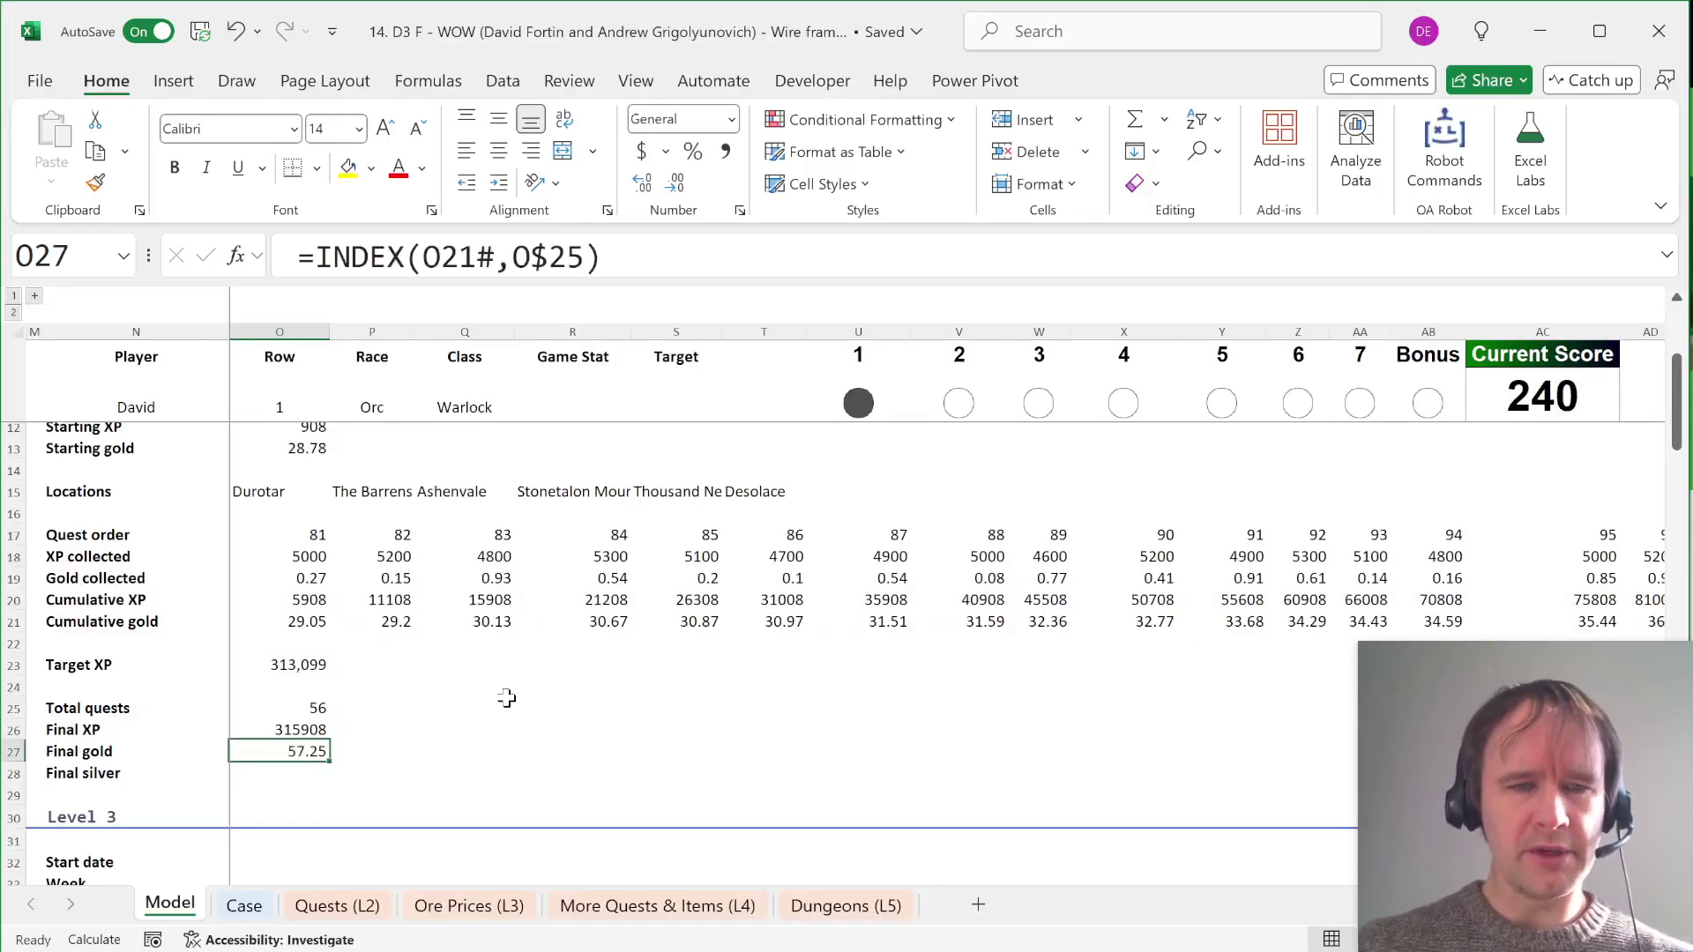
Step: Convert Final gold to Final silver in O28 with =O27*100 and check the Level 2 Example2 answer on the Case sheet
key(Down)
text(=)
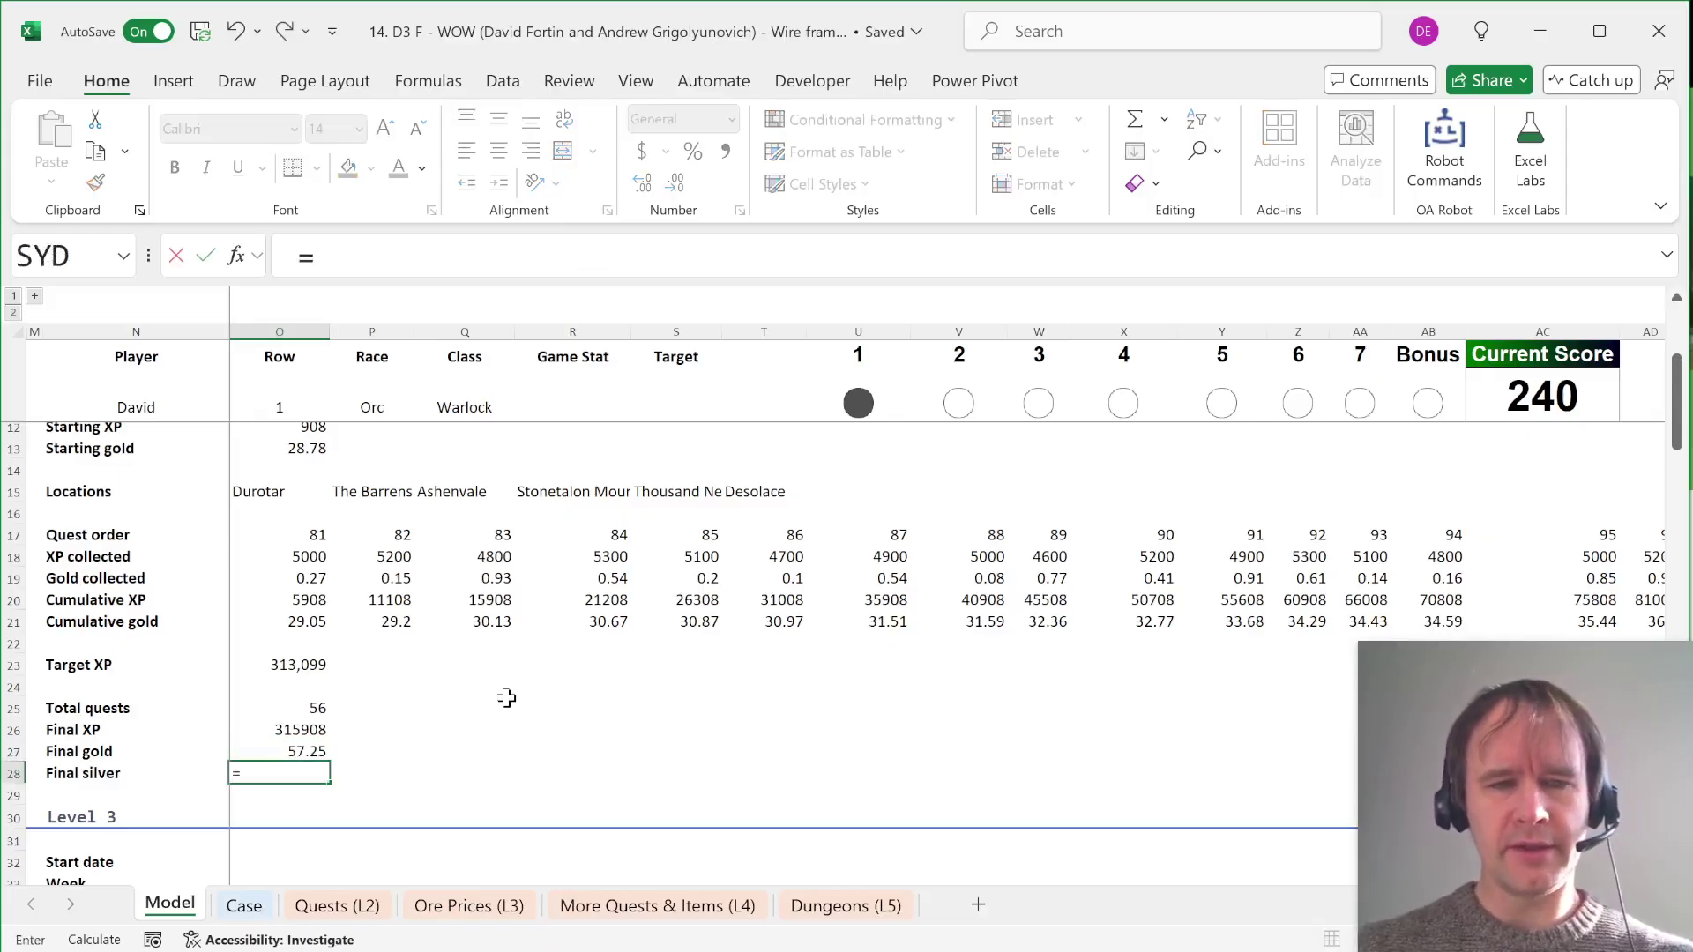
key(Up)
text(*100)
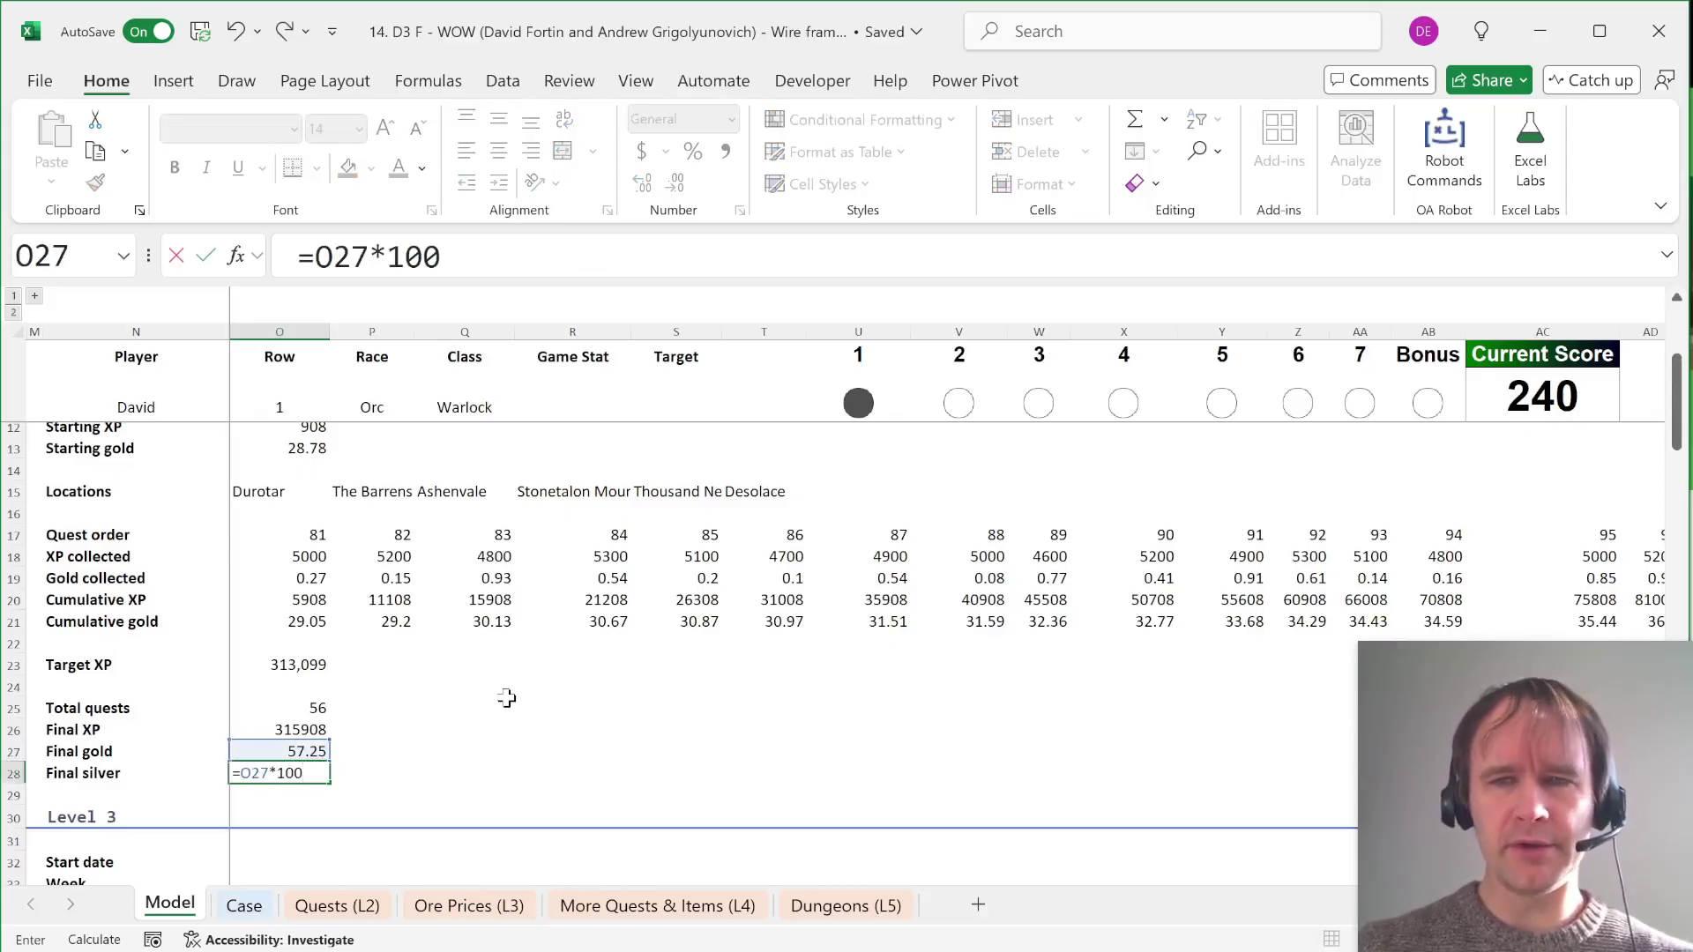
key(ctrl+Return)
key(ctrl+Page_Down)
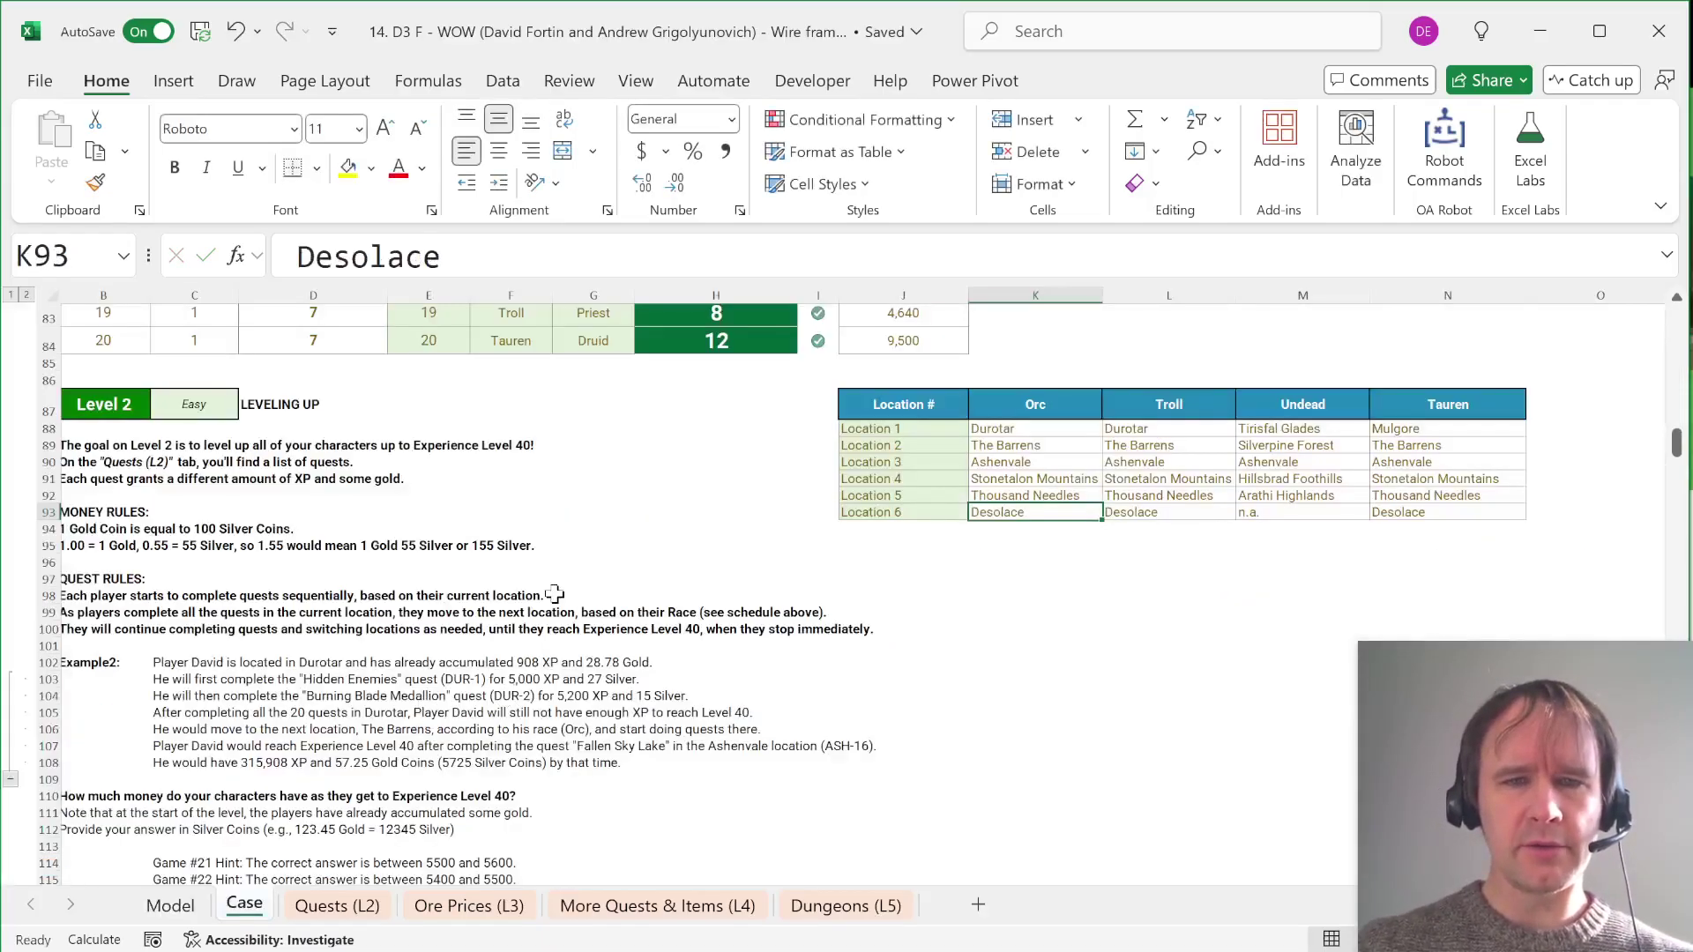
scroll(568, 588, down, 10)
click(682, 446)
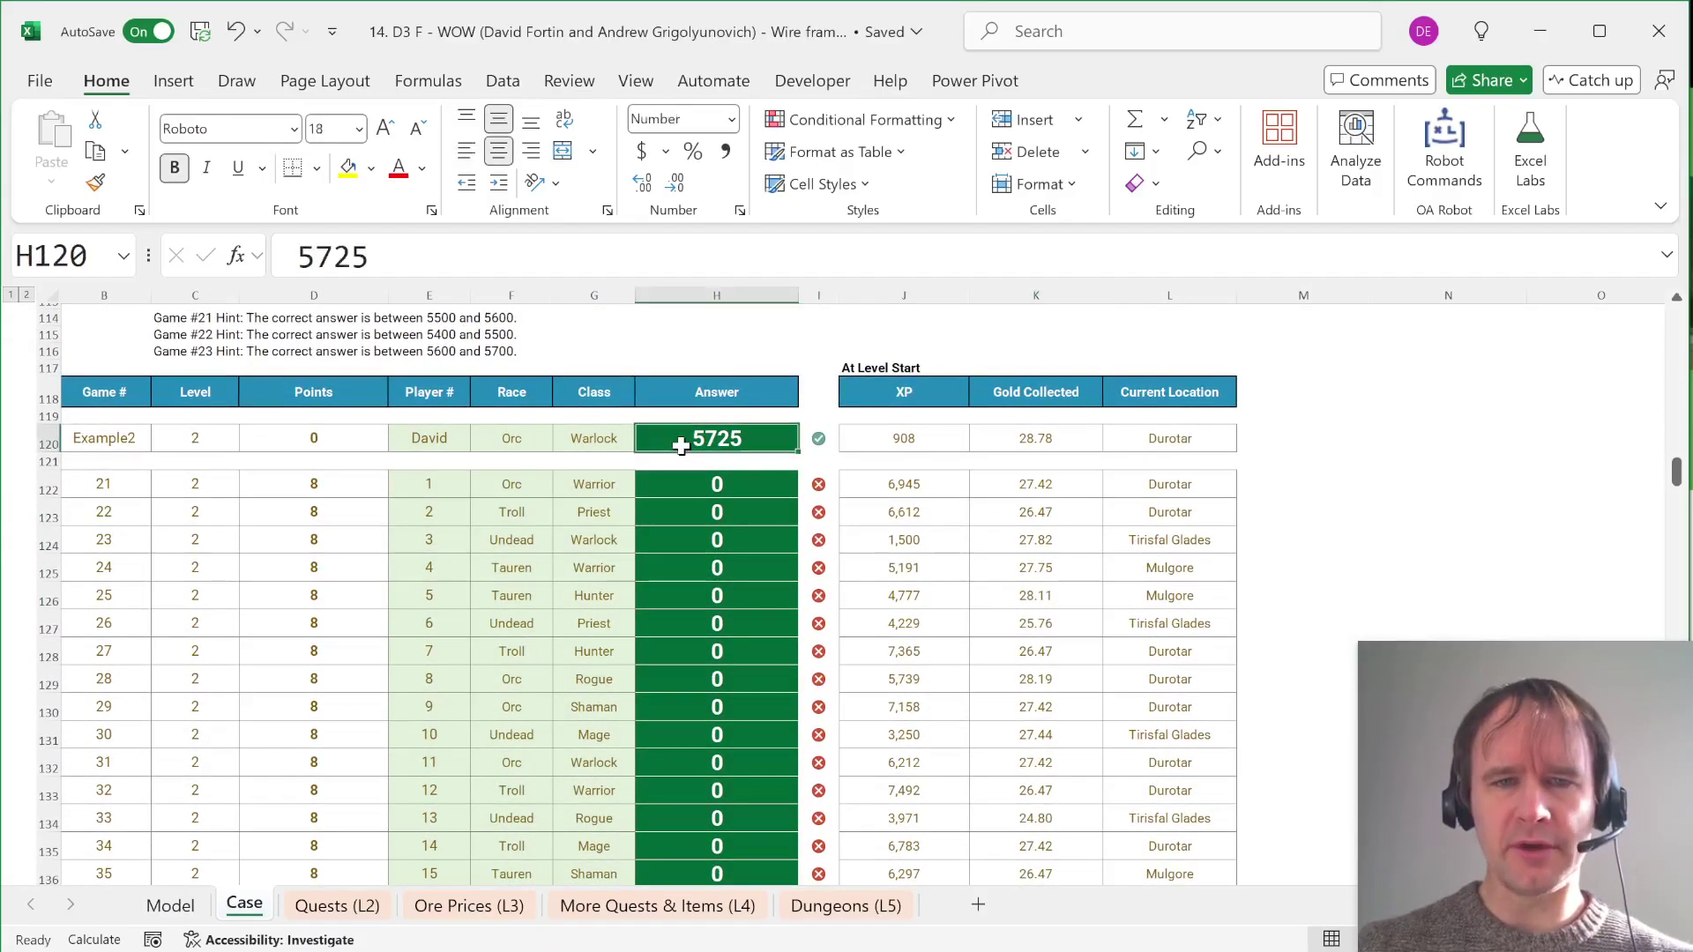
key(ctrl+Page_Up)
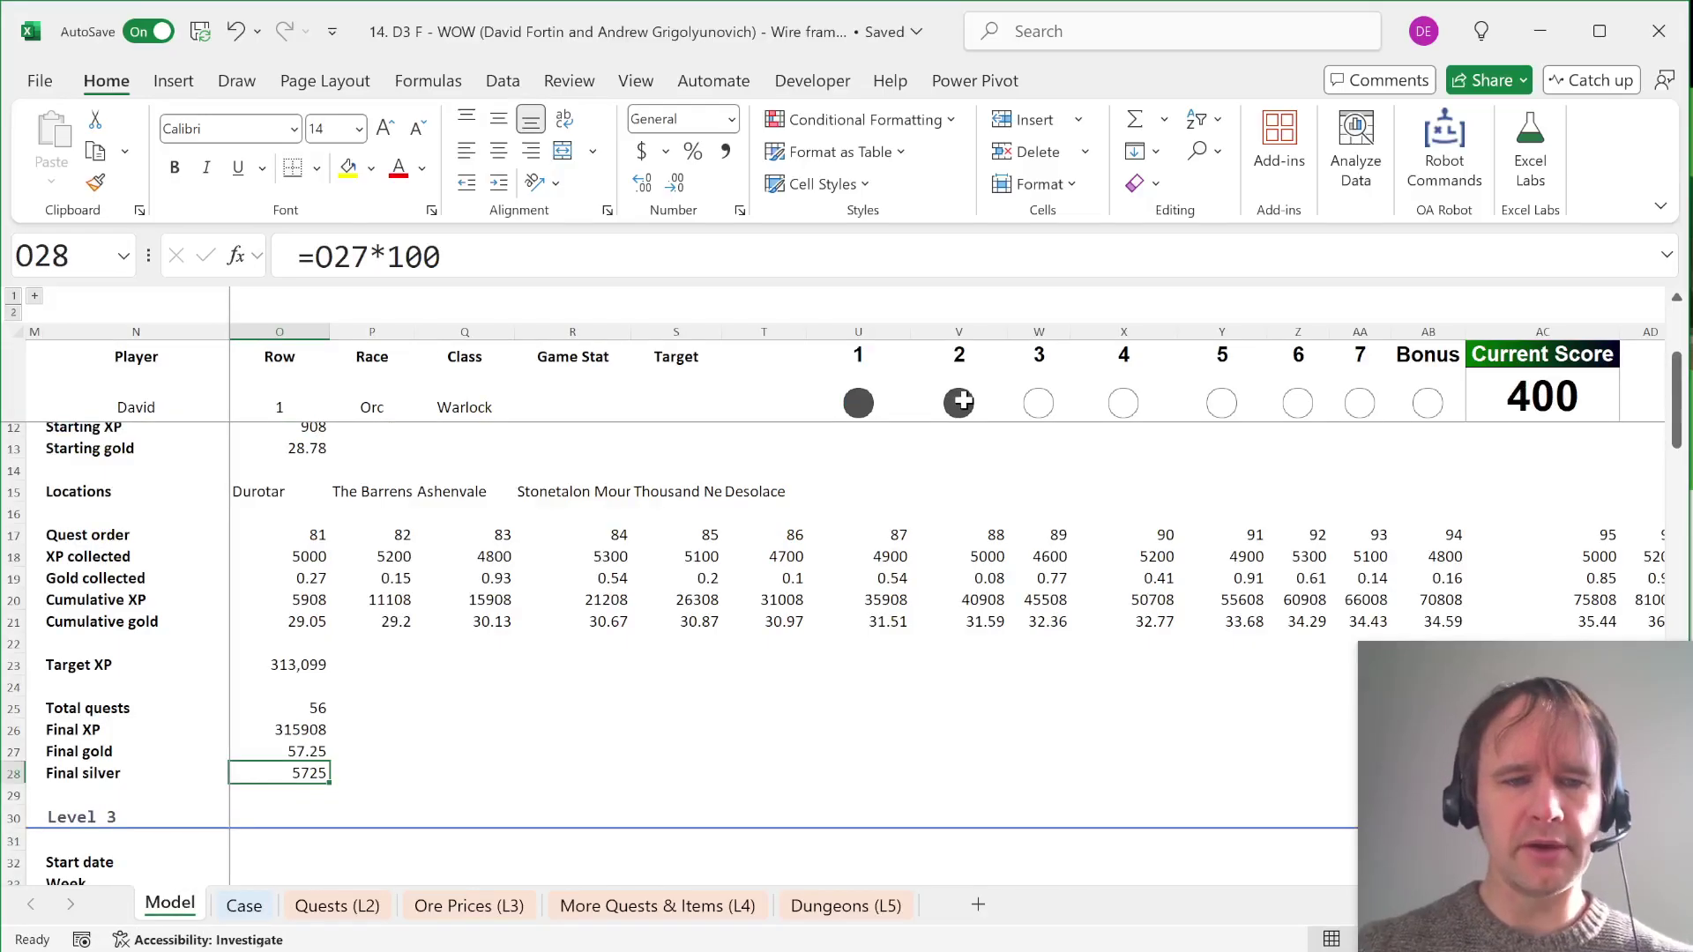
Step: Answer the Case sheet's bonus question on letters "W" in H38 with =_countOcc(CONCAT(L2Q[Quest Name]),"w")
key(ctrl+Page_Down)
scroll(623, 522, up, 20)
scroll(623, 522, down, 10)
click(846, 397)
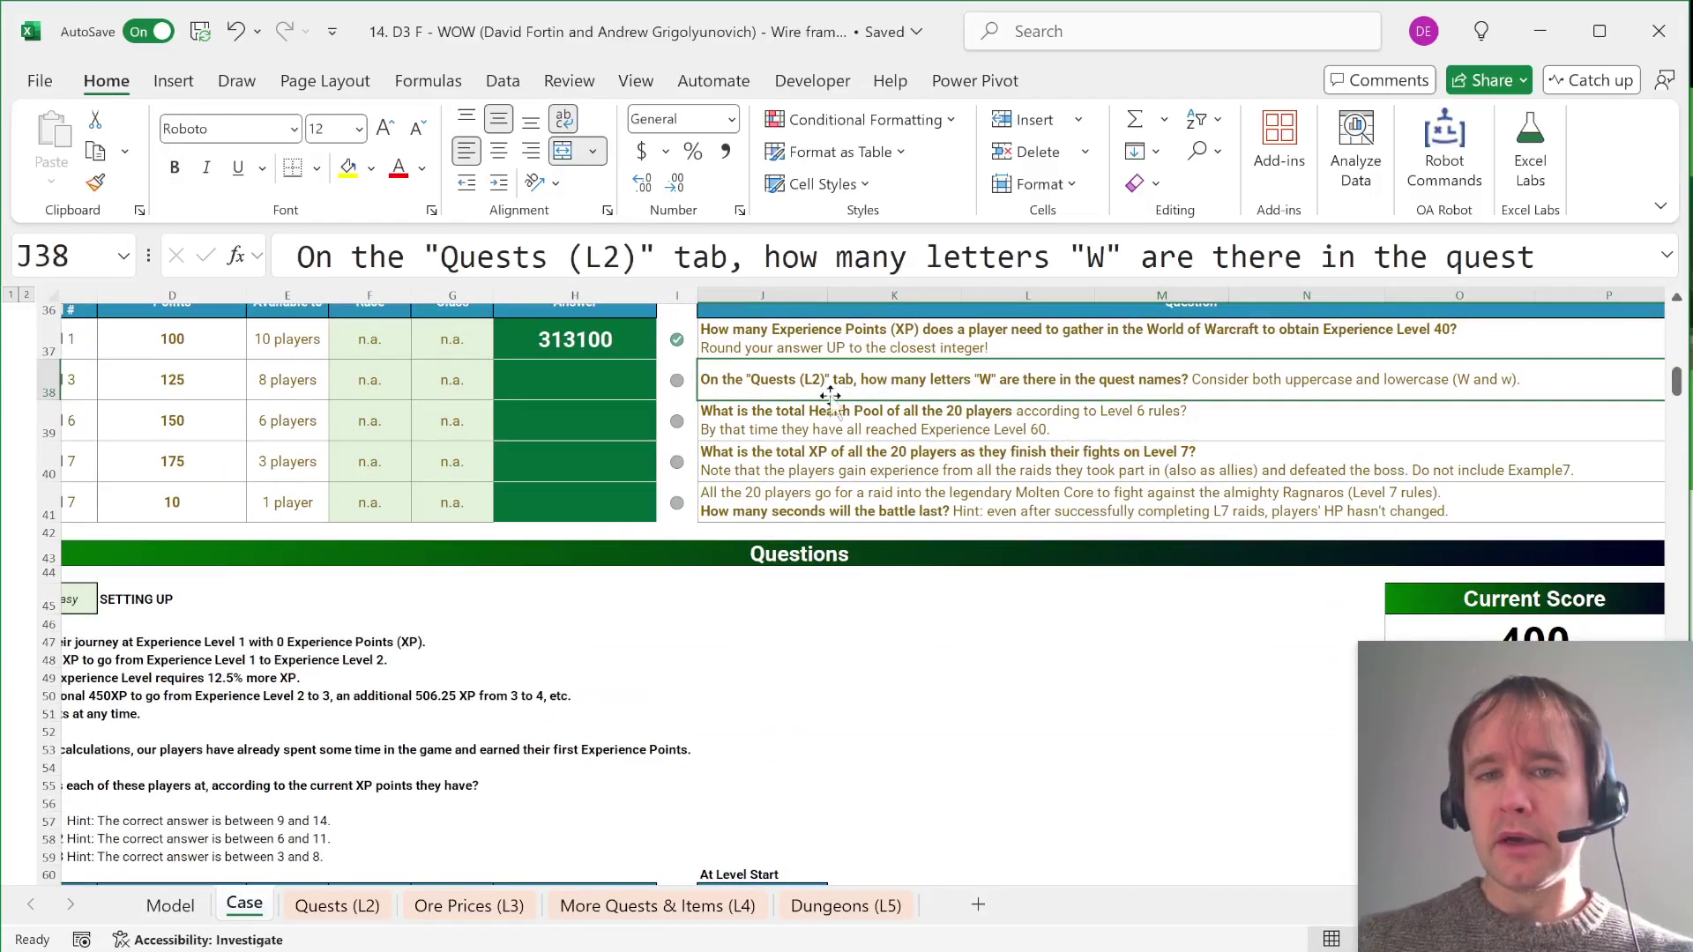
click(594, 386)
text(=cout)
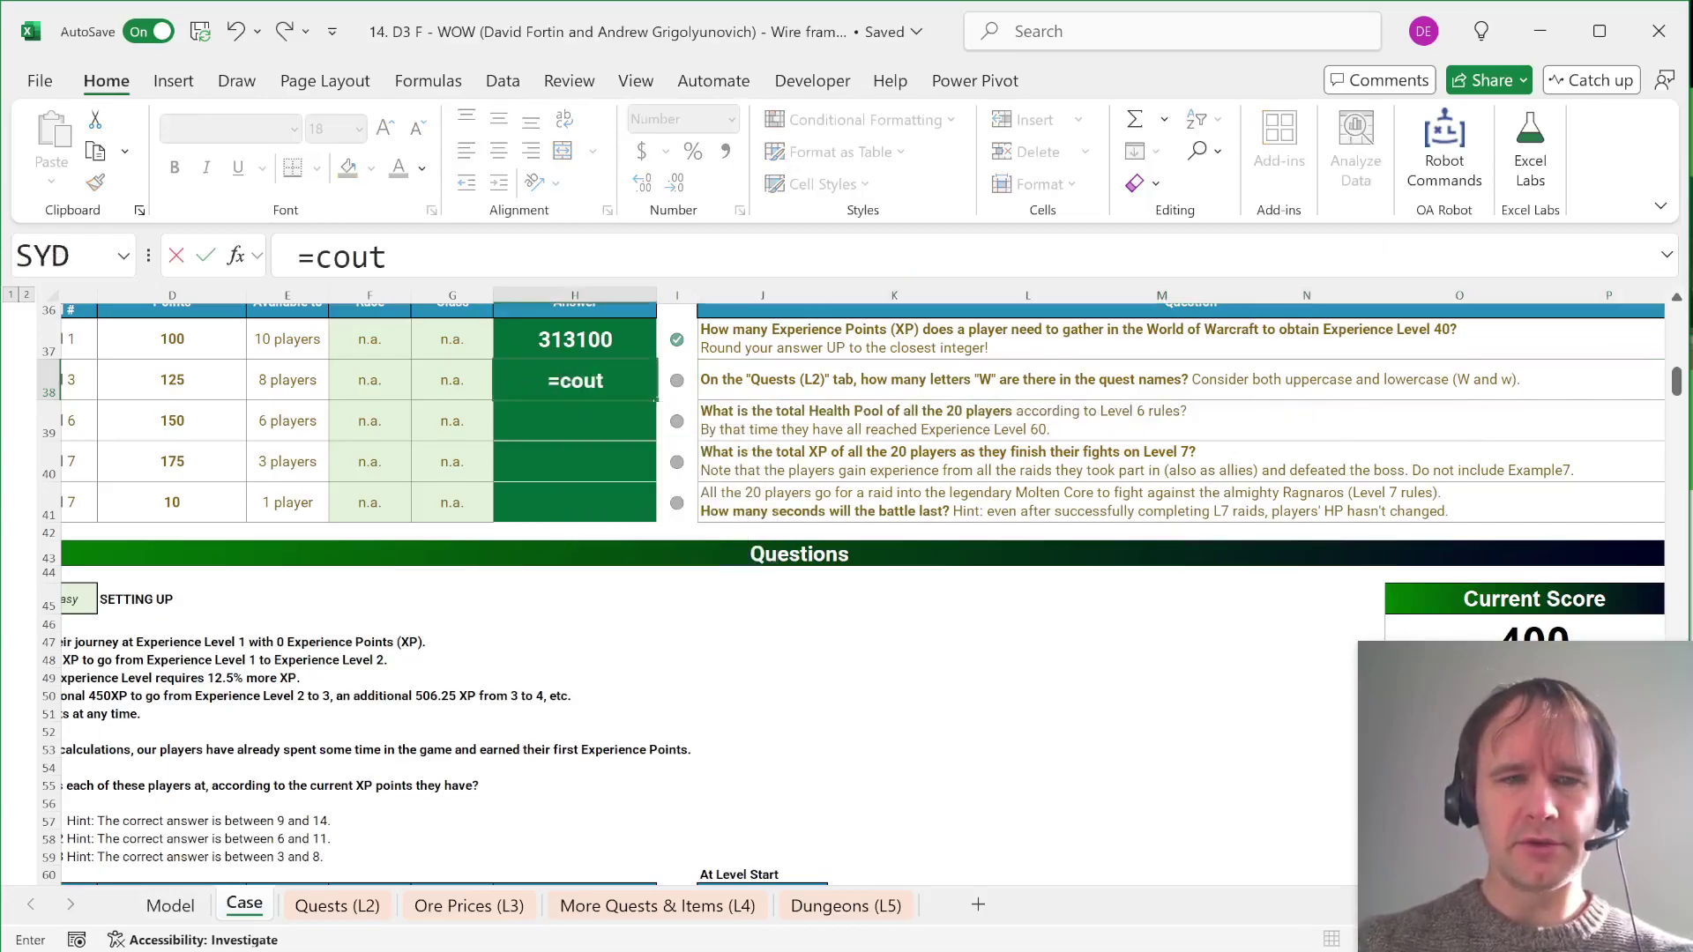
key(BackSpace)
text(nt)
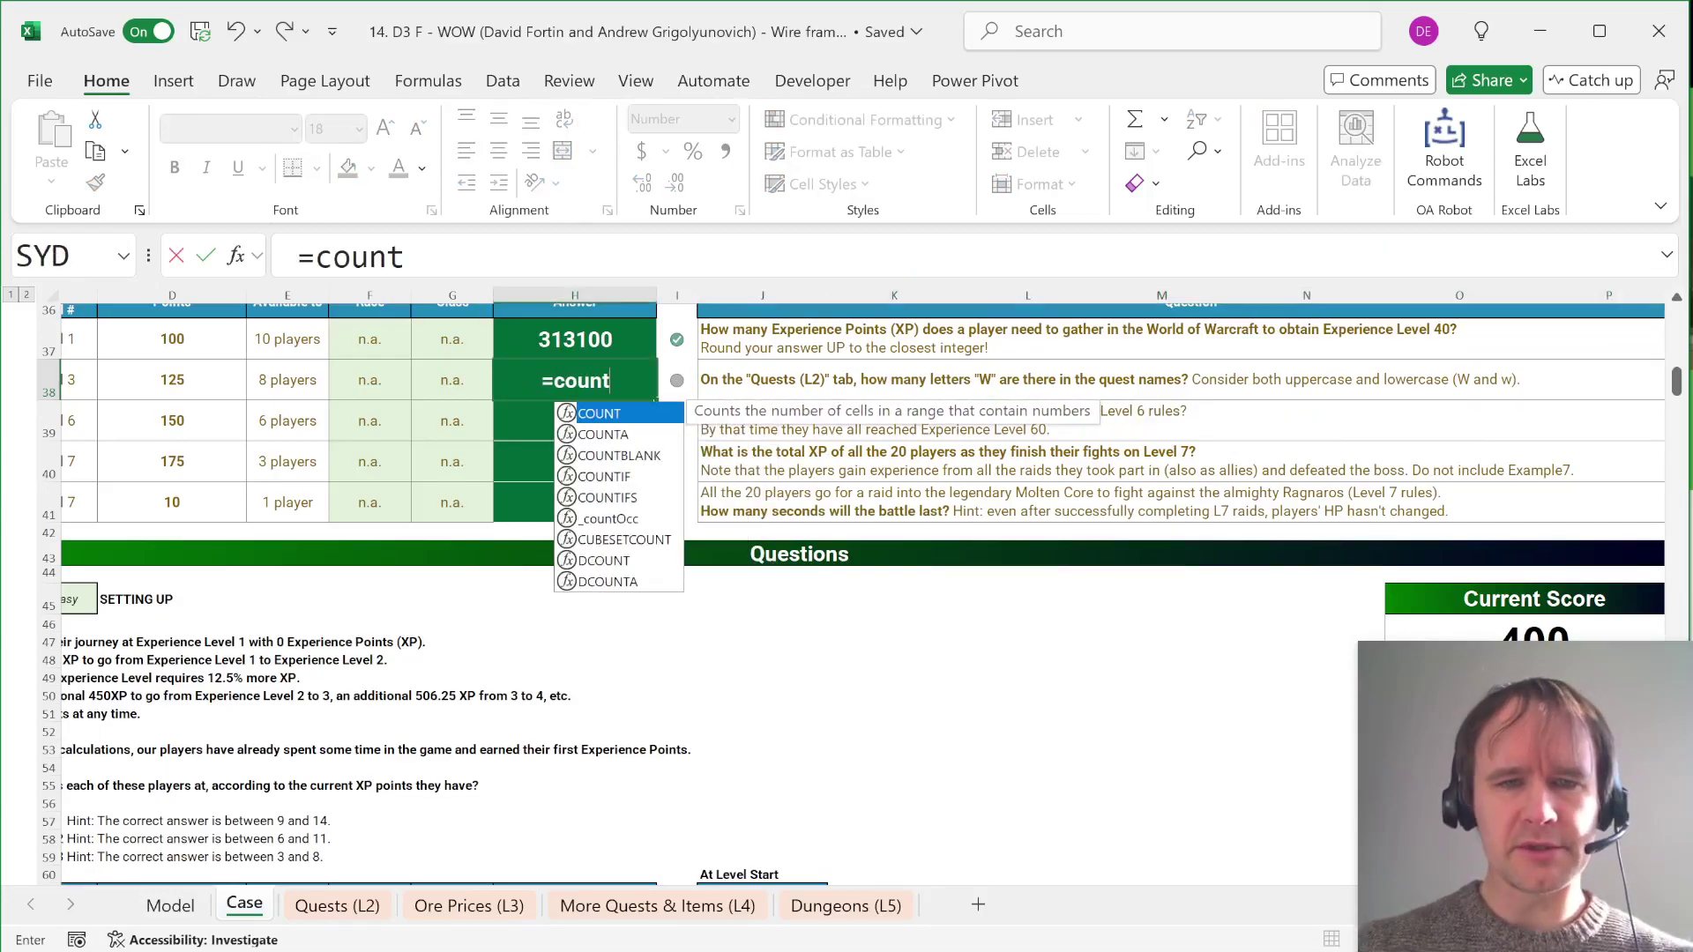
text(o)
key(Tab)
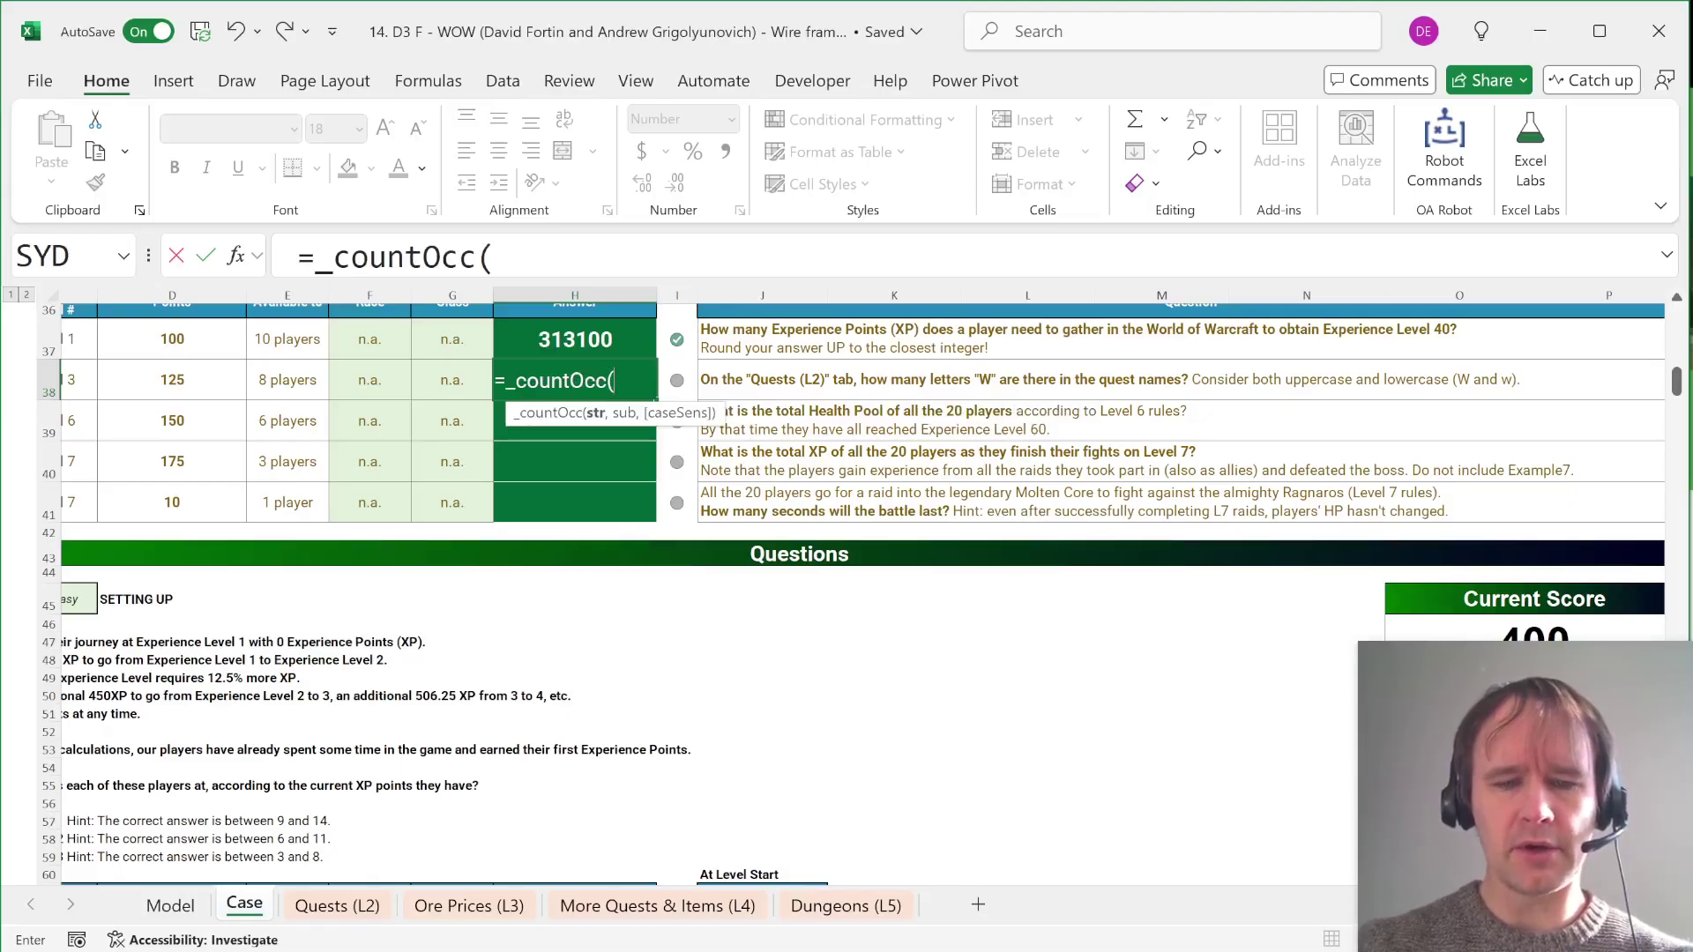
text(conc)
key(Tab)
click(337, 905)
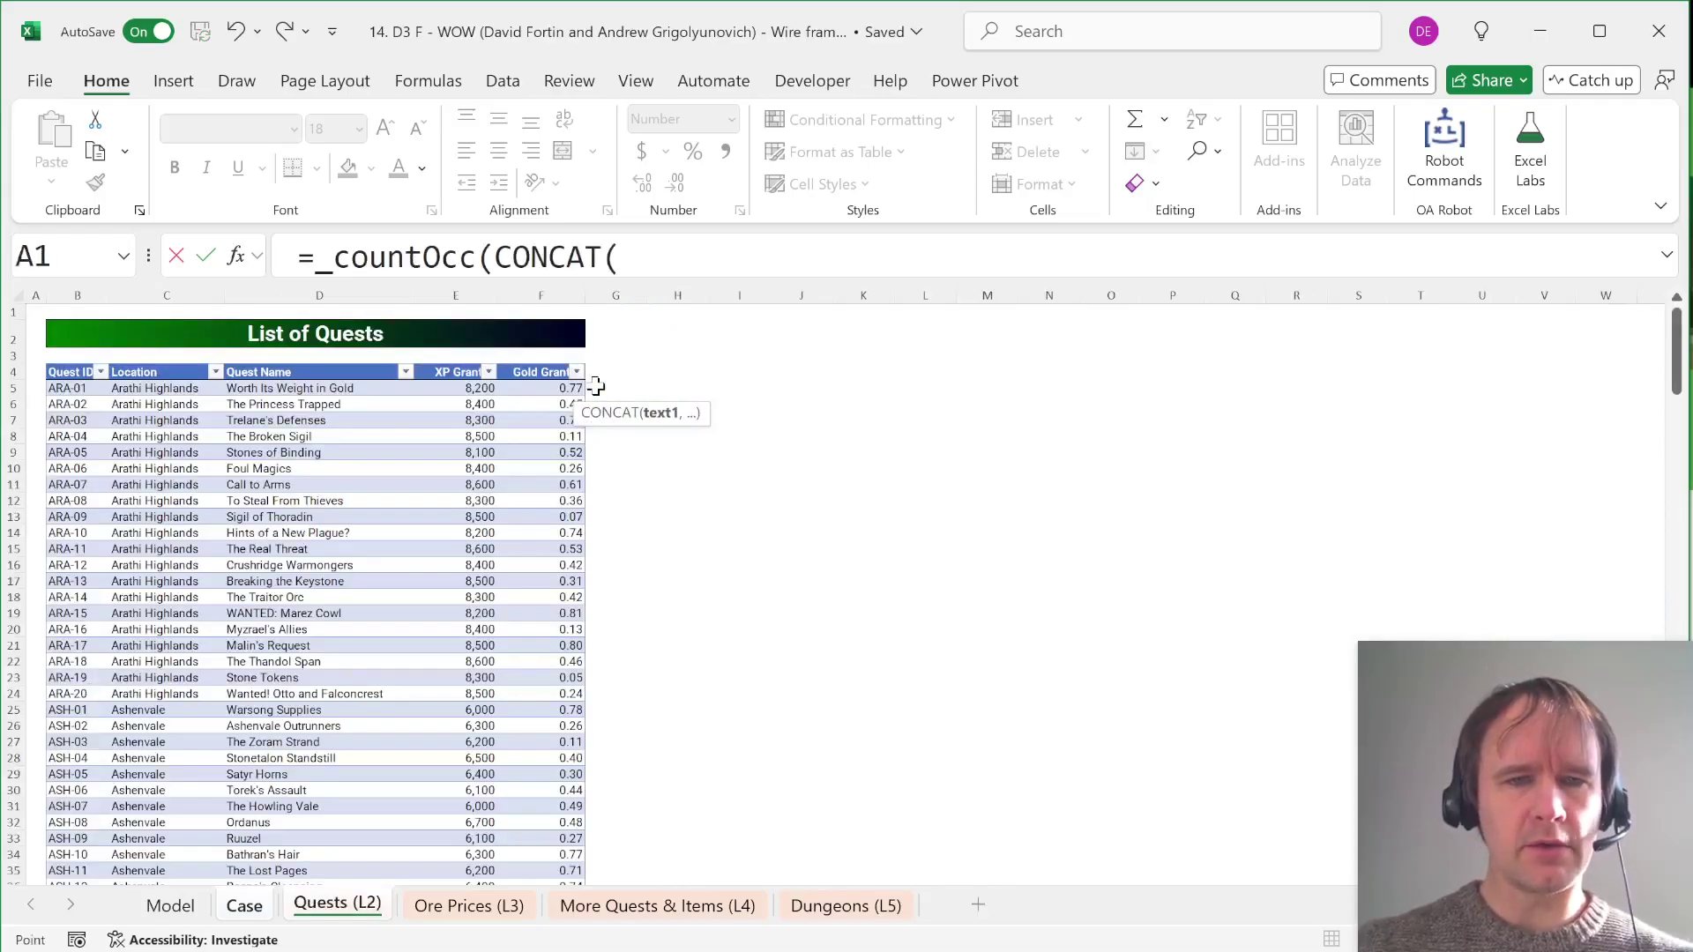
click(286, 520)
key(ctrl+space)
text(),)
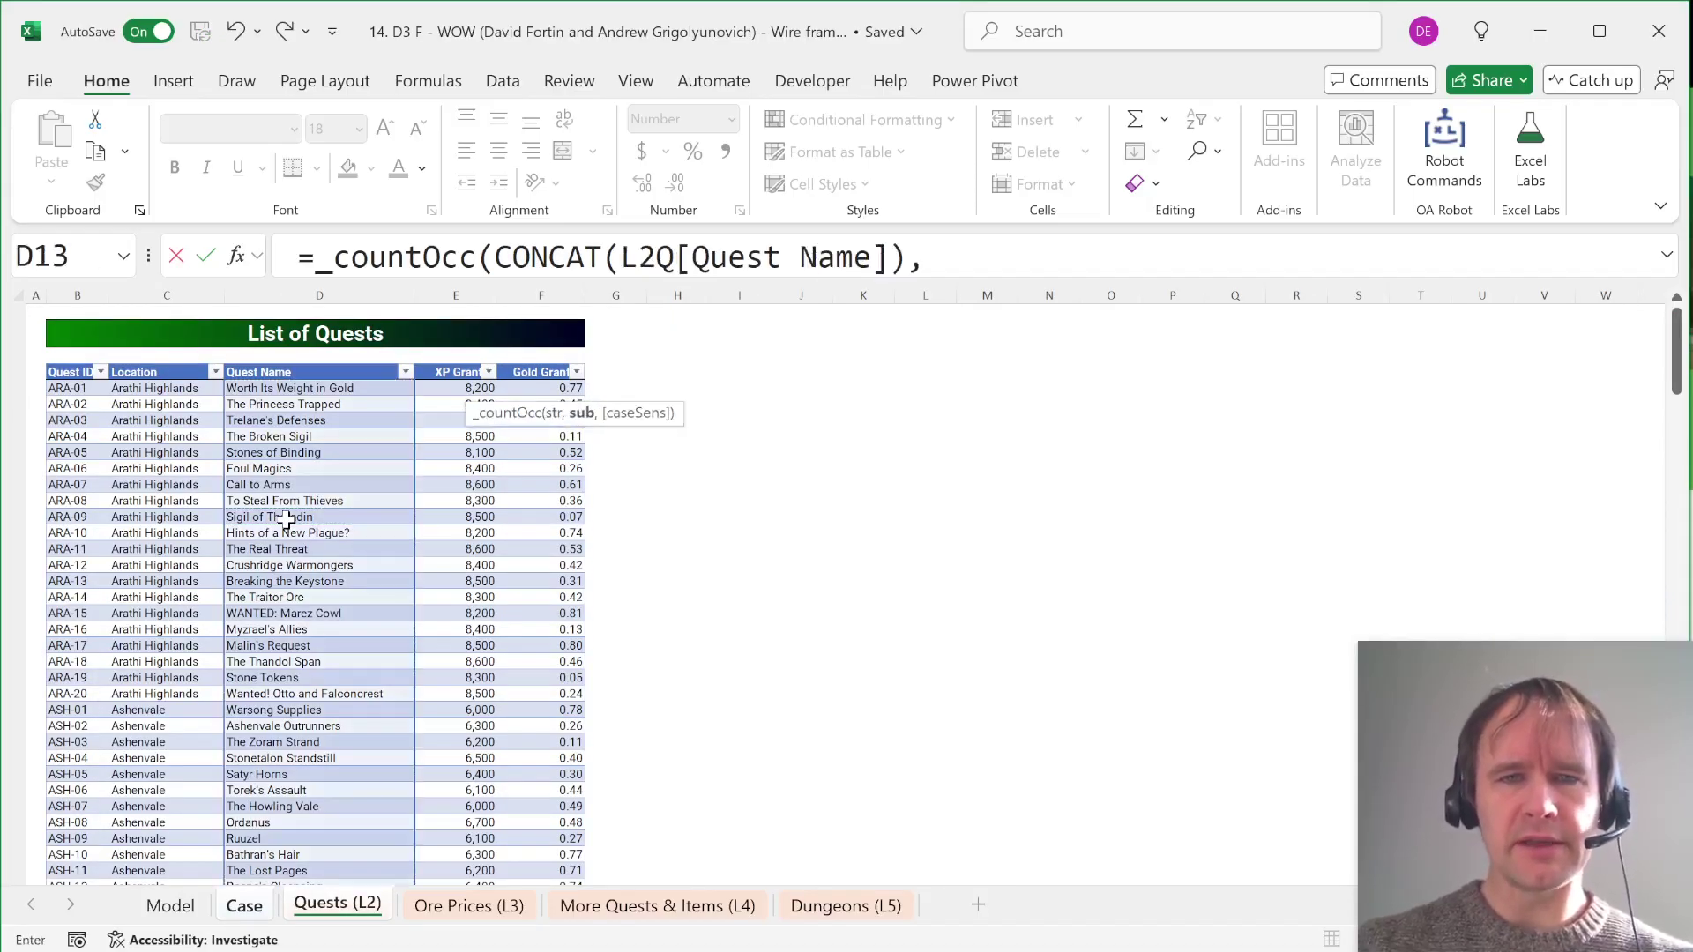
text("w"))
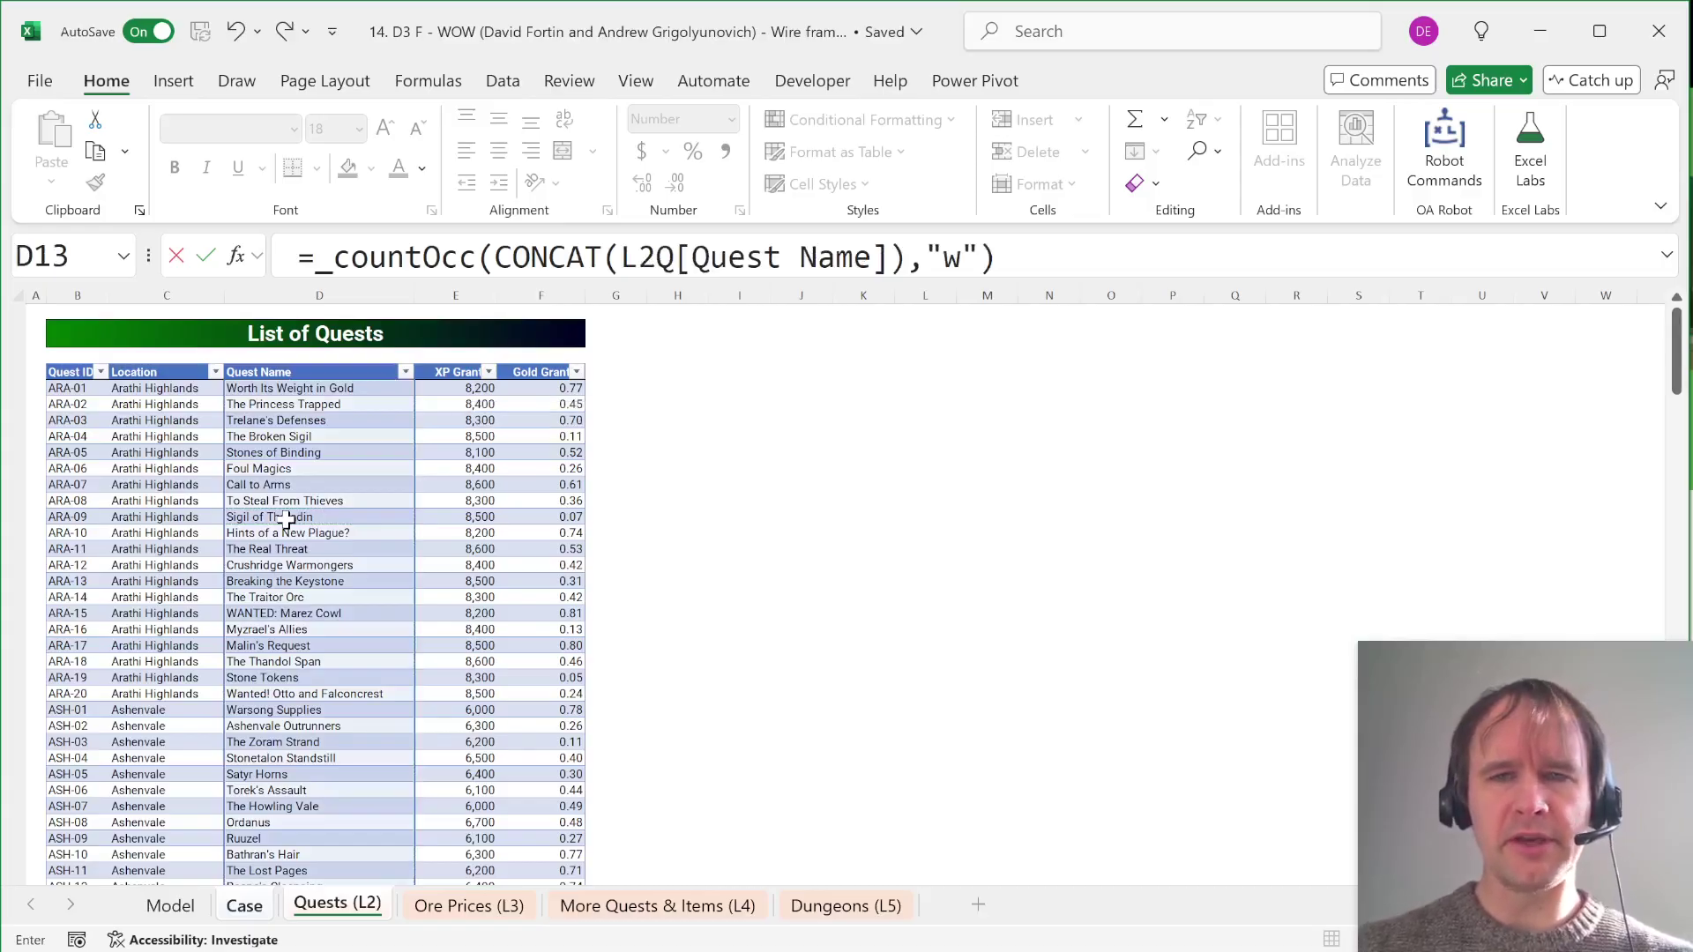
key(Return)
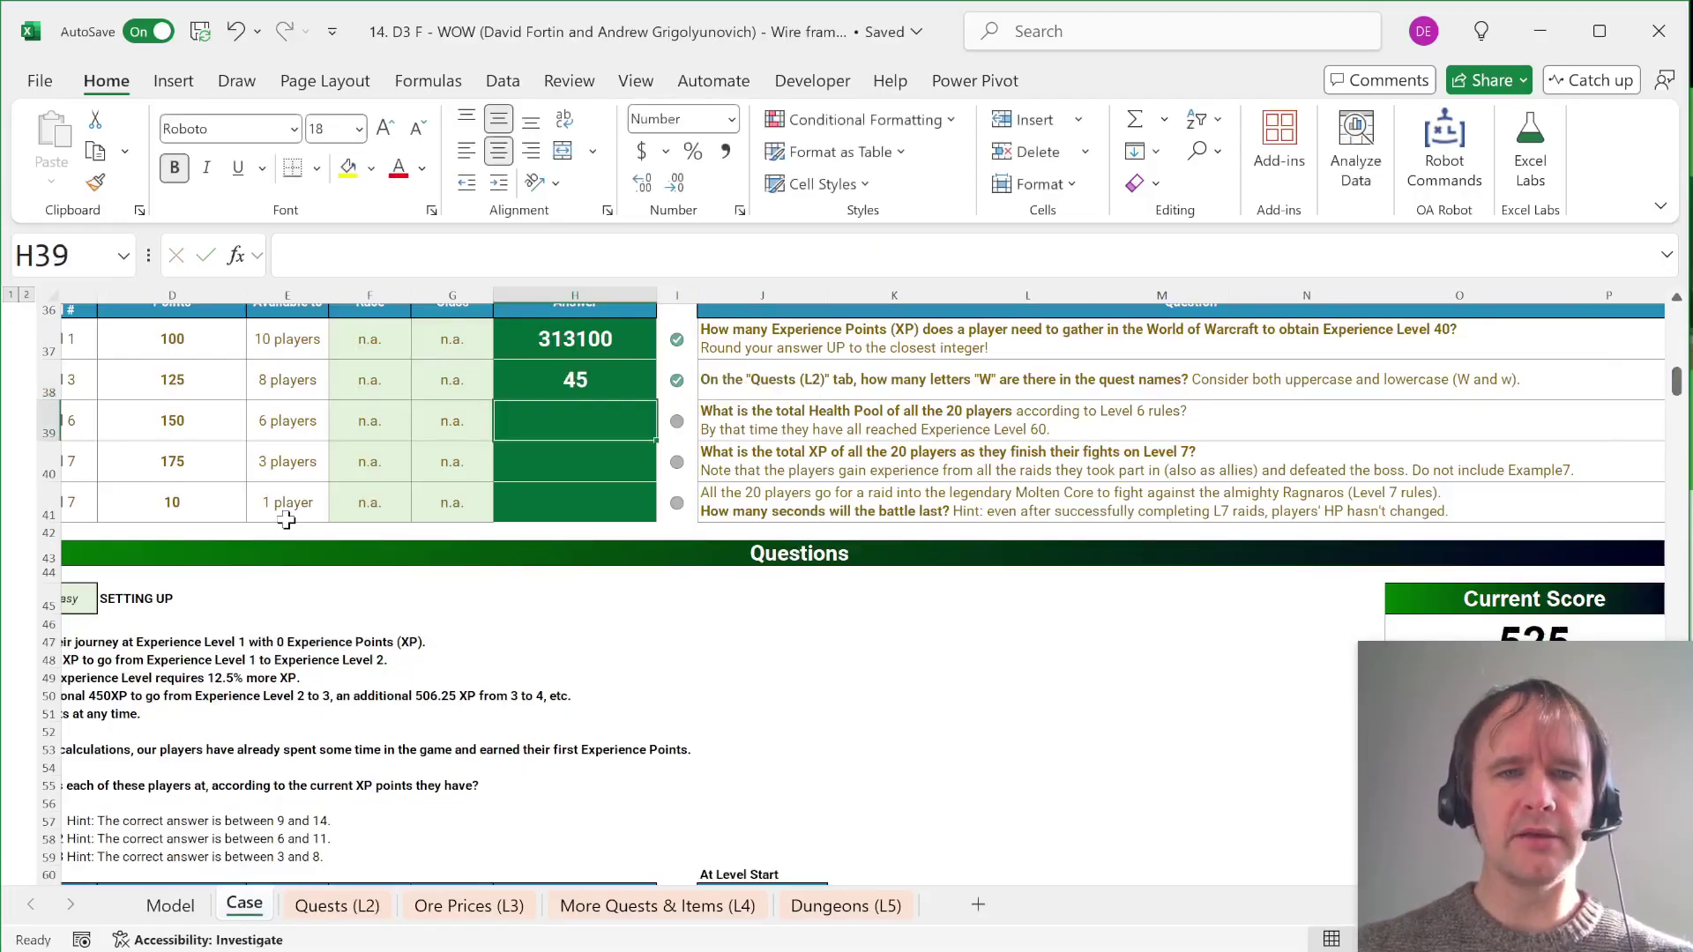
Step: Return to the Excel workbook and examine how the 01-Jan-2024 mining row's weekly cell colours match the resource legend on the Case sheet
key(ctrl+Page_Up)
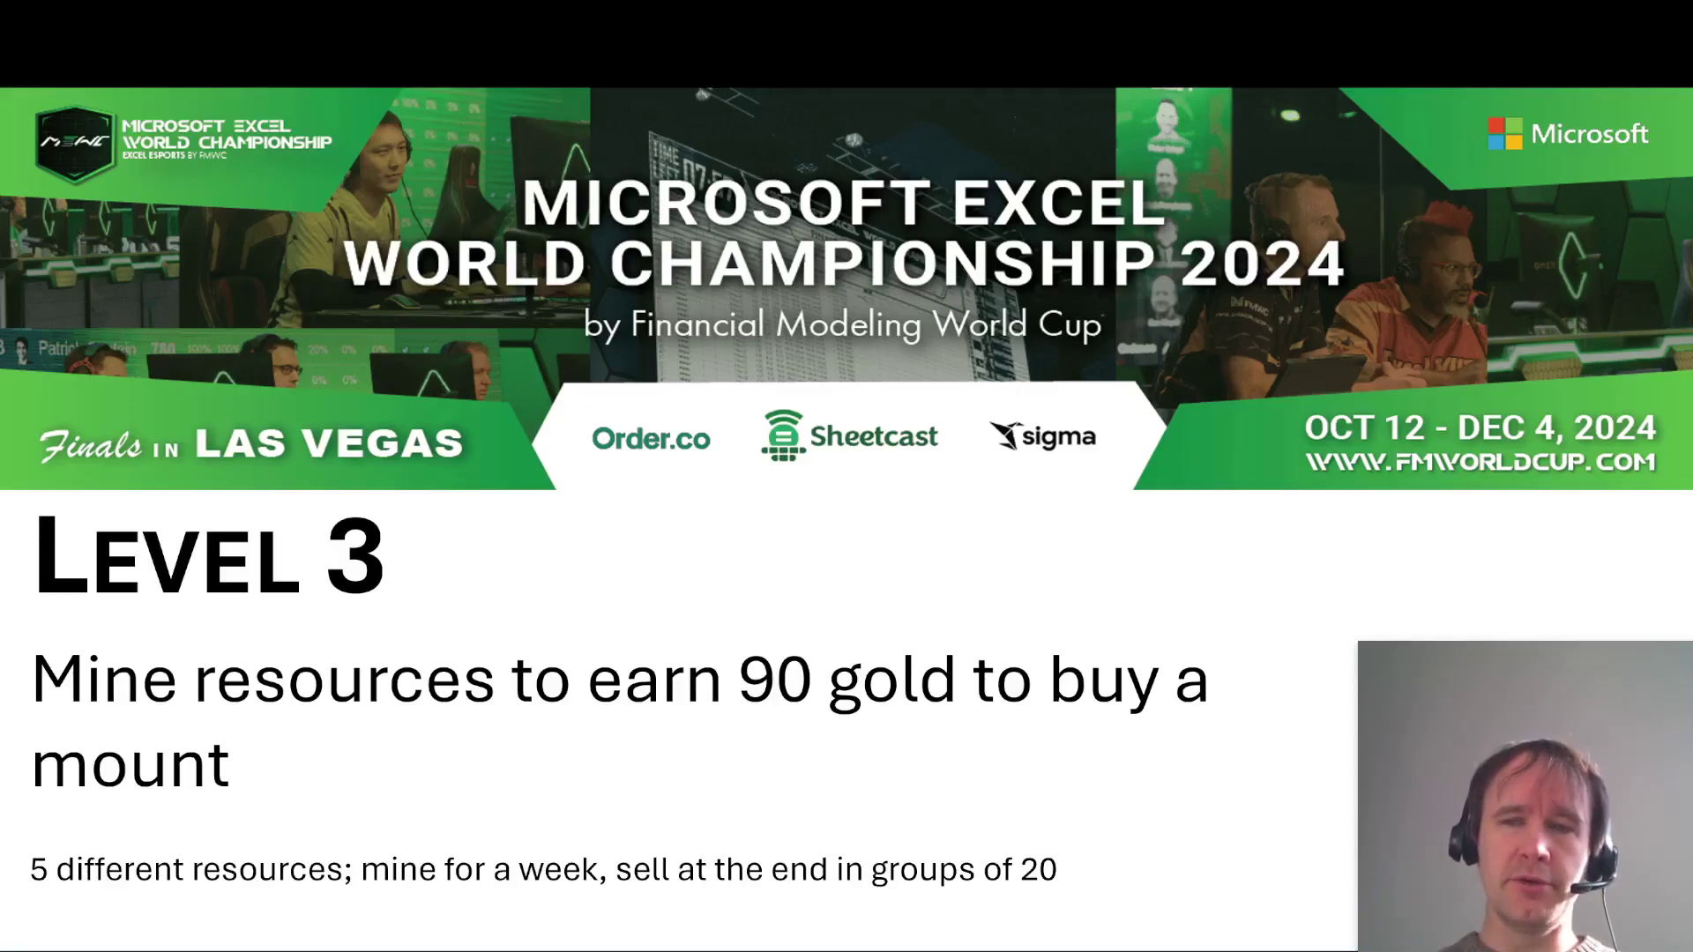
key(alt+Tab)
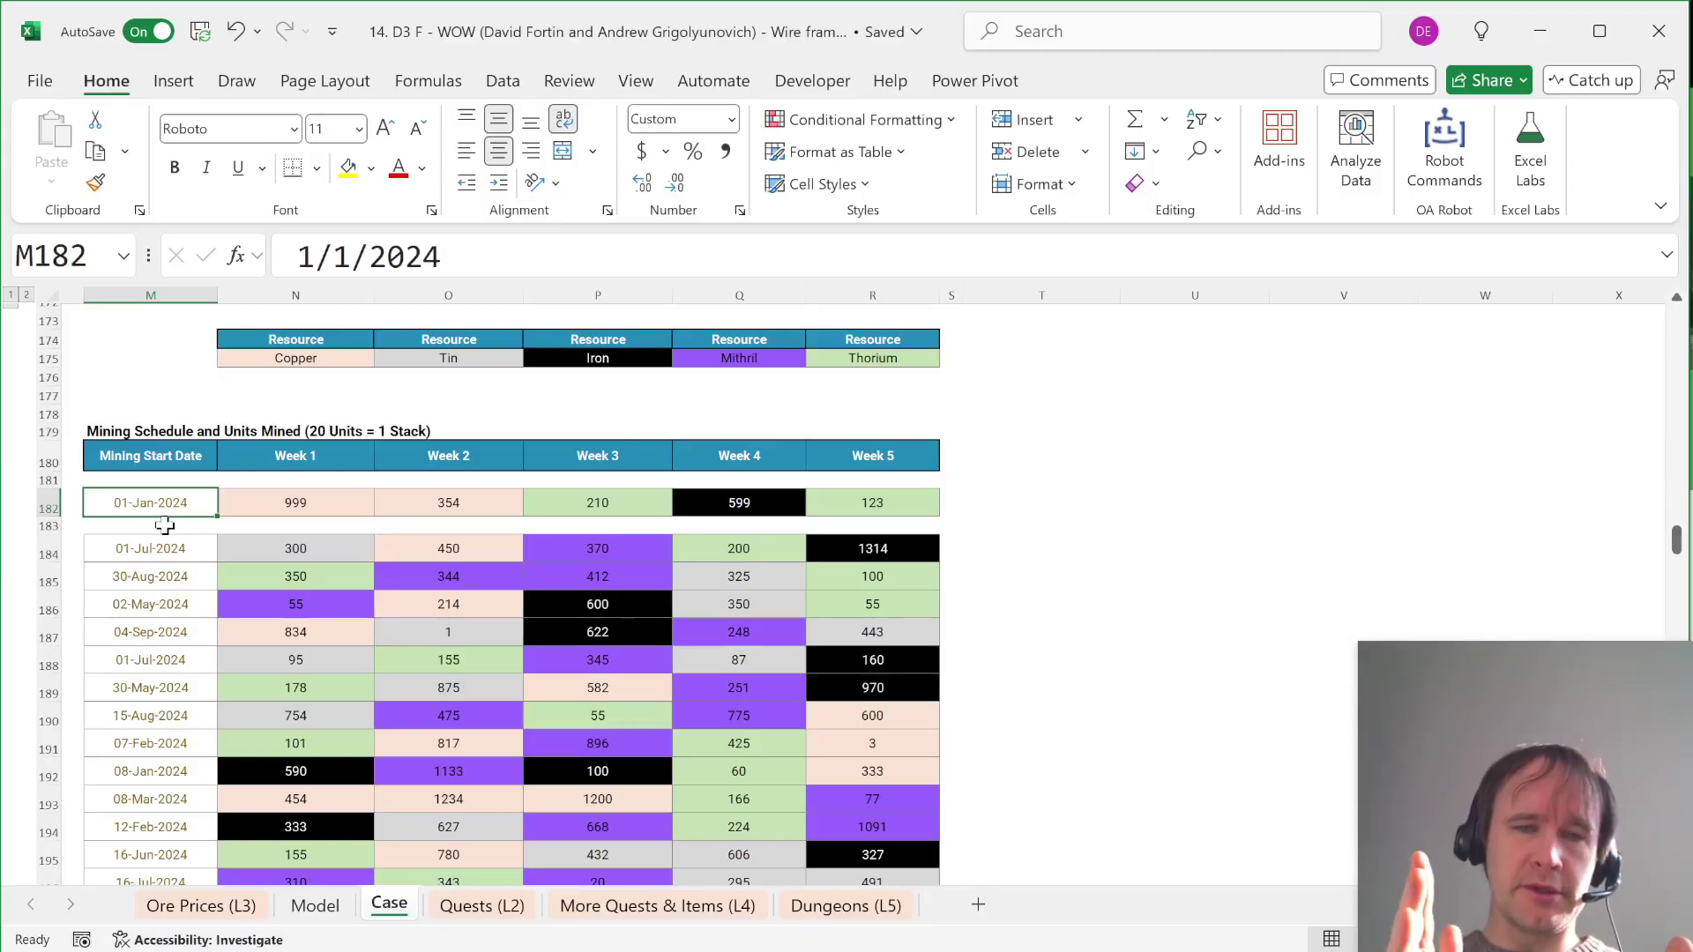
key(Right)
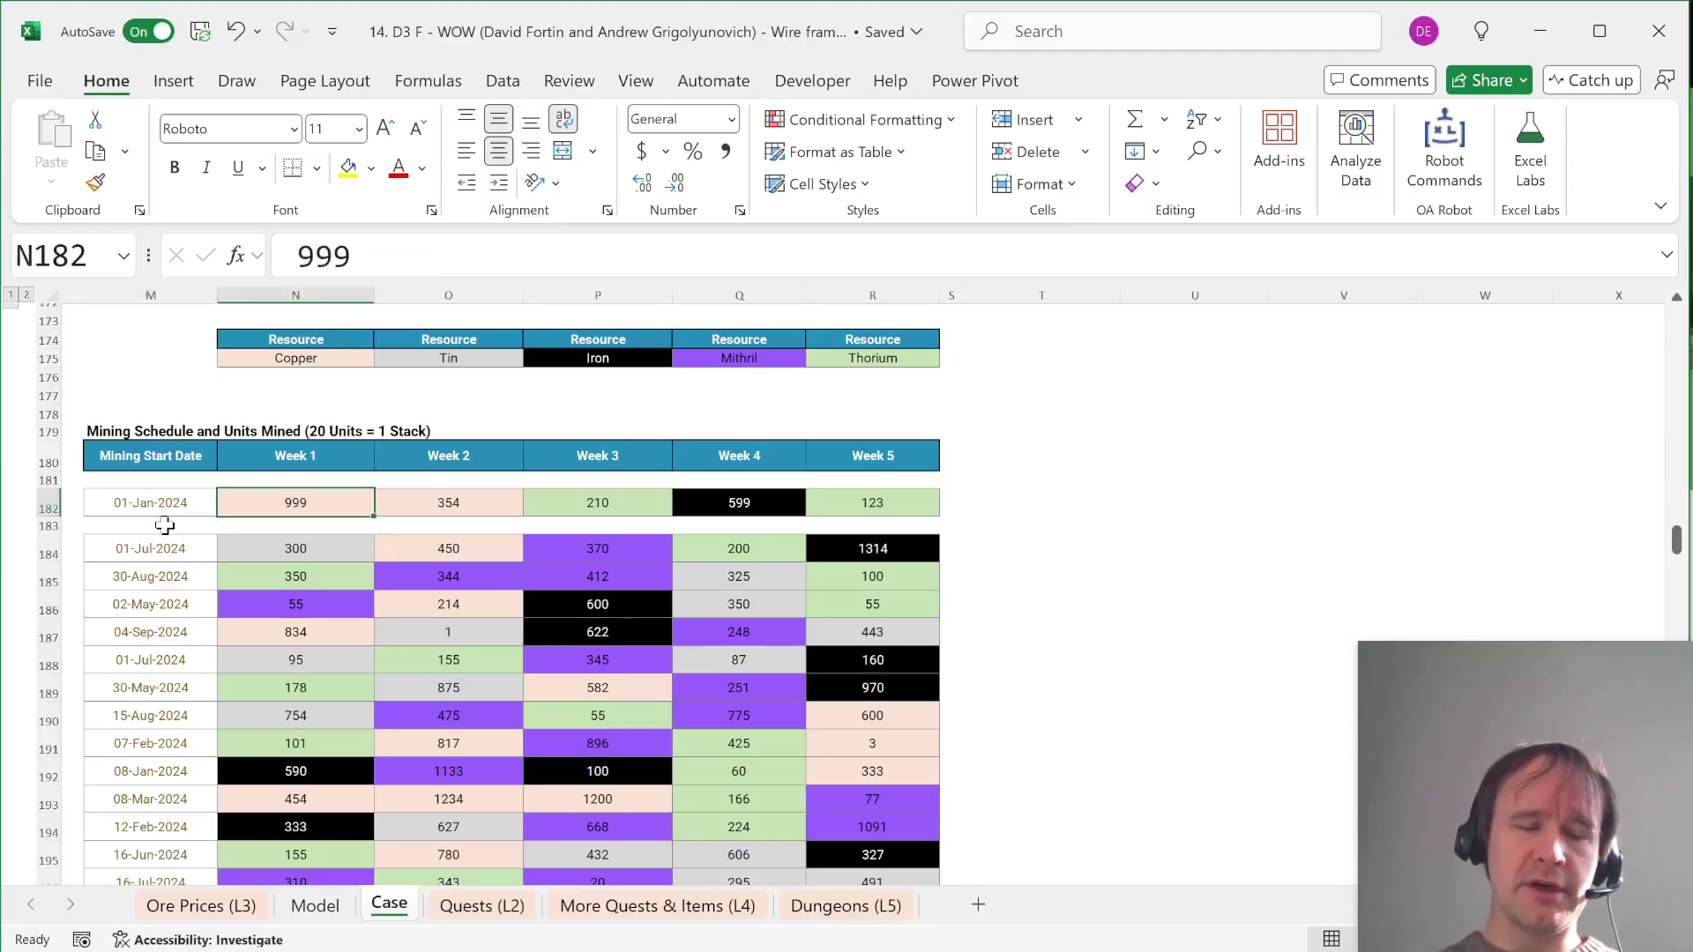
click(328, 361)
click(332, 504)
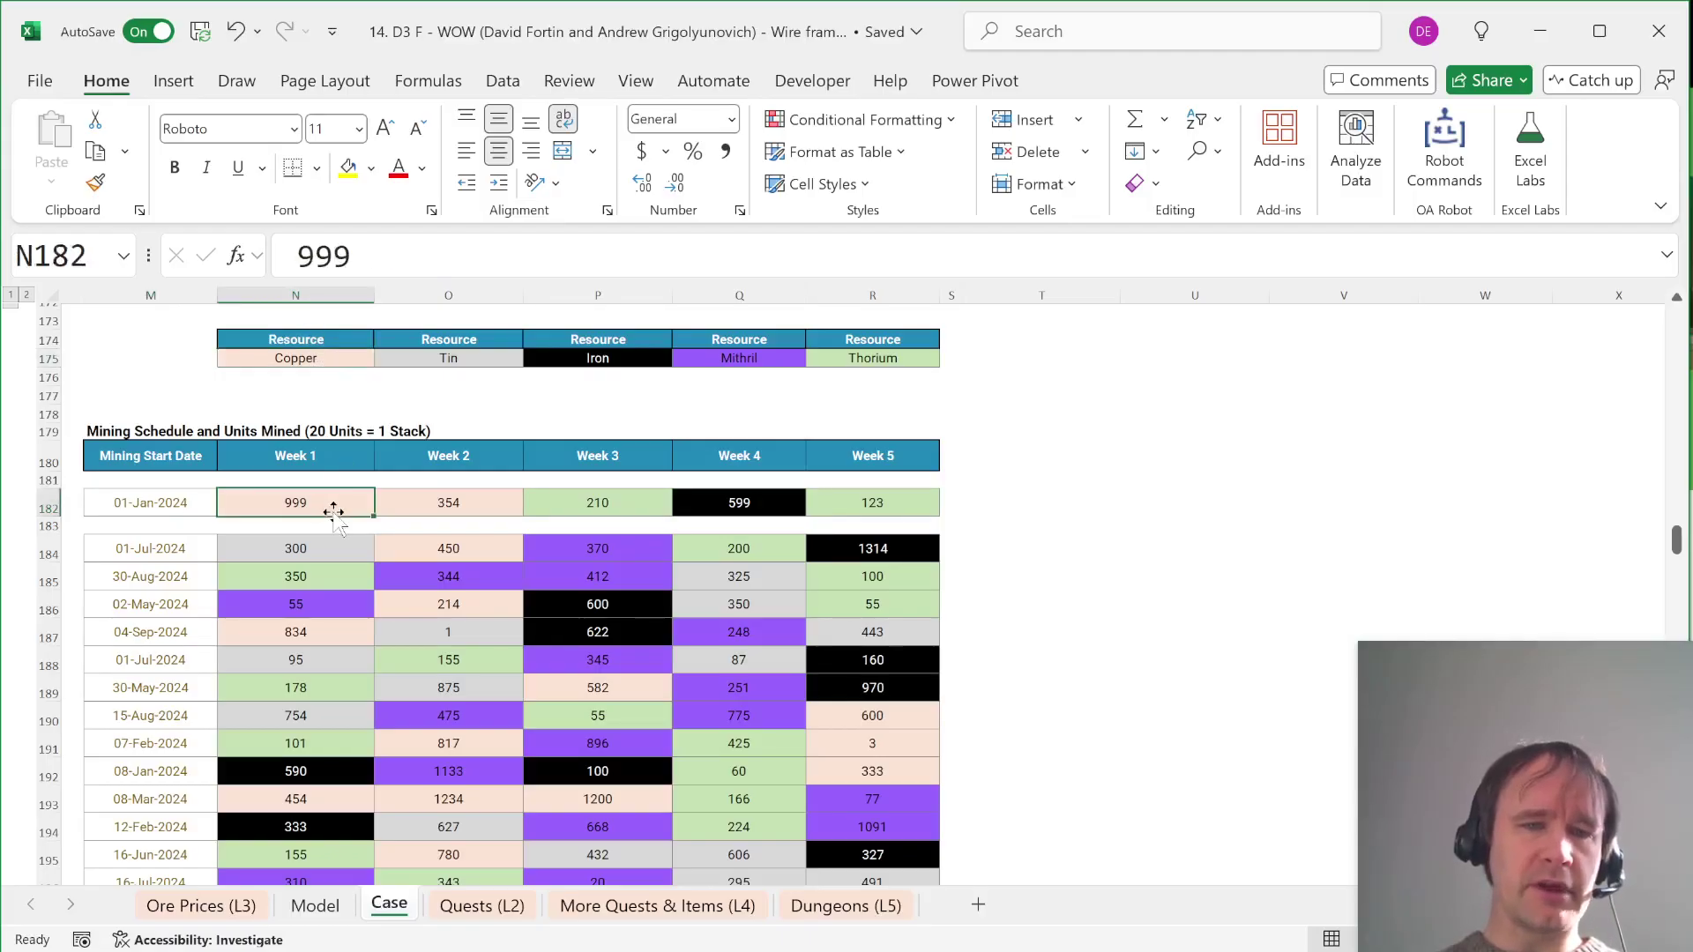
click(493, 506)
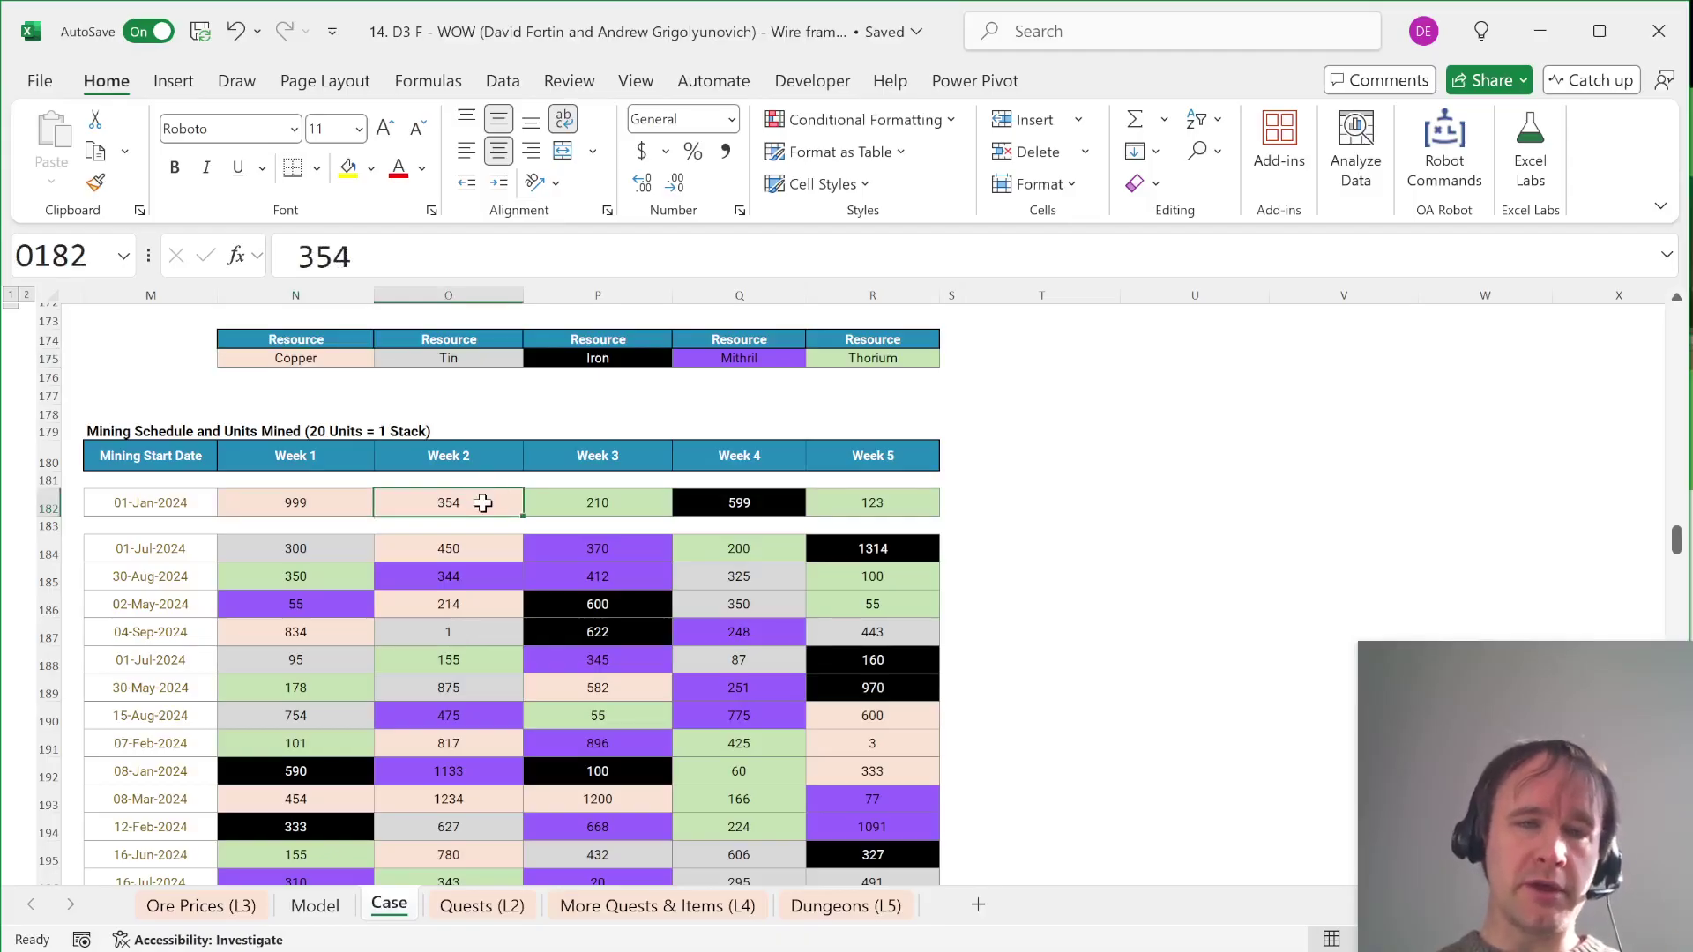
click(327, 504)
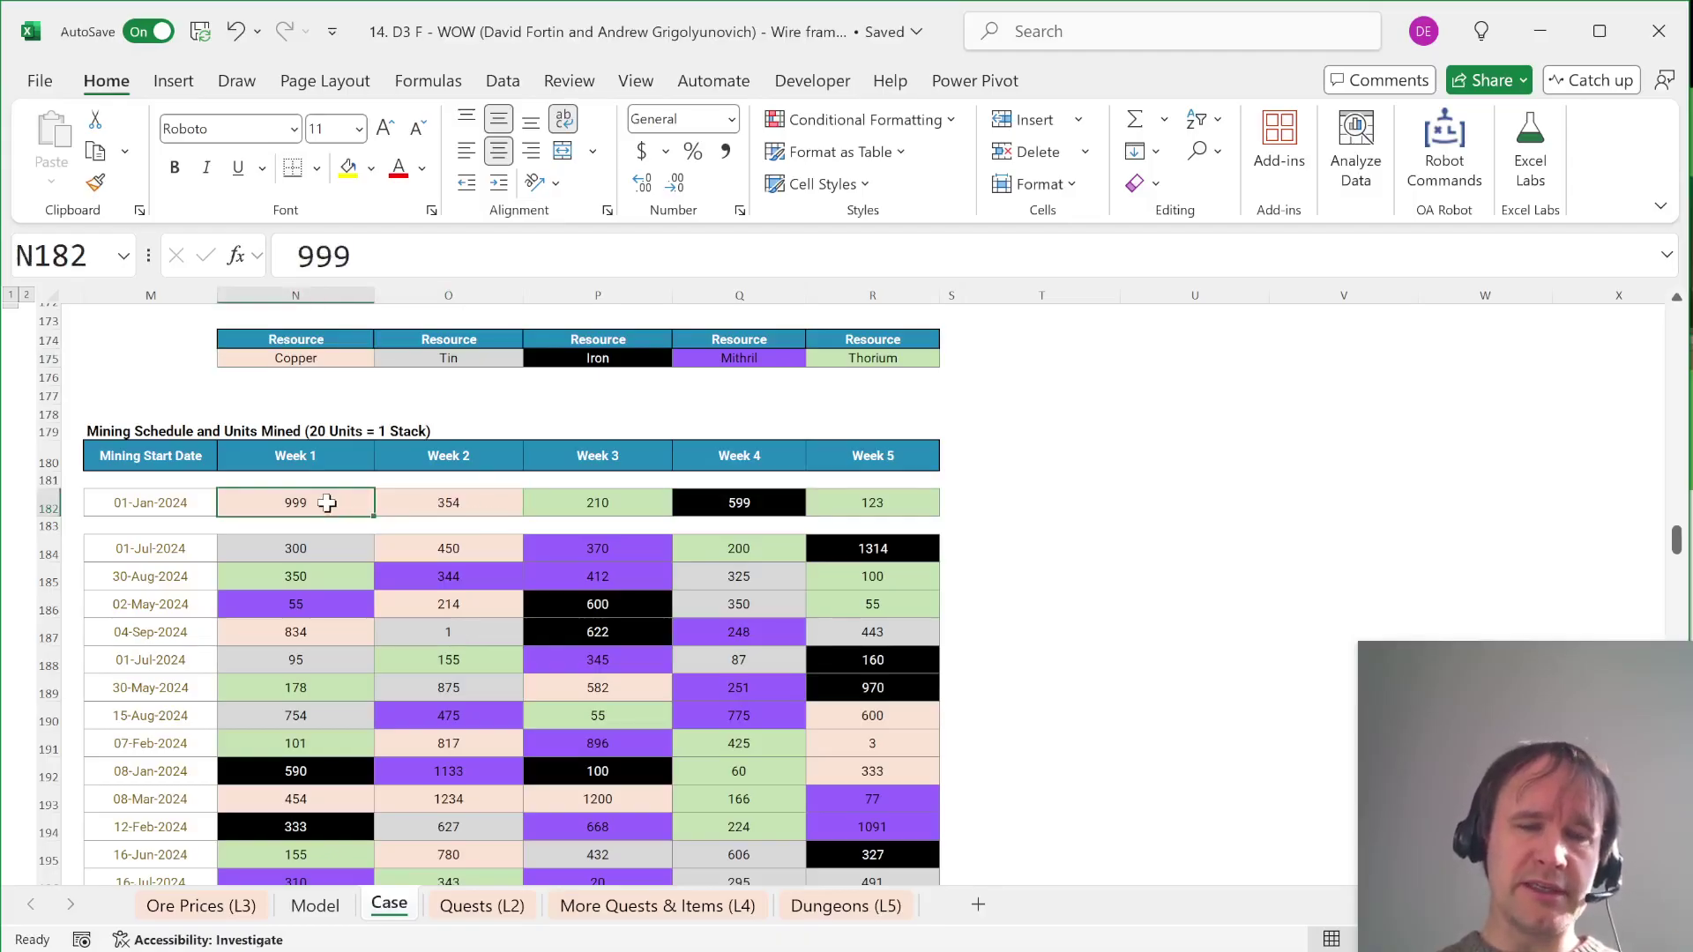
click(497, 502)
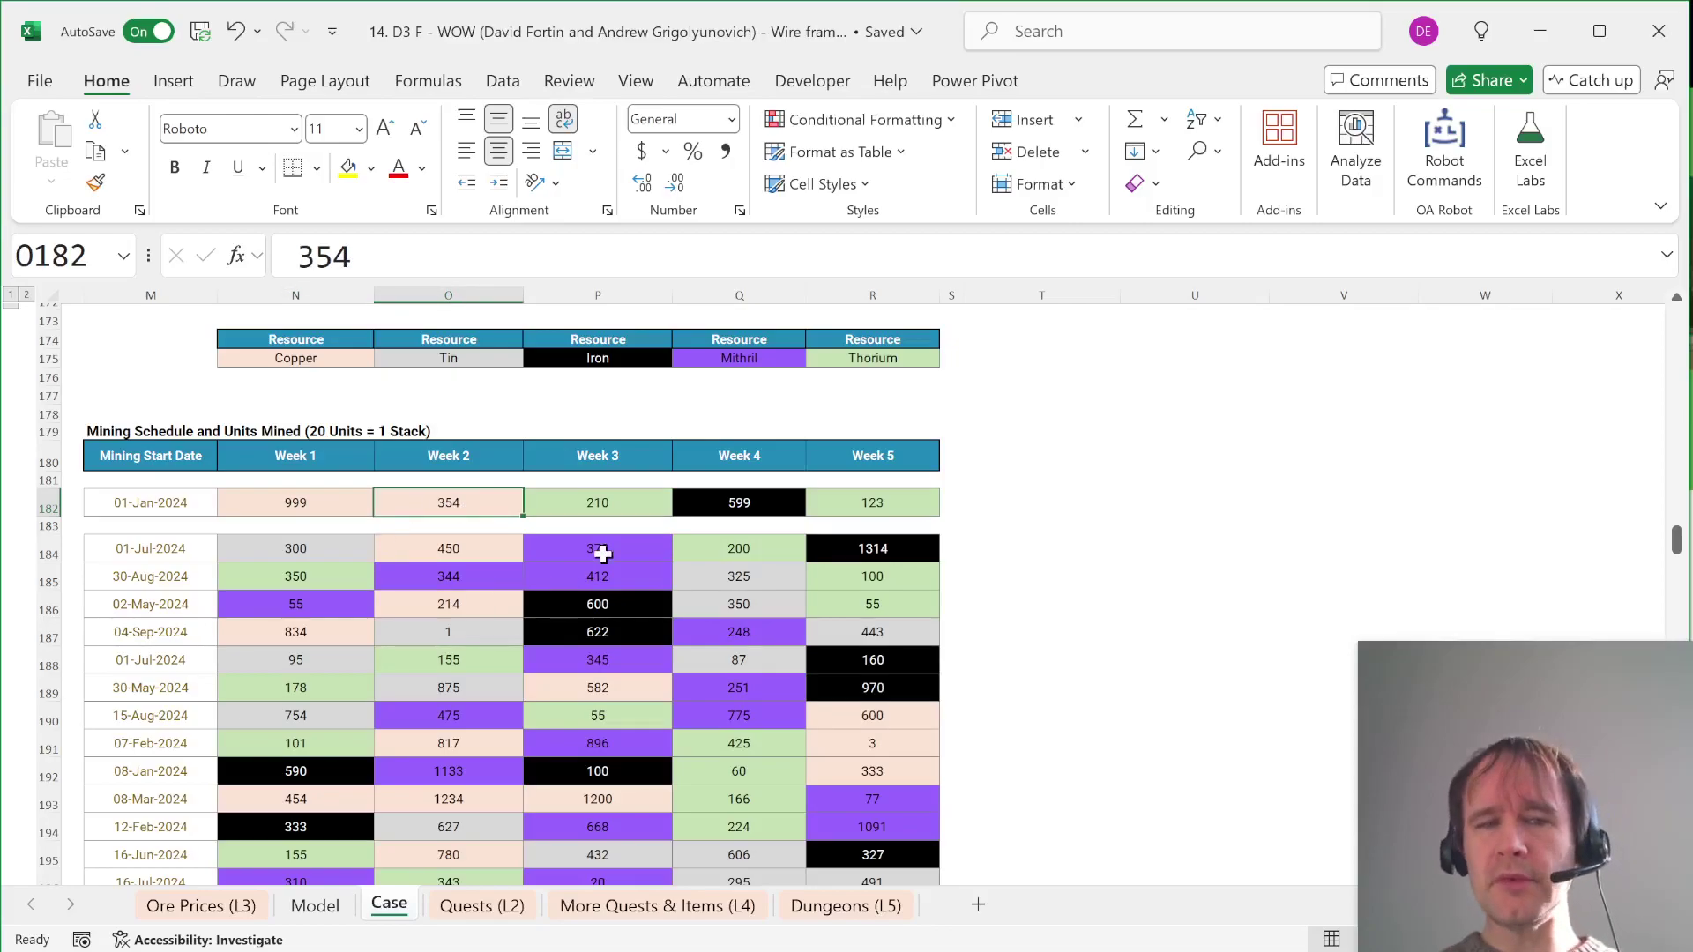
Step: Copy the mining schedule range N180:R203 and paste only its formats into the block starting at T180
click(278, 457)
key(ctrl+shift+Down)
key(ctrl+shift+Down)
key(ctrl+shift+Down)
key(ctrl+shift+Right)
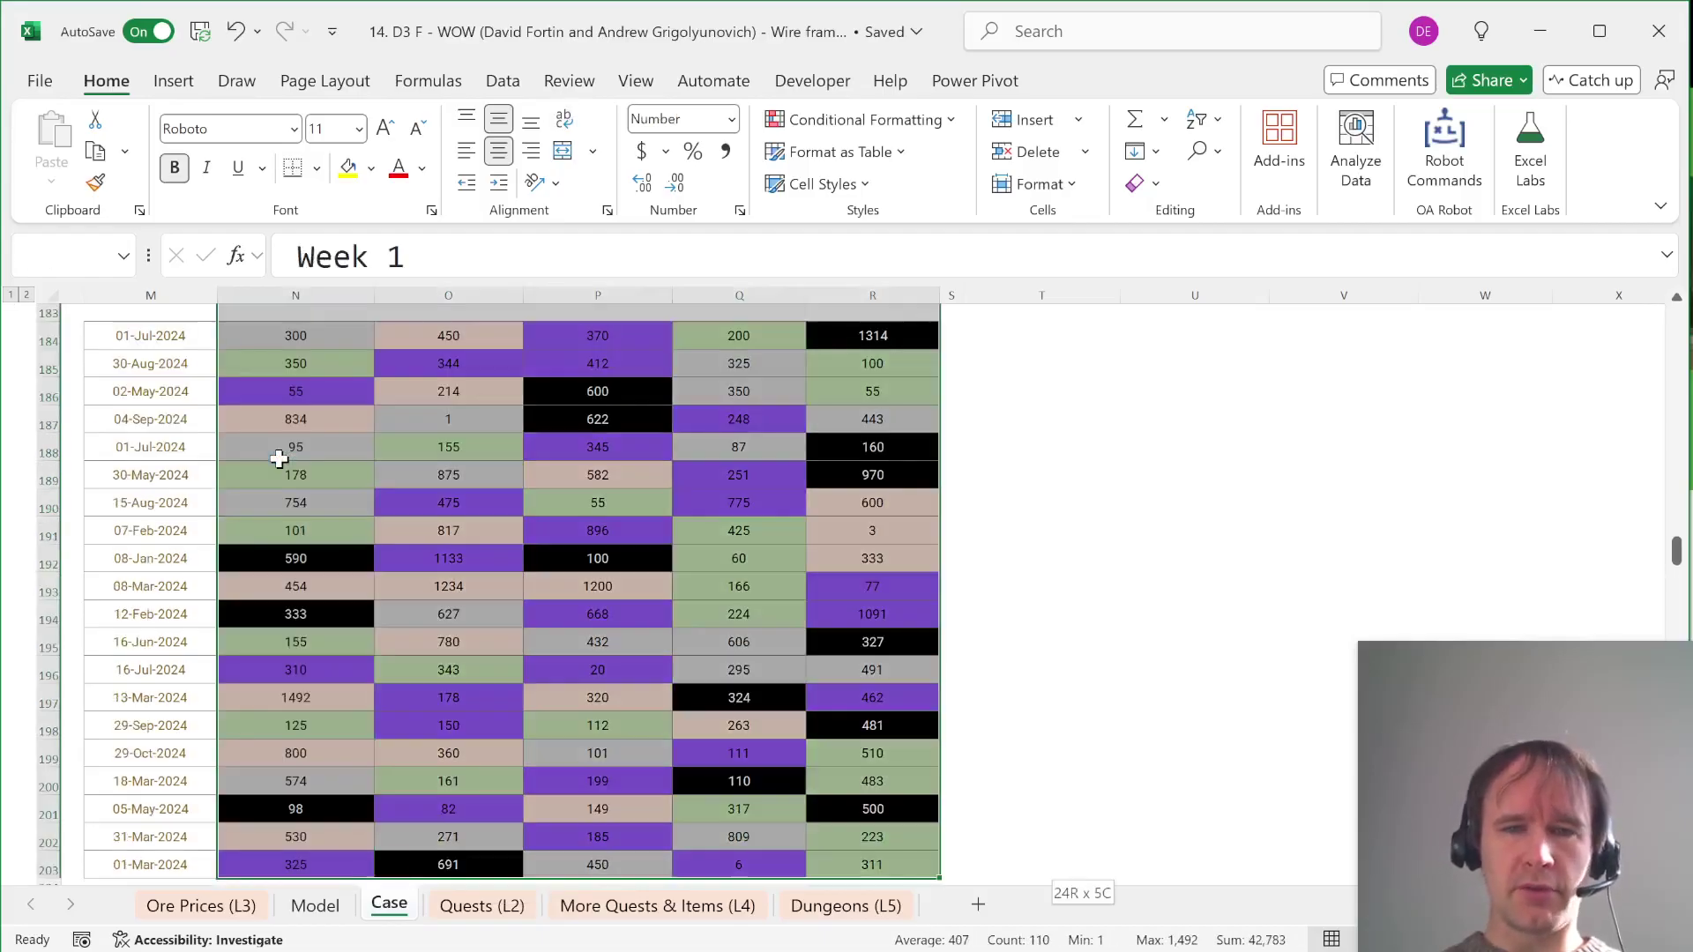
key(ctrl+c)
key(Right)
key(Right)
key(Right)
key(Right)
key(Right)
key(Right)
key(ctrl+alt+v)
key(t)
key(Return)
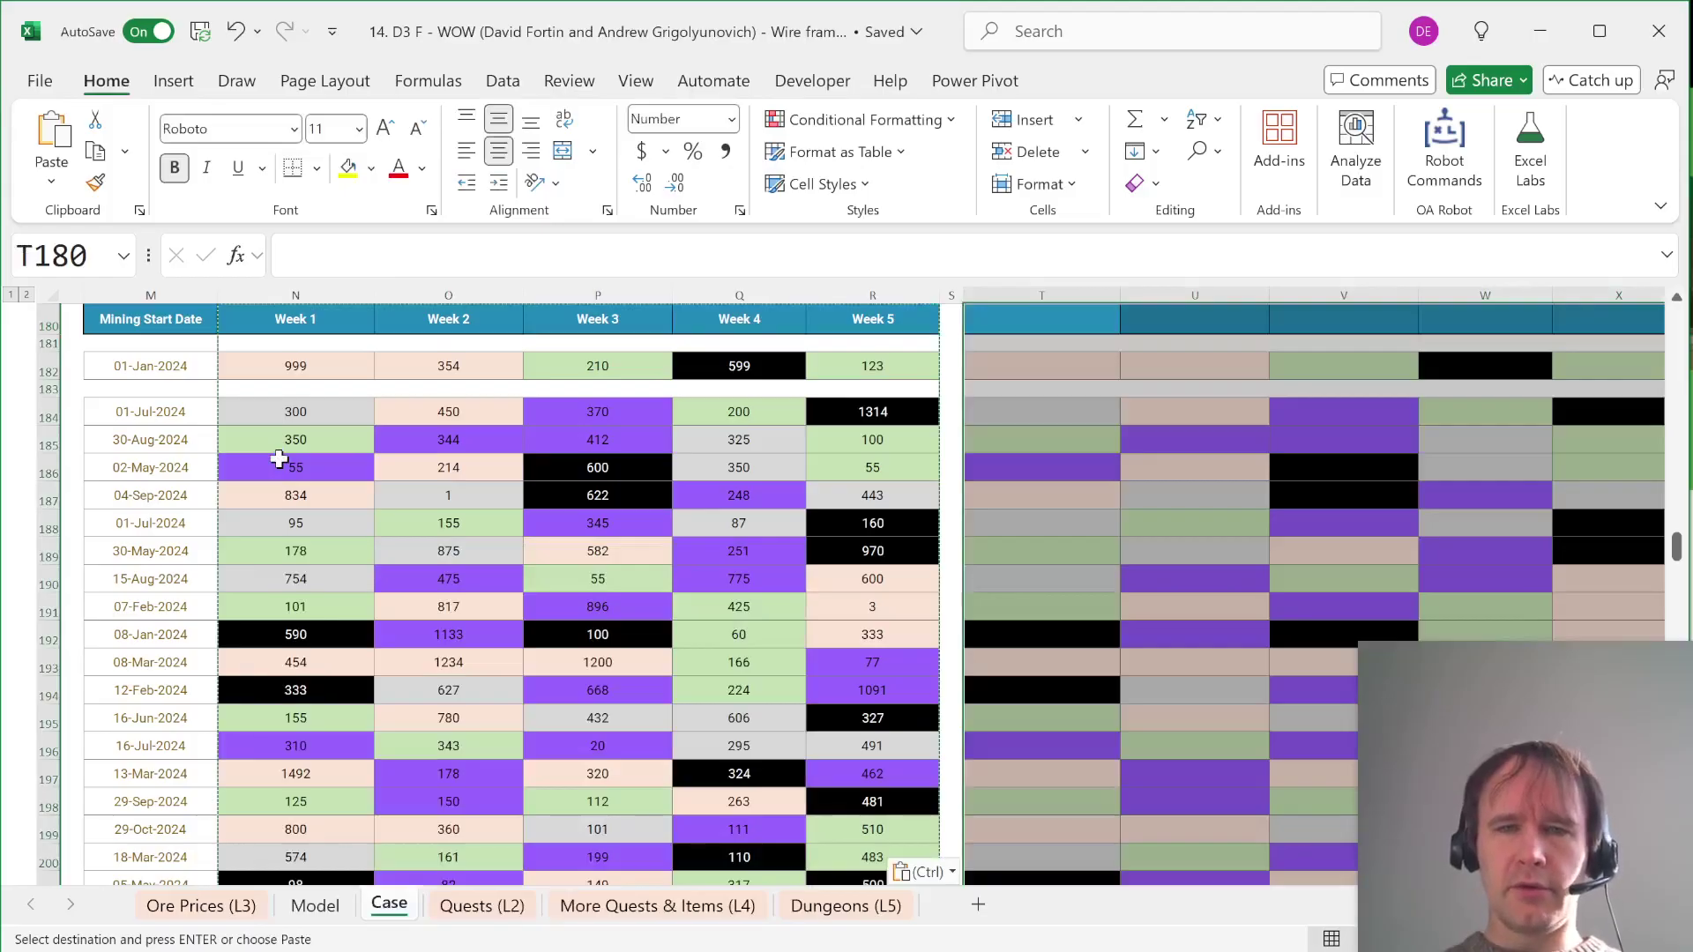
Step: Copy the Week 1 to Week 5 headers into T180:X180 above the formatted block
key(Left)
key(Left)
key(ctrl+shift+Left)
key(ctrl+c)
key(Right)
key(Right)
key(ctrl+v)
Step: Run the macro that writes each cell's fill colour number on the range T182:X203
key(Down)
key(Down)
key(shift+Right)
key(shift+Right)
key(shift+Right)
key(shift+Right)
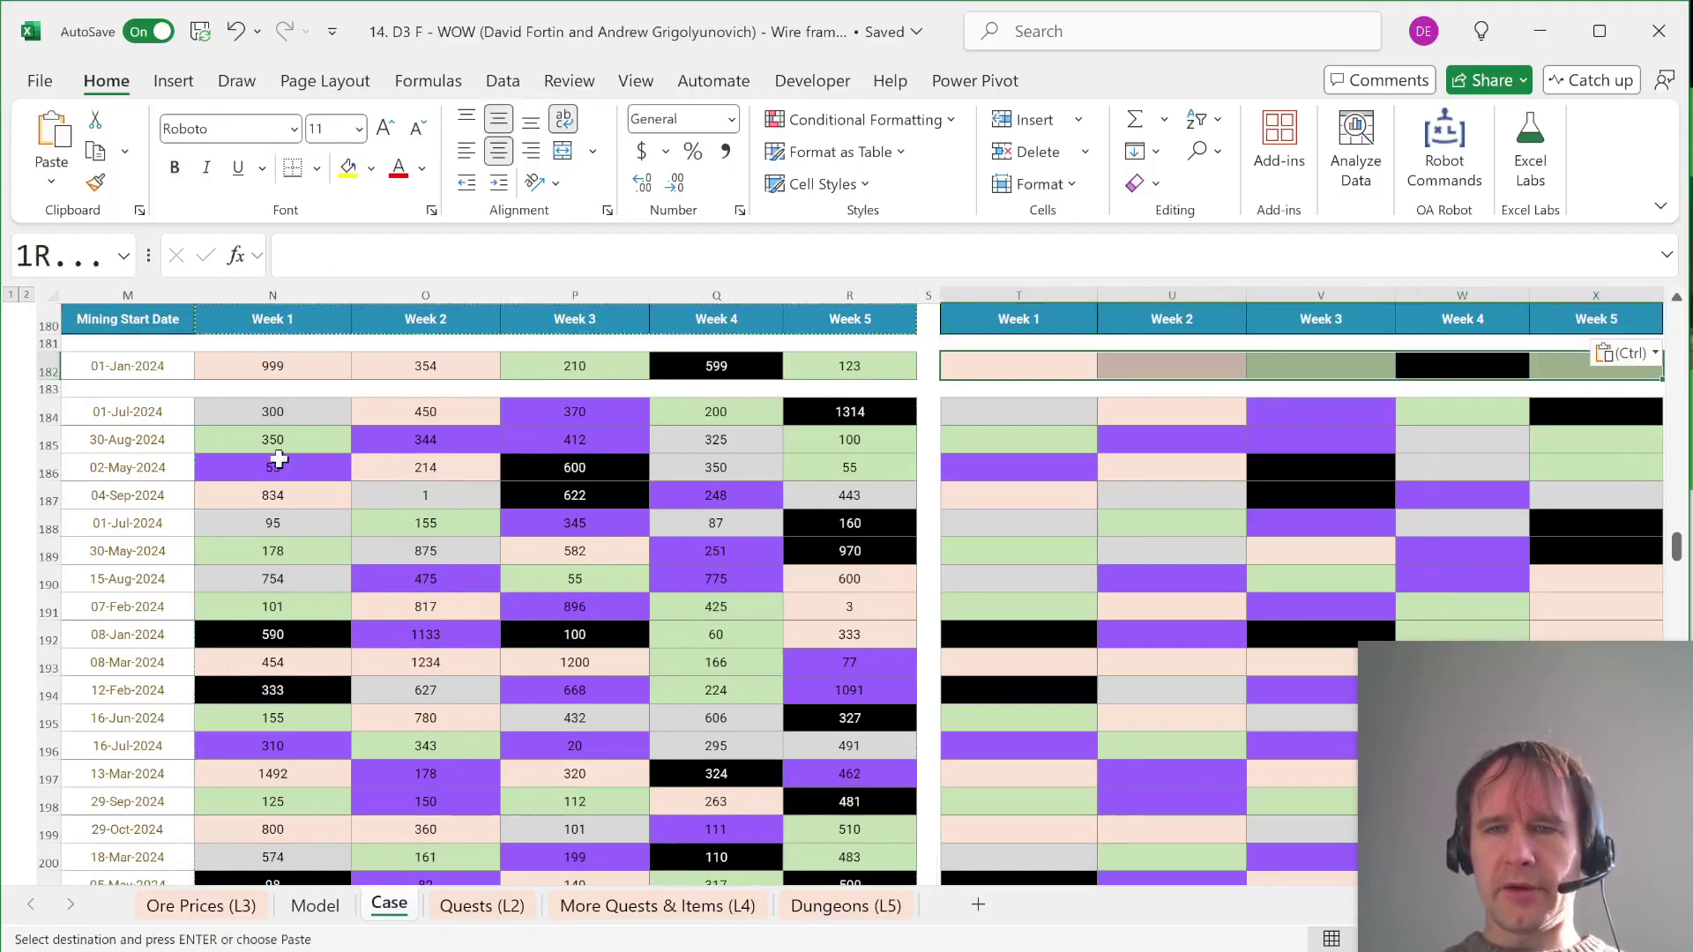
key(shift+Down)
key(shift+Down)
key(shift+Down)
key(shift+Down)
key(shift+Down)
key(shift+Down)
key(shift+Down)
key(shift+Down)
key(shift+Down)
key(shift+Down)
key(shift+Down)
key(shift+Down)
key(shift+Down)
key(shift+Down)
key(shift+Down)
key(shift+Down)
key(shift+Down)
key(shift+Down)
key(shift+Down)
key(shift+Down)
scroll(278, 459, down, 1)
key(alt+F8)
key(Down)
key(Down)
key(Down)
key(Return)
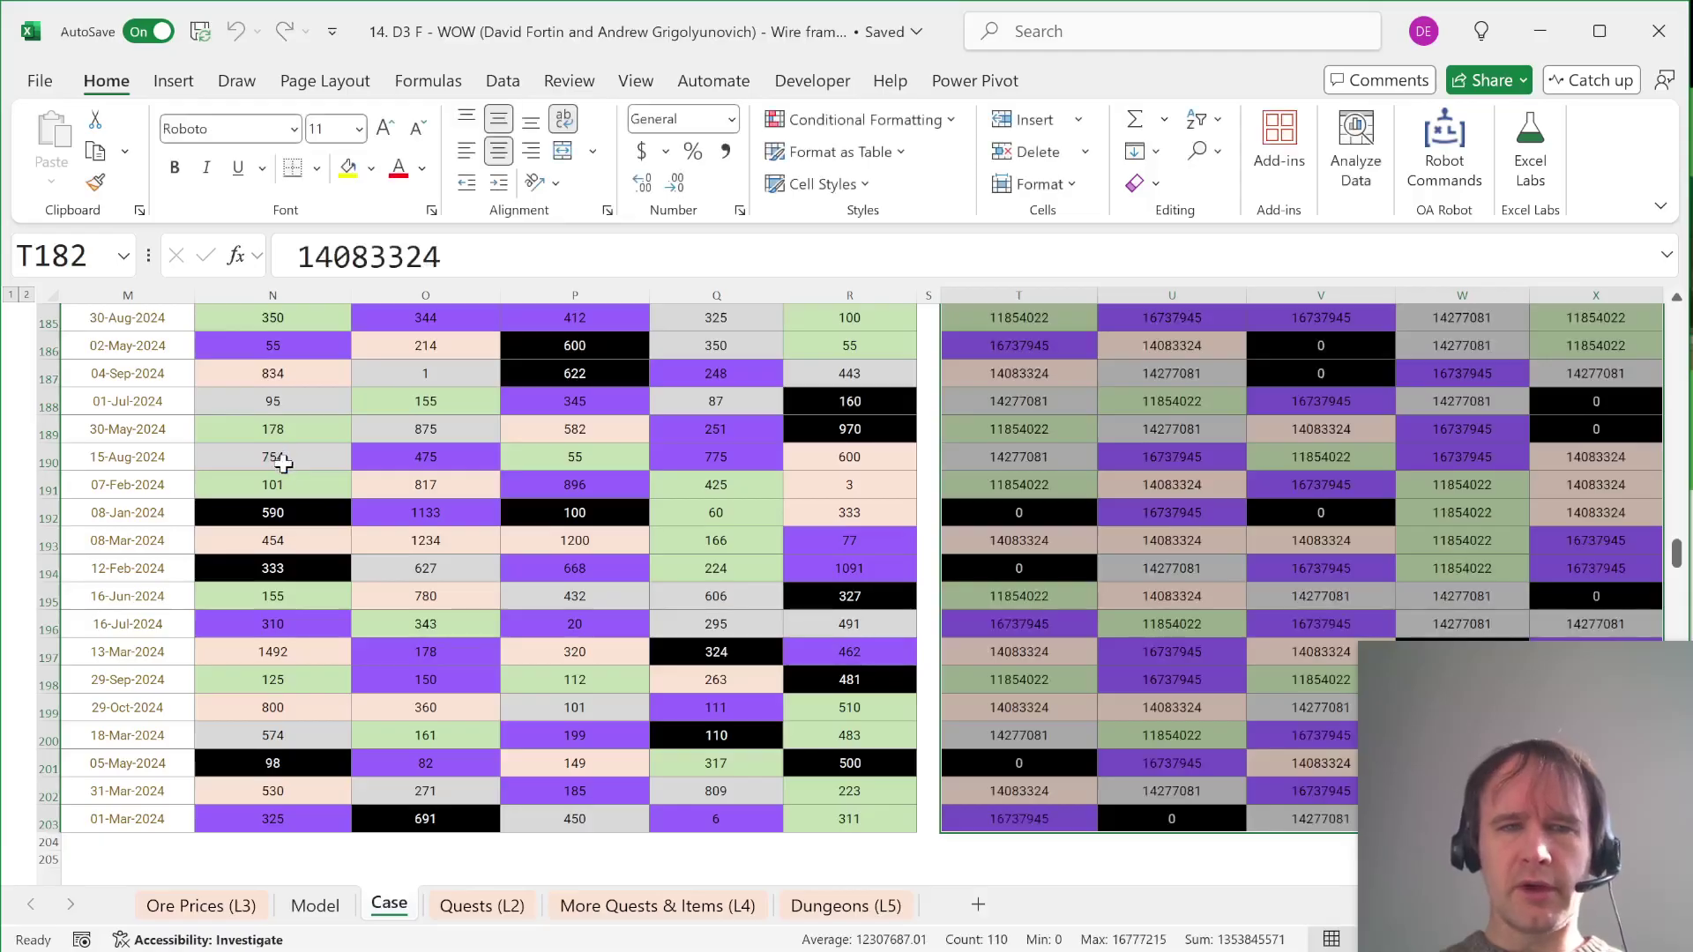
scroll(274, 459, up, 4)
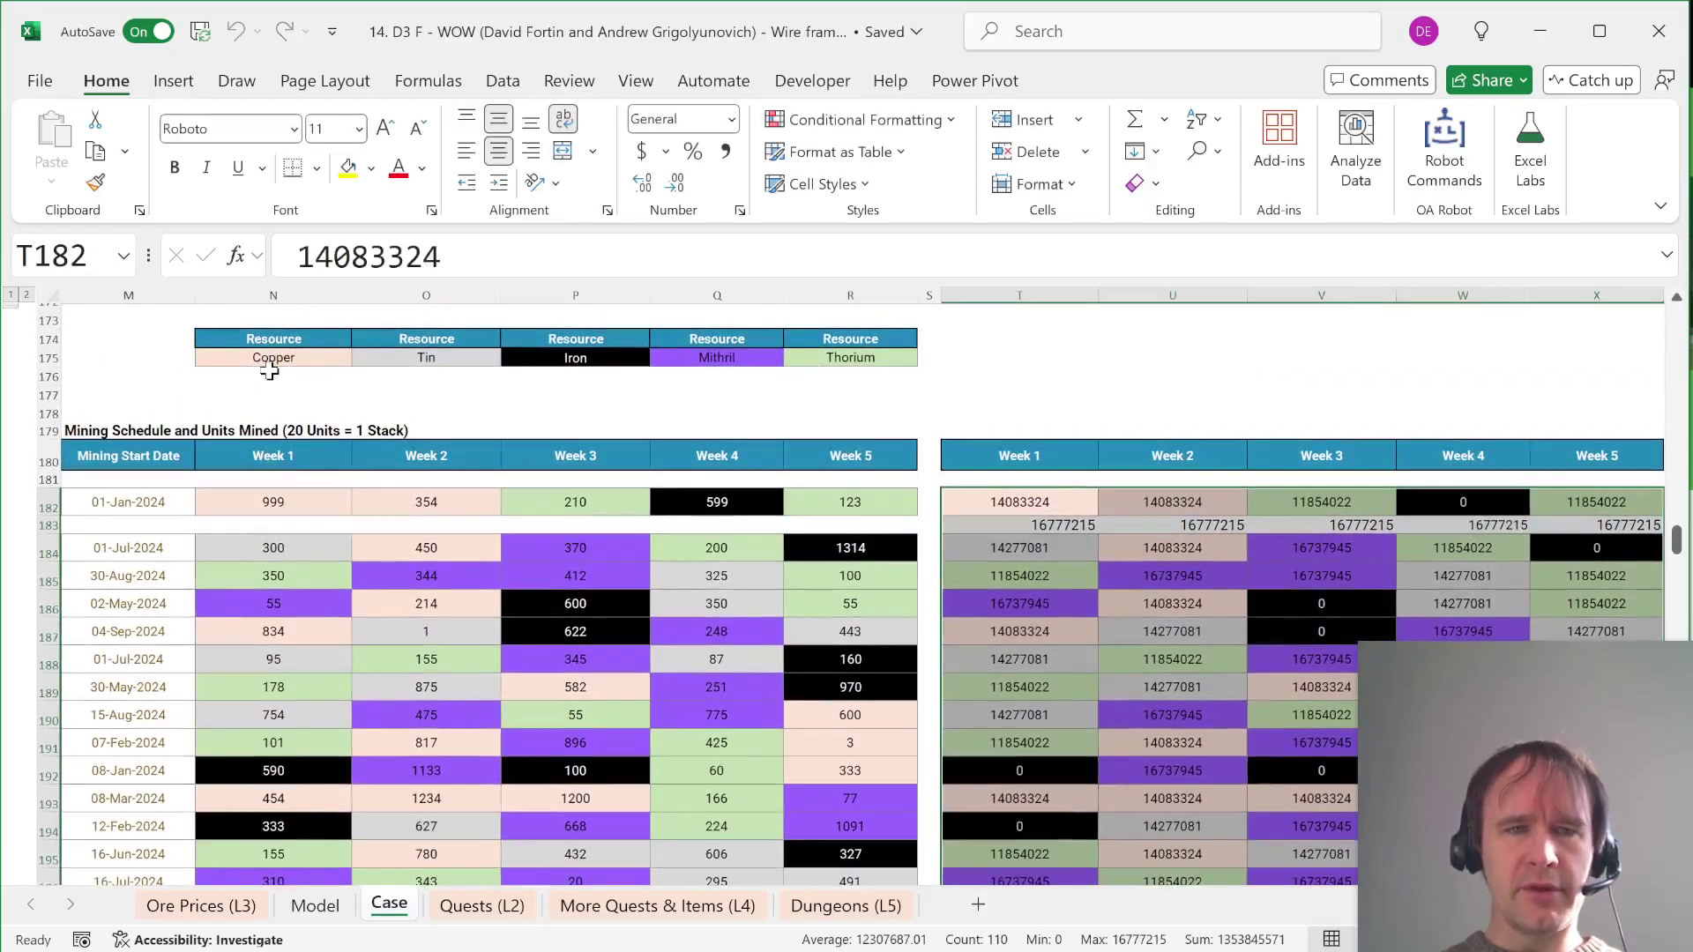
Step: Duplicate the resource legend cells N175:R175 into row 176 and run the fill colour number macro on N176:R176
click(270, 373)
key(Up)
key(ctrl+shift+Right)
key(shift+Down)
key(ctrl+d)
key(Down)
key(ctrl+shift+Right)
key(alt+F8)
key(Down)
key(Down)
key(Return)
Step: In Y182, enter =XLOOKUP(T182:X203,N176:R176,N175:R175) to convert the schedule's colour numbers into resource names
scroll(839, 551, right, 3)
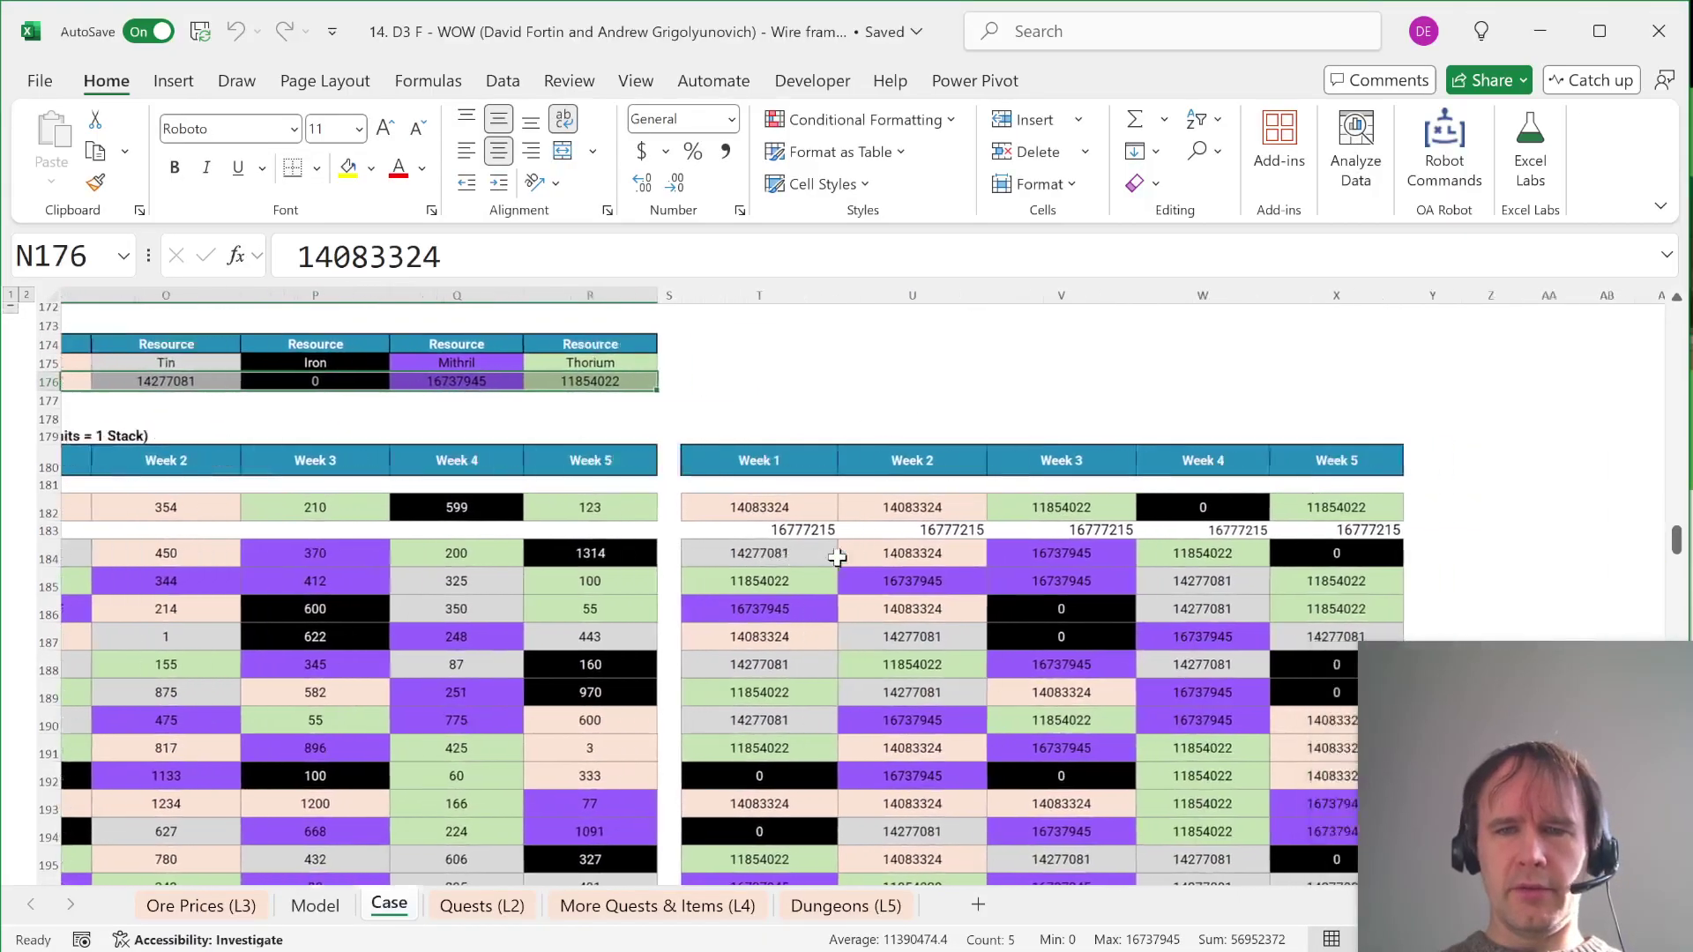
scroll(1146, 490, right, 1)
click(1088, 500)
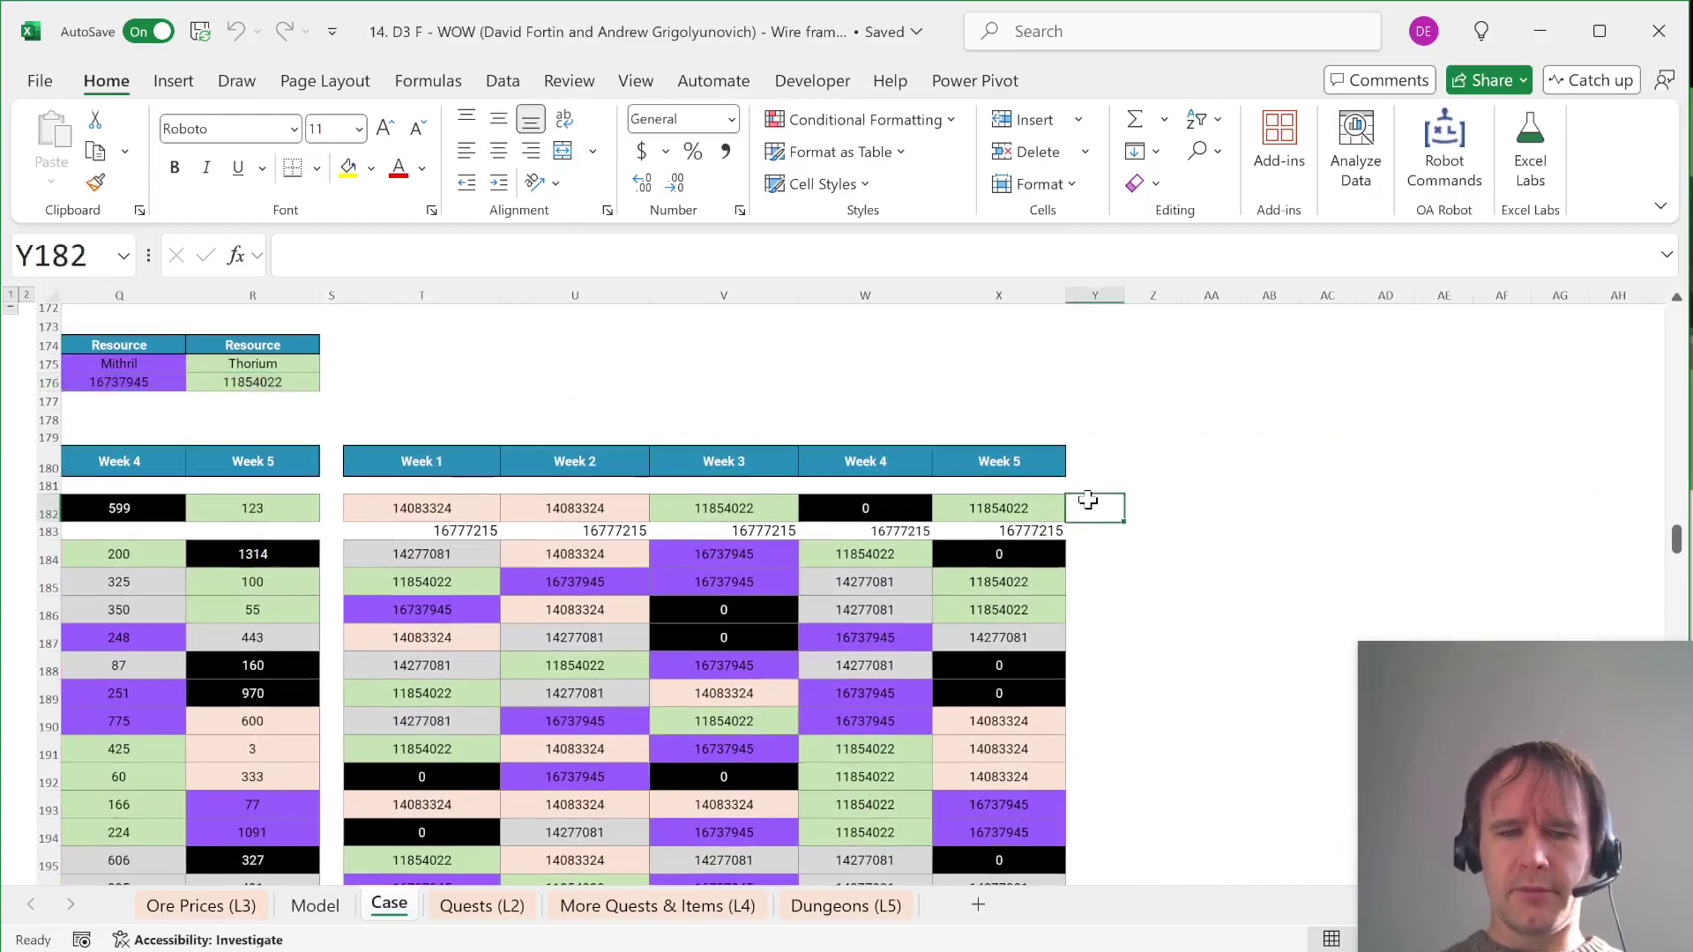
text(=xl)
key(Tab)
key(Left)
key(ctrl+shift+Left)
key(ctrl+shift+Down)
text(,)
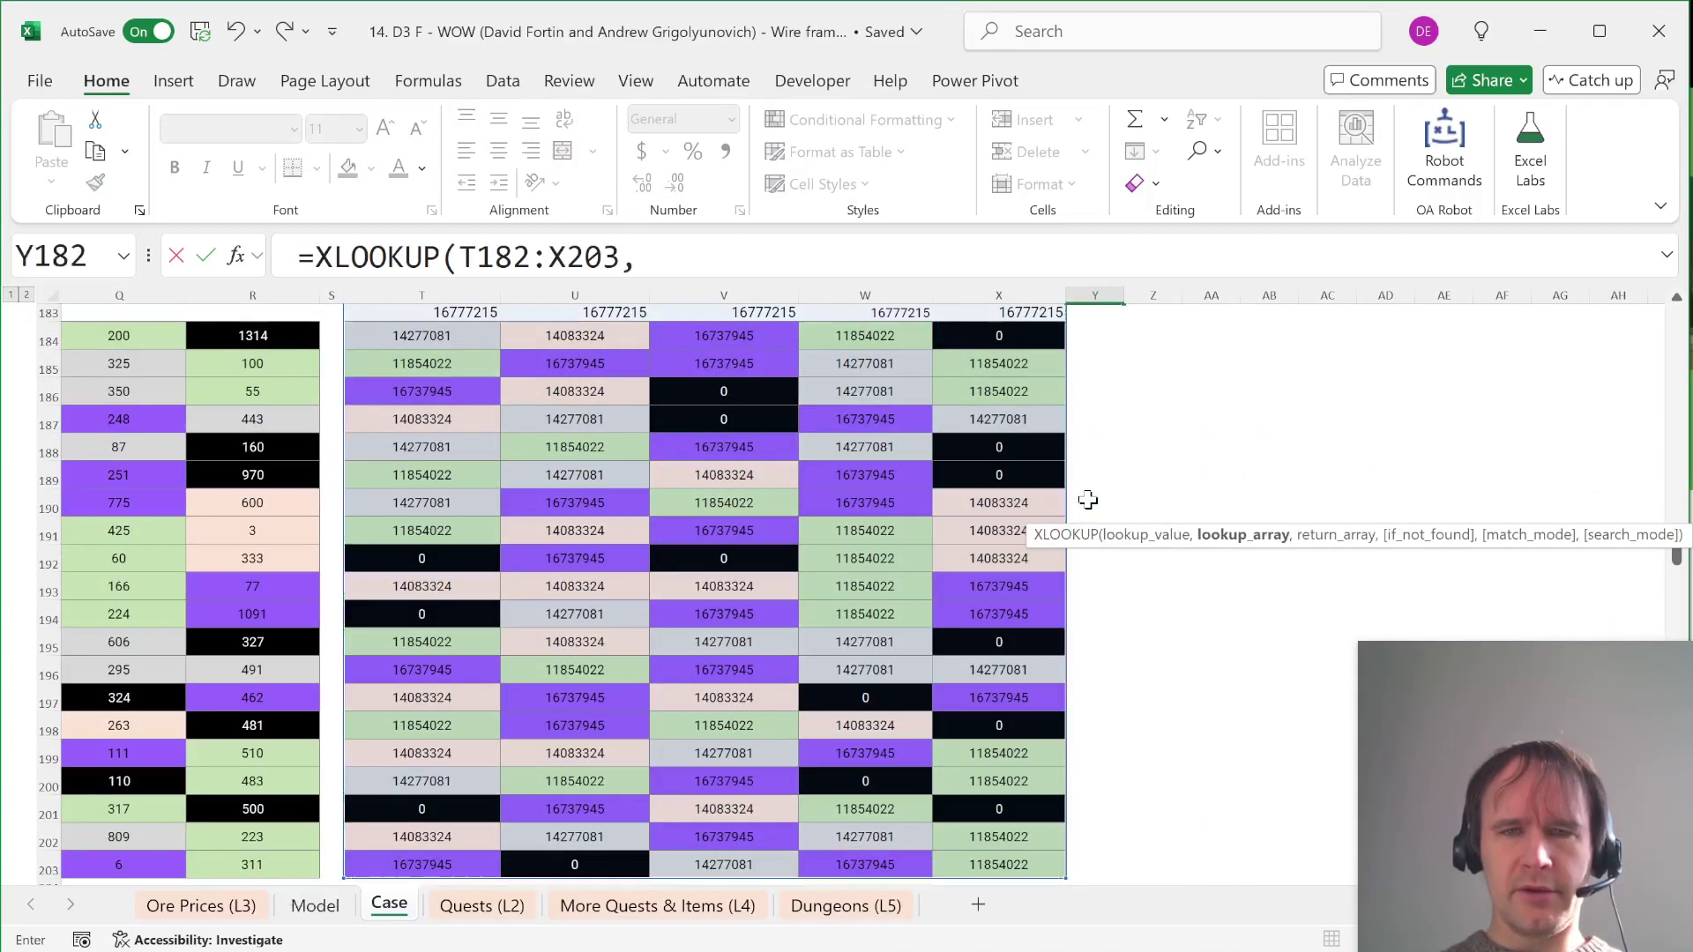
key(Up)
key(Up)
key(Up)
key(Up)
key(Up)
key(Up)
key(ctrl+Left)
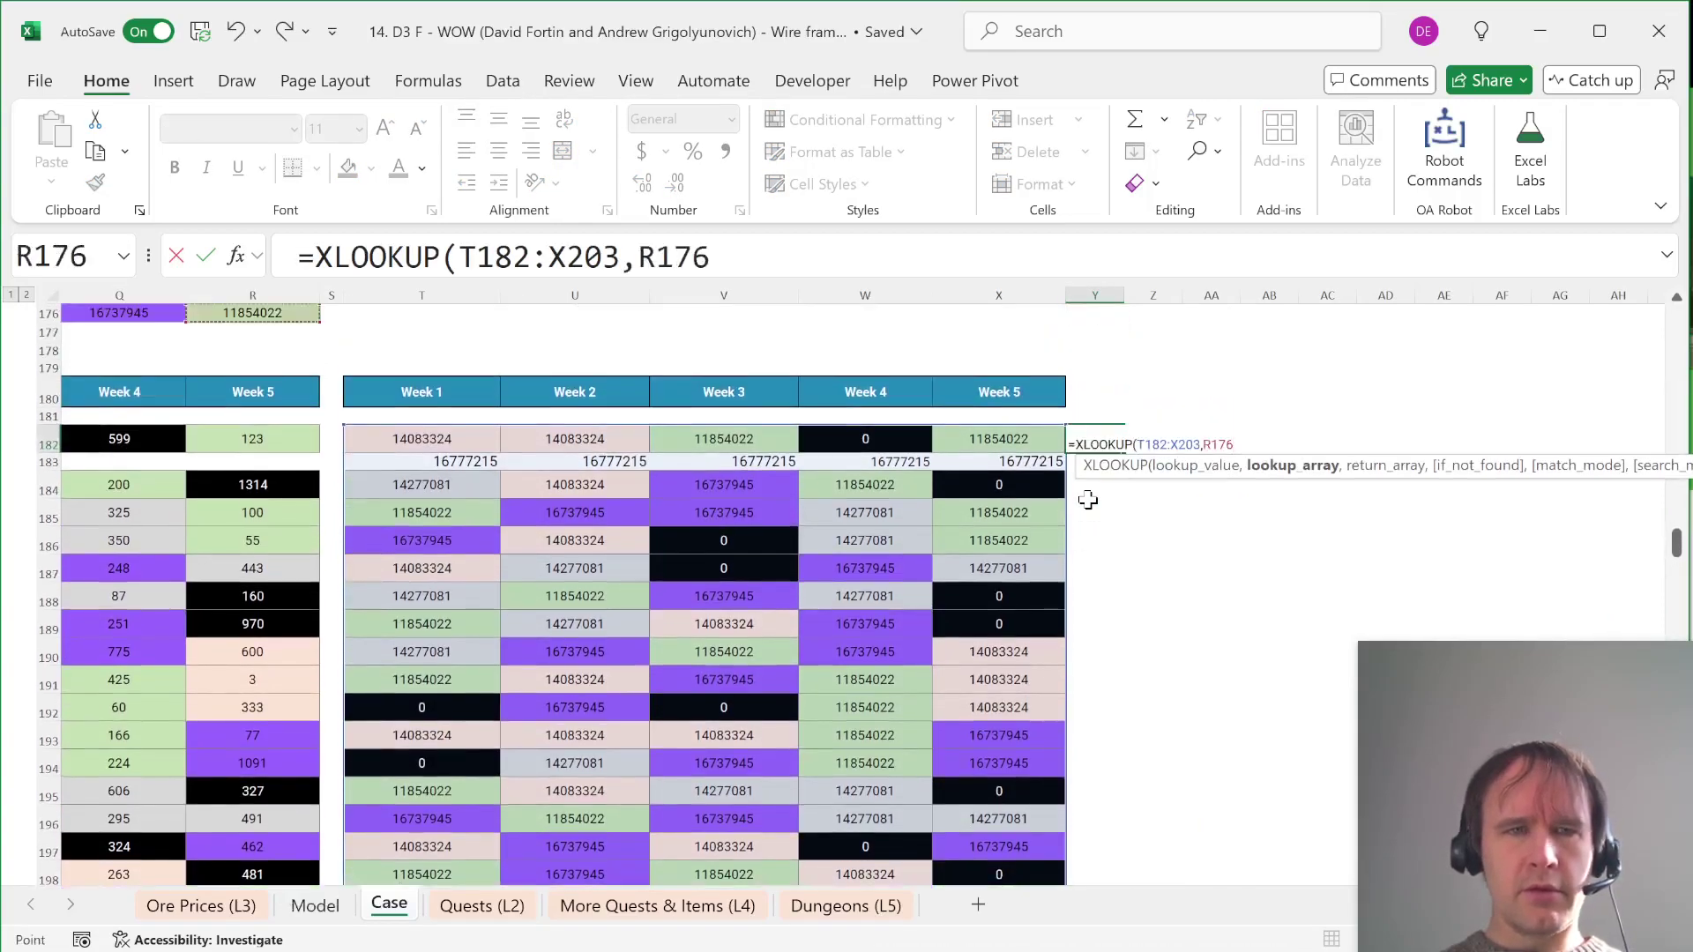
key(ctrl+shift+Left)
text(,)
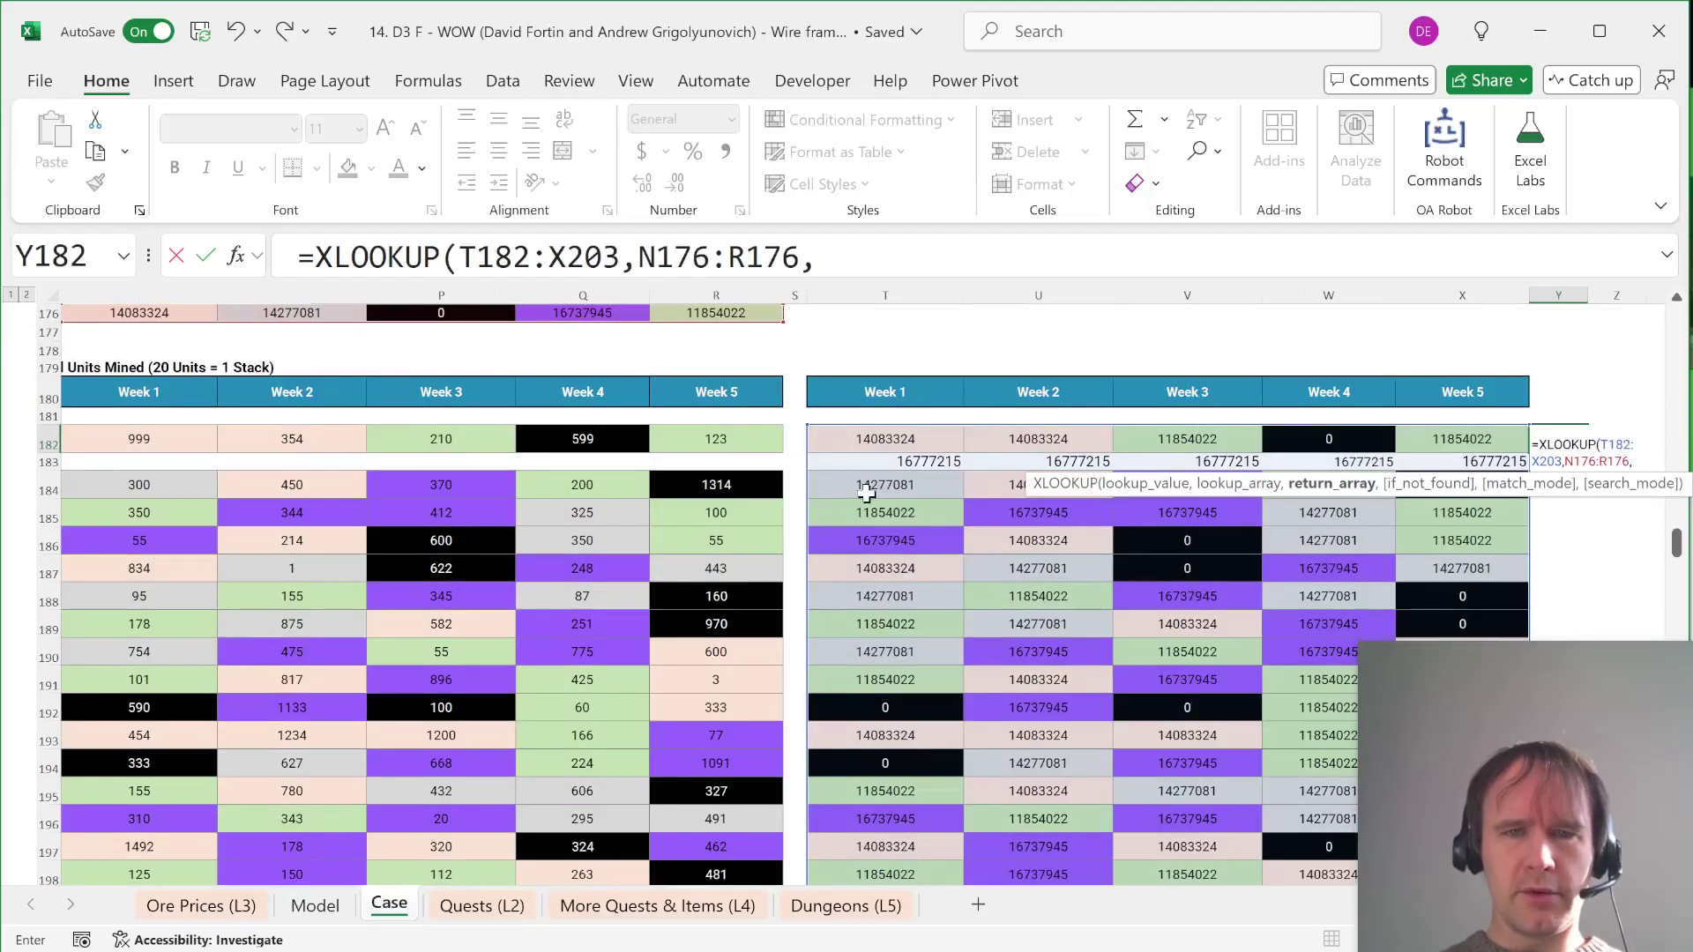
scroll(867, 492, up, 5)
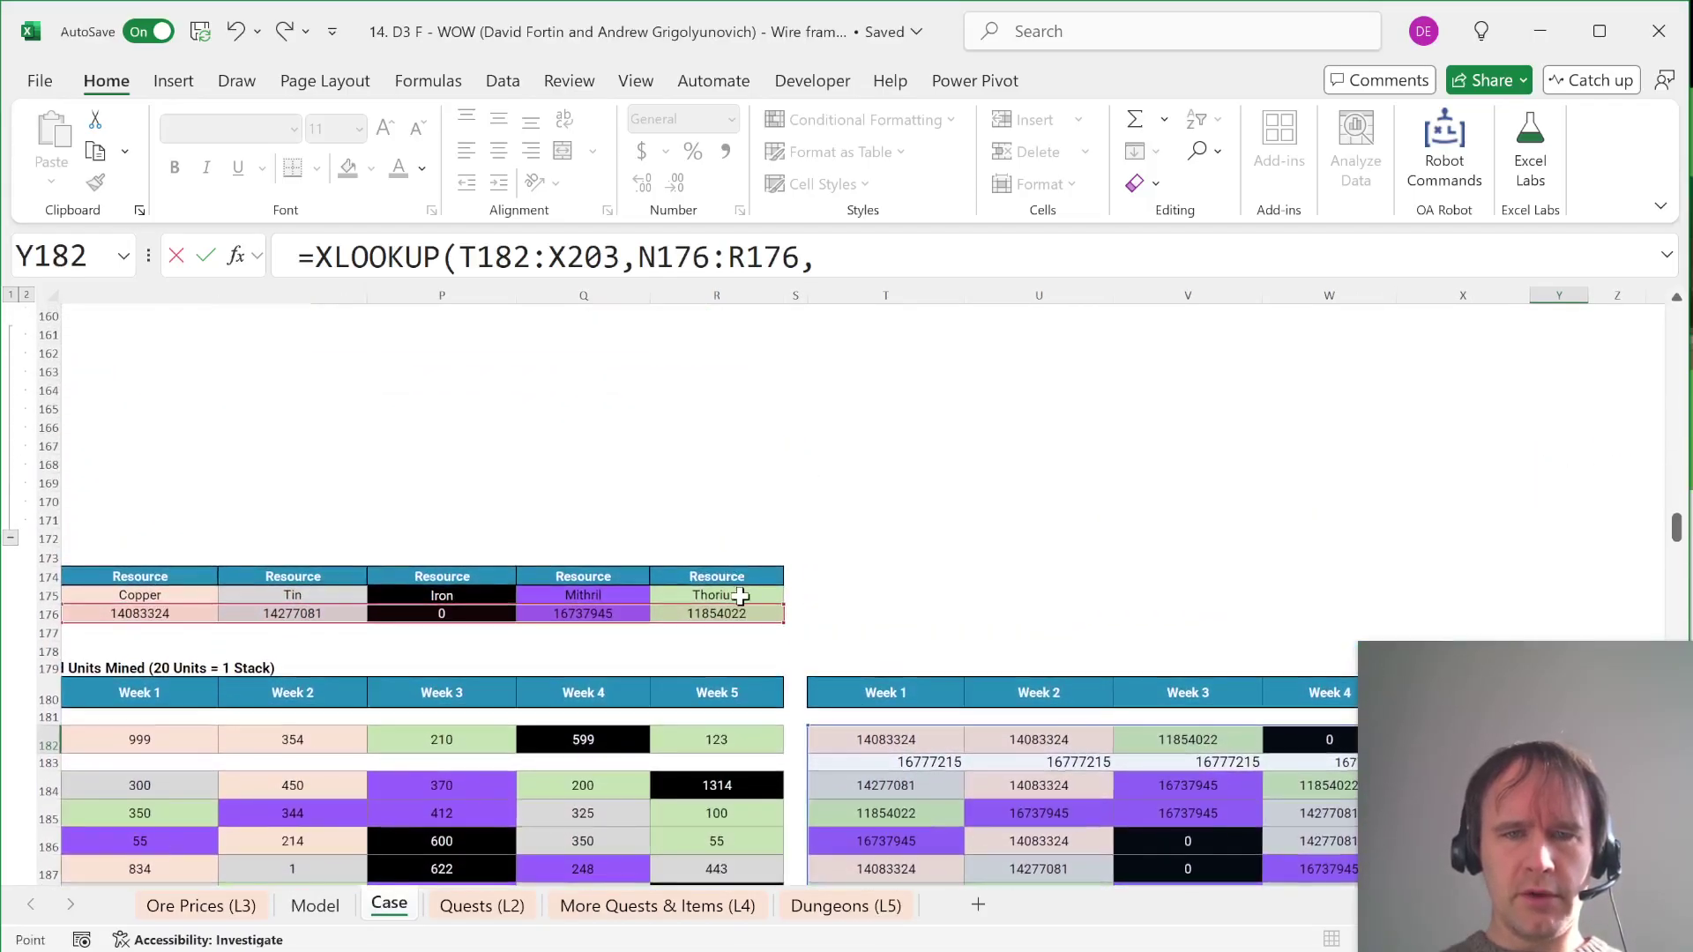
click(740, 596)
key(ctrl+shift+Left)
text())
key(Return)
Step: Copy the resource names spilled from Y182 and paste them as values over the colour numbers starting at T182
key(ctrl+shift+Down)
key(ctrl+shift+Right)
key(ctrl+c)
key(Left)
key(Left)
key(Left)
key(Left)
key(Left)
key(alt+h)
key(v)
key(v)
Step: Delete the helper lookup formula in Y182 and clear the blank separator row T183:X183
key(Right)
key(Right)
key(Right)
key(Right)
key(Right)
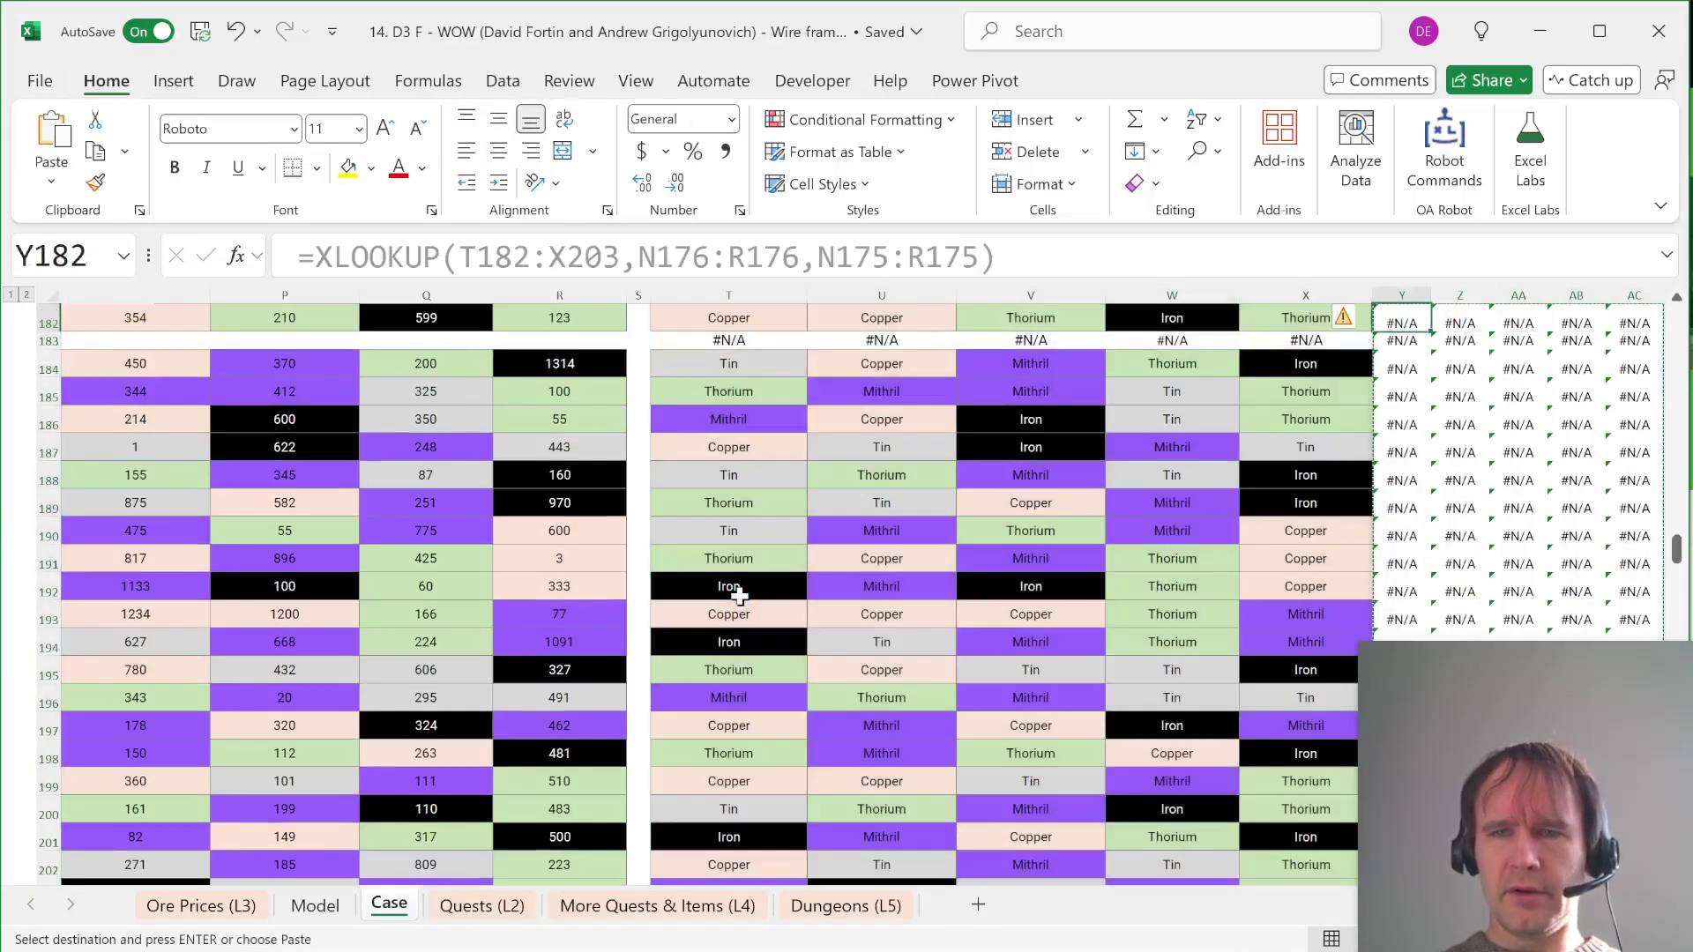
key(Delete)
key(Left)
key(Down)
key(ctrl+shift+Left)
key(Delete)
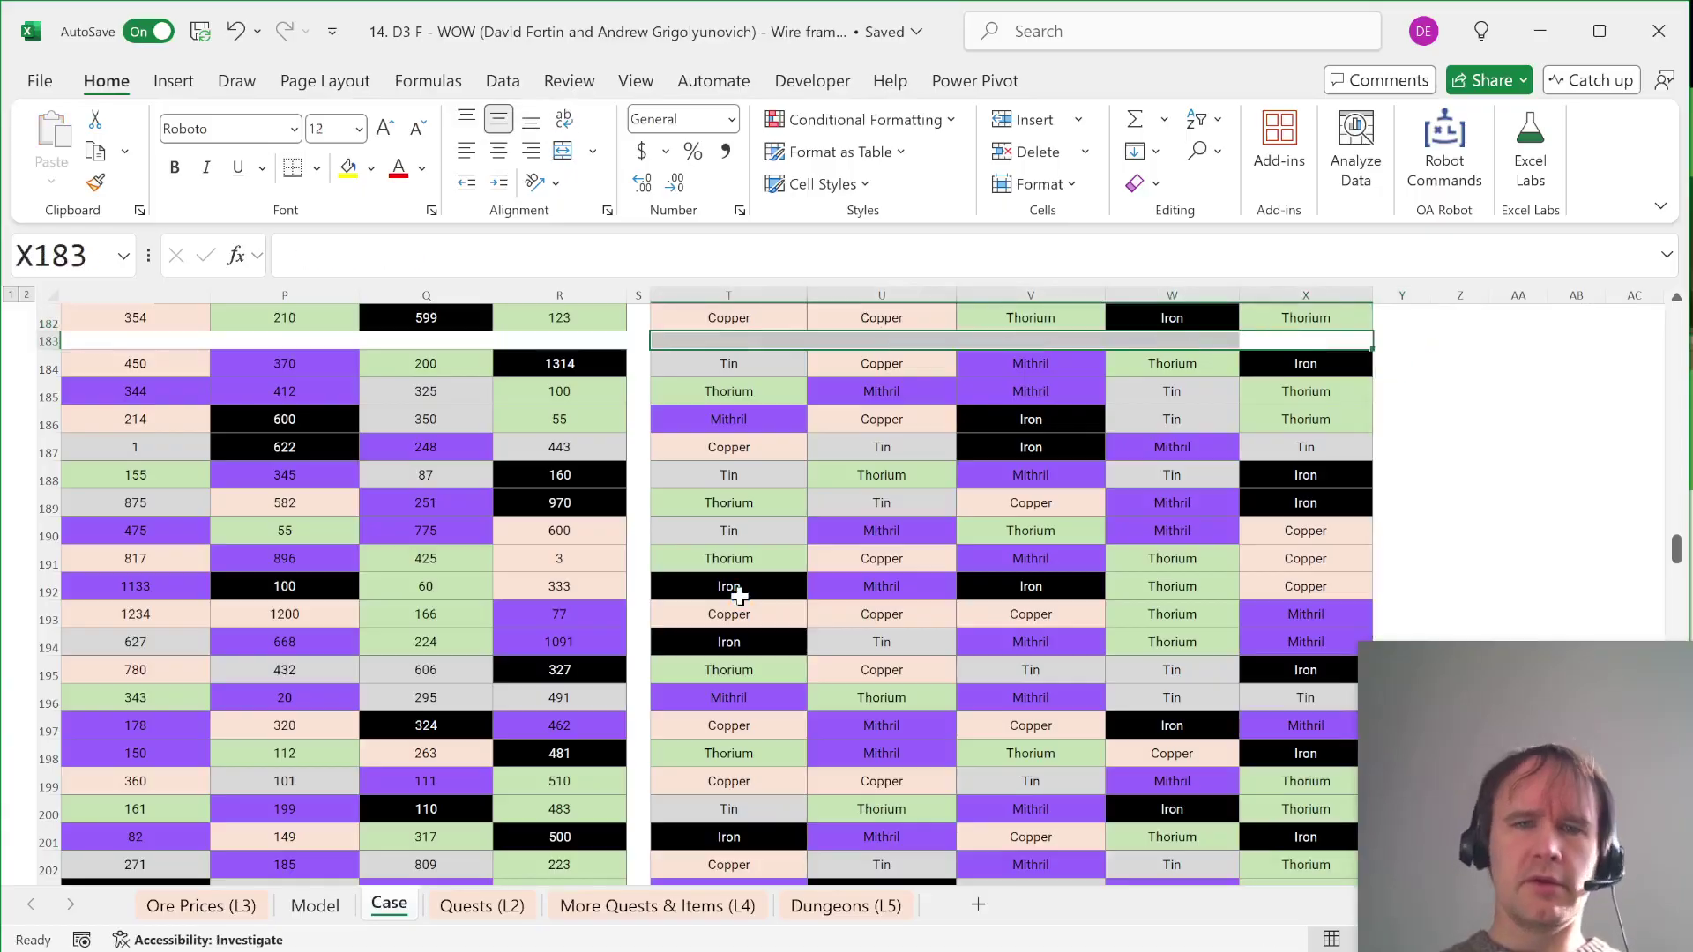
Step: On the Model sheet, enter =INDEX(Case!M182:M203,actPl) in O32 for the Level 3 start date
key(ctrl+Up)
key(ctrl+Up)
key(ctrl+Page_Up)
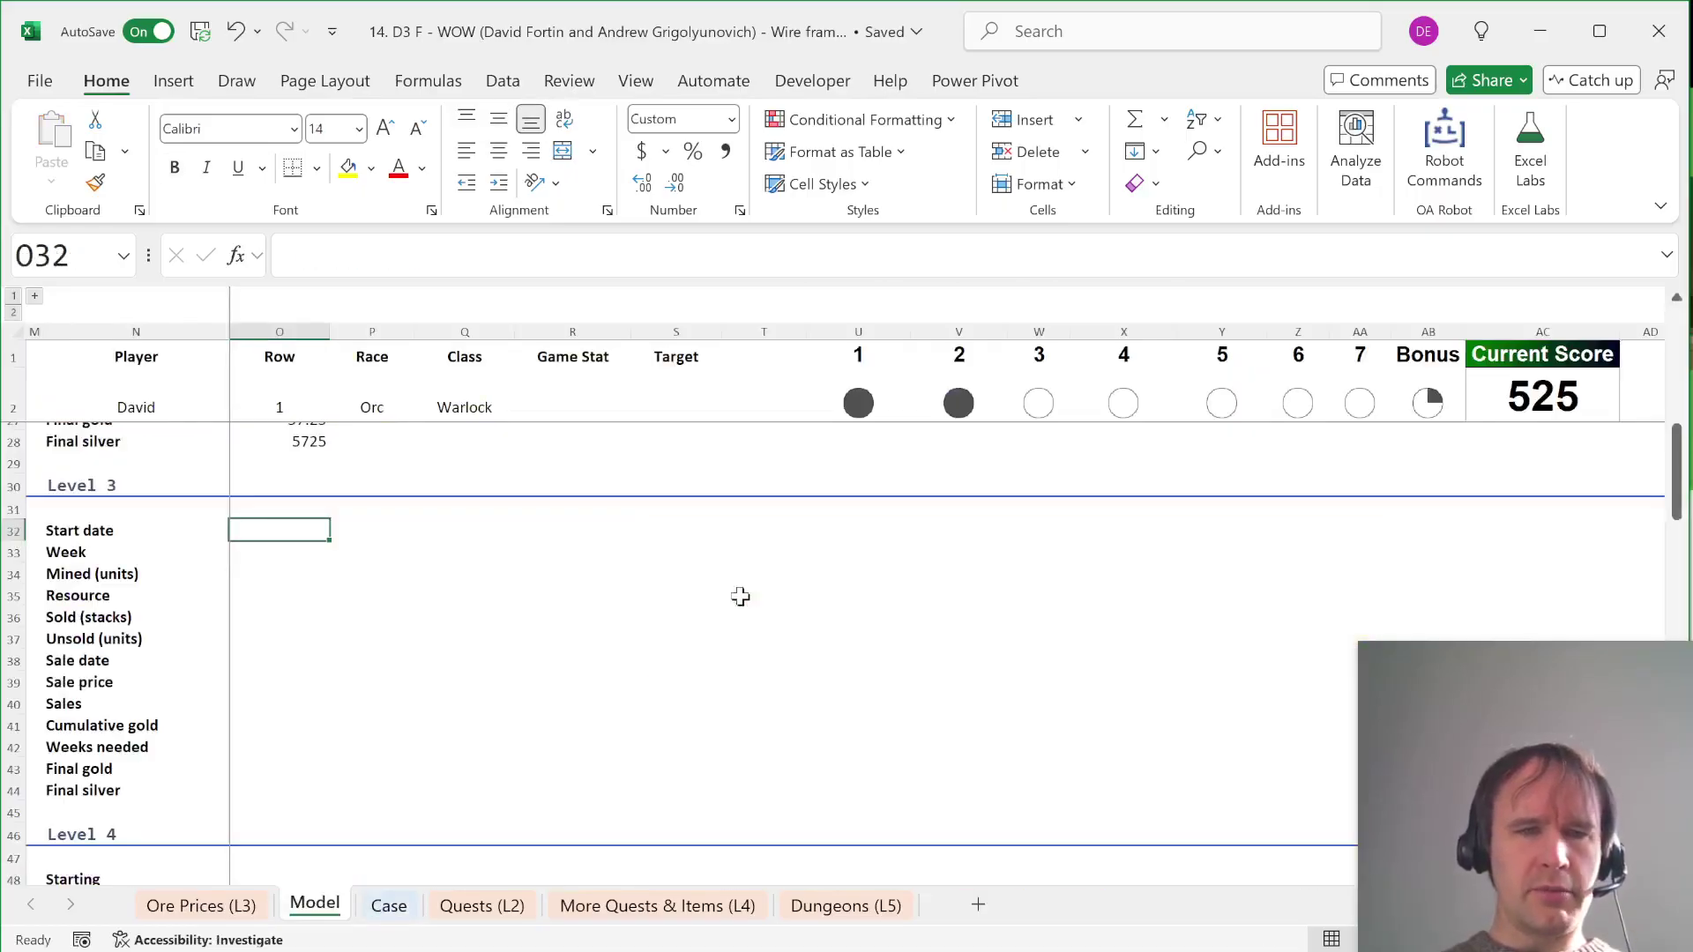
text(=inde)
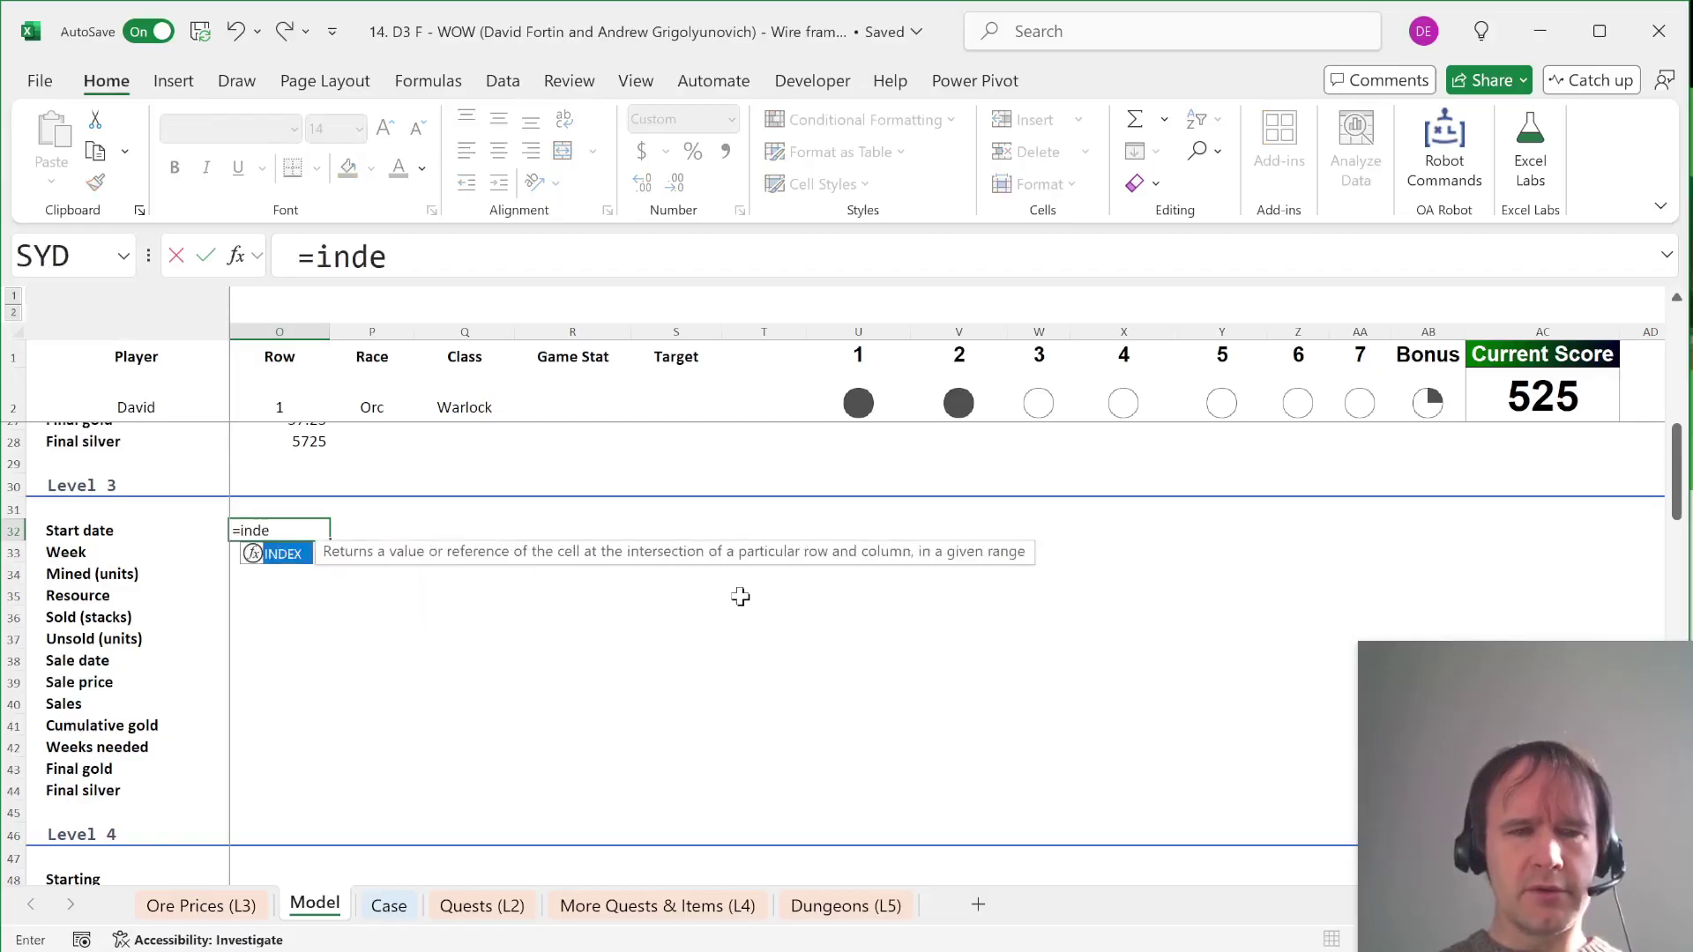
key(Tab)
key(ctrl+Page_Down)
key(Down)
key(Down)
key(Right)
key(Right)
key(Right)
key(ctrl+Left)
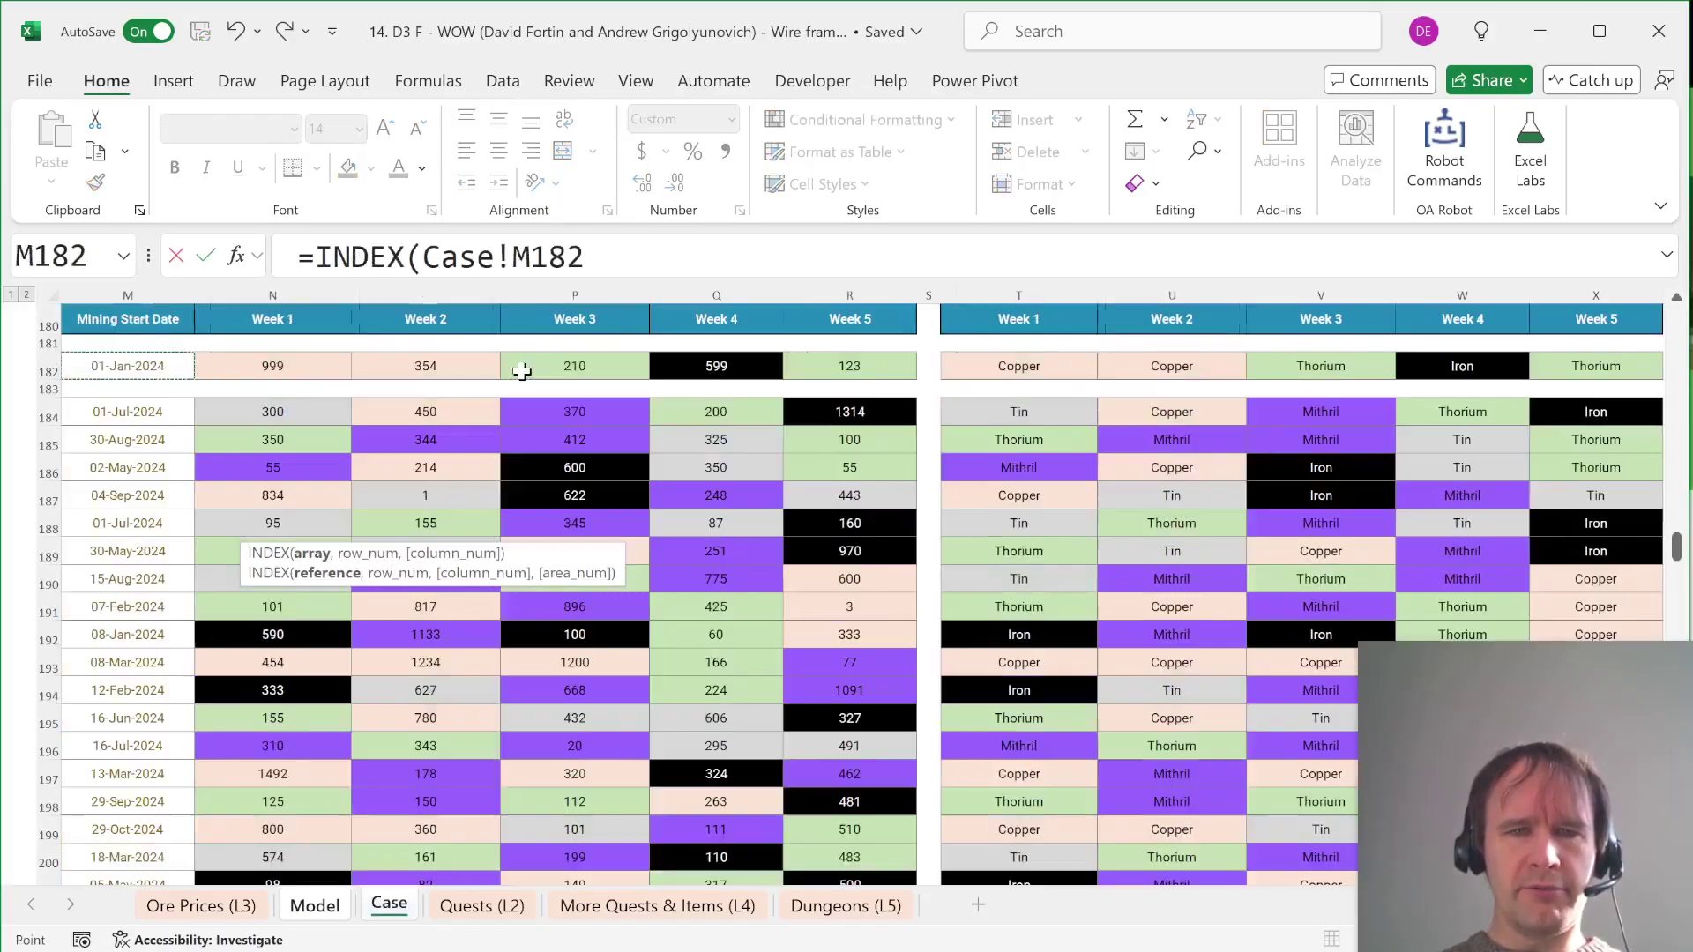
key(ctrl+shift+Down)
text(,actPl)
key(Return)
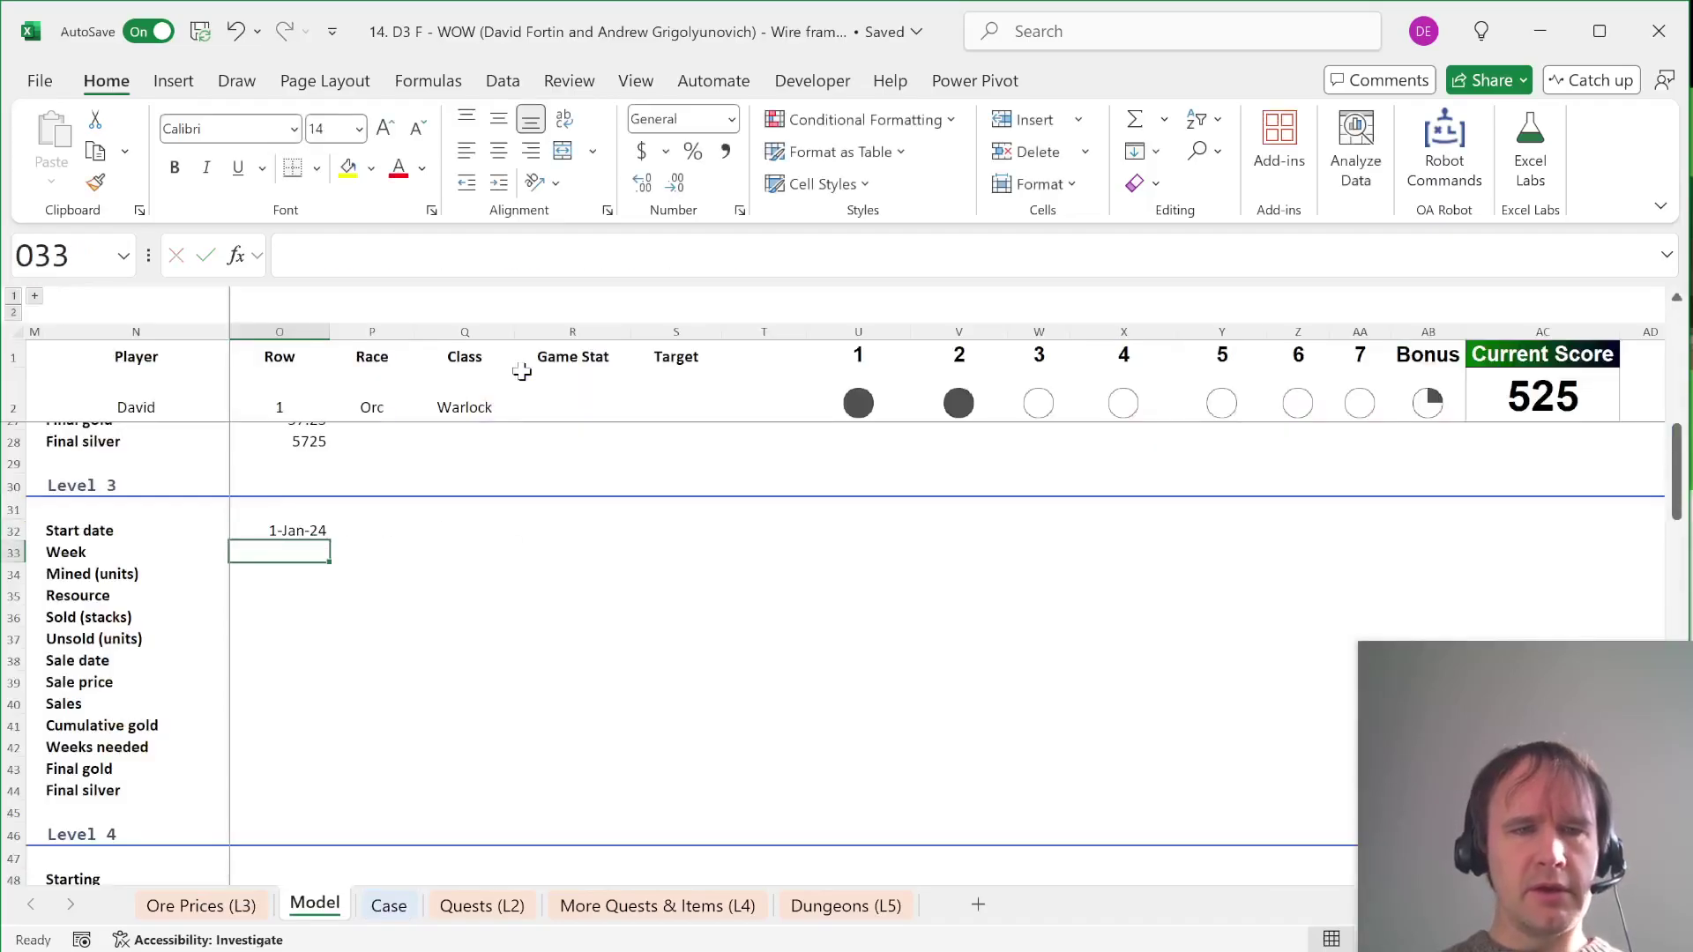
Step: Enter =SEQUENCE(,5) in P33 to number the weeks across the Week row
key(Right)
text(=seq)
key(Tab)
text(,)
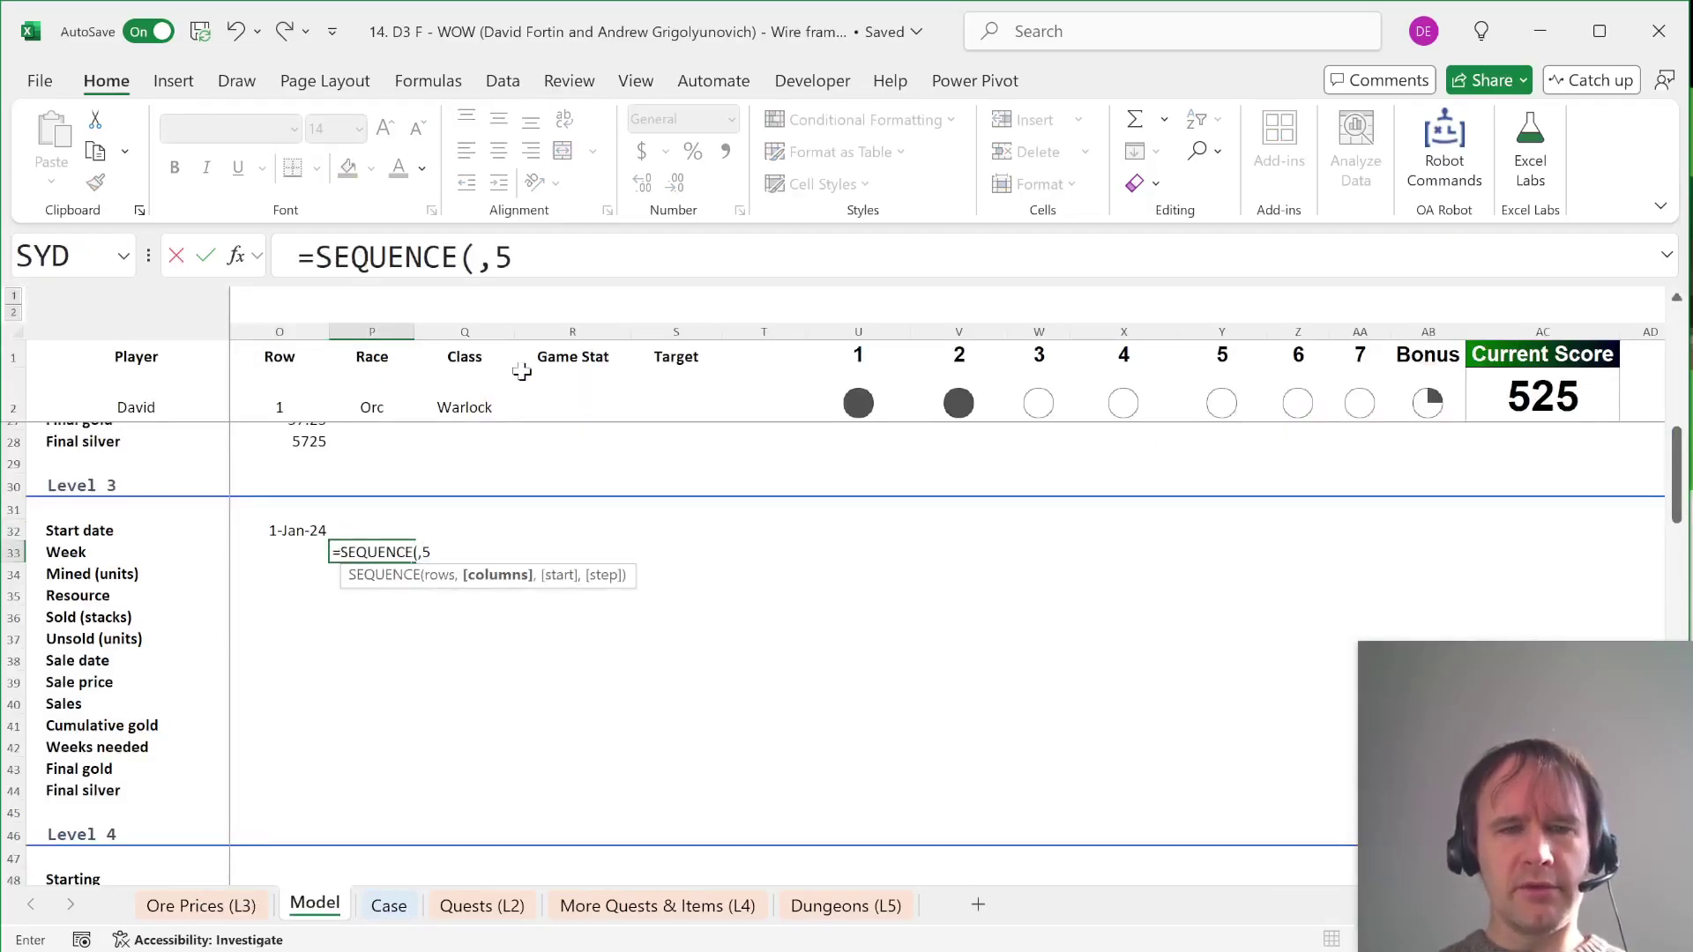
key(Return)
Step: Enter =INDEX(Case!N182:R203,actPl,0) in P34 to pull the active player's mined units for every week
text(=ind)
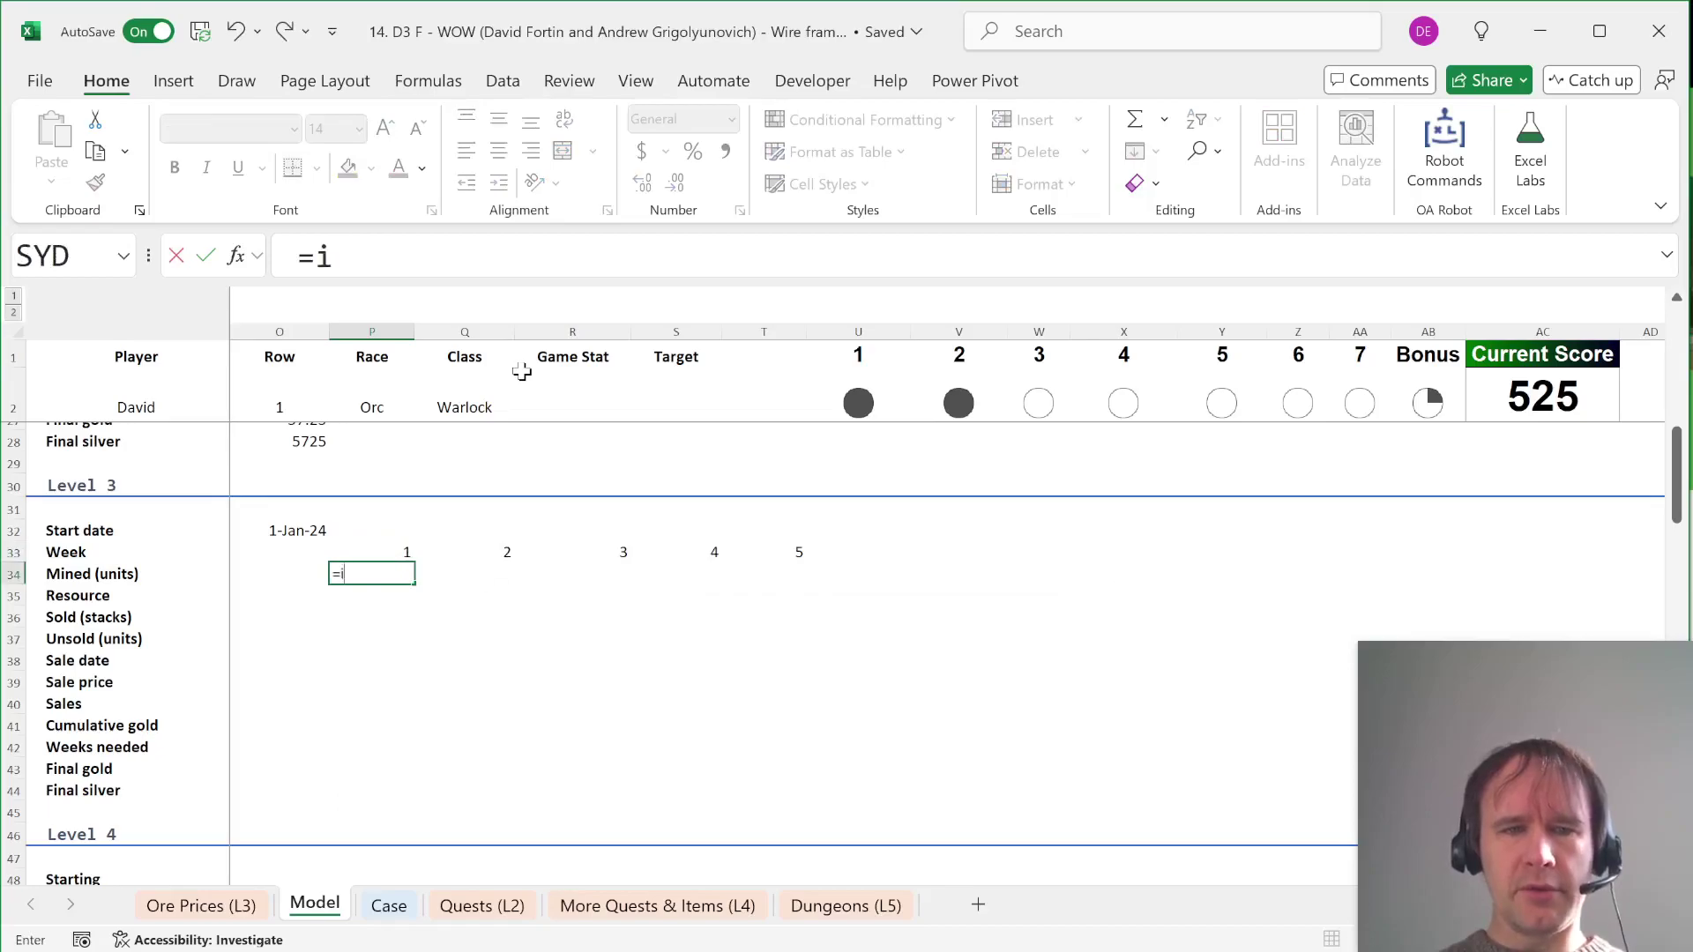
key(Tab)
key(ctrl+Page_Down)
click(298, 352)
key(Up)
key(Up)
key(Up)
key(ctrl+shift+Down)
key(shift+Right)
key(shift+Right)
key(shift+Right)
key(shift+Right)
key(shift+Right)
key(shift+Left)
text(,actp)
key(Tab)
text(,0)
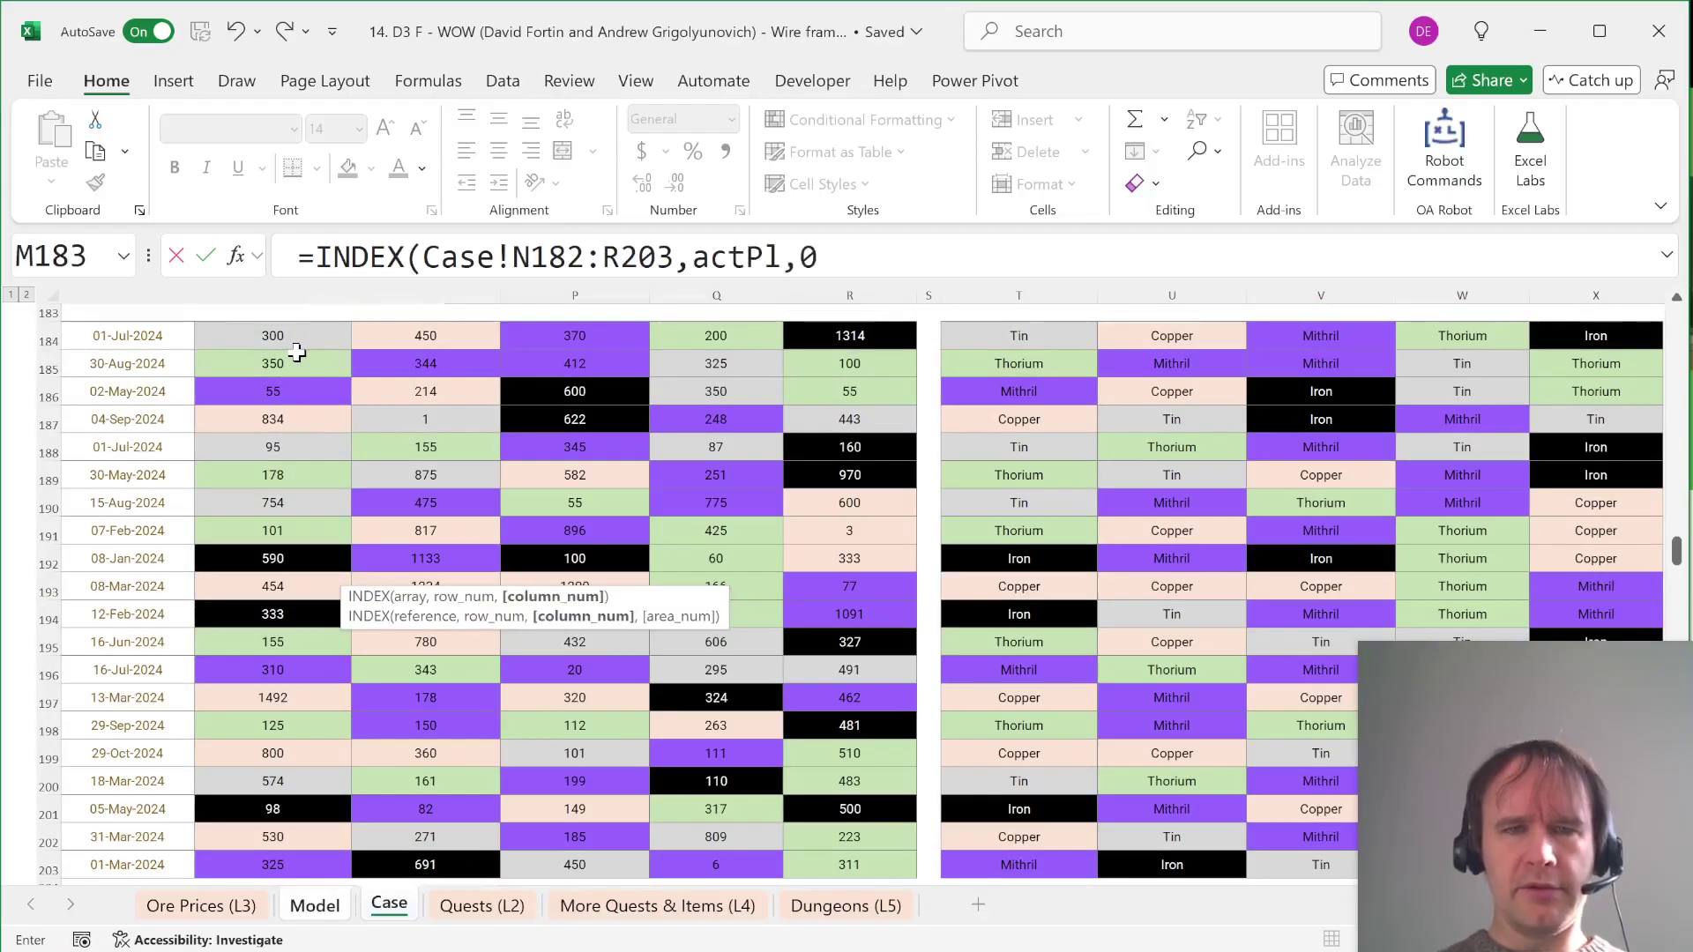
key(Return)
Step: Enter =INDEX(Case!T182:X203,actPl,0) in P35 to pull the active player's weekly resources
text(=ind)
key(Tab)
key(ctrl+Page_Down)
click(1014, 530)
key(ctrl+Down)
key(ctrl+shift+Right)
key(ctrl+shift+Up)
key(ctrl+shift+Up)
key(ctrl+shift+Up)
key(ctrl+shift+Down)
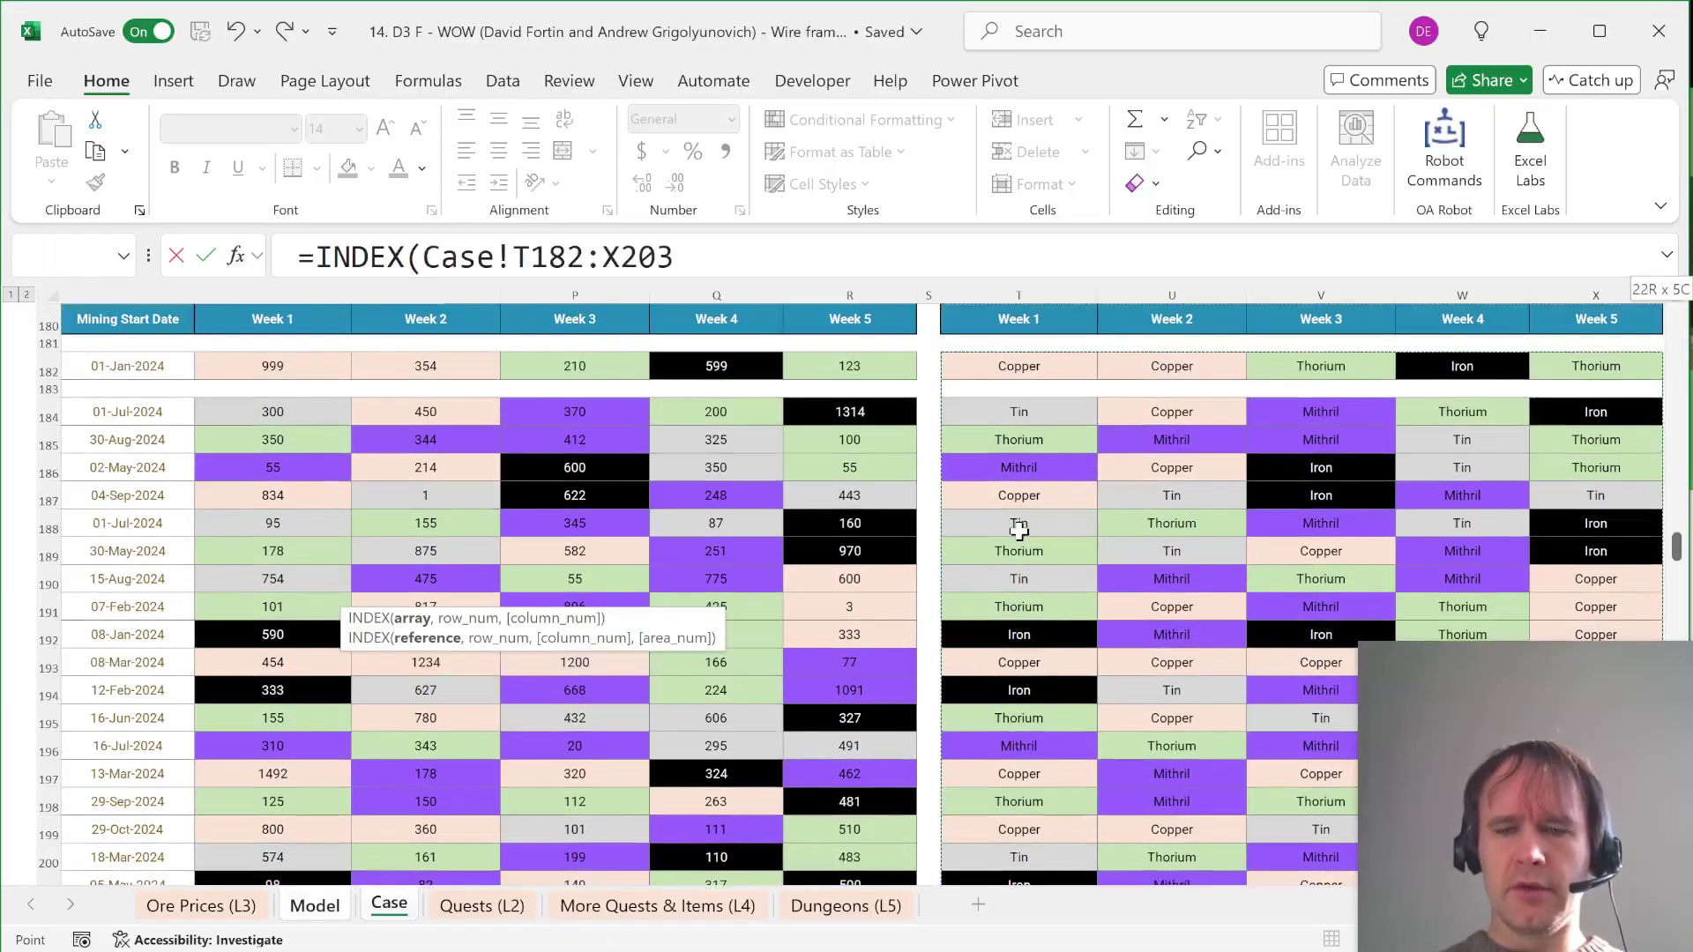
text(,act)
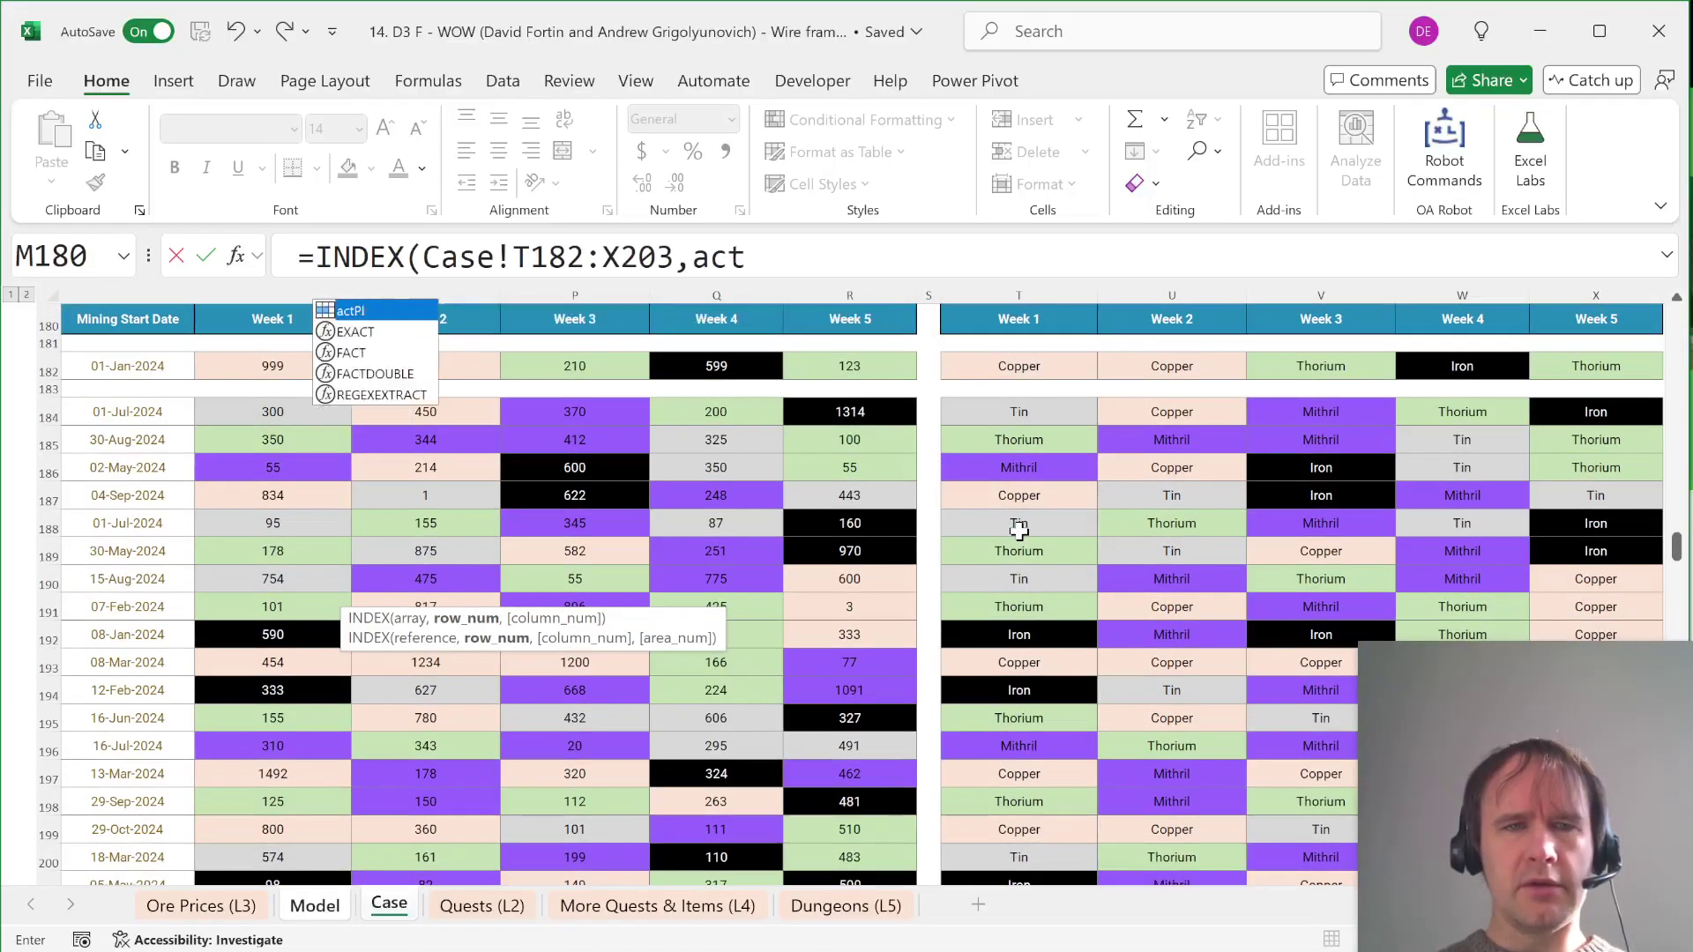
key(Tab)
text(,0)
key(Return)
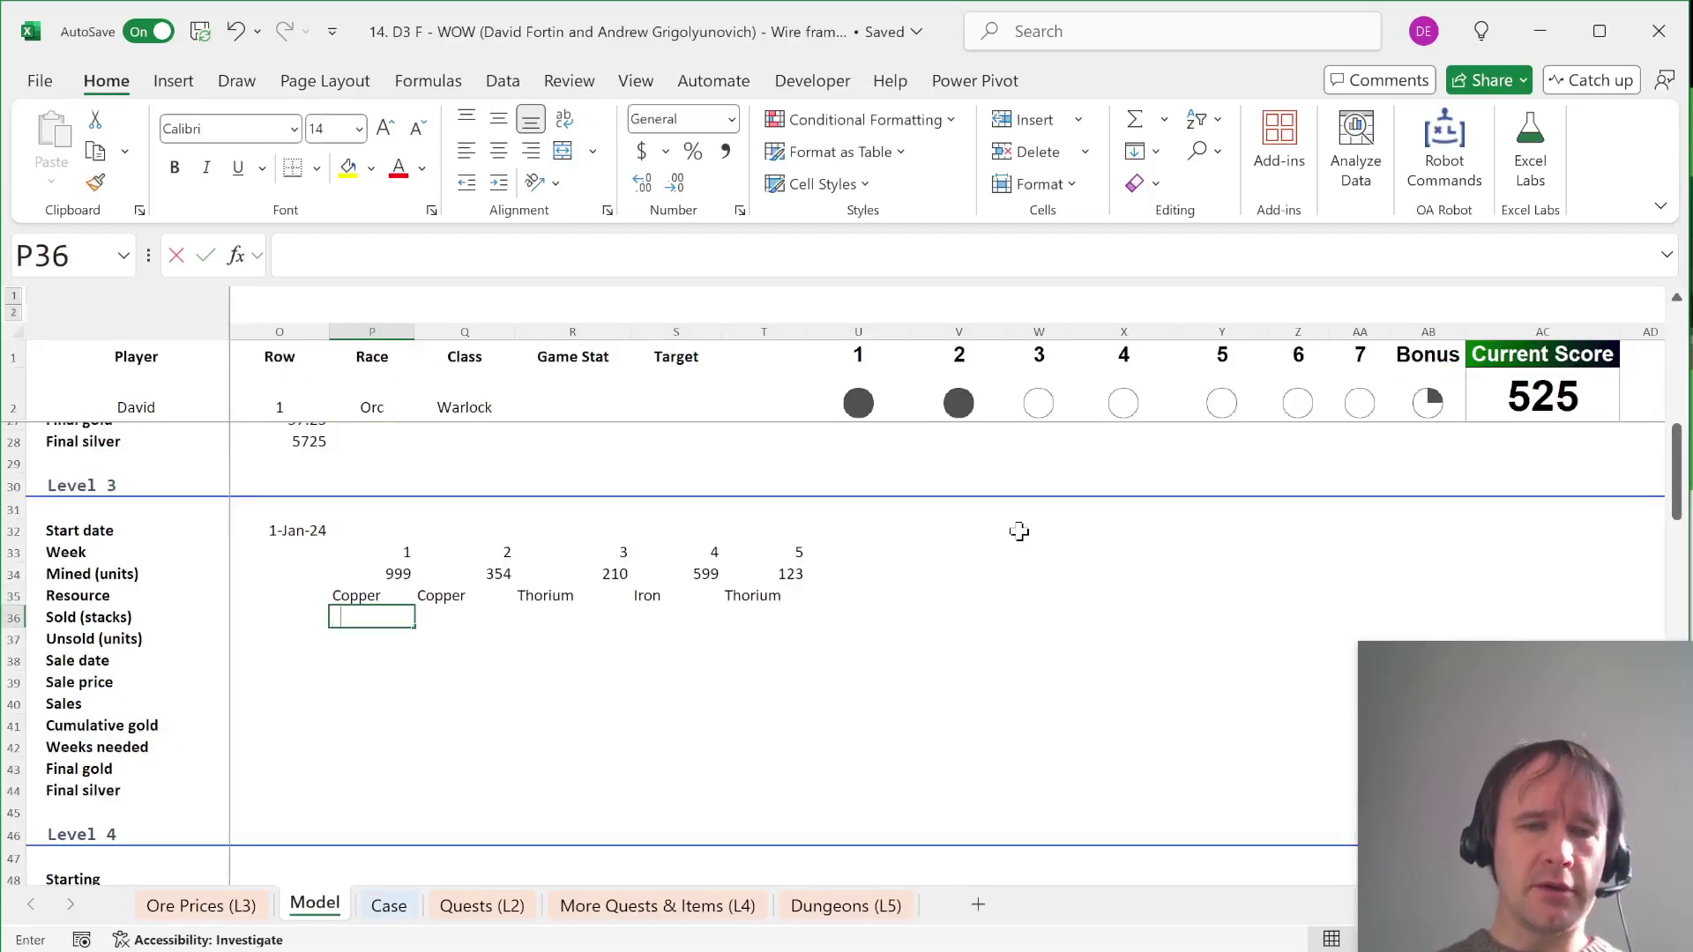
Step: Calculate the week 1 sold stacks in P36 with =INT(P34/20)
text(=int)
key(Tab)
key(Up)
key(Up)
text(/20)
key(Return)
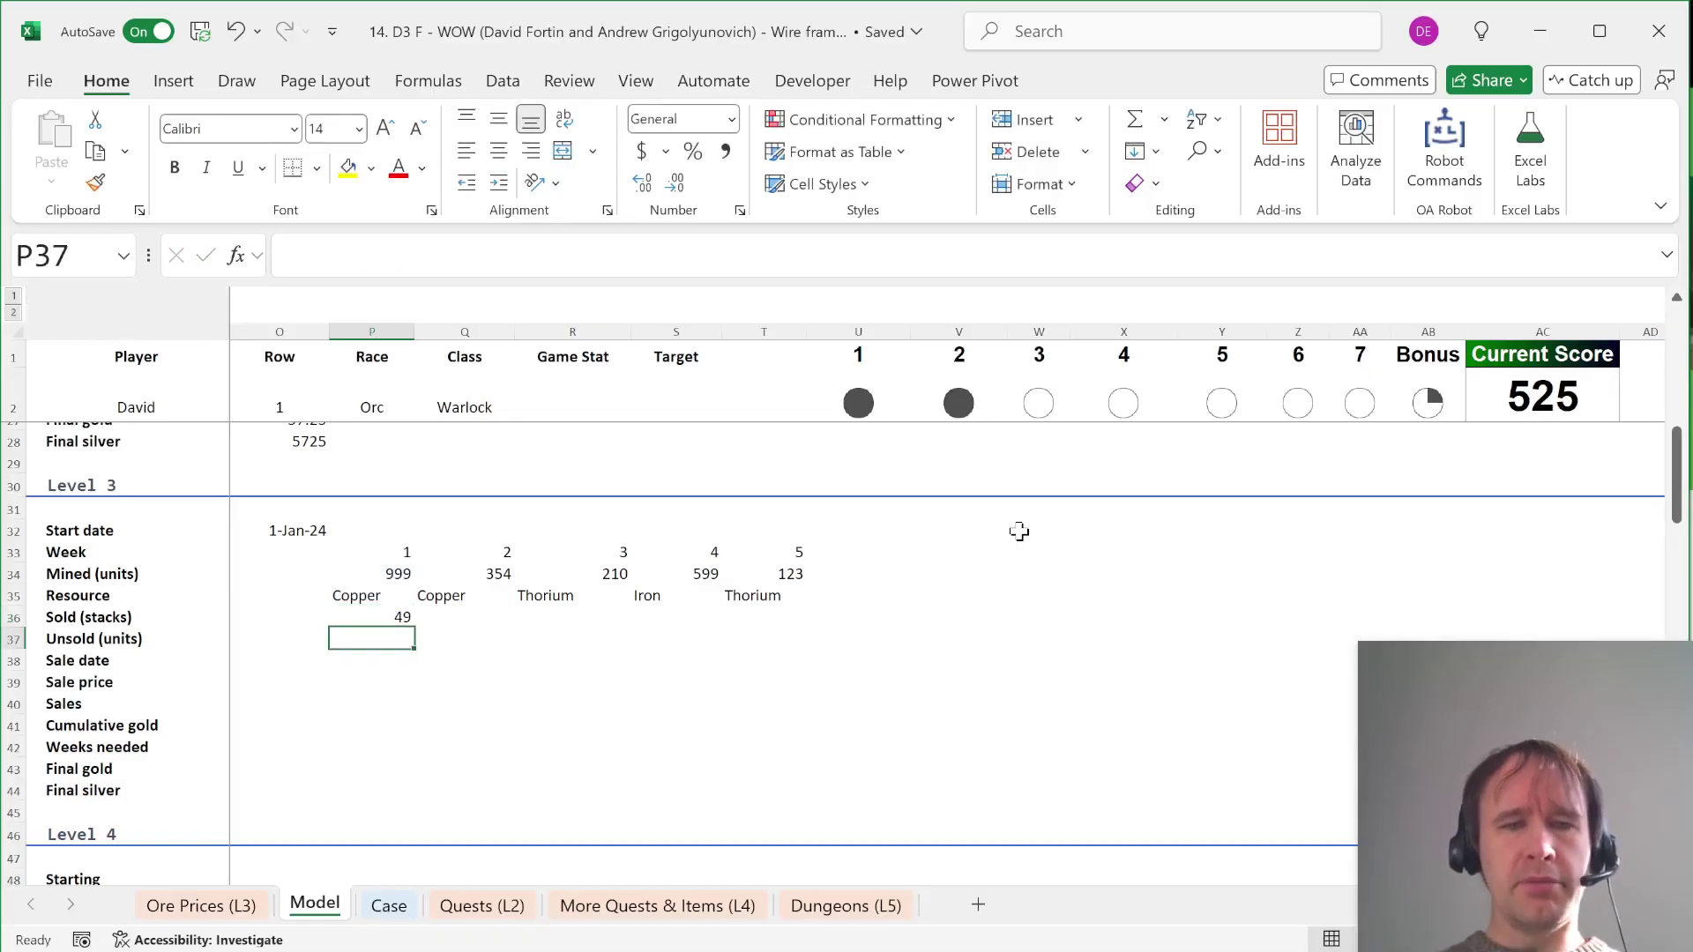
Step: Calculate the week 1 unsold units in P37 with =P34-P36*20
text(=)
key(Up)
key(Up)
key(Up)
text(-)
key(Up)
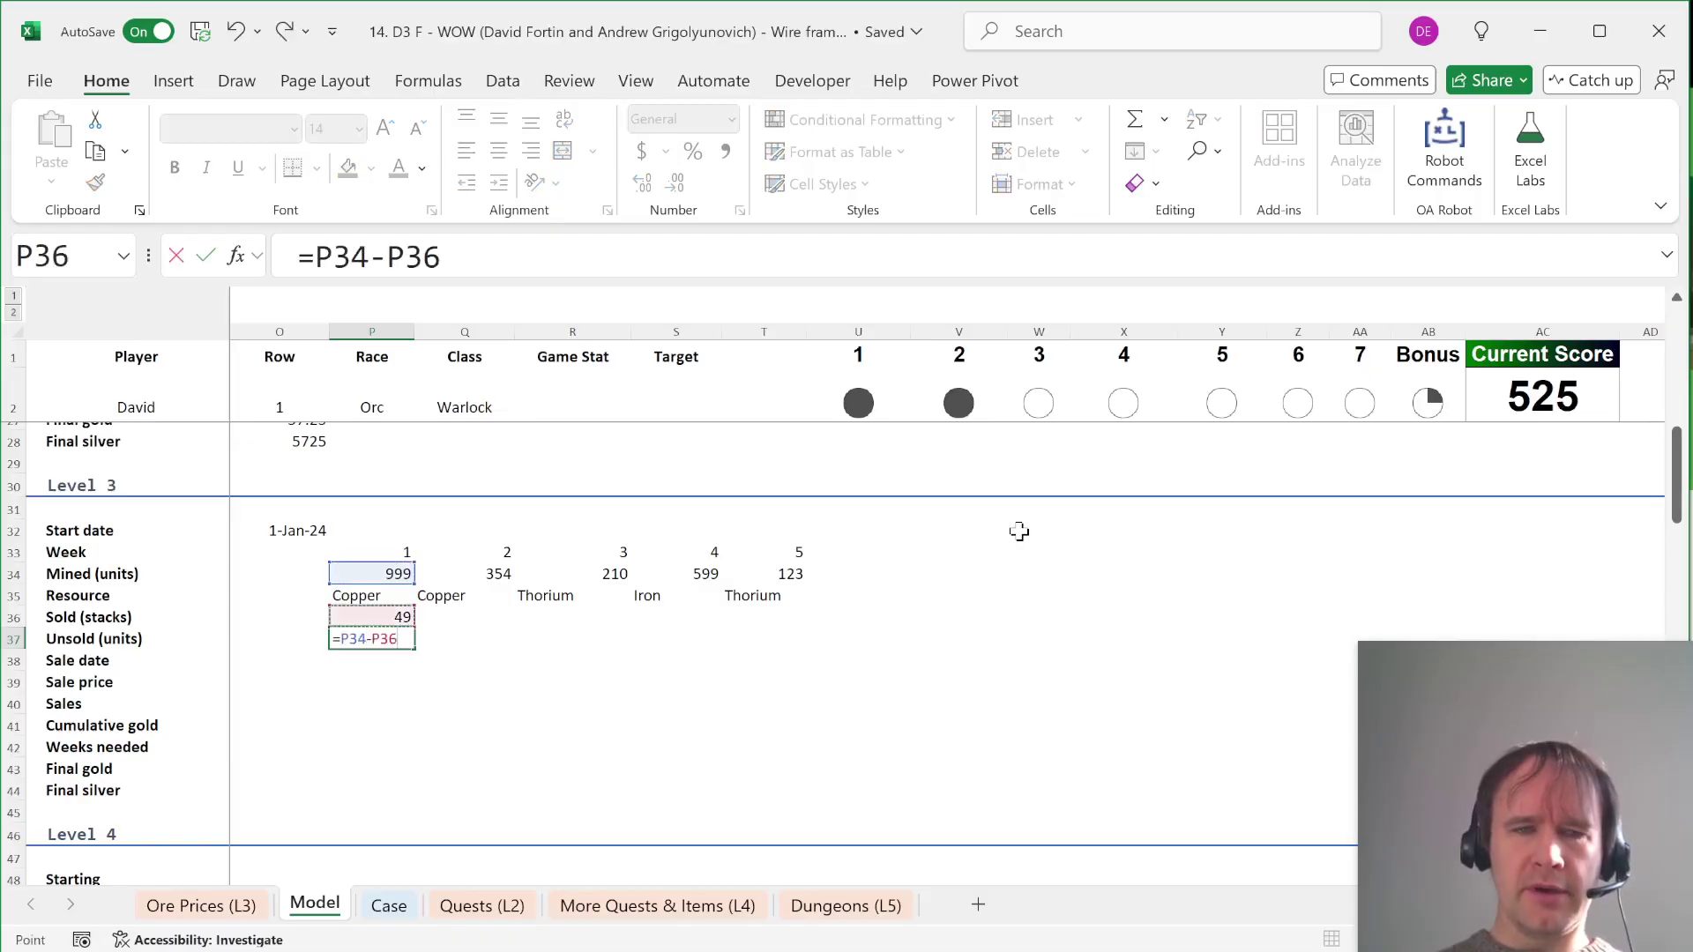
text(*20)
key(ctrl+Return)
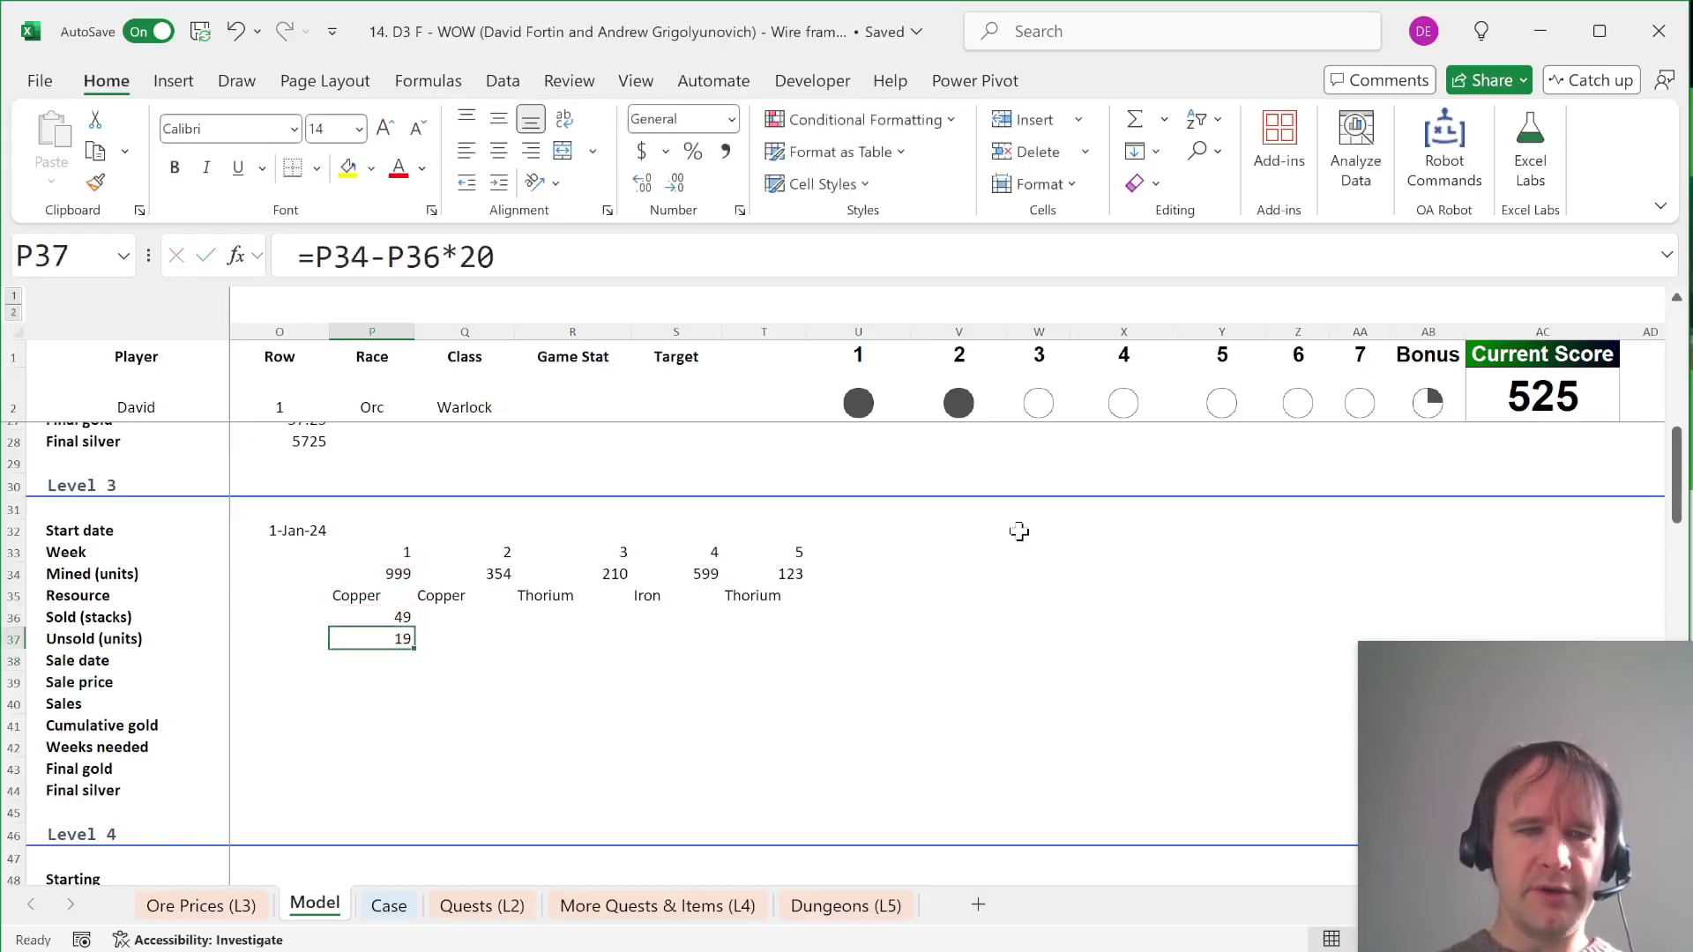
Step: Fill the sold stacks formula from P36 into Q36 for week 2 and check its cell reference
key(Up)
key(shift+space)
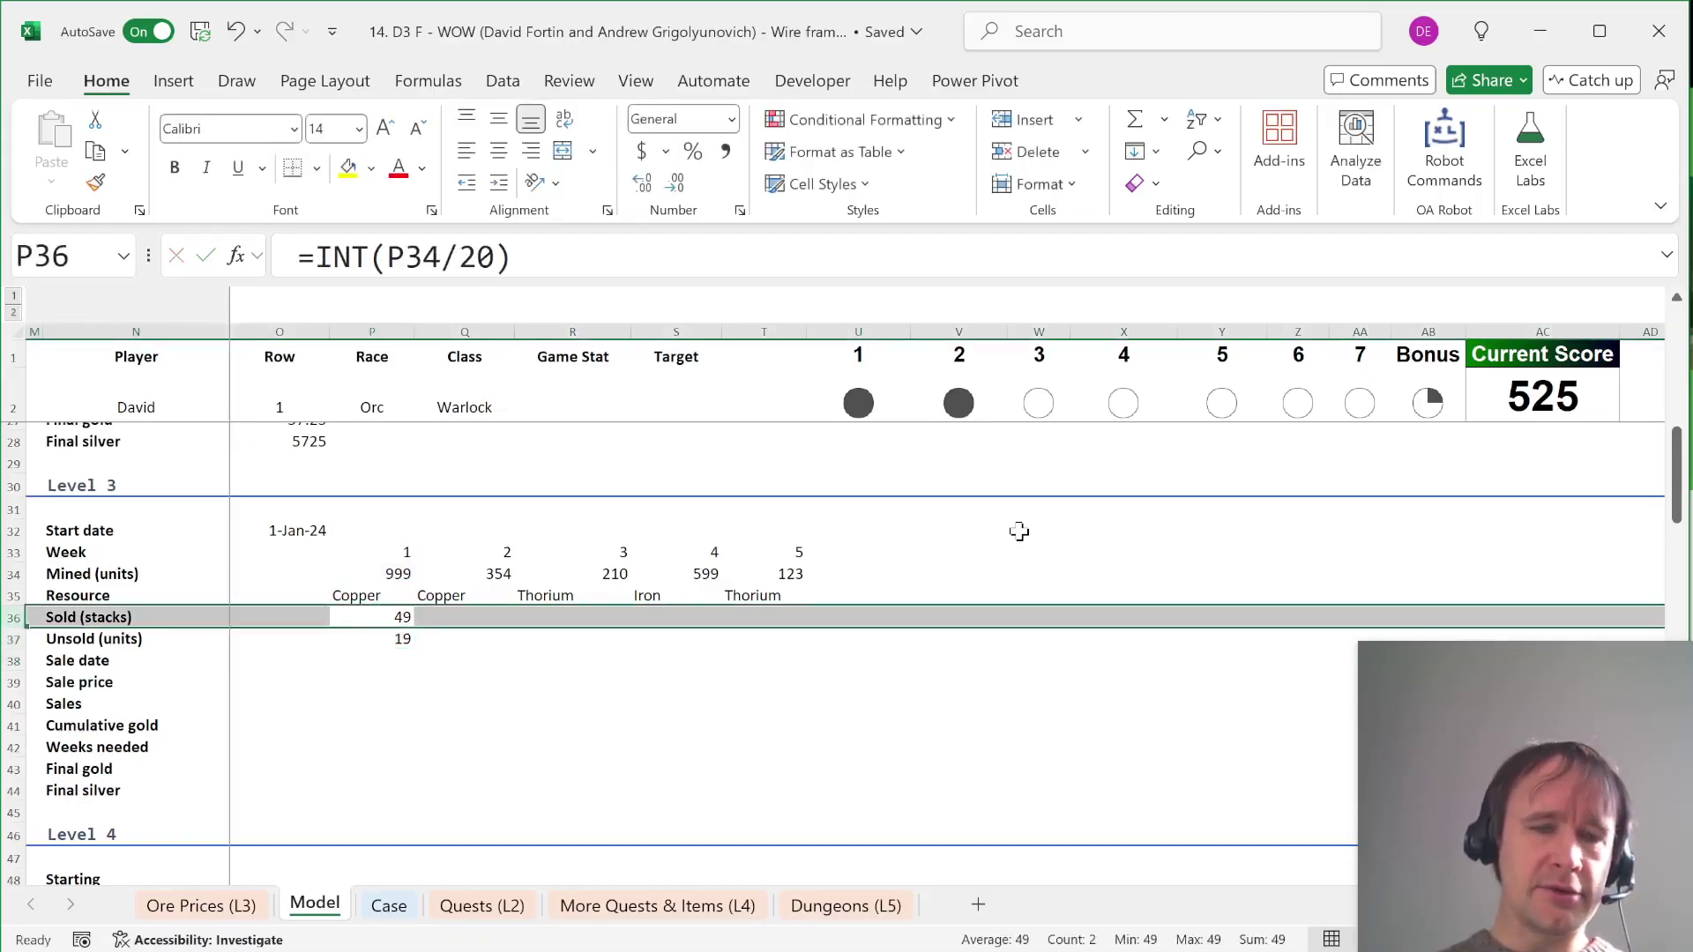
key(Down)
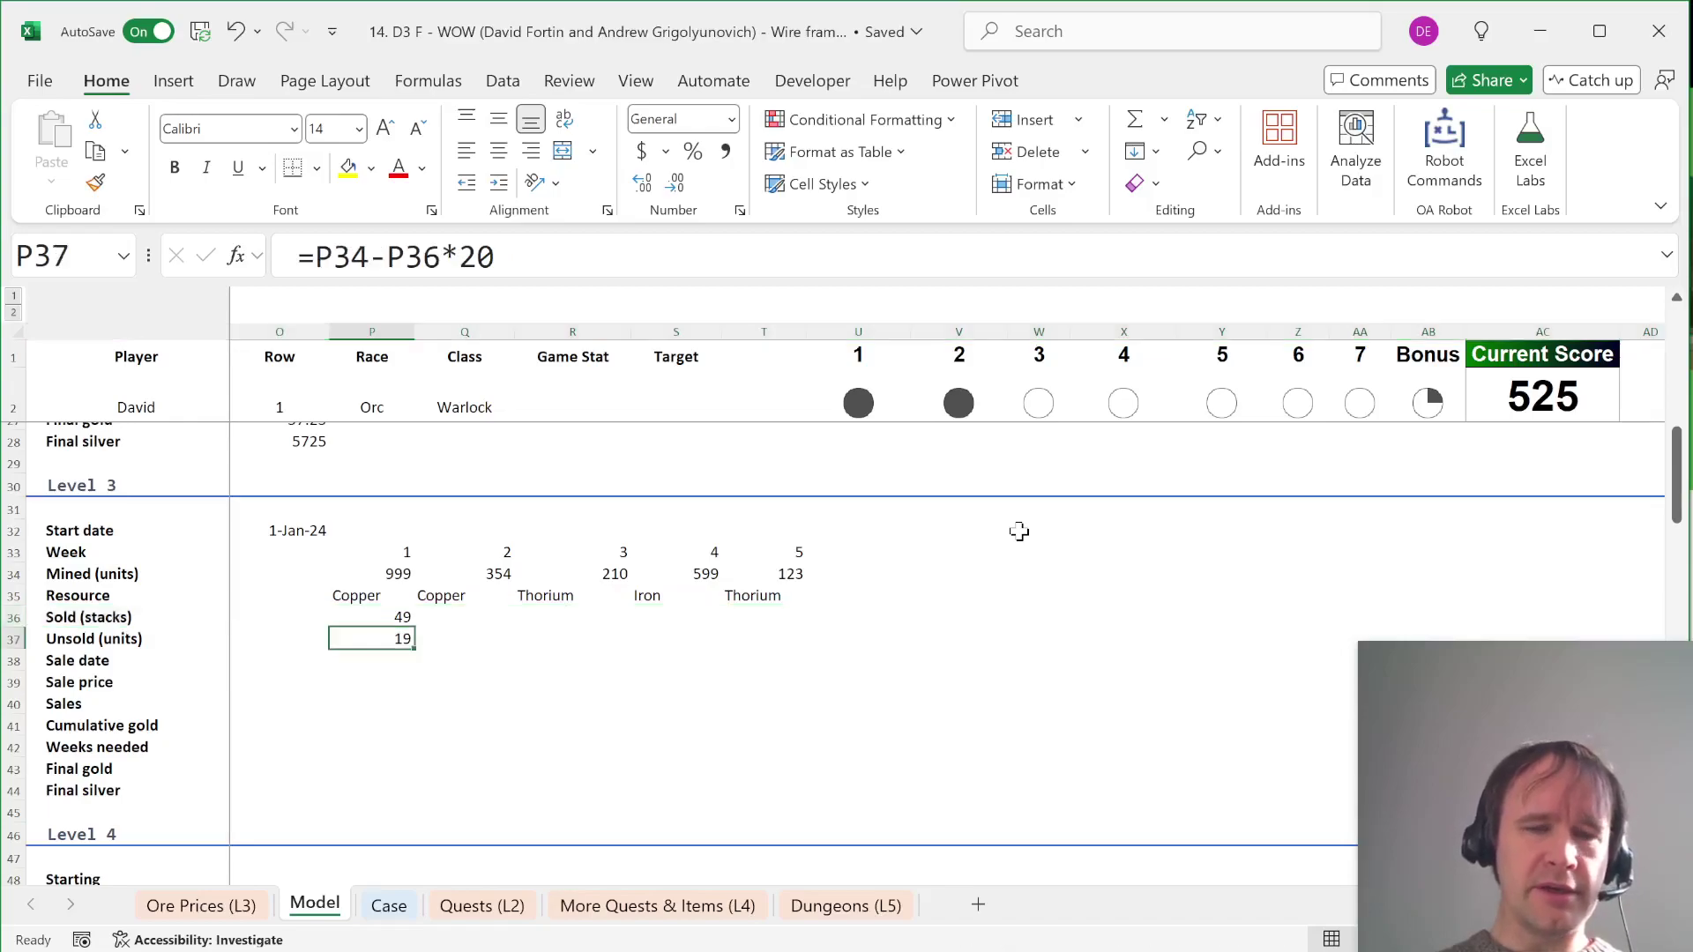
key(Up)
key(Right)
key(ctrl+r)
key(F2)
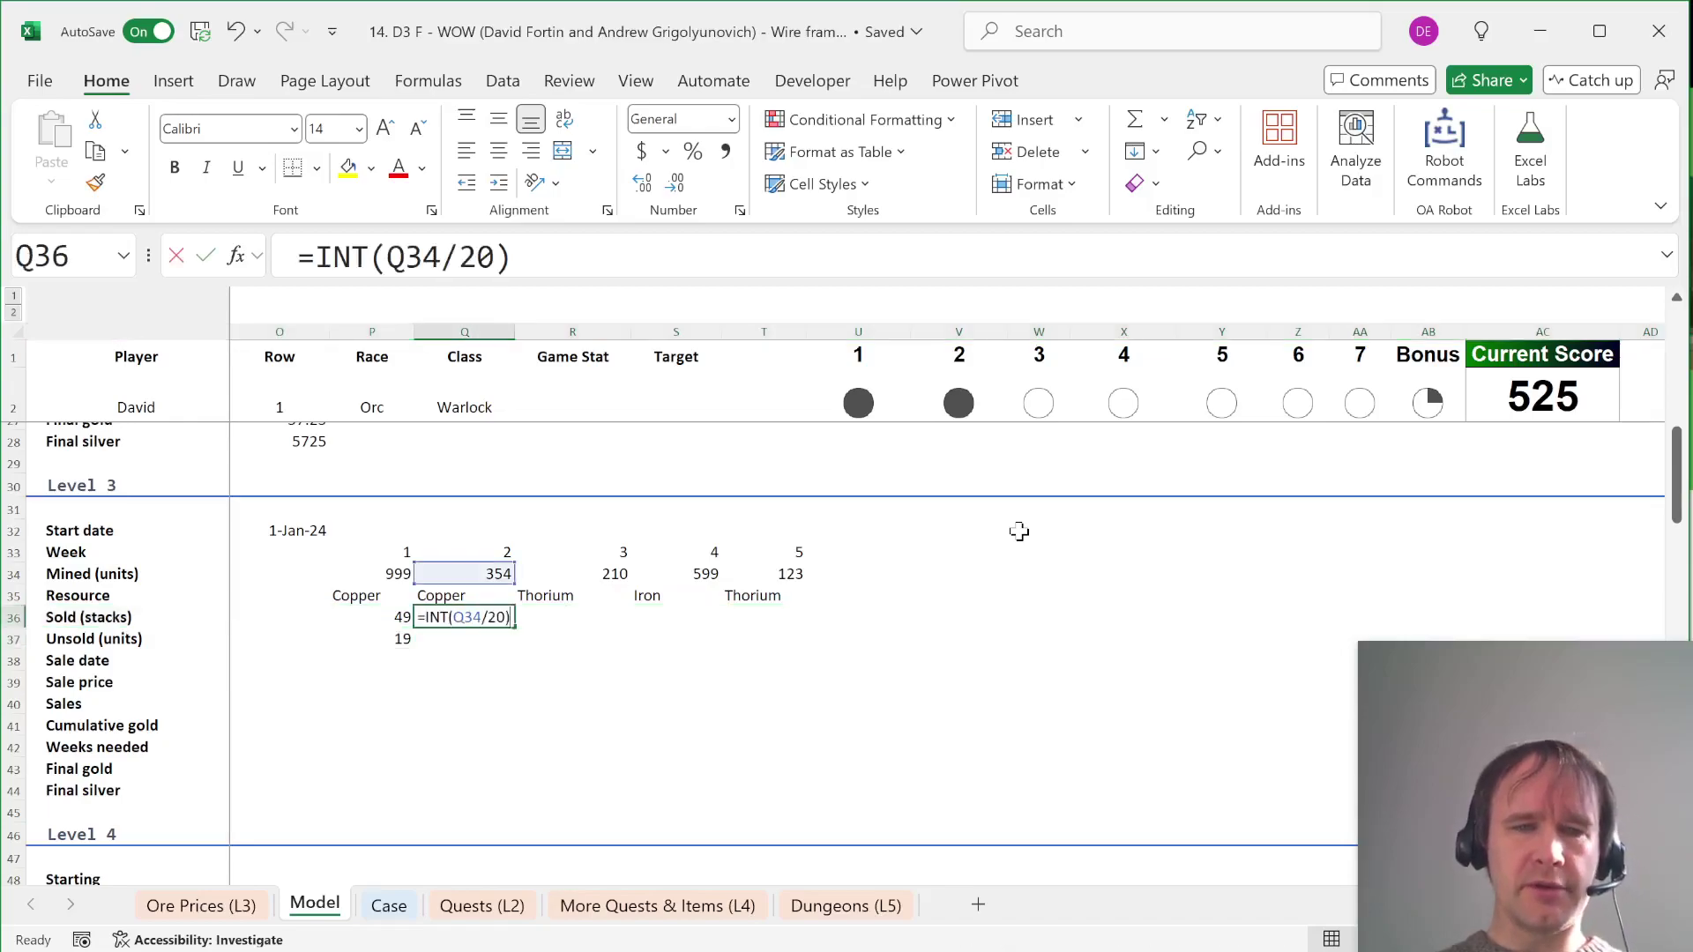
key(Escape)
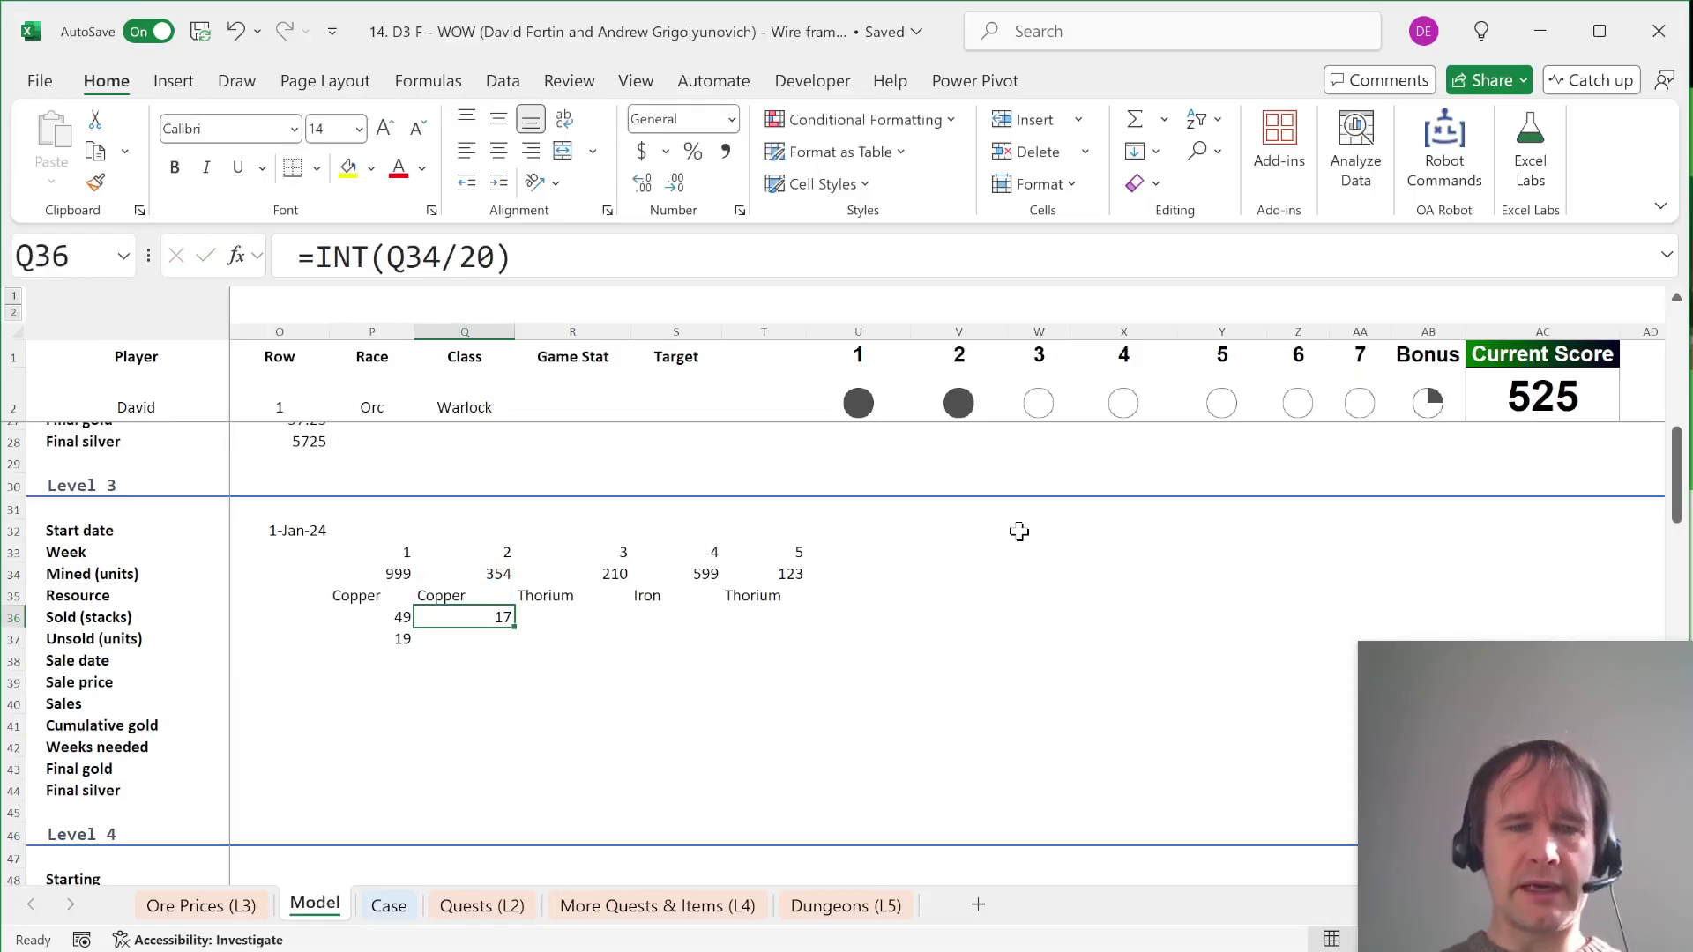
Step: Extend the P36 formula to add SUMIFS(O37:O37,O35:O35,P35) to P34, counting earlier unsold units of the same resource
key(Left)
key(F2)
text(()
click(460, 256)
text())
text(+sumifs)
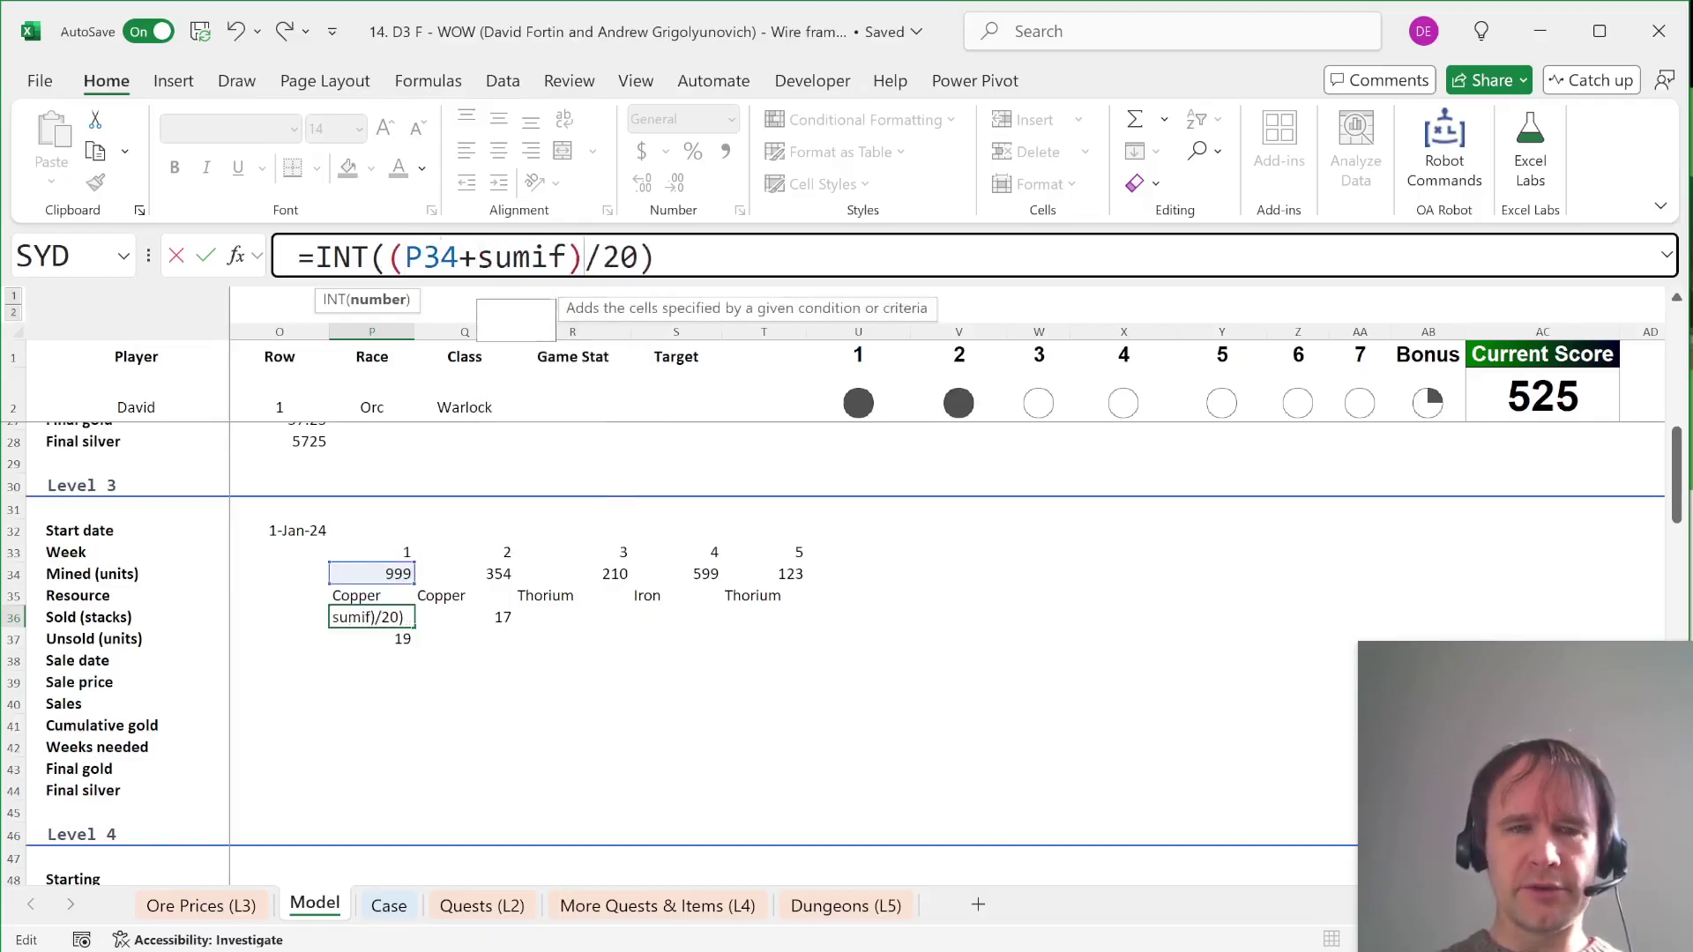
key(Tab)
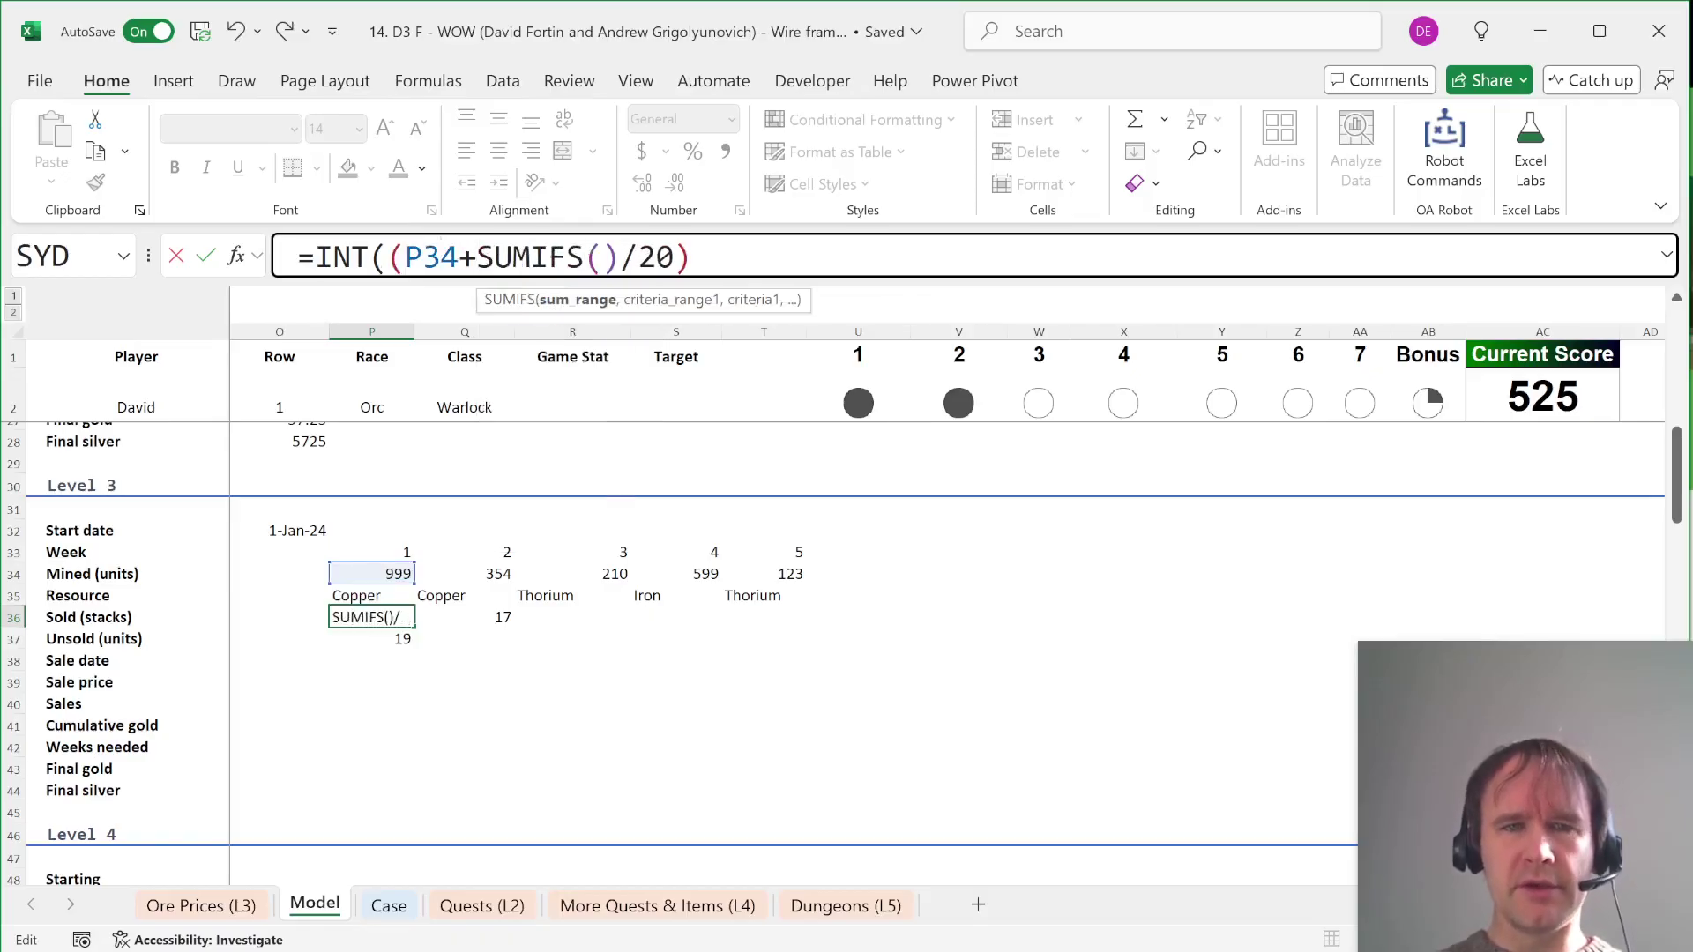
click(287, 639)
key(F8)
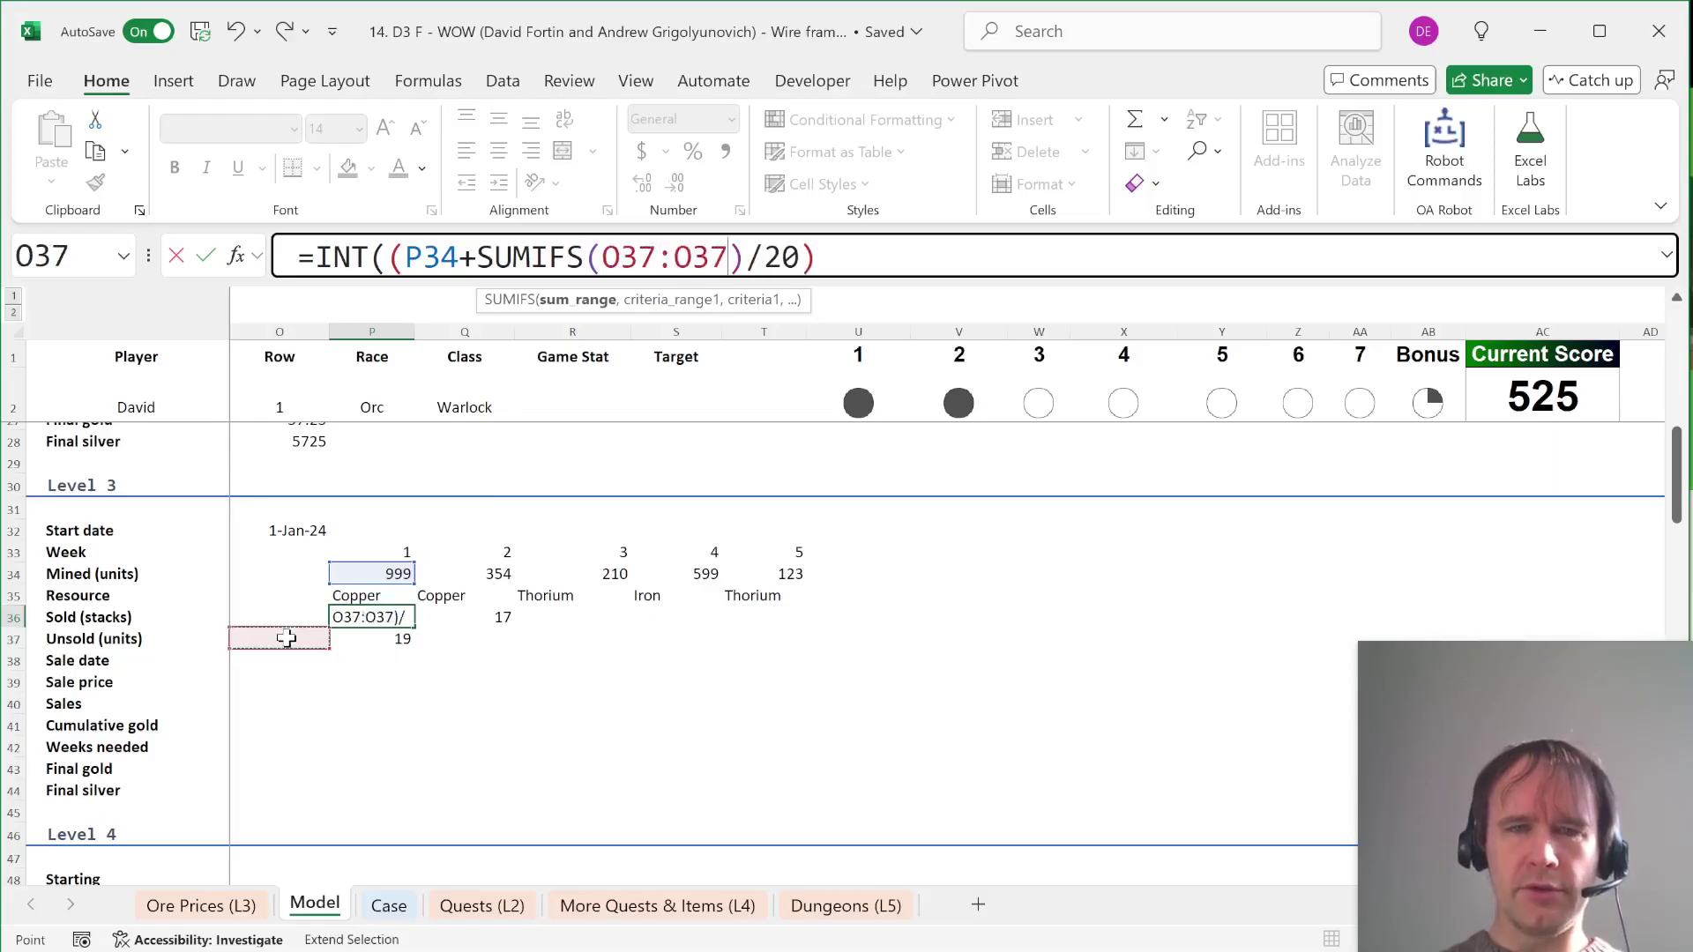
text(,)
click(282, 596)
key(F8)
text(,)
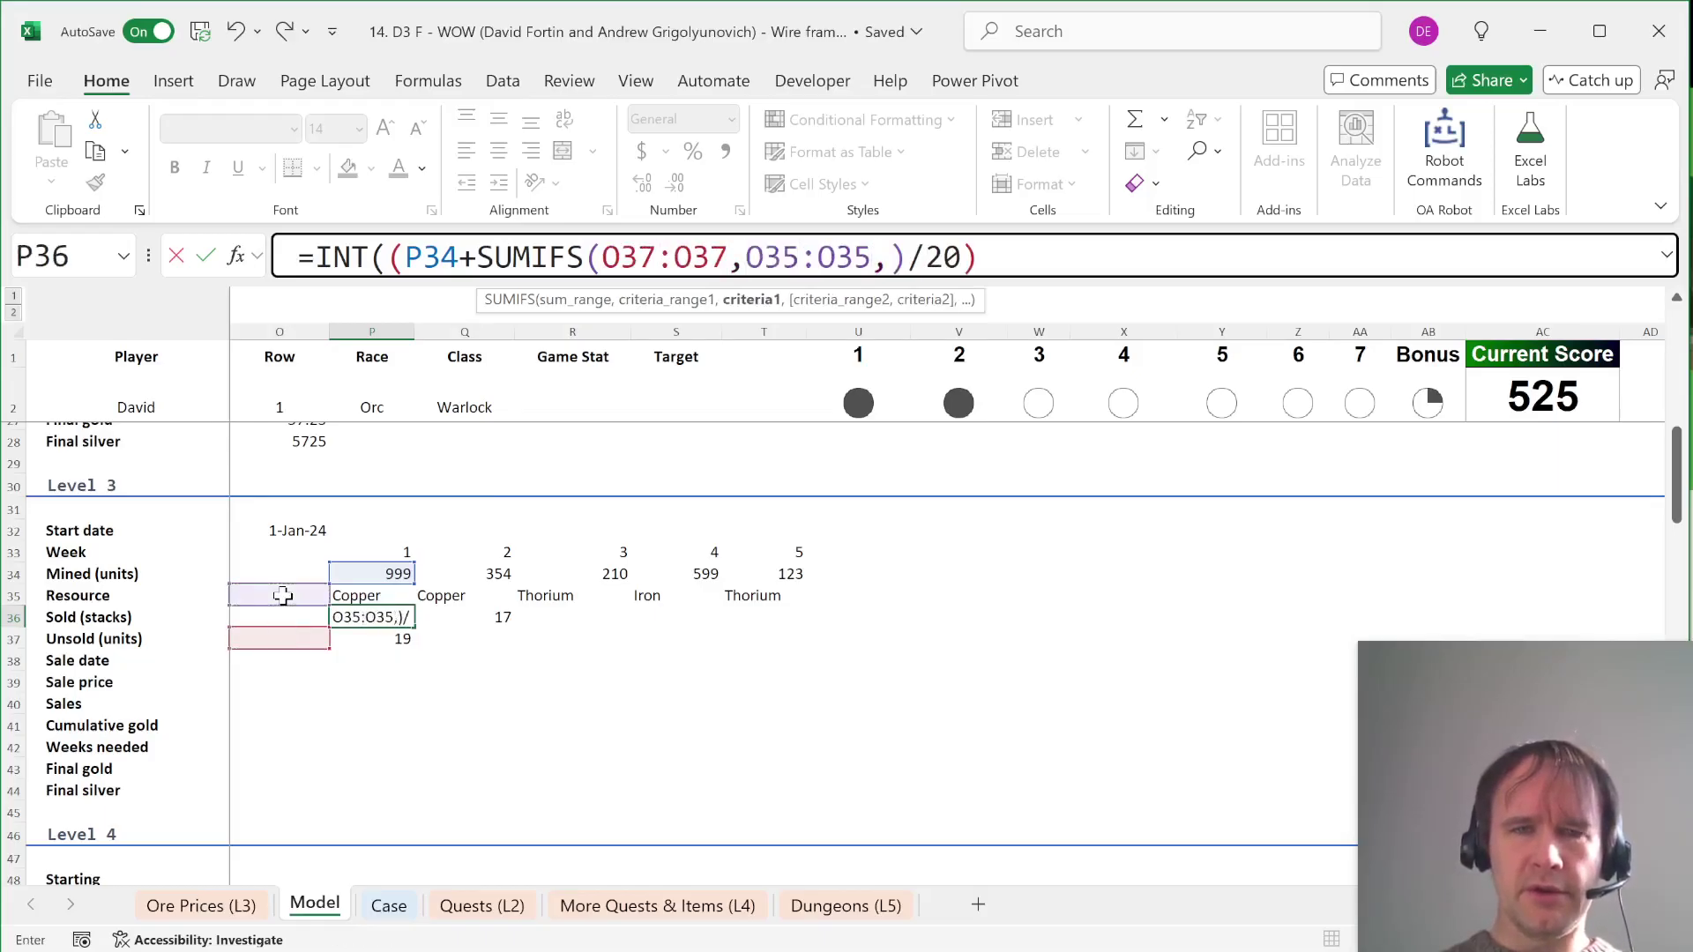
click(389, 598)
Step: Anchor the SUMIFS range starts as $O37 and $O35 and complete P36 as =INT((P34+SUMIFS($O37:O37,$O35:O35,P35))/20)
click(604, 257)
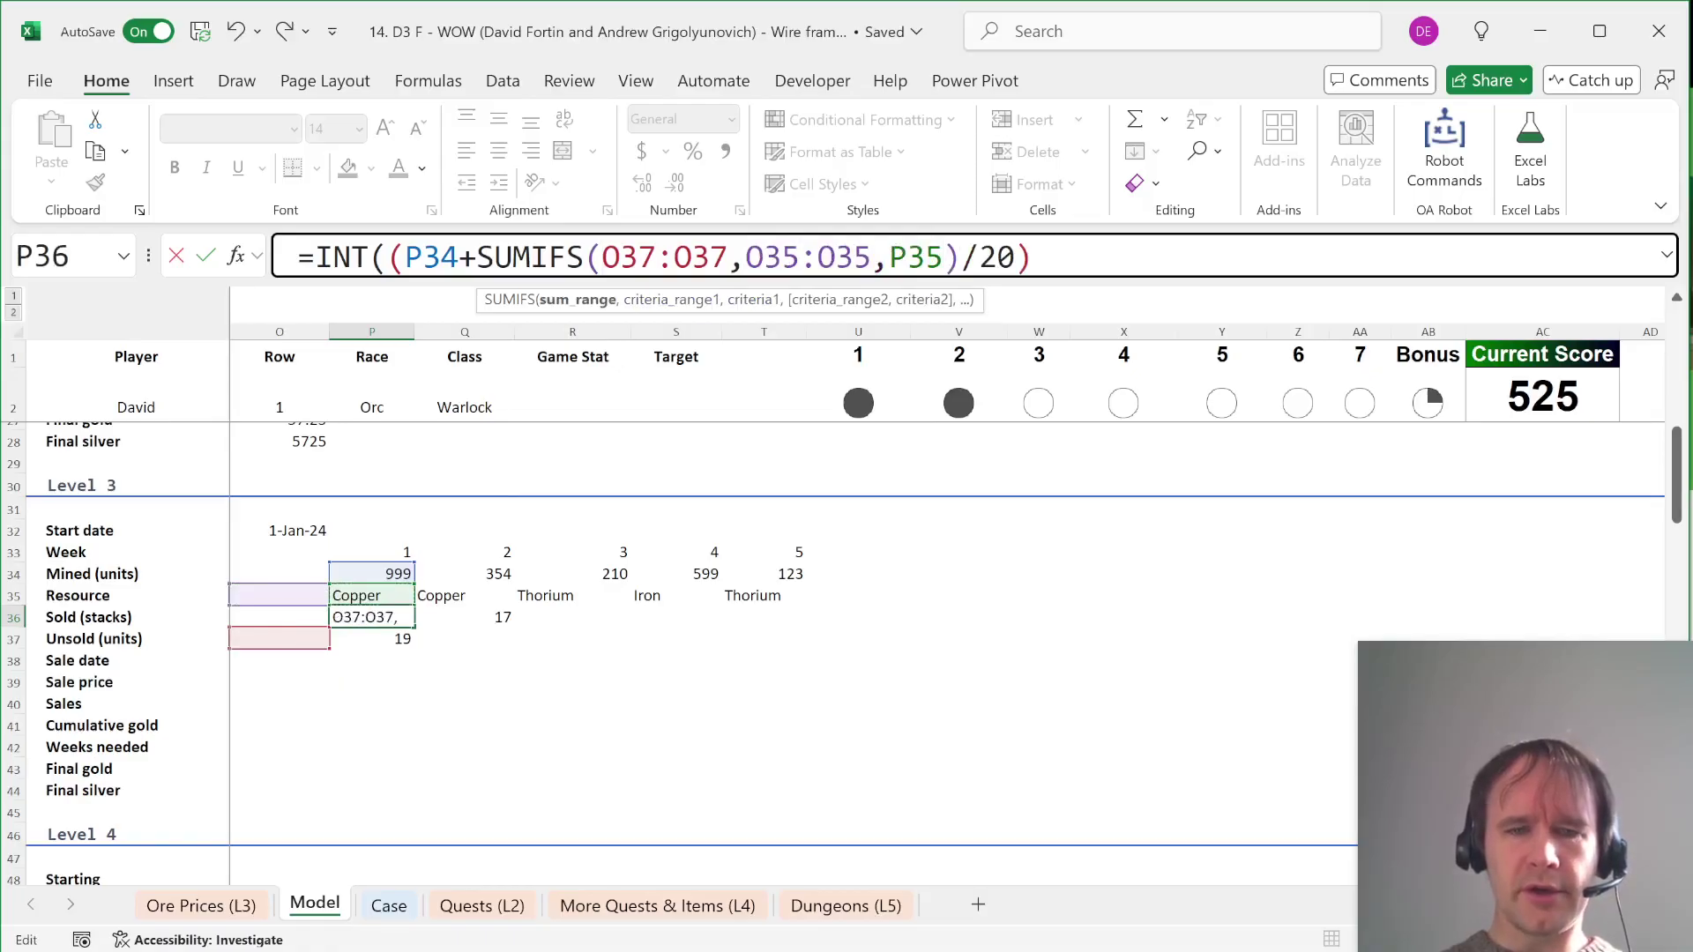
text($)
click(764, 257)
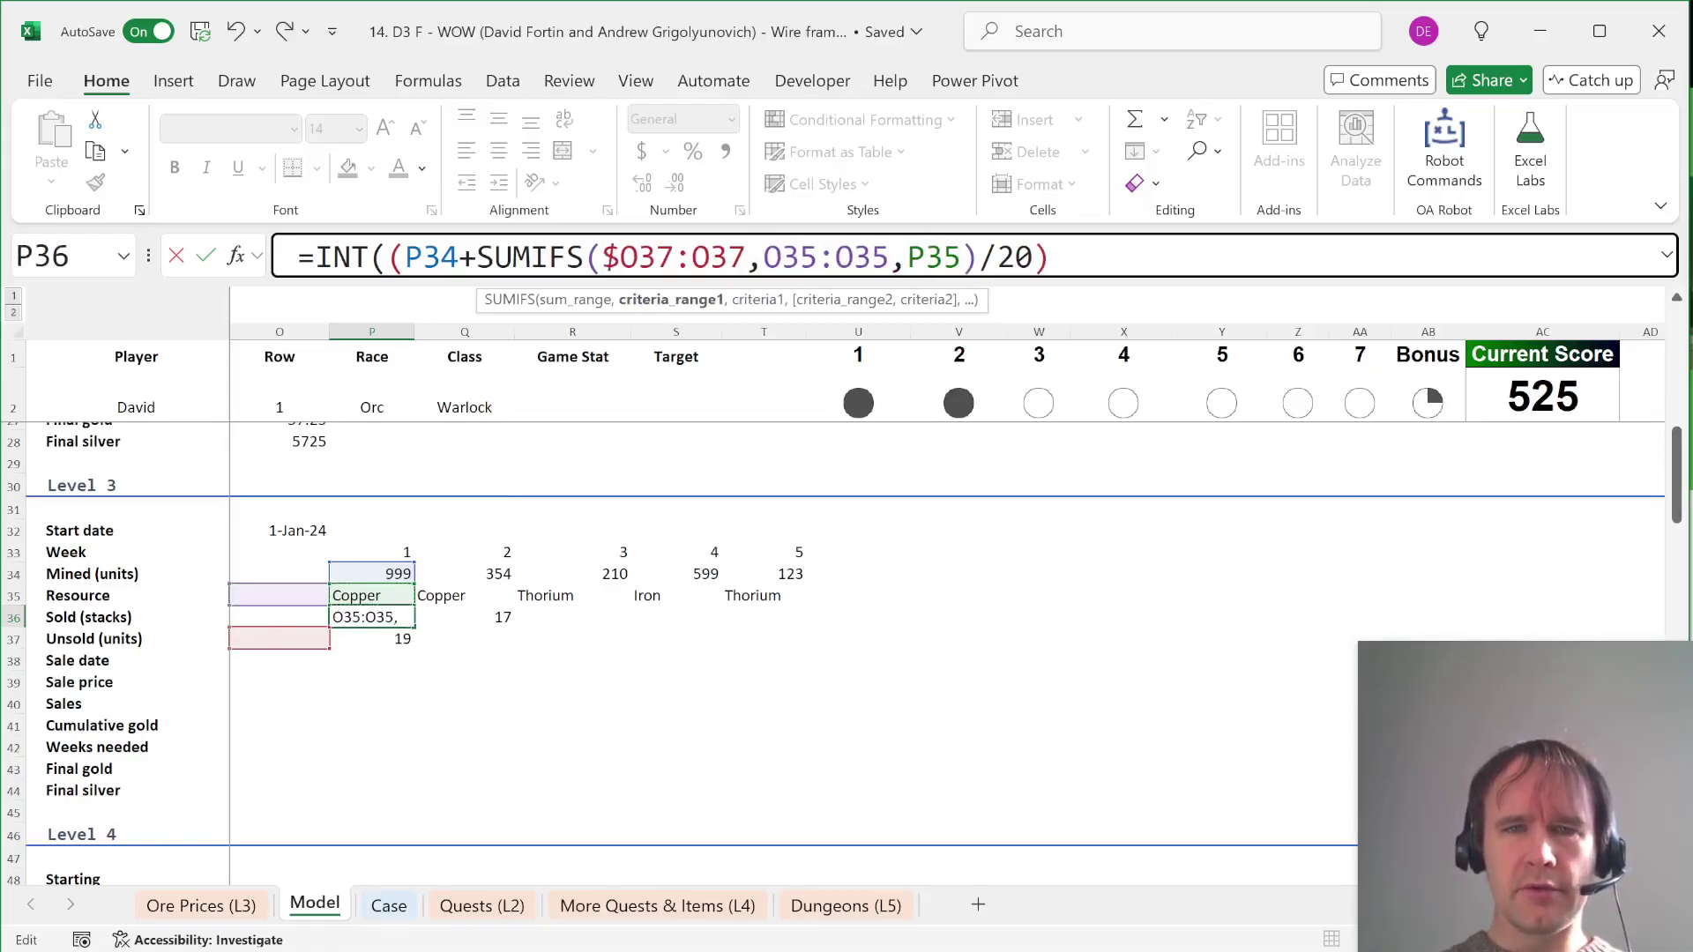
text($)
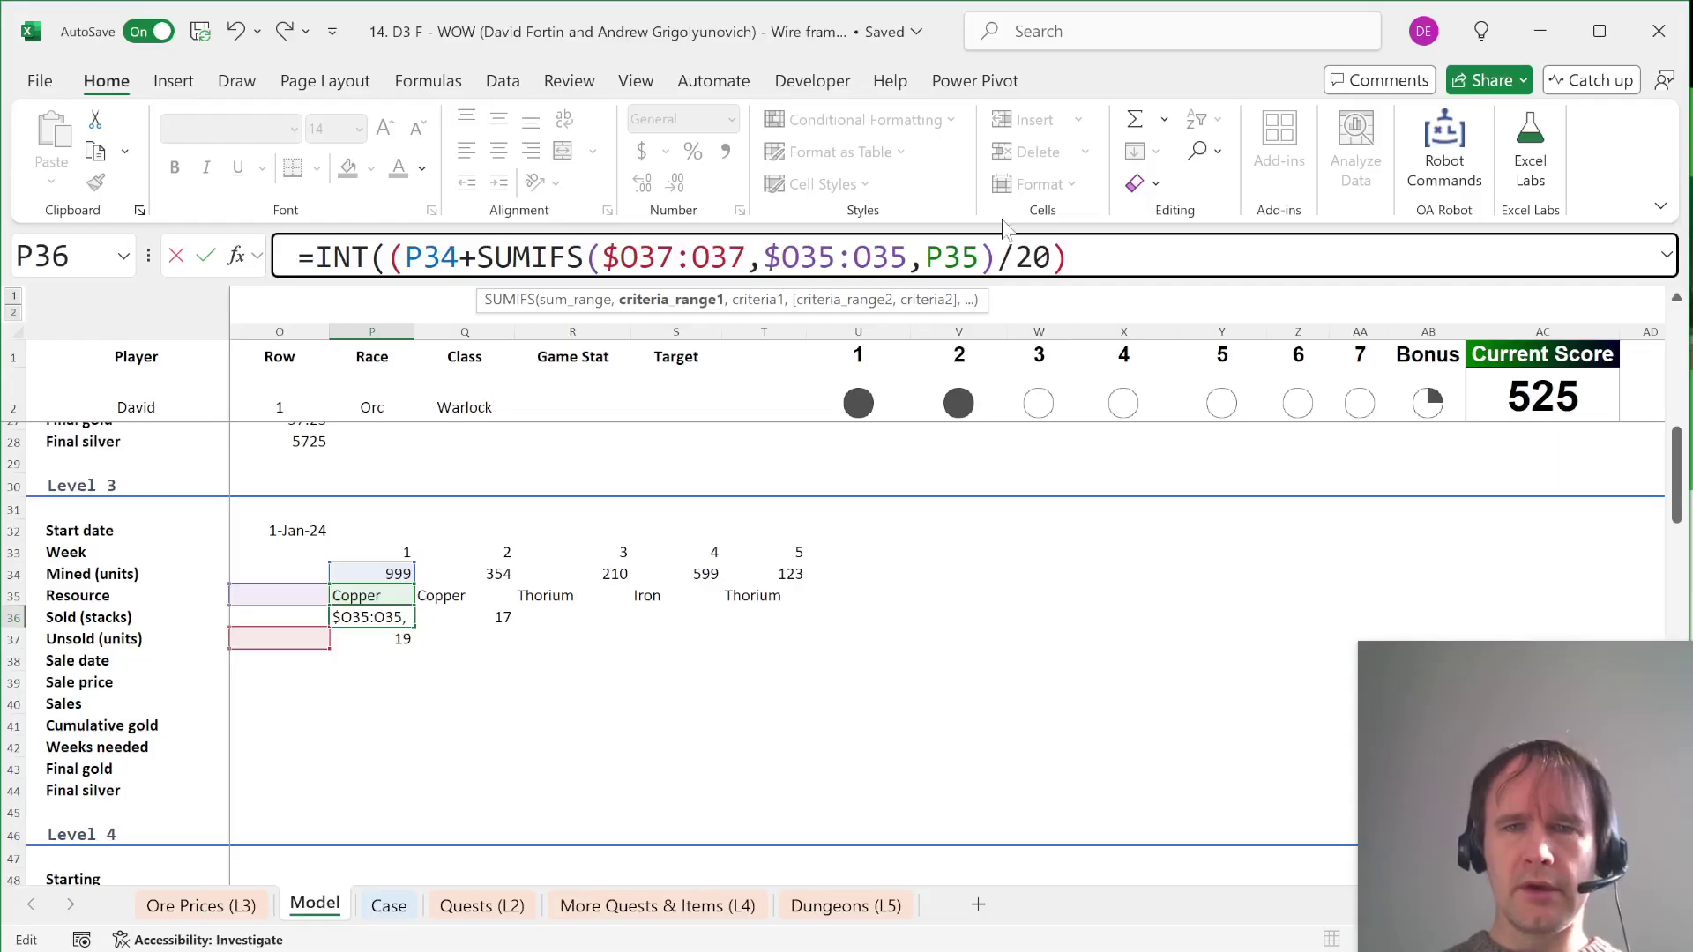
click(1006, 257)
text())
key(Return)
key(Up)
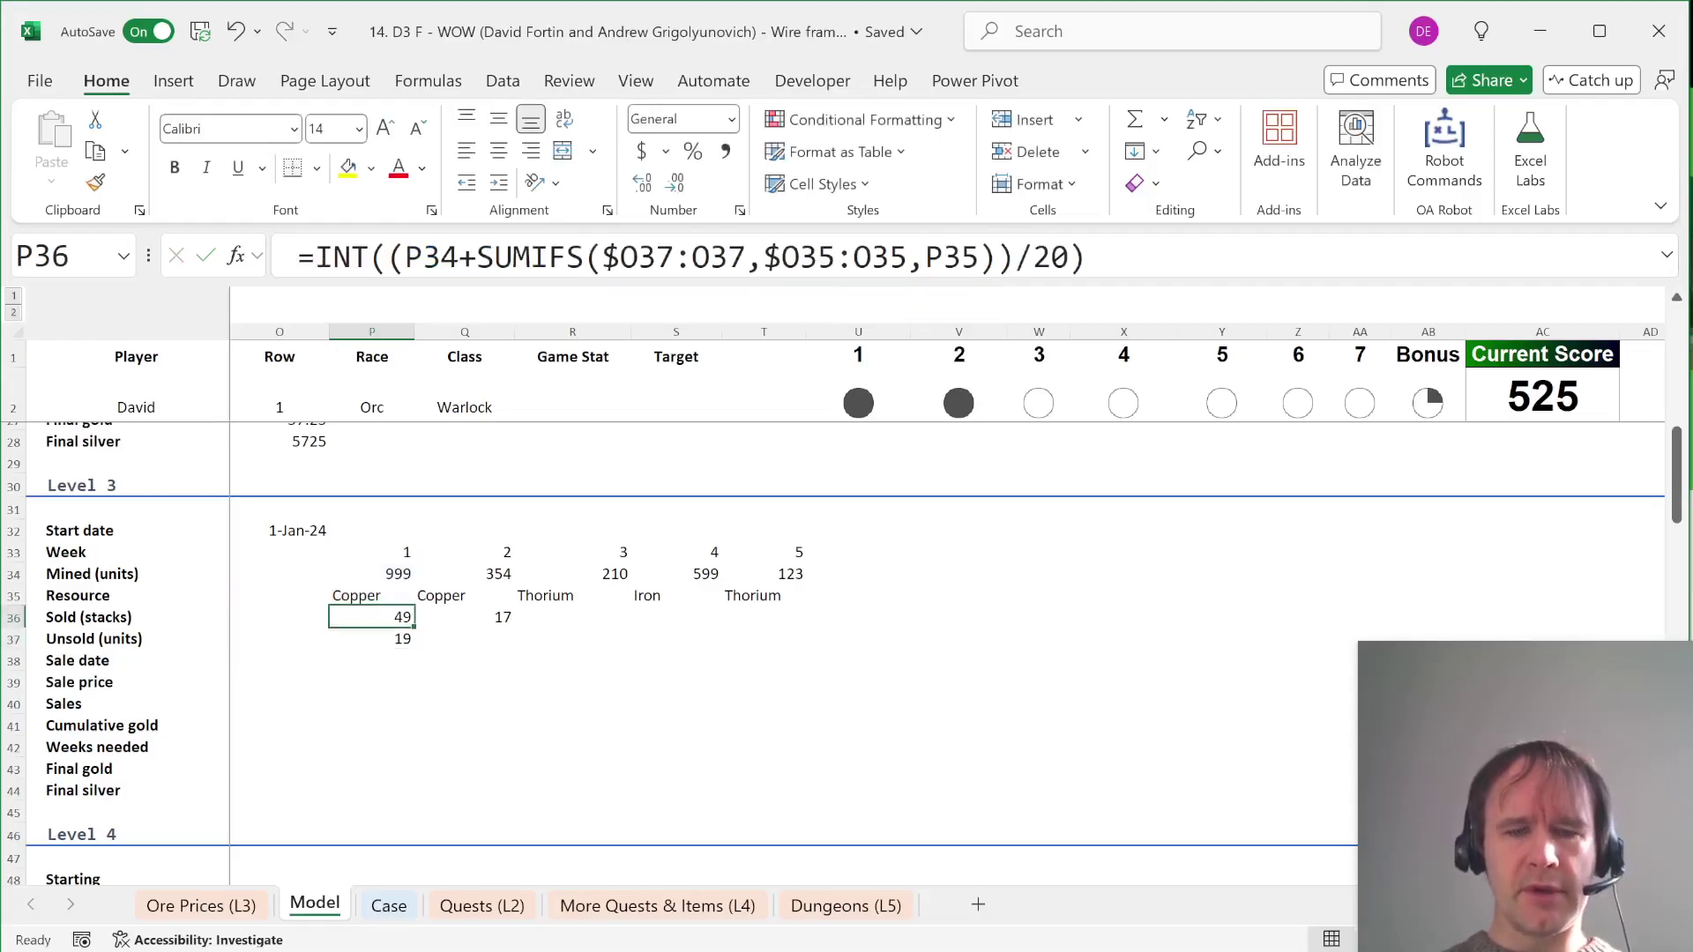
Step: Fill the sold stacks and unsold units formulas from P36 and P37 into week 2
key(Right)
key(ctrl+r)
key(Down)
key(ctrl+r)
key(Up)
key(Down)
Step: Fill the week 2 sold and unsold formulas in Q36:Q37 across to week 5
mouse_move(464, 639)
mouse_down()
mouse_move(398, 640)
mouse_move(443, 635)
mouse_up()
key(shift+Right)
key(shift+Right)
key(shift+Right)
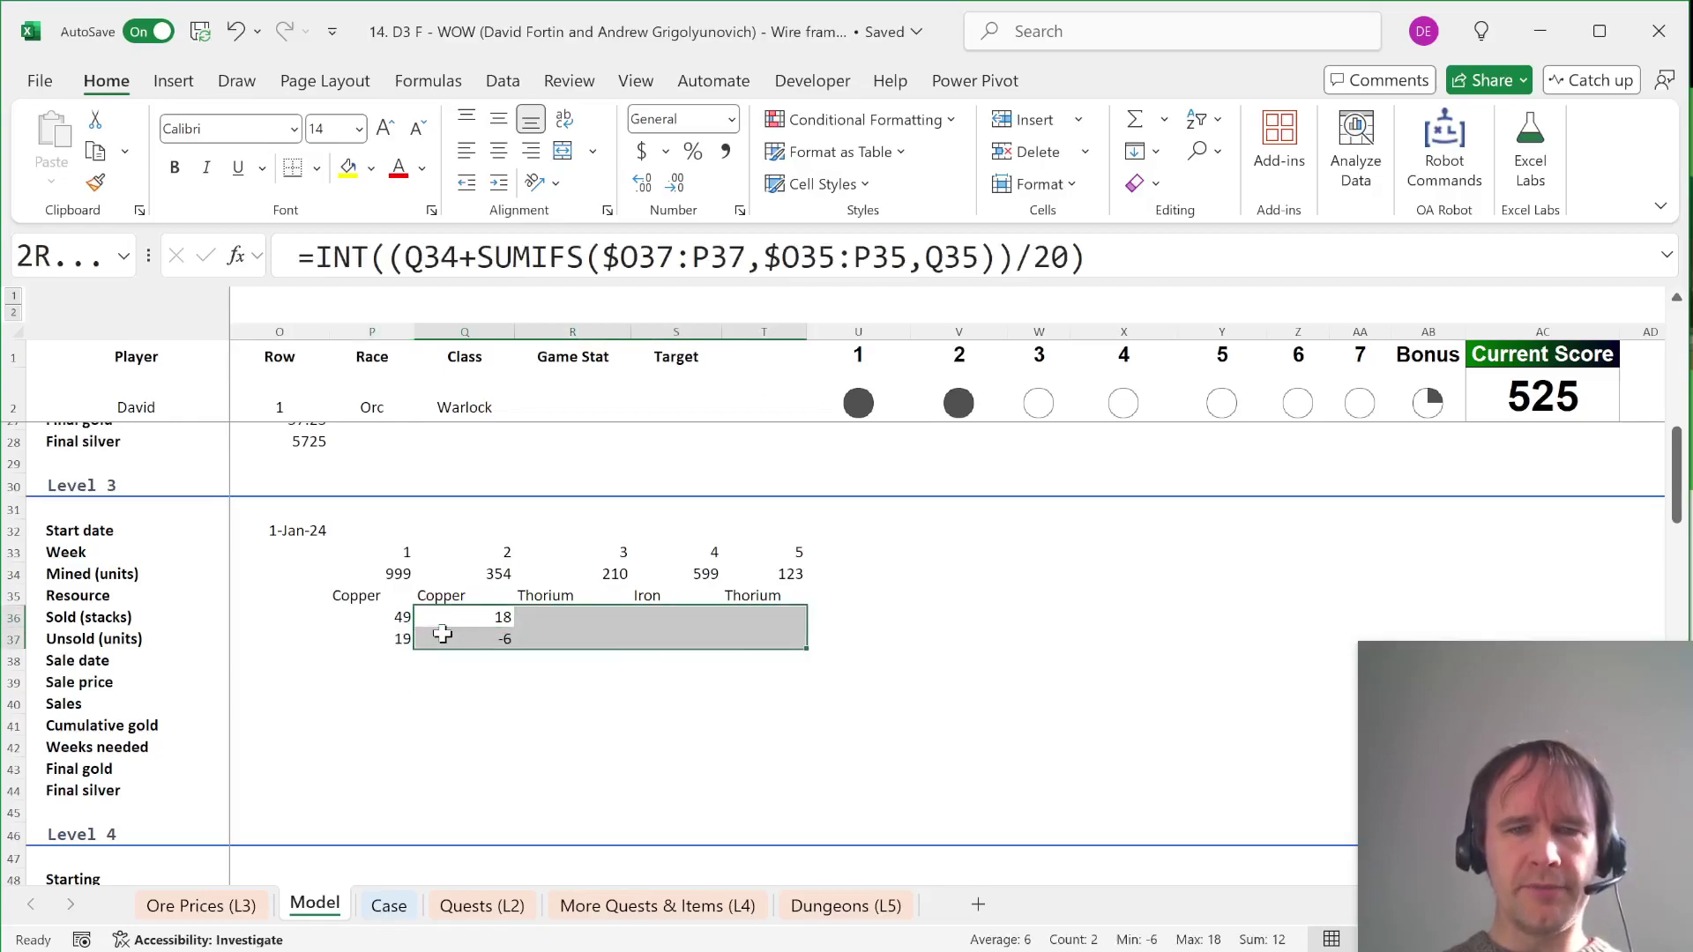
key(ctrl+r)
Step: Generate the five weekly sale dates in P38 with =SEQUENCE(,5,O32+6,7)
key(Down)
key(Down)
key(Left)
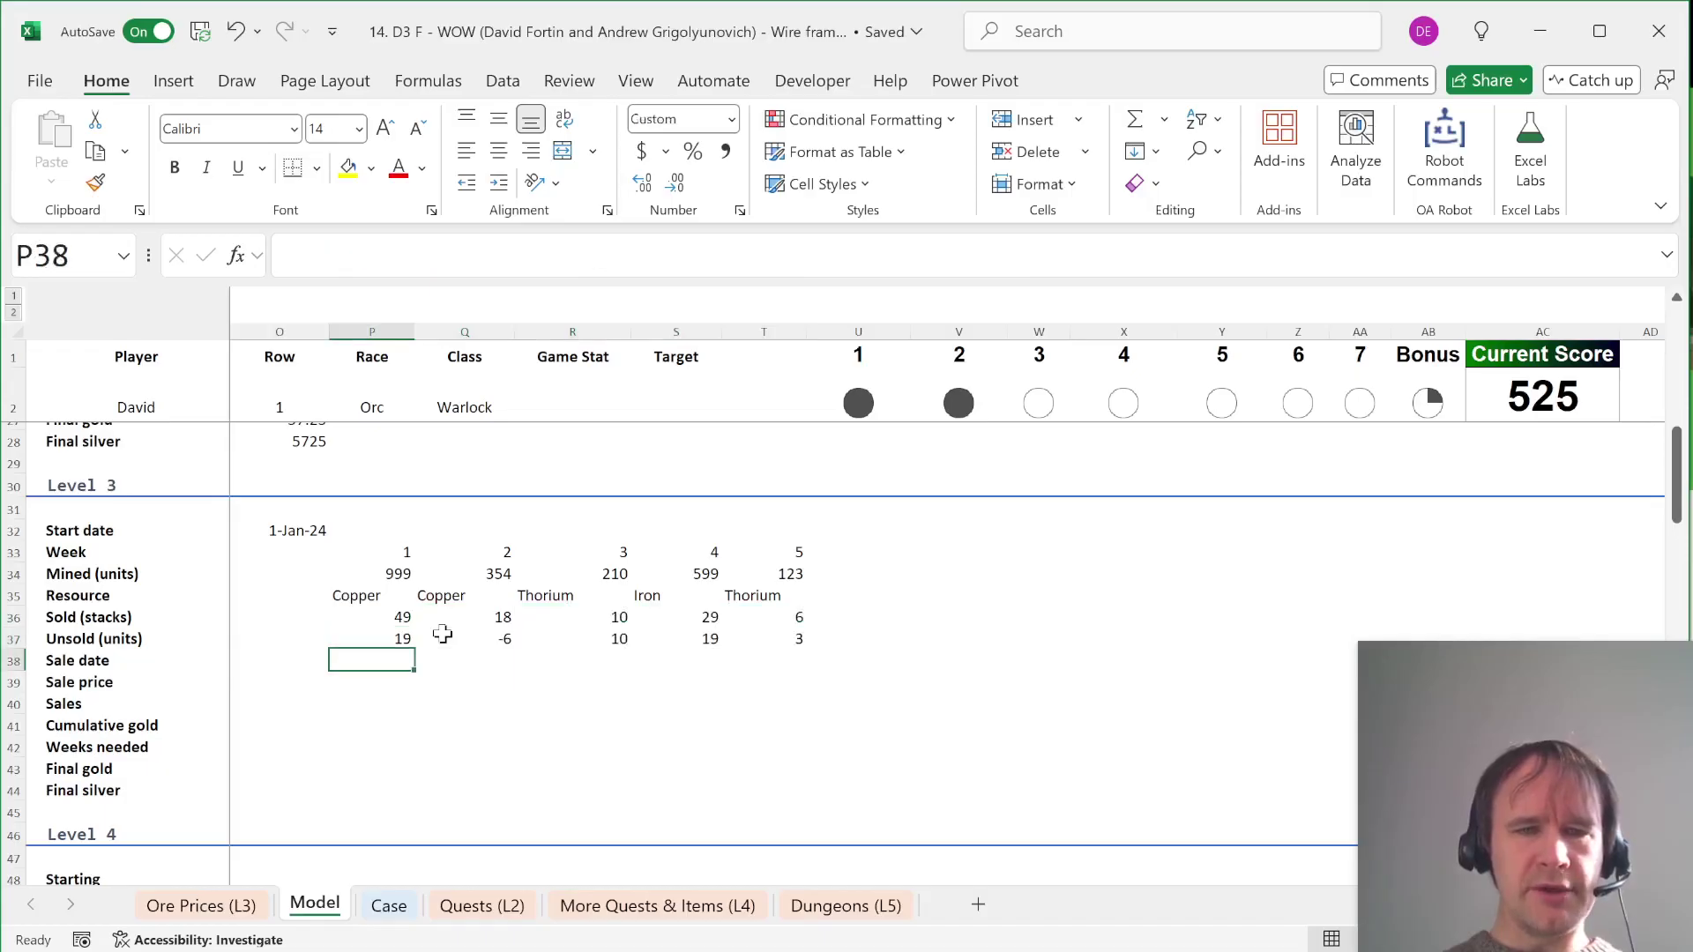
text(=SEQUENCE(,)
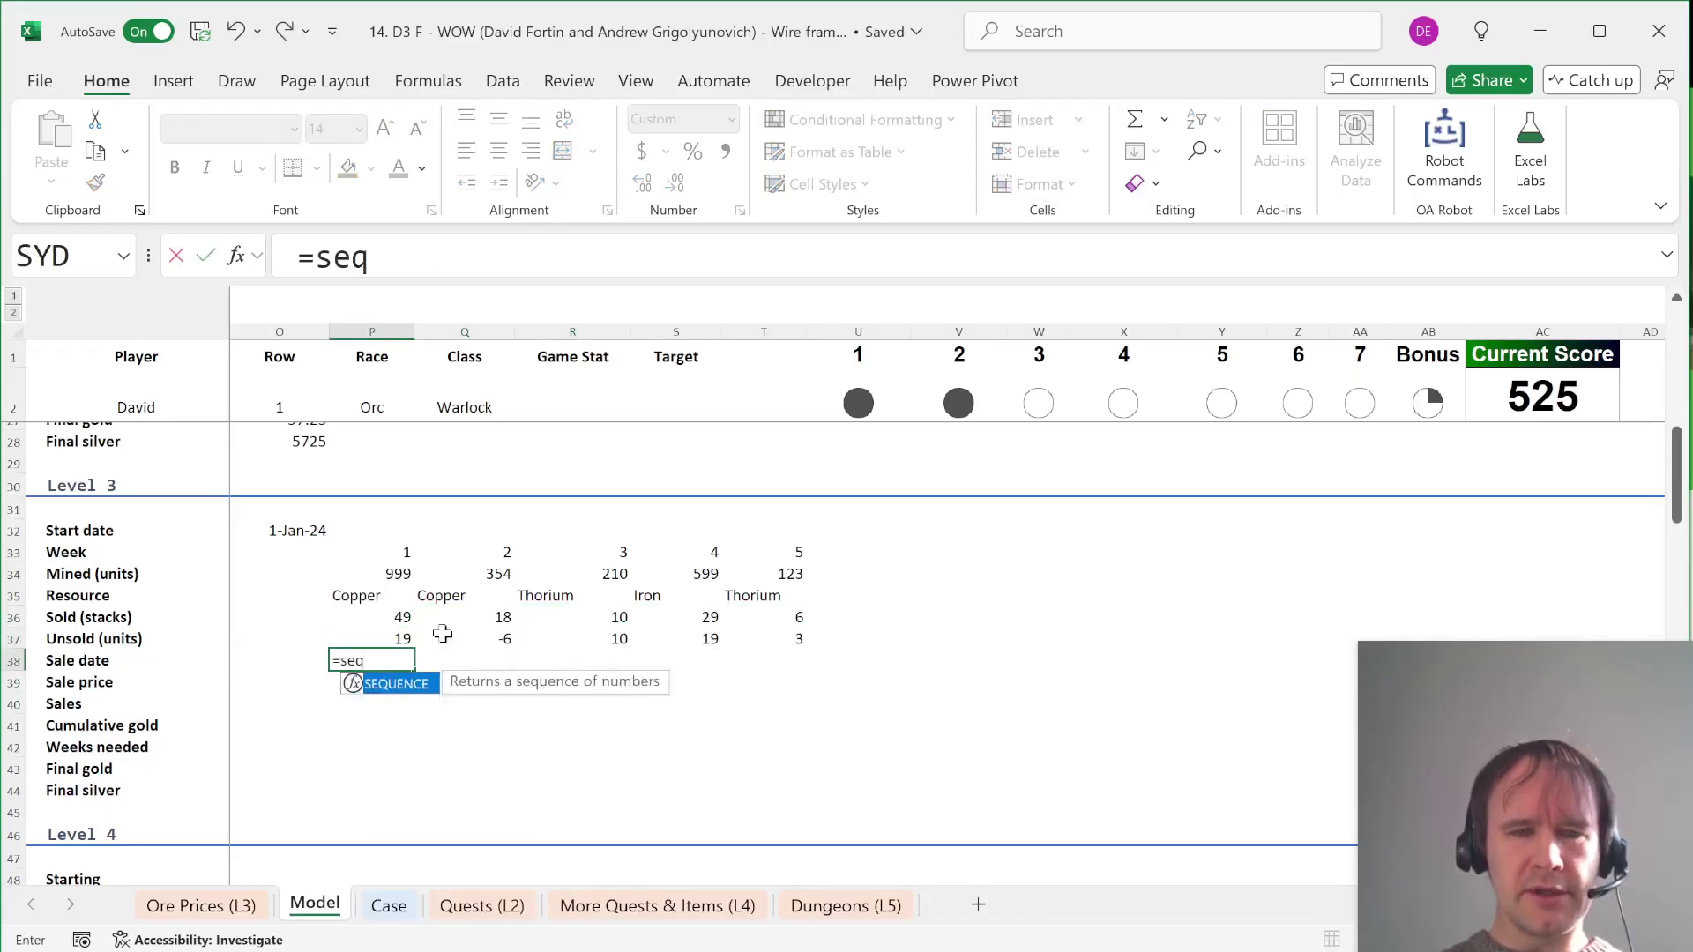
text(5,)
key(Left)
key(Up)
key(Up)
key(Up)
key(Up)
key(Up)
key(Up)
text(+6,)
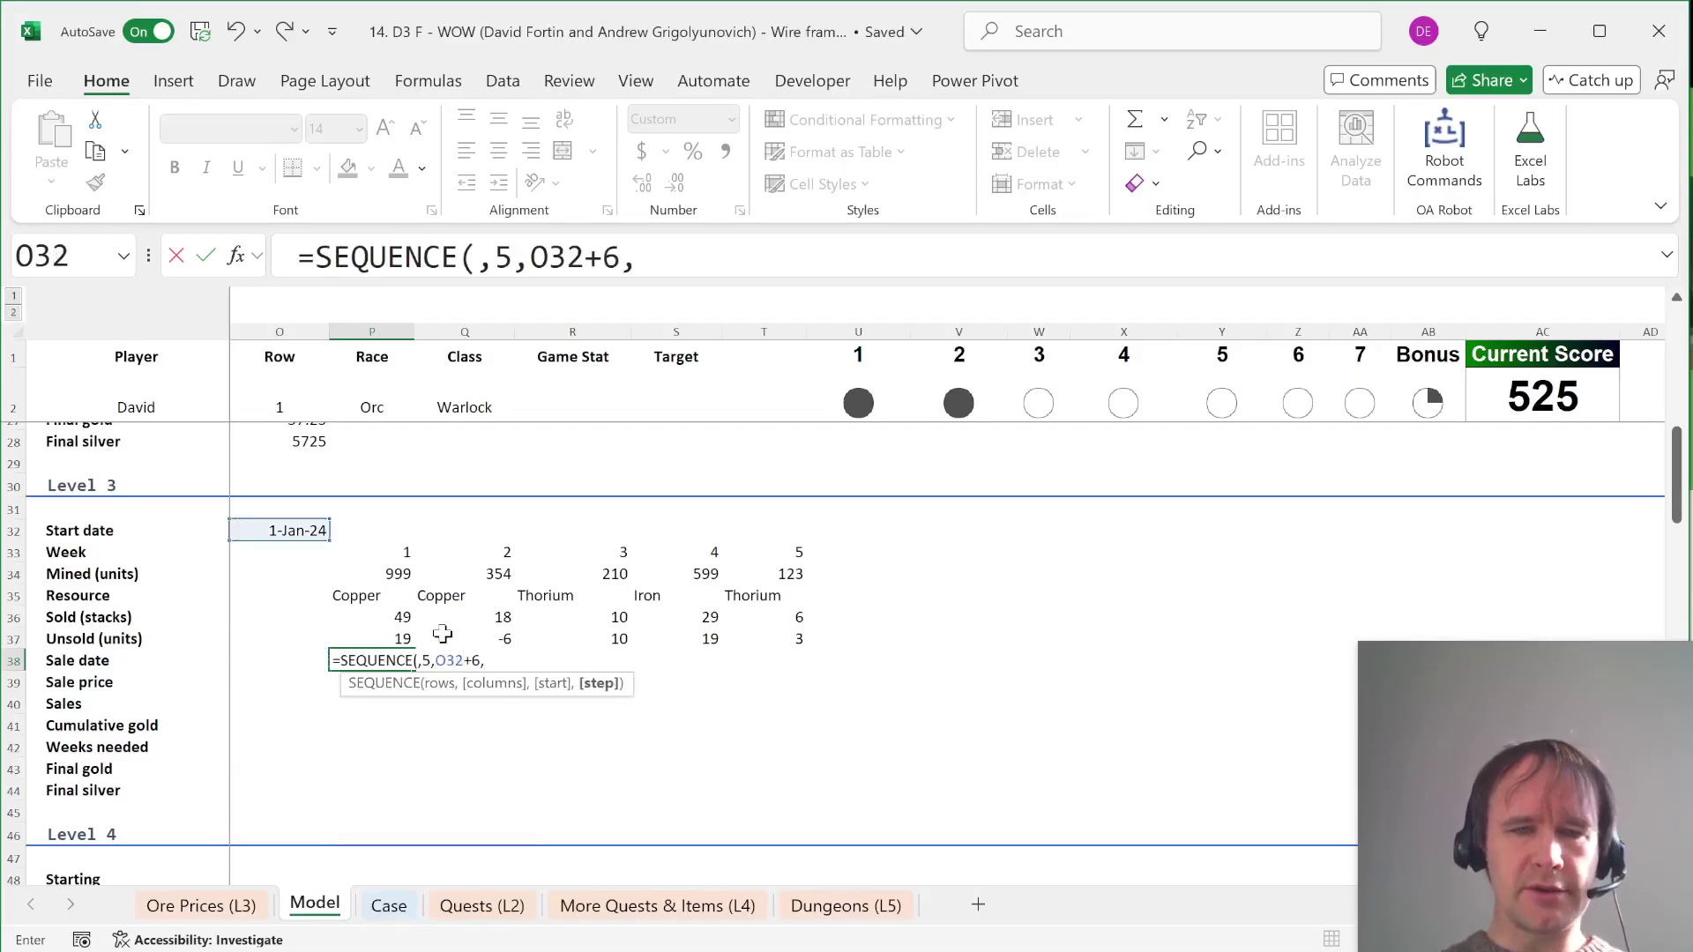
text(7))
key(Return)
key(Up)
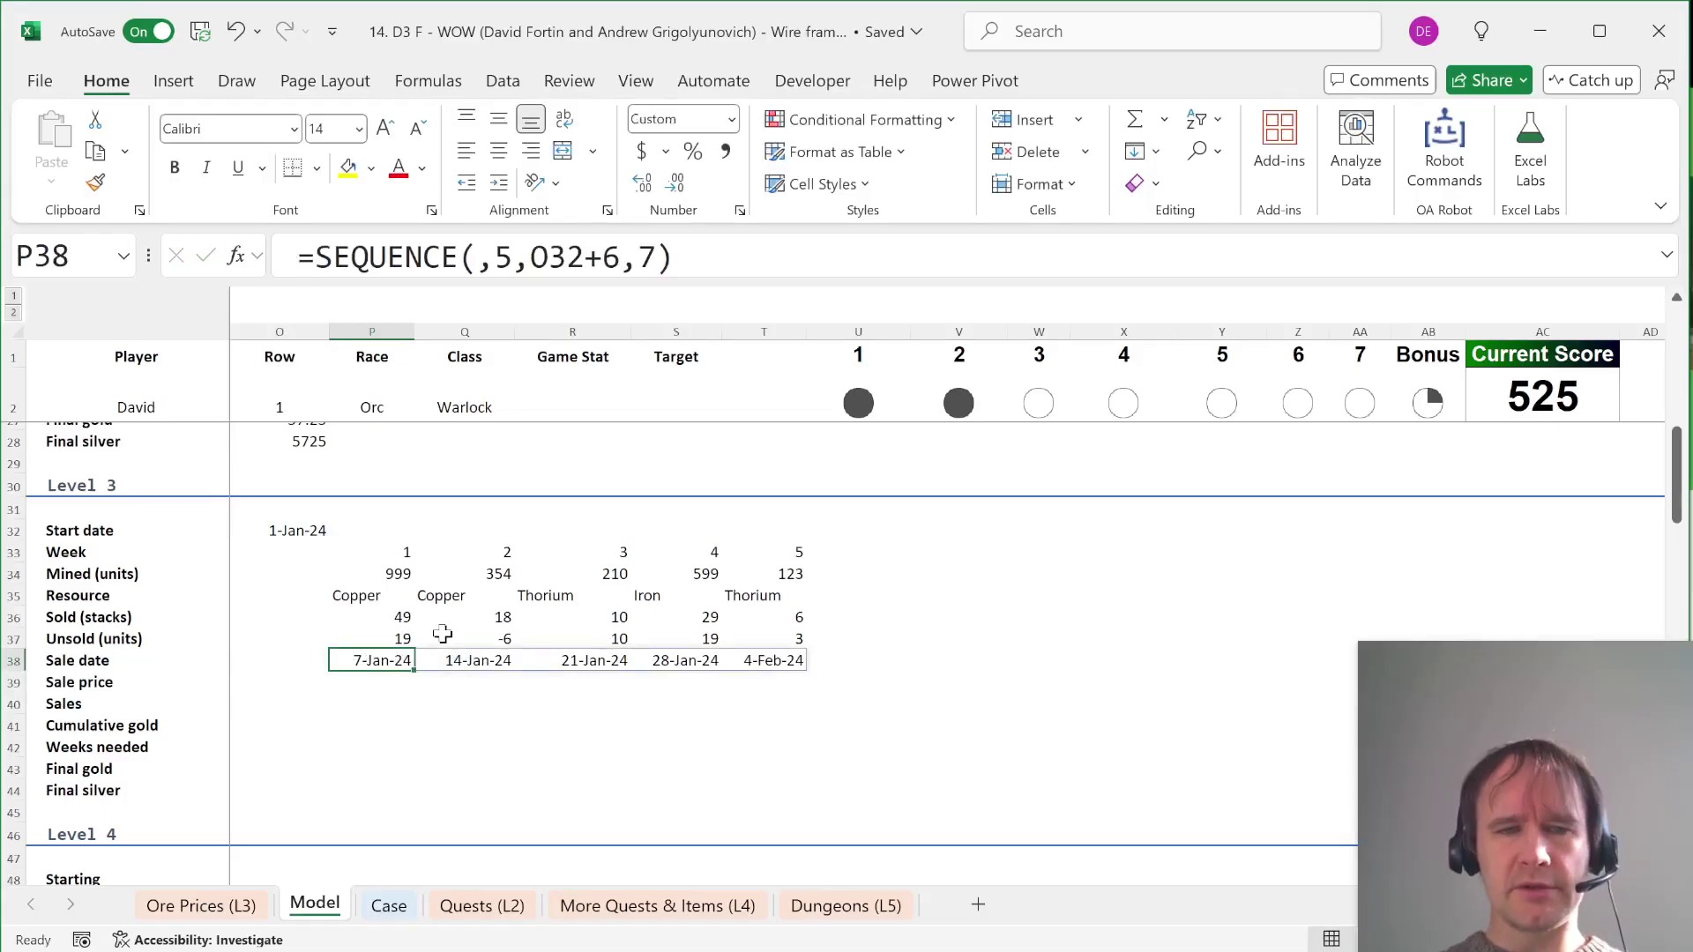
Step: Look up the name of the resource prices table on the Ore Prices (L3) sheet and return to the Model sheet
key(Right)
key(Right)
key(Left)
key(Left)
key(Down)
key(ctrl+Page_Up)
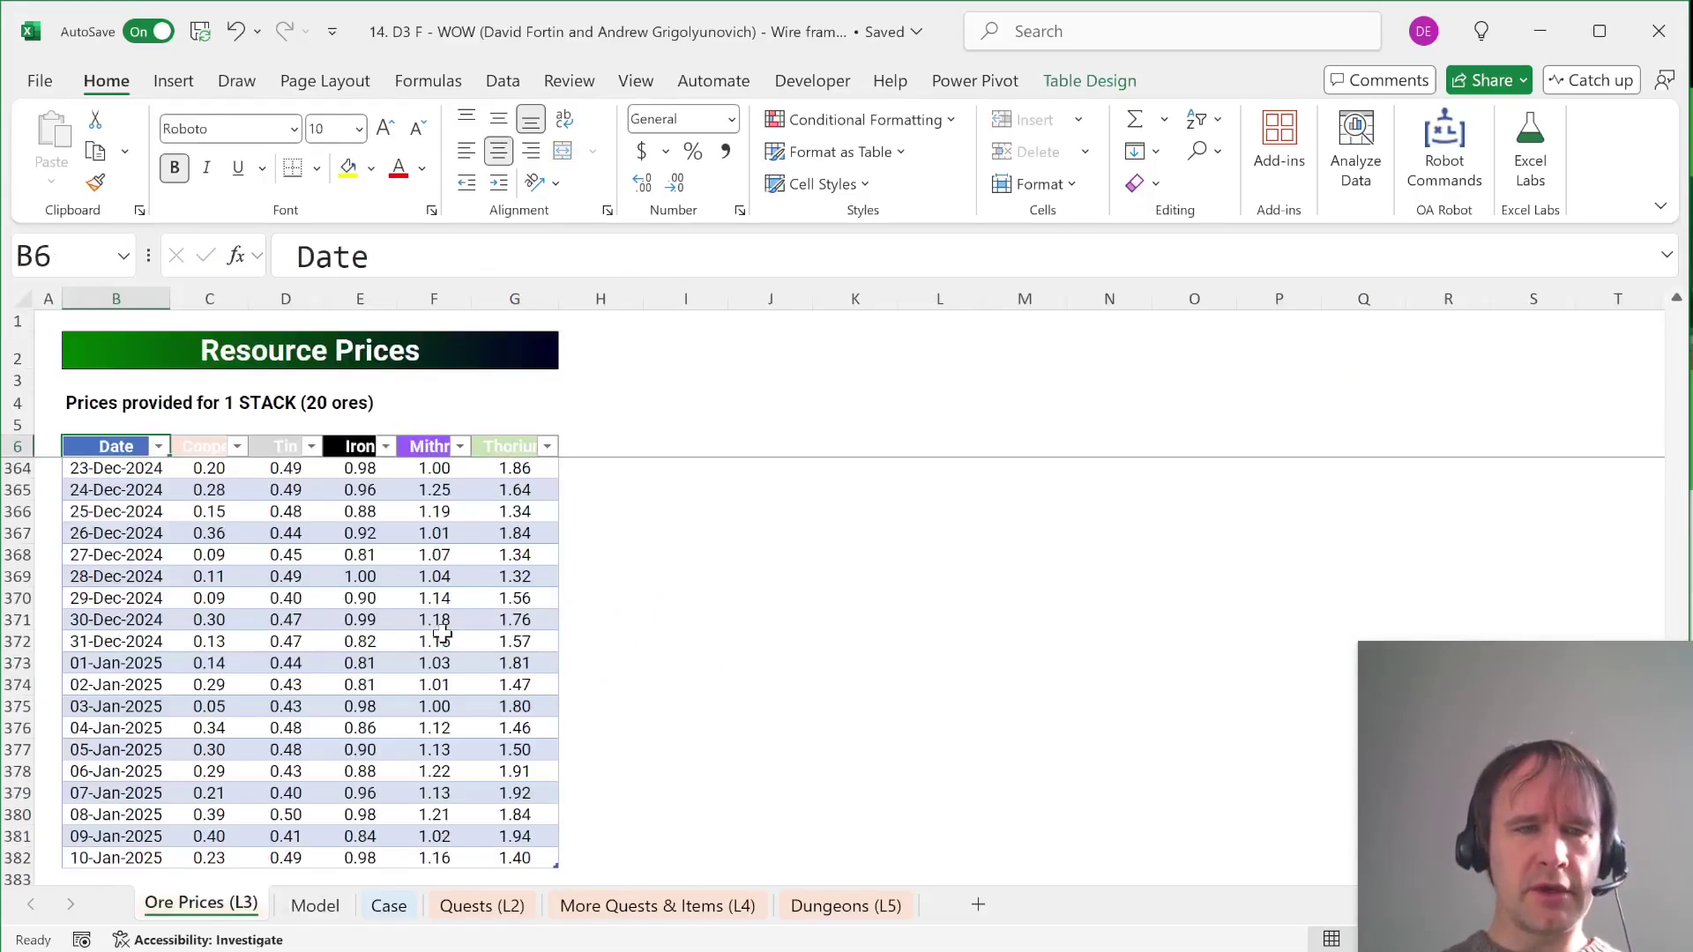
click(1084, 88)
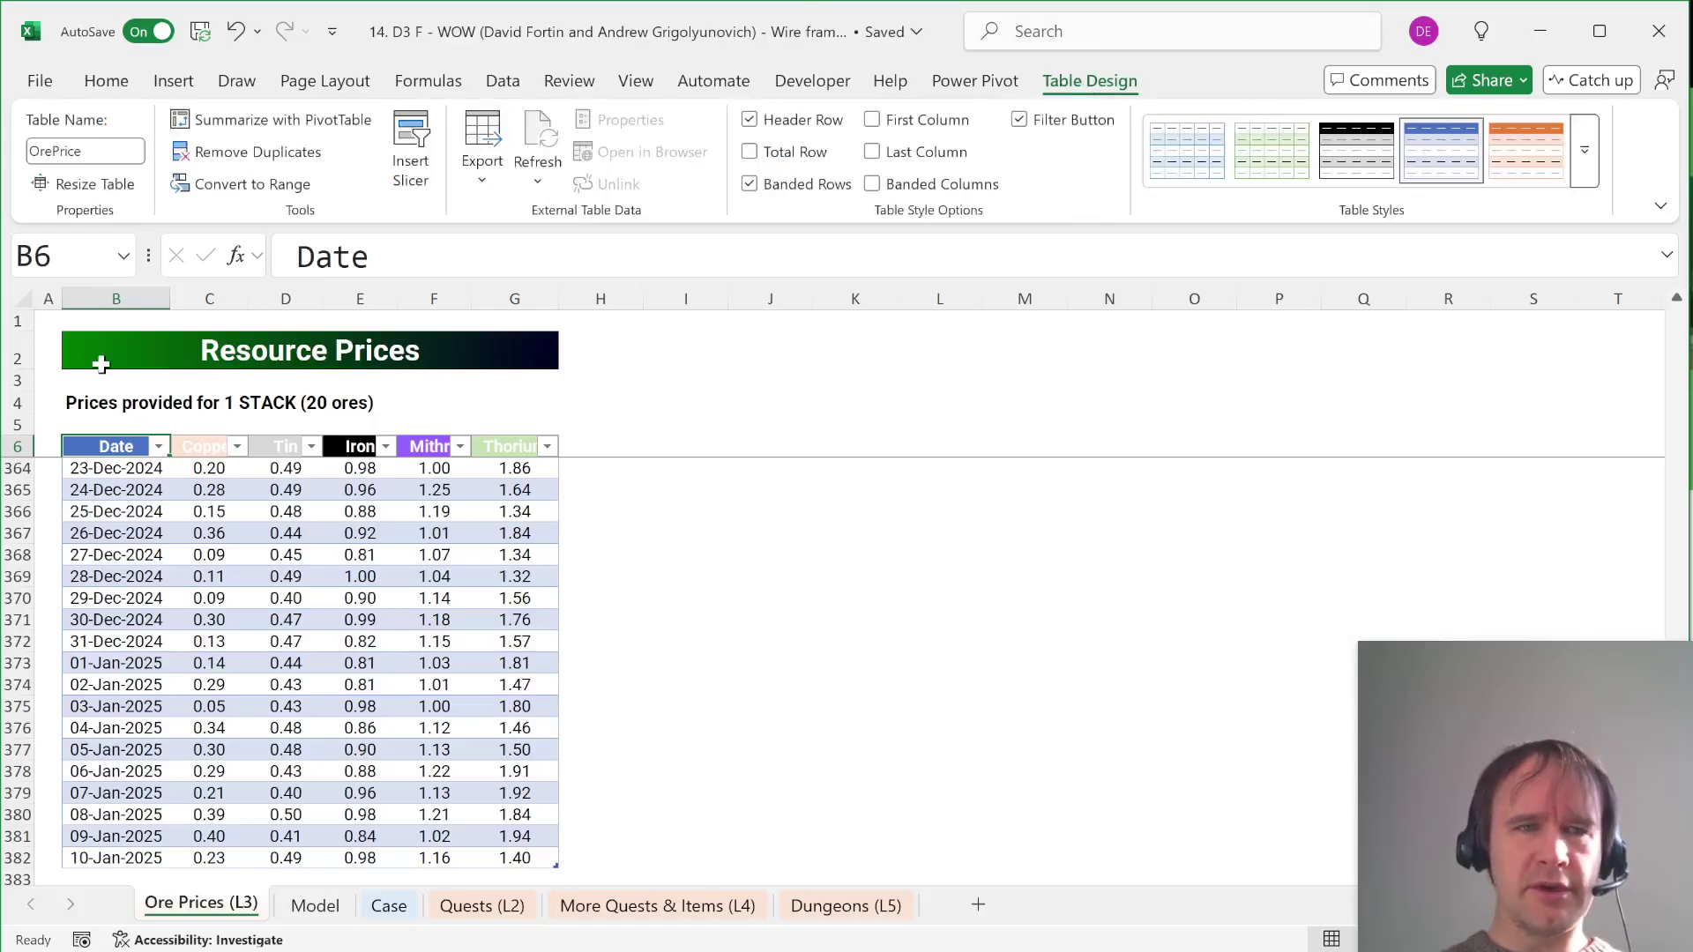
click(146, 473)
key(ctrl+Page_Down)
Step: Begin the sale price formula in P39 with =INDEX(OrePrice,XMATCH(P38#,OrePrice[Date]) to find the row for each sale date
text(=inde)
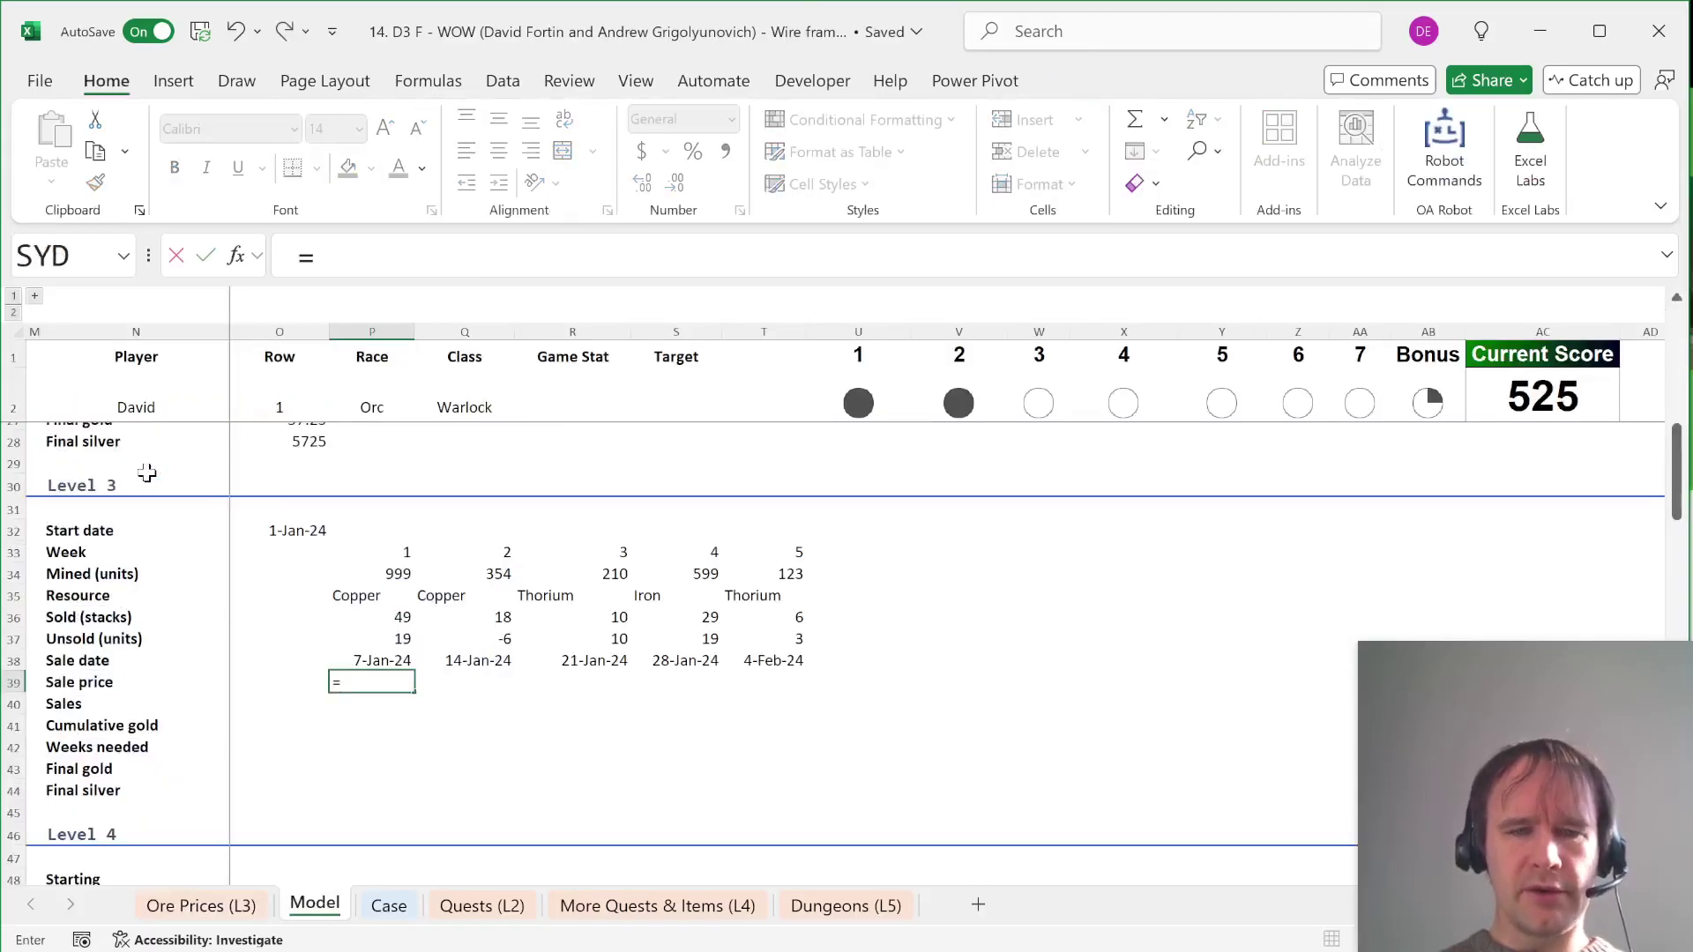
key(Tab)
text(orep)
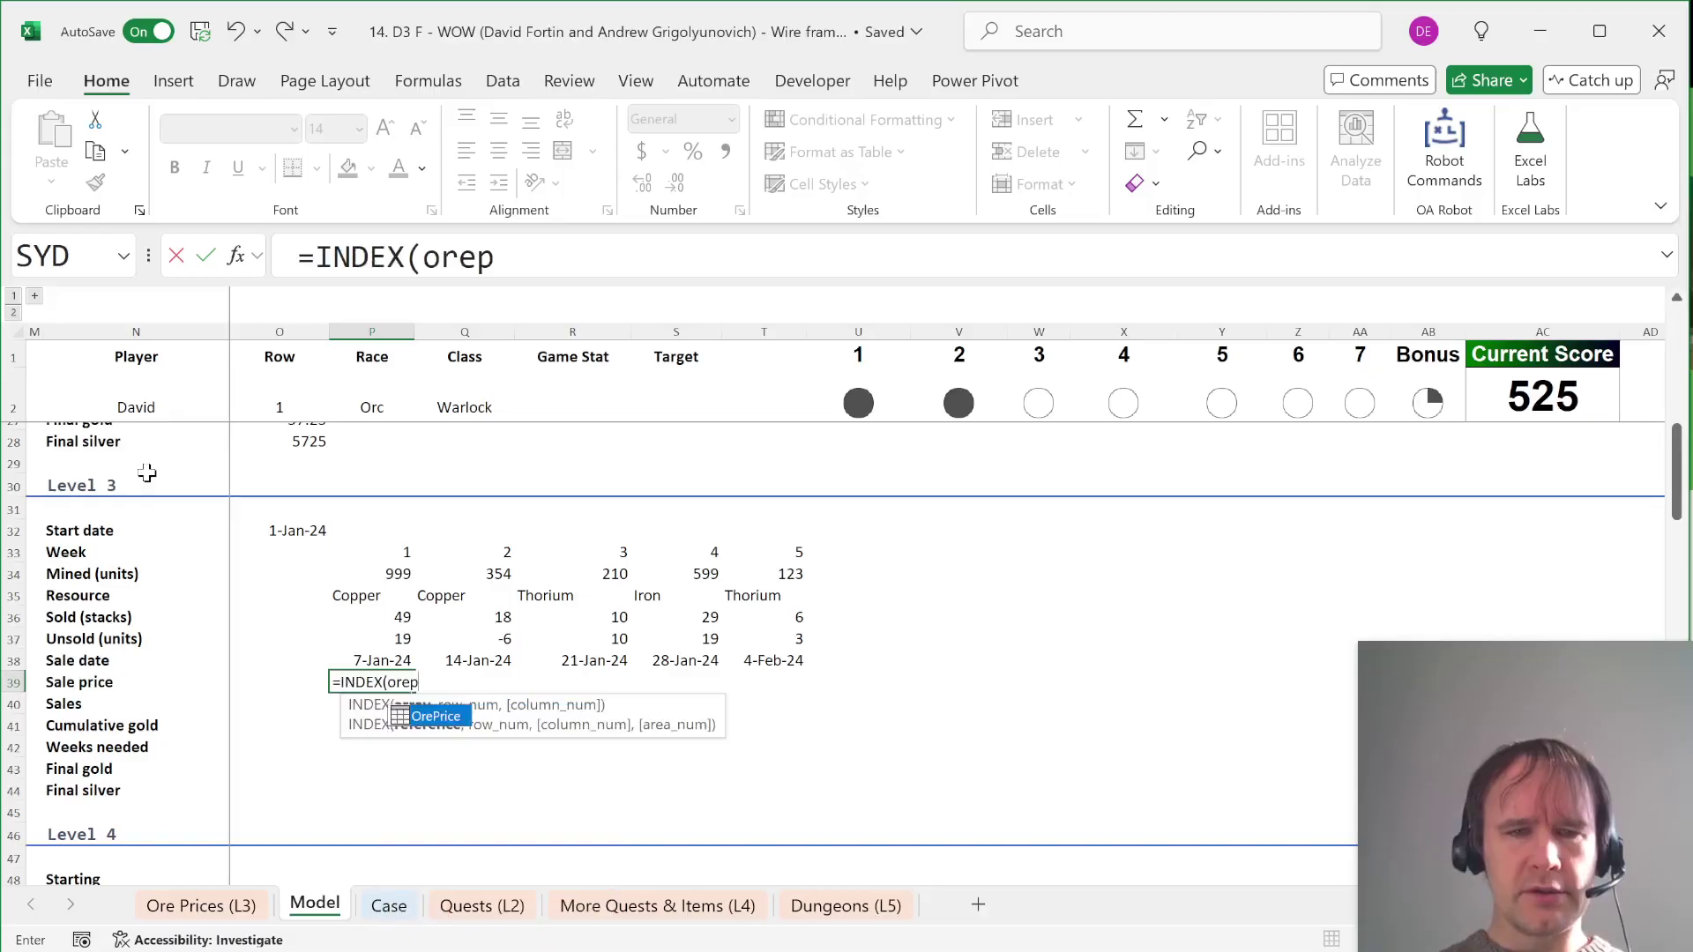
key(Tab)
text(,xm)
key(Tab)
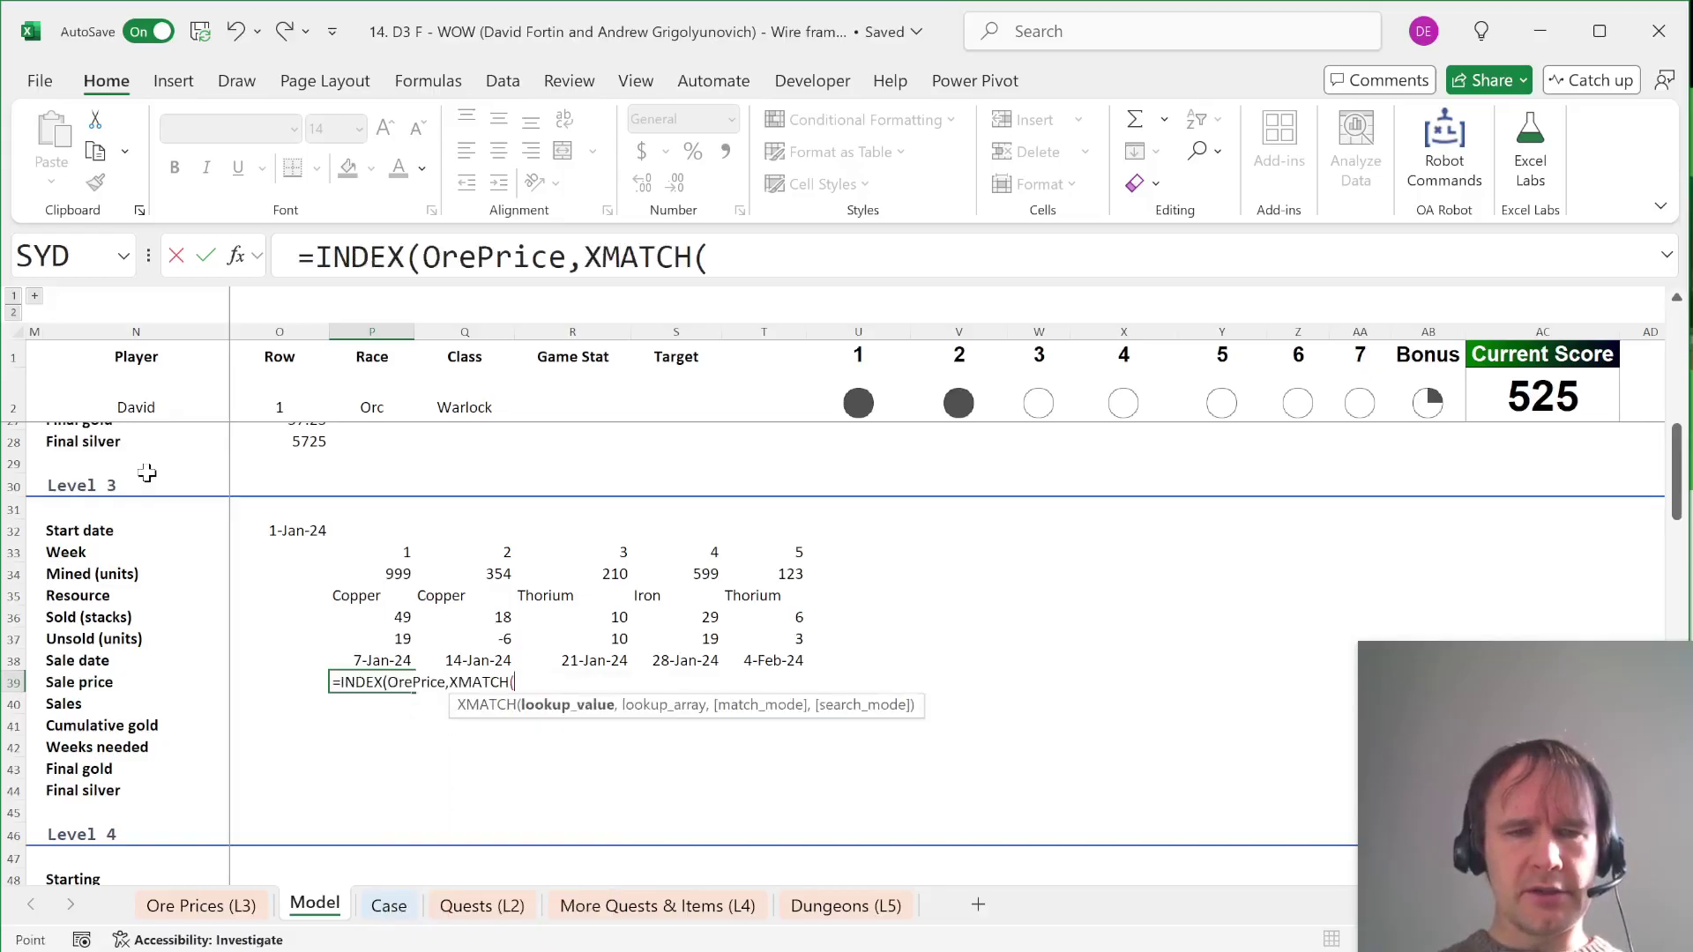
key(Up)
text(#,)
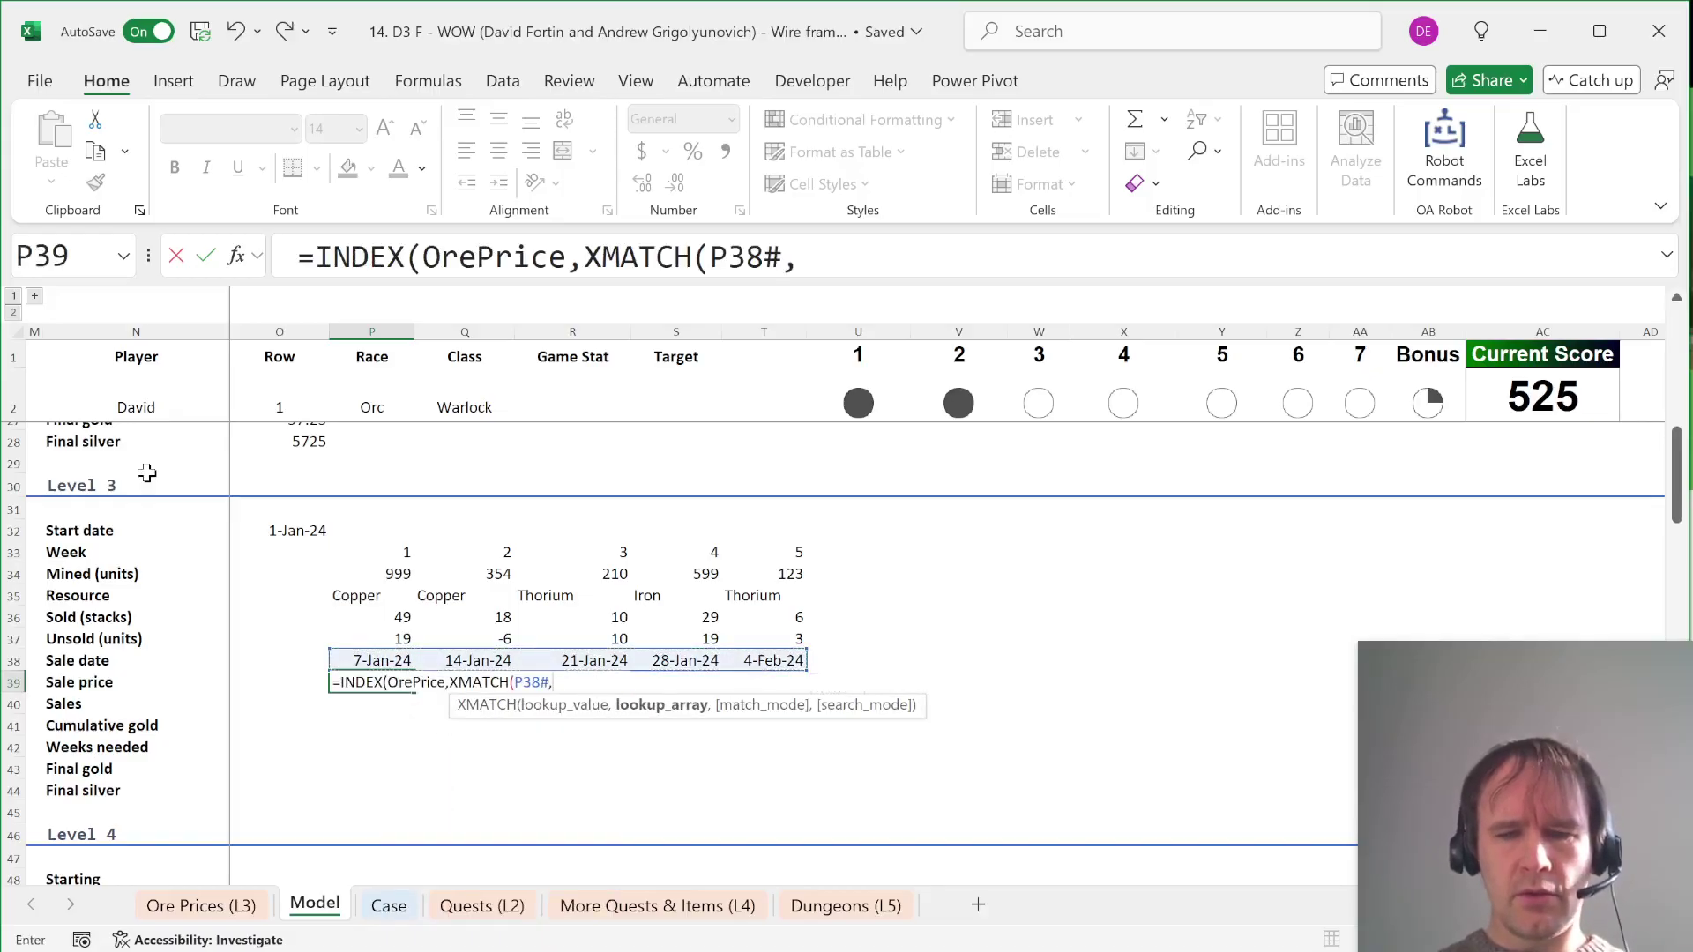
text(ore)
key(Tab)
text([)
key(Tab)
text(])
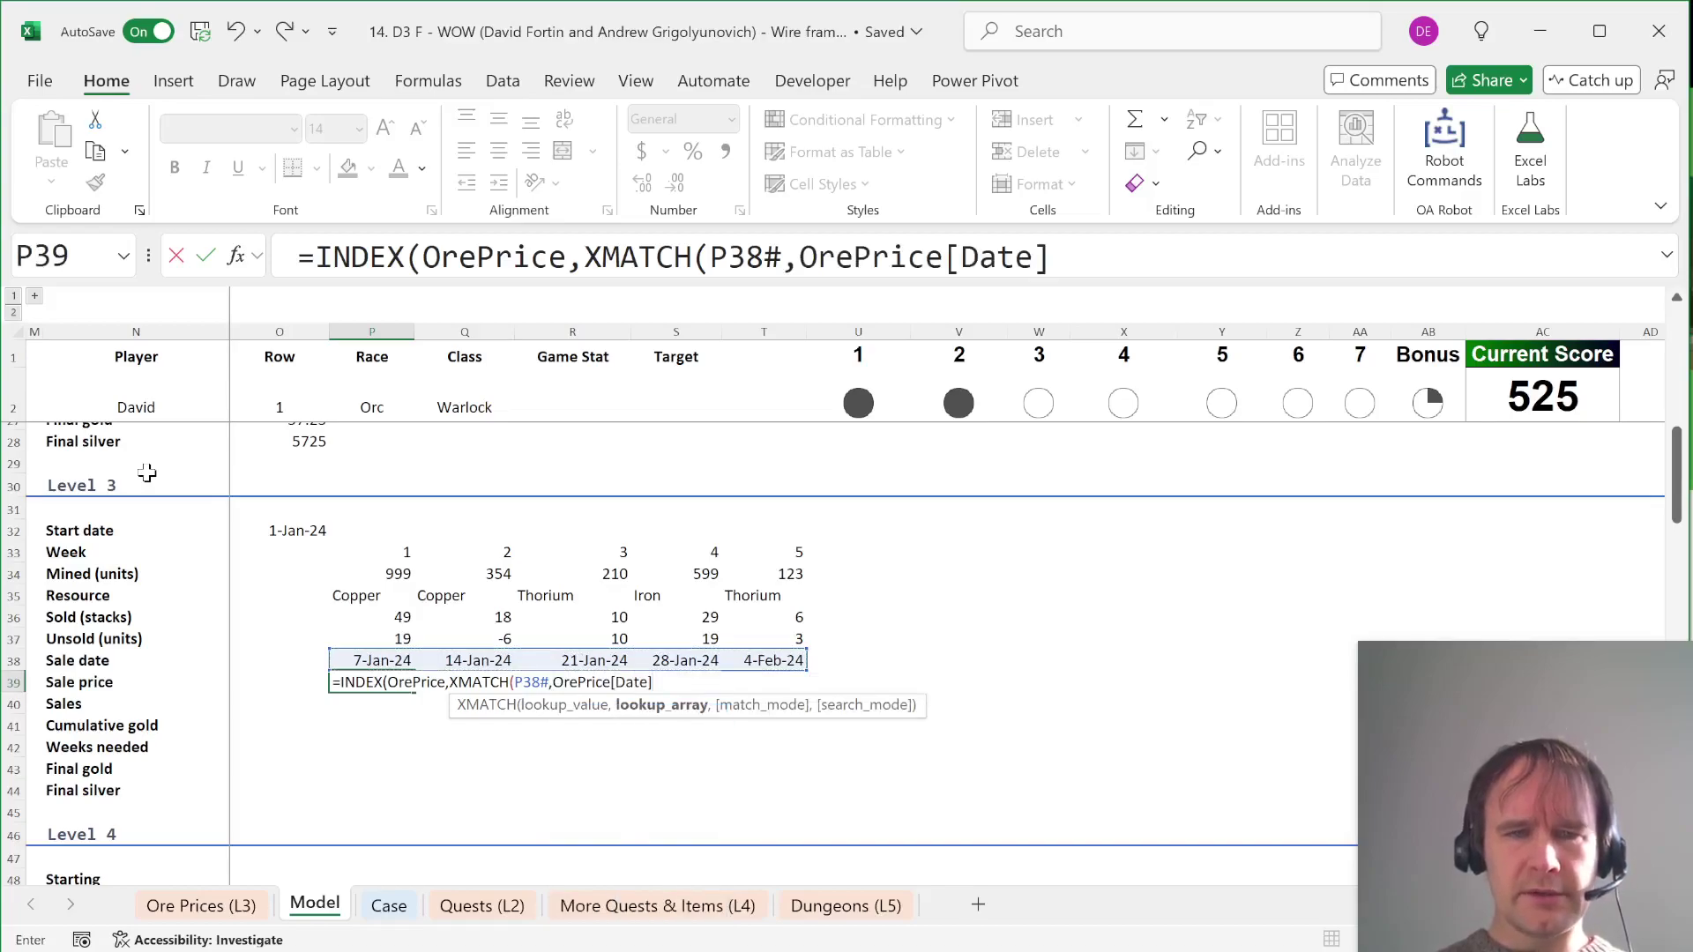
Step: Complete the P39 sale price formula with XMATCH(P35#,OrePrice[#Headers]) to find each resource's column
text(),xm)
key(Tab)
key(Up)
key(Up)
key(Up)
key(Up)
text(#,orep)
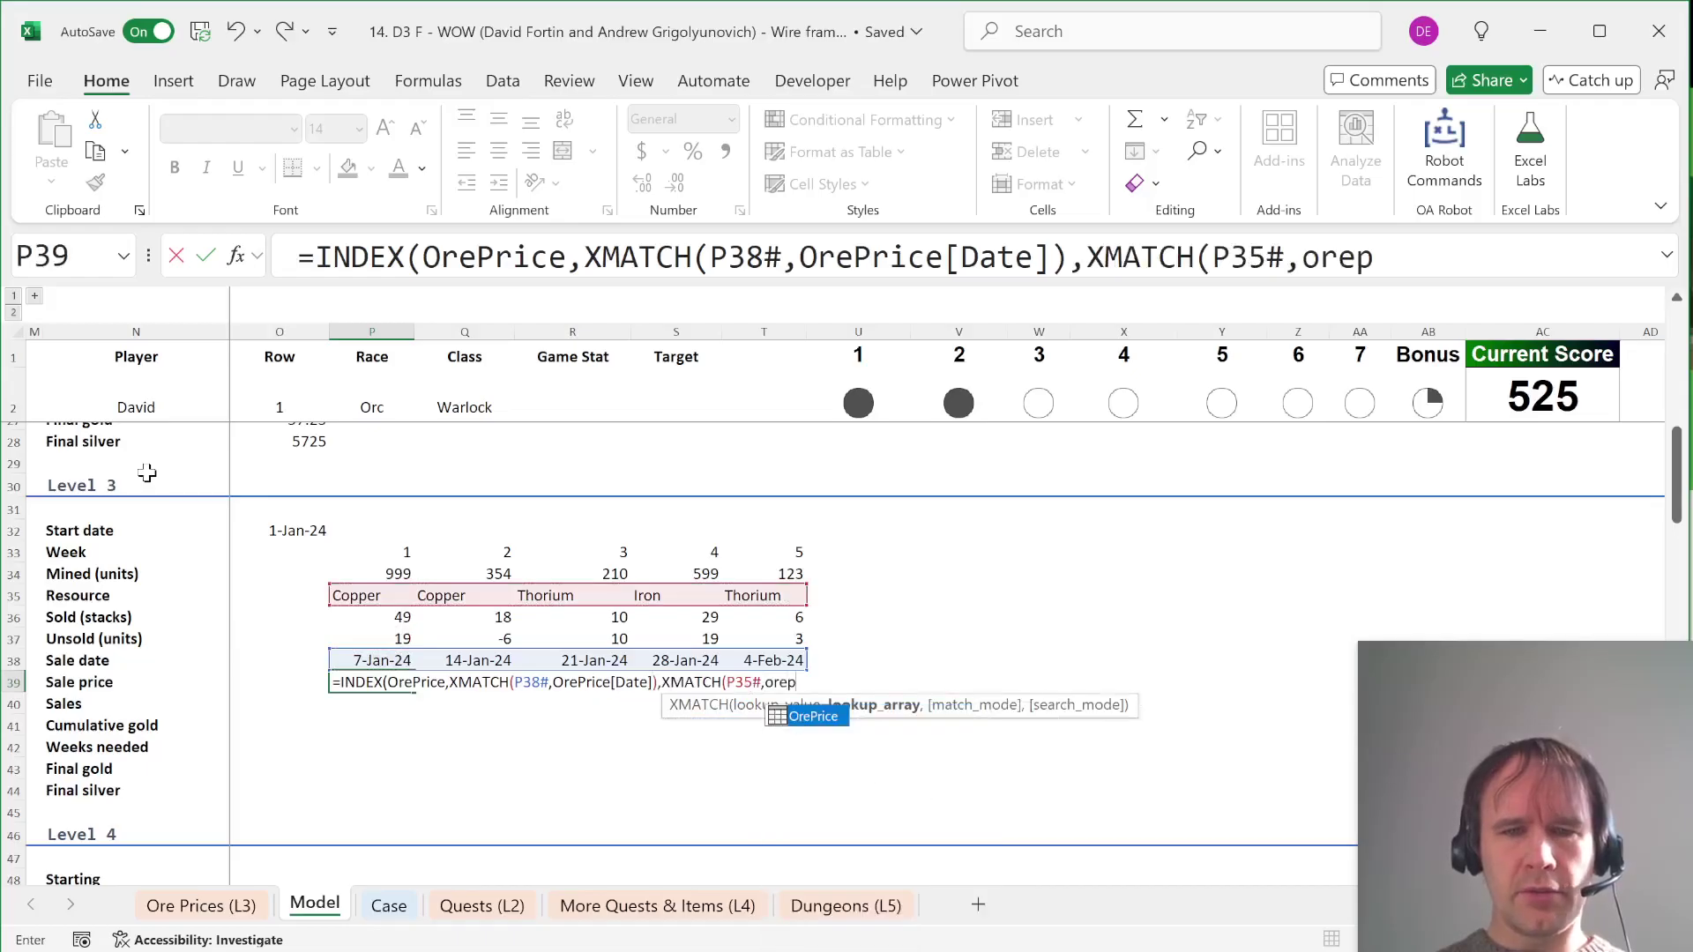
key(Tab)
text([)
text(#h)
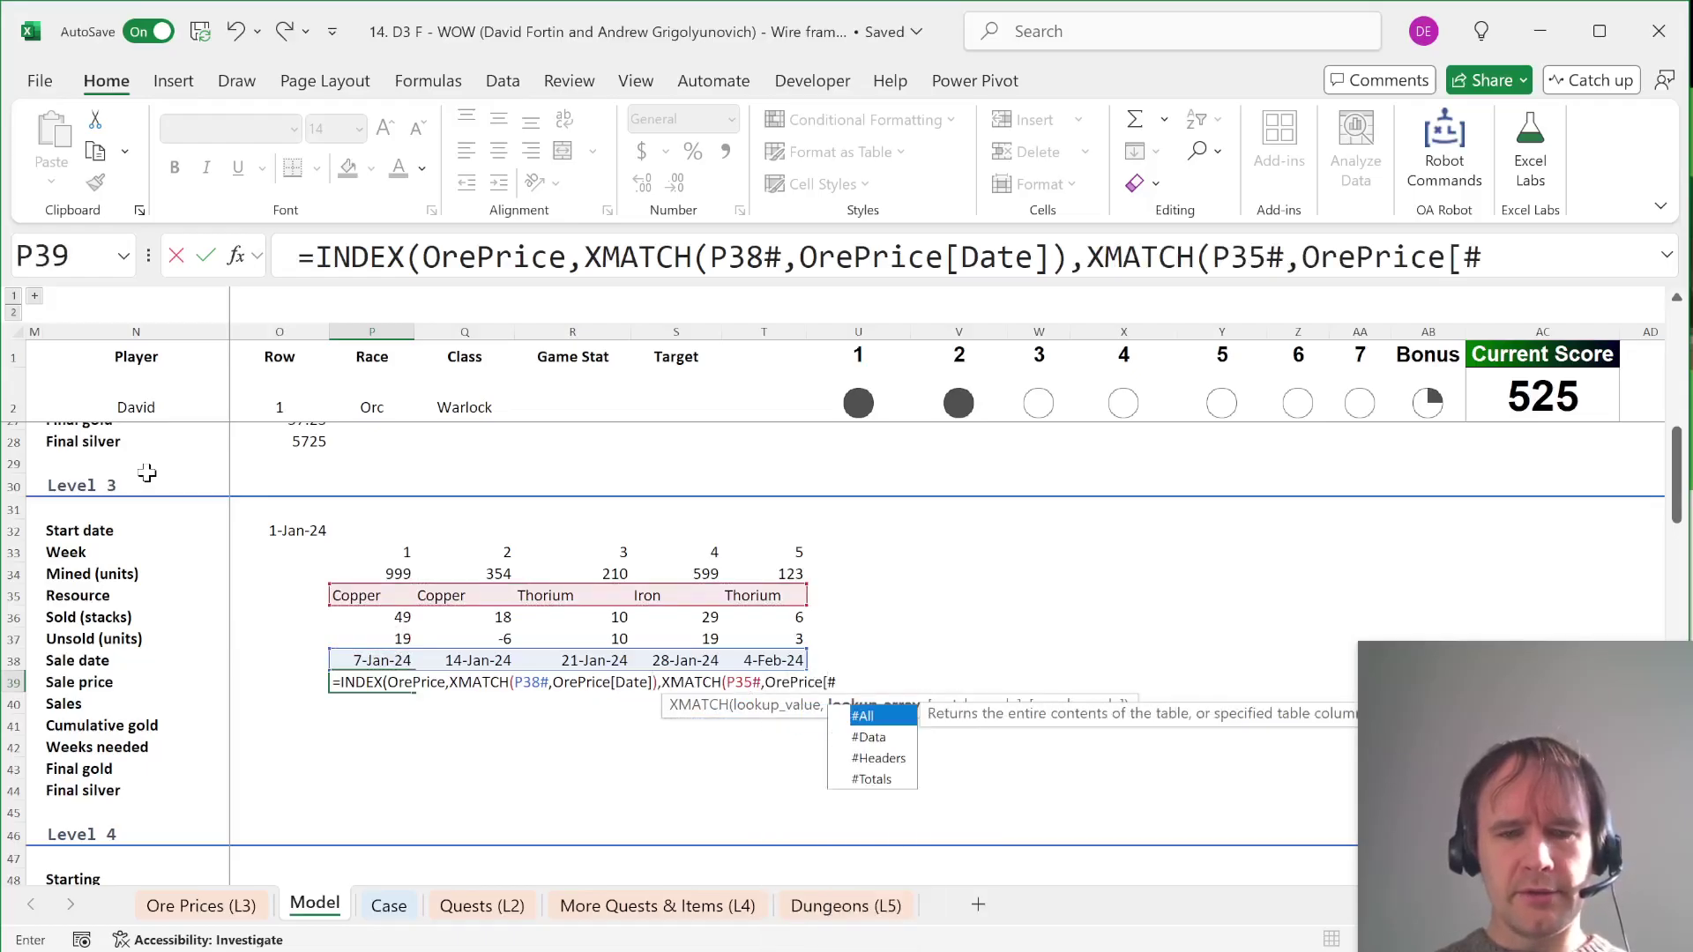
key(Tab)
text(])))
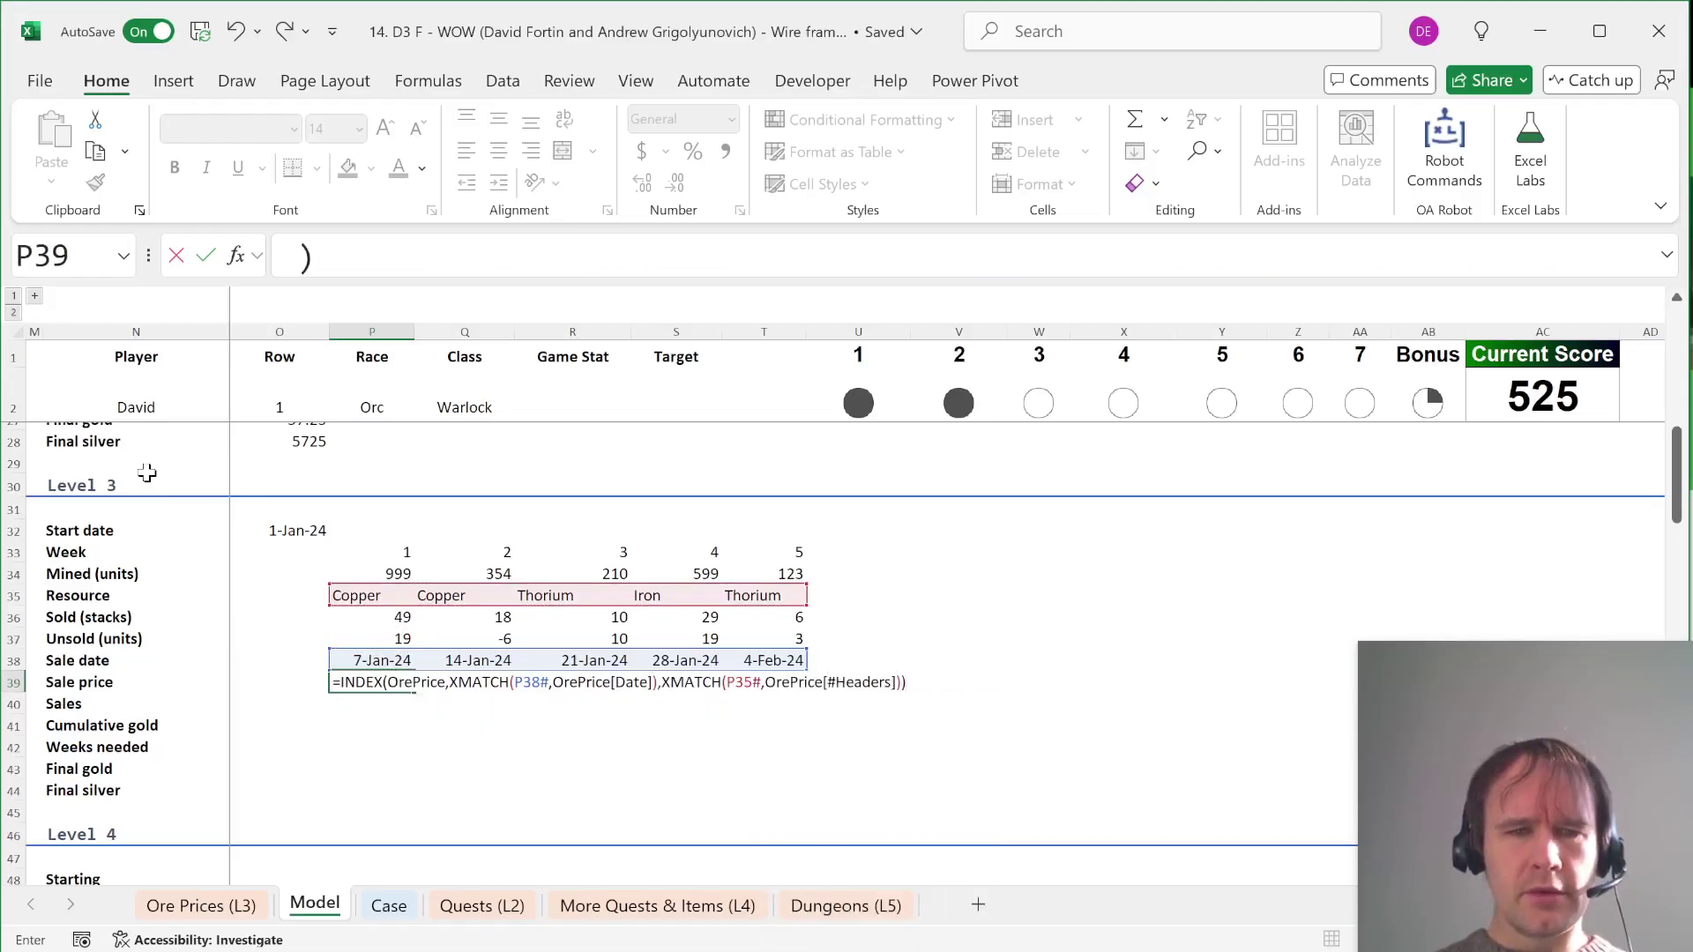
key(Return)
Step: Enter the weekly sales formula =P39#*P37:T37 in P40
text(=)
key(Up)
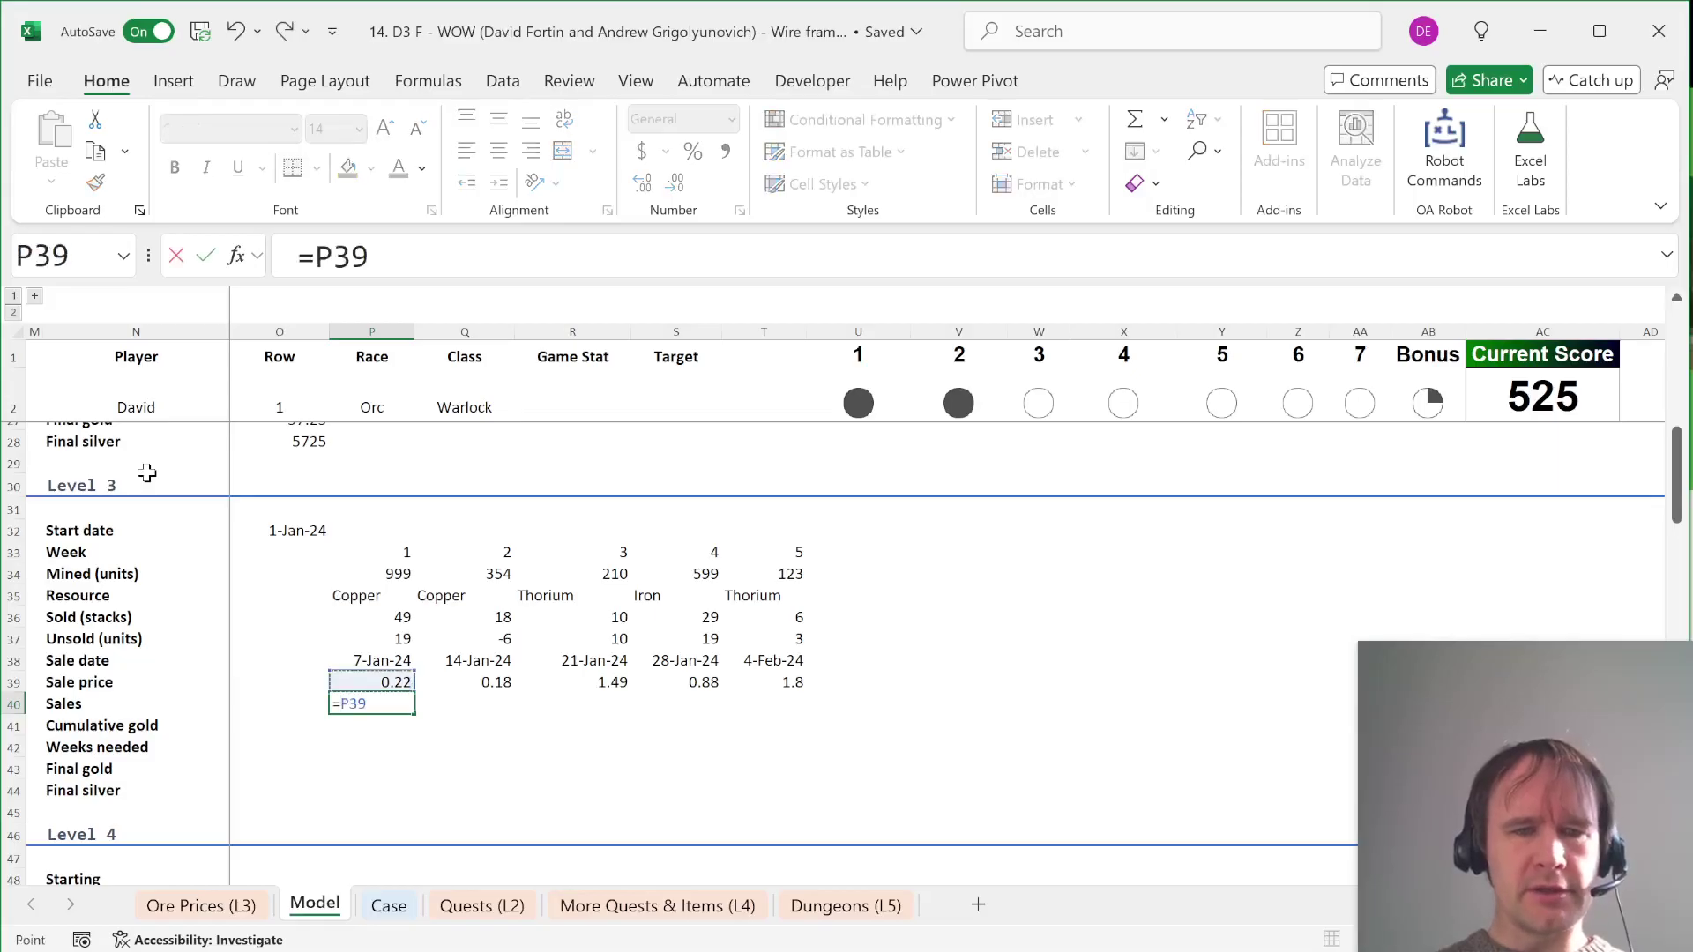
text(#*)
key(Up)
key(Up)
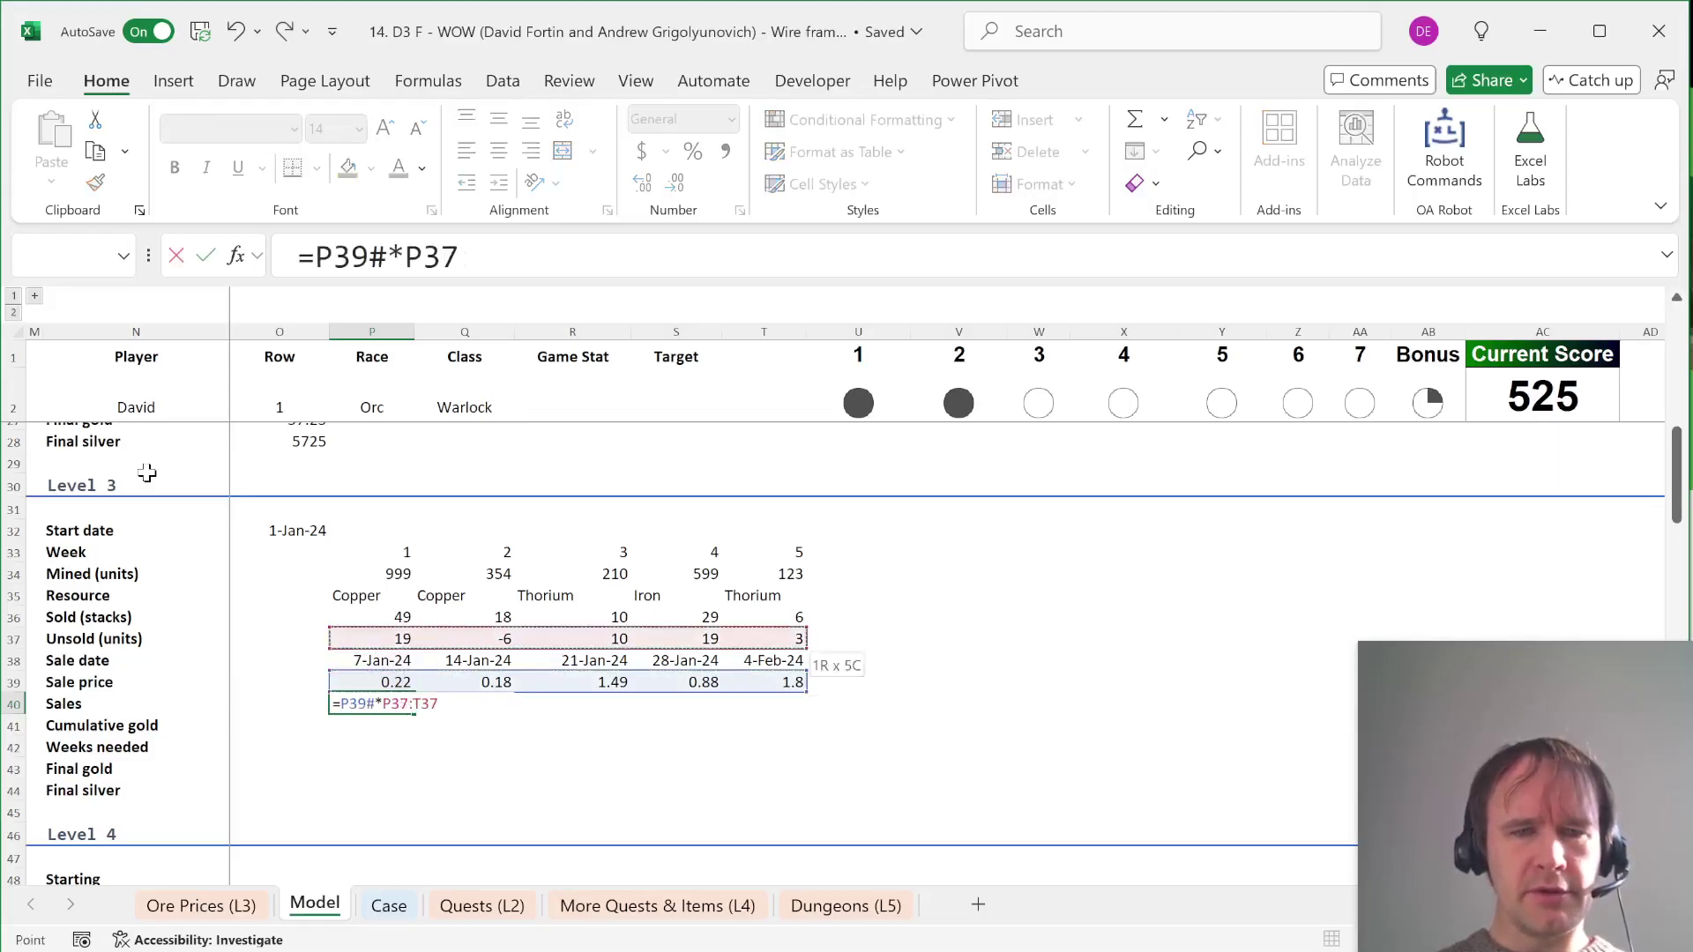
key(Return)
key(Up)
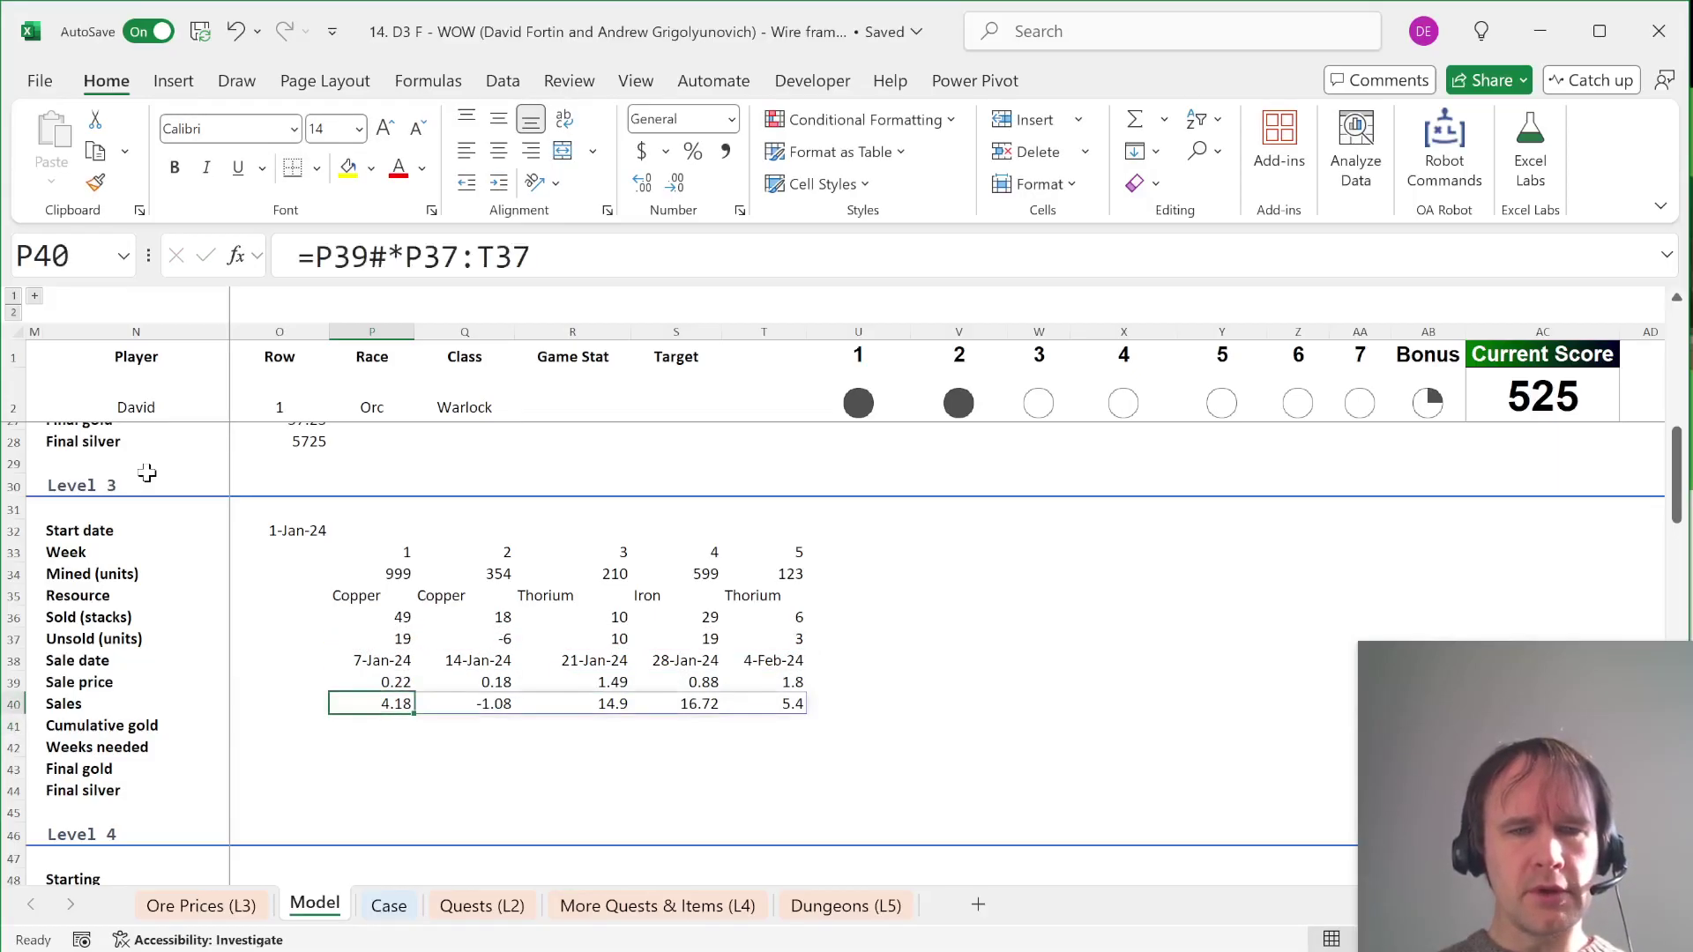
Step: Correct the P40 sales formula to multiply prices by the sold stacks in P36:T36
key(F2)
key(F2)
key(Up)
key(Return)
Step: Calculate cumulative gold in P41 with =SCAN(O27,P40#,SUM), starting from the Level 2 final gold
text(=sc)
key(Tab)
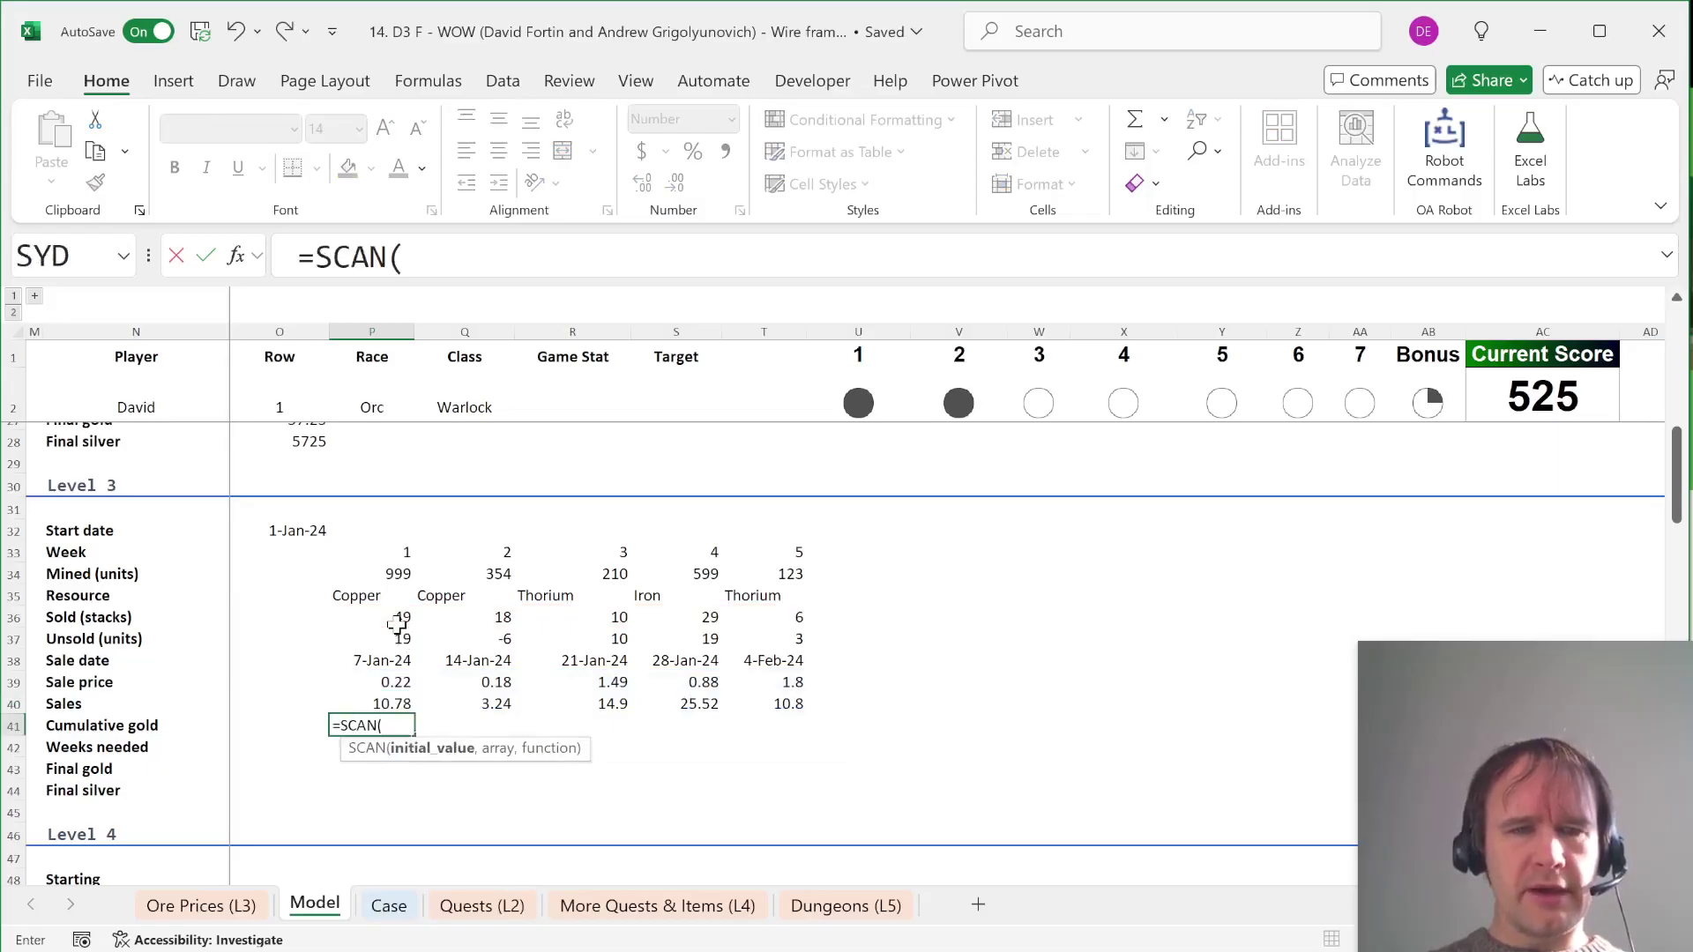
scroll(283, 454, up, 2)
click(290, 453)
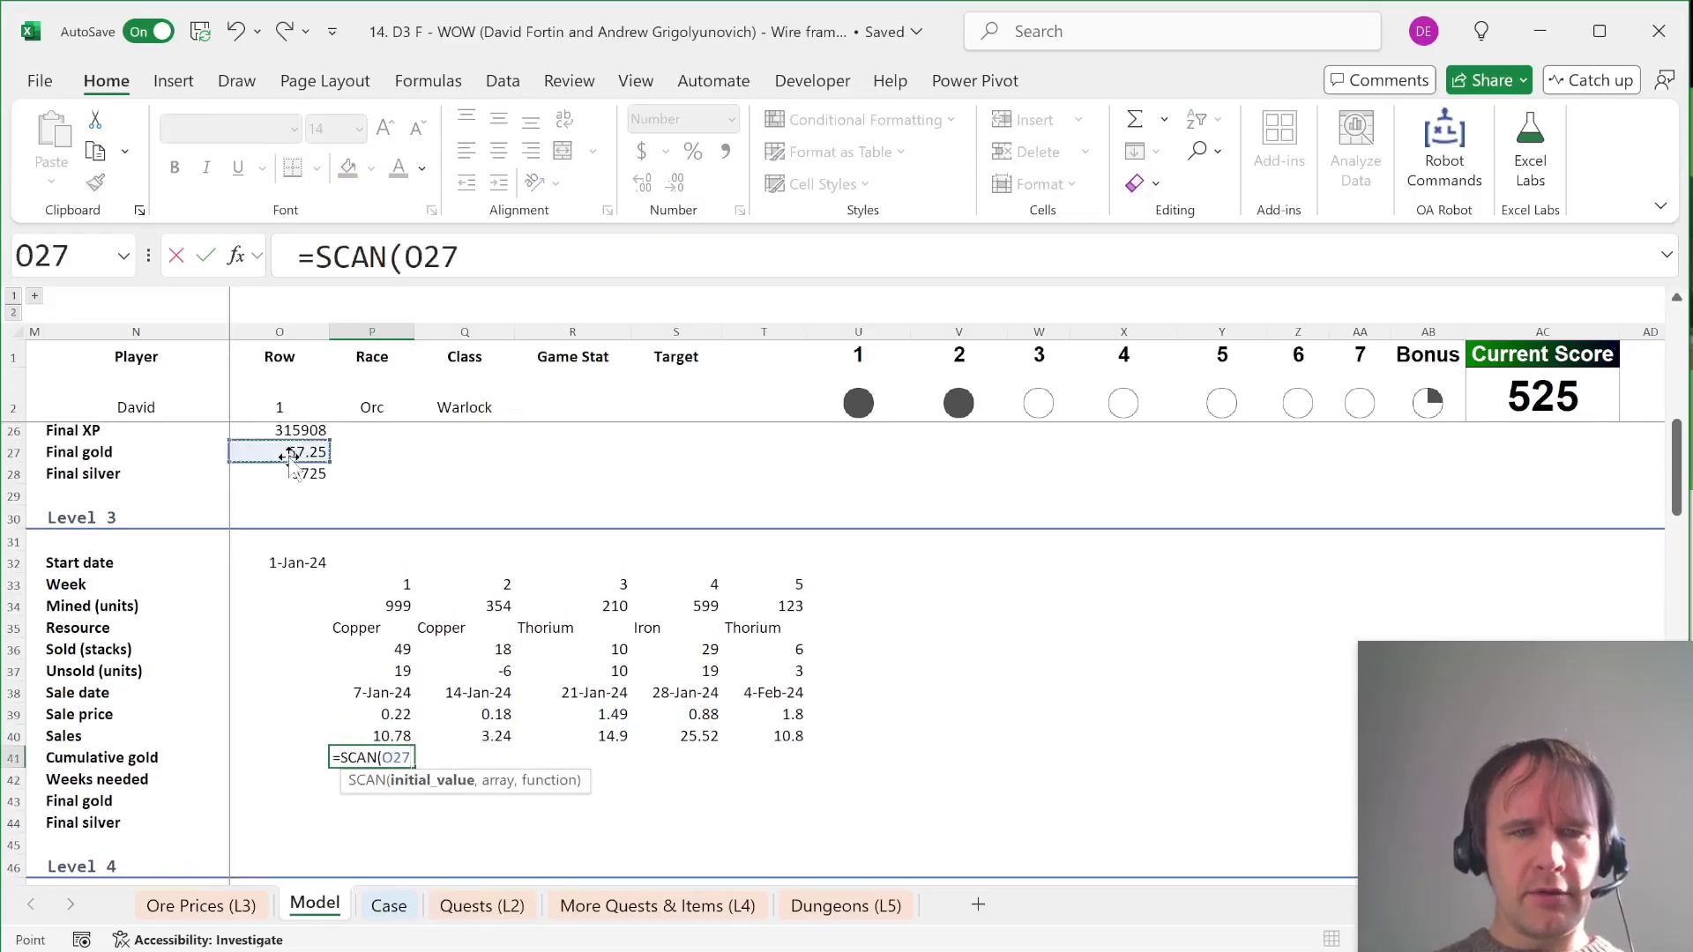
text(,)
click(403, 737)
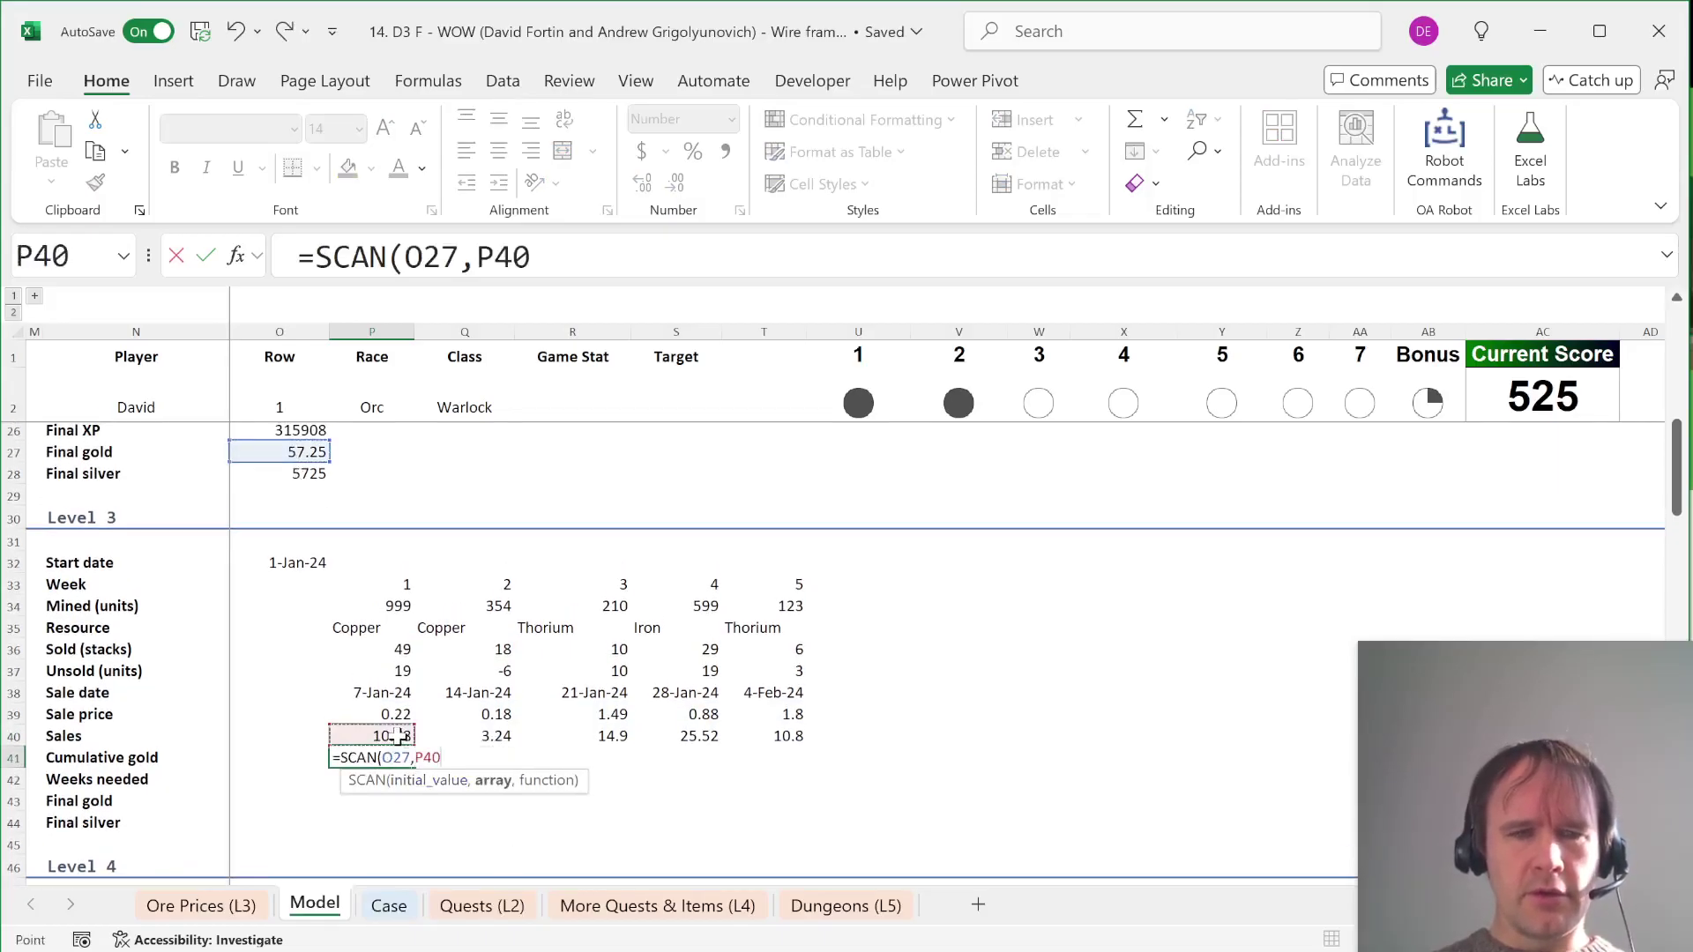
text(#,sum)
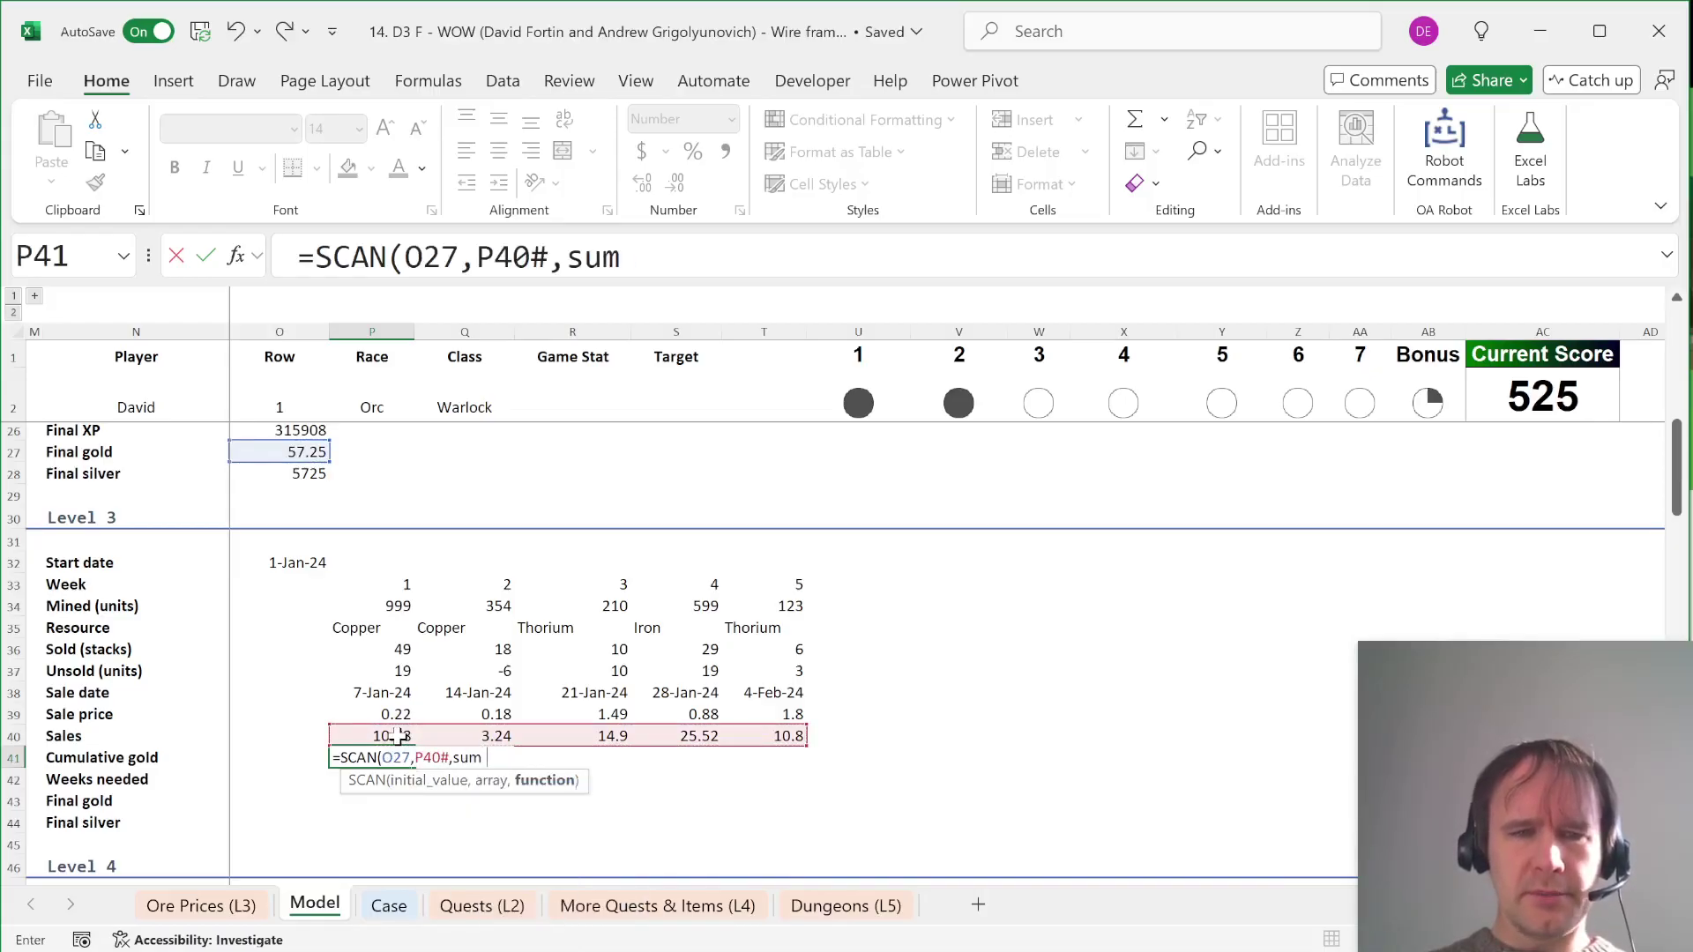
key(Return)
Step: Find the weeks needed to reach 90 gold in O42 with =XMATCH(90,P41#,1)
key(Left)
text(=xm)
key(Tab)
text(90,)
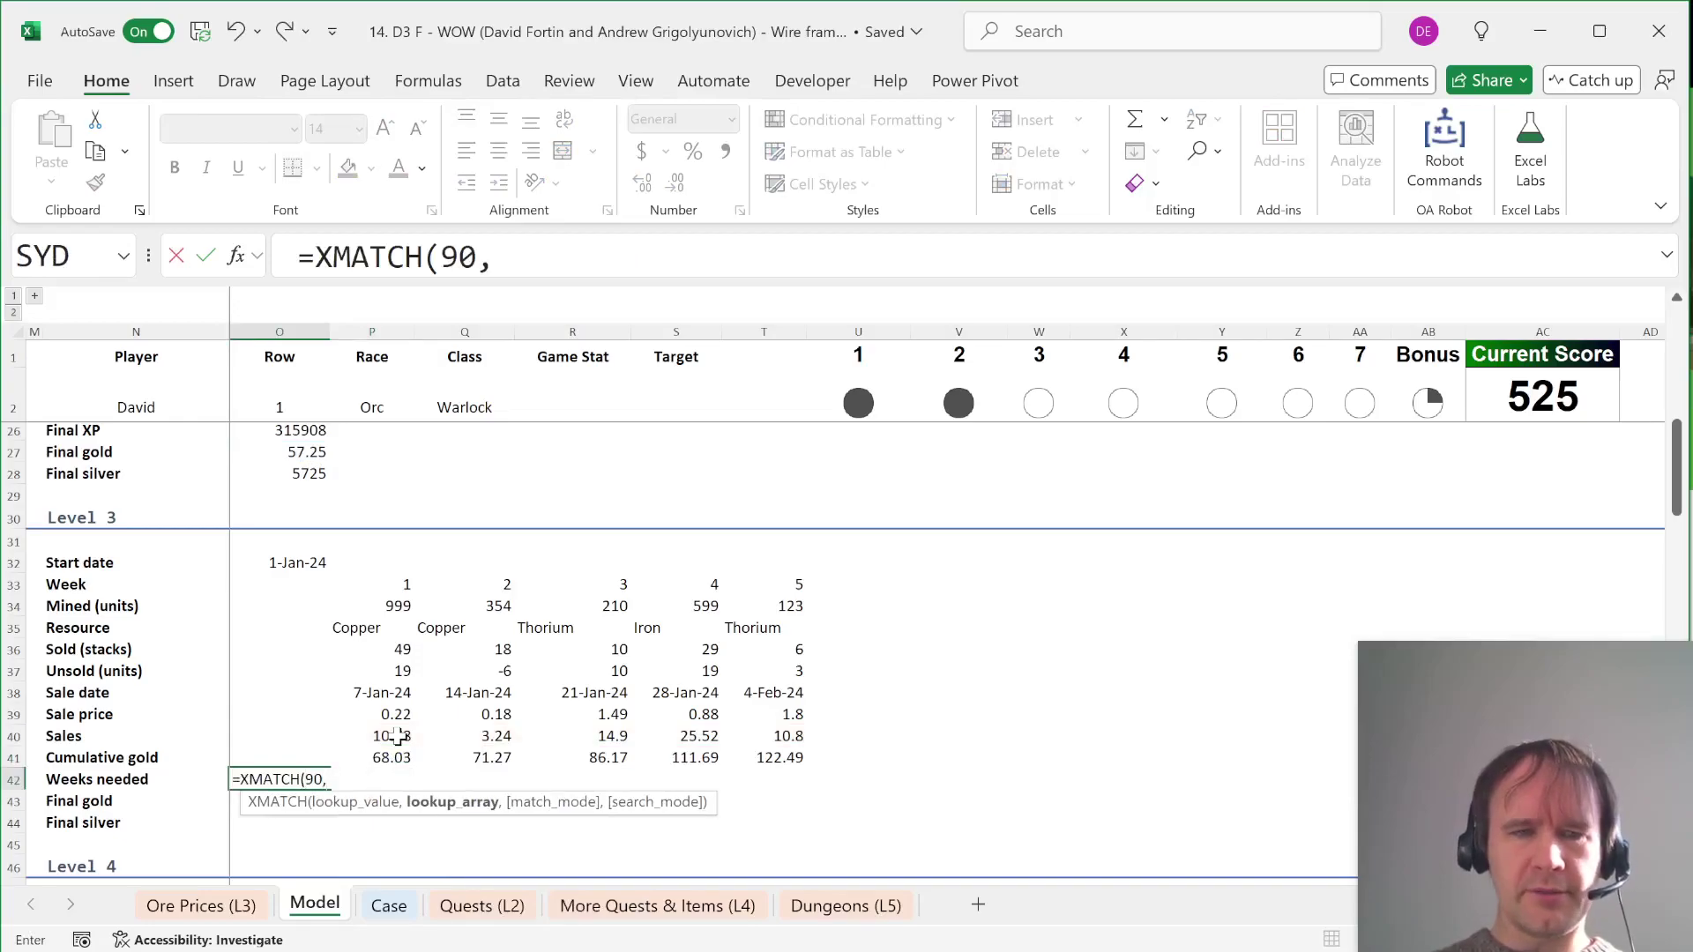
key(Up)
key(Right)
text(#)
text())
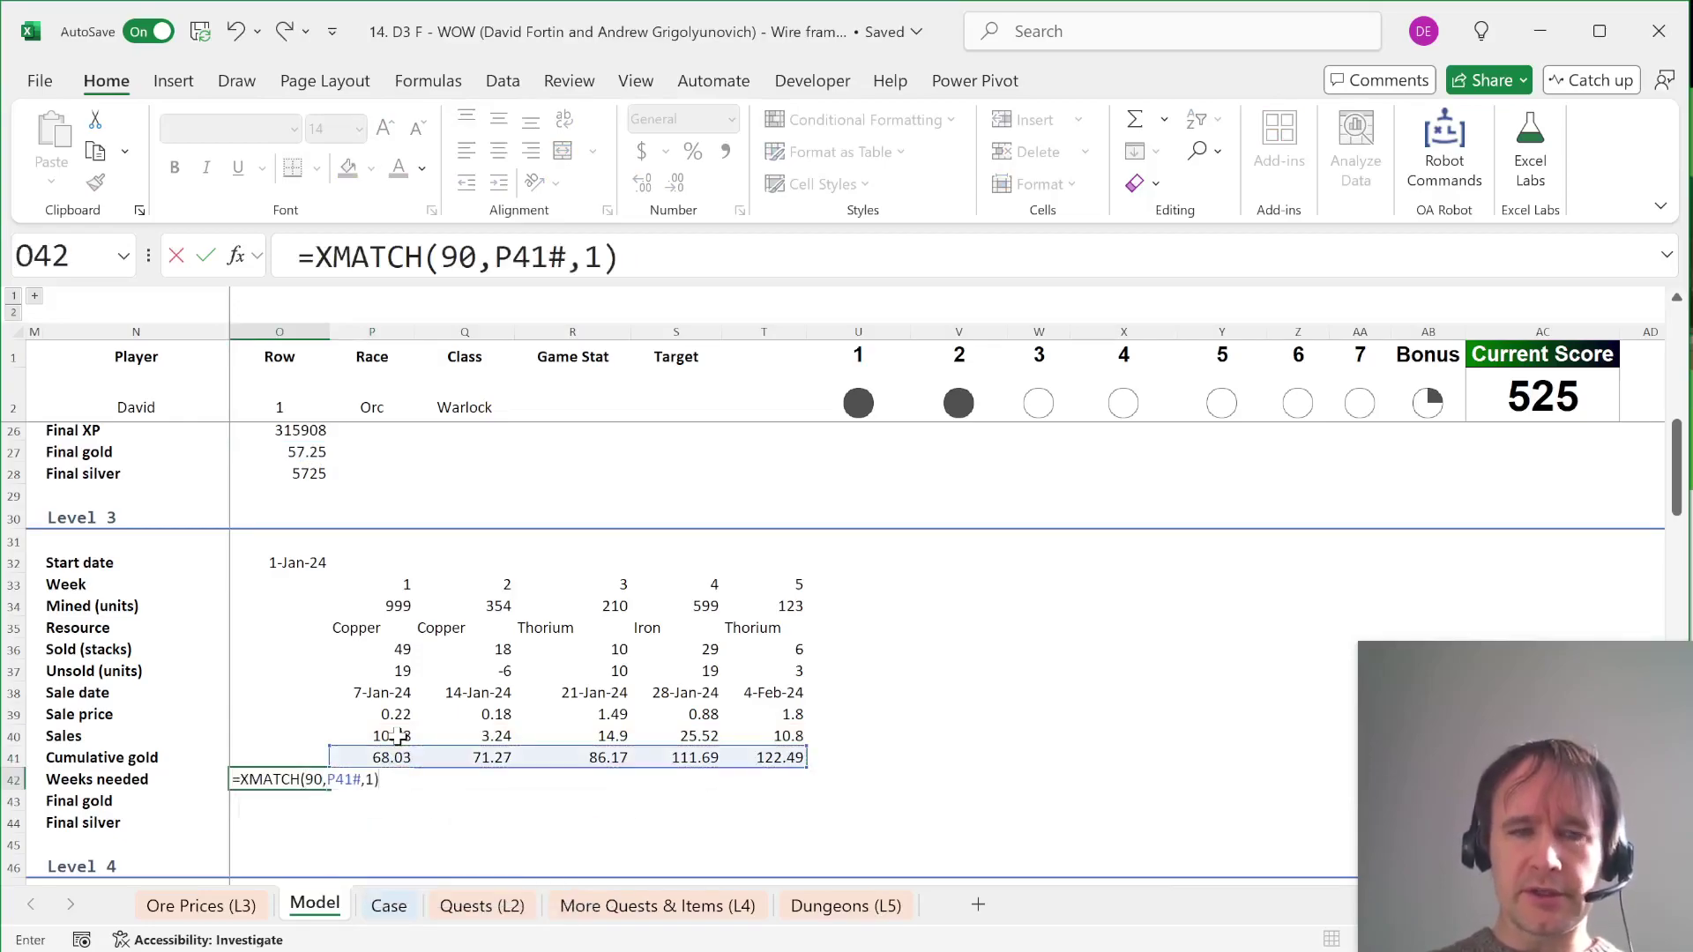
key(Return)
Step: Calculate the final gold in O43 with =INDEX(P41#,O42)-90
text(=in)
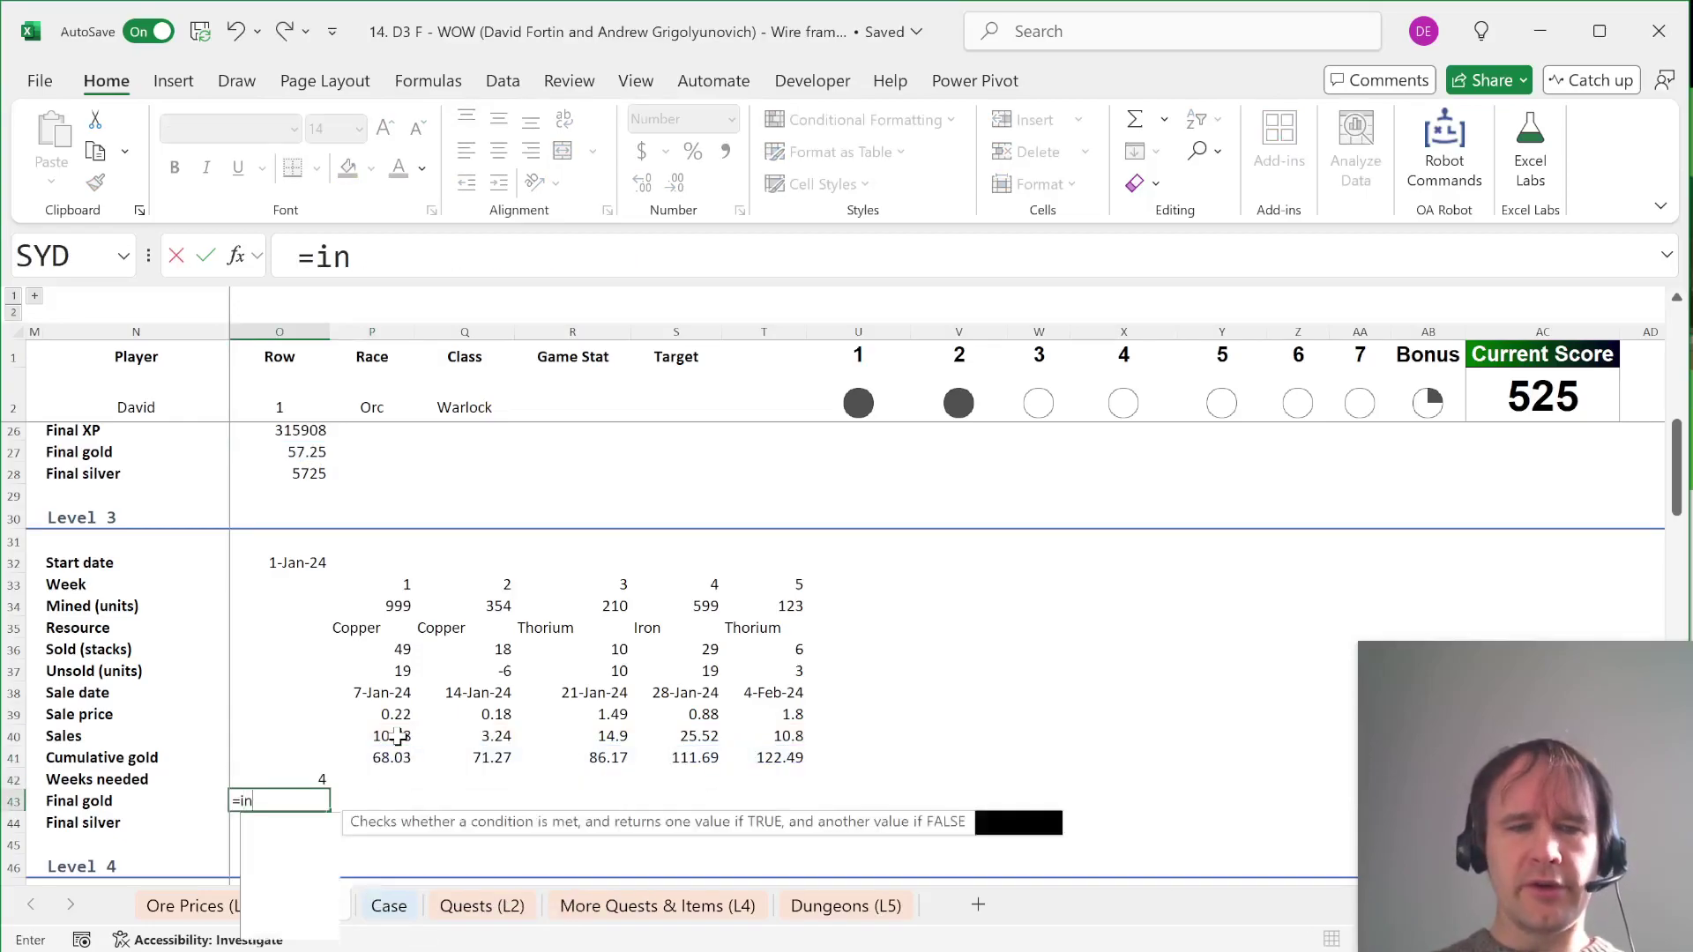
key(Tab)
text(P41#,)
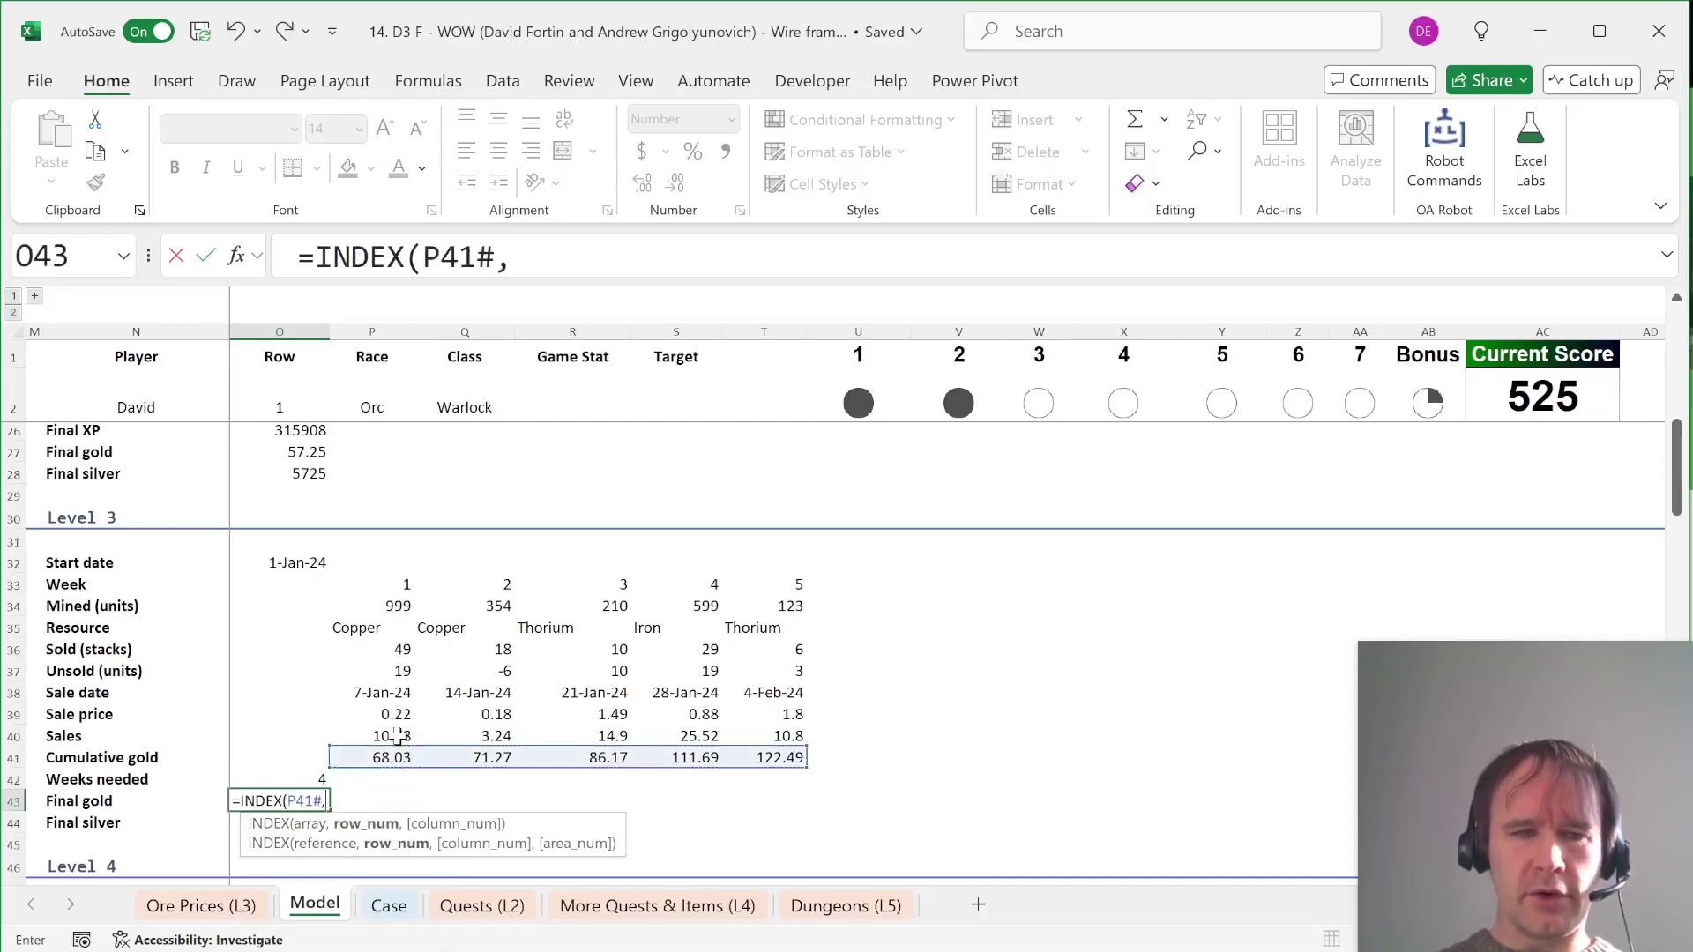
key(Up)
text()-)
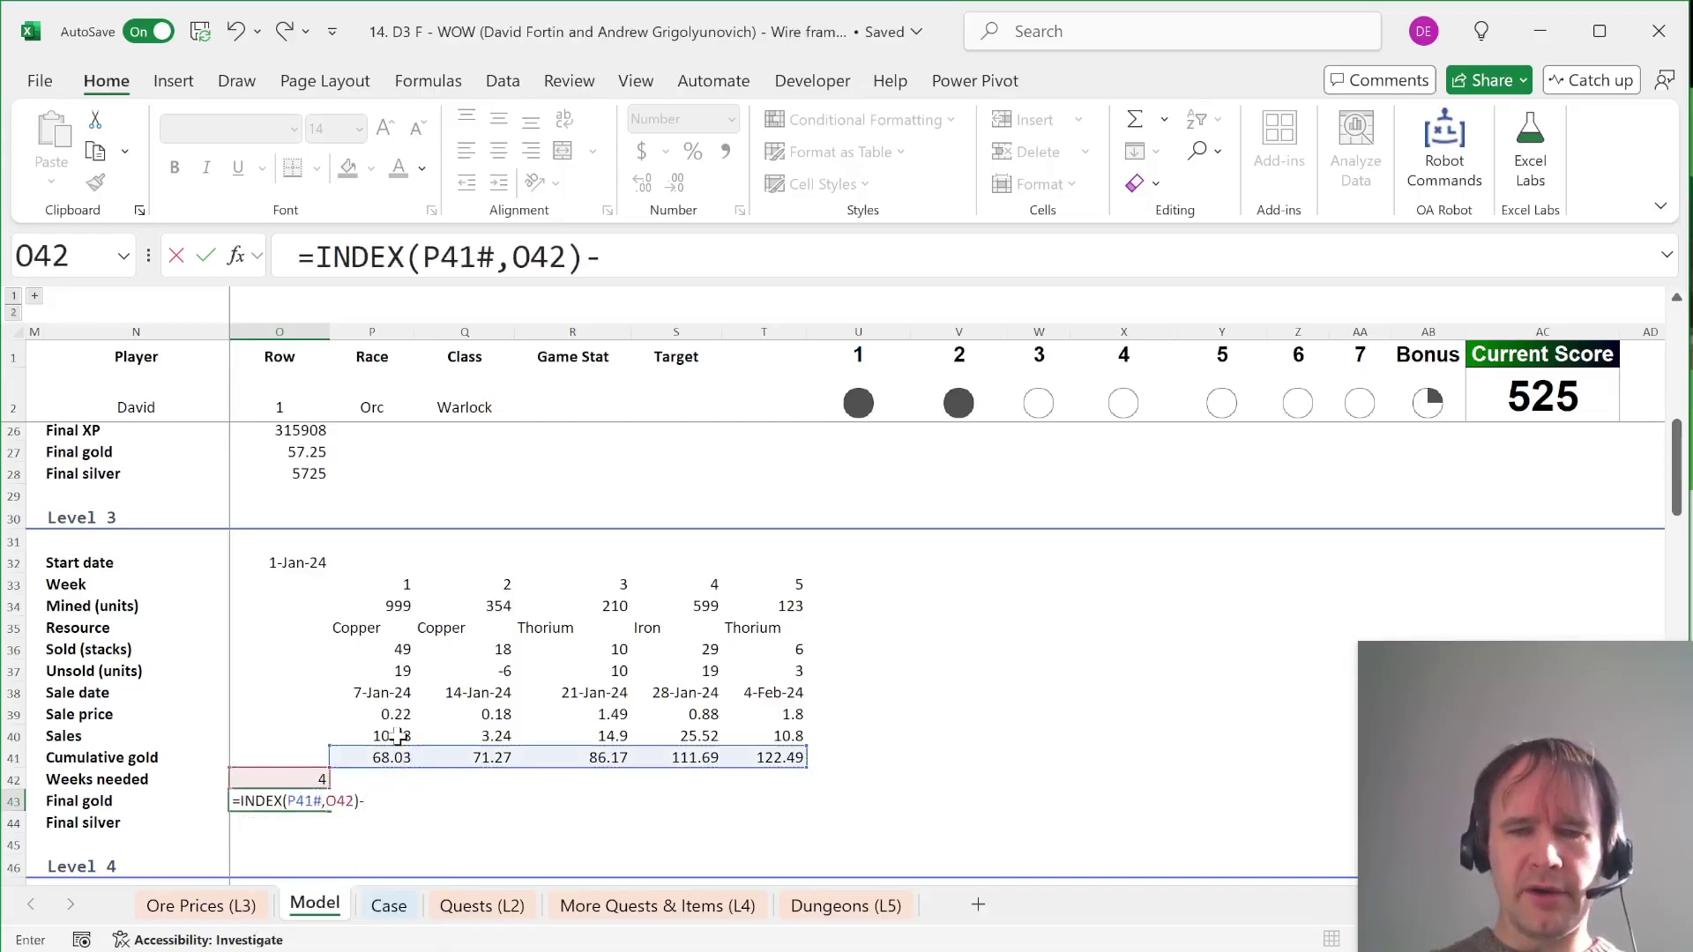
text(90)
key(Return)
Step: Convert the final gold to silver in O44 with =O43*100
text(=)
key(Up)
text(*100)
key(ctrl+Return)
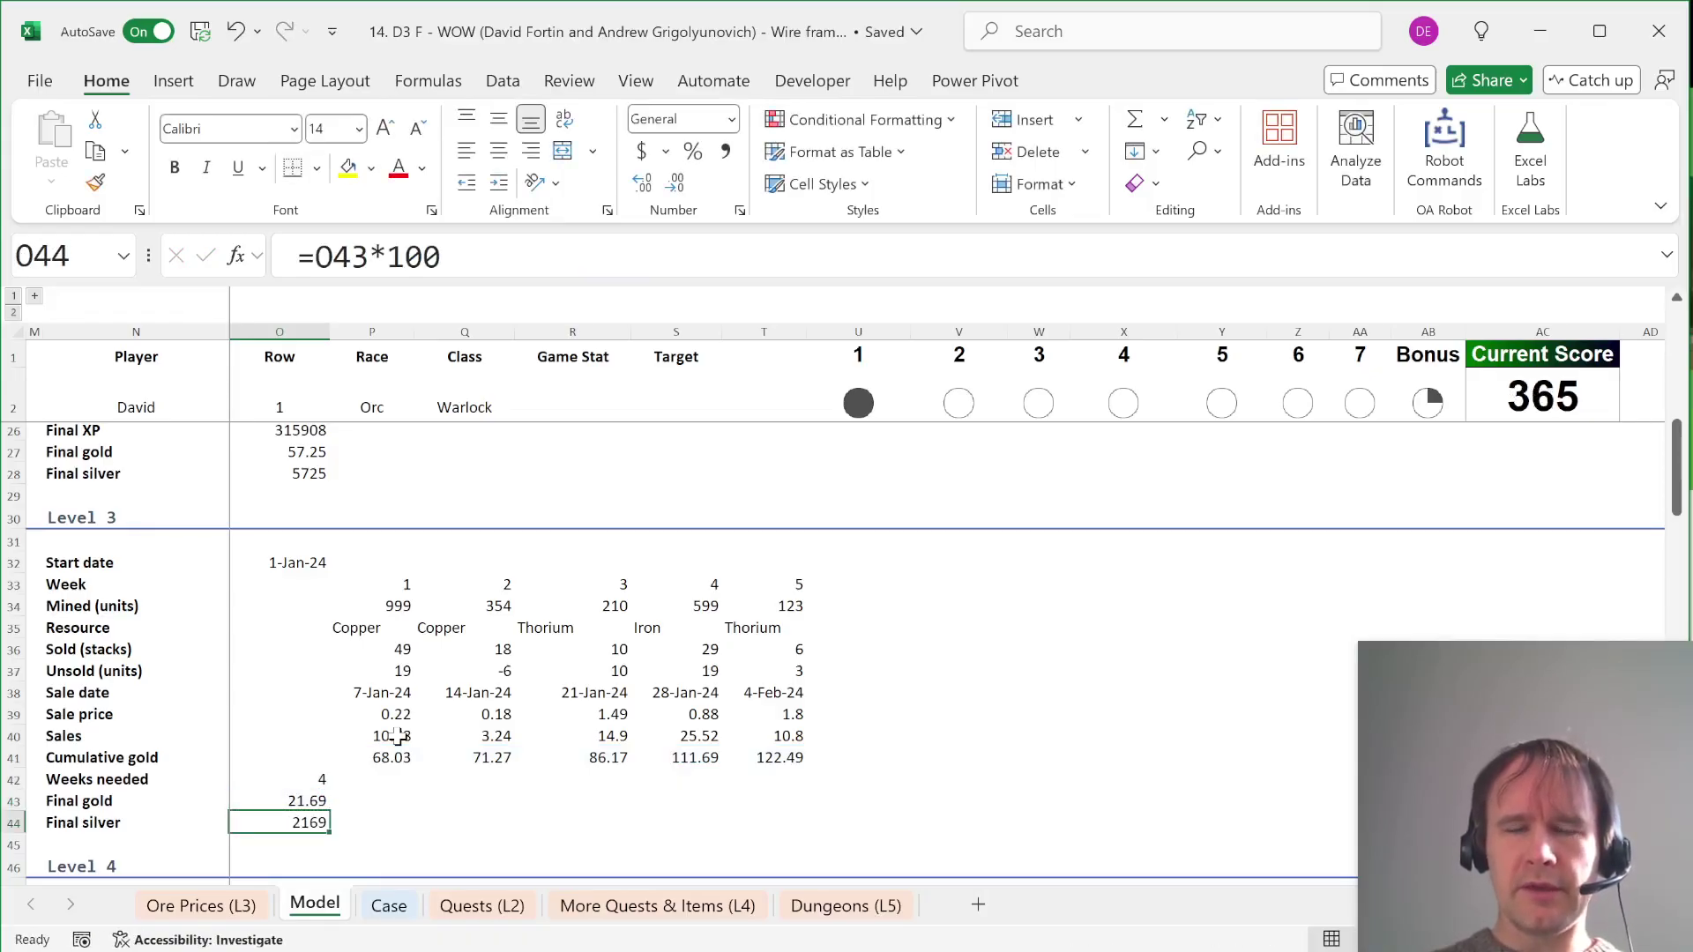
Step: Test the Level 3 model with player 1 in N2 and restore the original player's name
click(115, 405)
text(1)
key(ctrl+Return)
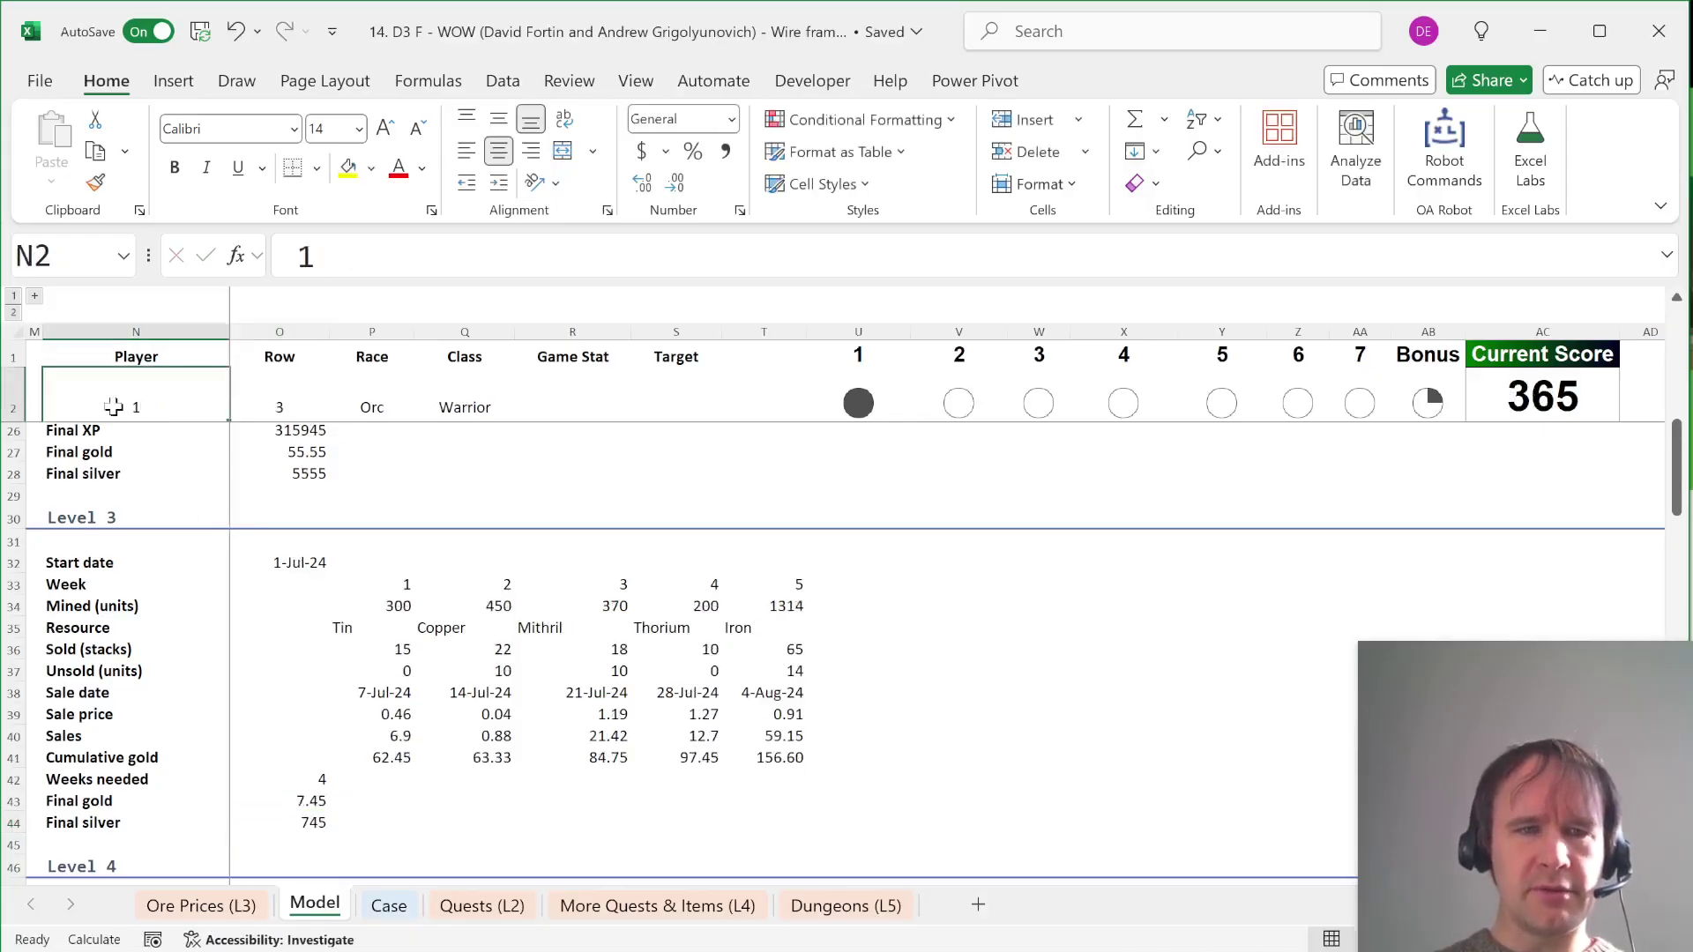
text(David)
key(ctrl+Return)
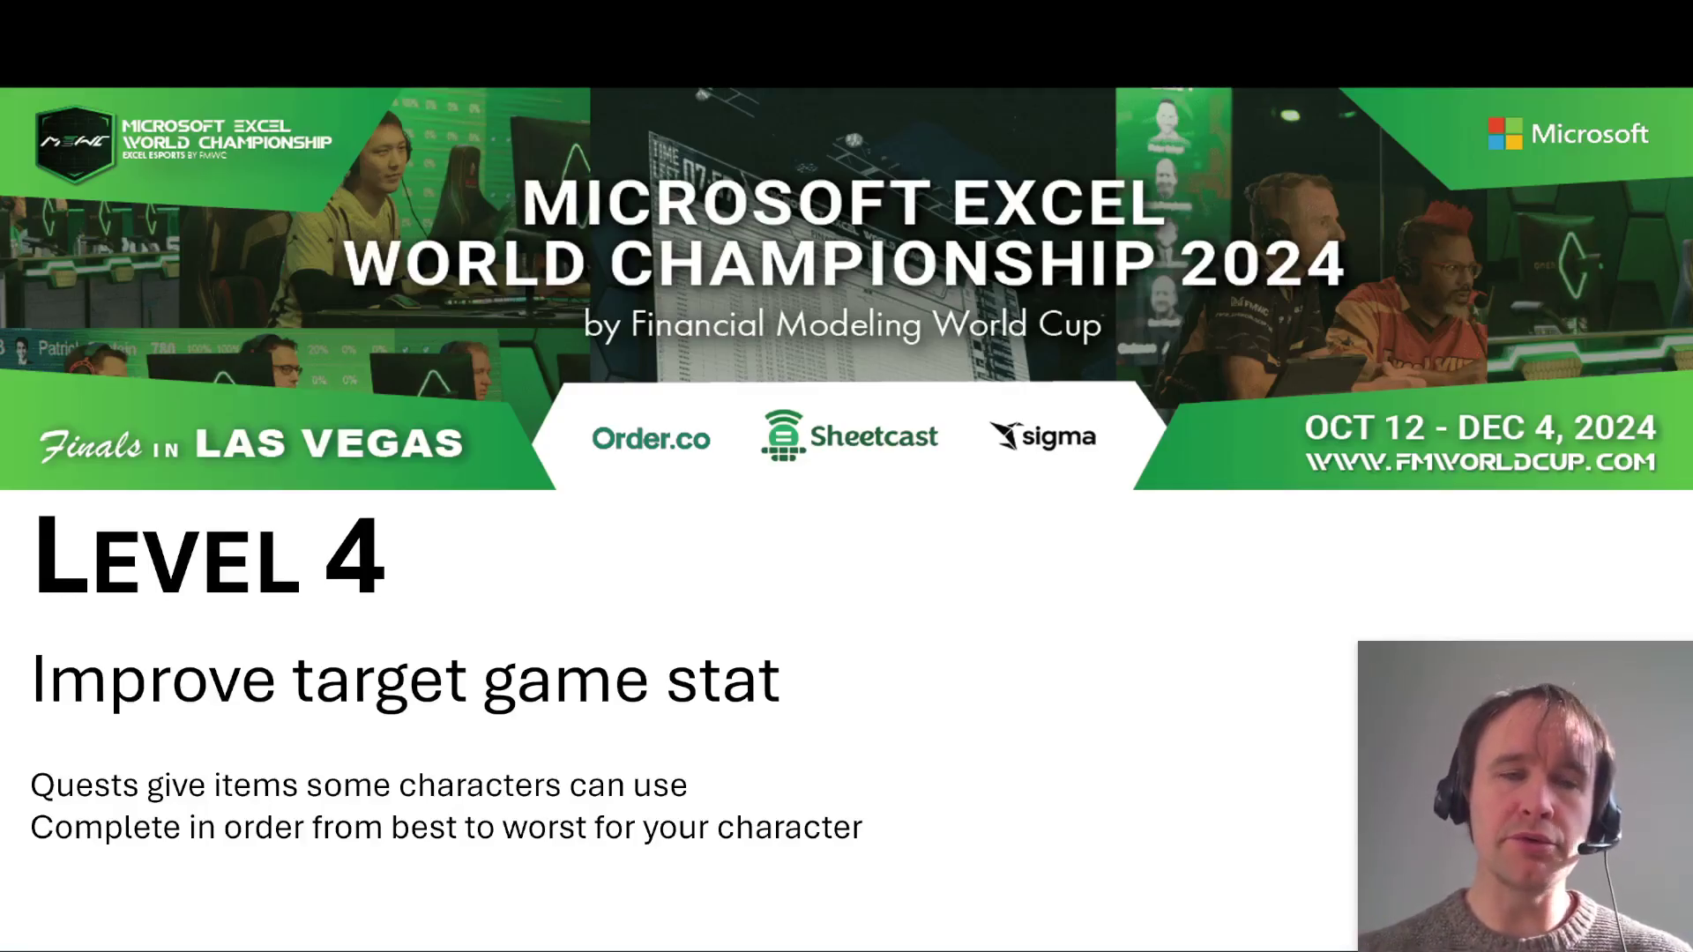
Step: Switch from the Level 4 slide to Excel and examine the quest and item lists on the More Quests & Items (L4) sheet
key(alt+Tab)
key(alt+Tab)
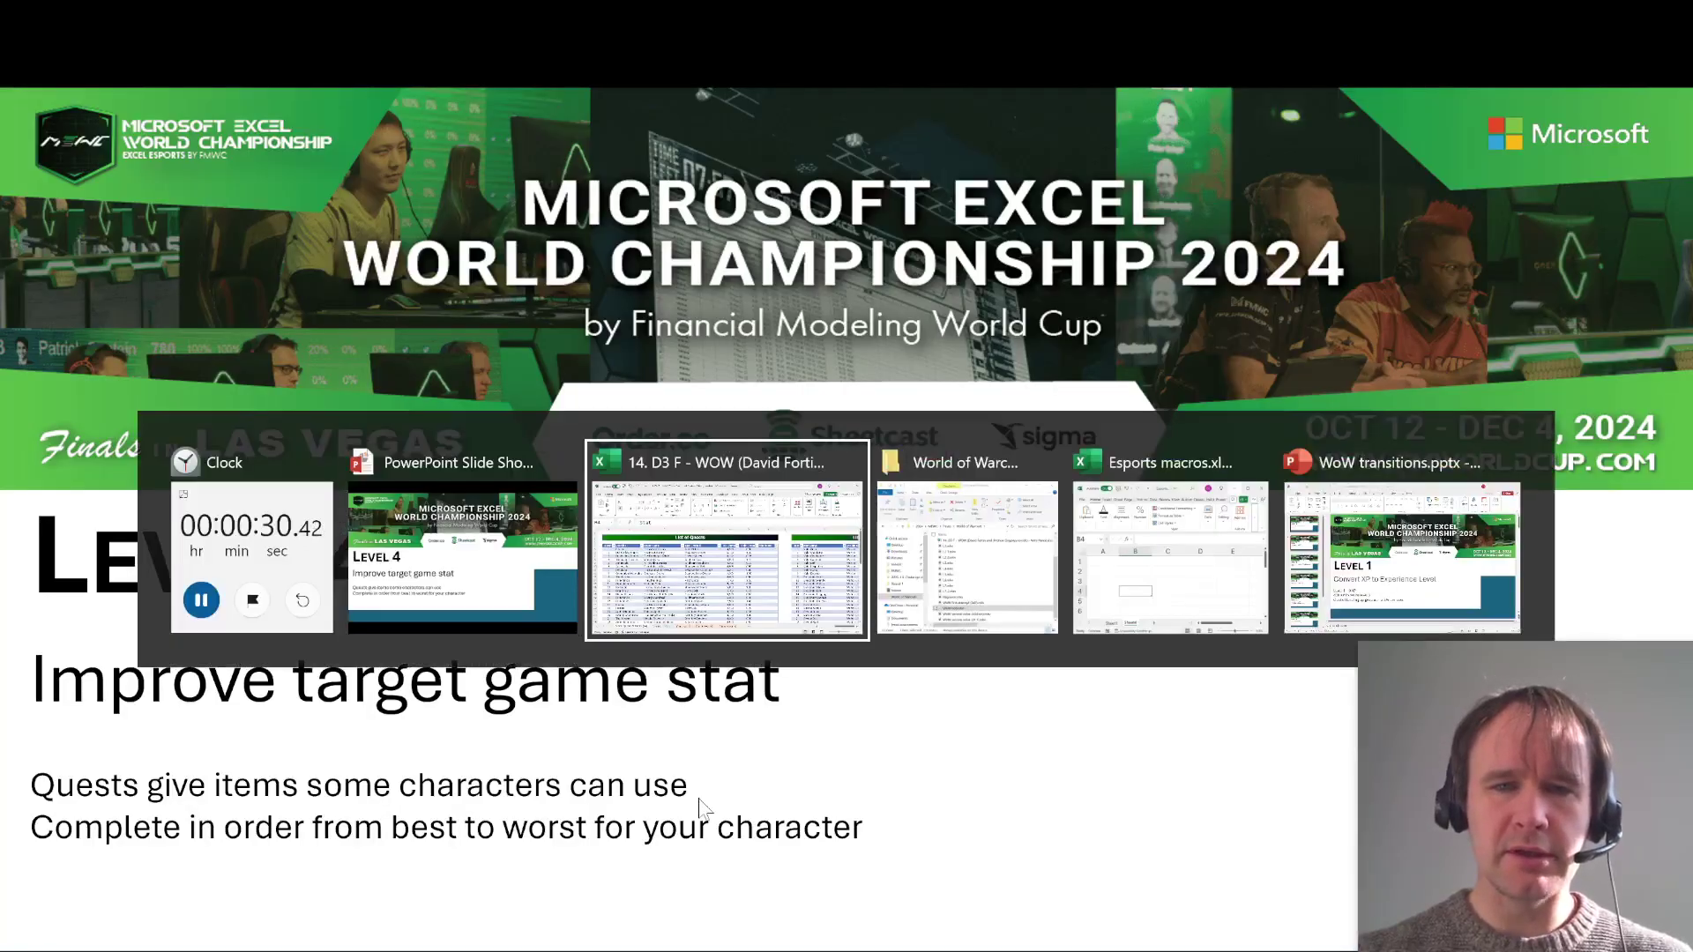
key(Left)
key(Left)
key(Down)
key(Down)
key(Down)
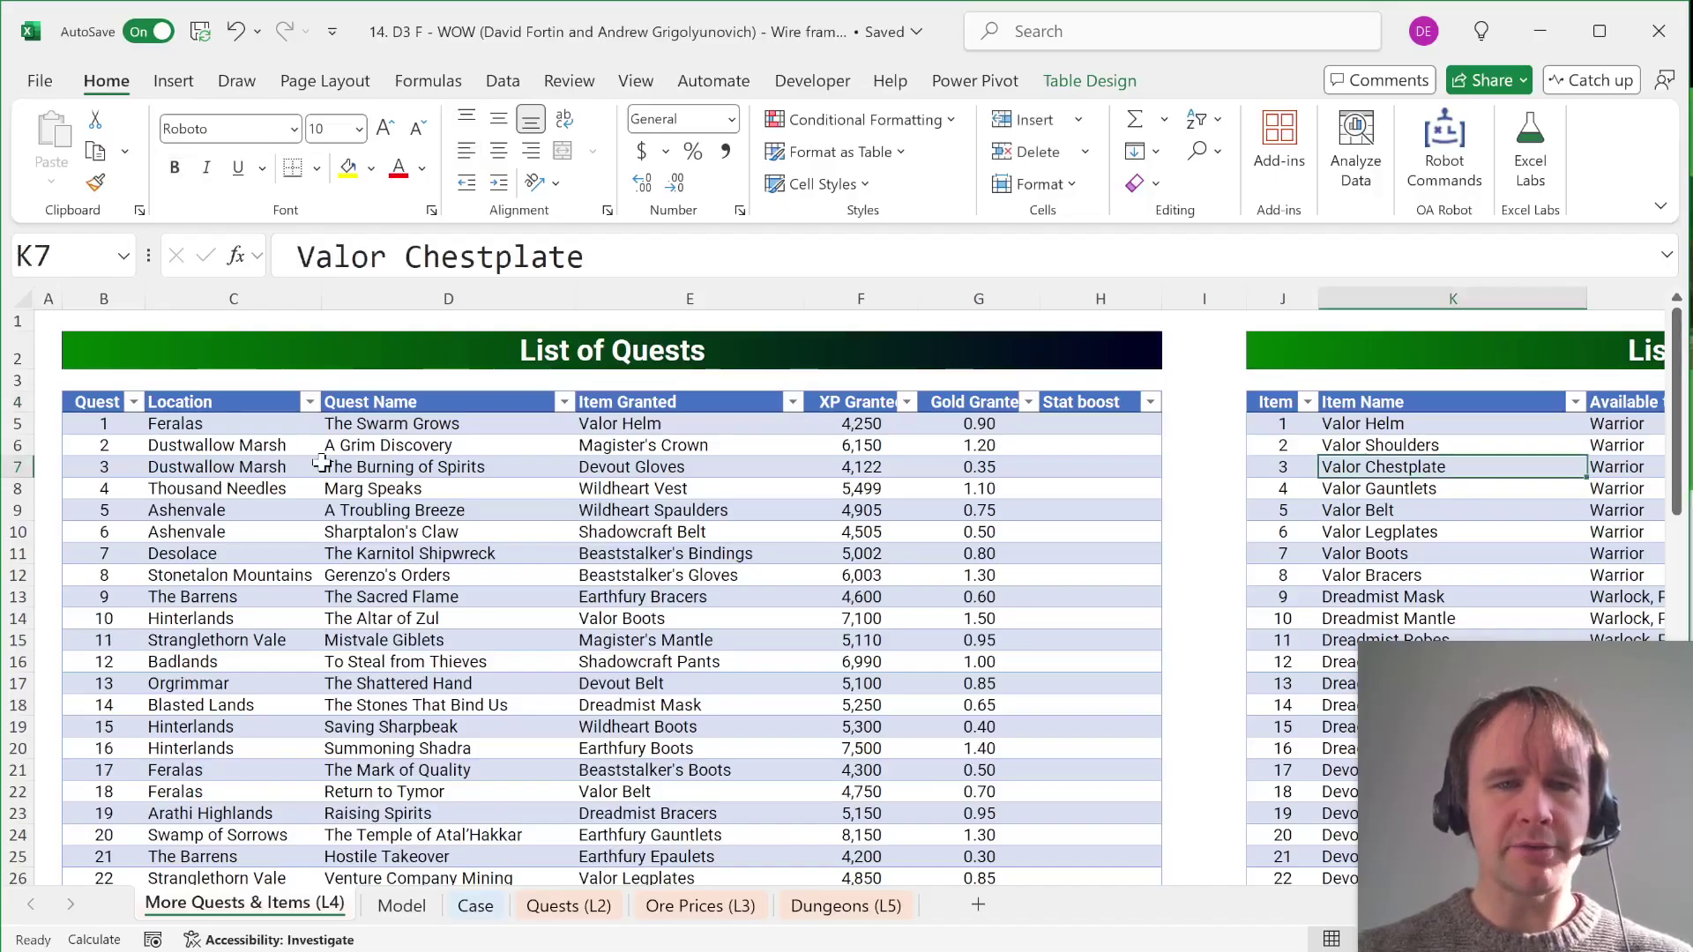
key(Right)
key(Down)
key(Down)
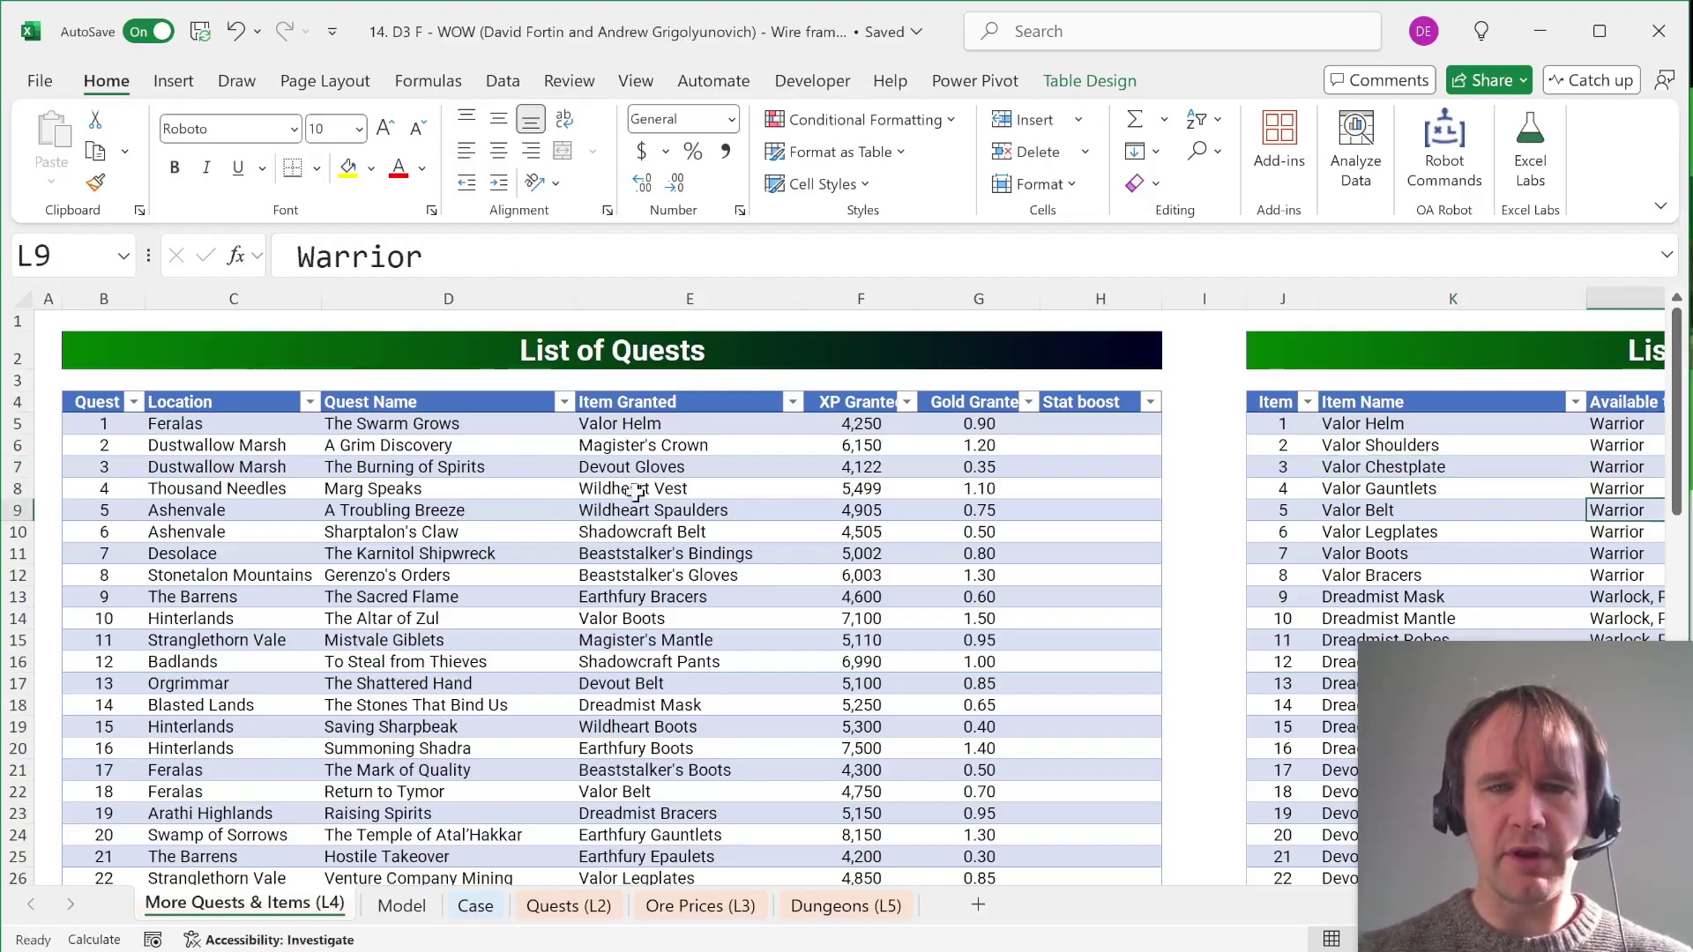
key(Right)
key(Right)
key(Up)
key(ctrl+space)
key(Right)
key(Right)
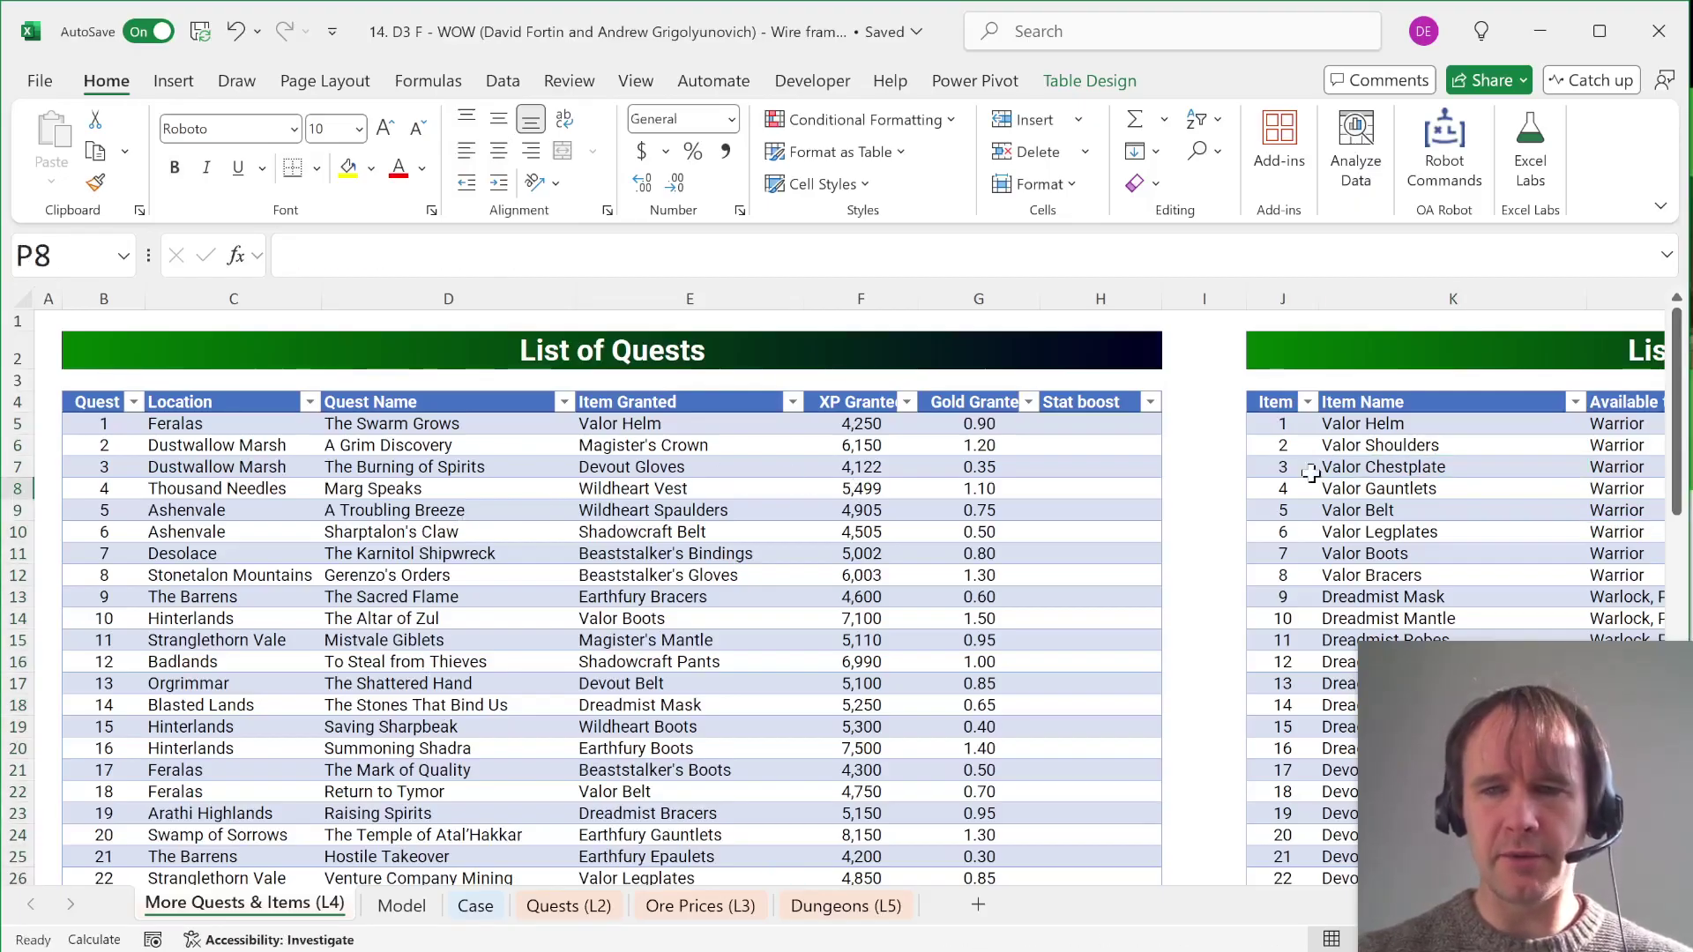
key(Up)
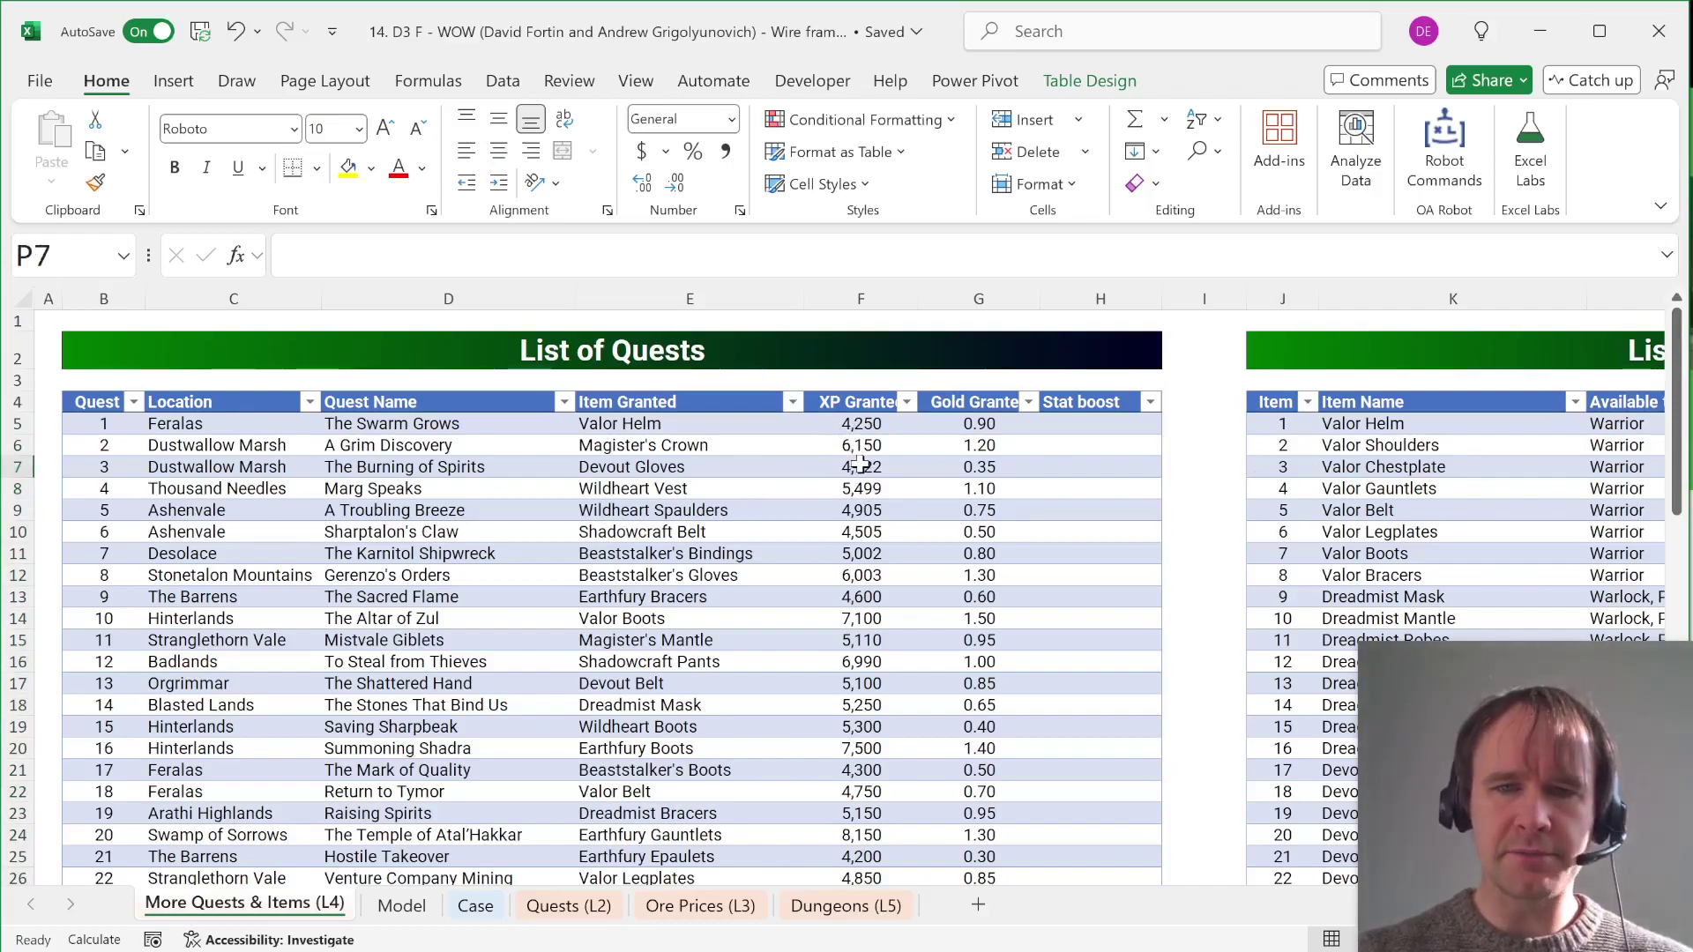
Step: Examine the class, stat, amount and slot columns of the List of Items, along with its empty Usable stat column
key(Left)
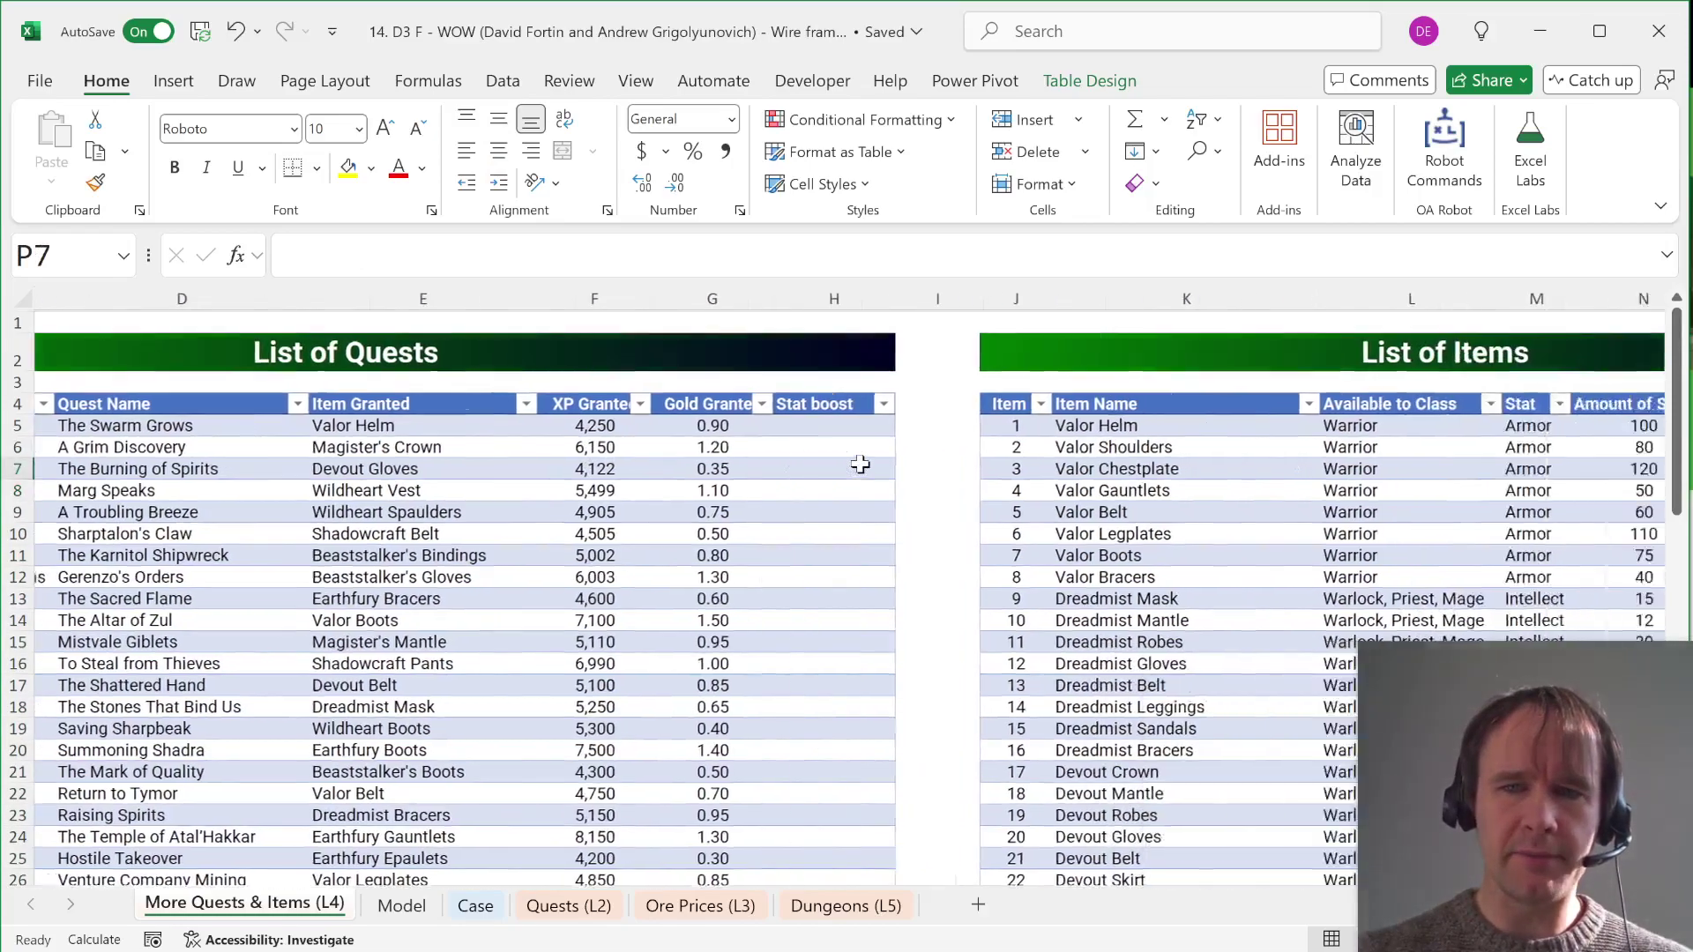
key(Left)
key(Left)
key(Left)
key(Left)
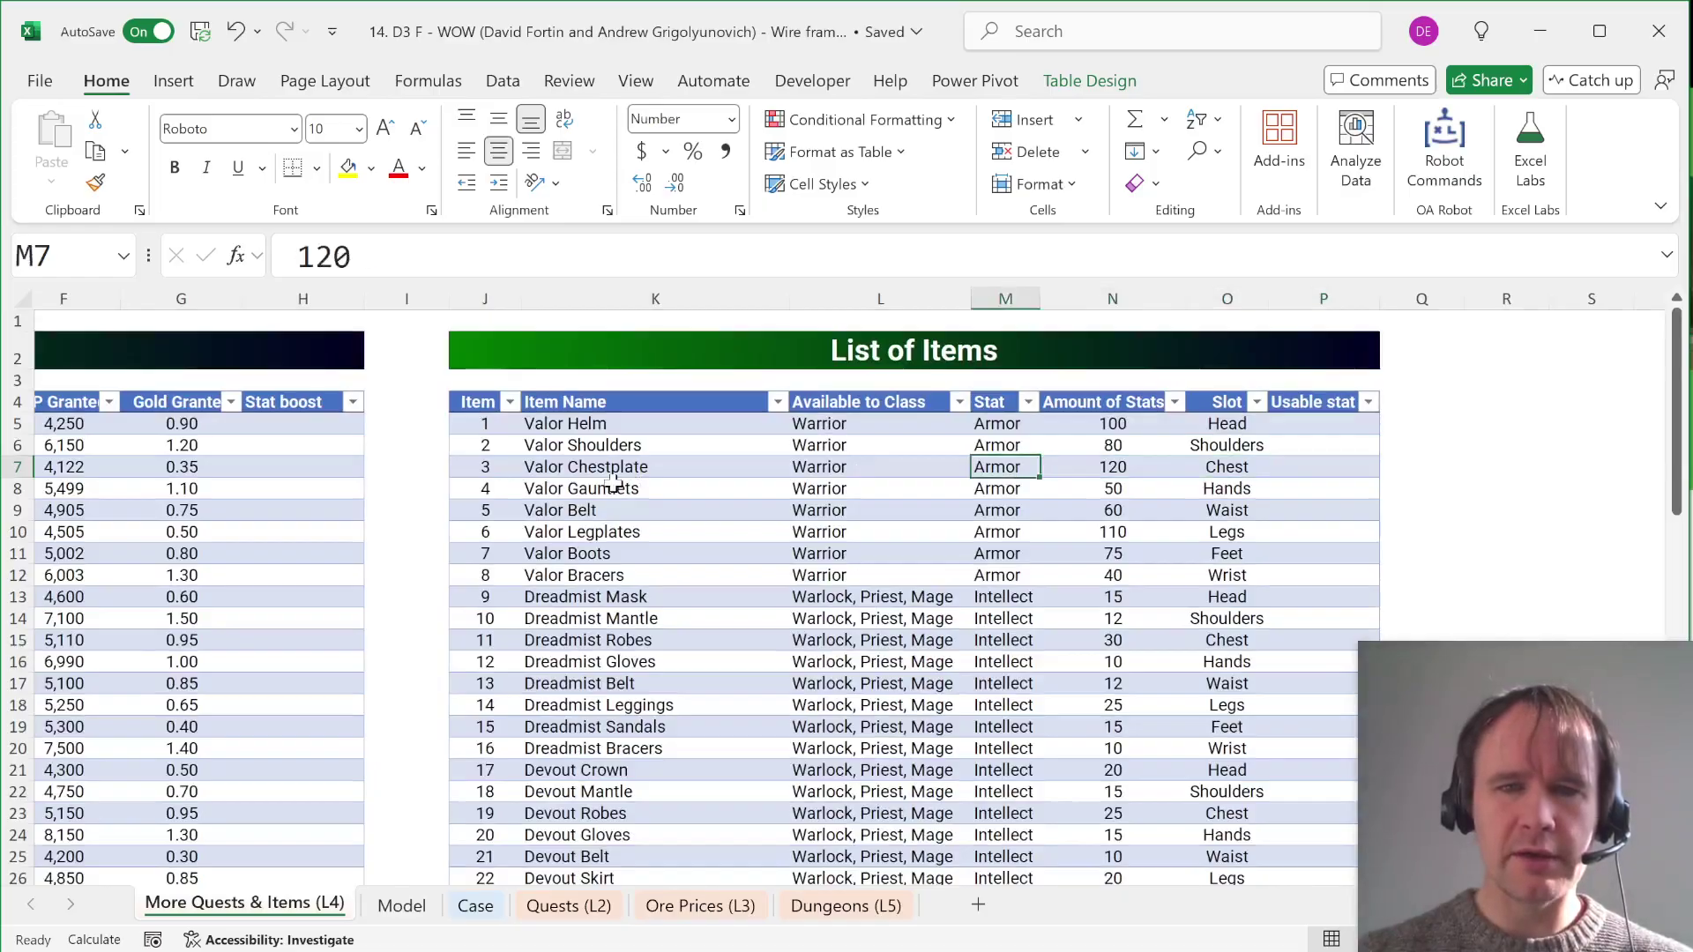
key(ctrl+space)
key(Right)
key(ctrl+space)
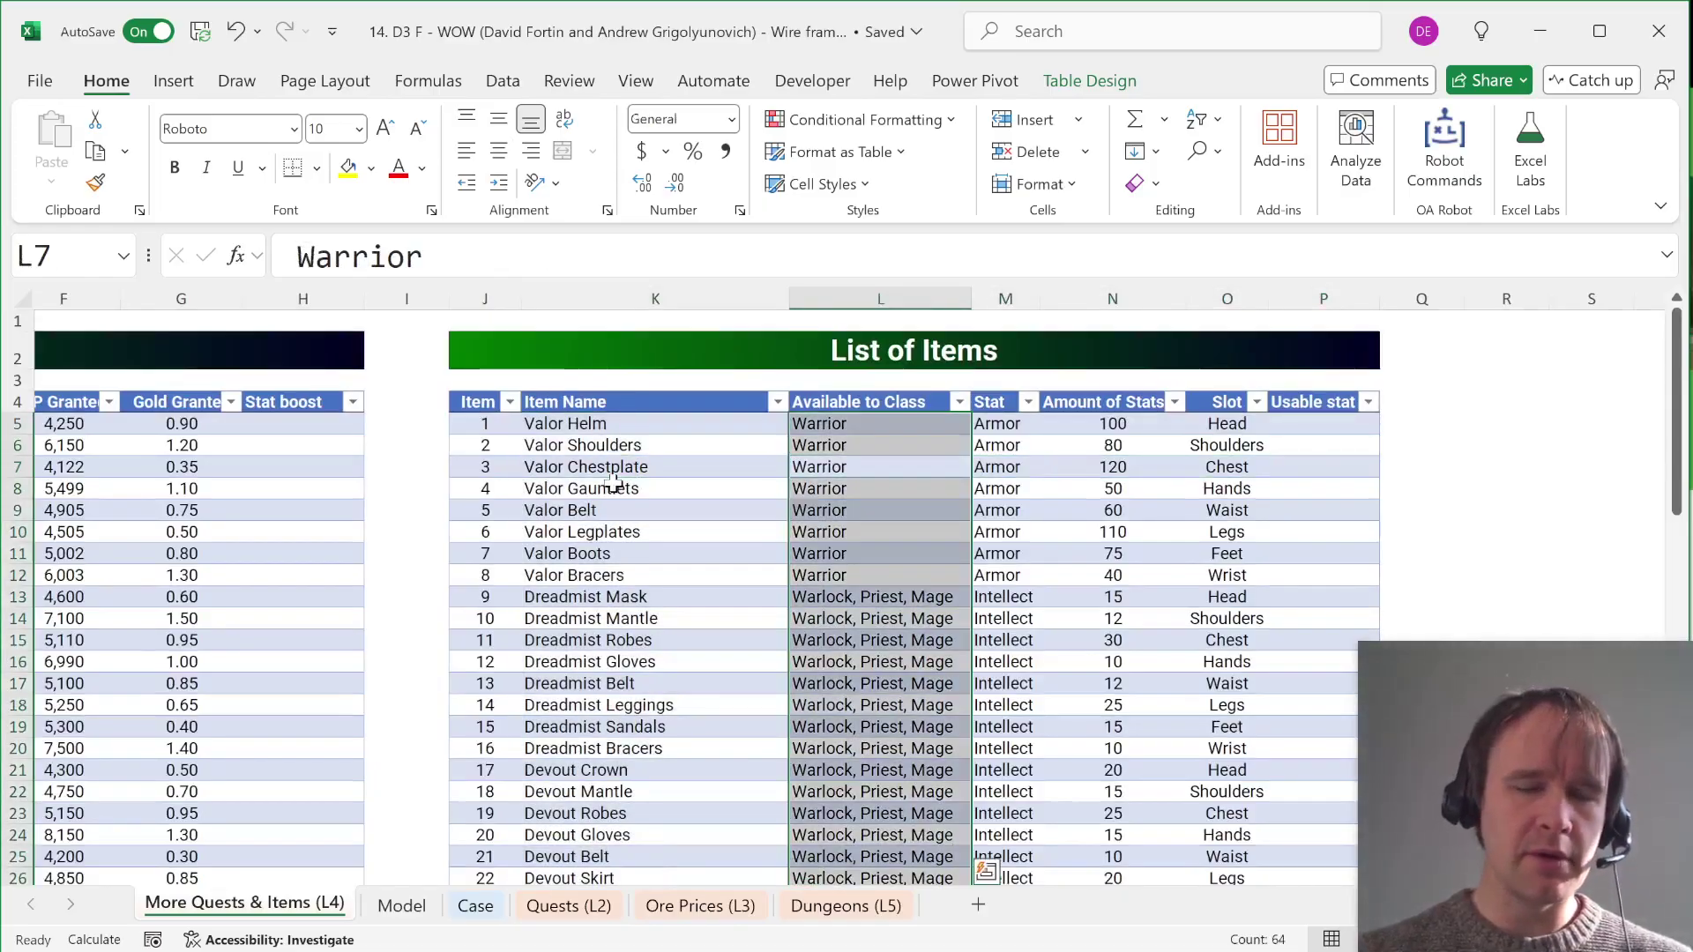
key(Right)
key(ctrl+space)
key(Right)
key(ctrl+space)
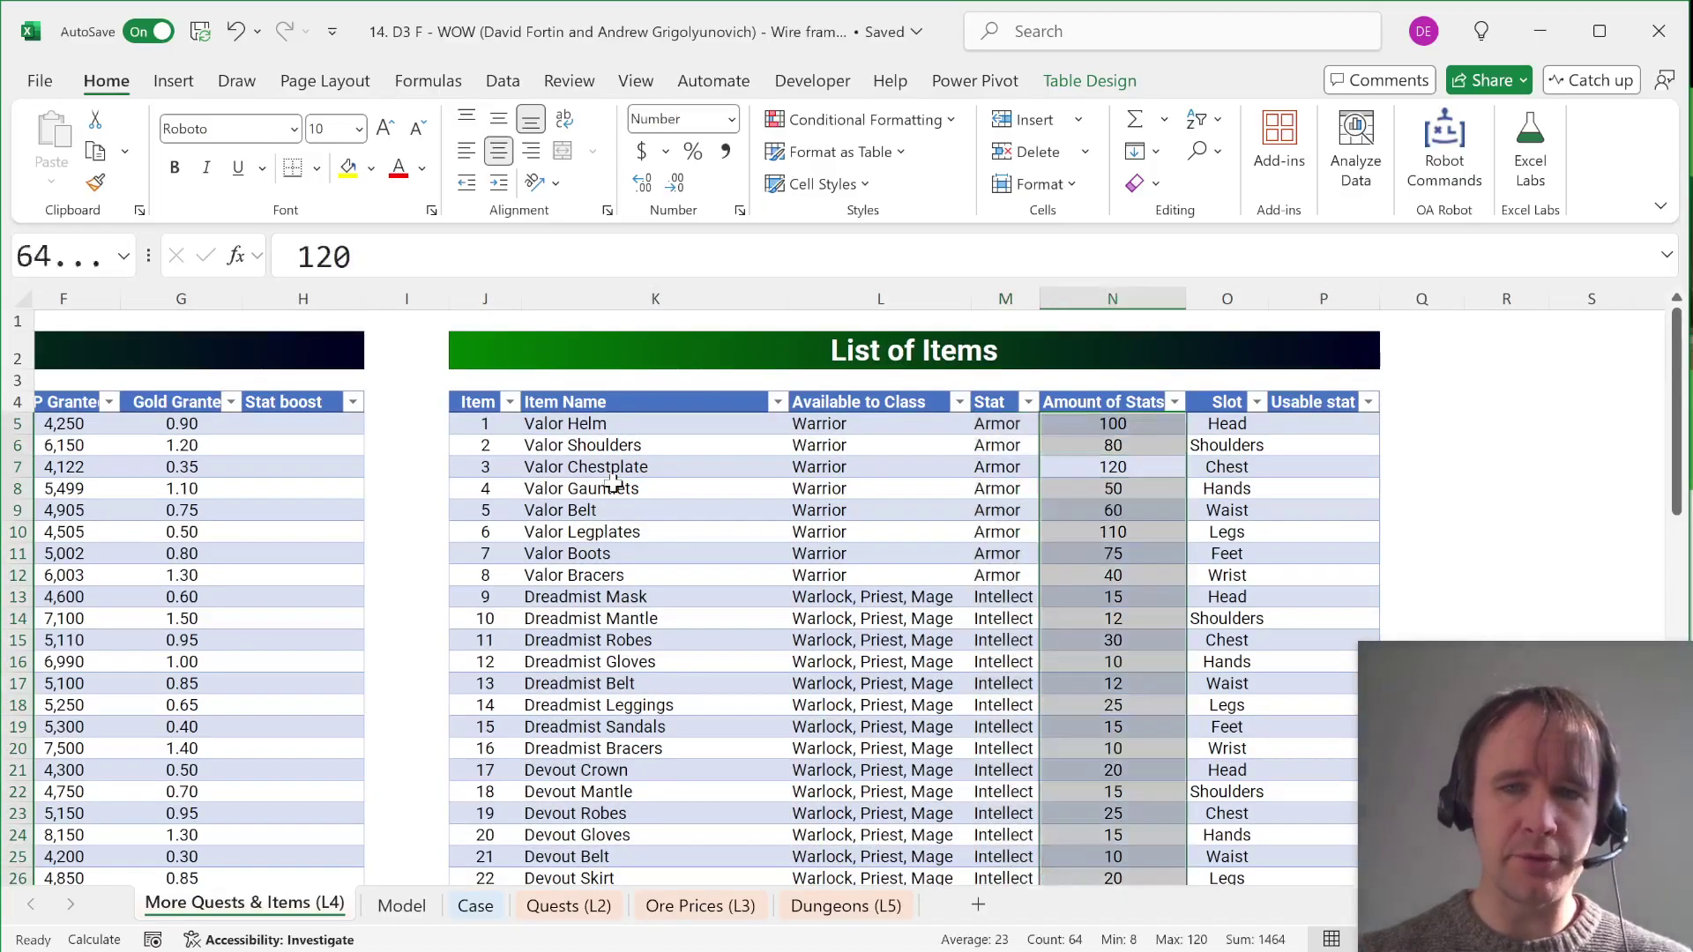
key(Right)
key(ctrl+space)
key(Right)
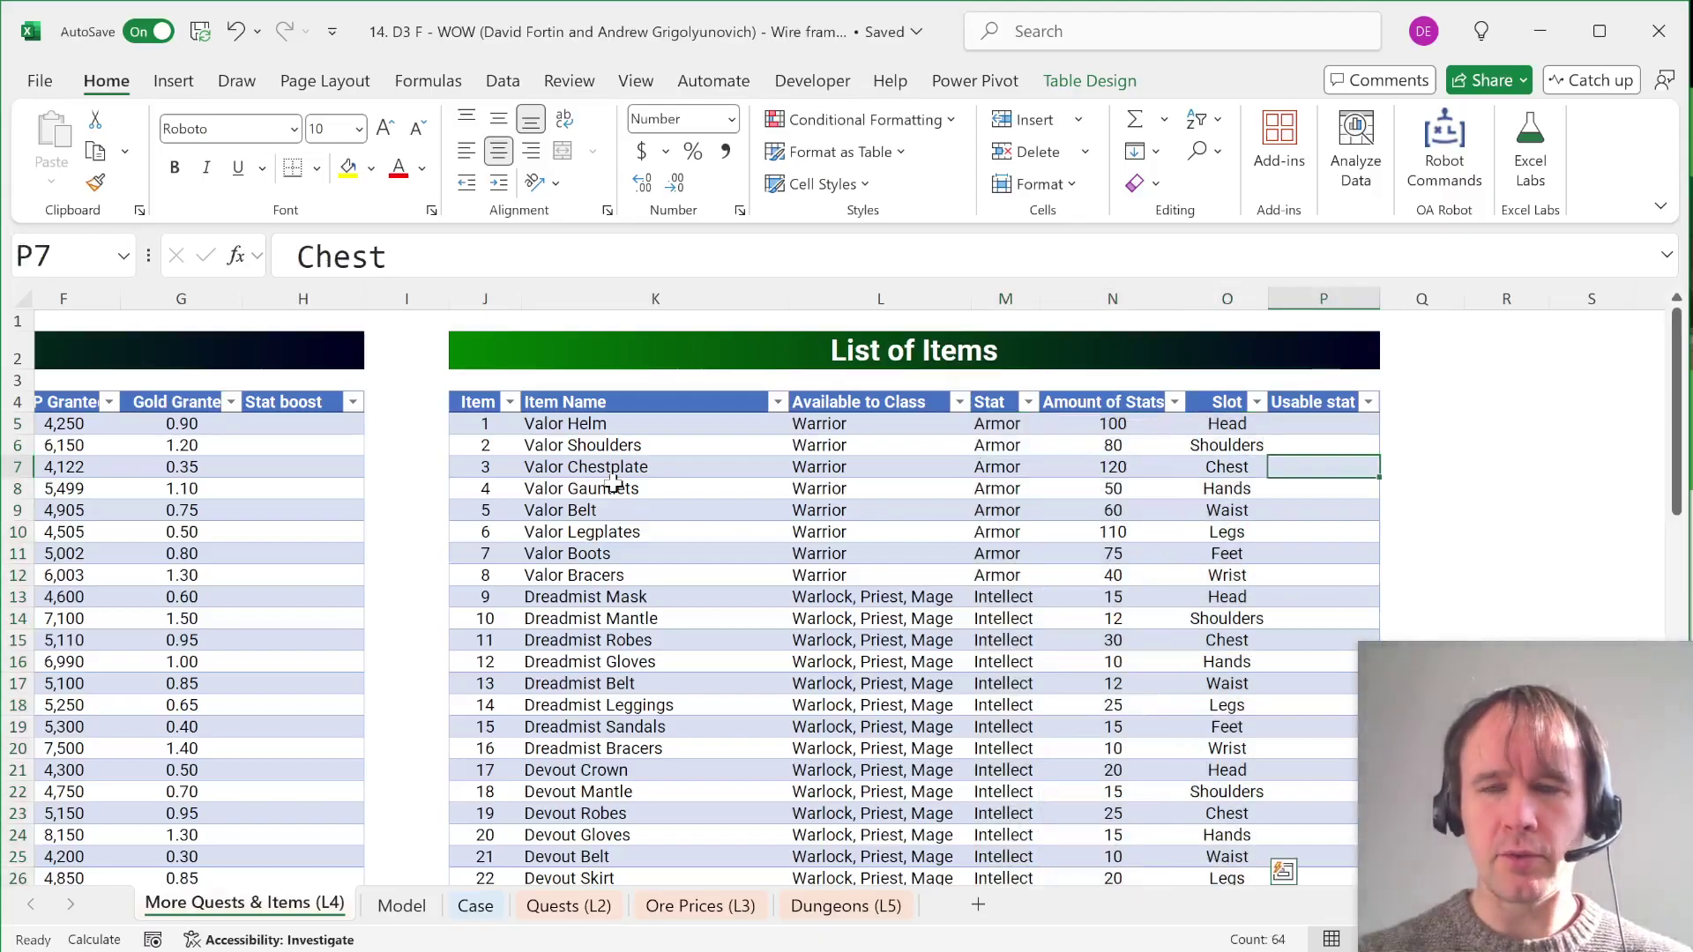
key(ctrl+Up)
key(Down)
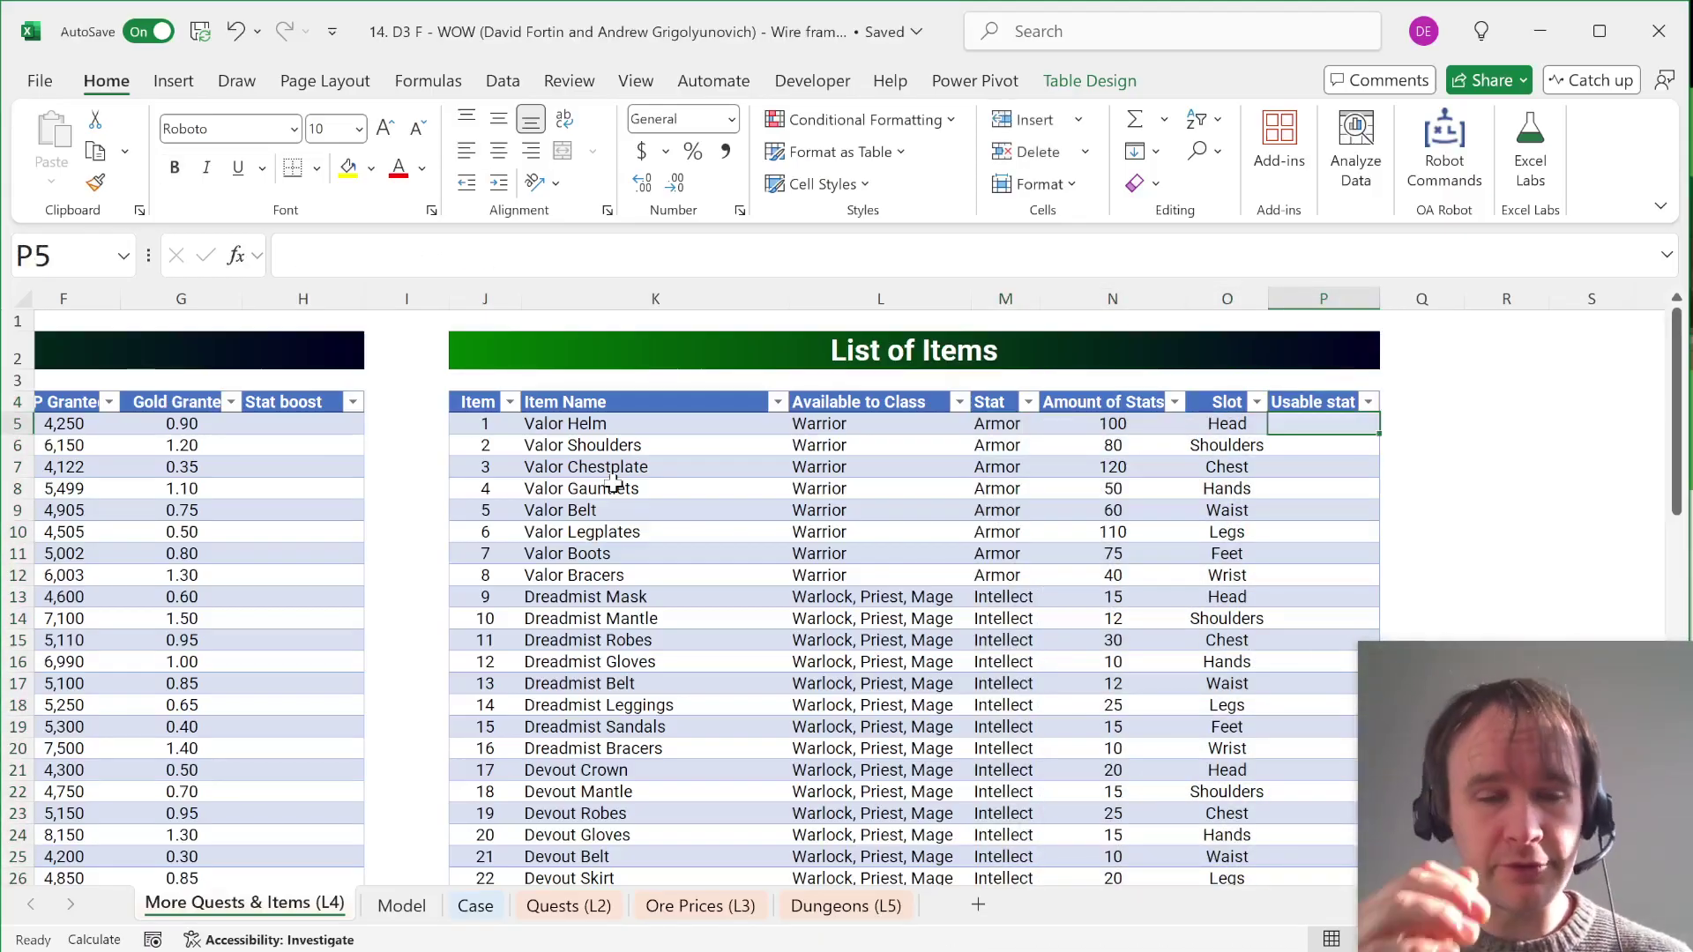
Step: Look up the class's game stat and target in R2 of the Model sheet with =XLOOKUP(Q2,Case!J207:J214,Case!K207:L214)
key(ctrl+Page_Down)
key(ctrl+Page_Down)
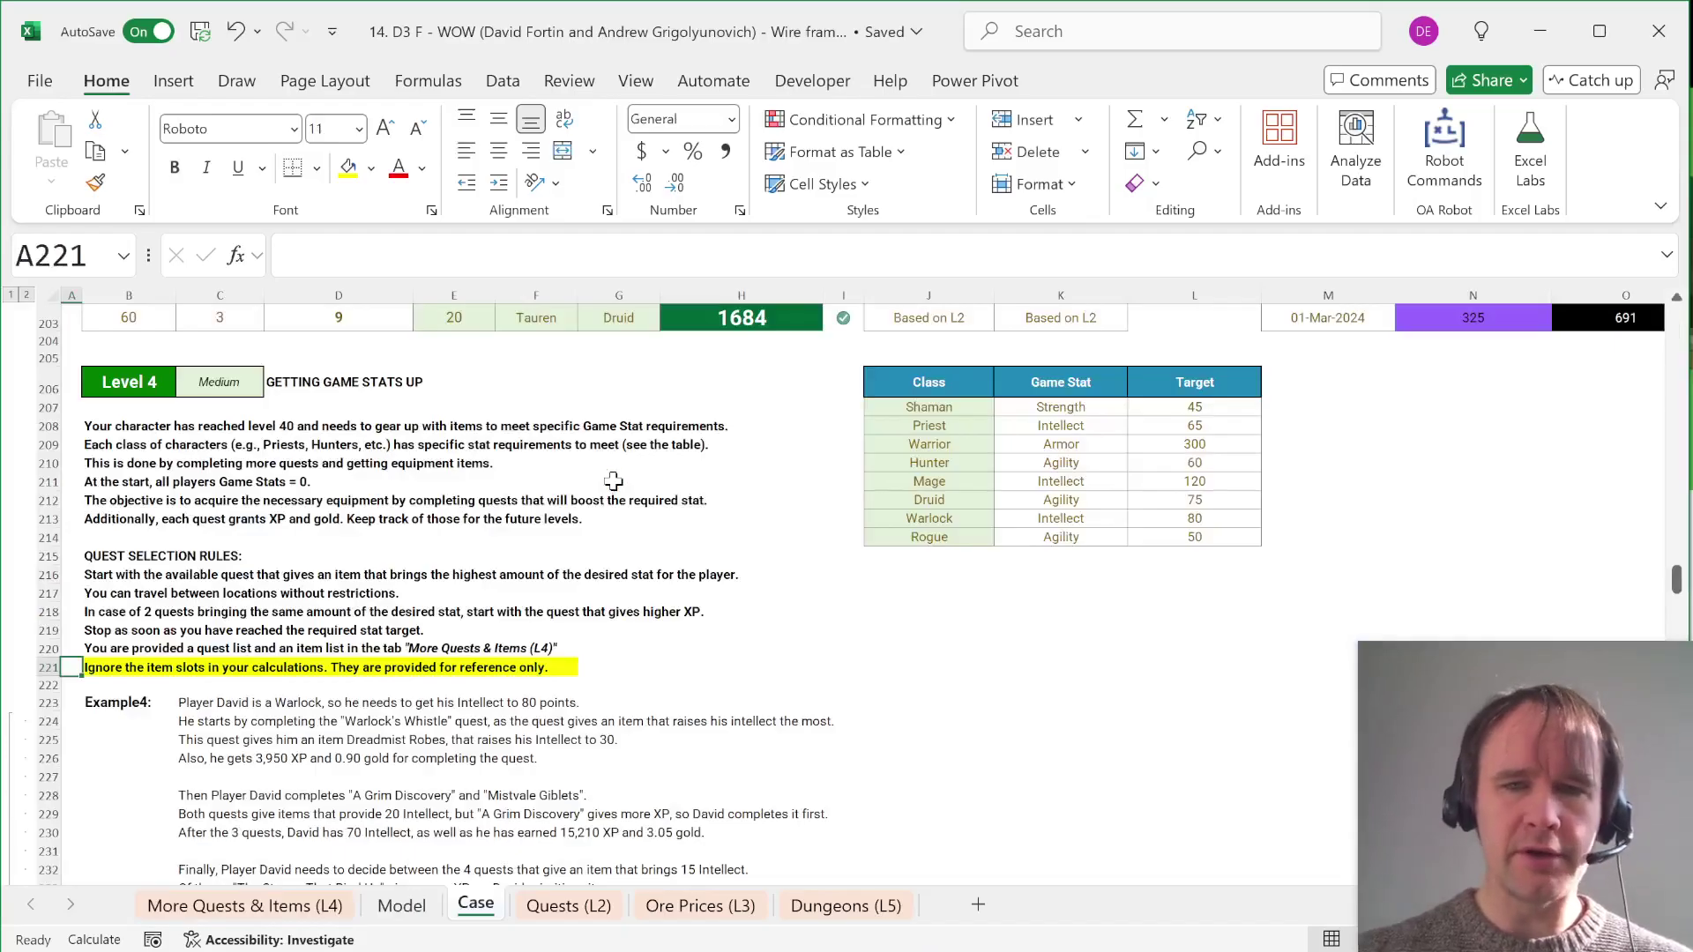
click(940, 408)
key(ctrl+shift+Right)
key(ctrl+shift+Down)
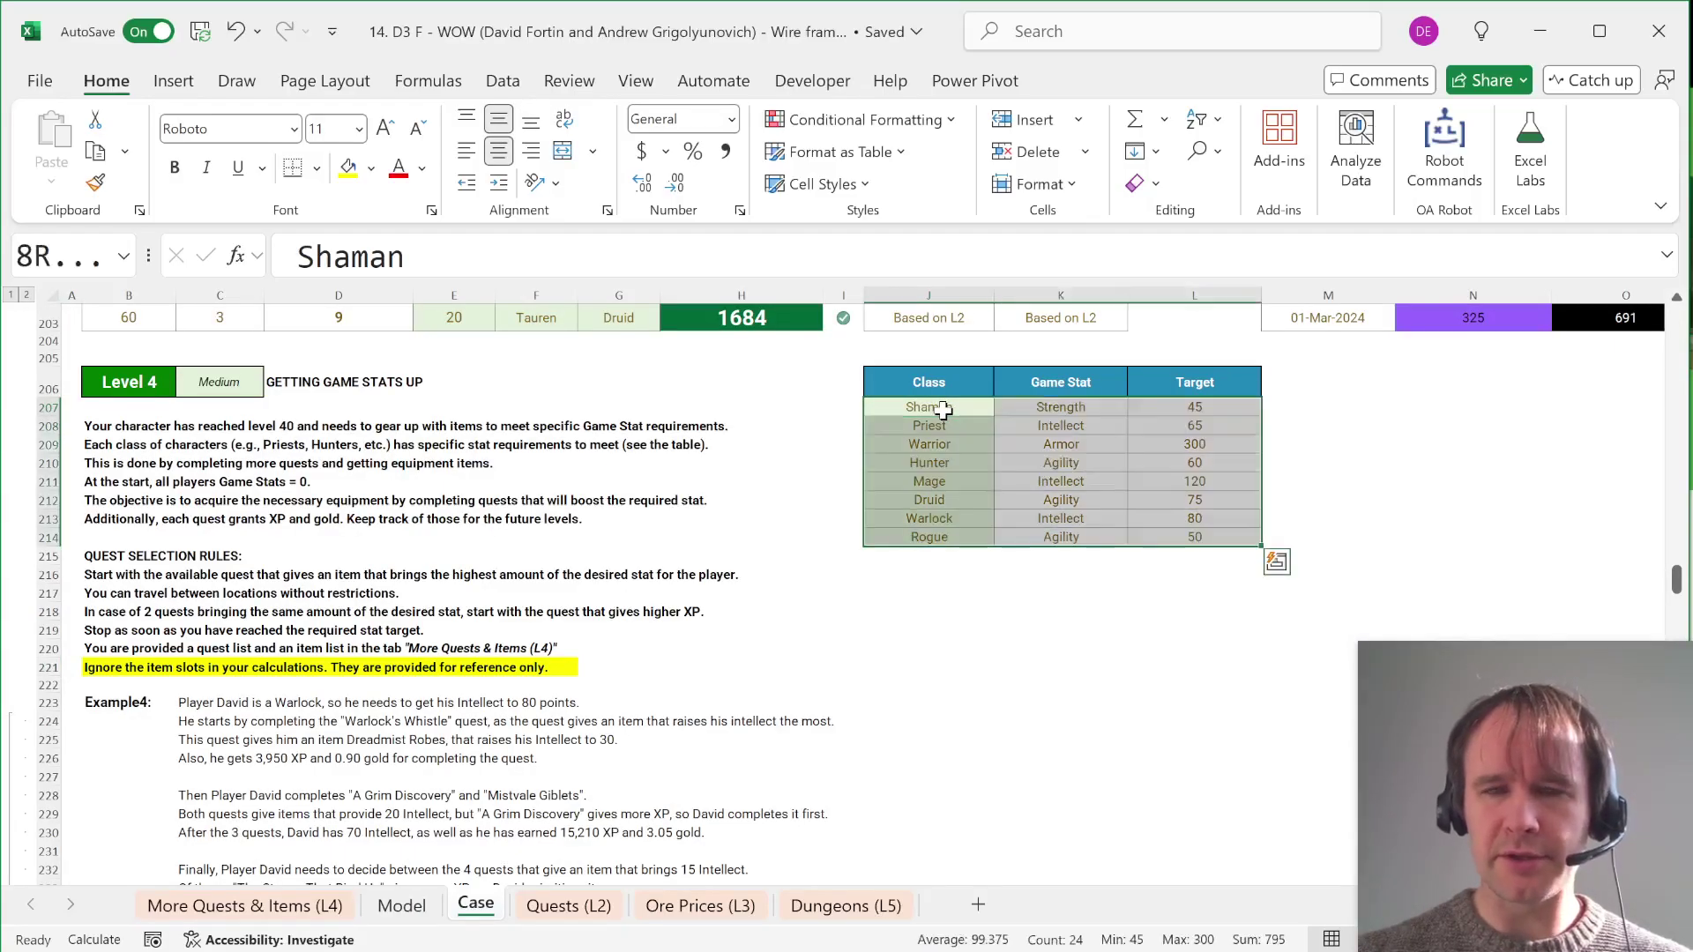
key(ctrl+Page_Up)
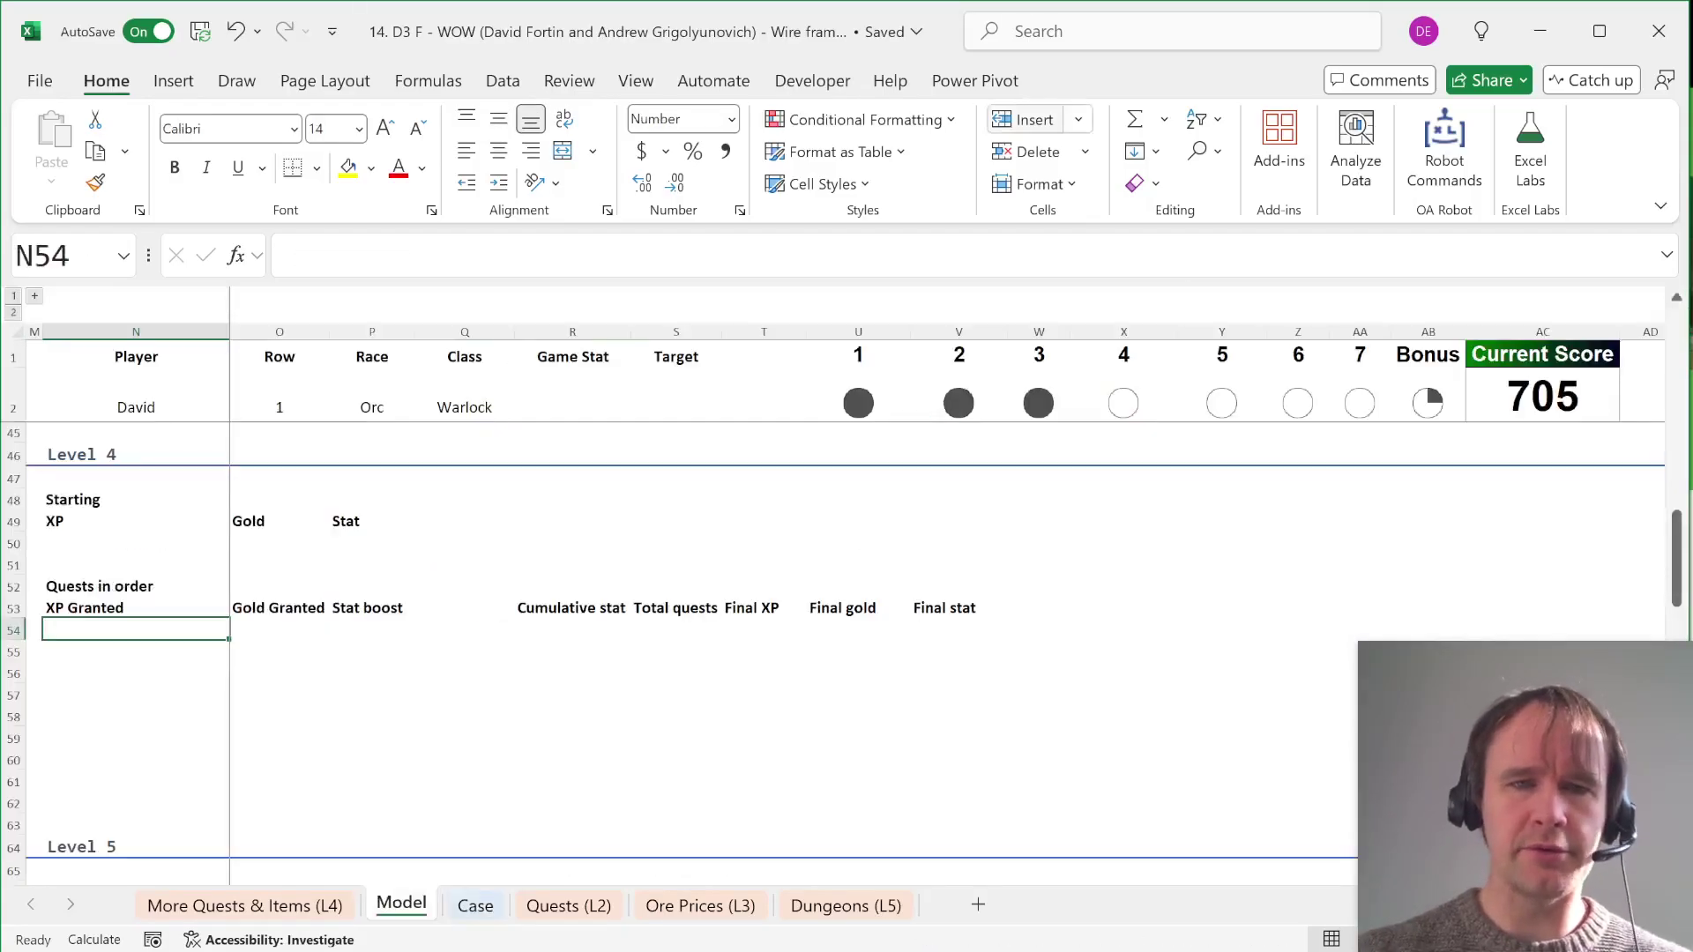
click(578, 407)
text(=xl)
key(Tab)
key(Left)
text(,)
key(ctrl+Page_Down)
click(950, 409)
key(ctrl+shift+Down)
text(,)
click(1031, 407)
key(ctrl+shift+Down)
key(shift+Right)
text())
key(Return)
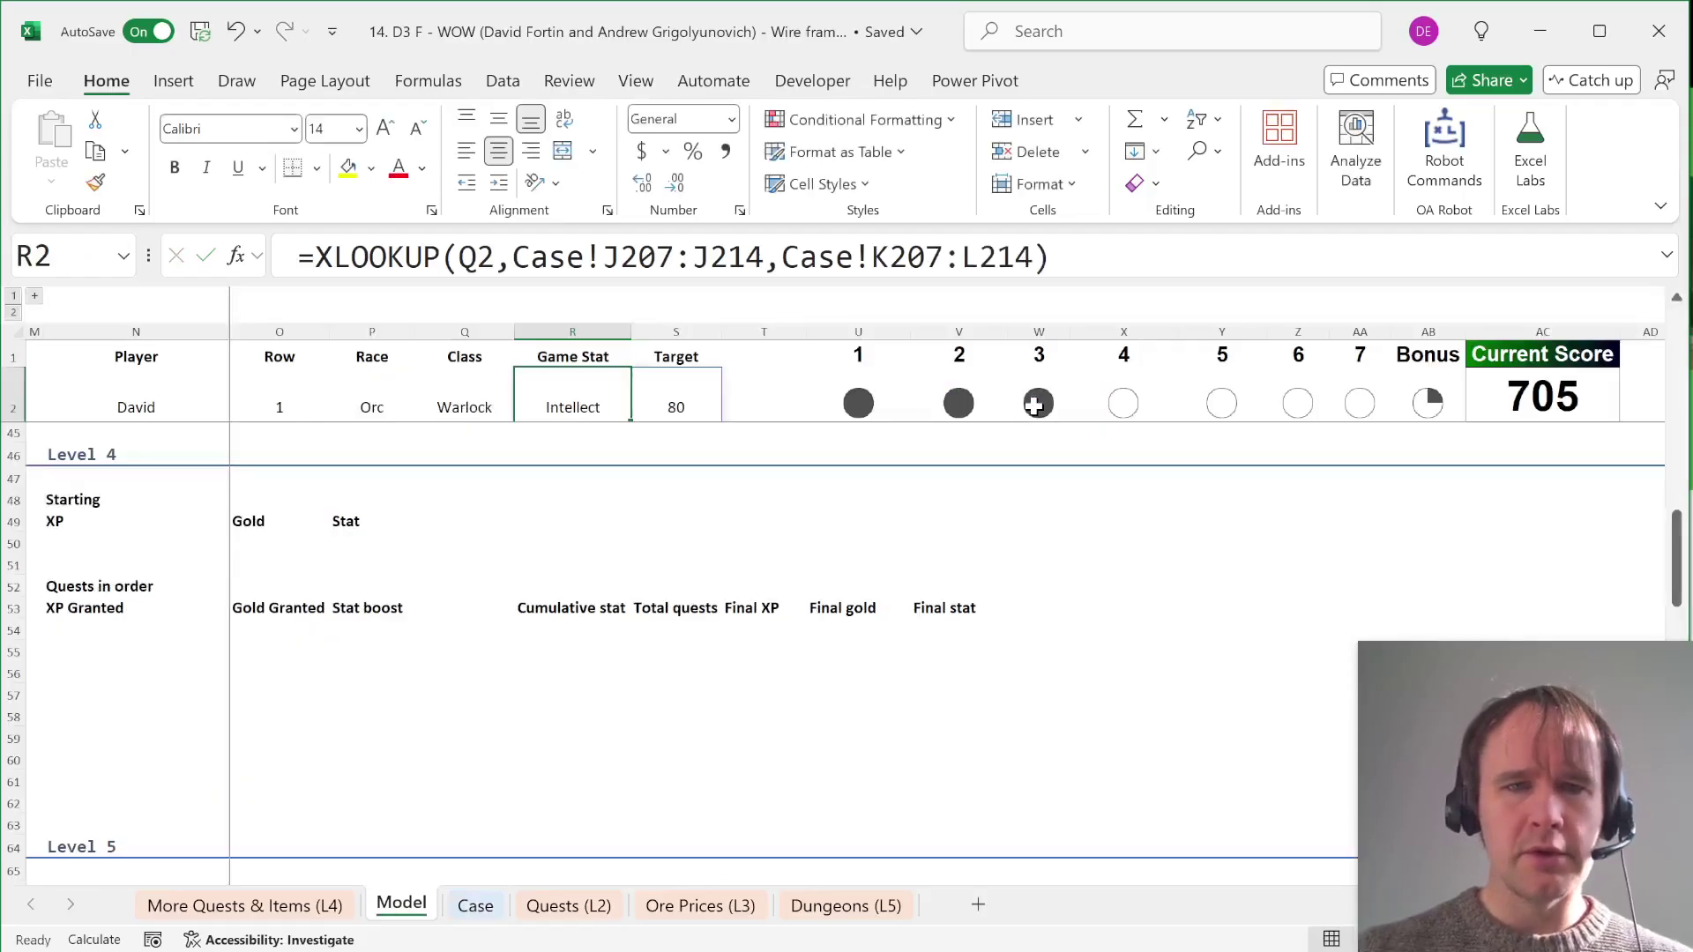
Step: Link the Level 4 starting XP in N50 to the Level 2 final XP in O26
click(104, 547)
scroll(104, 547, up, 1)
text(=)
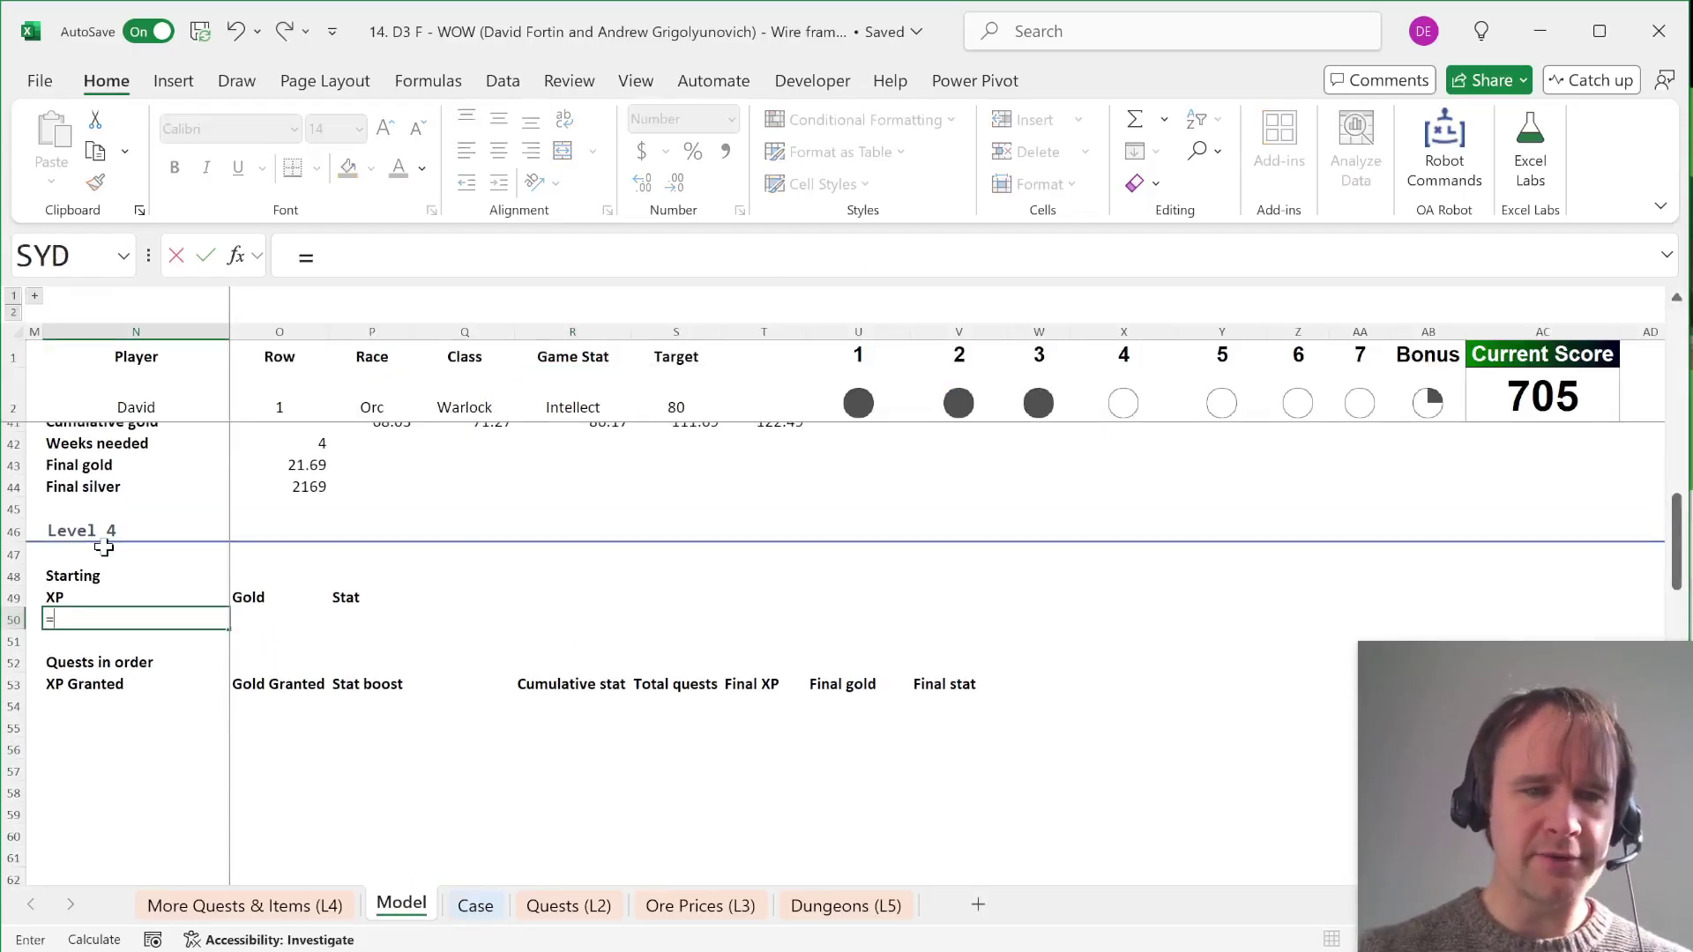
scroll(104, 547, up, 7)
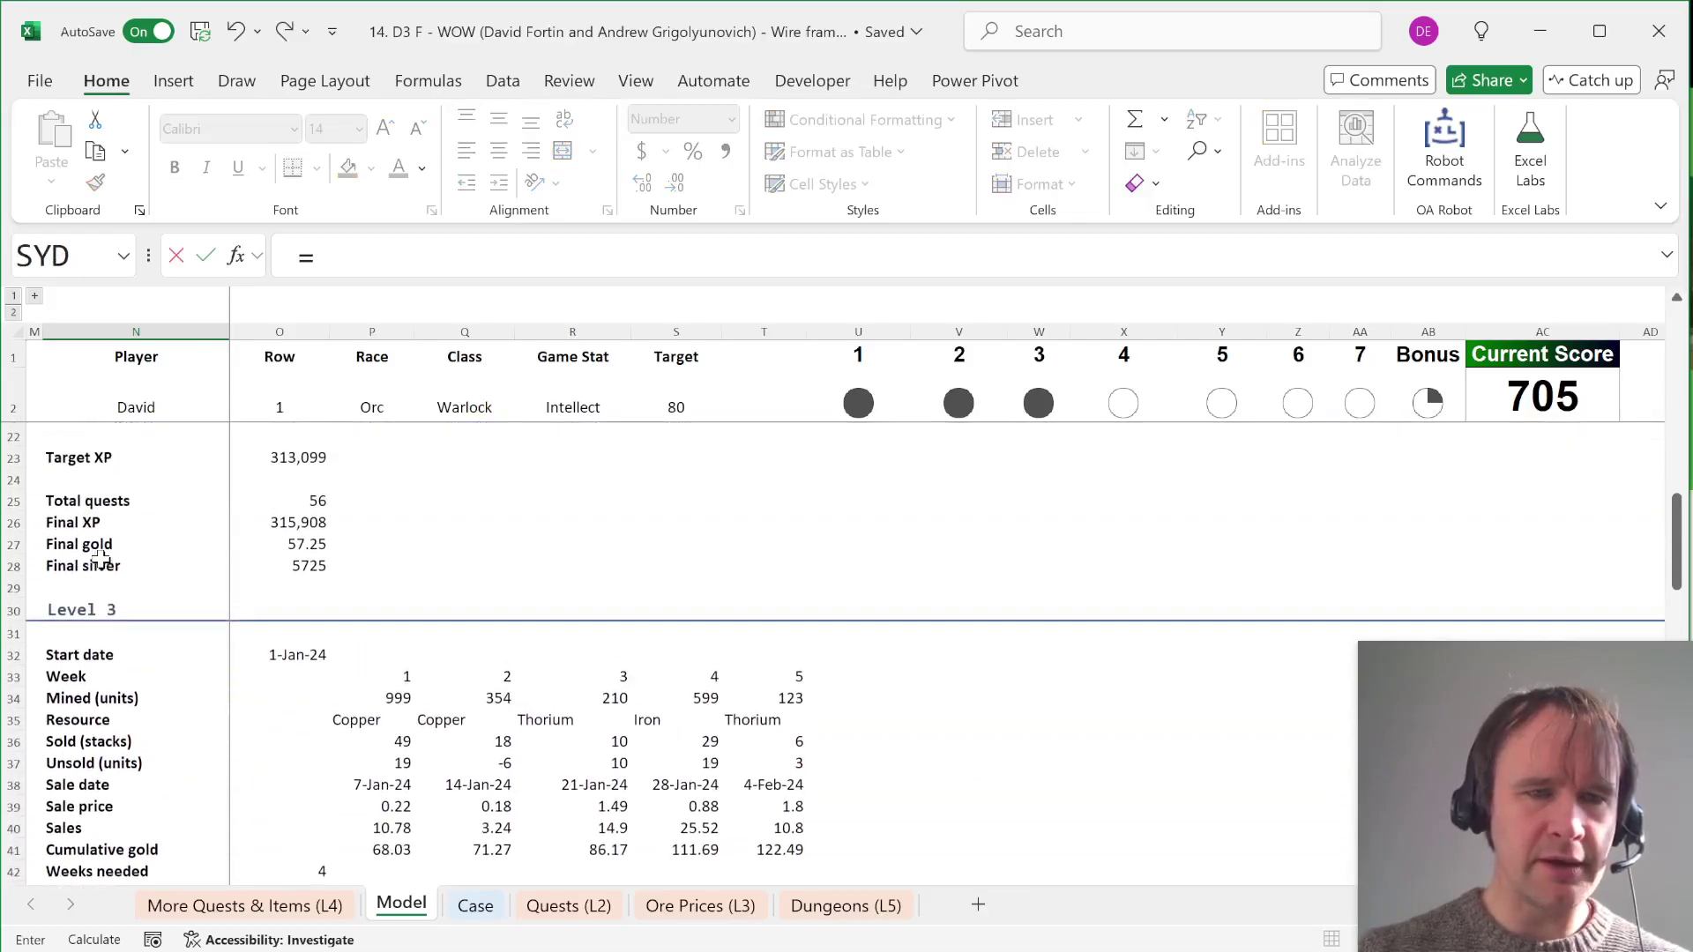
click(294, 525)
key(Return)
key(Up)
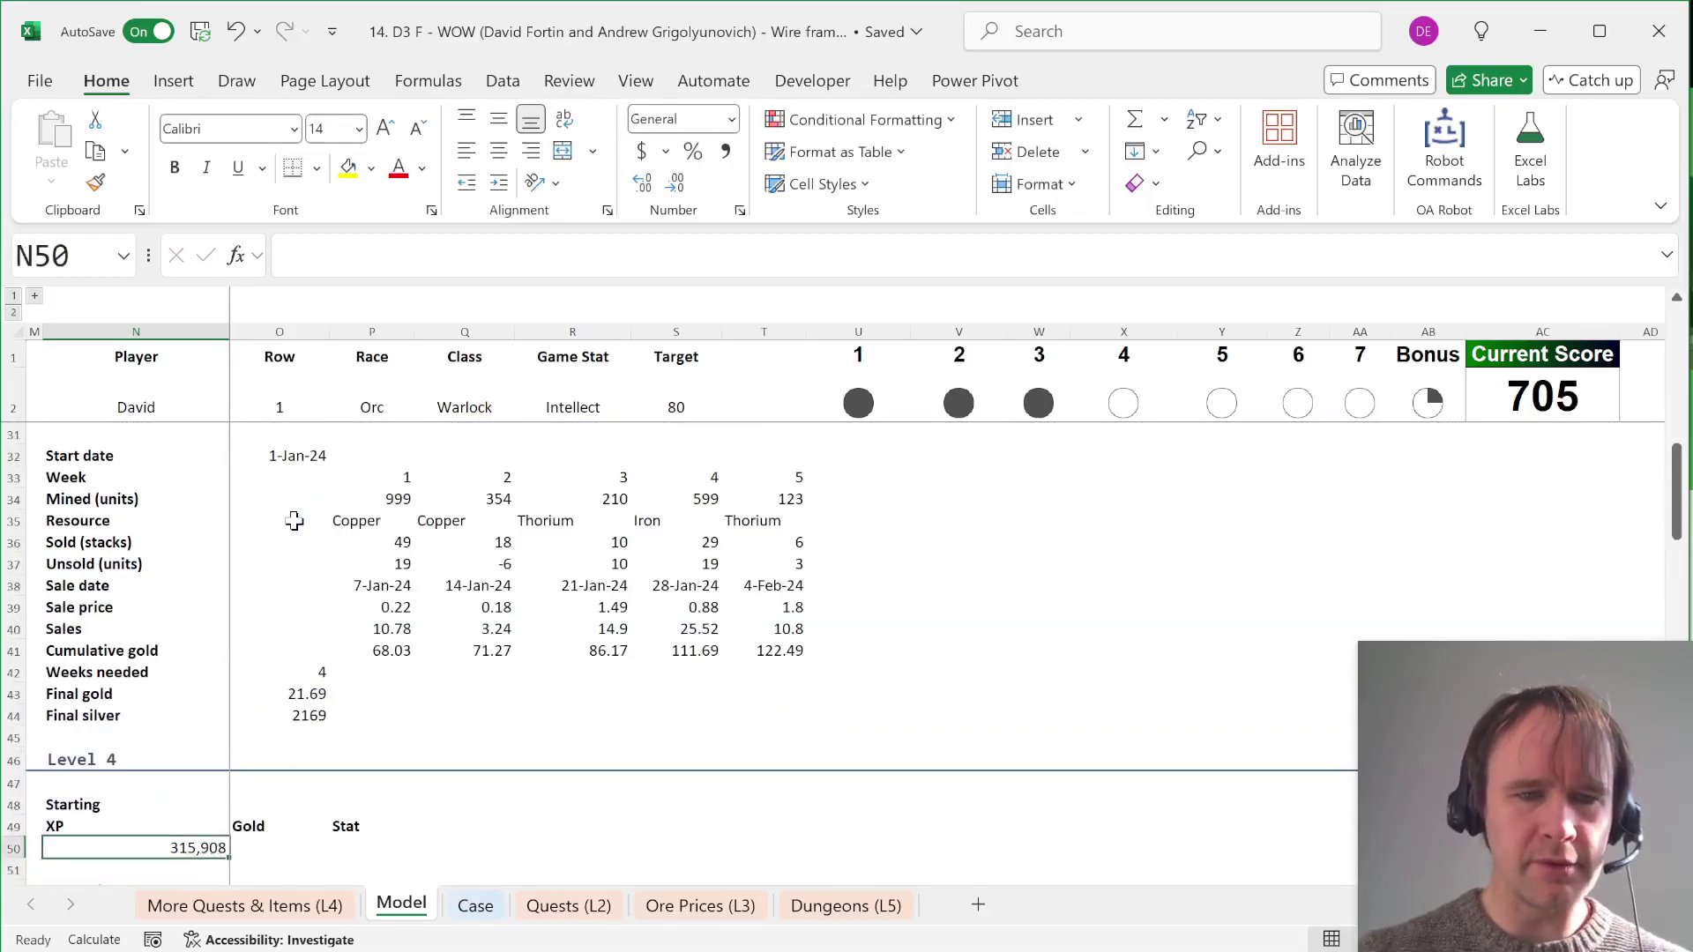
Step: Link the starting gold in O50 to the Level 3 final gold in O43 and set the starting stat in P50 to 0
key(Right)
text(=)
click(300, 693)
key(Tab)
text(0)
key(Return)
scroll(300, 693, down, 5)
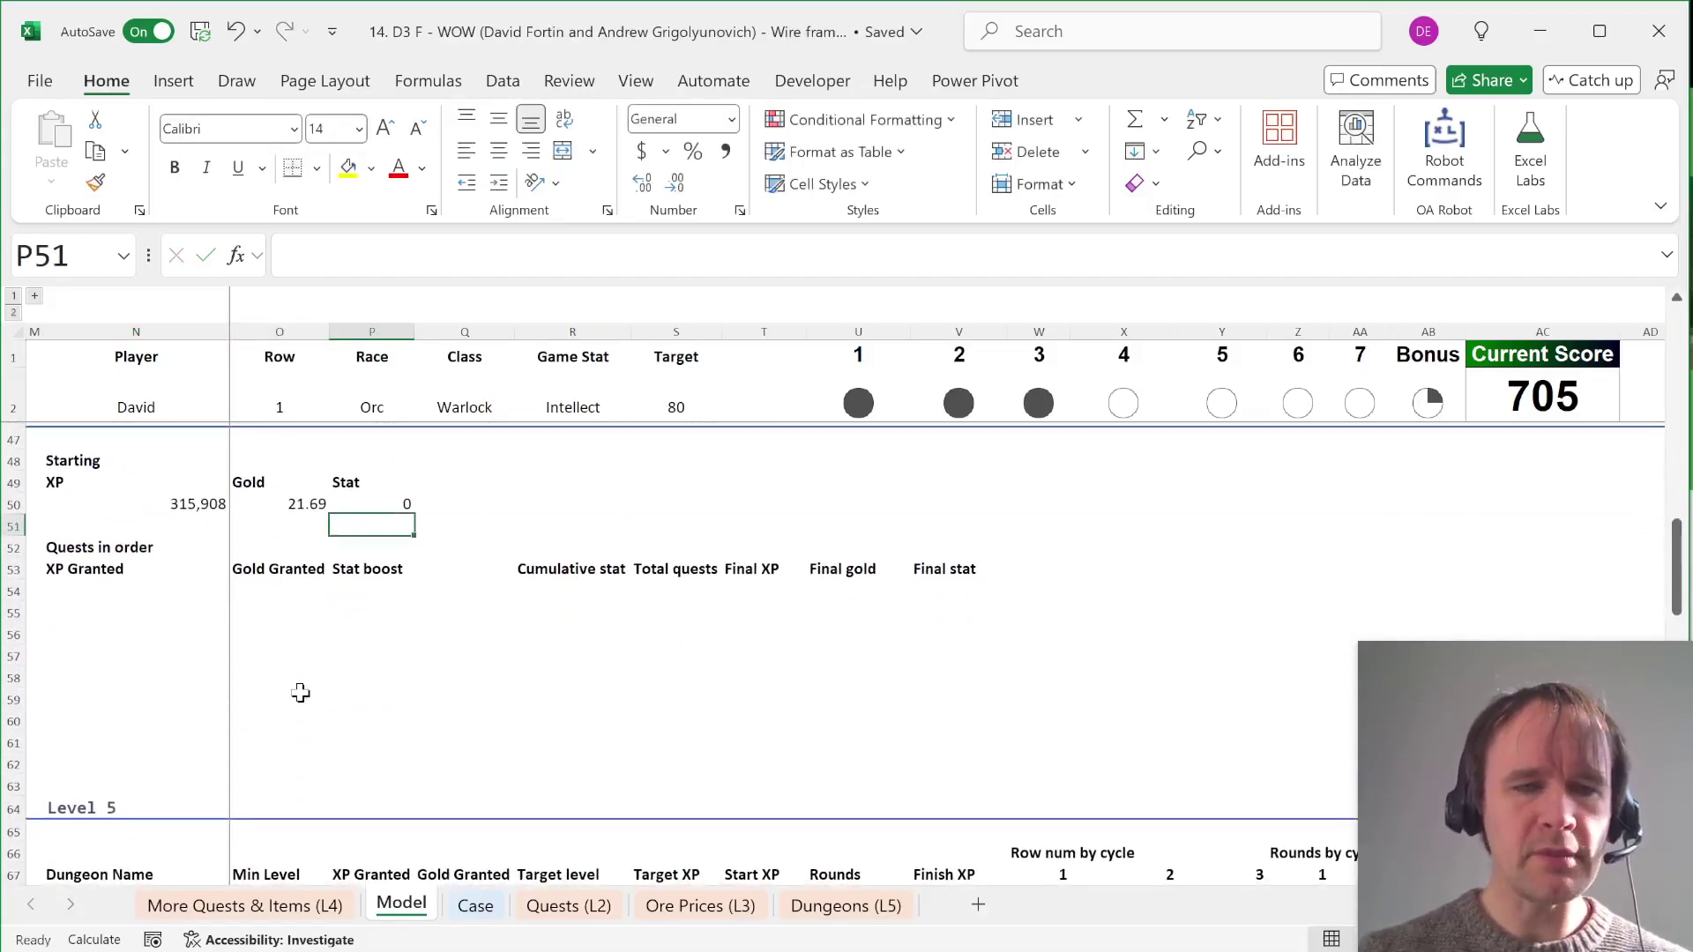
Step: Compare the item list's Available to Class and Stat columns with the player's class and game stat on the Model sheet
key(ctrl+Page_Up)
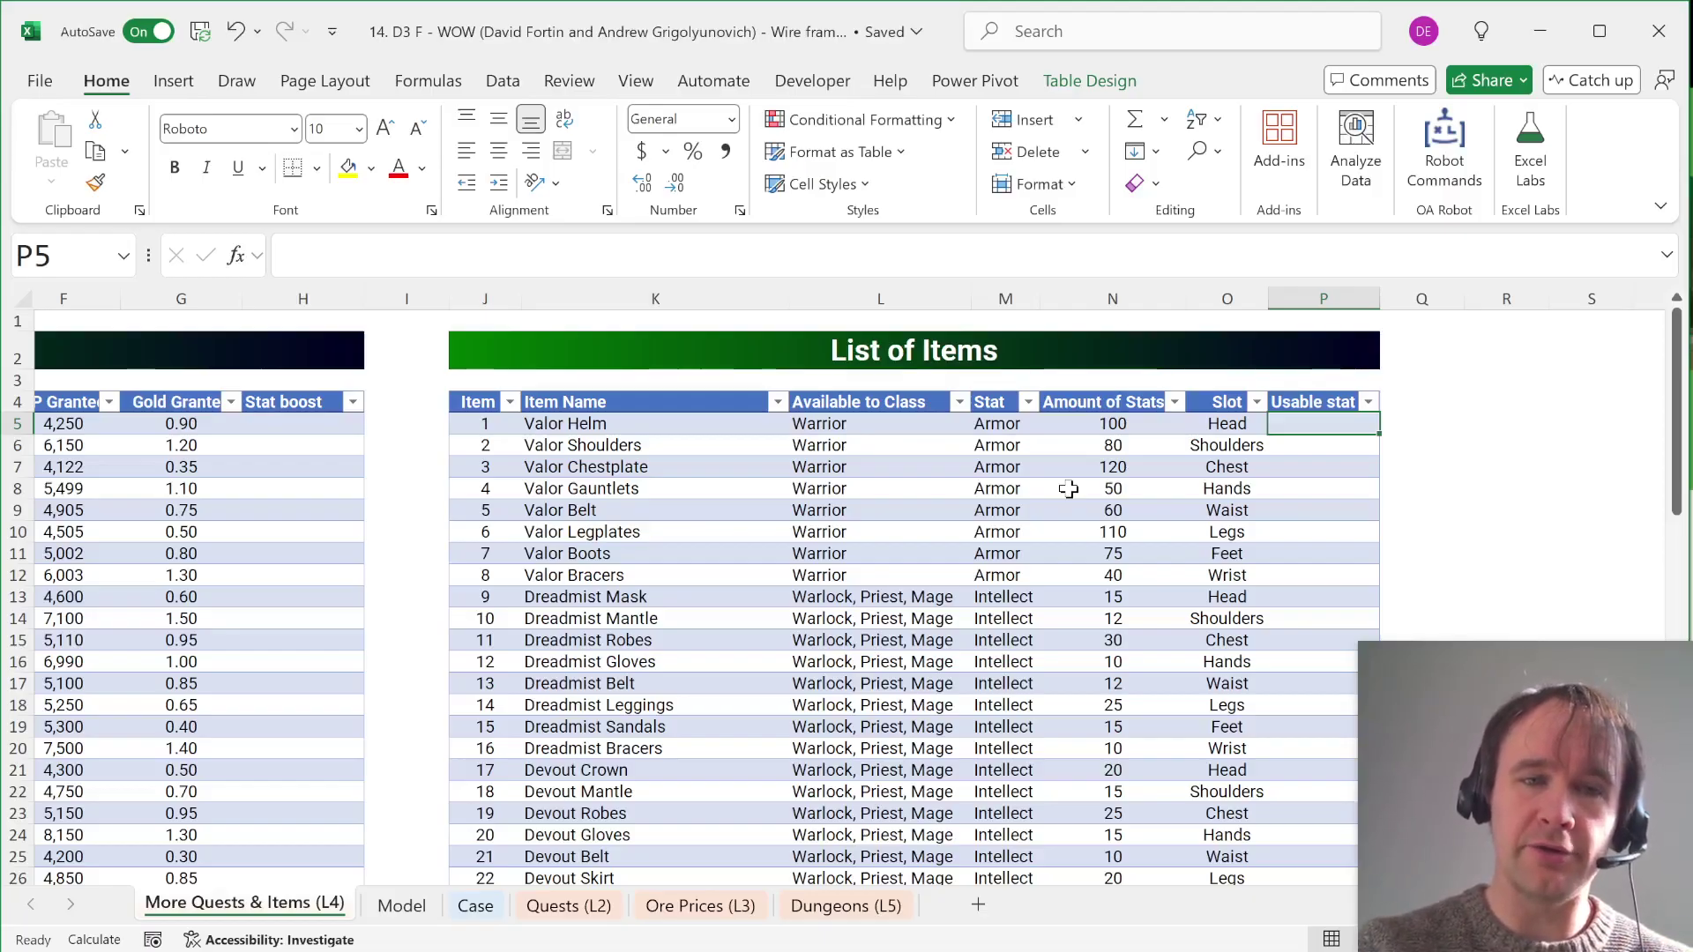
drag(957, 301, 996, 294)
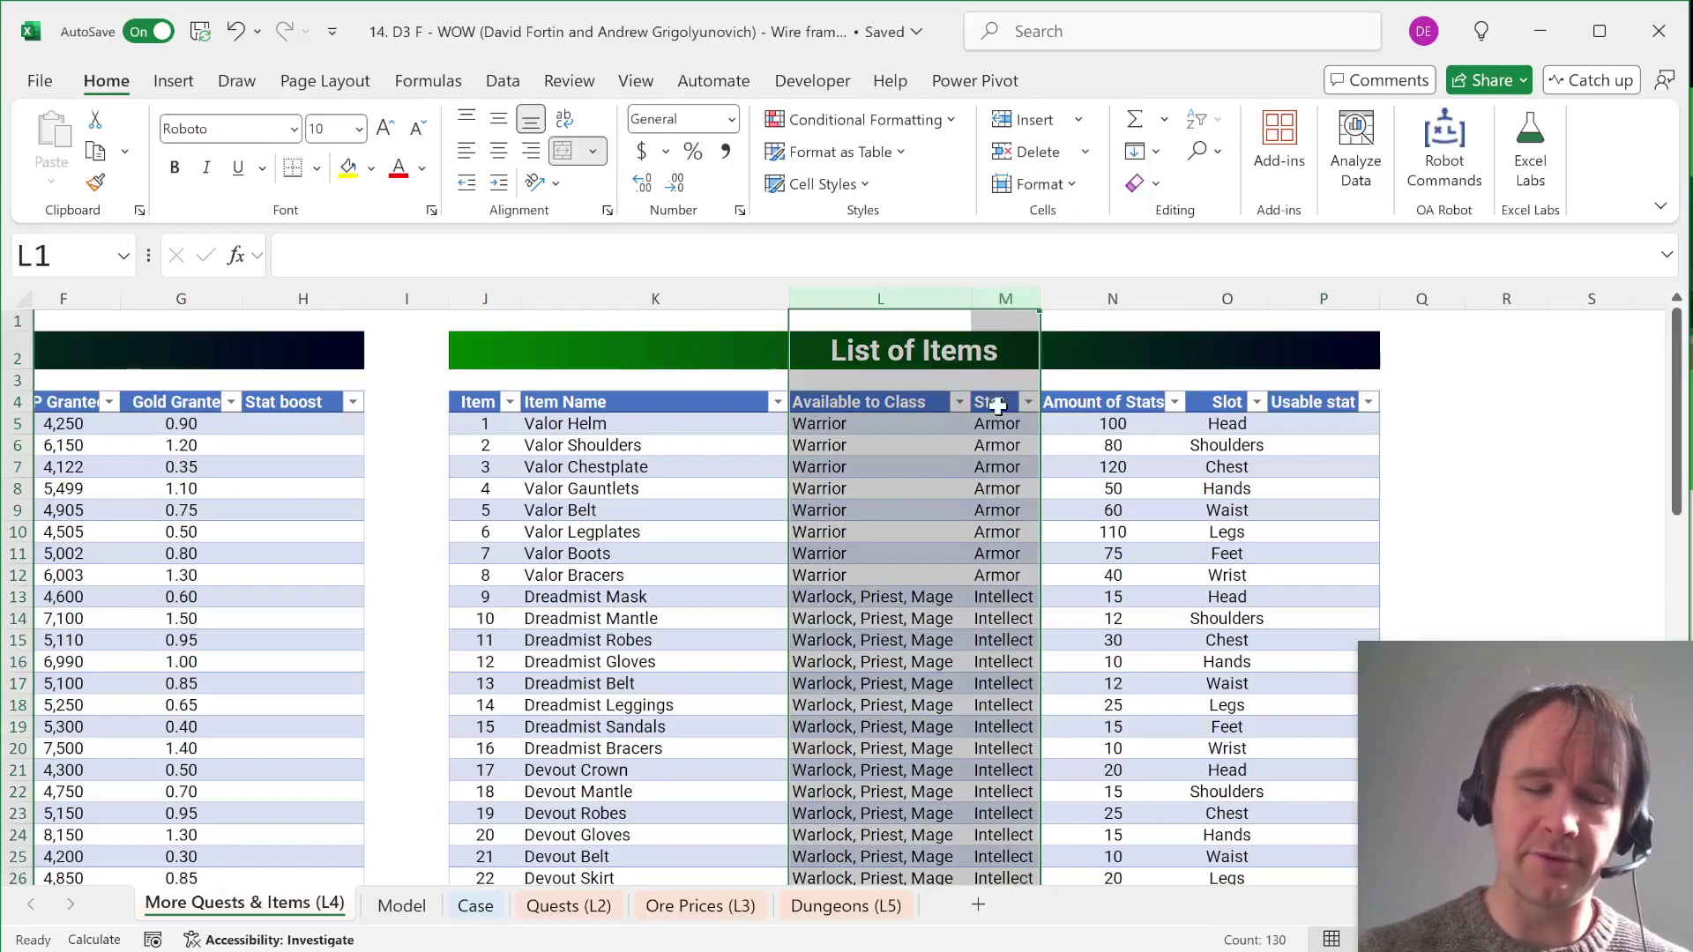
click(924, 452)
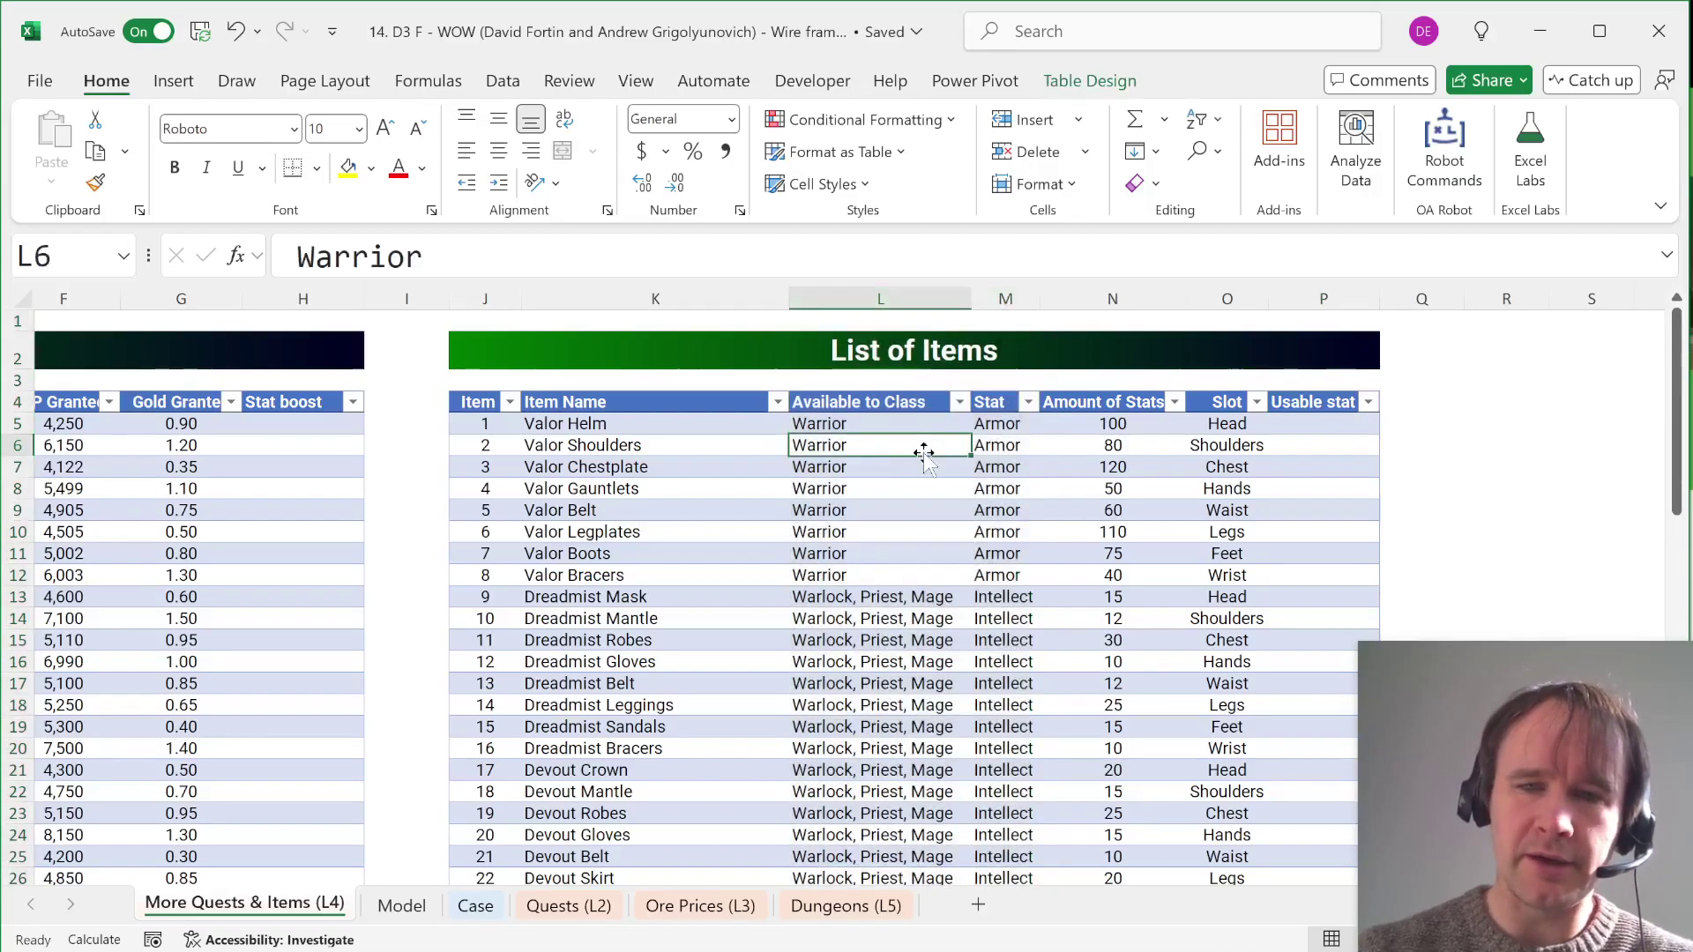
key(Up)
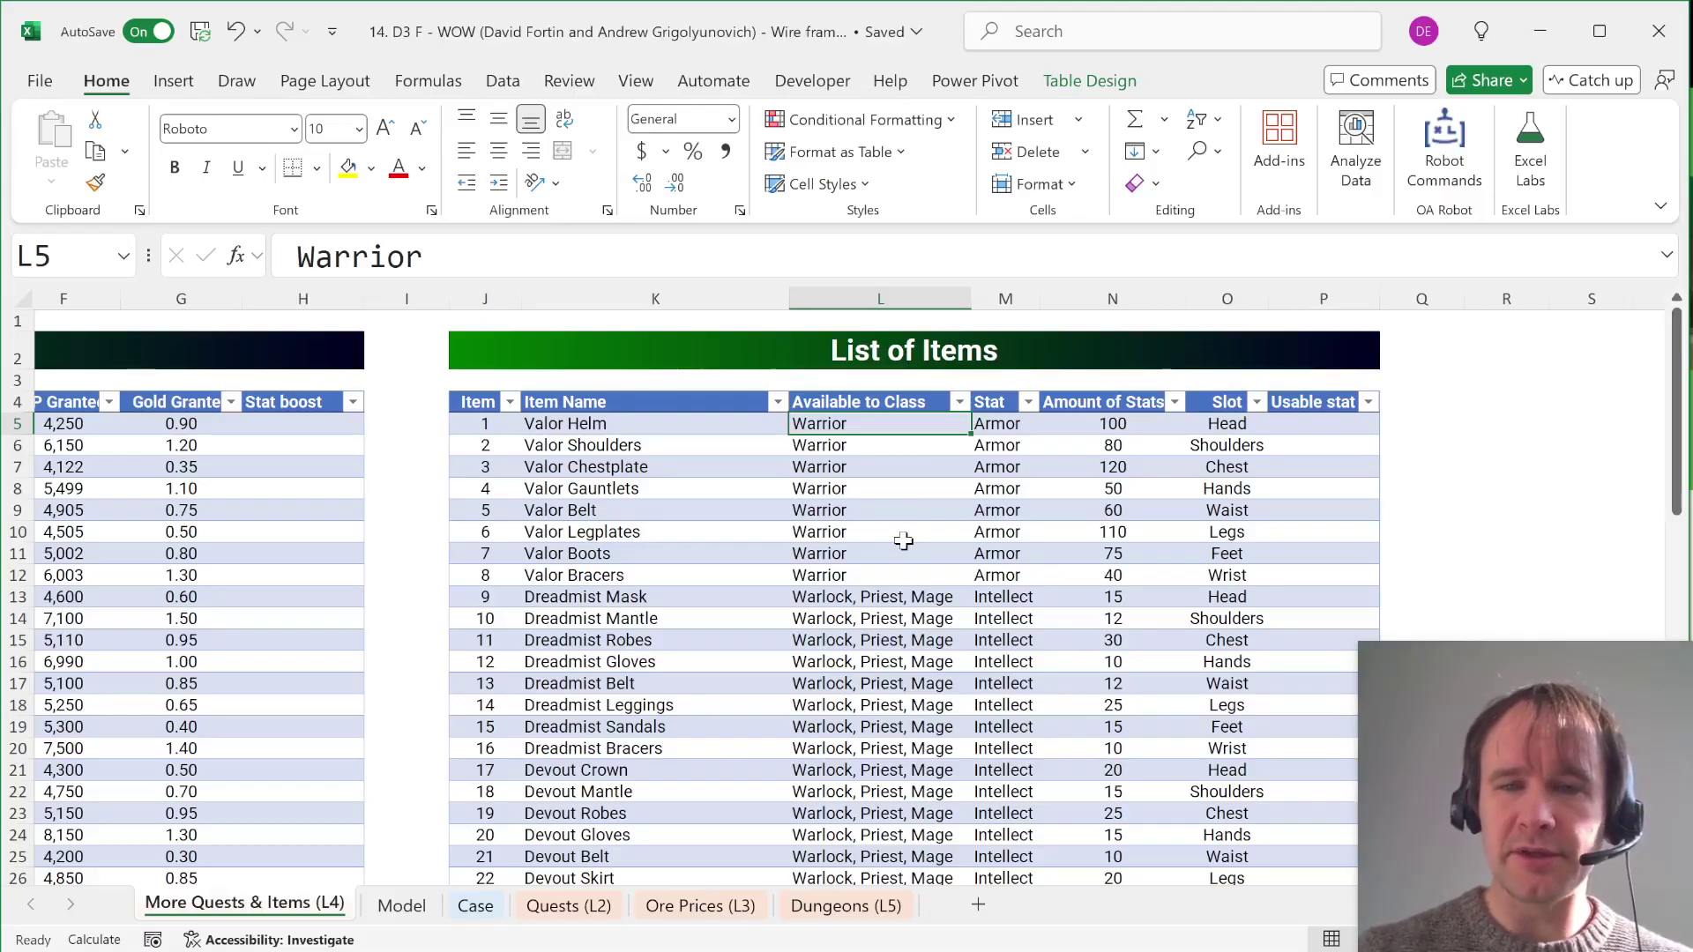
key(ctrl+Page_Down)
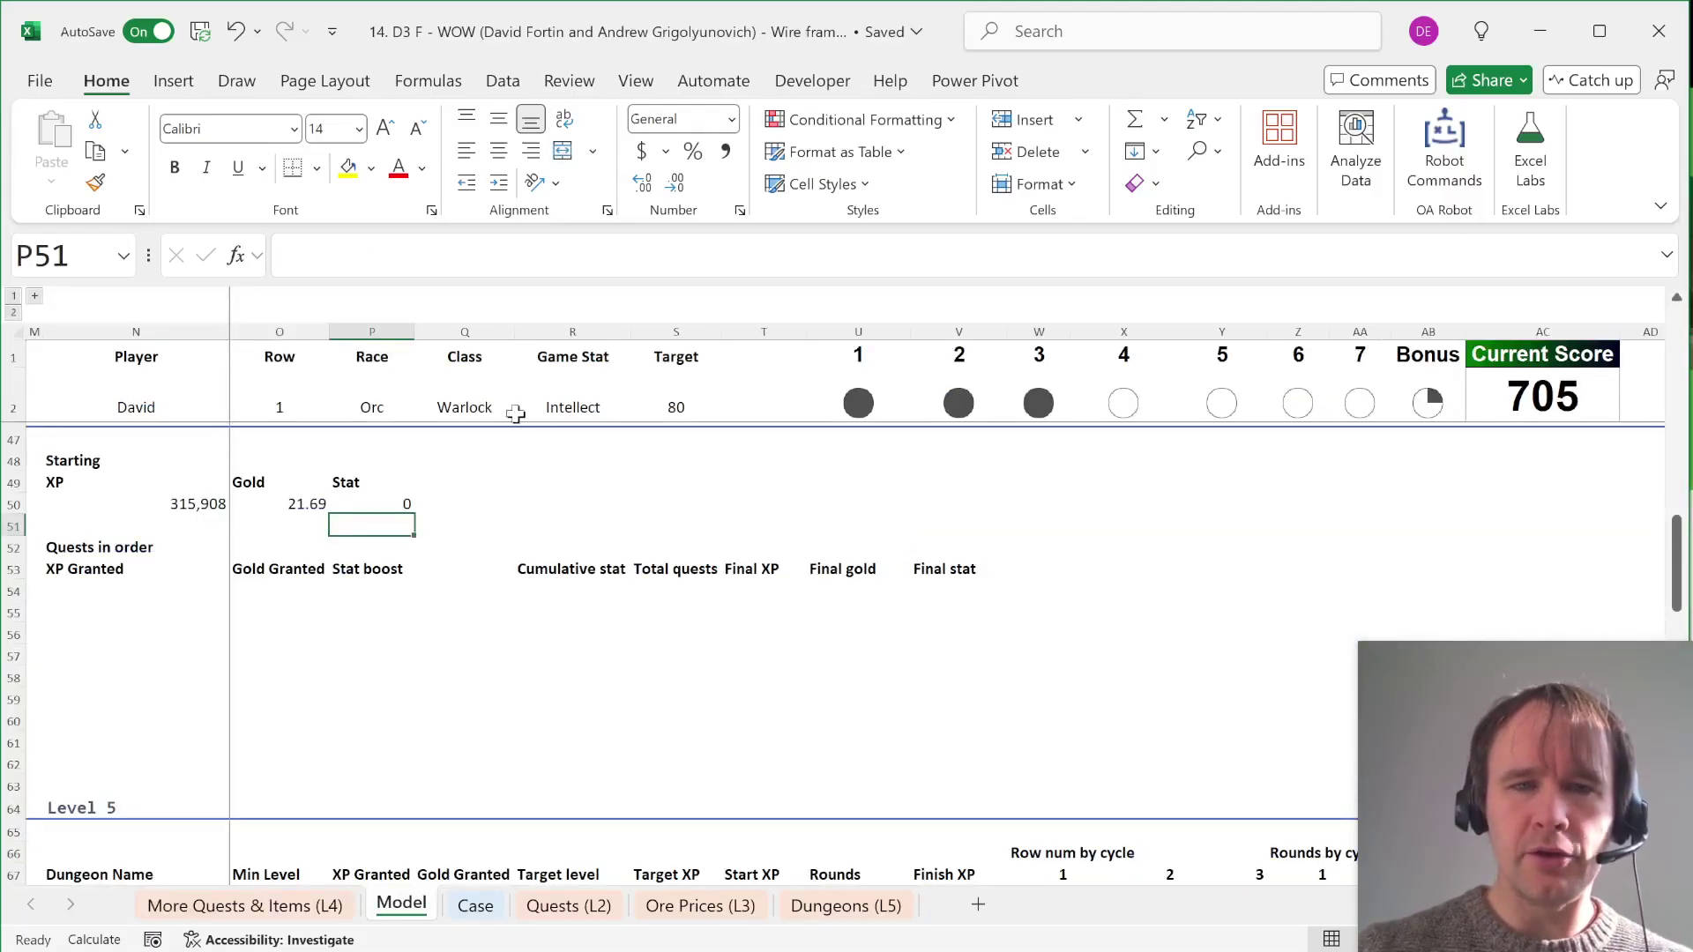
key(ctrl+Page_Up)
key(Up)
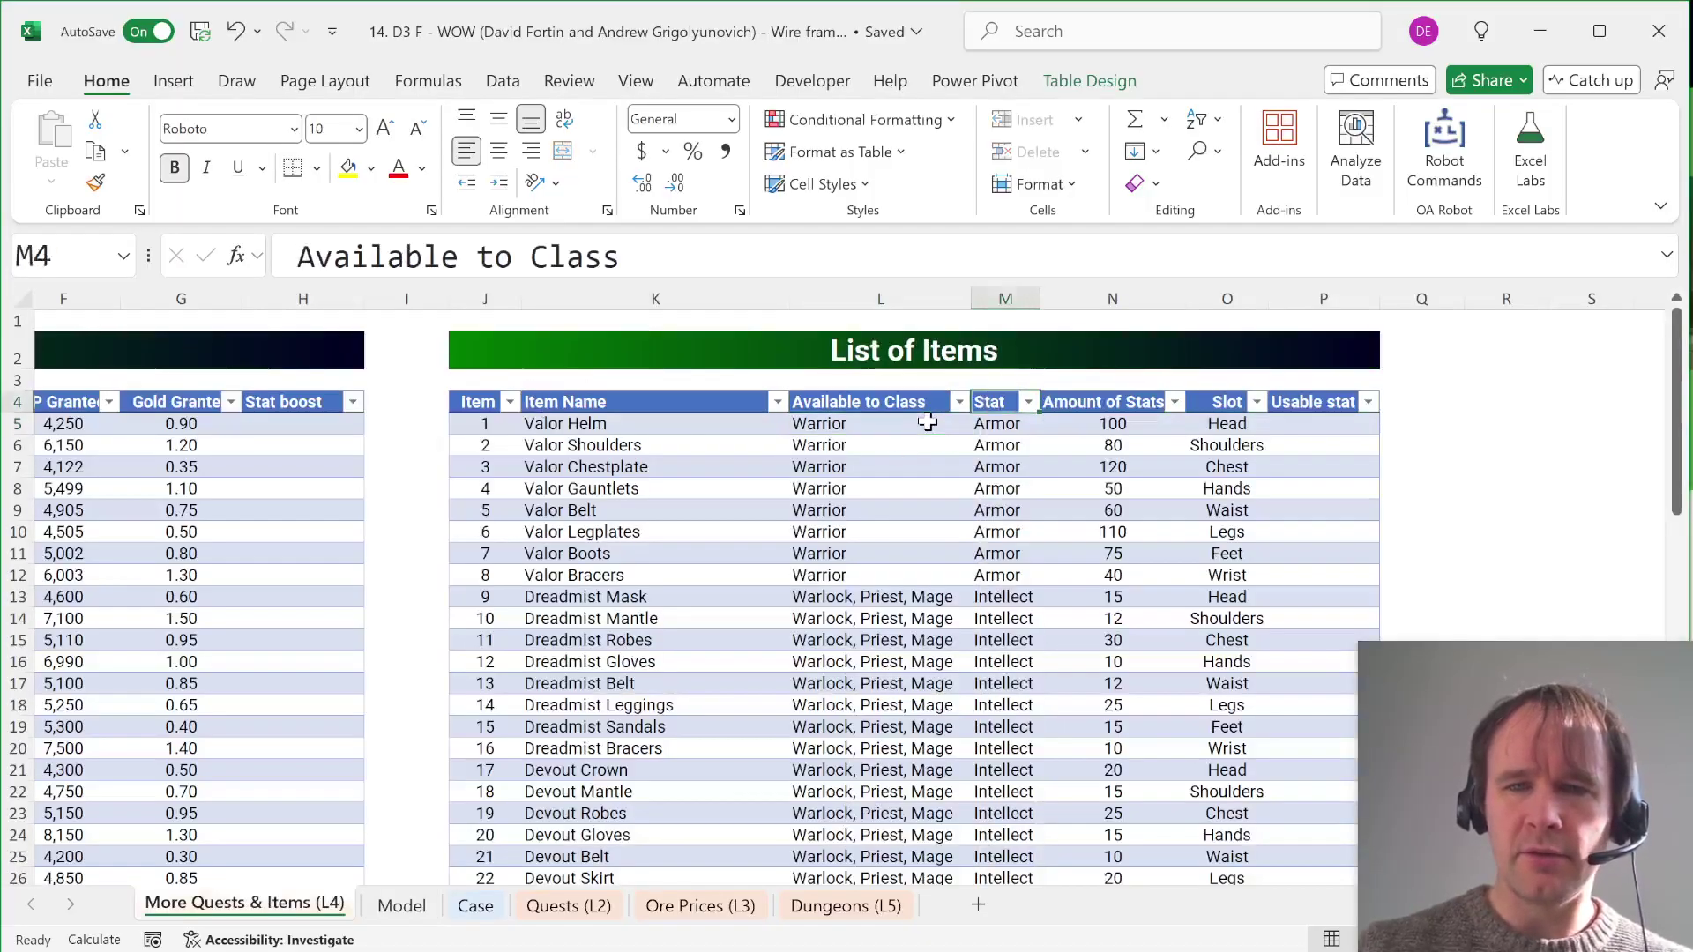
Step: Filter the item list's Stat column to Intellect, check which classes are available, and clear the filter
key(Right)
key(alt+Down)
key(Tab)
key(Down)
key(Down)
key(Down)
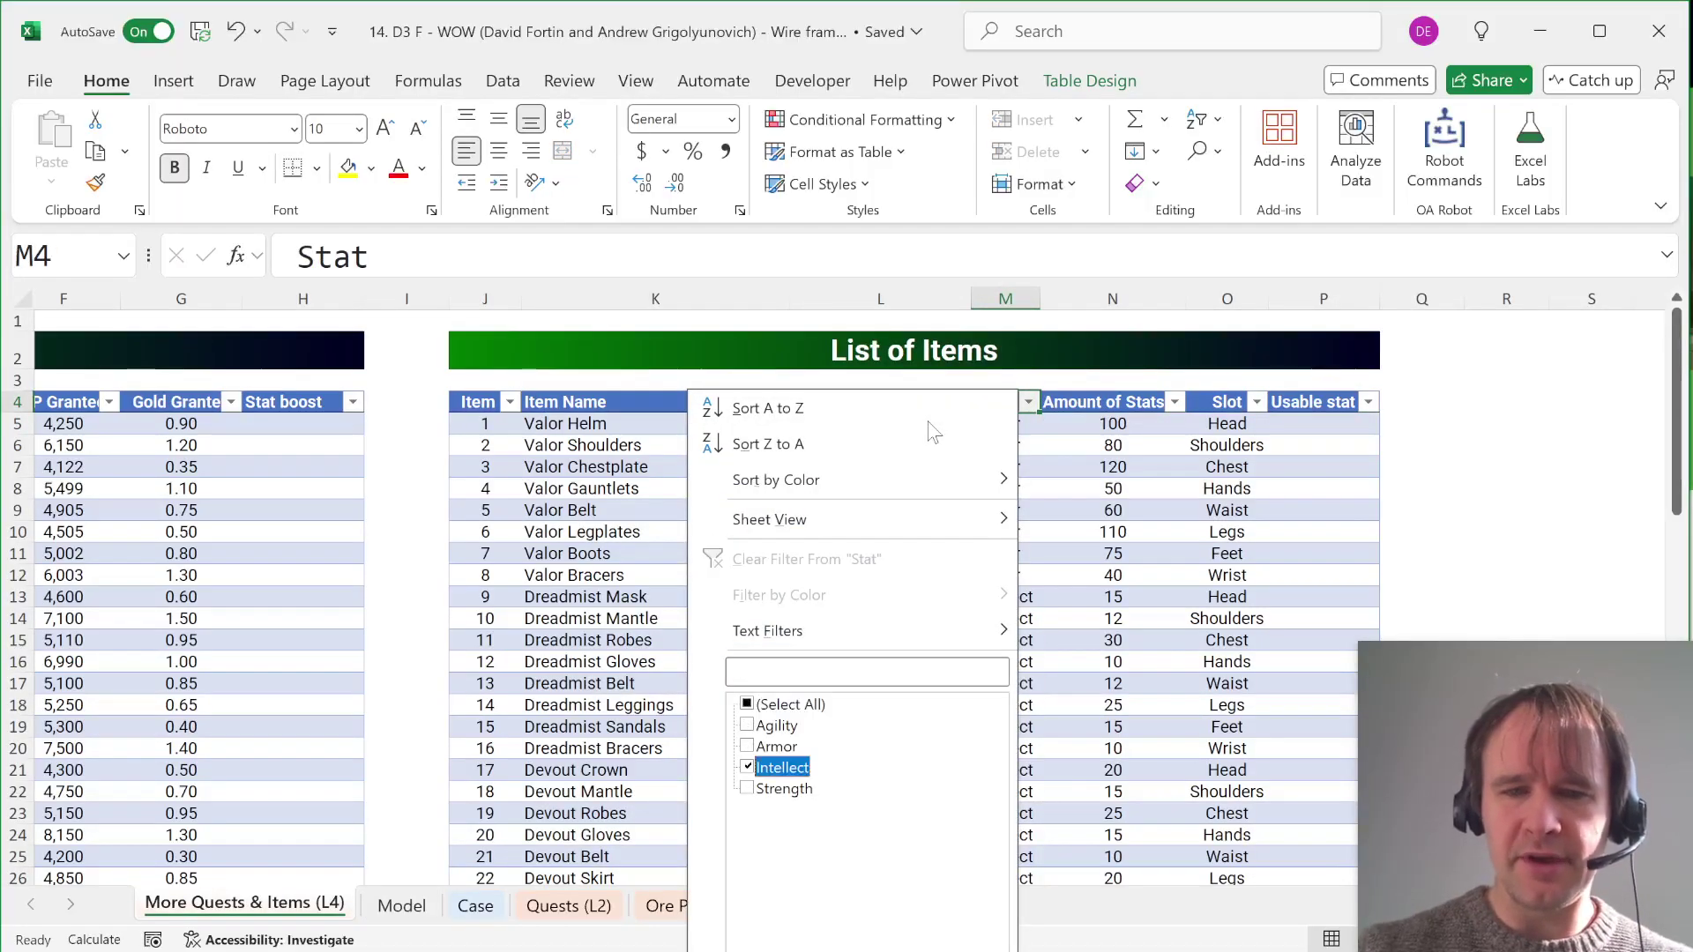
key(Return)
key(Left)
key(alt+Down)
key(Escape)
key(alt+Down)
key(Escape)
key(Right)
key(alt+Down)
key(c)
Step: Filter the item list's Stat column to Armor, check the available classes, and clear the filter
key(alt+Down)
key(Tab)
key(Tab)
key(space)
key(Down)
key(Down)
key(space)
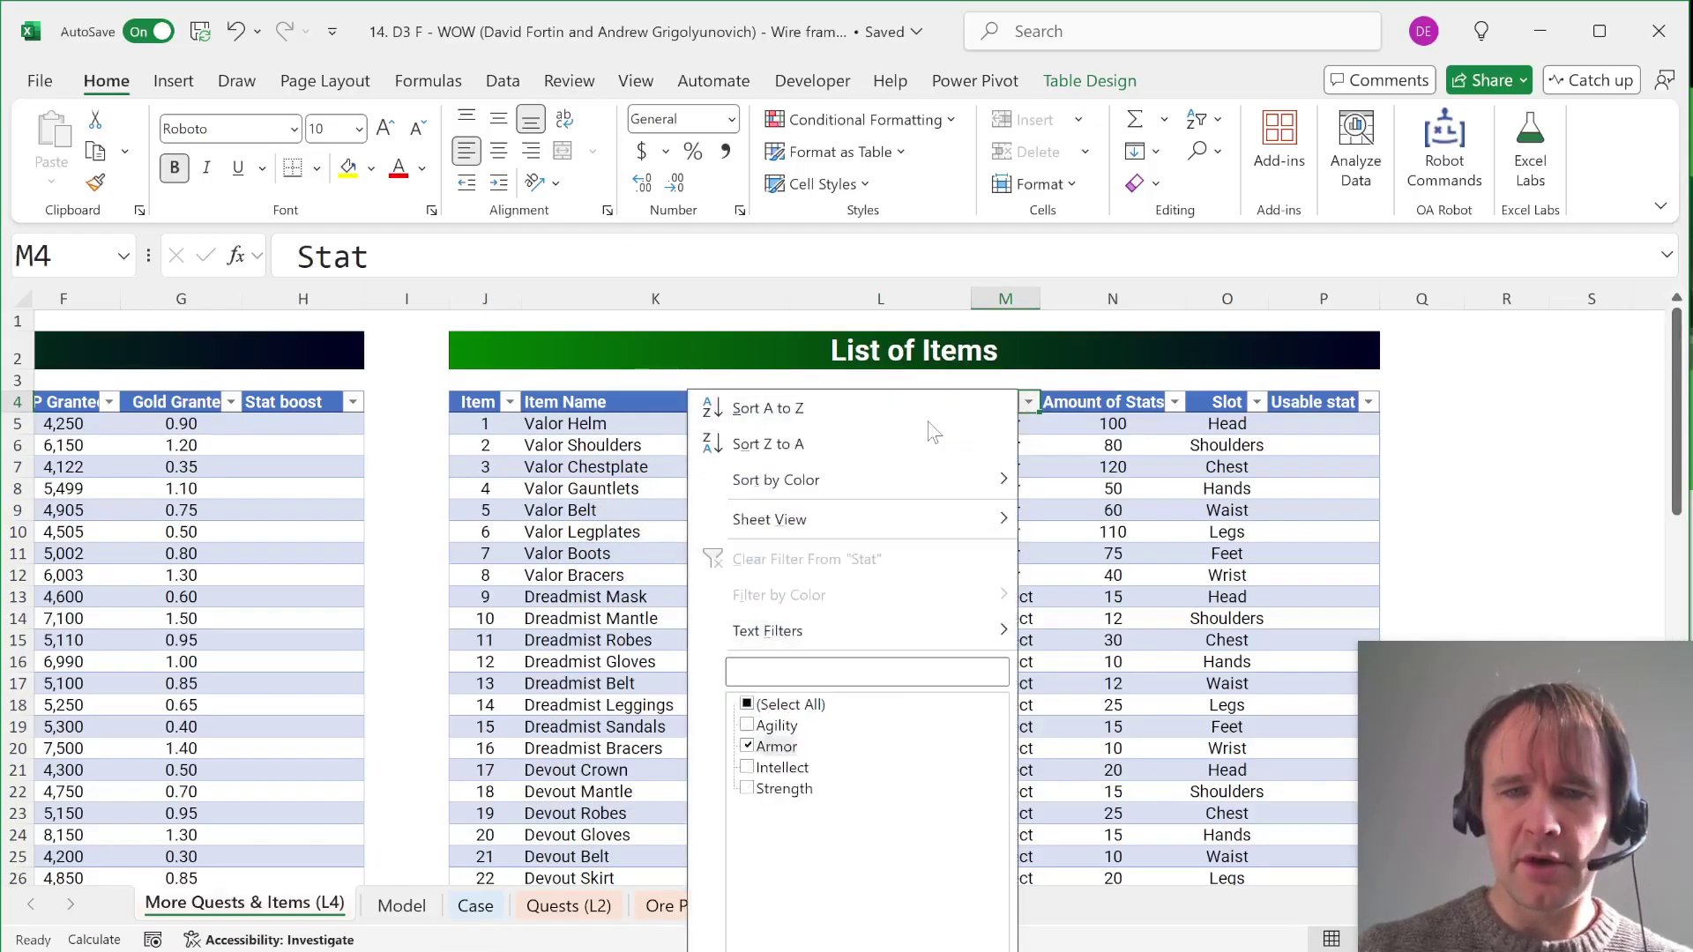
key(Return)
key(Left)
key(alt+Down)
key(Escape)
key(Right)
key(alt+Down)
key(c)
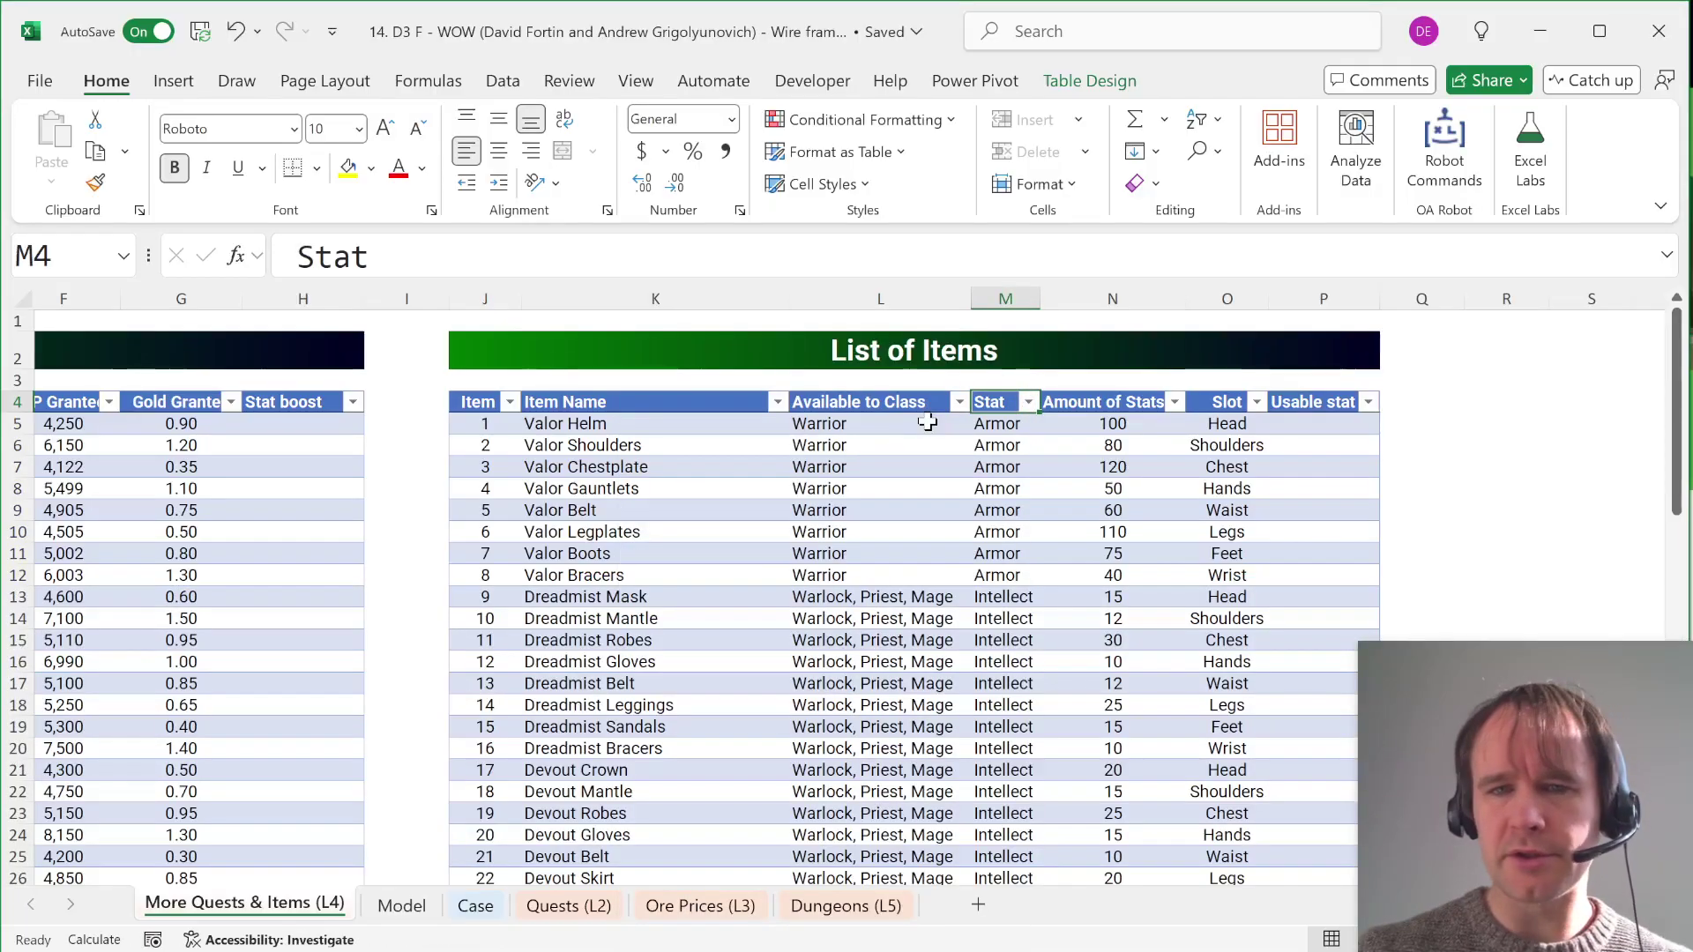
Step: Filter the item list's Stat column to Agility, check the available classes, and clear the filter
key(alt+Down)
key(Escape)
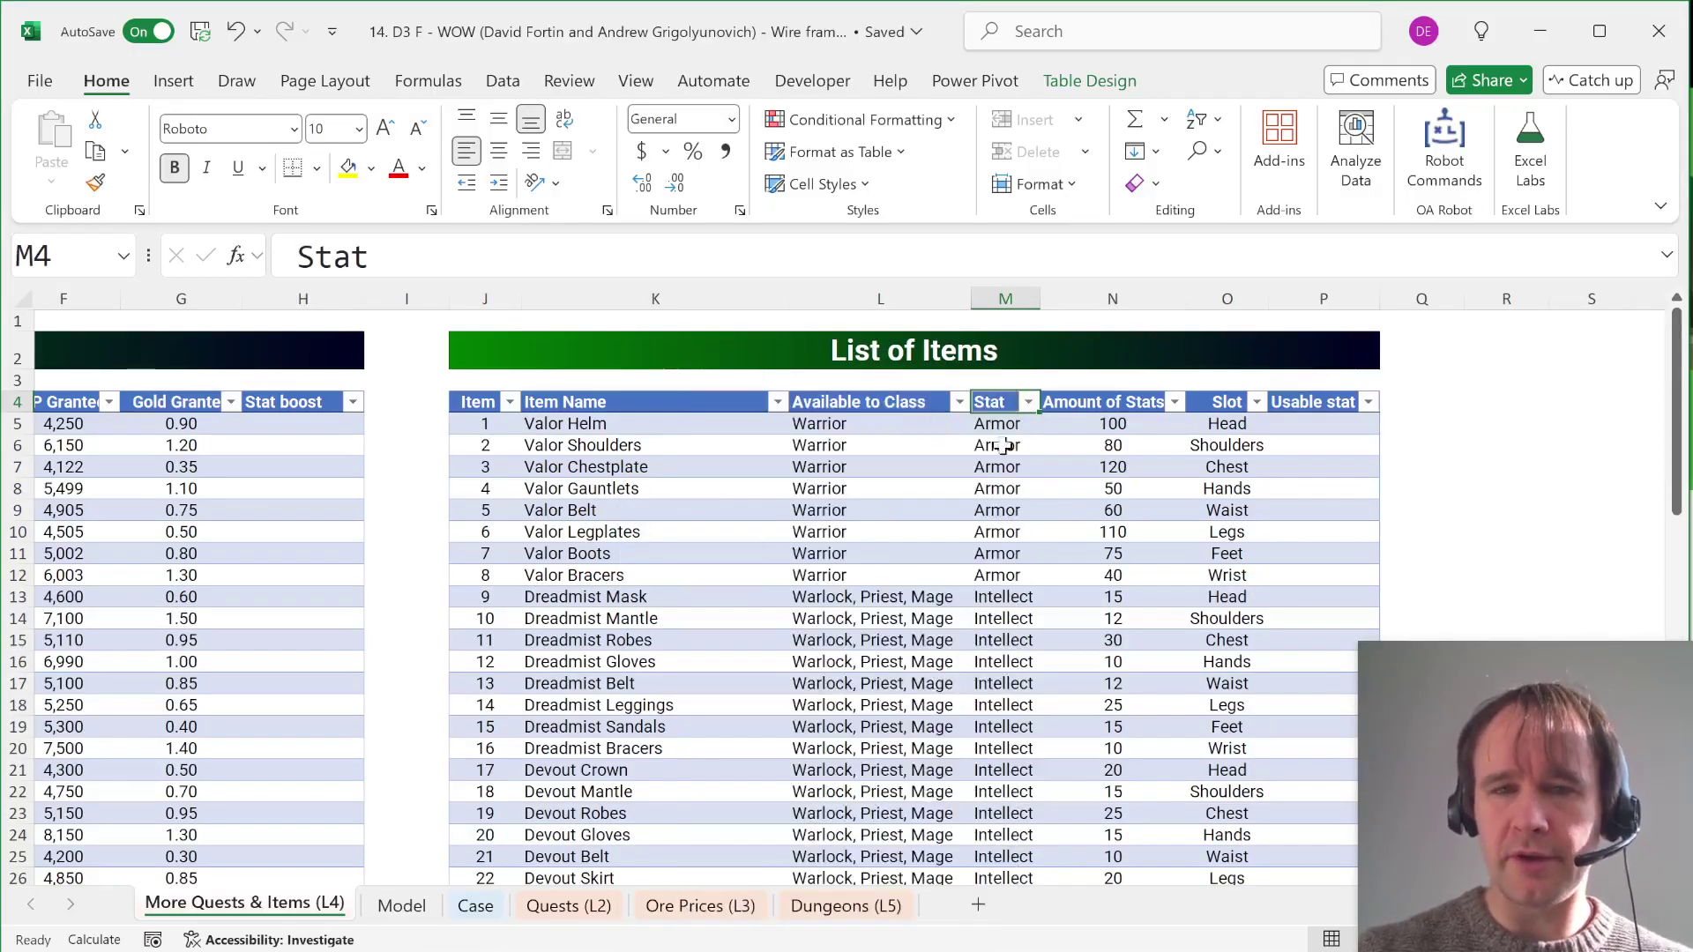
click(882, 298)
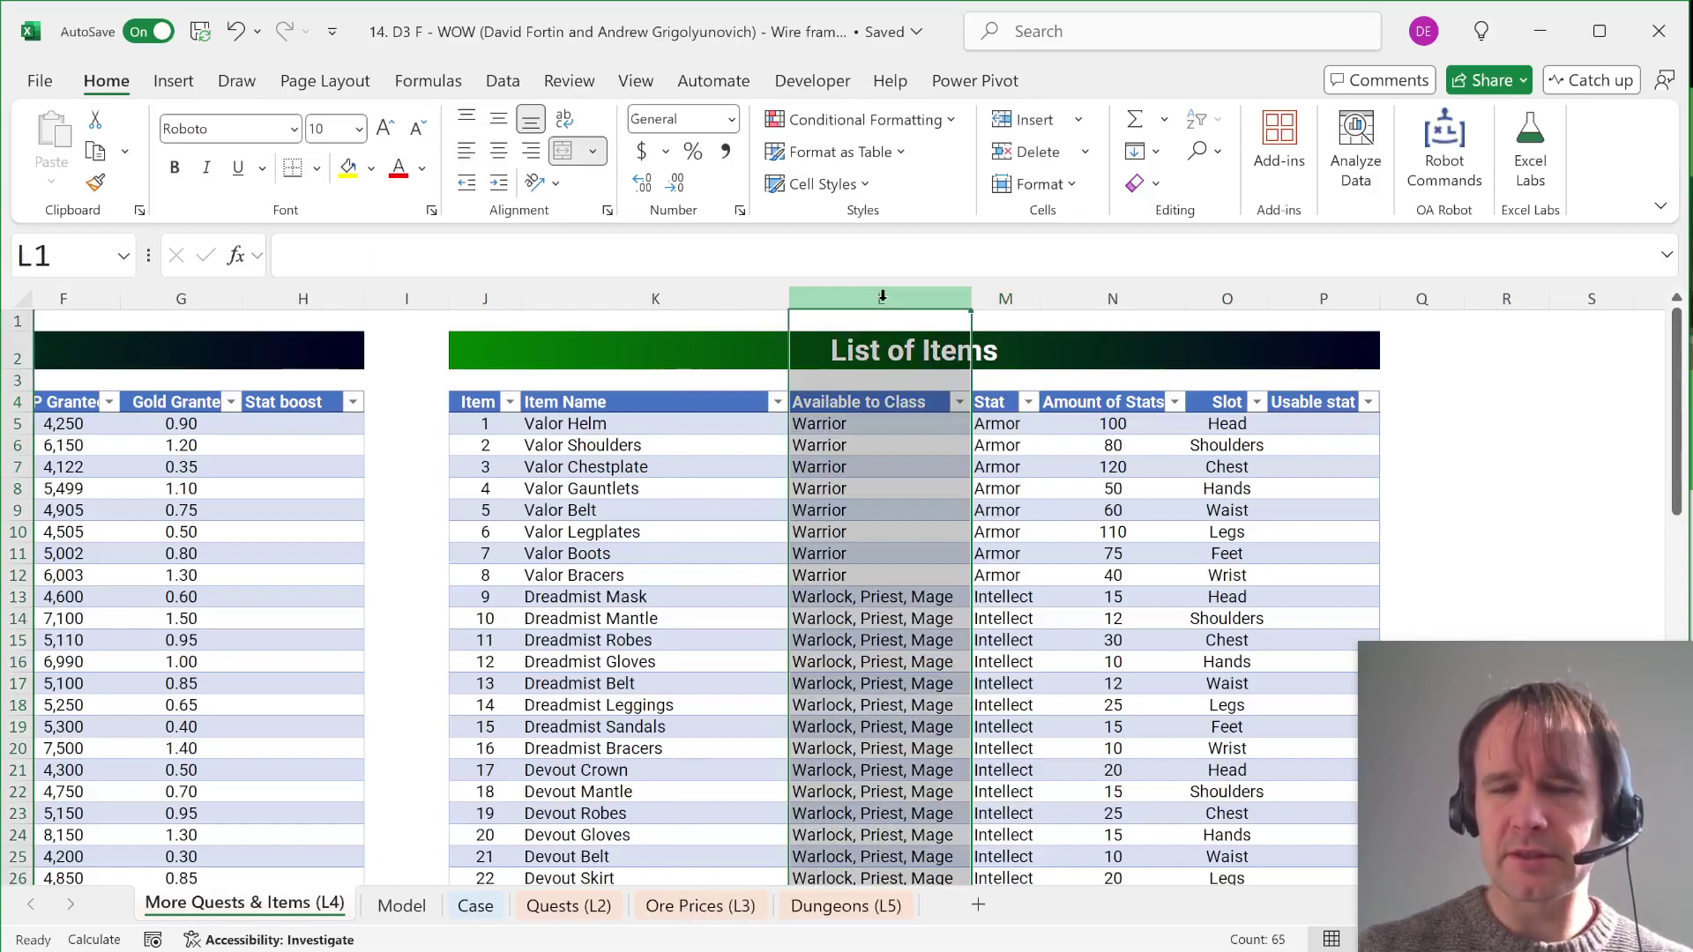
click(1012, 298)
click(1004, 406)
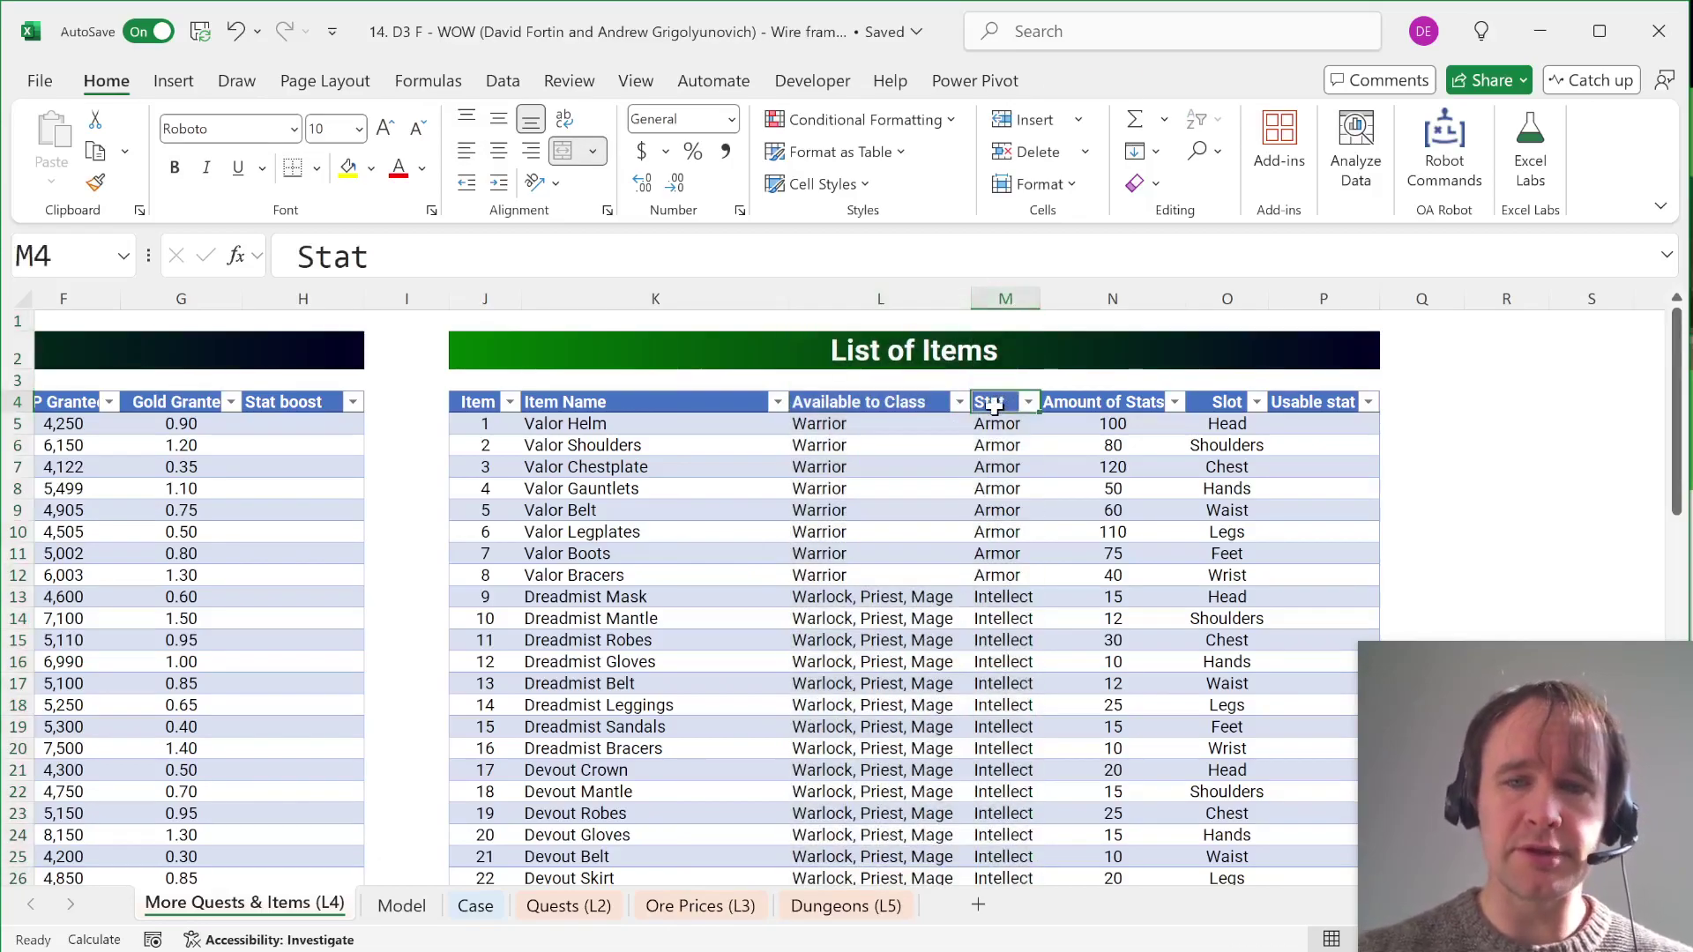
key(alt+Down)
key(Down)
key(Down)
key(Down)
key(Down)
key(Down)
key(Down)
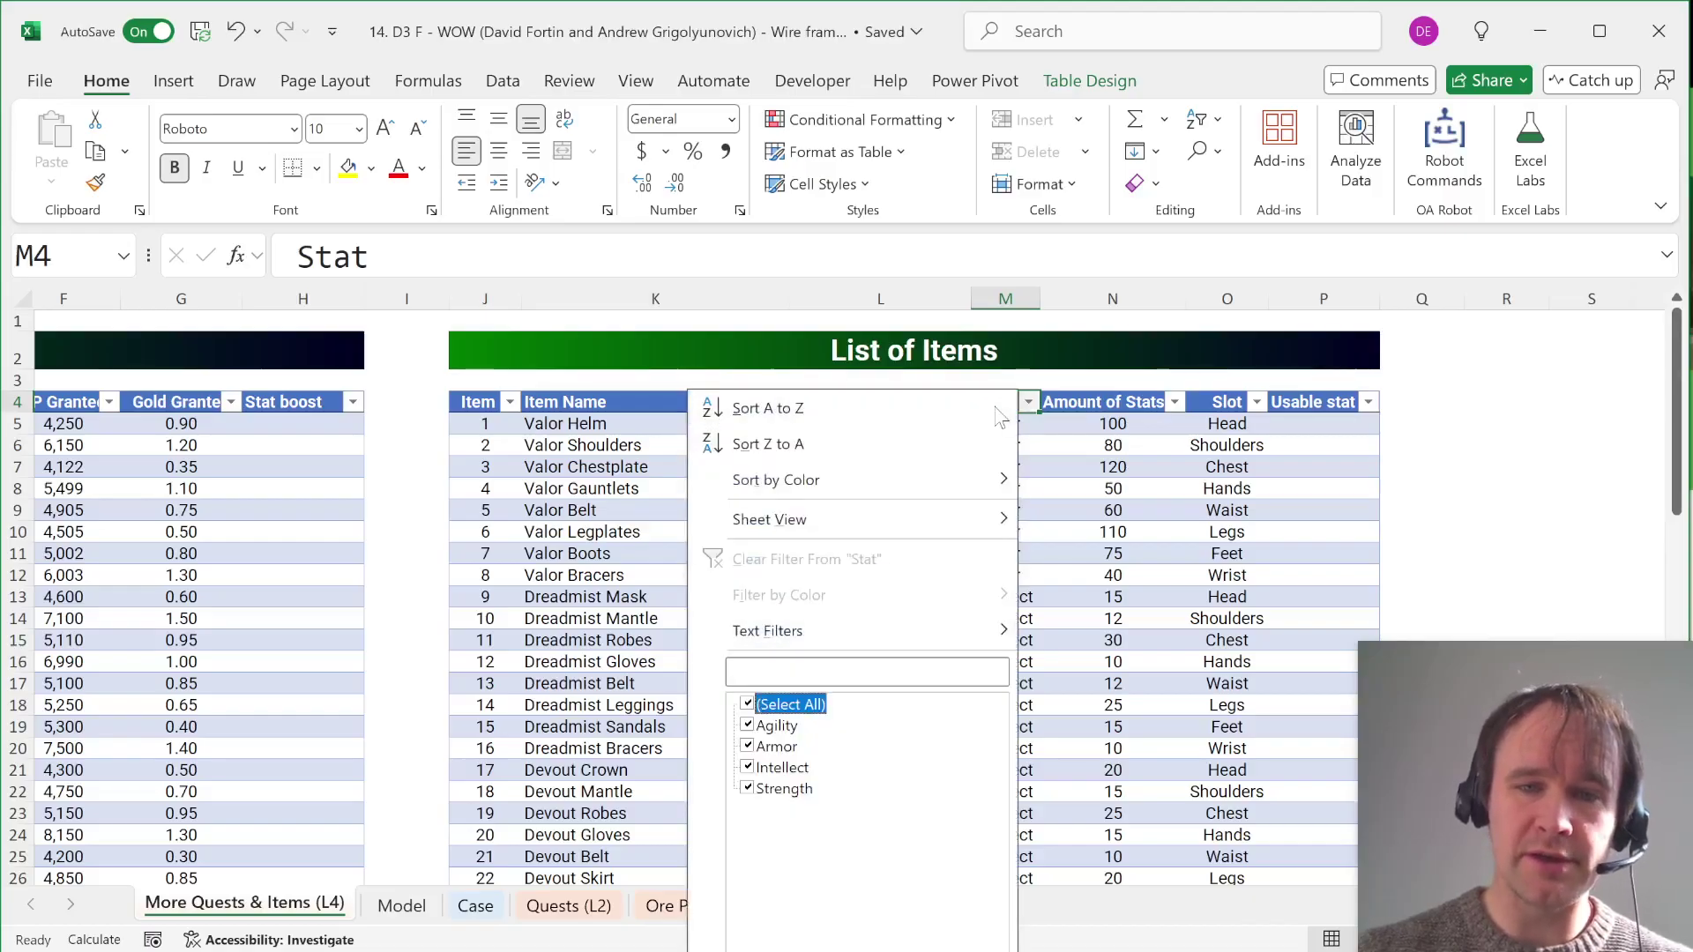
key(space)
key(Down)
key(space)
key(Return)
key(Left)
key(alt+Down)
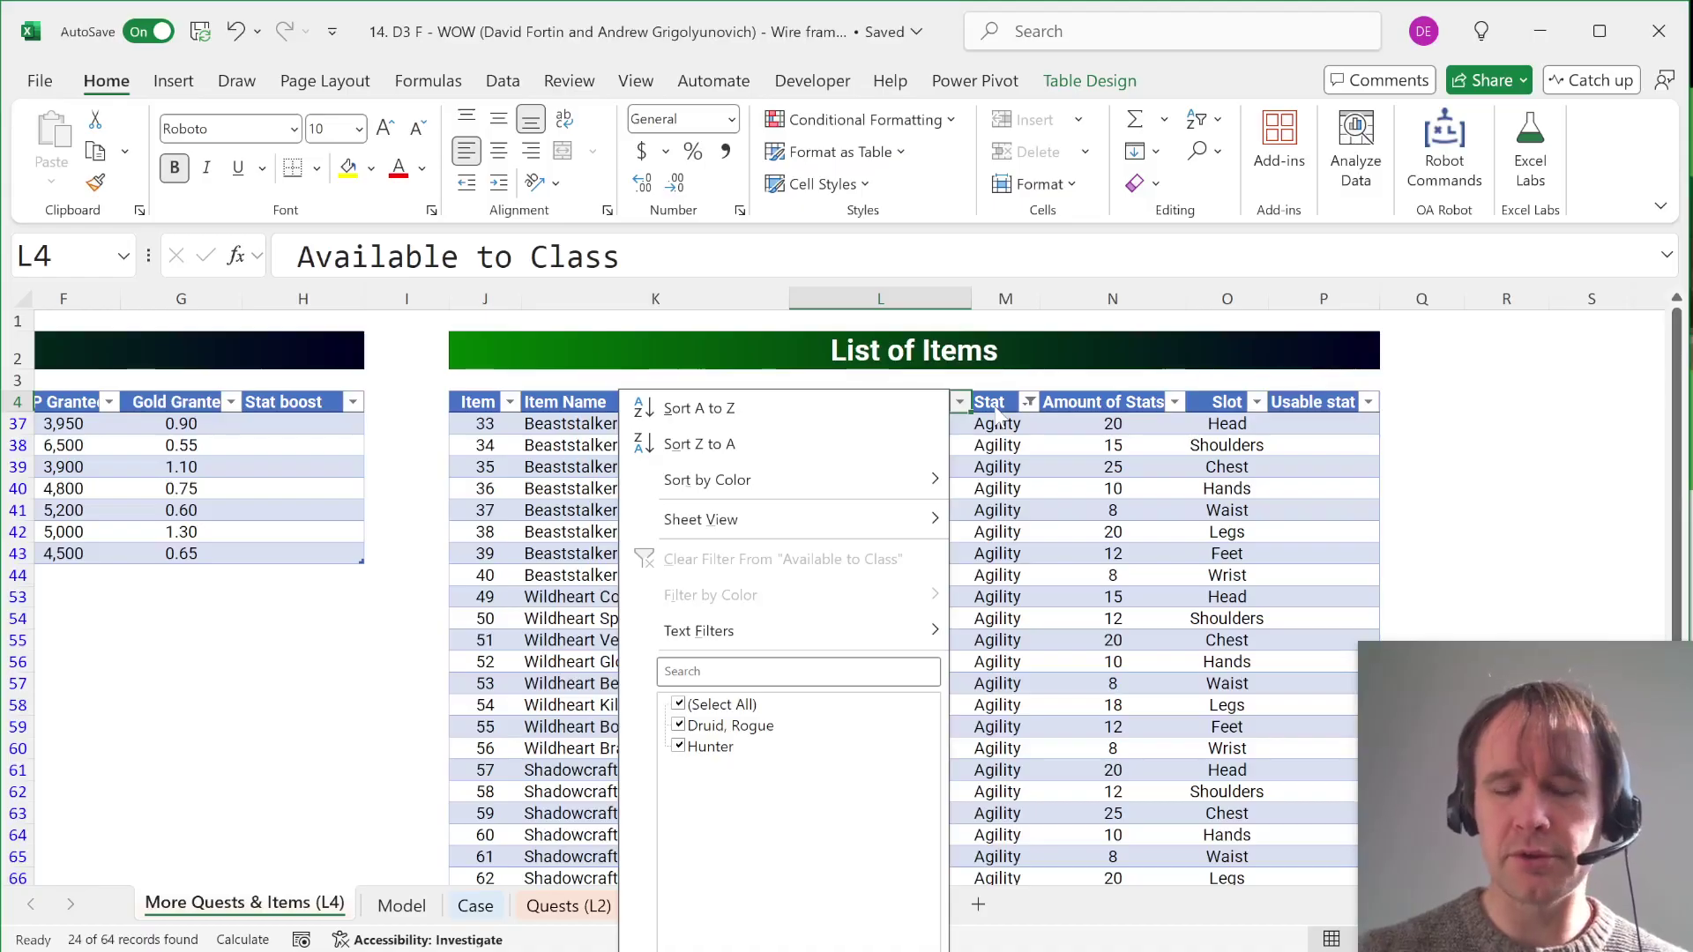
key(Escape)
key(Right)
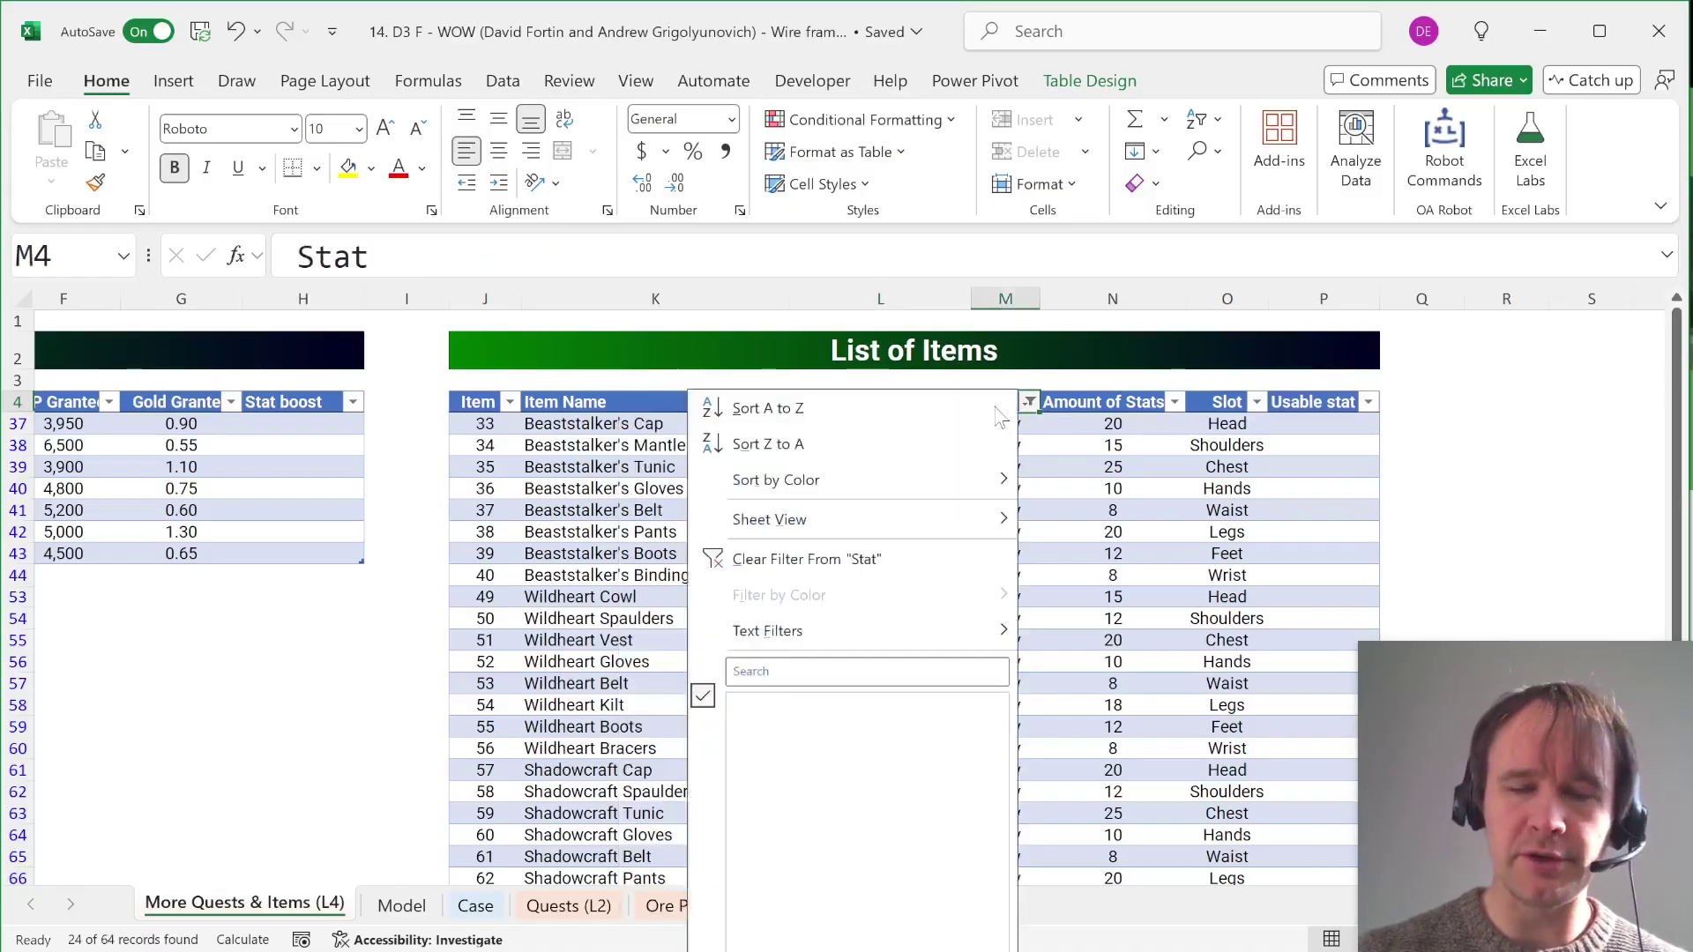
key(alt+Down)
key(c)
Step: Review the full Stat and Available to Class columns of the item list to compare how stats match classes
key(Down)
key(ctrl+shift+Down)
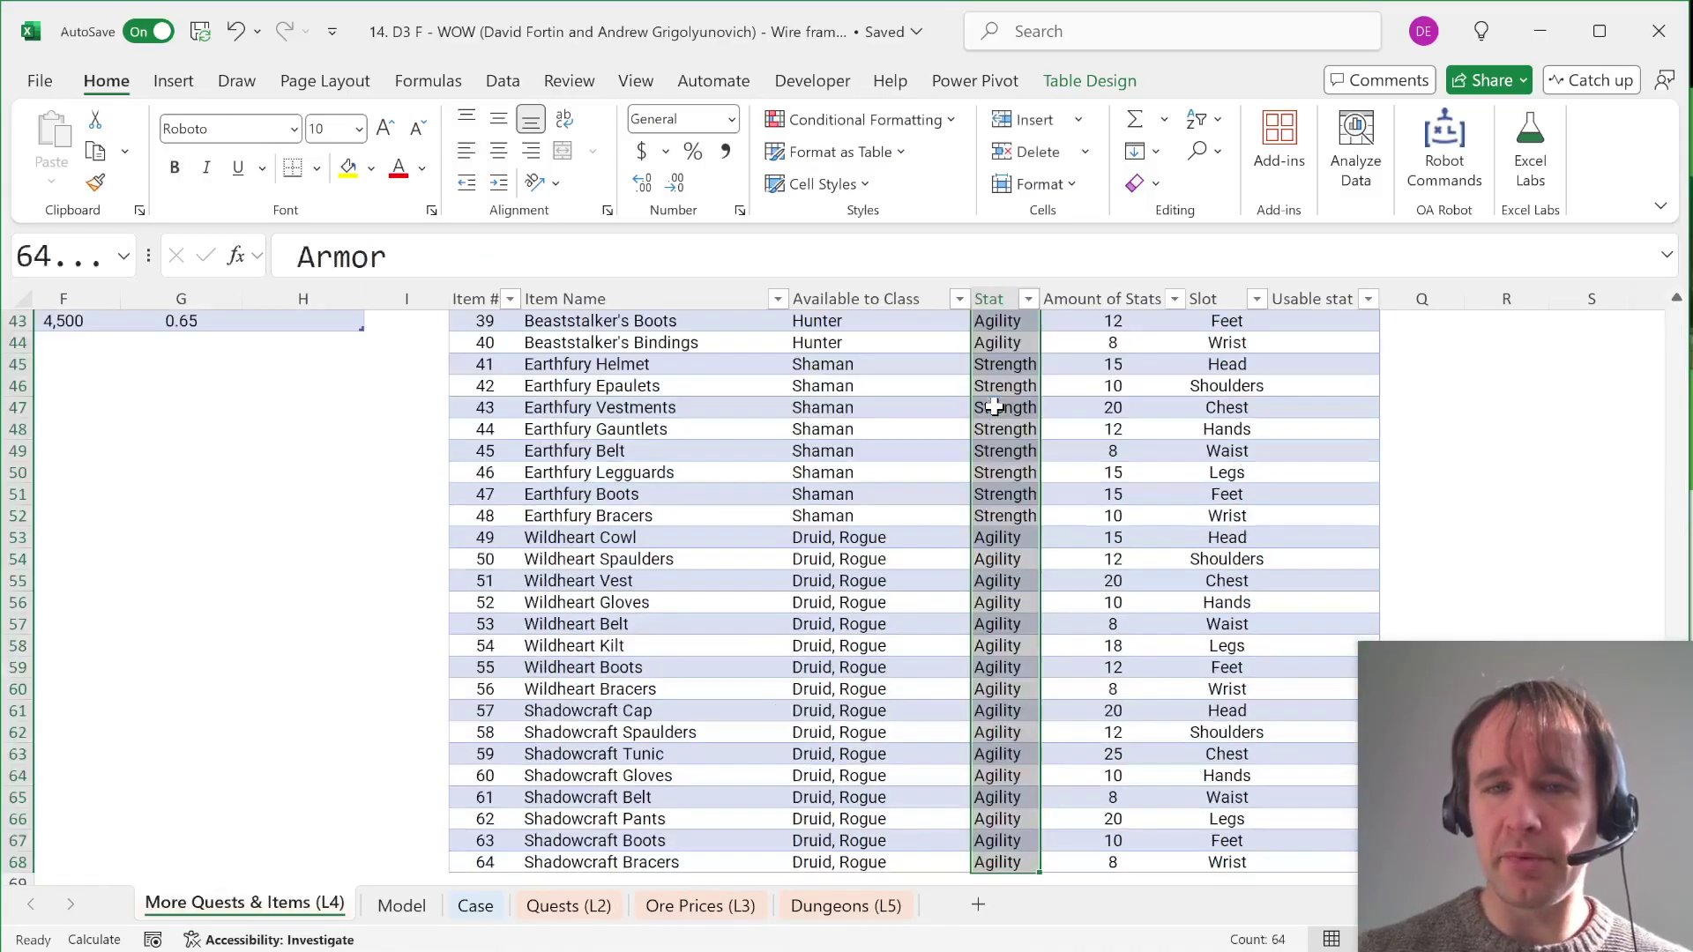
key(ctrl+shift+Up)
key(ctrl+shift+Down)
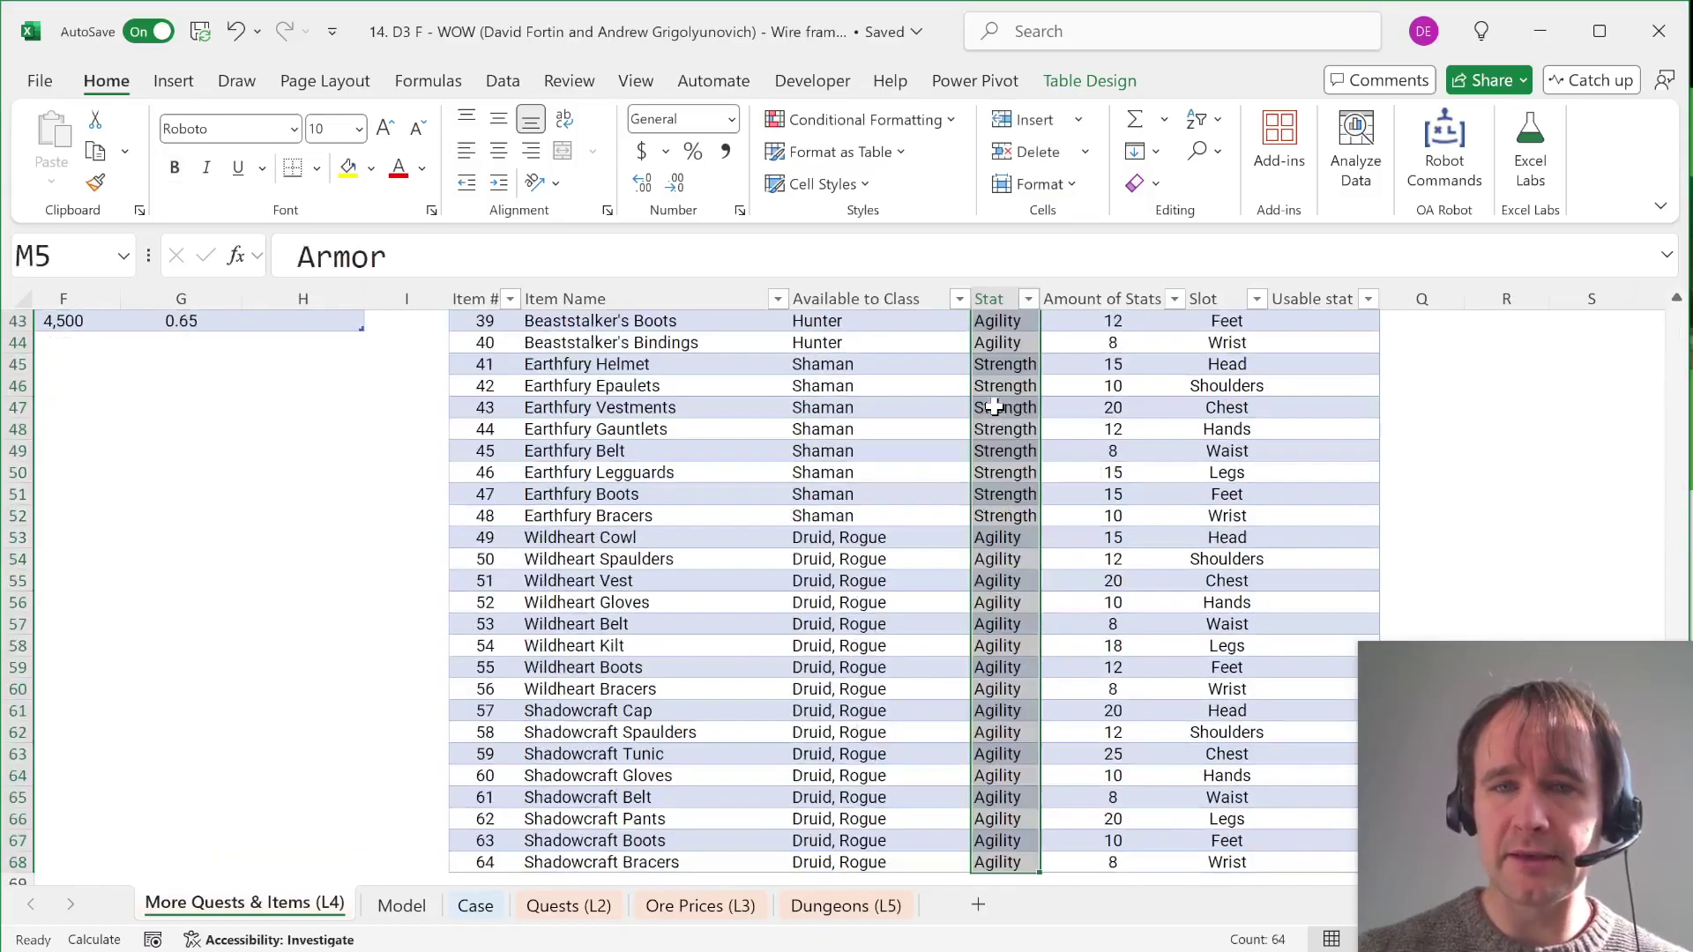
key(Left)
key(ctrl+shift+Down)
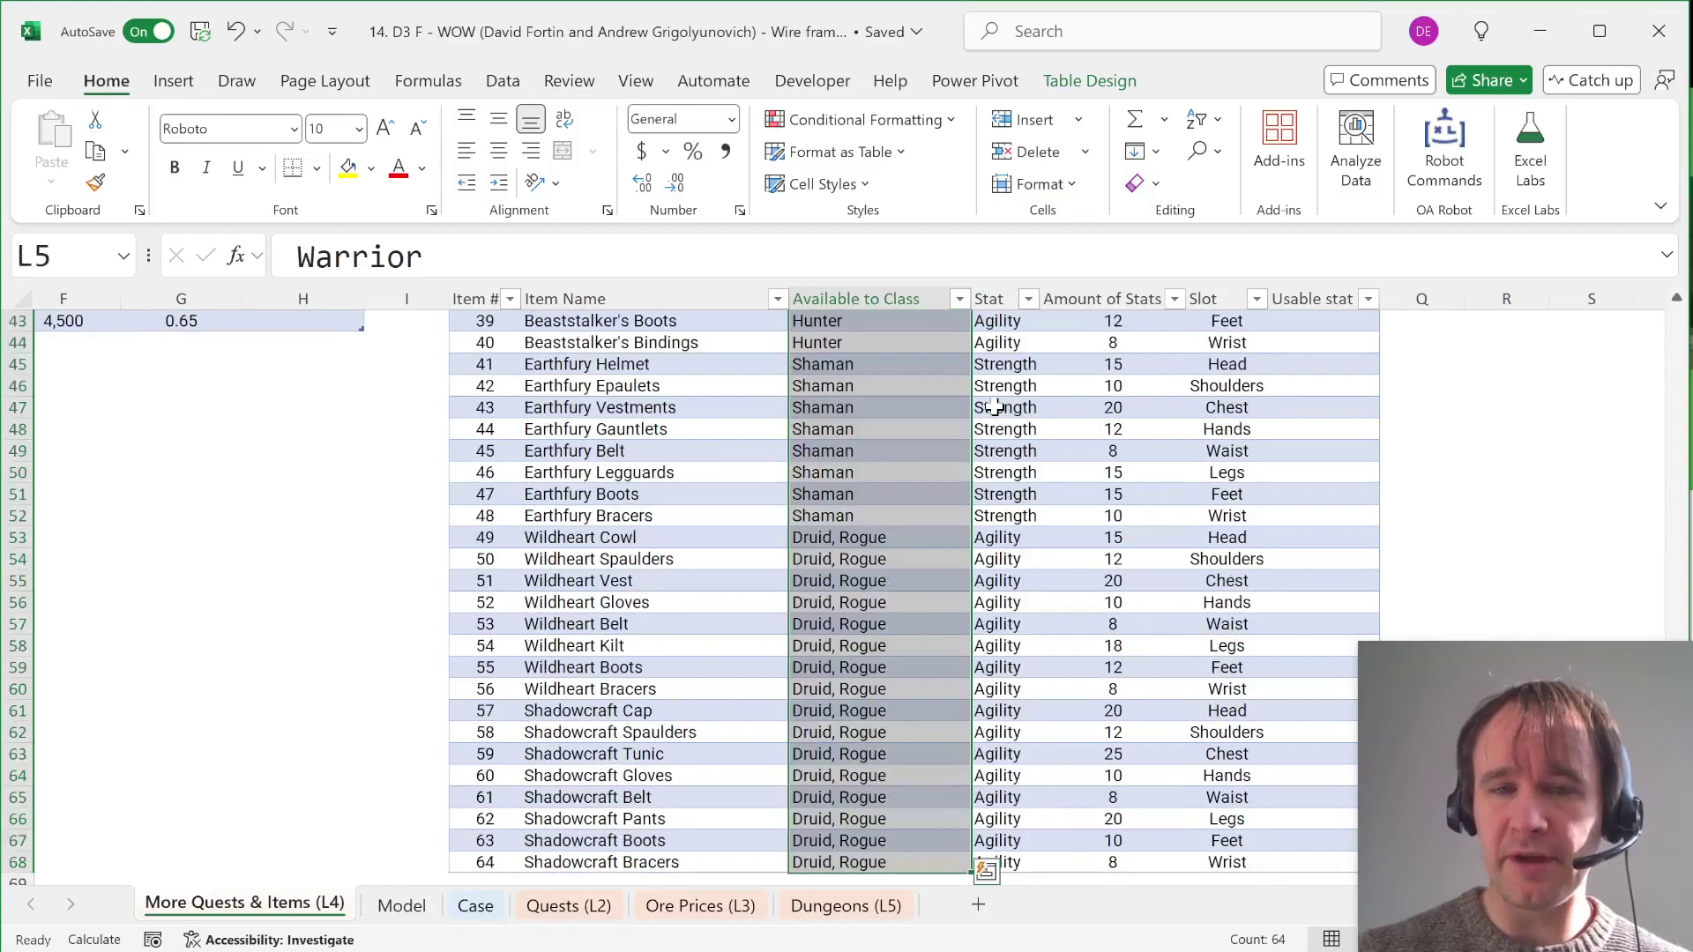
key(Up)
key(Up)
key(Up)
key(Up)
key(Down)
key(ctrl+Down)
key(ctrl+Down)
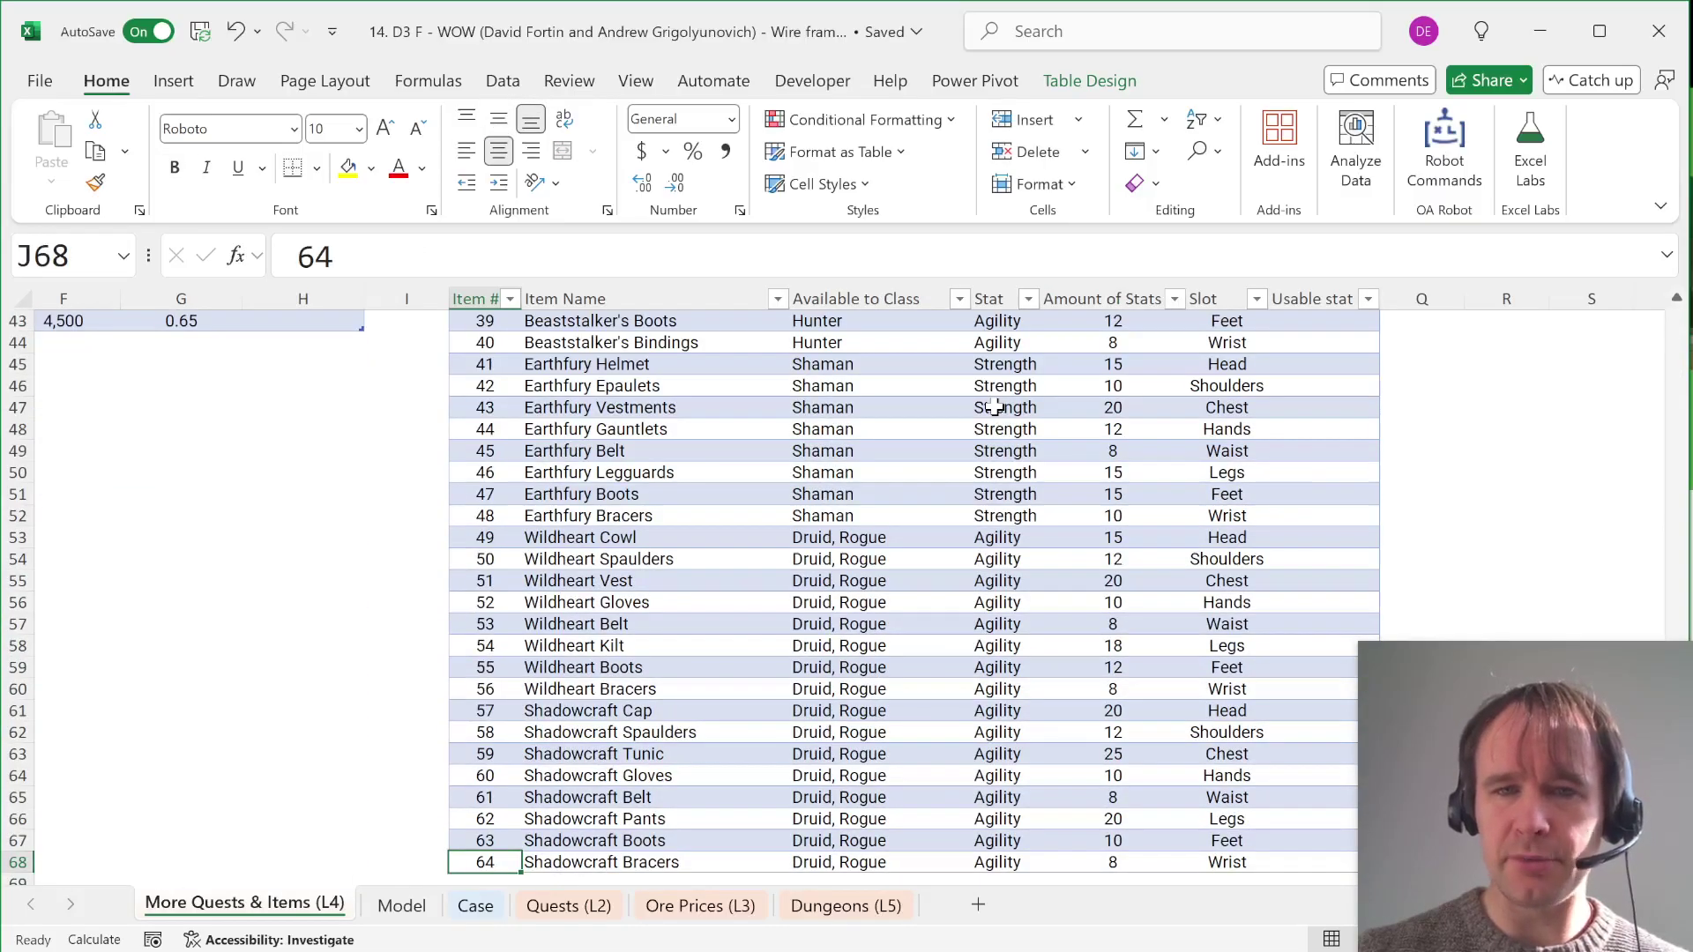
click(847, 448)
key(ctrl+Up)
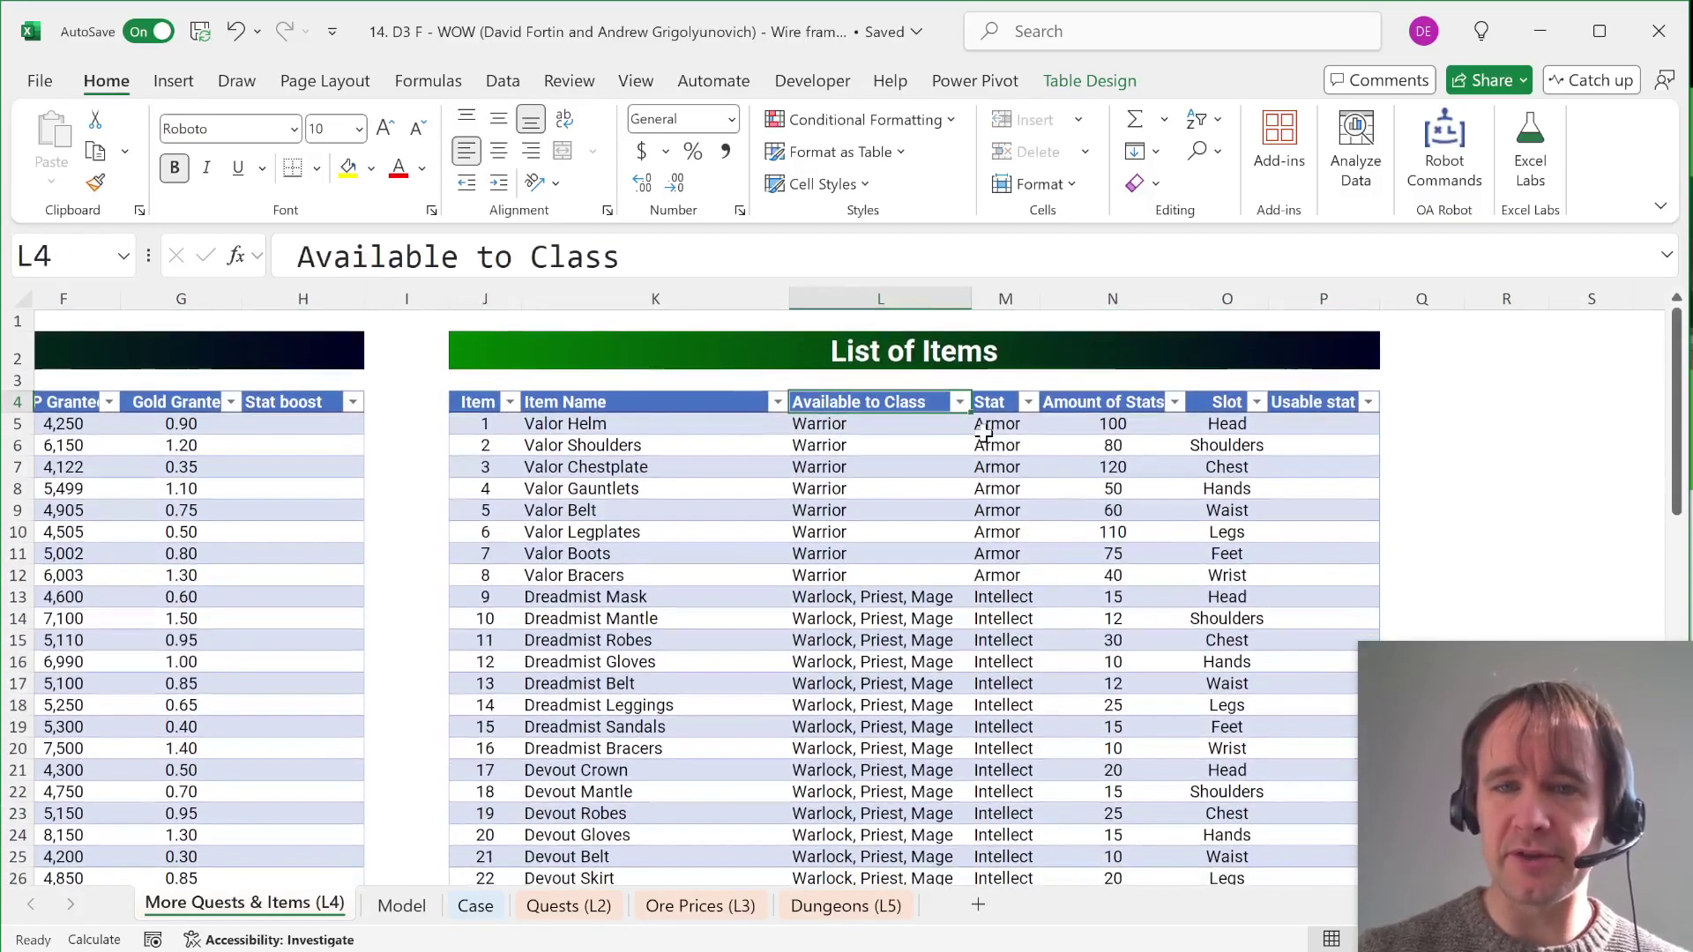
click(992, 447)
click(1002, 303)
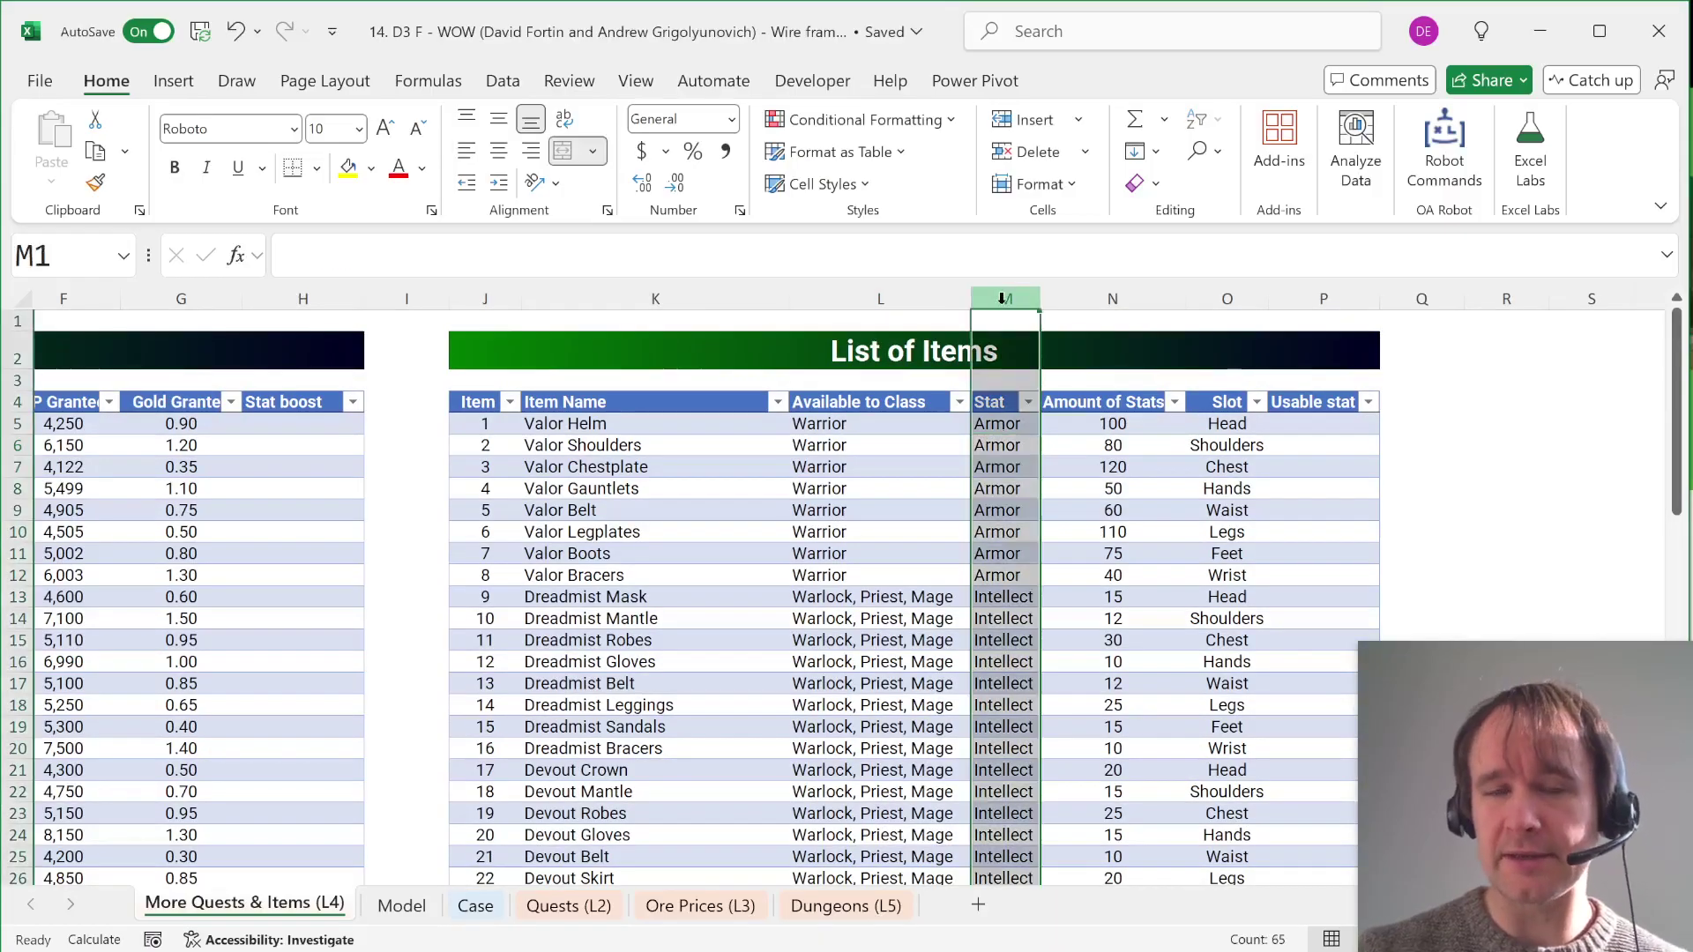
Step: Review the item list's Available to Class and Slot columns, comparing the stat amounts of the Intellect items that share the Head slot
click(858, 294)
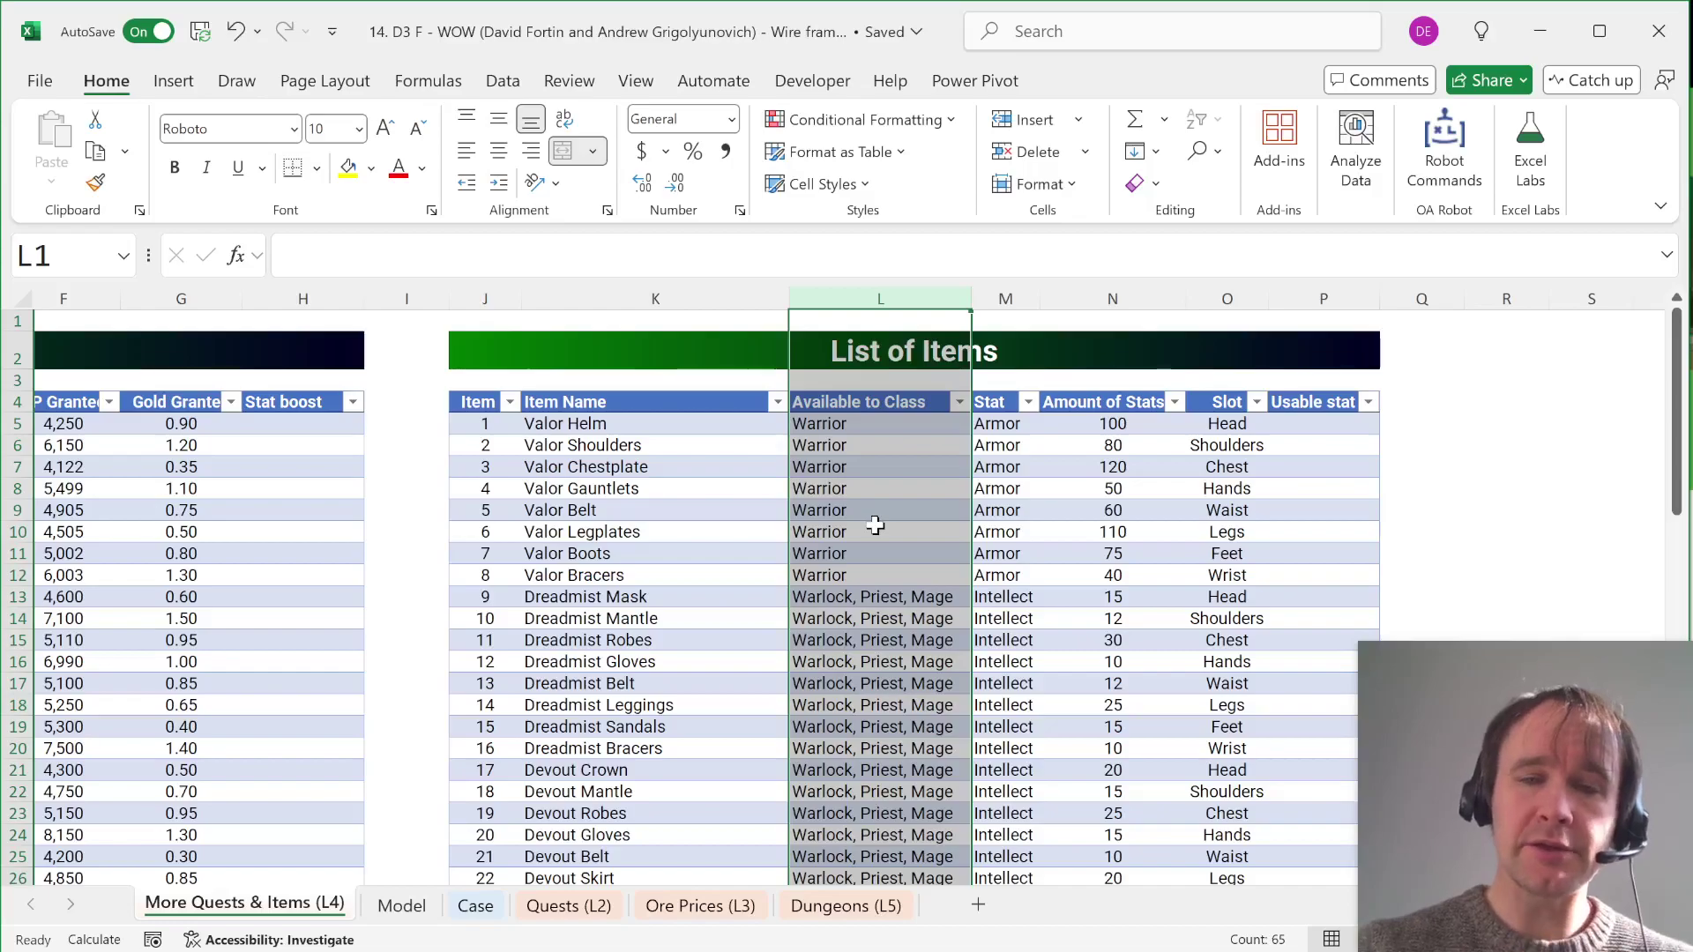
click(1229, 301)
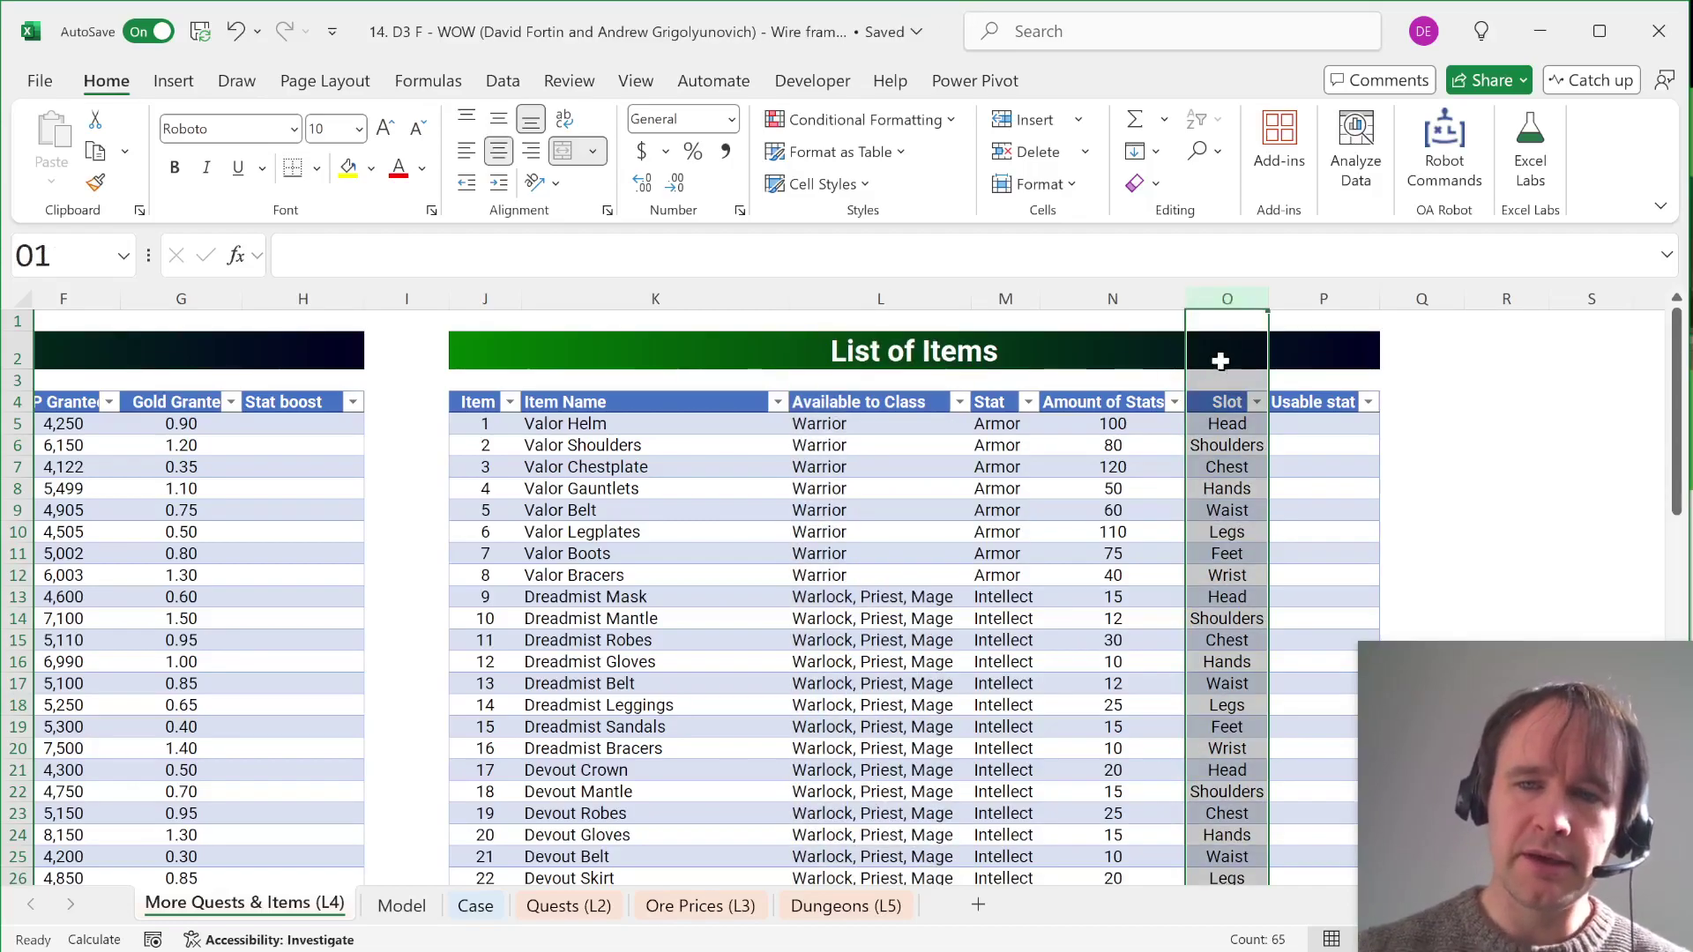
click(1233, 425)
click(1233, 446)
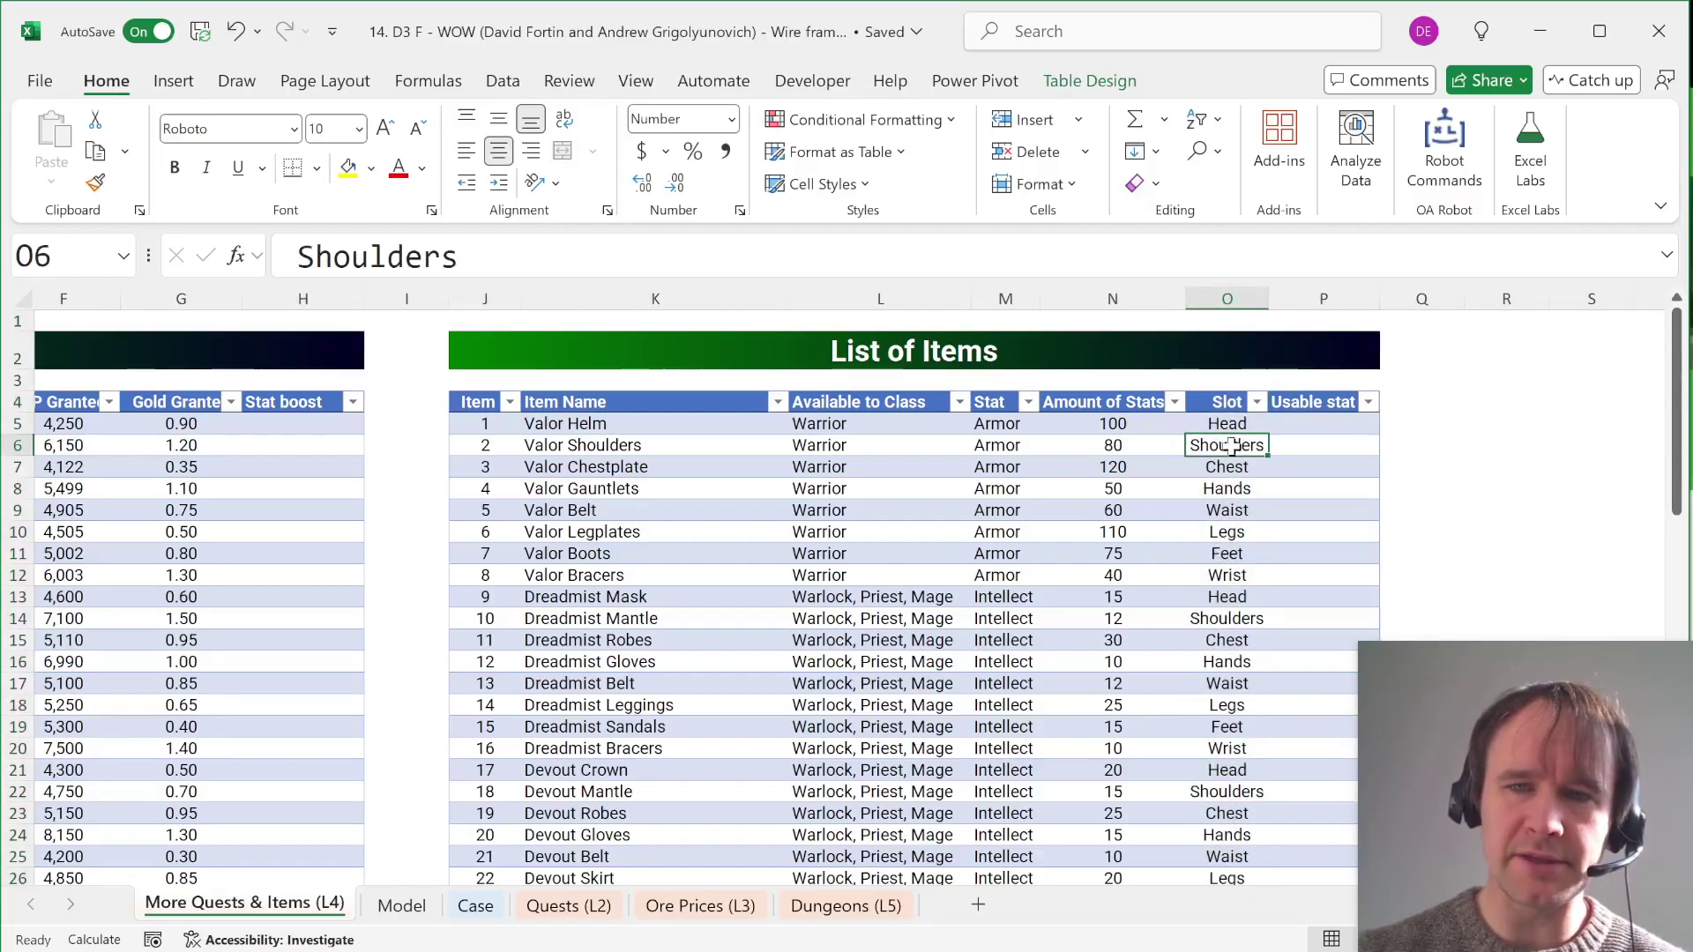
click(1229, 467)
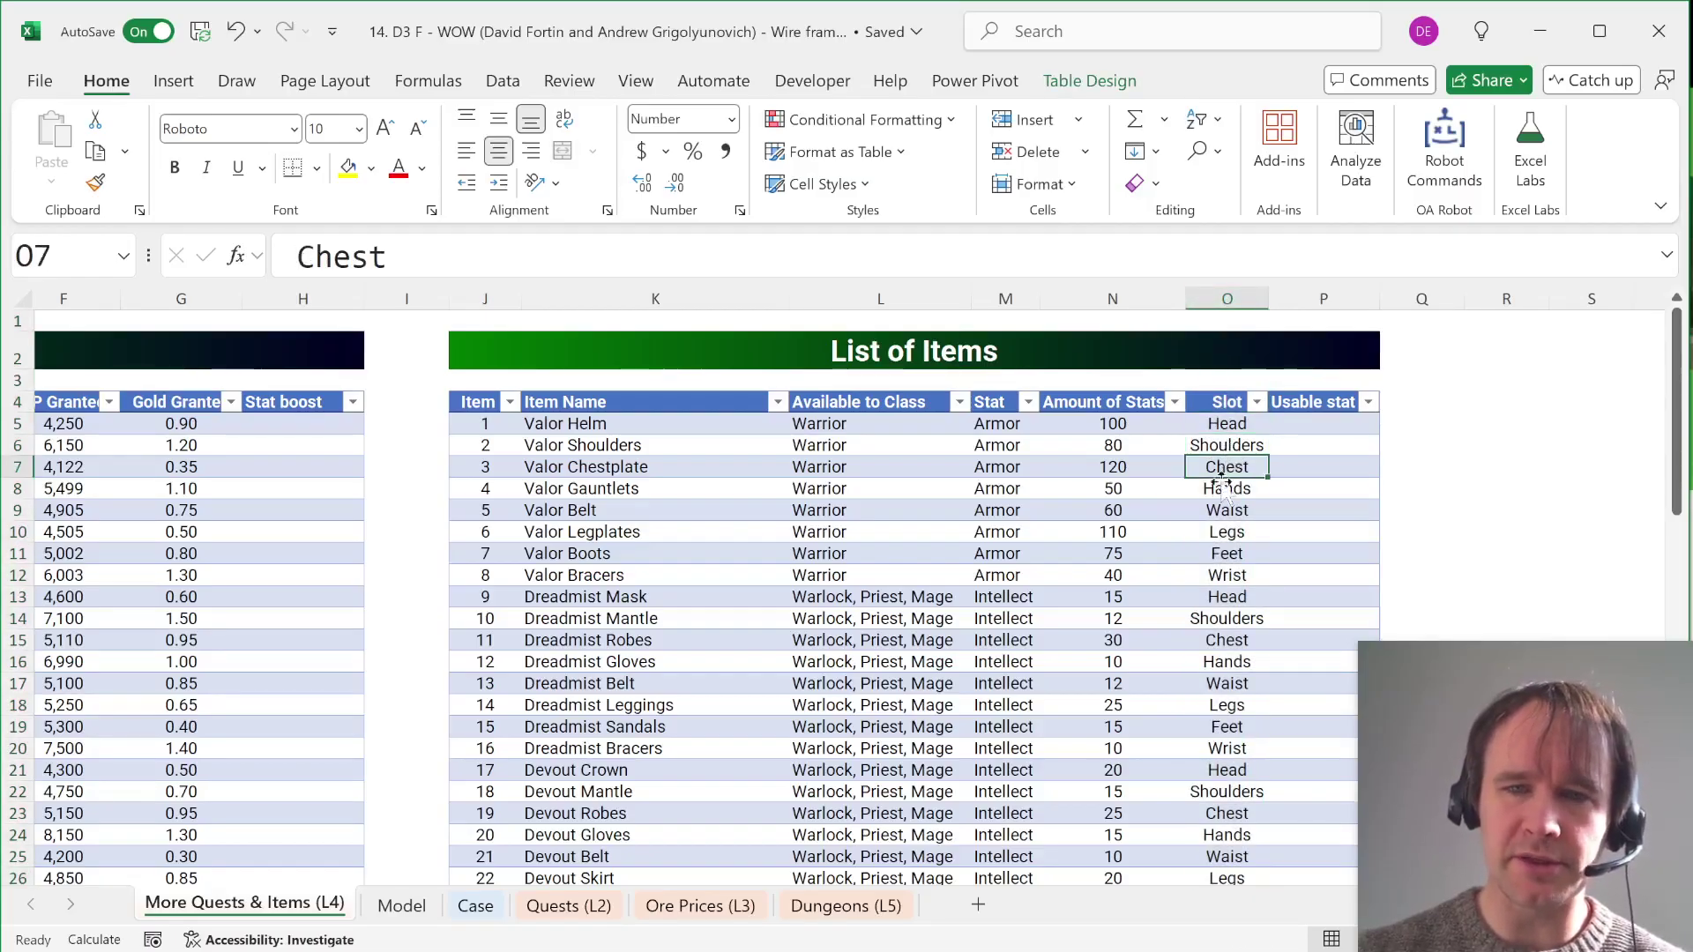
click(1226, 597)
key(shift+space)
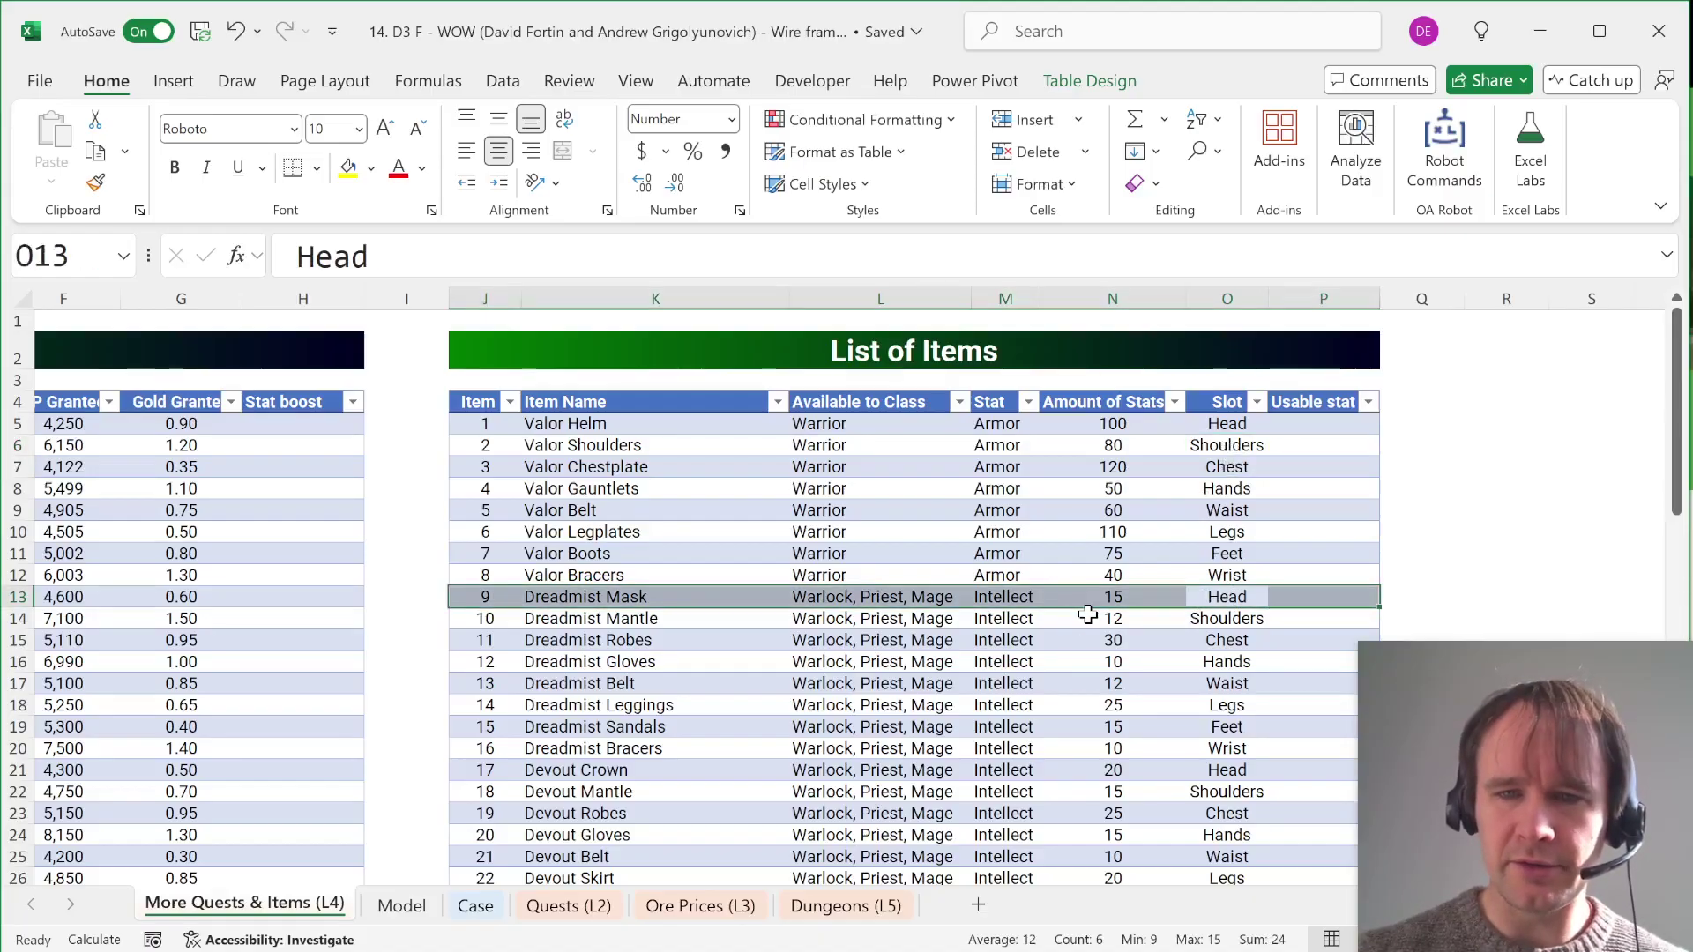
click(1220, 772)
key(shift+space)
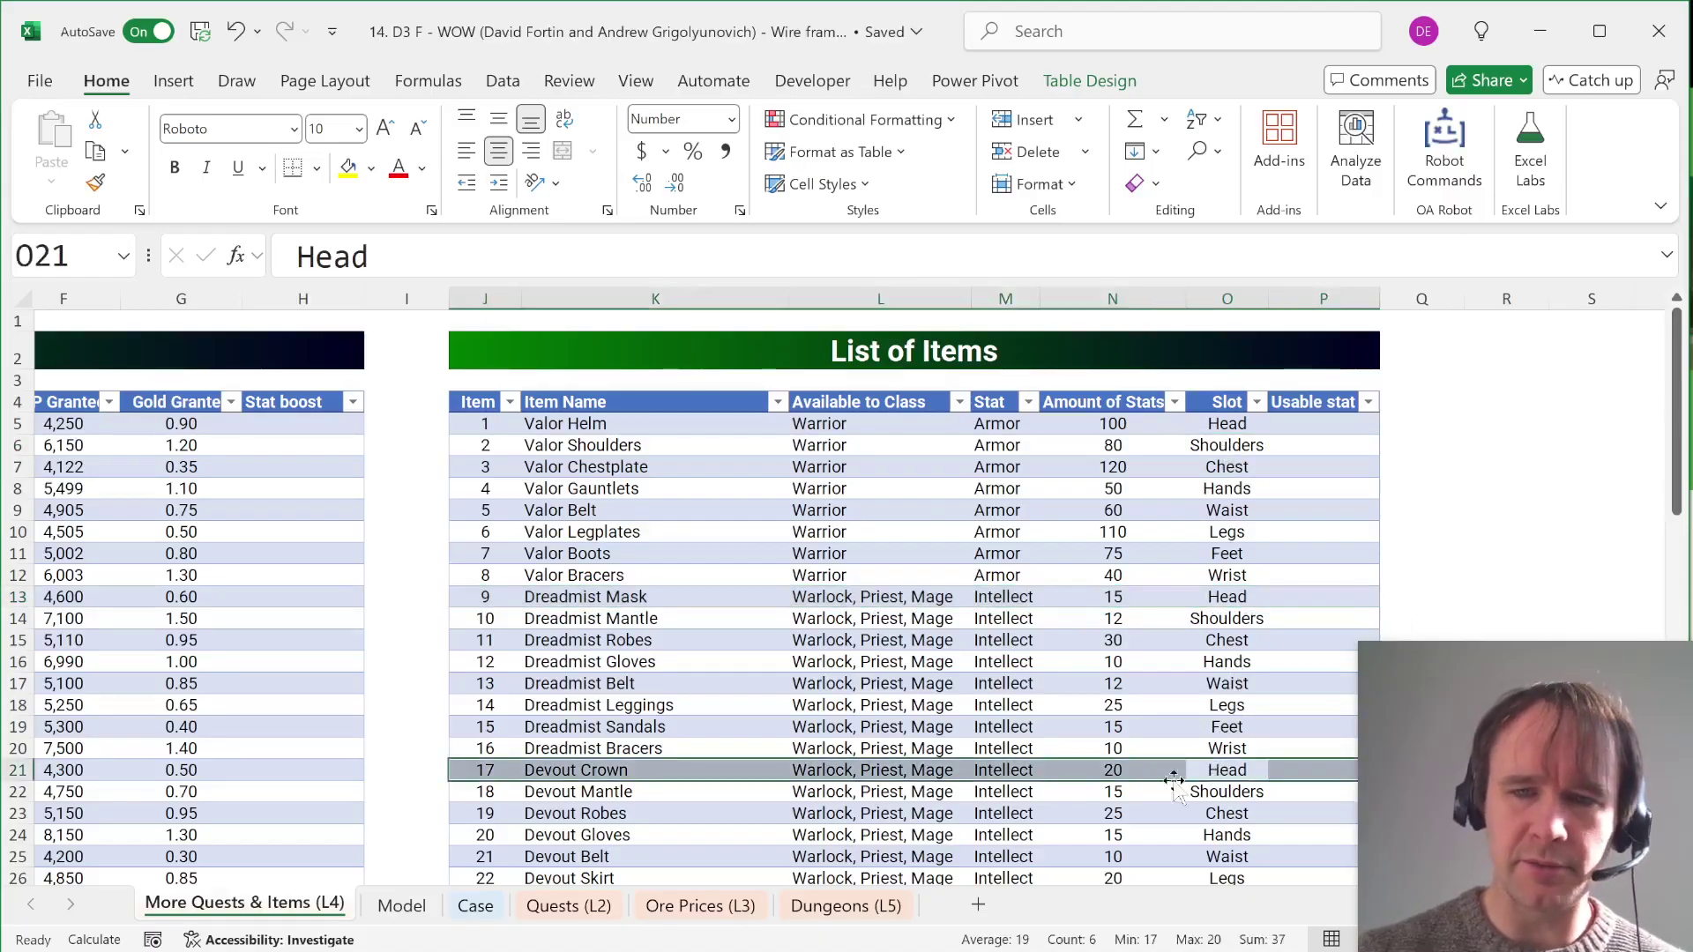
click(1135, 770)
ctrl+click(1129, 597)
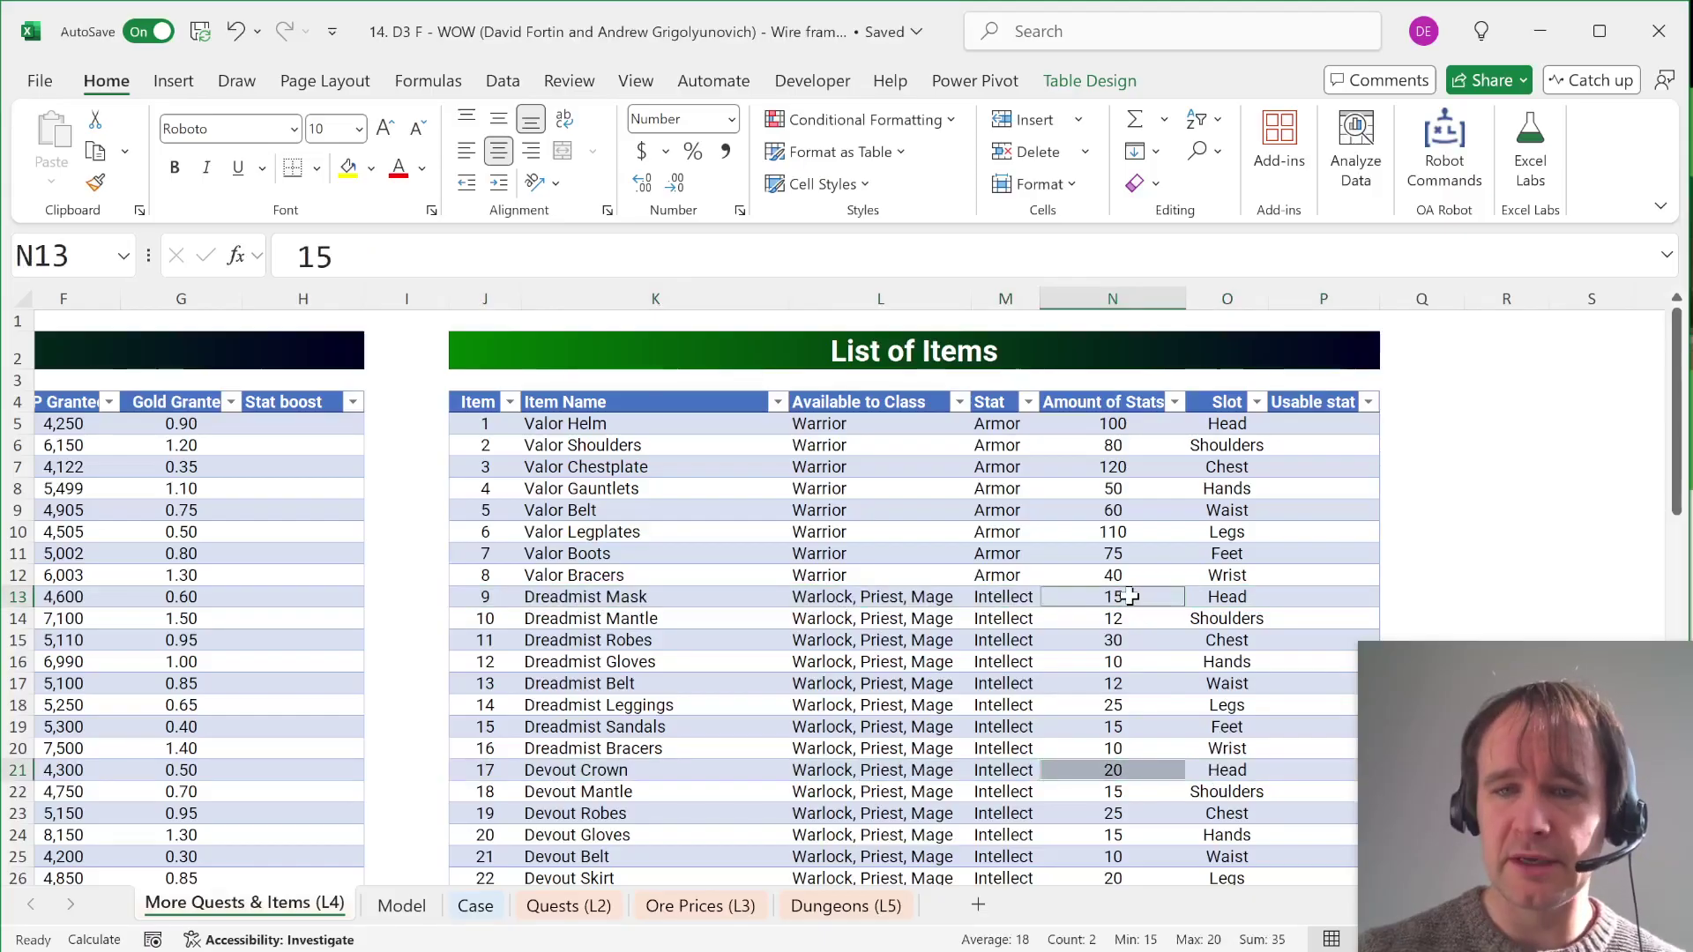
Step: Check the Level 4 rule about item slots in the Case sheet, and return to the More Quests & Items (L4) sheet
key(ctrl+Page_Down)
key(ctrl+Page_Down)
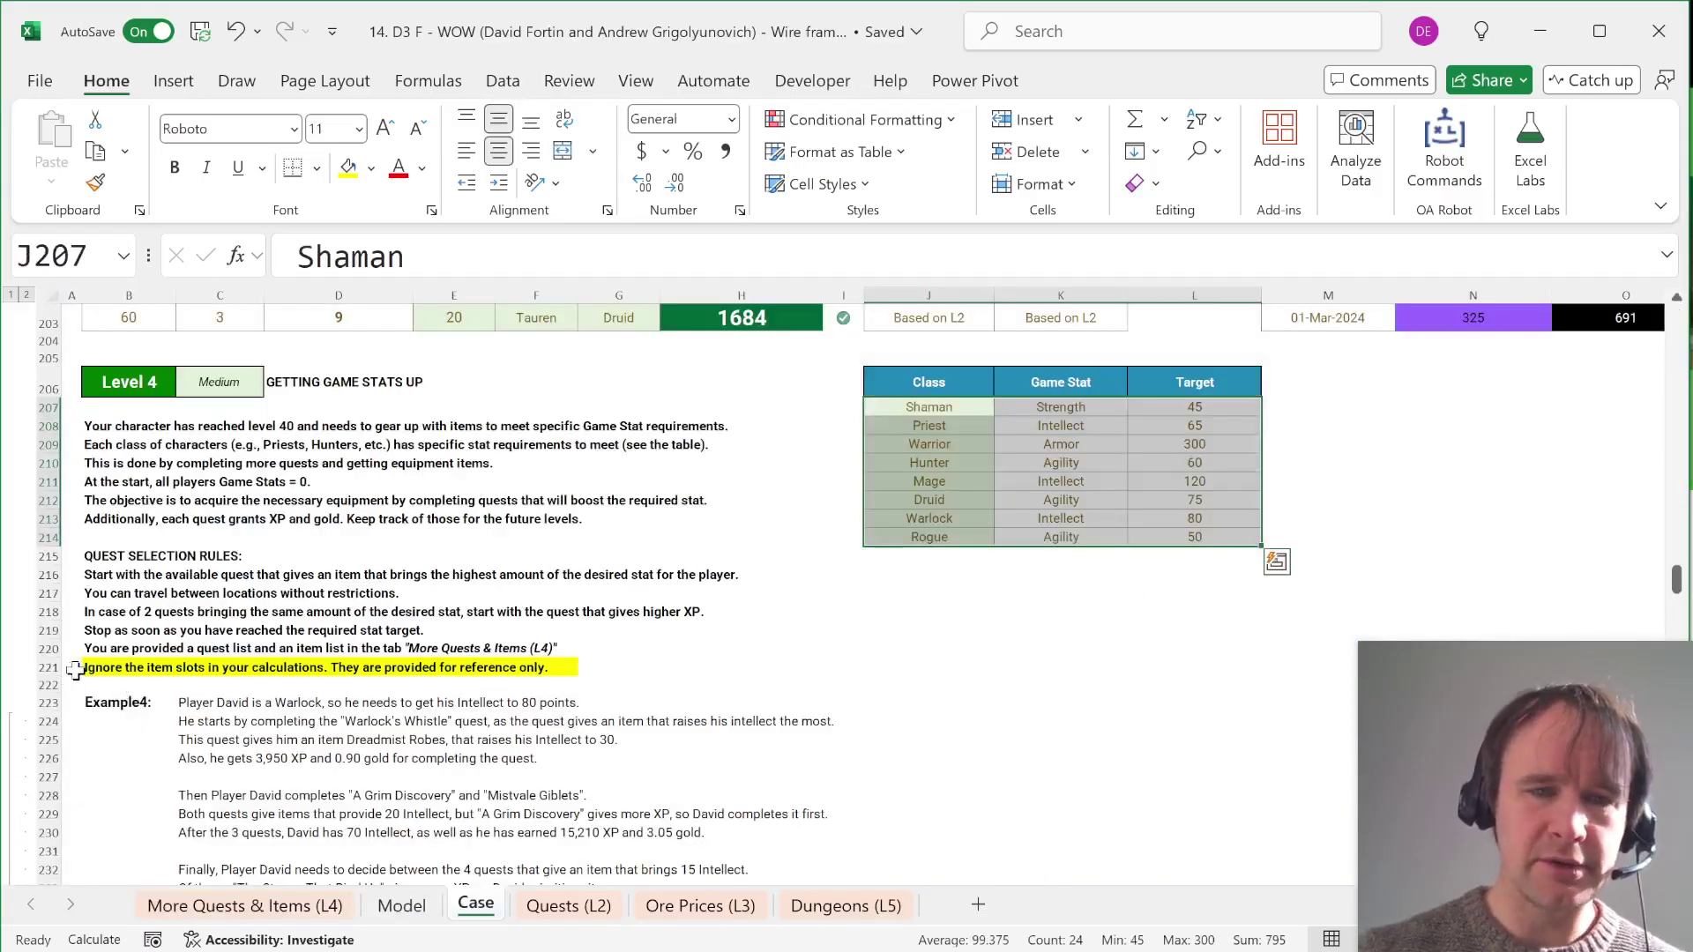
click(87, 668)
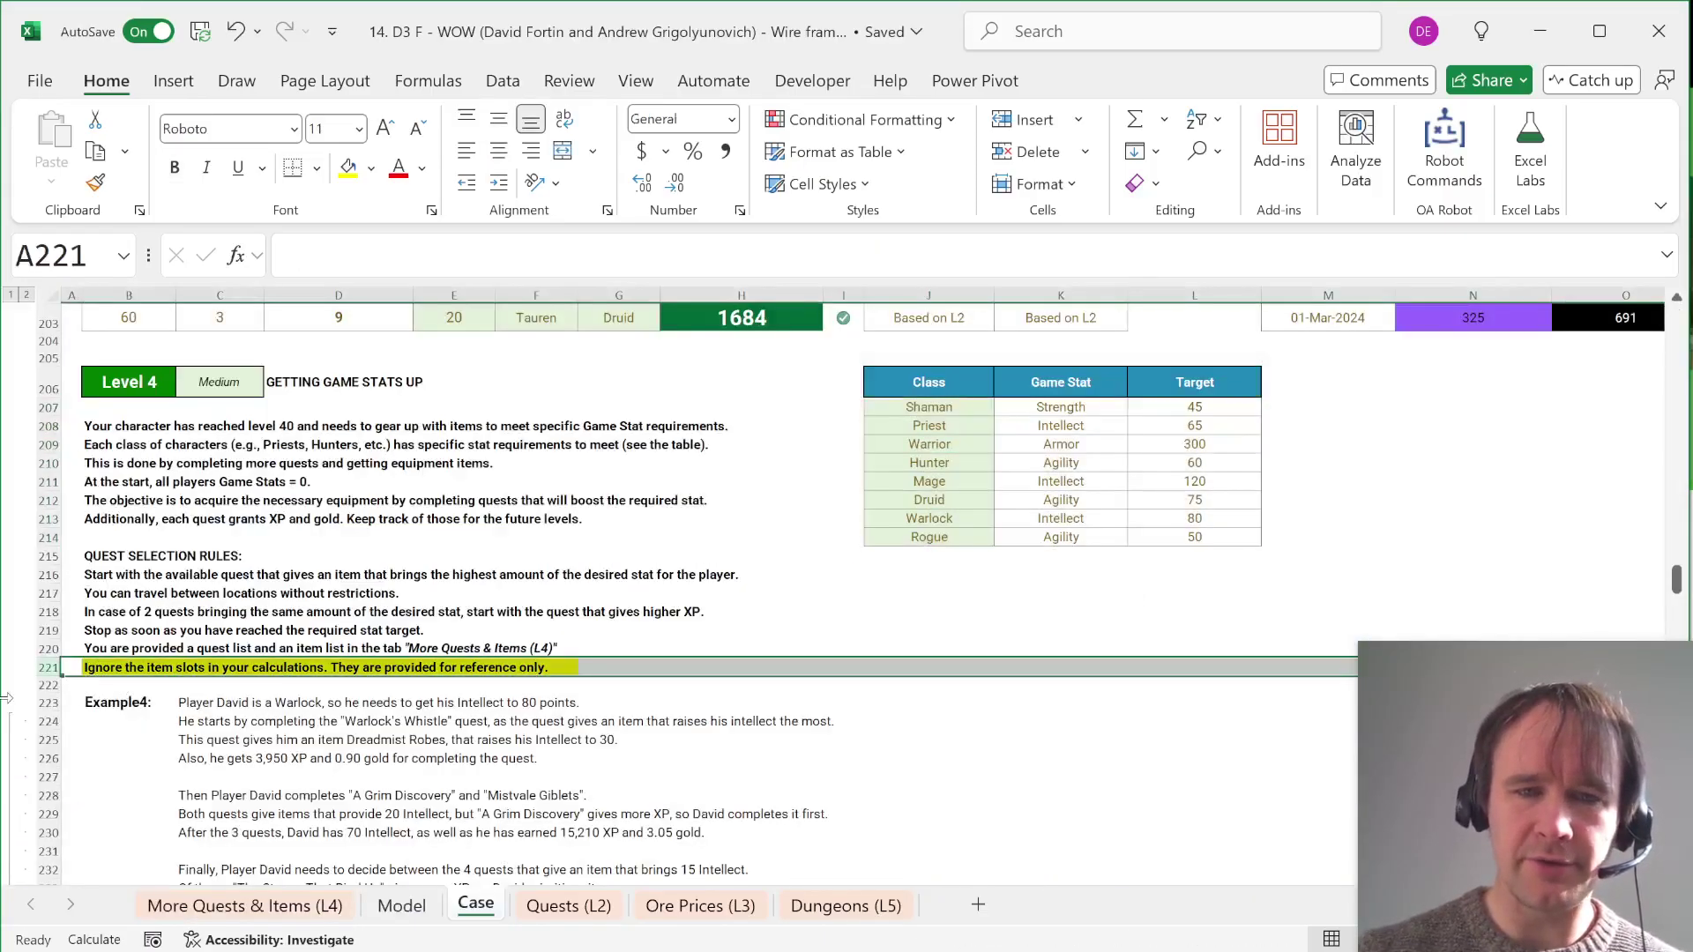
key(ctrl+Page_Up)
key(ctrl+Page_Up)
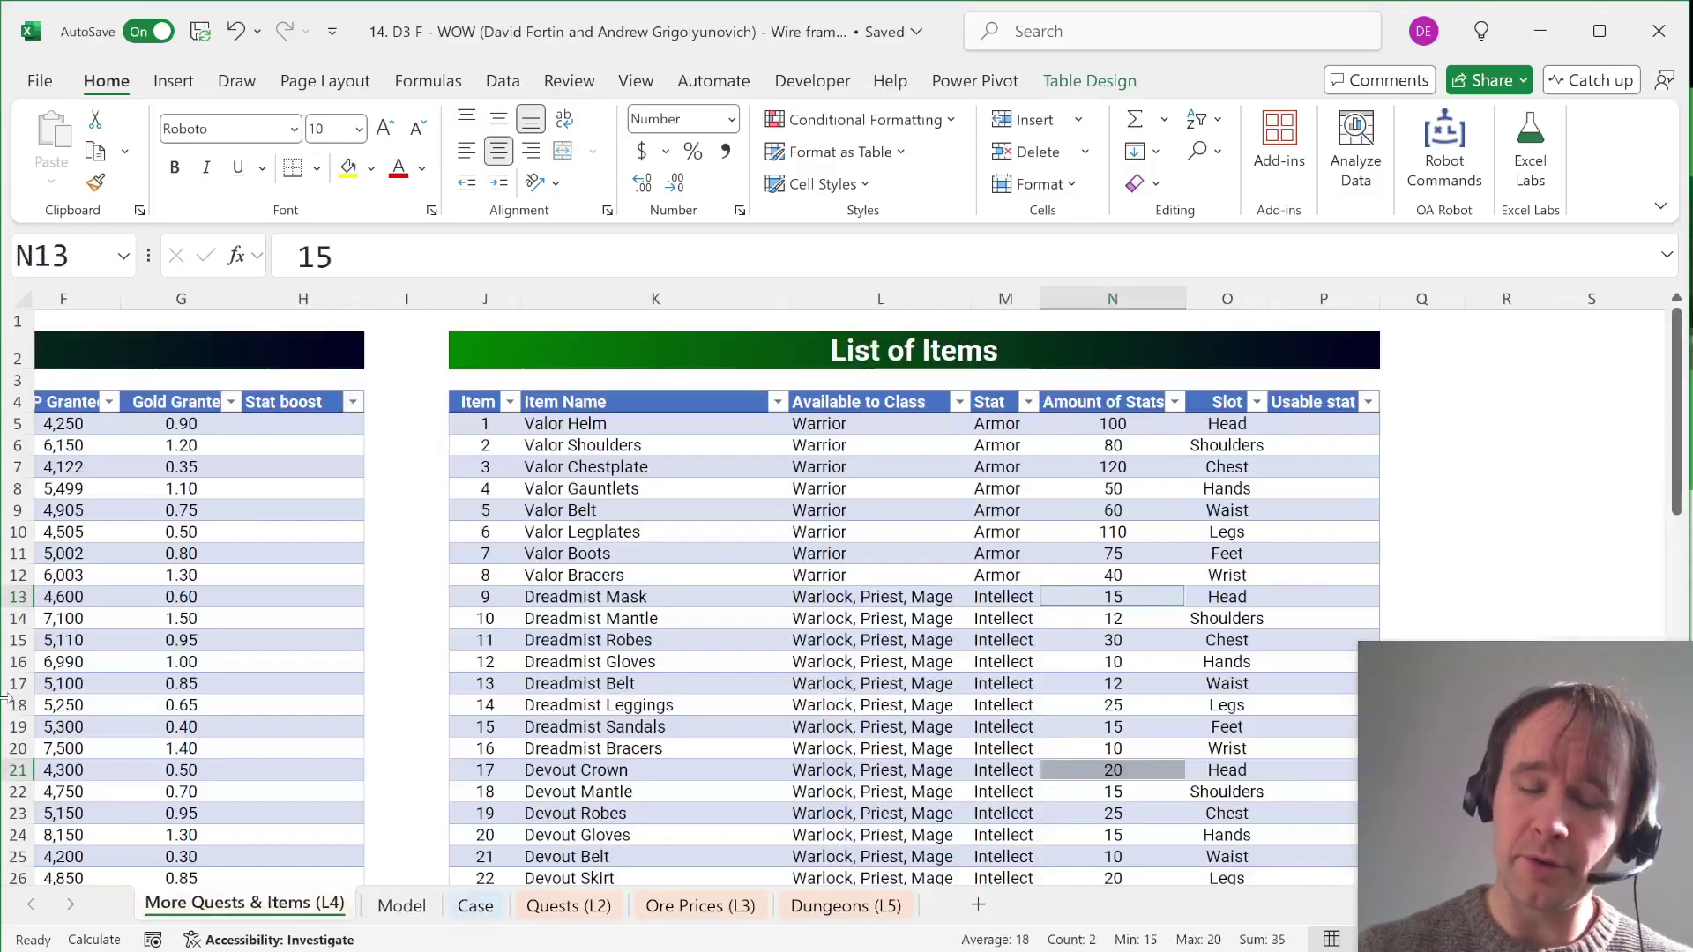
Step: Begin the first Usable stat formula with an IF(ISNUMBER(SEARCH( test that looks for the player's class in Model!$Q$2
key(ctrl+Up)
key(Down)
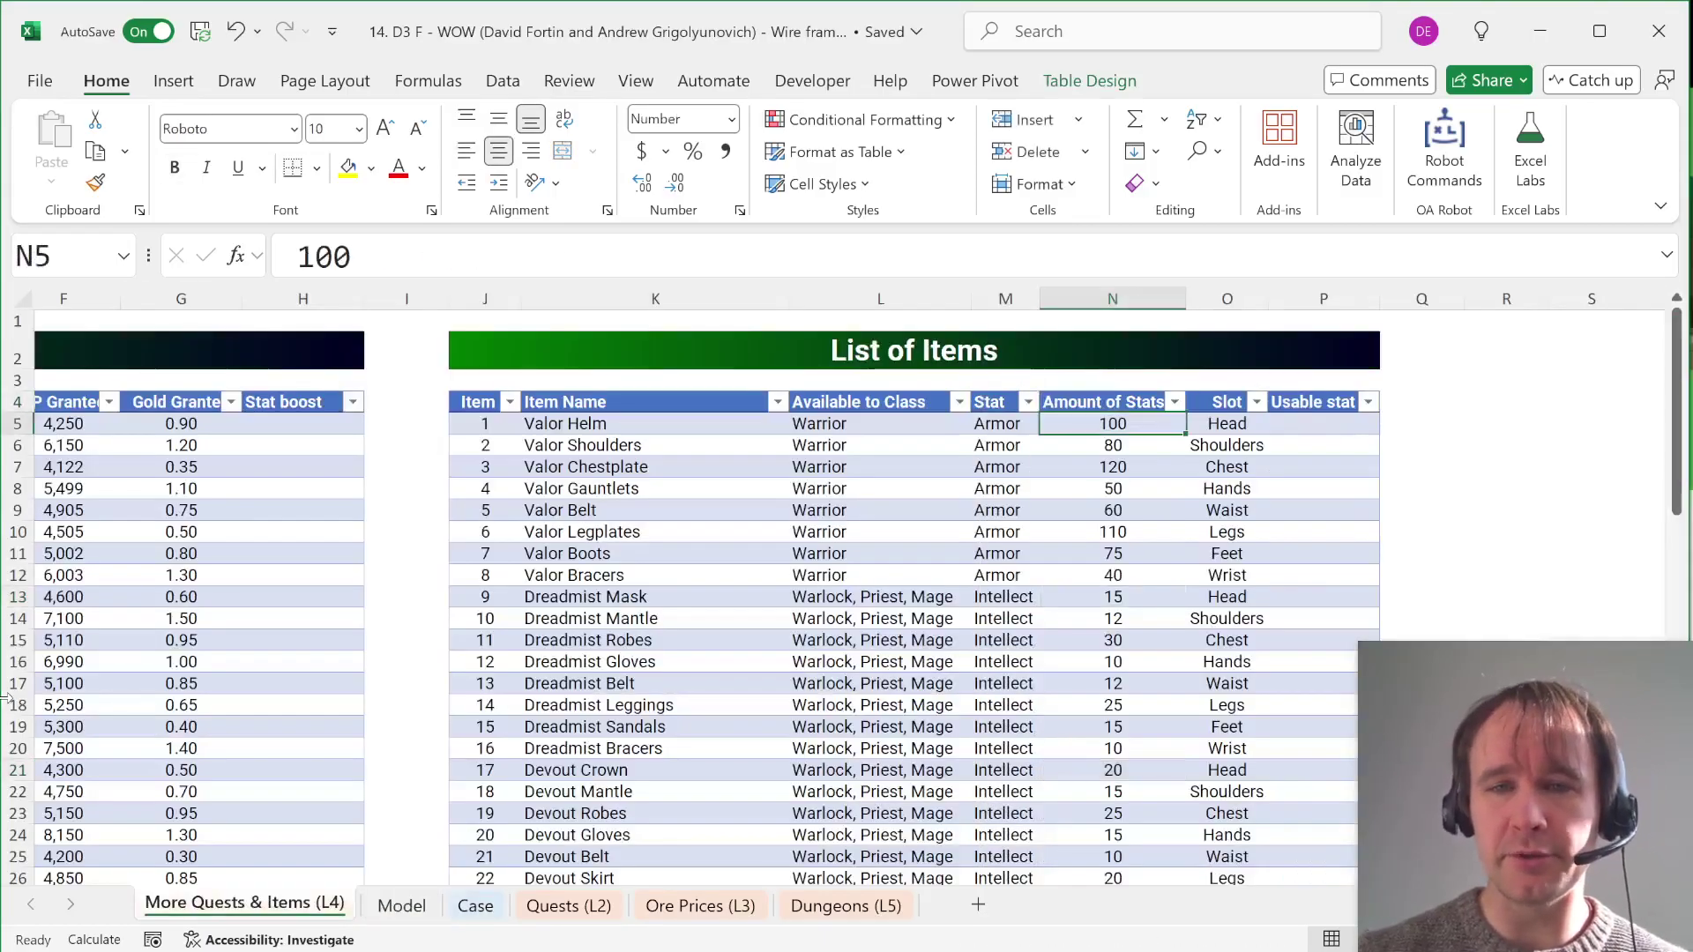
key(Right)
key(Right)
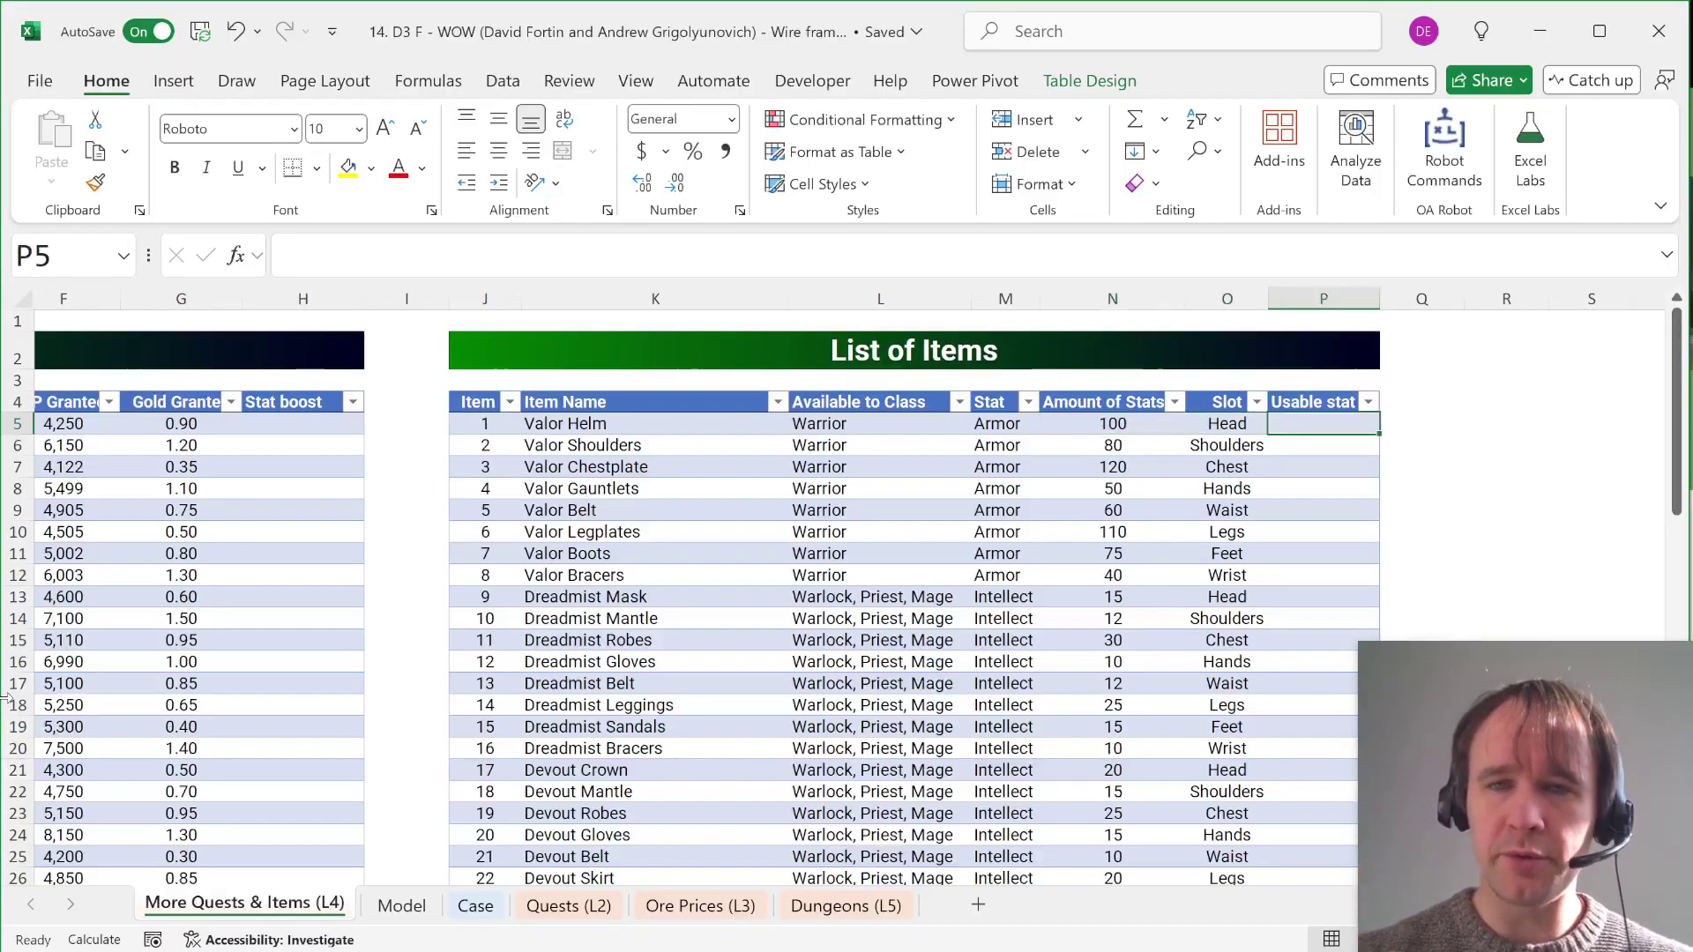
text(=)
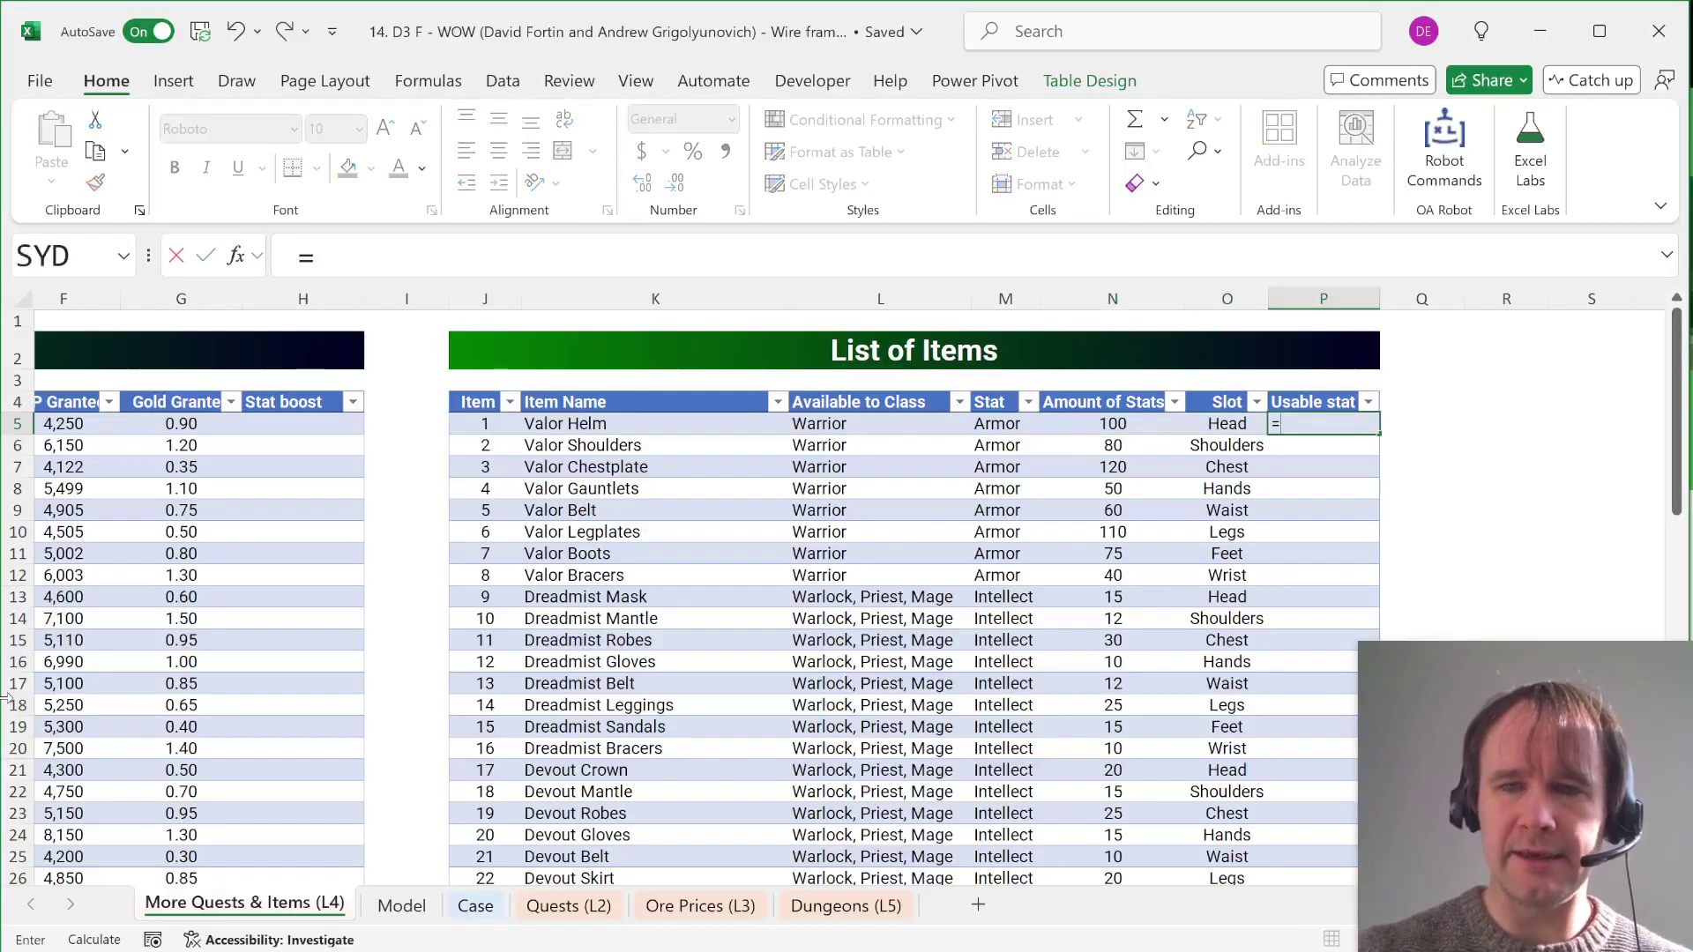
text(if(isnu)
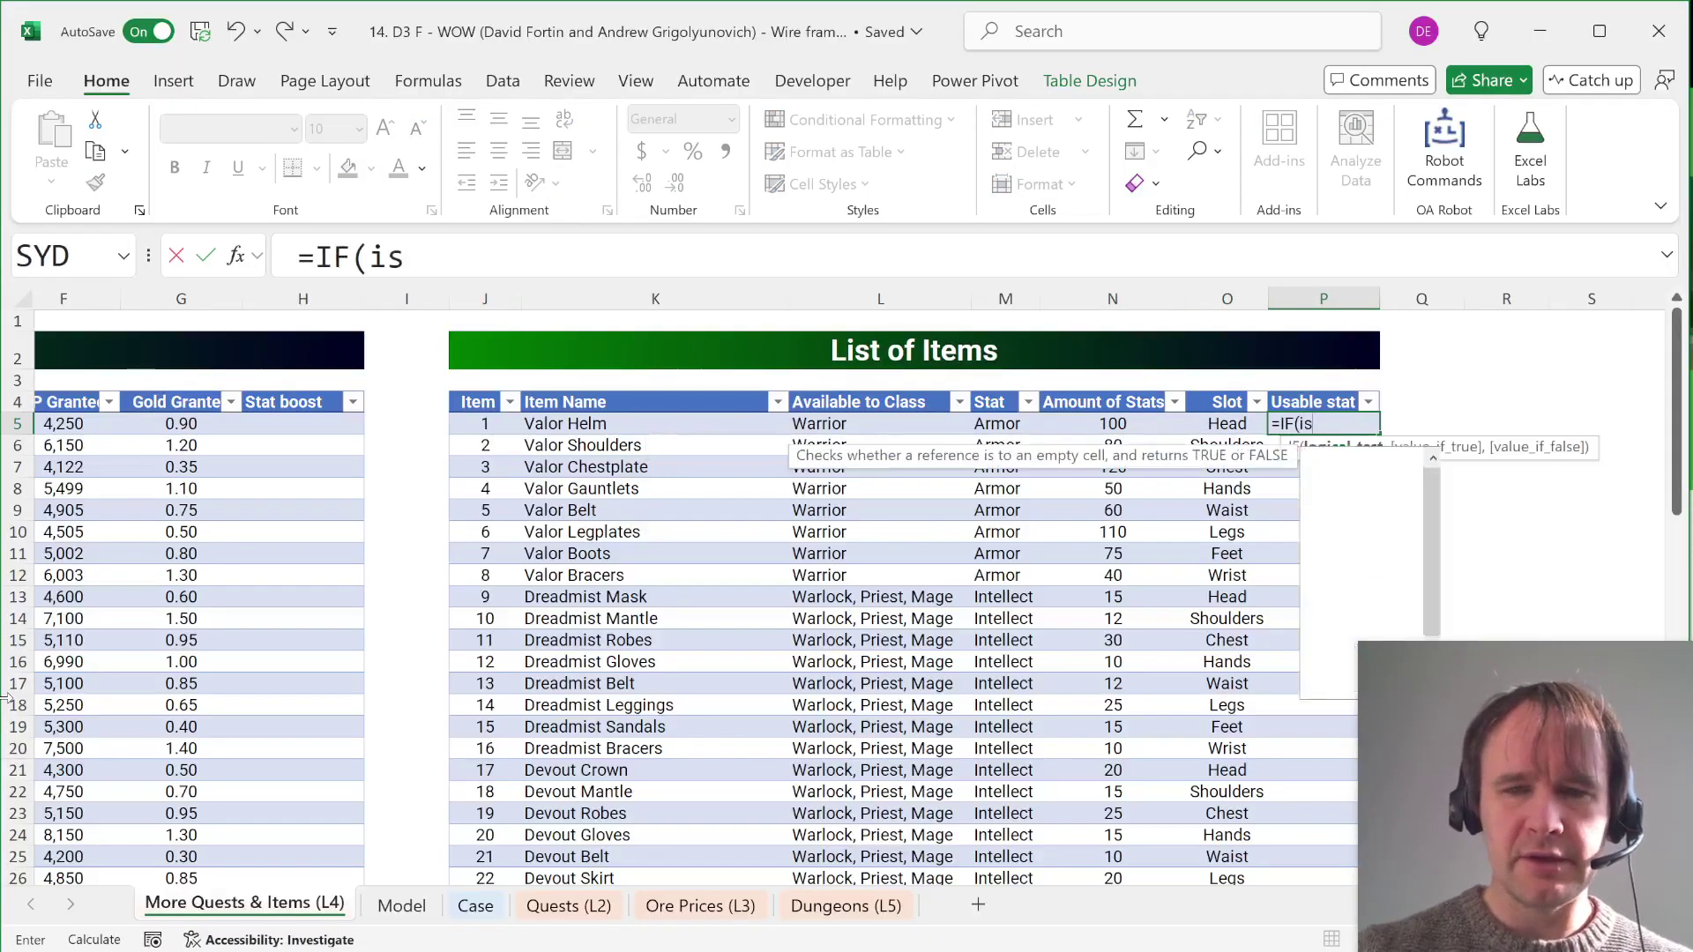
key(Tab)
text(xm)
key(BackSpace)
key(BackSpace)
text(se)
key(Tab)
key(ctrl+Page_Down)
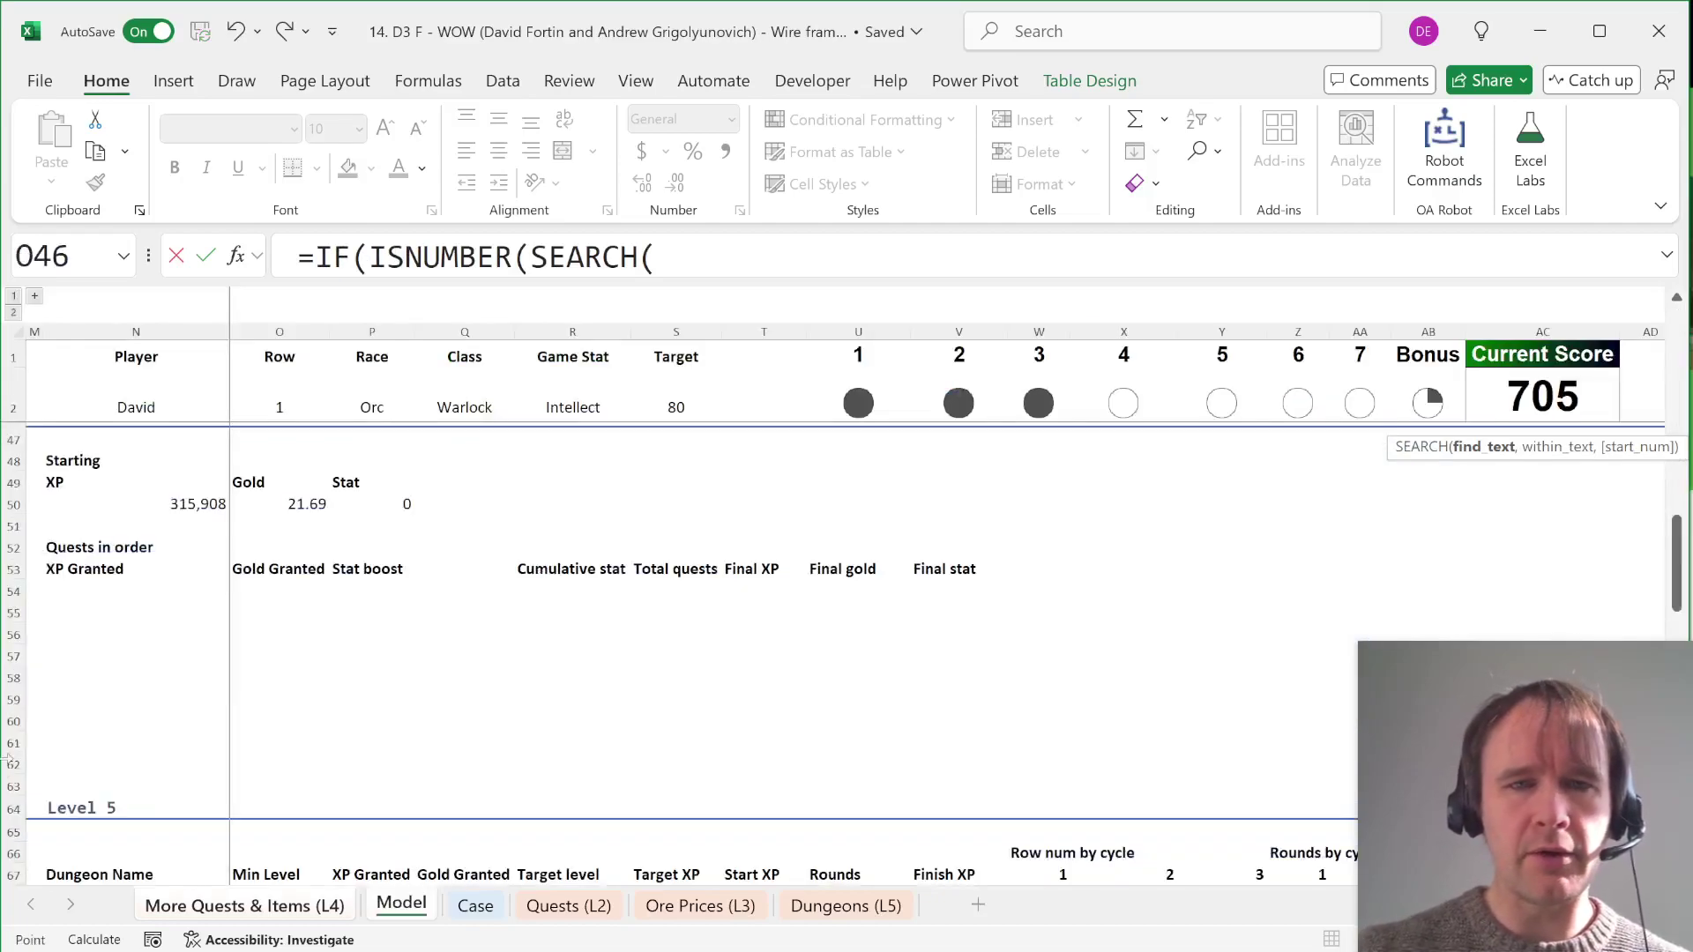
click(482, 407)
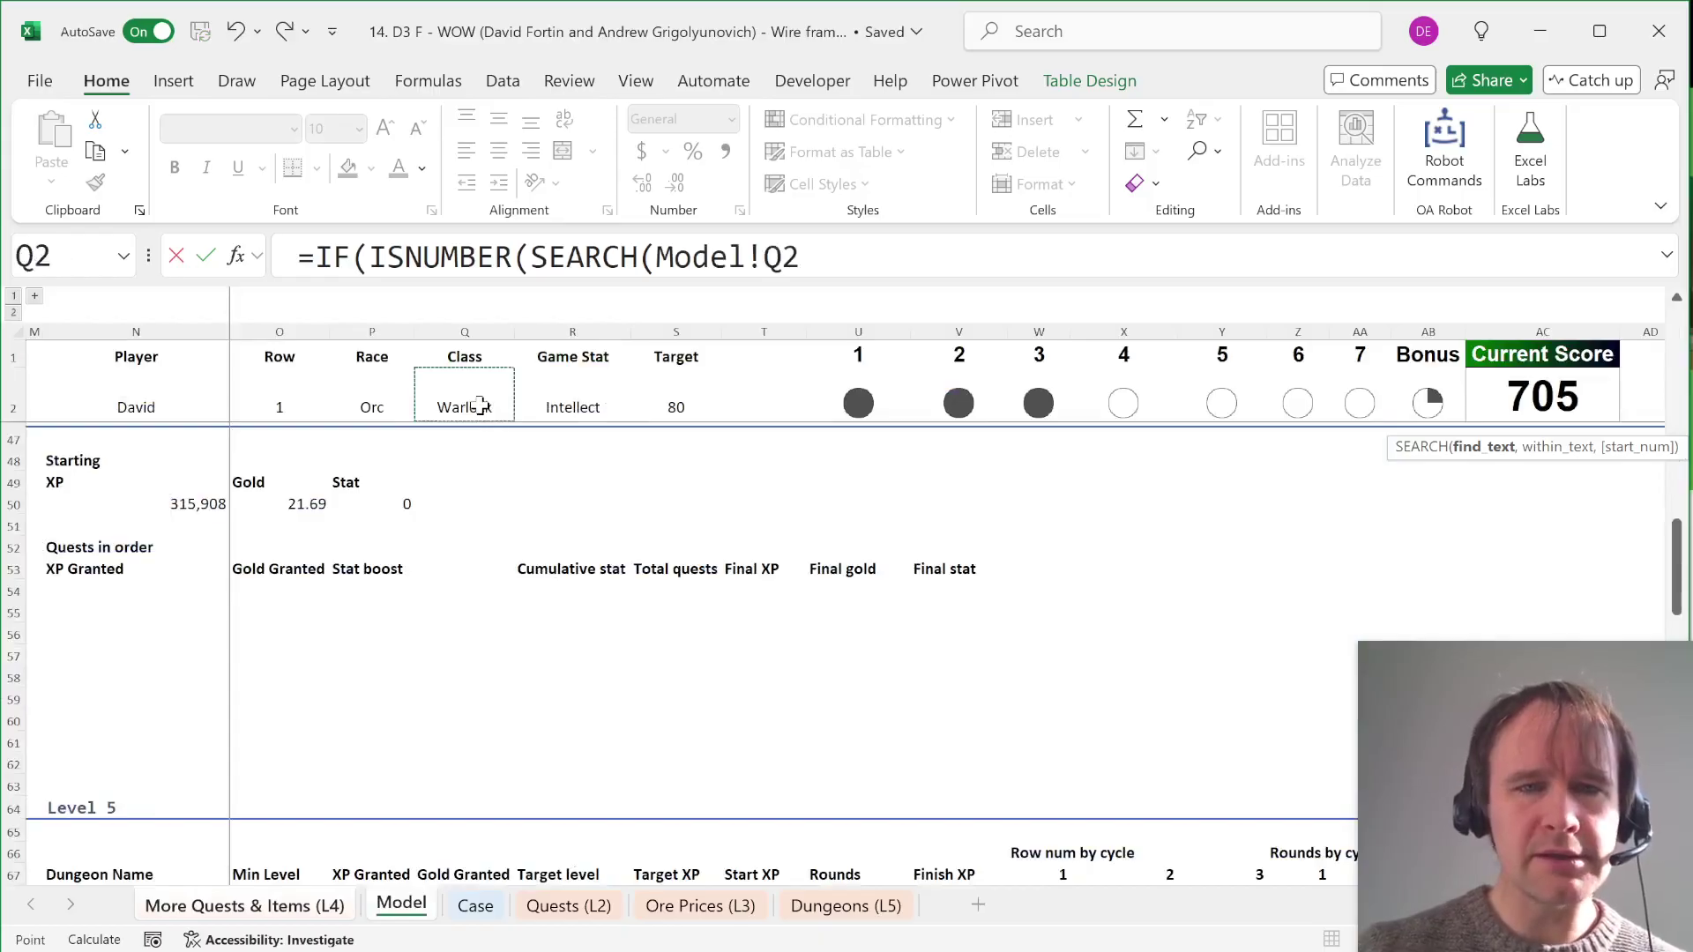
key(F4)
text(,)
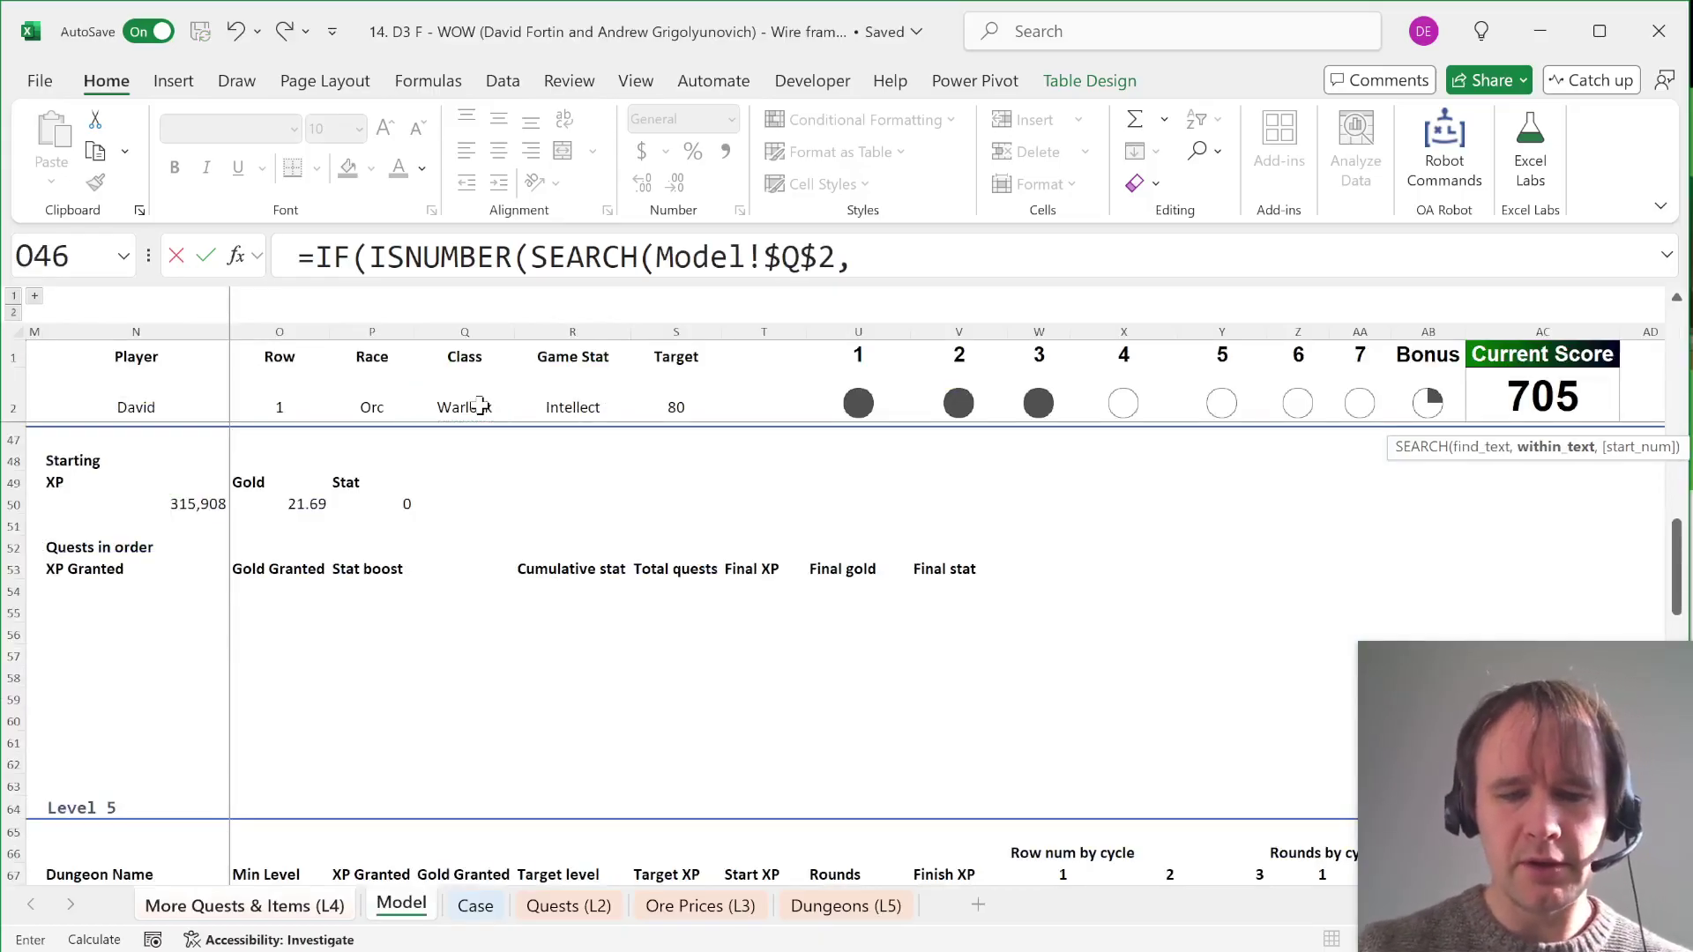
Step: Complete the Usable stat formula to search within Available to Class, returning Amount of Stats on a match and 0 otherwise
key(ctrl+Page_Up)
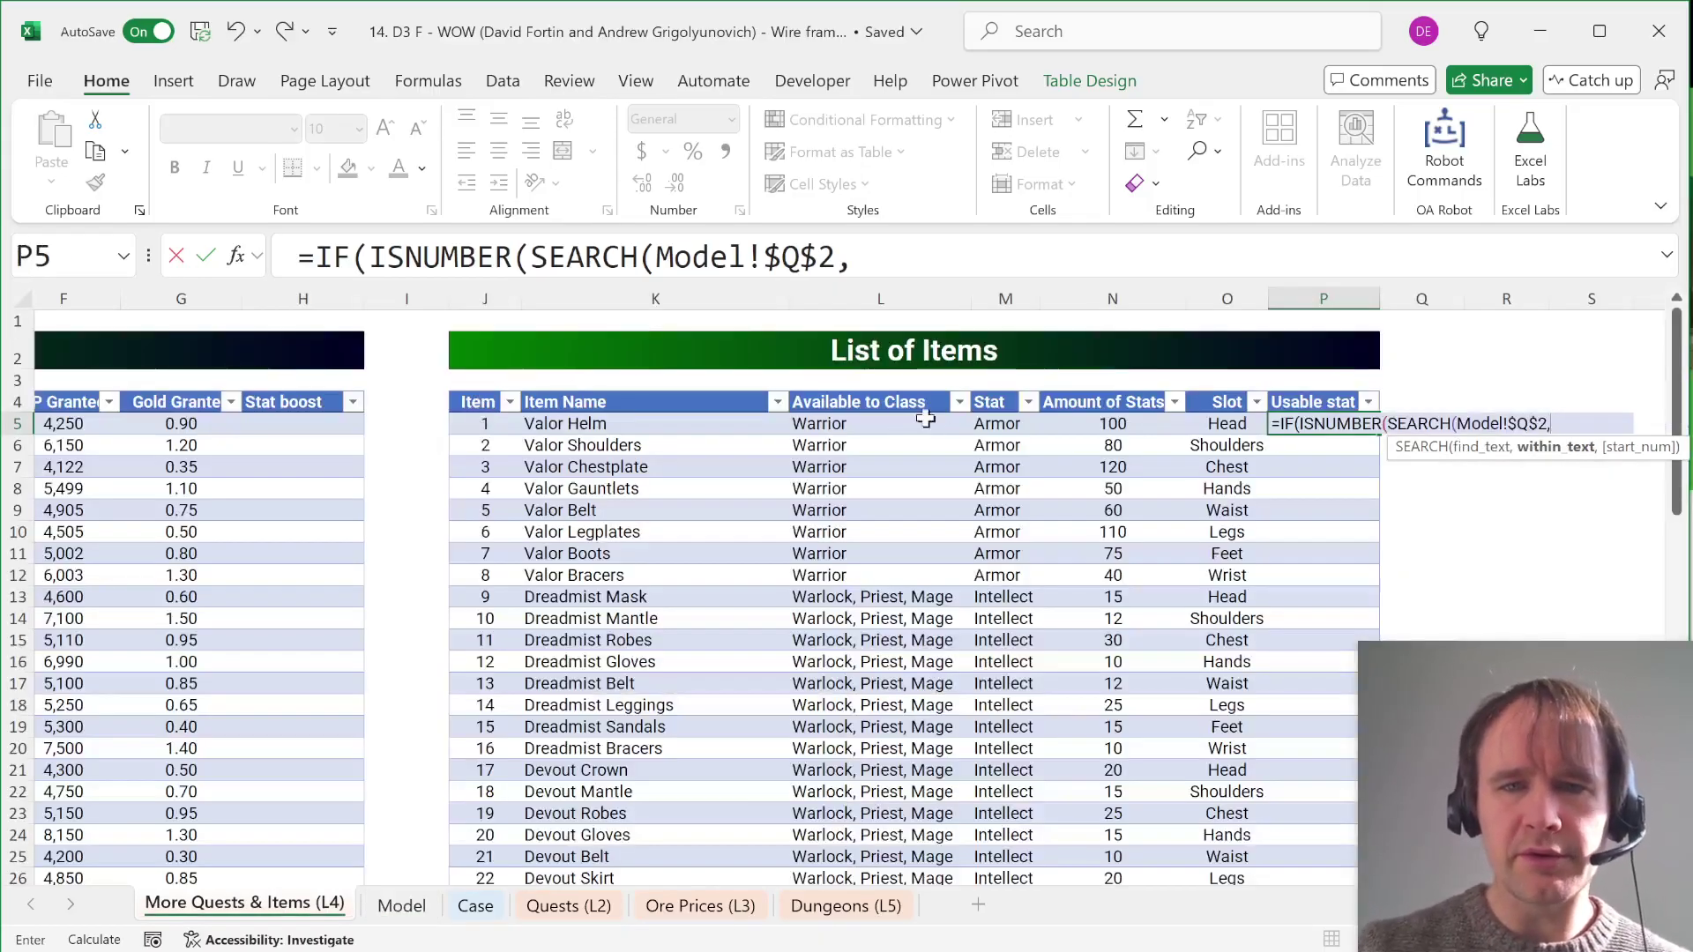
click(889, 417)
text()),)
click(1133, 424)
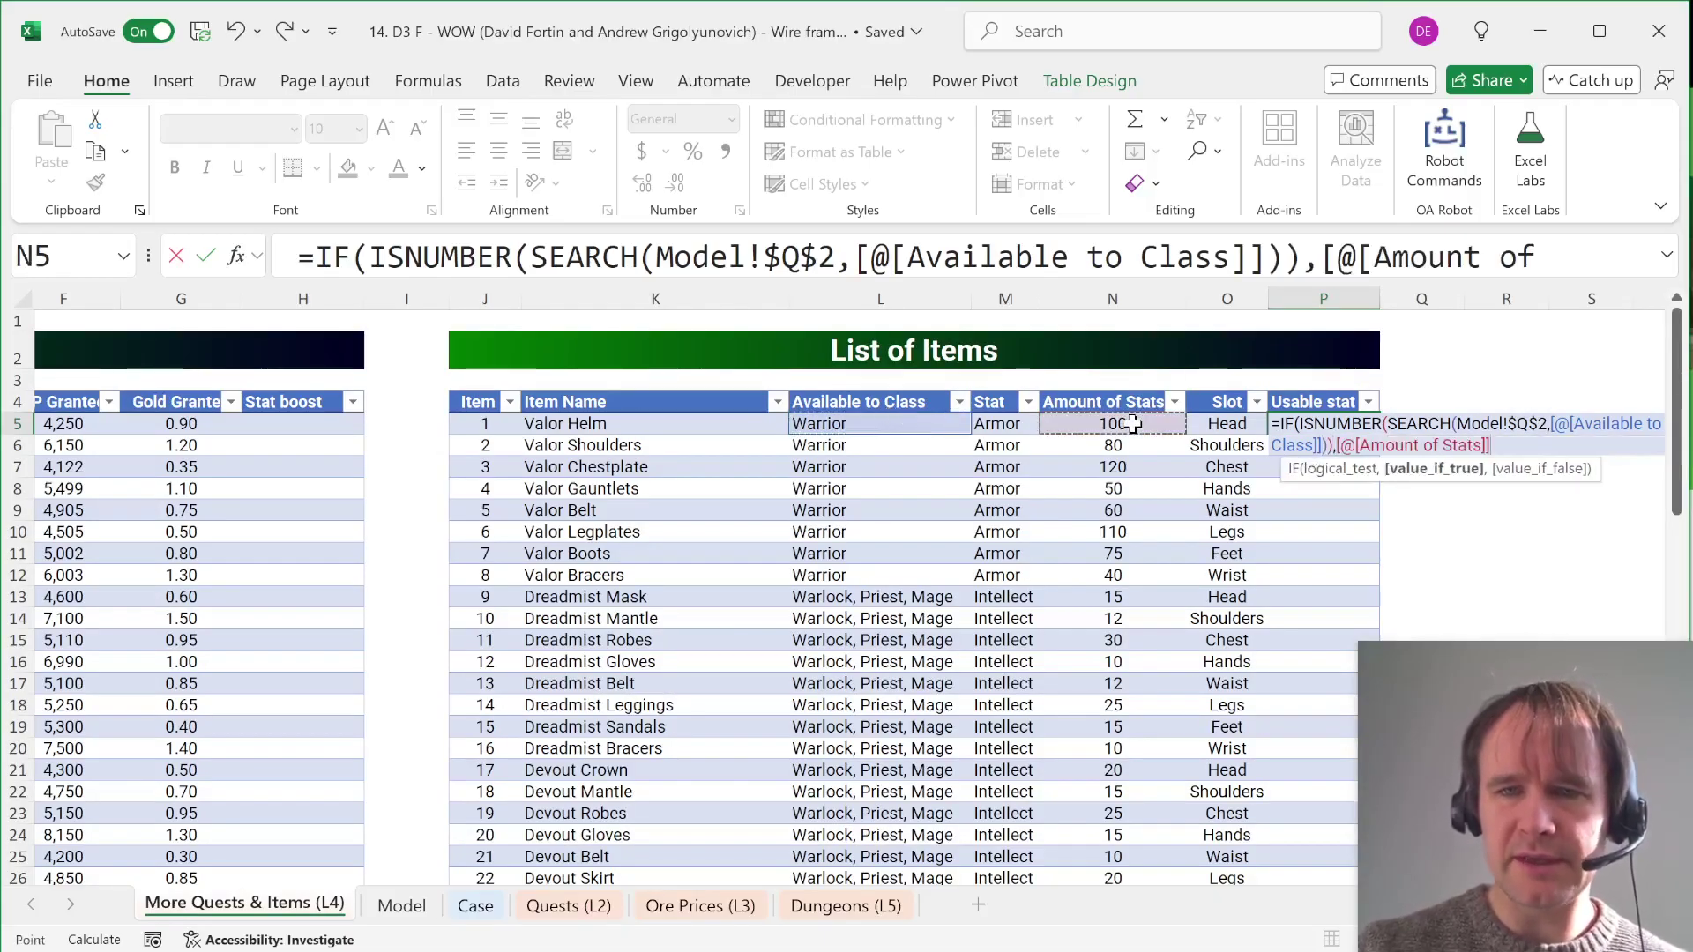
text(,0))
key(Return)
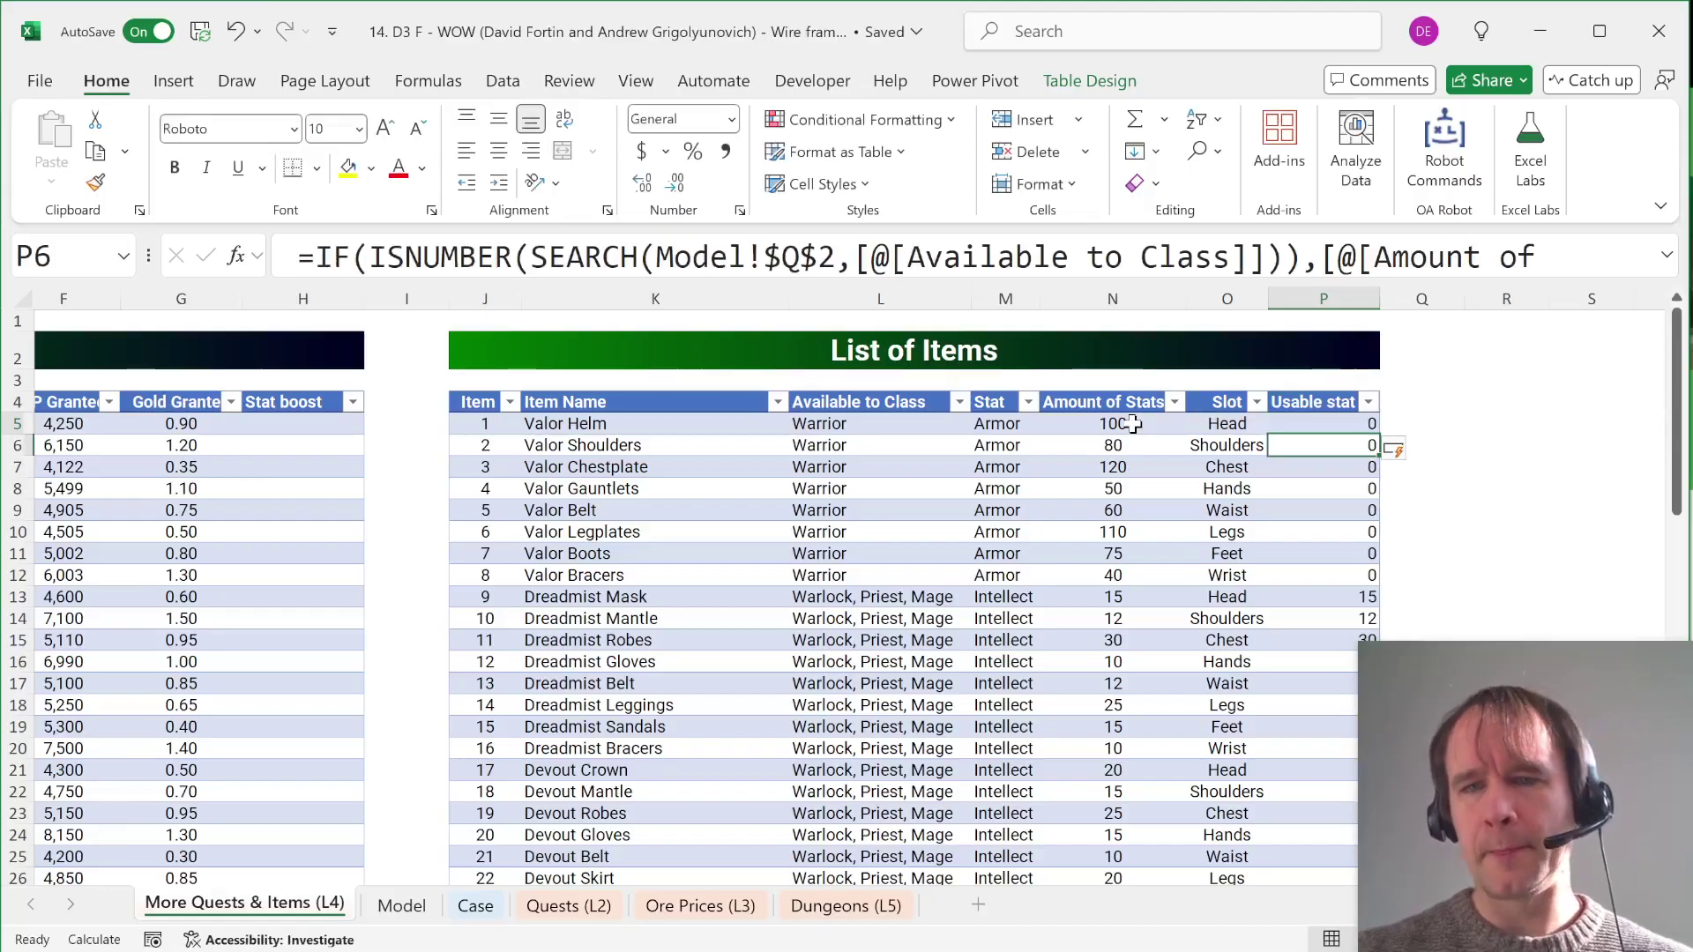
Step: Fill the quest list's Stat boost column with an XLOOKUP of Item Granted in L4Items[Item Name], returning L4Items[Usable stat]
scroll(1323, 482, right, 1)
scroll(997, 532, left, 3)
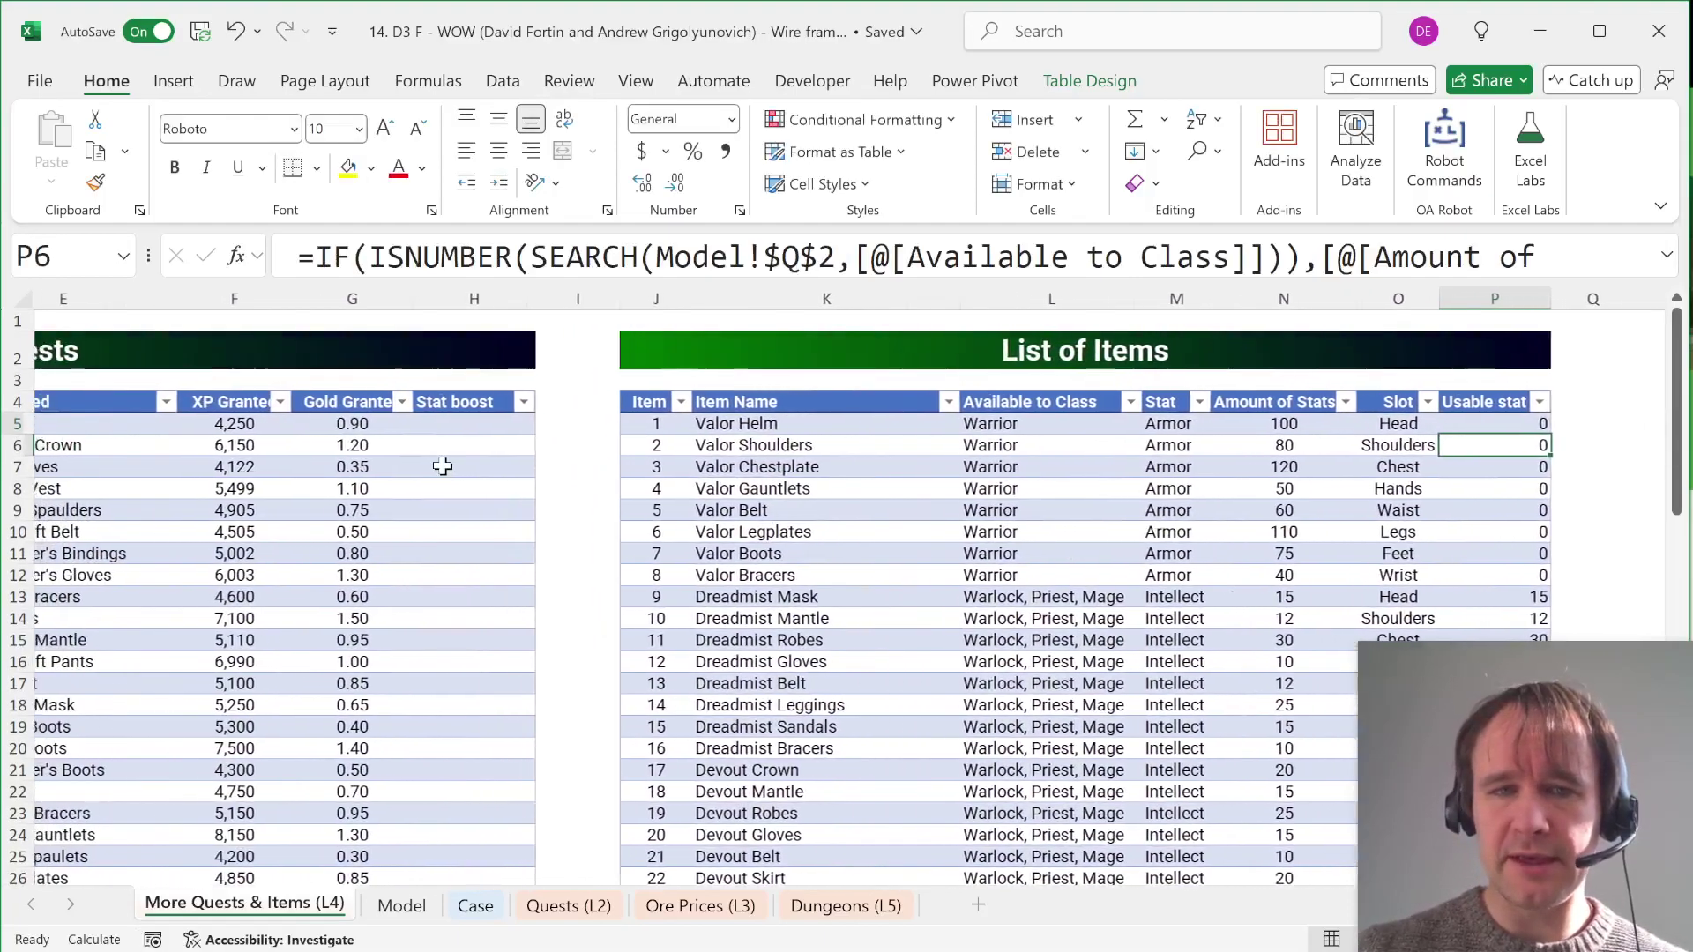
scroll(443, 467, left, 1)
click(491, 427)
text(=x)
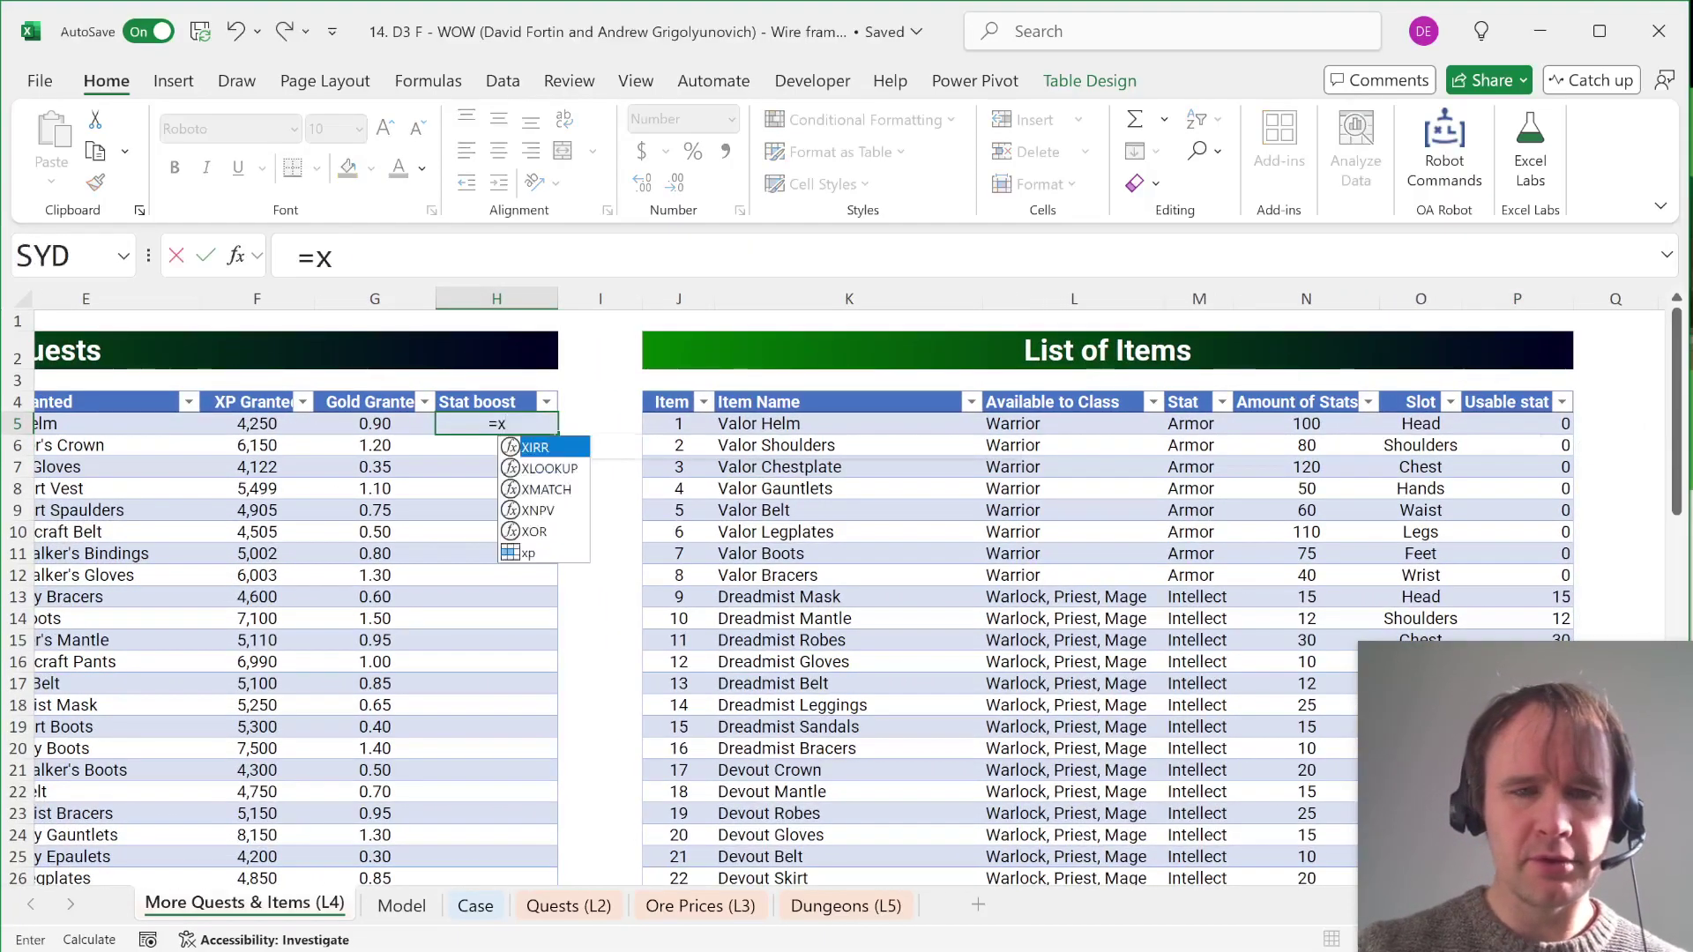
text(LOOKUP()
key(Left)
key(Left)
key(Left)
text(,)
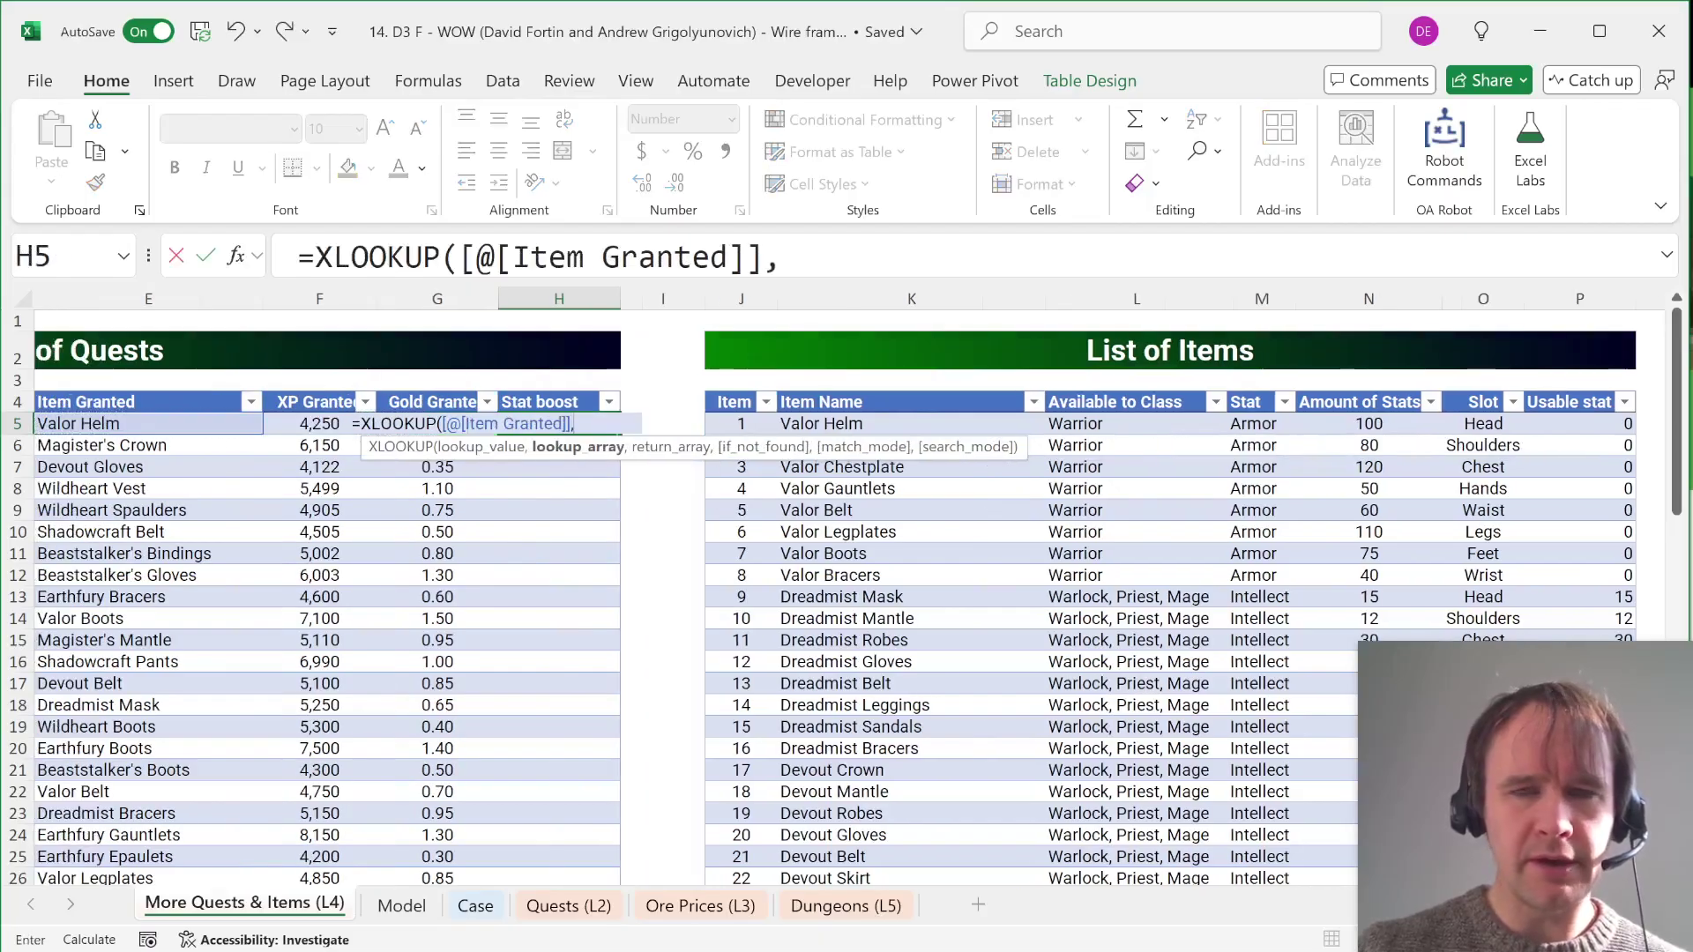
click(887, 600)
key(ctrl+space)
text(,)
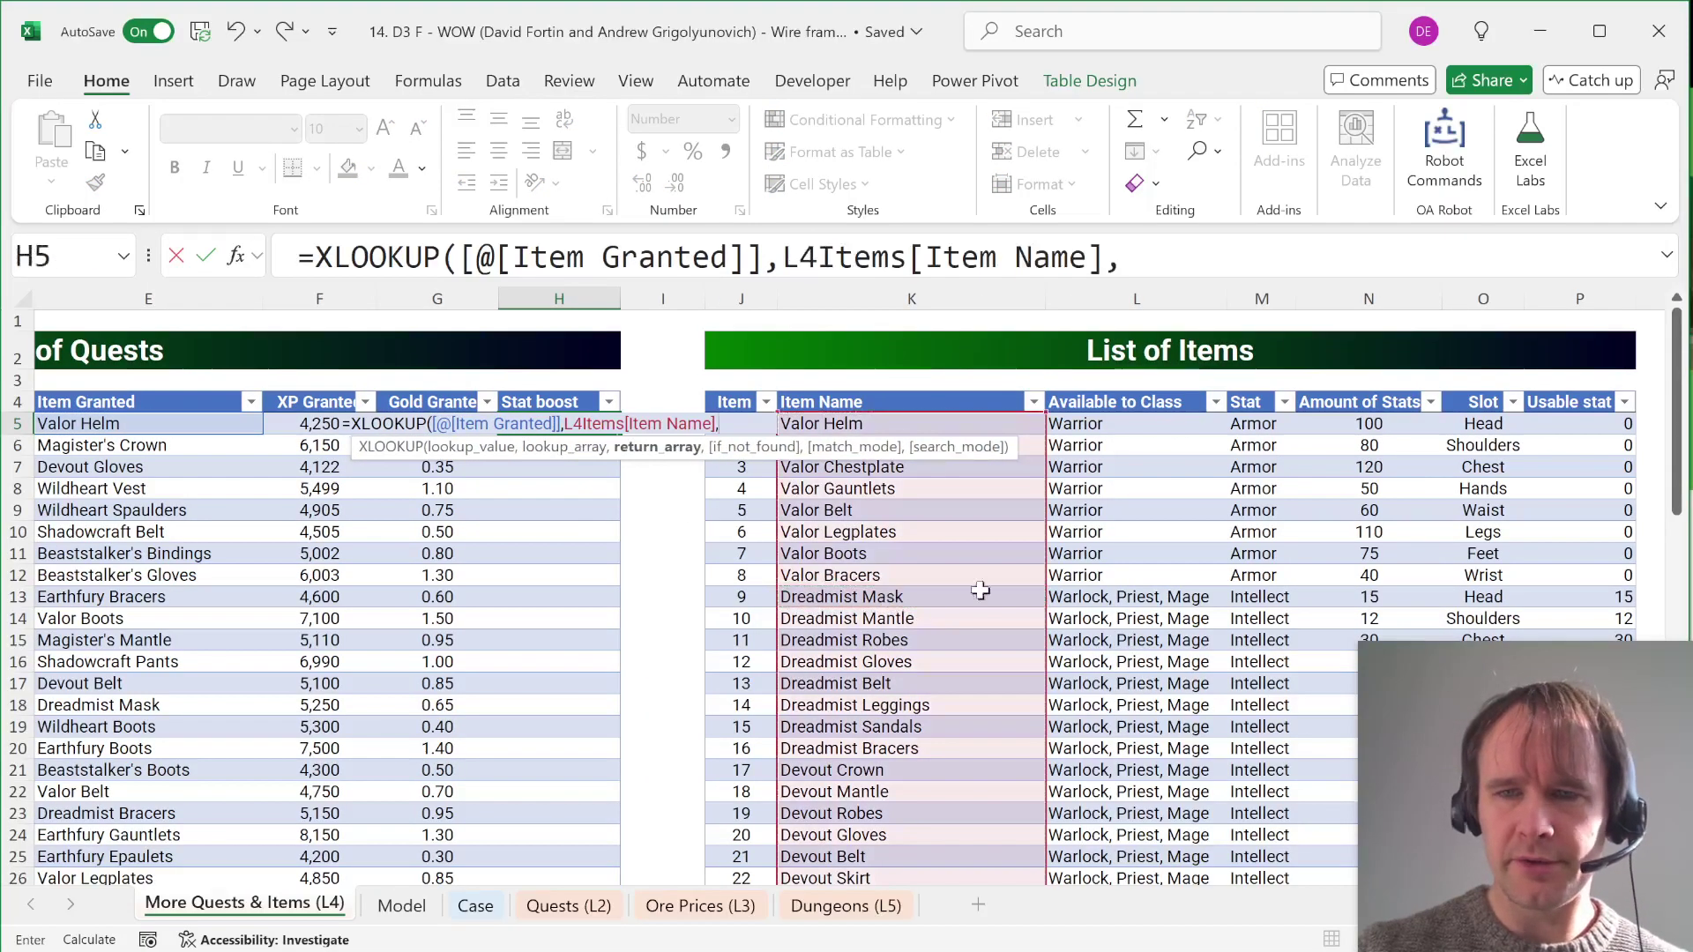
click(1586, 504)
key(ctrl+space)
key(Return)
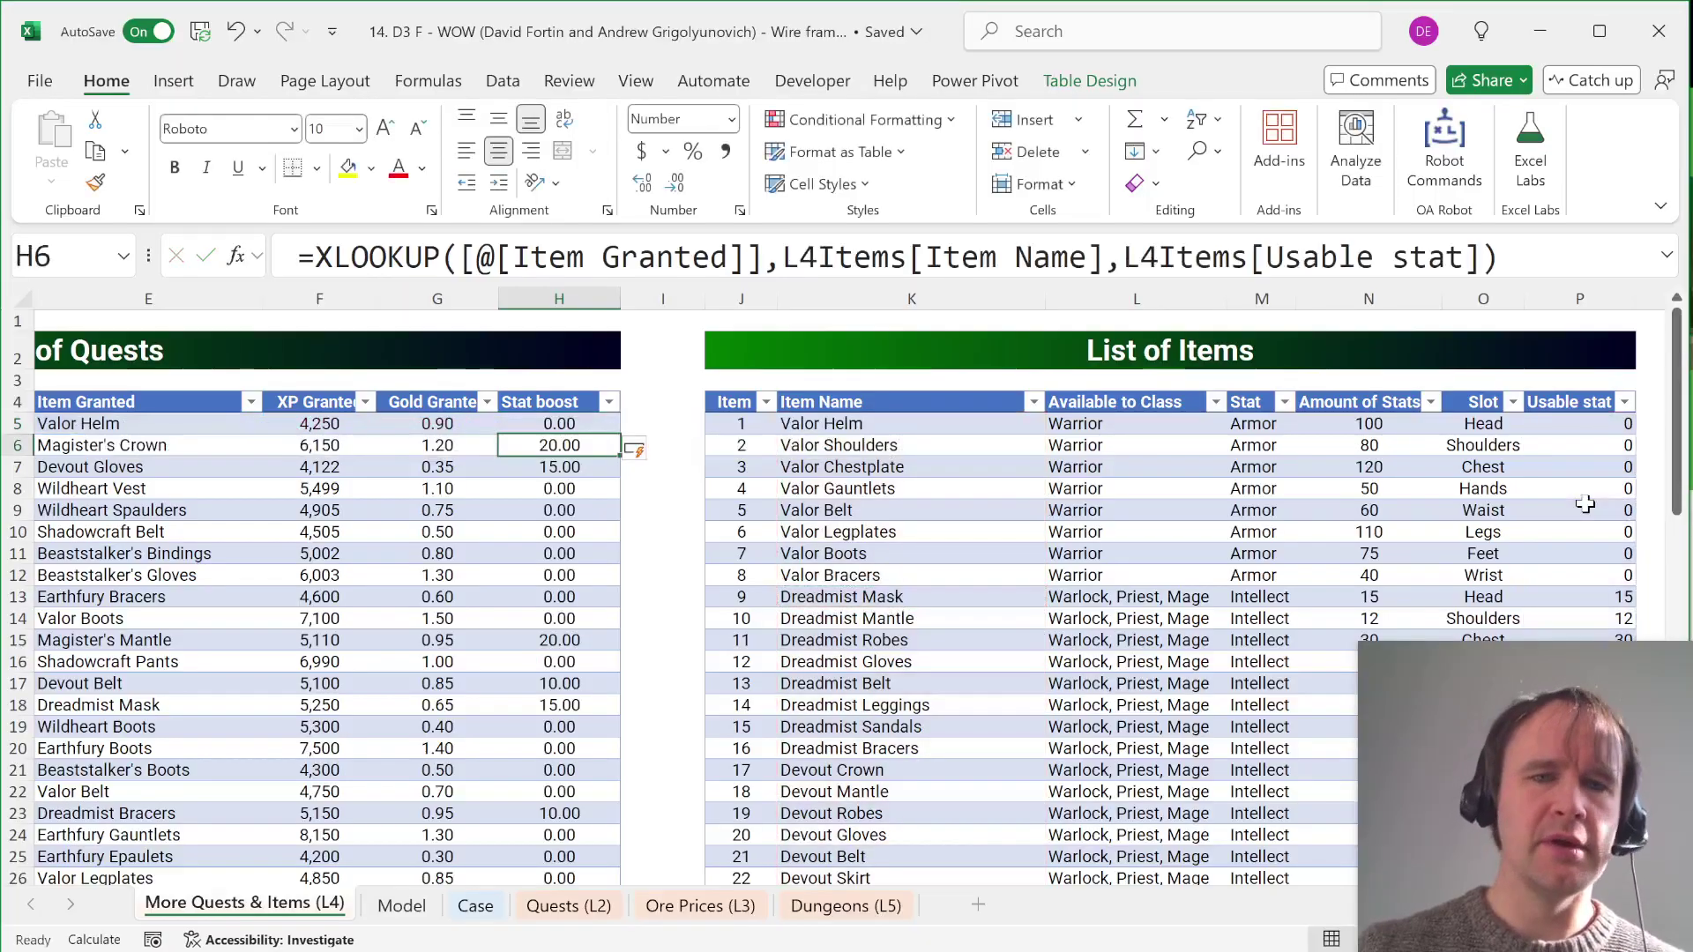
Step: Filter the quest list by Stat boost value, examine the XP of the matching quests, and clear the filter
key(Up)
key(Up)
key(alt+Down)
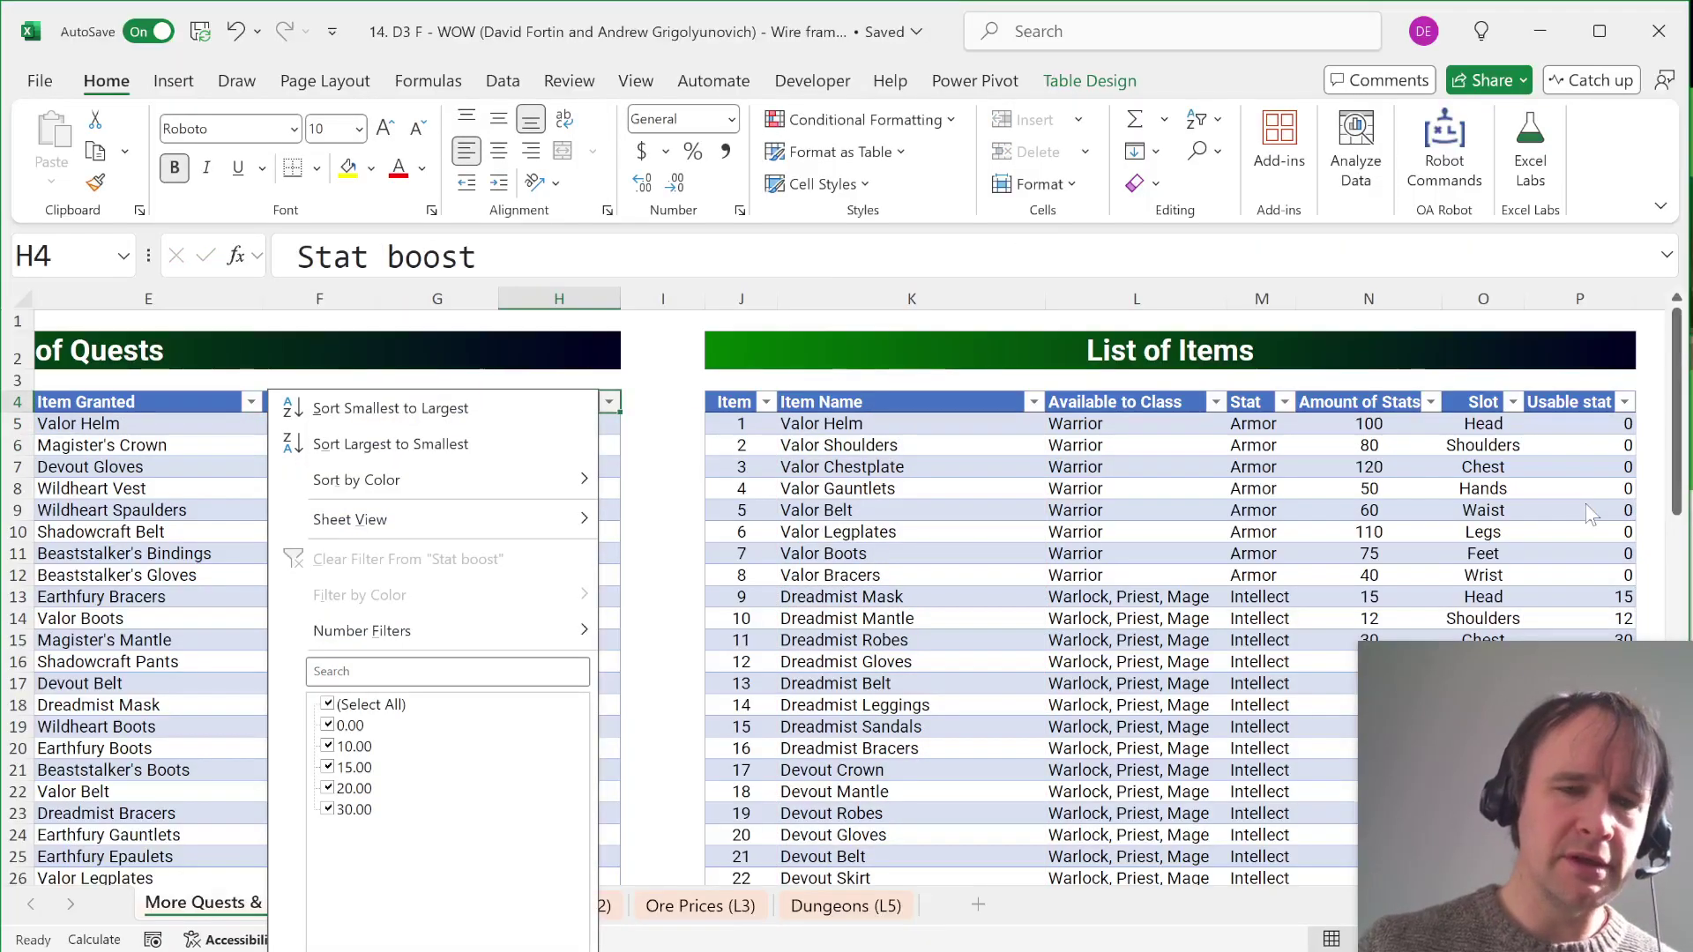
key(Escape)
key(Down)
key(Up)
key(alt+Down)
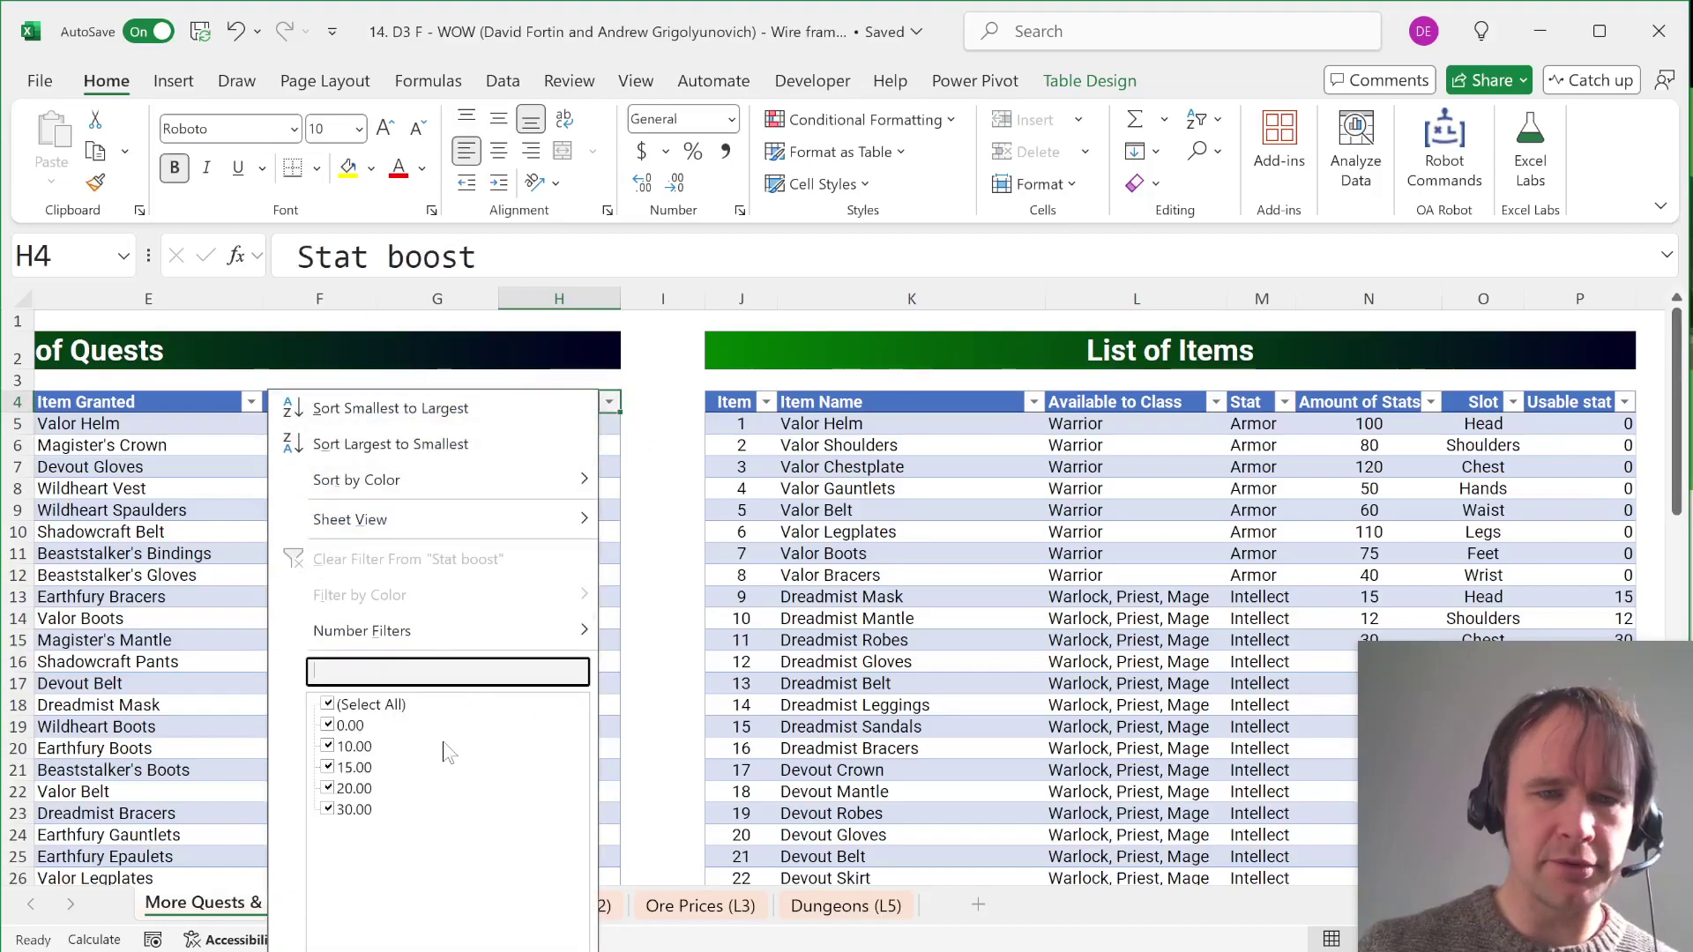
key(BackSpace)
key(Down)
key(Down)
key(Up)
key(space)
key(Down)
key(Down)
key(space)
key(Return)
key(Down)
key(Left)
key(Left)
key(Down)
key(Up)
key(ctrl+Up)
key(Right)
key(Right)
key(alt+Down)
key(c)
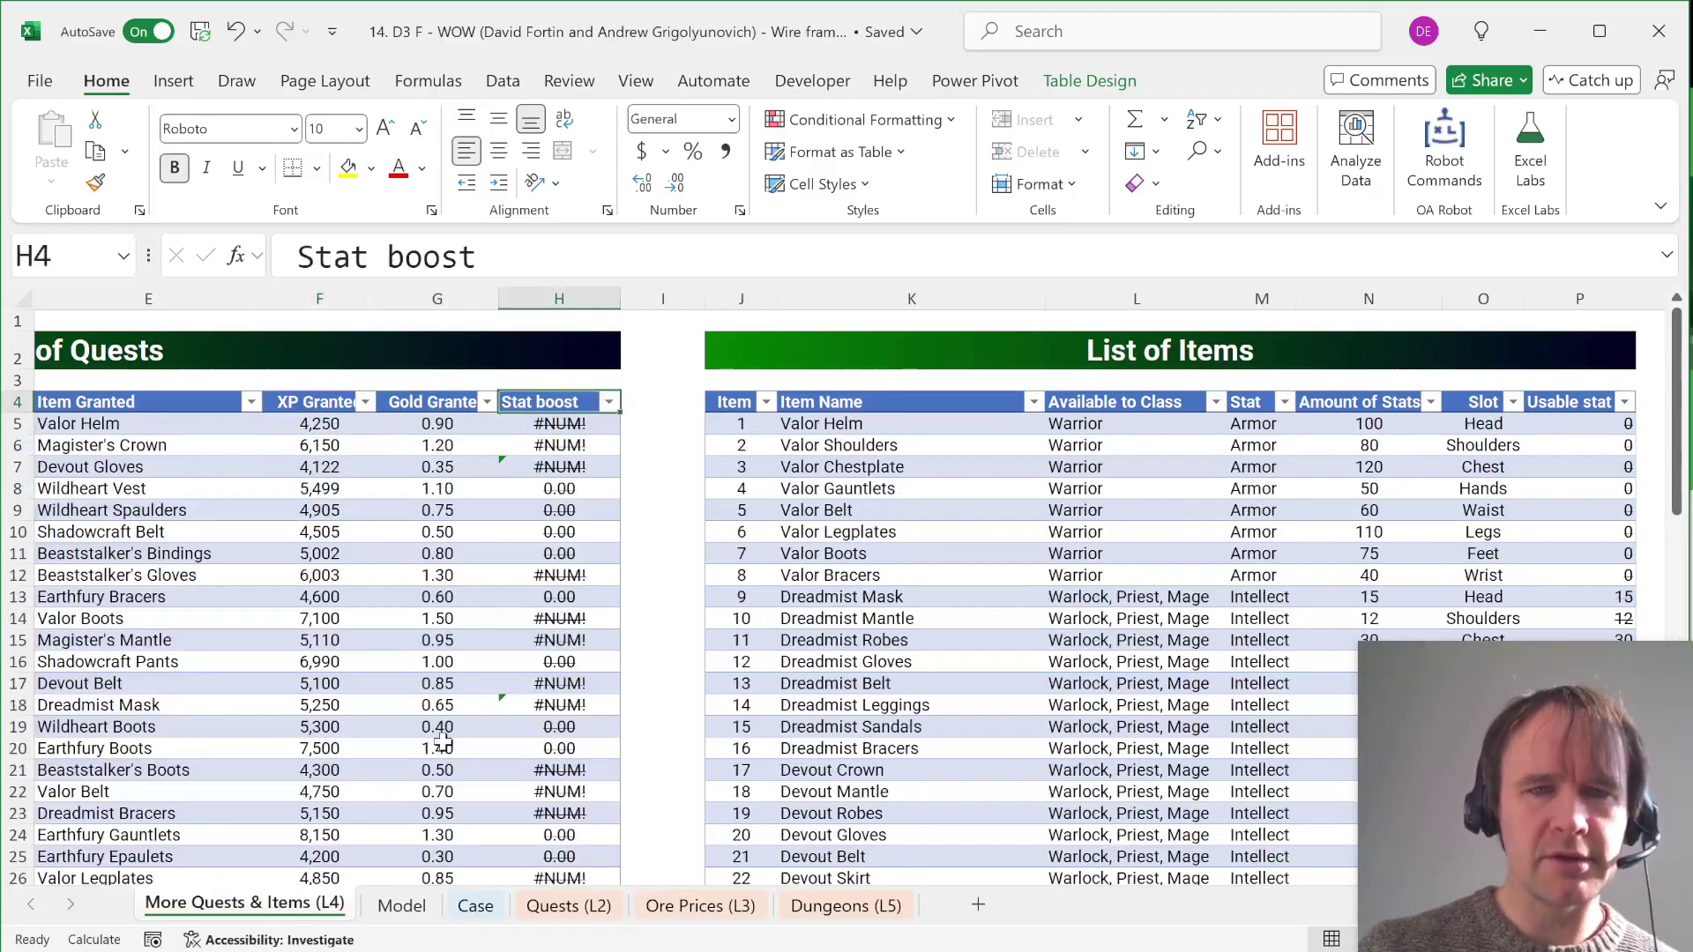
Step: Start a FILTER formula on the L4Q table in the Model sheet, in the first cell below XP Granted under Quests in order
key(Down)
key(ctrl+Page_Down)
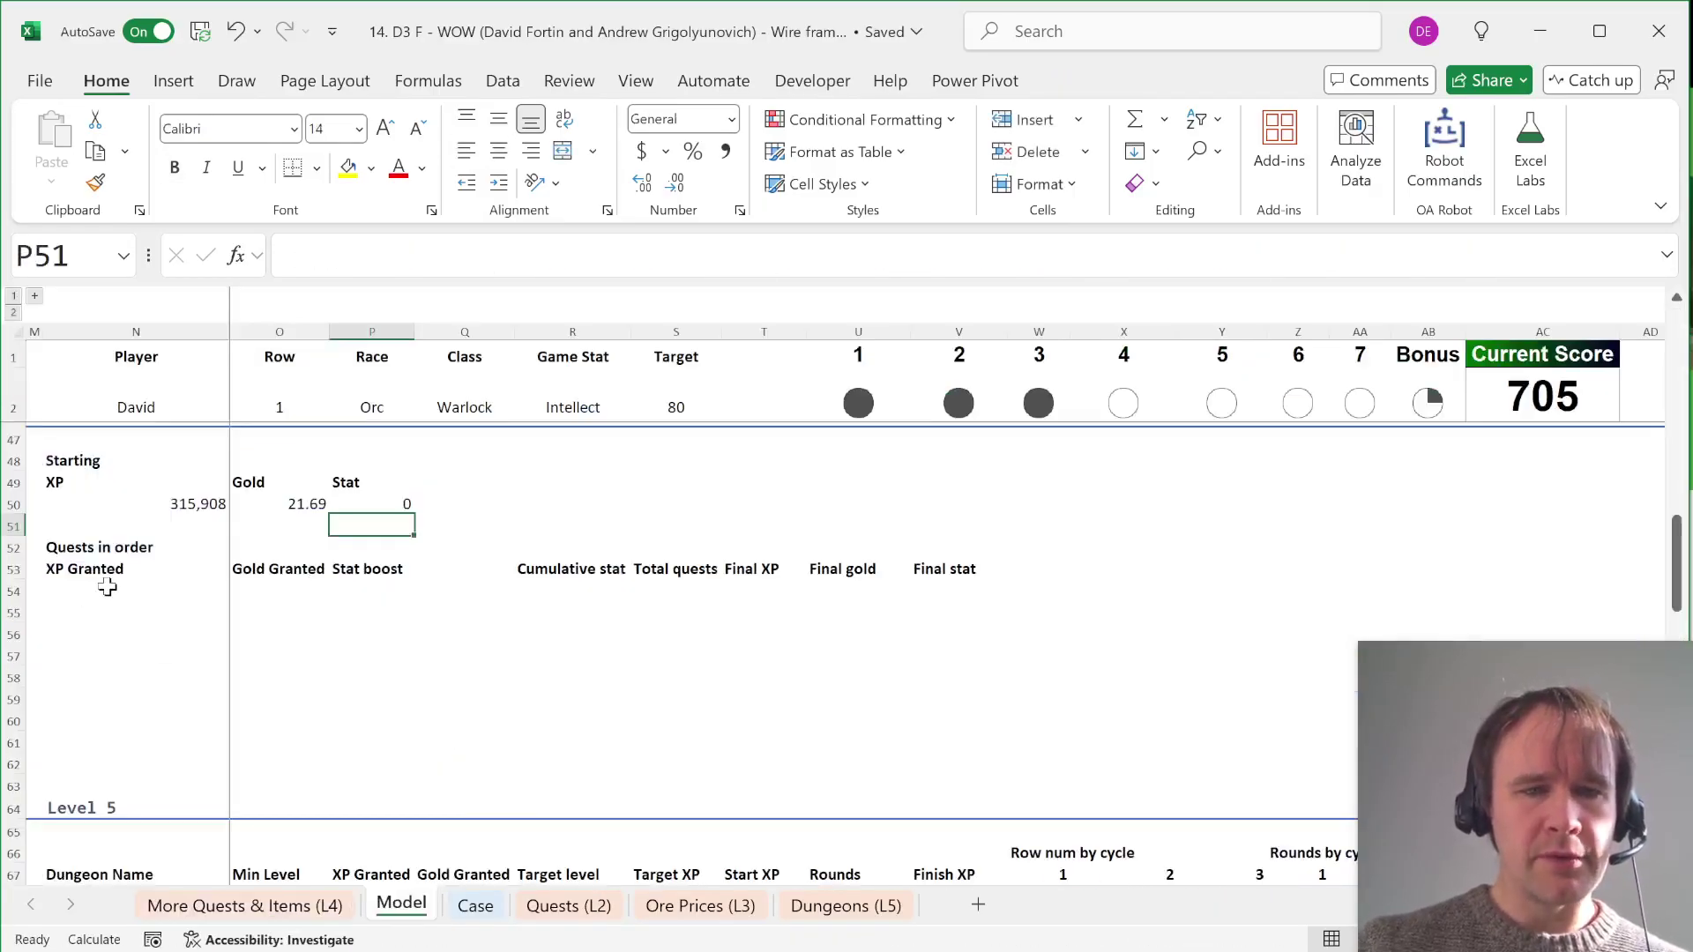
click(107, 588)
text(=fil)
key(Tab)
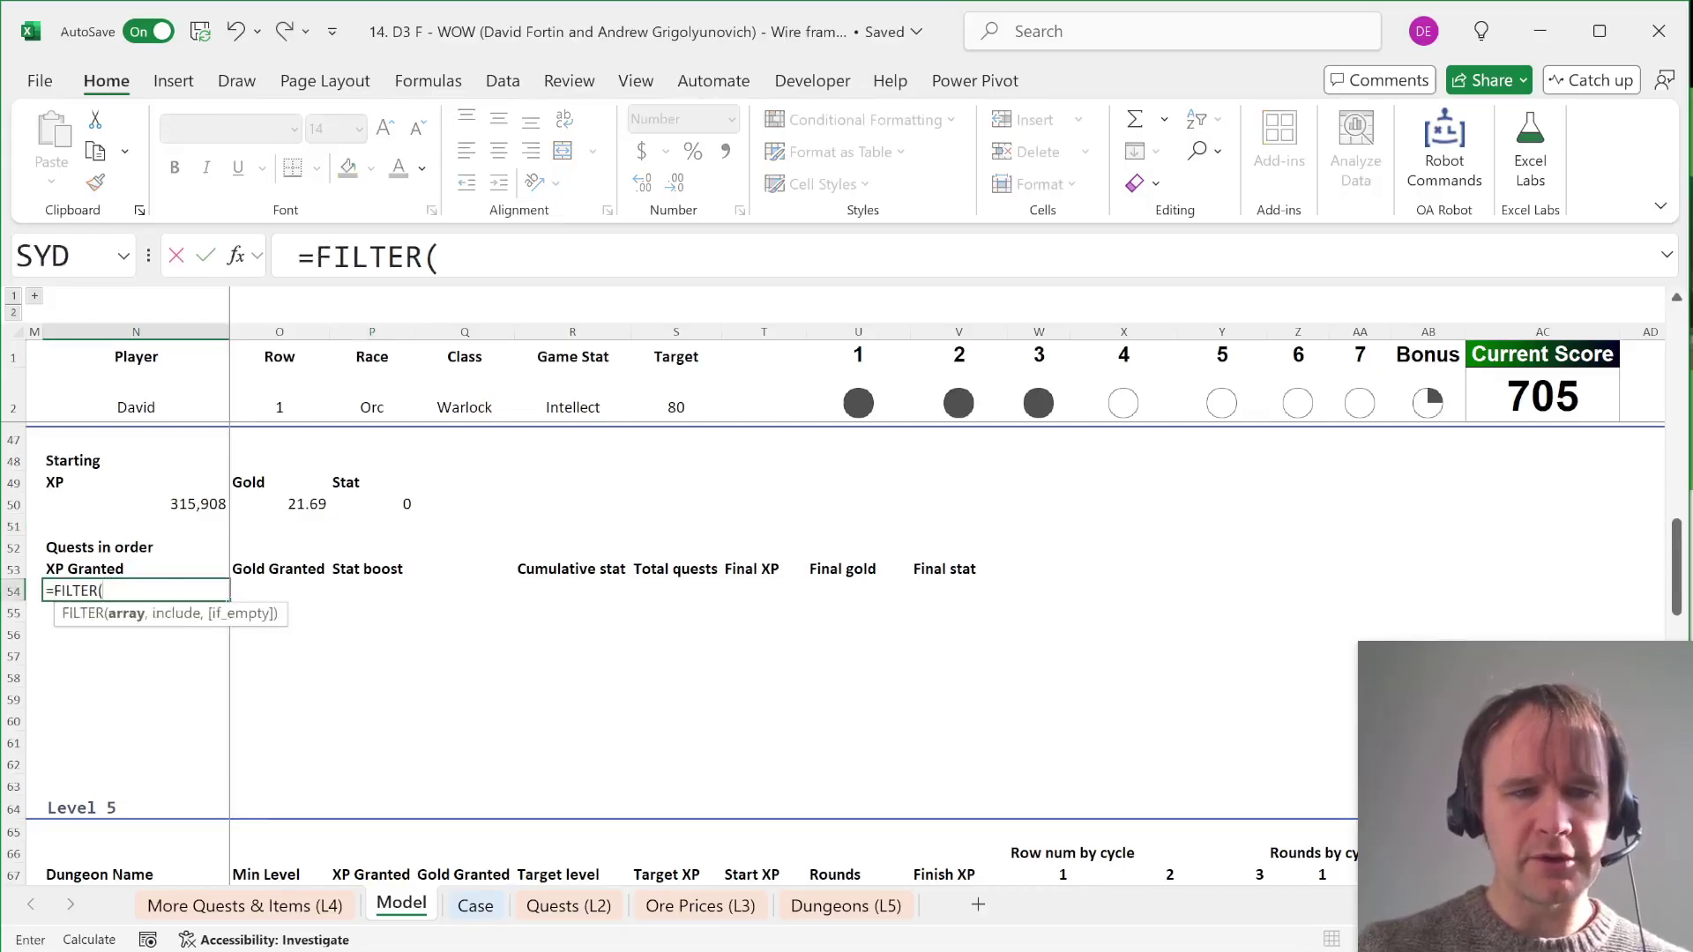
text(L4Q)
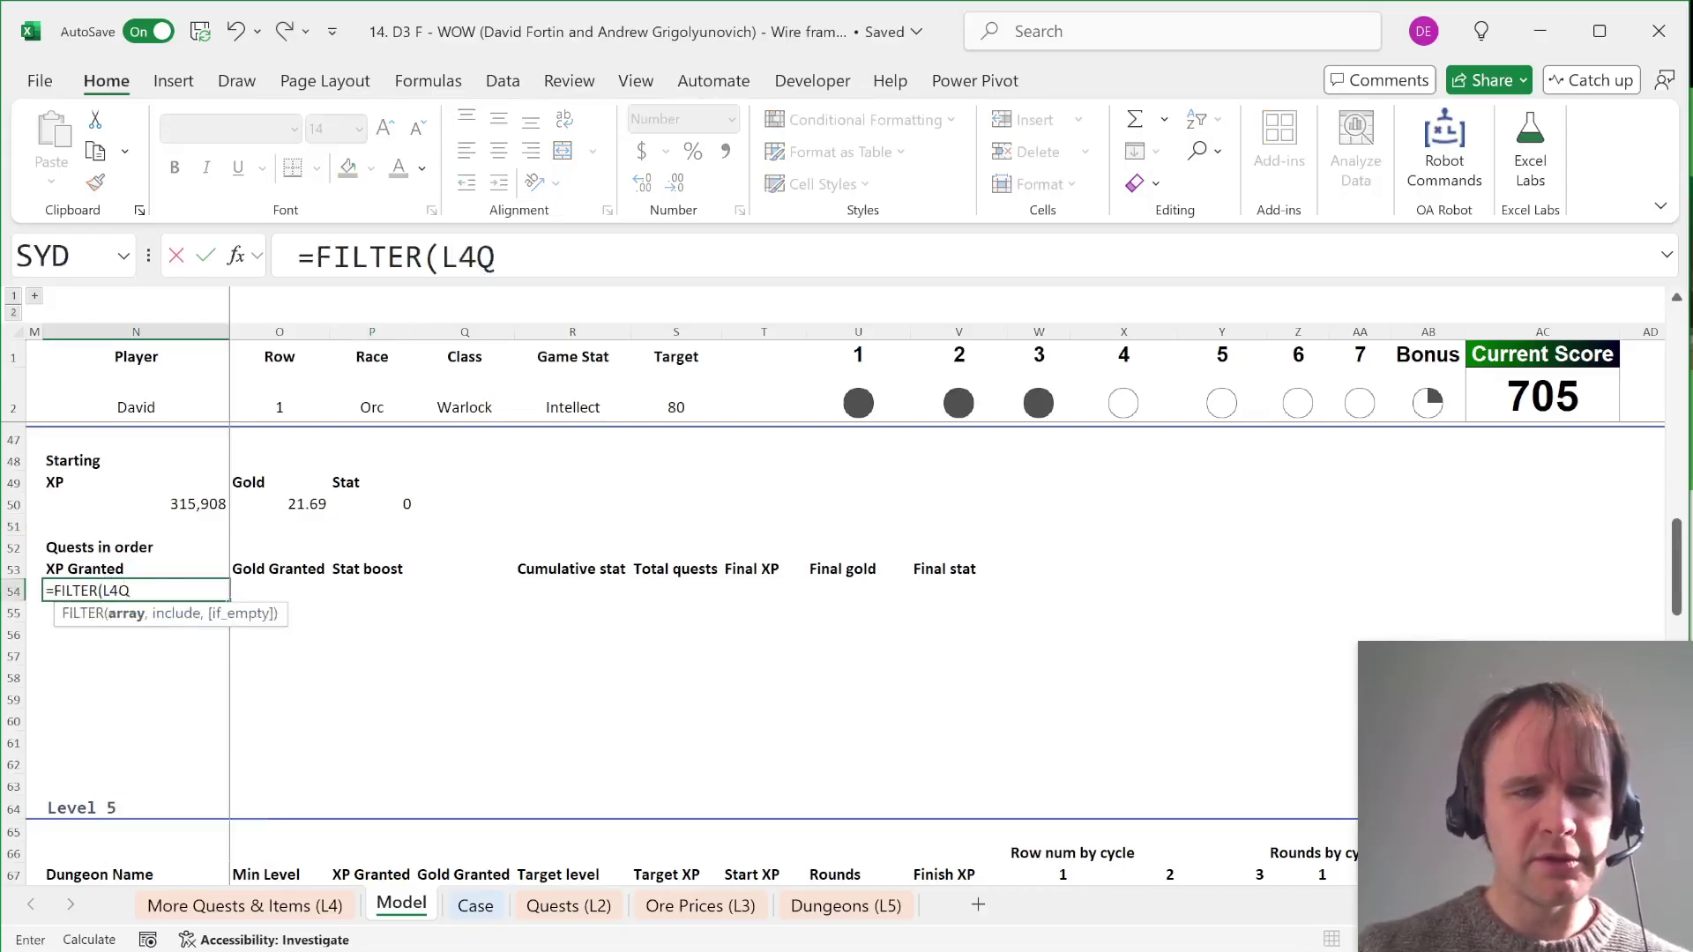
text(,)
key(BackSpace)
key(BackSpace)
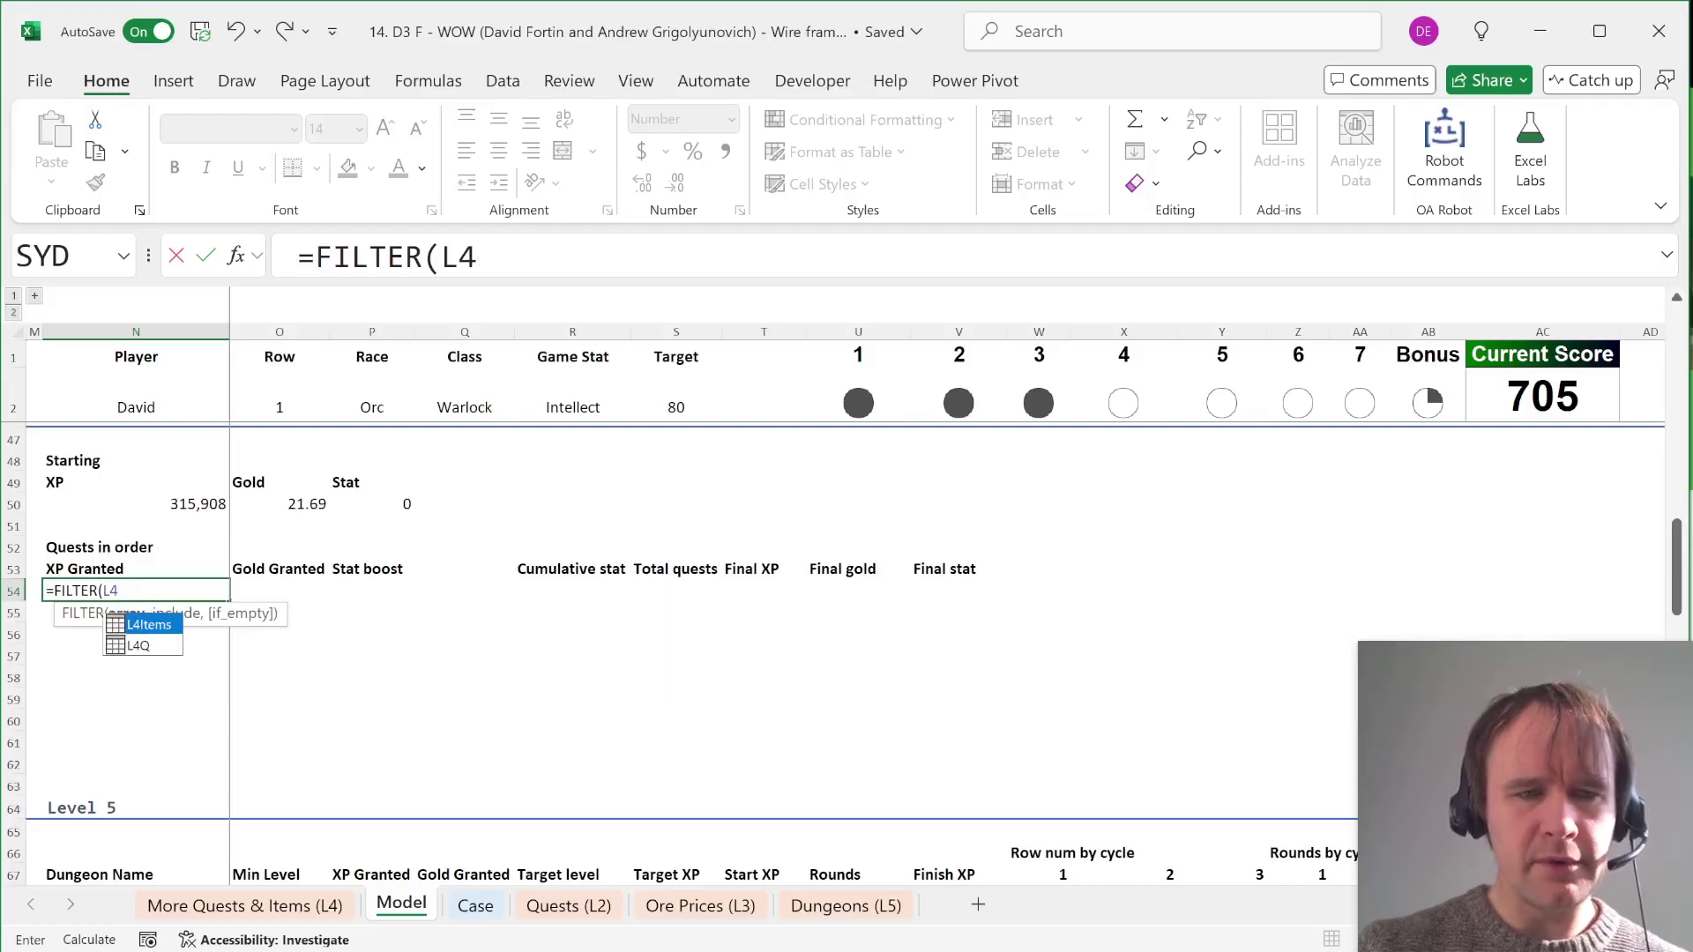
text(q[)
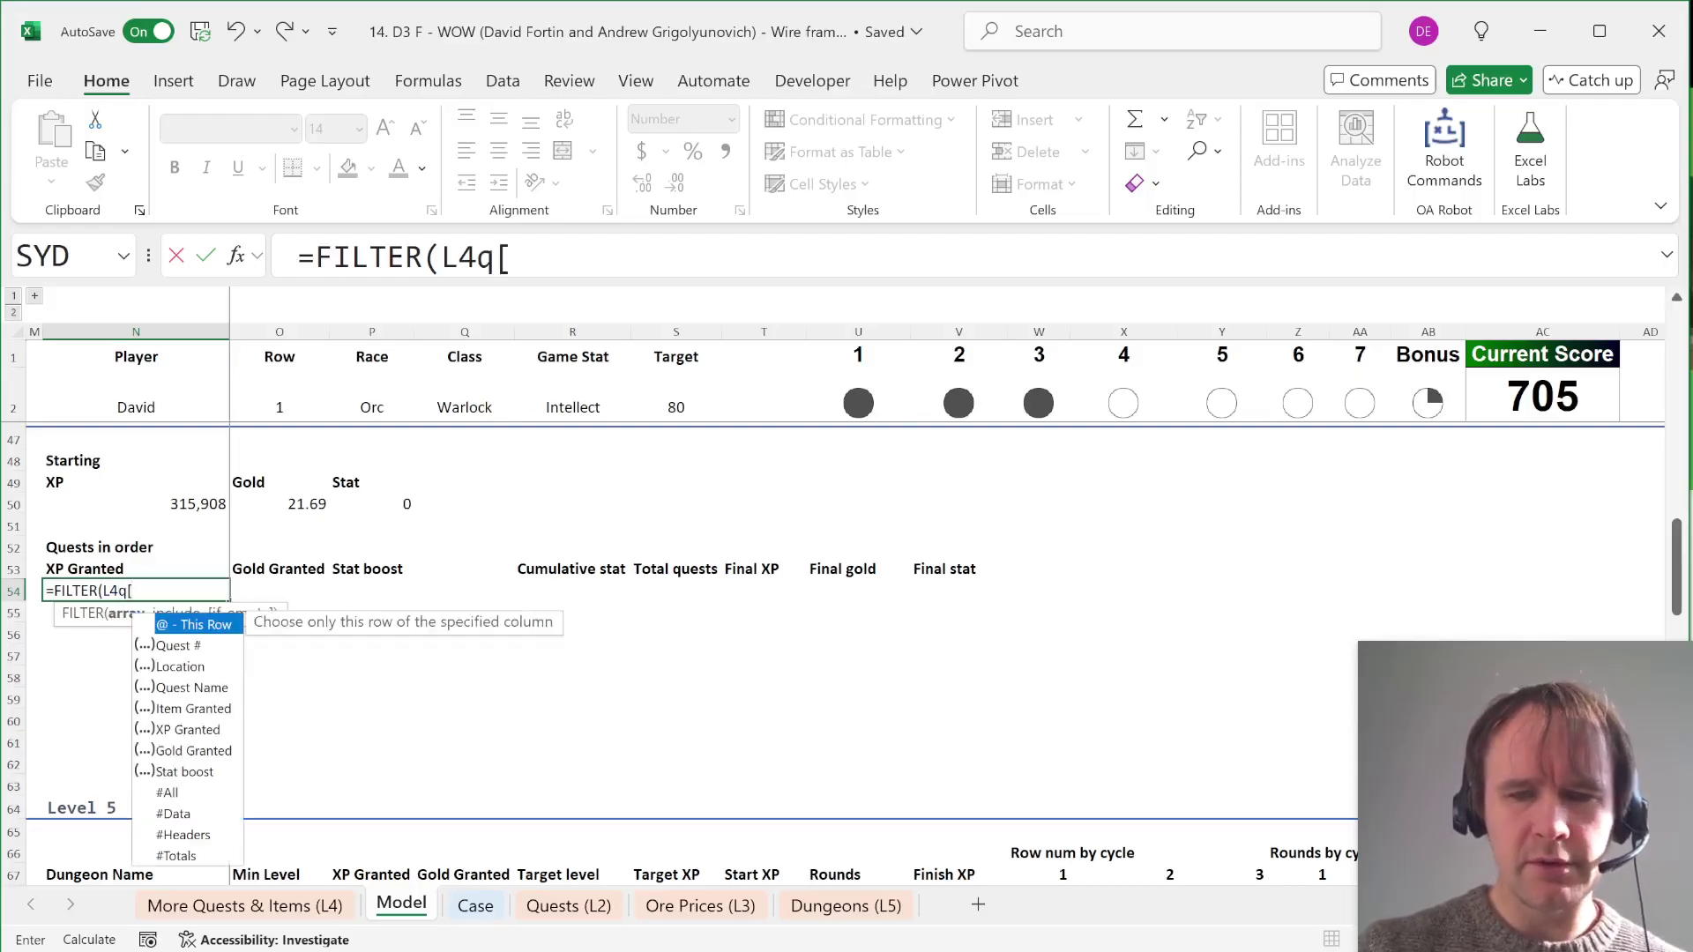
Step: Set the FILTER array to the L4Q columns from XP Granted through Stat boost
text([)
key(Down)
key(Down)
key(Down)
key(Down)
key(Tab)
text(:[)
key(Down)
key(Down)
key(Down)
key(Down)
key(Down)
key(Down)
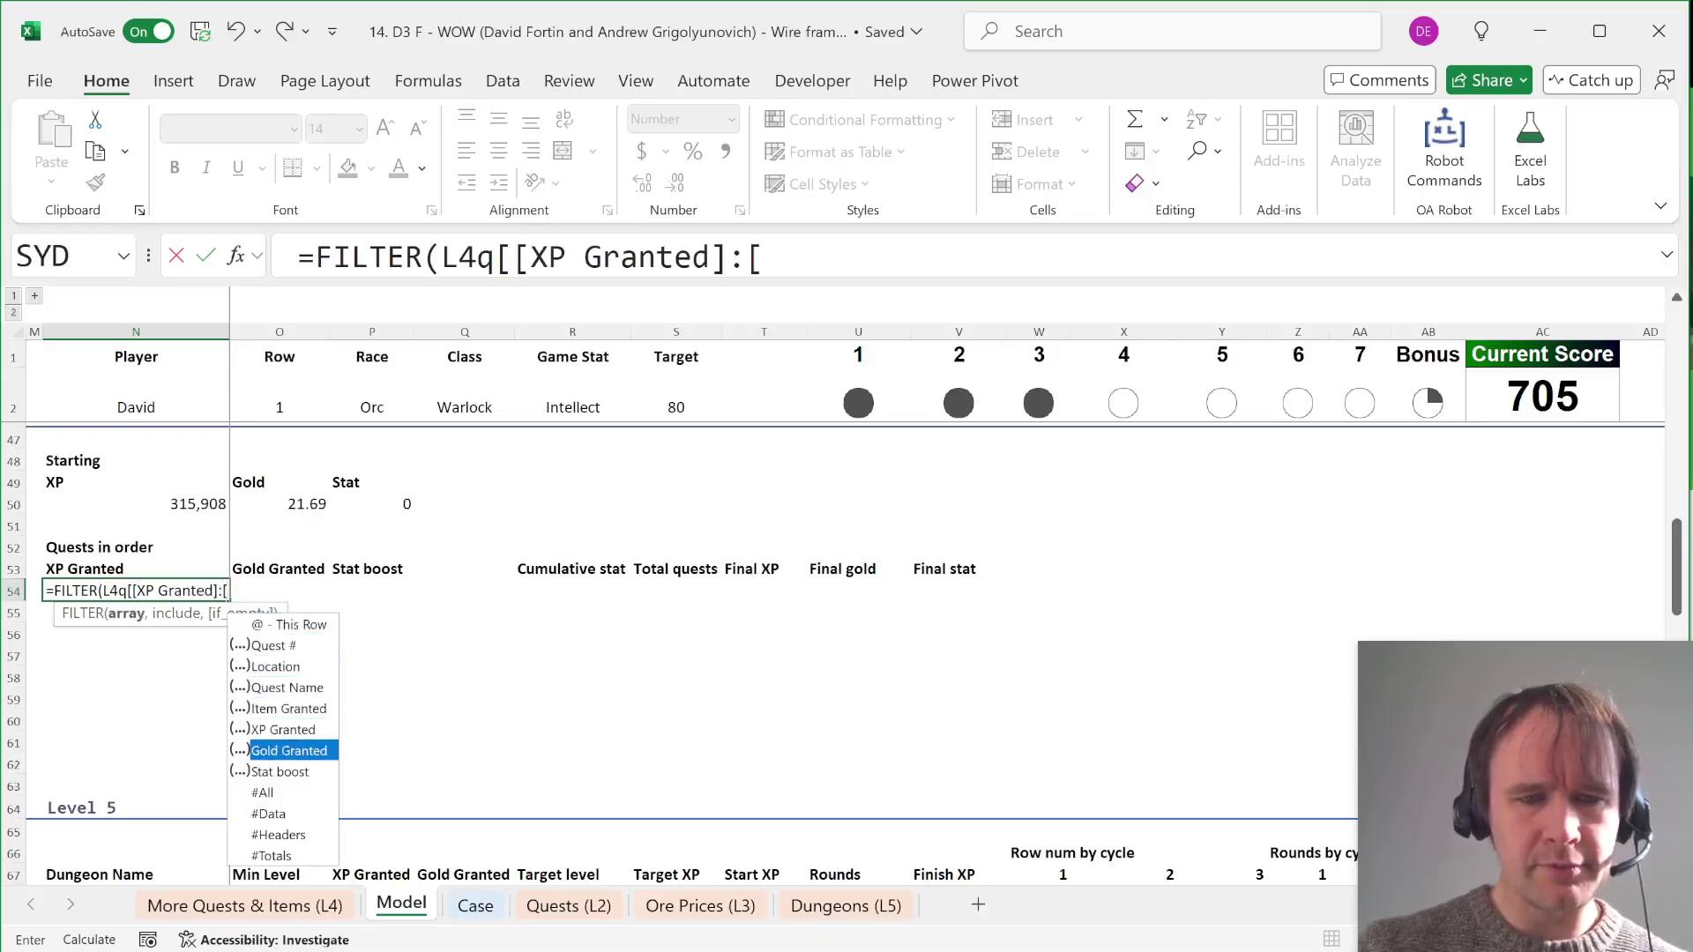
key(Tab)
Step: Complete the FILTER formula with the condition L4Q[Stat boost]>0 and enter it
text(,)
text(L4Q[)
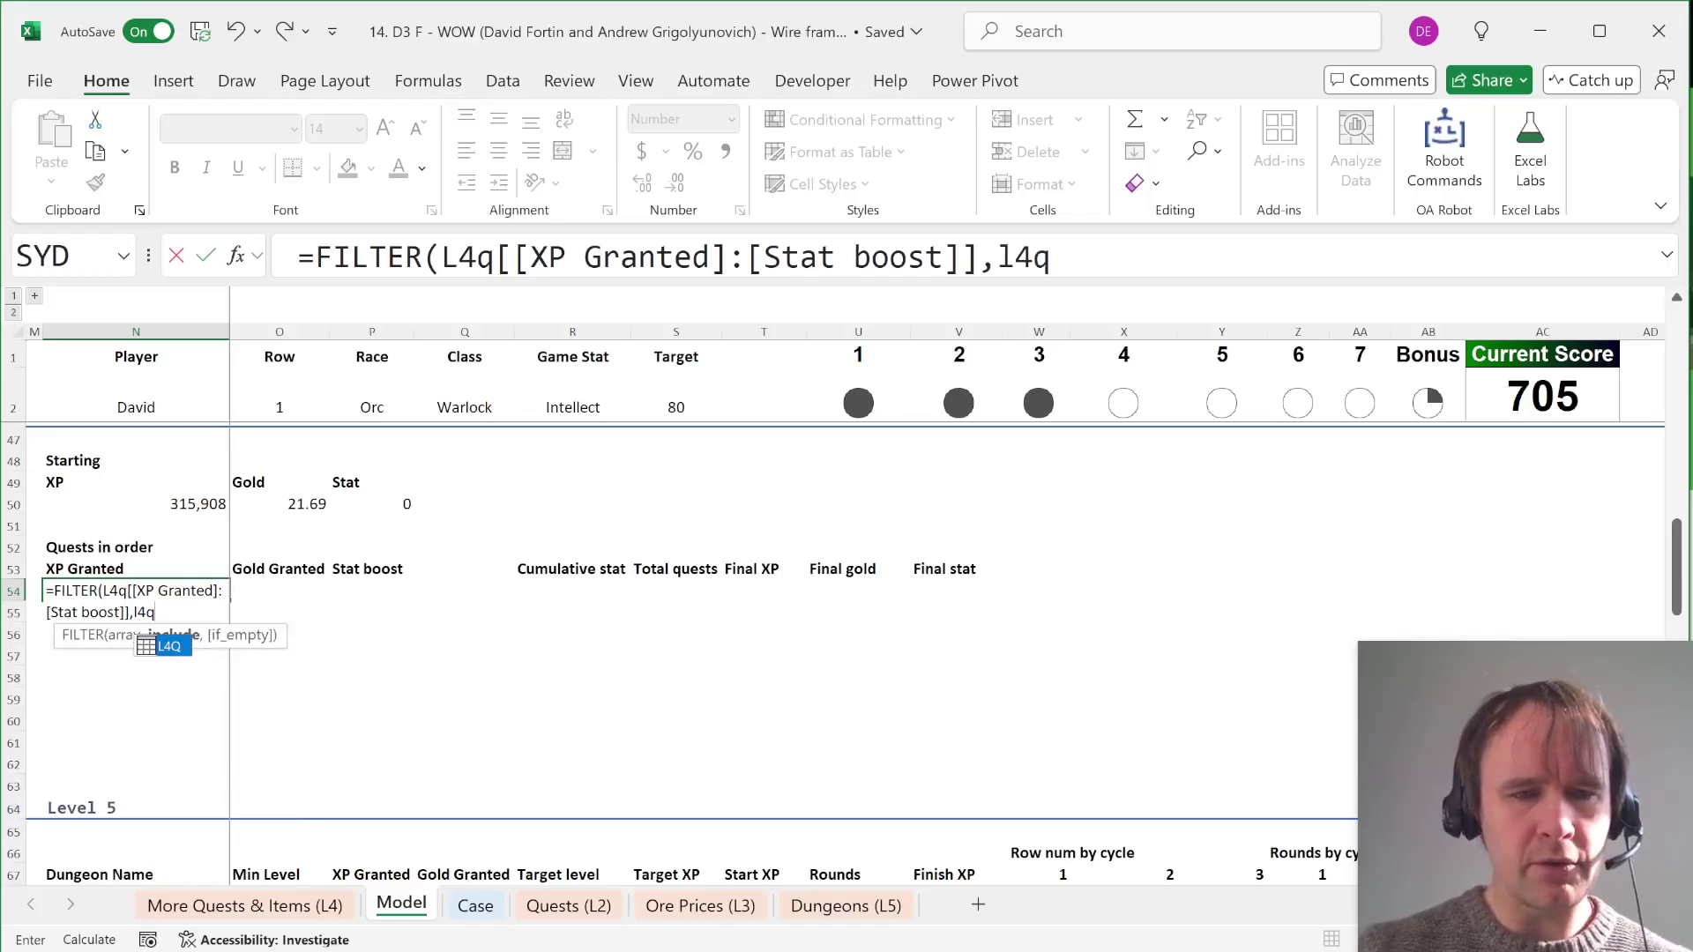
text(st)
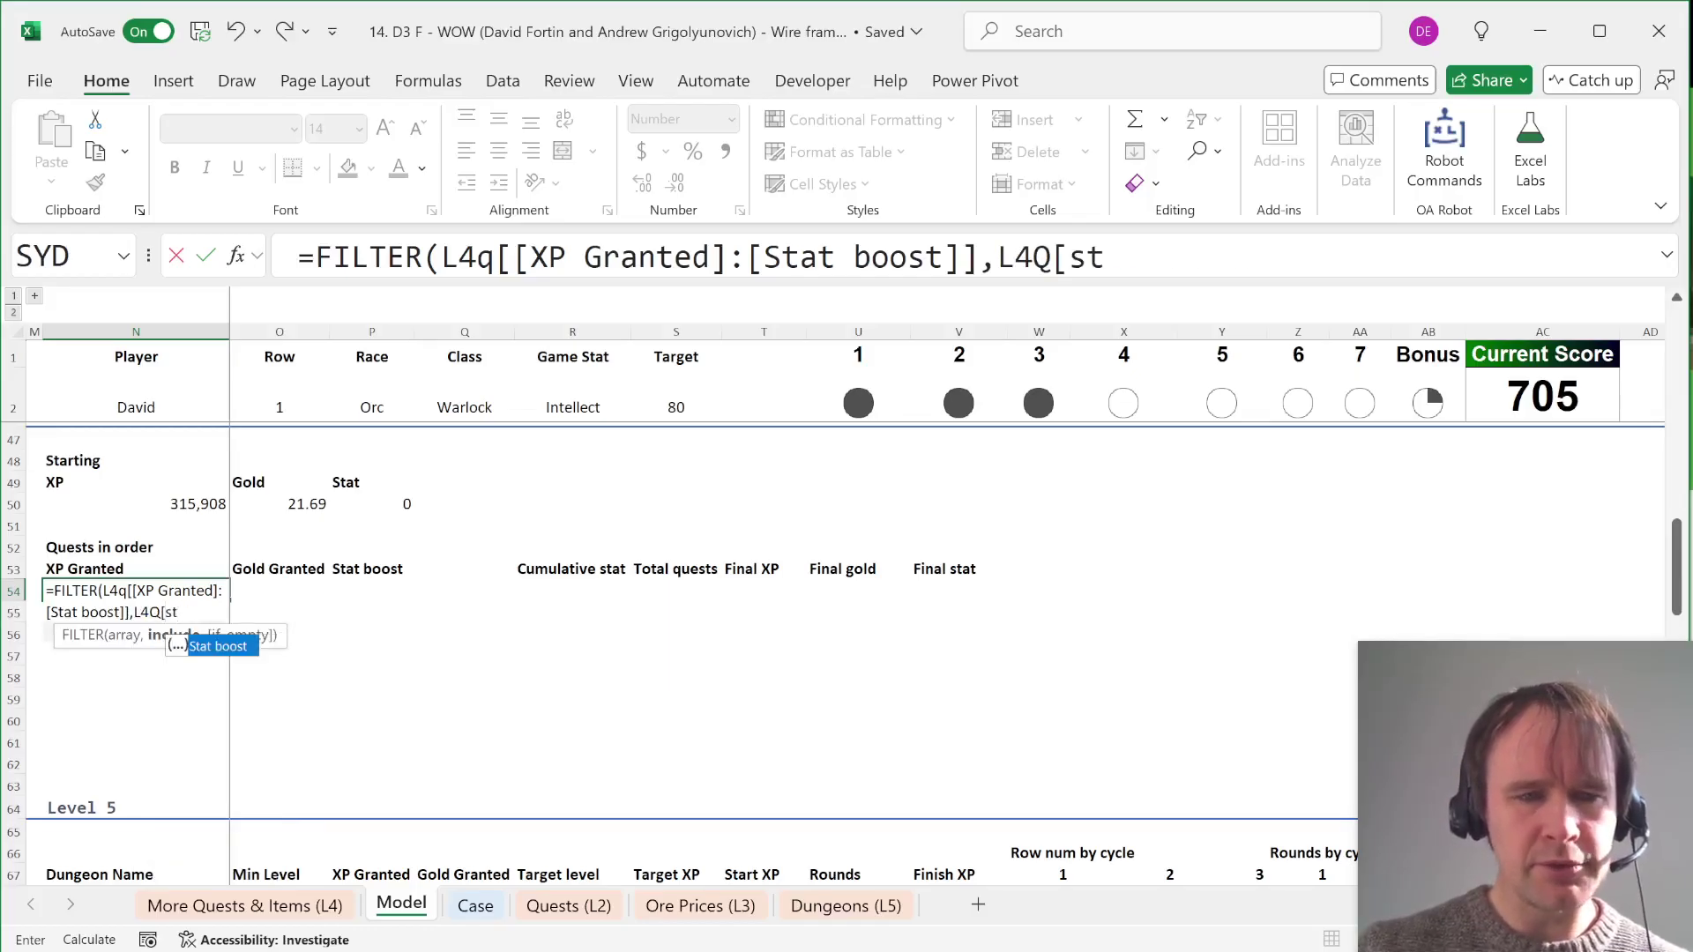
key(Tab)
text(]>0))
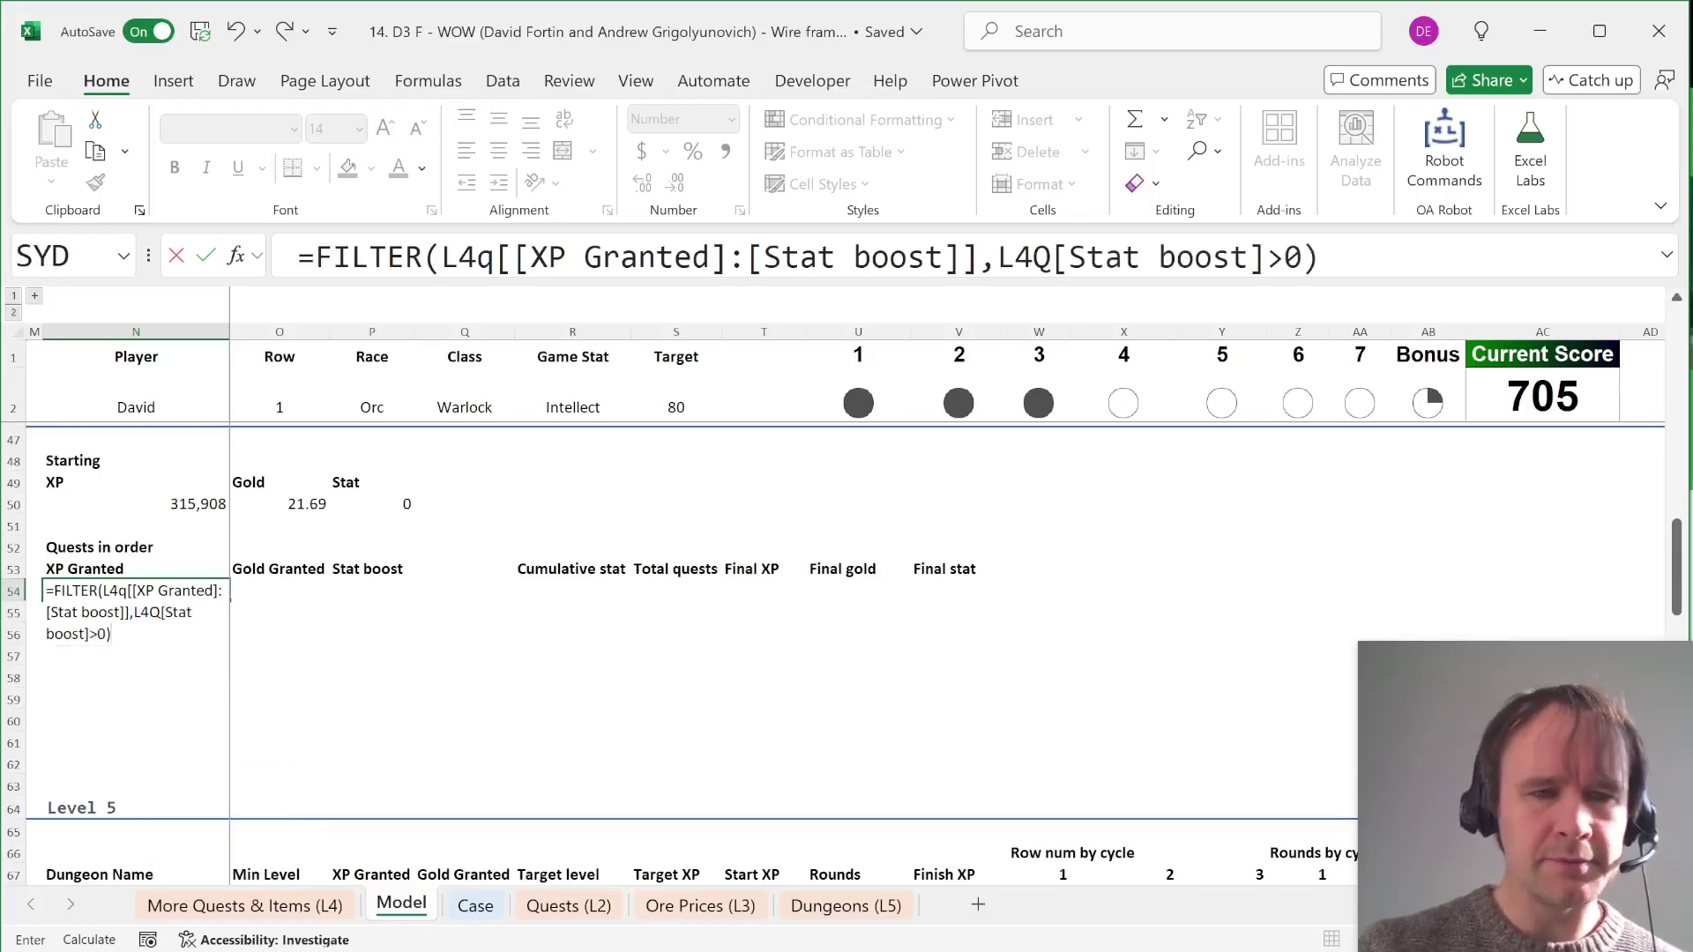
key(Return)
Step: Wrap the quest FILTER formula in SORT with sort index {3,1} and sort order -1
click(106, 585)
key(F2)
key(Home)
key(Right)
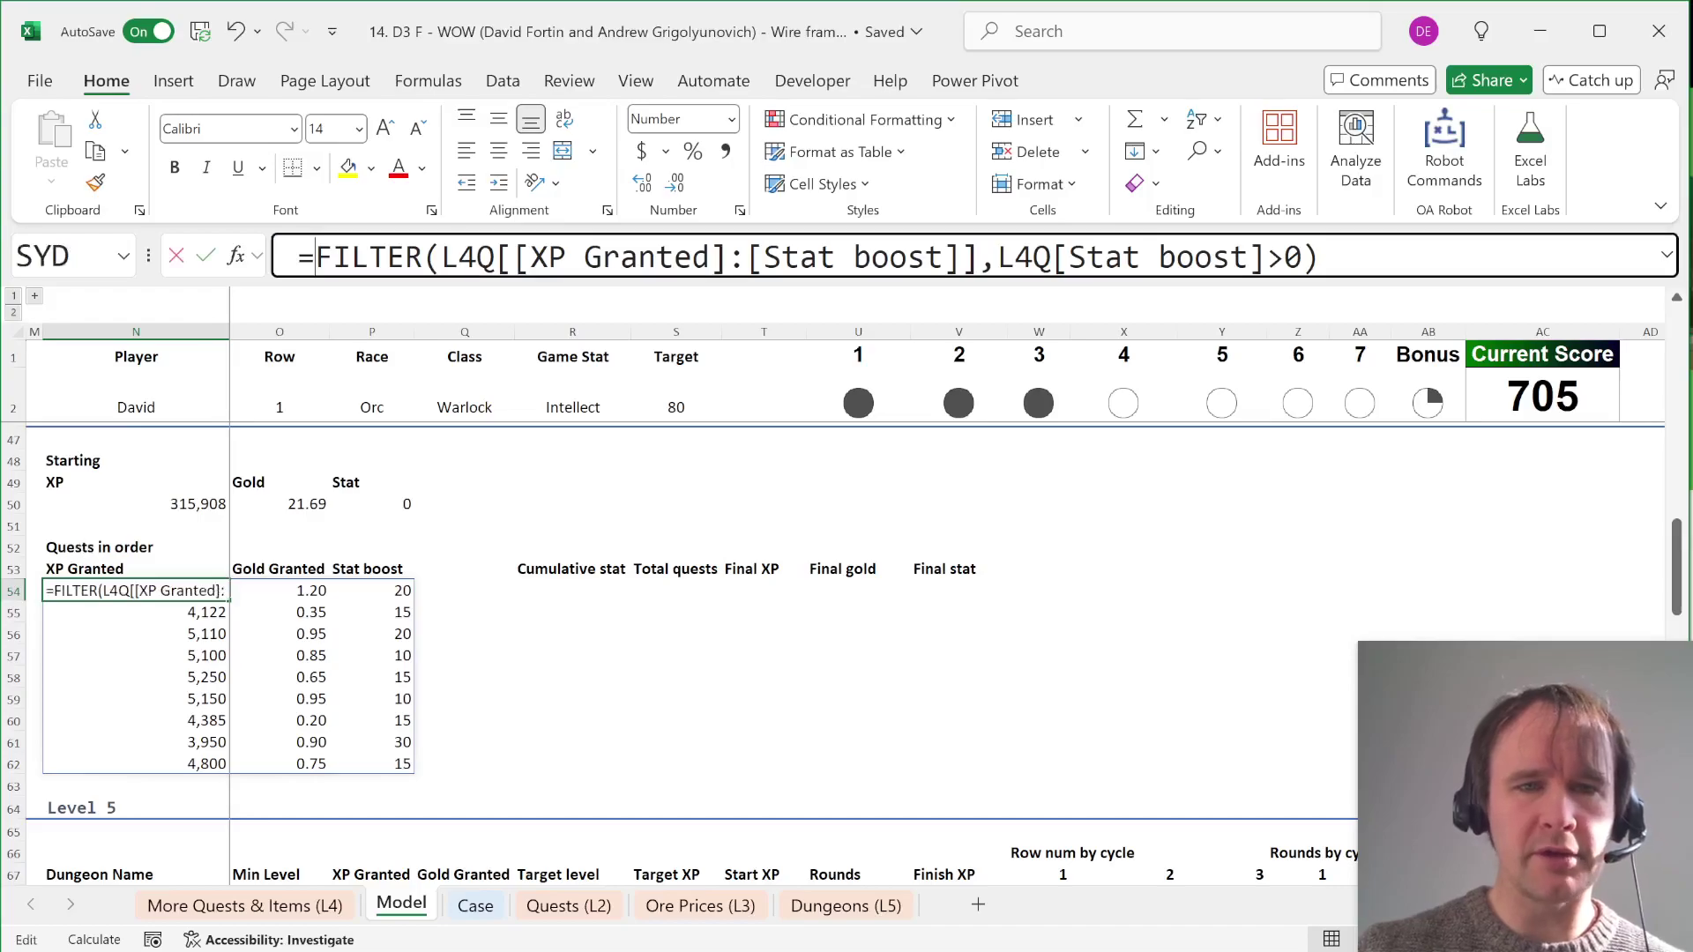
text(sort)
key(Tab)
key(End)
text(,)
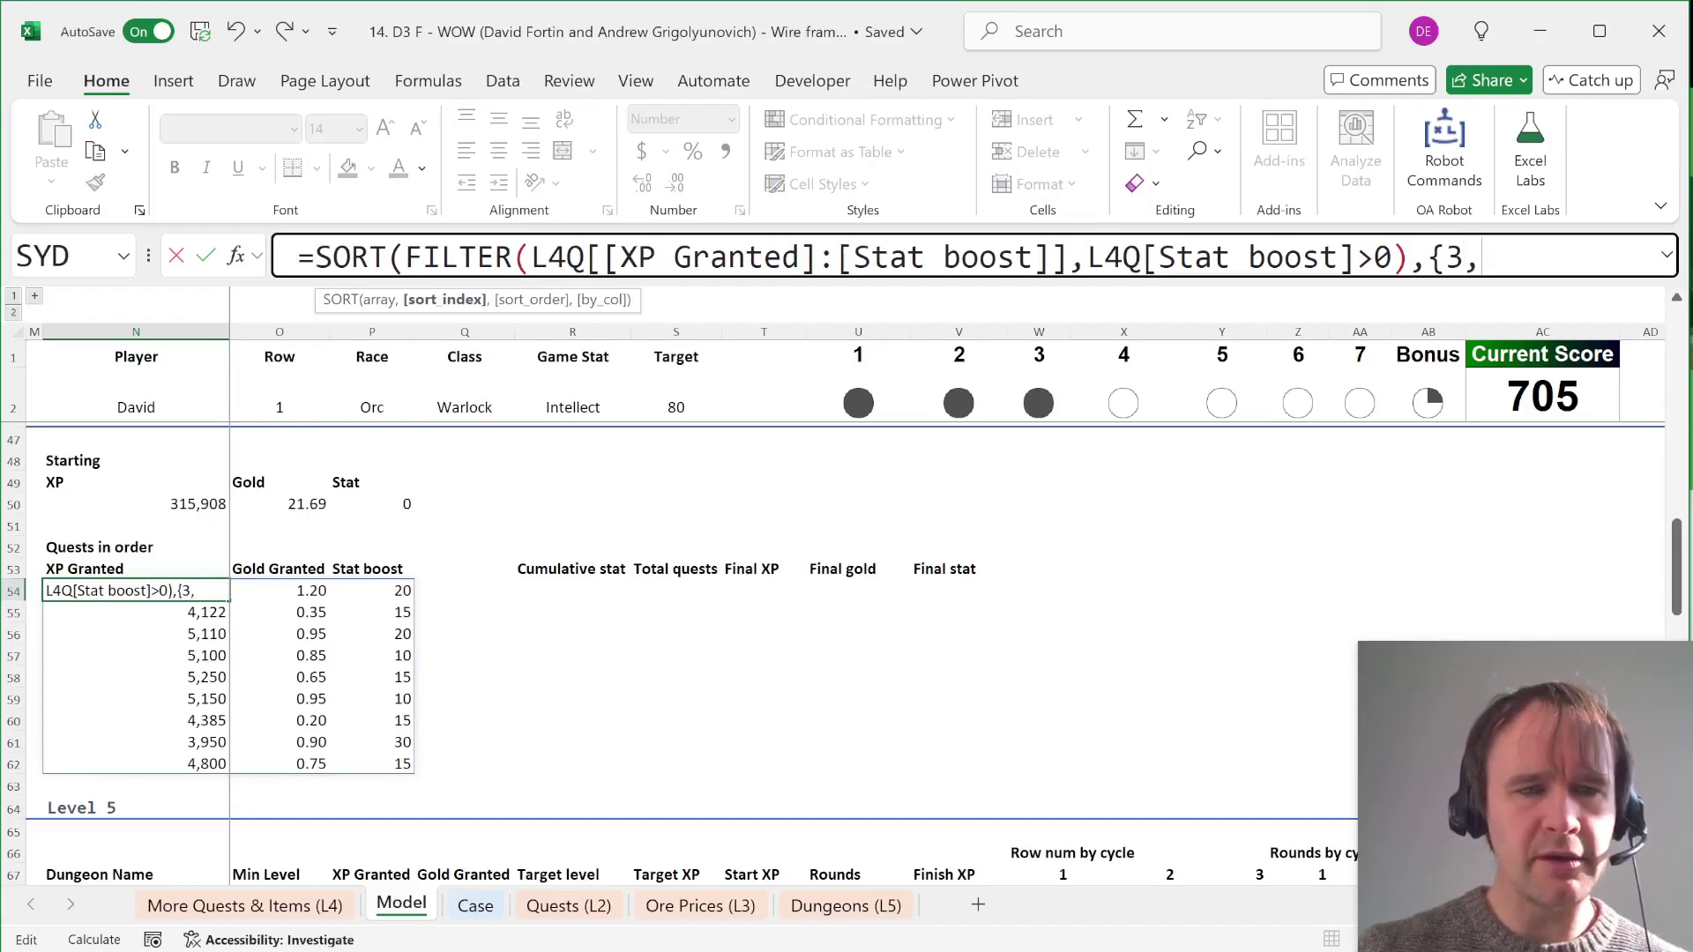
text({3,1})
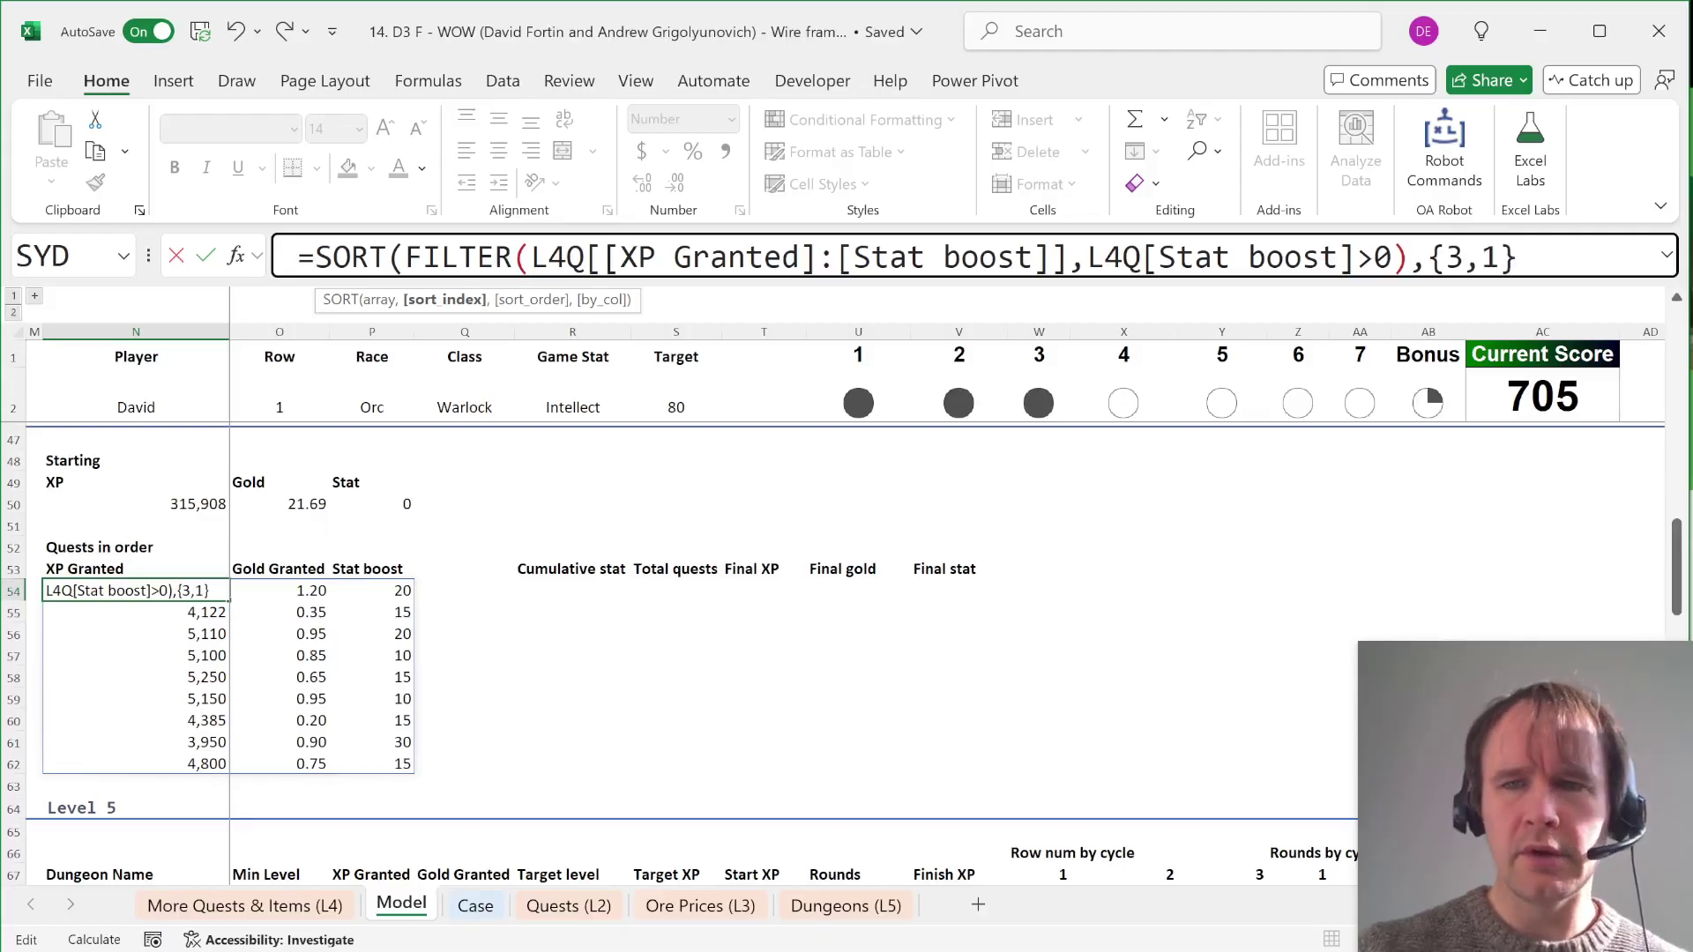
text(,)
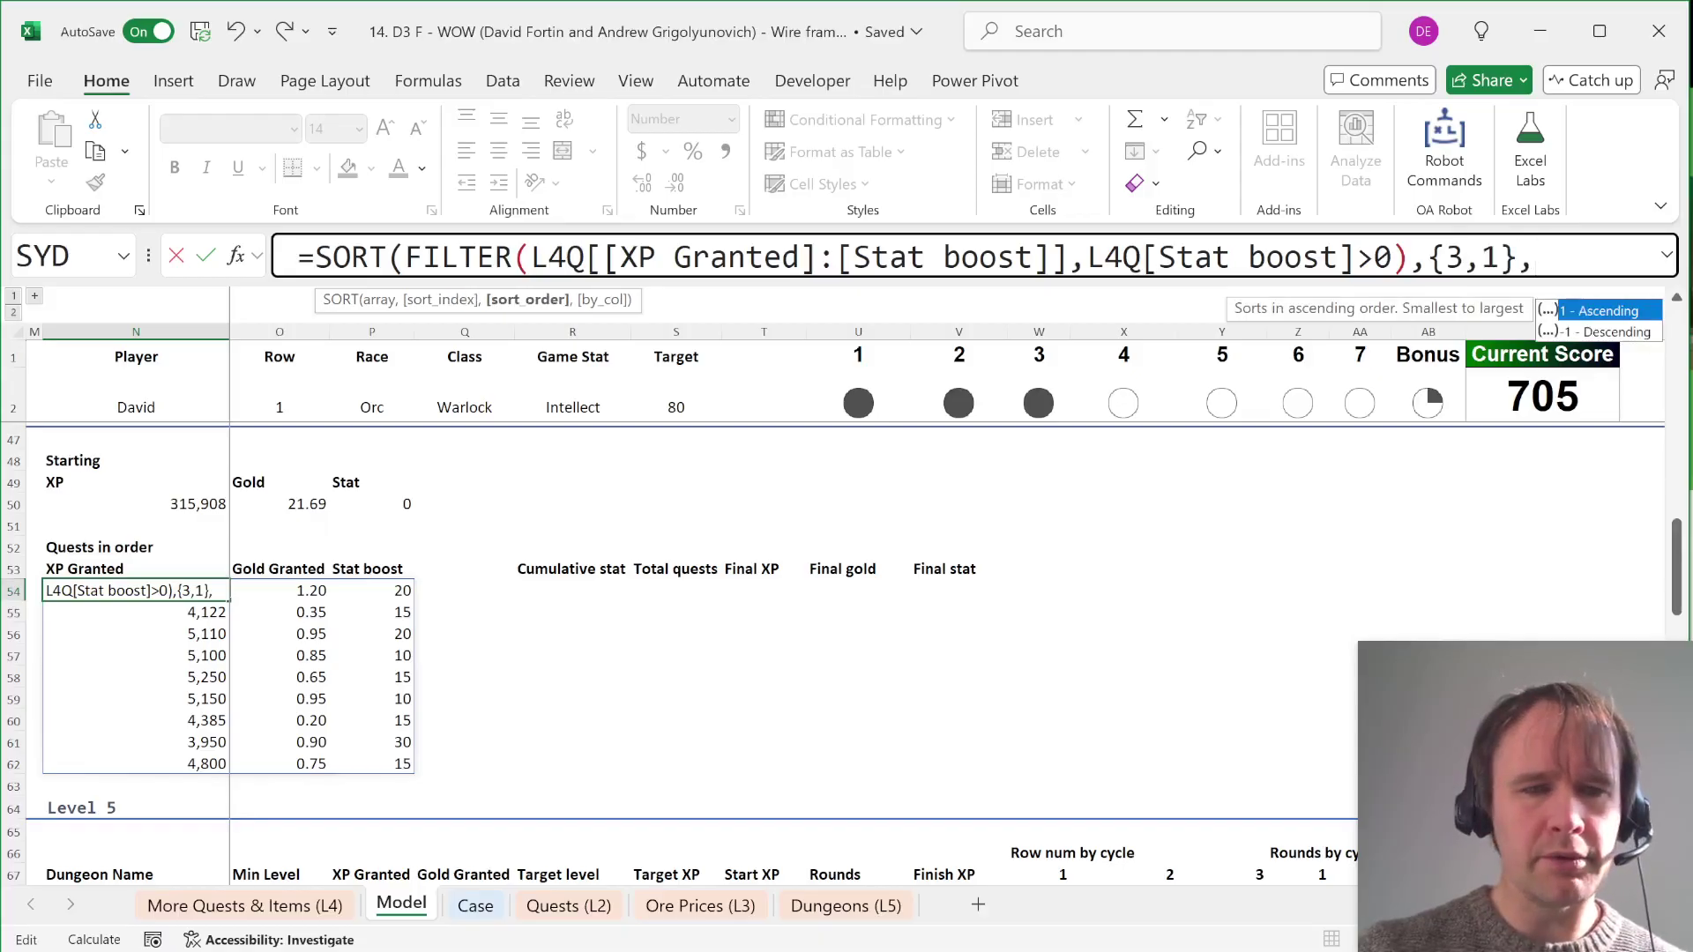
text(-1)
key(Return)
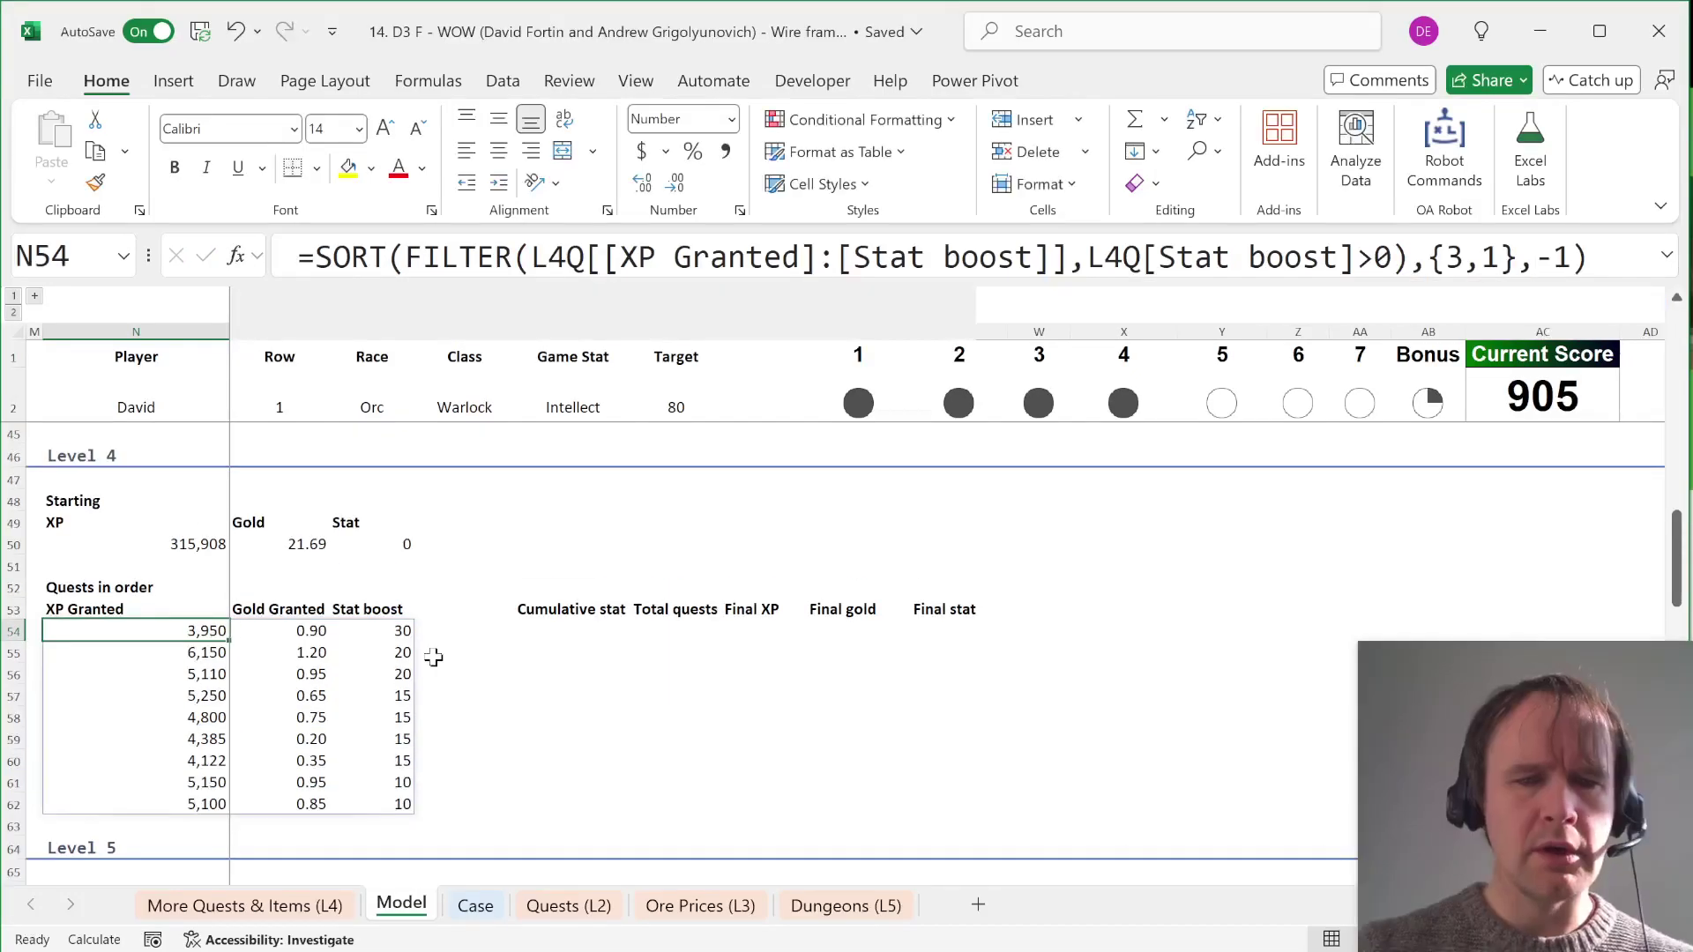
Step: Fill Cumulative stat with a SCAN starting at 0 over CHOOSECOLS(N54#,3), using SUM as the function
click(564, 633)
key(Left)
key(Left)
key(ctrl+shift+Down)
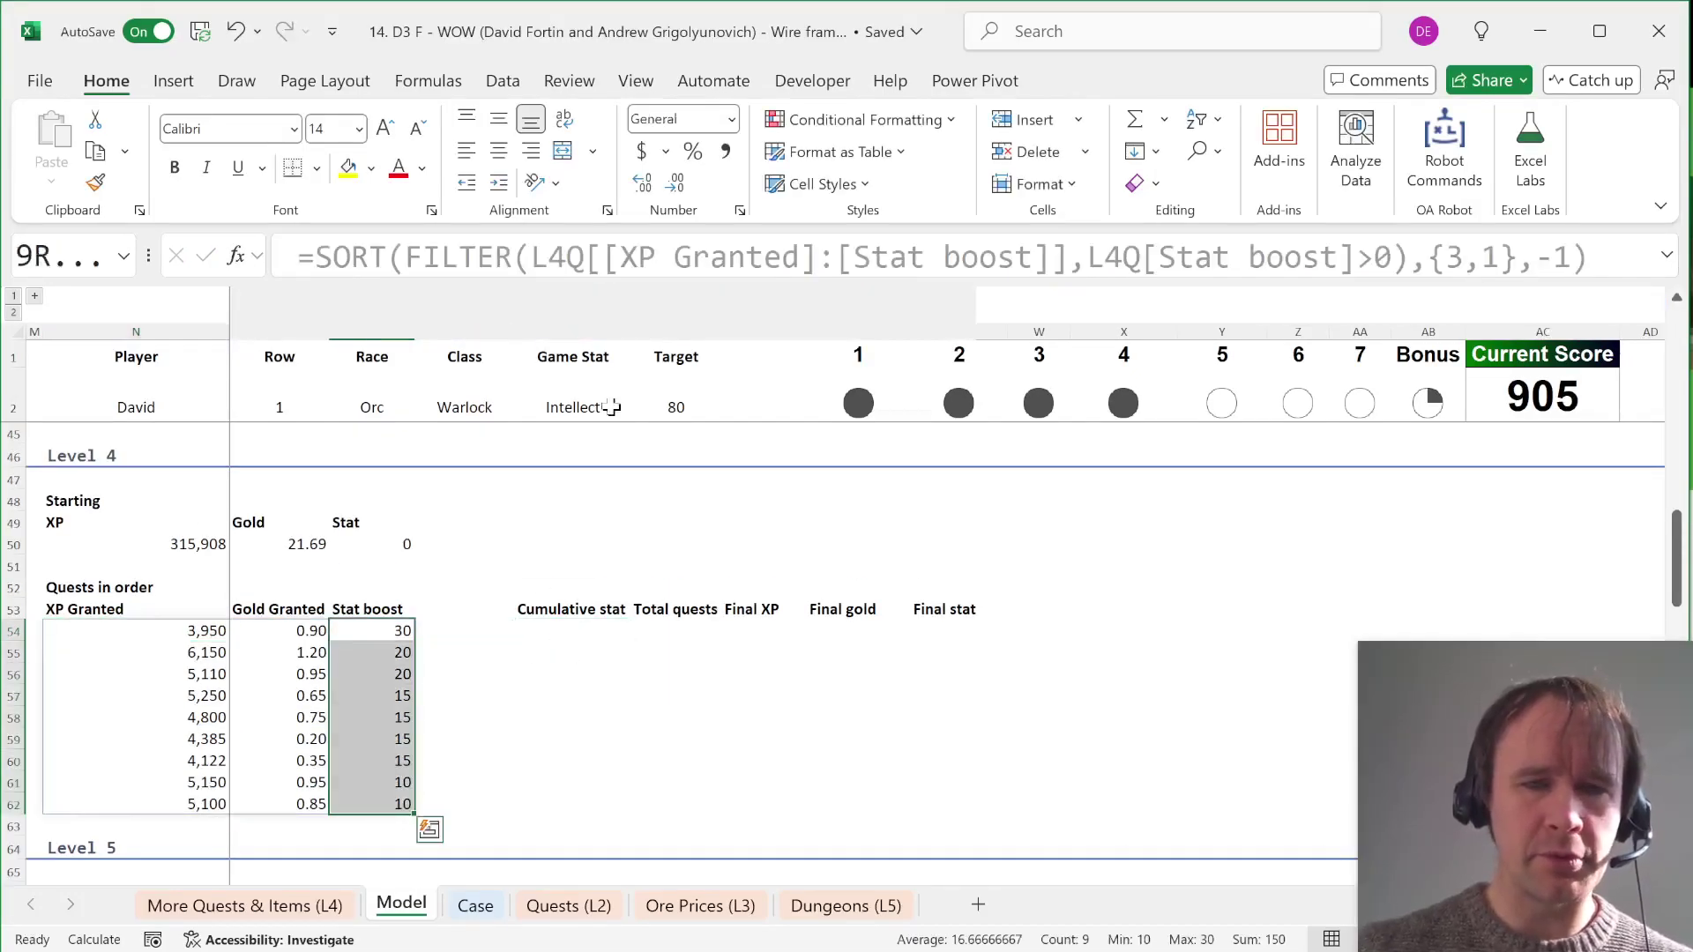
click(541, 628)
text(=sca)
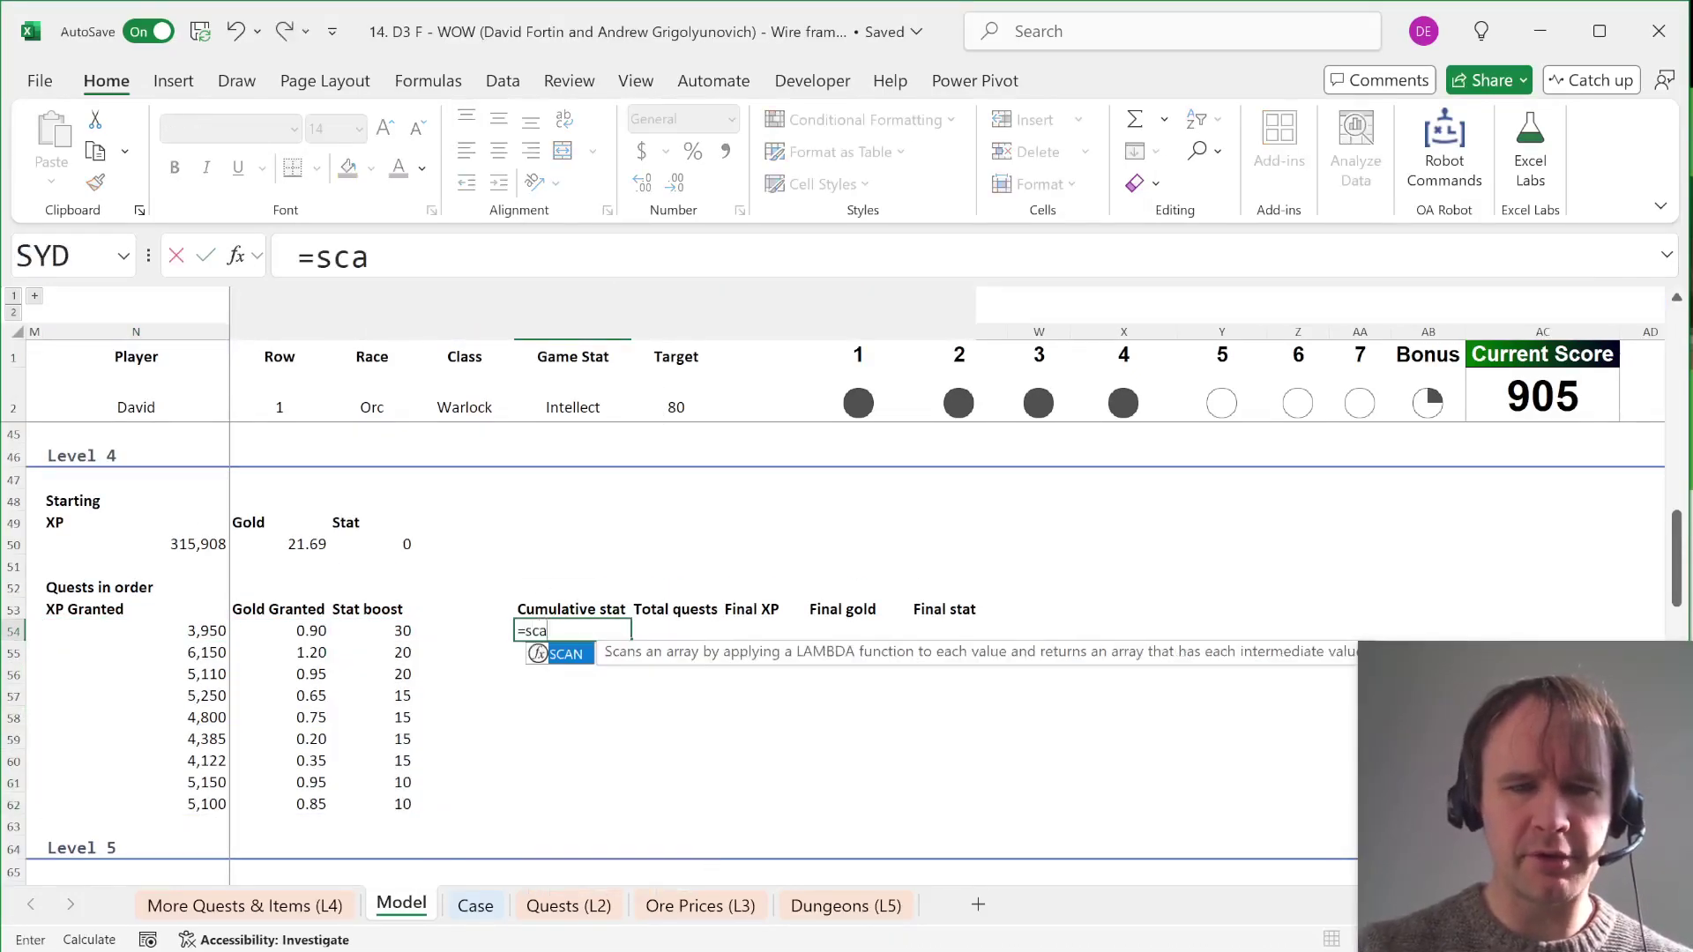
key(Tab)
text(0,choo)
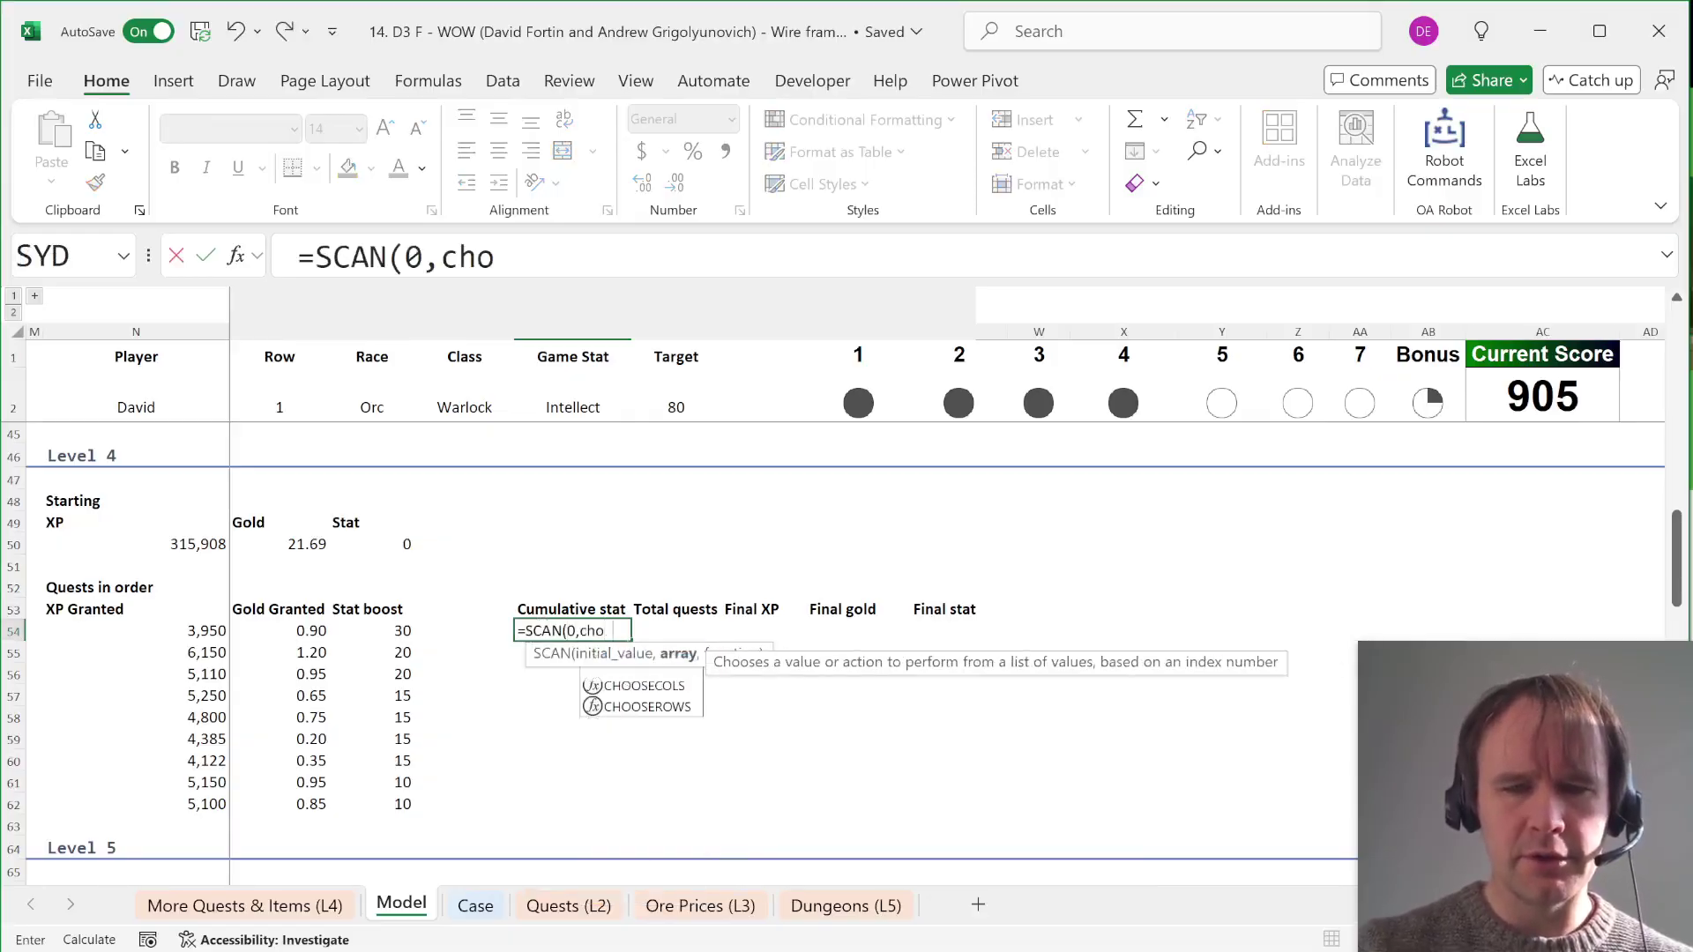
key(Tab)
key(Left)
key(Left)
key(Left)
key(Left)
key(ctrl+shift+Down)
key(ctrl+shift+Right)
text(,3),sum))
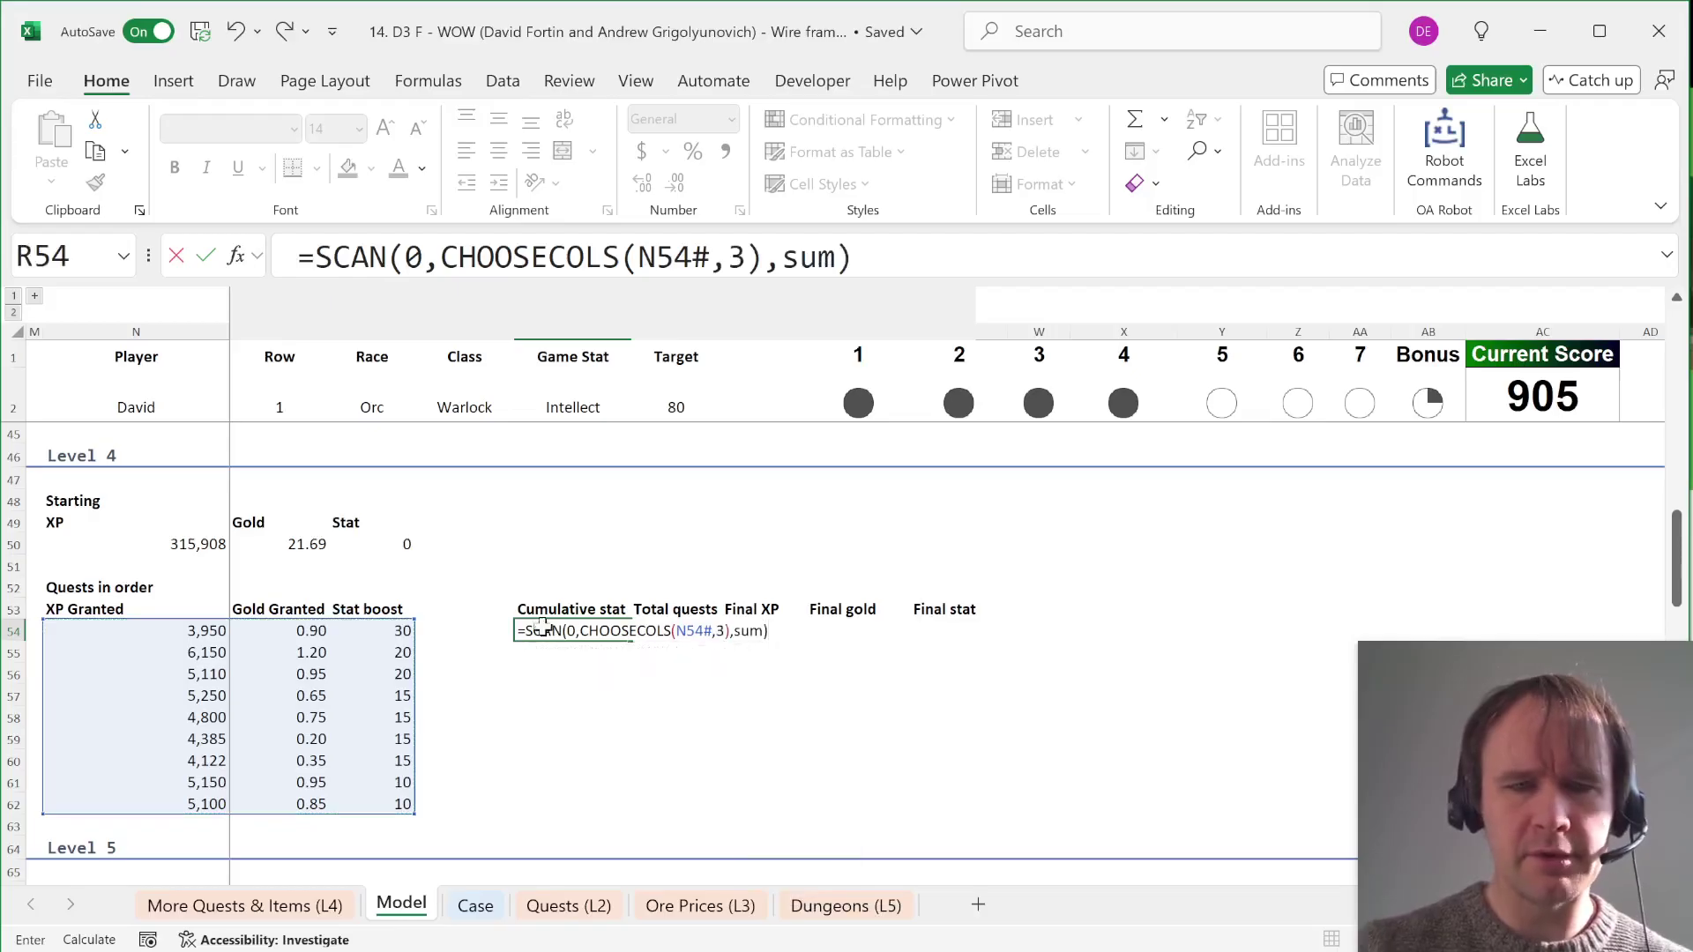
key(Return)
Step: Calculate Total quests with XMATCH of the Target in S2 against R54#, using match mode 1
key(Up)
key(Right)
text(=xm)
key(Tab)
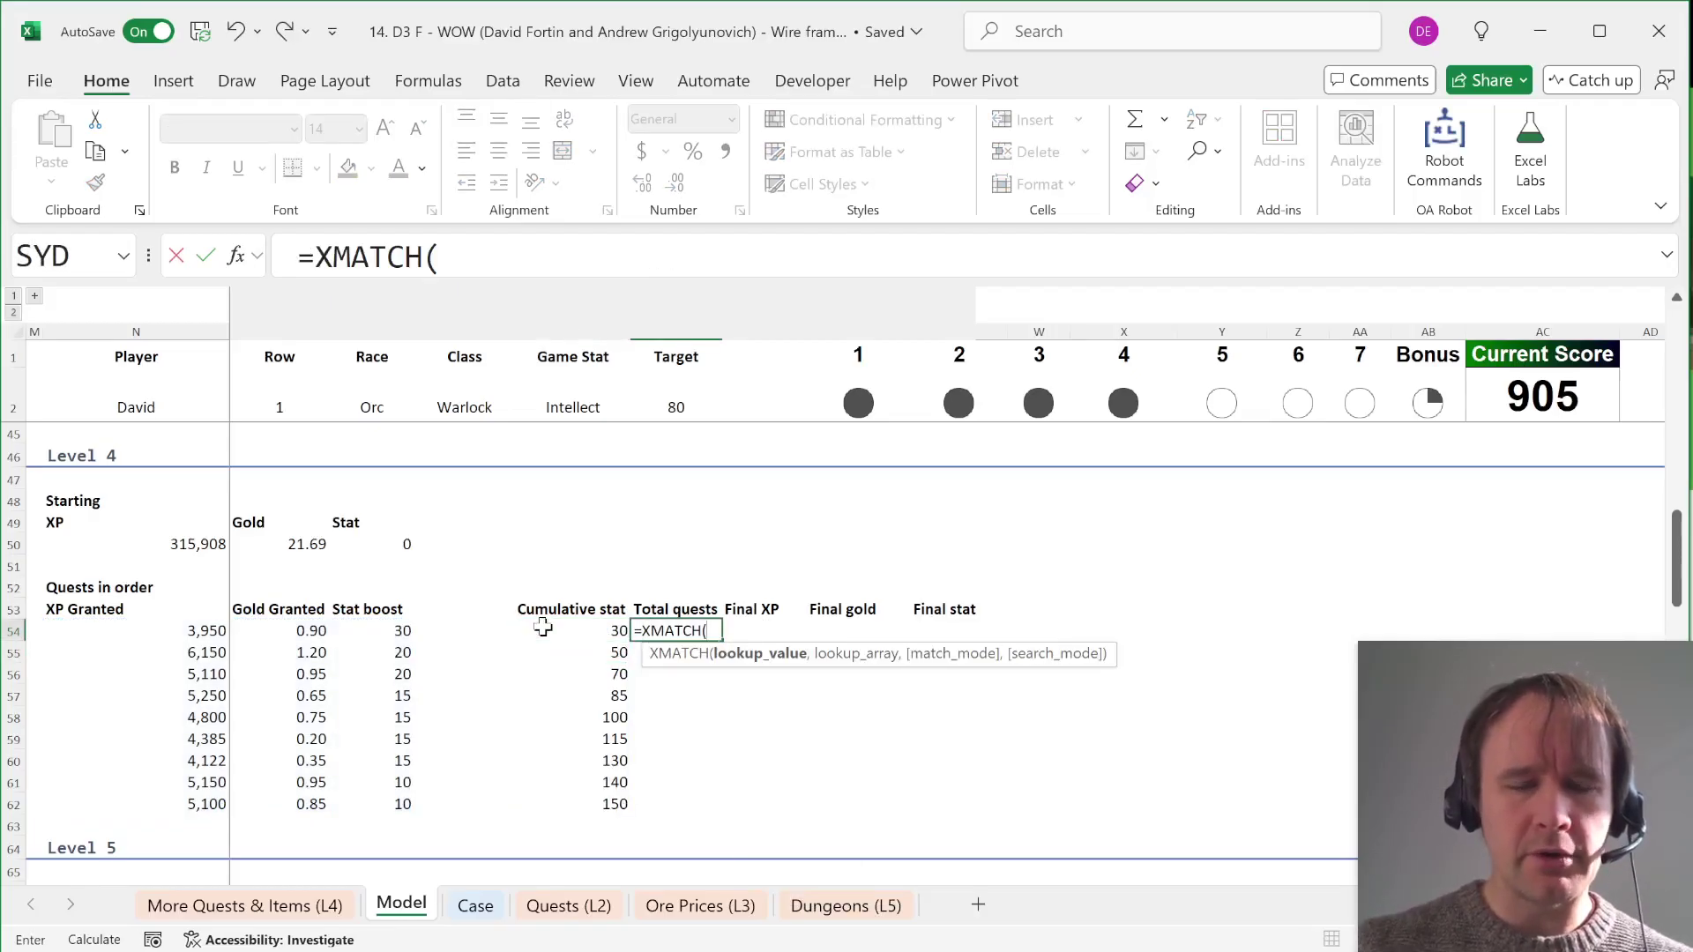
click(677, 408)
text(,)
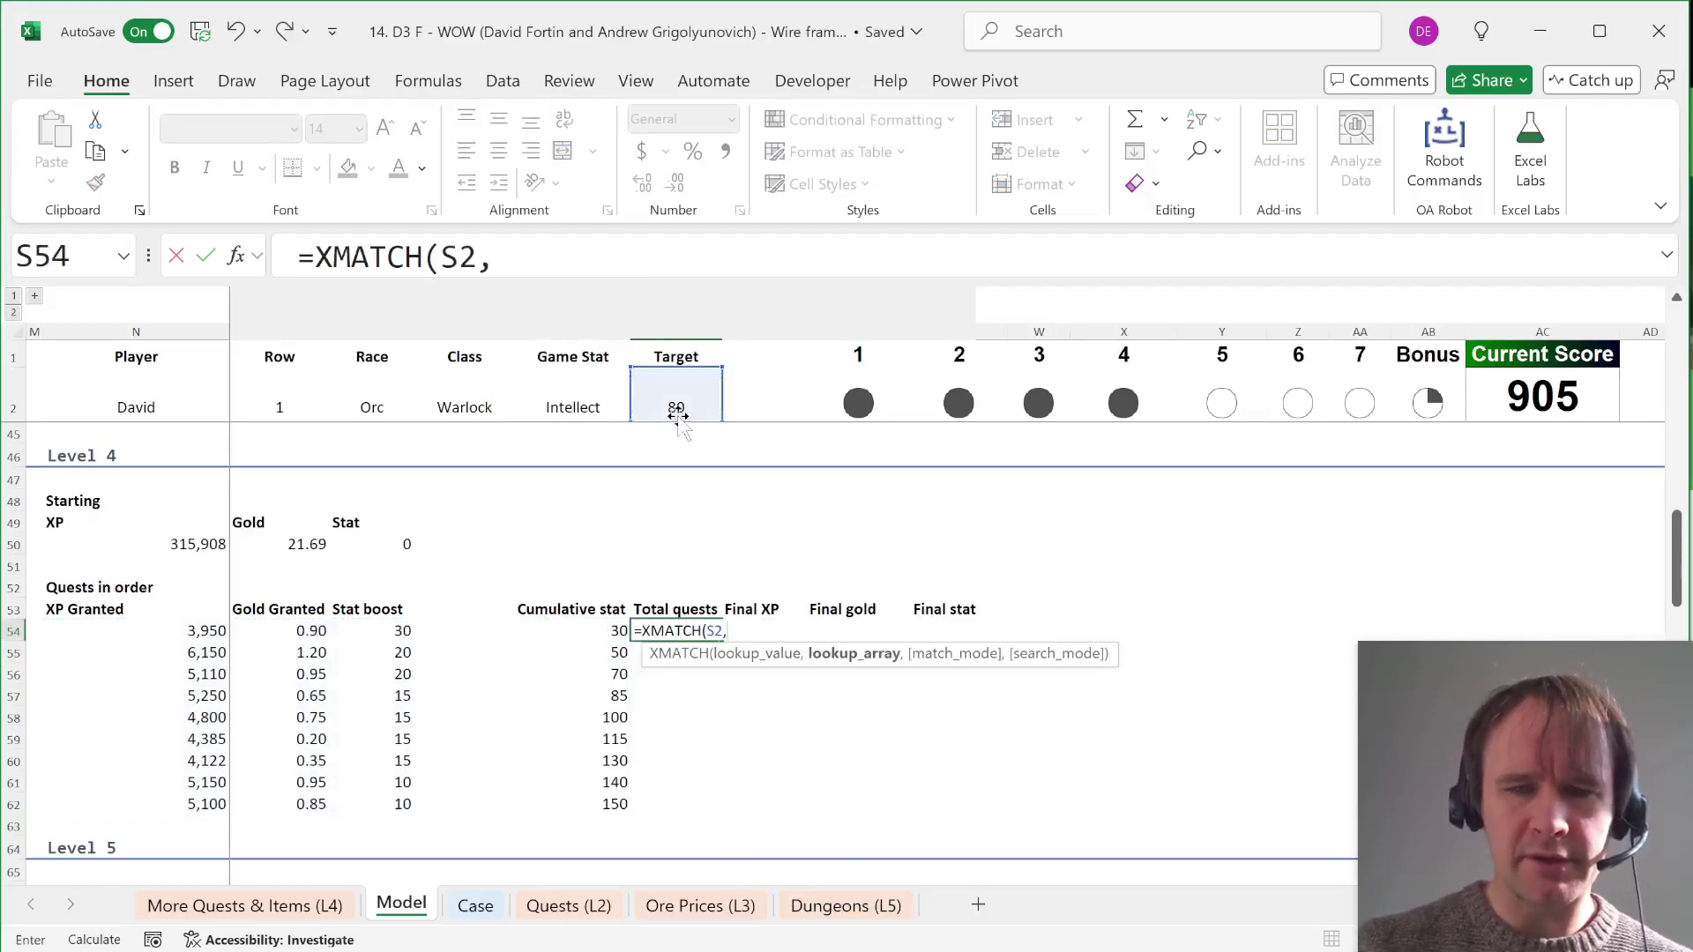
key(Left)
text(#,1))
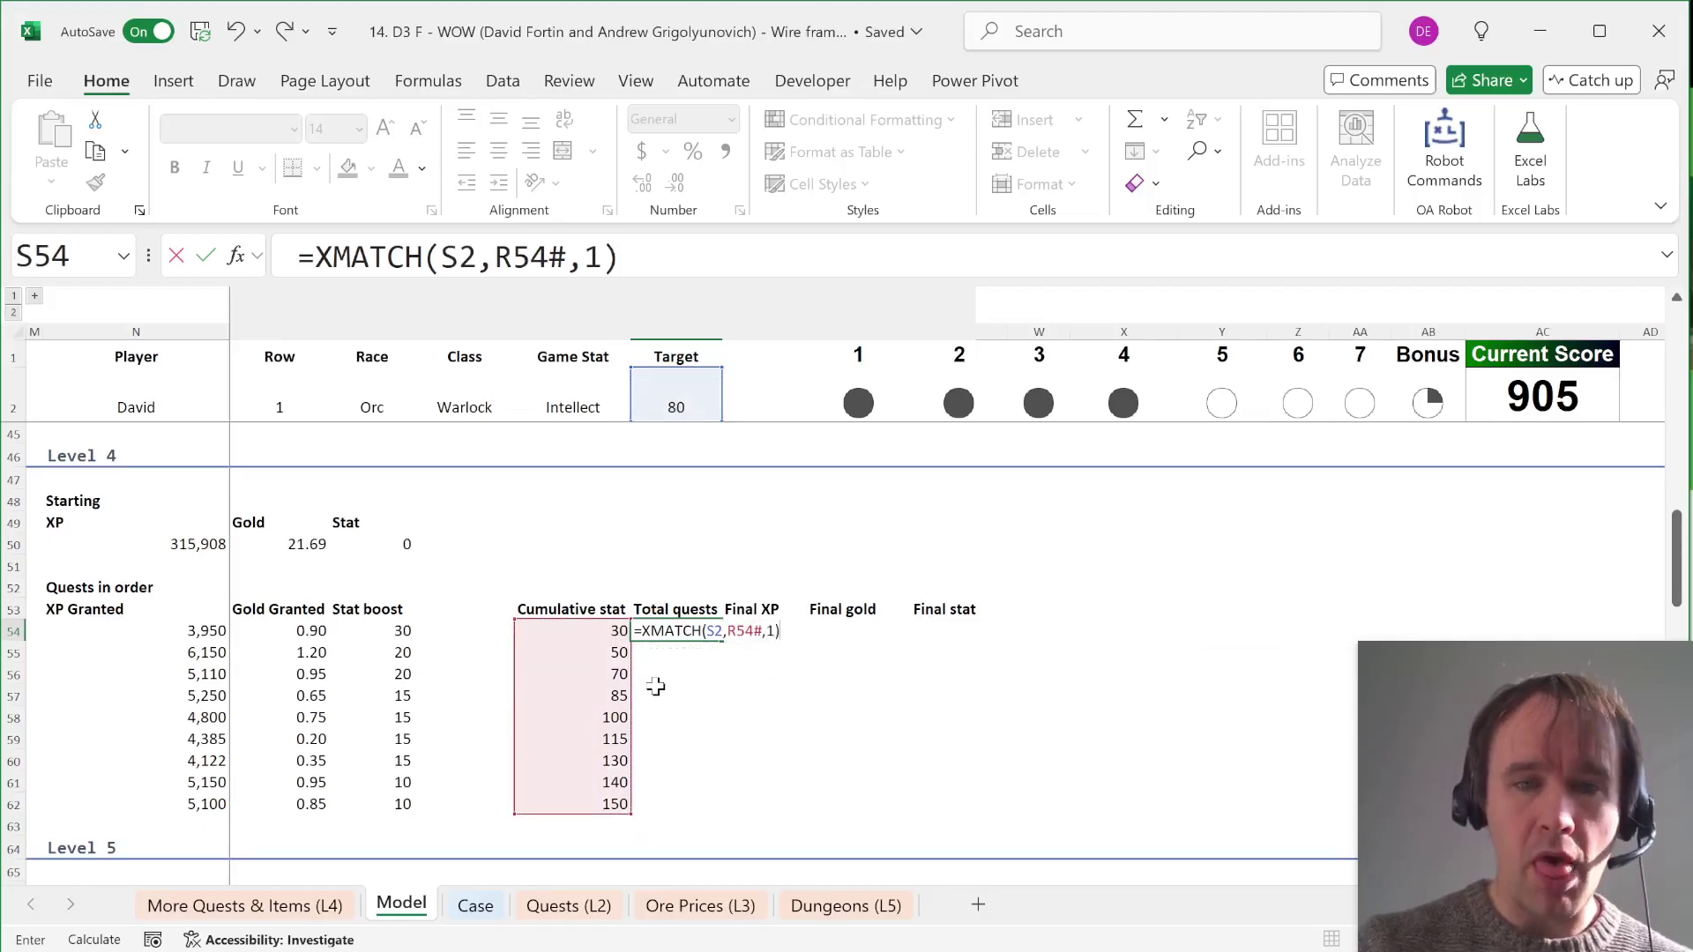
key(Return)
Step: Enter =TAKE(N54#,S54) under Final XP to return the rows of the required quests
key(Up)
key(Right)
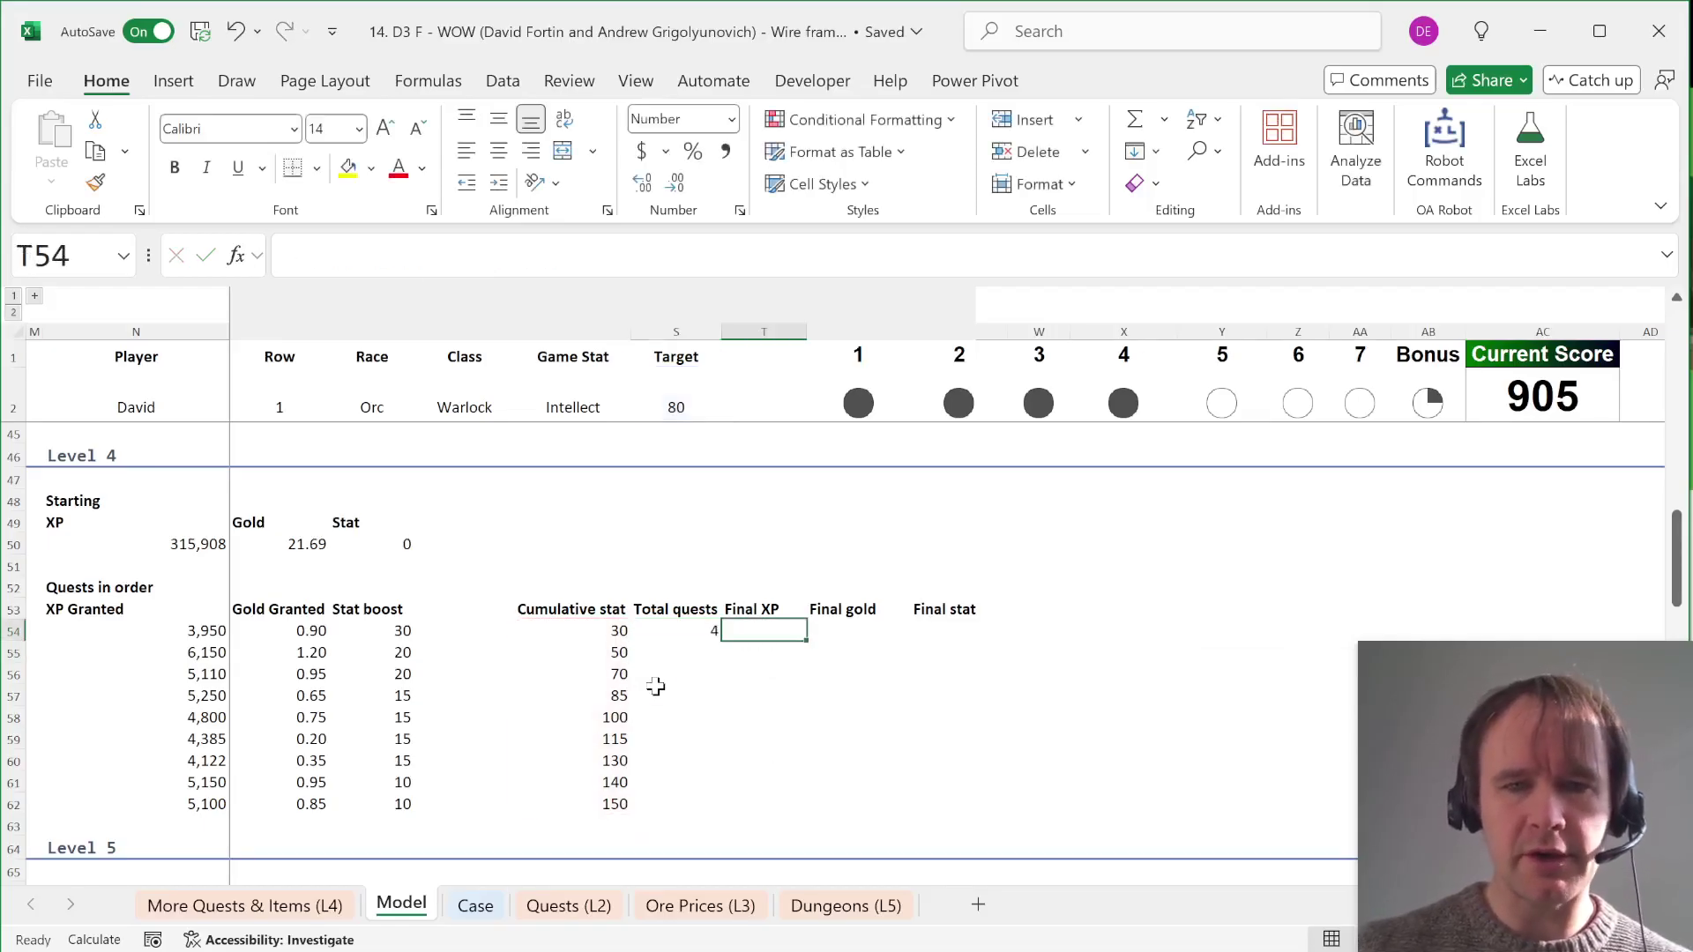
key(Up)
key(shift+Right)
key(shift+Right)
key(Down)
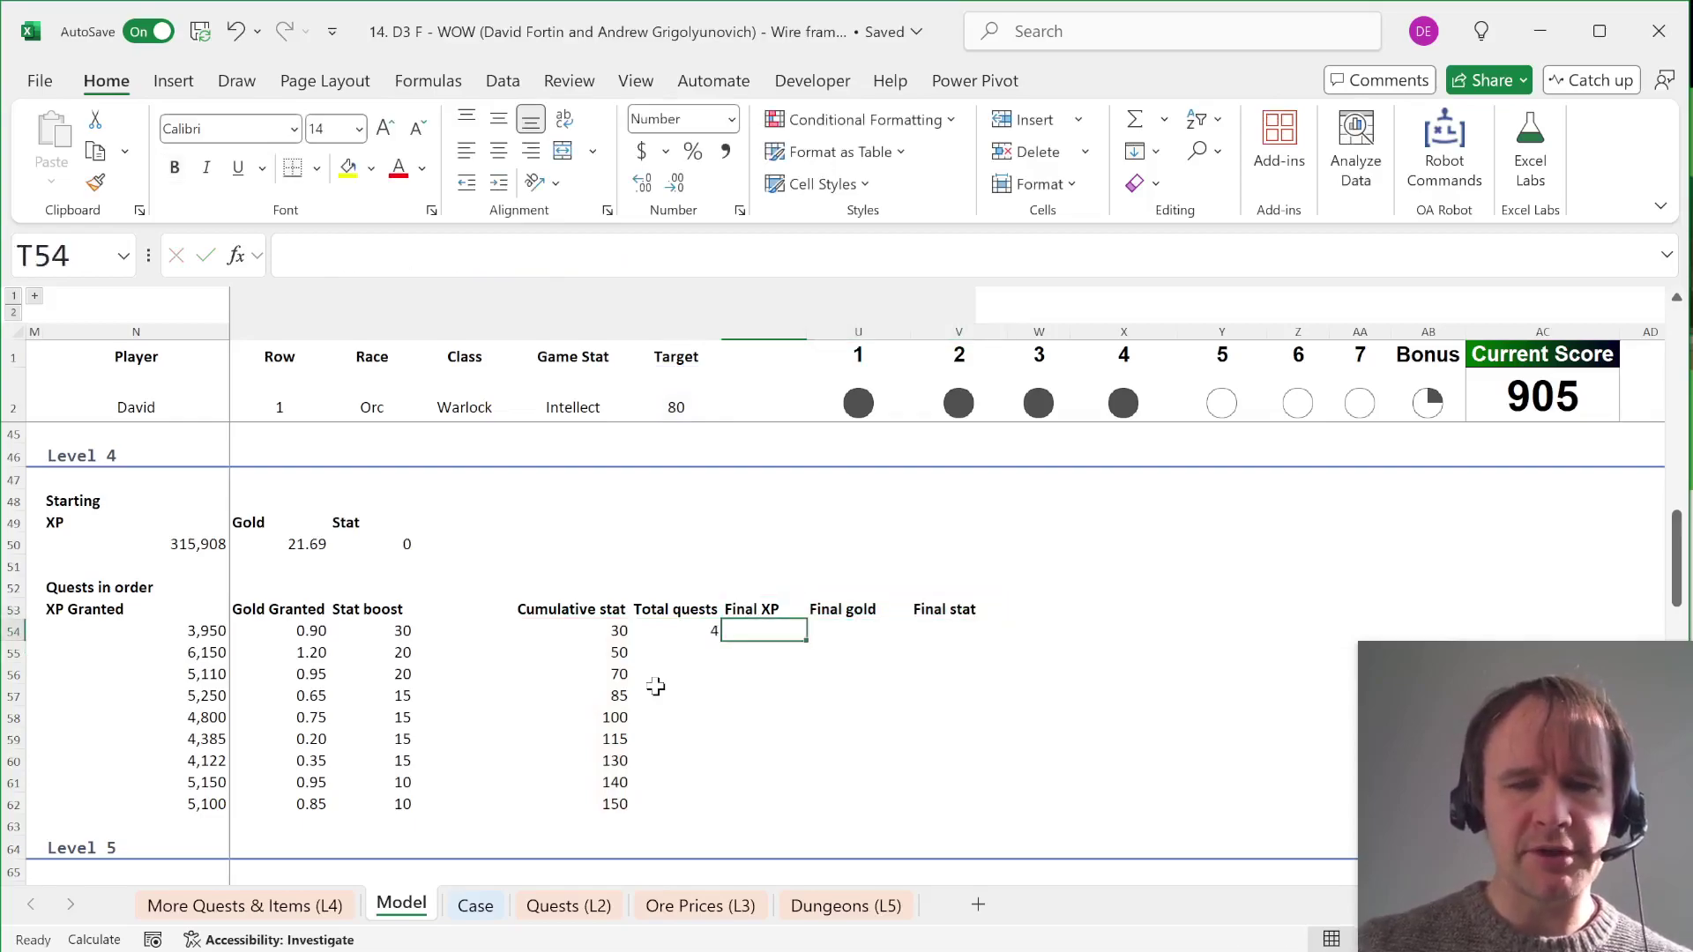
text(=take()
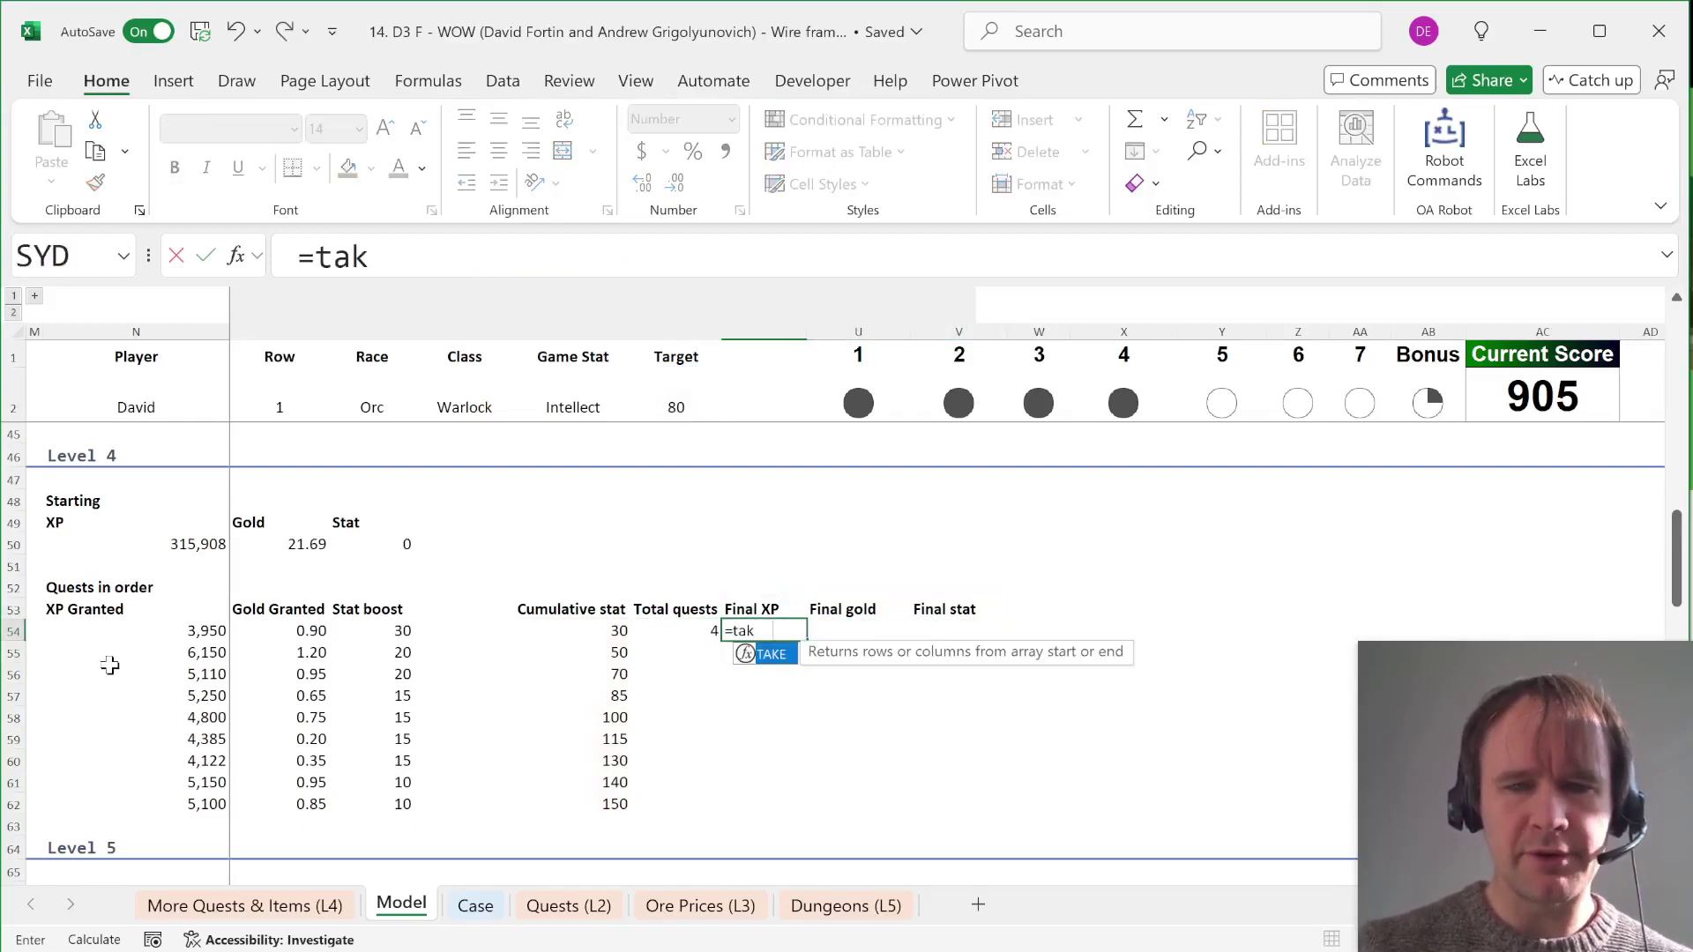
key(Left)
key(Left)
key(Left)
key(Left)
key(Left)
key(Left)
text(#,)
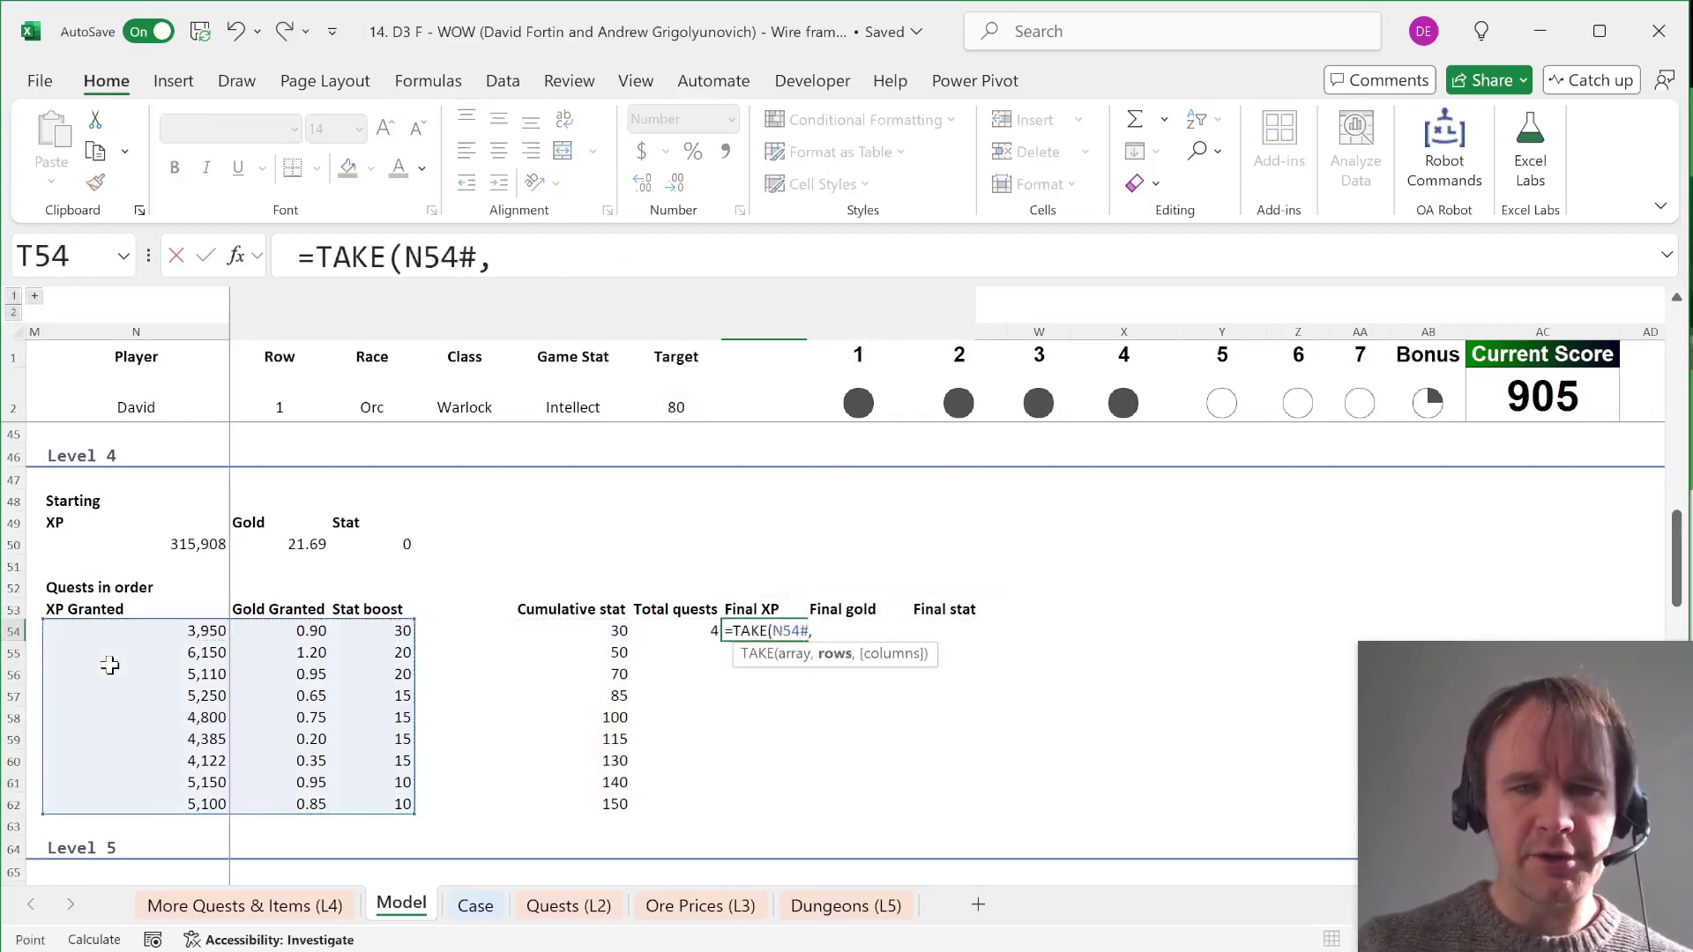
key(Left)
text())
key(ctrl+Return)
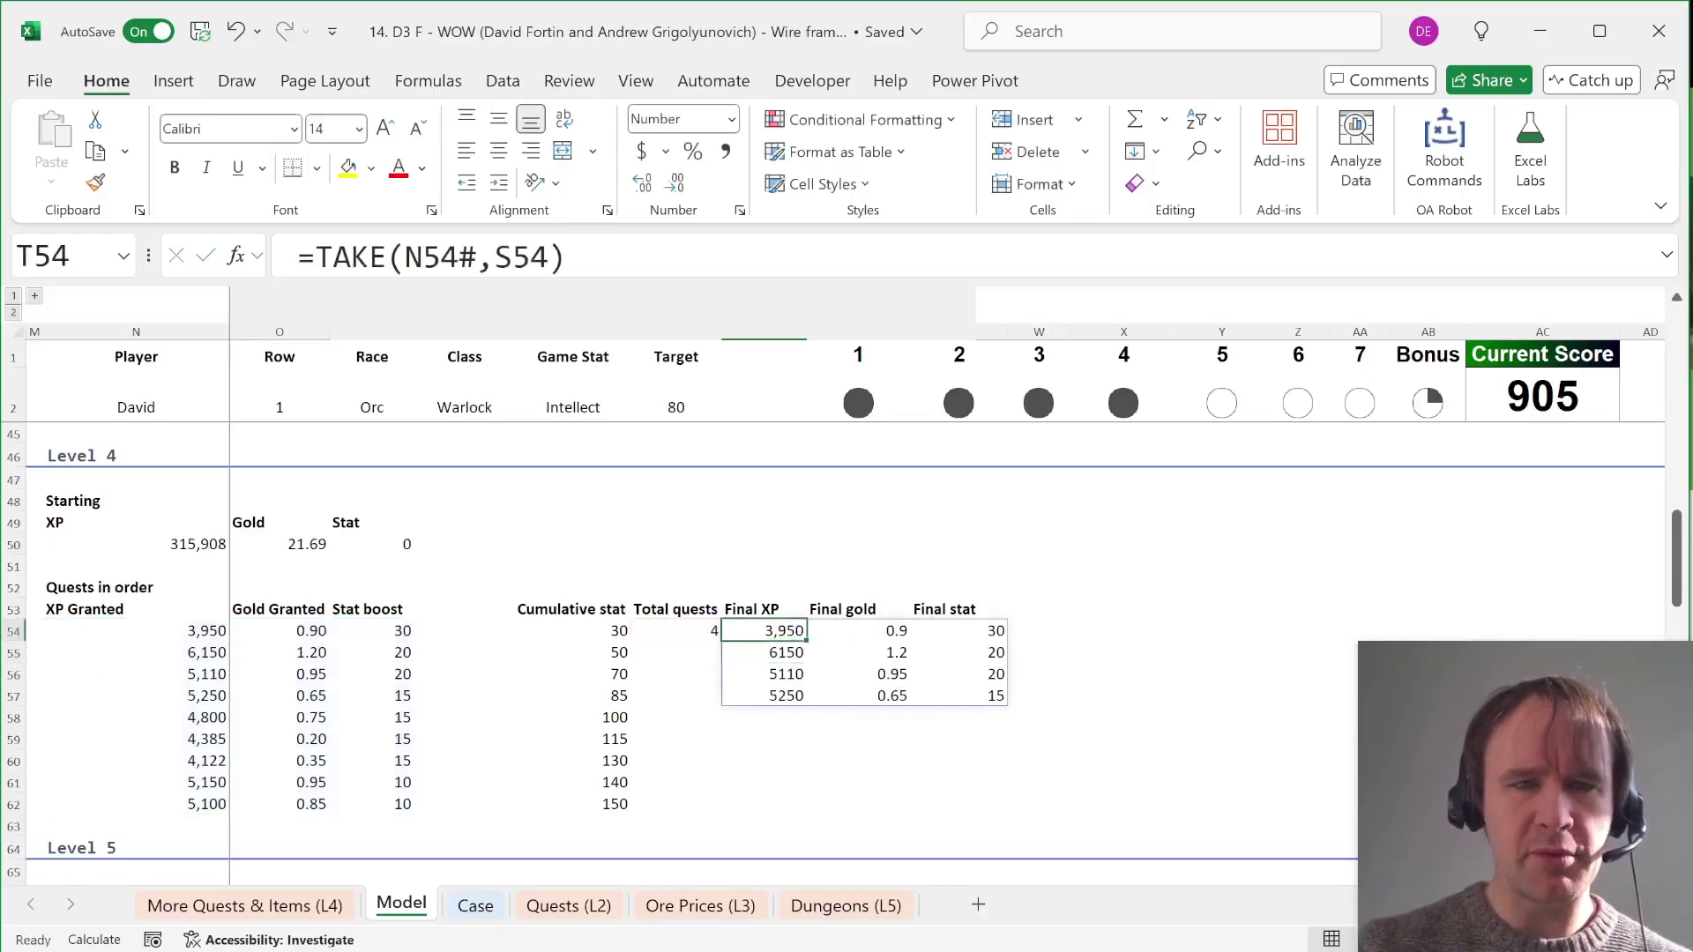
Step: Wrap the Final XP formula in BYCOL with SUM and add the starting values N50:P50
key(F2)
key(Home)
key(Right)
text(by)
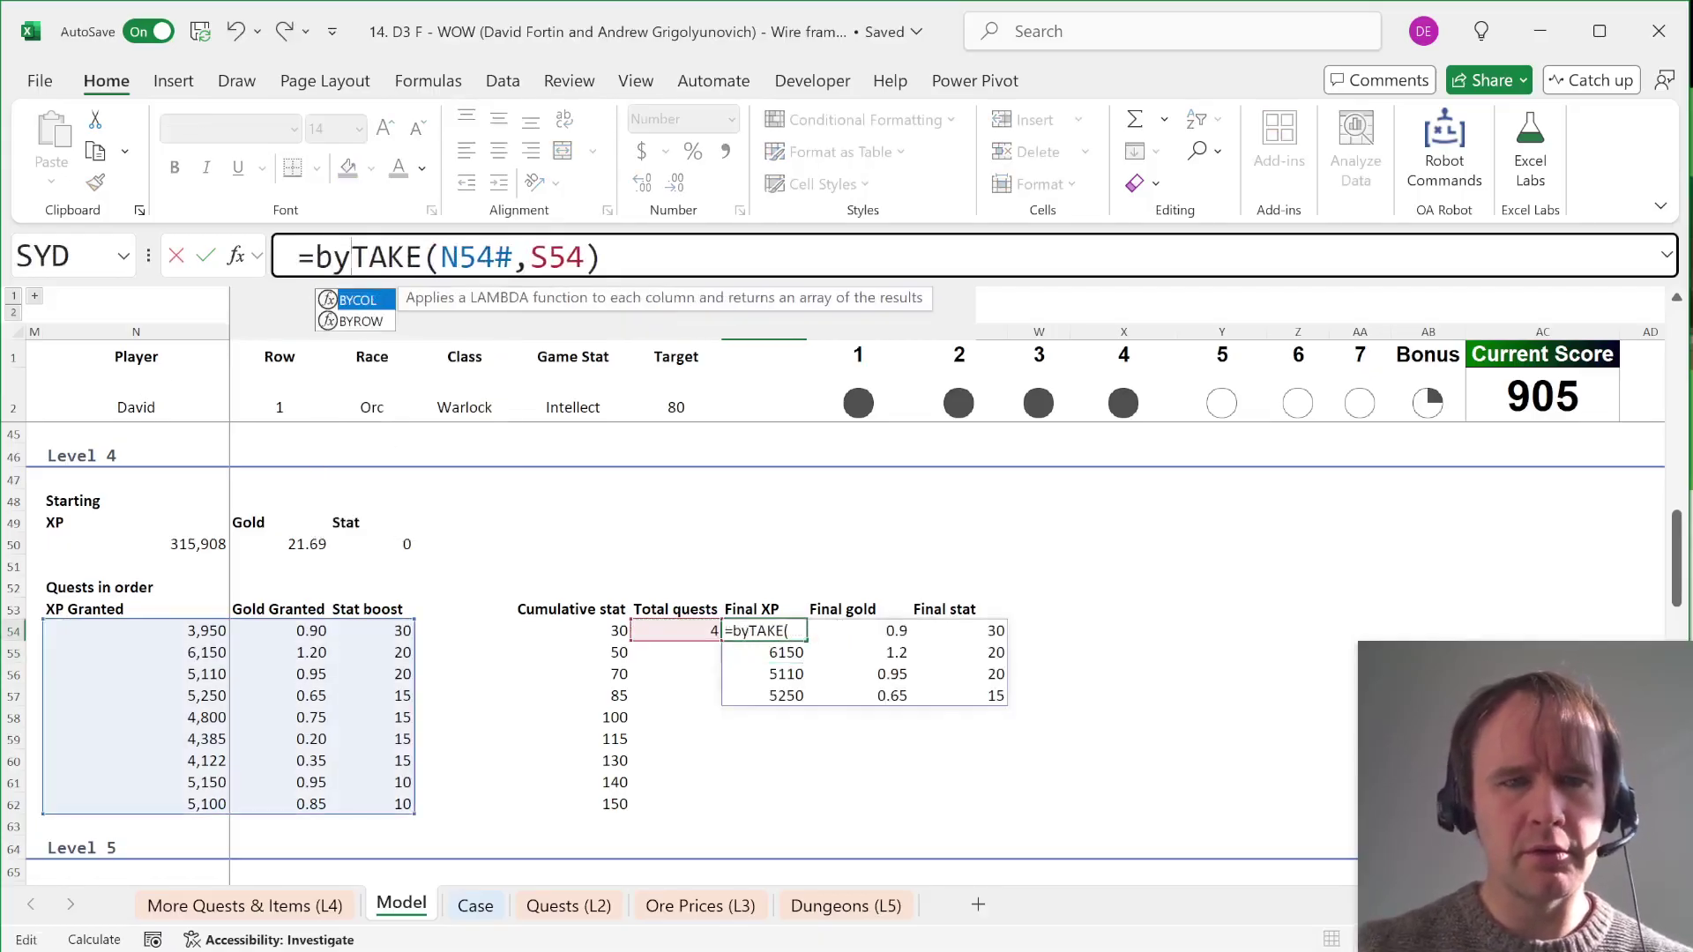
key(Tab)
key(End)
text(,sum))
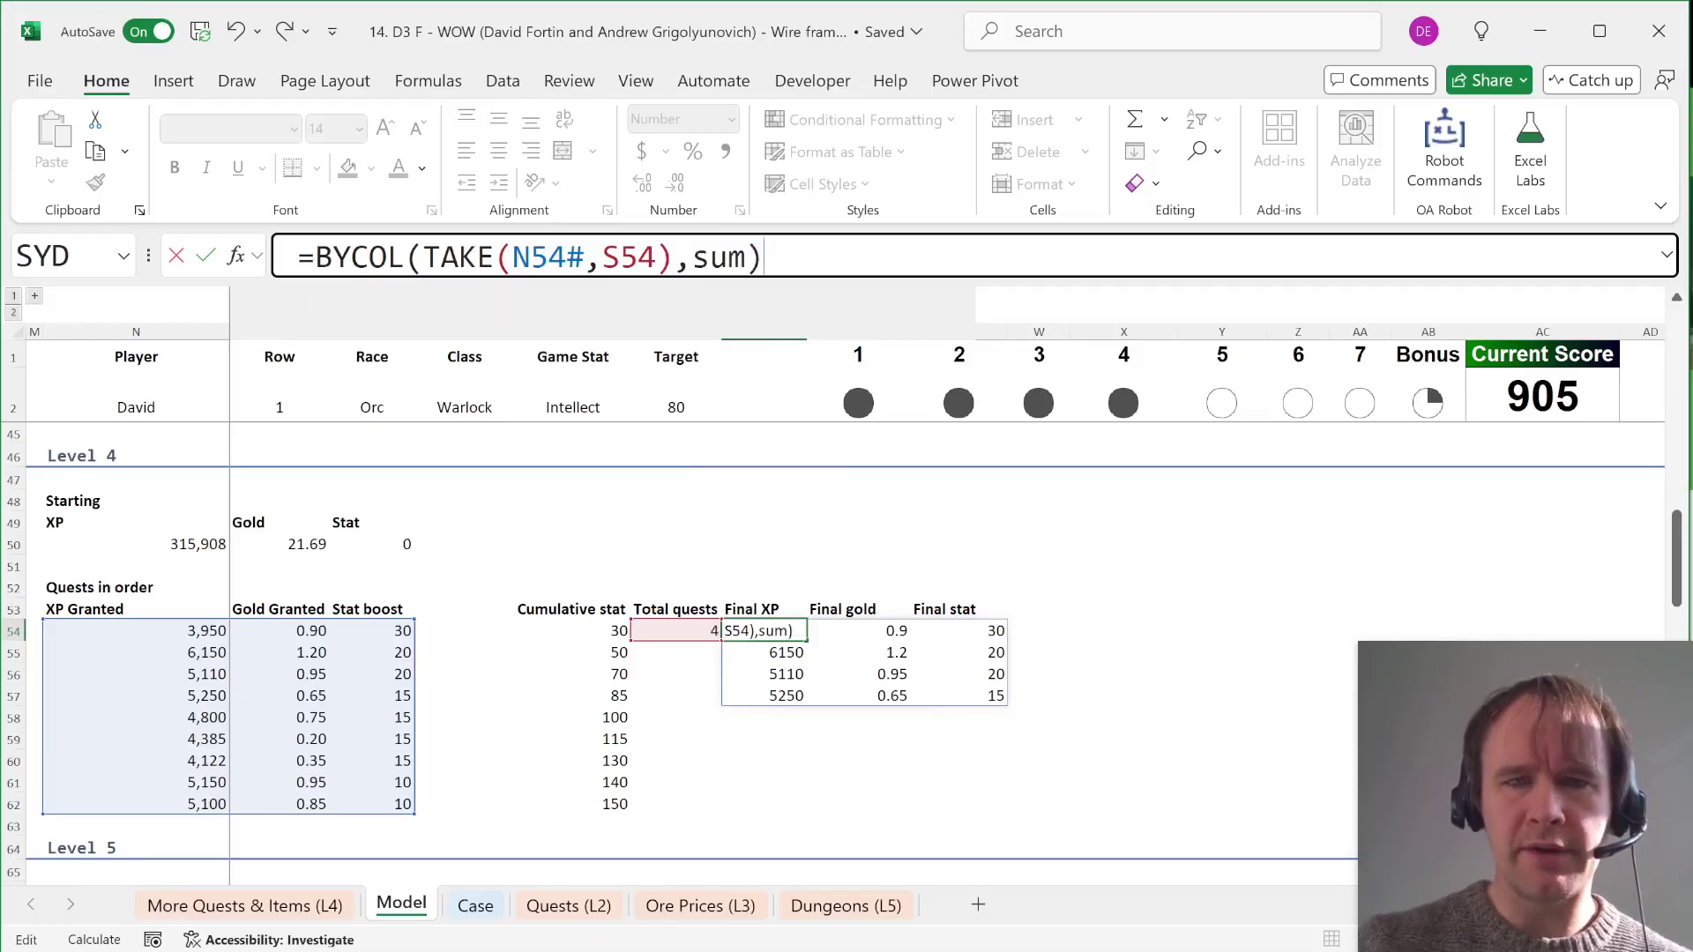
click(191, 546)
key(shift+Right)
key(shift+Right)
key(Return)
key(Up)
key(Right)
key(Right)
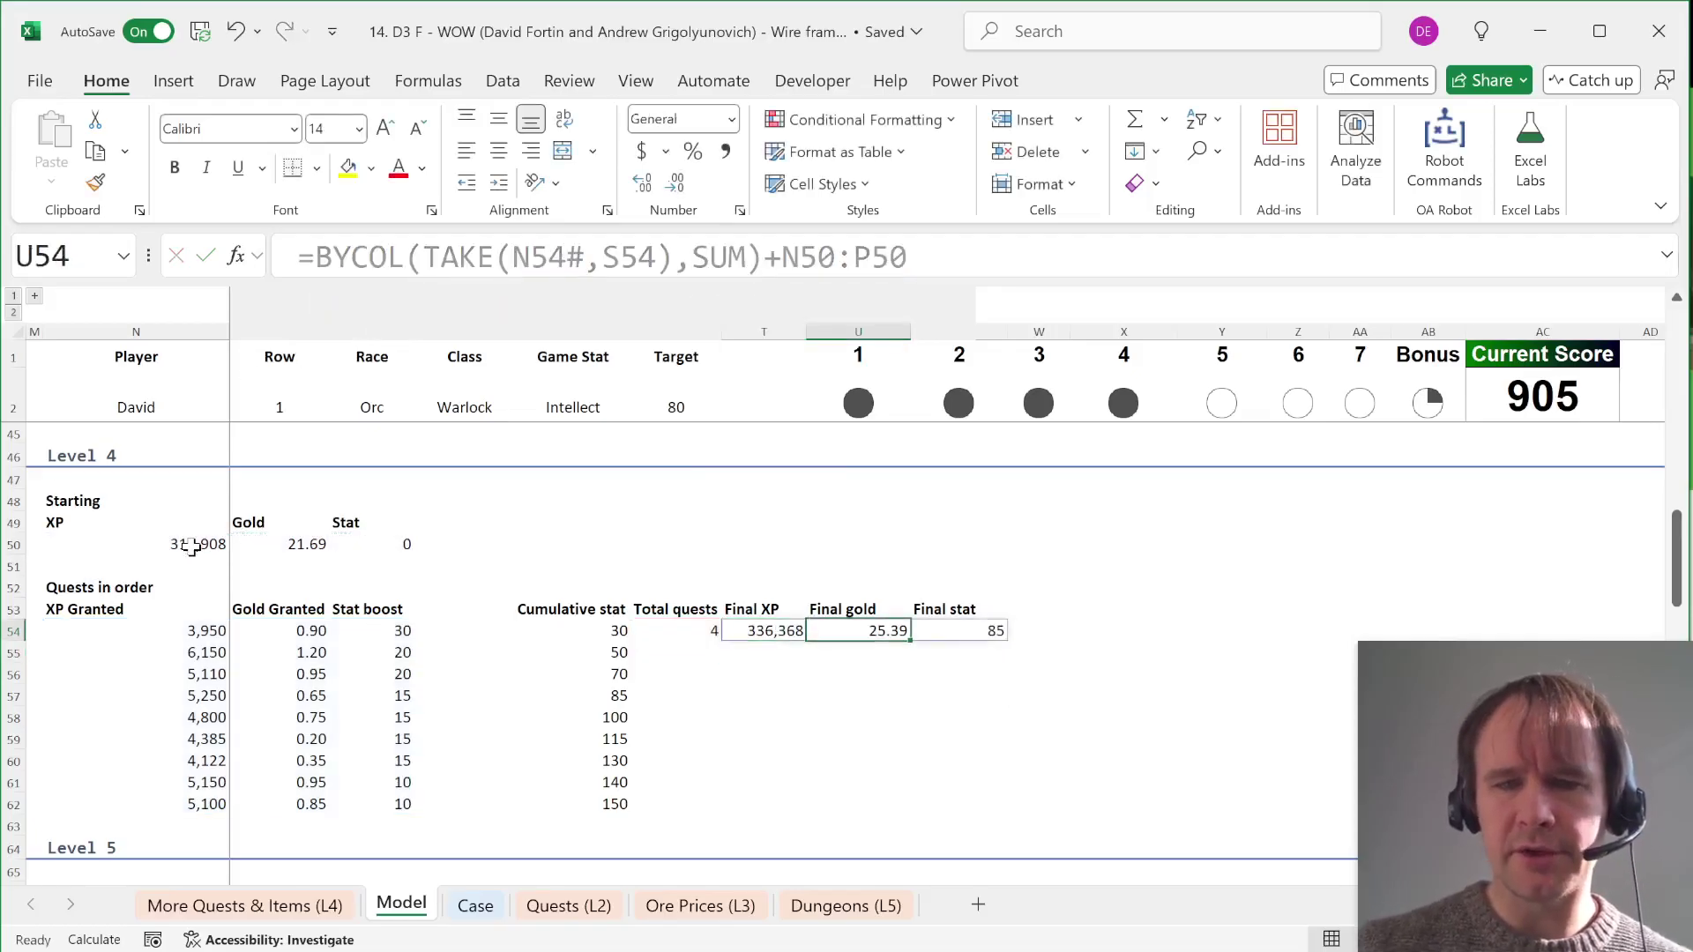
key(Down)
key(Left)
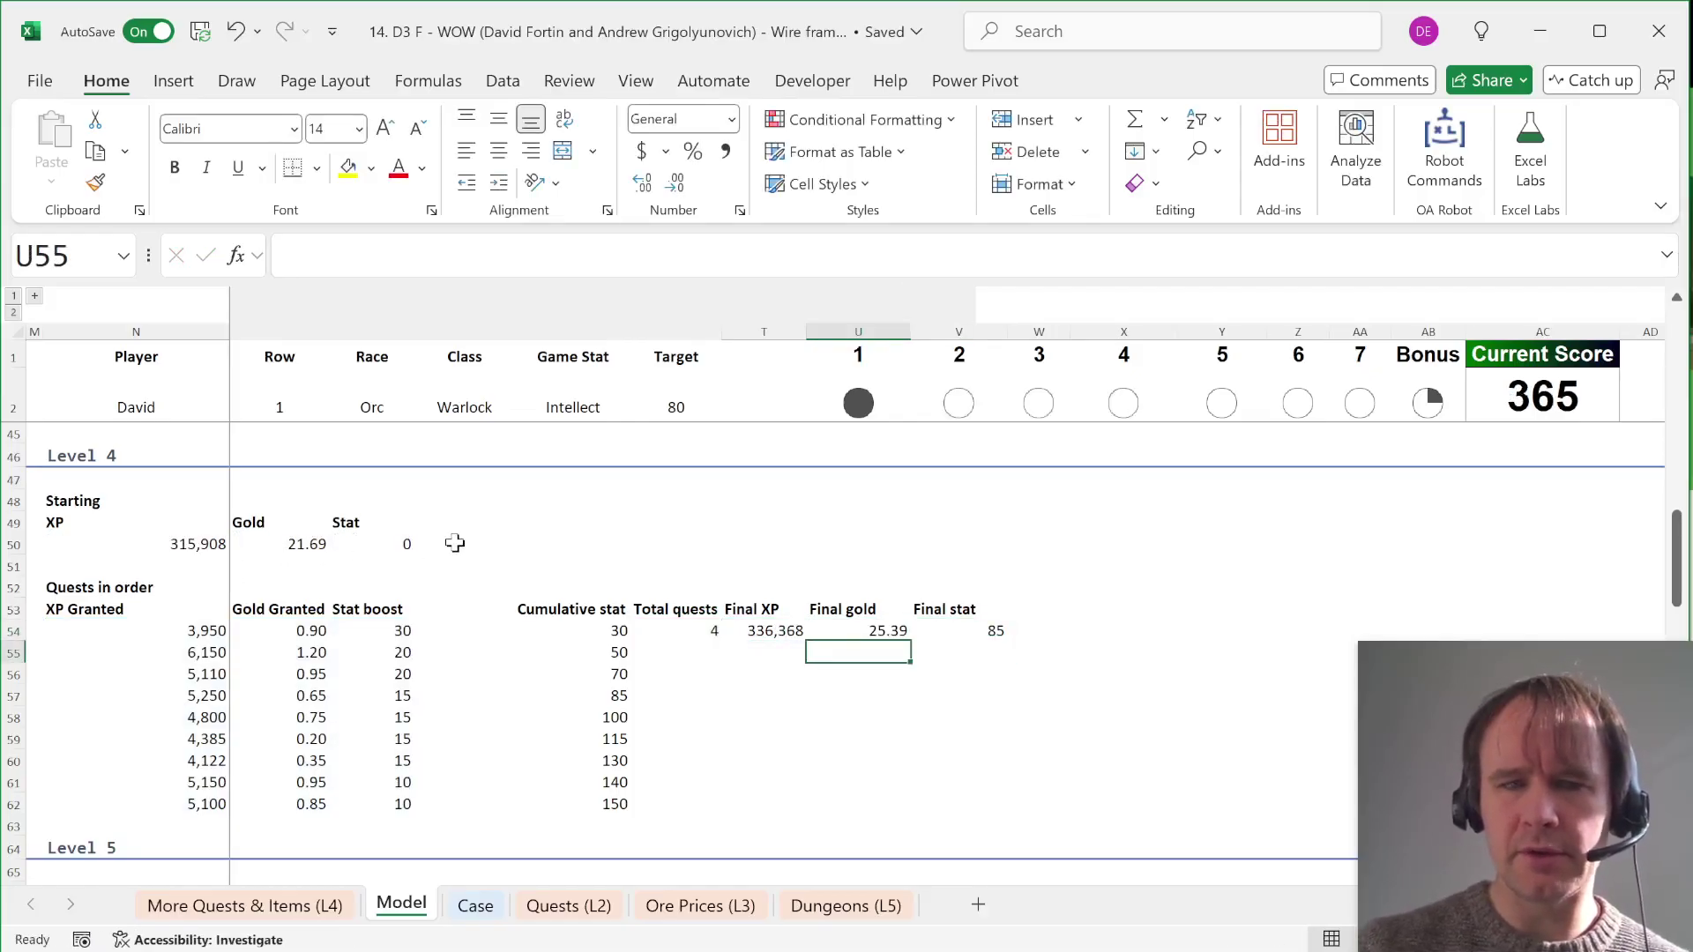
Step: Test the Level 4 model with the Player cell set to 1 and undo that entry
click(130, 408)
text(1)
key(ctrl+Return)
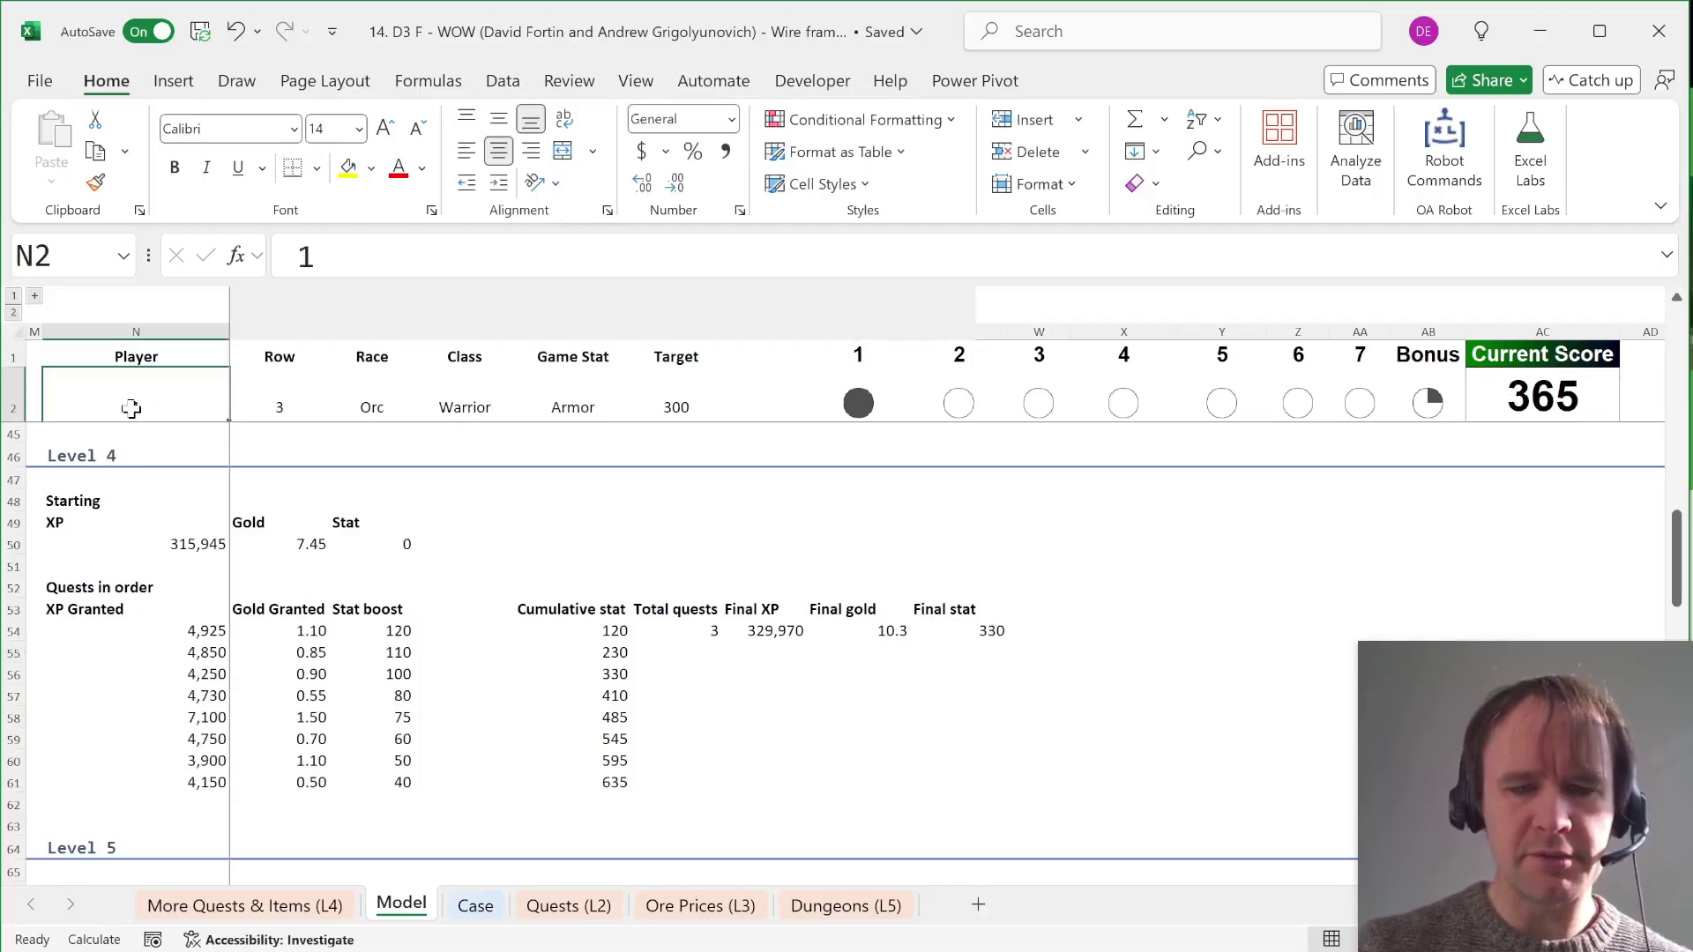
key(ctrl+z)
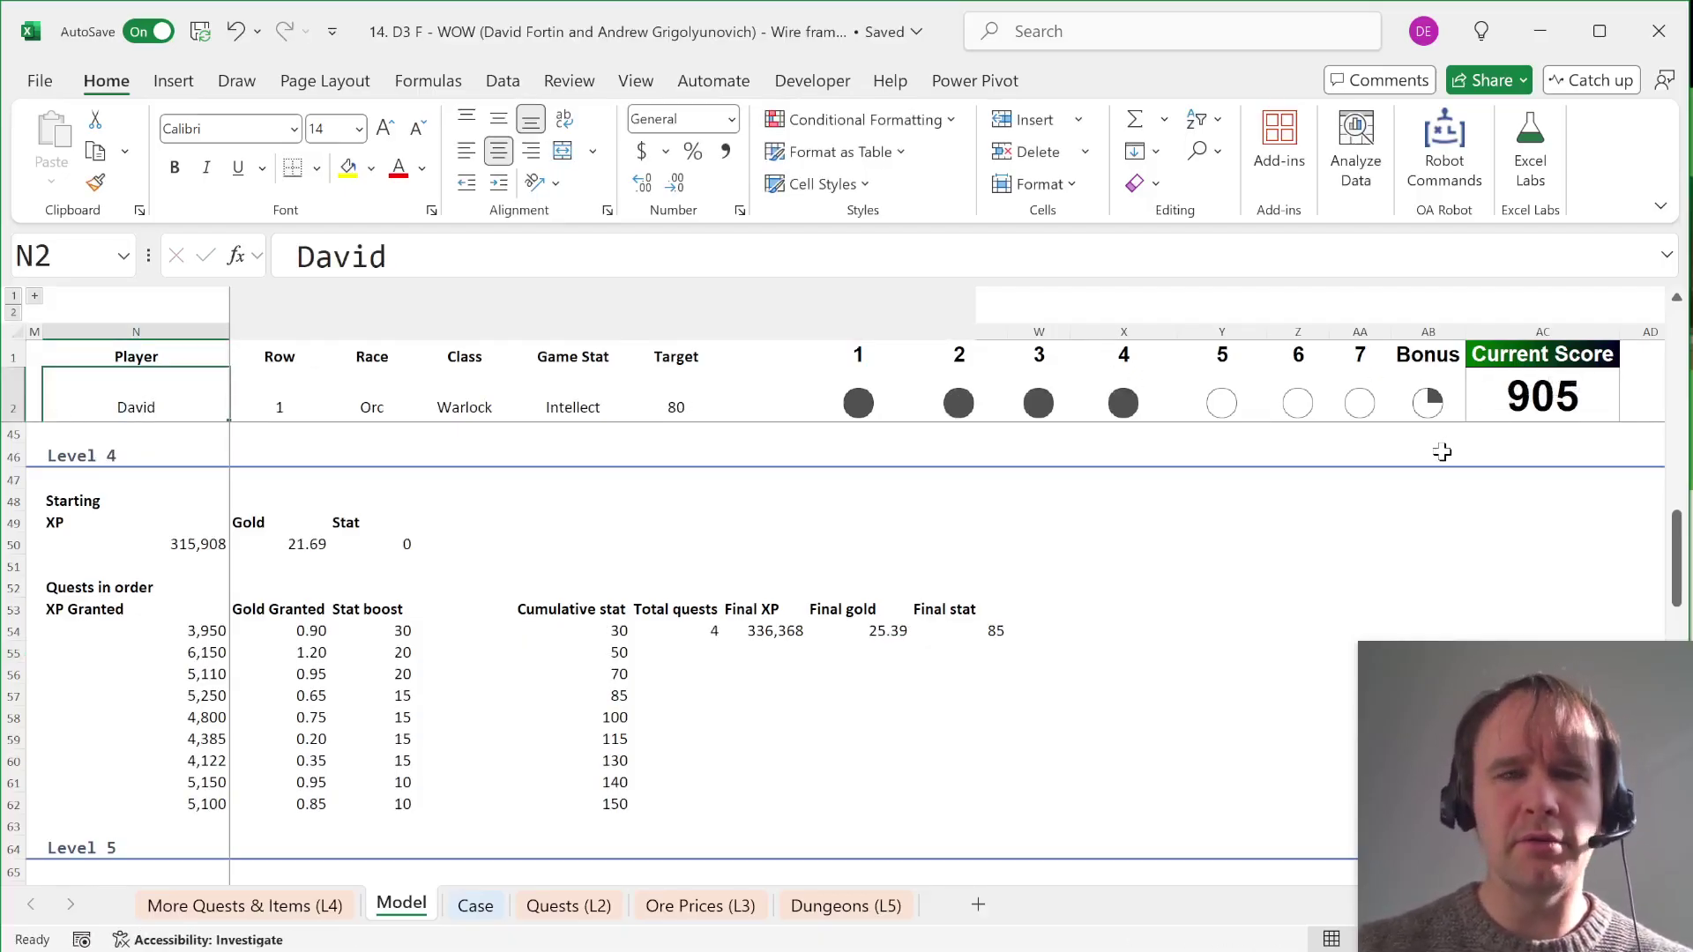
Step: Review the Level 5 brief and examine the visit numbers, gear rewards and stats of the Scarlet Monastery rows in Dungeons (L5)
key(alt+Tab)
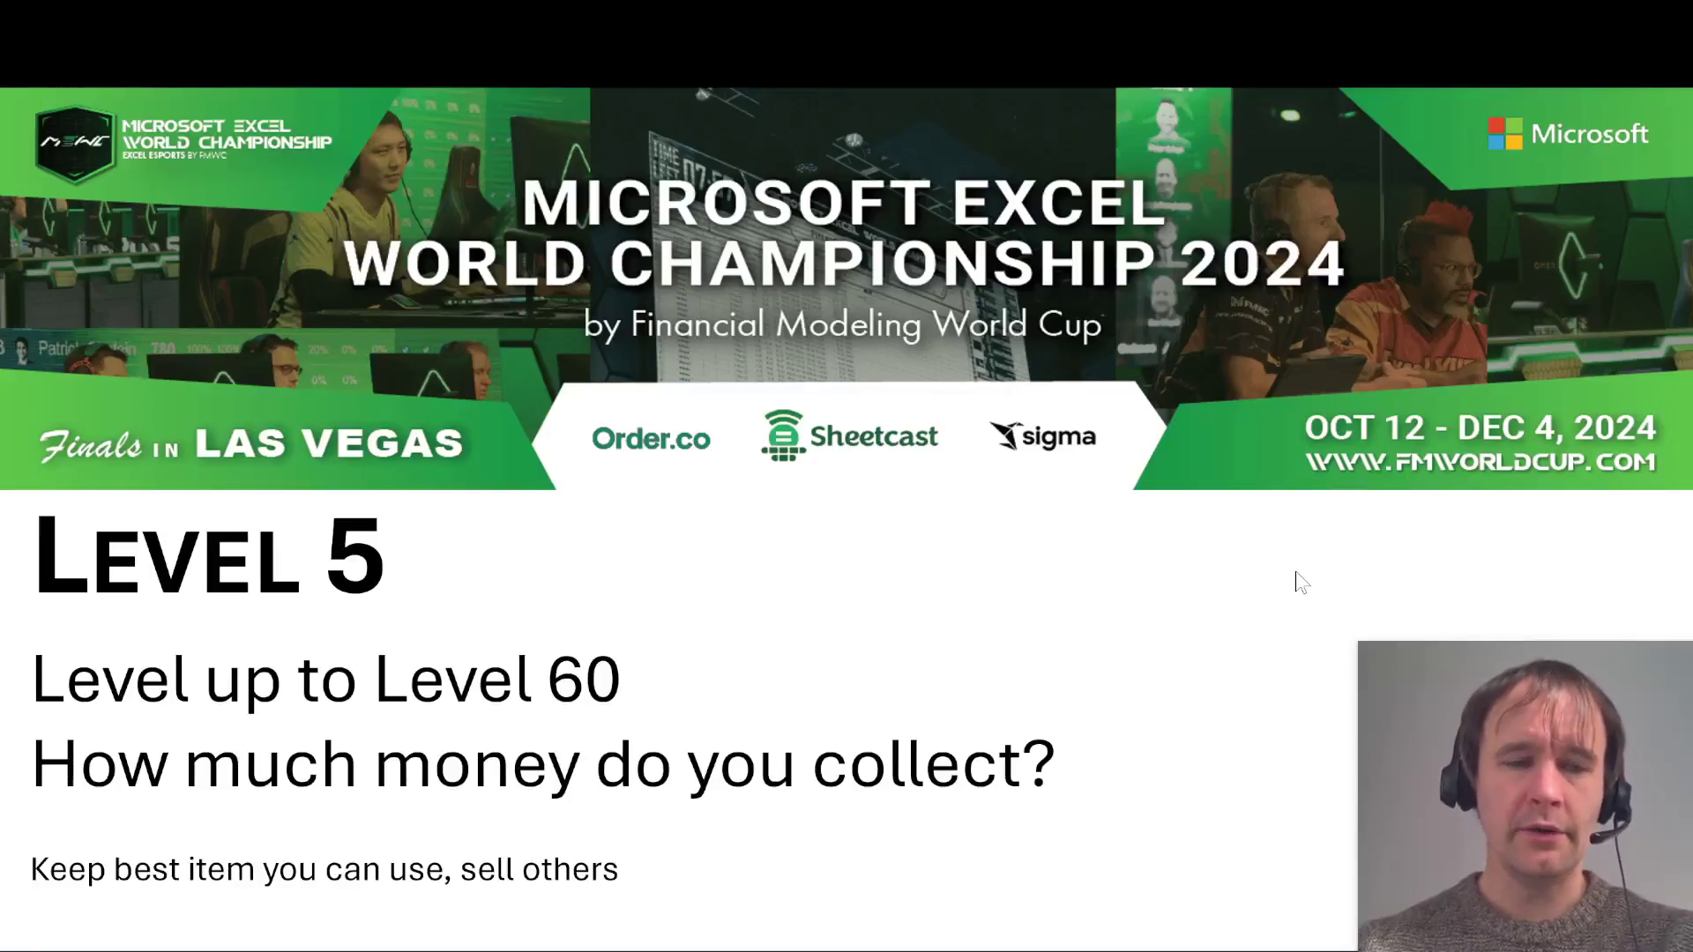
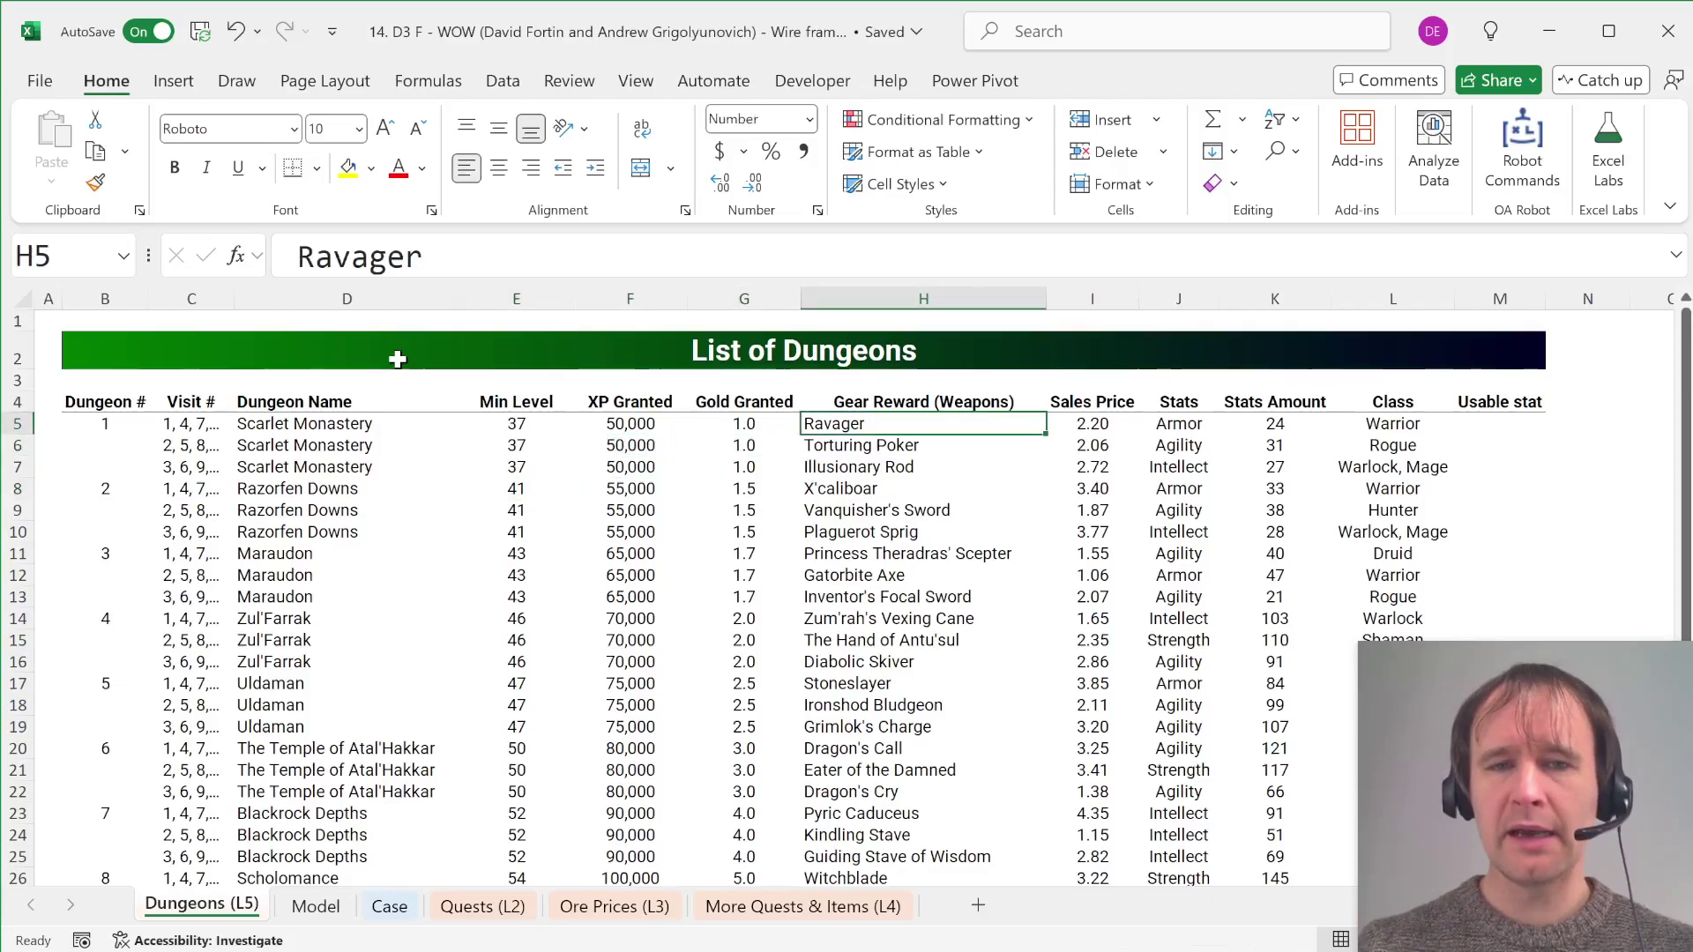
key(shift+Down)
key(shift+Down)
key(Up)
key(Down)
key(shift+space)
key(shift+Down)
key(shift+Down)
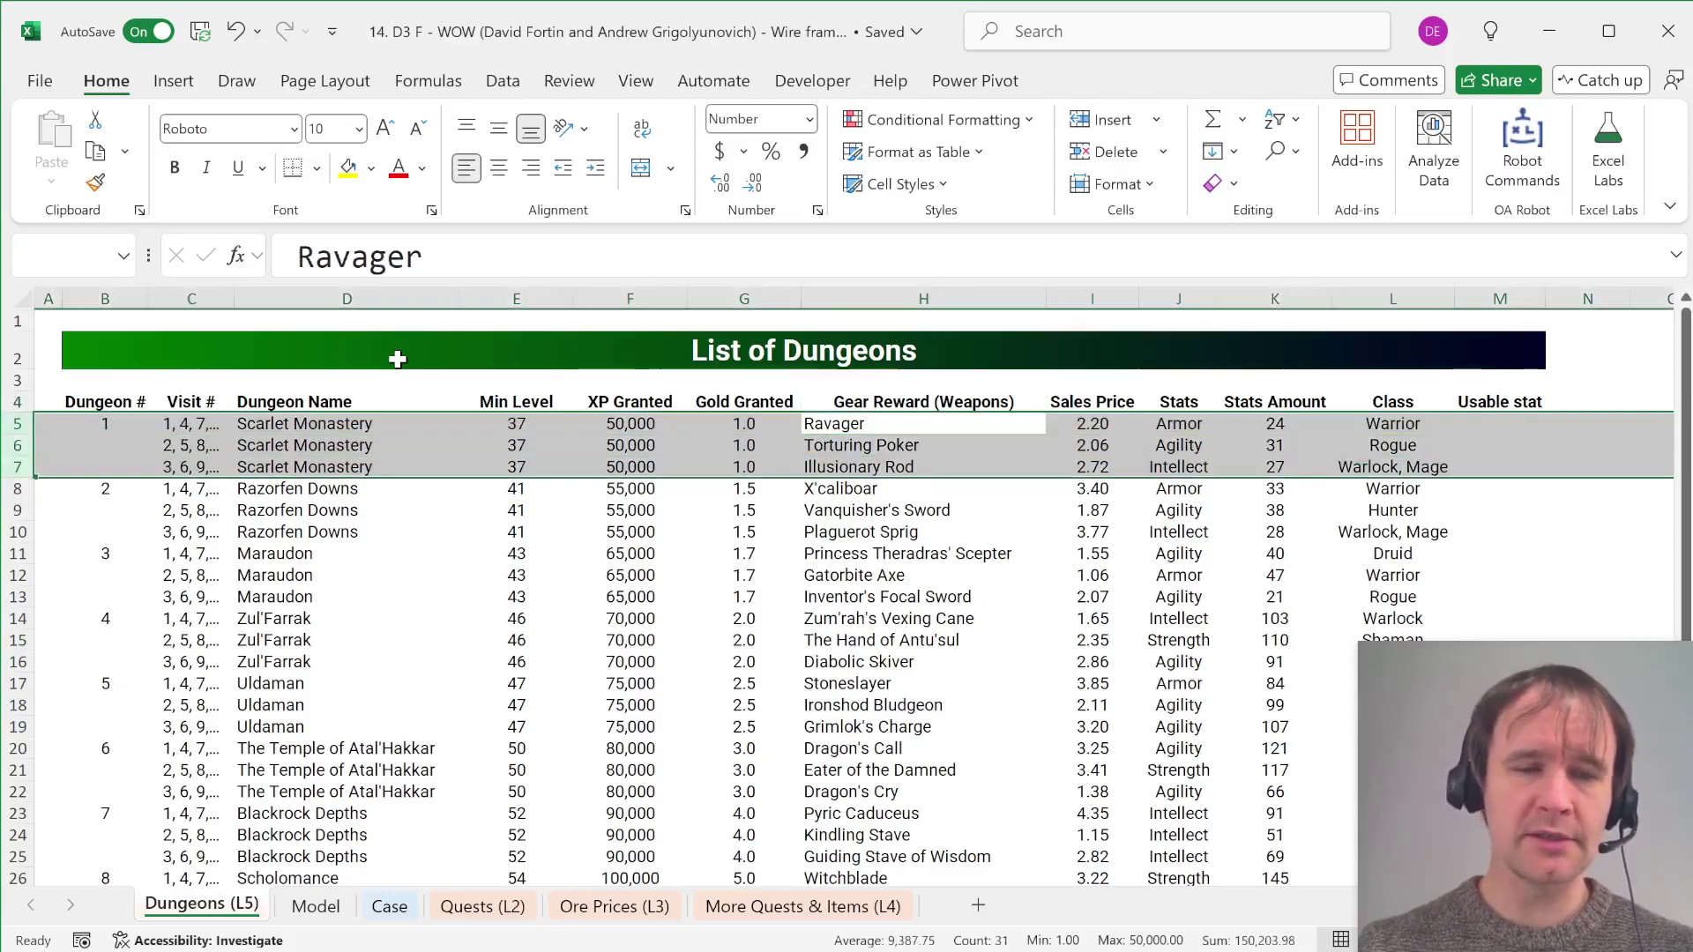
key(Up)
key(Down)
key(shift+space)
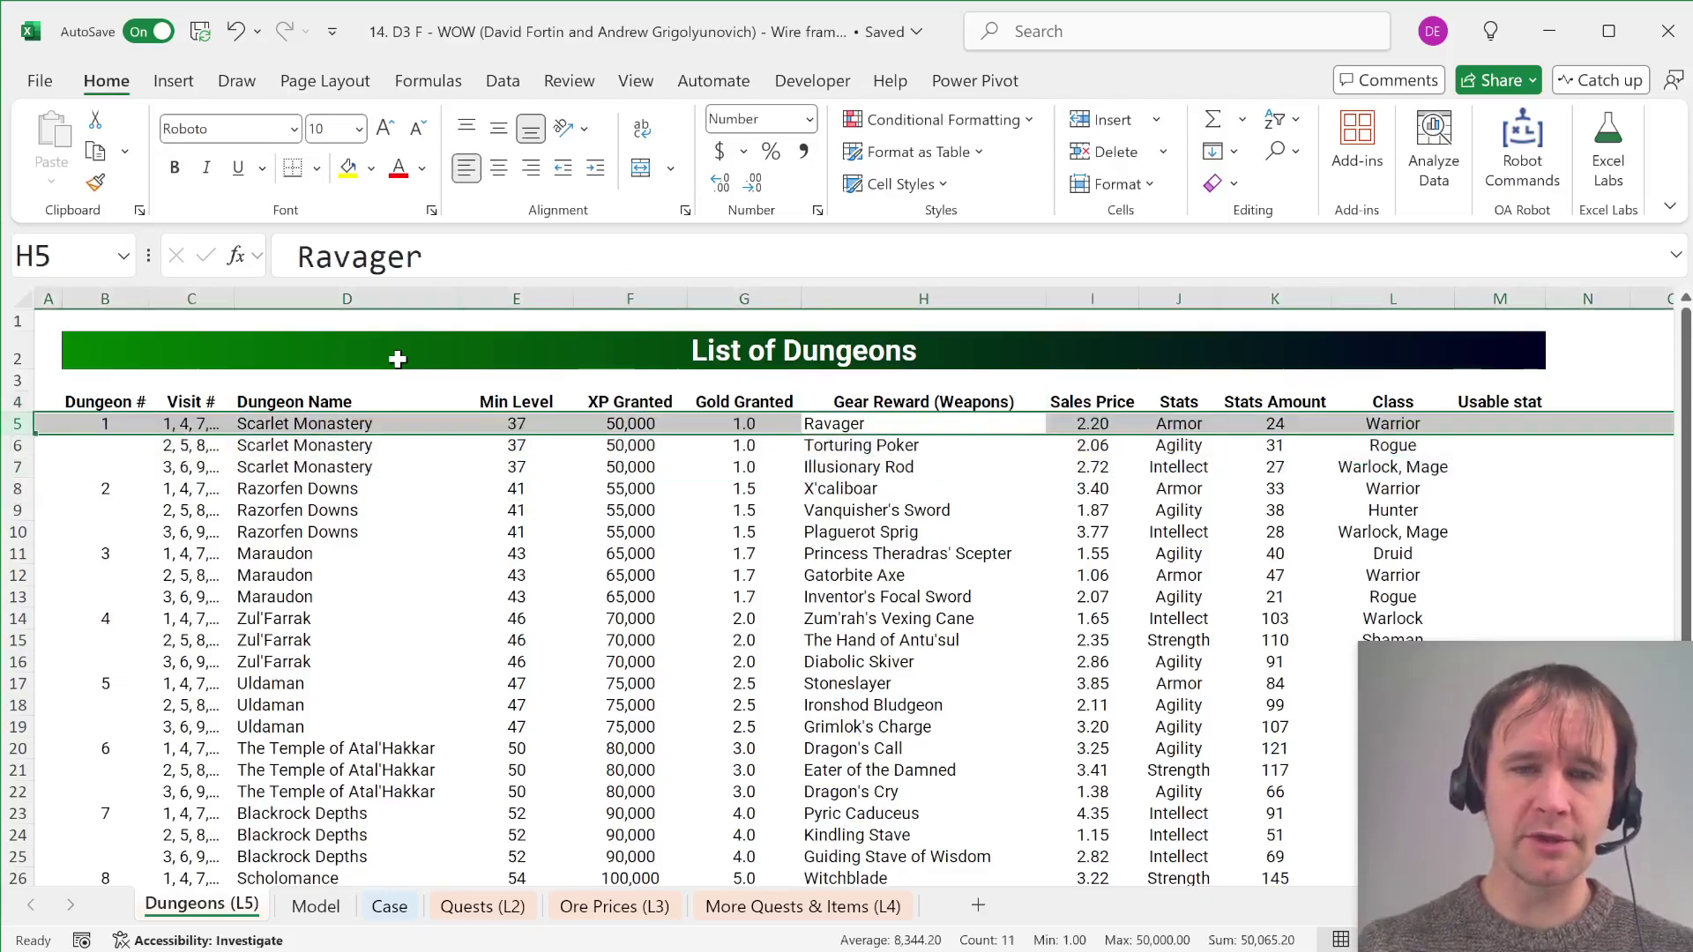
key(Down)
key(shift+space)
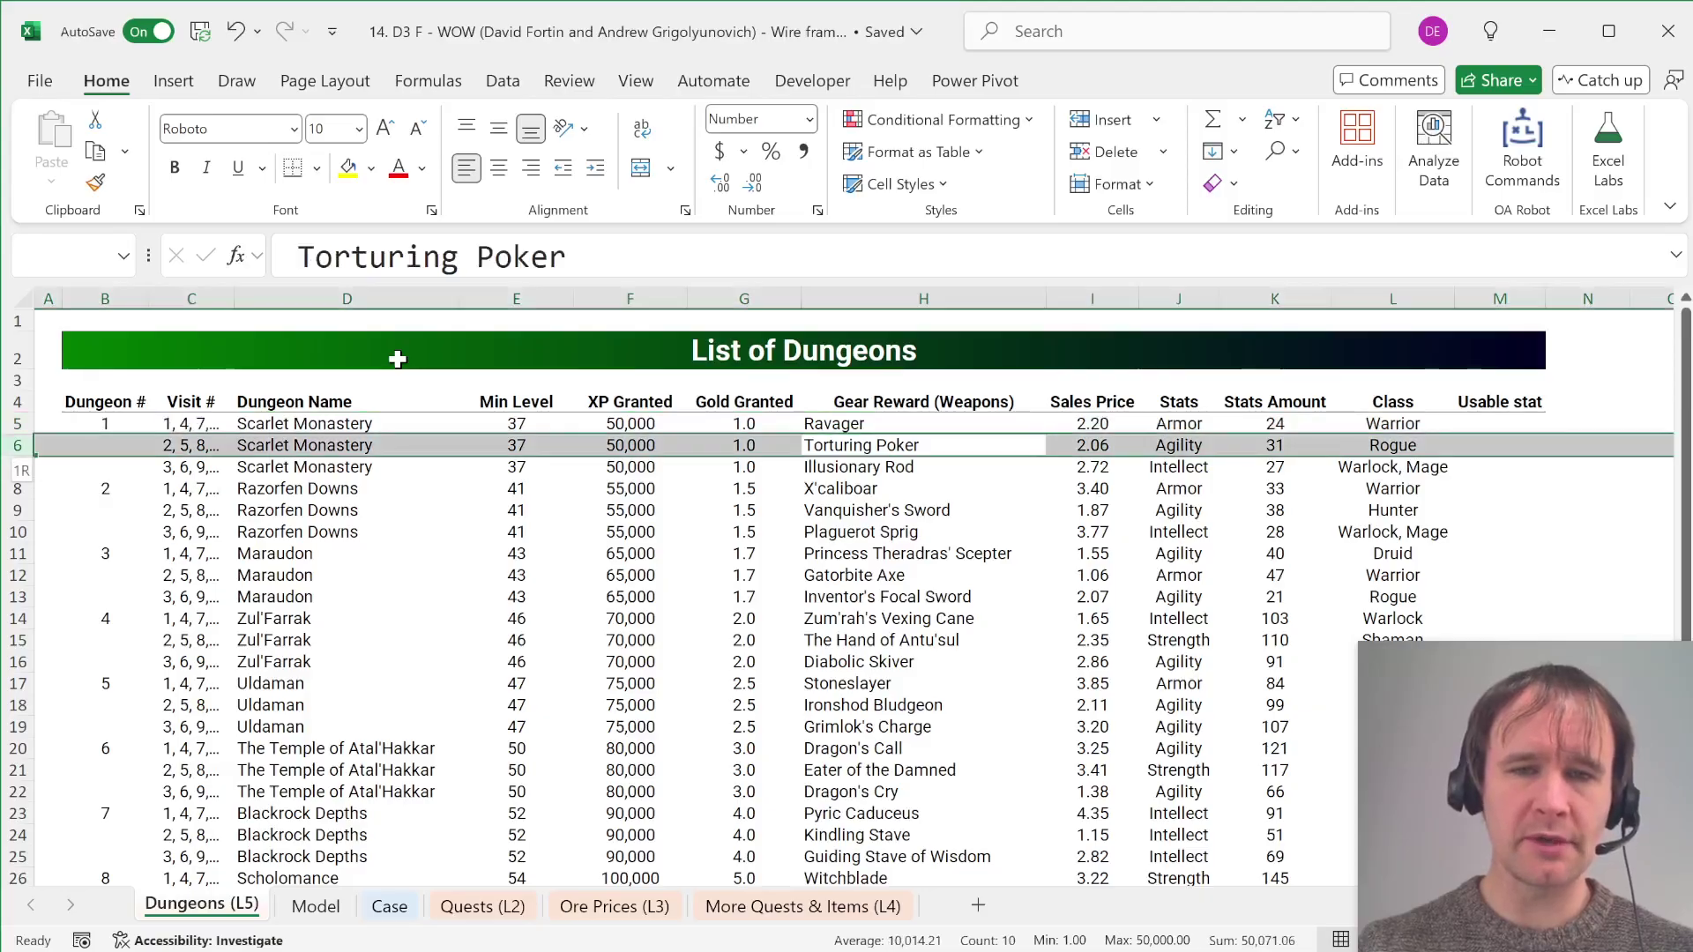
key(Down)
key(shift+space)
key(Up)
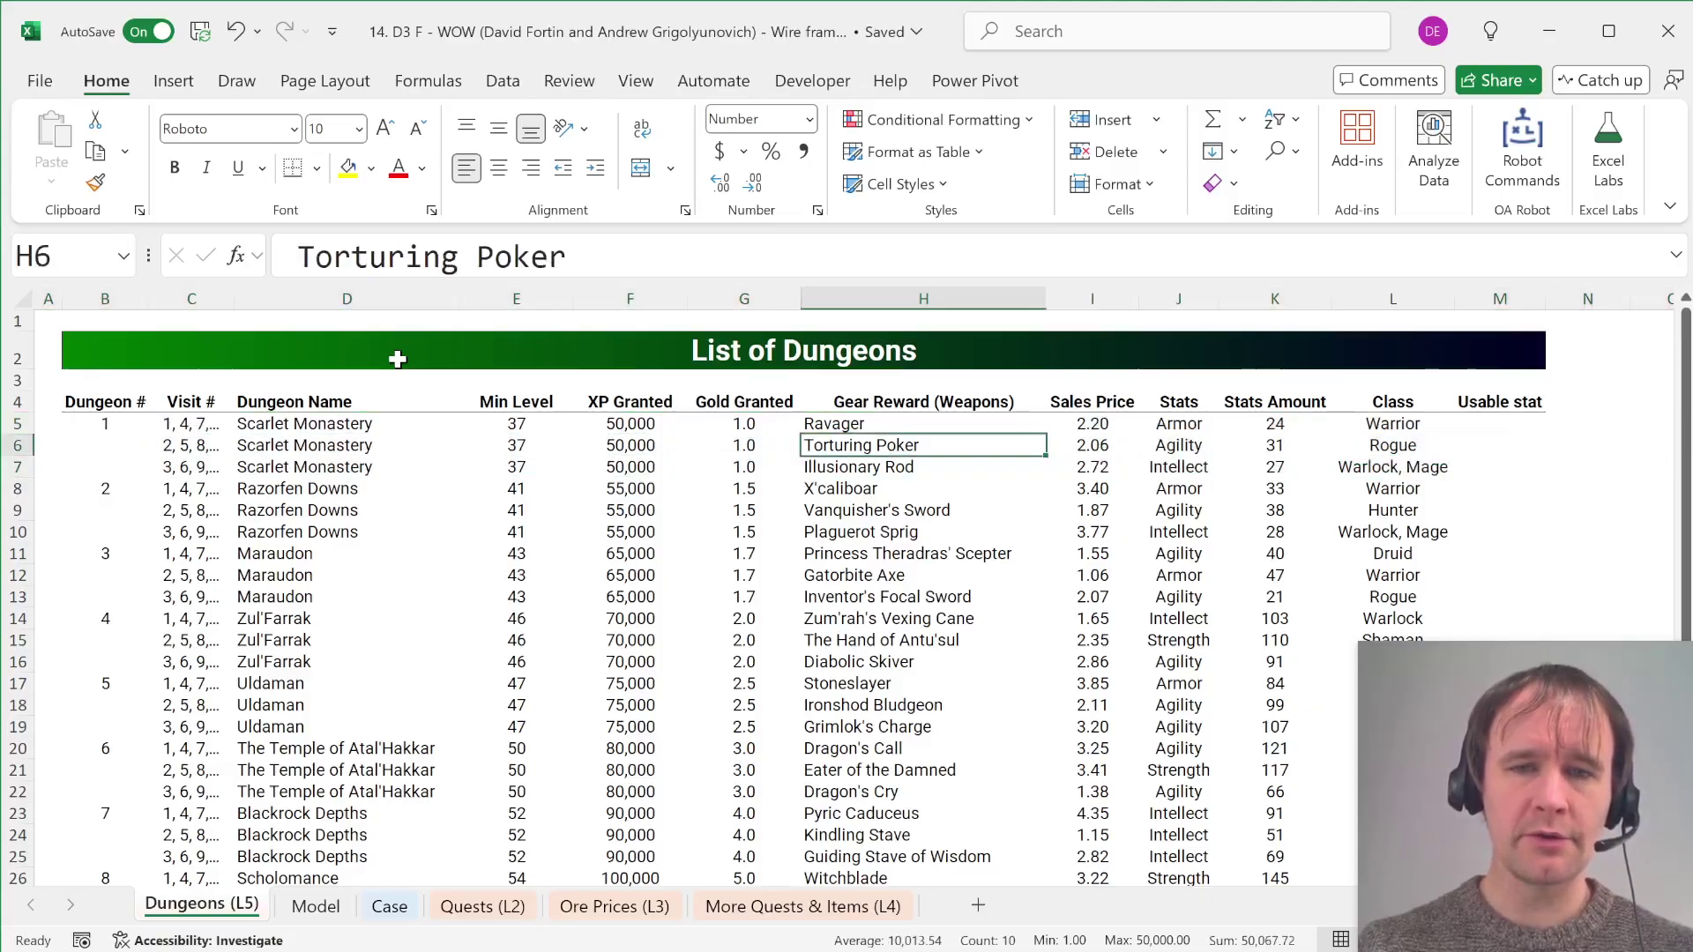
key(Up)
key(shift+space)
key(Down)
key(Down)
key(shift+space)
key(Up)
key(Up)
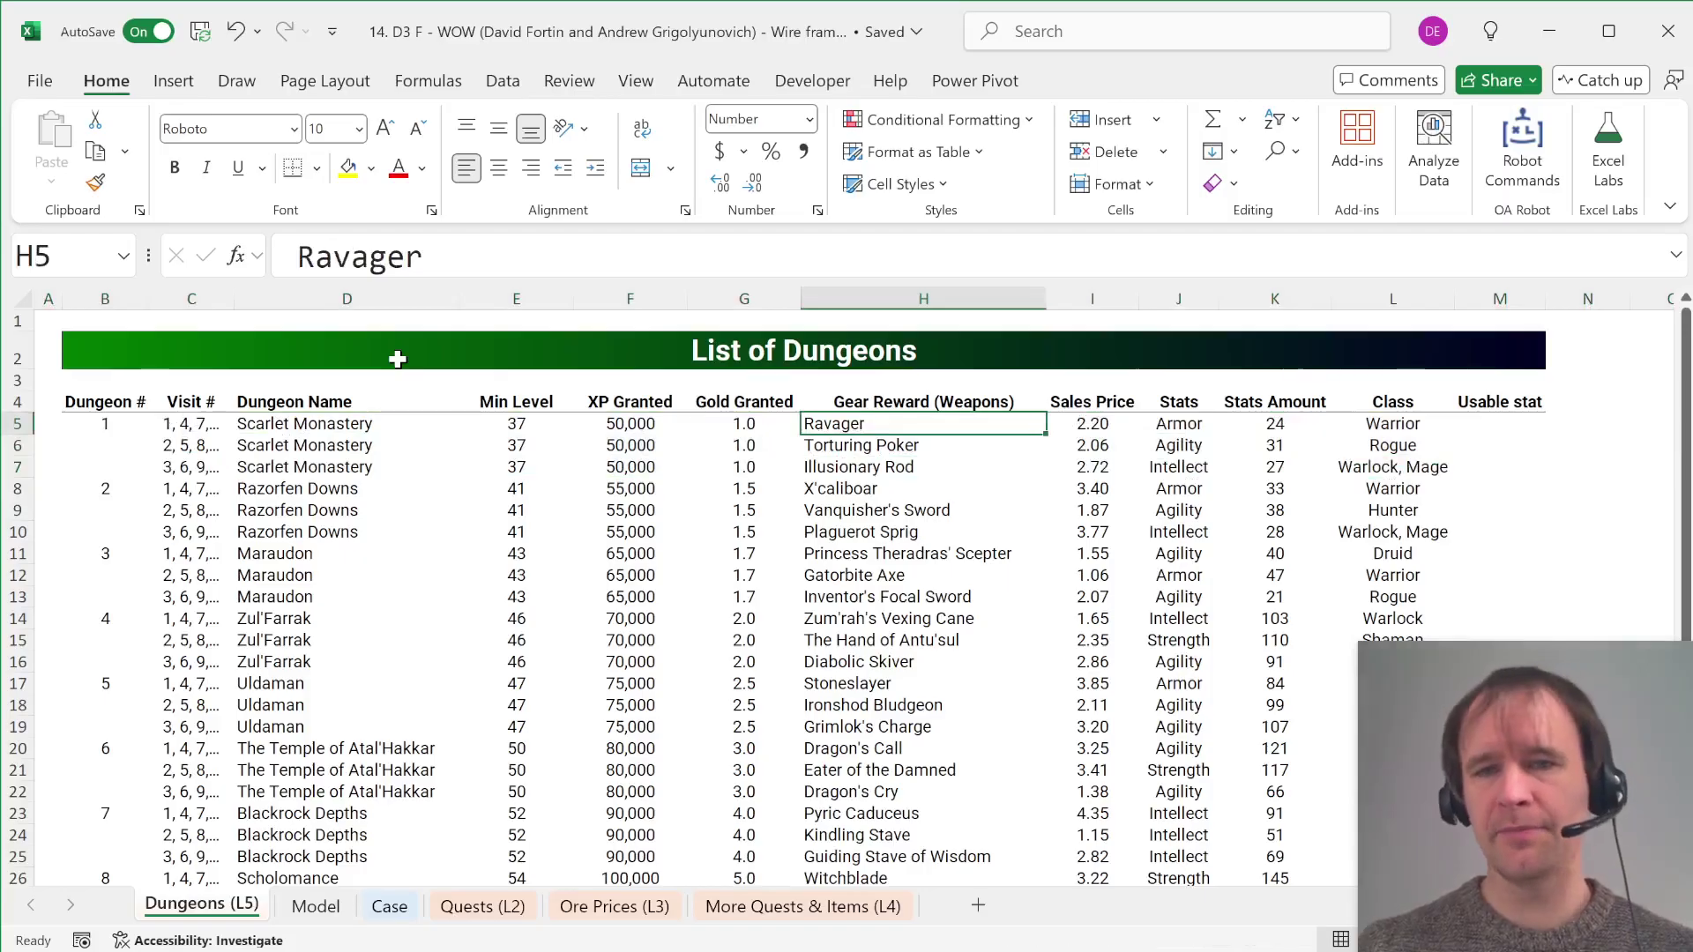
key(Right)
key(Right)
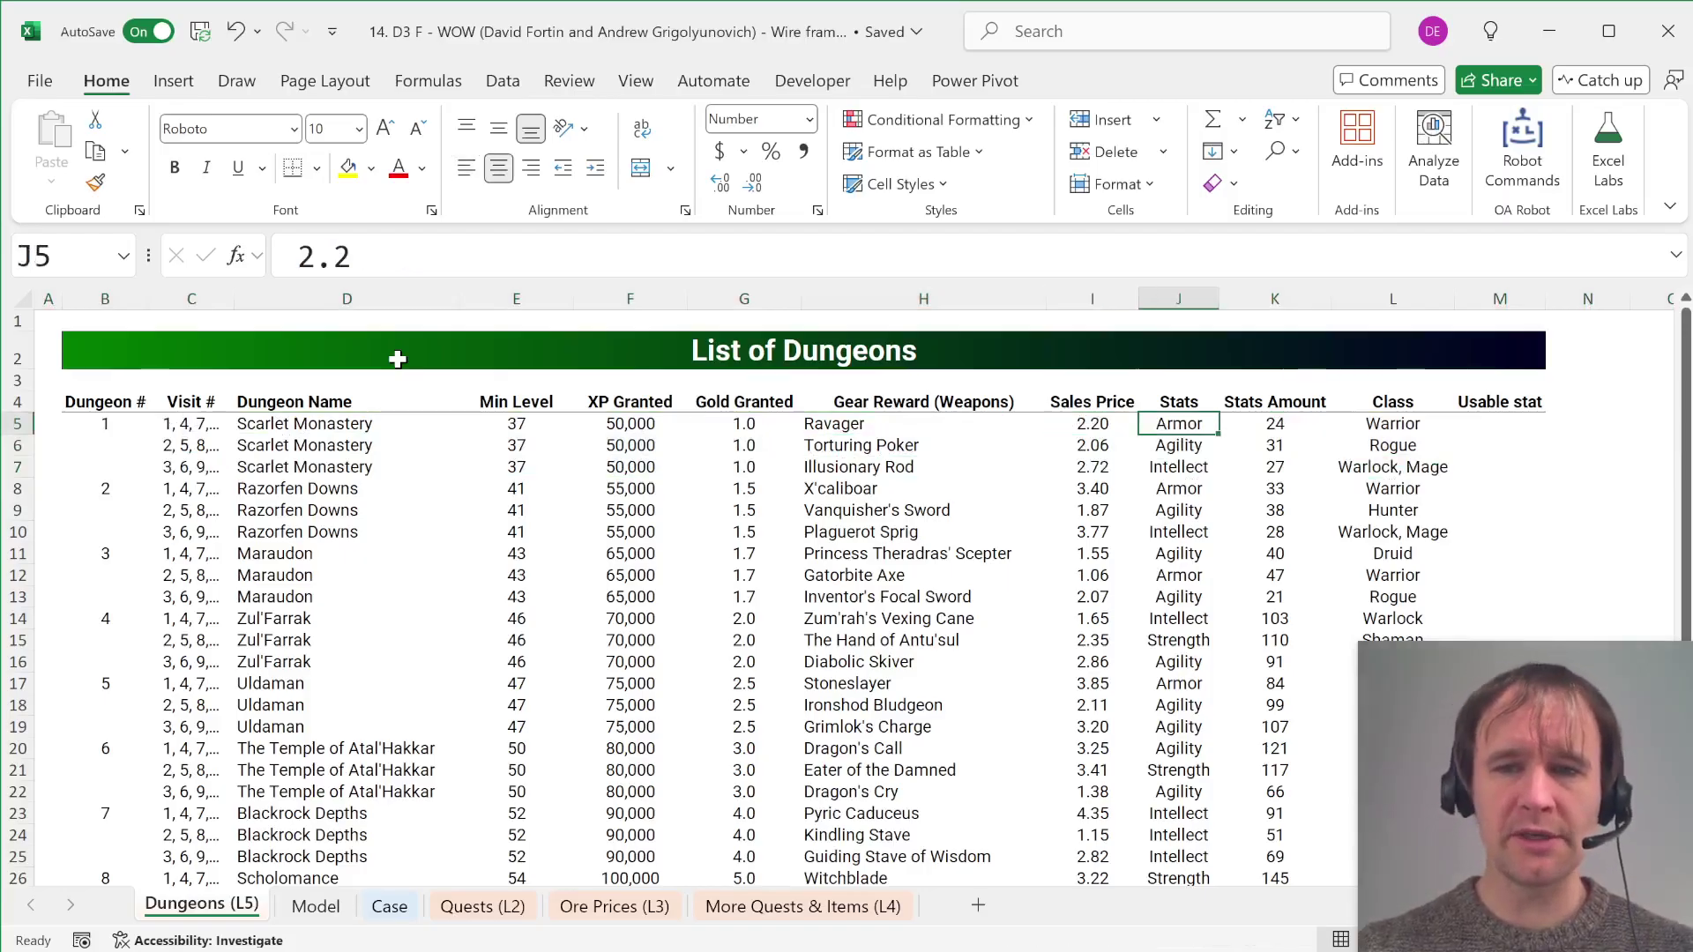
Step: Begin the Usable stat formula in M5 with =IF(ISNUMBER(SEARCH(Model!$Q$2,L5)), to test whether the gear suits the player's class
key(Right)
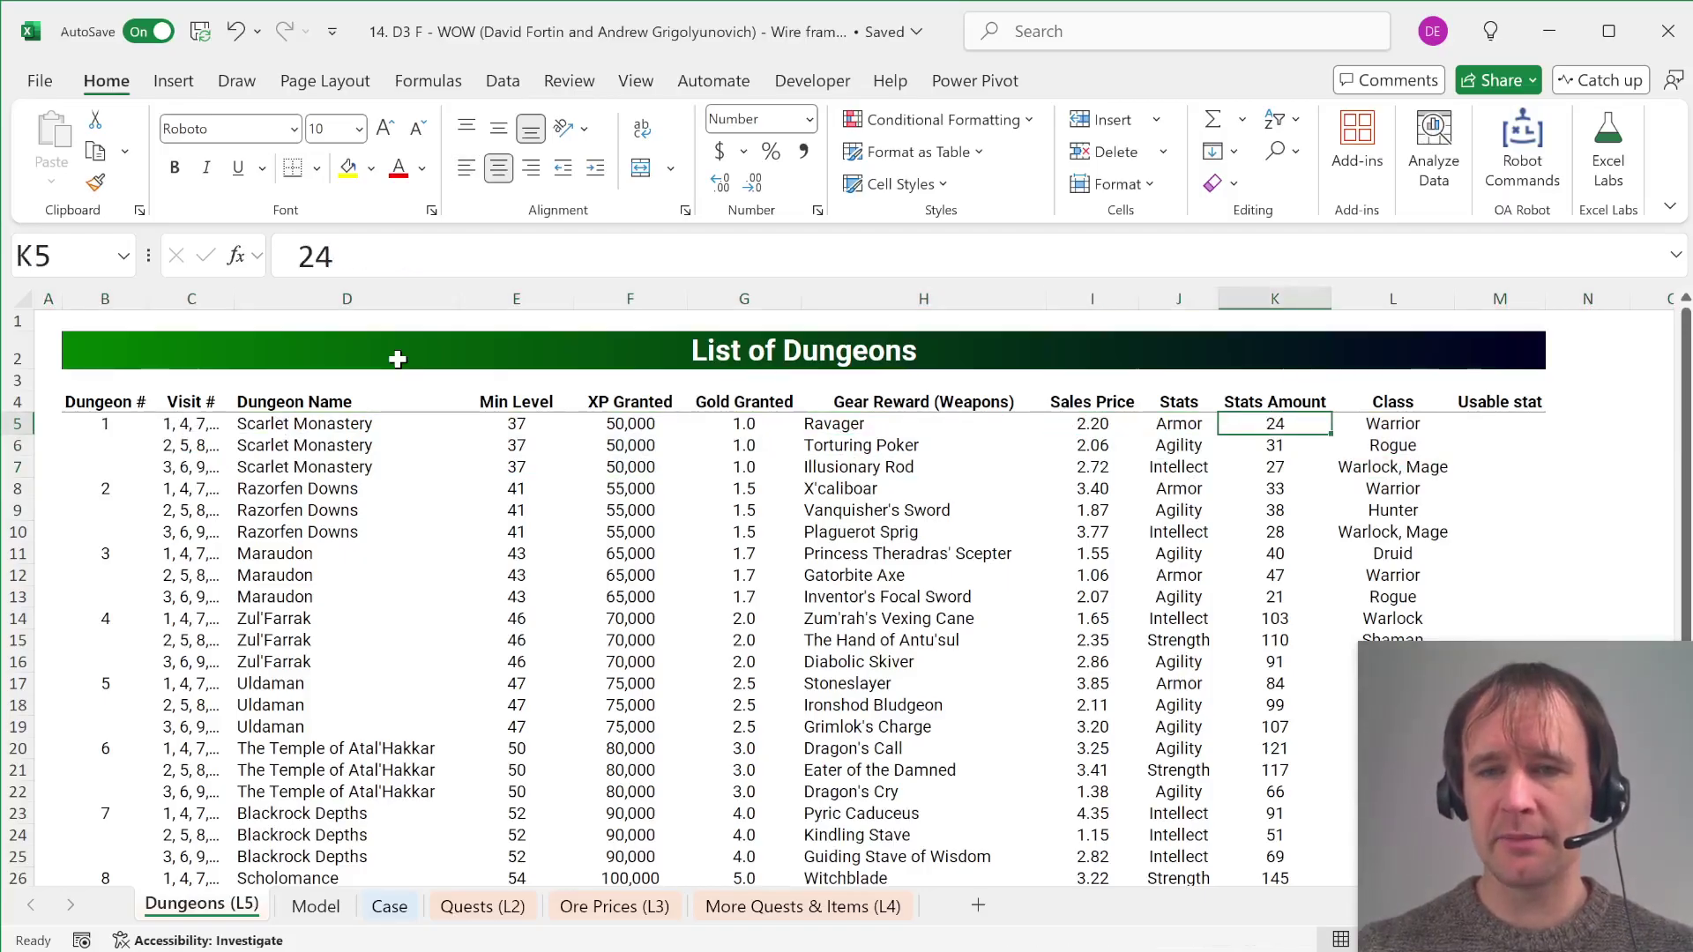
key(Right)
key(Right)
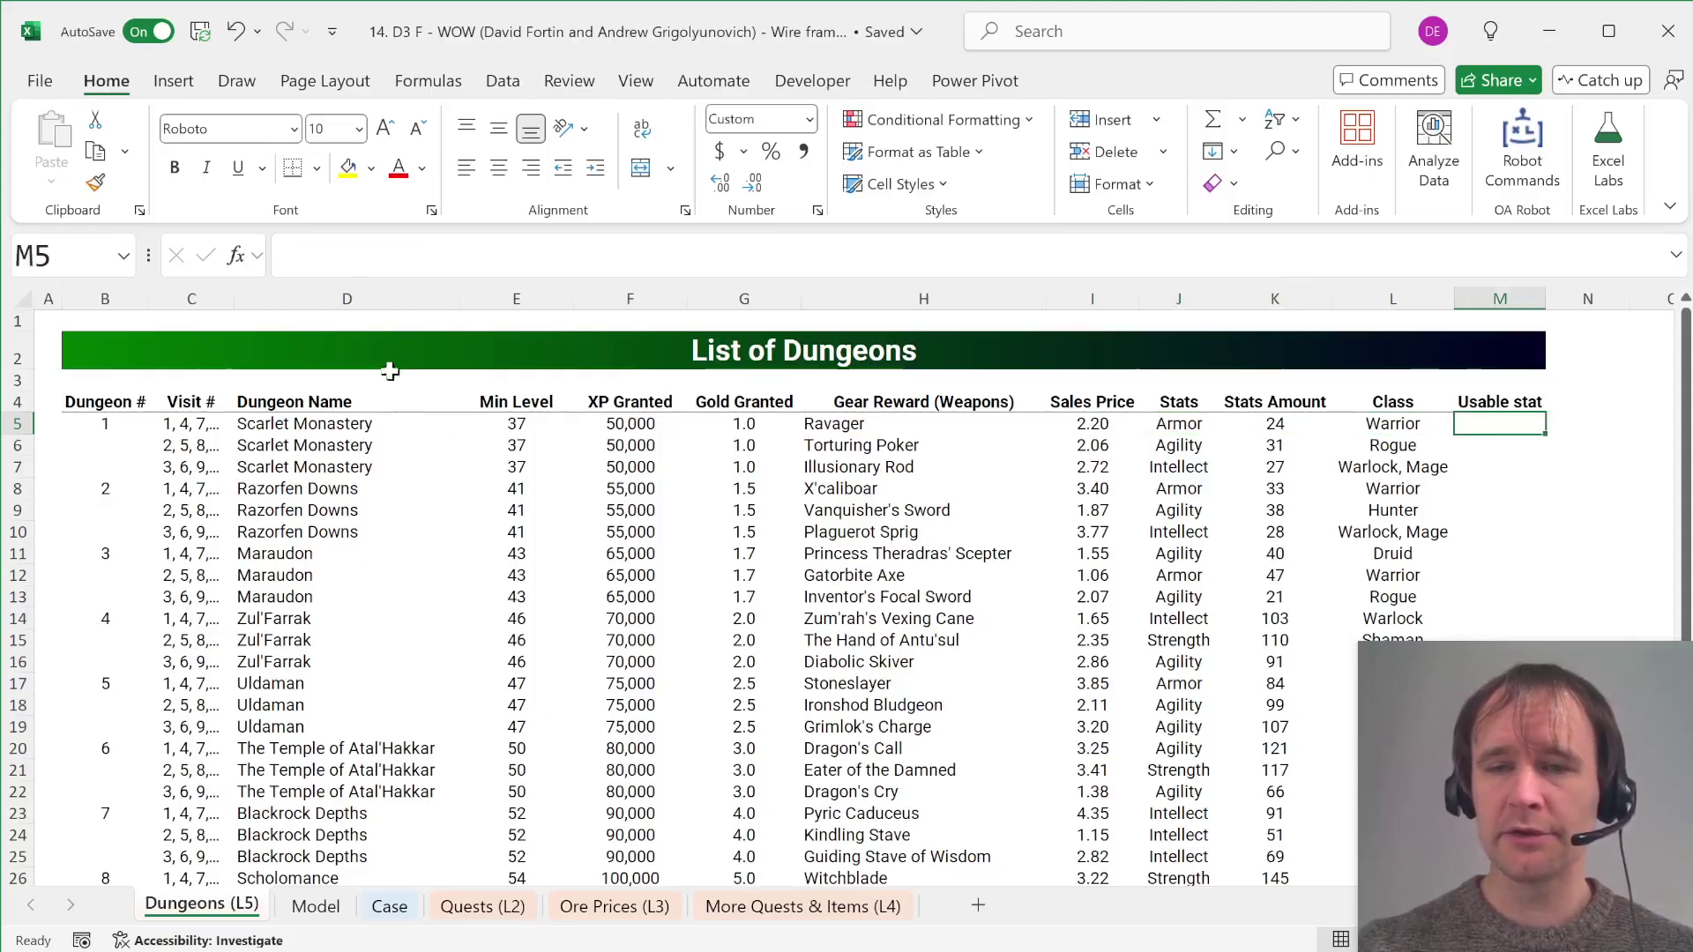
scroll(662, 487, right, 3)
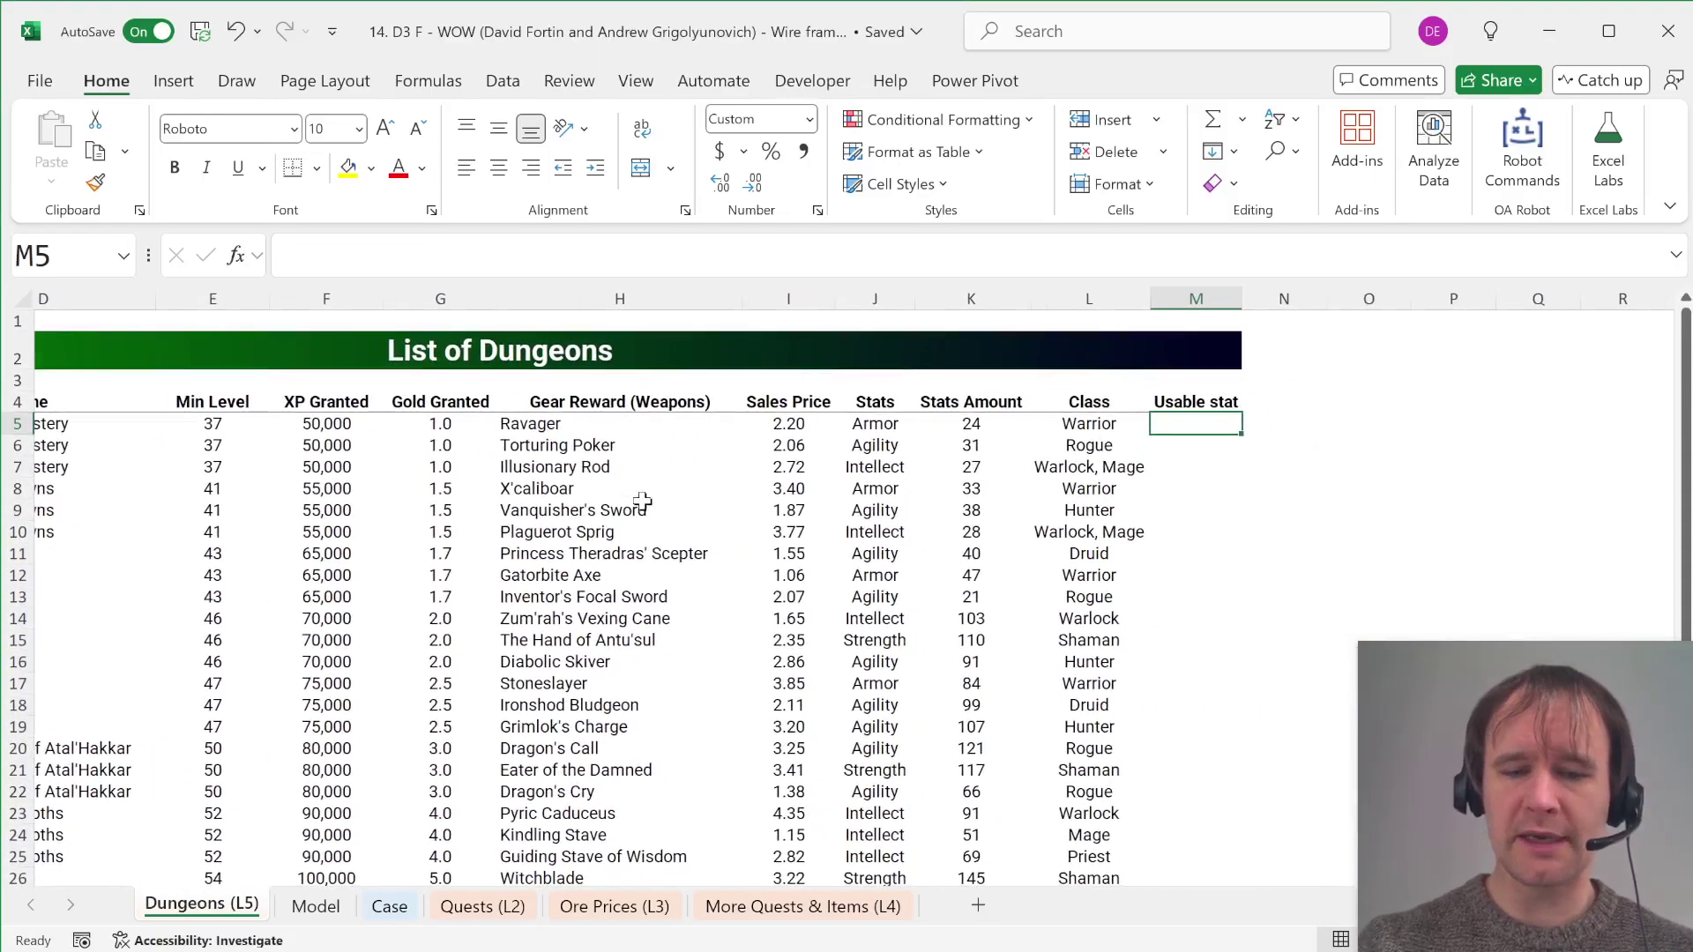
text(=IF(isnu)
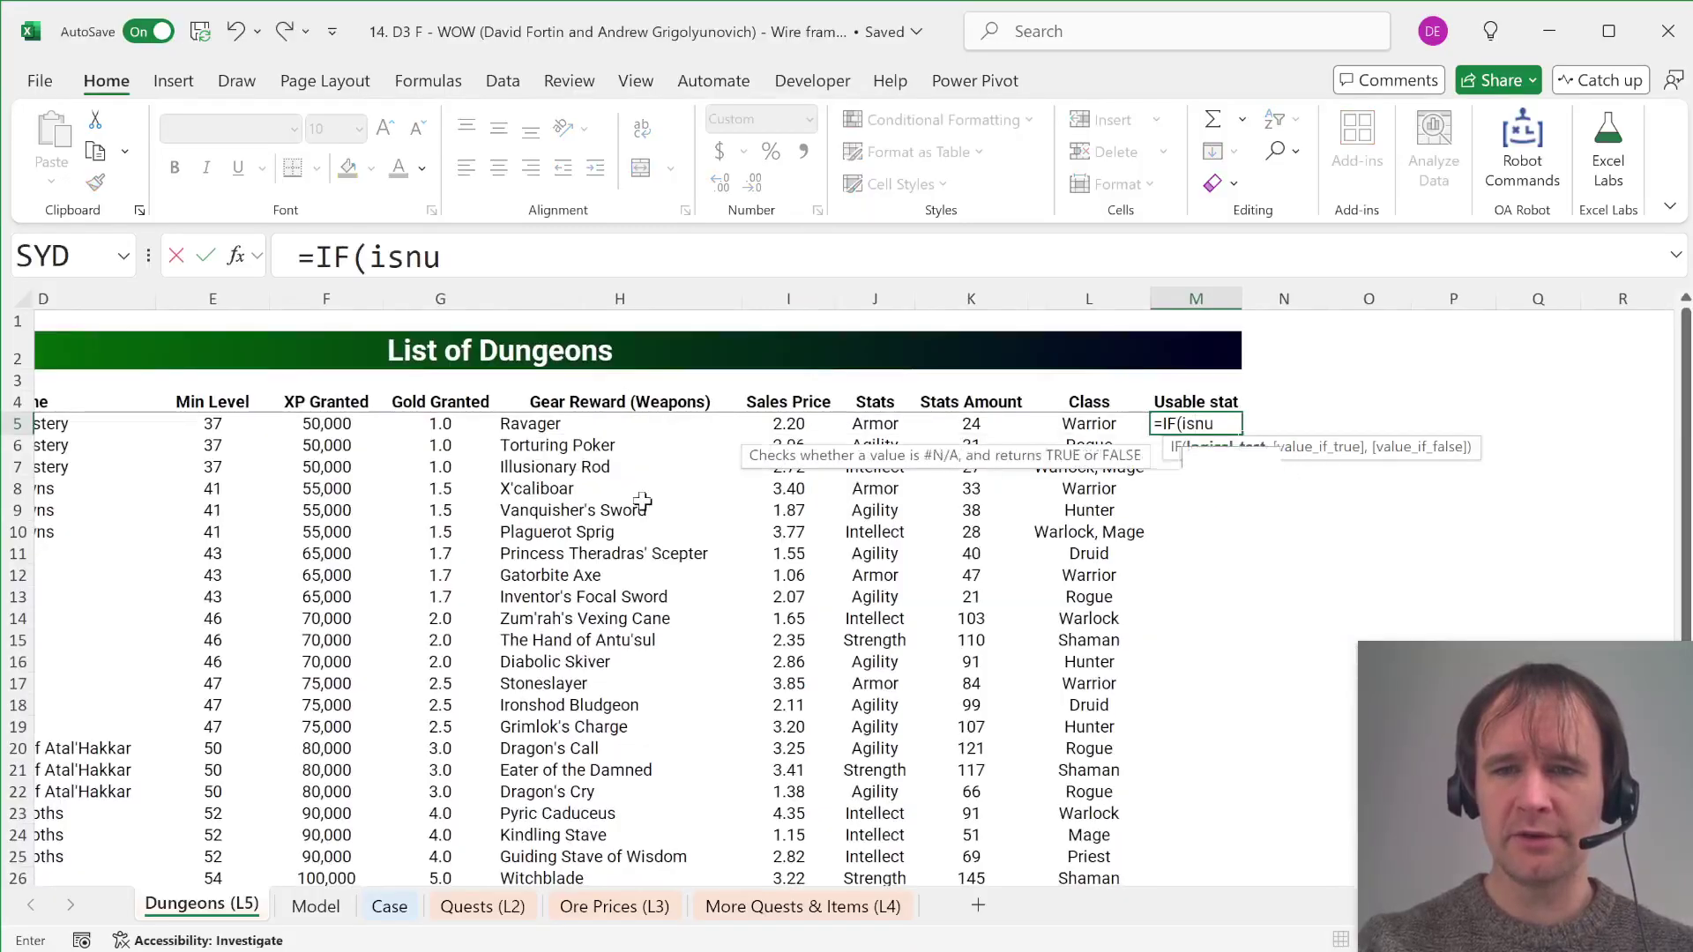
key(Tab)
text(se)
key(Tab)
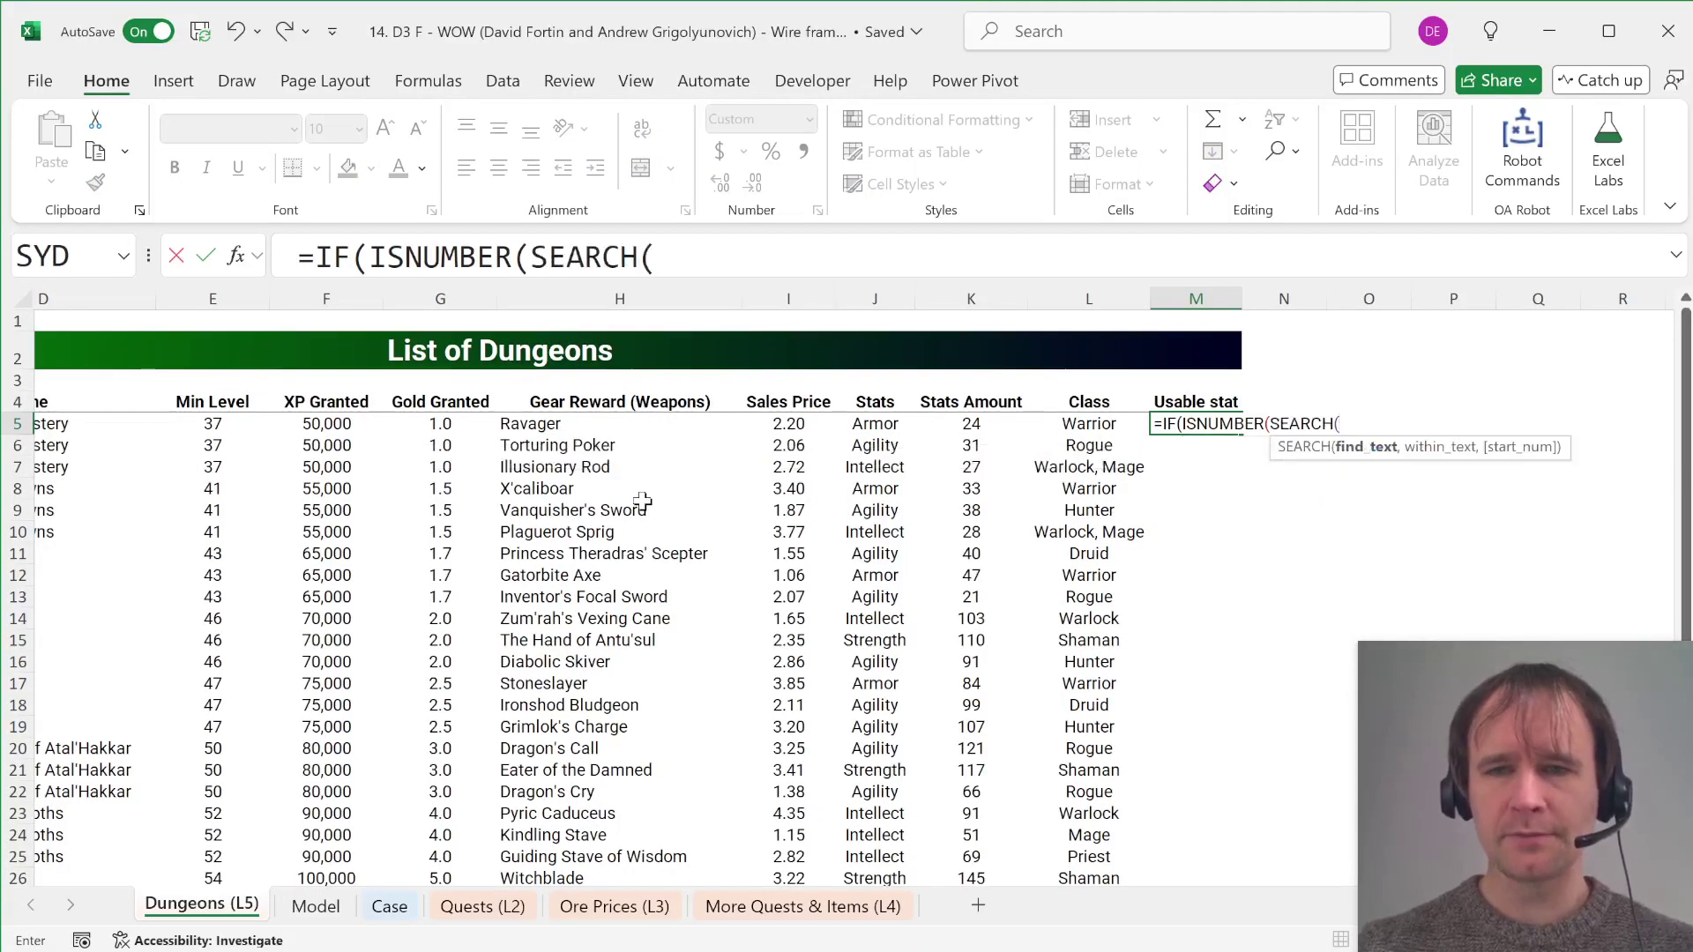
key(ctrl+Page_Down)
click(468, 410)
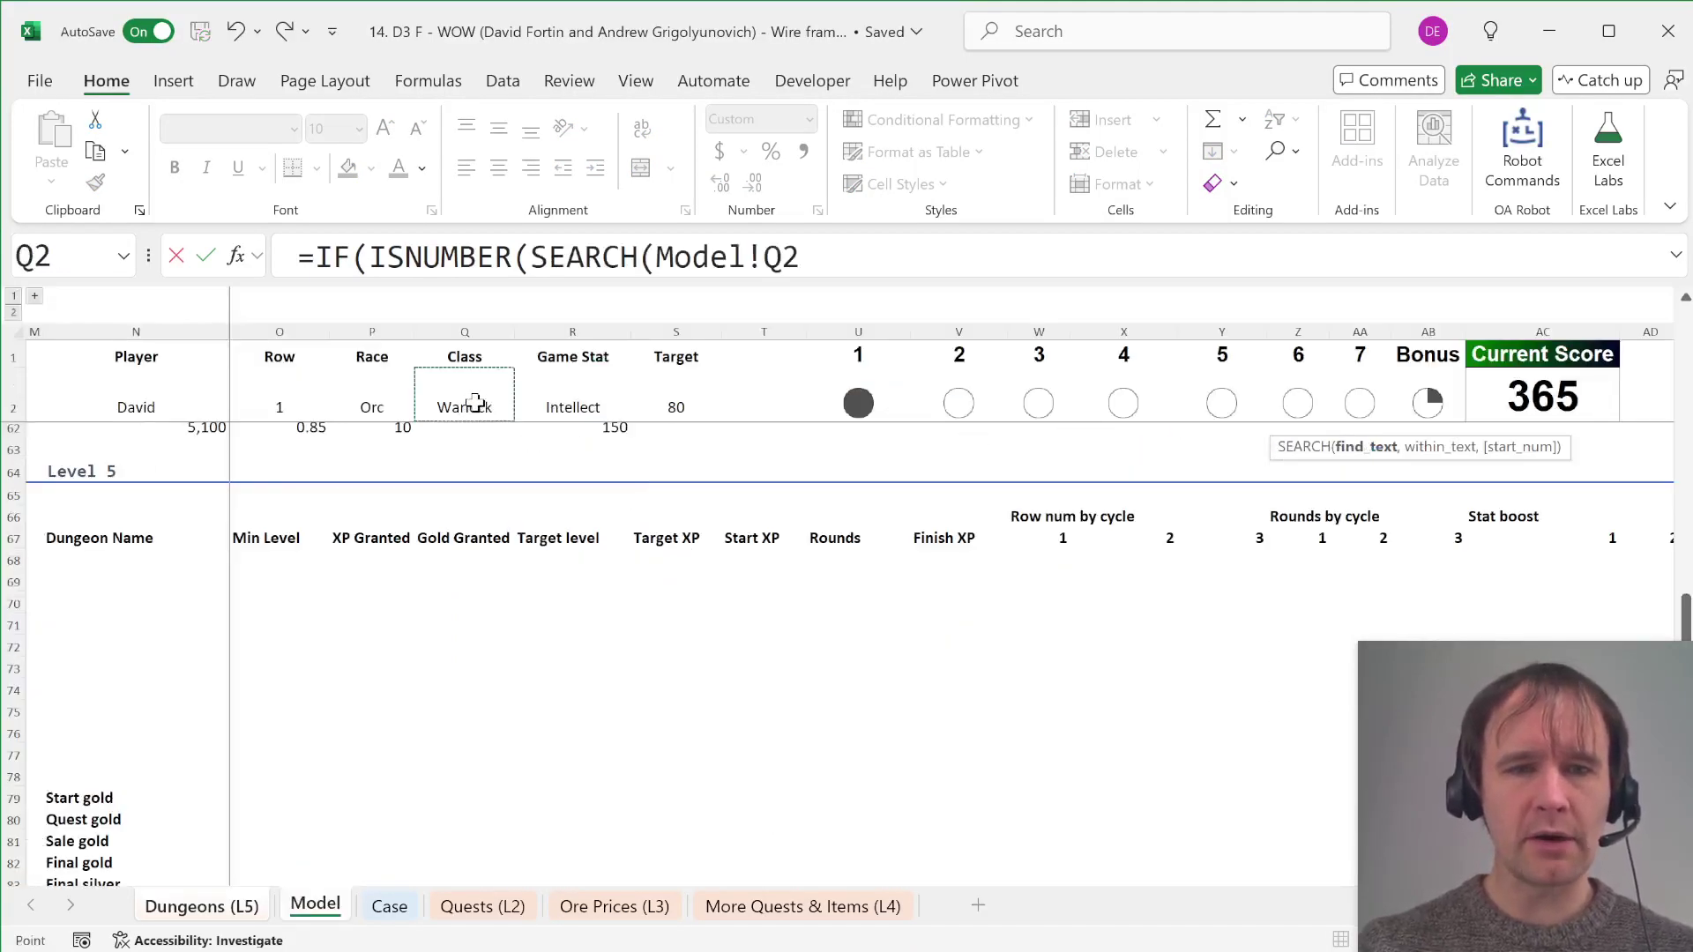
key(F4)
text(,)
key(ctrl+Page_Up)
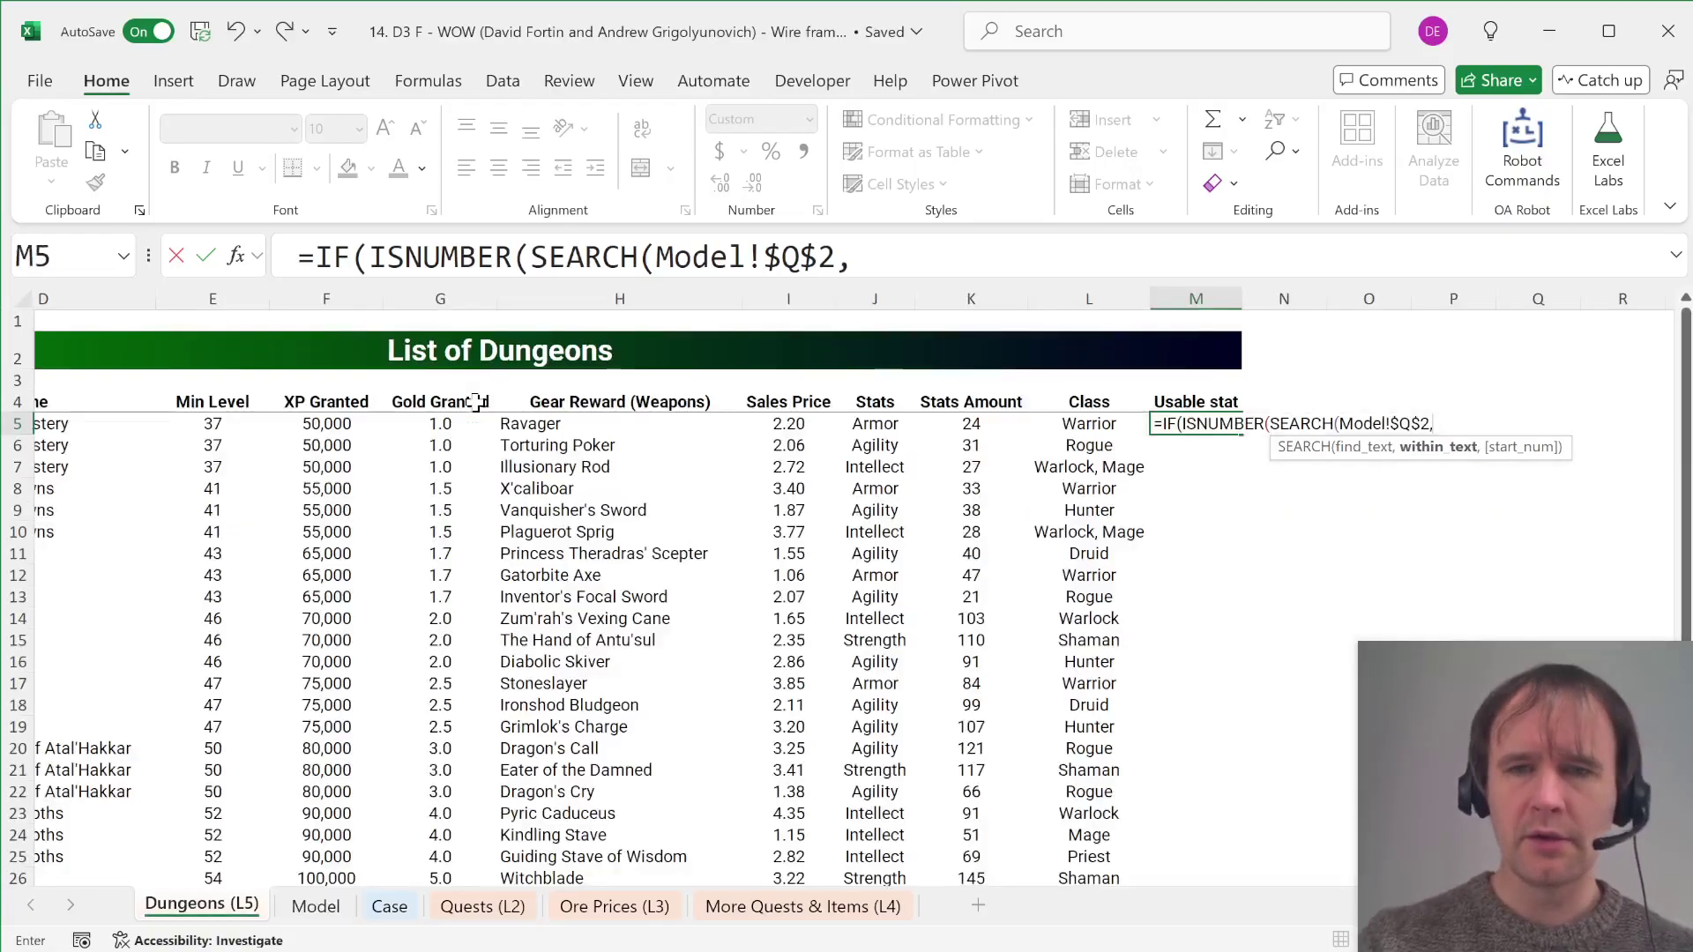
text(L5)
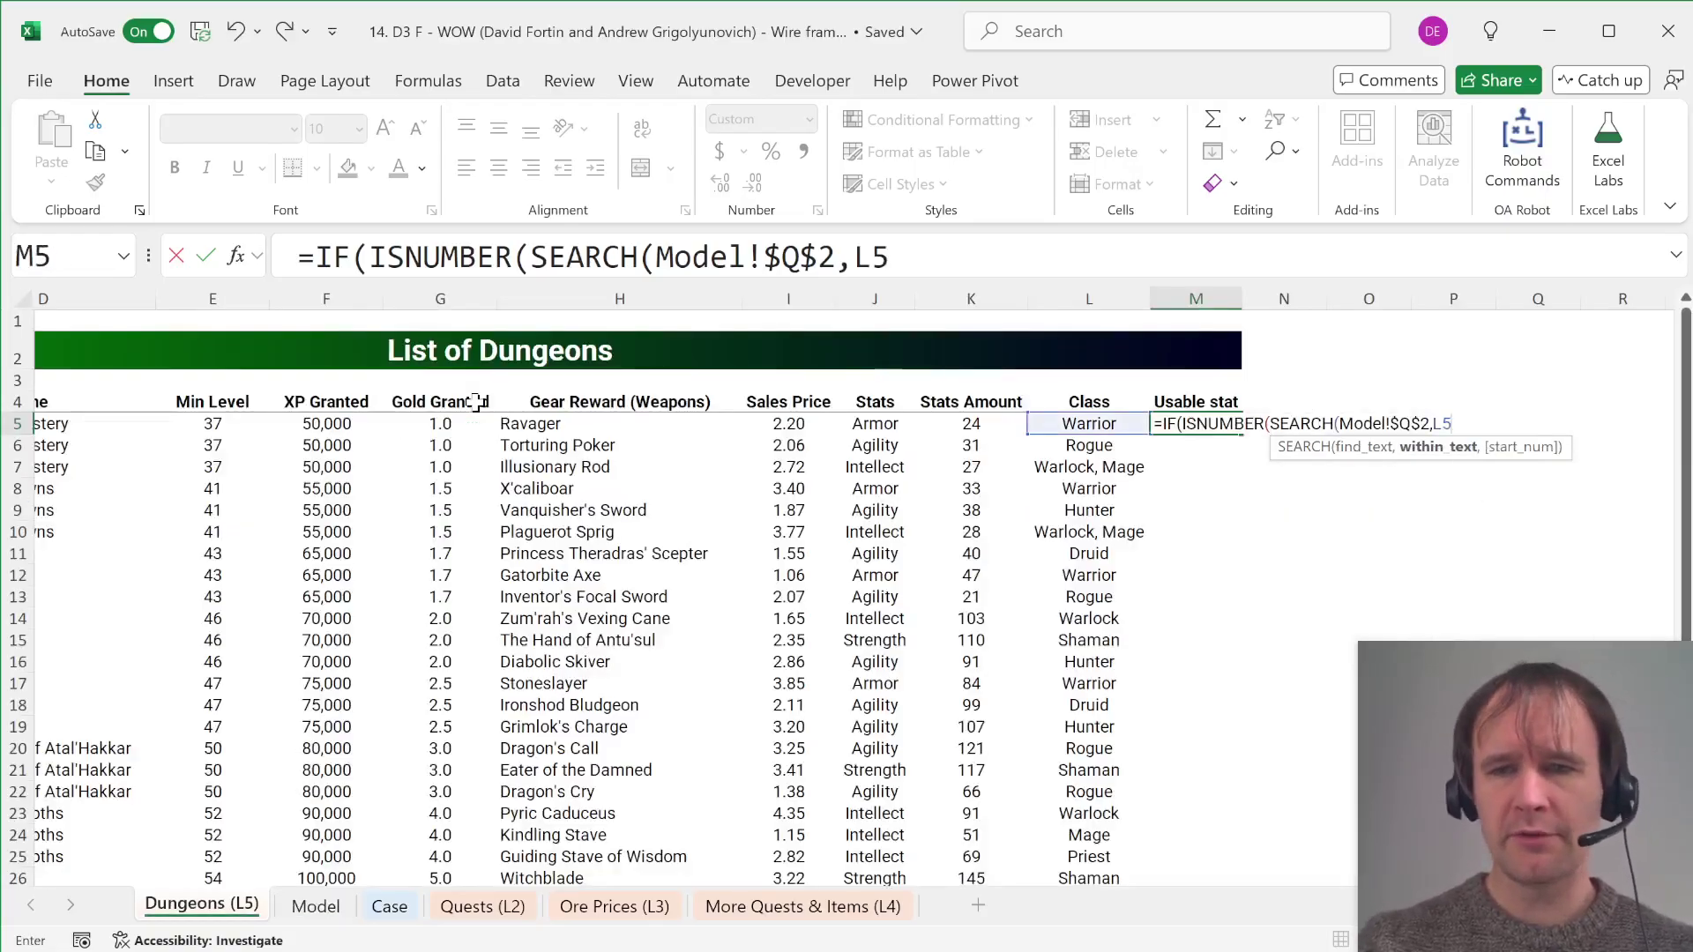
text()),)
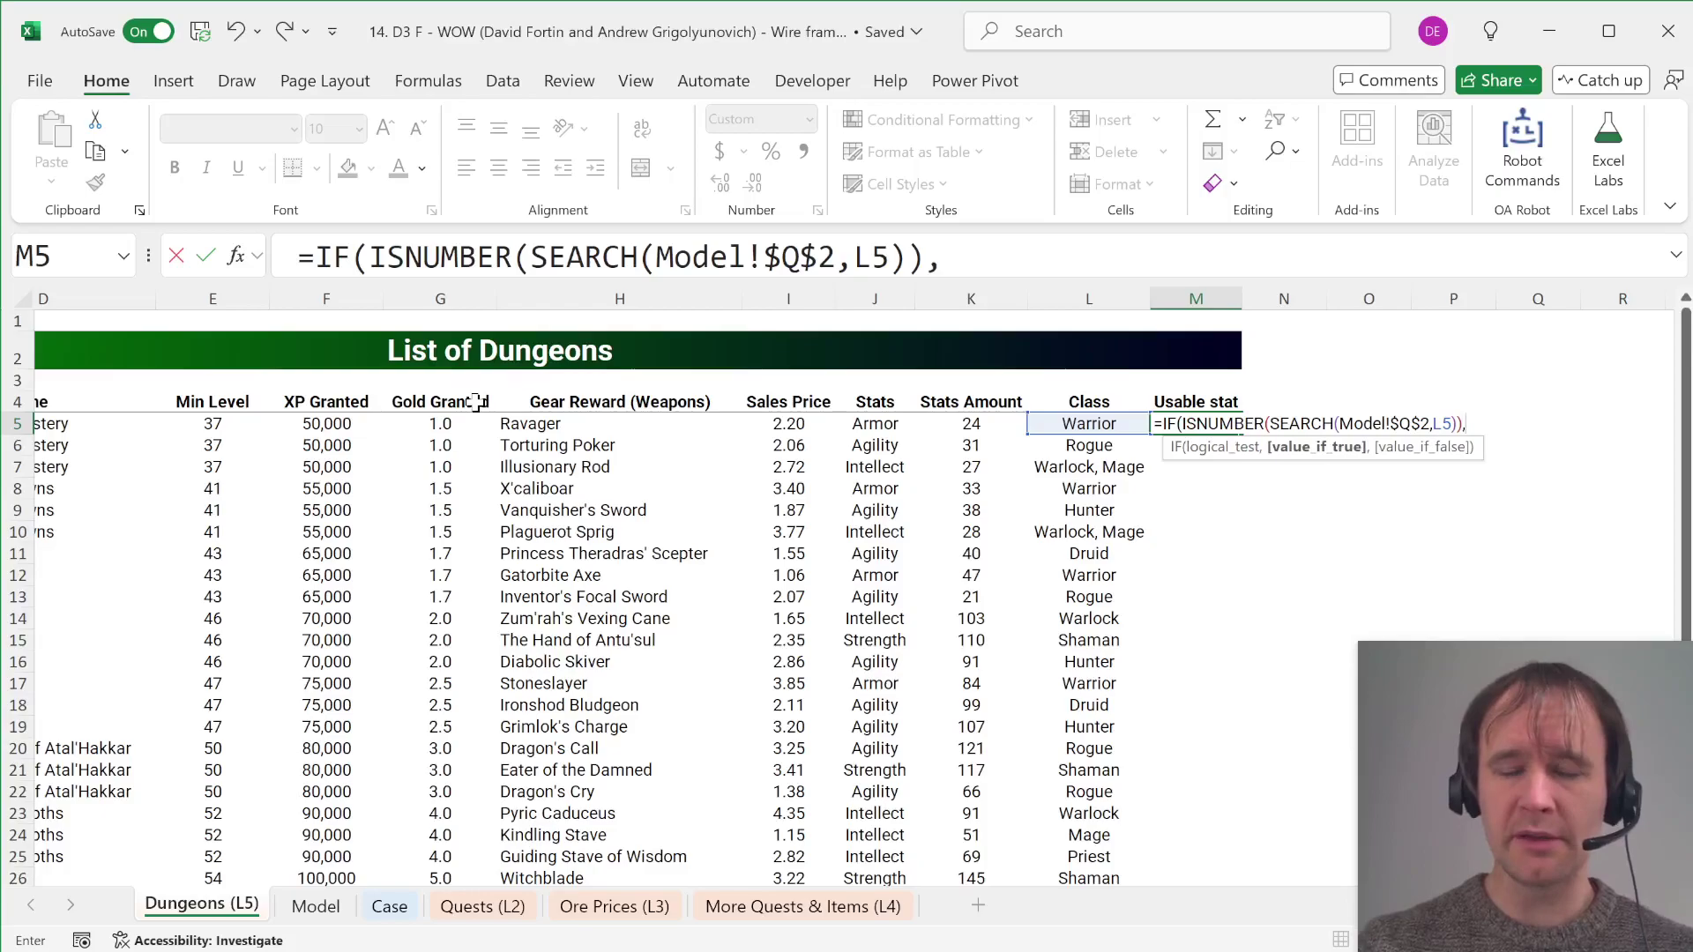
Step: Finish the Usable stat formula with K5 as the true result and an empty false result, and fill it down all dungeon rows
click(971, 424)
text(,)
key(Return)
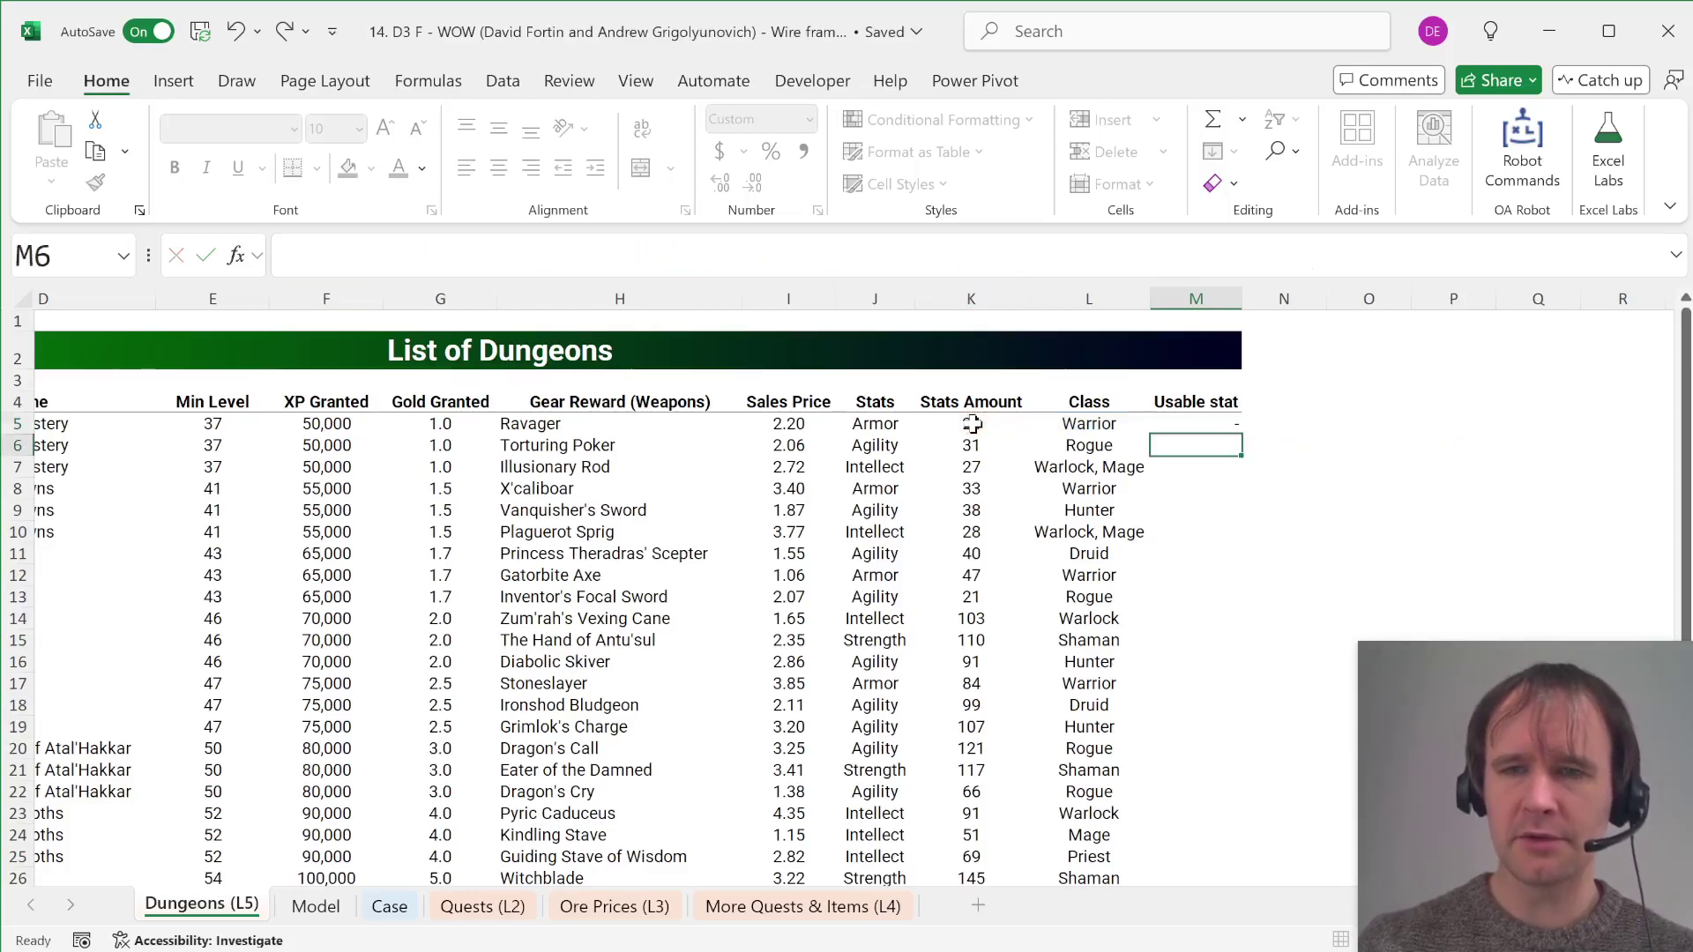
key(Left)
key(ctrl+Down)
key(Right)
key(ctrl+shift+Up)
key(ctrl+d)
key(ctrl+Up)
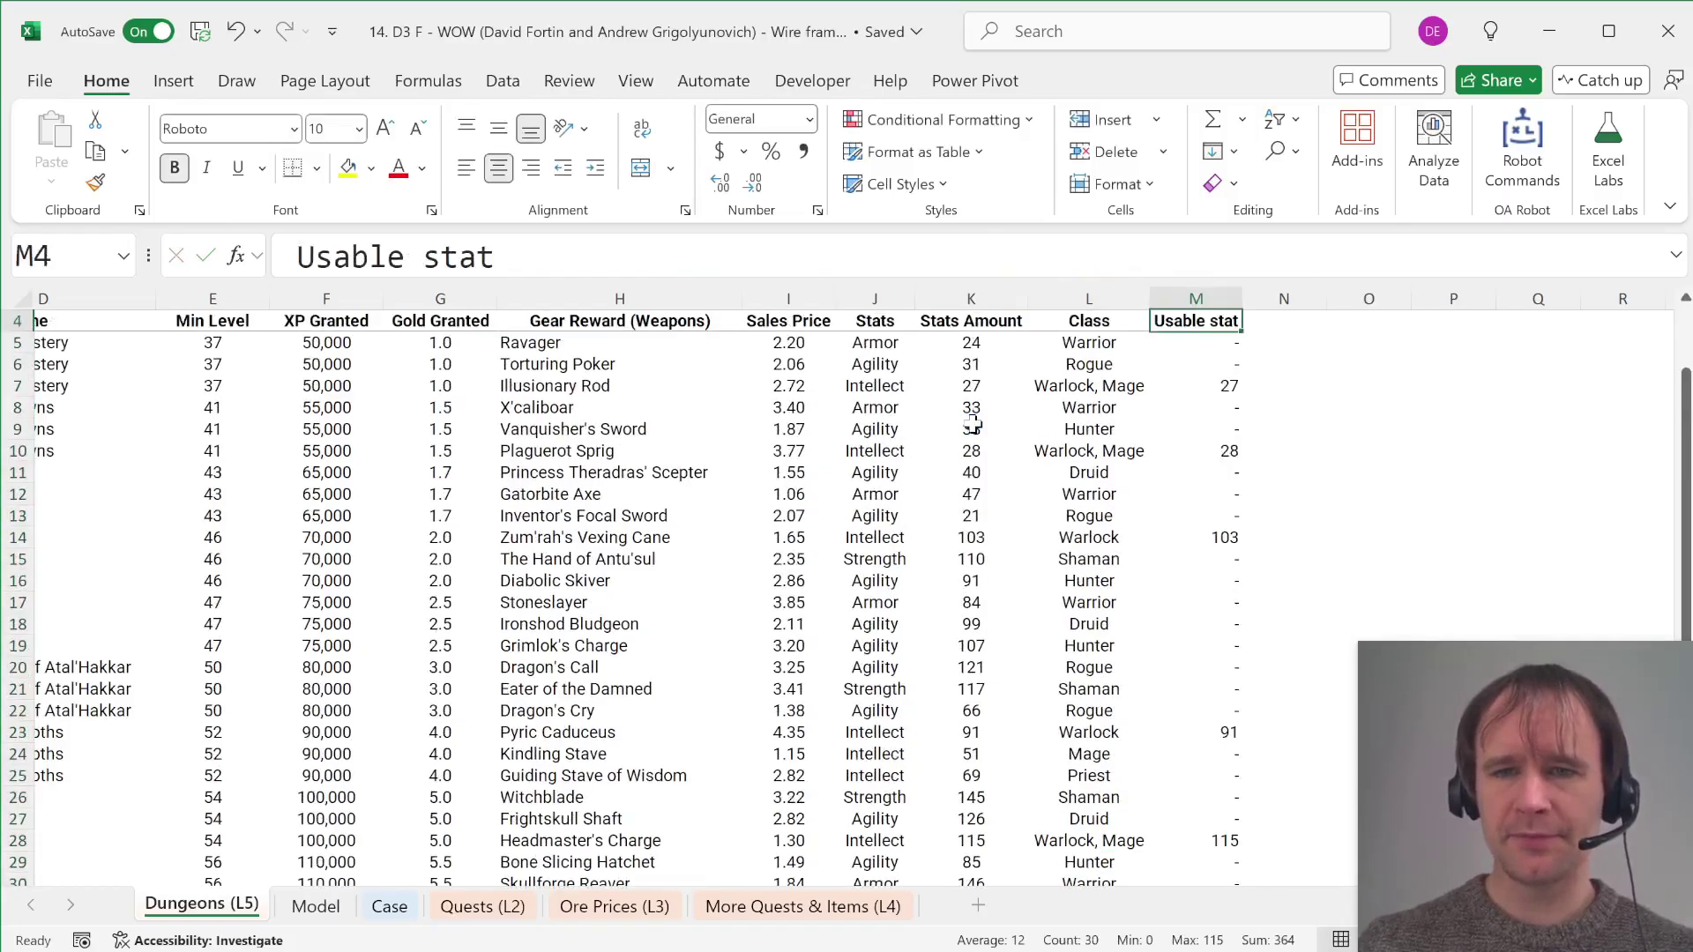
key(ctrl+Up)
key(ctrl+Down)
key(ctrl+Left)
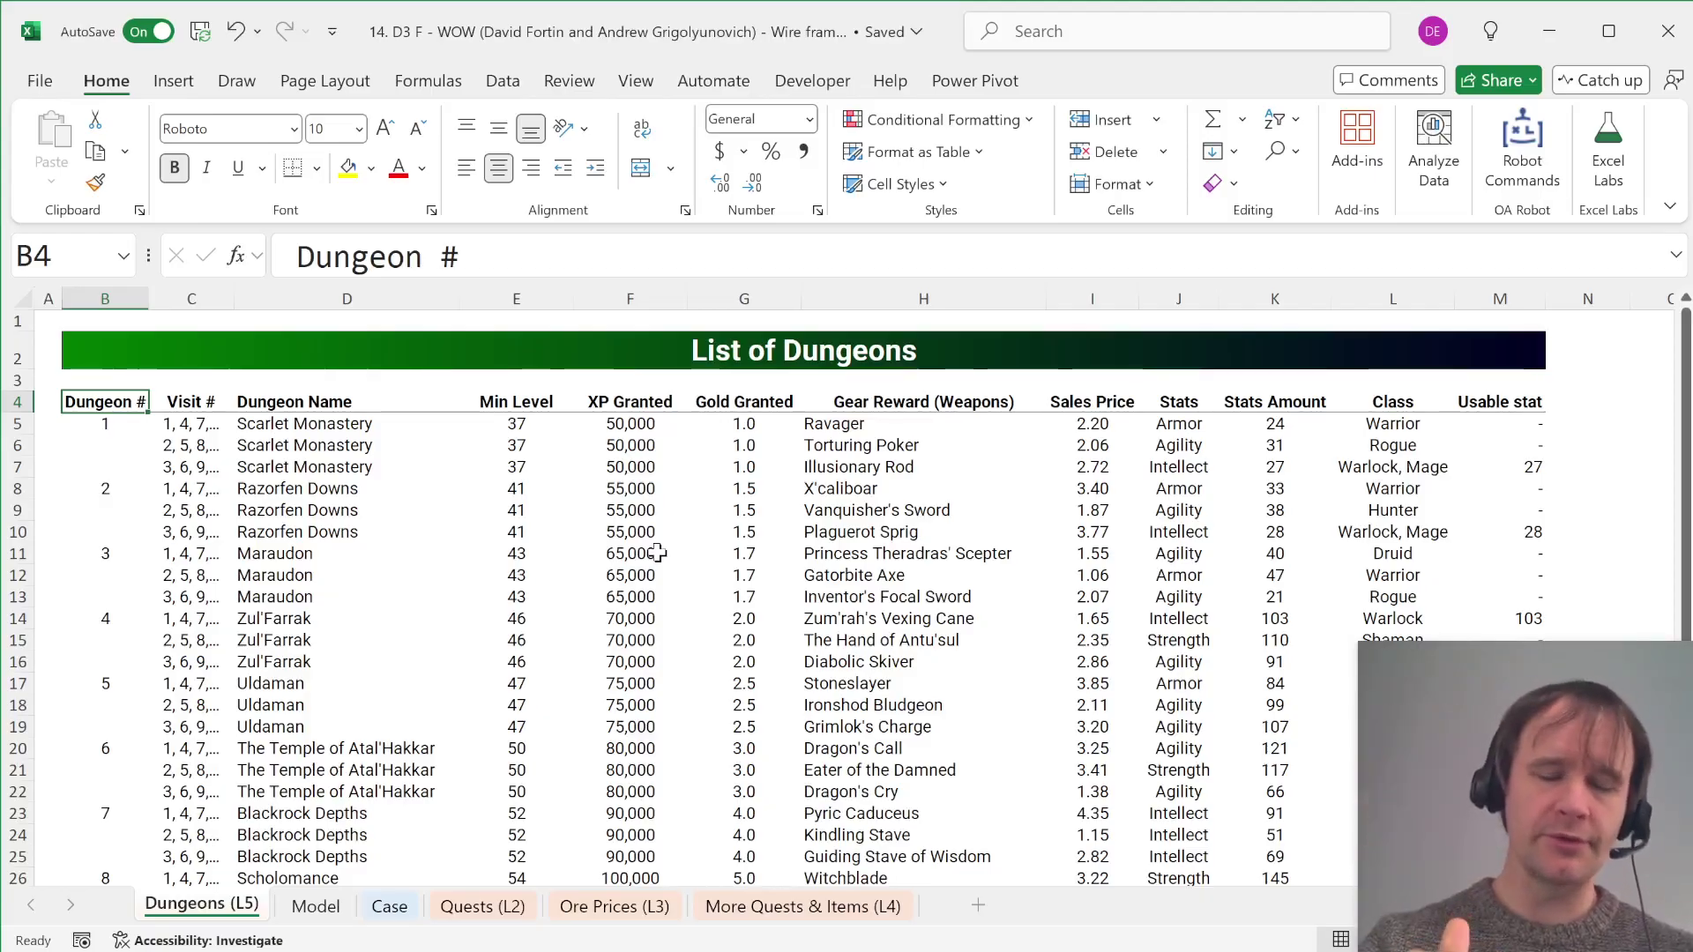
Step: On the Model sheet, list the dungeon names in N68 with =UNIQUE('Dungeons (L5)'!D5:D34)
key(ctrl+Page_Down)
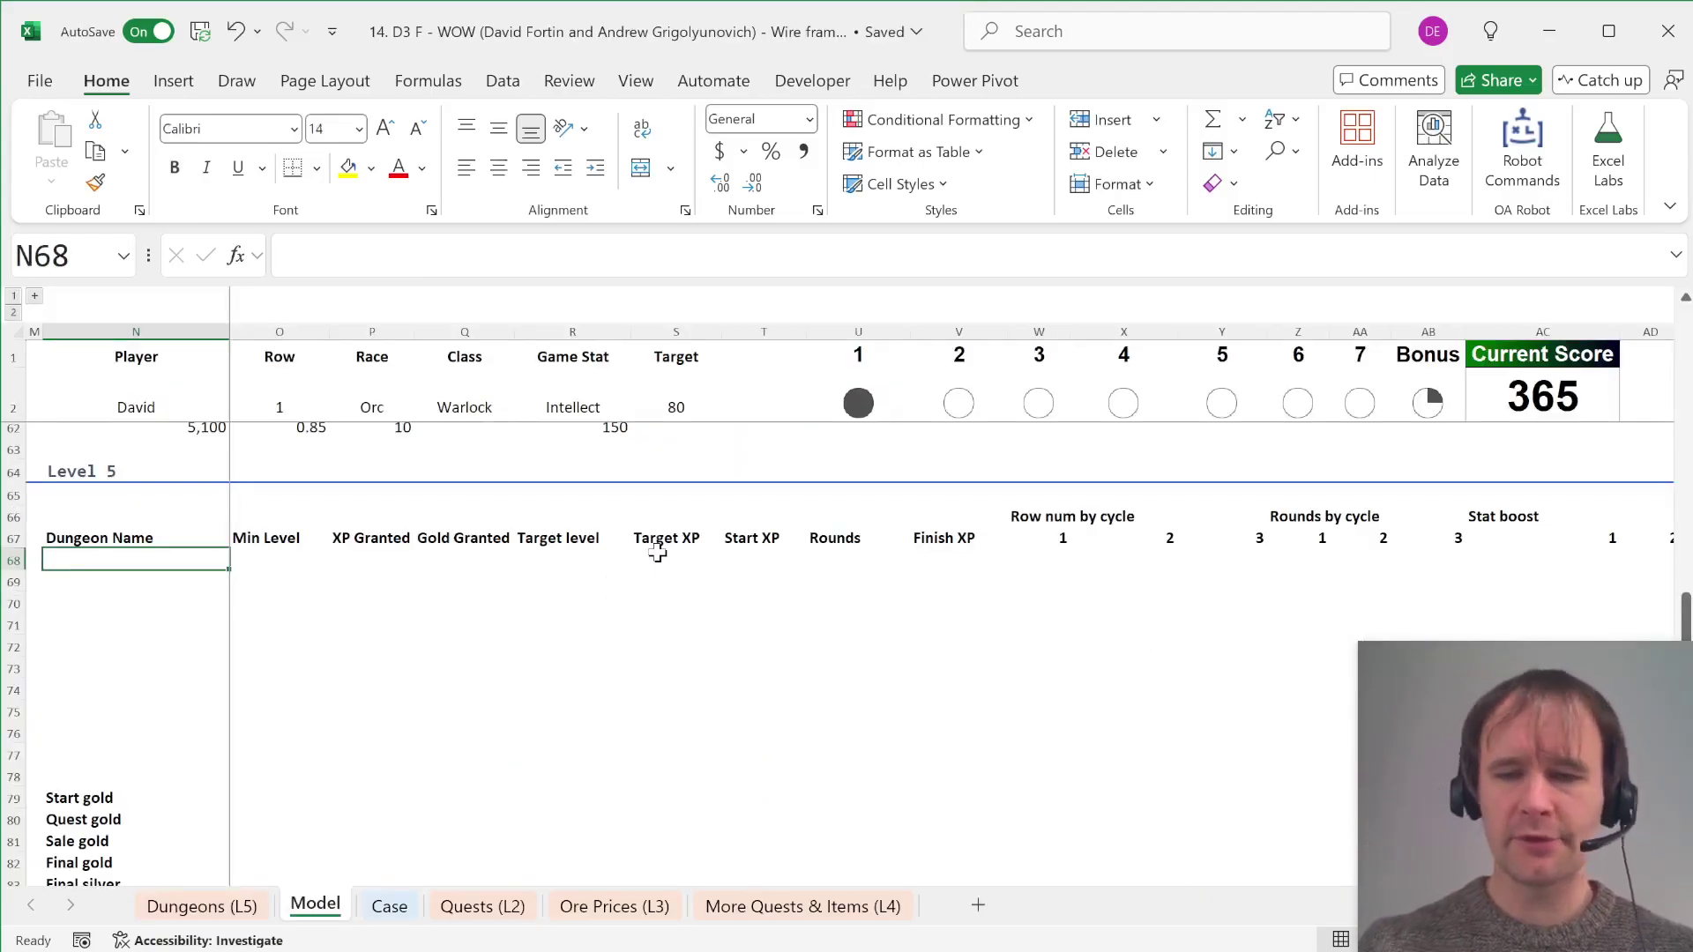
text(=uniq)
key(Tab)
key(ctrl+Page_Down)
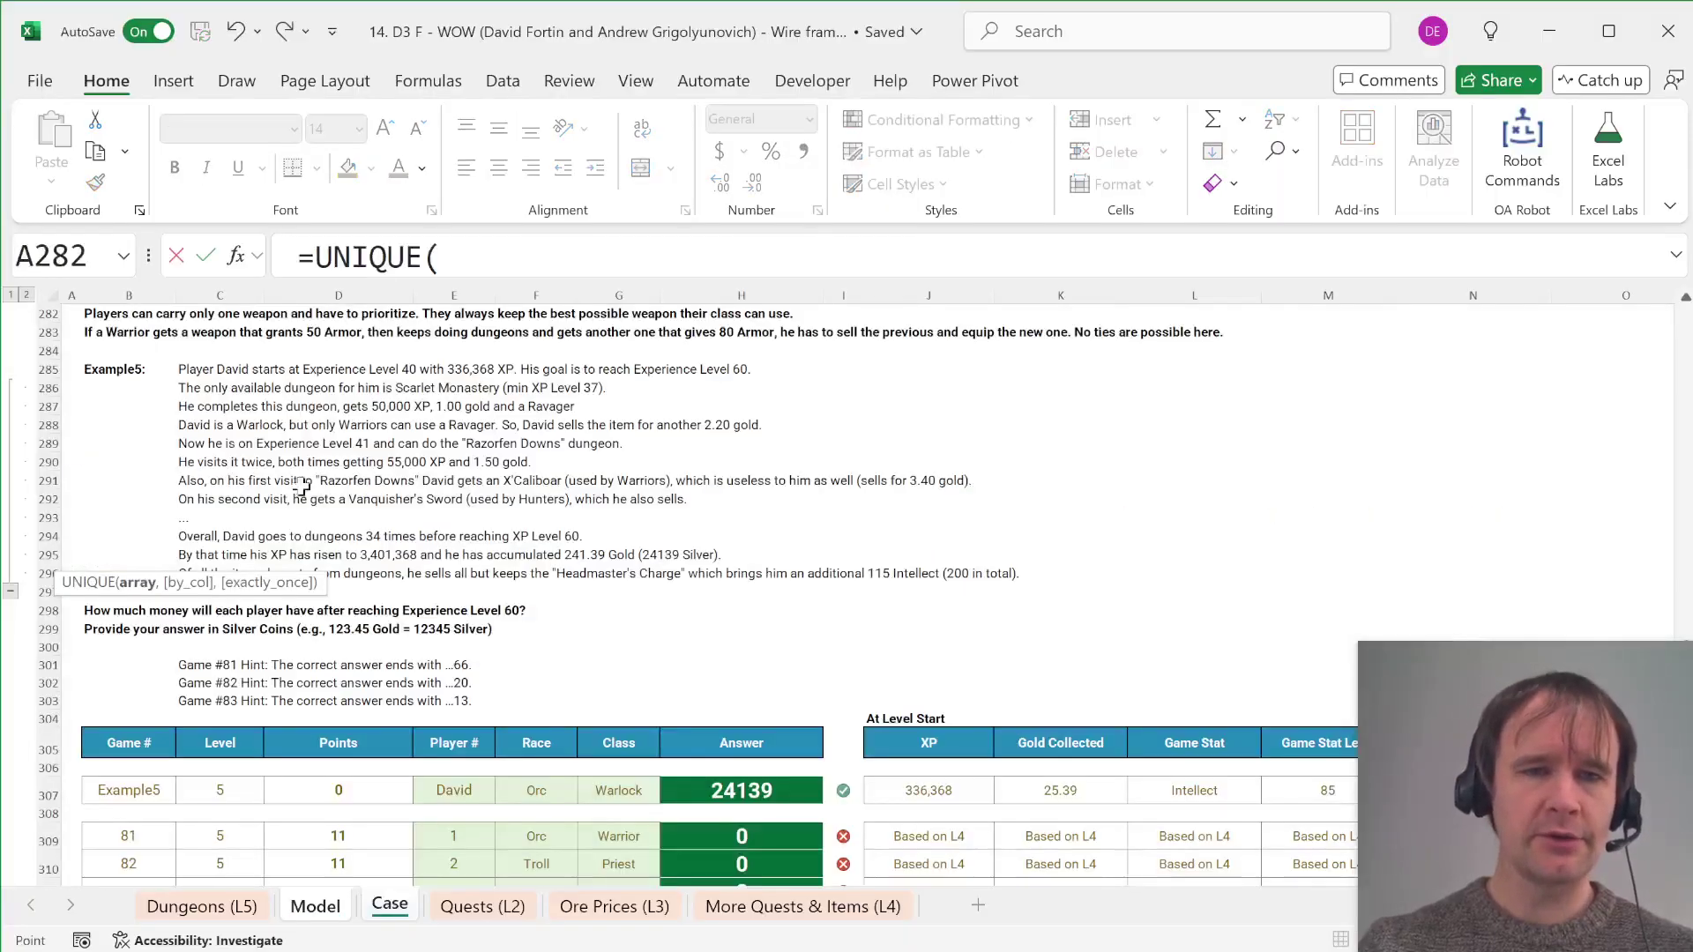
key(ctrl+Page_Up)
key(ctrl+Page_Up)
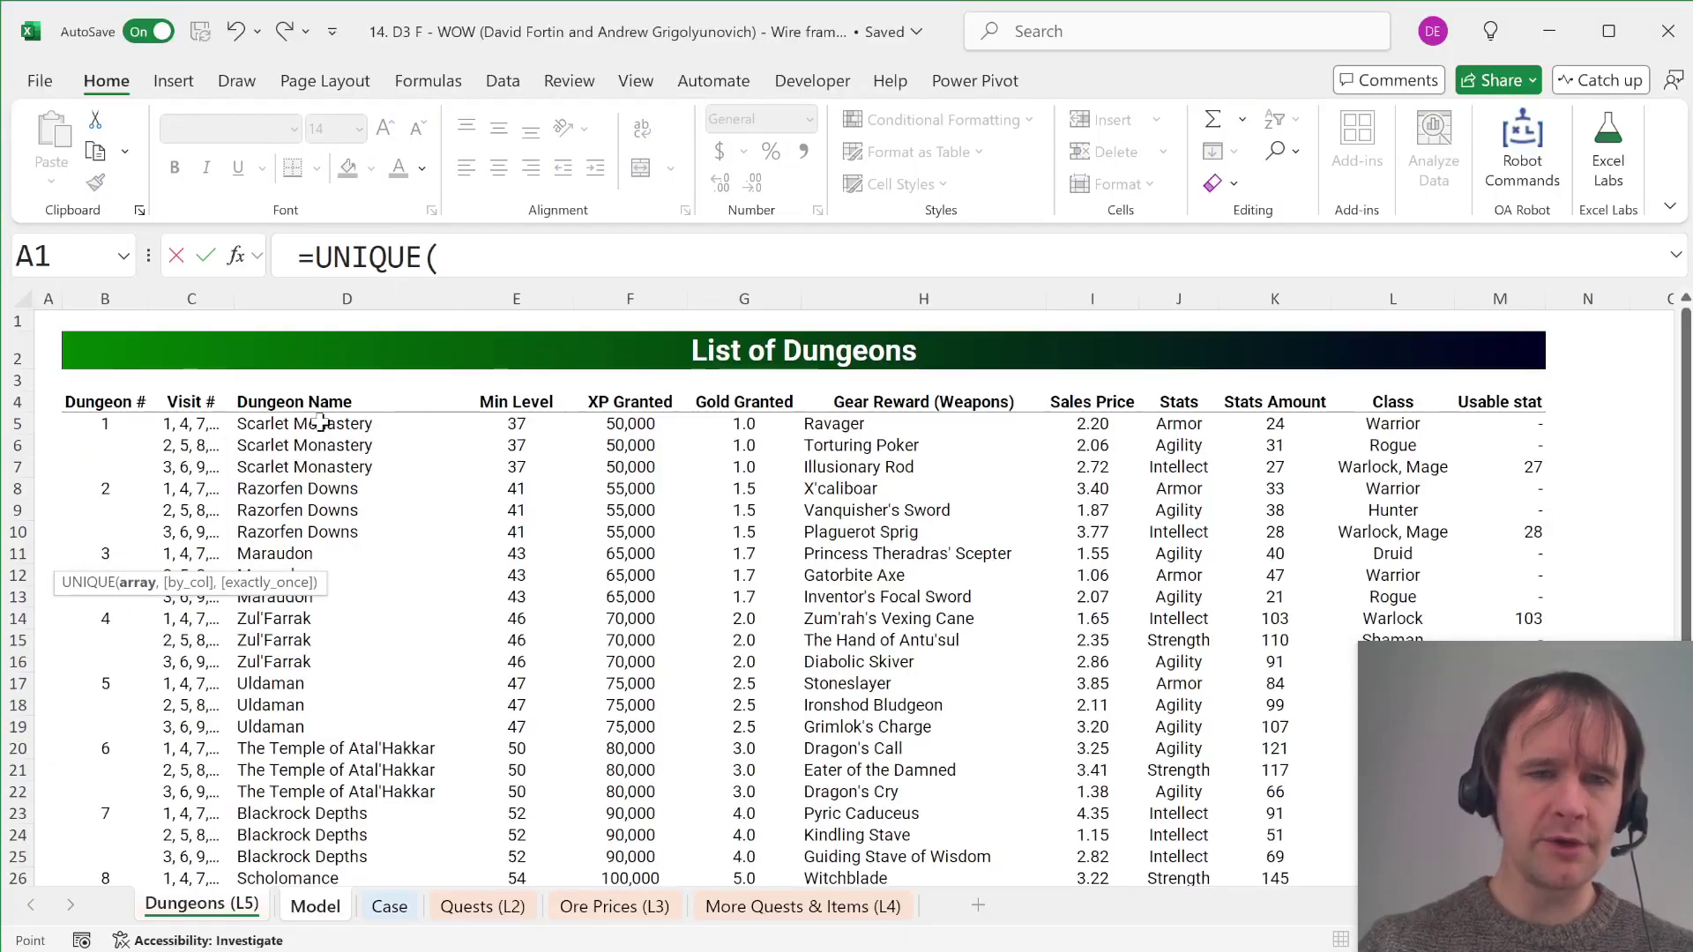
key(ctrl+shift+Down)
key(Return)
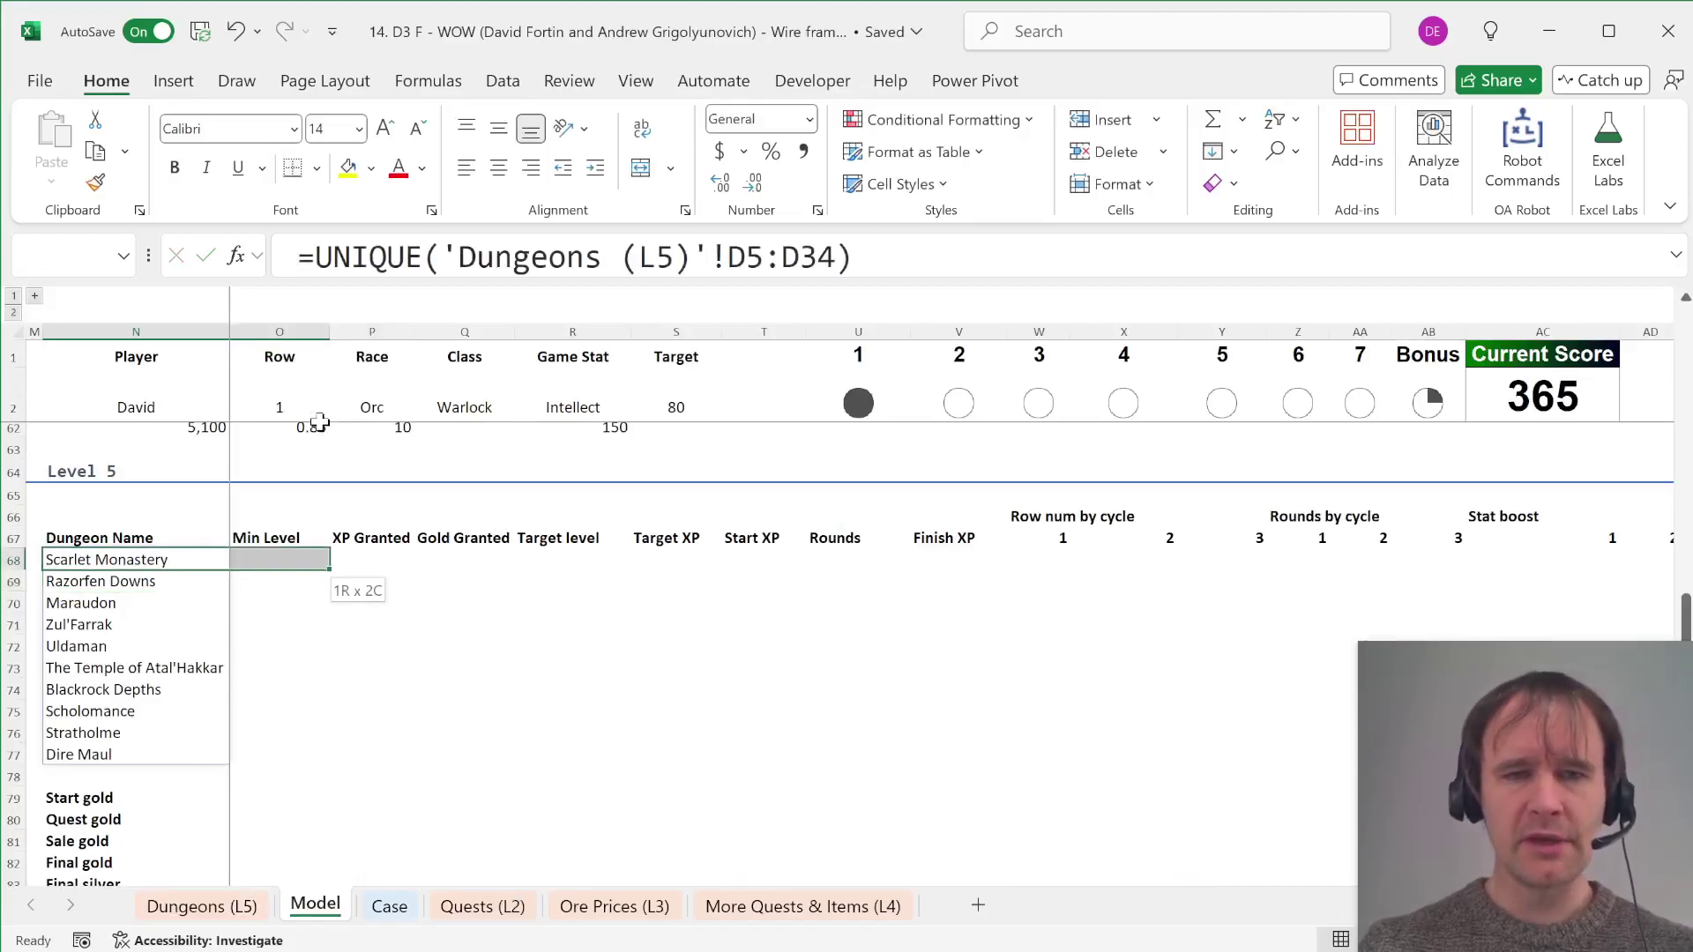
Step: Copy the UNIQUE formula across to the Min Level, XP Granted and Gold Granted columns in O68:Q68
key(ctrl+v)
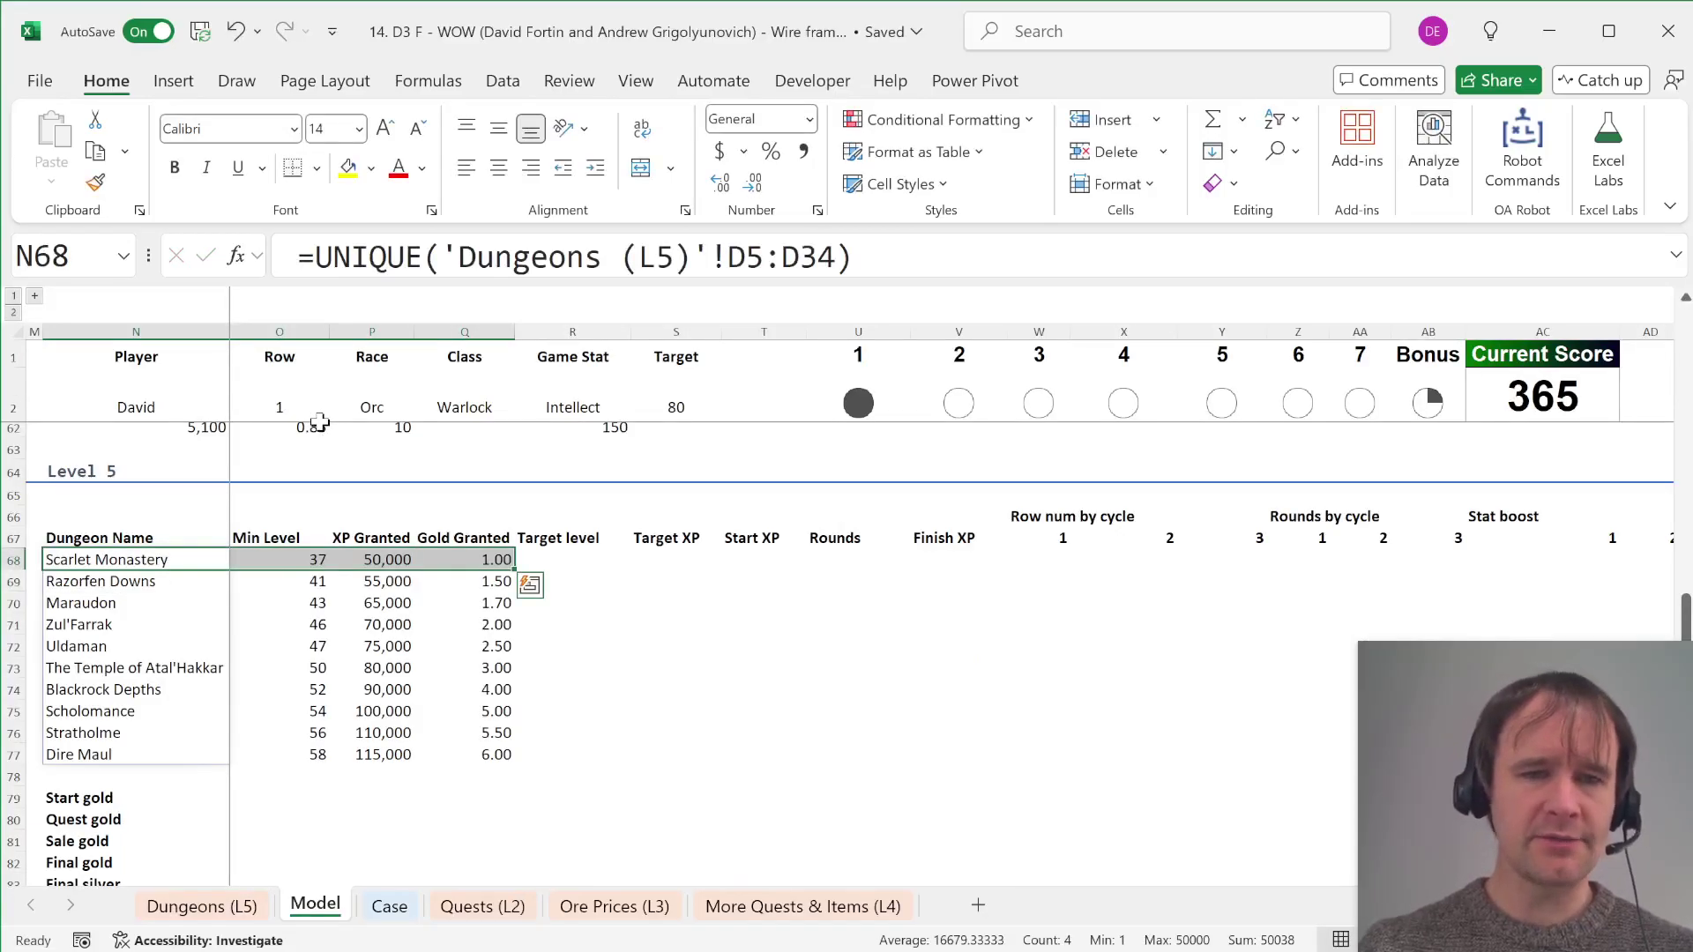
key(shift+Left)
key(shift+Left)
key(shift+Left)
key(ctrl+shift+Down)
key(Right)
key(ctrl+shift+Down)
key(Right)
key(ctrl+shift+Down)
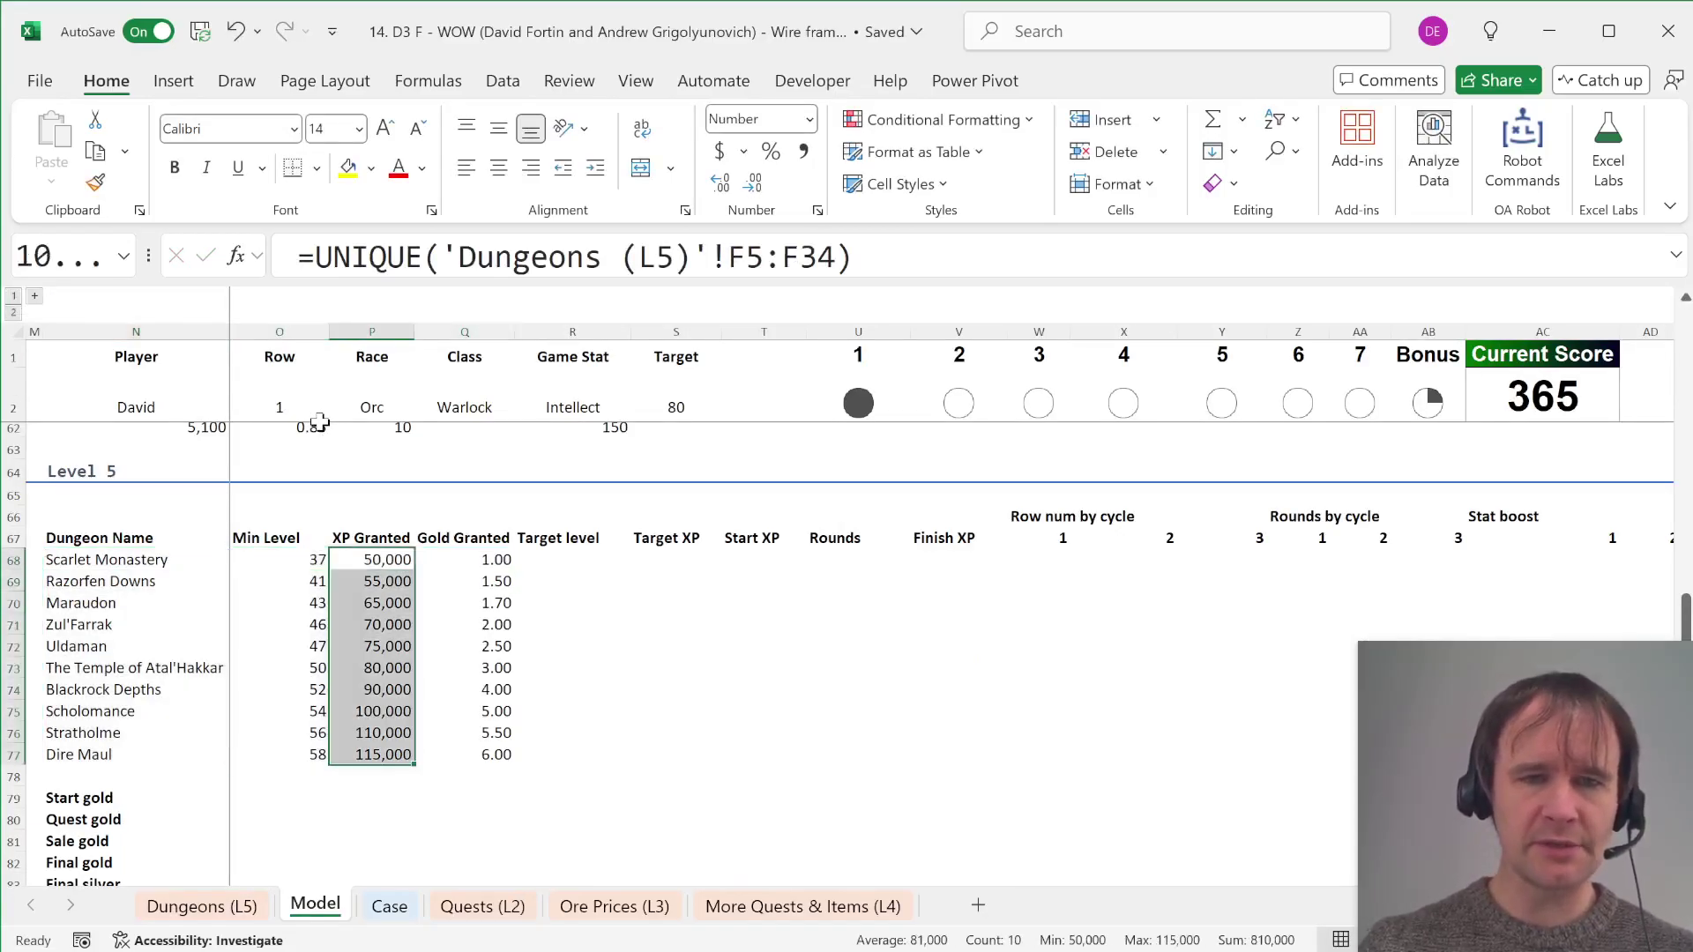
key(Right)
key(ctrl+shift+Down)
key(Right)
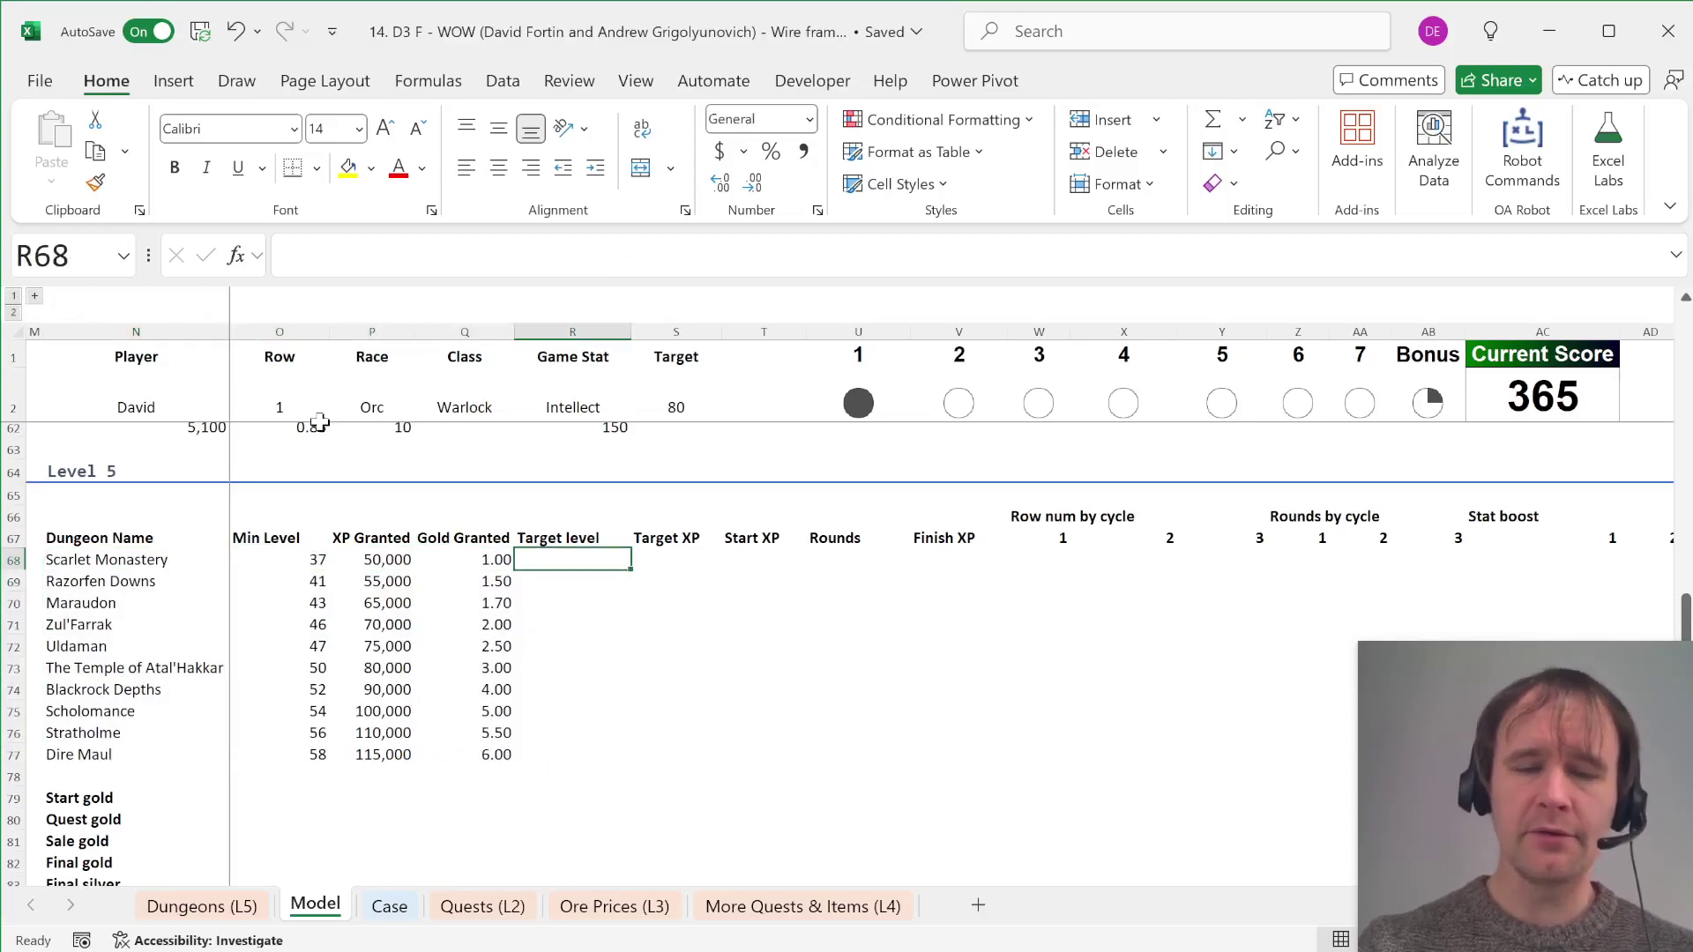
Step: Fill the Target level column from R68 with the following dungeons' minimum levels using =O69:O77
text(=)
key(Down)
key(Left)
key(Left)
key(Left)
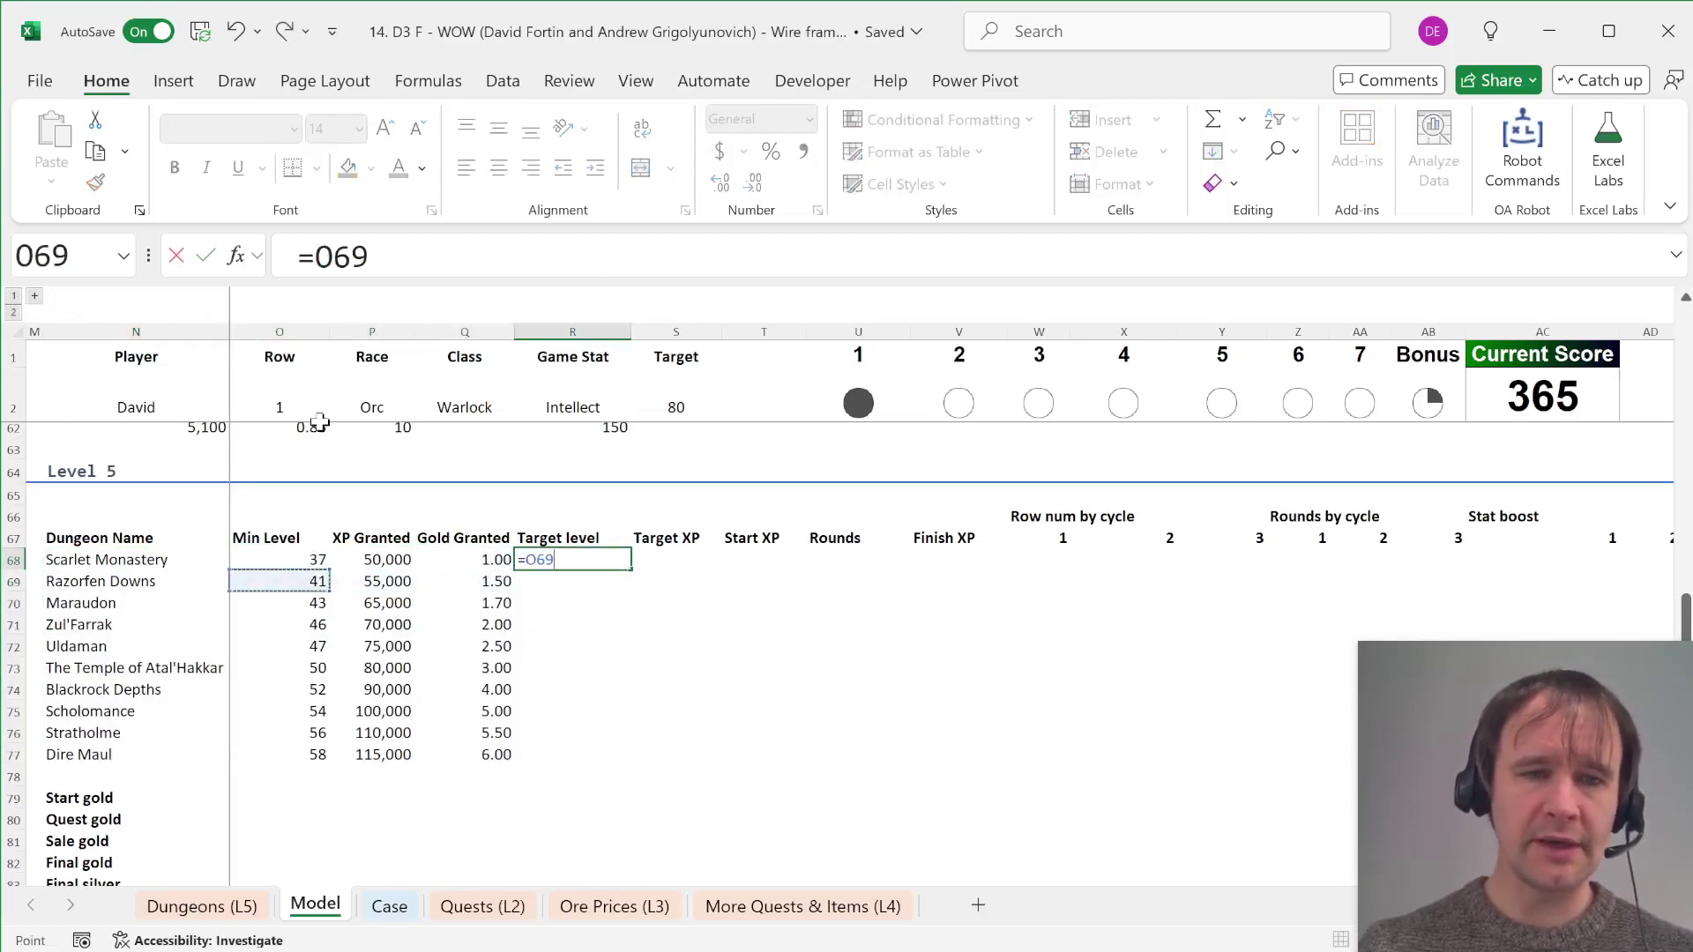
key(ctrl+shift+Down)
key(Return)
Step: Enter 60 as the target level for Dire Maul in R77
key(Up)
key(ctrl+Down)
key(Down)
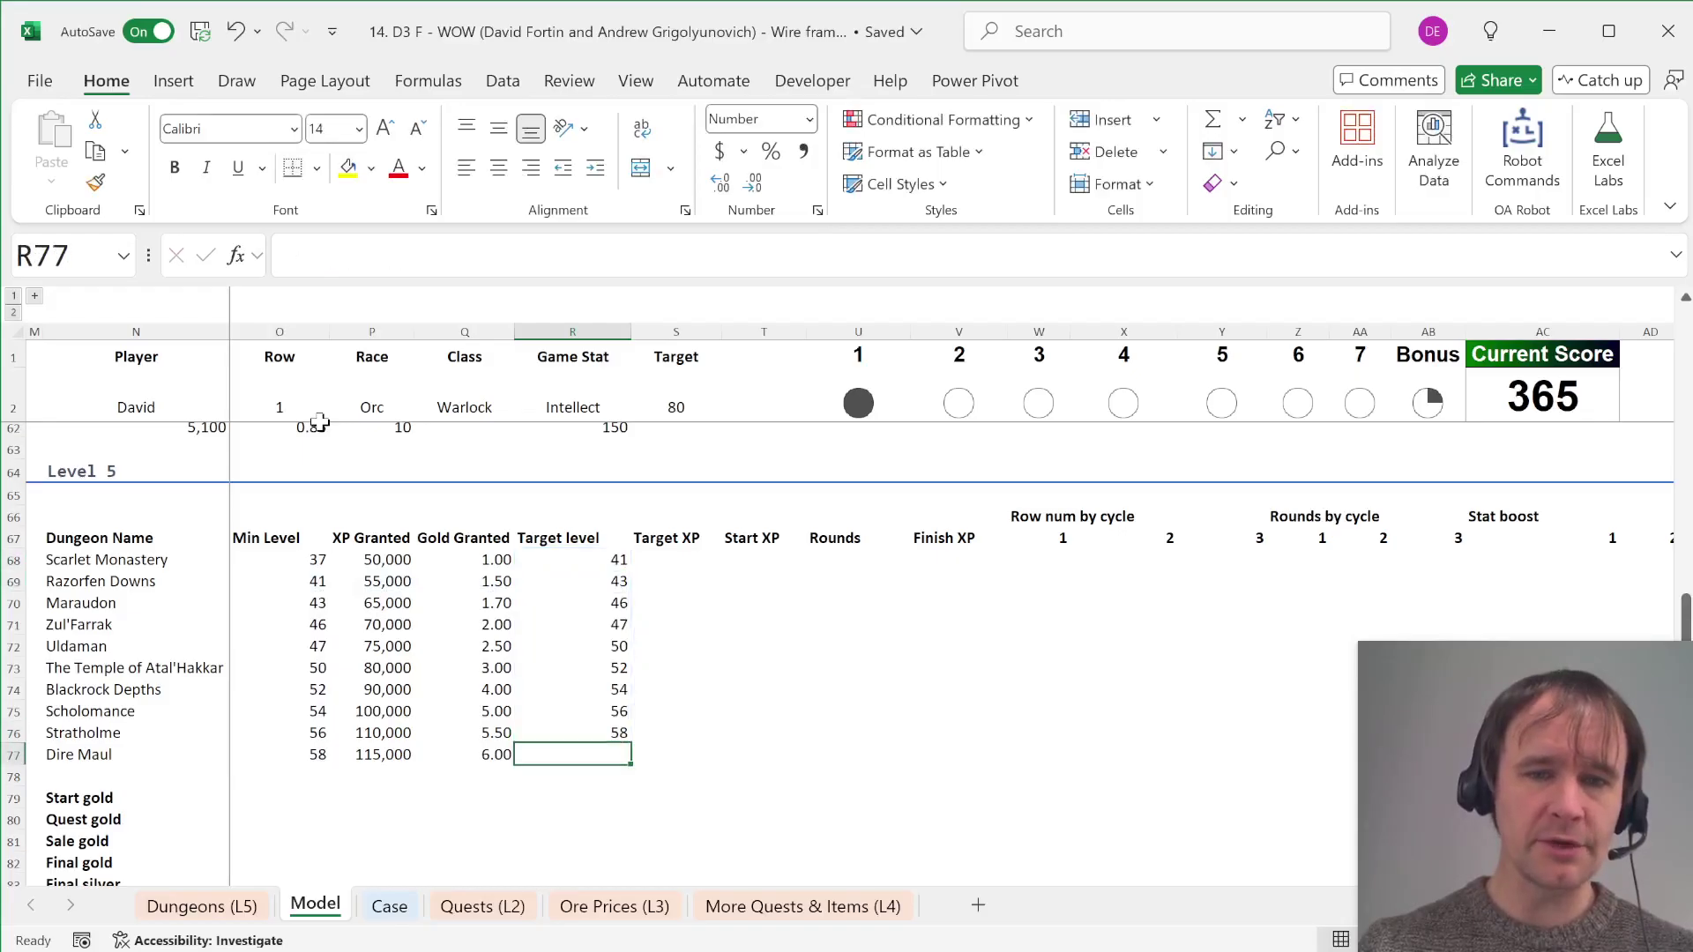
text(60)
key(ctrl+Return)
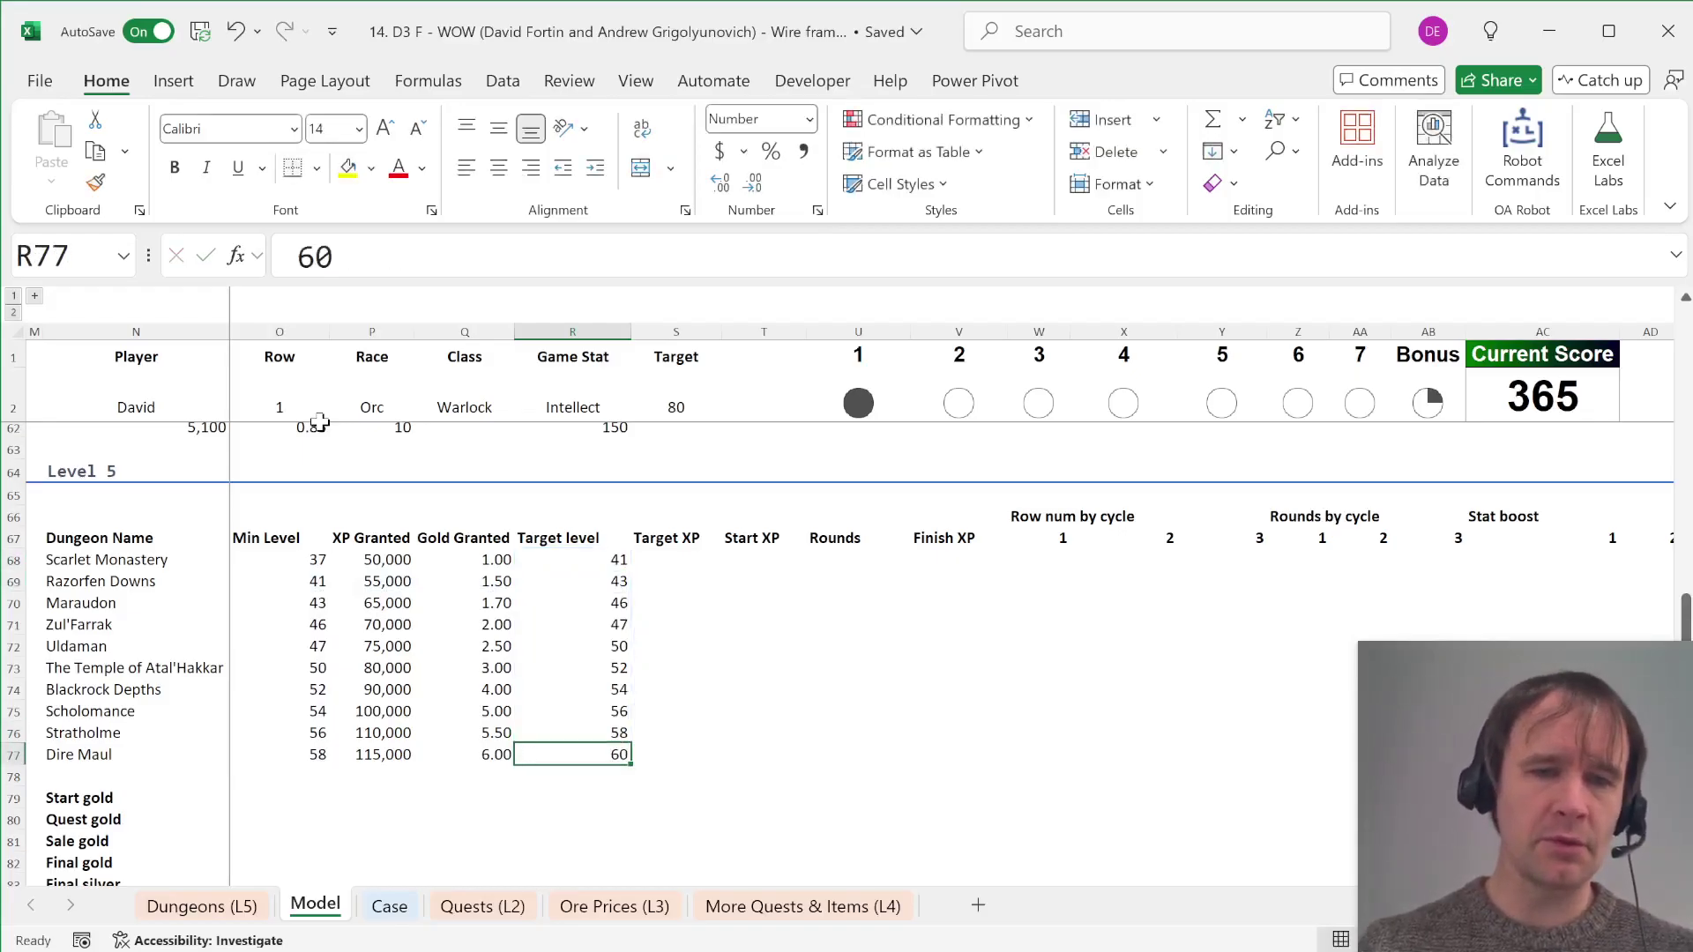
key(shift+space)
key(Up)
key(Down)
key(ctrl+Up)
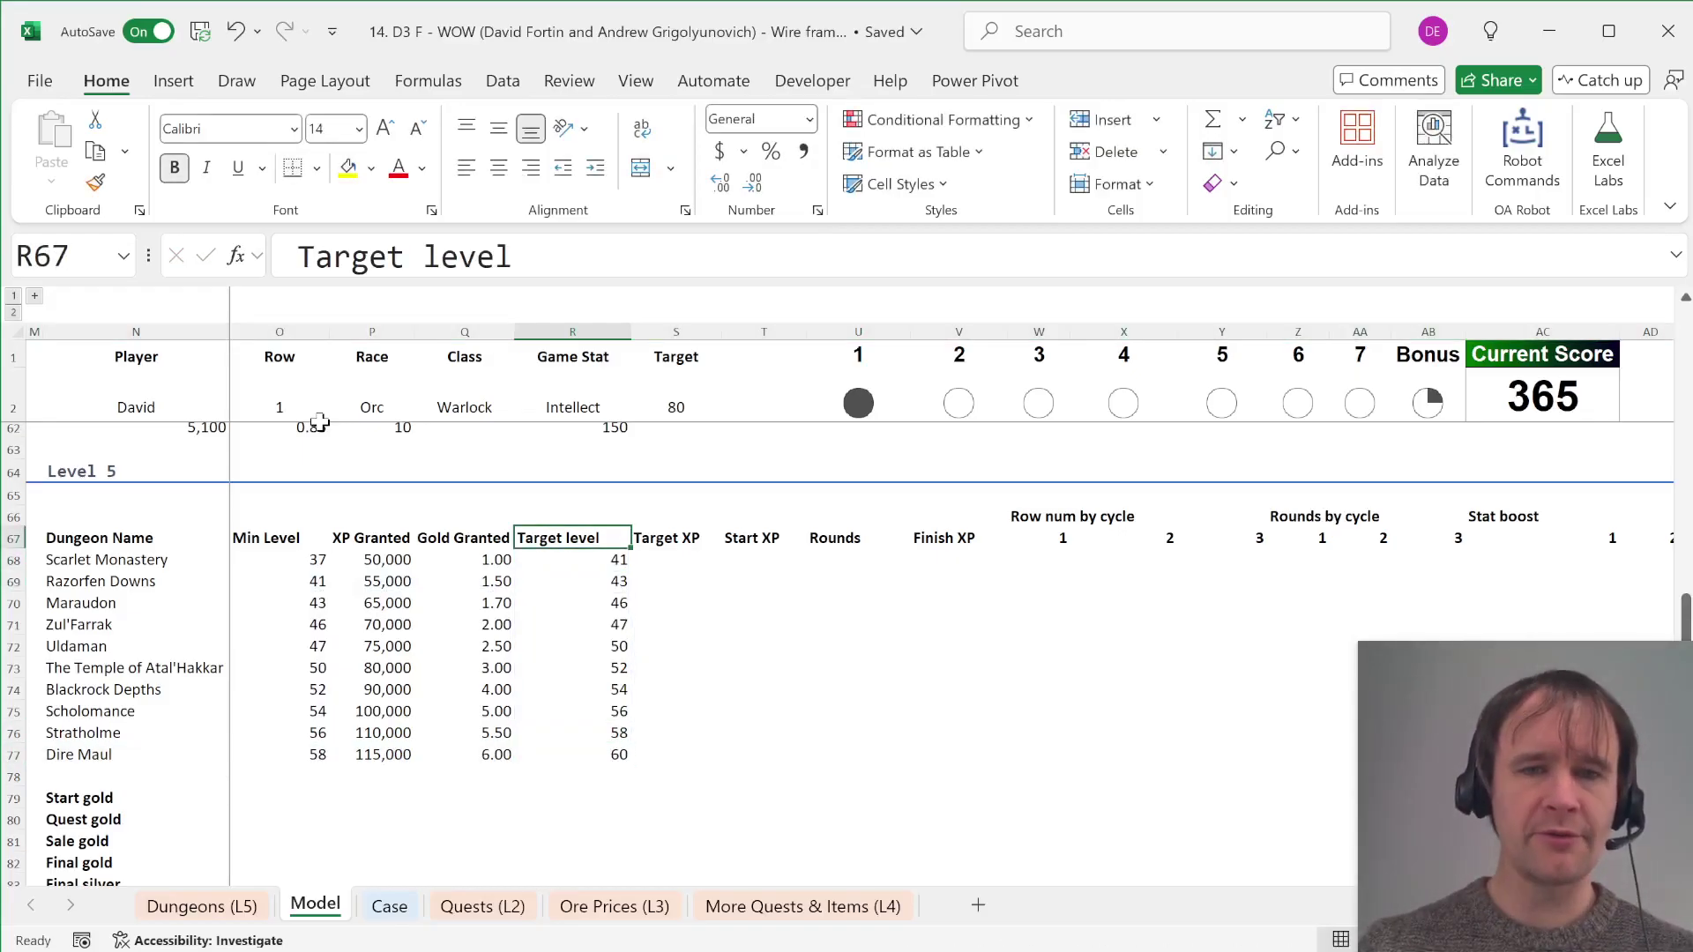
Step: Enter =INDEX(xp,R68:R77) in S68 to return the Target XP for every dungeon
key(Down)
key(Right)
text(=INDEX()
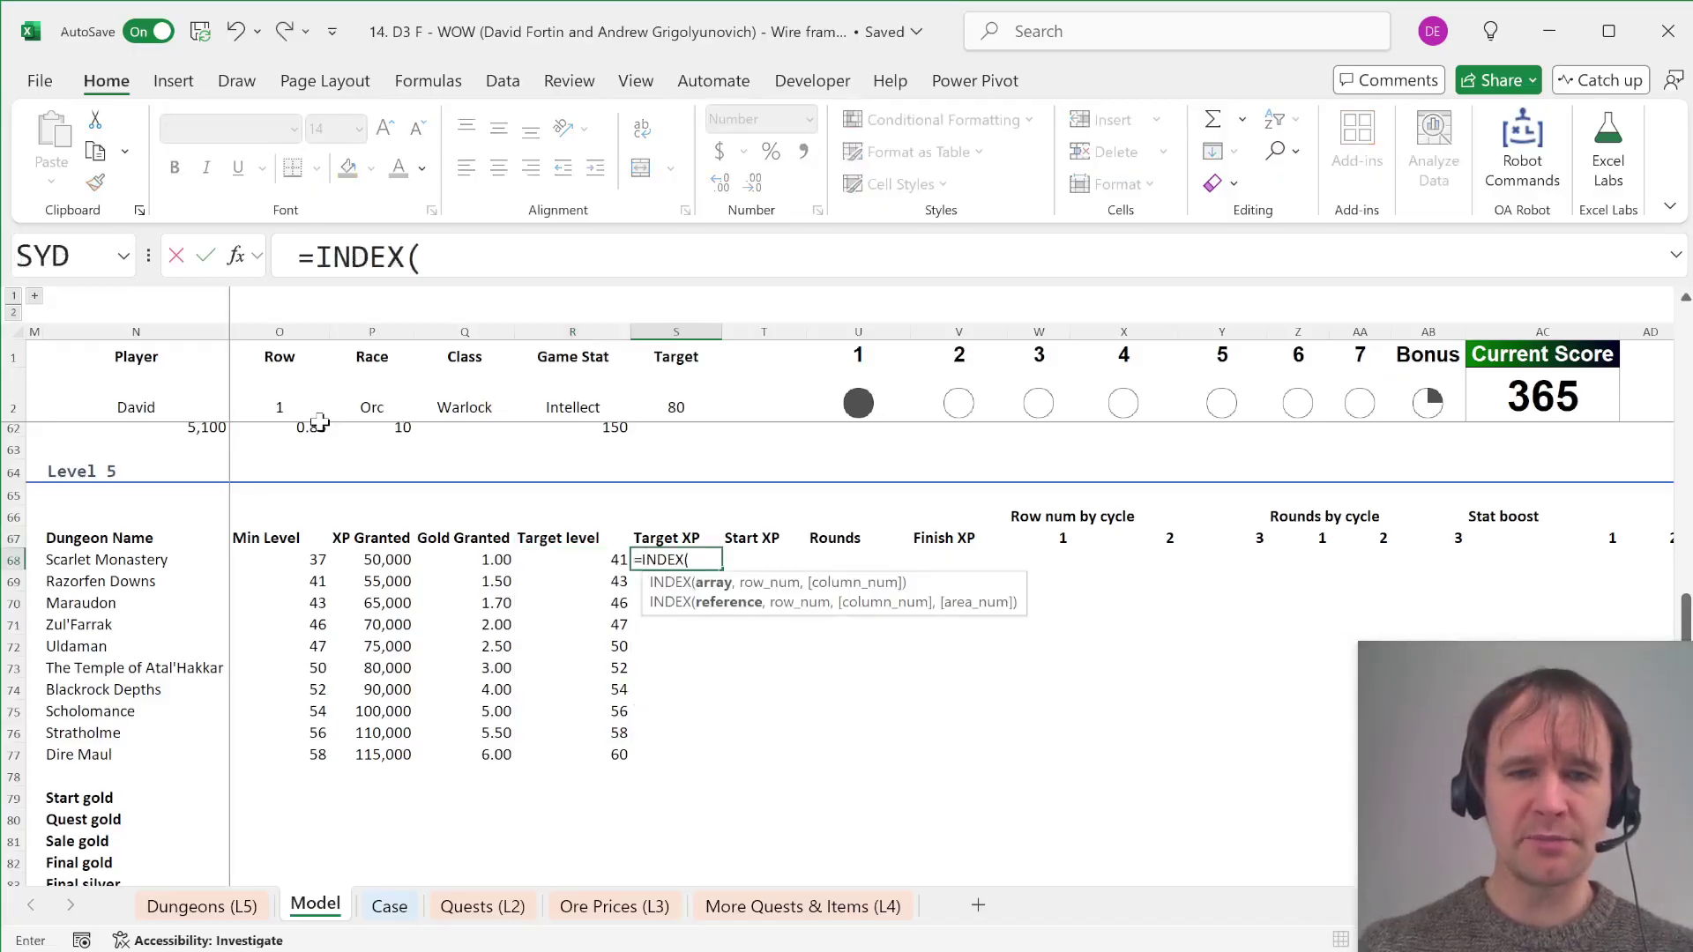
text(xp,)
key(Left)
key(ctrl+shift+Down)
text())
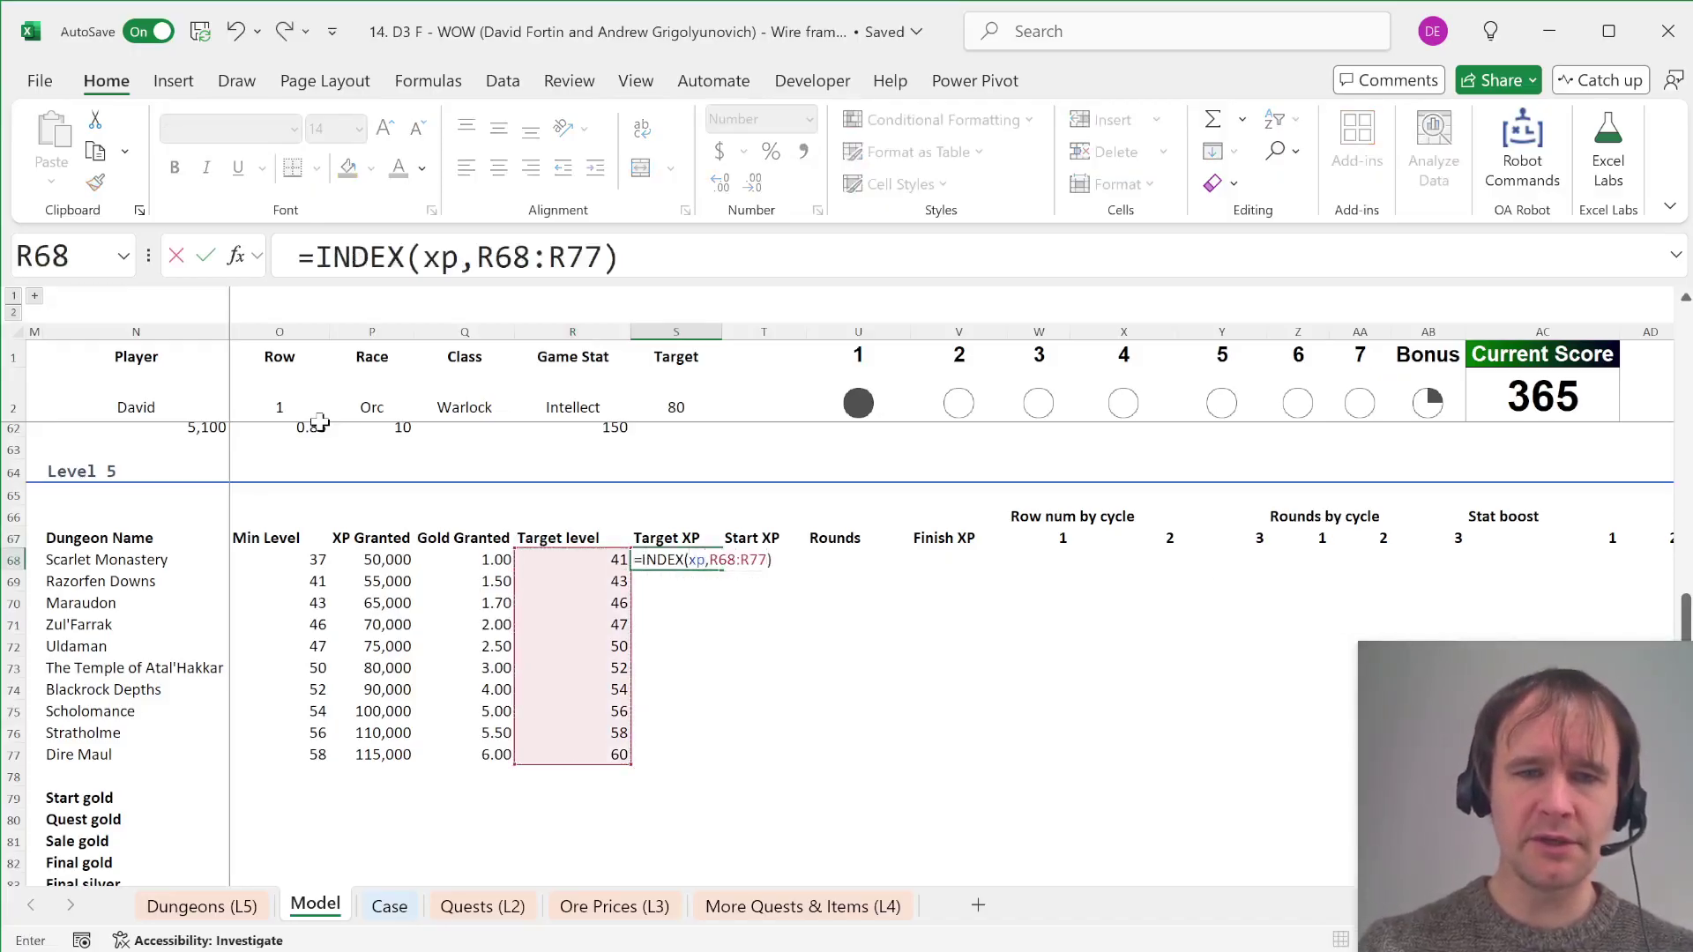
key(Return)
Step: Link the Start XP of Scarlet Monastery in T68 to the Level 4 Final XP in T54
key(Up)
key(Right)
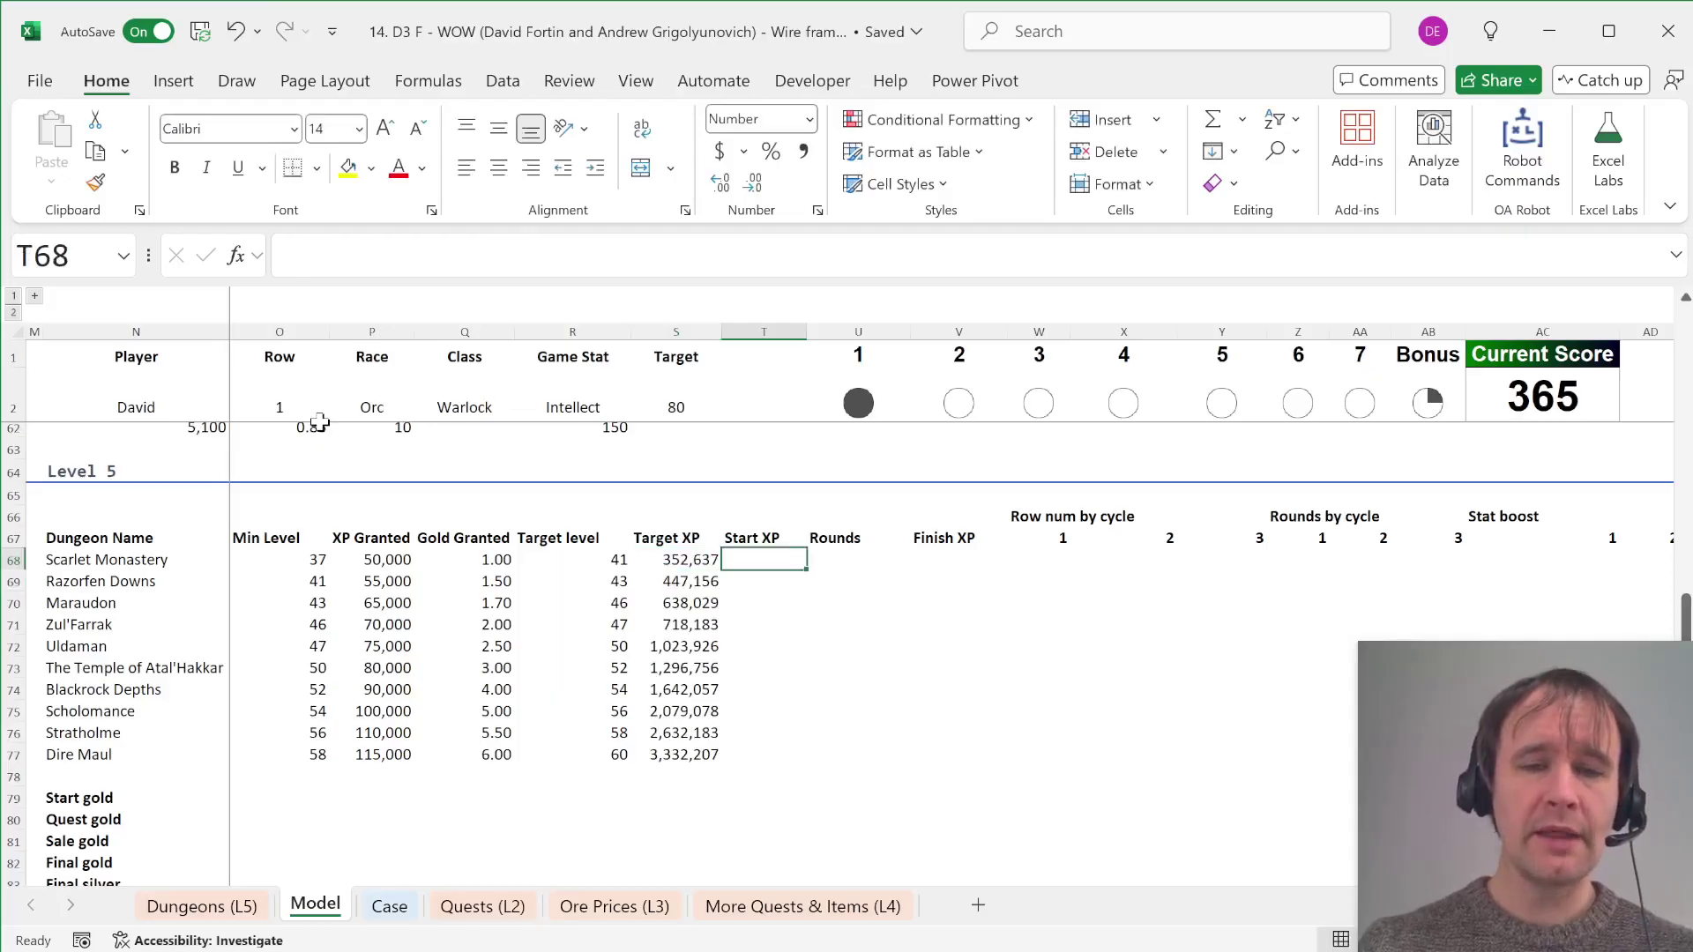
text(=)
scroll(629, 602, up, 5)
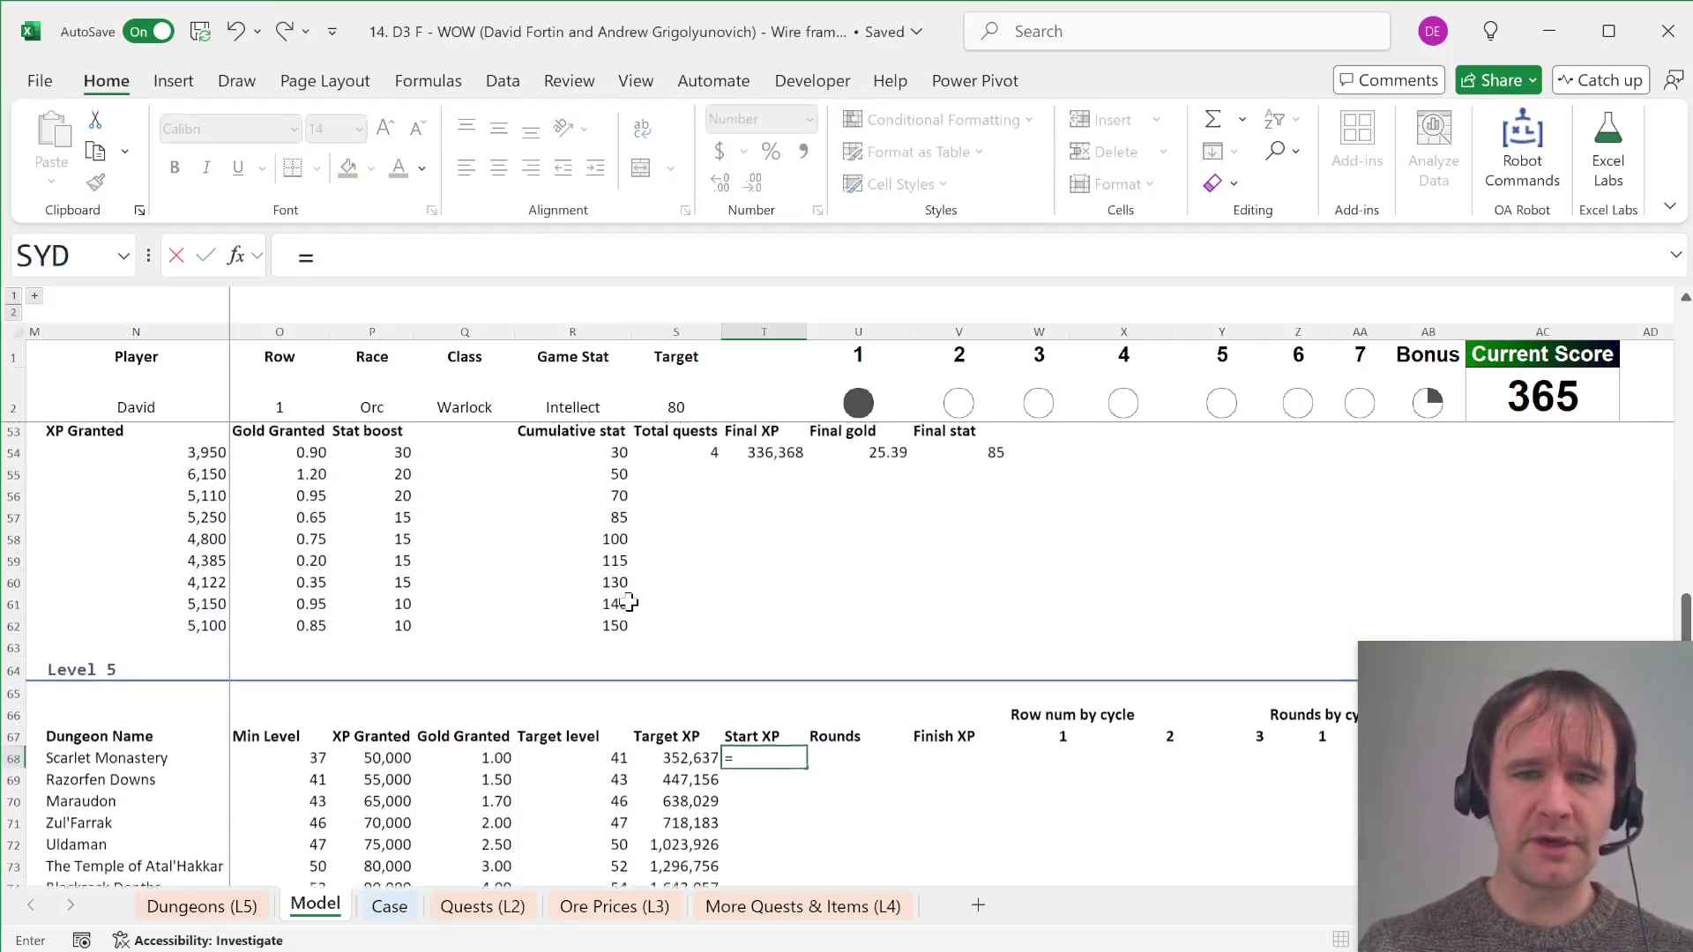
click(784, 564)
key(Return)
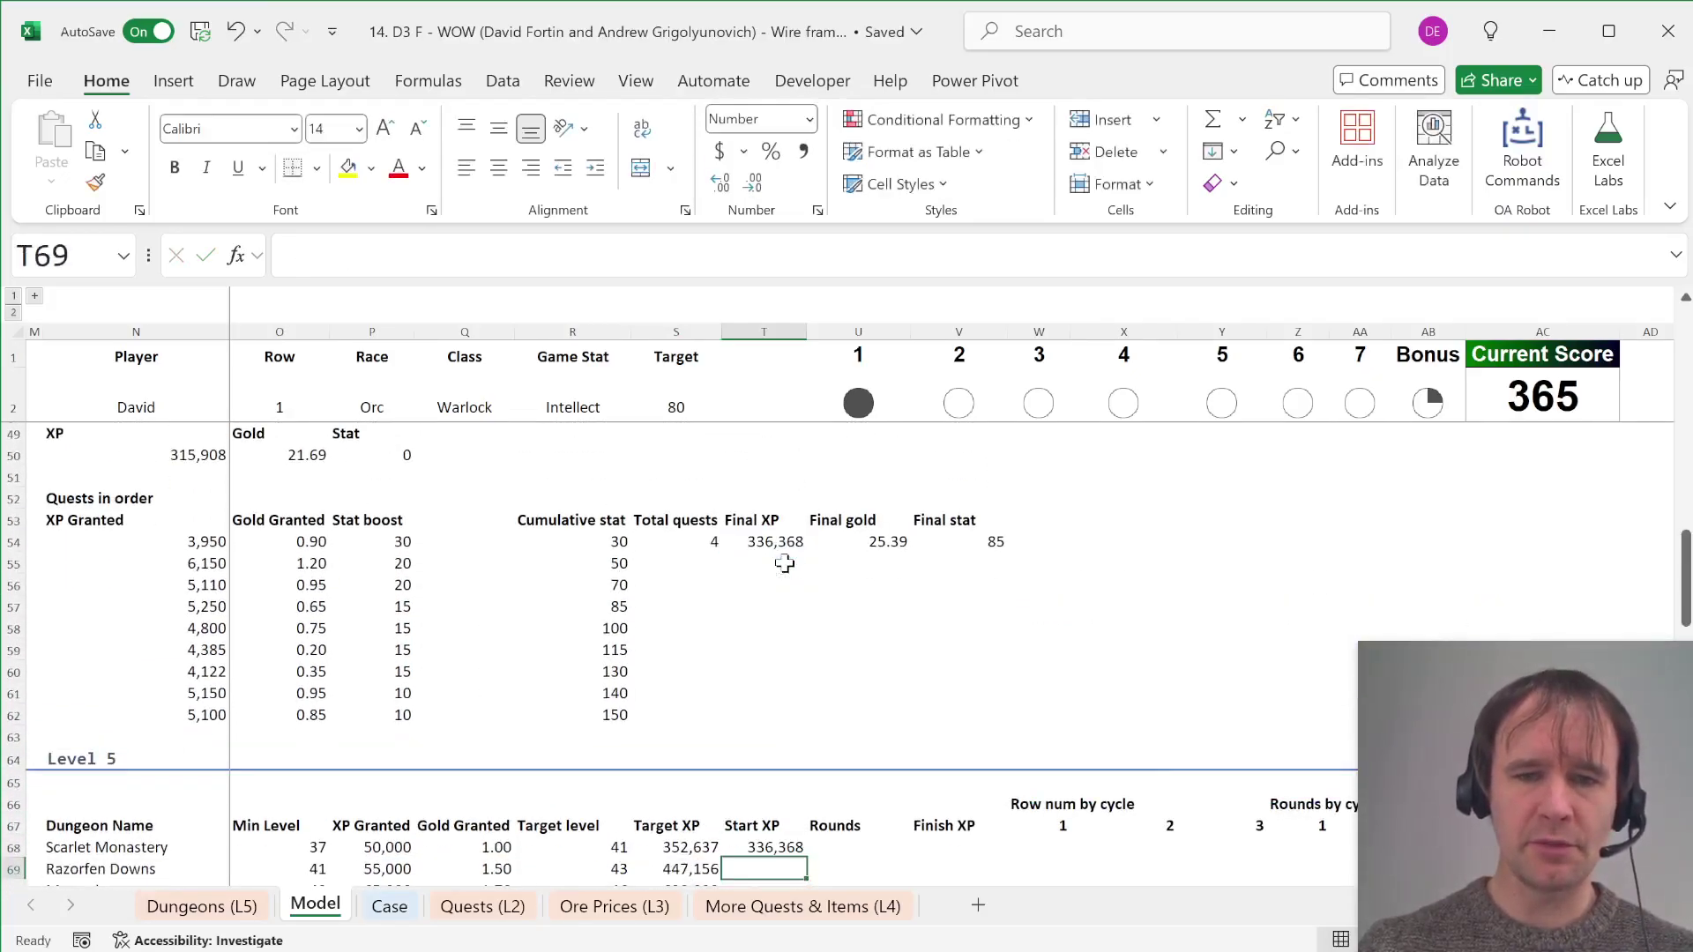
scroll(749, 785, down, 2)
scroll(748, 785, down, 2)
click(767, 624)
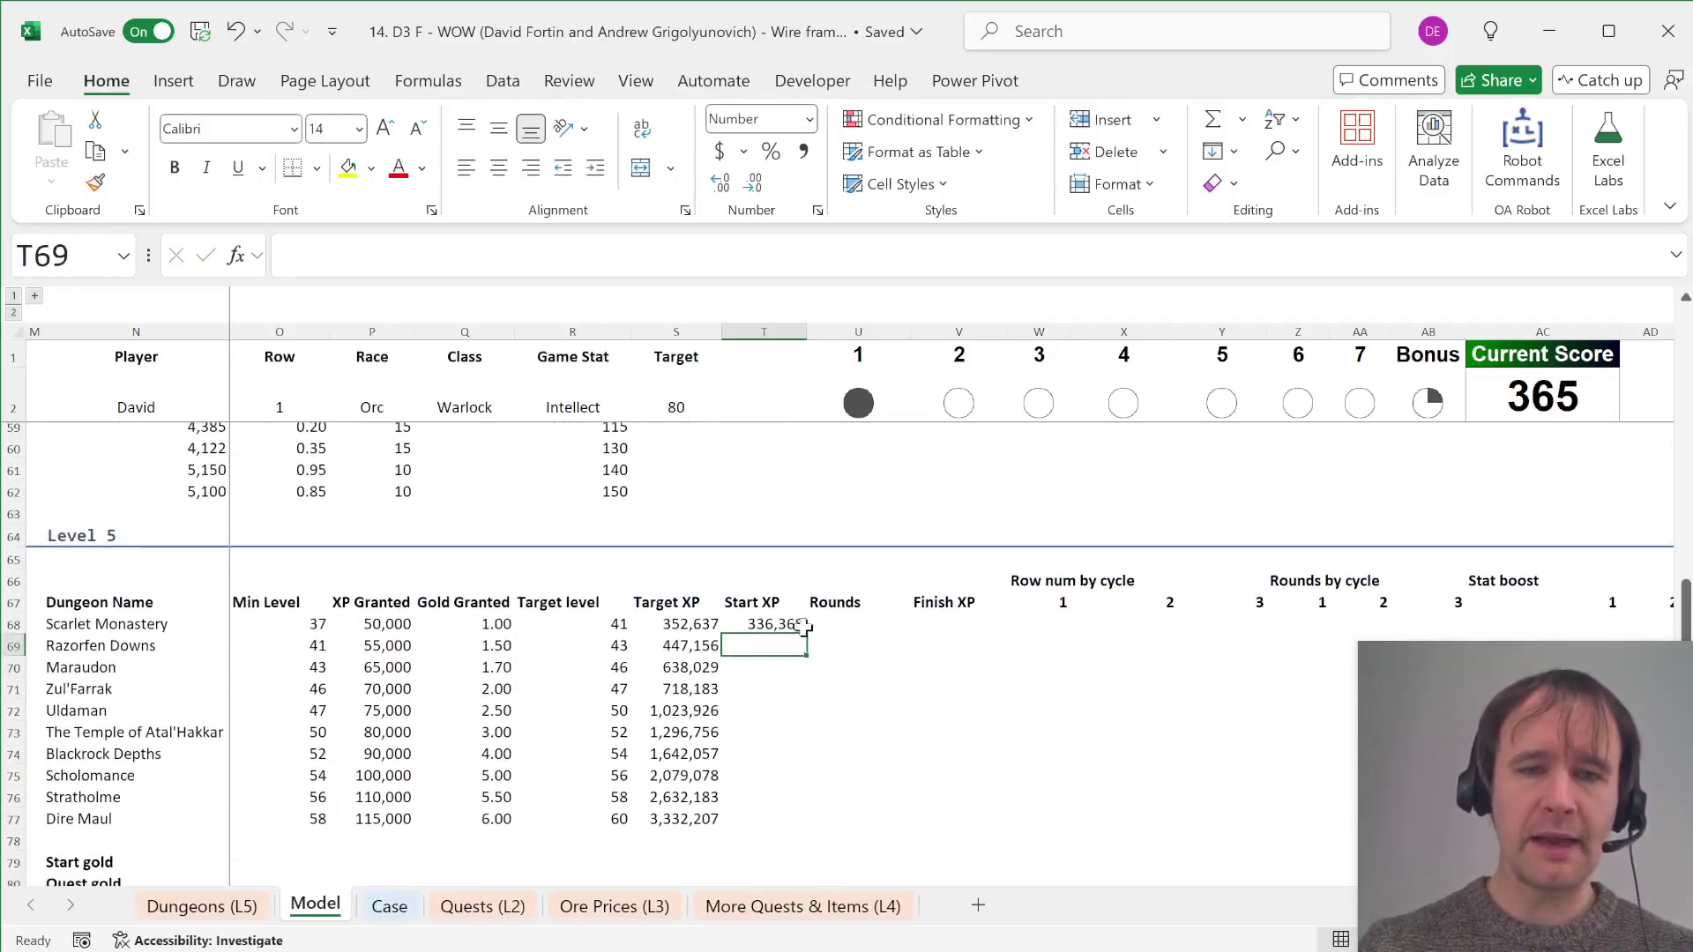
drag(775, 633, 777, 642)
key(Escape)
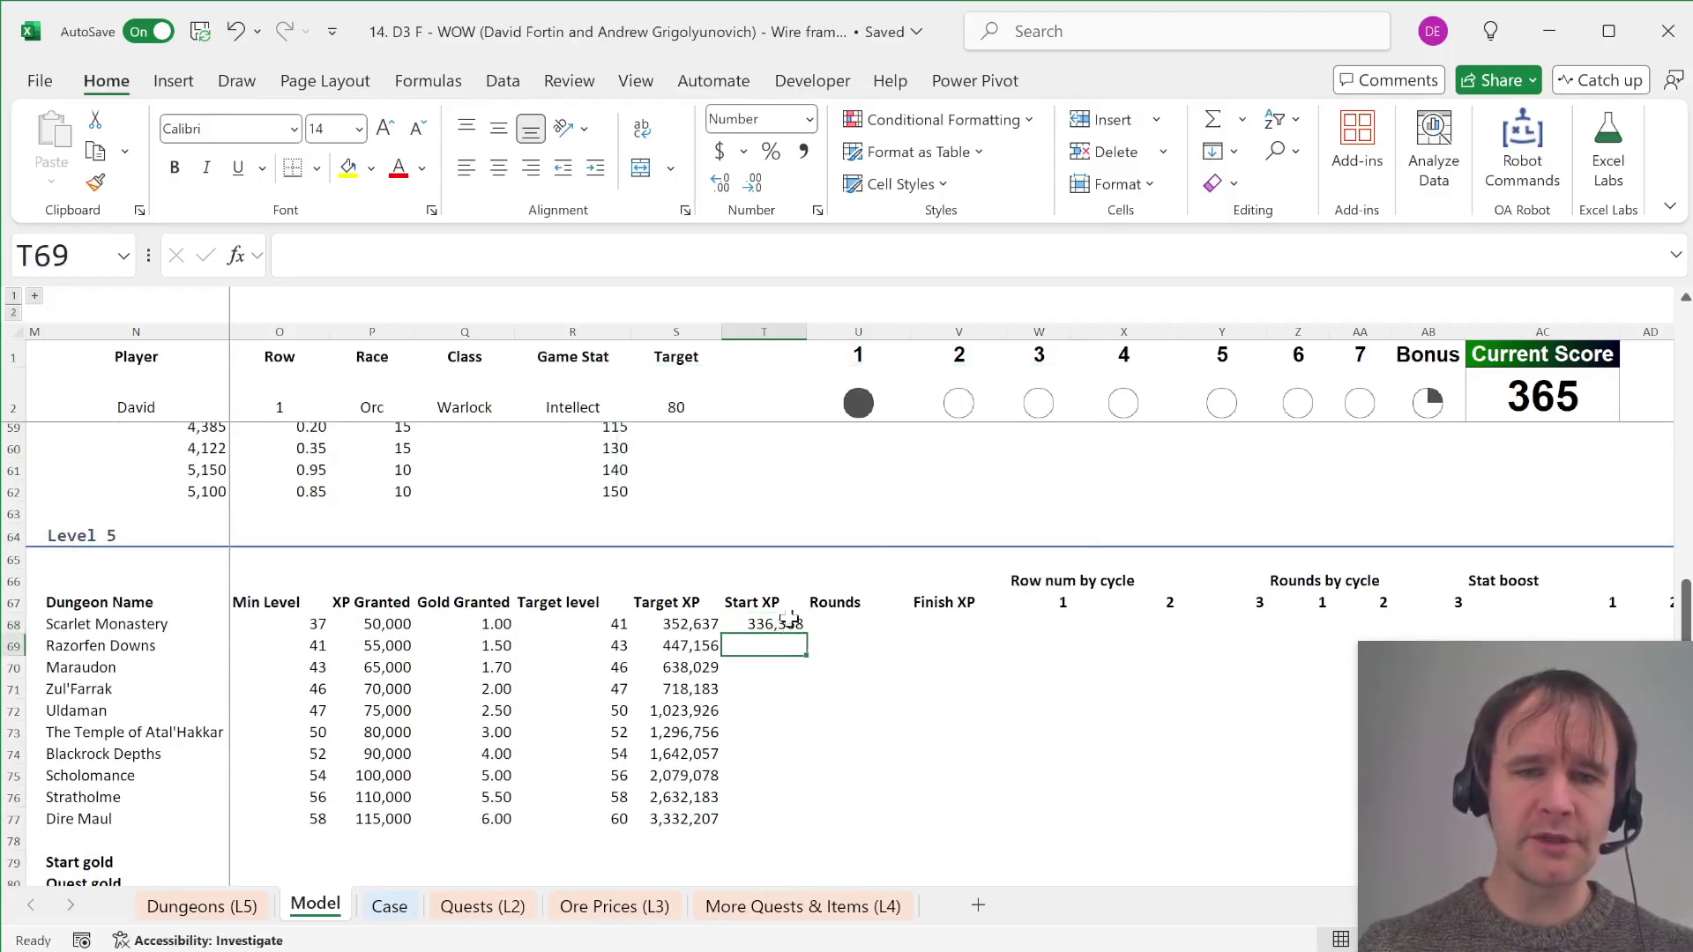
Step: Enter =IF(T68>S68,0,(S68-T68)/P68) in U68 as the Rounds formula for Scarlet Monastery
click(713, 624)
key(Right)
key(Right)
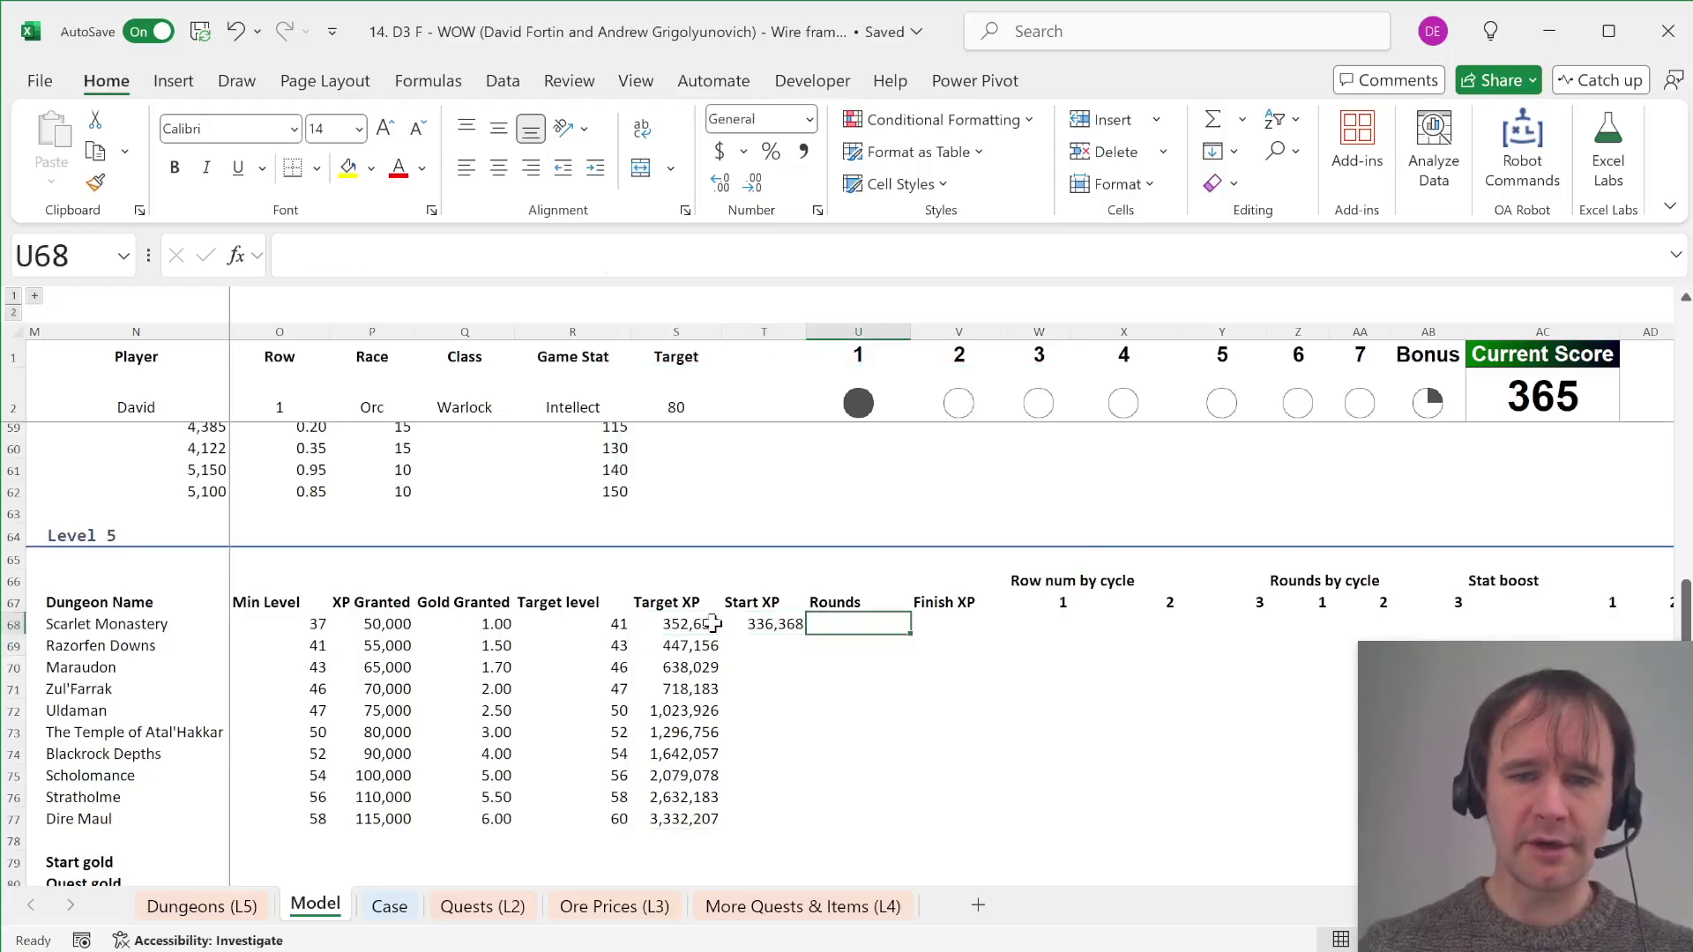
text(=if()
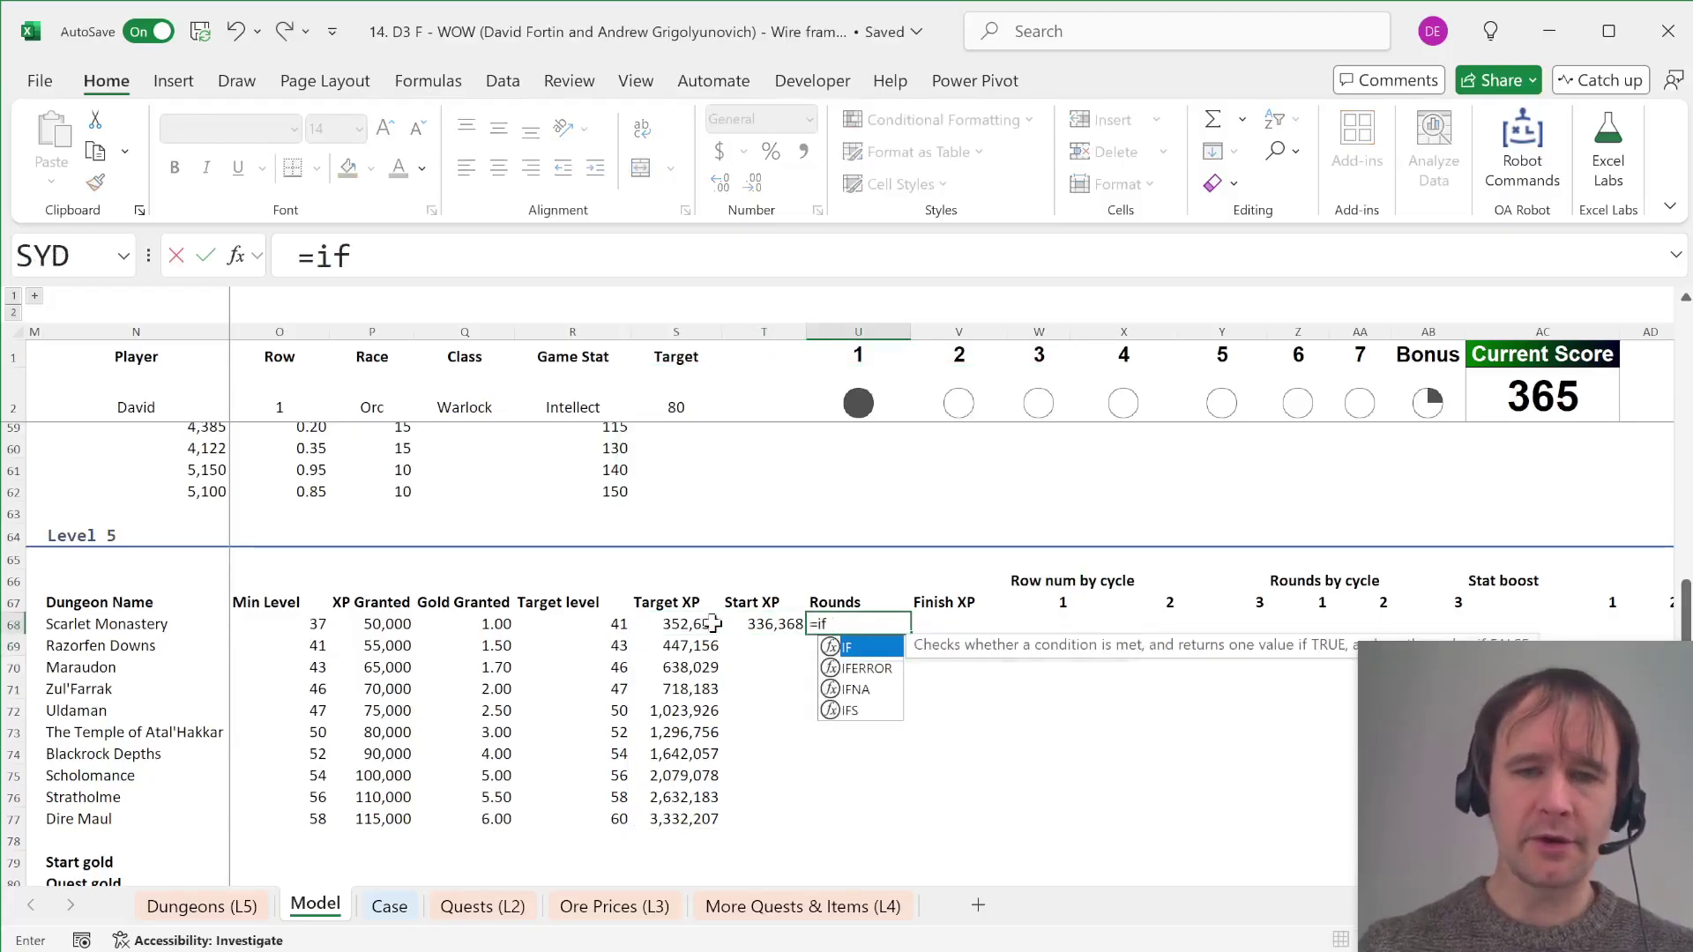
key(Left)
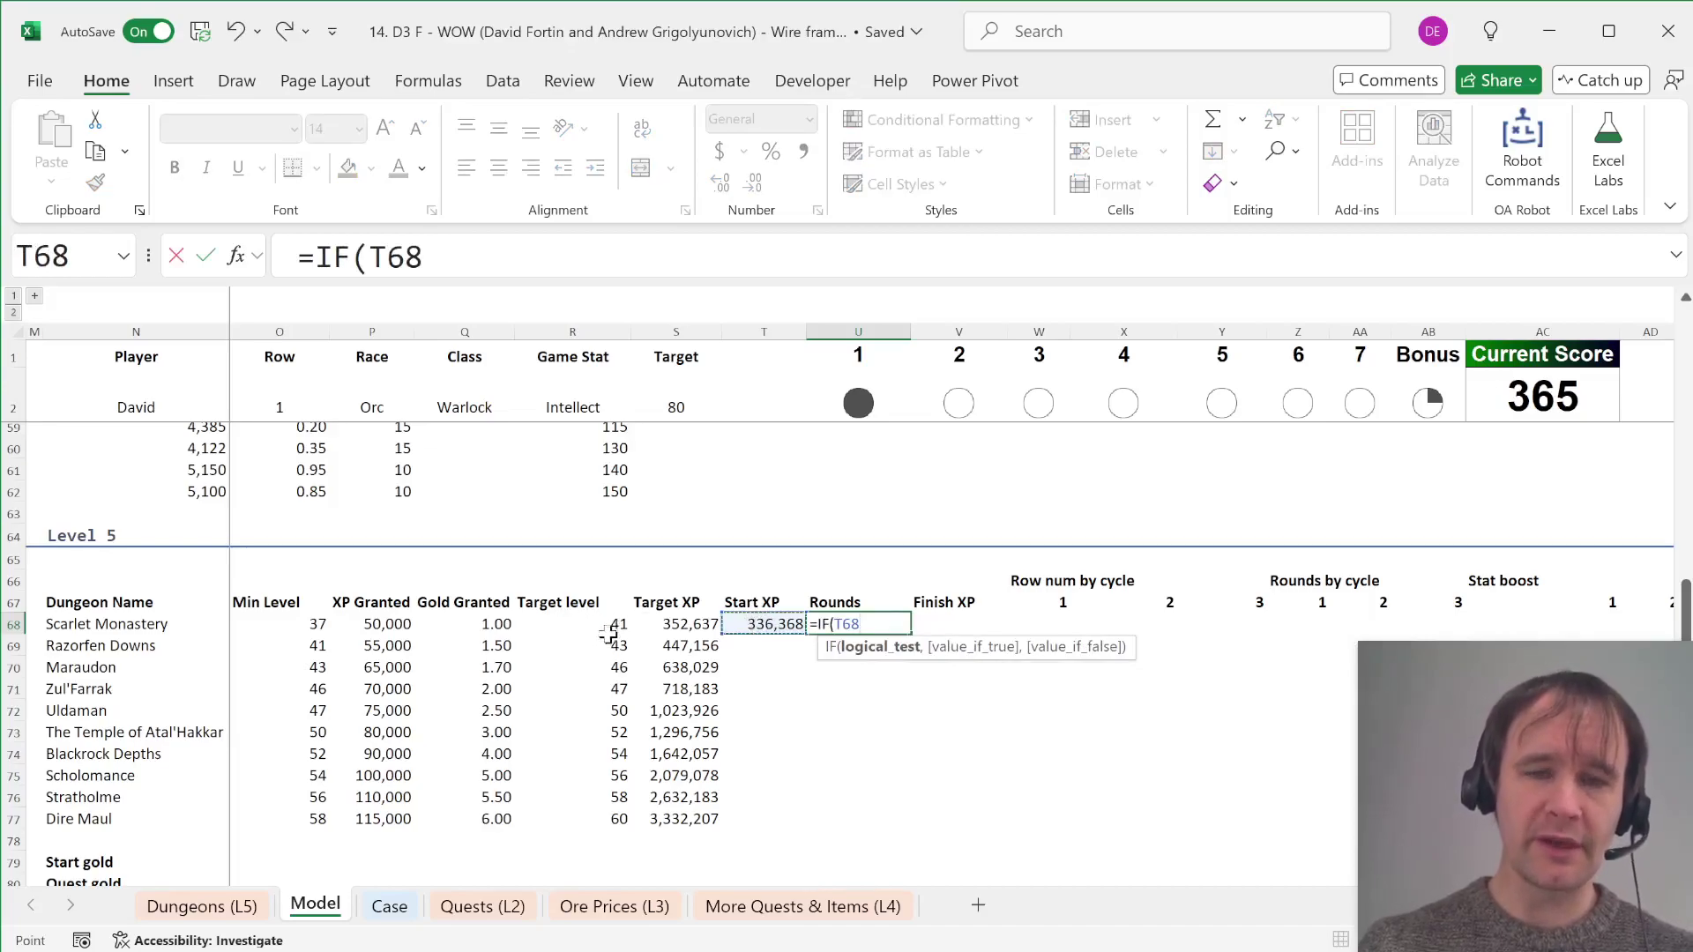
scroll(613, 623, up, 8)
scroll(613, 623, down, 9)
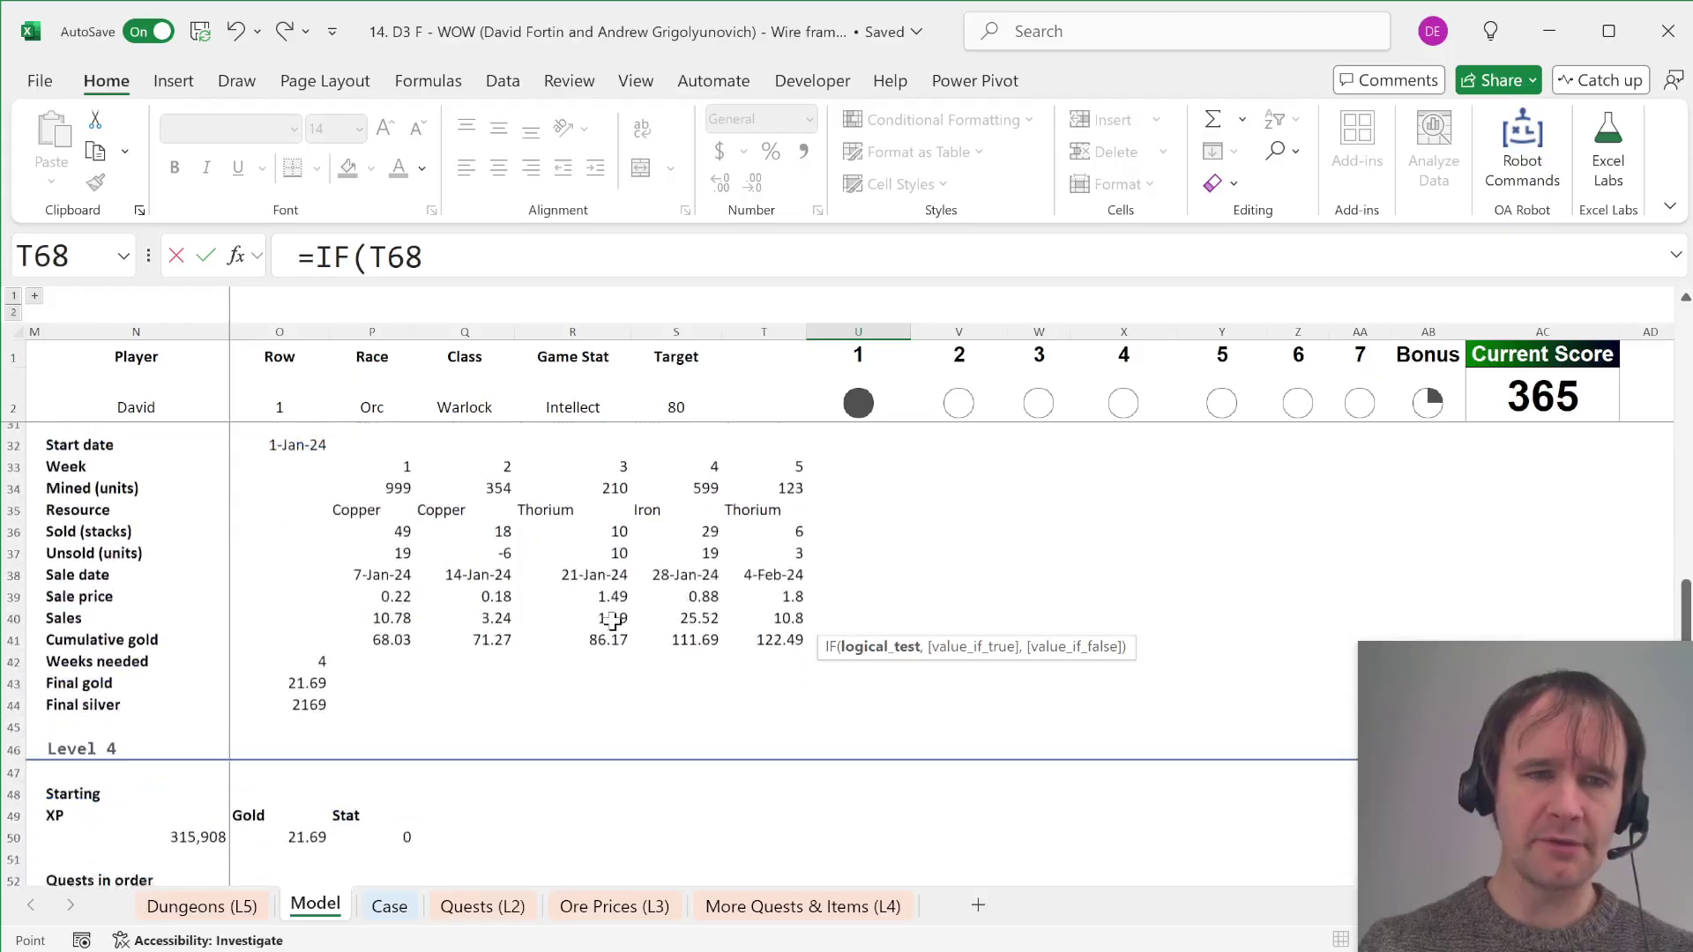
scroll(612, 623, down, 1)
text(>)
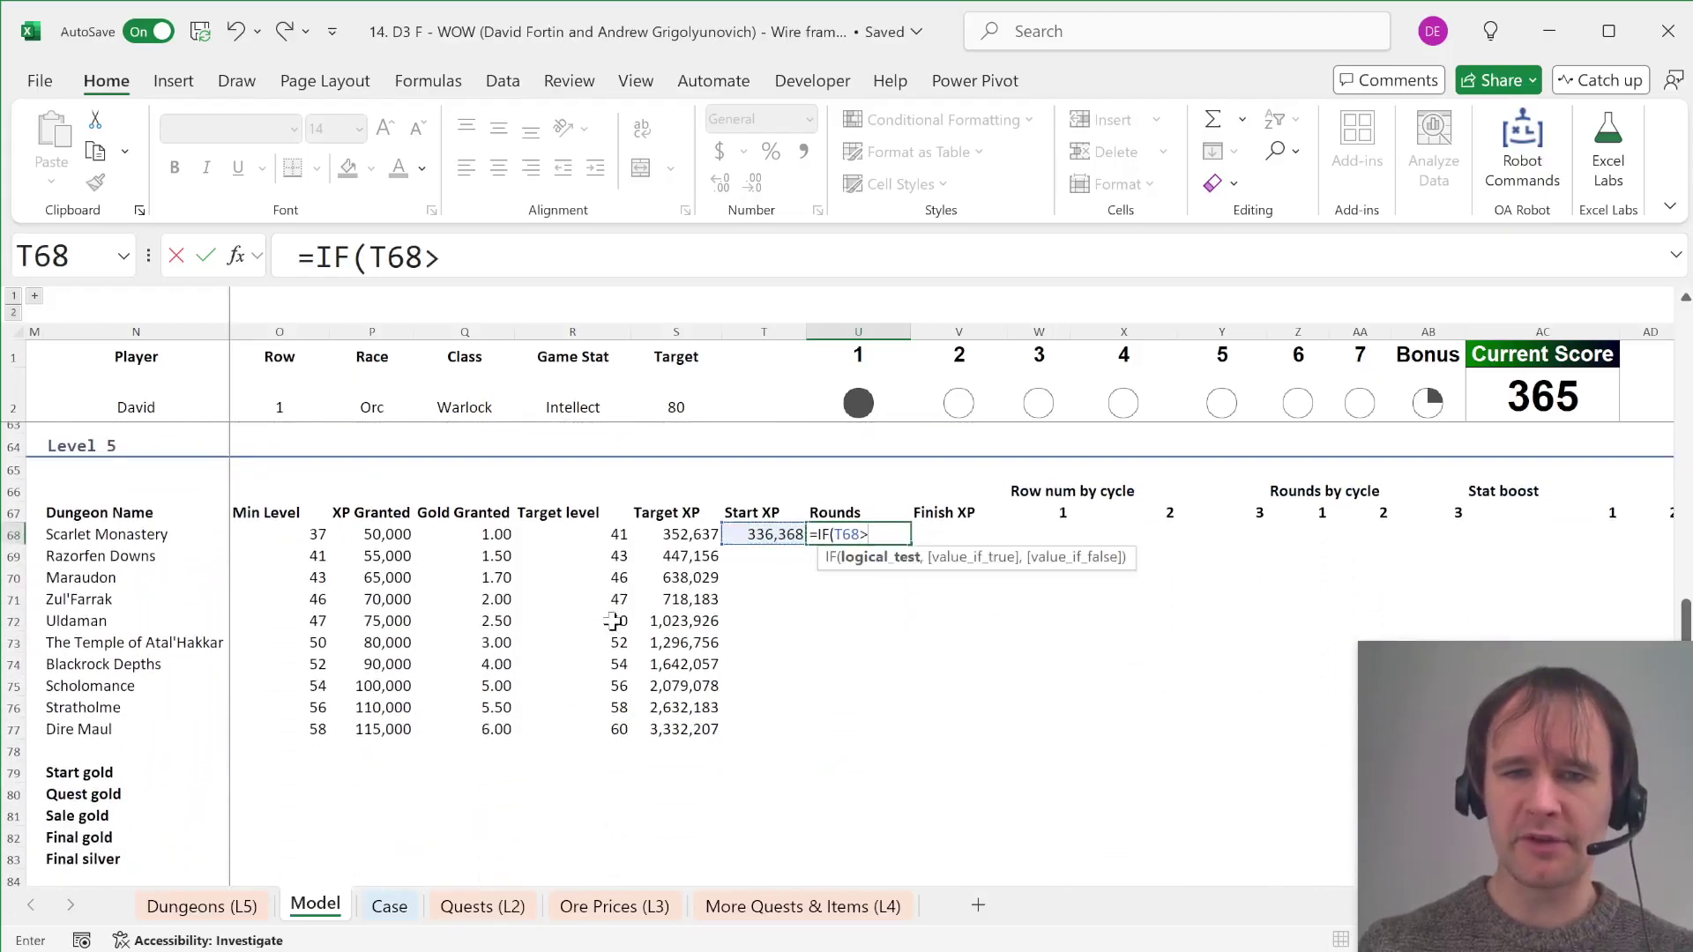
click(691, 537)
text(,0,()
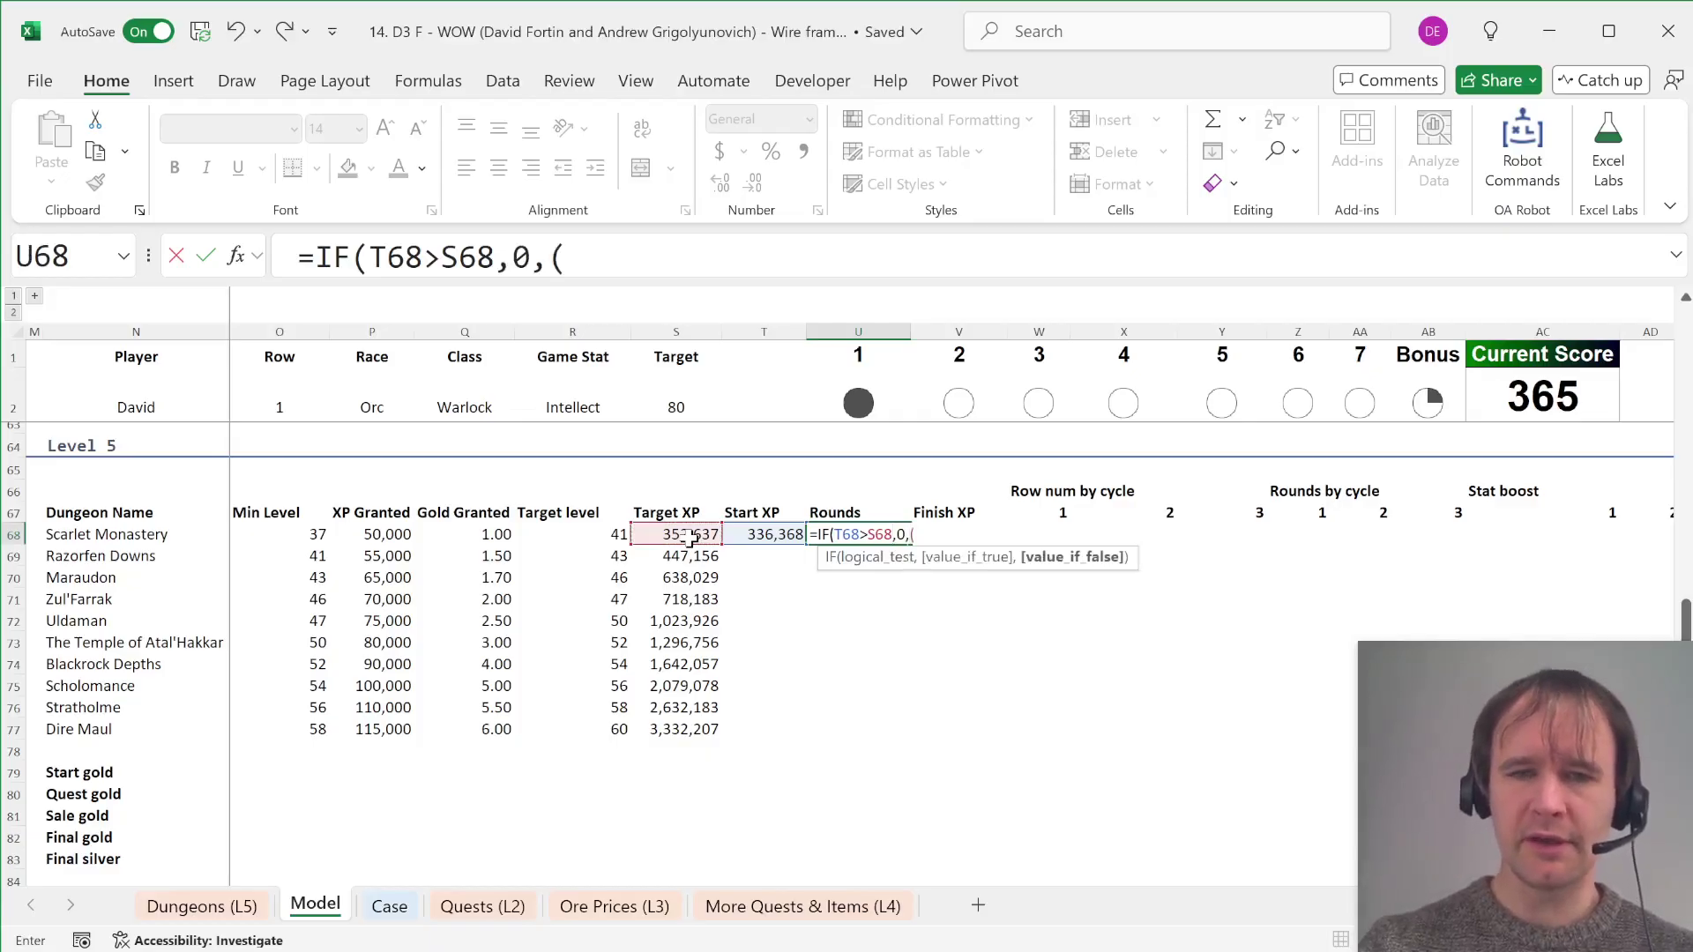
key(Left)
key(Left)
text(-)
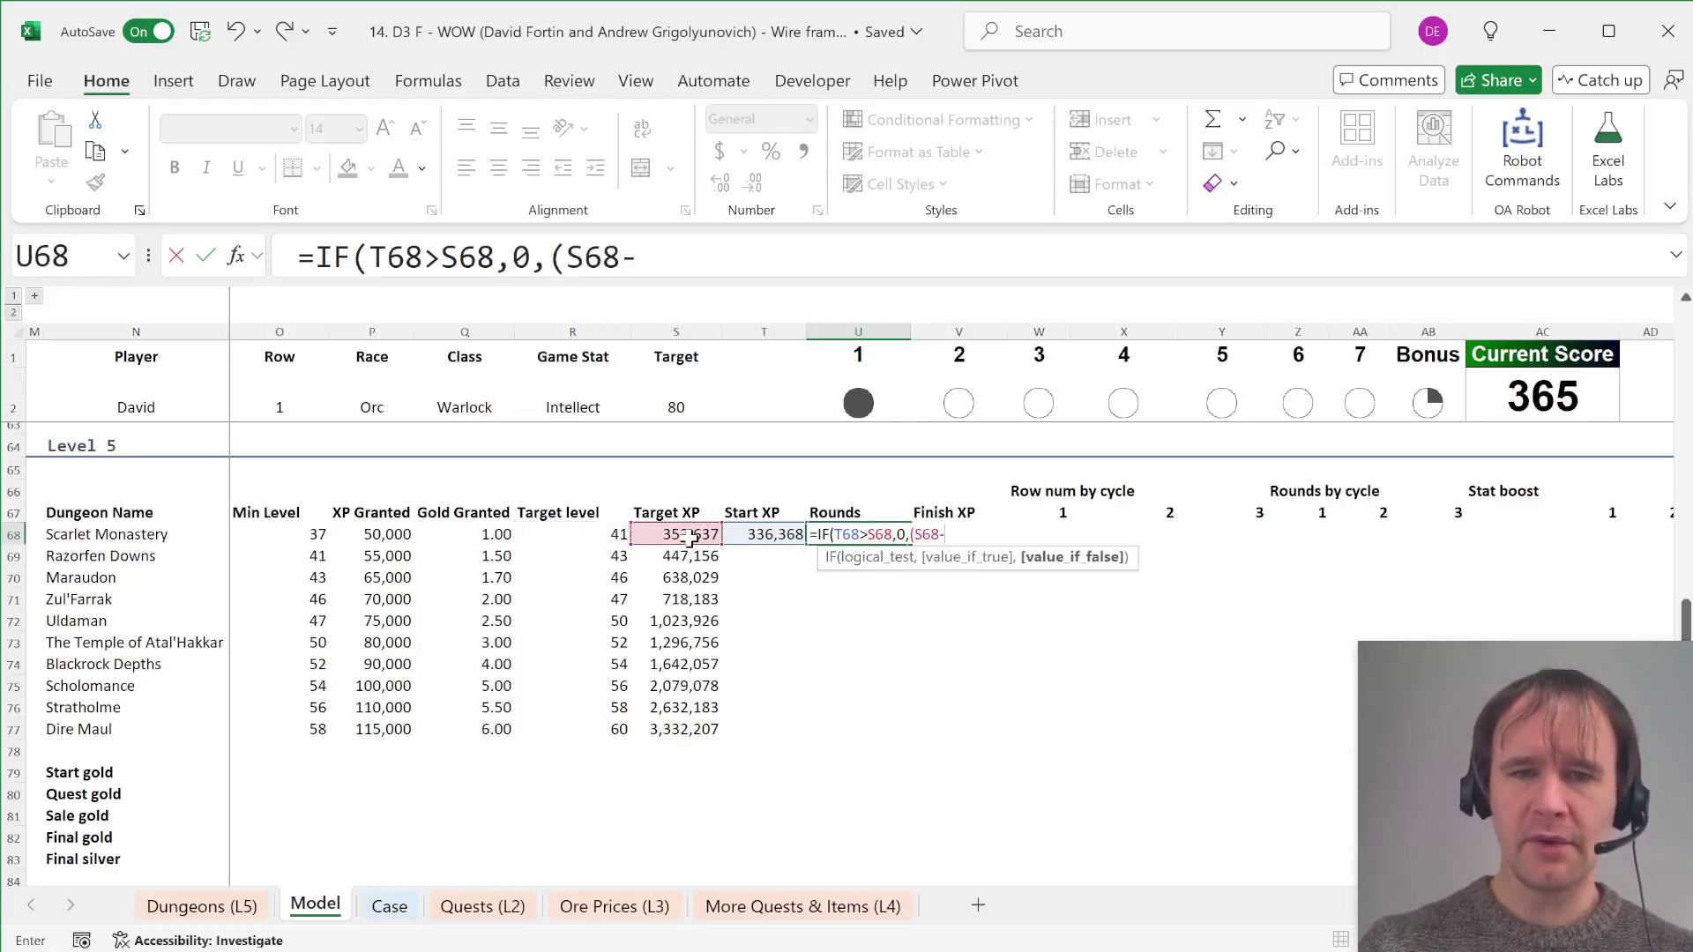
key(Left)
key(Left)
key(Right)
text())
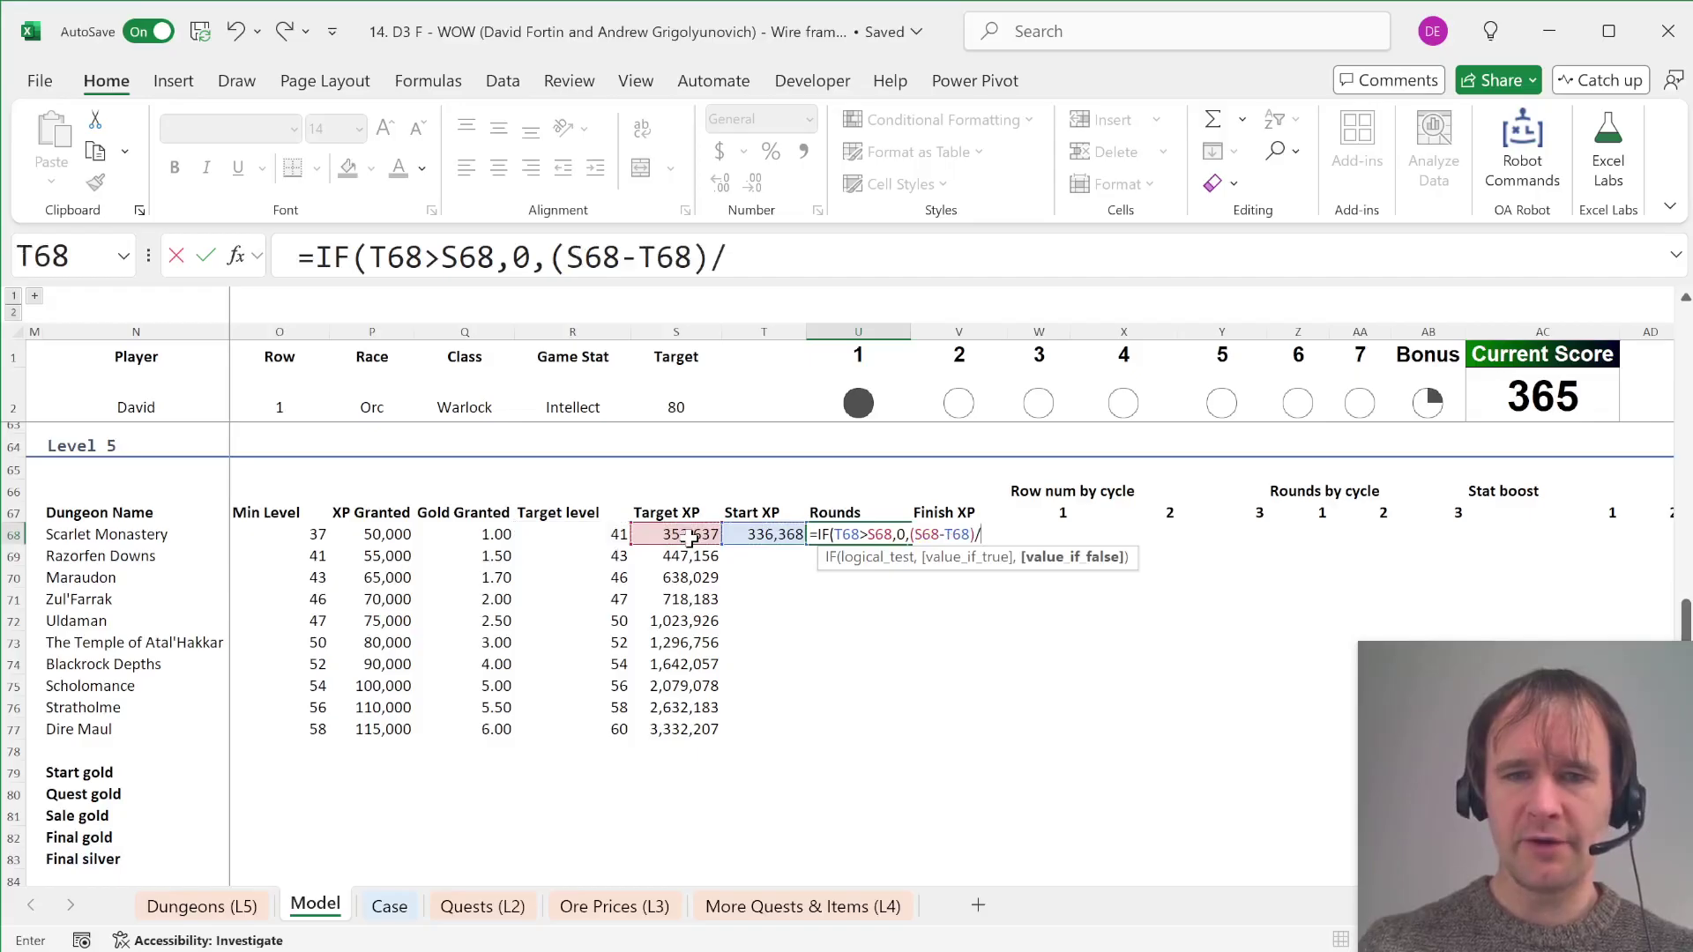
text(/)
key(Left)
key(Left)
key(Left)
key(Left)
key(Left)
text())
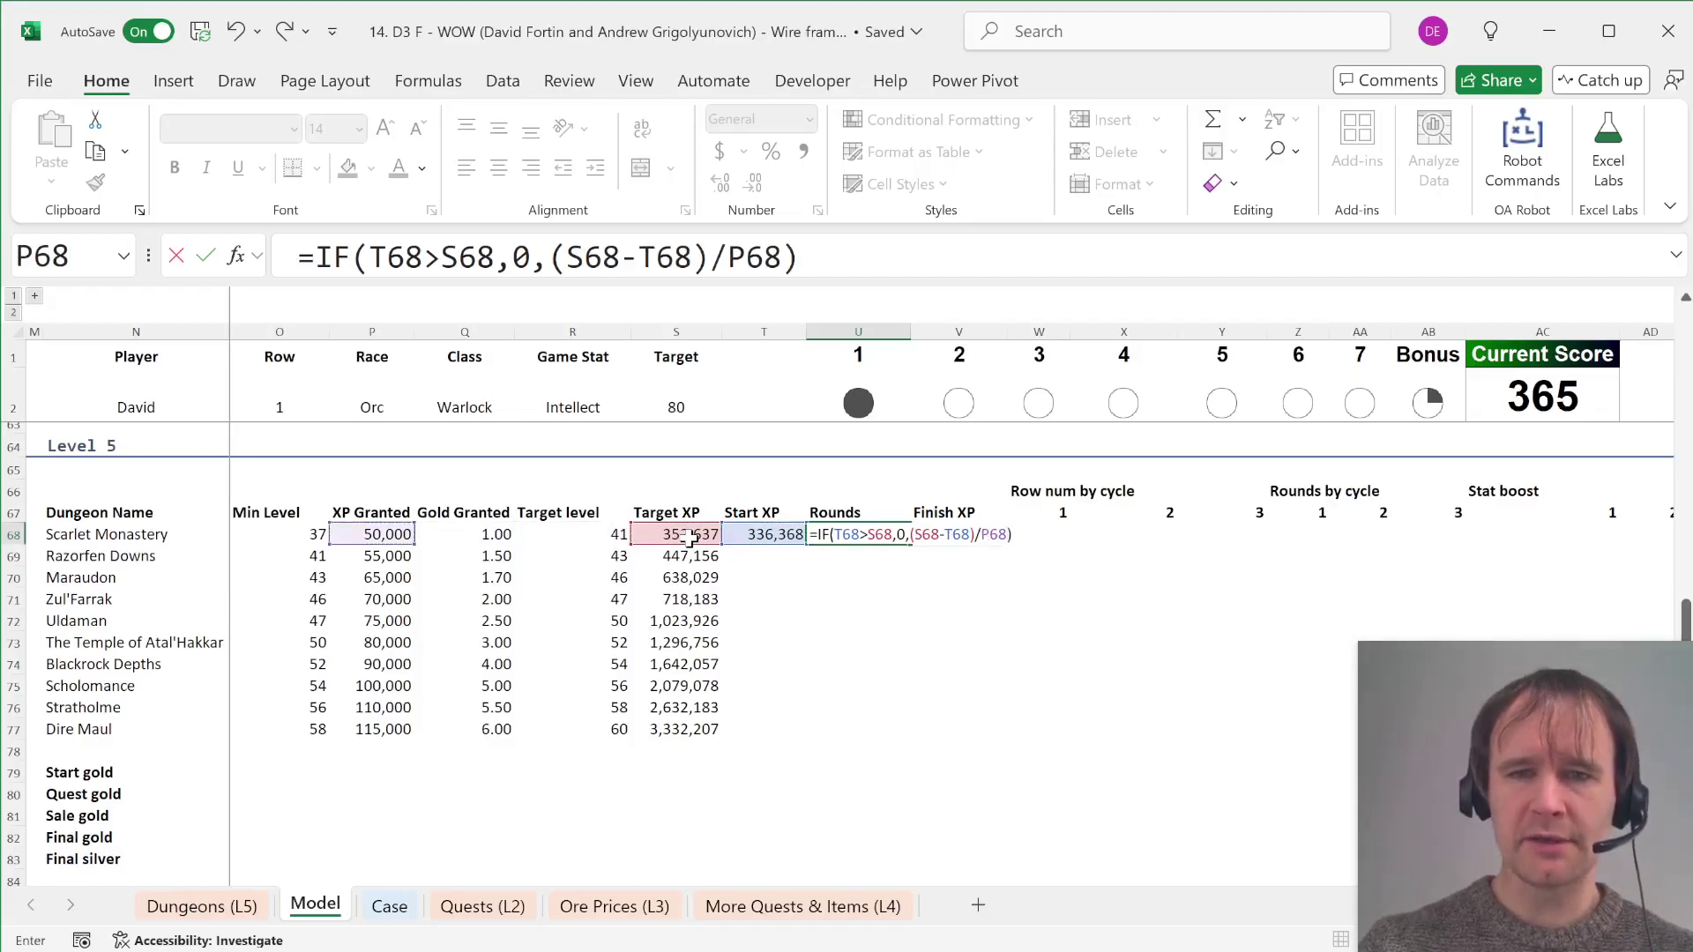
key(ctrl+Return)
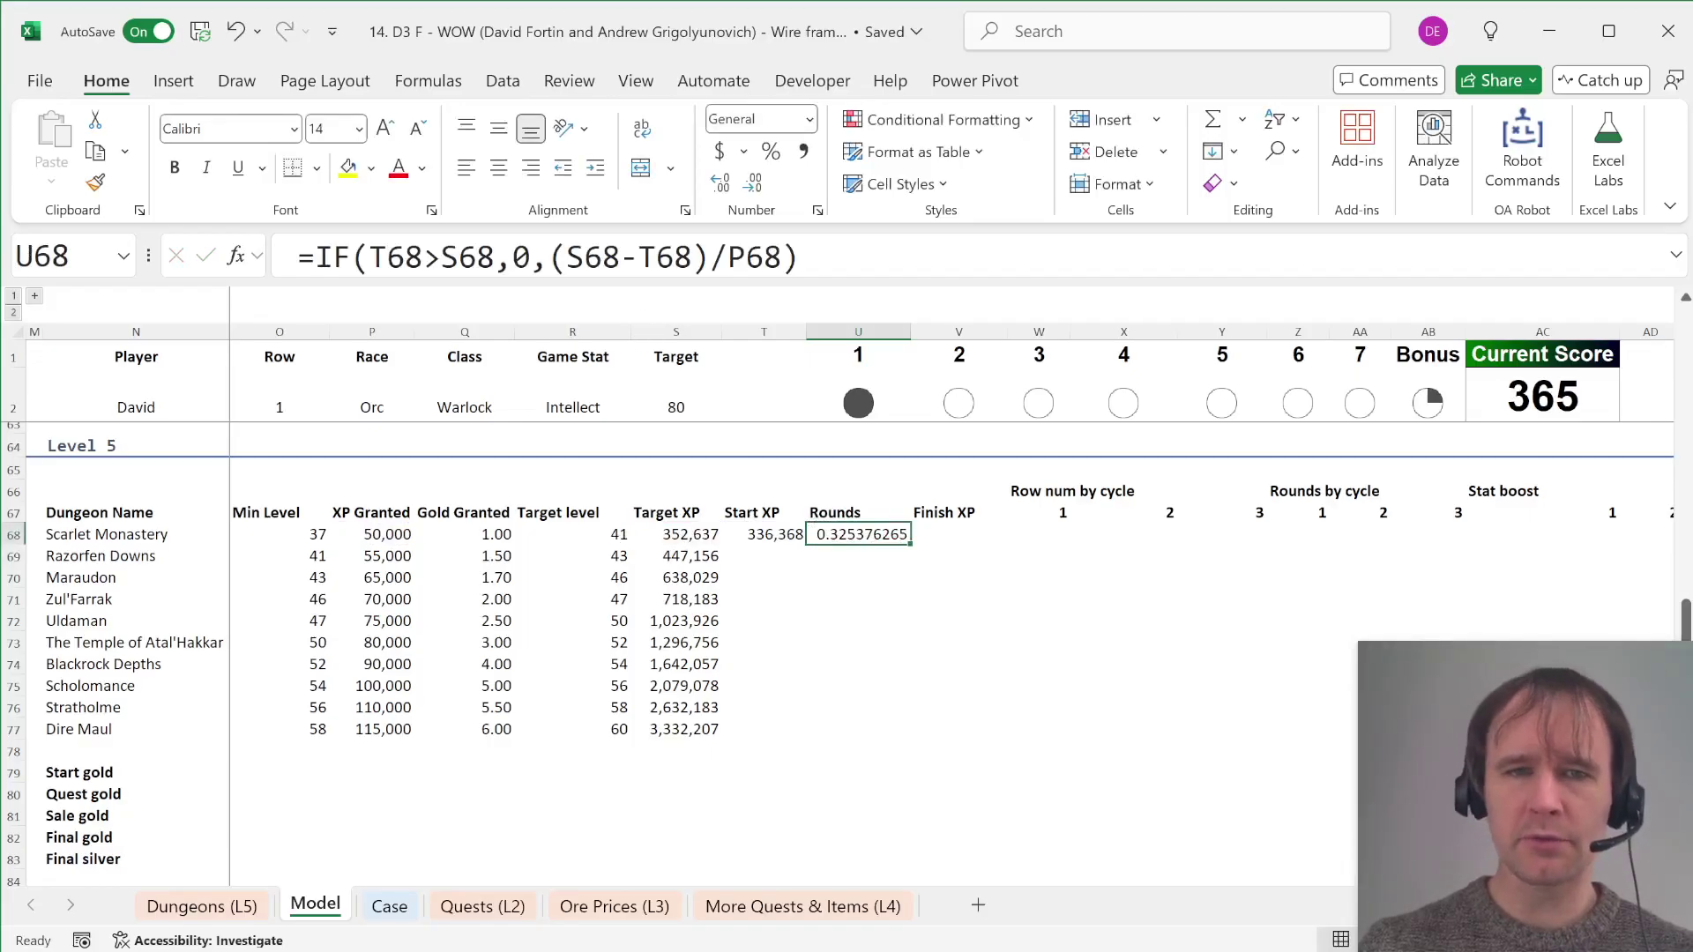
Step: Wrap the division in the U68 Rounds formula in ROUNDUP with 0 decimals
click(542, 257)
text(roundup)
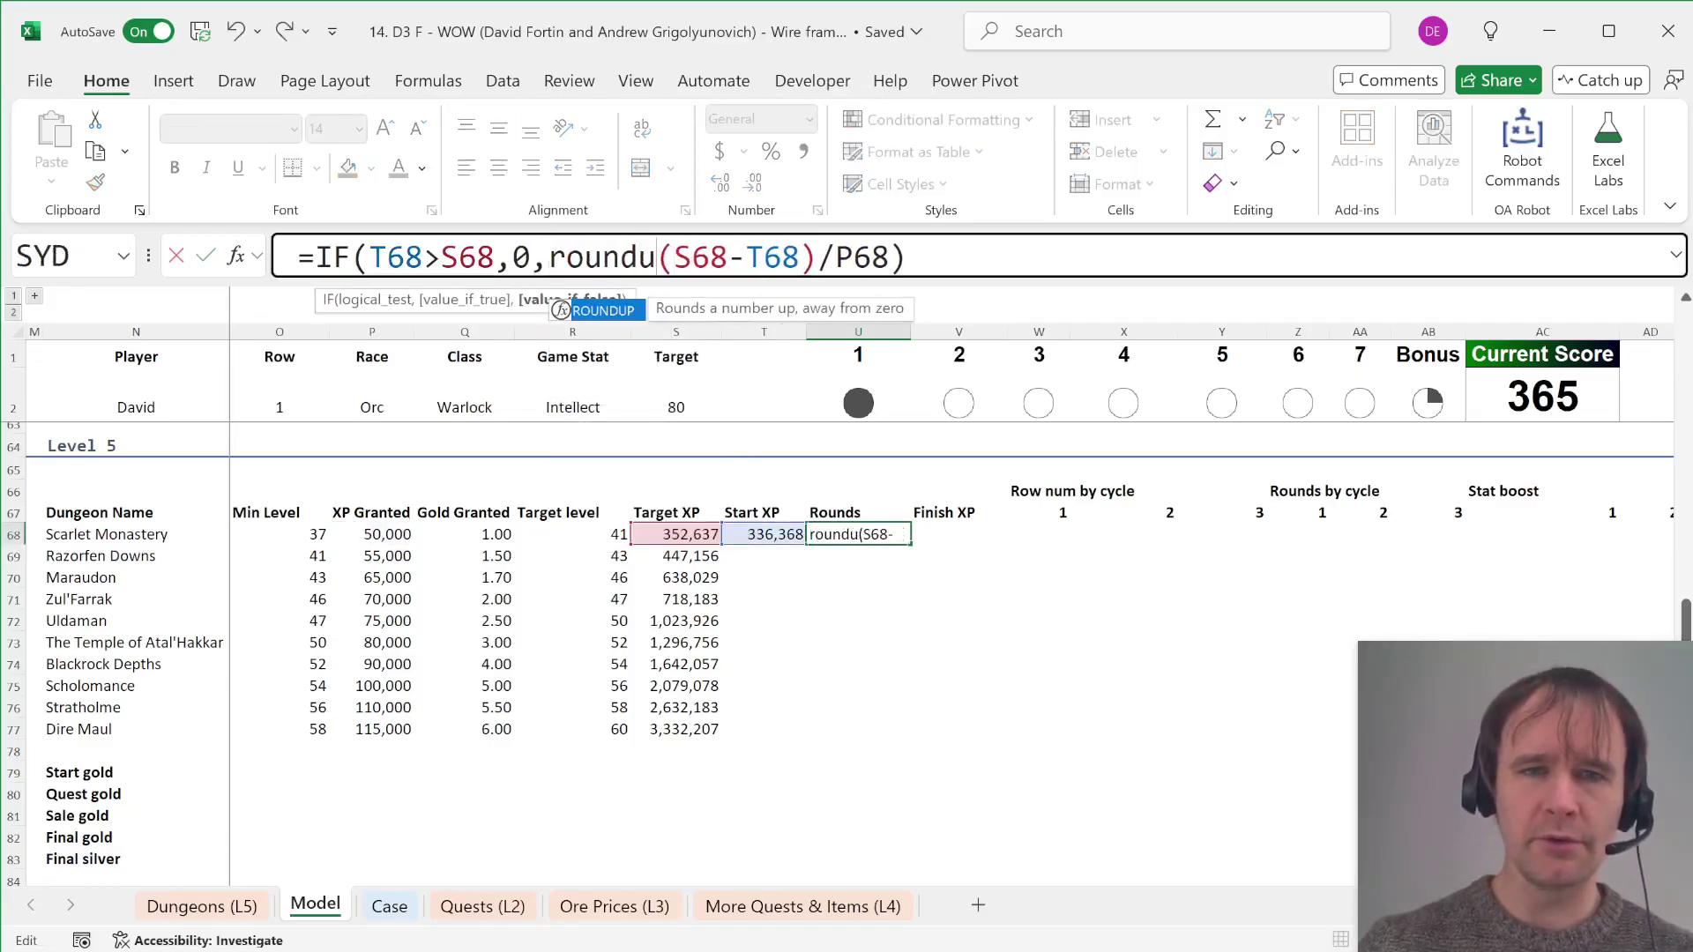
key(Tab)
text(()
key(End)
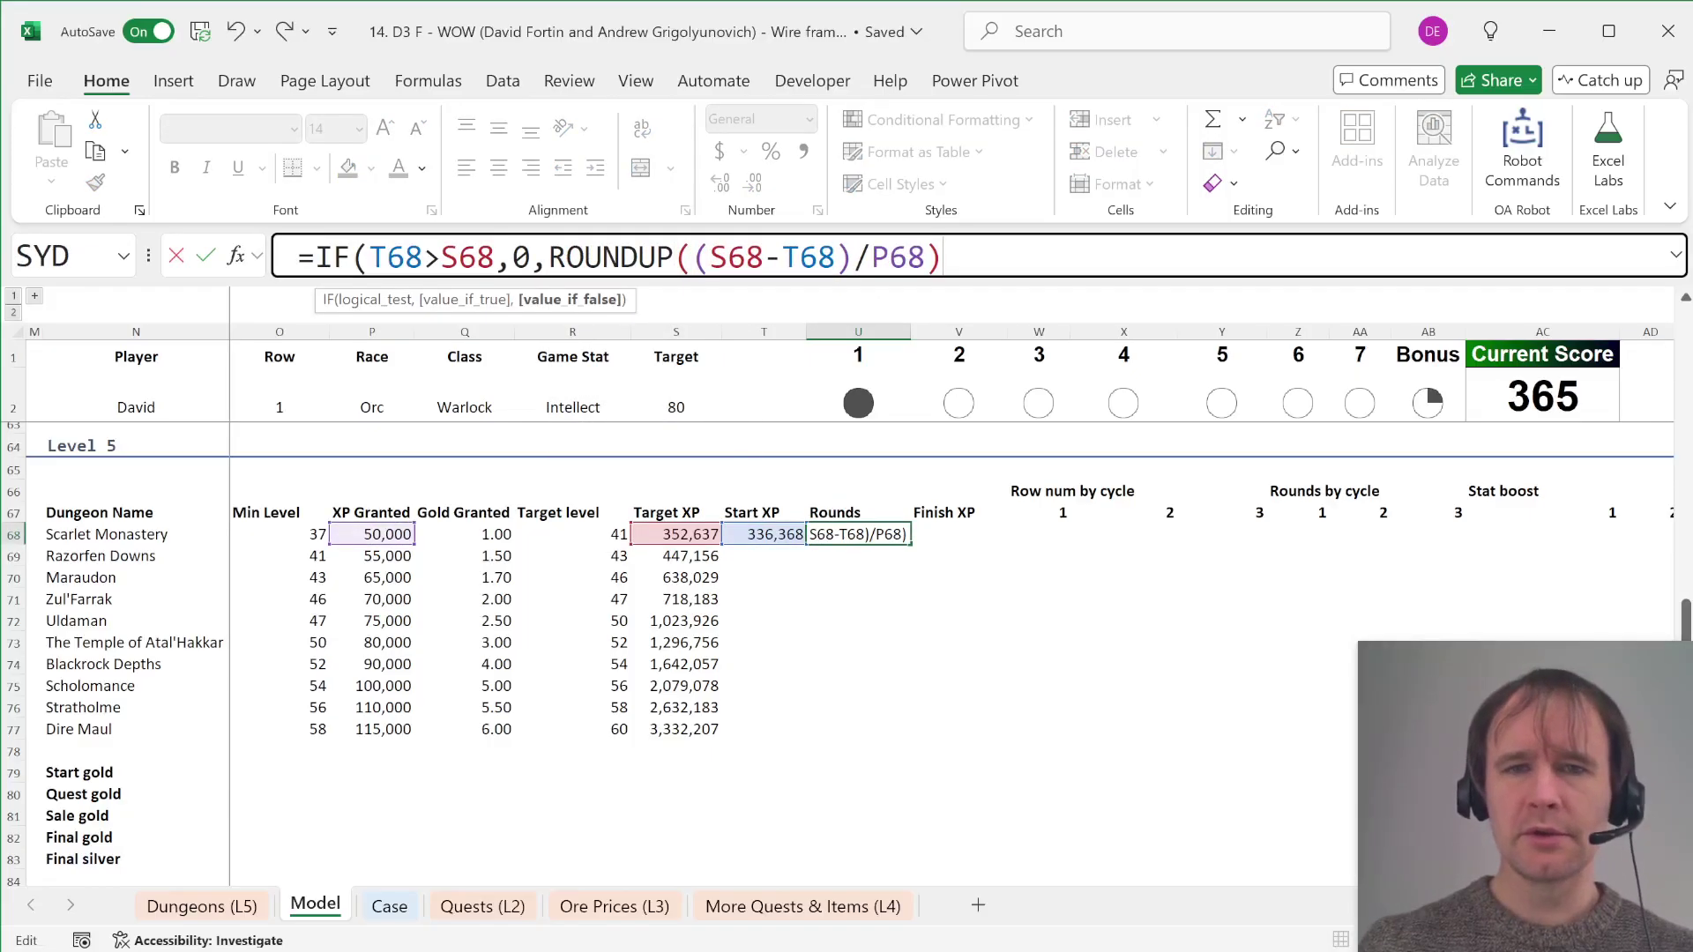
key(Left)
text(,0))
key(Return)
Step: Enter =T68+U68*P68 in V68 to calculate Scarlet Monastery's Finish XP
click(959, 535)
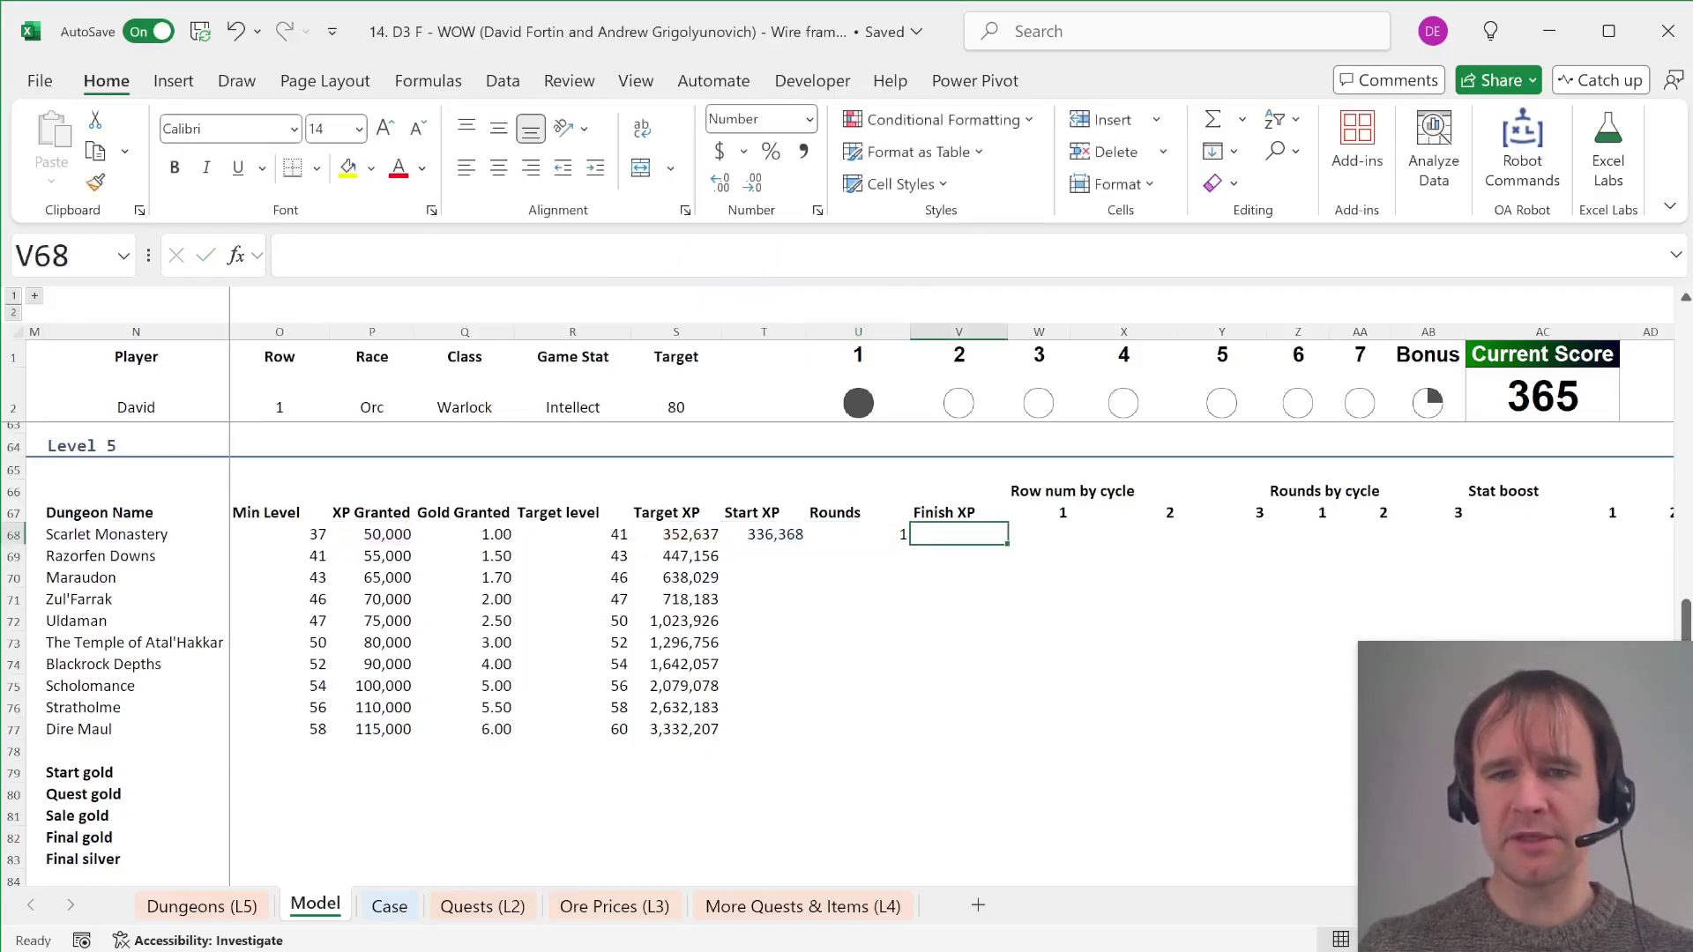
text(=)
click(763, 534)
text(+)
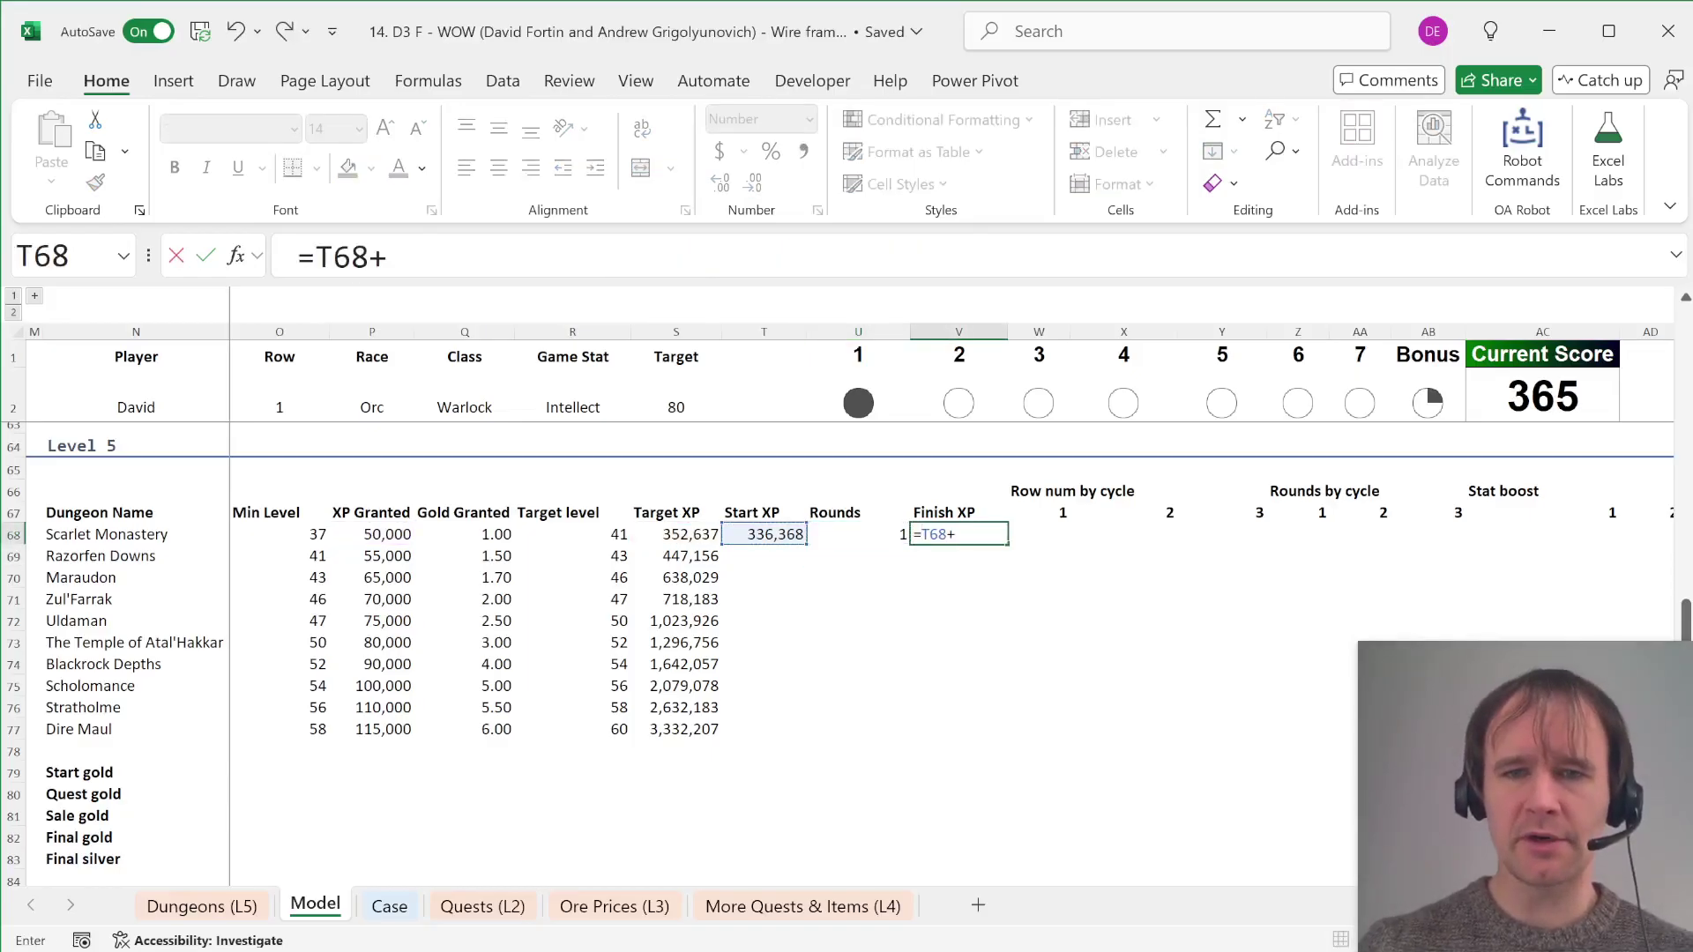
key(Left)
text(*)
key(Left)
key(Left)
key(Left)
key(Left)
key(Left)
key(Left)
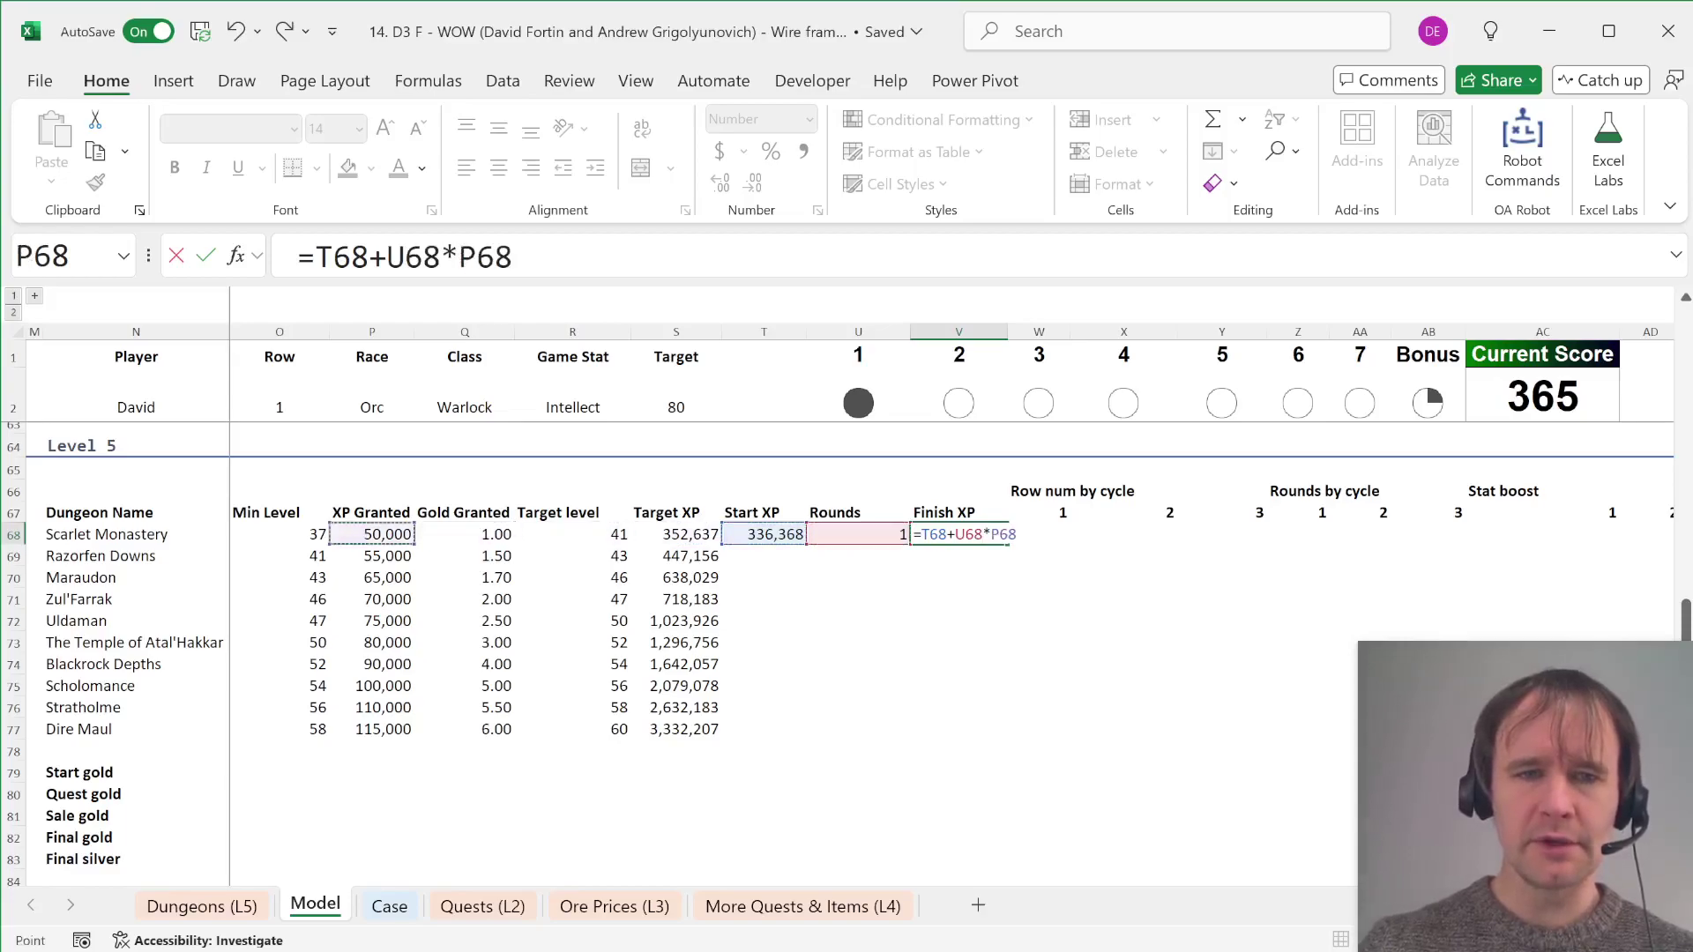
key(Return)
Step: Link Razorfen Downs' Start XP in T69 to V68 and fill the Rounds and Finish XP formulas into row 69
click(858, 535)
click(764, 555)
text(=)
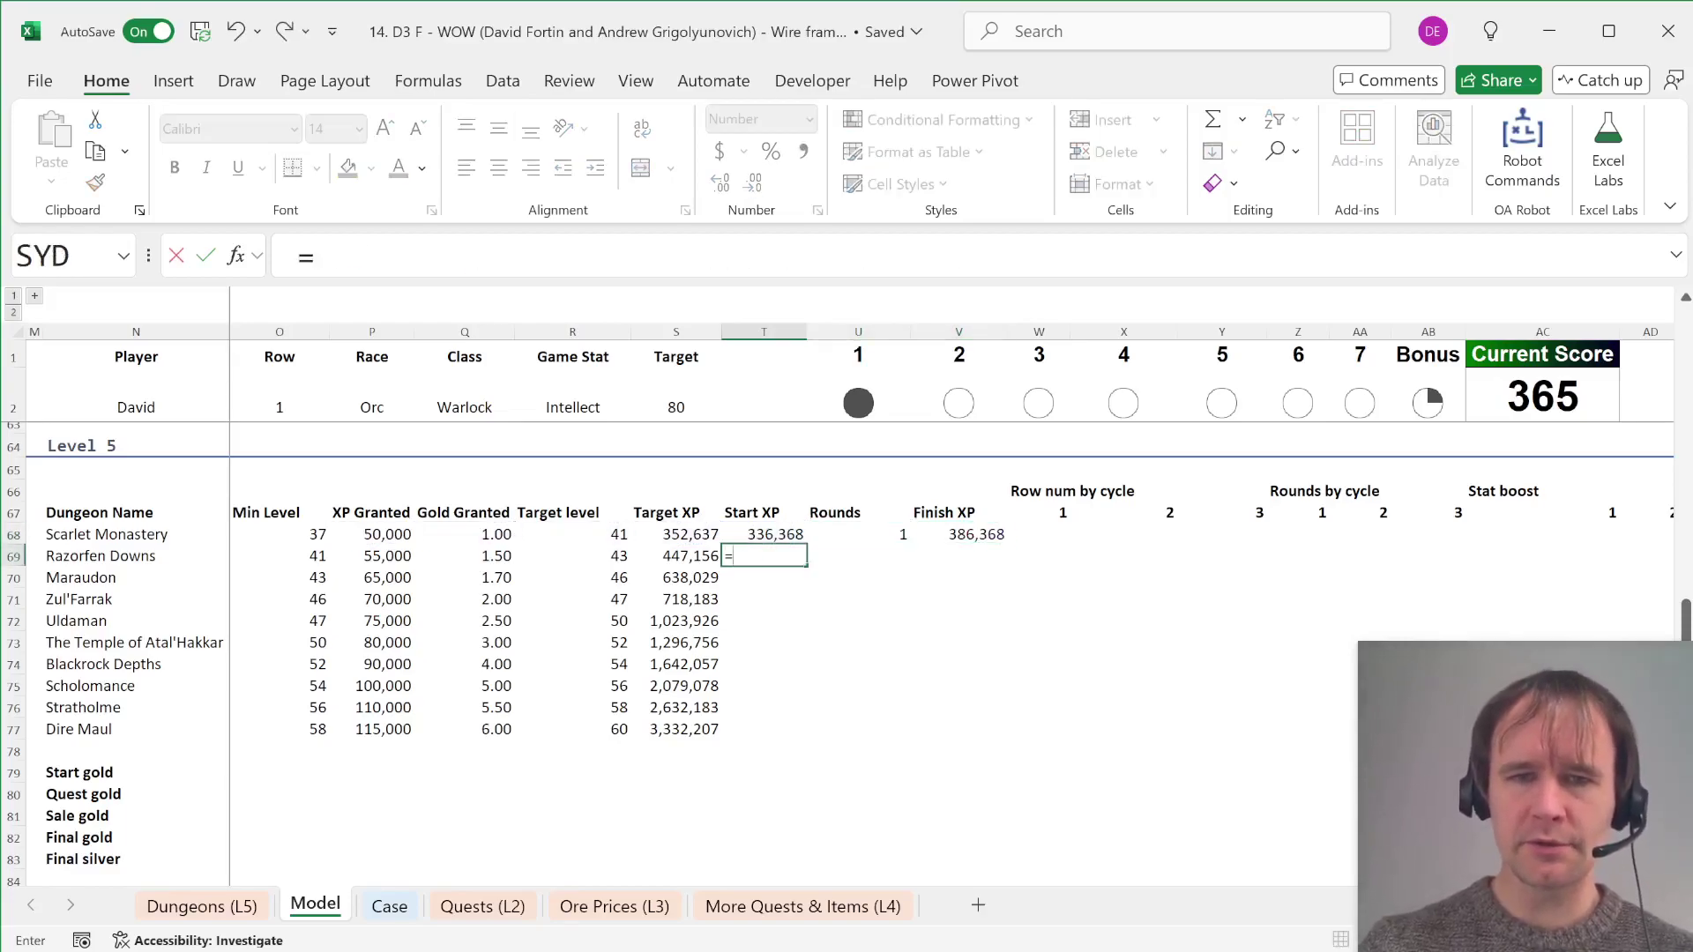
click(976, 534)
key(Tab)
drag(858, 556, 976, 556)
key(ctrl+d)
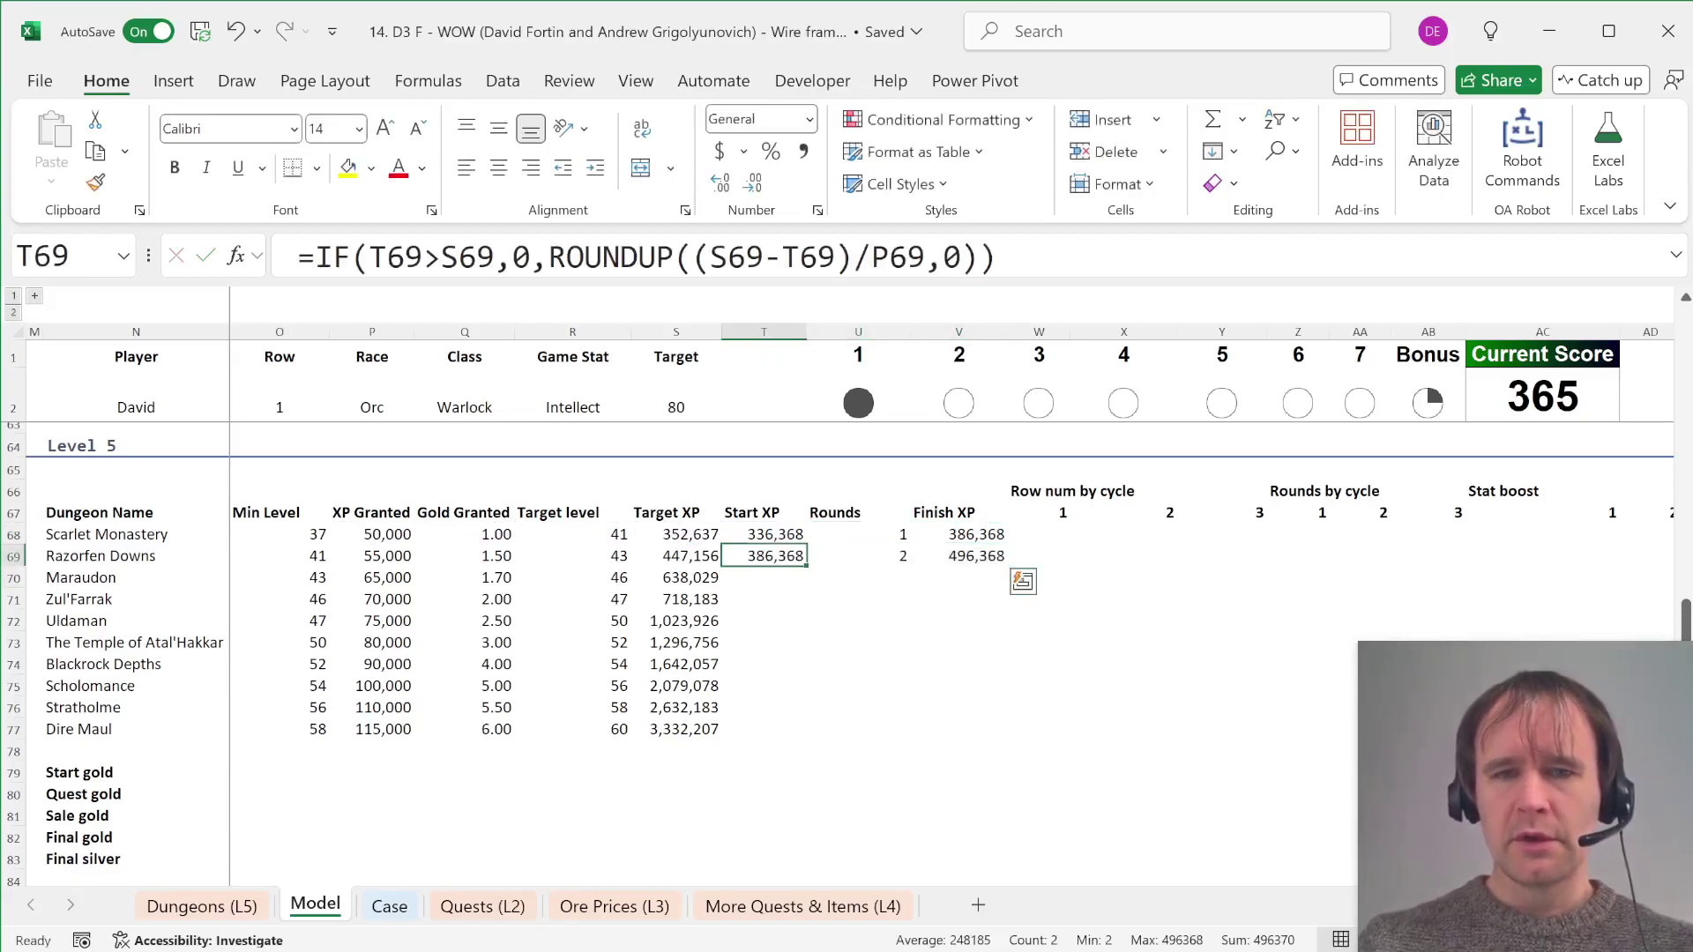
Step: Fill the Start XP, Rounds and Finish XP formulas from T69:V69 down to row 77 and re-enter V73 to recalculate
drag(764, 555, 961, 730)
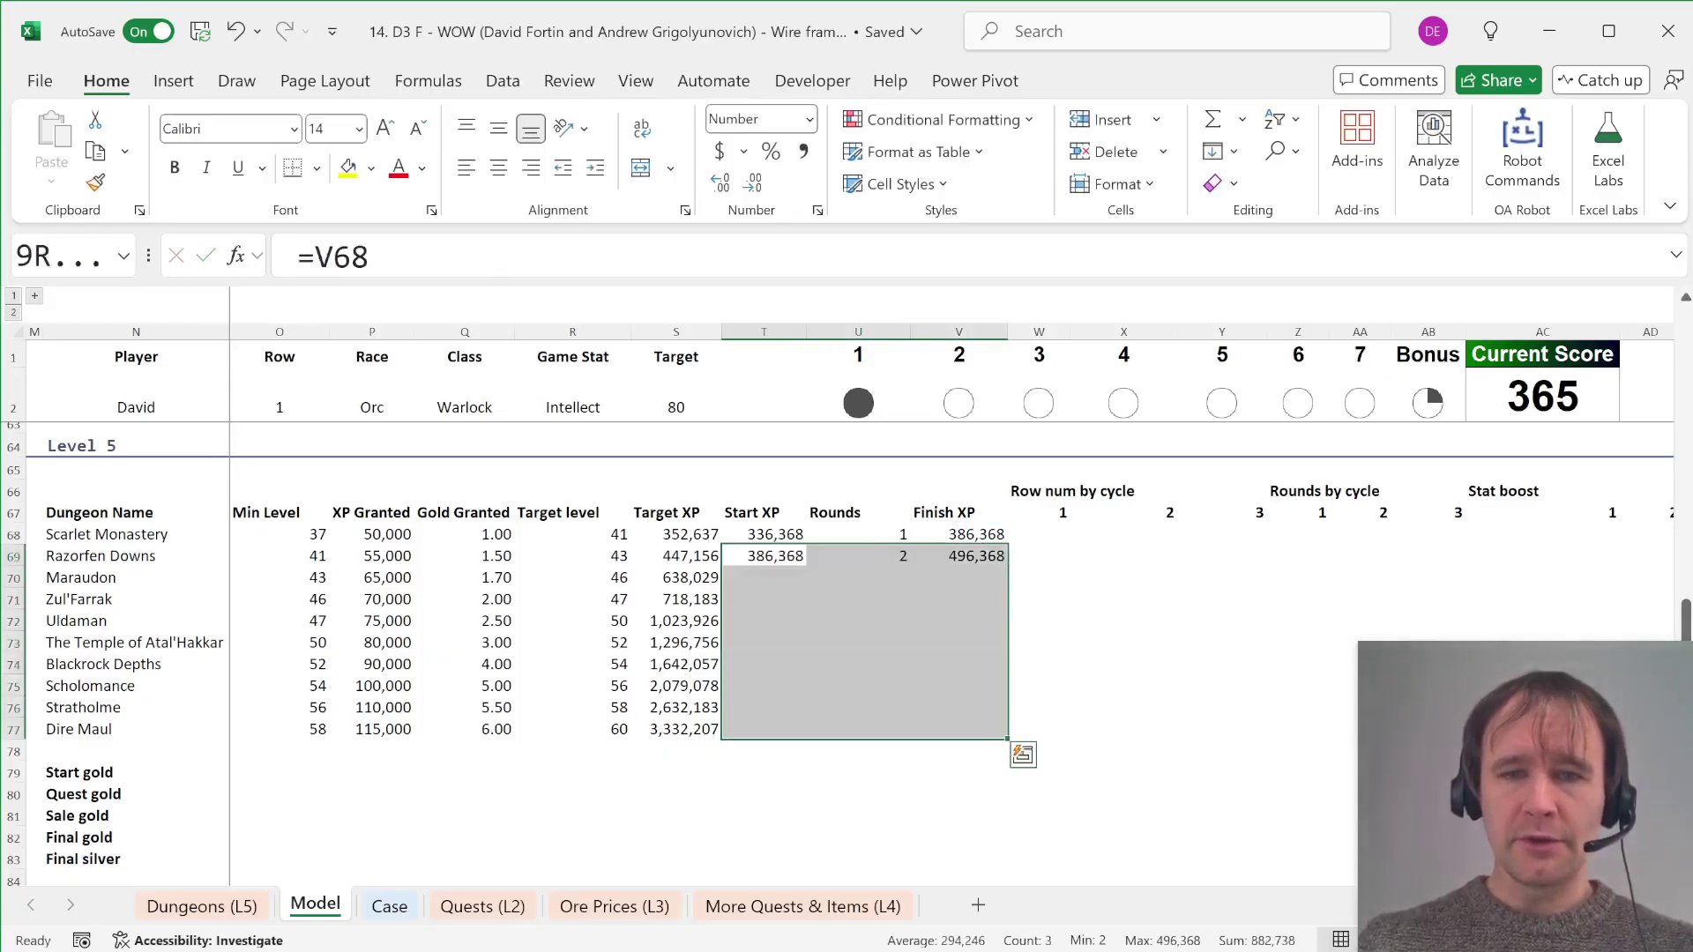
key(ctrl+d)
key(Down)
key(Right)
key(Down)
key(Right)
key(Down)
key(Down)
key(Down)
key(Down)
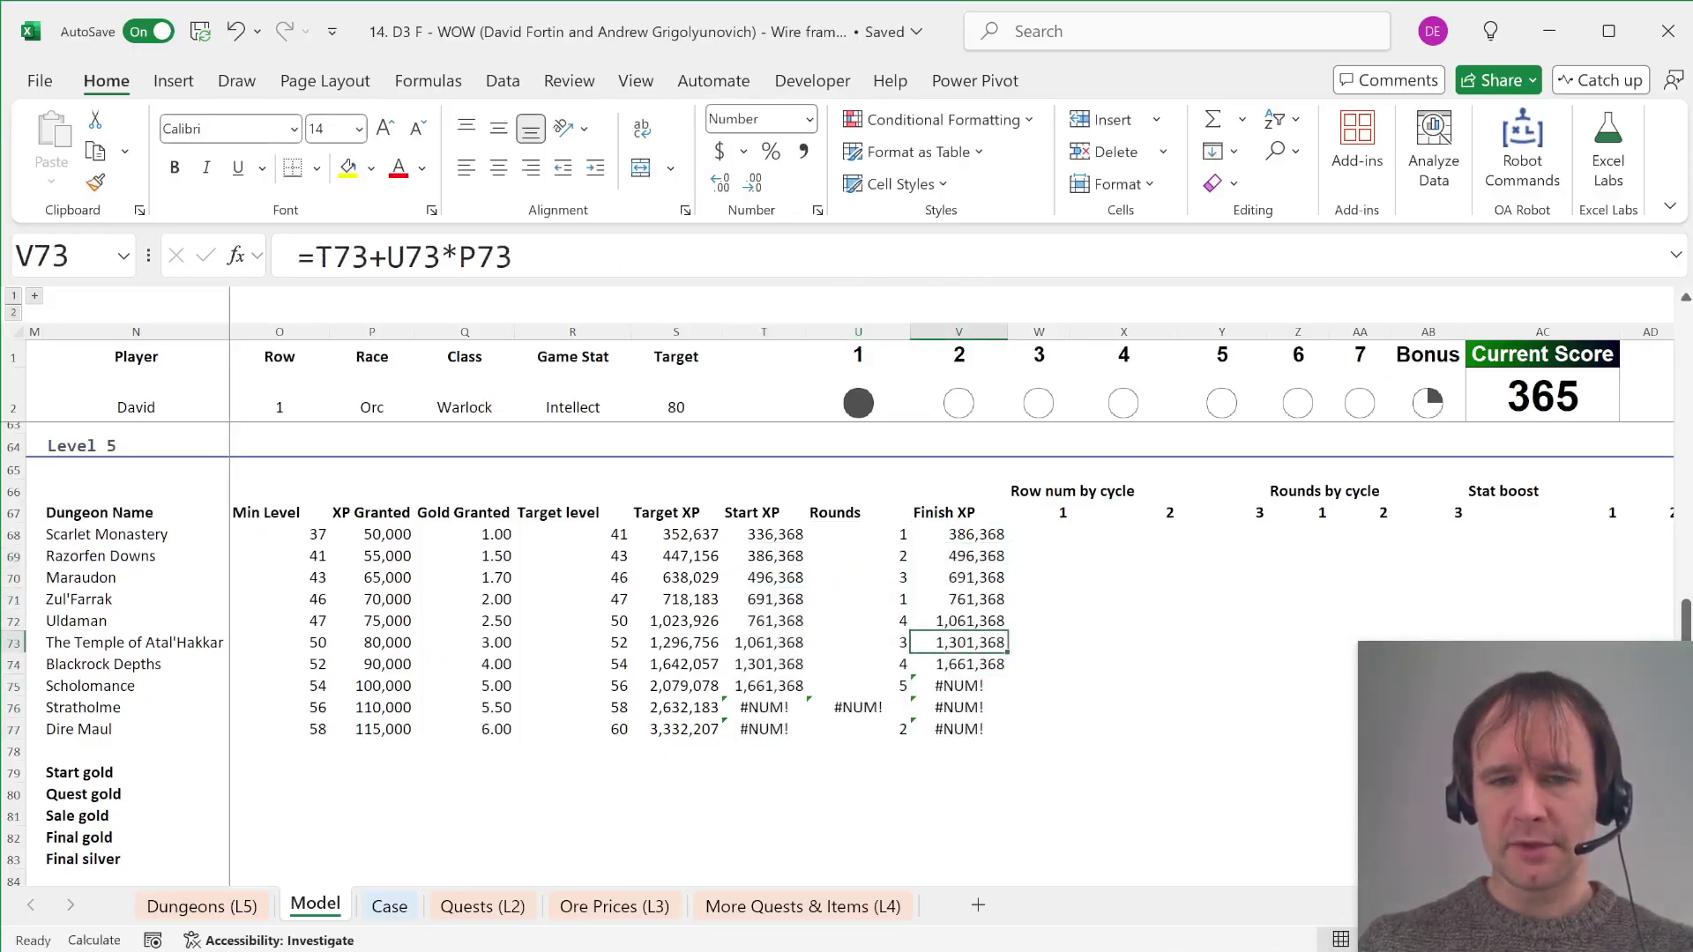
key(F2)
key(Return)
key(ctrl+Up)
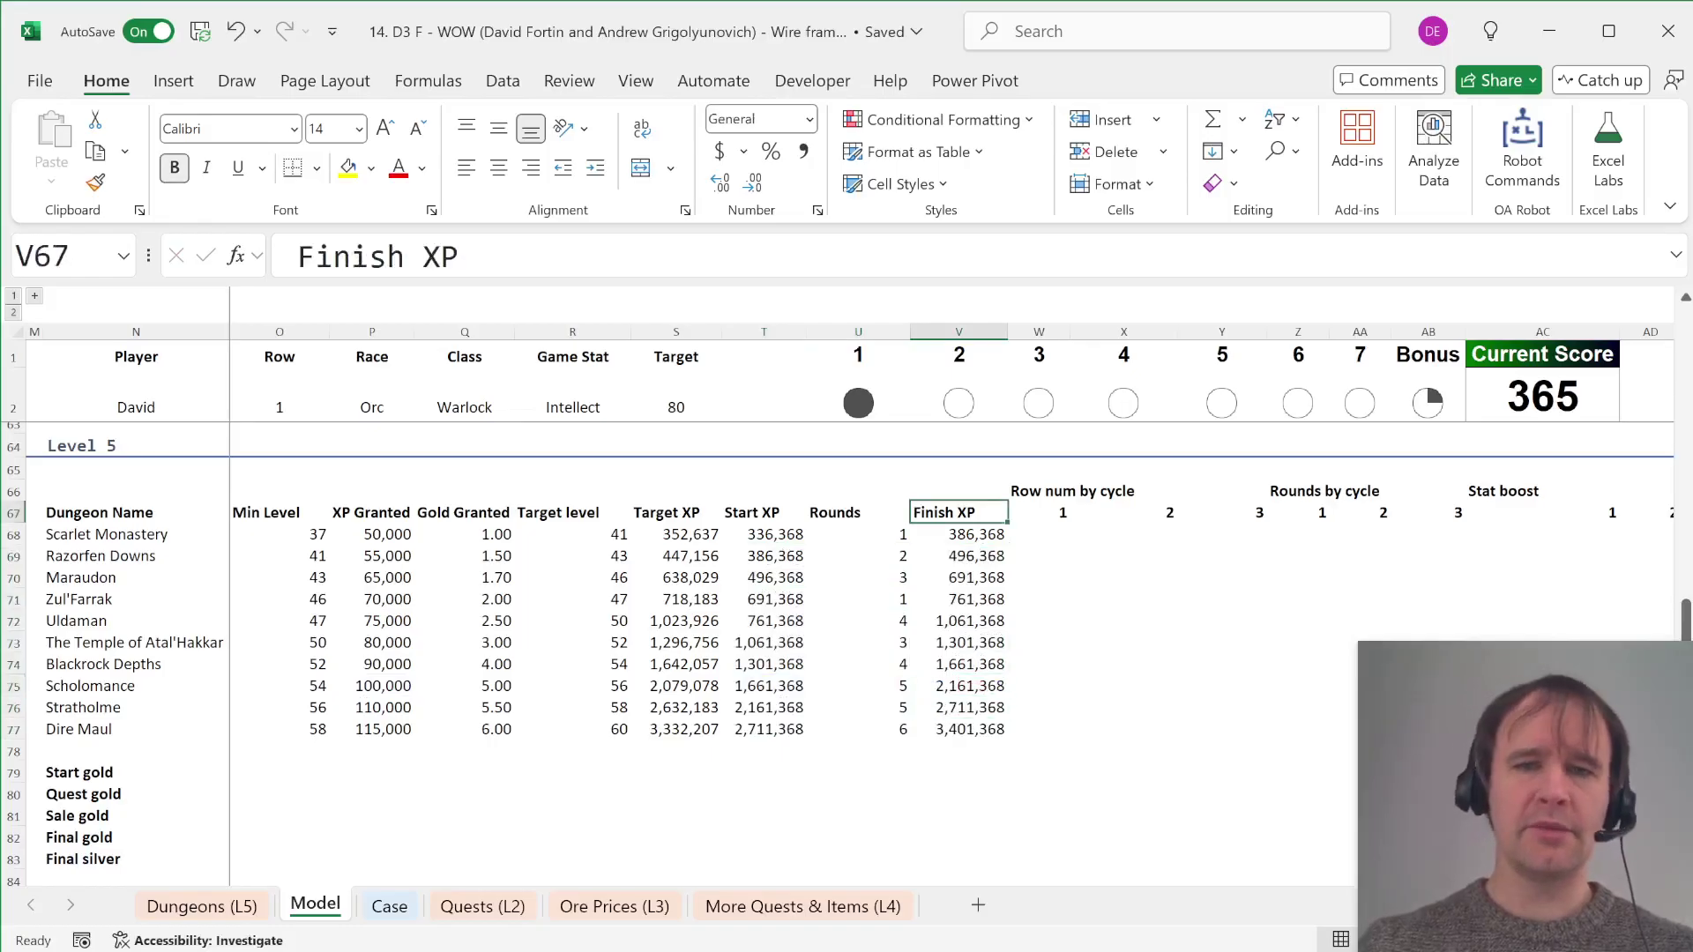
Step: Check the List of Dungeons layout, and enter =SEQUENCE(10,3) in W68 to fill the row numbers by cycle
key(Down)
key(Right)
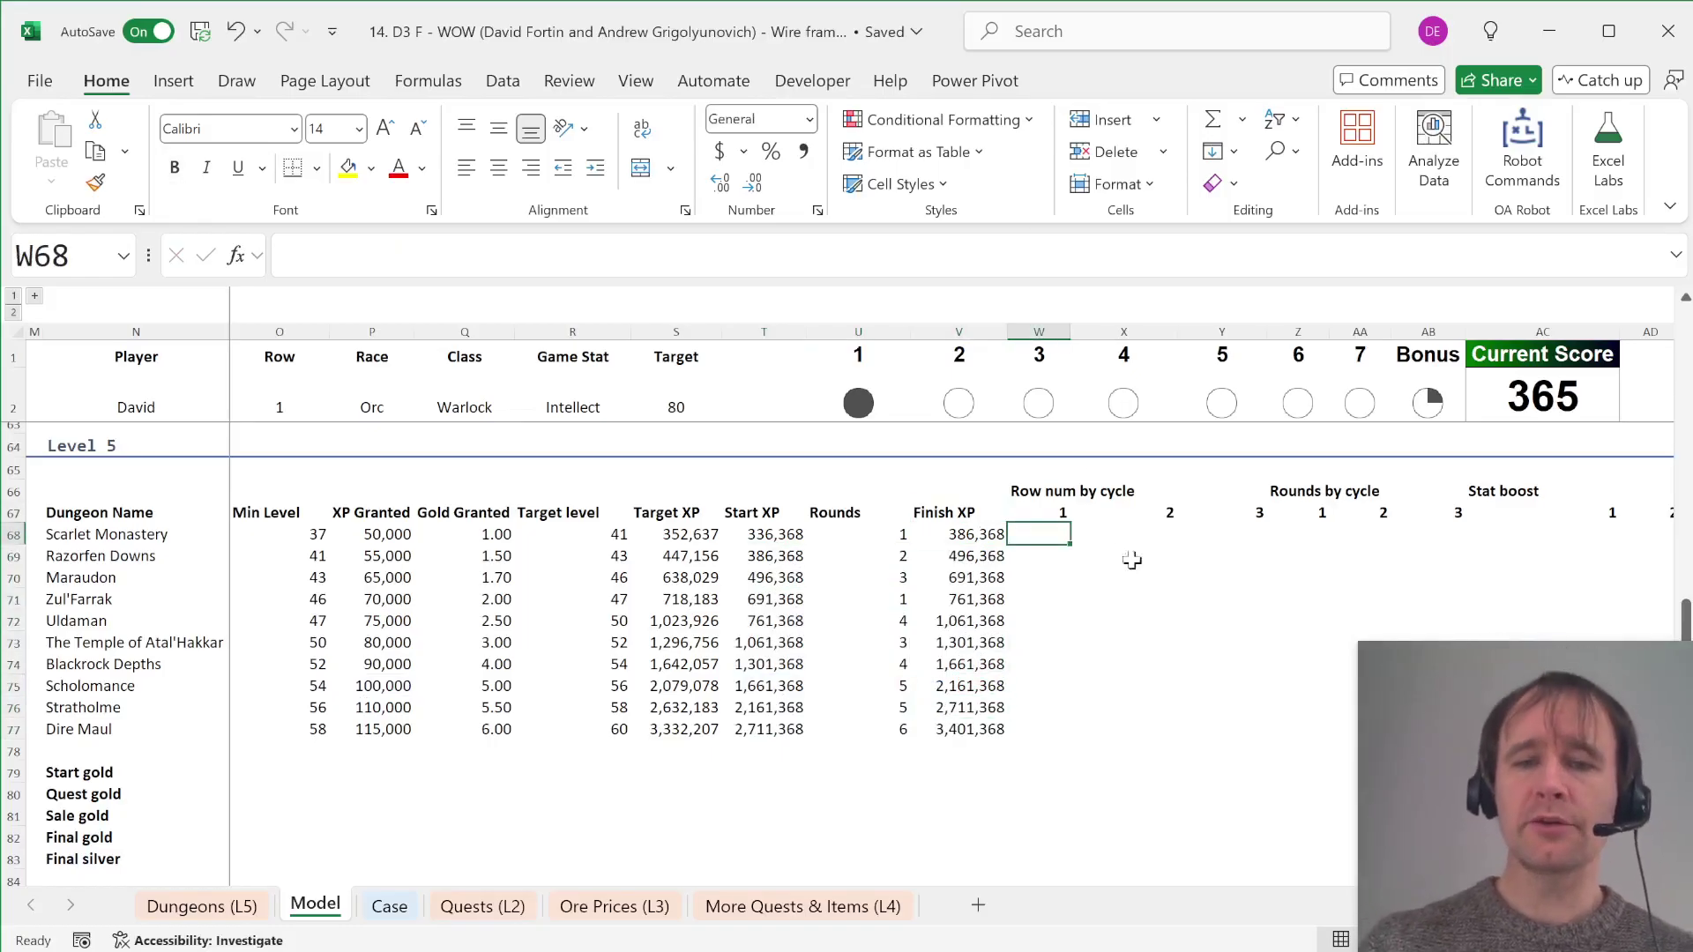
key(ctrl+Page_Up)
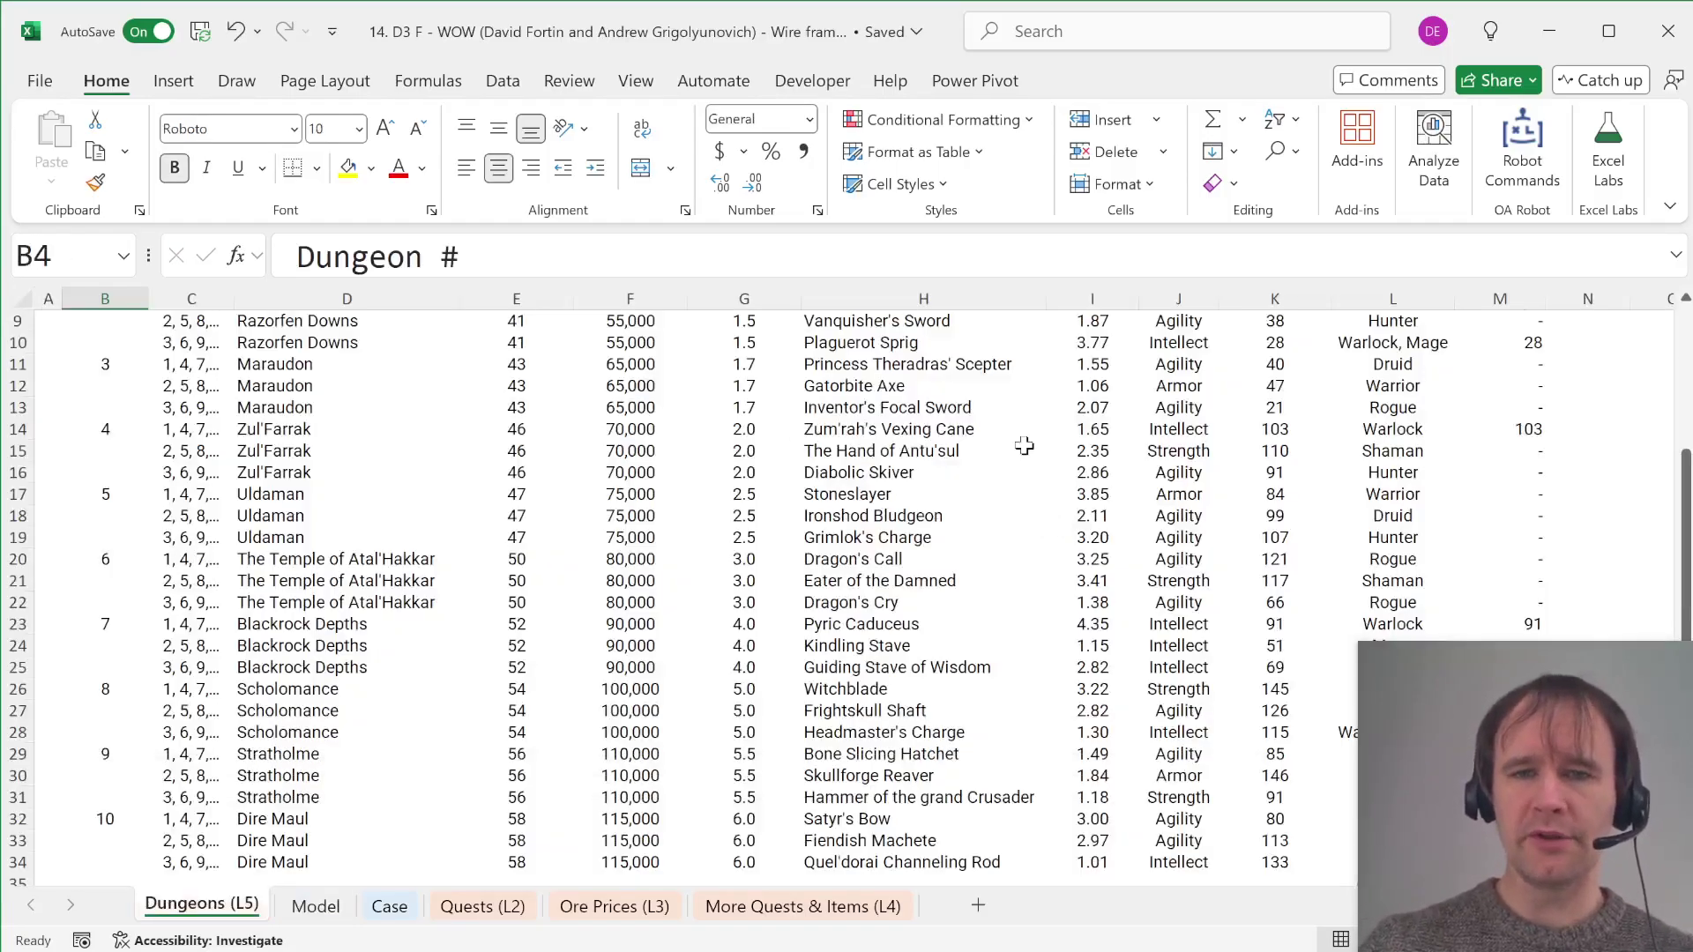
scroll(1024, 445, up, 3)
click(1078, 424)
click(1258, 422)
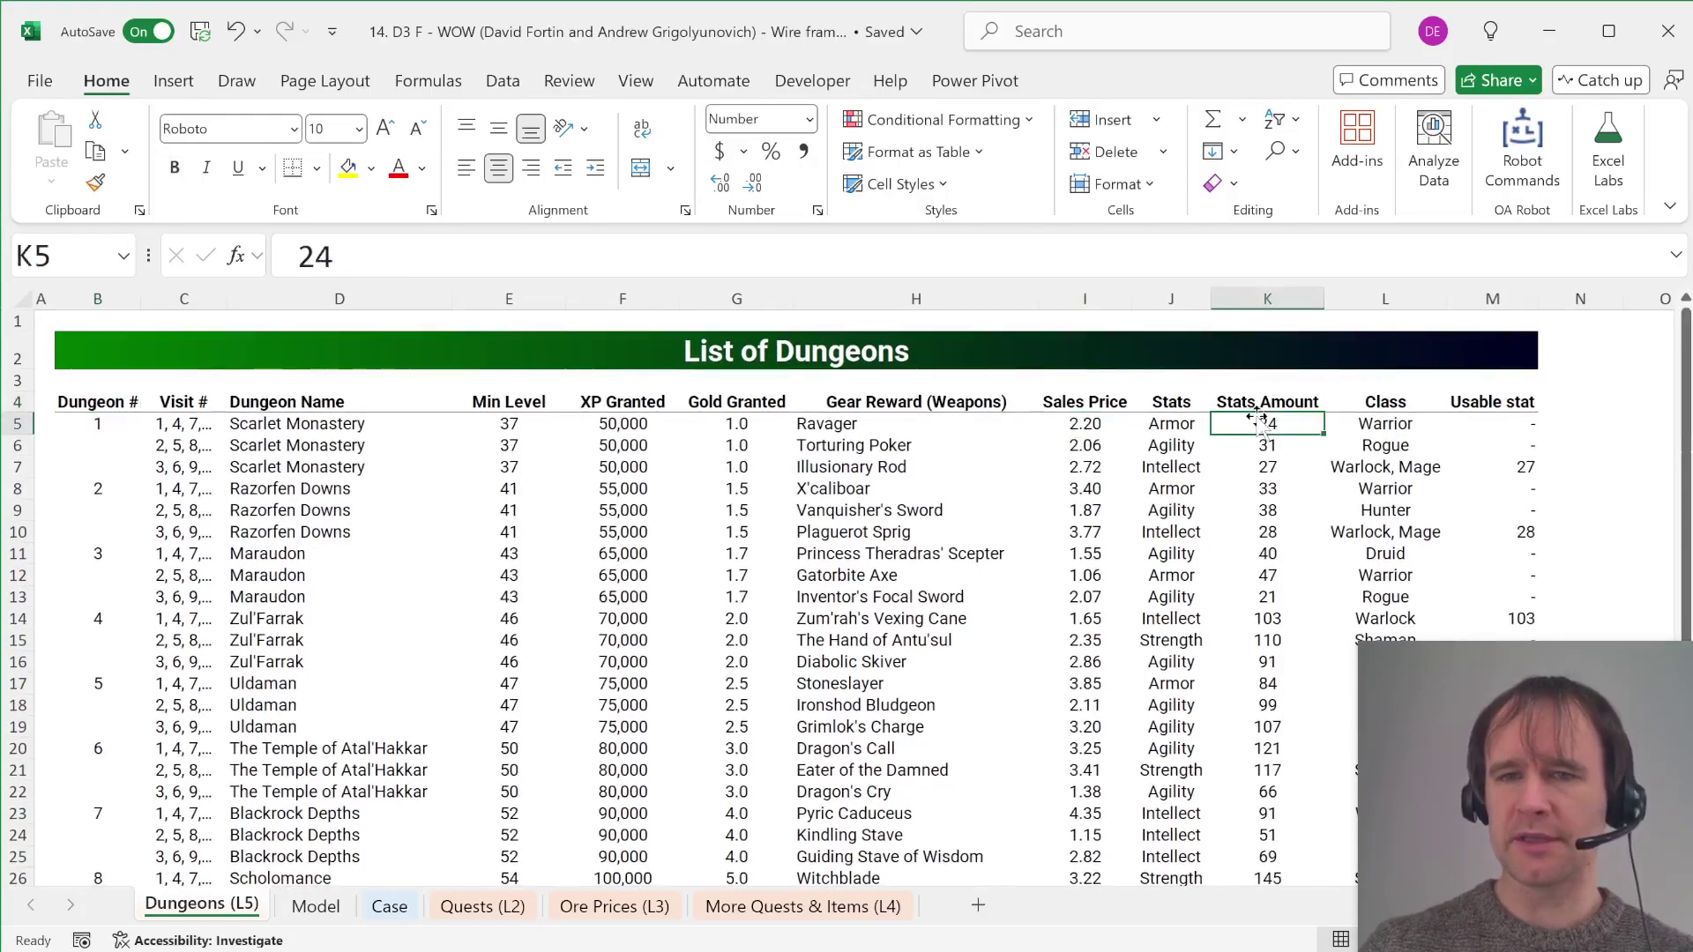
key(ctrl+Page_Down)
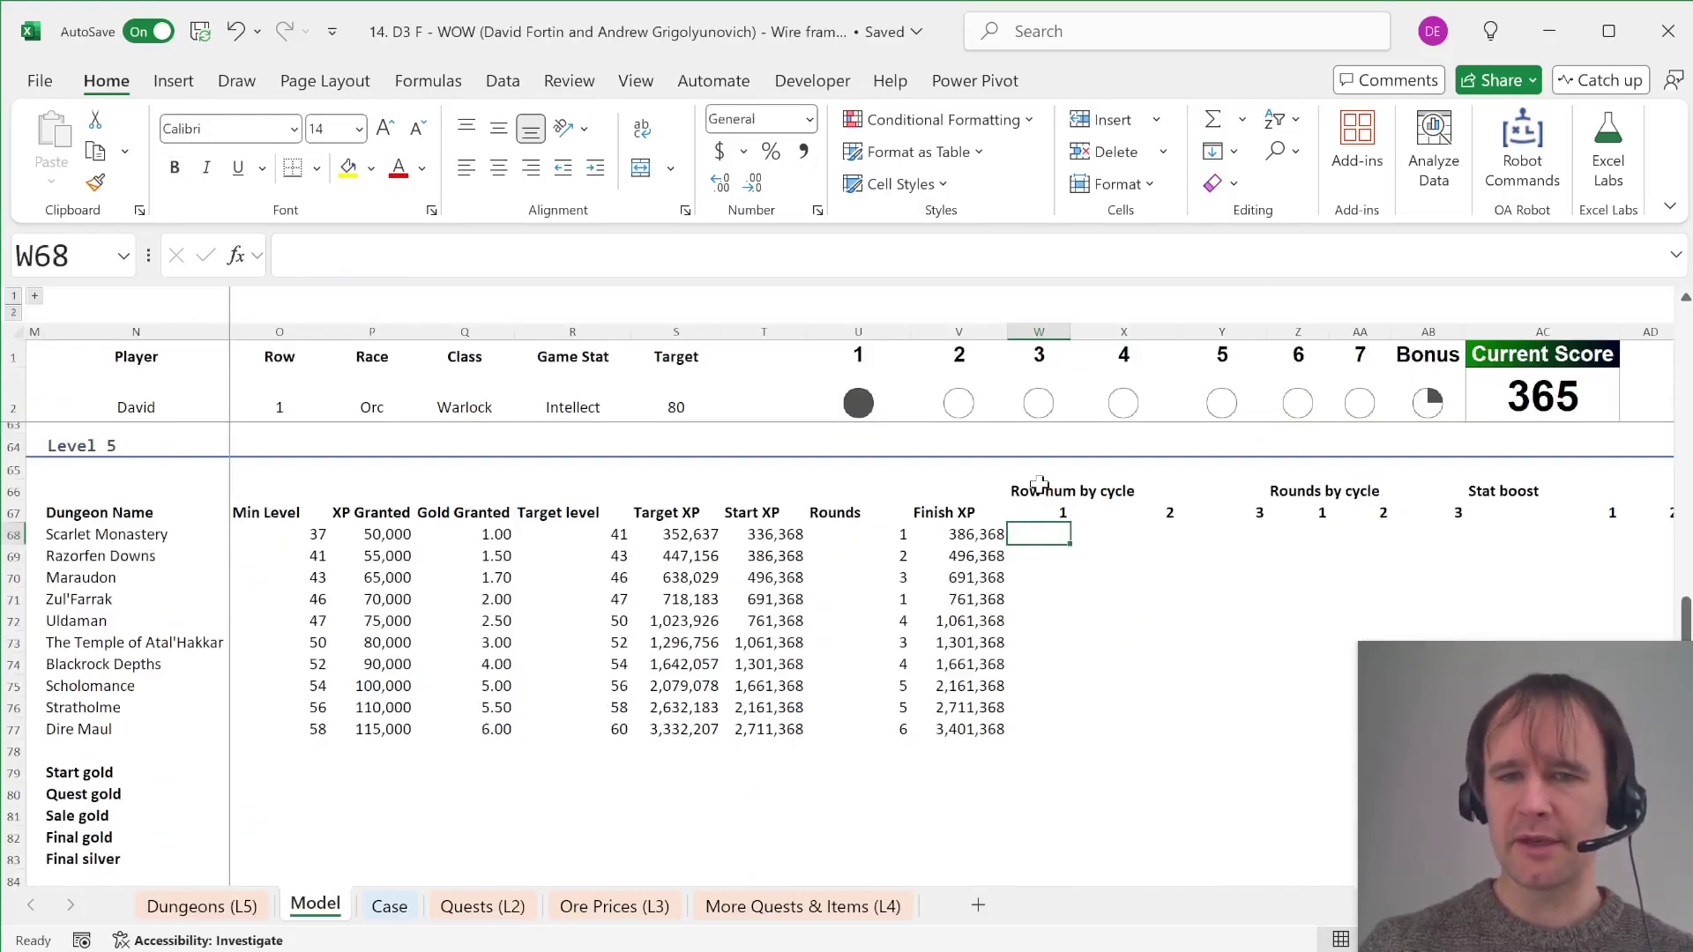
text(=SEQUENCE()
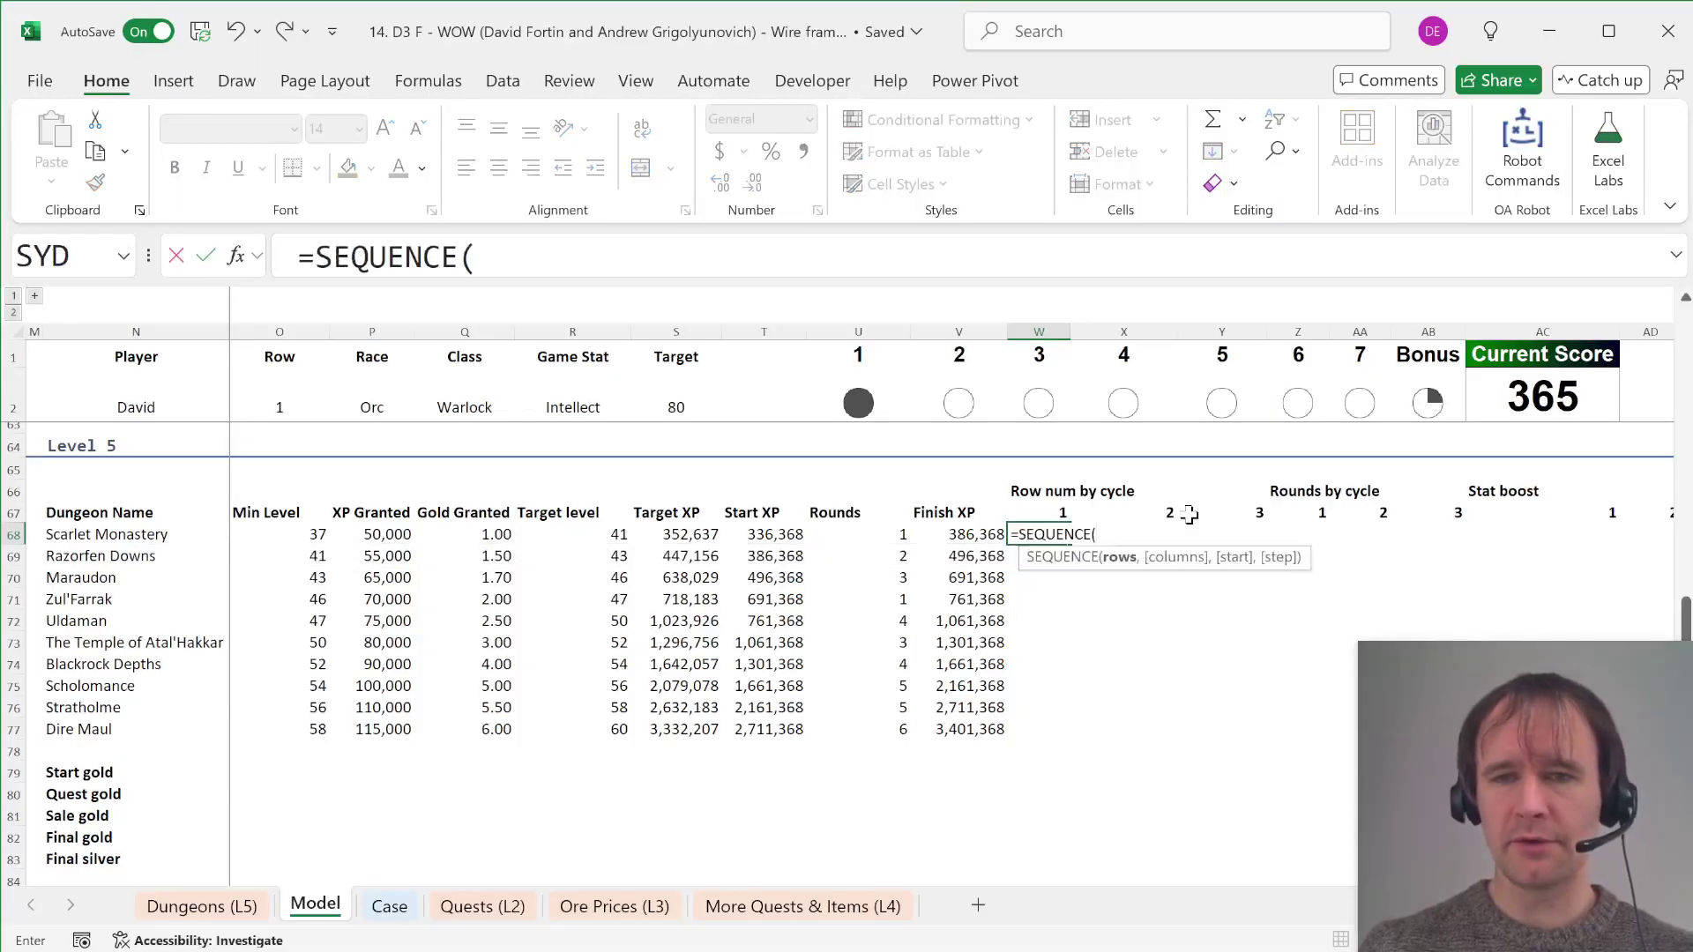
text(10)
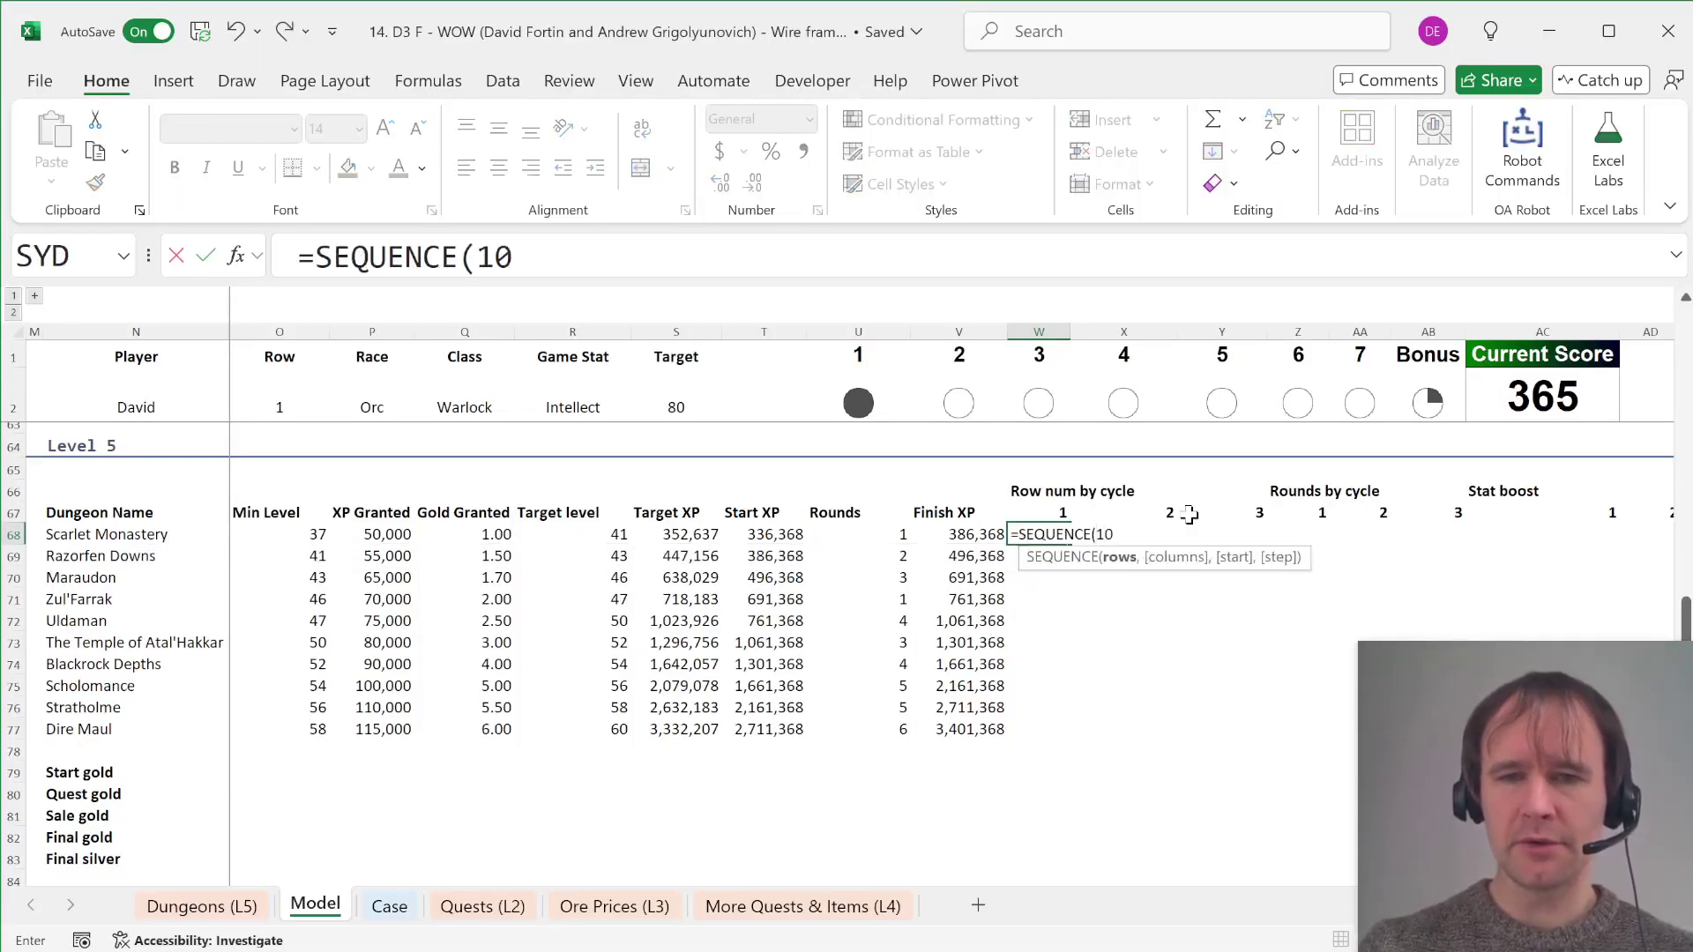
text(,3)
key(Return)
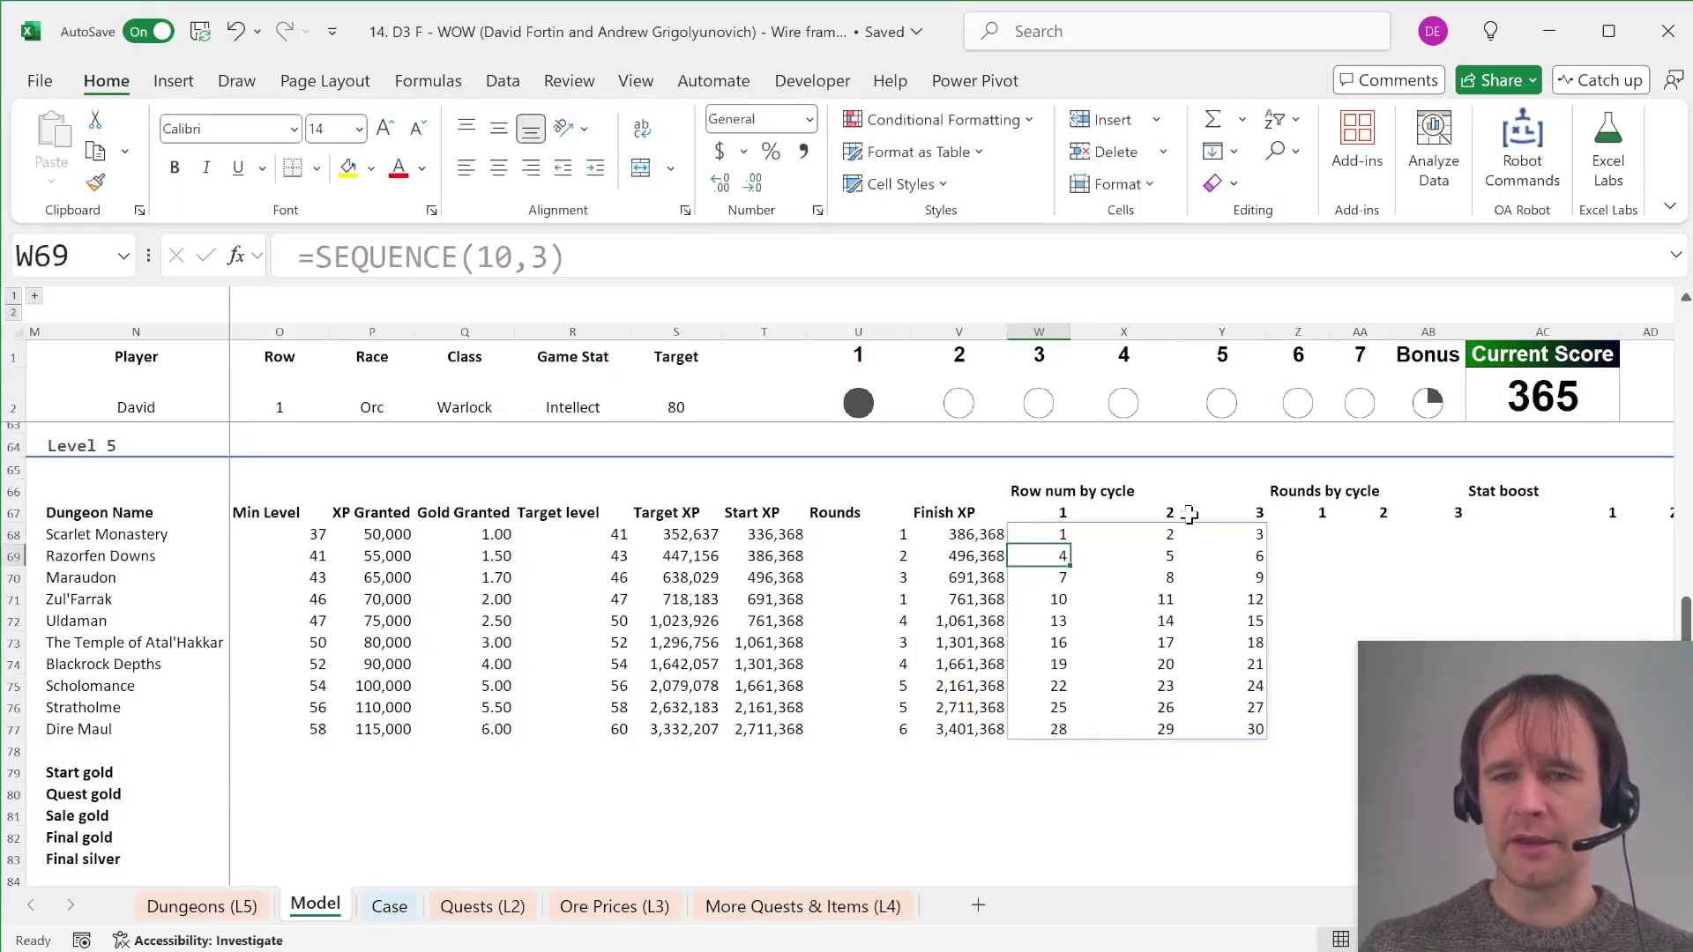
Step: Review the row numbers by cycle in row 68 and the three empty Rounds by cycle columns
key(Up)
key(shift+Right)
key(shift+Right)
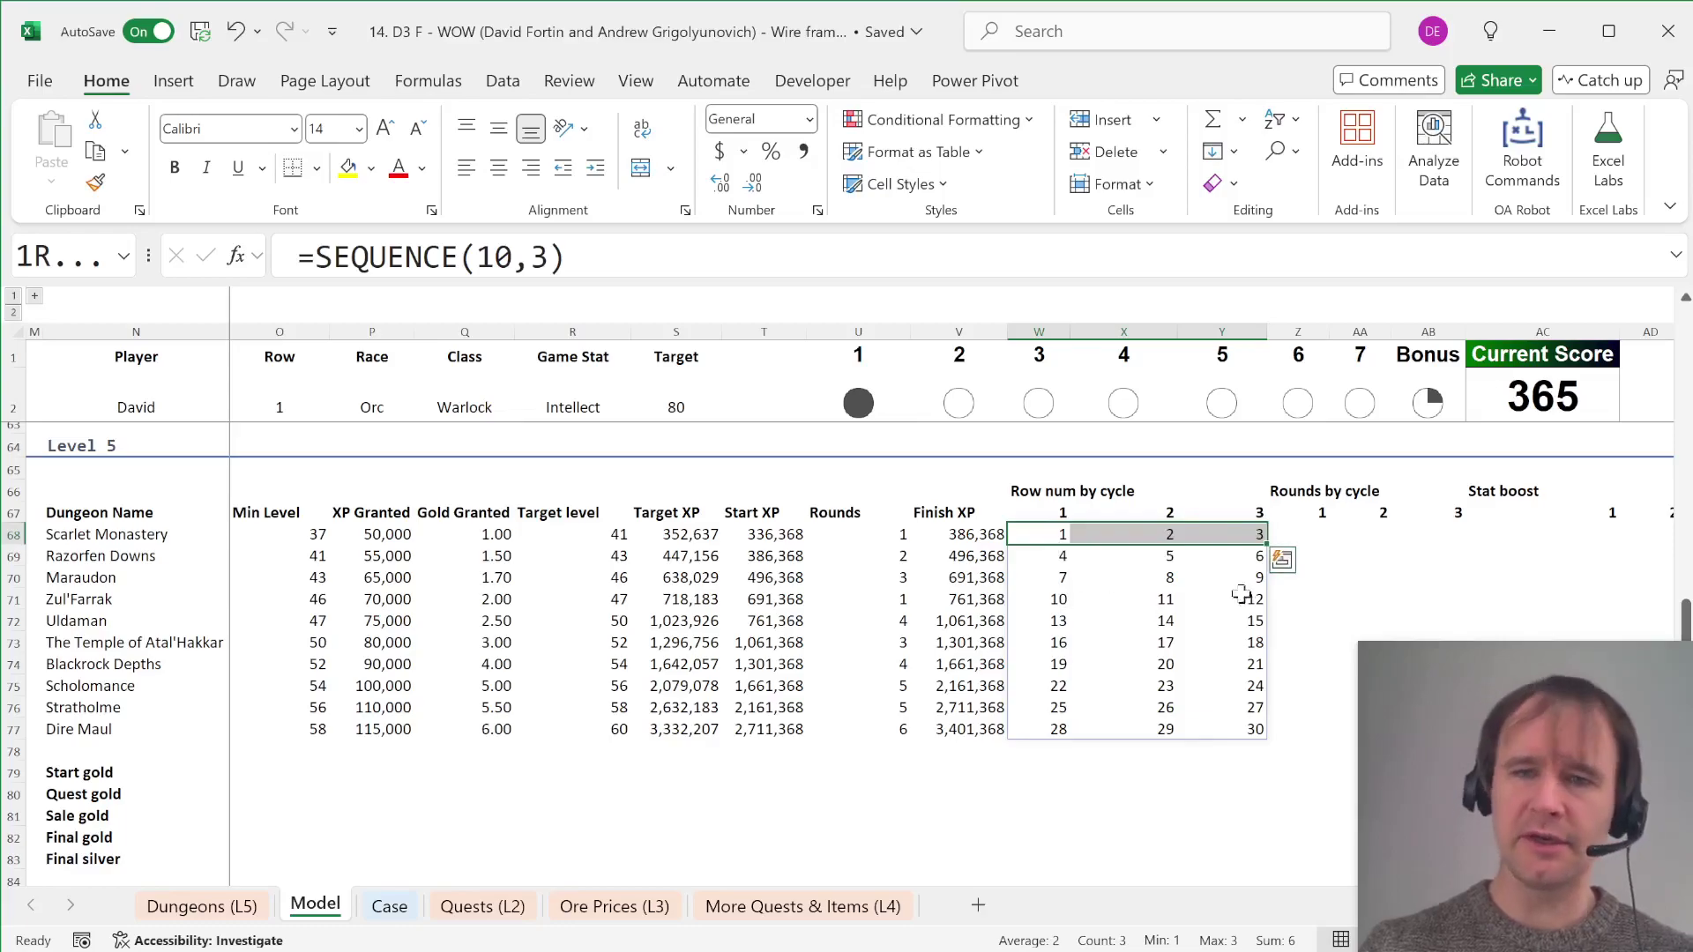
scroll(1462, 521, right, 3)
click(1110, 547)
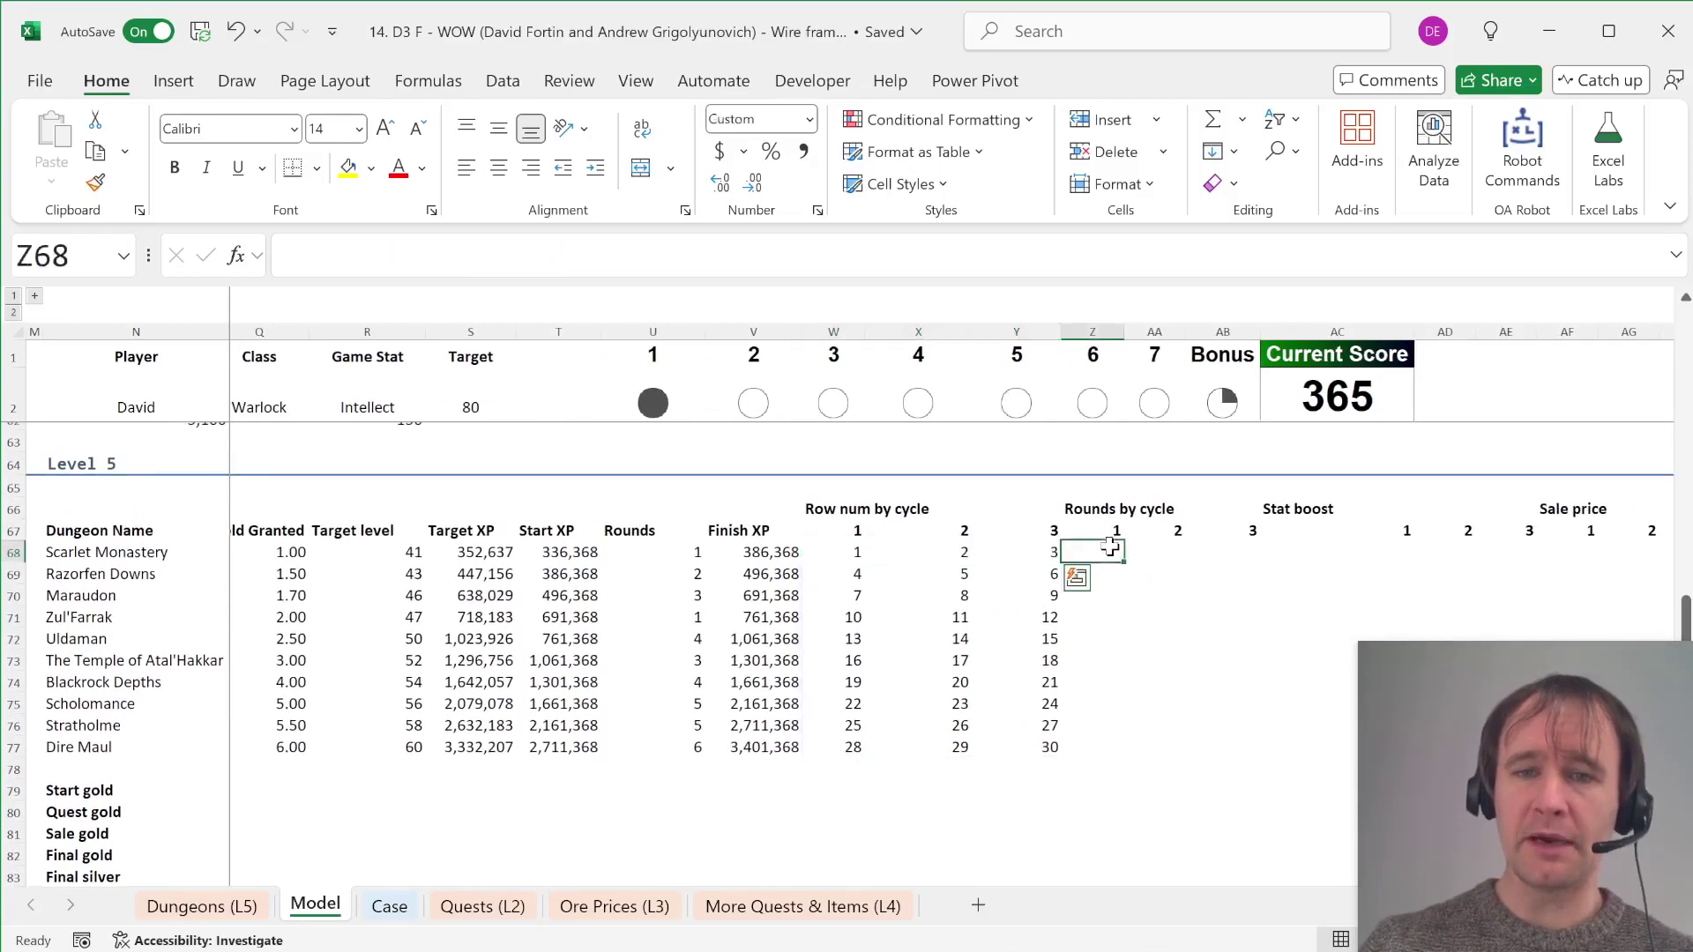
key(ctrl+space)
key(Right)
key(ctrl+space)
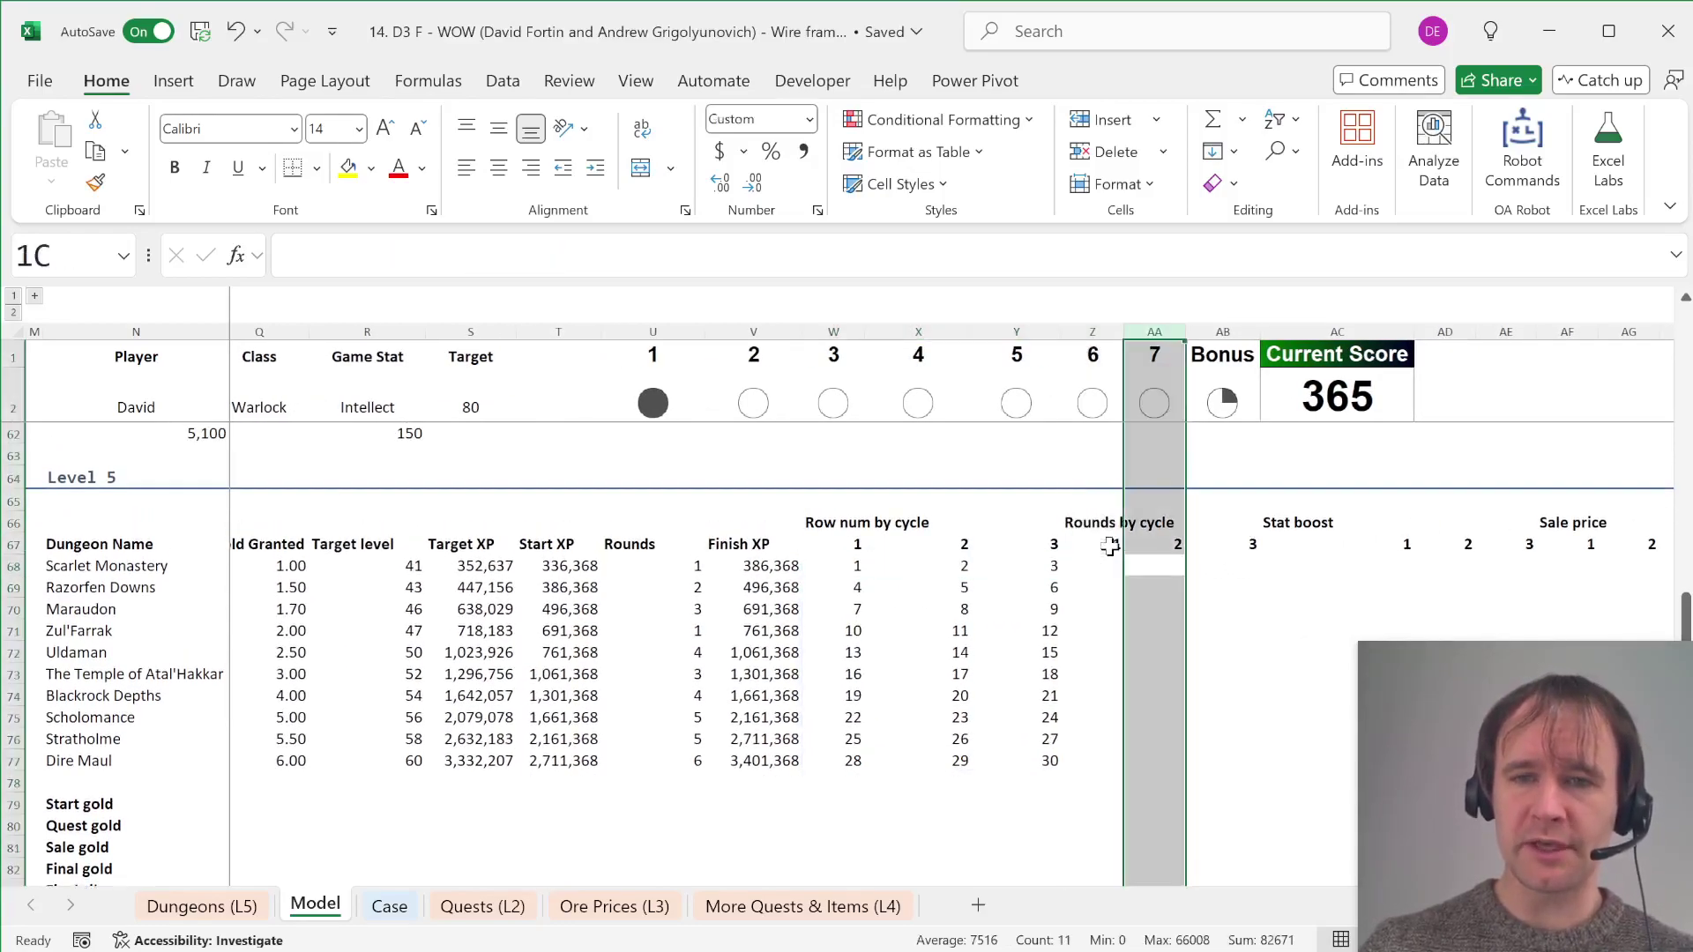
key(Right)
key(ctrl+space)
key(Left)
key(Left)
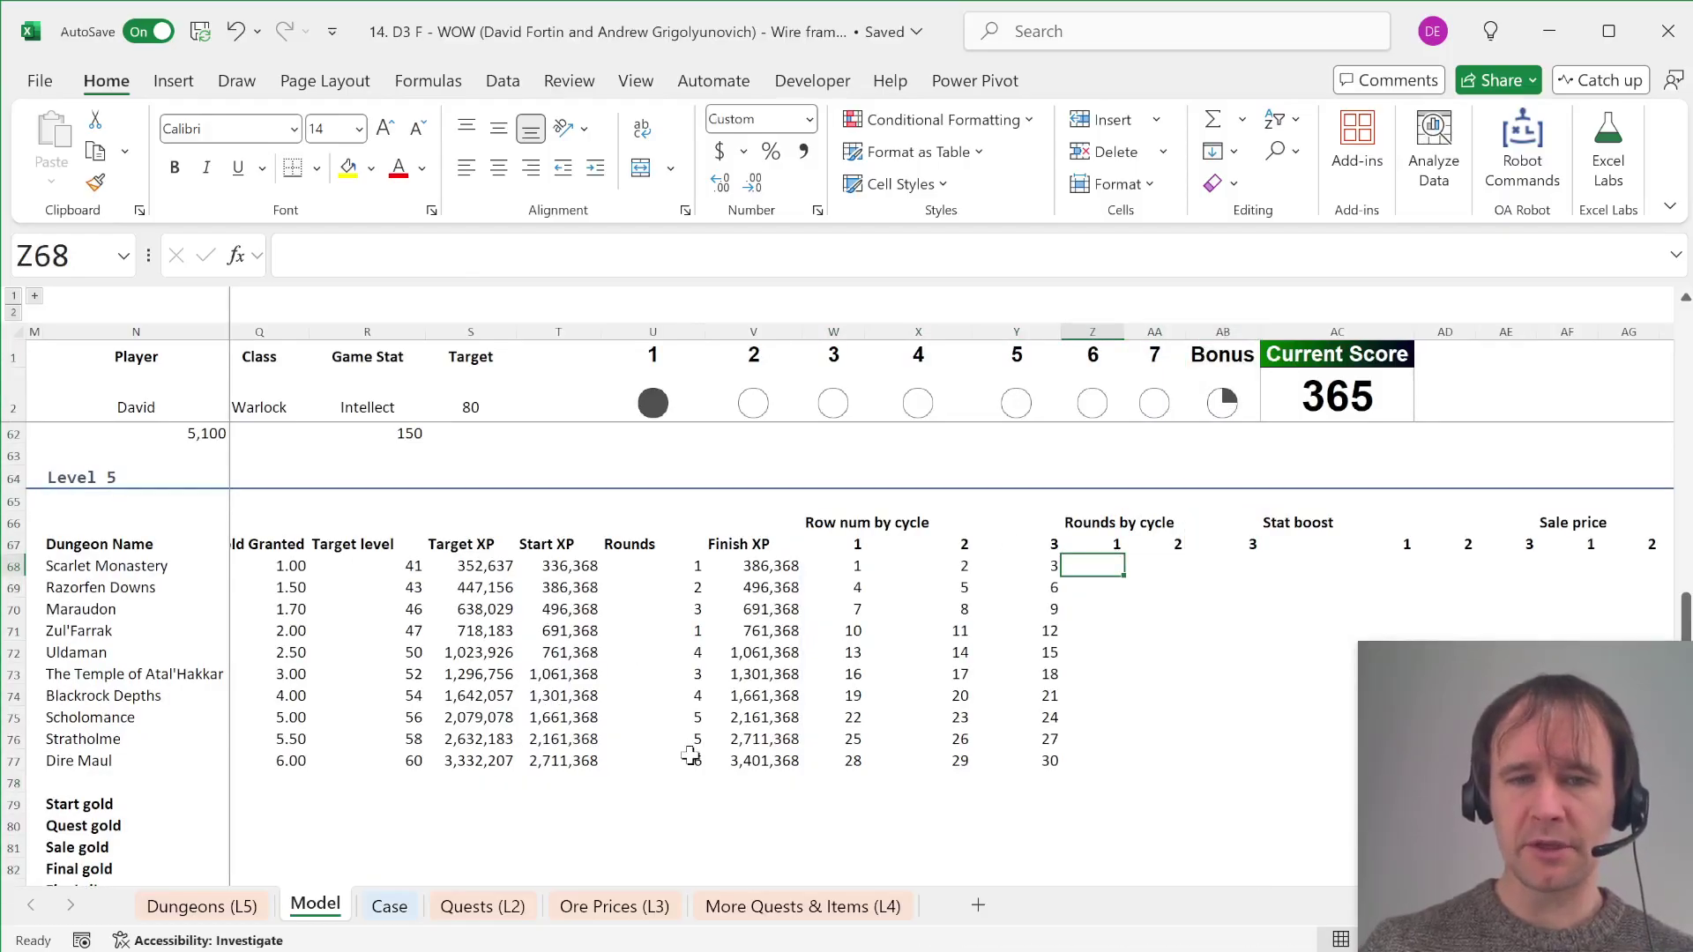
Step: Examine how the Rounds of Dire Maul and Stratholme should split across the three Rounds by cycle columns
click(693, 758)
click(1108, 758)
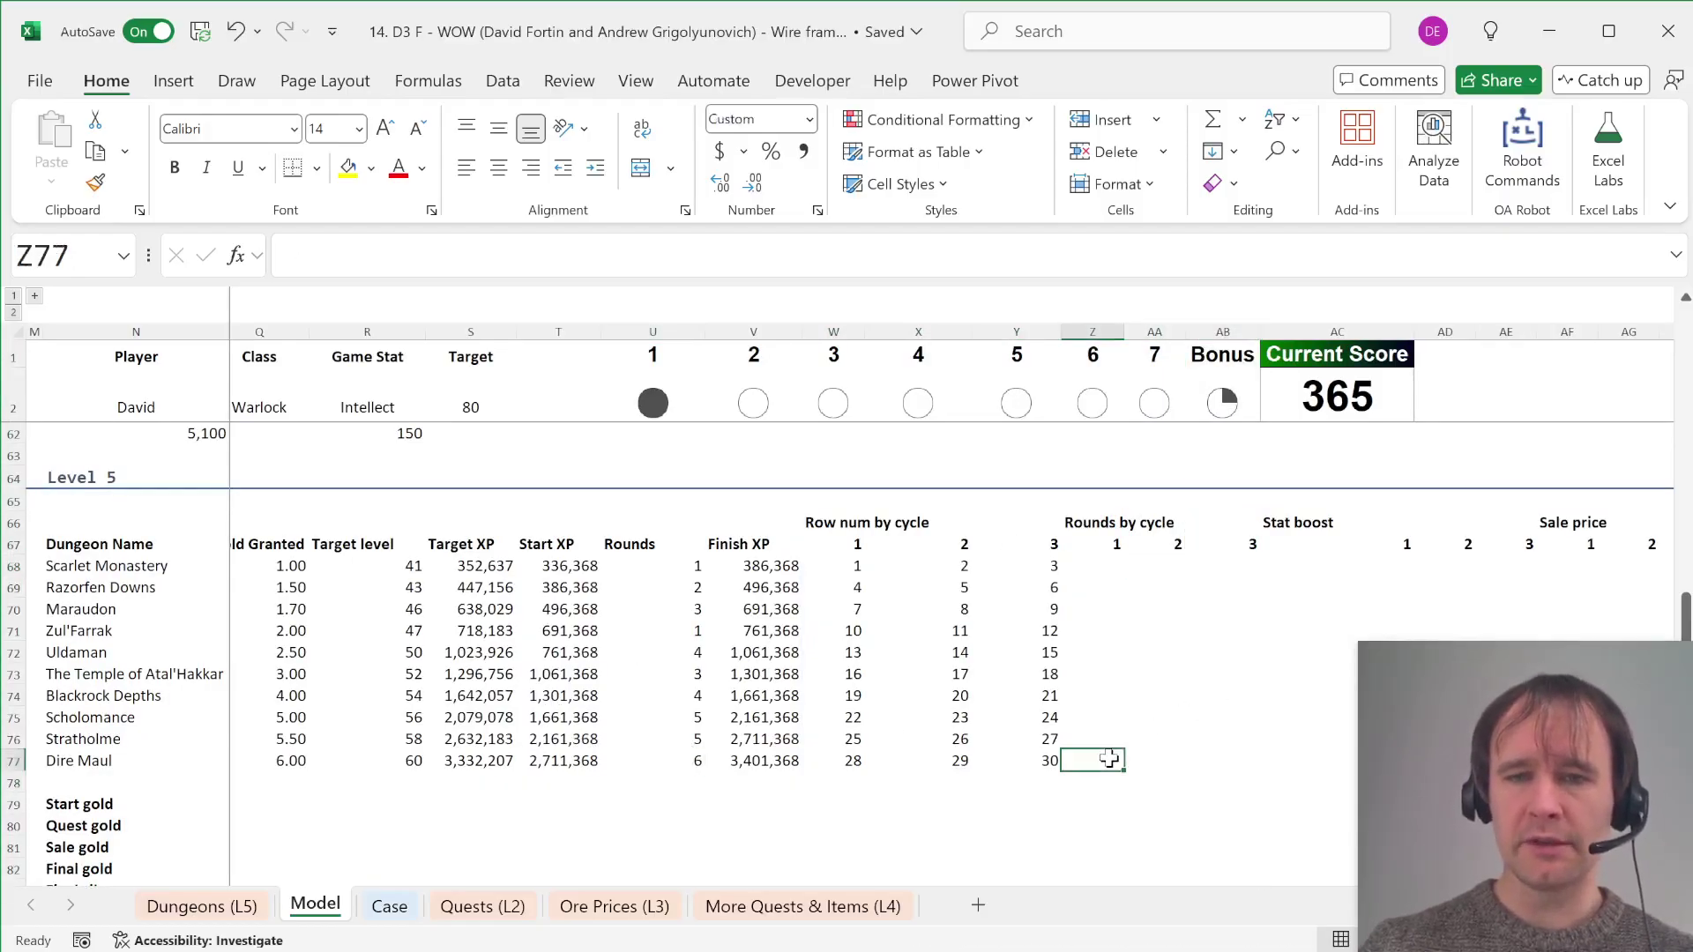
key(Right)
key(Right)
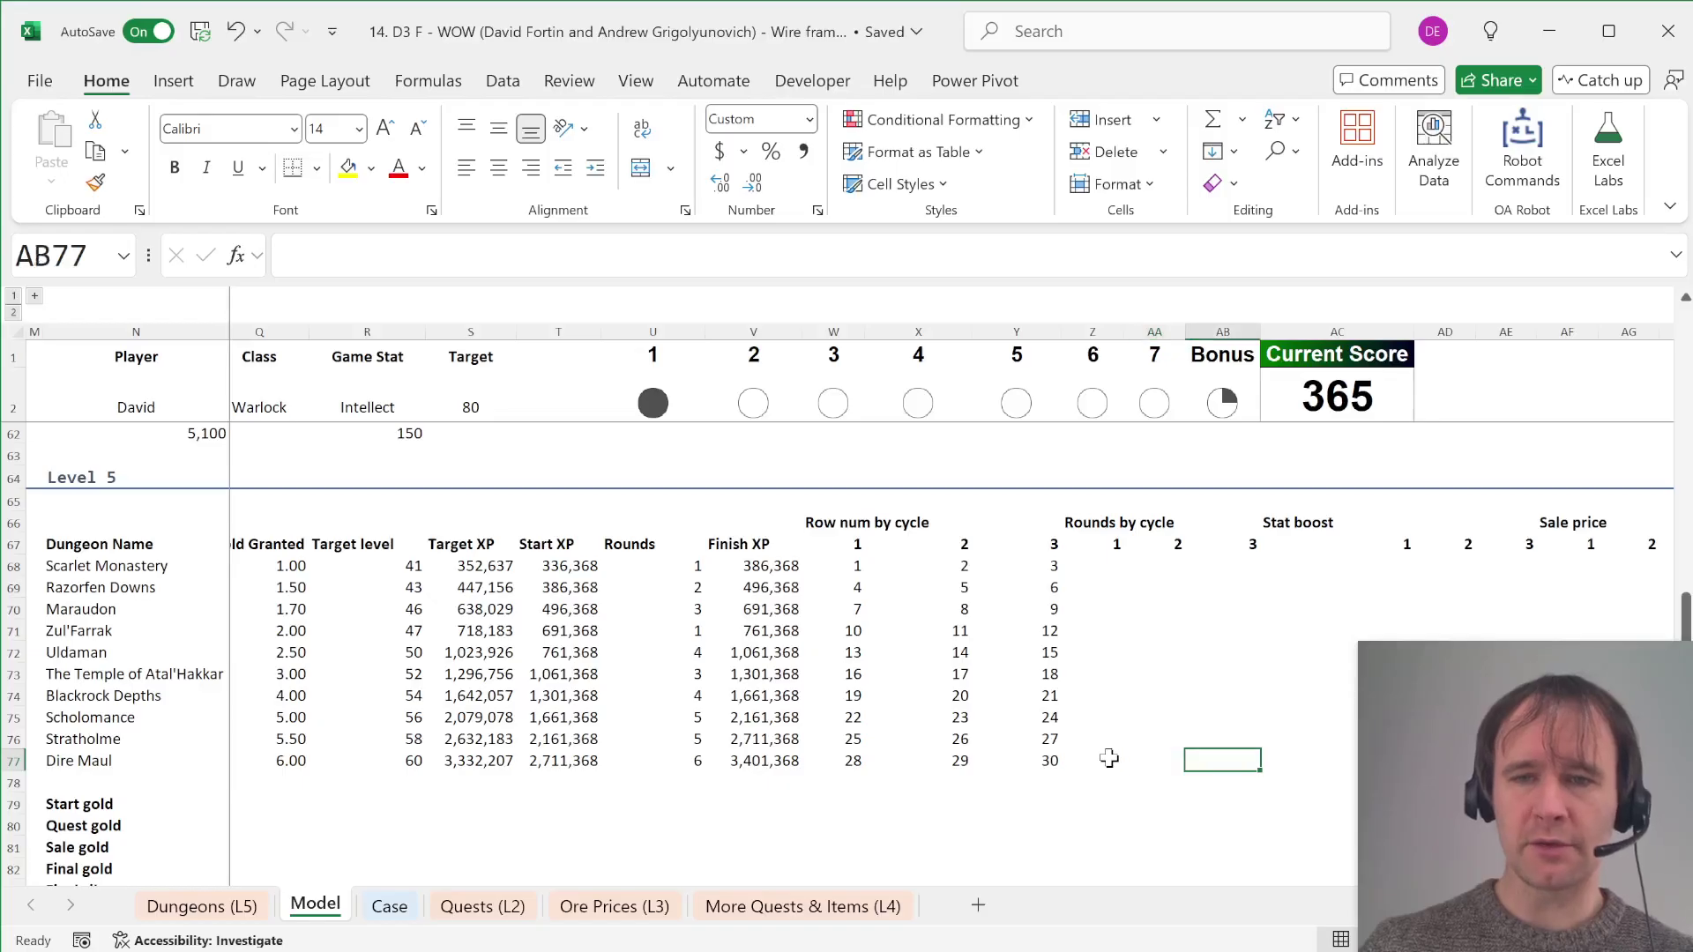
click(687, 737)
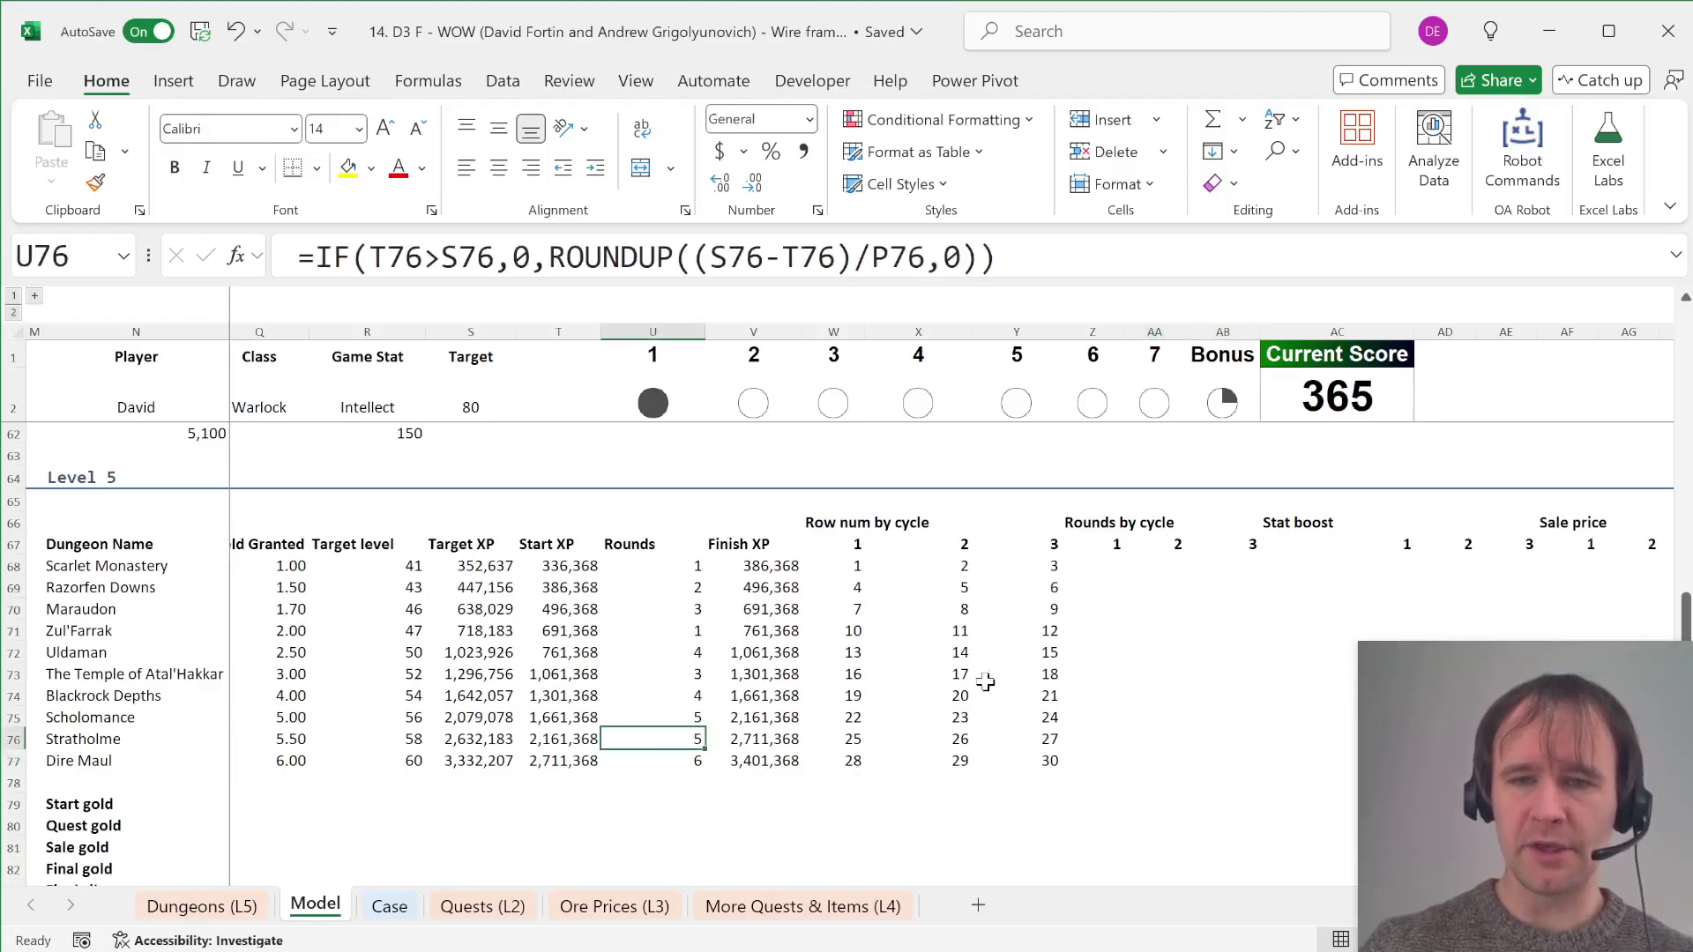
click(1095, 730)
key(Right)
key(Right)
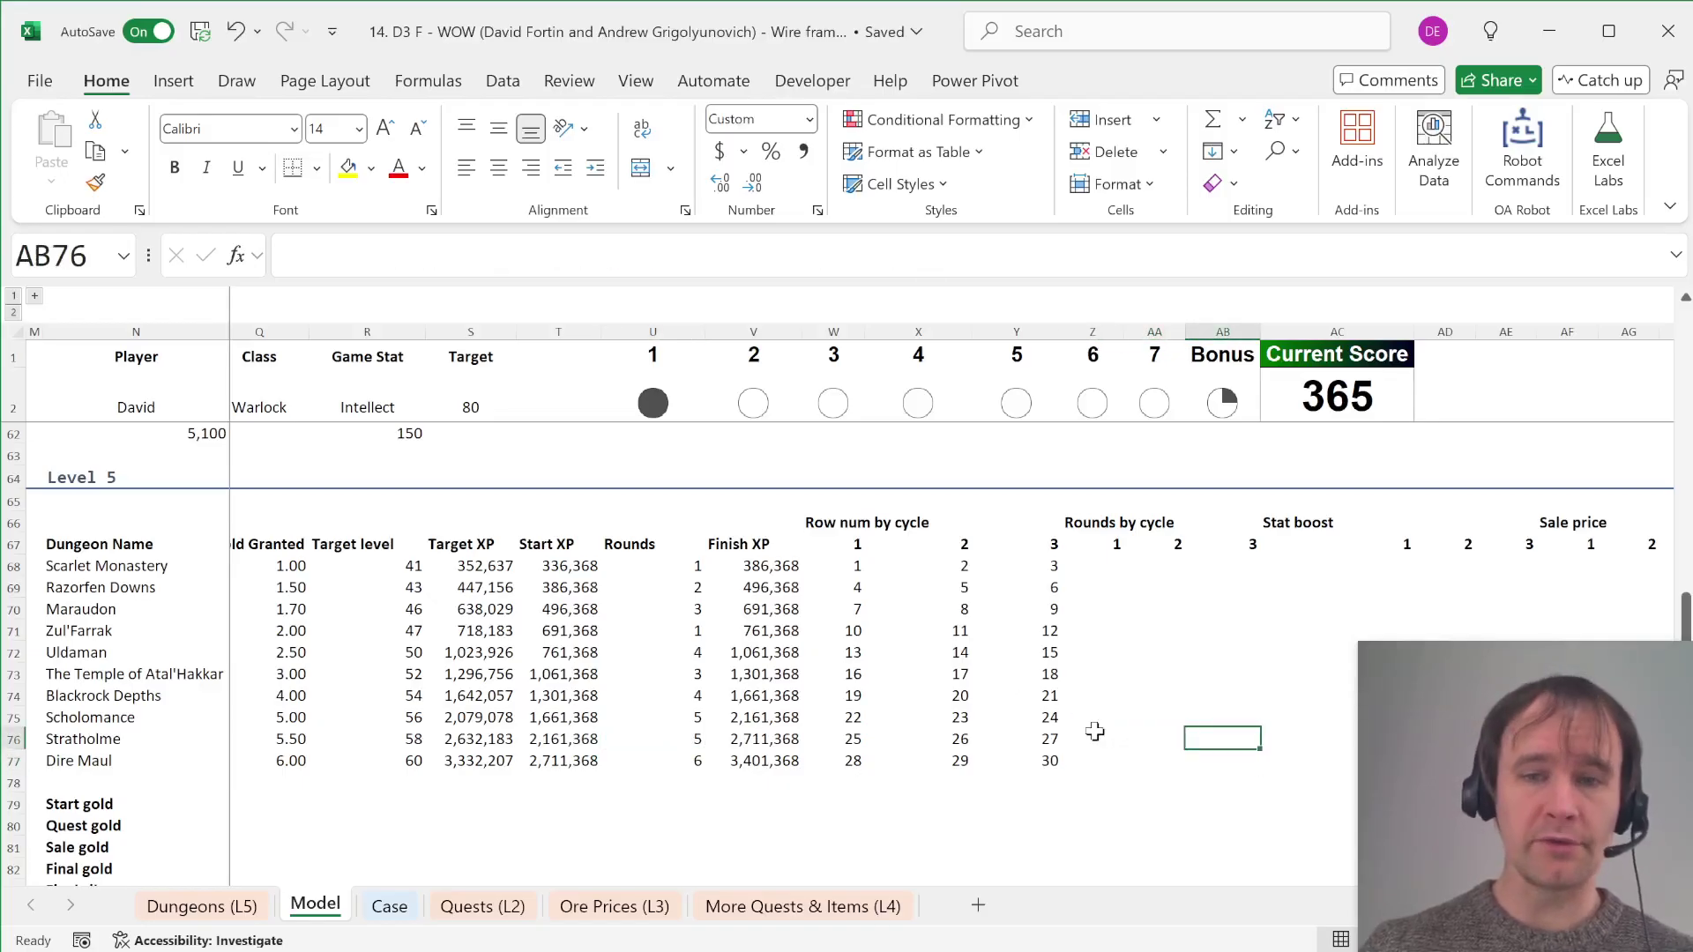
Step: Enter =ROUNDUP(U68:U77/3,0) in Z68 to calculate the first-cycle rounds for all ten dungeons
click(1107, 573)
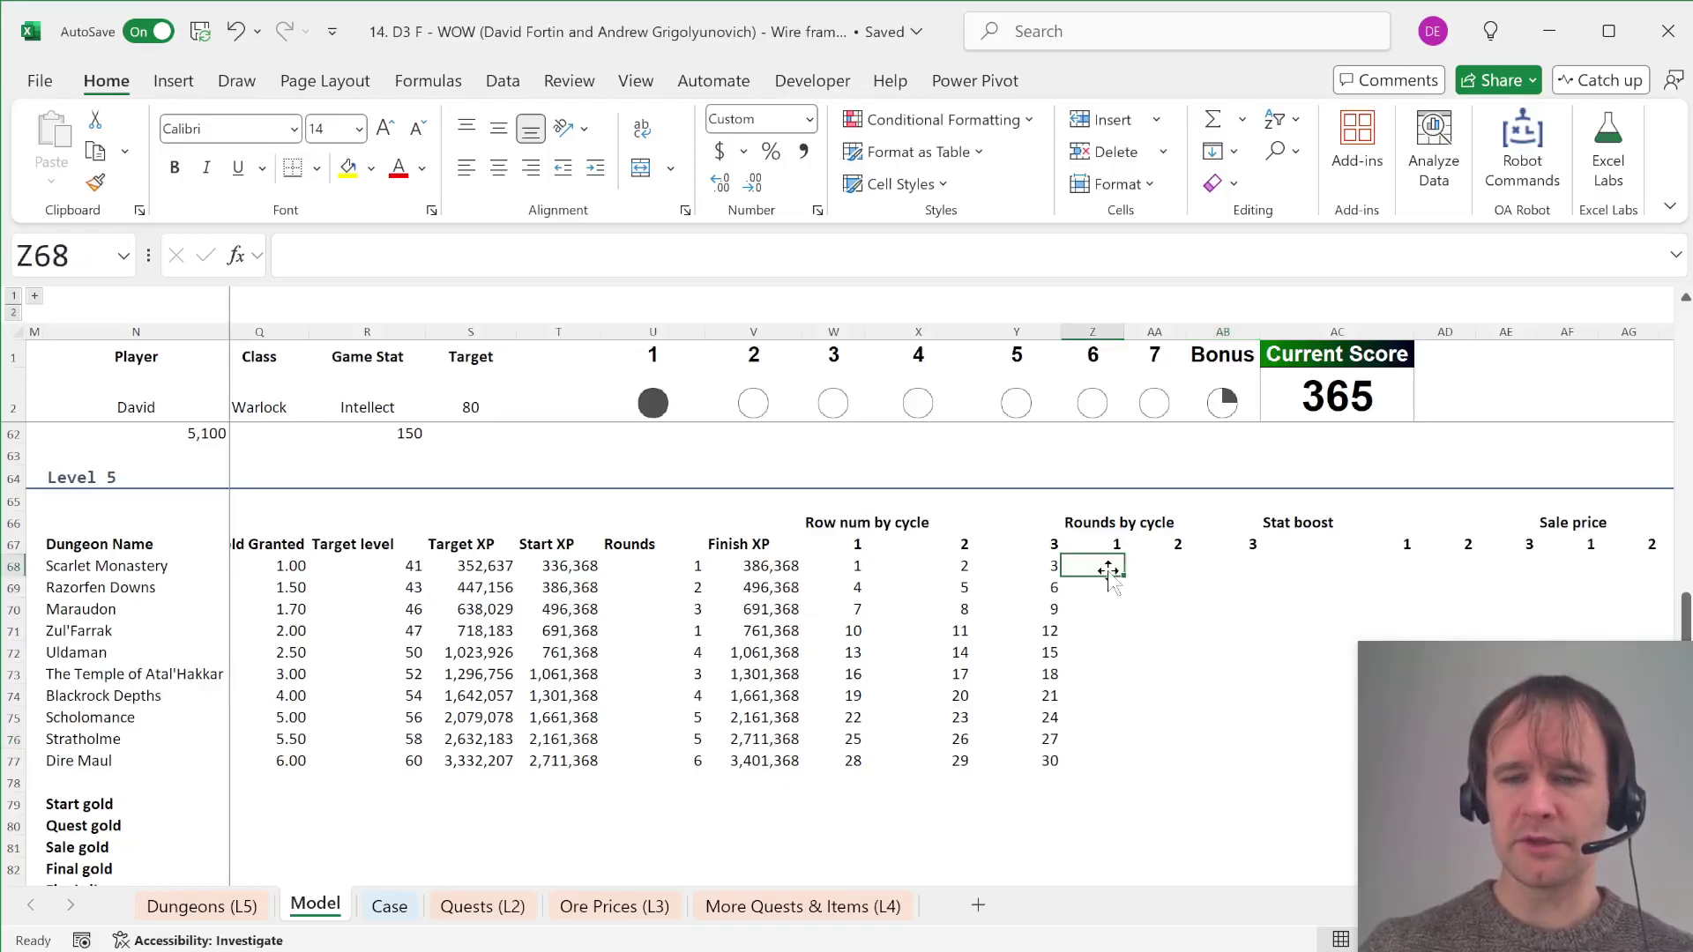
text(=roundu)
key(Tab)
key(Left)
key(Left)
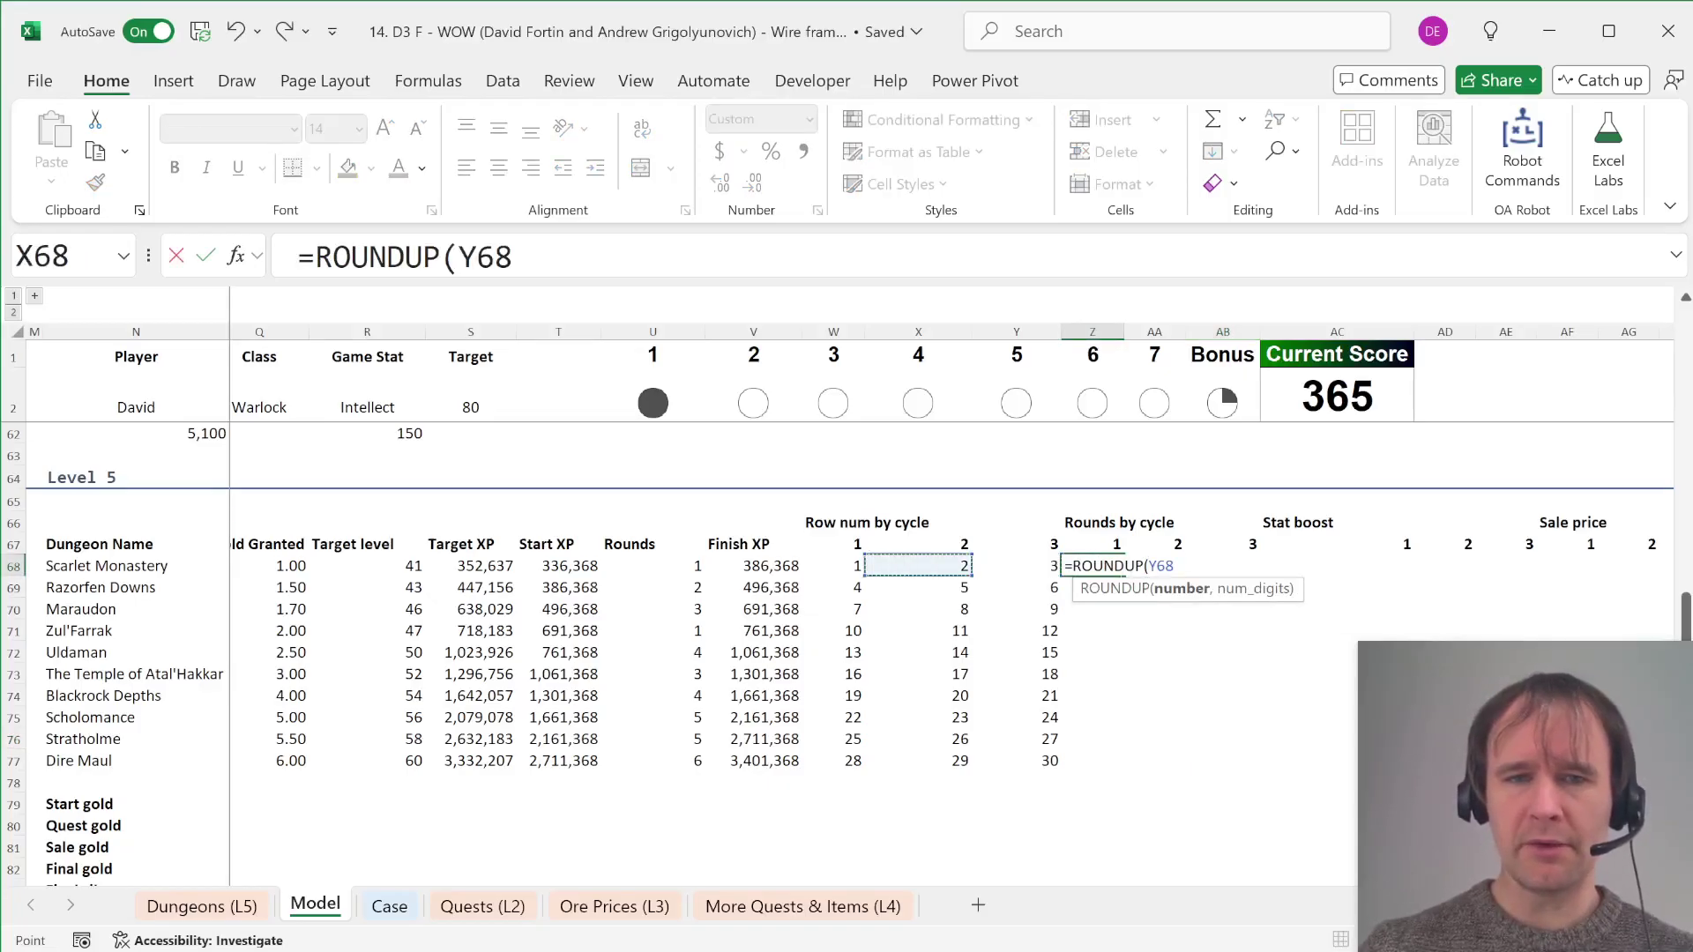
key(Left)
key(Left)
key(Left)
key(ctrl+shift+Down)
text(/3,)
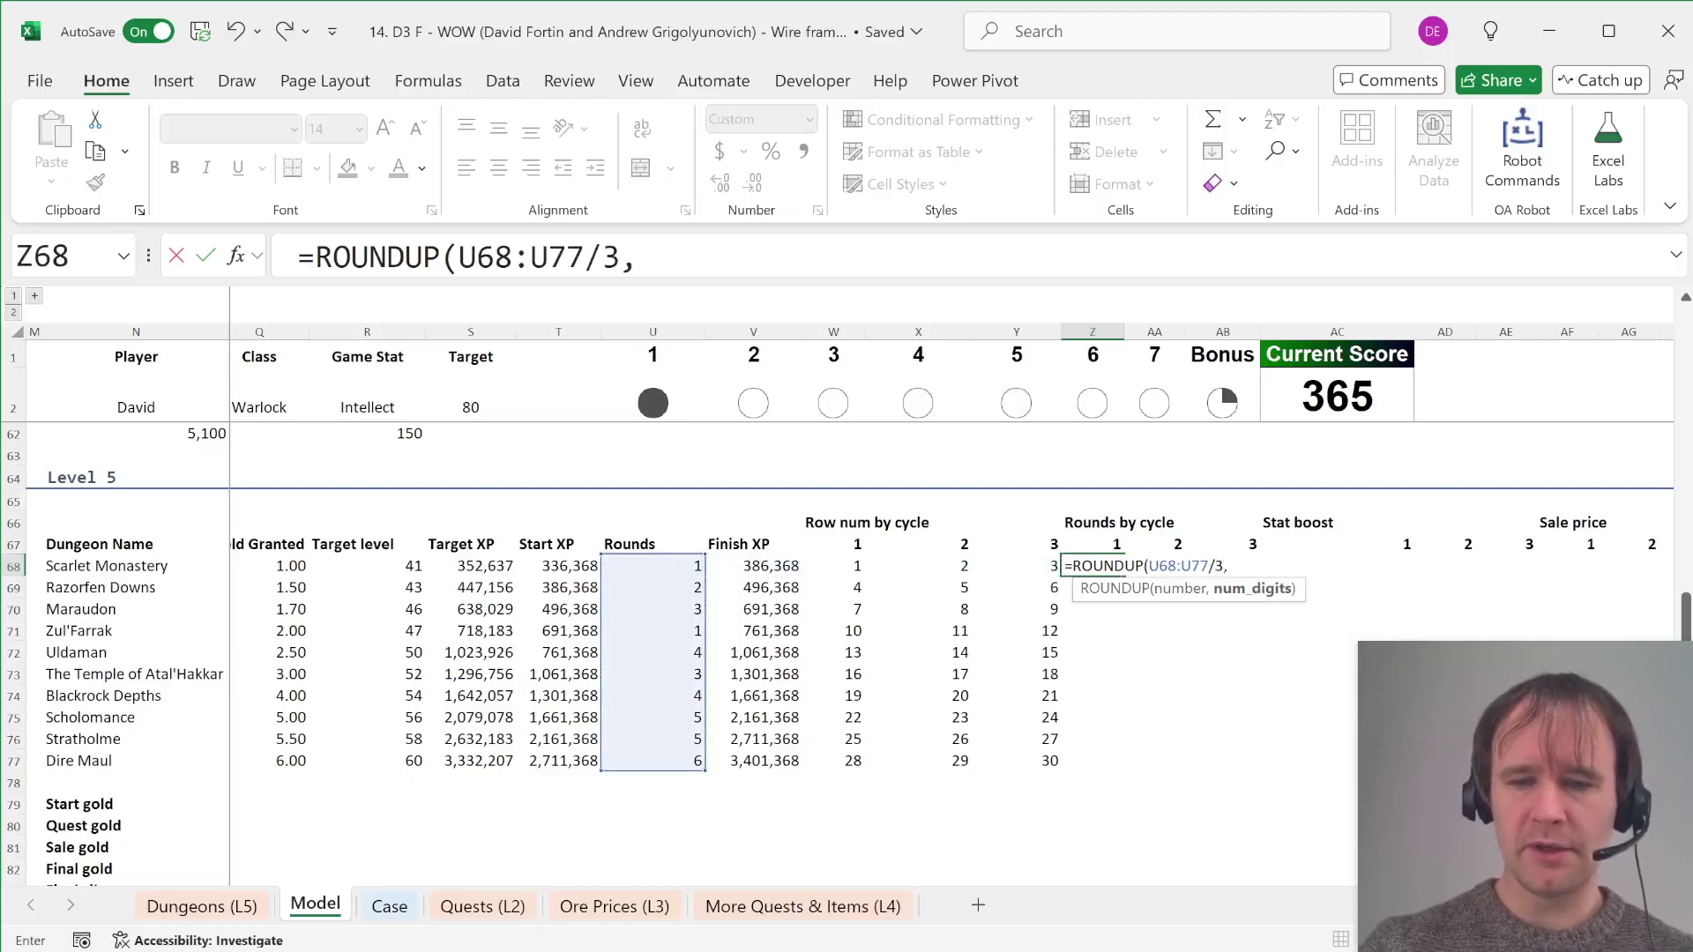
text(0))
key(ctrl+Return)
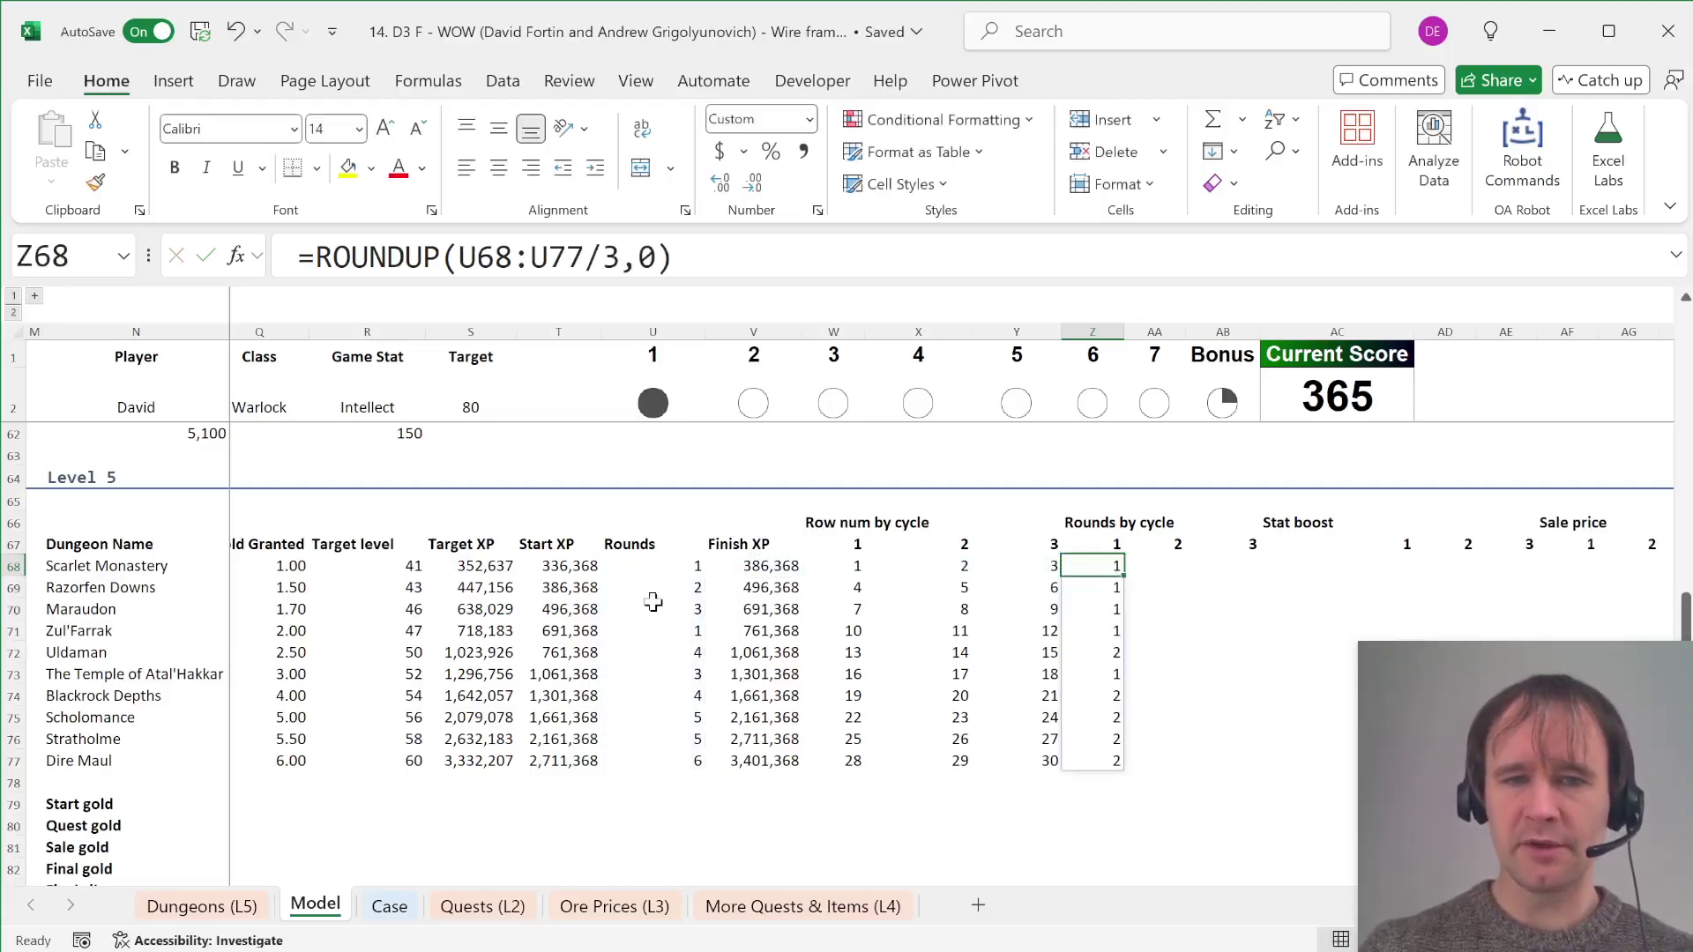
Step: Check the first-cycle rounds in column Z against the total Rounds in column U, from Scarlet Monastery to Scholomance
click(690, 608)
drag(690, 608, 690, 565)
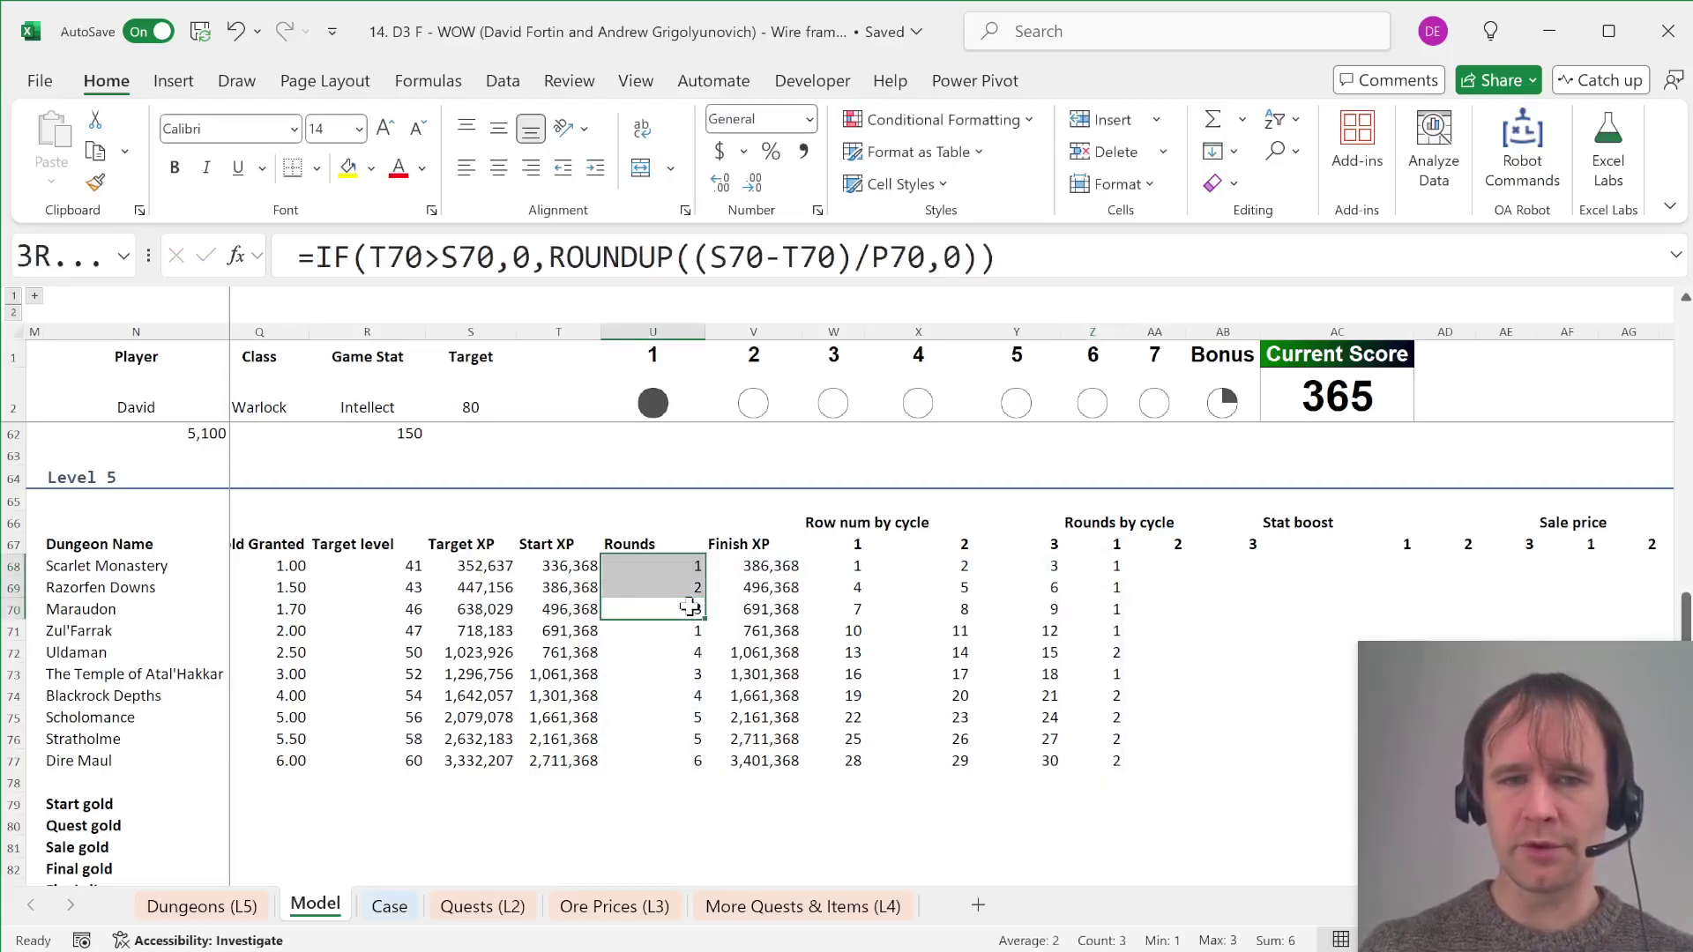
click(1113, 605)
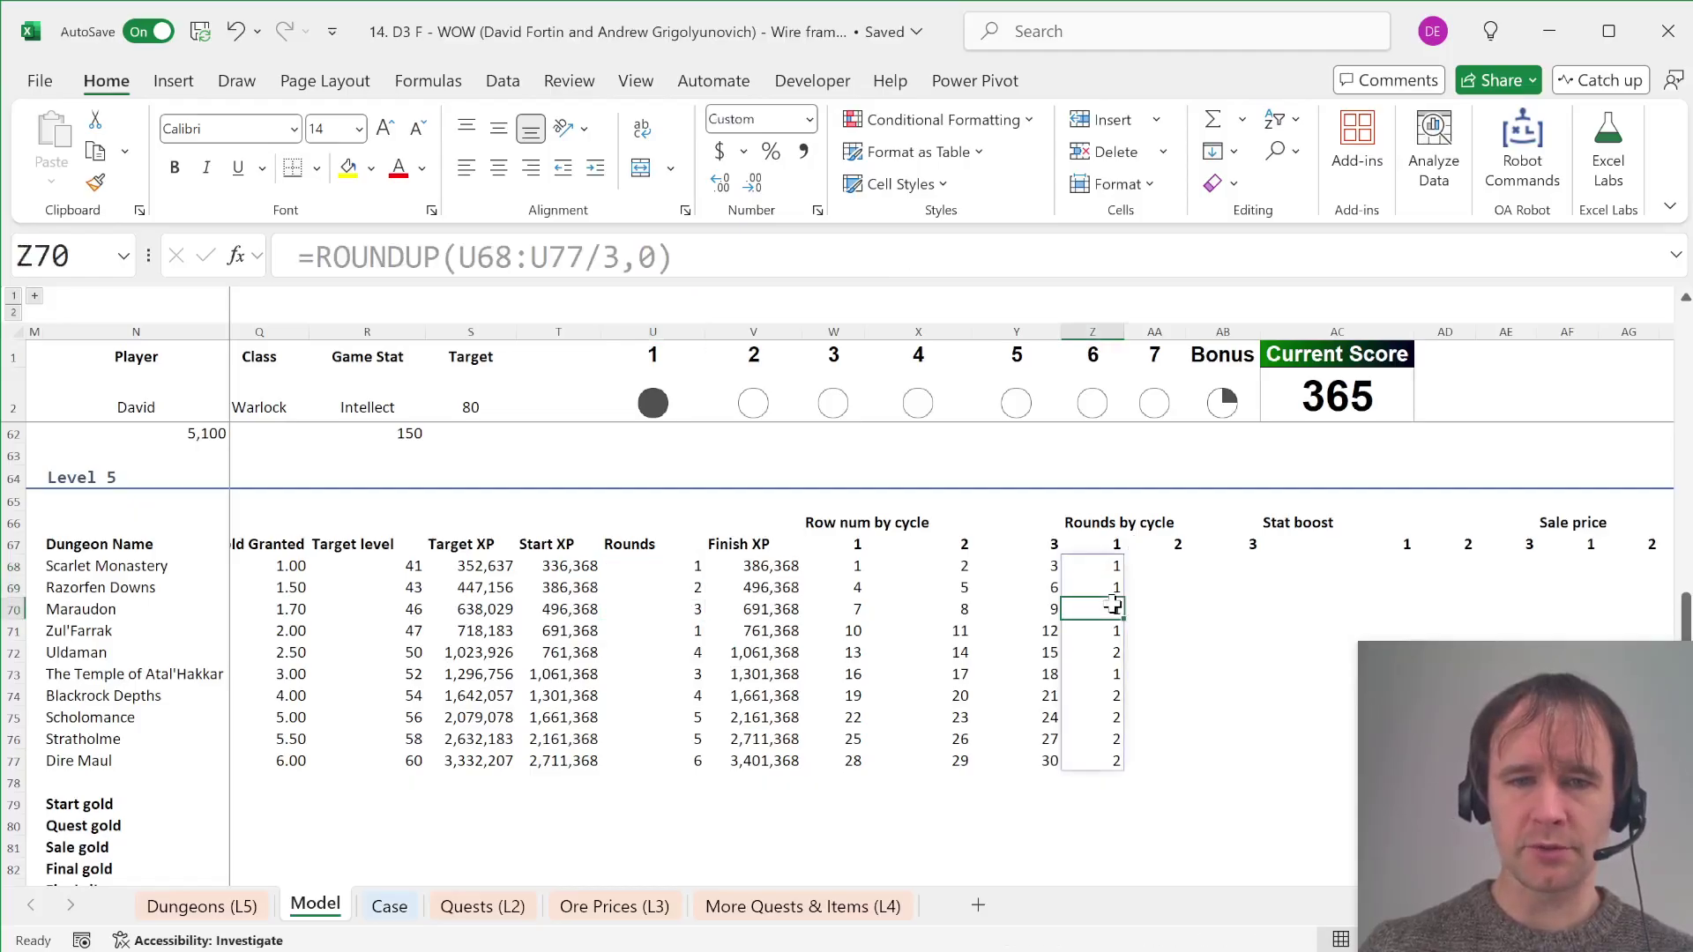
key(Down)
key(Down)
key(Down)
key(Down)
key(Down)
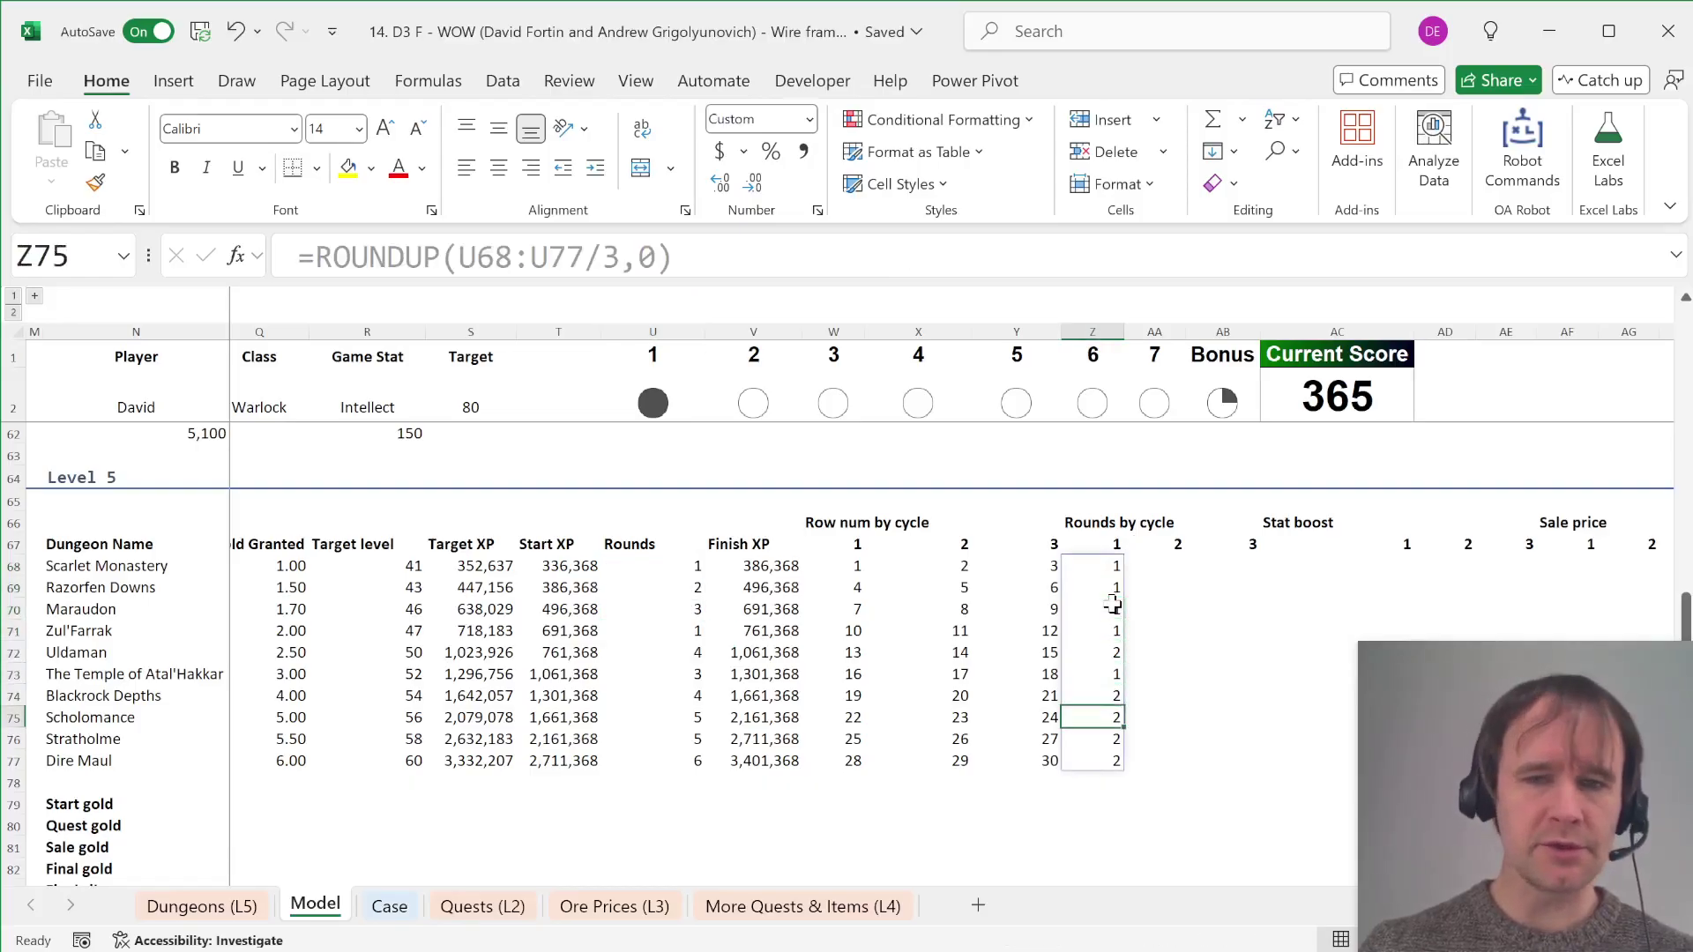
Step: Begin a ROUNDDOWN formula in AB68 for the third-cycle rounds
key(ctrl+Up)
key(Down)
key(Down)
key(Right)
key(Right)
text(=)
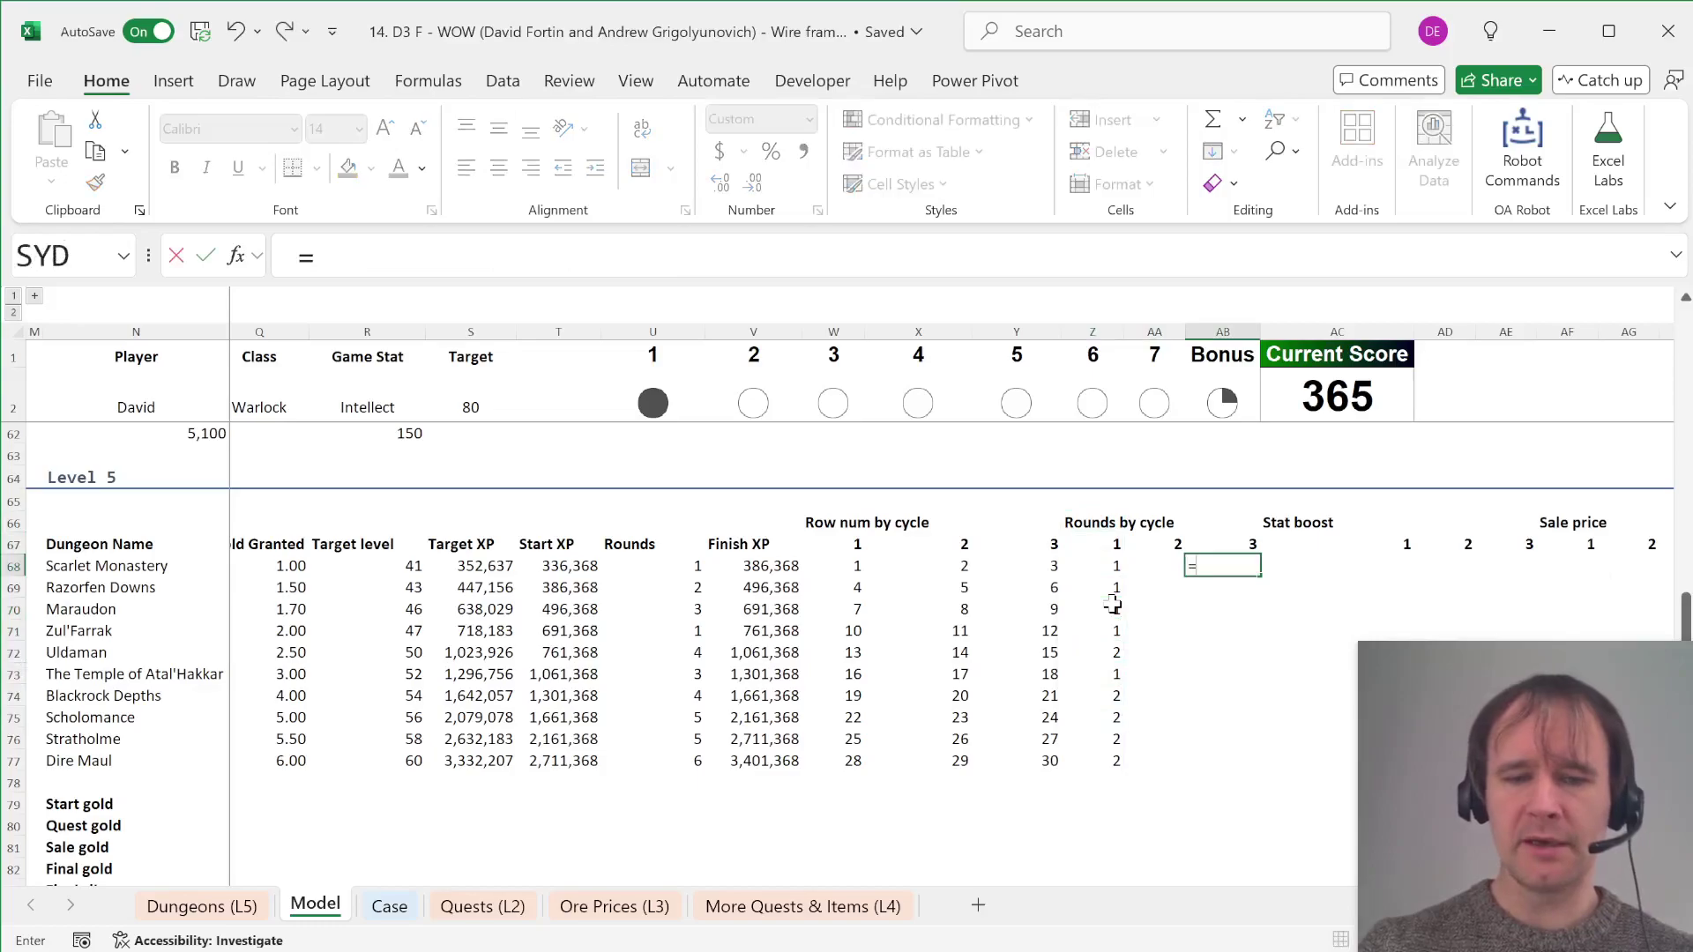
text(roundd)
key(Tab)
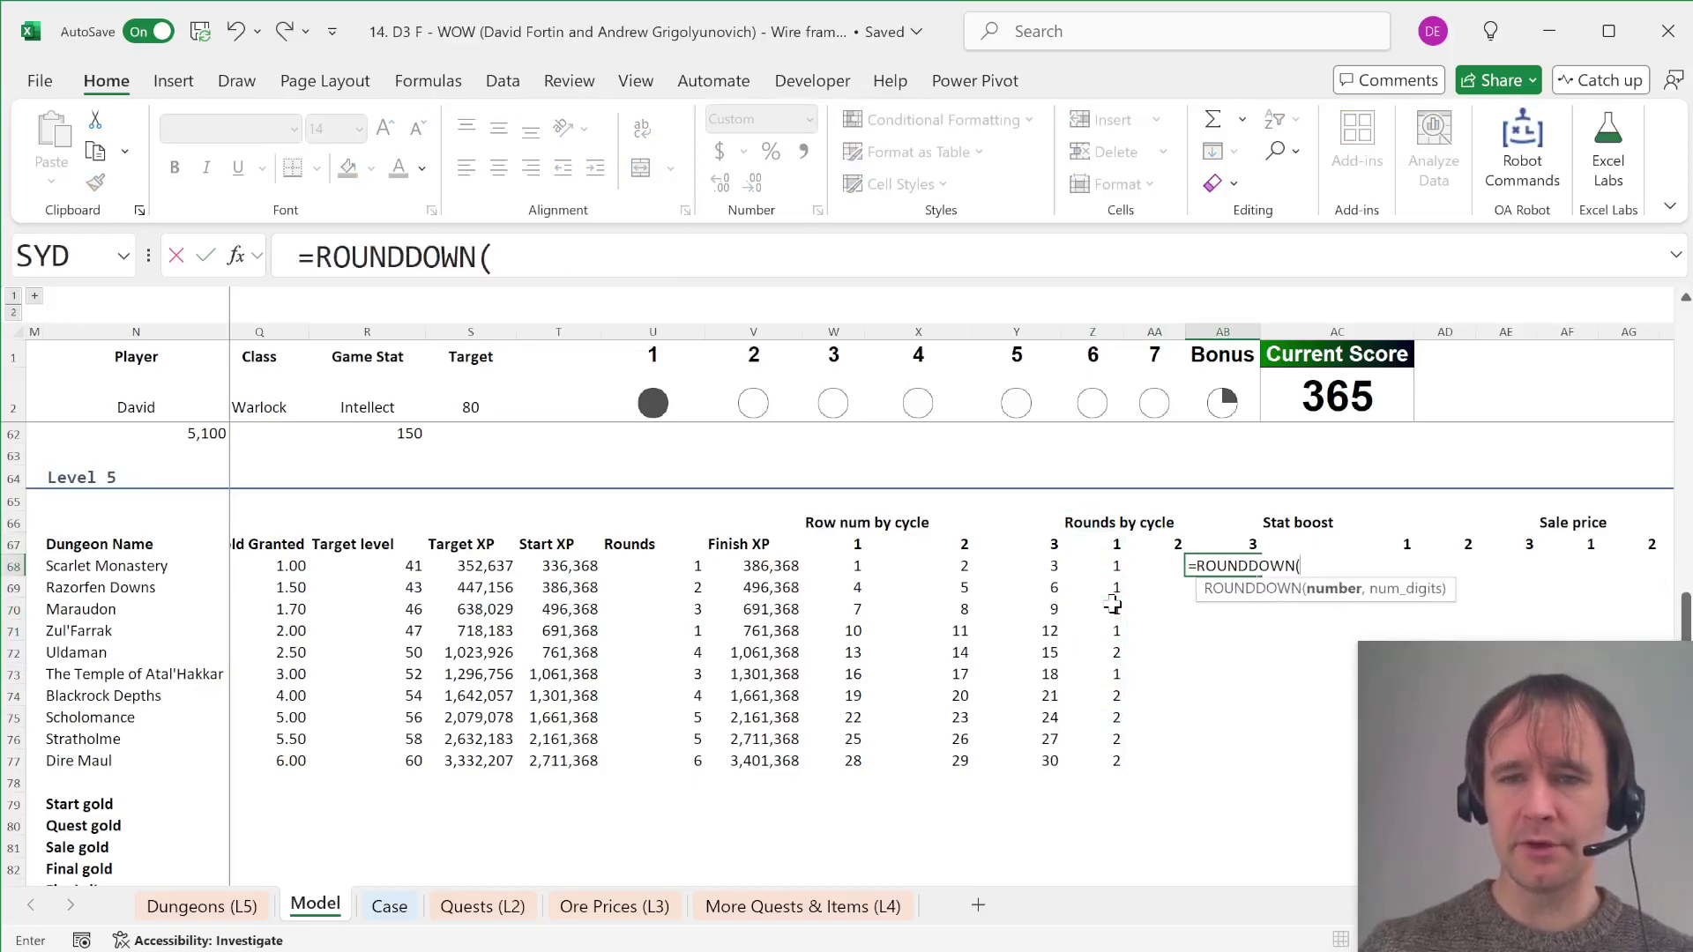
Step: Complete the cycle 3 rounds formula in AB68 as =ROUNDDOWN(U68:U77/3,0)
key(Left)
key(Left)
key(Left)
key(Left)
key(Left)
key(Left)
key(Left)
key(ctrl+shift+Down)
text(/3,0)
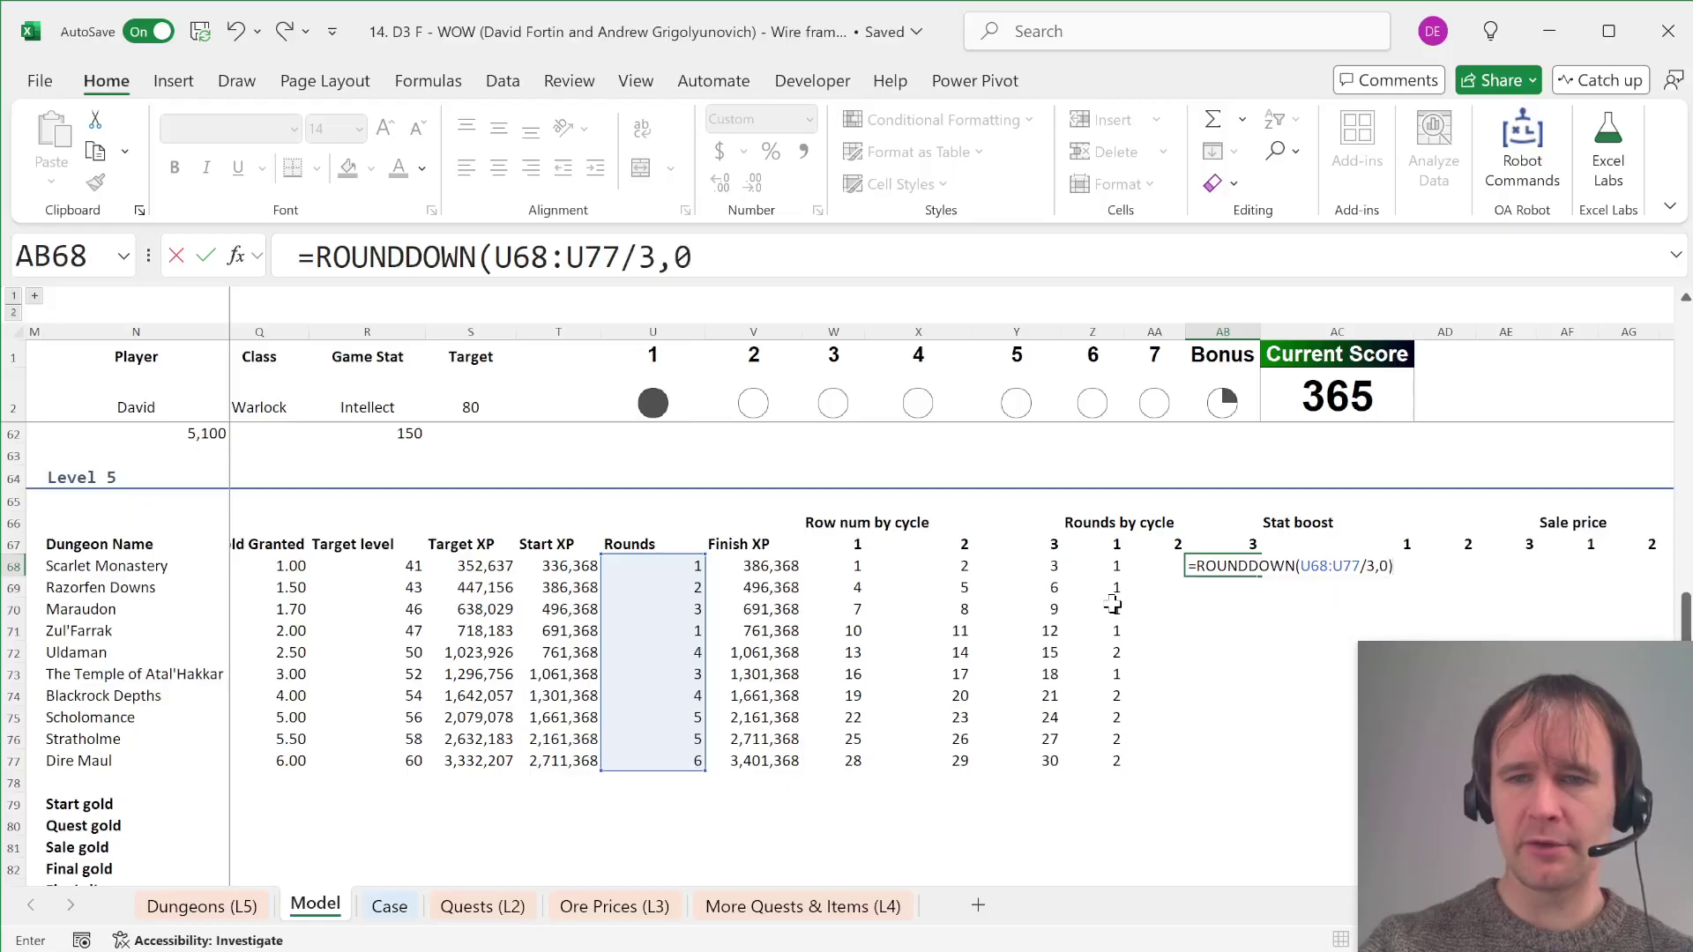
key(Return)
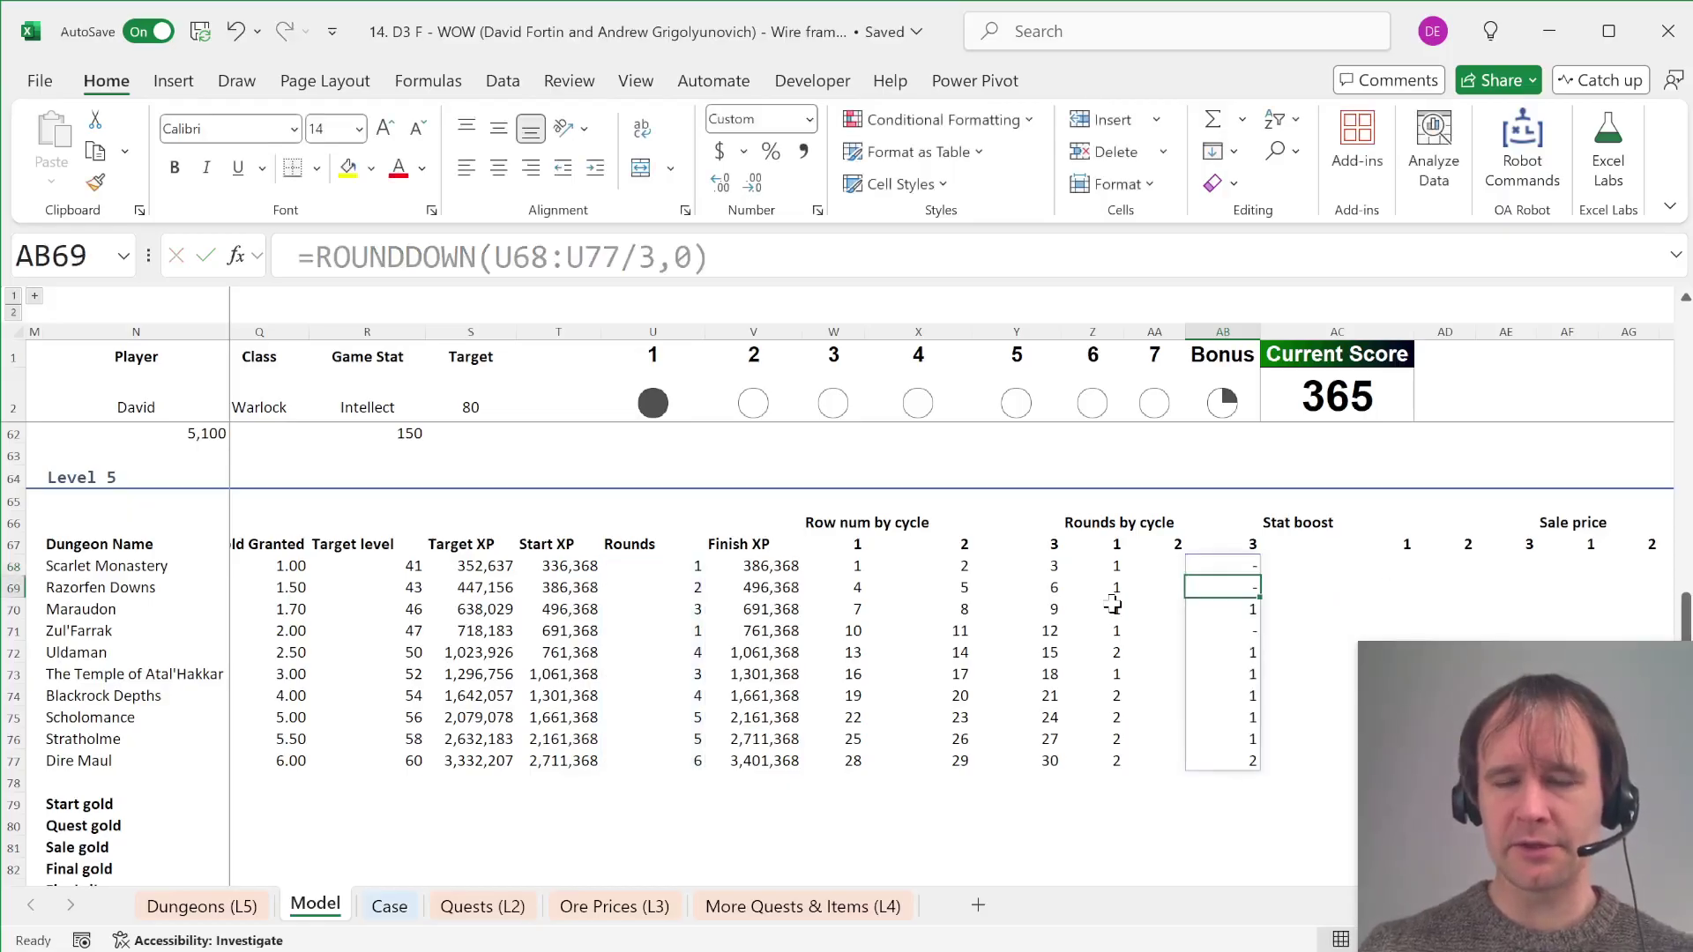
Step: Check the cycle 3 rounds against each dungeon's total rounds, row by row down to Dire Maul
key(shift+Up)
key(shift+space)
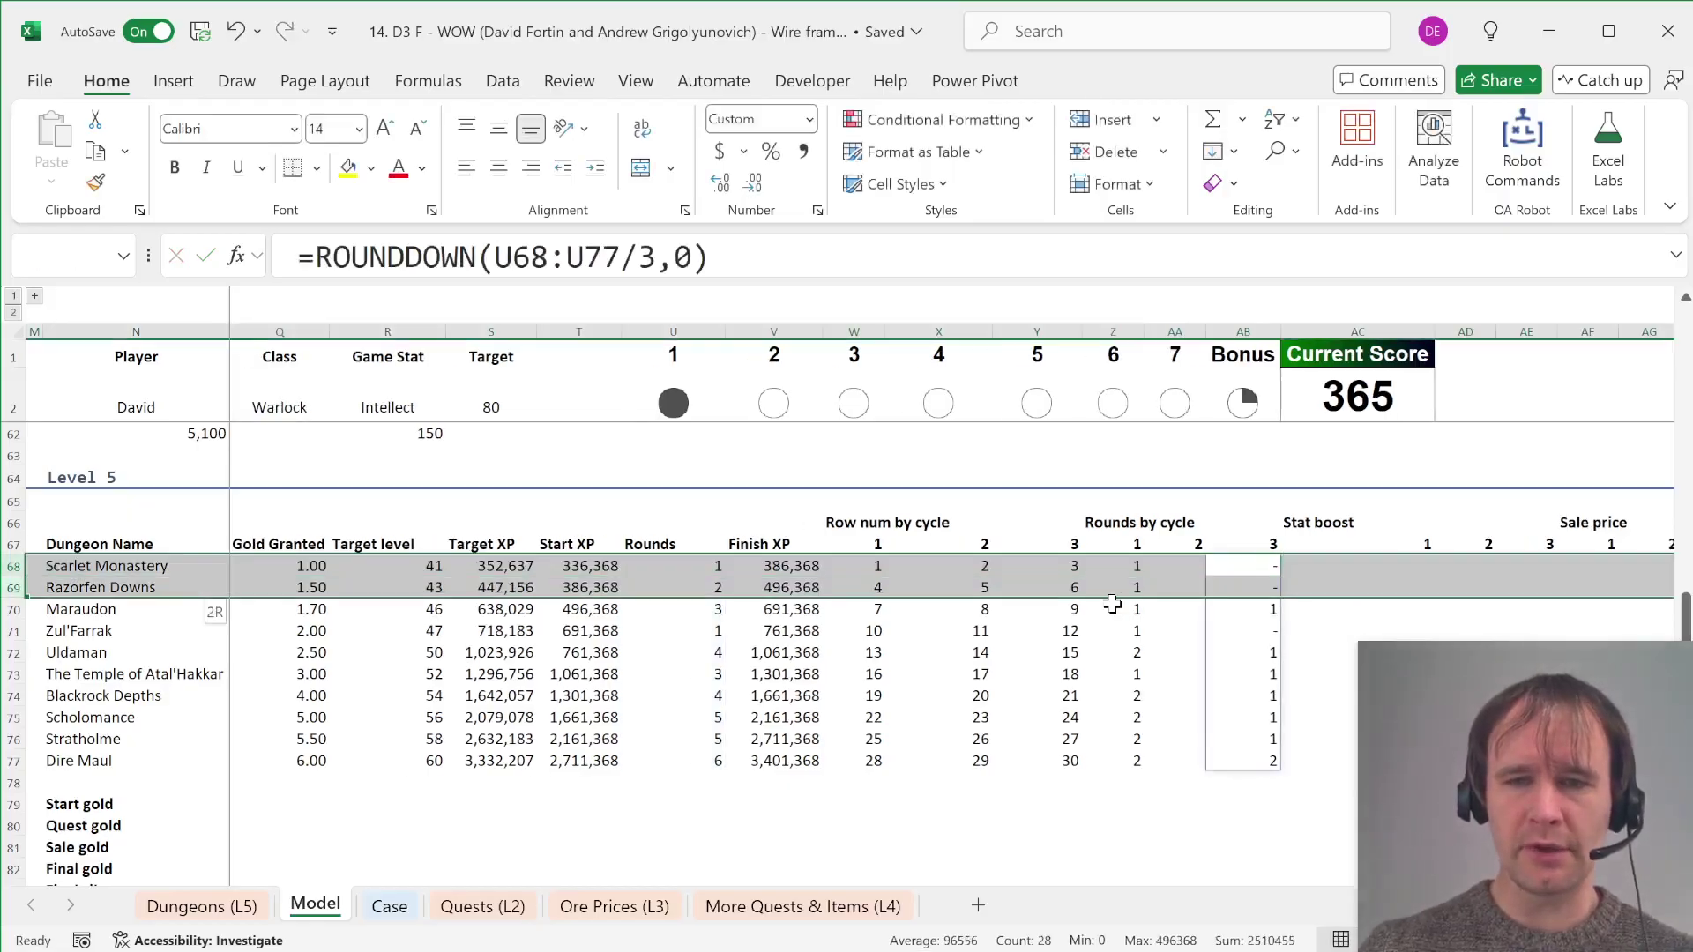
key(shift+BackSpace)
key(Down)
key(shift+space)
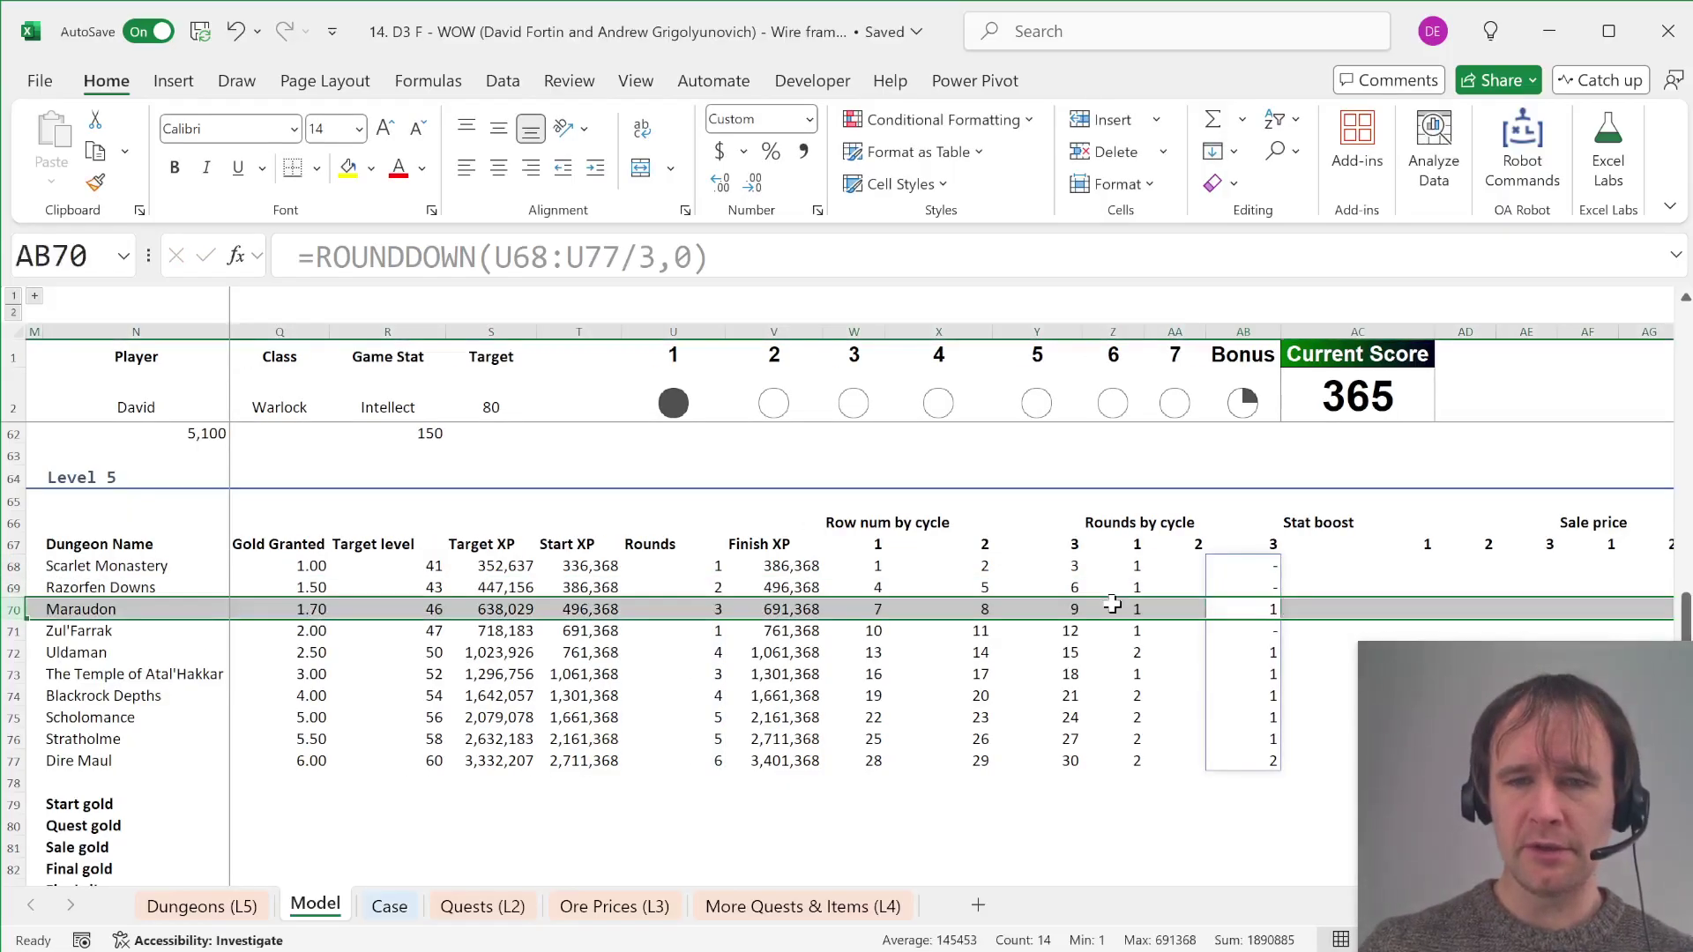
key(shift+BackSpace)
key(Down)
key(Down)
key(Down)
key(Down)
key(Down)
key(Down)
key(Down)
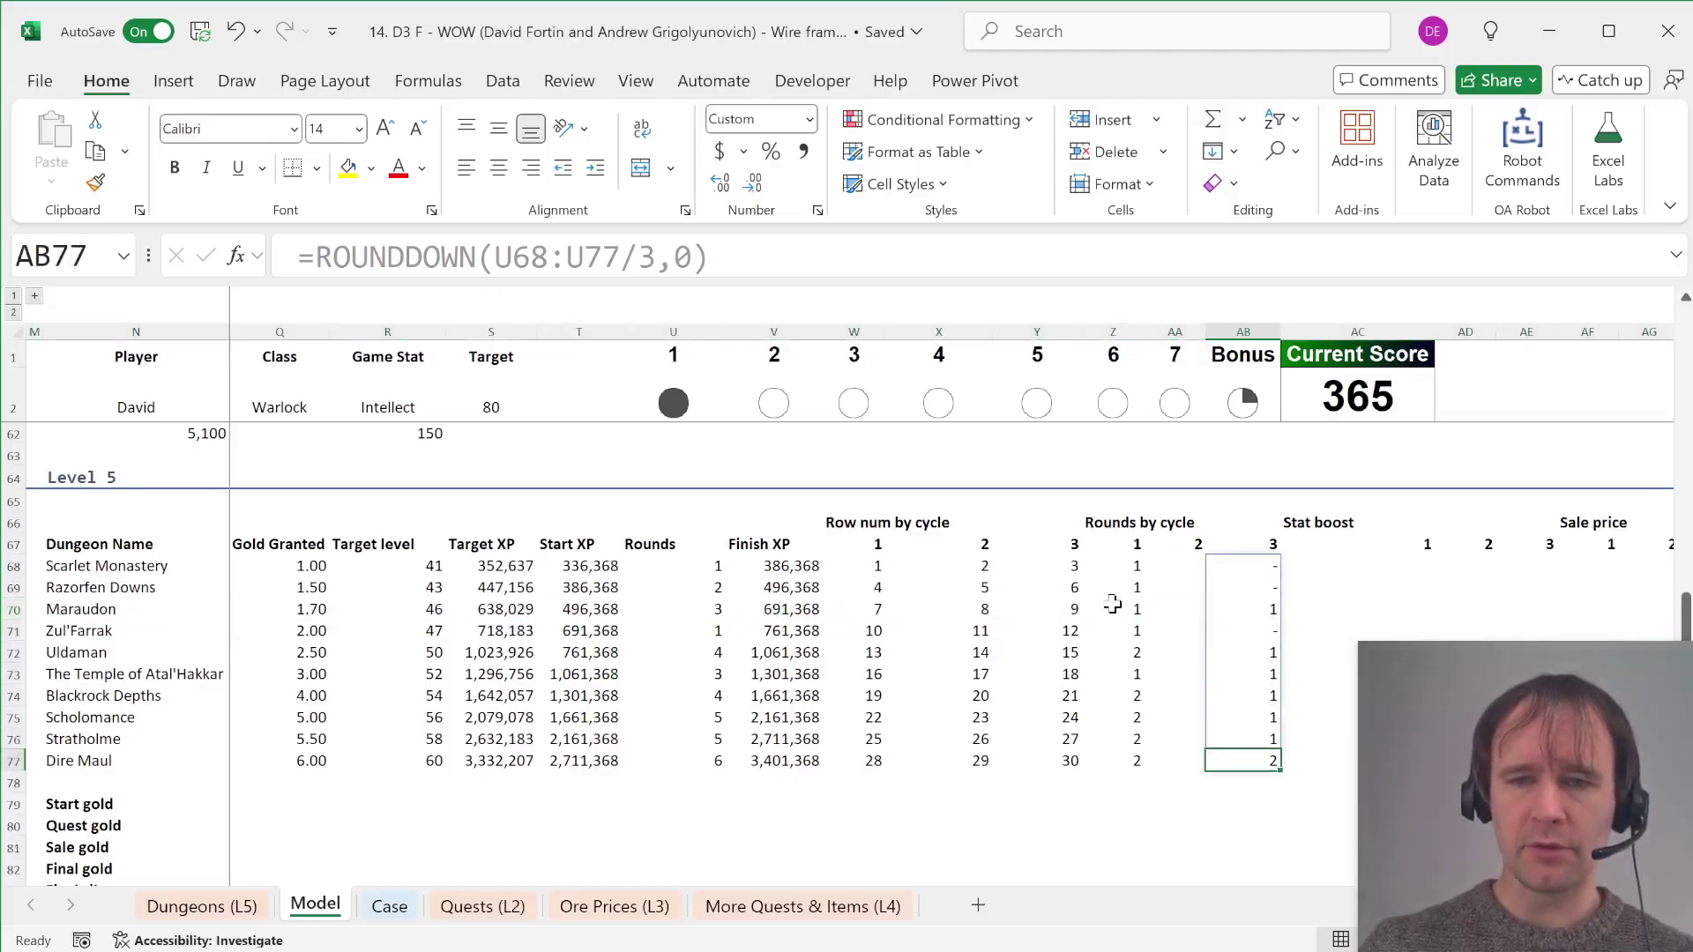
key(shift+space)
key(shift+BackSpace)
Step: Calculate the cycle 2 rounds in AA68 with =U68:U77-Z68#-AB68#
key(Left)
key(Left)
key(Right)
key(ctrl+Up)
key(Down)
key(F2)
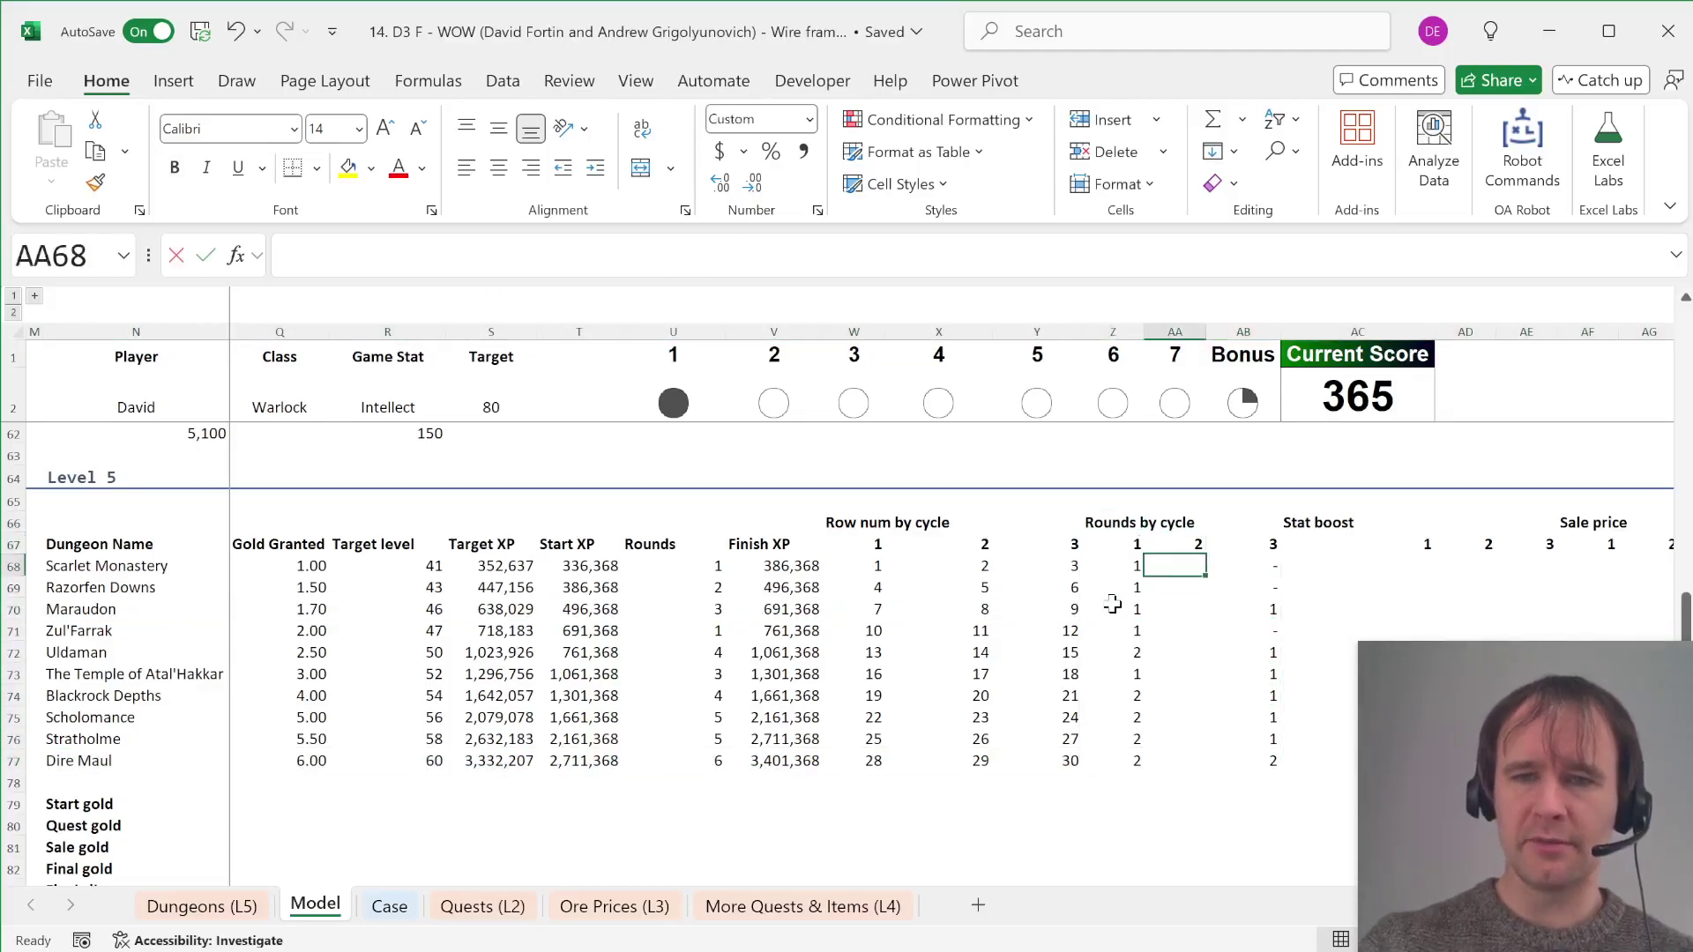
text(=)
key(Left)
key(Left)
key(Left)
key(Left)
key(Left)
key(Left)
key(ctrl+shift+Down)
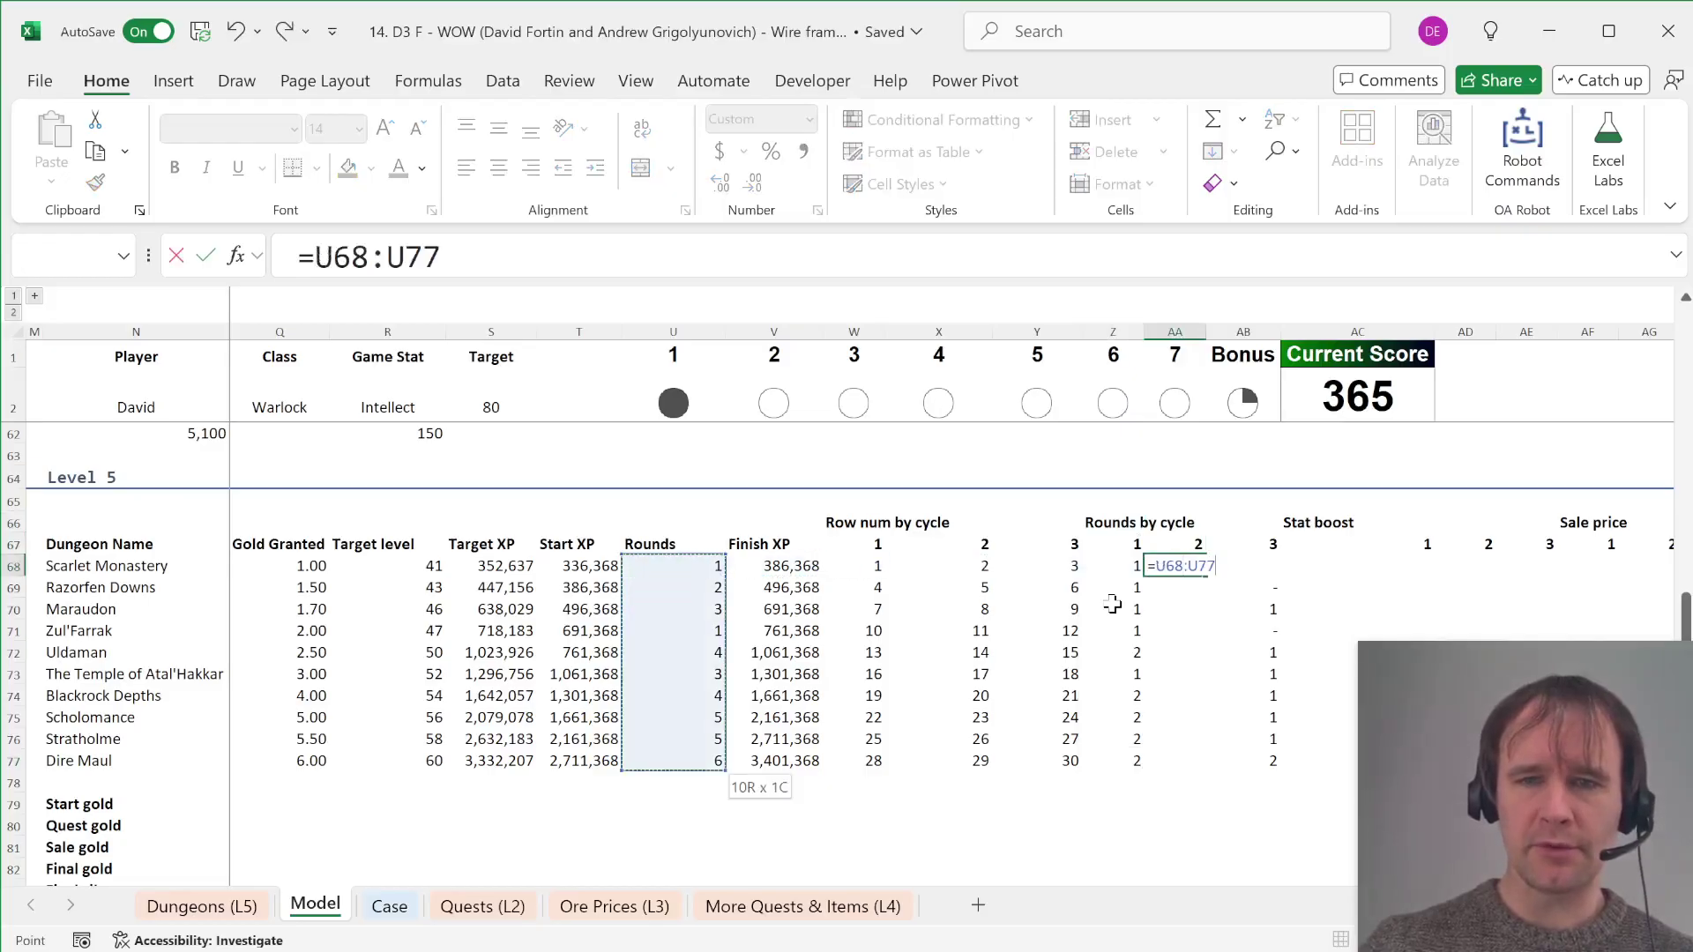
text(-)
key(Left)
key(ctrl+shift+Down)
text(-)
key(Right)
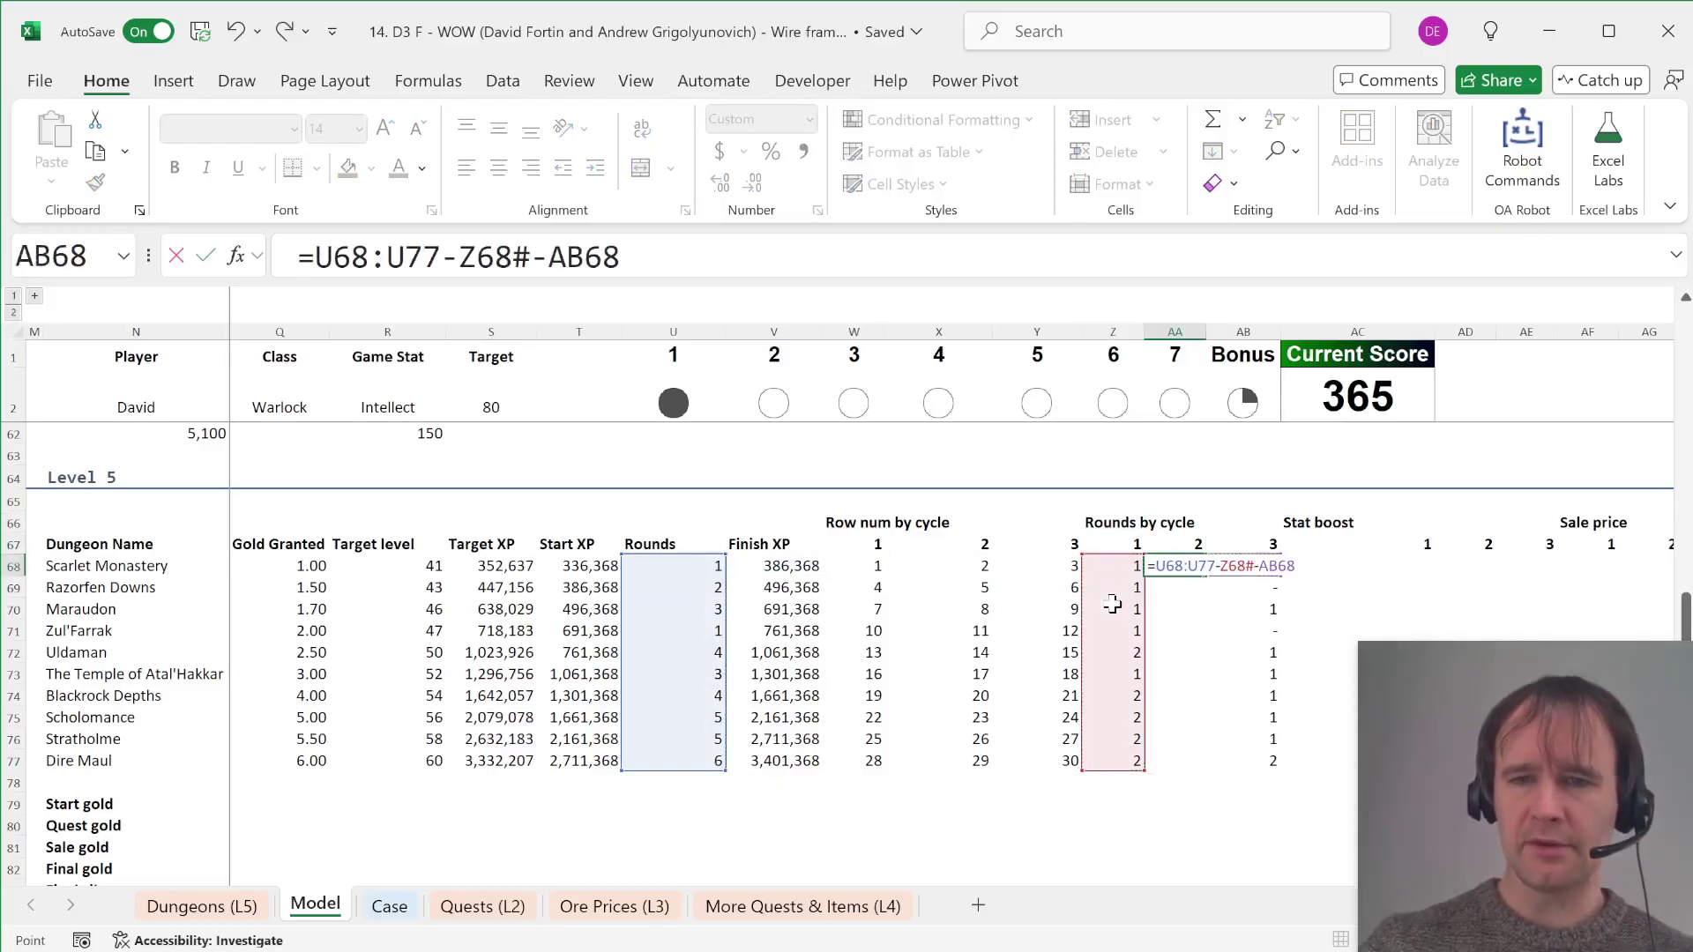
key(Right)
key(Left)
text(#)
key(Return)
key(Up)
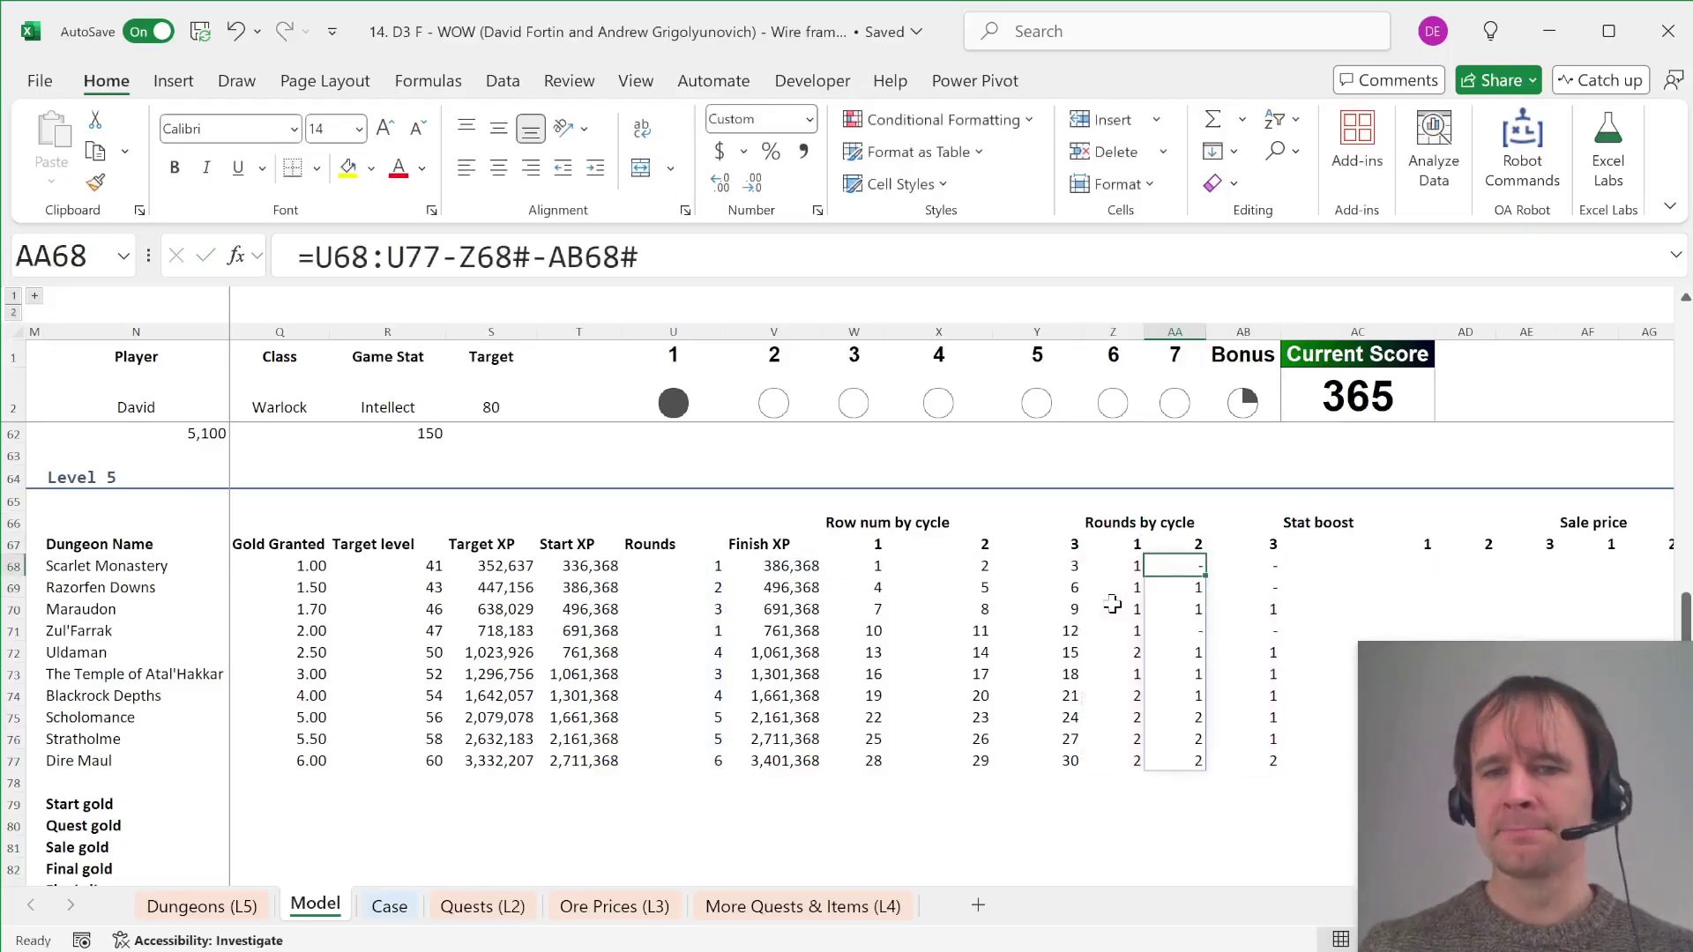
Step: Look up the stat boosts by cycle in AC68 with =INDEX('Dungeons (L5)'!M5:M34,W68#)
scroll(1240, 603, right, 2)
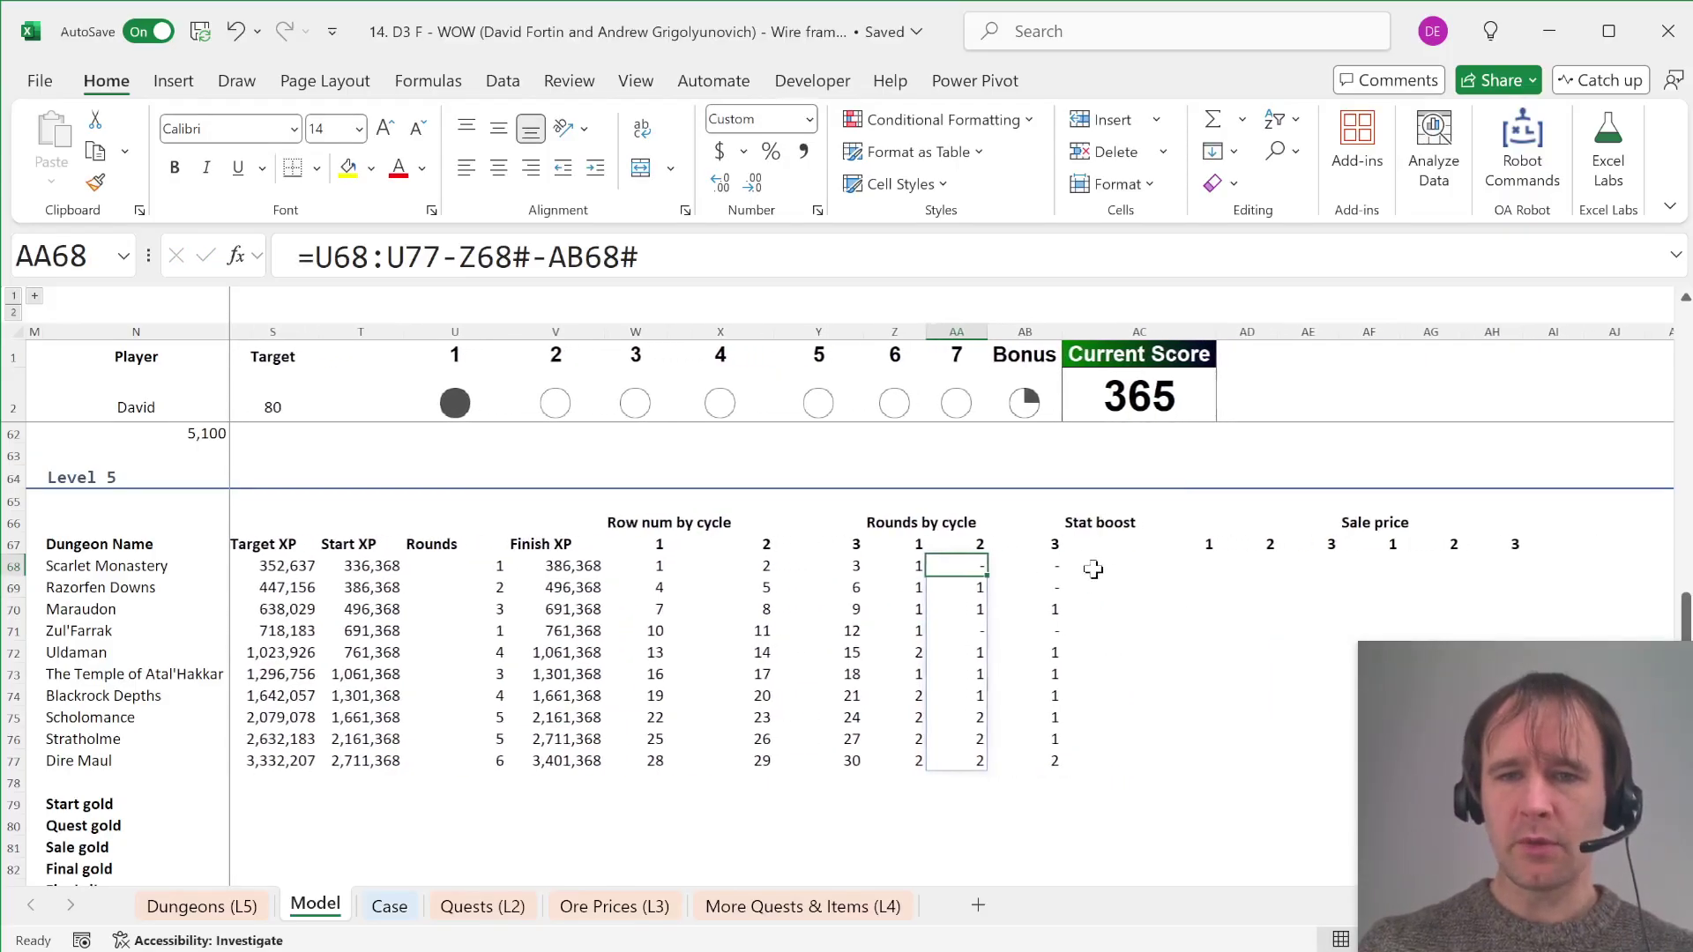
click(1088, 567)
text(=ind)
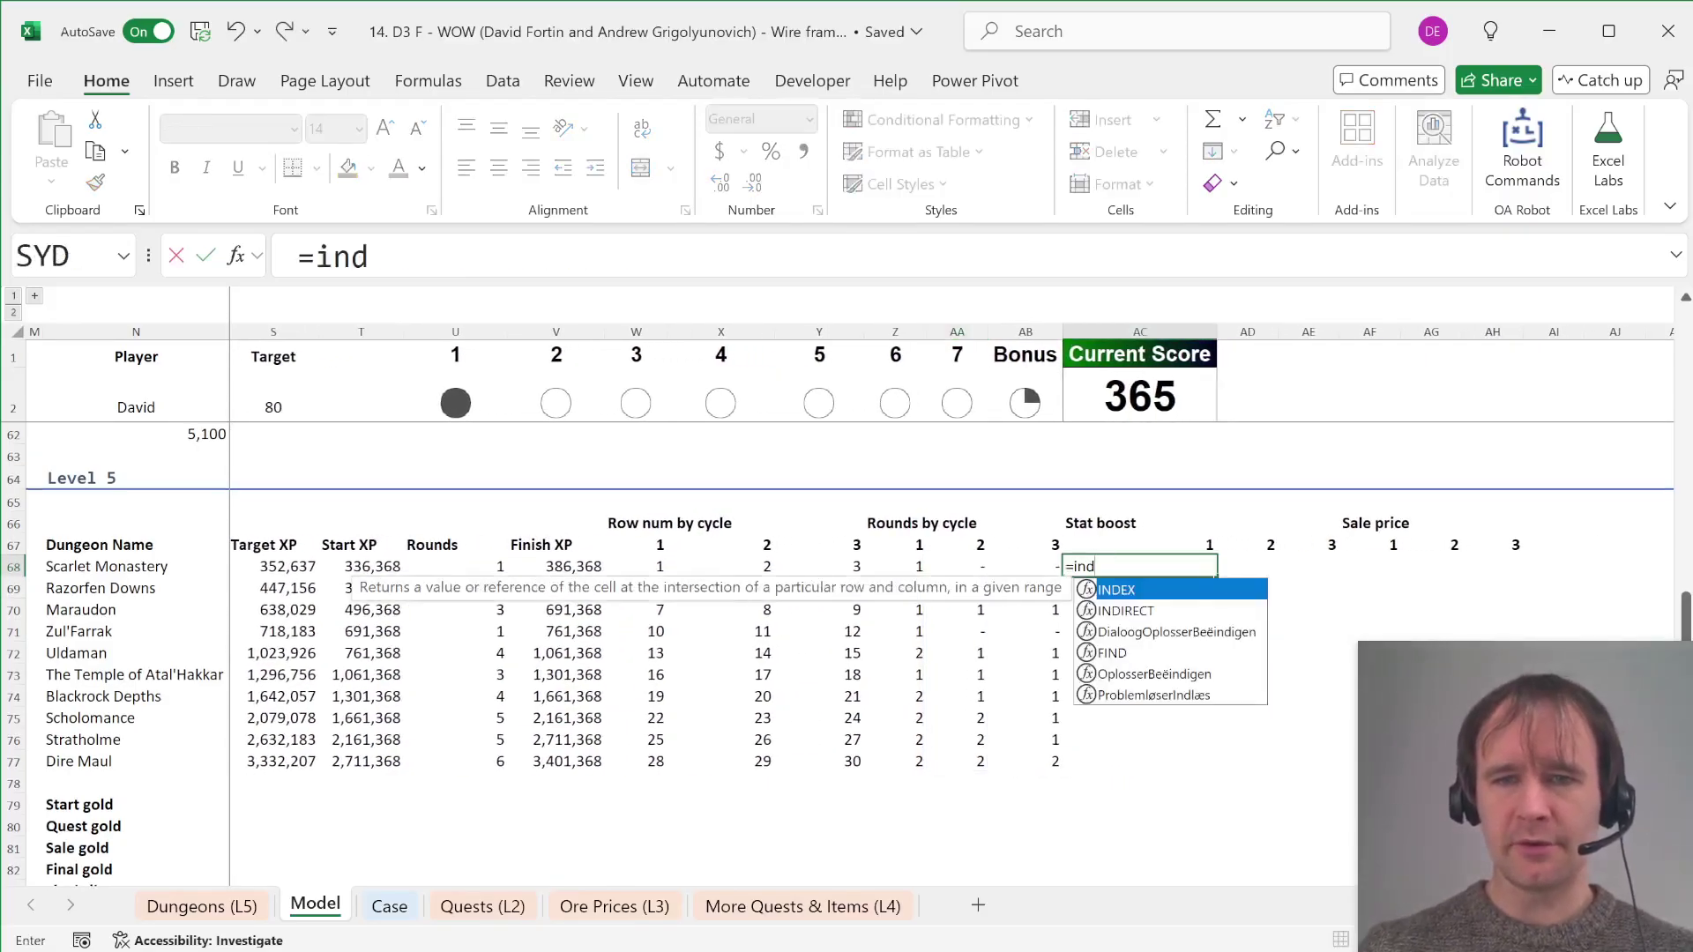
key(Tab)
key(ctrl+Page_Up)
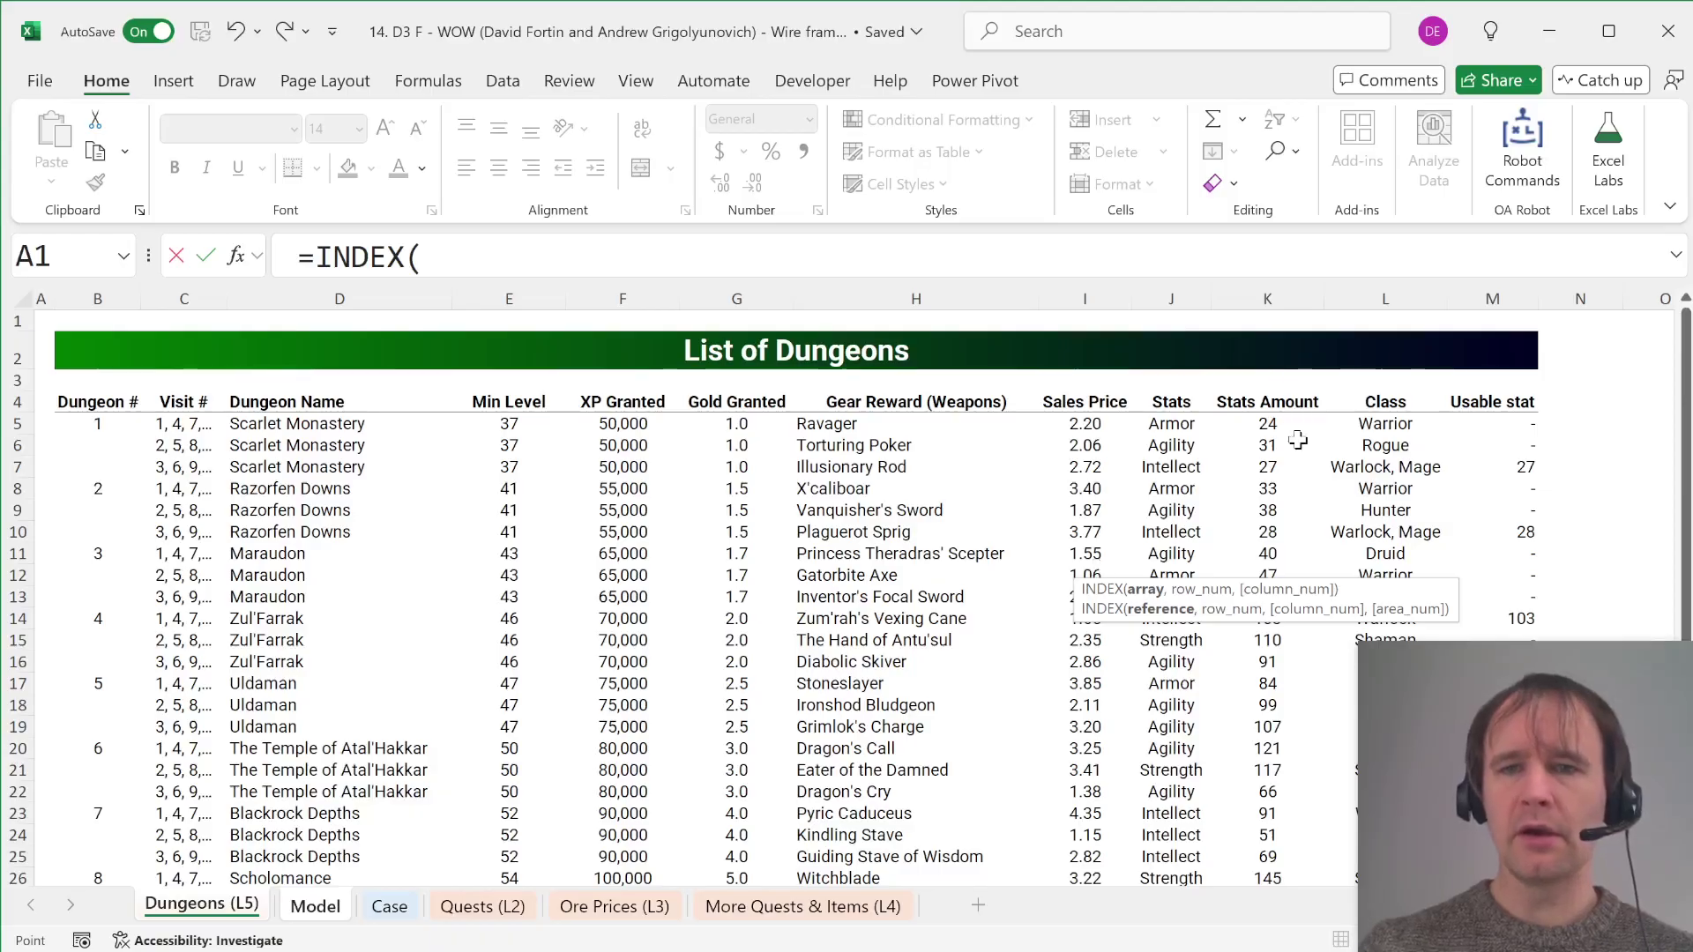
click(1479, 416)
key(ctrl+shift+Down)
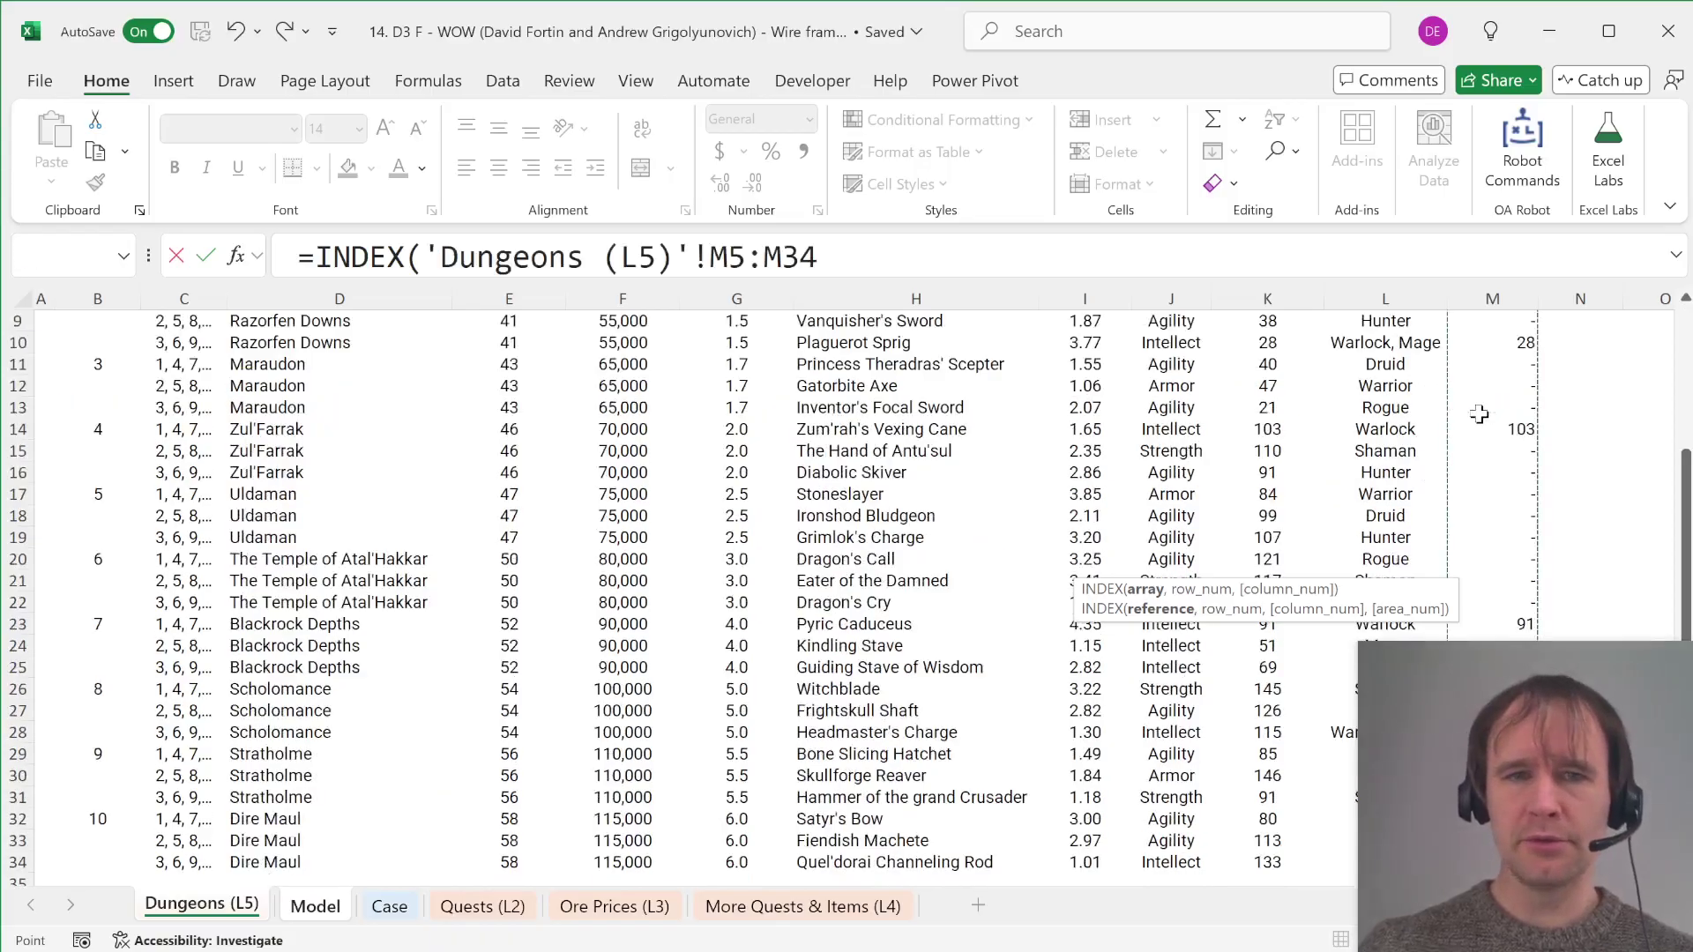
text(,)
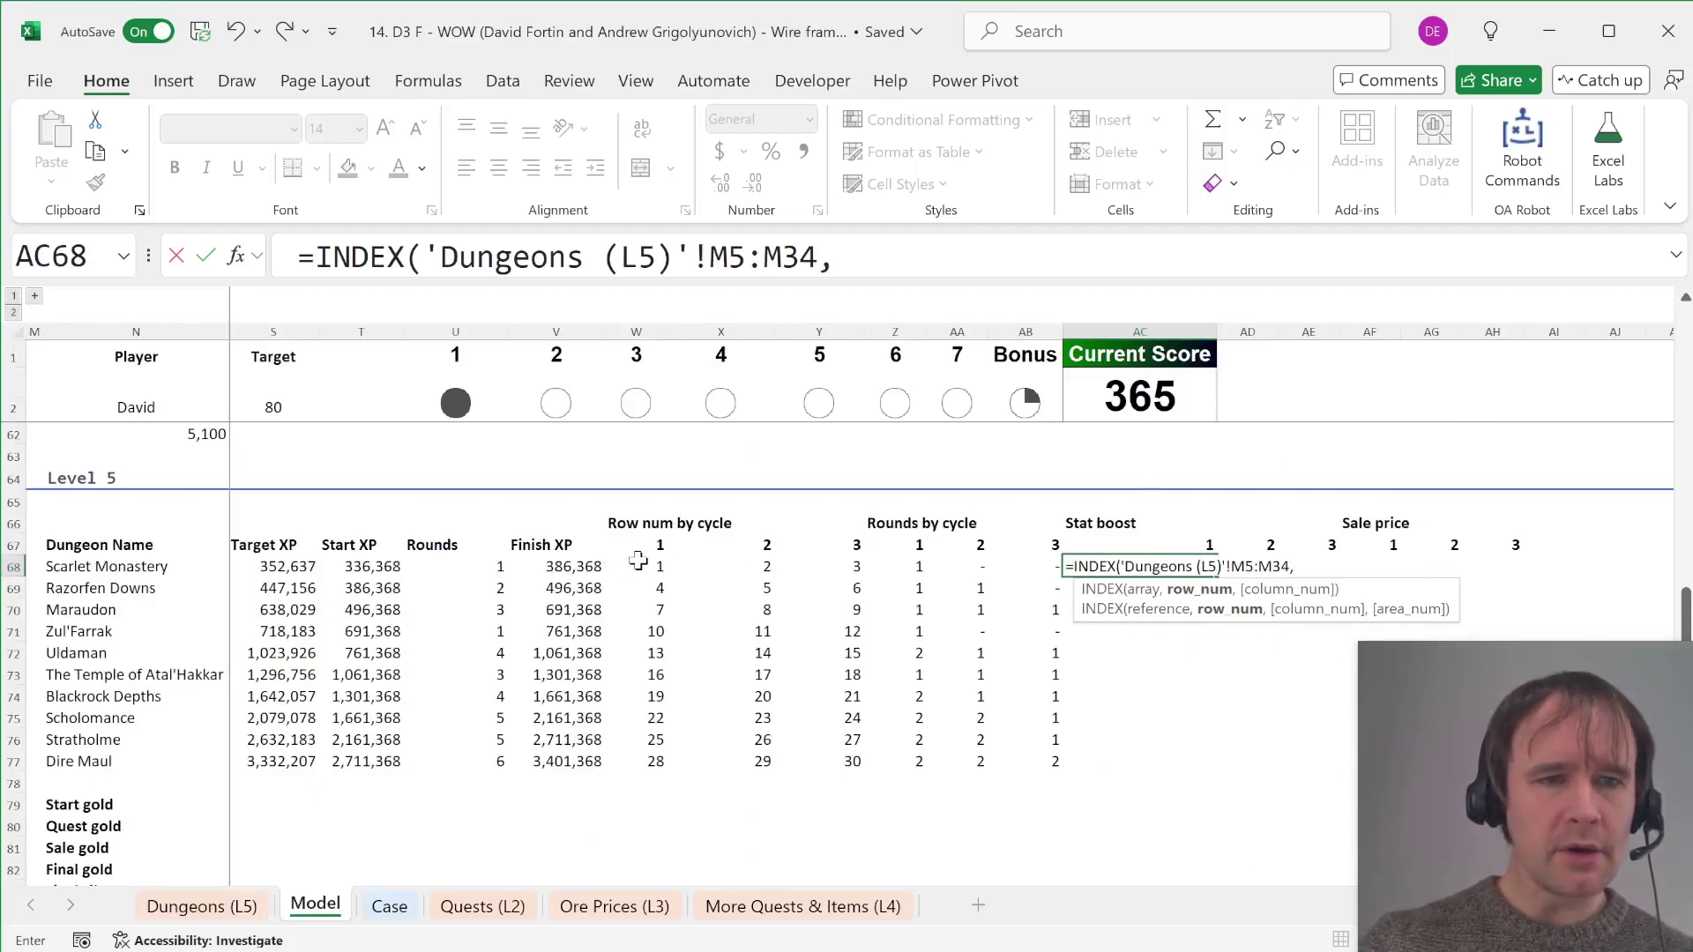
text(W68#))
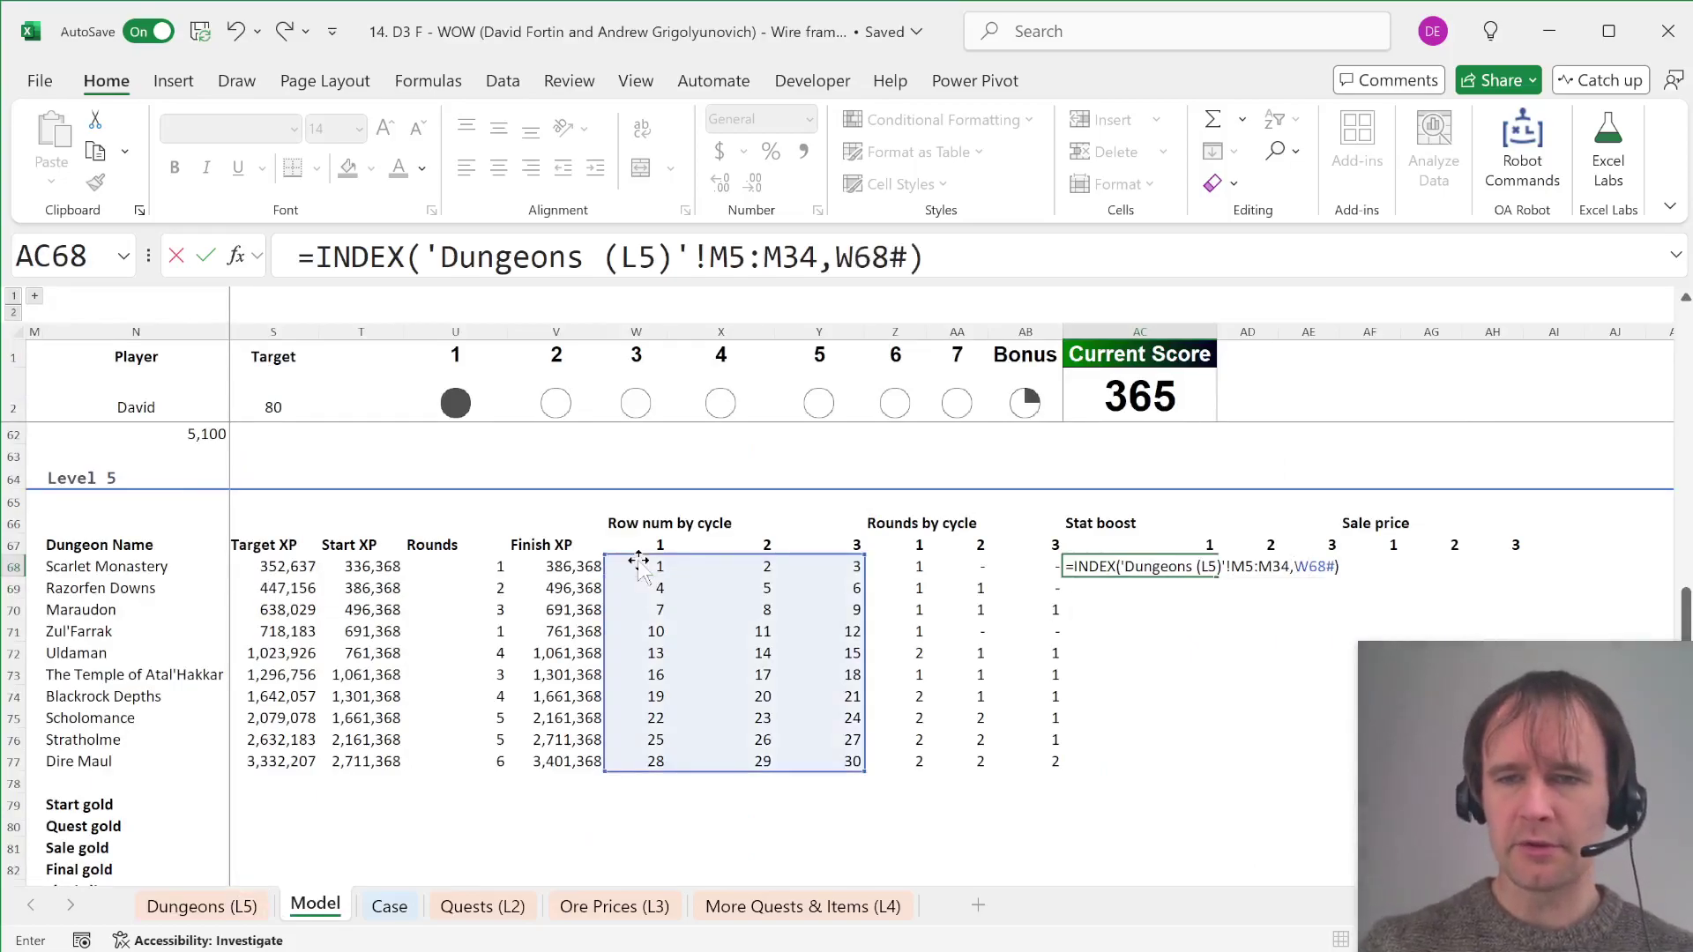
key(ctrl+Return)
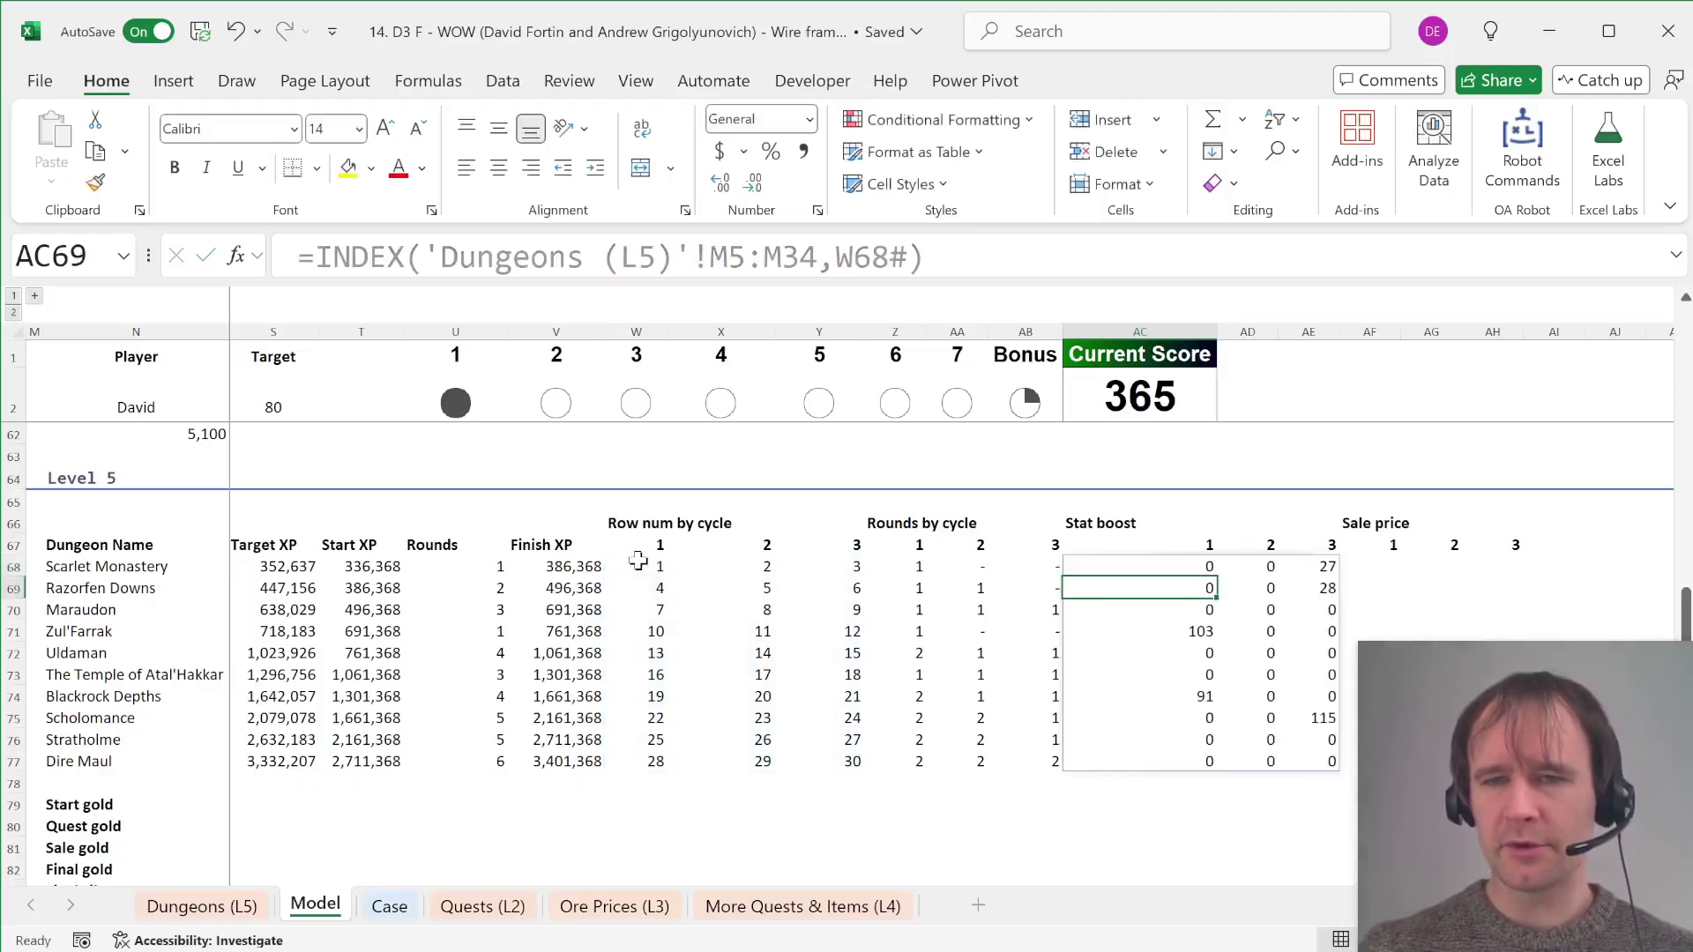
Step: Copy the number format of AB68 onto the stat boost range AC68:AE77
key(Left)
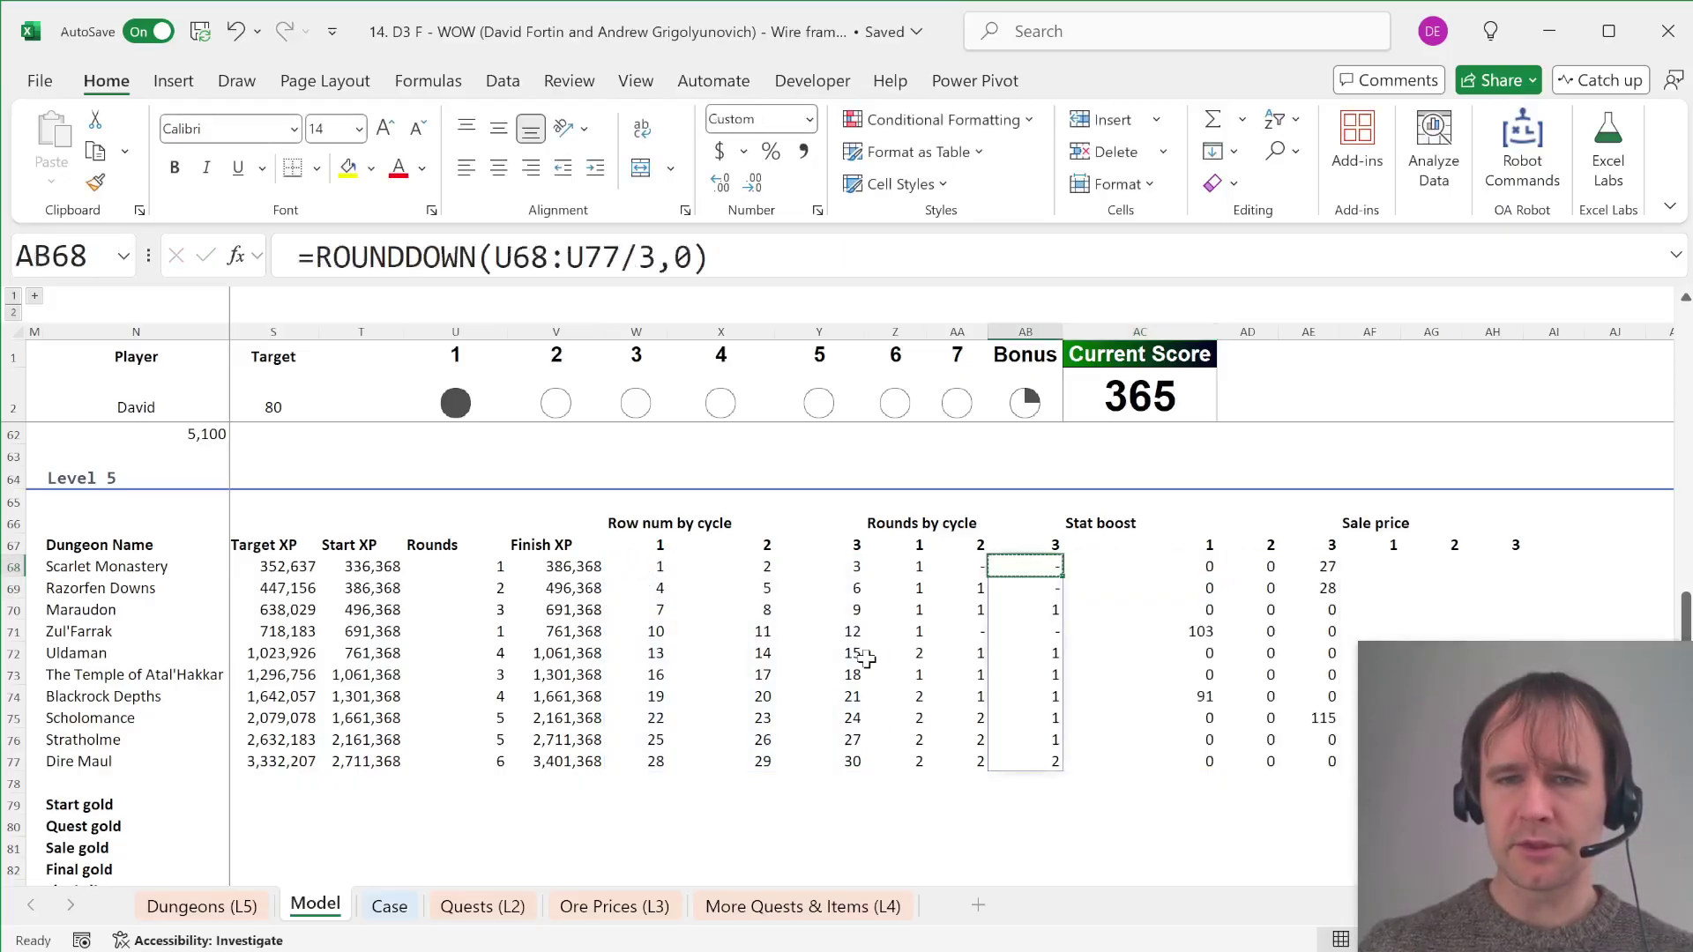
key(ctrl+c)
key(Right)
key(ctrl+shift+Right)
key(ctrl+shift+Down)
key(alt+h)
key(v)
key(r)
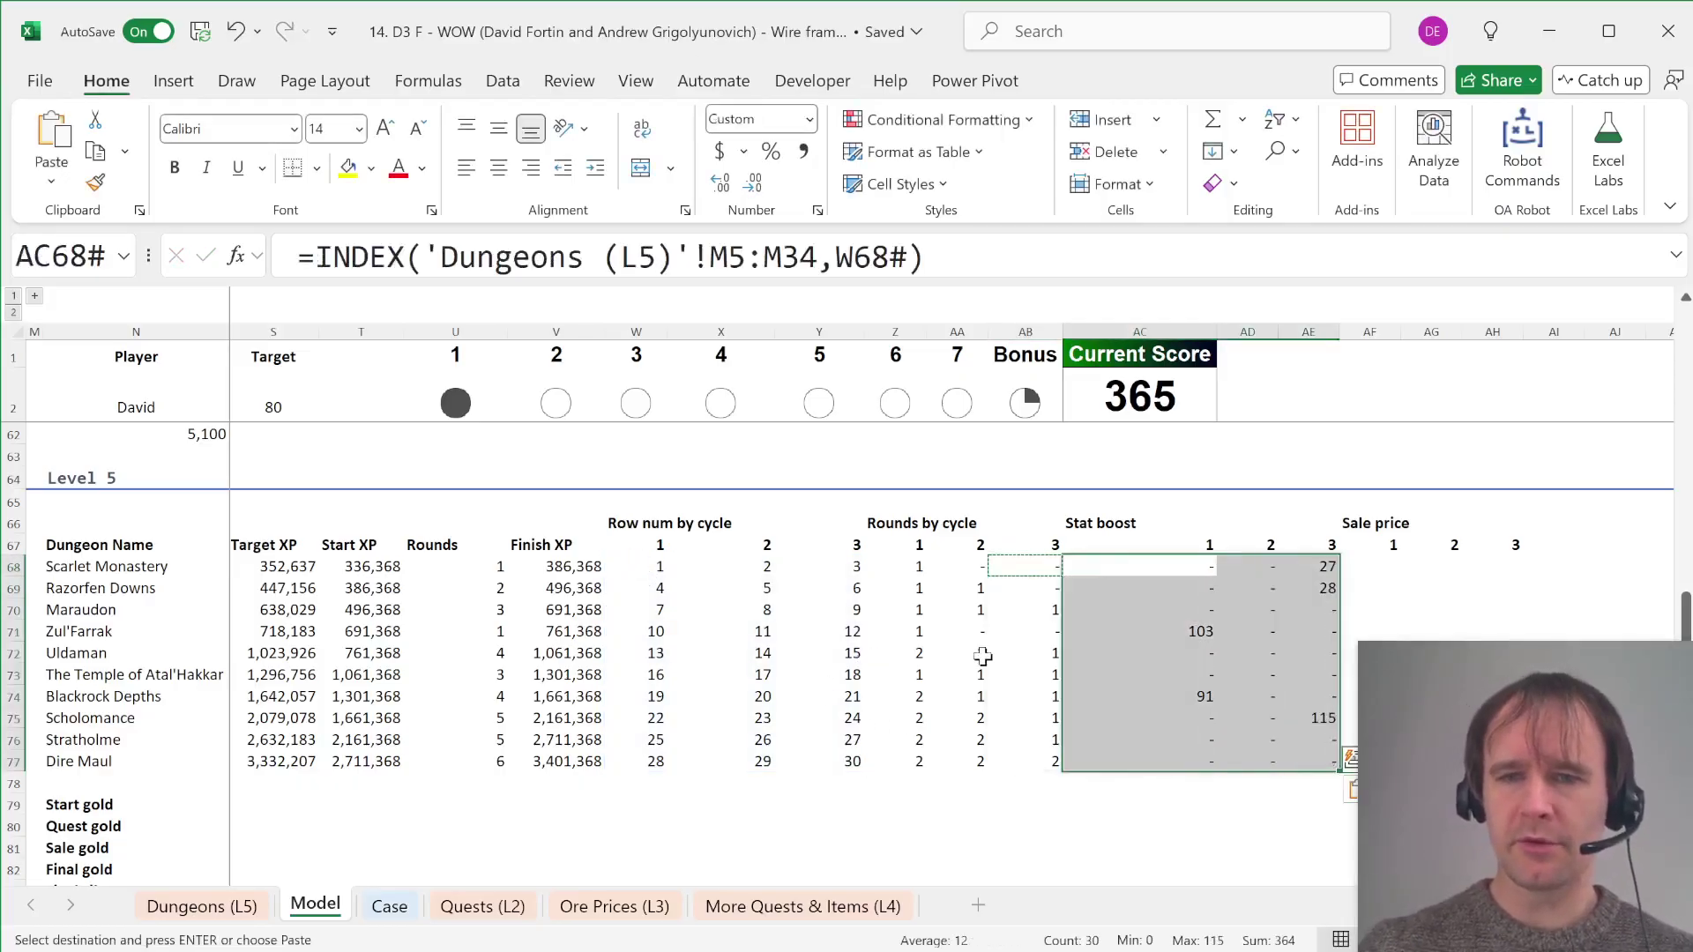
Step: Look up the sale prices by cycle in AF68 with =INDEX('Dungeons (L5)'!I5:I34,W68#)
scroll(1143, 603, right, 3)
click(1116, 571)
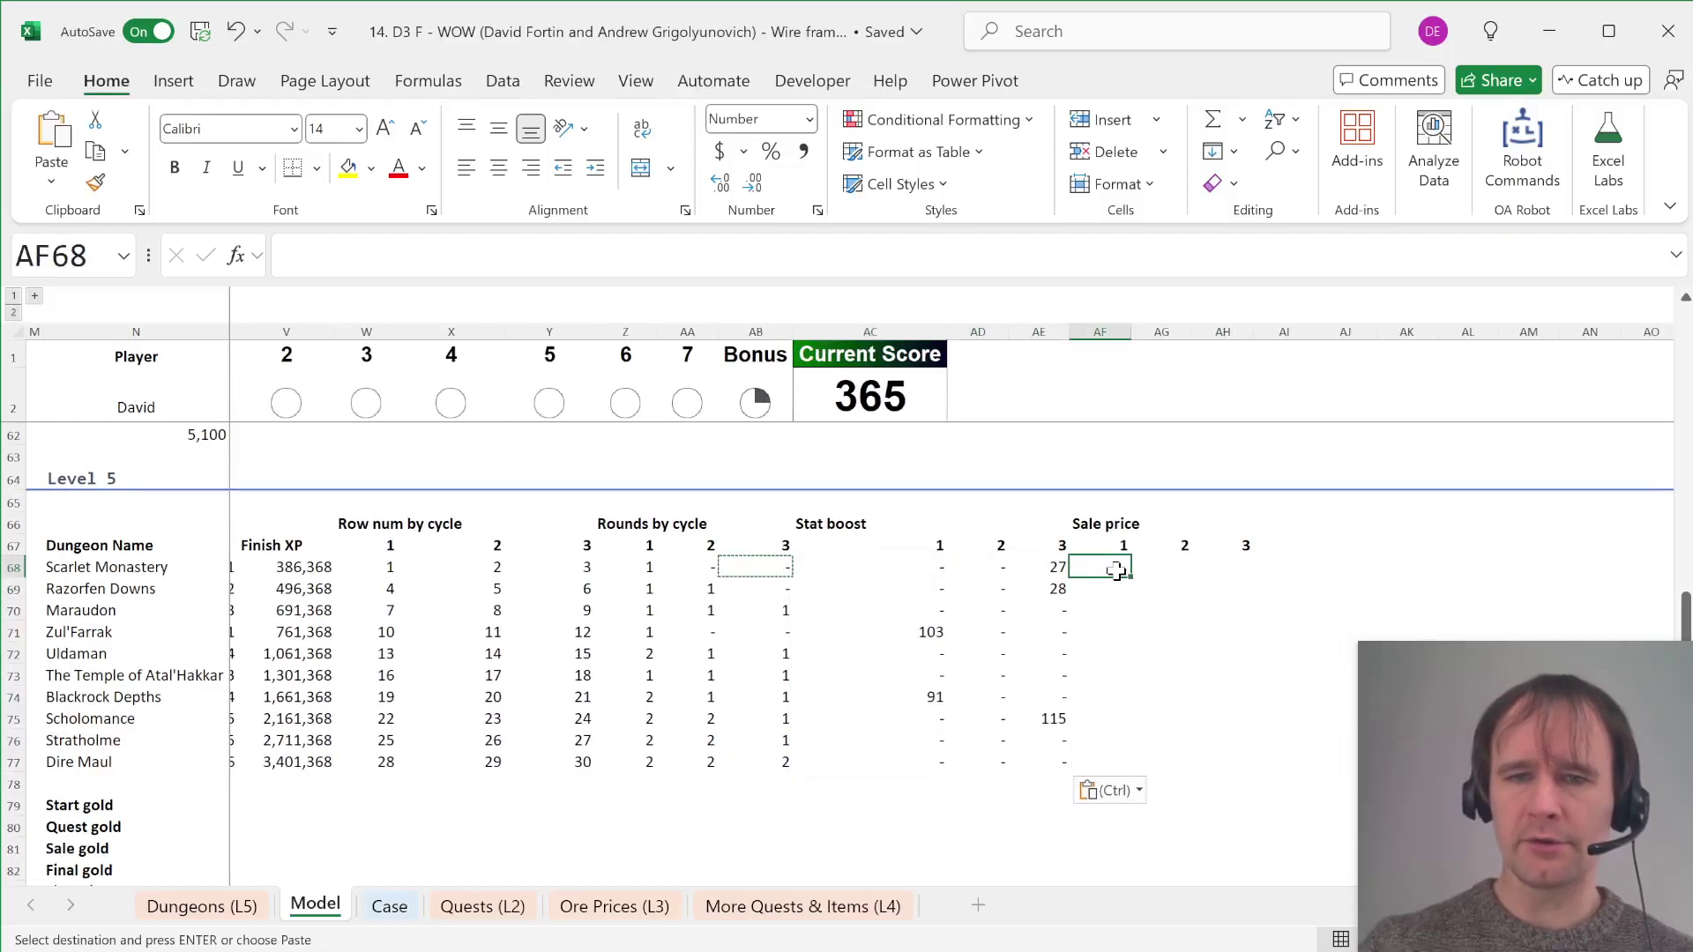
text(=index()
key(ctrl+Page_Up)
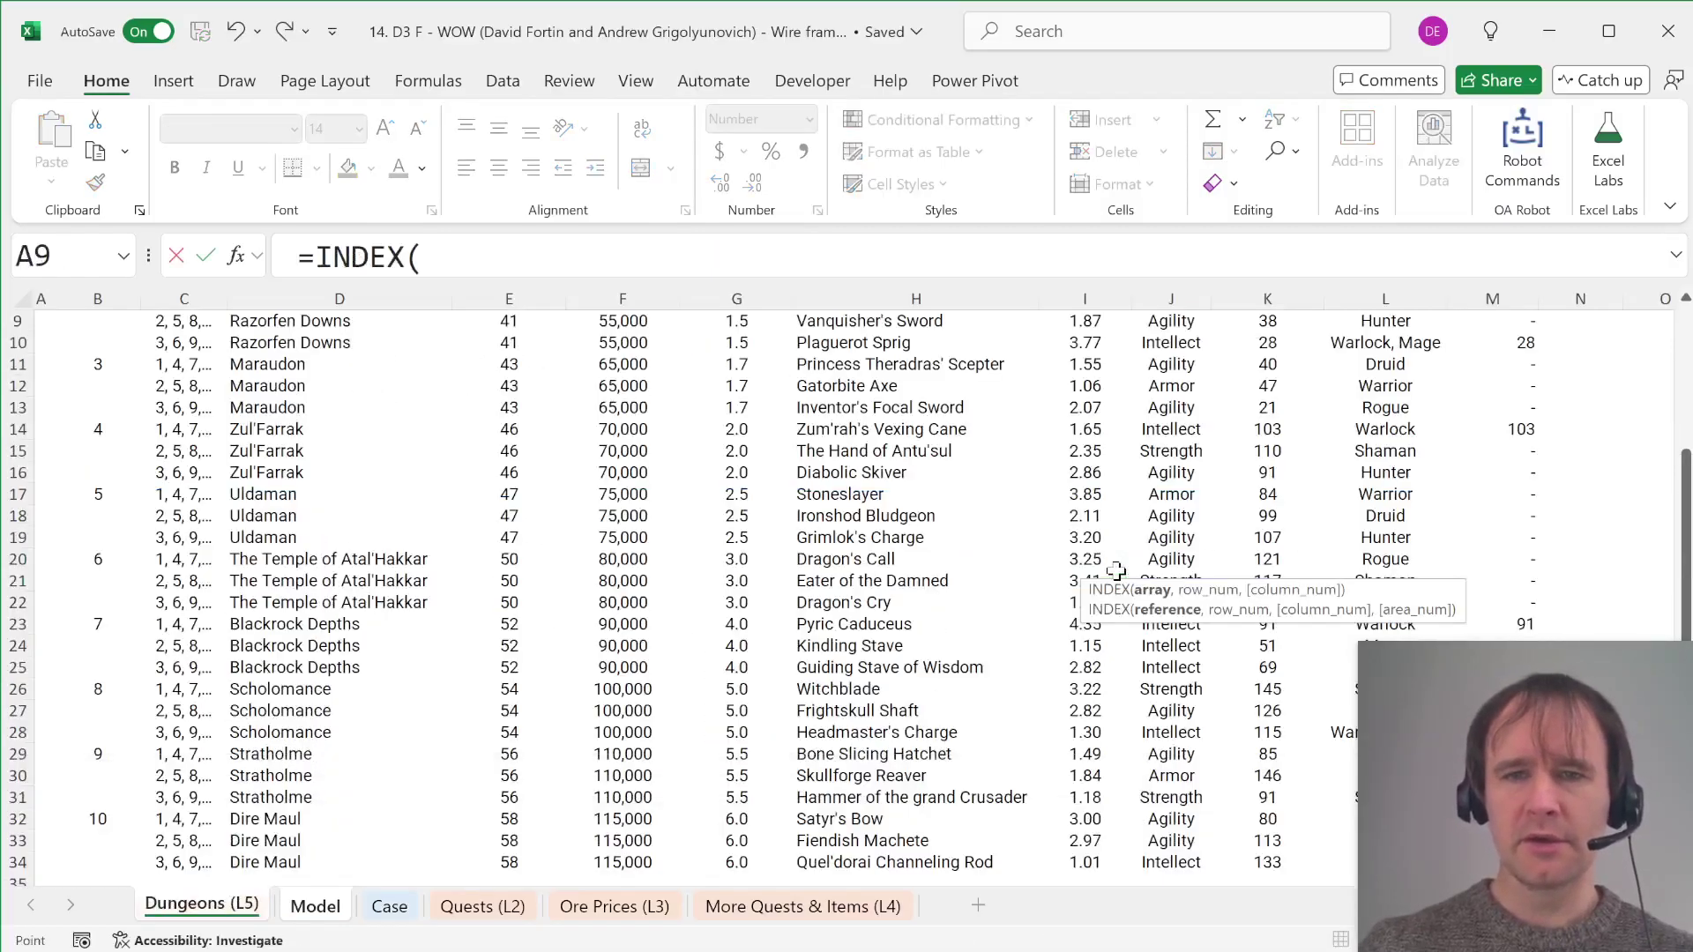
click(1204, 406)
key(ctrl+Up)
key(Left)
key(ctrl+shift+Down)
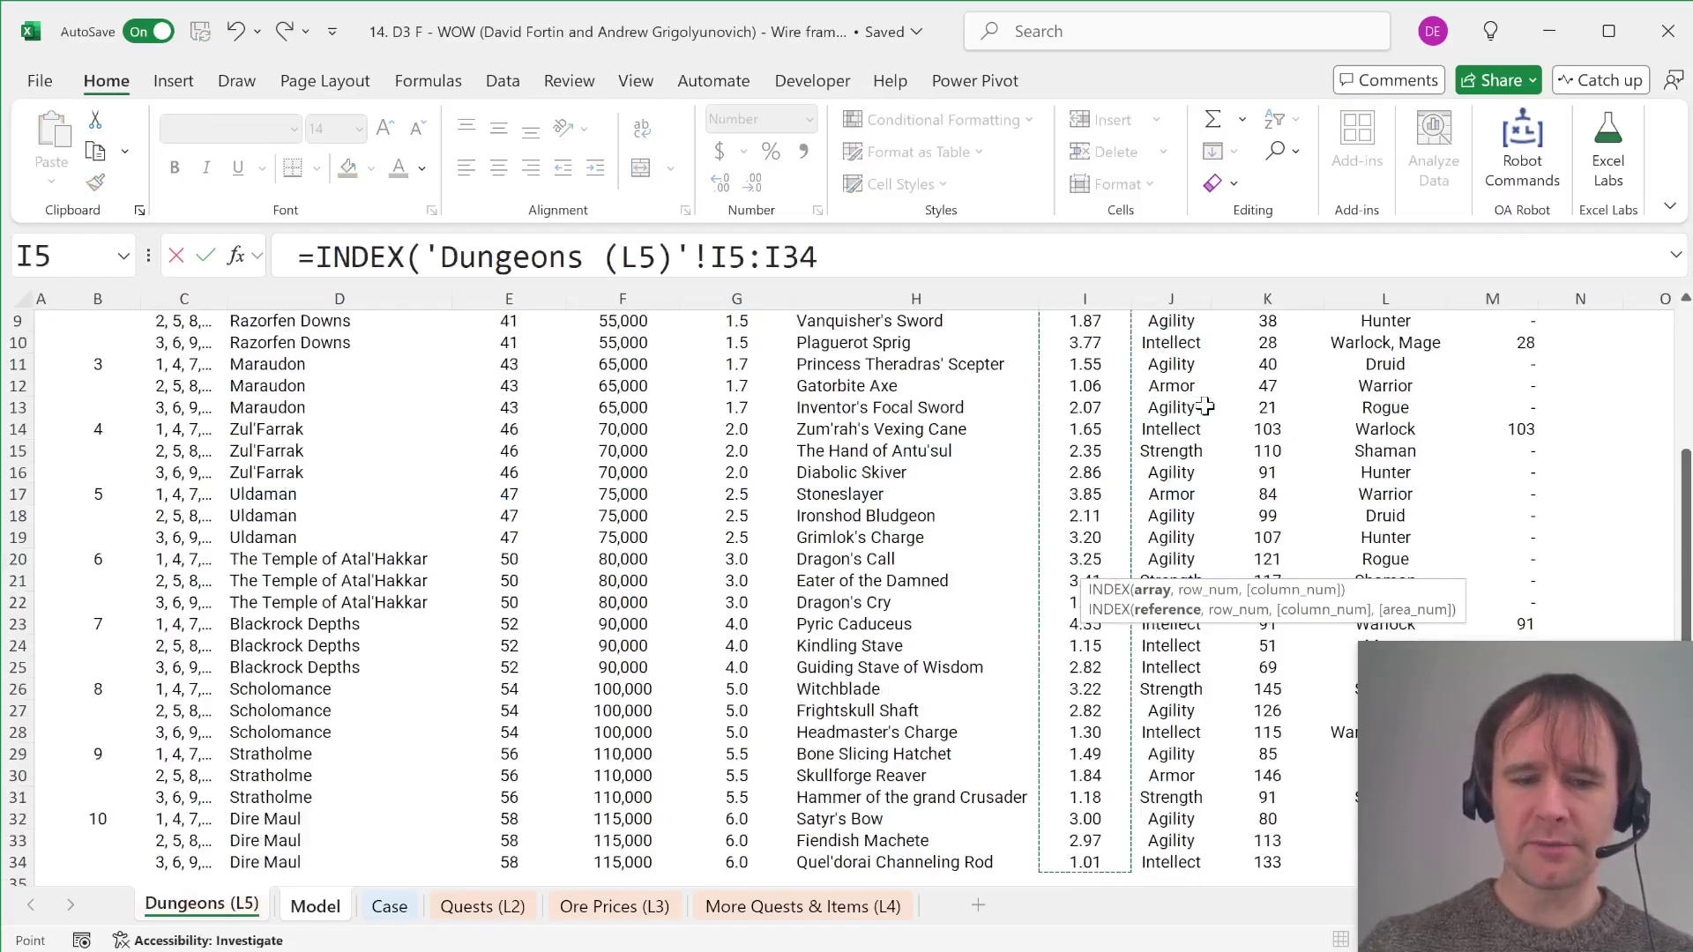
text(,w68#))
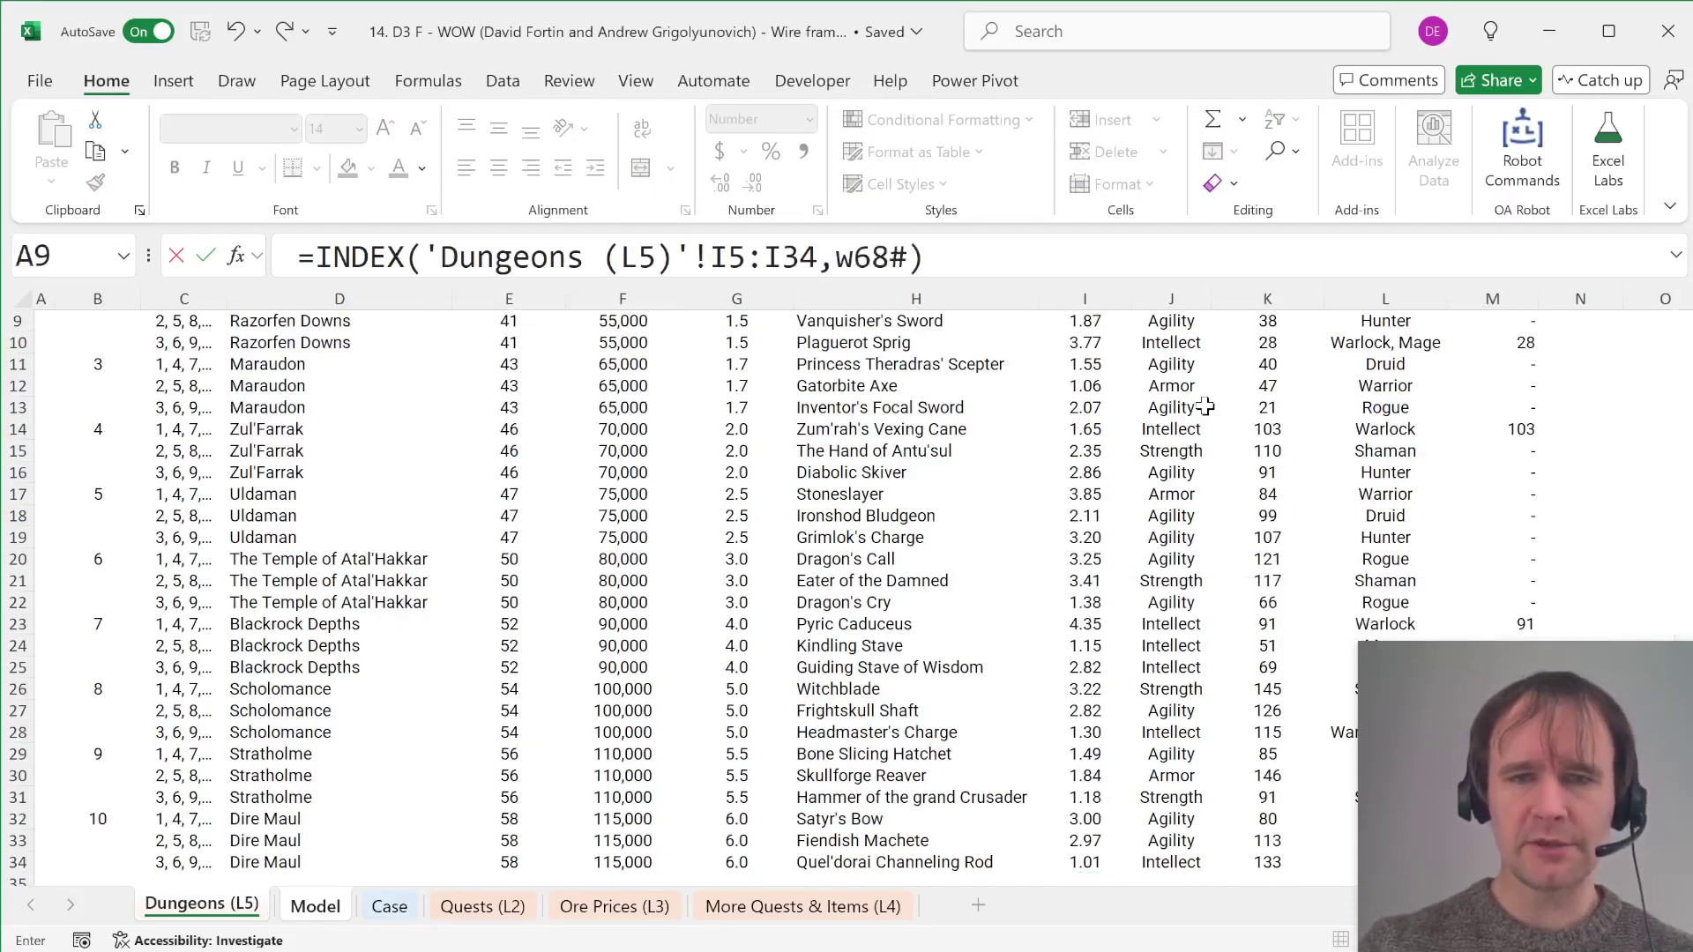
key(Return)
key(Up)
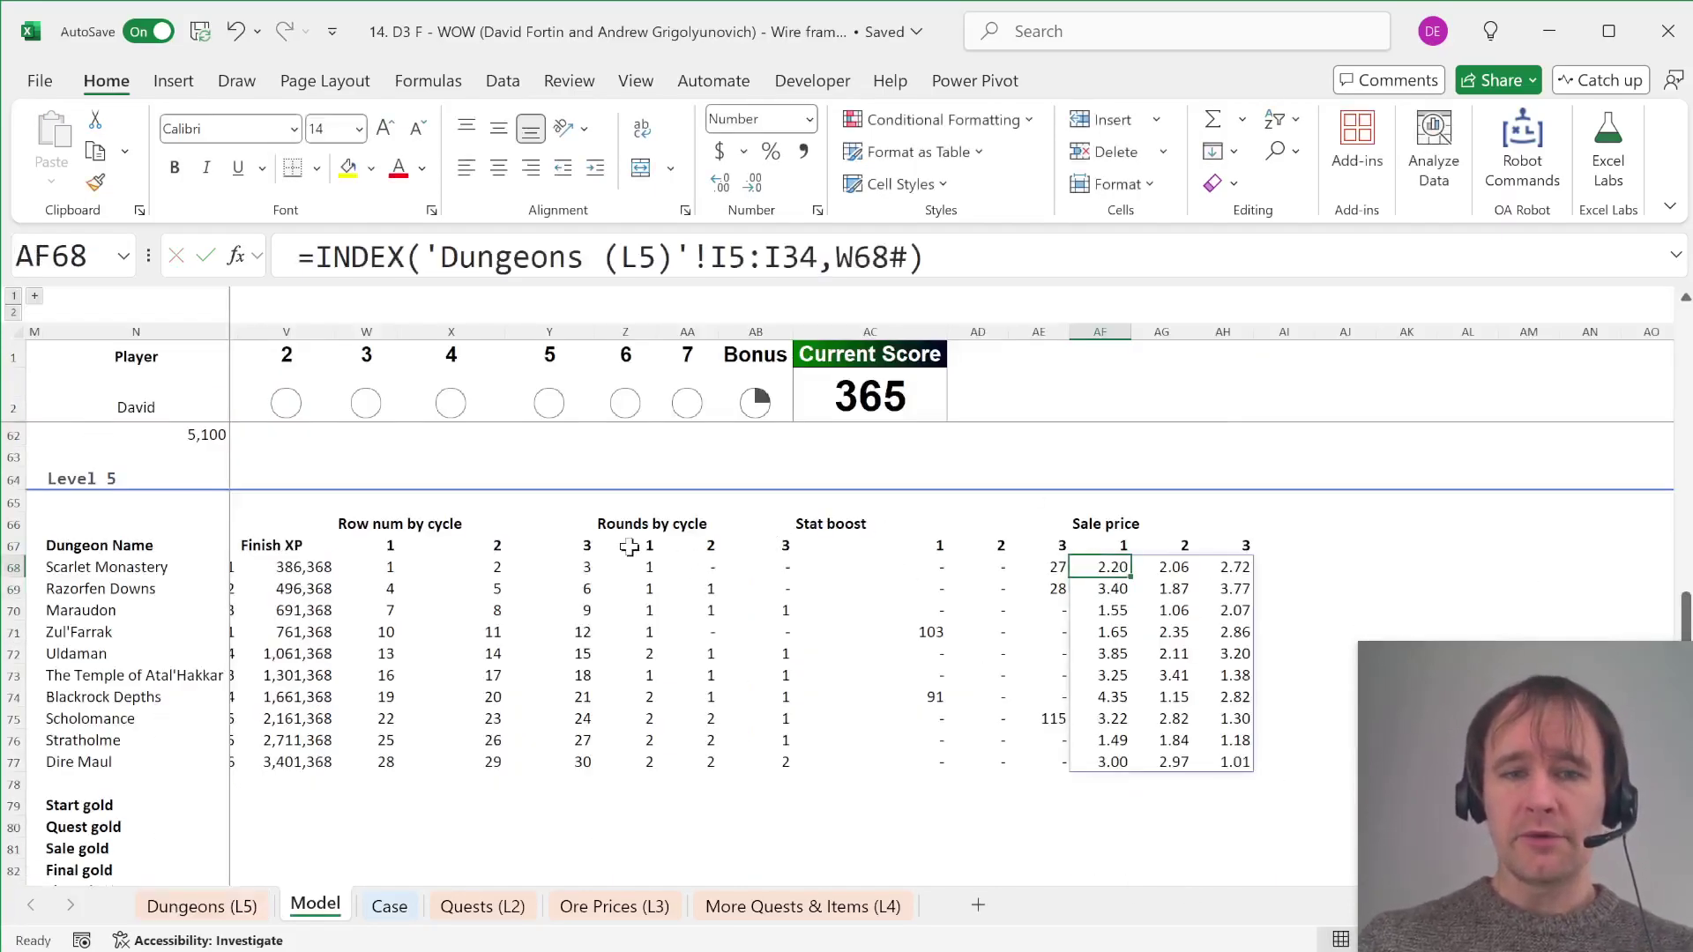
Step: Compare the stat boosts and sale prices with the rounds completed in each cycle
click(650, 565)
click(850, 563)
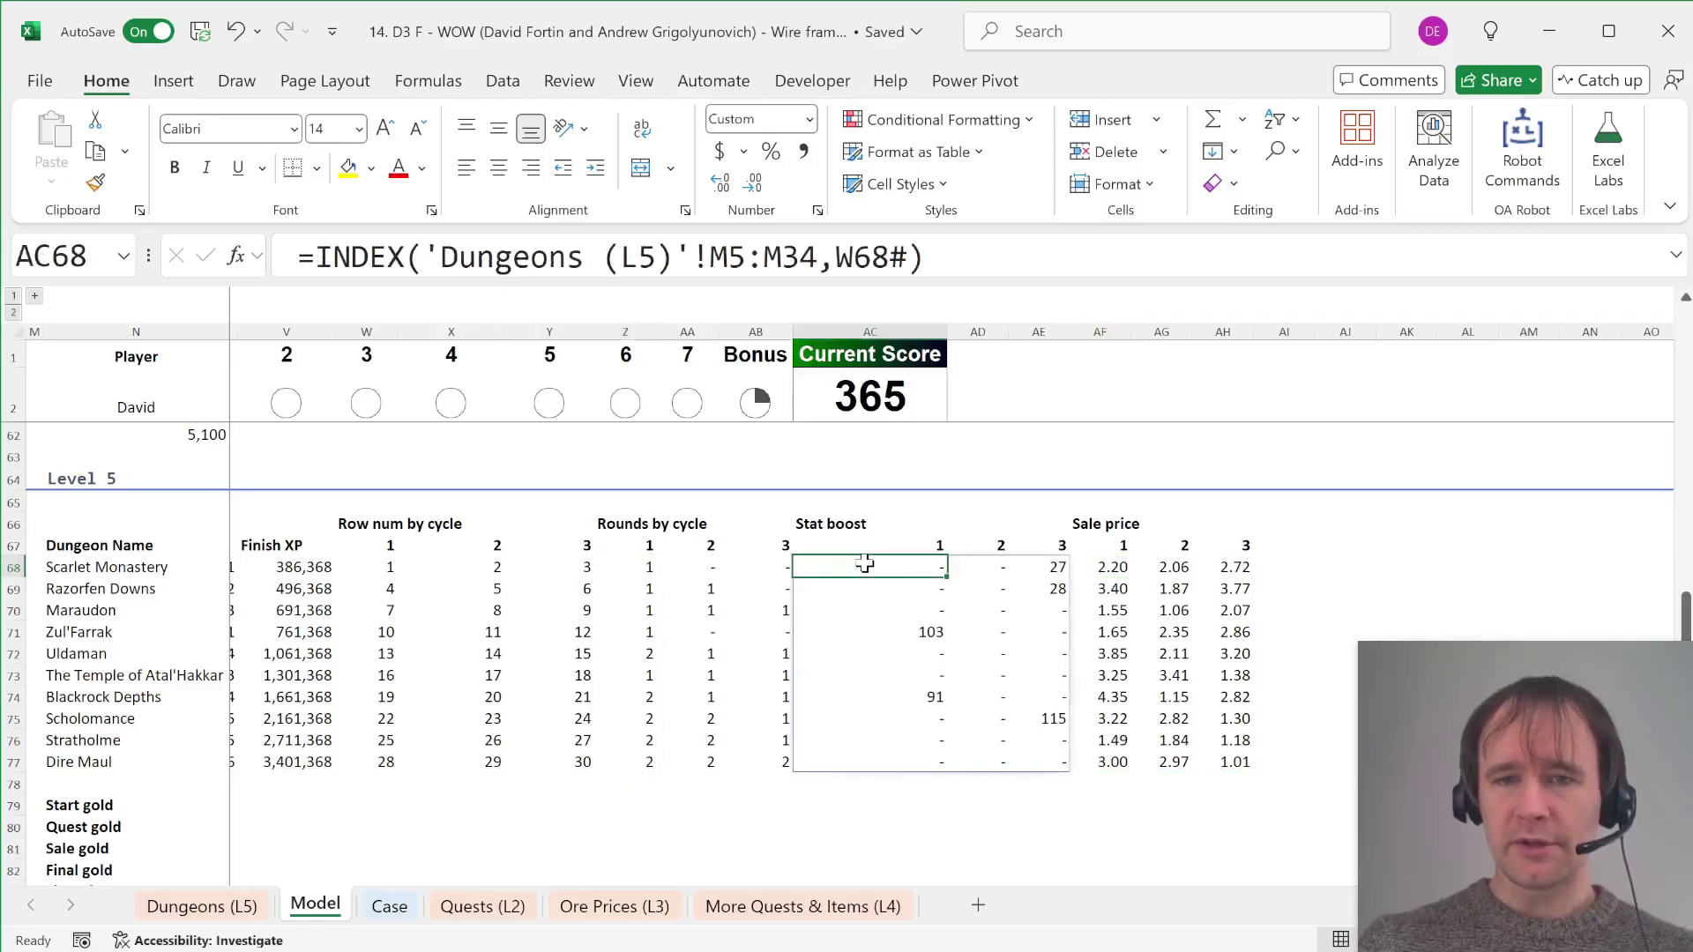
click(1102, 557)
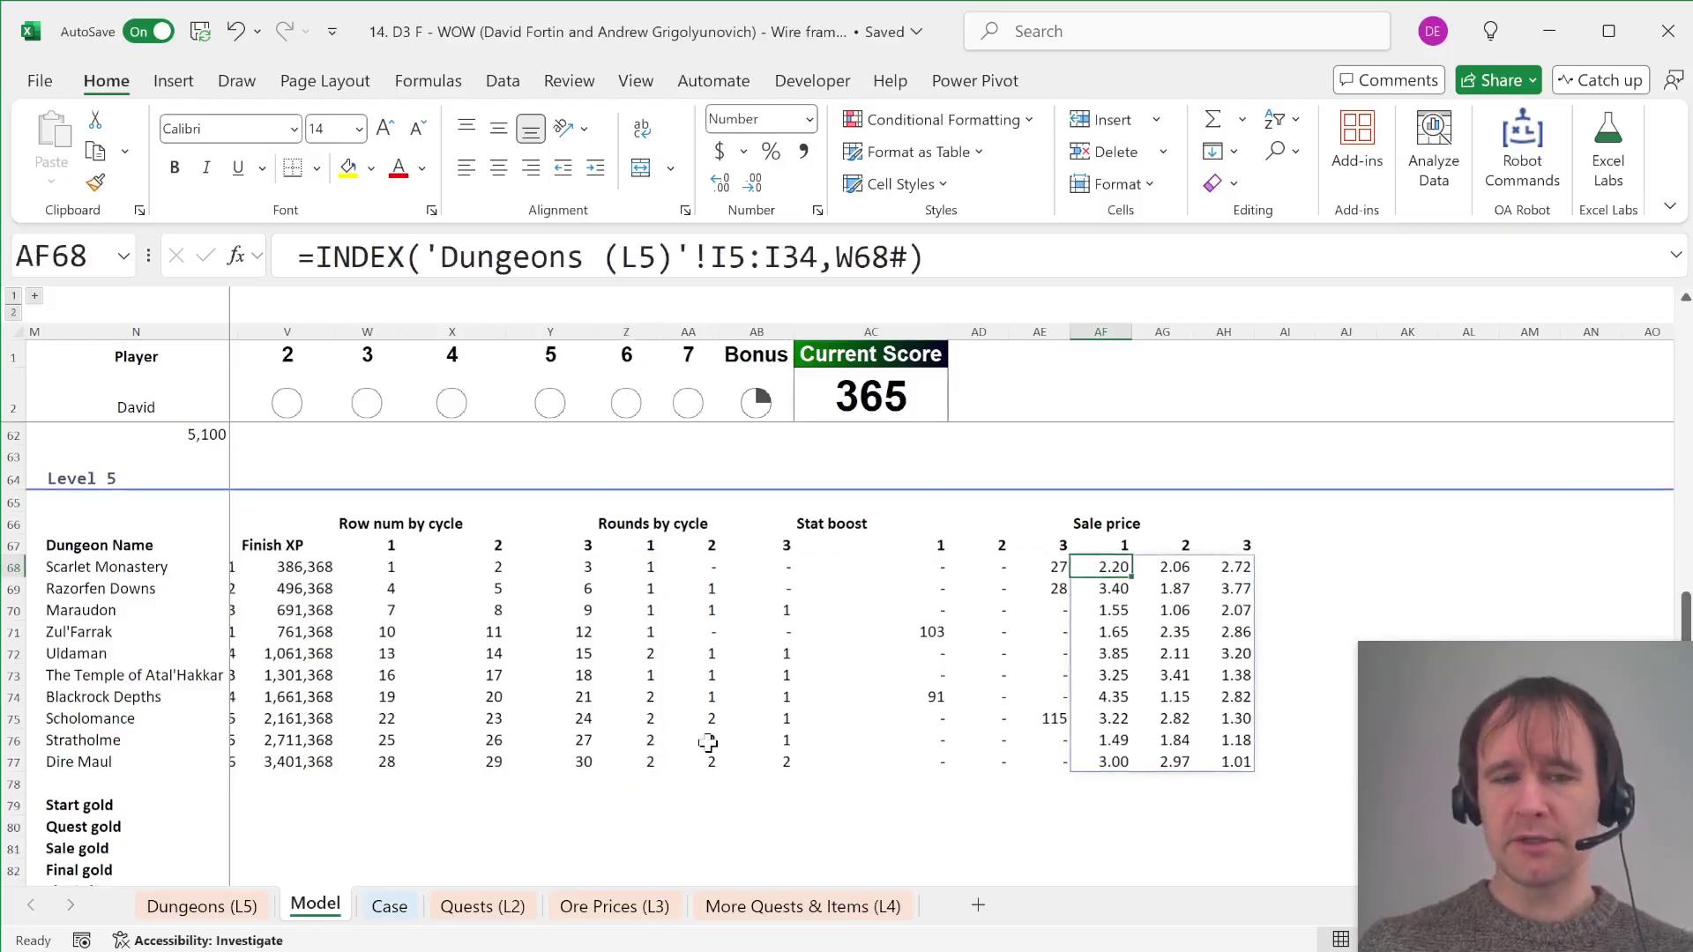
click(1049, 713)
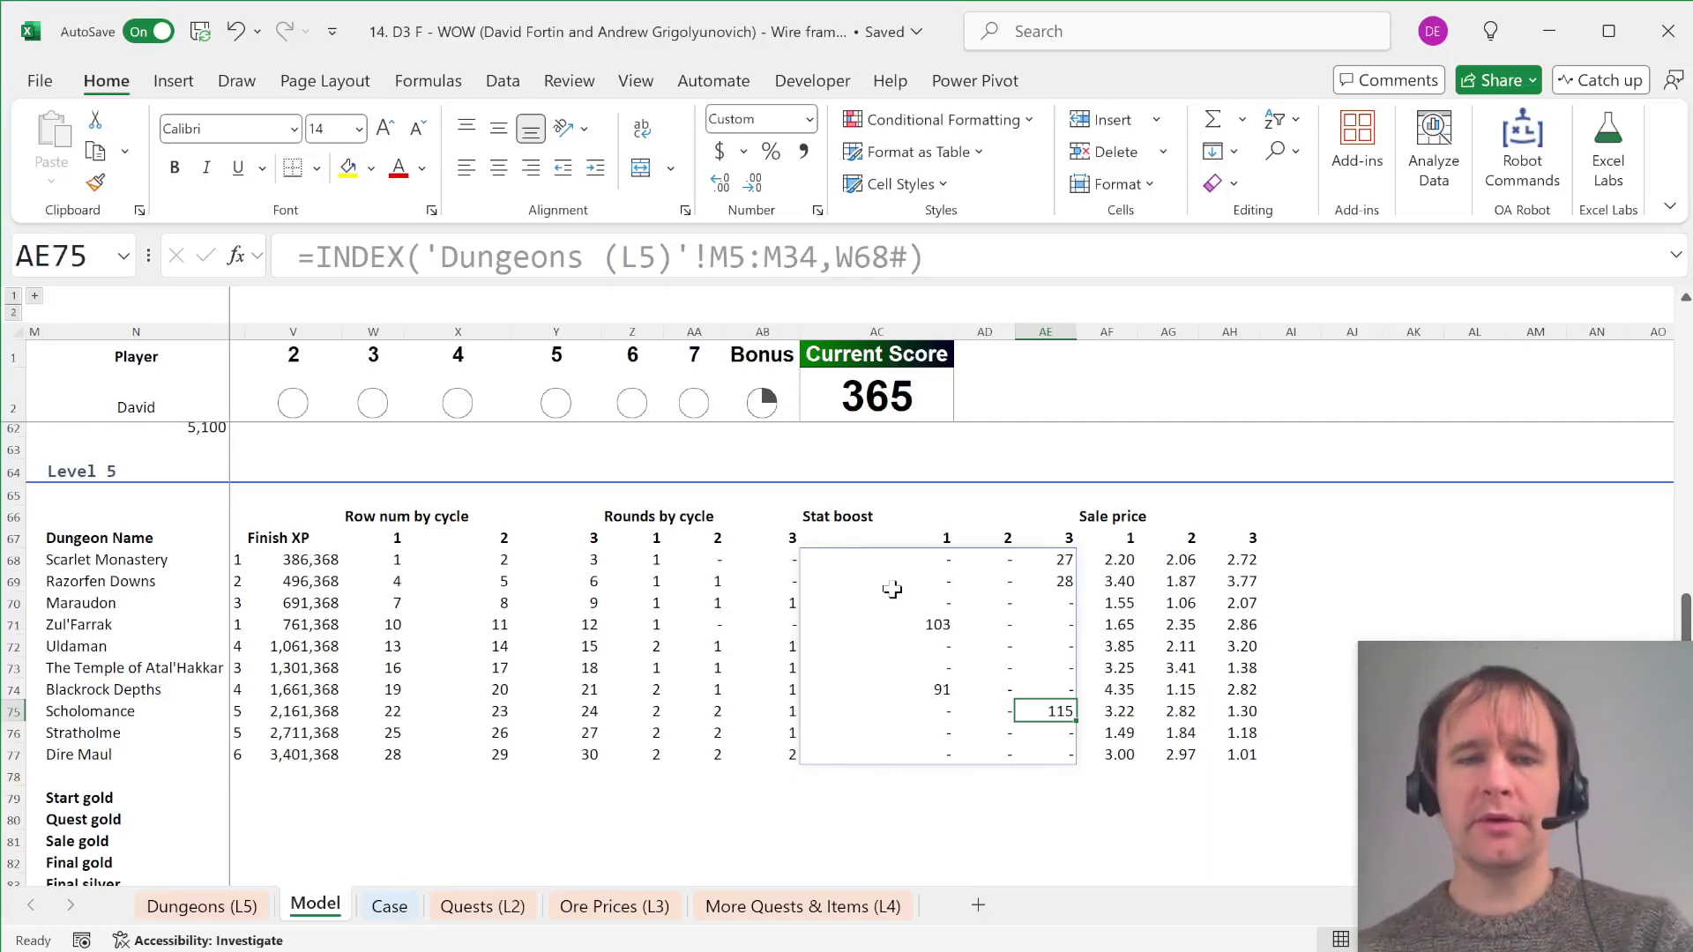
click(841, 563)
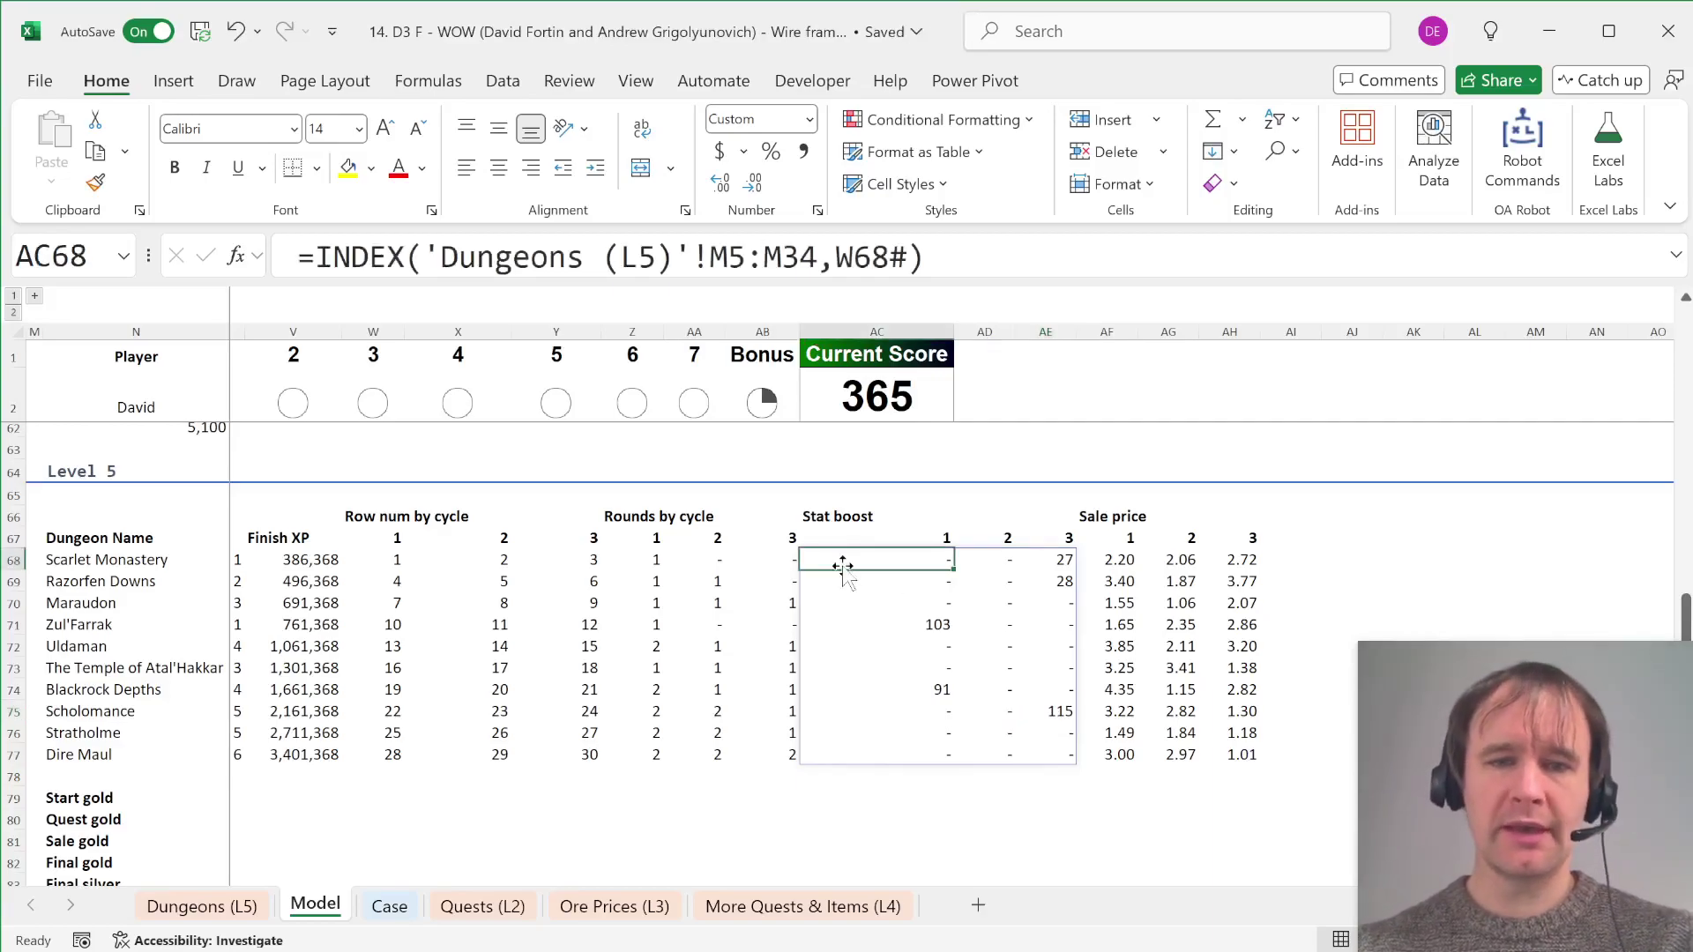
click(704, 559)
click(1048, 556)
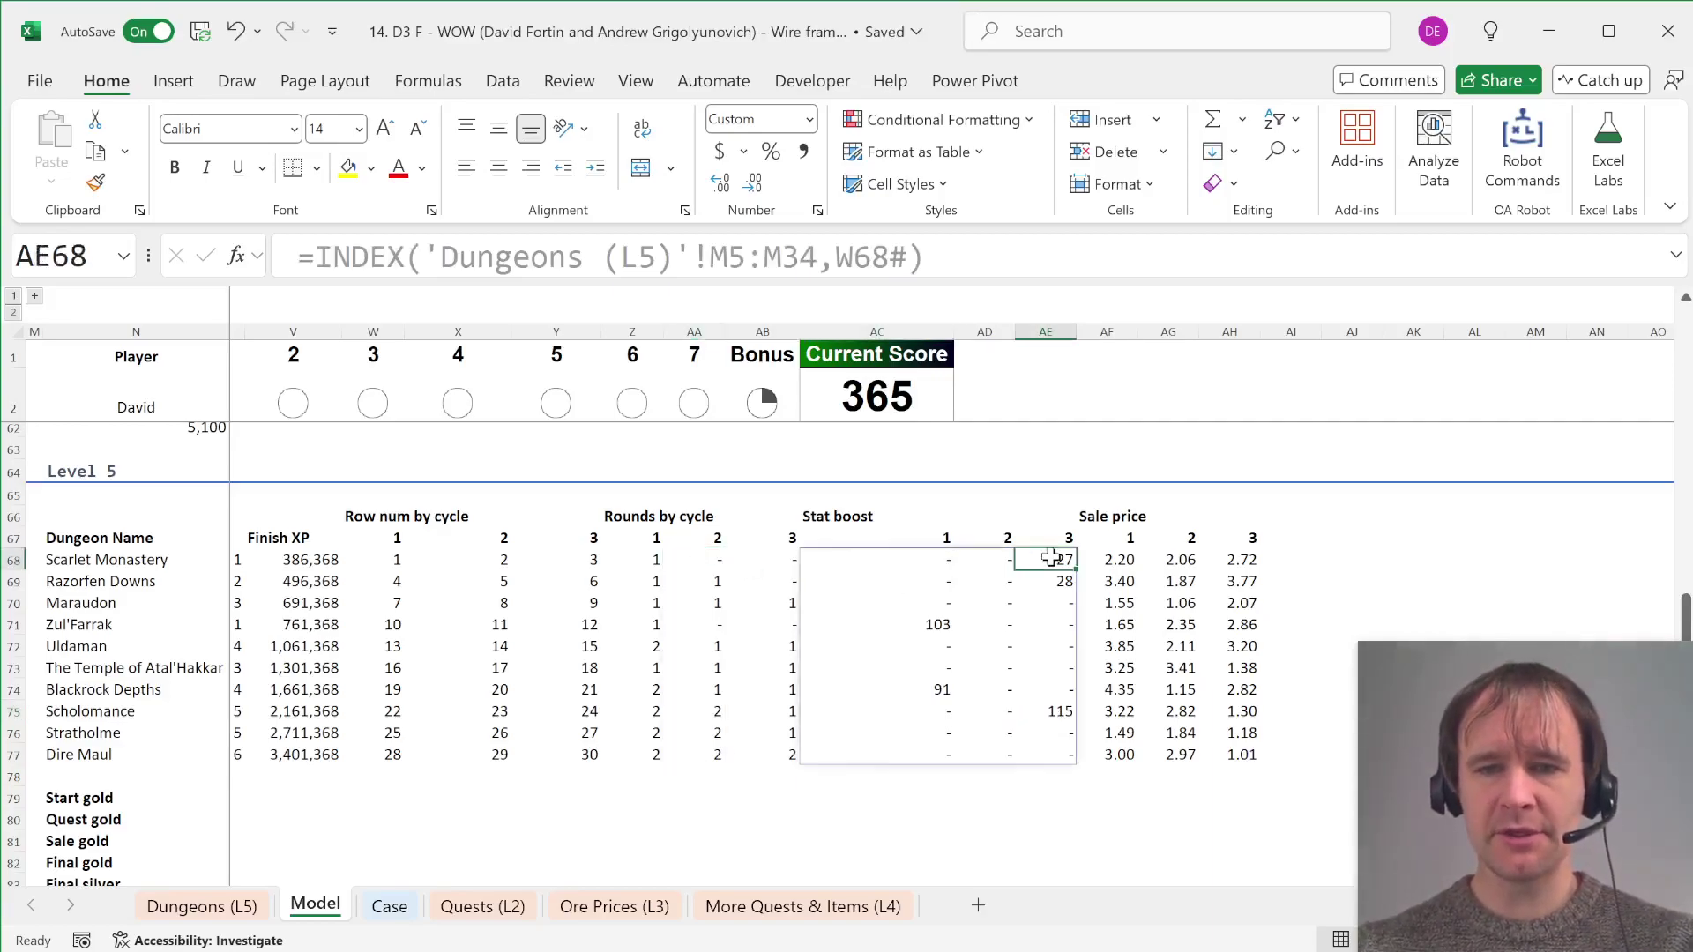
click(765, 558)
Step: Restrict the stat boost formula in AC68 to completed rounds by multiplying it by (Z68:AB77>0), and review the resulting boosts
click(896, 557)
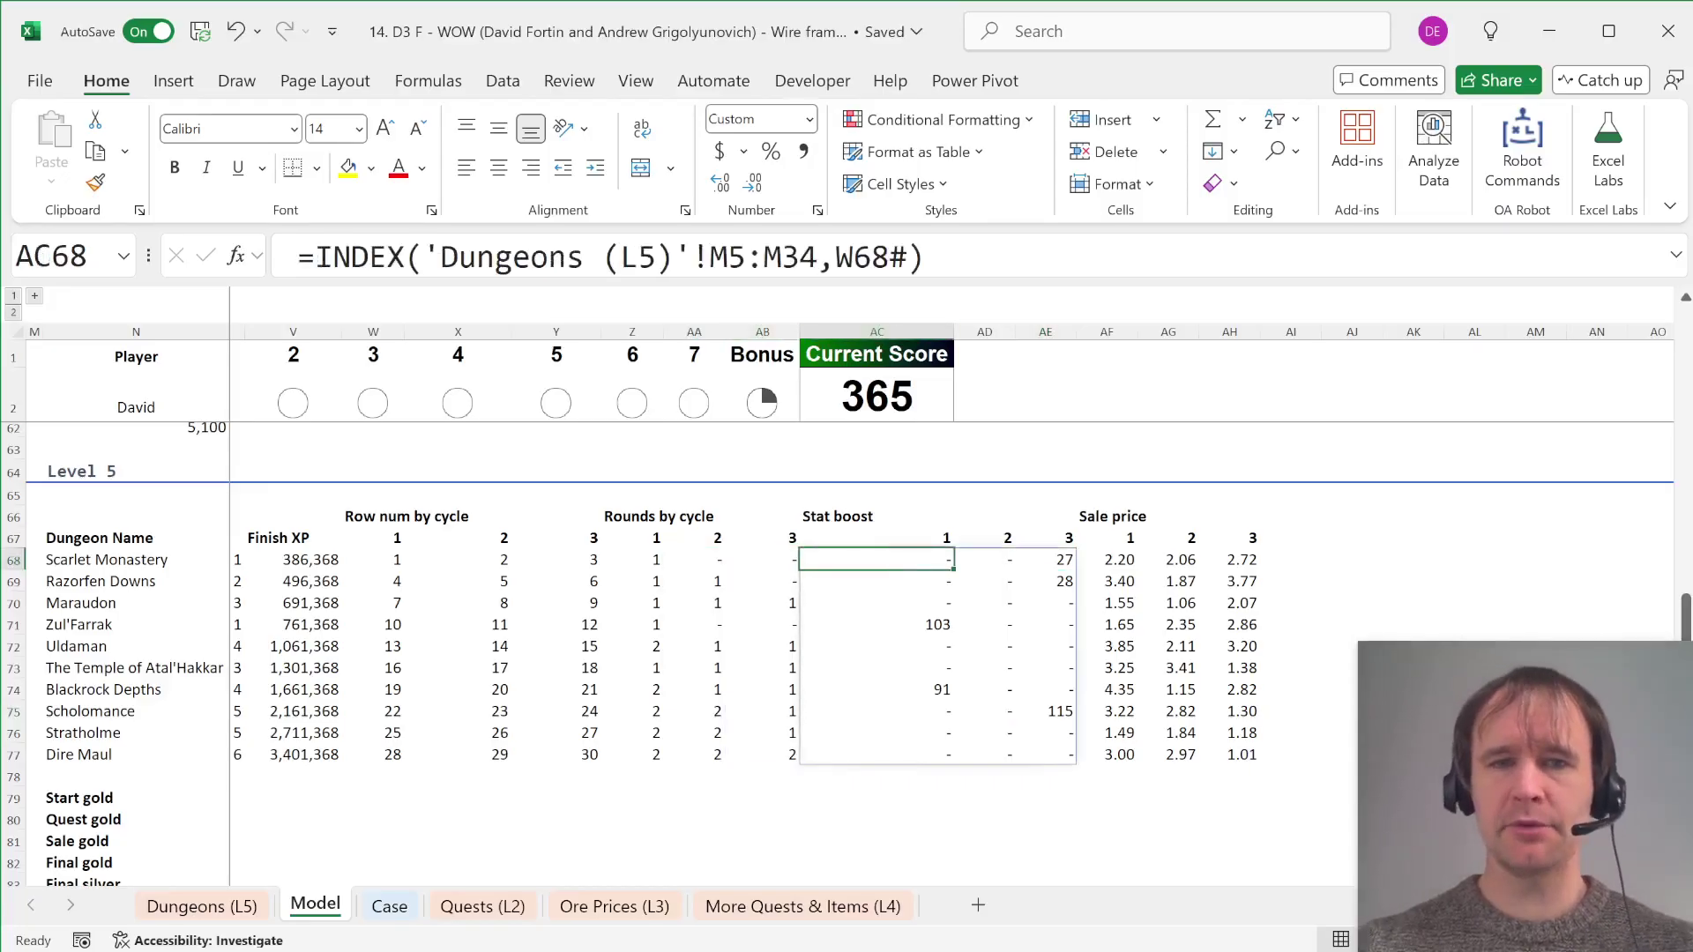
key(F2)
text(*)
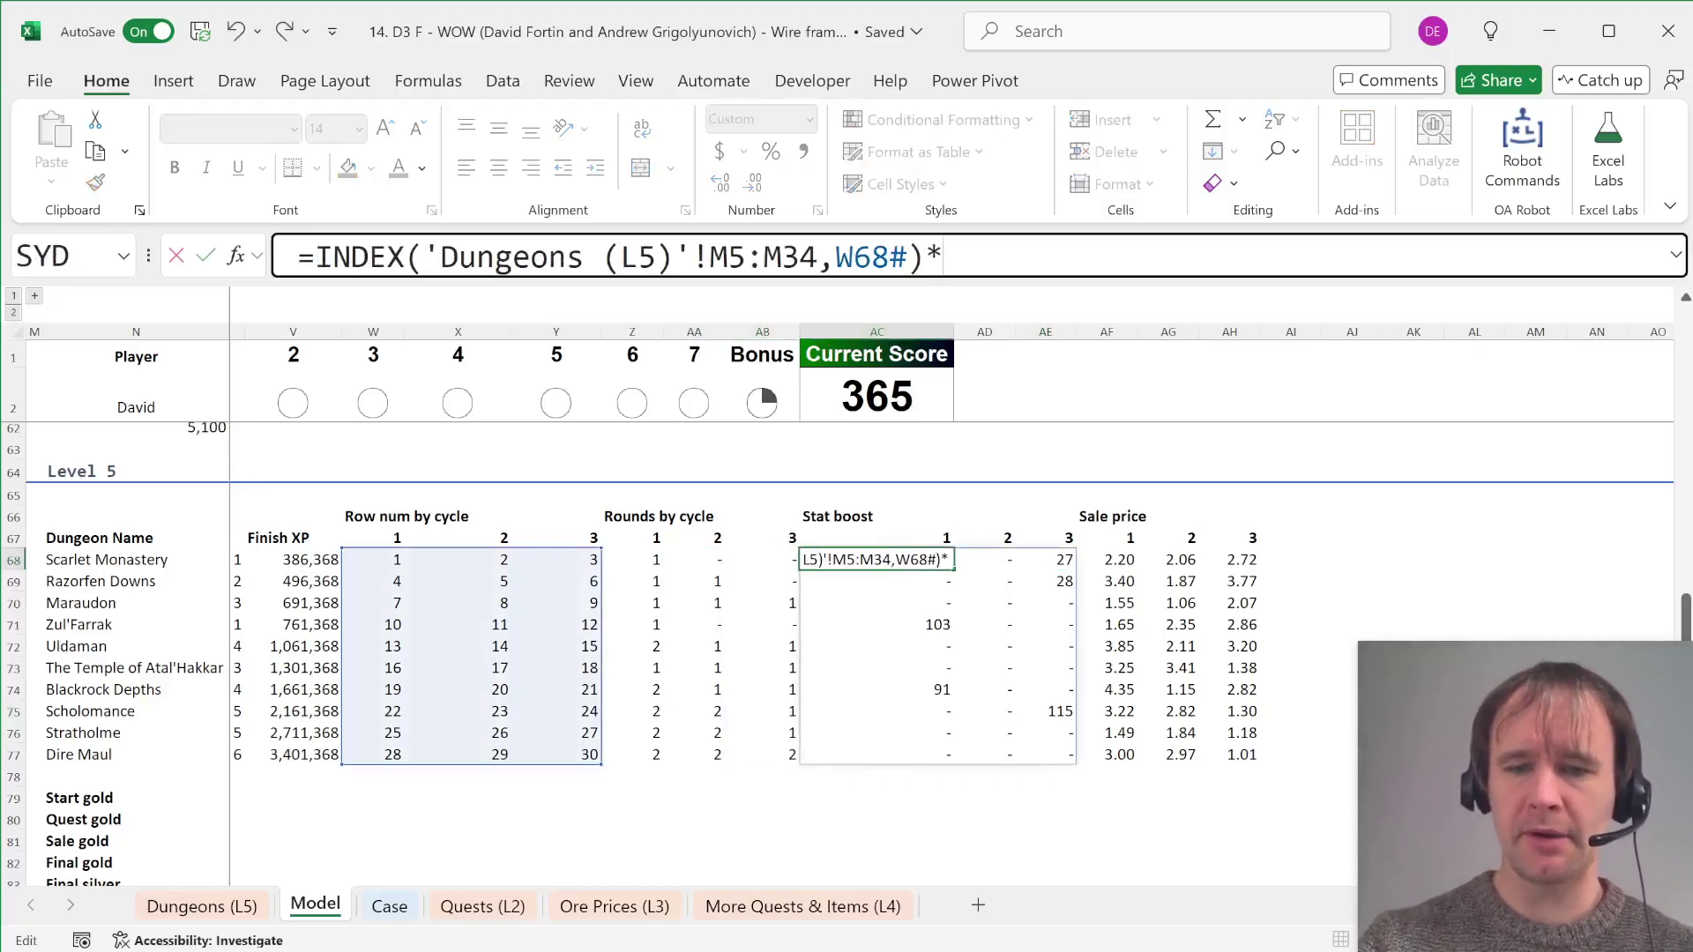
click(657, 562)
key(ctrl+shift+Down)
key(shift+Right)
key(shift+Right)
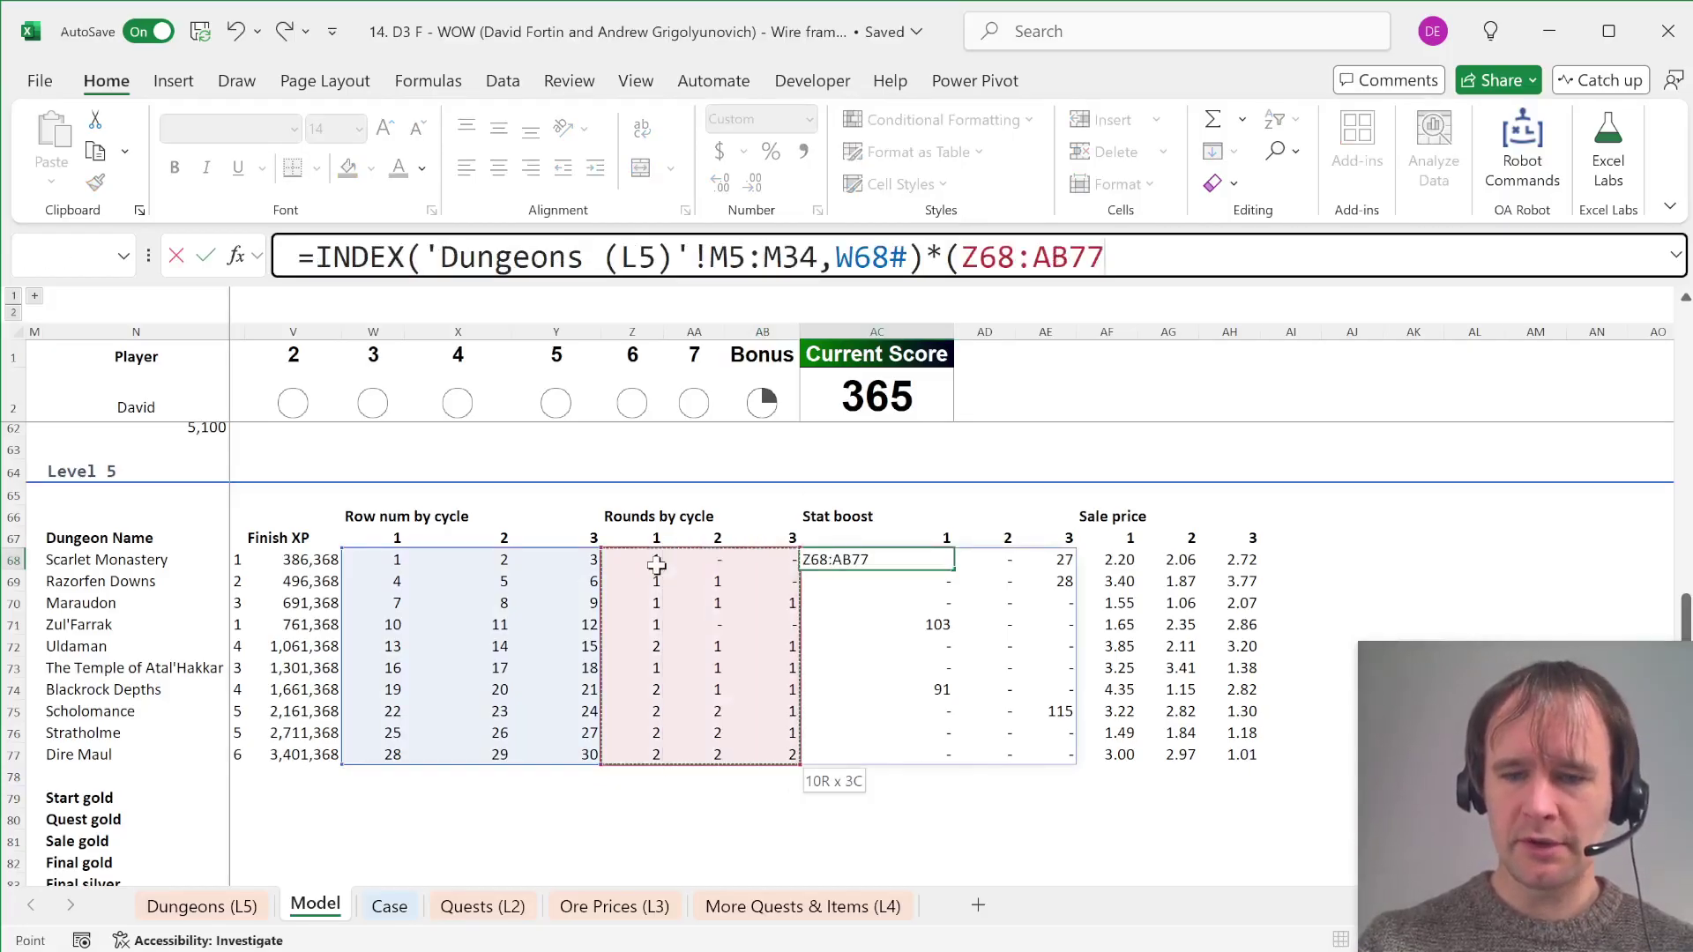
text(>0))
key(Return)
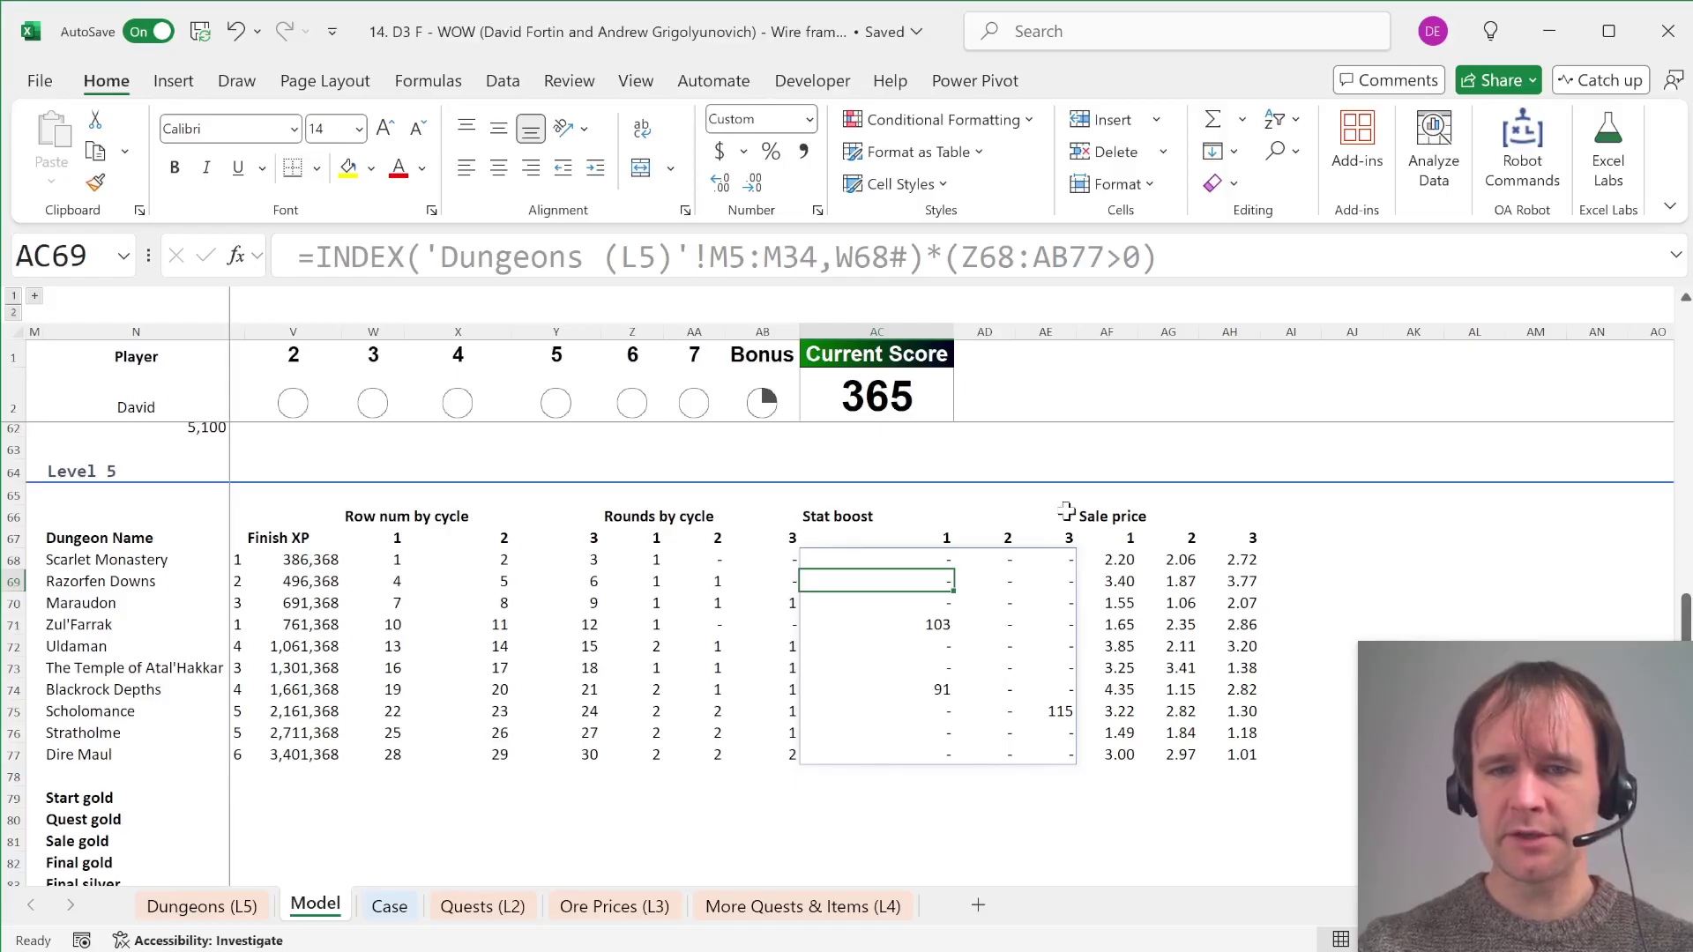
drag(952, 626, 1054, 711)
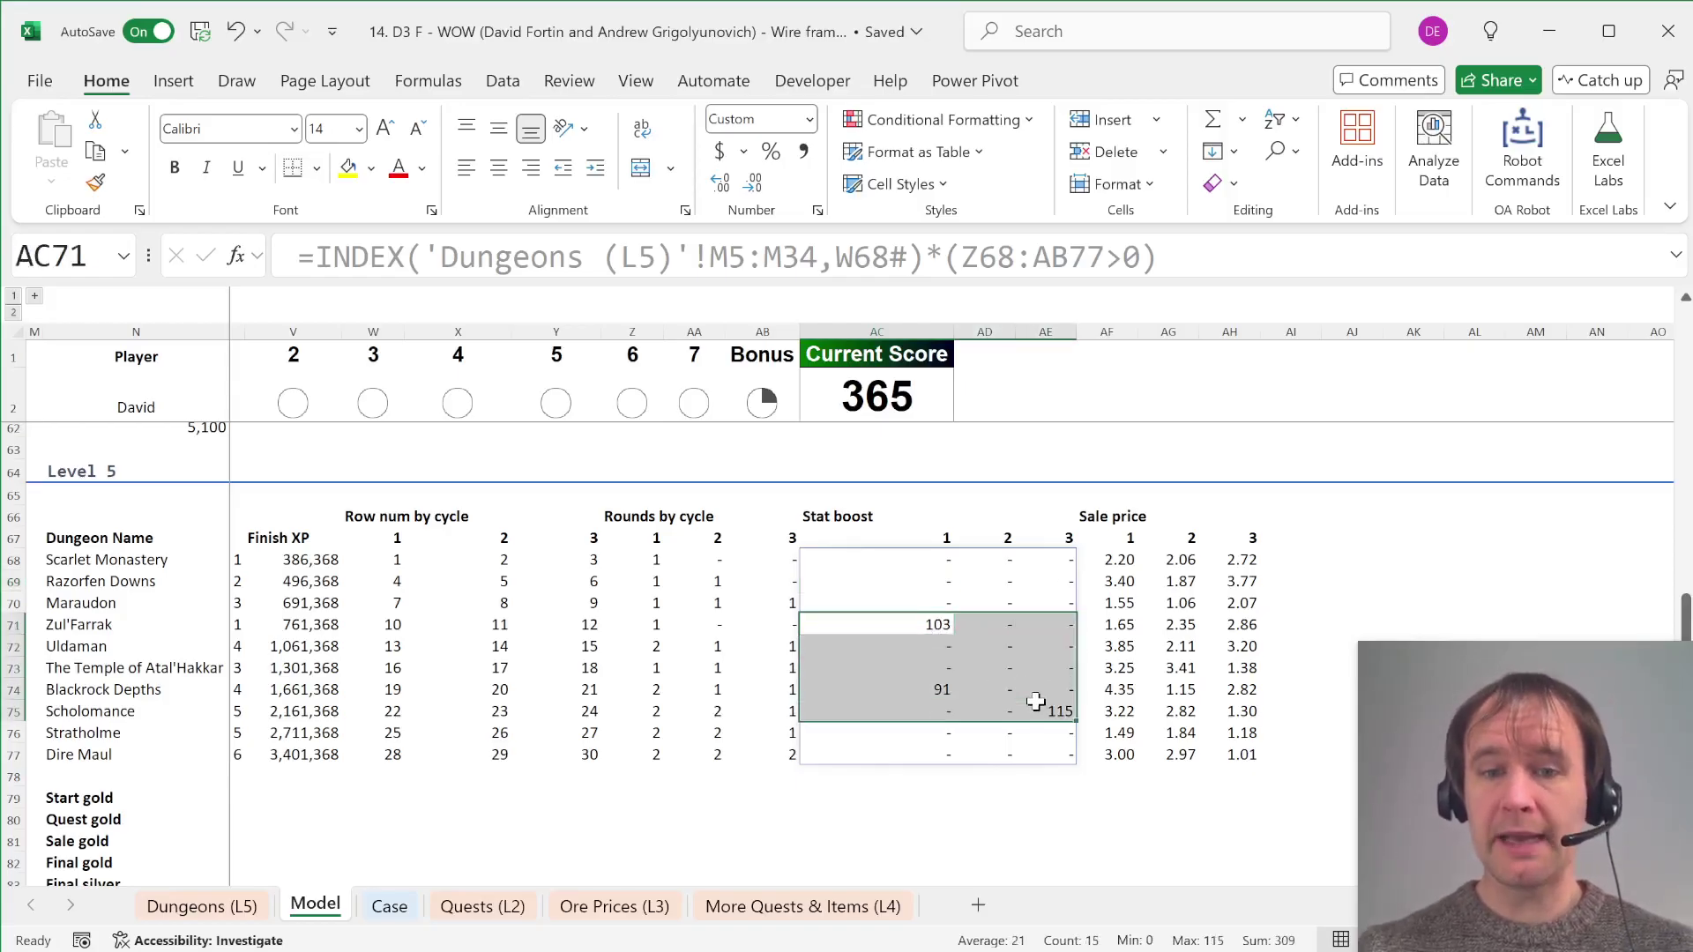
Step: Link Start gold in O79 to the Final gold value in U54 of the quests section
click(201, 790)
key(Right)
text(=)
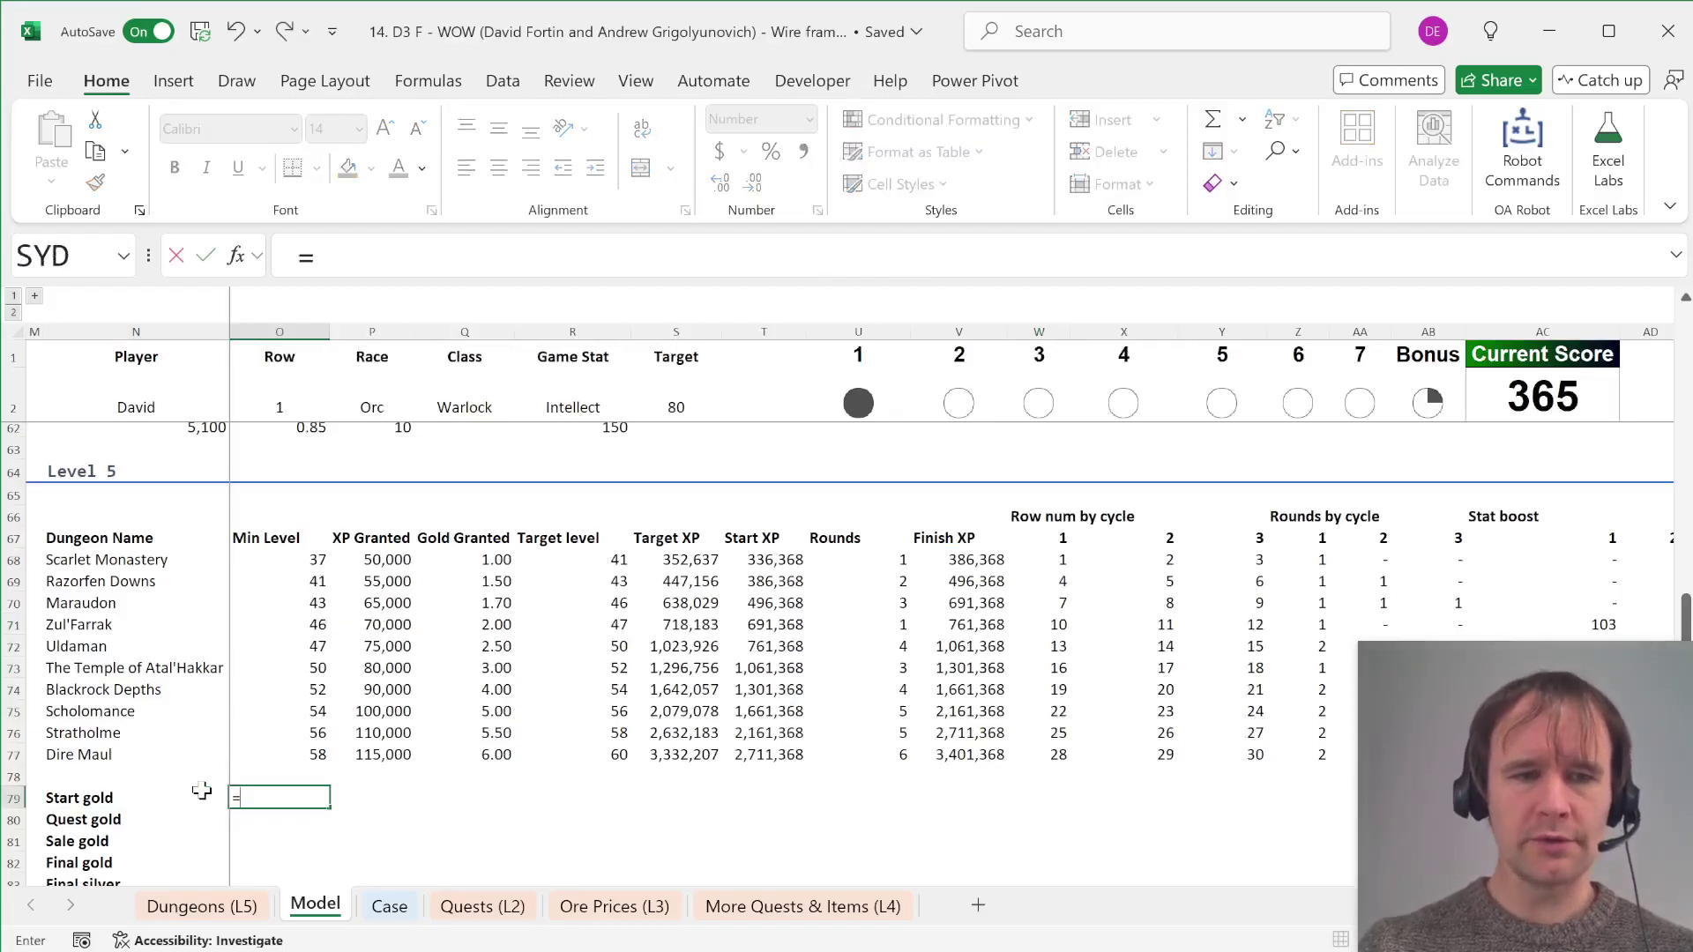
scroll(402, 746, up, 4)
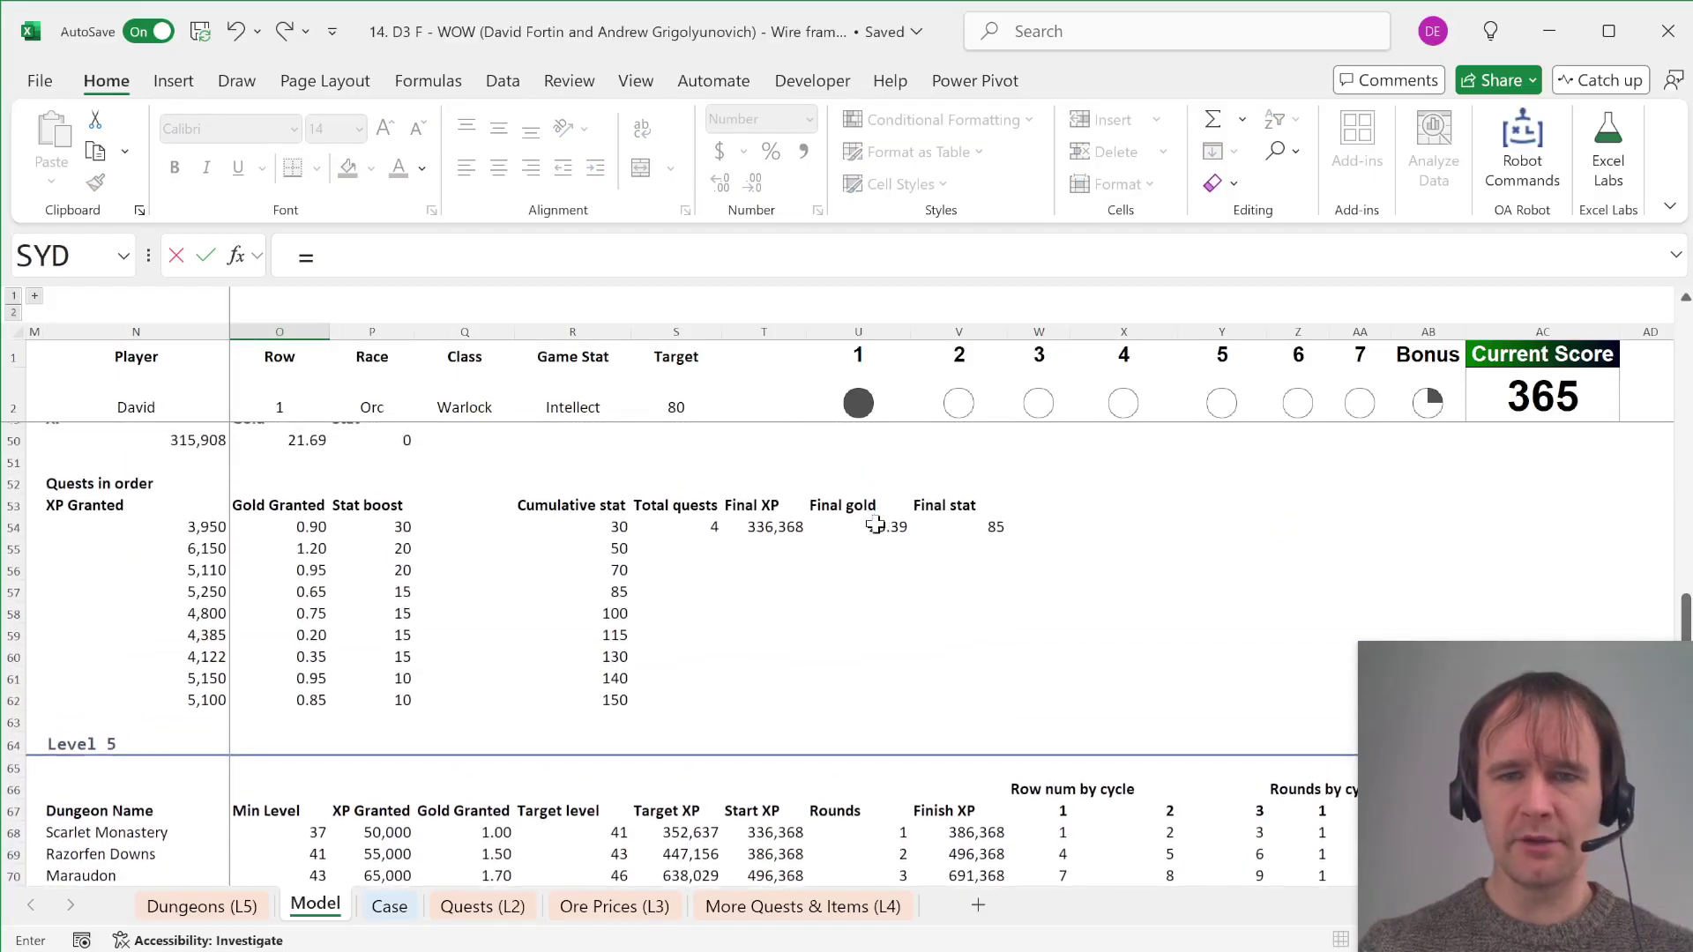
click(876, 527)
key(Return)
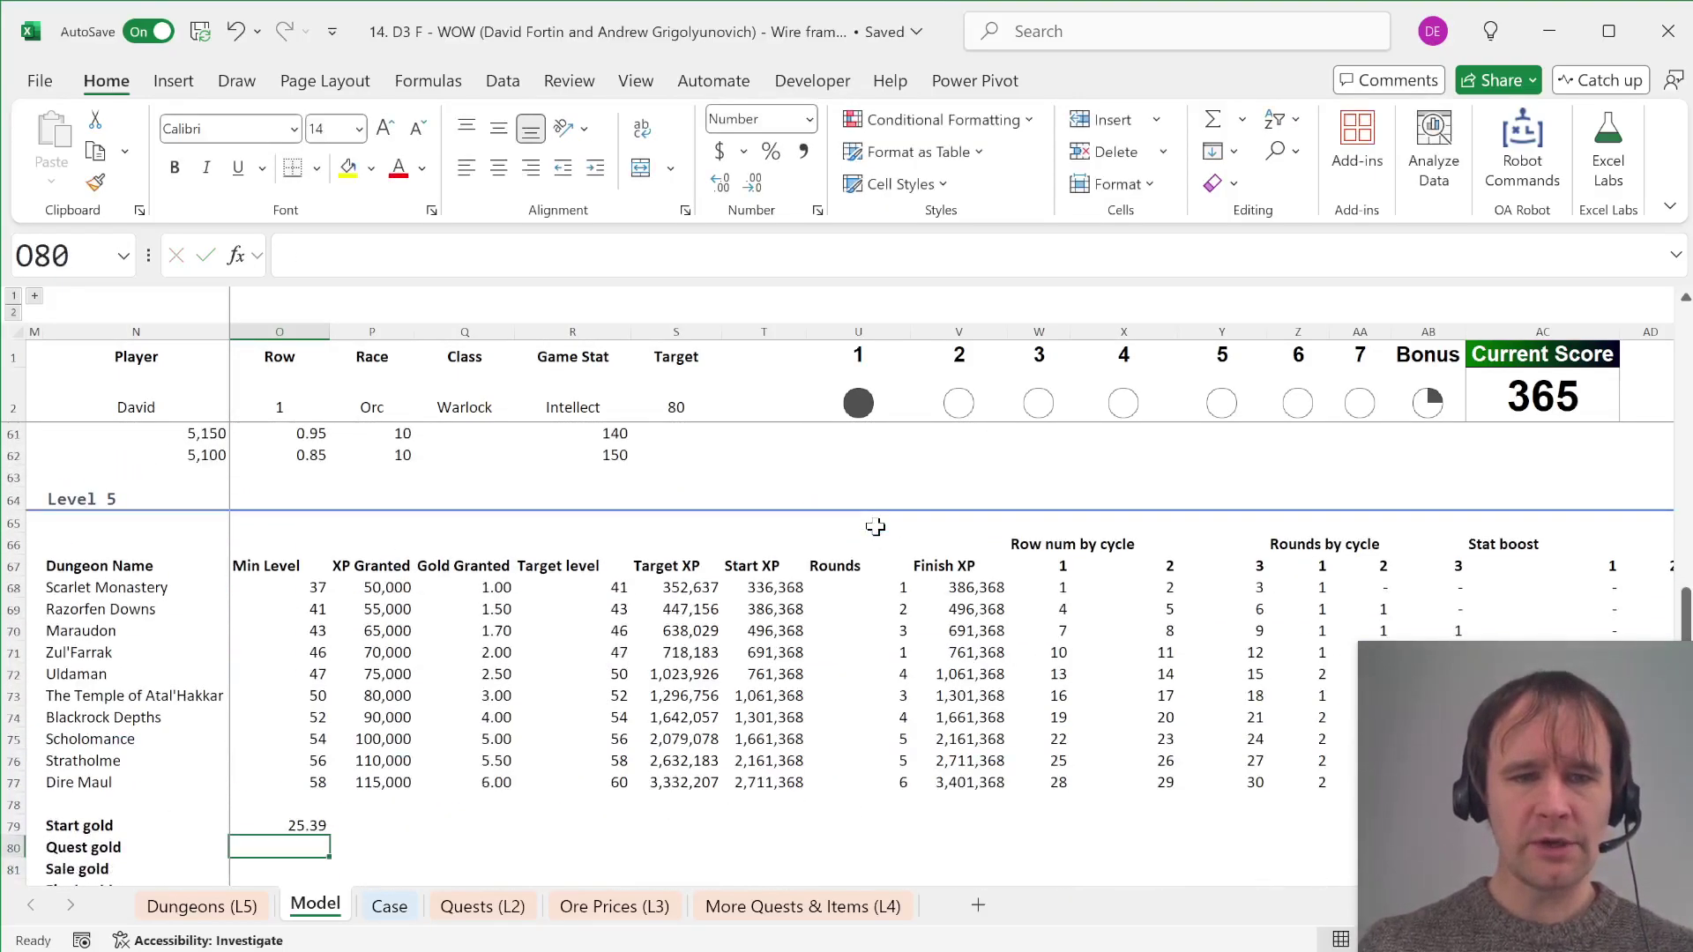
Step: Calculate Quest gold in O80 as the SUM of Gold Granted (Q68#) multiplied by the Rounds from U68 down to row 77
text(=SUM()
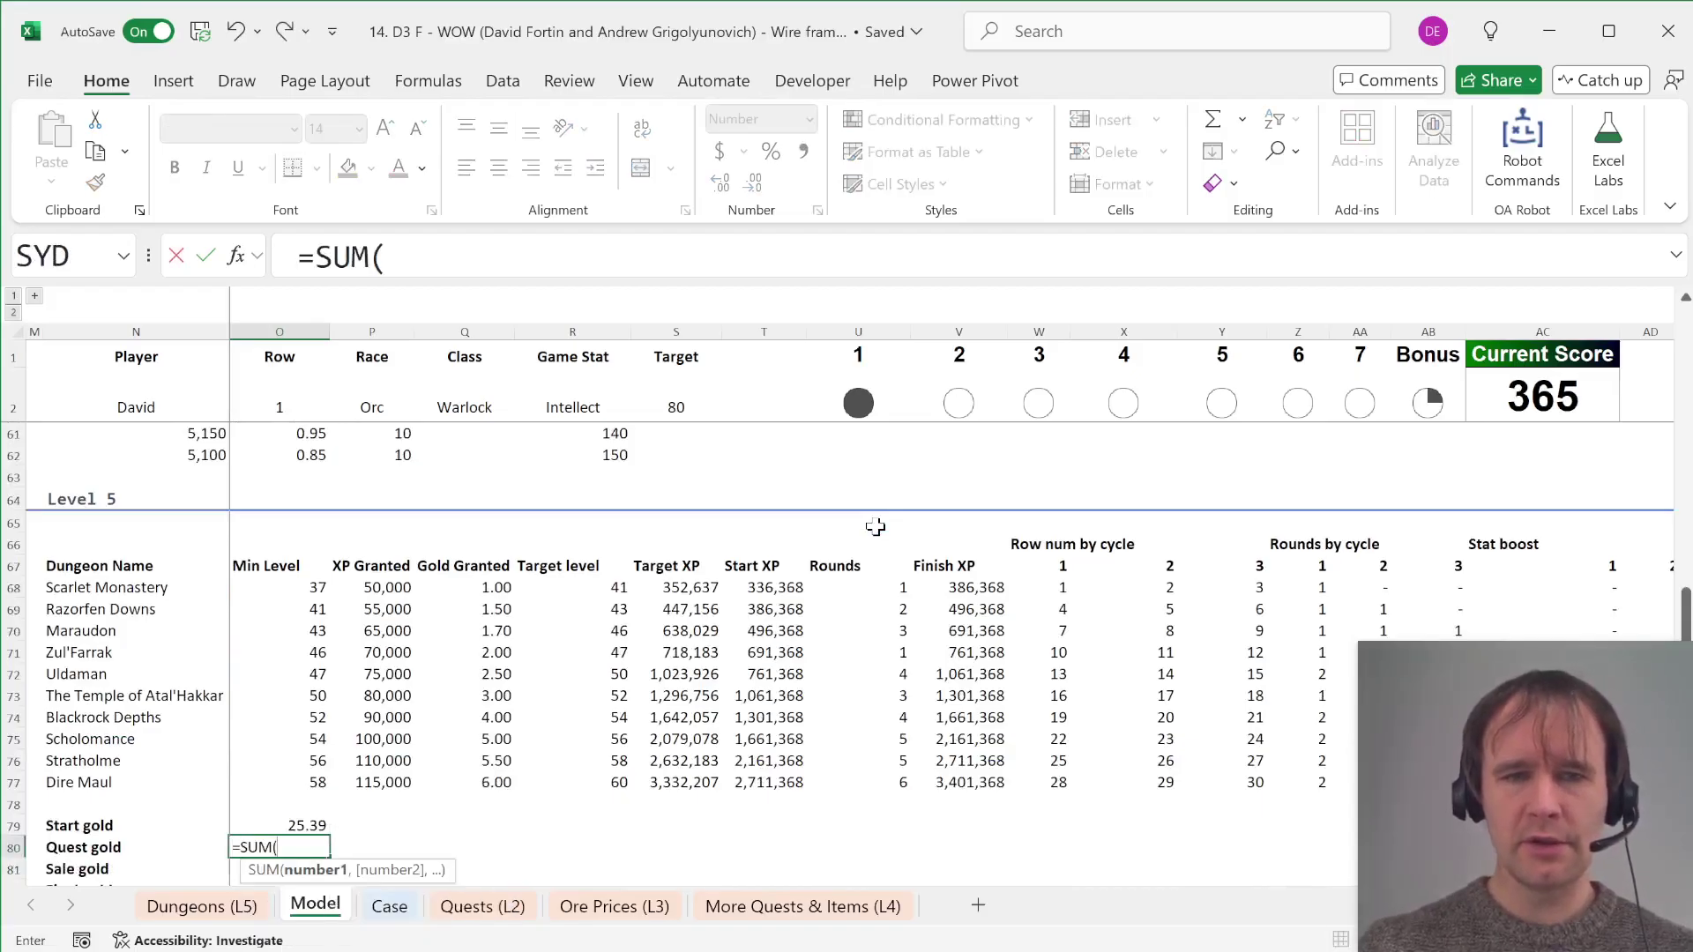
click(455, 584)
text(*)
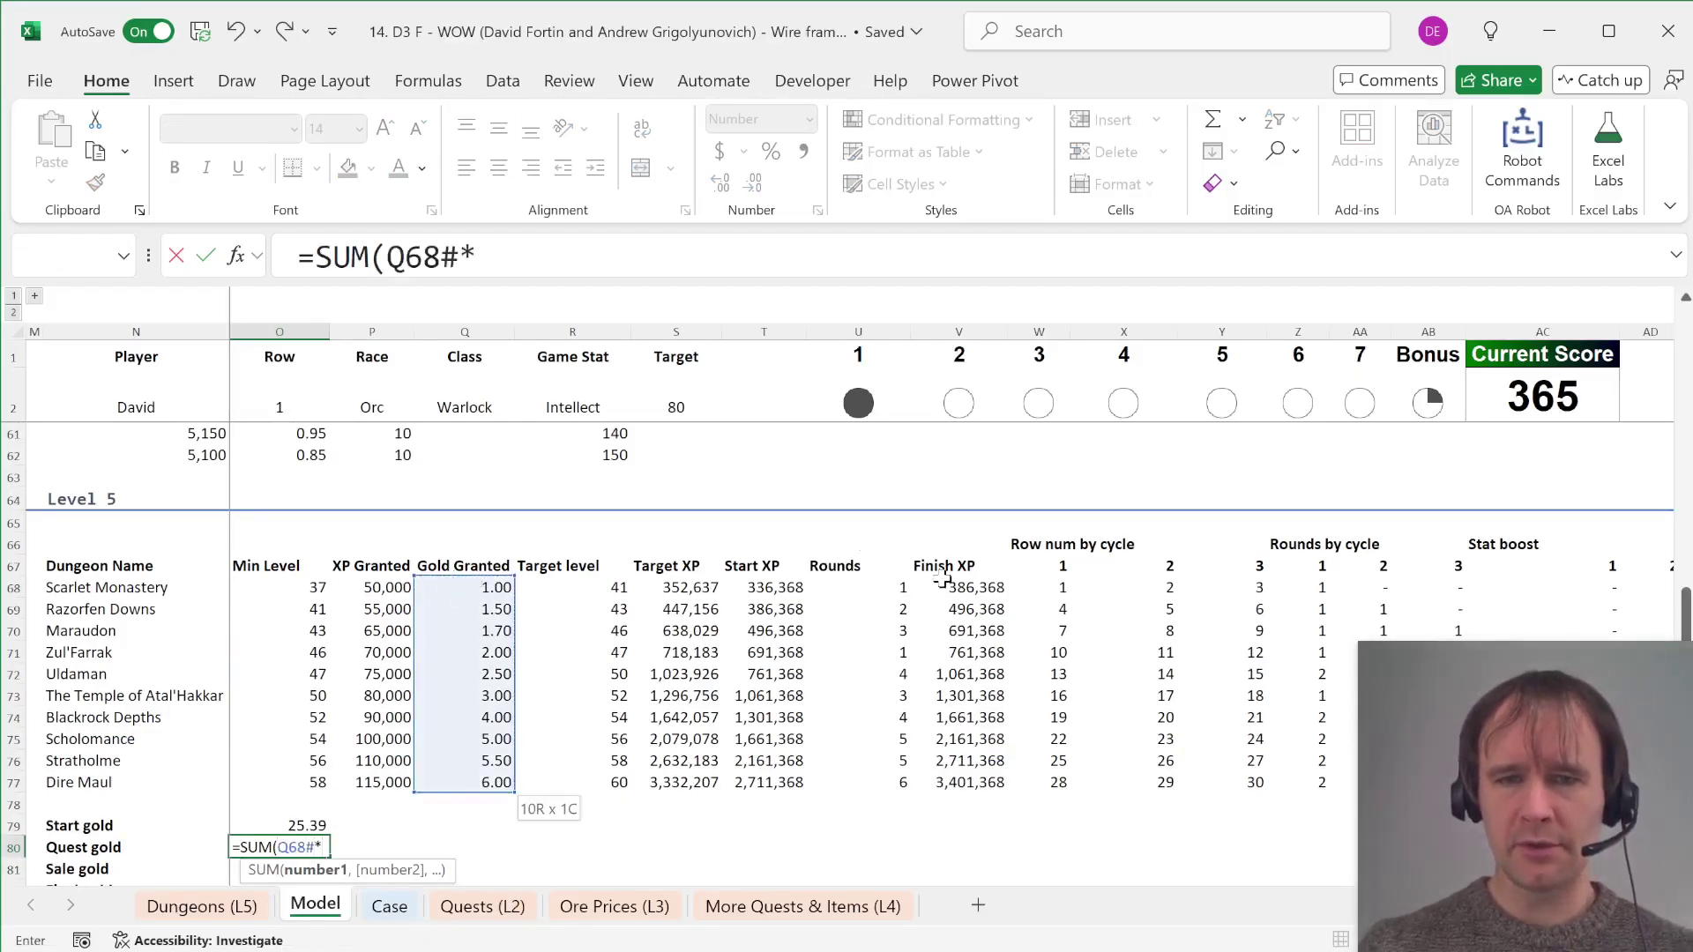
click(889, 588)
key(ctrl+shift+Down)
text())
key(Return)
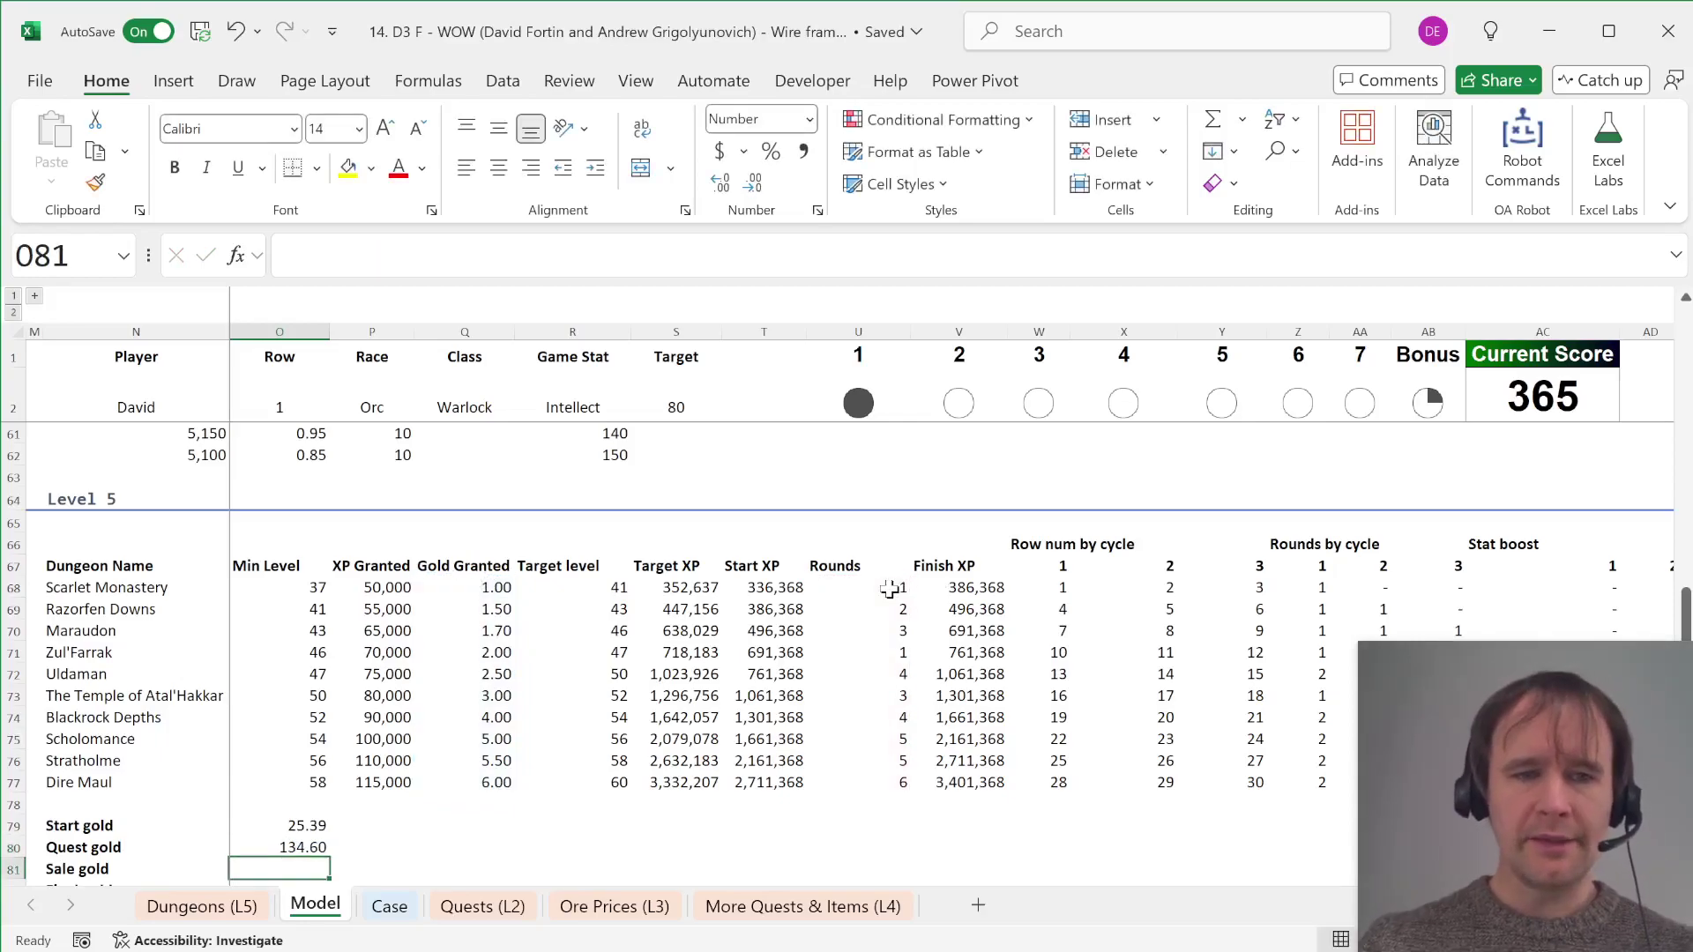
Step: Review the rounds by cycle, sale prices and stat boosts needed for the Sale gold calculation
scroll(975, 701, right, 6)
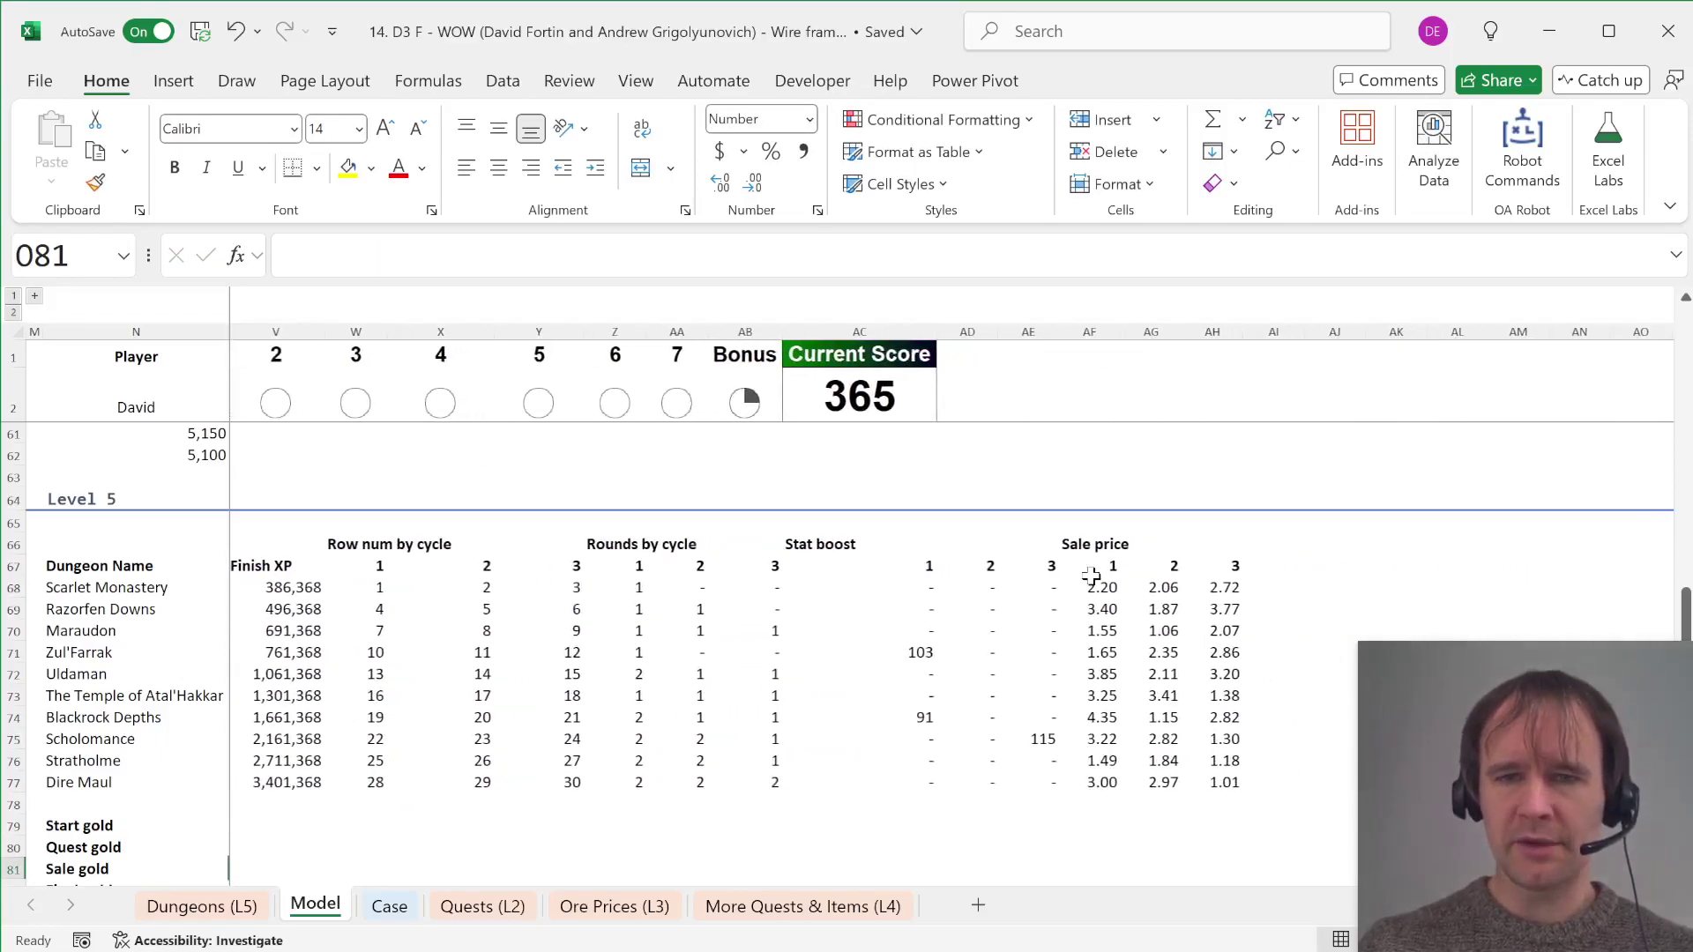
drag(582, 586, 769, 783)
click(1098, 582)
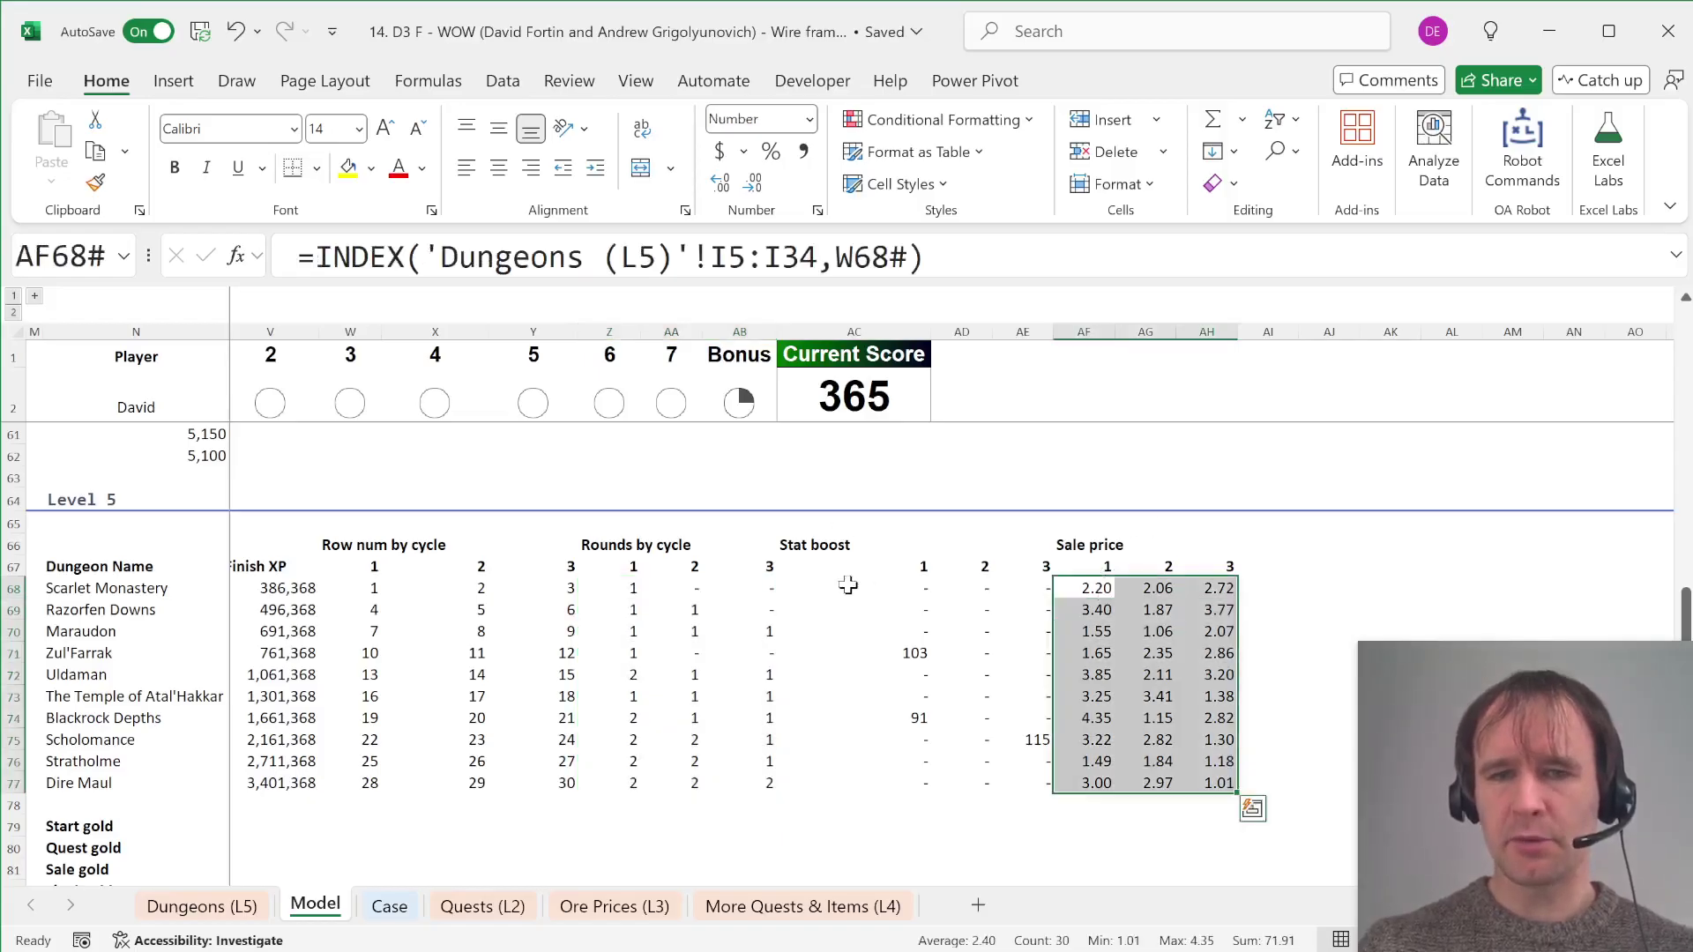
click(911, 589)
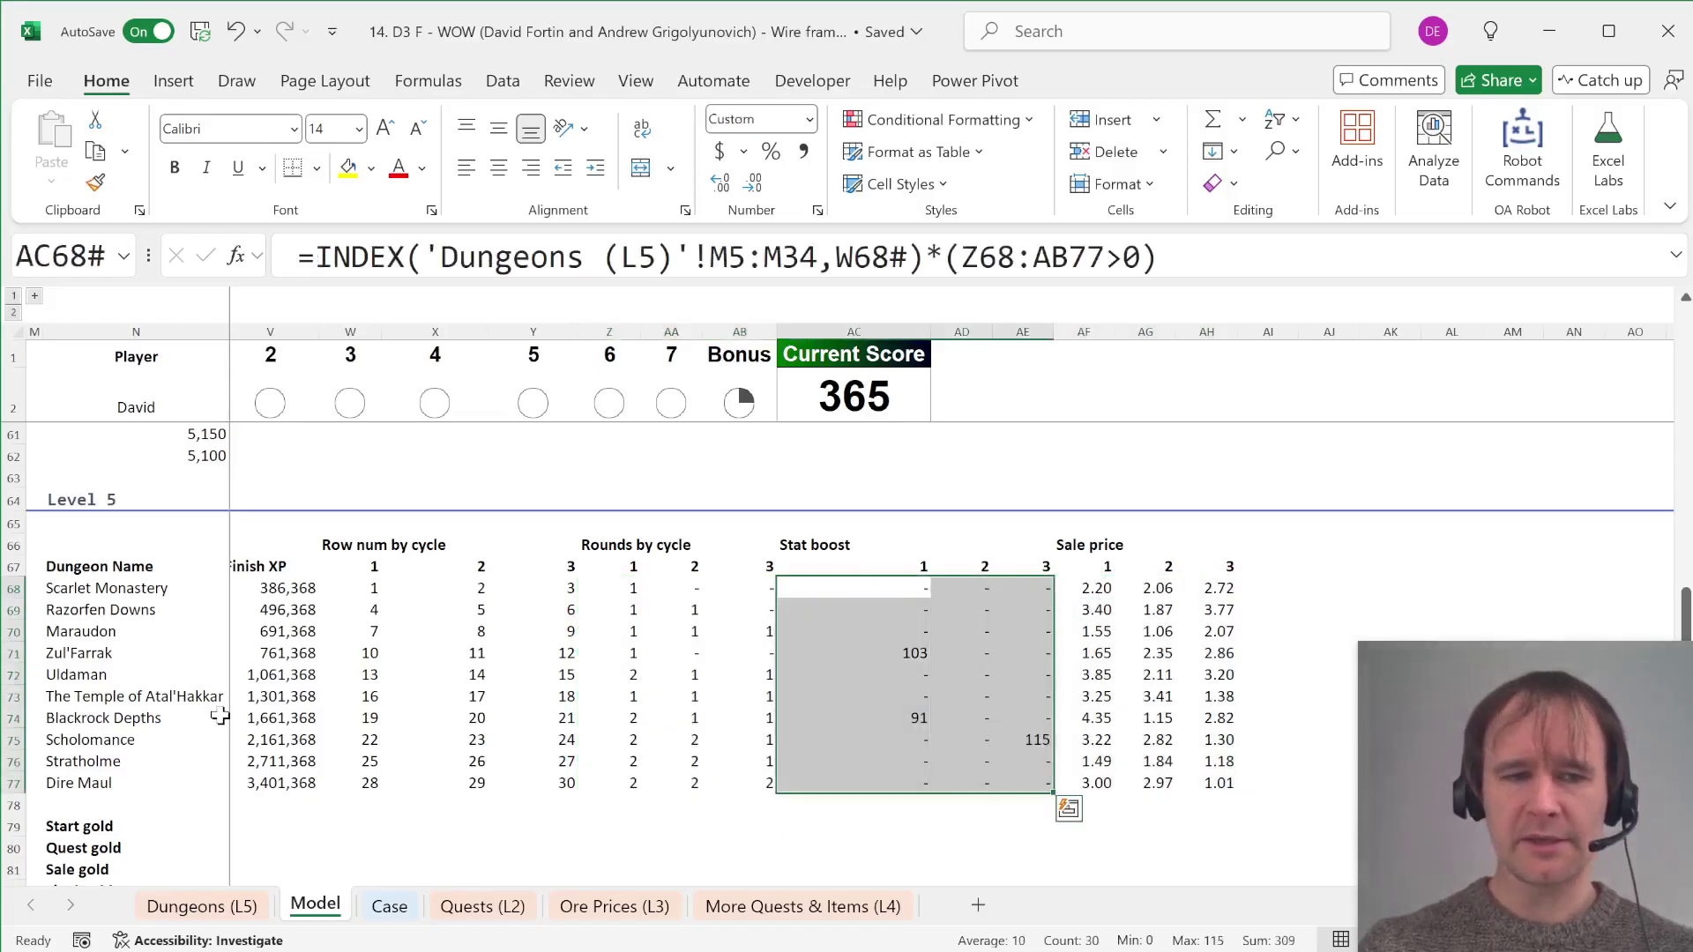
Step: Enter =Z68:AB77 as the starting Sale gold formula in O81 and check the spilled rounds
scroll(238, 776, down, 1)
click(172, 853)
key(Down)
key(Up)
key(Right)
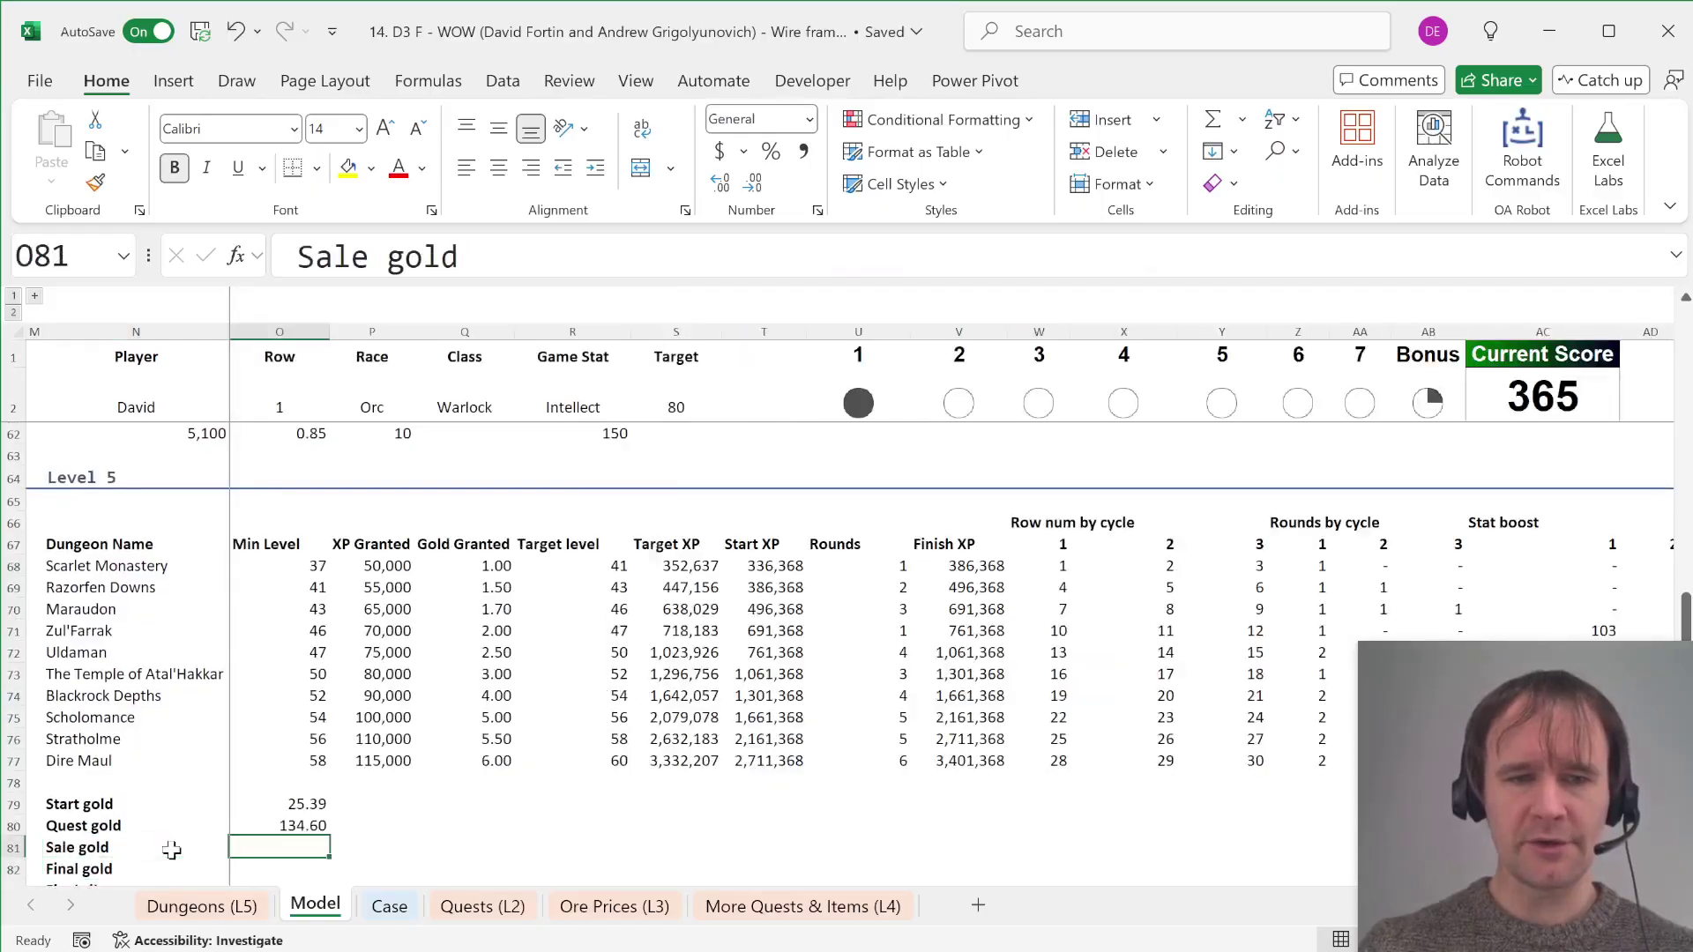
text(=)
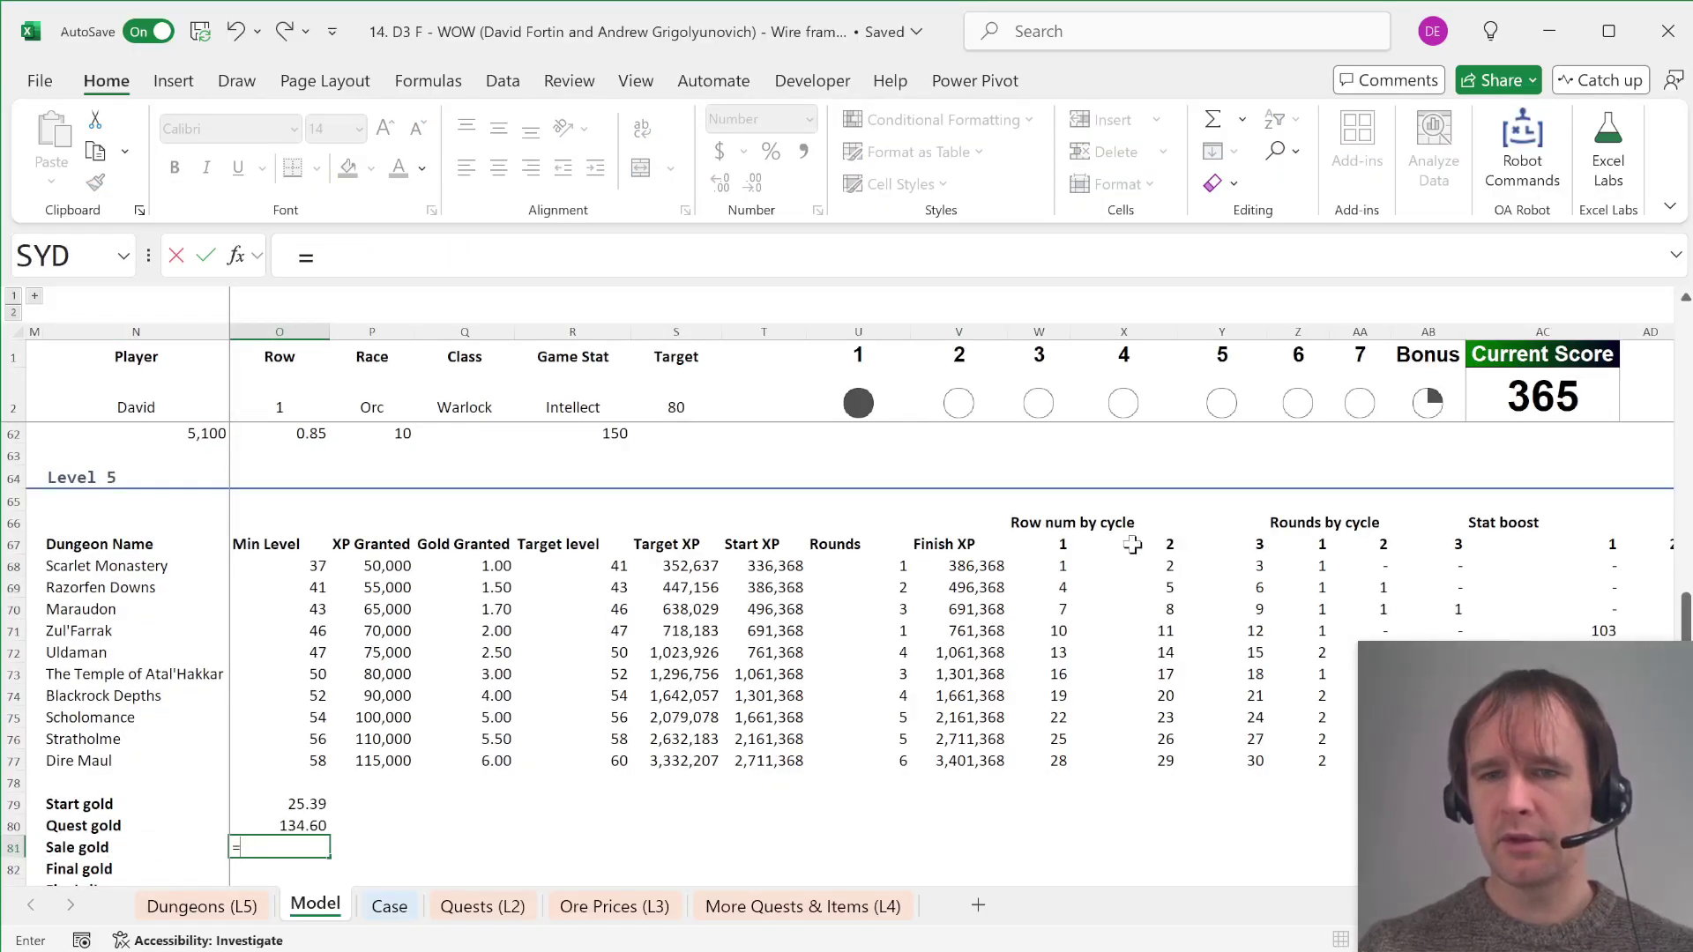
drag(1303, 565, 1433, 760)
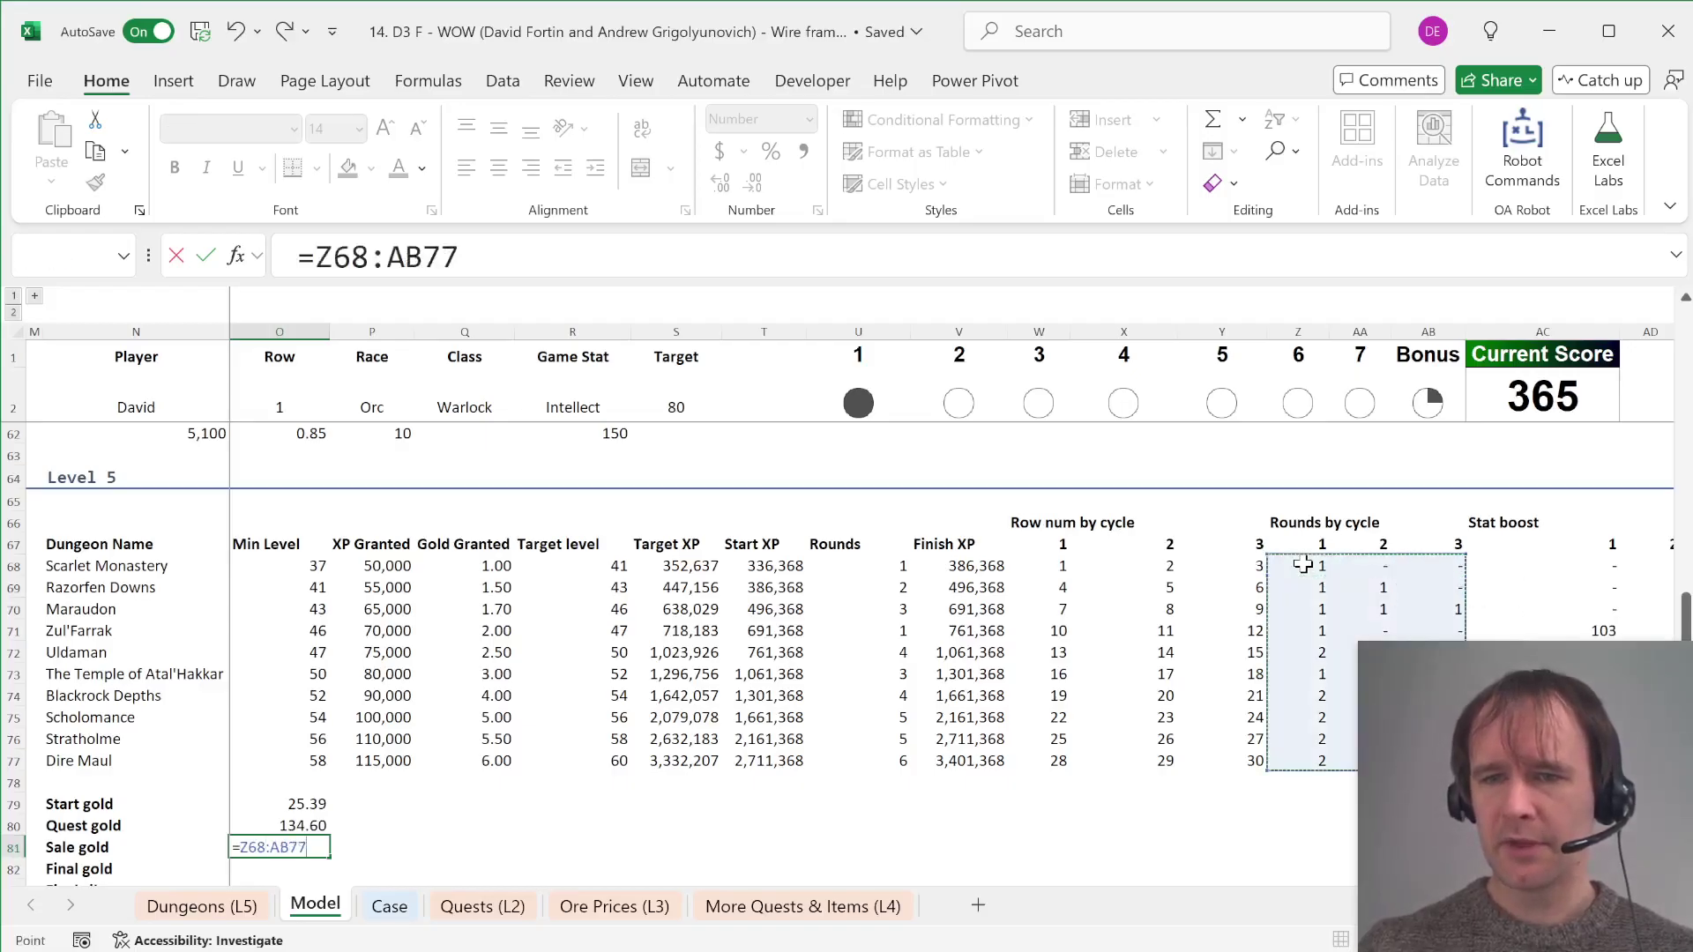
key(Return)
key(Up)
key(ctrl+shift+Down)
key(shift+Right)
key(shift+Right)
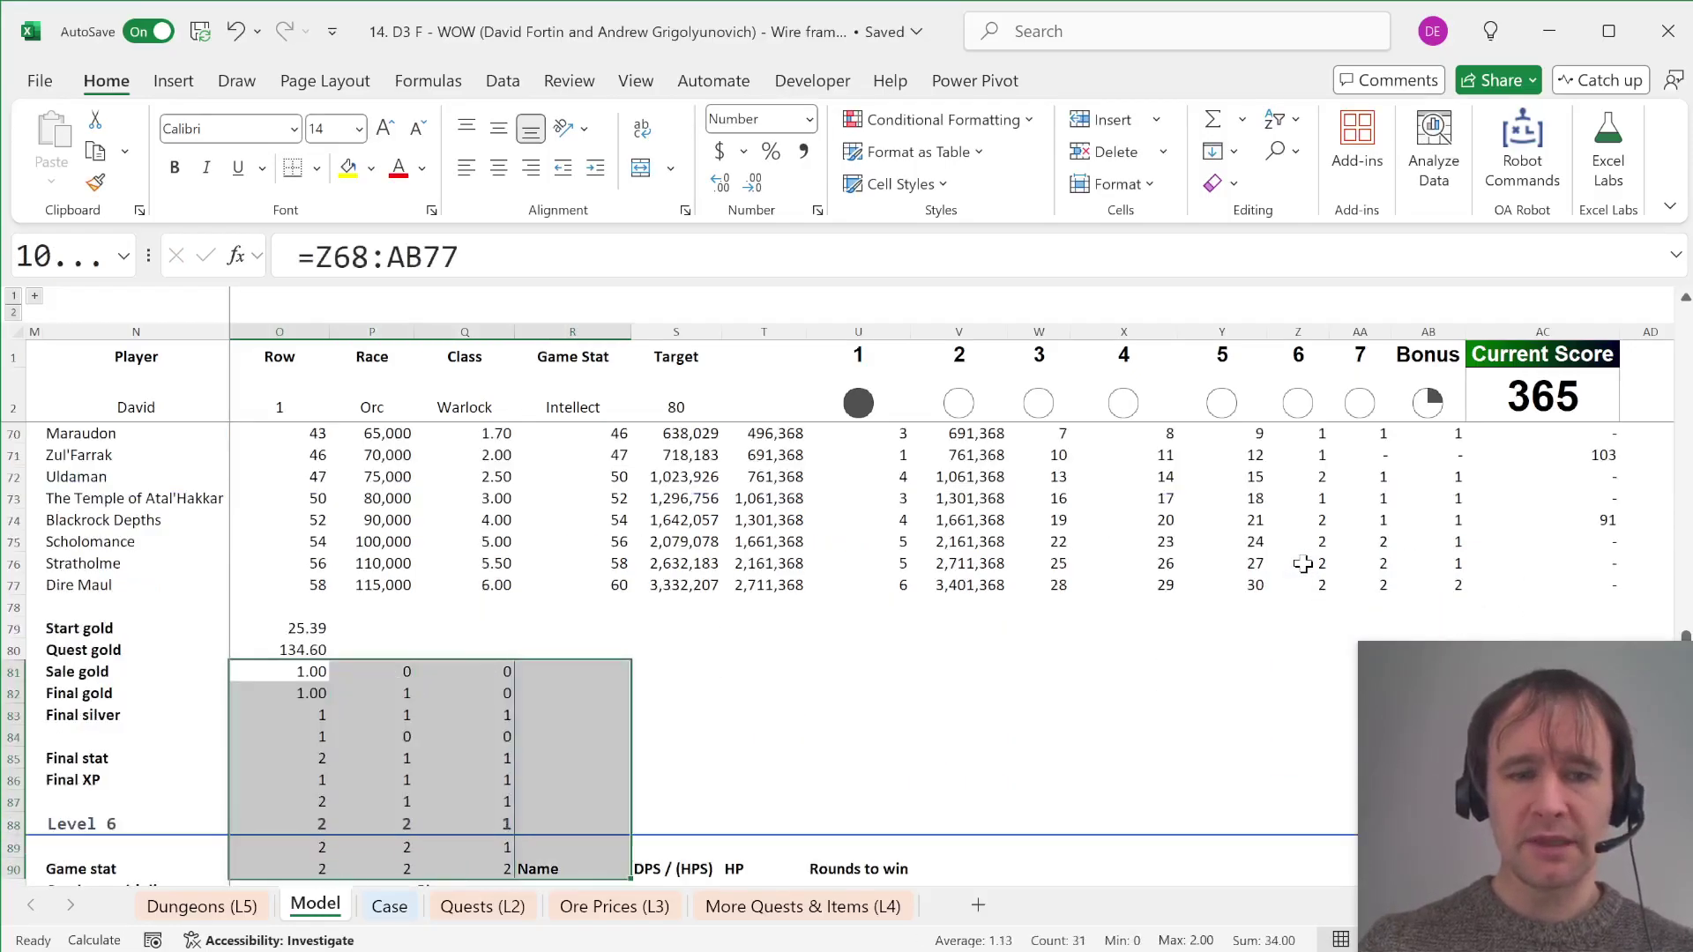
key(shift+Left)
Step: Deduct the kept best weapon from the rounds by changing O81 to =Z68:AB77-(AC68#=MAX(AC68#)), and check the spilled result
scroll(1376, 572, right, 3)
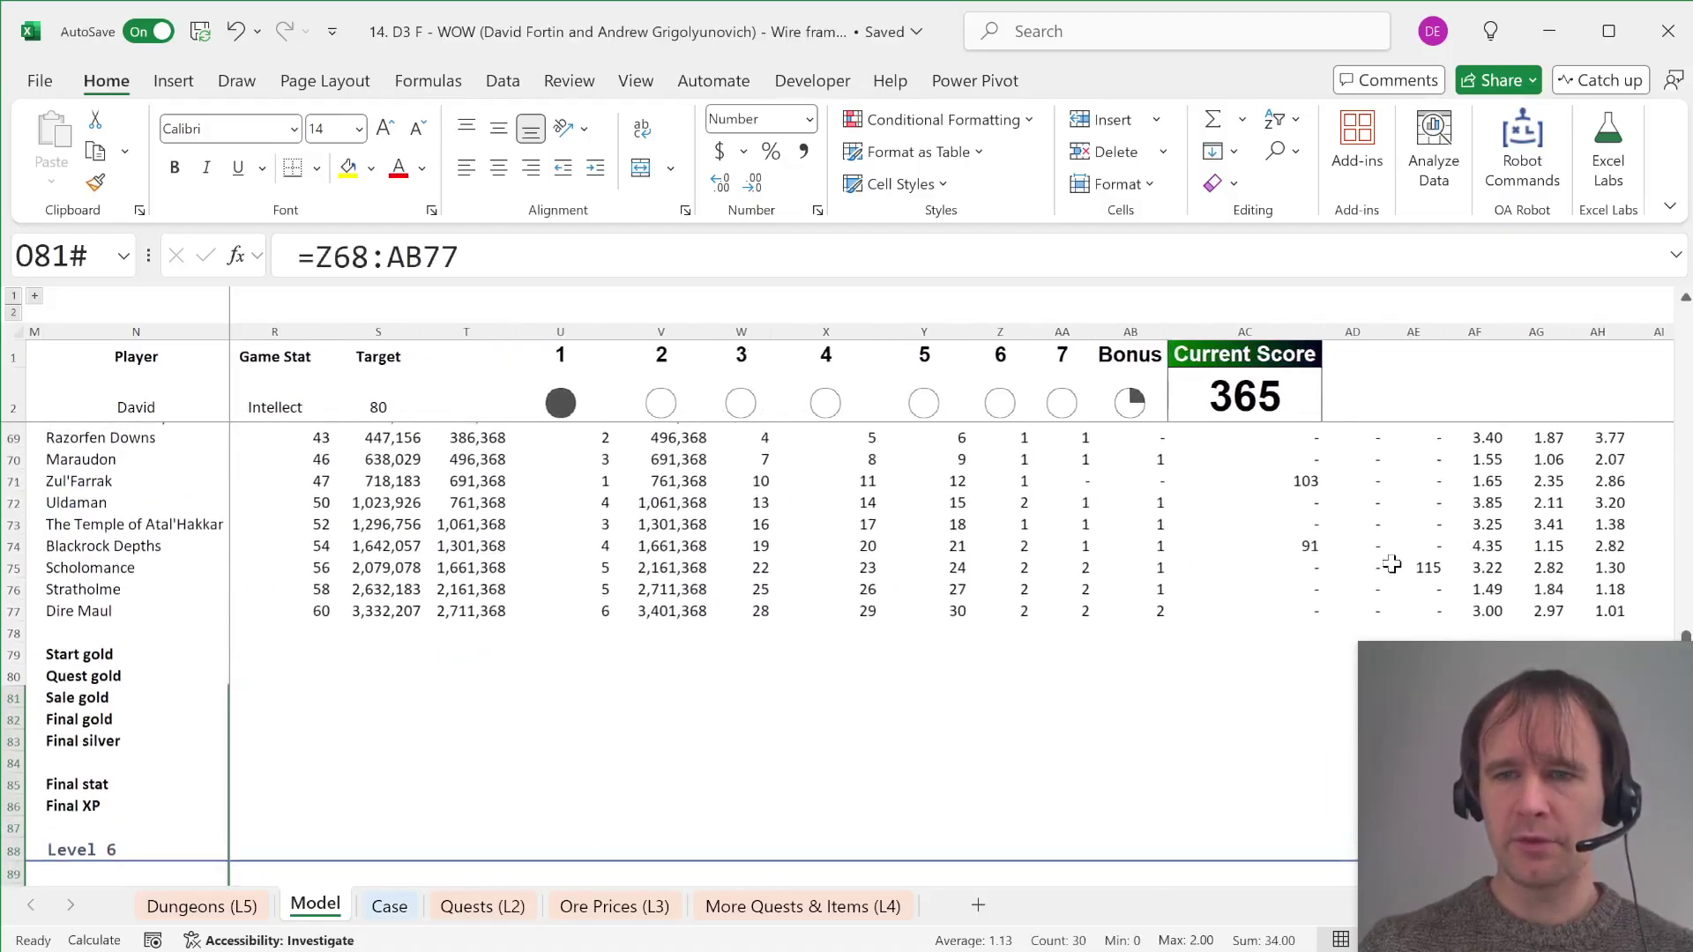
click(1374, 572)
scroll(719, 745, left, 5)
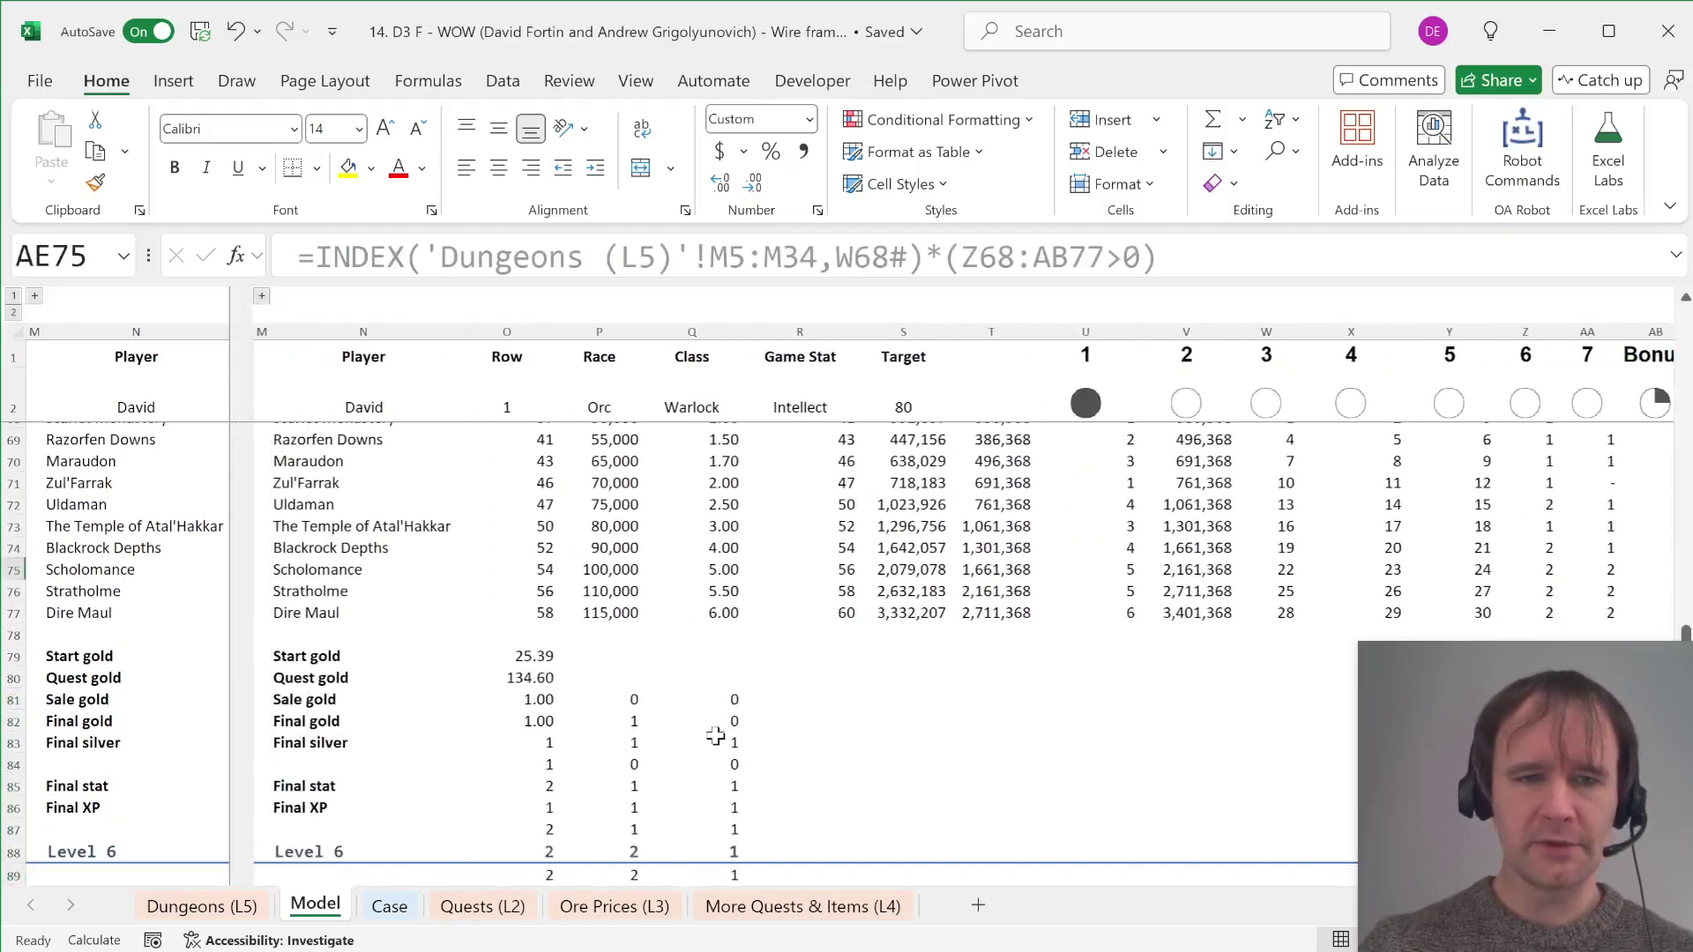
scroll(489, 703, right, 2)
click(291, 695)
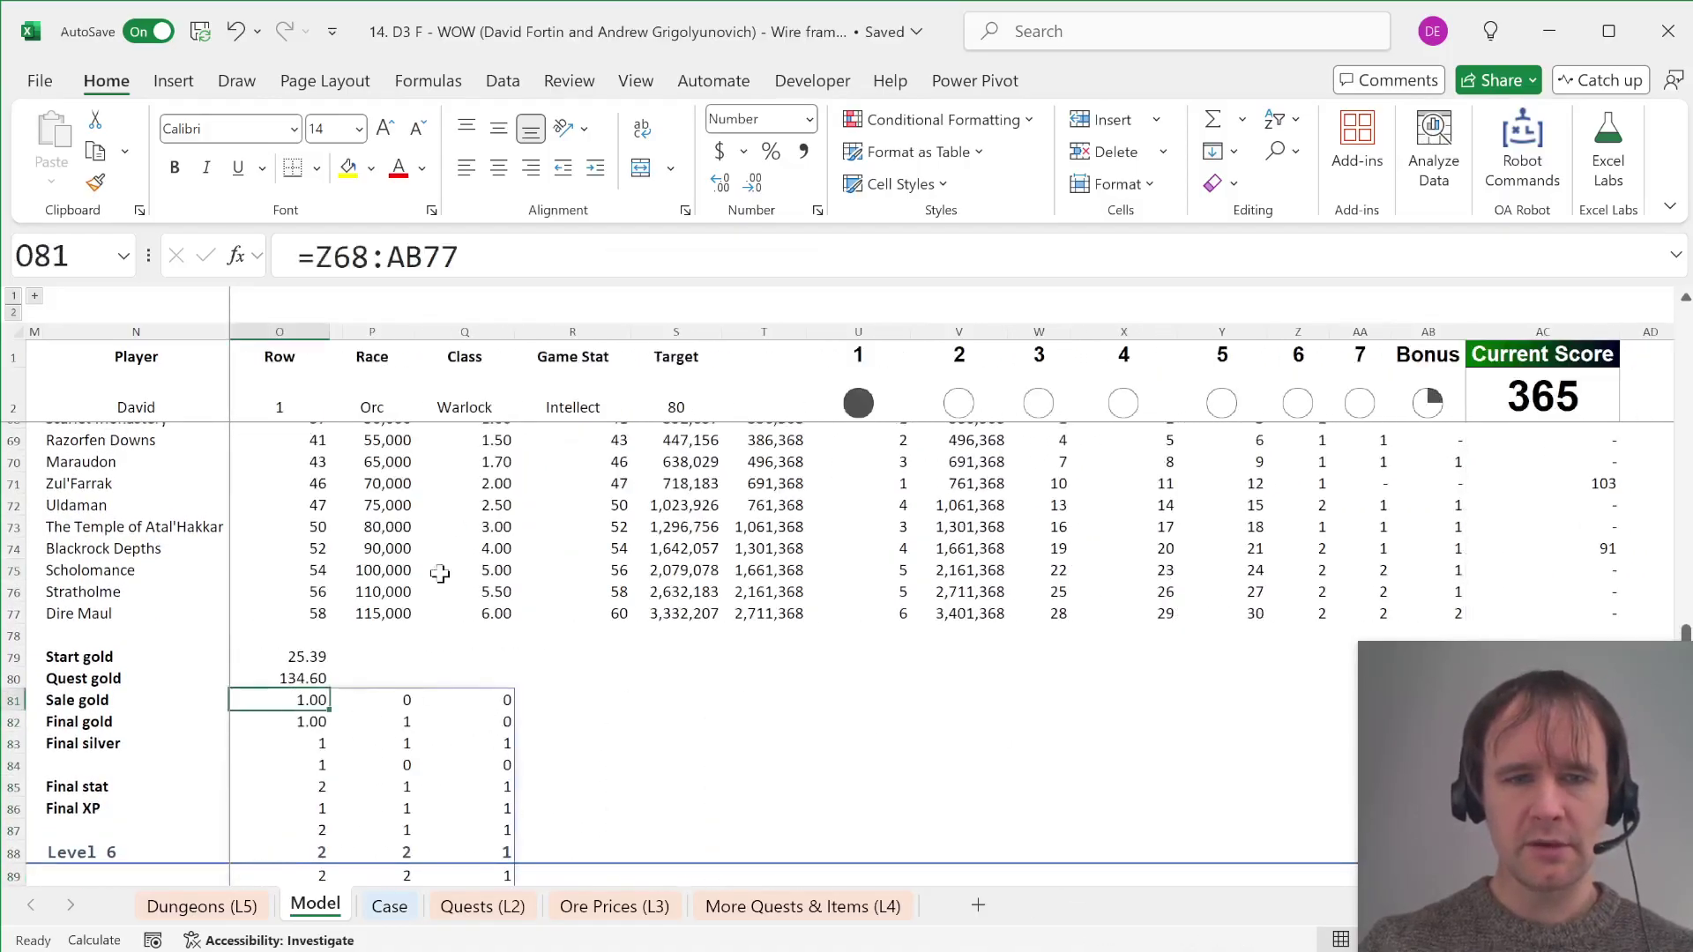
key(F2)
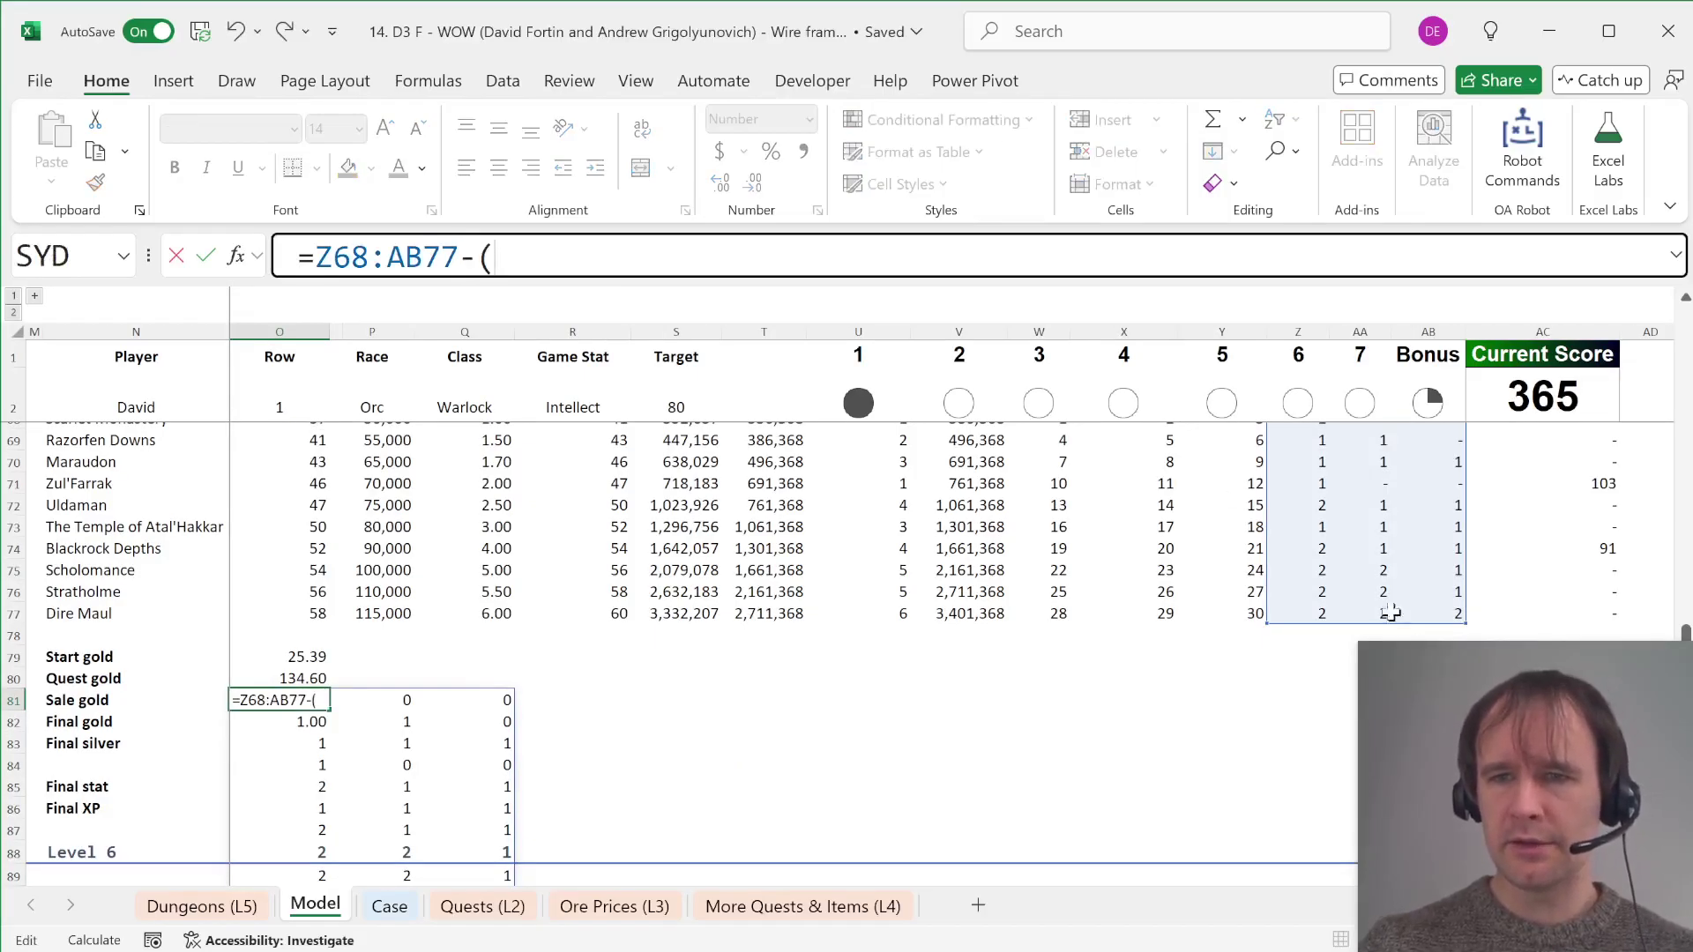
scroll(1482, 464, right, 2)
scroll(1447, 494, up, 2)
scroll(1422, 528, left, 1)
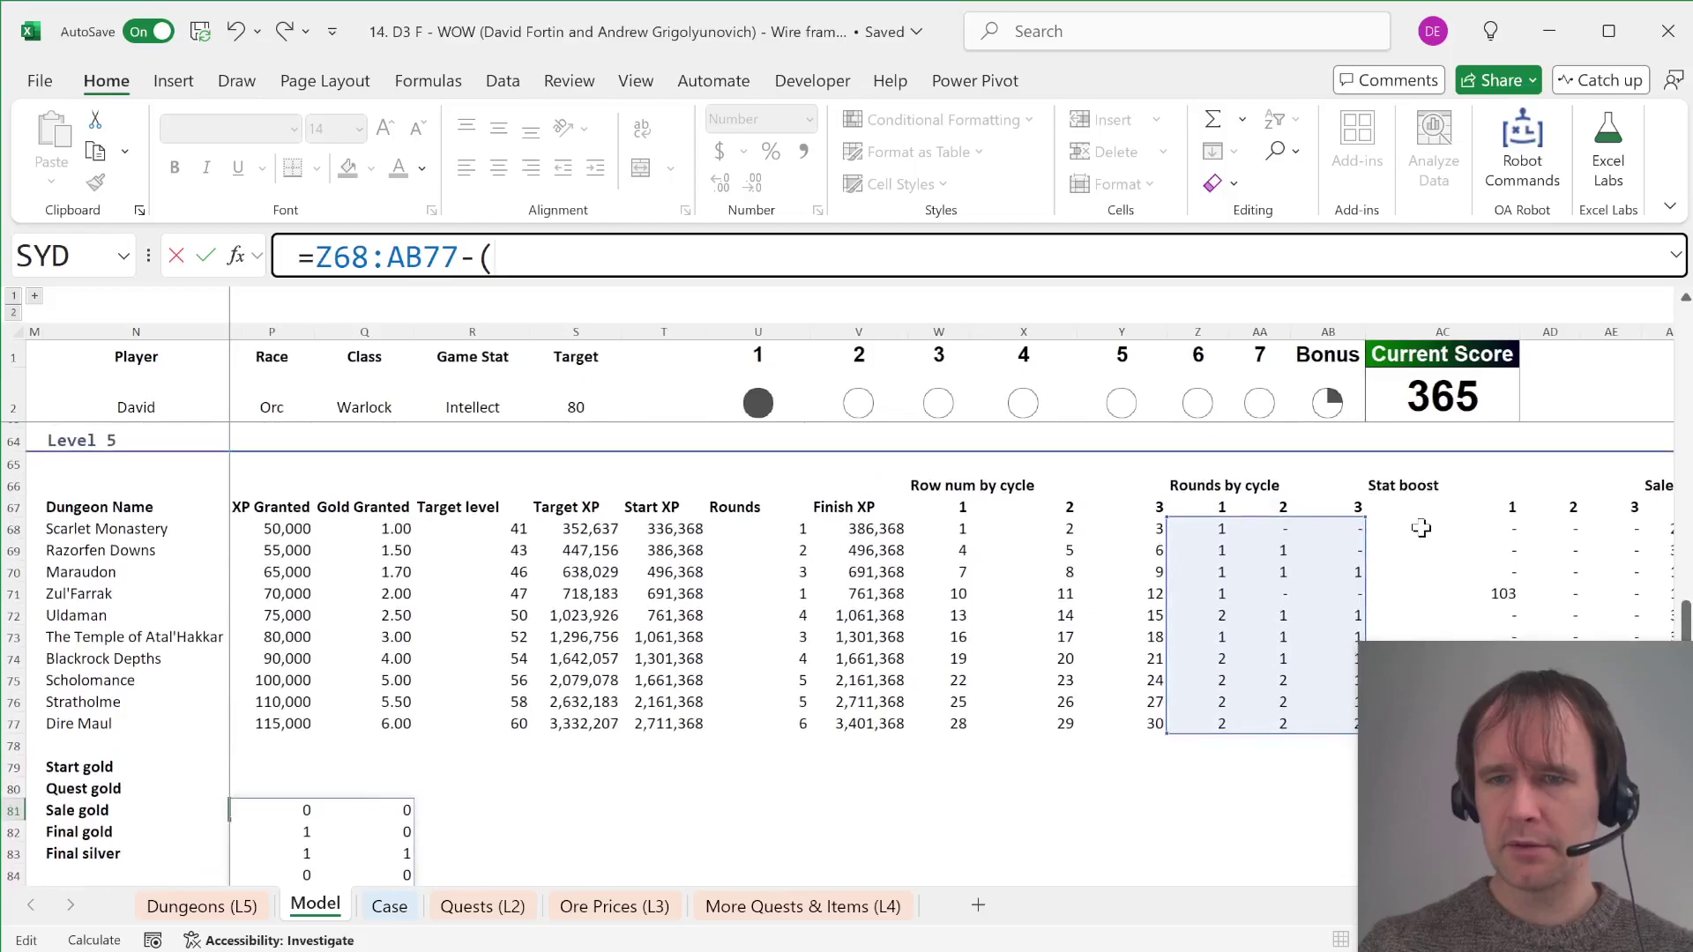
click(1421, 527)
text(#=max()
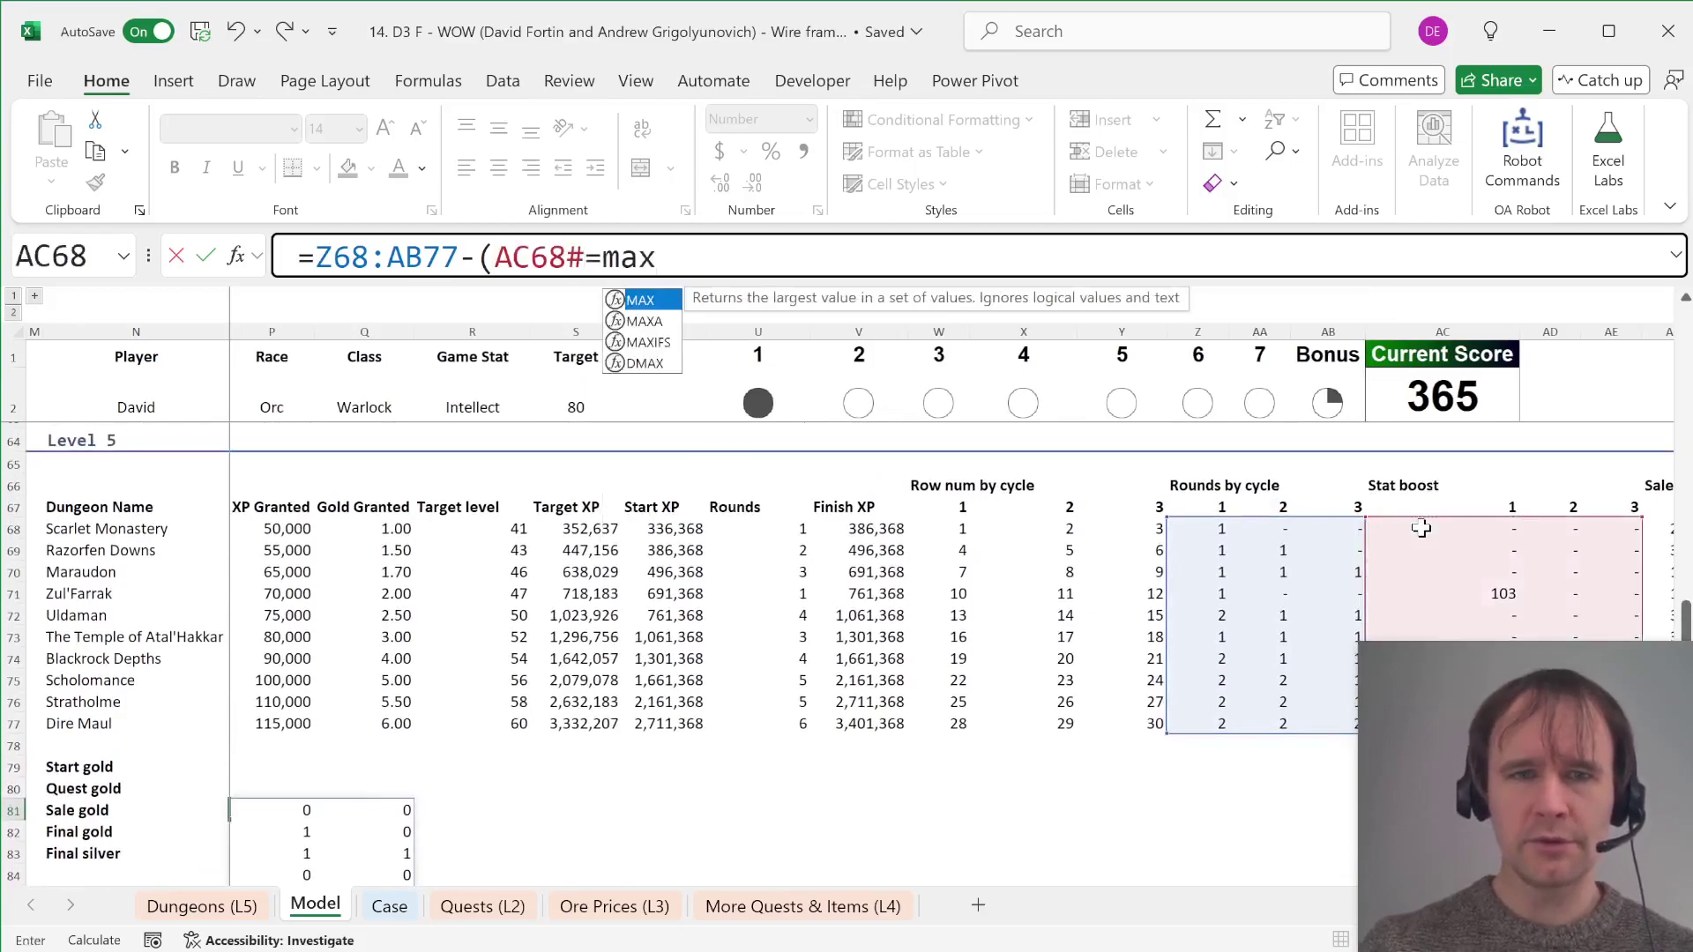
click(1421, 528)
text(#)))
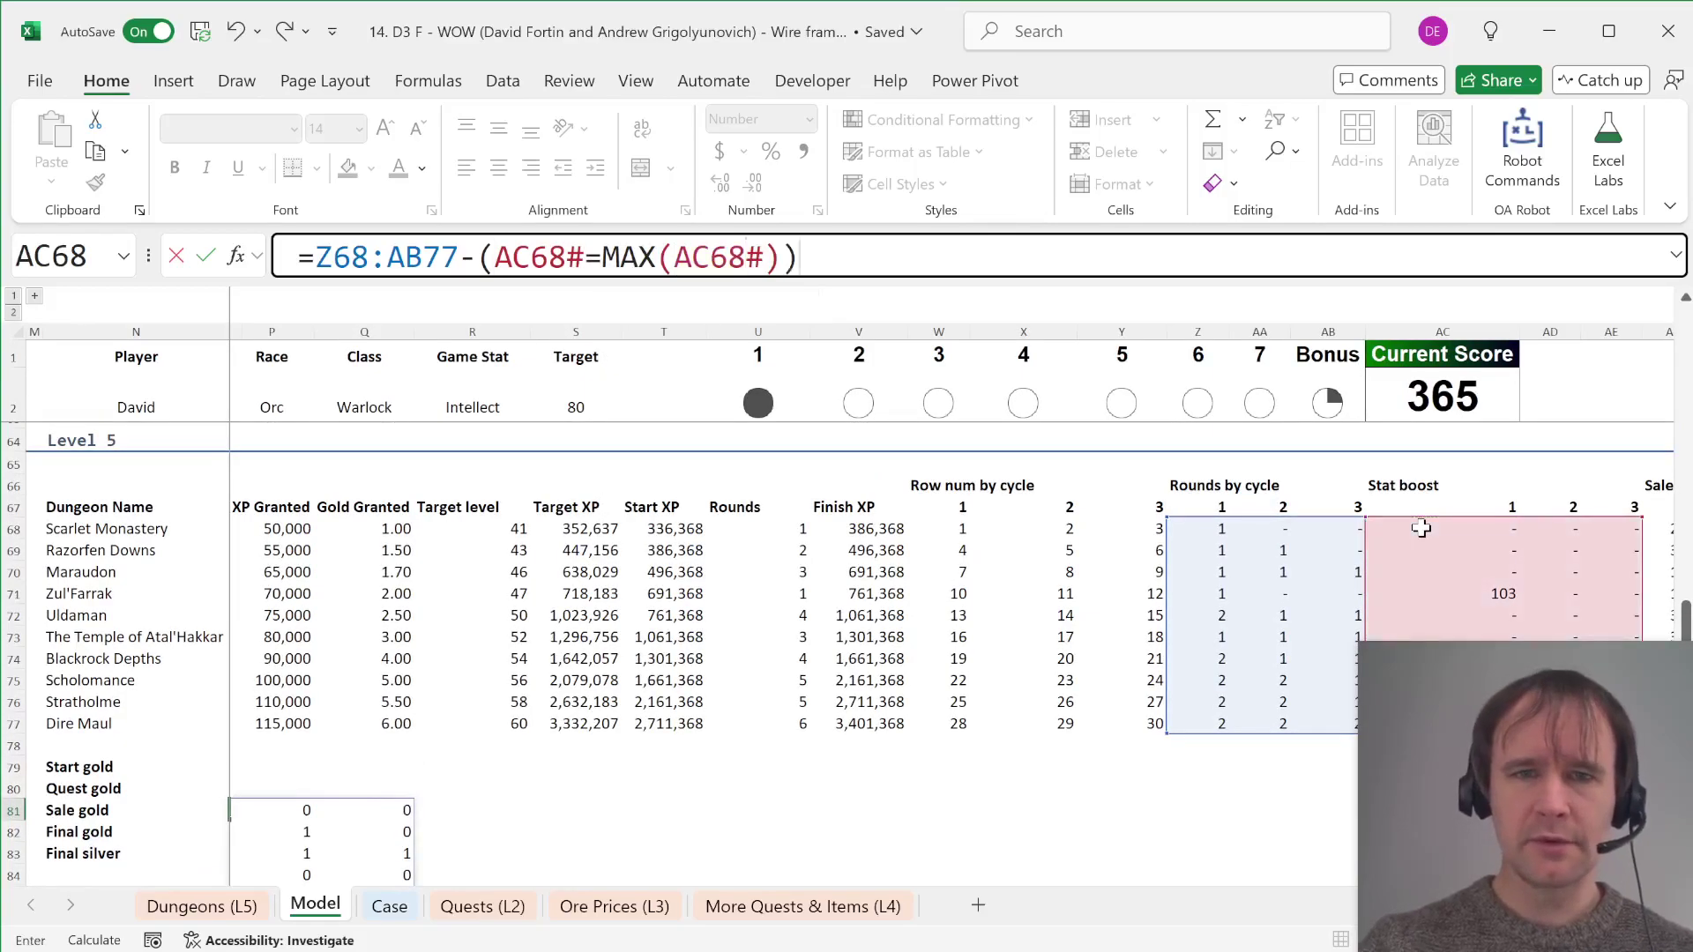
key(Return)
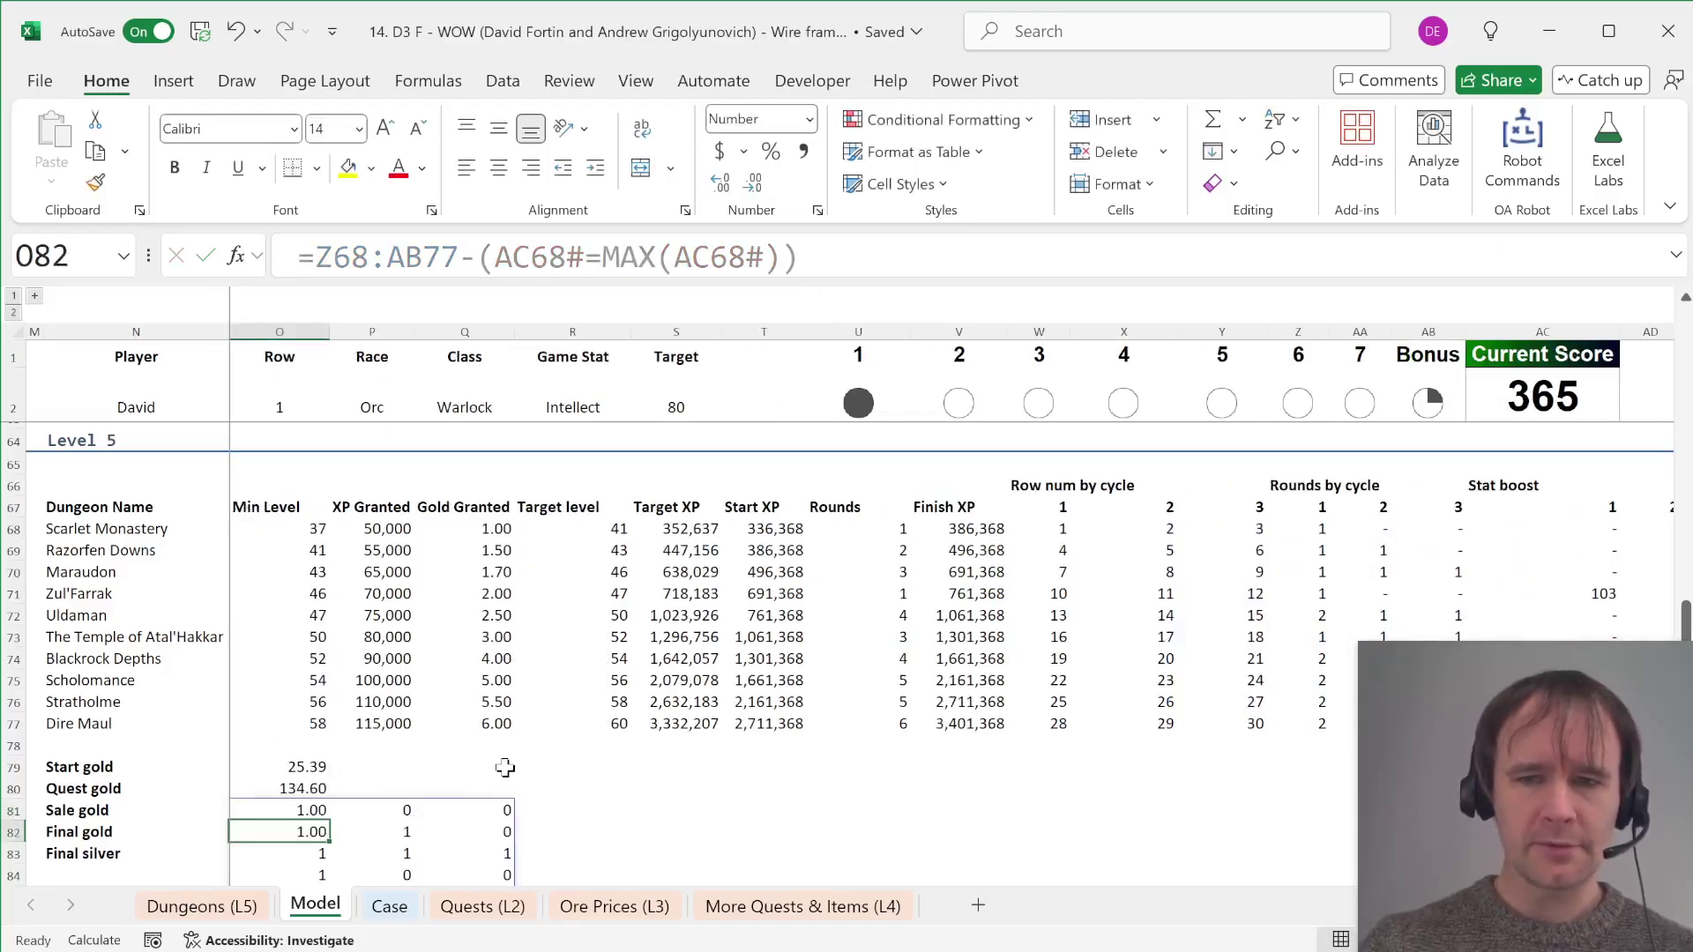
scroll(505, 767, down, 3)
click(480, 782)
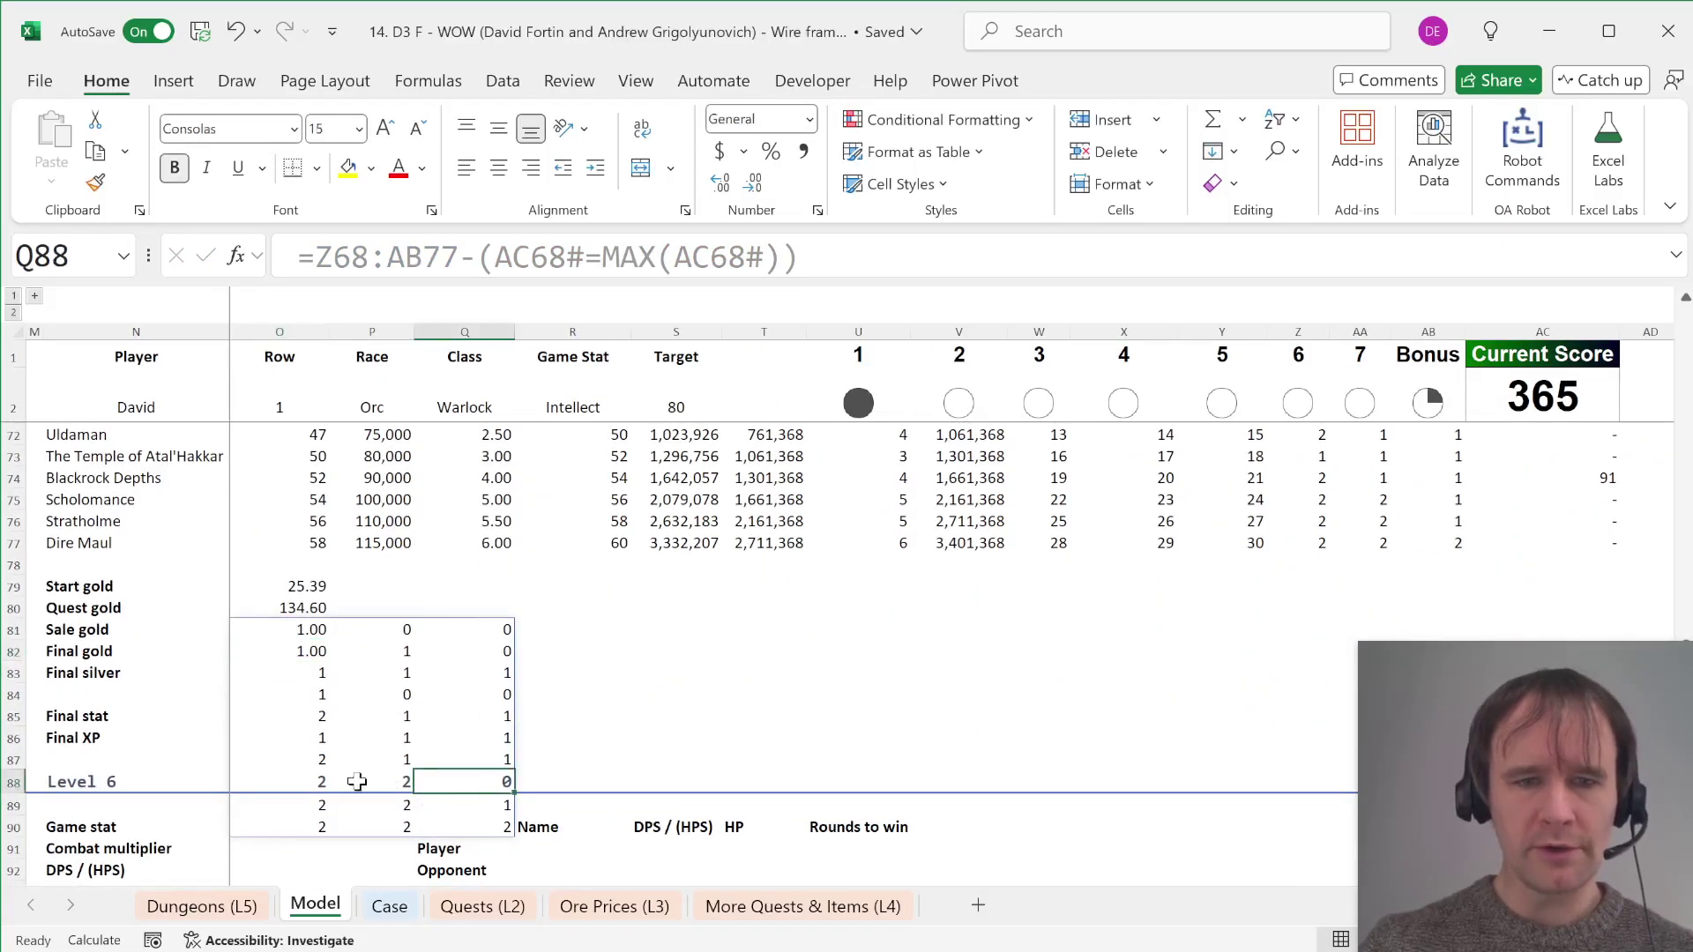
Step: Multiply the remaining item counts in O81 by the sale prices, giving =(Z68:AB77-(AC68#=MAX(AC68#)))*AF68#
click(308, 629)
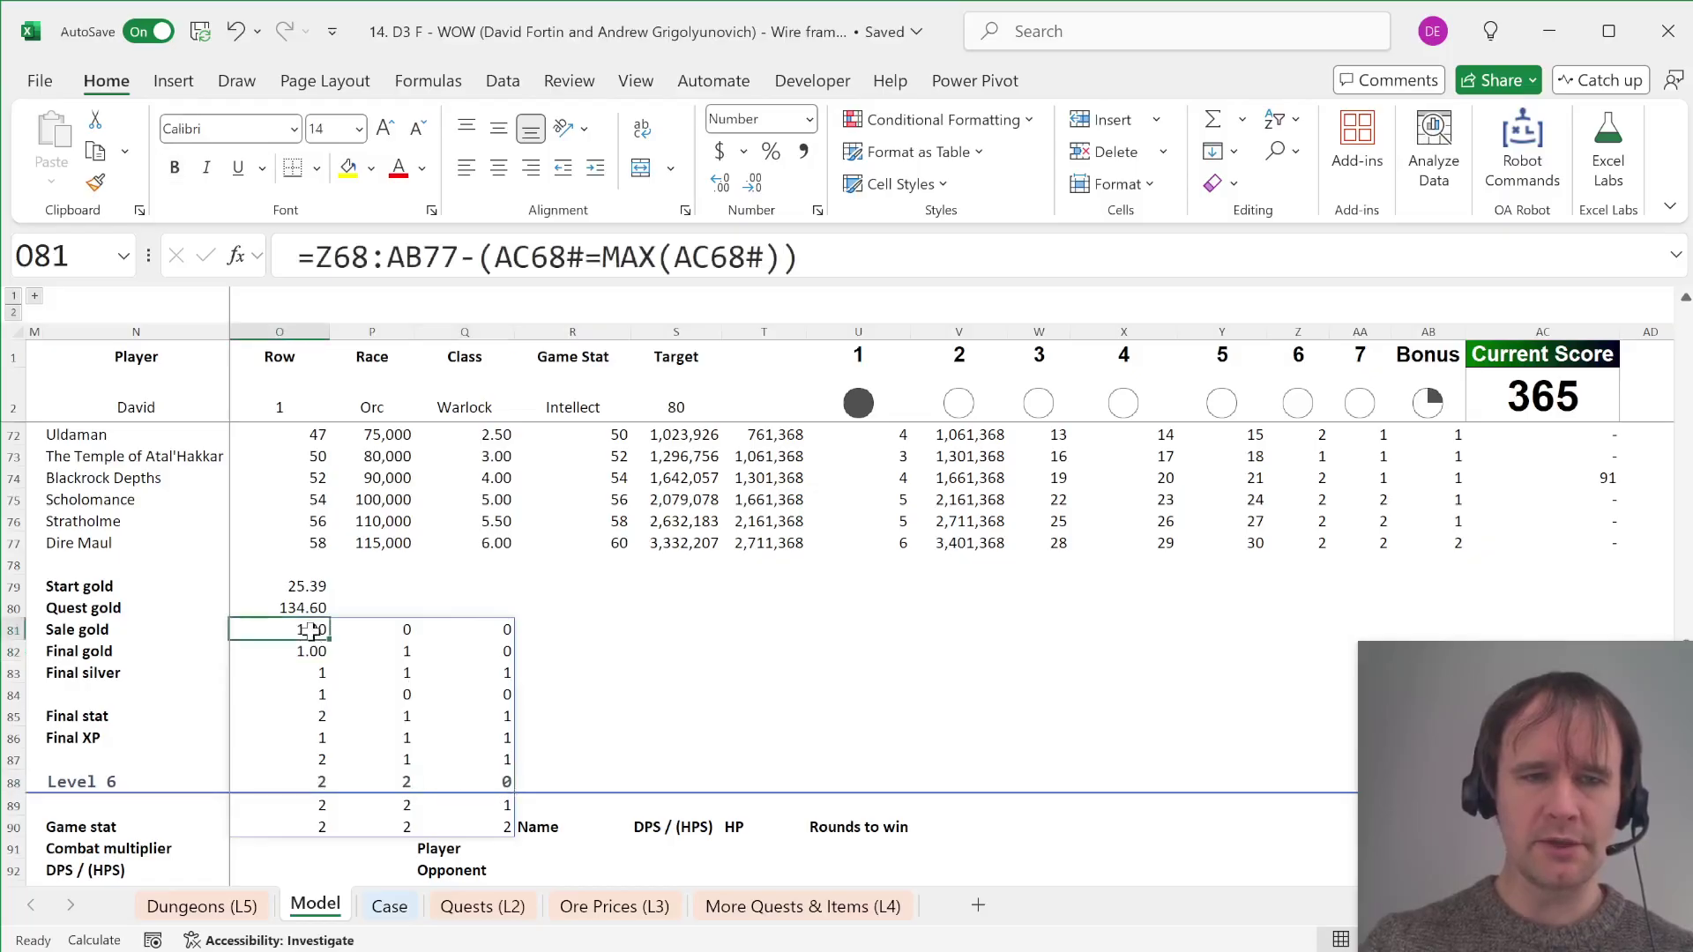
click(333, 257)
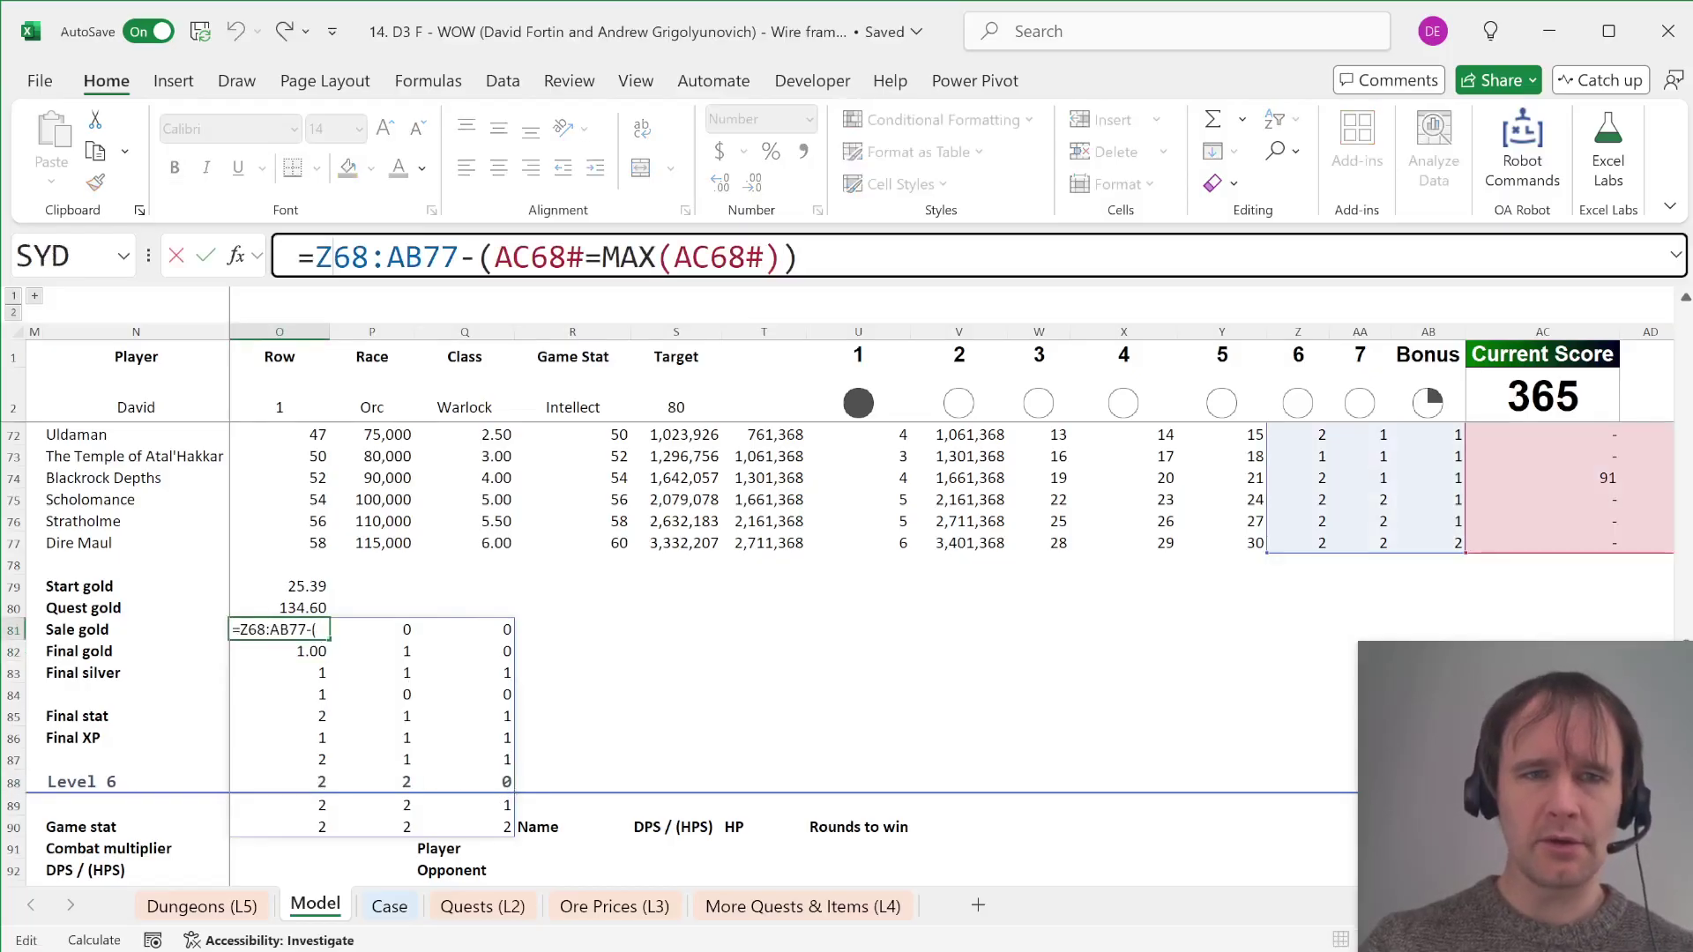
text(()
key(End)
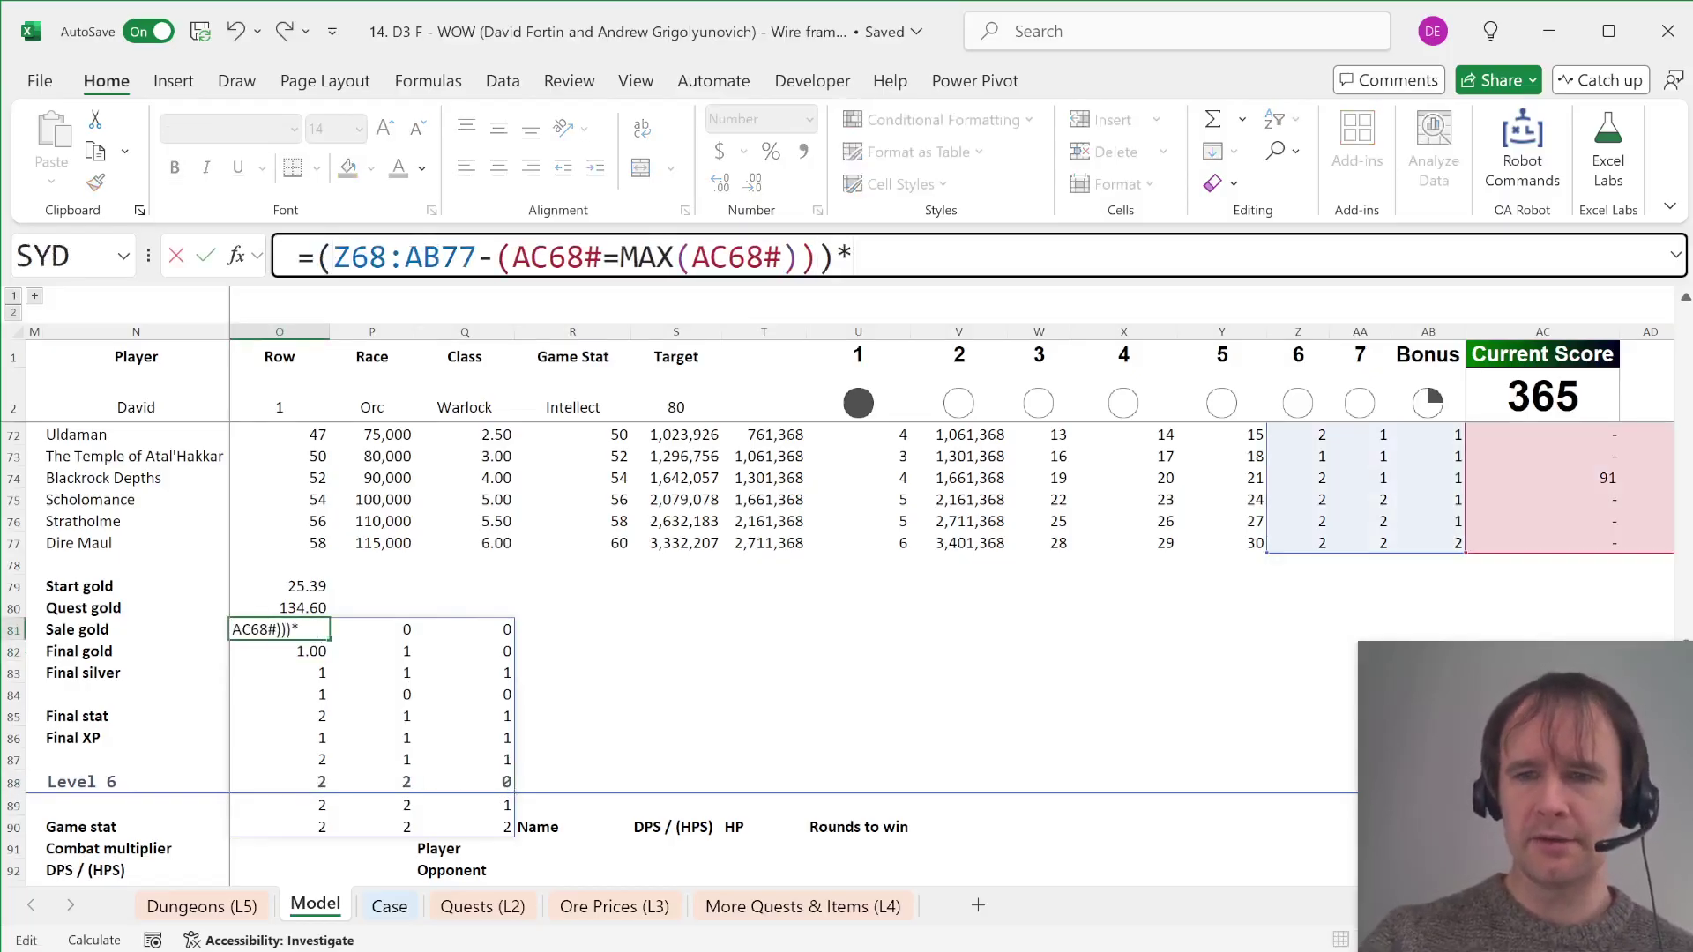
scroll(1086, 547, right, 5)
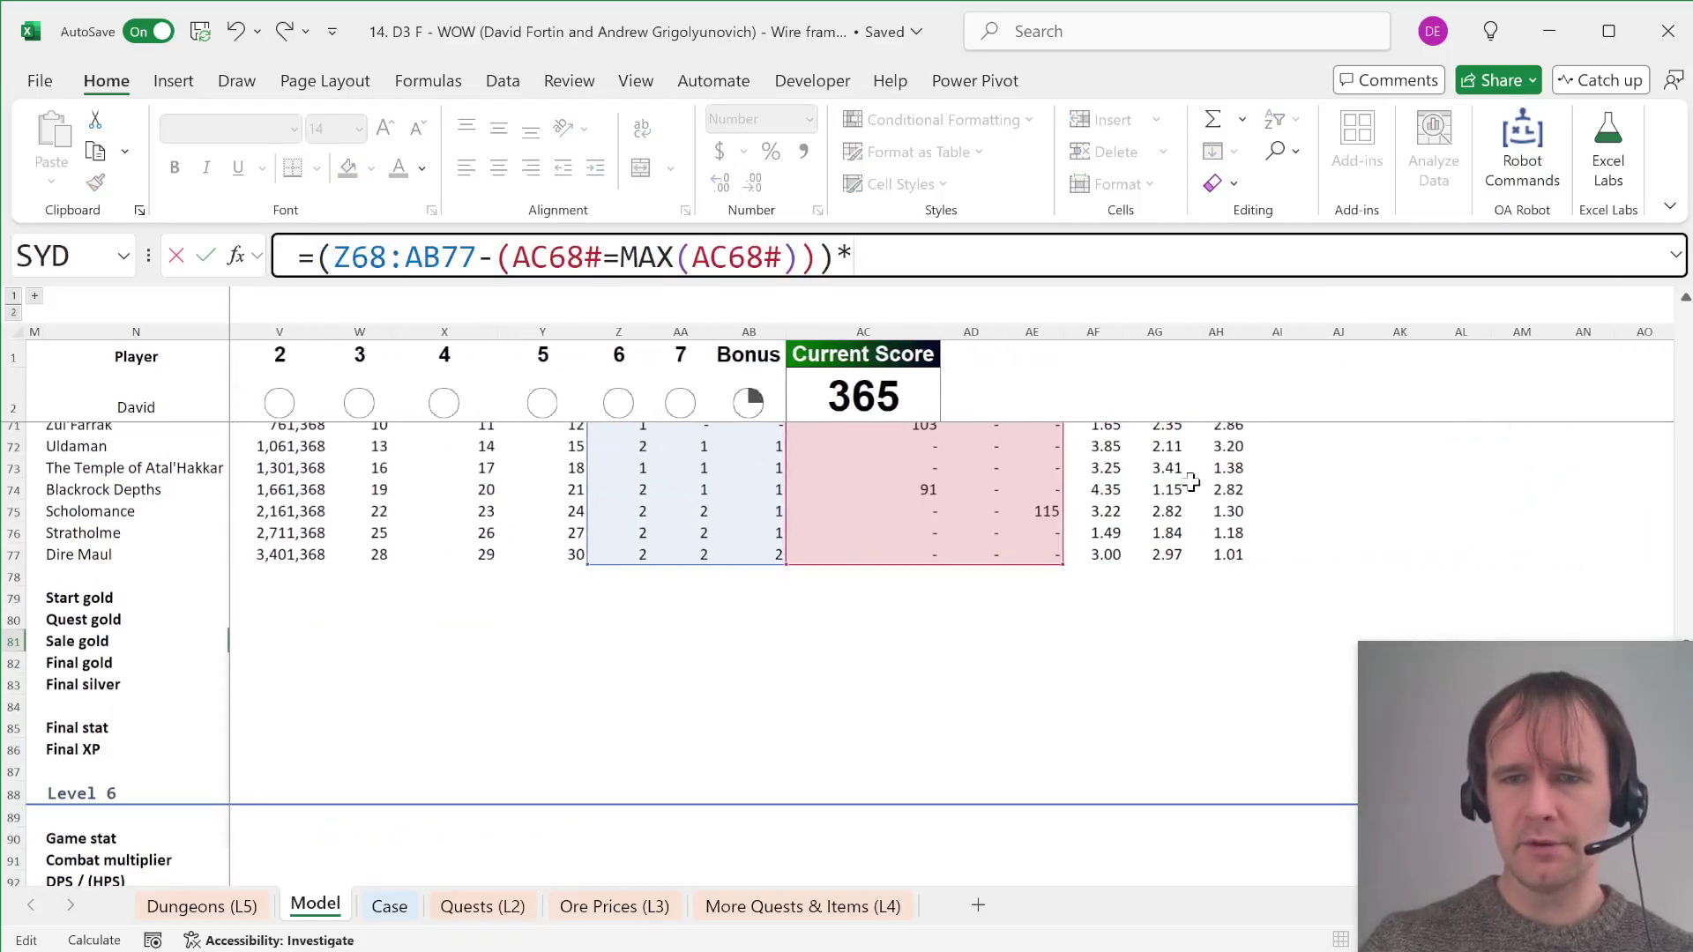
drag(1086, 551, 1217, 476)
key(ctrl+Return)
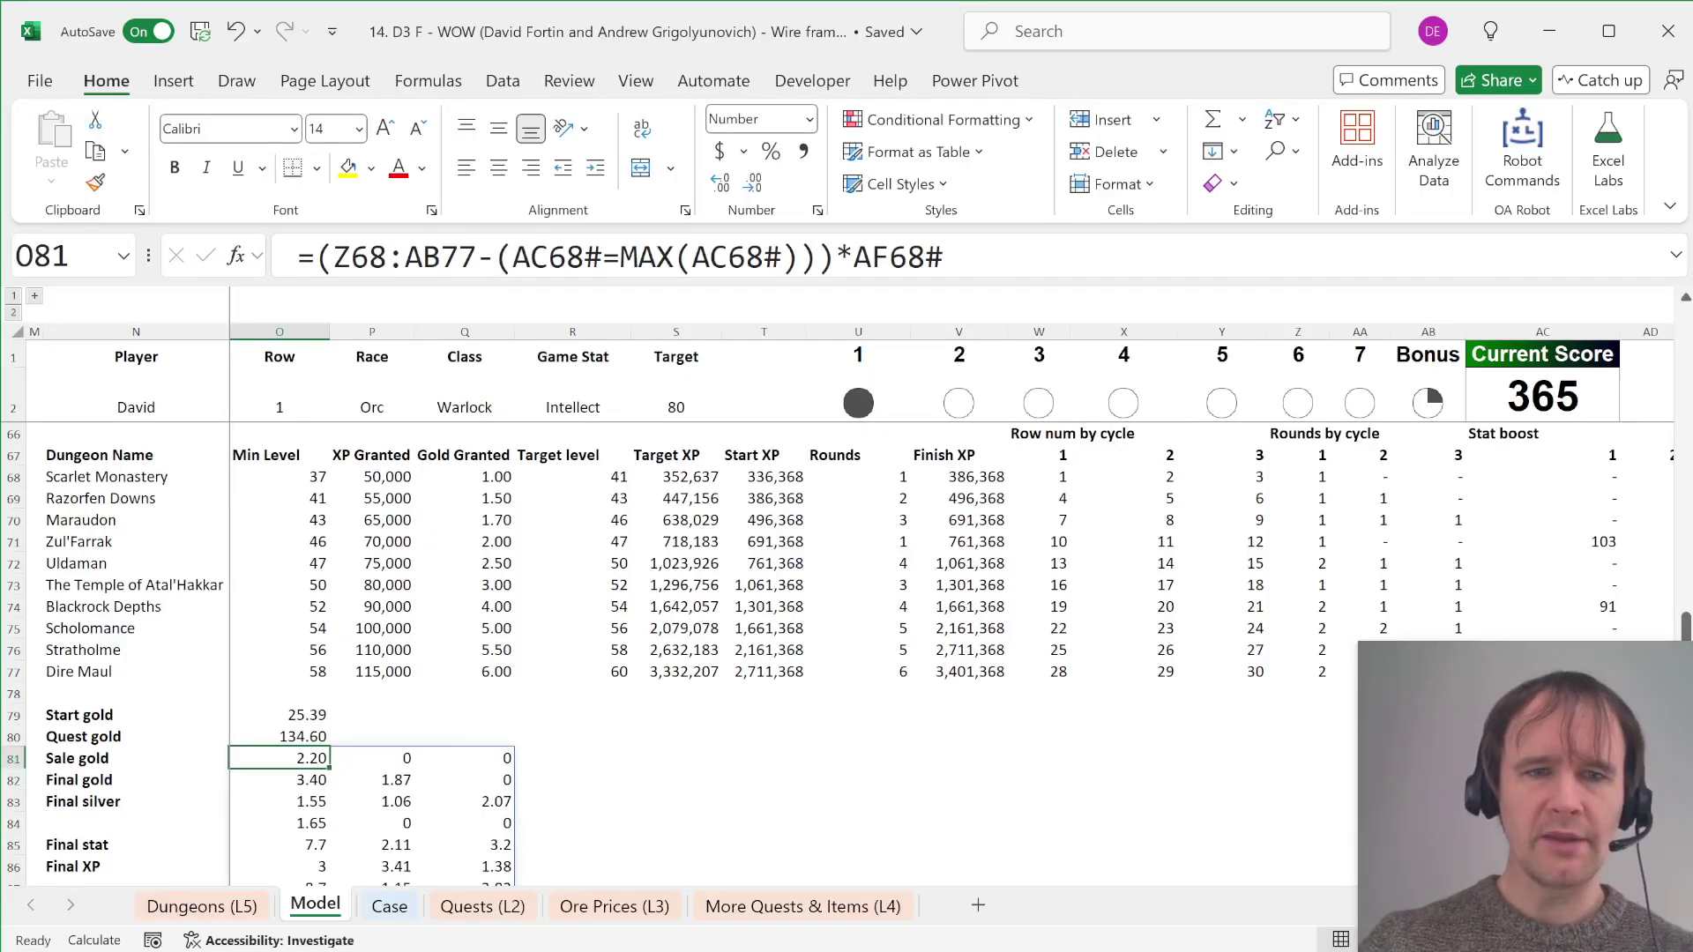
Step: Wrap the whole Sale gold formula in O81 in SUM to return a single total
click(311, 257)
text(sum()
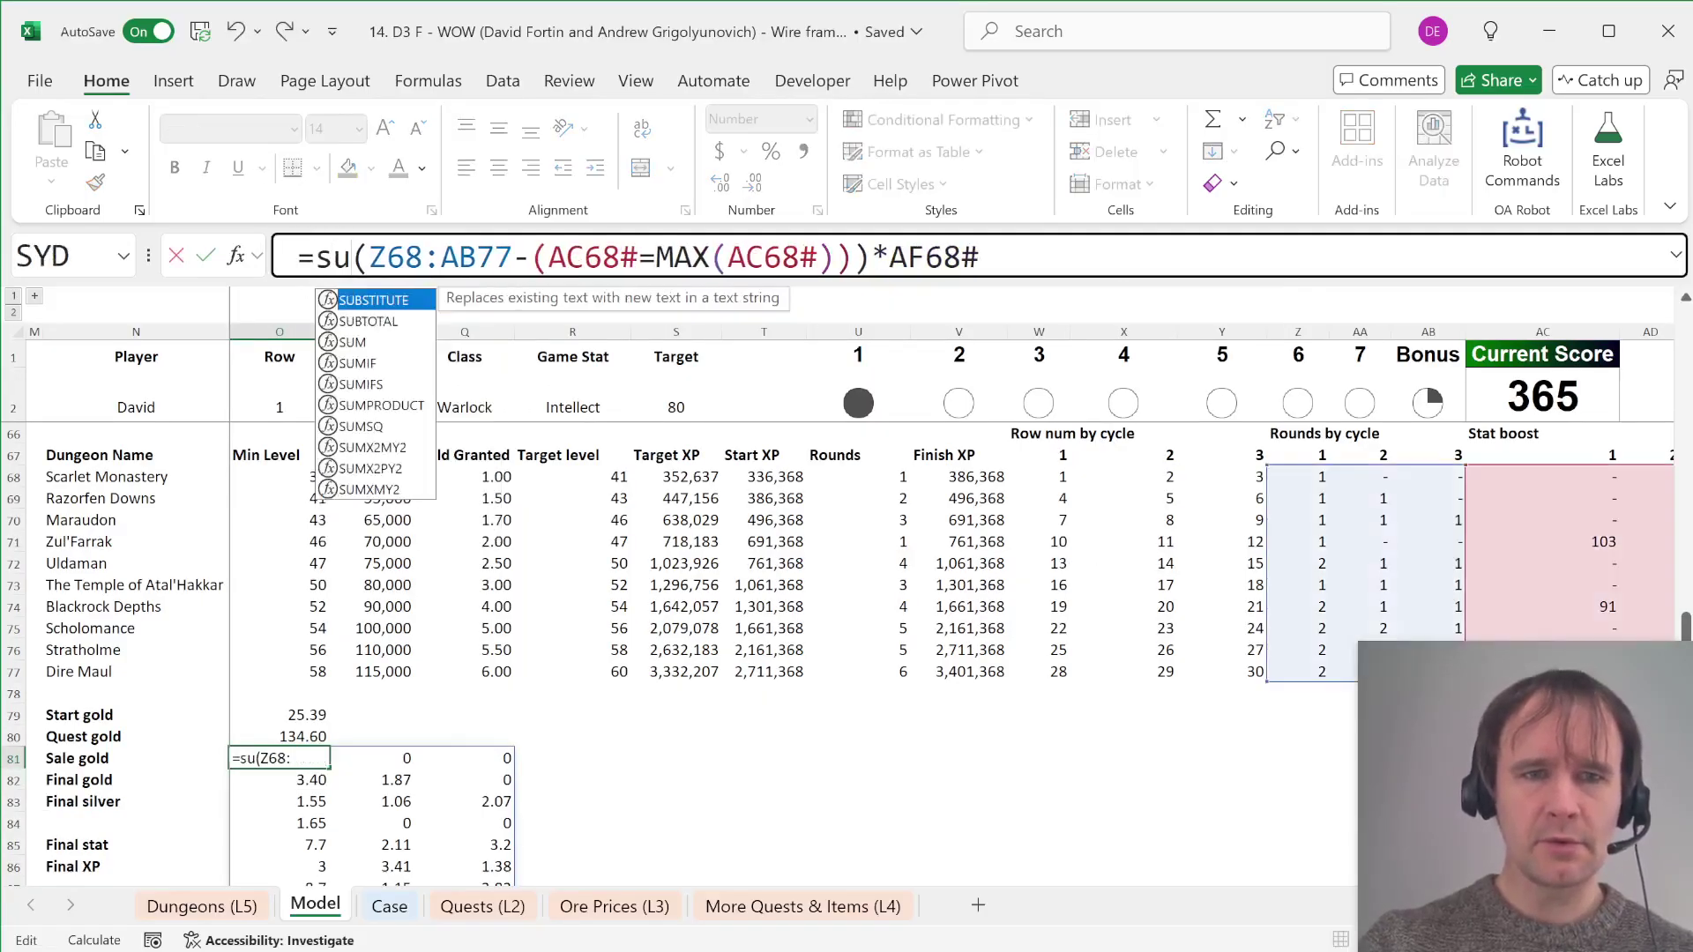
text())
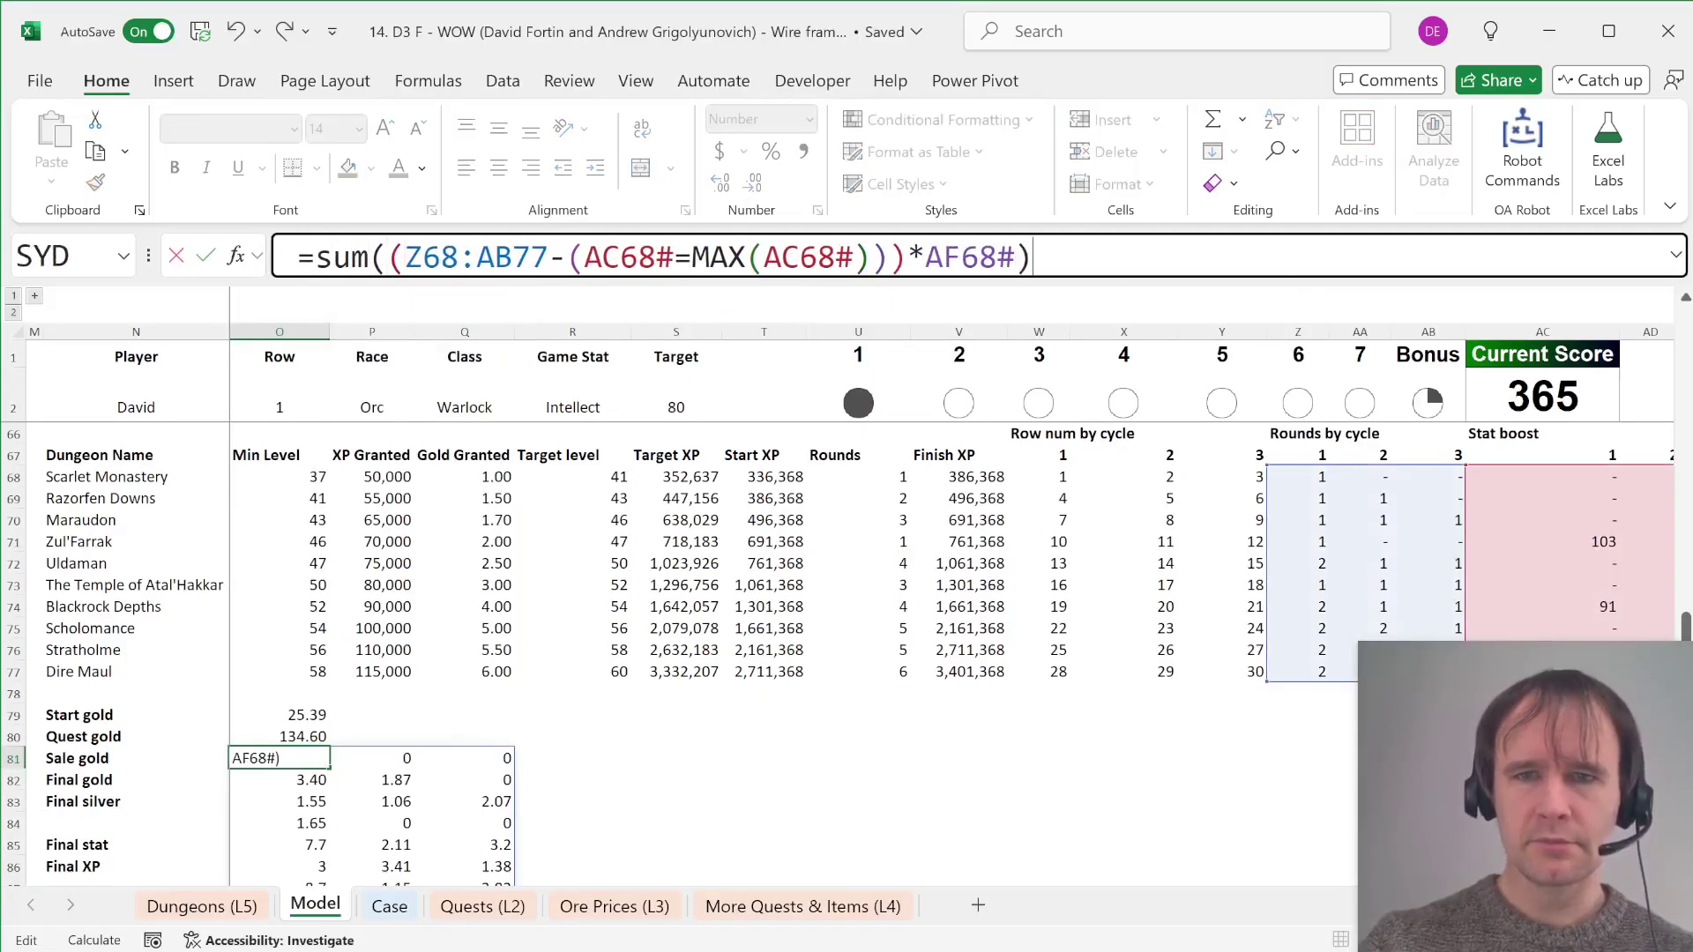
key(Return)
key(Up)
Step: Calculate Final gold in O82 as the SUM of the start, quest and sale gold in O79:O81
key(Down)
text(=sum()
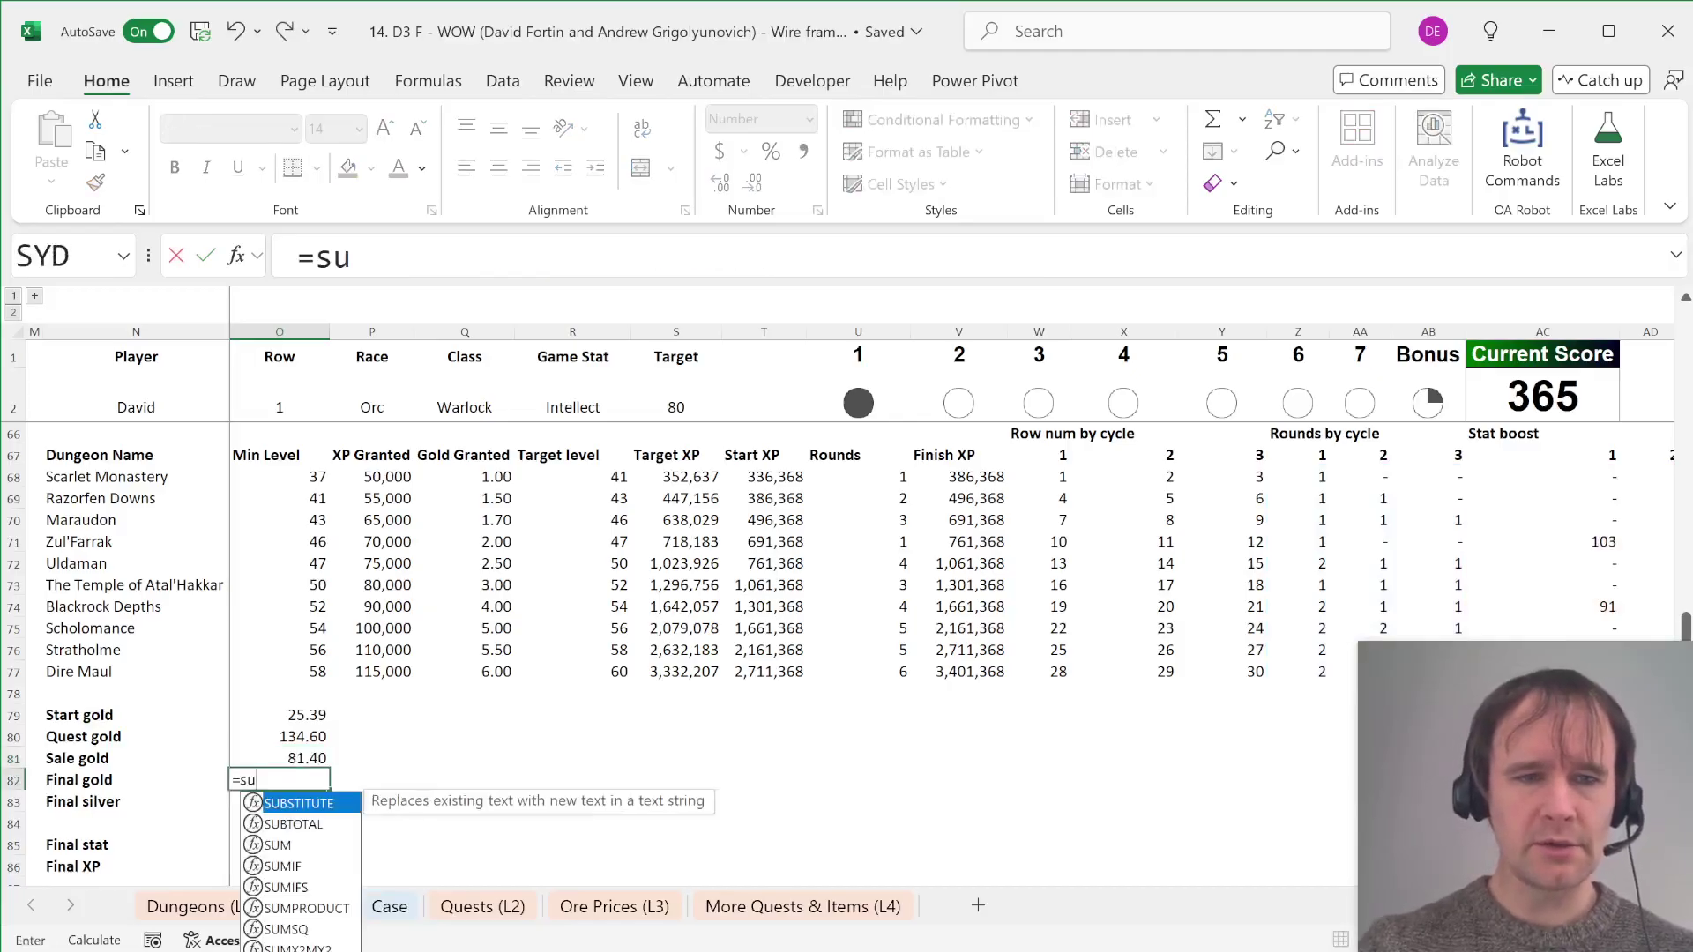
key(Up)
key(shift+Up)
key(shift+Up)
key(Return)
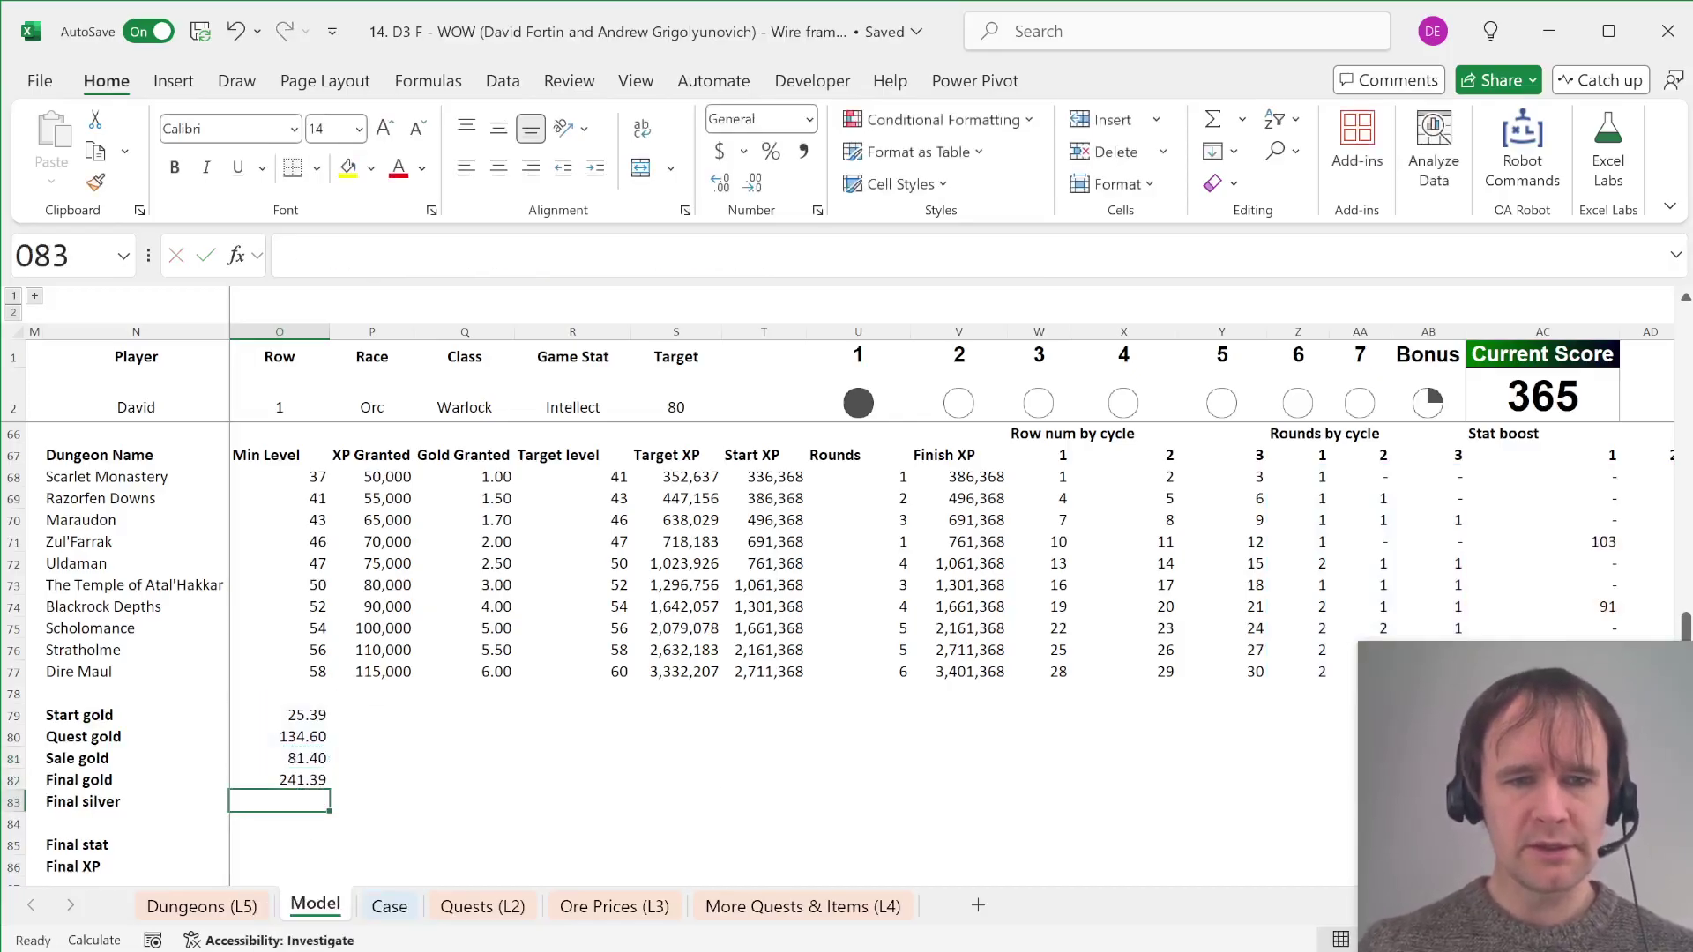
Step: Calculate Final silver in O83 as Final gold times 100 and compare it with the Example5 answer on the Case sheet
text(=)
key(Up)
text(*100)
key(Return)
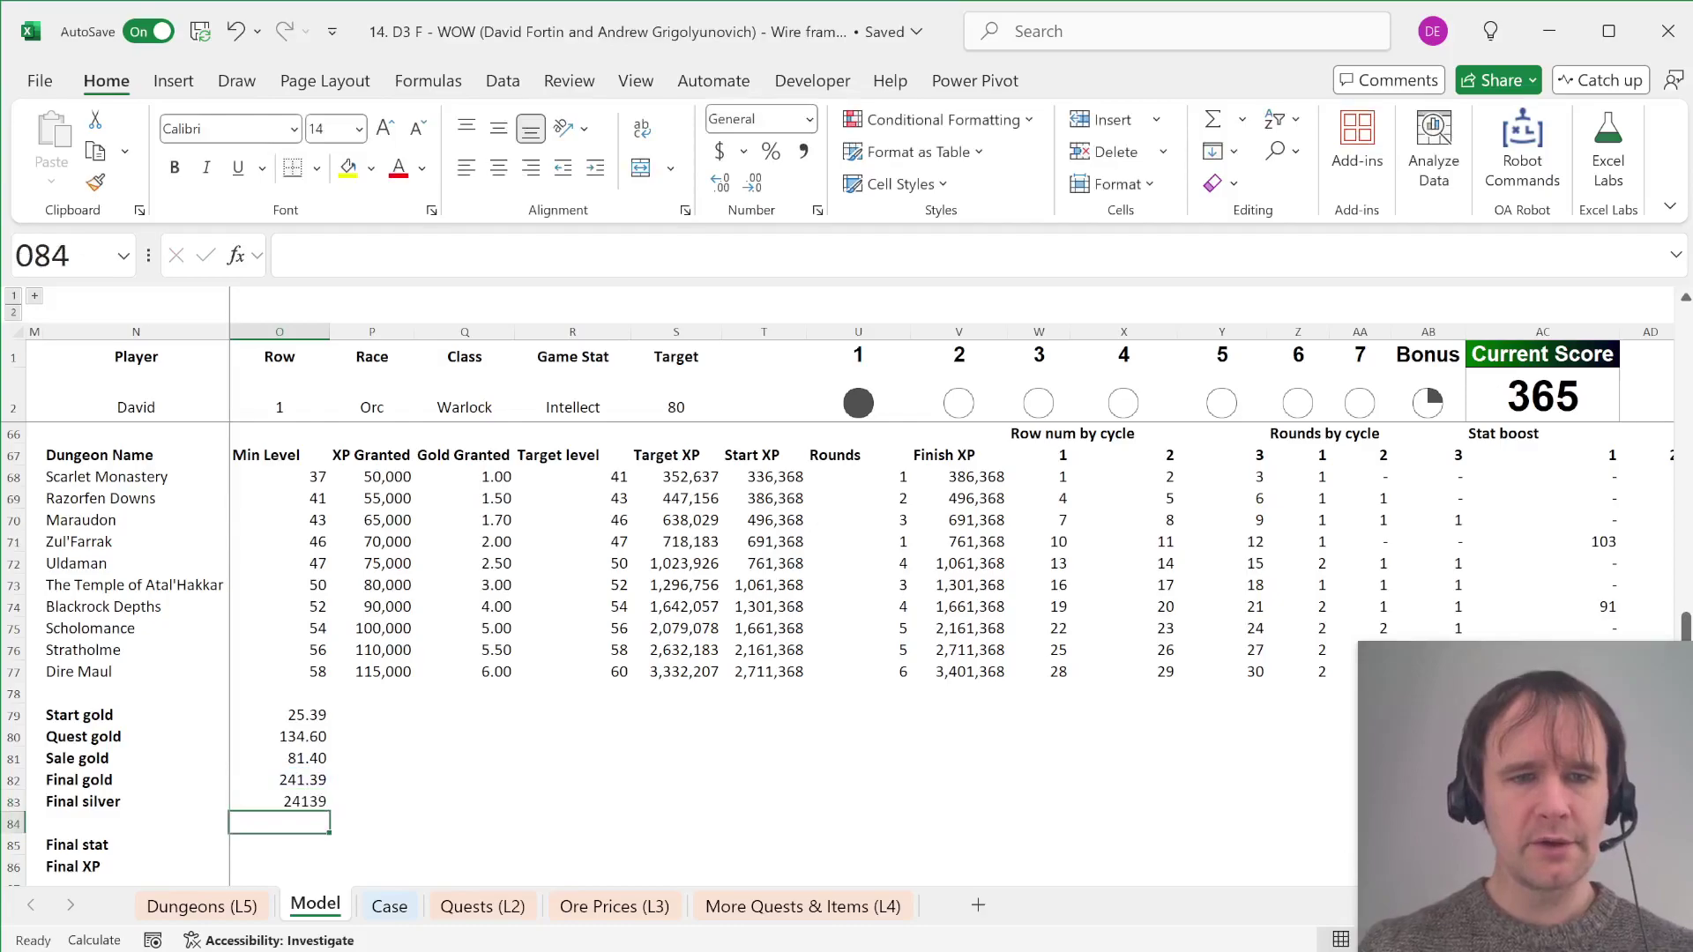
key(Up)
key(ctrl+Page_Down)
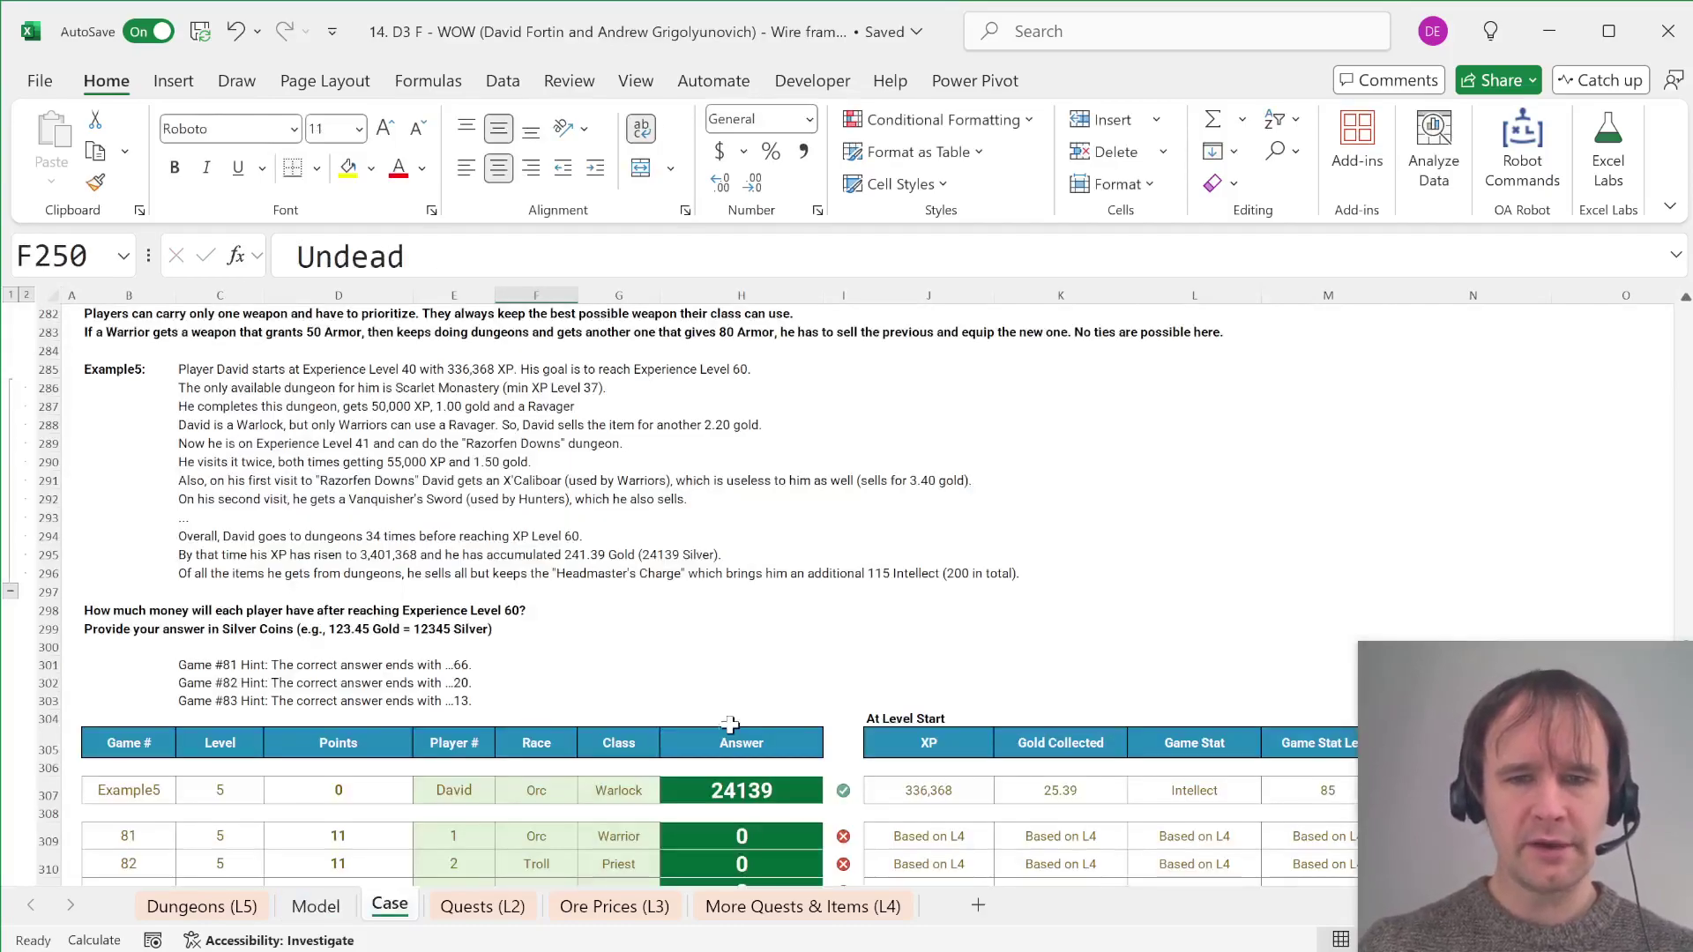
key(ctrl+Page_Up)
Step: Calculate Final stat in O85 as the Level 4 final stat plus the largest stat boost, using =V54+MAX(AC68#)
key(Down)
key(Down)
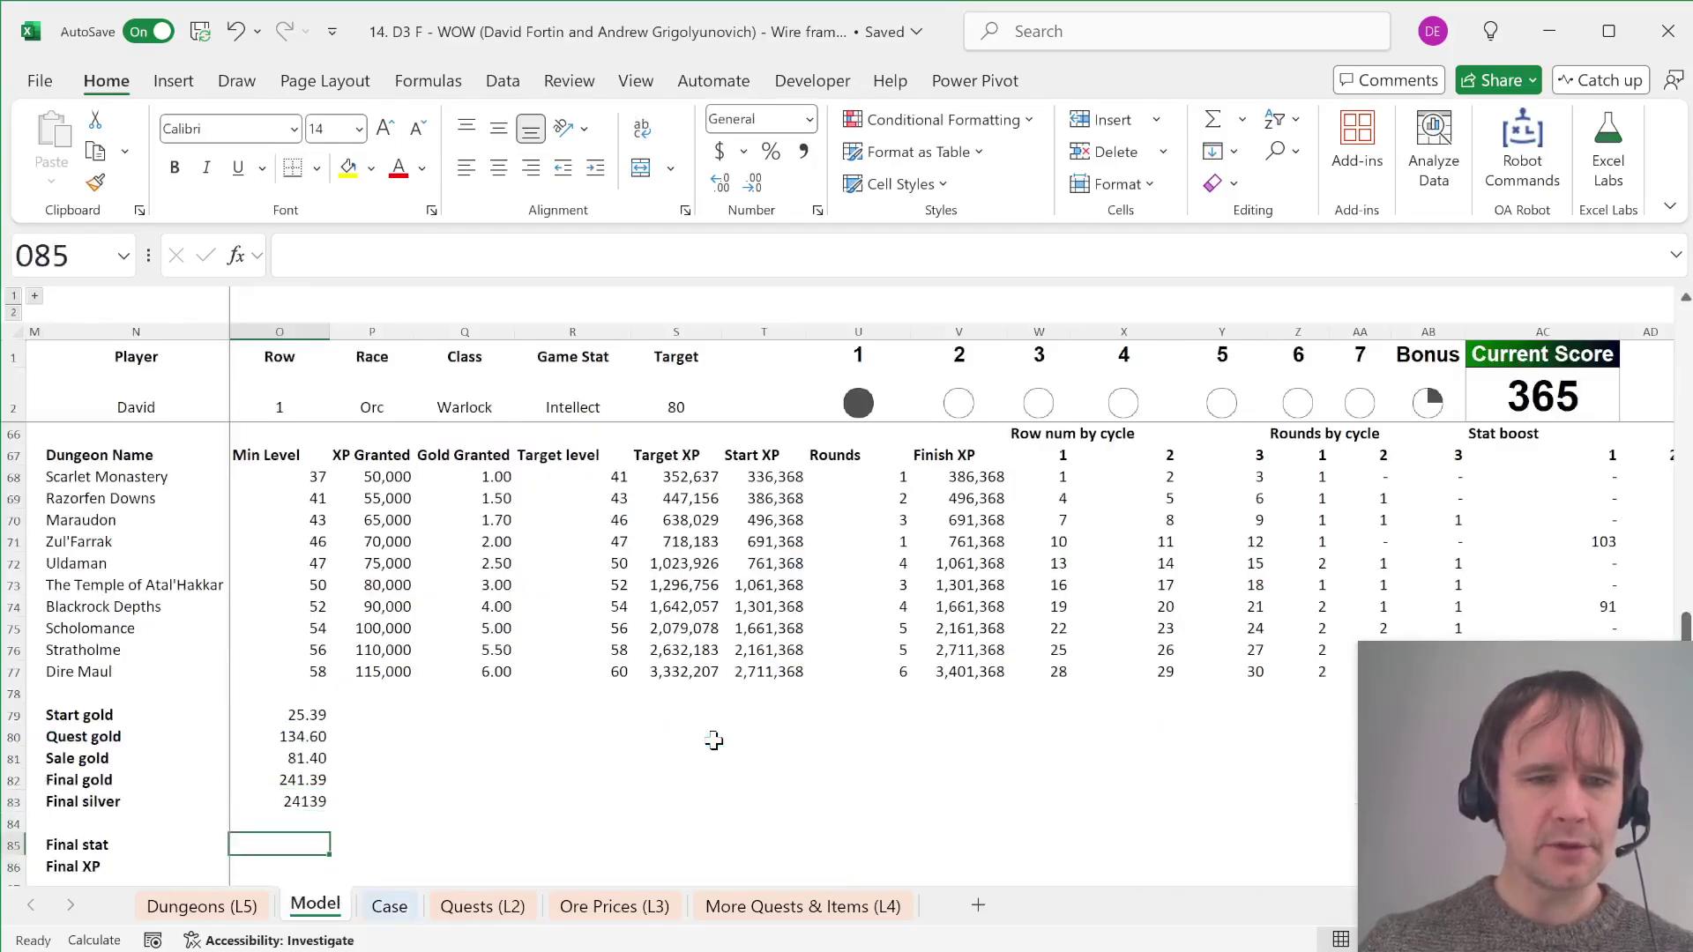
text(=)
scroll(705, 688, up, 4)
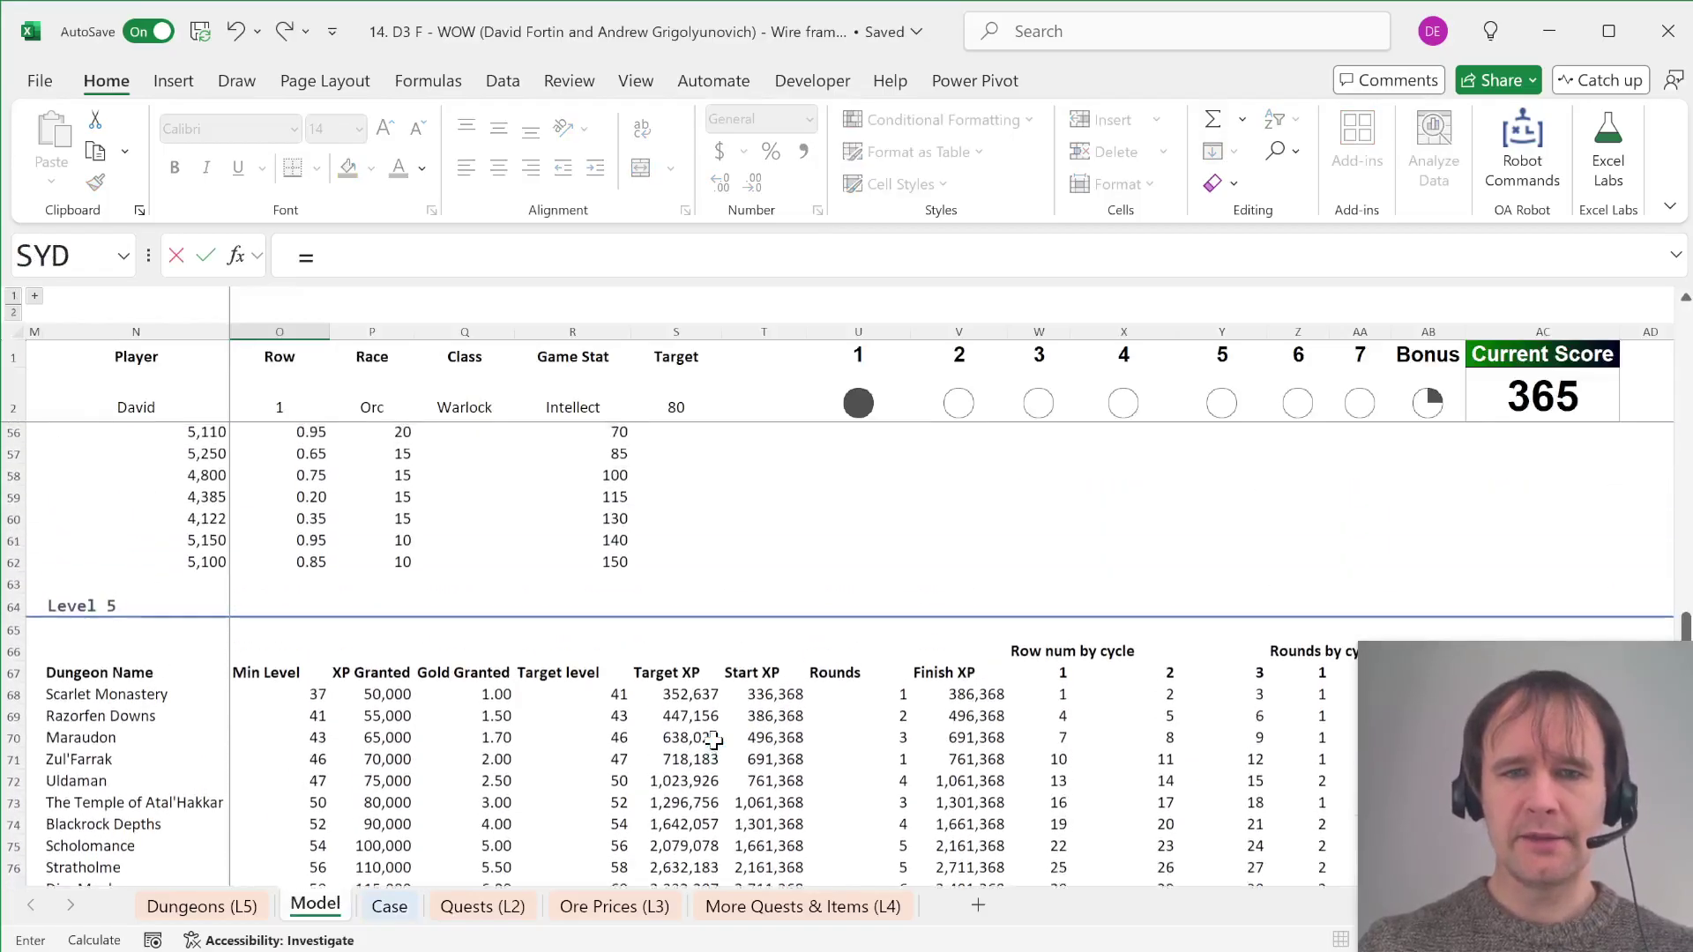
scroll(686, 587, up, 3)
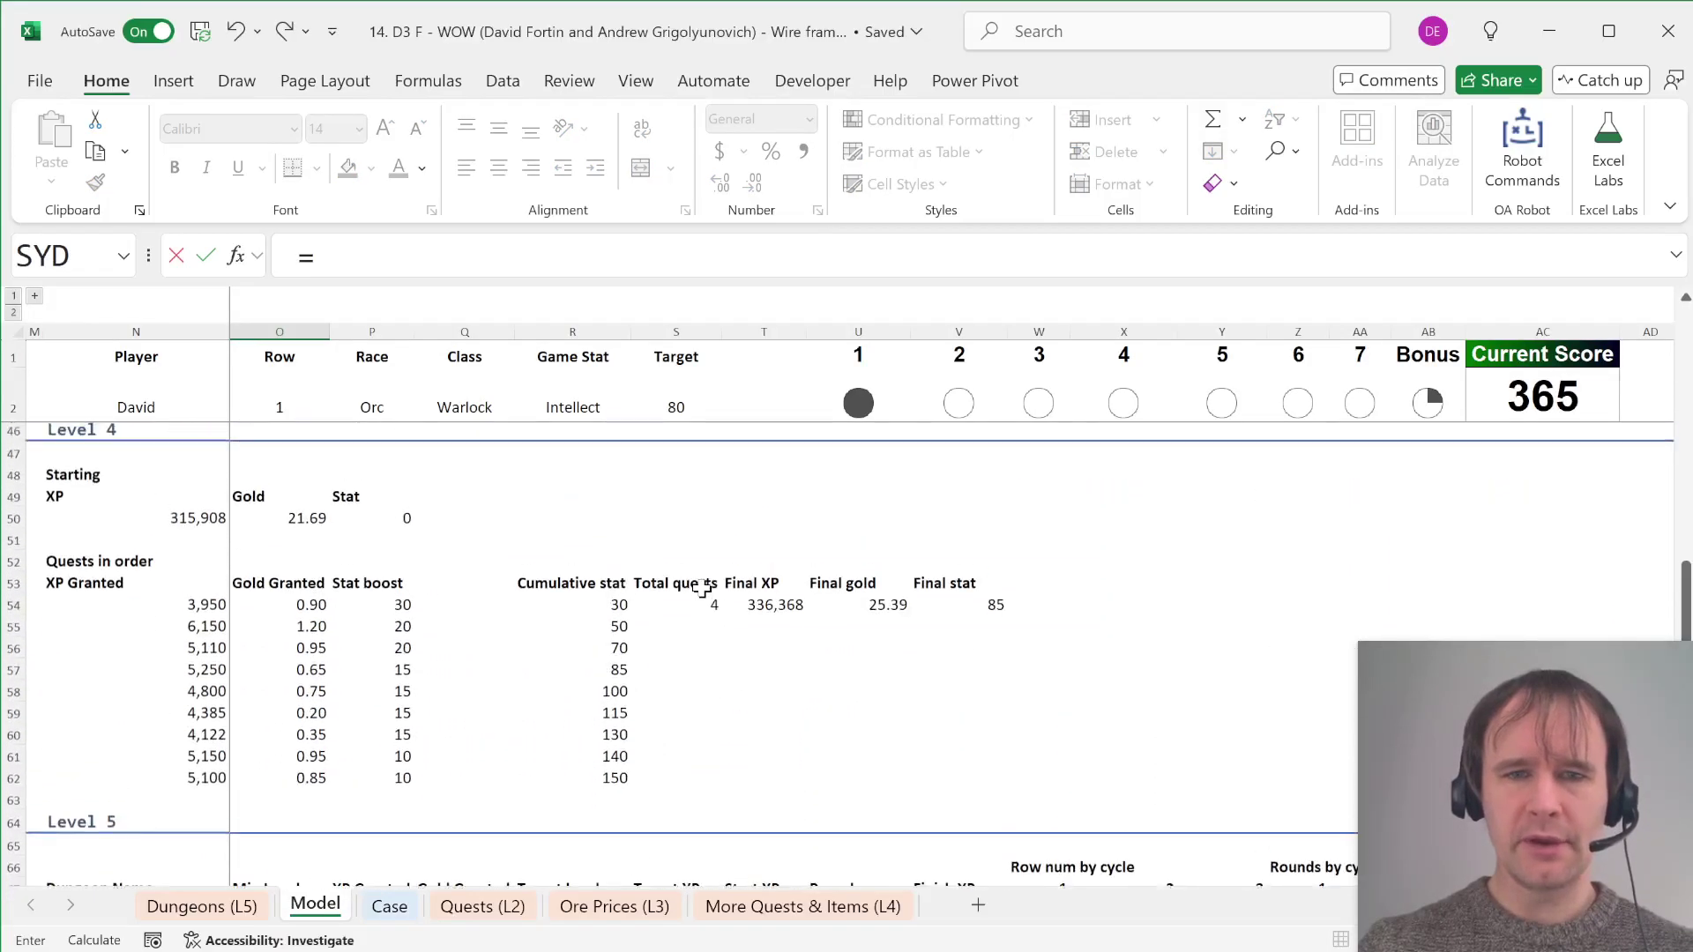
click(963, 605)
text(+max()
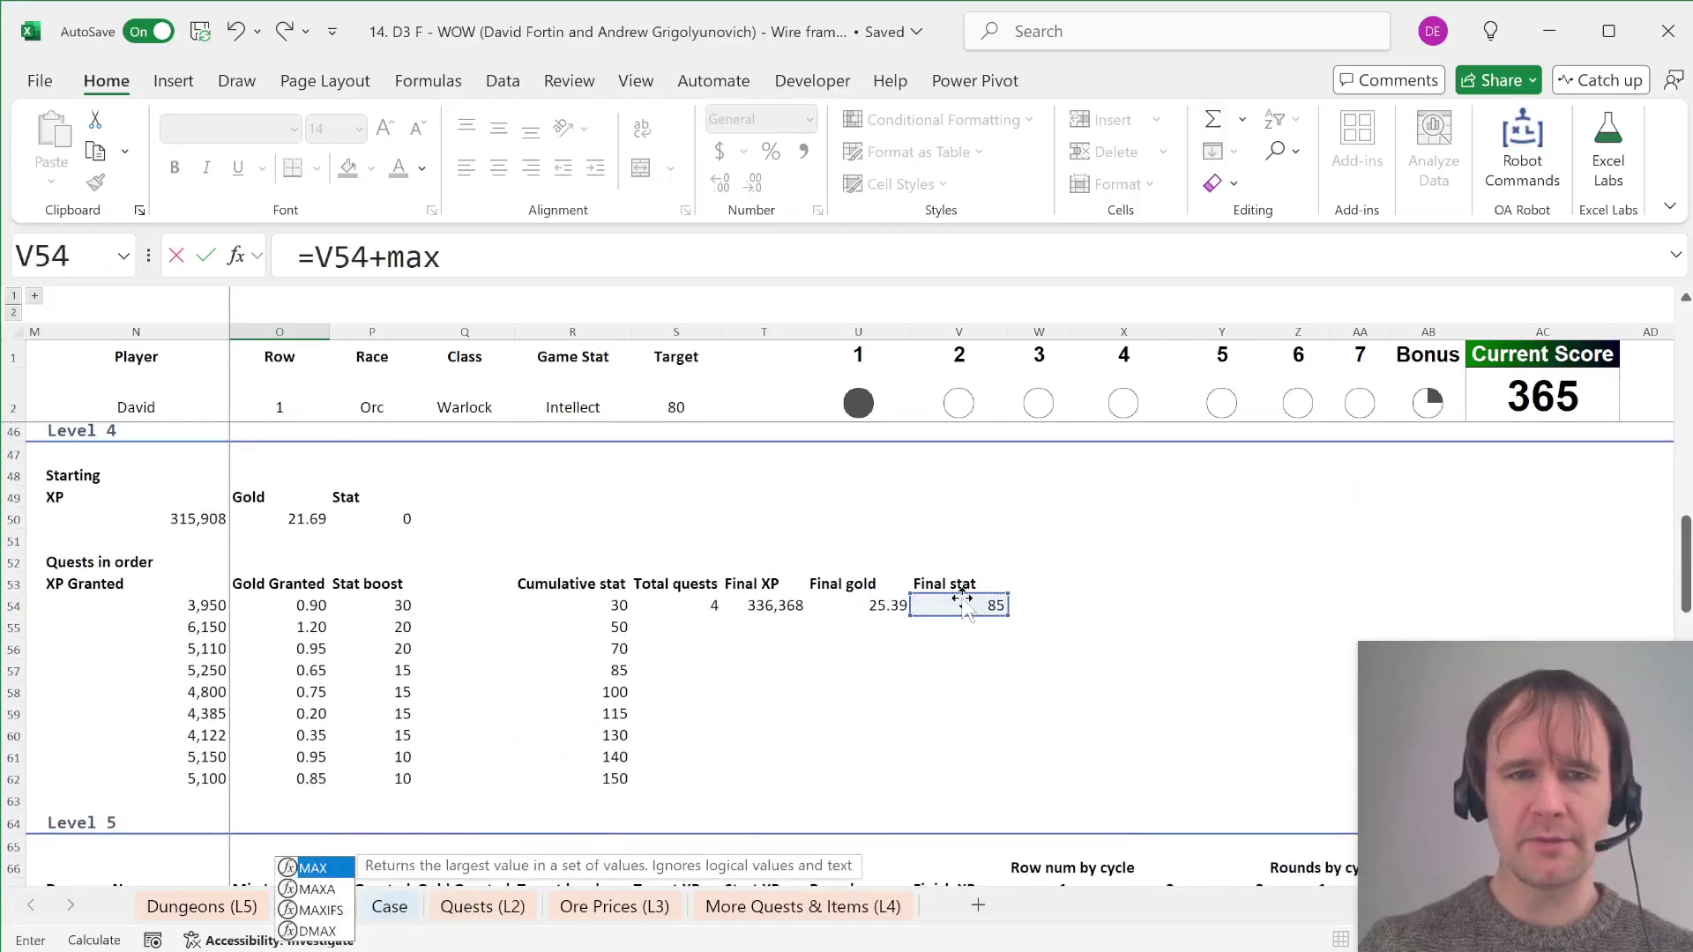
scroll(963, 607, down, 6)
scroll(963, 607, right, 4)
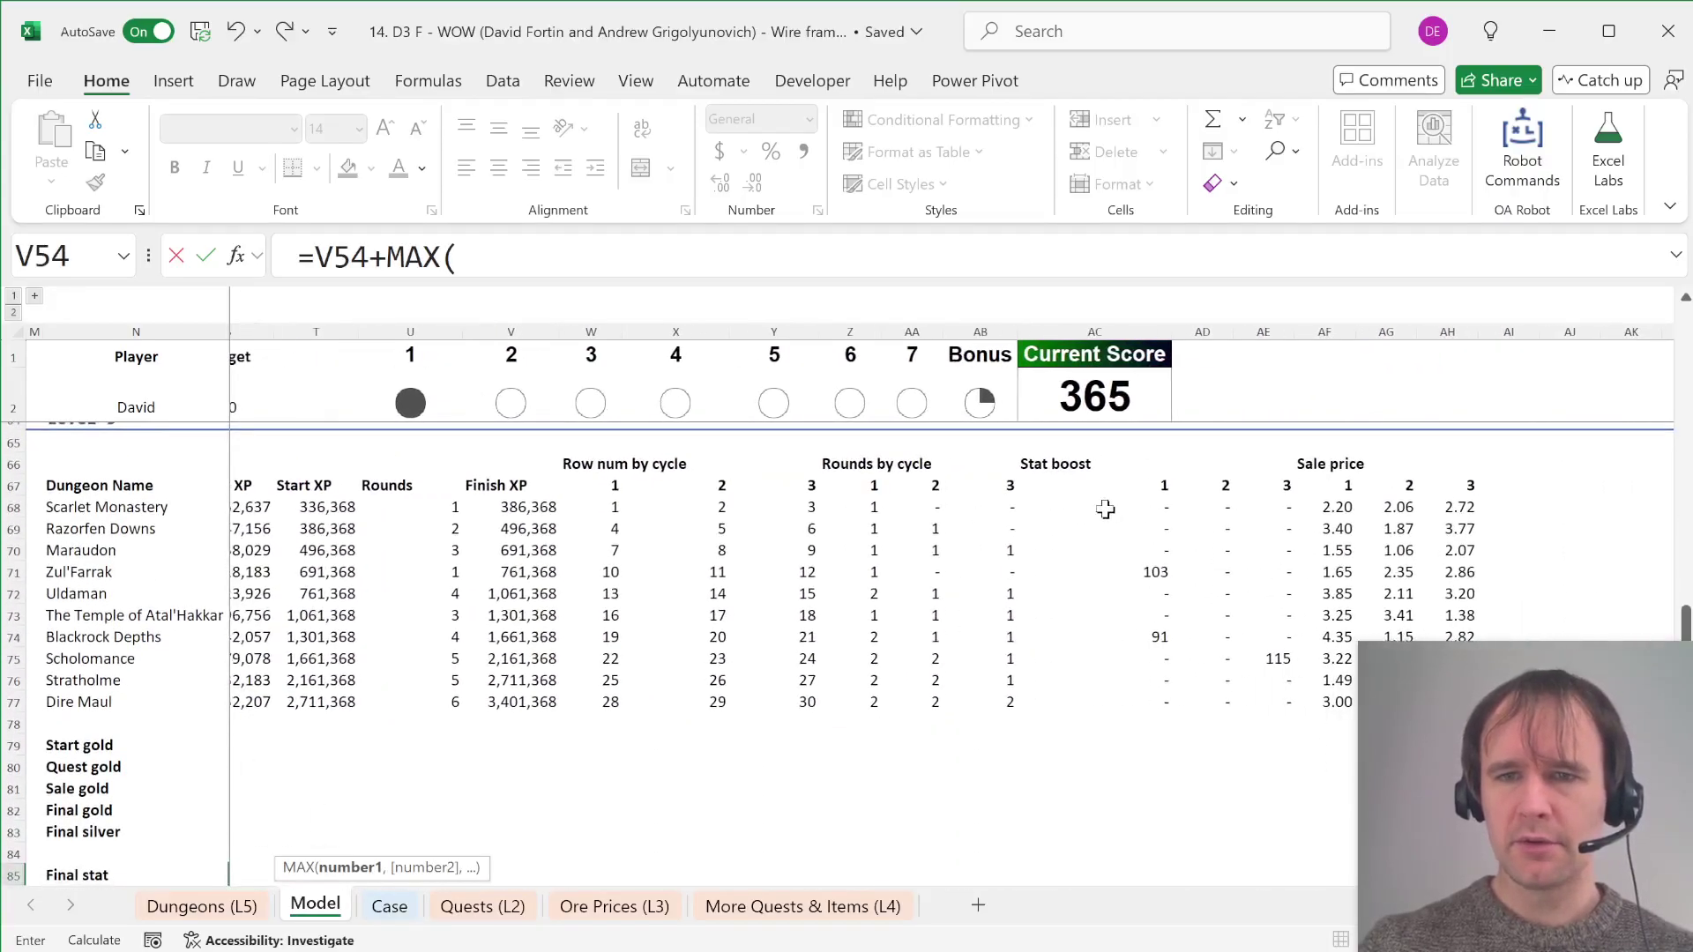
drag(1106, 508, 1270, 702)
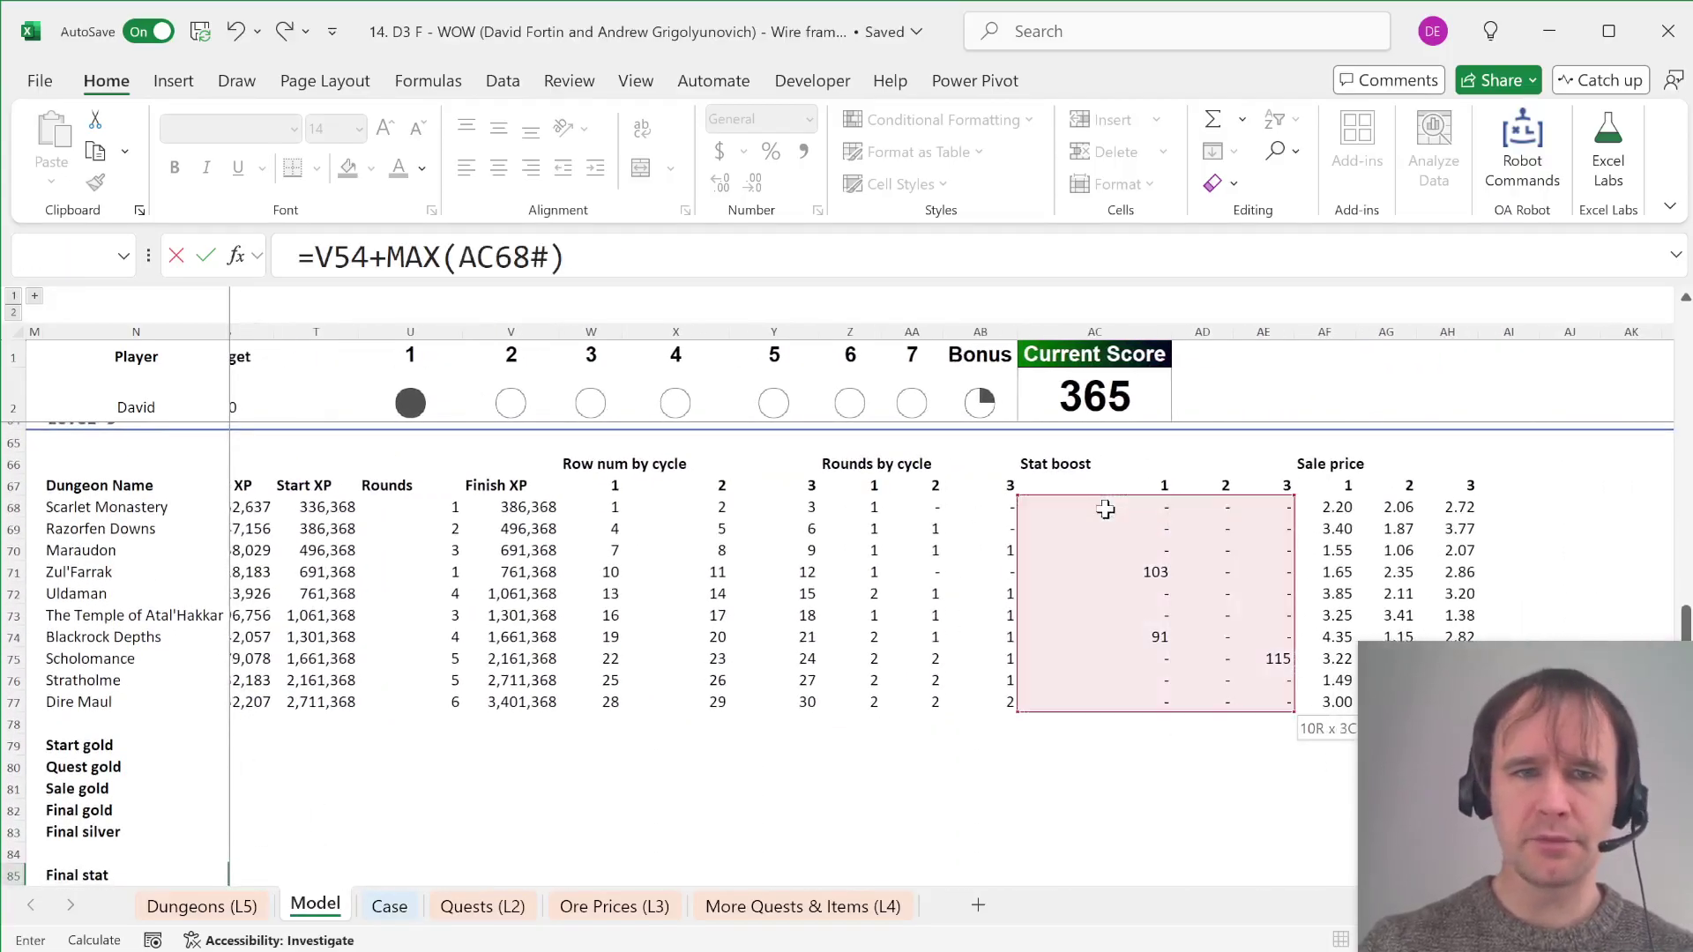
key(Escape)
Step: Link Final XP in O86 to the Dire Maul Finish XP in V77
text(=)
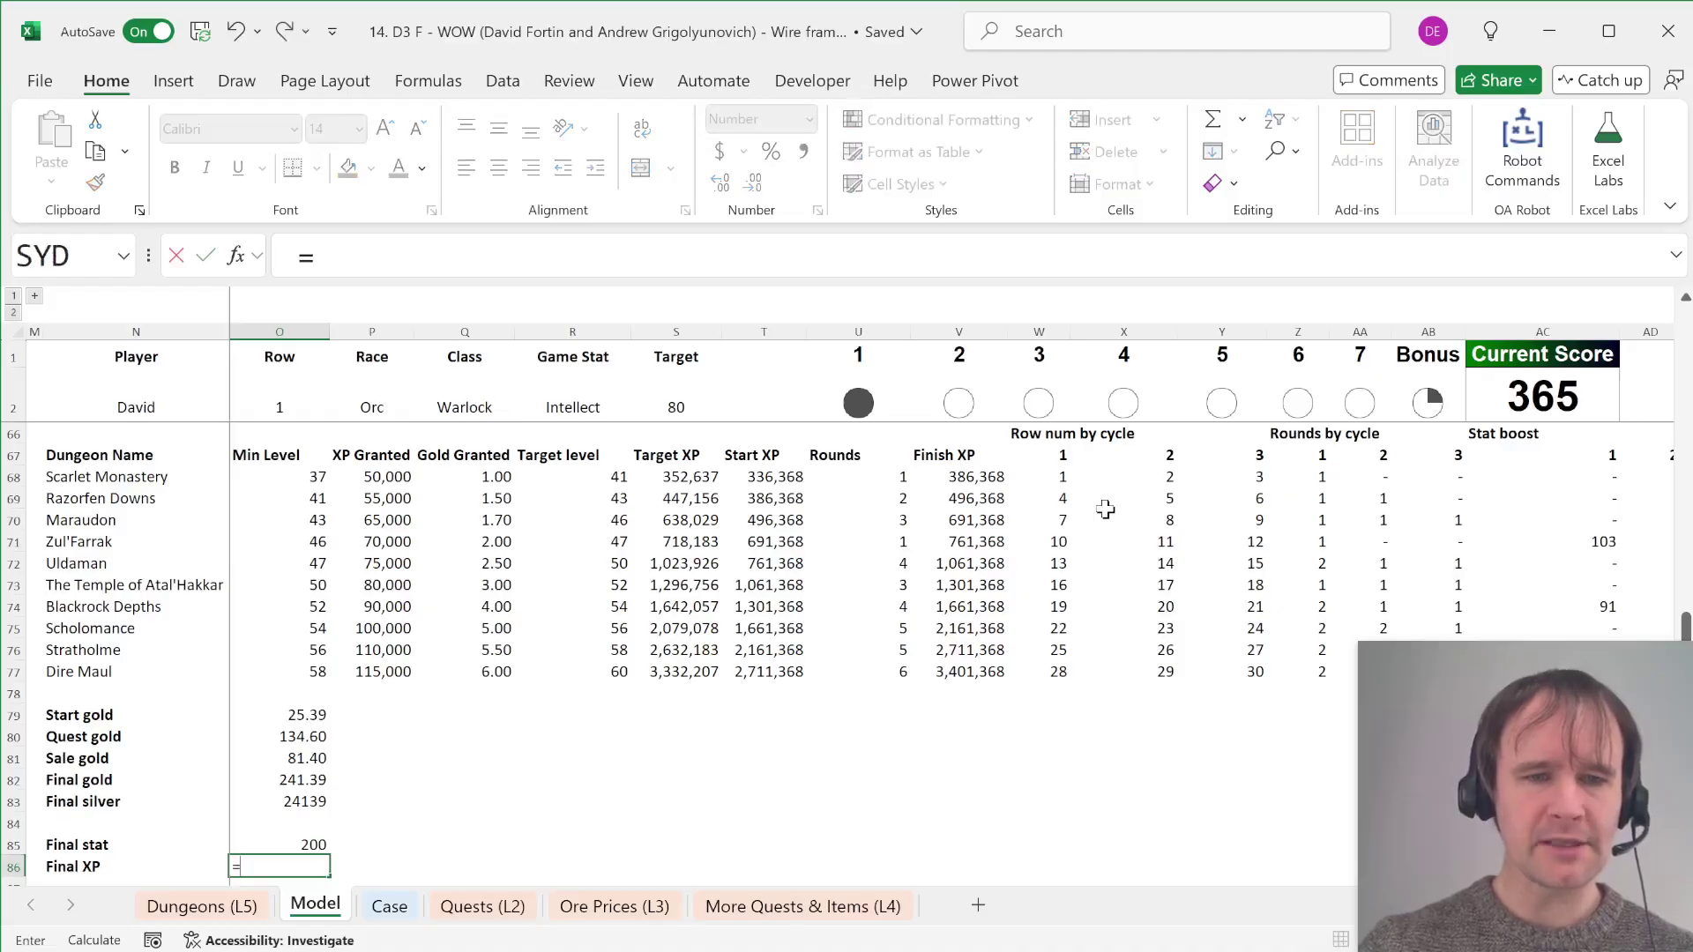
scroll(855, 597, up, 9)
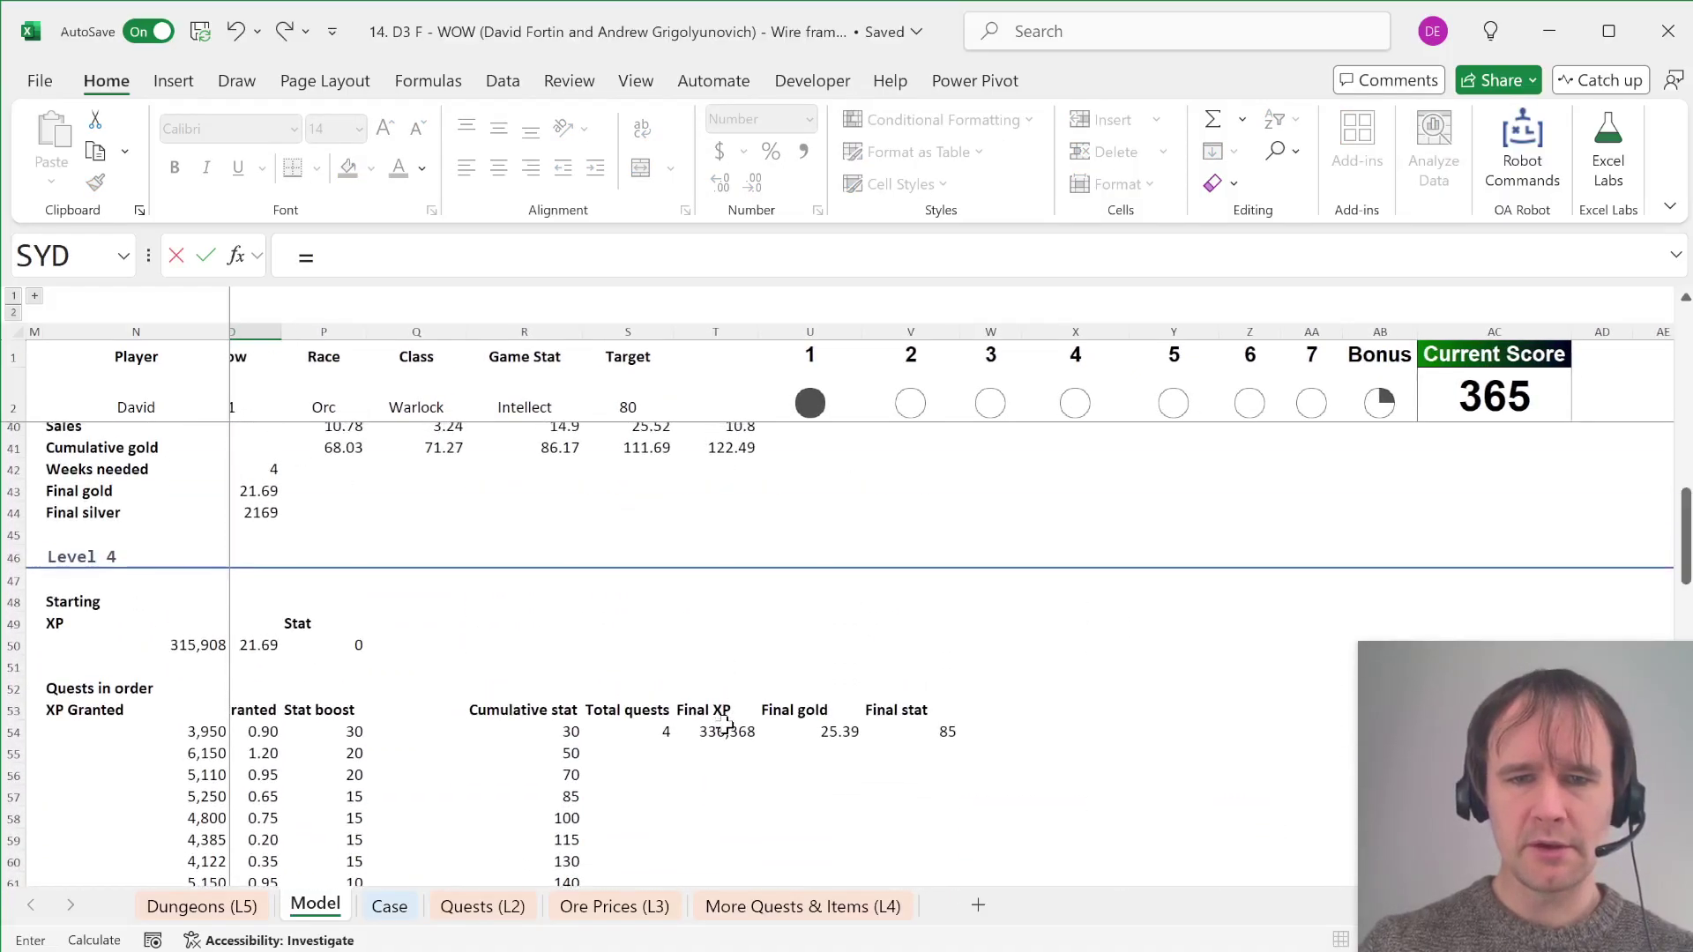
scroll(725, 727, down, 8)
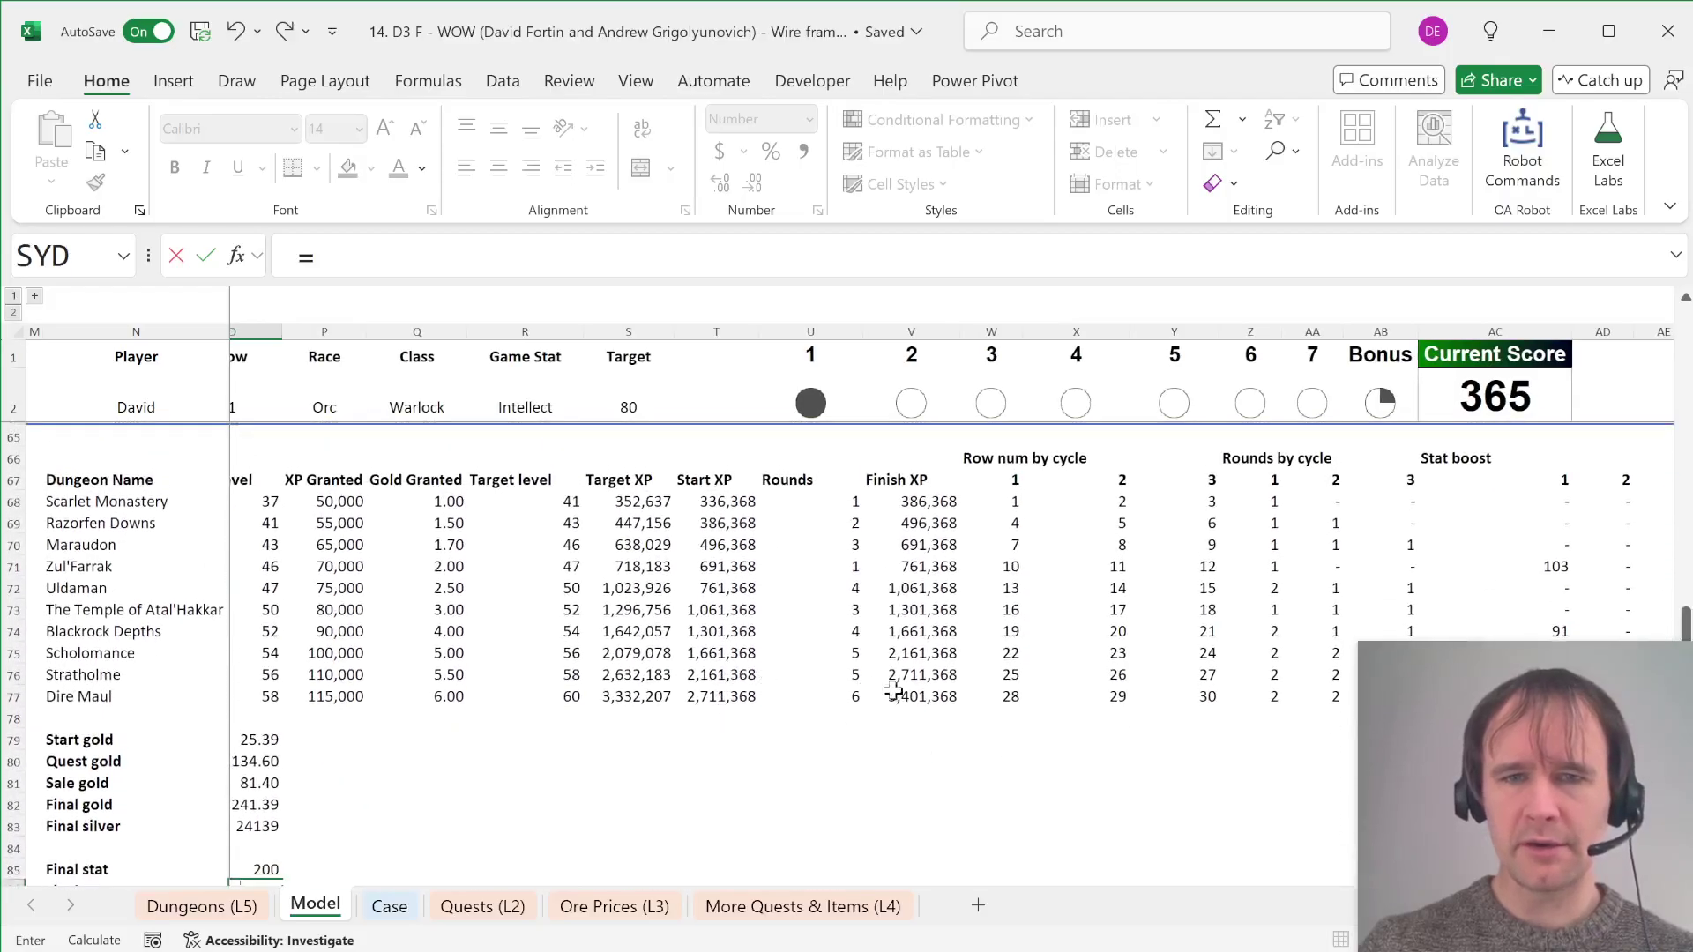
click(926, 697)
key(Return)
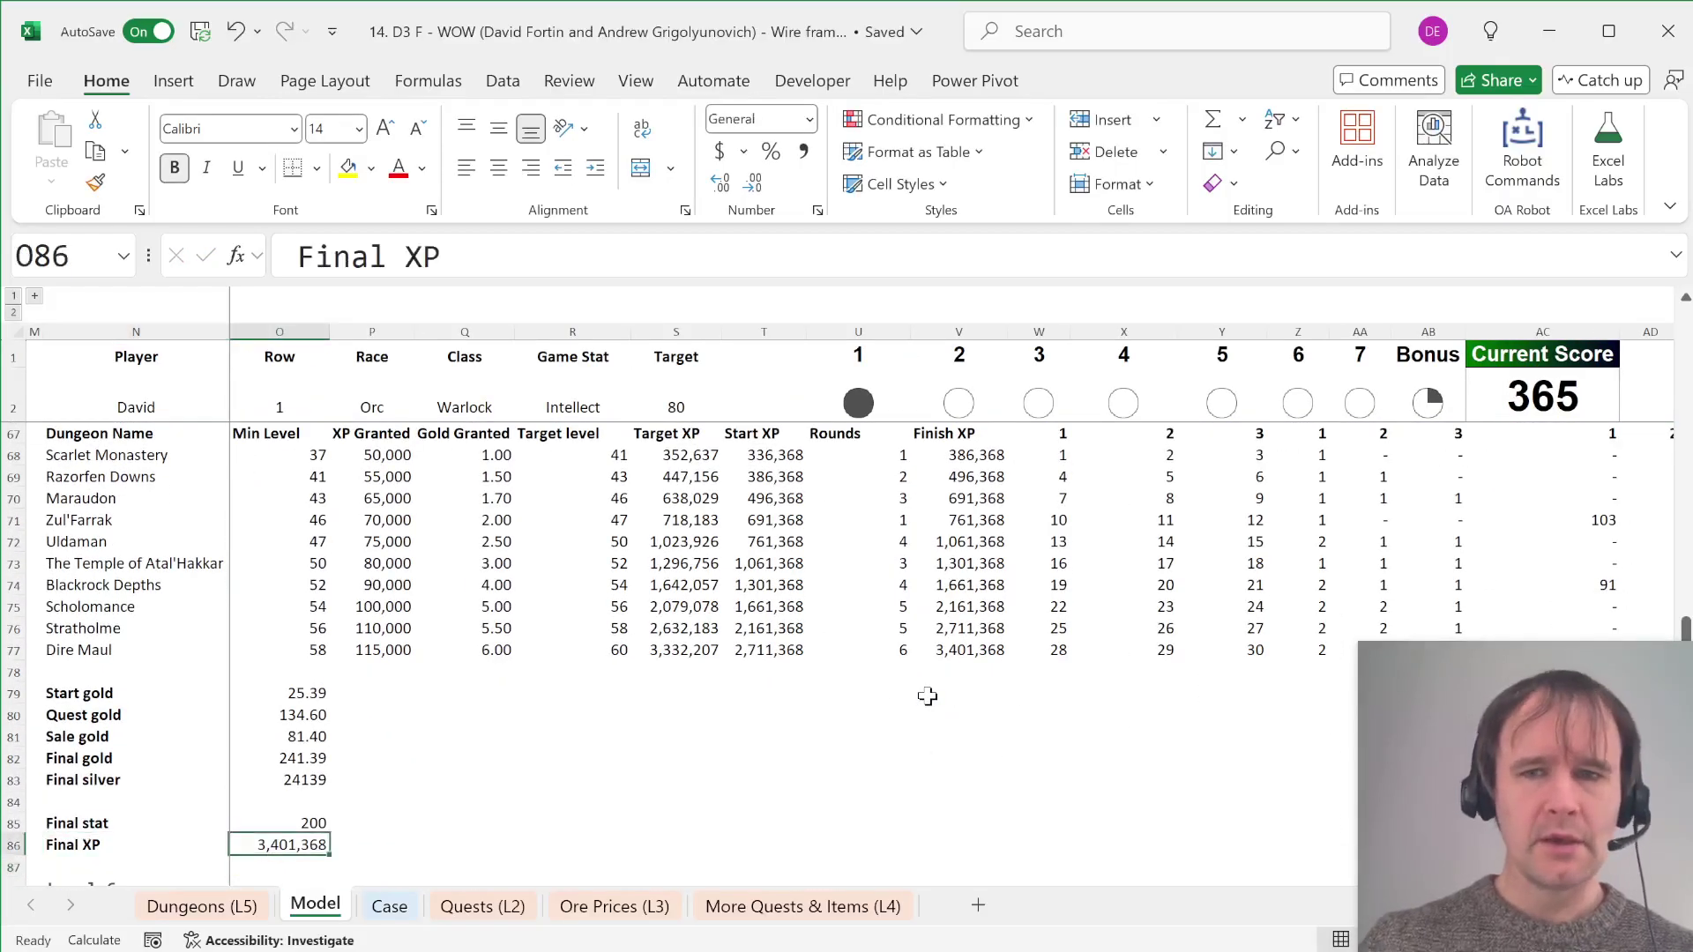
Step: Test the model with player 1 in the Player cell N2 and restore the example player's name
click(169, 415)
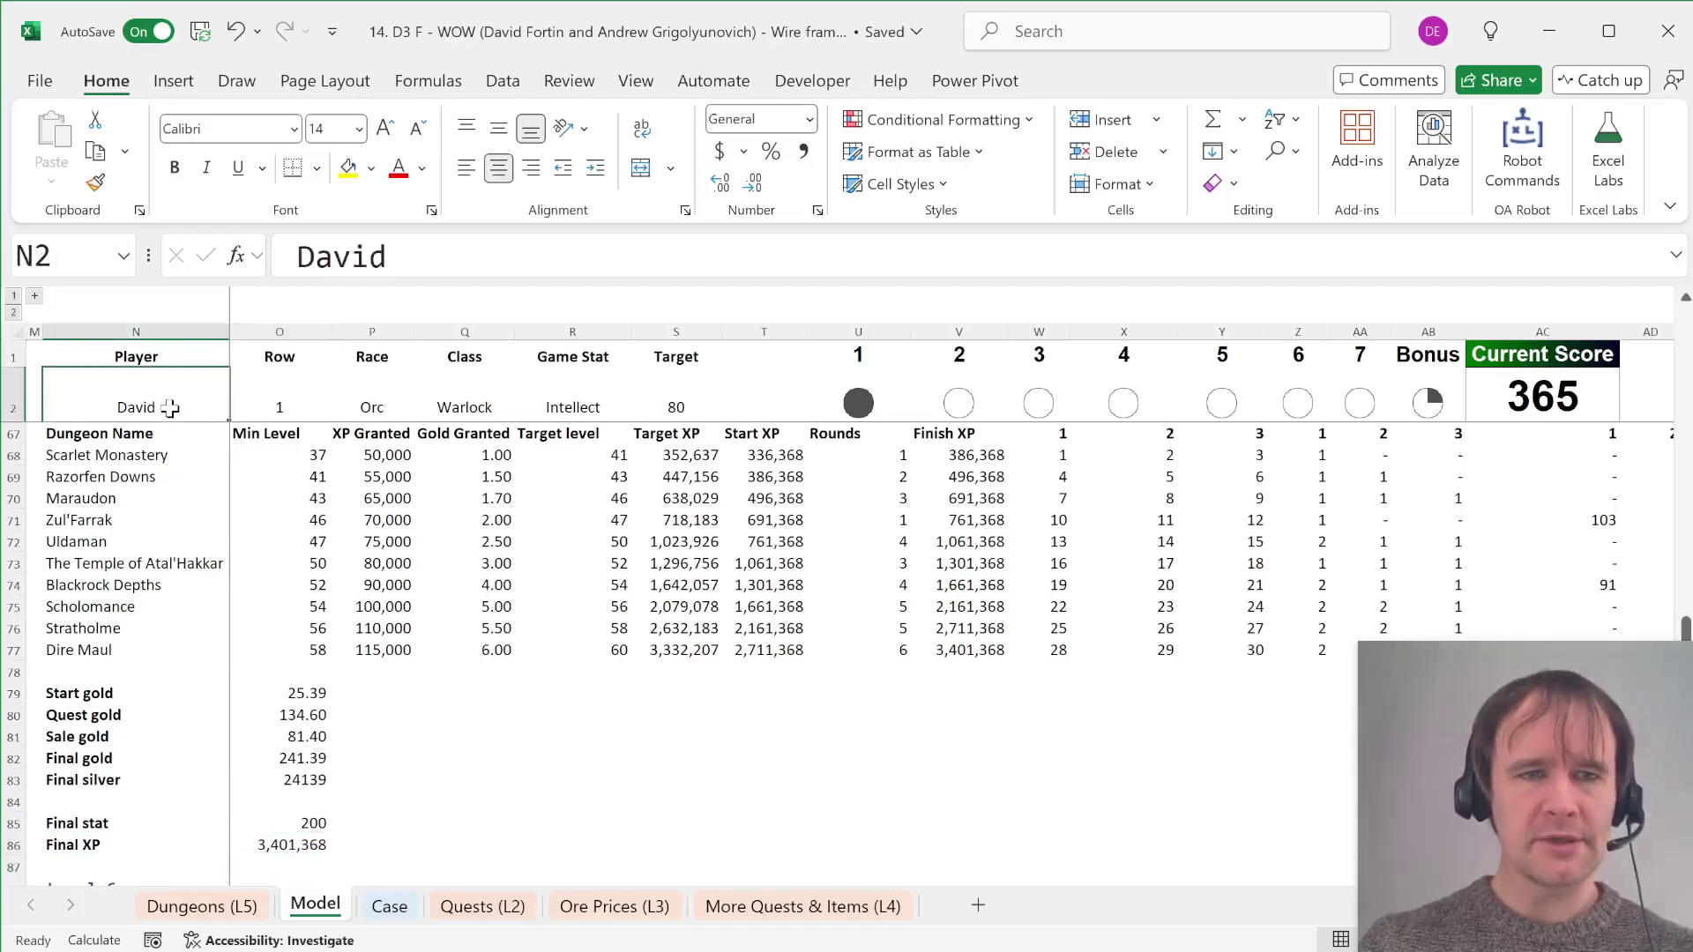
text(1)
key(ctrl+Return)
text(David)
key(ctrl+Return)
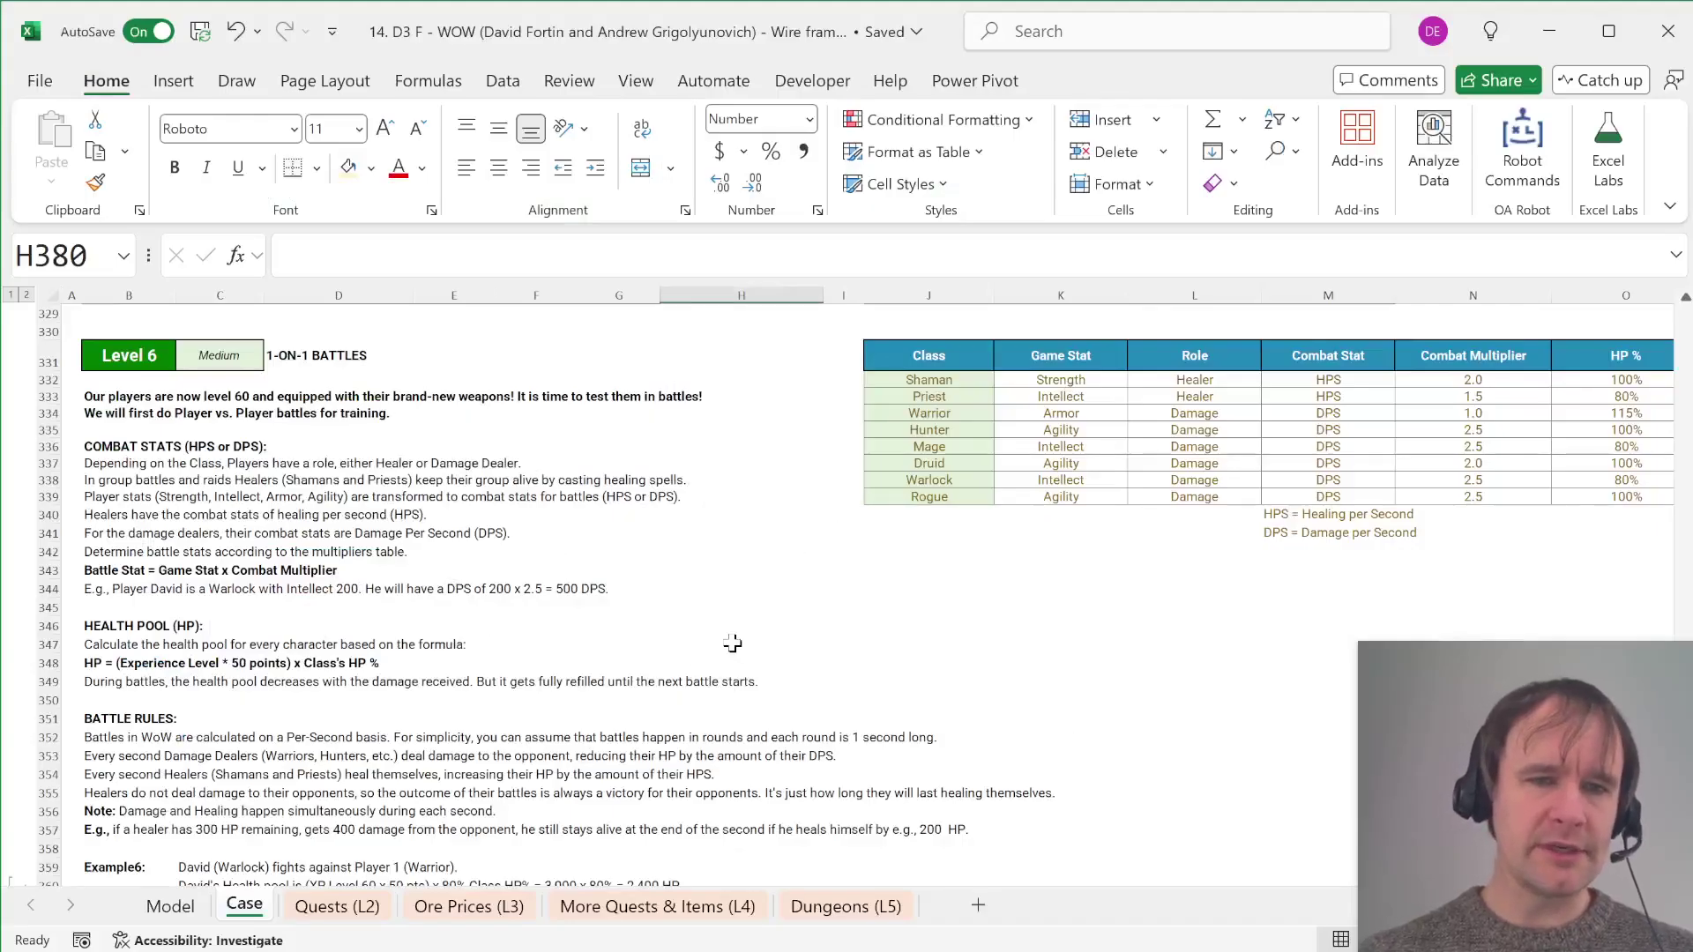
Step: Review the Level 6 class table's roles, combat stats and multipliers on the Case sheet, plus the Battle Stat and HP formulas
scroll(732, 643, up, 1)
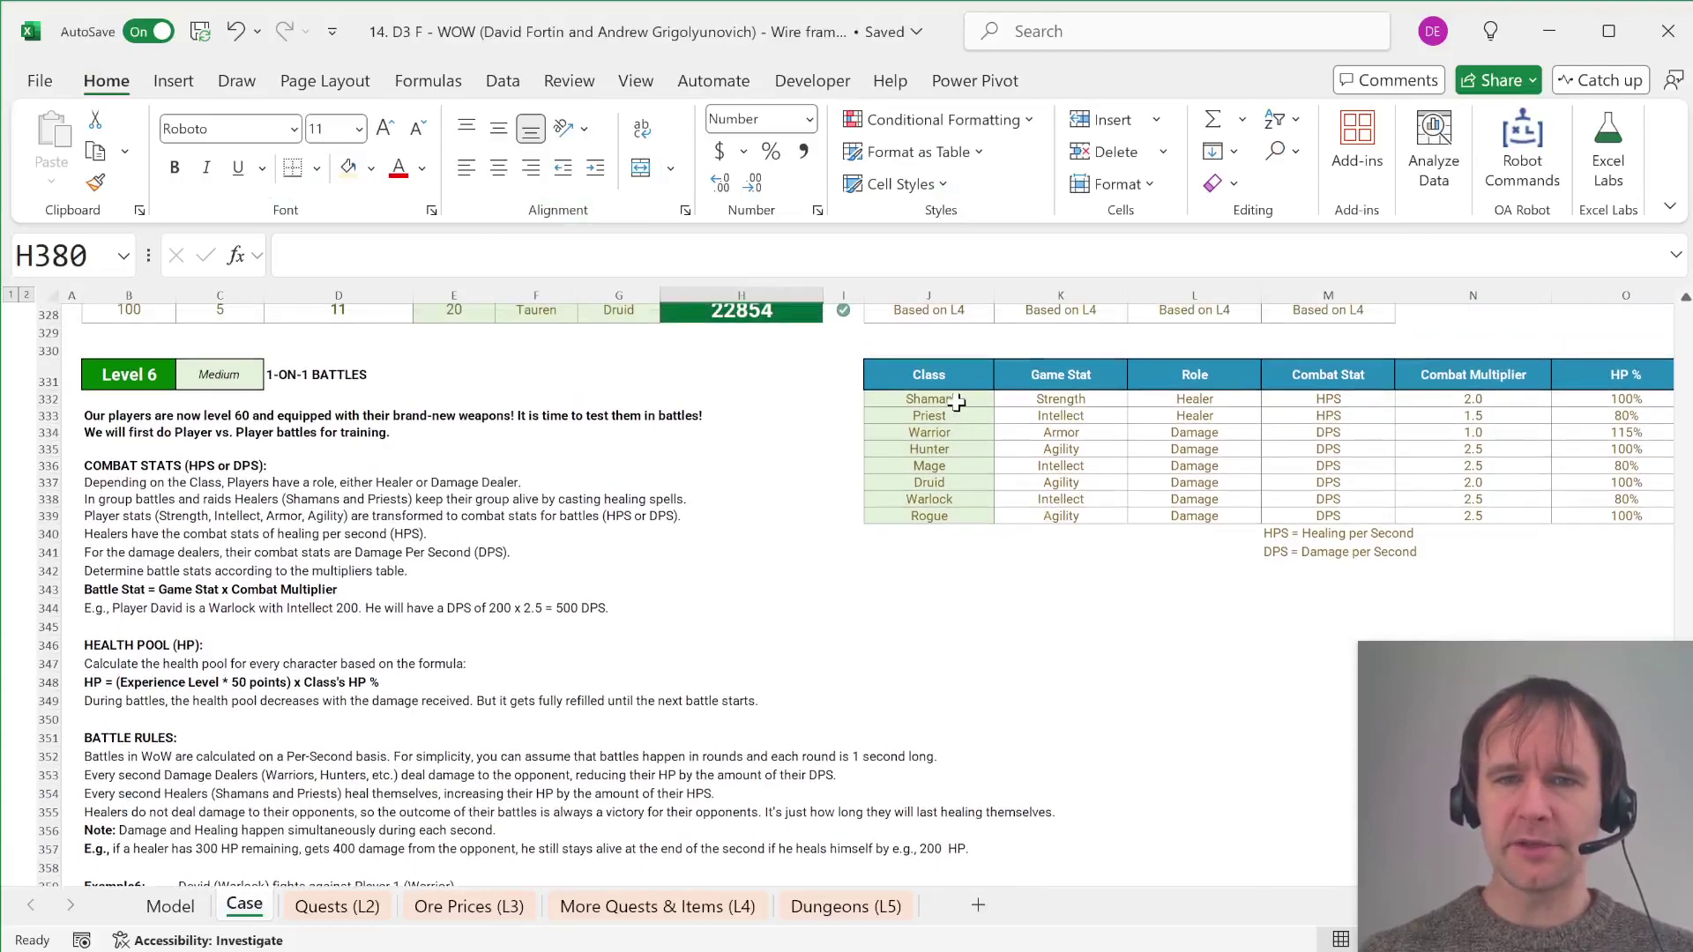
click(957, 402)
key(ctrl+shift+Down)
key(Right)
key(ctrl+shift+Down)
key(Right)
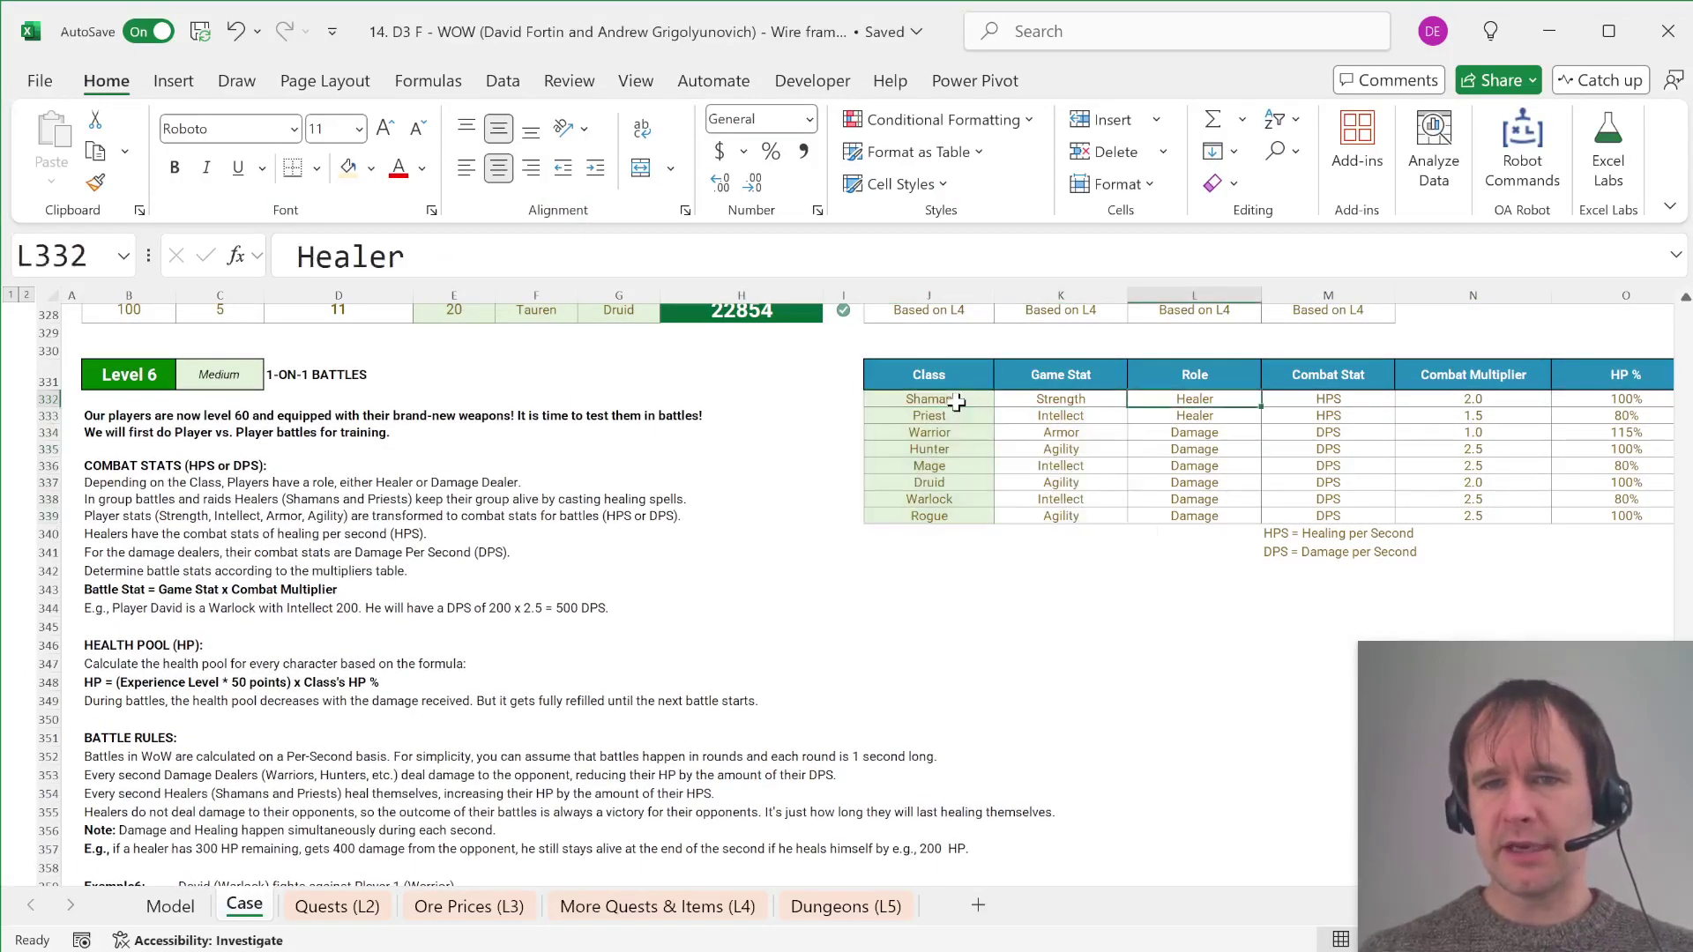
key(ctrl+shift+Down)
key(Return)
key(Up)
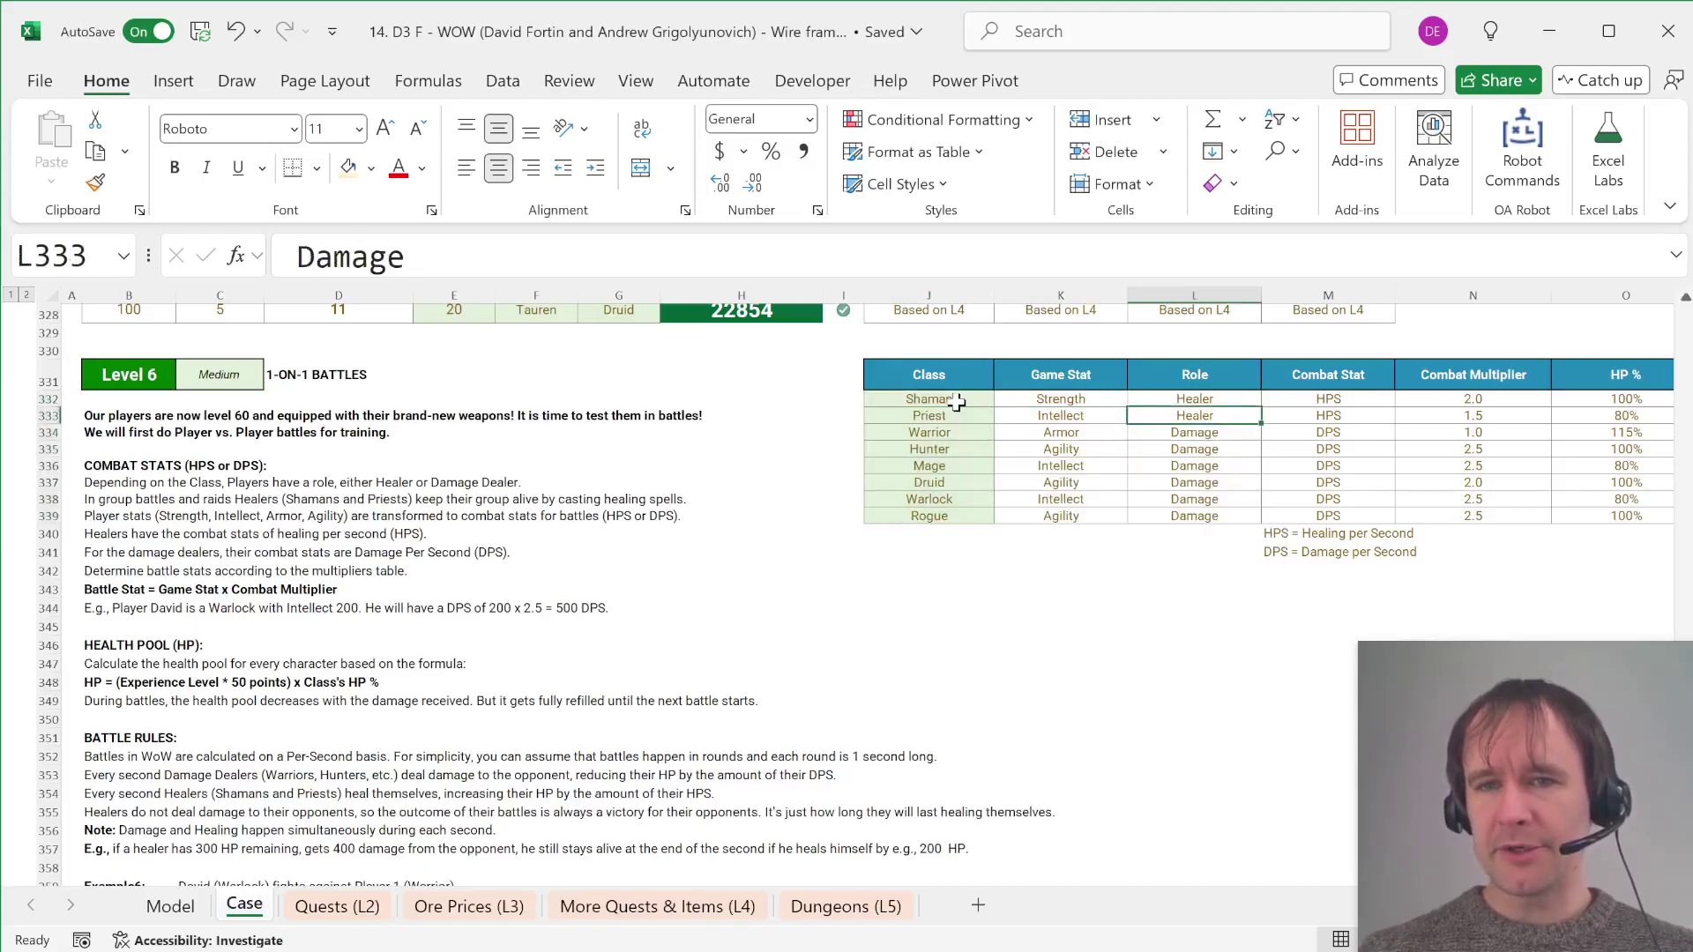
key(Right)
key(shift+Up)
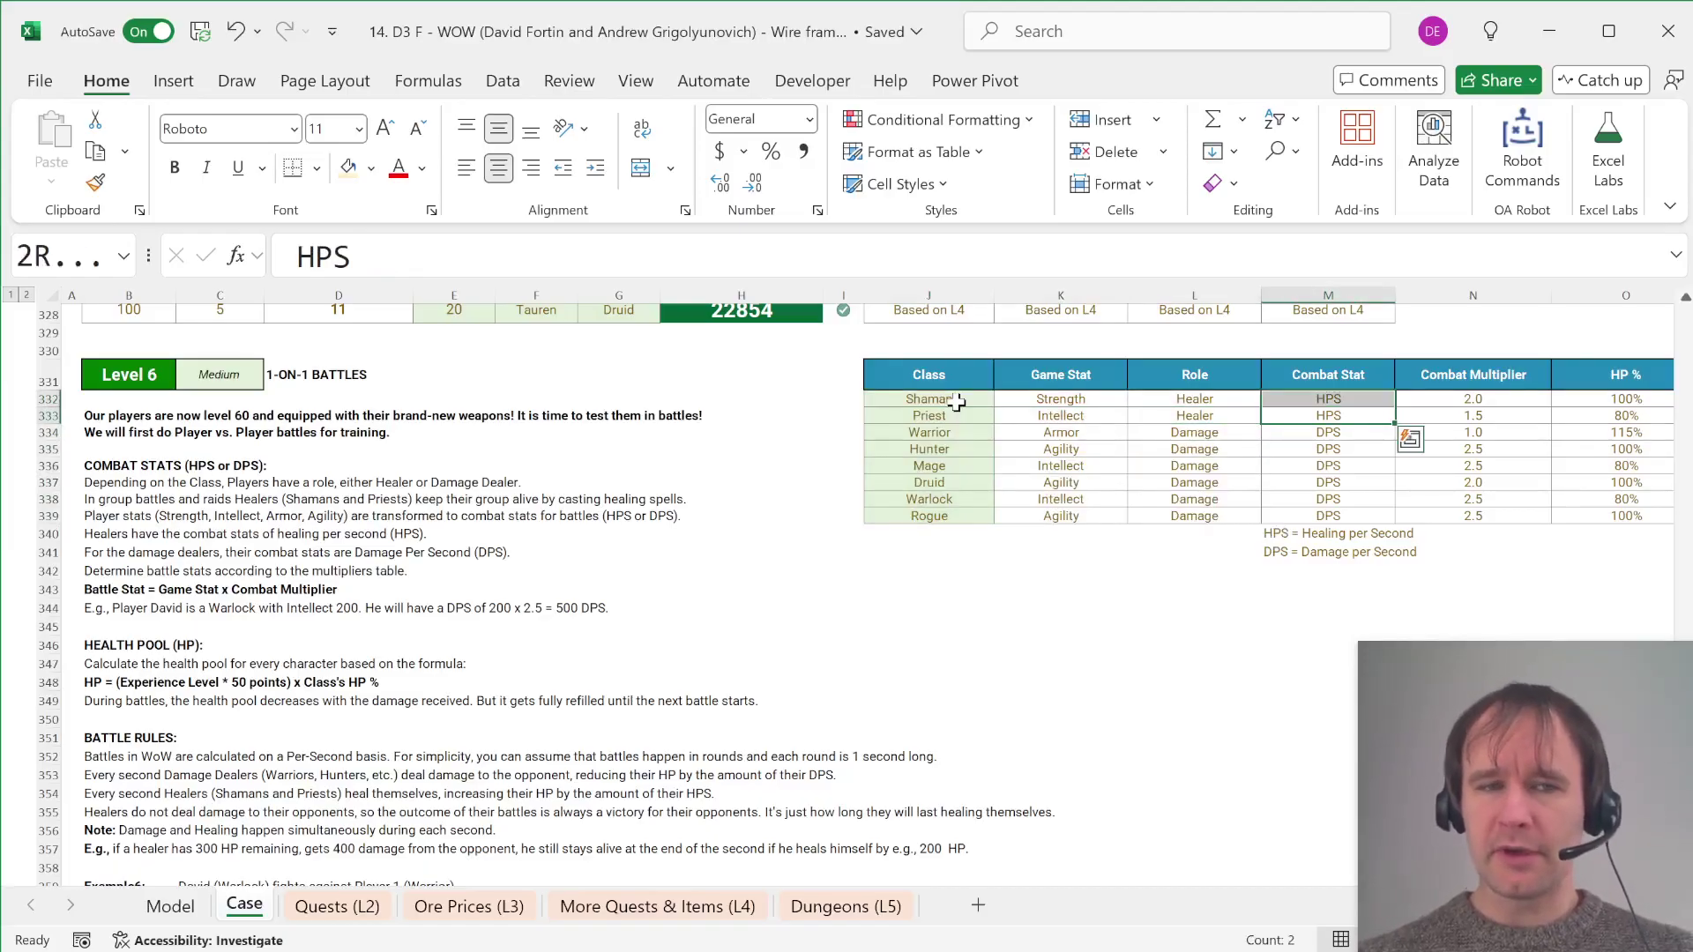
key(Down)
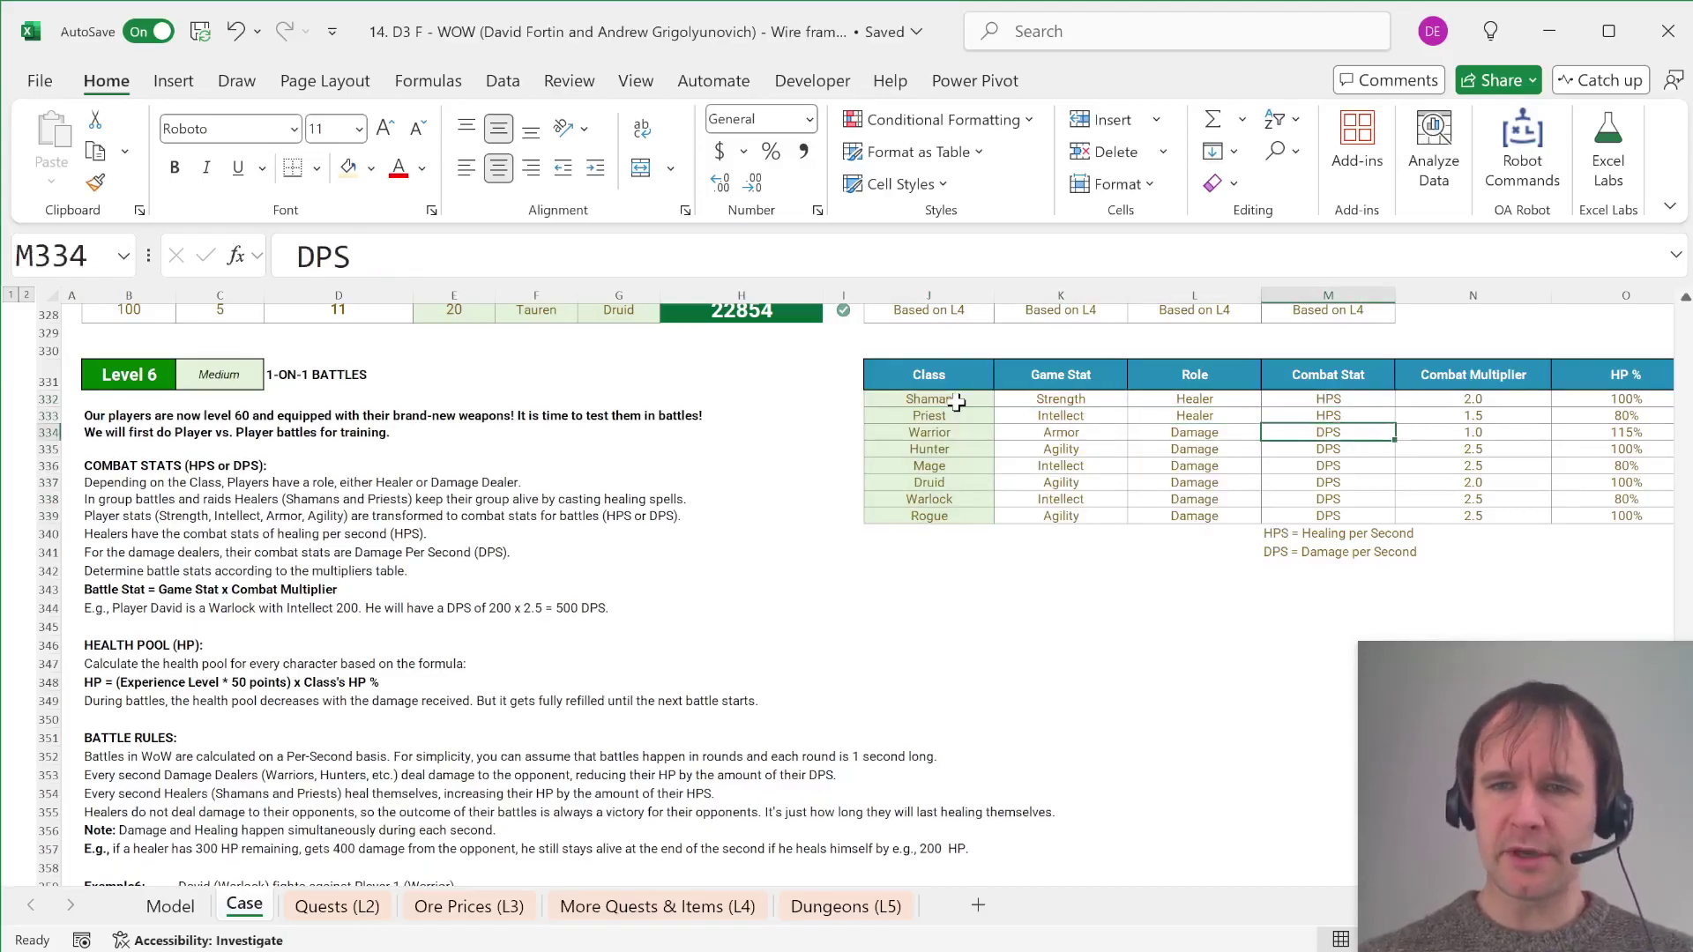
key(Right)
key(Up)
key(Up)
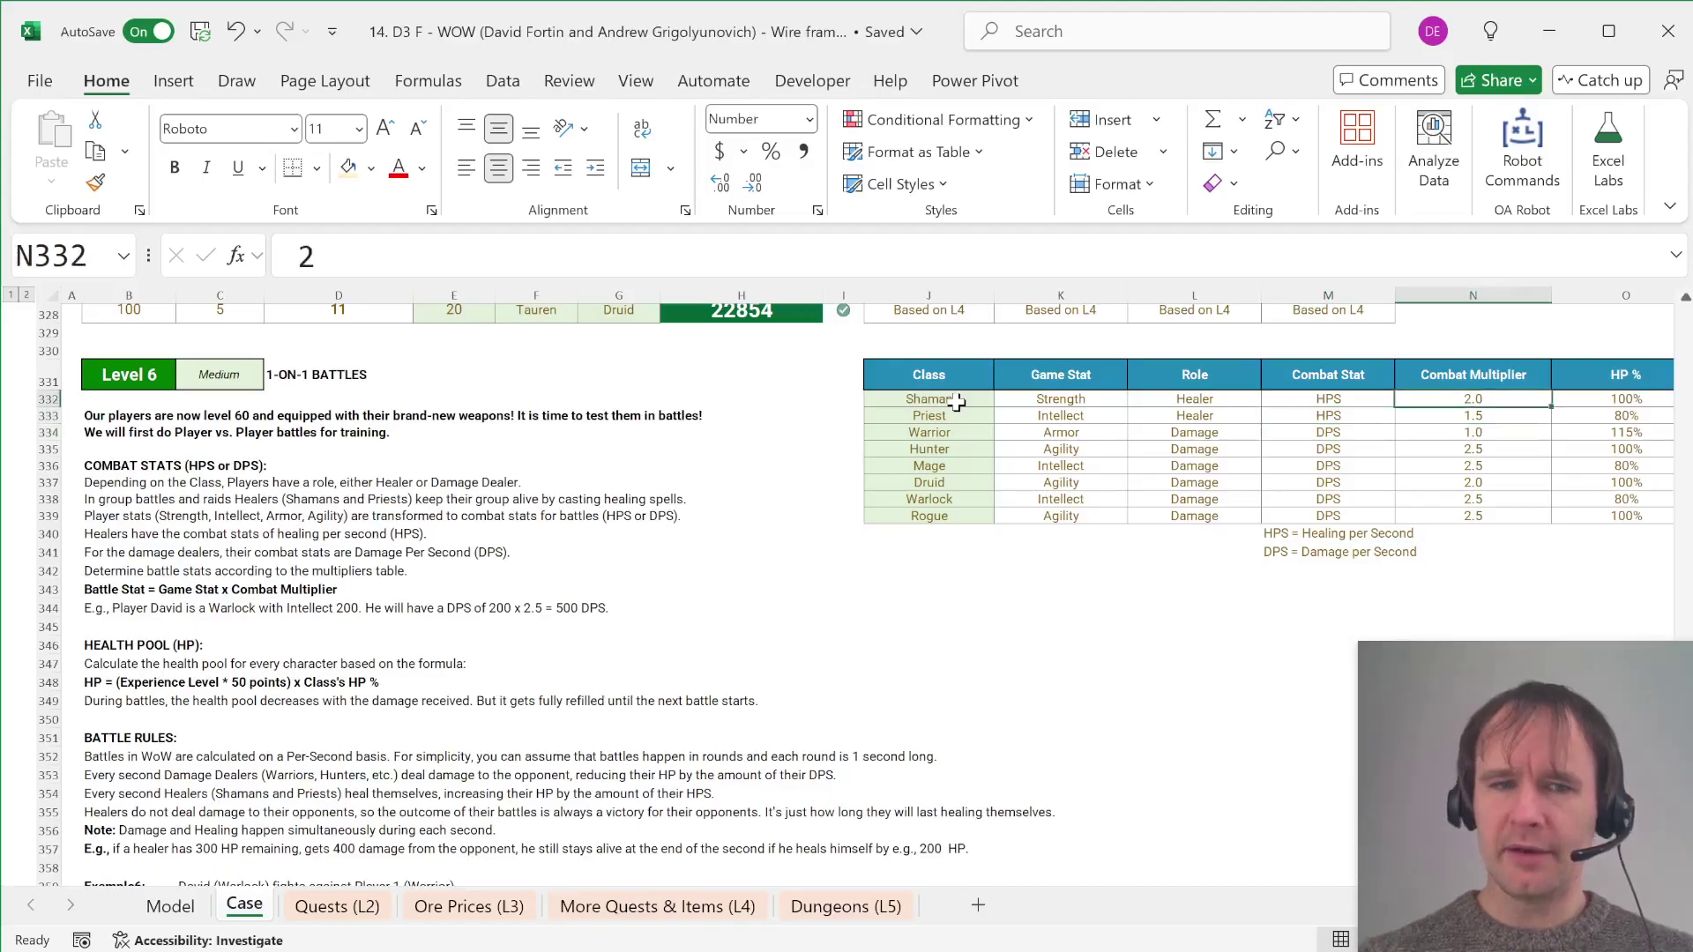
click(113, 589)
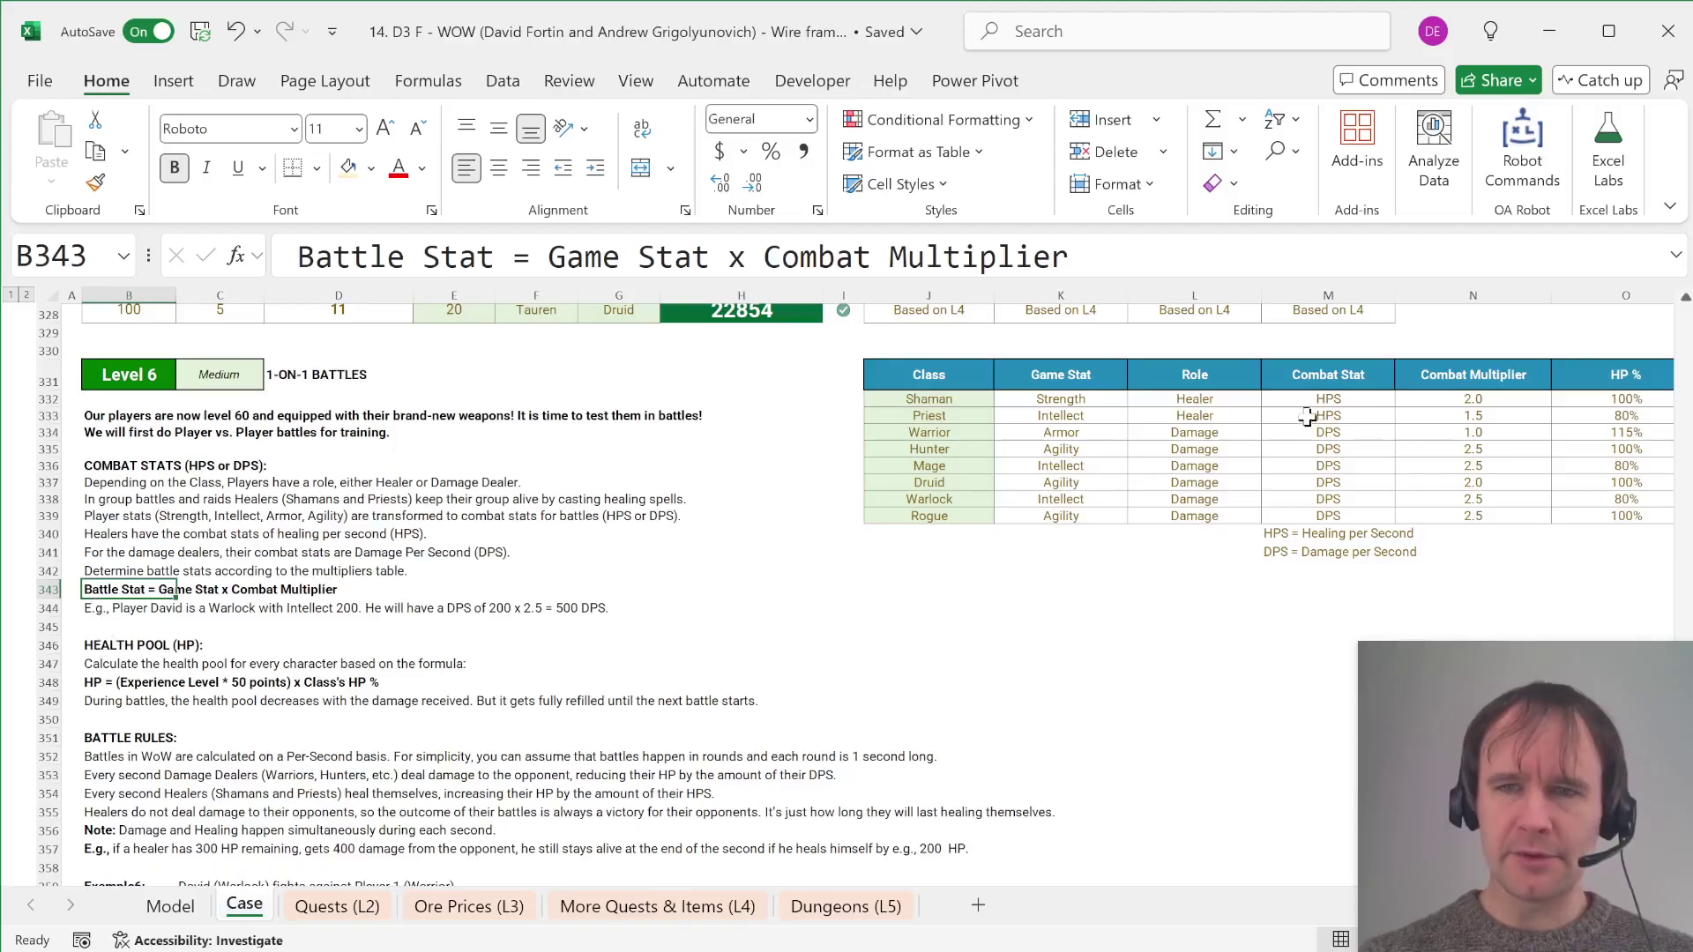
click(122, 684)
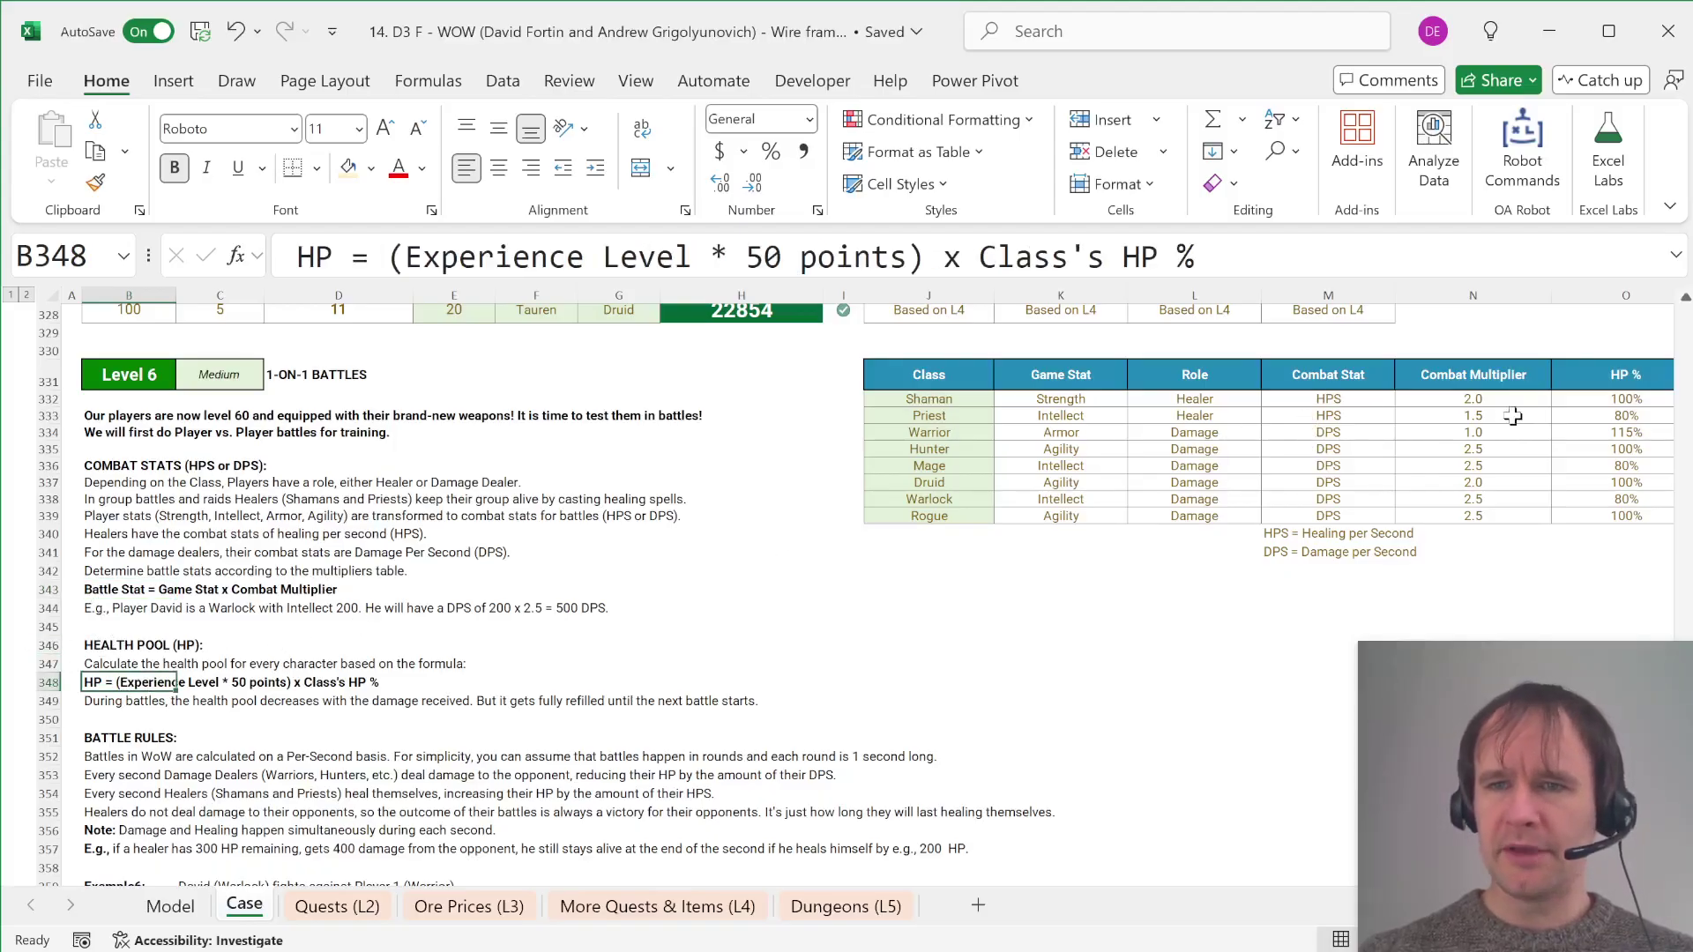
scroll(1507, 414, up, 1)
Step: Link the Level 6 Game stat in O91 on the Model sheet to the Final stat in O85
key(ctrl+Page_Up)
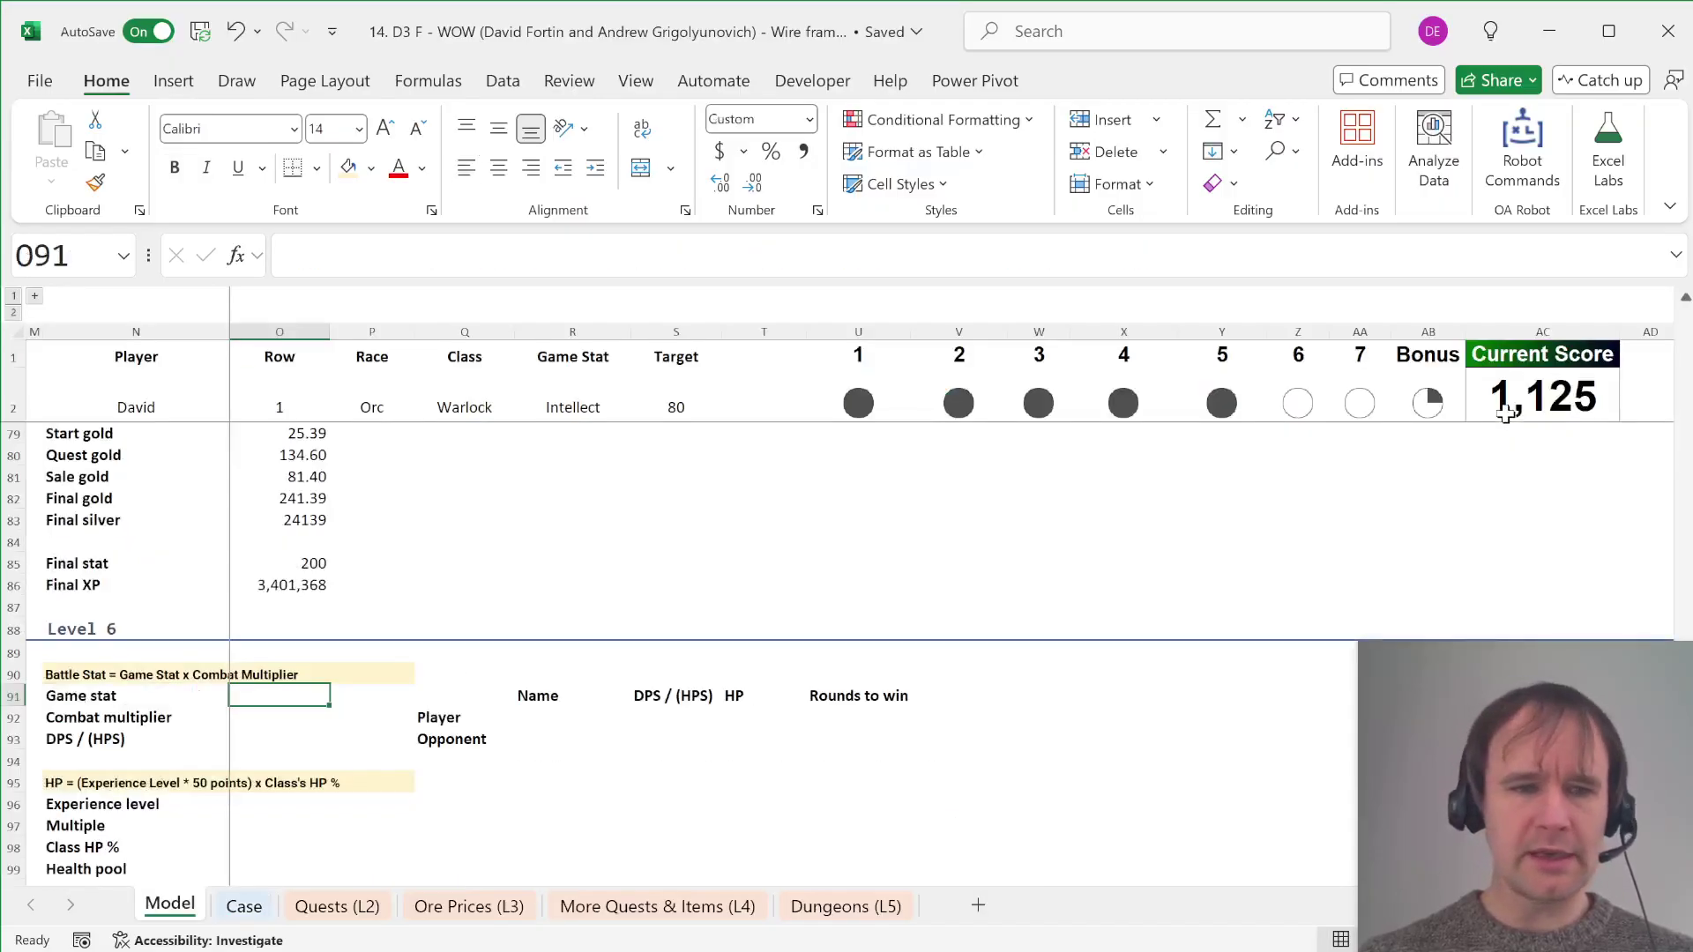
click(68, 672)
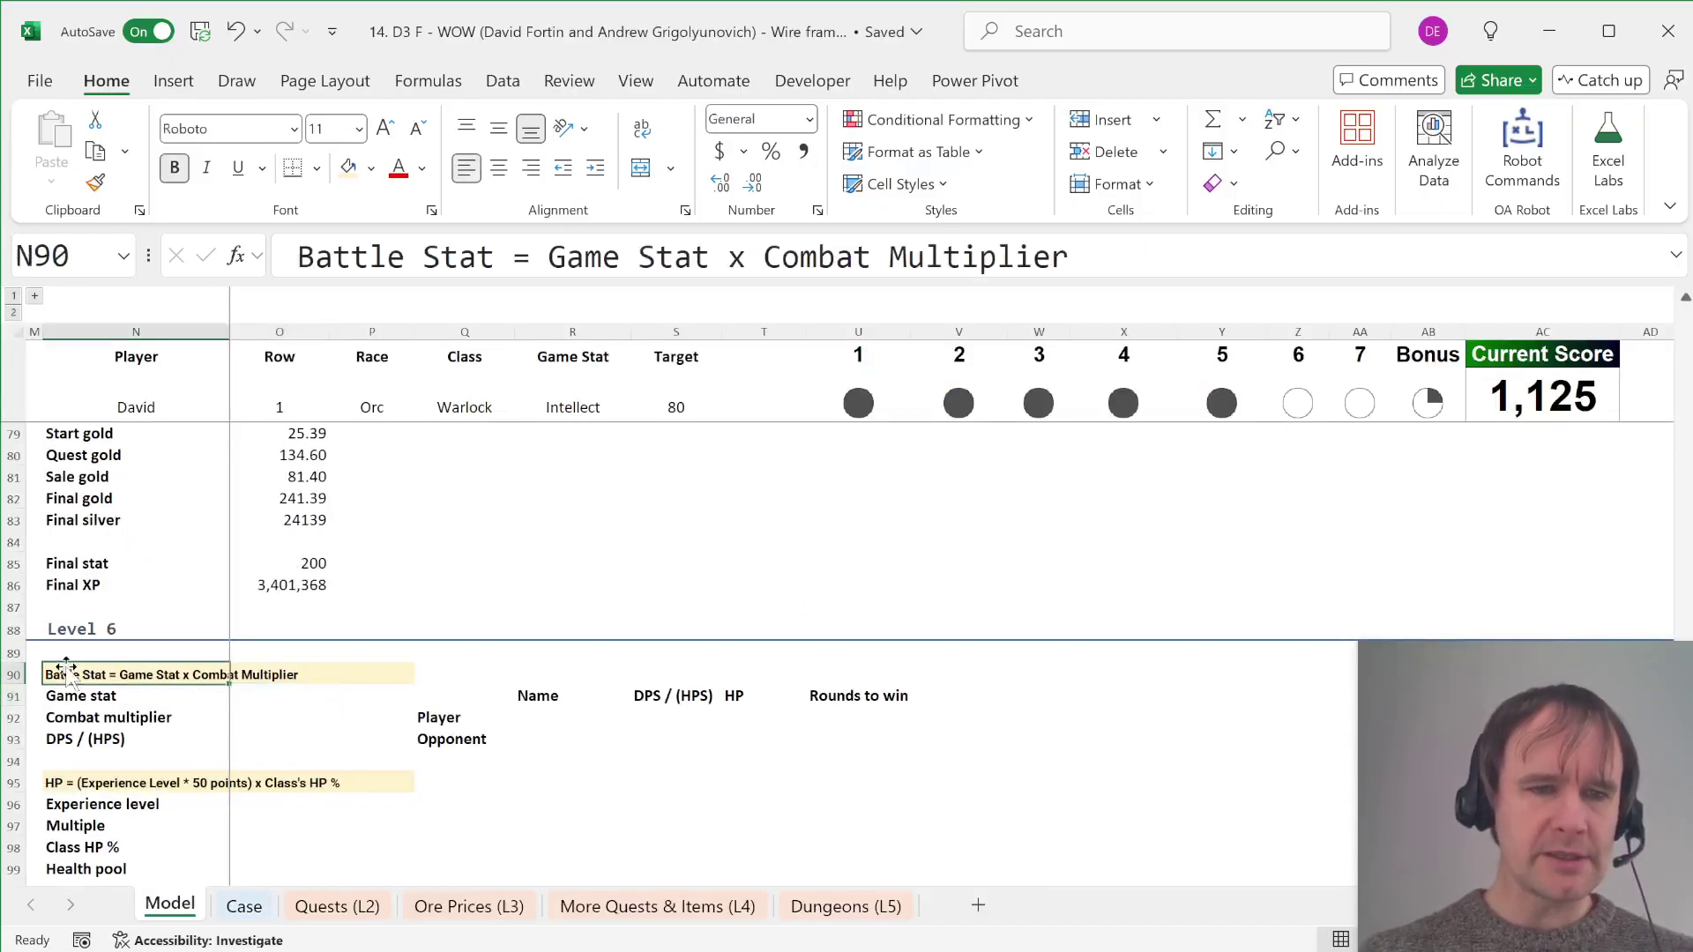
key(Down)
key(Right)
text(=)
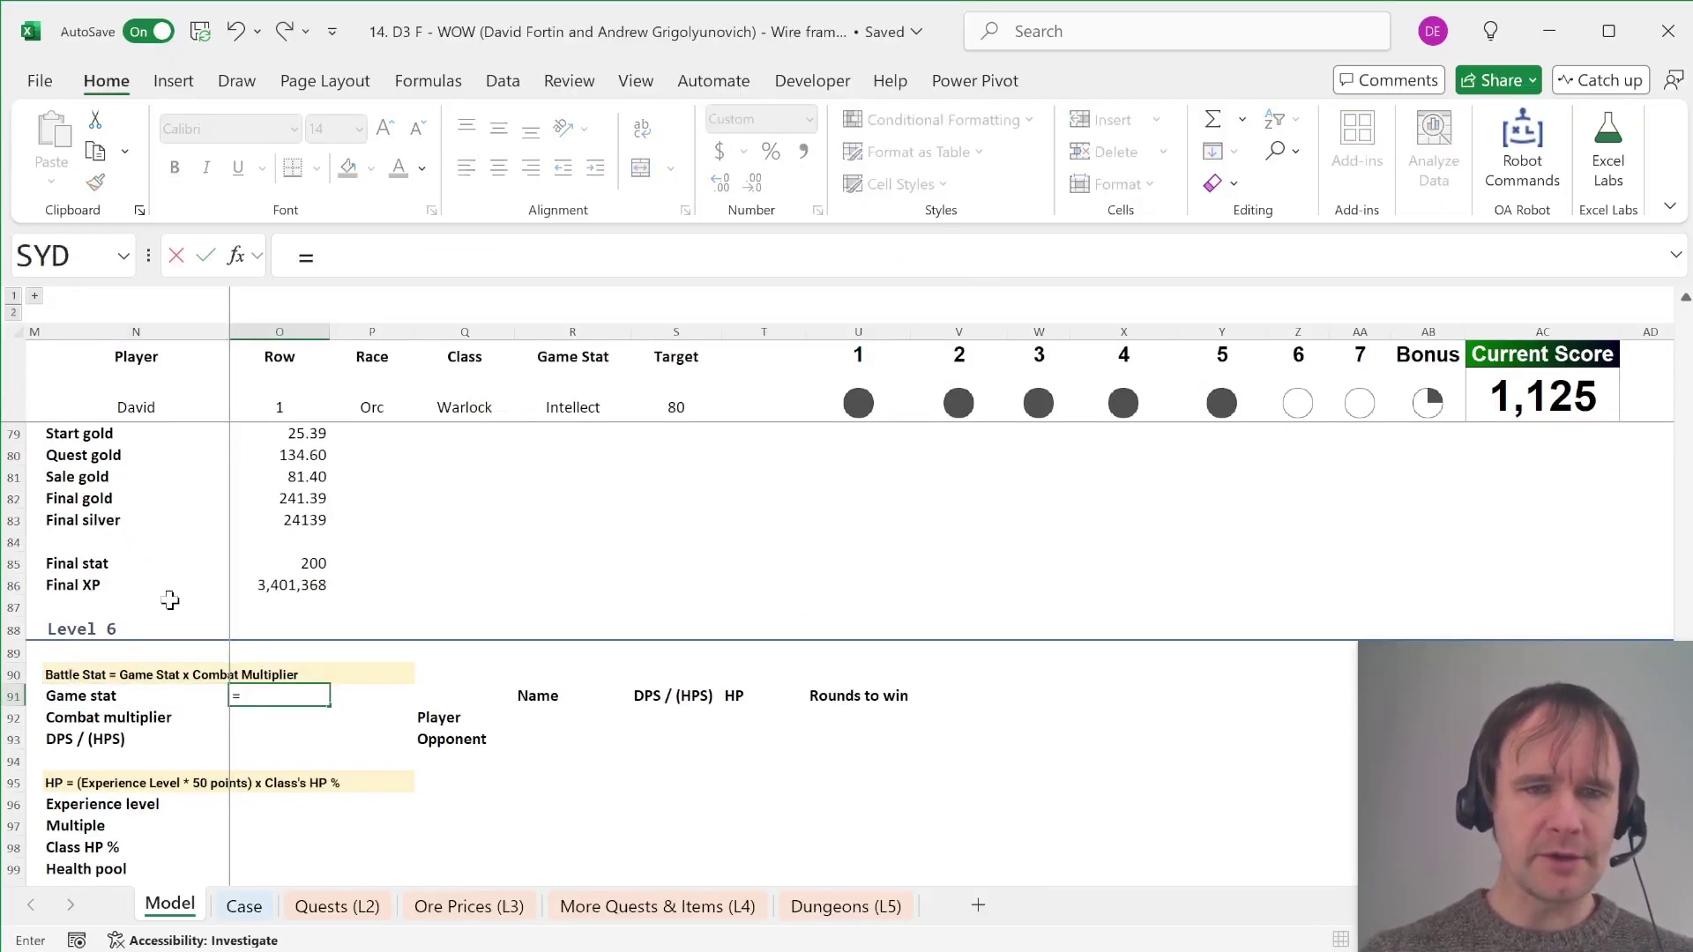
click(291, 562)
key(Return)
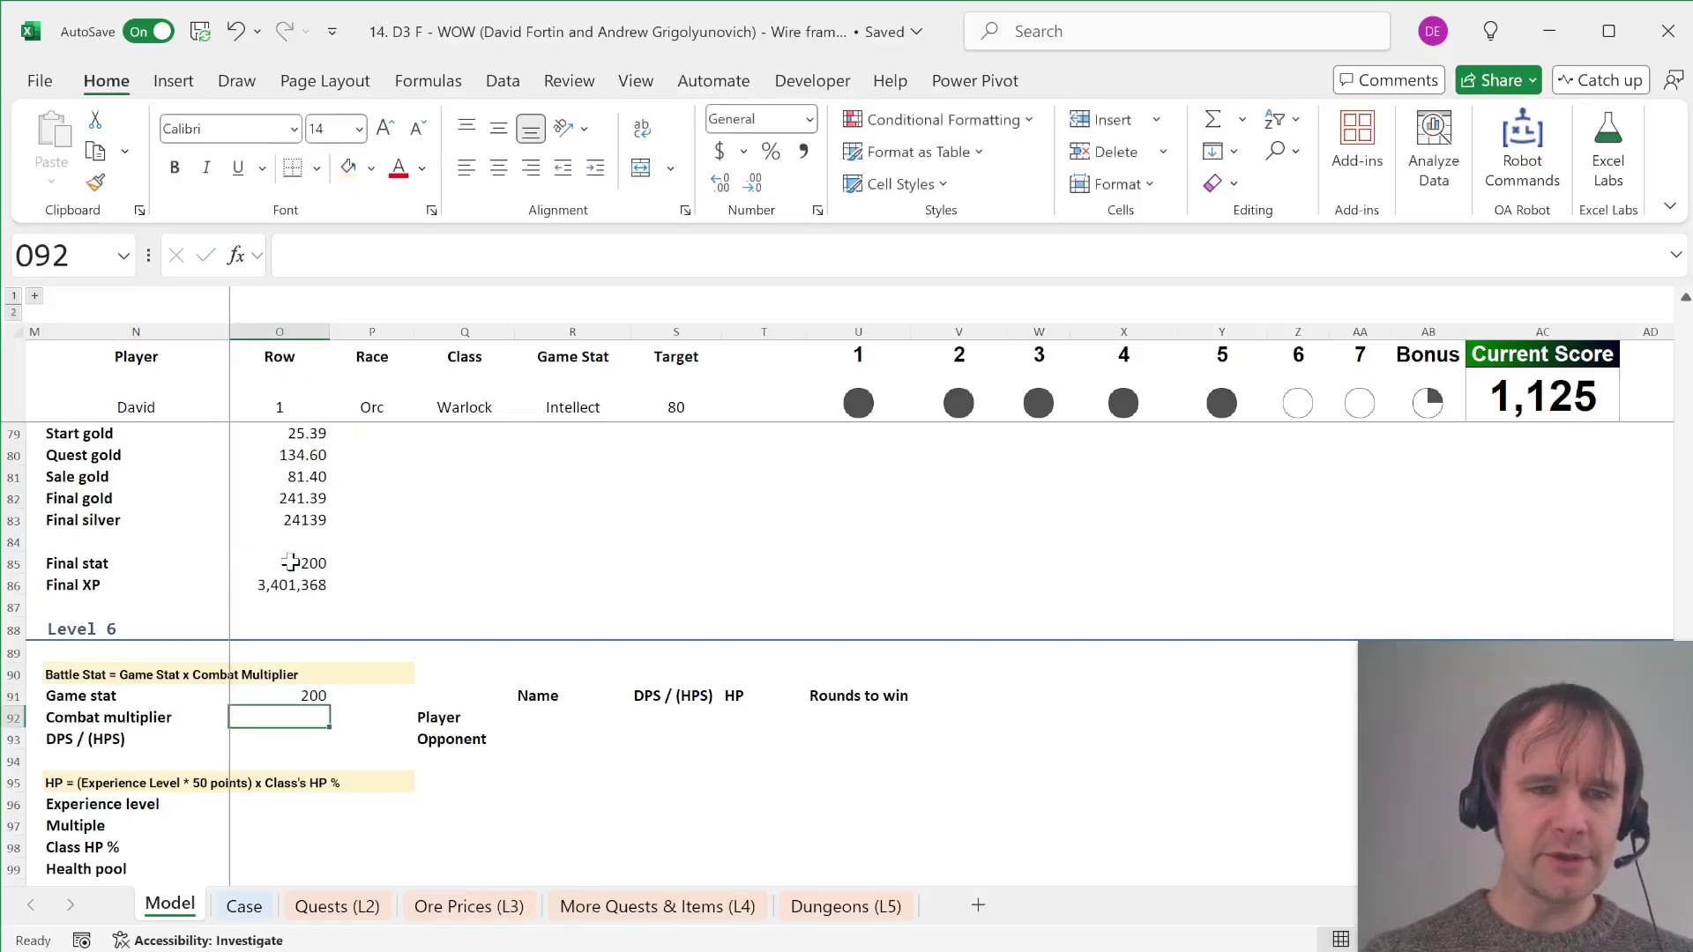
Step: Look up the Combat multiplier in O92 by class with =XLOOKUP(Q2,Case!$J$332:$J$339,Case!$N$332:$N$339)
text(=xl)
key(Tab)
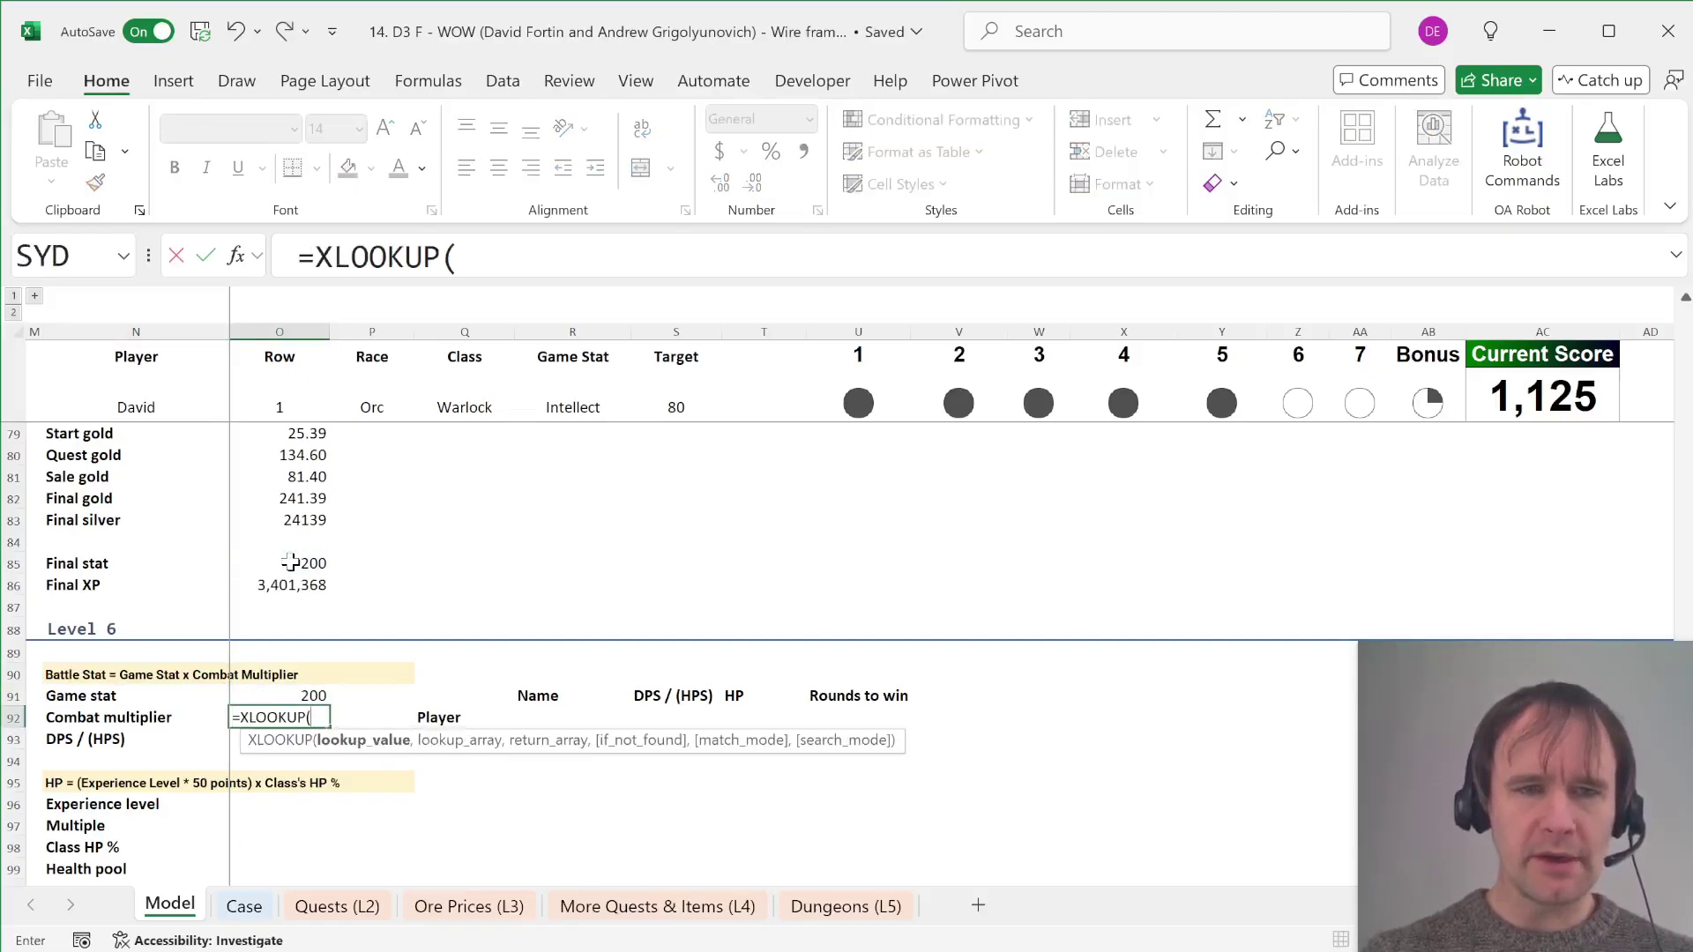
click(467, 393)
text(,)
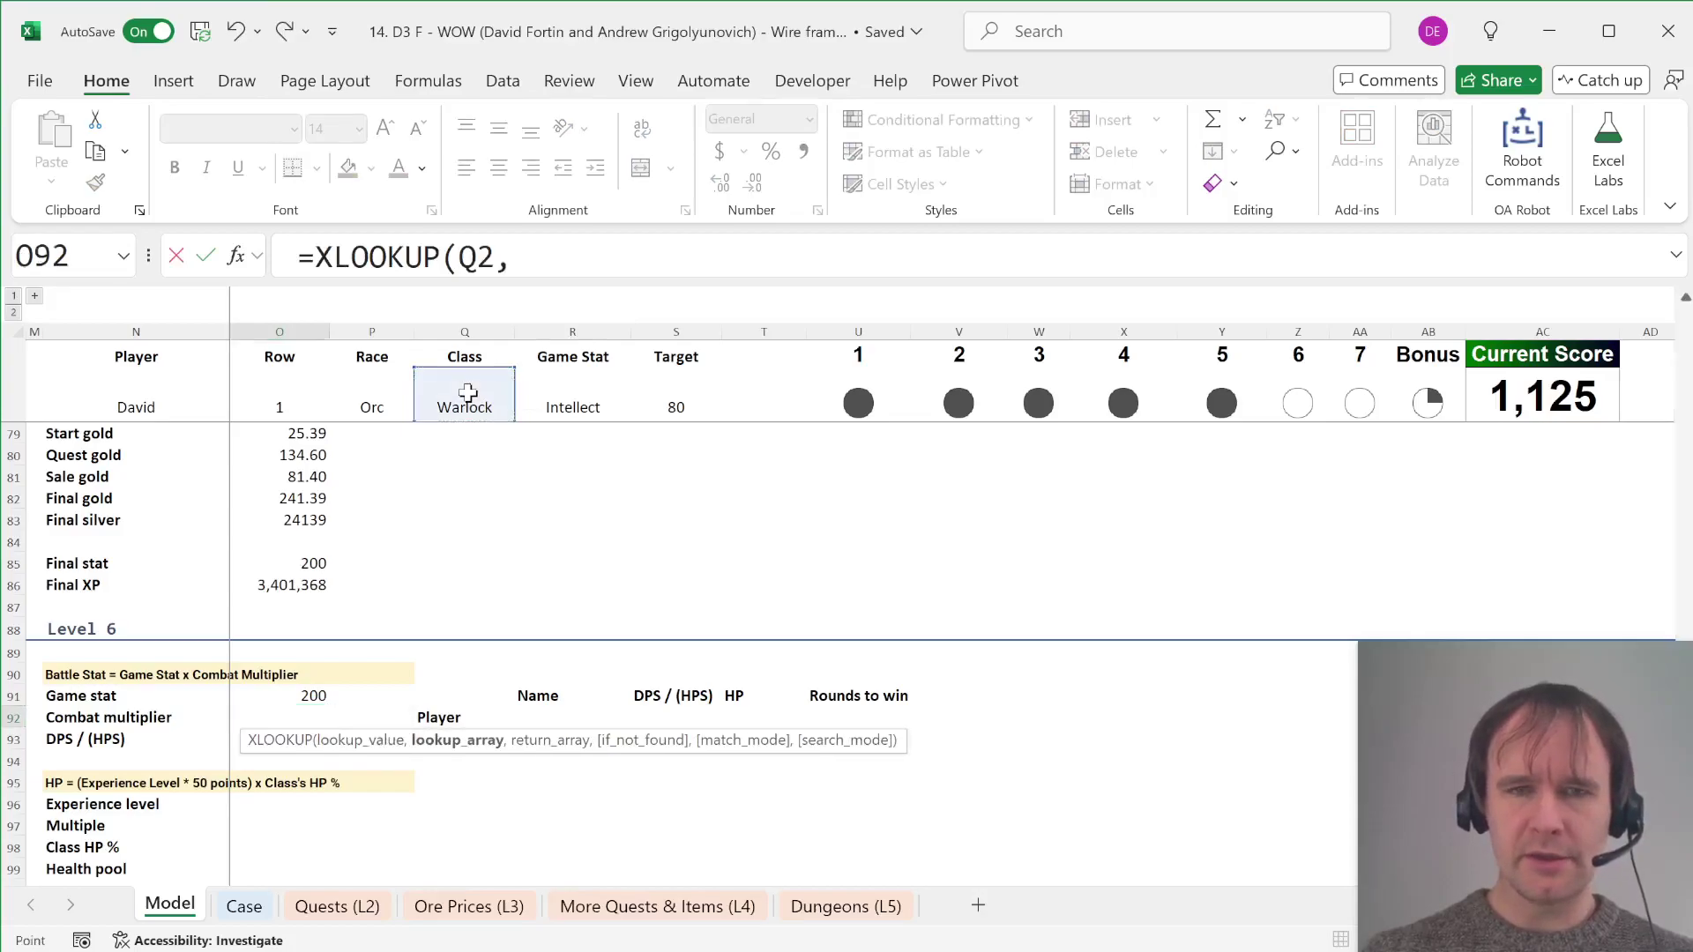
click(245, 906)
click(901, 423)
key(Up)
key(ctrl+shift+Down)
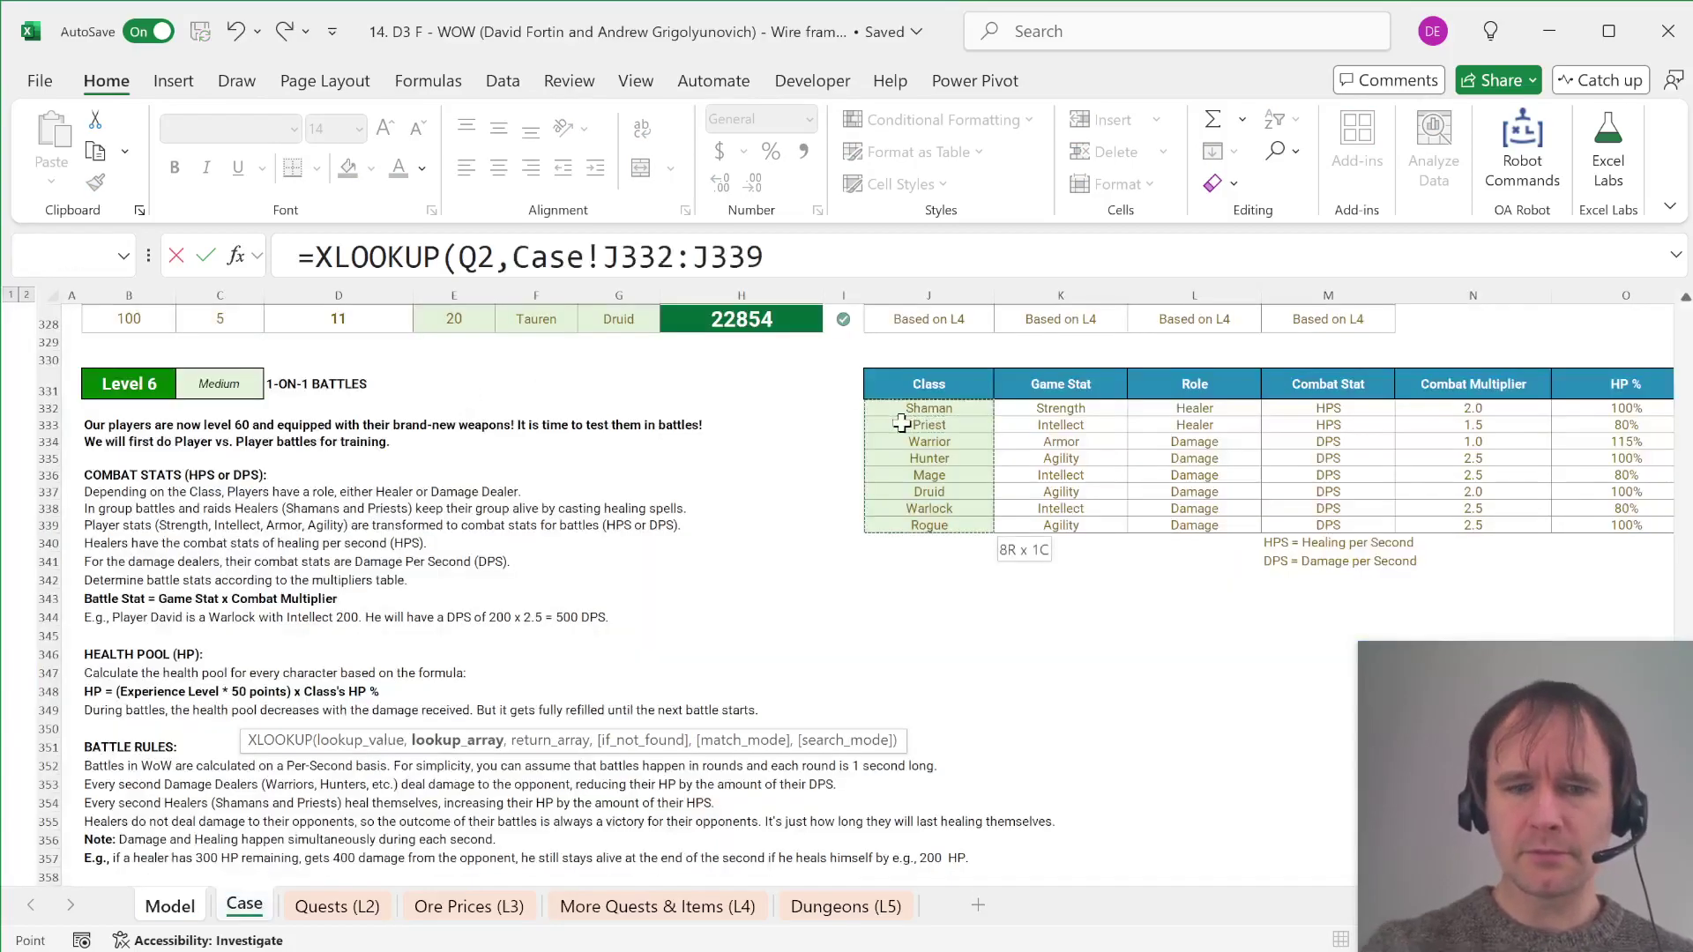
key(F4)
text(,)
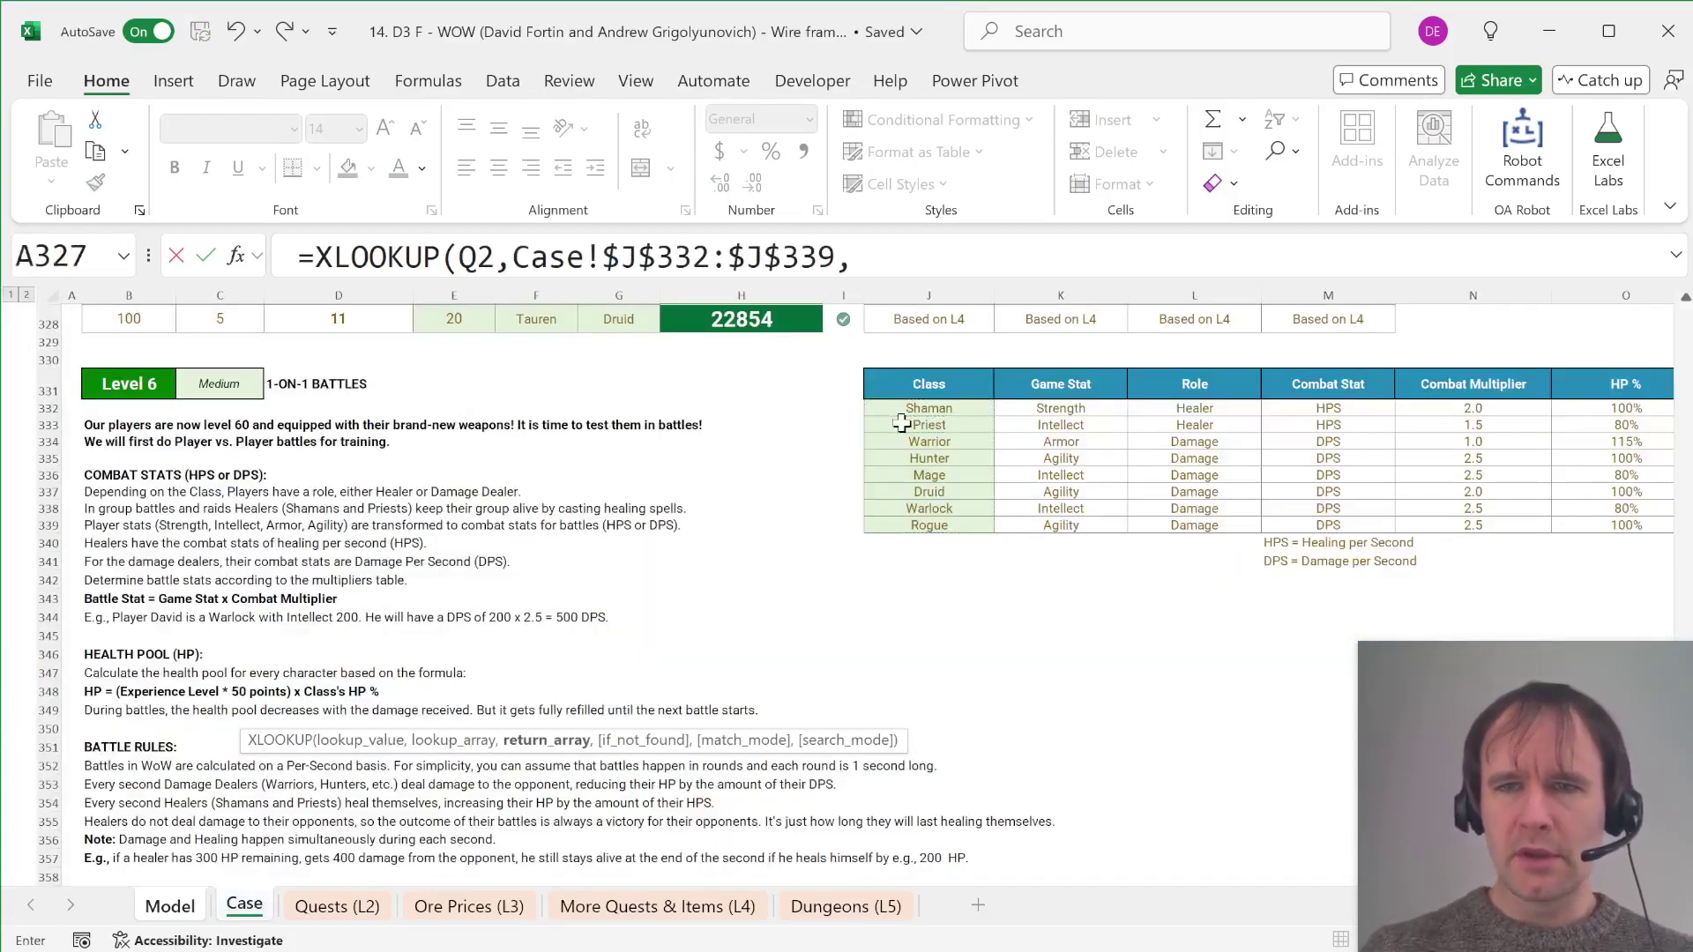
click(1526, 423)
key(Up)
key(ctrl+shift+Down)
key(F4)
text())
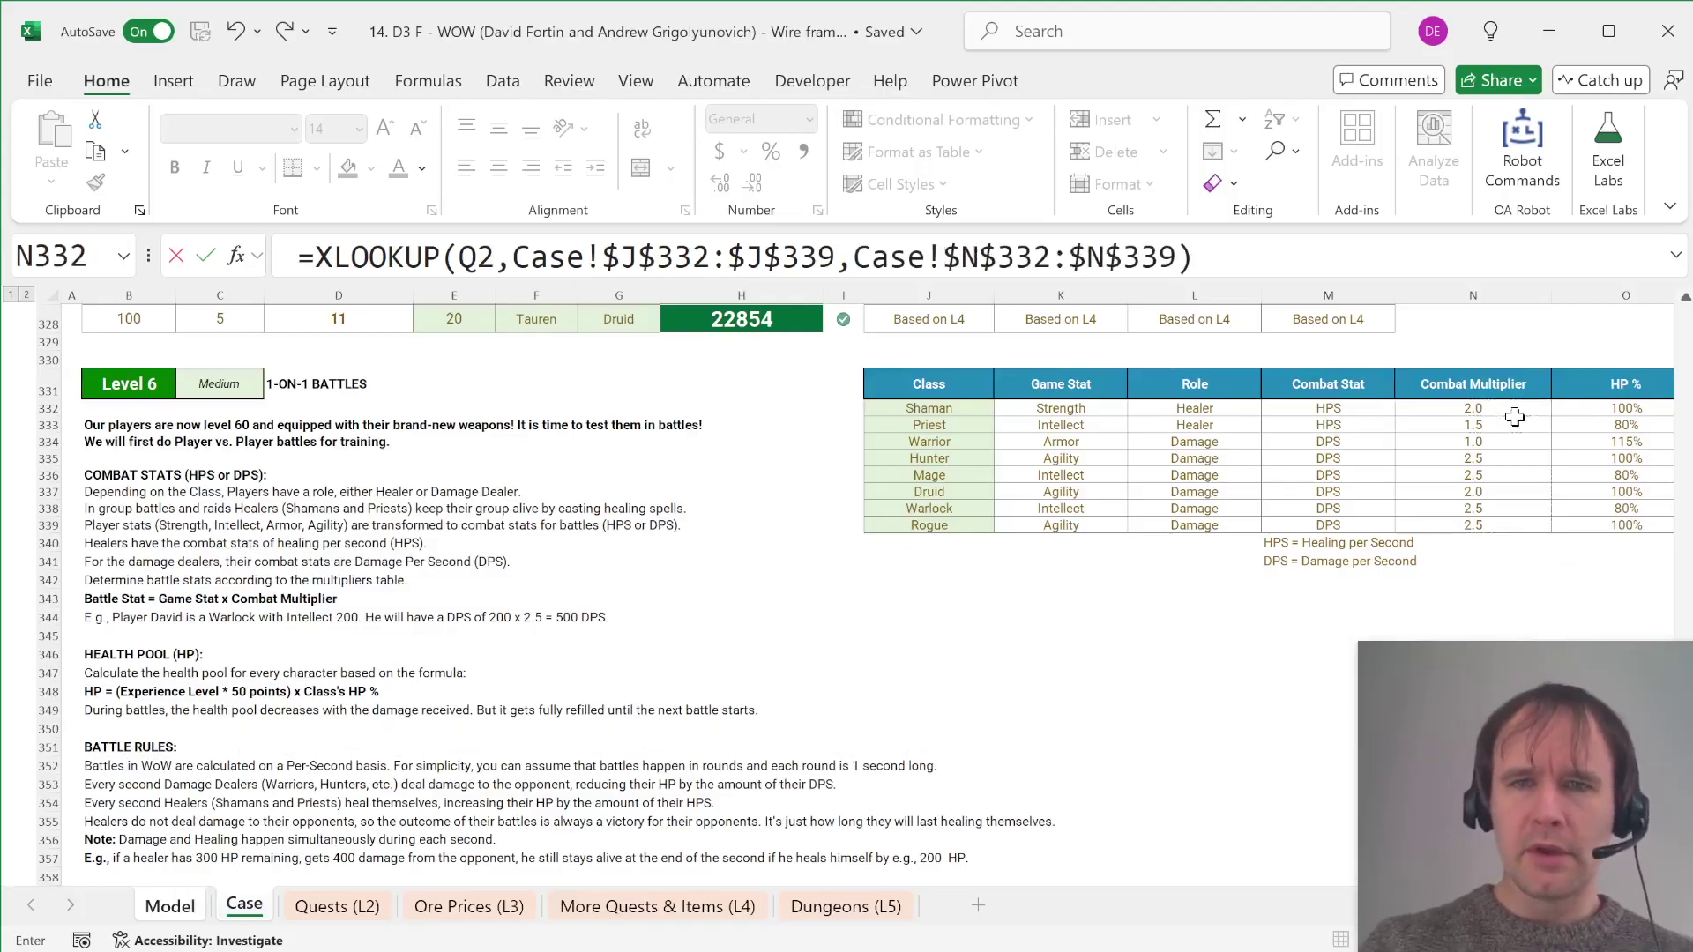
key(Return)
Step: Calculate DPS / (HPS) in O93 as Game stat times Combat multiplier, =O91*O92
text(=)
key(Up)
key(Up)
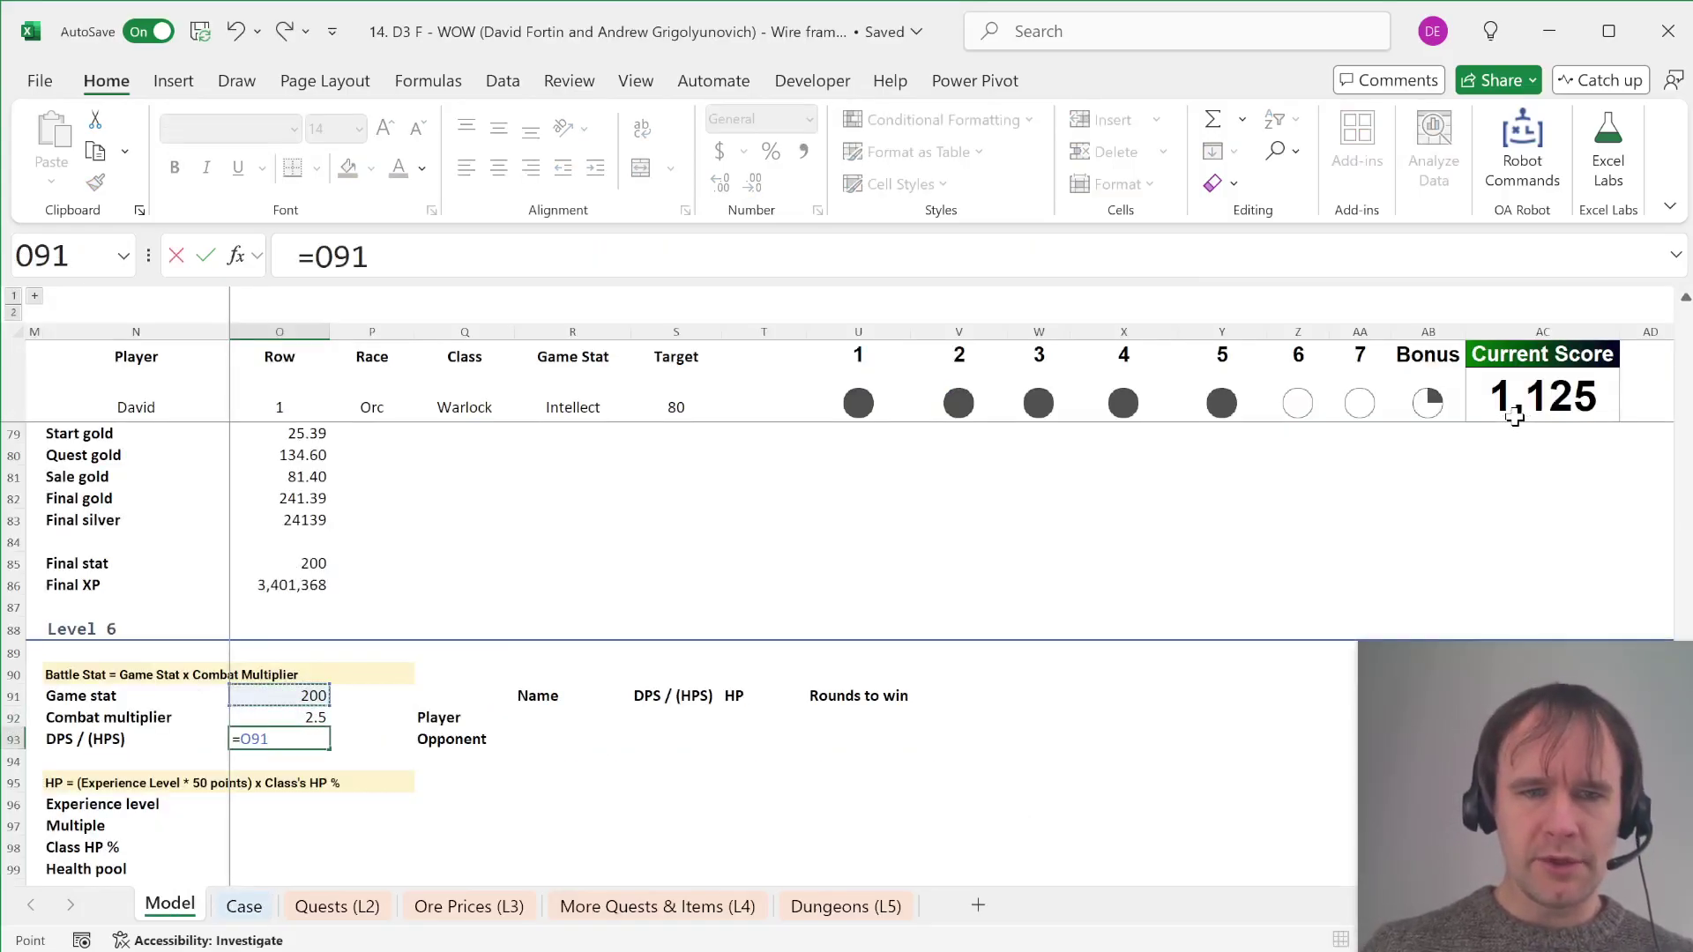
text(*)
key(Down)
key(Up)
key(Up)
key(Return)
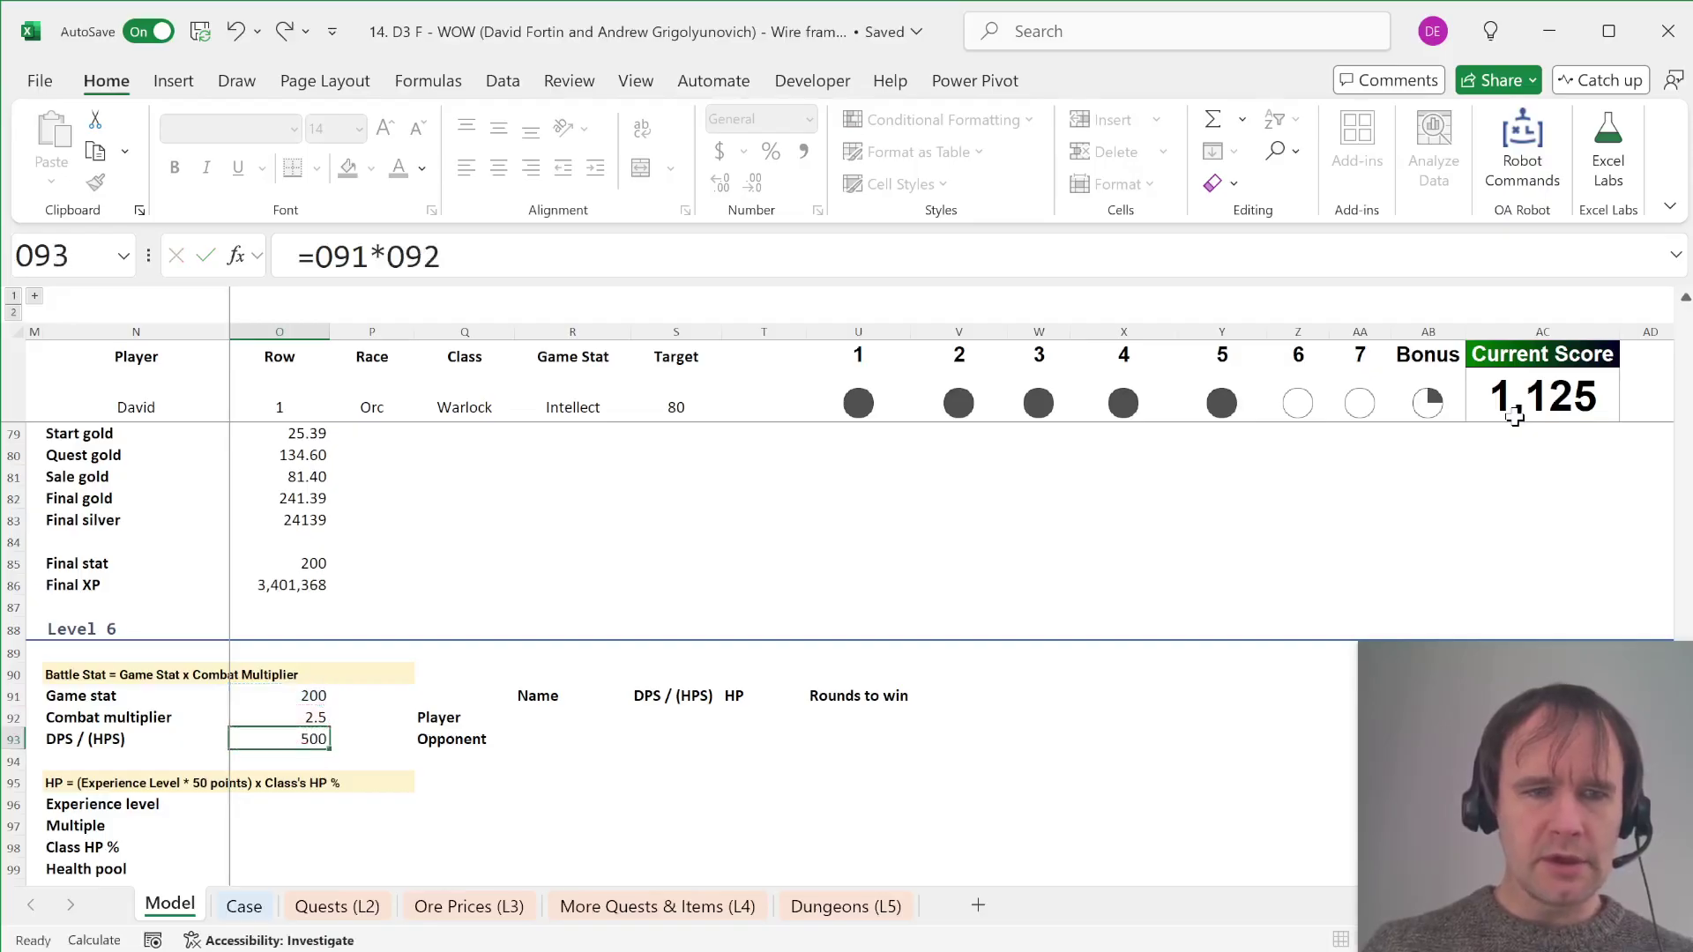
Step: Make the healers' combat multipliers negative in the Case sheet's class table: Shaman -2 and Priest -1.5
key(ctrl+Page_Down)
click(1472, 410)
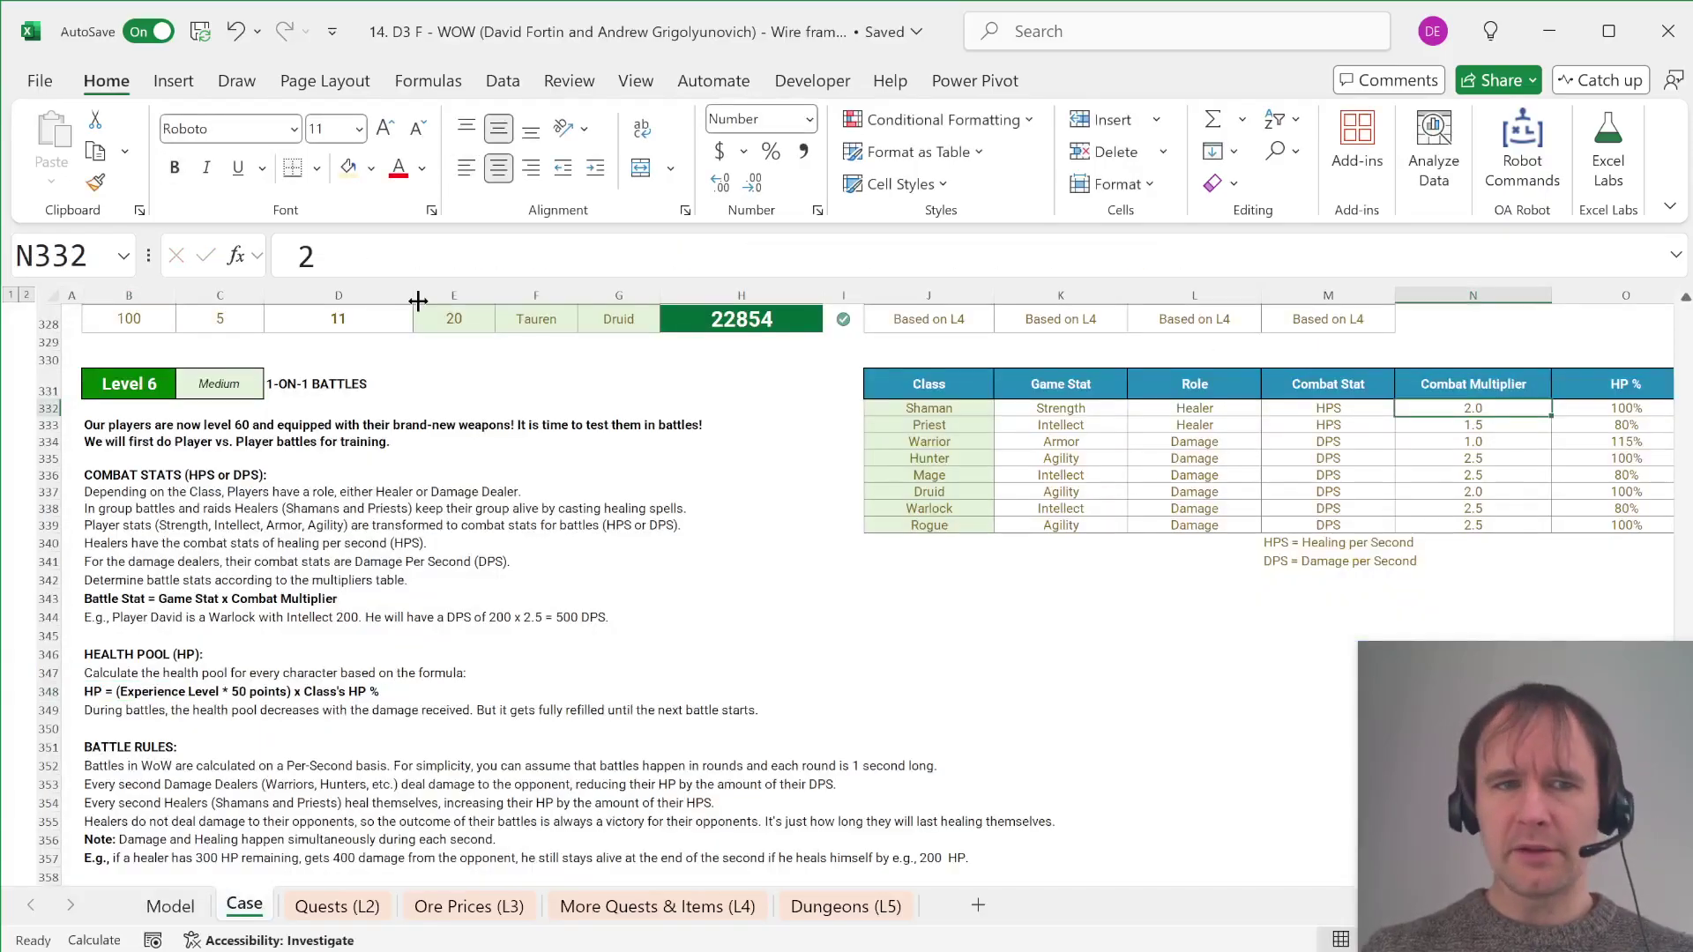
key(F2)
key(Home)
text(-)
key(Return)
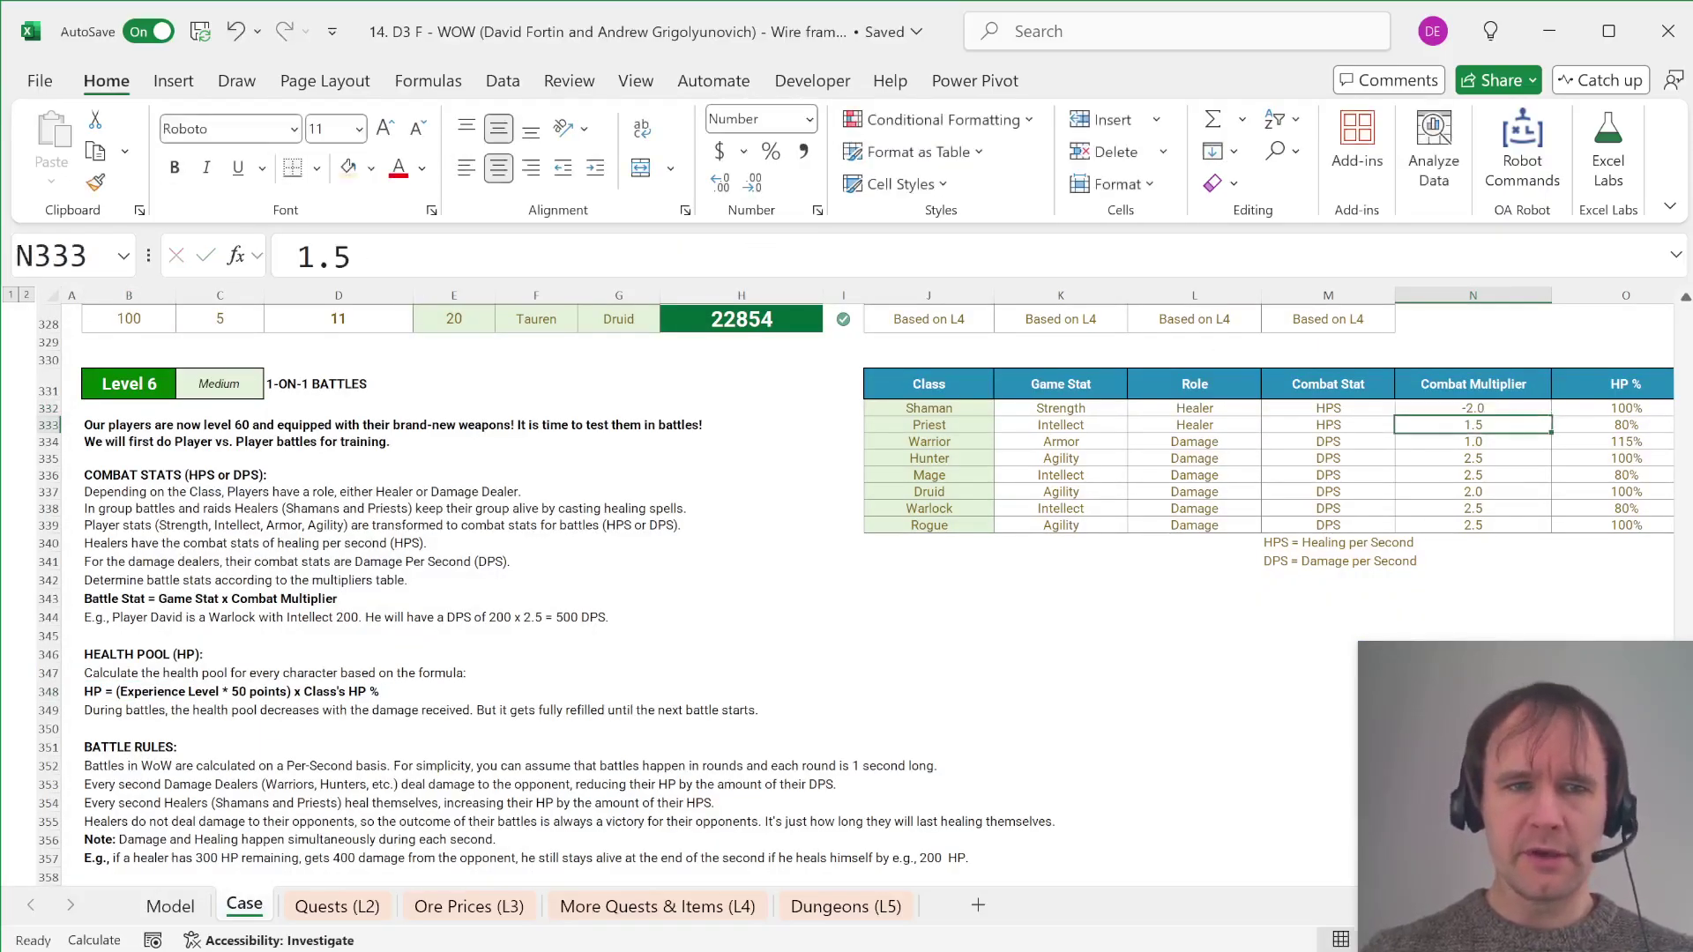
key(F2)
key(Home)
text(-)
key(Return)
Step: Re-enter the DPS / (HPS) formula in O93 on the Model sheet to recalculate it
key(ctrl+Page_Up)
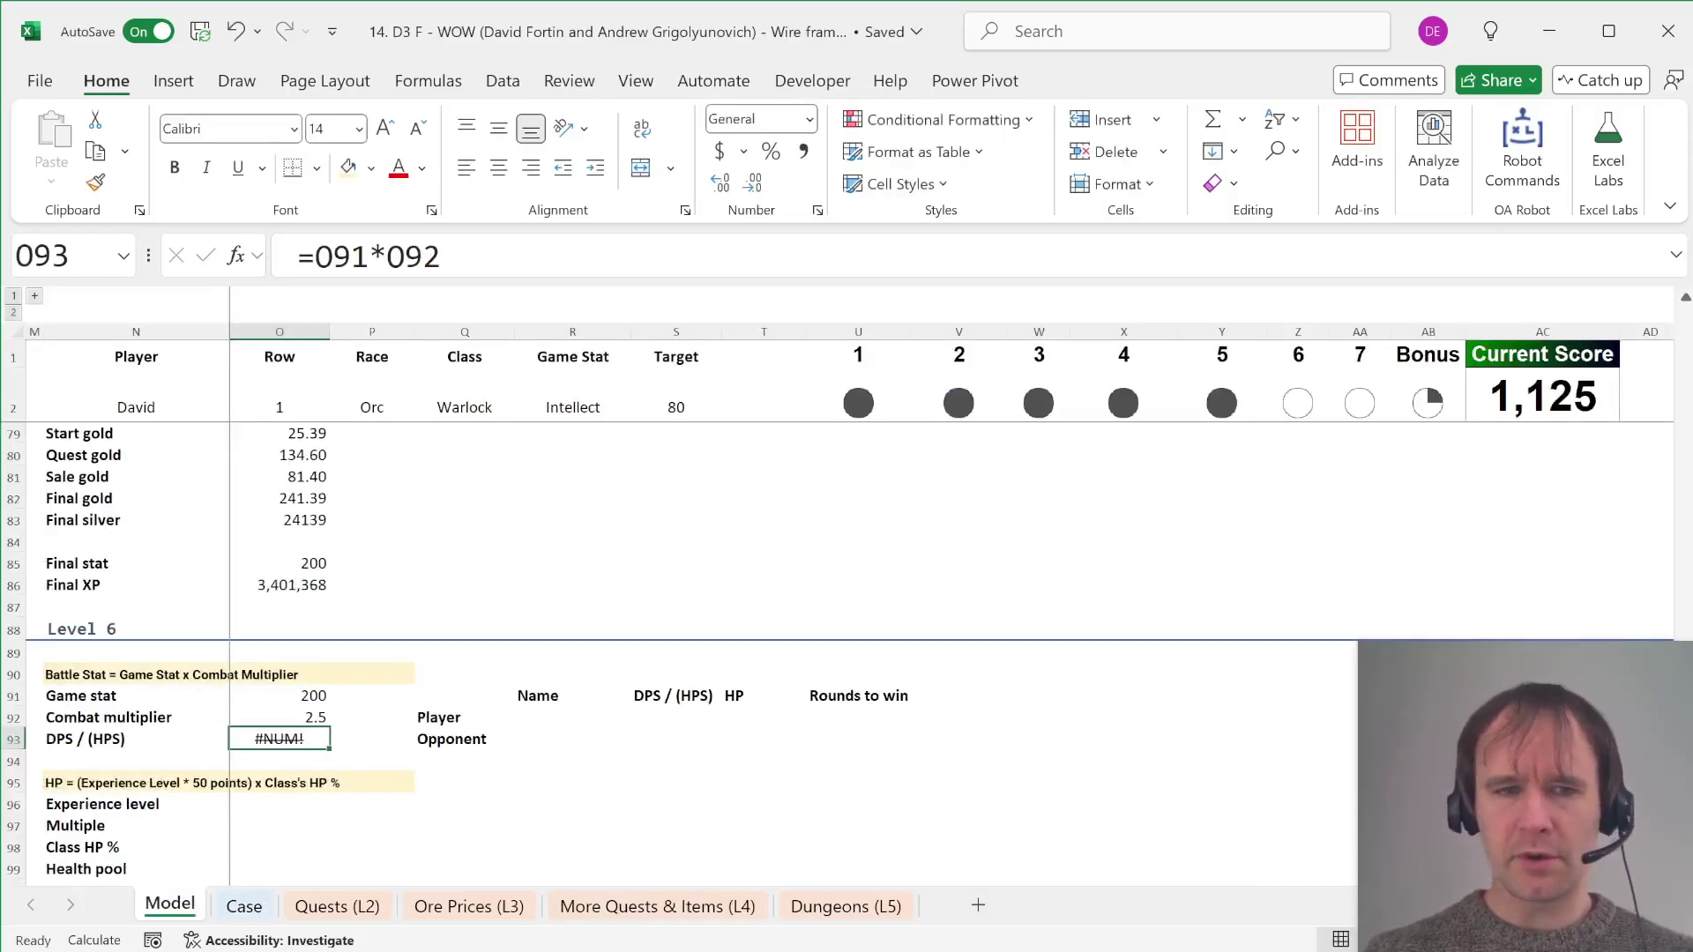
key(F2)
key(Return)
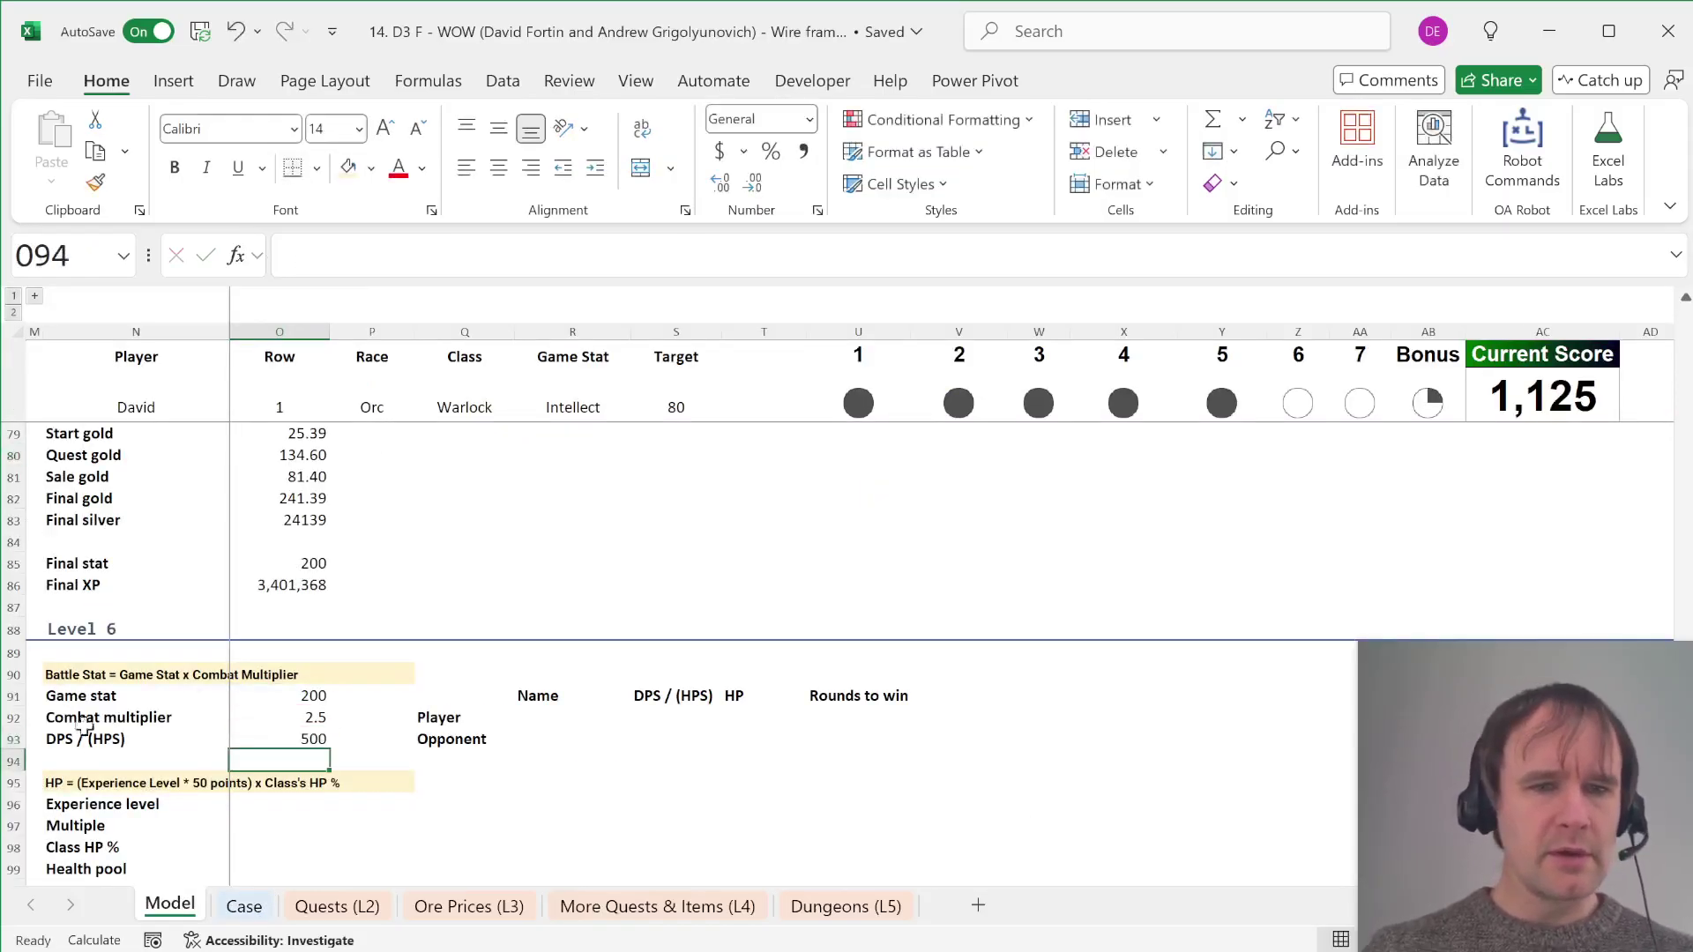
Step: Enter 60 as the Experience level in O96 and 50 as the Multiple in O97
click(276, 805)
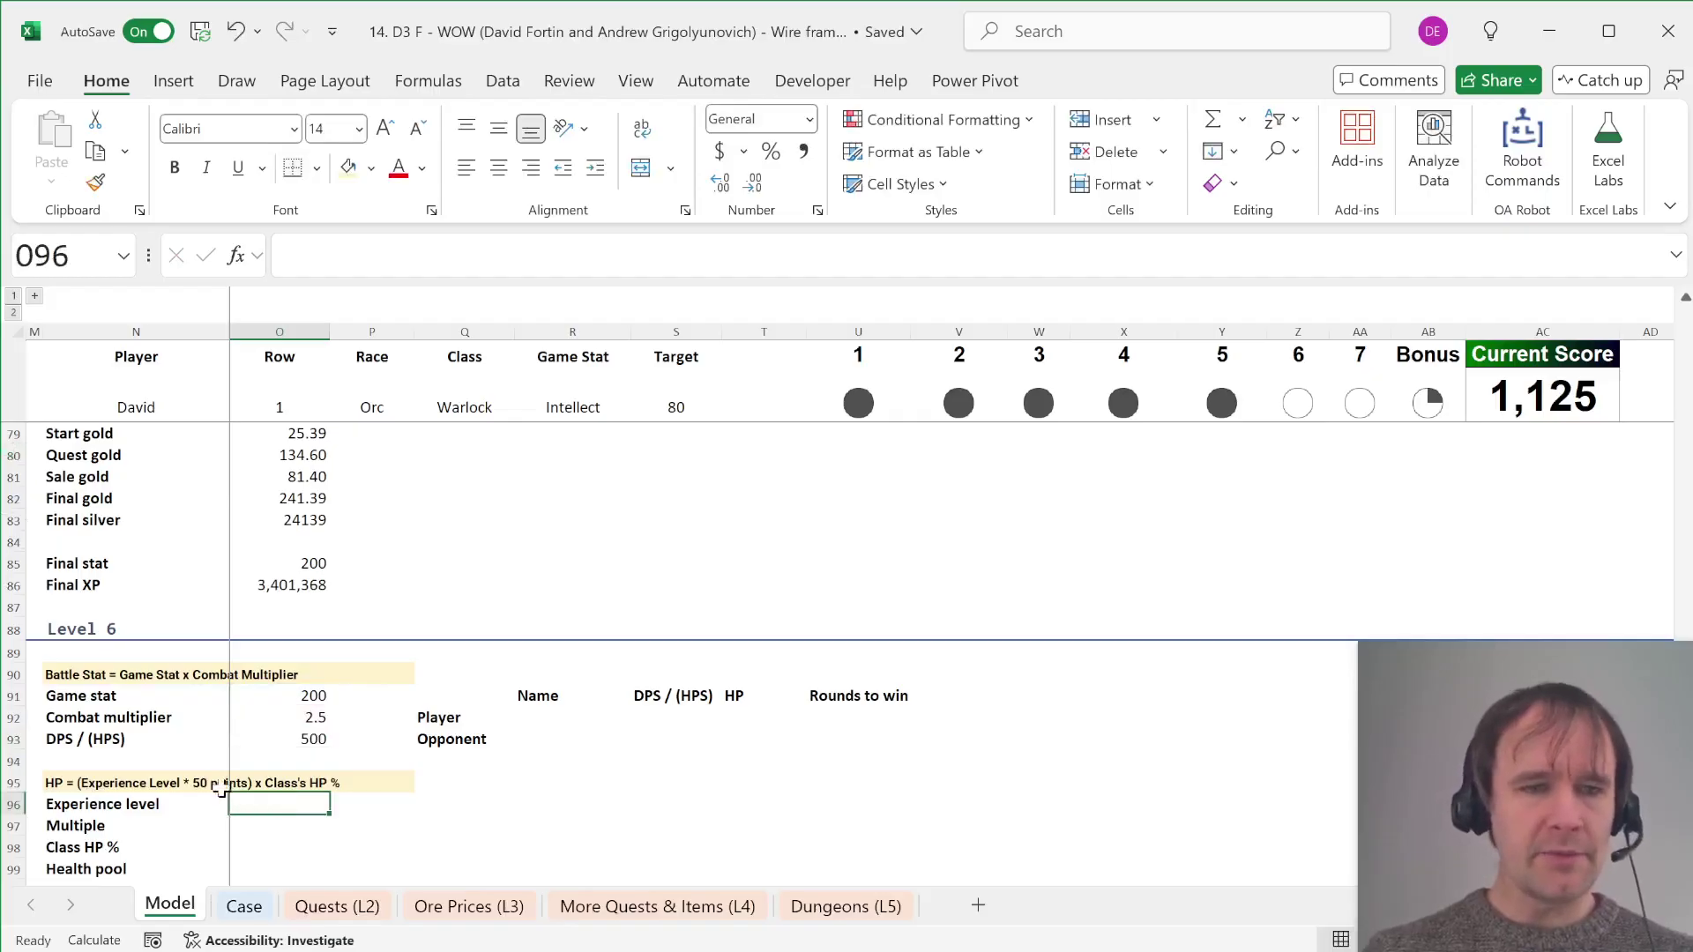
scroll(323, 670, down, 1)
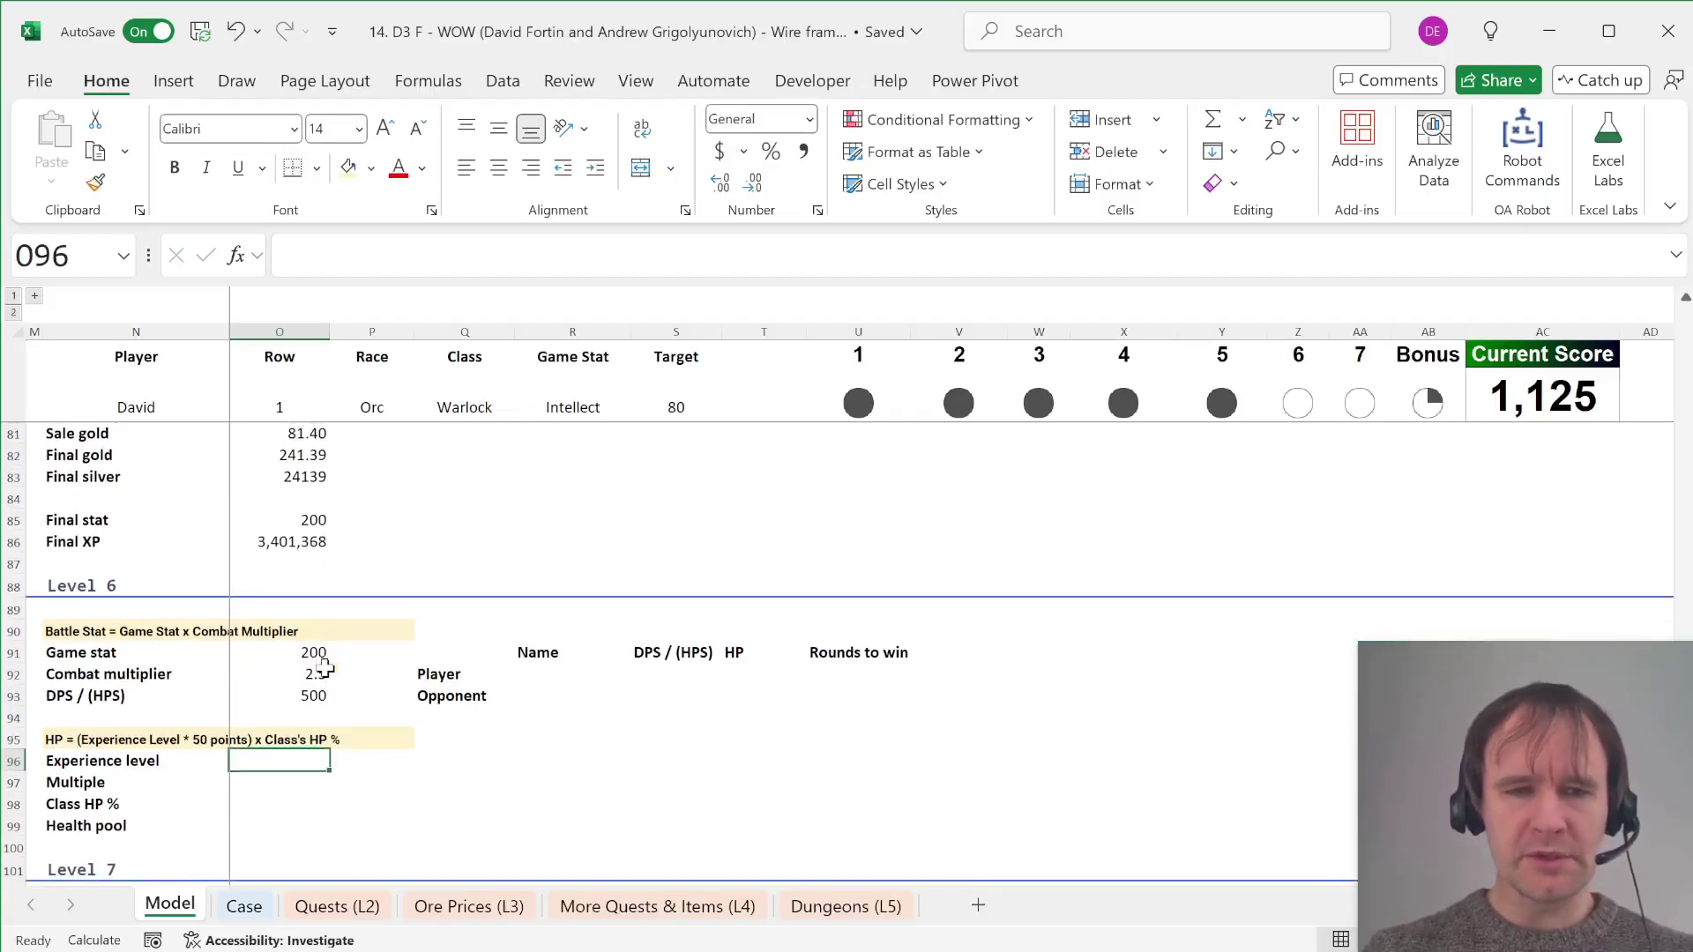
text(60)
key(Return)
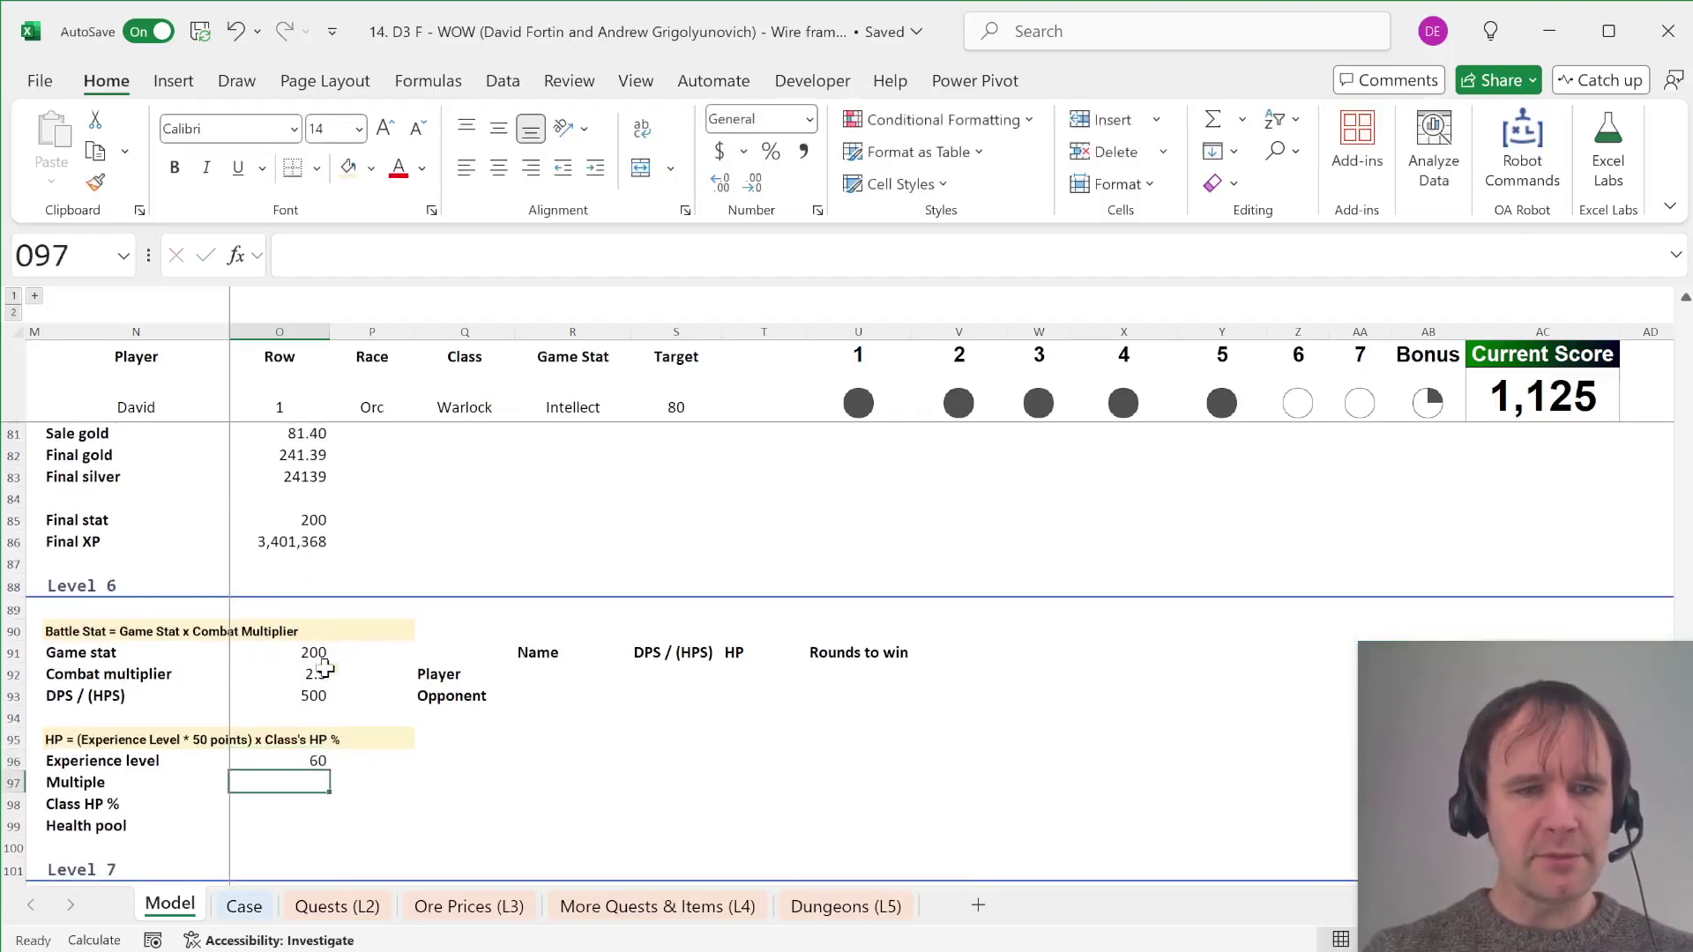
text(50)
key(Return)
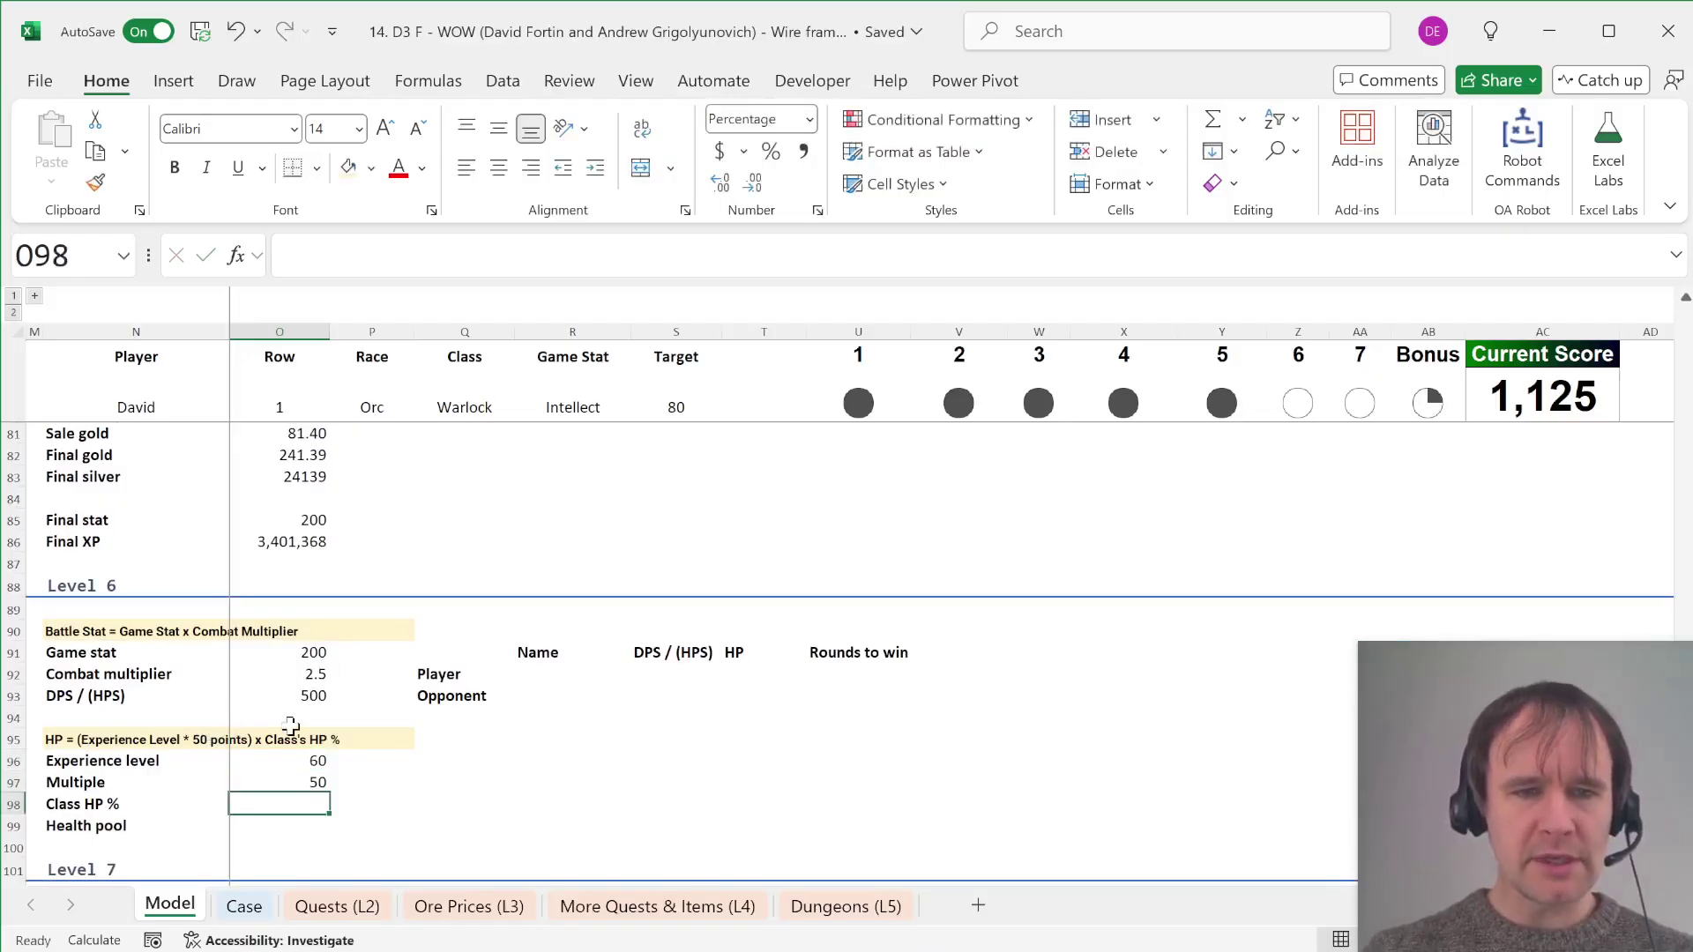
Step: Look up Class HP % in O98 by class with =XLOOKUP(Q2,Case!J332:J339,Case!O332:O339)
text(=xl)
key(Tab)
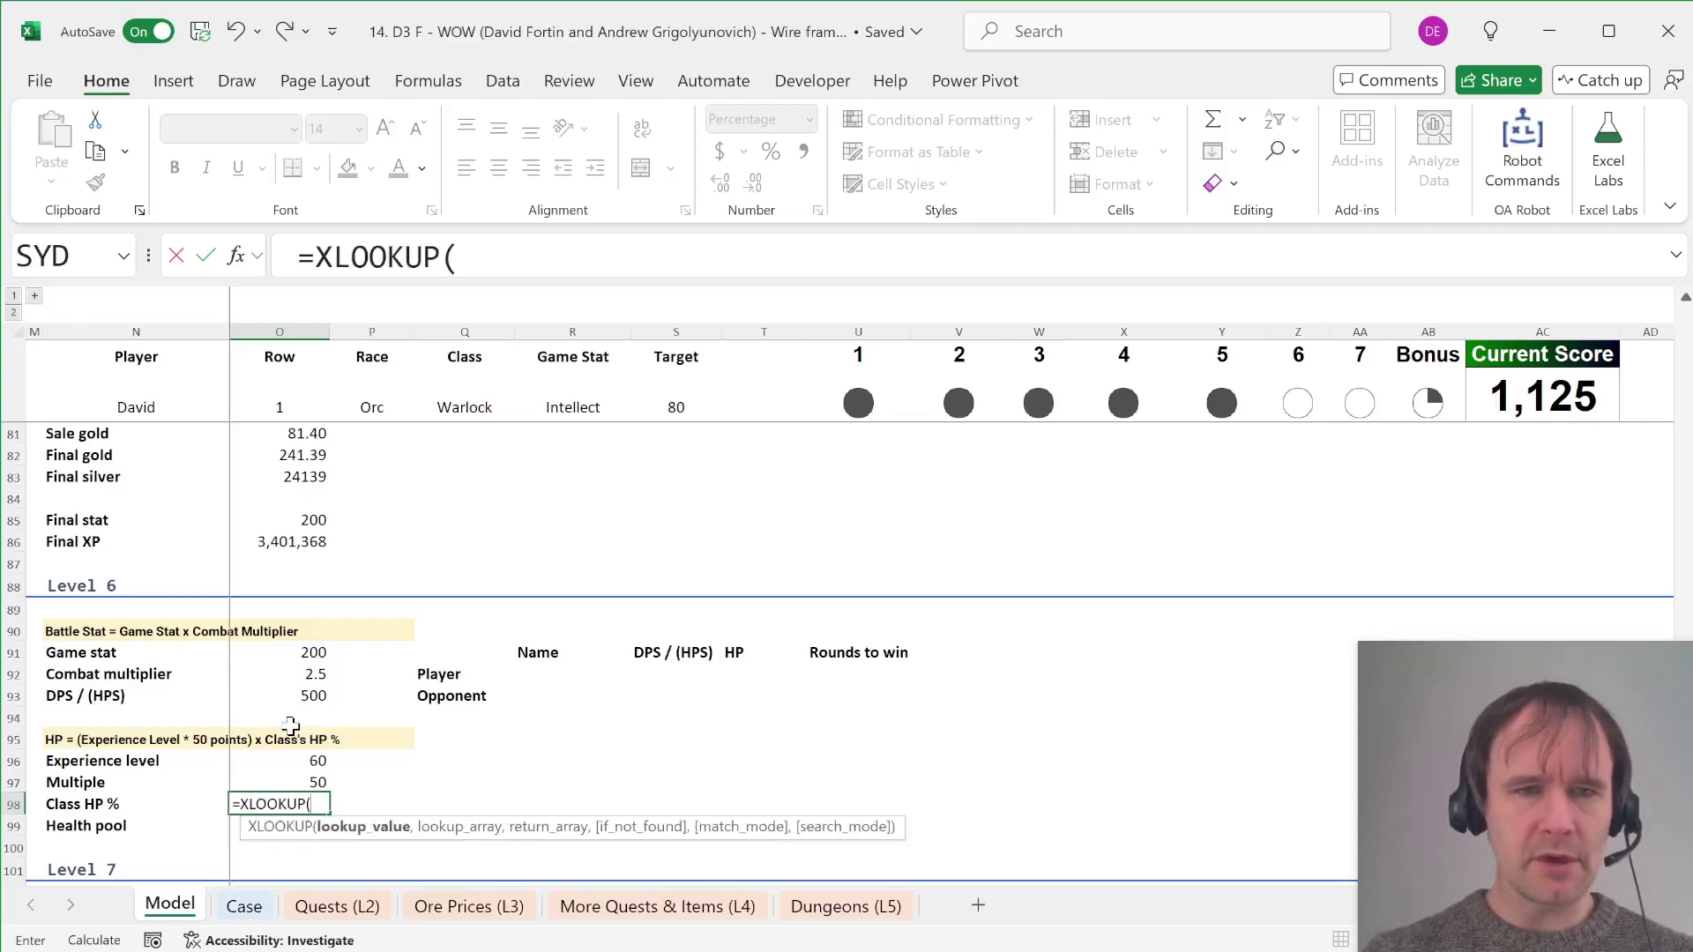
click(467, 397)
text(,)
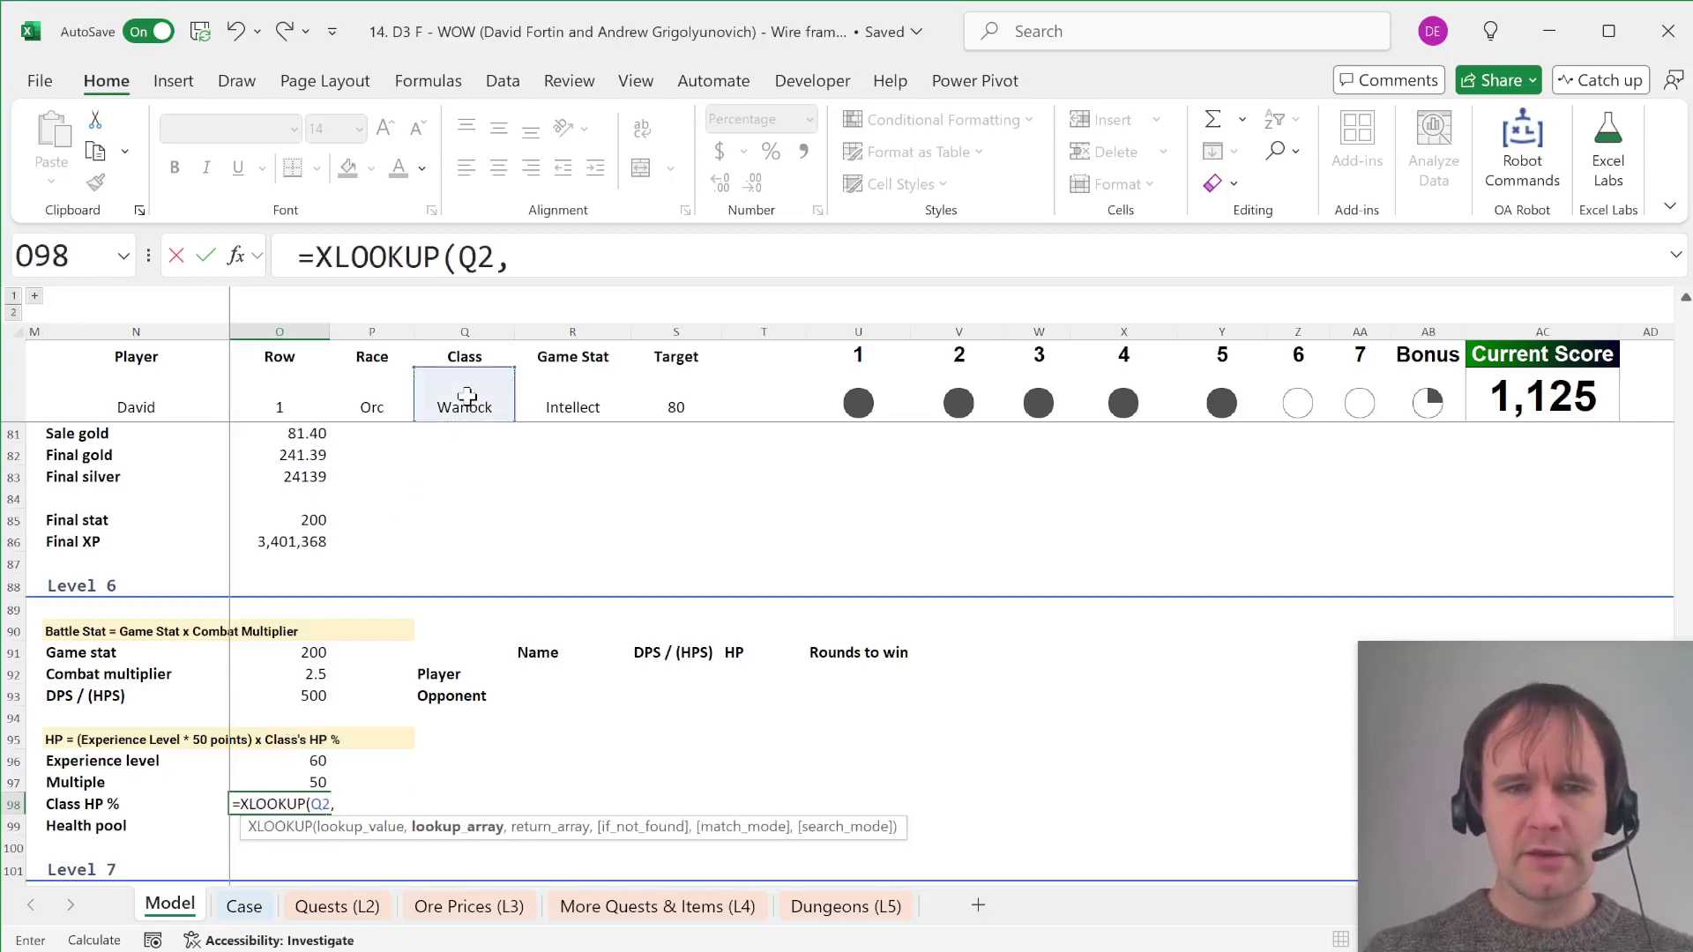
key(ctrl+Page_Down)
click(977, 421)
key(Up)
key(ctrl+shift+Down)
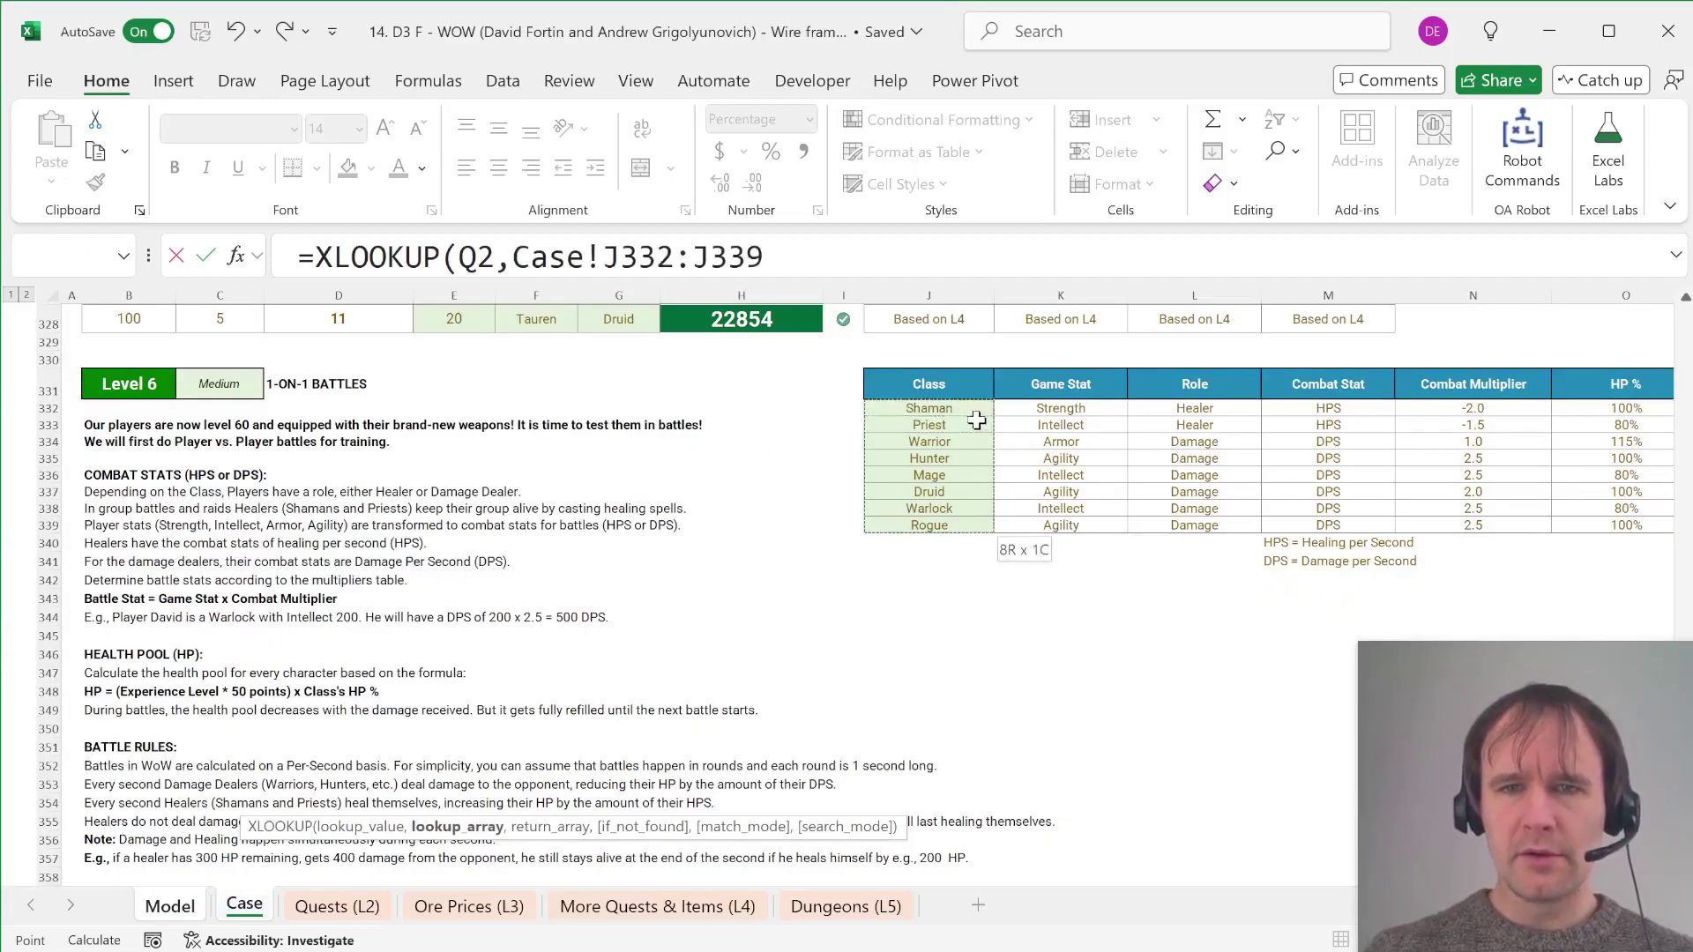
text(,)
click(1601, 407)
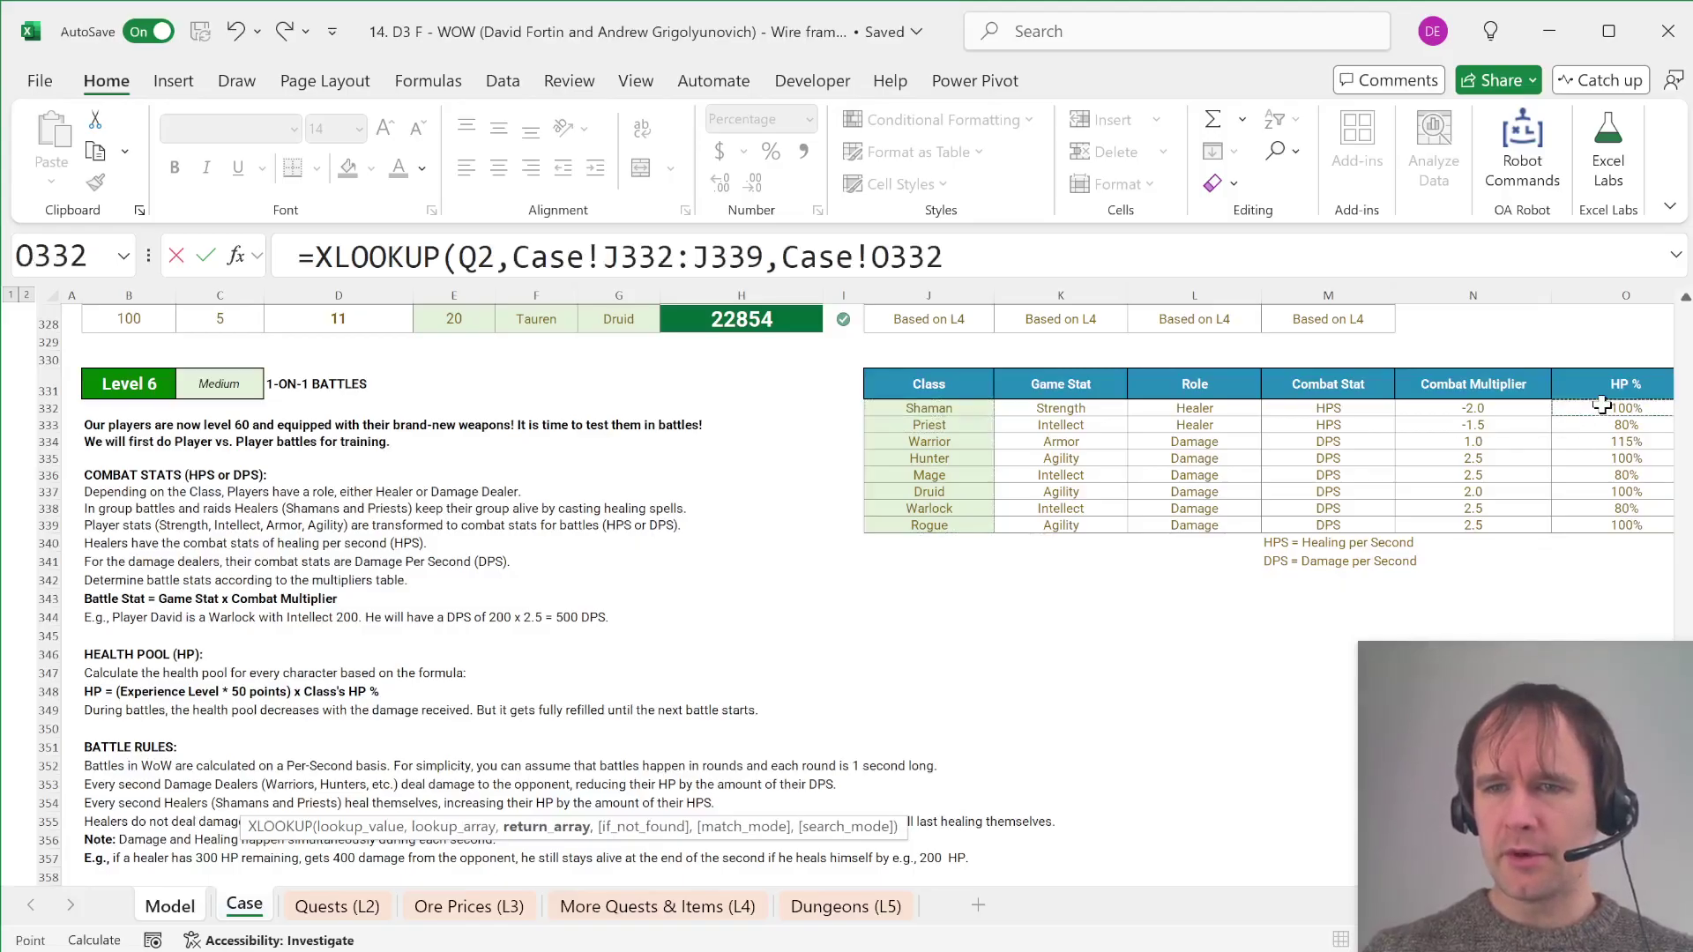
key(ctrl+shift+Down)
text())
key(Return)
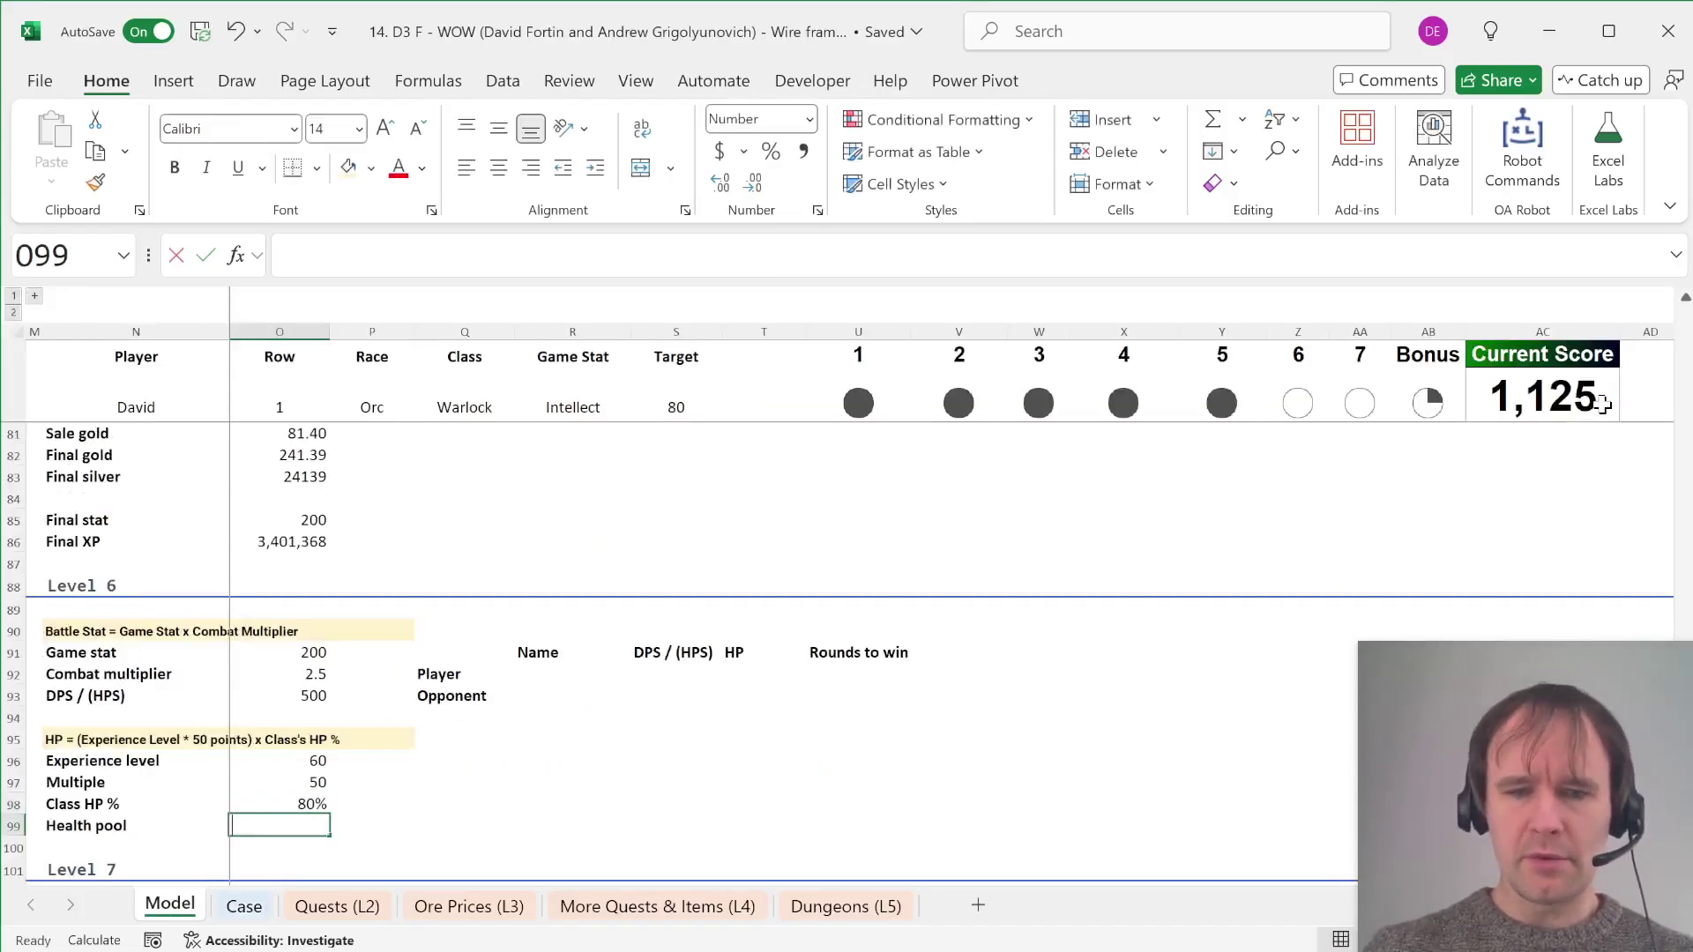
Step: Calculate the Health pool in O99 with =PRODUCT(O96:O98)
text(=prod)
key(Tab)
key(Up)
key(shift+Up)
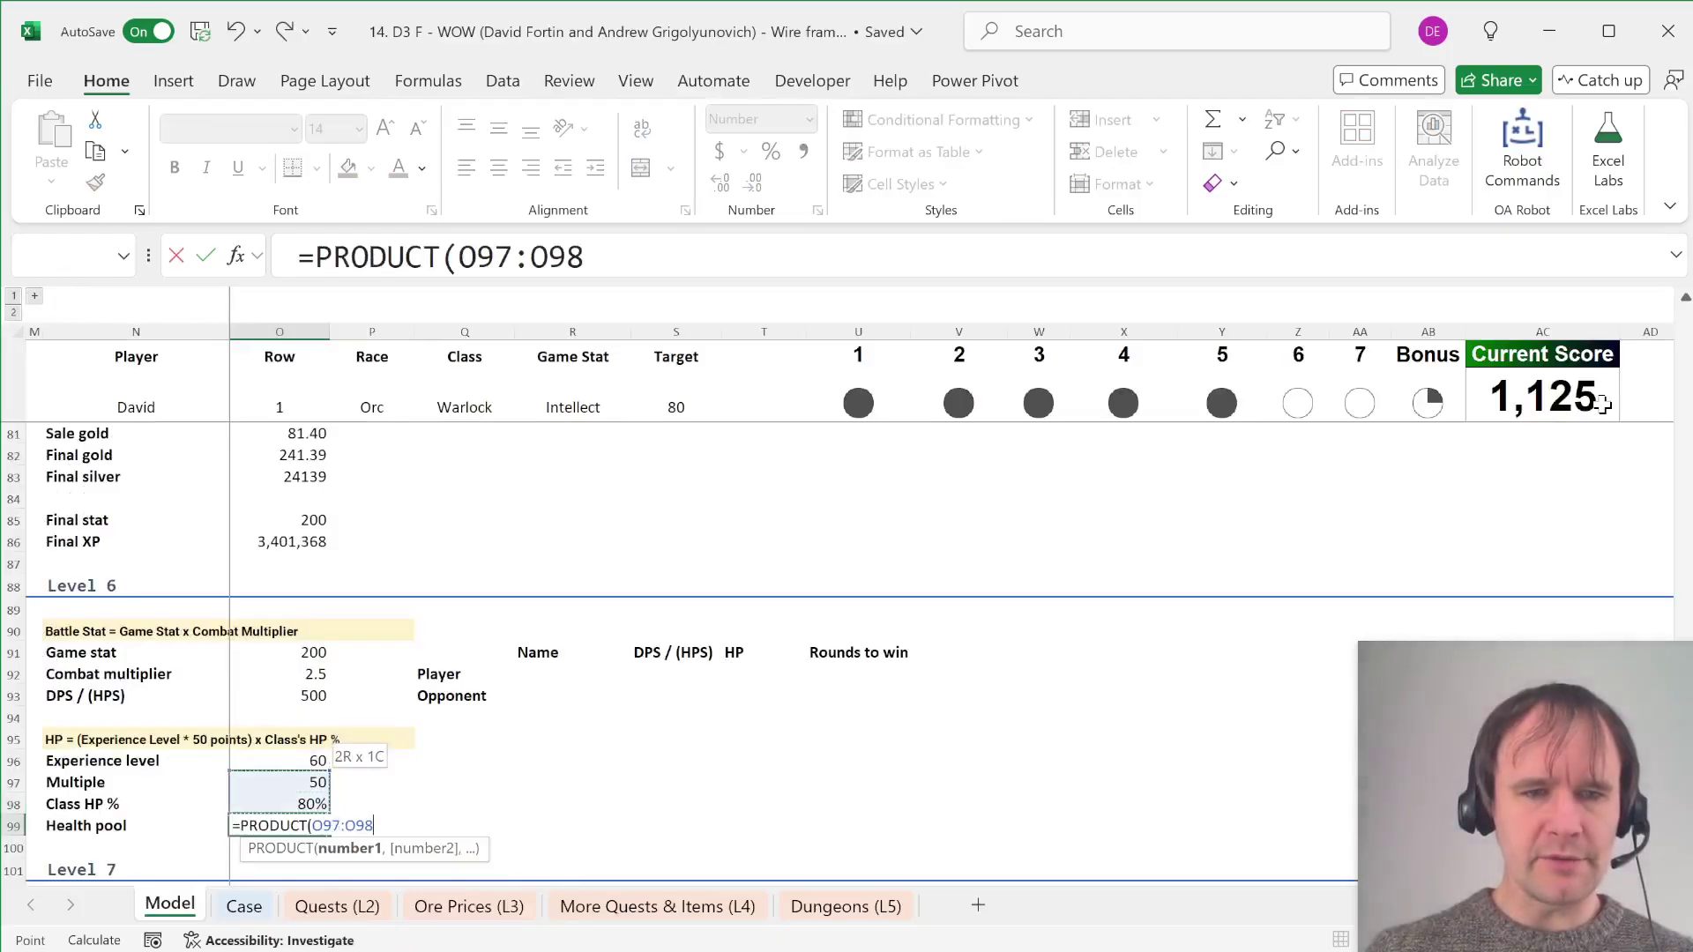
key(shift+Up)
key(ctrl+Return)
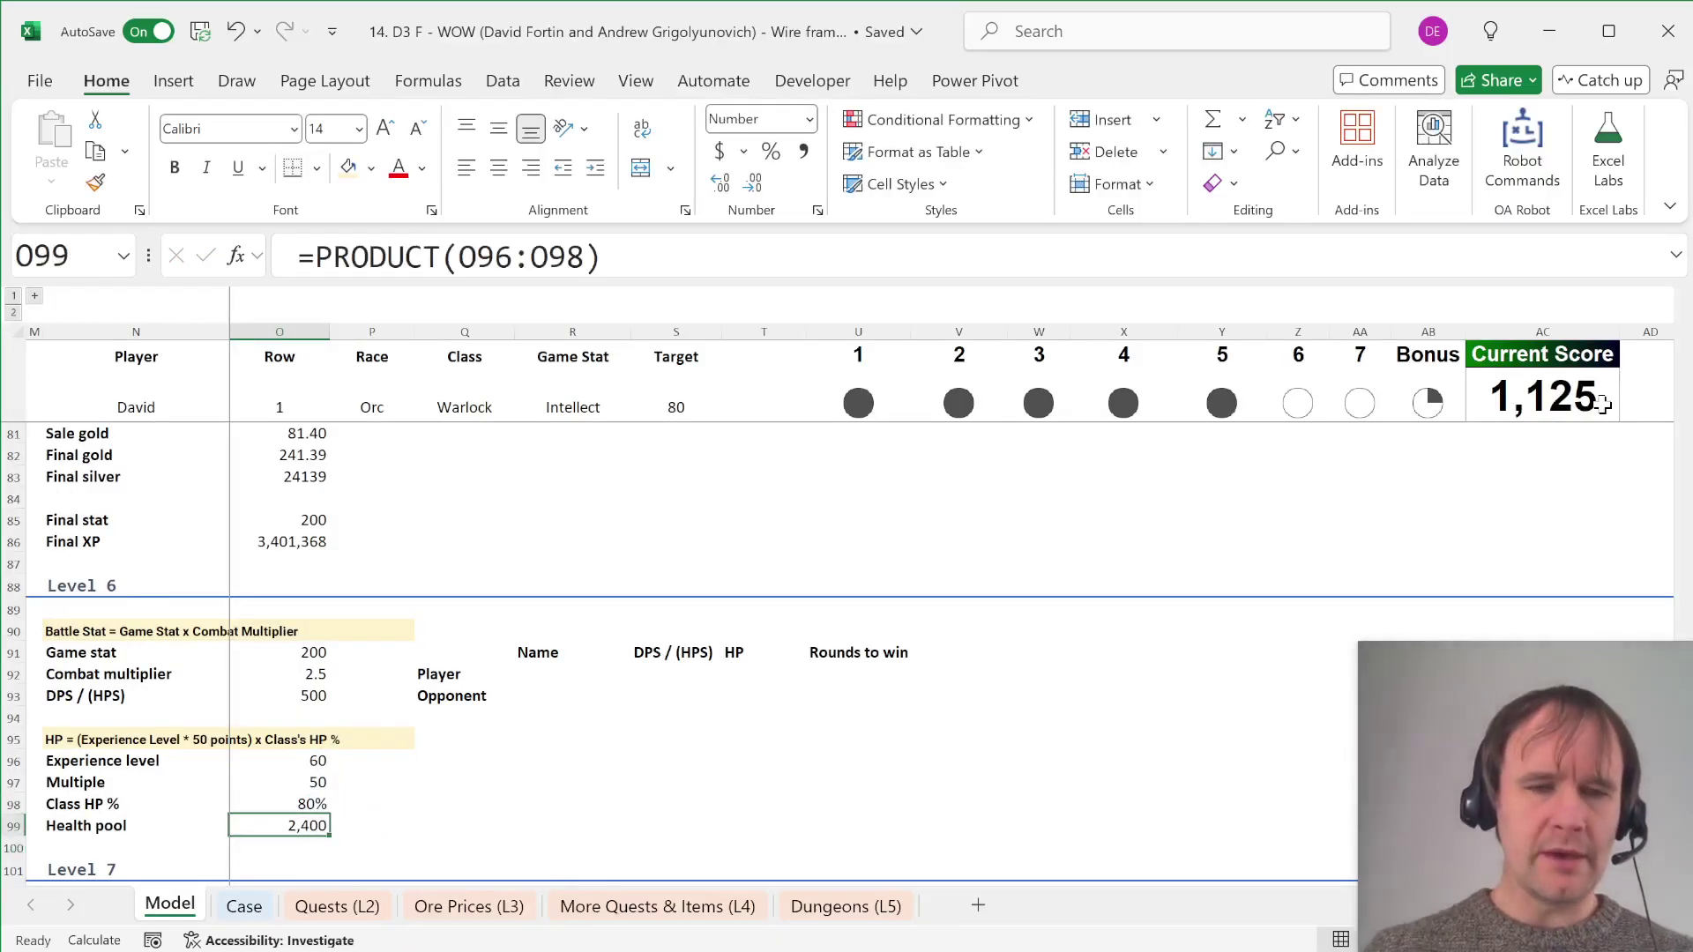
Step: Find the Bonus 3 question on total Health Pool in the Case sheet and select its answer cell H39
key(ctrl+Page_Down)
key(ctrl+Home)
scroll(857, 588, down, 4)
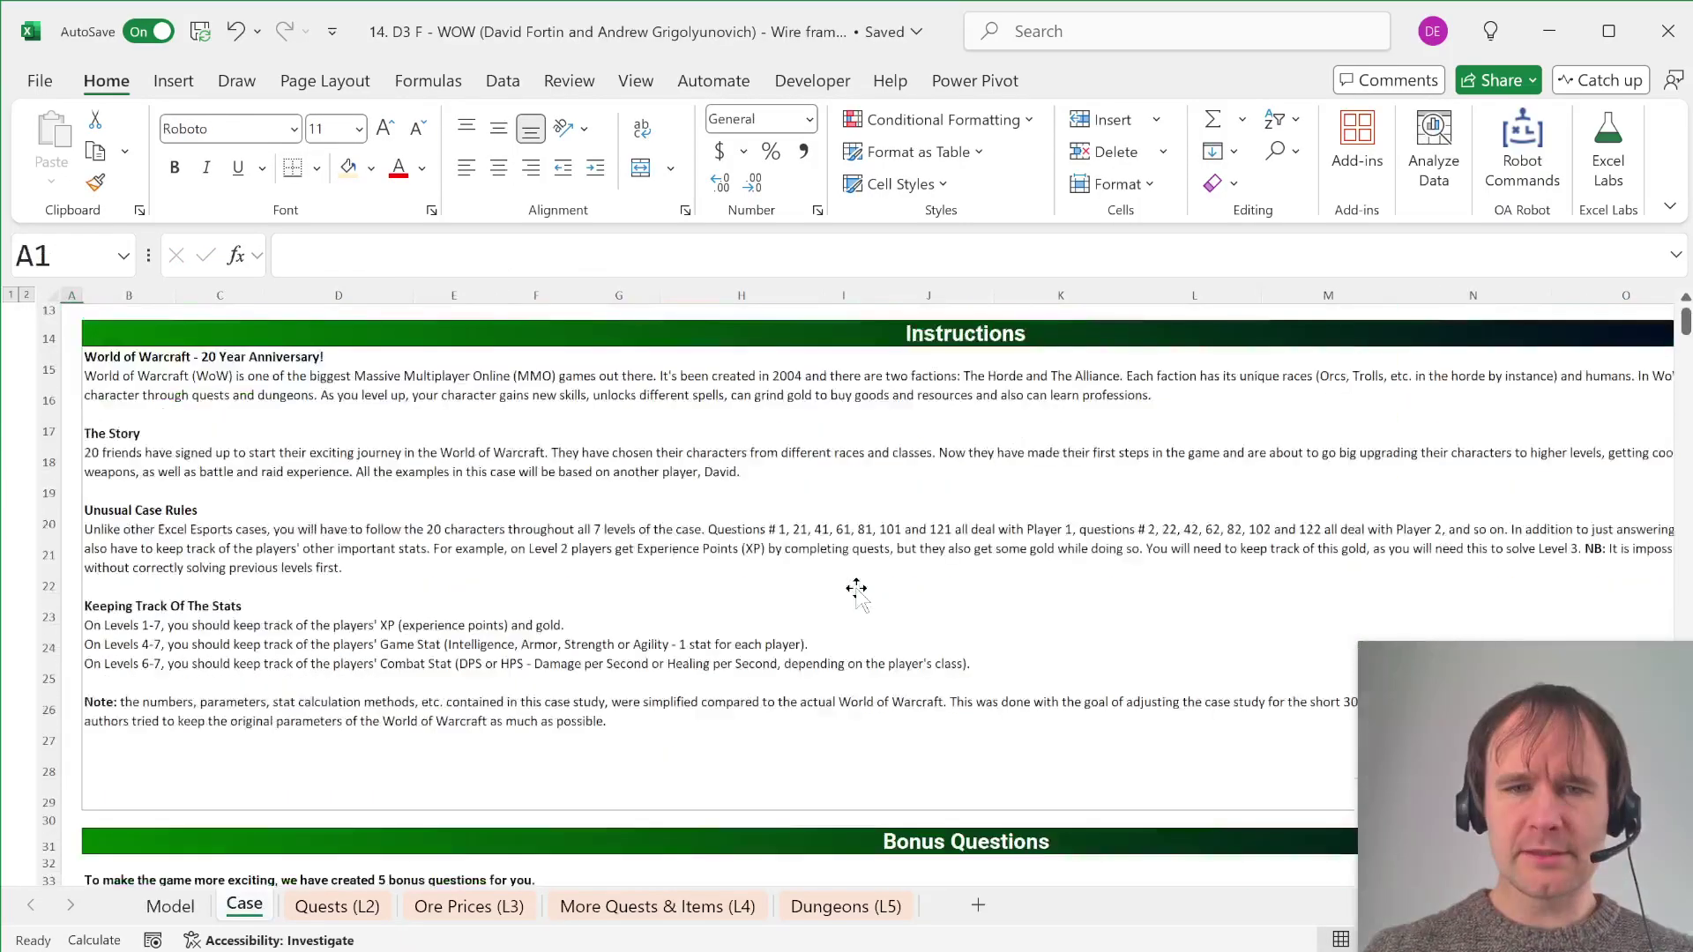
scroll(856, 589, down, 8)
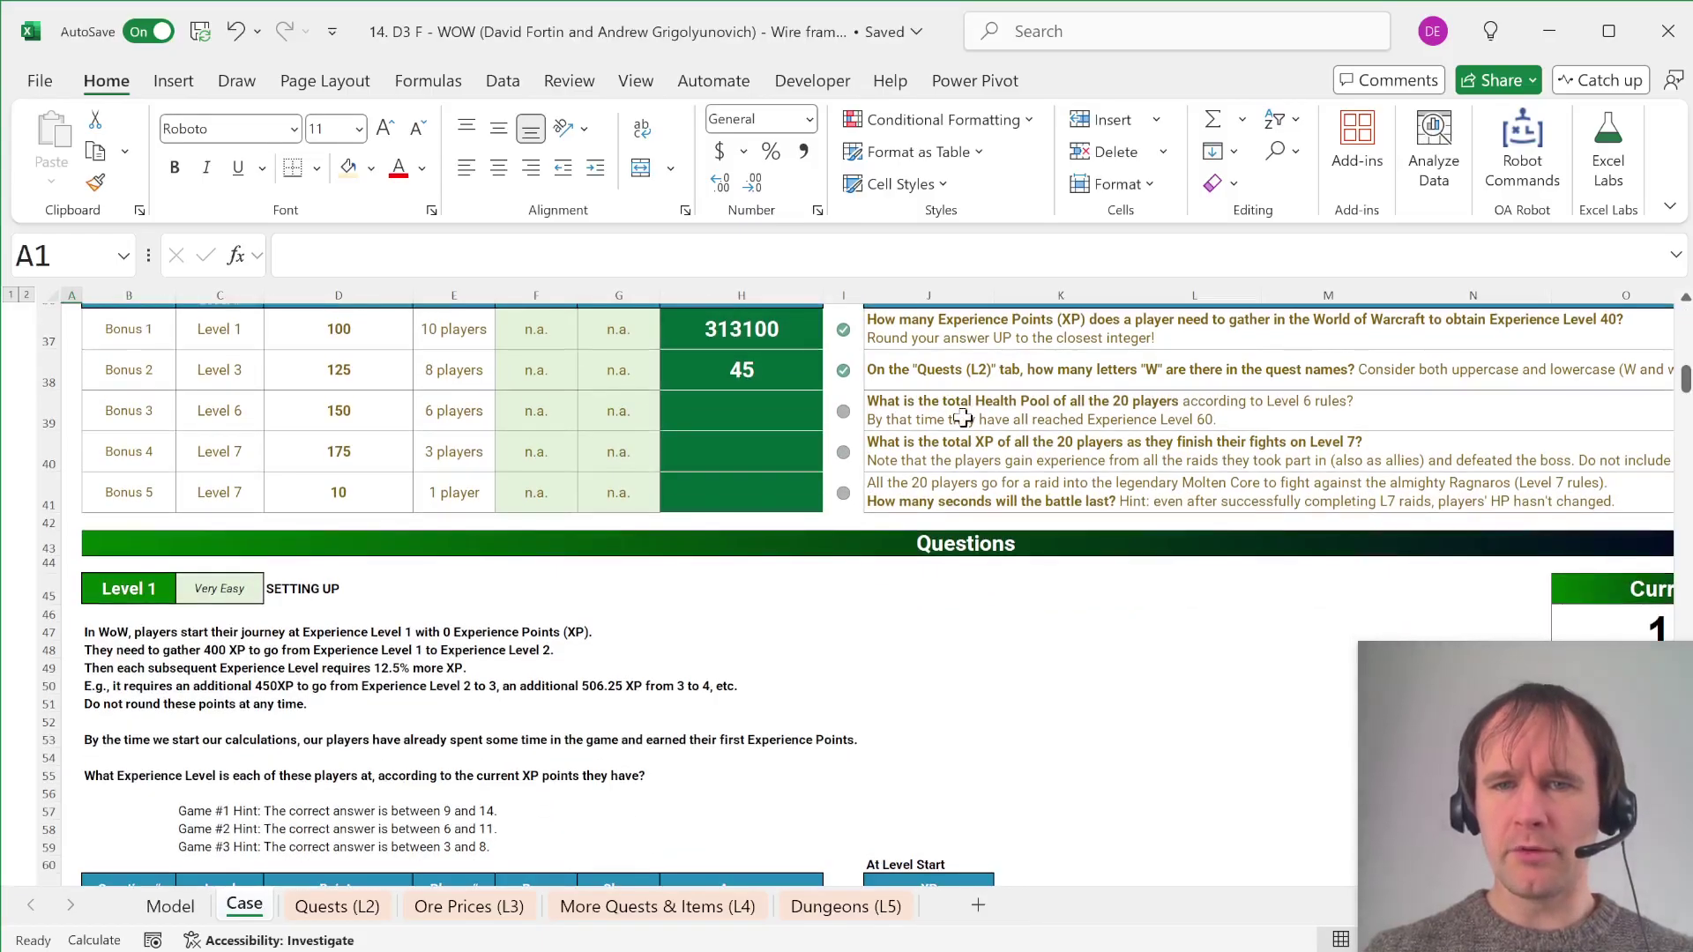
click(962, 418)
click(722, 415)
key(ctrl+Page_Up)
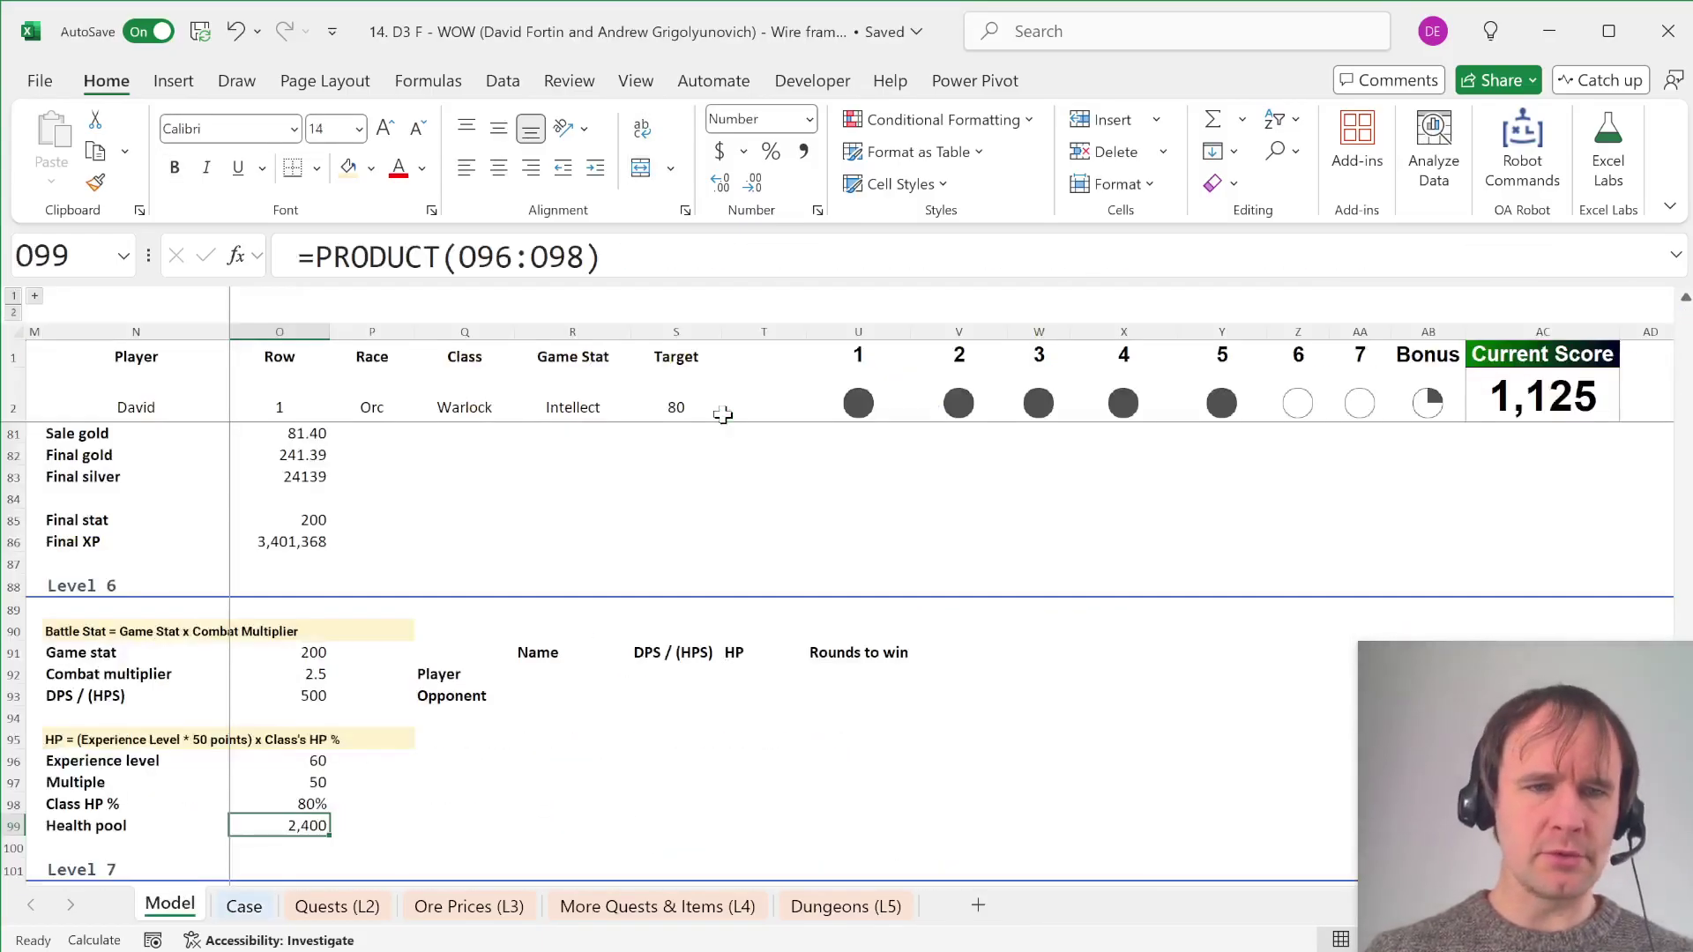
Step: Expand the grouped columns A to L on the Model sheet and recalculate the player results table
click(35, 297)
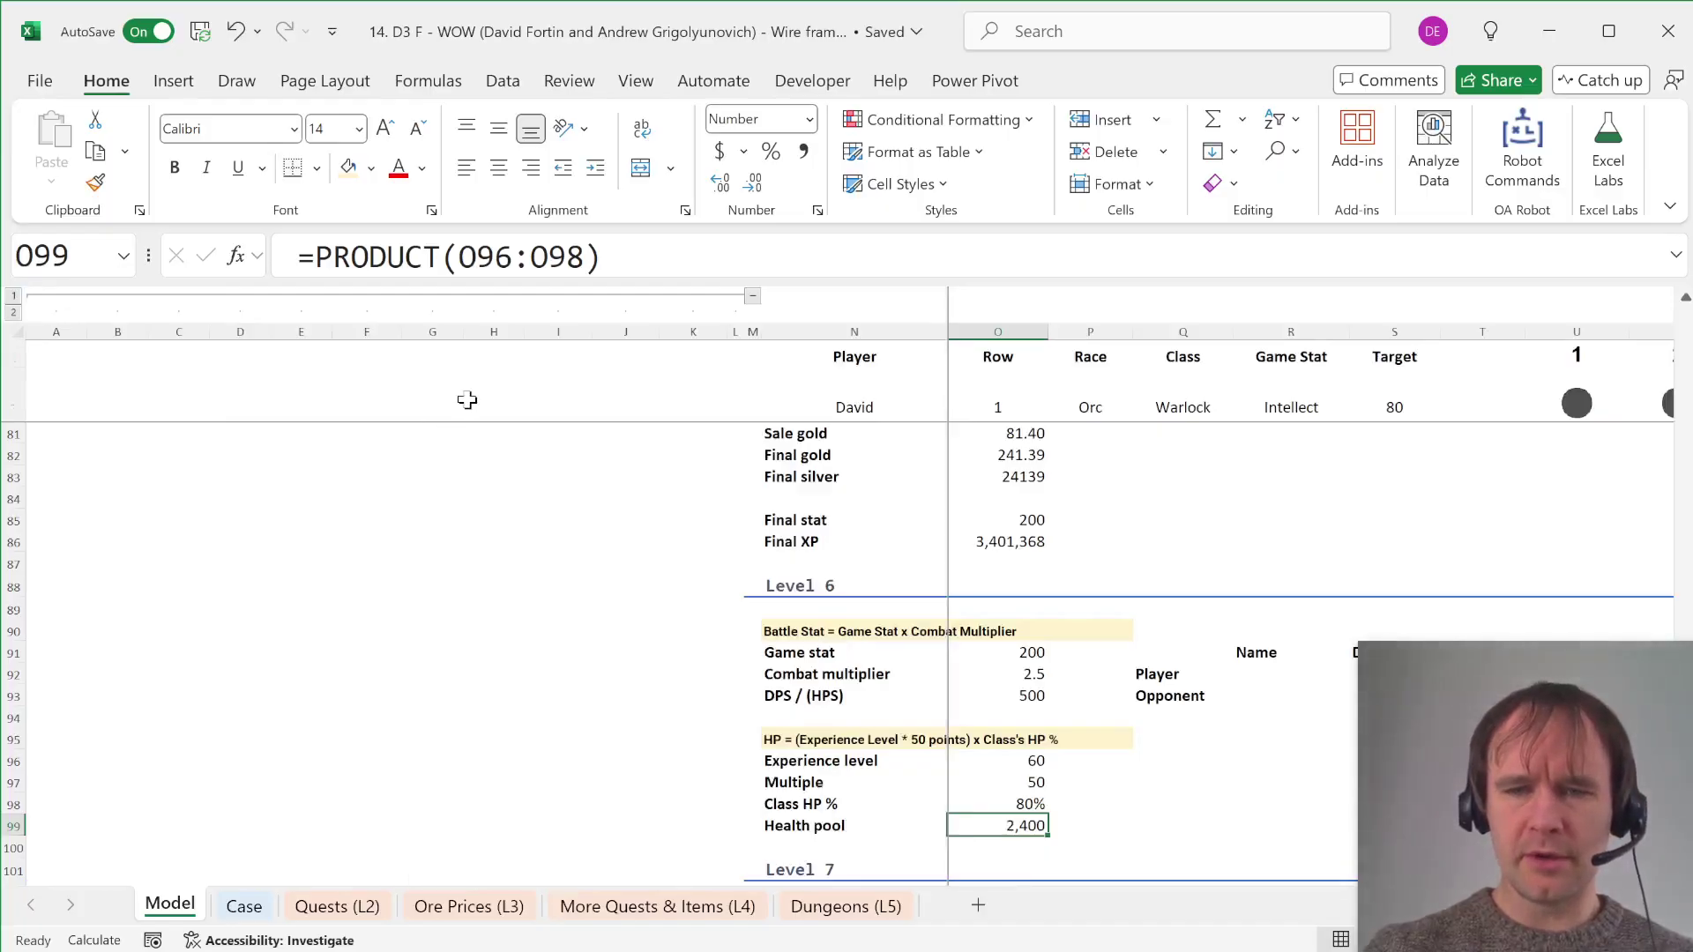
key(ctrl+Home)
key(F9)
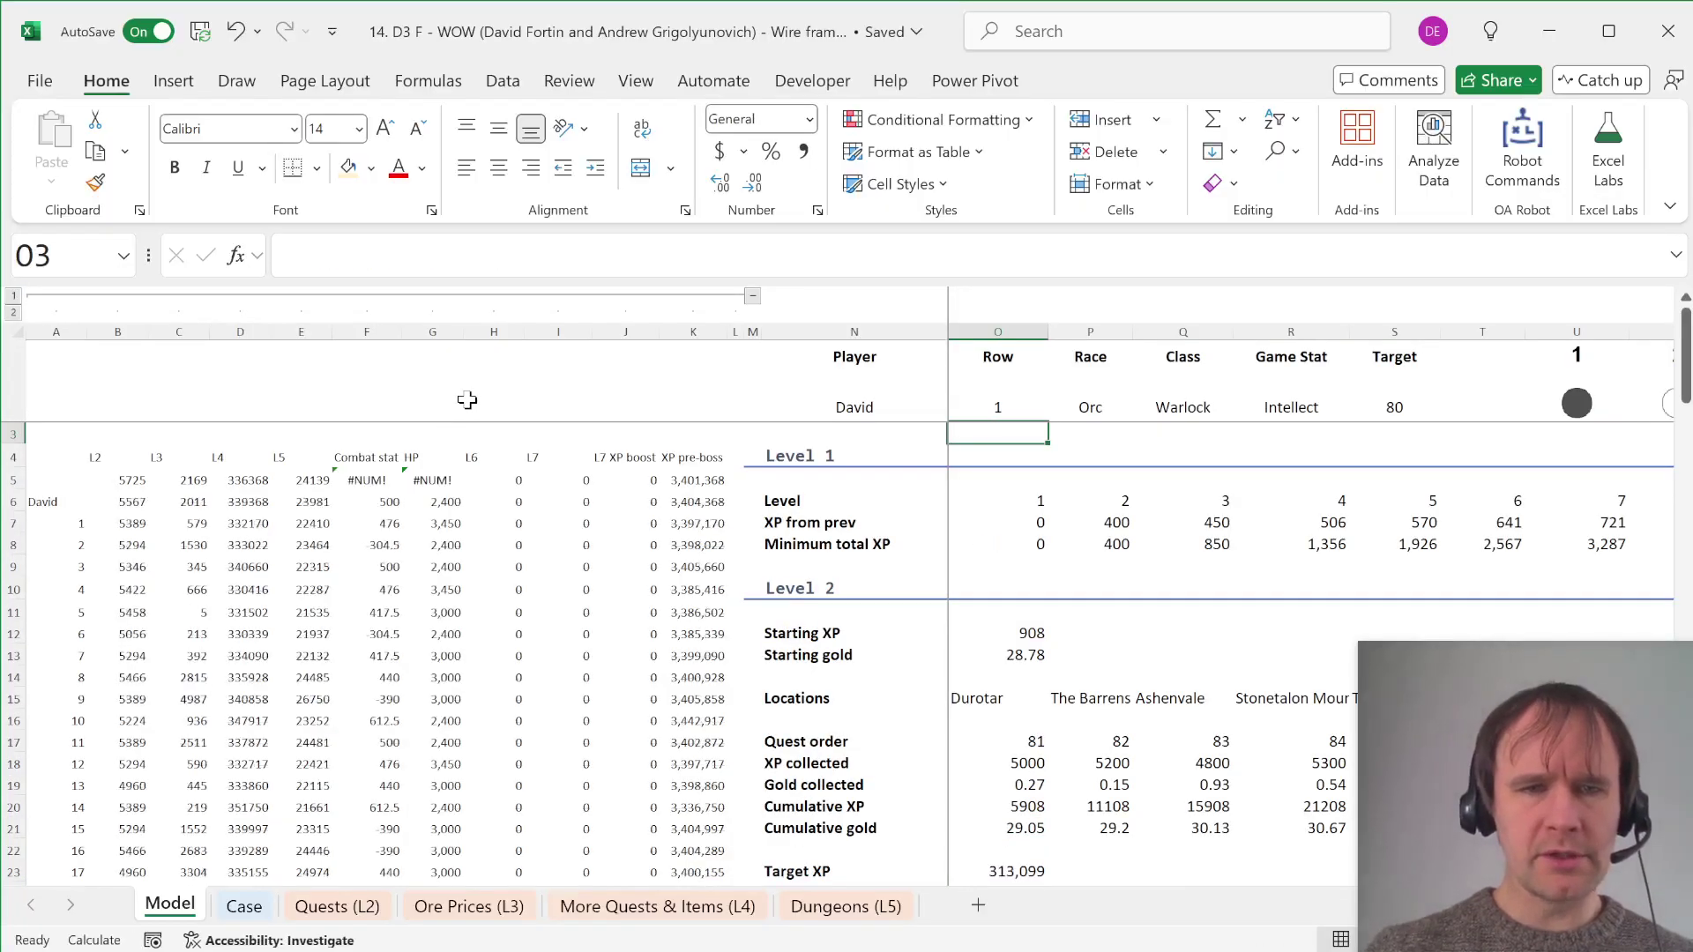
key(Up)
key(Left)
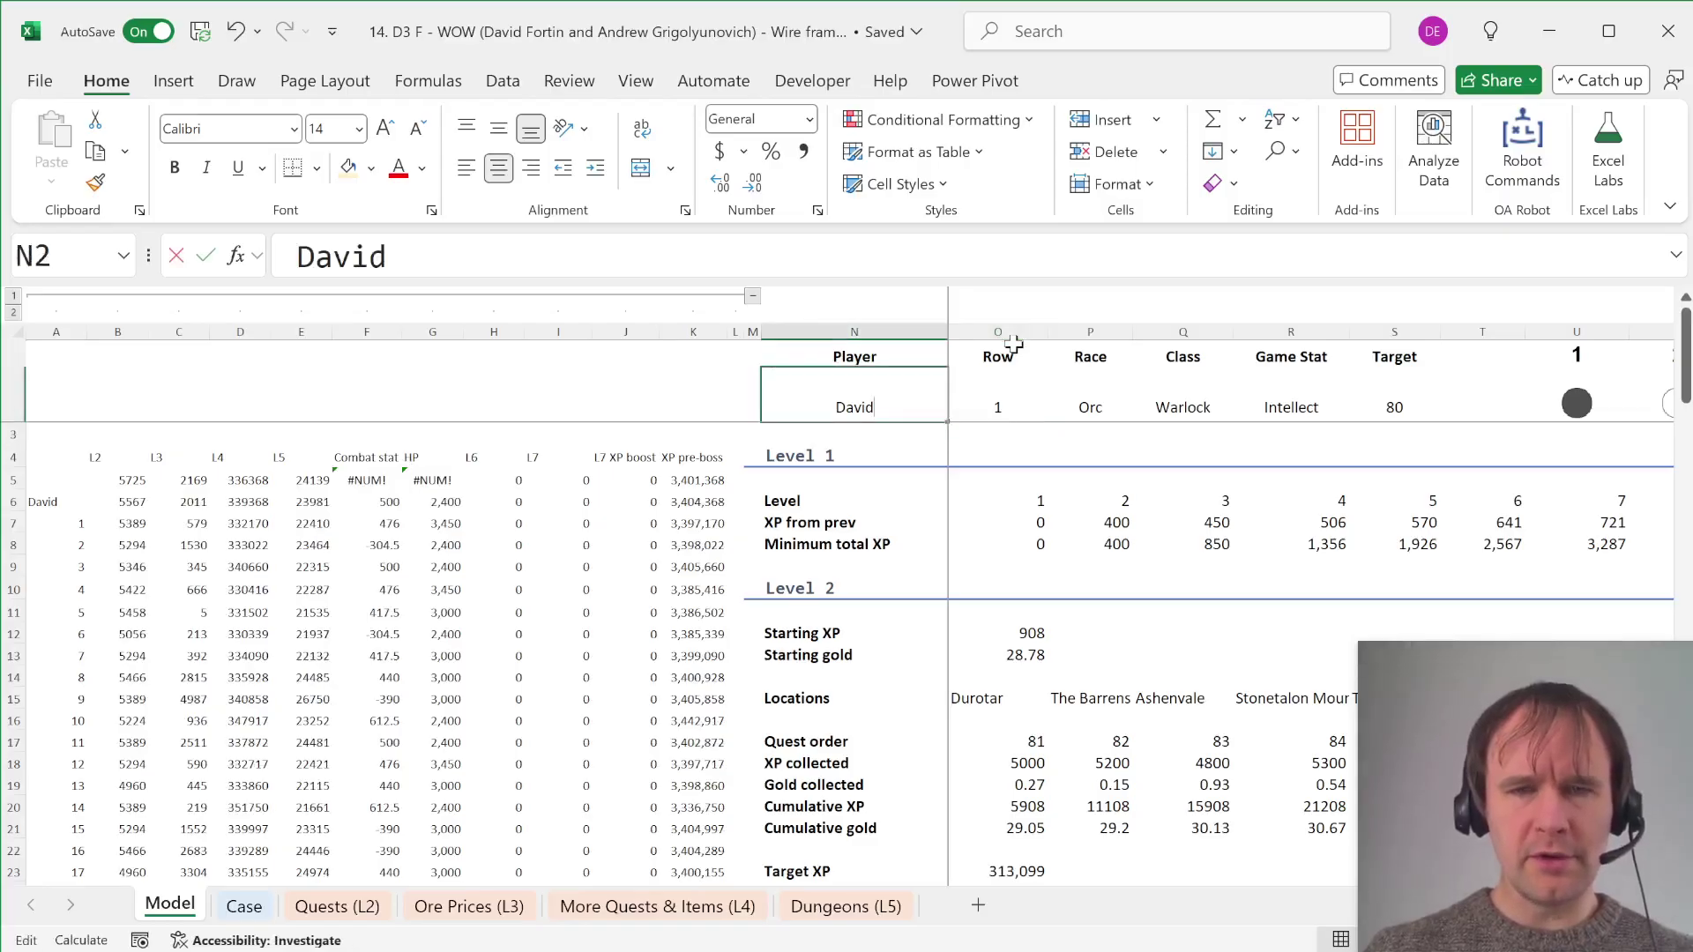
key(F9)
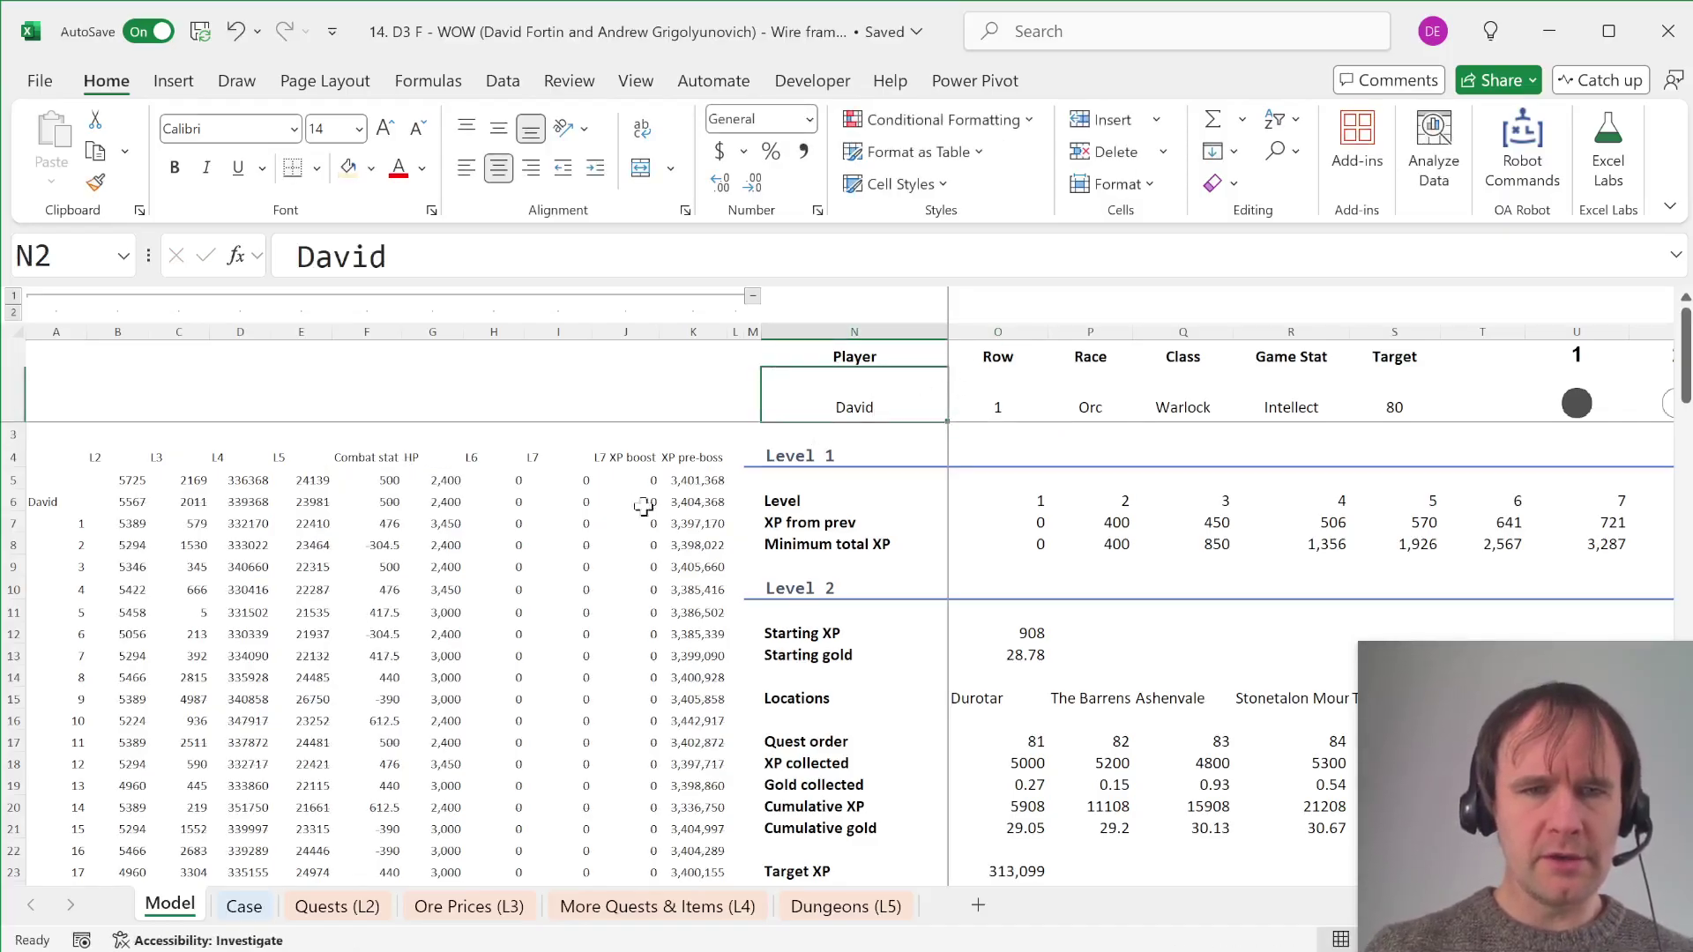
Step: Answer Bonus 3 in Case cell H39 with the 20 players' total health pool, =SUM(Model!G7:G26)
key(ctrl+Page_Down)
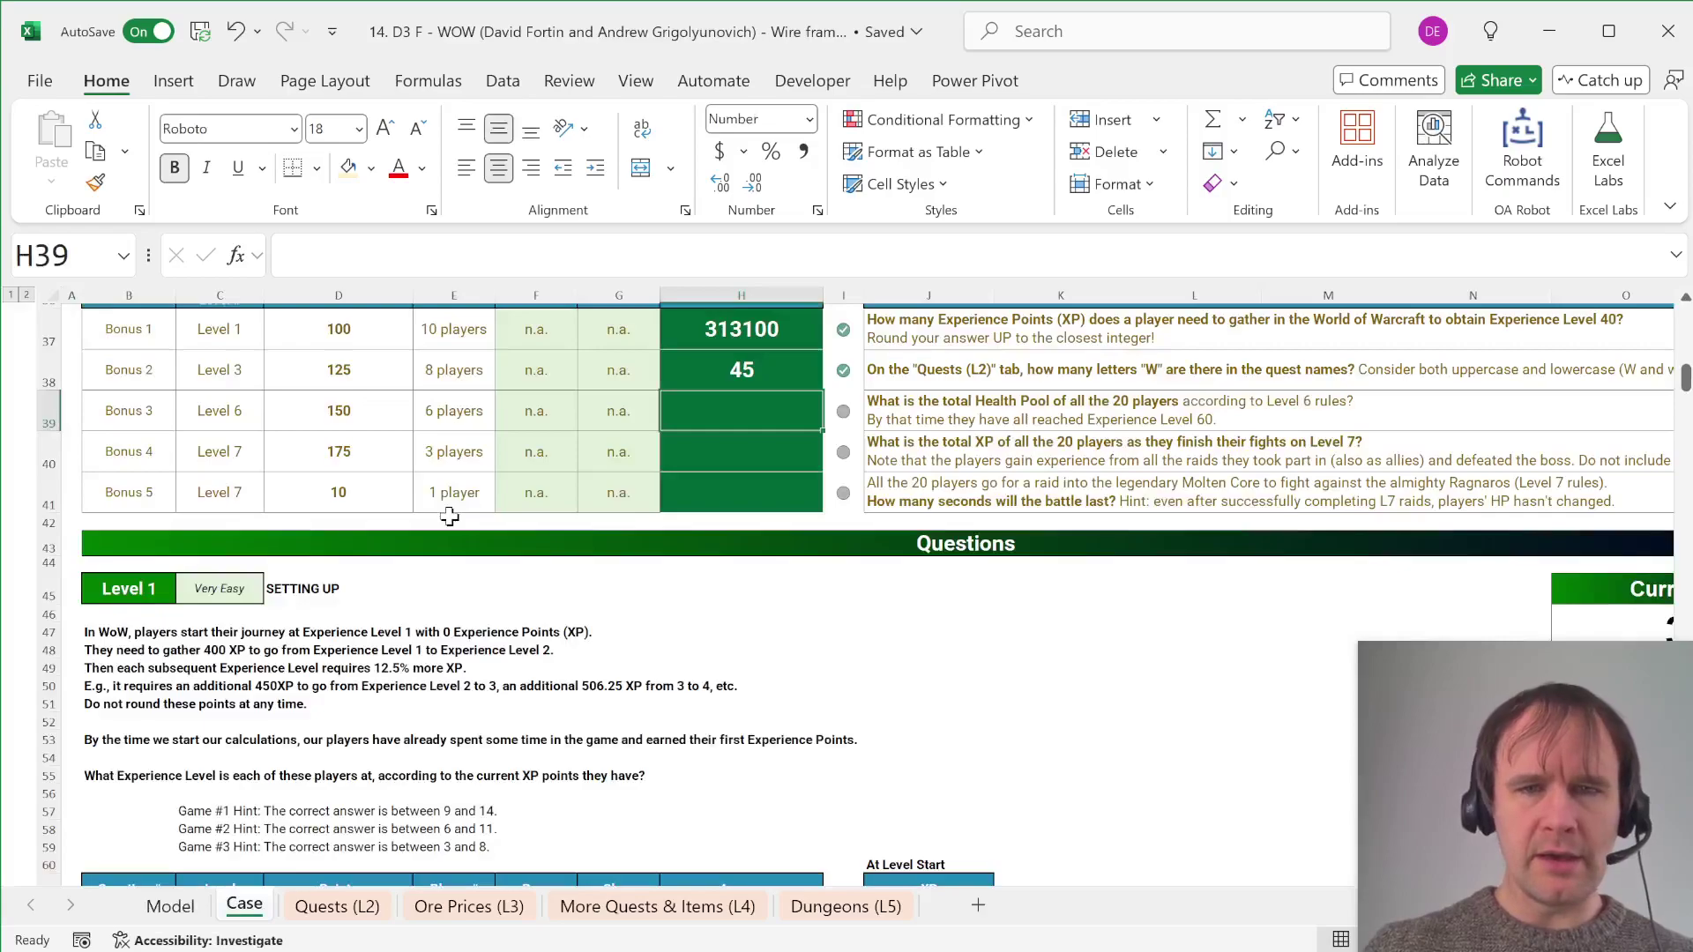
text(=SUM()
key(ctrl+Page_Up)
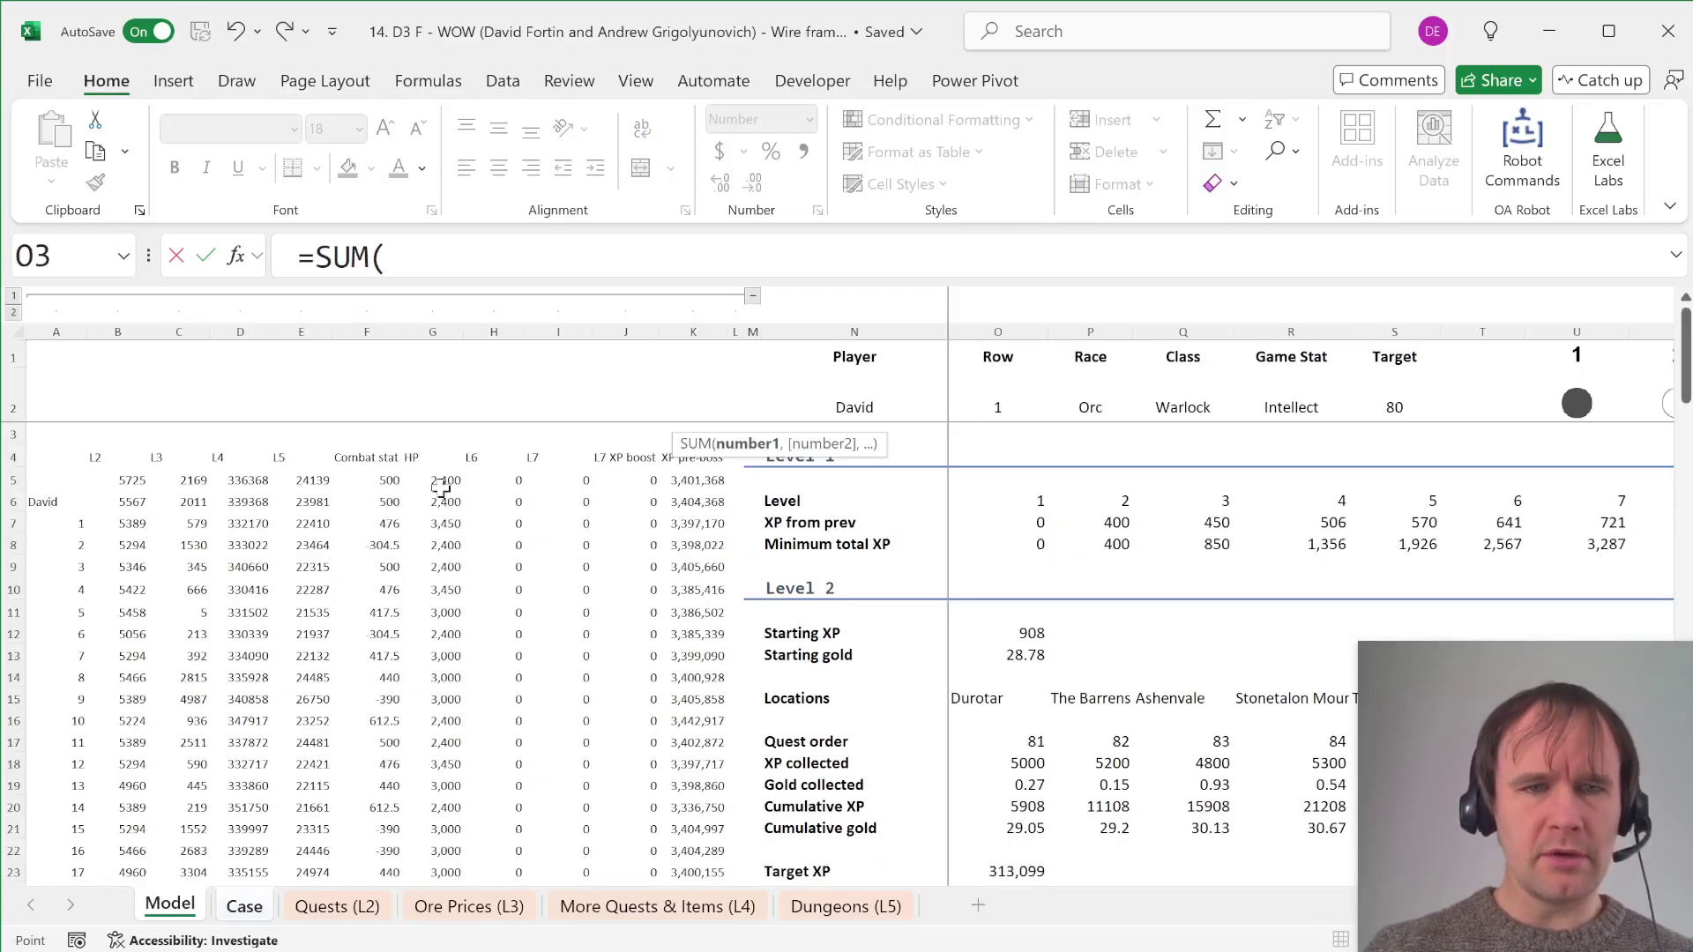
drag(446, 524, 445, 851)
text())
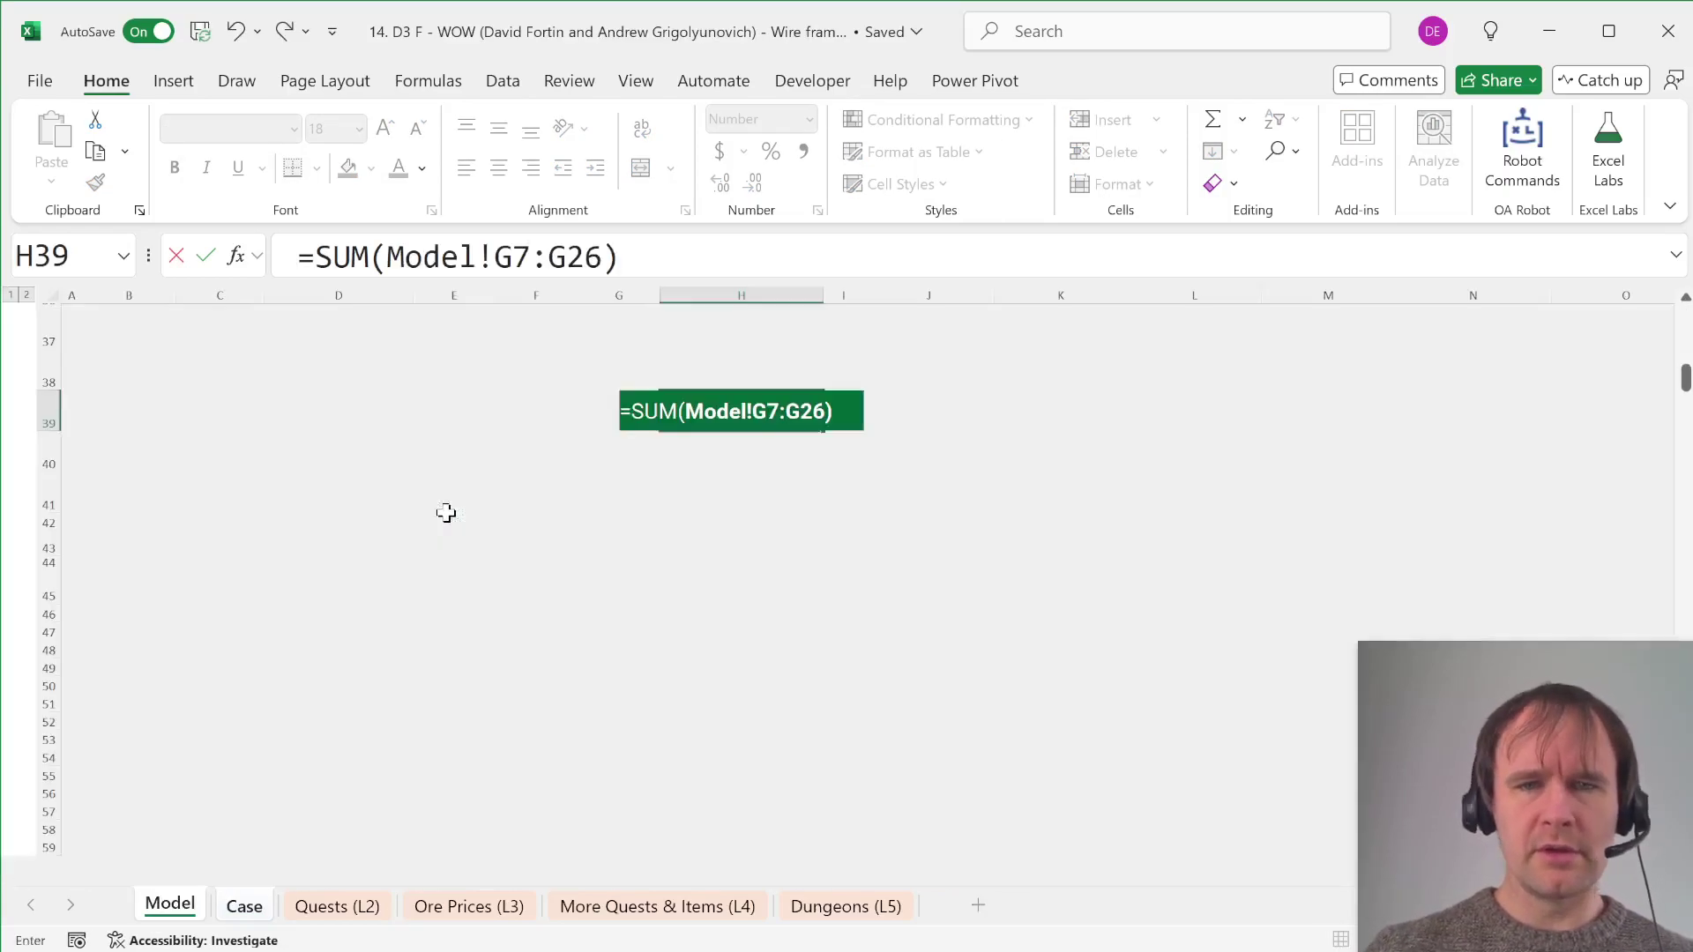
key(ctrl+Return)
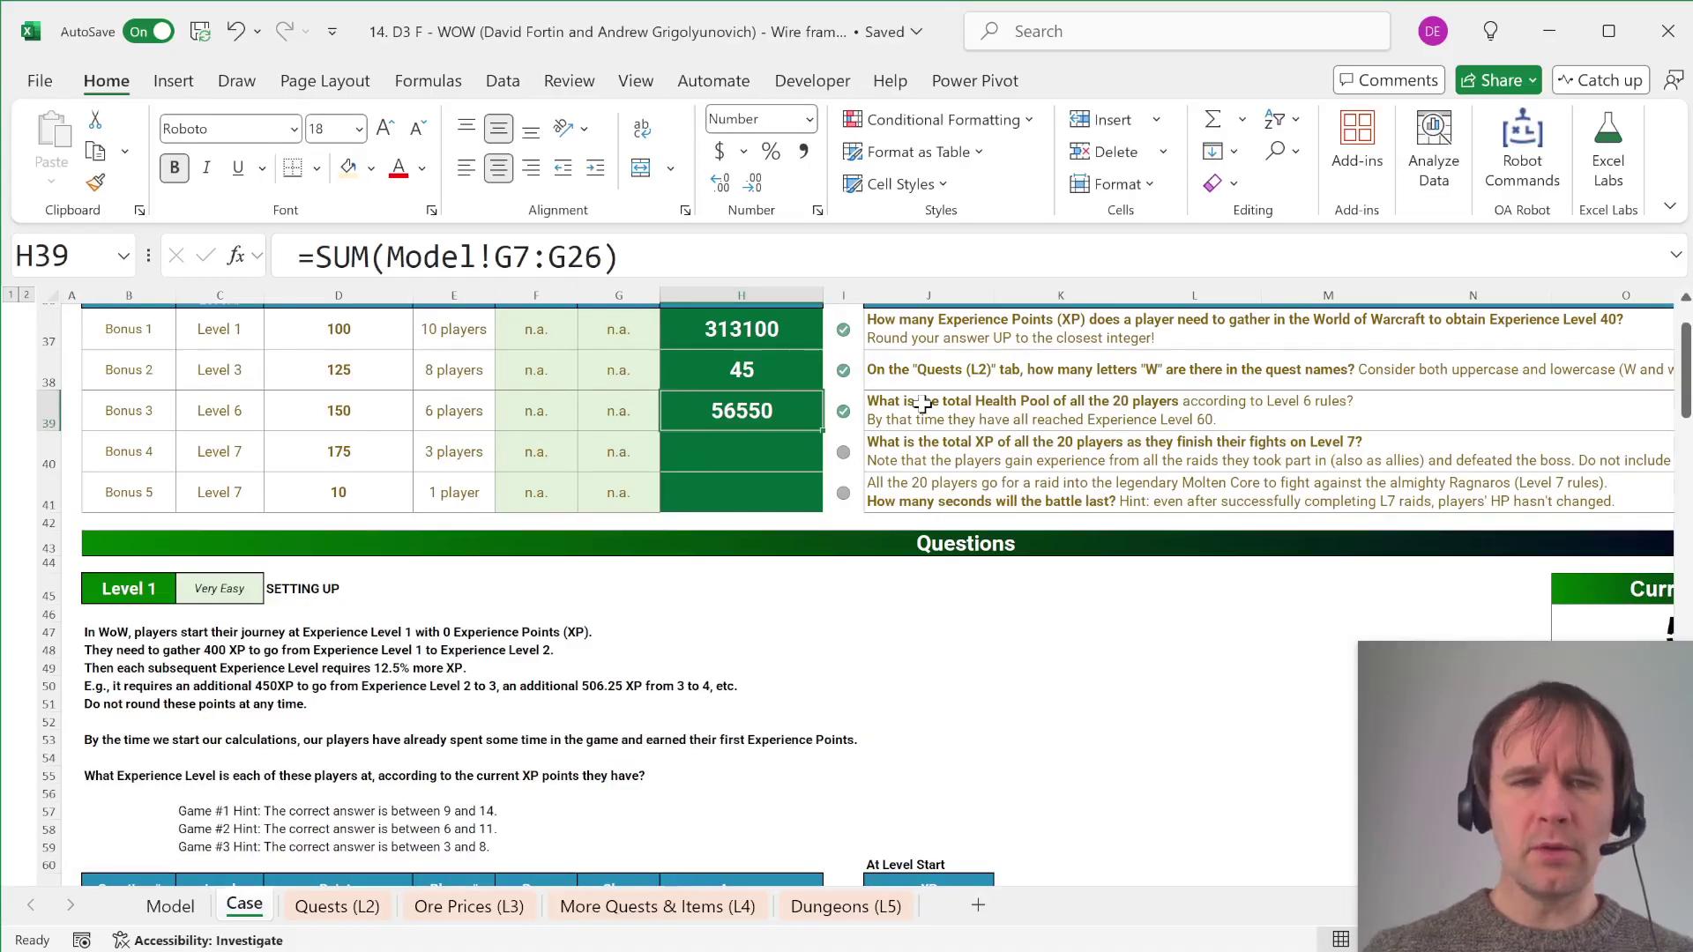
Step: Collapse the grouped columns on the Model sheet and return to the Level 6 Health pool cell O99
key(ctrl+Page_Up)
click(752, 297)
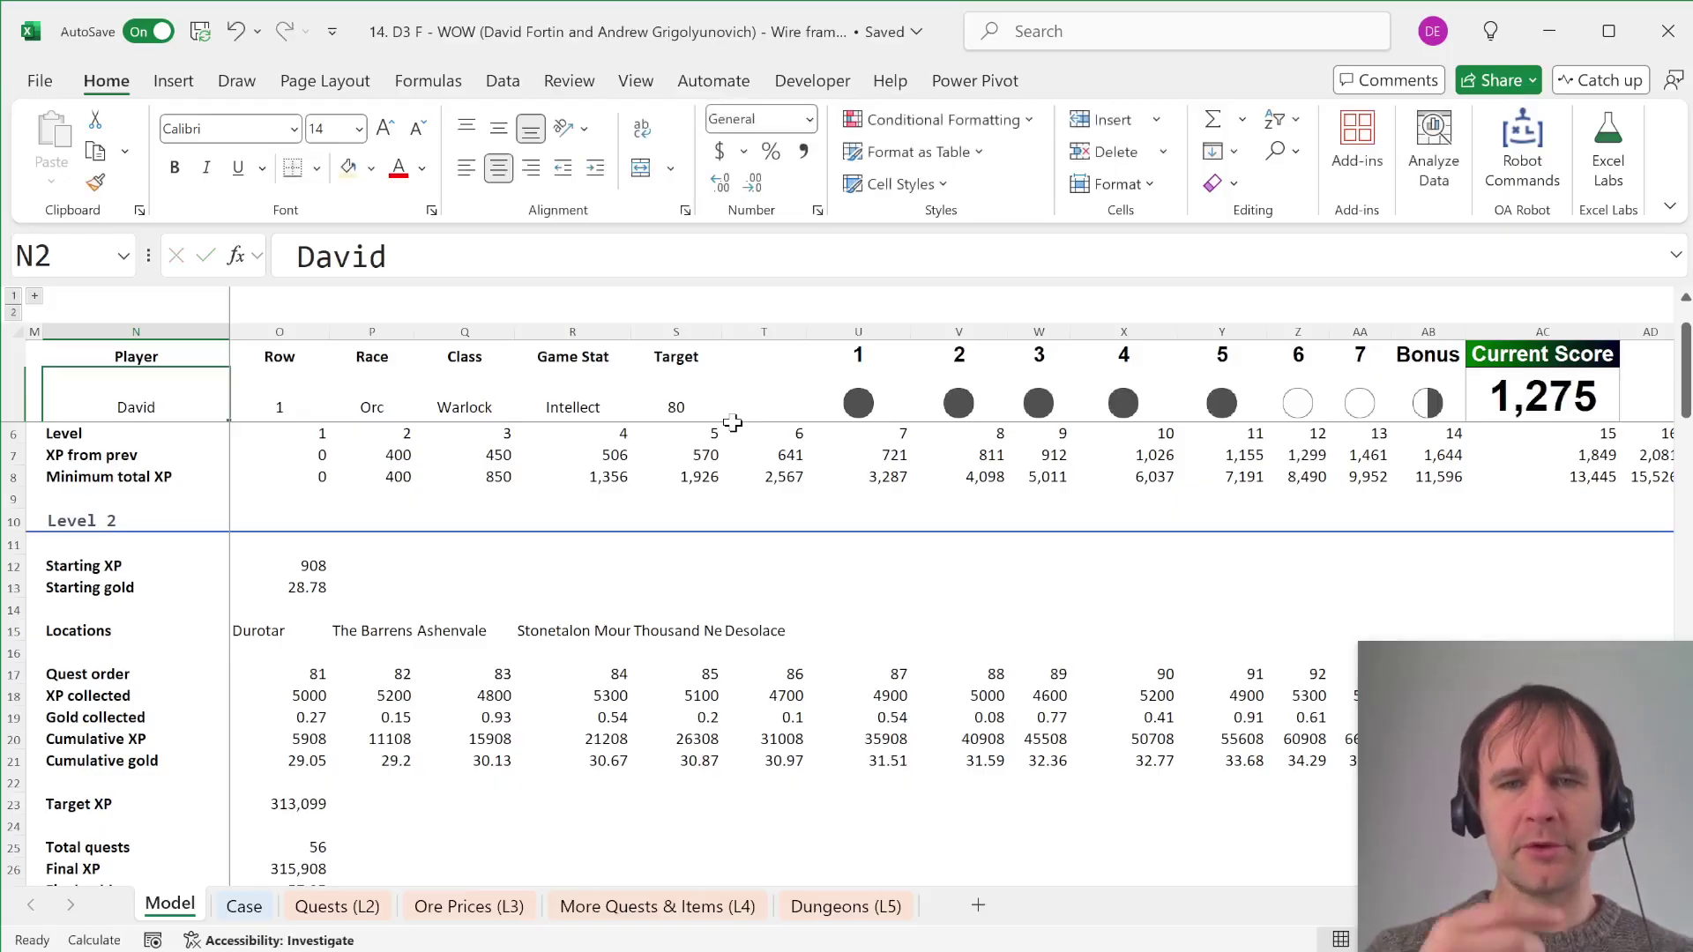
key(ctrl+Down)
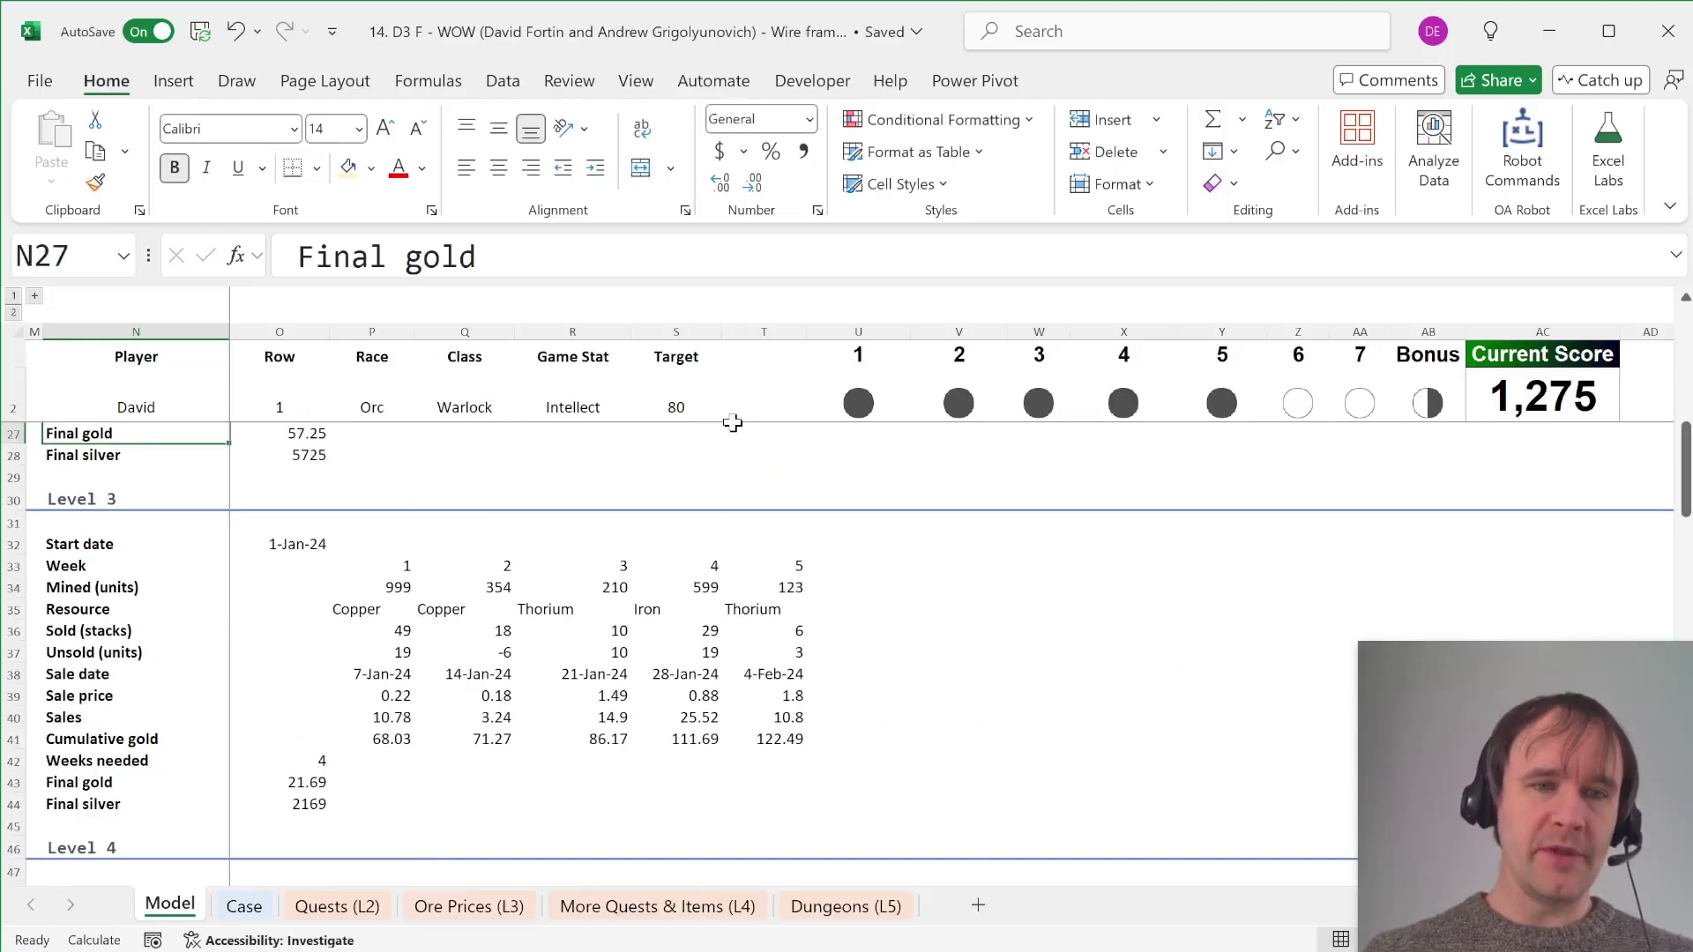
key(ctrl+Up)
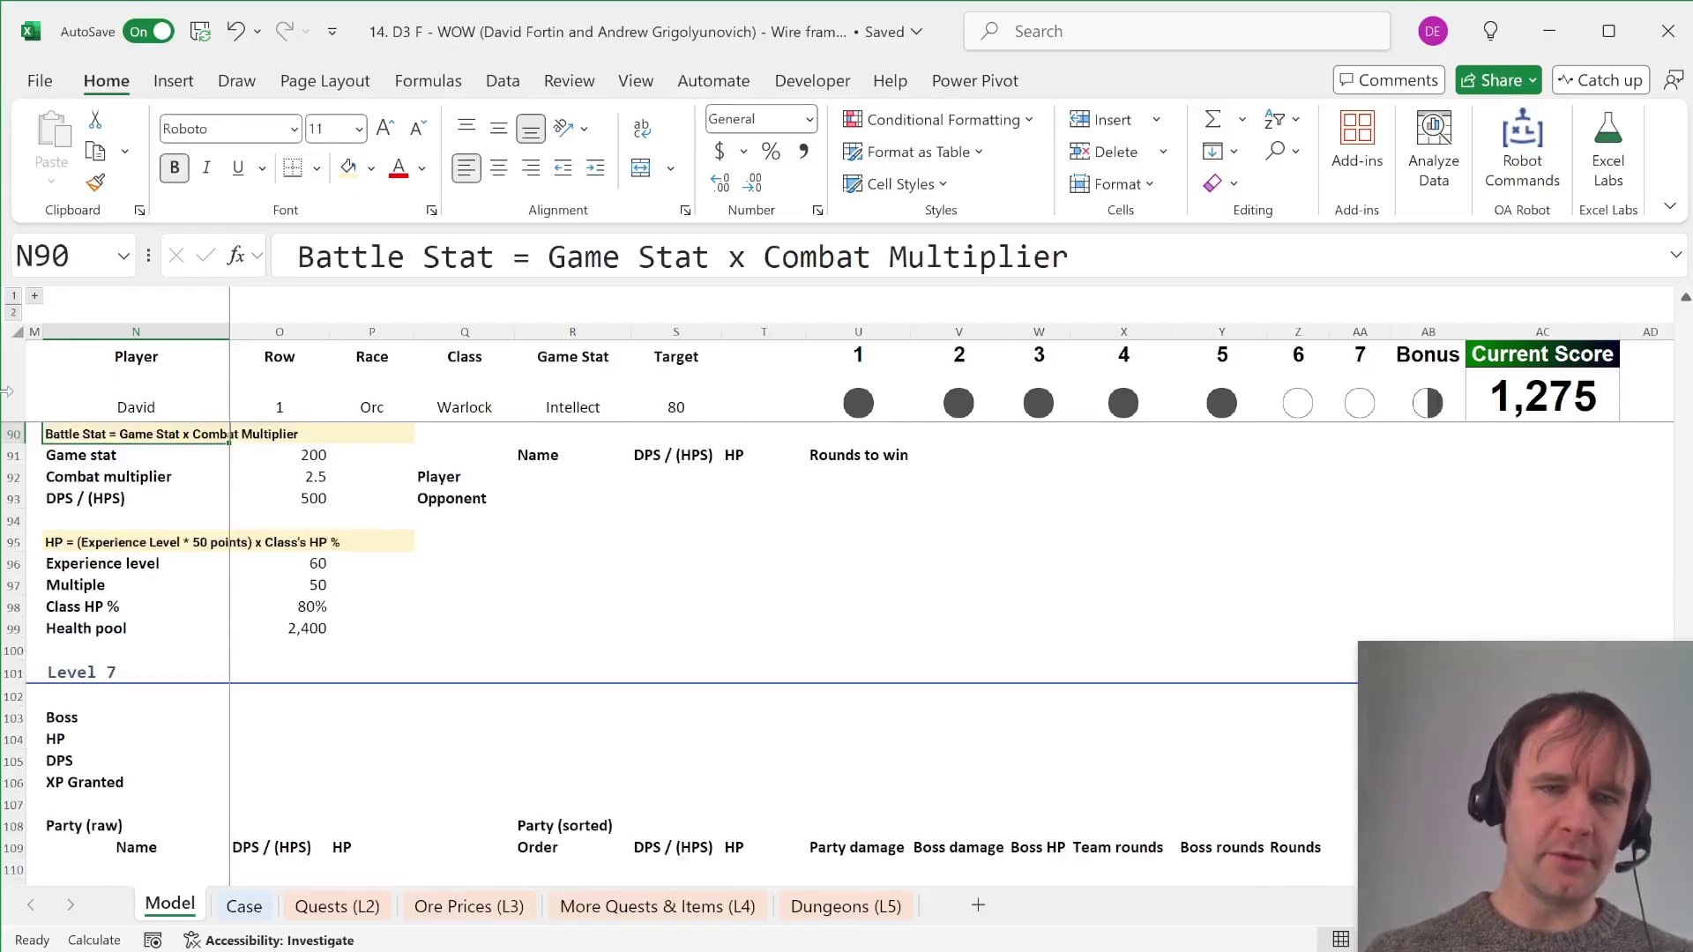
click(295, 628)
key(ctrl+Page_Down)
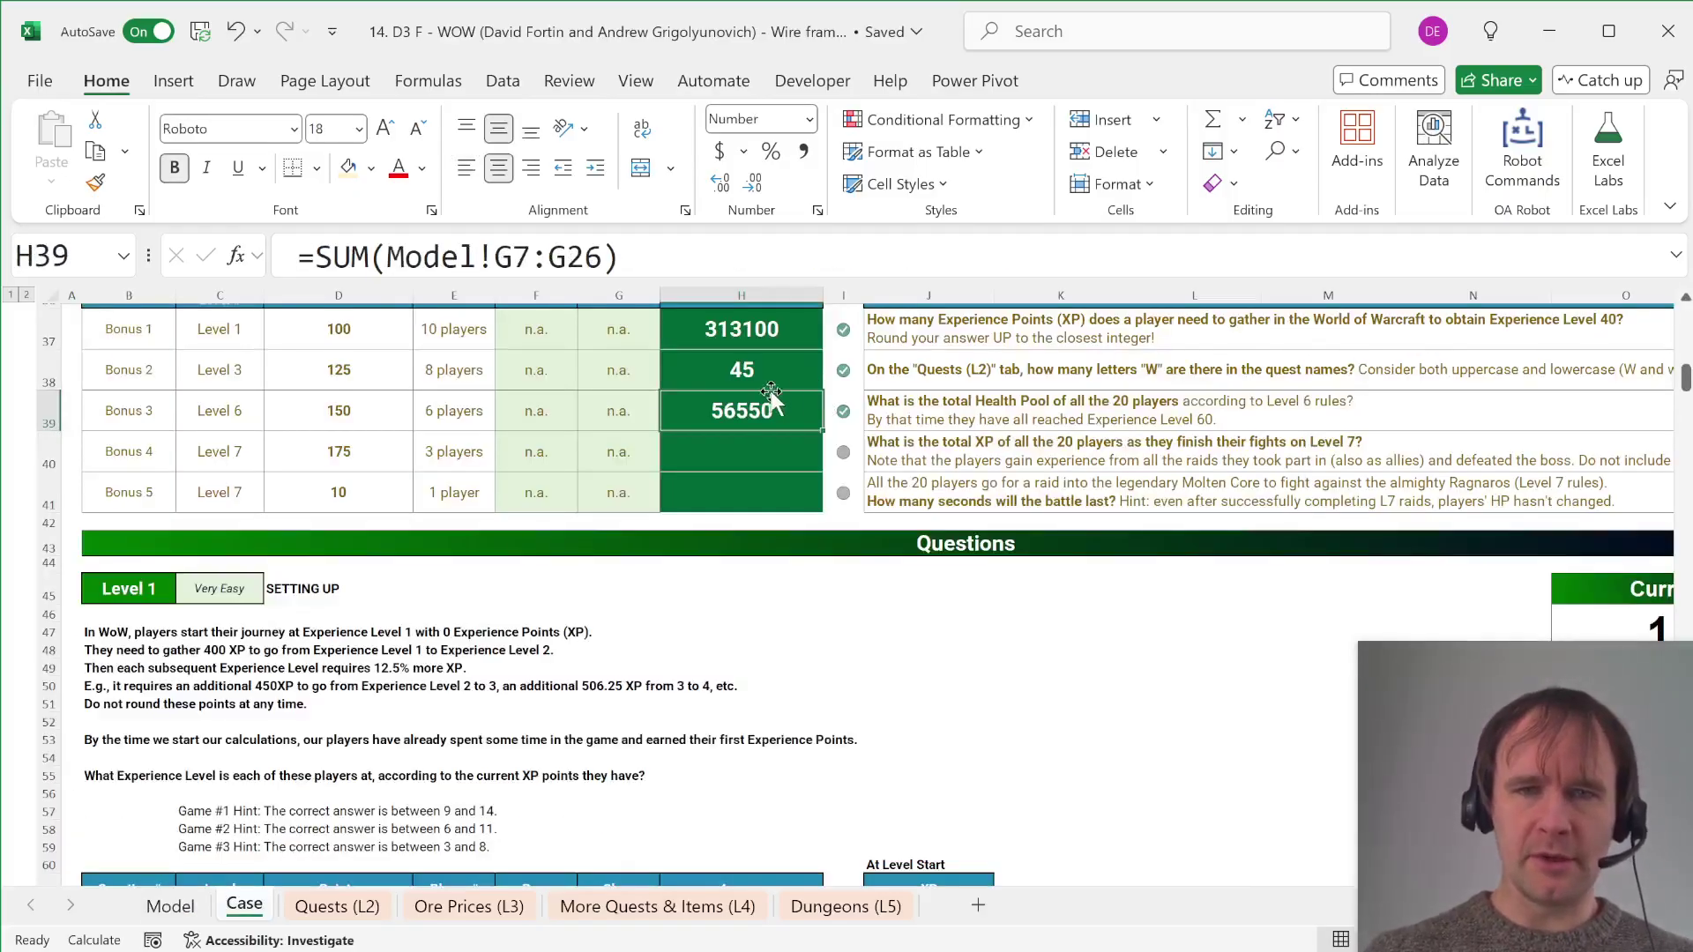
key(ctrl+Page_Up)
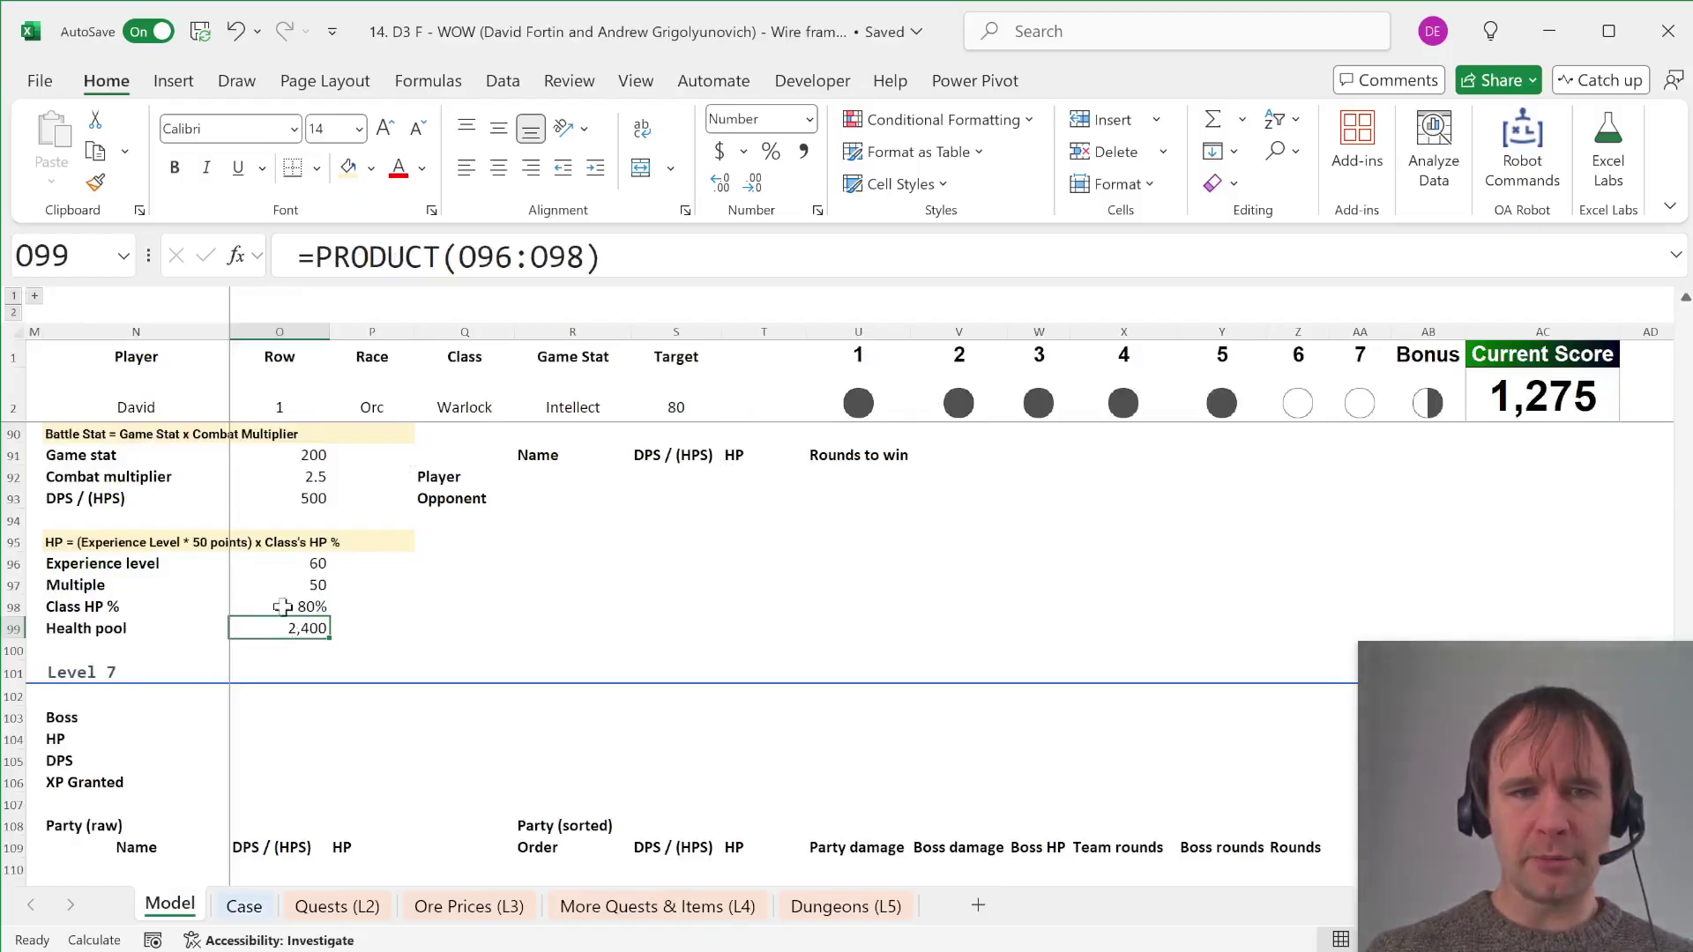
Step: Review the Experience level, Multiple and Class HP % rows that feed the Health pool calculation
click(268, 565)
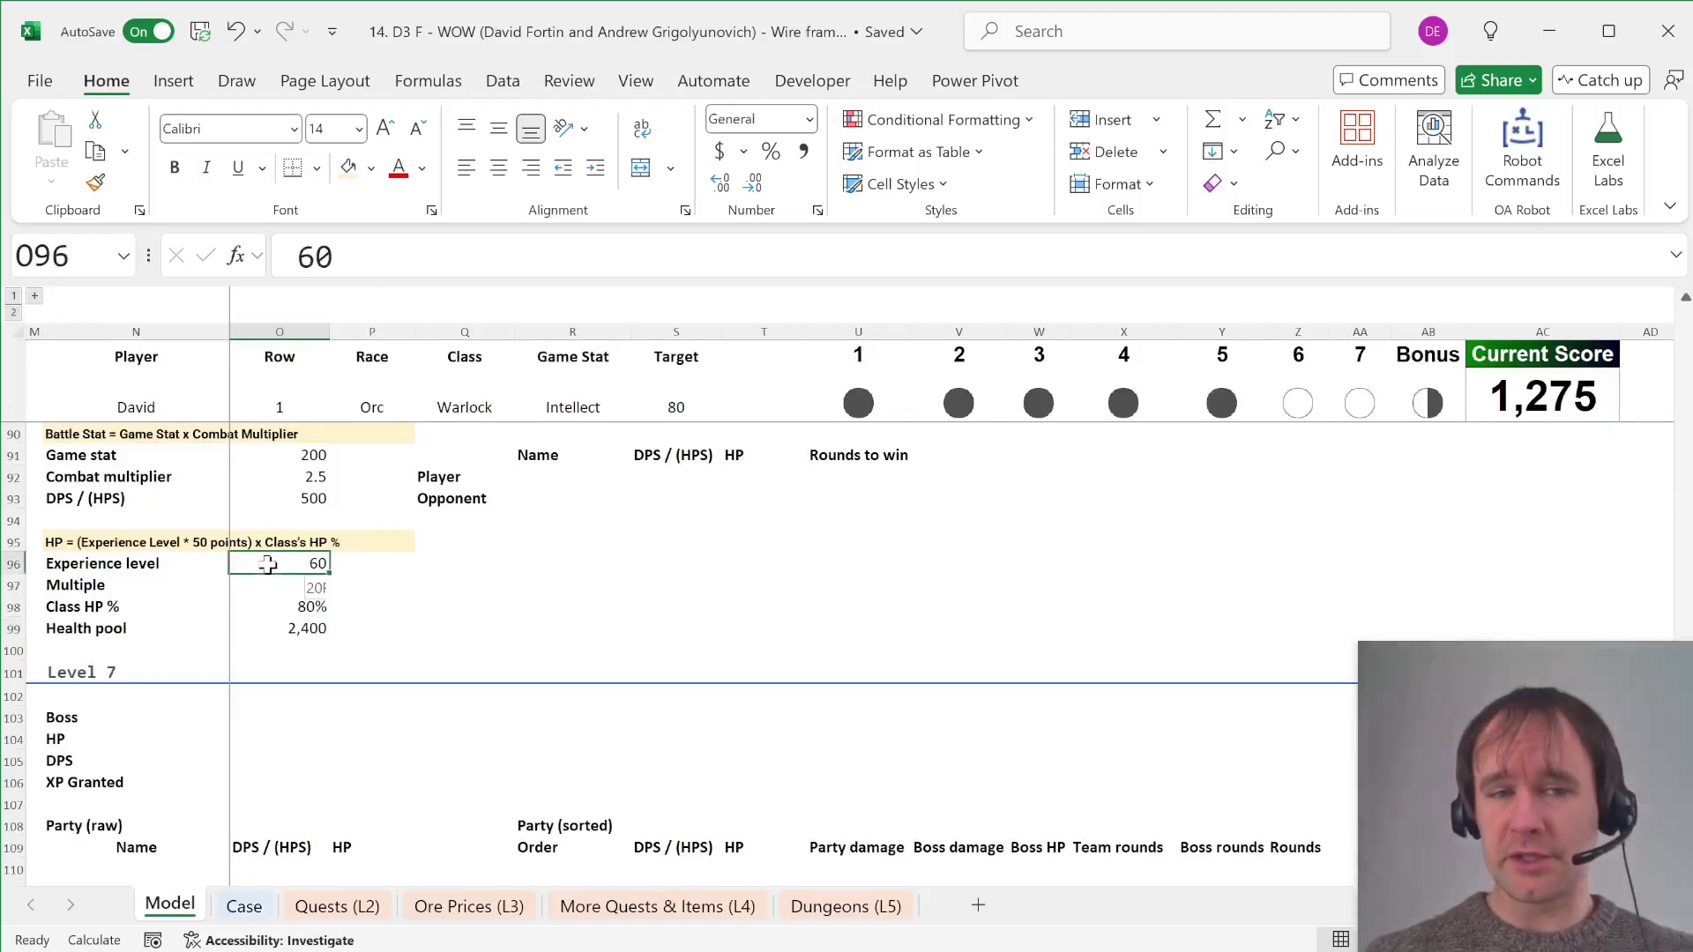
key(shift+space)
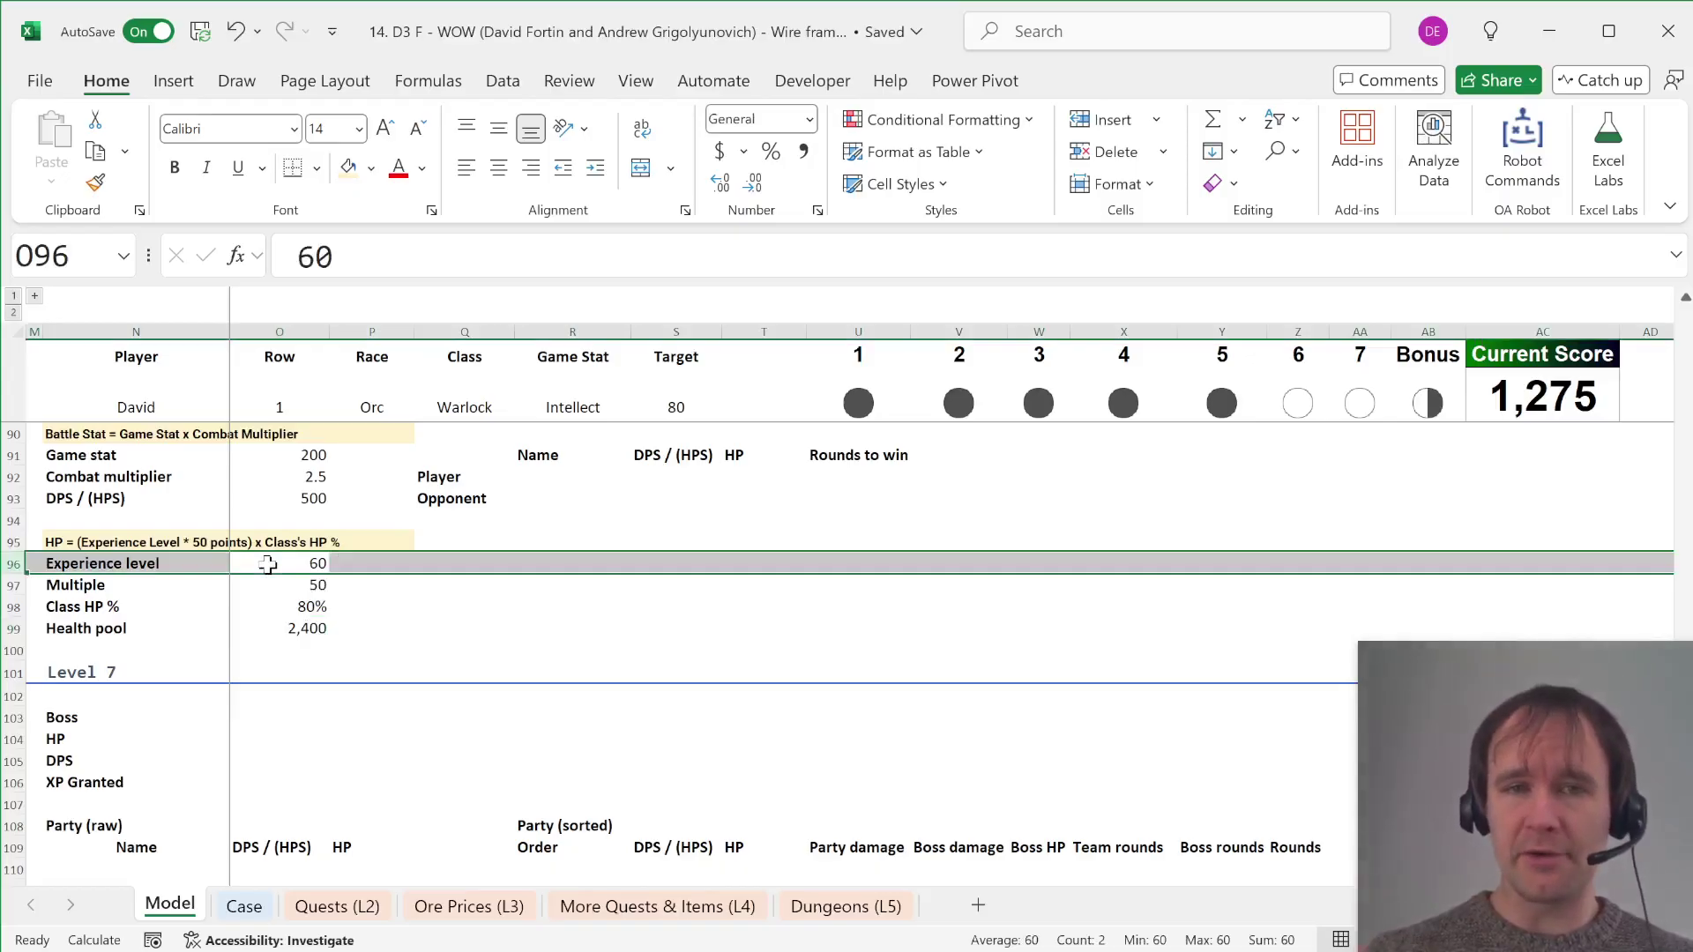
key(Down)
key(shift+space)
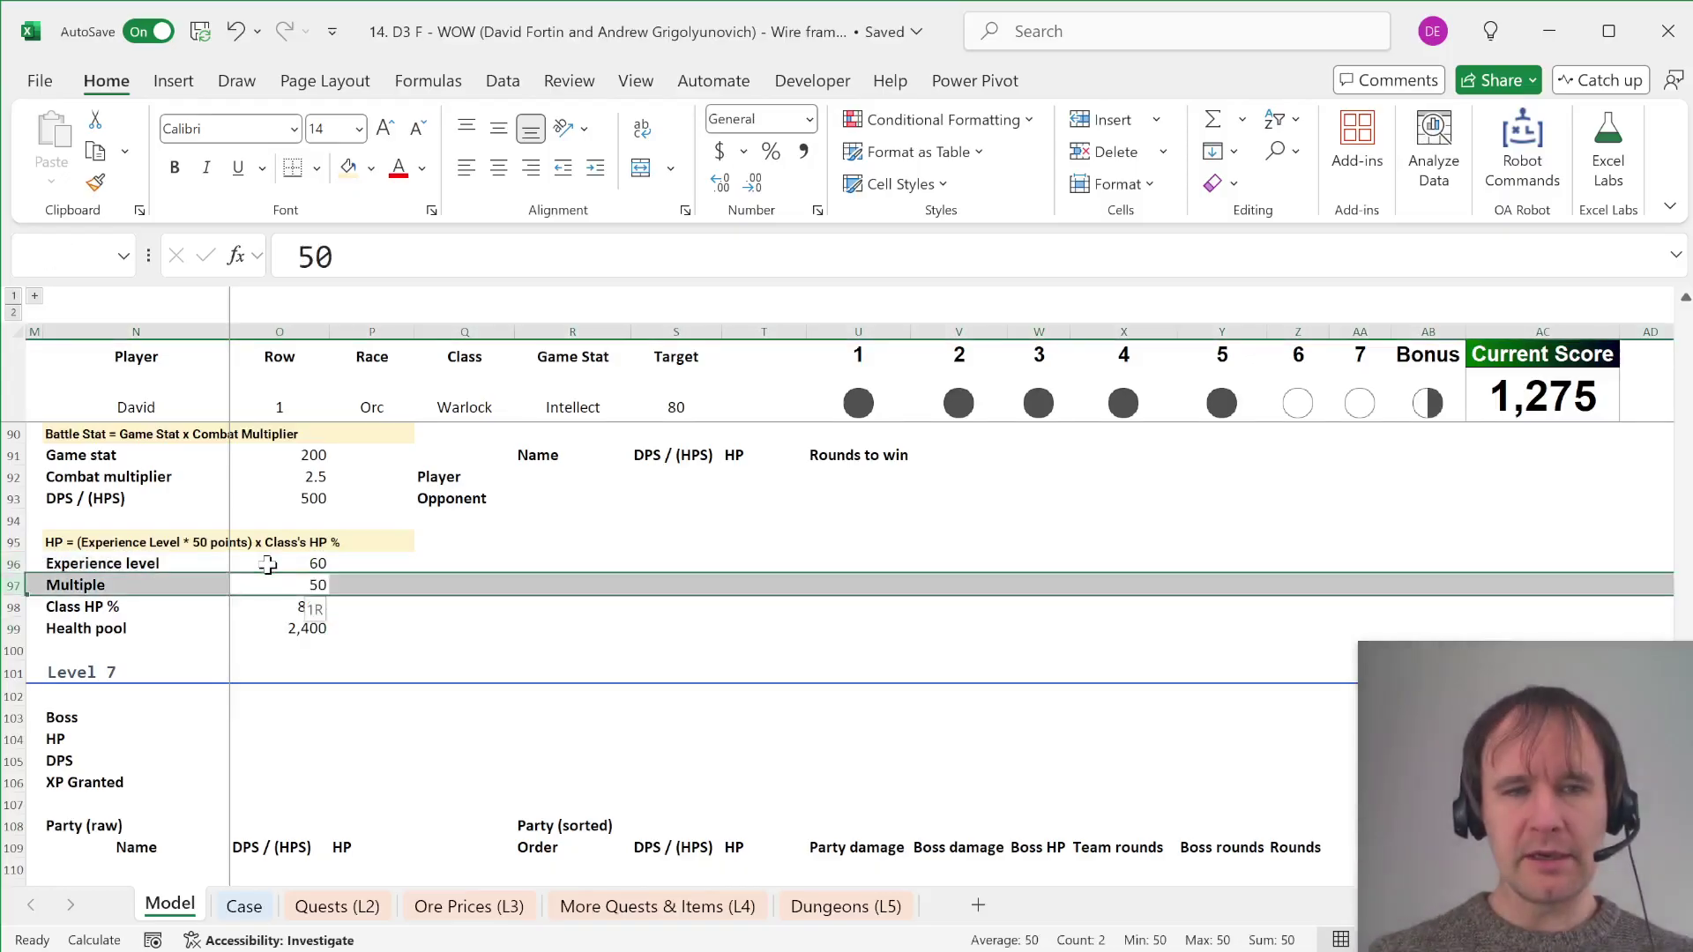
key(Down)
key(shift+space)
Step: Examine the Level 6 question table, its Opponent column and the class table with HP % on the Case sheet
key(ctrl+Page_Down)
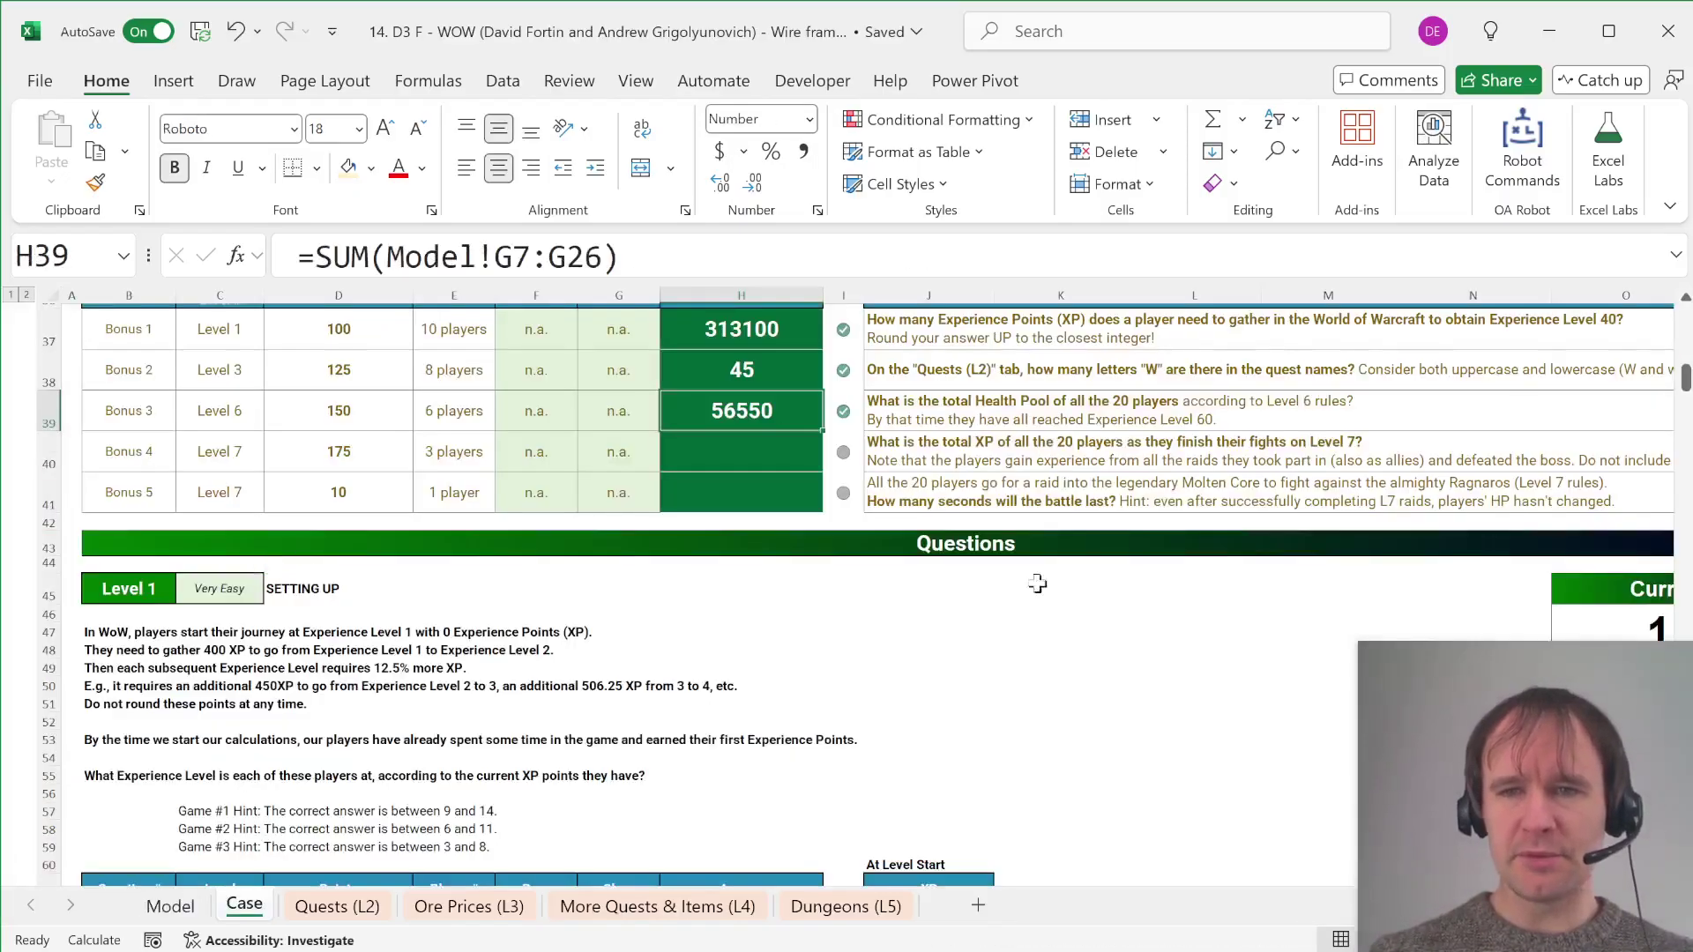
scroll(971, 612, down, 20)
scroll(968, 615, down, 20)
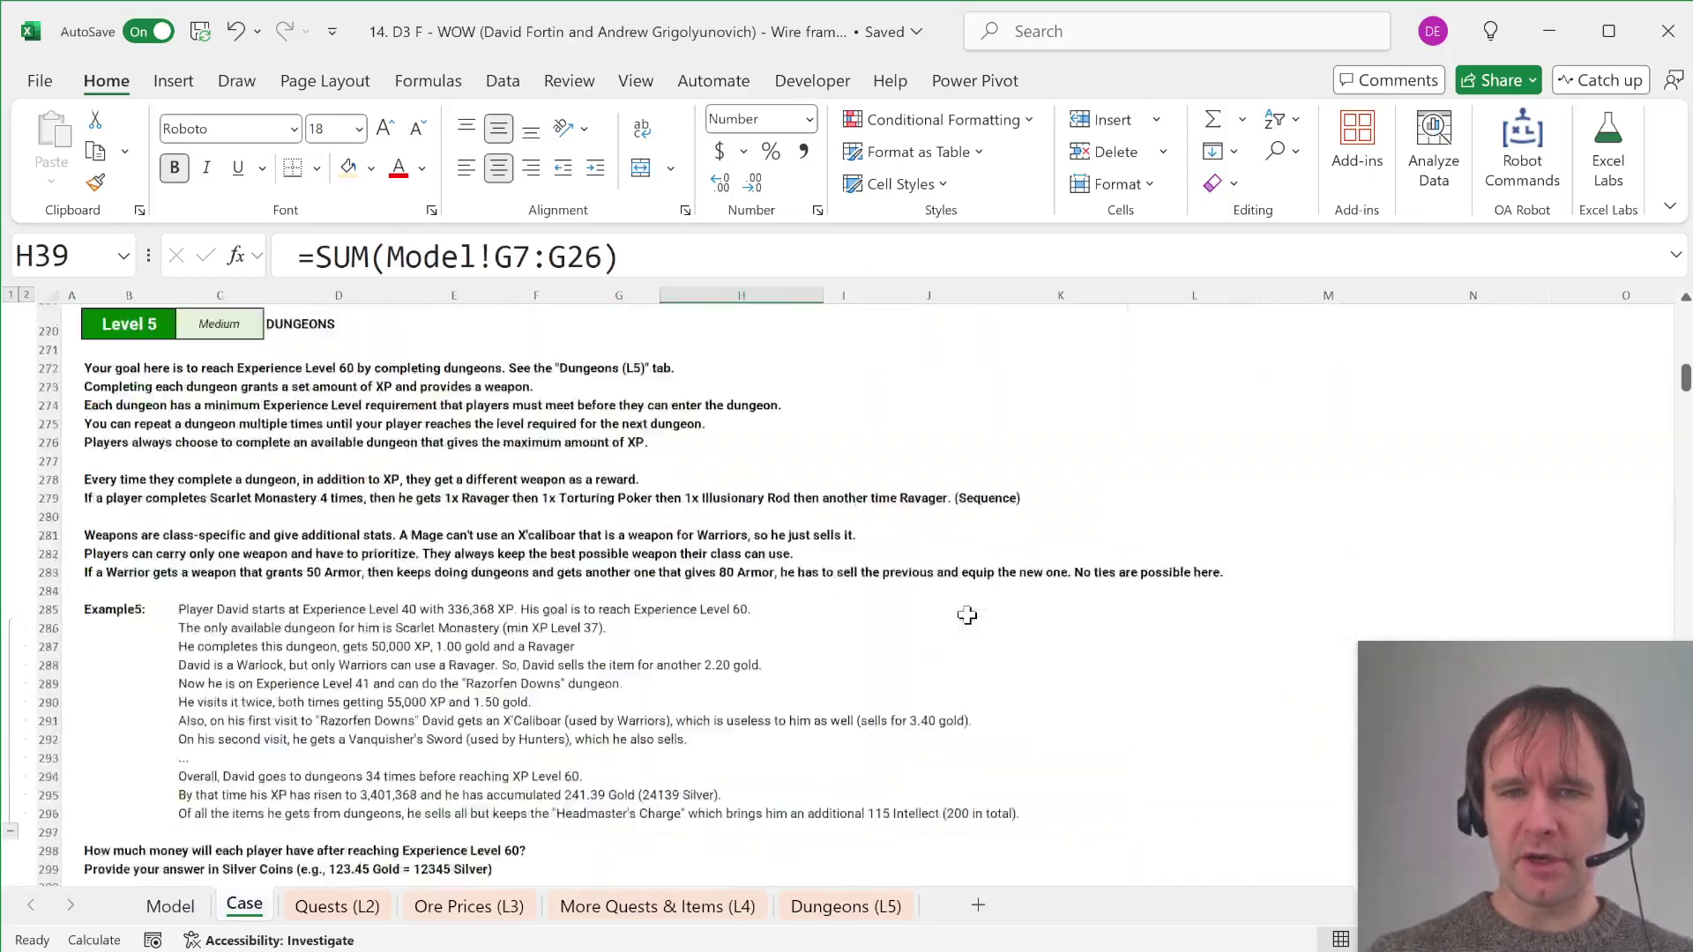
scroll(968, 615, up, 1)
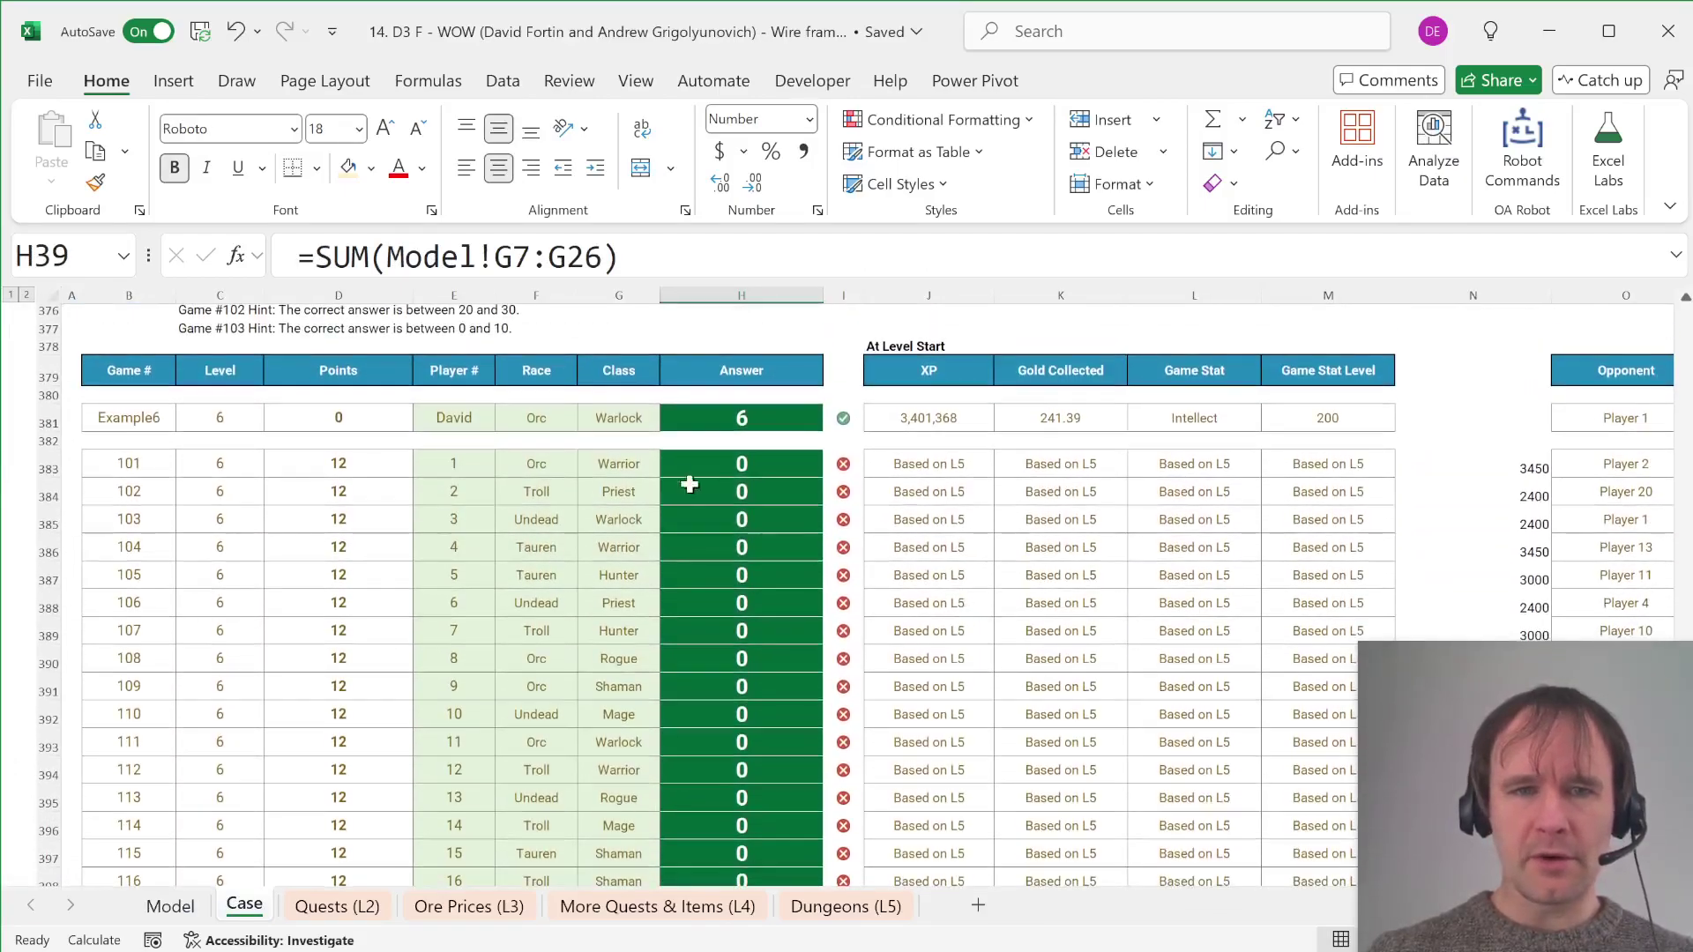
click(623, 470)
scroll(622, 473, right, 6)
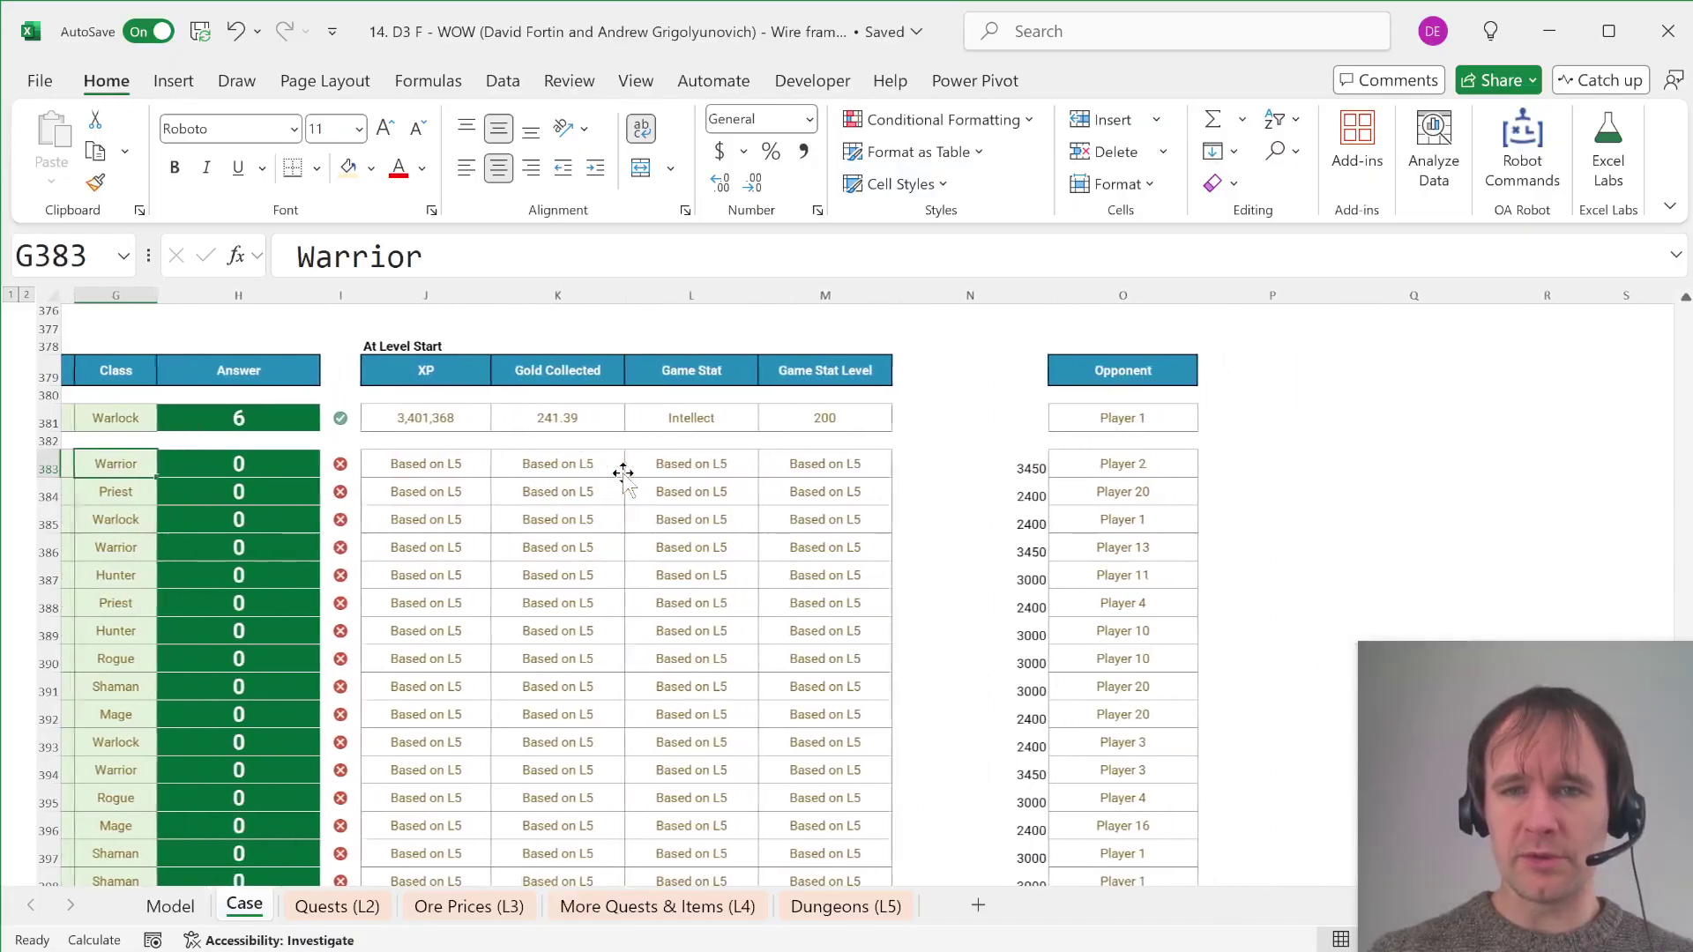
scroll(623, 473, up, 11)
scroll(623, 474, up, 5)
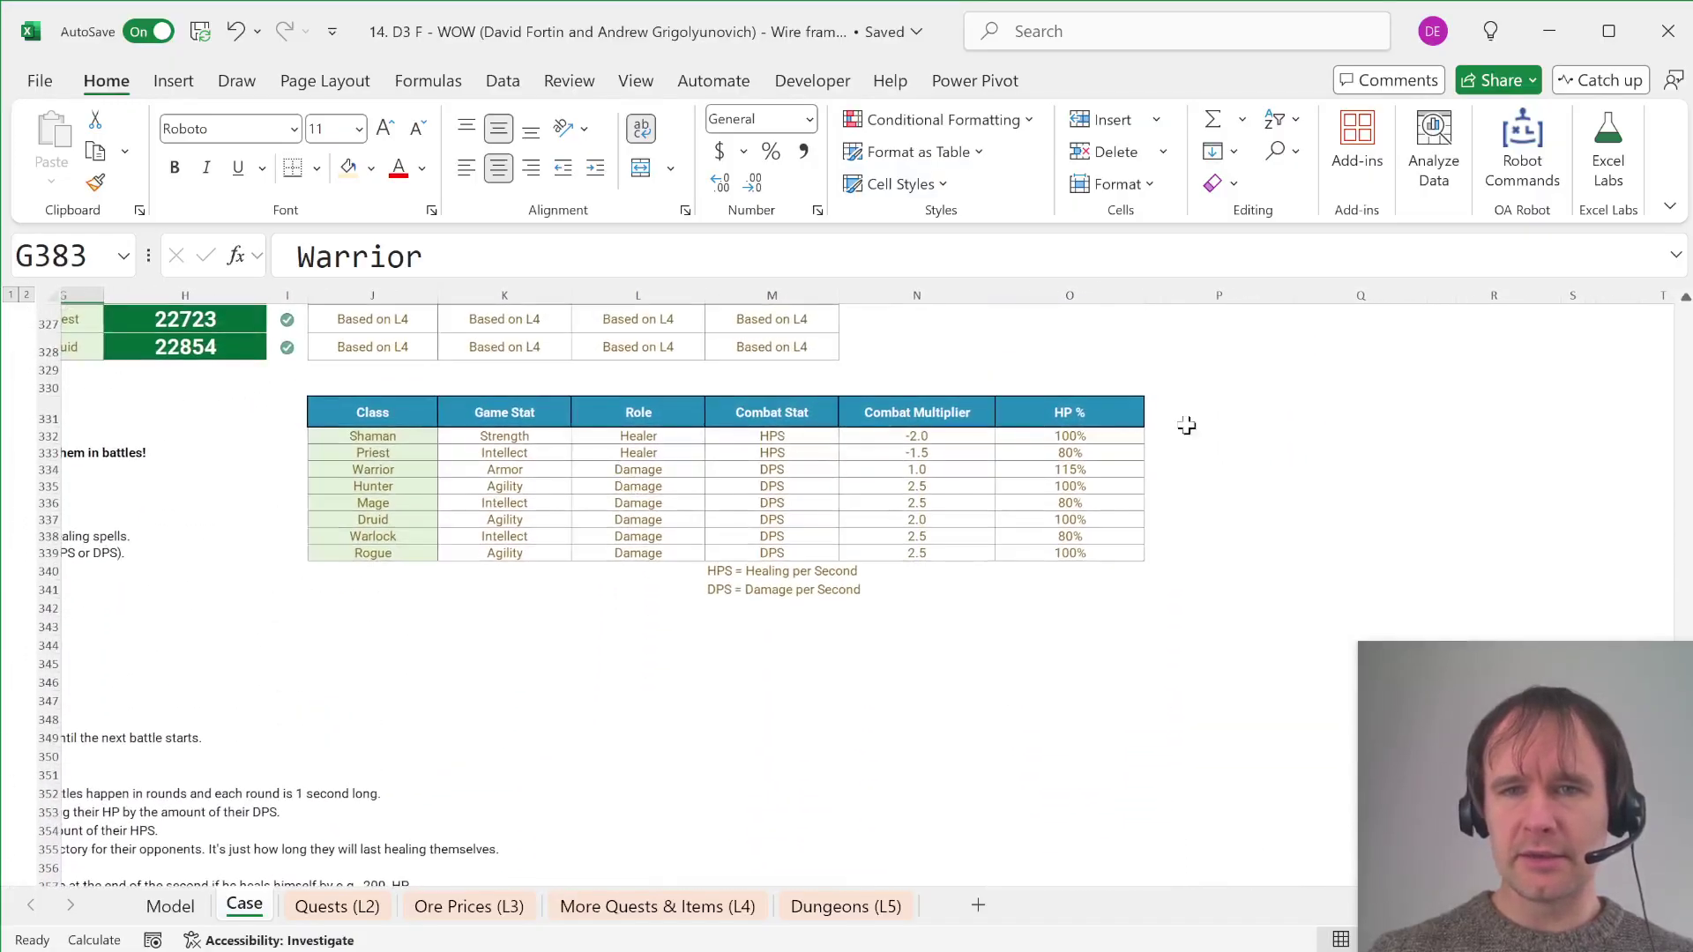
Step: Review the class HP % column beside Level 6 and the Bonus 3 row's level and points on the Case sheet
click(1085, 436)
key(ctrl+shift+Down)
key(ctrl+Left)
key(ctrl+Left)
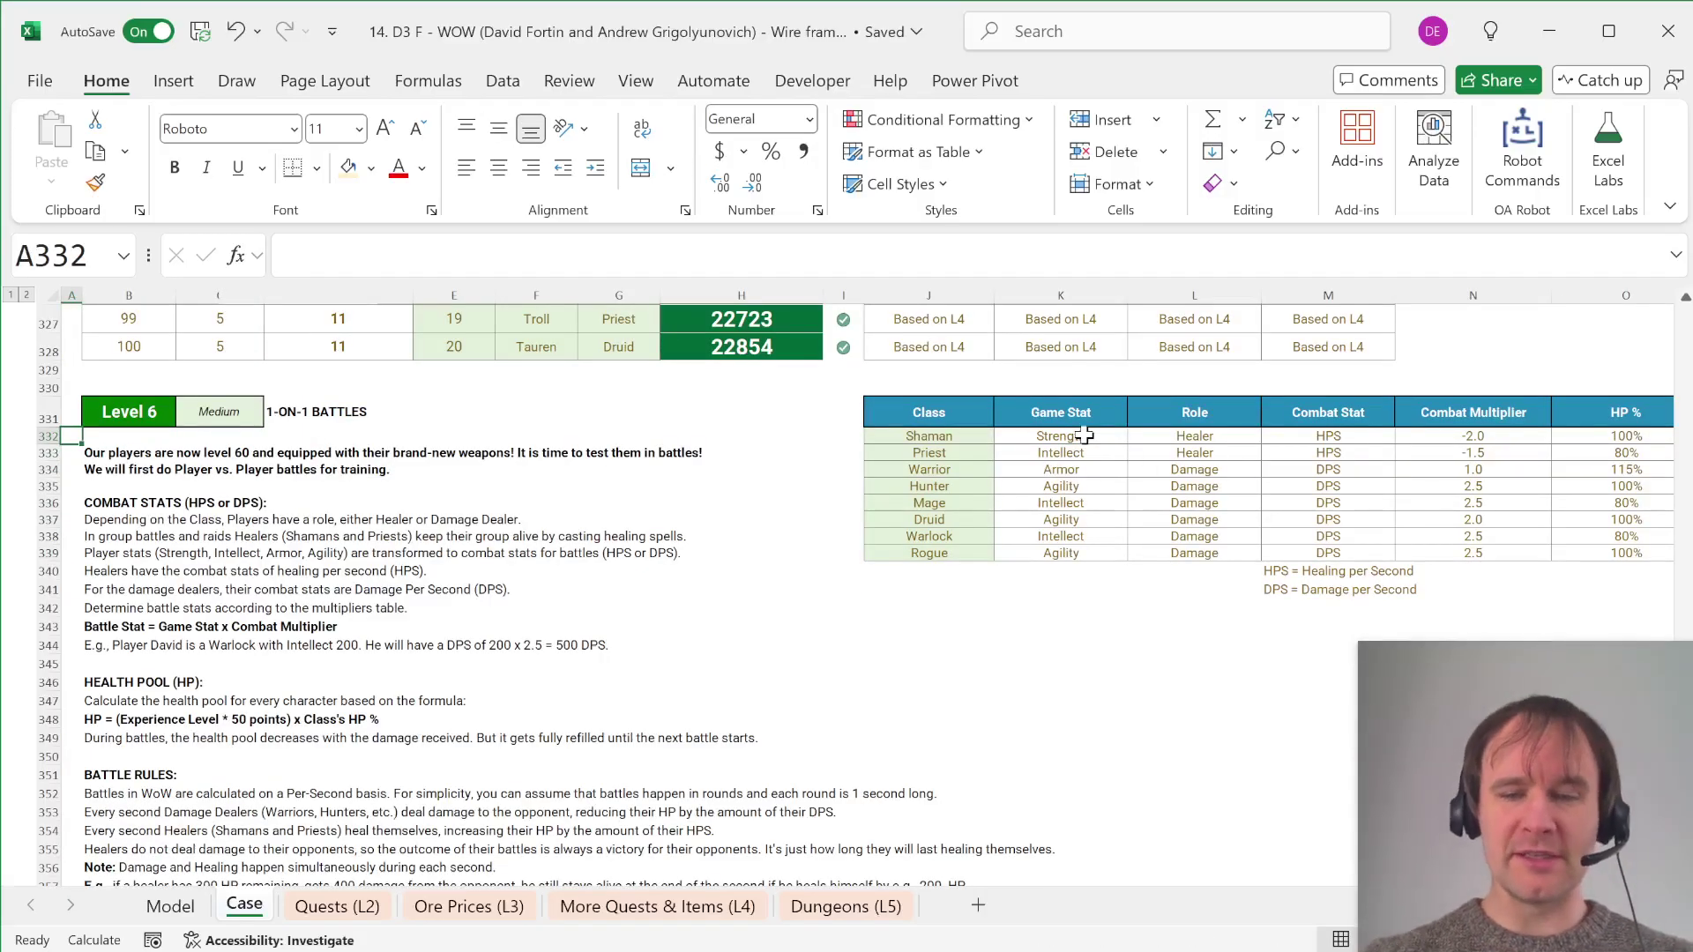
key(ctrl+Home)
scroll(428, 649, down, 8)
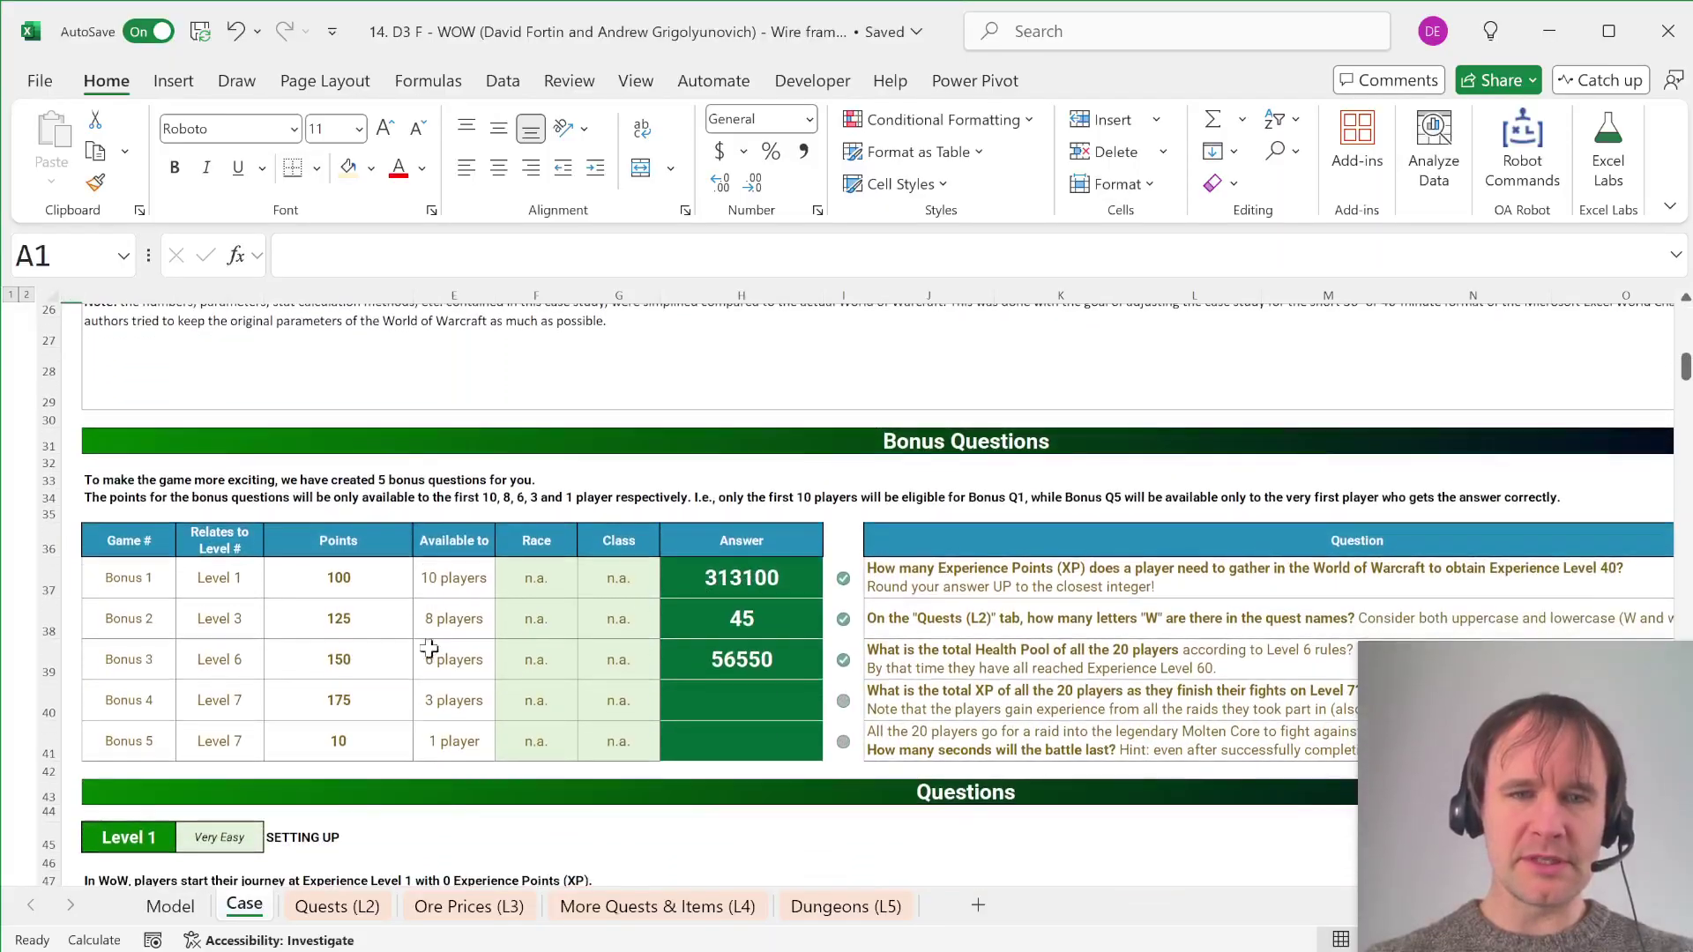
click(226, 665)
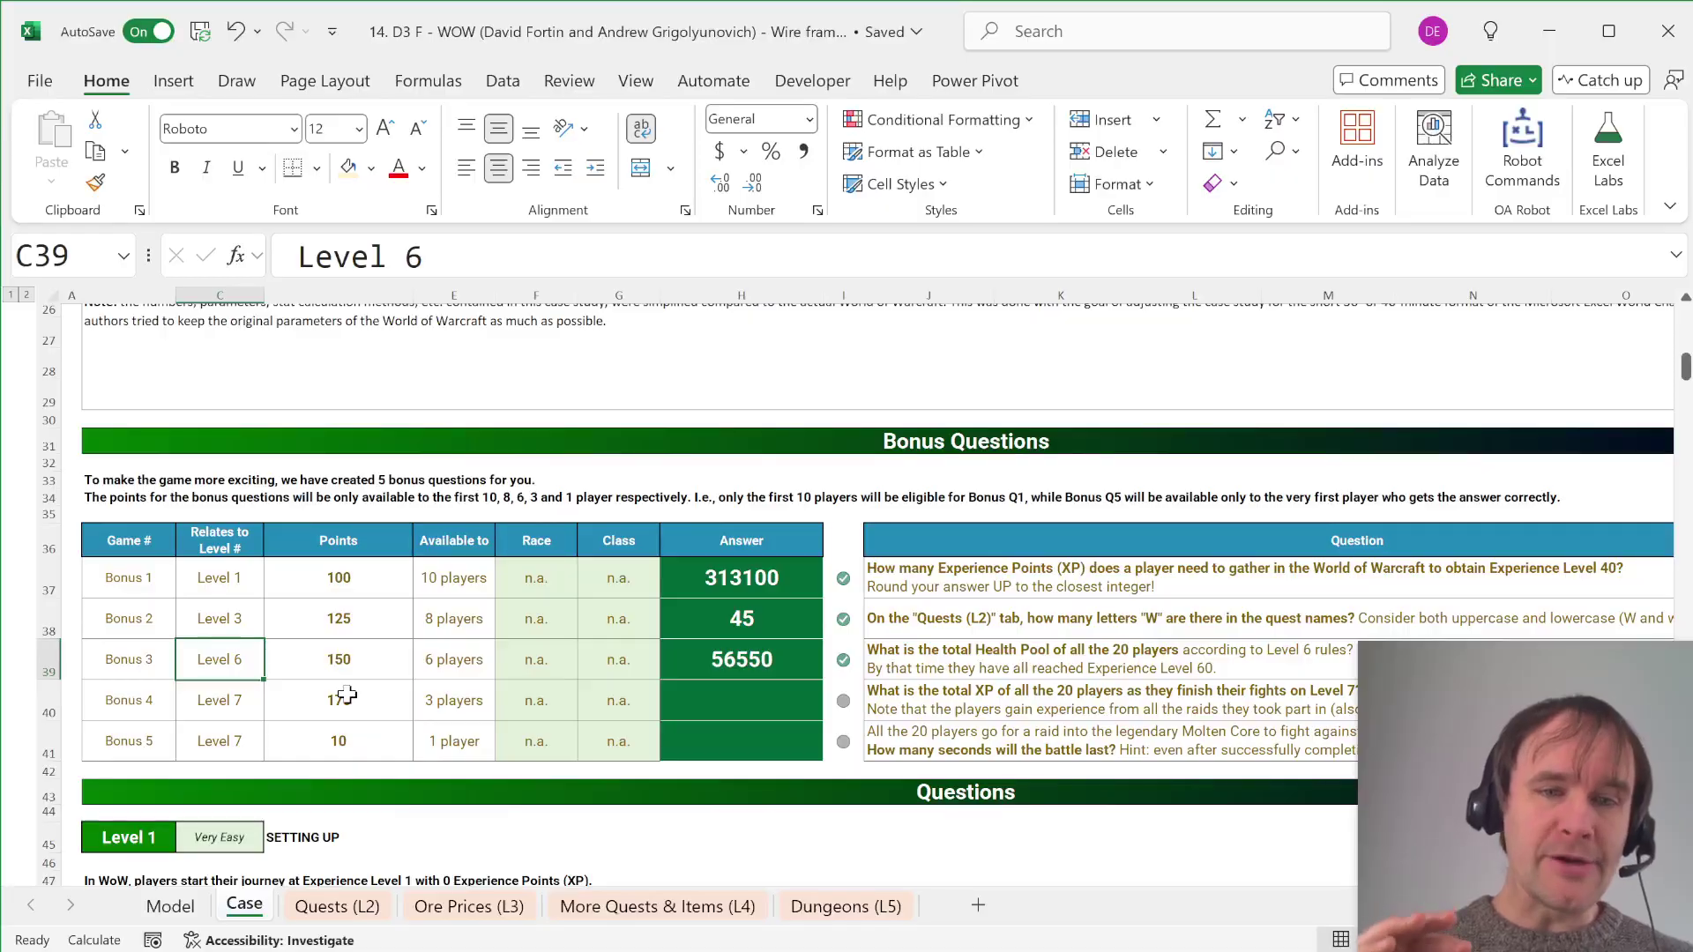
click(335, 653)
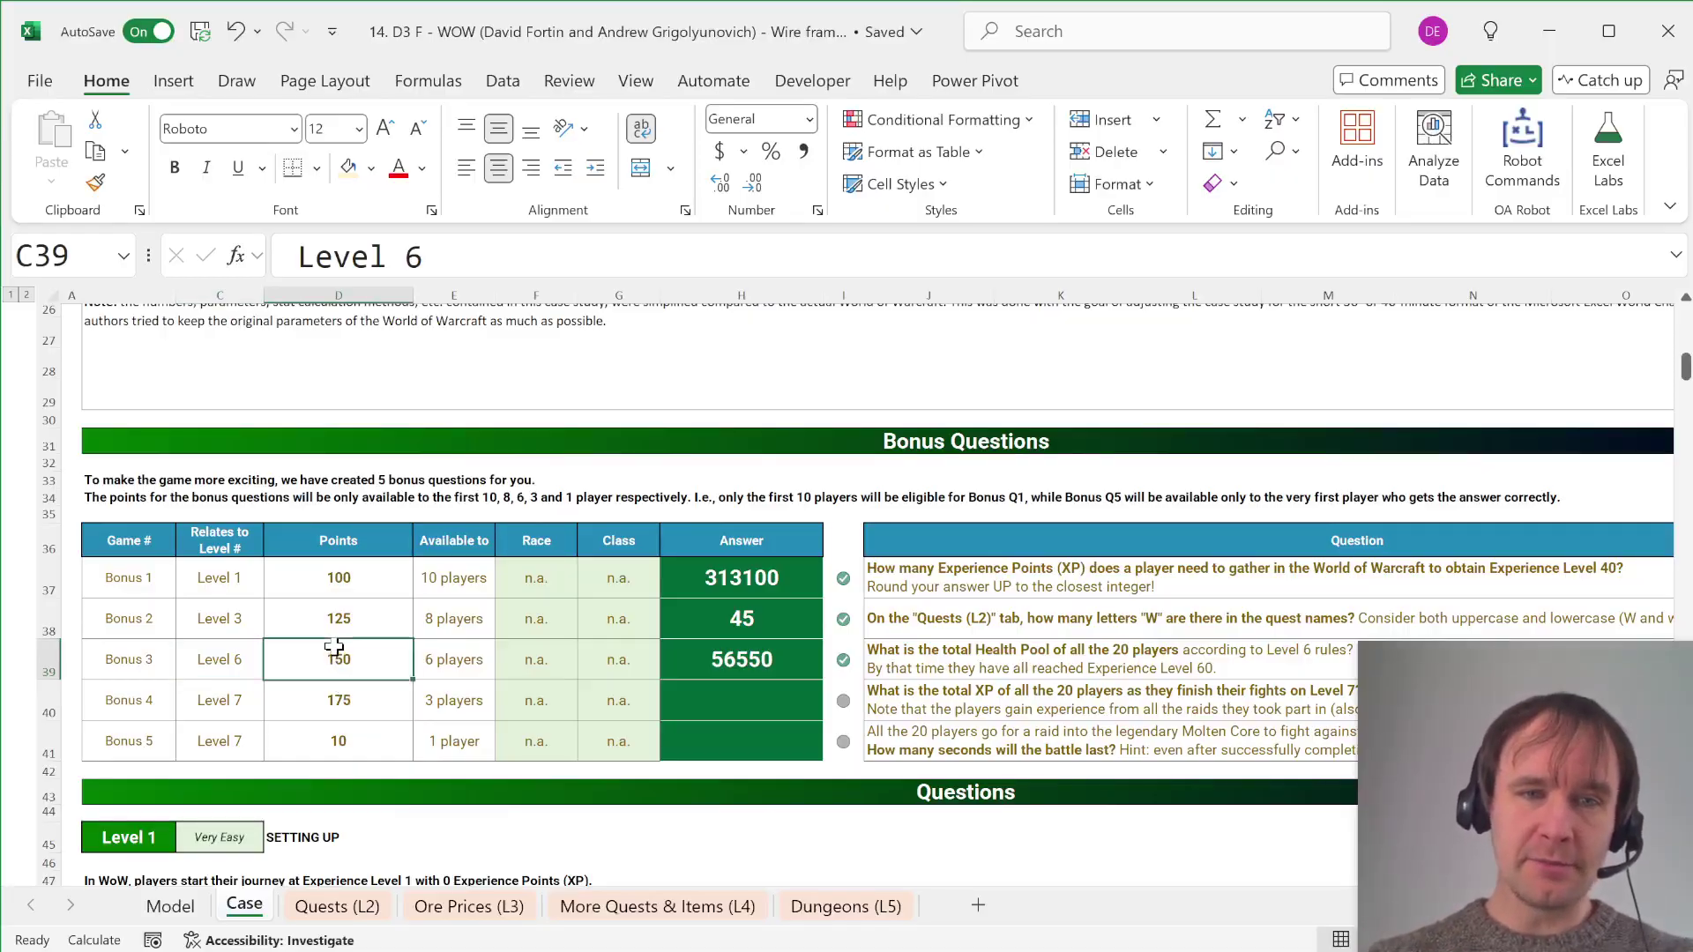
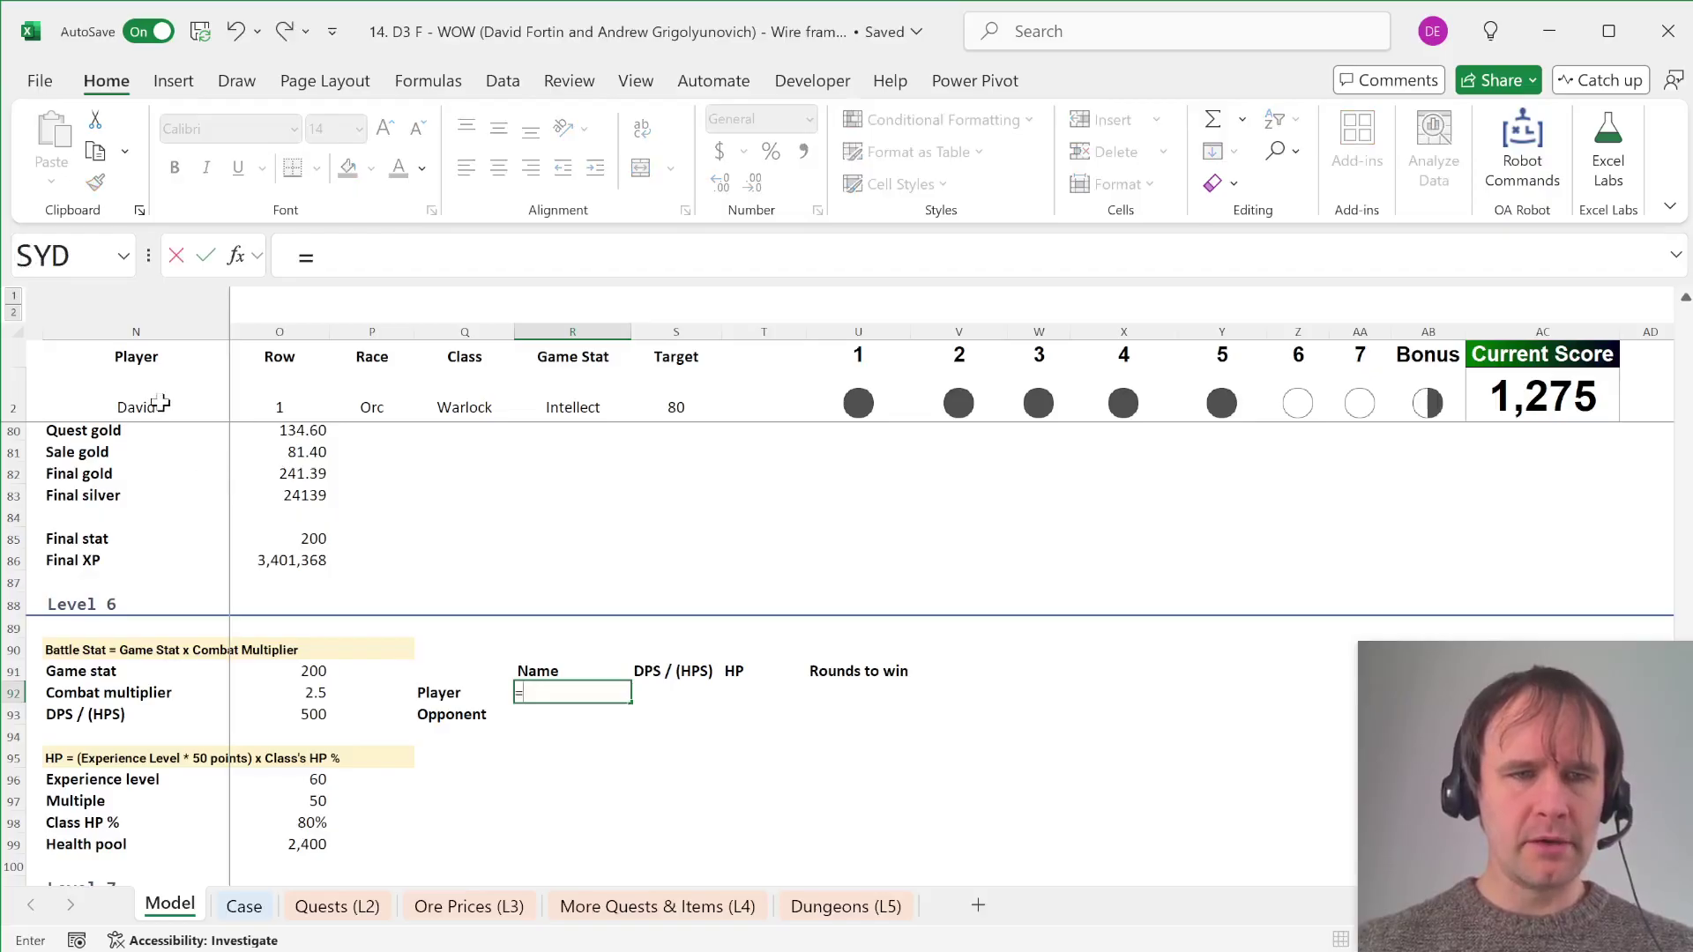
Step: Link the Player name in the Level 6 battle table (R92) to the active player in N2
click(161, 403)
key(ctrl+Return)
key(Down)
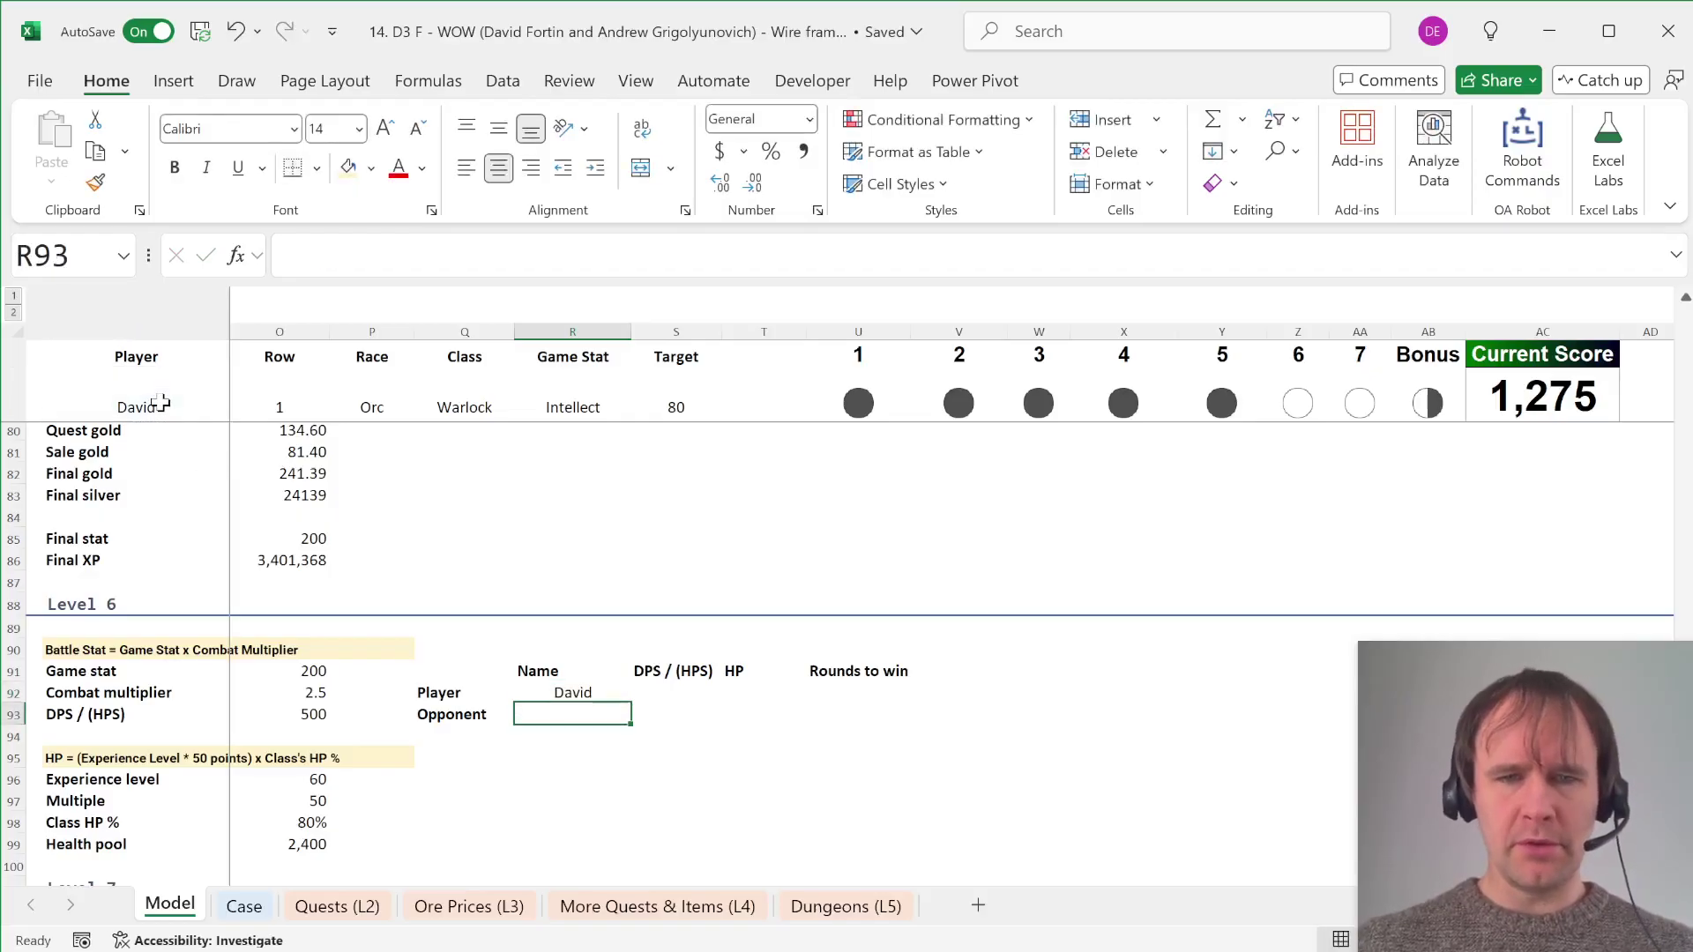
Step: Look up the opponent's name in R93 with =INDEX(Case!O381:O402,actPl)
text(=in)
key(Tab)
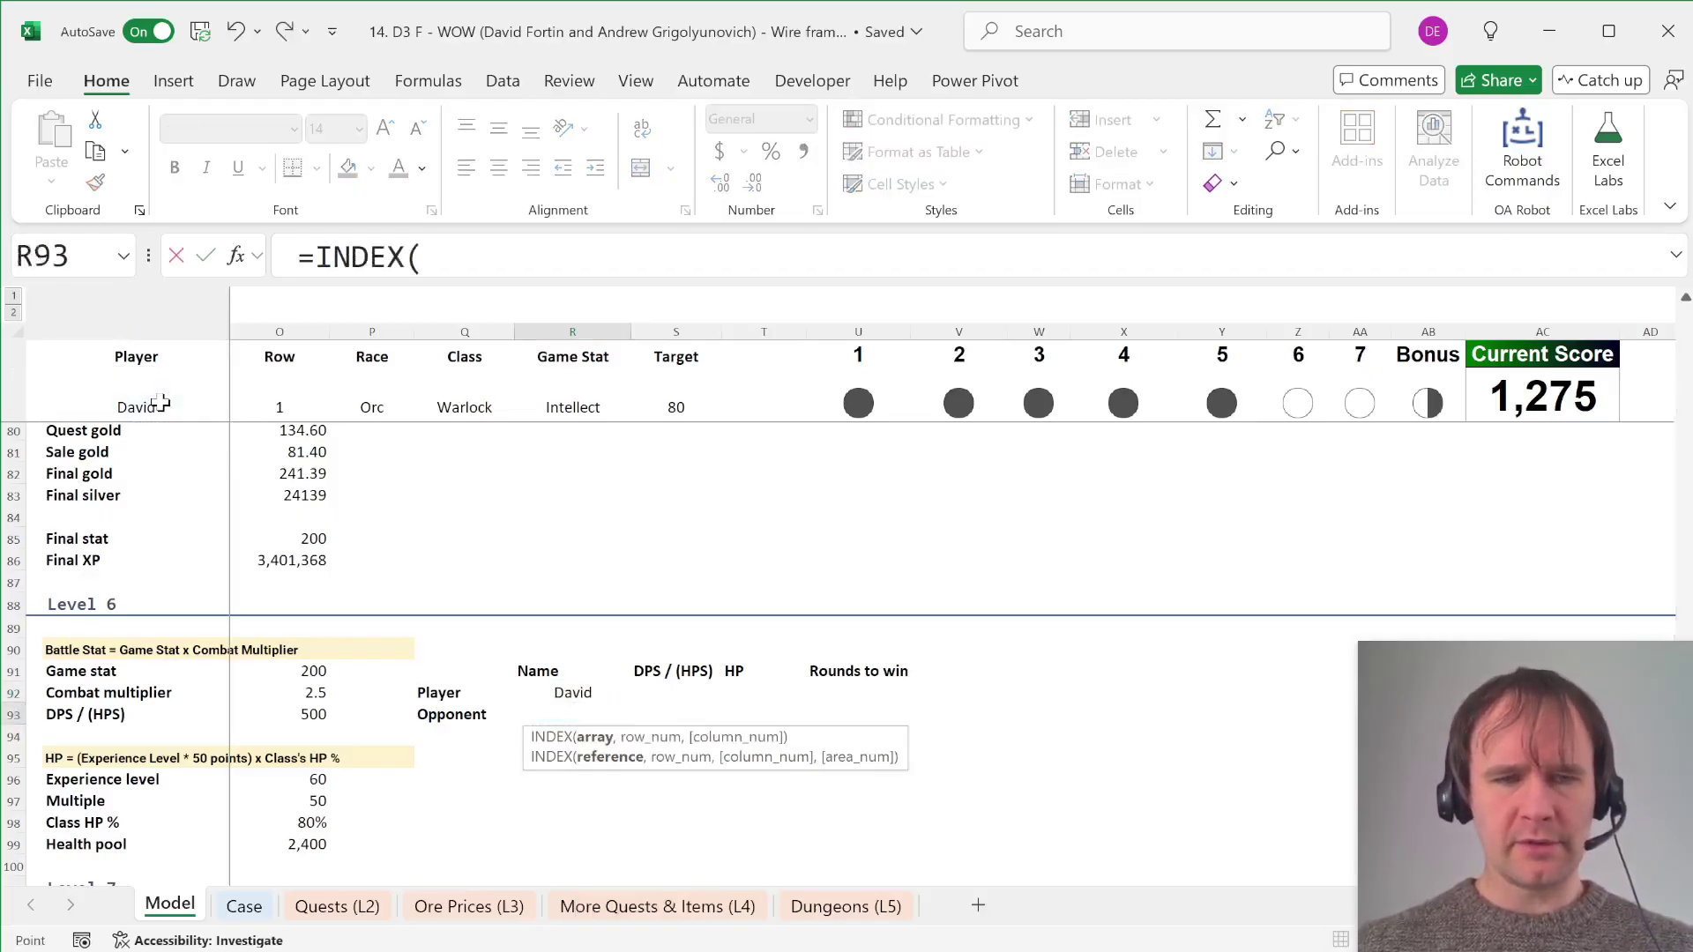
key(ctrl+Page_Down)
click(1177, 388)
key(ctrl+Up)
key(ctrl+Up)
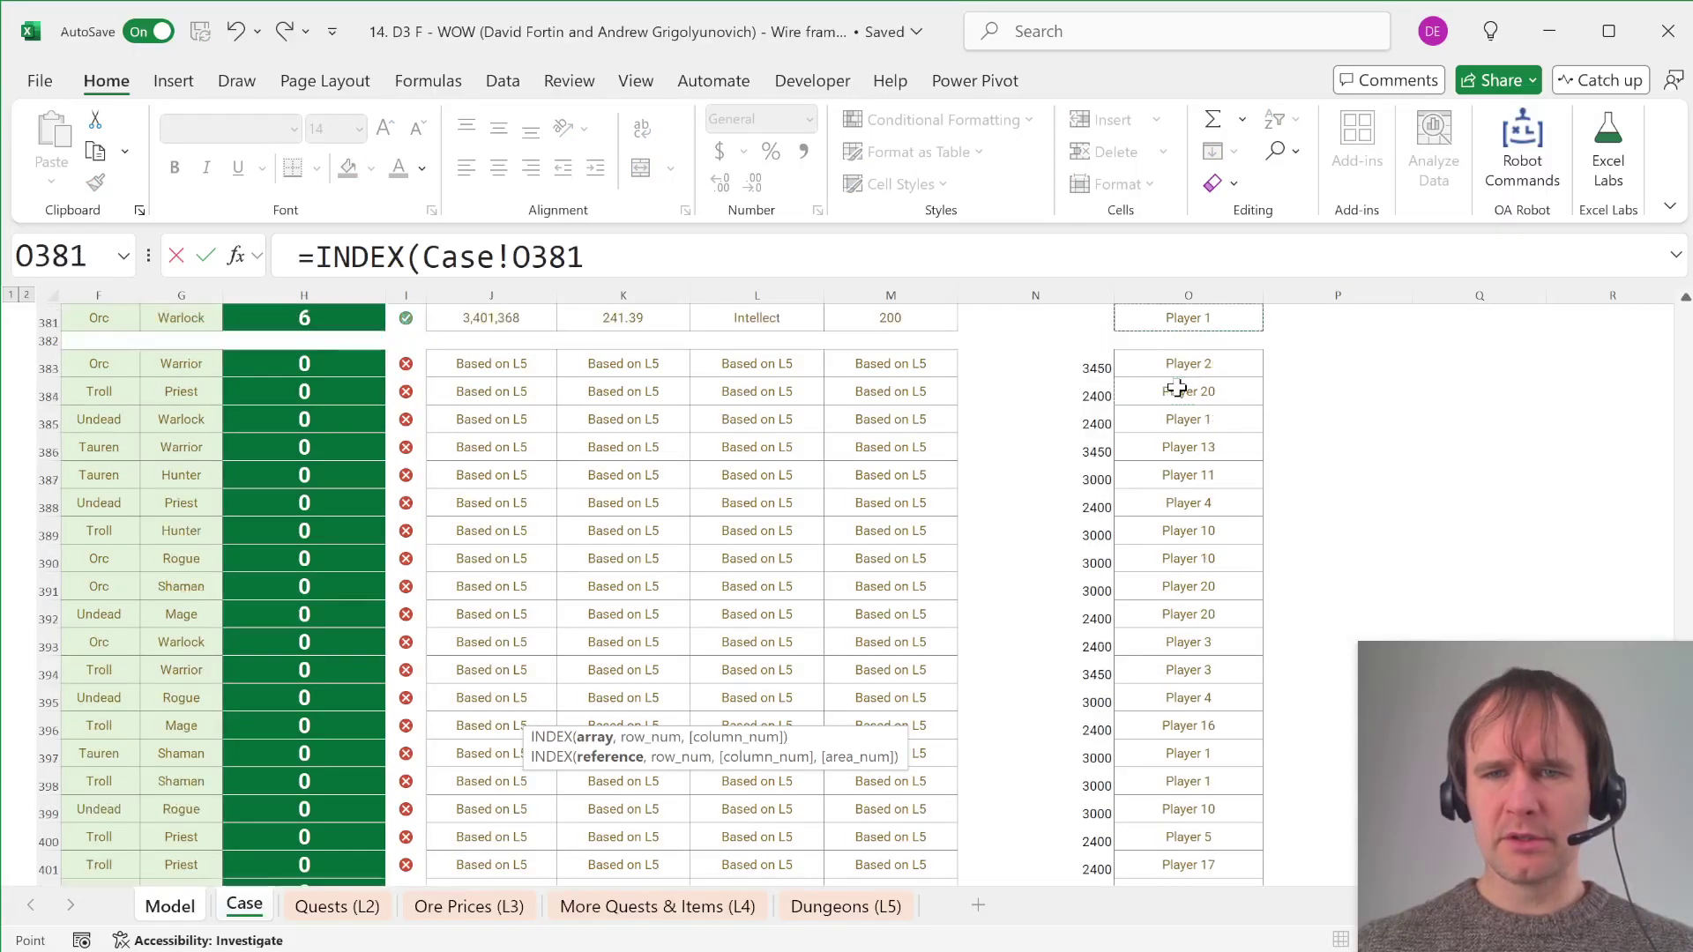
key(ctrl+shift+Down)
key(ctrl+shift+Down)
text(,)
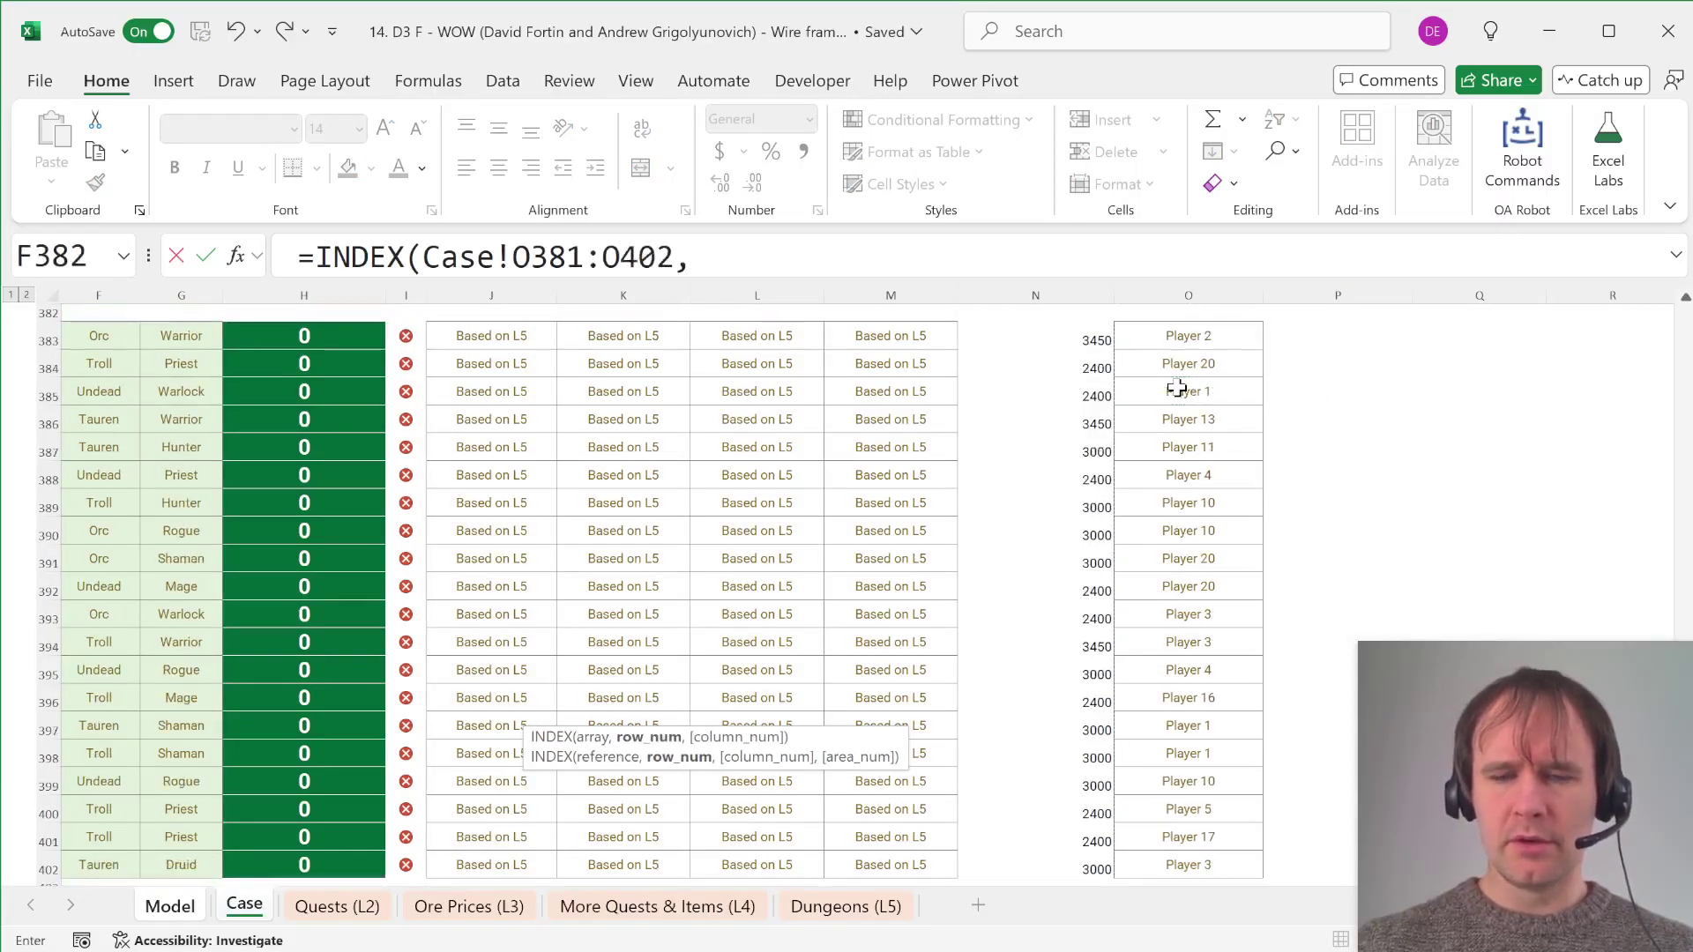
text(actPl))
key(Return)
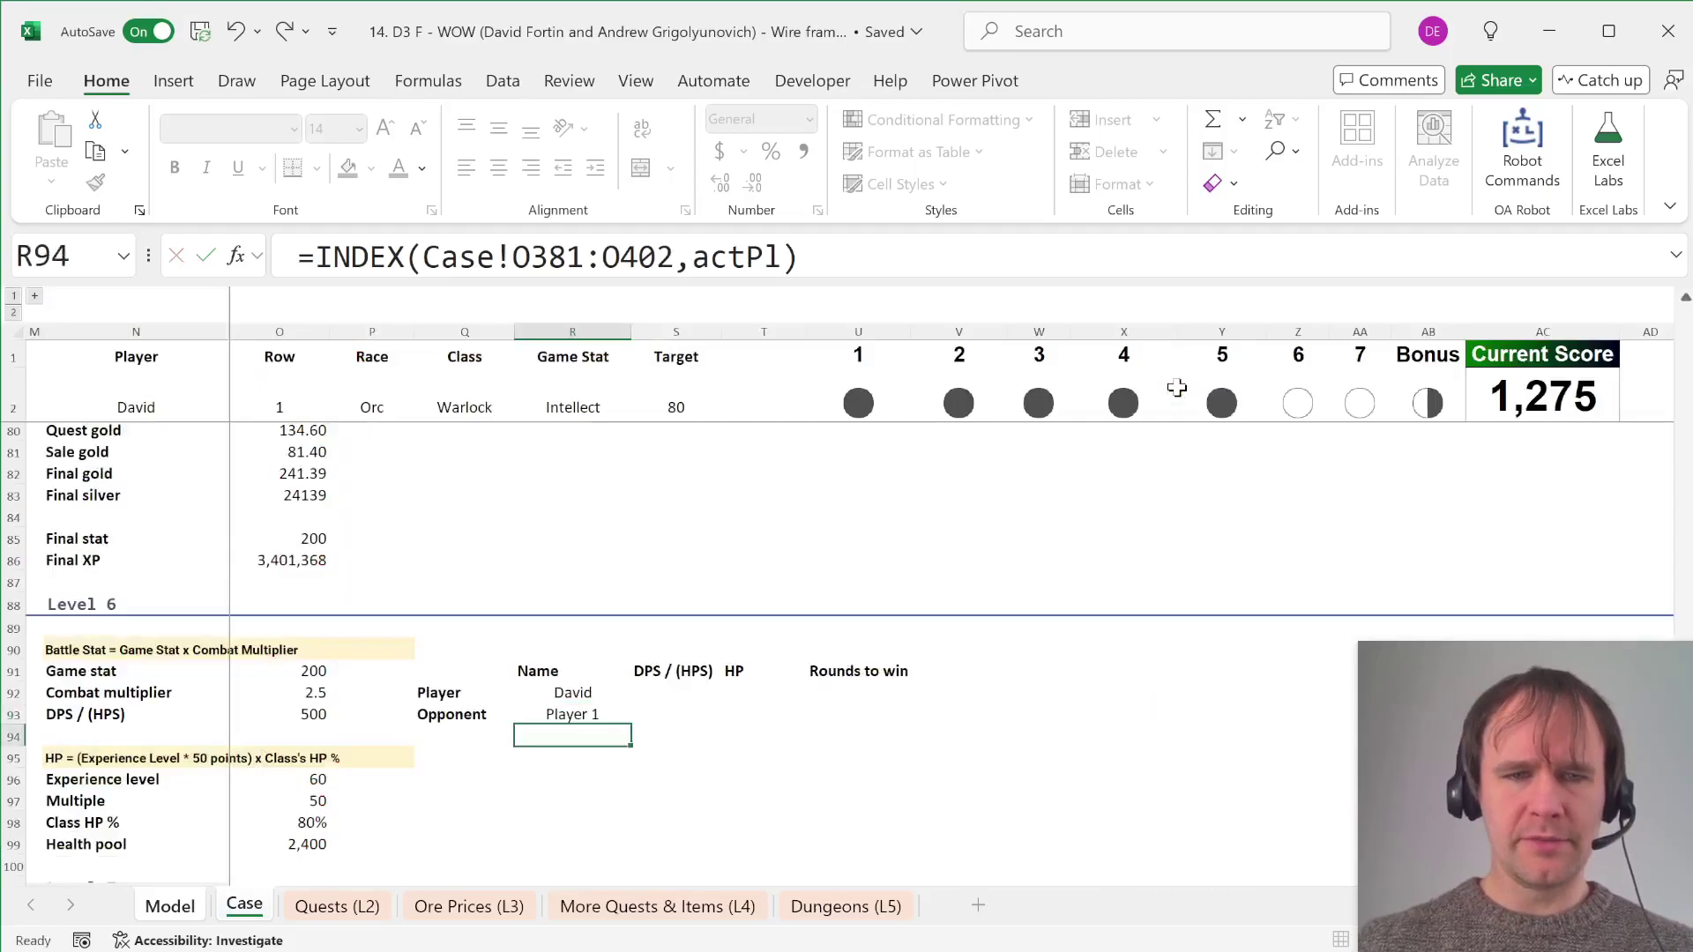
Step: Convert the opponent's name in R93 to a number with =1*TEXTAFTER(INDEX(Case!O381:O402,actPl)," ")
key(Up)
click(316, 257)
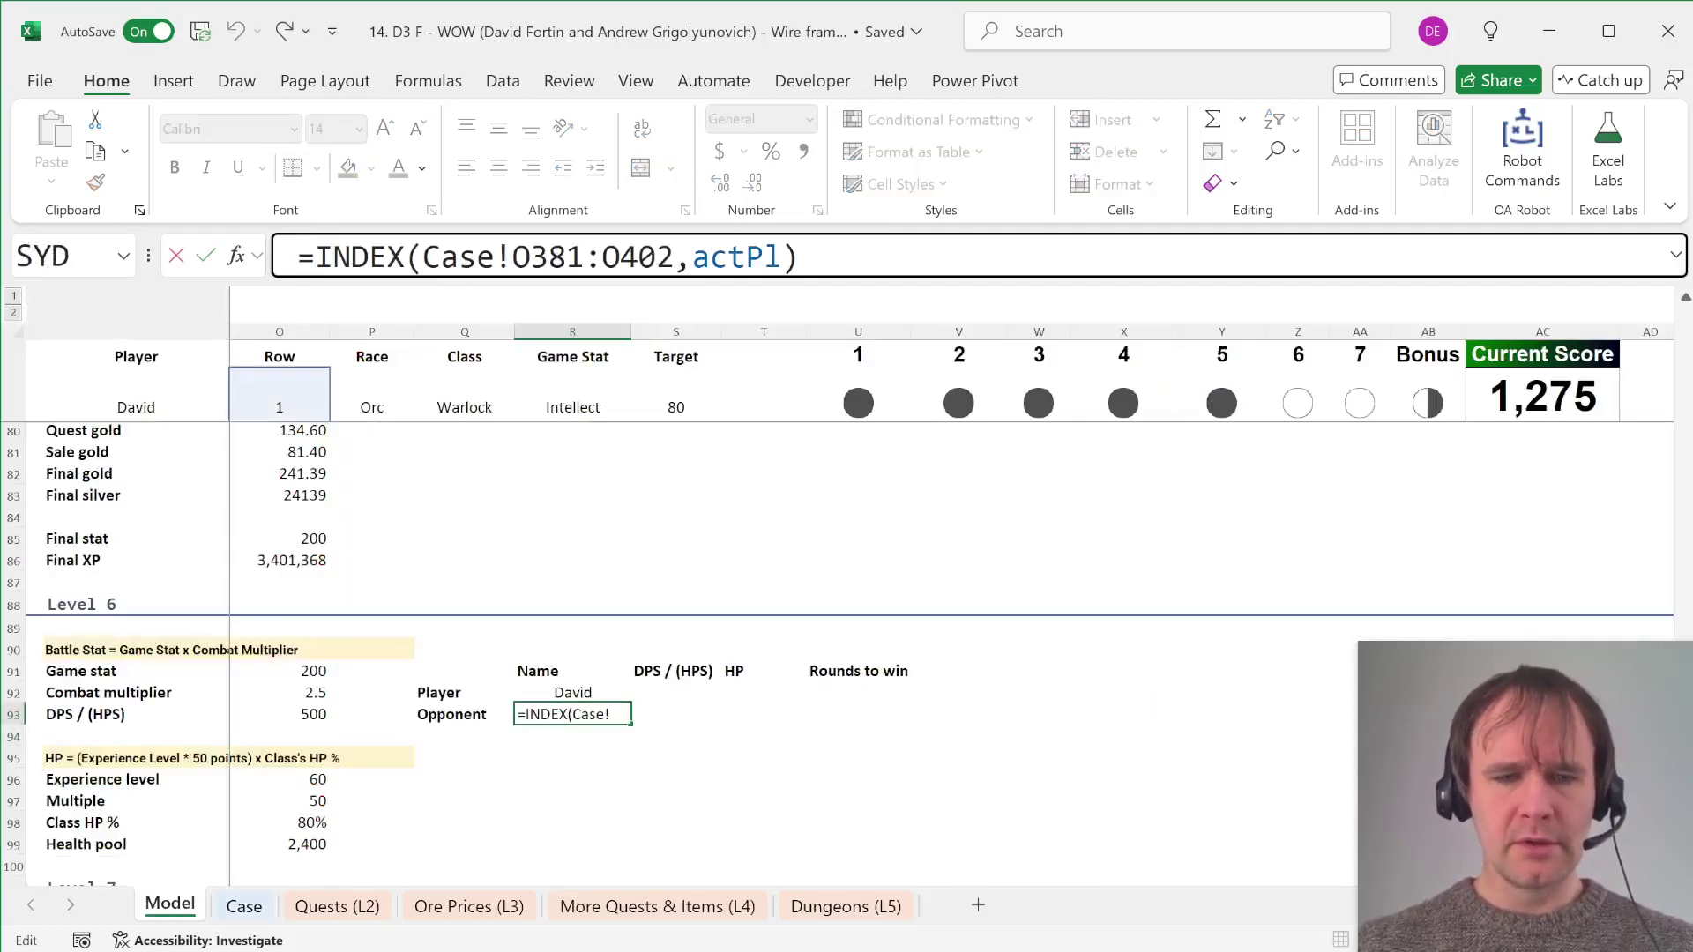
text(1*text)
key(Tab)
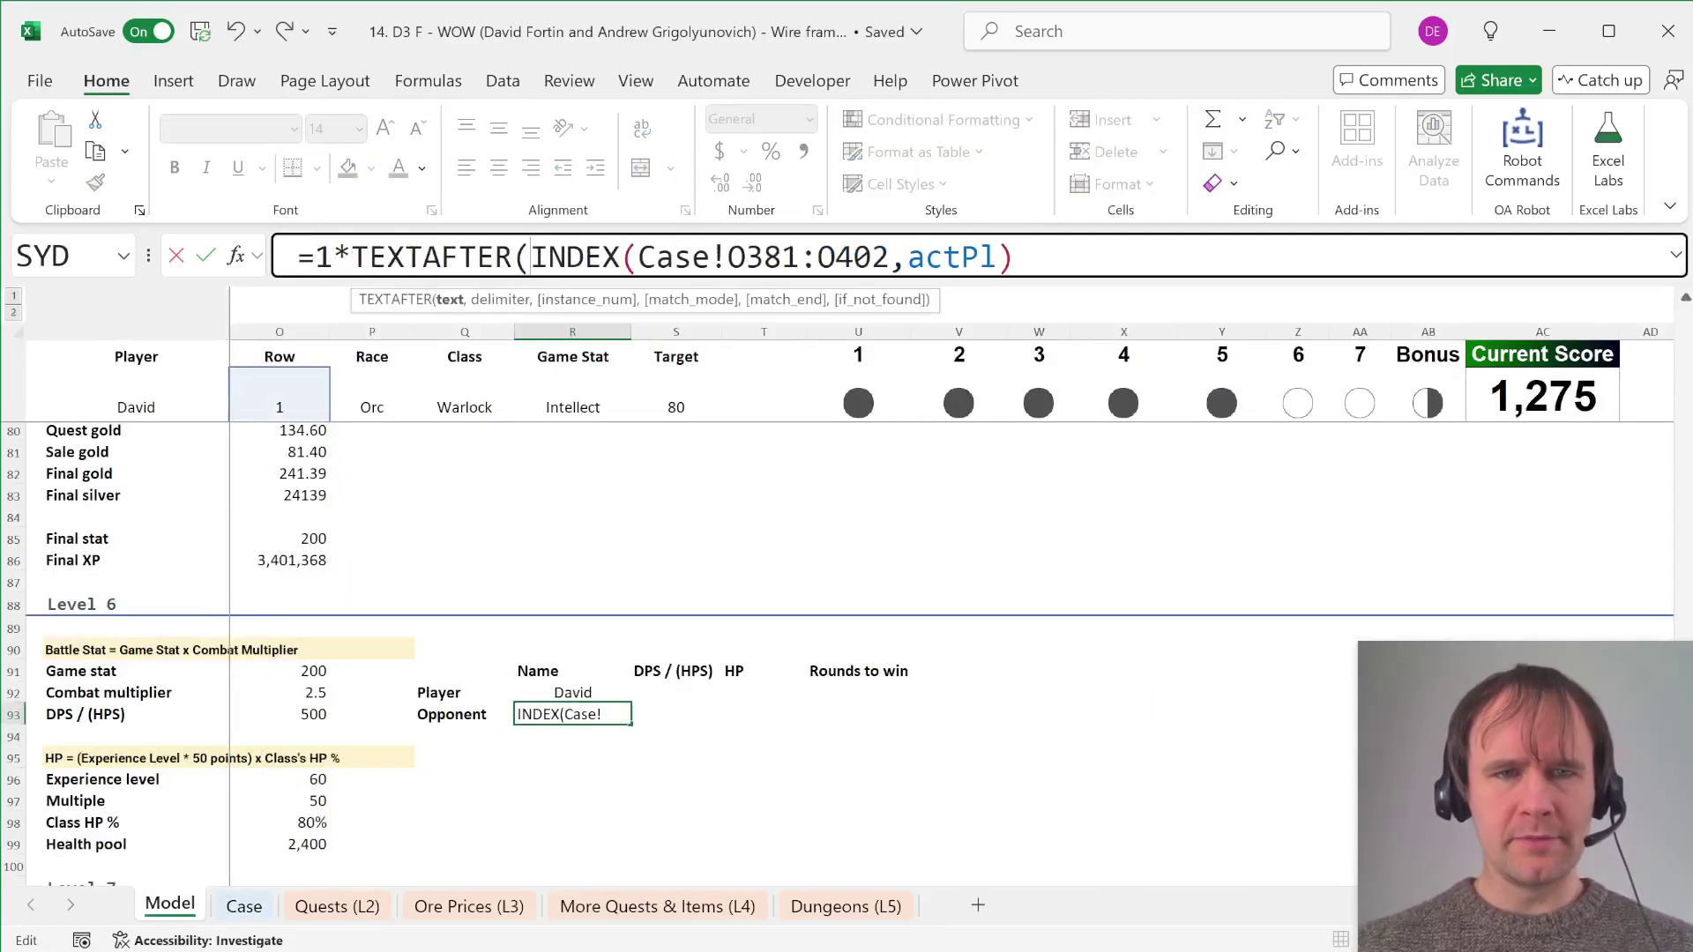
text(,"Plaer)
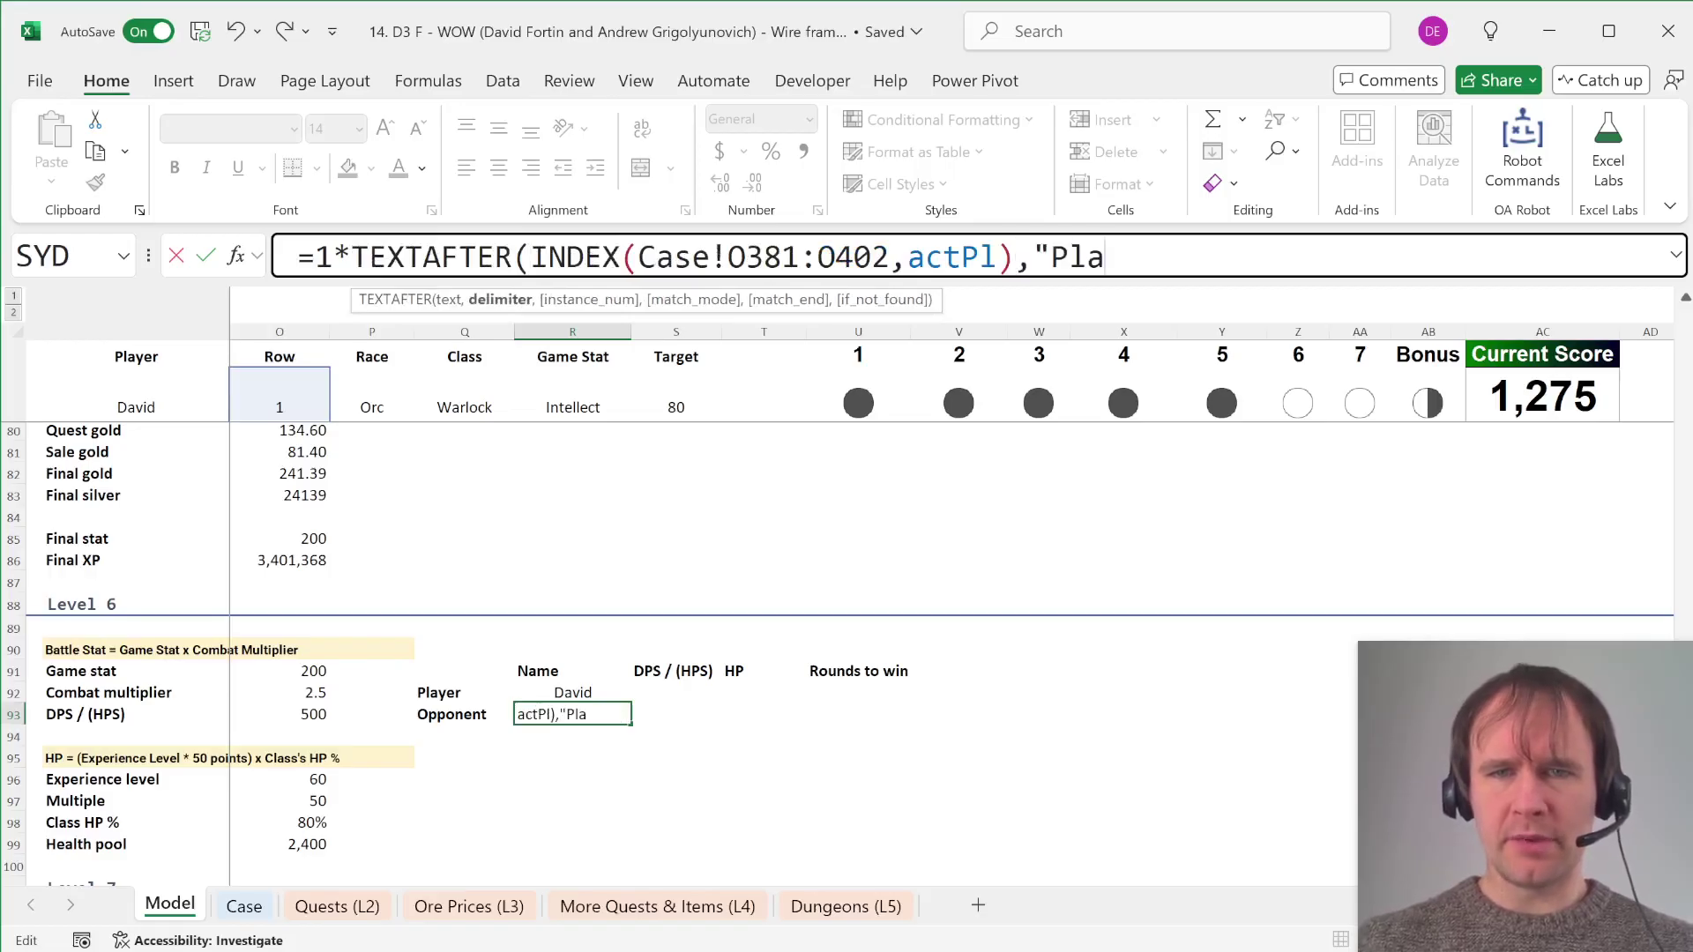
key(BackSpace)
key(BackSpace)
key(BackSpace)
key(BackSpace)
text("))
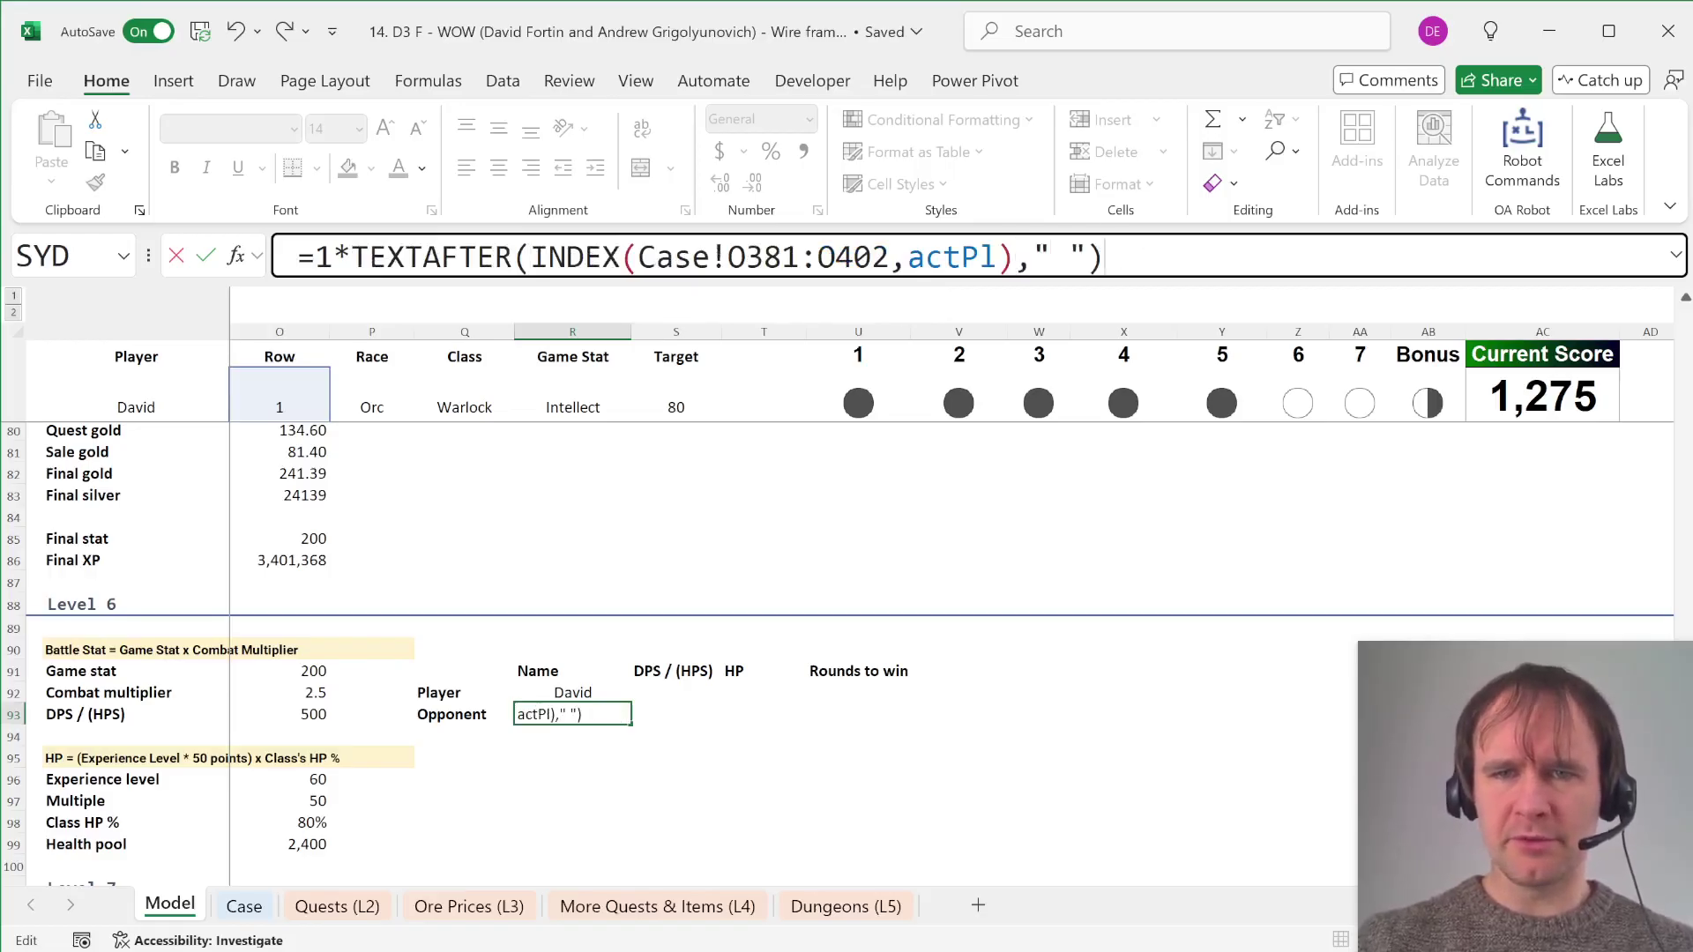
key(Return)
Step: Expand the grouped columns and start an XLOOKUP in S92 that finds R92 in the player list $A$6:$A$26
key(Up)
key(Up)
key(Right)
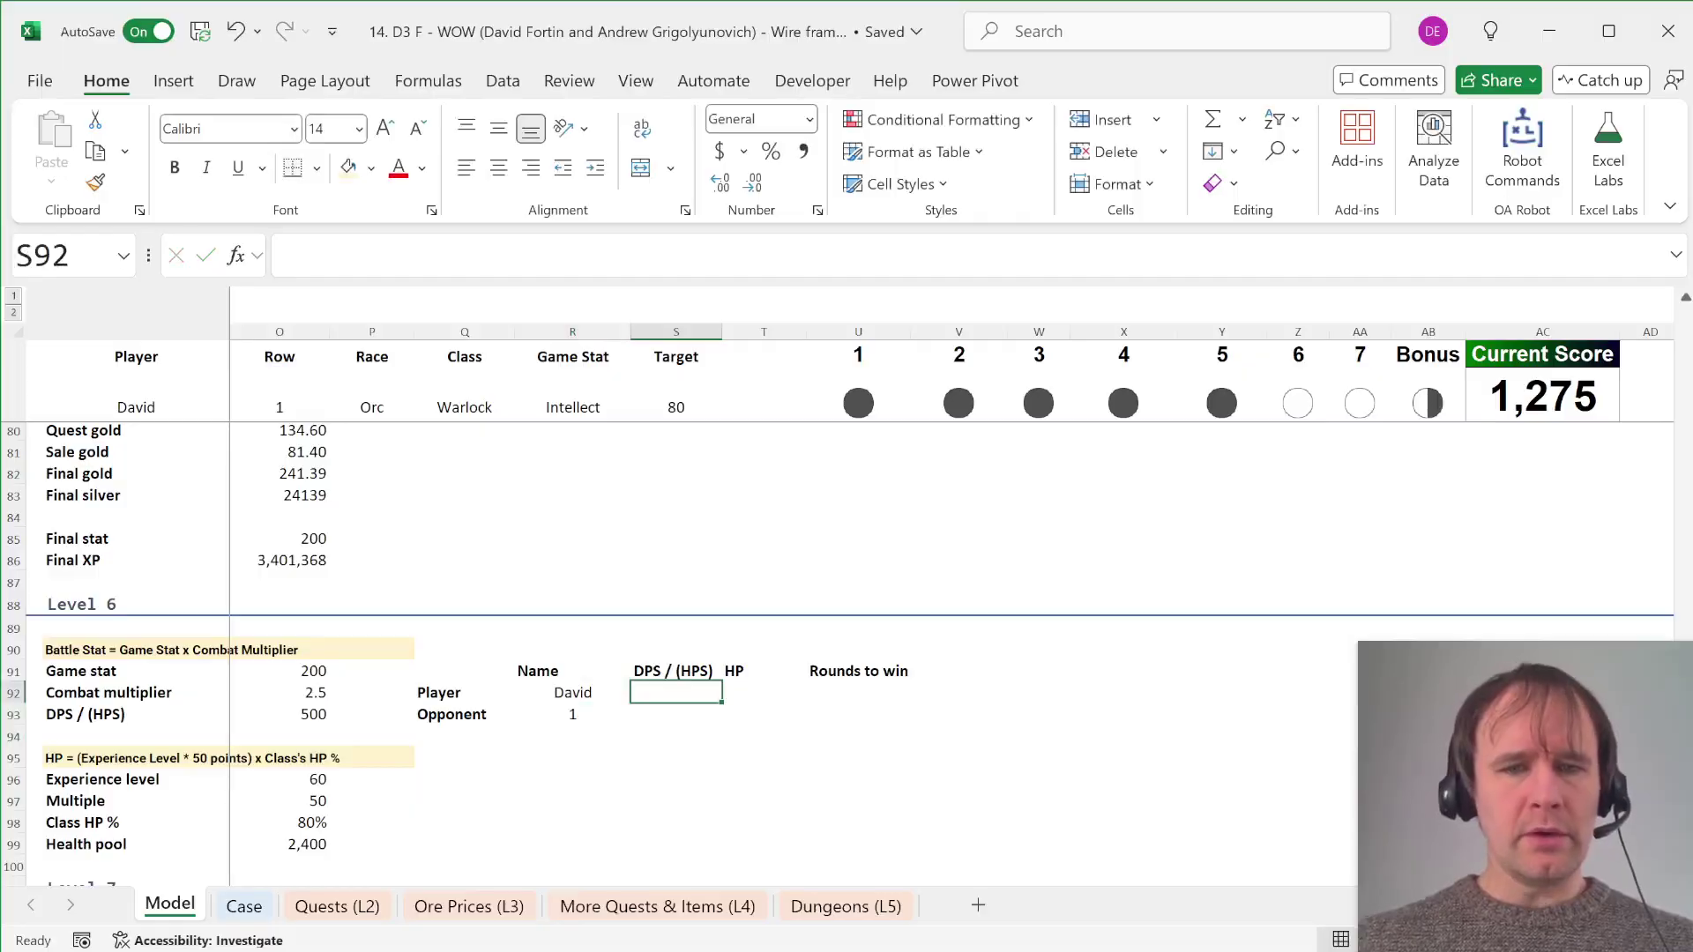
click(14, 314)
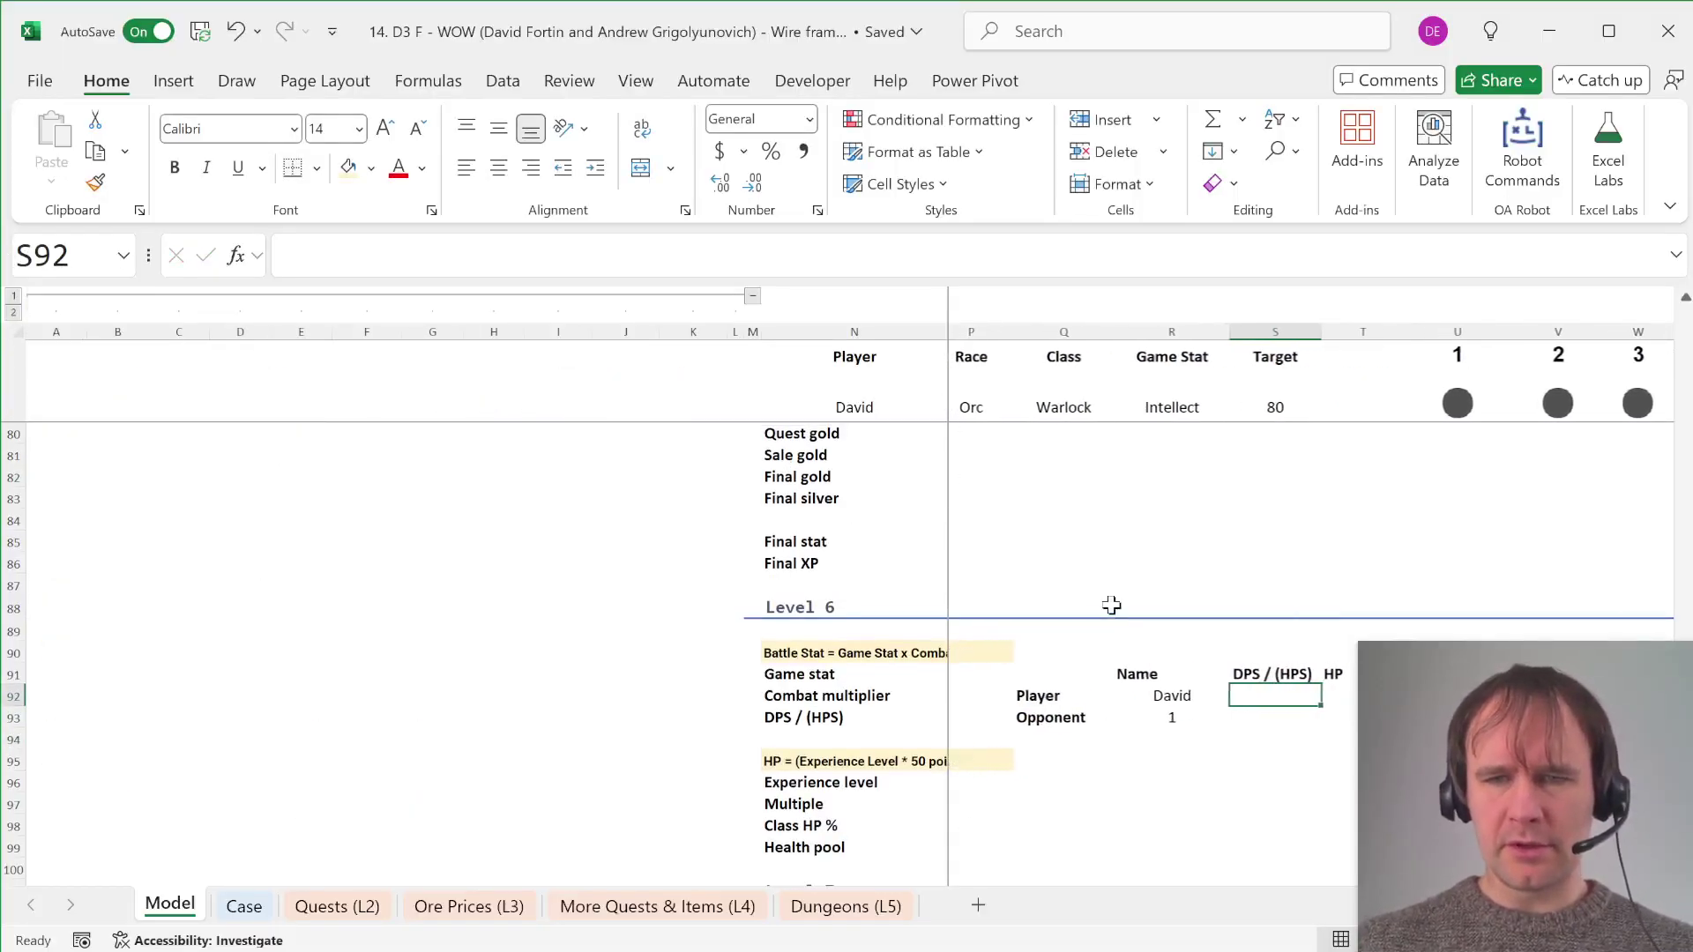
text(=xl)
key(Tab)
key(Left)
text(,)
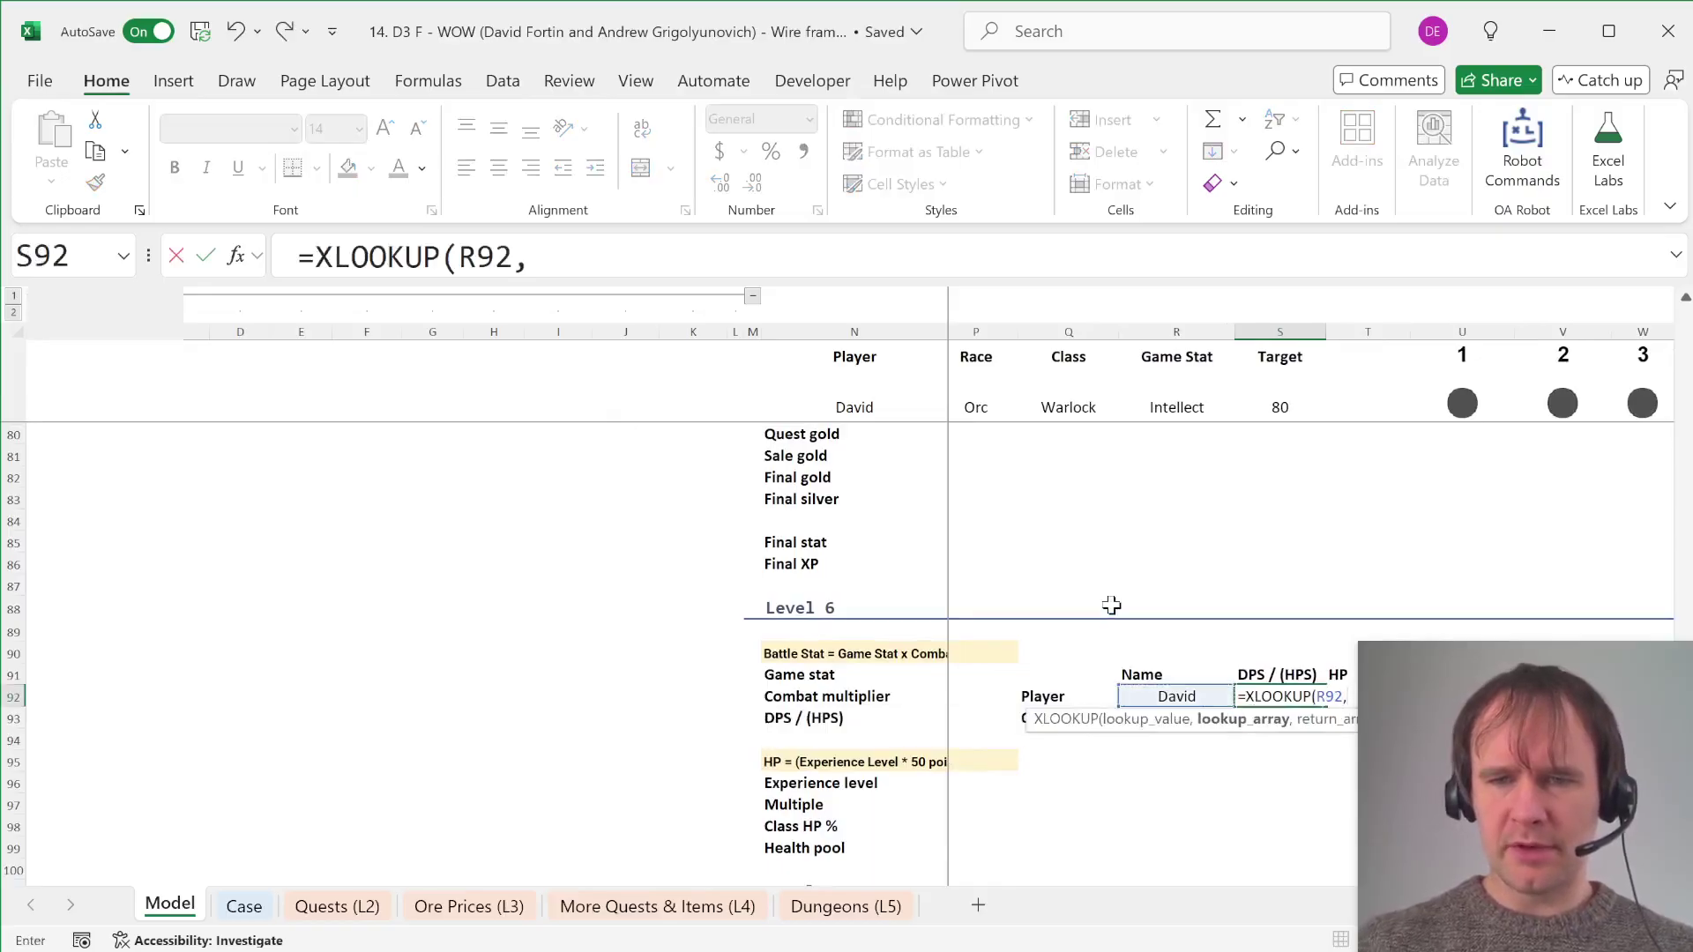
key(ctrl+Home)
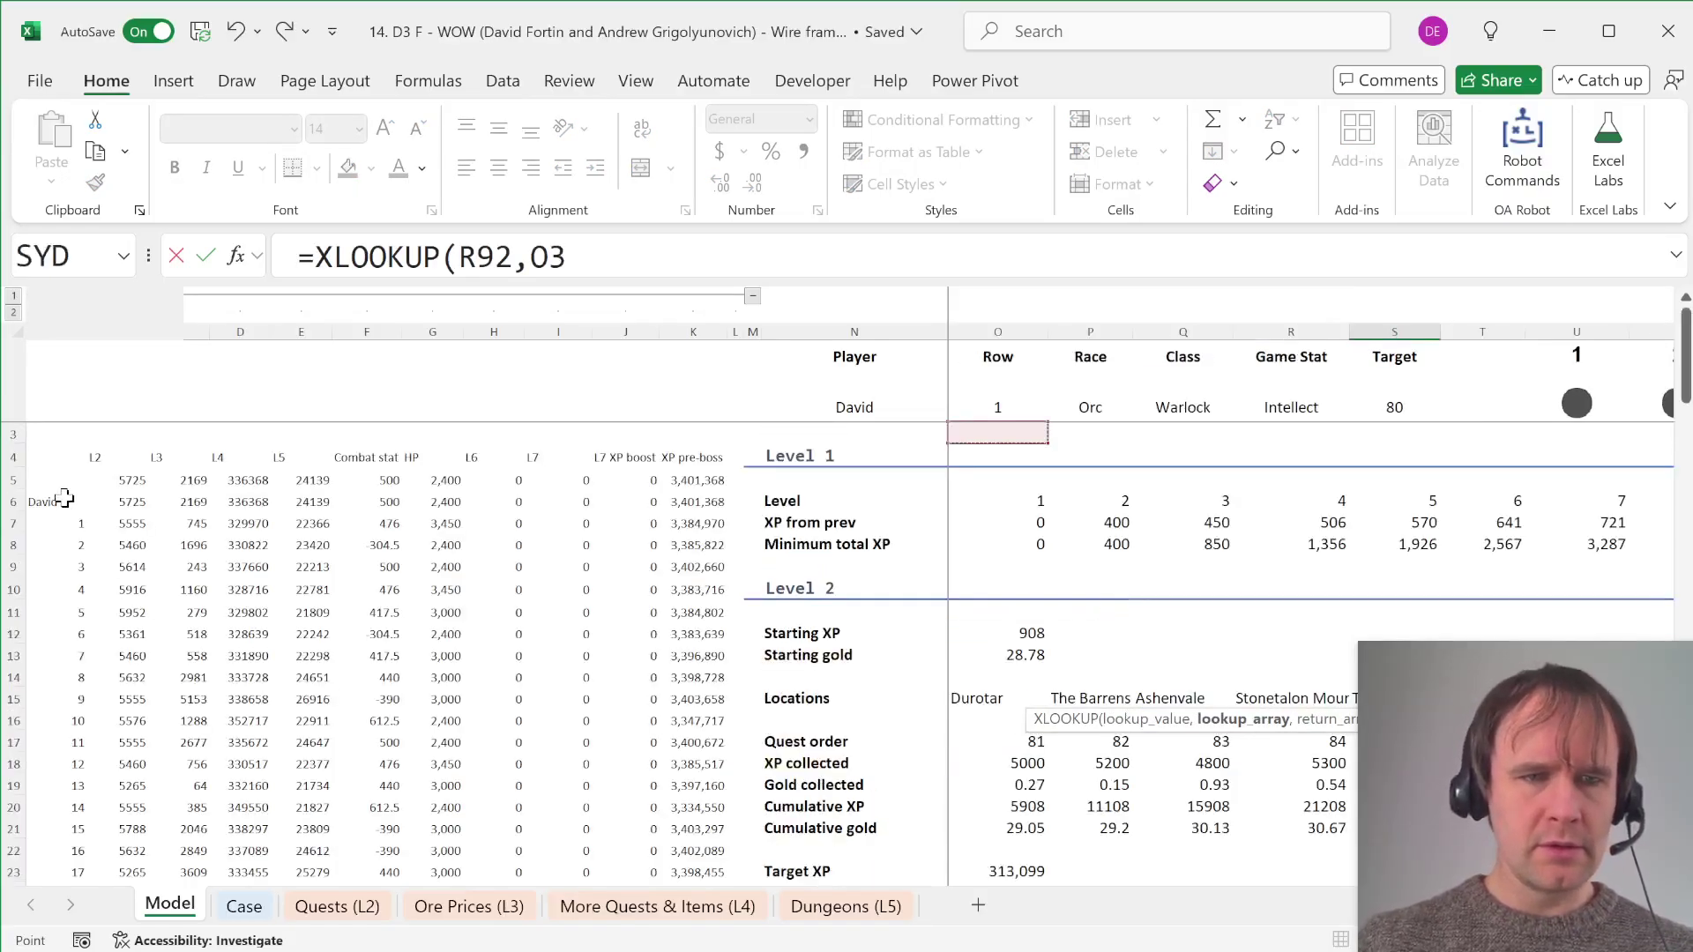
click(59, 501)
key(ctrl+shift+Down)
key(F4)
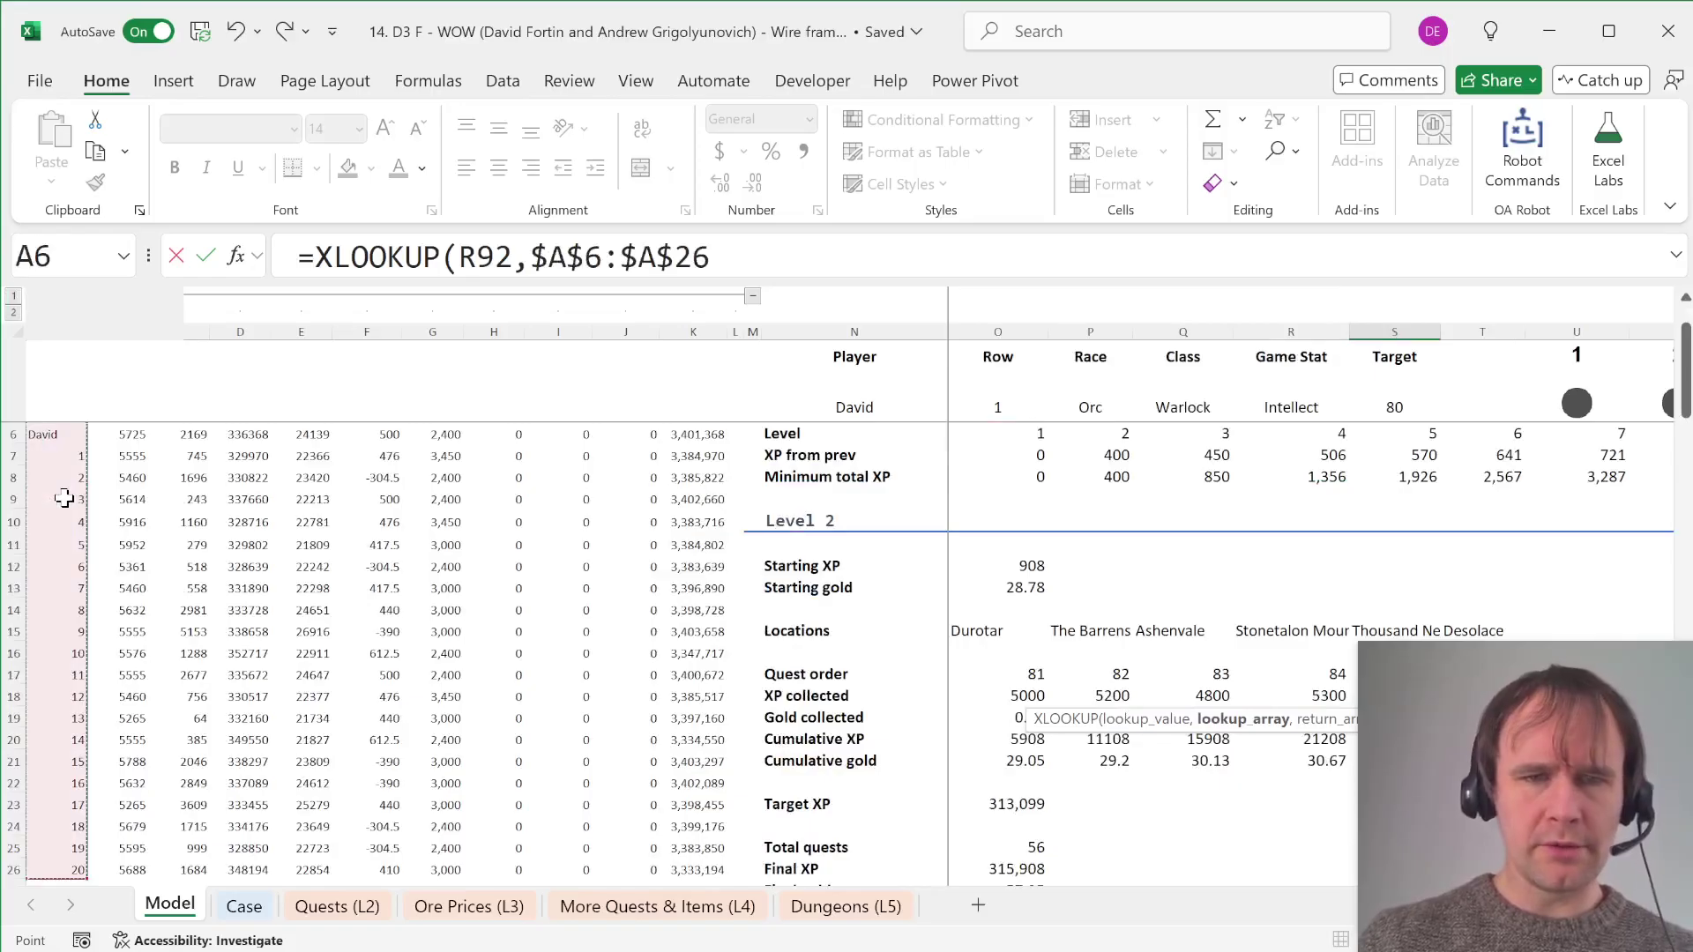
Step: Complete the lookup with return range $F$6:$G$26 for DPS / (HPS) and HP, including the opponent row, and collapse the grouped columns
text(,)
click(380, 434)
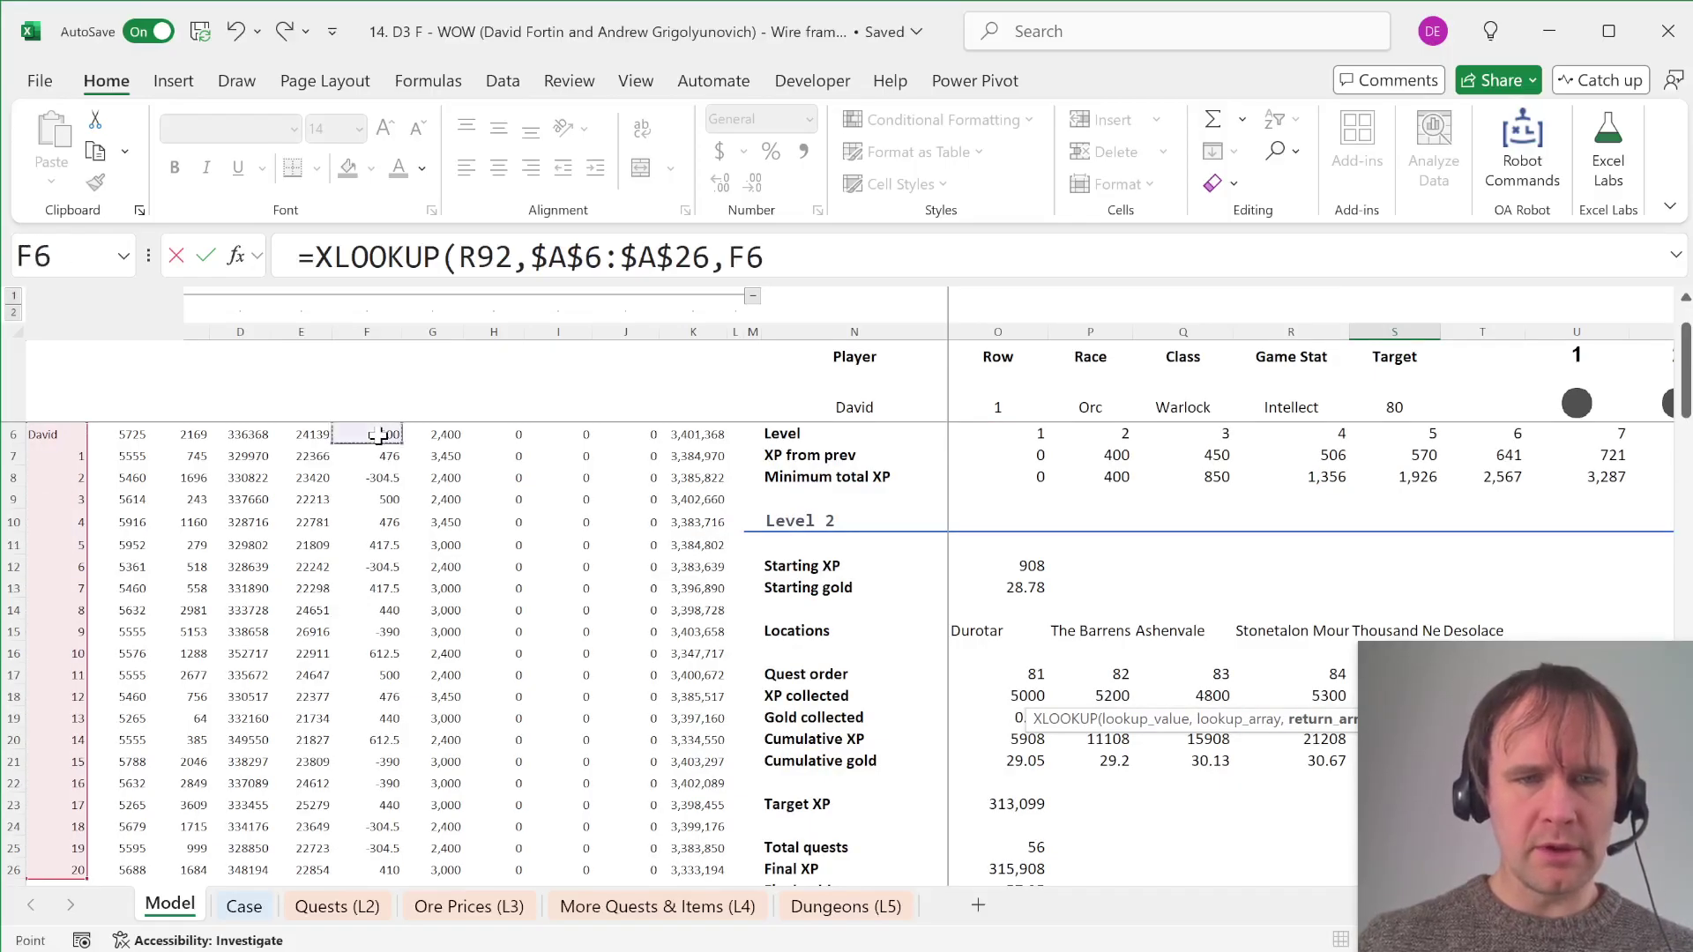
key(ctrl+shift+Down)
key(shift+Right)
scroll(380, 434, up, 1)
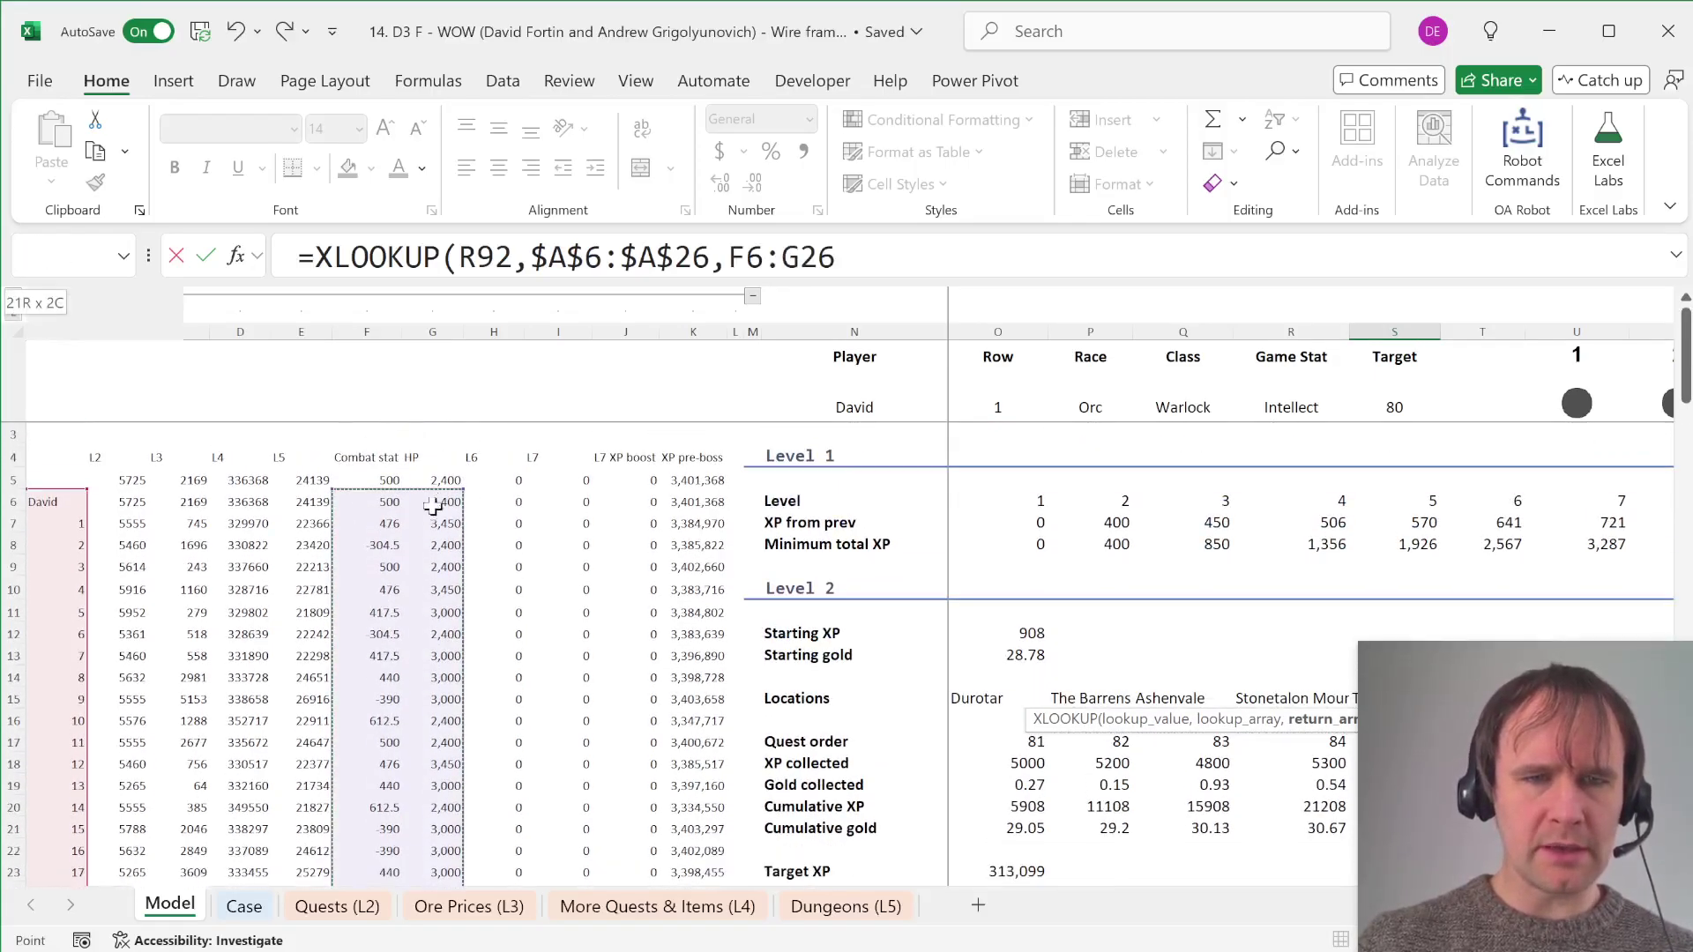
key(F4)
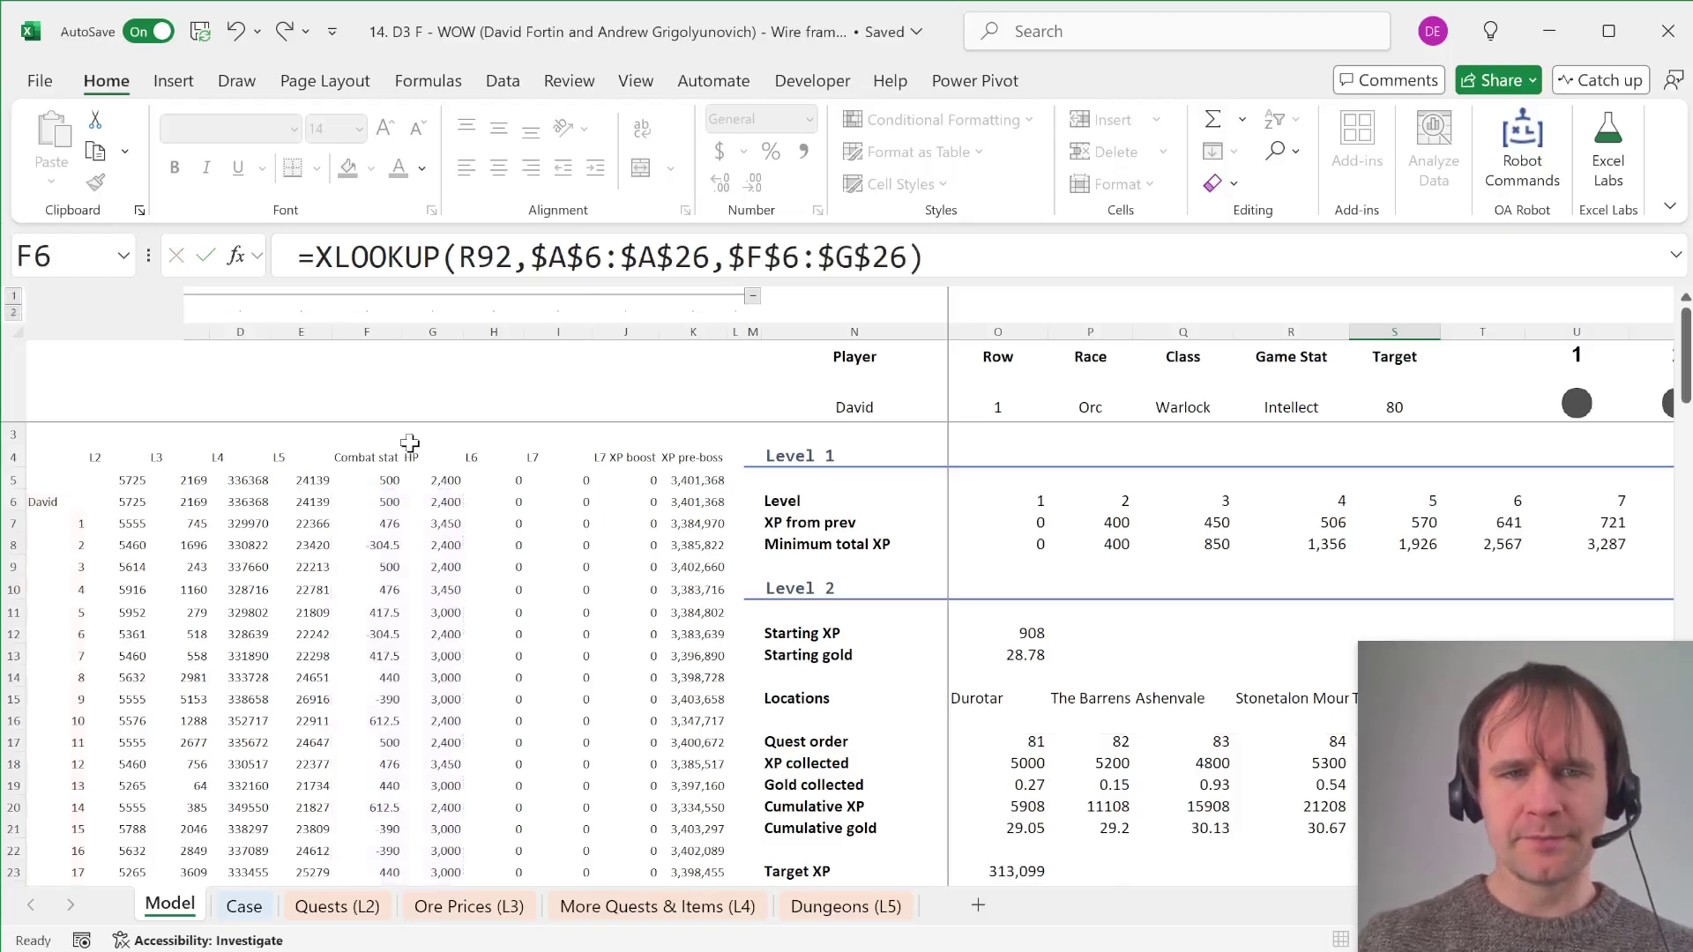
key(Return)
click(752, 297)
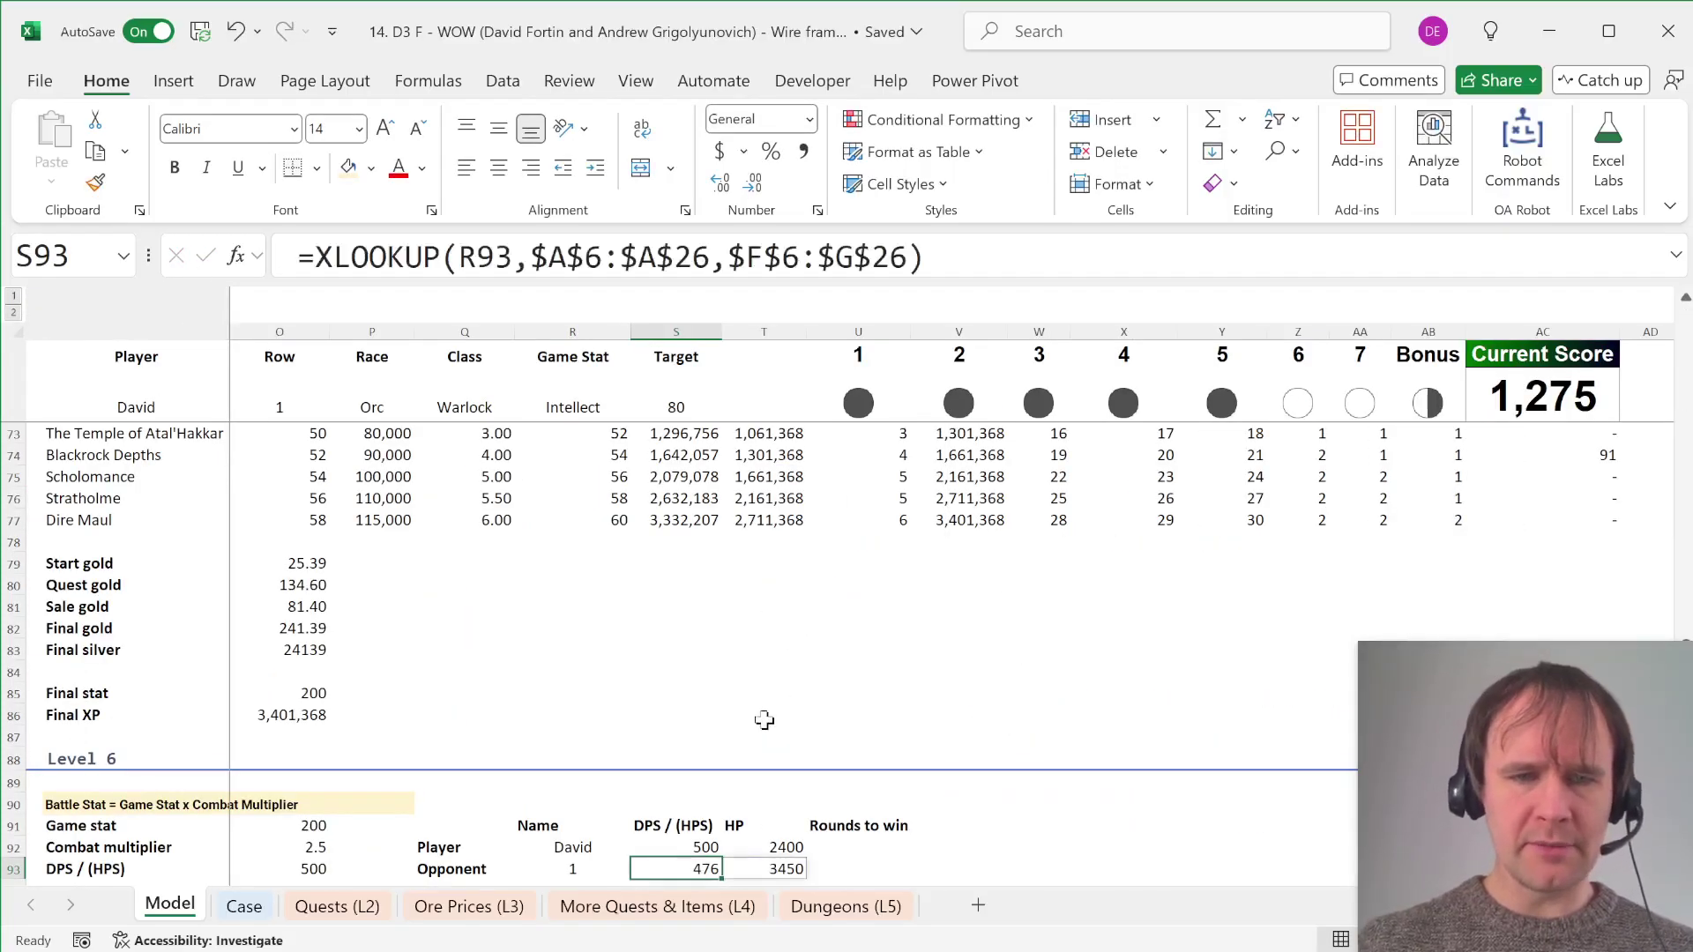
Step: Set the active player in N2 to 1 and check the opponent's DPS / (HPS) in the battle table
scroll(759, 719, down, 3)
click(850, 657)
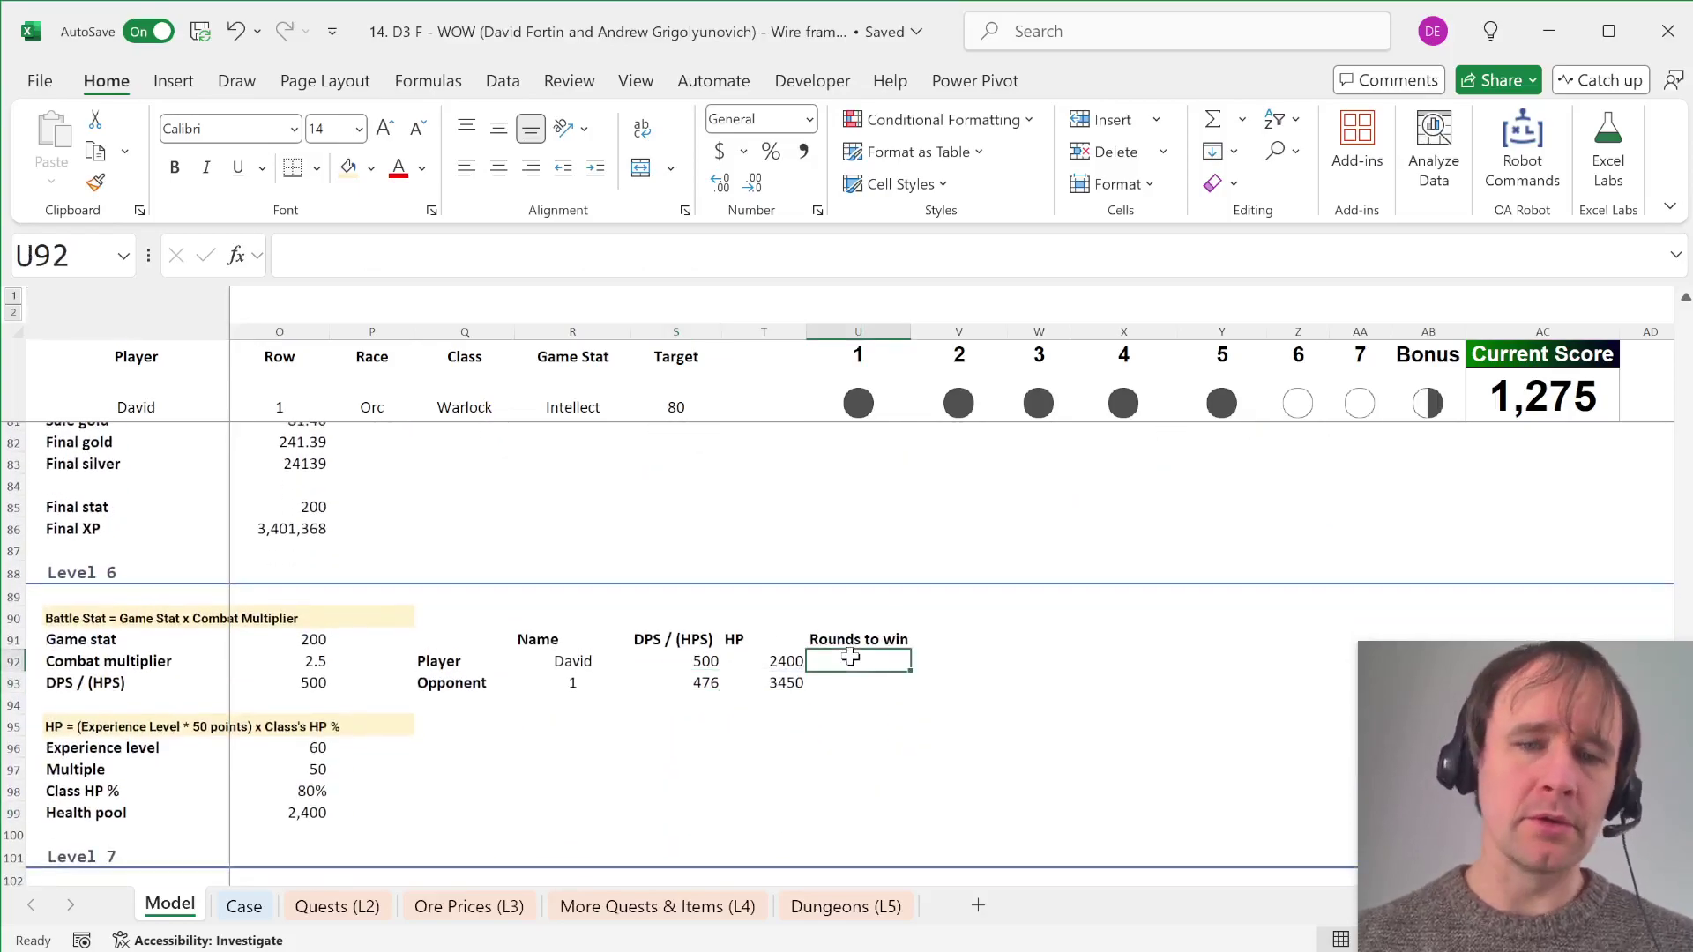
key(Left)
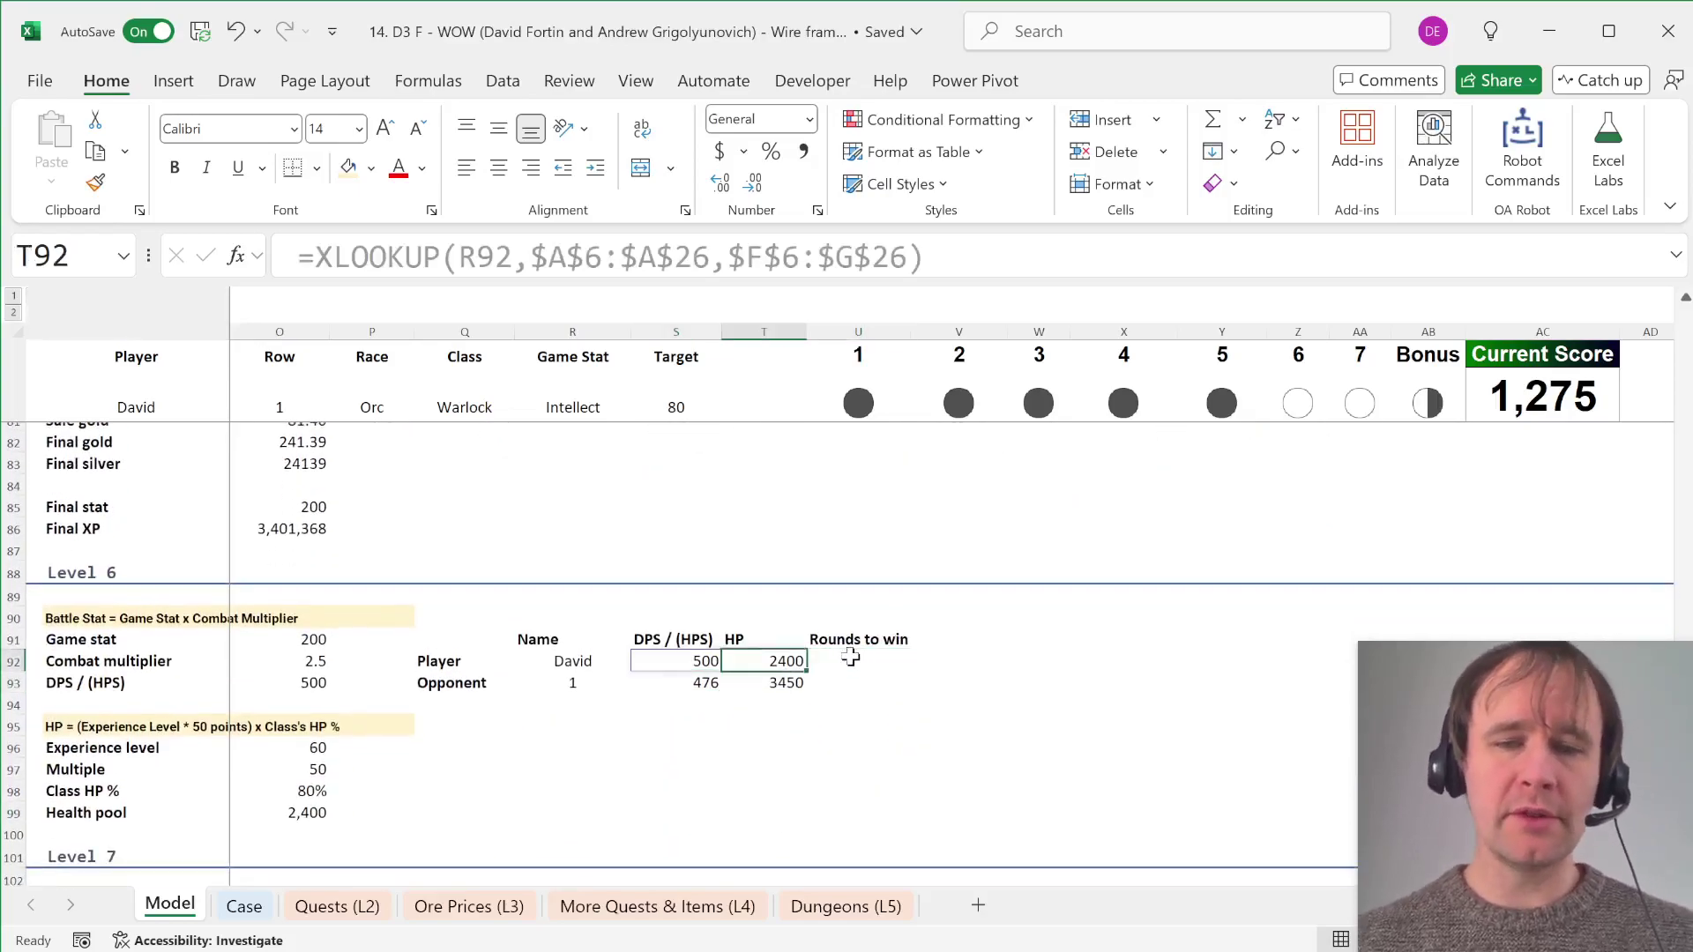
click(157, 408)
text(1)
key(ctrl+Return)
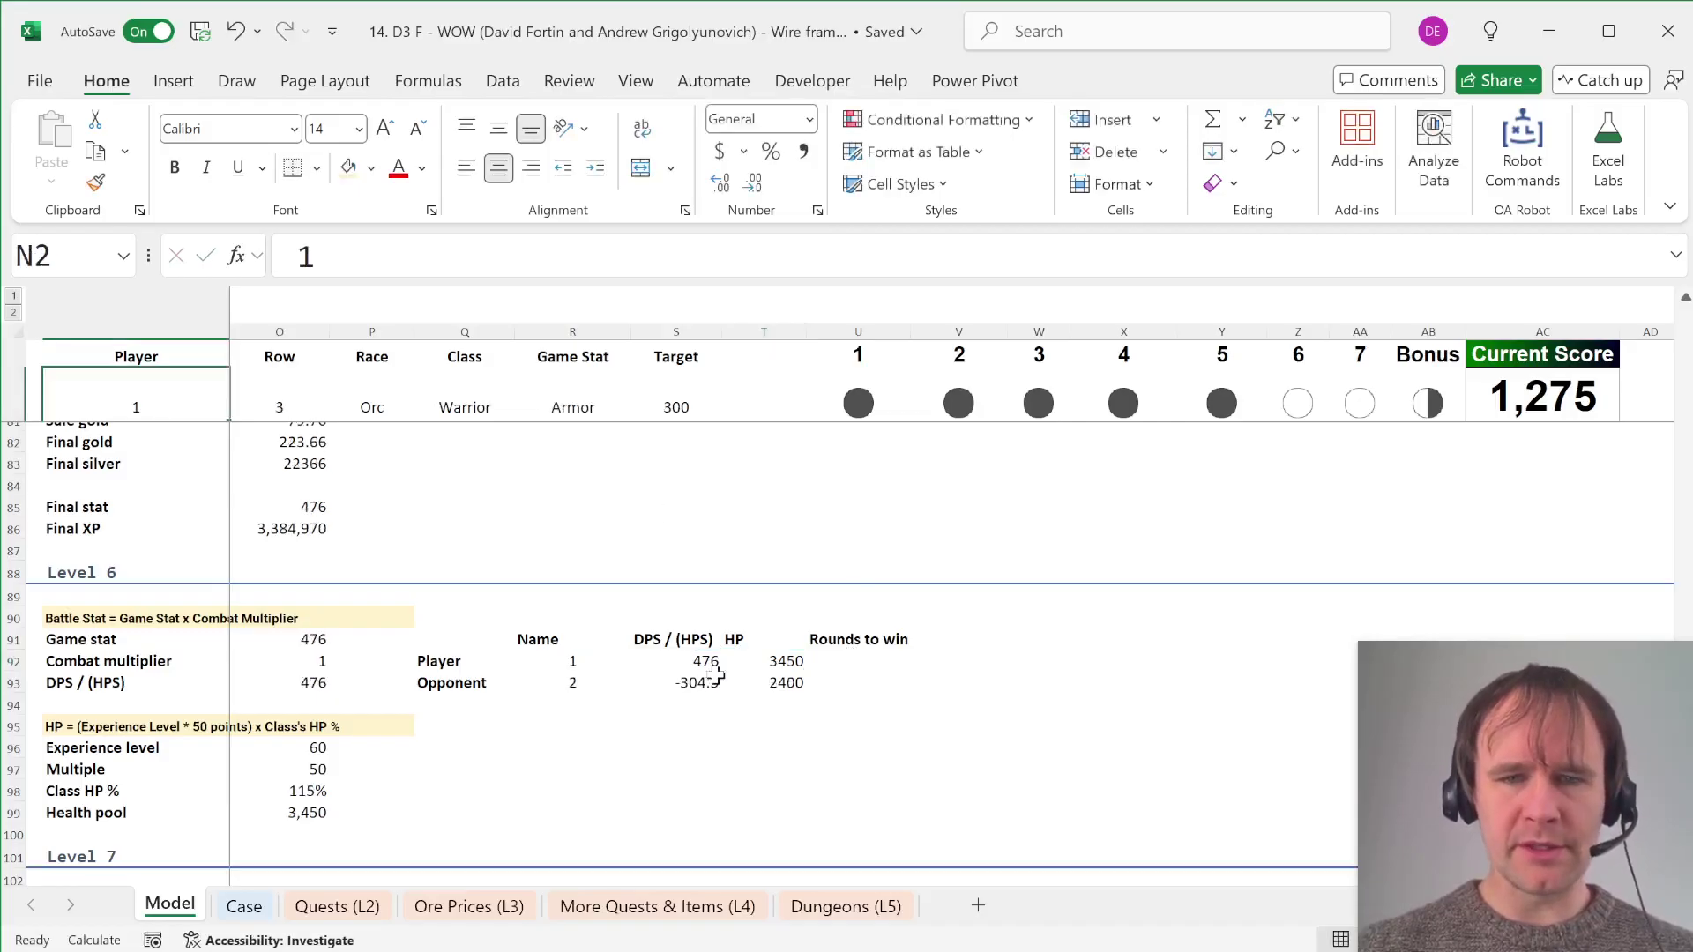
click(682, 689)
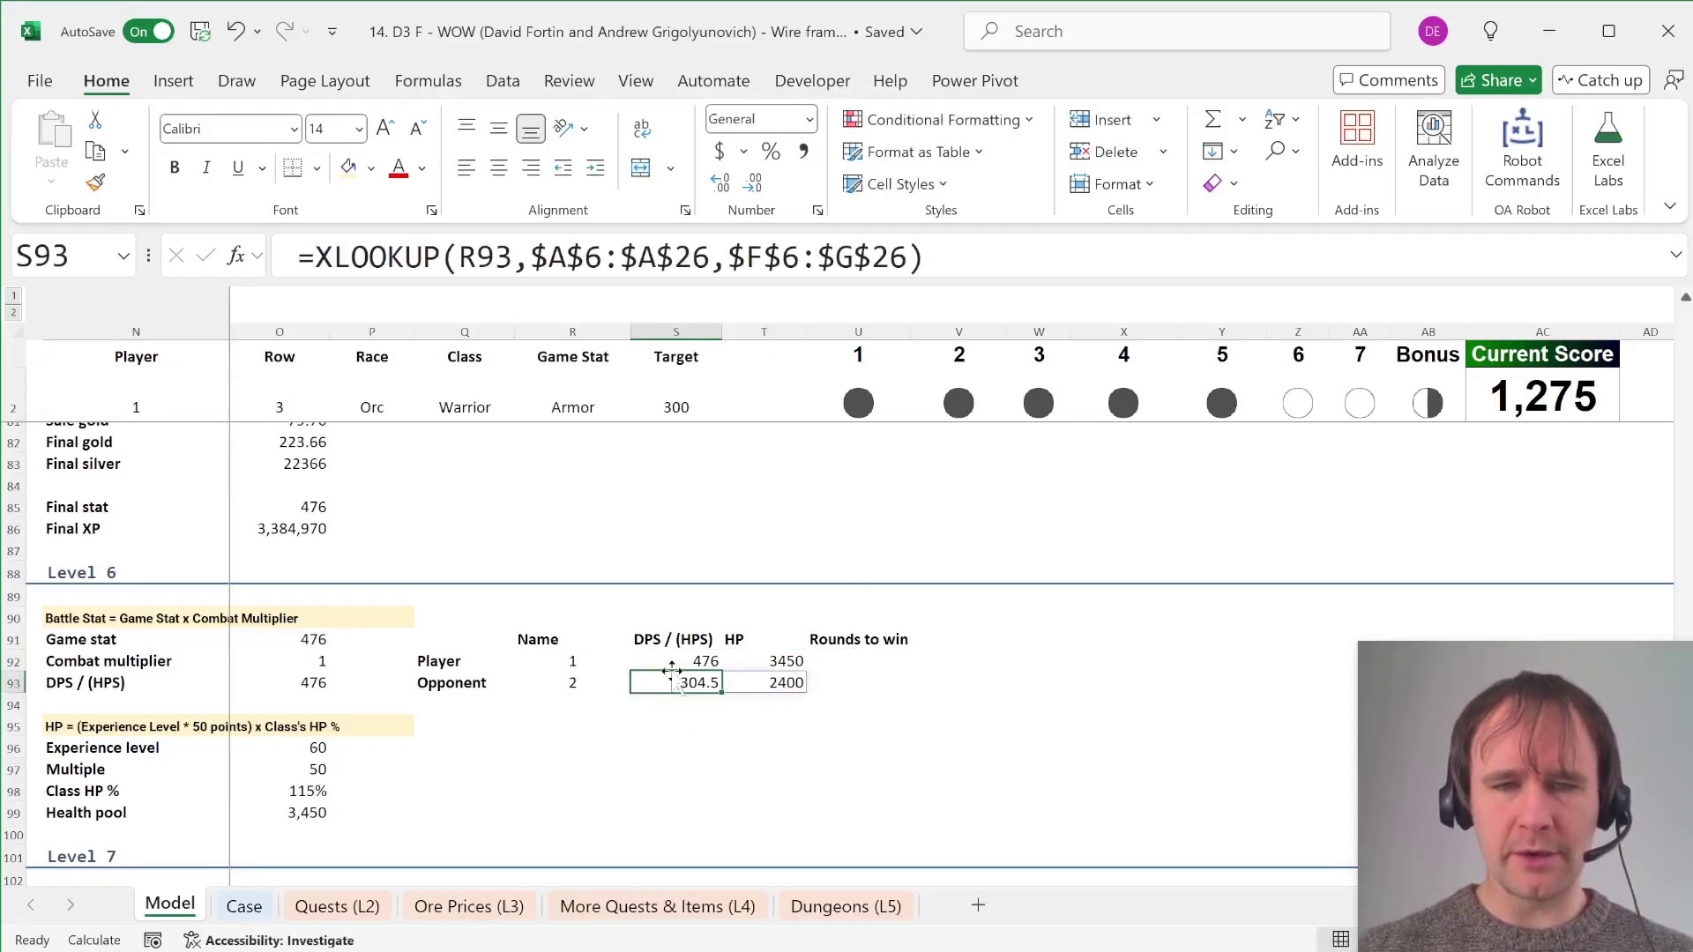
Step: Start the Rounds to win formula in U92 so healers return "n/a": =IF(S92<0,"n/a",
key(Up)
key(Right)
key(Right)
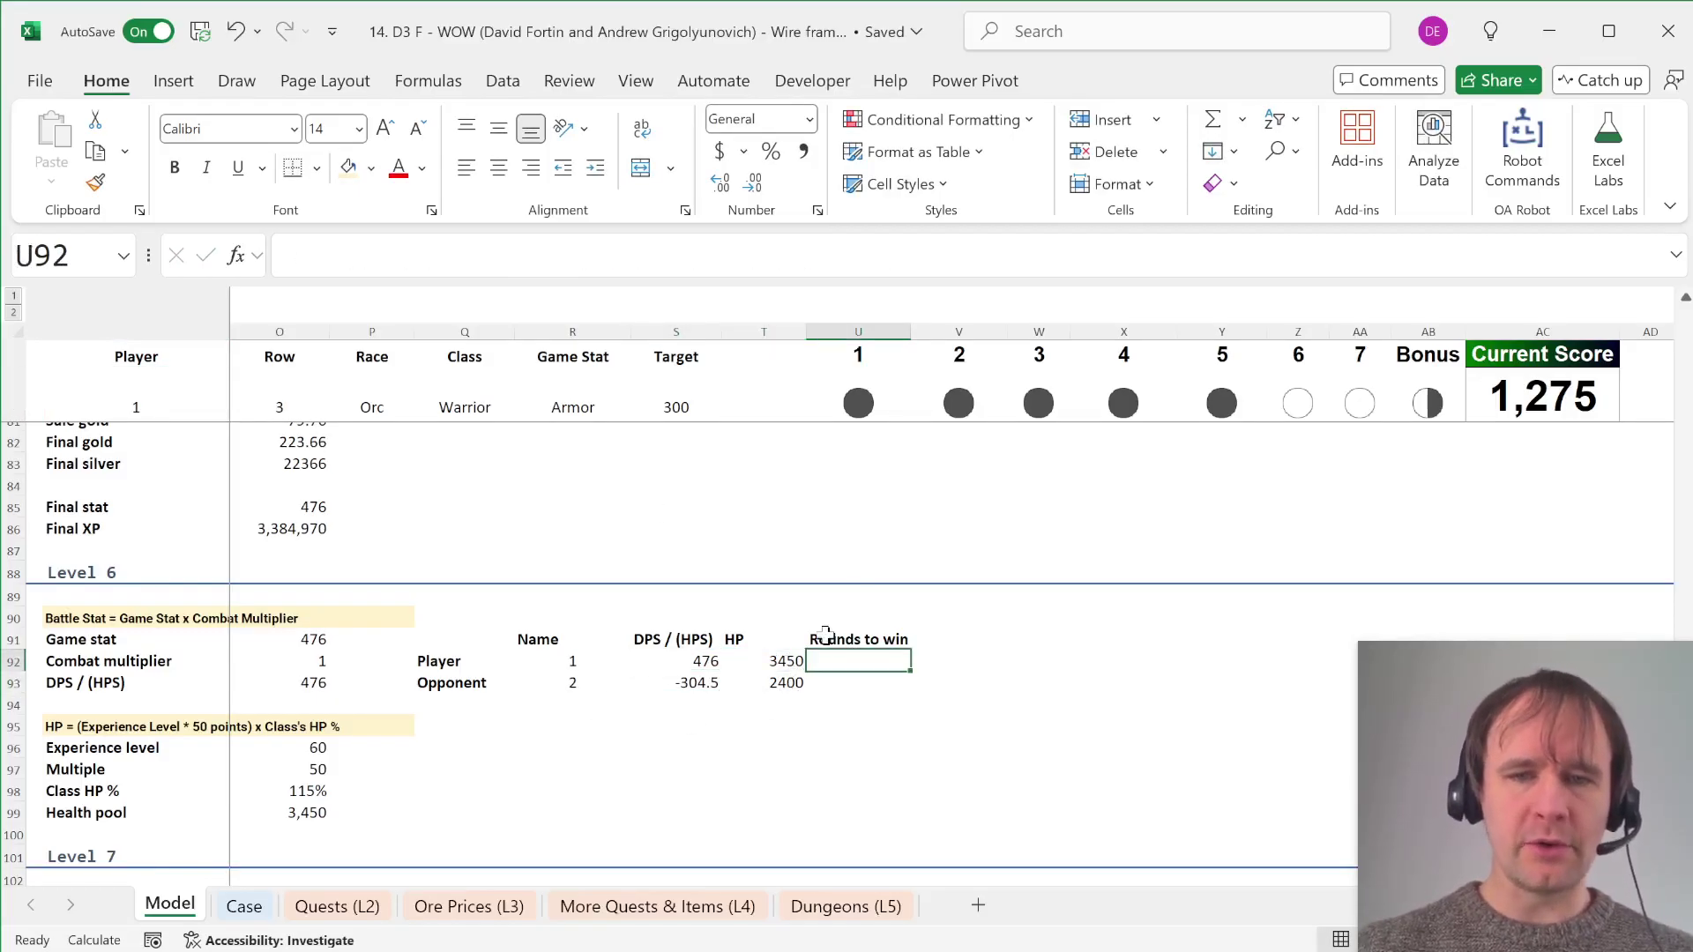
text(=if)
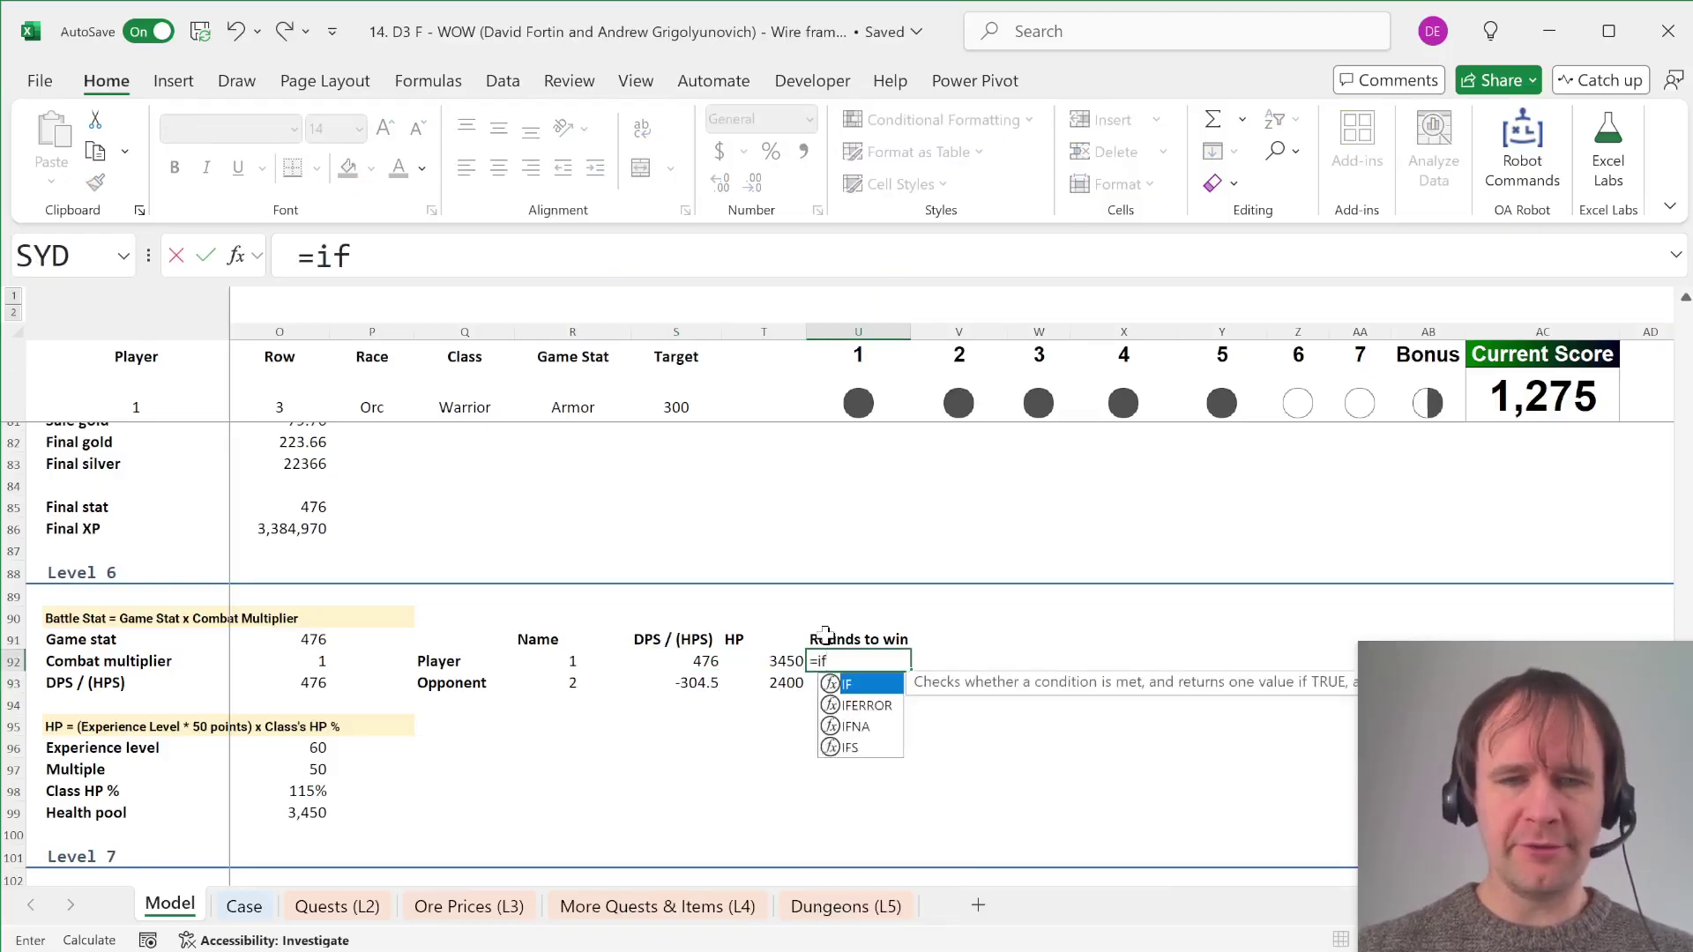
key(Tab)
key(Left)
key(Left)
text(<0)
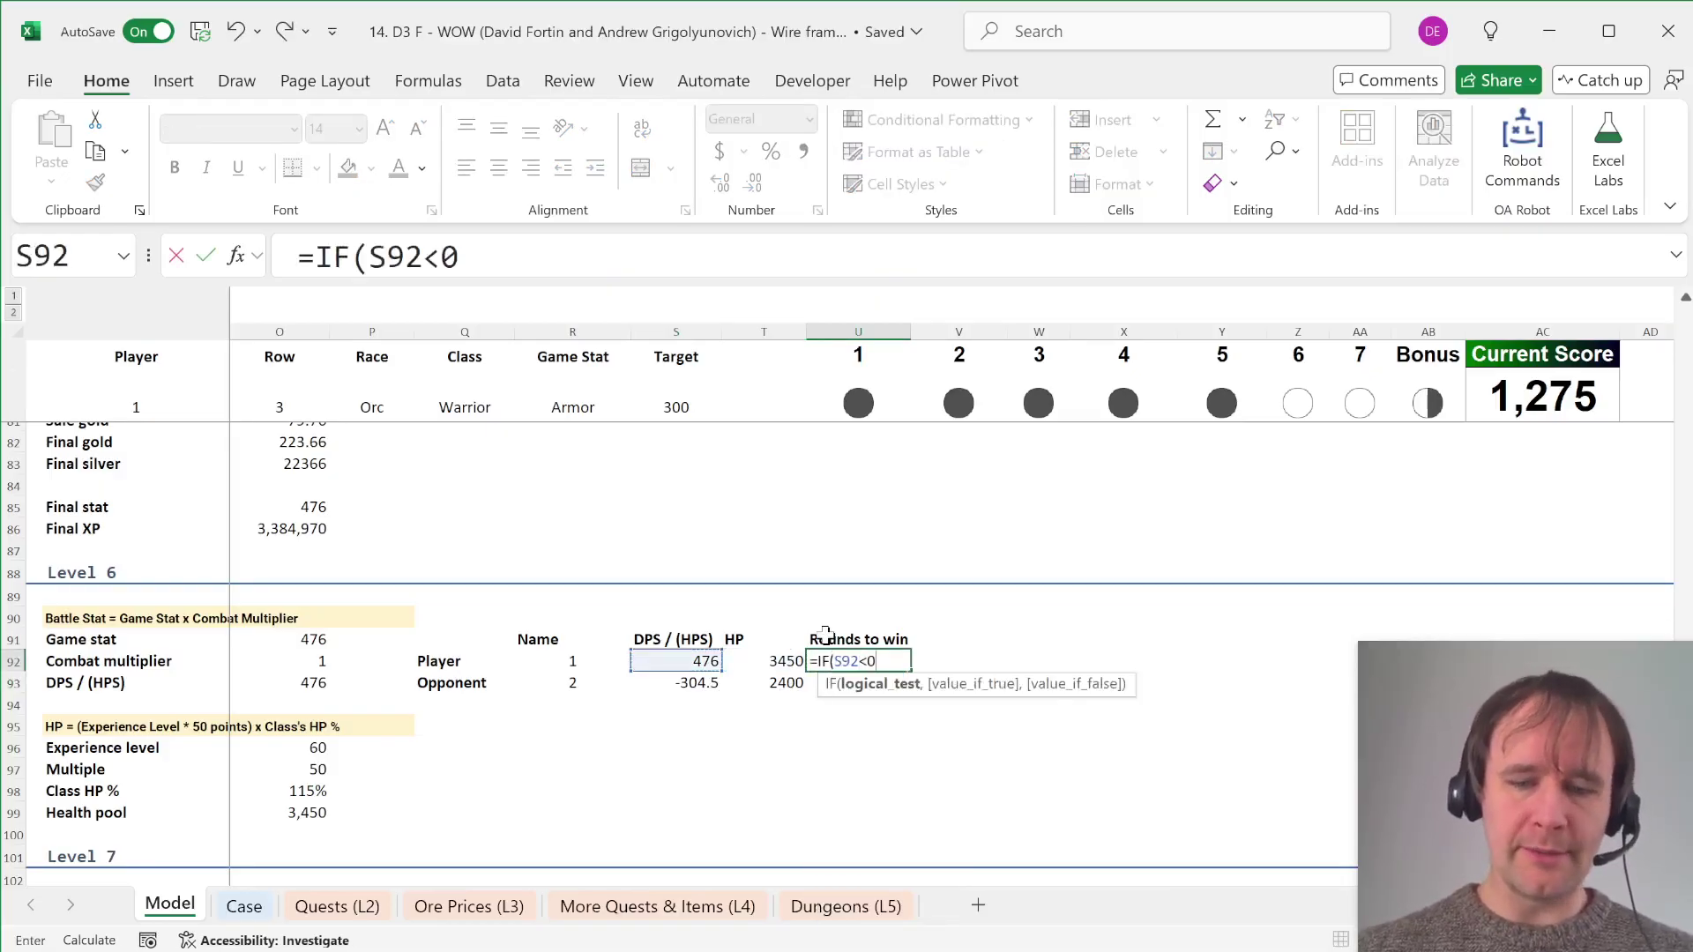
text(,"n)
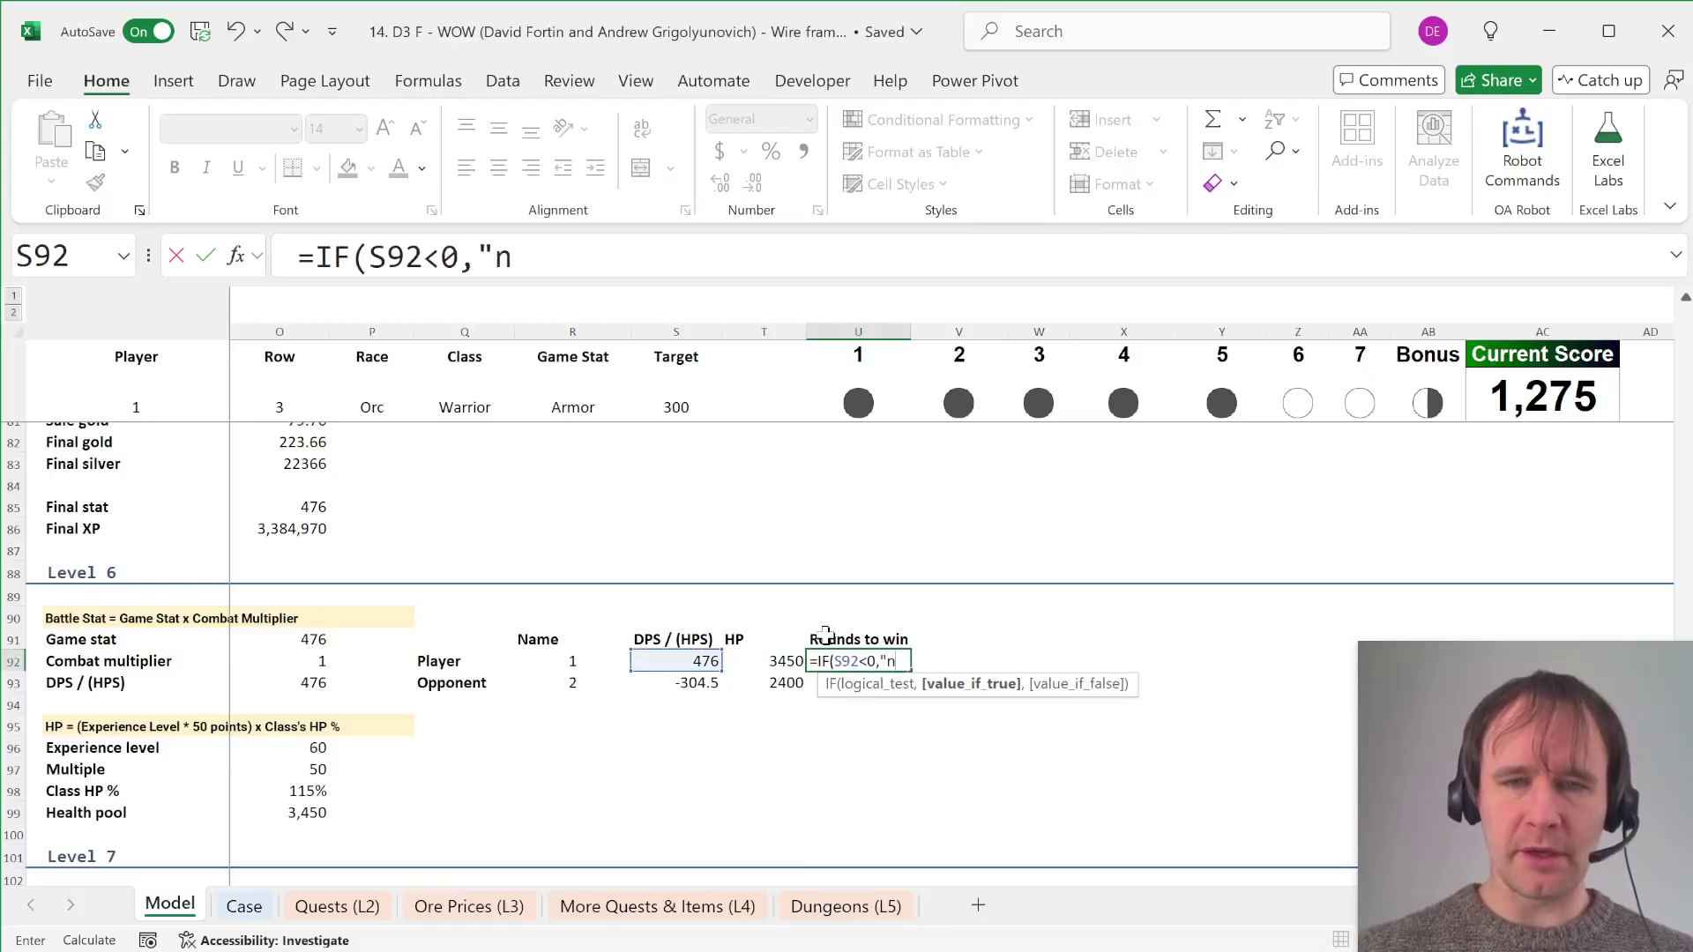
text(/a",)
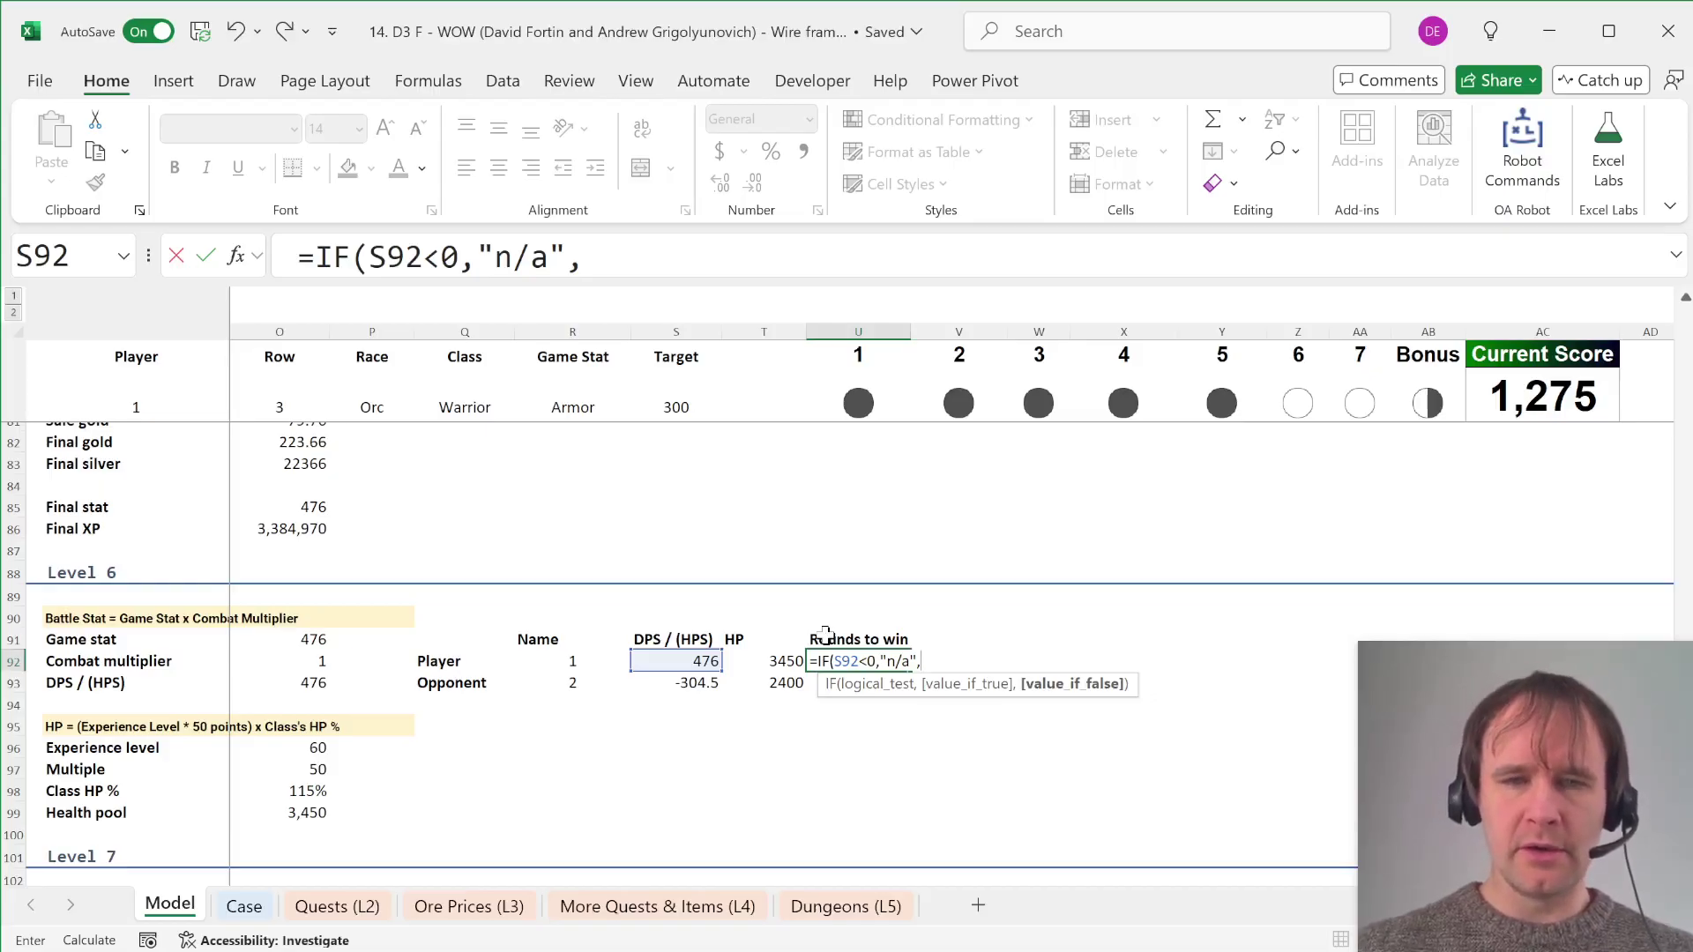
Step: Complete the U92 formula by dividing the opponent's HP by the net damage: T93/(S92+MIN(S93,0)))
key(Down)
key(Left)
text(/)
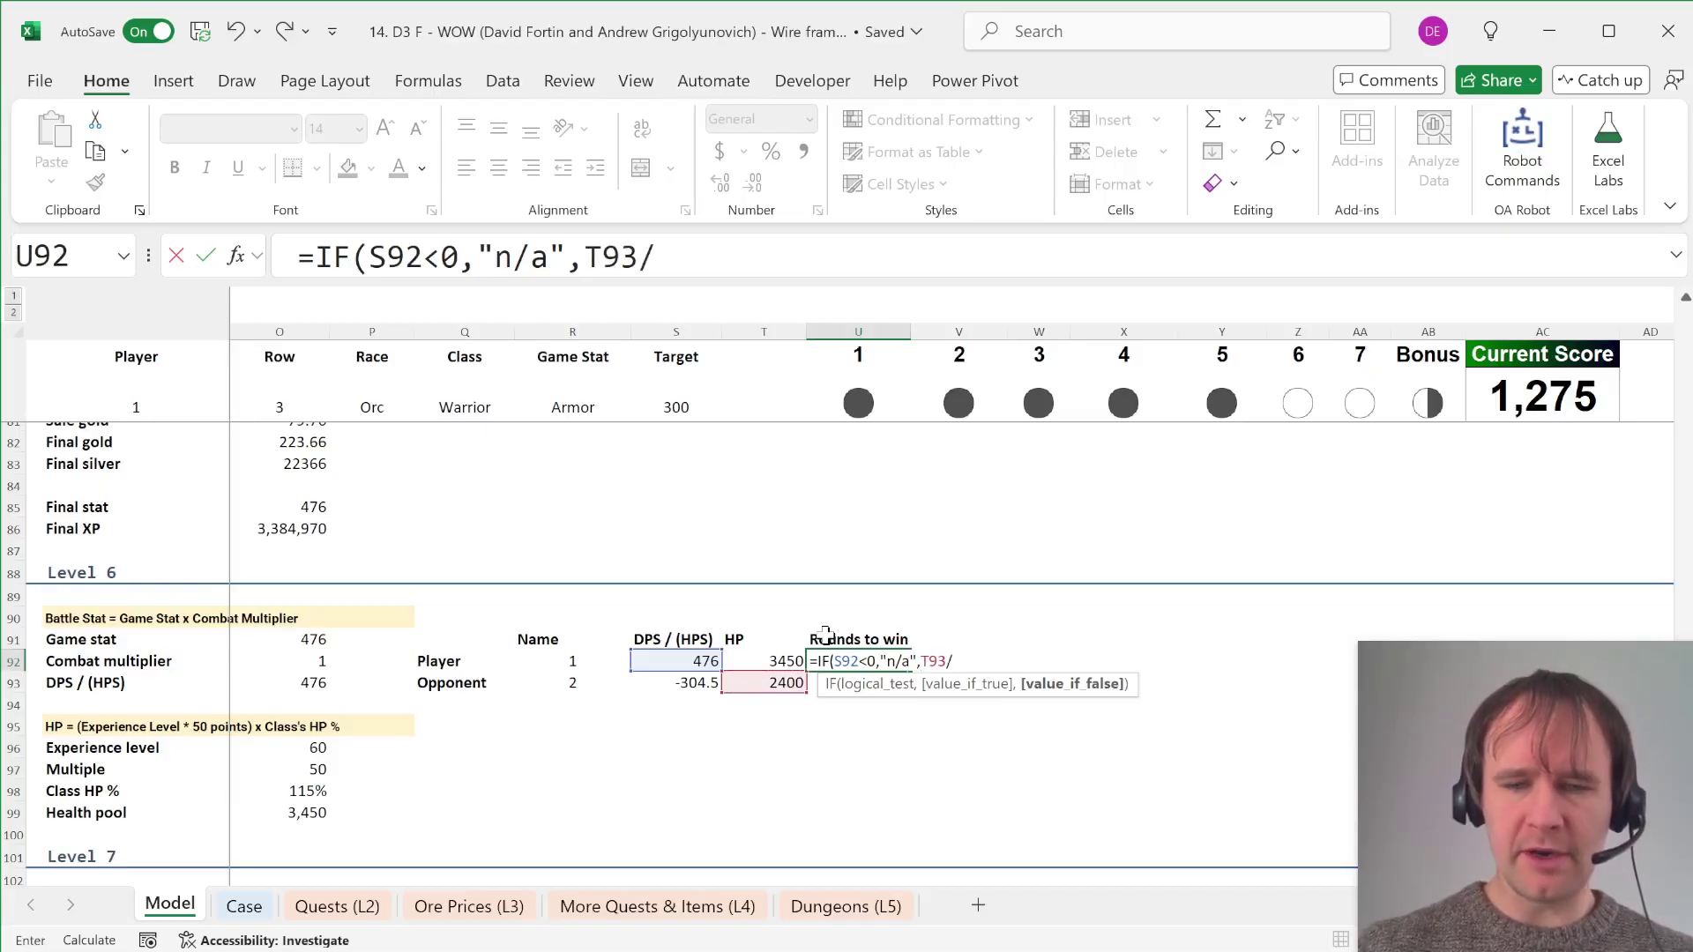
text(()
key(Left)
key(Left)
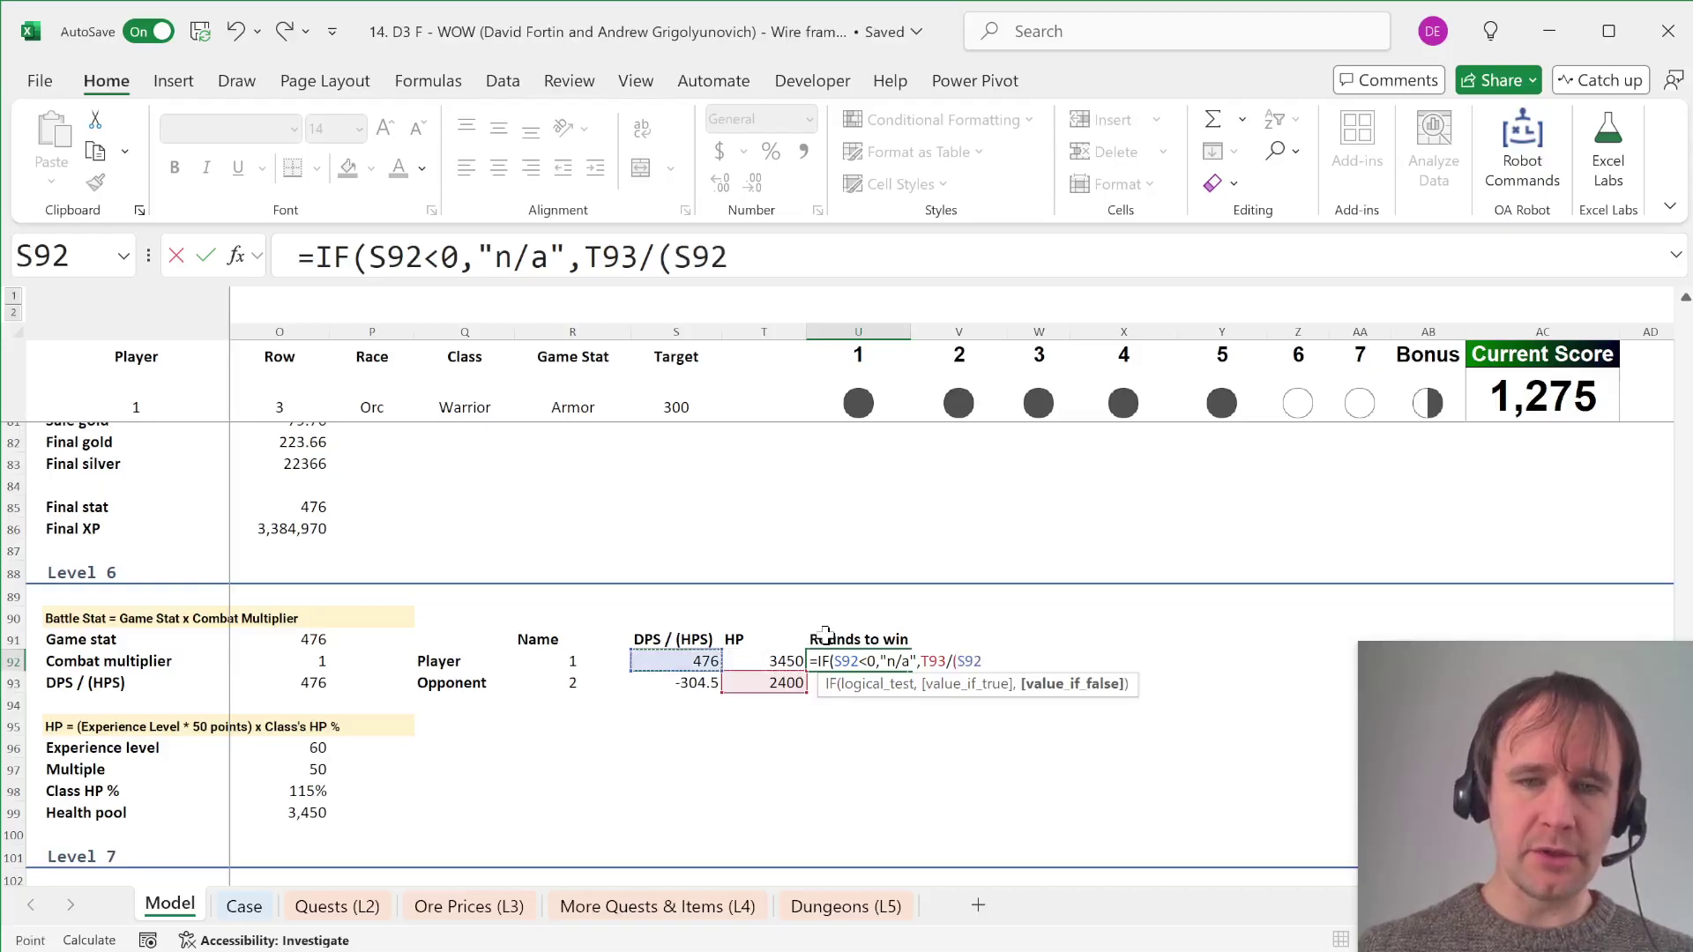
text(+)
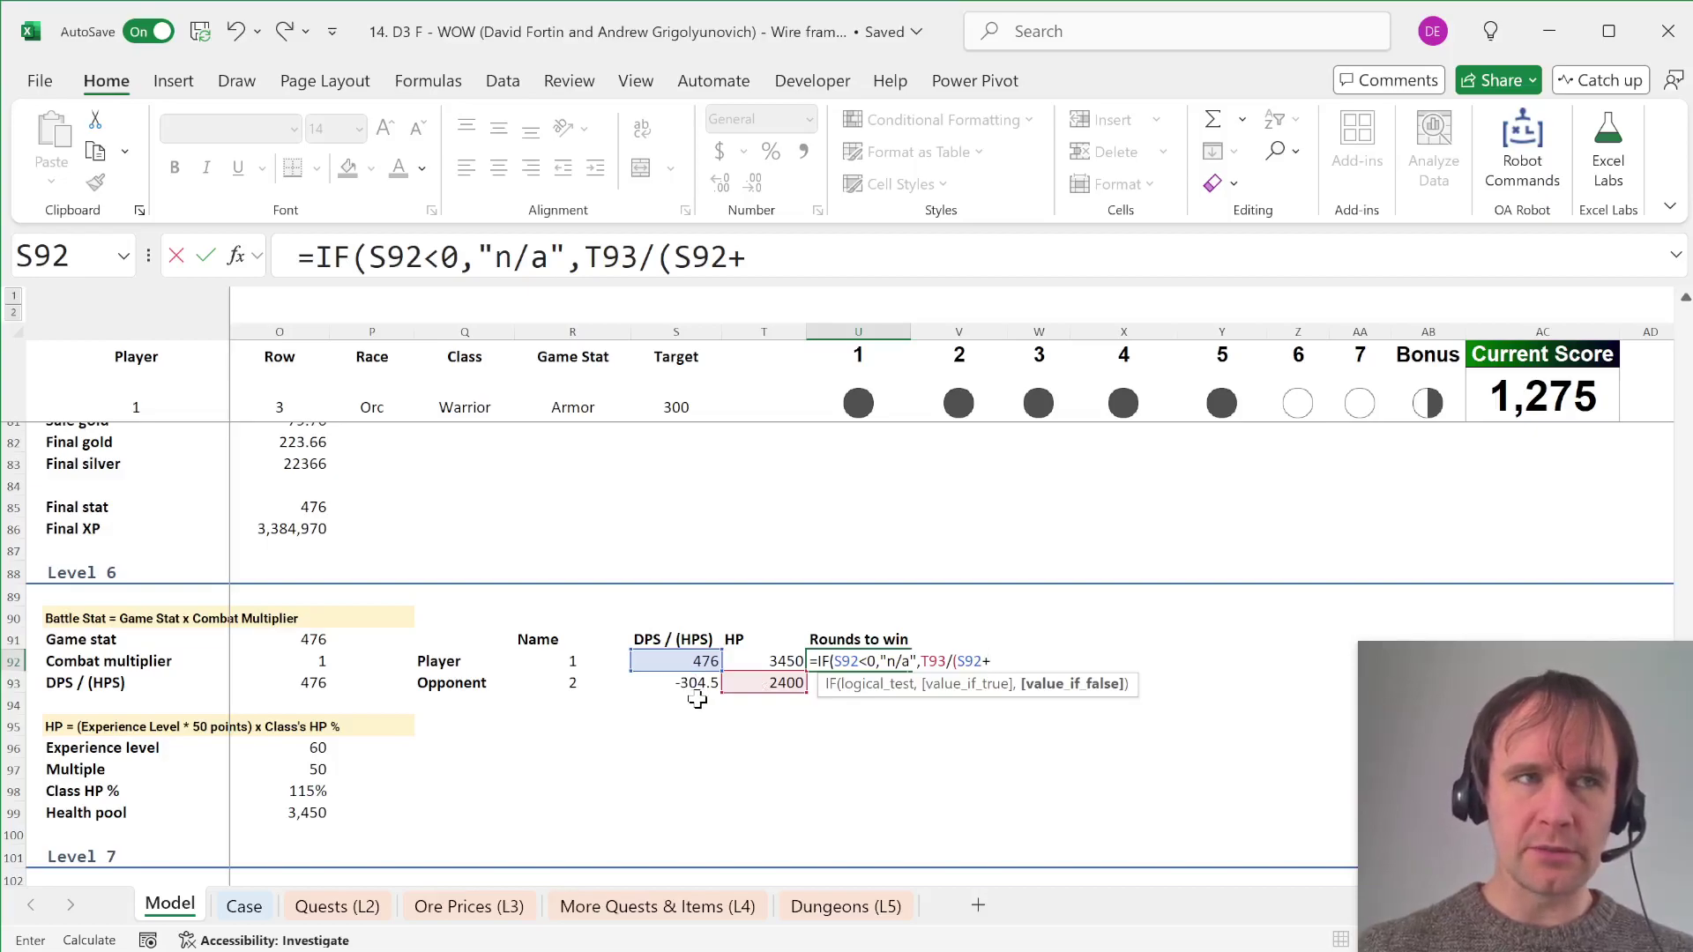
text(min)
key(Tab)
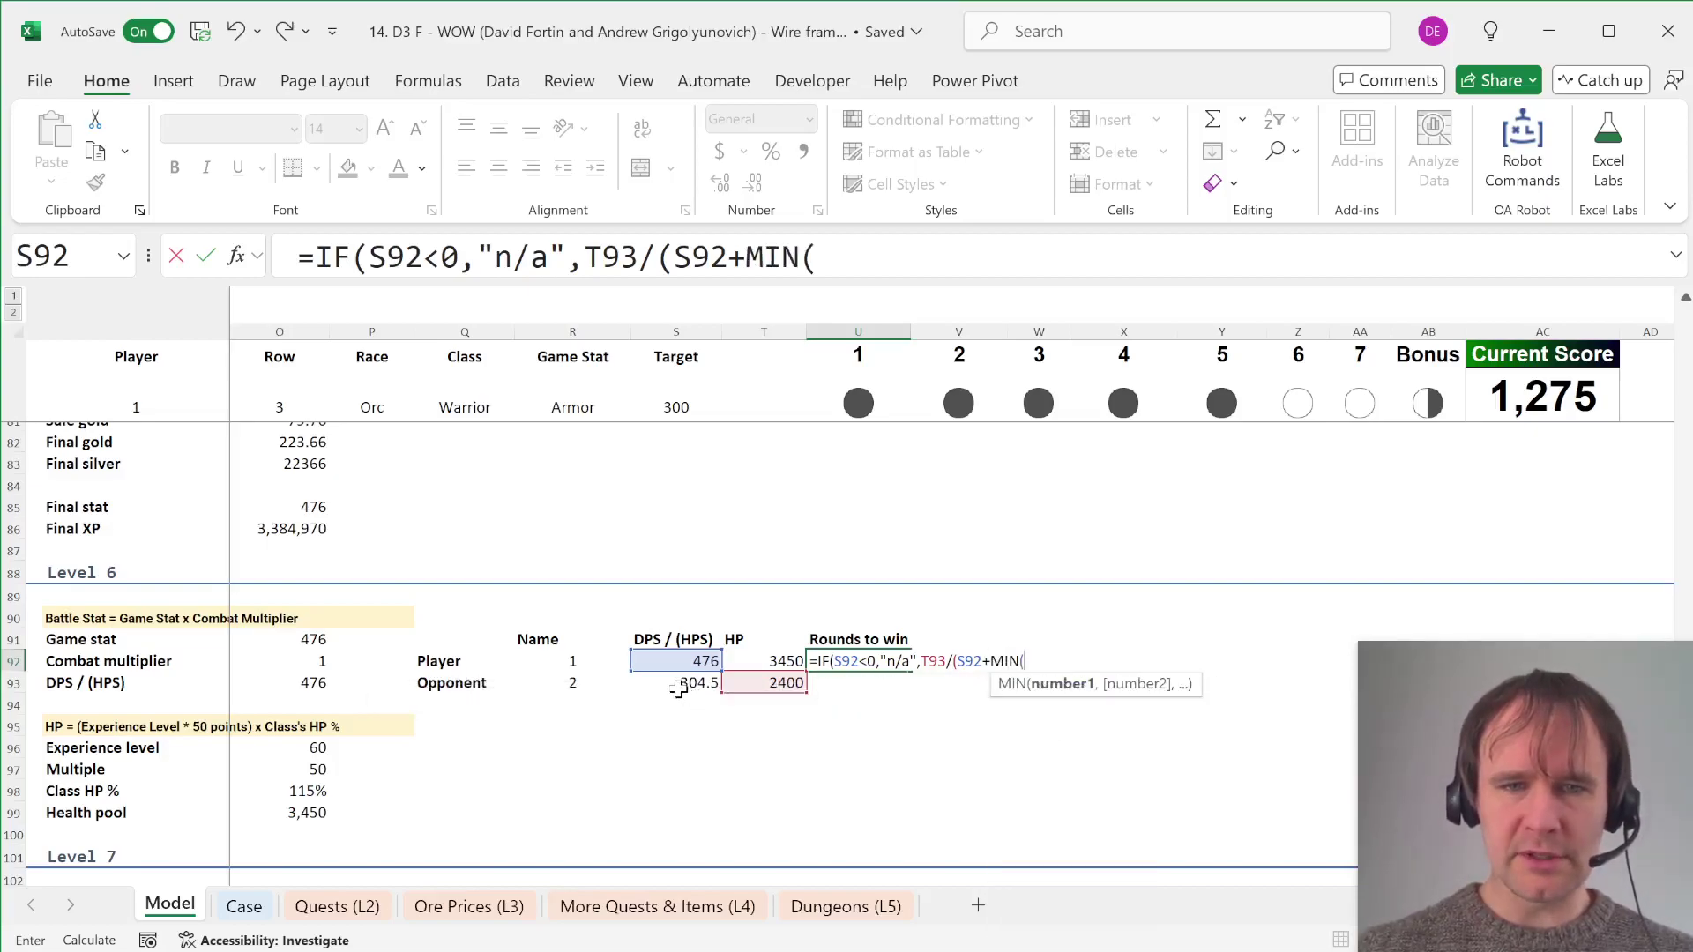
click(678, 689)
text(,0))
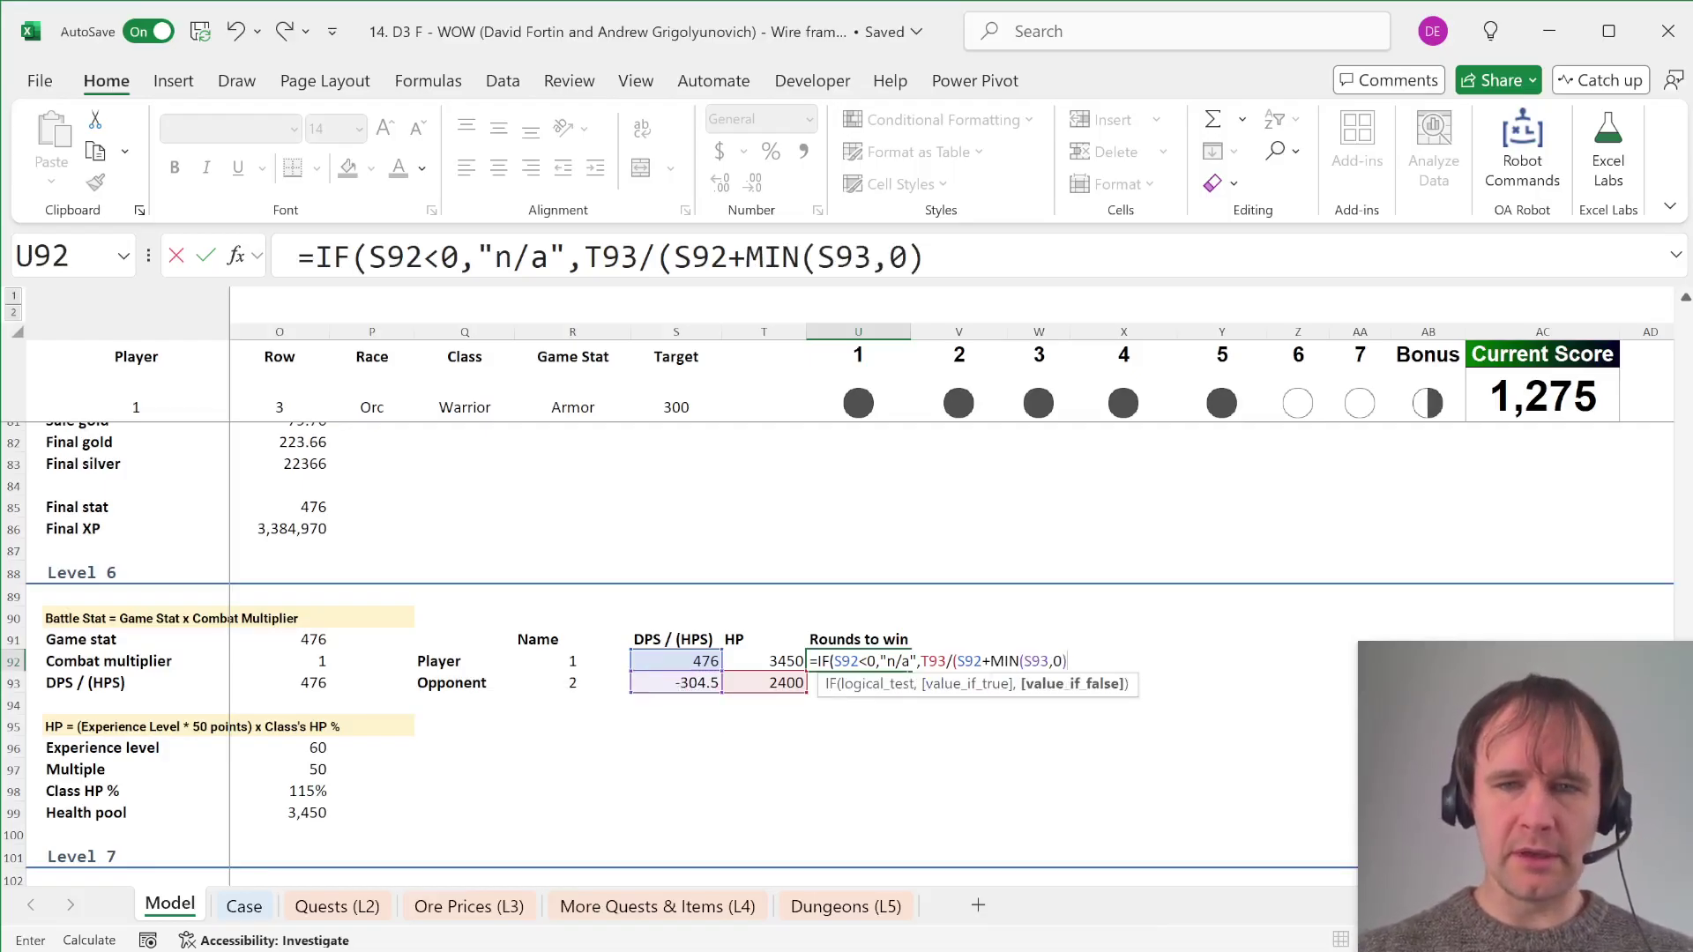
text()))
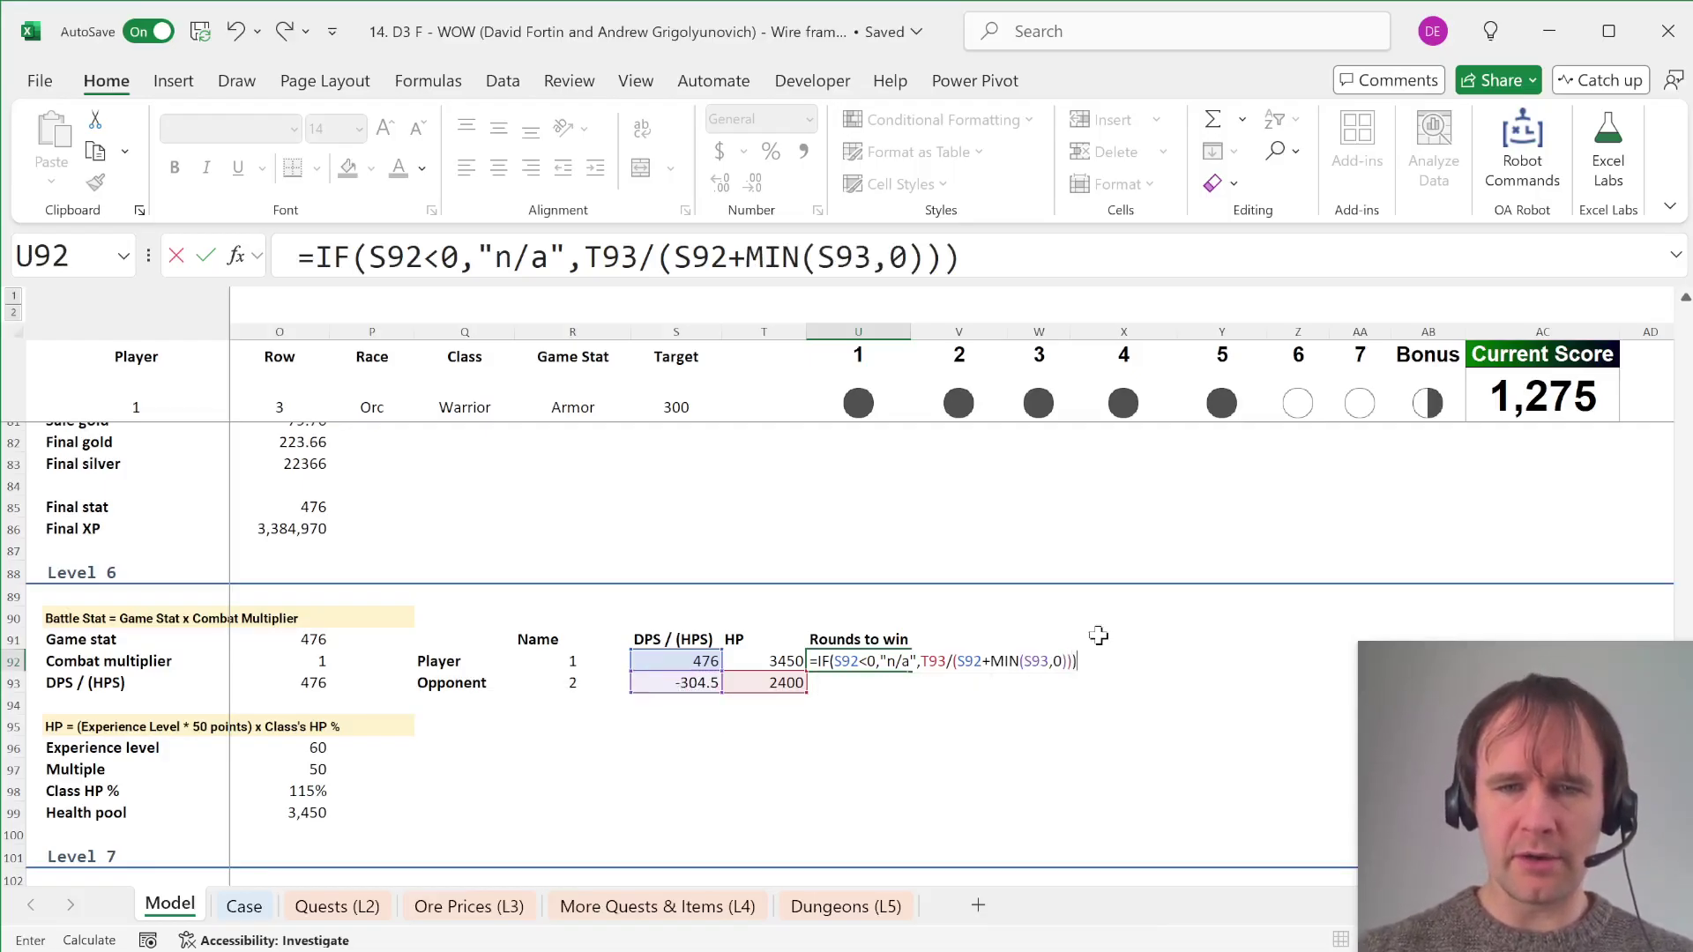
key(Return)
key(Up)
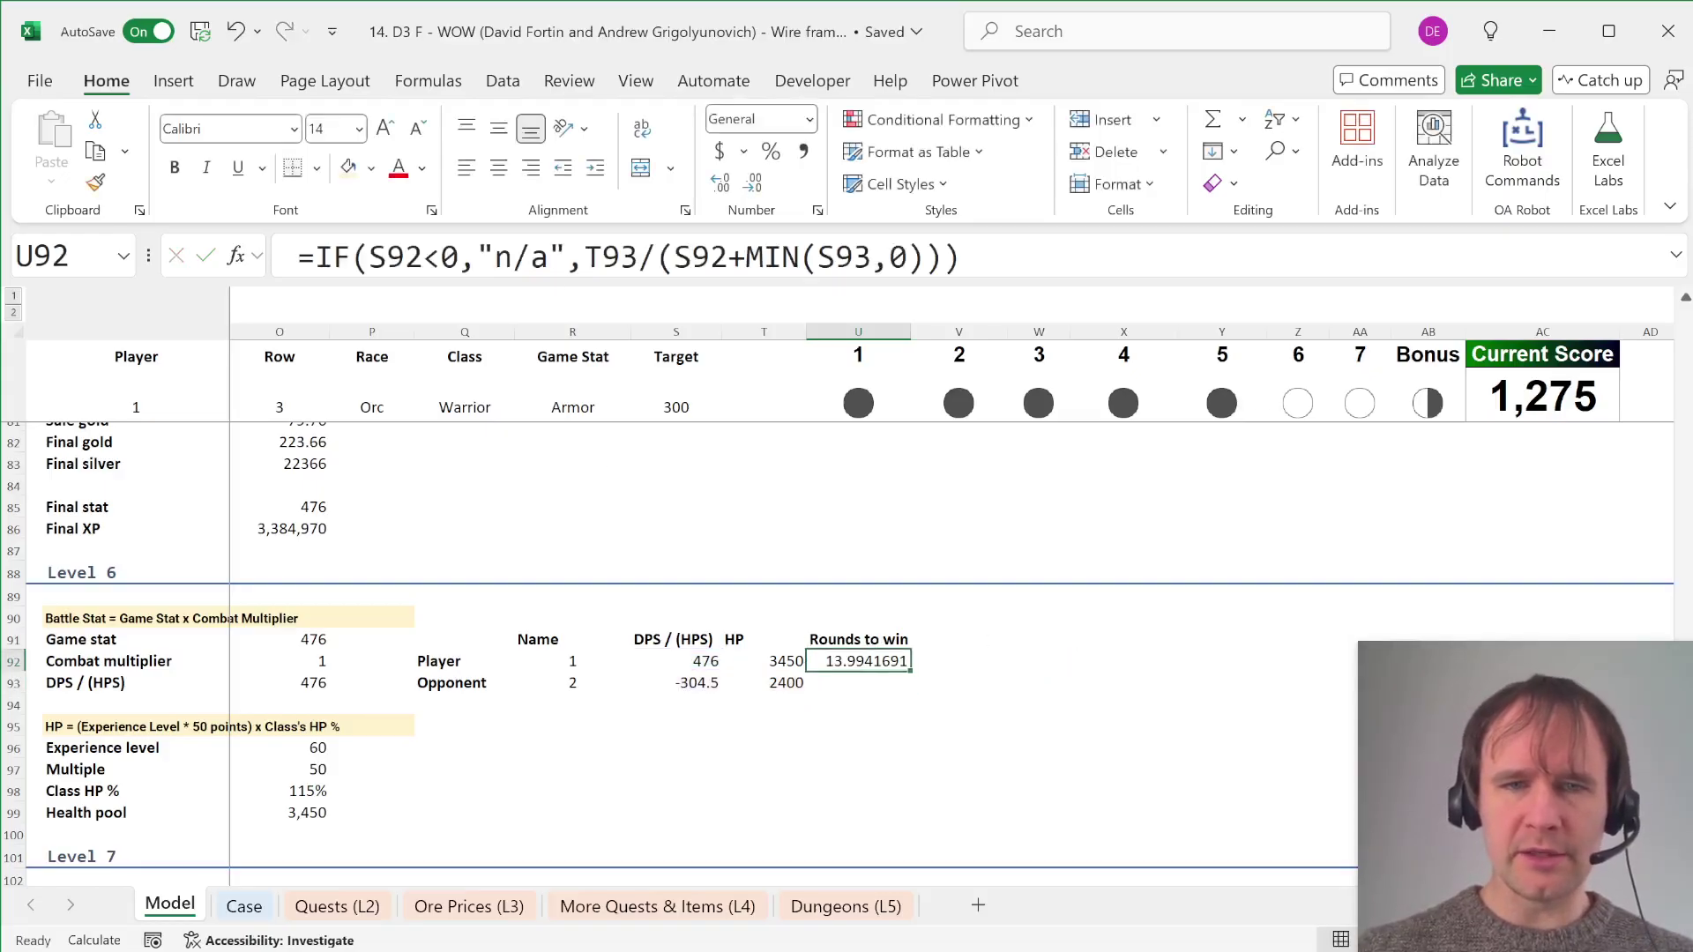
Step: Wrap the division in U92's formula in ROUNDUP with 0 digits and copy the formula down to U93
click(584, 256)
text(roundup()
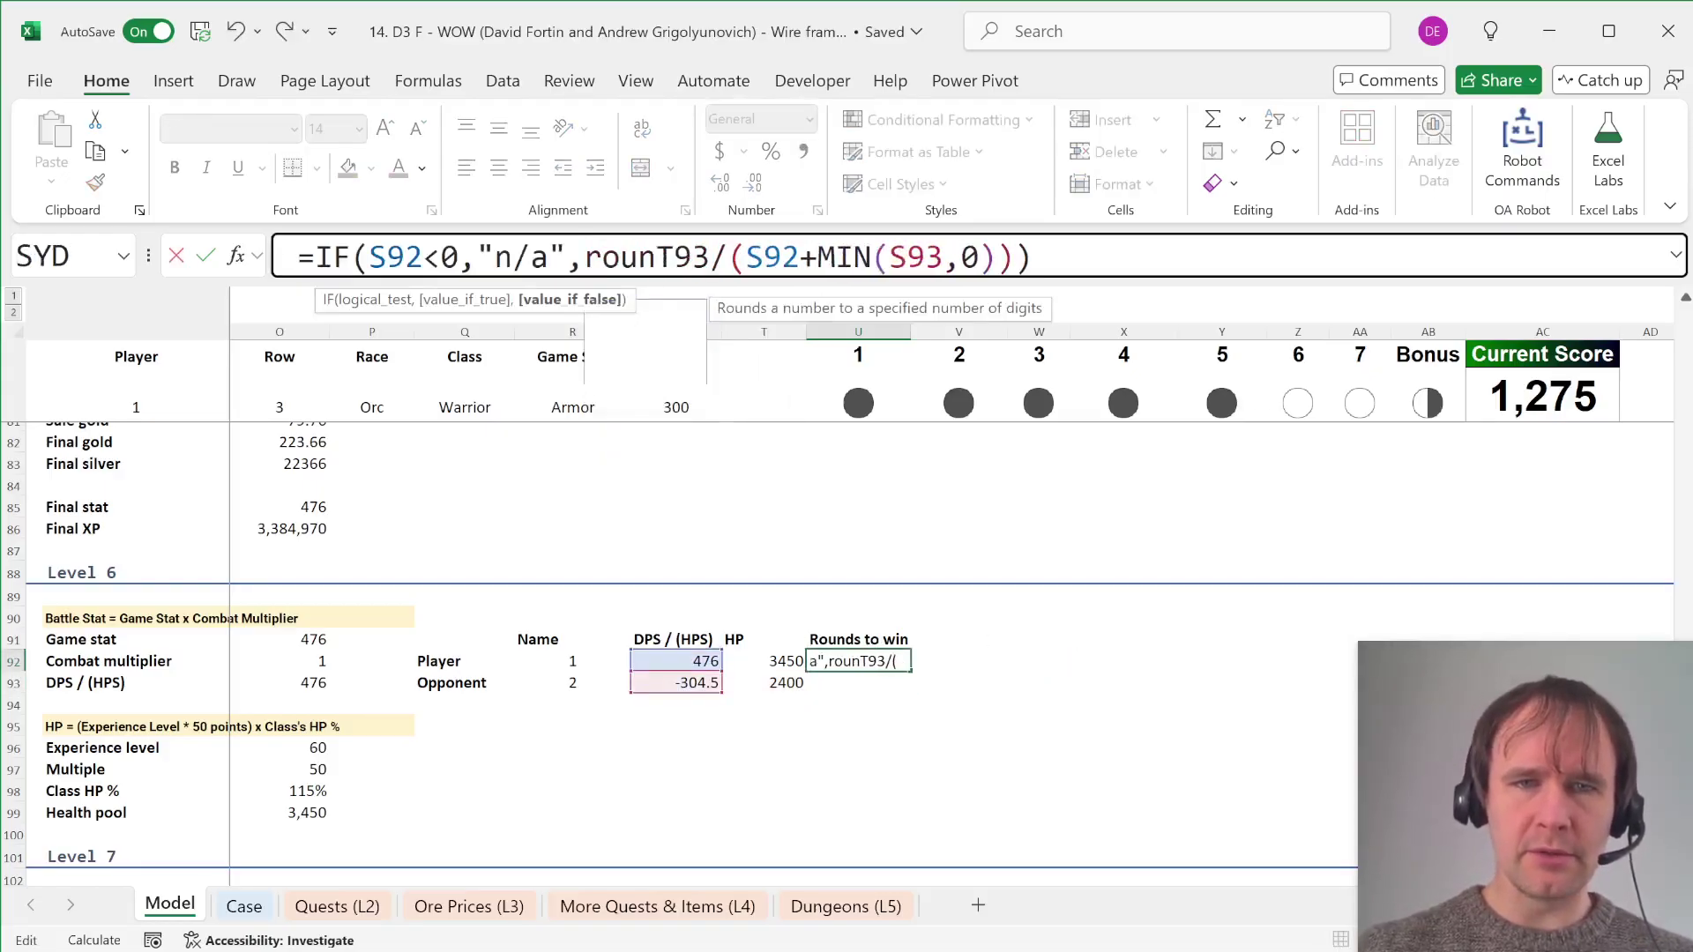
key(End)
key(BackSpace)
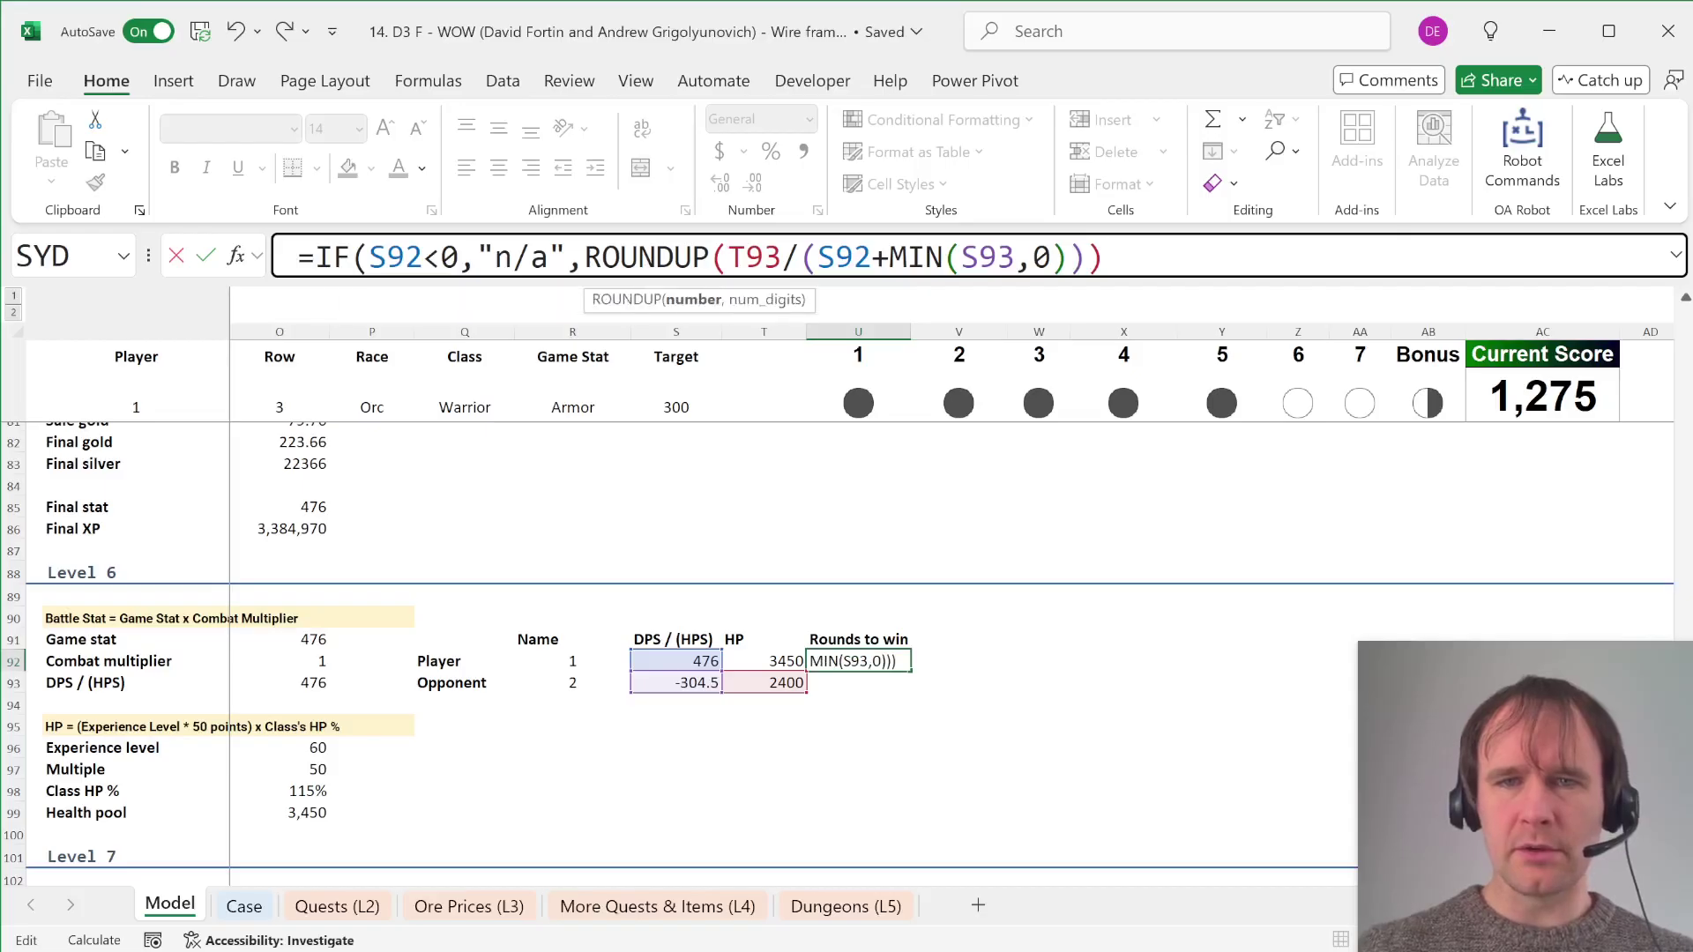
text(,0)))
key(Return)
key(ctrl+d)
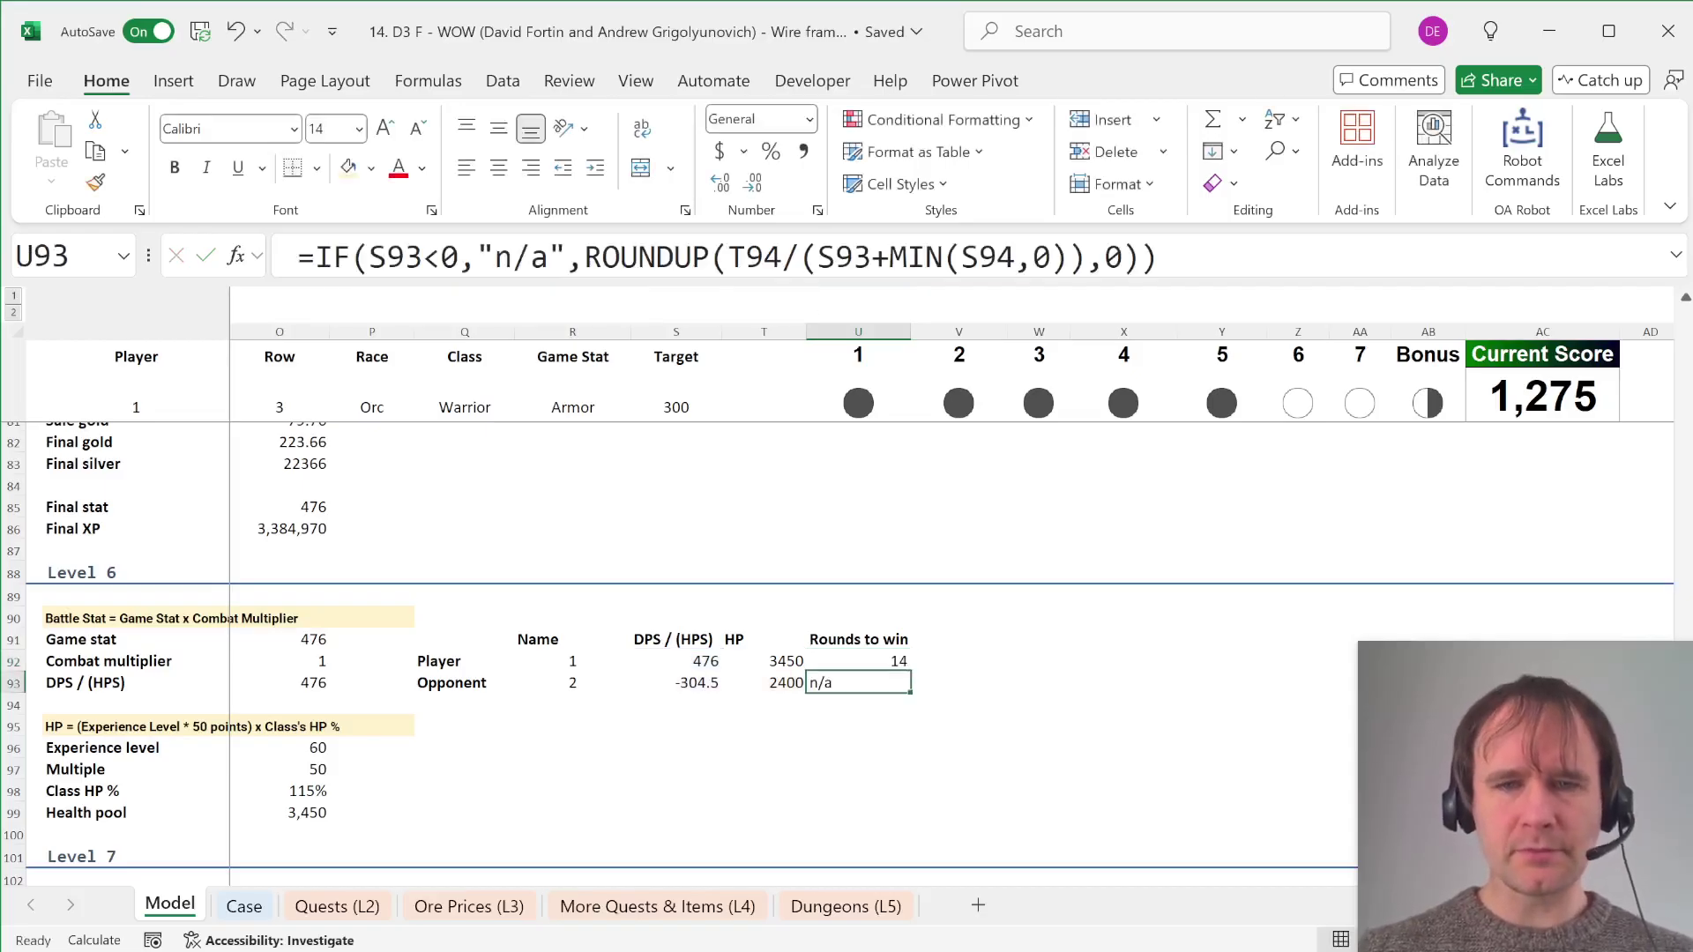
Step: Repoint the opponent's formula in U93 so it uses the player's HP in T92 and DPS / (HPS) in S92
key(F2)
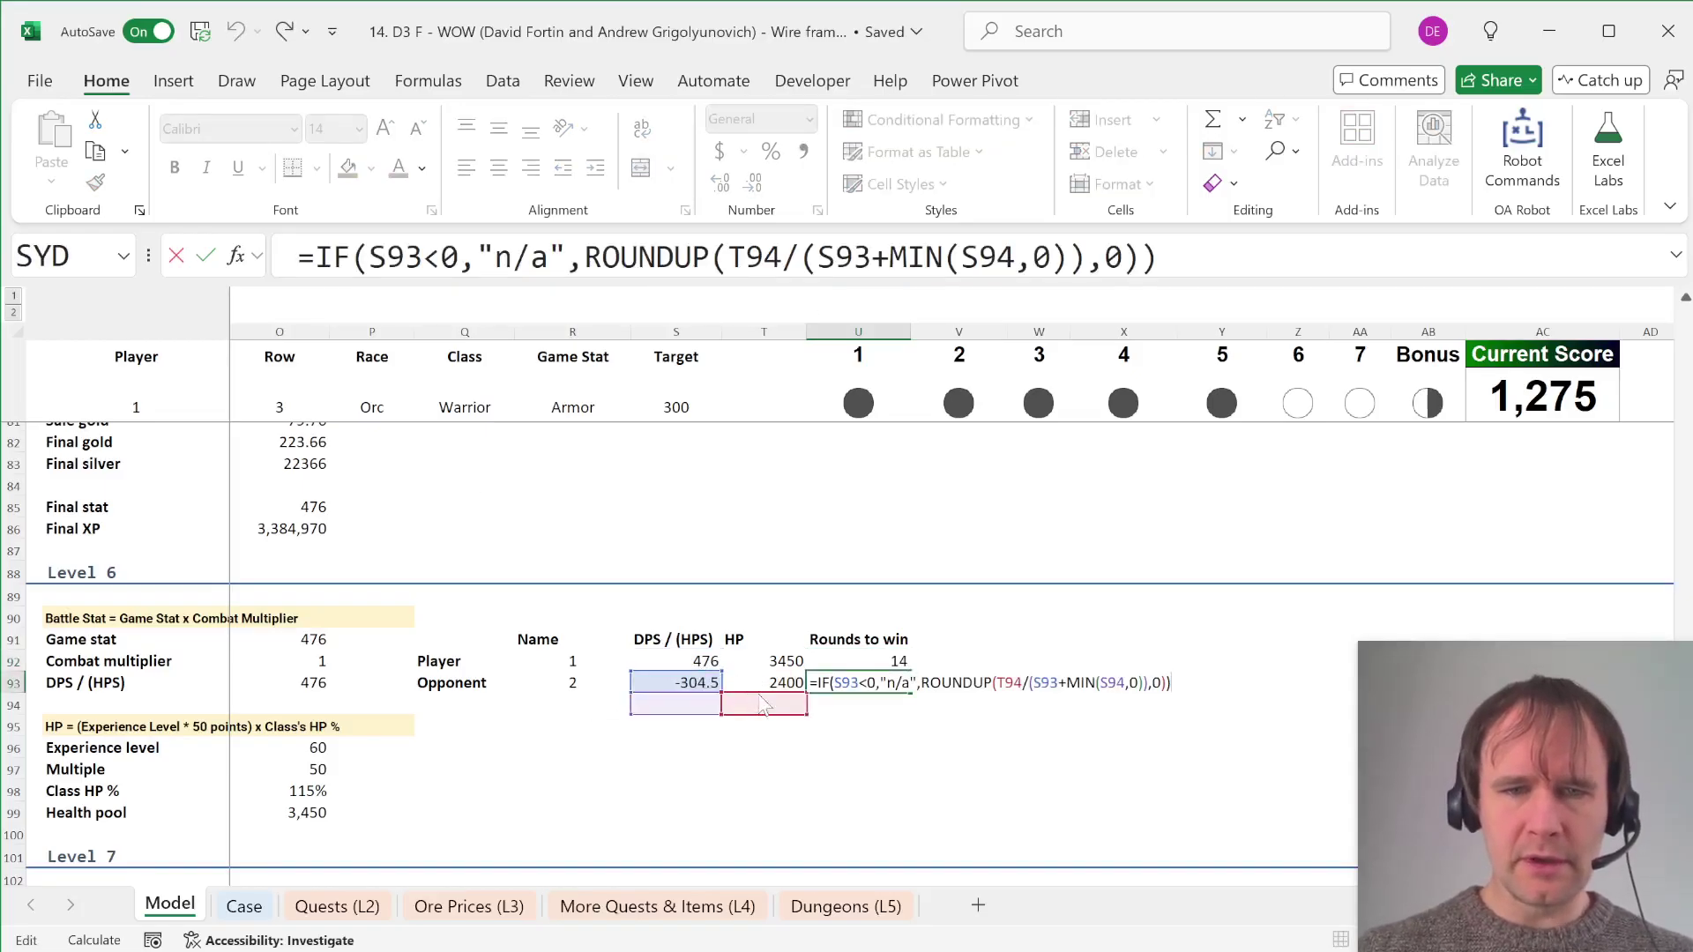
drag(764, 715, 765, 679)
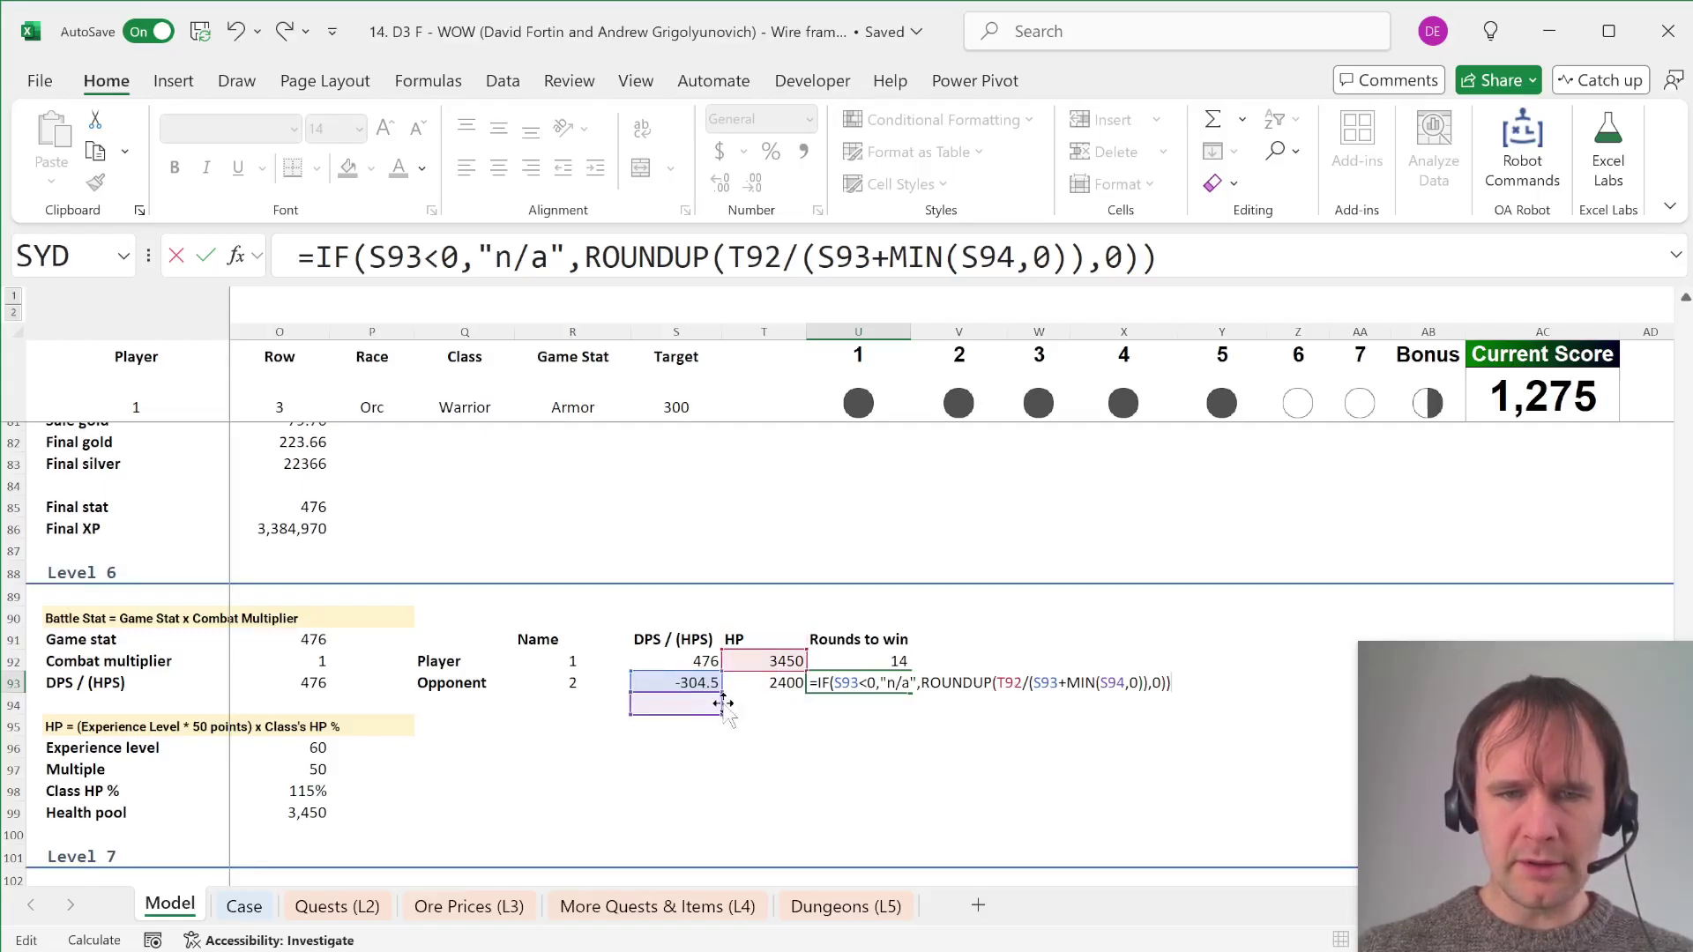
drag(729, 706, 706, 666)
key(Return)
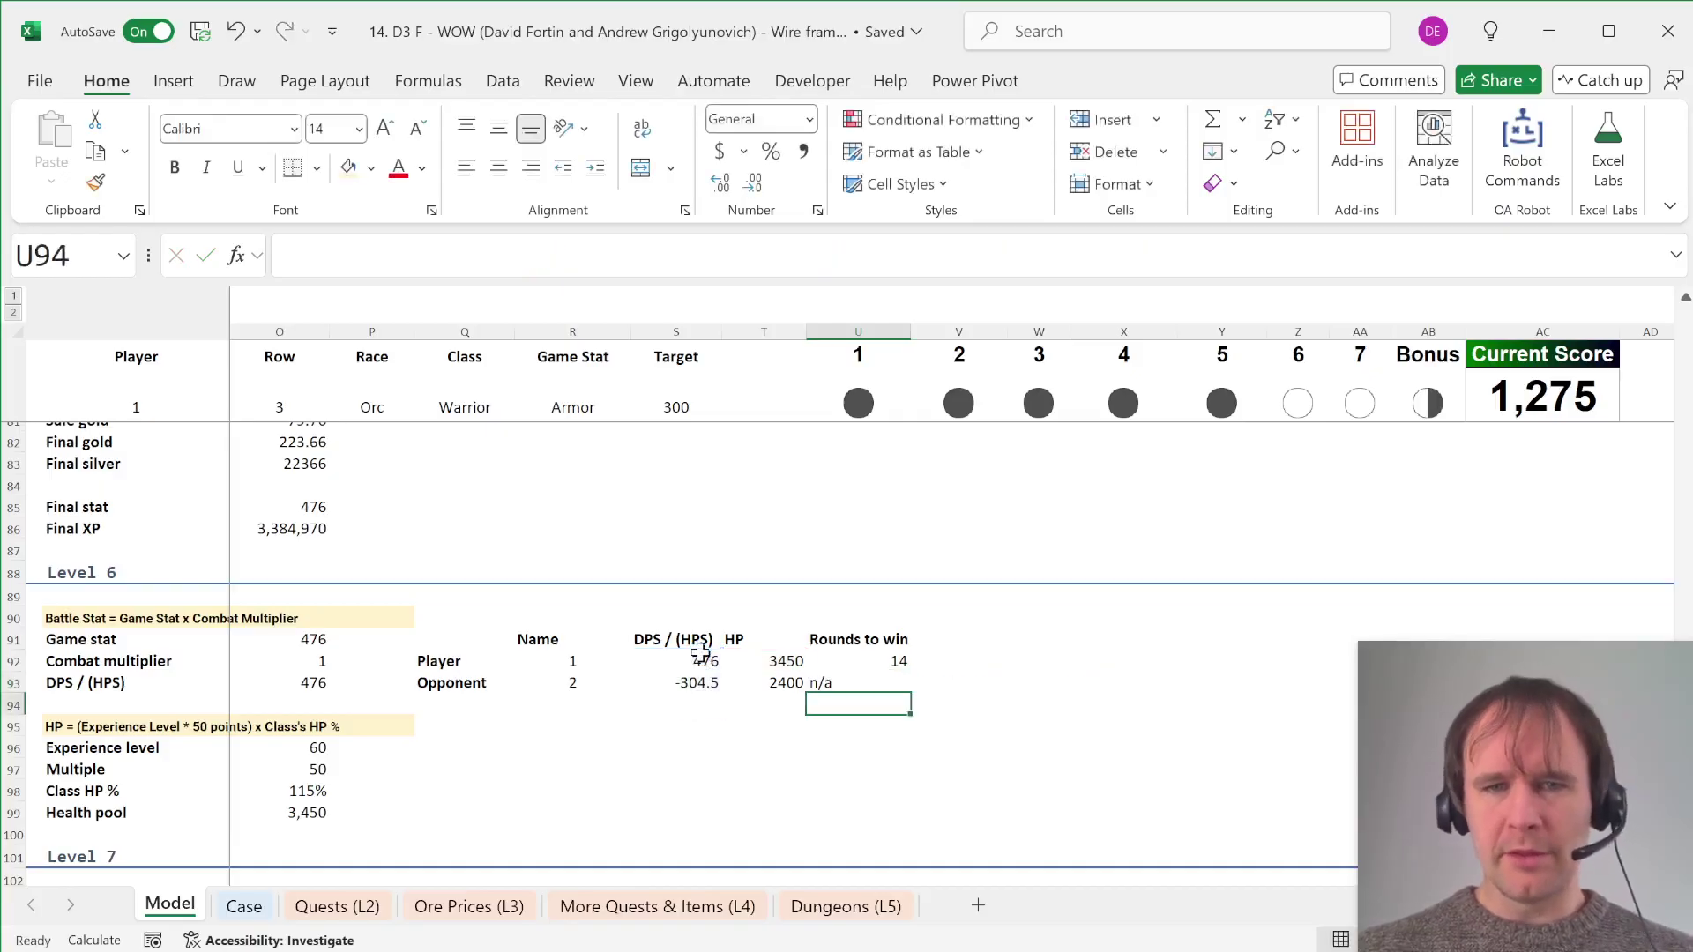
Step: Enter =MIN(U92:U93) in U94 below the Rounds to win column and re-enter it to force a recalculation
key(Return)
key(Up)
text(=m)
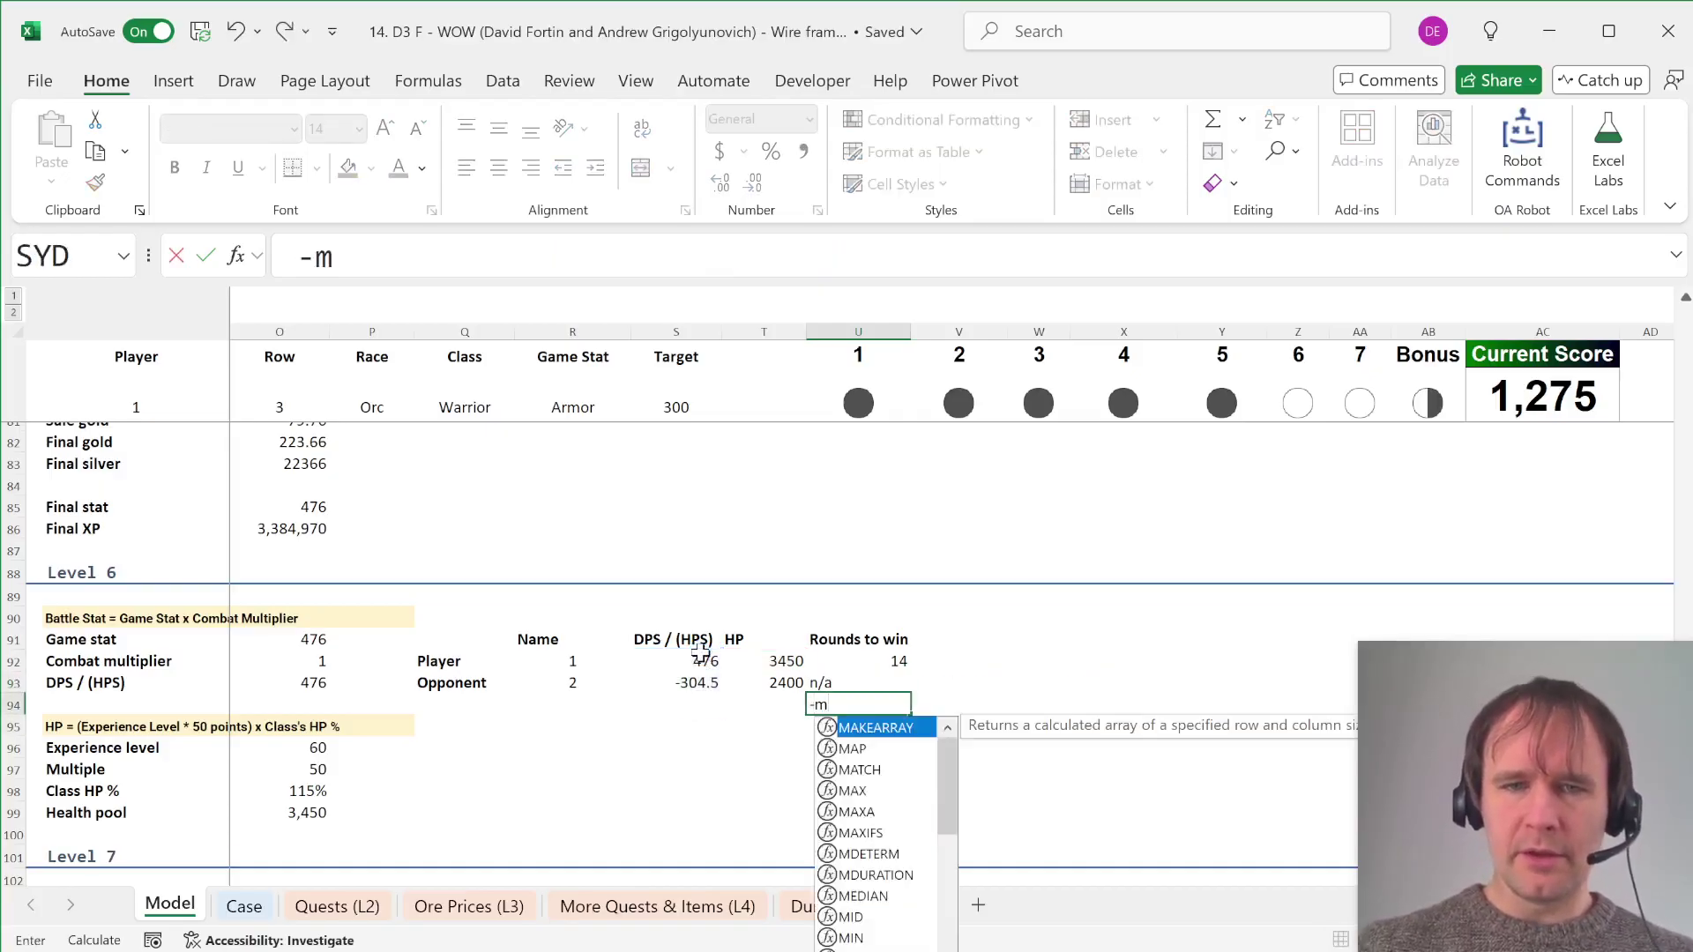
text(in)
key(Tab)
key(Up)
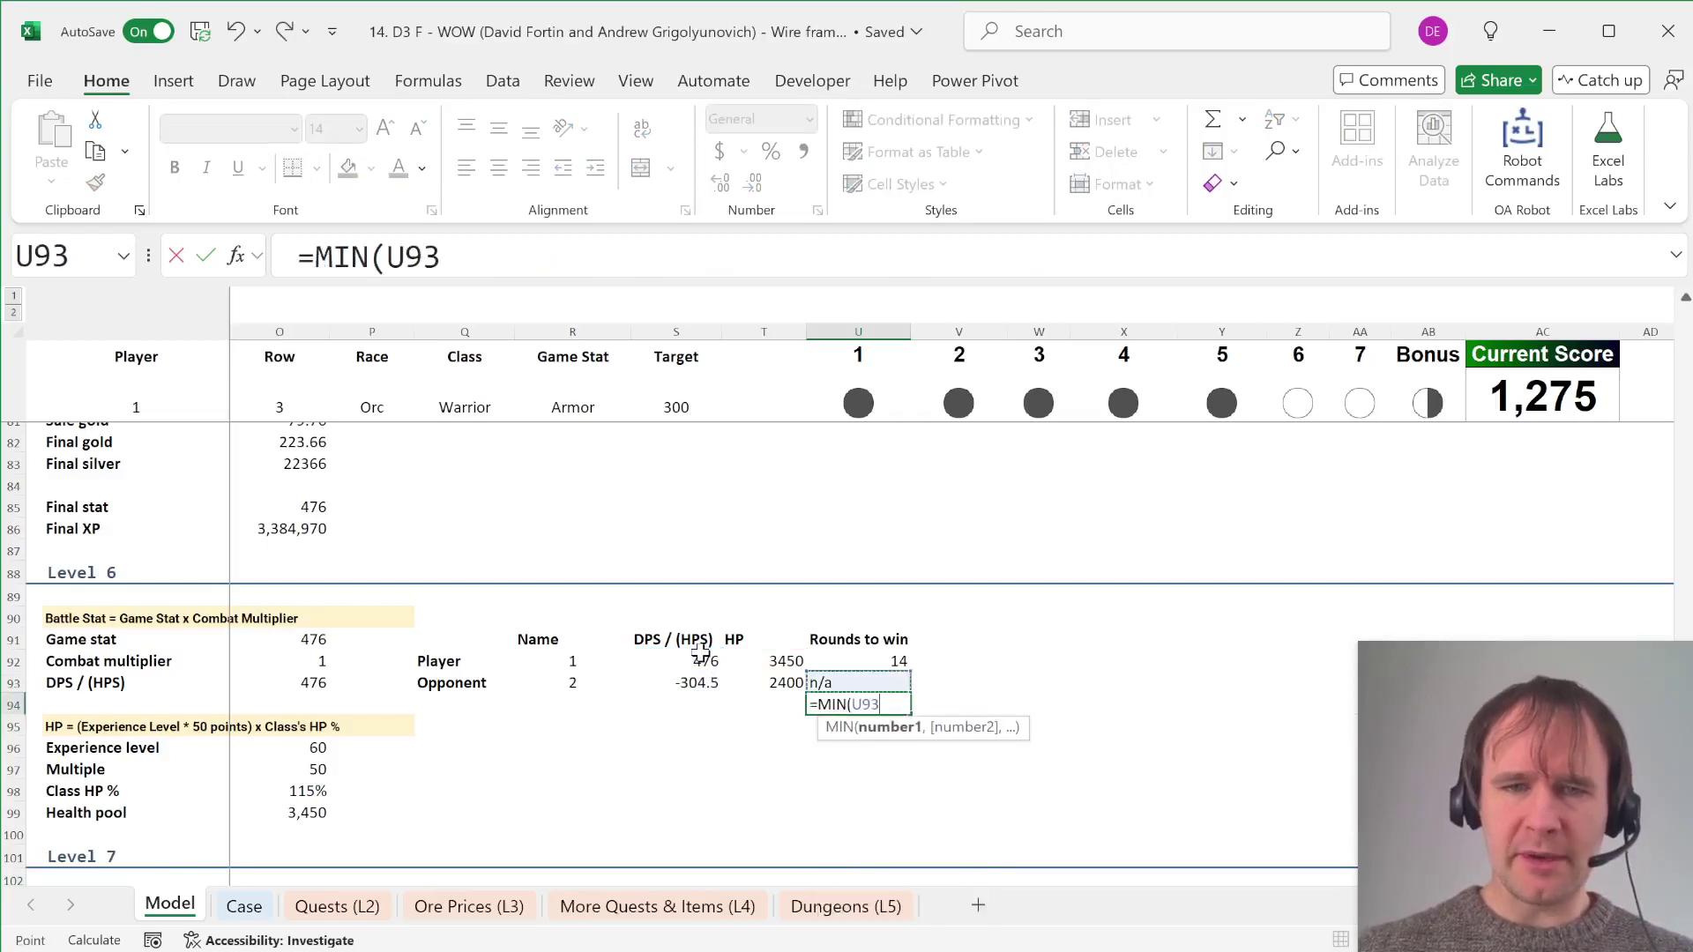
key(shift+Up)
key(Return)
key(Up)
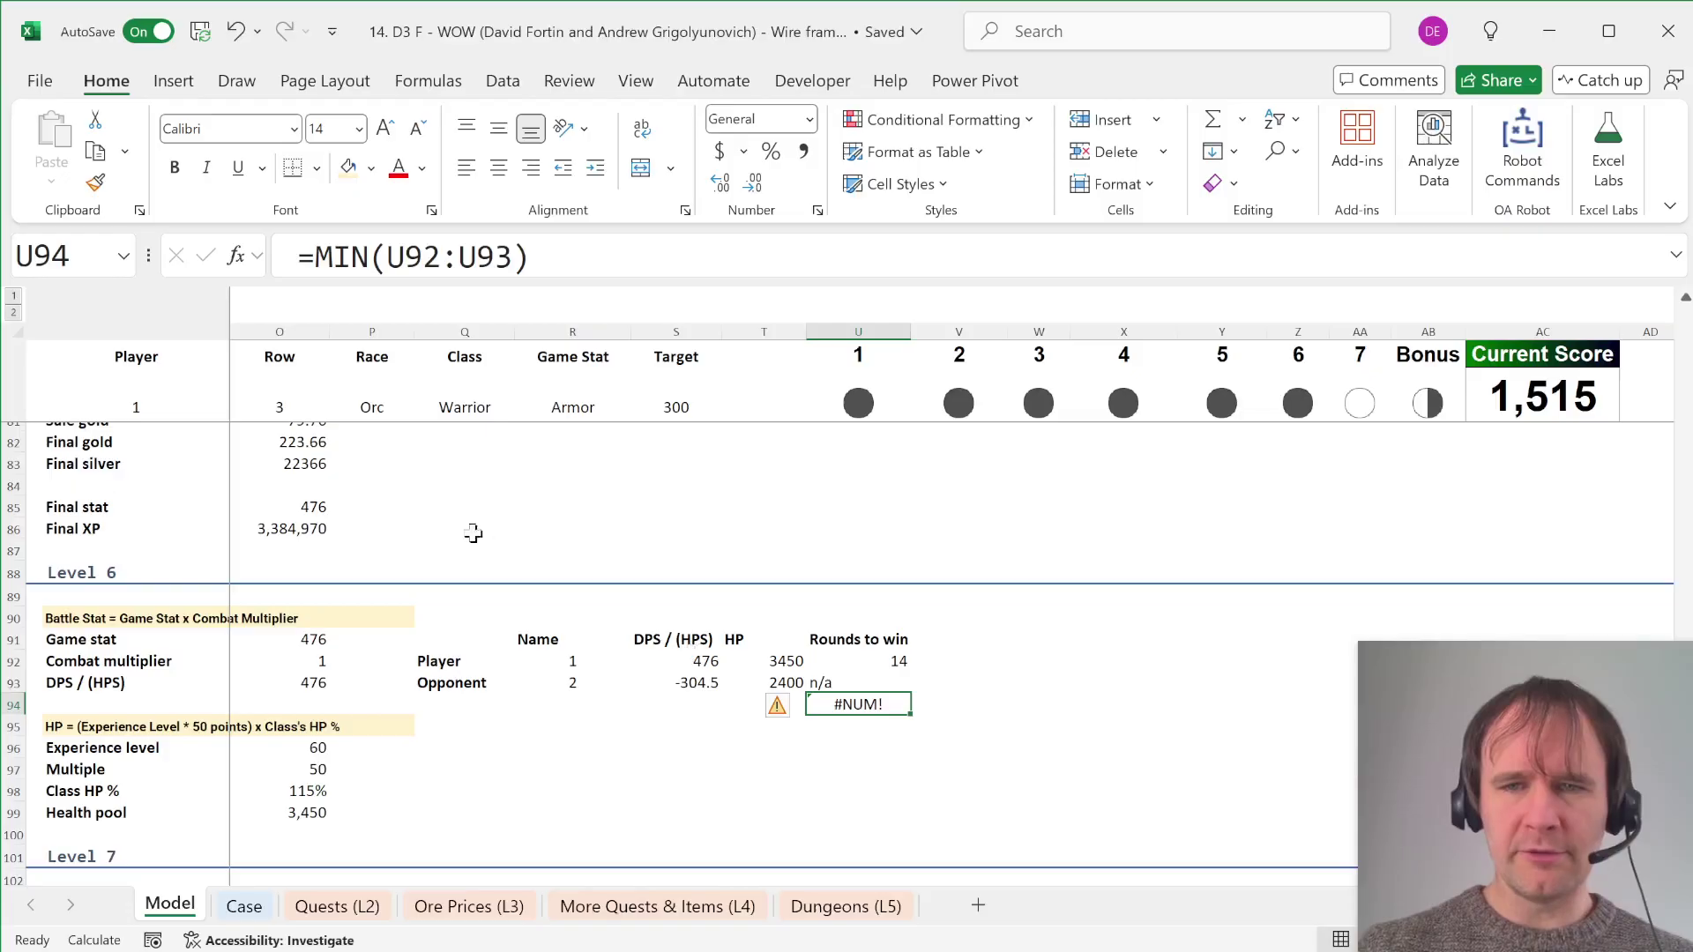
double_click(878, 703)
key(Return)
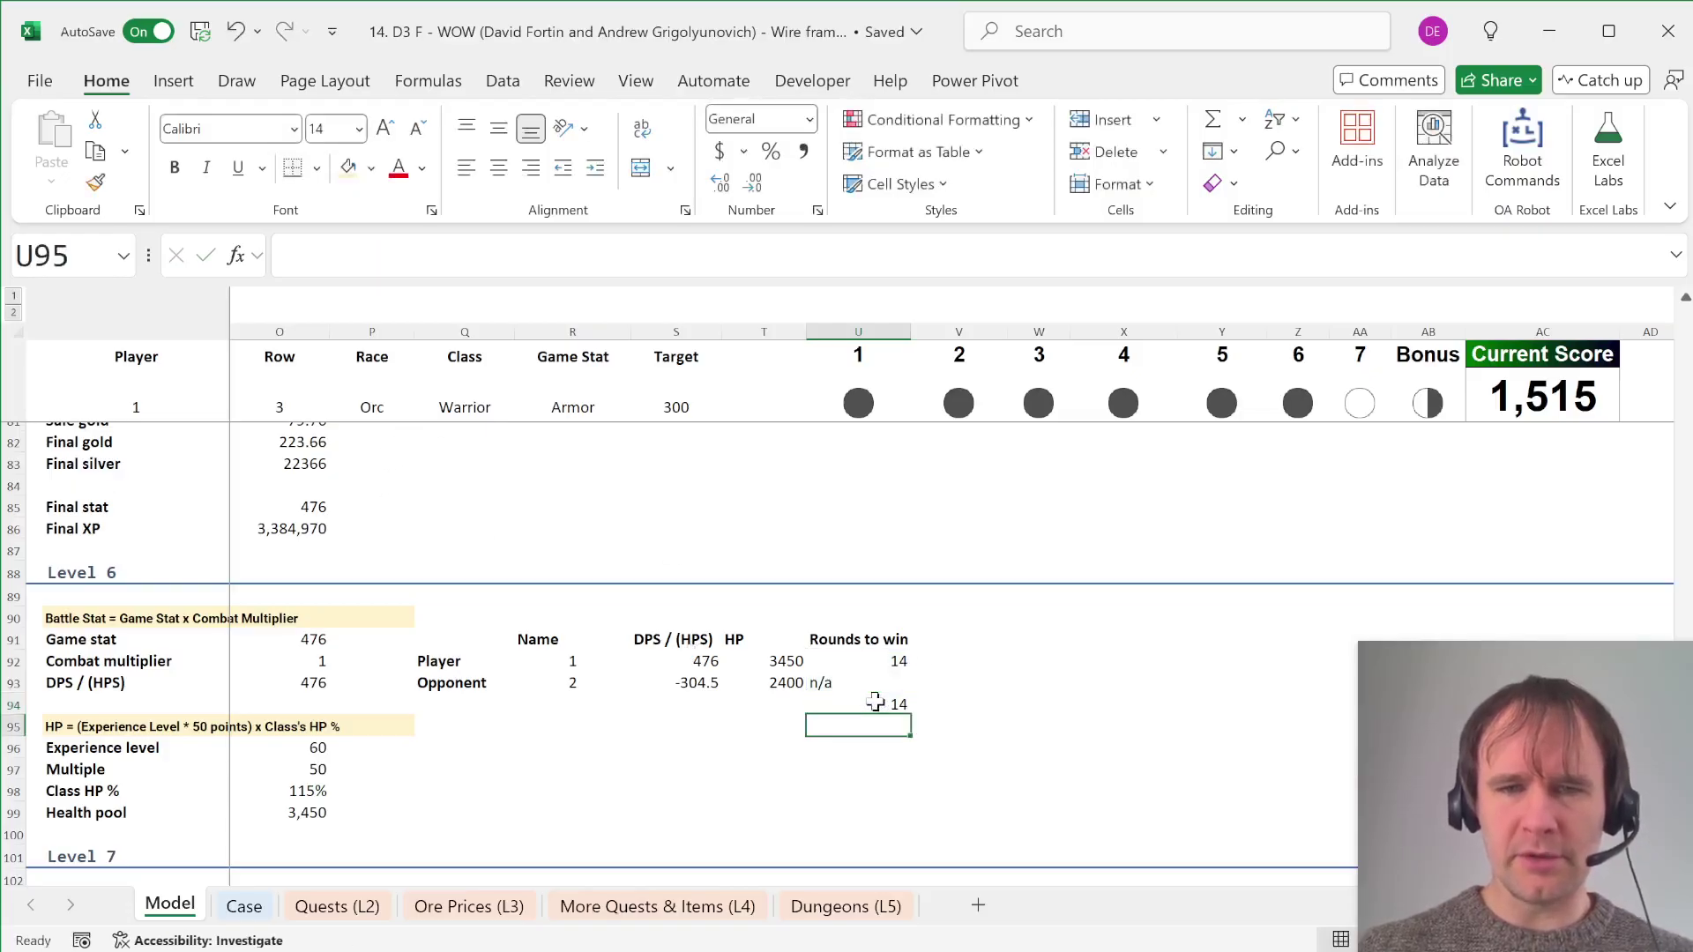
click(877, 703)
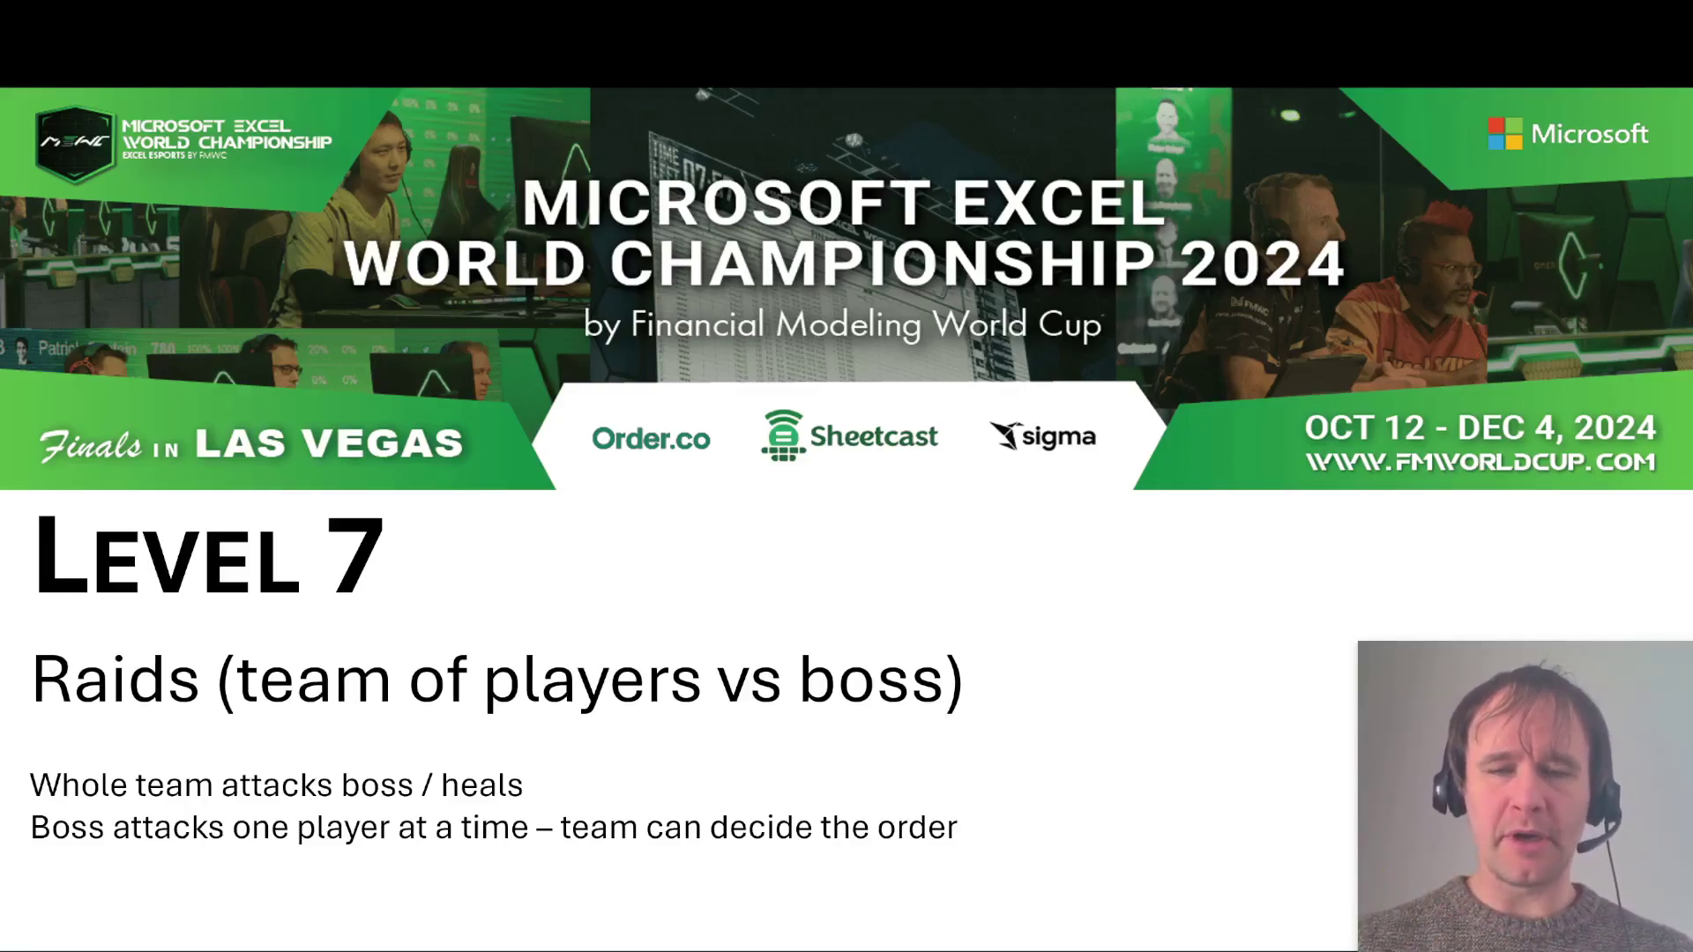
Step: Switch back to Excel and examine the Level 7 example's boss and allies, the boss stats table and the attack-order rules
key(alt+Tab)
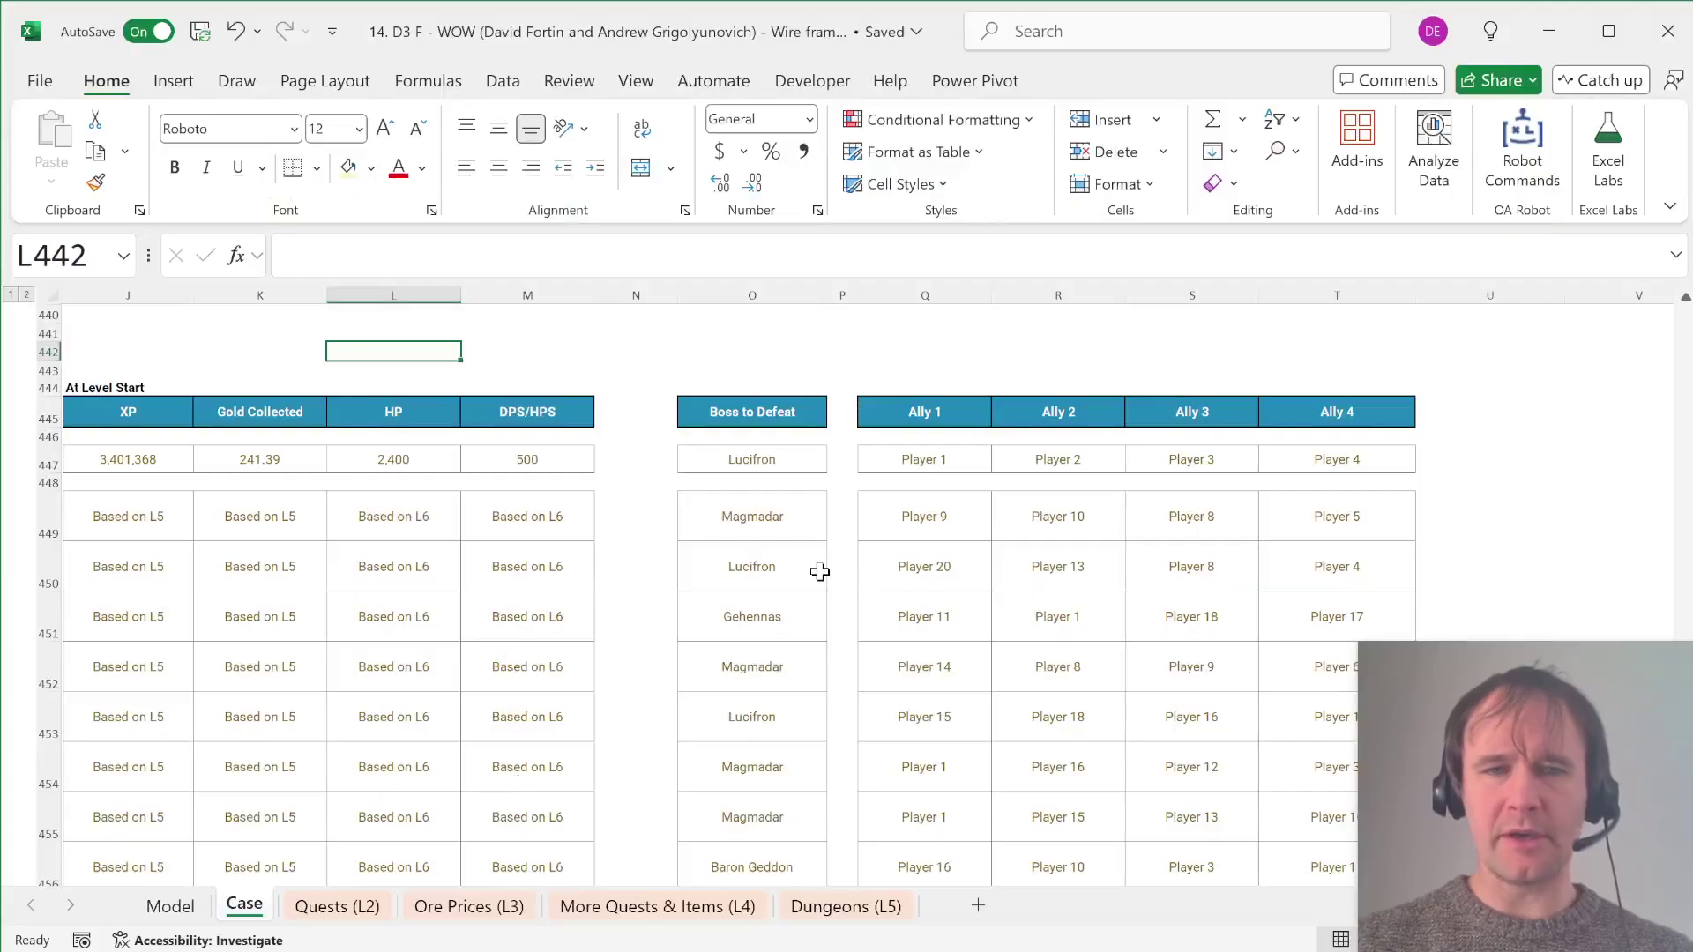
click(739, 458)
key(Right)
key(Right)
key(ctrl+shift+Right)
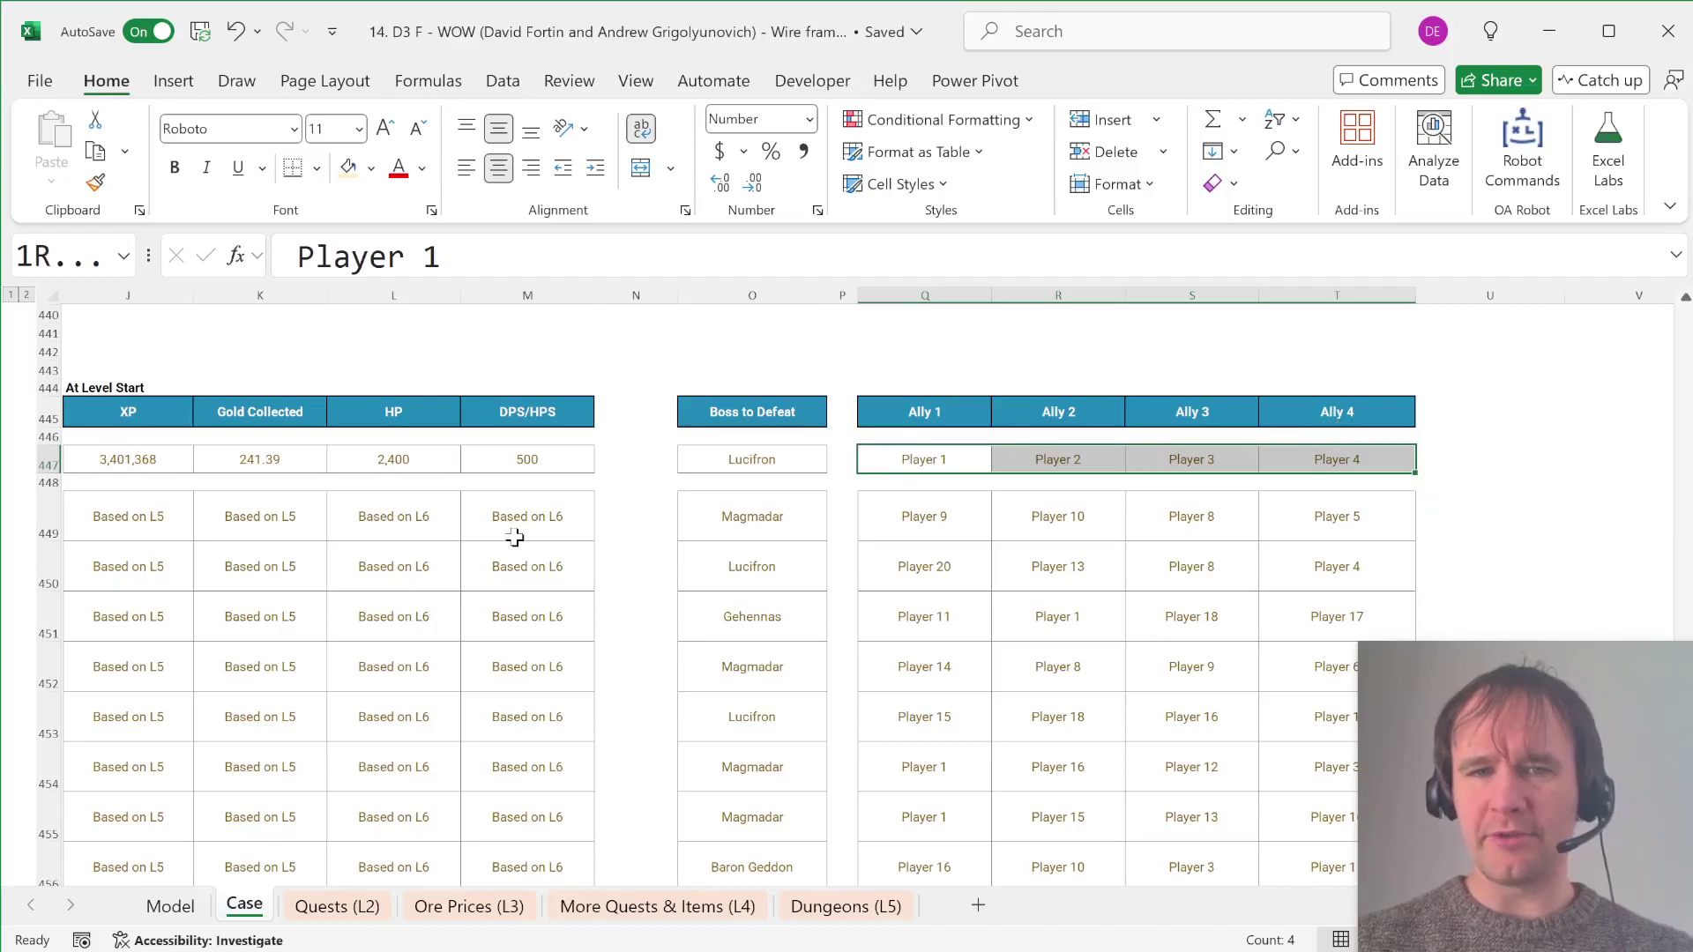
scroll(517, 503, up, 14)
scroll(461, 511, left, 1)
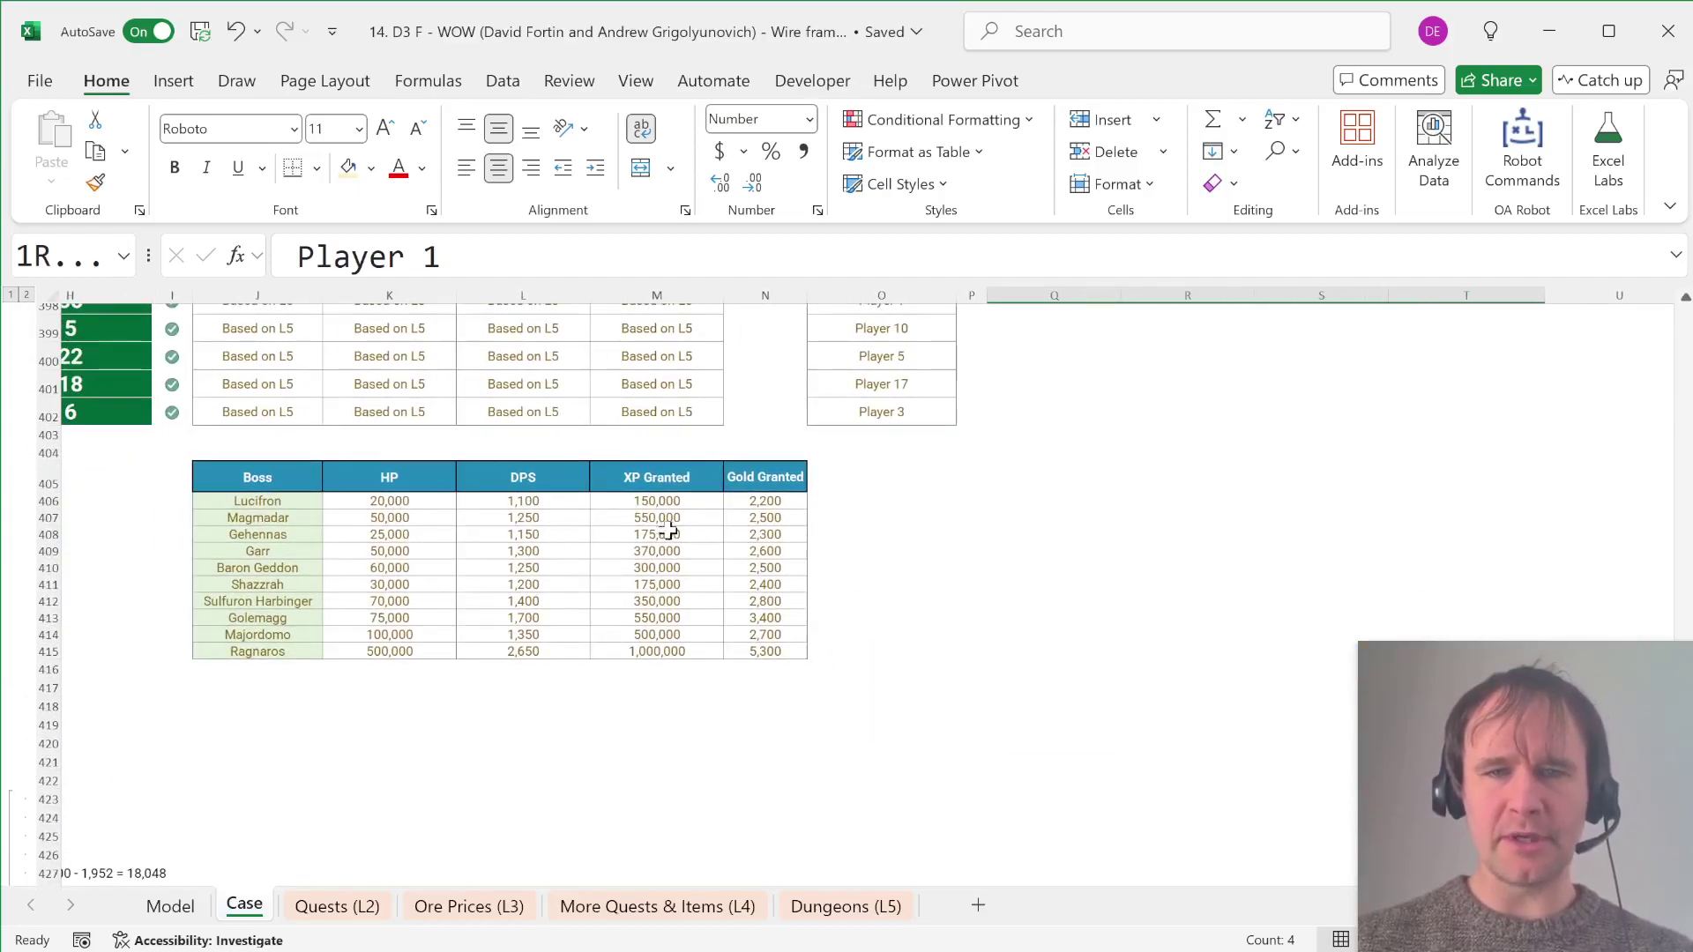
scroll(745, 556, left, 7)
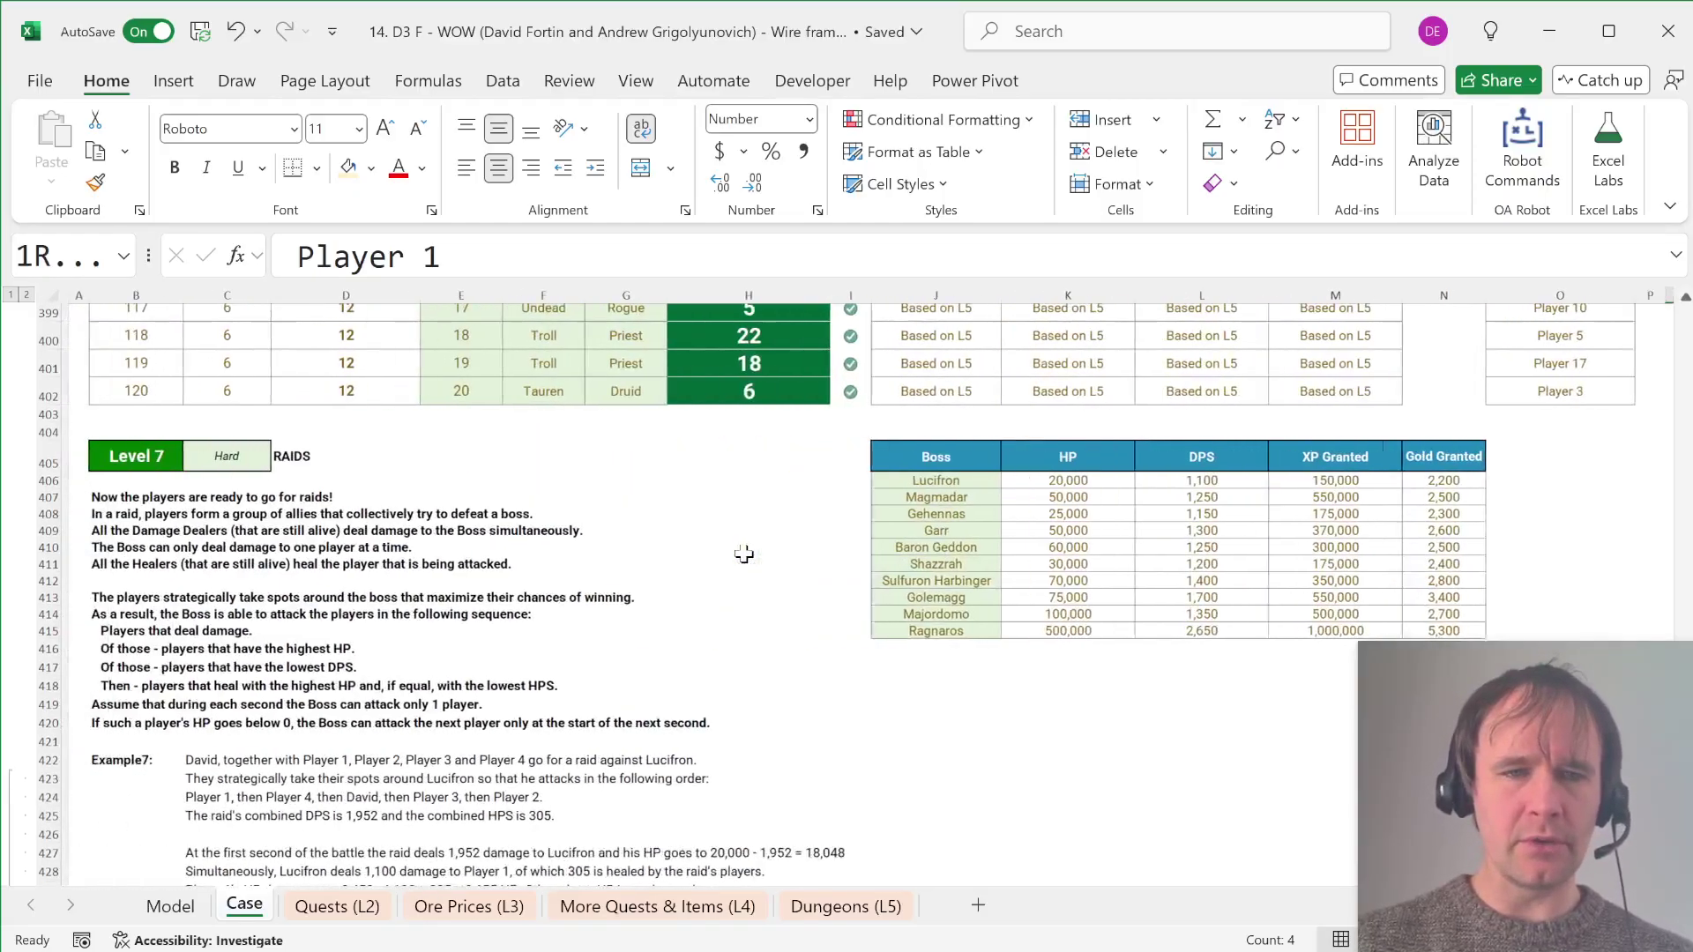
scroll(443, 645, down, 1)
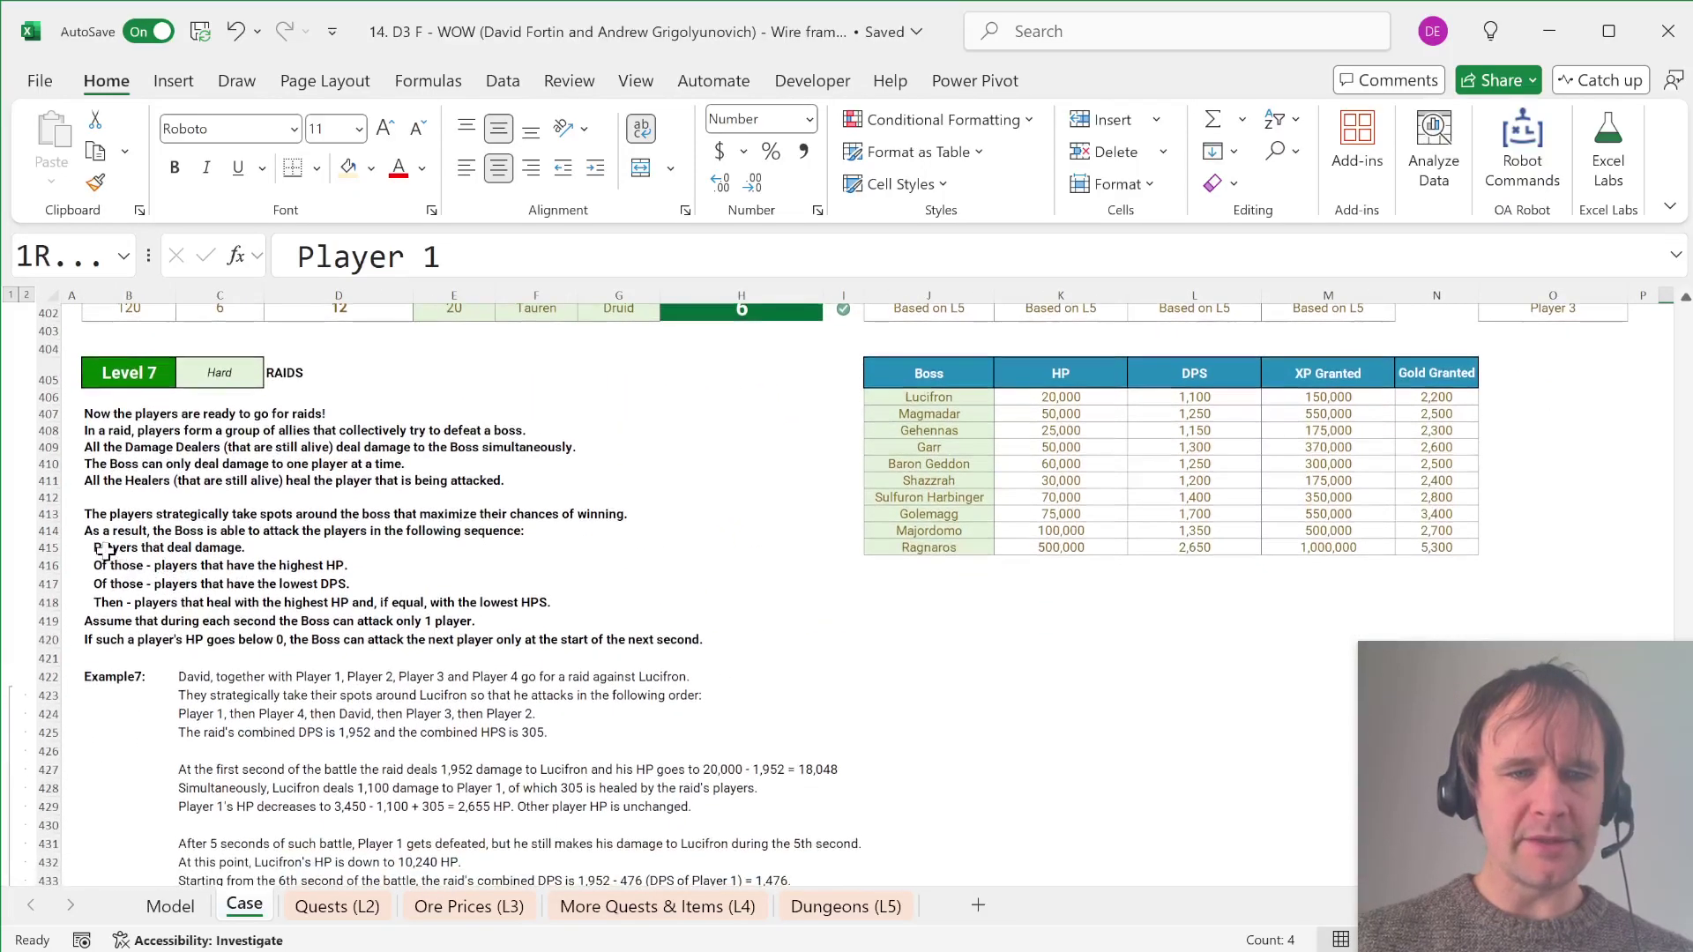
drag(104, 547, 109, 605)
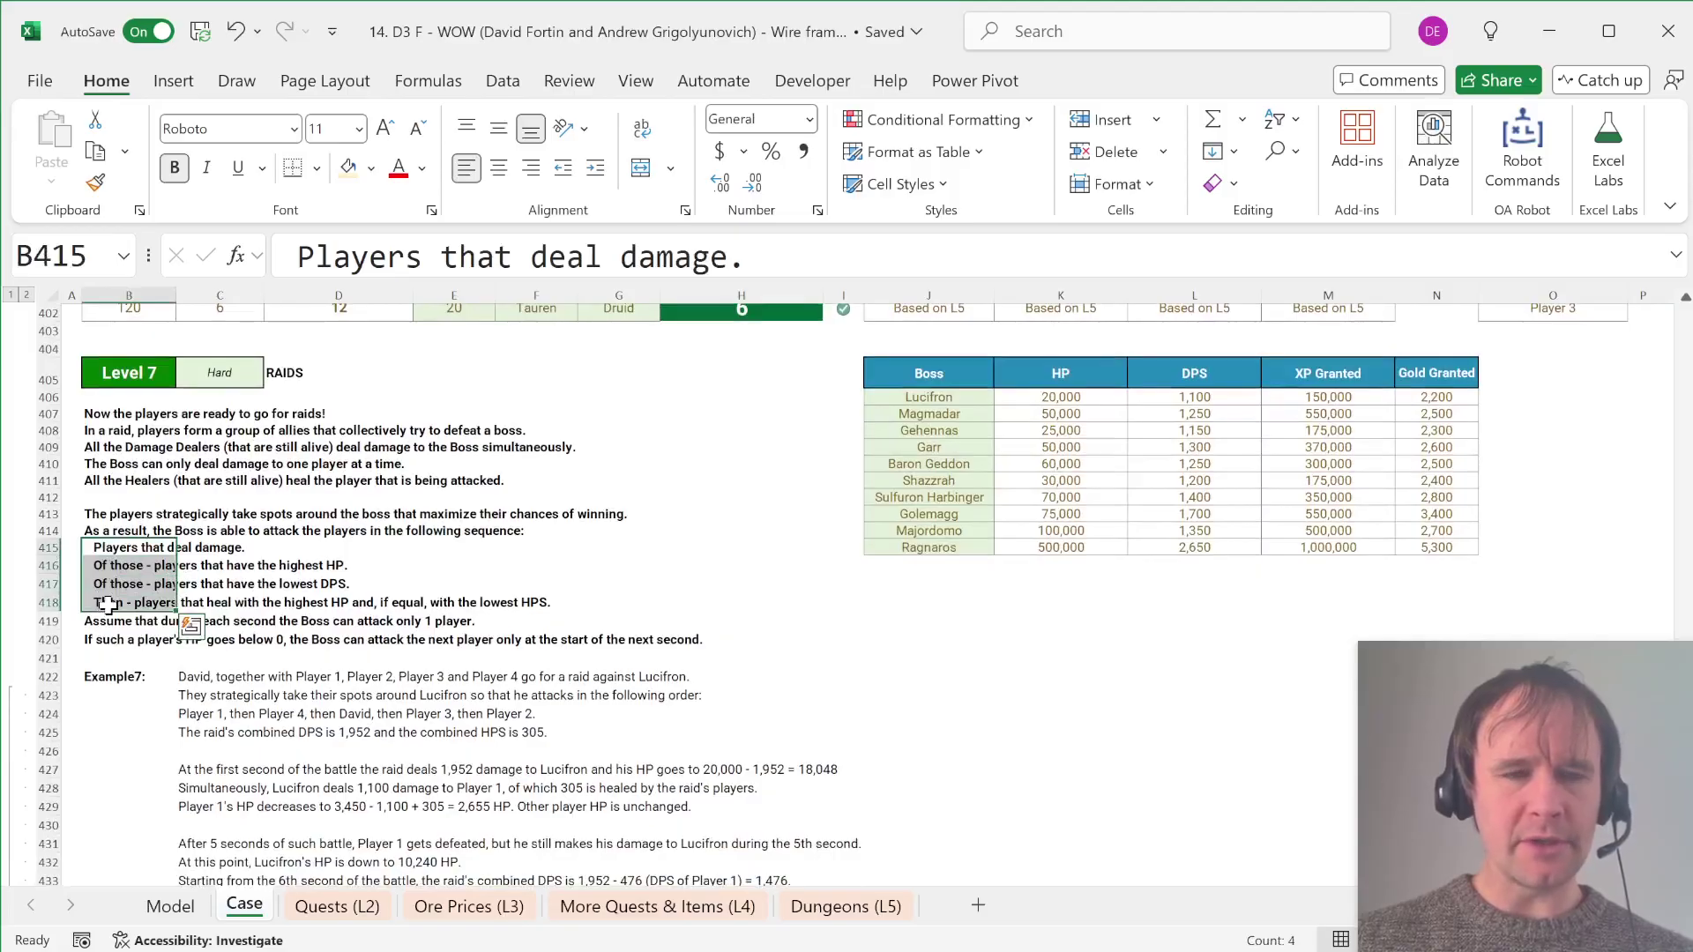
key(ctrl+Page_Up)
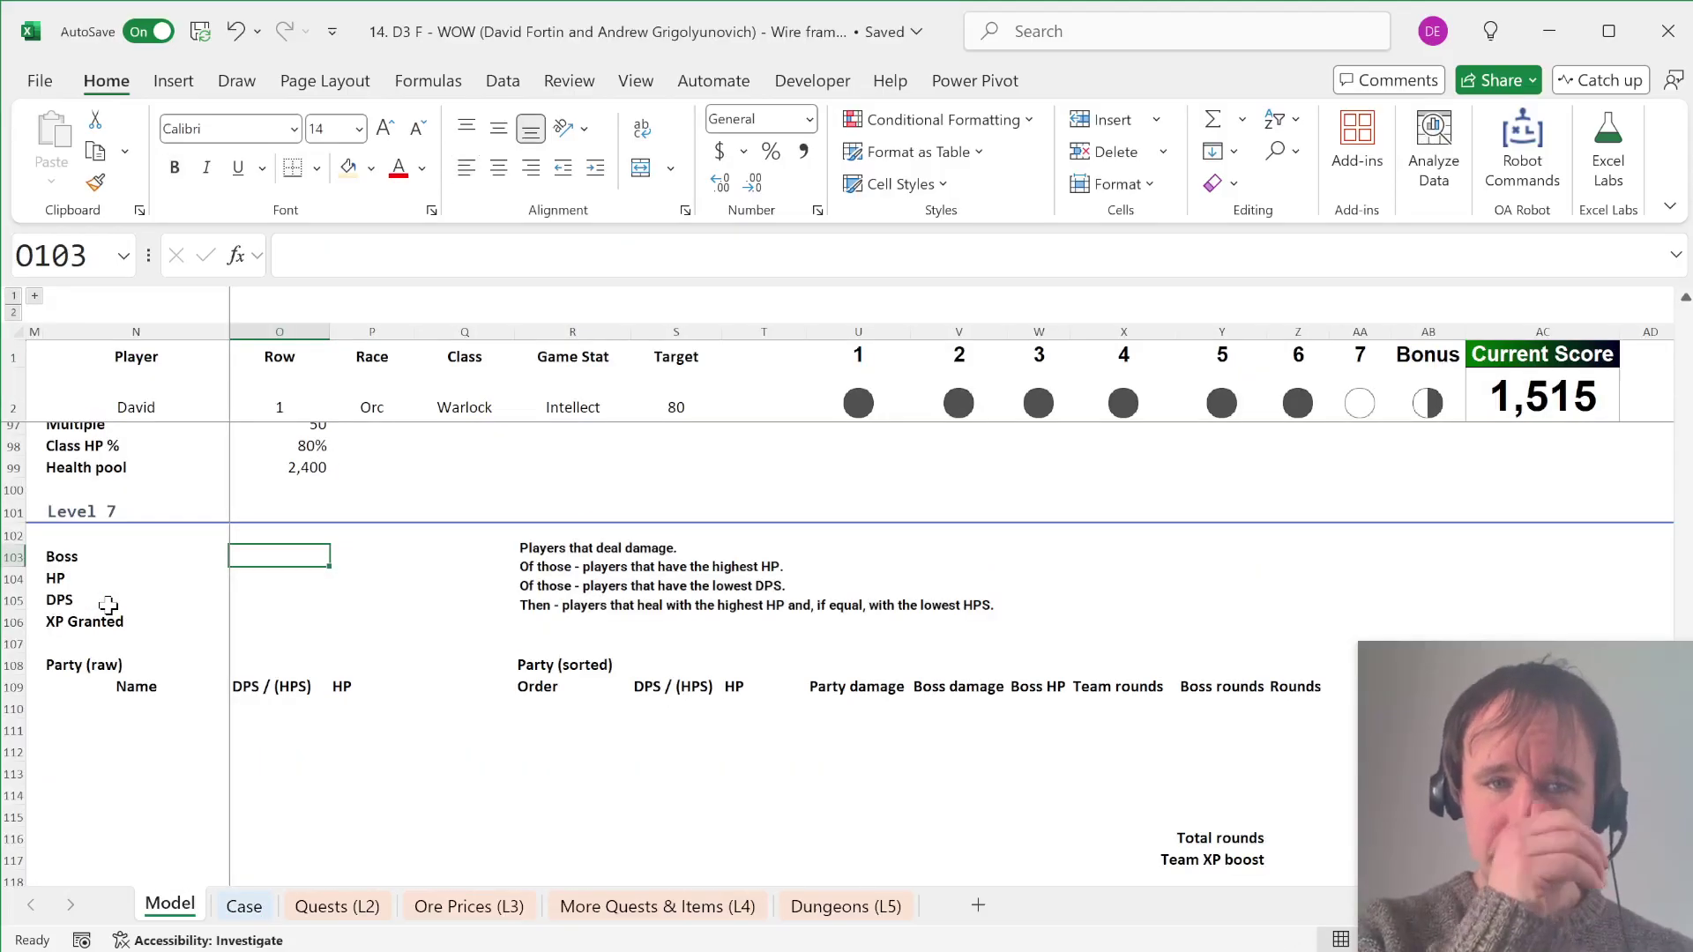
click(580, 590)
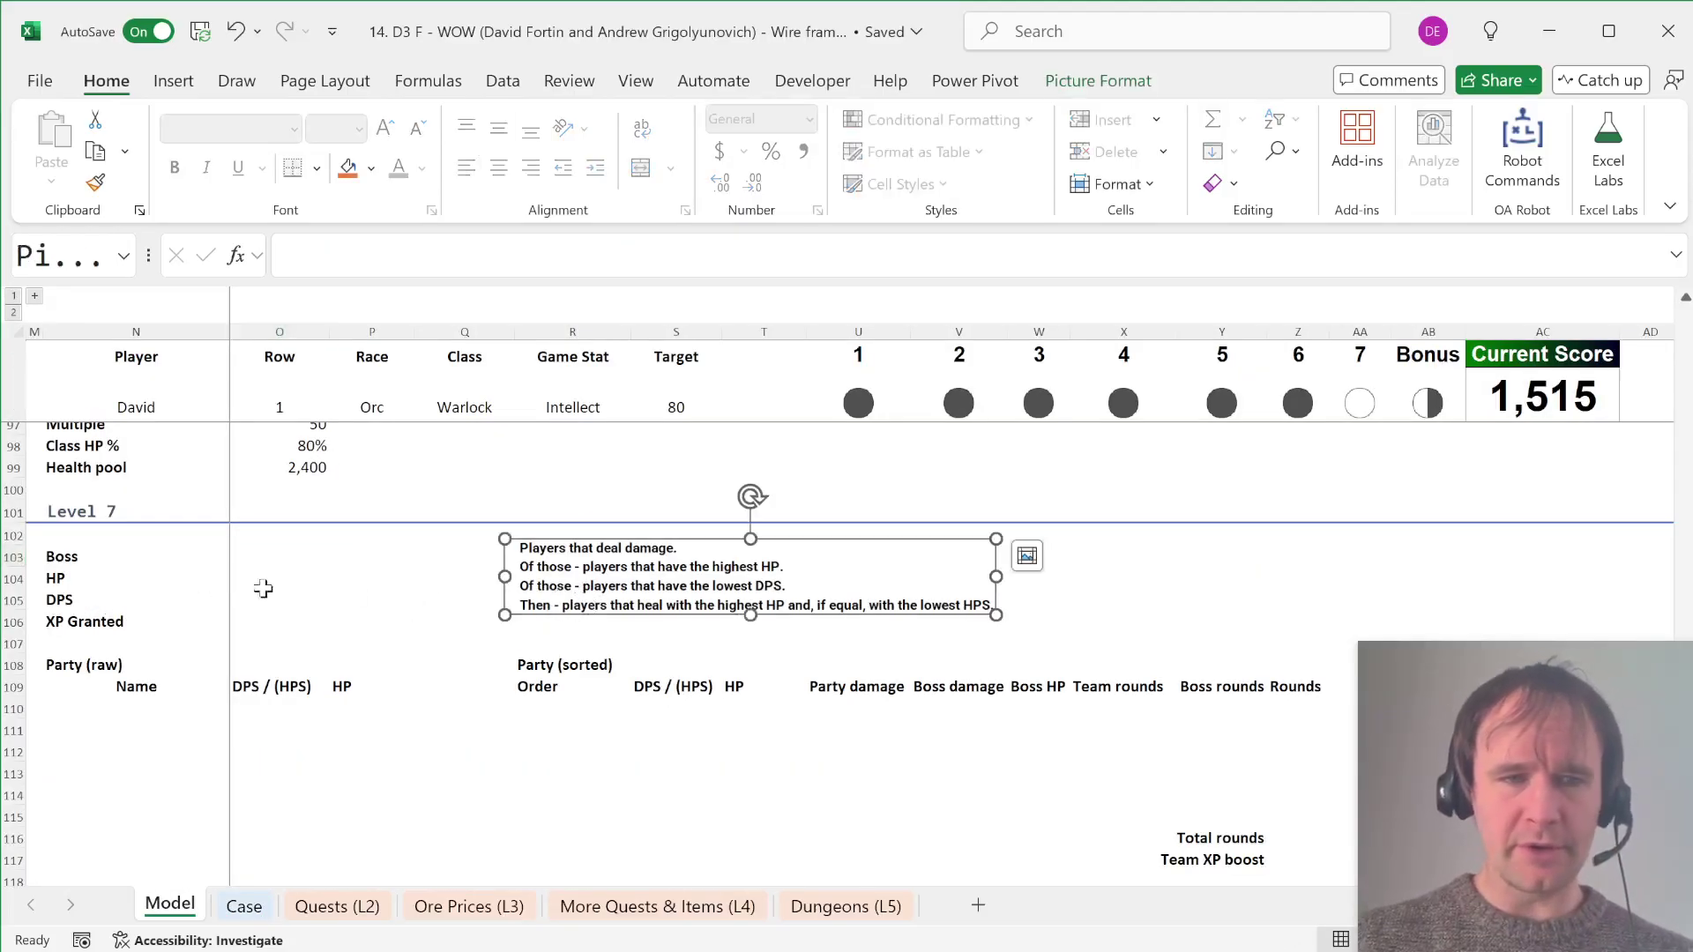
Step: Enter an INDEX formula for Boss in O103 of the Model sheet, returning the active player's entry from Case!O447:O468
click(174, 565)
key(Right)
text(=ind)
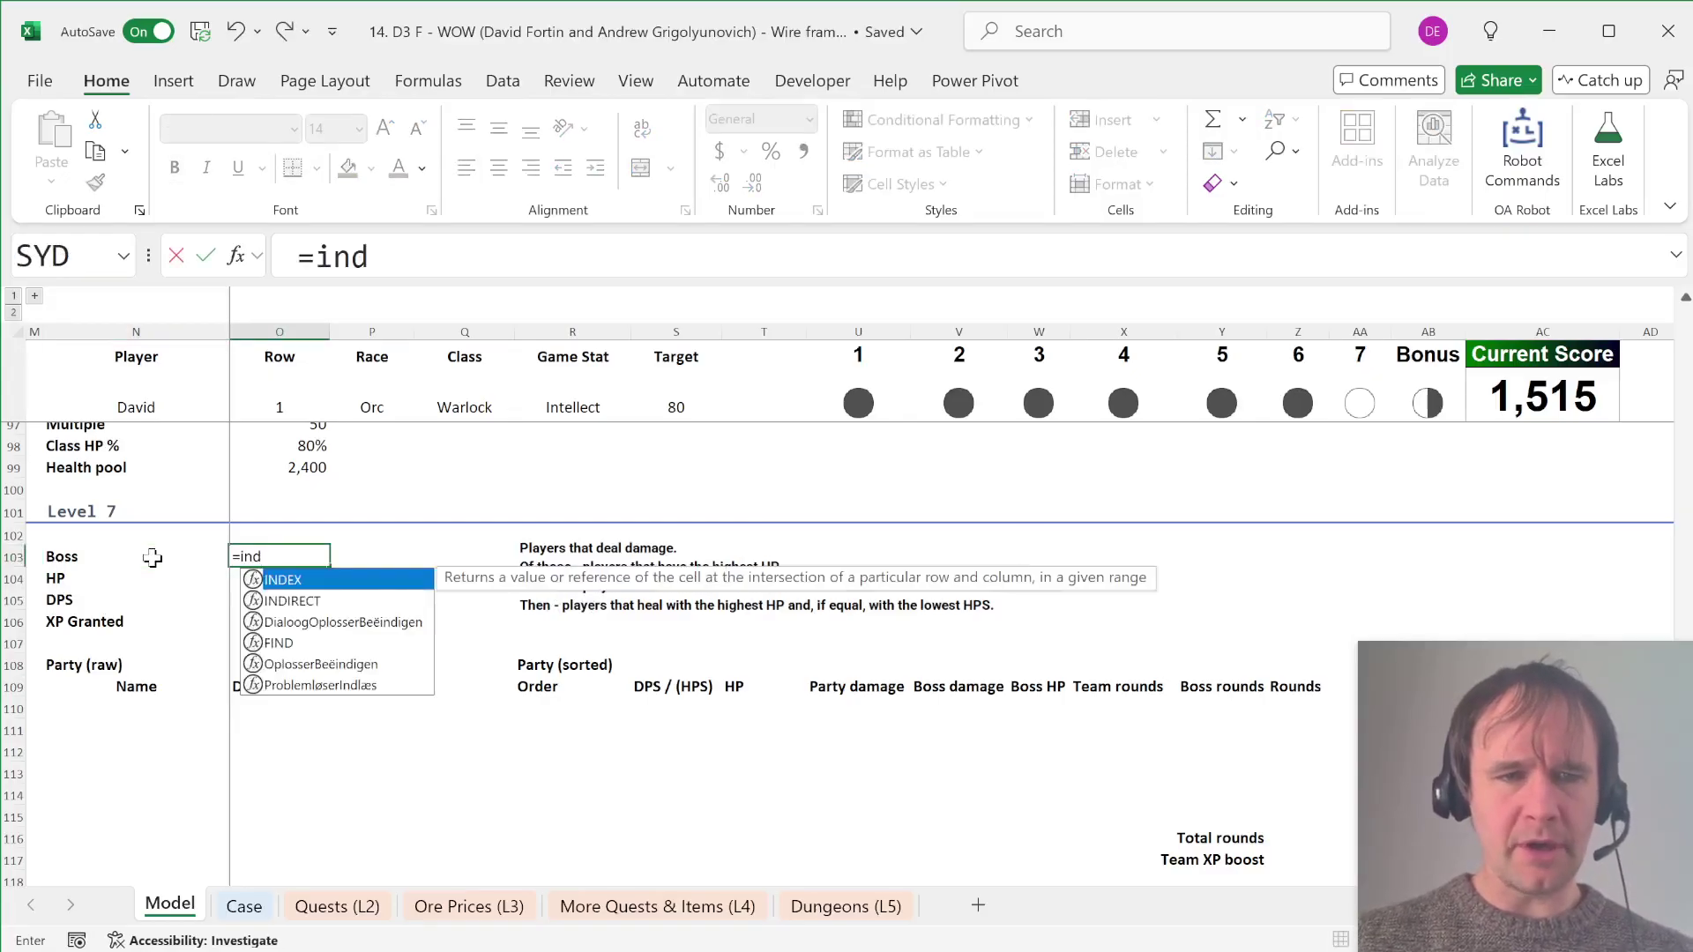
key(Tab)
key(ctrl+Page_Down)
scroll(1068, 680, down, 5)
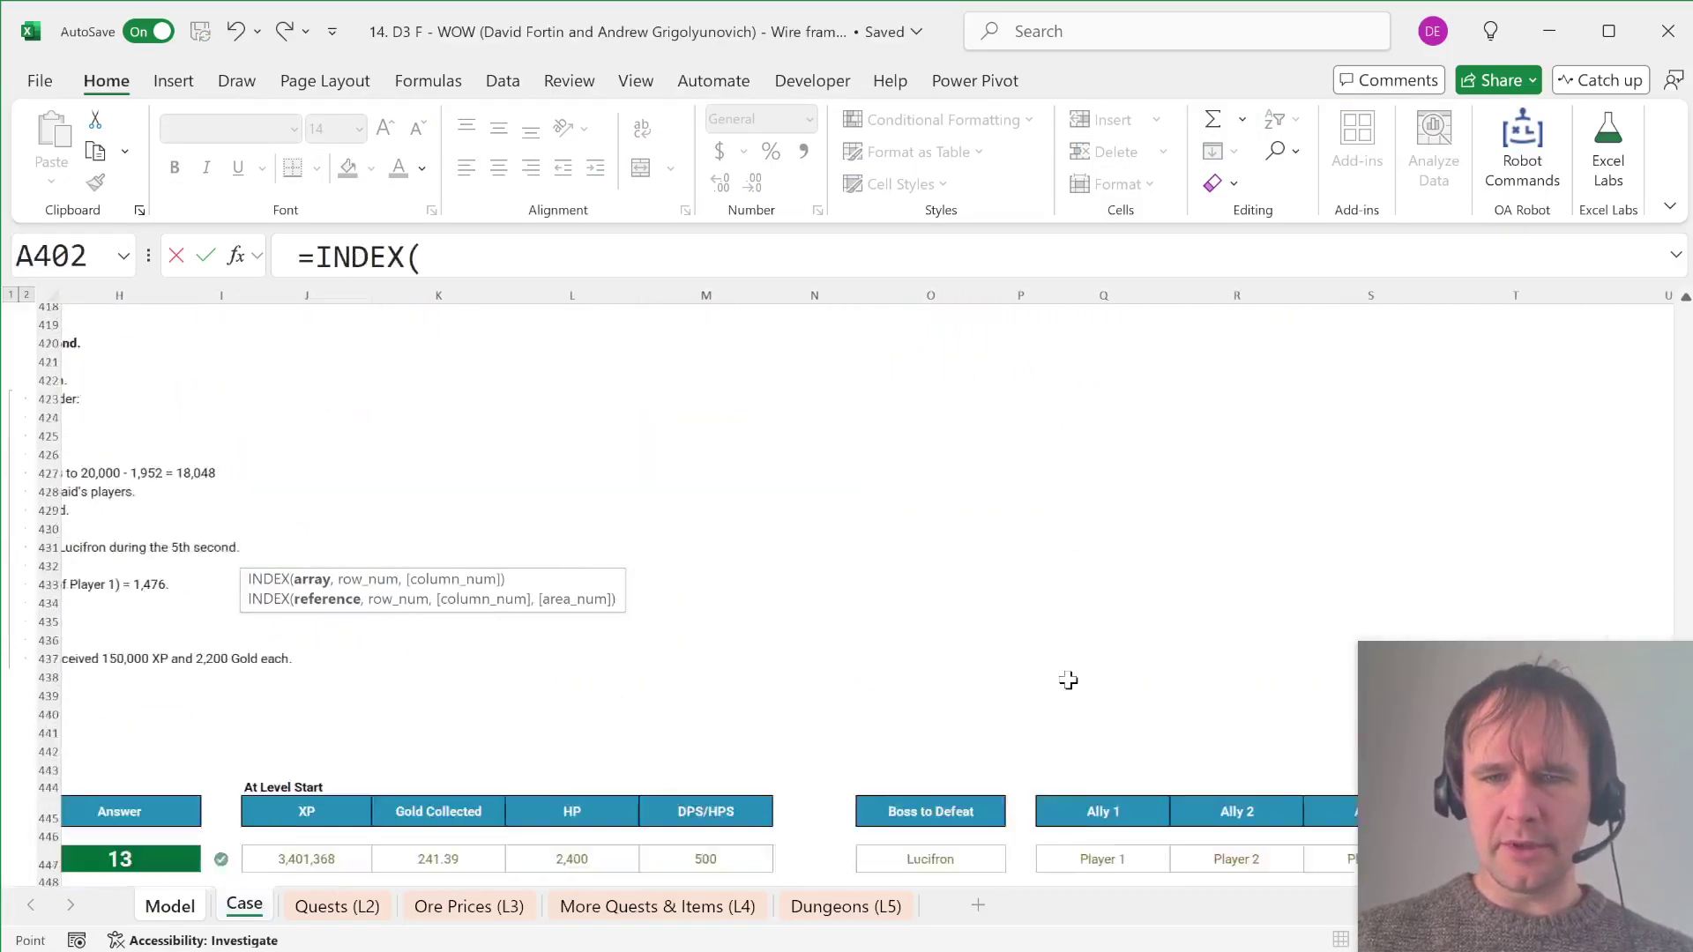
scroll(1068, 680, down, 5)
click(964, 585)
key(shift+Down)
key(shift+Down)
key(ctrl+shift+Down)
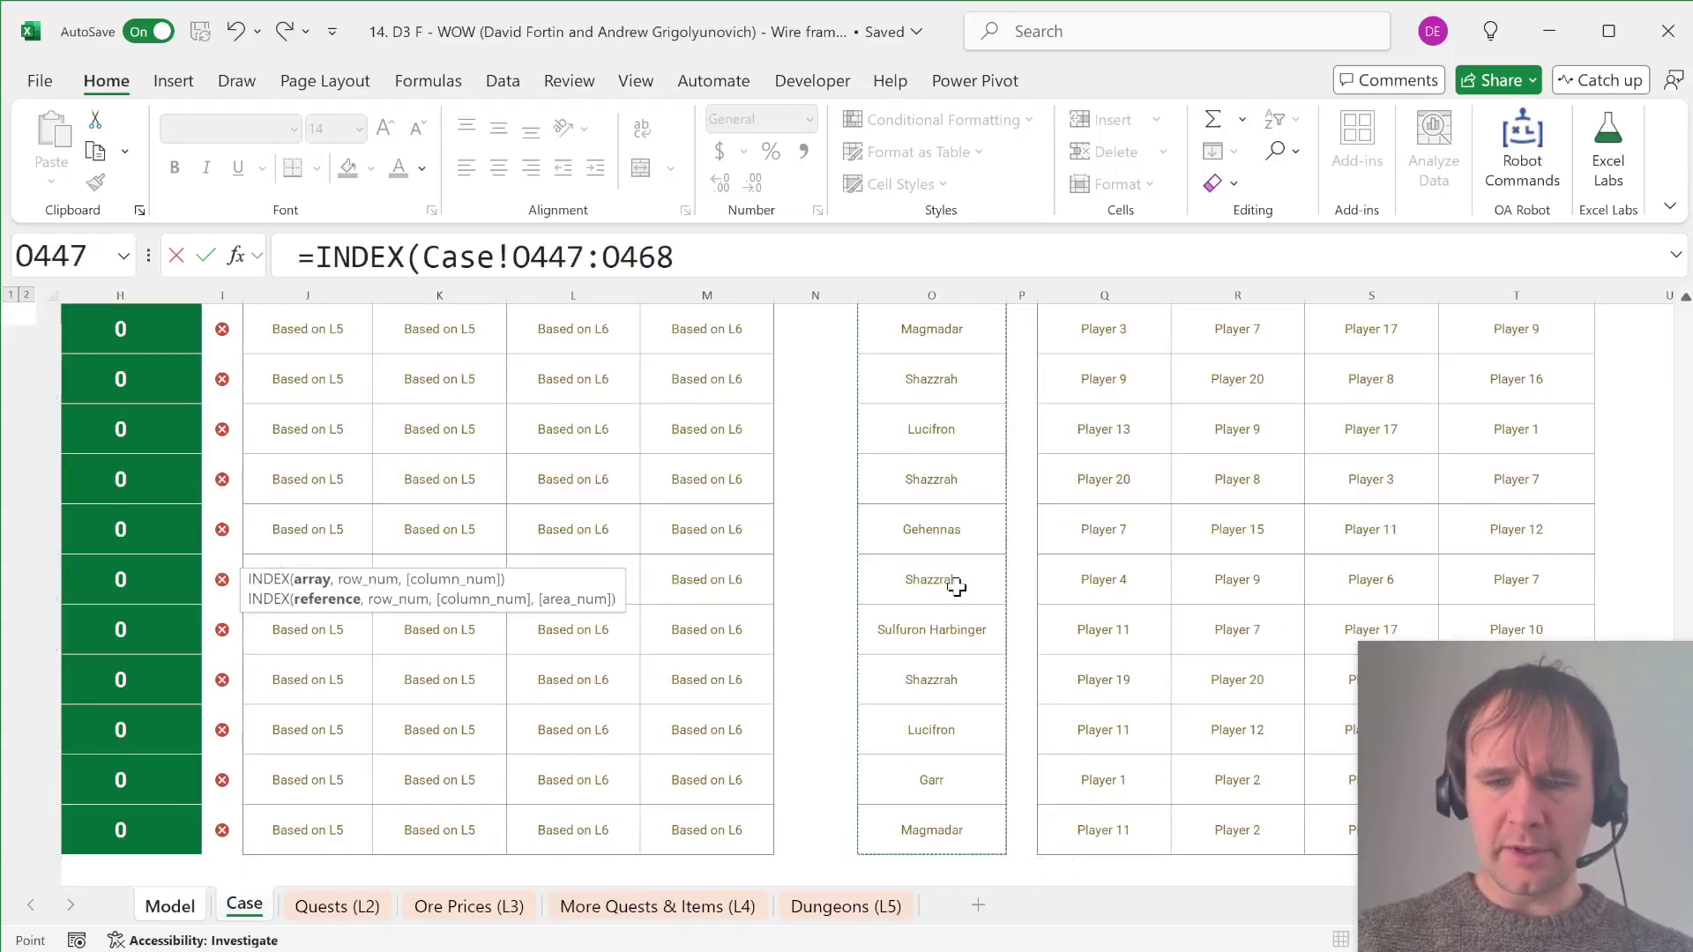
text(,actPl)
key(Tab)
key(Return)
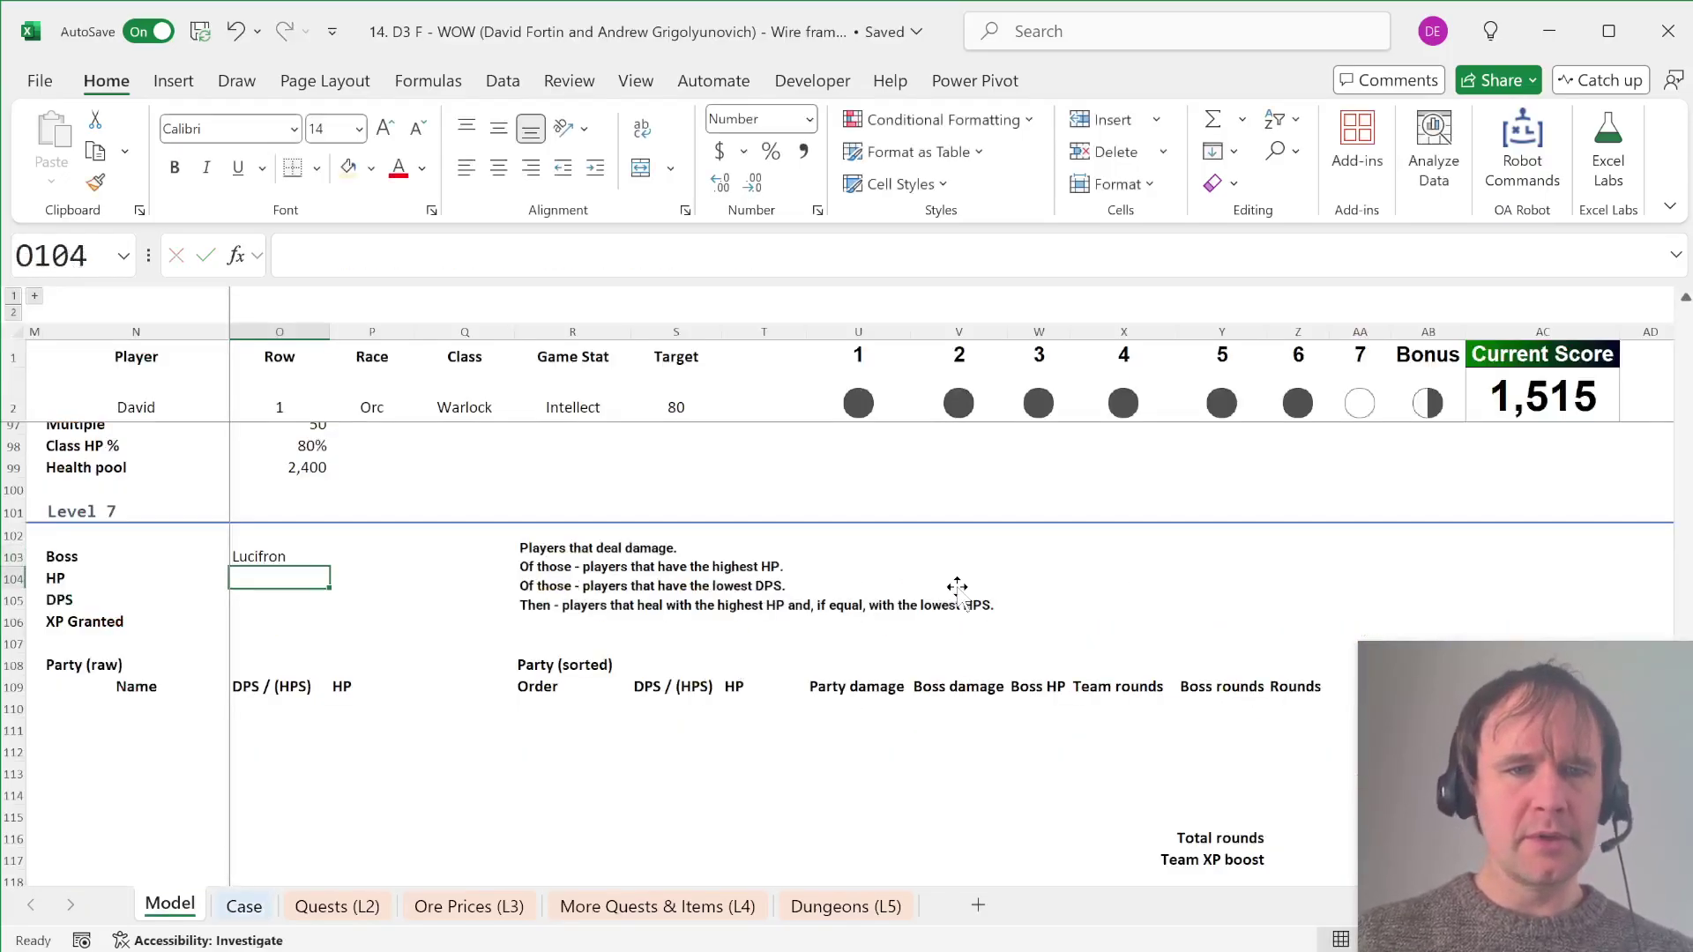
Step: Enter =TOCOL(XLOOKUP(O103,Case!J406:J415,Case!K406:M415)) in O104 to fill the boss's HP, DPS and XP Granted
text(=to)
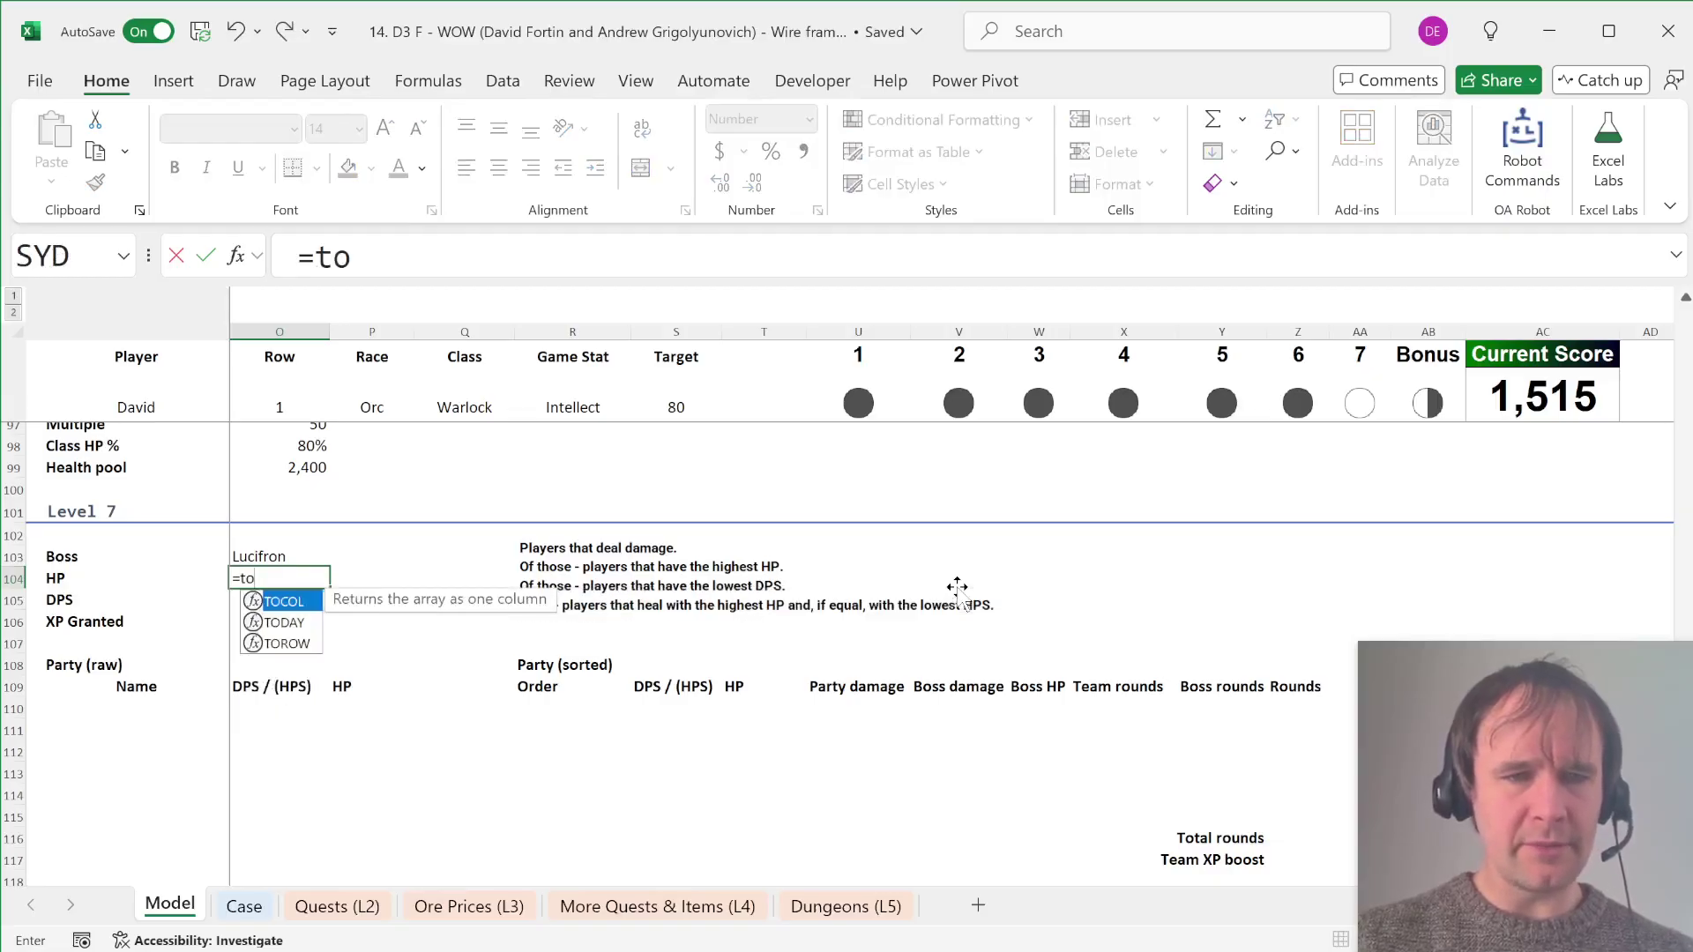
text(x)
key(BackSpace)
text(c)
key(Tab)
text(xl)
key(Tab)
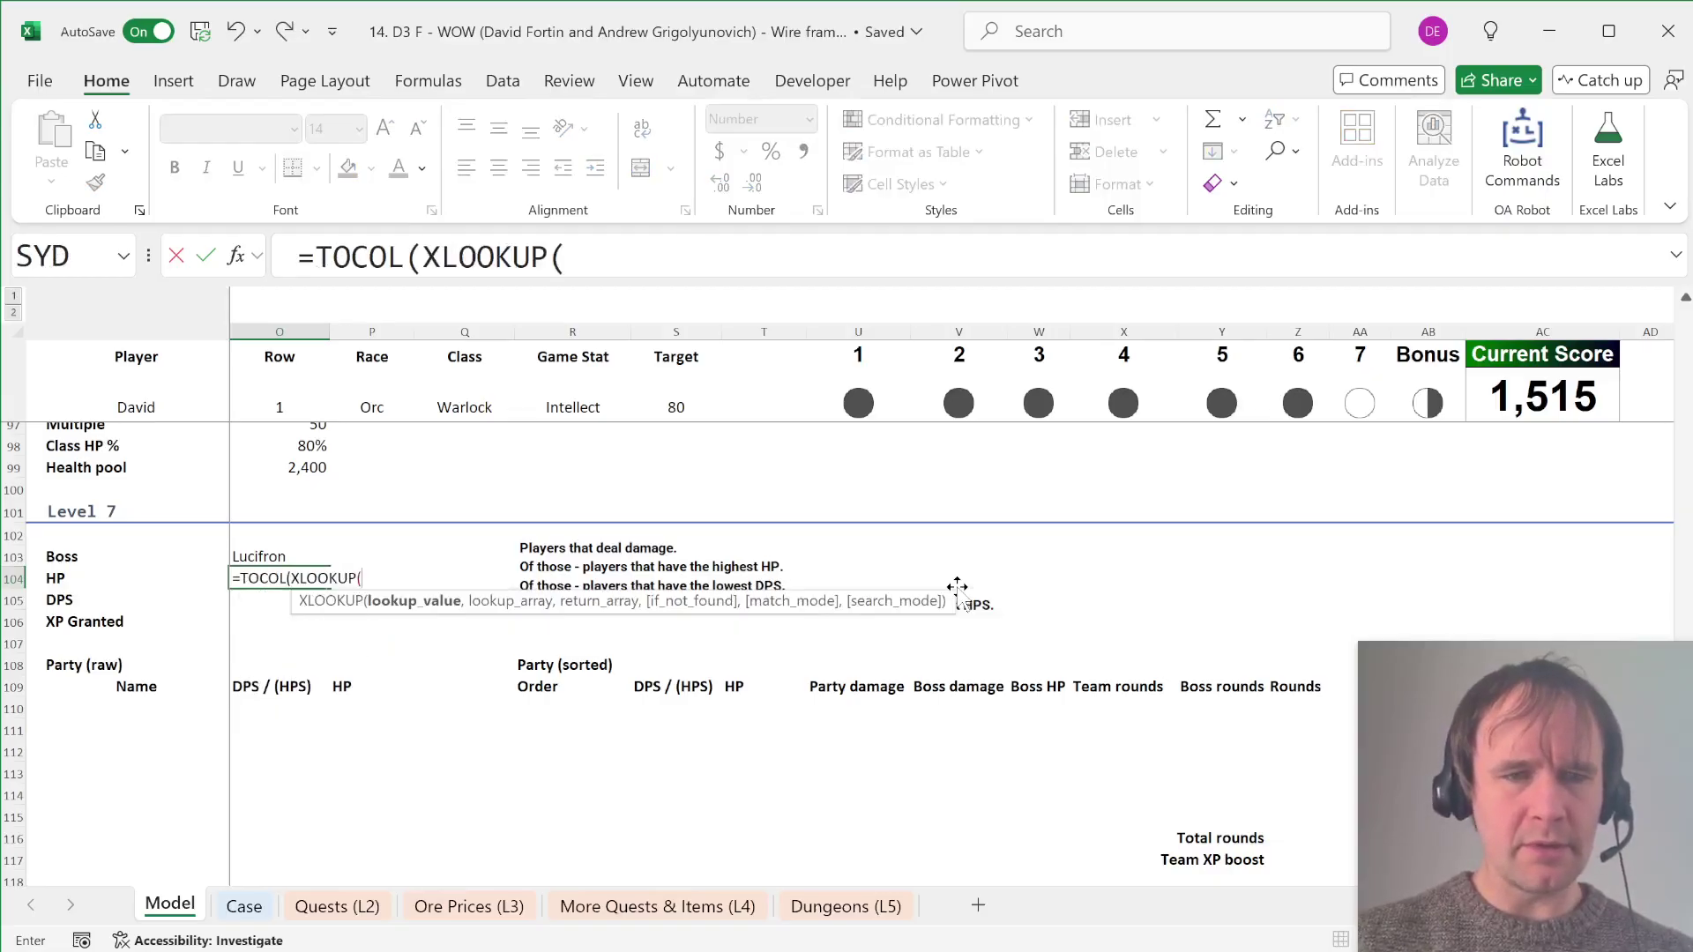
key(Up)
text(,)
key(ctrl+Page_Down)
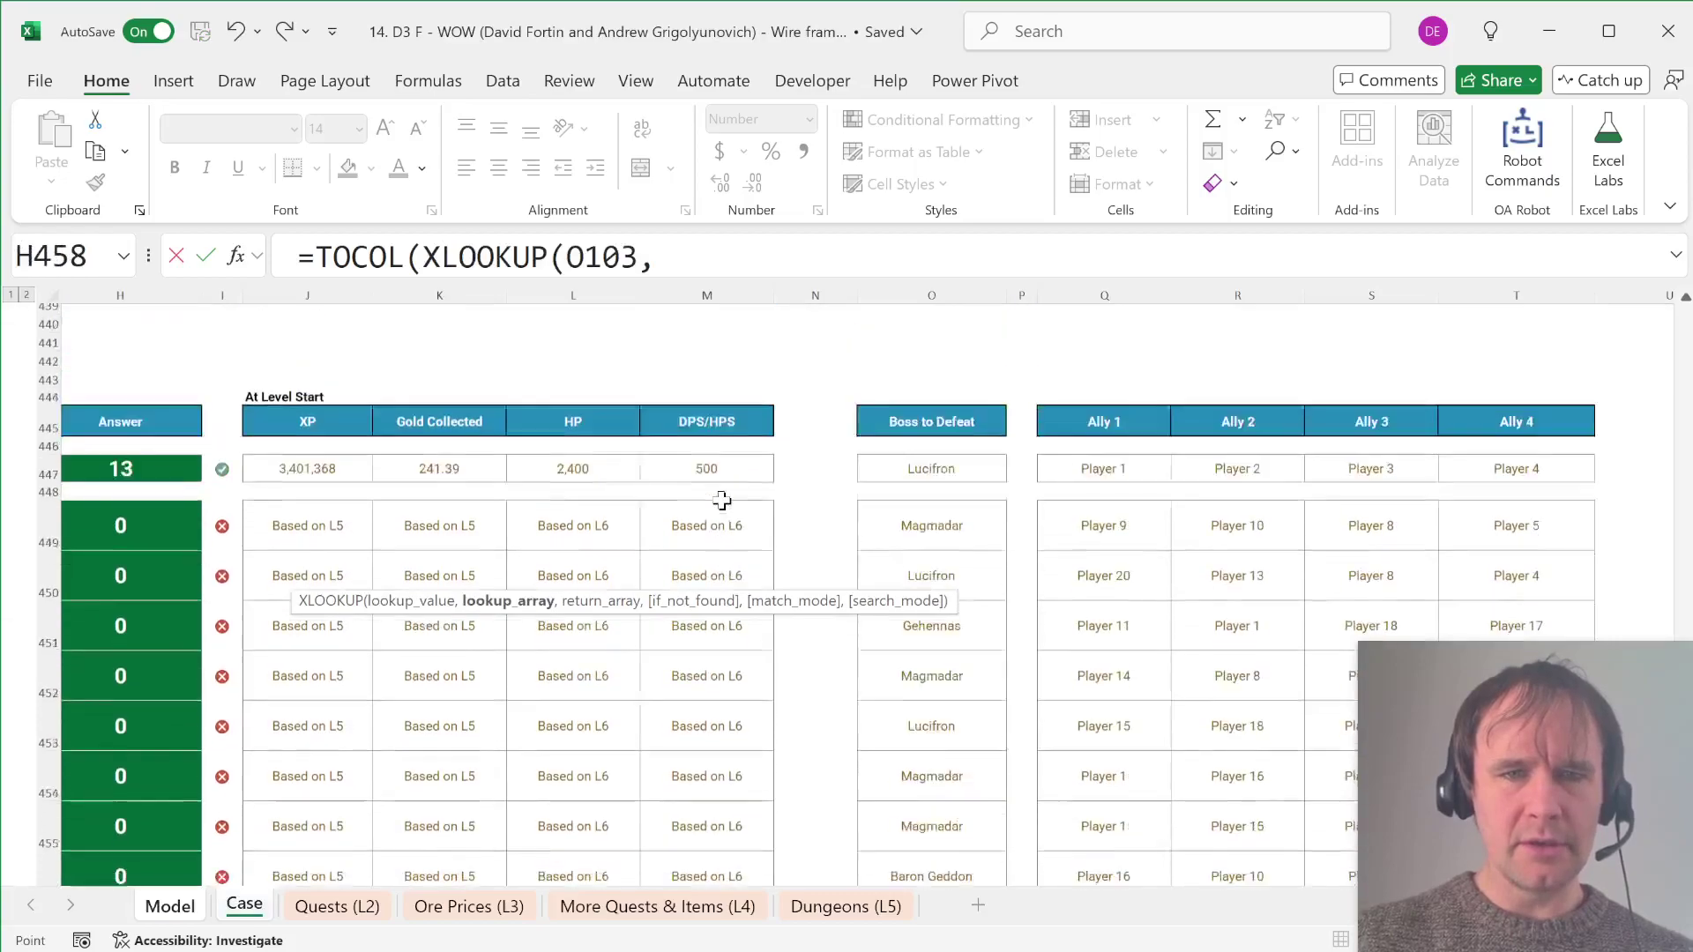
scroll(722, 500, up, 13)
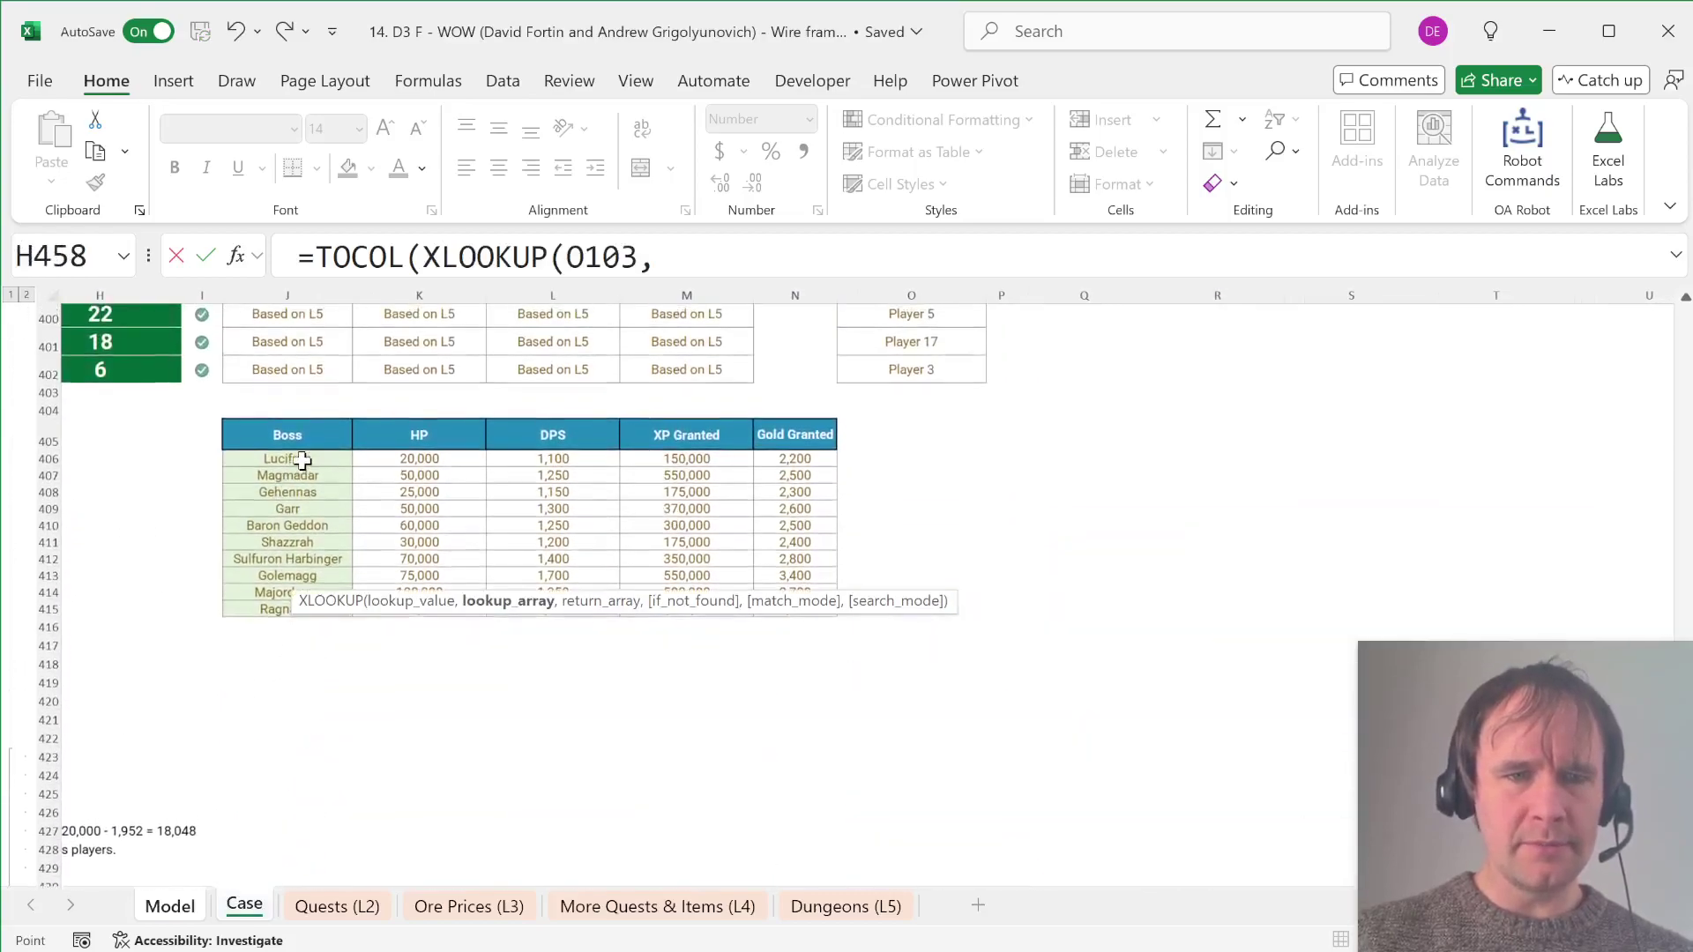
click(303, 459)
key(ctrl+shift+Down)
text(,)
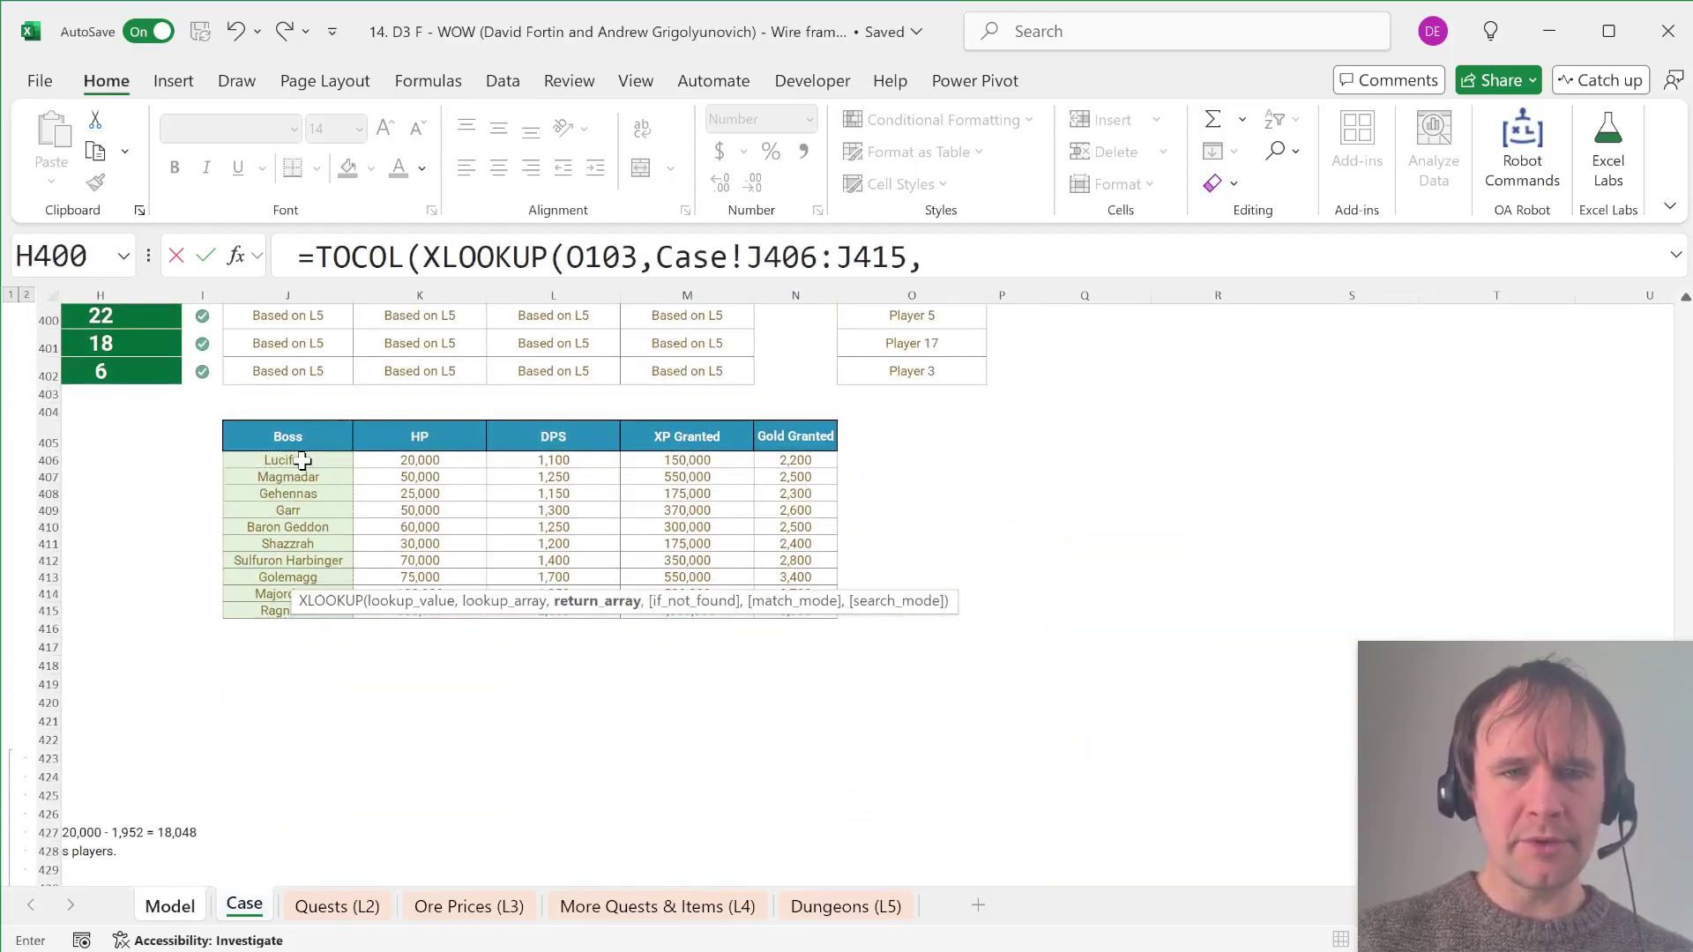
click(420, 463)
key(ctrl+shift+Down)
key(shift+Right)
key(shift+Right)
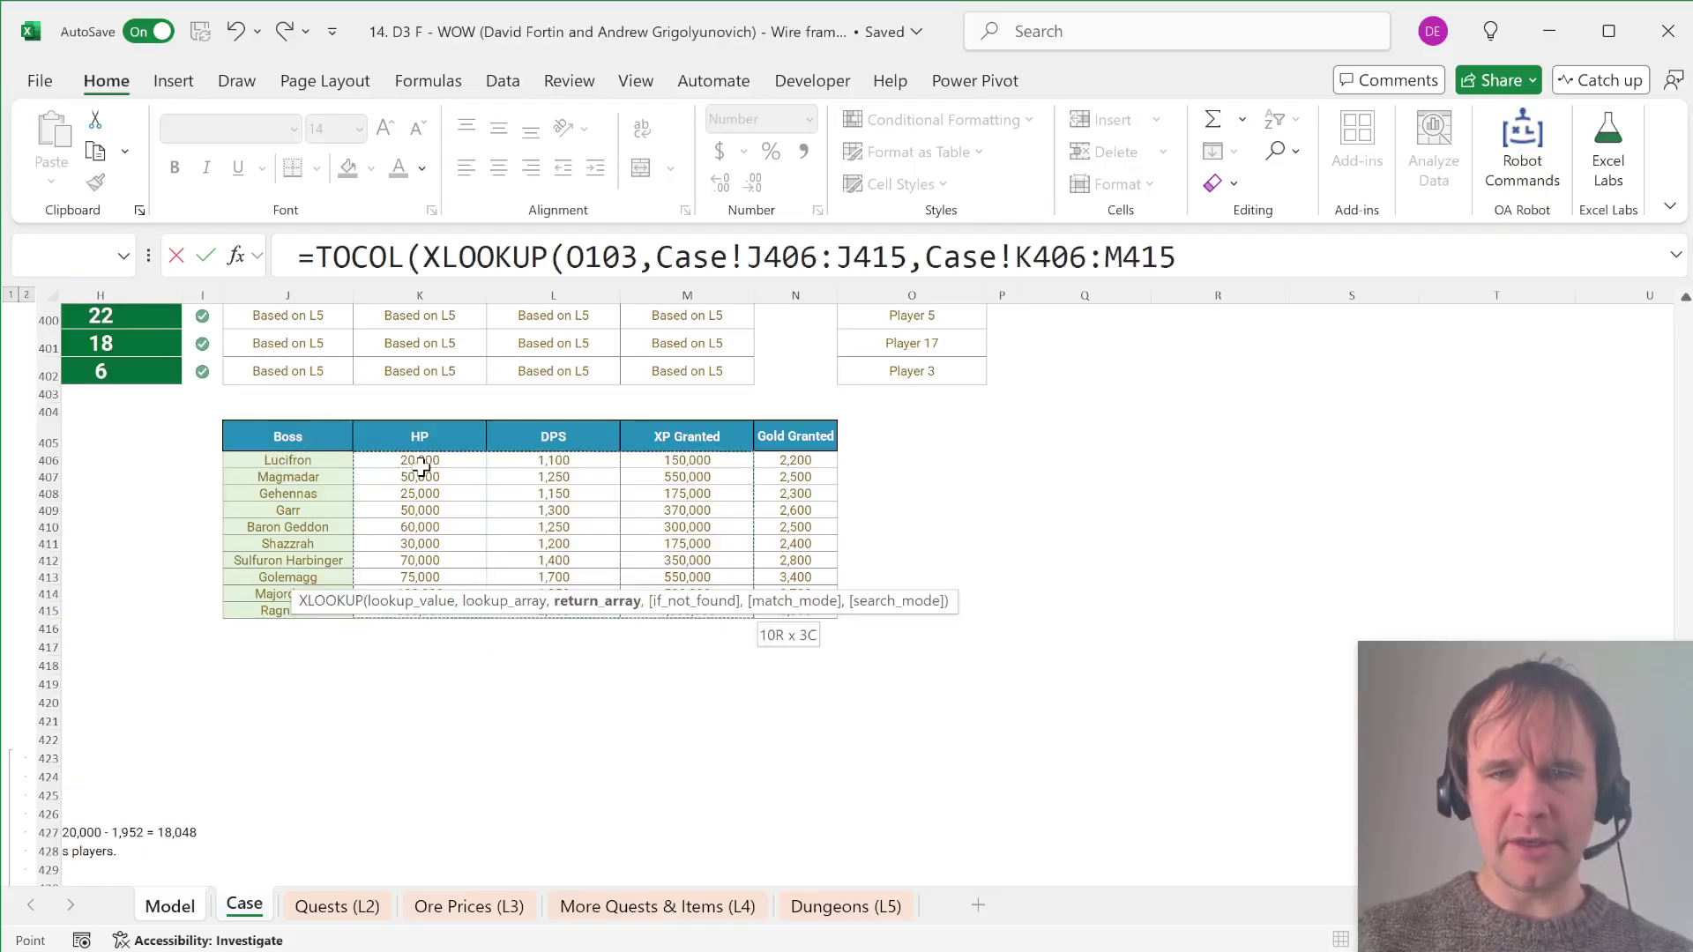
text()))
key(Return)
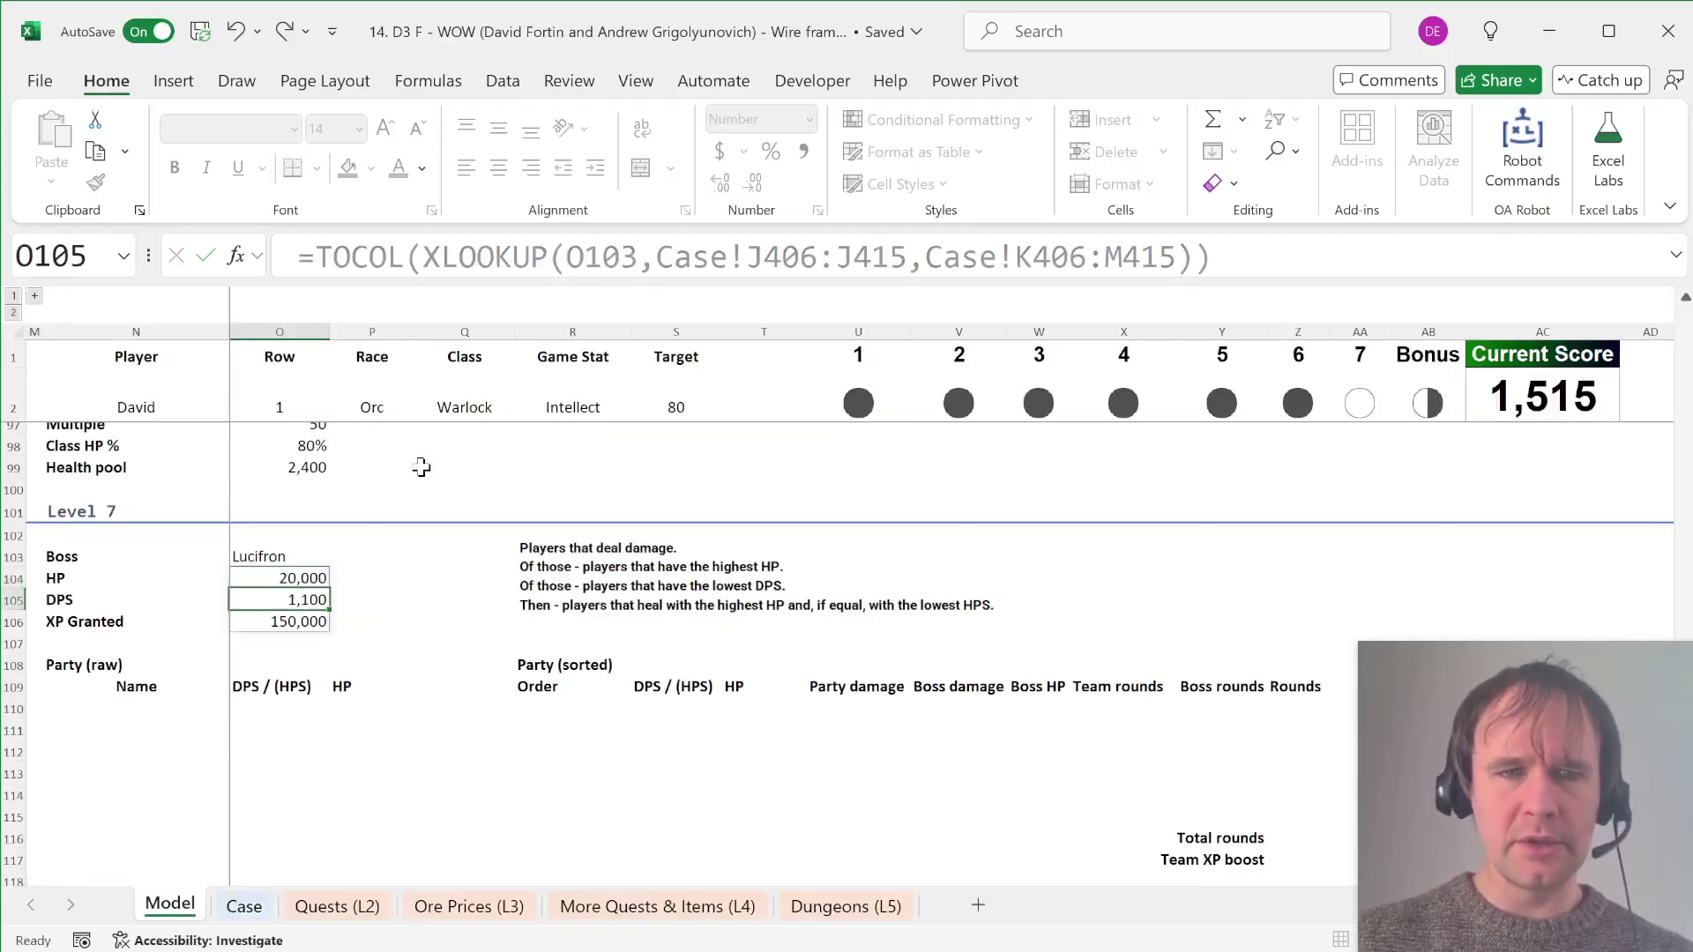
Step: Enter =VSTACK(N2,INDEX(Case!Q447:T468,actPl,0)) in N110 under the Party (raw) Name heading, accepting the closing-bracket correction
click(151, 714)
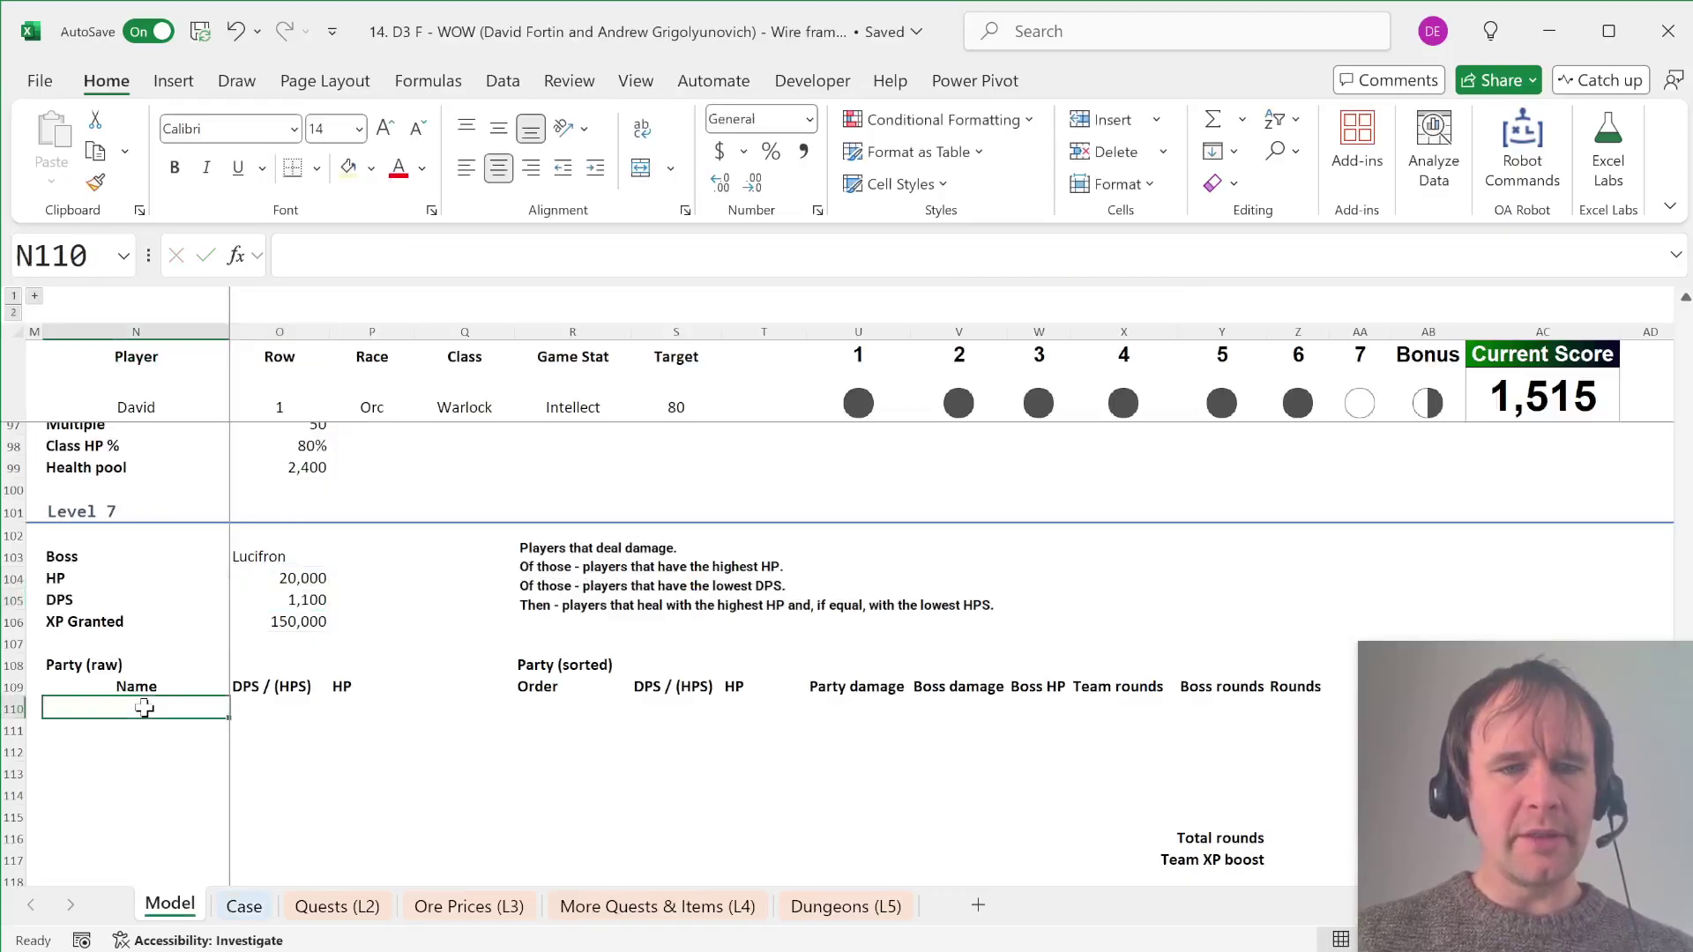
key(F2)
text(=vst)
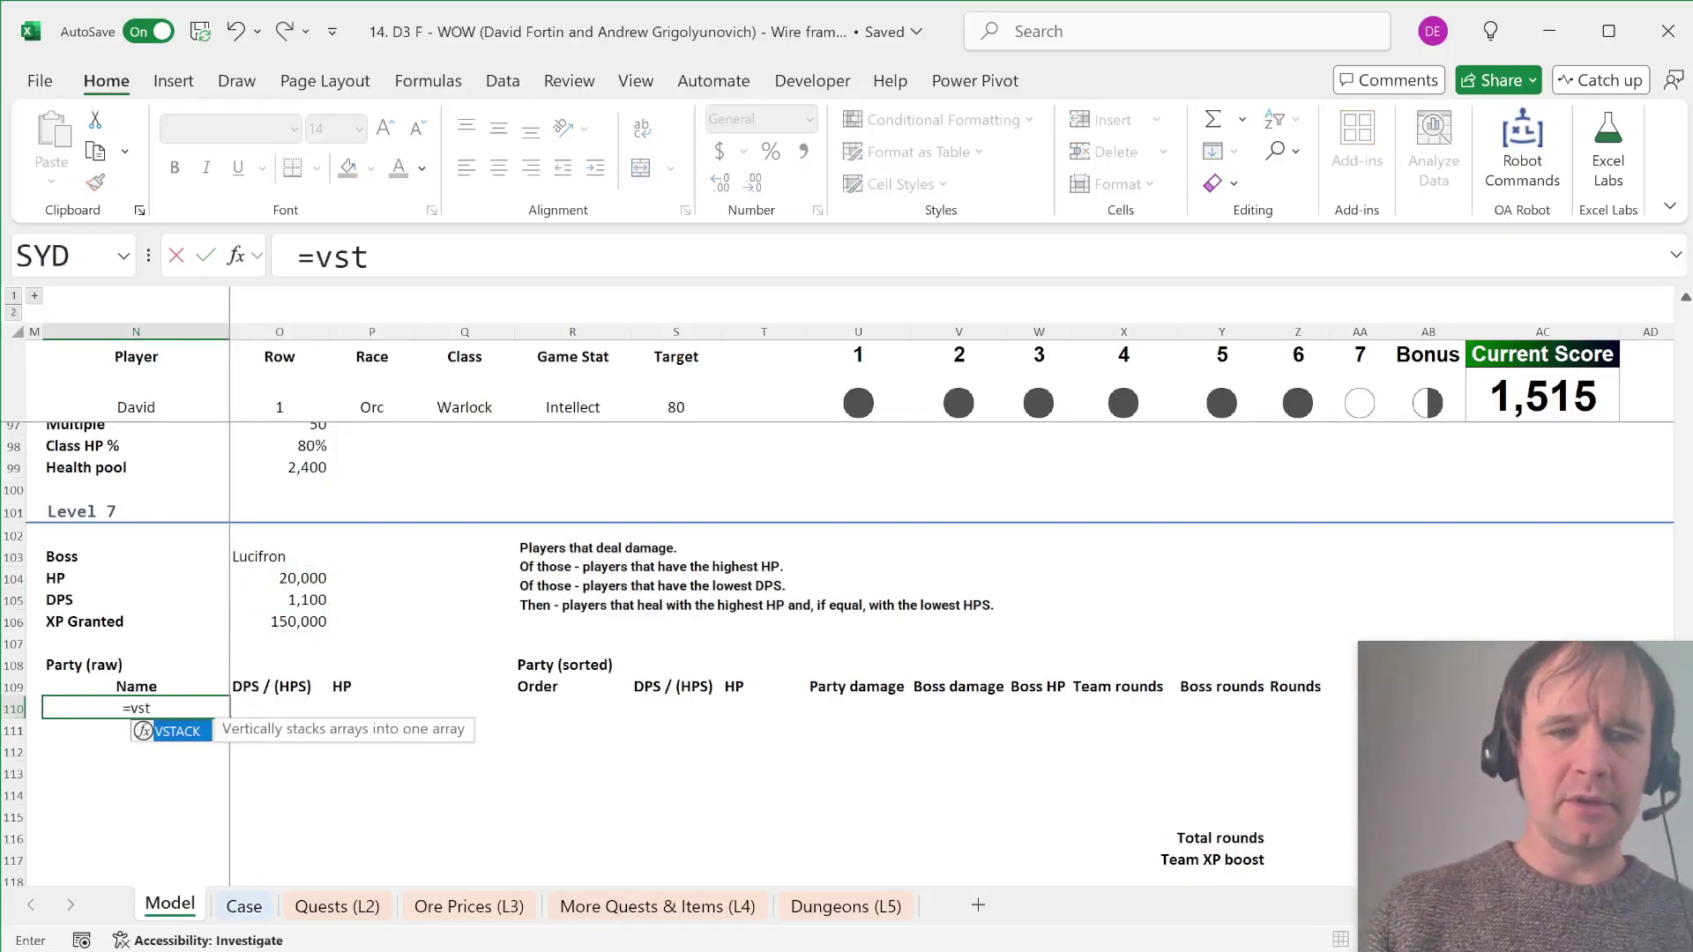
key(Tab)
click(133, 413)
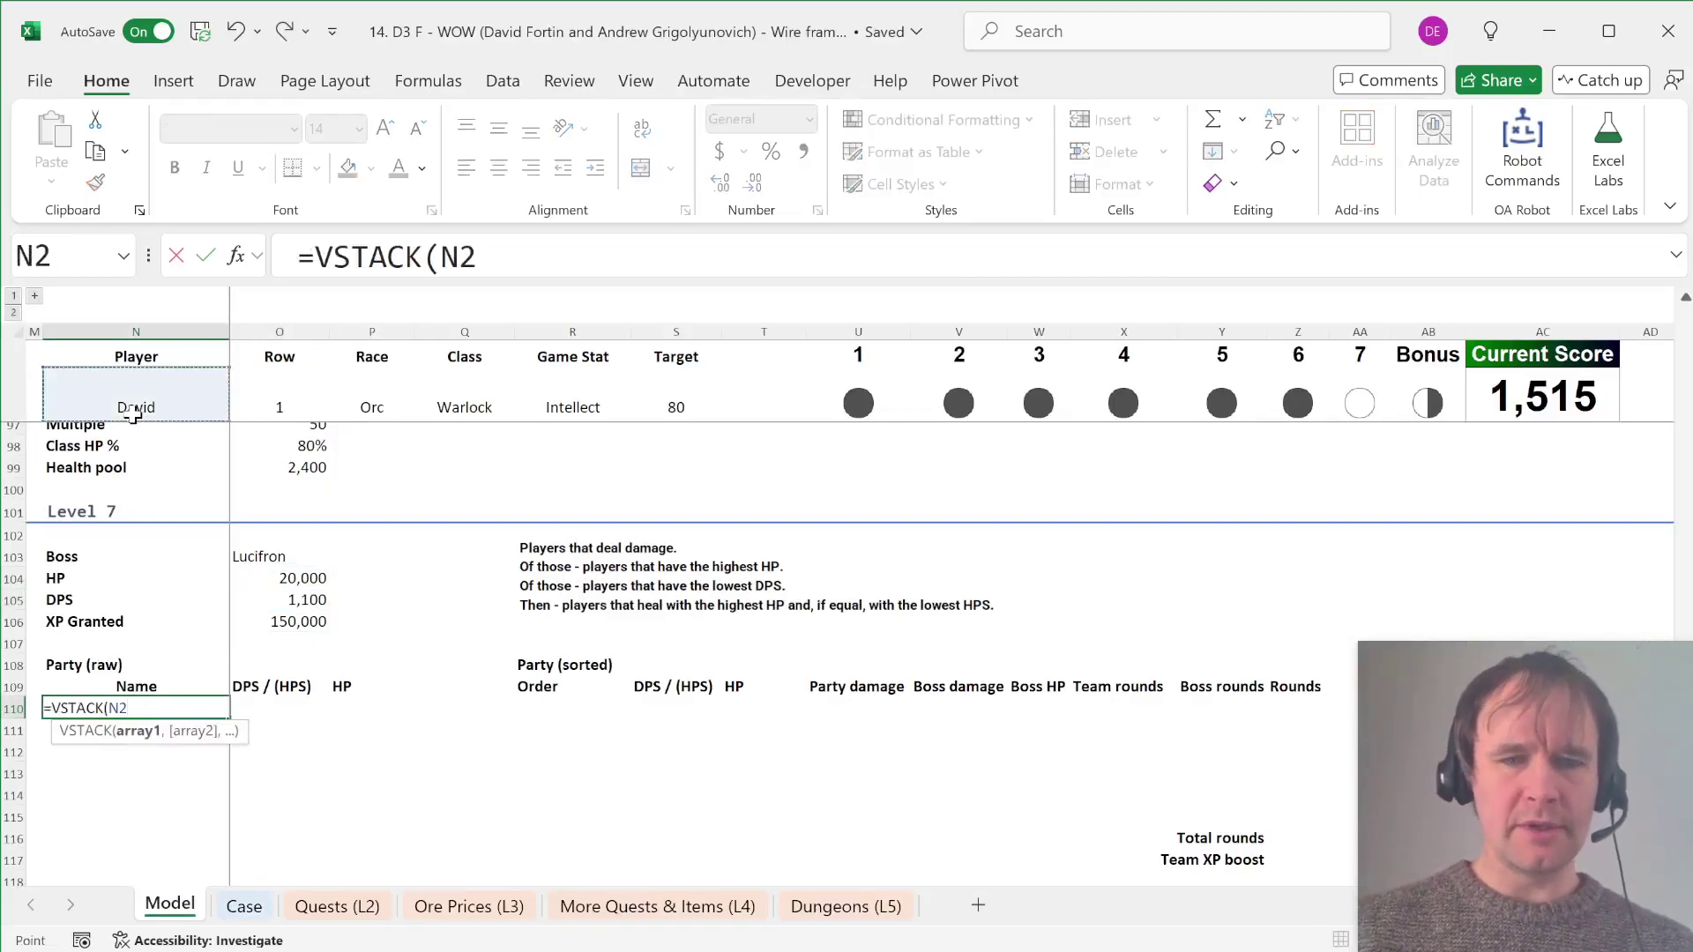
text(,ind)
key(Tab)
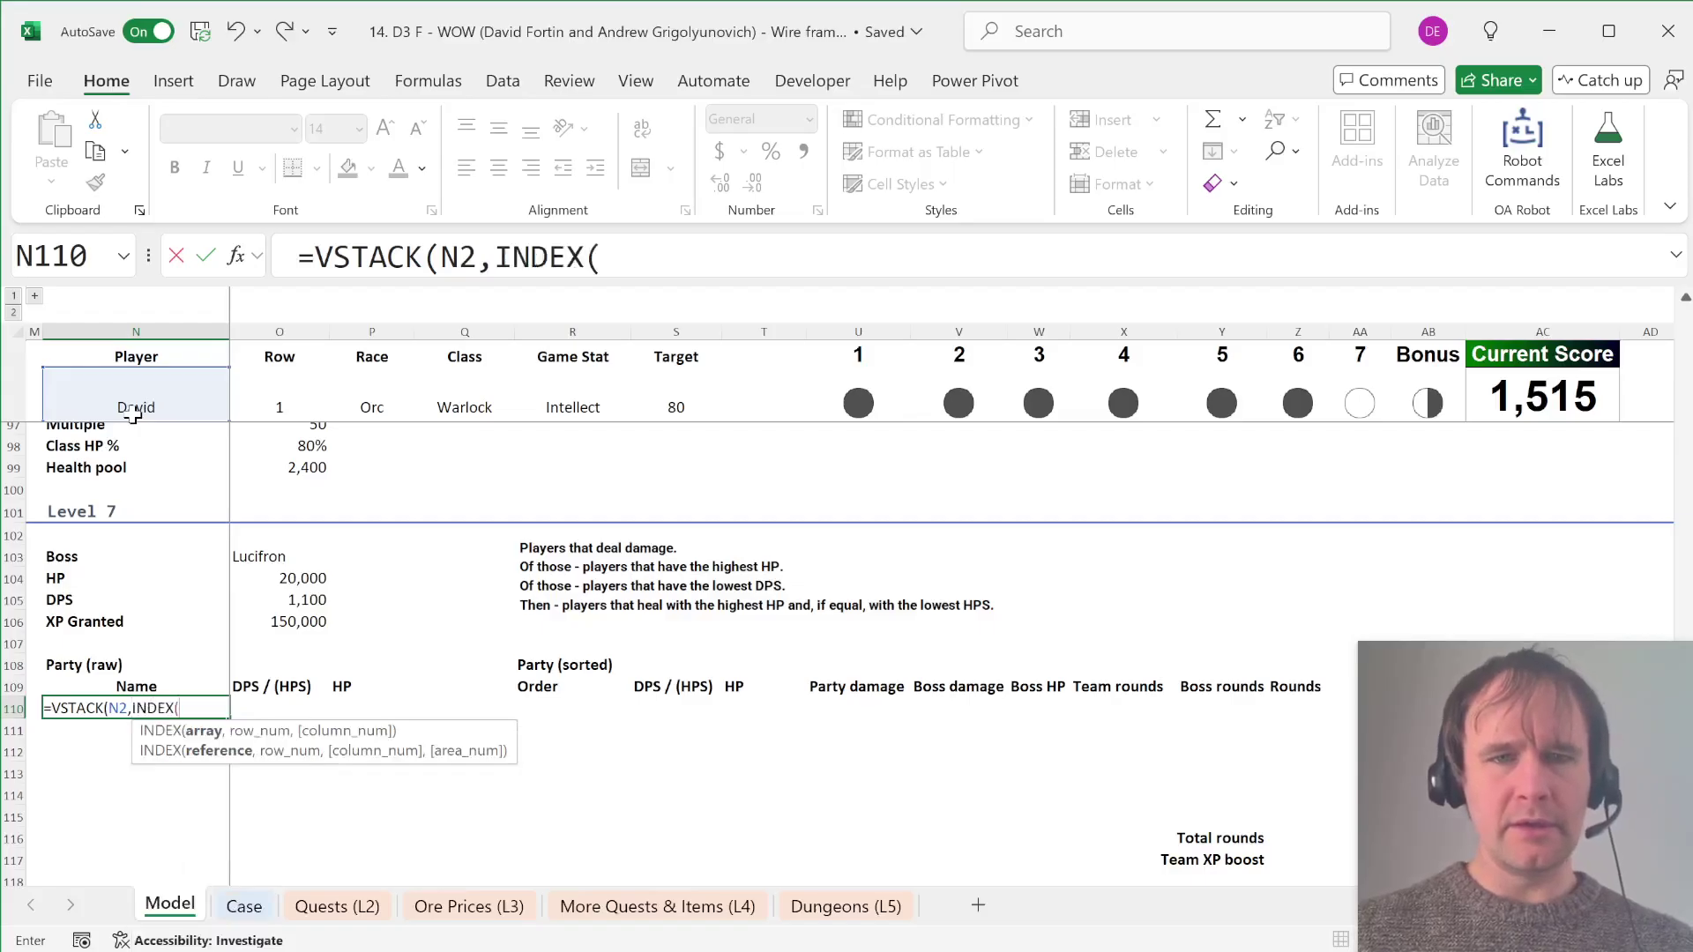
key(ctrl+Page_Down)
scroll(882, 510, down, 13)
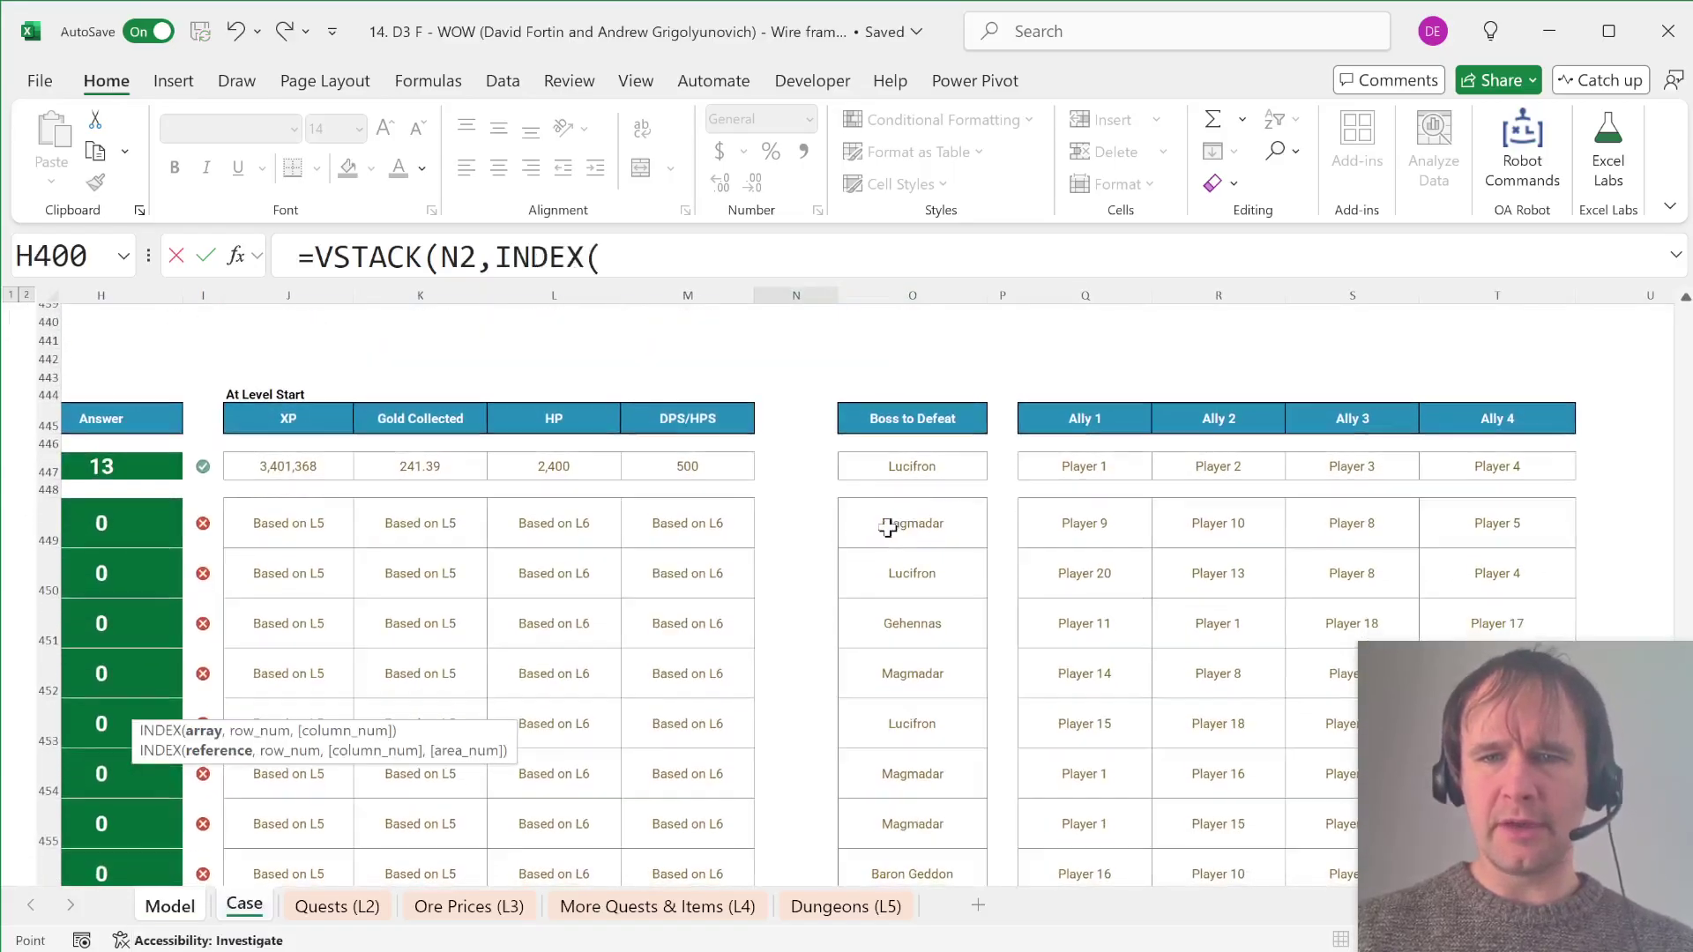
click(1083, 466)
key(ctrl+shift+Right)
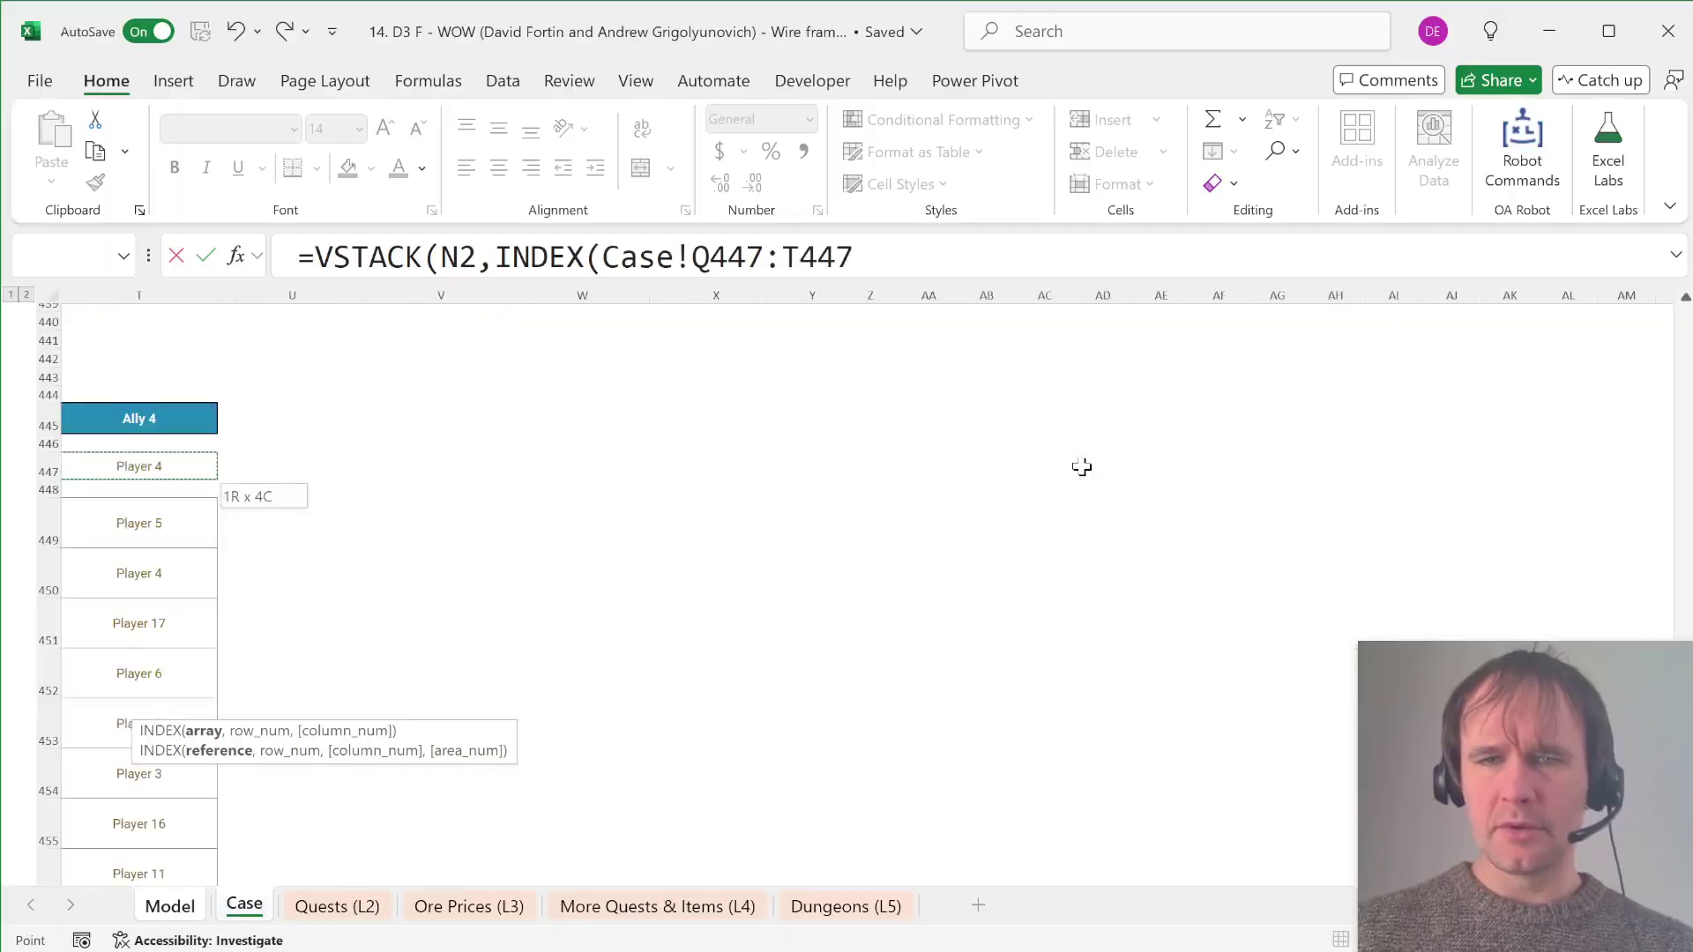
key(ctrl+shift+Down)
text(,act)
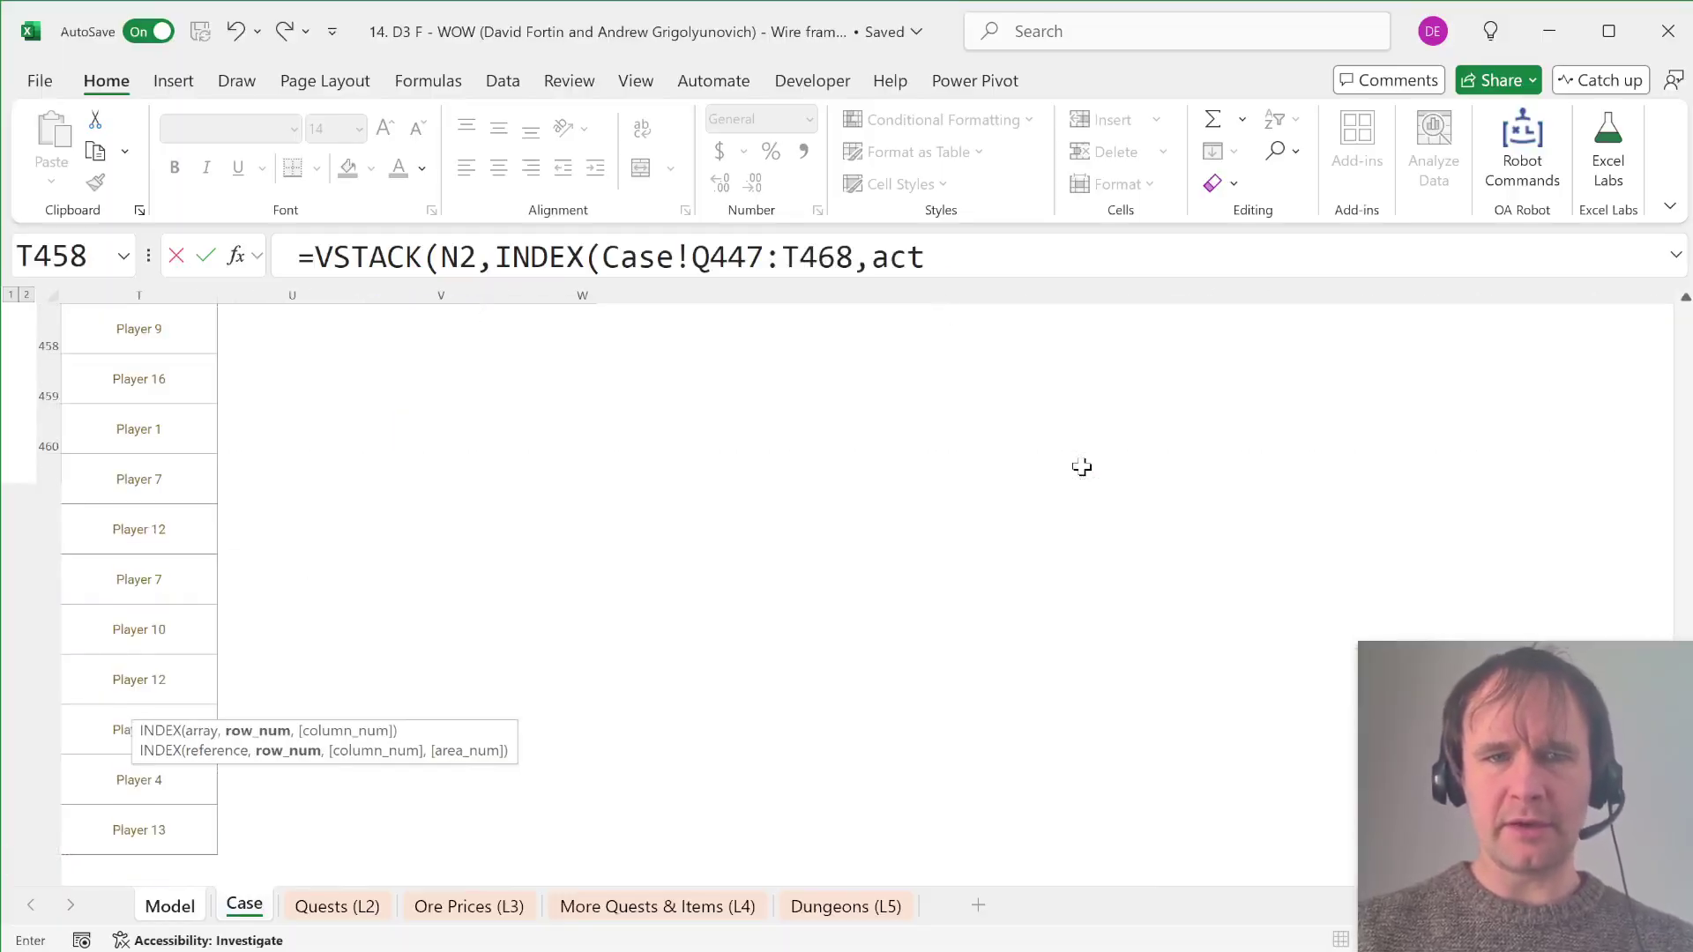
text(Pl,0))
key(Return)
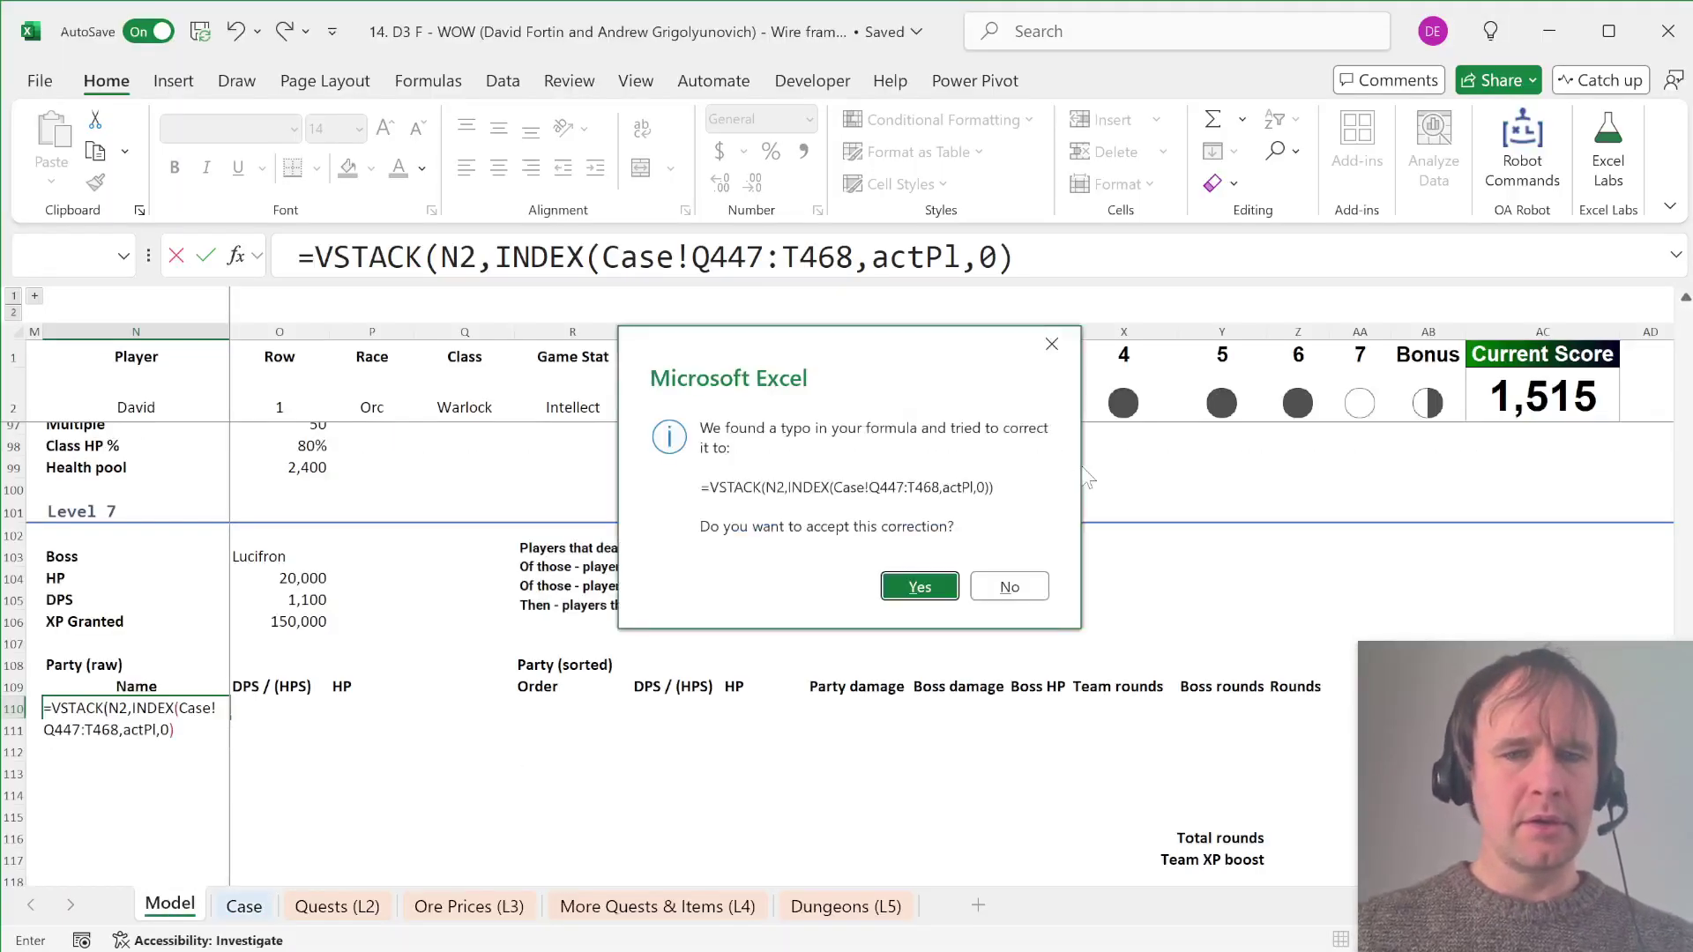
key(Return)
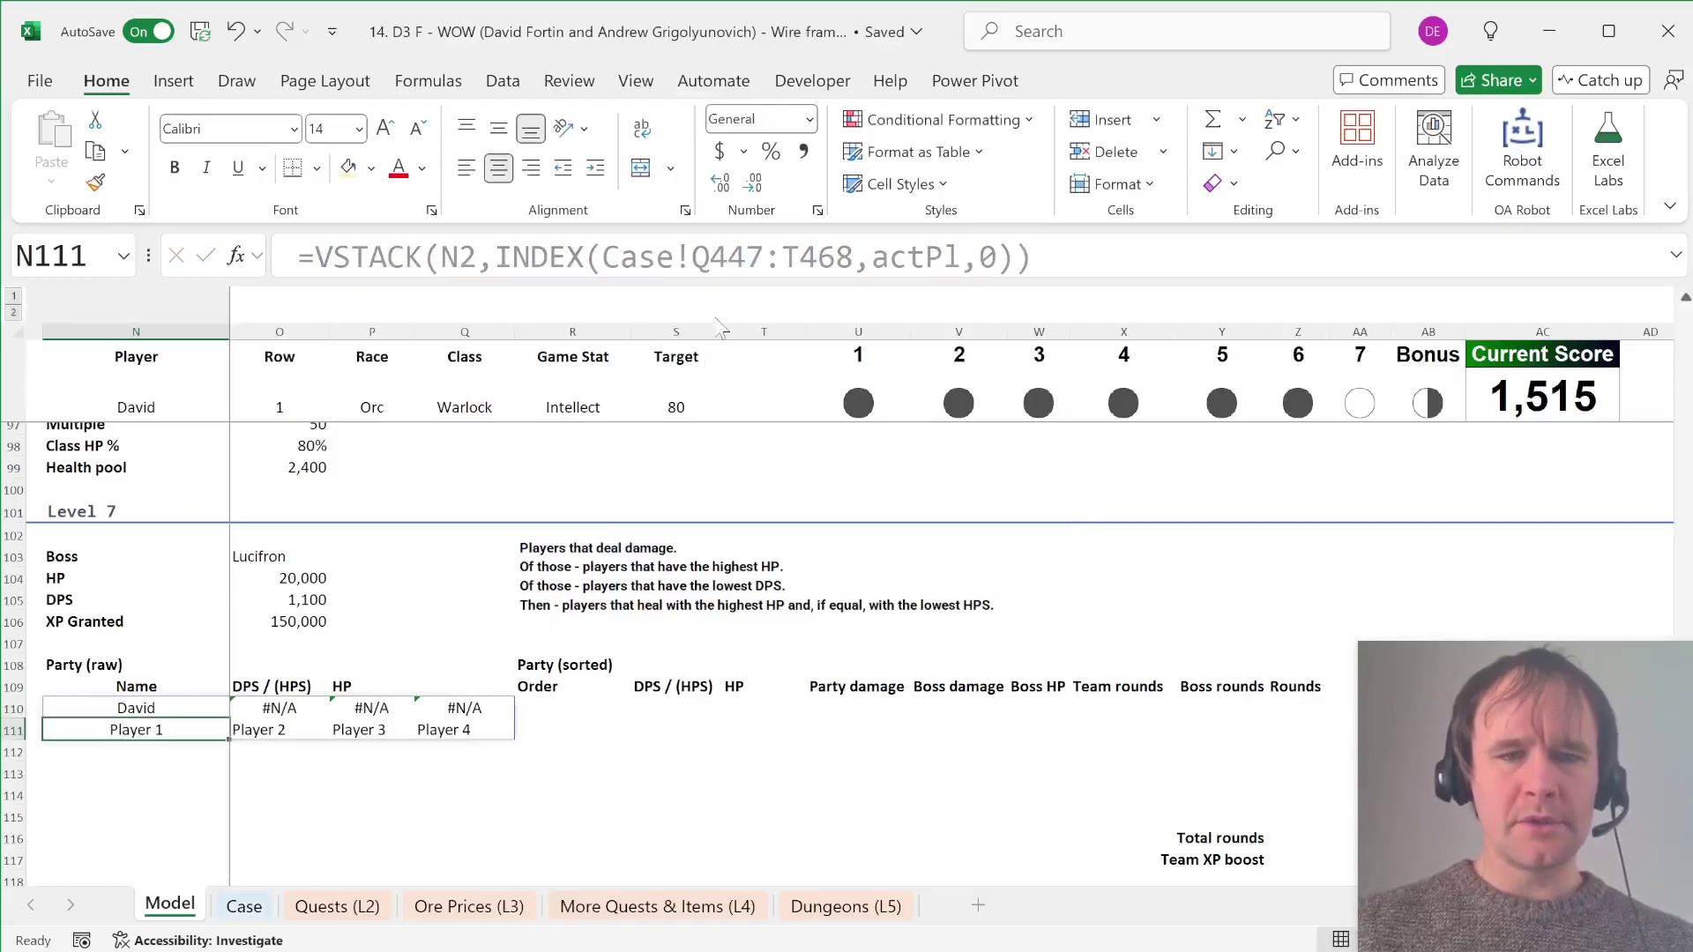
Step: Wrap the INDEX part of the N110 formula in TOCOL so the allies stack in one column below the player
key(Up)
click(497, 257)
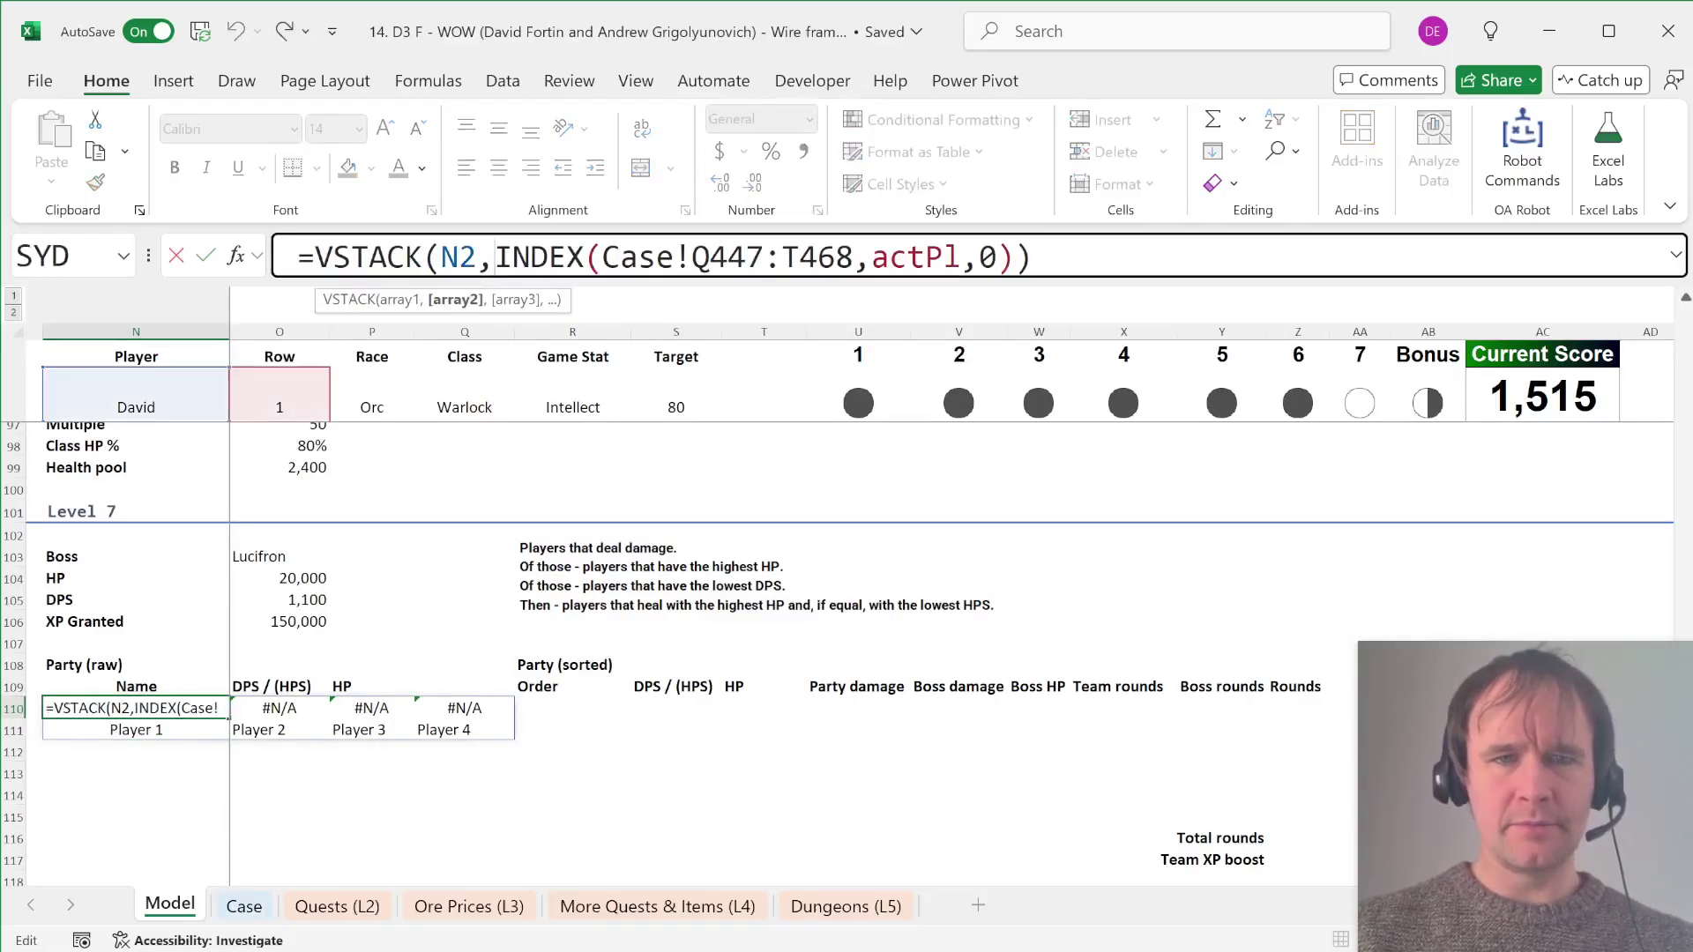
text(to)
key(Tab)
text())
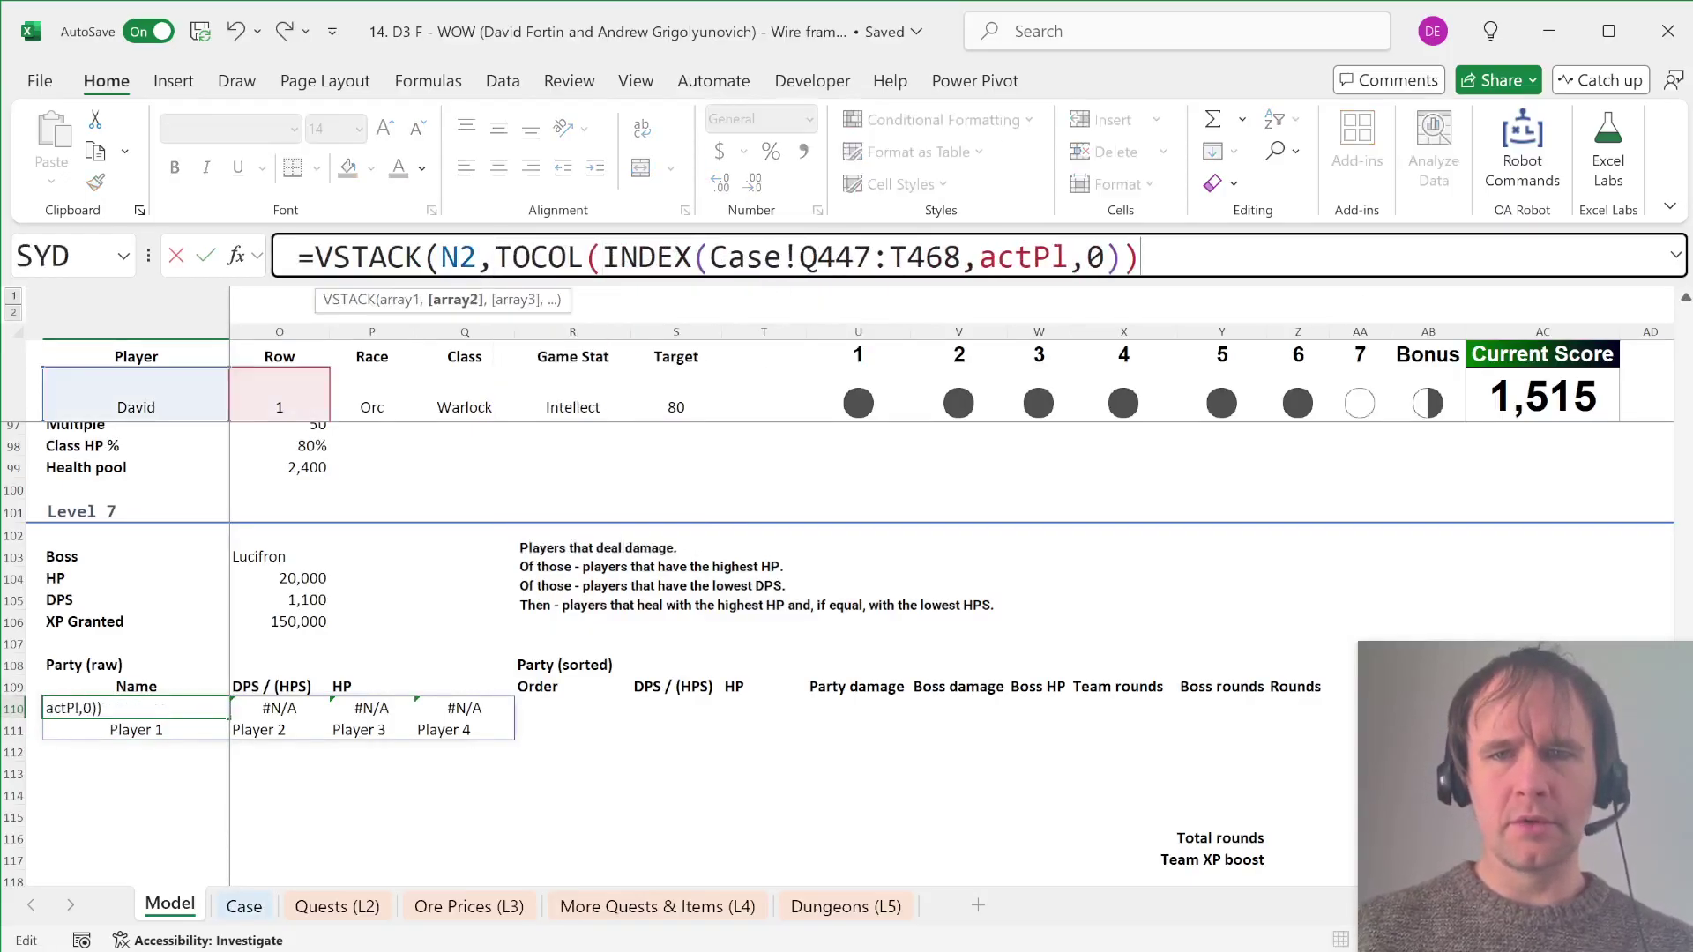
key(Return)
key(Up)
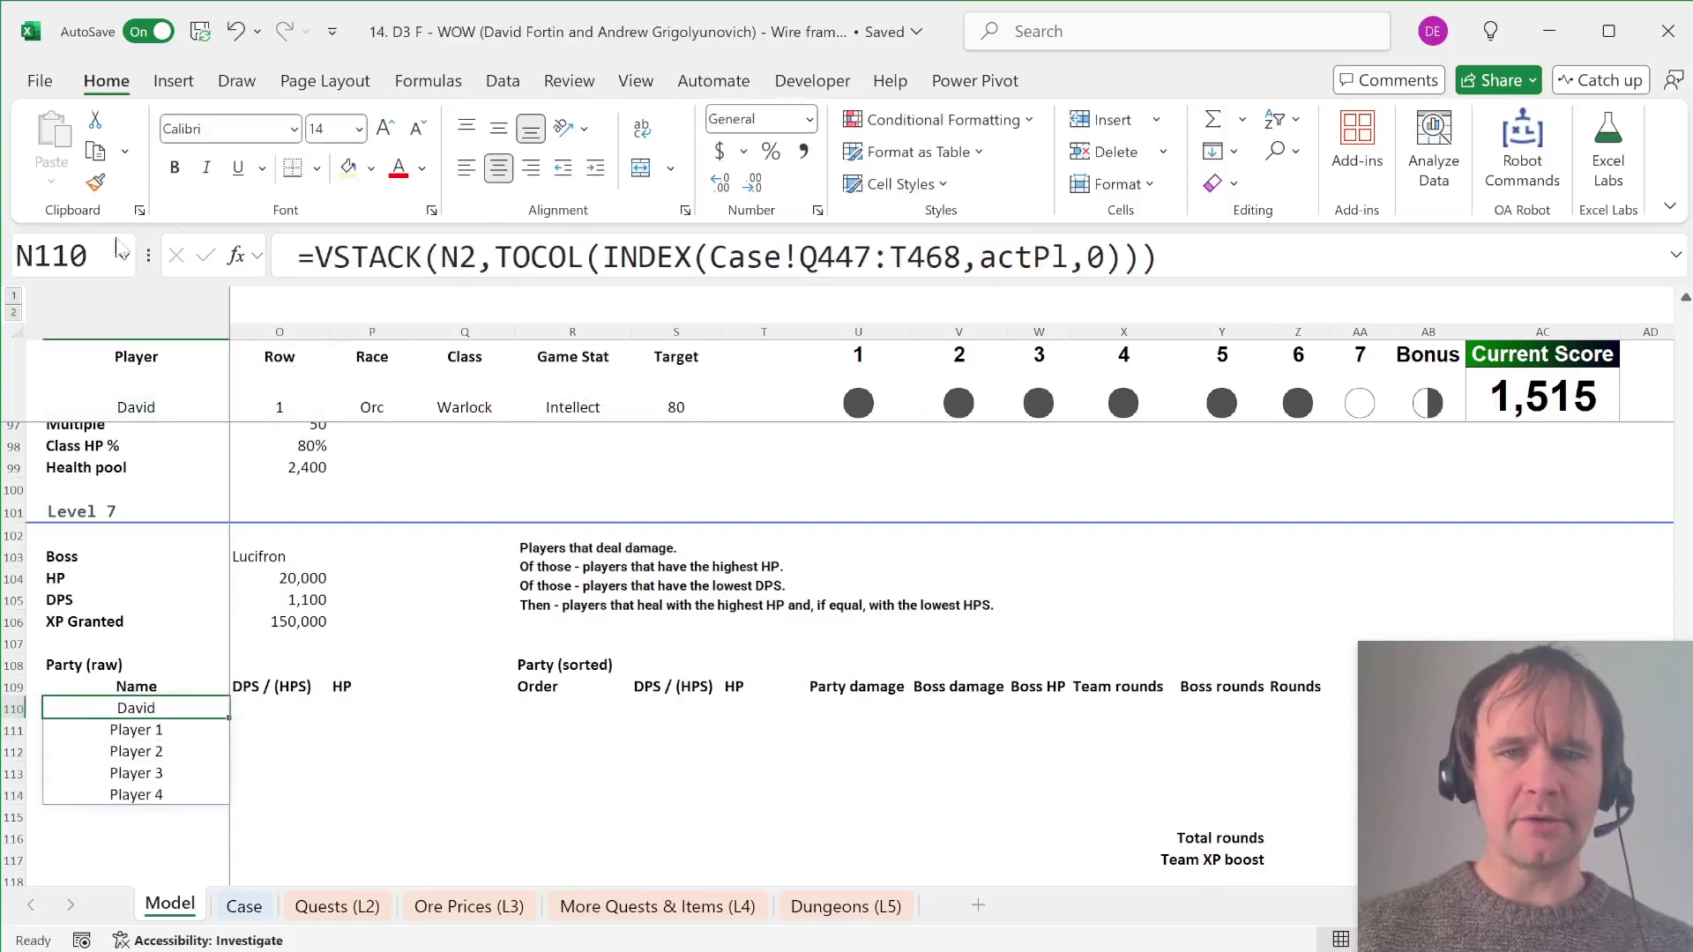
Step: Reduce the allies in N110 to their numbers by wrapping the INDEX part as 1*TEXTAFTER(…," ") inside TOCOL
click(603, 257)
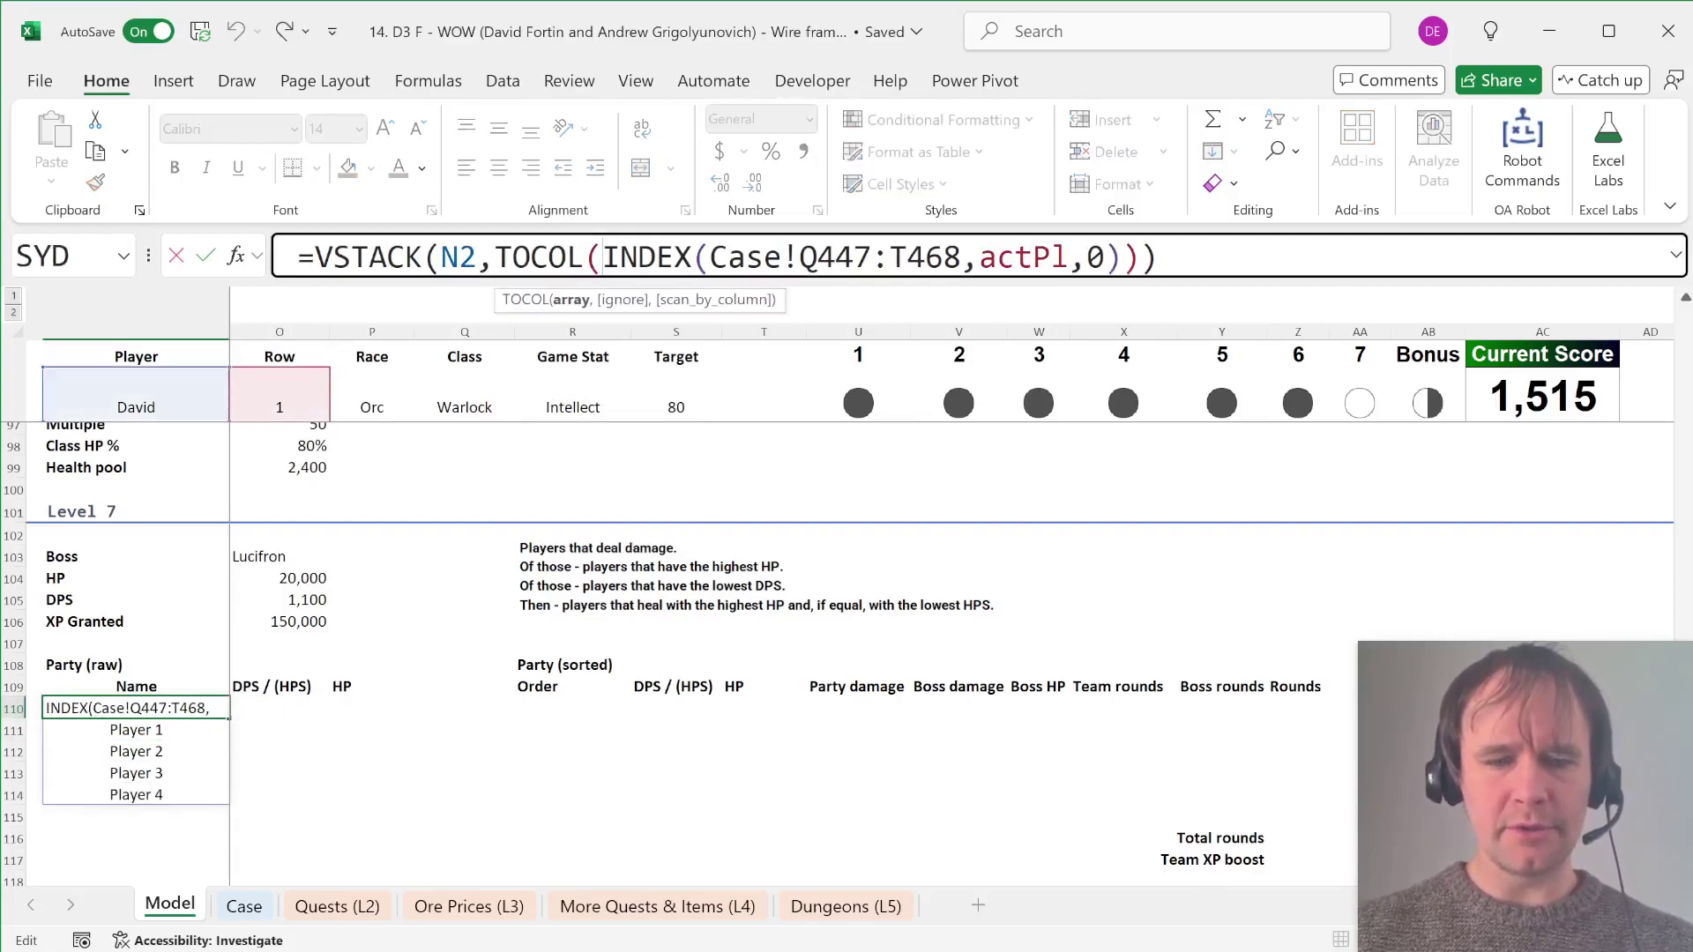
text(1*texts)
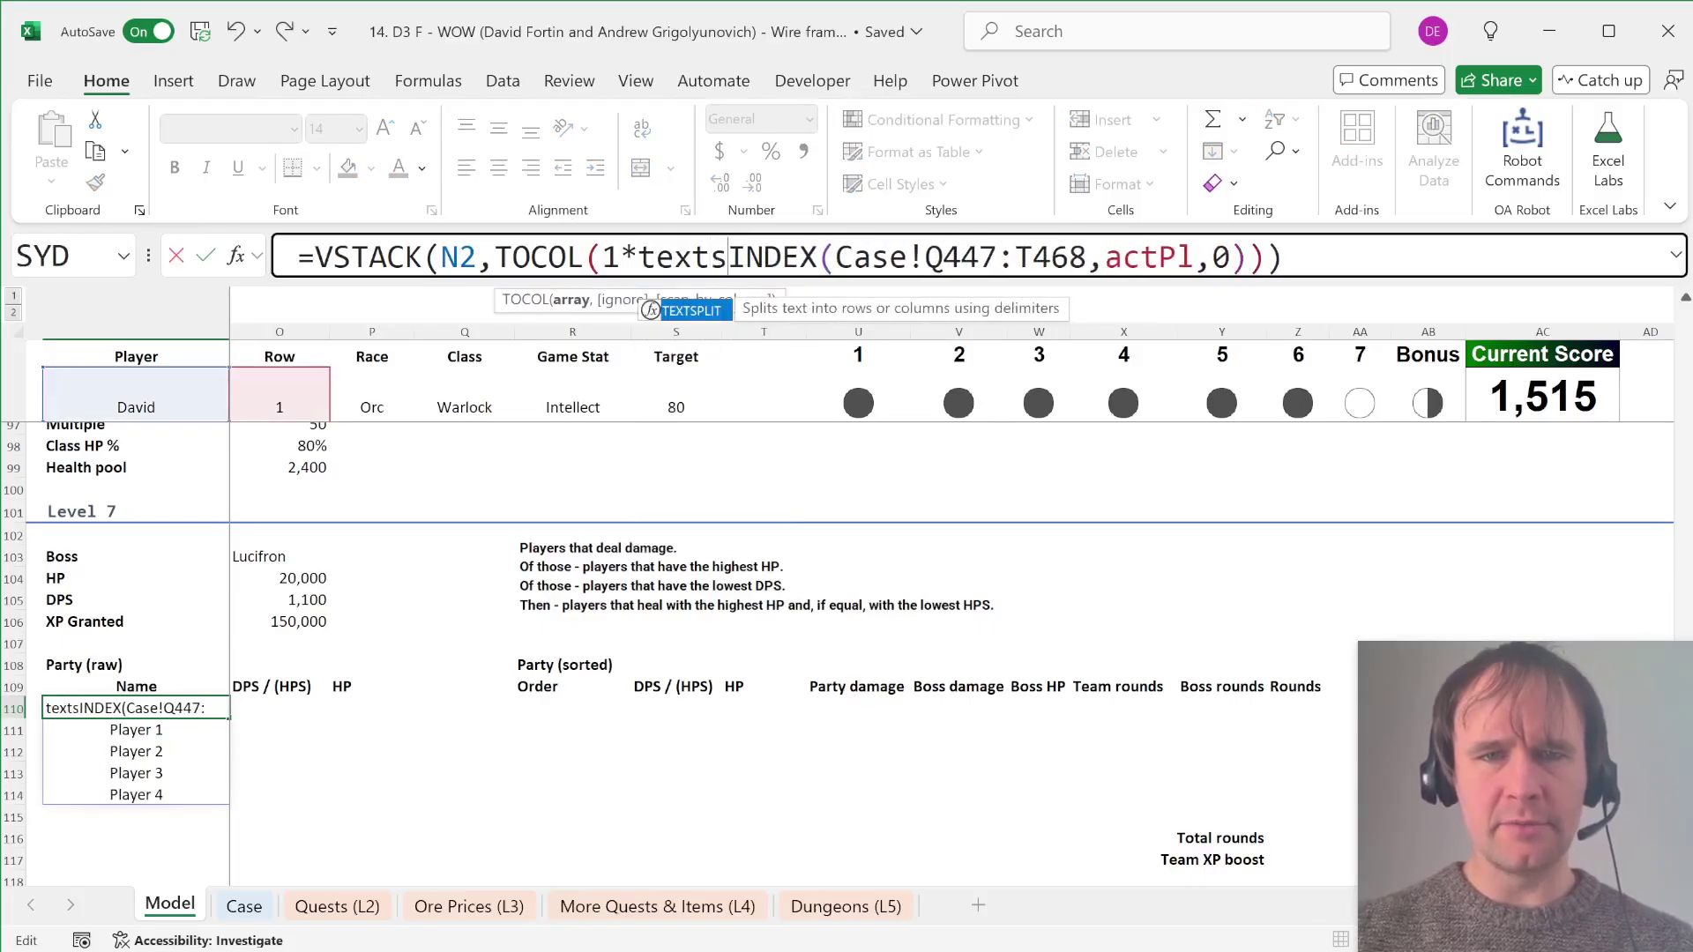
key(BackSpace)
key(Down)
key(Tab)
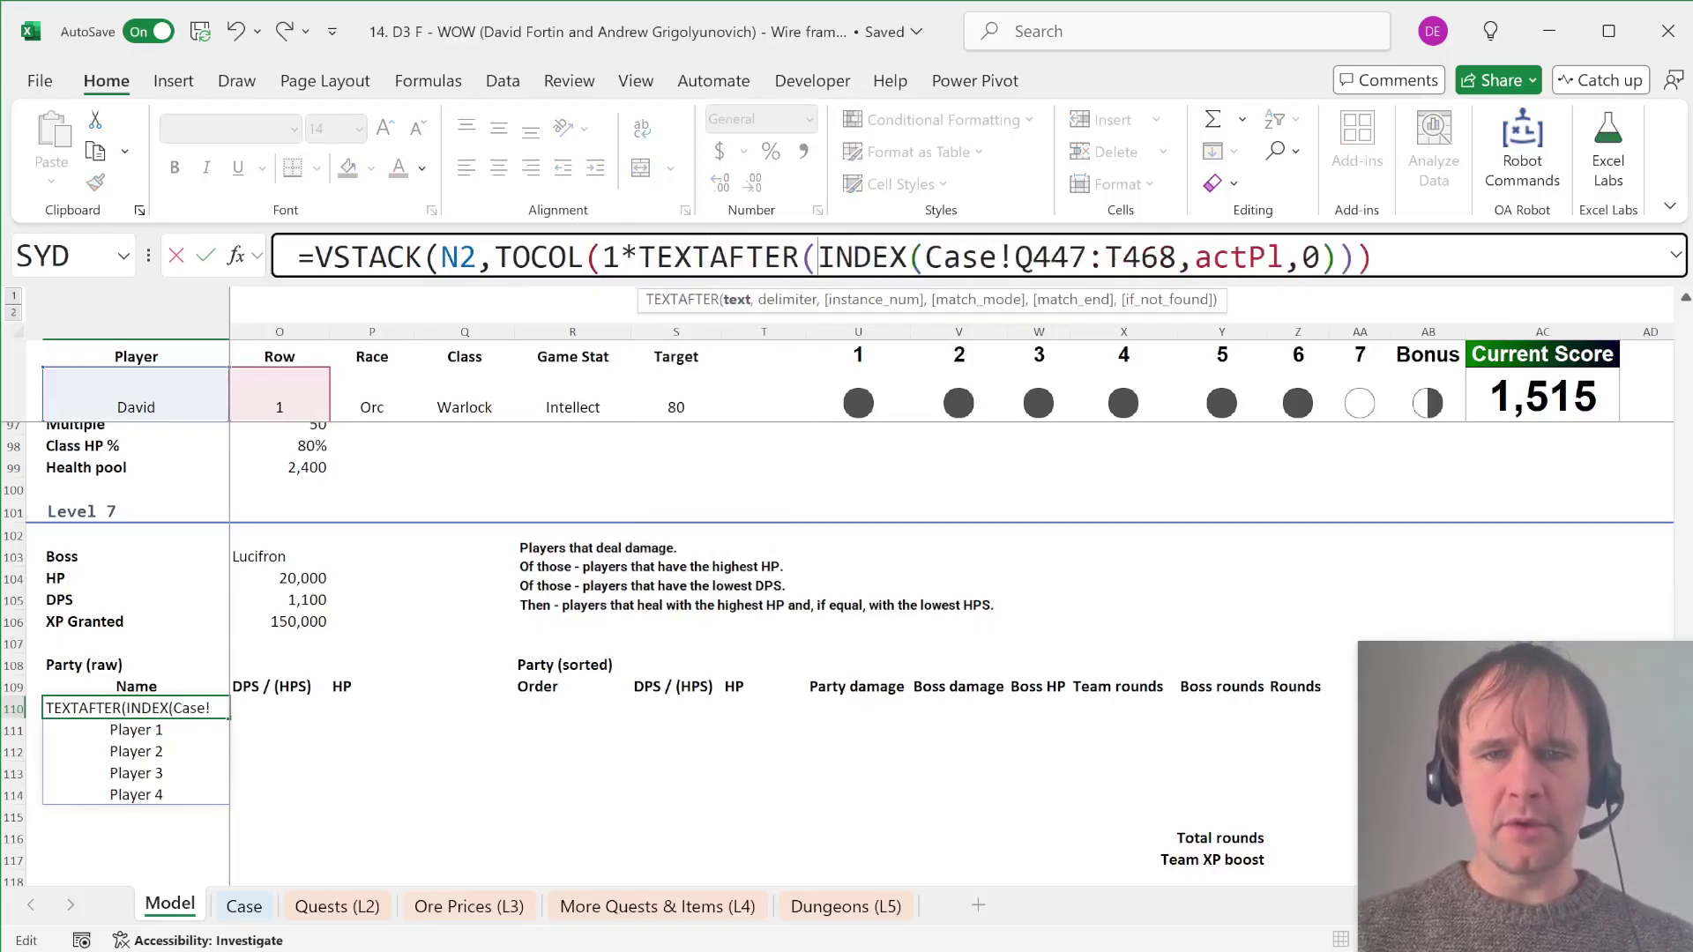
click(737, 300)
key(Right)
text(, " ")
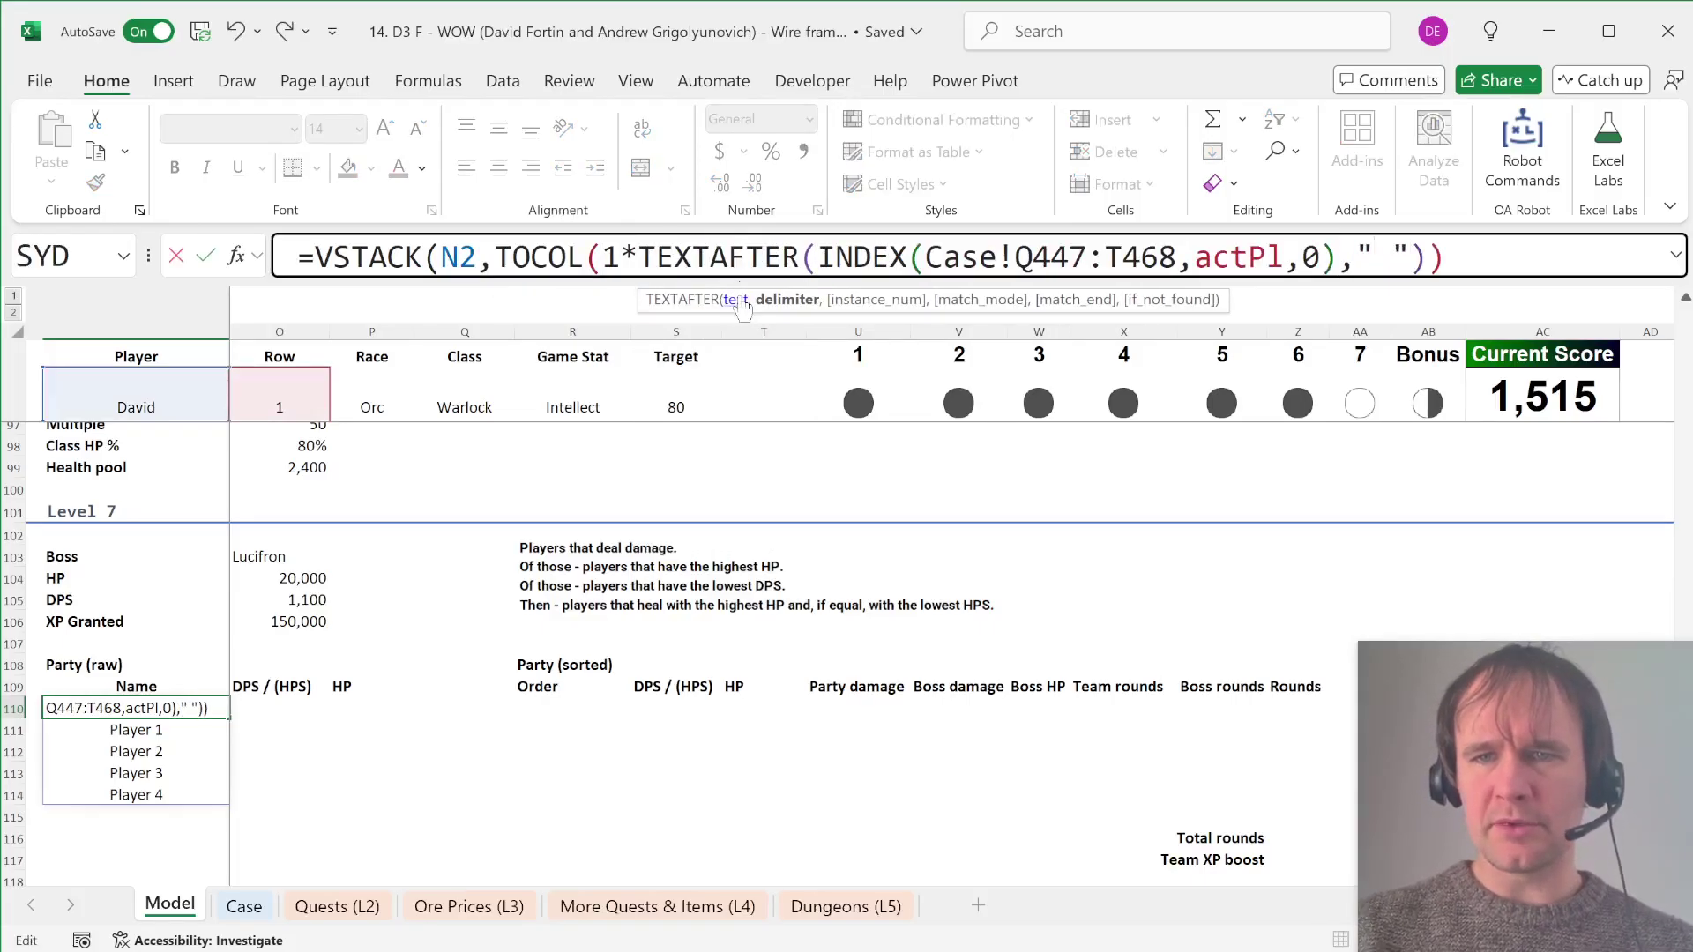
key(Return)
Step: Expand the grouped columns before N and enter =XLOOKUP(N110#,$A$6:$A$26,F$6:F$26) in O110 for the party's DPS / (HPS)
key(Up)
key(Right)
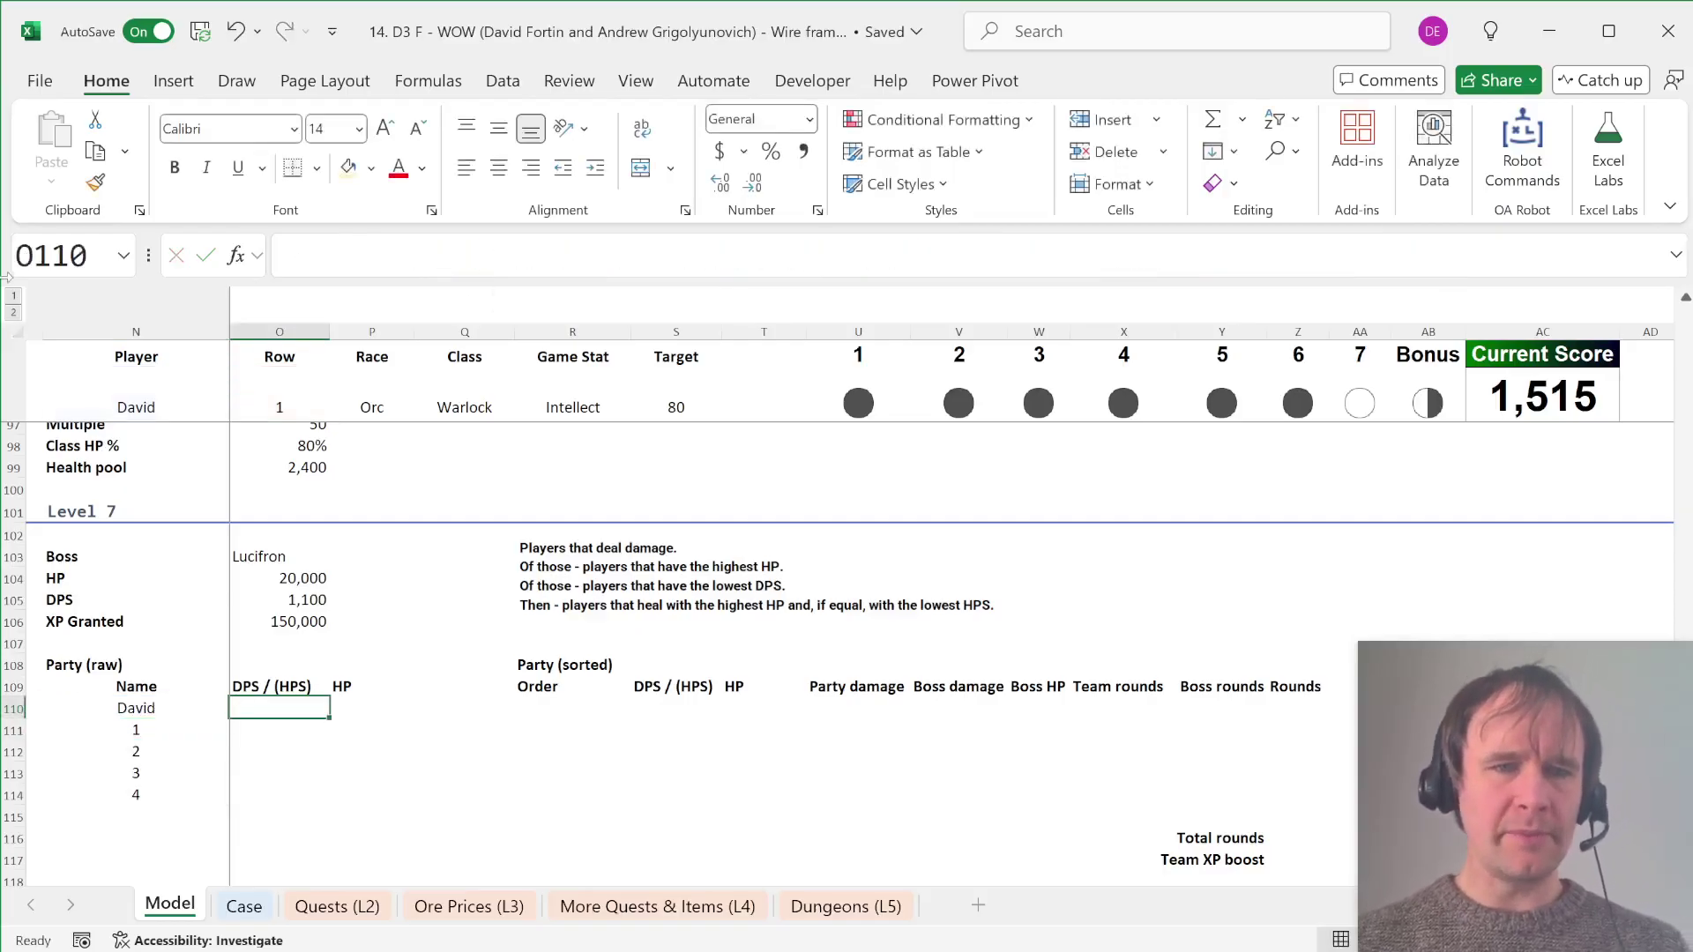
click(15, 312)
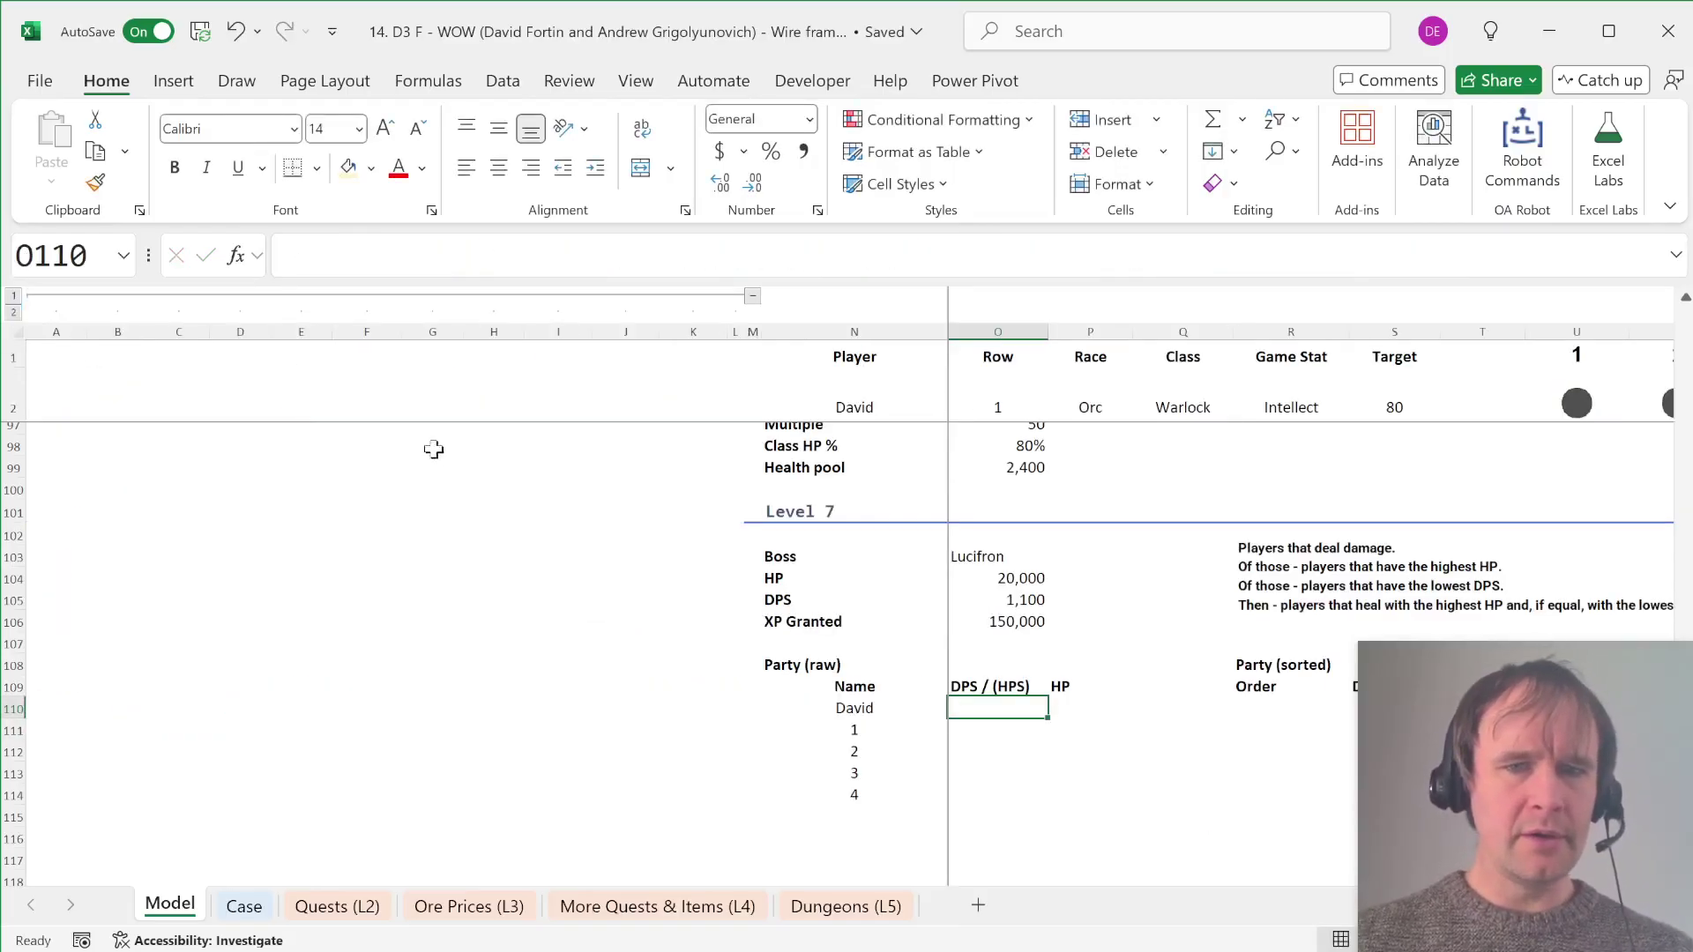
text(=xl)
key(Tab)
text(N110#,)
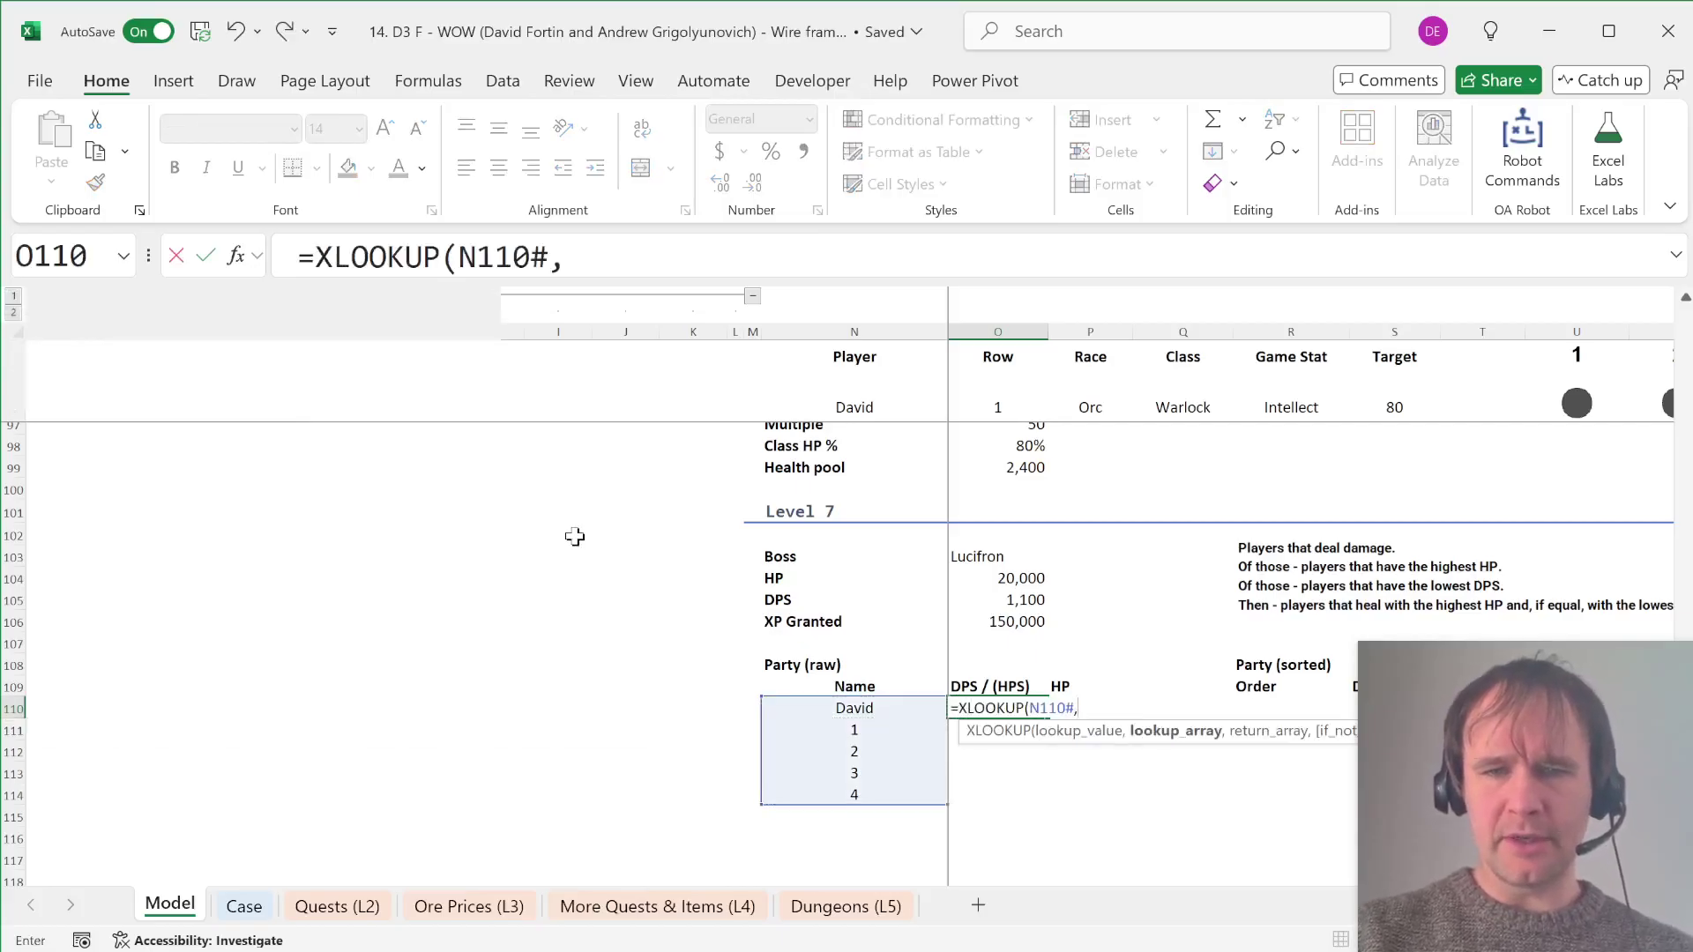
key(ctrl+Home)
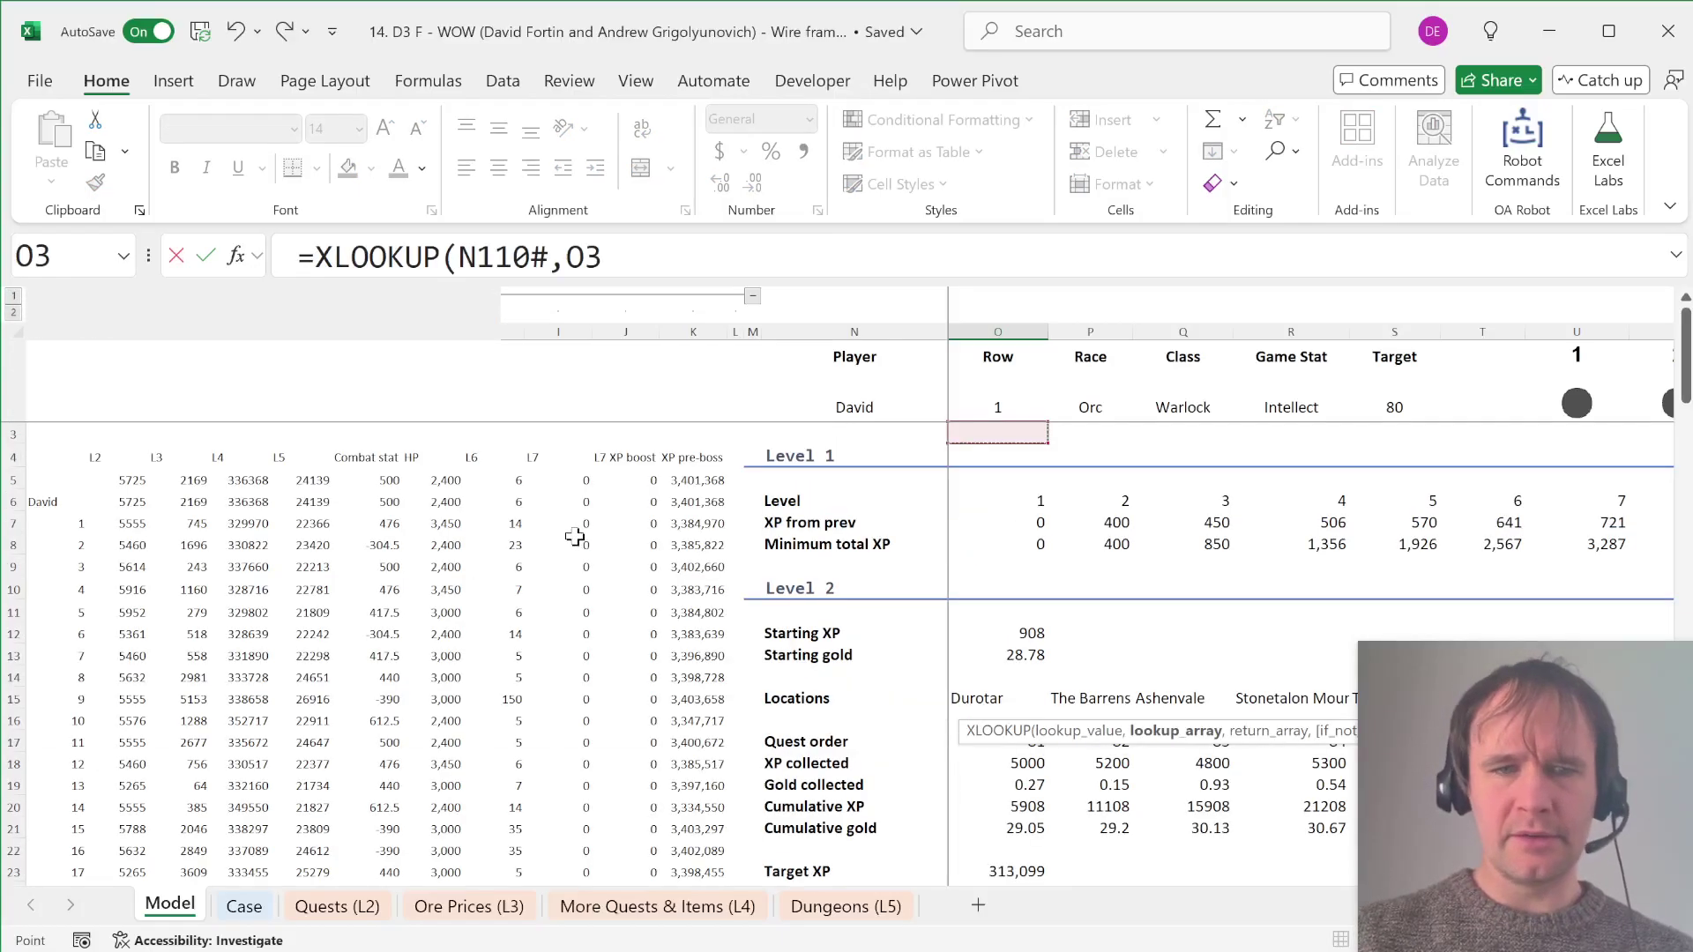
click(55, 500)
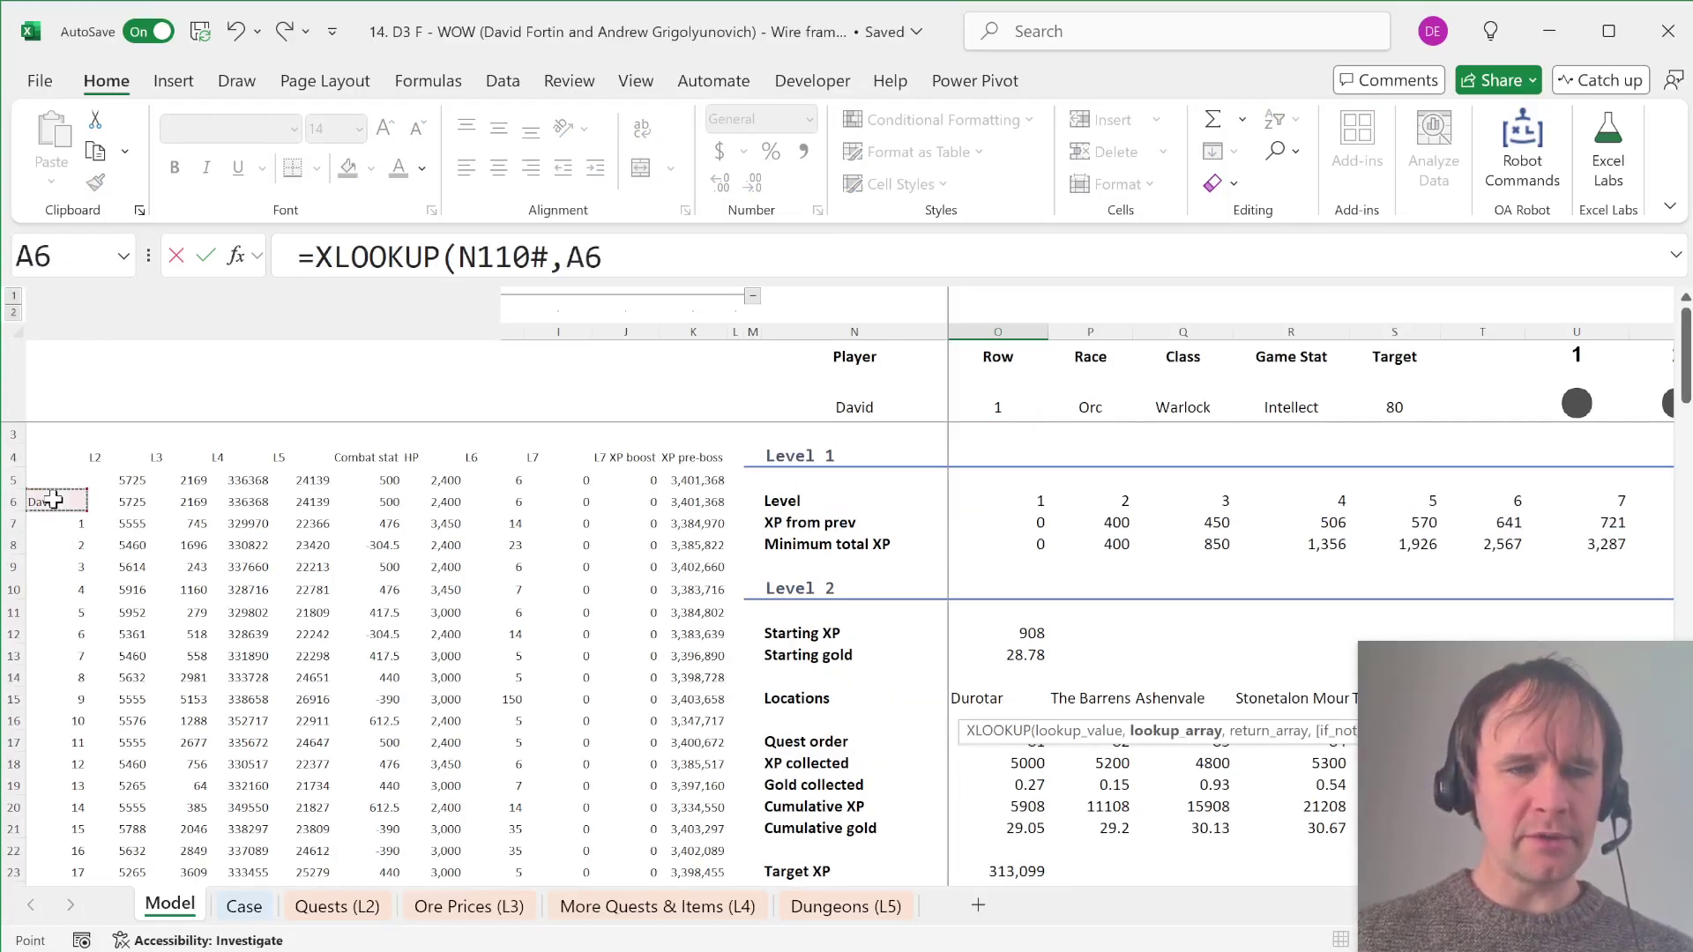
key(ctrl+shift+Down)
key(F4)
text(,)
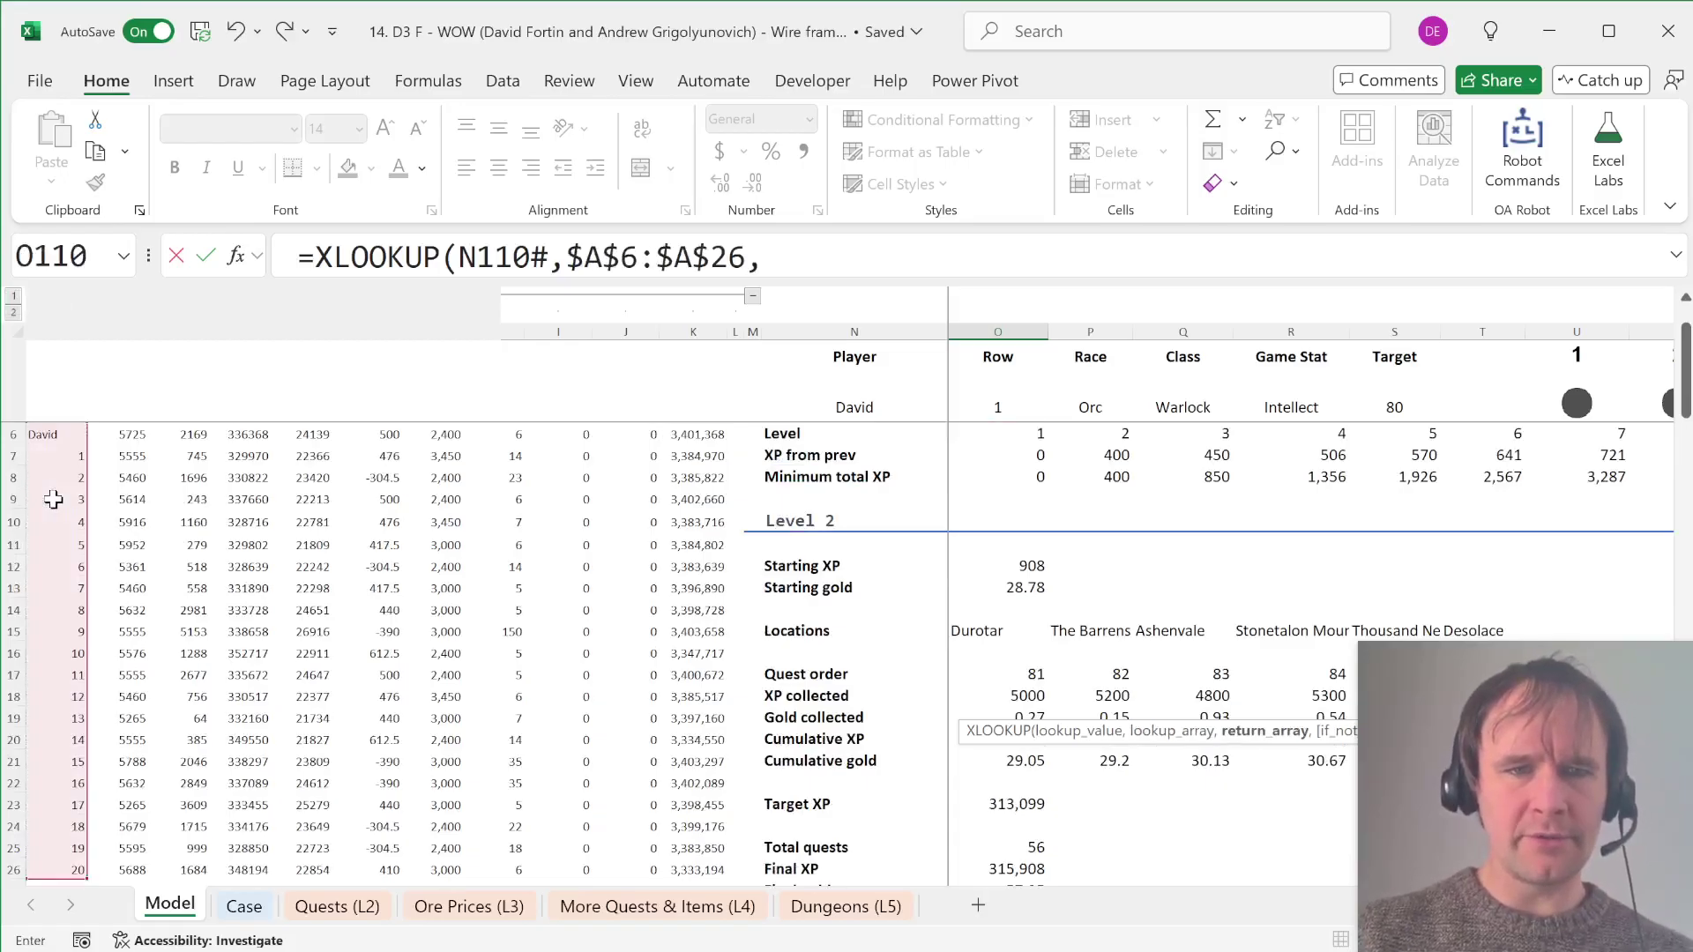
click(391, 477)
key(ctrl+Up)
key(Down)
key(Down)
key(Down)
key(Down)
key(Down)
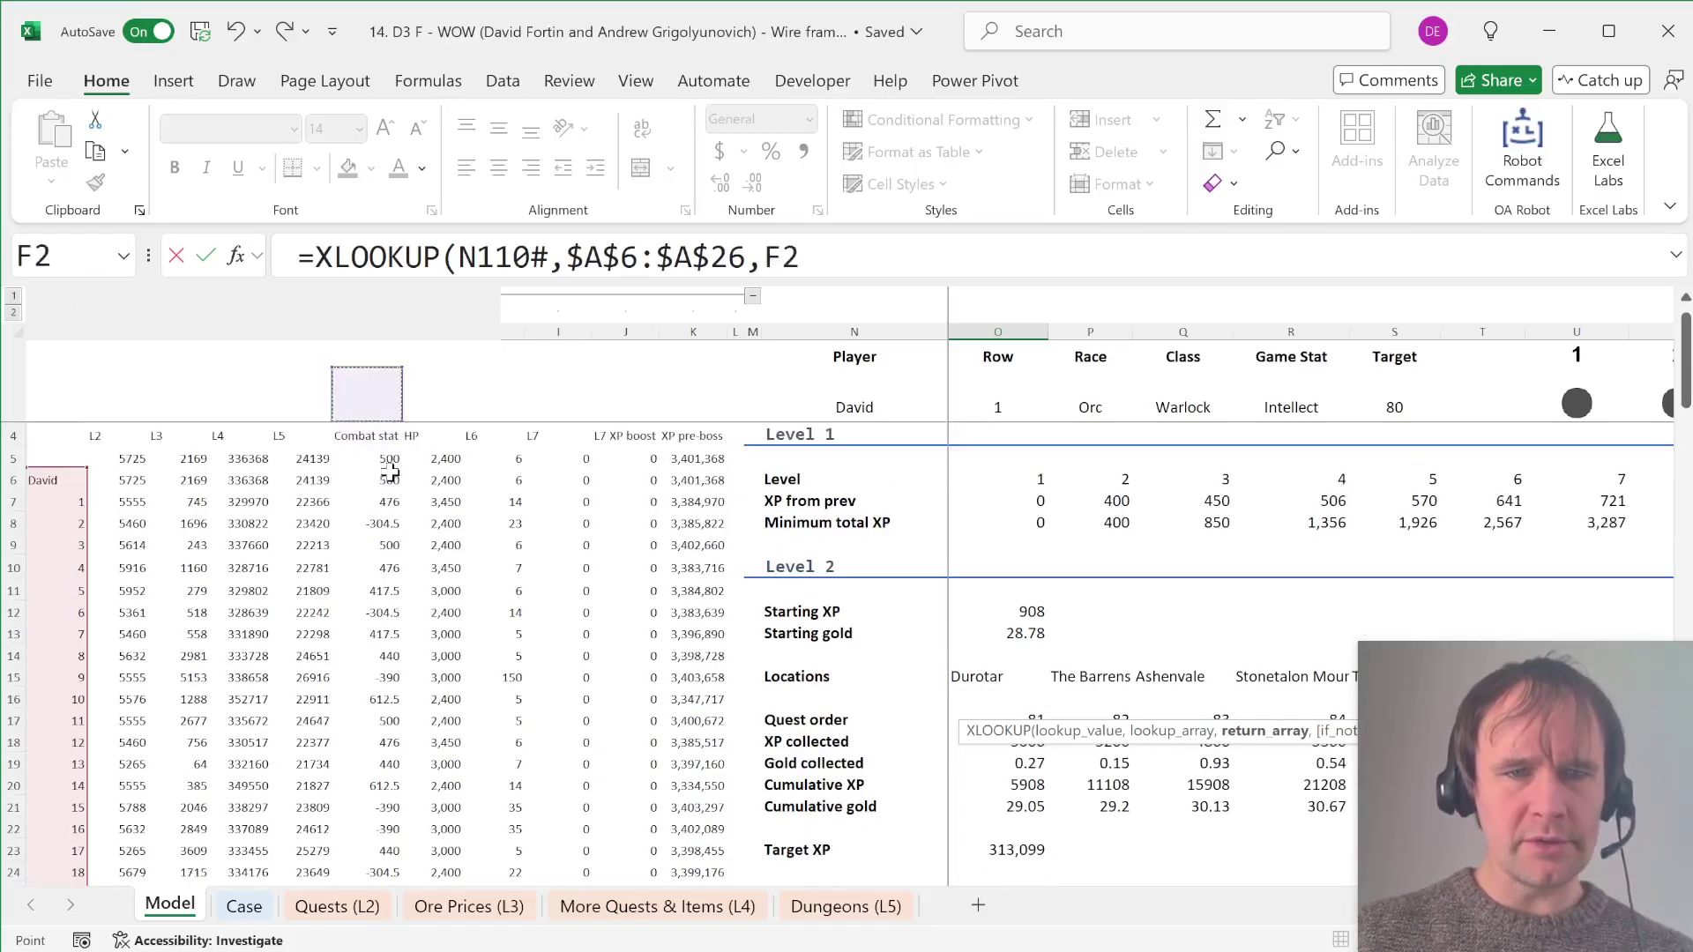
key(ctrl+shift+Down)
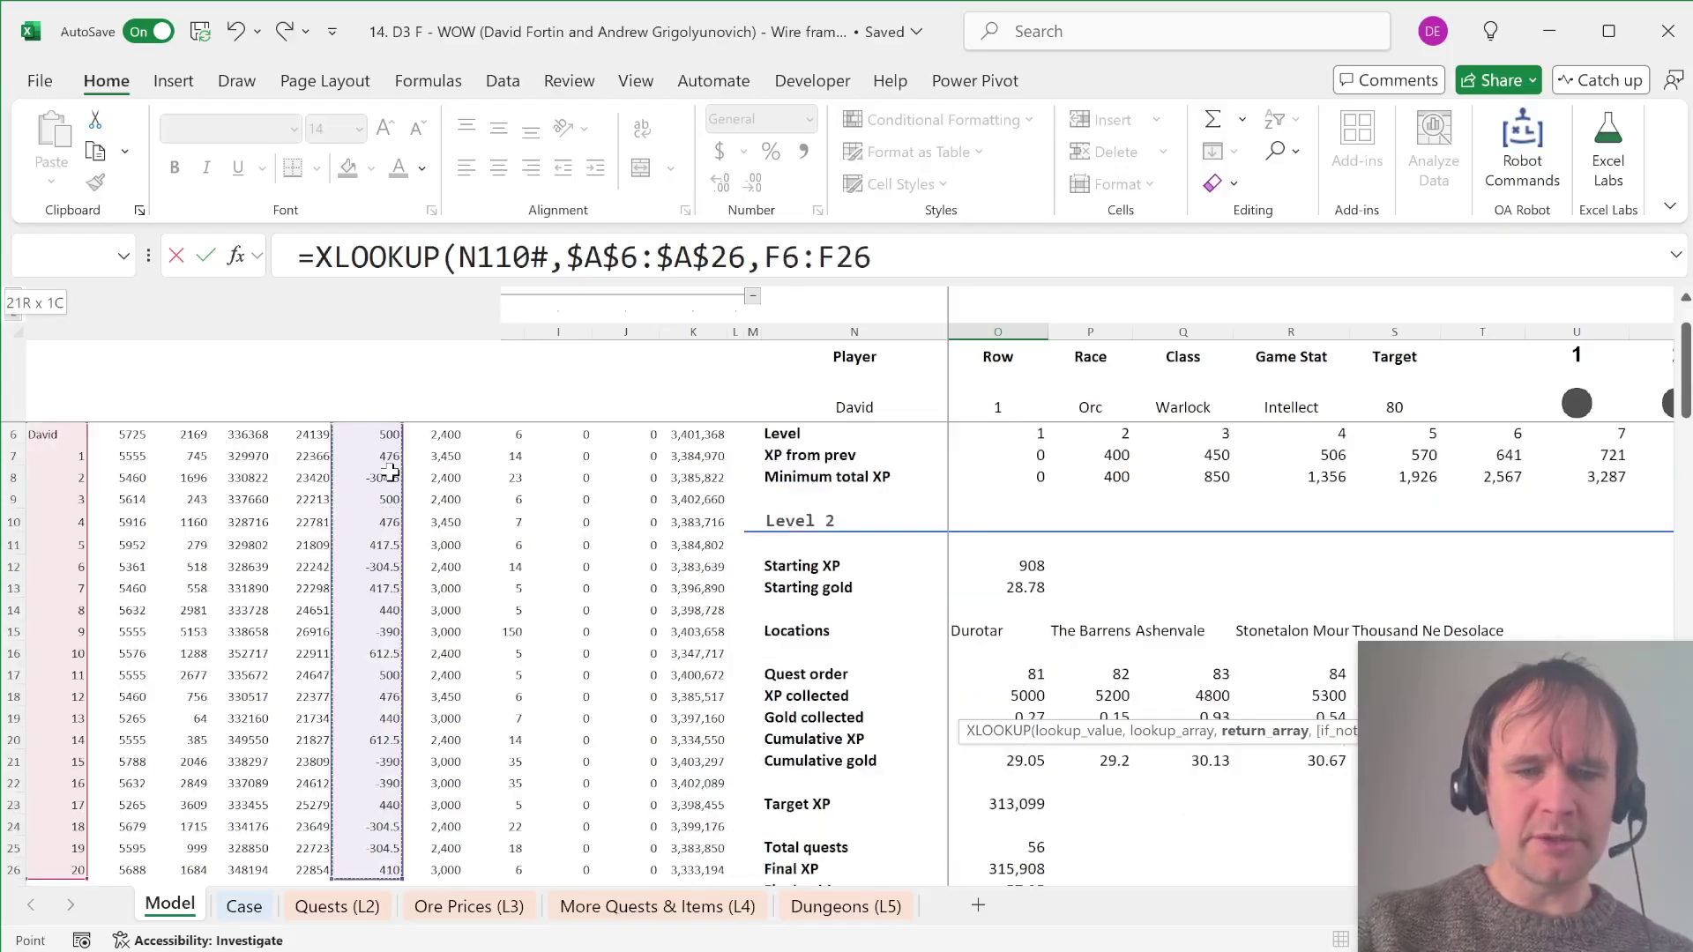
key(F4)
key(F4)
text())
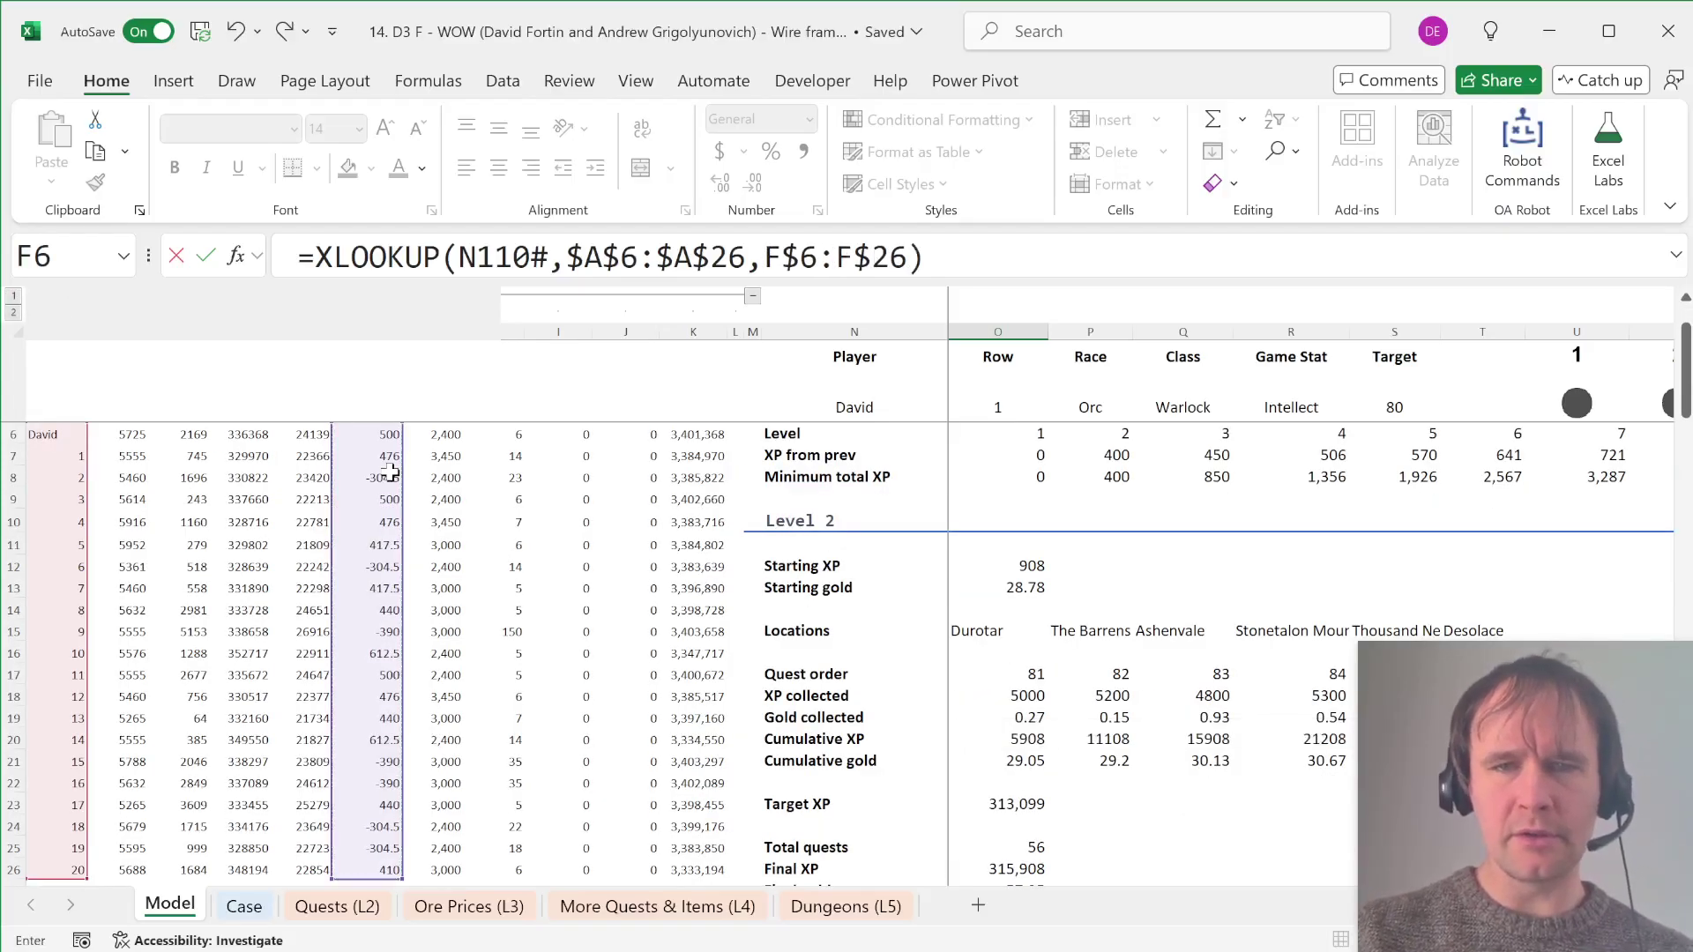
key(Return)
Step: Anchor column N in the O110 lookup as $N110#, copy it into P110 for HP, and collapse the grouped columns
key(Up)
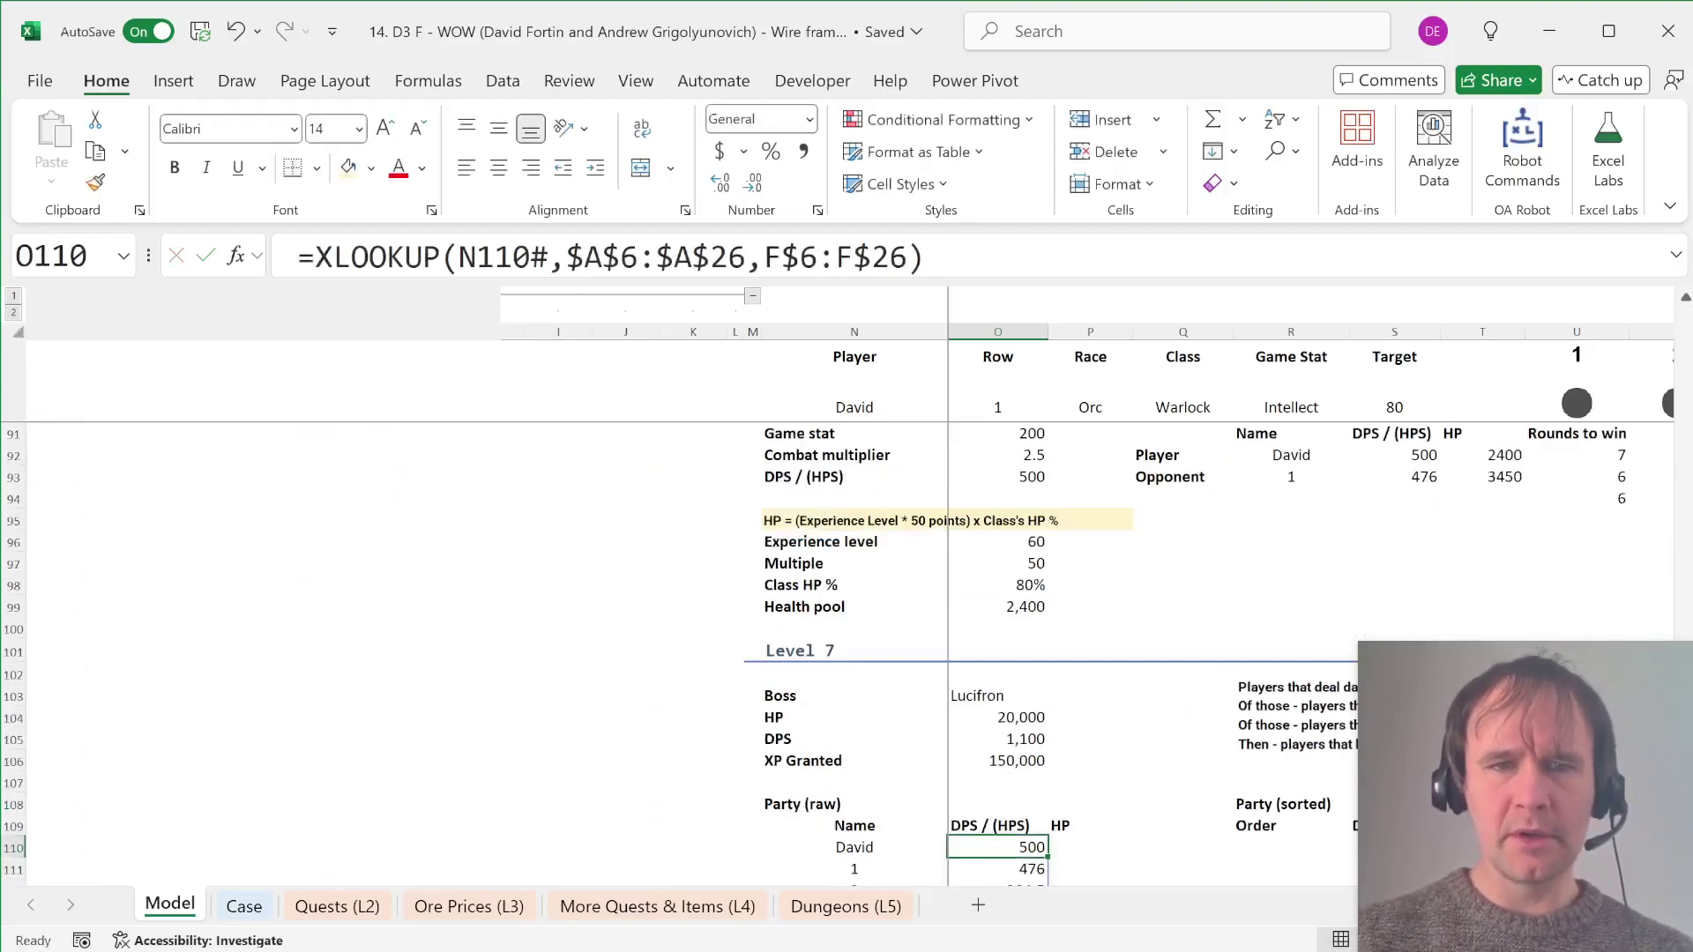
click(459, 256)
text($)
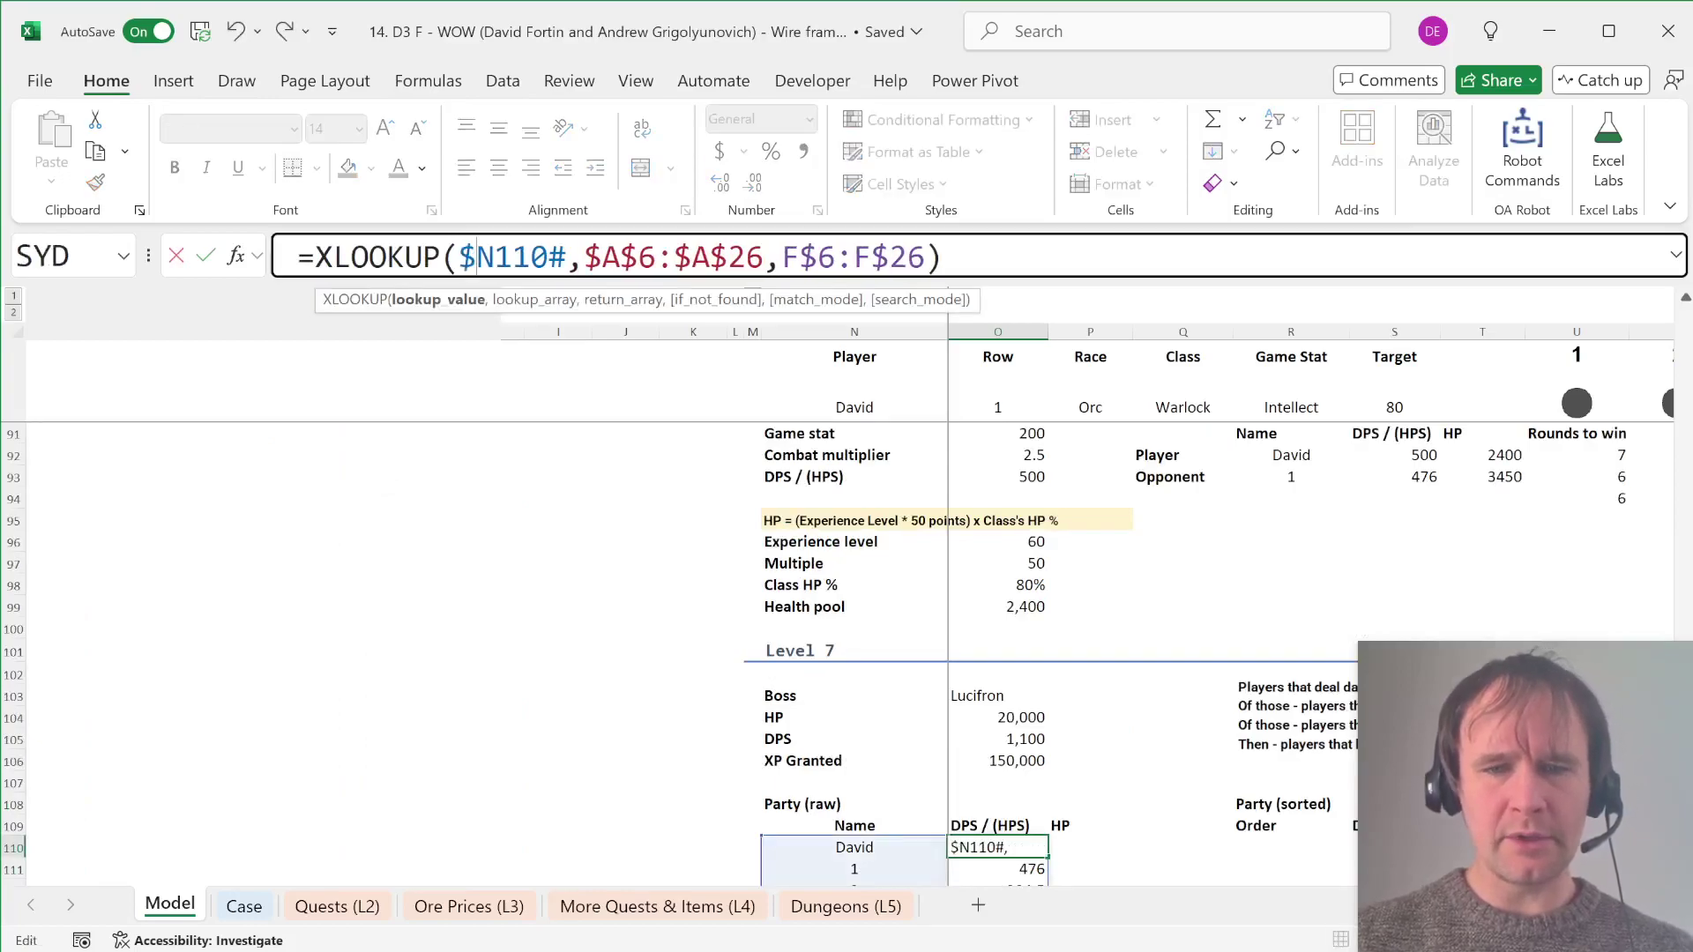
key(ctrl+Return)
key(shift+Right)
key(F2)
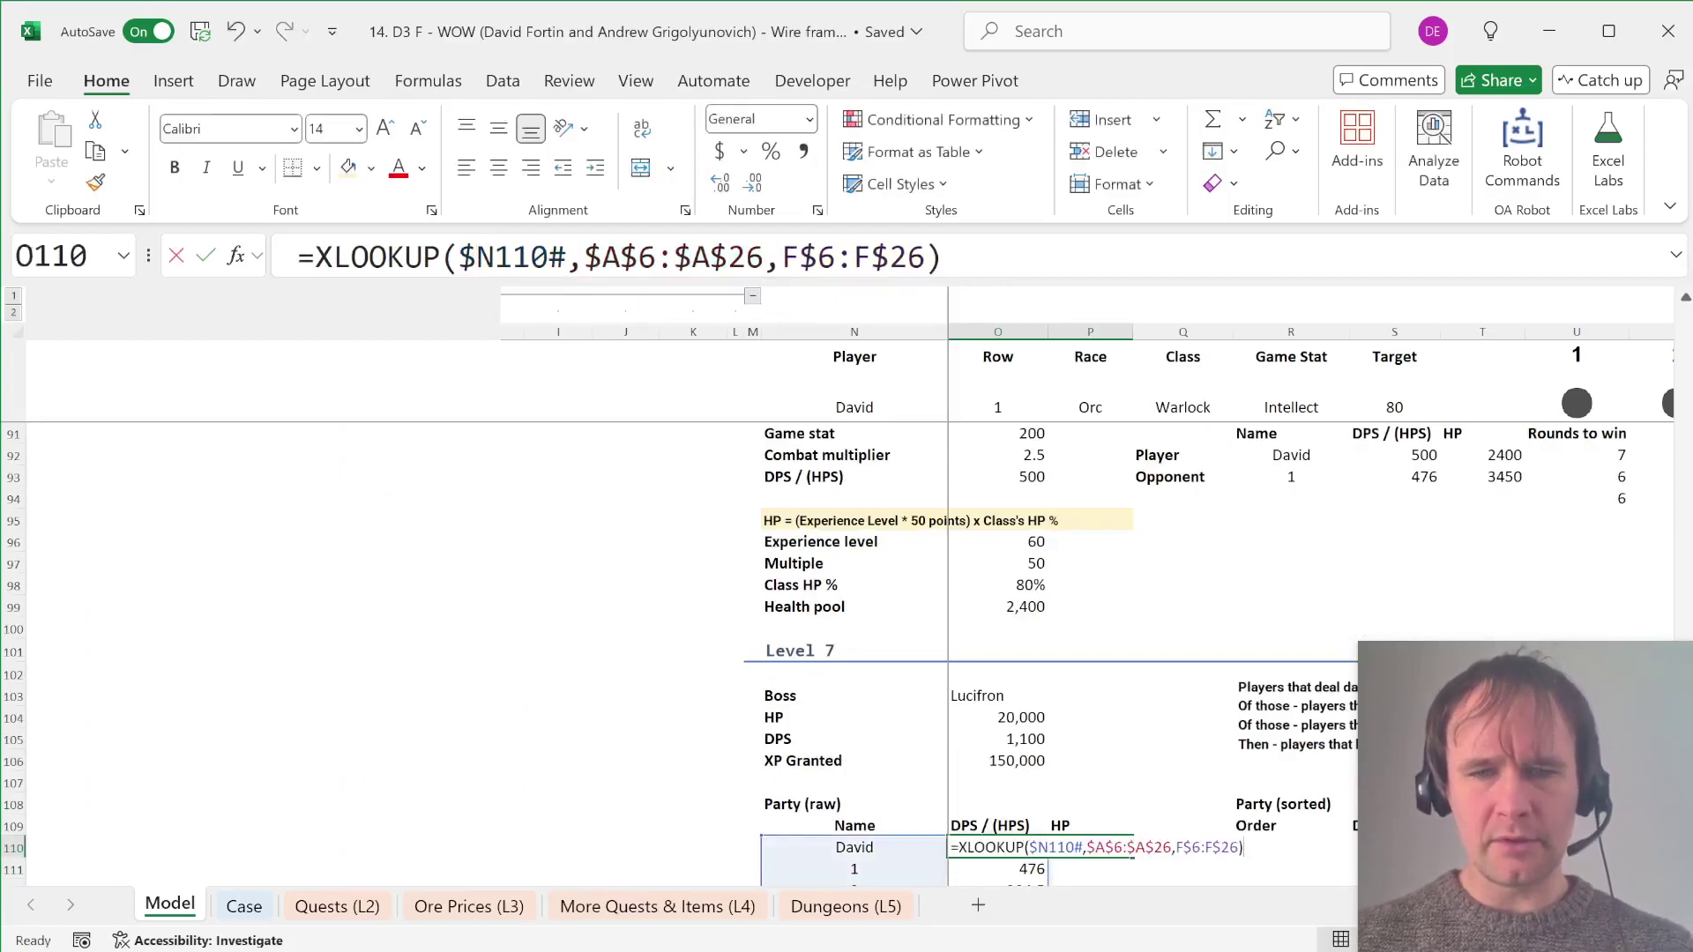
key(ctrl+Return)
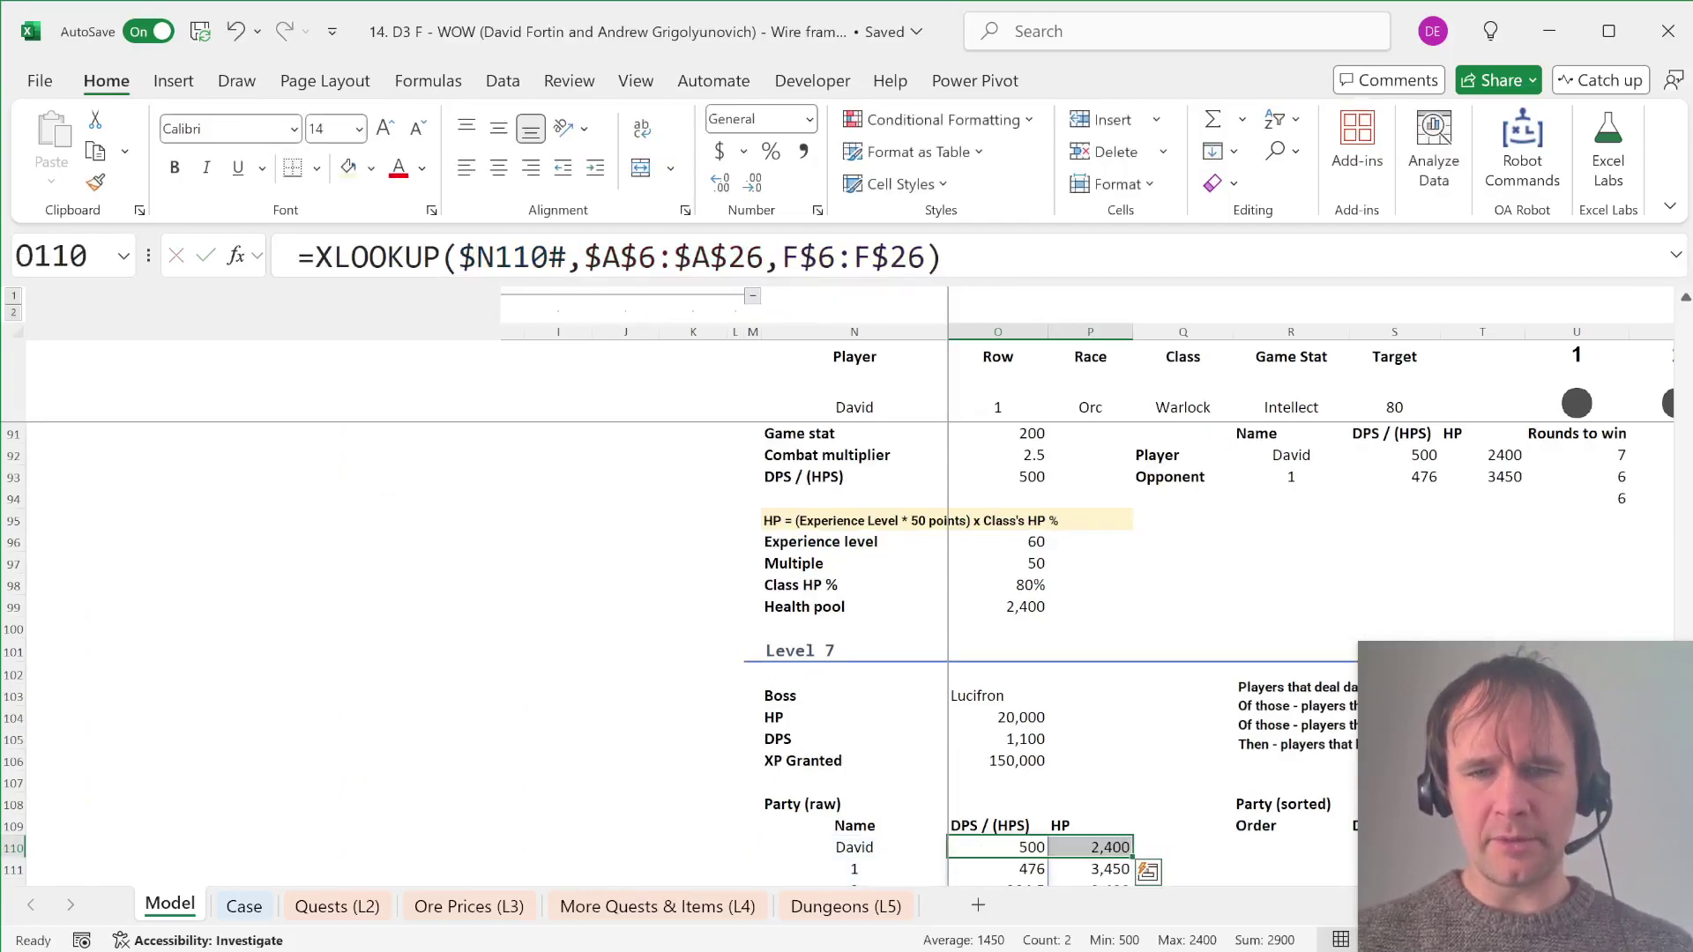
click(752, 296)
Step: Enter =SORTBY(N110#,O110#<0,1) in R110 under Party (sorted) Order to put damage dealers ahead of healers
scroll(547, 617, down, 4)
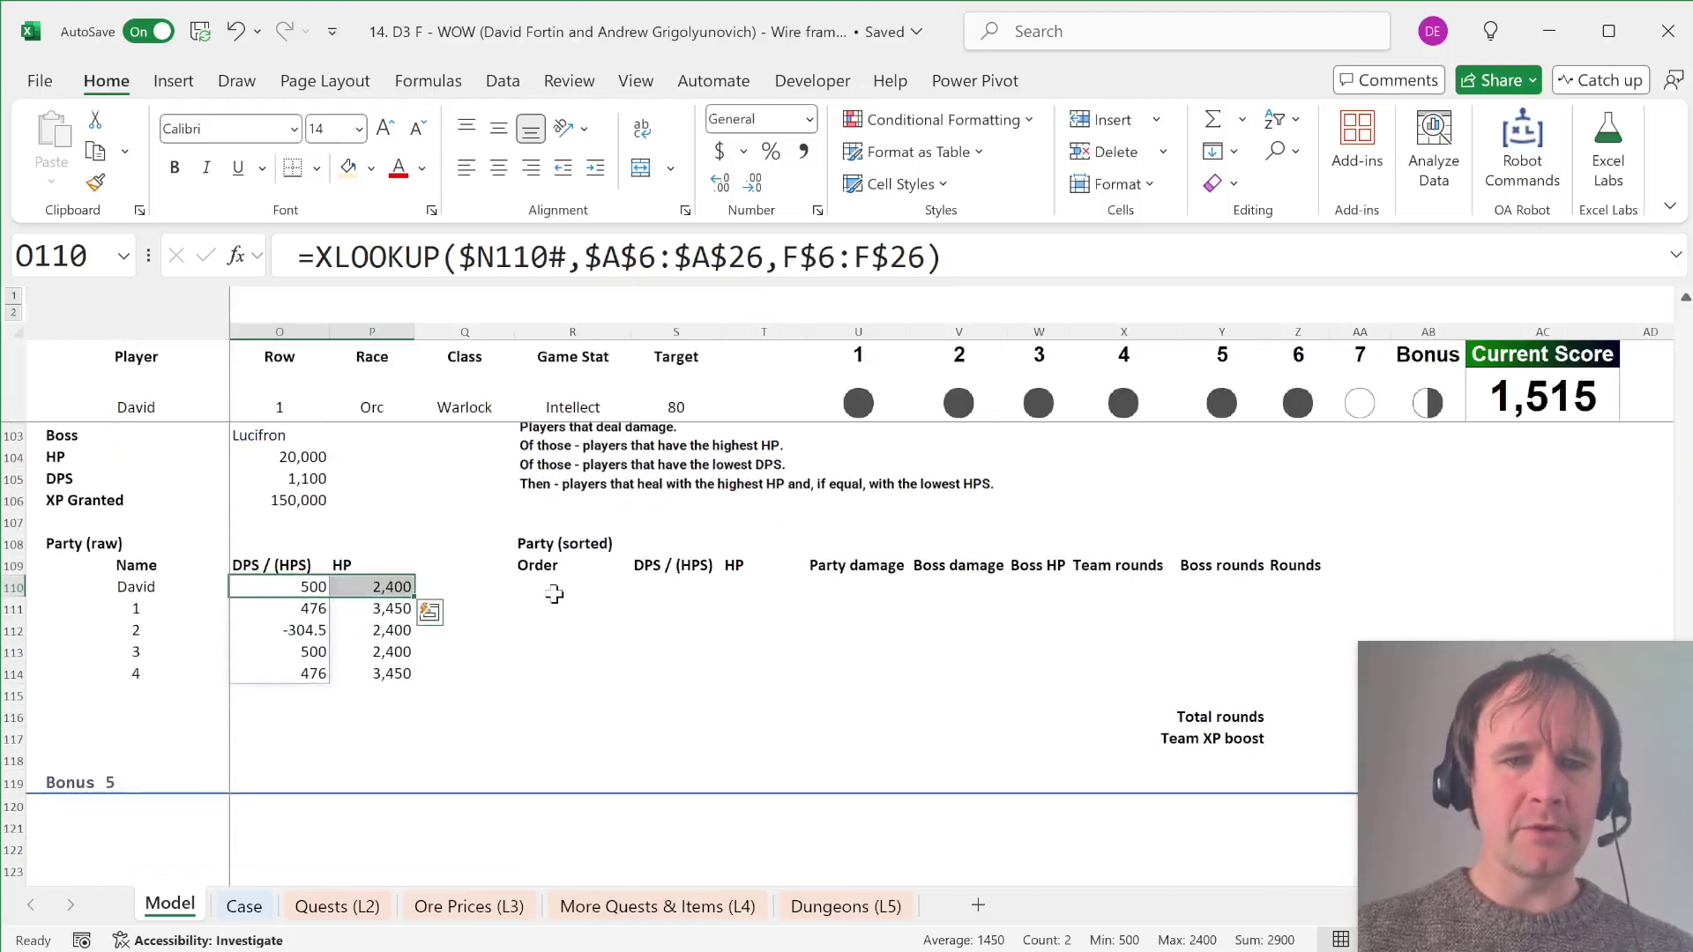
click(554, 594)
scroll(550, 589, up, 1)
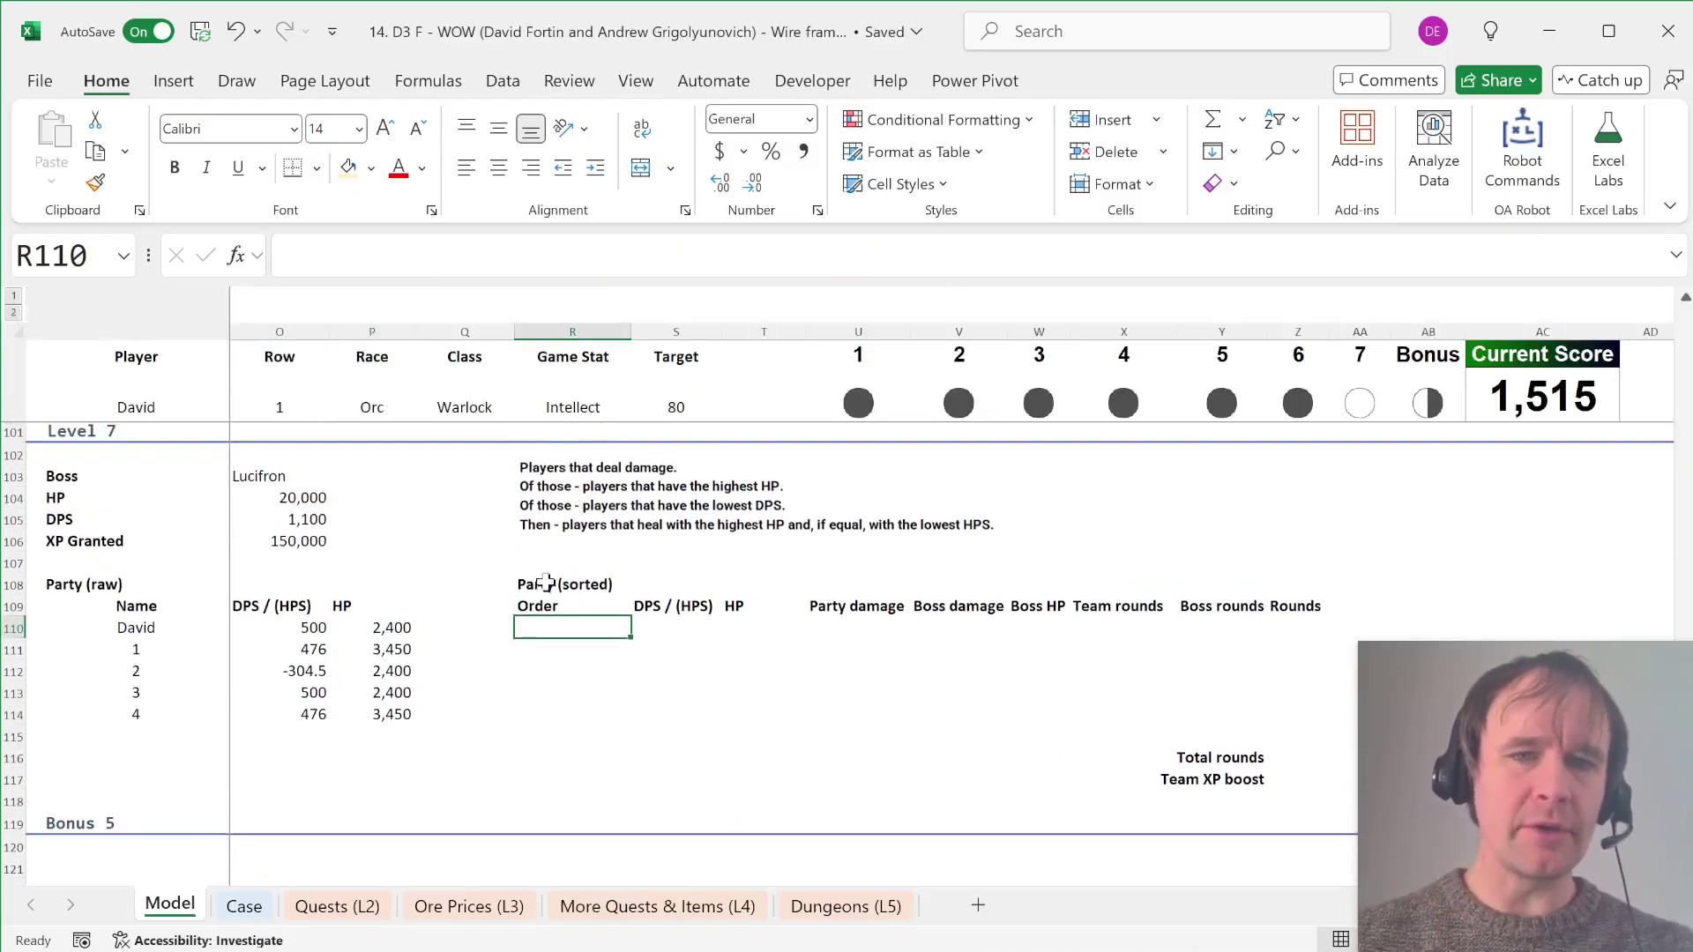
text(=sort)
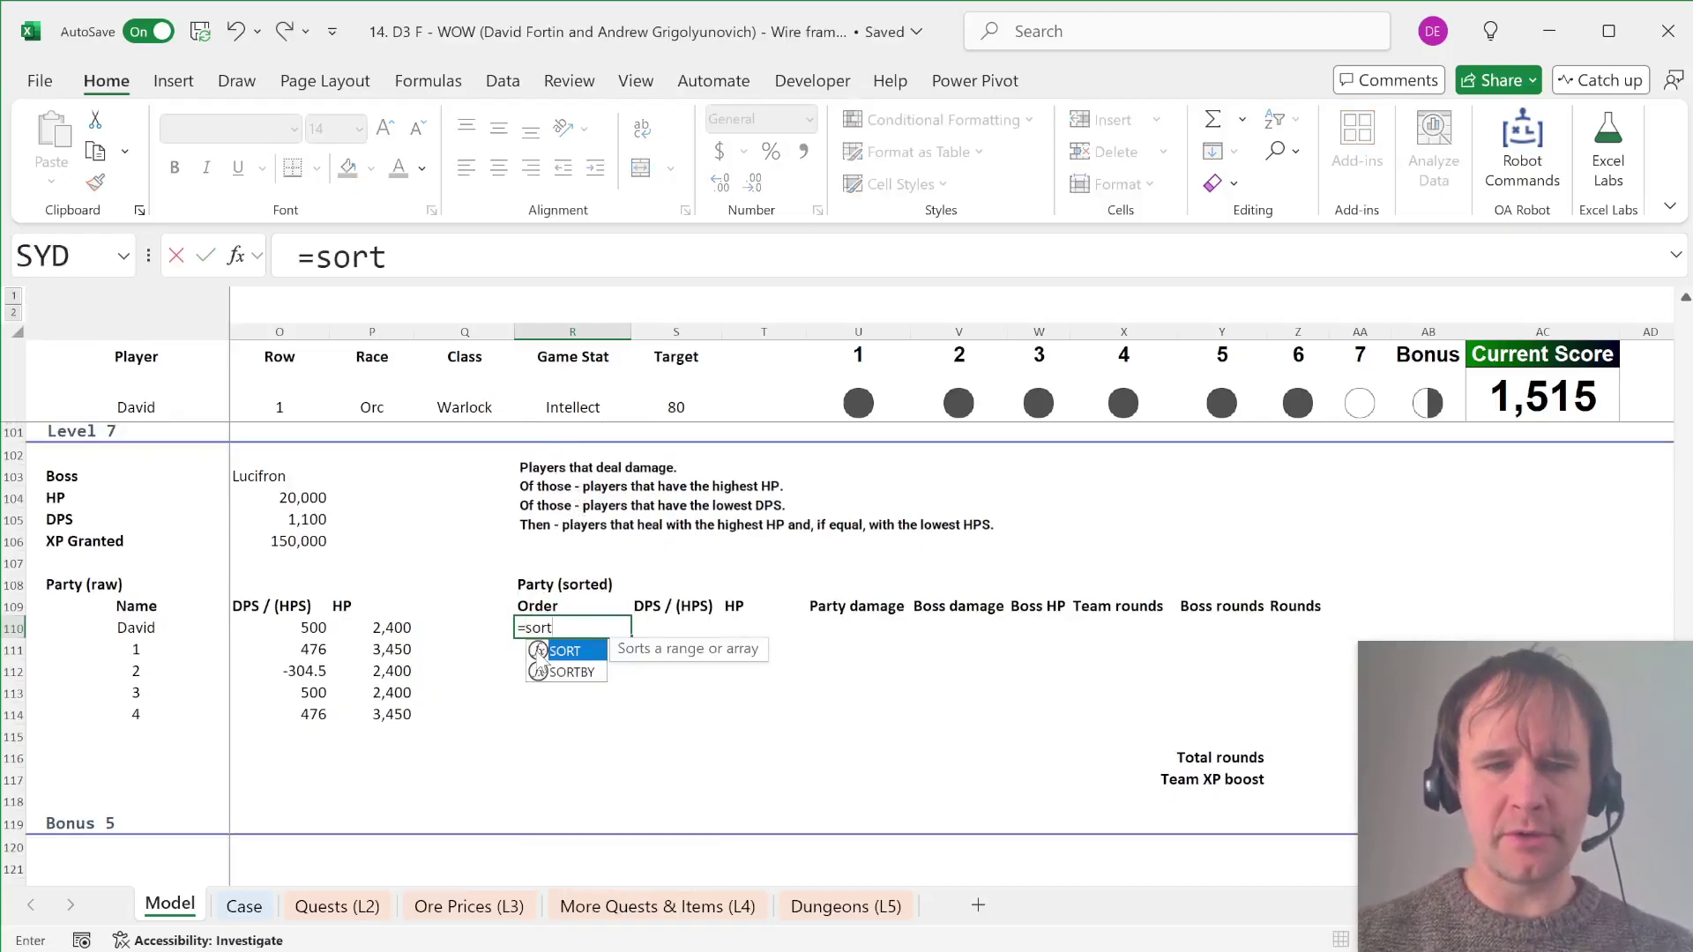
double_click(565, 672)
key(ctrl+Left)
key(ctrl+Left)
text(#,)
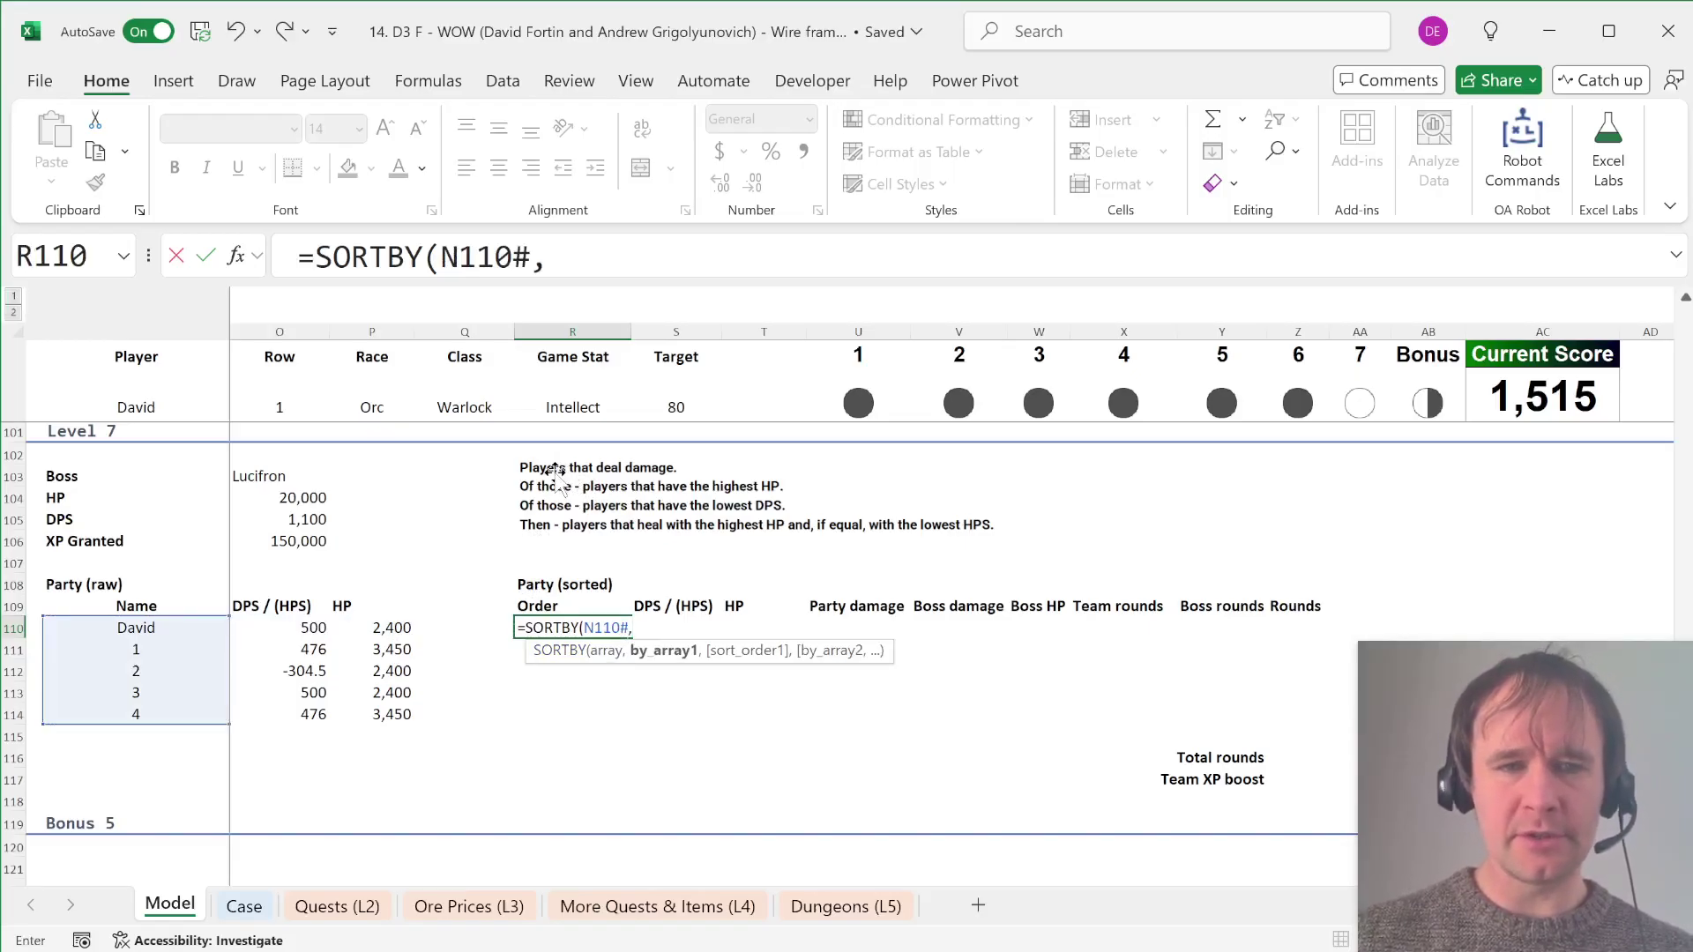
key(Left)
key(Left)
key(Left)
text(#>)
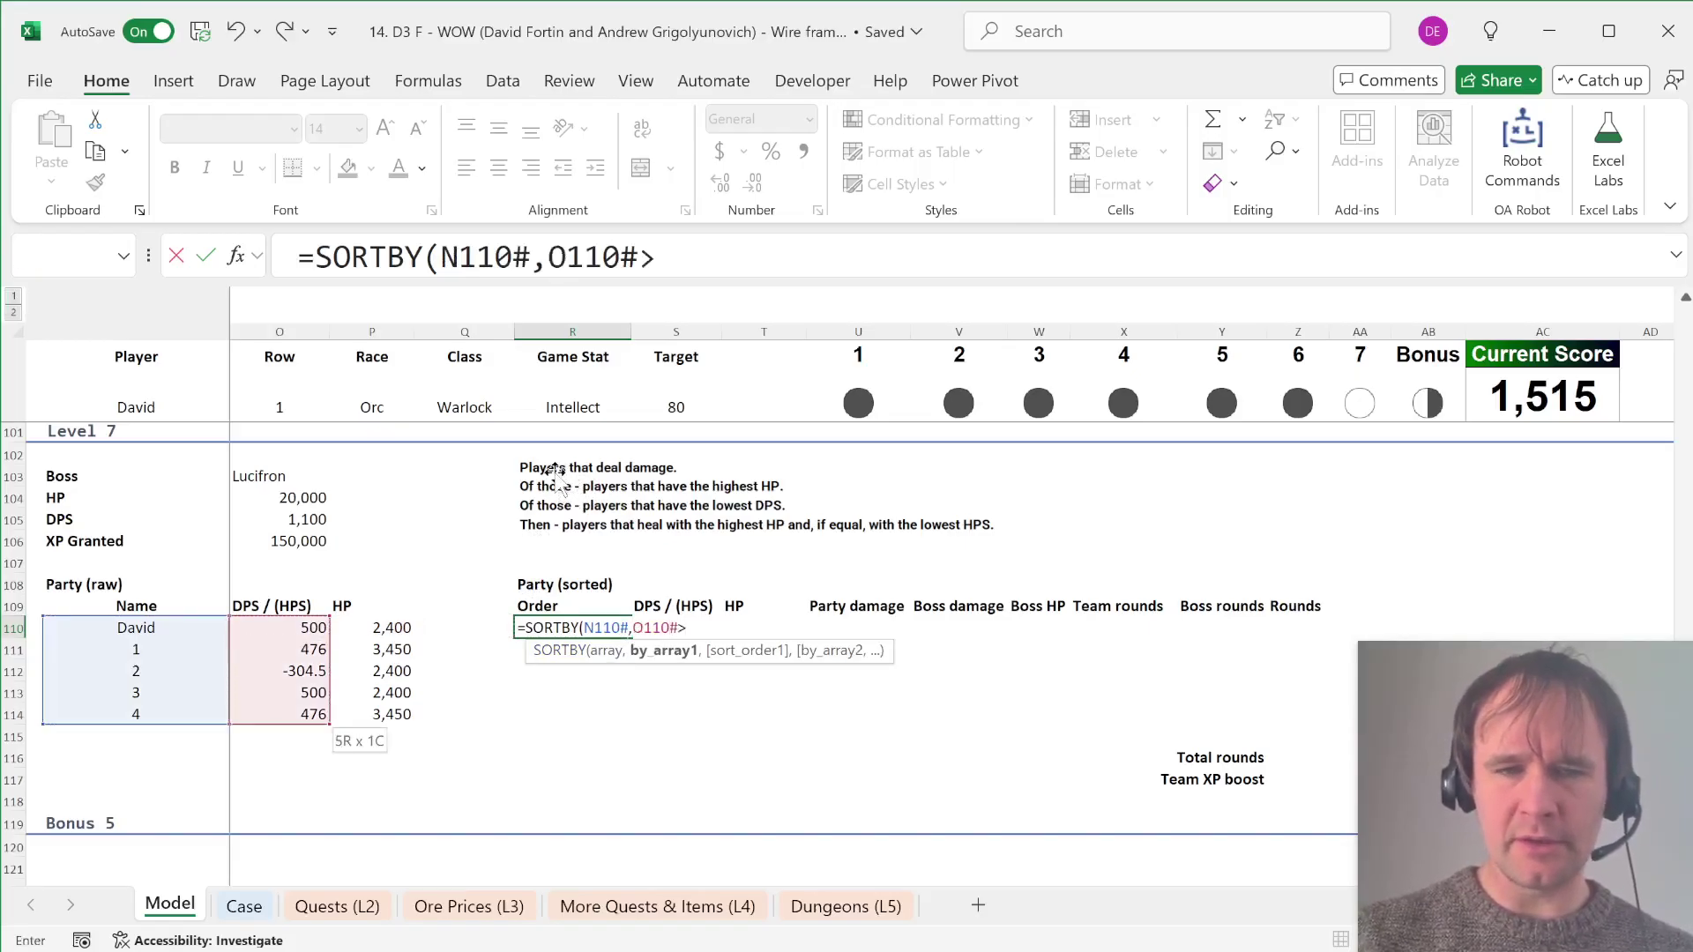
text(0,1)
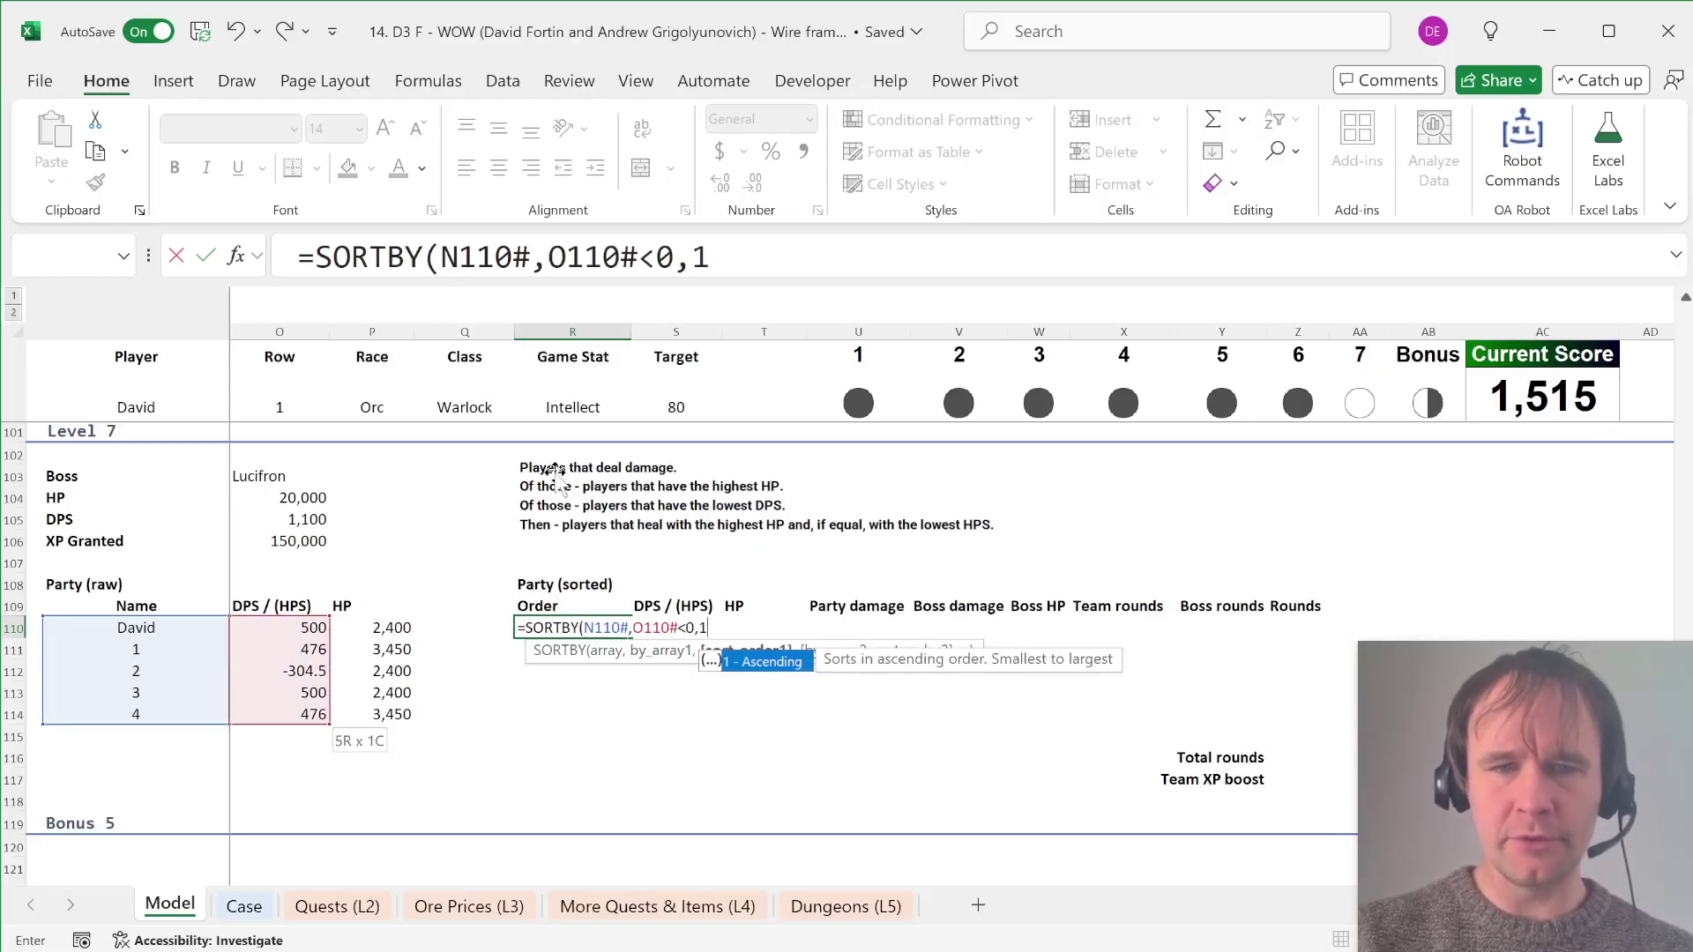
key(Return)
key(Up)
Step: Check the sorted order in column R against the raw party's DPS / (HPS) and HP values
key(Down)
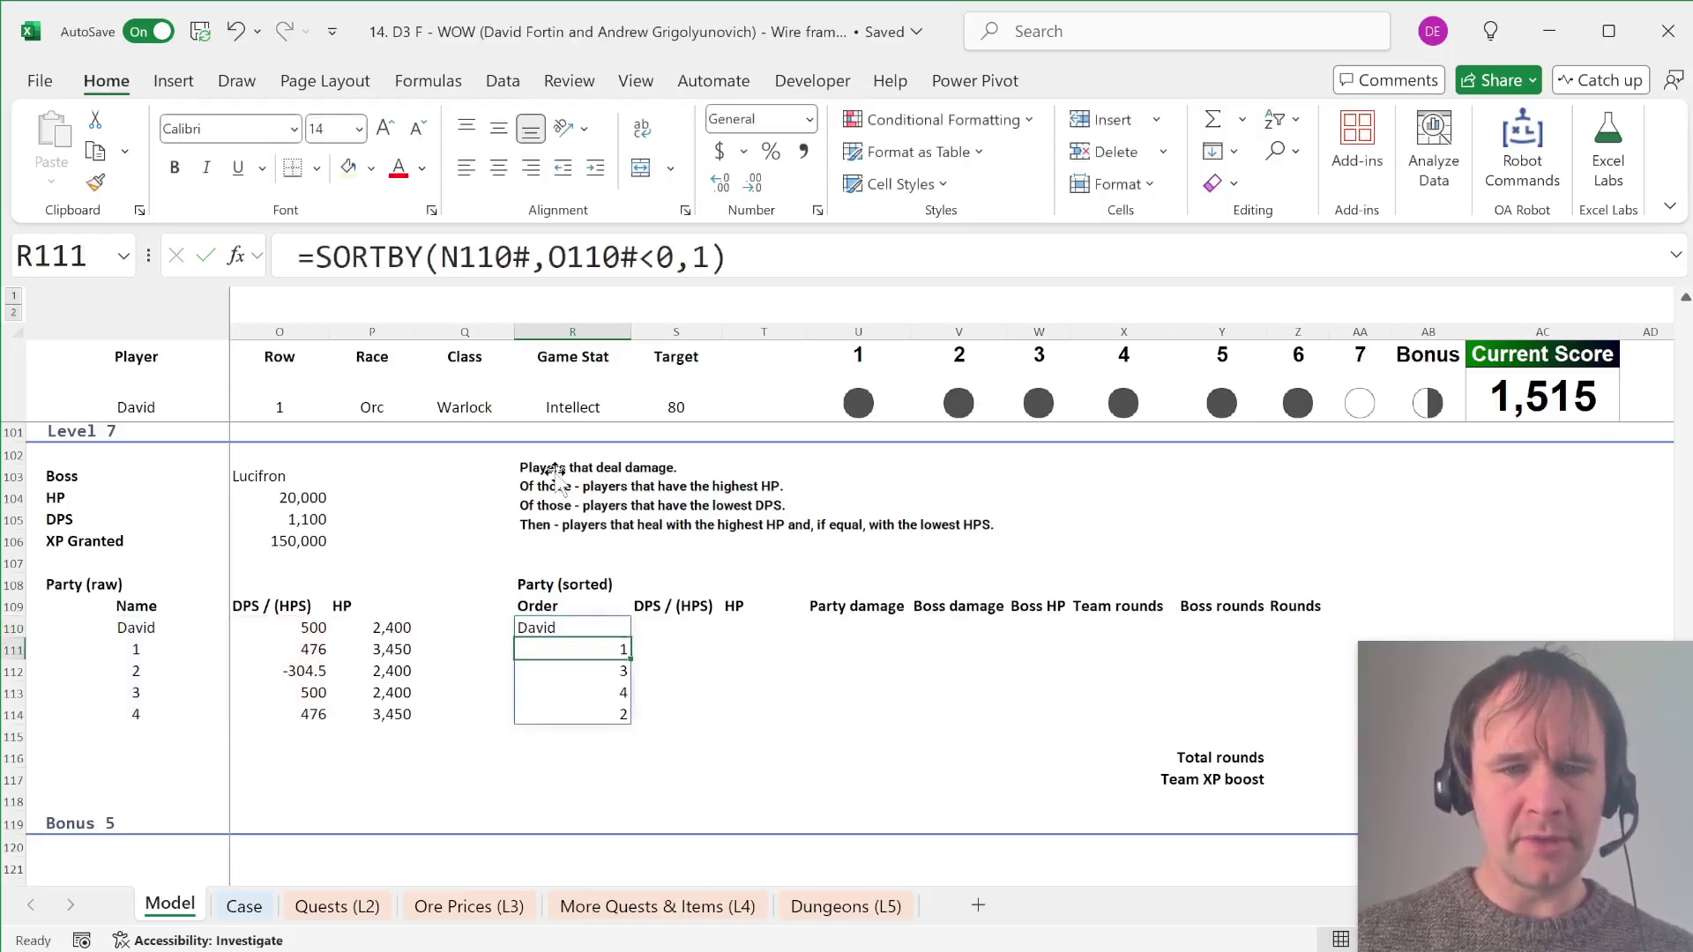
key(Down)
key(Down)
key(Up)
key(Left)
key(Left)
key(Right)
key(Down)
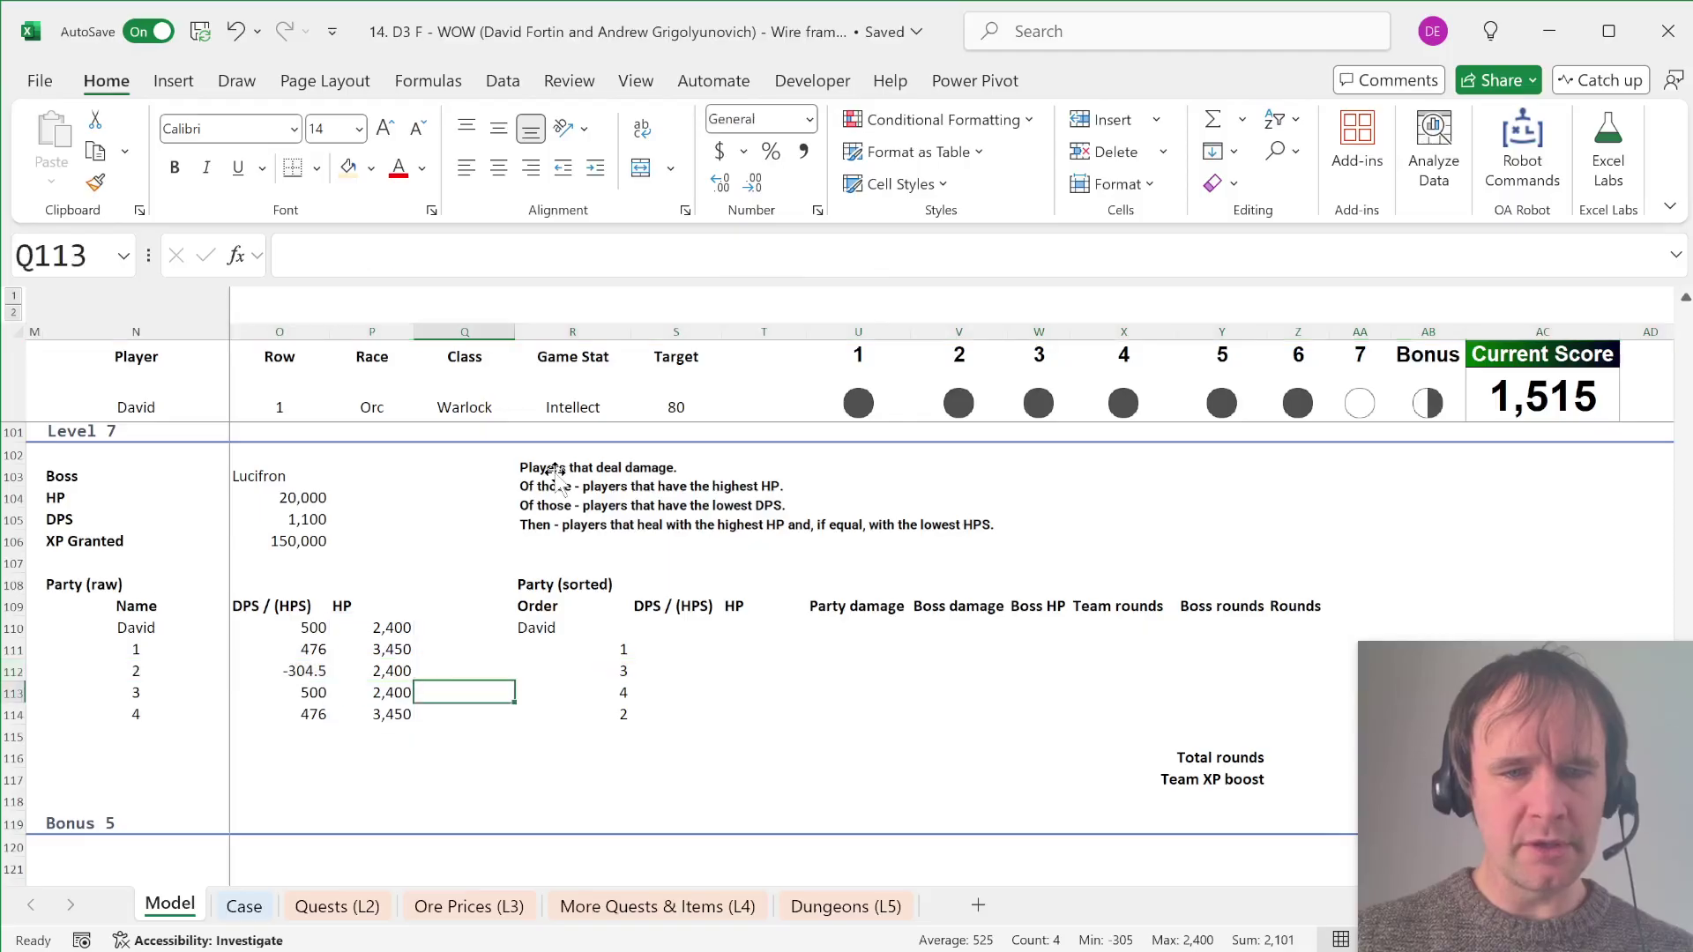
key(Right)
key(Right)
key(Down)
key(Down)
key(Left)
key(Up)
key(Up)
key(Up)
key(Up)
key(Up)
key(Up)
key(Down)
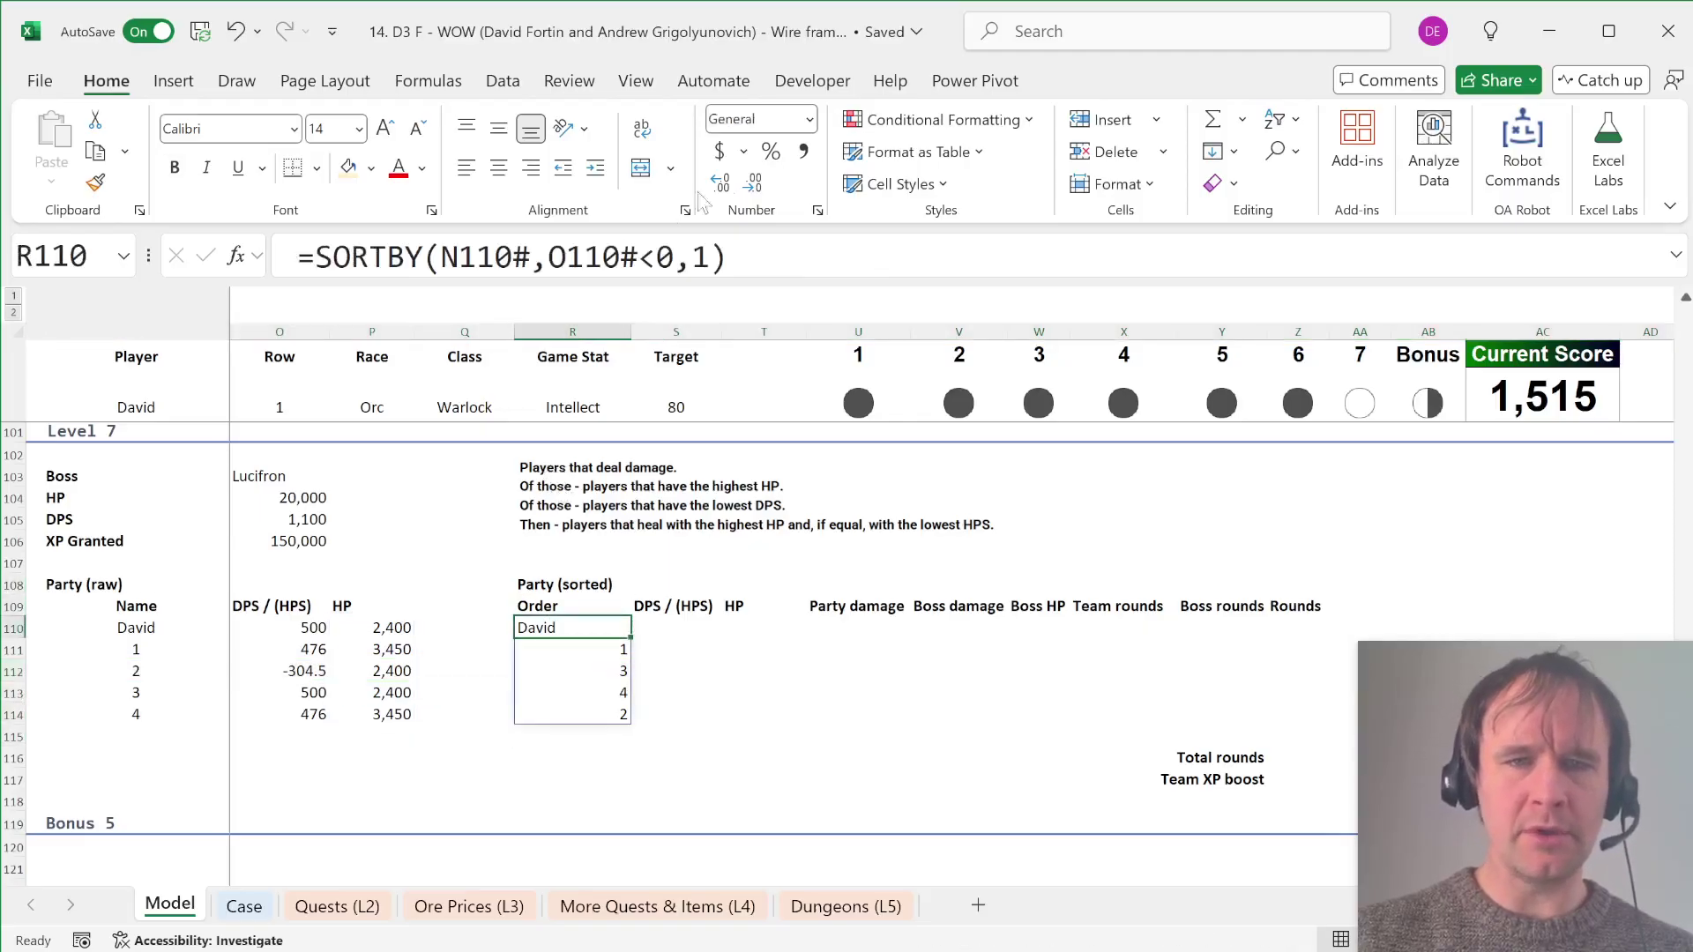
Step: Add P110#,-1 to the R110 SORTBY formula as a second sort key, highest HP first
key(F2)
text(,)
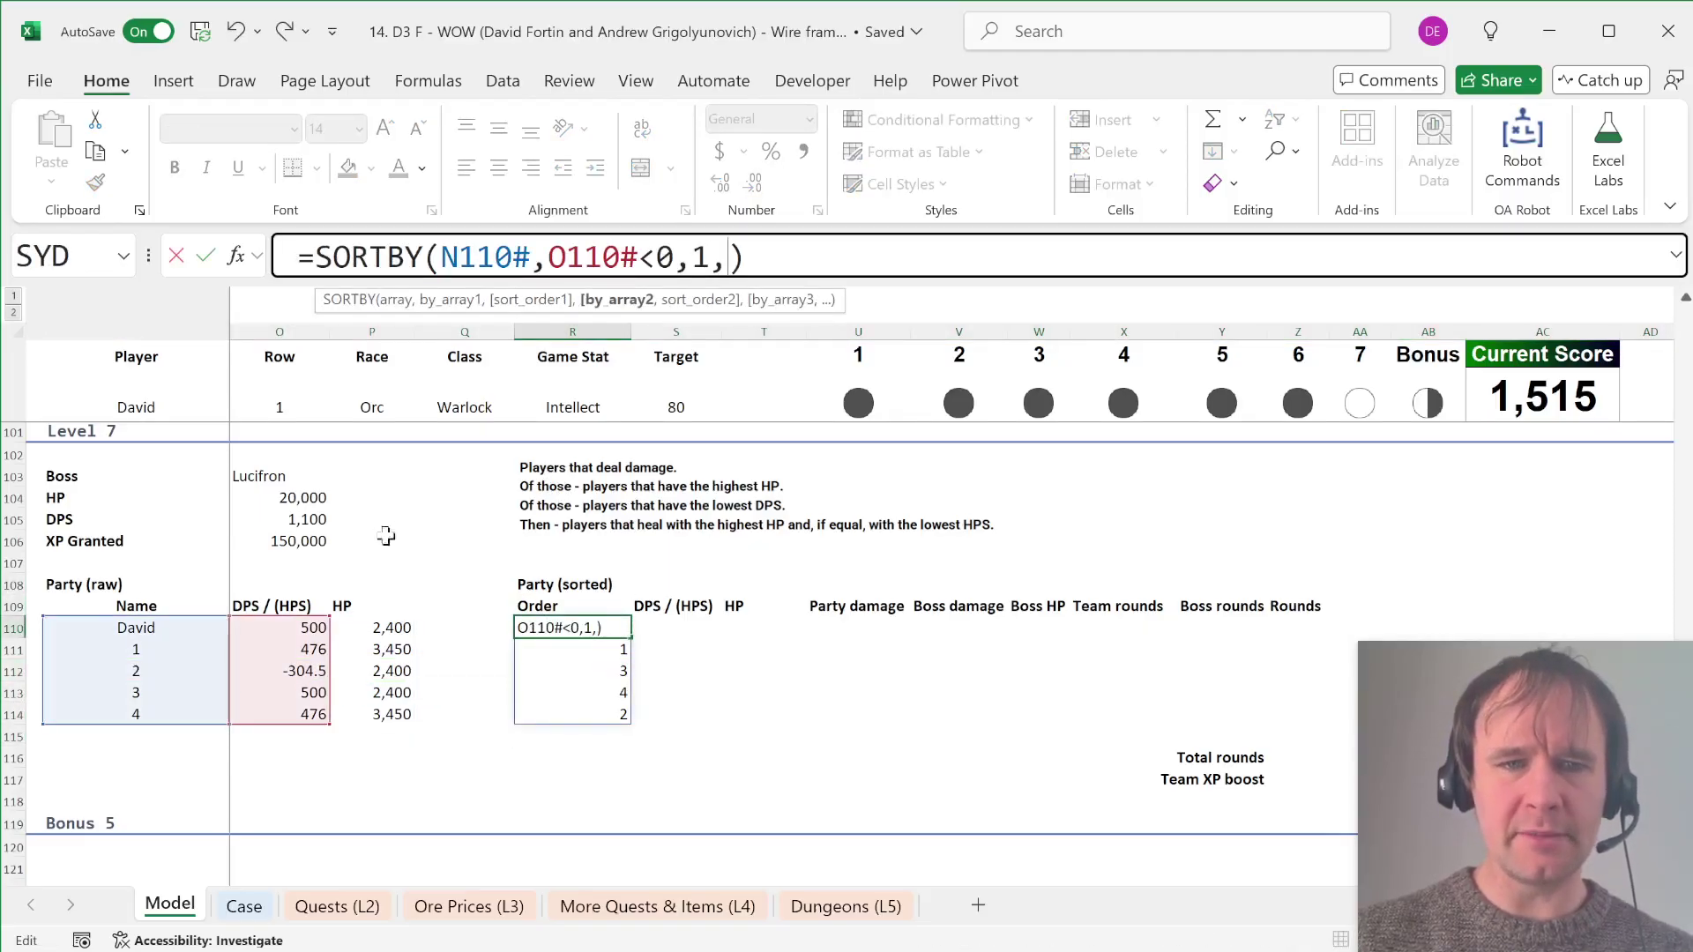
click(385, 629)
text(#,)
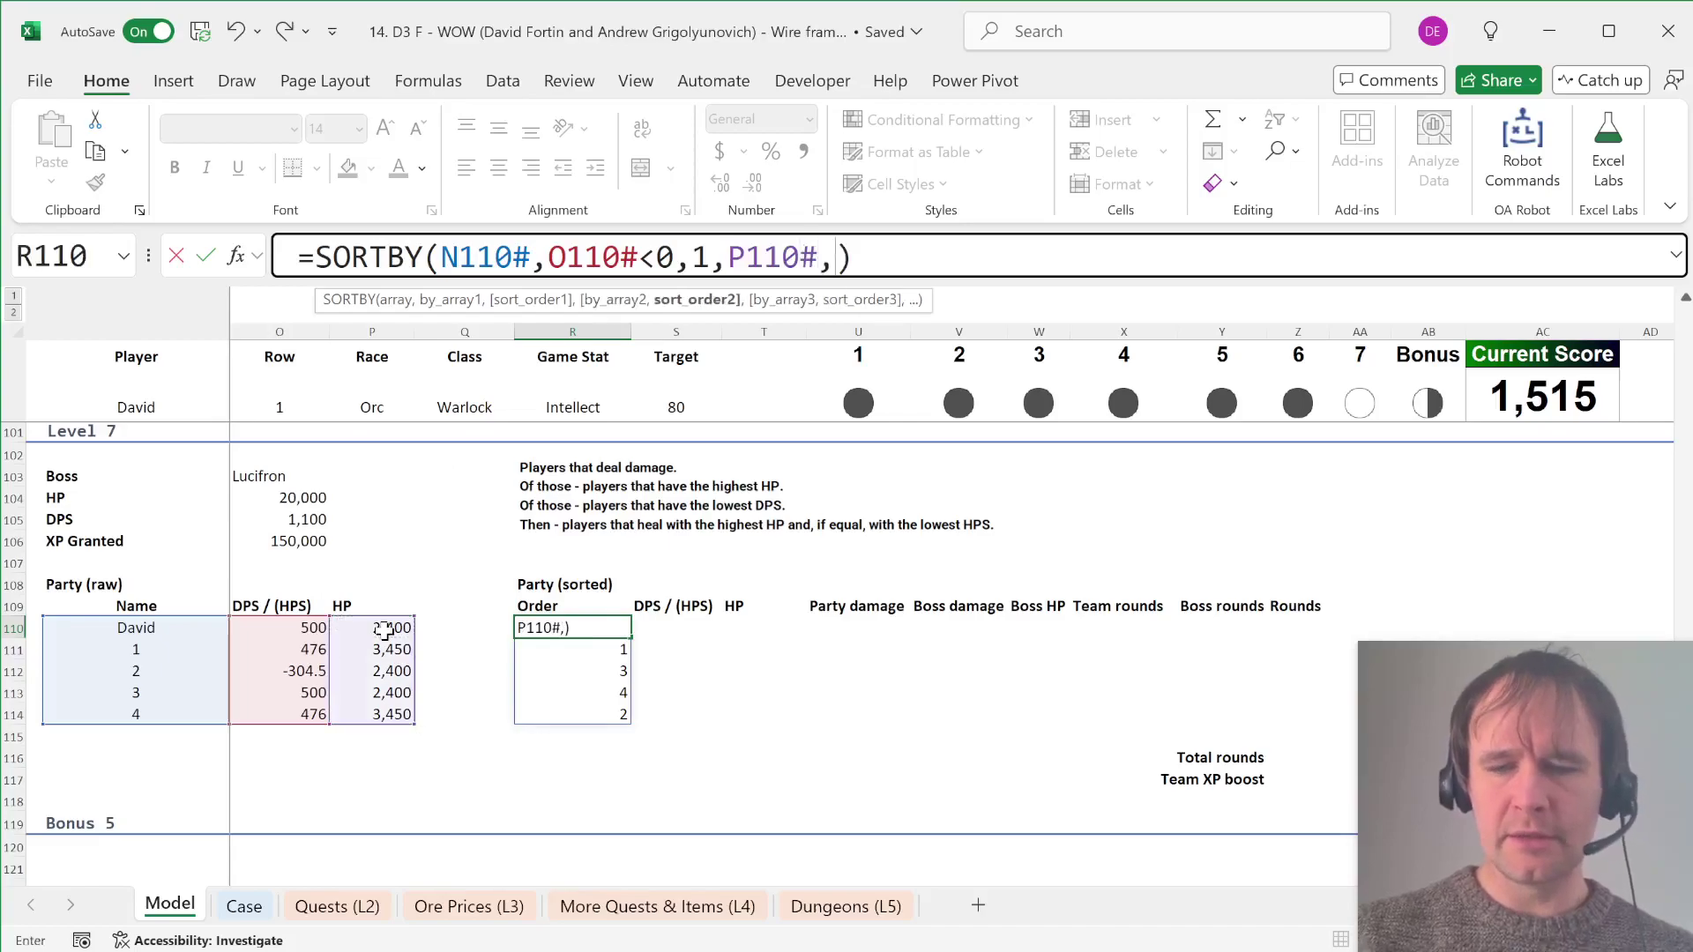
text(-1)
key(Return)
key(Up)
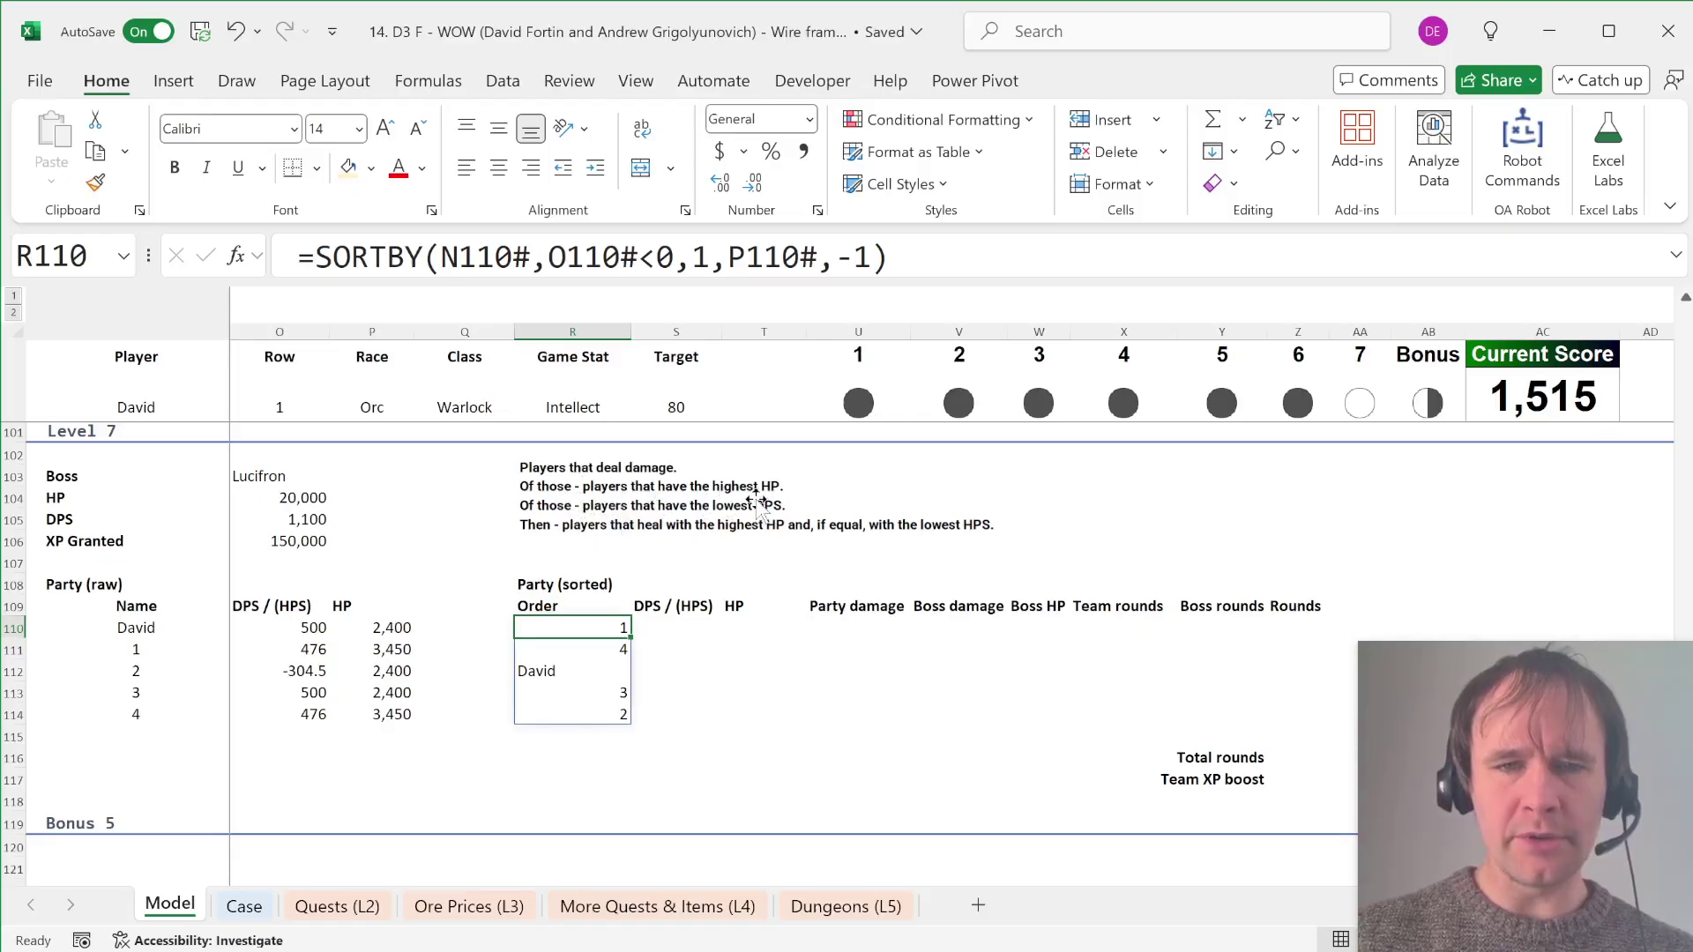
Step: Add ABS(O110#),-1 to the R110 SORTBY formula as a third sort key
click(871, 256)
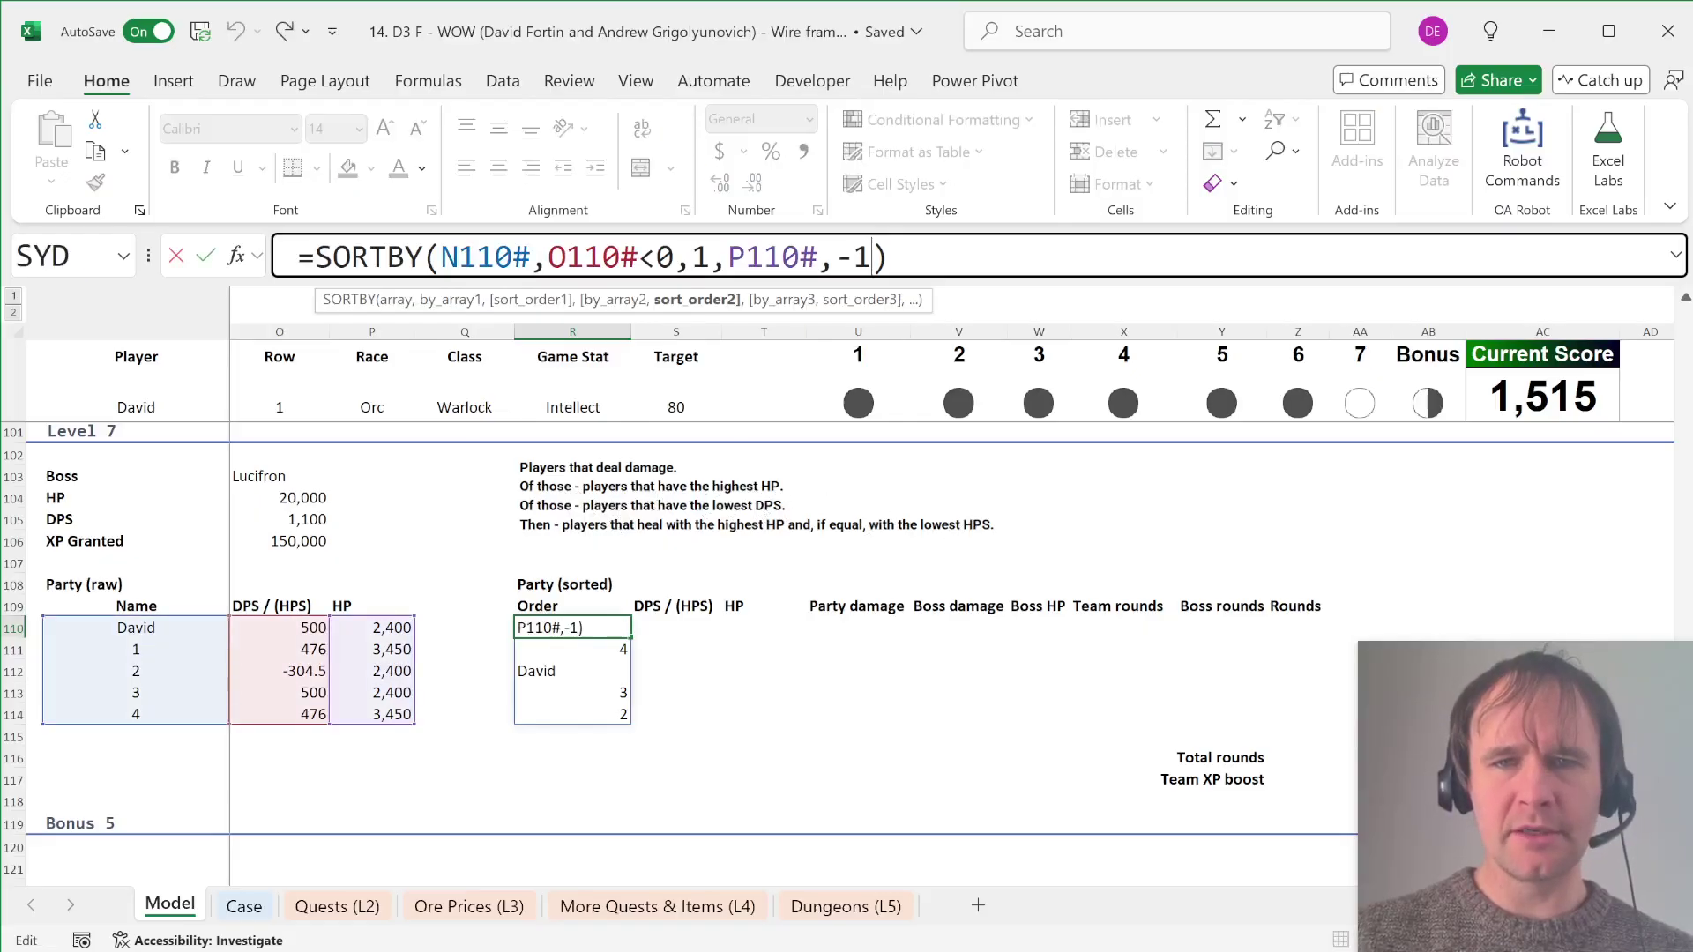
text(,abs)
key(Tab)
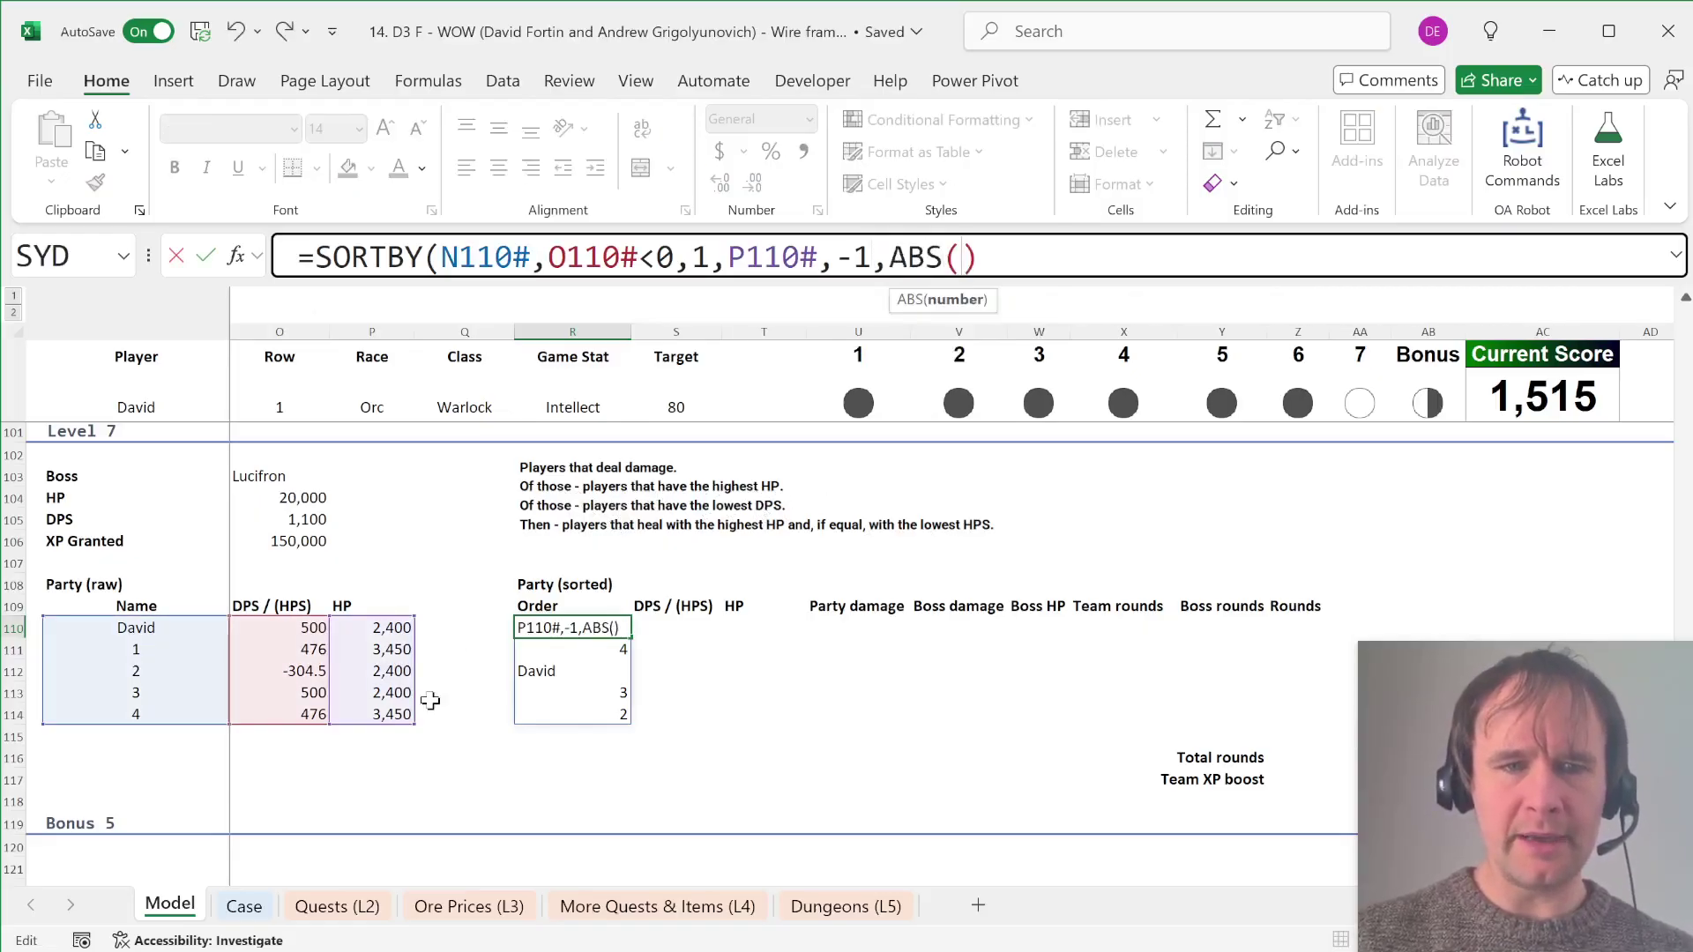
click(288, 627)
text(#)
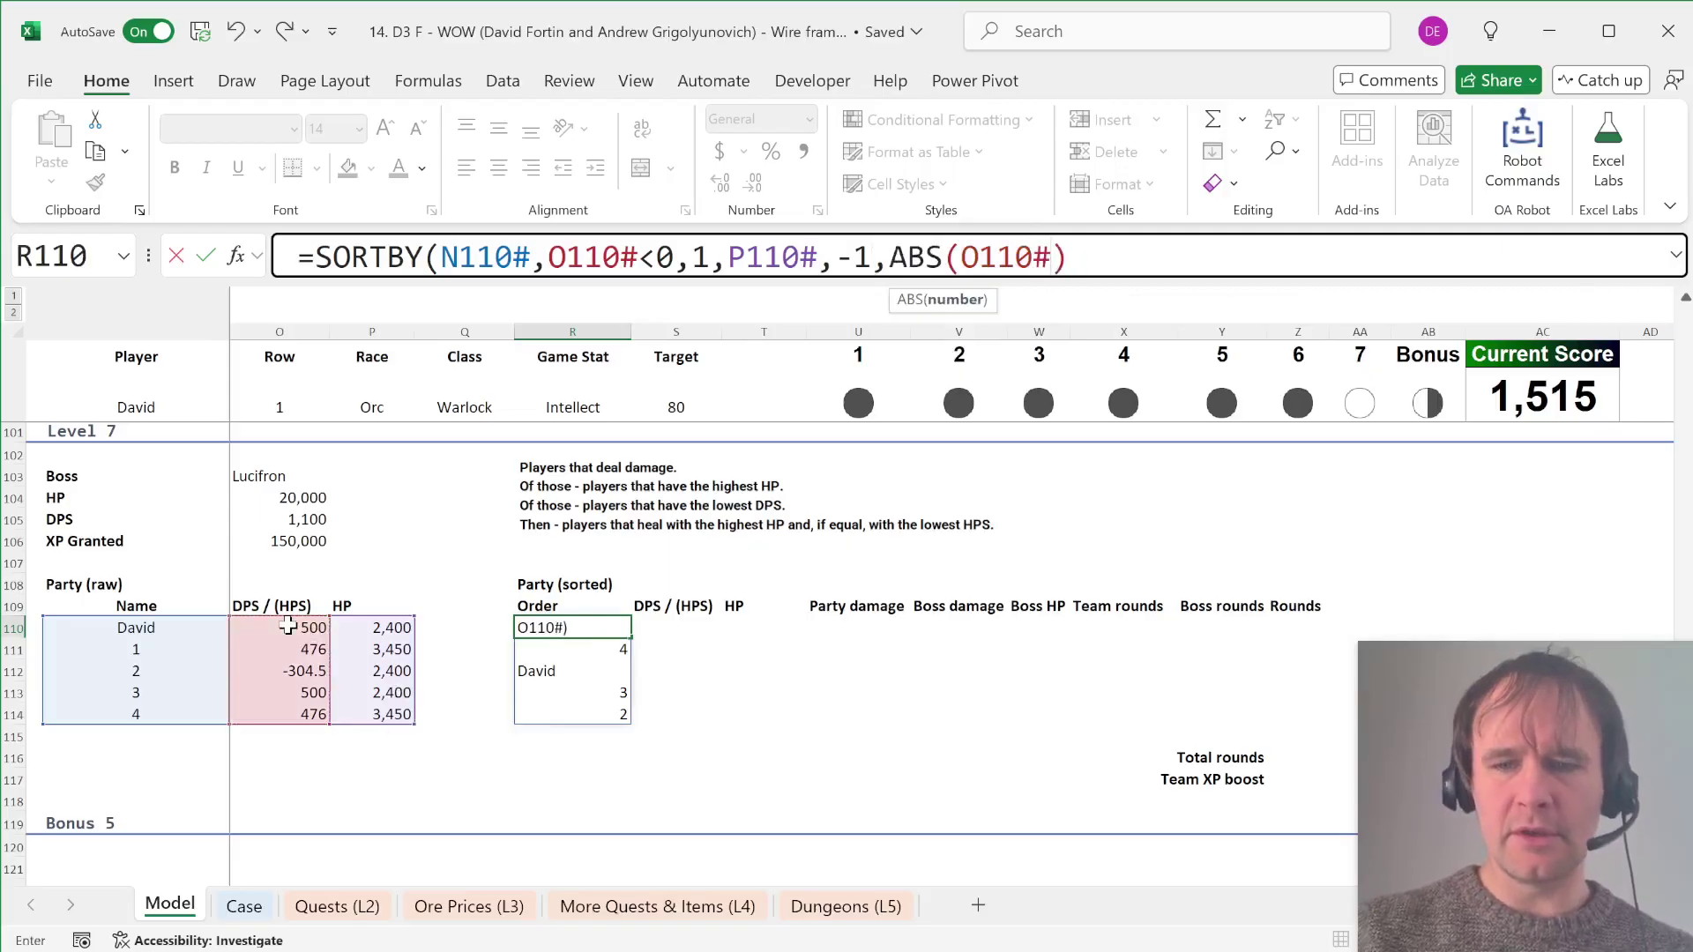
text(),-1)
key(Return)
key(Up)
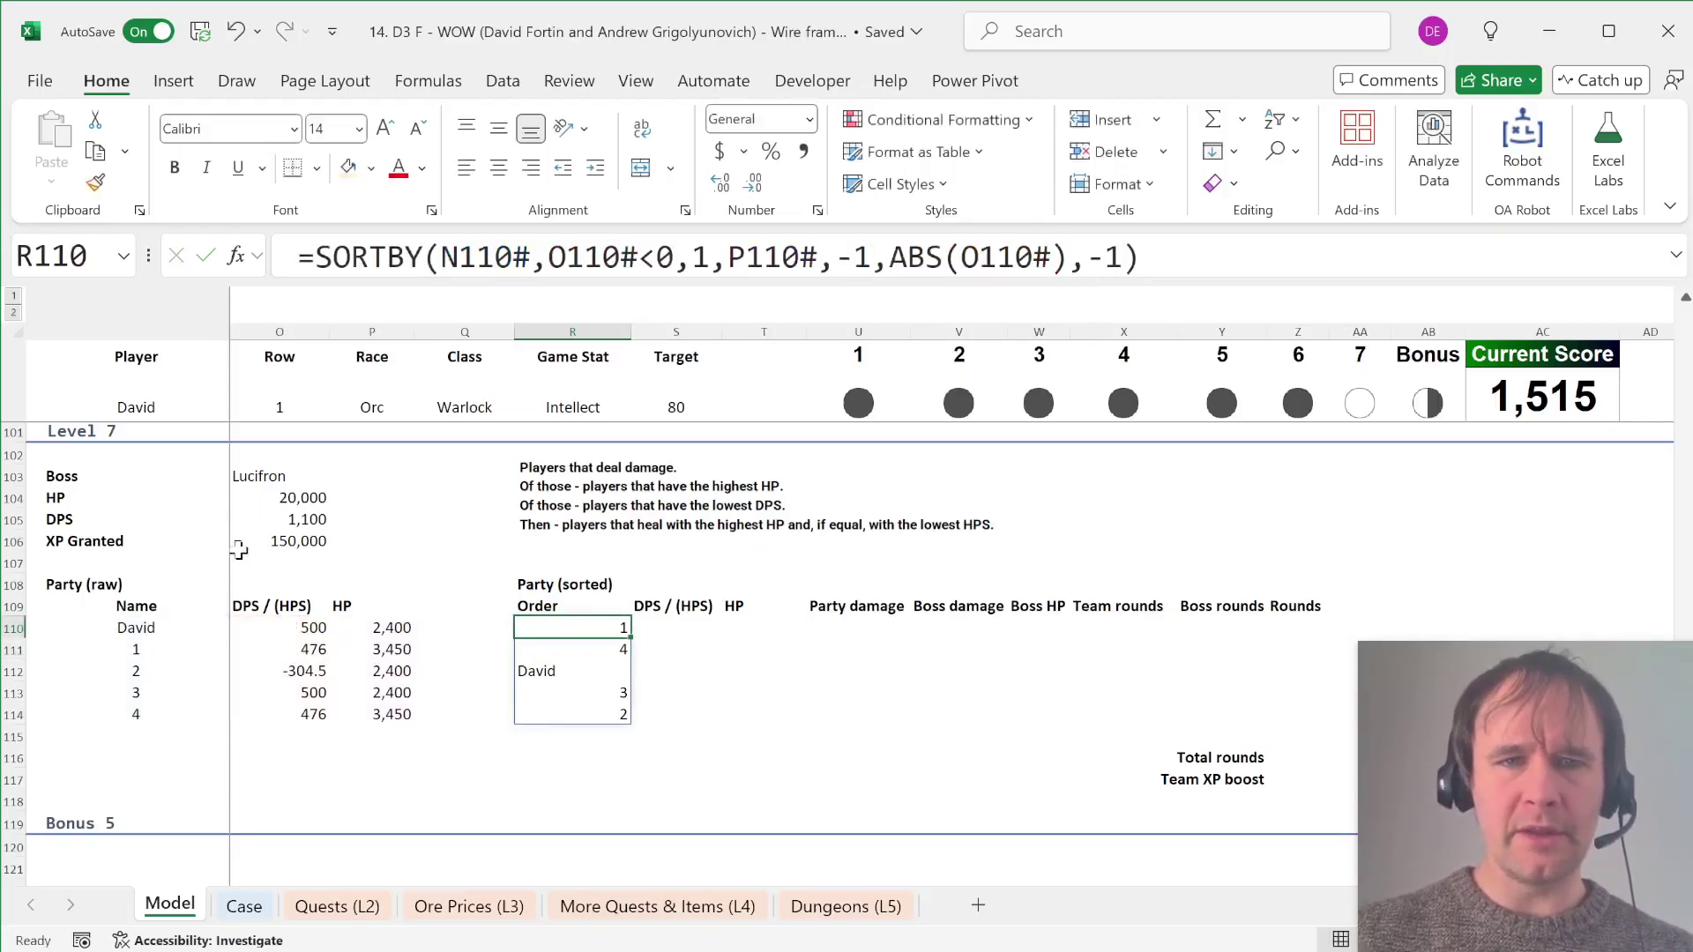
Step: Anchor the sort-key columns in the R110 formula as $O110#, $P110# and ABS($O110#)
key(F2)
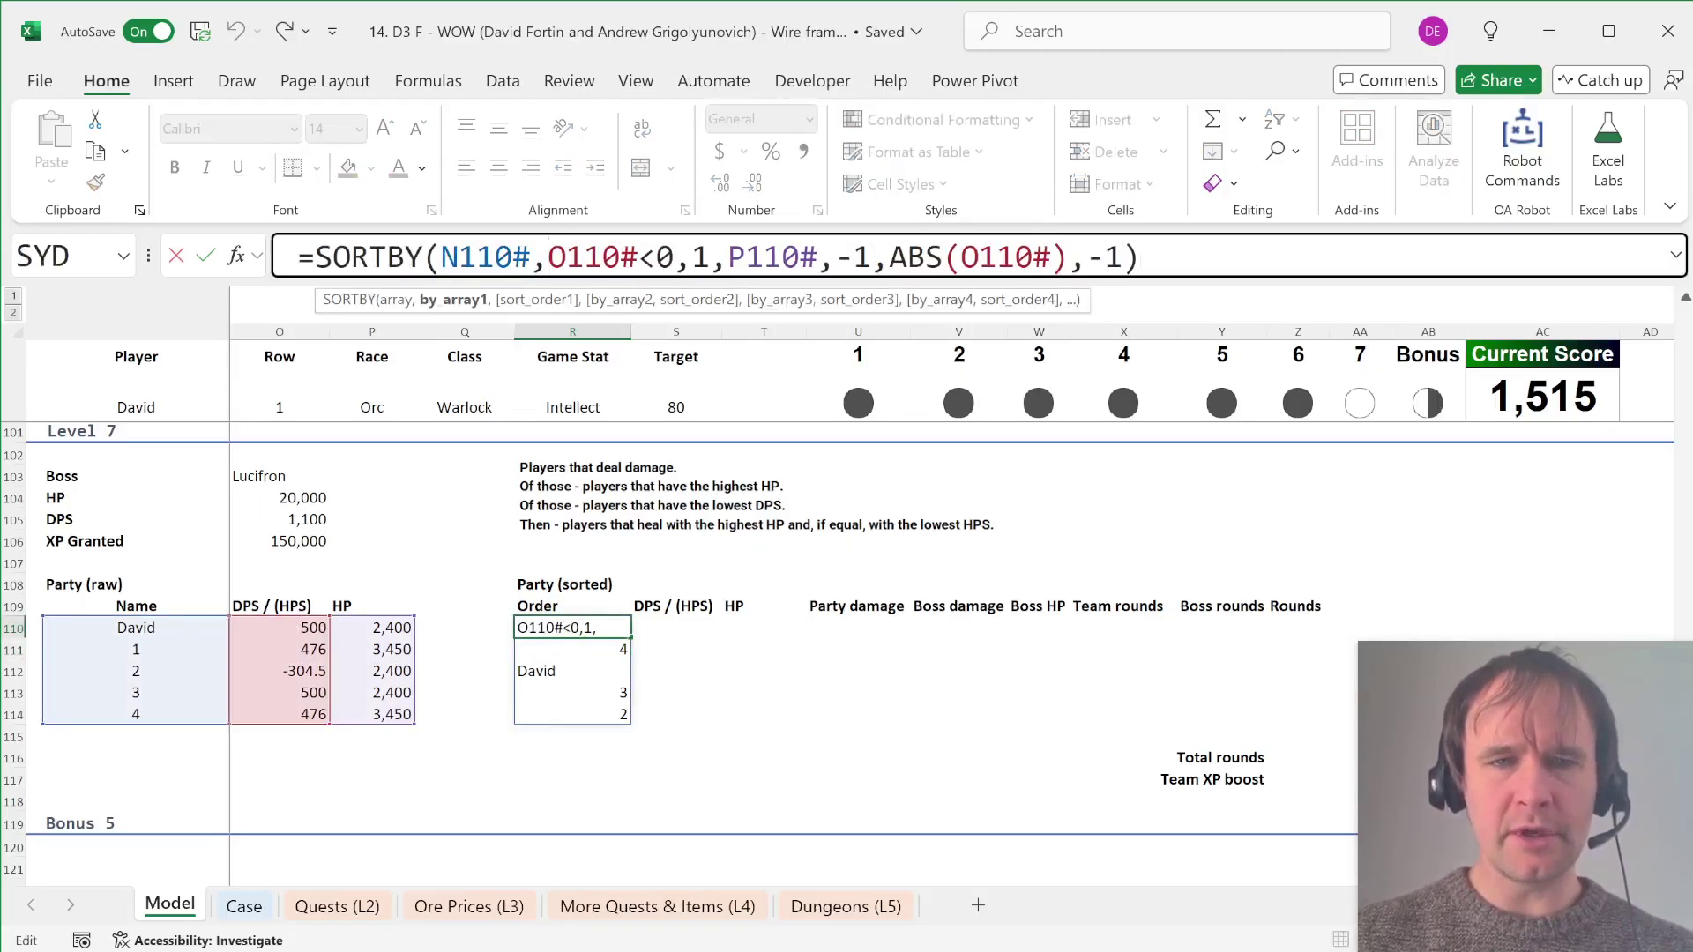
text($)
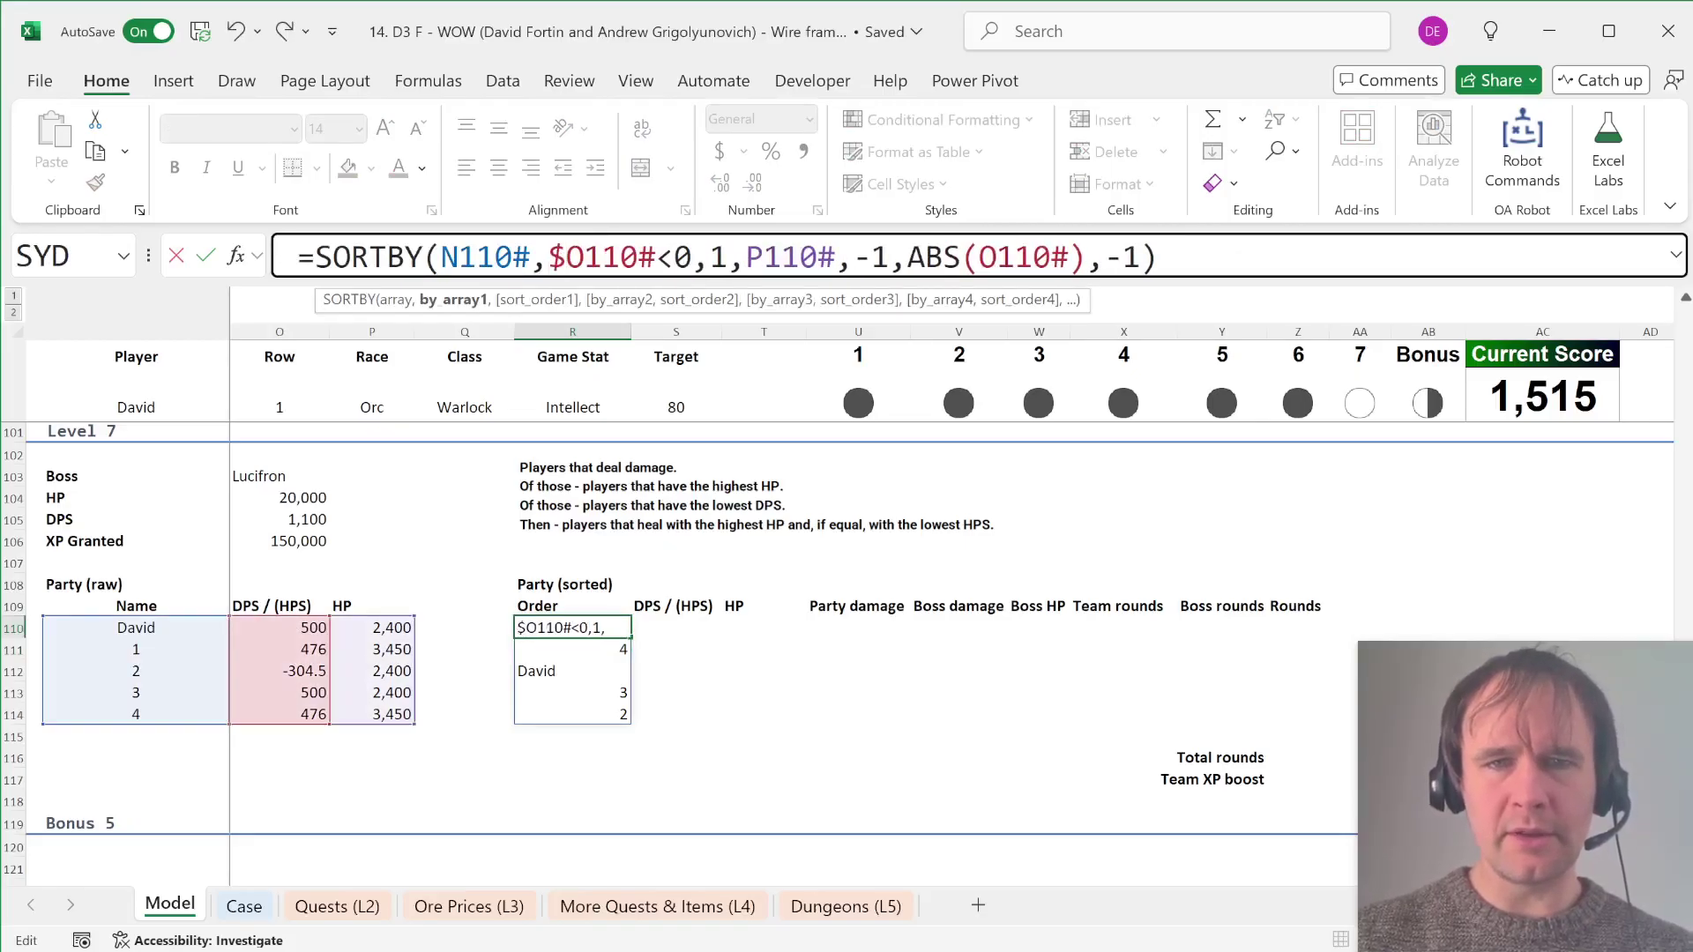
text($)
key(Right)
key(Right)
key(Right)
key(Right)
key(Right)
key(Right)
key(Right)
key(Right)
key(Right)
key(Right)
key(Right)
key(Right)
key(Right)
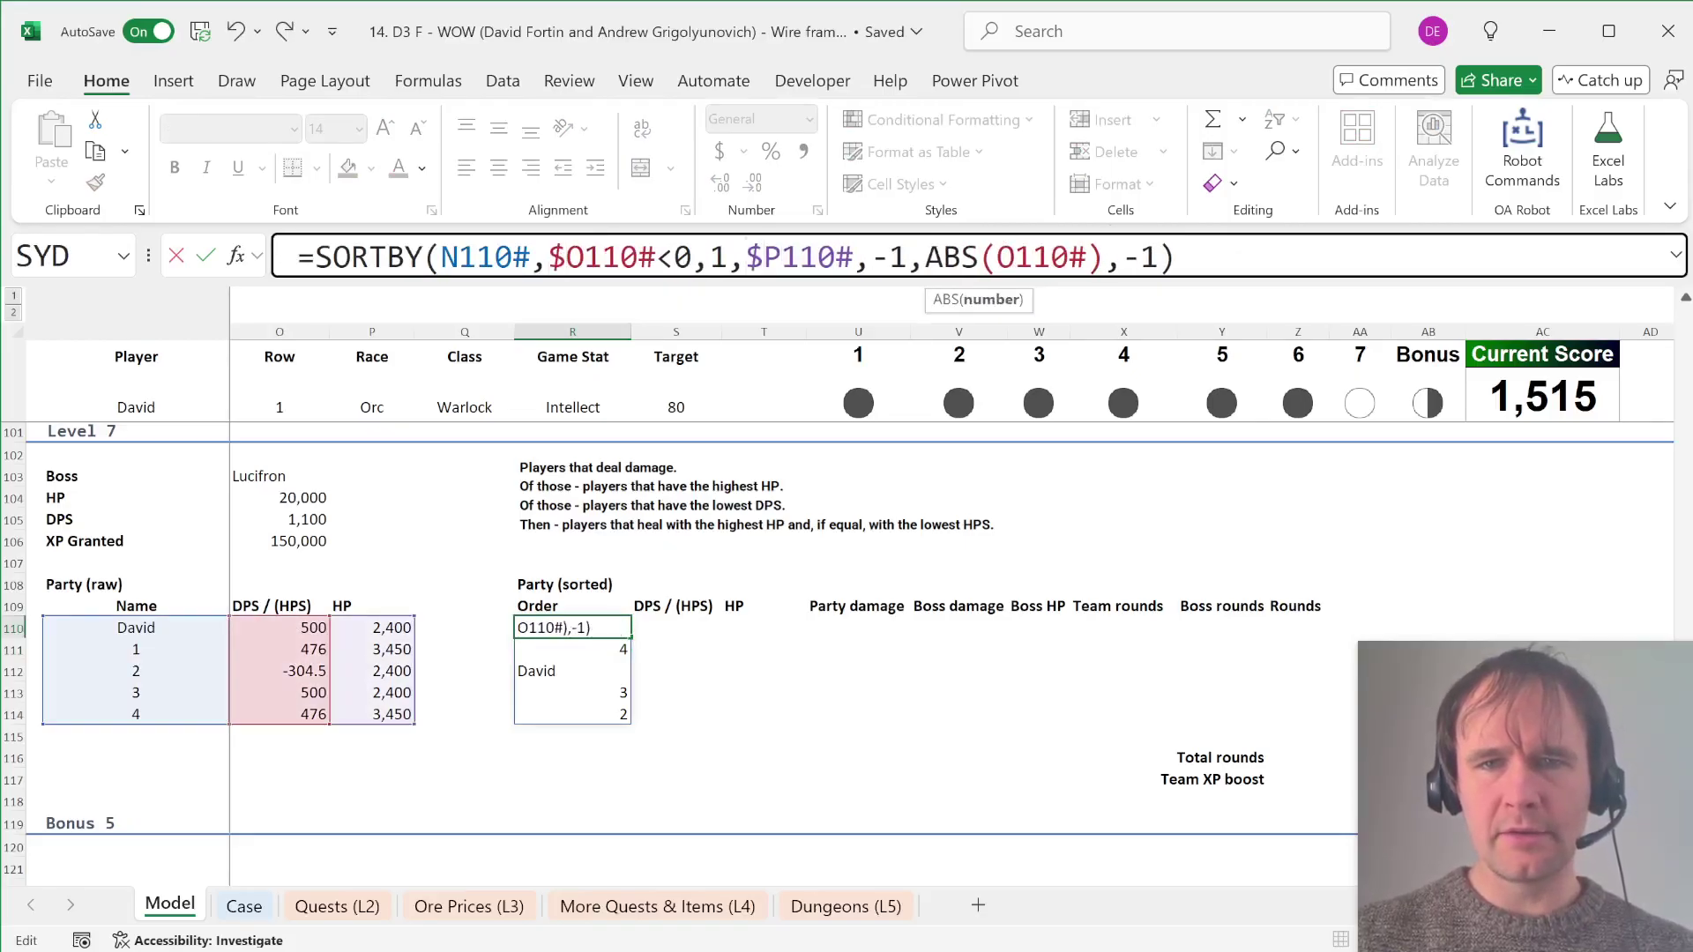
text($)
key(Return)
Step: Fill the R110 SORTBY formula across to S110:T110 for the sorted DPS / (HPS) and HP
key(Up)
key(shift+Right)
key(shift+Right)
key(F2)
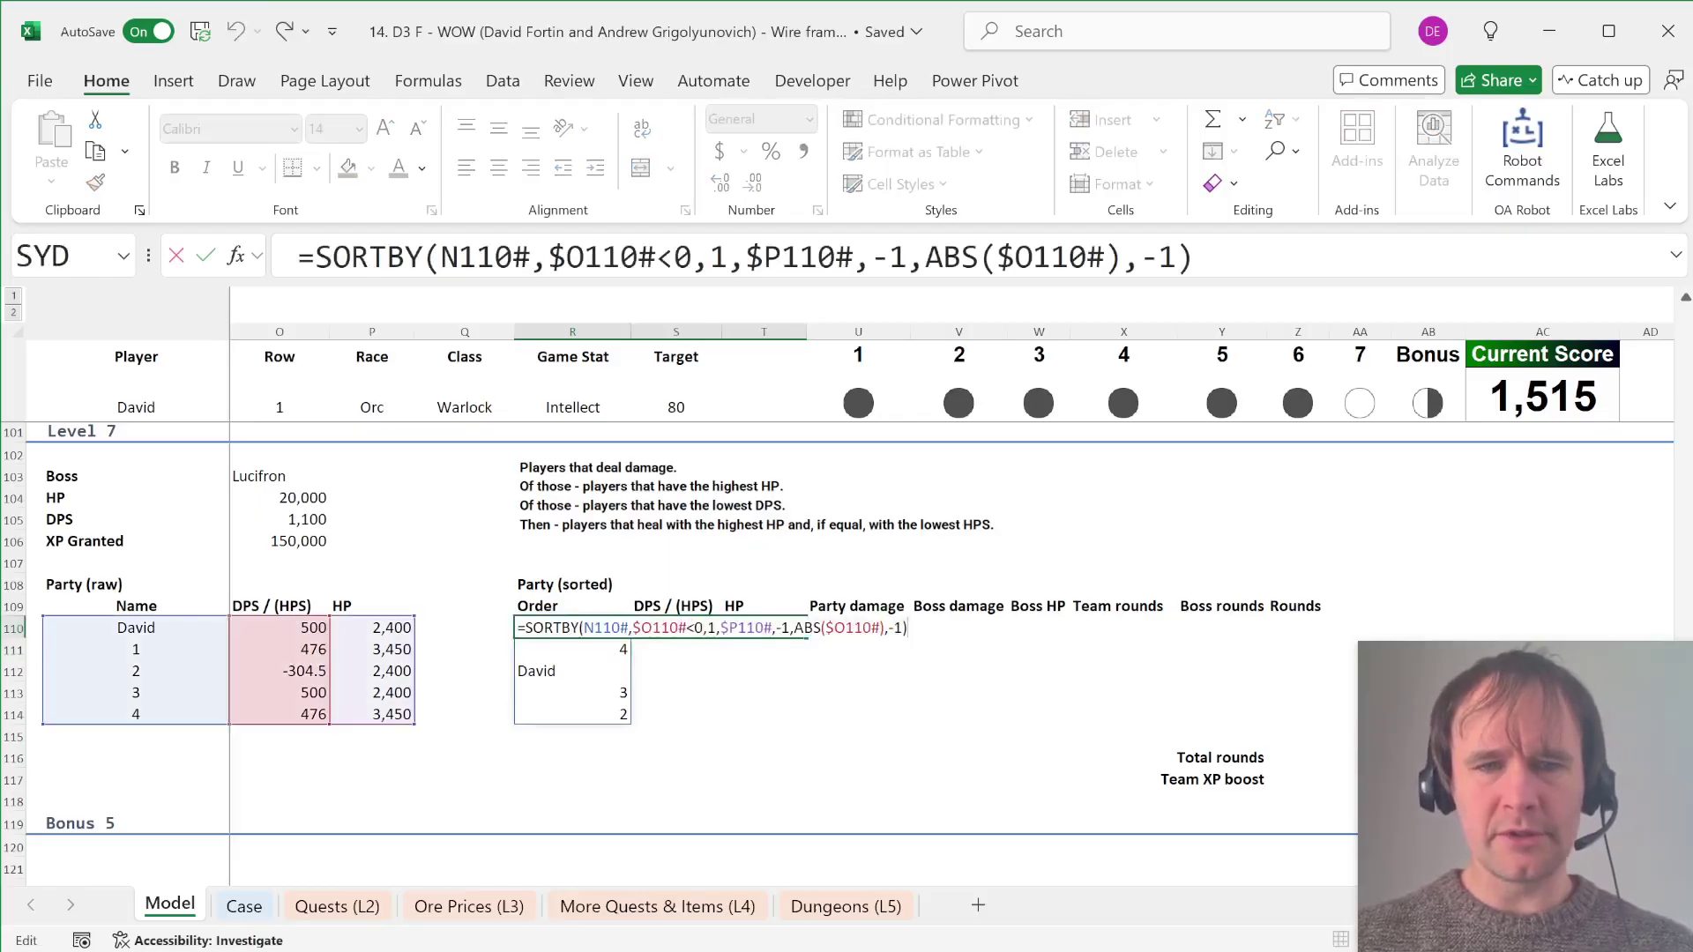
key(ctrl+Return)
Step: Enter =SUMIF(S110#,">0") in U110 for the Party damage
key(Right)
key(Right)
key(Right)
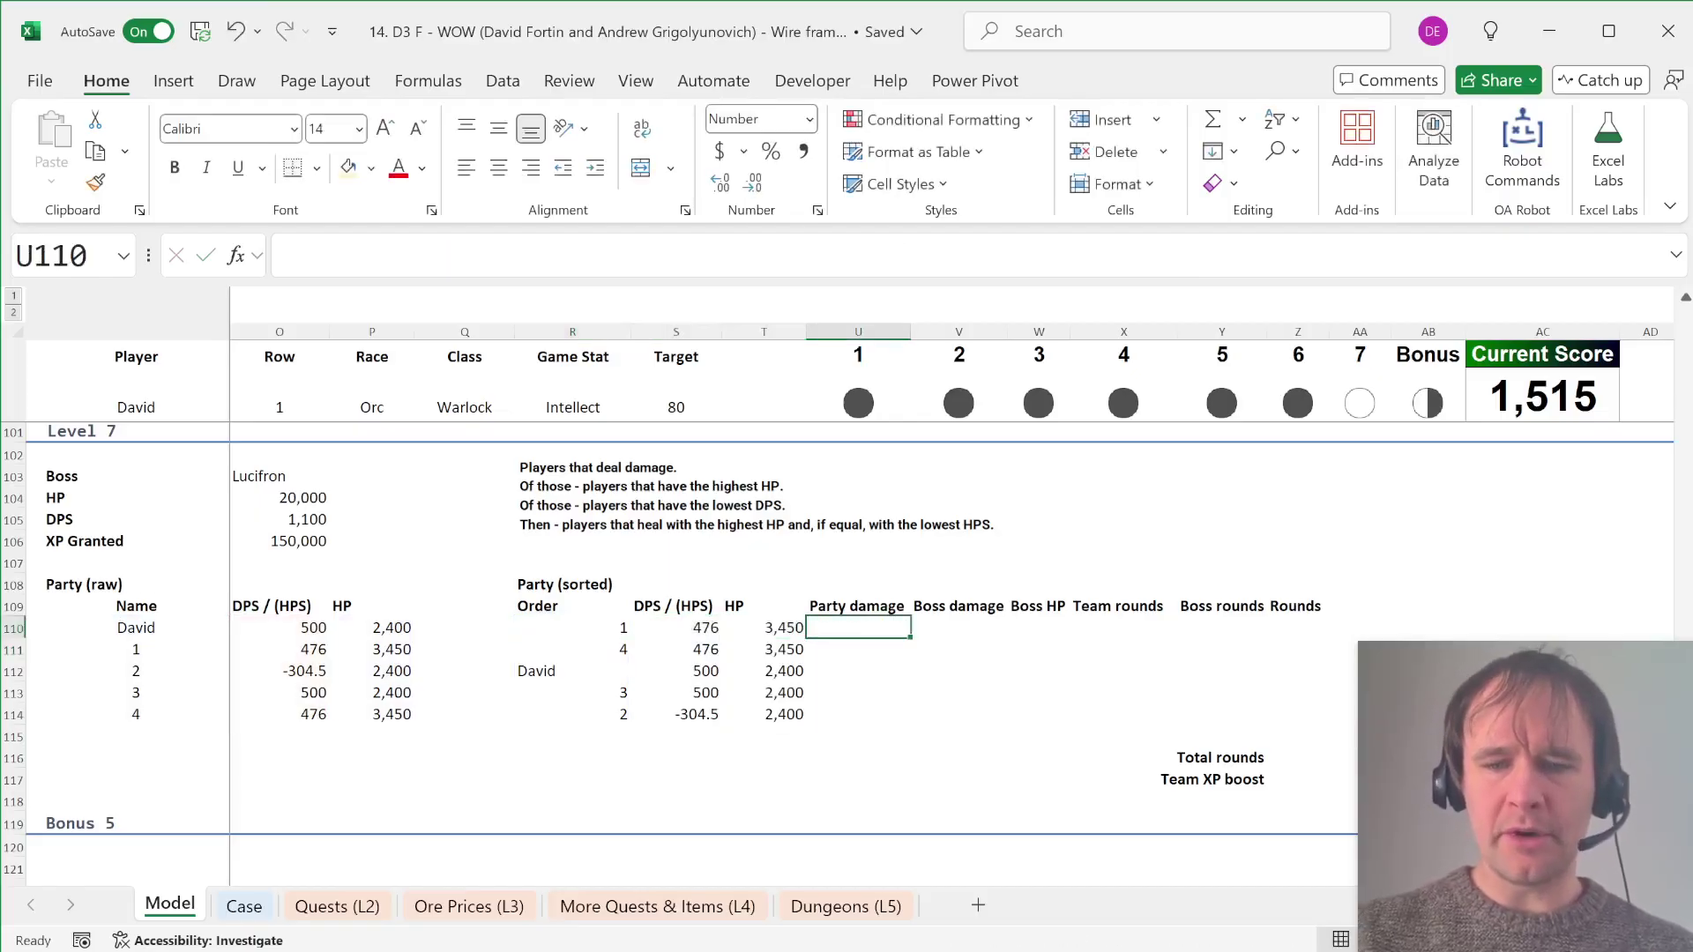
text(=sumifs)
key(Tab)
key(Left)
key(Left)
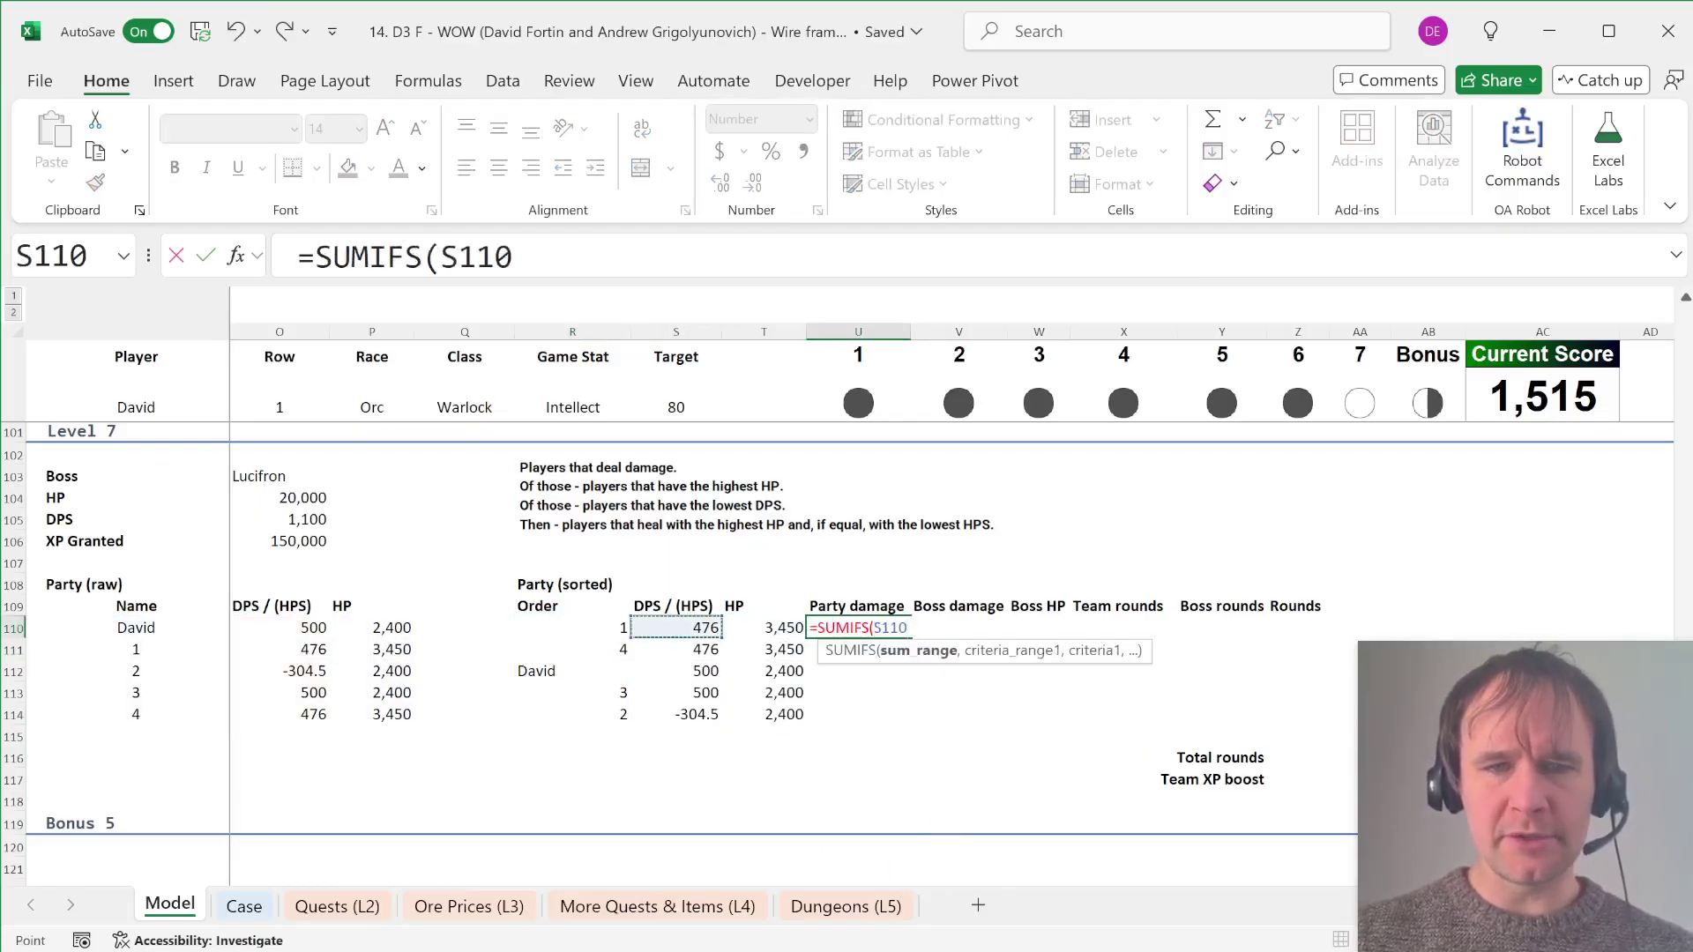
key(ctrl+shift+Down)
text(,)
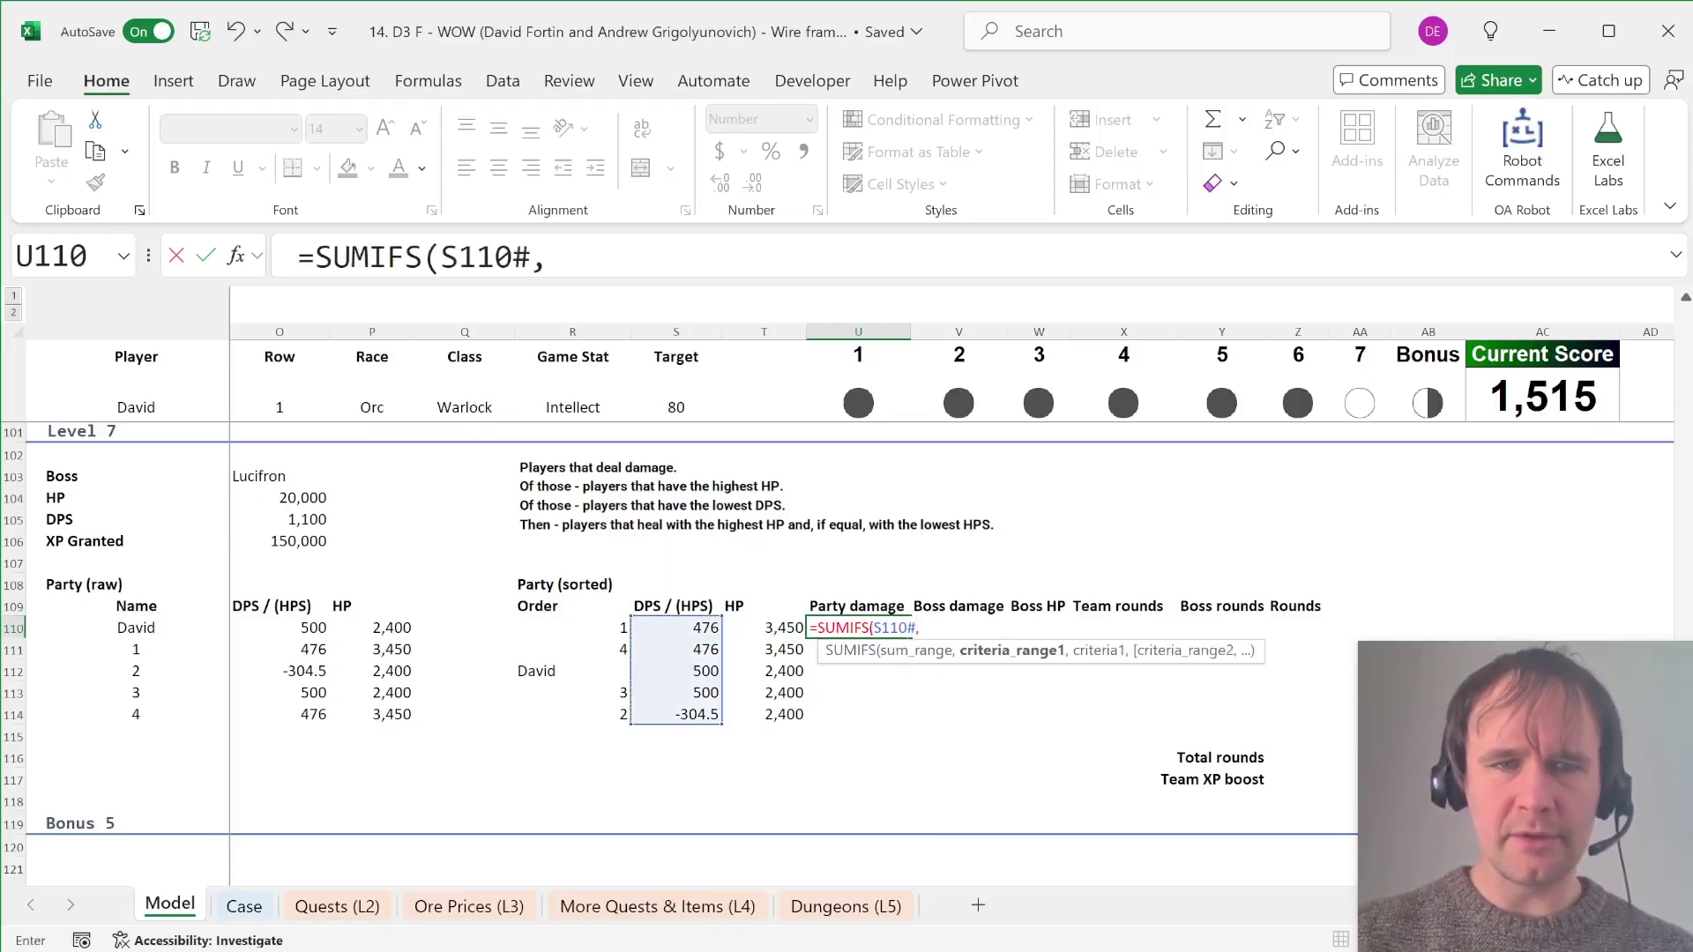
click(409, 257)
key(BackSpace)
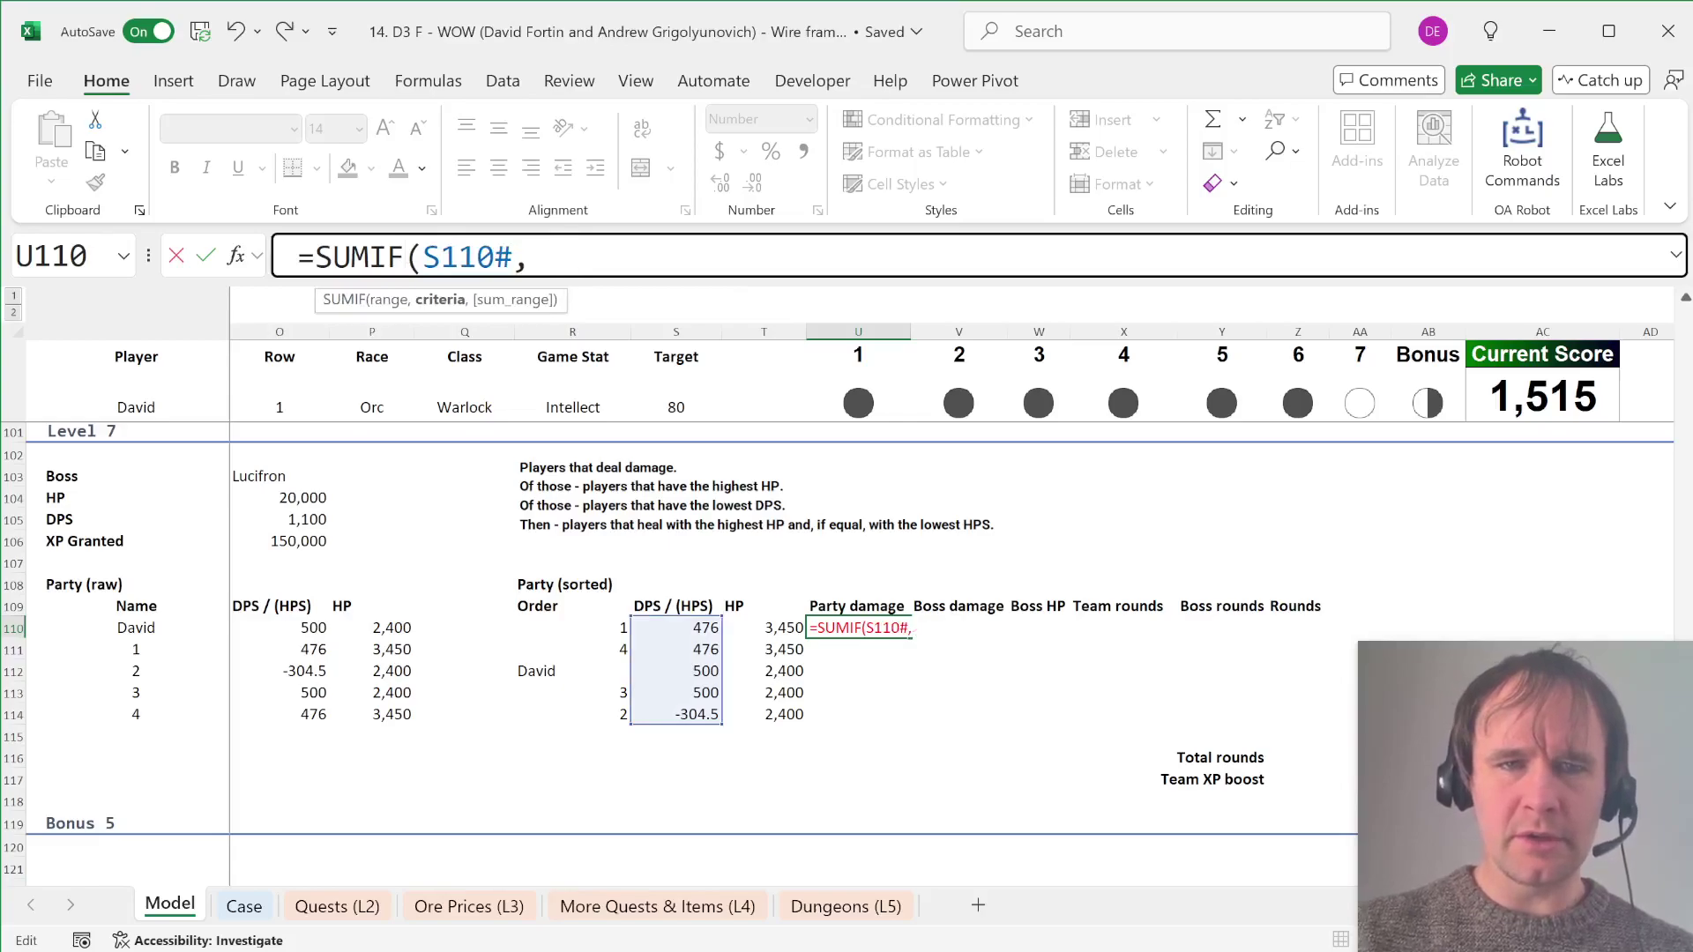
text(">0"))
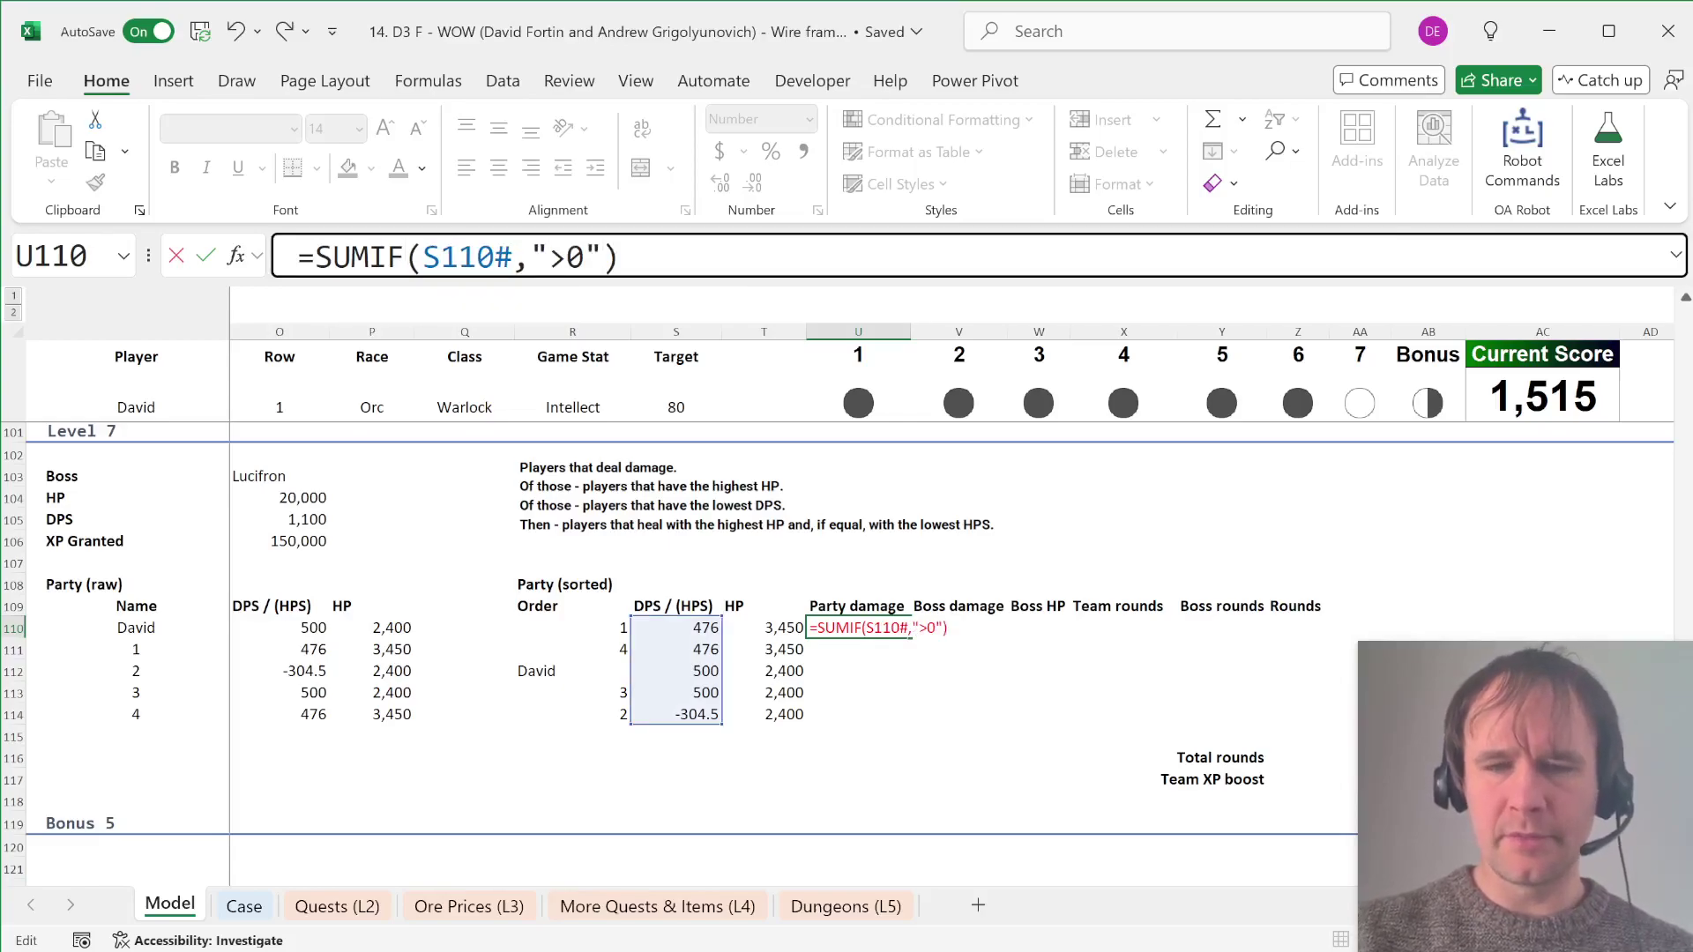
key(Return)
key(Up)
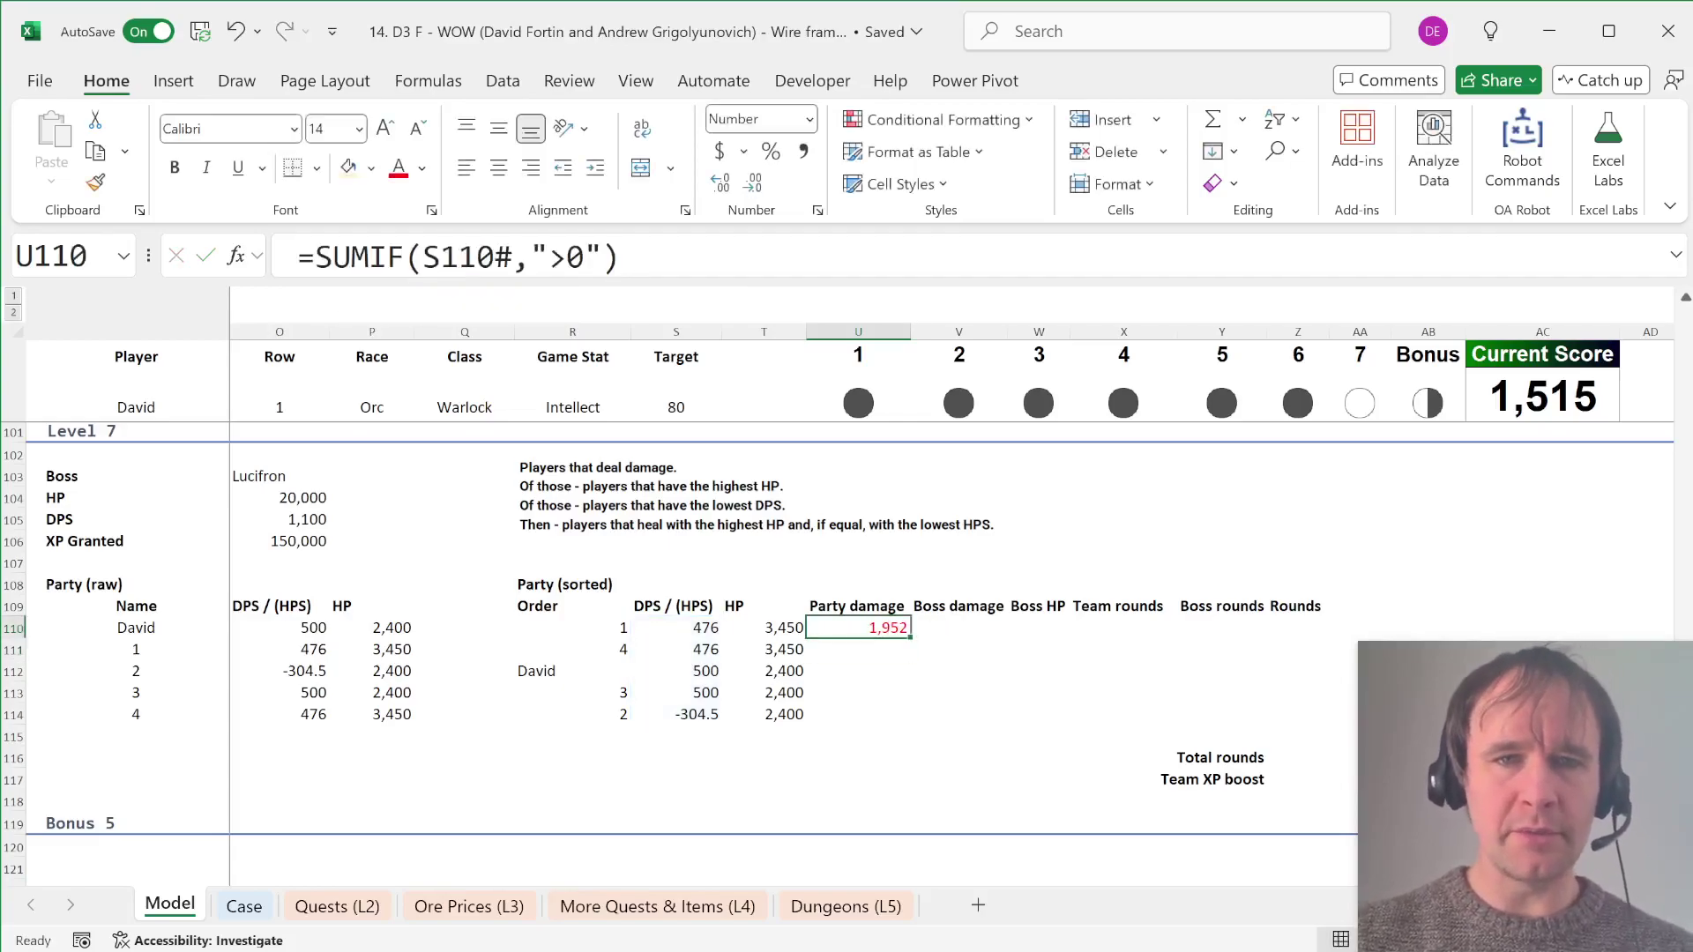
key(F2)
key(Escape)
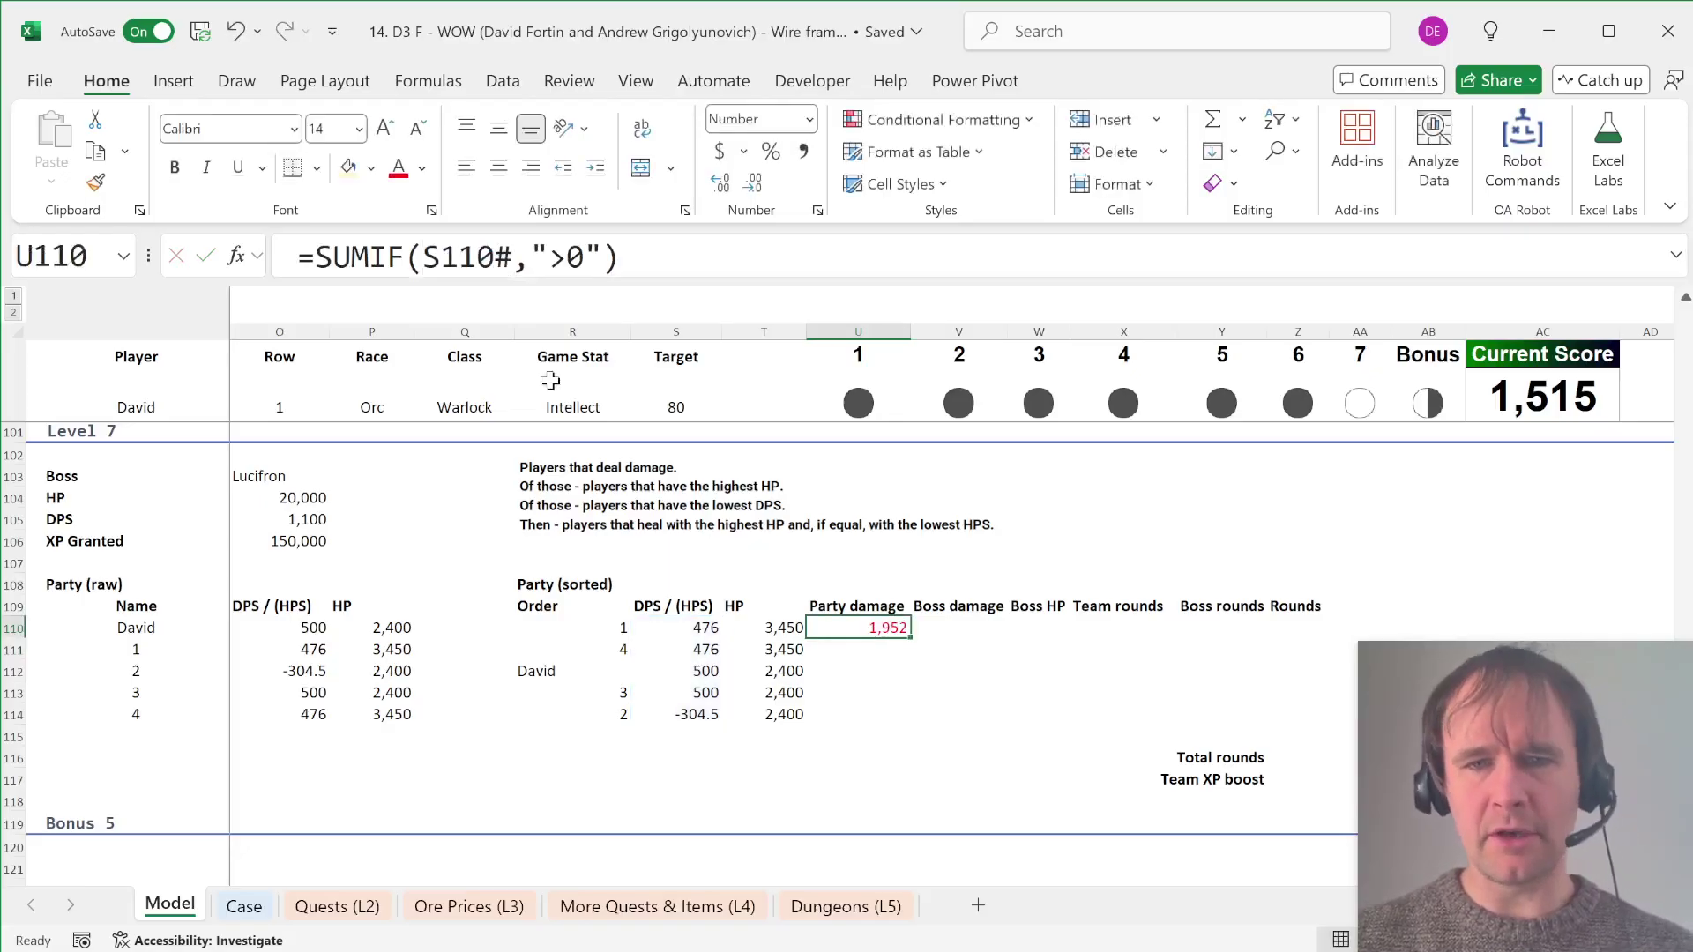
Step: Write =O105-SUMIF(S110#,"<0") in V110 for the Boss damage
key(Right)
text(=)
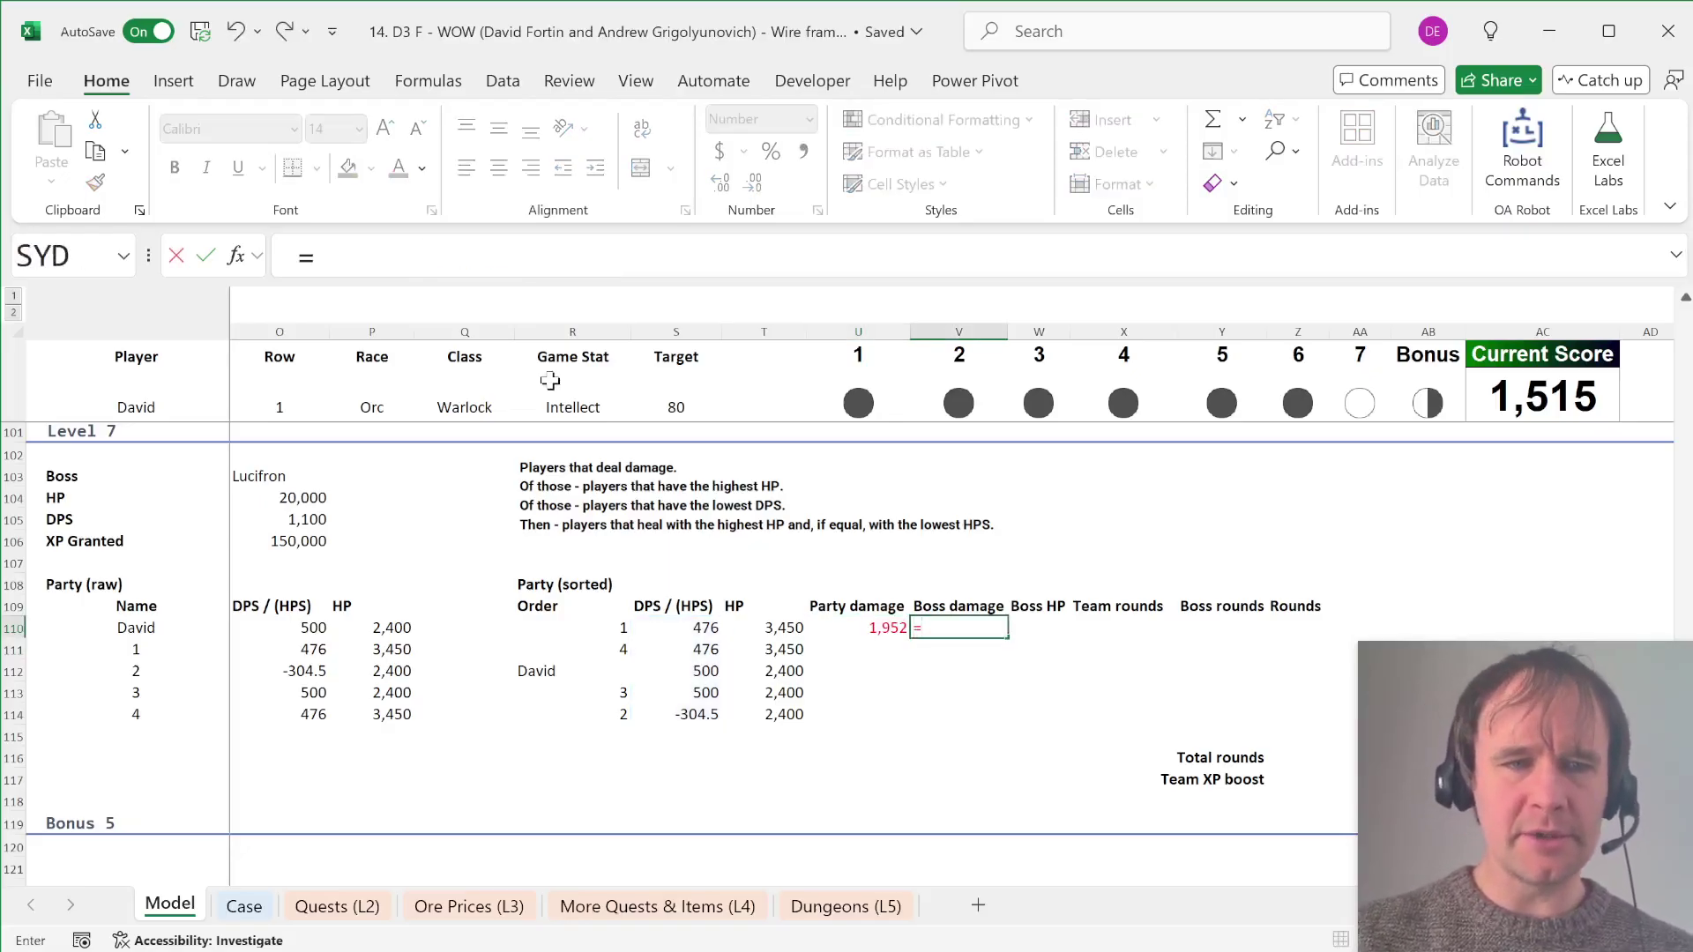
click(323, 521)
text(-sumifs)
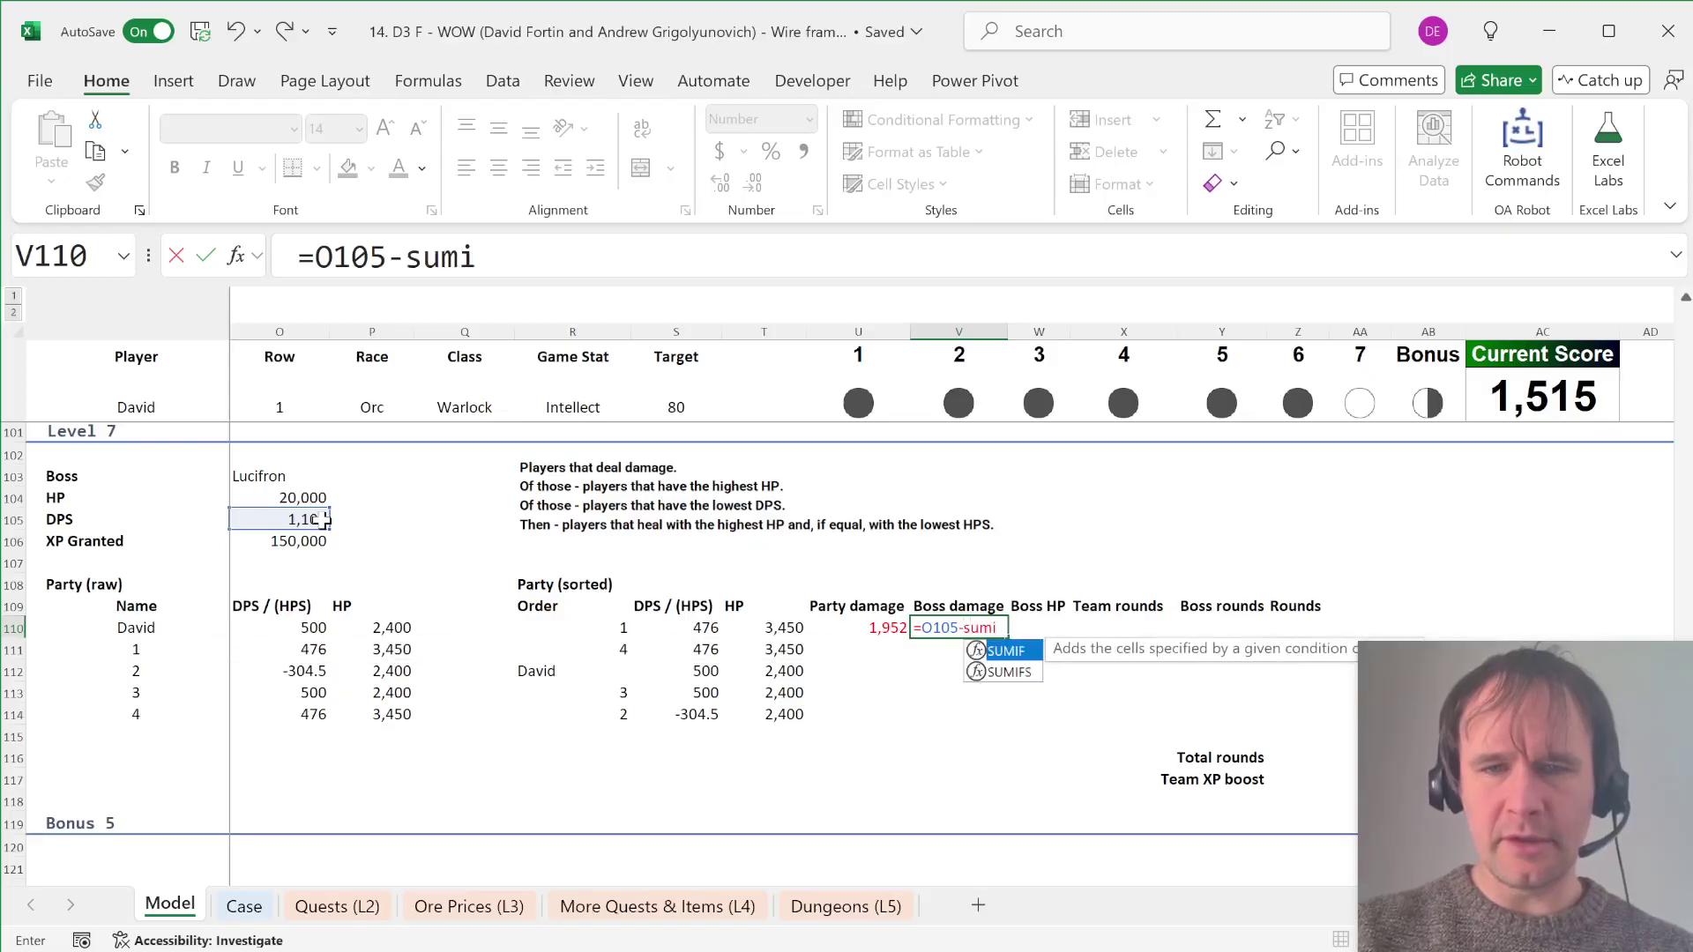
key(BackSpace)
text(()
key(Left)
key(Left)
key(Left)
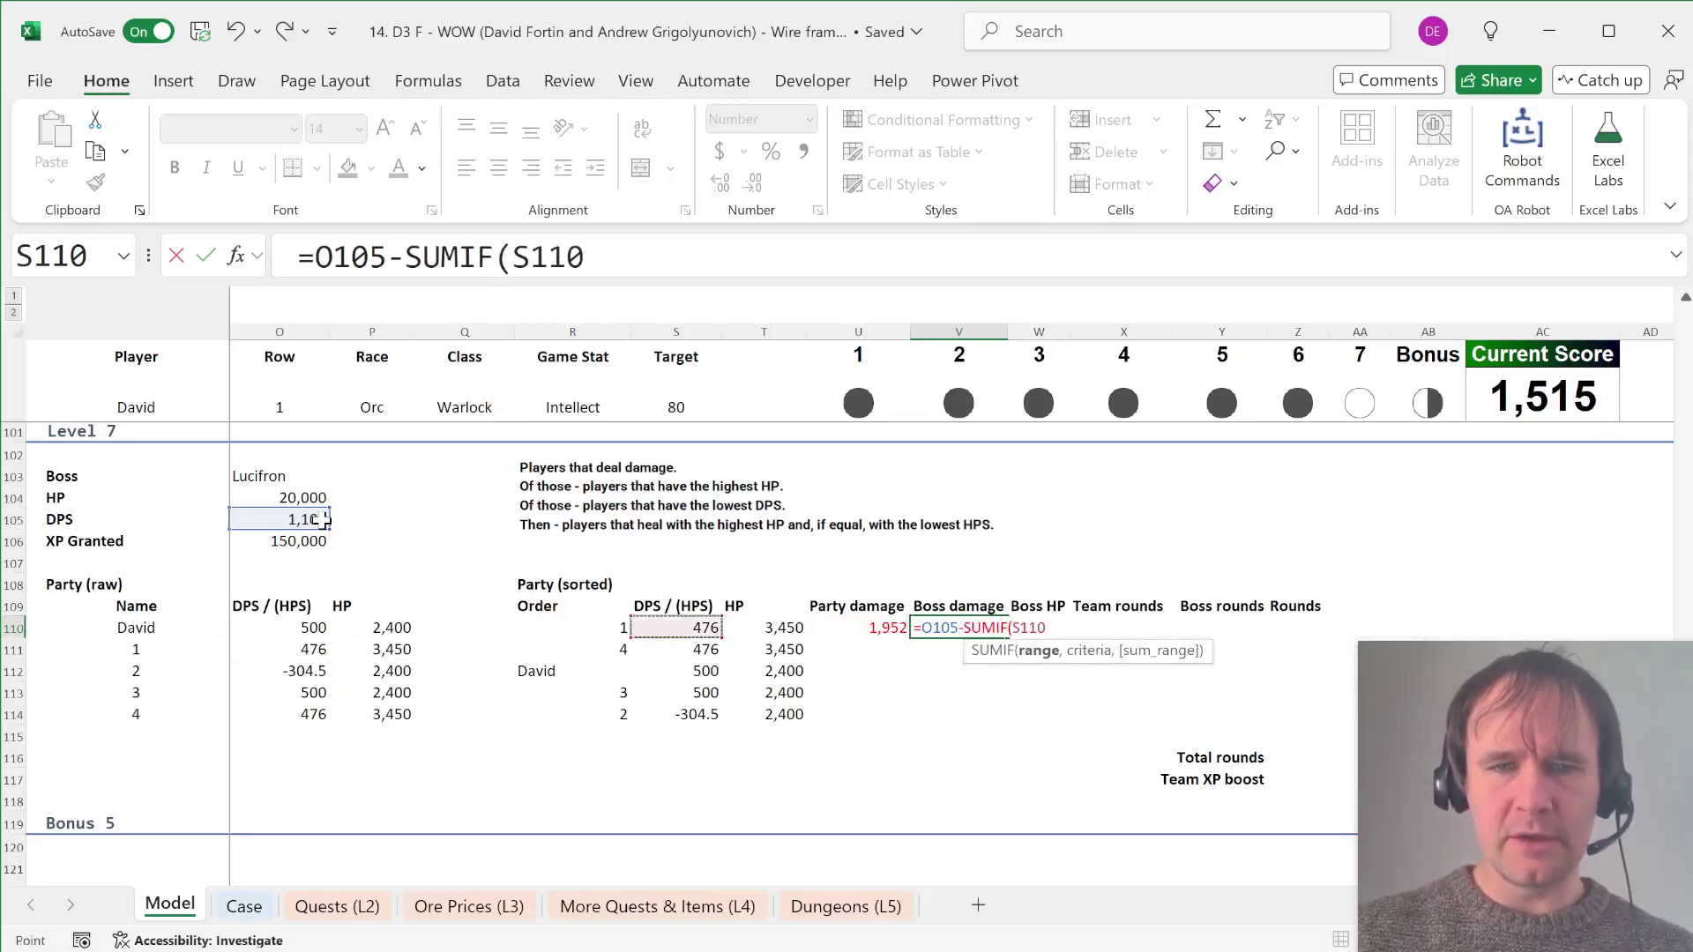
key(ctrl+shift+Down)
text(,)
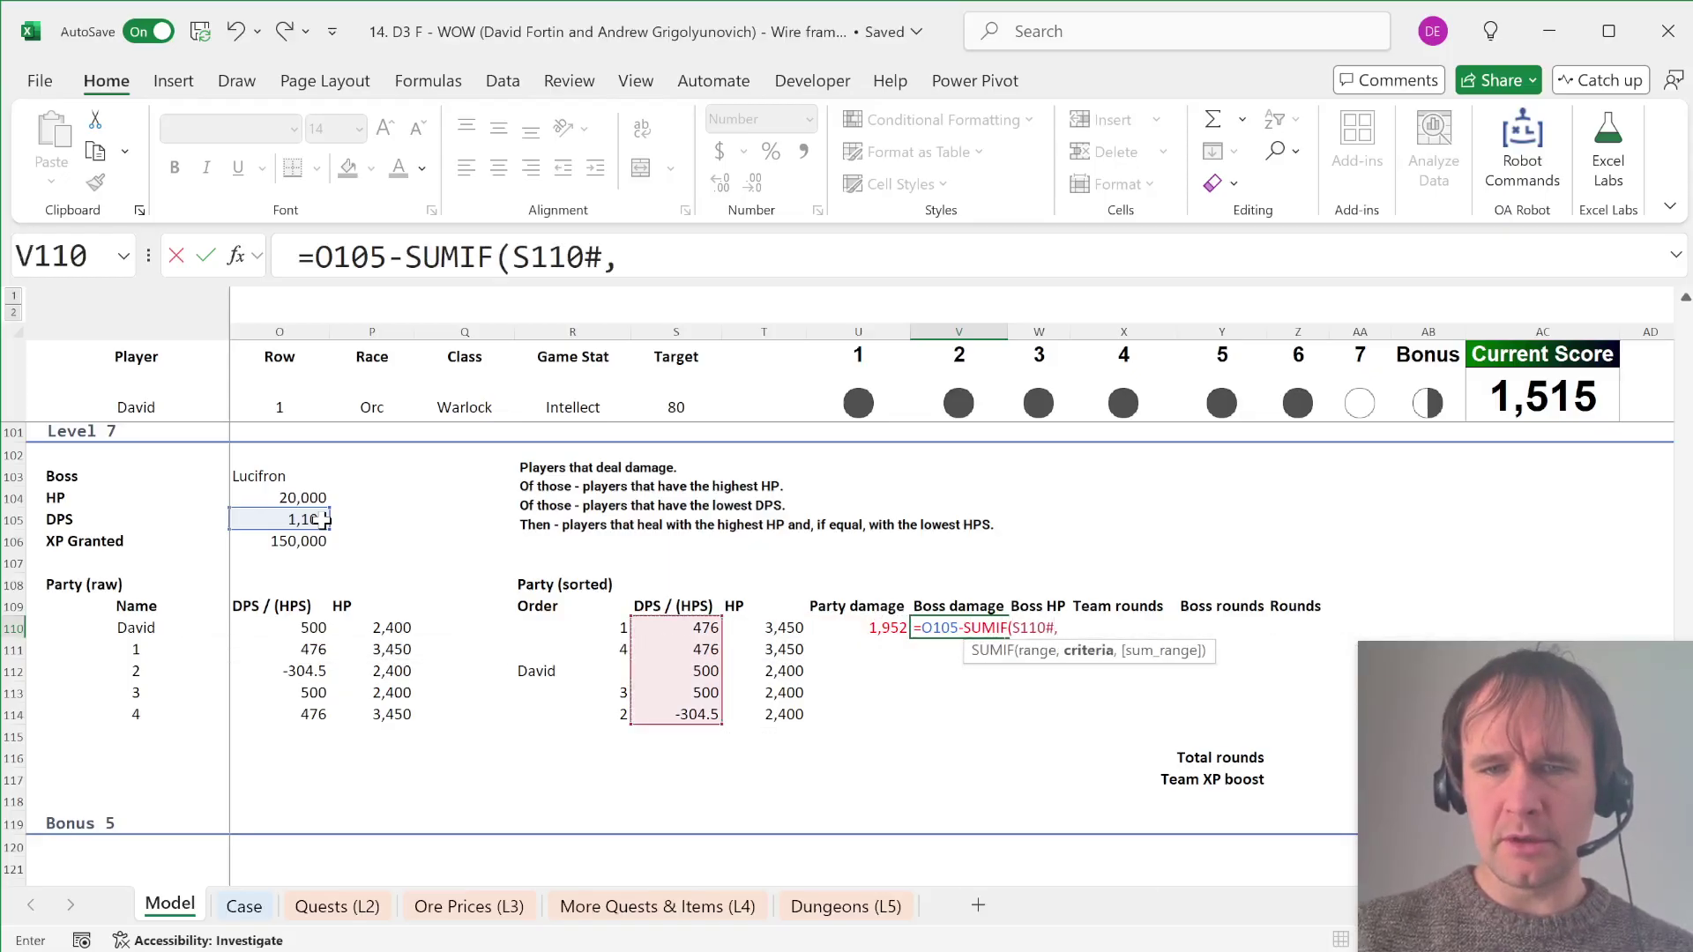
text("<0"))
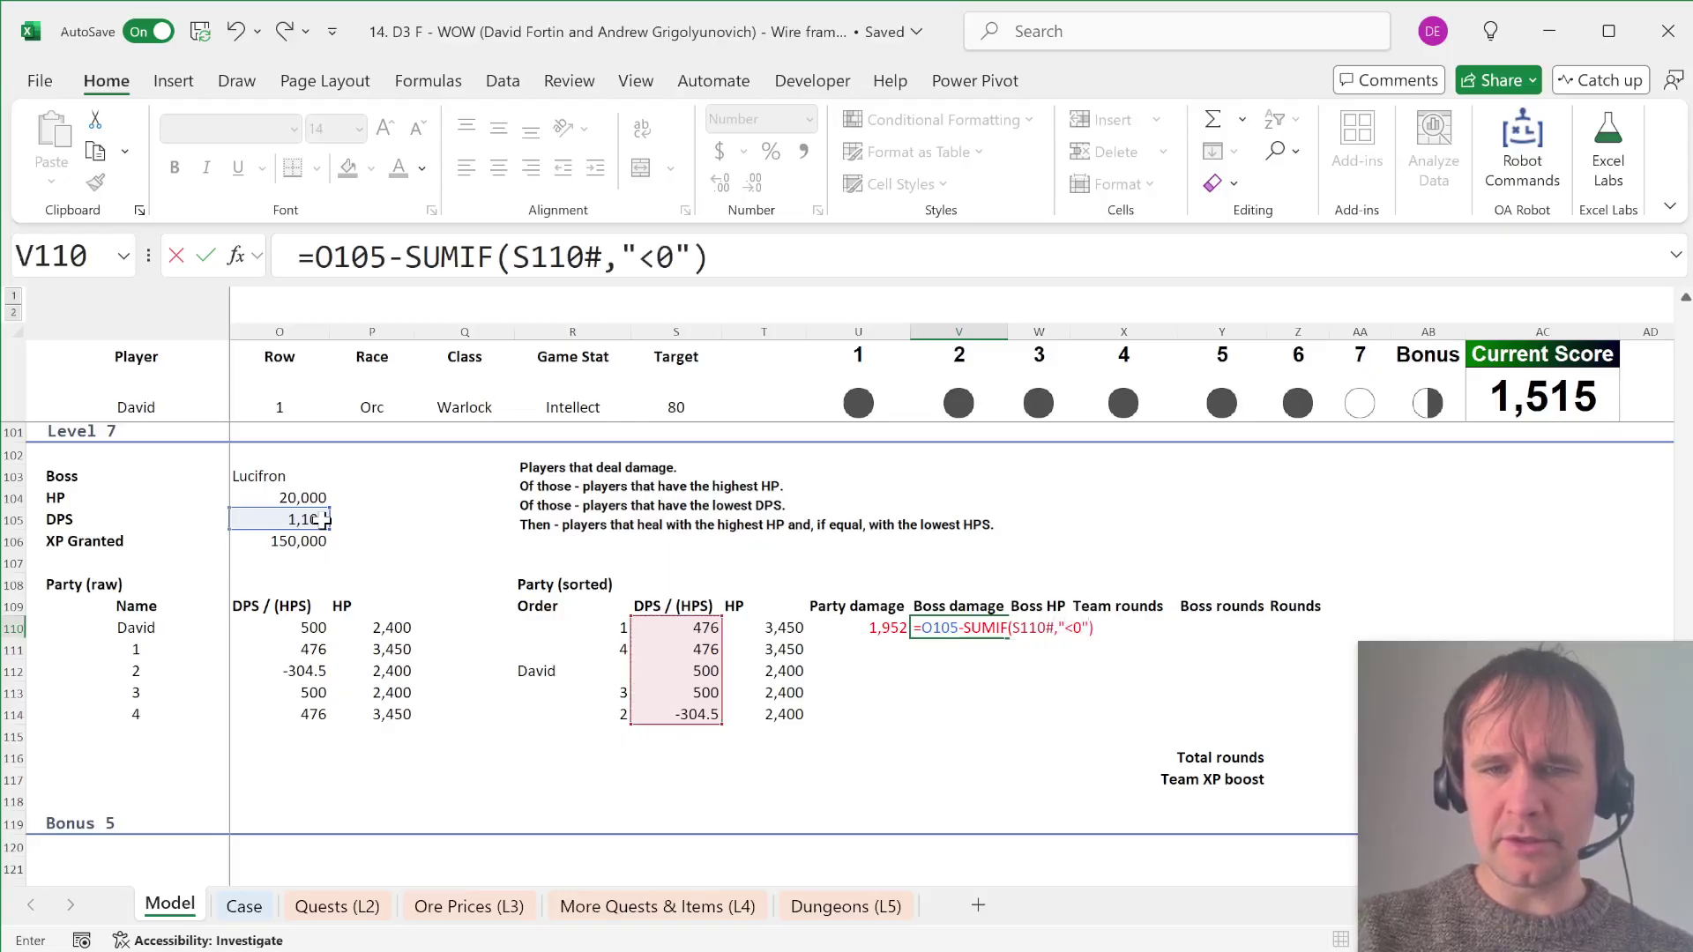
Step: Change the minus before SUMIF to a plus in V110, making it =O105+SUMIF(S110#,"<0"), and check it against the healer's value
click(411, 258)
key(BackSpace)
text(+)
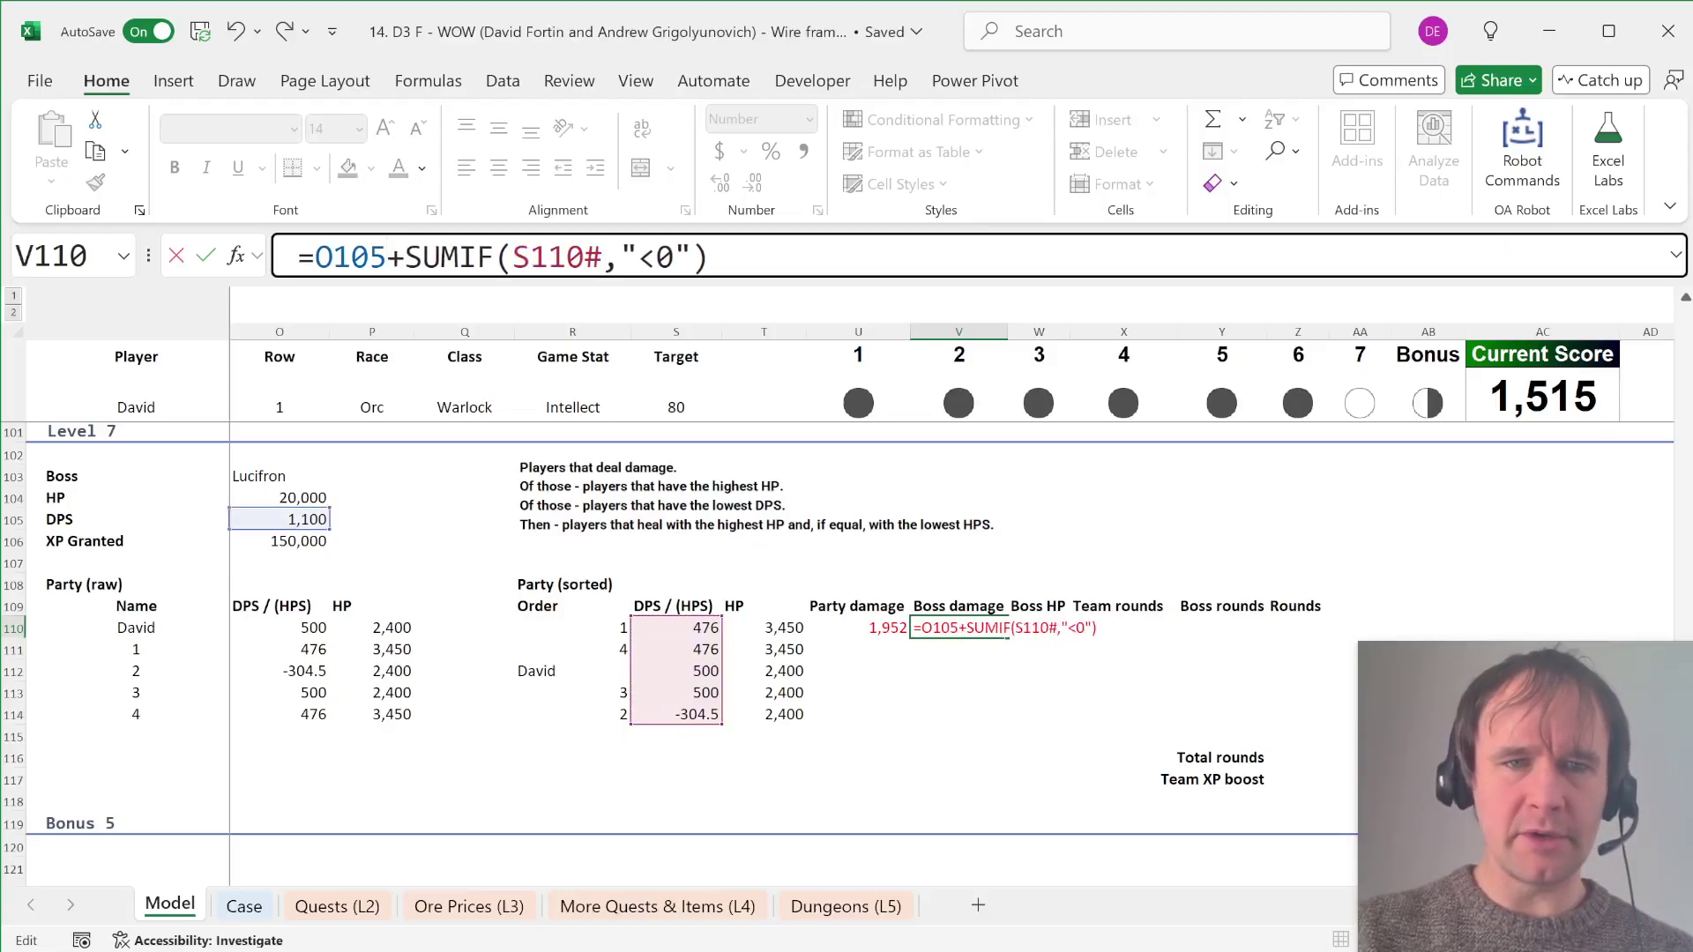
key(Return)
key(Up)
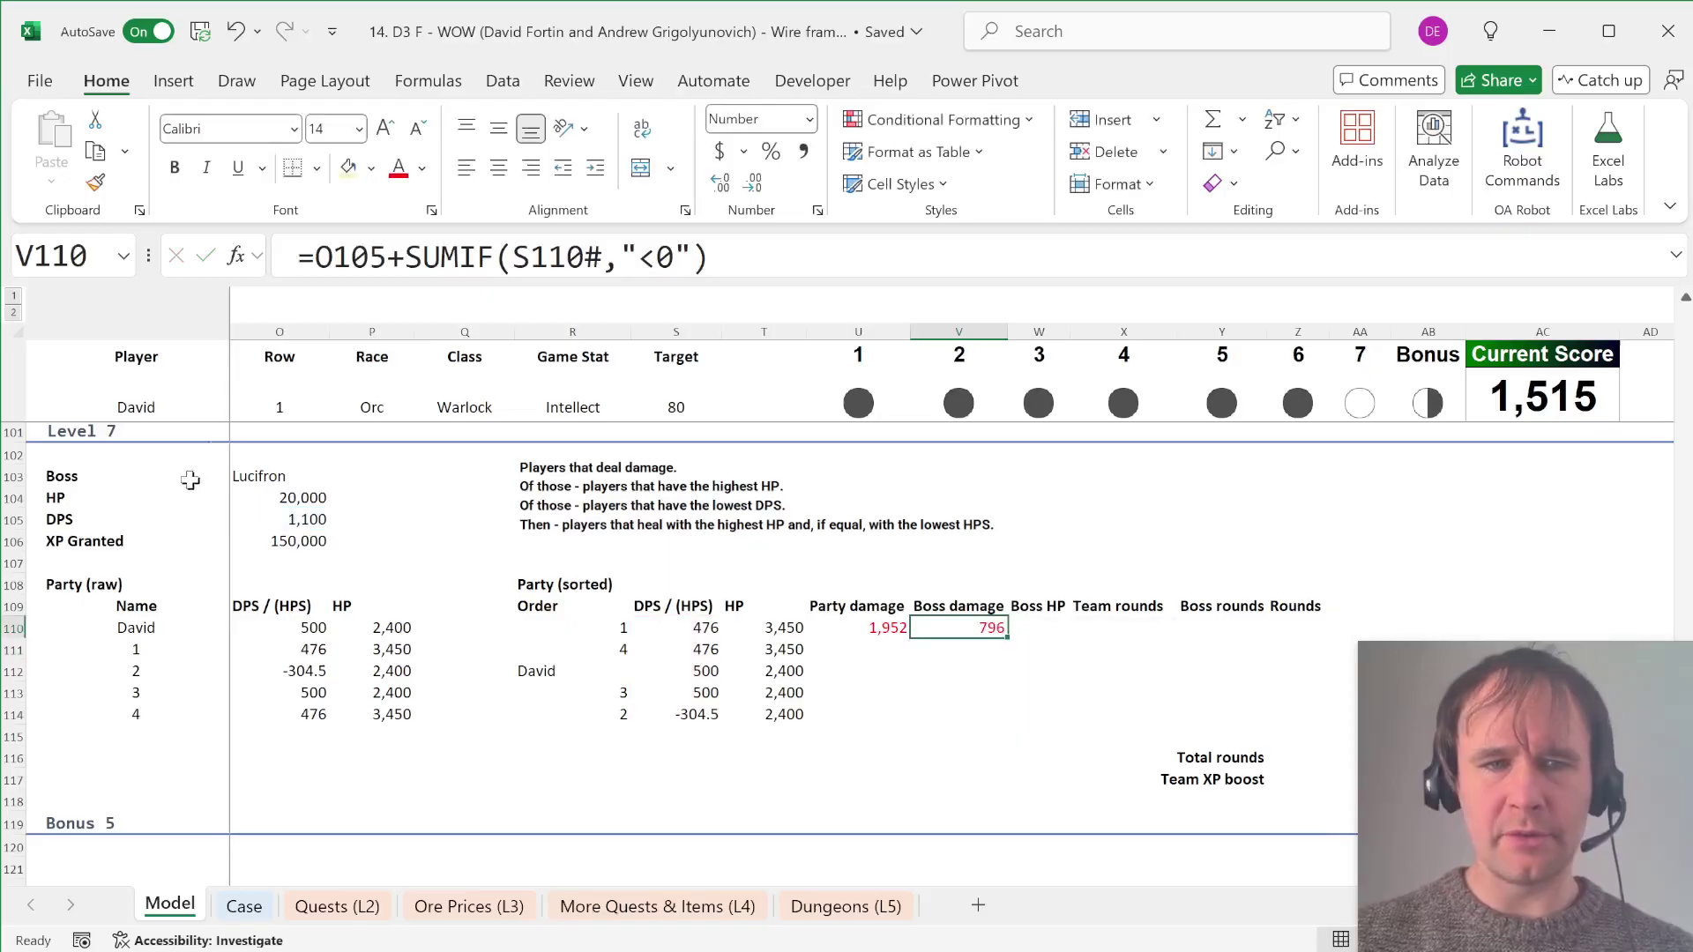
click(269, 540)
click(704, 715)
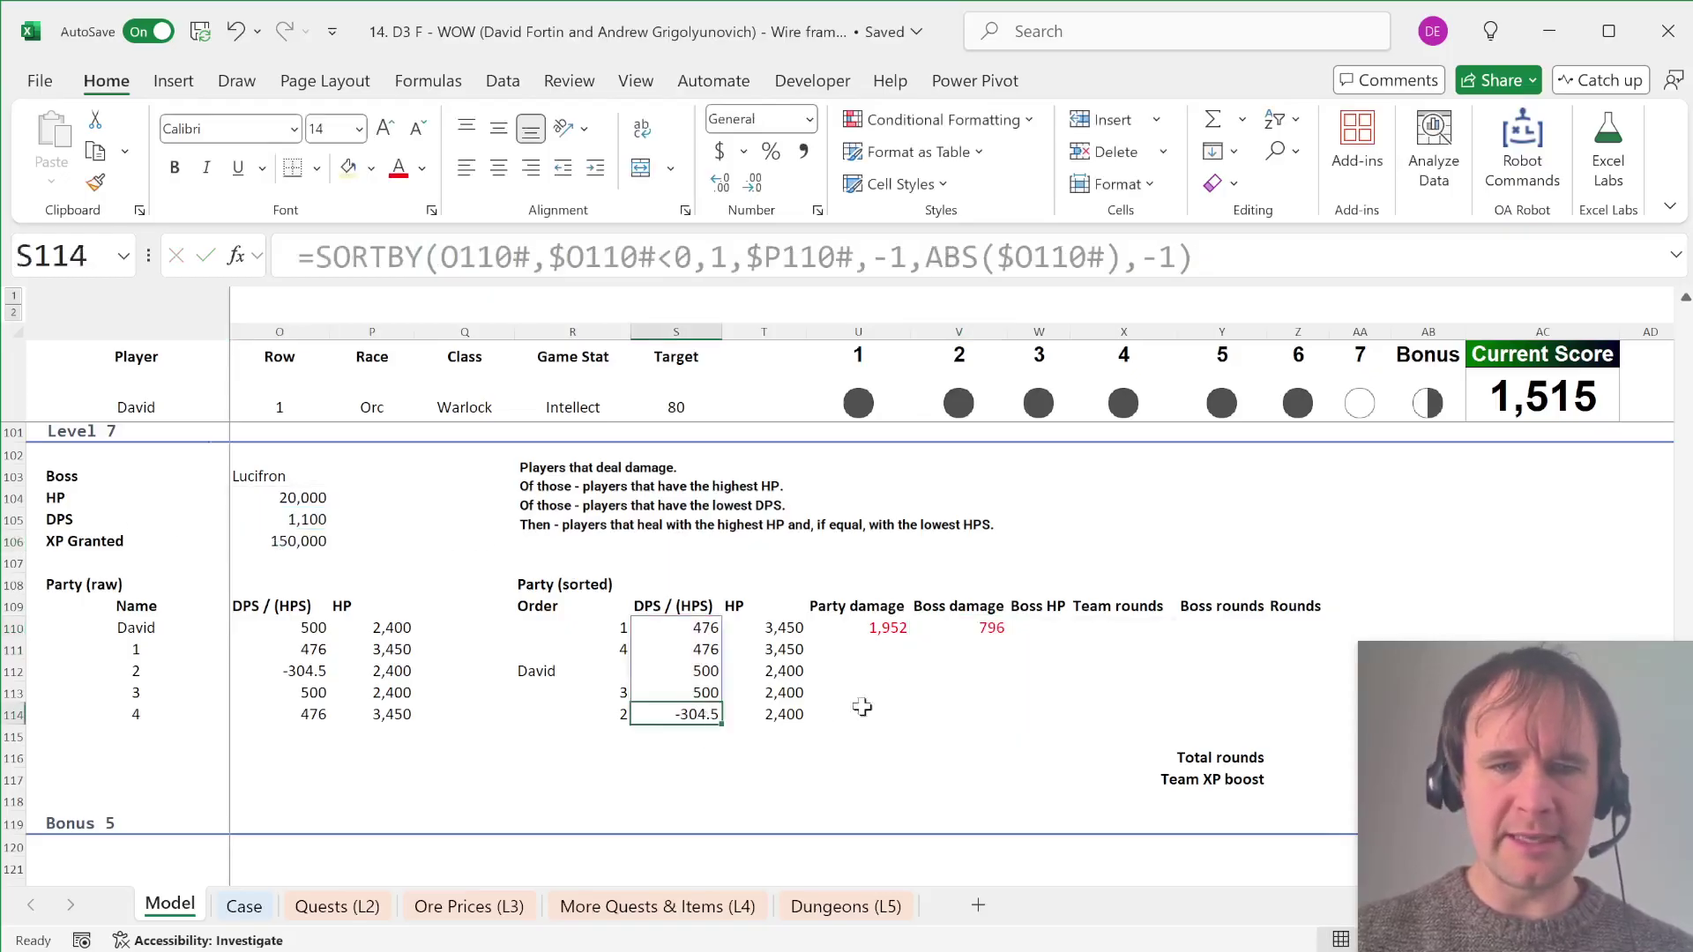
click(959, 628)
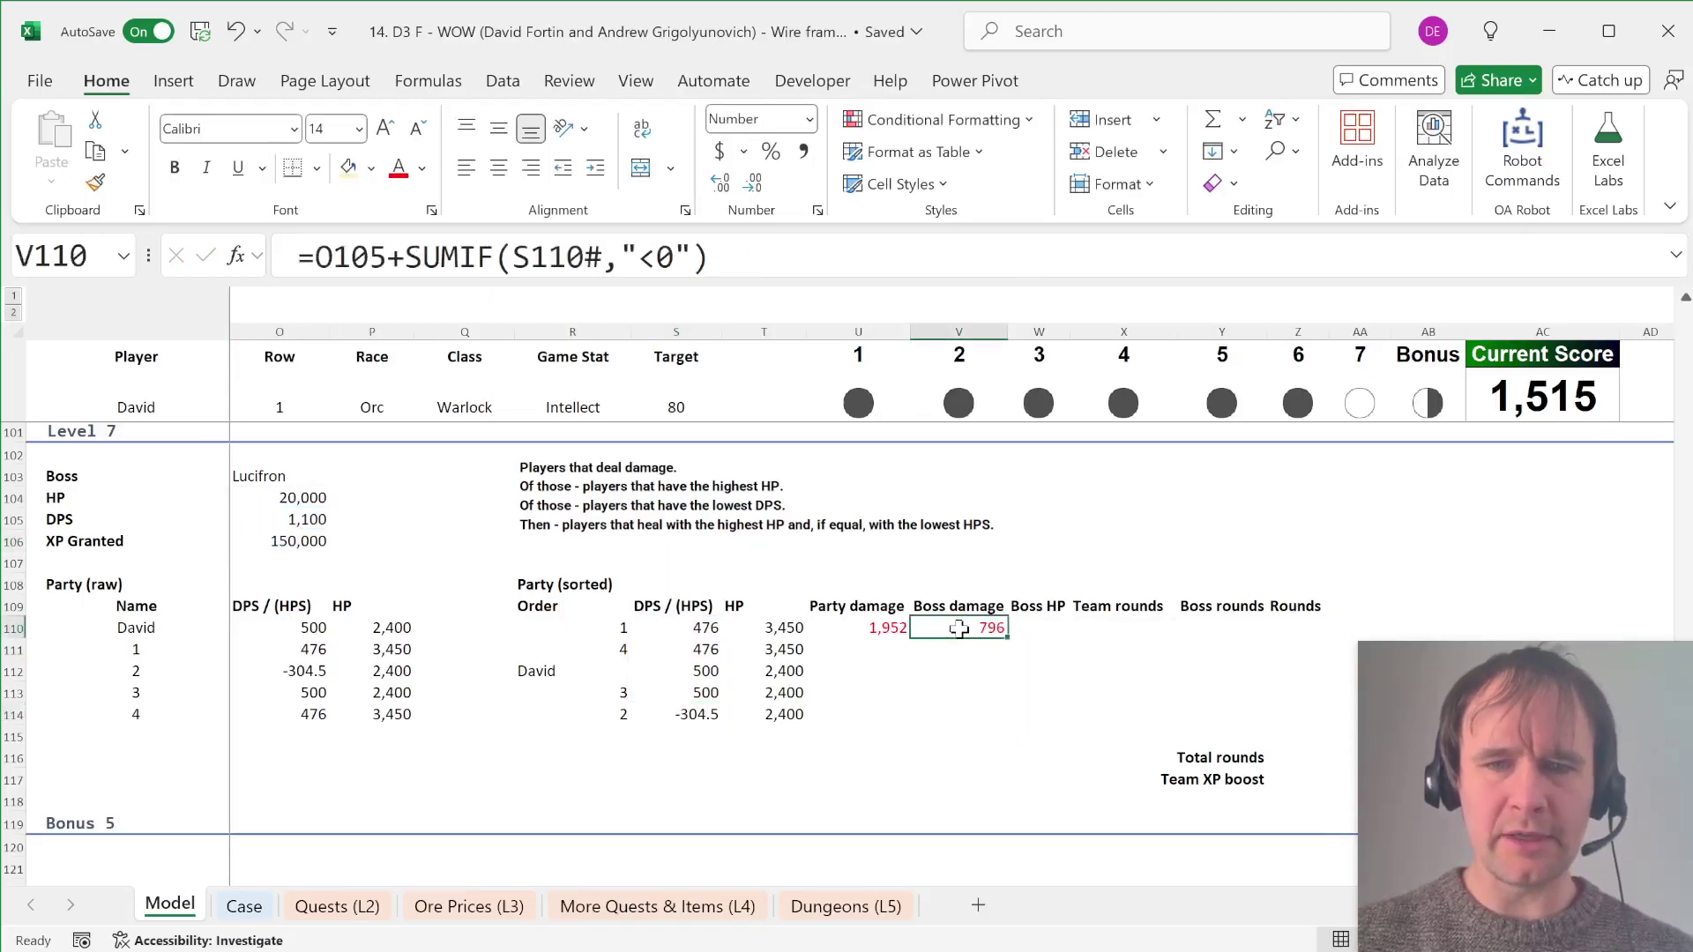
Step: Enter =O104 in W110 to bring in the starting Boss HP
click(1047, 628)
text(=)
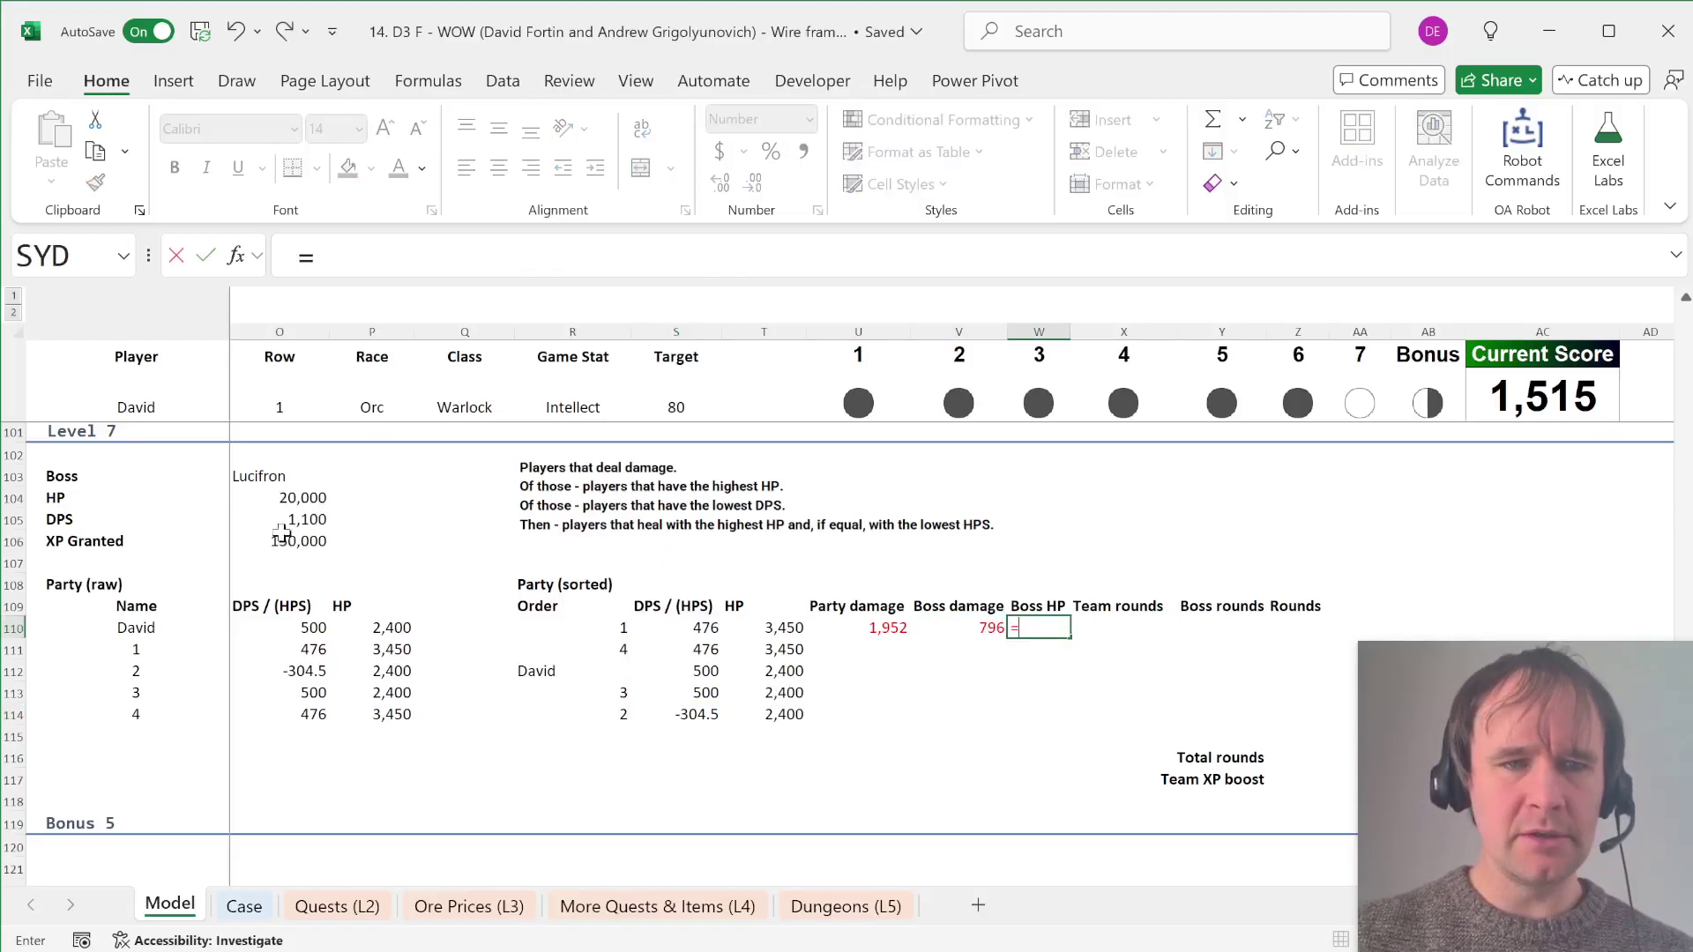
click(288, 491)
key(Return)
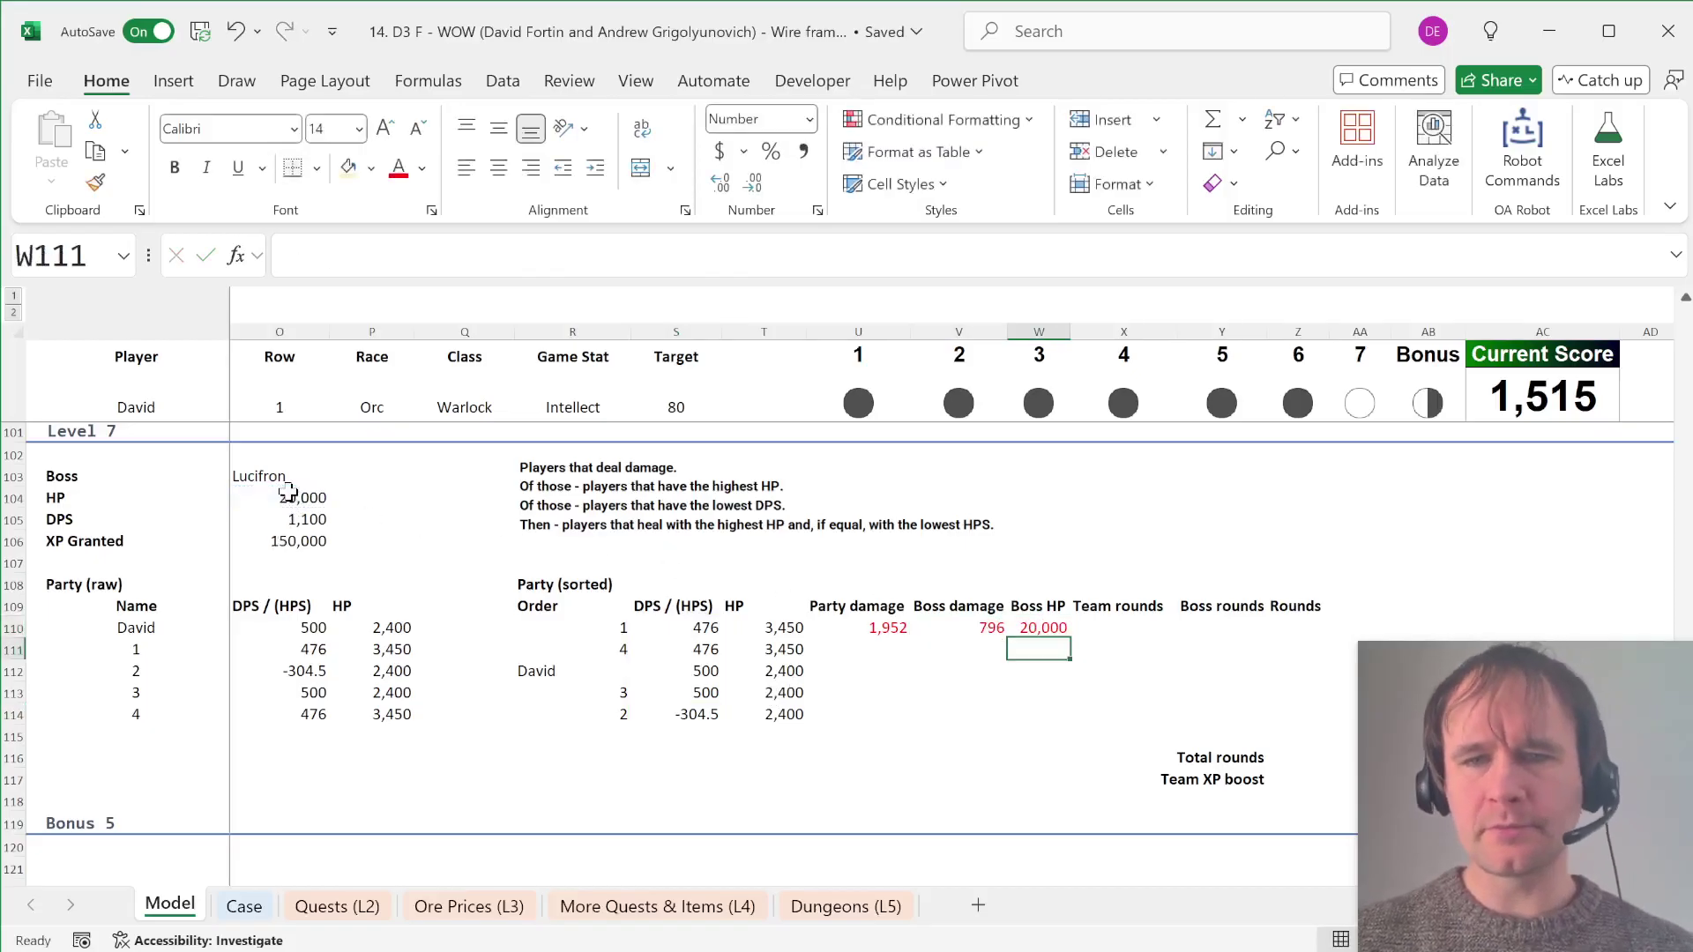
Step: Enter =U110-MAX(S110,0) in U111 for the second row's Party damage
key(Left)
key(Left)
text(=)
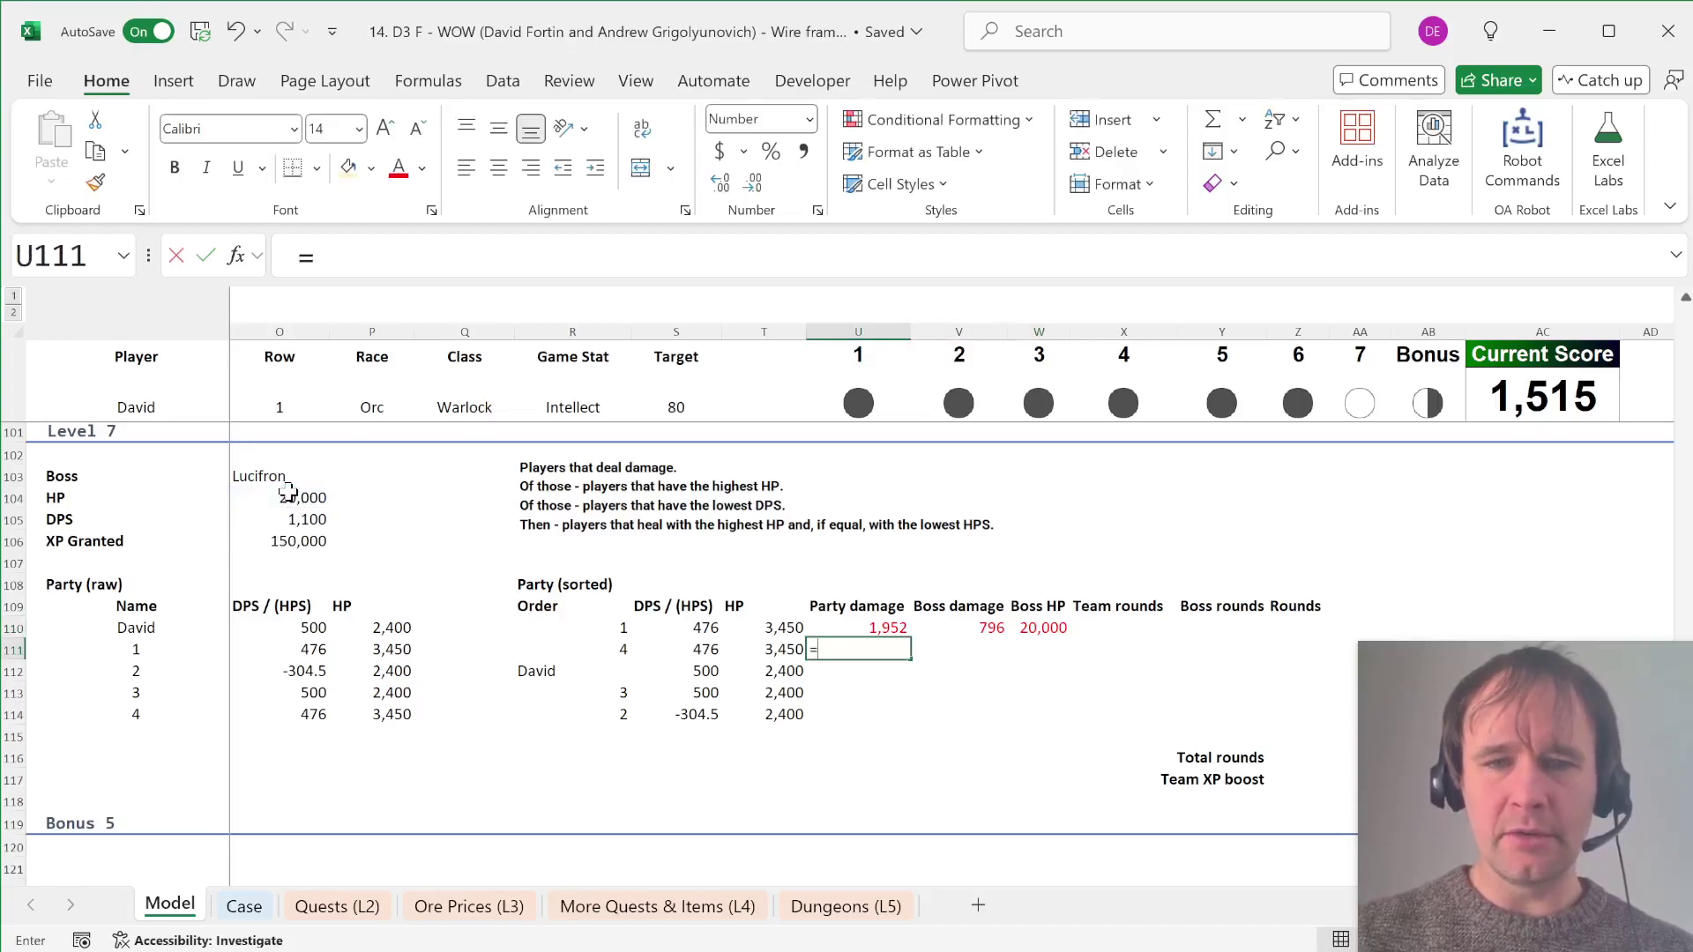
key(Up)
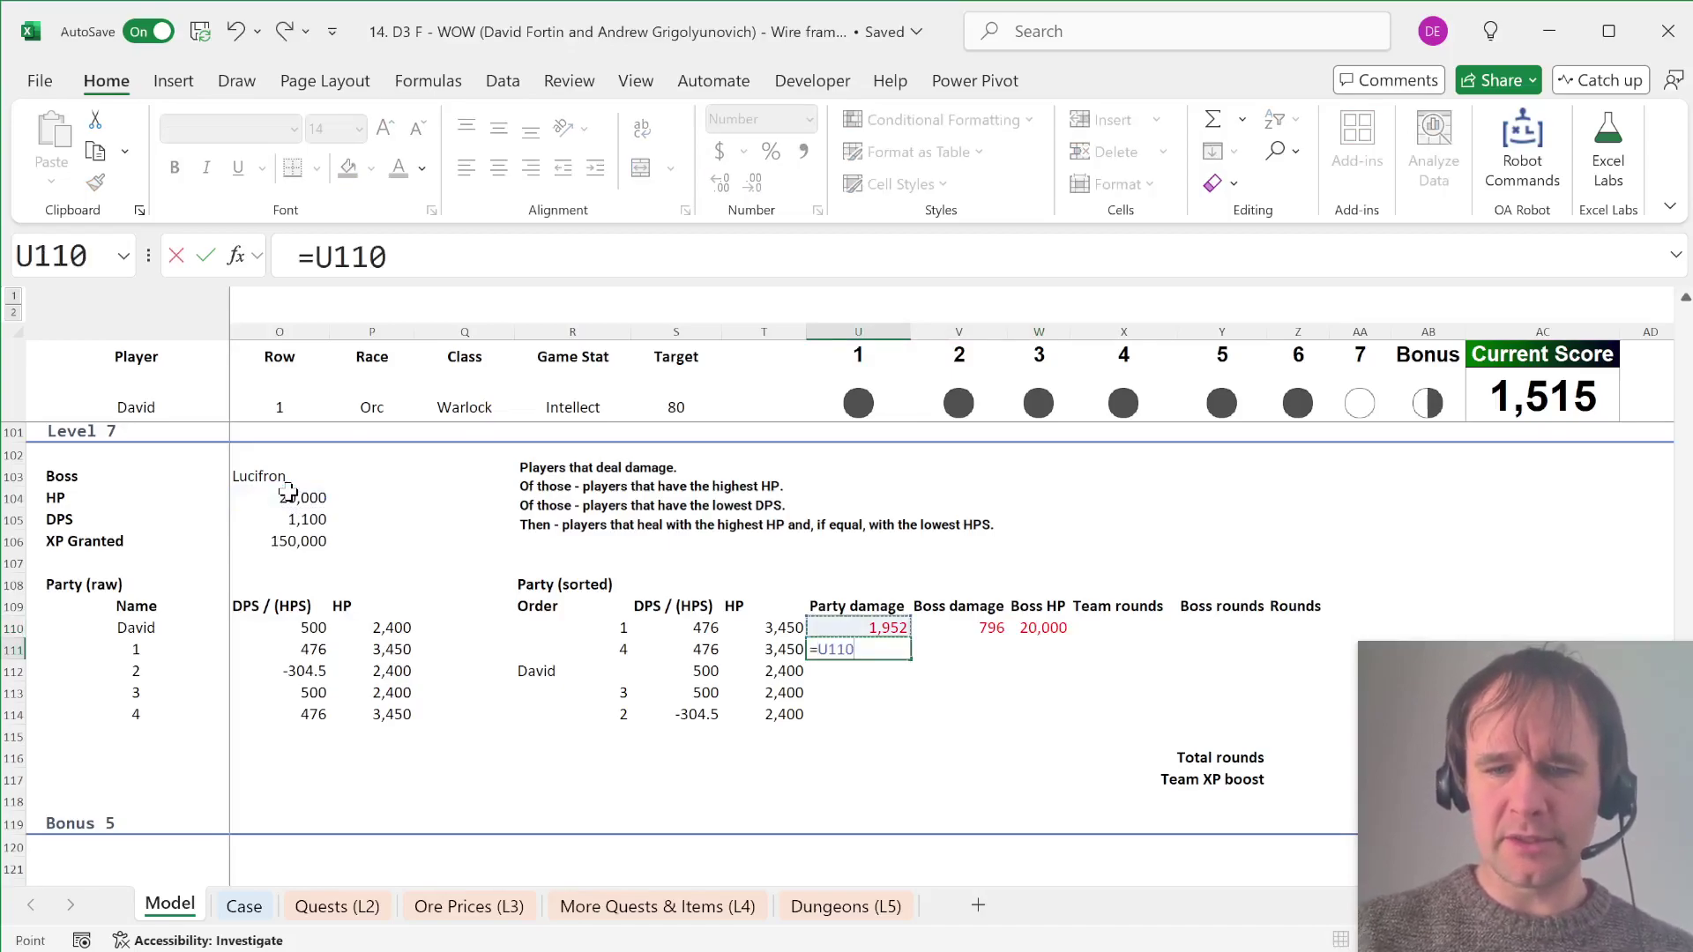
text(-MAX()
key(Up)
key(Left)
key(Left)
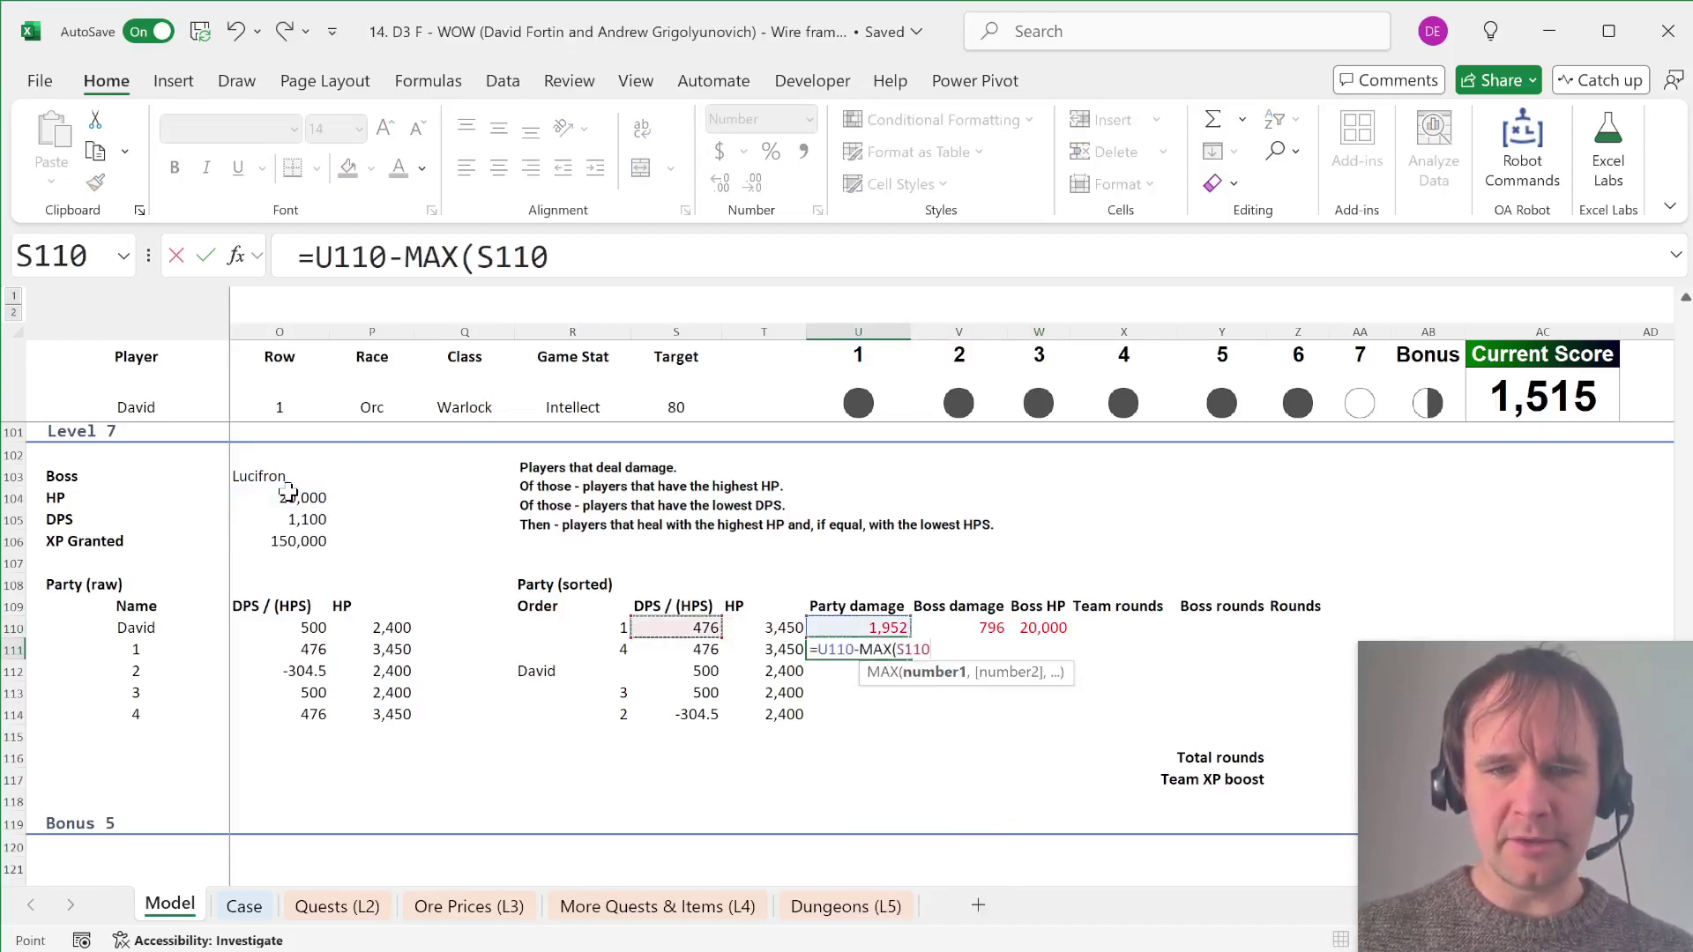
text(,0))
key(Return)
Step: Fill the U111 Party damage formula down to U114
key(Up)
key(shift+Down)
key(shift+Down)
key(shift+Down)
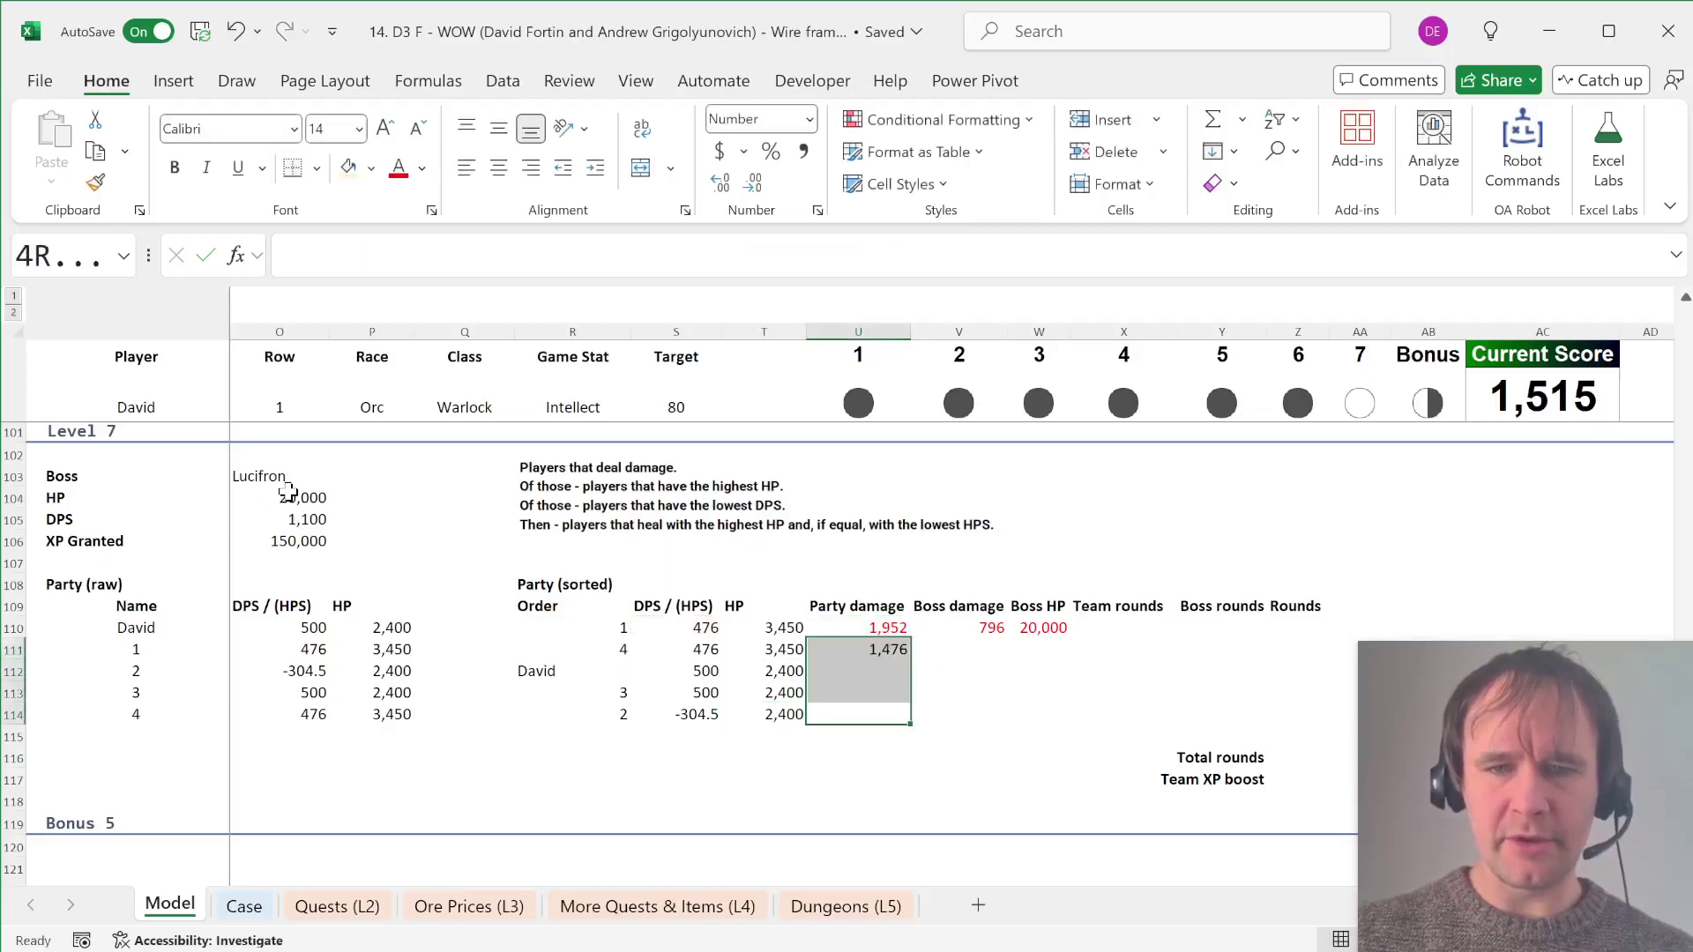
key(ctrl+d)
Step: Enter =V110-MIN(S110,0) in V111 for the second row's Boss damage
key(Up)
key(Down)
key(Right)
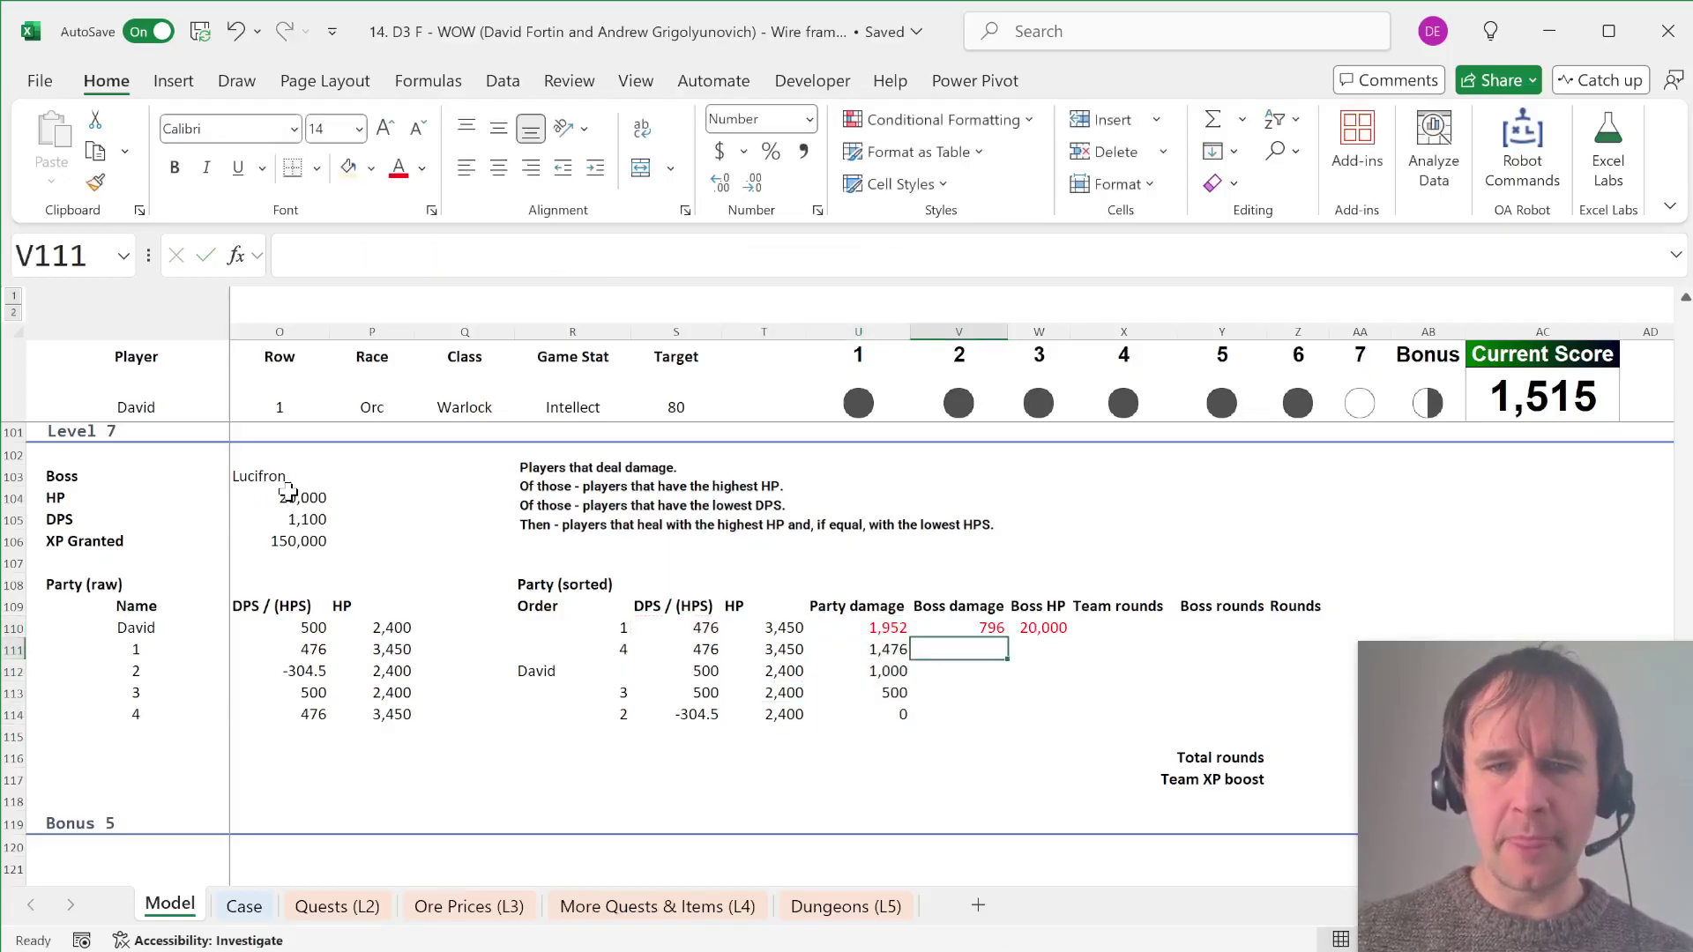
text(=)
key(Up)
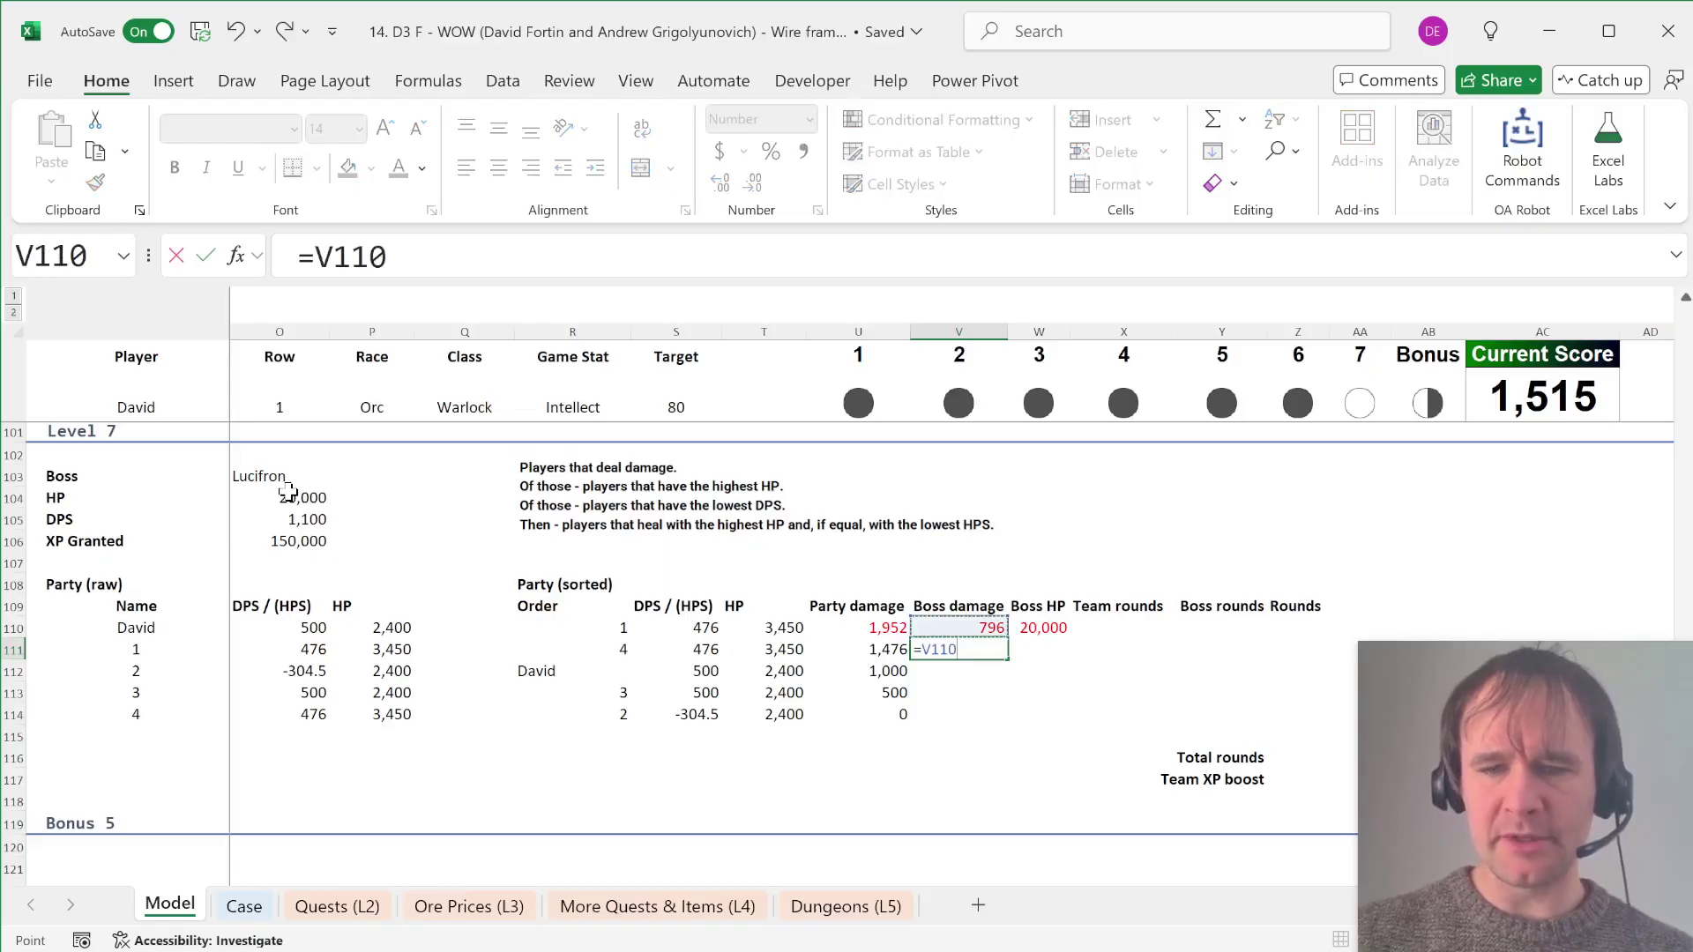
text(-)
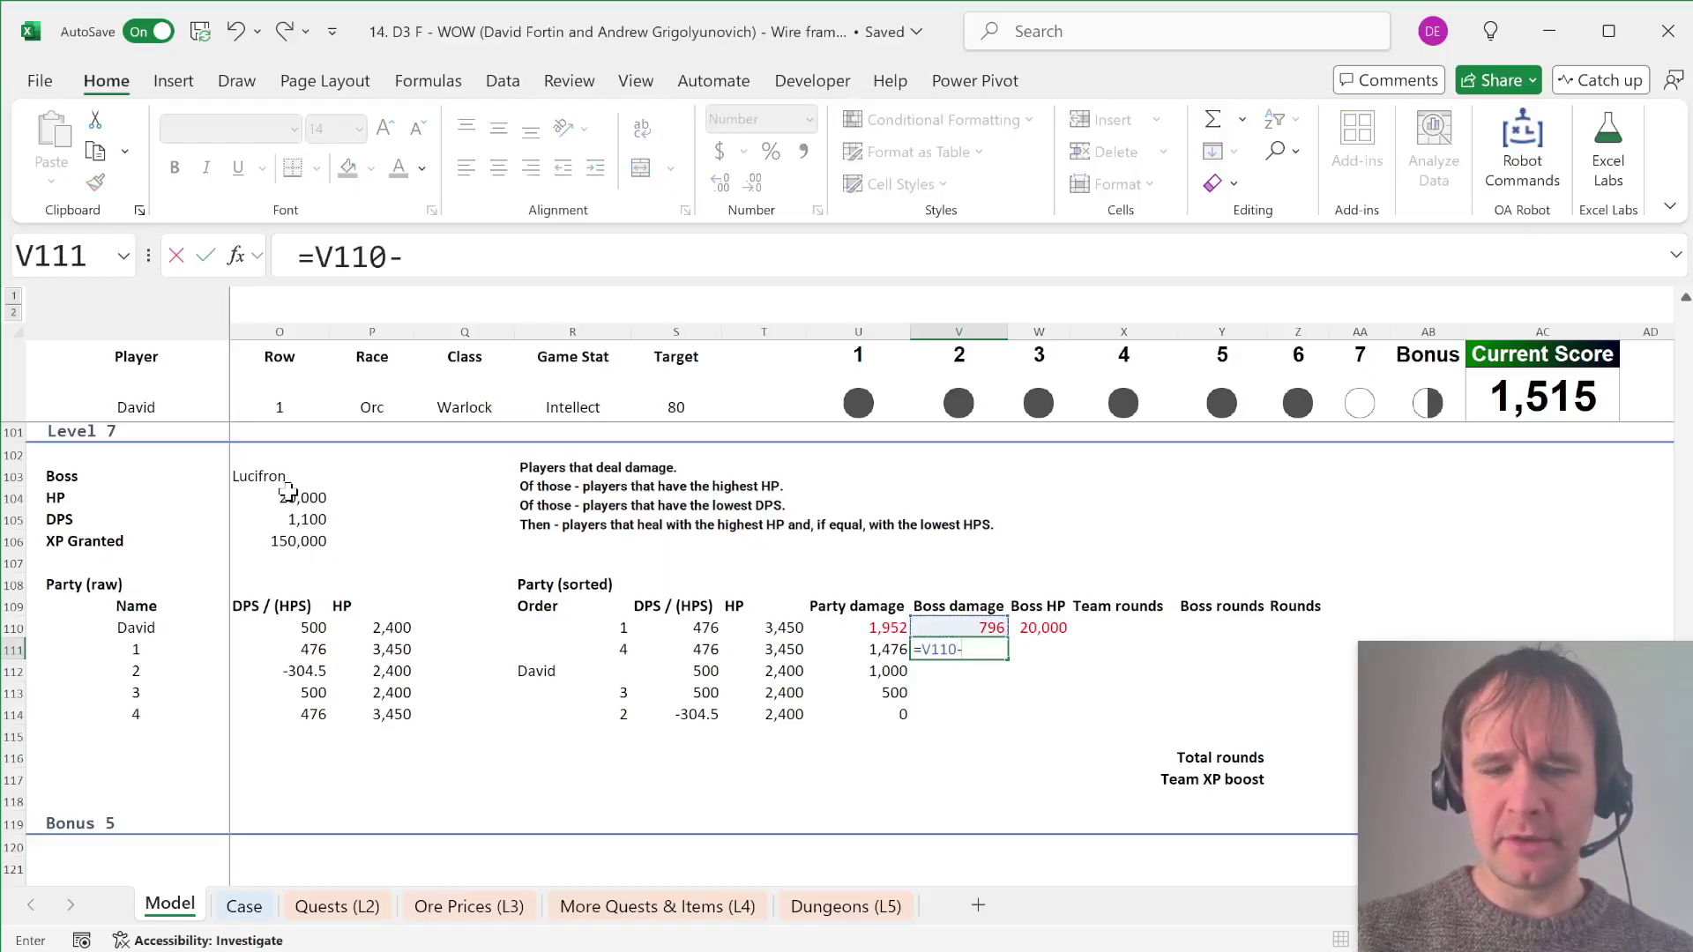
text(min)
key(Tab)
key(Up)
key(Left)
key(Left)
key(Left)
text(,)
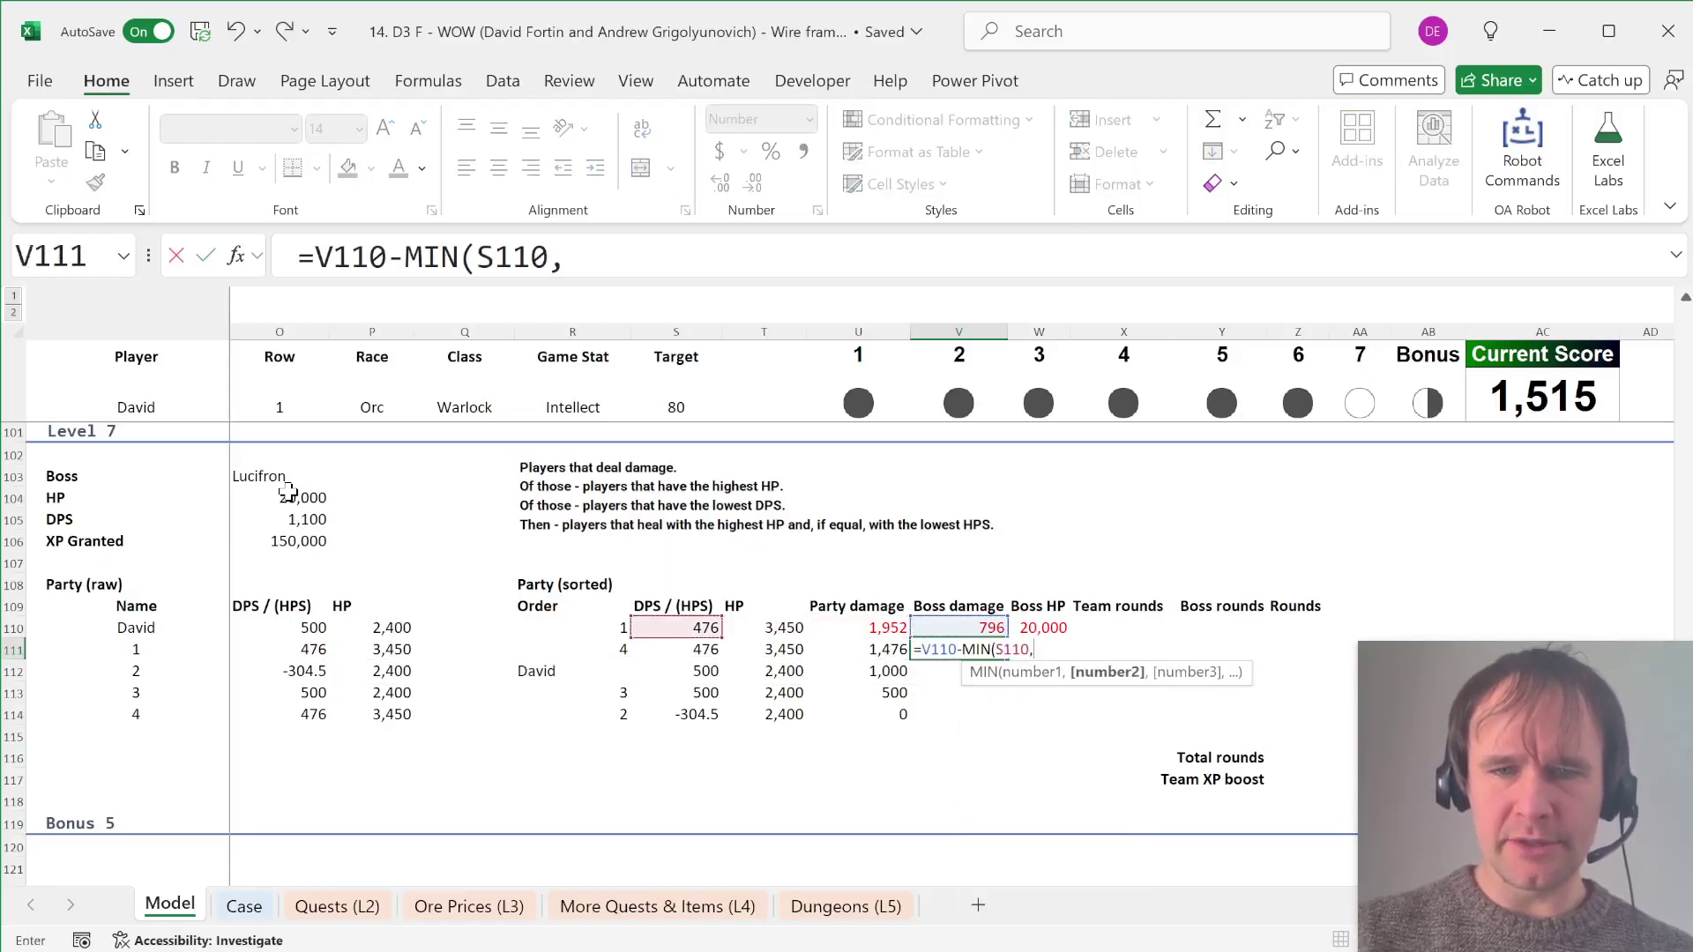
text(0)
key(Return)
Step: Fill the V111 Boss damage formula down to V114
key(Up)
key(shift+Down)
key(shift+Down)
key(shift+Down)
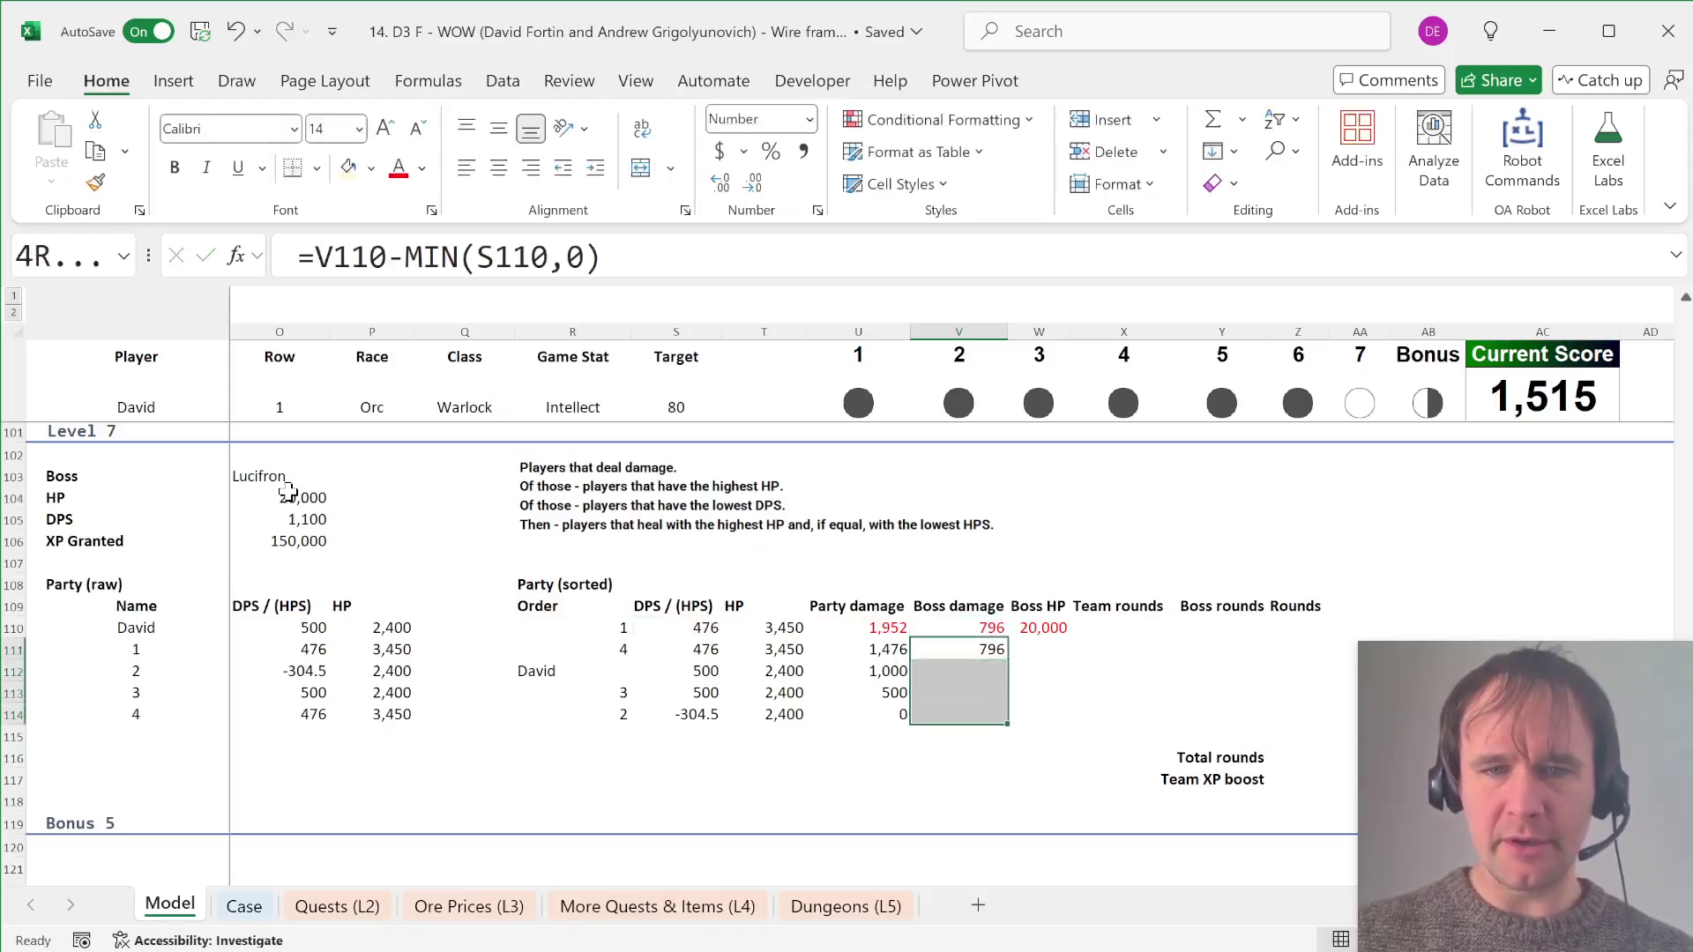
key(ctrl+d)
Step: Test the Boss damage formula one row further in V115 and clear that cell again
key(ctrl+Down)
key(Down)
key(ctrl+d)
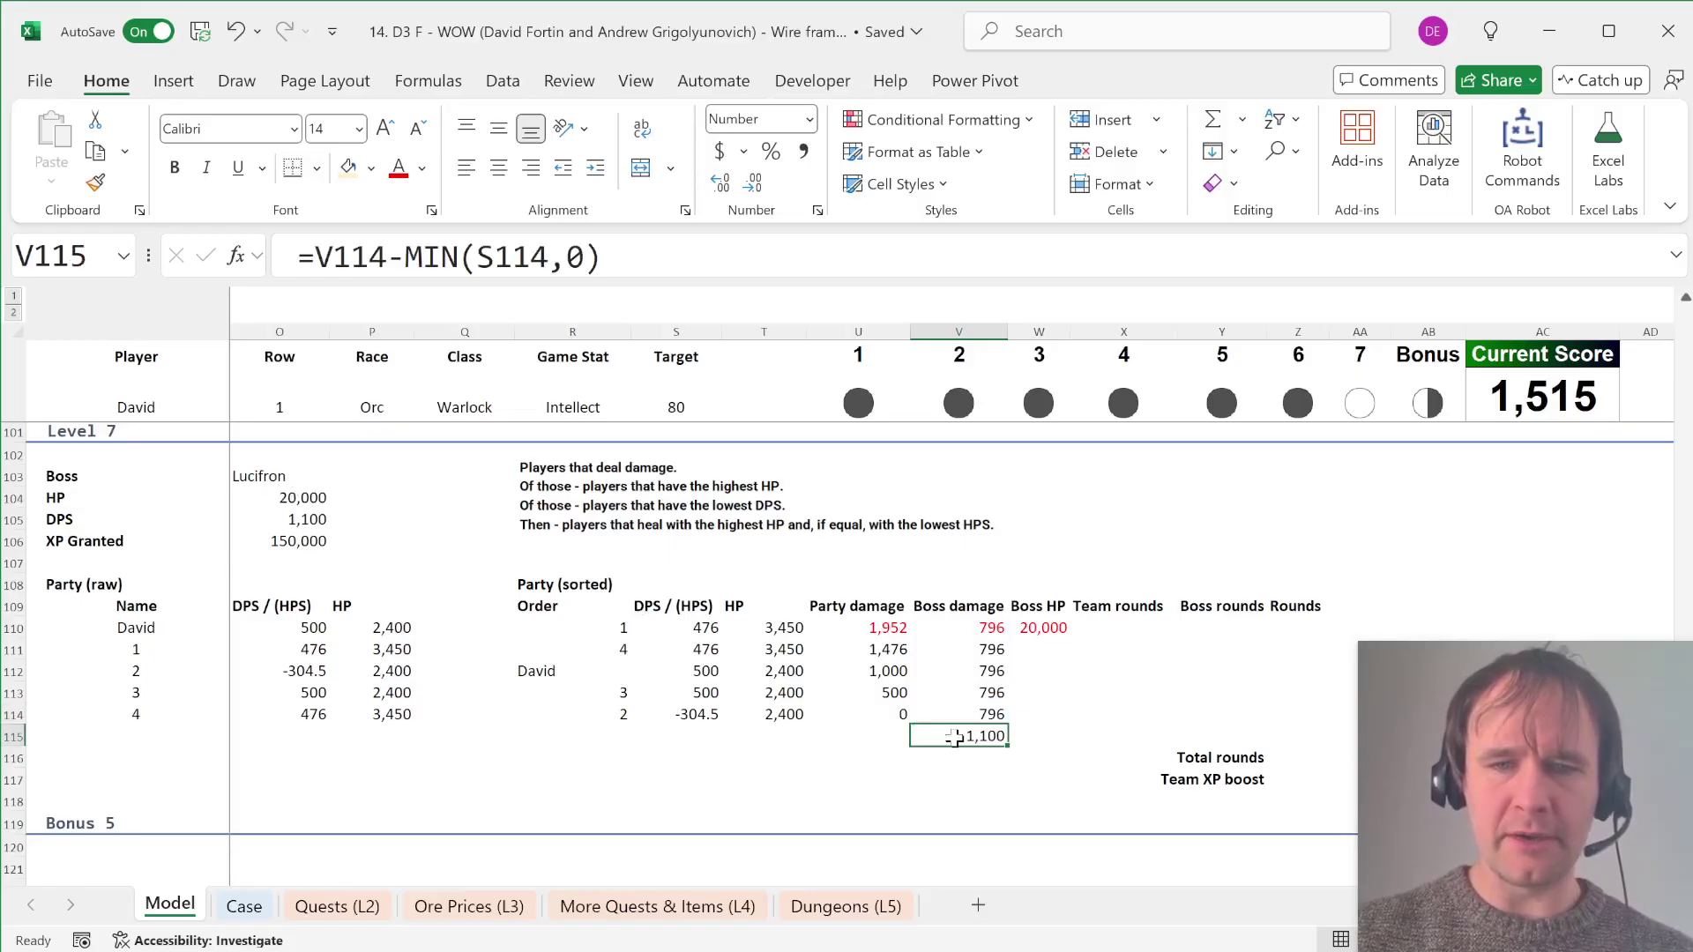
key(Delete)
Step: Start the Team rounds formula in X110 with =IF(U110=0,1000 to handle zero Party damage
key(ctrl+Up)
key(Down)
key(Right)
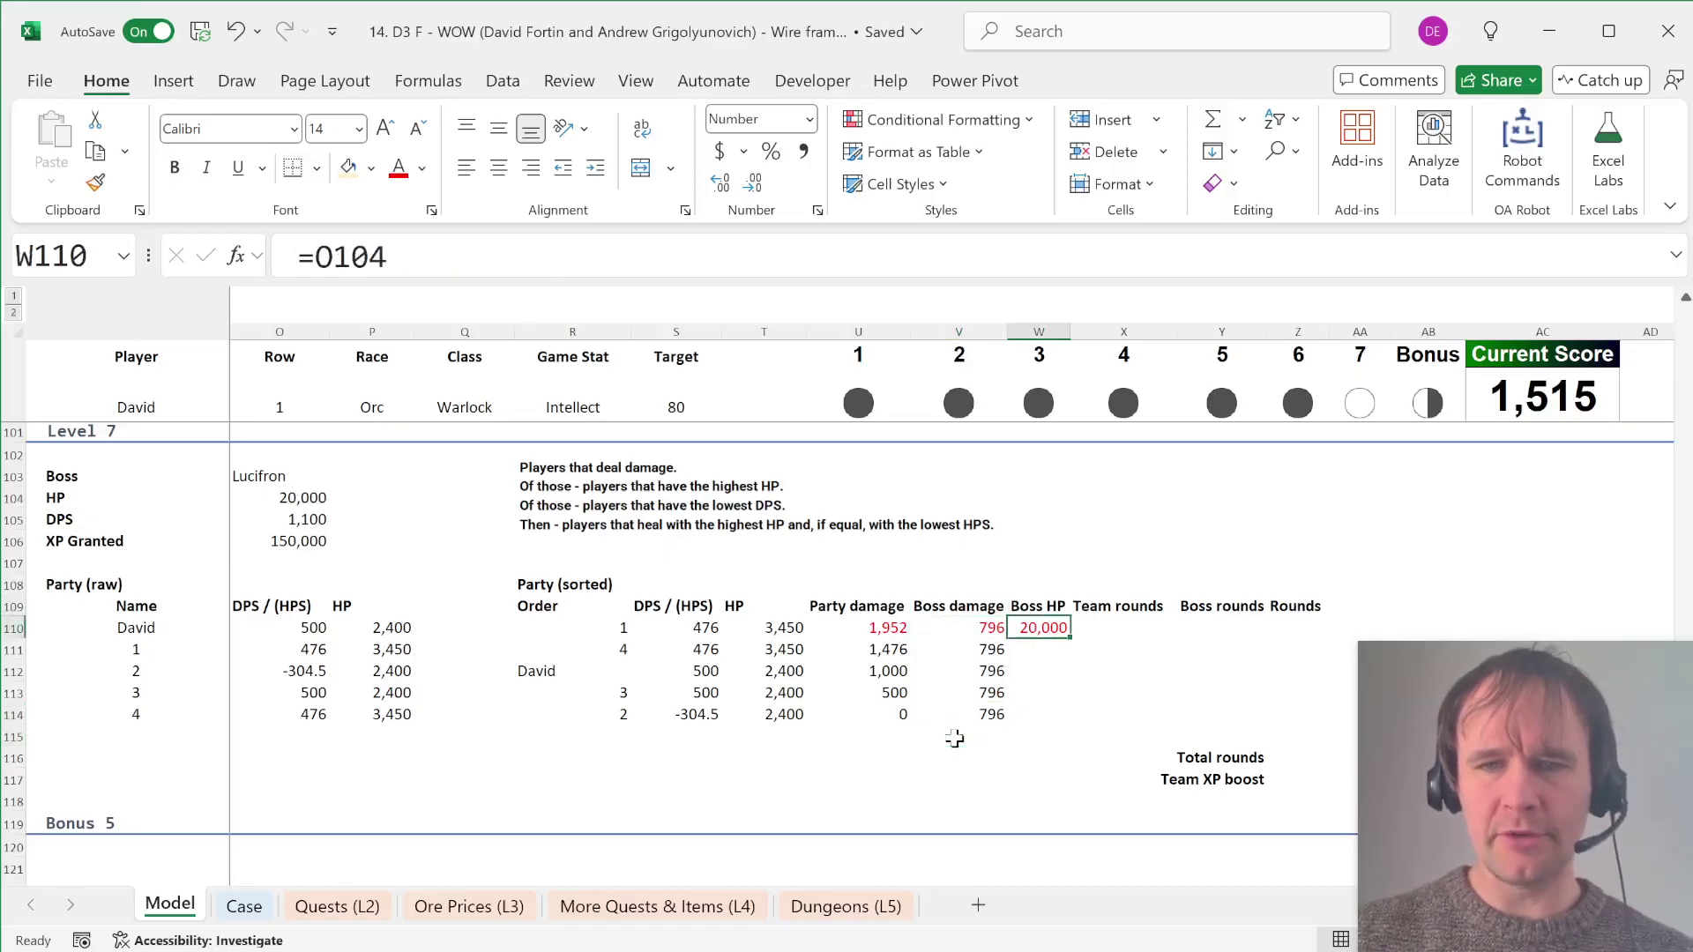
key(Right)
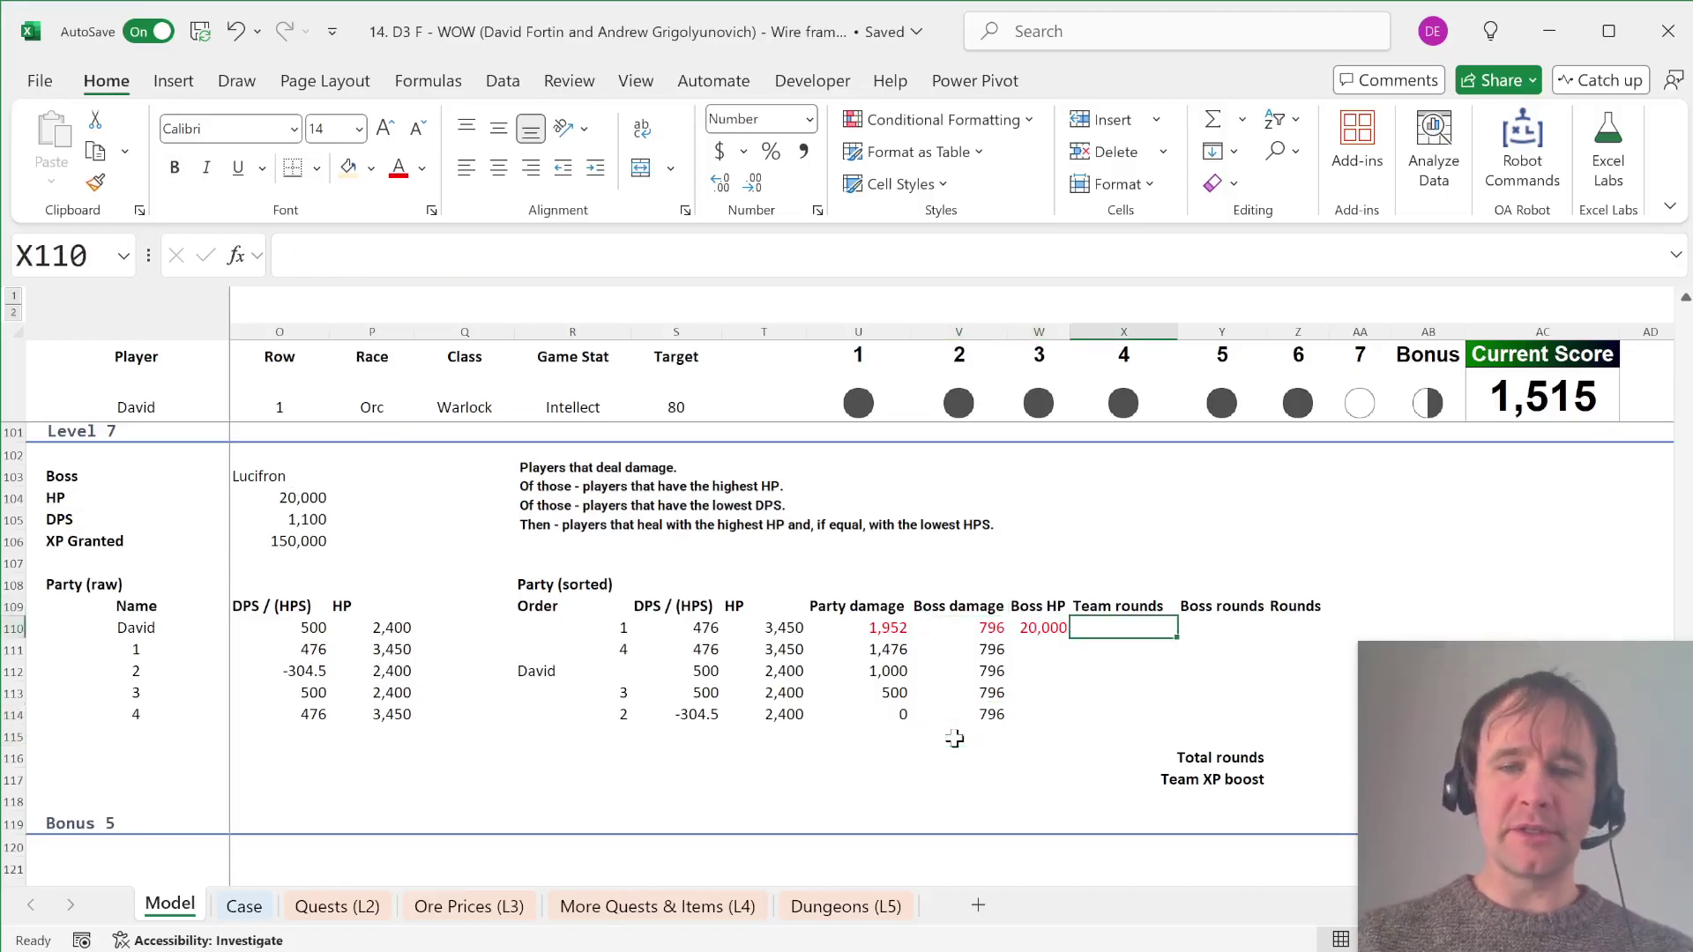
text(=)
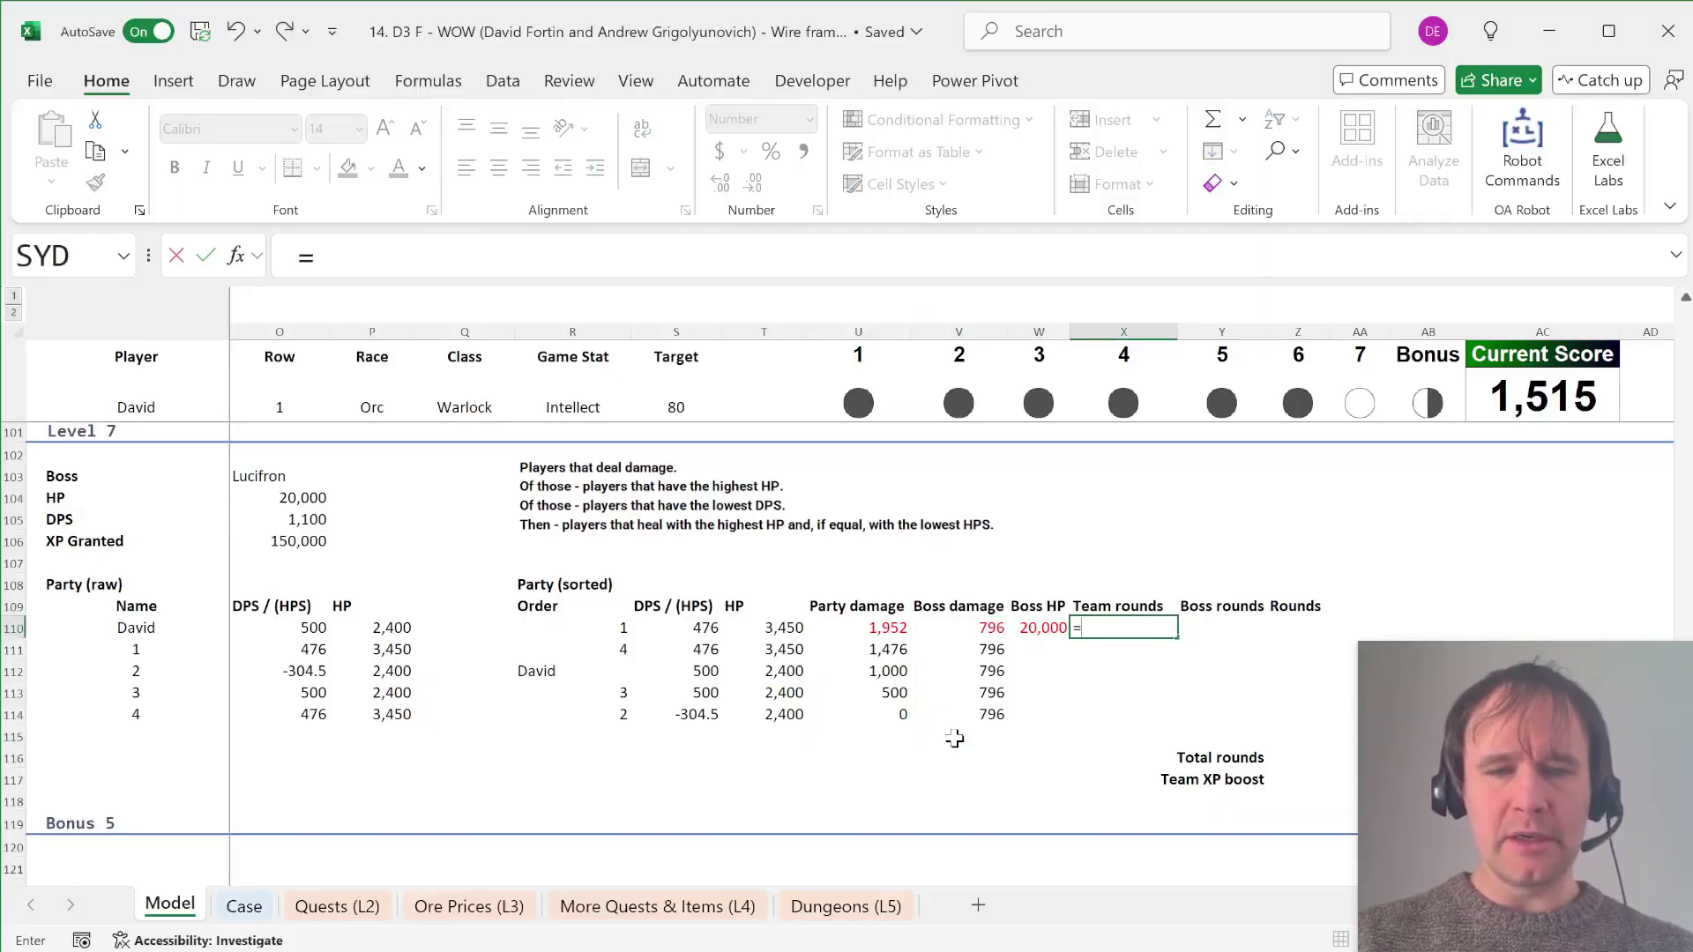
text(IF()
key(Left)
key(Left)
key(Left)
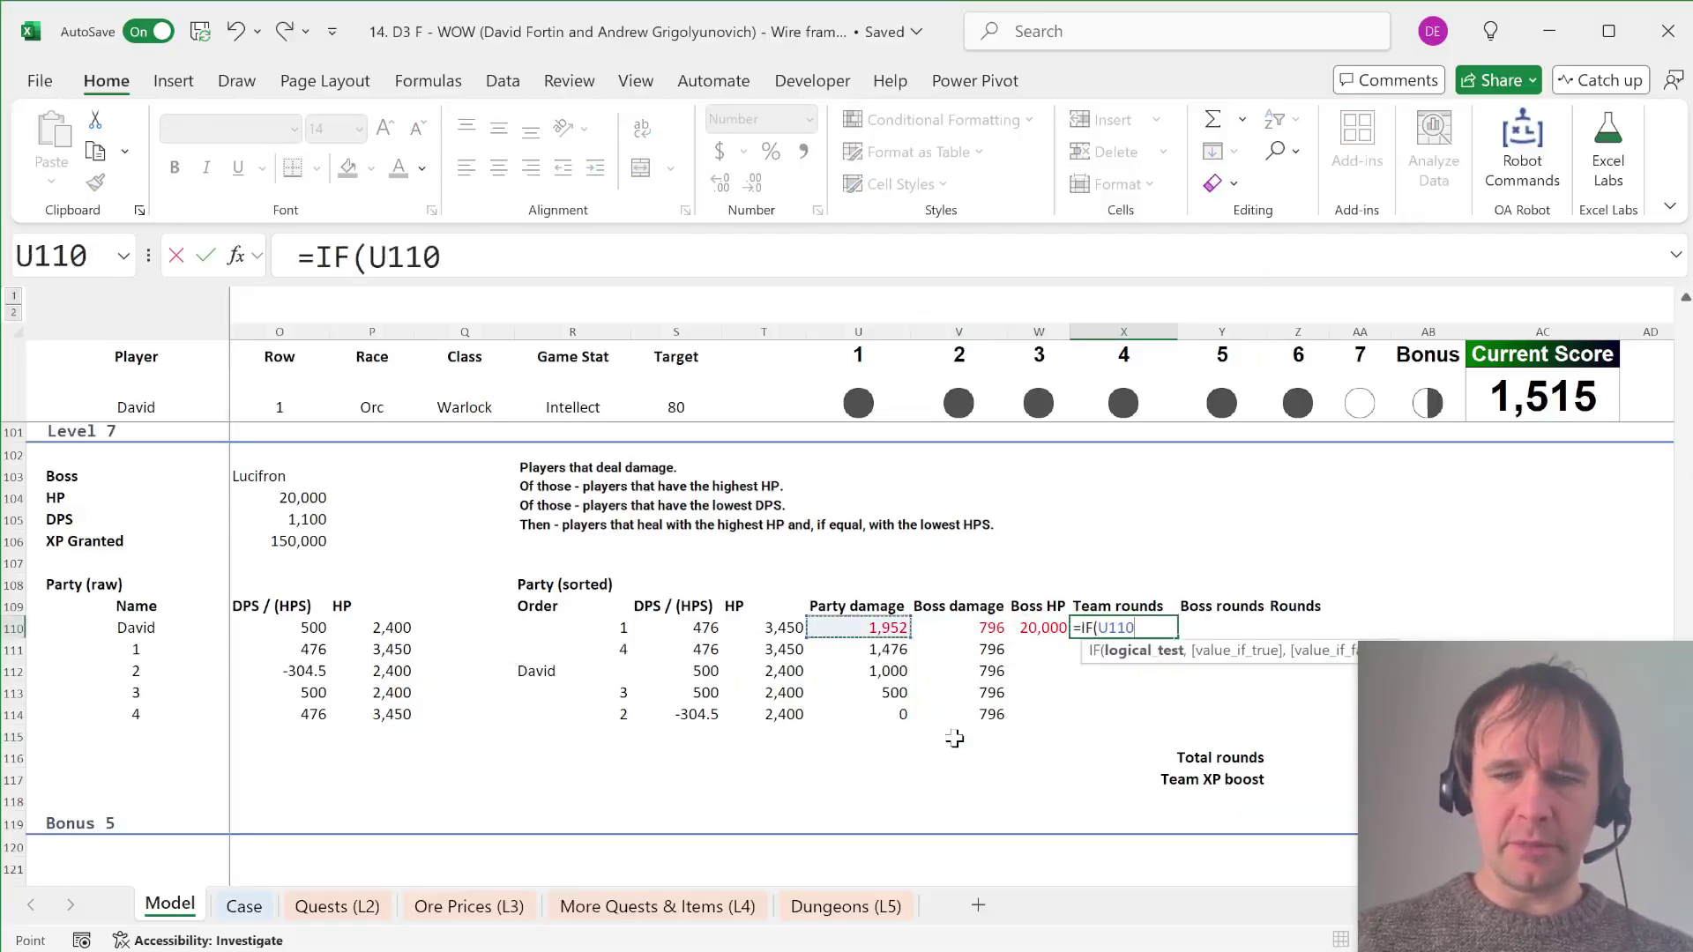
text(=0)
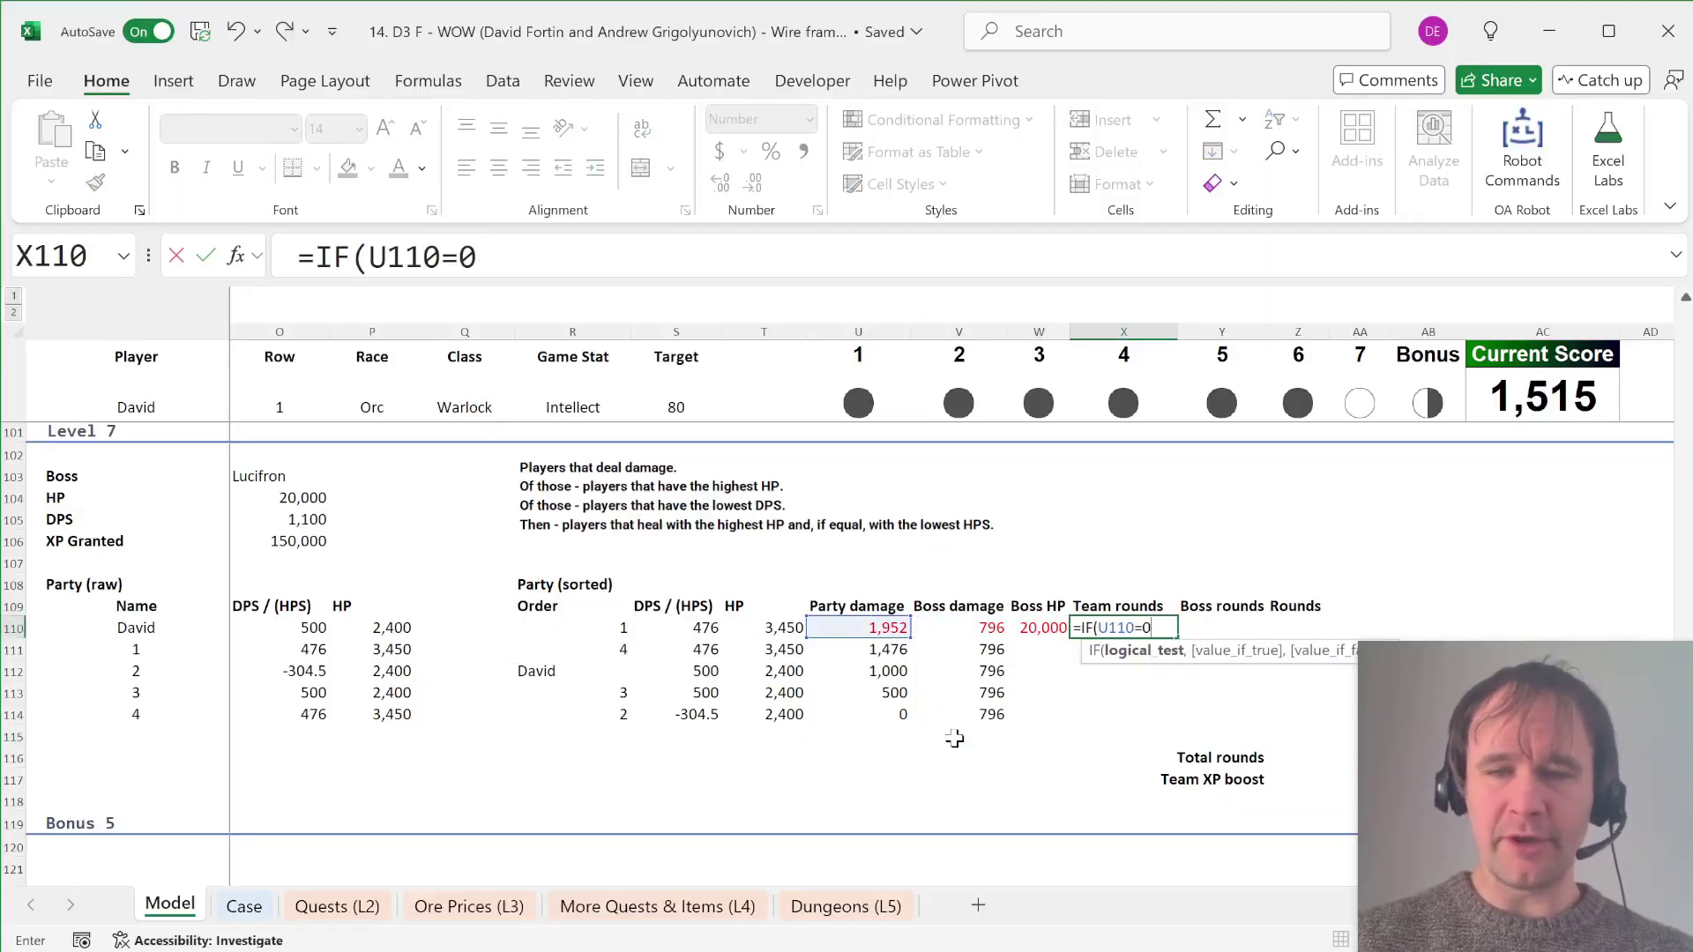
text(,1000)
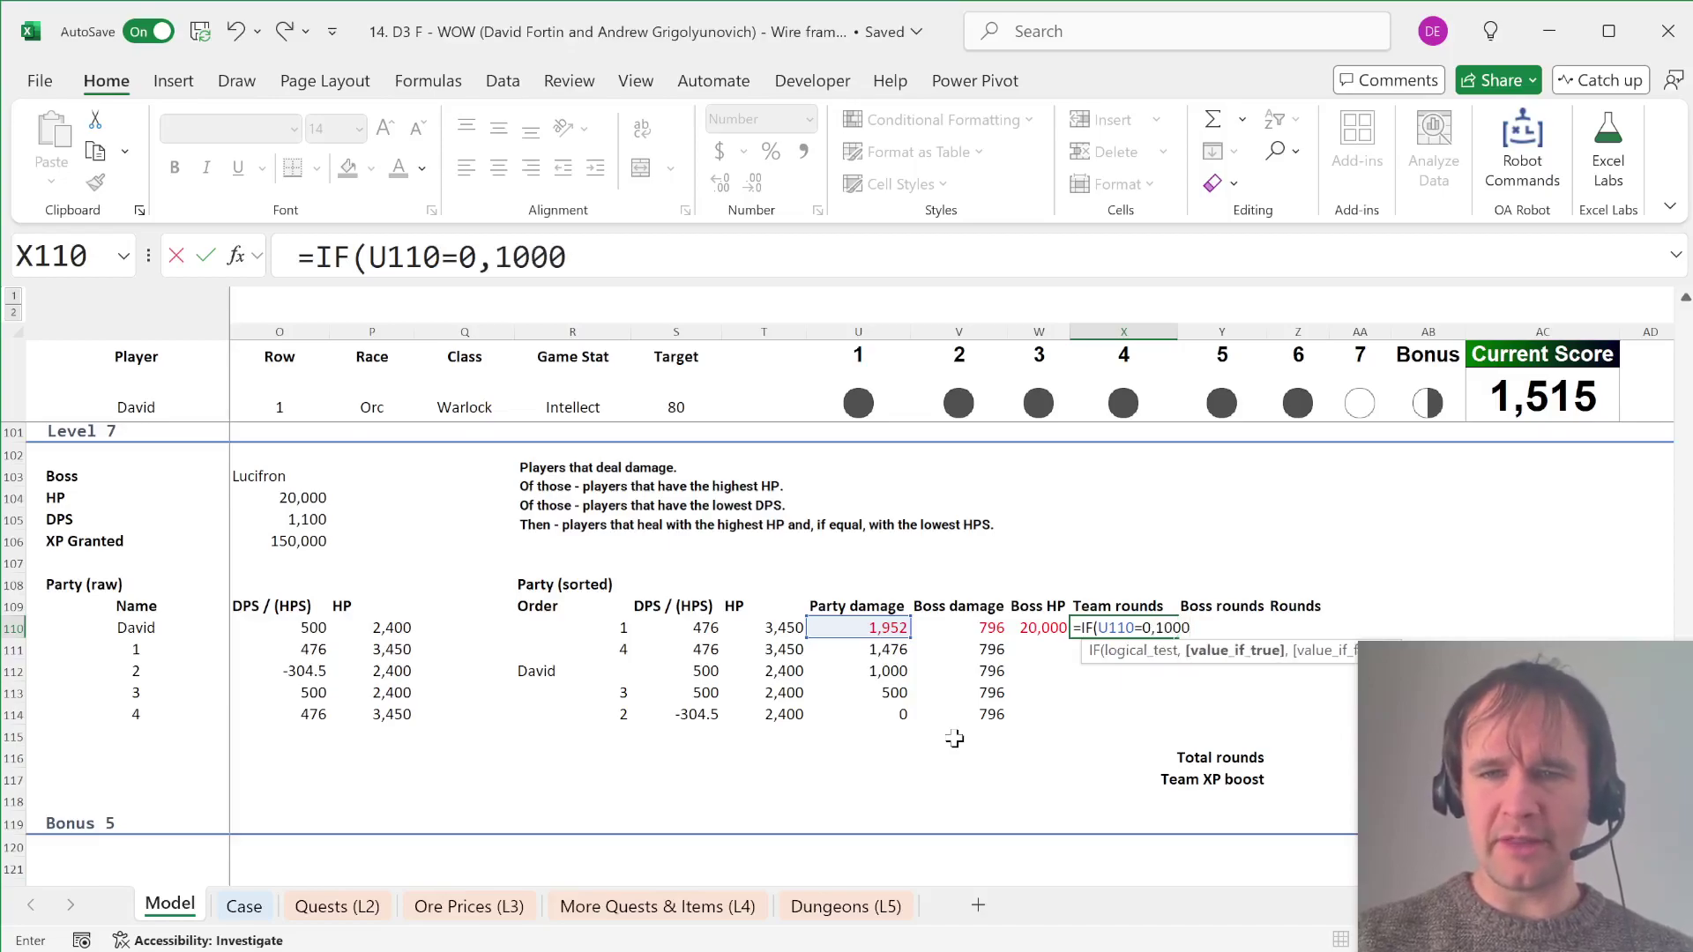
Step: Complete the X110 formula with ROUNDUP(W110/U110,0) as the IF function's false result
text(,rounu)
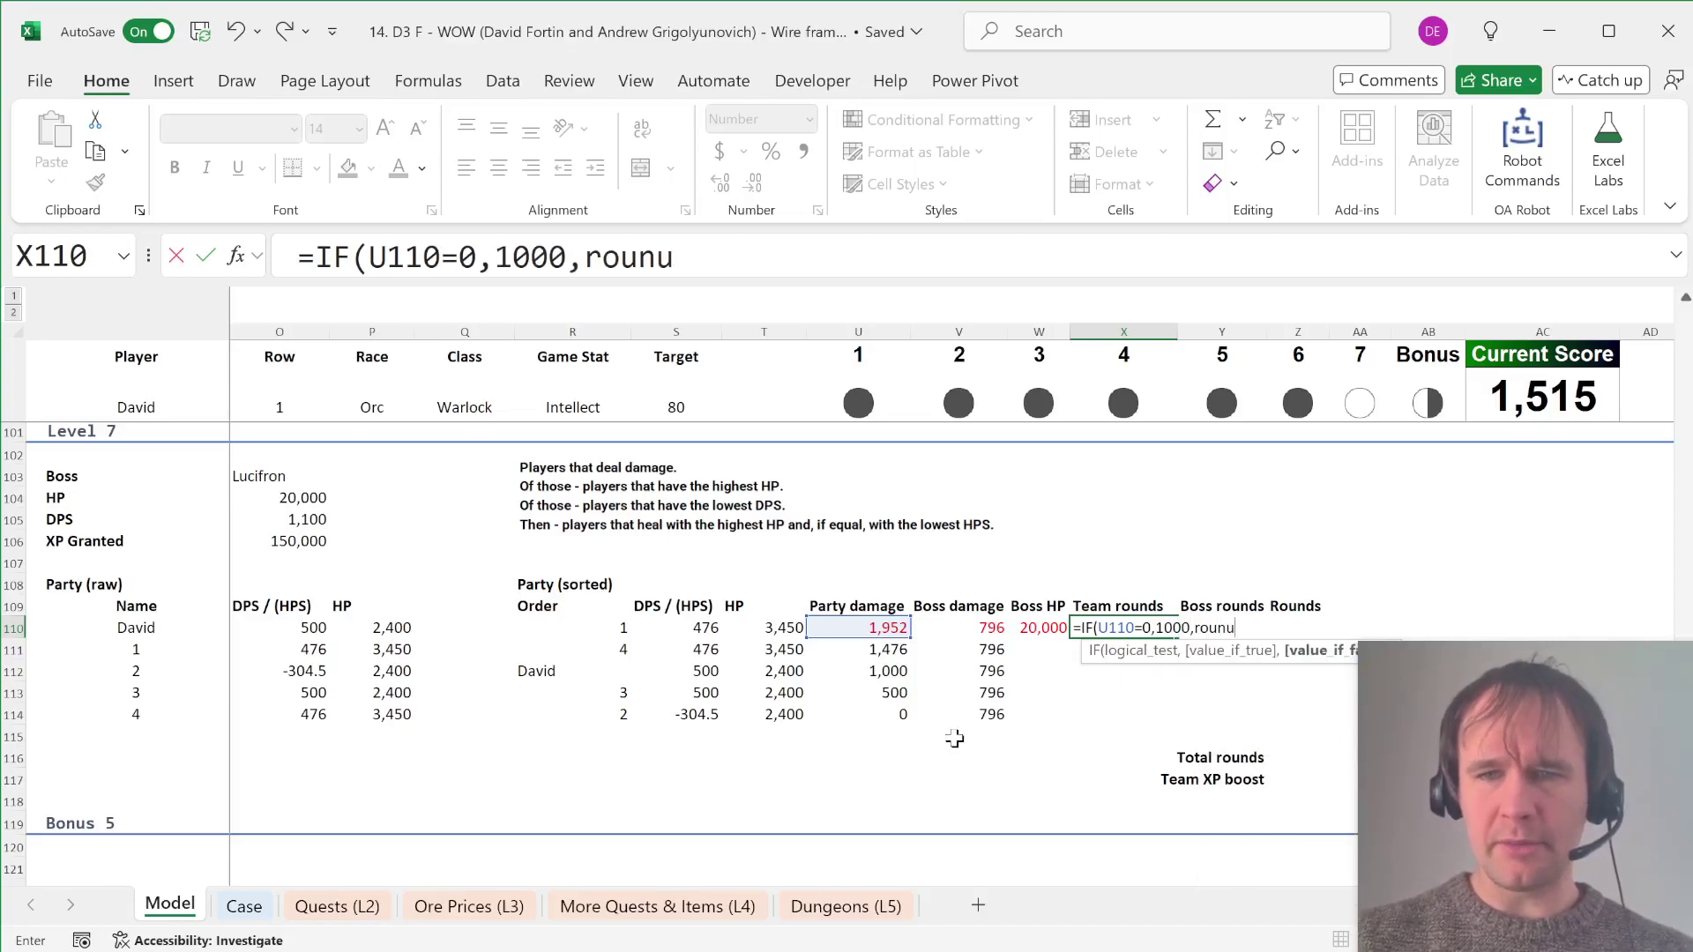
key(BackSpace)
text(du)
key(Tab)
key(Left)
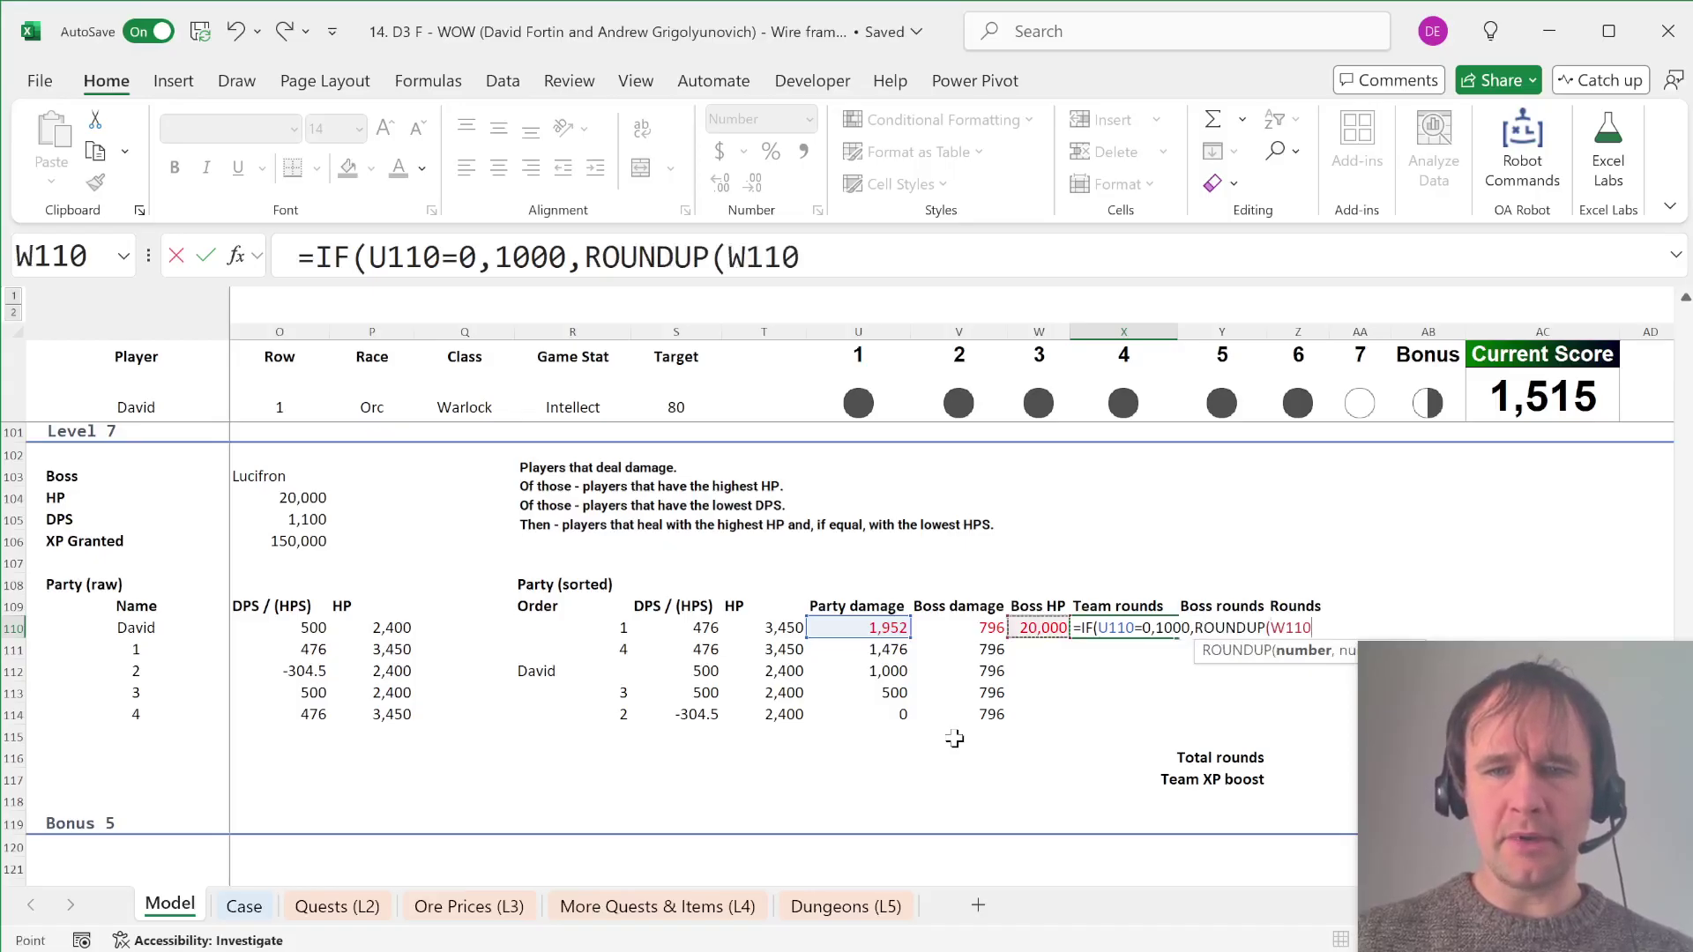
text(/)
key(Left)
key(Left)
key(Left)
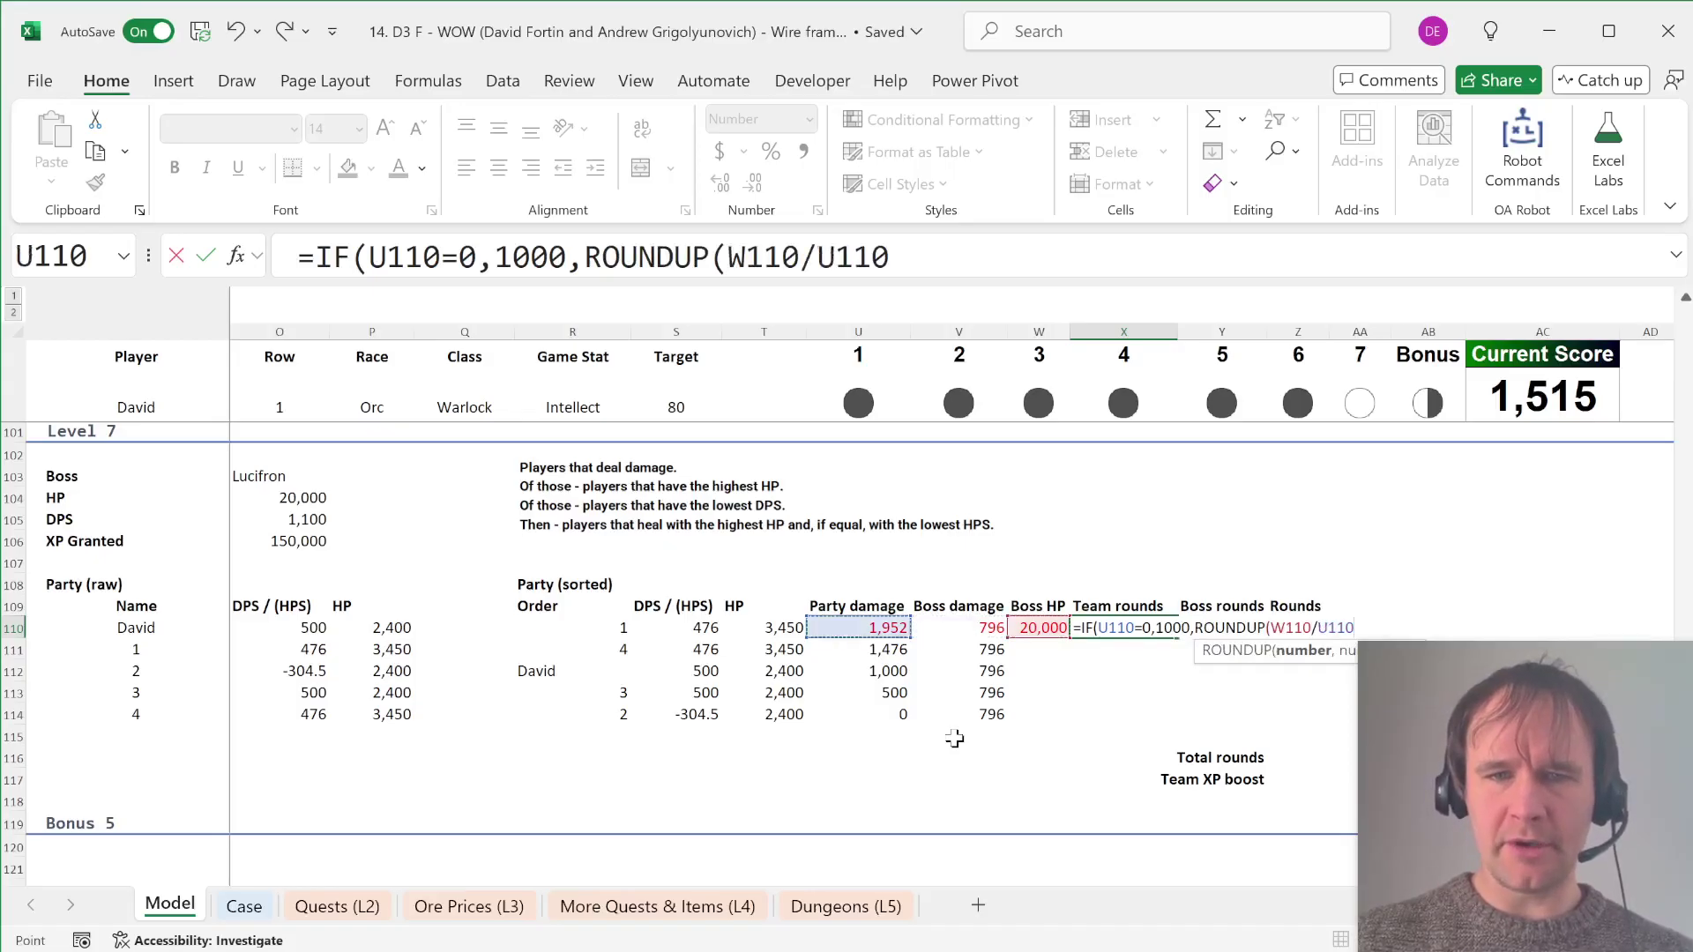
text(,0)))
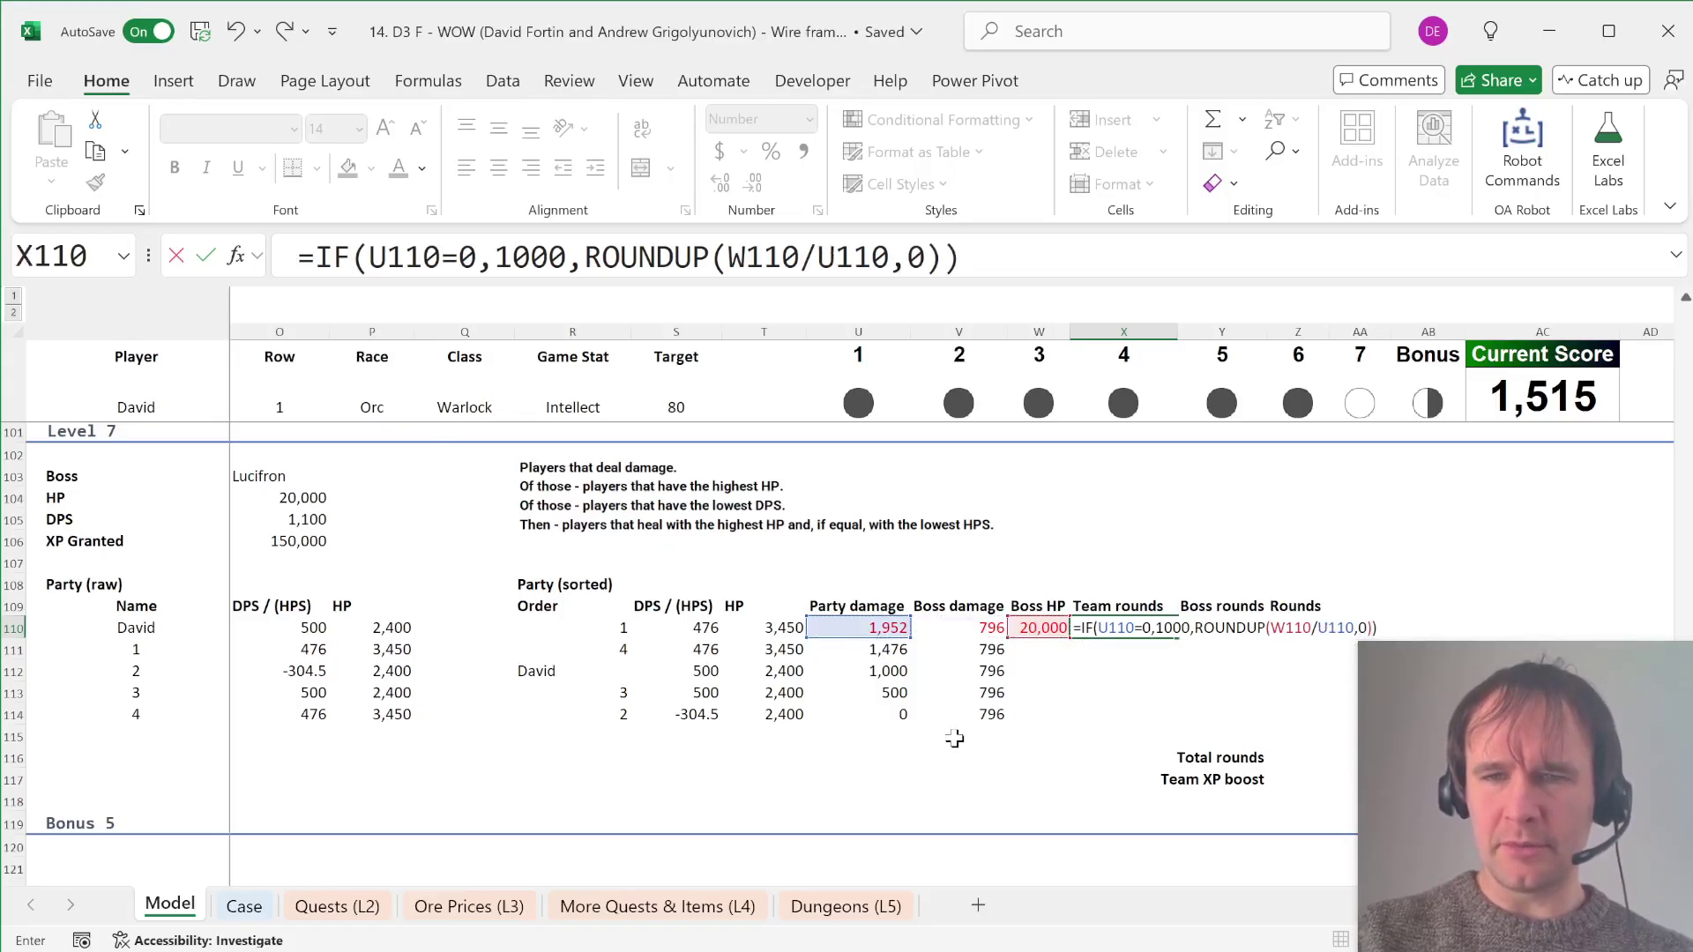
key(Return)
key(Up)
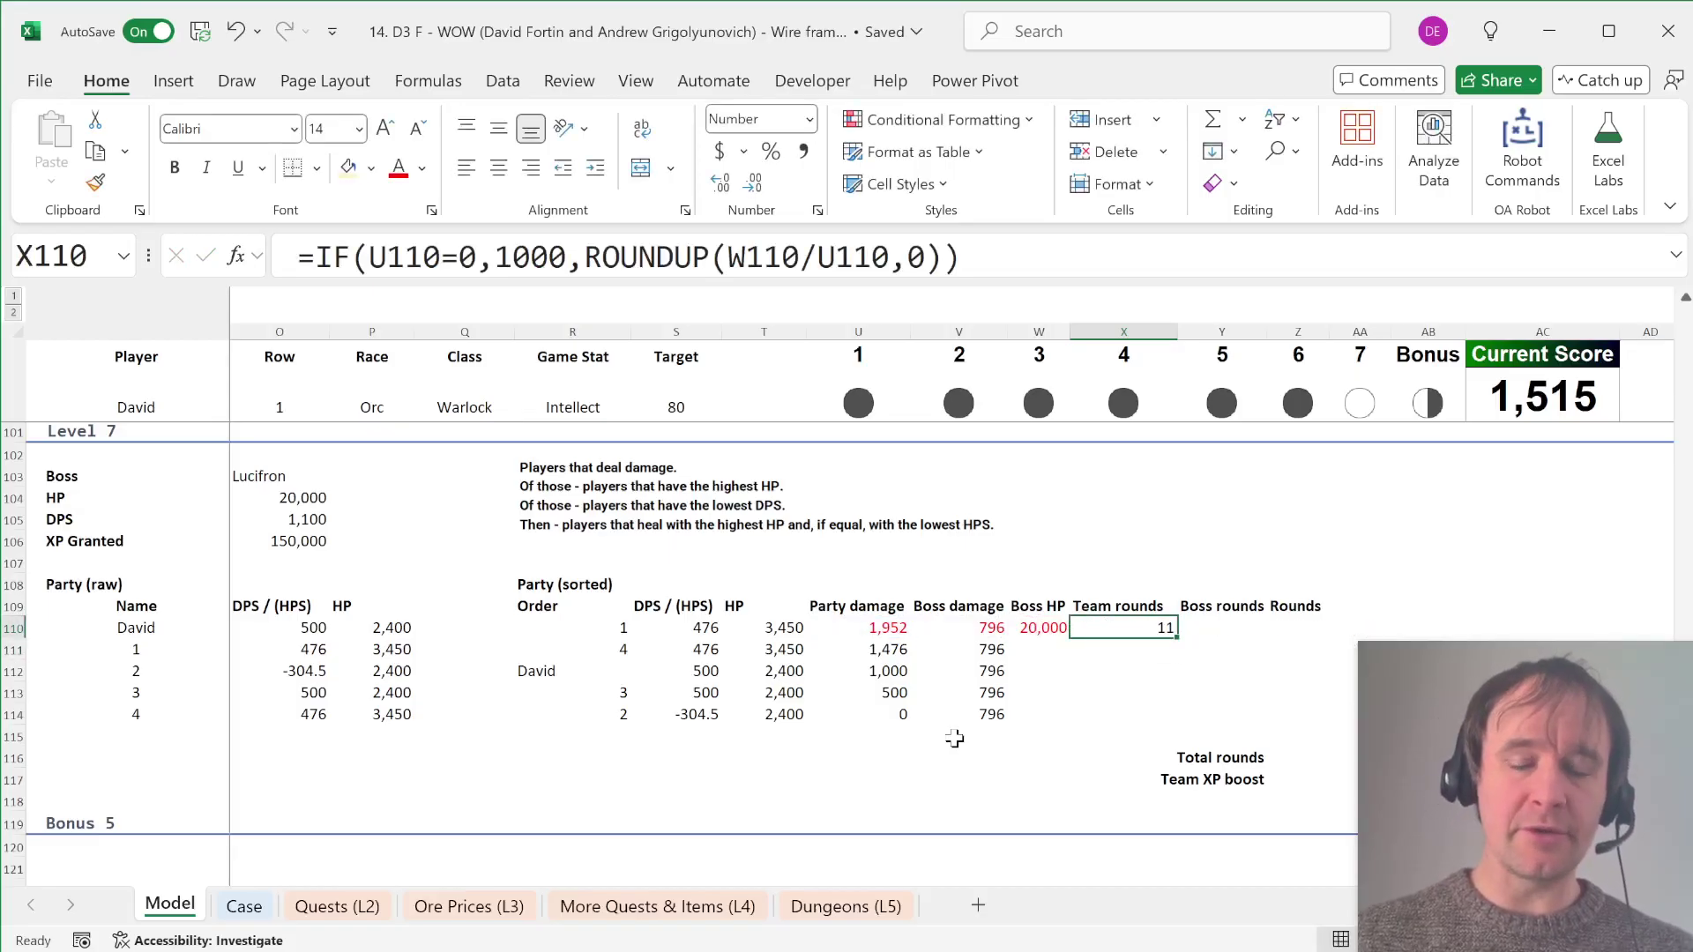
Step: Start the Boss rounds formula in Y110 with =IF(W110=0,0, to return zero when no Boss HP is left
key(Right)
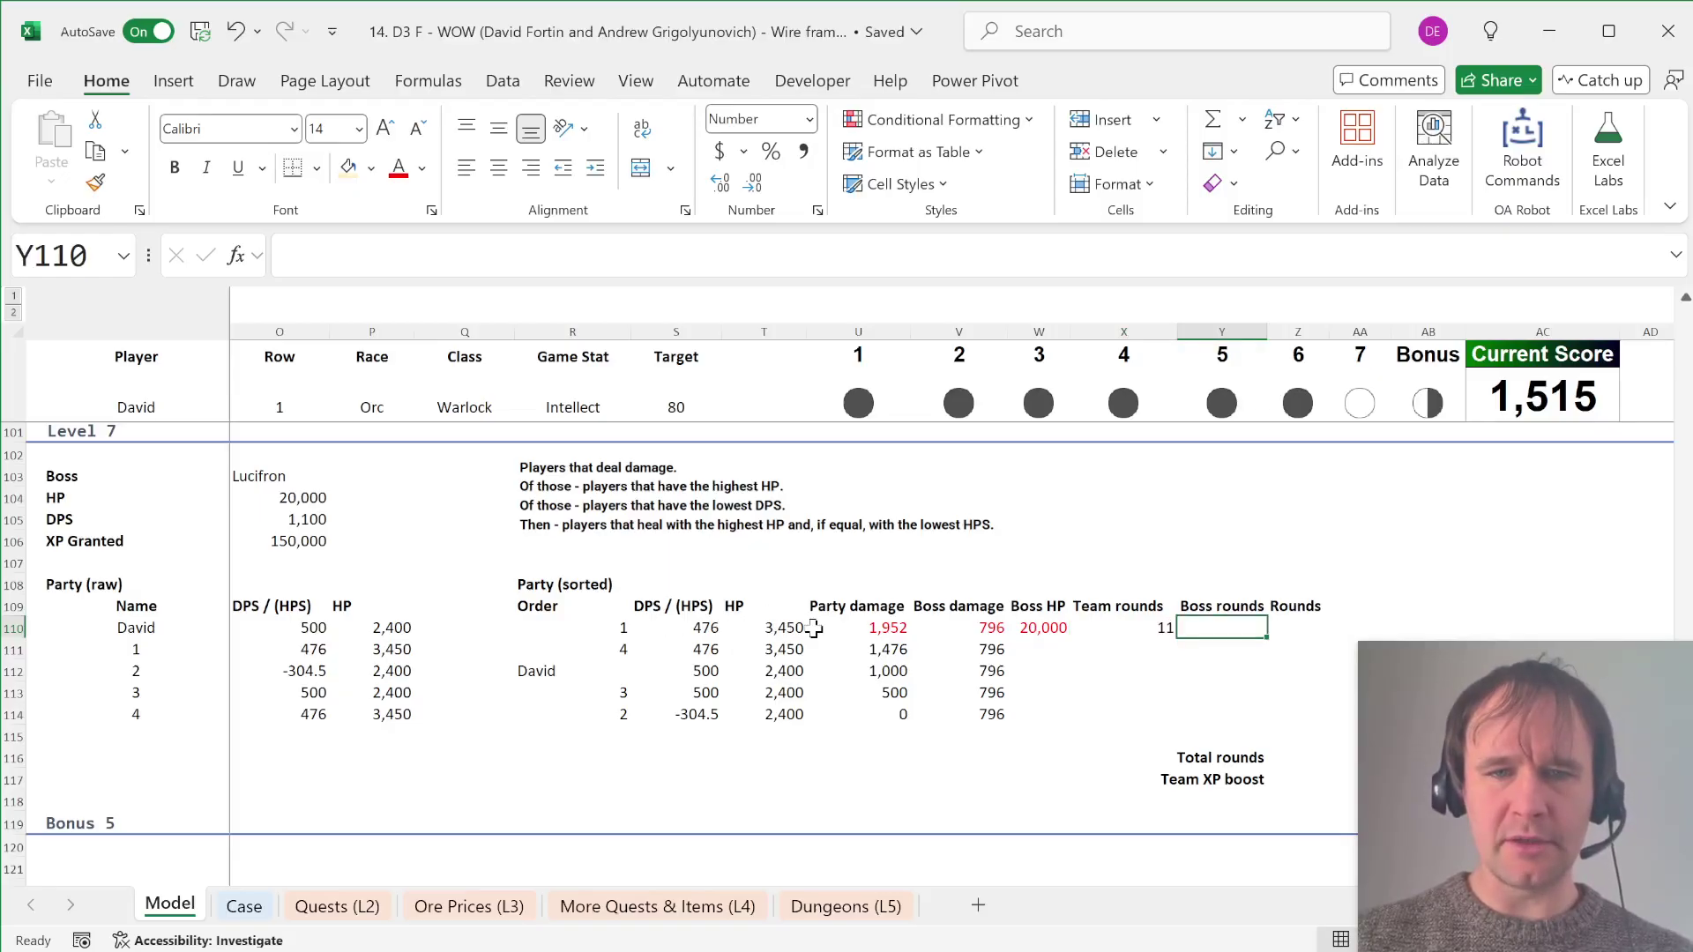
text(=)
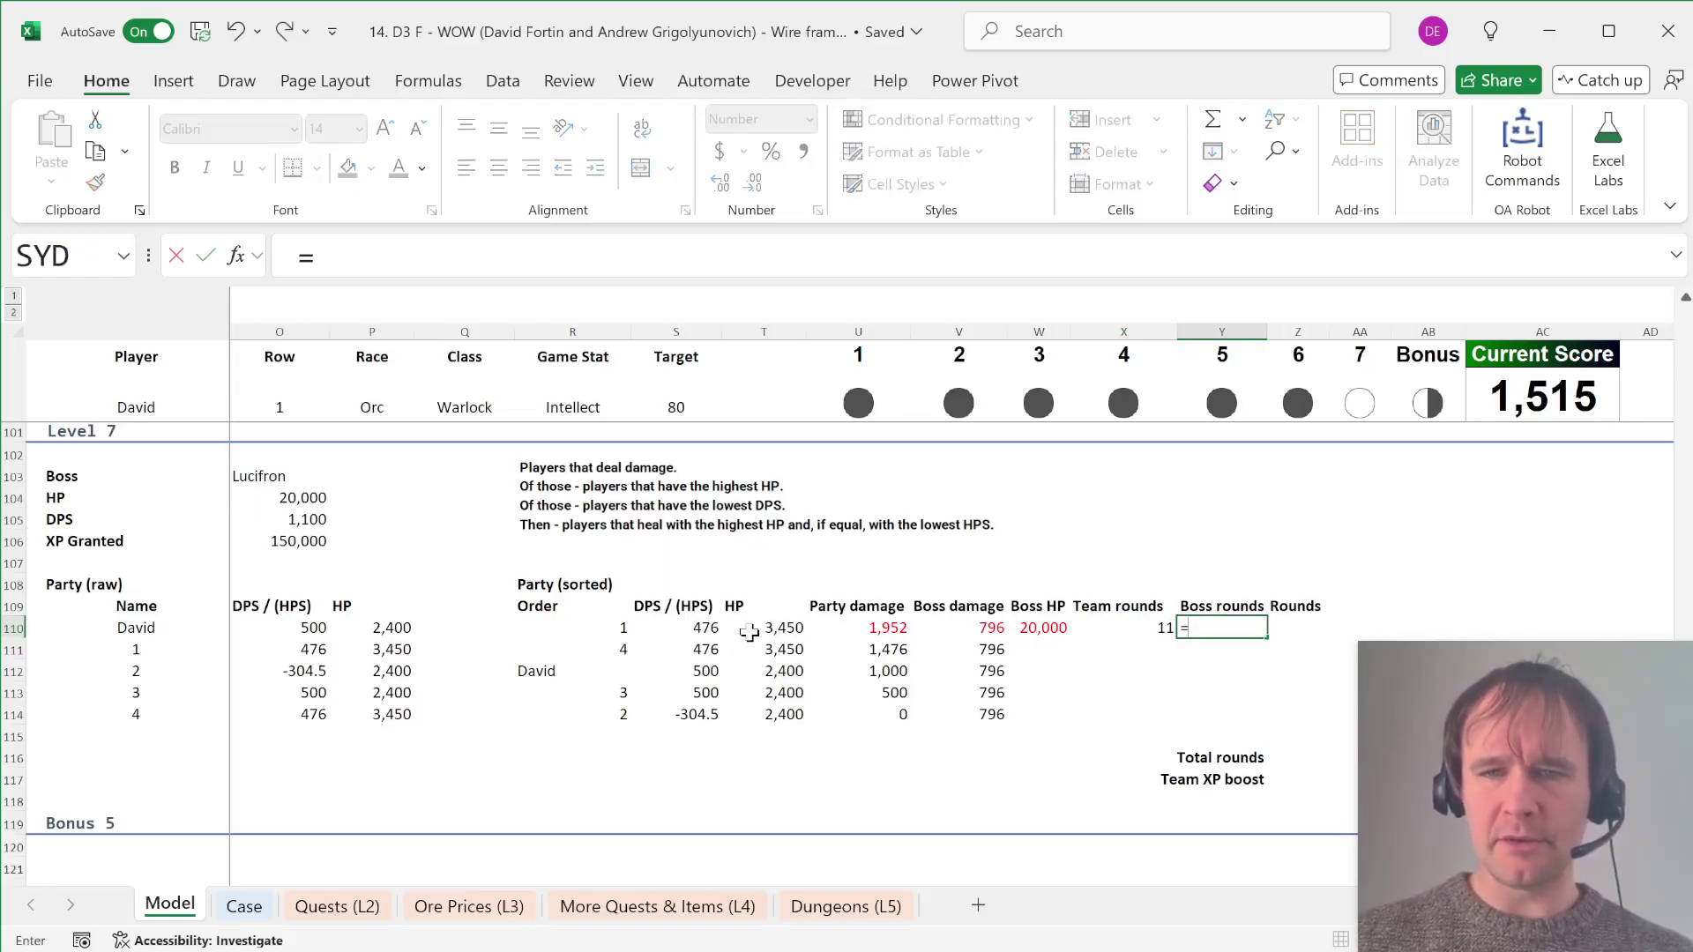
text(rou)
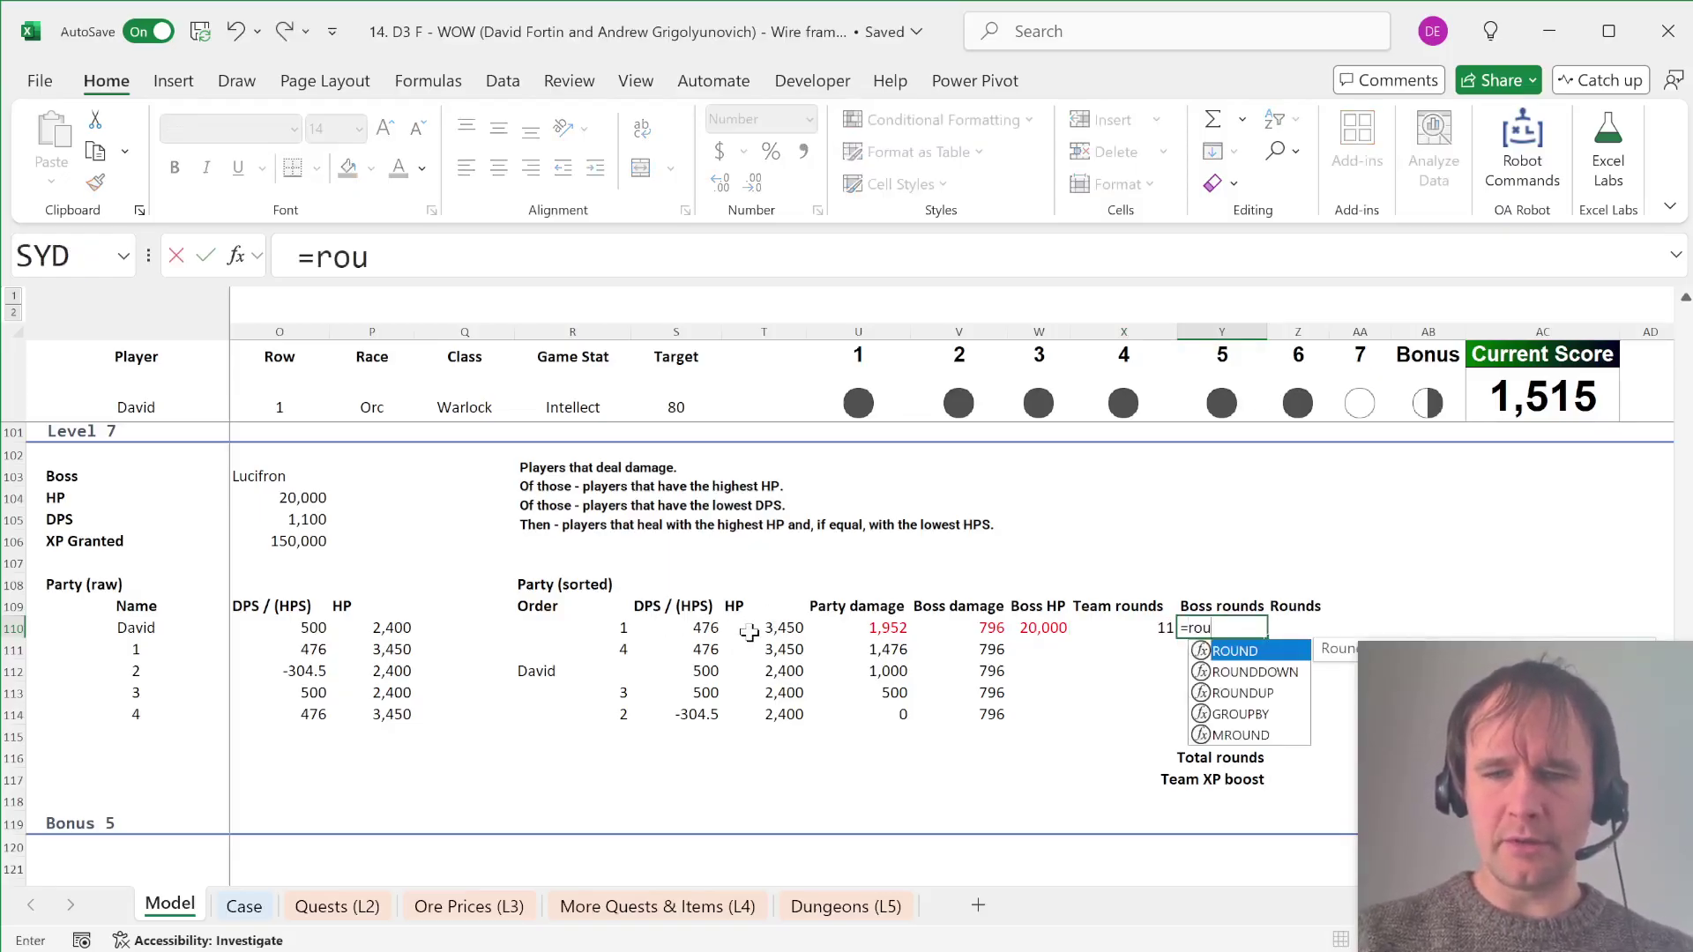
key(Escape)
text(=if)
key(Tab)
key(Left)
key(Left)
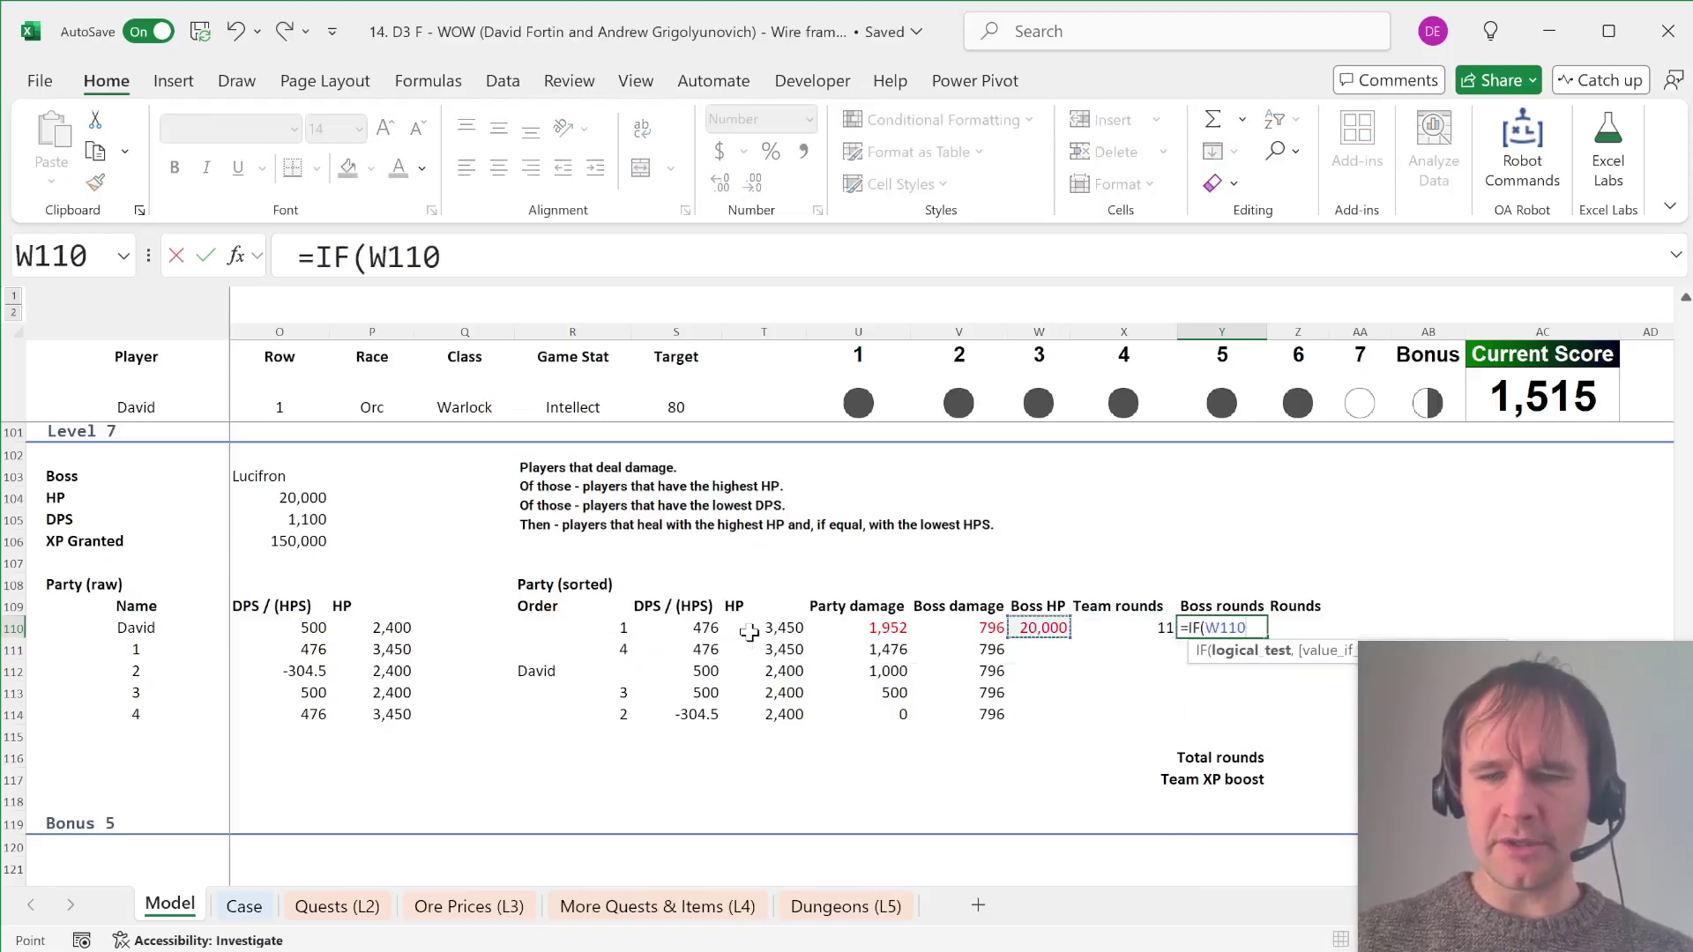
text(=0,)
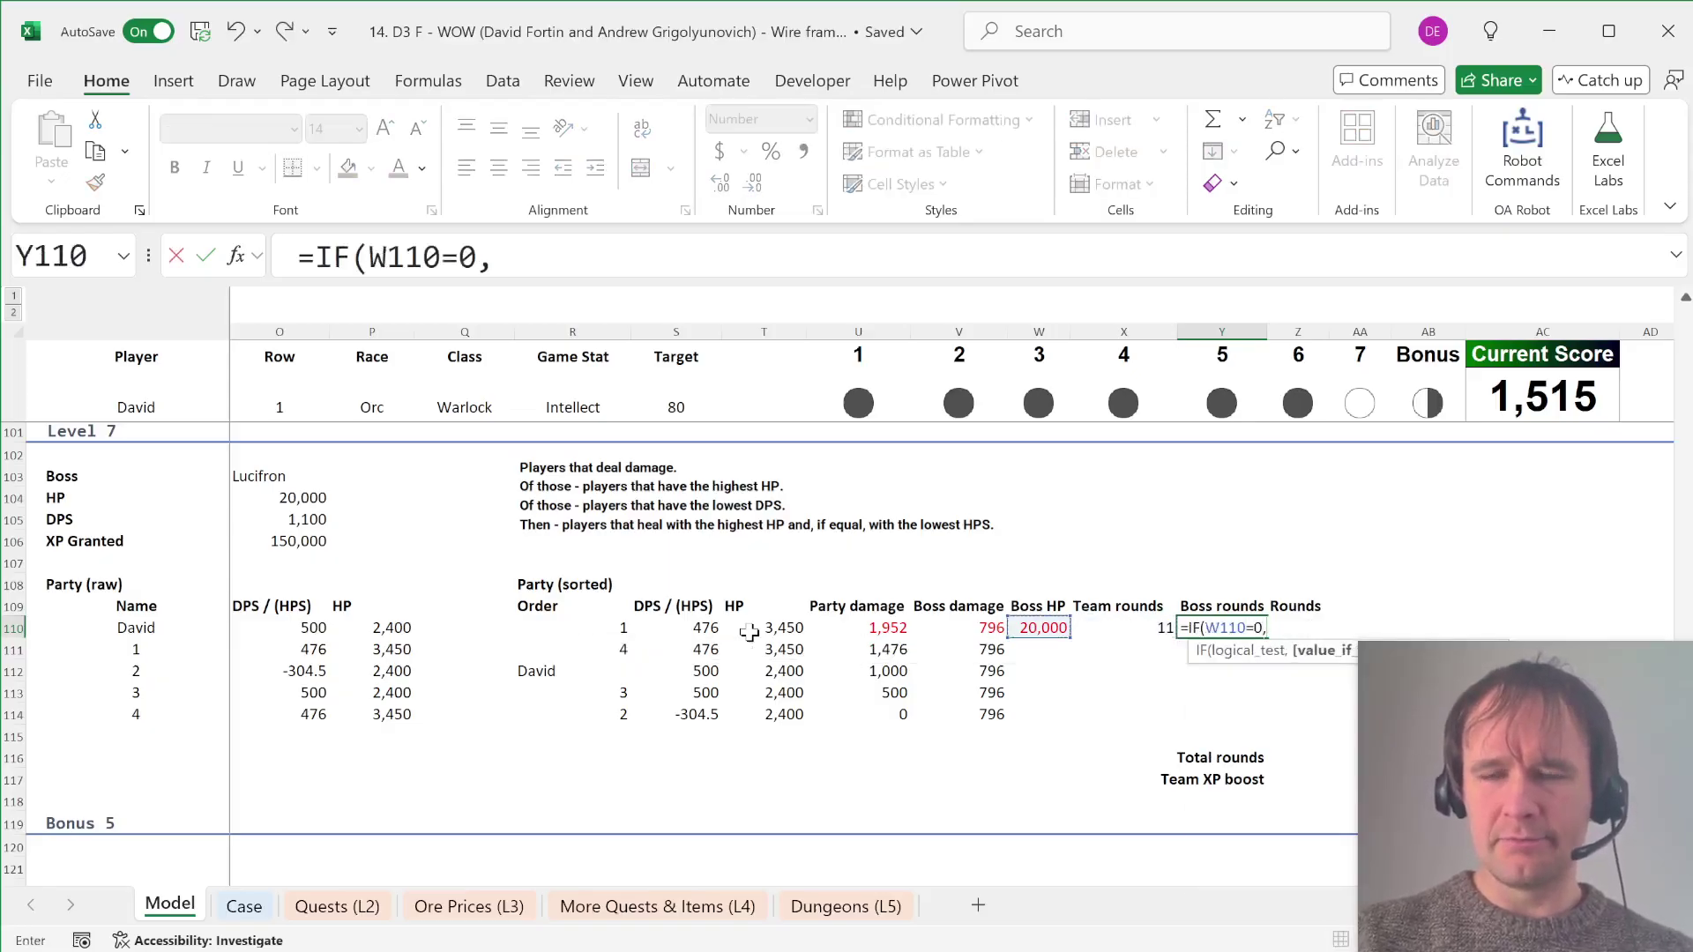
text(0,)
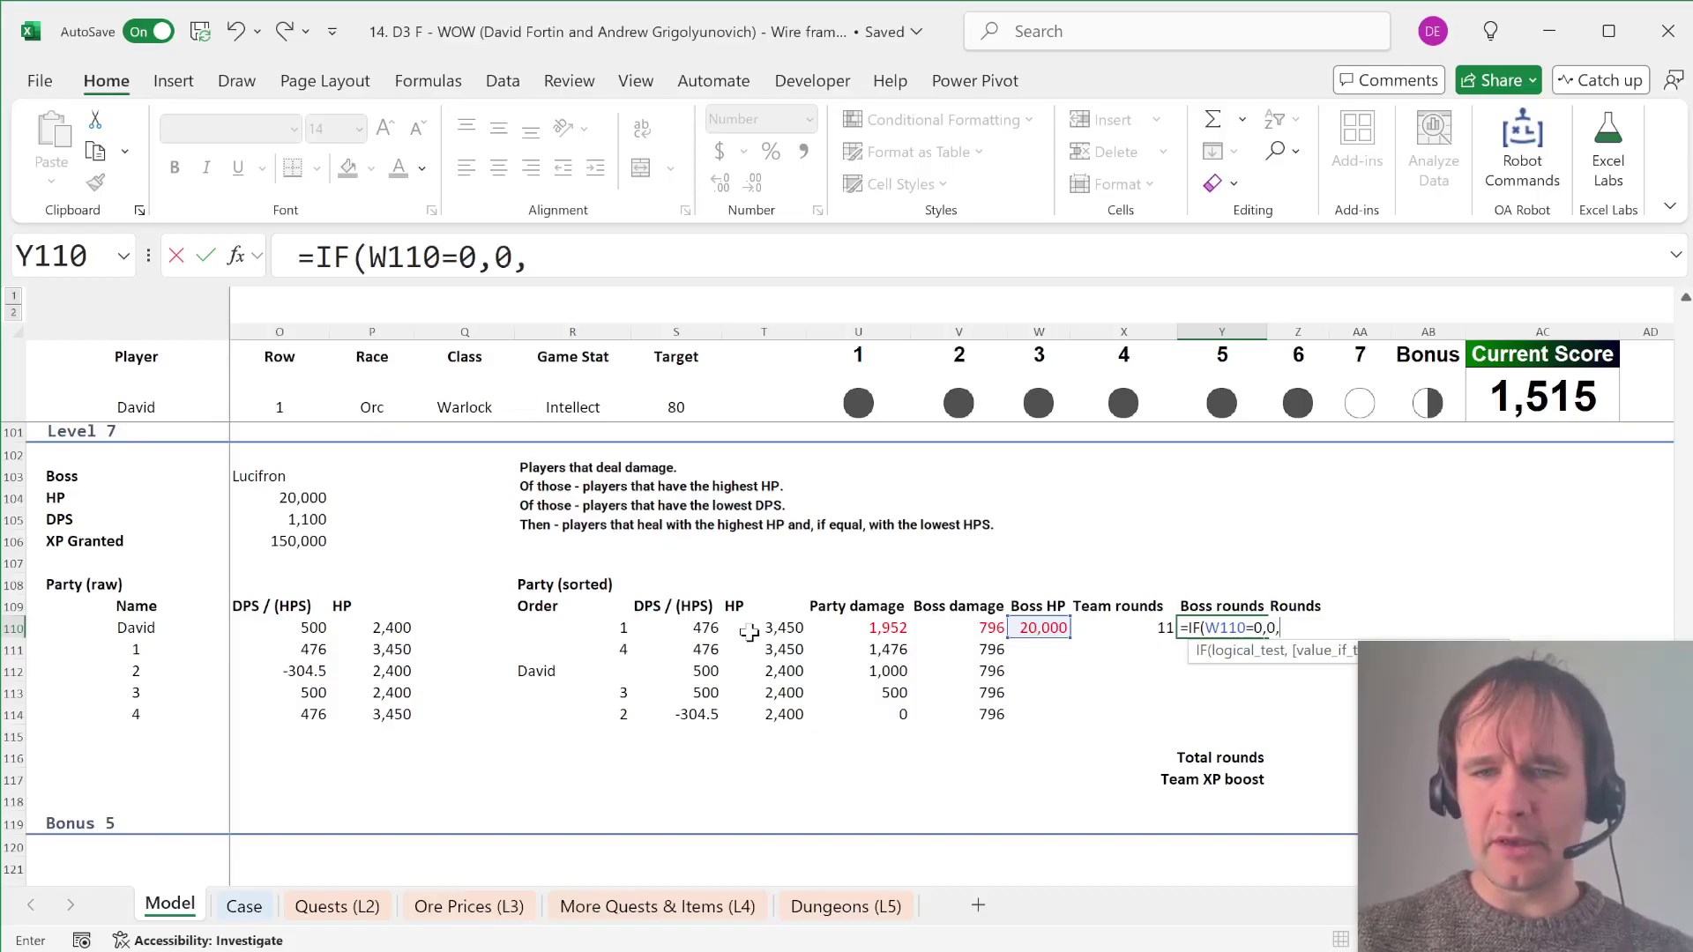
Step: Complete the Y110 formula with ROUNDUP(T110/V110,0) as the IF function's false result
text(r)
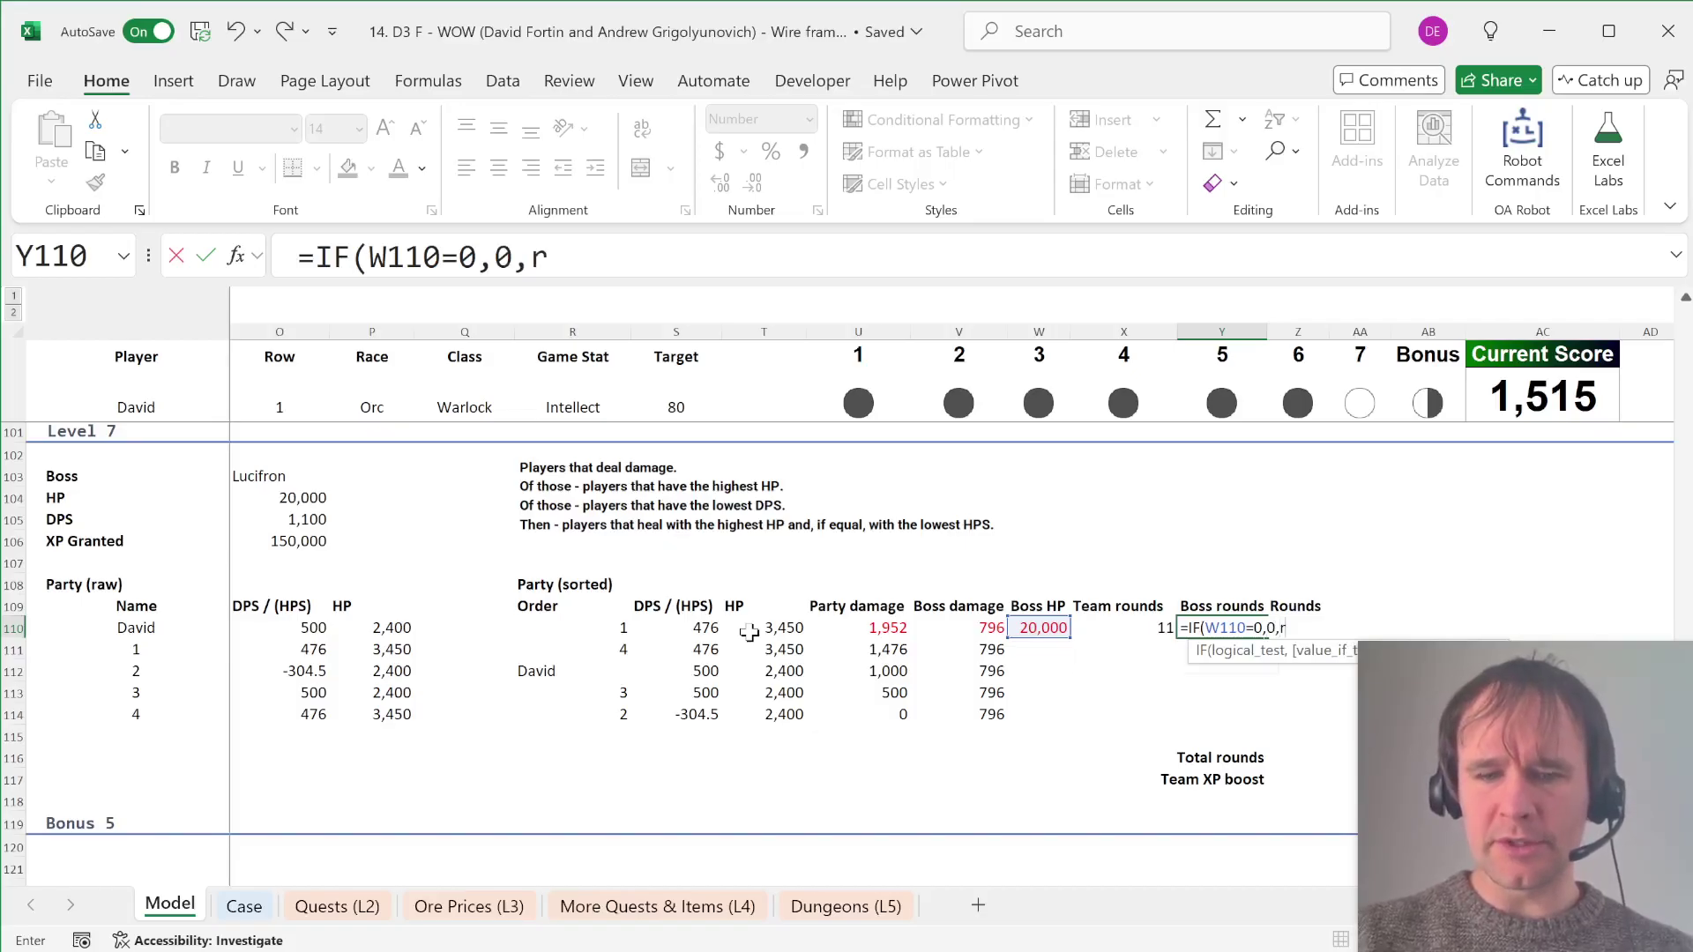
text(oundu)
key(Tab)
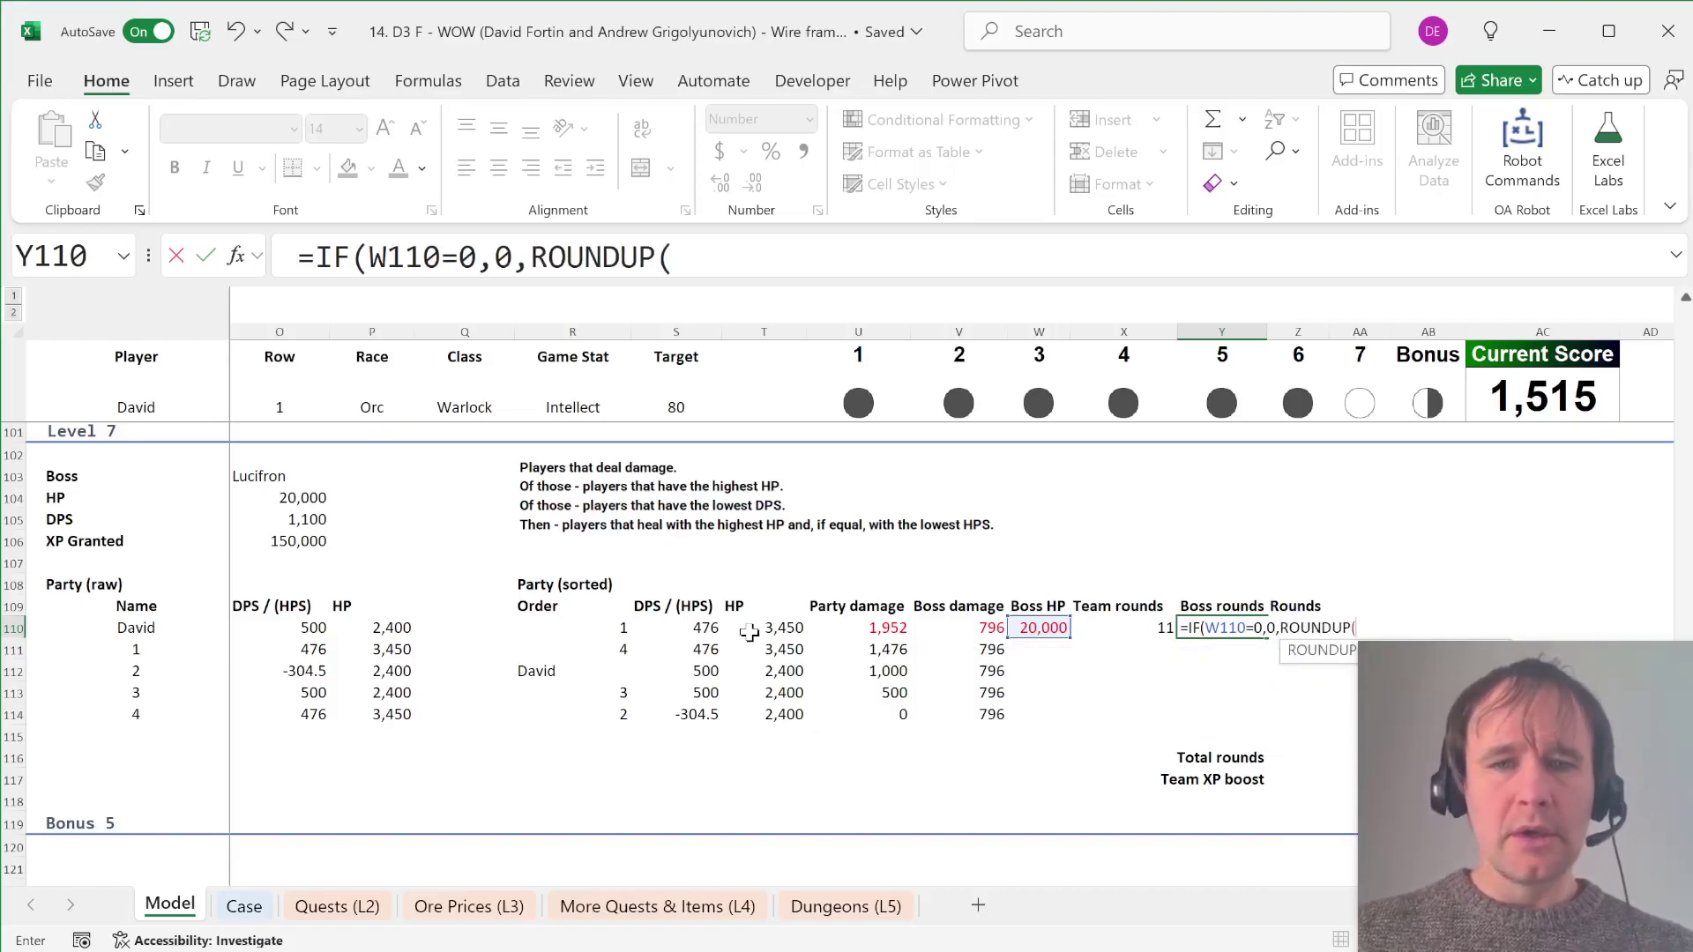
click(766, 622)
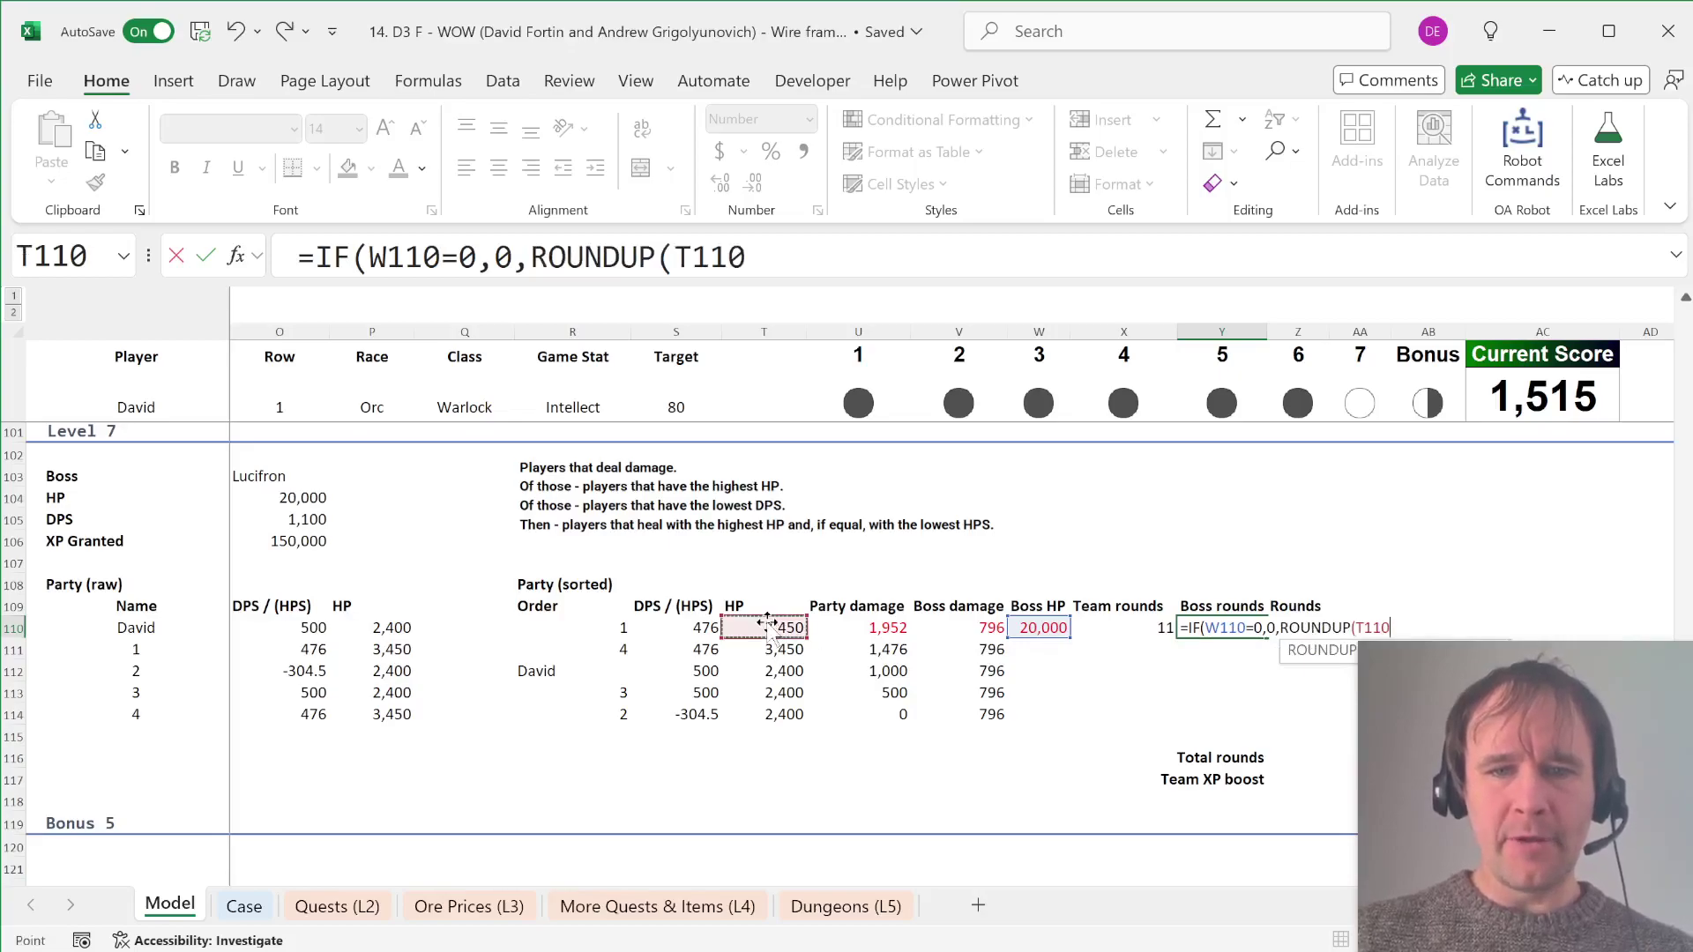
text(/)
click(988, 623)
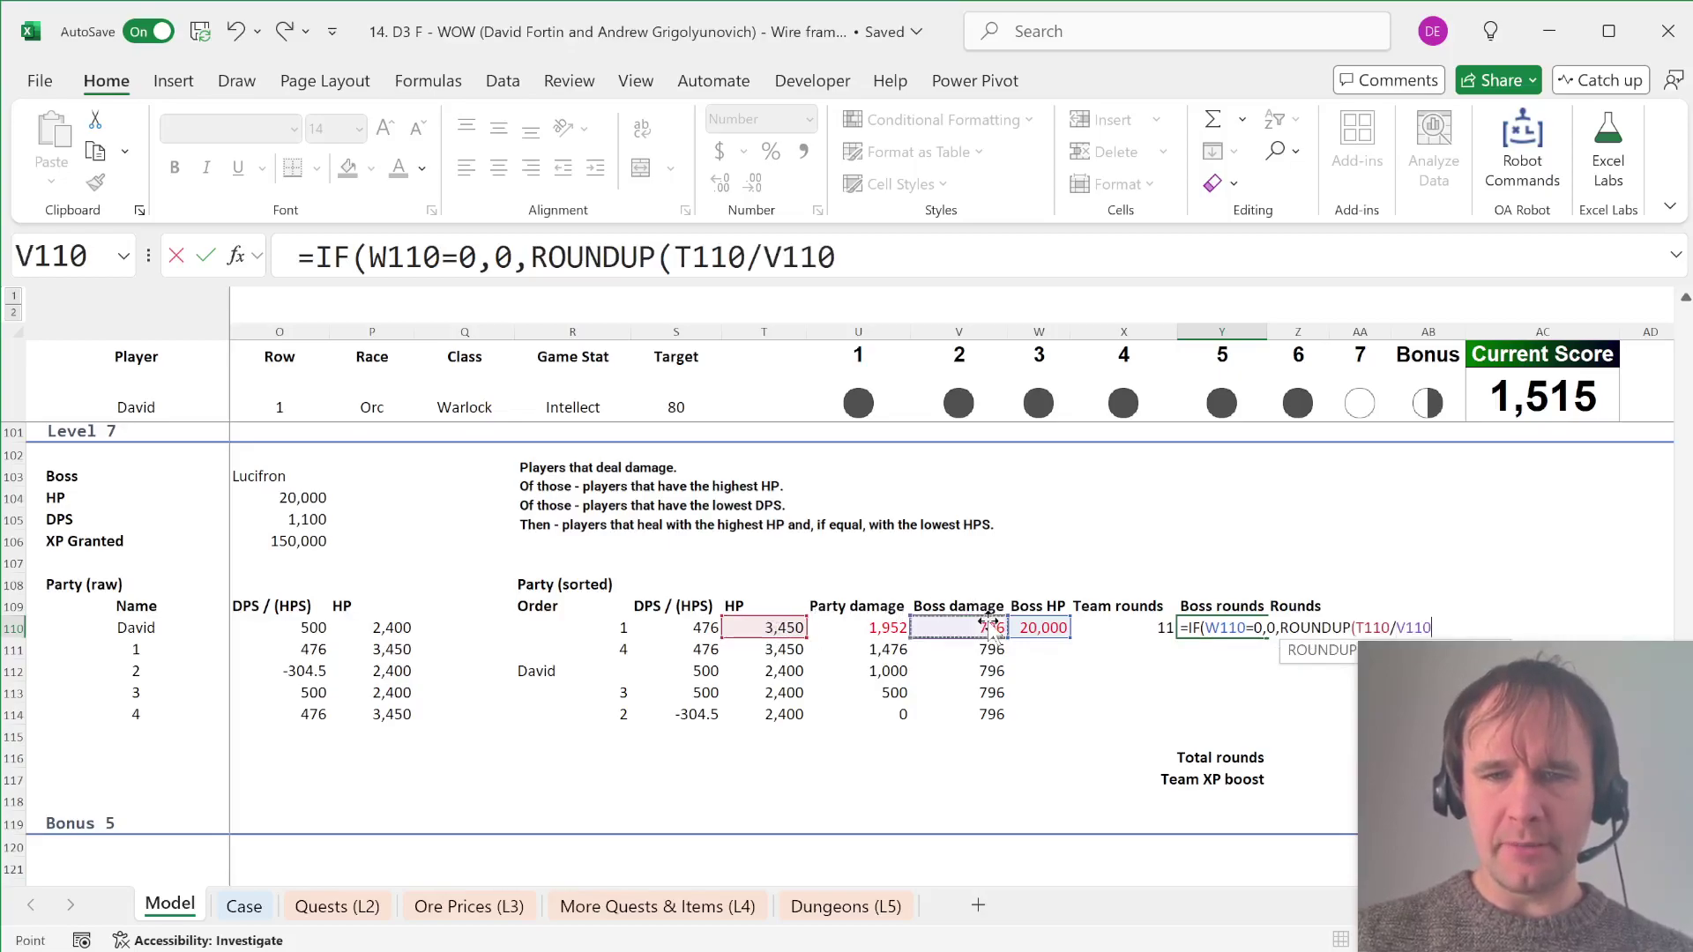
text(,0))
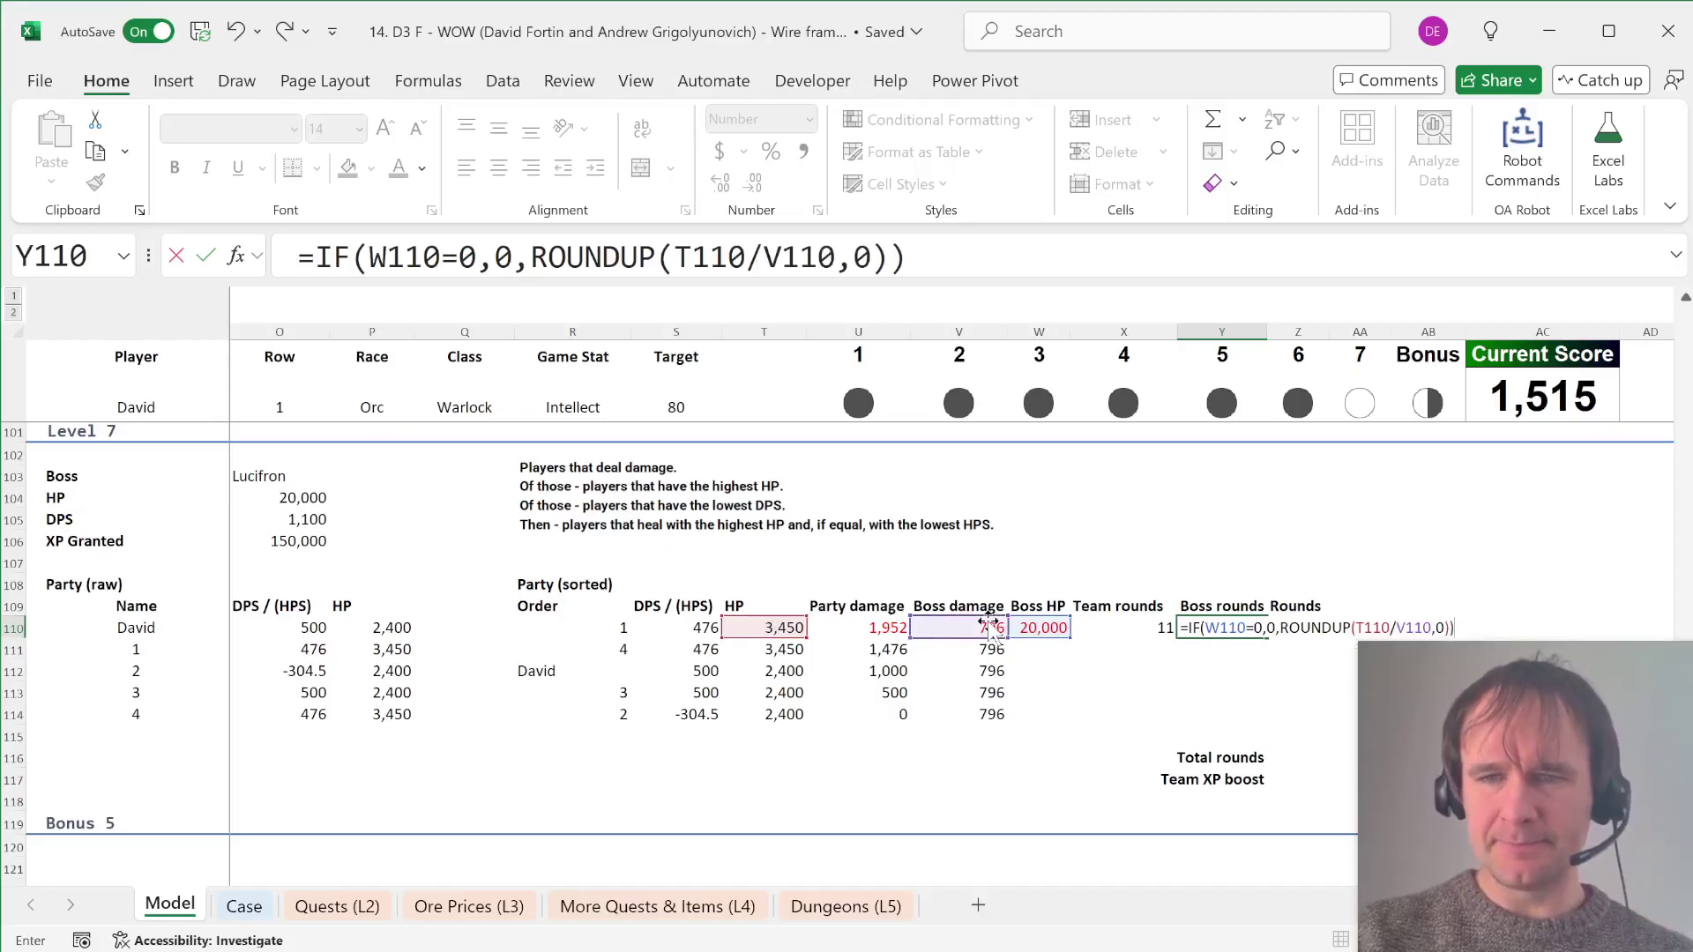
key(Return)
Step: Enter =MIN(X110:Y110) in Z110 to calculate the Rounds from the team and boss rounds
key(Up)
key(Right)
text(=min)
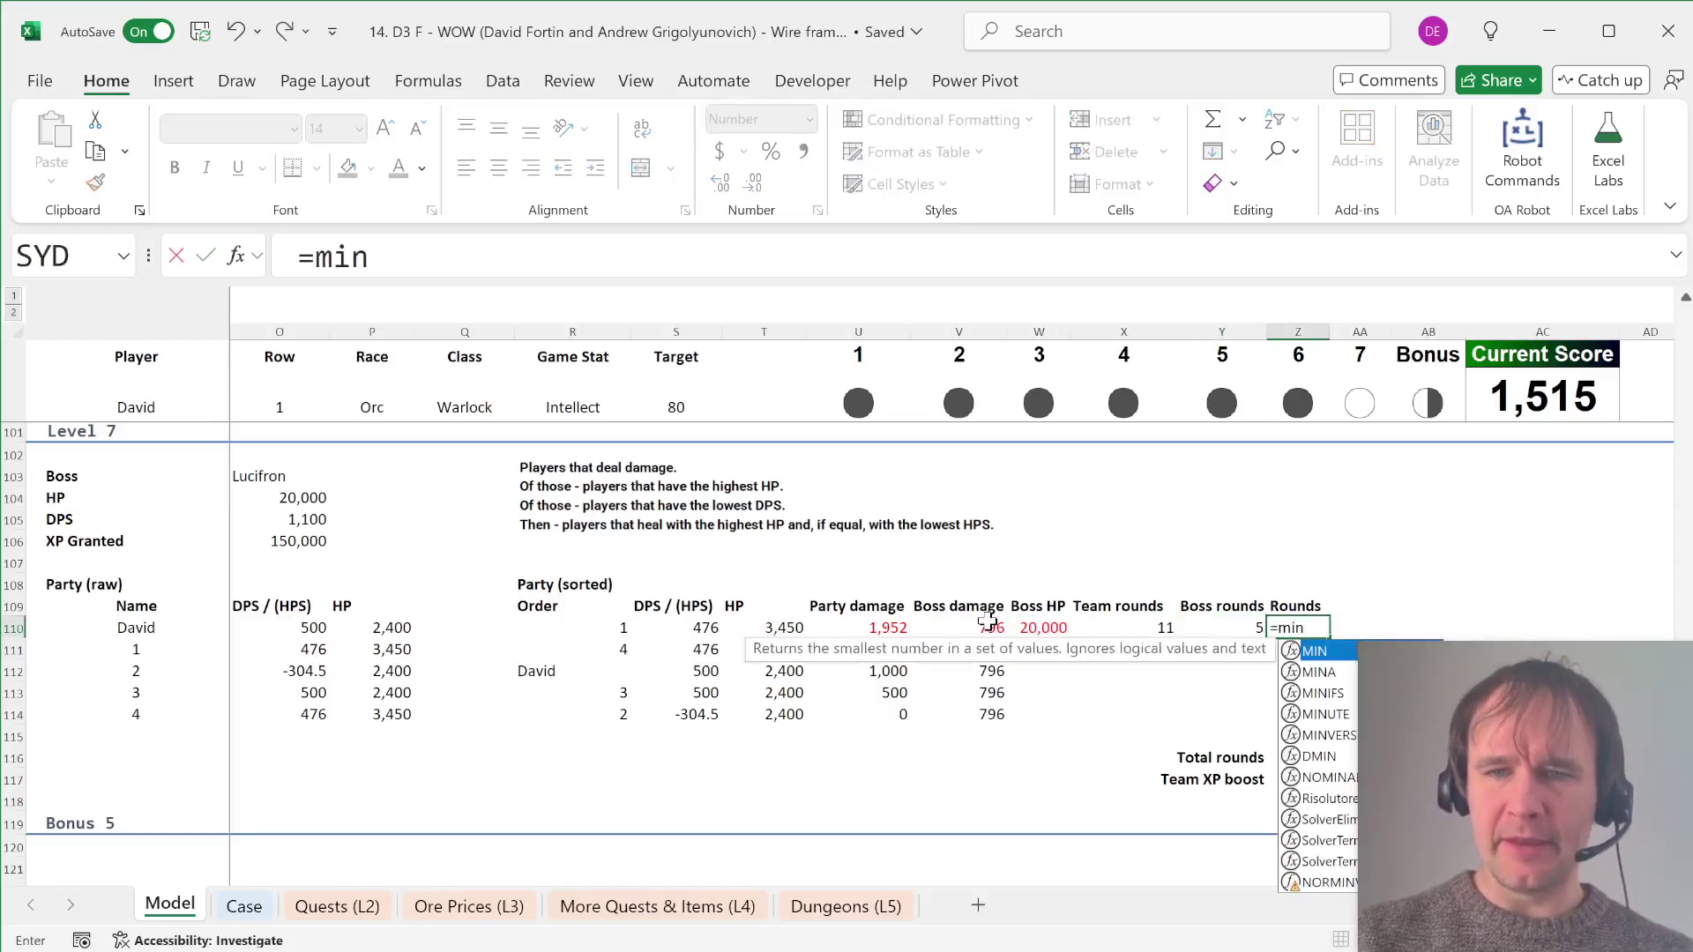
key(Tab)
key(Left)
key(shift+Left)
text())
key(Return)
Step: Start the second row's Boss HP formula in W111 with =MAX(0, to keep it from going negative
key(Up)
key(Left)
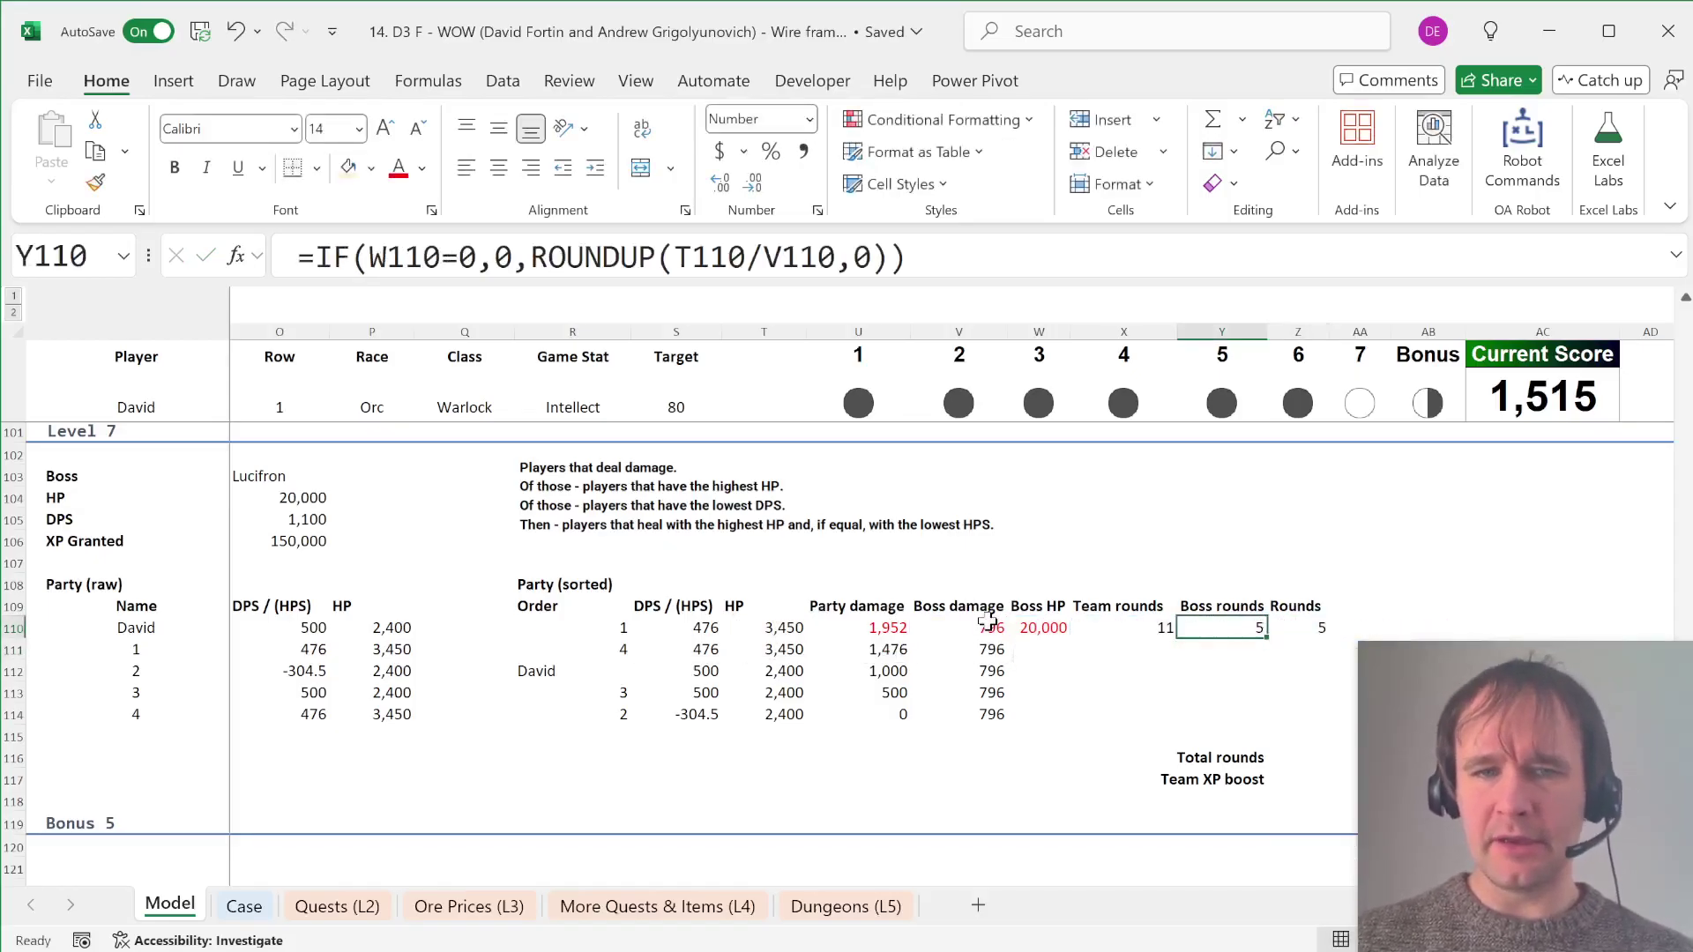
drag(677, 627, 821, 650)
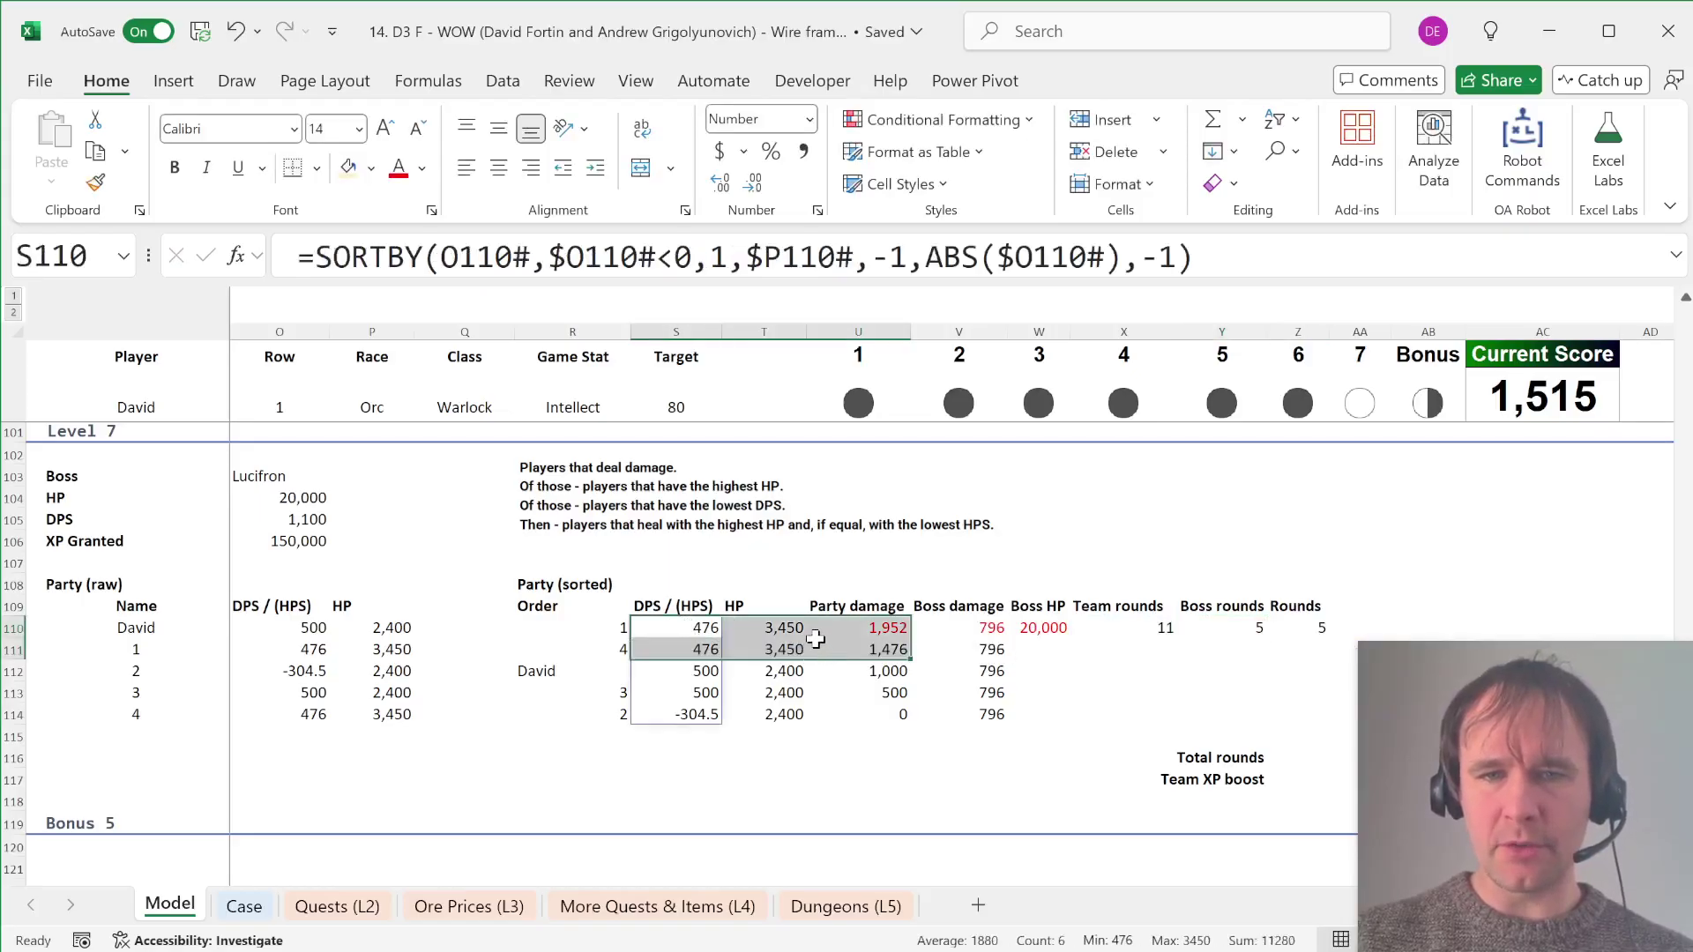
click(1300, 627)
click(1037, 649)
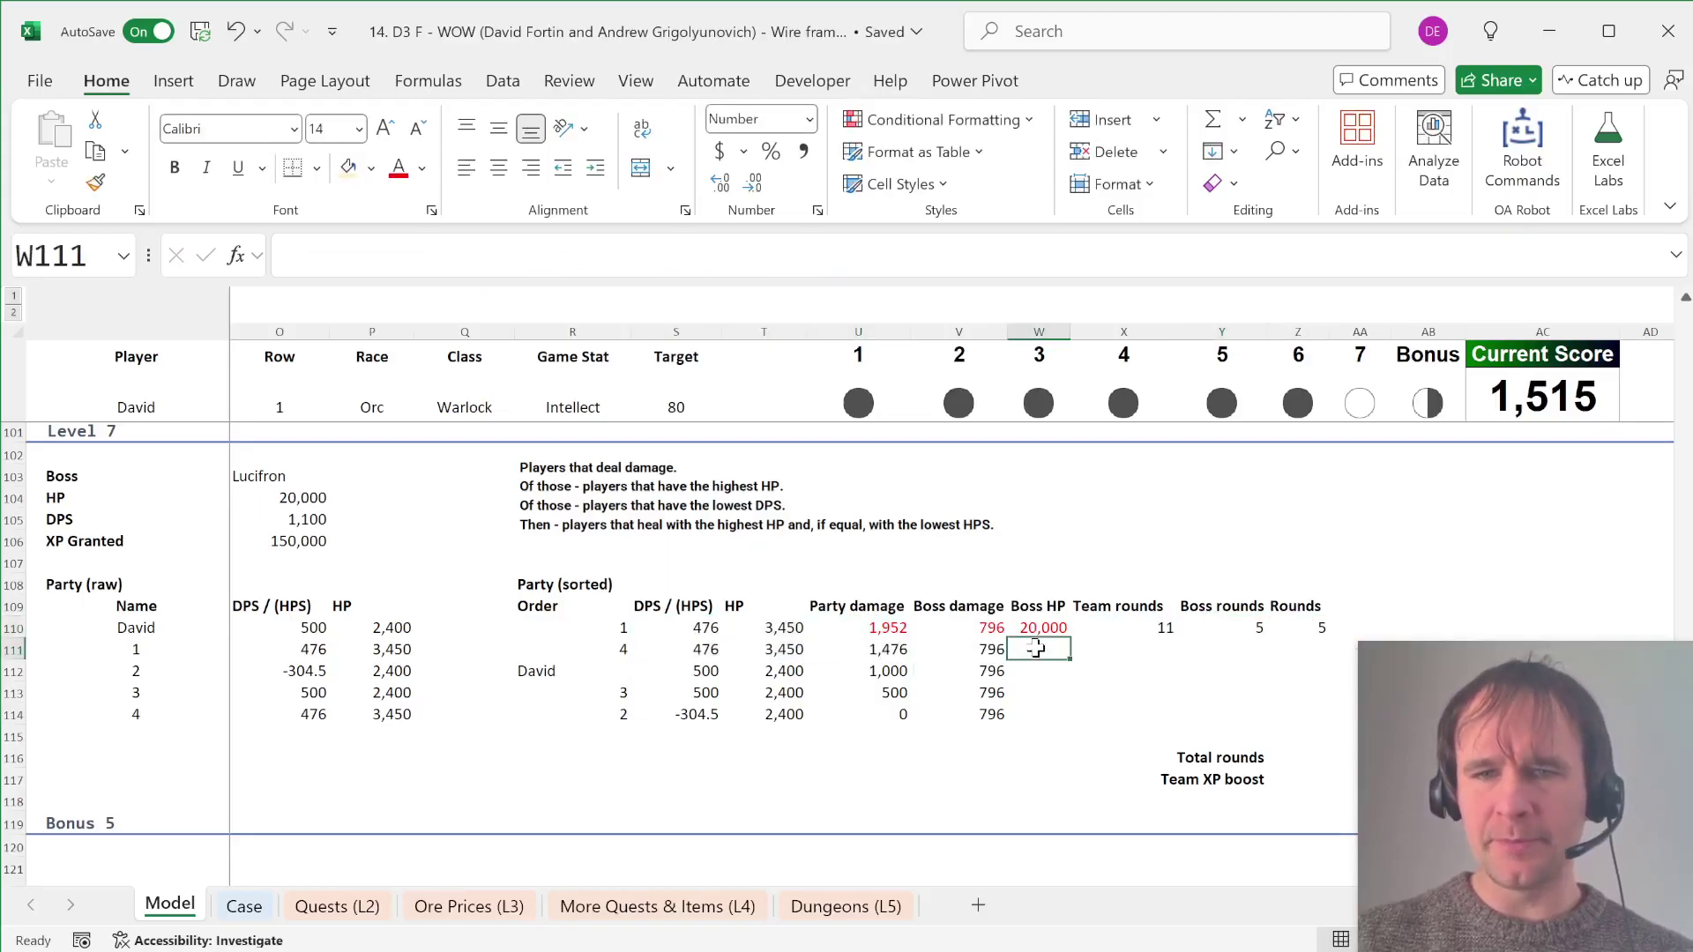
text(=)
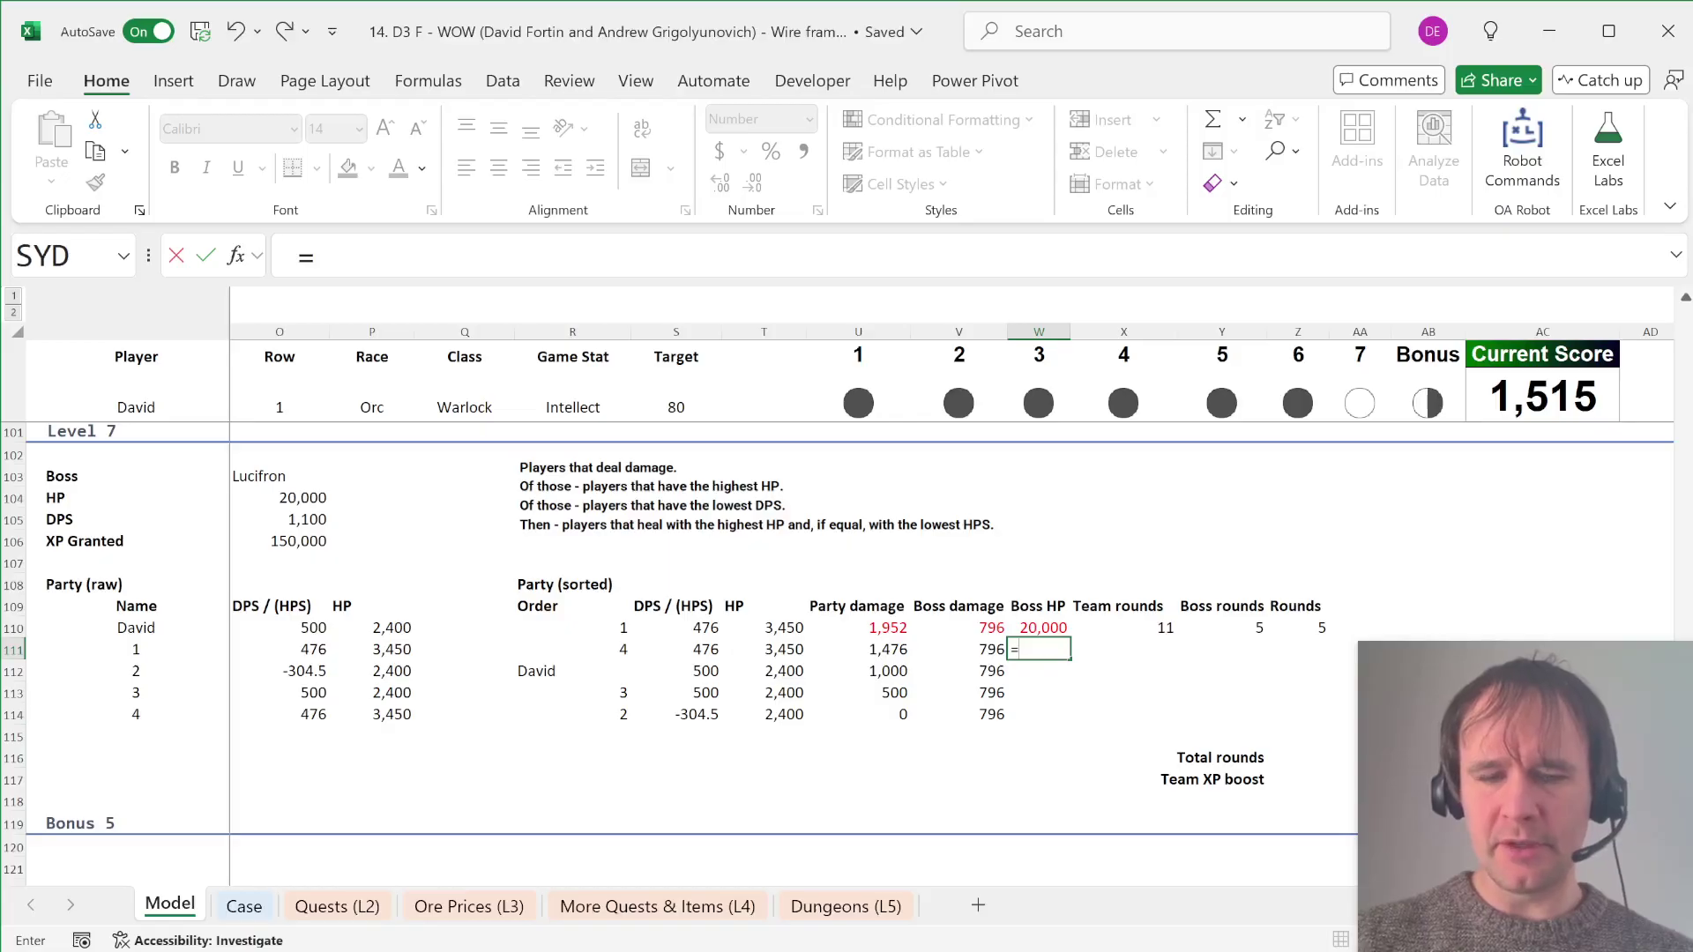
text(max)
key(Tab)
text(0,)
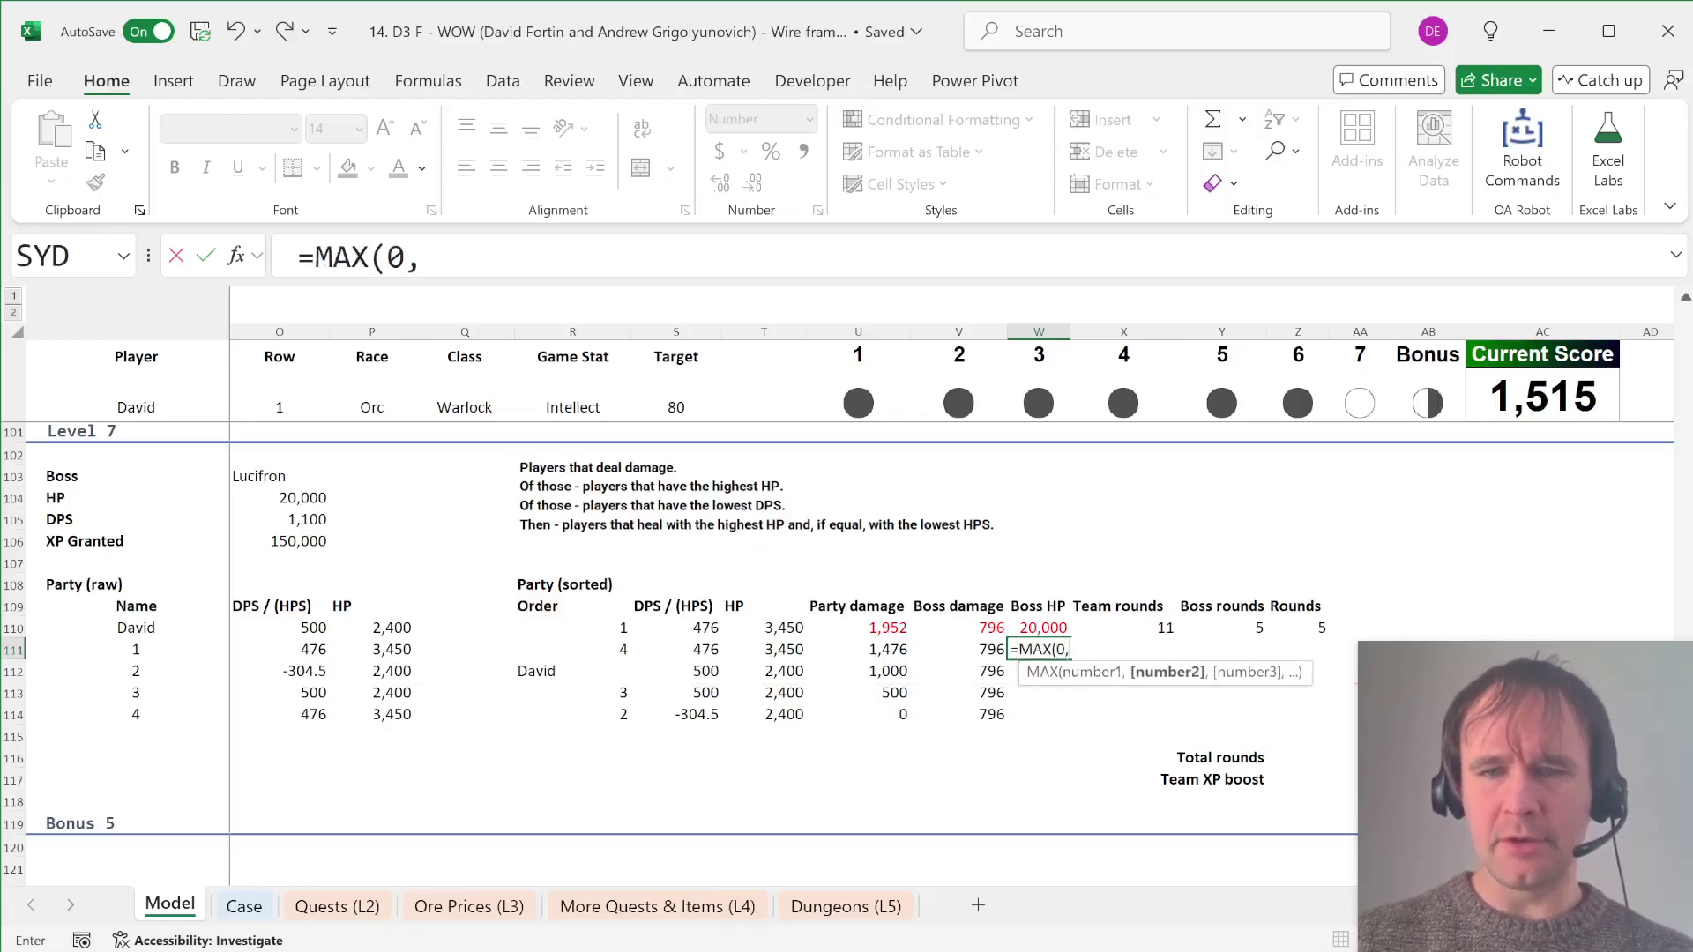
Step: Complete the W111 formula by subtracting Rounds times Party damage from the previous Boss HP, W110-Z110*U110
key(Up)
text(-)
key(Up)
key(Right)
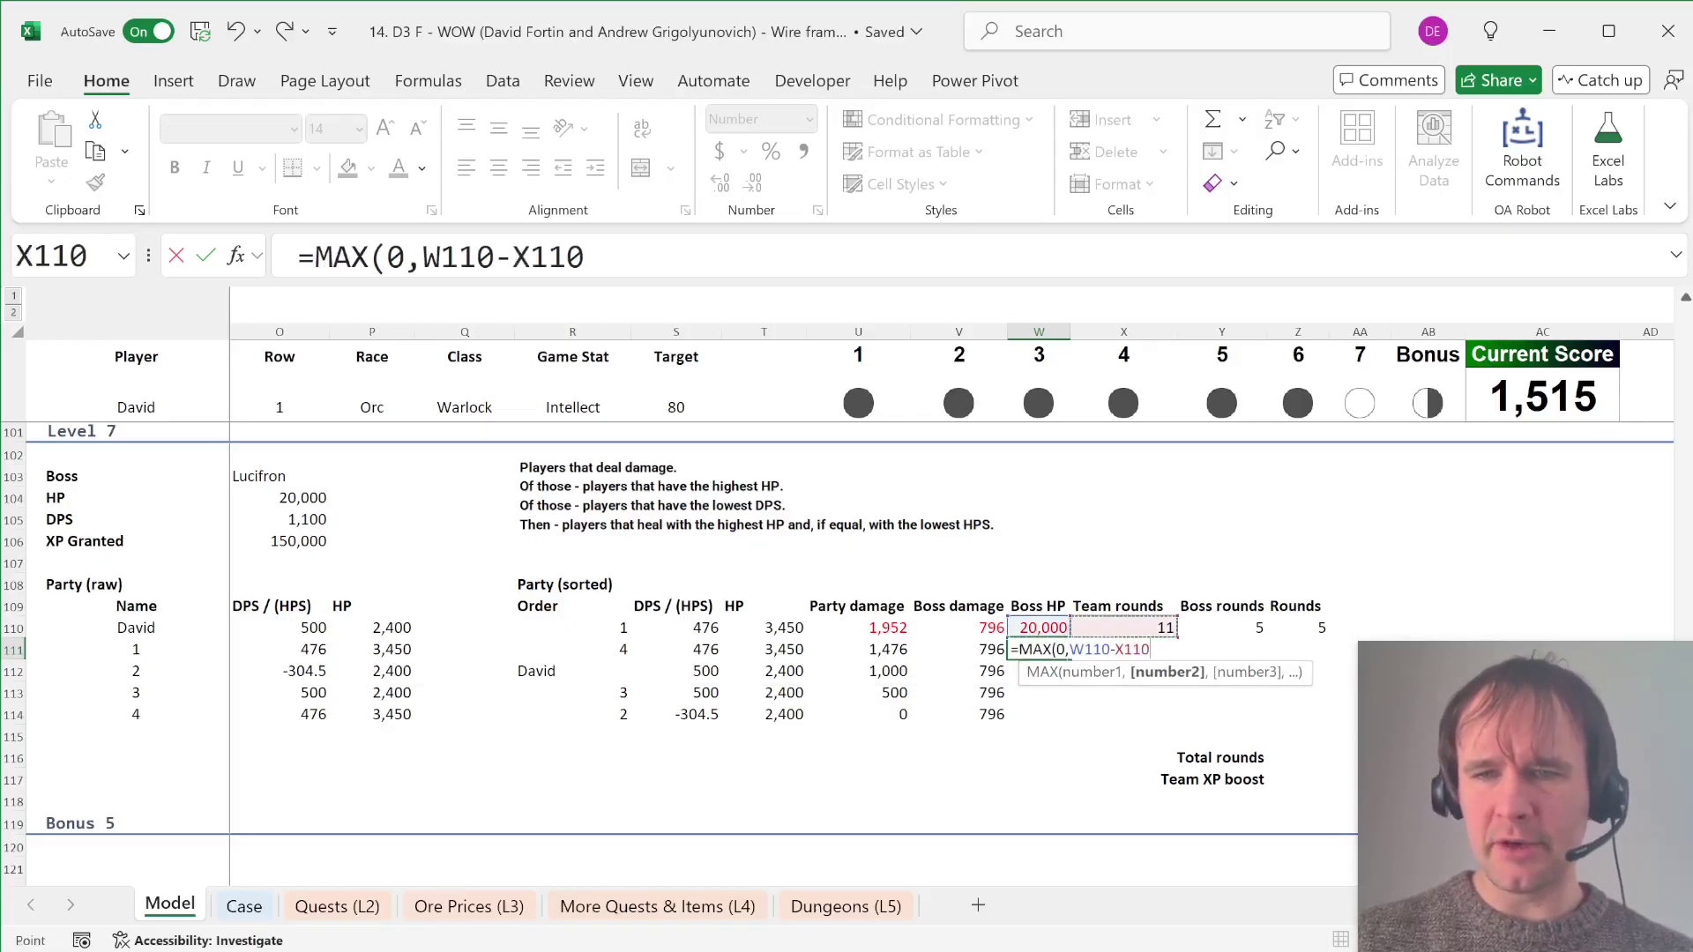
key(Right)
key(Right)
text(*)
key(Up)
key(Left)
key(Left)
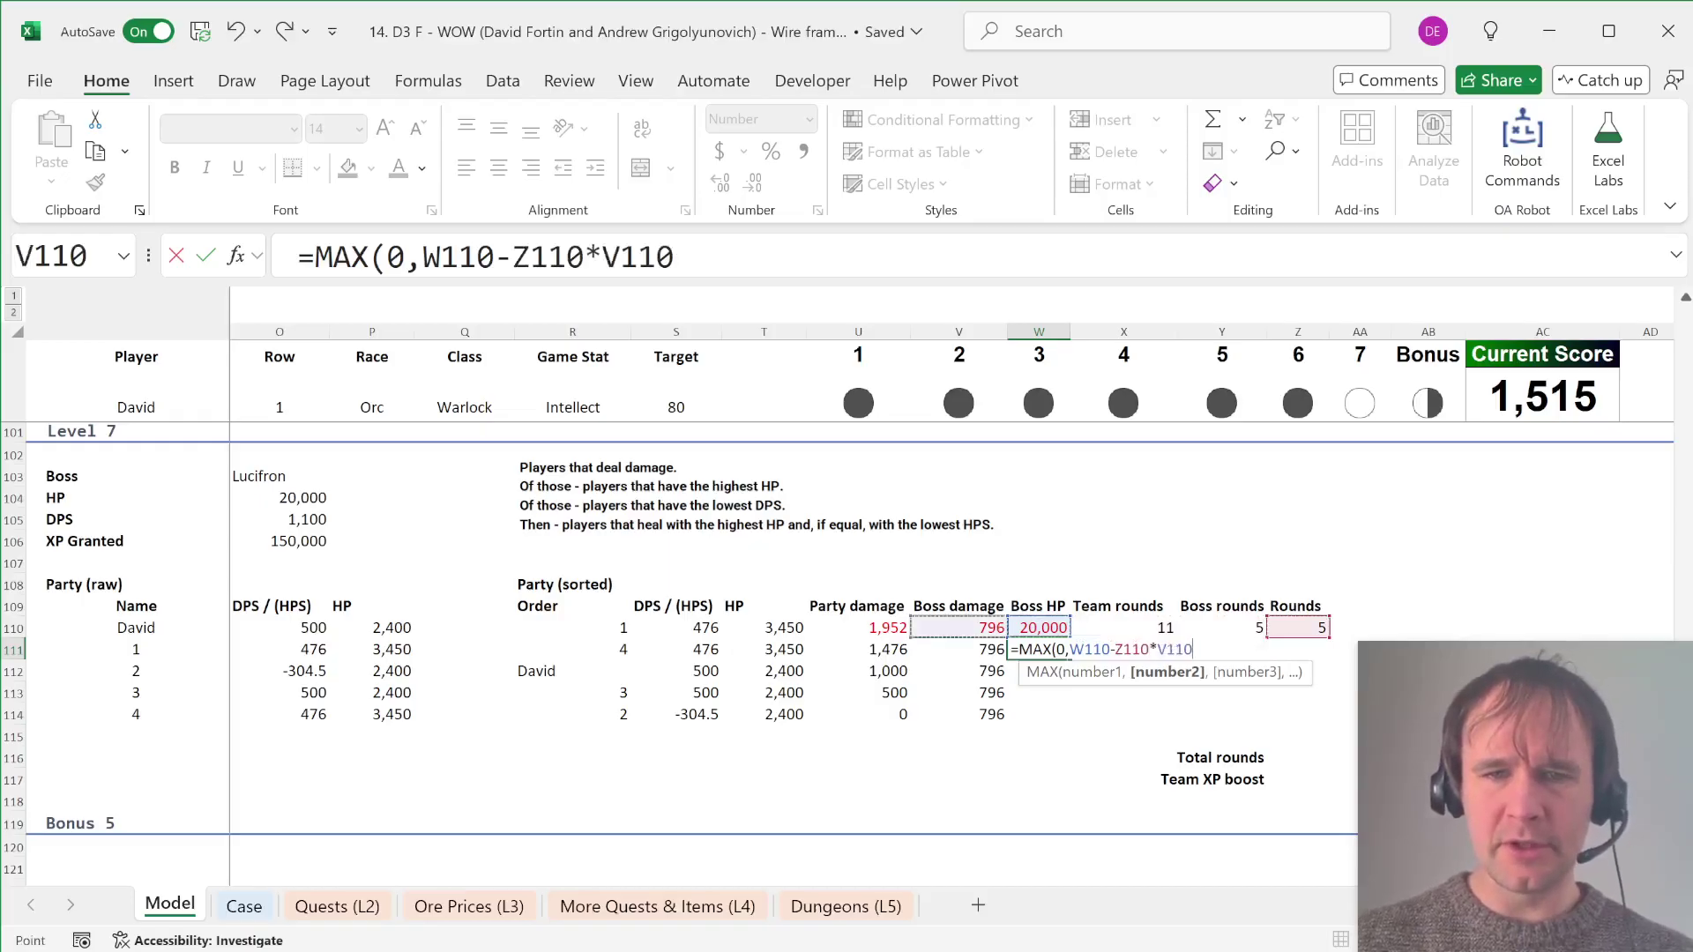
text())
key(Return)
key(Up)
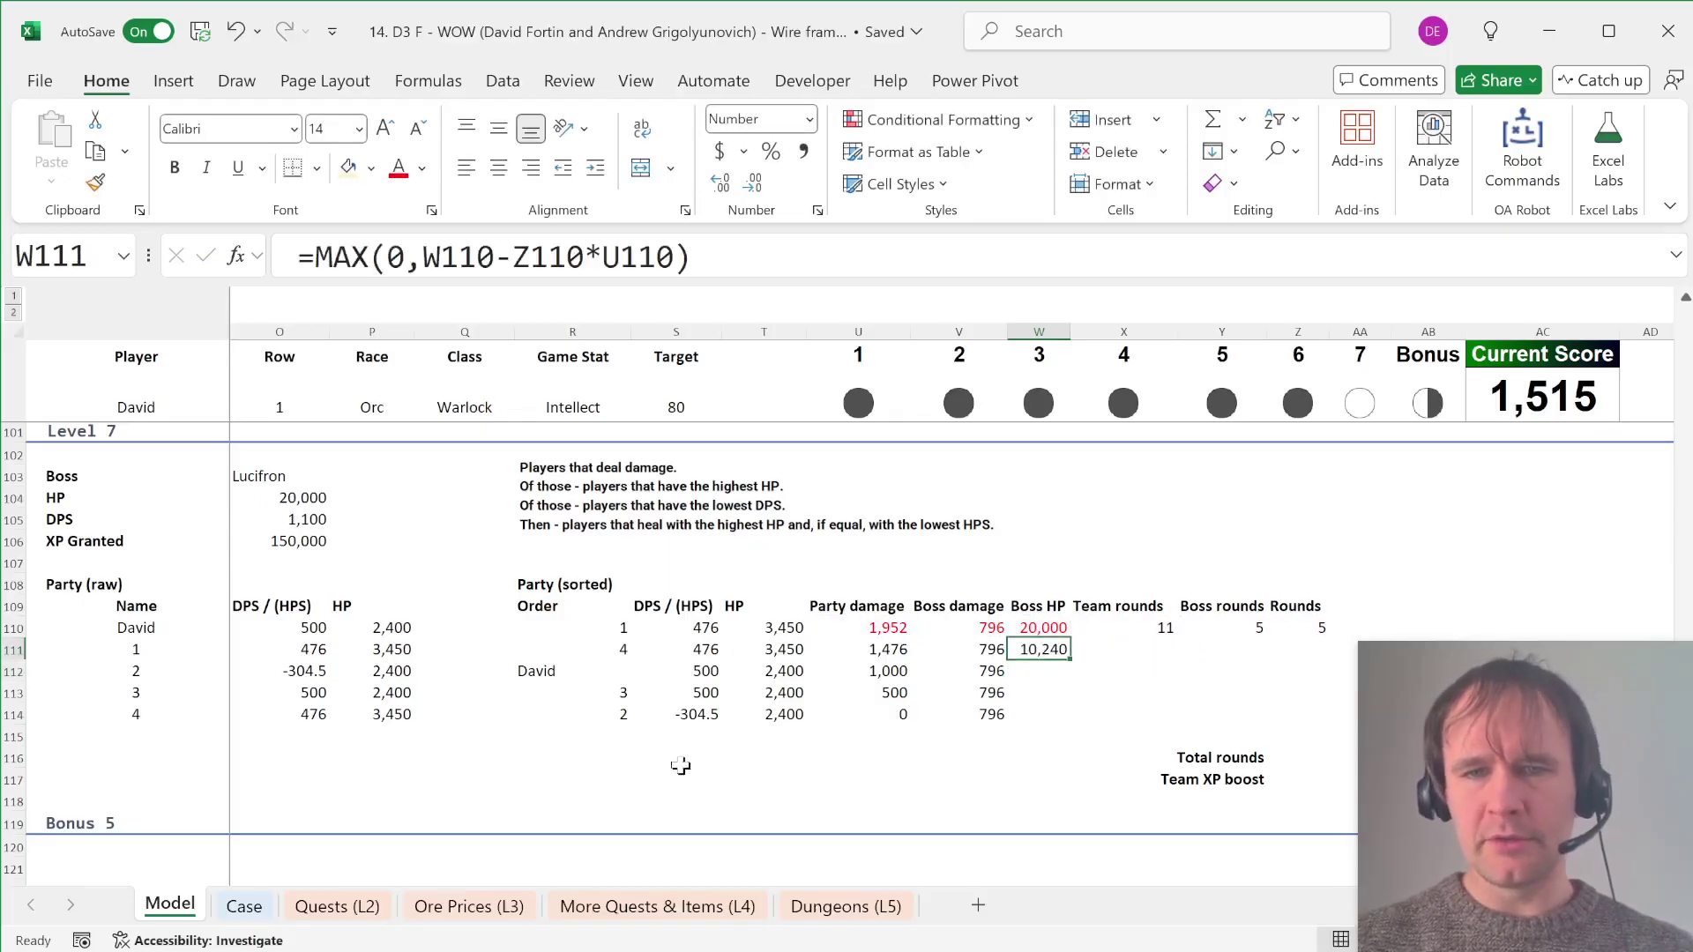
Step: Fill the Team rounds, Boss rounds and Rounds formulas from row 110 down to X111:Z111
key(Right)
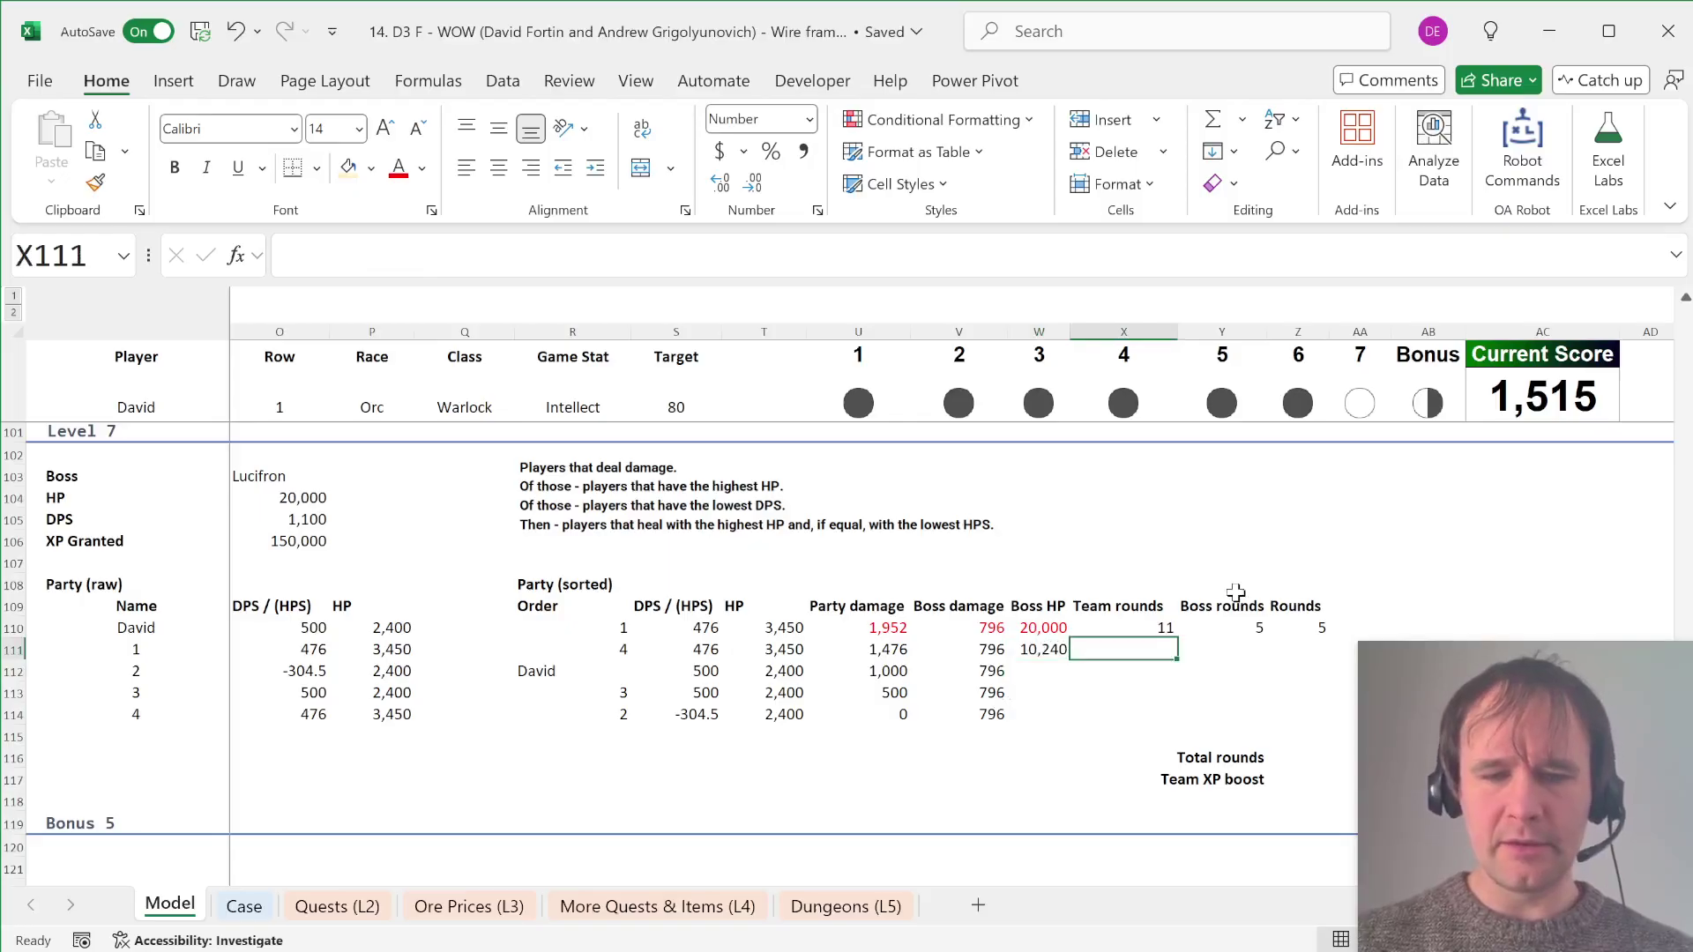
key(shift+Right)
key(shift+Right)
key(ctrl+d)
key(Left)
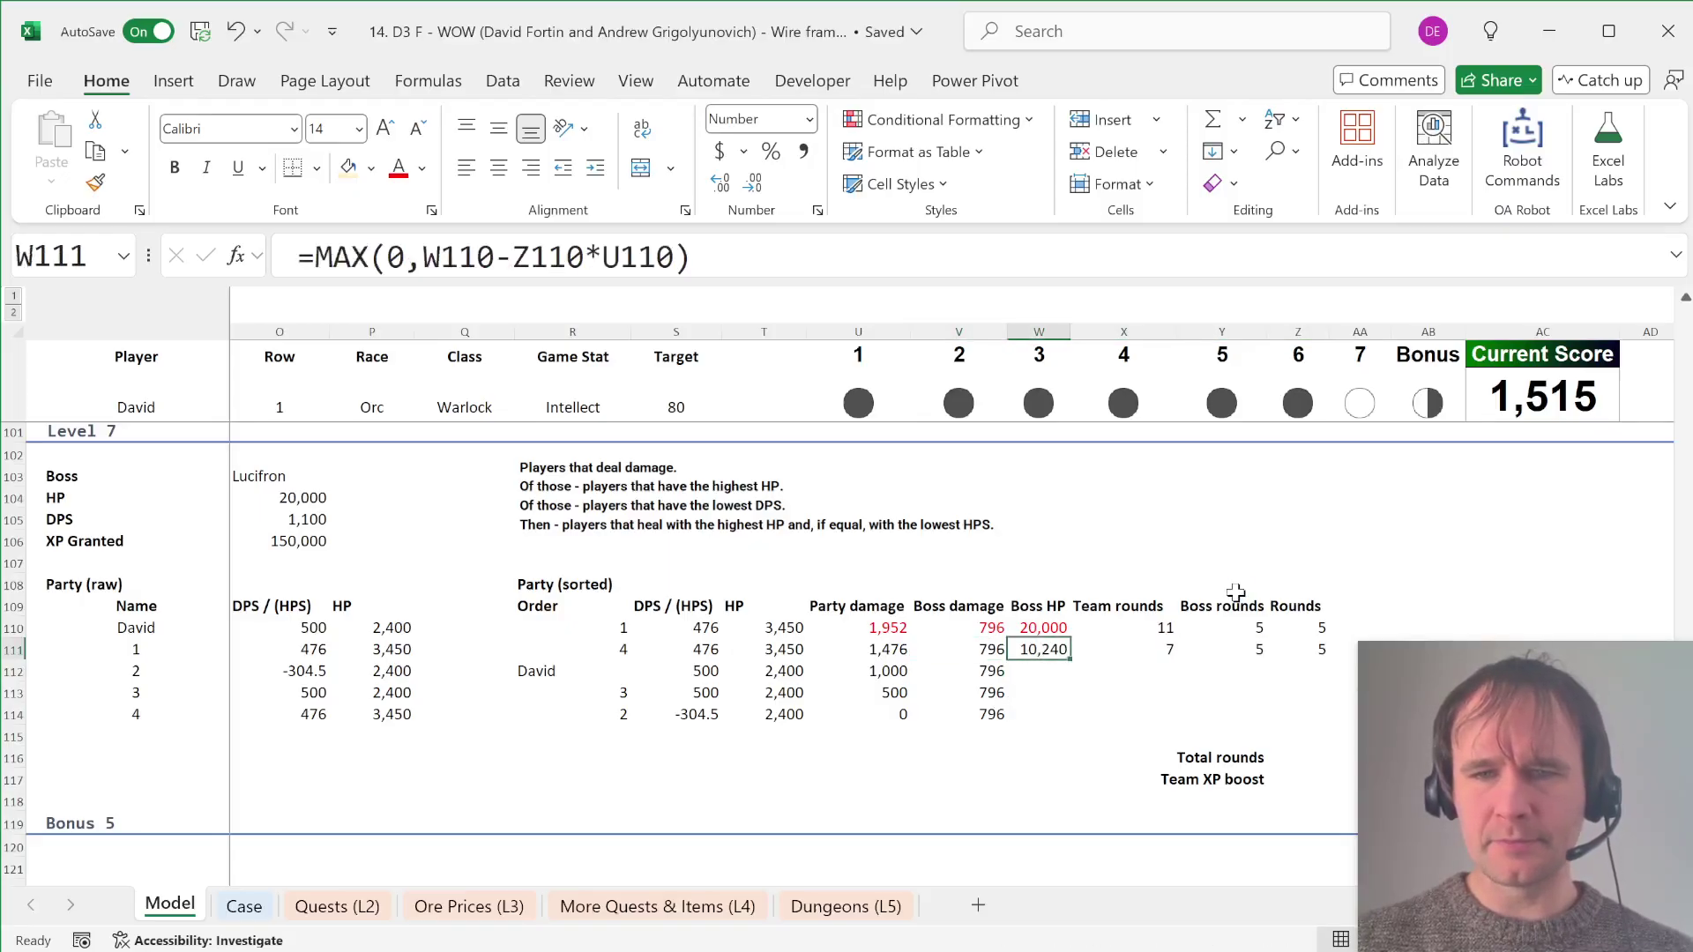
Step: Review the Boss HP, Team rounds and Boss rounds formulas across rows 110 and 111
key(shift+Right)
key(shift+Left)
key(Up)
key(Right)
key(shift+space)
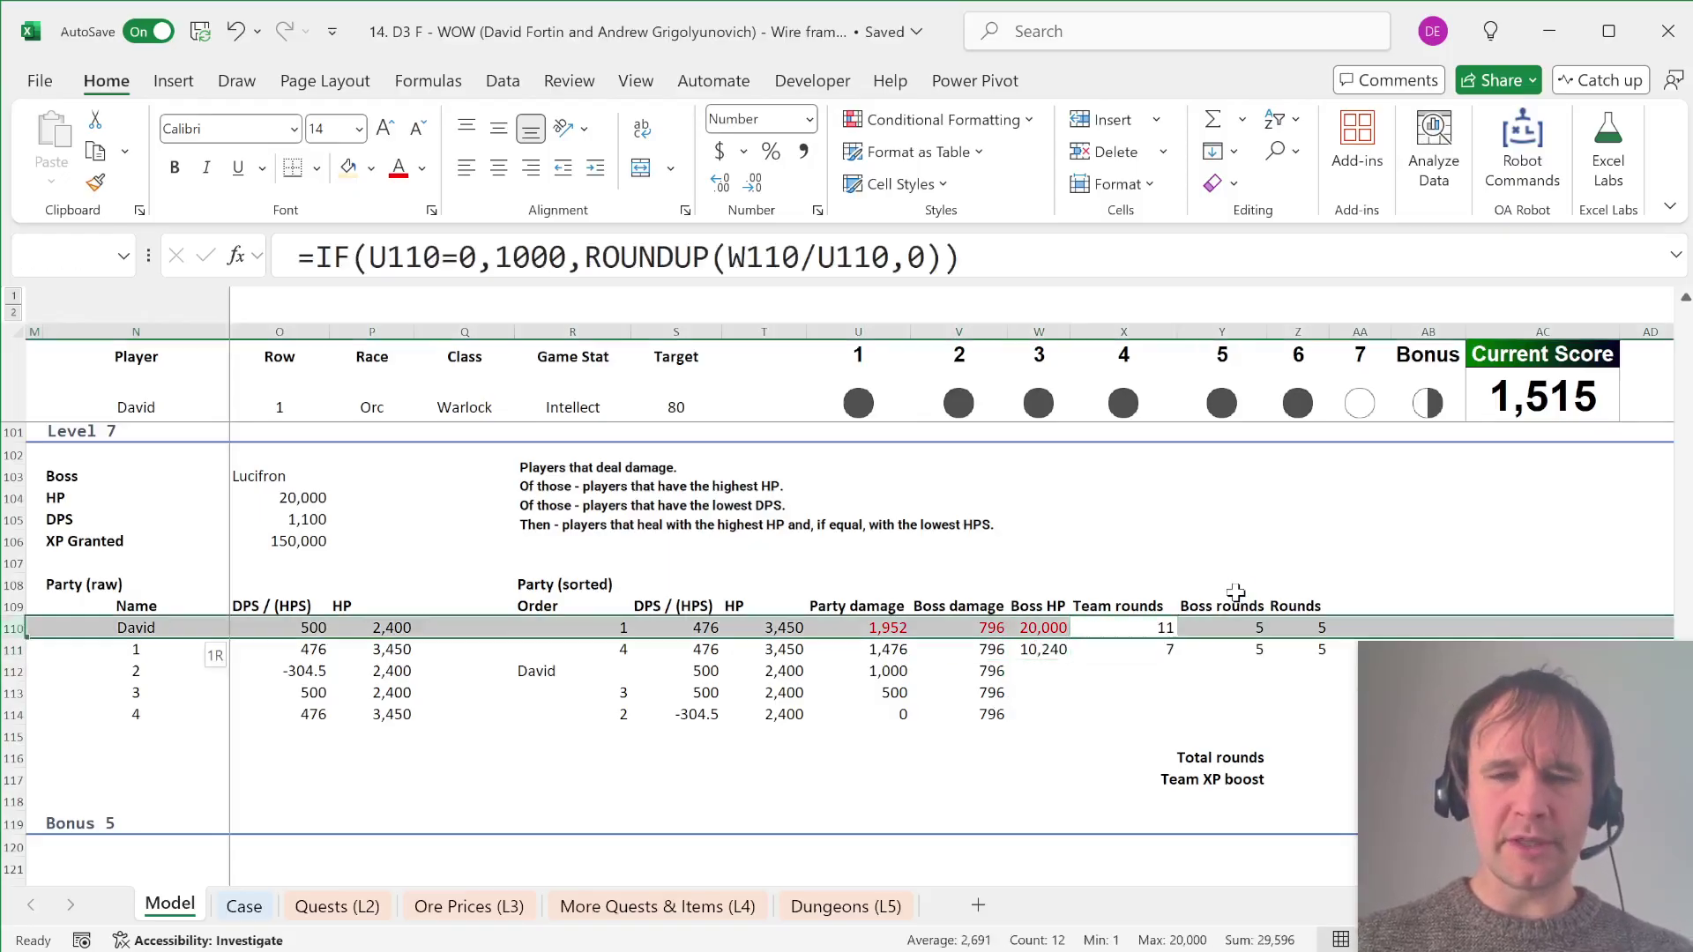
key(Tab)
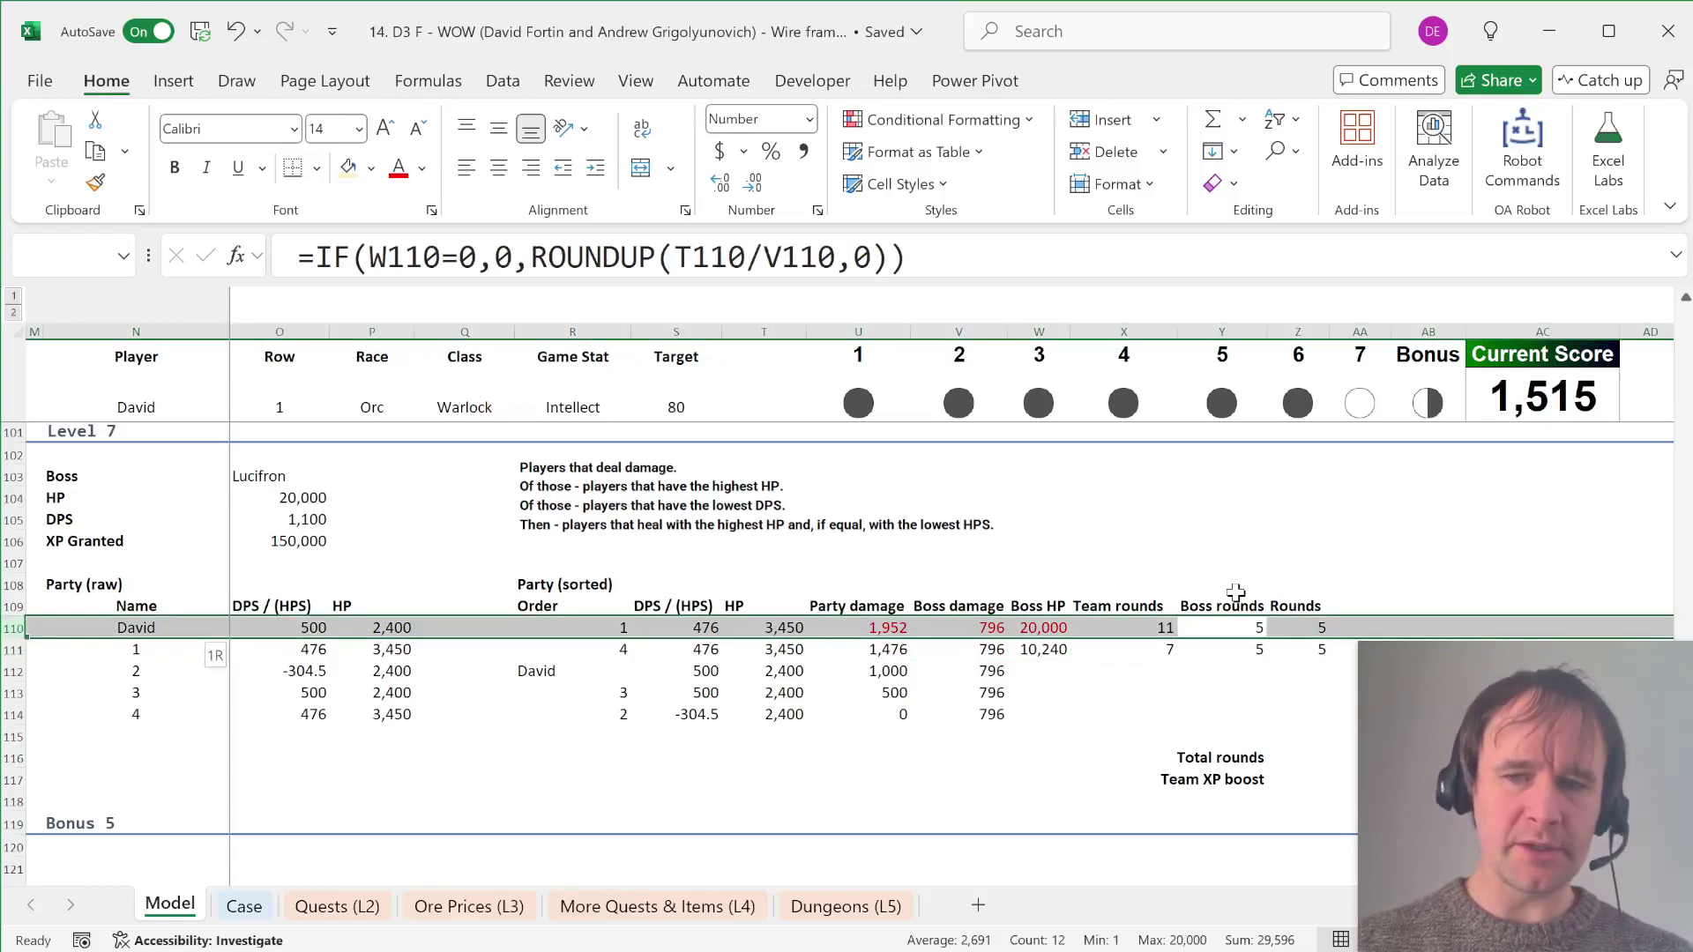
key(Down)
key(Left)
key(Left)
key(Left)
key(Left)
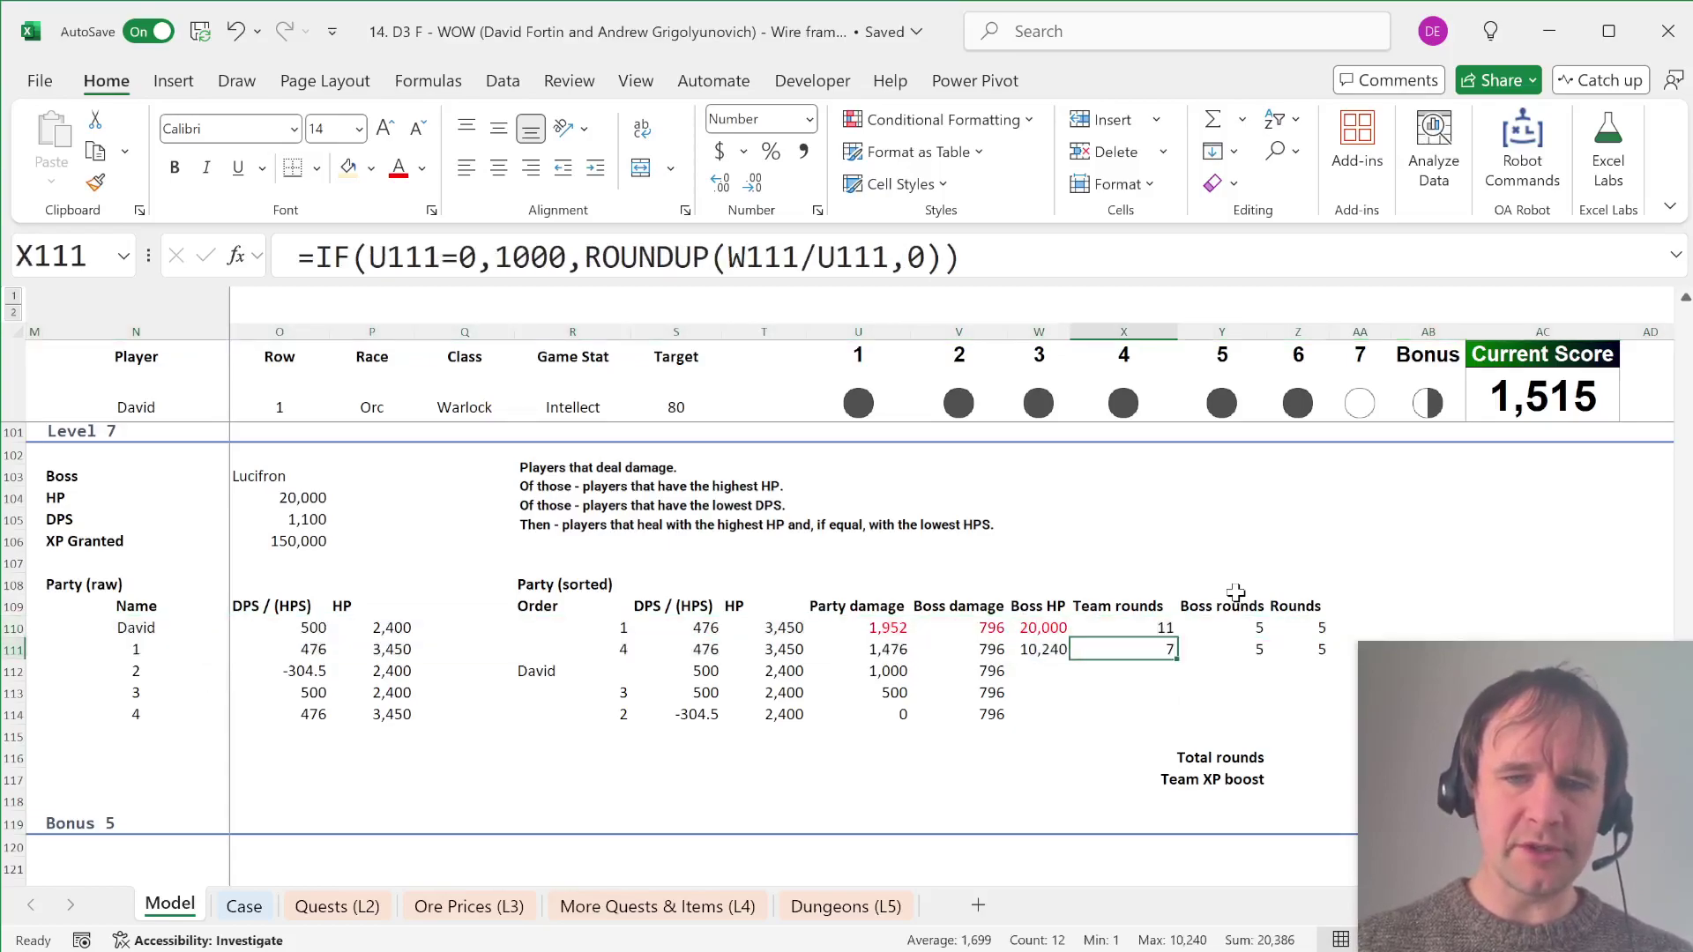
key(Right)
key(Right)
key(Right)
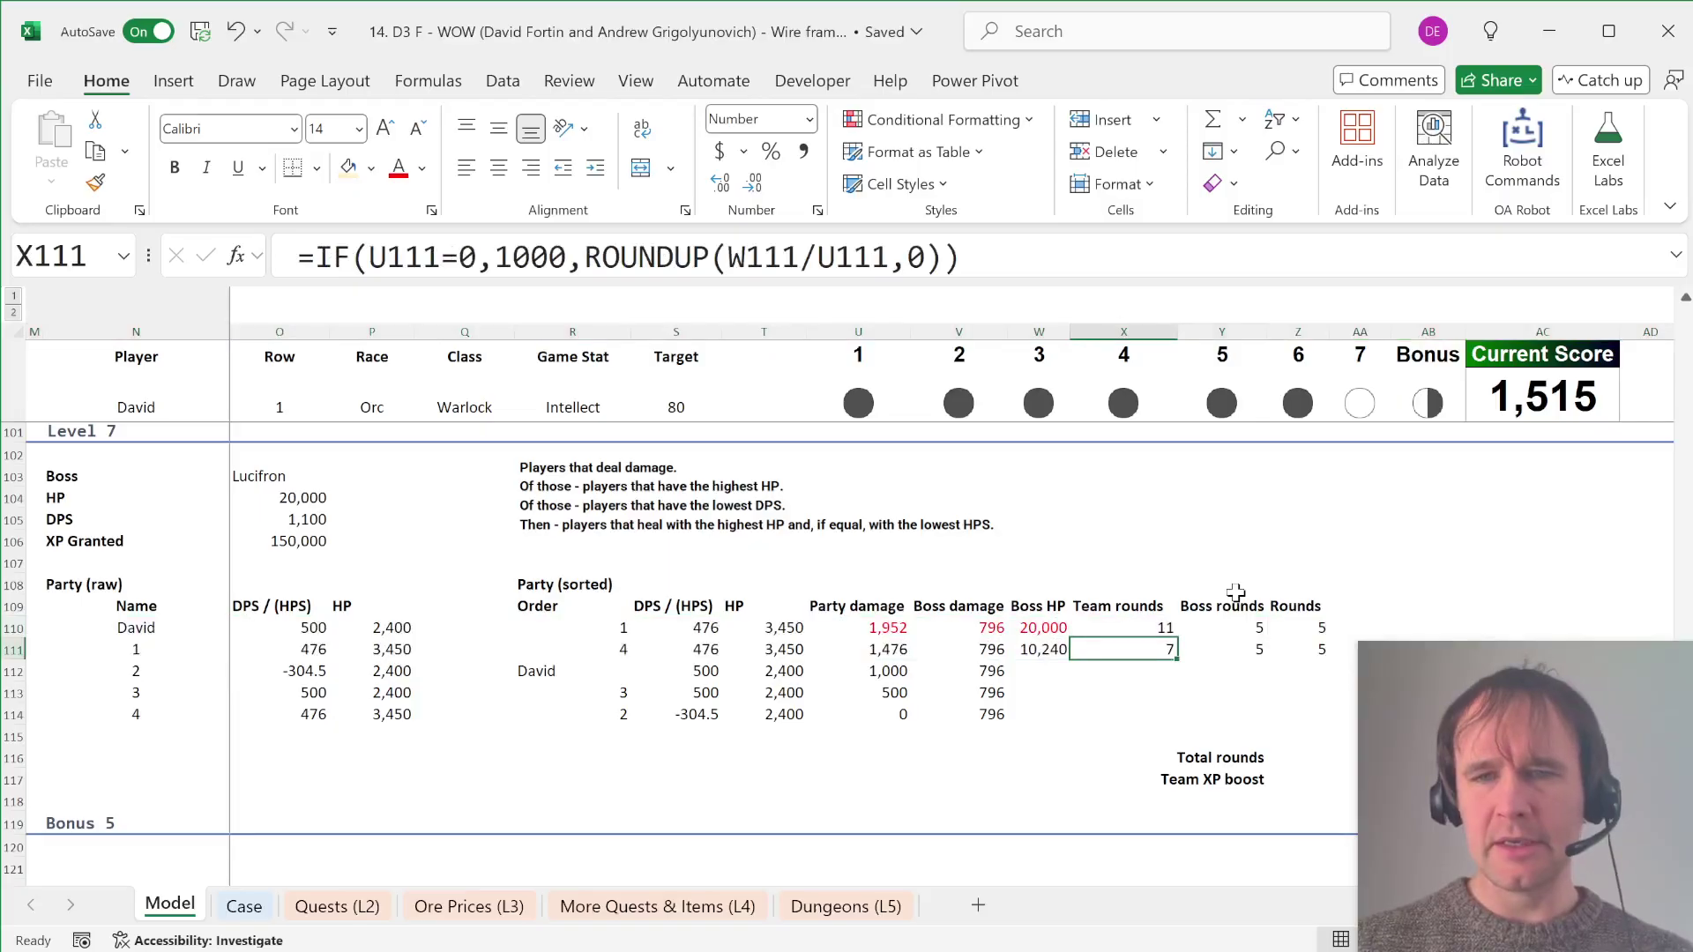
key(shift+space)
key(Left)
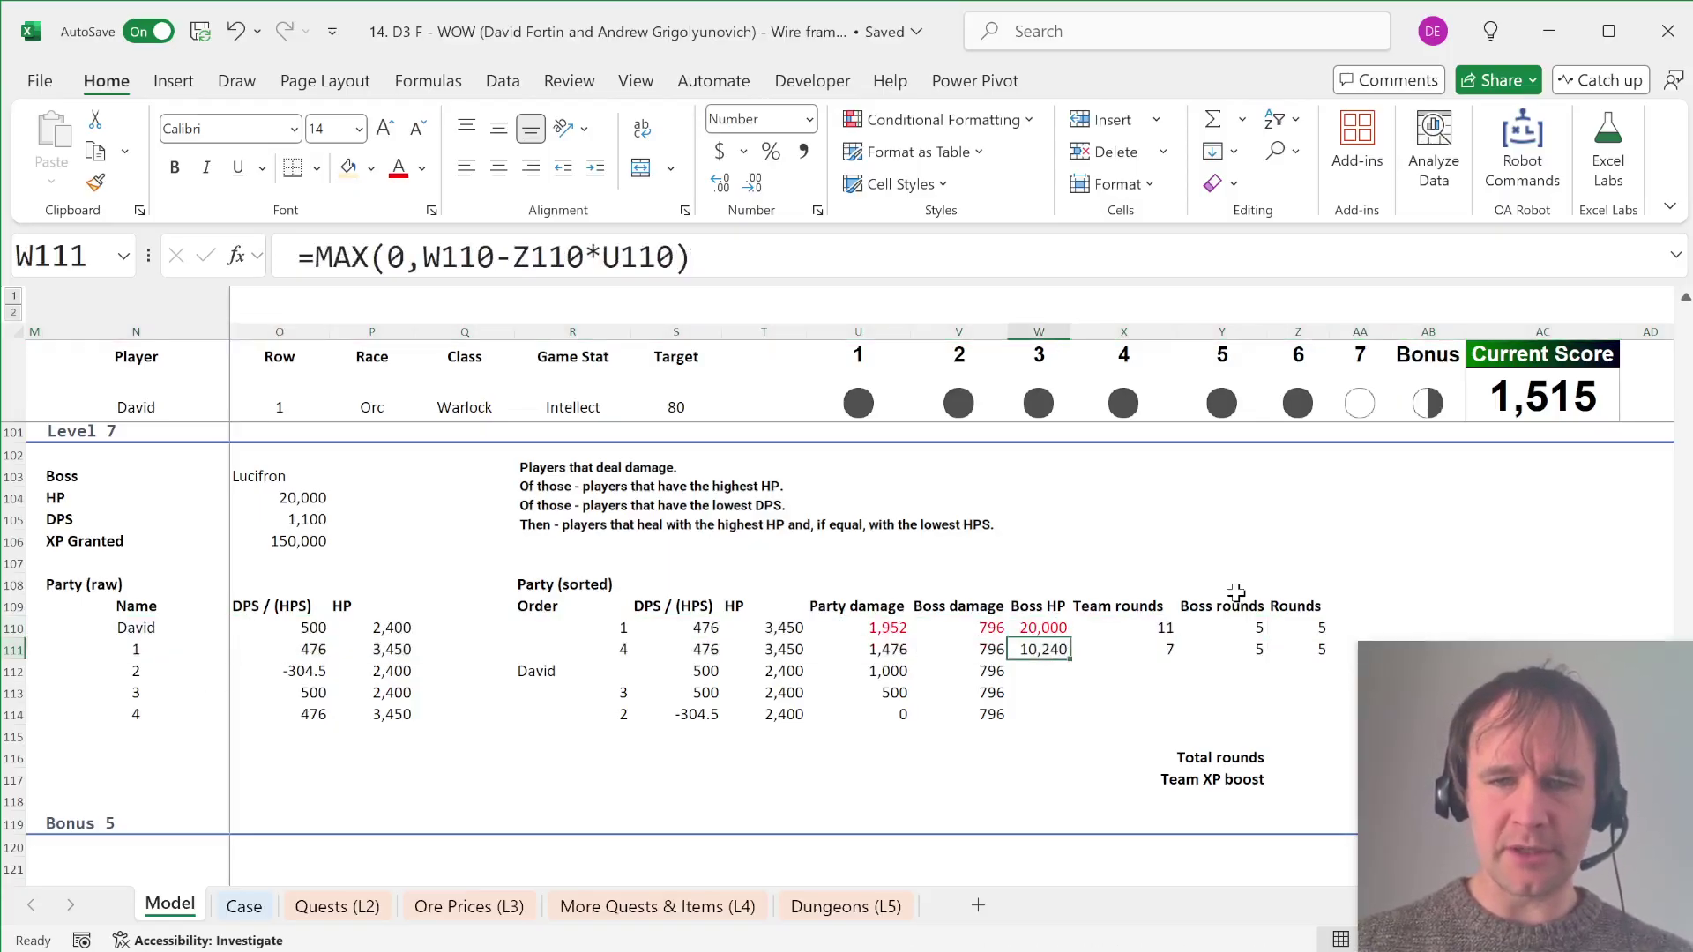
key(Right)
key(Right)
key(shift+space)
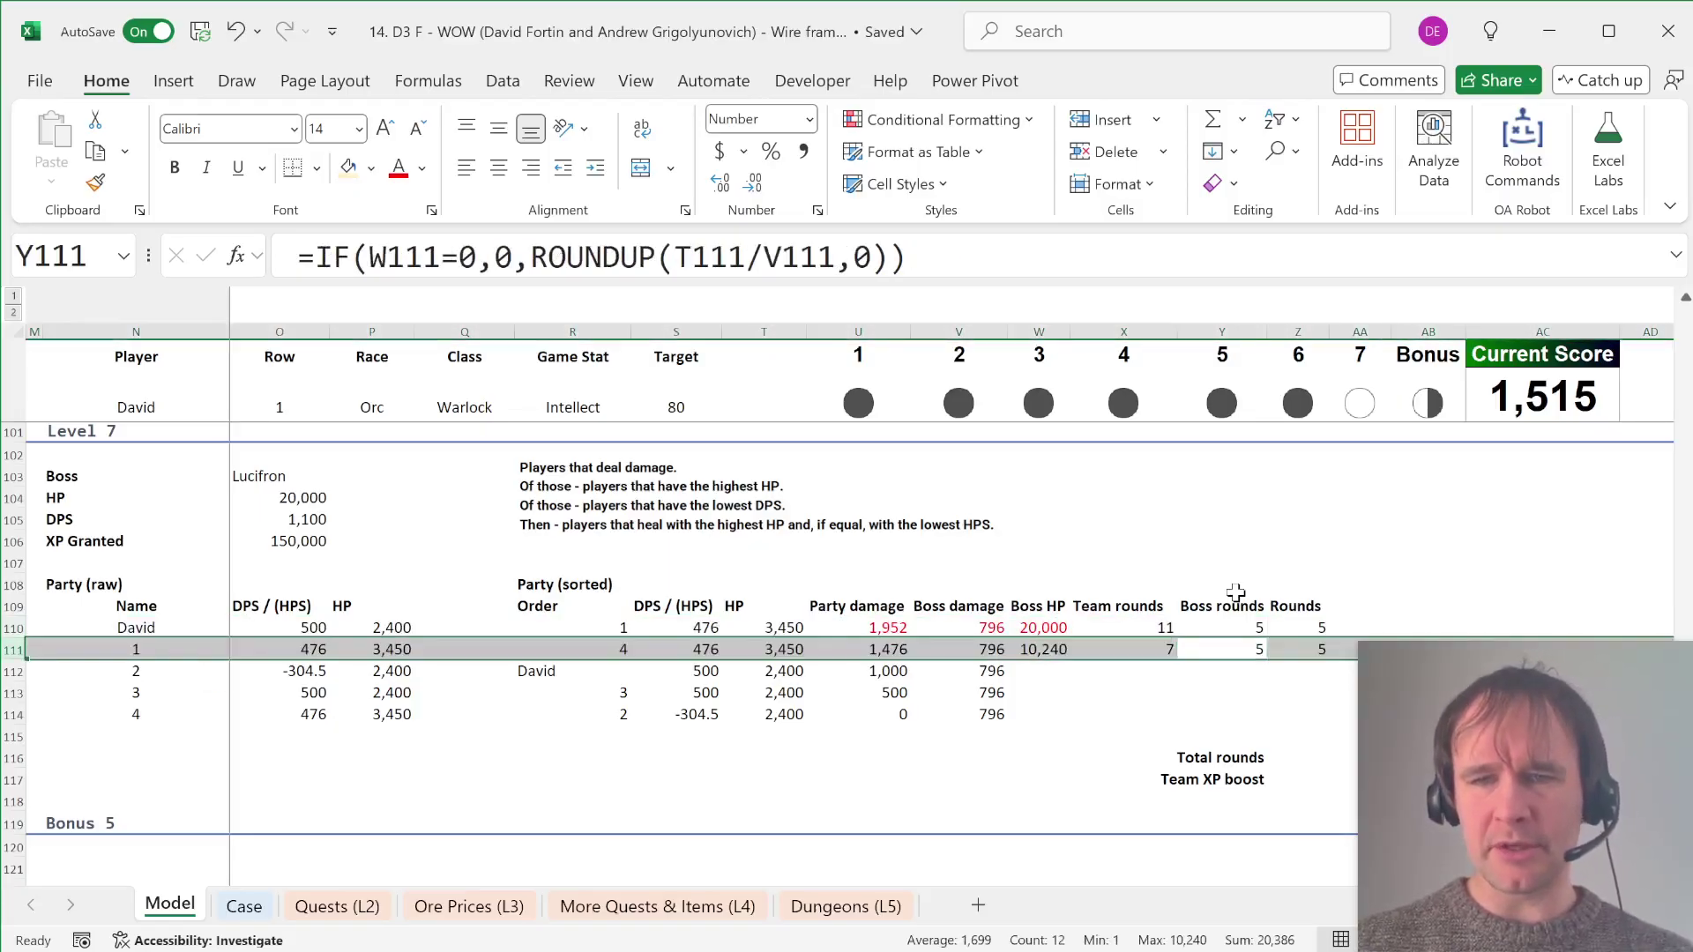
Step: Fill the Boss HP through Rounds formulas in W111:Z111 down to row 112
key(Down)
key(Left)
key(Left)
key(Up)
key(shift+Right)
key(shift+Right)
key(shift+Right)
key(shift+Down)
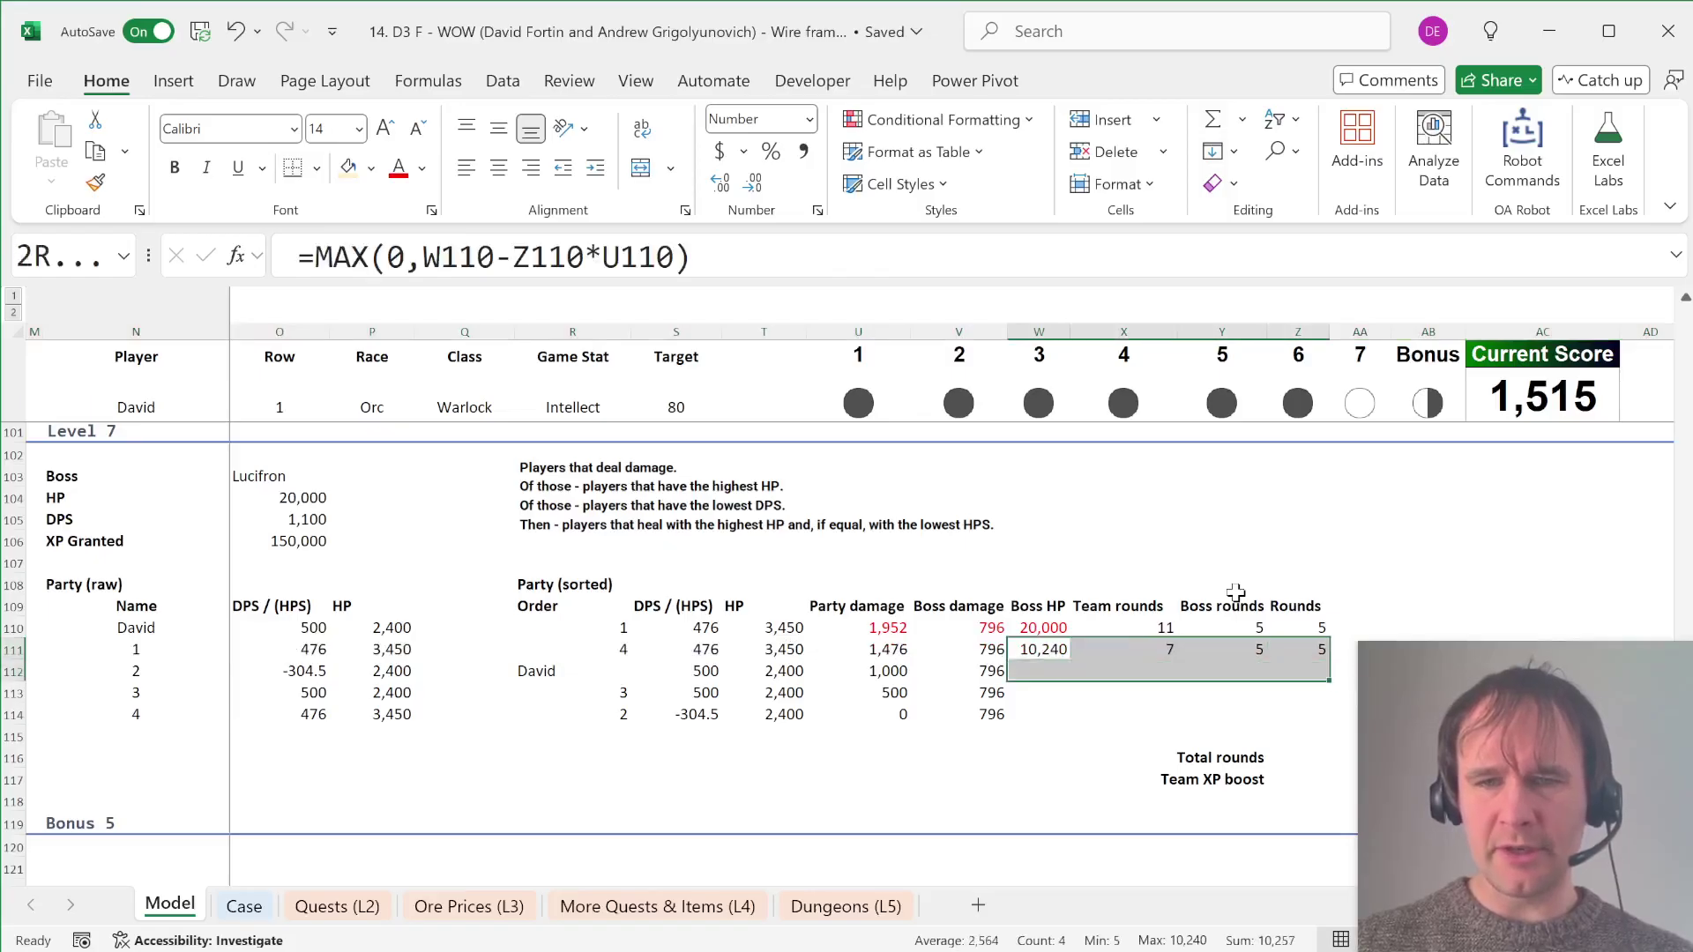
key(ctrl+d)
Step: Re-enter the Rounds formula in Z112 unchanged to force it to recalculate
key(Down)
key(Right)
key(Right)
key(Right)
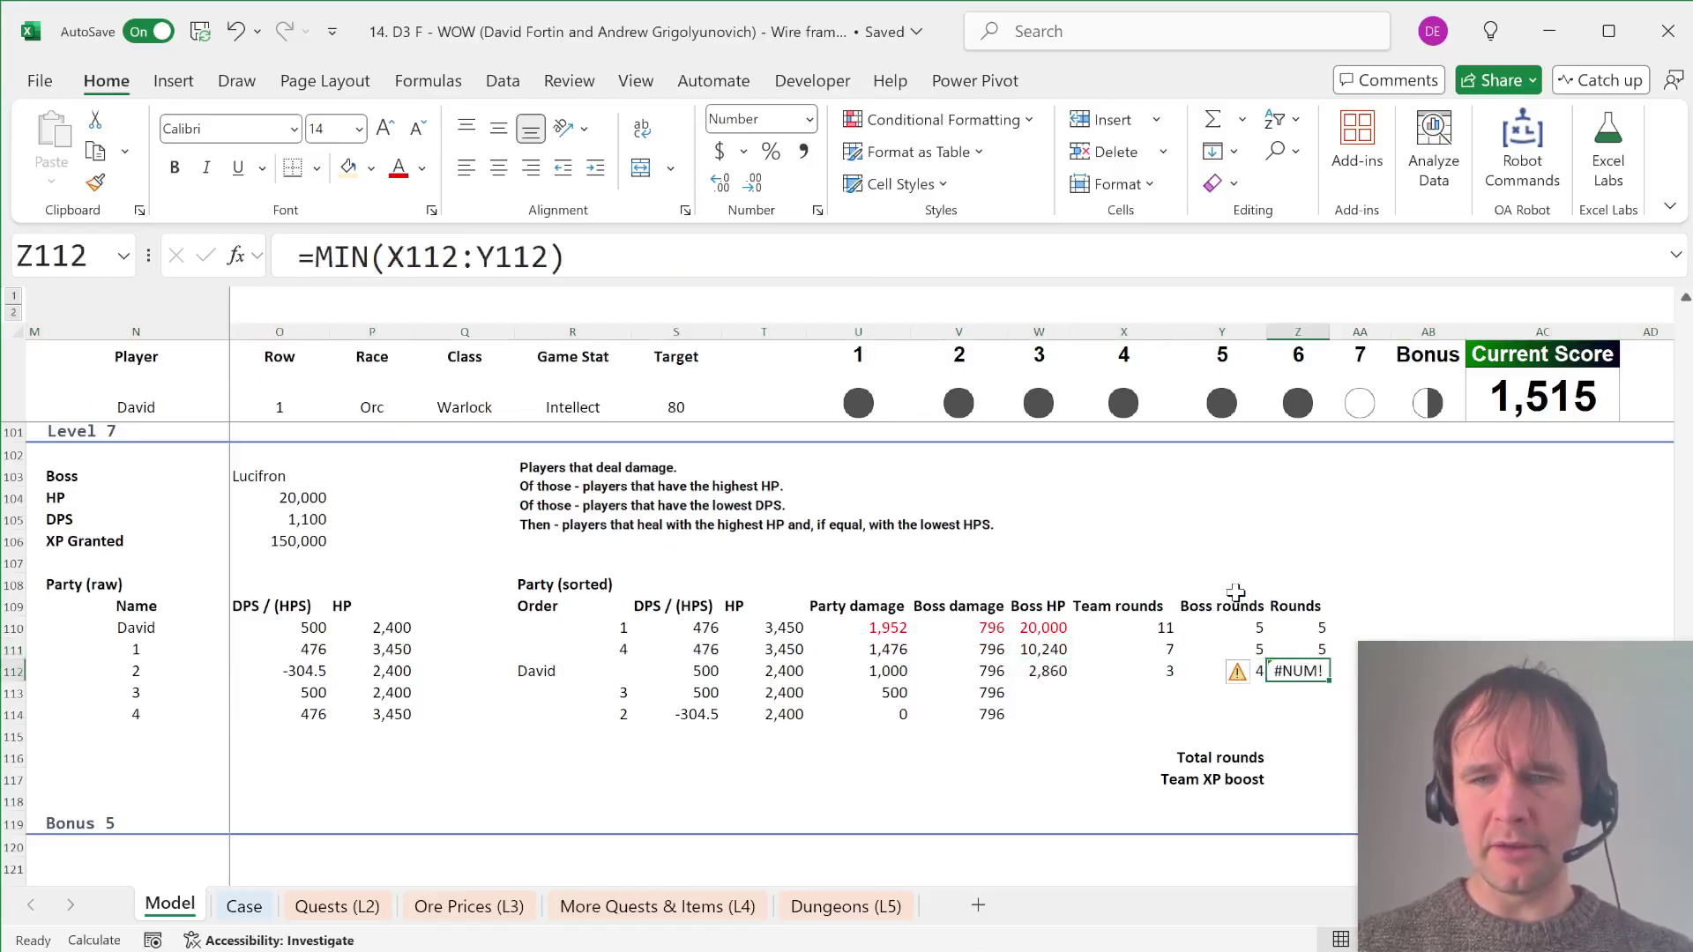
key(F2)
key(Return)
key(Up)
Step: Fill the Boss HP through Rounds formulas in W112:Z112 down to row 114
key(Left)
key(Left)
key(Left)
key(Right)
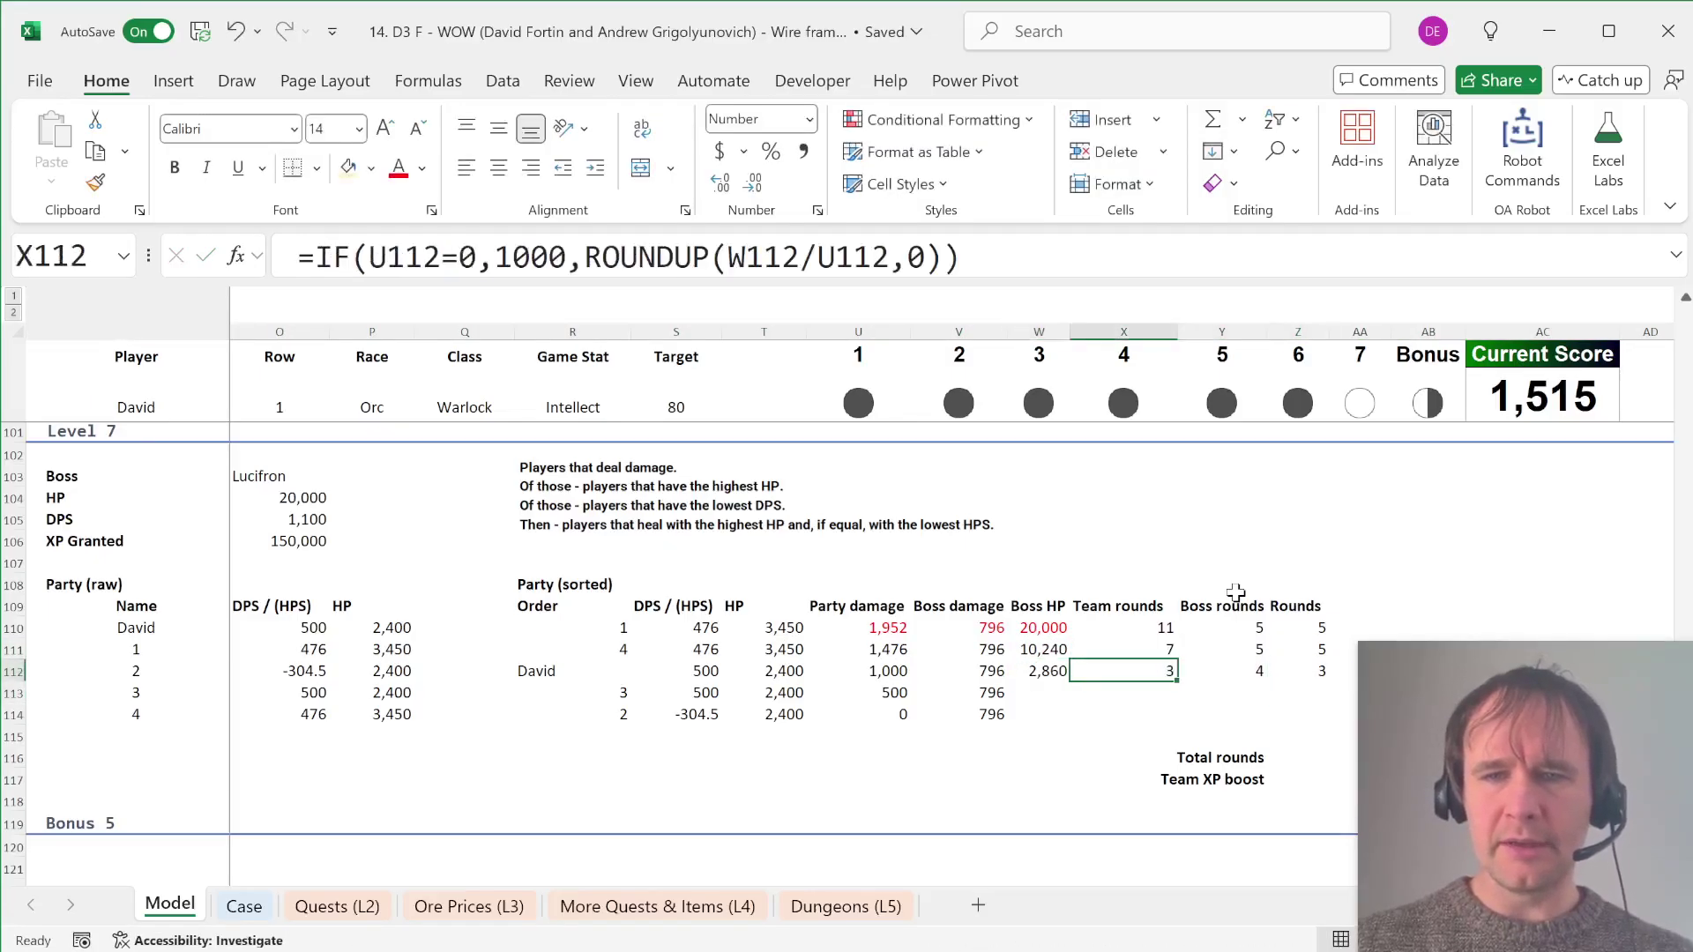
key(Left)
key(shift+Right)
key(shift+Right)
key(shift+Right)
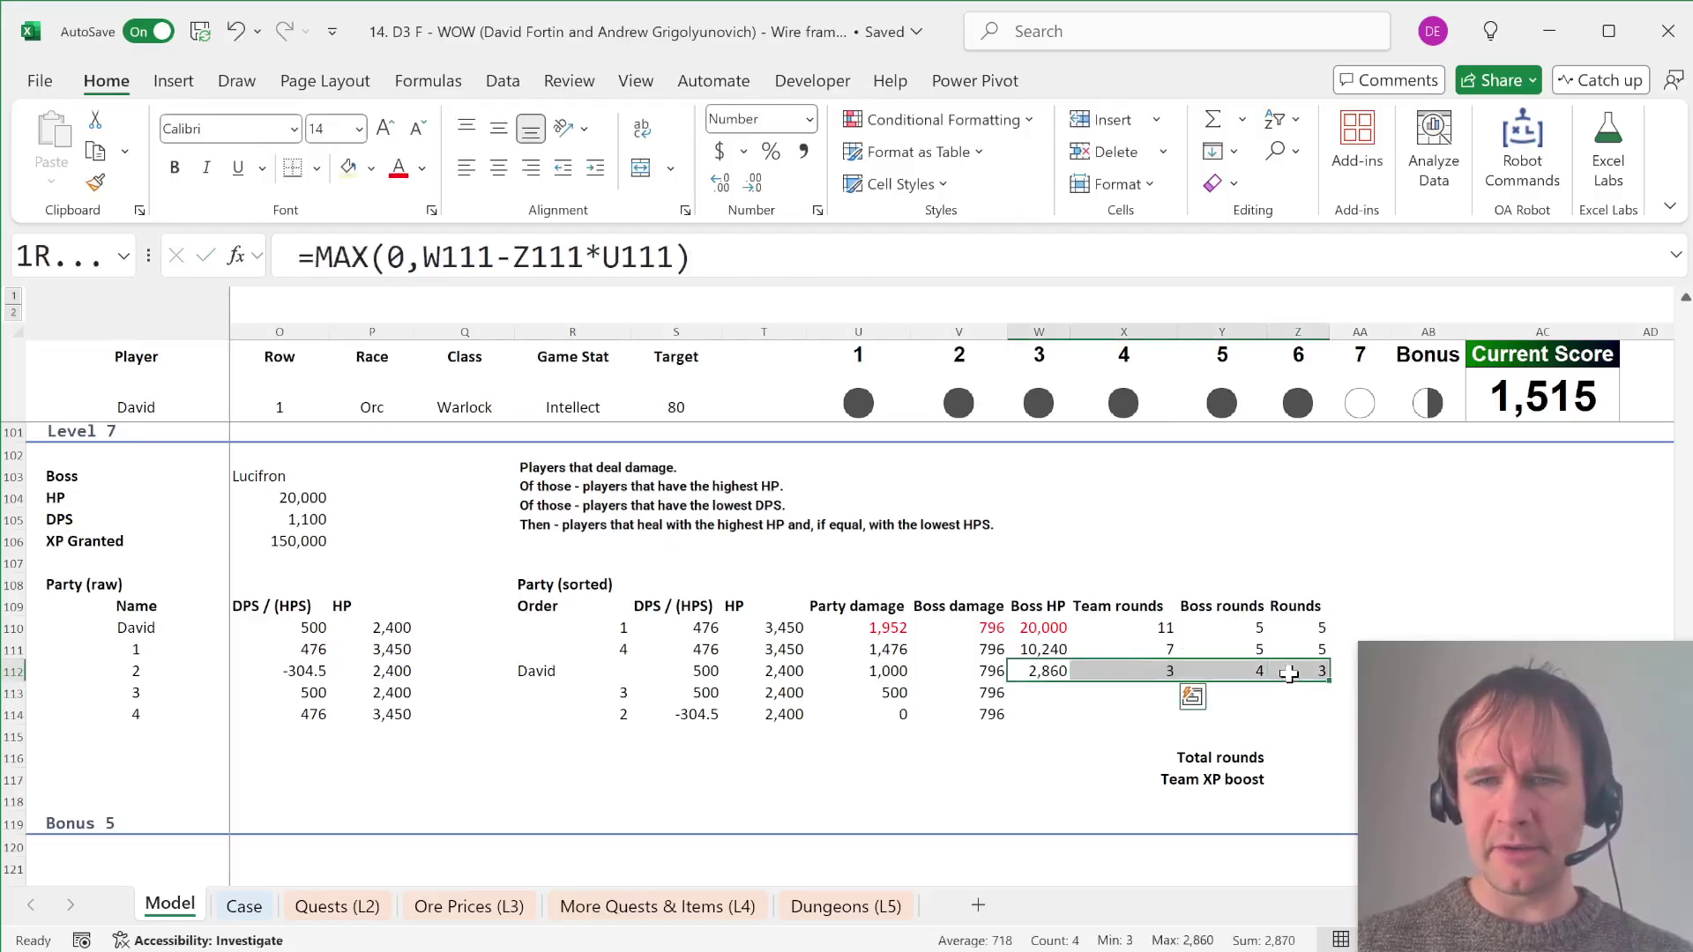
key(shift+Down)
key(shift+Down)
key(ctrl+d)
Step: Re-enter the Rounds formula in Z114 unchanged to force it to recalculate
key(Right)
key(Down)
key(Right)
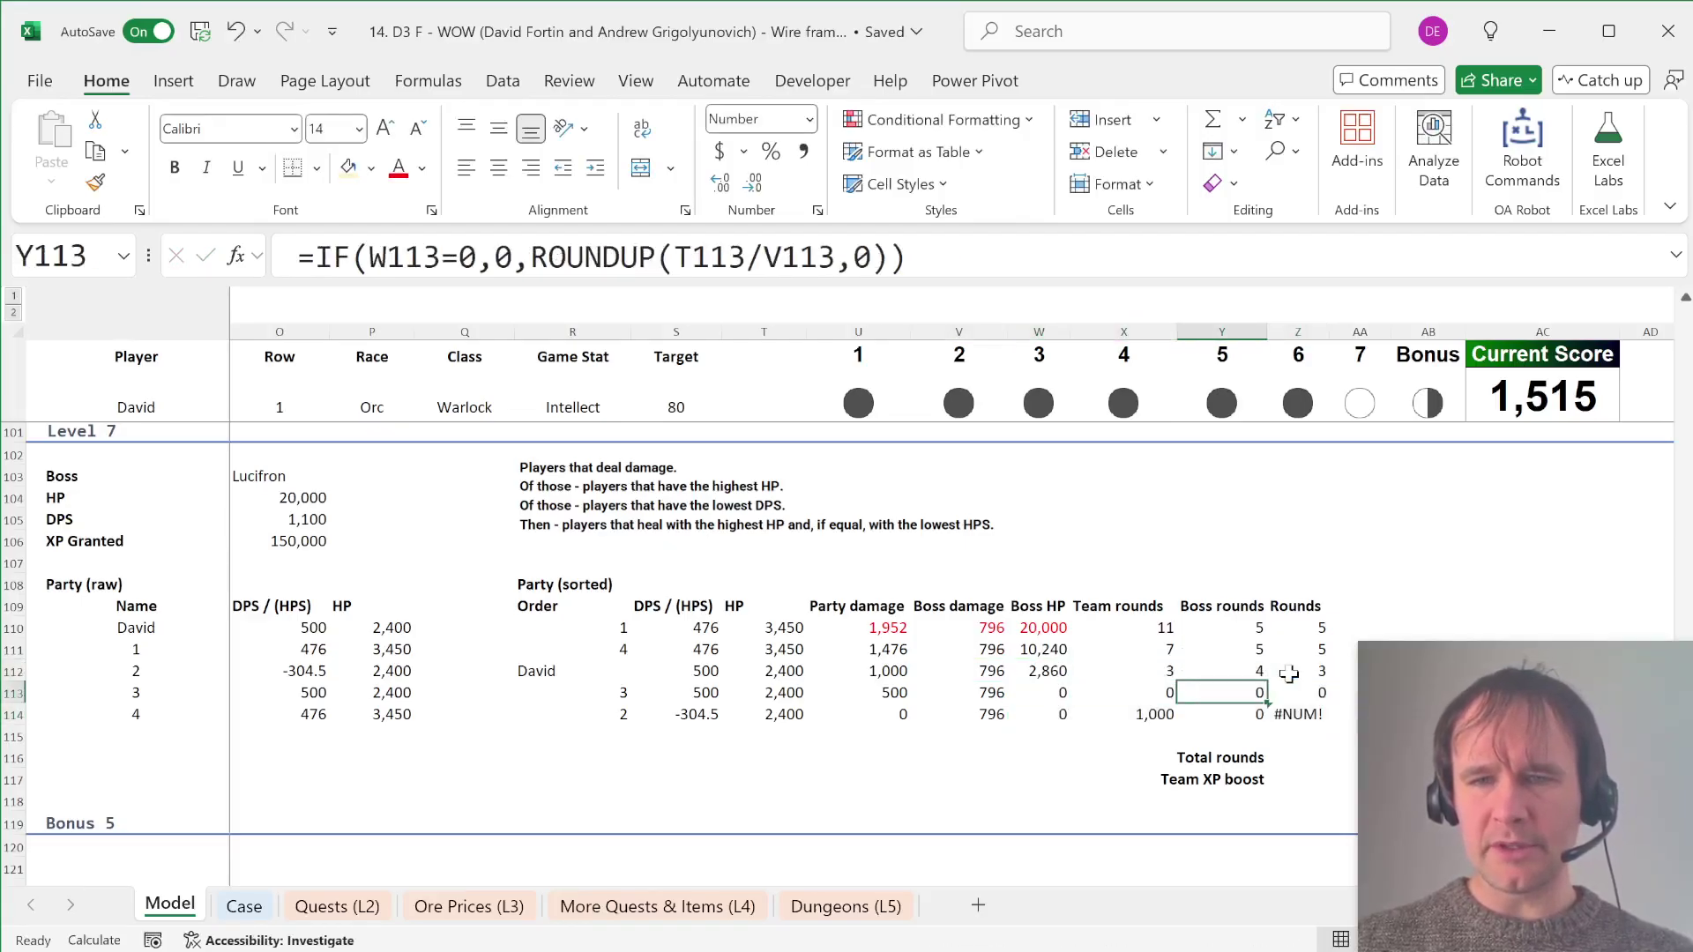
key(Down)
key(Right)
key(F2)
key(Return)
Step: Enter the Total rounds formula =SUM(Z110:Z114) in Z116 to add up the Rounds column
key(Down)
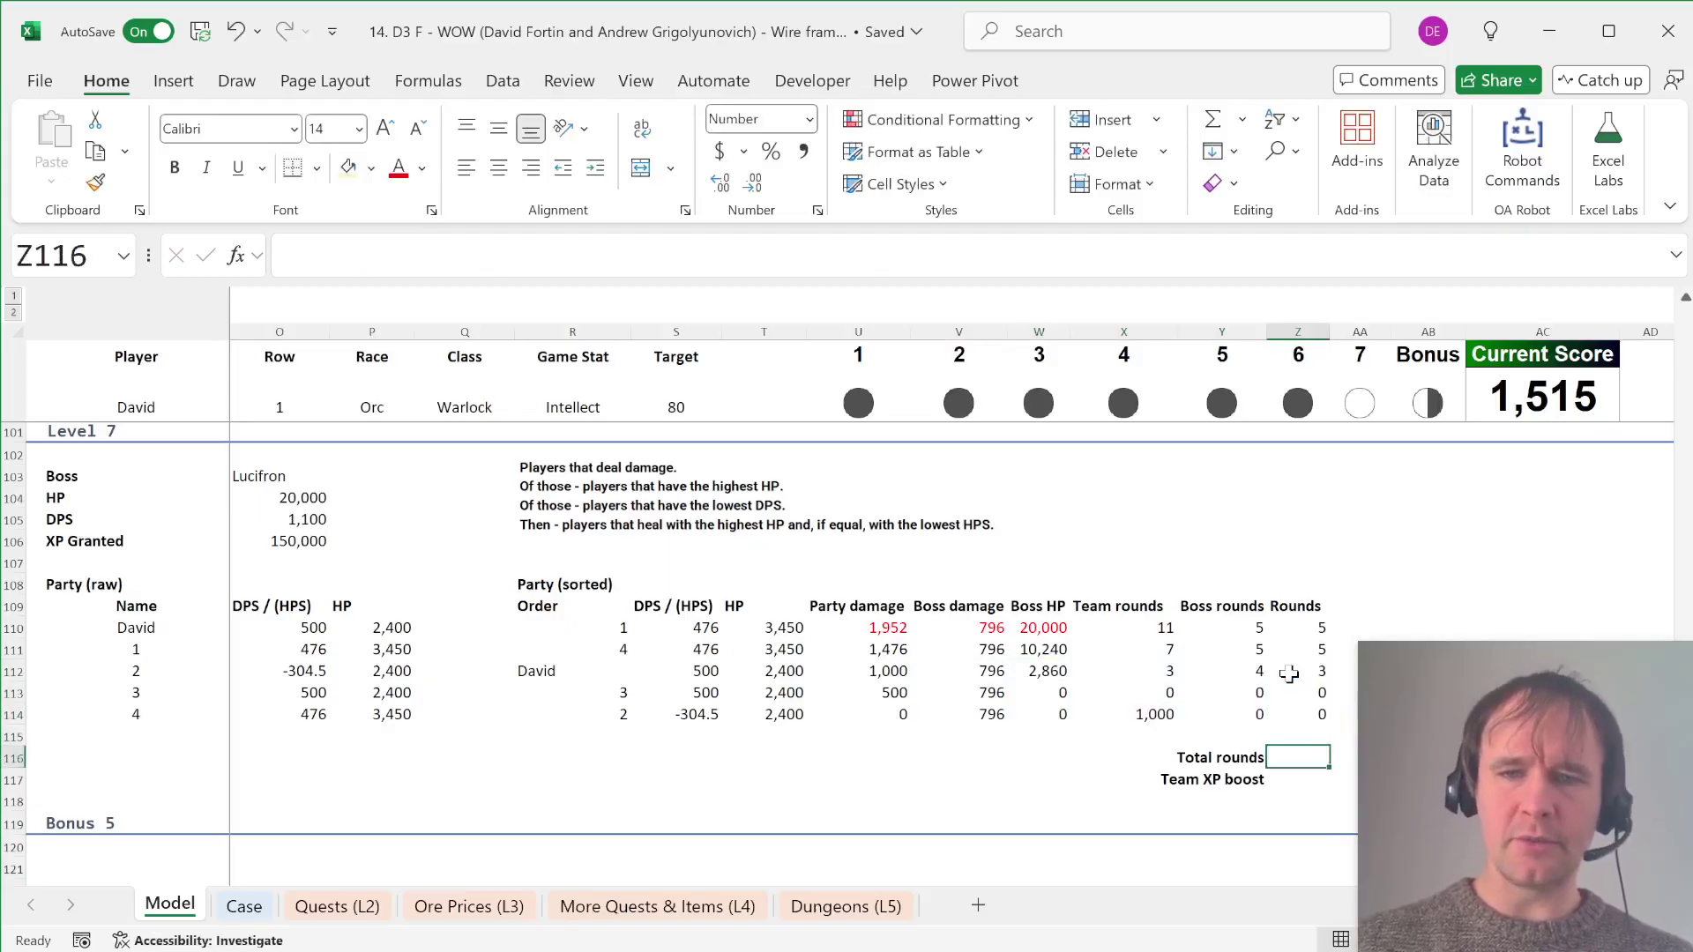
text(=SUM()
key(Up)
key(Up)
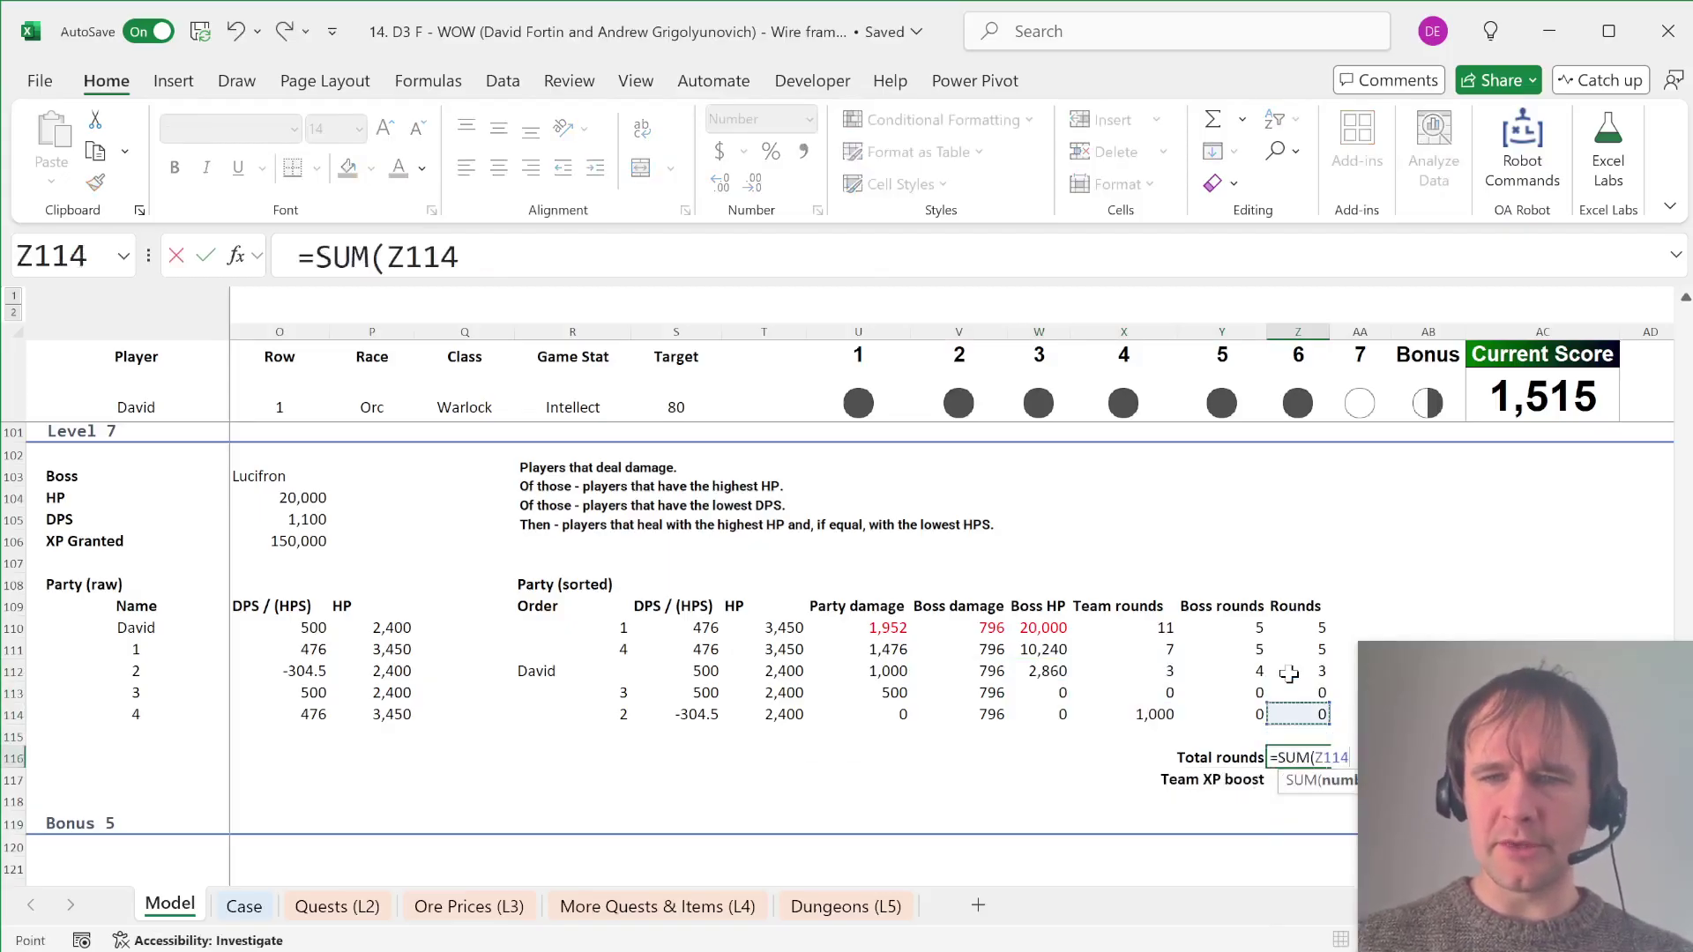
key(shift+Up)
key(shift+Up)
key(shift+Up)
key(shift+Up)
key(Return)
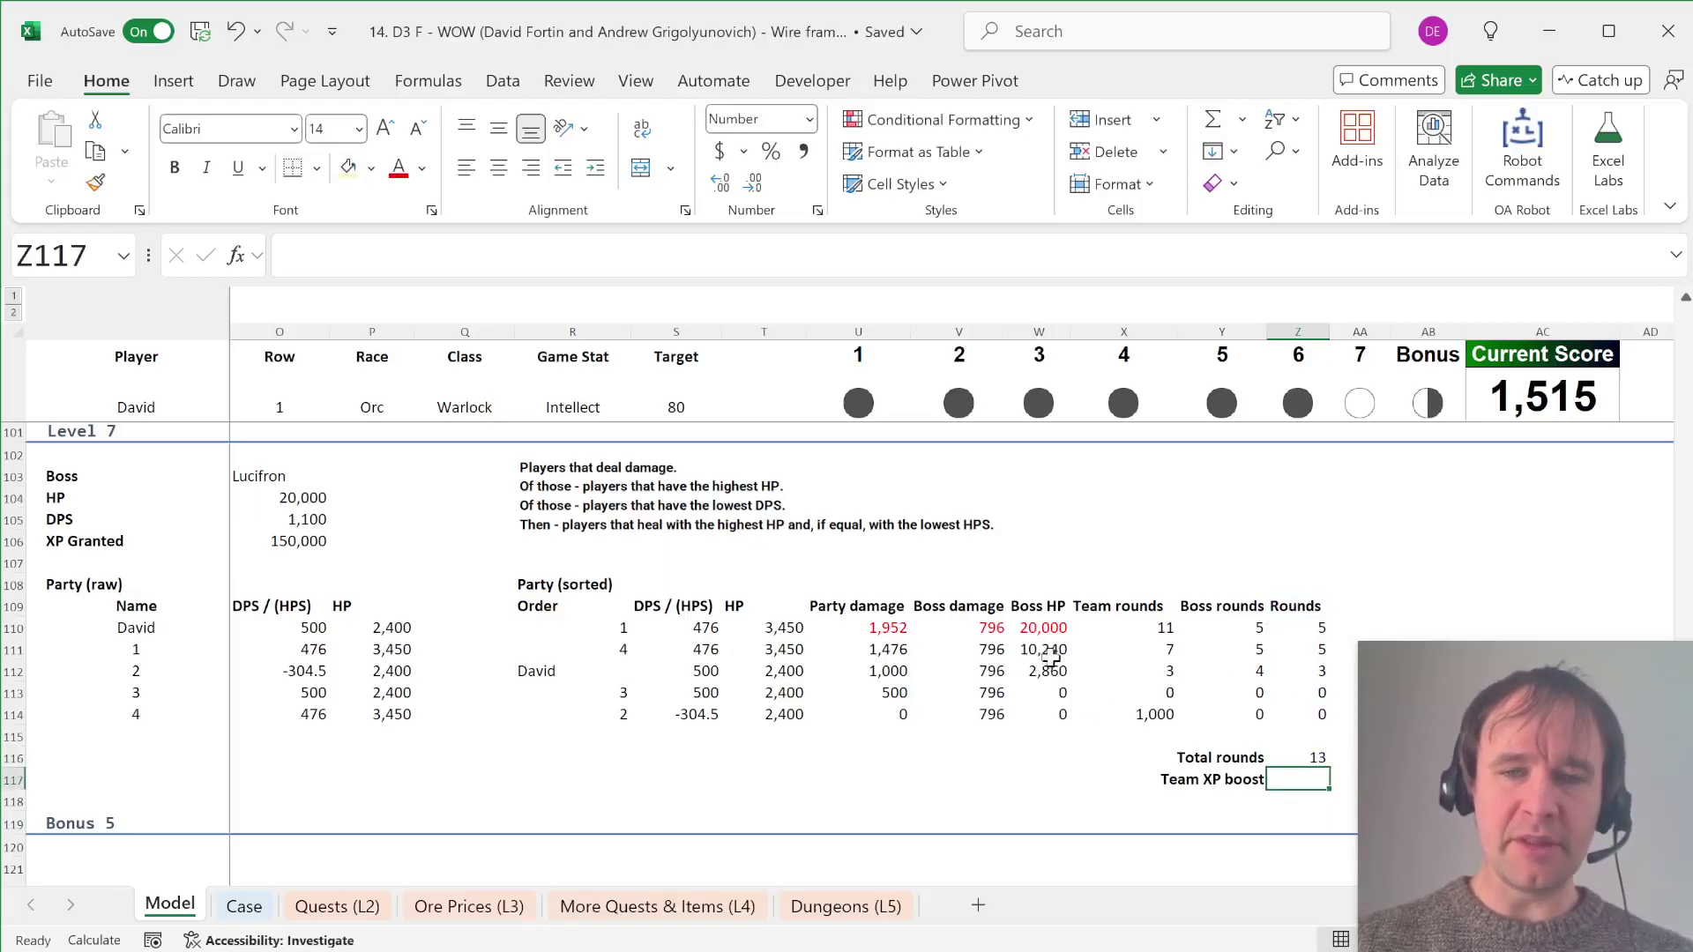
Step: Enter the Team XP boost formula =IF(OR(W114,X114<Y114),O106*5,0) in Z117
text(=)
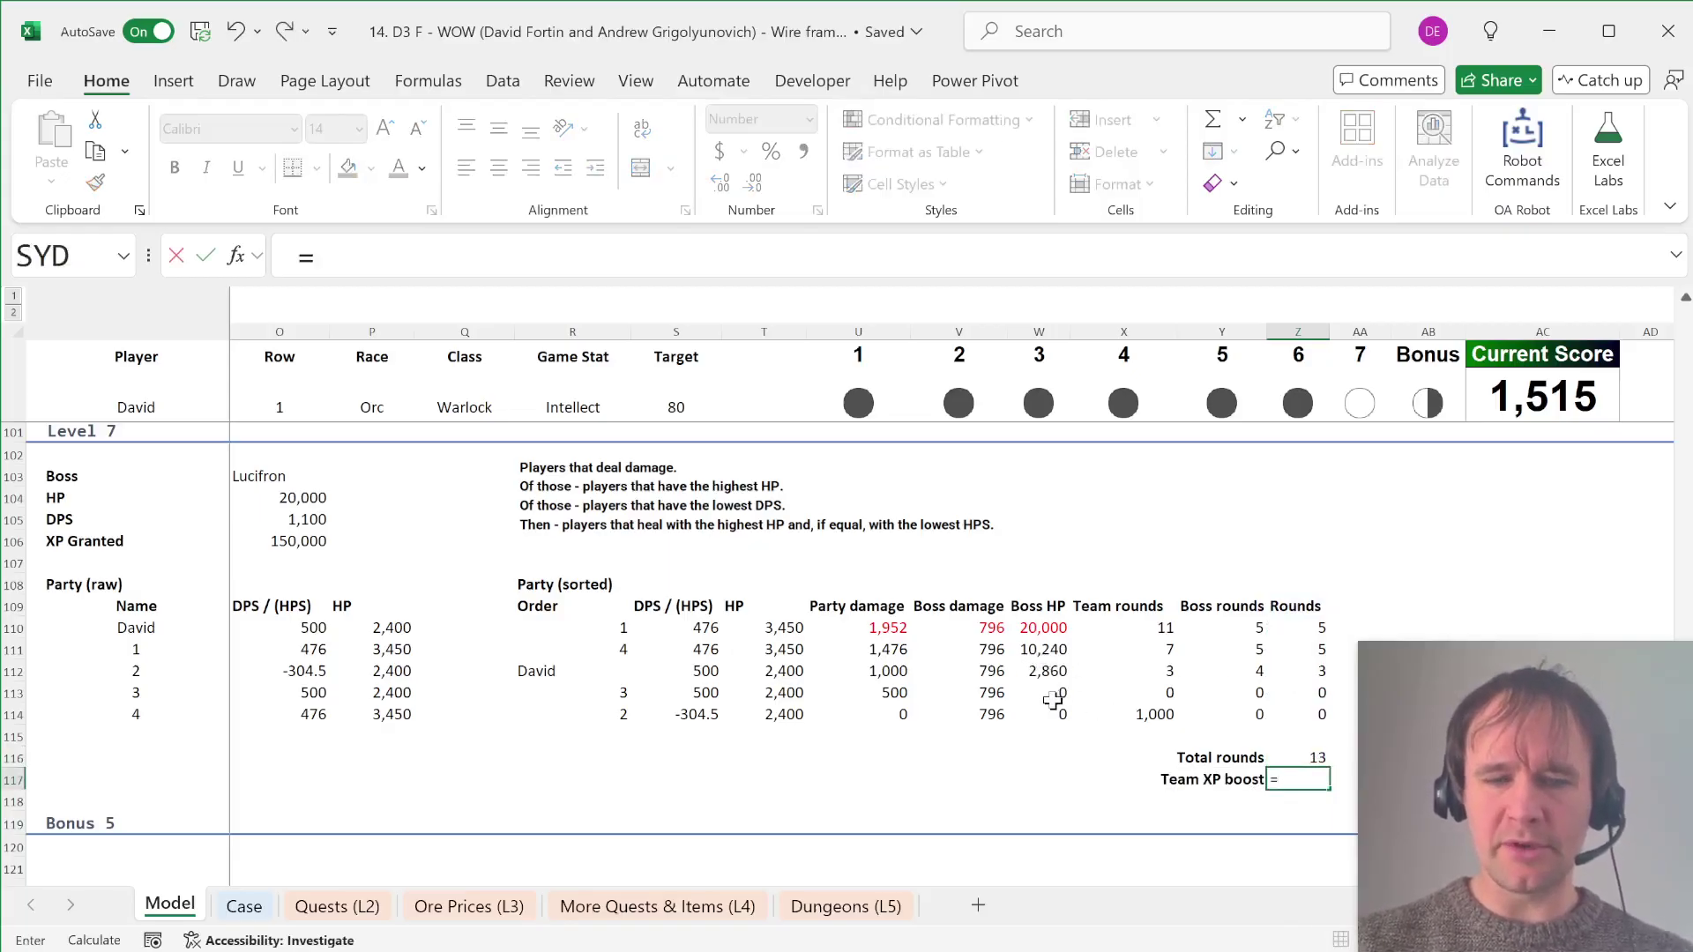
text(if)
key(Tab)
text(or)
key(Tab)
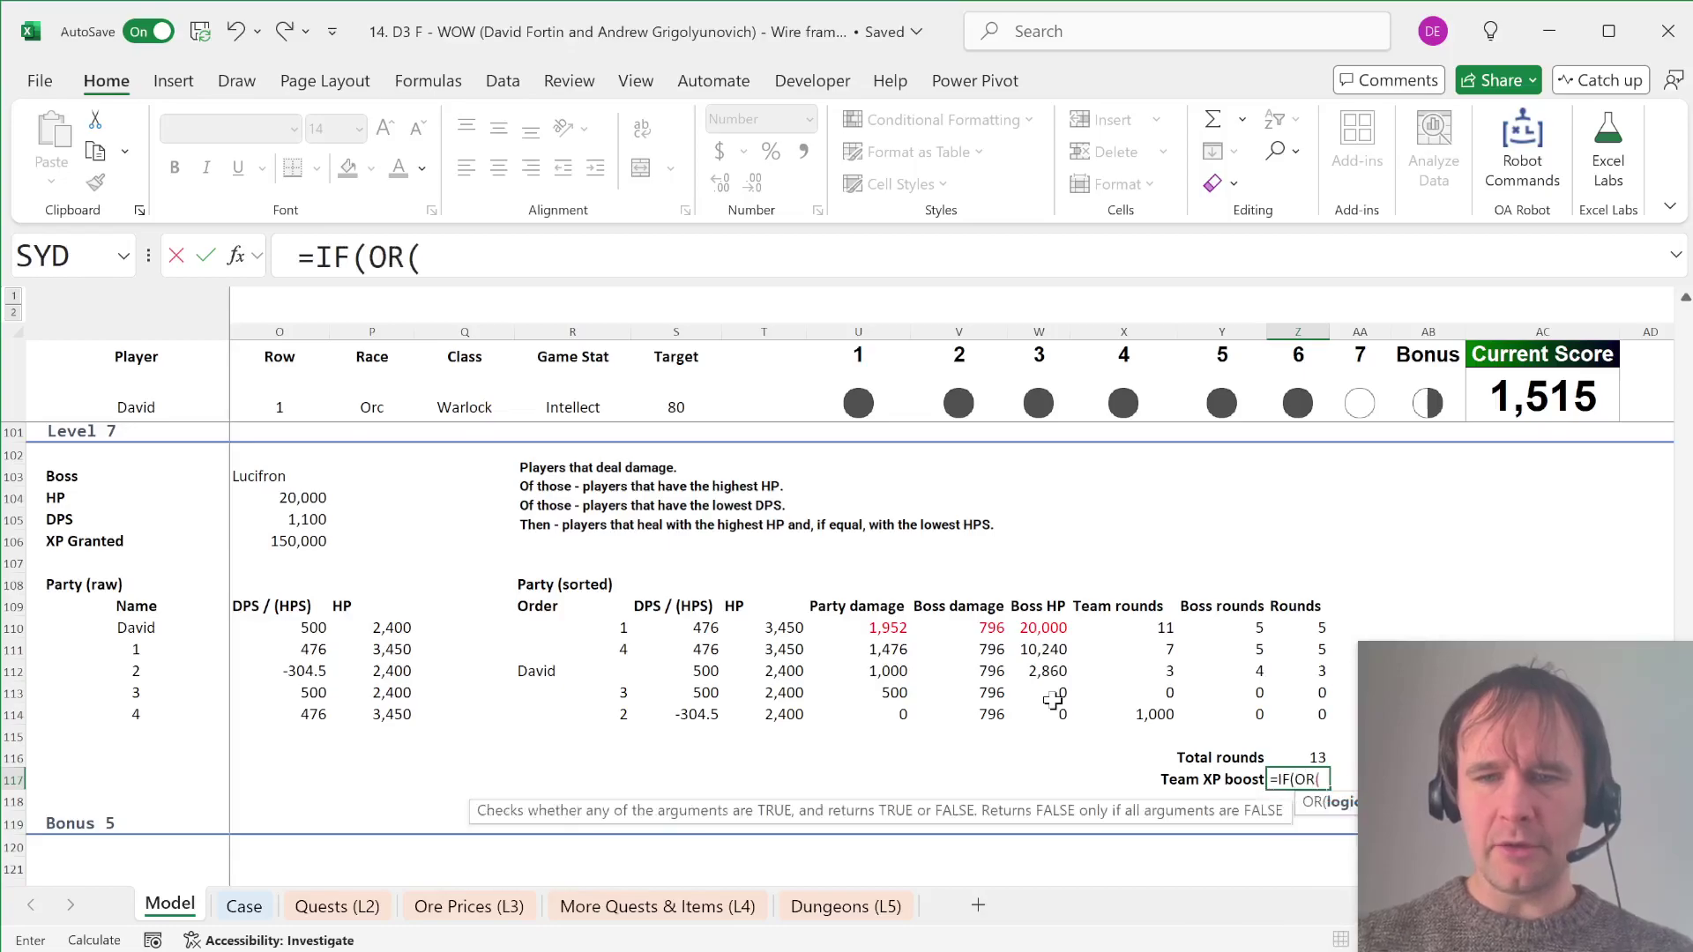
click(1047, 716)
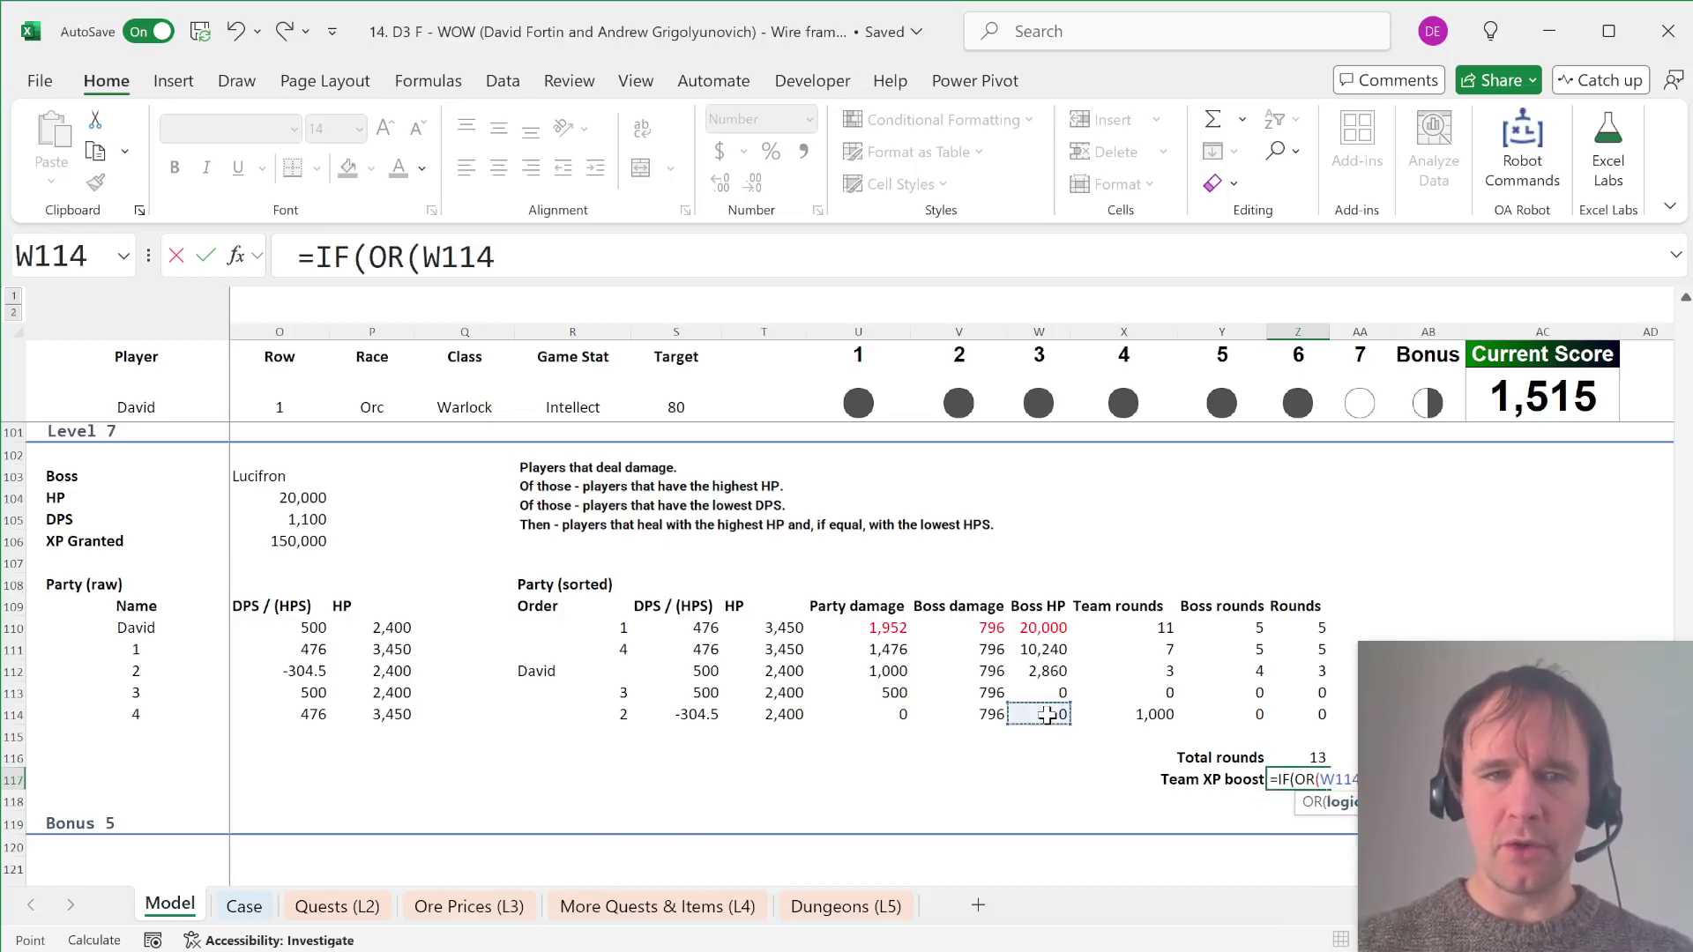
text(,)
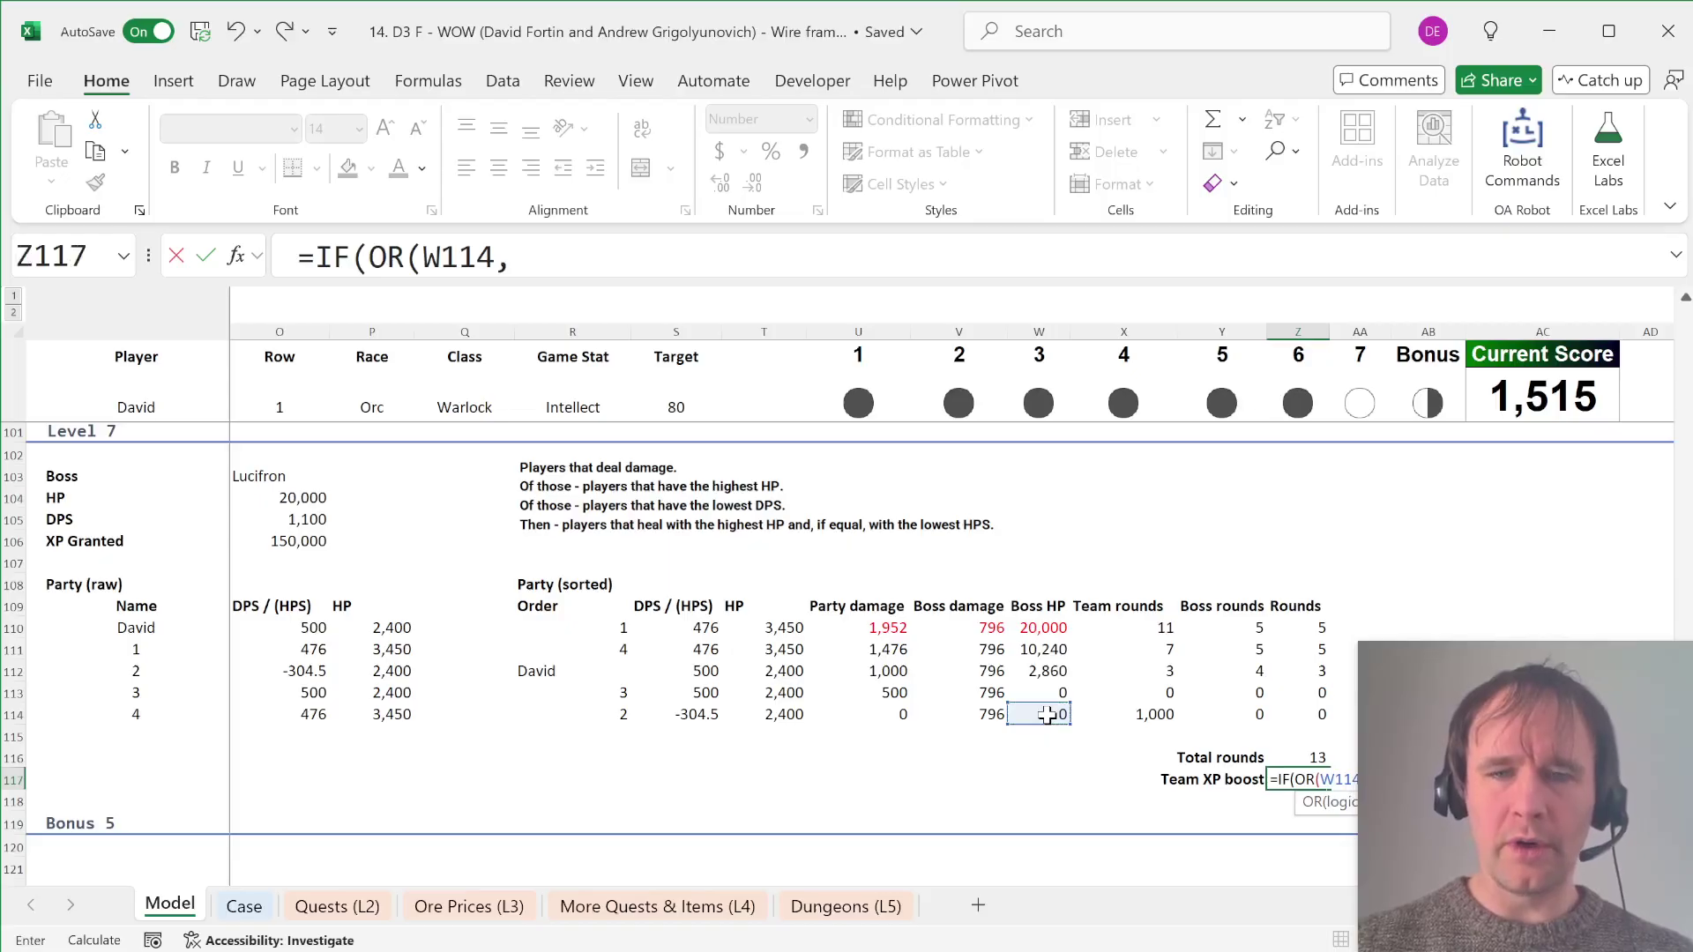
click(1160, 713)
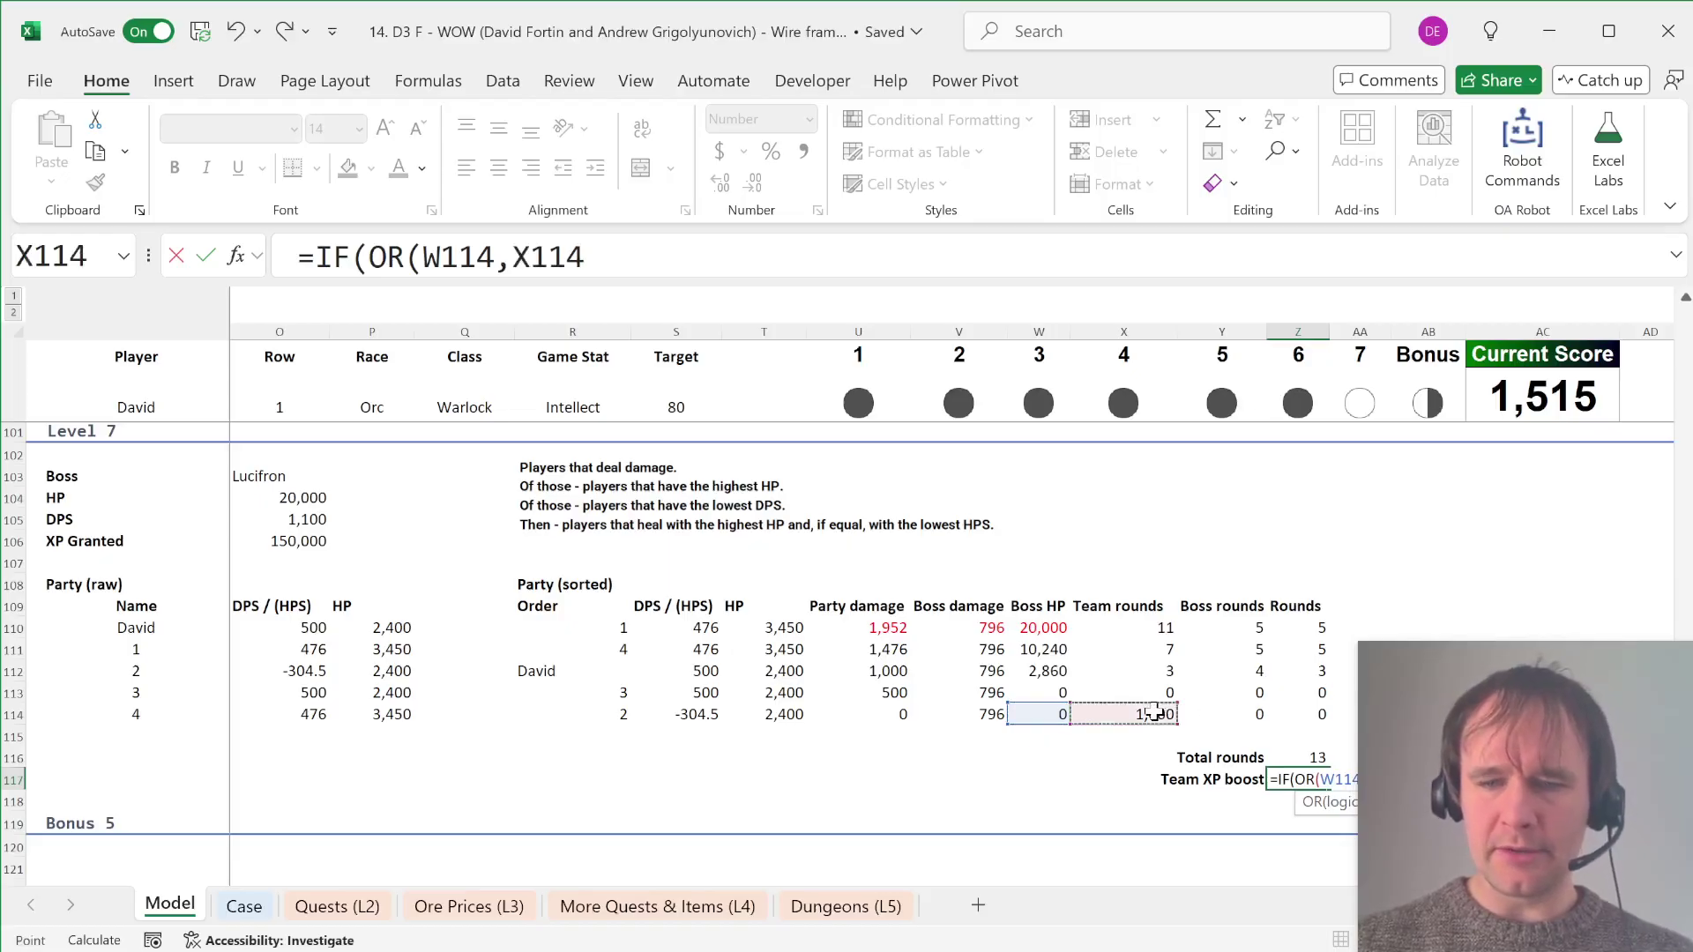
text(<)
click(1216, 712)
text())
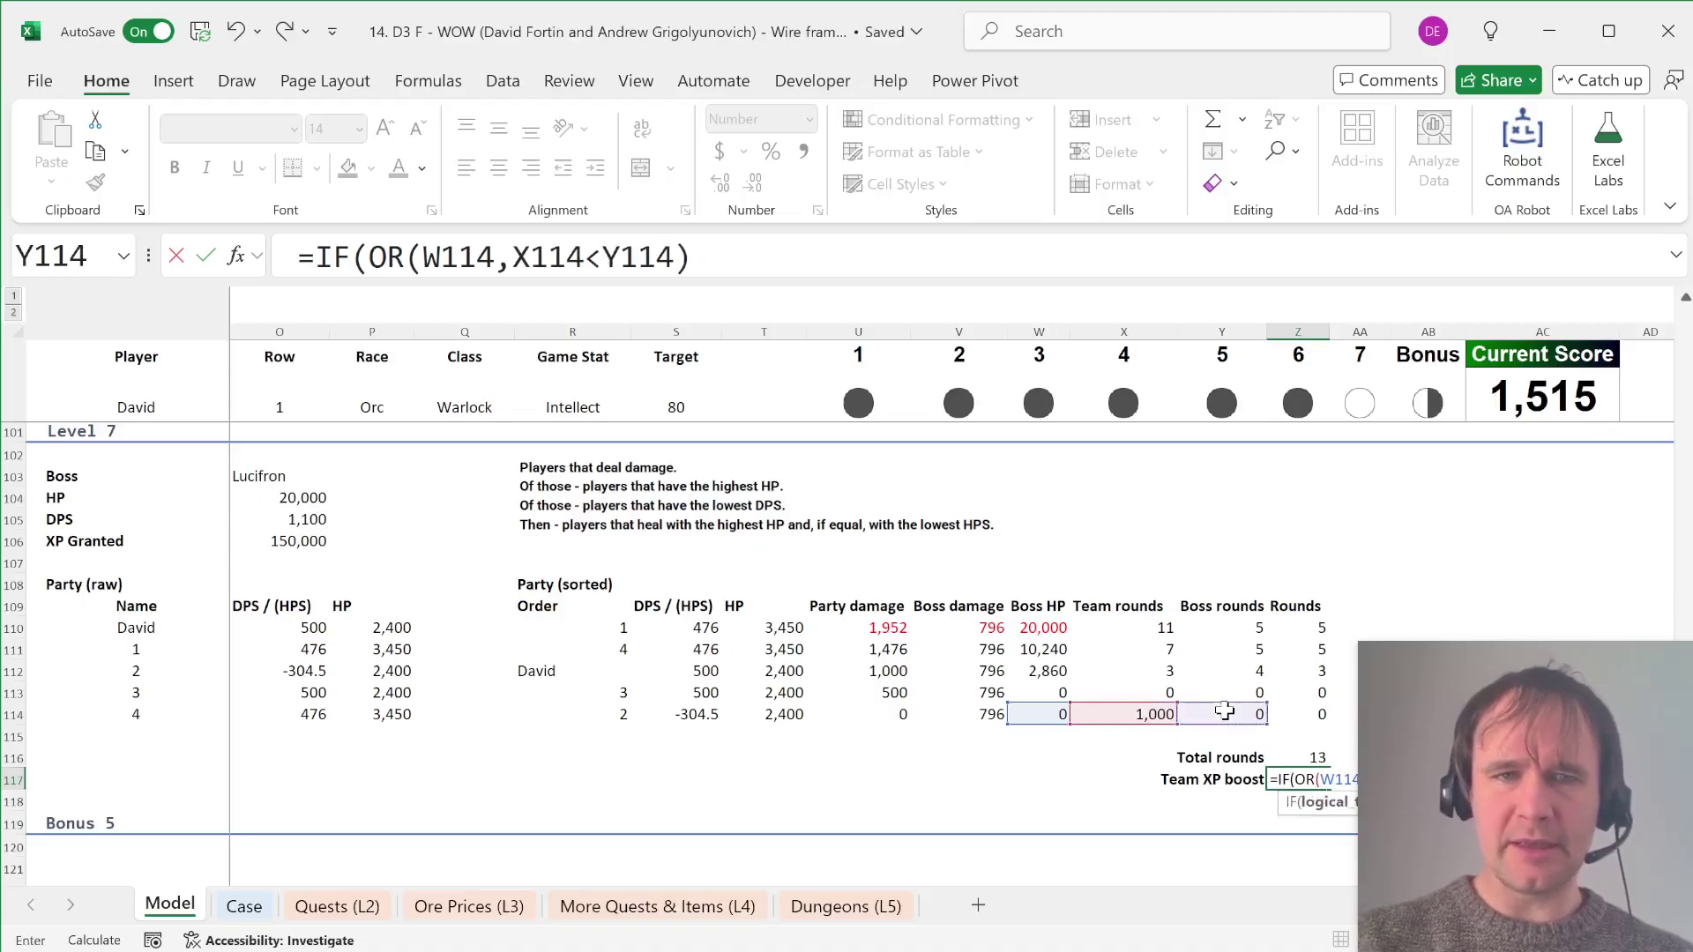
text(,)
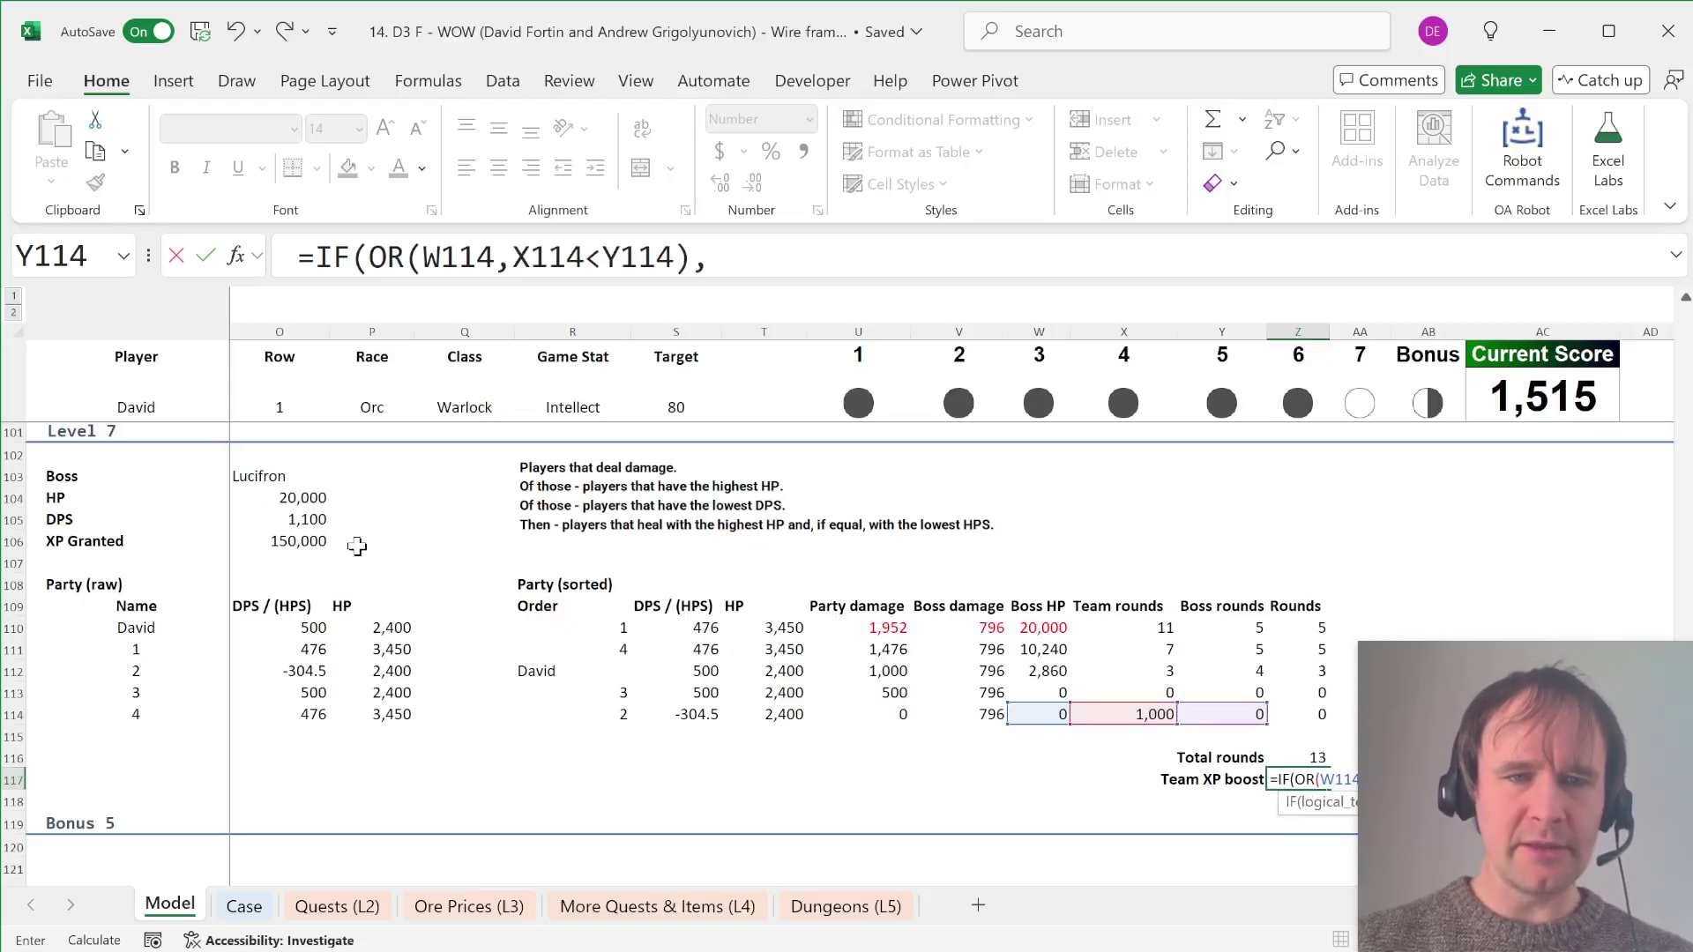
click(271, 536)
text(*5)
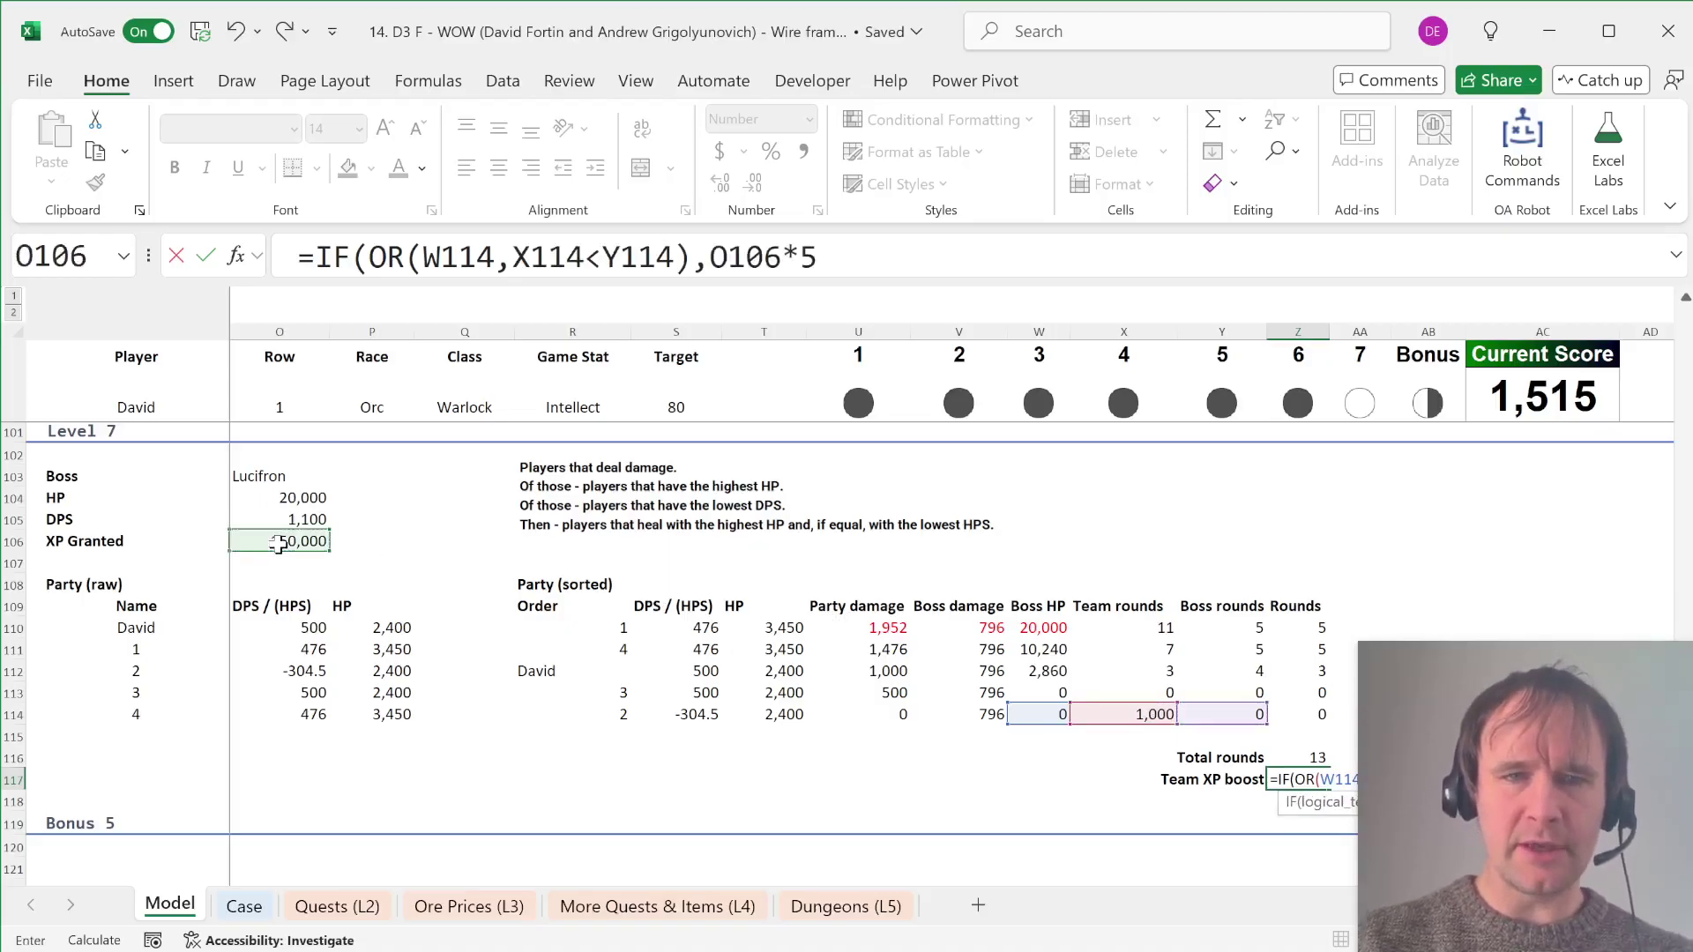
text(,0)
key(Return)
key(Up)
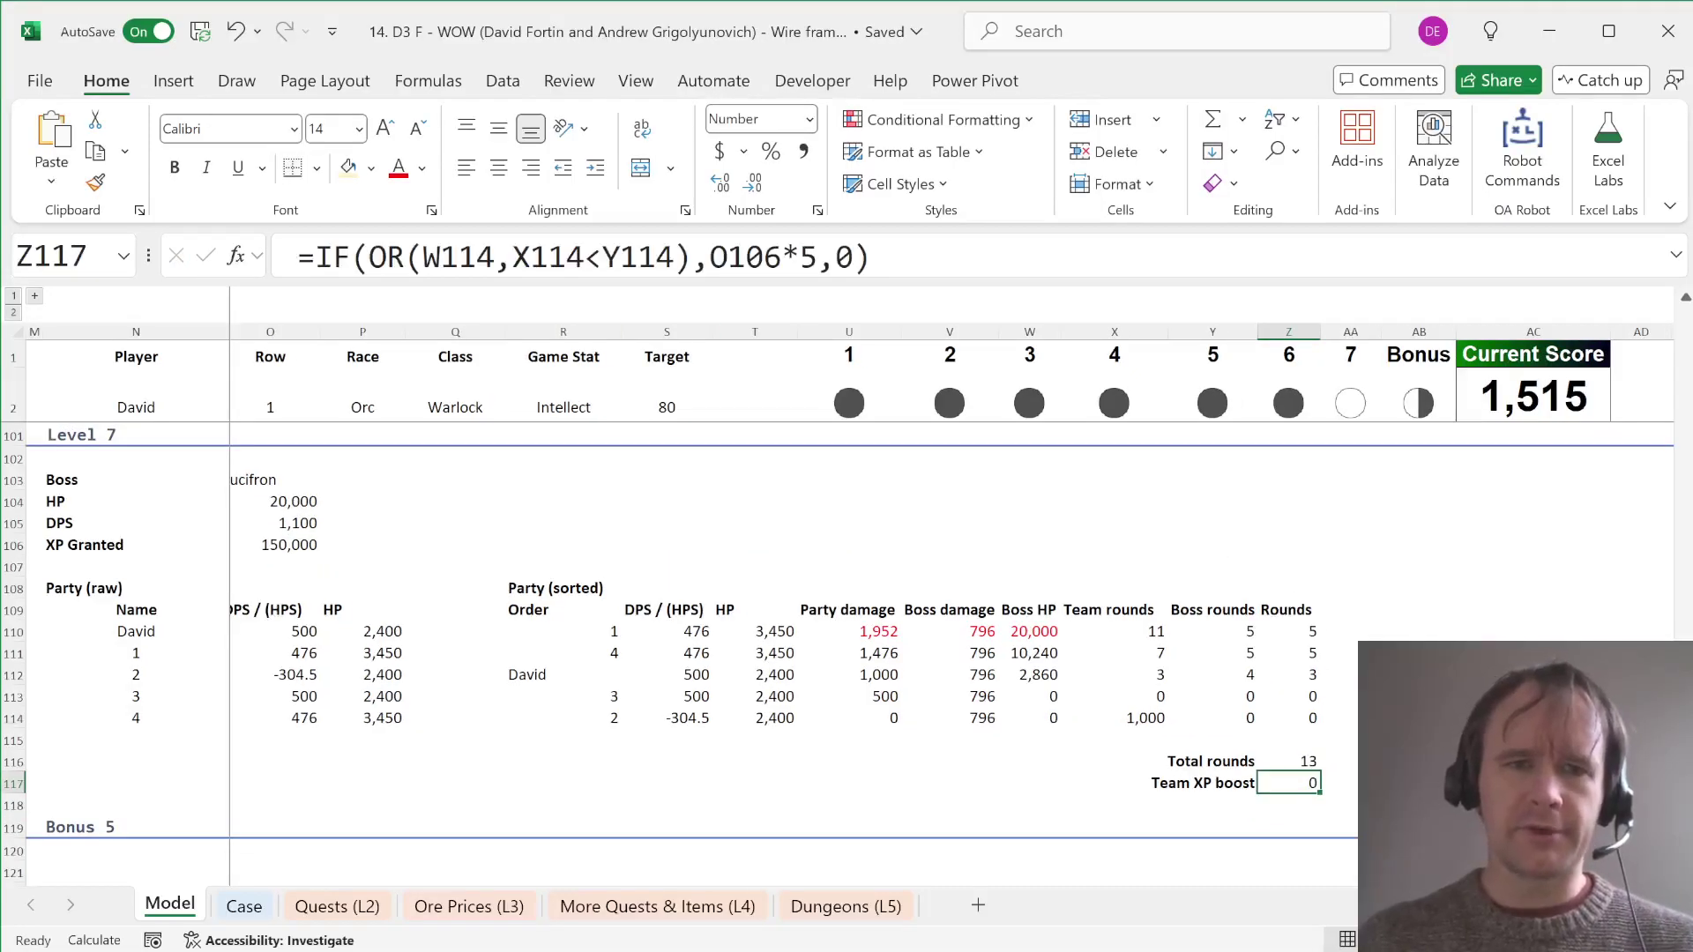
Step: Correct the first OR condition in the Team XP boost formula in Z117 to W114=0
click(495, 257)
text(=0)
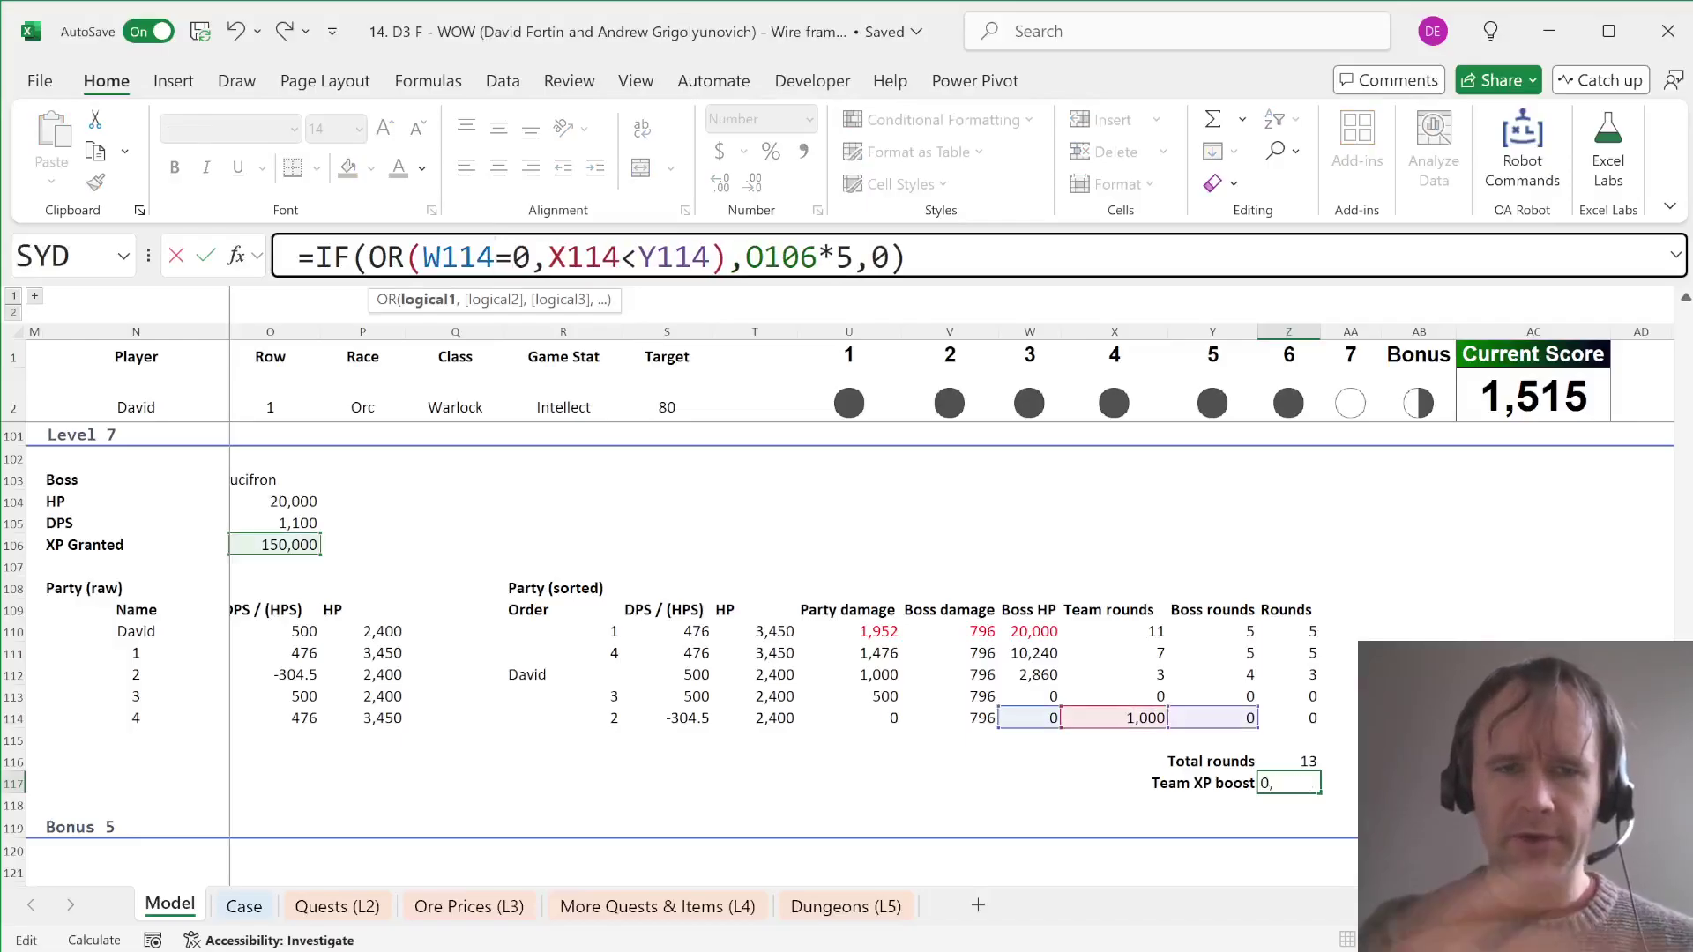
key(ctrl+Return)
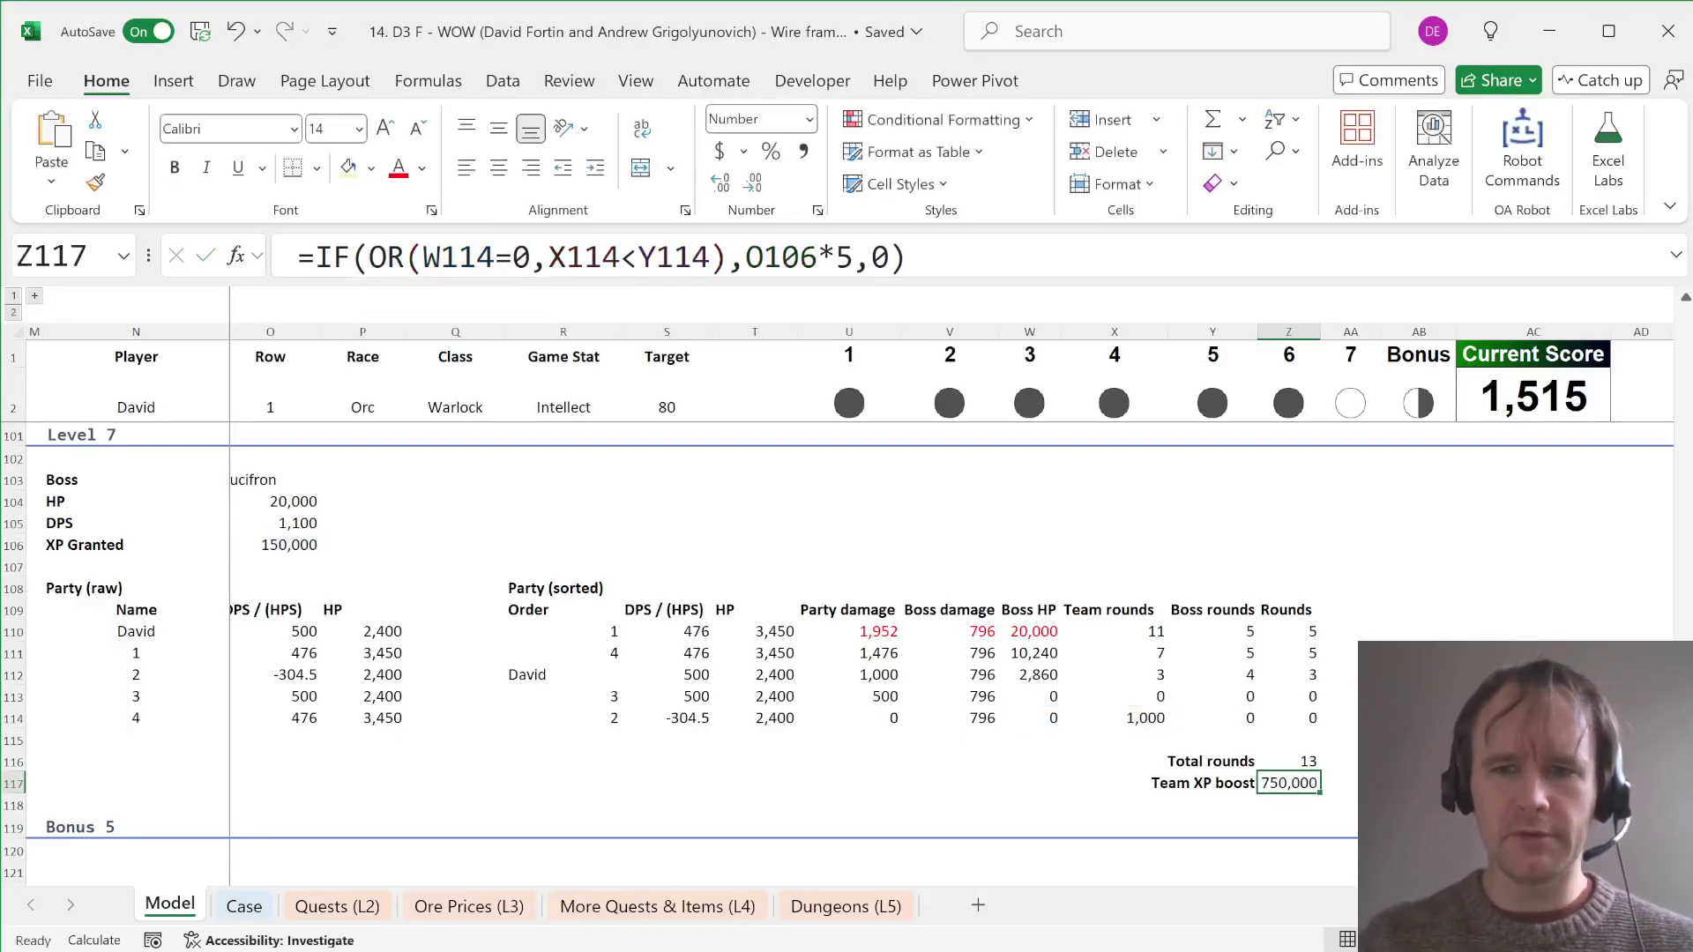
Step: Change the ABS($O110#) sort order in R110's SORTBY to ascending (1), apply the formula across R110:T110 and recalculate the workbook
click(564, 632)
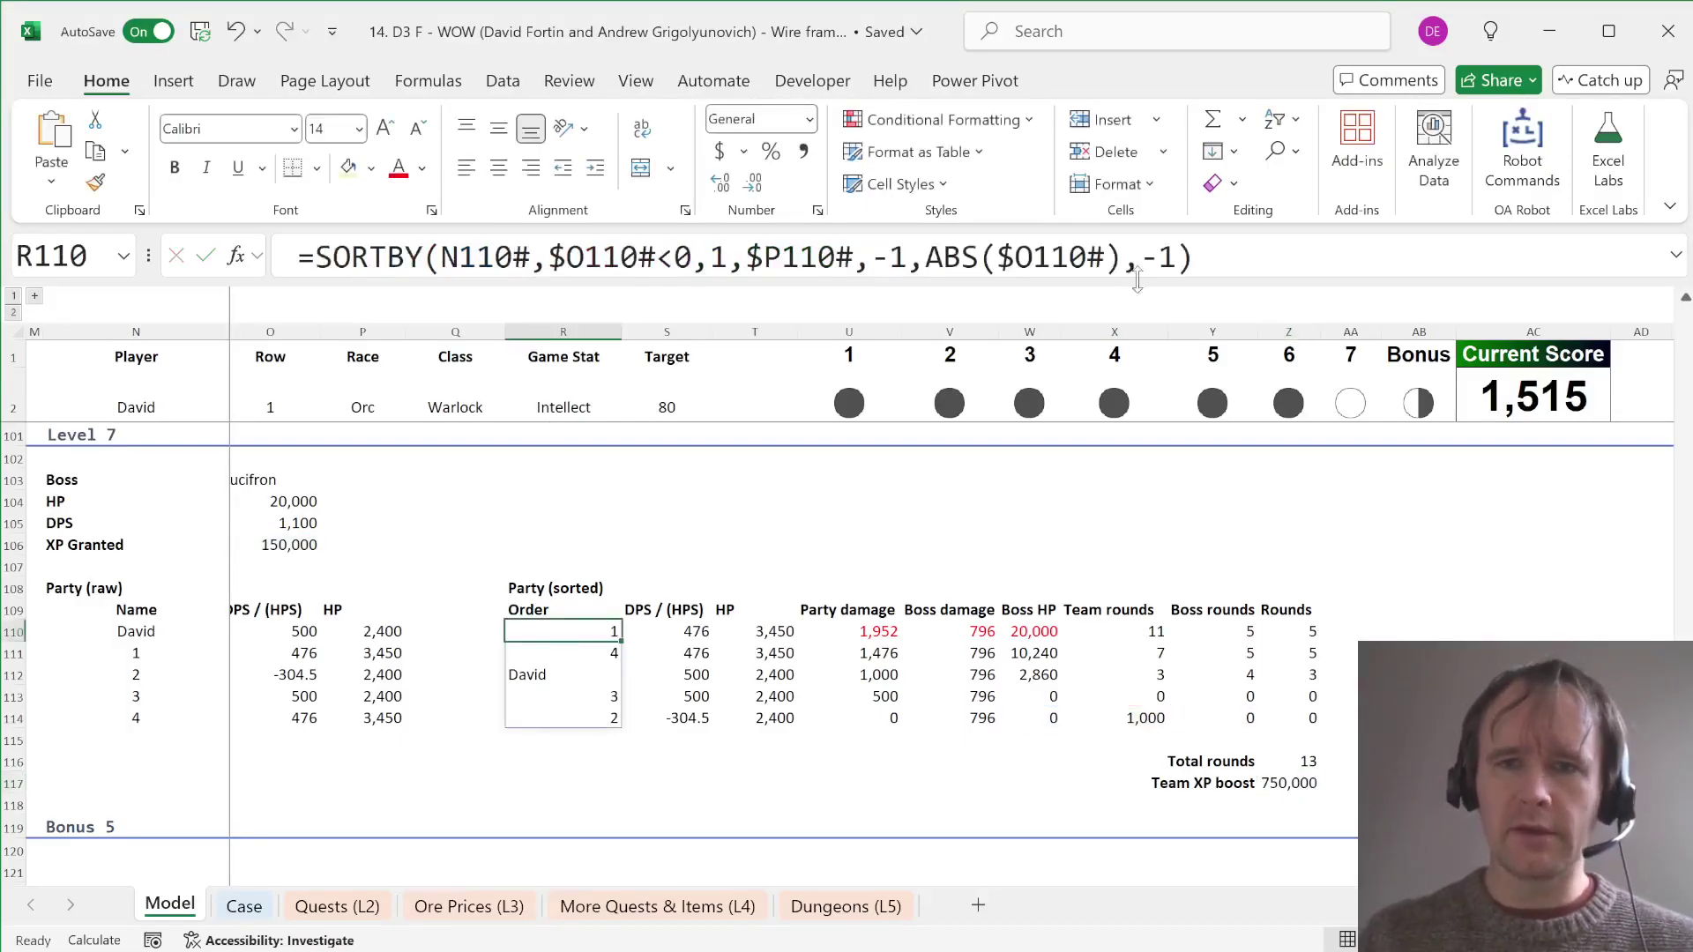
click(1154, 258)
key(BackSpace)
key(ctrl+Return)
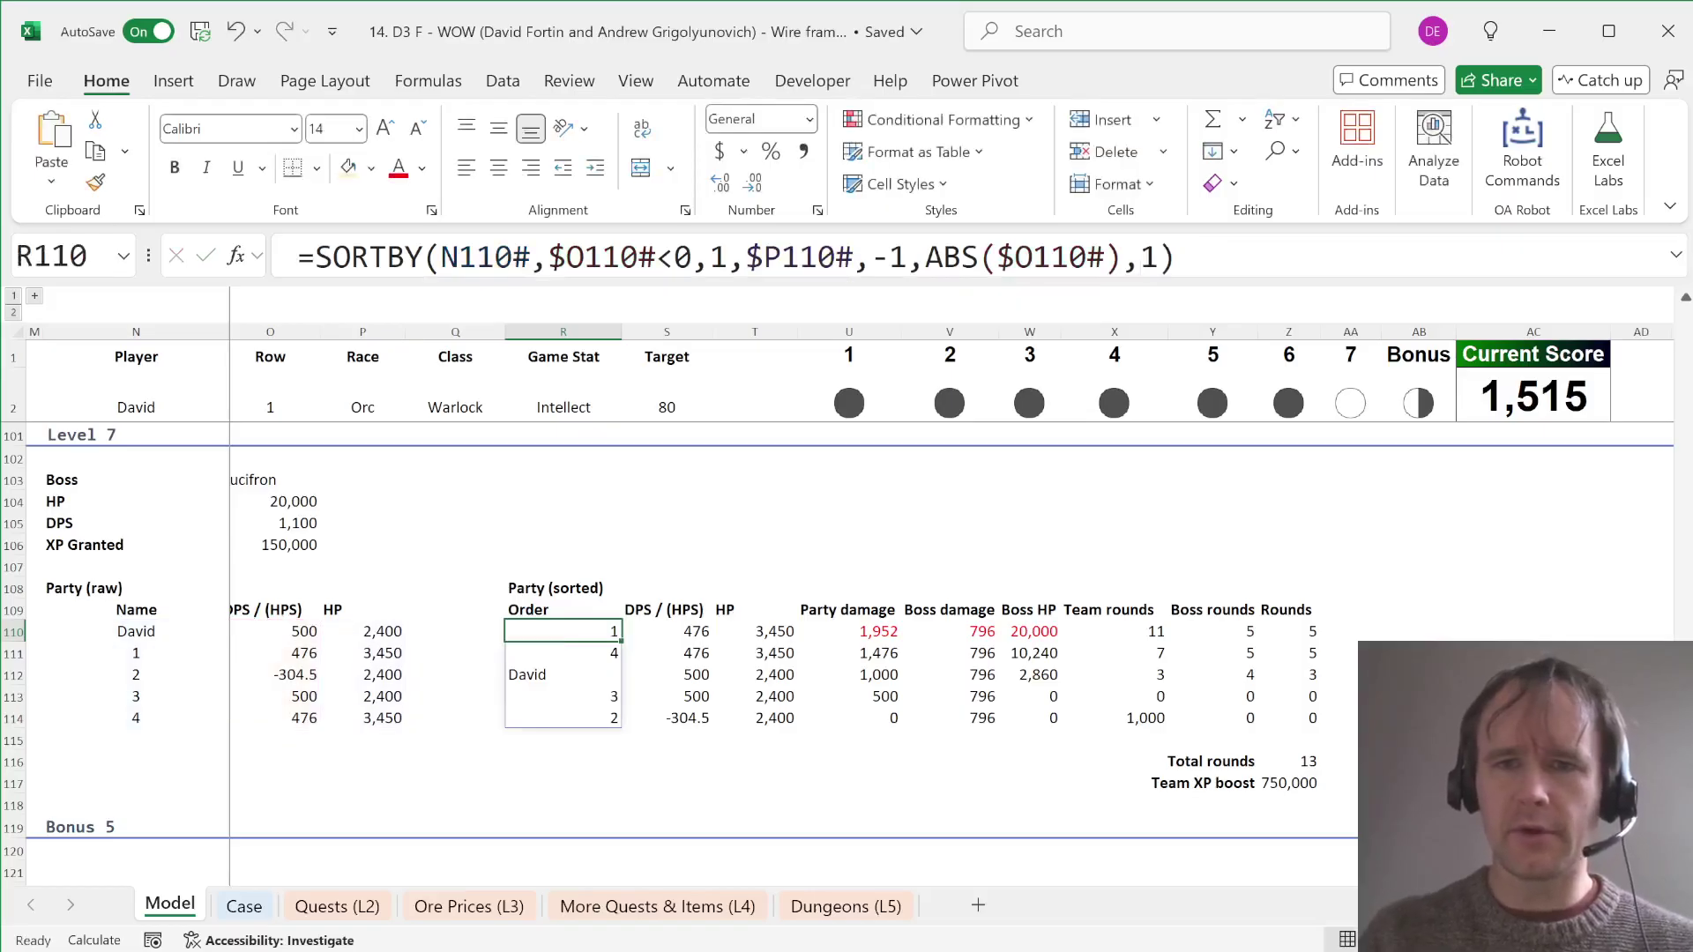
key(shift+Right)
key(shift+Right)
key(F2)
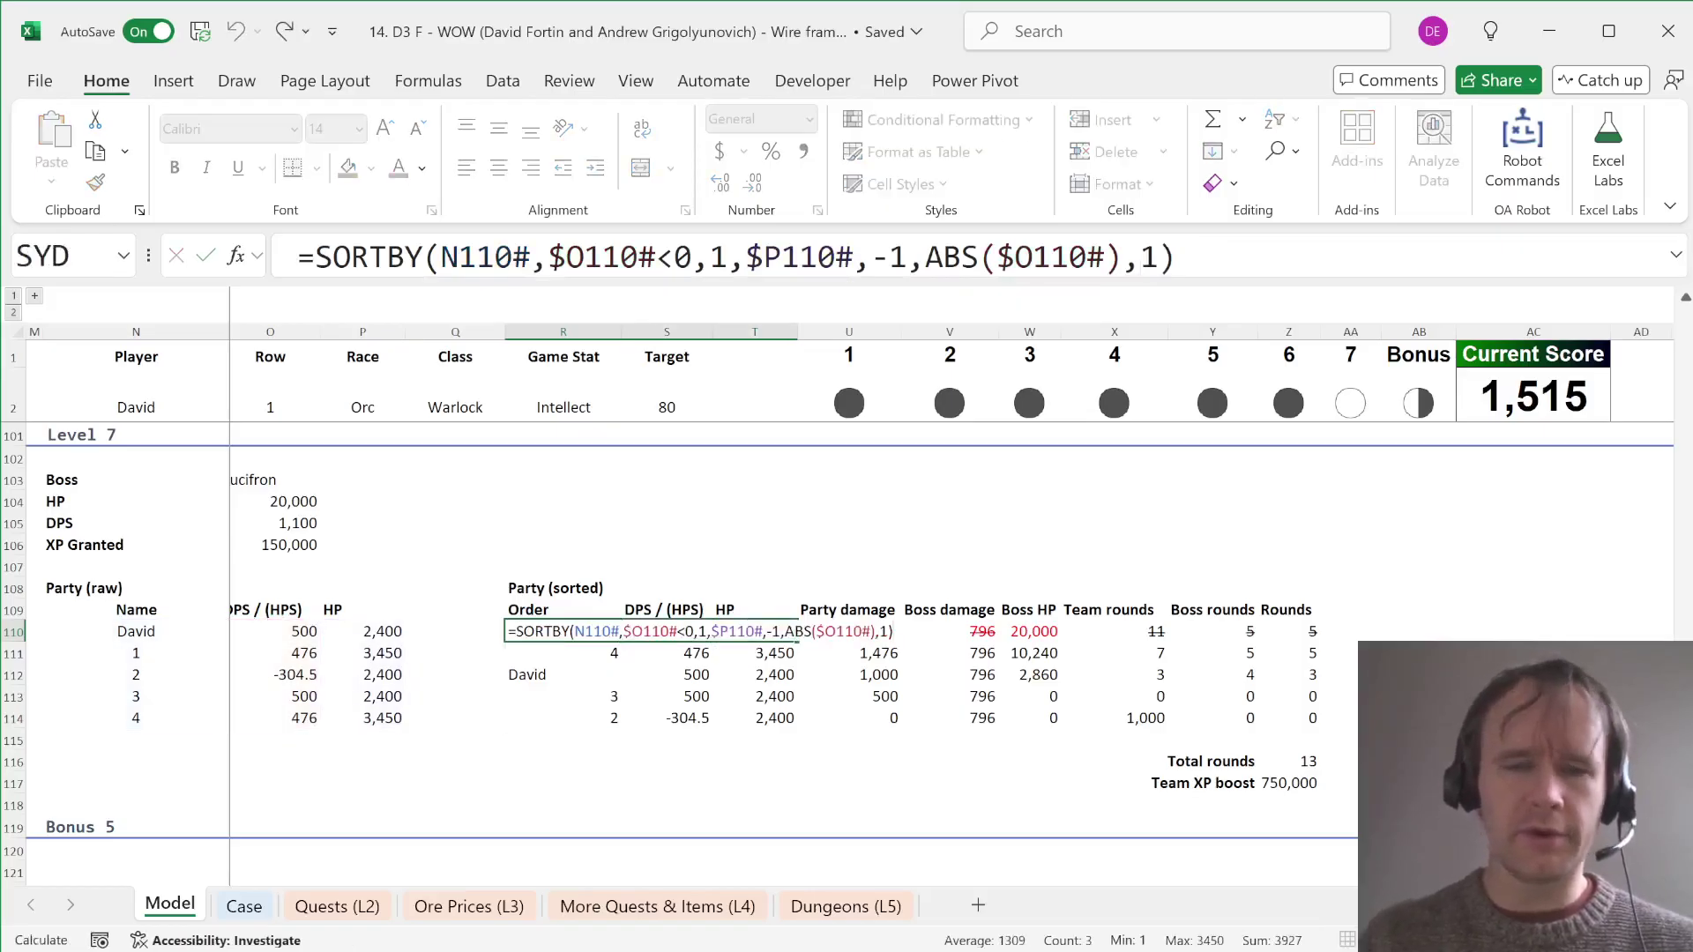
key(ctrl+Return)
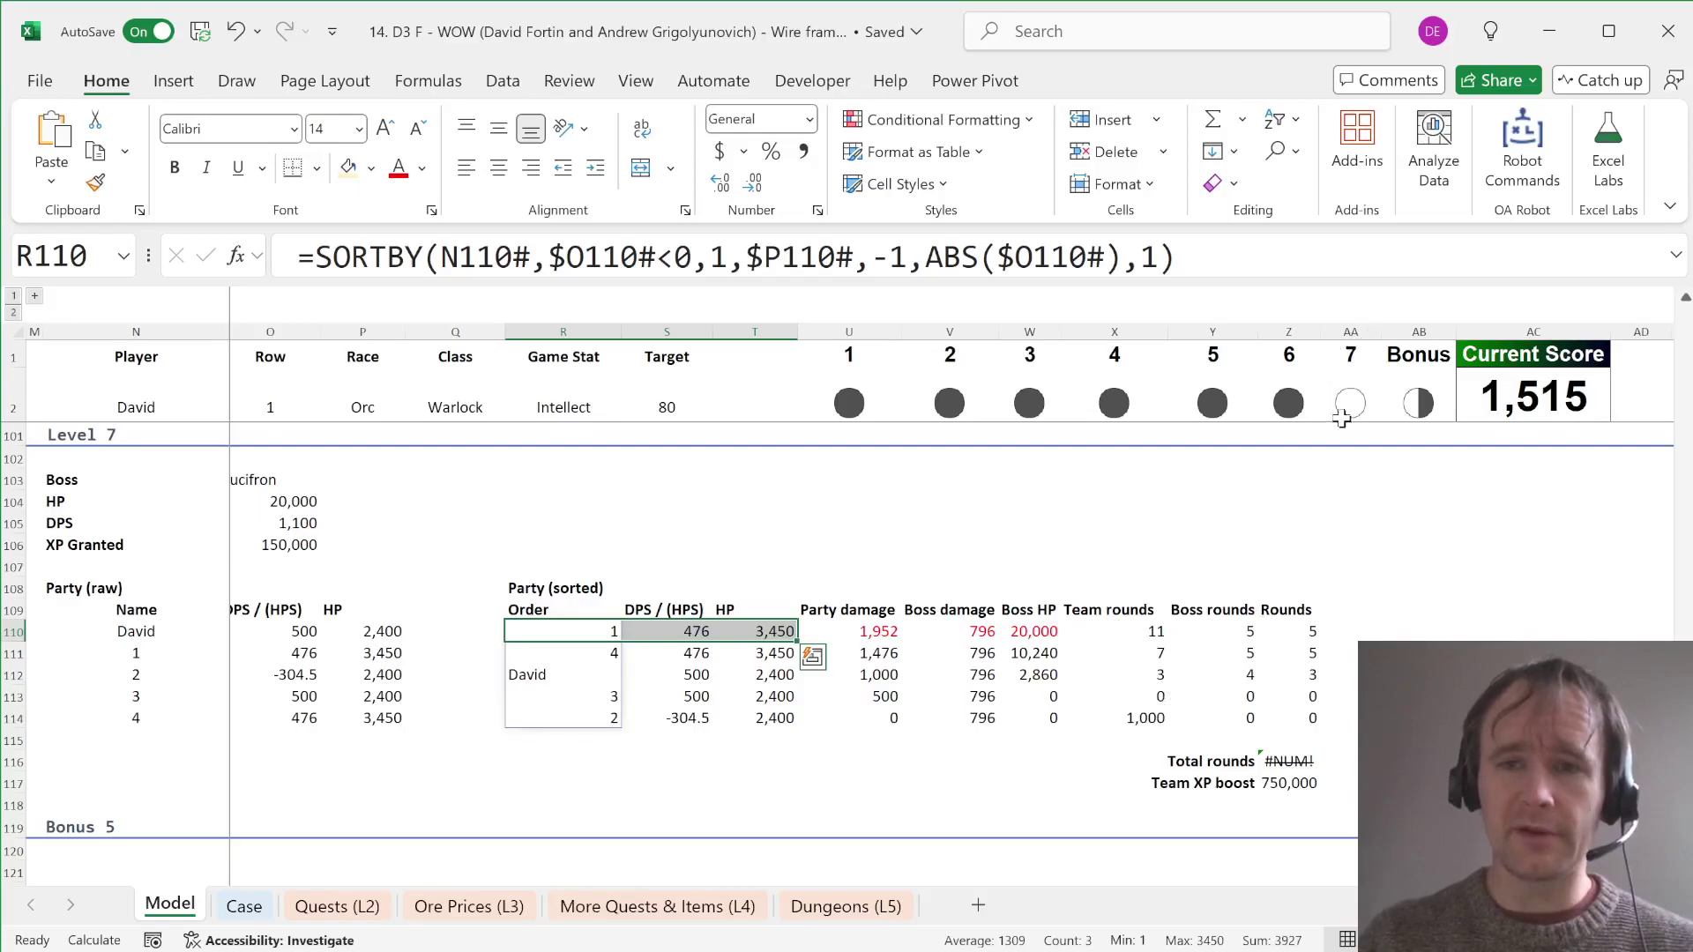
click(1293, 758)
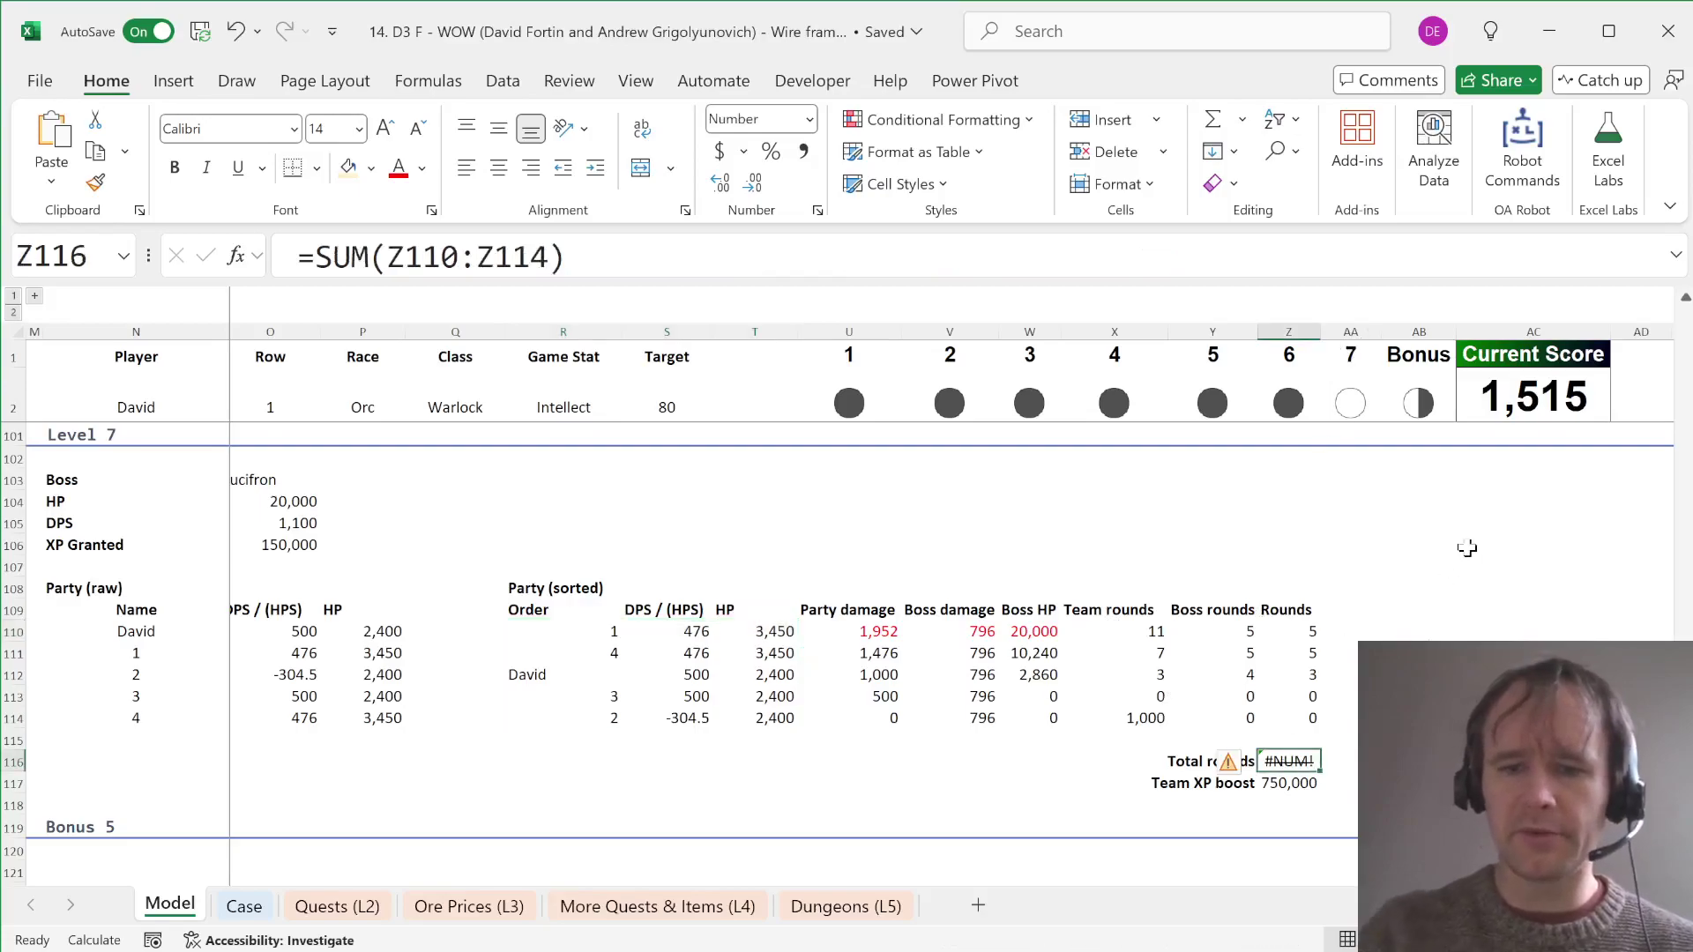
key(F9)
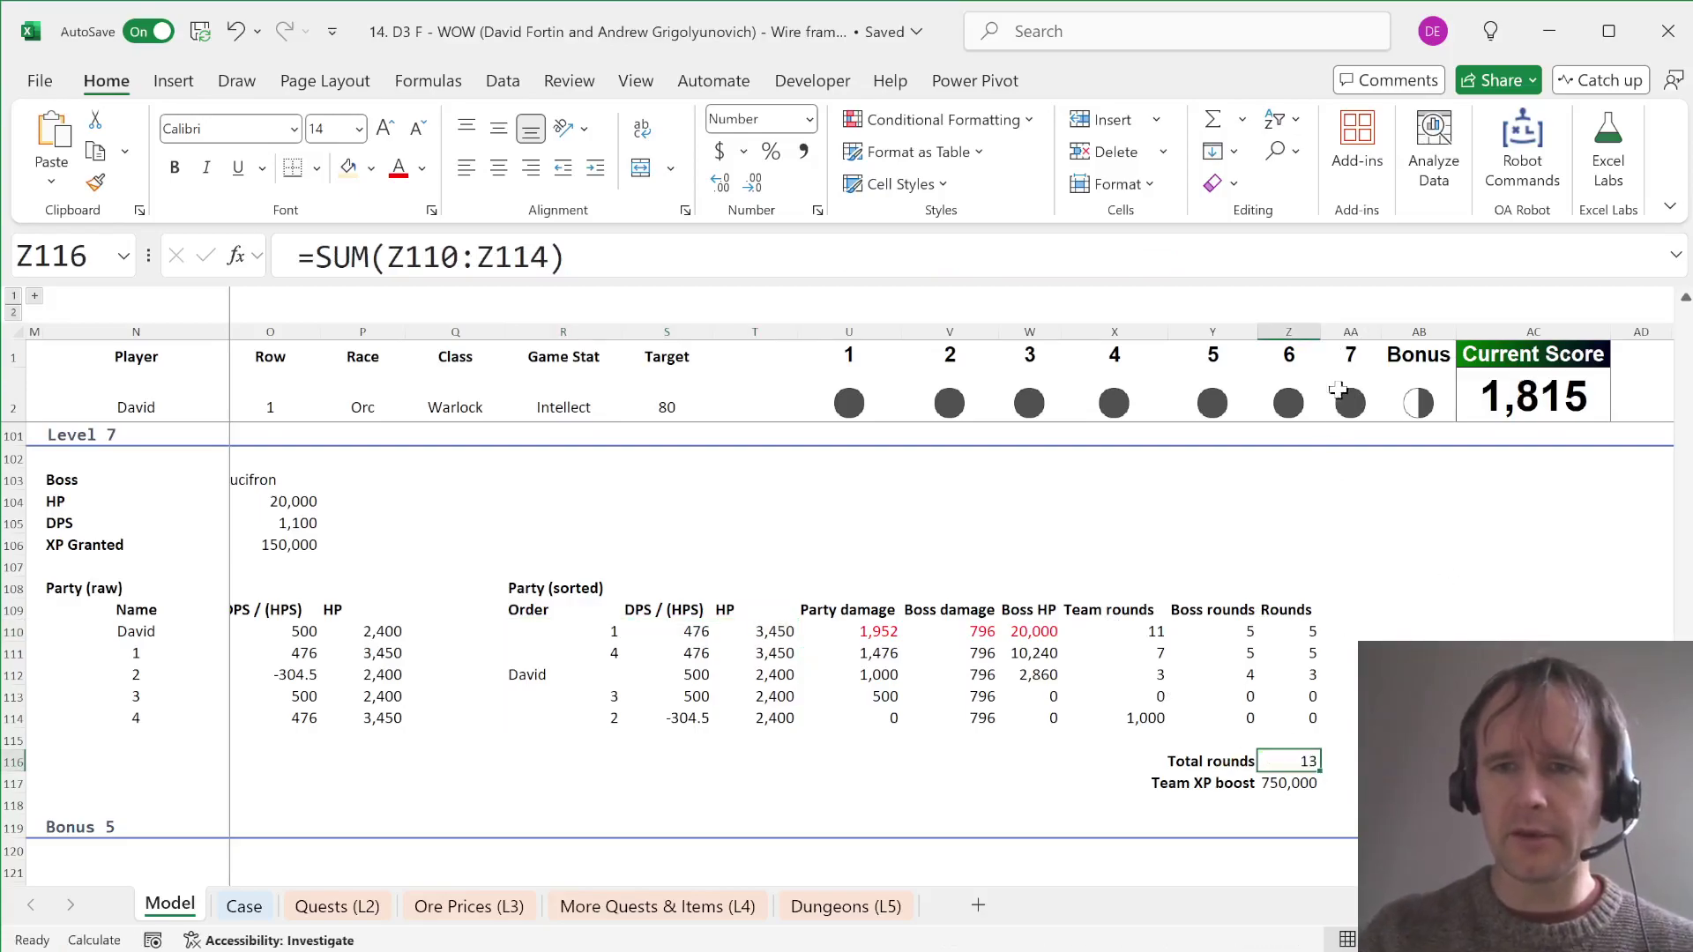
Step: Read the Bonus 4 question on the Case sheet, select its answer cell H40 and return to the Model sheet
key(ctrl+Page_Down)
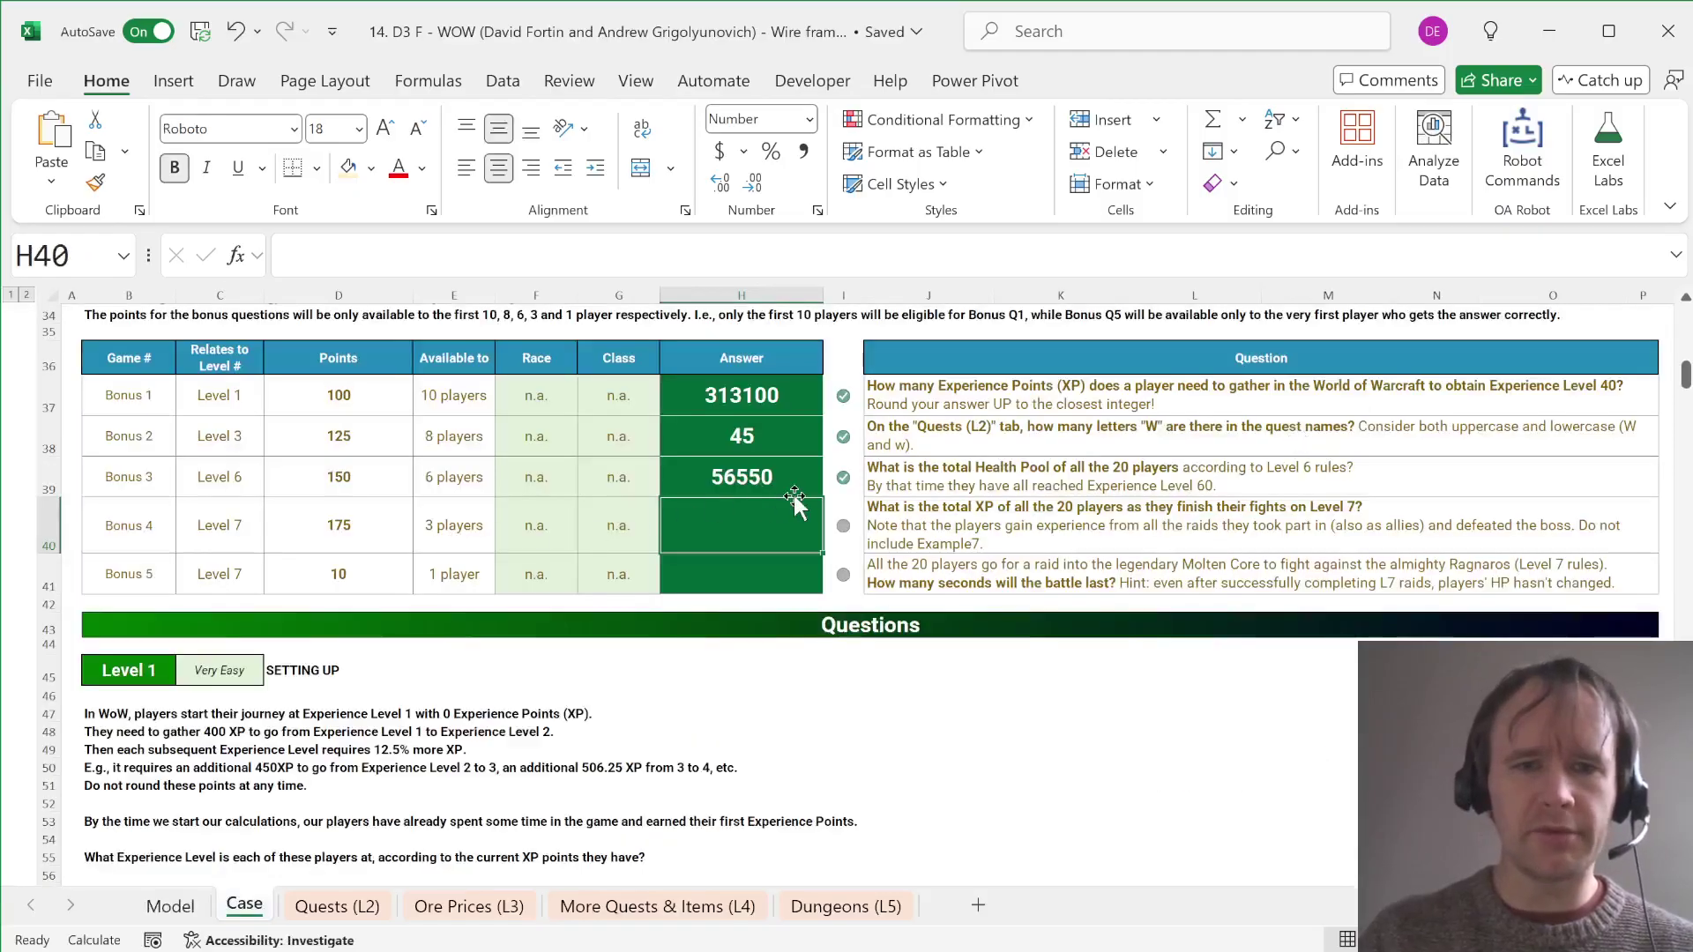
click(917, 529)
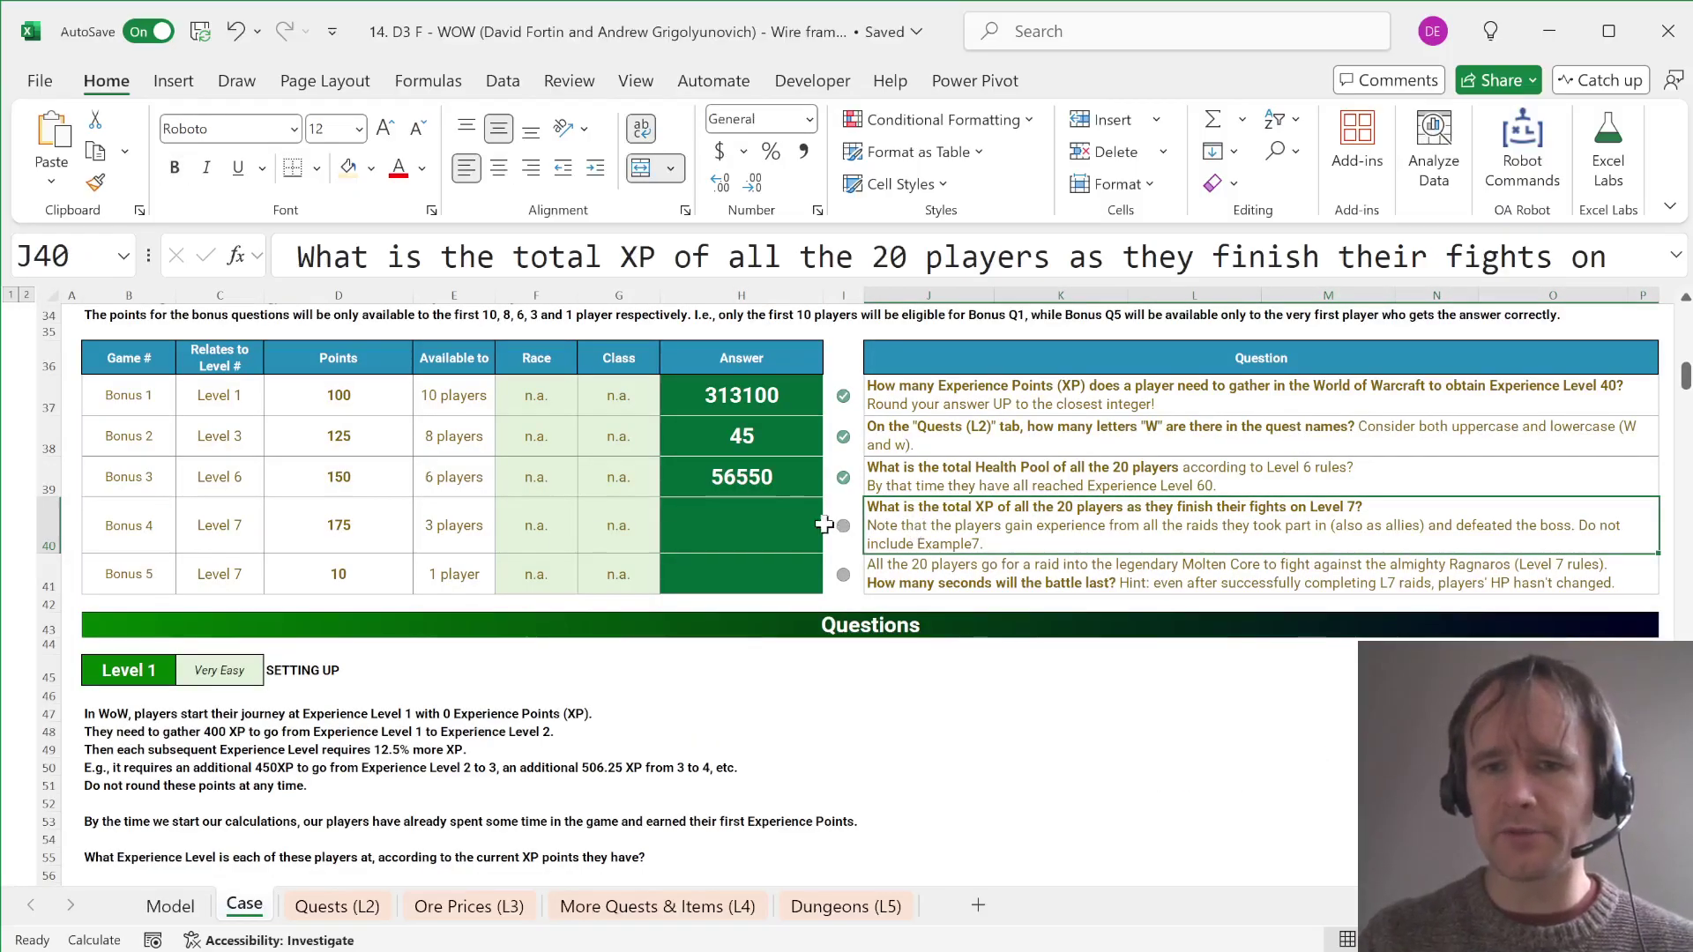
click(749, 527)
key(ctrl+Page_Up)
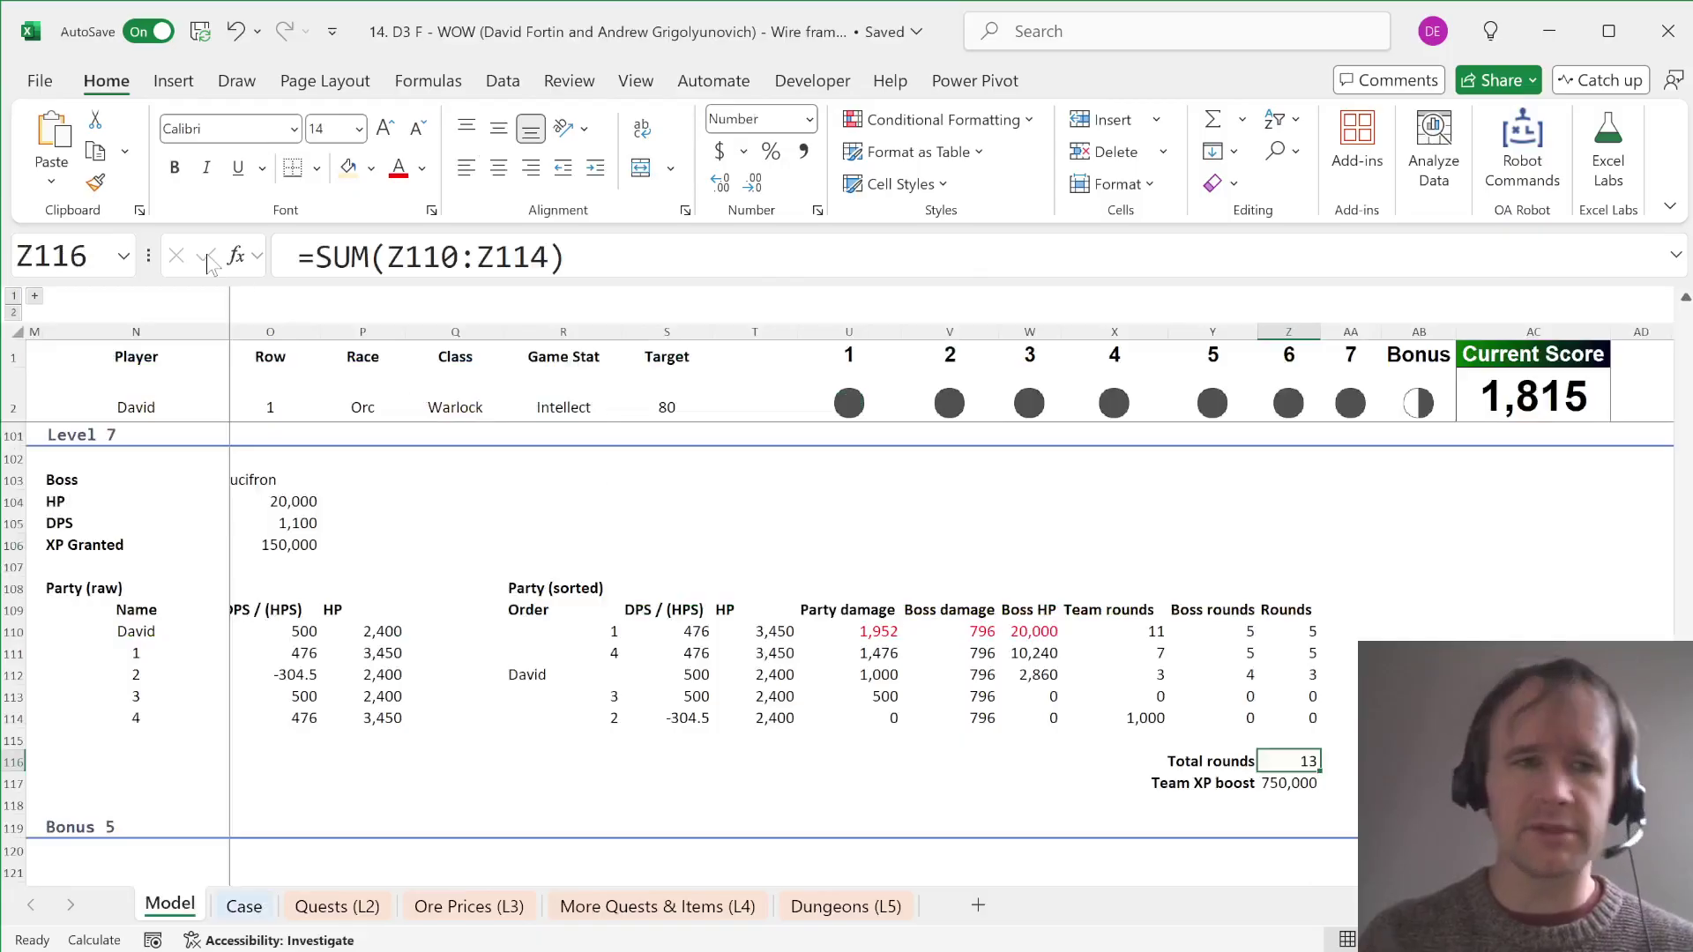
Step: Expand the grouped columns on the Model sheet and examine the L7 XP boost and XP pre-boss columns of the player table
click(1299, 783)
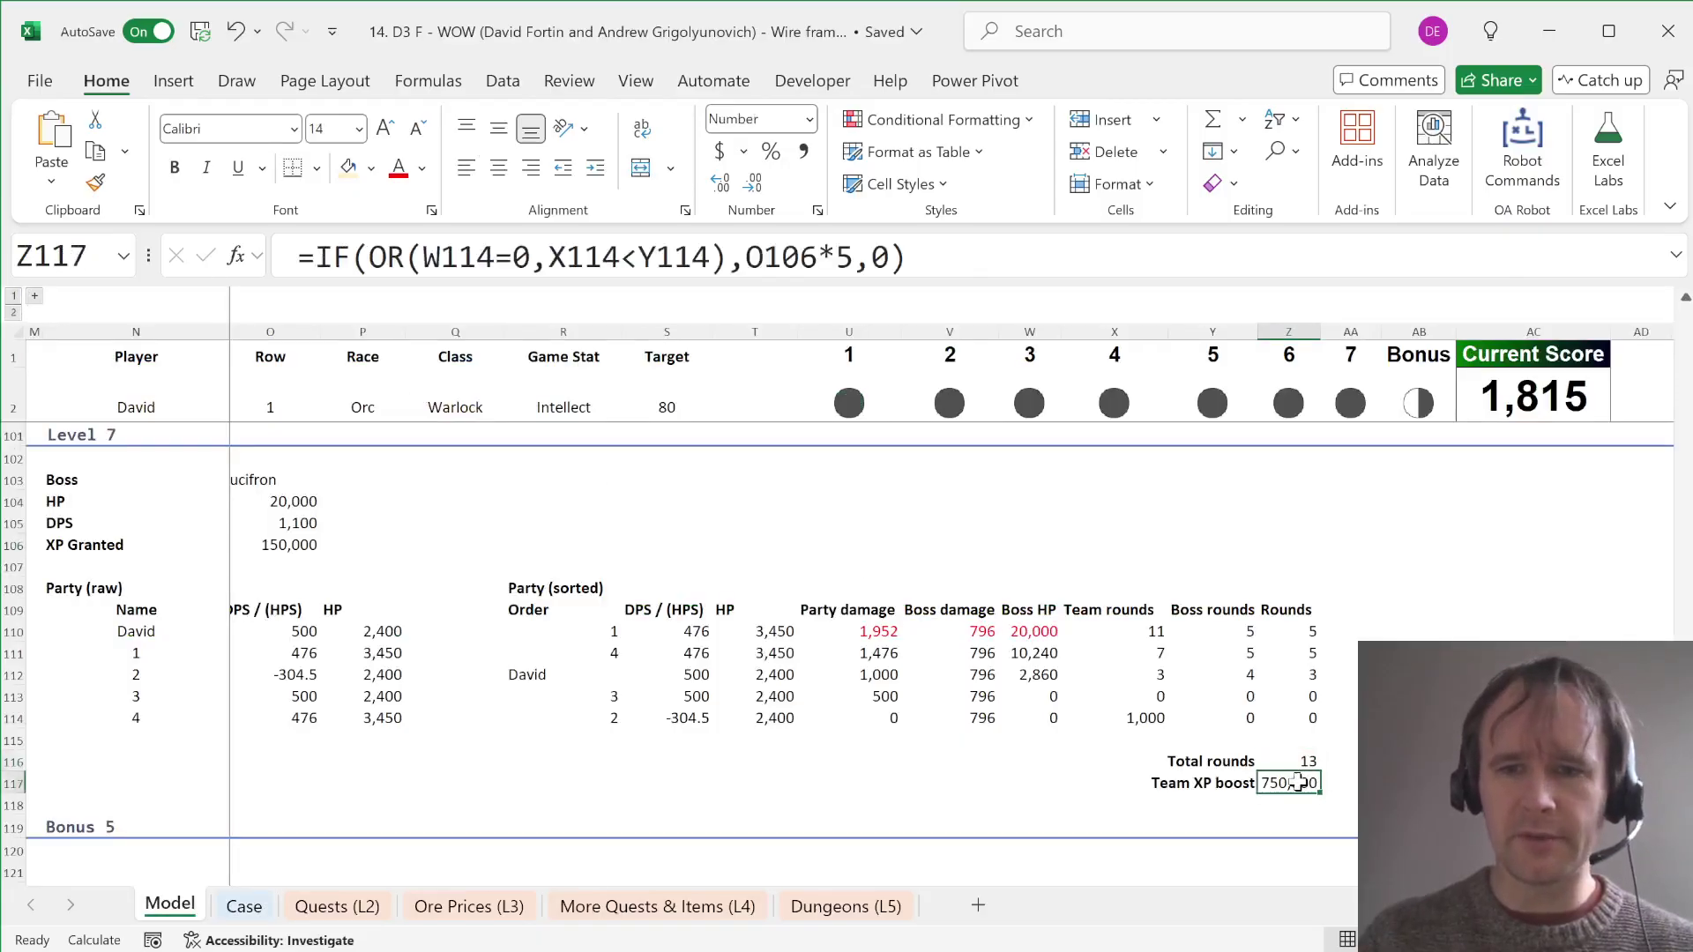
click(35, 298)
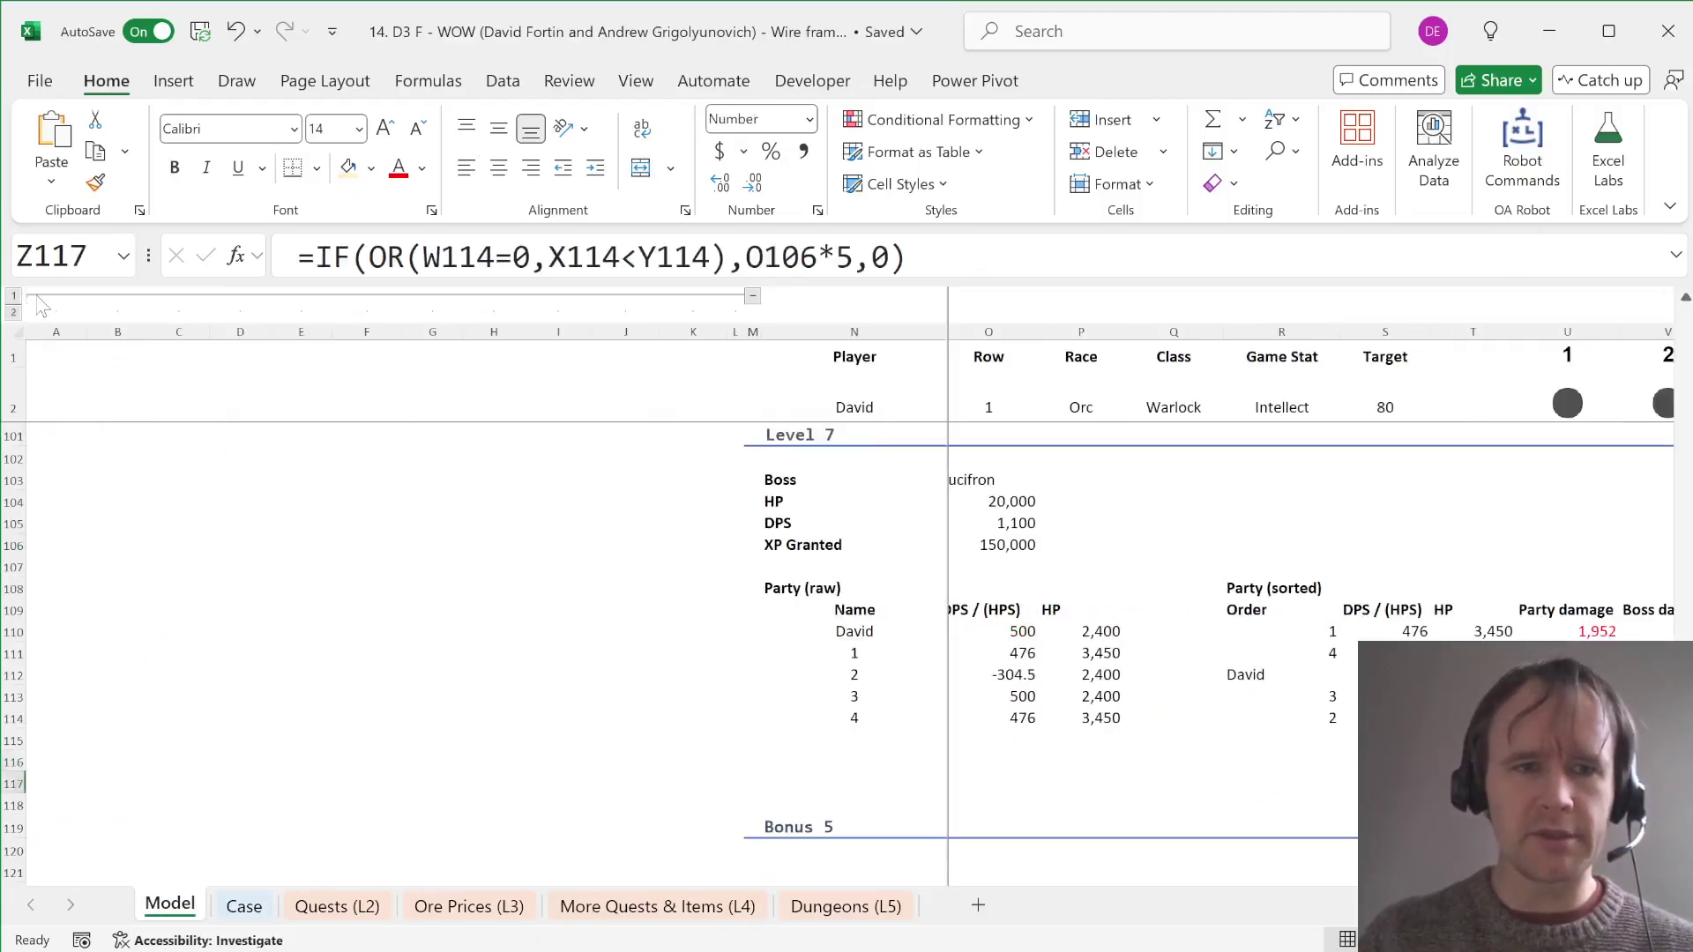
click(581, 449)
key(ctrl+Up)
key(ctrl+Up)
key(ctrl+Up)
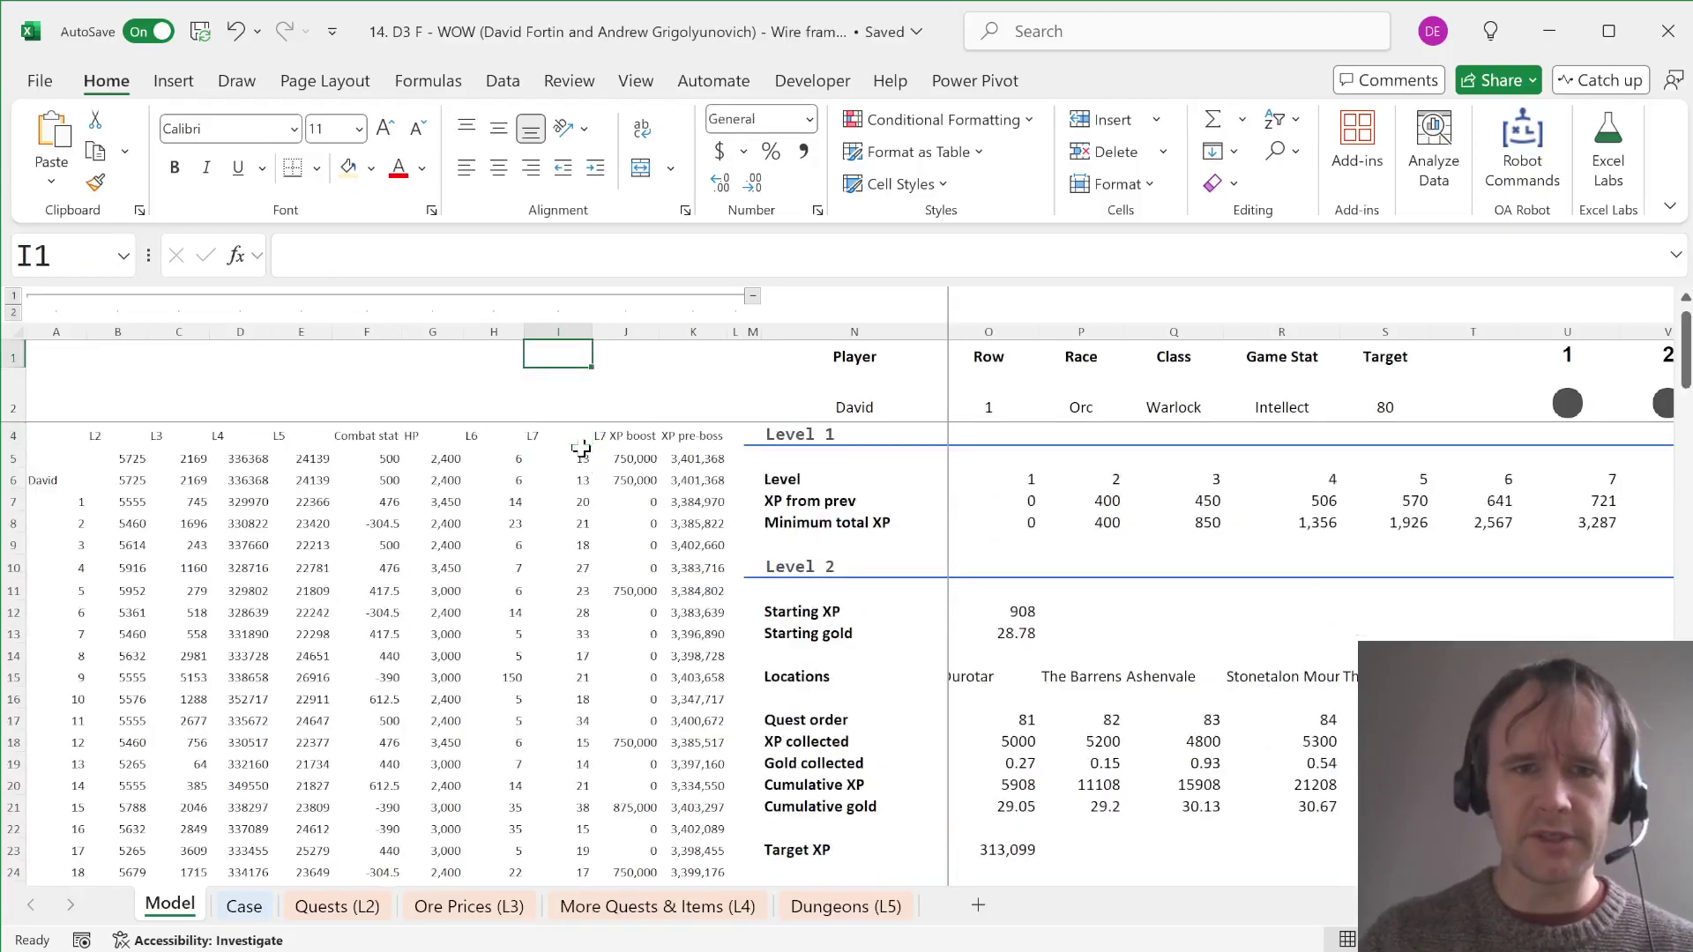
key(Down)
key(Down)
key(Down)
key(Right)
key(Down)
key(ctrl+shift+Down)
key(ctrl+shift+Up)
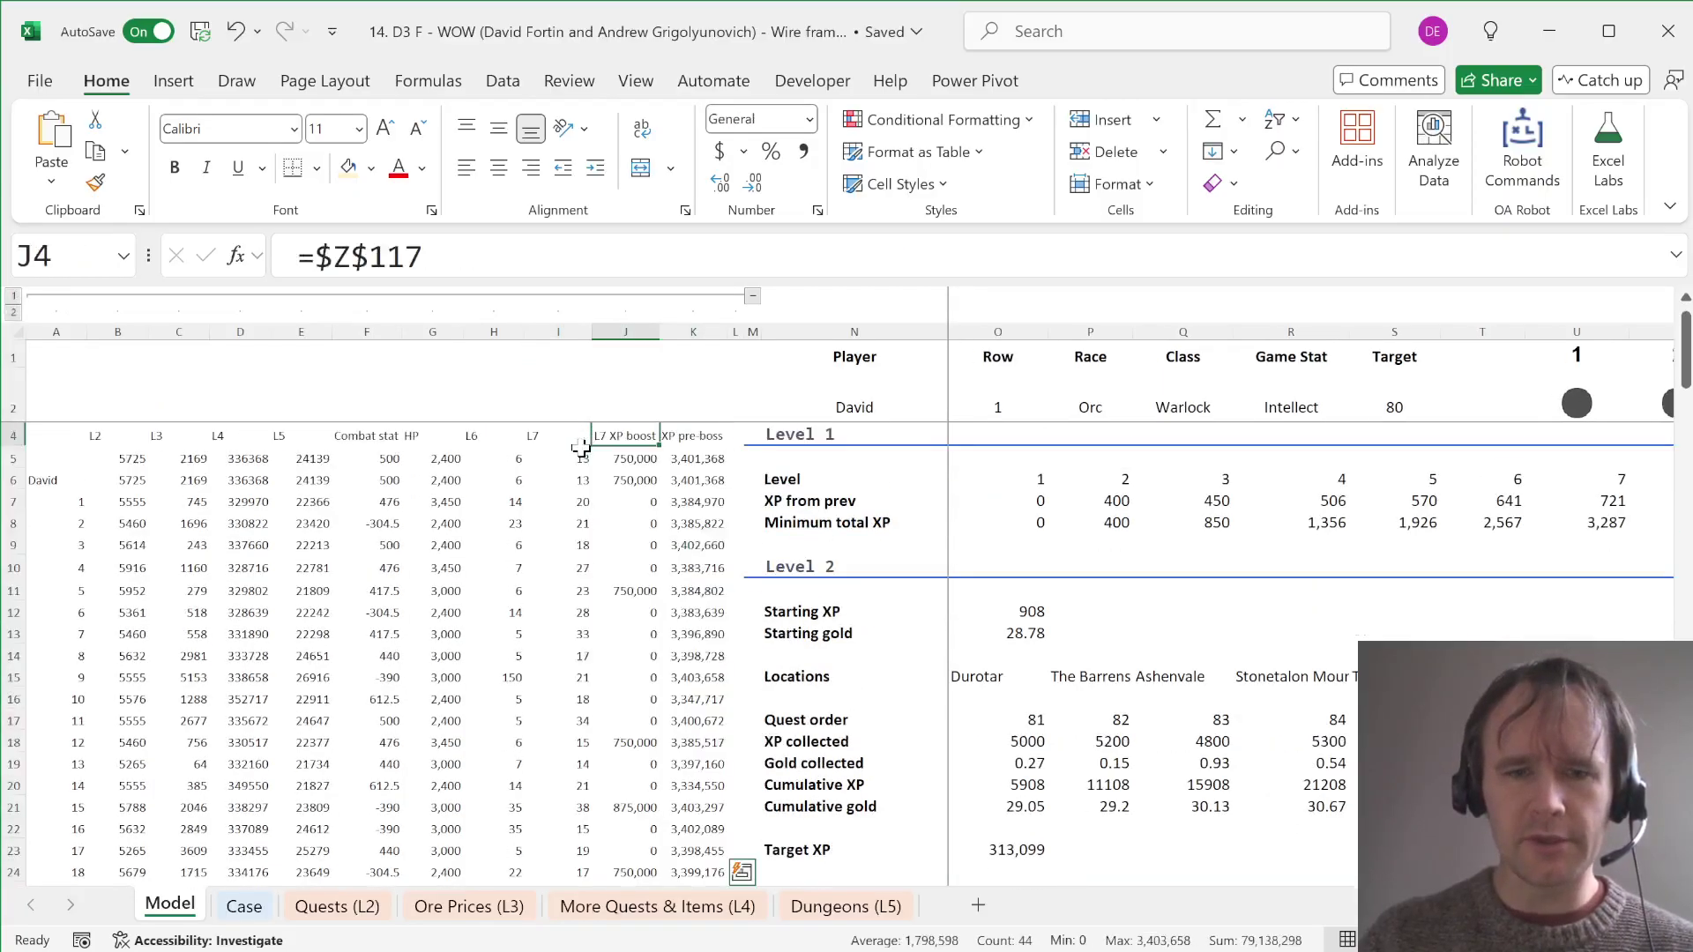
Step: Enter =SUM(Model!J7:K26) as the Bonus 4 answer in H40 on the Case sheet
key(ctrl+Page_Down)
text(=sum)
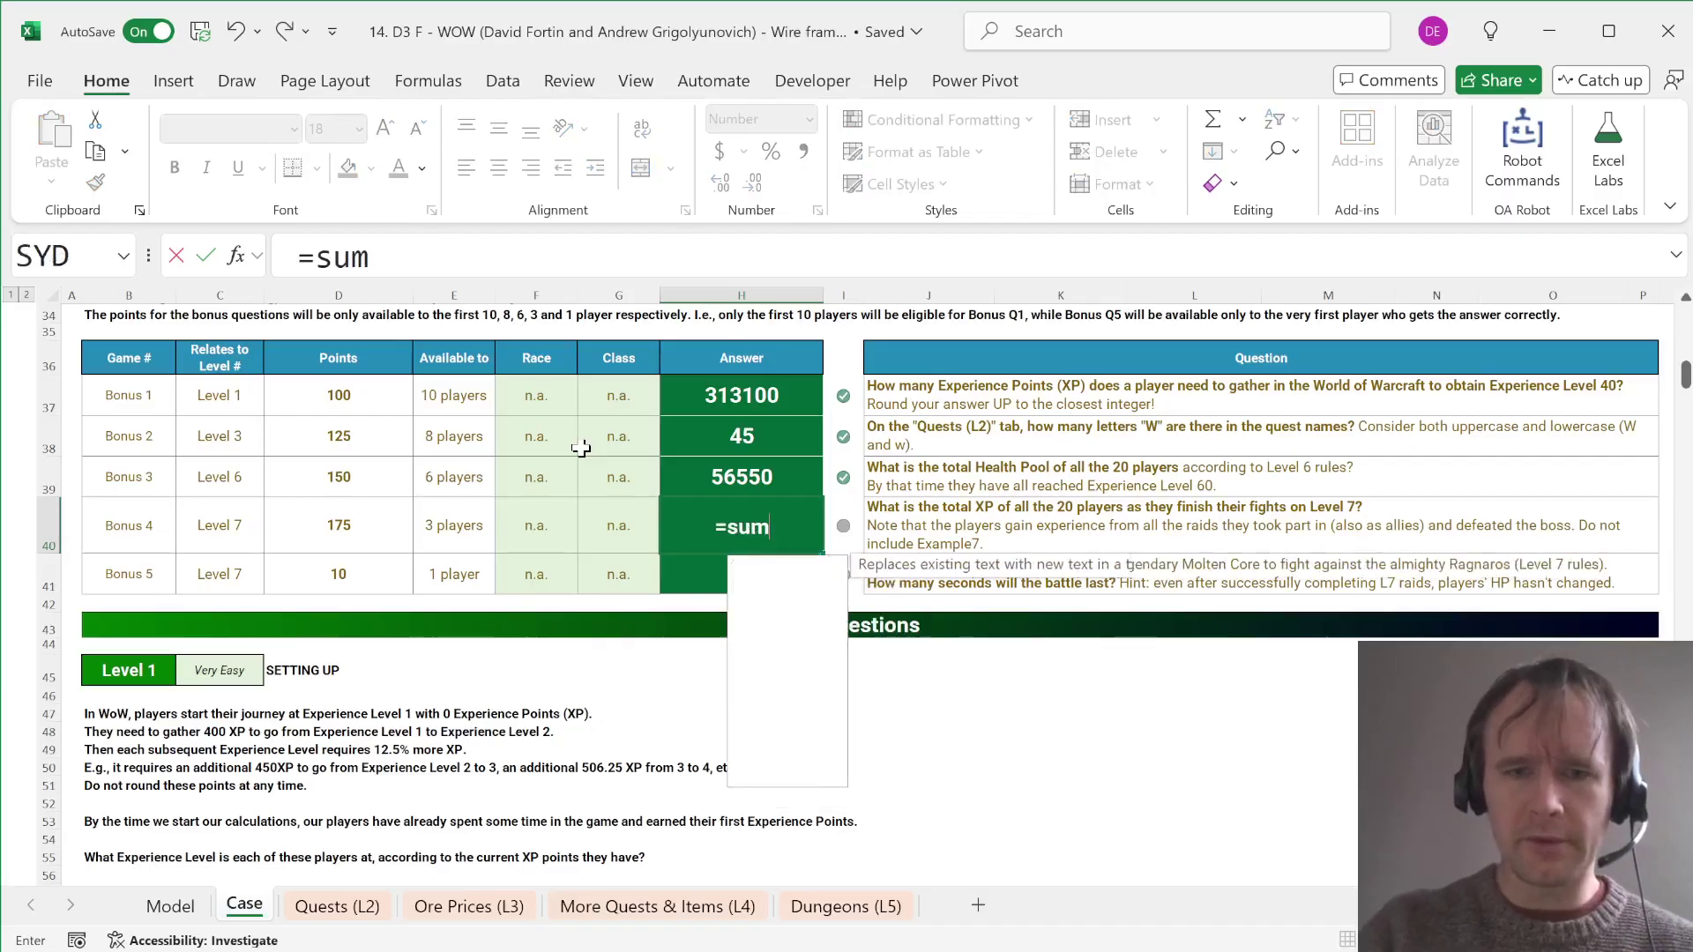
key(Tab)
key(ctrl+Page_Up)
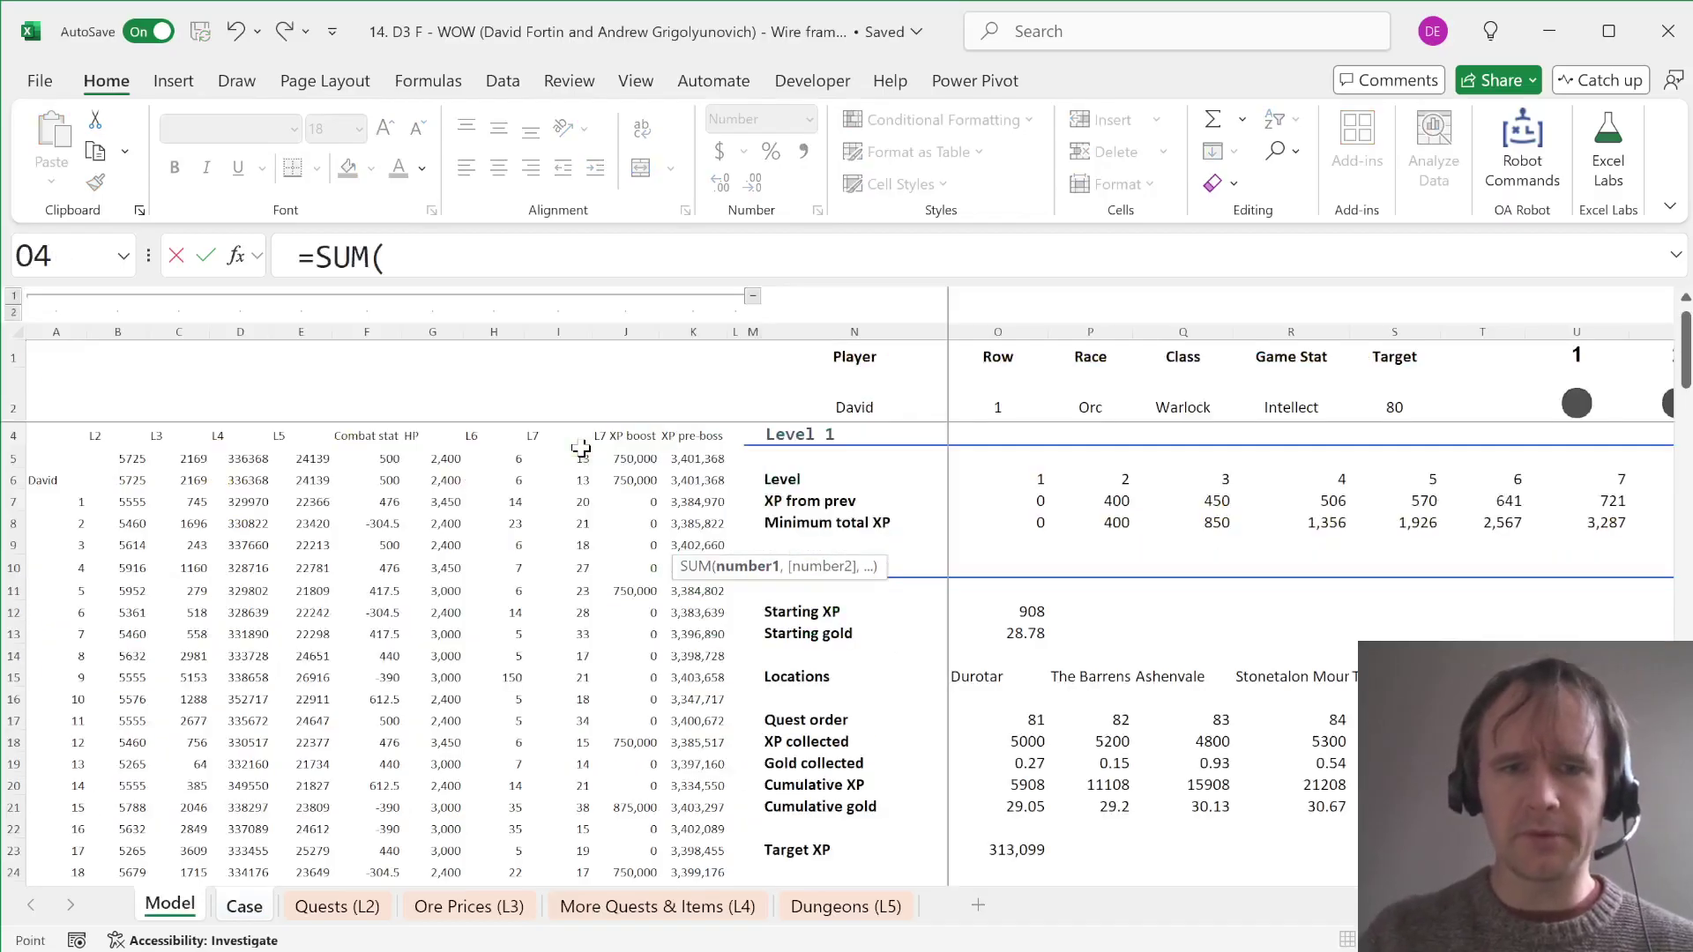
click(621, 478)
key(Down)
key(shift+Right)
key(ctrl+shift+Down)
text())
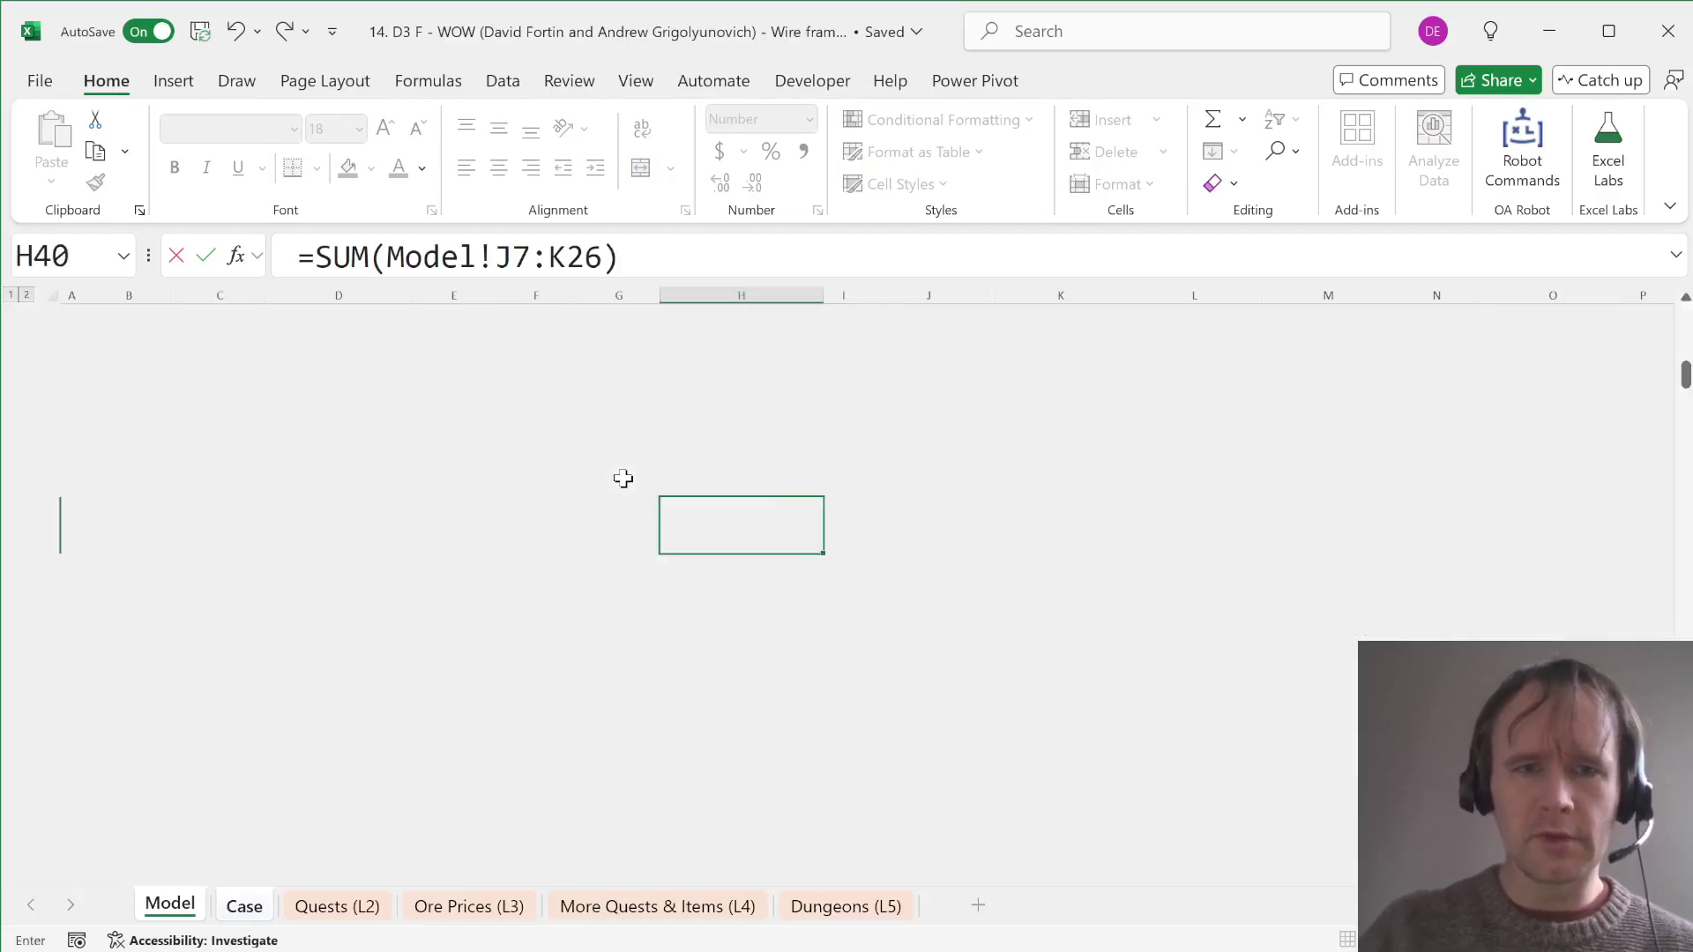
key(Return)
Step: Recalculate the workbook to refresh the Bonus 4 answer check in I40, and select the Bonus 5 answer cell H41
key(Up)
key(Right)
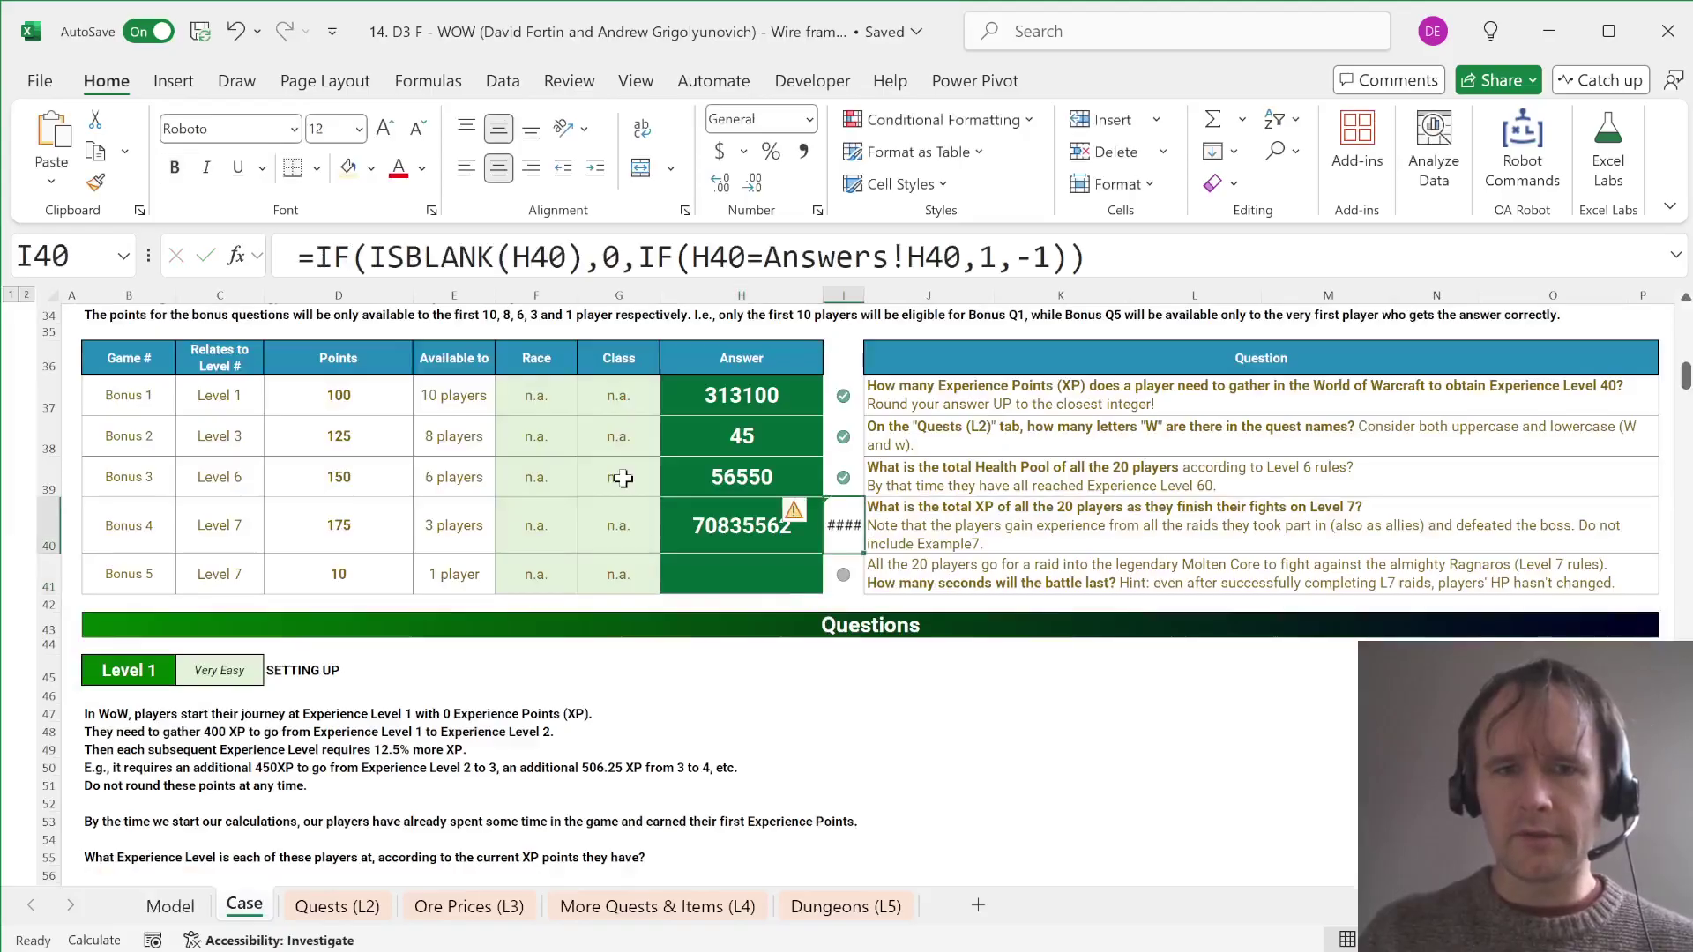
key(alt)
key(F9)
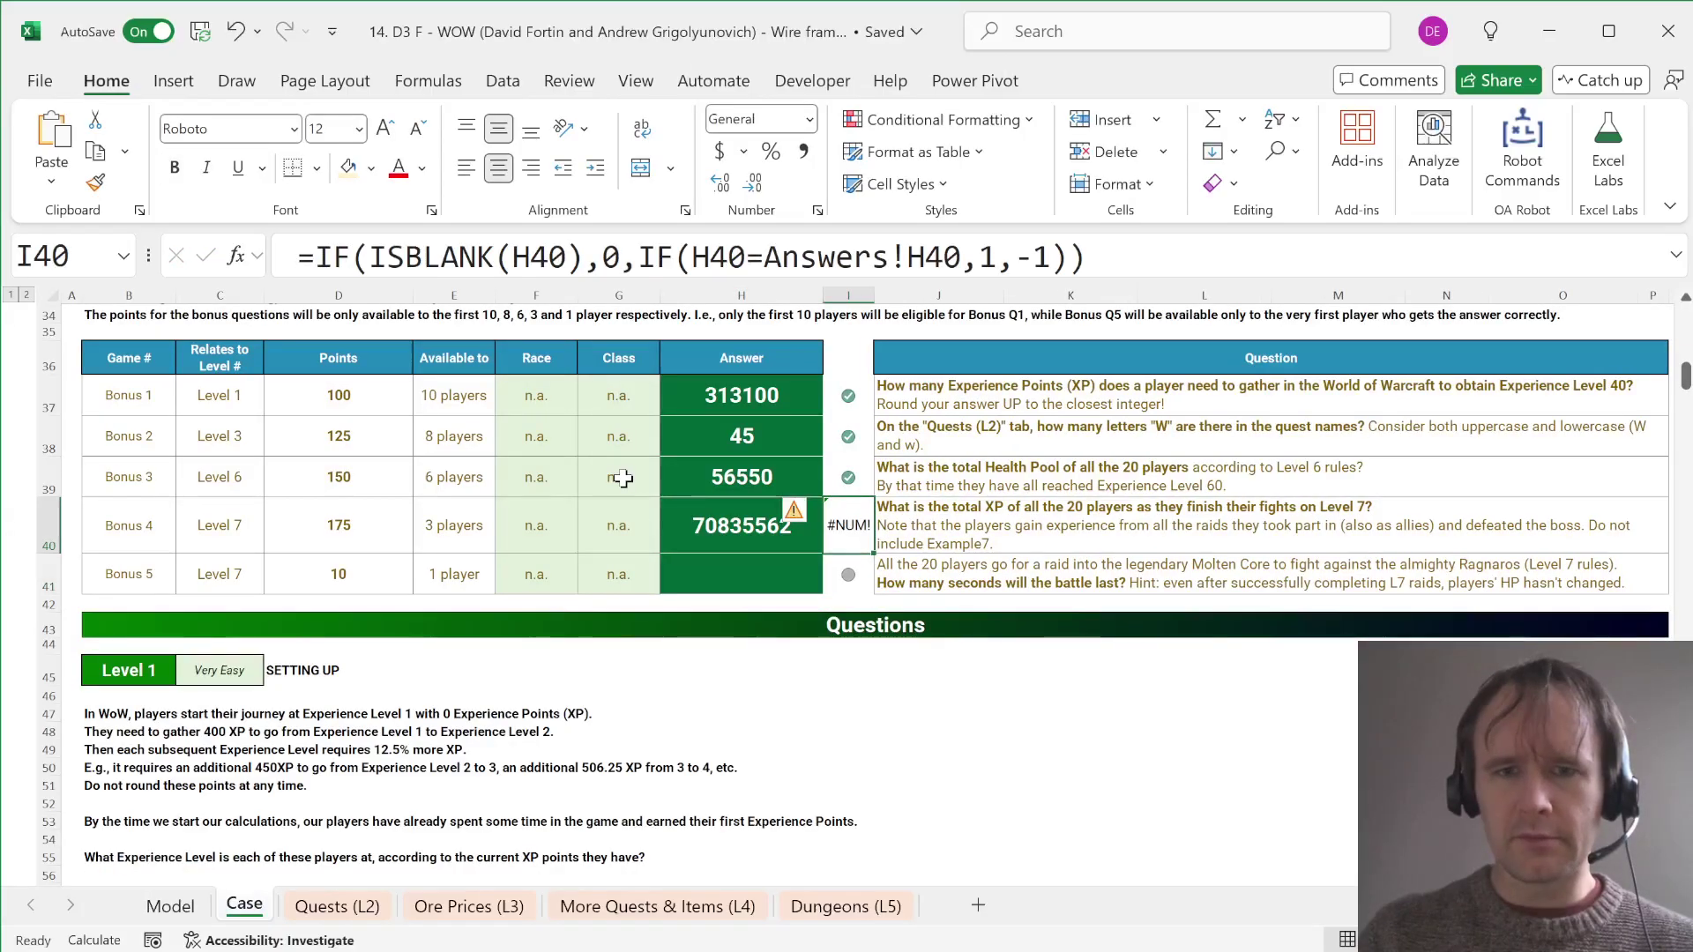
key(Left)
key(Down)
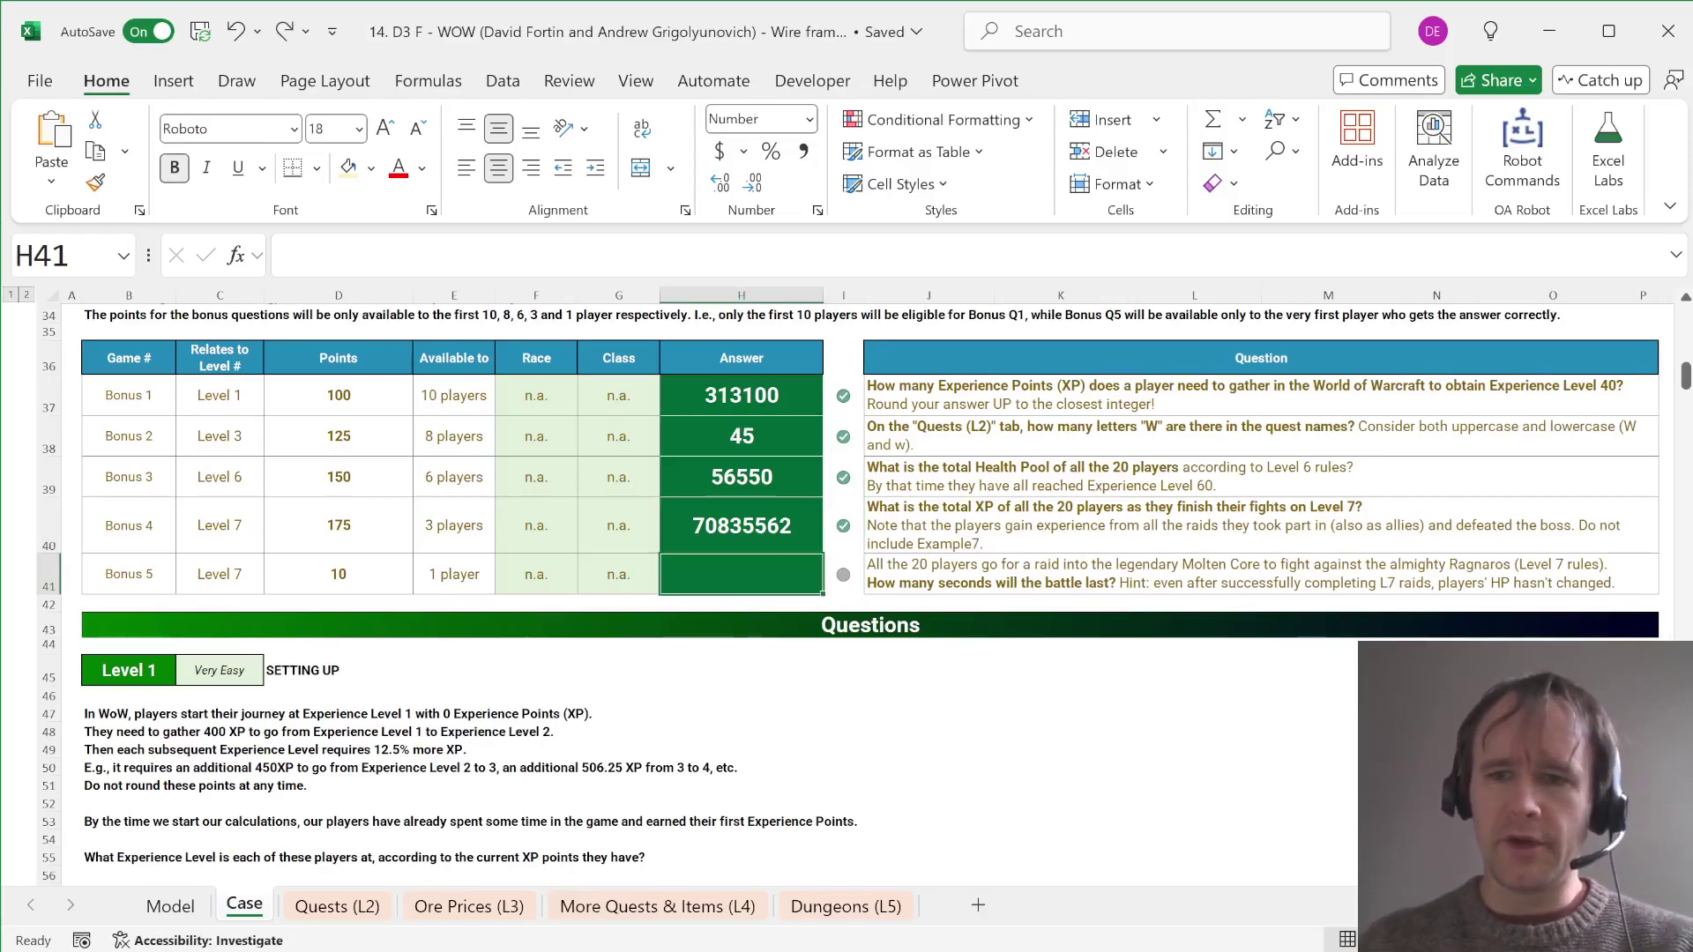
Step: Examine Ragnaros's HP and DPS in the Level 7 boss table on the Case sheet, comparing his HP with the other bosses' combined HP
click(336, 578)
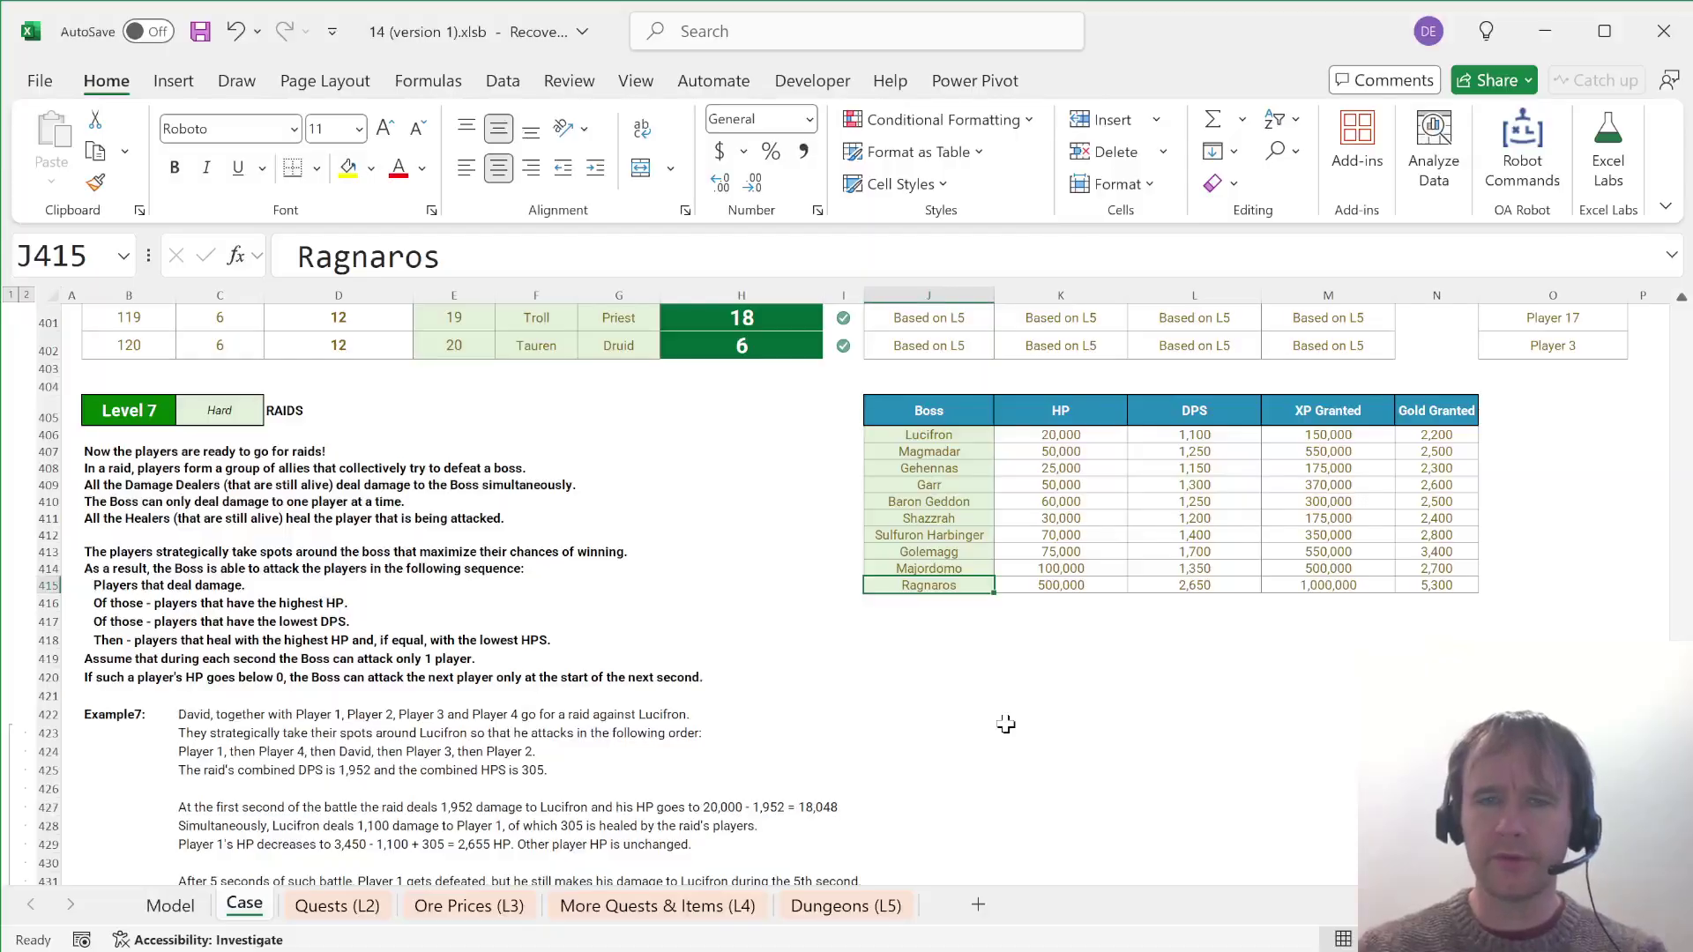
key(Right)
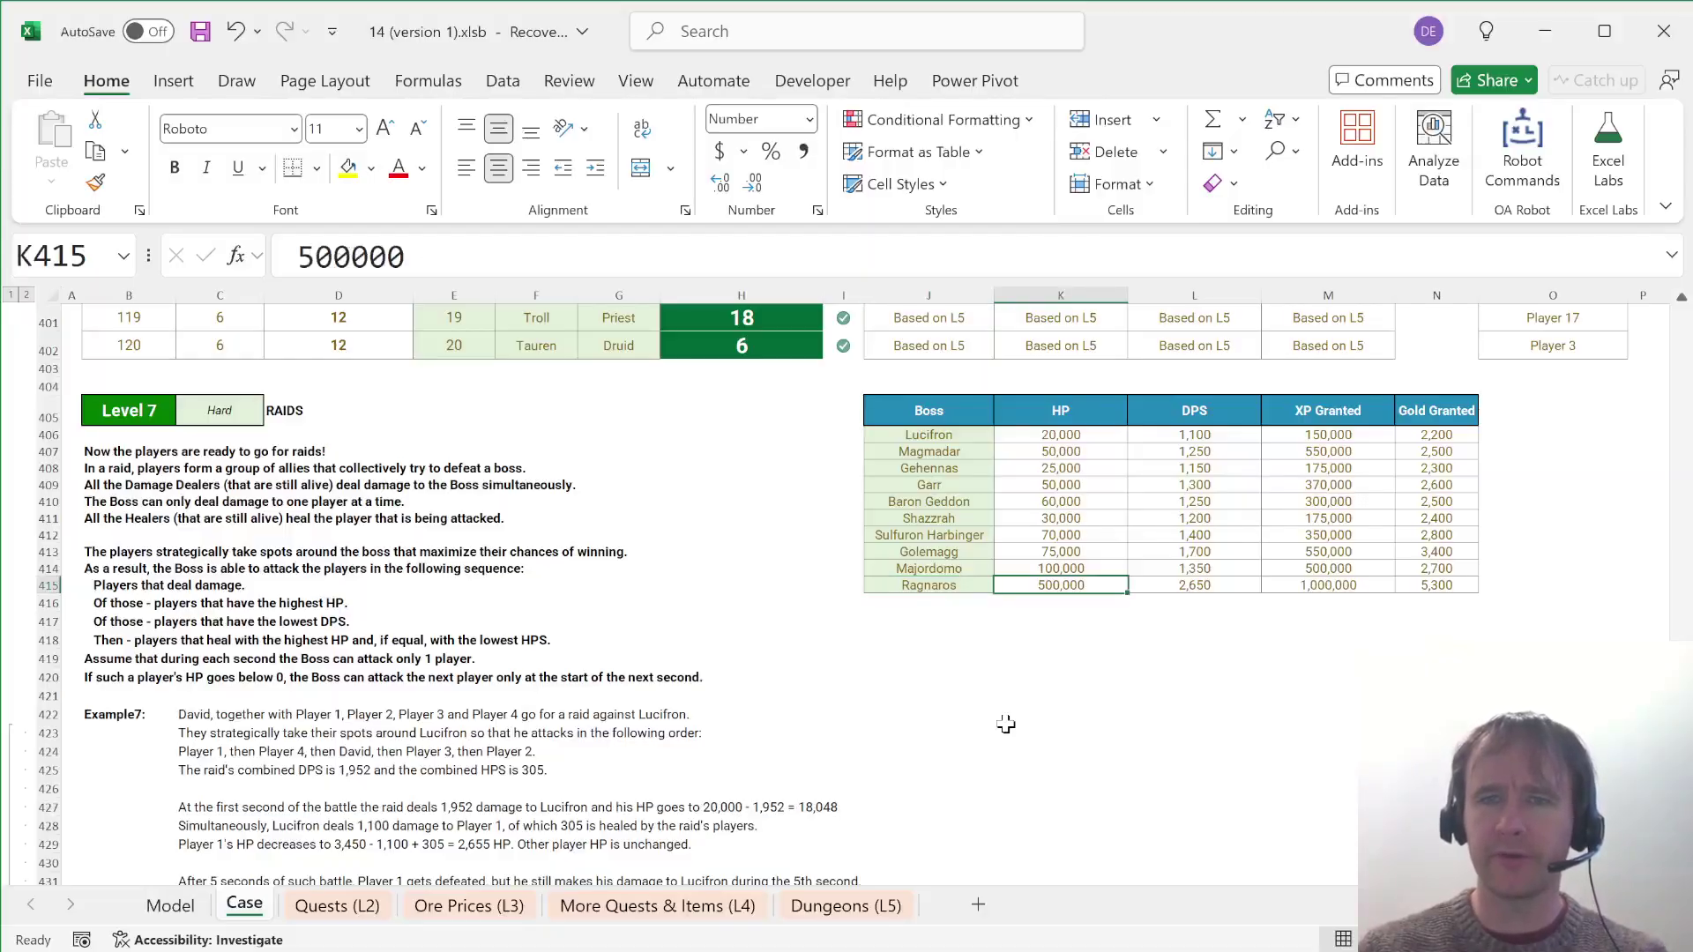
key(Up)
key(ctrl+shift+Up)
key(shift+Down)
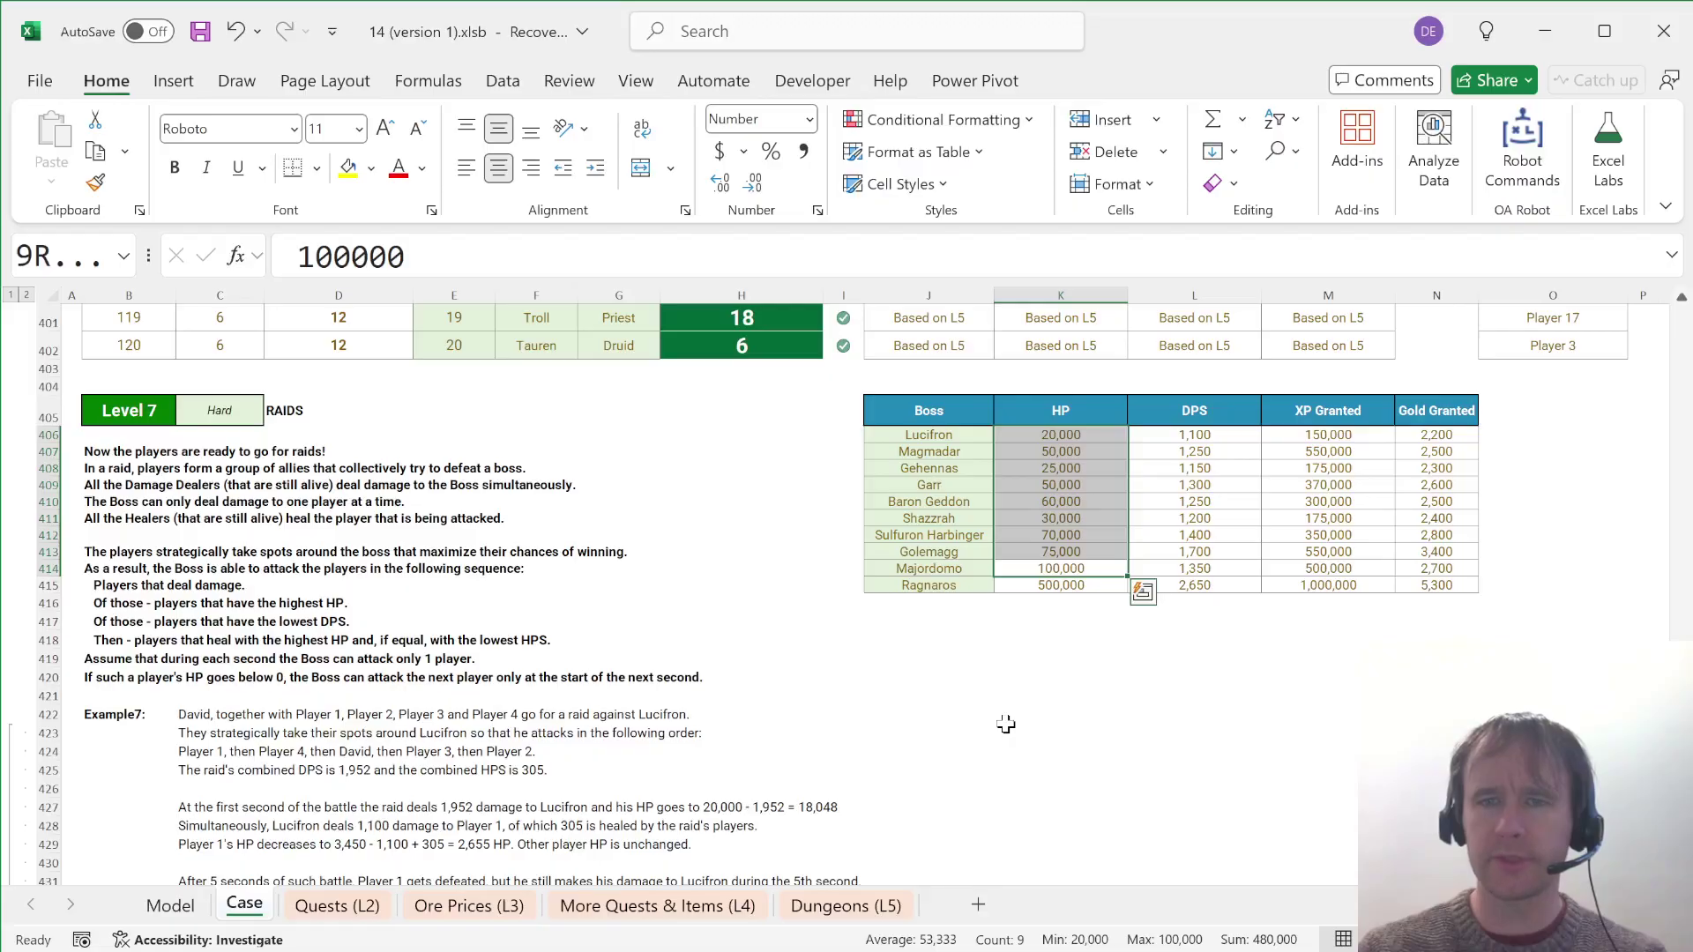
key(Down)
key(Right)
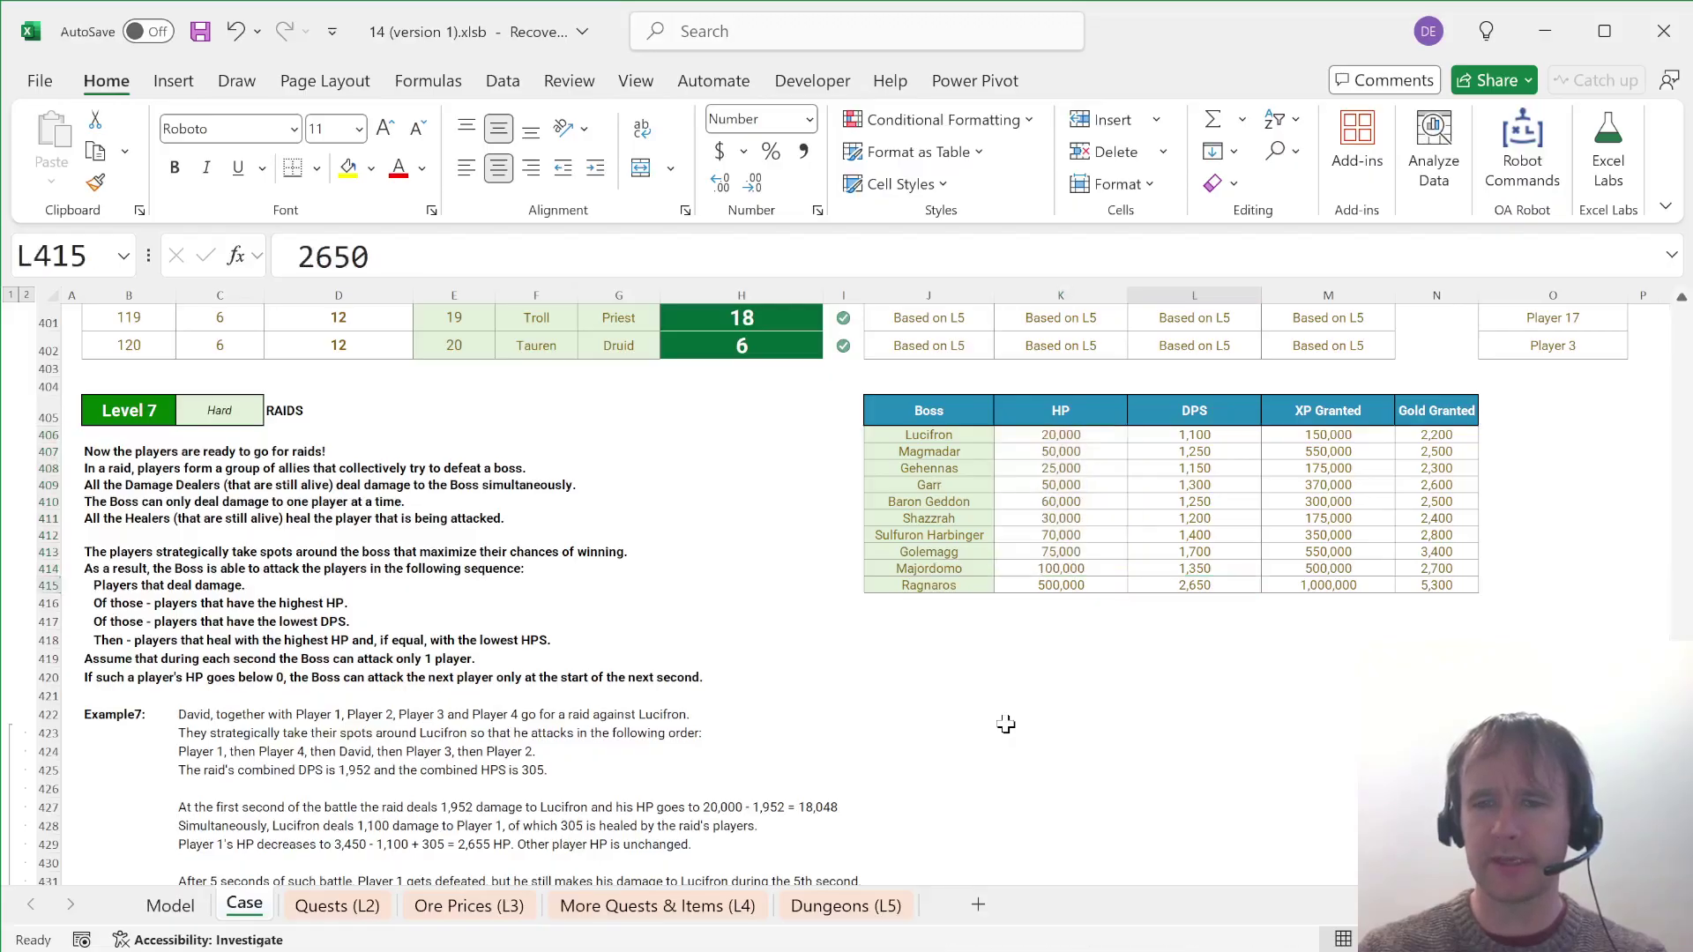
Step: Copy the Level 7 raid block N103:Z114 on the Model sheet to N121 under the Bonus 5 heading
key(ctrl+Page_Up)
drag(96, 480, 1312, 717)
key(ctrl+c)
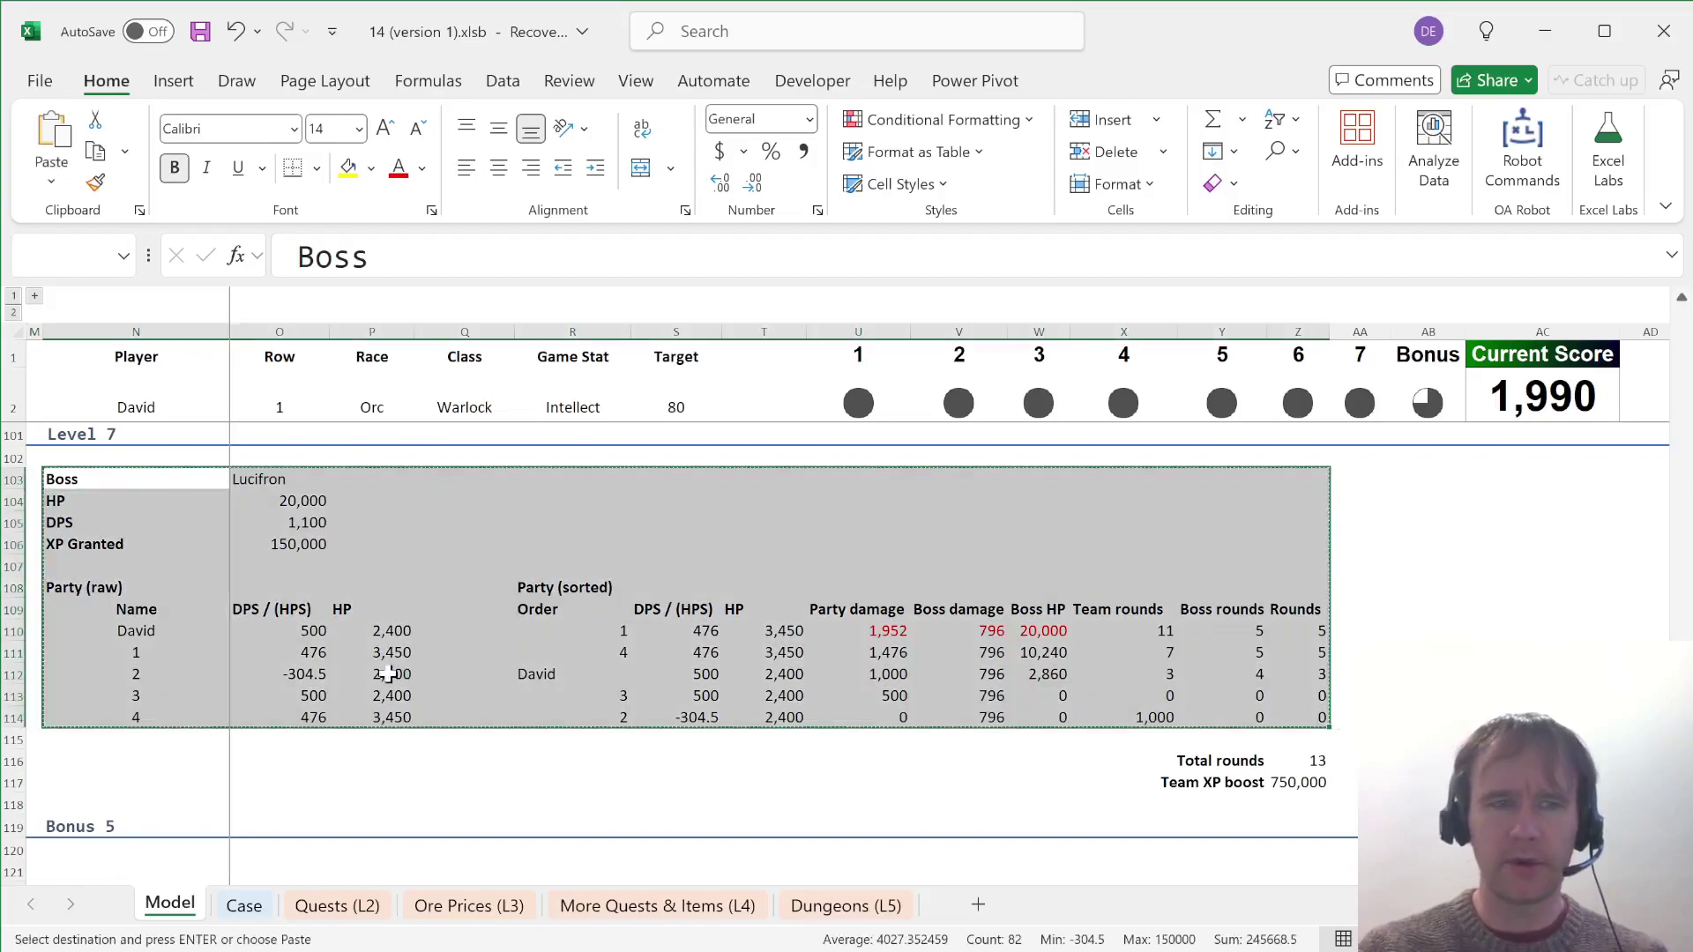
scroll(389, 673, down, 3)
click(116, 709)
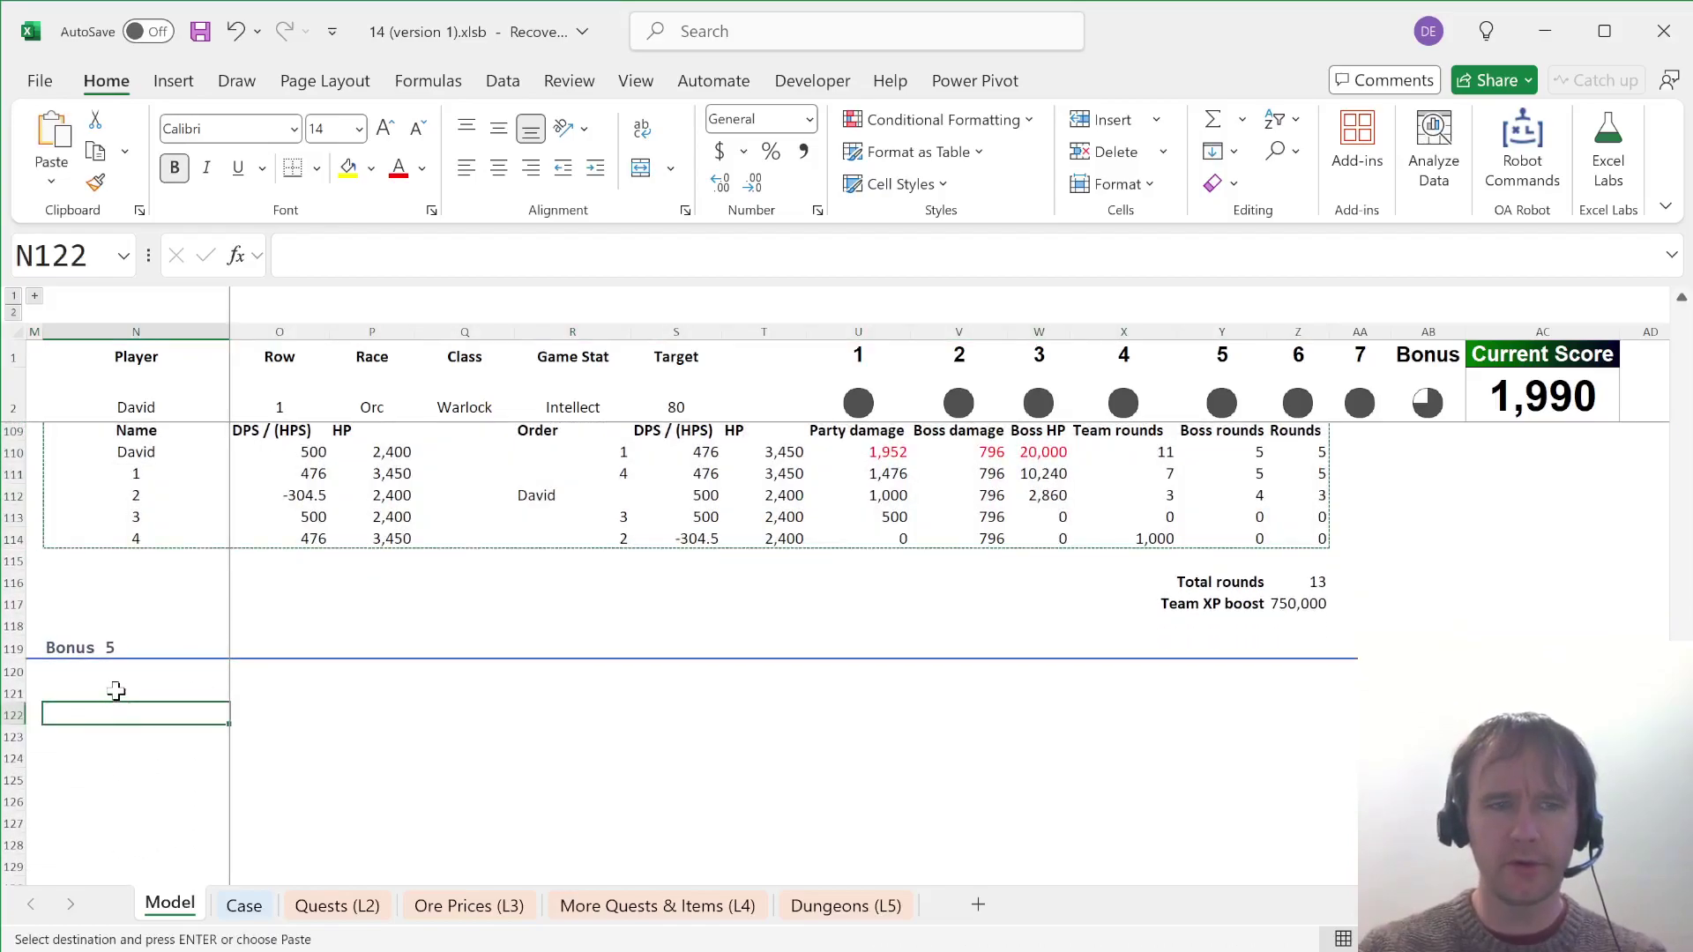
click(115, 692)
key(ctrl+v)
Step: Set the boss of the Bonus 5 block in O121 to Ragnaros
key(Right)
text(Ragn)
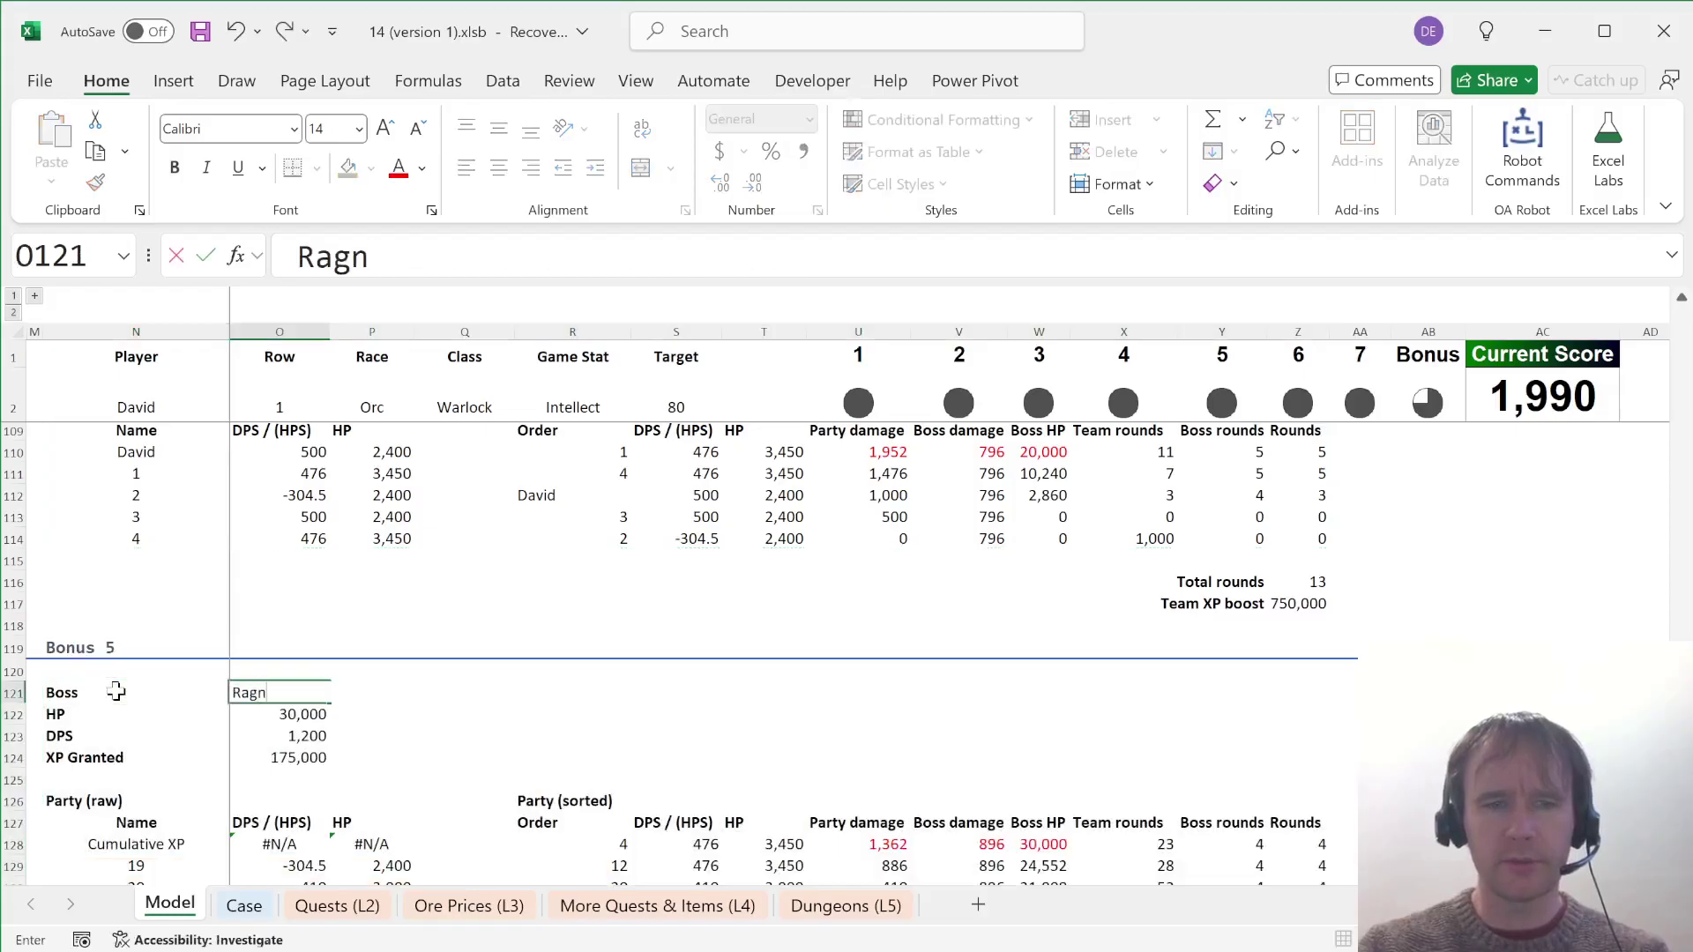
text(arosi)
key(BackSpace)
key(BackSpace)
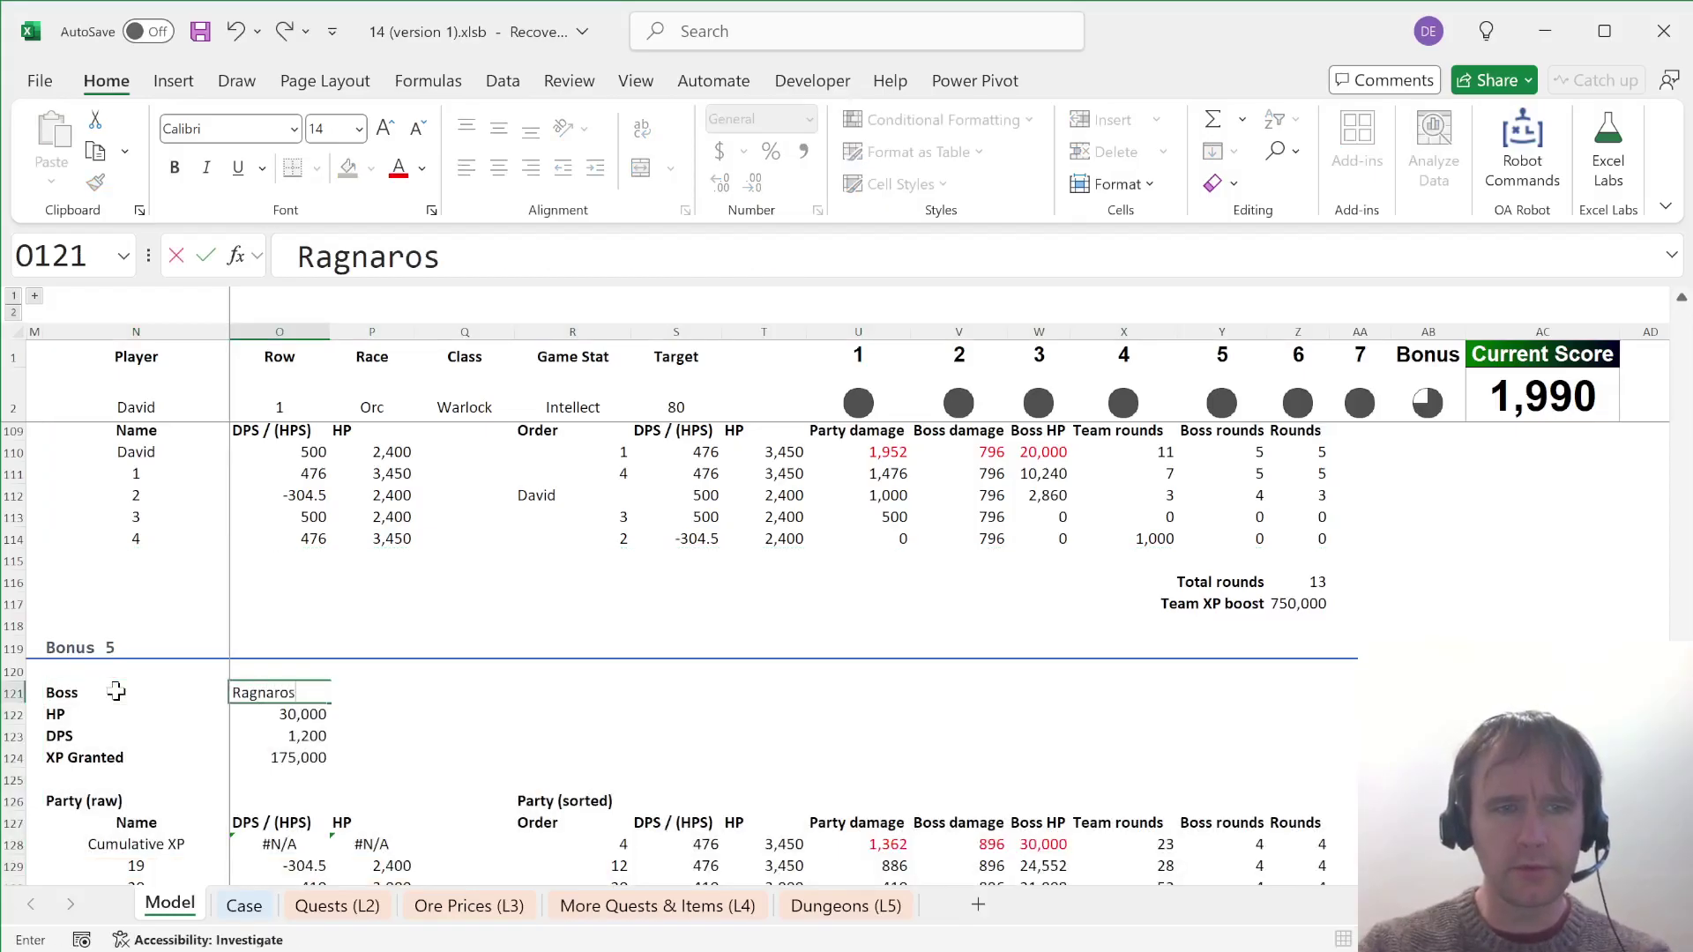
text(s)
key(Return)
key(Left)
key(Down)
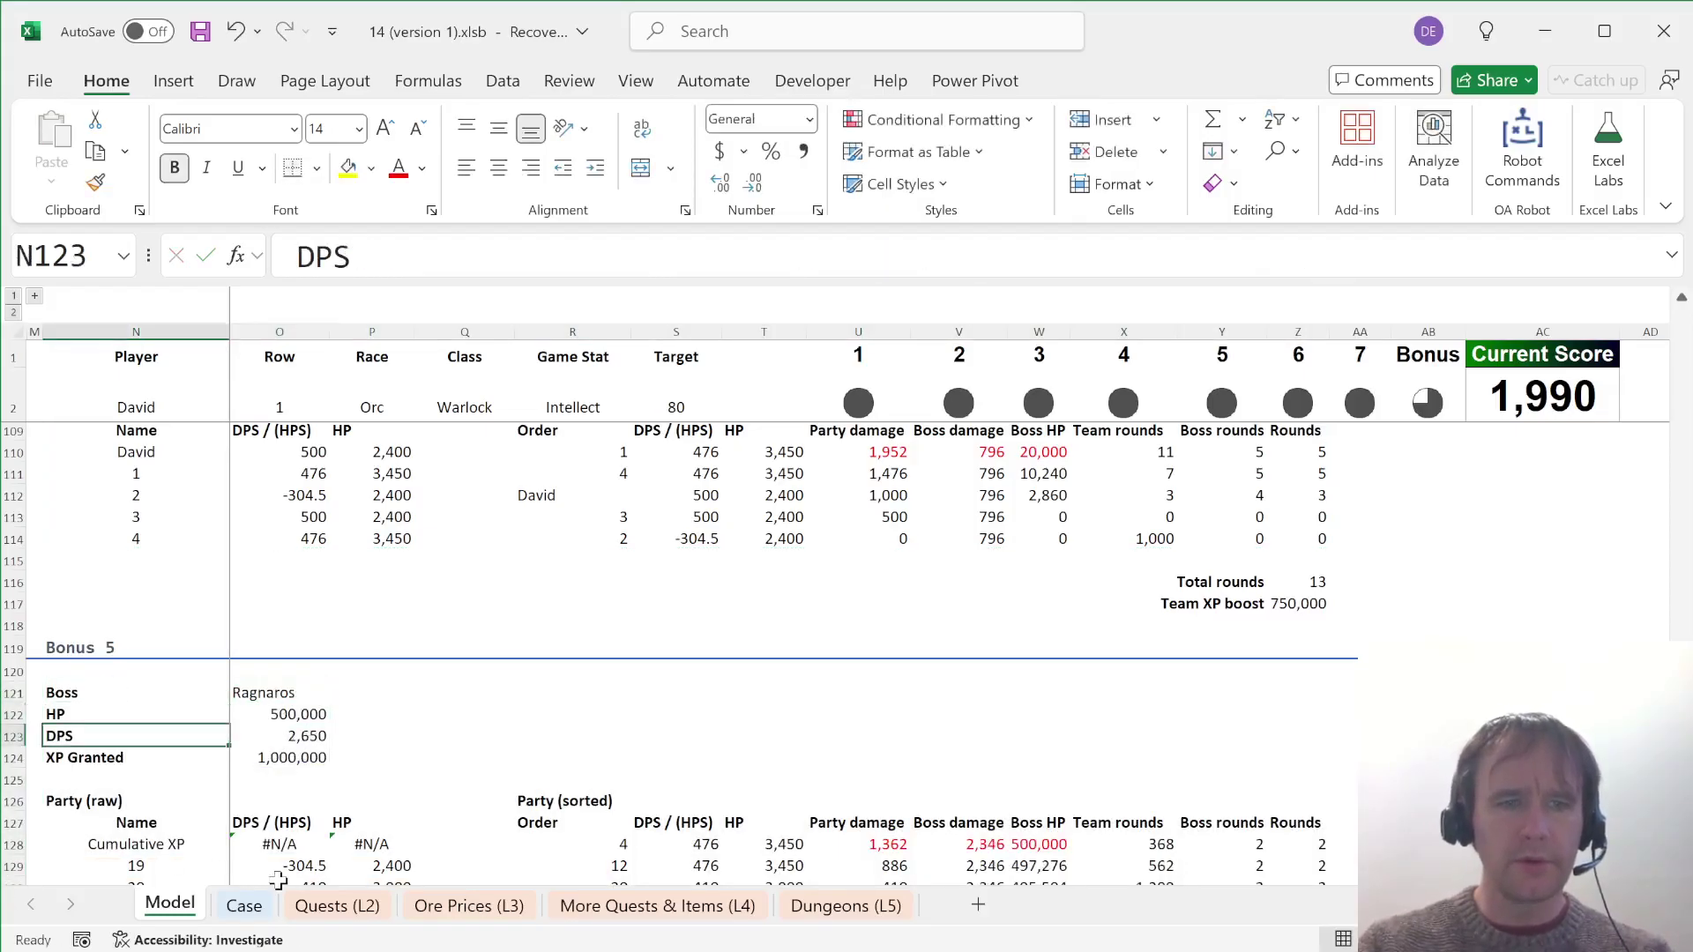
Step: Replace the raw party name formula in N128 with =SEQUENCE(20) to include all 20 players
scroll(277, 880, down, 3)
click(157, 633)
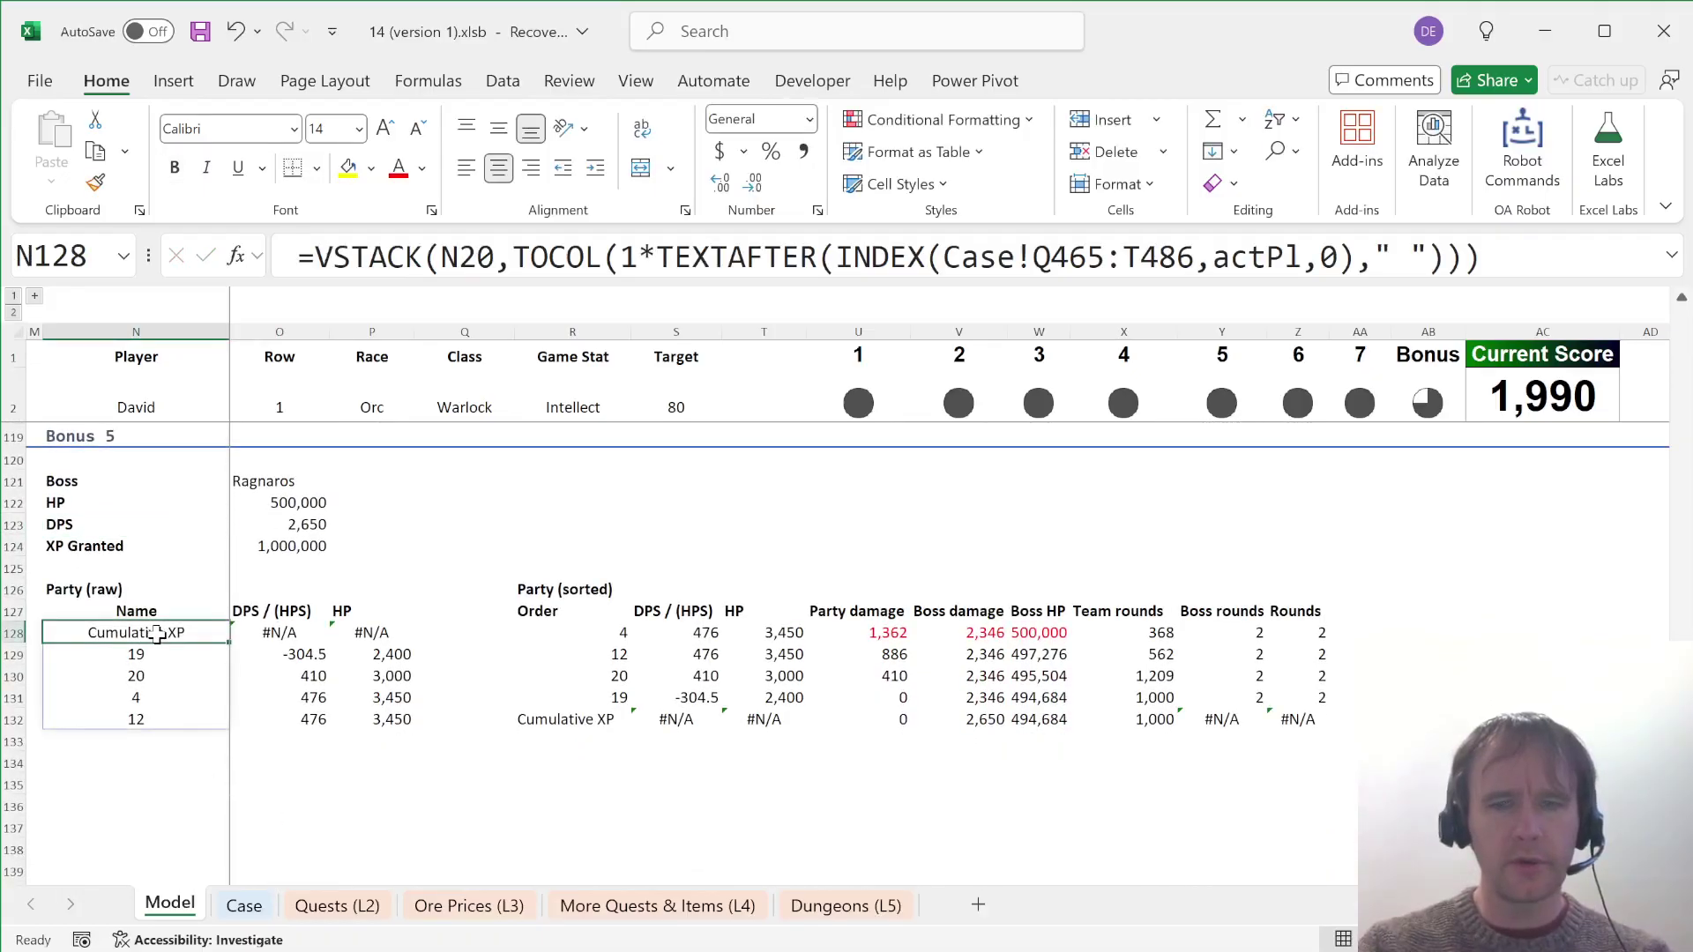
text(=seq)
key(Tab)
text(20)
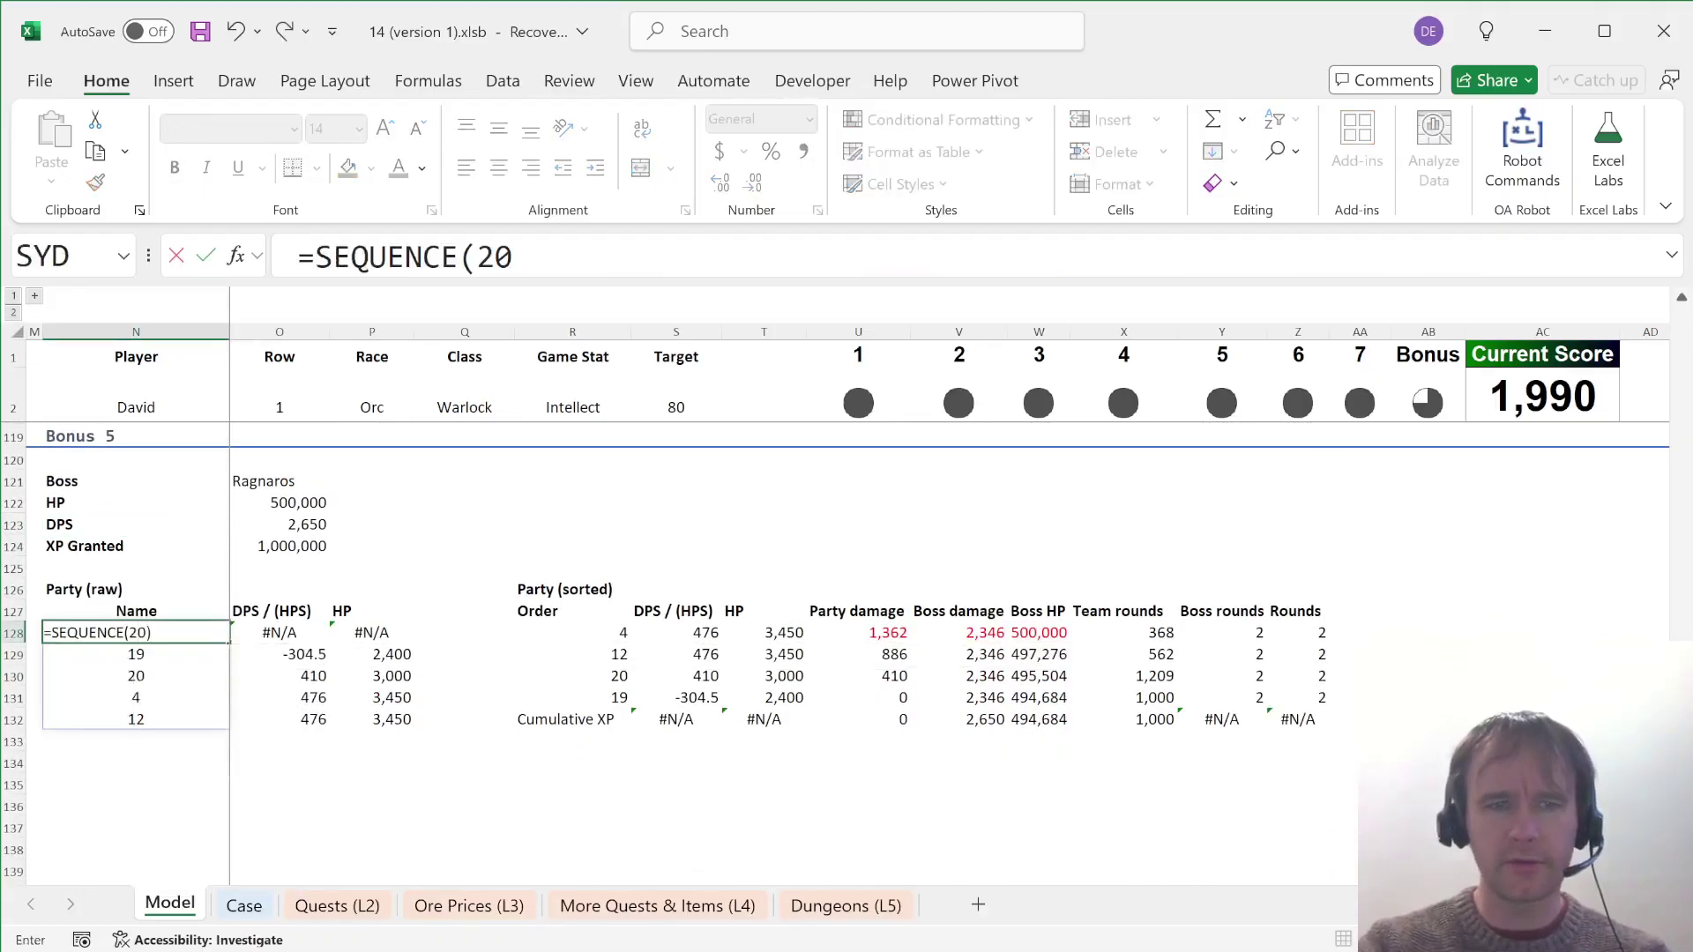
key(Return)
Step: Fill the row 132 formulas of the sorted party table, from HP to Rounds, down through row 147
scroll(157, 634, down, 2)
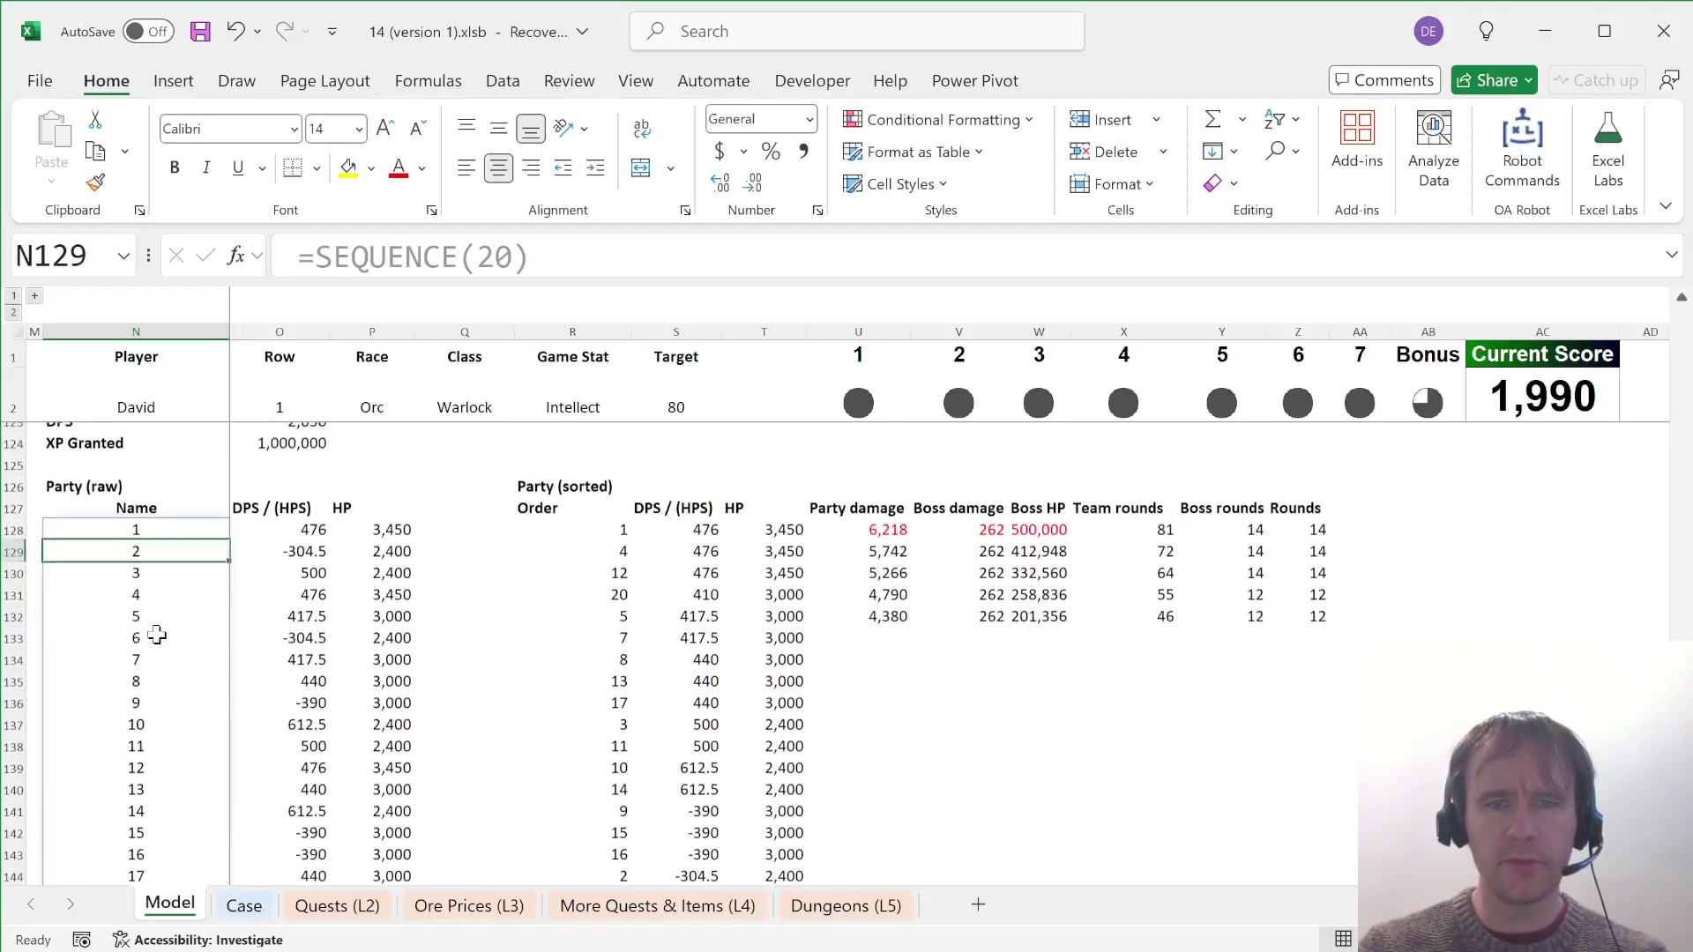
click(801, 616)
key(ctrl+shift+Right)
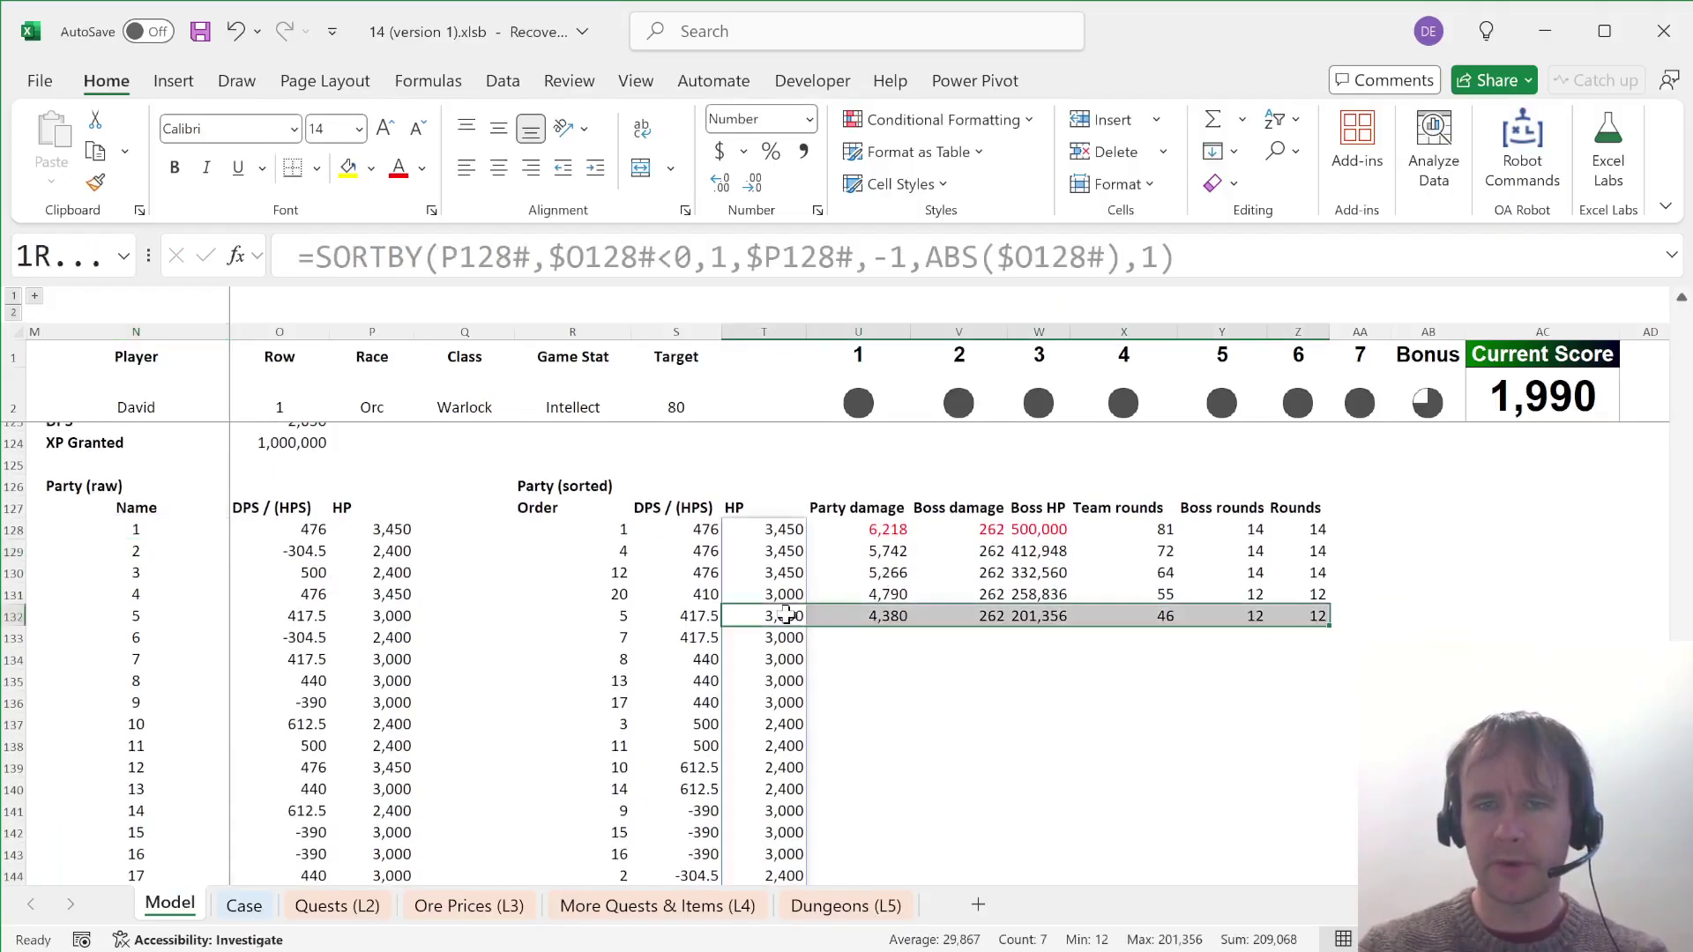
key(ctrl+shift+Down)
key(ctrl+d)
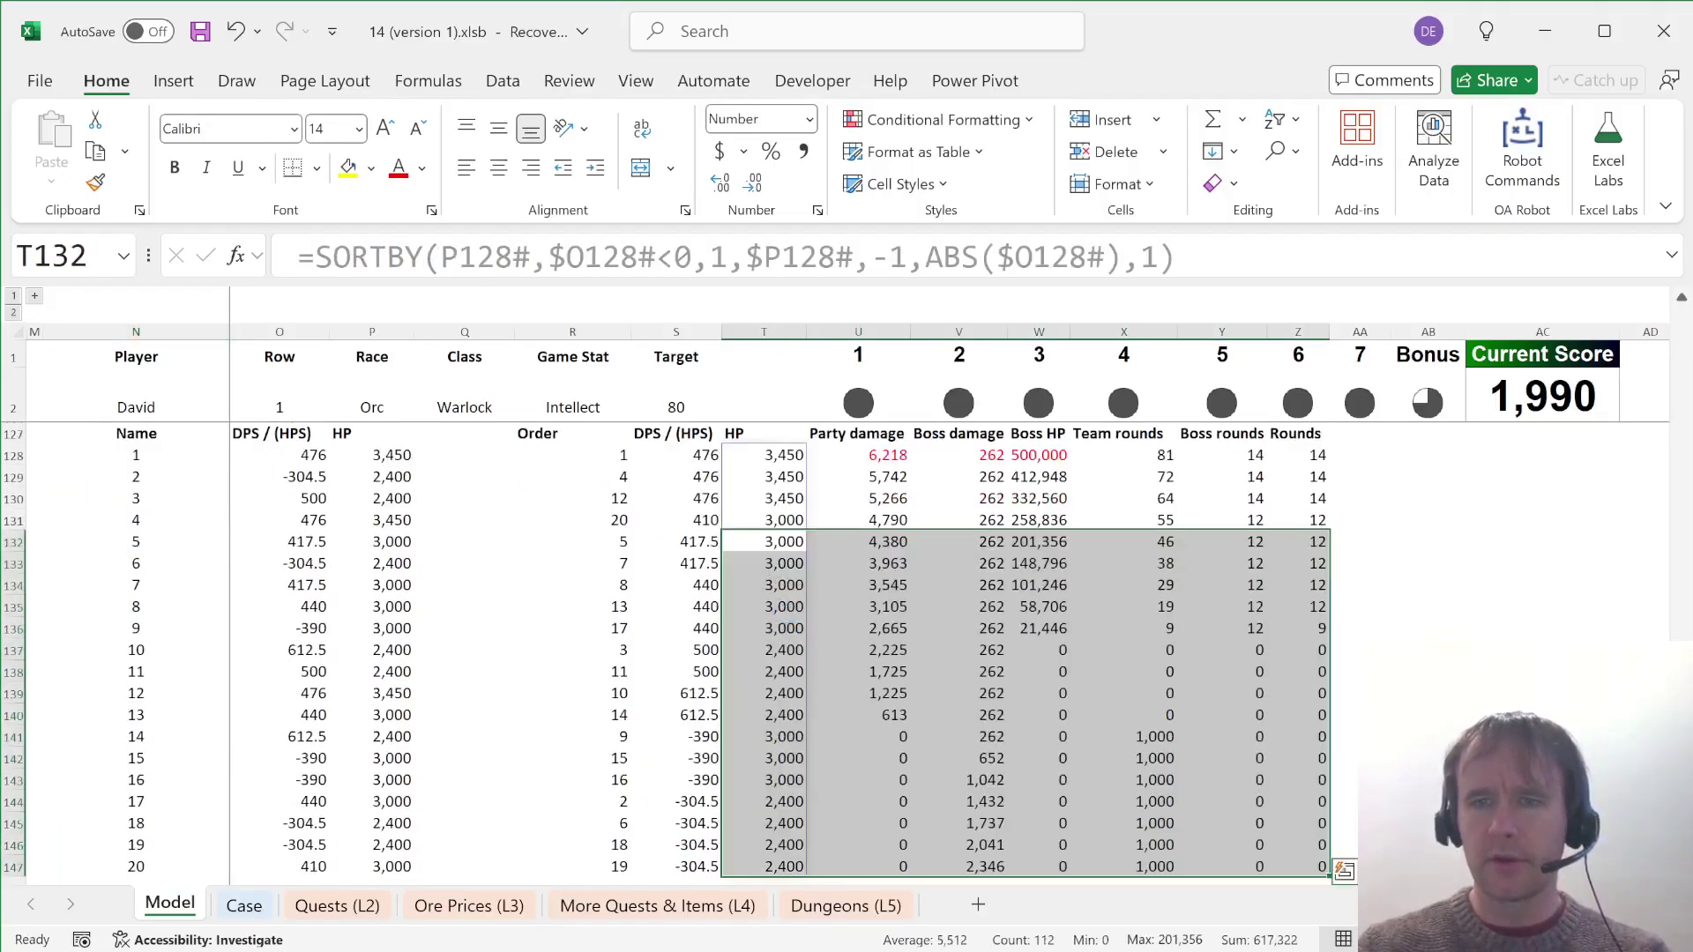
Step: Total the Rounds column of the Bonus 5 block in Z148 with =SUM(Z128:Z147)
scroll(1023, 652, down, 1)
click(1298, 832)
key(alt+equal)
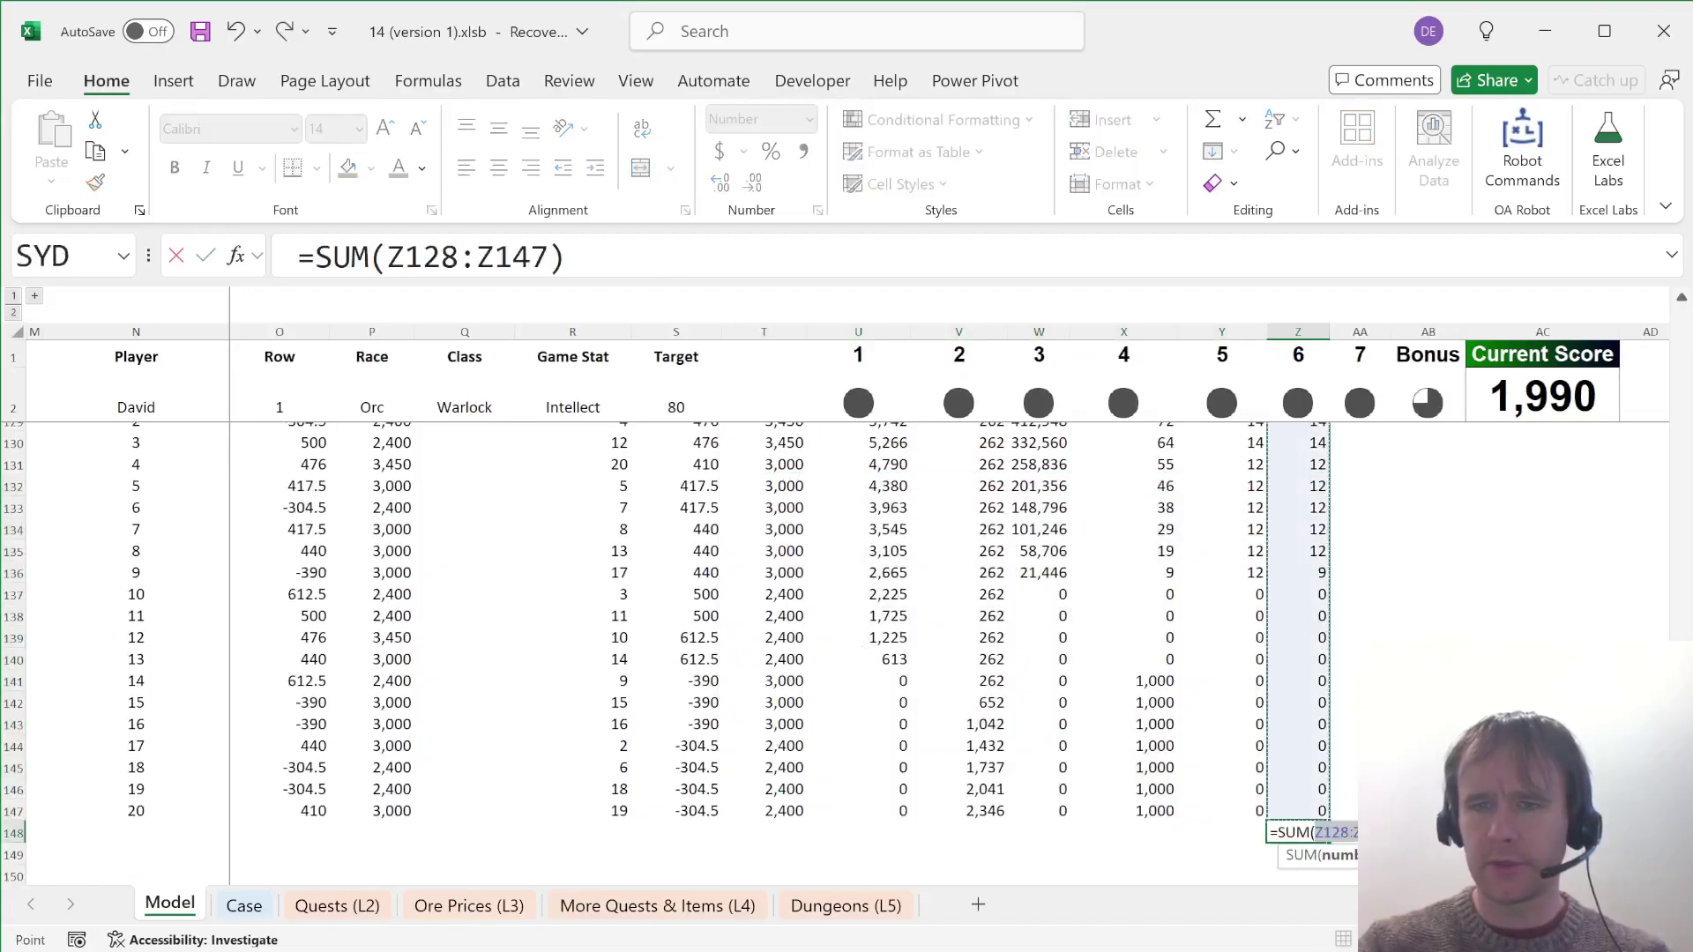
key(ctrl+Return)
Step: Link the Bonus 5 answer cell H41 on the Case sheet to the rounds total with =Model!$Z$148
key(ctrl+c)
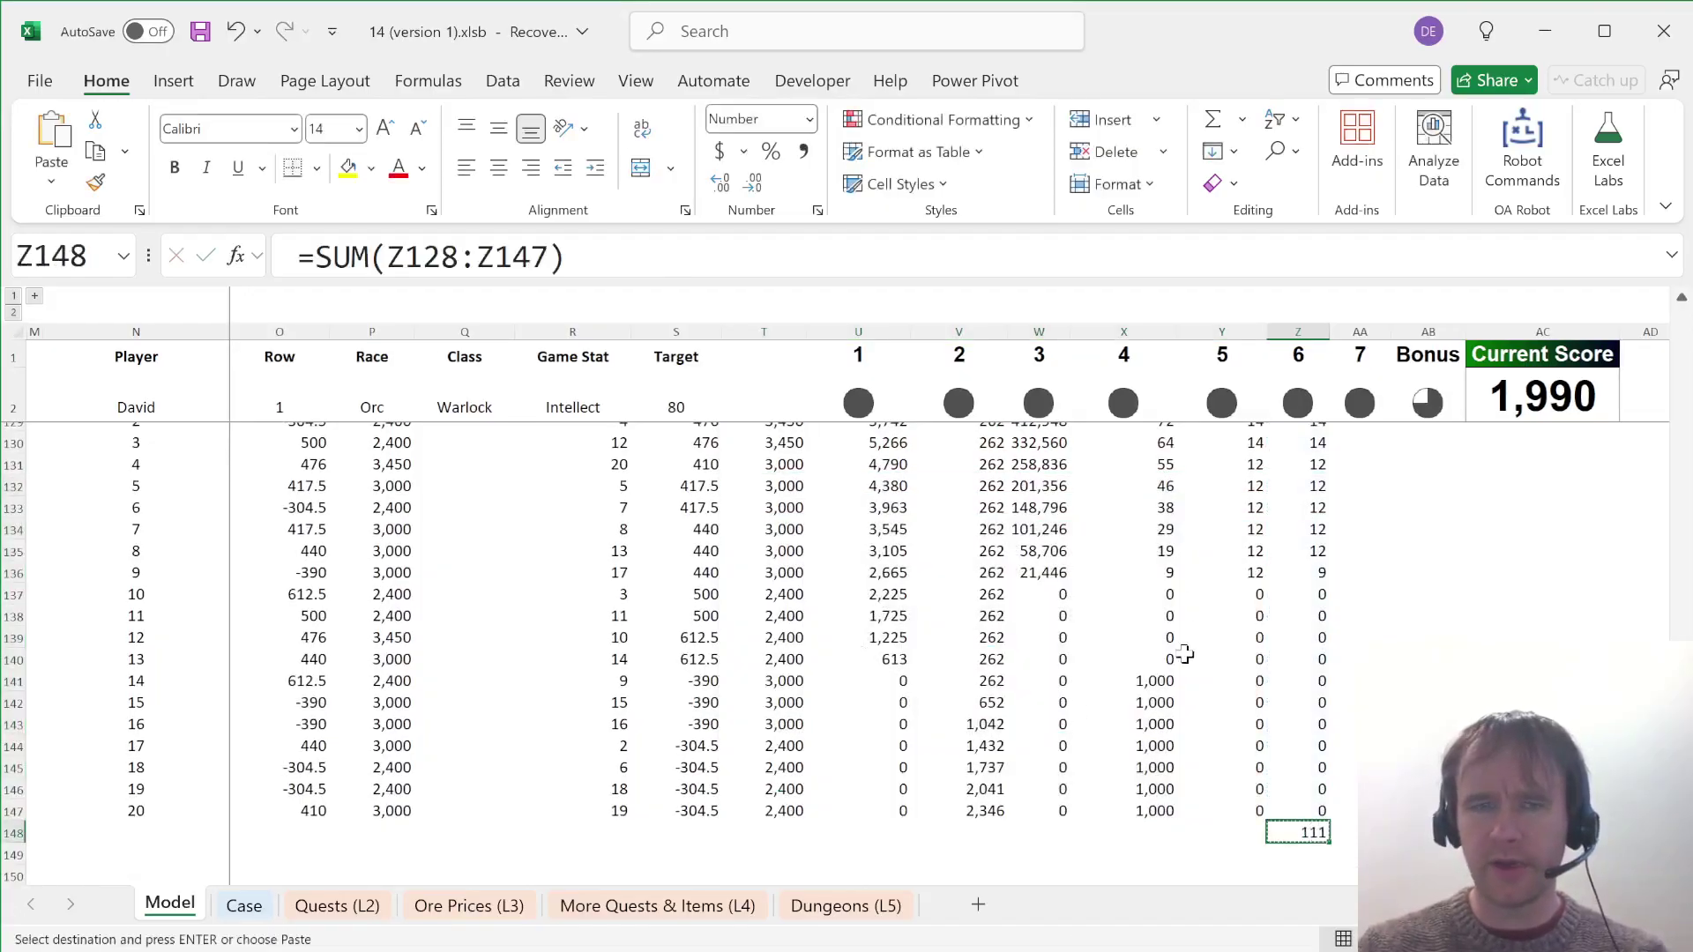
key(ctrl+Page_Down)
key(ctrl+Home)
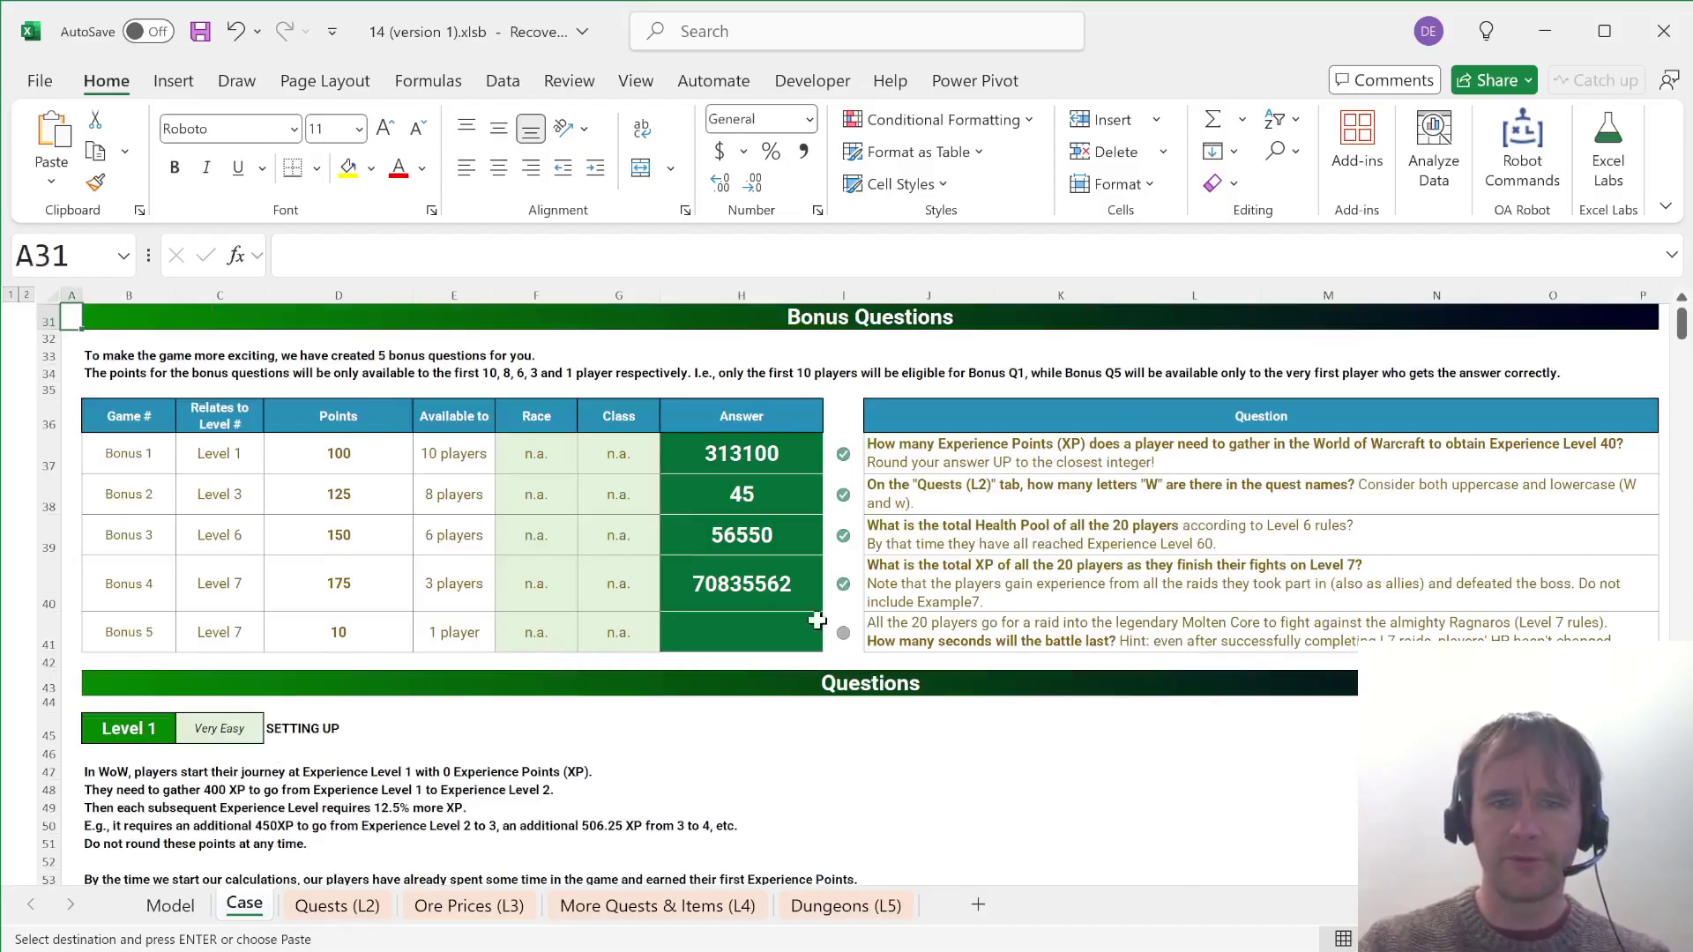
click(768, 633)
key(alt+h)
key(v)
key(n)
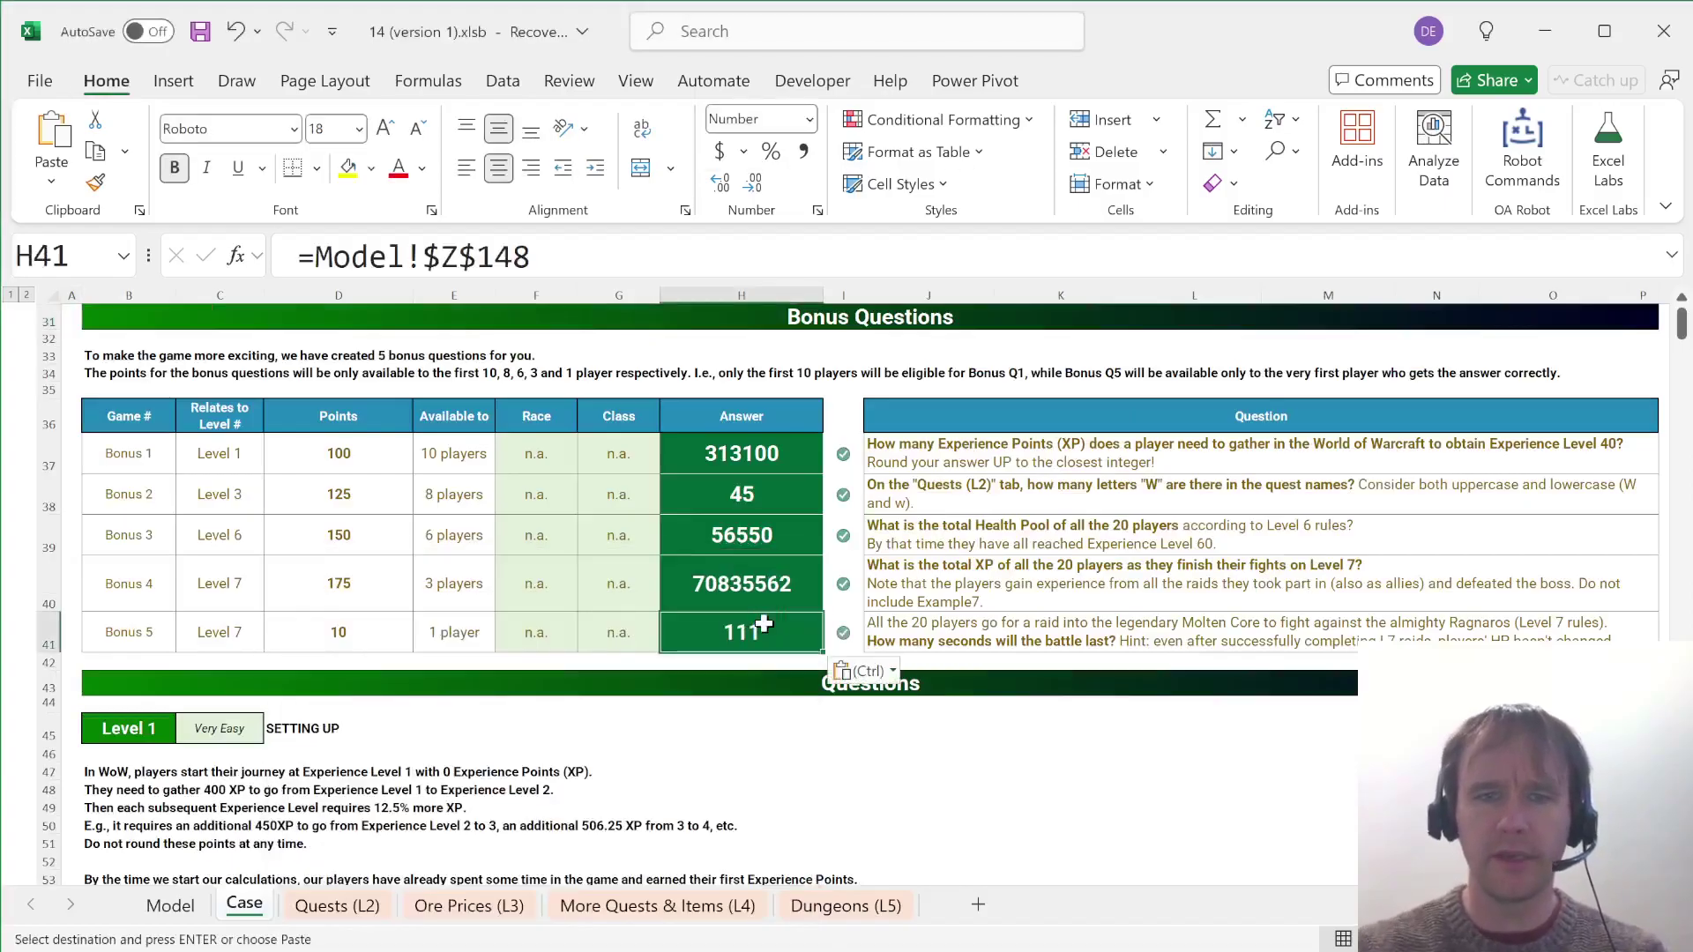